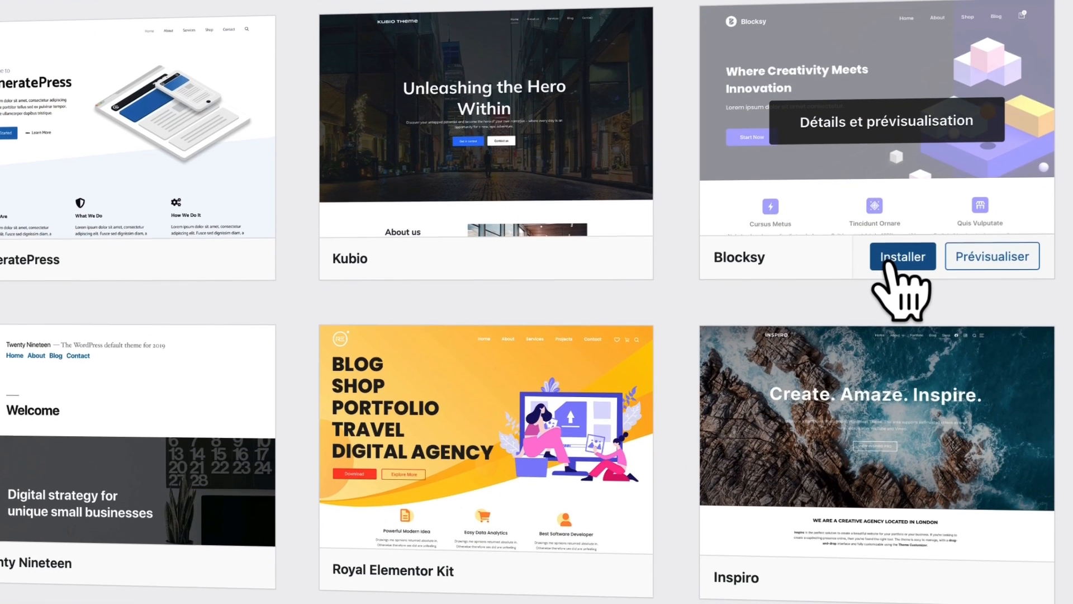
Step: Install the Blocksy theme and the Elementor Website Builder plugin
{"action": "left_click", "coordinate": [889, 252]}
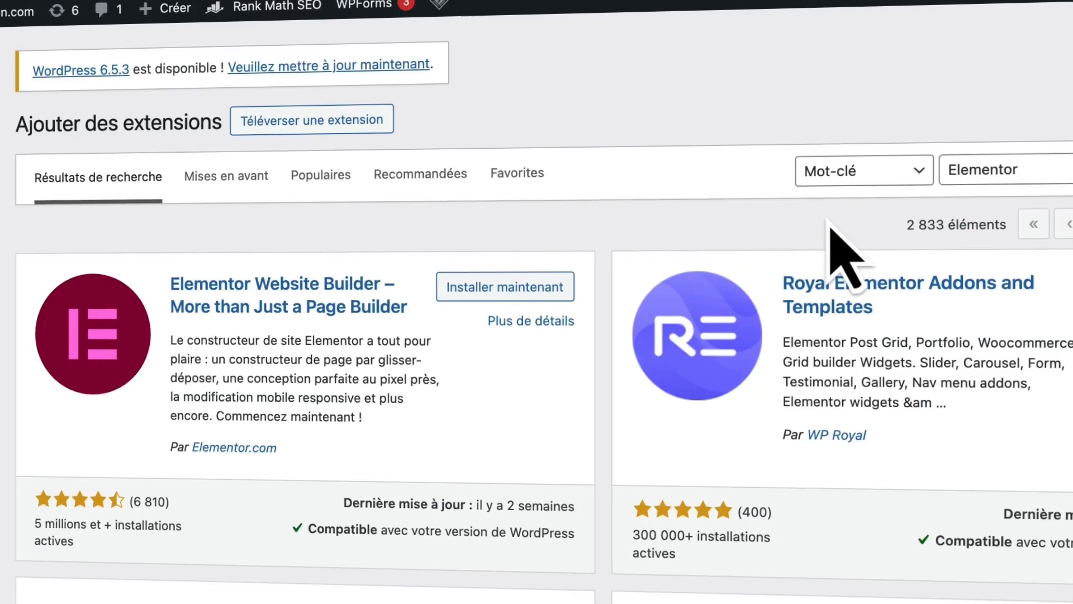
{"action": "left_click", "coordinate": [520, 267]}
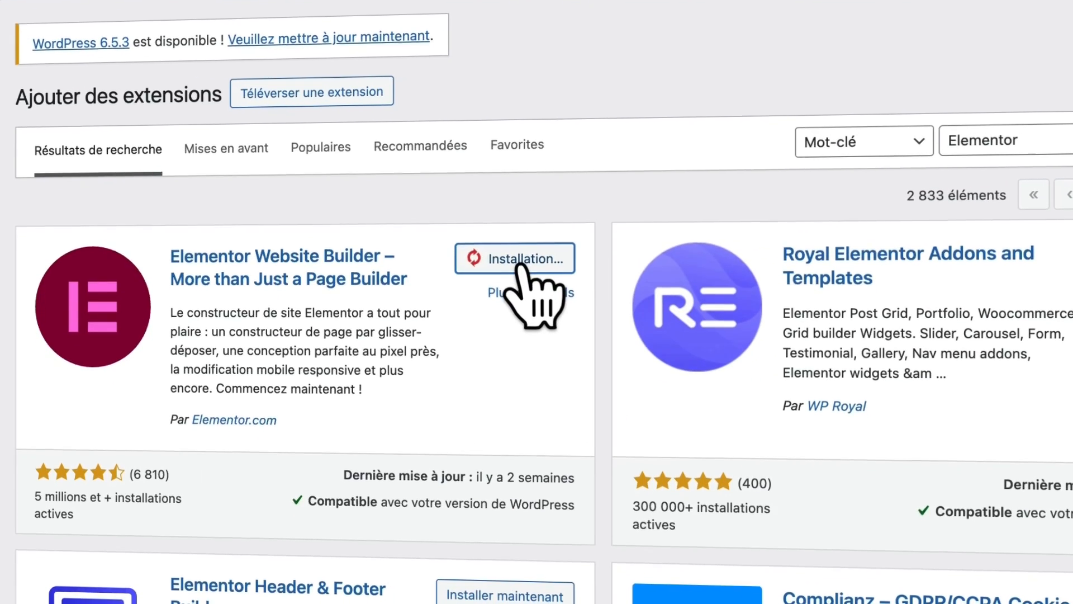
{"action": "left_click_drag", "start_coordinate": [36, 478], "coordinate": [180, 477]}
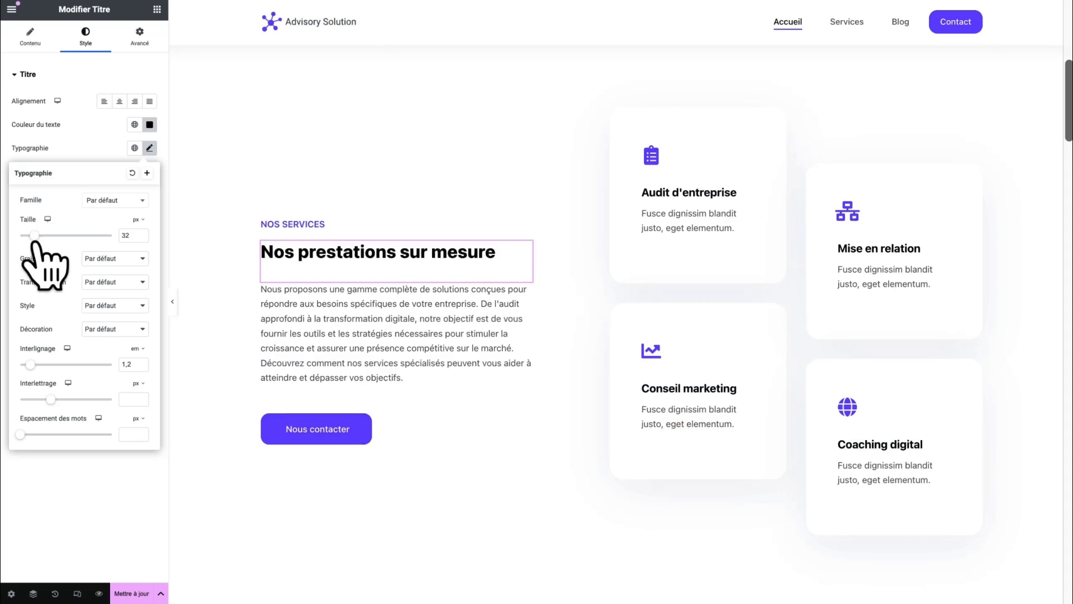
Step: Enlarge the 'Nos prestations sur mesure' heading, make the overlay purple, and add a photo, map and container
{"action": "left_click_drag", "start_coordinate": [41, 220], "coordinate": [43, 242]}
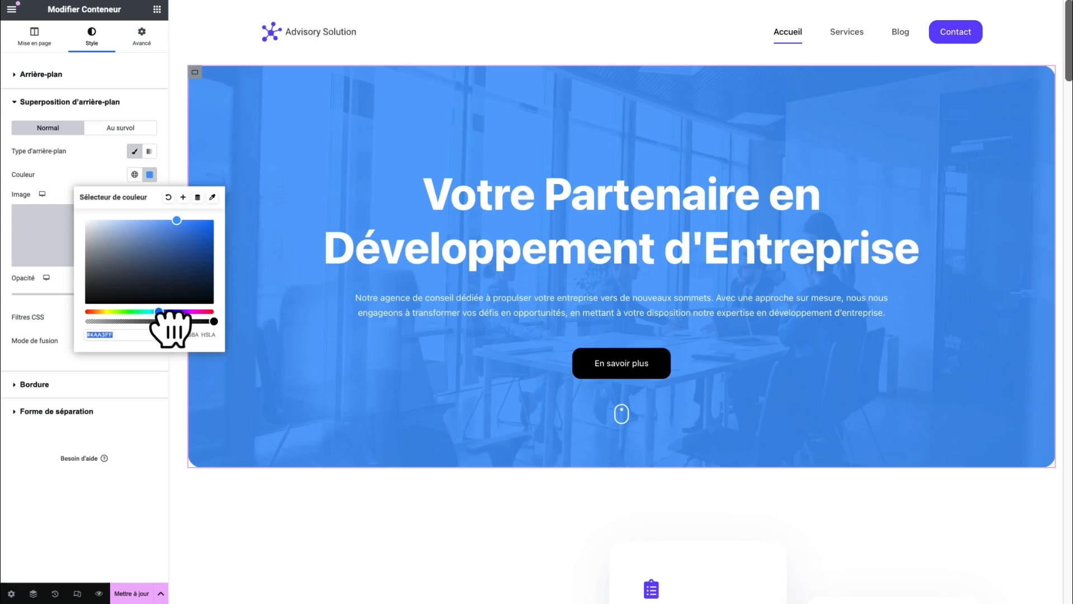
{"action": "left_click_drag", "start_coordinate": [160, 311], "coordinate": [185, 312]}
{"action": "left_click_drag", "start_coordinate": [790, 246], "coordinate": [797, 263]}
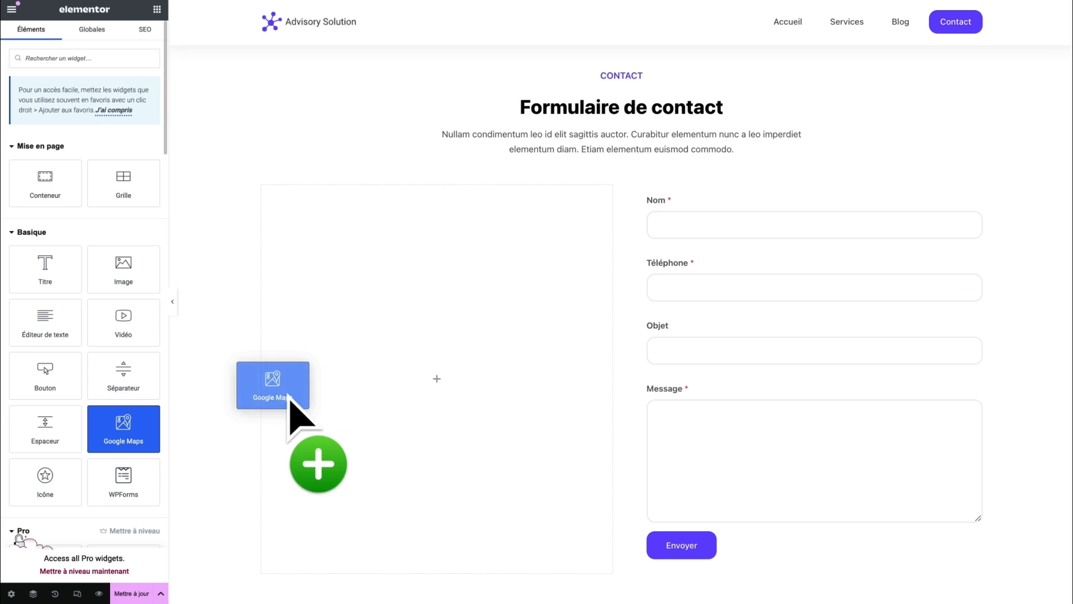
{"action": "left_click_drag", "start_coordinate": [300, 419], "coordinate": [438, 412]}
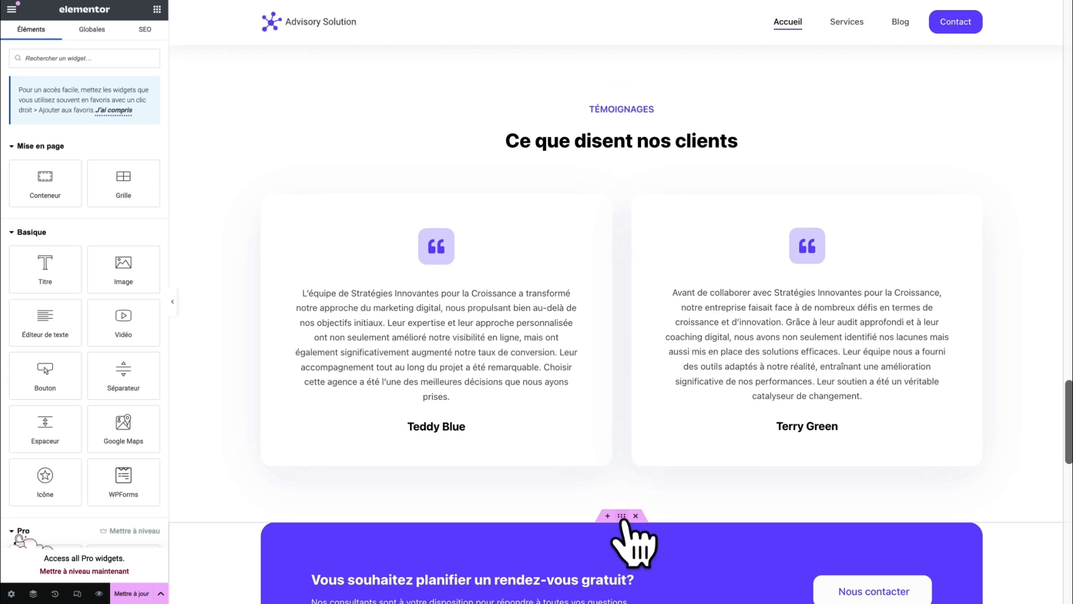
{"action": "left_click_drag", "start_coordinate": [635, 522], "coordinate": [639, 99]}
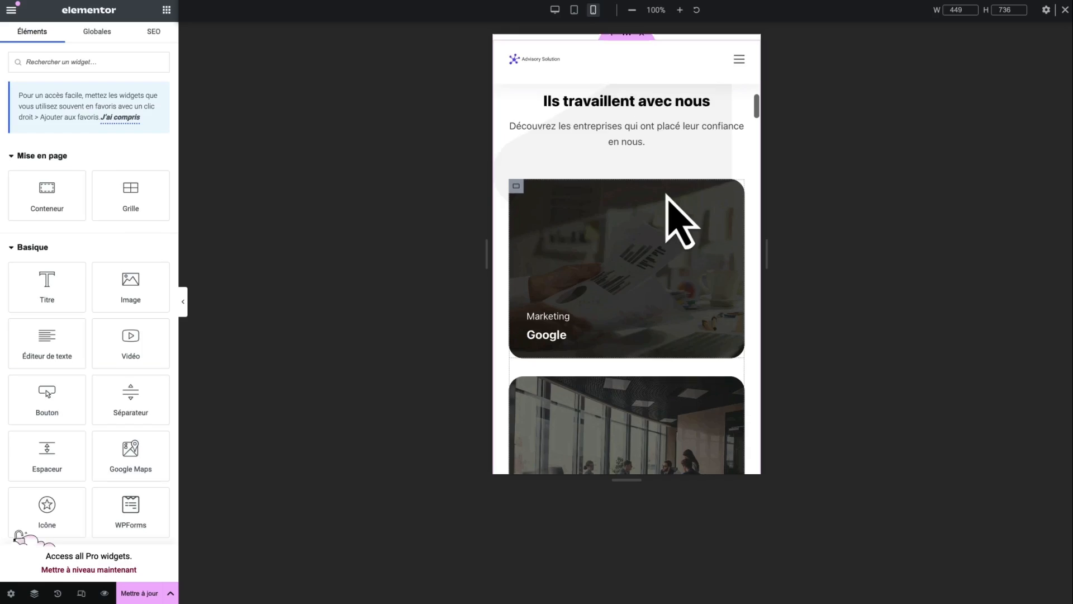
Step: Scroll back to the top of the page and change the responsive preview width
{"action": "scroll", "coordinate": [678, 223], "scroll_direction": "up", "scroll_amount": 8}
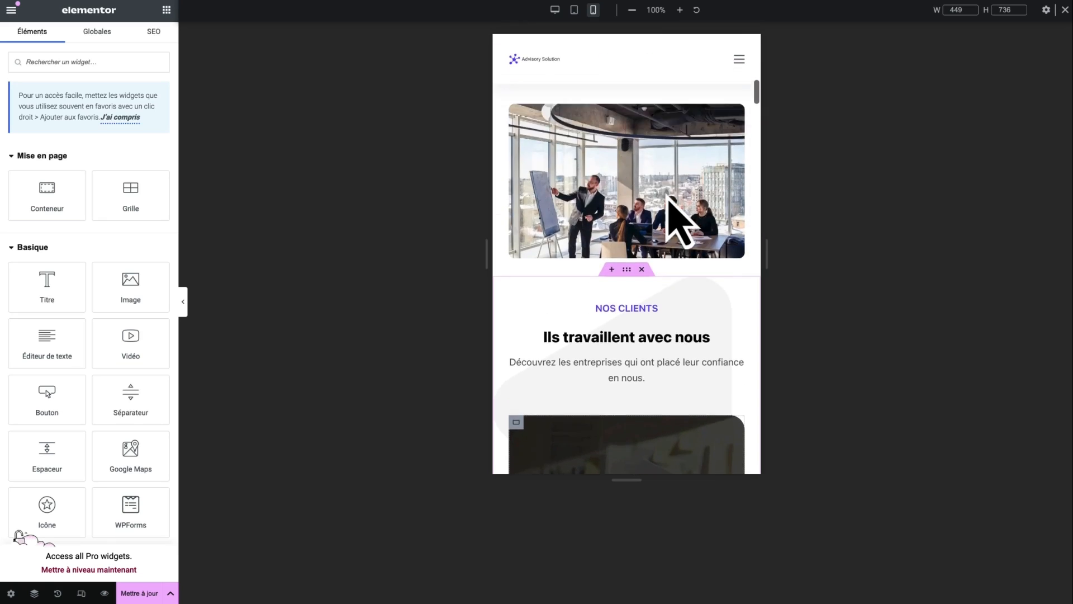
{"action": "scroll", "coordinate": [668, 198], "scroll_direction": "up", "scroll_amount": 10}
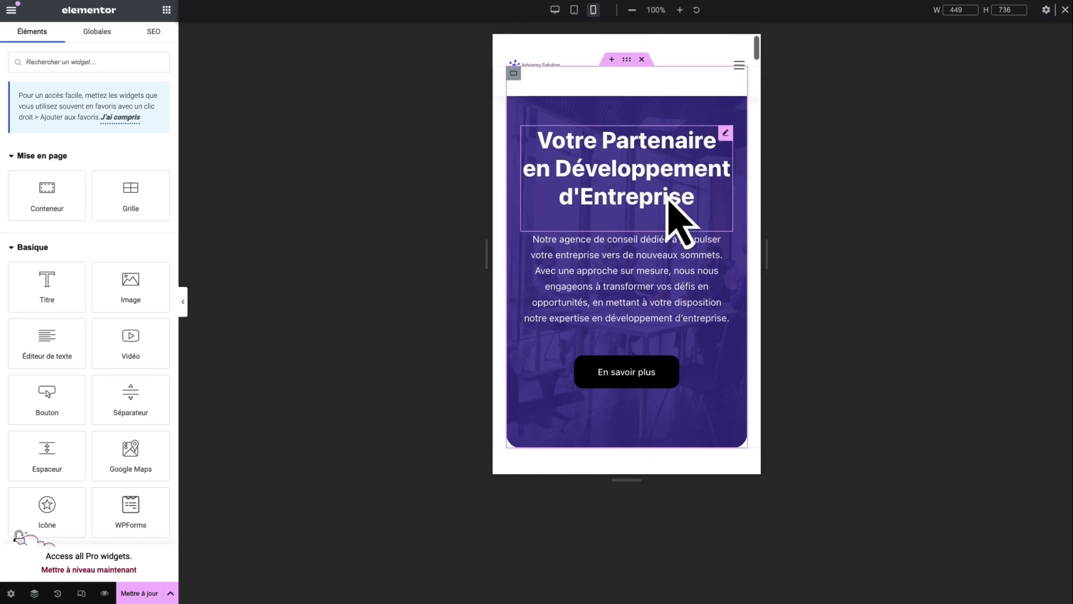
{"action": "left_click", "coordinate": [574, 10]}
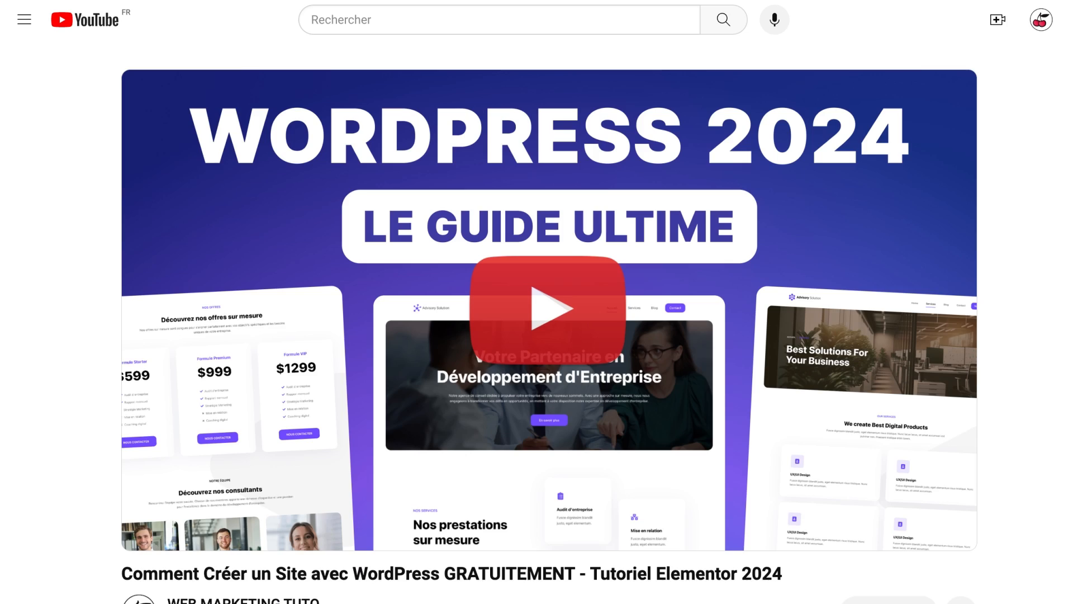
Step: Find the tutorial description and select its hostg.xyz hosting link
{"action": "scroll", "coordinate": [549, 322], "scroll_direction": "down", "scroll_amount": 3}
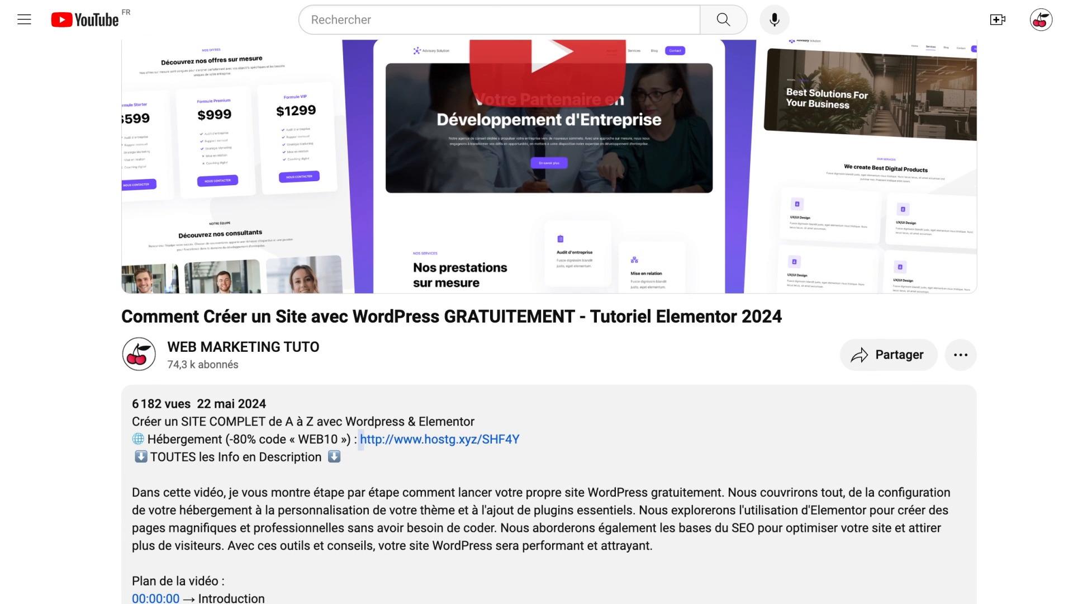
{"action": "left_click_drag", "start_coordinate": [360, 439], "coordinate": [521, 440]}
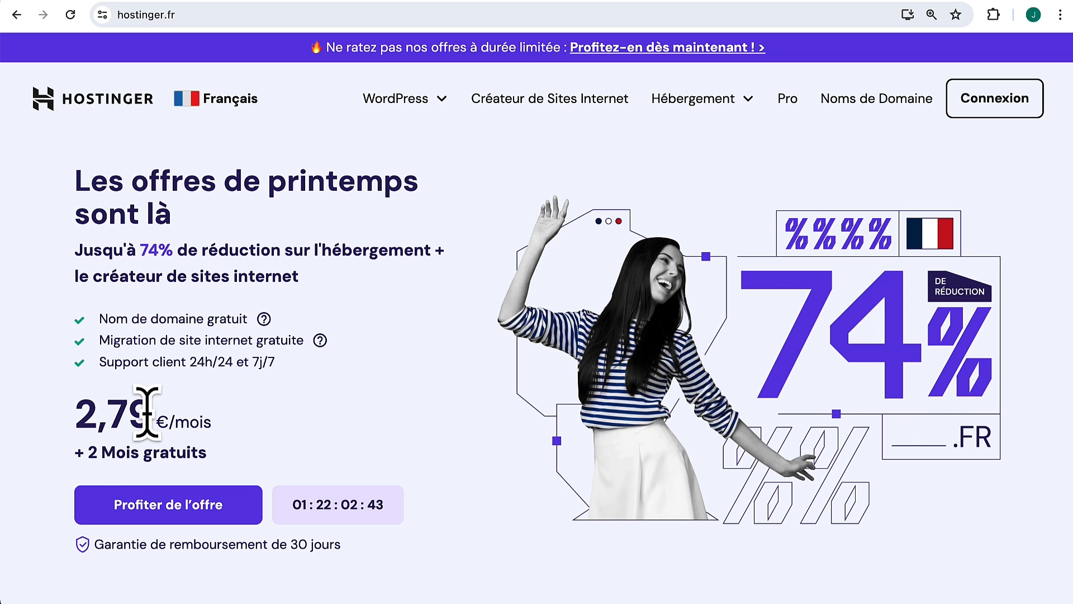
Step: Compare the Premium, Business and Cloud Startup plans and pick Premium at 2,79 €/mois
{"action": "scroll", "coordinate": [432, 398], "scroll_direction": "down", "scroll_amount": 1}
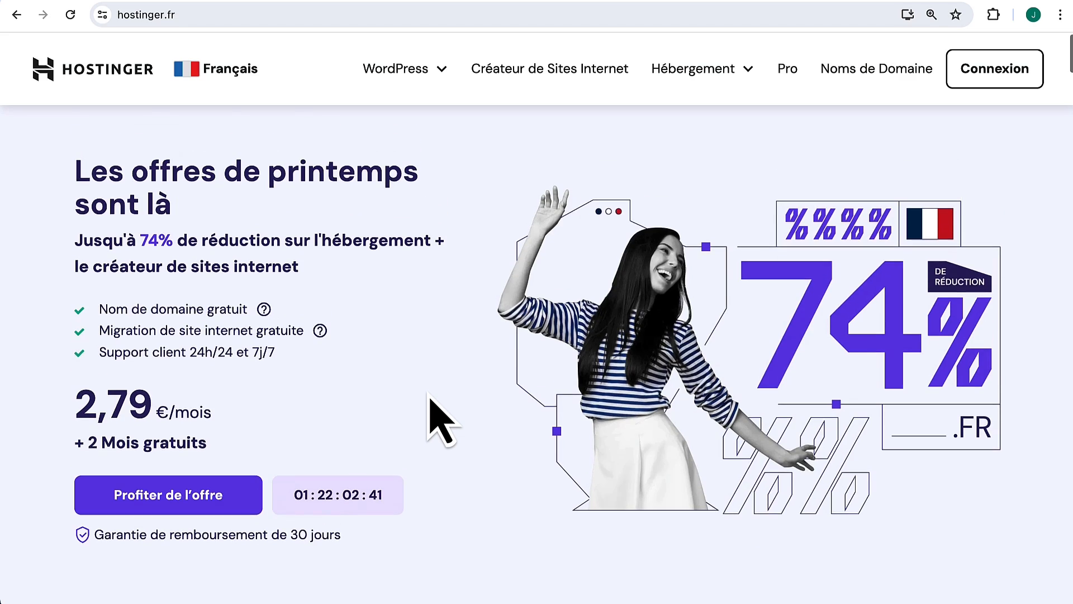
{"action": "scroll", "coordinate": [432, 398], "scroll_direction": "down", "scroll_amount": 5}
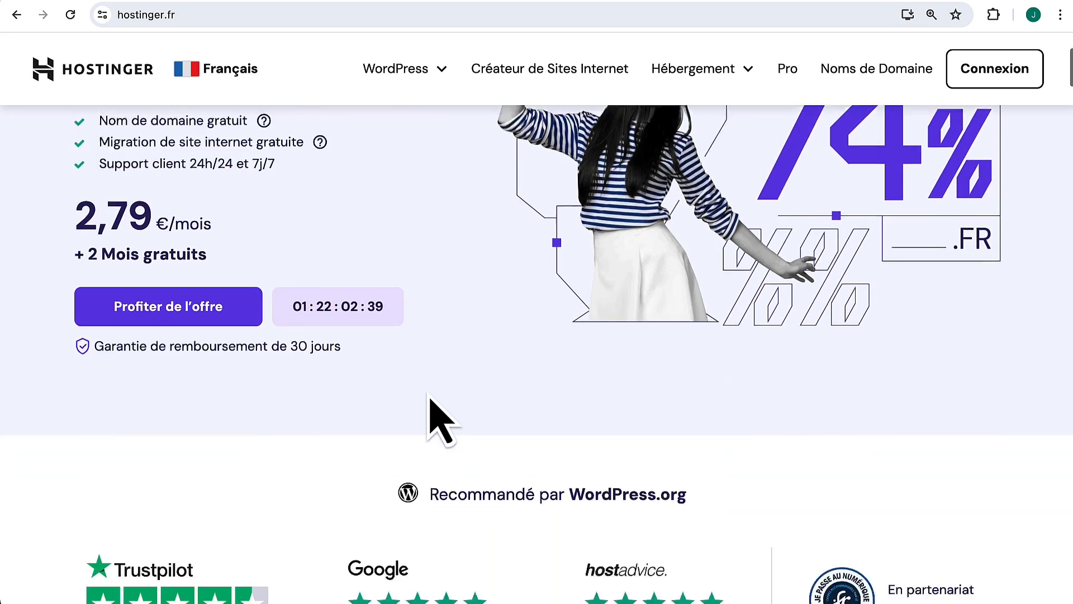
{"action": "scroll", "coordinate": [431, 398], "scroll_direction": "down", "scroll_amount": 10}
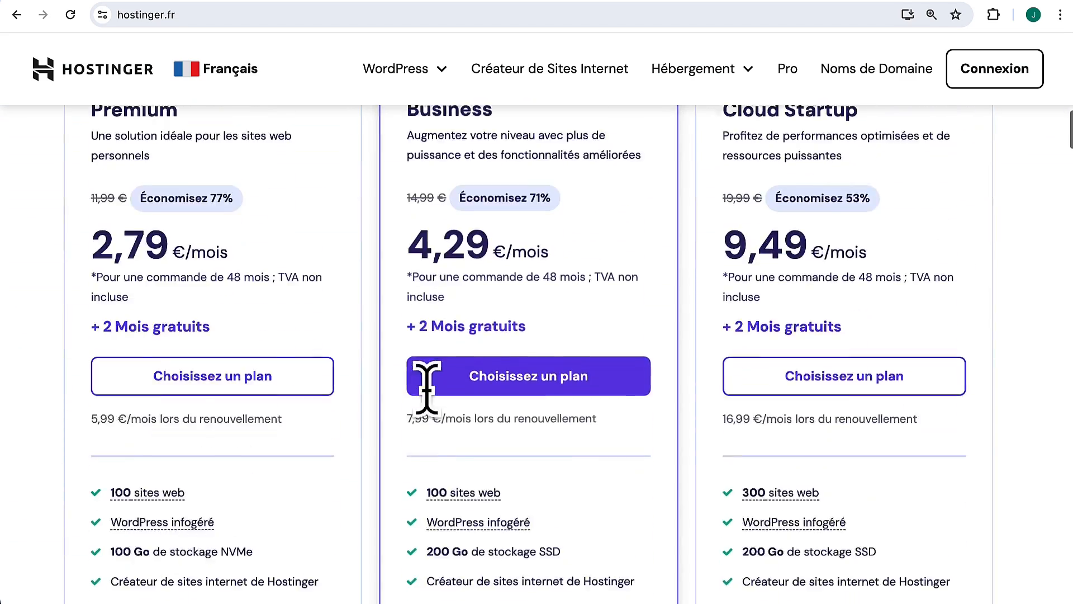
{"action": "scroll", "coordinate": [307, 324], "scroll_direction": "up", "scroll_amount": 1}
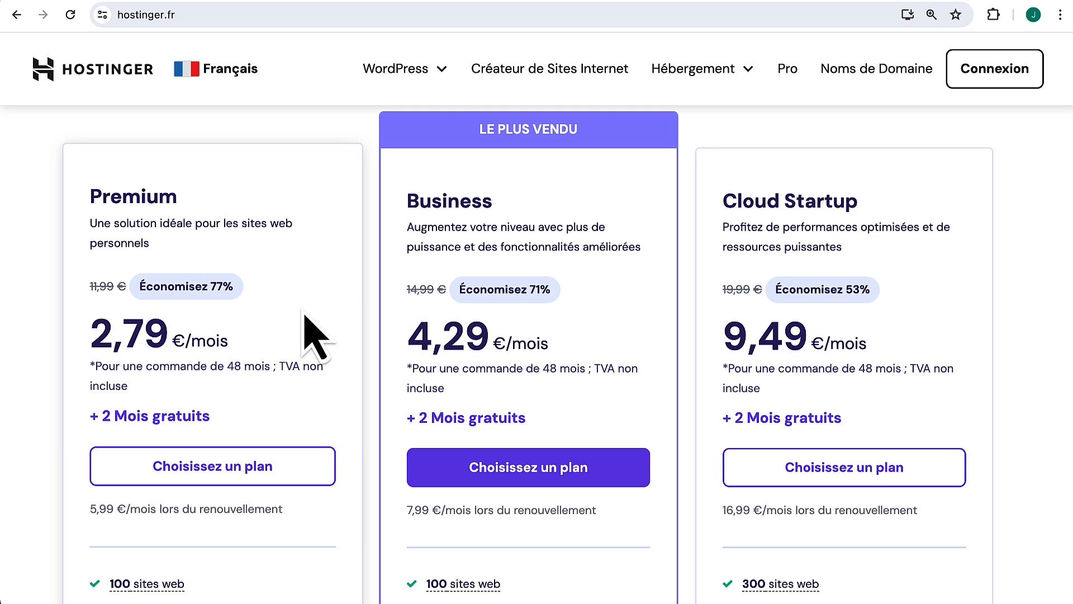
{"action": "scroll", "coordinate": [306, 322], "scroll_direction": "up", "scroll_amount": 1}
{"action": "scroll", "coordinate": [233, 398], "scroll_direction": "down", "scroll_amount": 1}
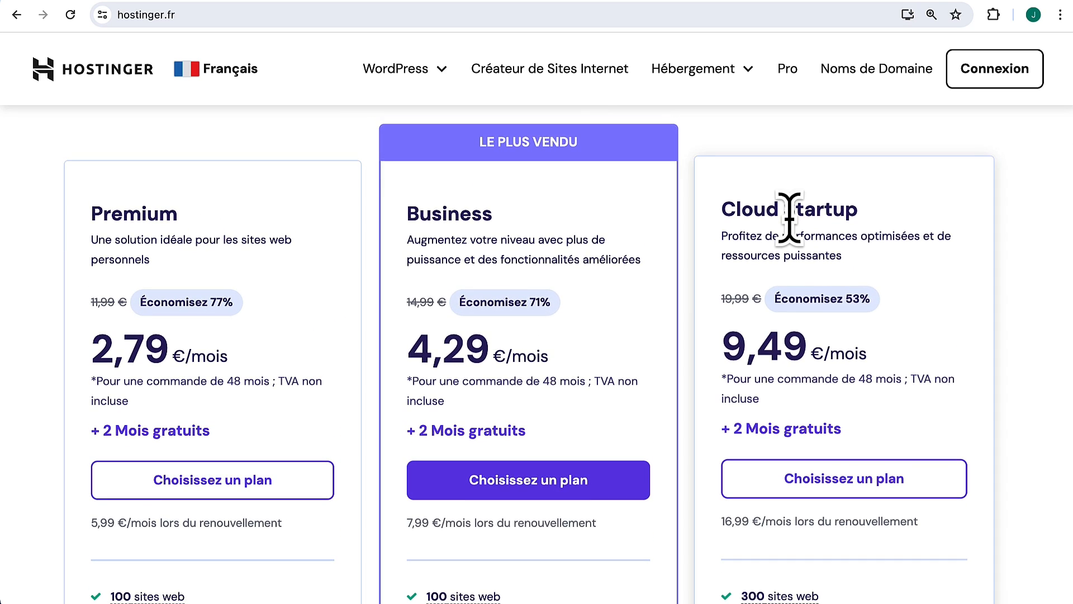
{"action": "scroll", "coordinate": [336, 313], "scroll_direction": "down", "scroll_amount": 2}
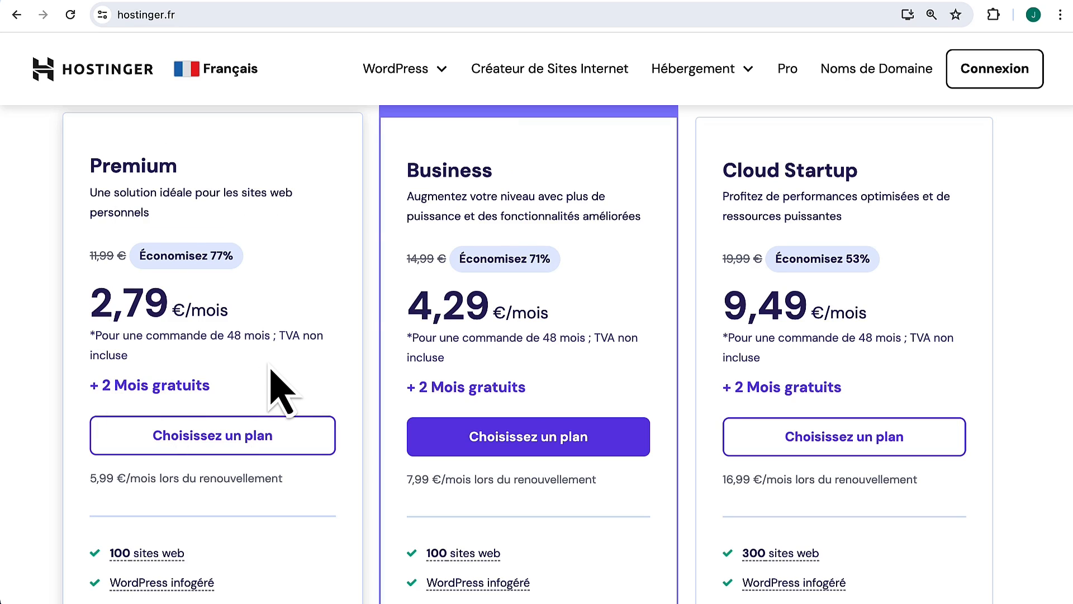
{"action": "scroll", "coordinate": [271, 370], "scroll_direction": "down", "scroll_amount": 8}
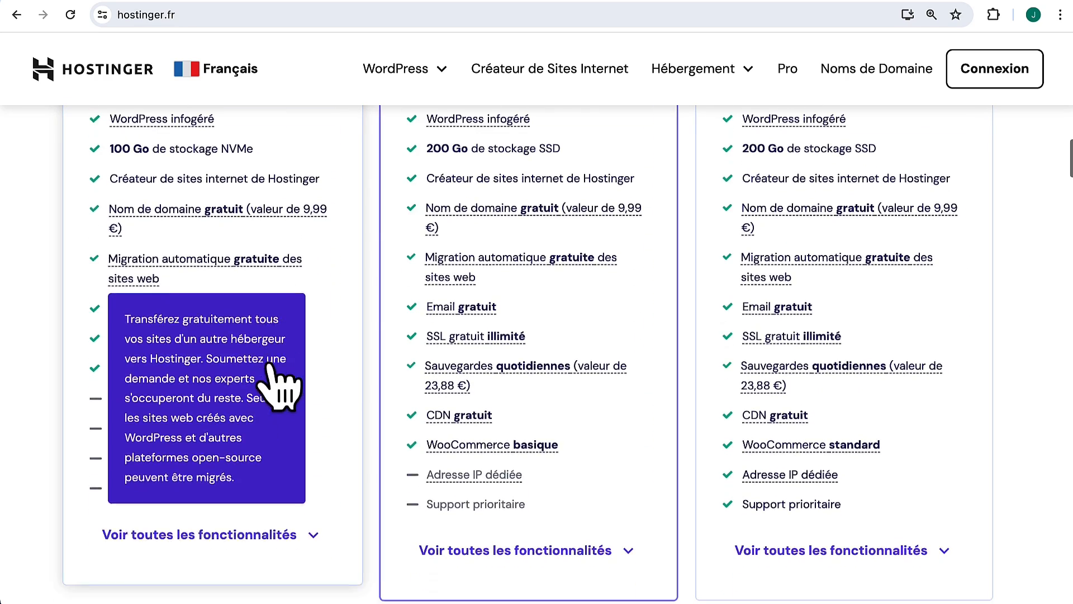
{"action": "scroll", "coordinate": [360, 324], "scroll_direction": "down", "scroll_amount": 1}
{"action": "scroll", "coordinate": [335, 336], "scroll_direction": "up", "scroll_amount": 4}
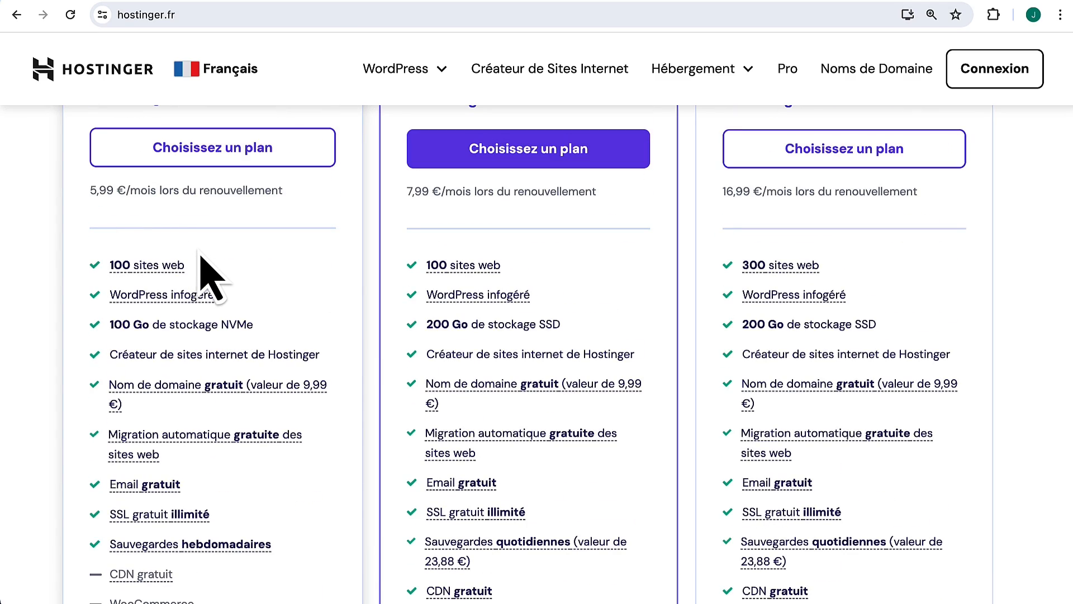
{"action": "scroll", "coordinate": [211, 277], "scroll_direction": "up", "scroll_amount": 4}
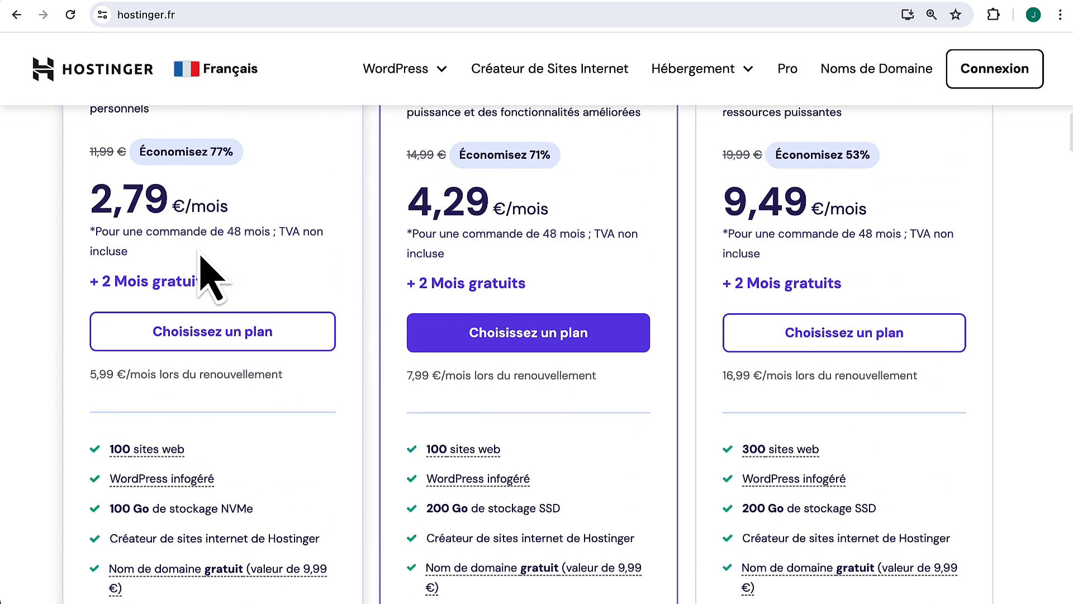
{"action": "scroll", "coordinate": [211, 277], "scroll_direction": "down", "scroll_amount": 4}
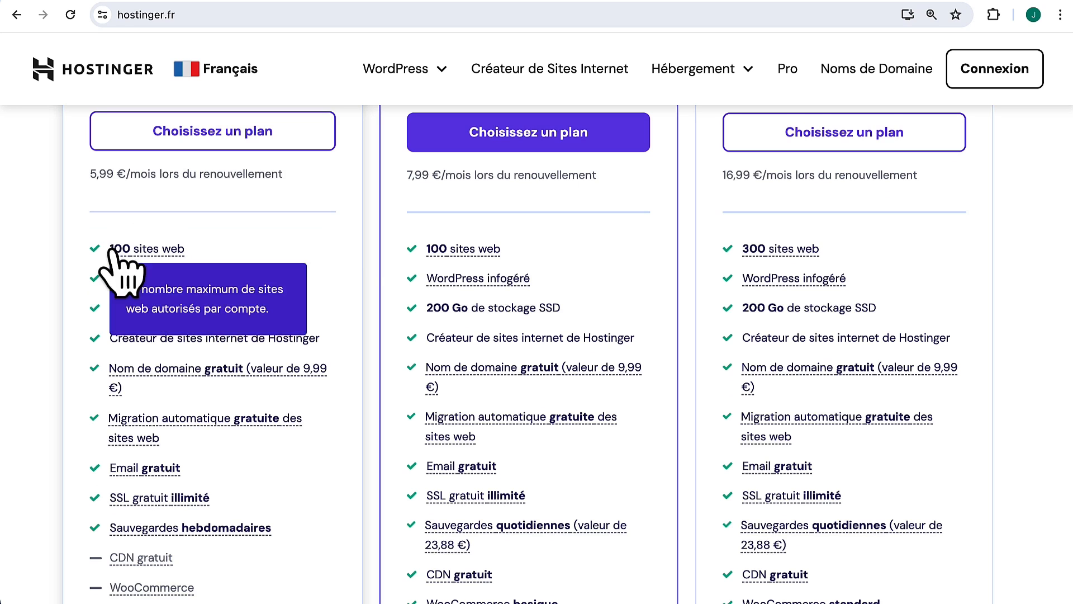
{"action": "scroll", "coordinate": [290, 256], "scroll_direction": "down", "scroll_amount": 1}
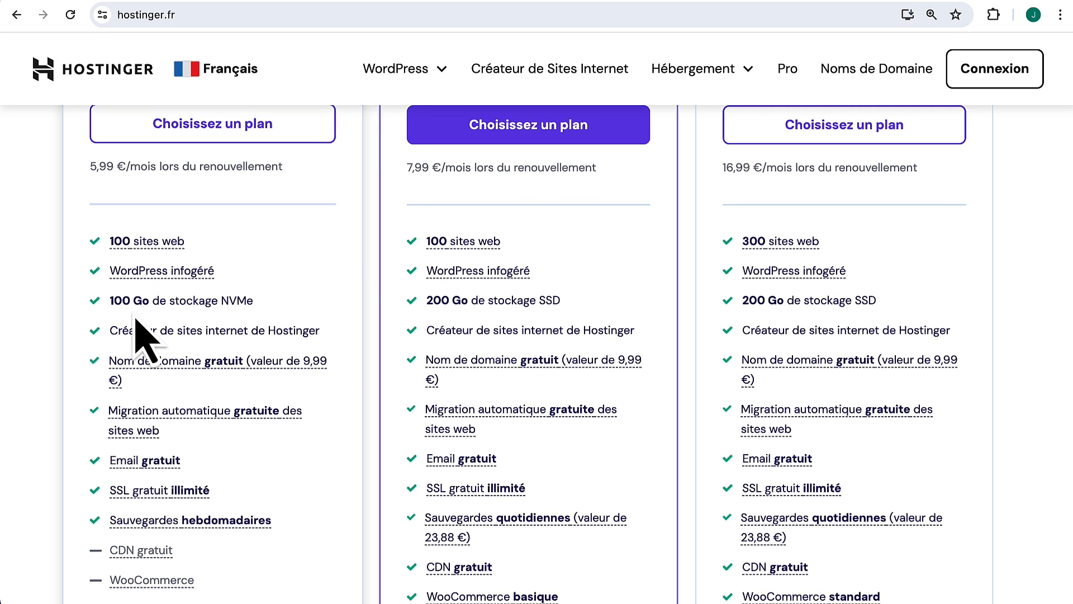
{"action": "scroll", "coordinate": [295, 250], "scroll_direction": "up", "scroll_amount": 5}
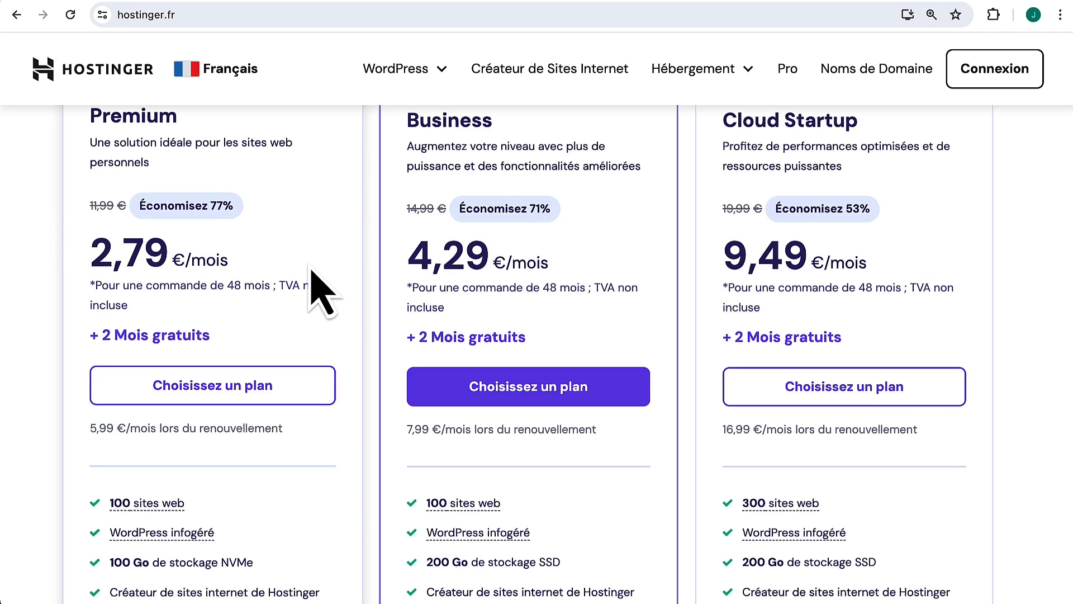
{"action": "left_click", "coordinate": [207, 382]}
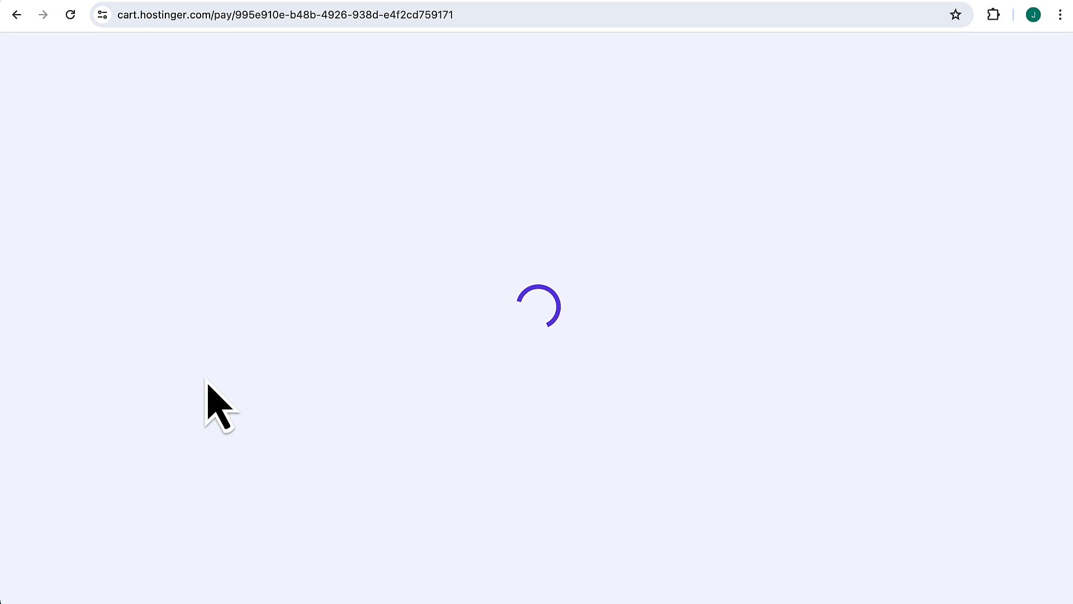
Step: Choose the 12-month billing period at 3,29€/mois, for a 39,48€ total
{"action": "scroll", "coordinate": [632, 252], "scroll_direction": "down", "scroll_amount": 3}
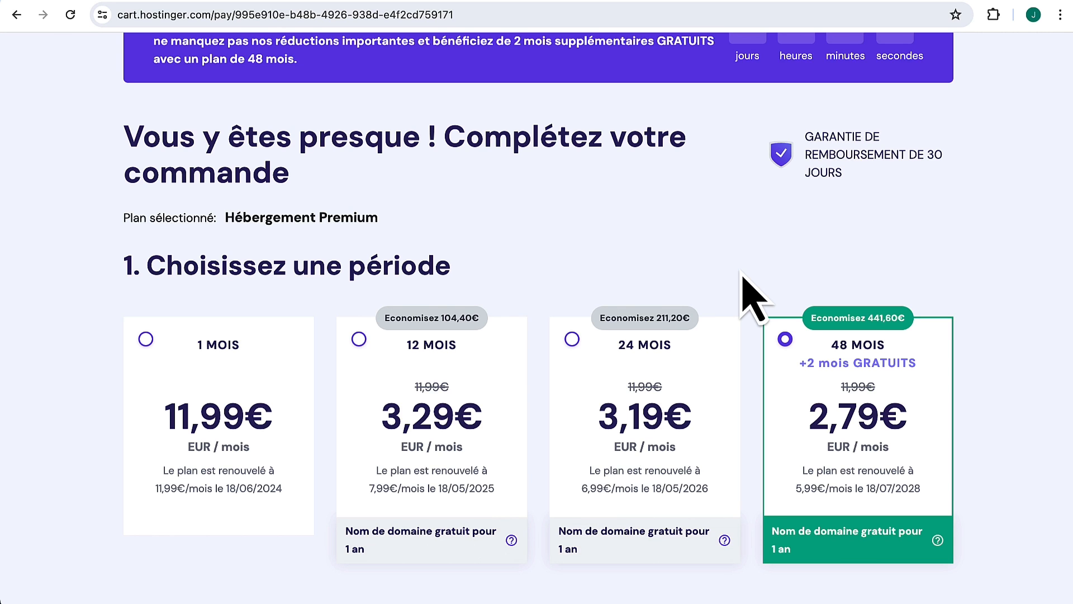
{"action": "scroll", "coordinate": [752, 296], "scroll_direction": "down", "scroll_amount": 1}
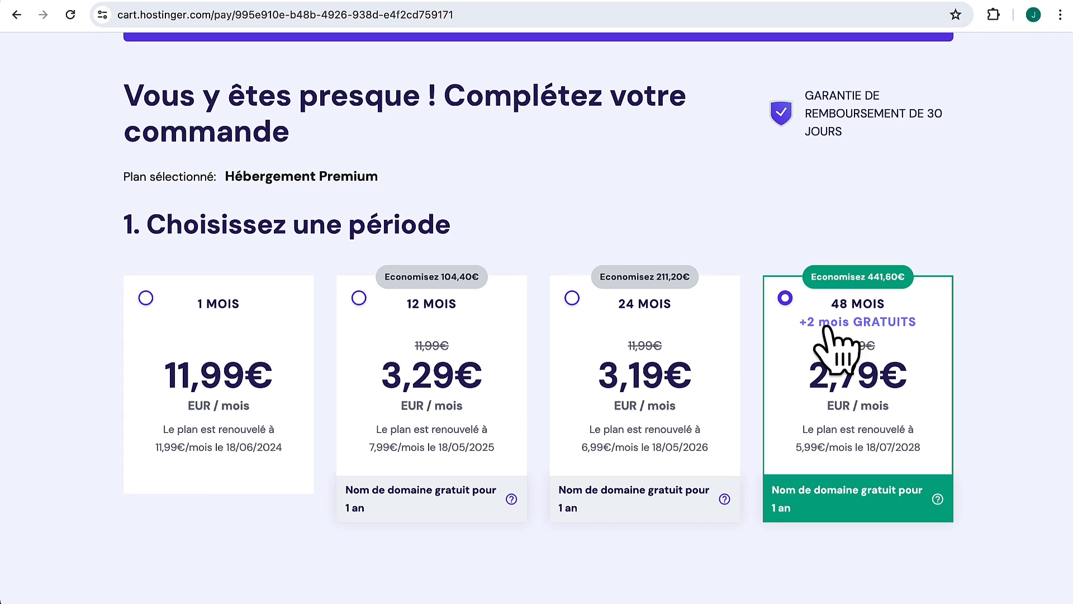
{"action": "left_click", "coordinate": [358, 298]}
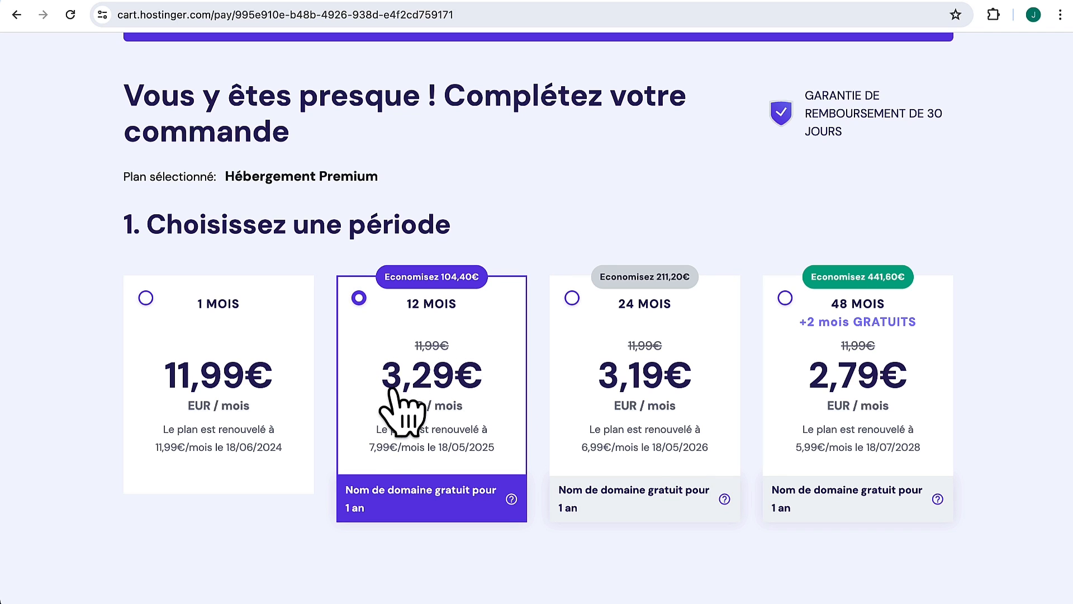
{"action": "left_click", "coordinate": [822, 353]}
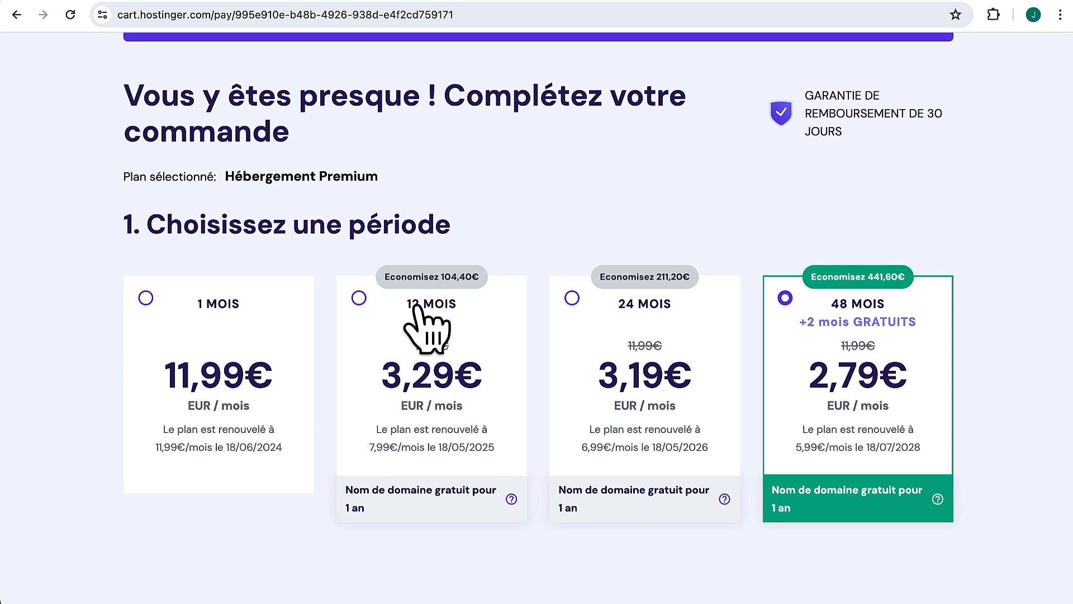
{"action": "left_click", "coordinate": [360, 299]}
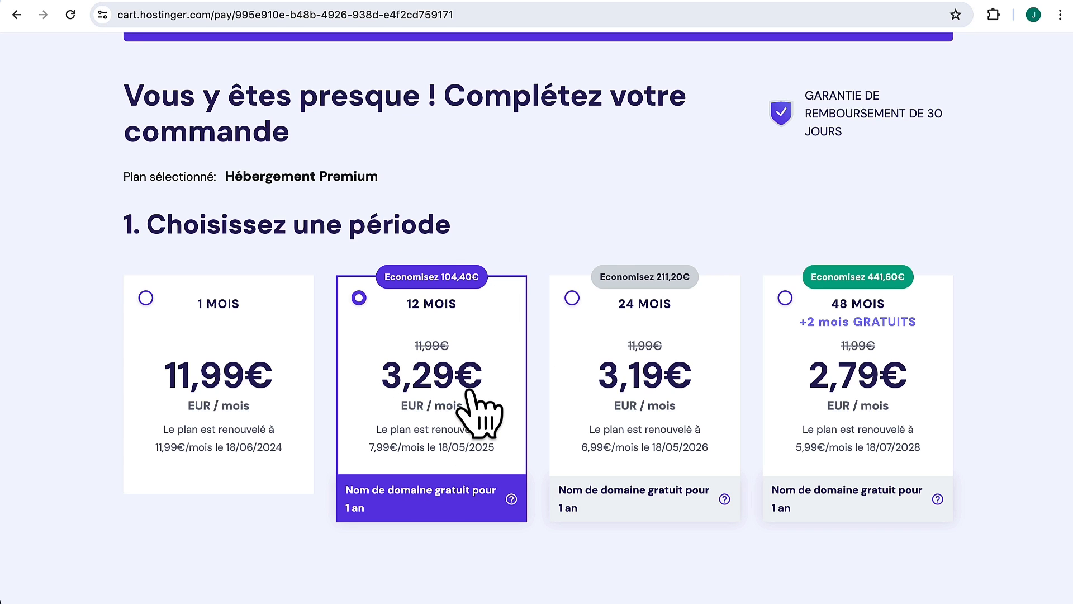
{"action": "scroll", "coordinate": [480, 411], "scroll_direction": "down", "scroll_amount": 9}
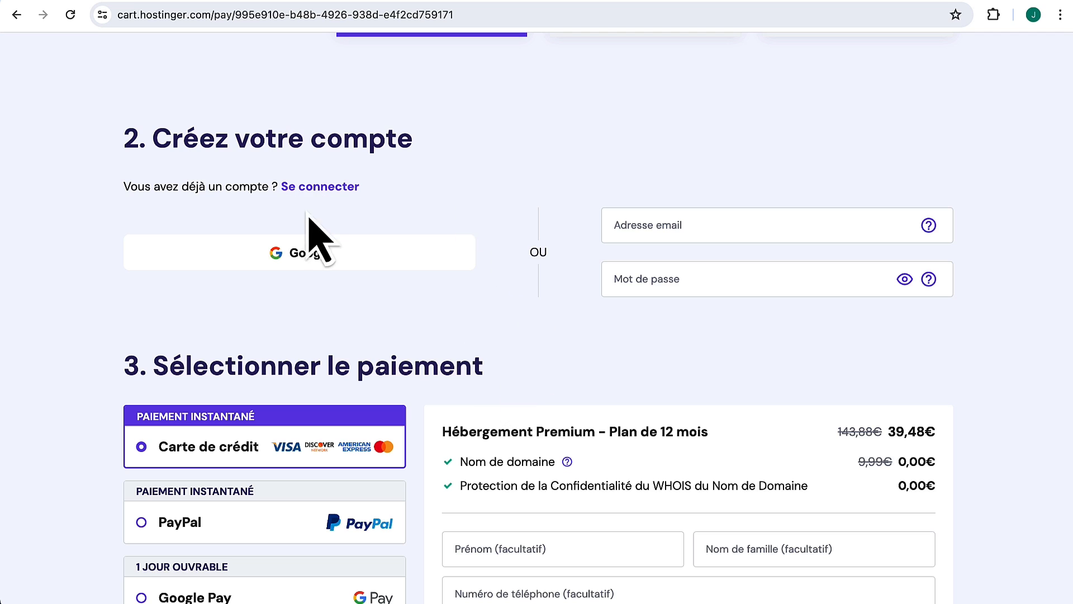
Step: Fill in the account e-mail address and password
{"action": "left_click", "coordinate": [714, 229]}
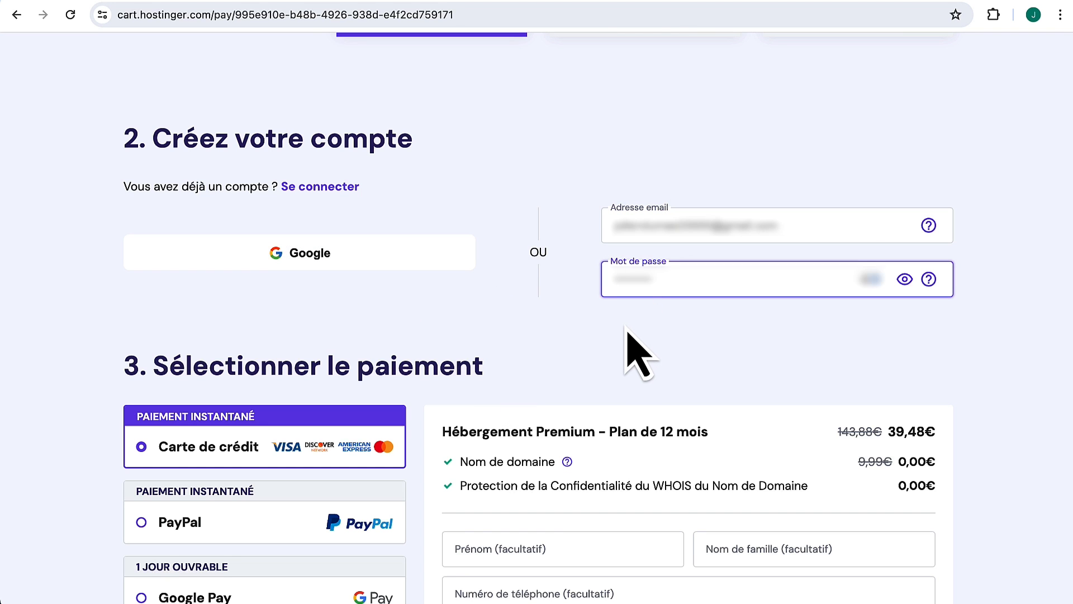
{"action": "left_click", "coordinate": [624, 331]}
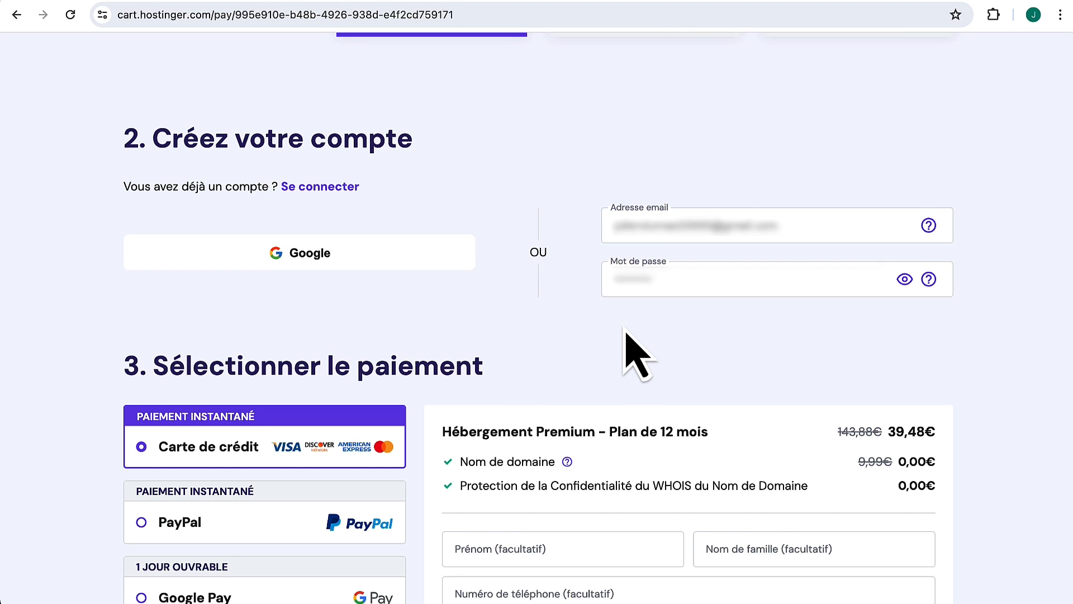
{"action": "scroll", "coordinate": [626, 336], "scroll_direction": "down", "scroll_amount": 5}
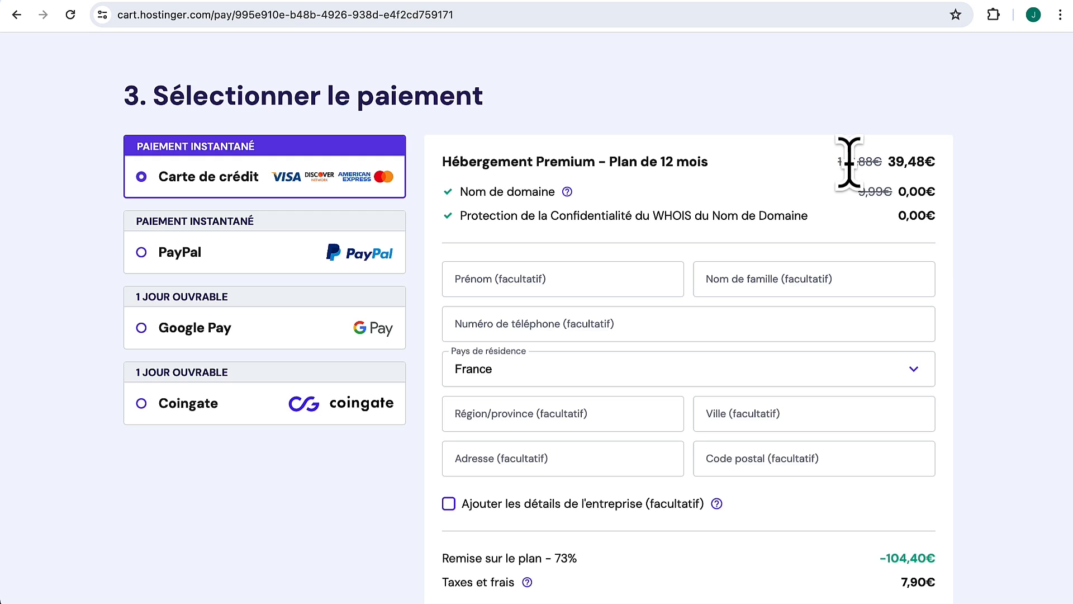
{"action": "scroll", "coordinate": [848, 158], "scroll_direction": "down", "scroll_amount": 5}
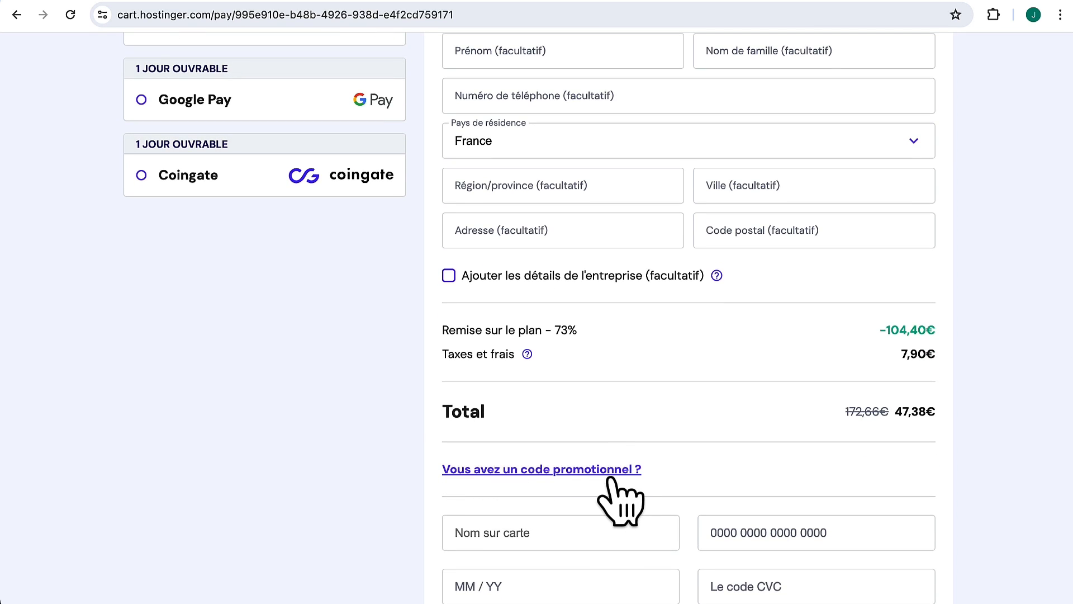
Step: Apply the WEB10 promo code, bringing the total to 42,64€
{"action": "left_click", "coordinate": [562, 471]}
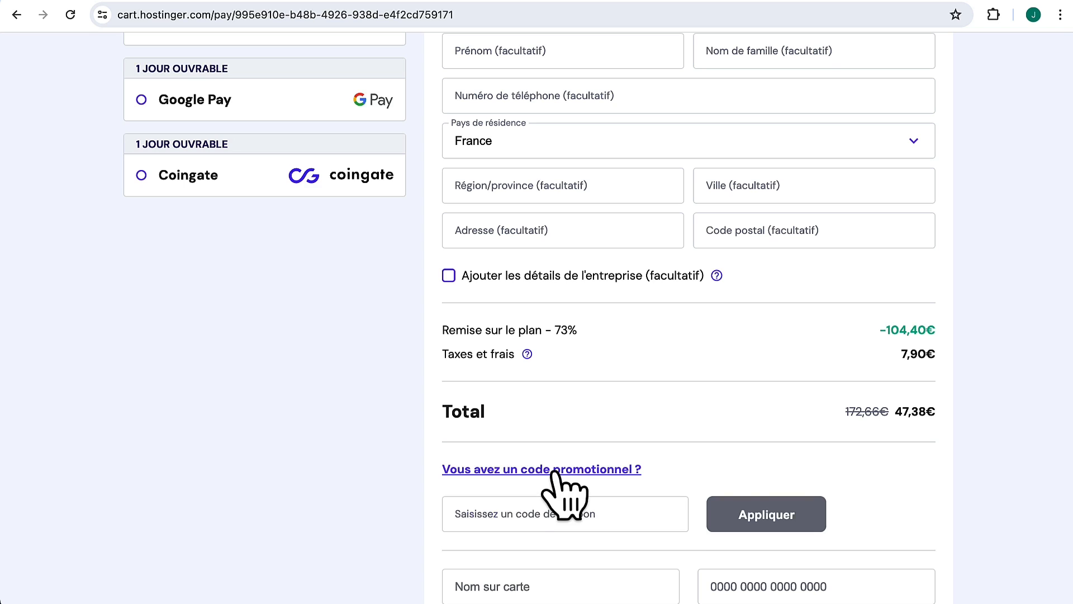
{"action": "type", "text": "WEB10"}
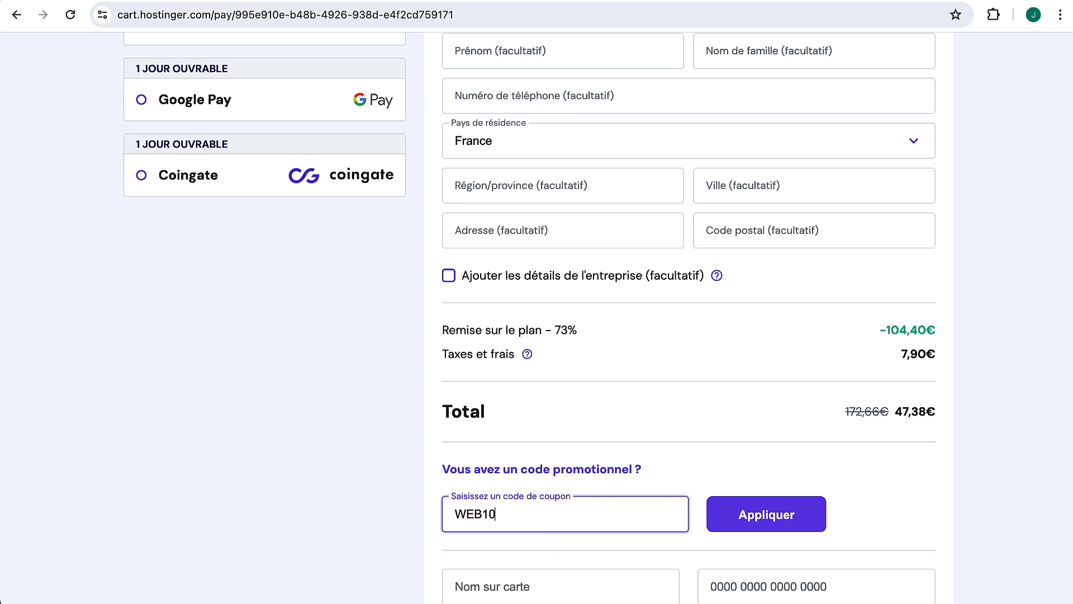
{"action": "left_click", "coordinate": [805, 516]}
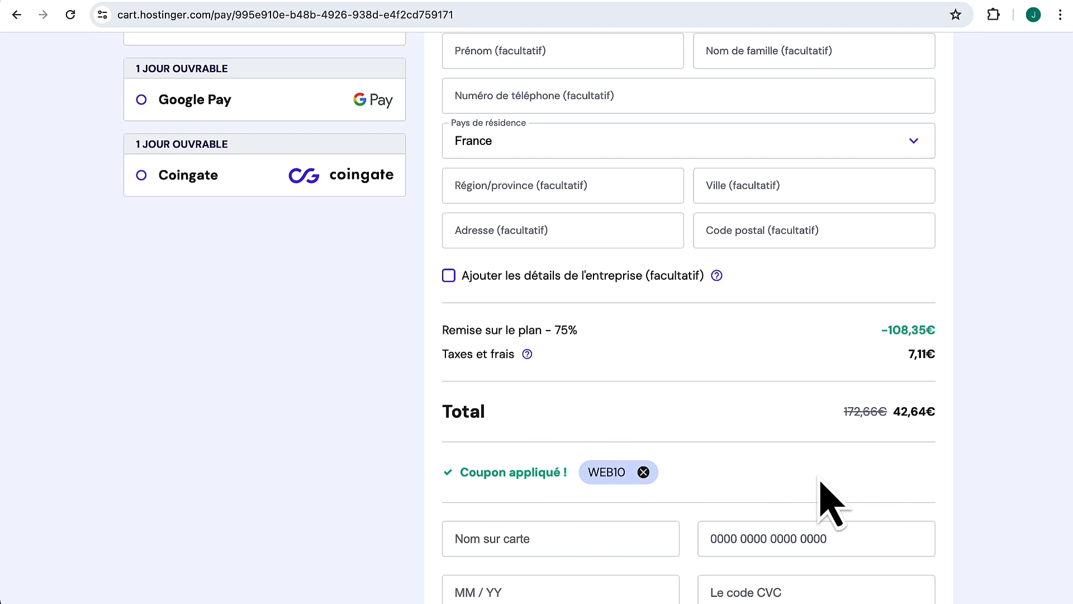
{"action": "scroll", "coordinate": [891, 467], "scroll_direction": "down", "scroll_amount": 1}
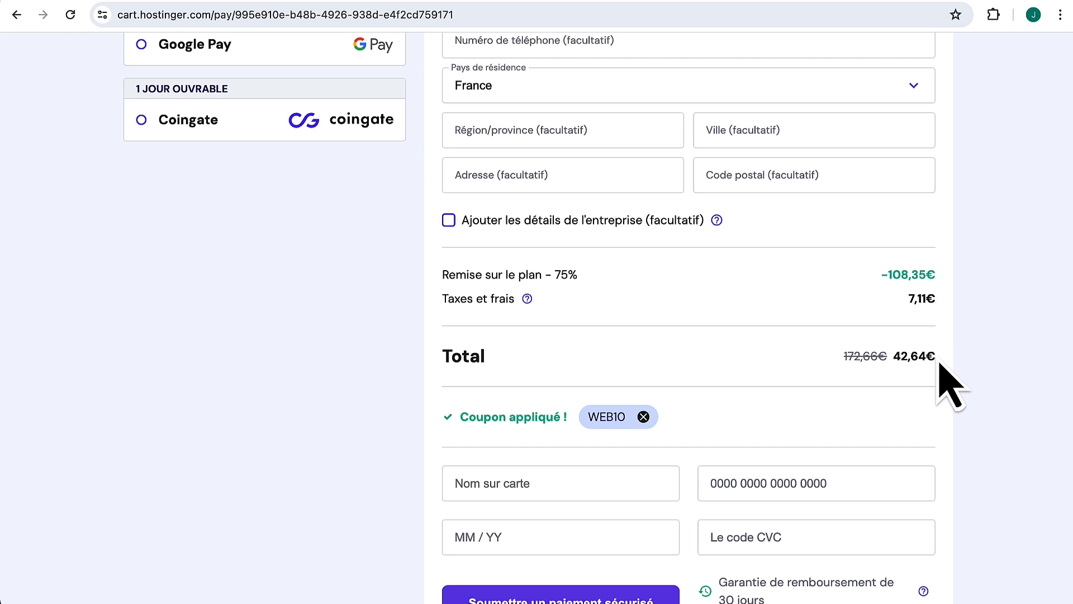
{"action": "scroll", "coordinate": [946, 382], "scroll_direction": "up", "scroll_amount": 5}
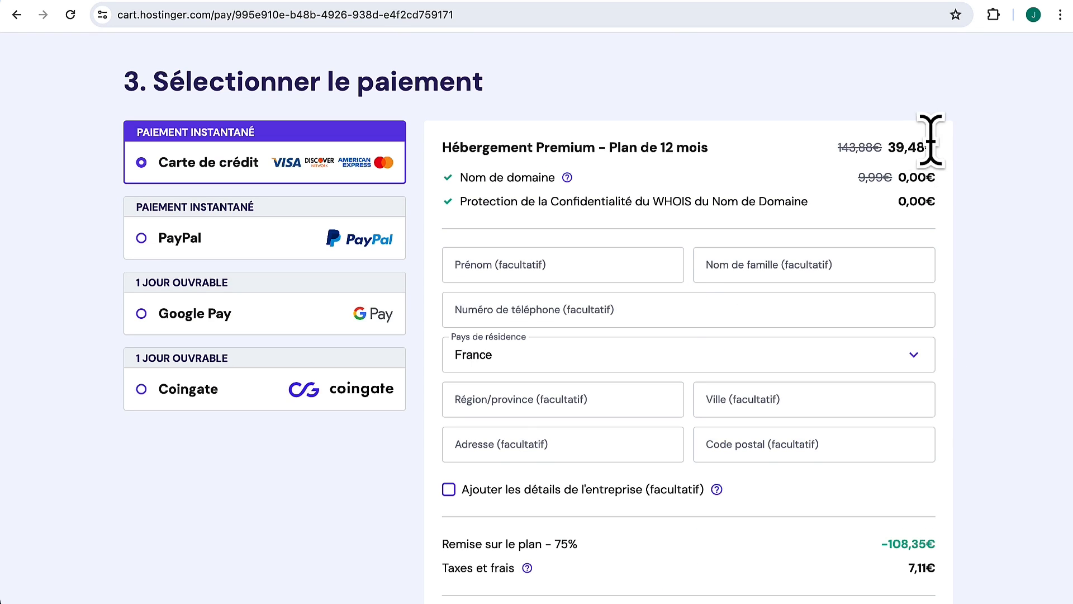
{"action": "scroll", "coordinate": [695, 335], "scroll_direction": "down", "scroll_amount": 4}
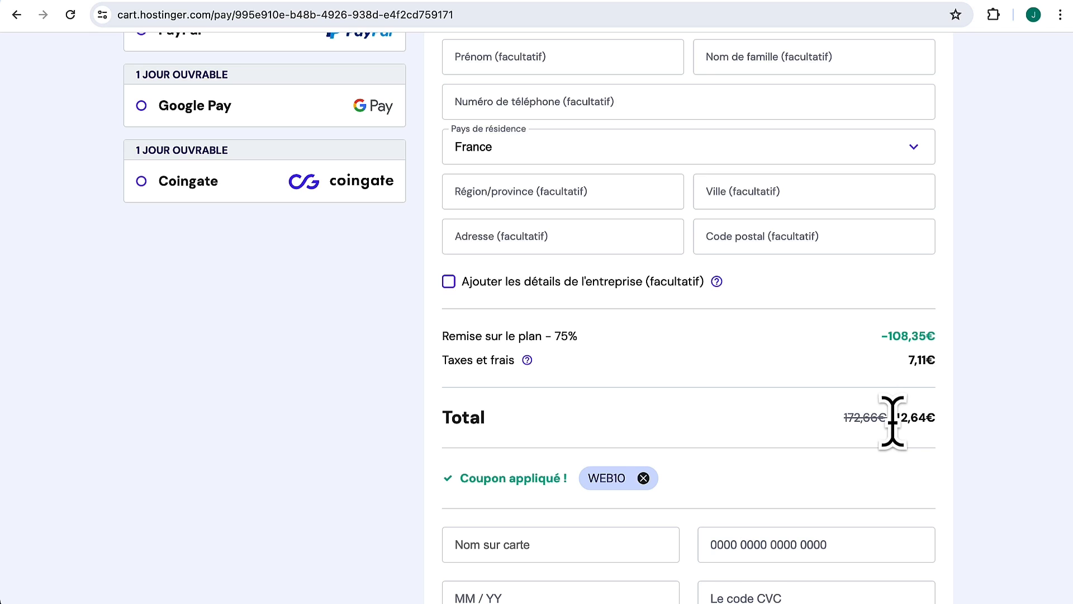
{"action": "scroll", "coordinate": [895, 426], "scroll_direction": "down", "scroll_amount": 1}
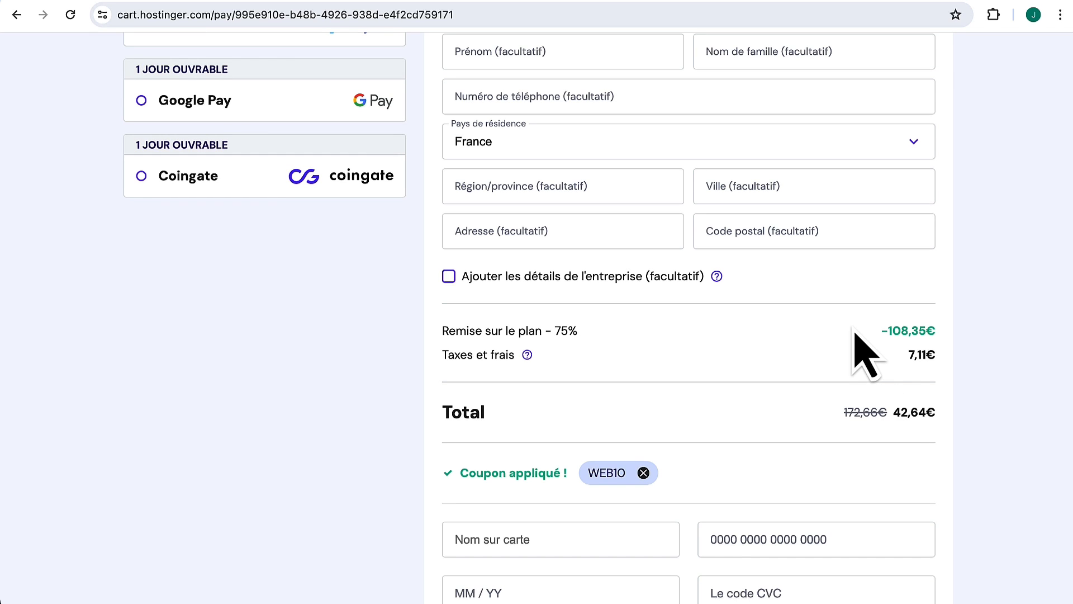
{"action": "scroll", "coordinate": [856, 358], "scroll_direction": "up", "scroll_amount": 2}
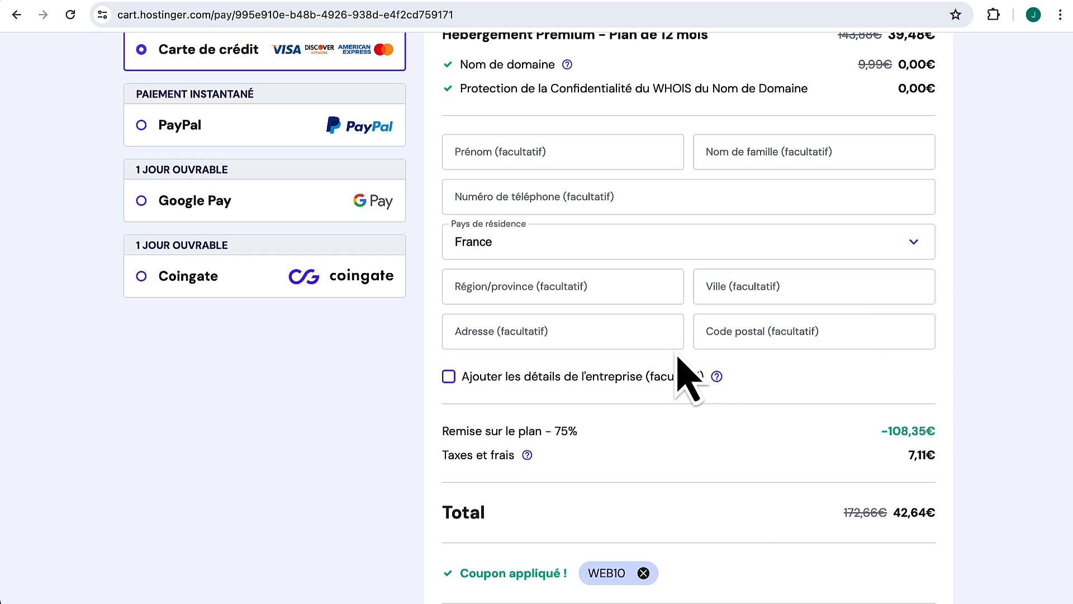
Step: Enter the billing first name, last name and phone number
{"action": "left_click", "coordinate": [573, 144]}
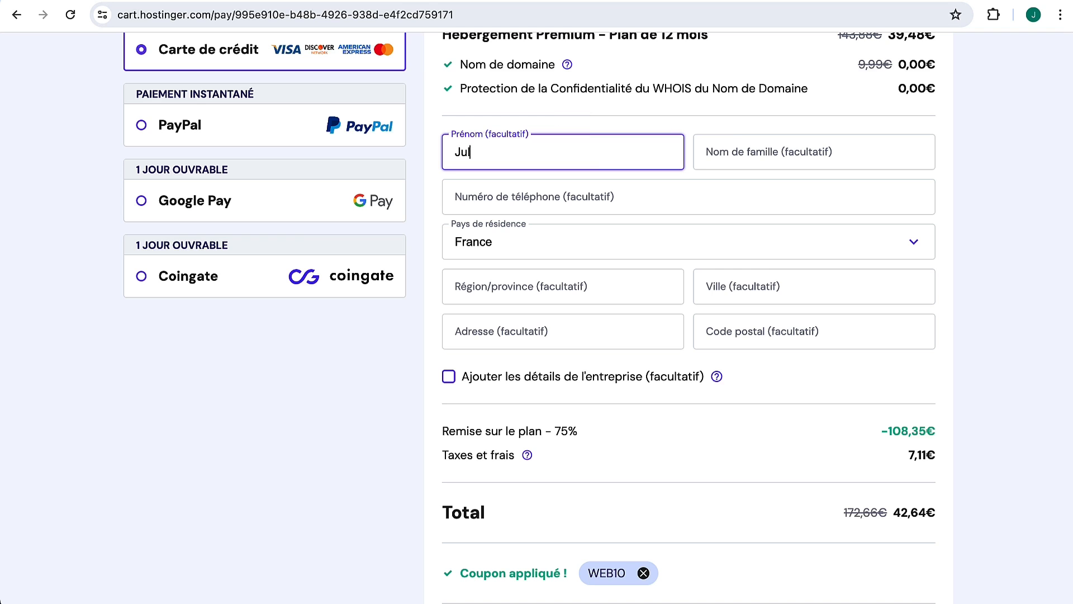
{"action": "key", "text": "Tab"}
{"action": "type", "text": "Dumas"}
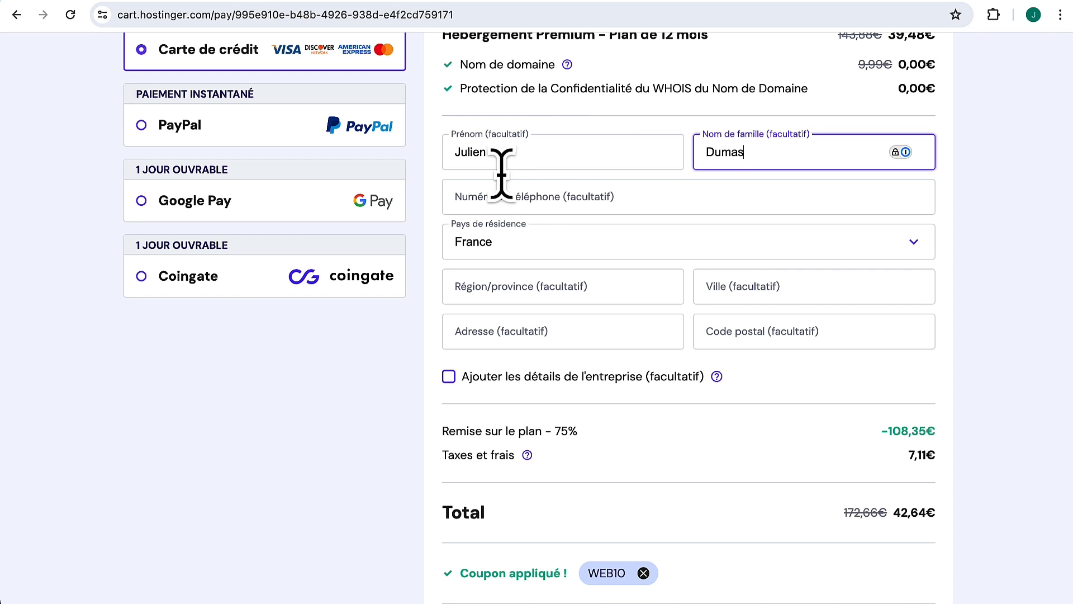
{"action": "left_click", "coordinate": [512, 185]}
{"action": "left_click", "coordinate": [572, 206]}
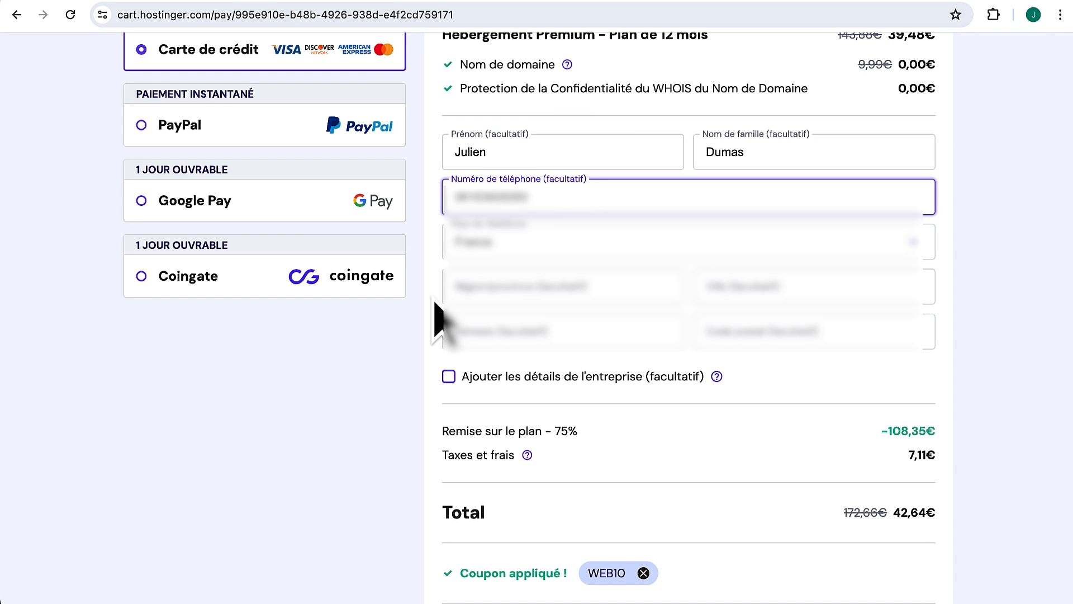
{"action": "left_click", "coordinate": [433, 303]}
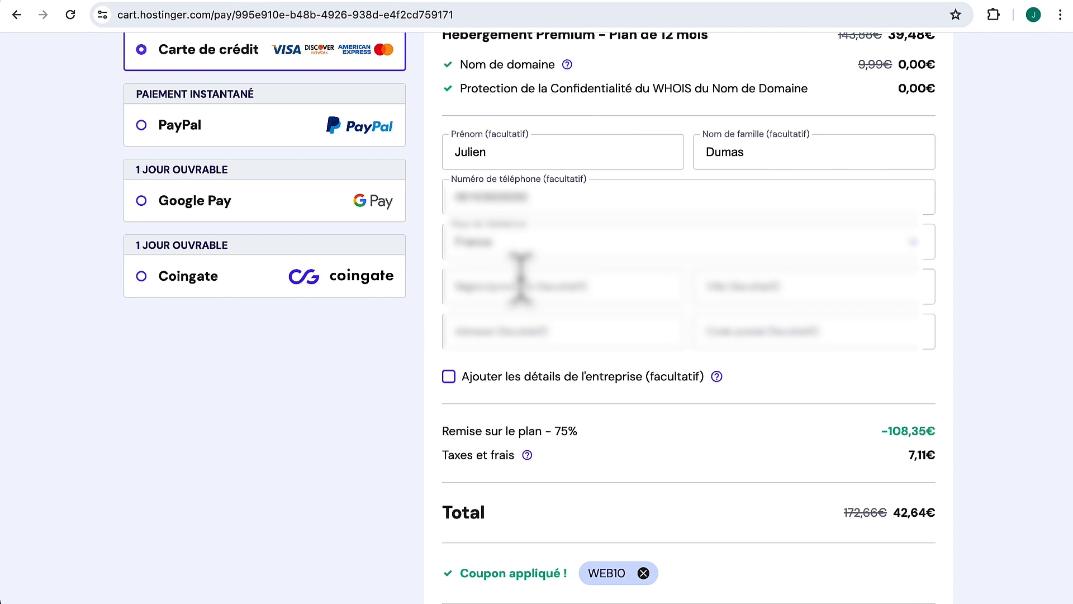
{"action": "scroll", "coordinate": [643, 349], "scroll_direction": "down", "scroll_amount": 4}
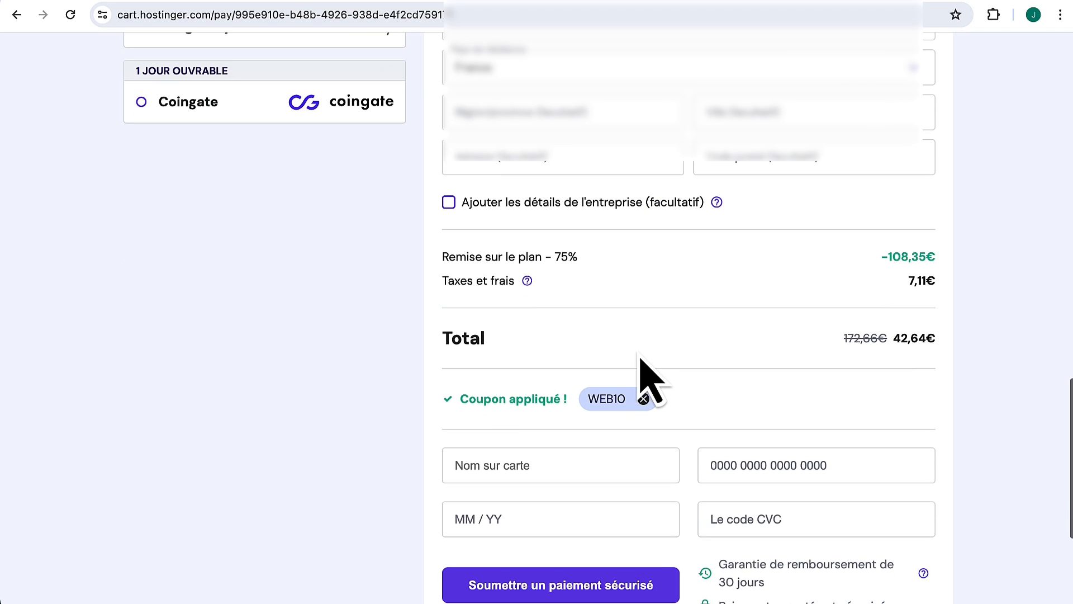
{"action": "scroll", "coordinate": [651, 366], "scroll_direction": "down", "scroll_amount": 3}
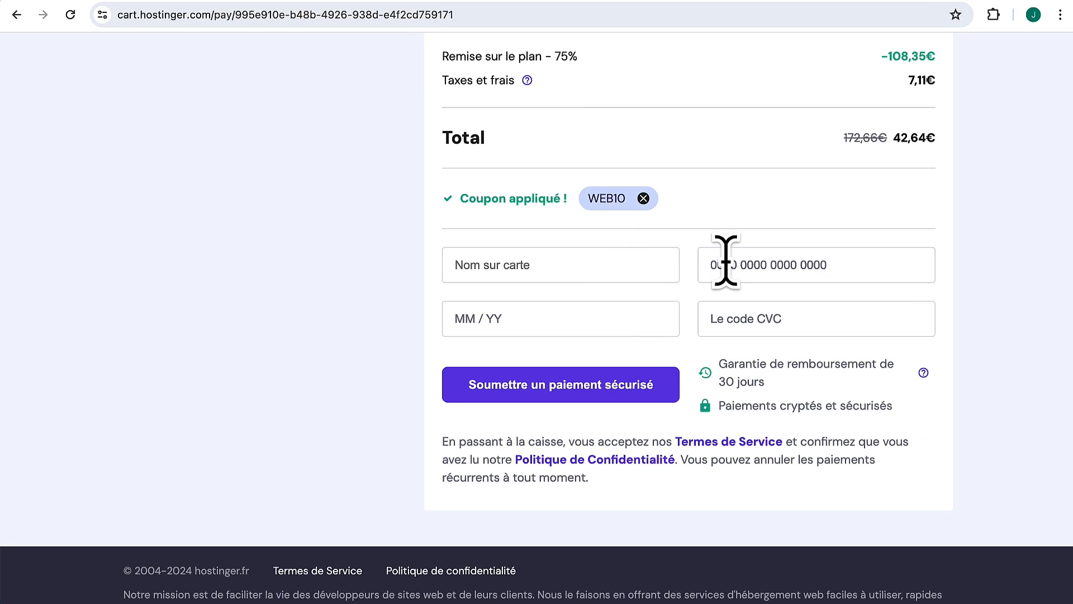
Step: Fill in the cardholder name and card details and submit the secure payment
{"action": "left_click", "coordinate": [575, 266]}
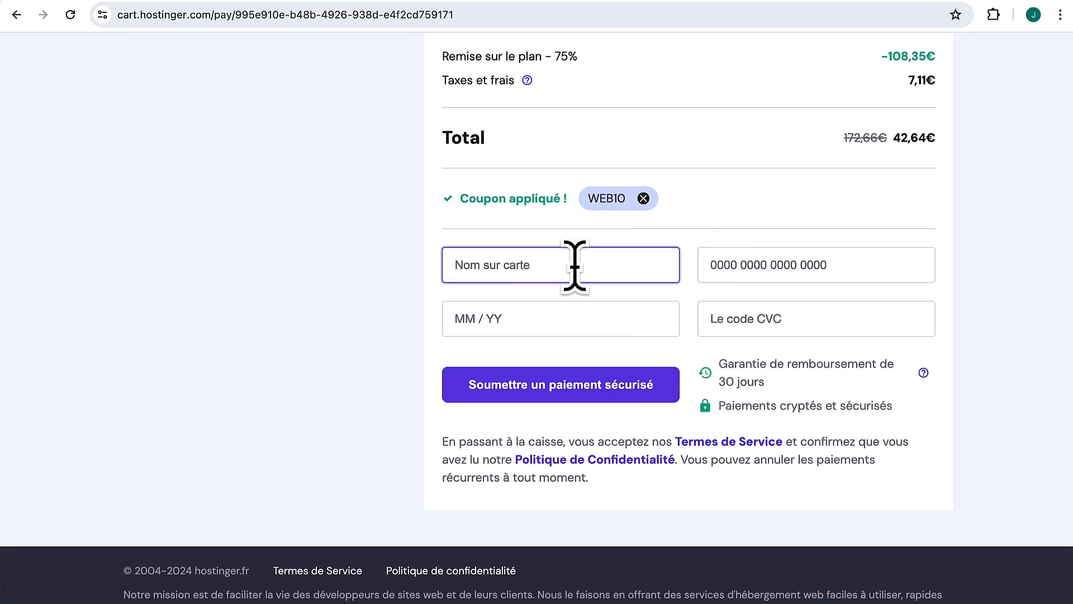
{"action": "type", "text": "J"}
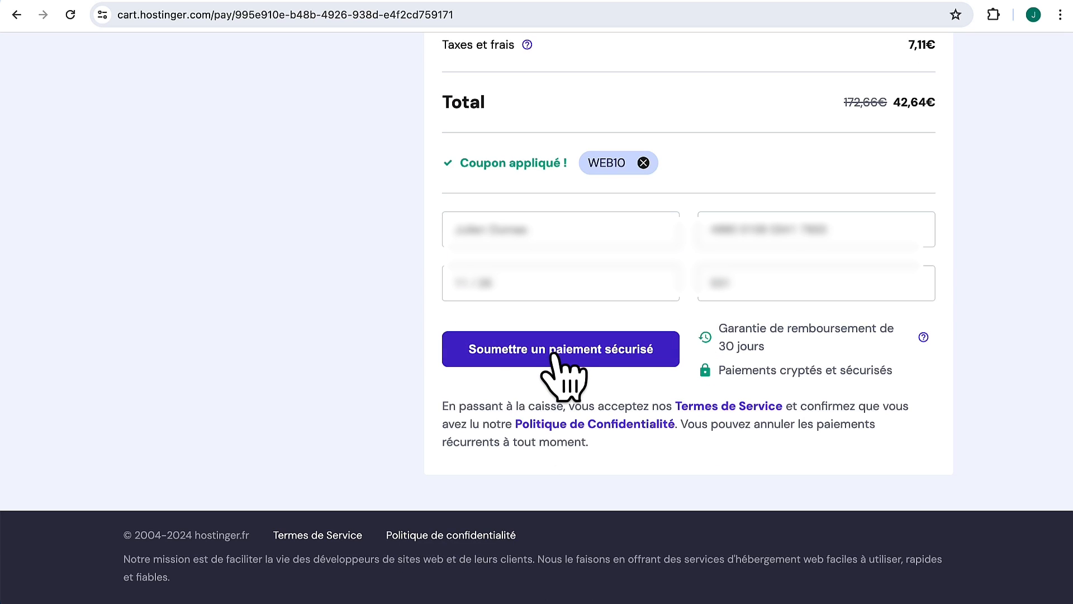
{"action": "left_click", "coordinate": [557, 355]}
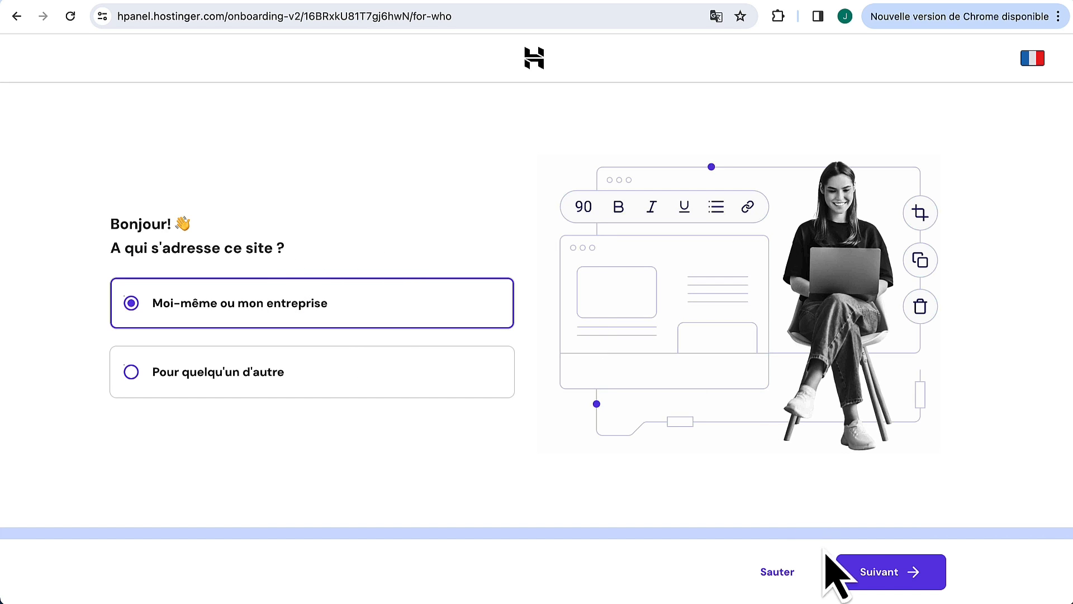
Step: Set the site as for myself or my business, a new site, built with WordPress
{"action": "left_click", "coordinate": [873, 568]}
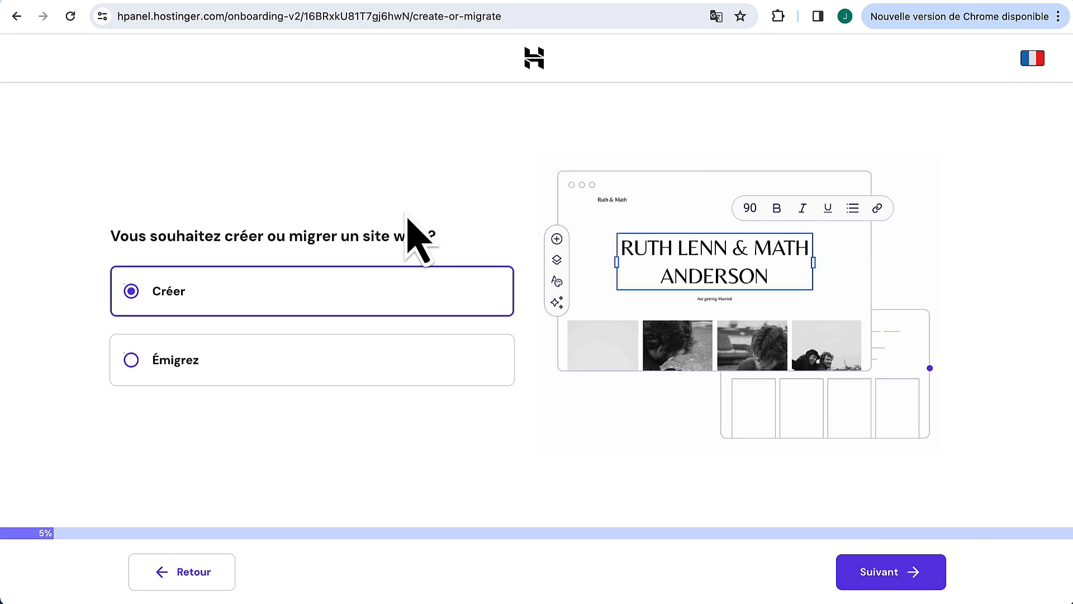
{"action": "left_click", "coordinate": [888, 572]}
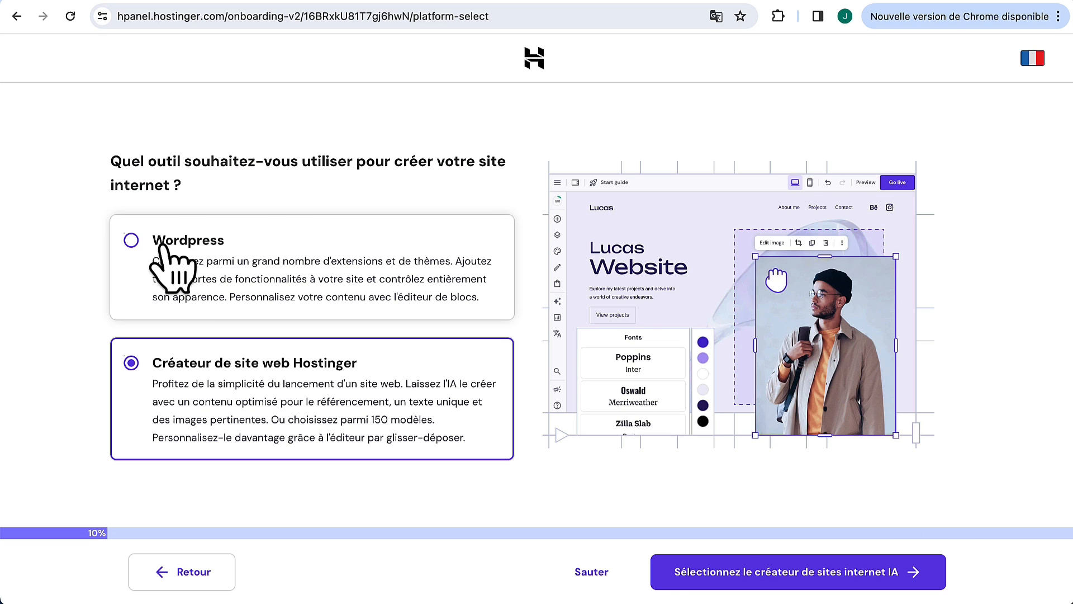
{"action": "left_click", "coordinate": [249, 246]}
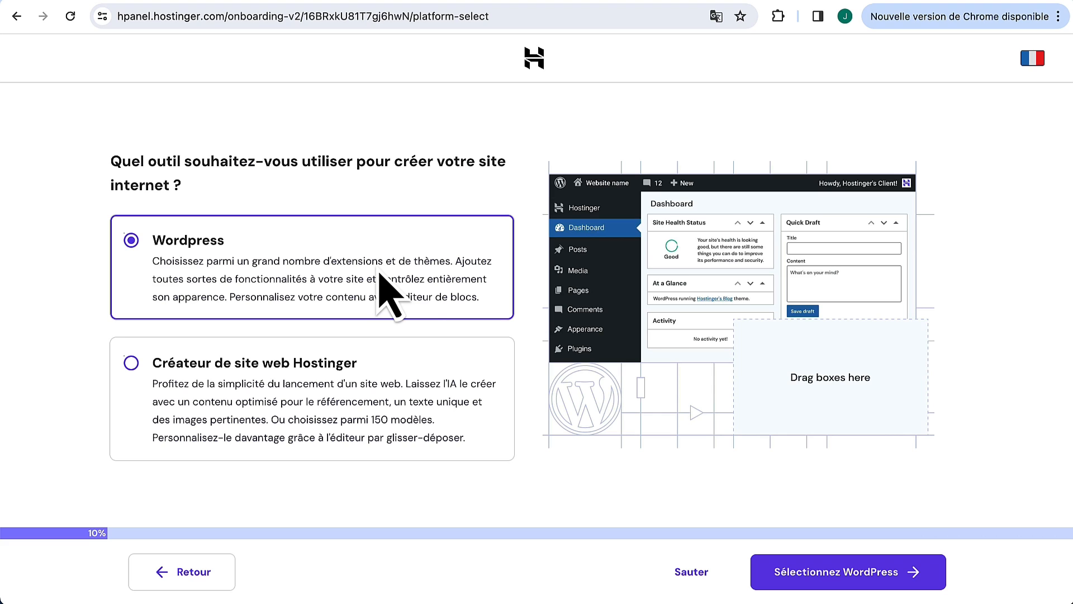
{"action": "left_click", "coordinate": [875, 581]}
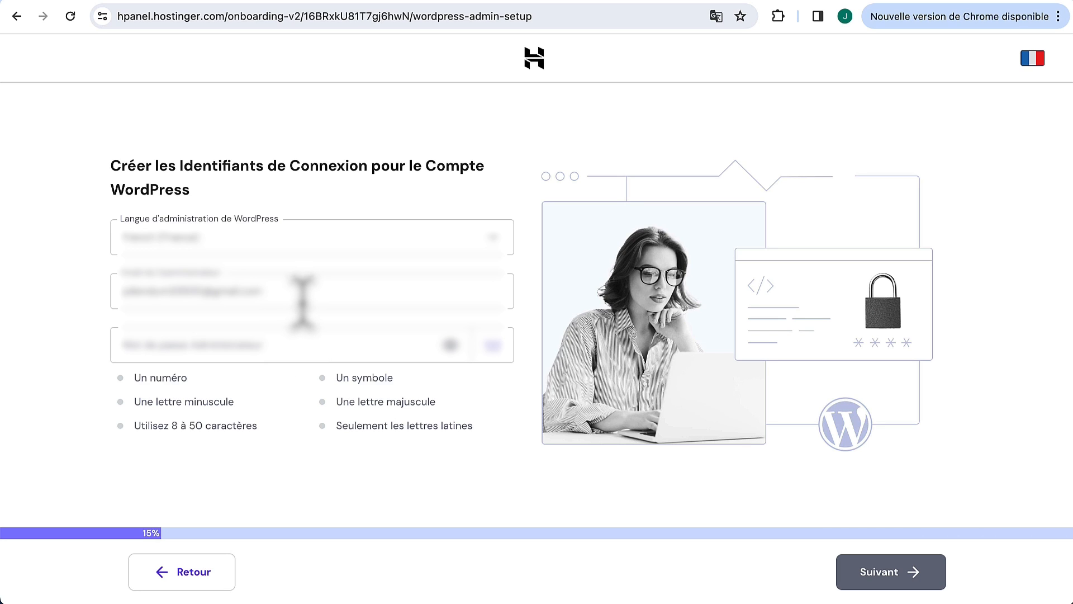
Step: Enter the WordPress admin password and continue
{"action": "left_click", "coordinate": [267, 336]}
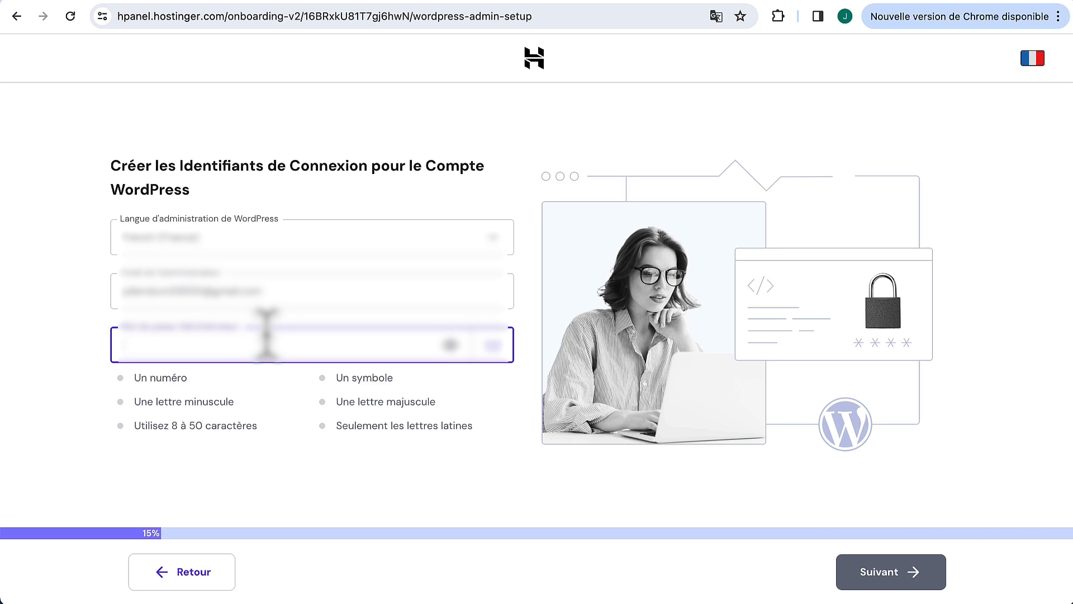
{"action": "type", "text": "J"}
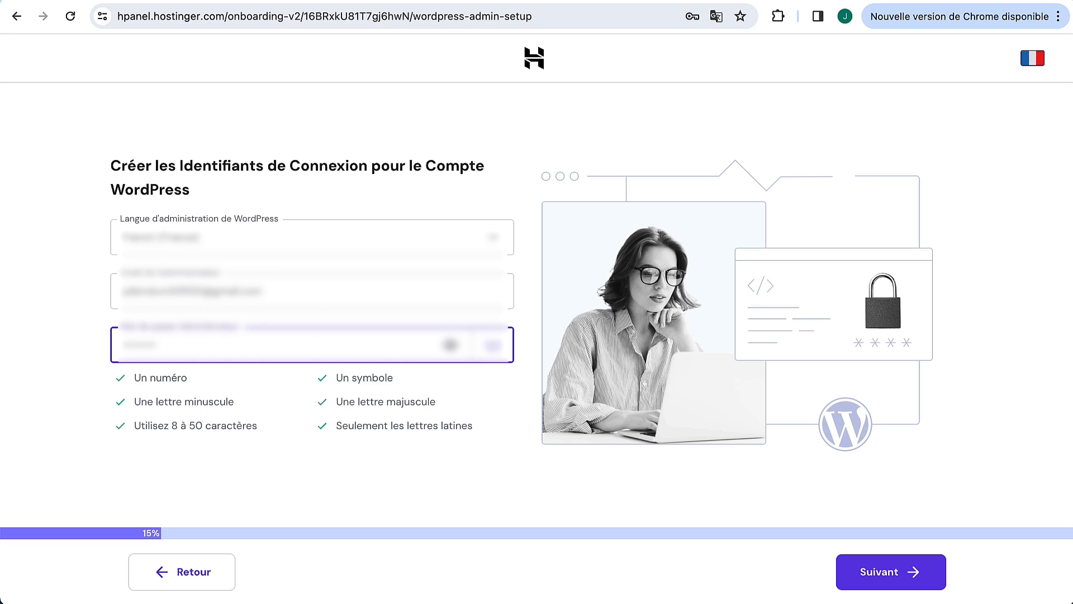
{"action": "left_click", "coordinate": [891, 579]}
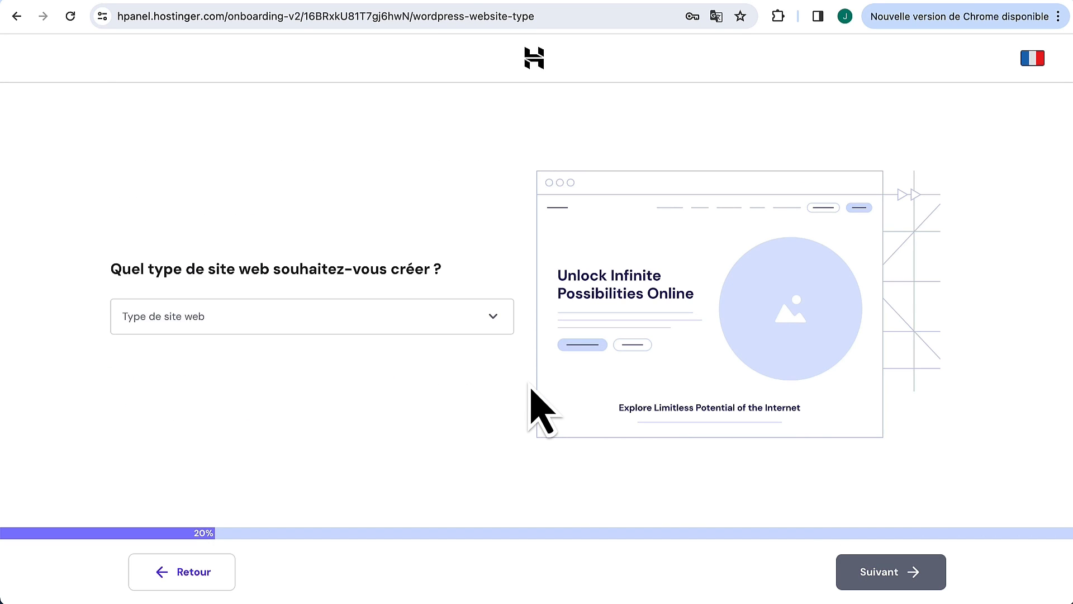
Step: Set the website type to Autre
{"action": "left_click", "coordinate": [450, 311]}
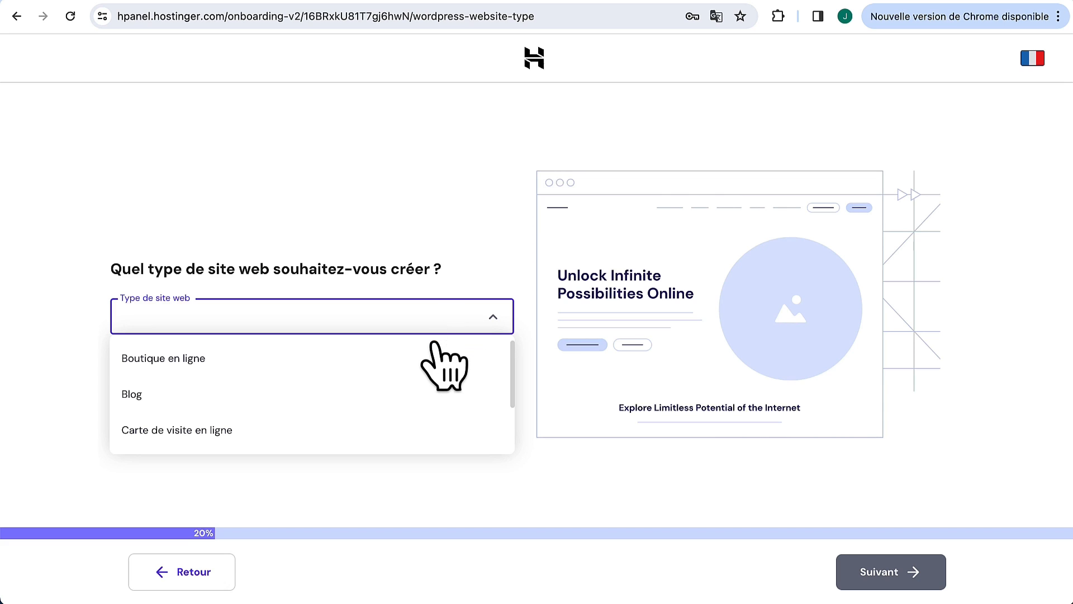
{"action": "scroll", "coordinate": [440, 369], "scroll_direction": "down", "scroll_amount": 3}
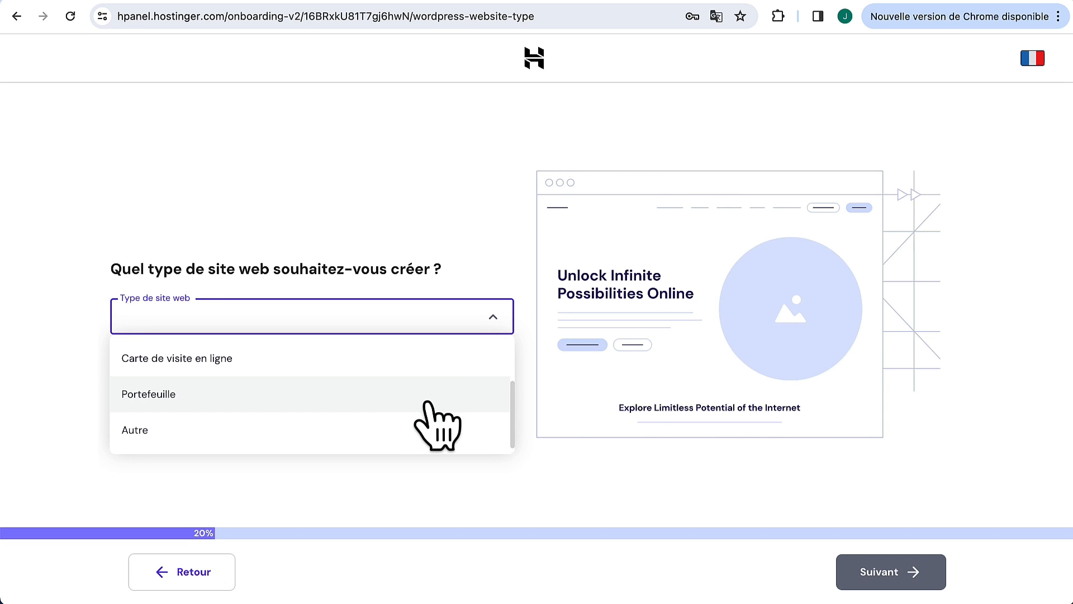
{"action": "left_click", "coordinate": [422, 430]}
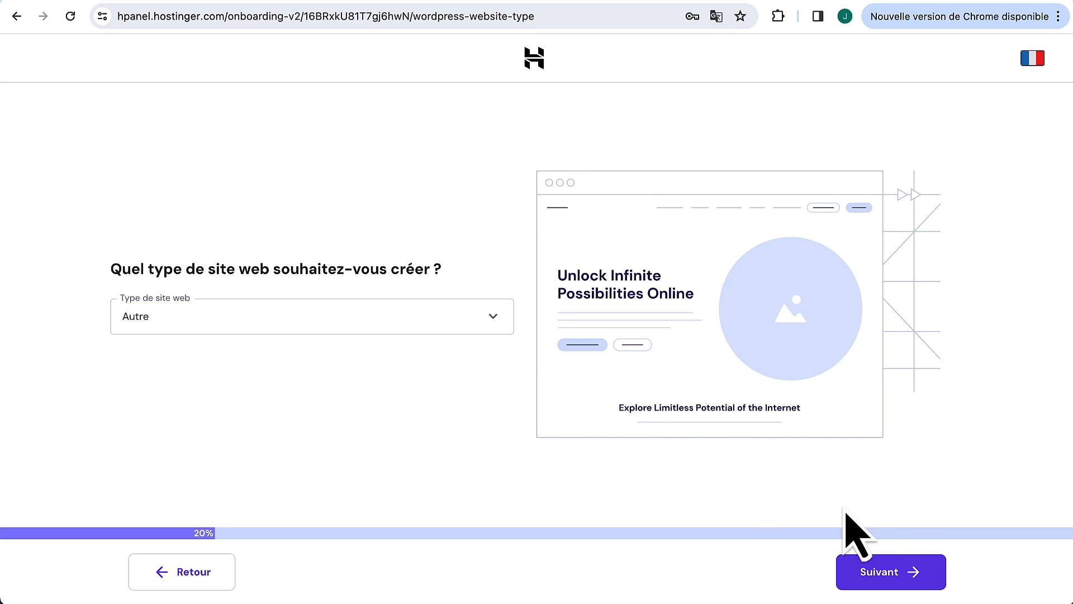
{"action": "left_click", "coordinate": [879, 577]}
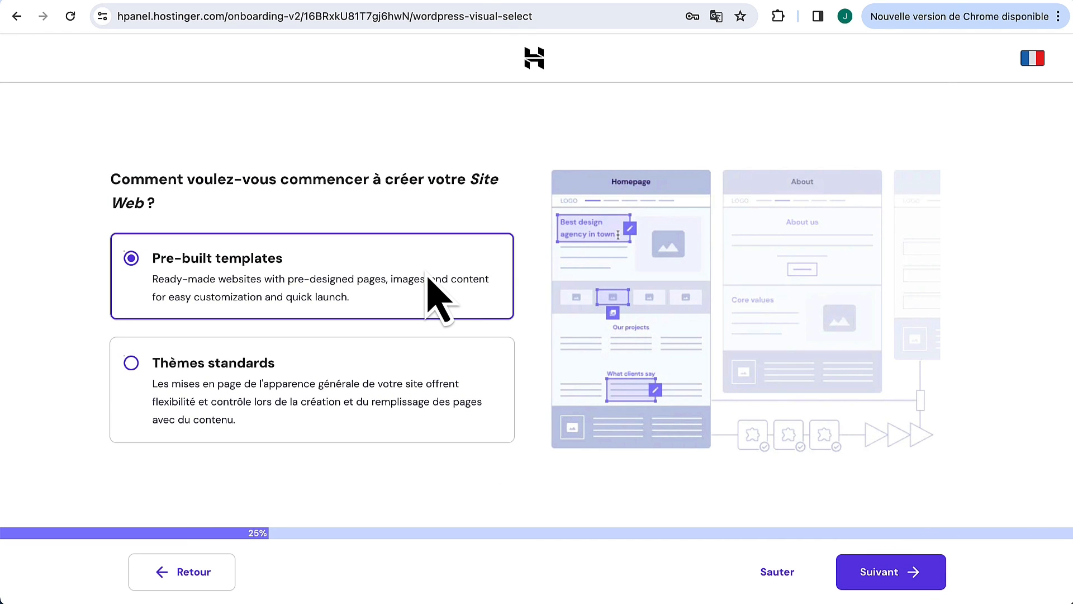
Step: Opt for standard themes, then skip choosing a theme
{"action": "left_click", "coordinate": [335, 386]}
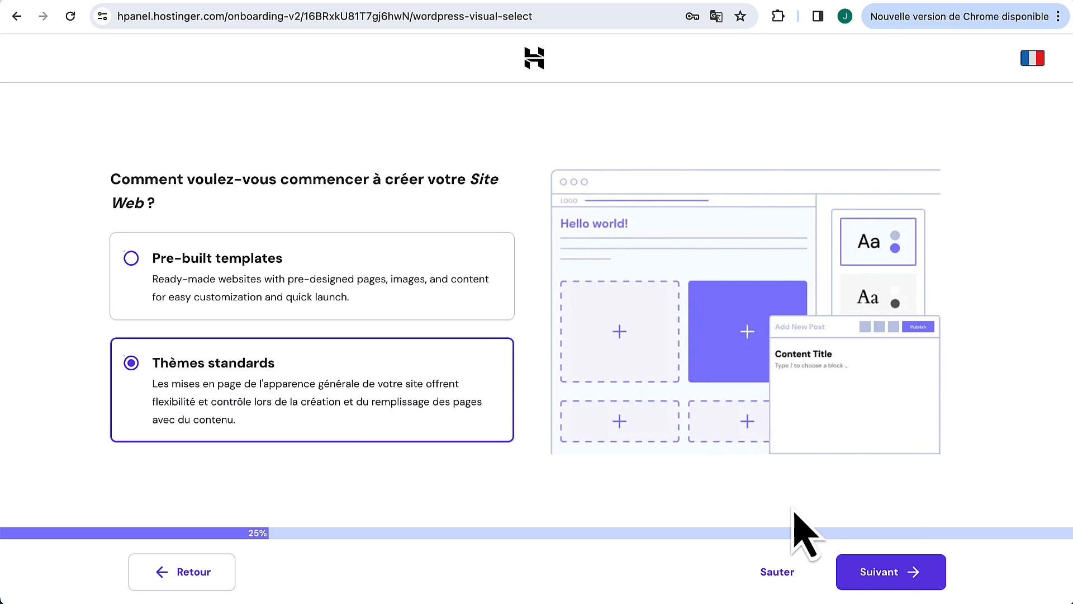
{"action": "left_click", "coordinate": [886, 576]}
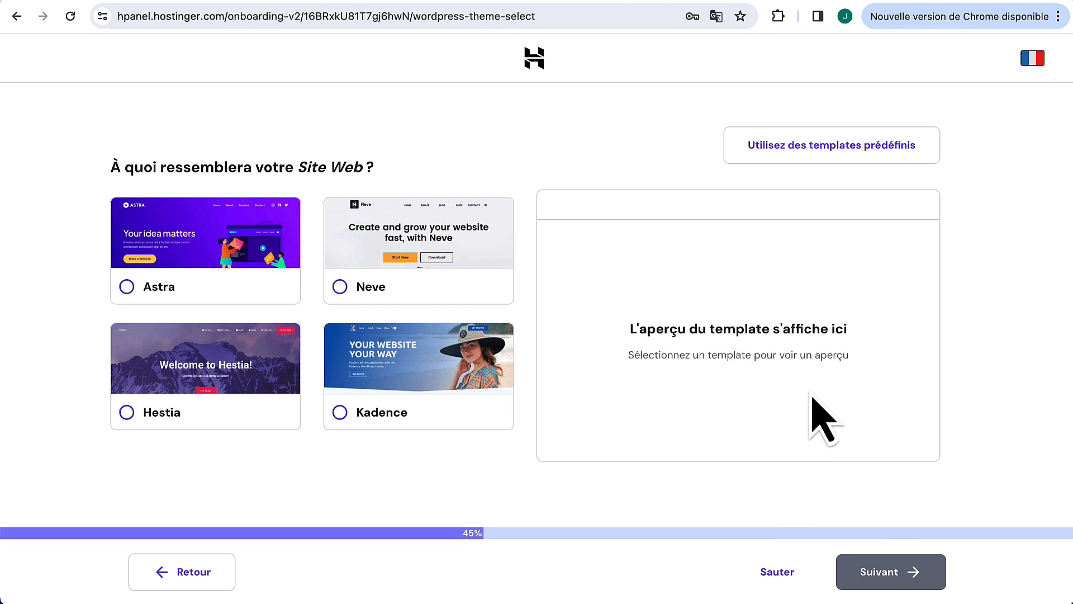
{"action": "left_click", "coordinate": [788, 581]}
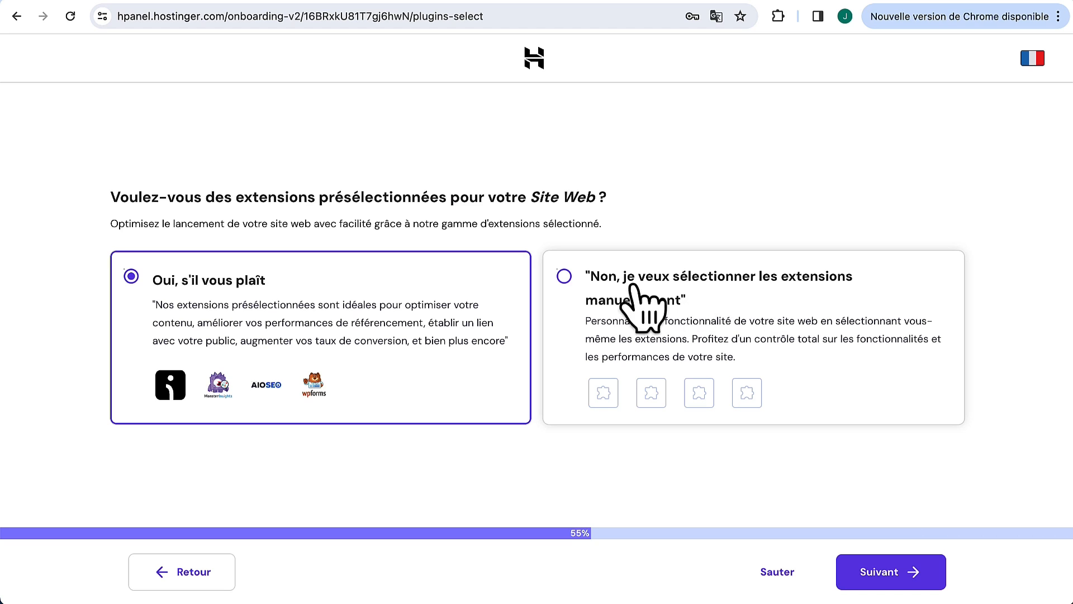
Step: Uncheck MonsterInsights, All in One SEO, WPForms and Omnisend and skip plugin installation
{"action": "left_click", "coordinate": [699, 306]}
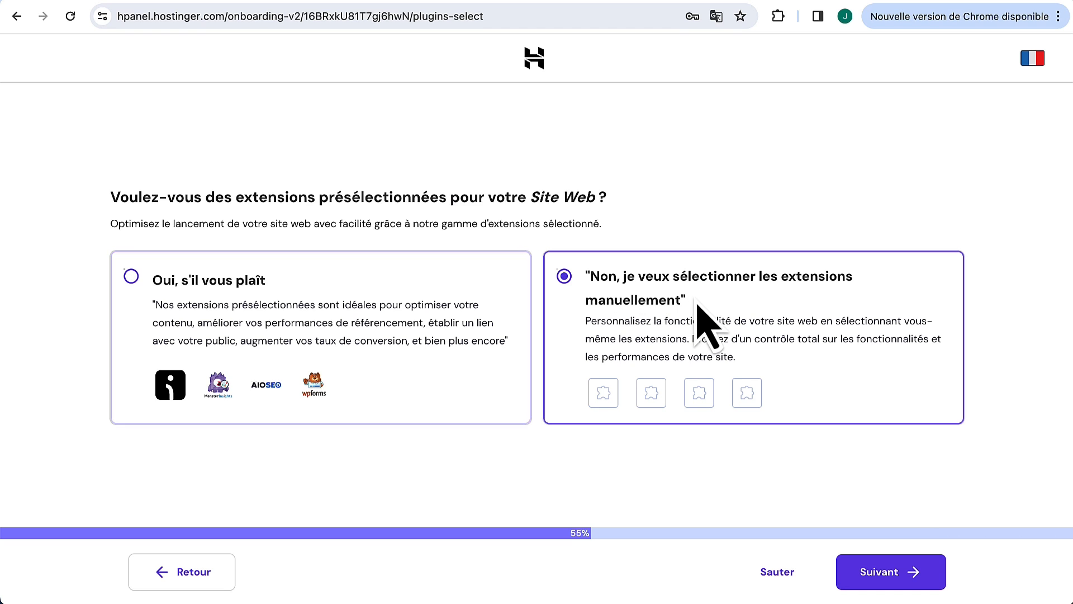
{"action": "left_click", "coordinate": [898, 578]}
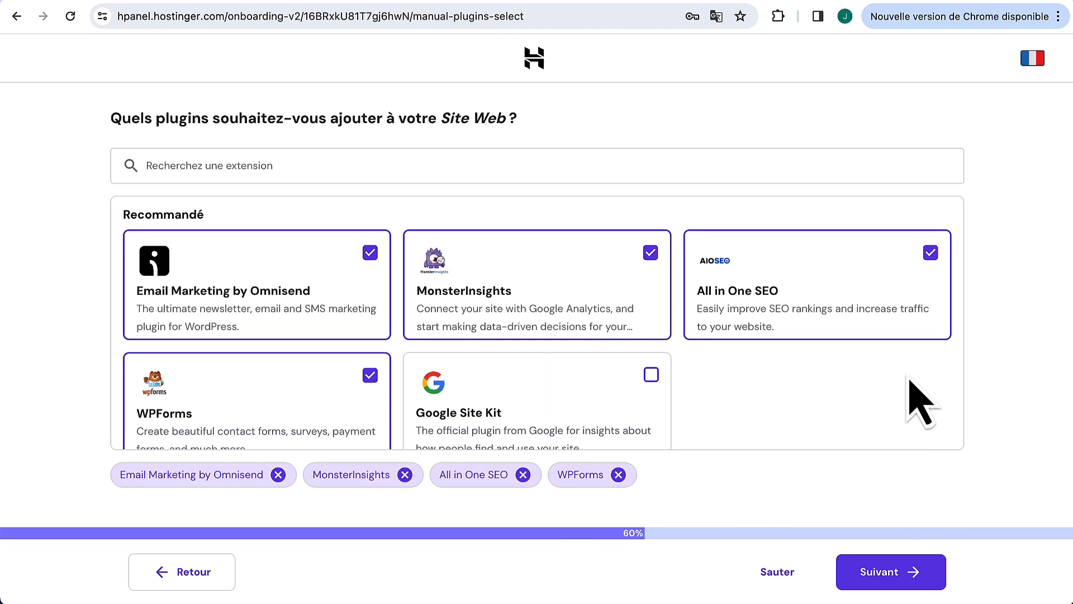
{"action": "left_click", "coordinate": [652, 252]}
{"action": "left_click", "coordinate": [931, 252]}
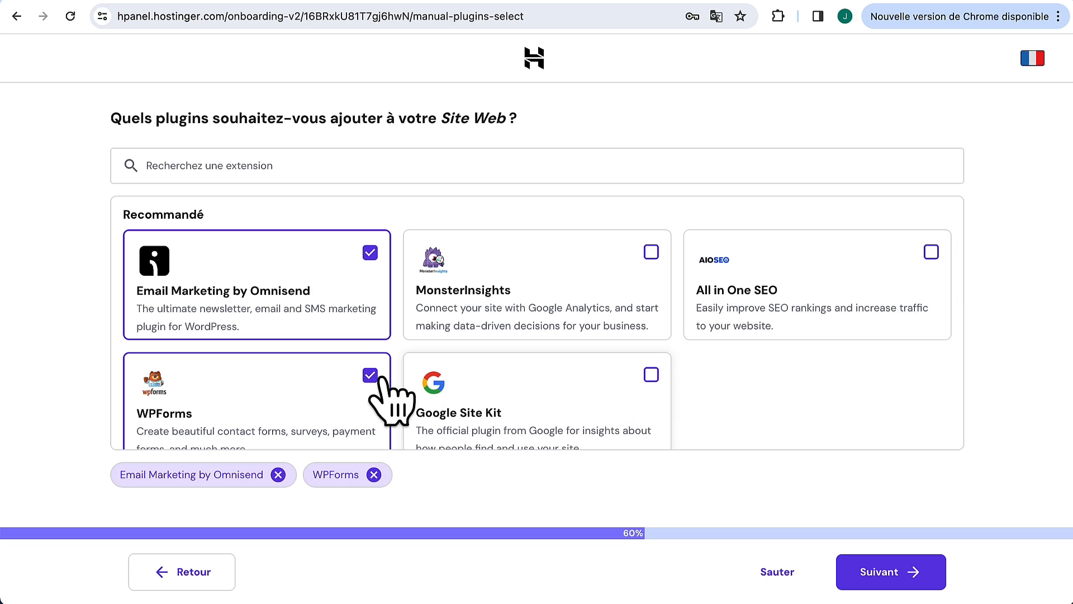
{"action": "left_click", "coordinate": [370, 375]}
{"action": "left_click", "coordinate": [370, 253]}
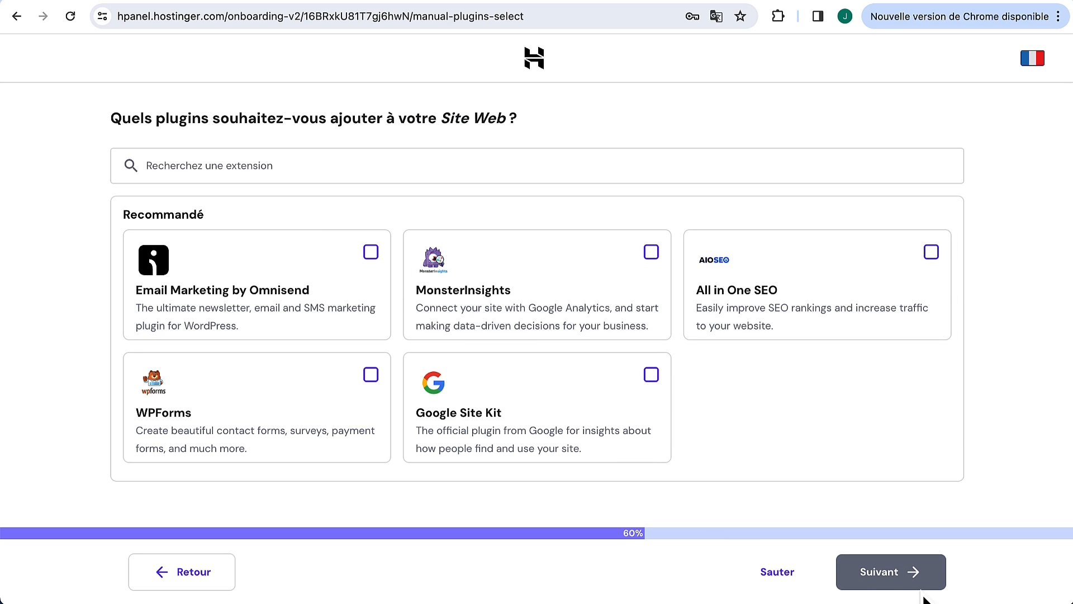
{"action": "left_click", "coordinate": [794, 573]}
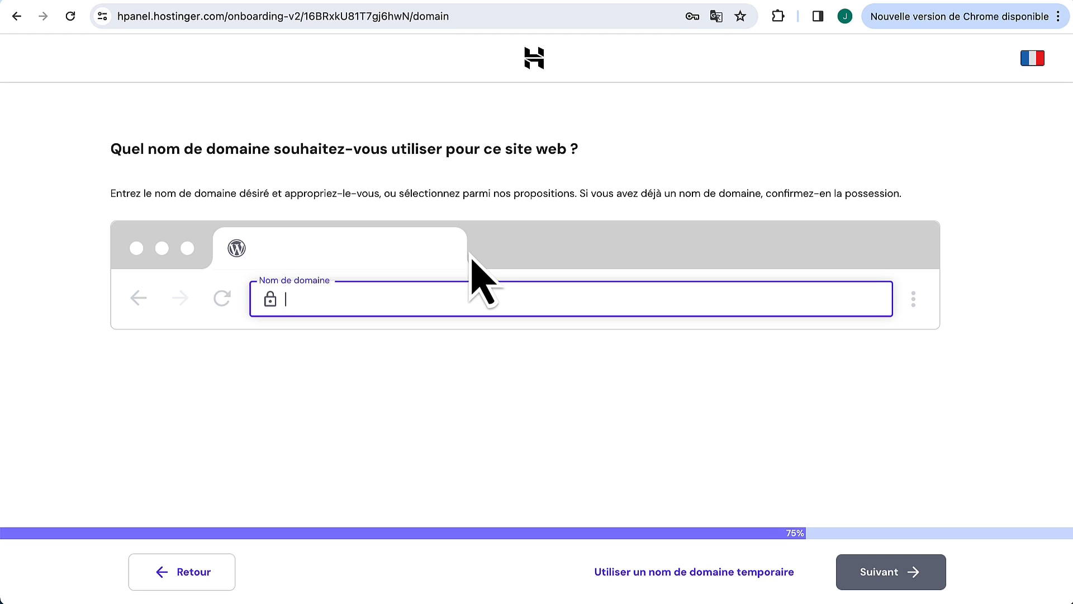
Step: Search for advisory-solution and pick the free advisory-solution.com domain
{"action": "type", "text": "advisory-solution"}
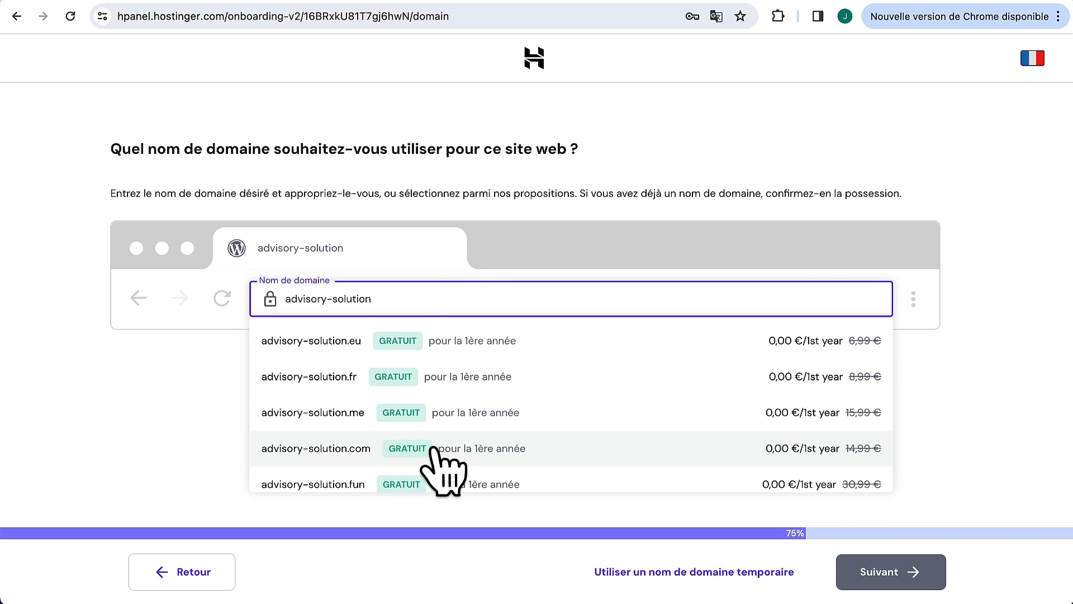
{"action": "left_click", "coordinate": [391, 451]}
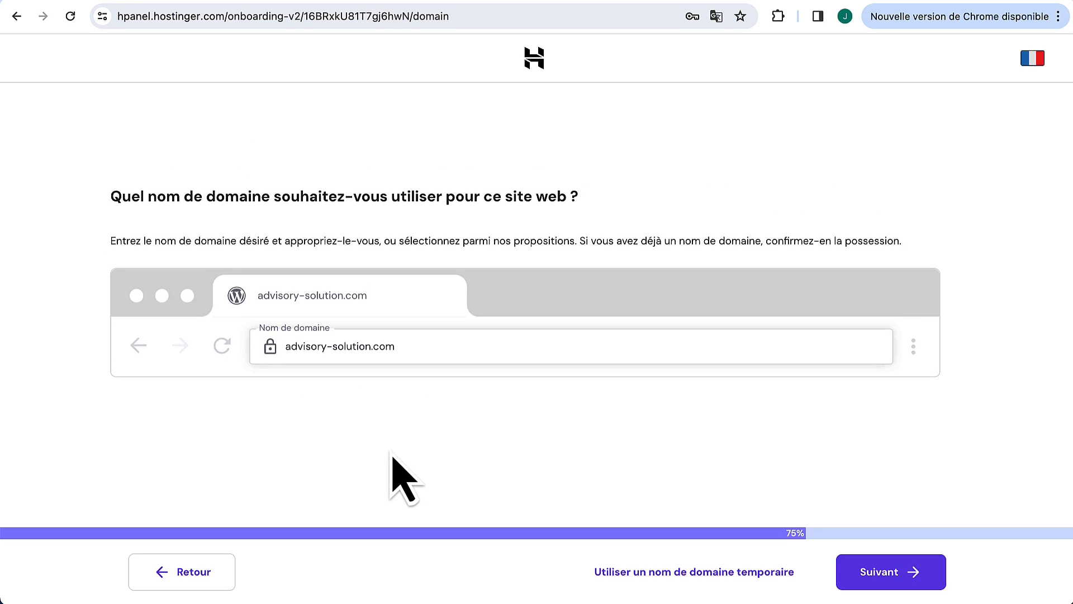
{"action": "left_click", "coordinate": [879, 574]}
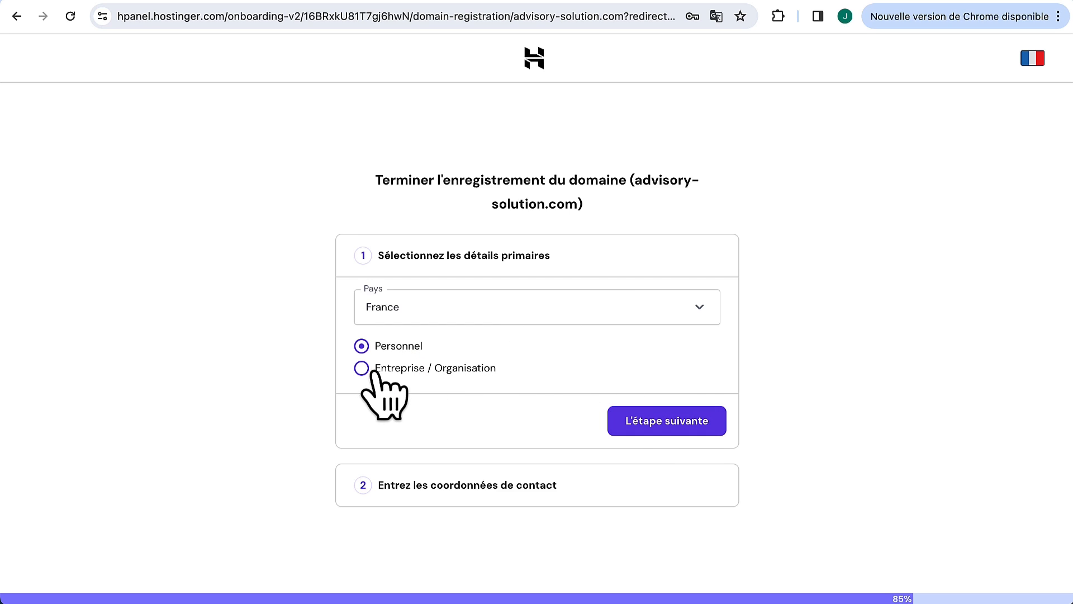
{"action": "left_click", "coordinate": [643, 426]}
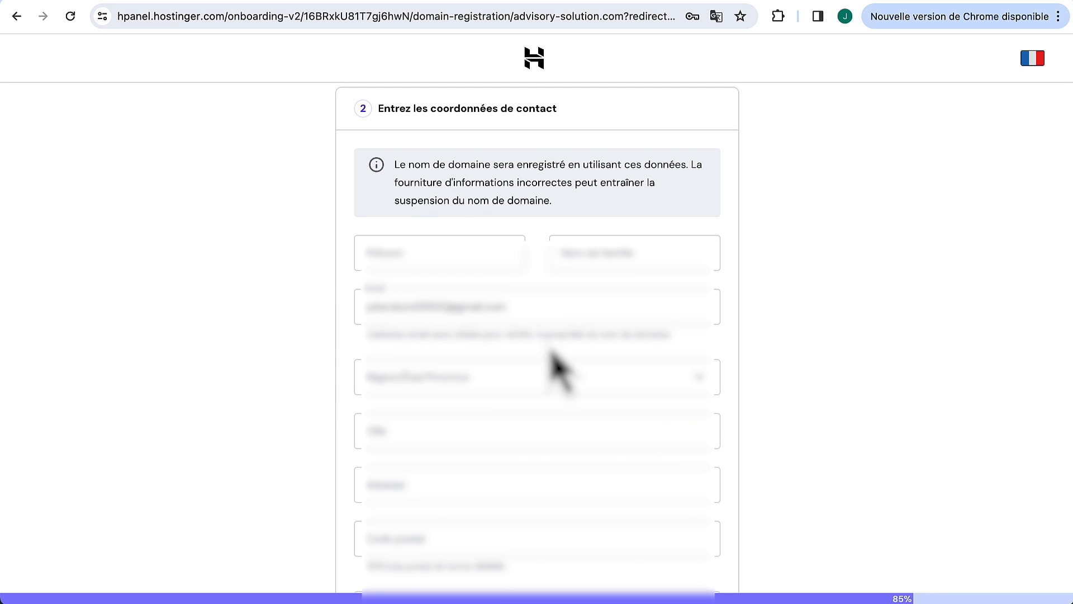
Step: Enter the domain owner's first and last name
{"action": "left_click", "coordinate": [464, 253]}
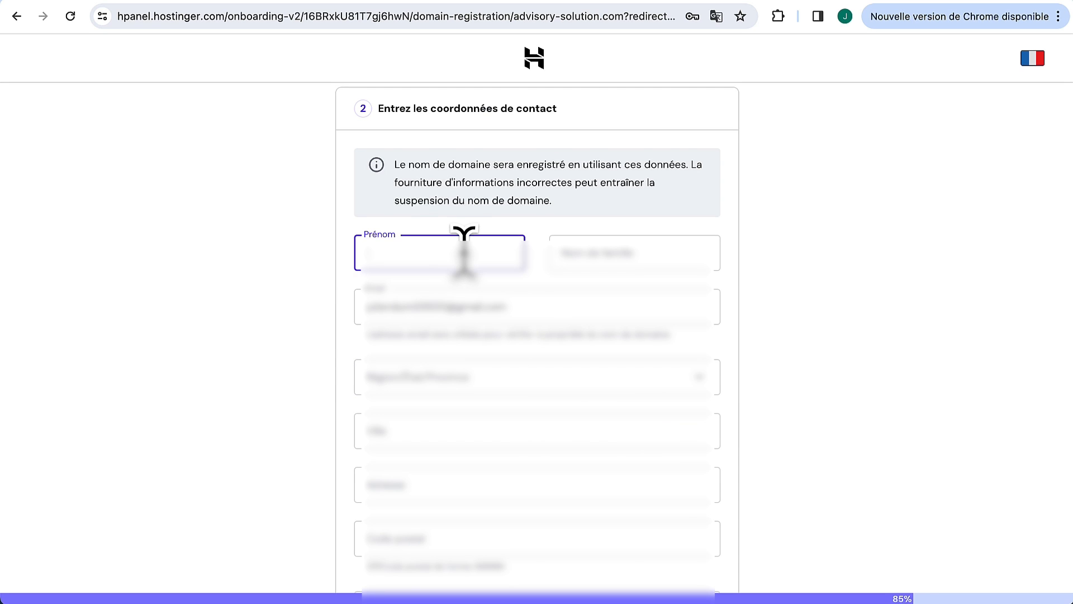
{"action": "key", "text": "Tab"}
{"action": "left_click", "coordinate": [404, 378]}
{"action": "scroll", "coordinate": [411, 465], "scroll_direction": "down", "scroll_amount": 10}
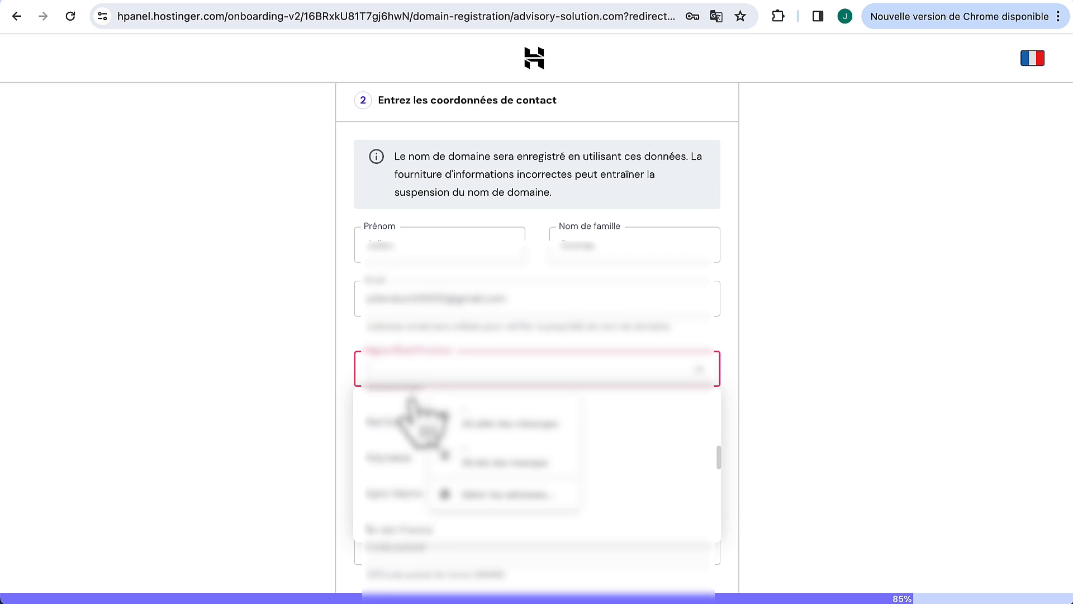
Step: Fill in the owner's region, city, street address, postal code and phone, then finish registration
{"action": "left_click", "coordinate": [389, 475]}
{"action": "left_click", "coordinate": [399, 431]}
{"action": "key", "text": "Tab"}
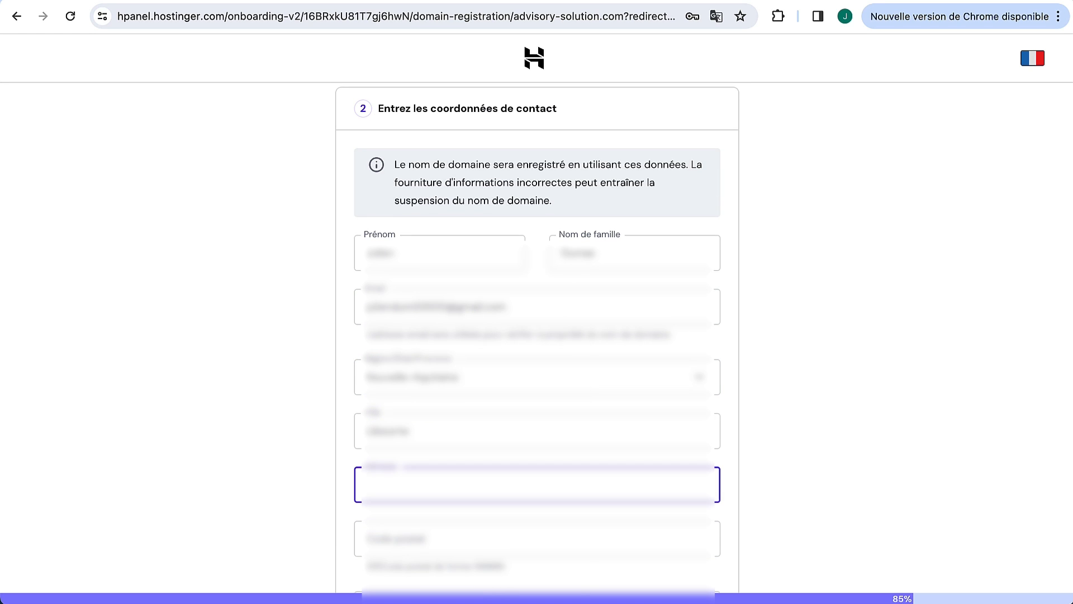
{"action": "left_click", "coordinate": [377, 539]}
{"action": "type", "text": "33500"}
{"action": "scroll", "coordinate": [377, 539], "scroll_direction": "down", "scroll_amount": 3}
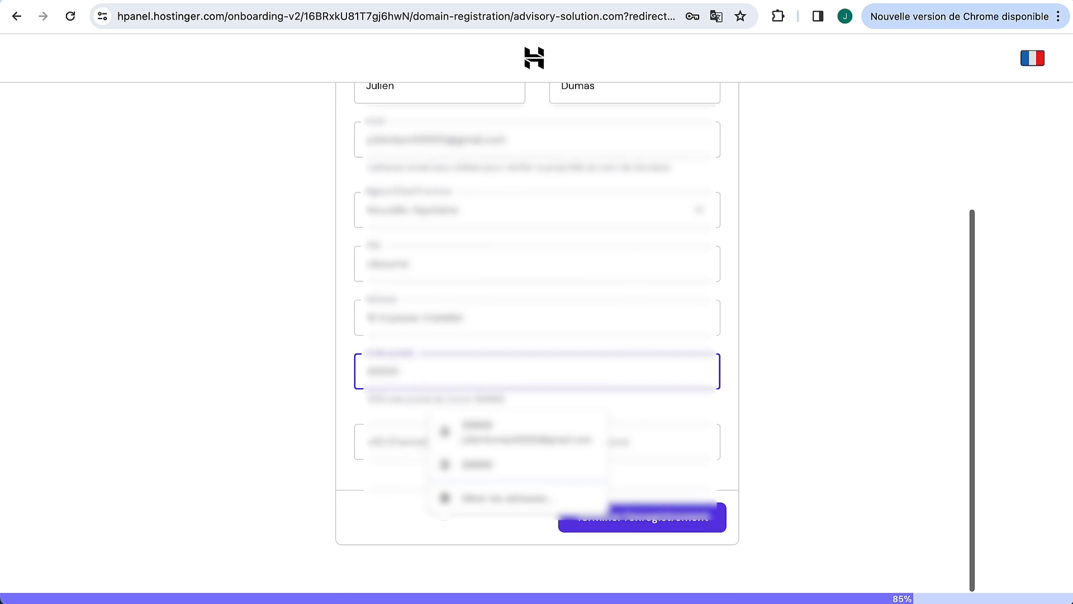
{"action": "left_click", "coordinate": [659, 431]}
{"action": "left_click", "coordinate": [963, 309]}
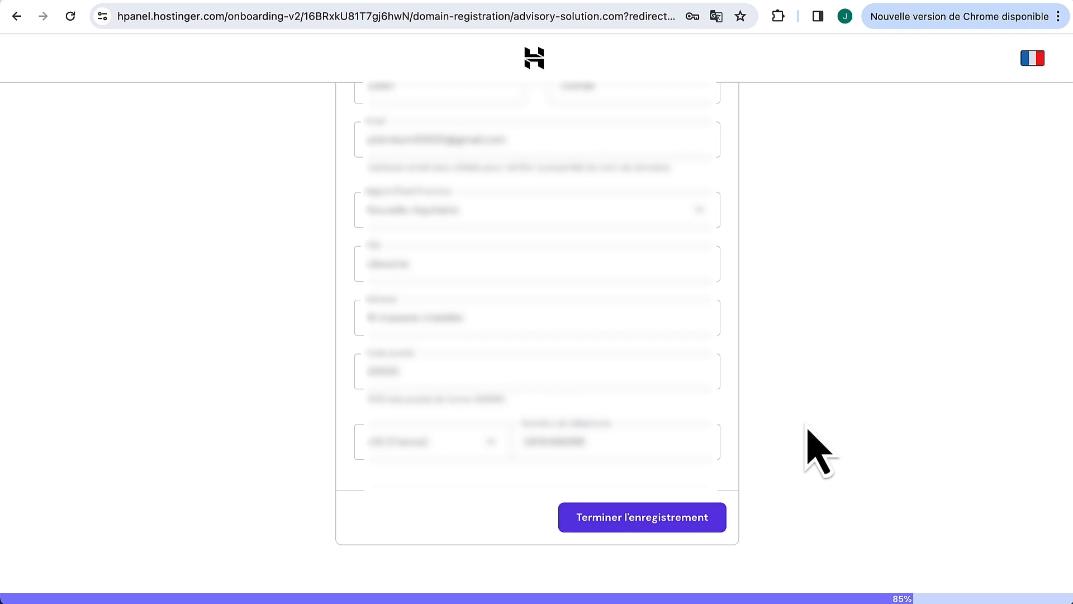
{"action": "left_click", "coordinate": [678, 528]}
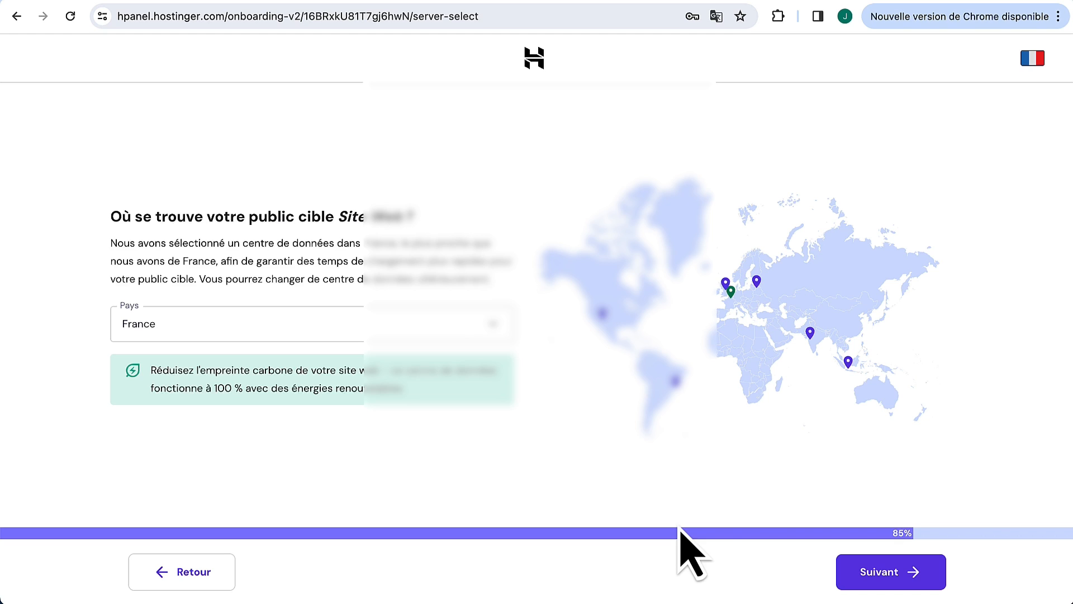
Step: Keep France as the audience location to finish setup, then open Hostinger's verification e-mail in Gmail
{"action": "mouse_move", "coordinate": [727, 287]}
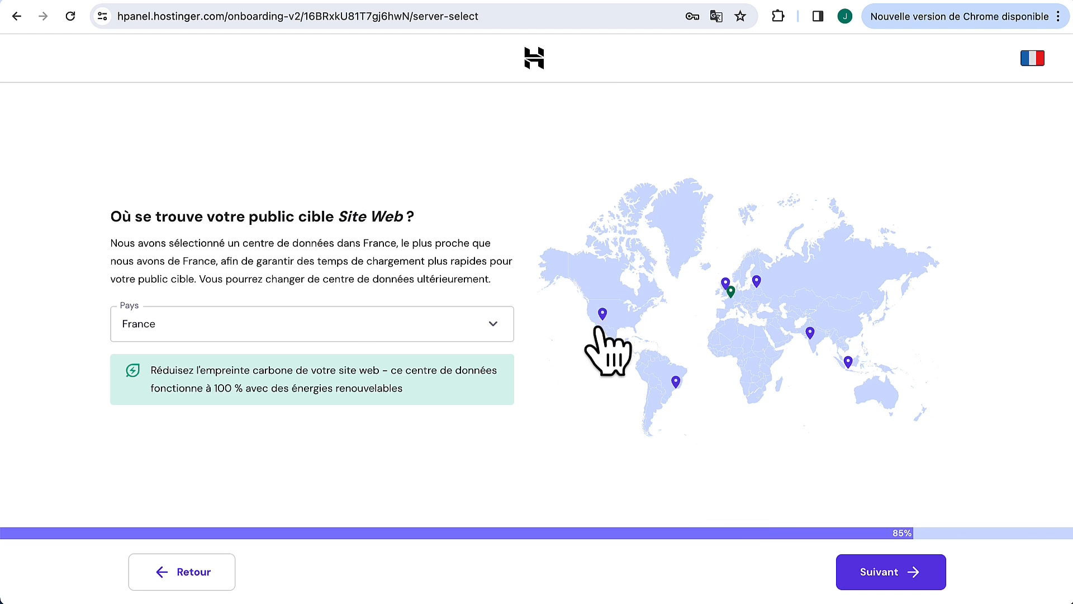
{"action": "mouse_move", "coordinate": [608, 317]}
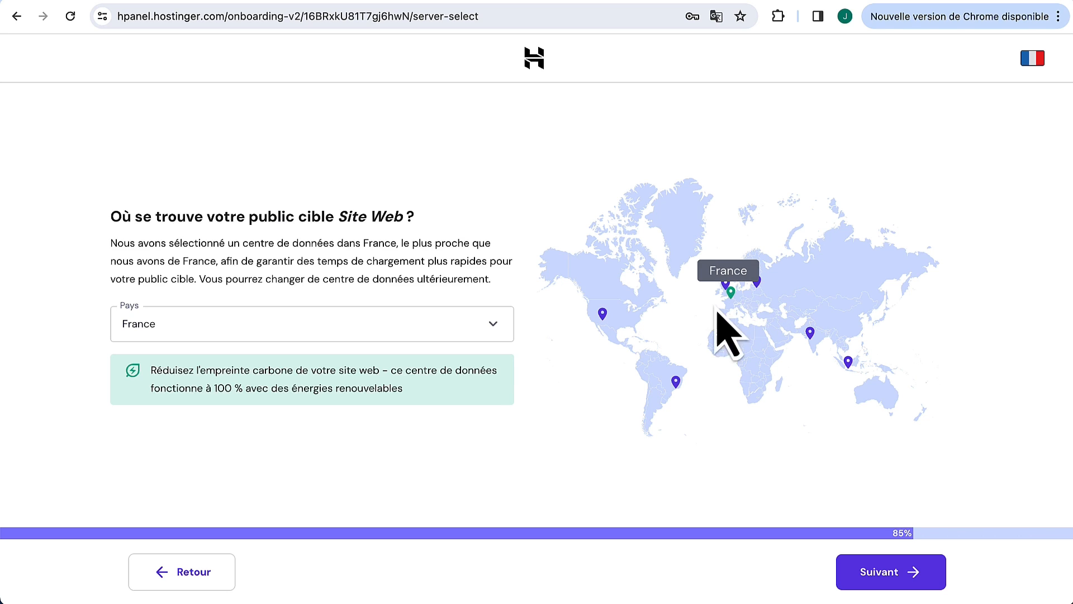
{"action": "left_click", "coordinate": [873, 582]}
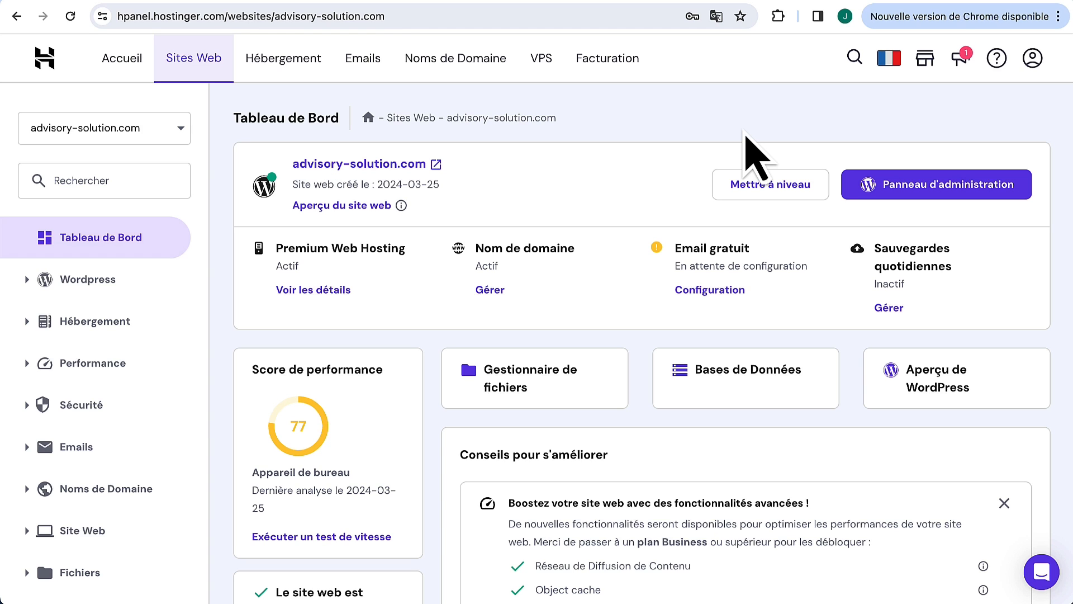
{"action": "left_click", "coordinate": [367, 7]}
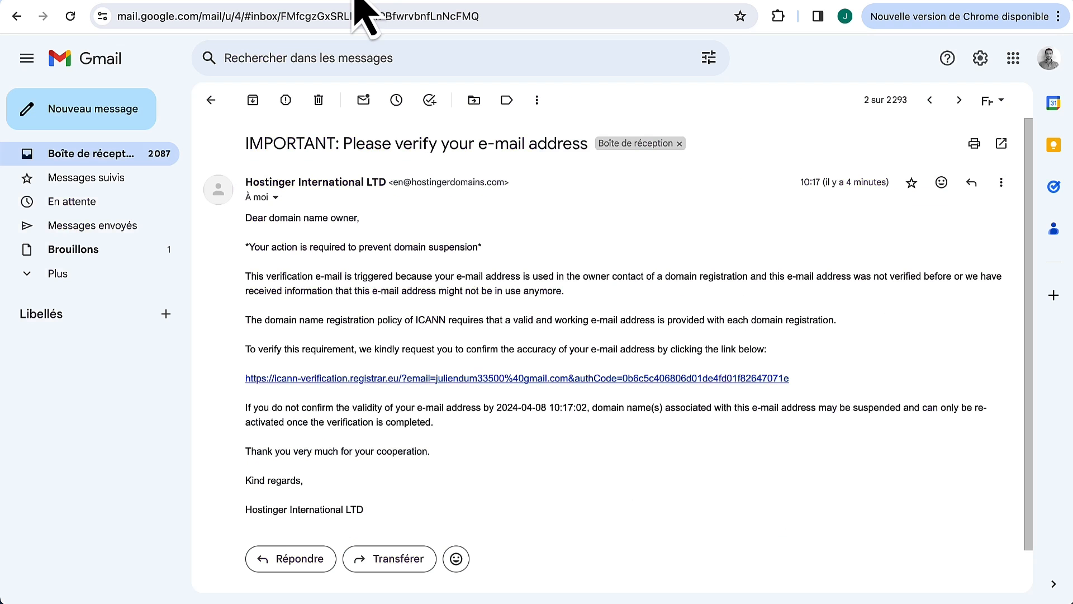
Step: Verify the e-mail address via the icann-verification link and return to the advisory-solution.com dashboard
{"action": "left_click", "coordinate": [399, 378]}
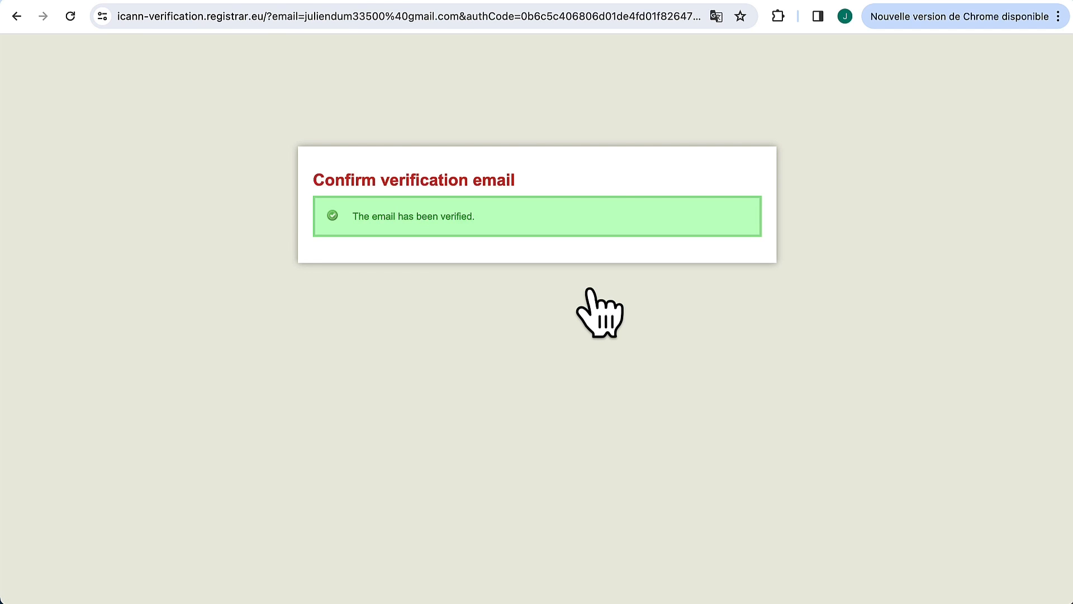
{"action": "key", "text": "super+w"}
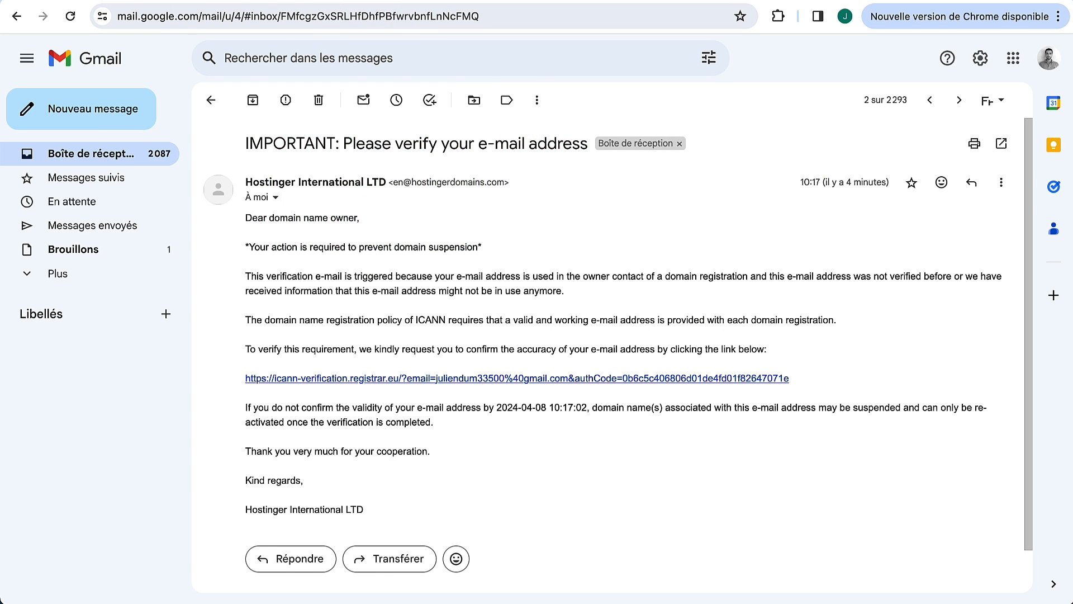
{"action": "left_click", "coordinate": [175, 1]}
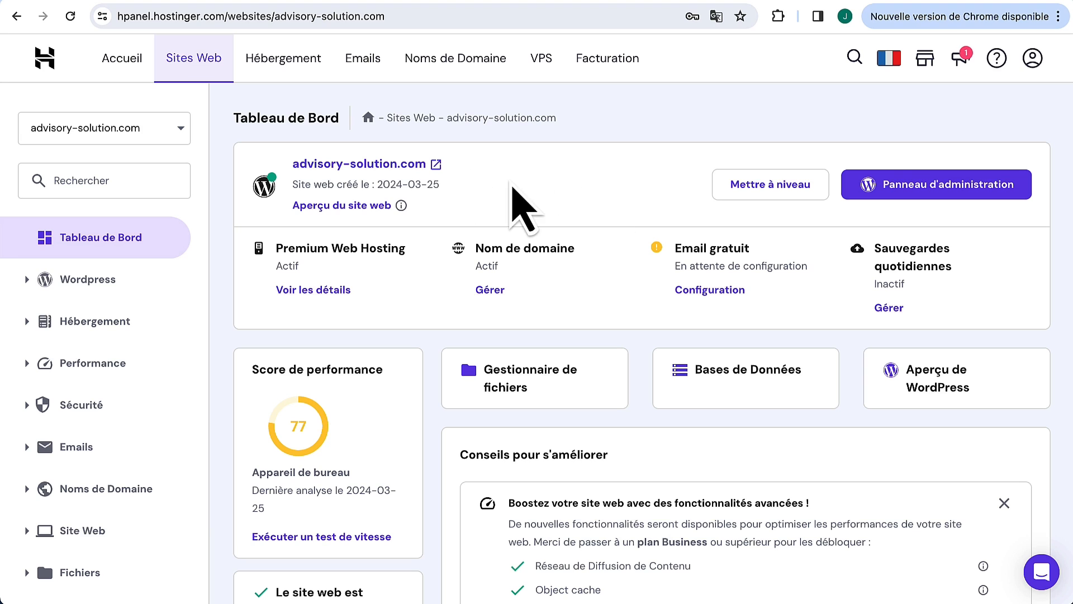
Step: Open the live advisory-solution.com site and scroll through it
{"action": "left_click", "coordinate": [381, 166]}
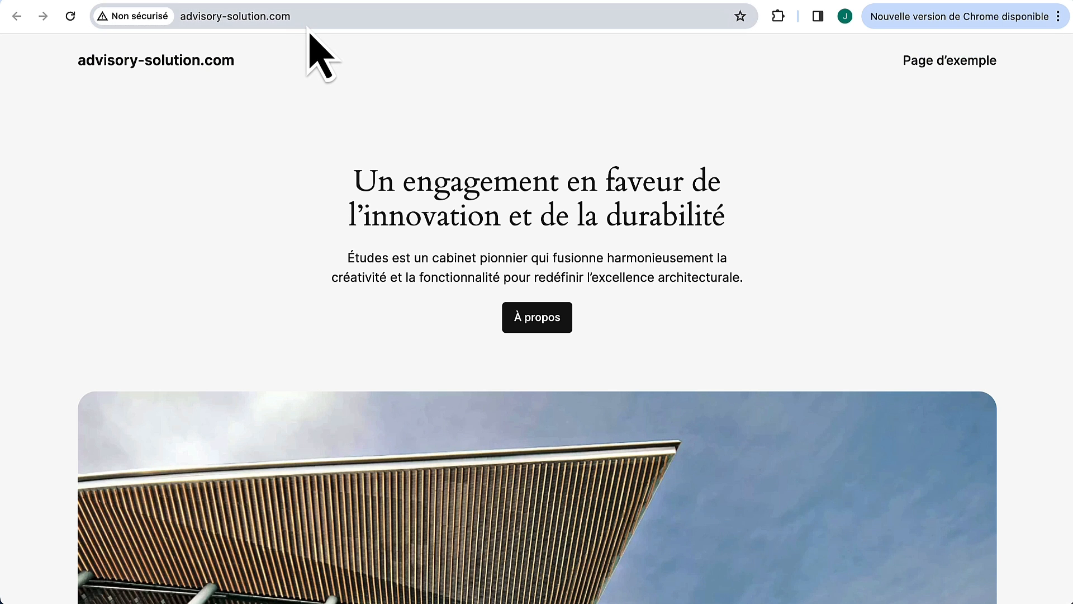
{"action": "left_click", "coordinate": [233, 16]}
{"action": "left_click", "coordinate": [334, 68]}
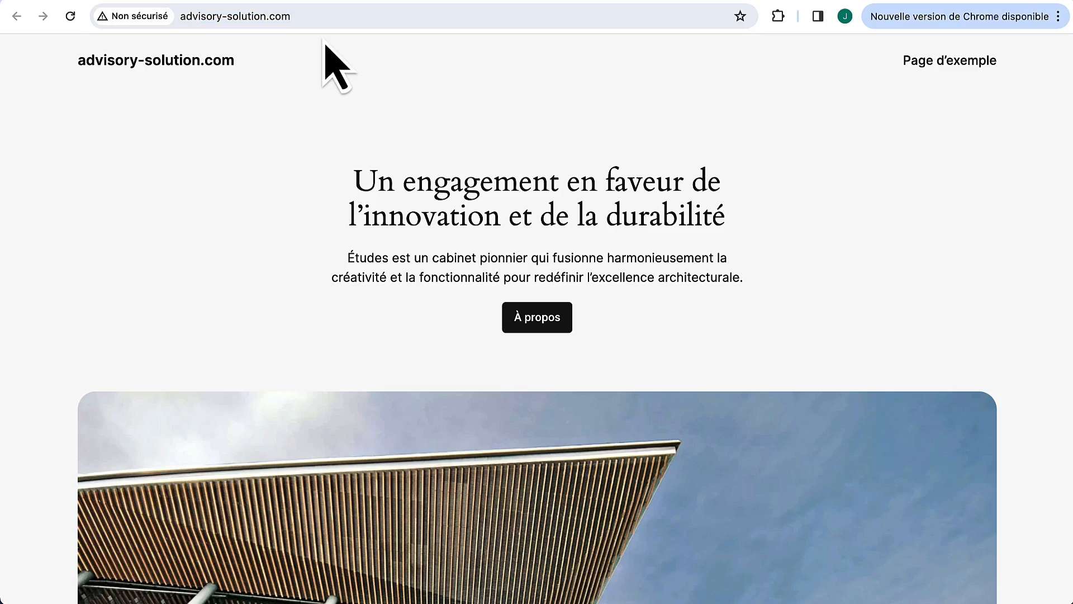
{"action": "scroll", "coordinate": [358, 313], "scroll_direction": "down", "scroll_amount": 10}
{"action": "scroll", "coordinate": [354, 309], "scroll_direction": "up", "scroll_amount": 10}
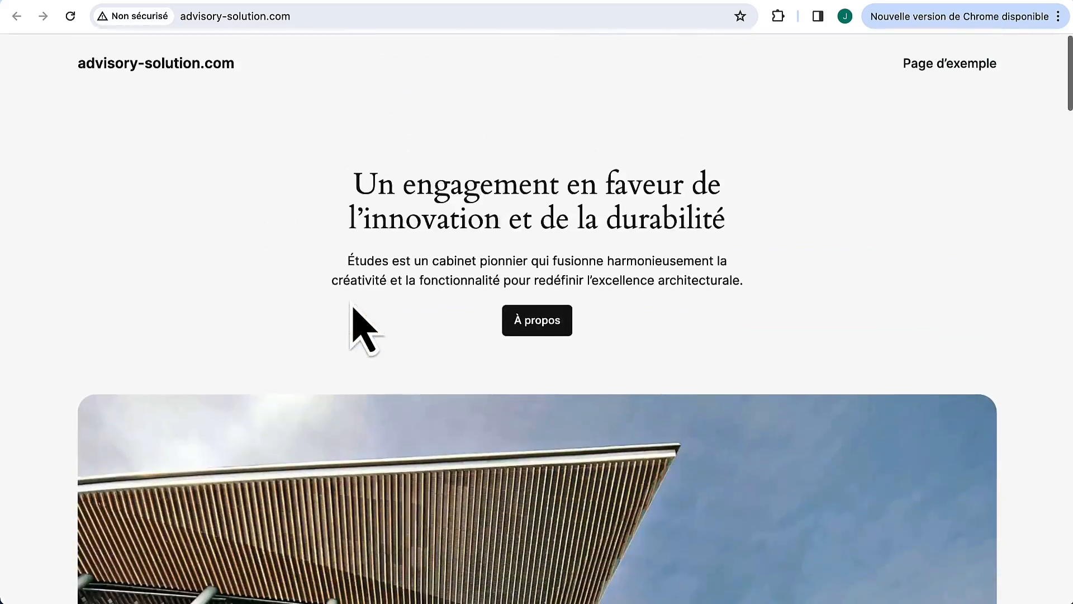
{"action": "scroll", "coordinate": [353, 308], "scroll_direction": "down", "scroll_amount": 8}
{"action": "scroll", "coordinate": [353, 309], "scroll_direction": "down", "scroll_amount": 10}
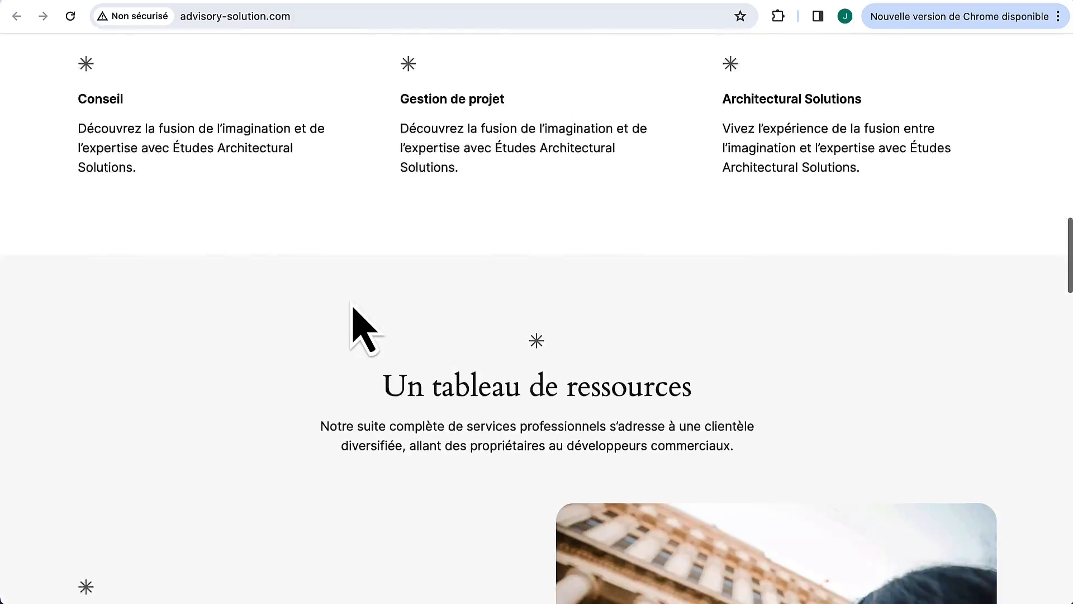
{"action": "scroll", "coordinate": [353, 309], "scroll_direction": "up", "scroll_amount": 10}
{"action": "scroll", "coordinate": [354, 309], "scroll_direction": "up", "scroll_amount": 10}
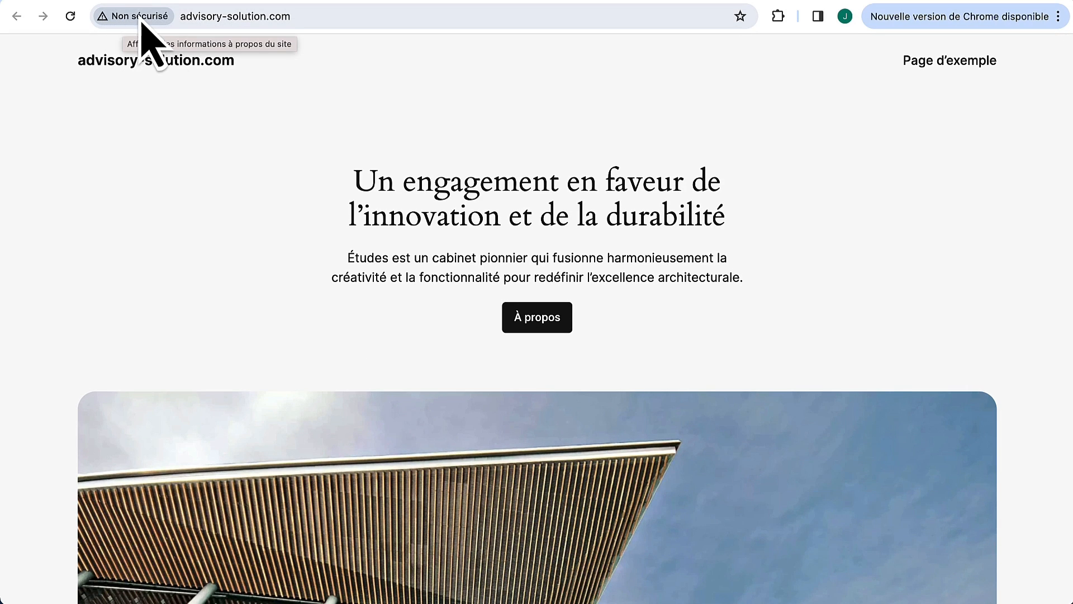
Step: Check the SSL certificate in hPanel and the site's padlock connection-security details
{"action": "key", "text": "ctrl+Tab"}
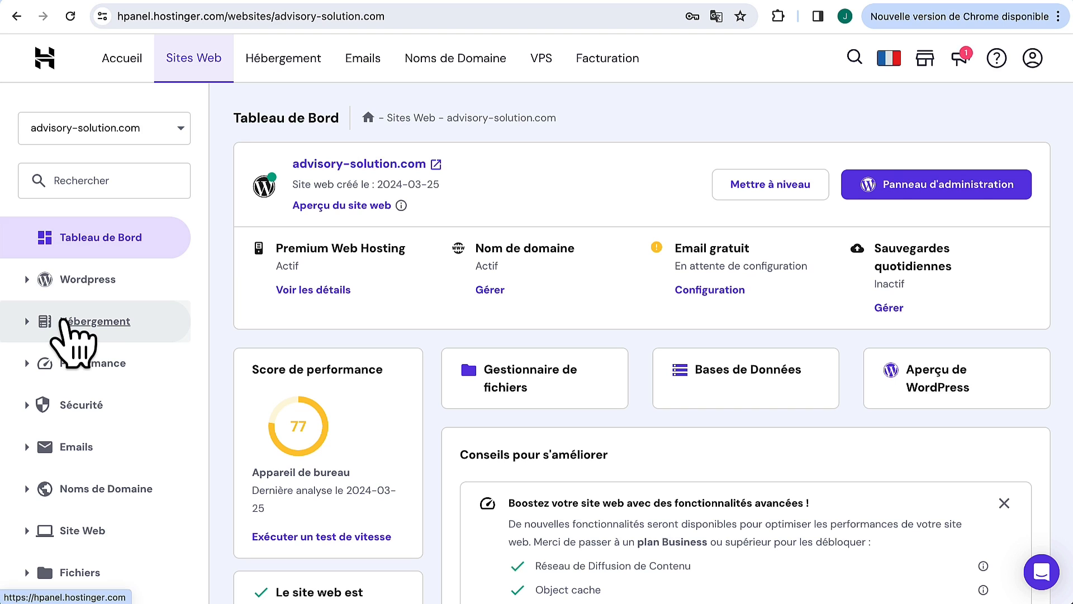
{"action": "left_click", "coordinate": [31, 406]}
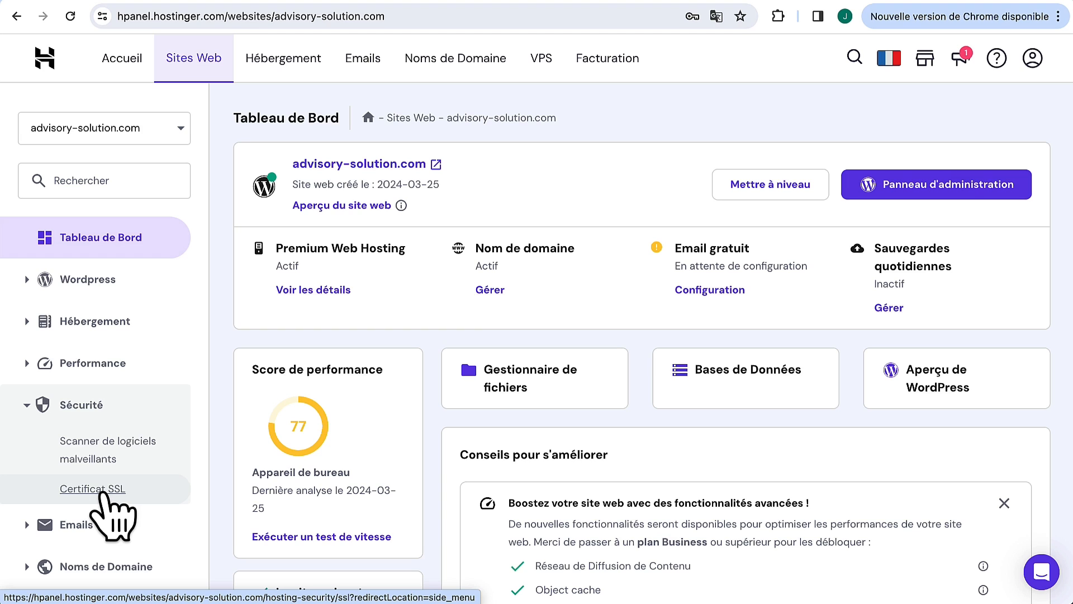
{"action": "left_click", "coordinate": [103, 490]}
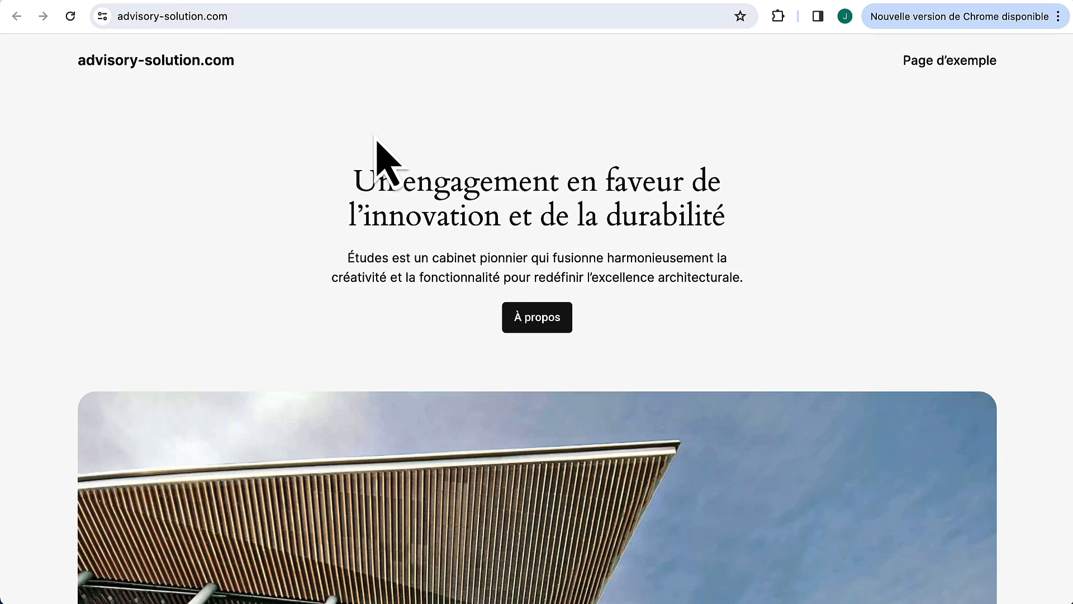
{"action": "left_click", "coordinate": [102, 17]}
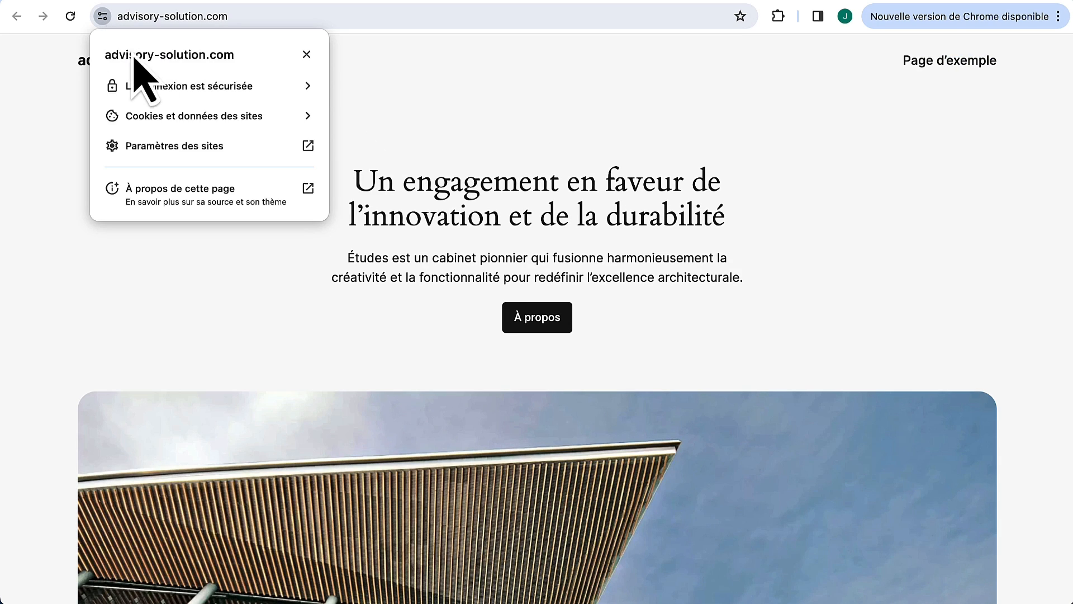
{"action": "left_click", "coordinate": [220, 90]}
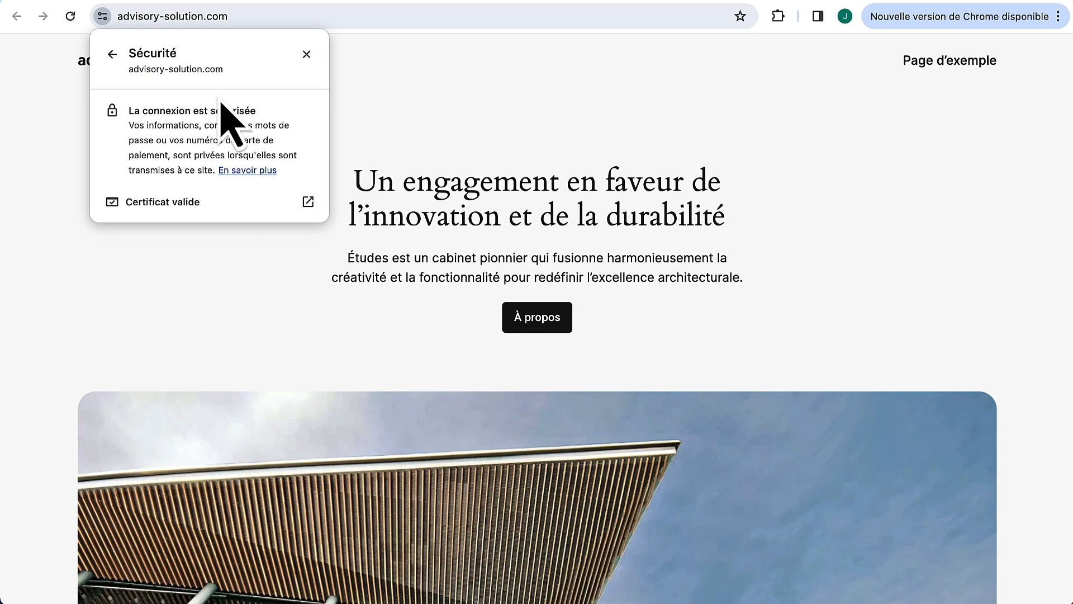
{"action": "left_click", "coordinate": [304, 54]}
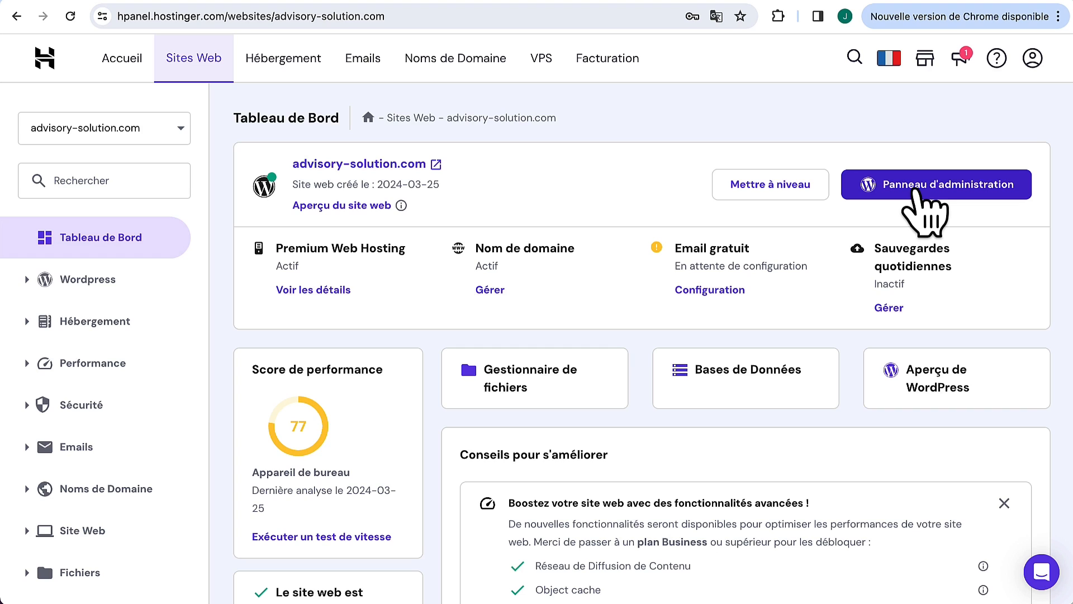
Step: Open the WordPress admin from hPanel, log out, and load the homepage
{"action": "left_click", "coordinate": [917, 193]}
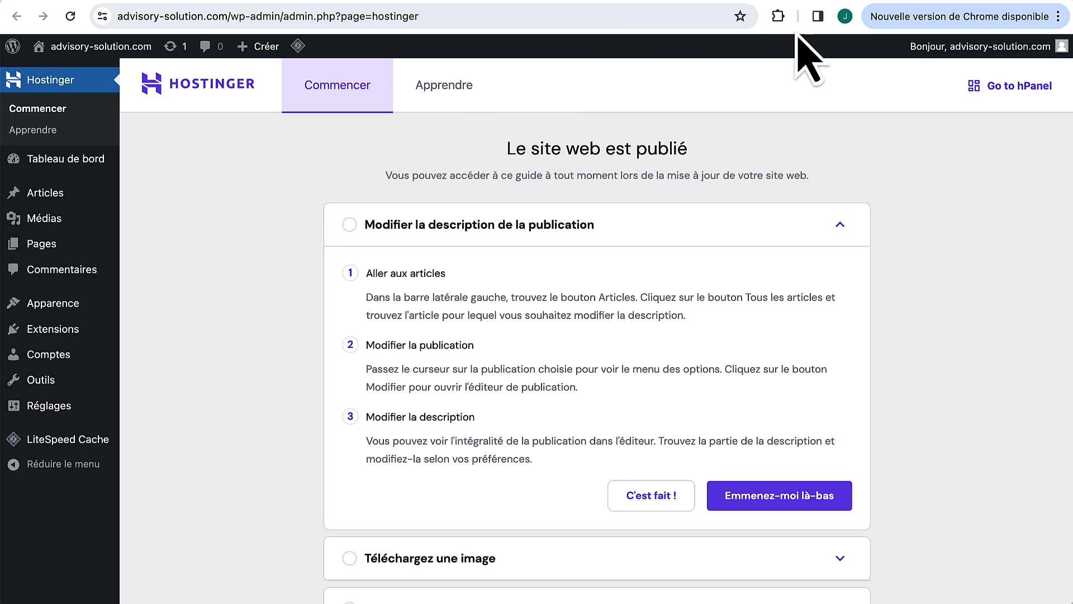
{"action": "mouse_move", "coordinate": [1045, 48]}
{"action": "left_click", "coordinate": [985, 120]}
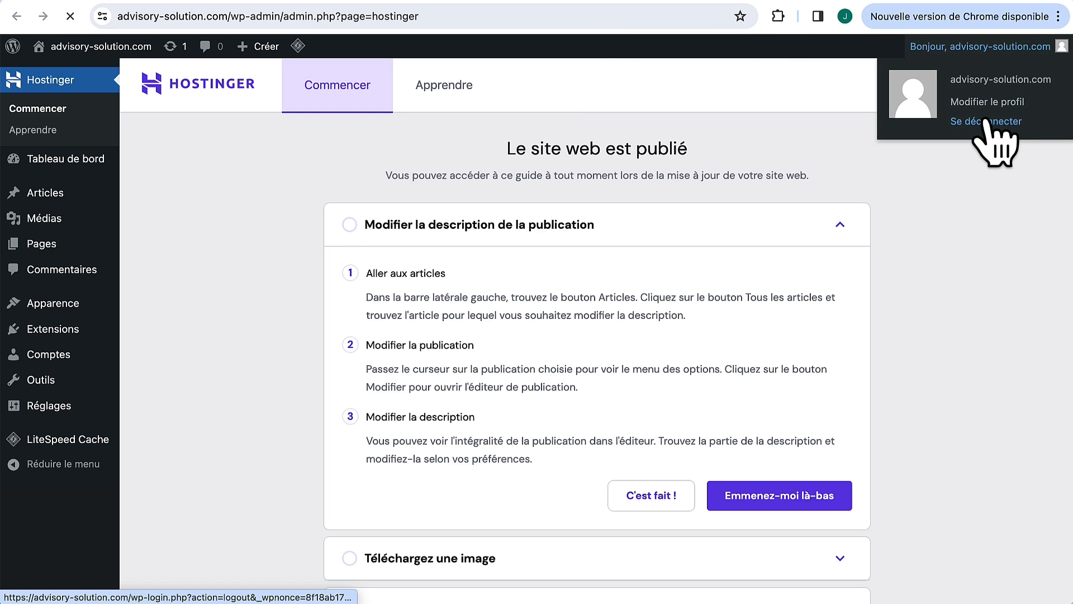
{"action": "left_click_drag", "start_coordinate": [234, 16], "coordinate": [561, 17]}
{"action": "key", "text": "BackSpace"}
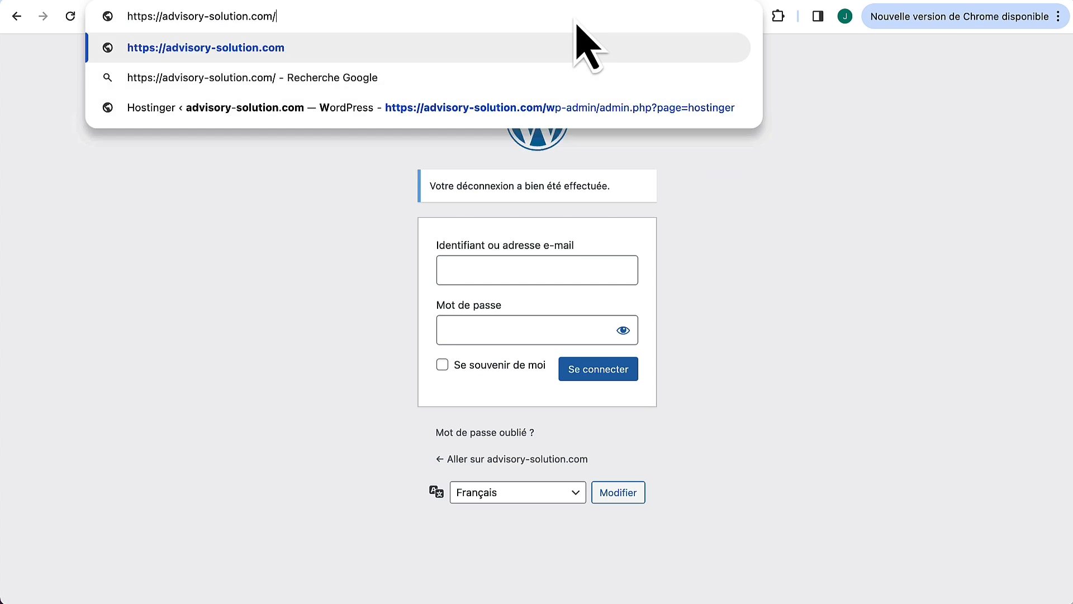
{"action": "key", "text": "Return"}
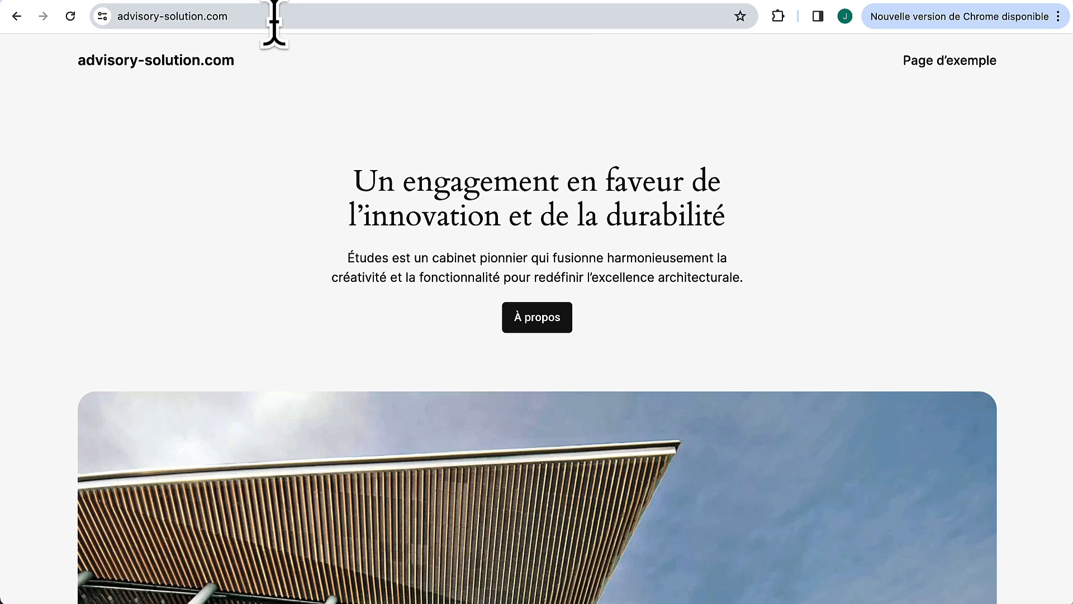
Step: Go to /wp-admin and log in with the username and password, ticking Se souvenir de moi
{"action": "left_click", "coordinate": [274, 23]}
{"action": "left_click", "coordinate": [274, 22]}
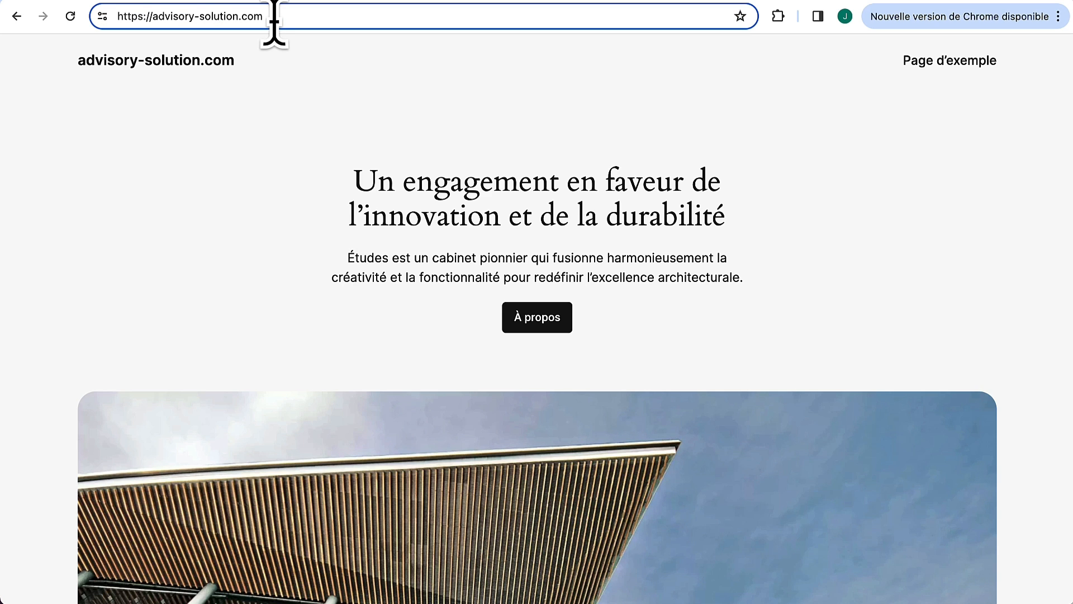
{"action": "type", "text": "/wp-"}
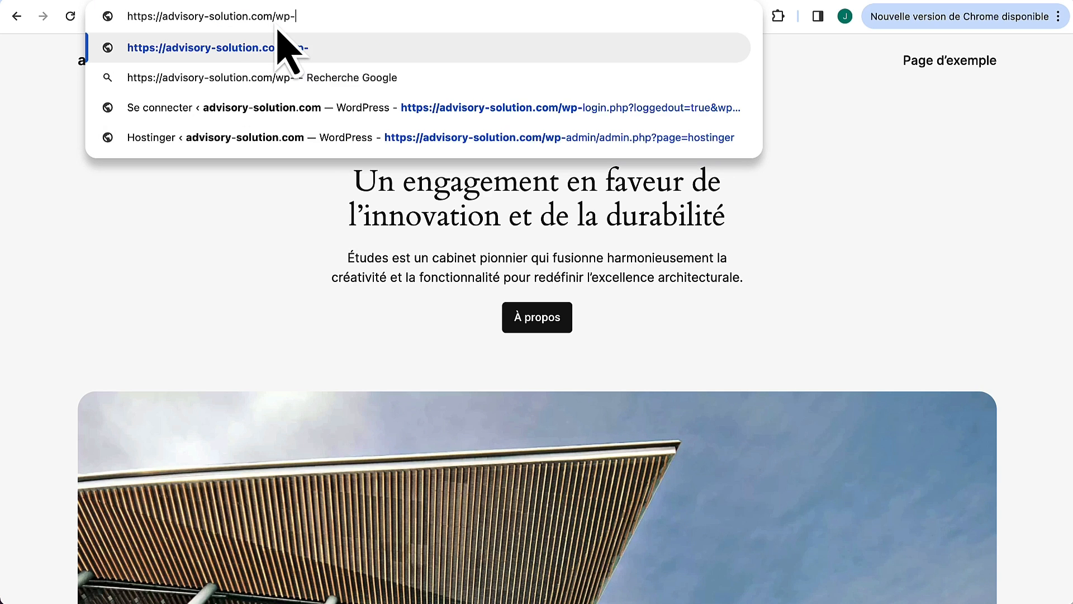
{"action": "type", "text": "admin"}
{"action": "key", "text": "Return"}
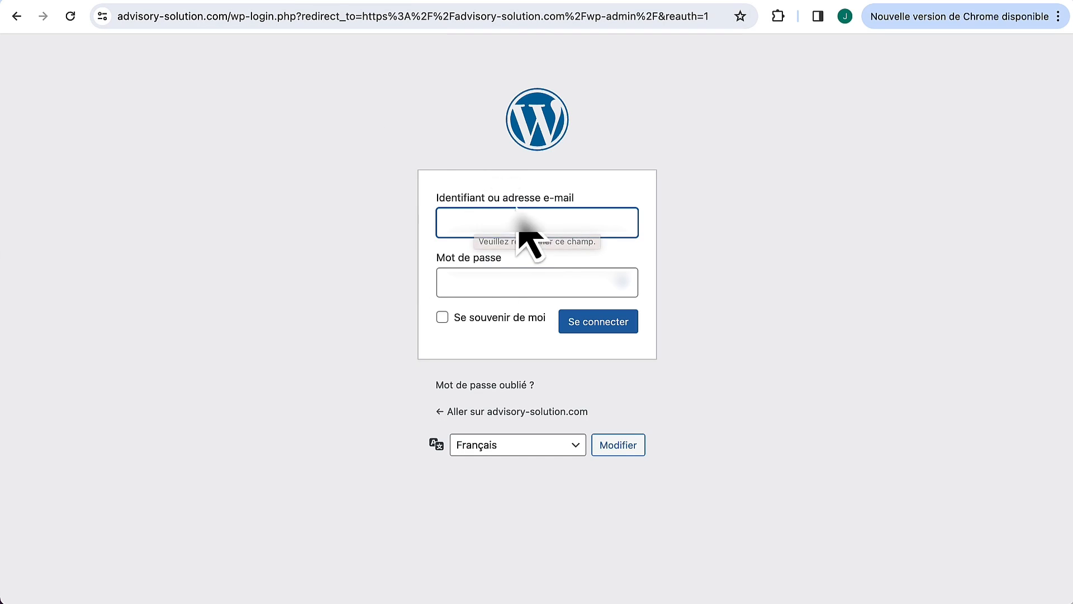
{"action": "type", "text": "juliendumas"}
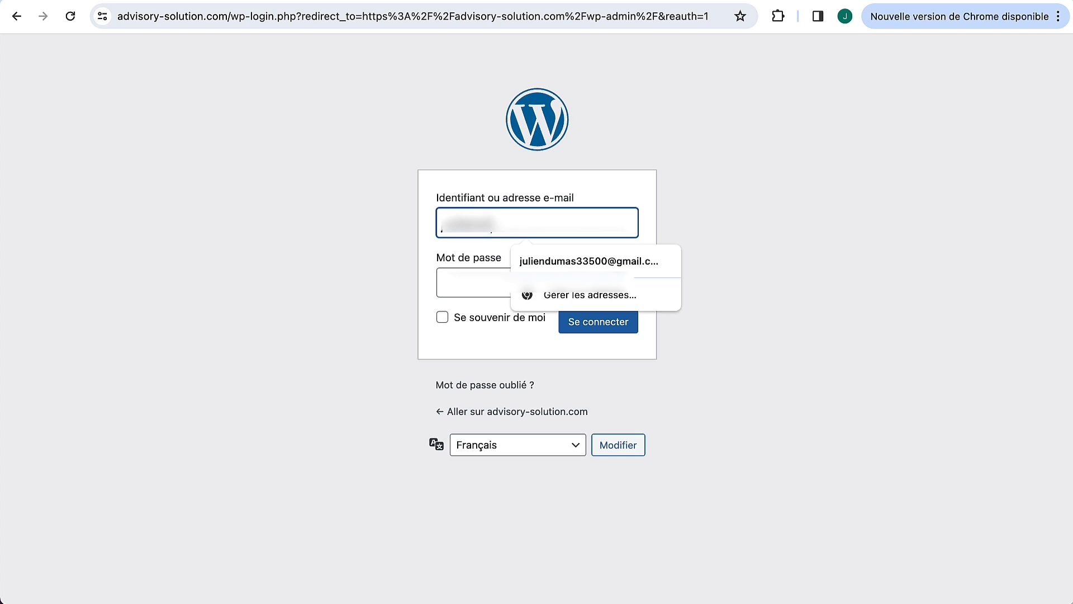
{"action": "left_click", "coordinate": [463, 291]}
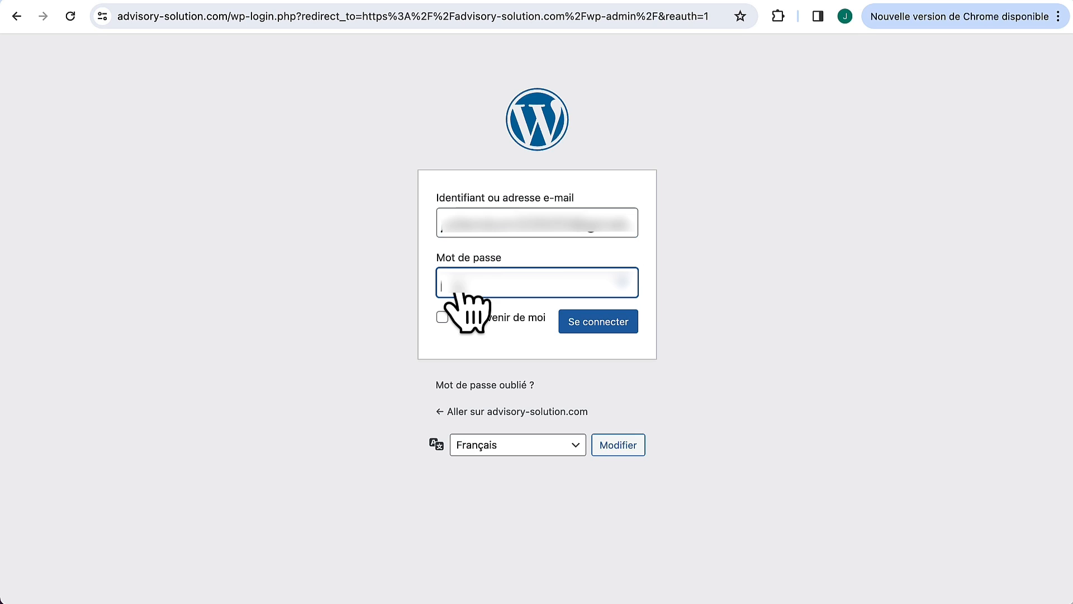
{"action": "type", "text": "***************"}
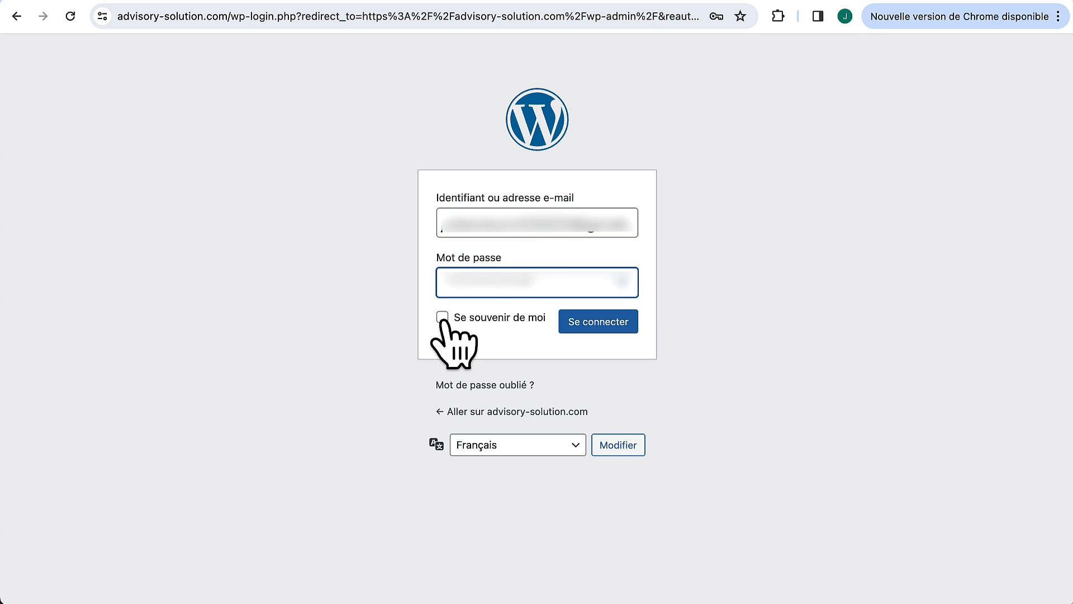
{"action": "left_click", "coordinate": [442, 317]}
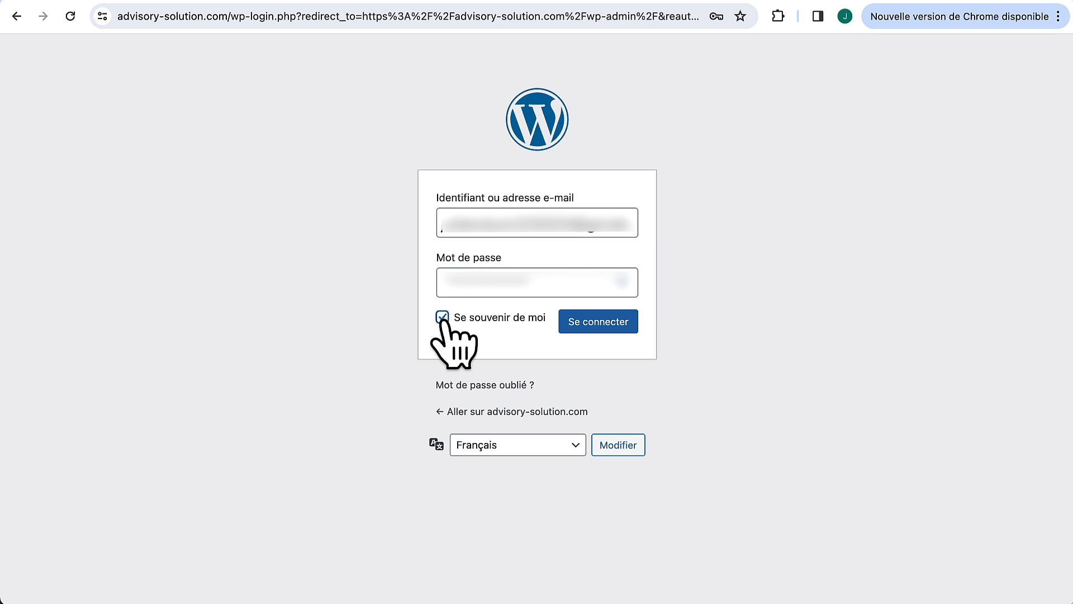
{"action": "left_click", "coordinate": [605, 325]}
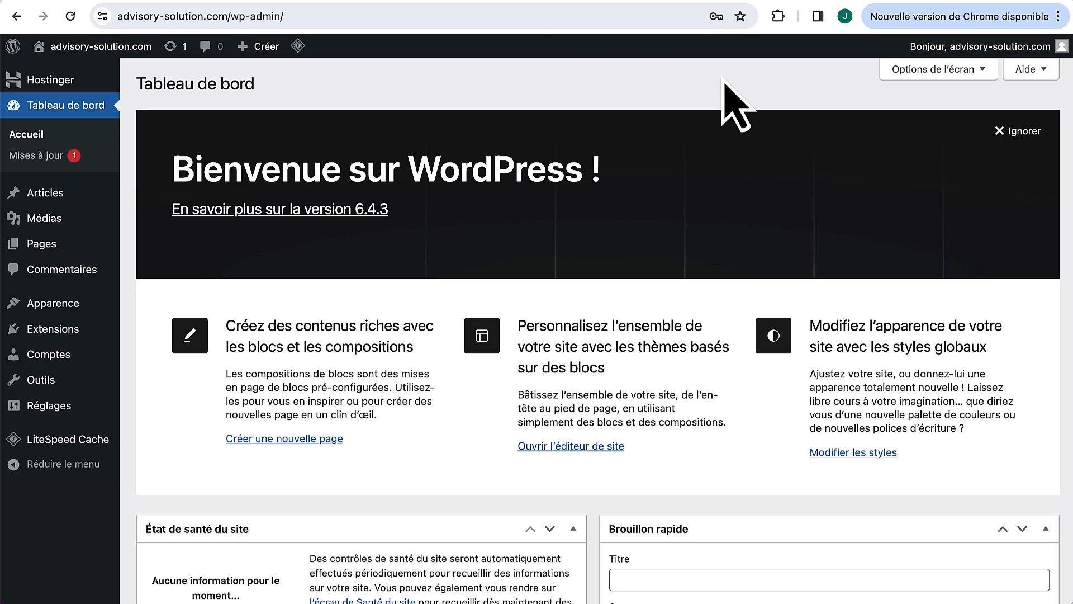
Step: Open Réglages > Général and review the site title, Français language and Paris timezone
{"action": "left_click", "coordinate": [230, 16]}
{"action": "double_click", "coordinate": [276, 16]}
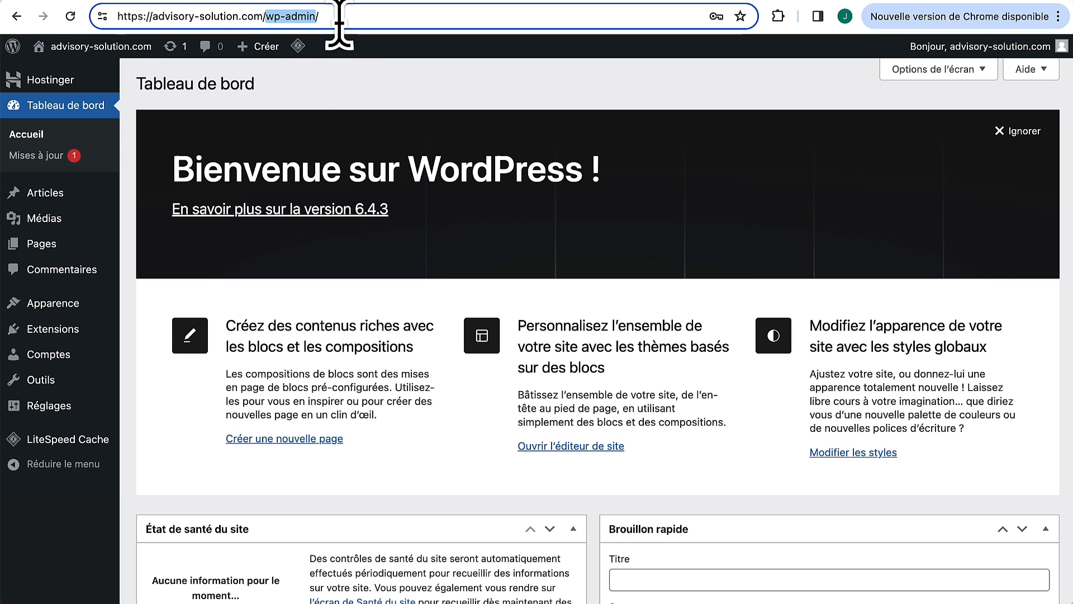
{"action": "left_click", "coordinate": [345, 80]}
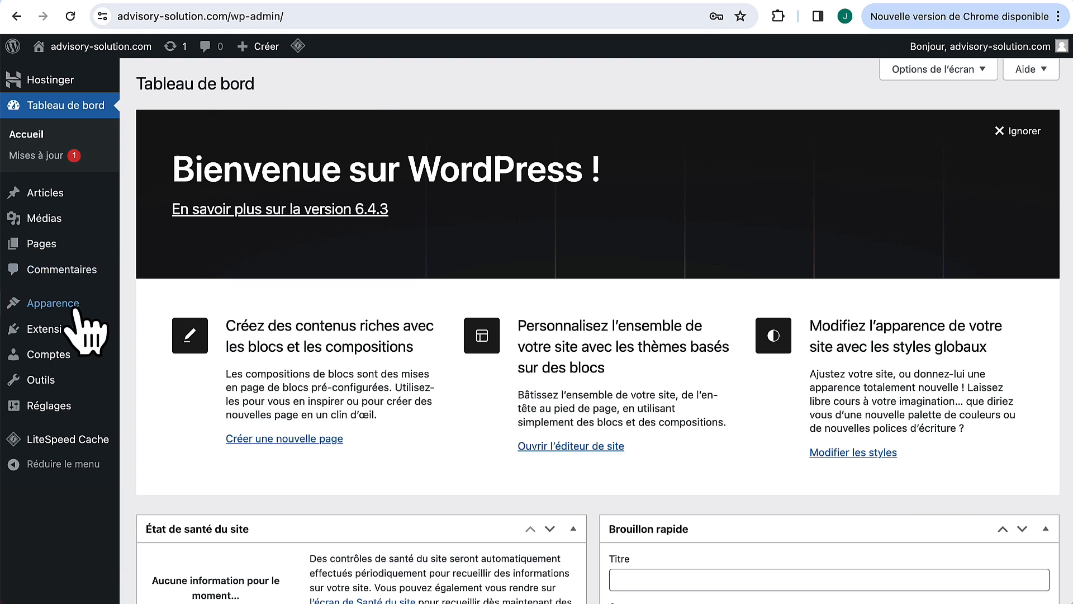
{"action": "mouse_move", "coordinate": [58, 411]}
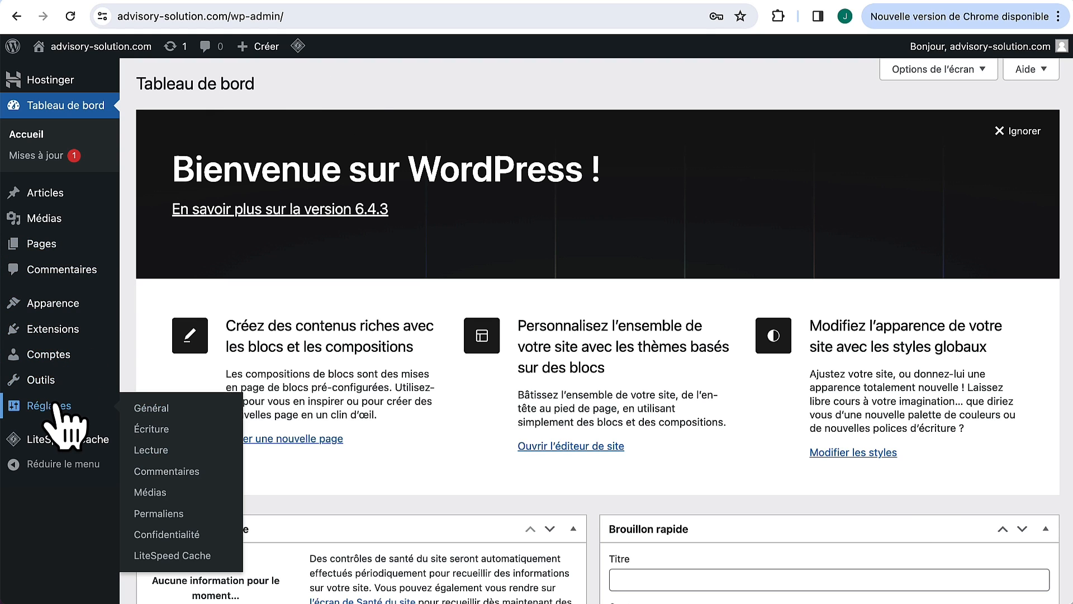
{"action": "left_click", "coordinate": [152, 409]}
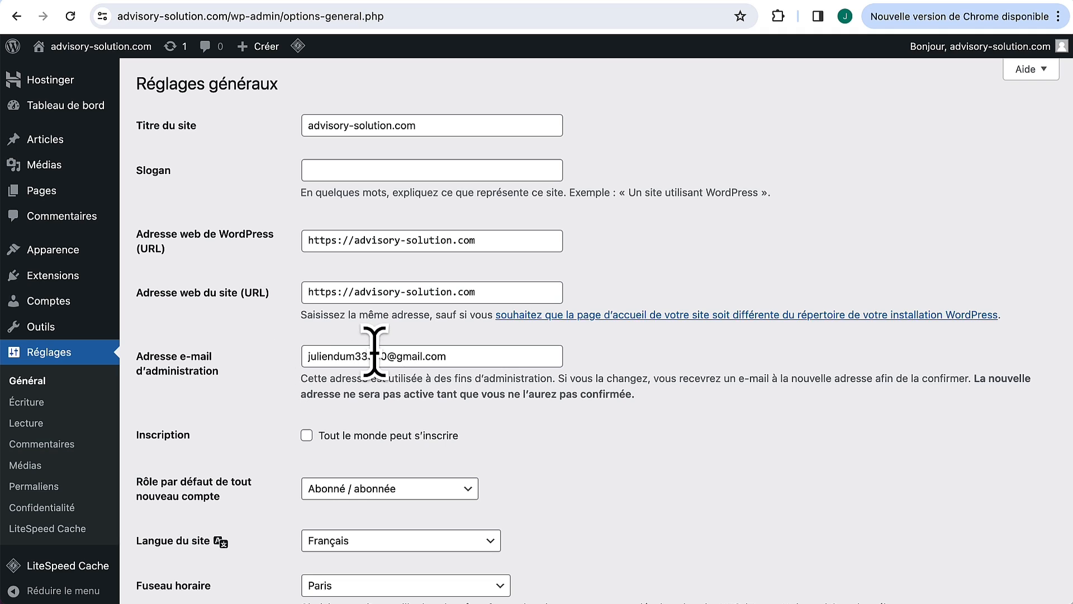
{"action": "scroll", "coordinate": [536, 341], "scroll_direction": "down", "scroll_amount": 3}
{"action": "scroll", "coordinate": [532, 331], "scroll_direction": "down", "scroll_amount": 2}
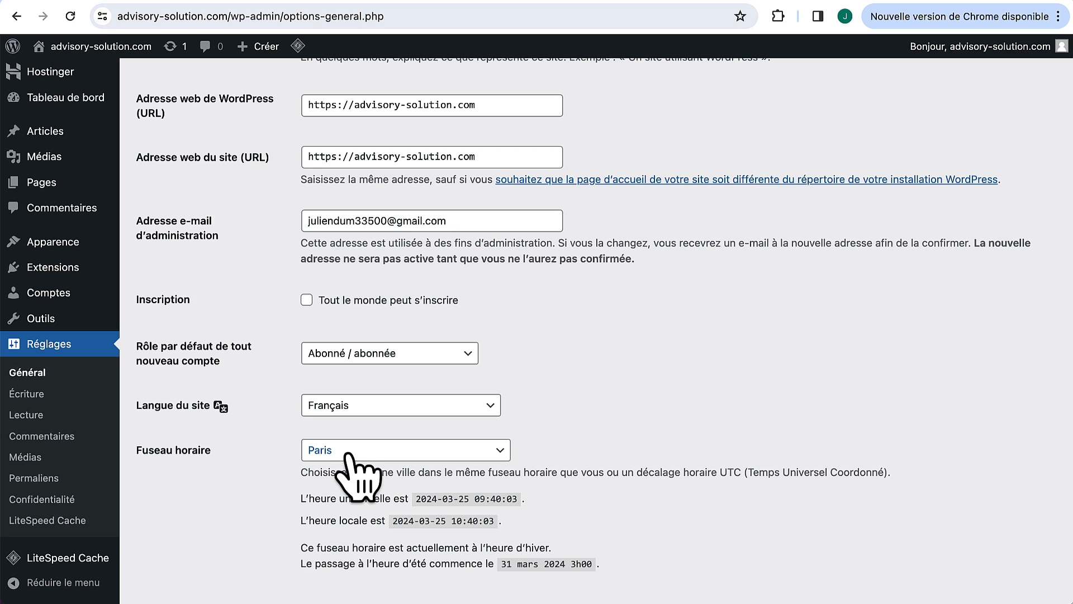
{"action": "scroll", "coordinate": [352, 458], "scroll_direction": "up", "scroll_amount": 5}
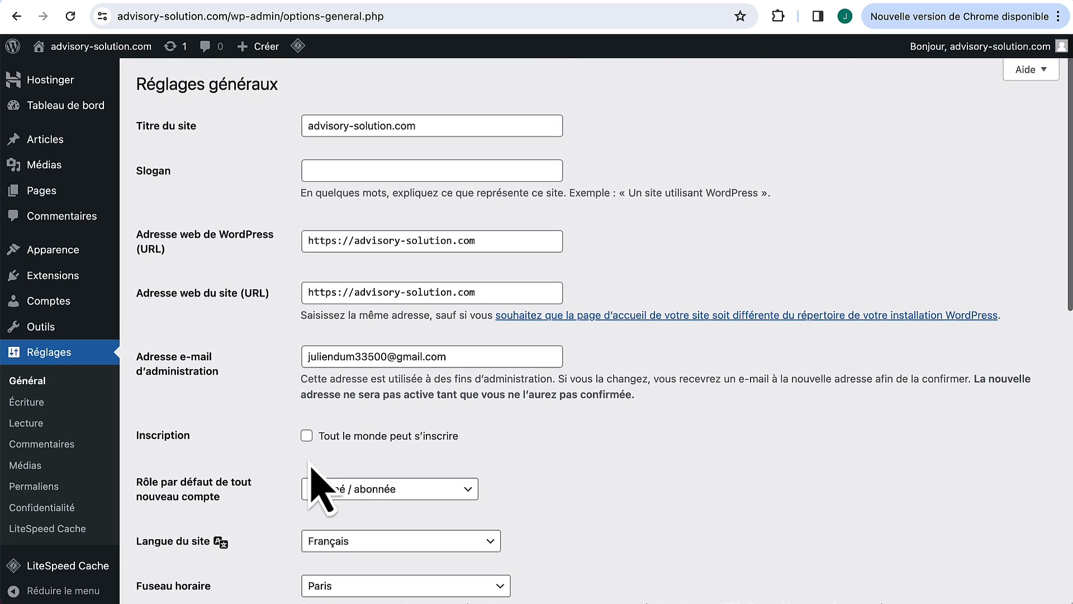
Step: Switch permalinks to Titre de la publication (/%postname%/) and save the change
{"action": "left_click", "coordinate": [36, 487]}
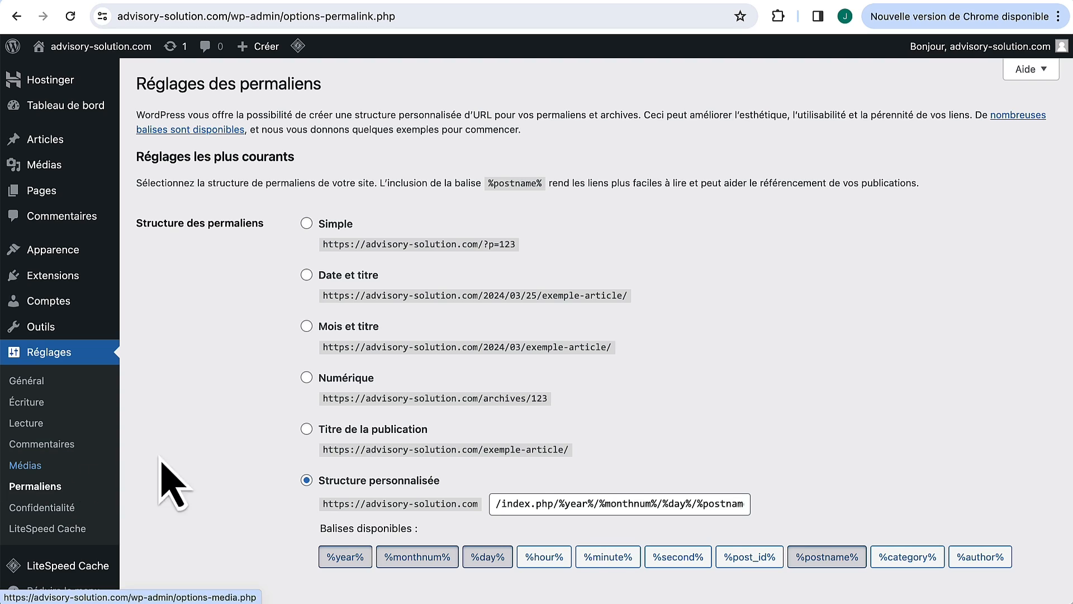
{"action": "scroll", "coordinate": [252, 480], "scroll_direction": "down", "scroll_amount": 1}
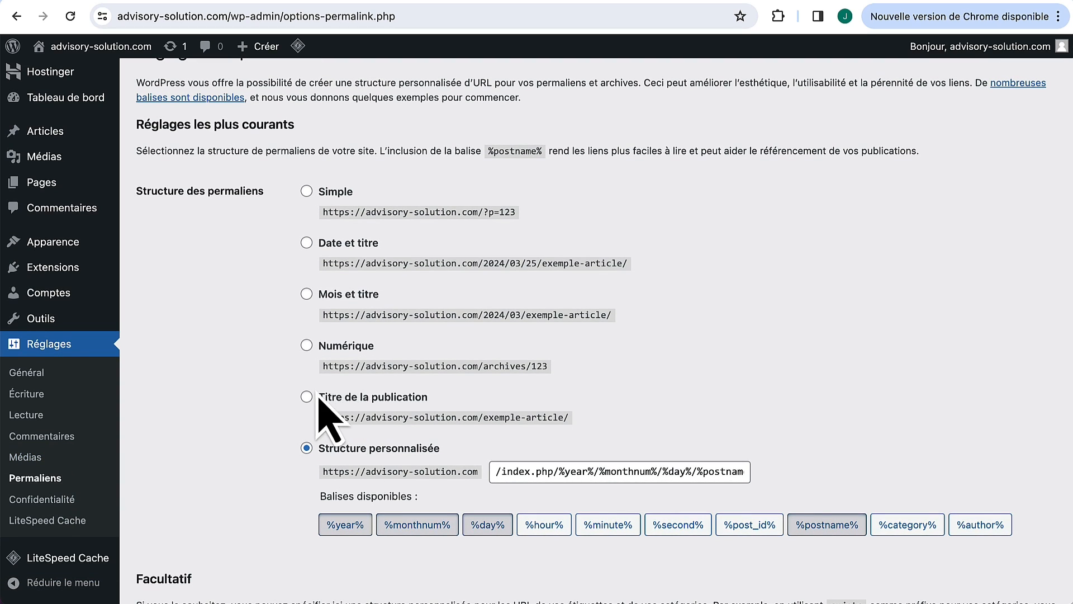
{"action": "left_click", "coordinate": [307, 397]}
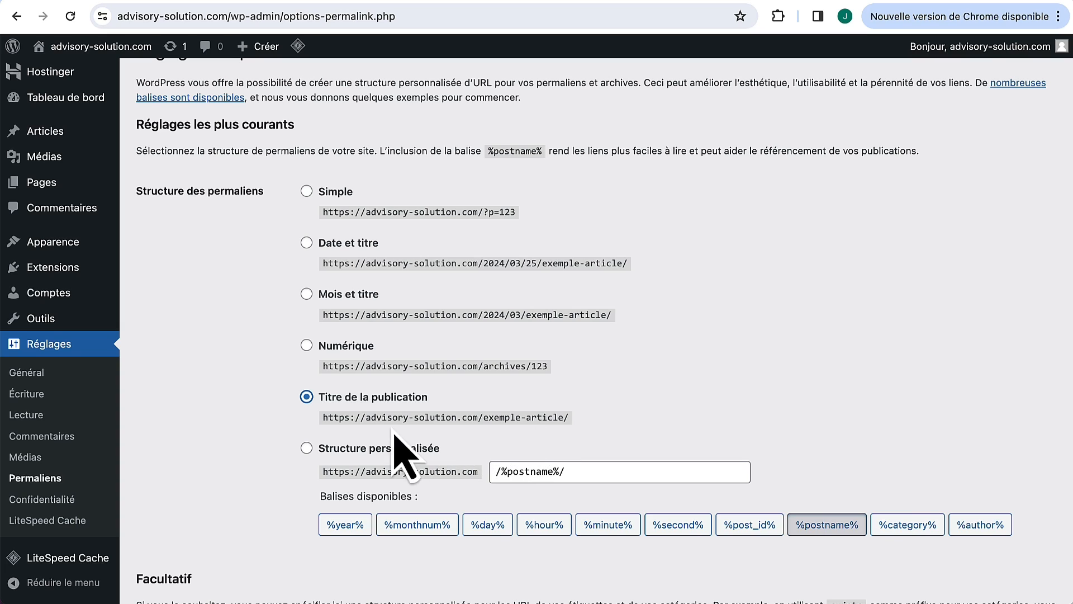
{"action": "left_click_drag", "start_coordinate": [370, 417], "coordinate": [582, 423]}
{"action": "left_click", "coordinate": [582, 423]}
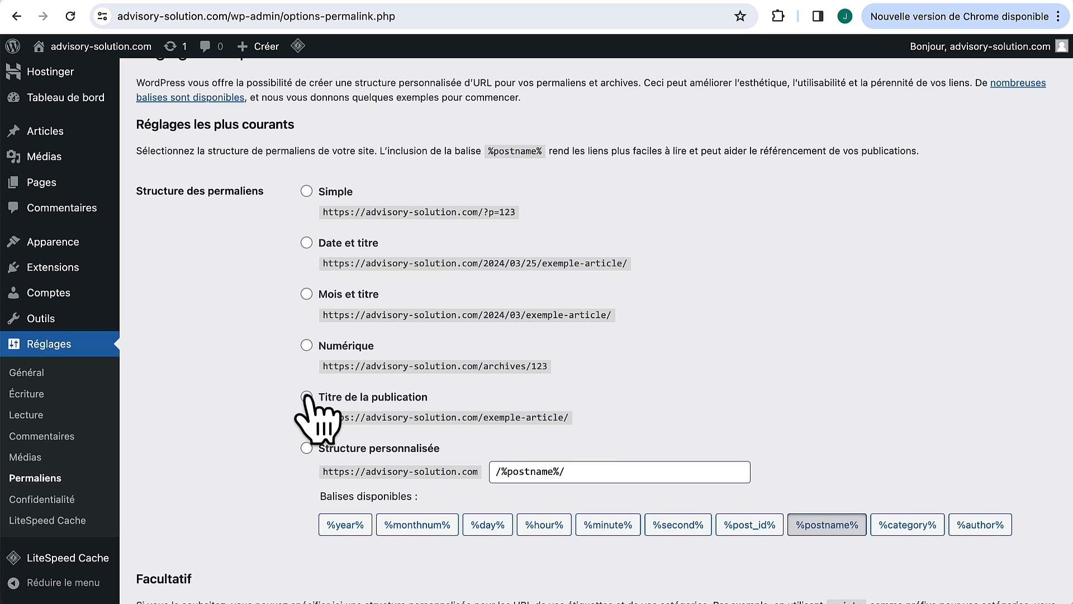
{"action": "left_click", "coordinate": [306, 397]}
{"action": "scroll", "coordinate": [307, 443], "scroll_direction": "down", "scroll_amount": 5}
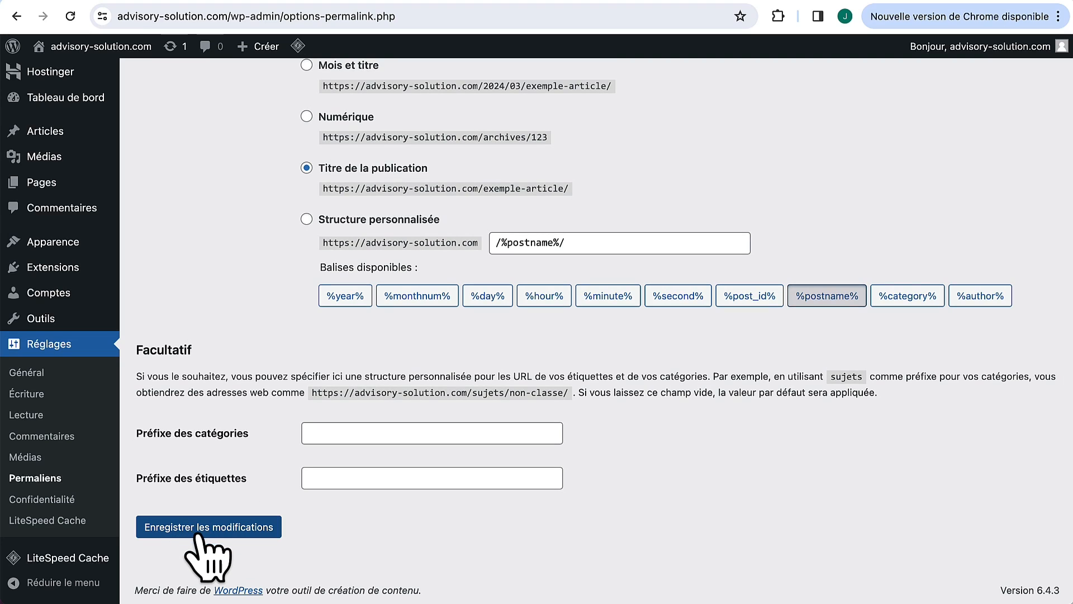
{"action": "left_click", "coordinate": [201, 533]}
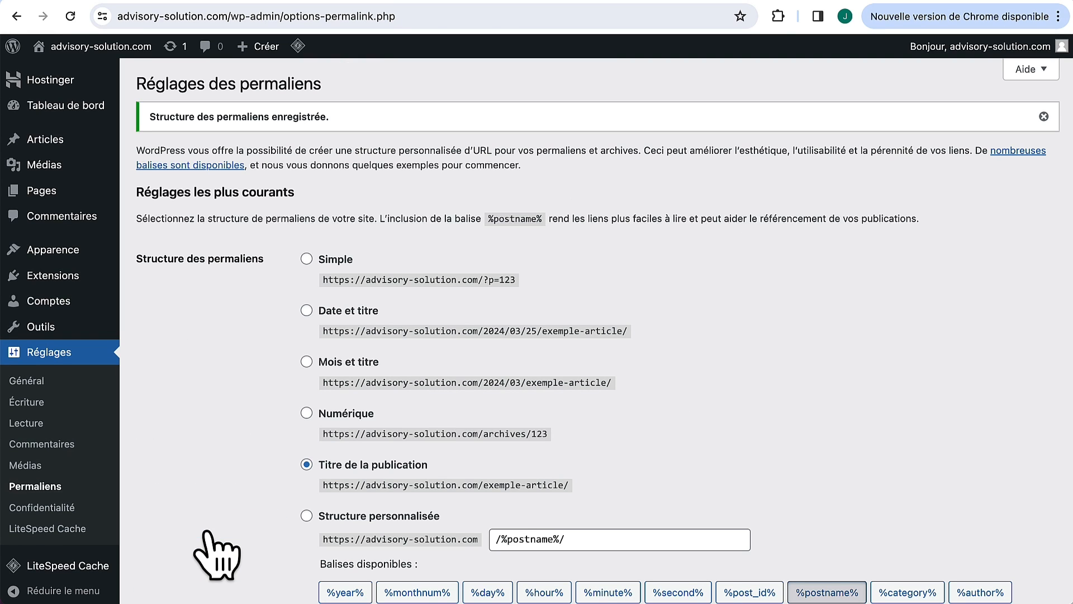
Step: Trash the sample post 'Bonjour tout le monde !' from Tous les articles
{"action": "left_click", "coordinate": [56, 143]}
{"action": "mouse_move", "coordinate": [269, 218]}
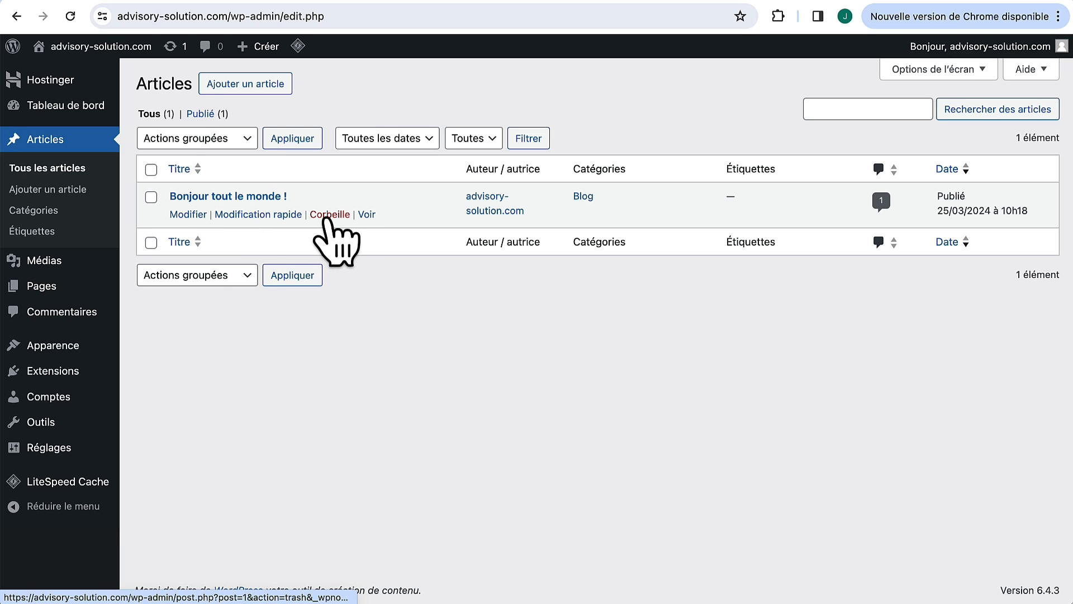
{"action": "left_click", "coordinate": [326, 218]}
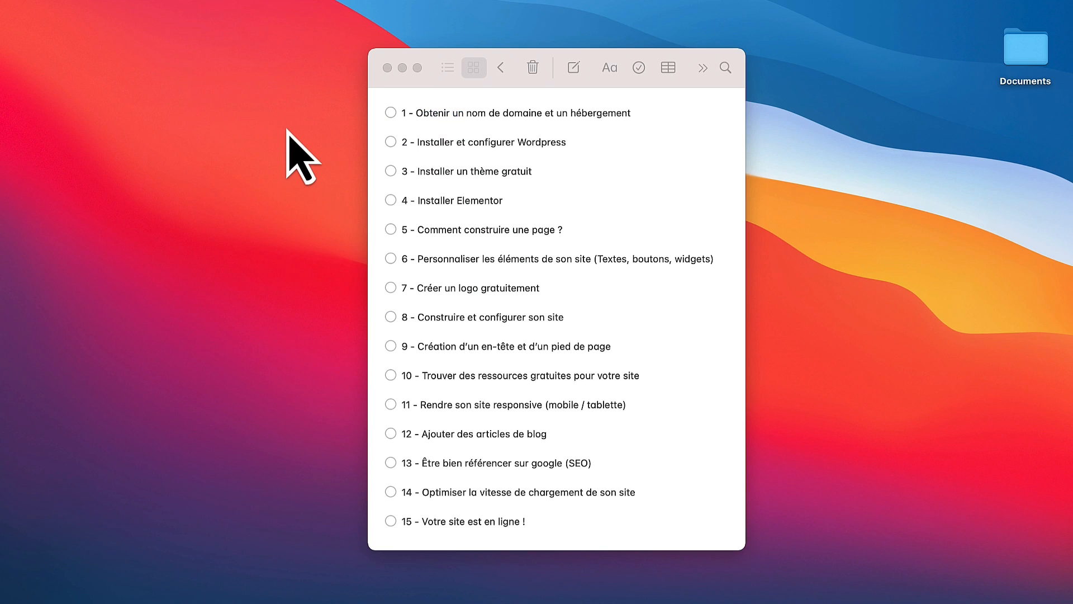
Step: Tick checklist items 1 (domain and hosting) and 2 (installing WordPress) in Notes
{"action": "left_click", "coordinate": [391, 112]}
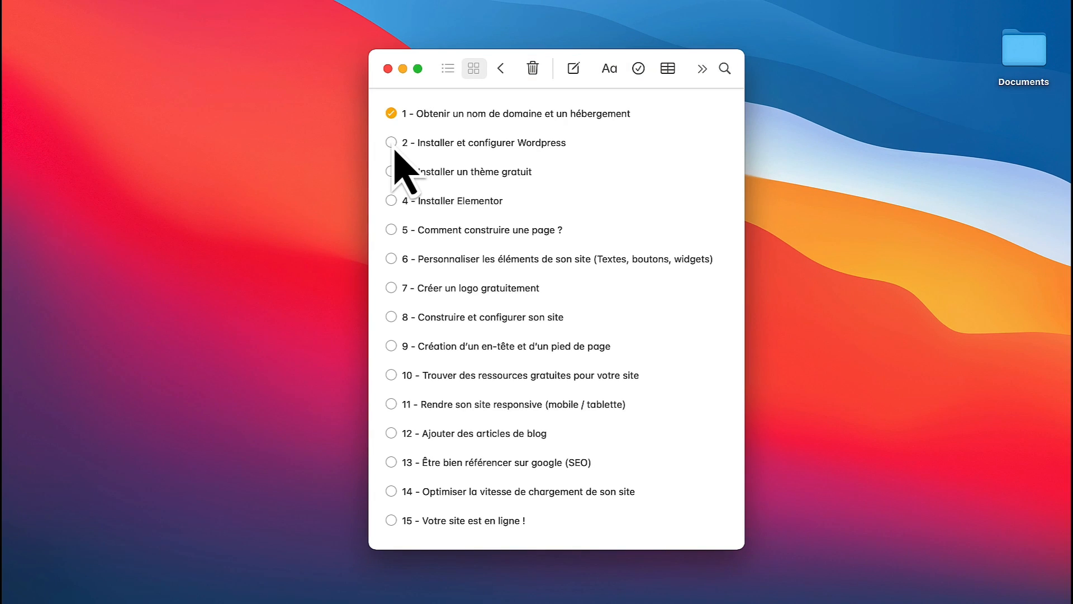
{"action": "left_click", "coordinate": [393, 145]}
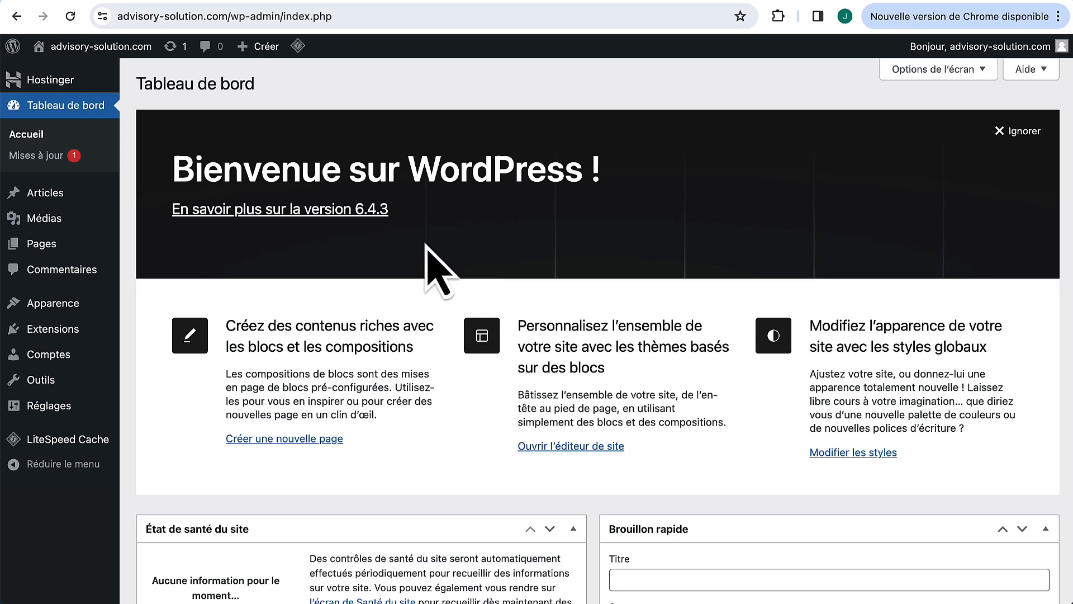
Step: Search new themes for 'blocksy', then install and activate Blocksy
{"action": "mouse_move", "coordinate": [84, 314]}
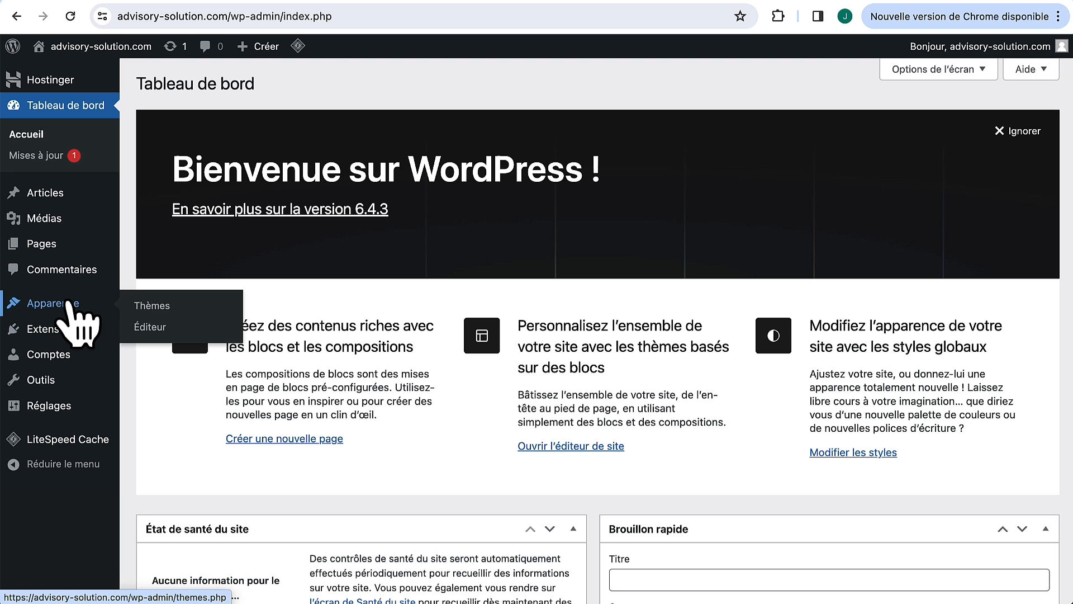
{"action": "left_click", "coordinate": [144, 306]}
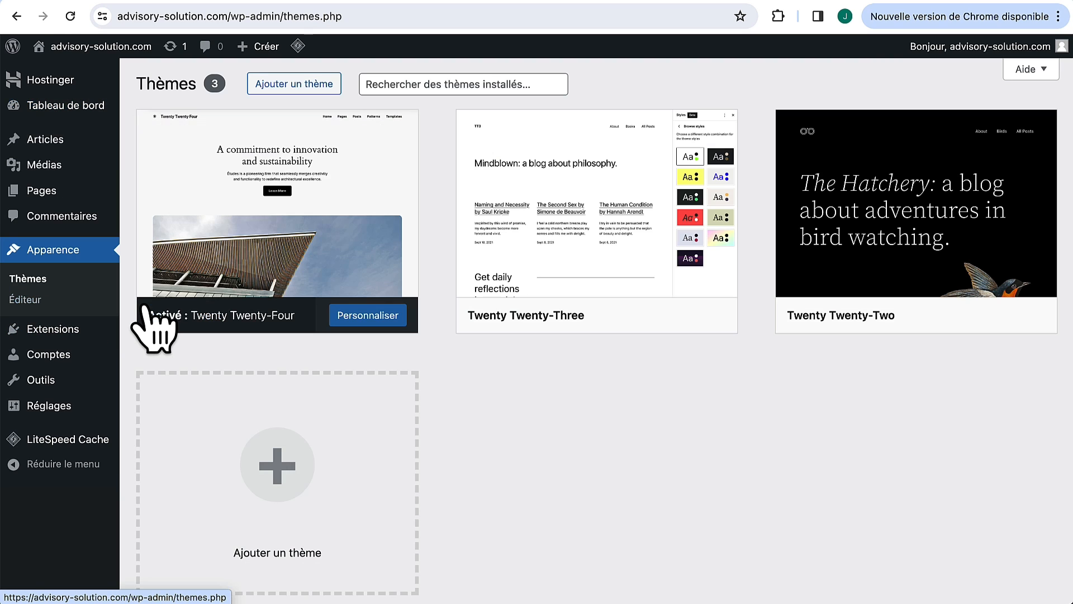
{"action": "left_click", "coordinate": [315, 89]}
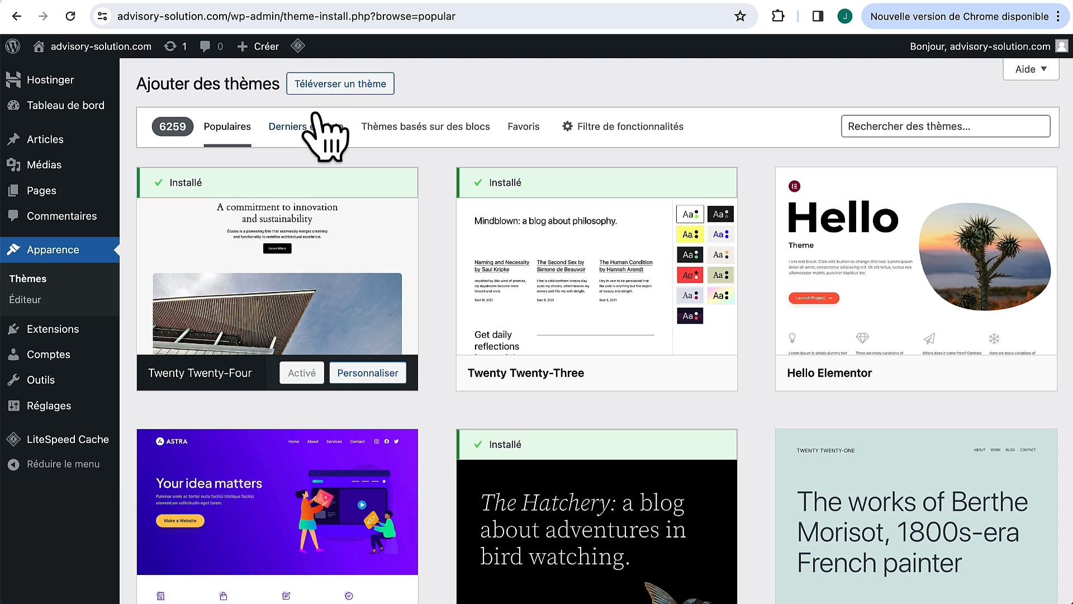
{"action": "left_click", "coordinate": [899, 126]}
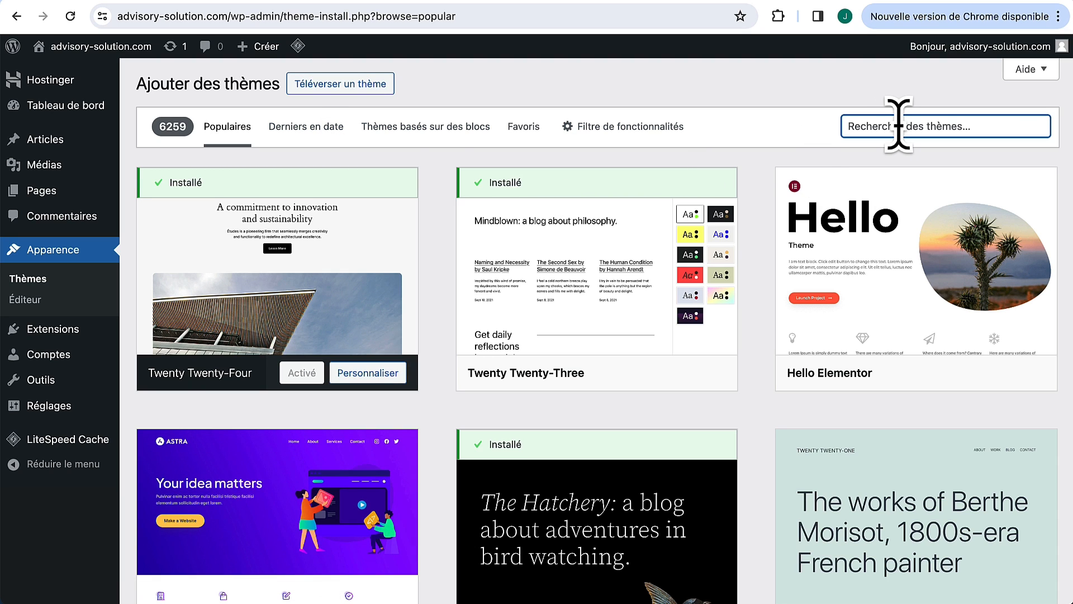
{"action": "type", "text": "block"}
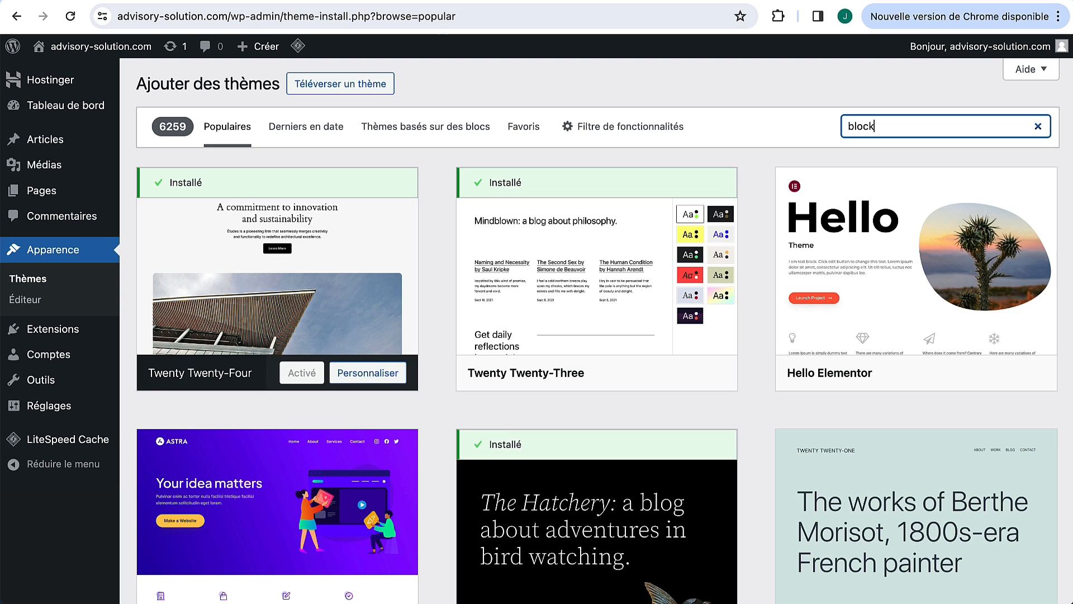
{"action": "type", "text": "sy"}
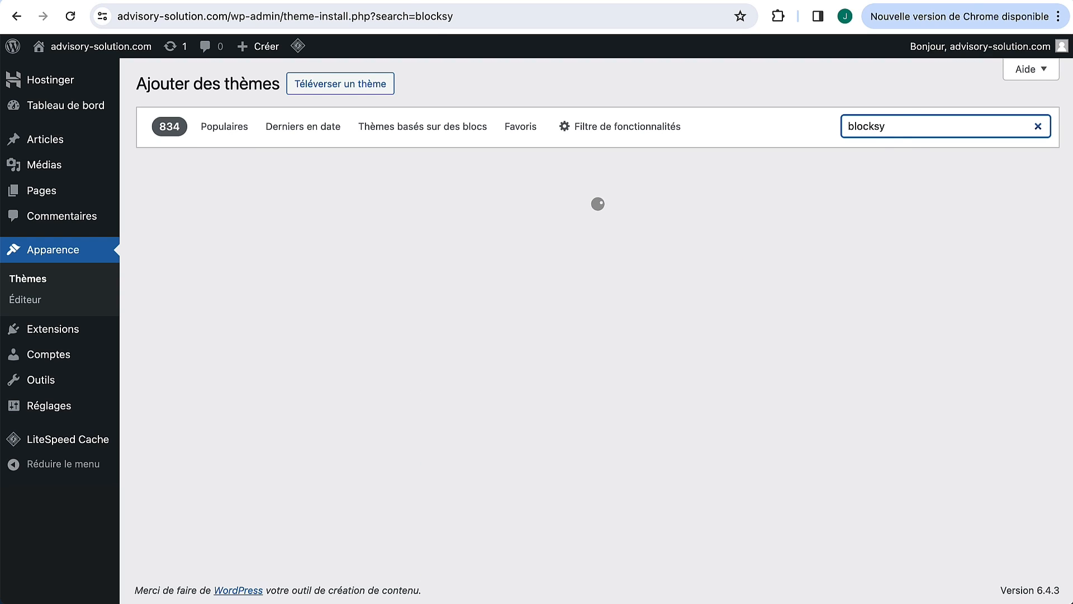
{"action": "key", "text": "BackSpace"}
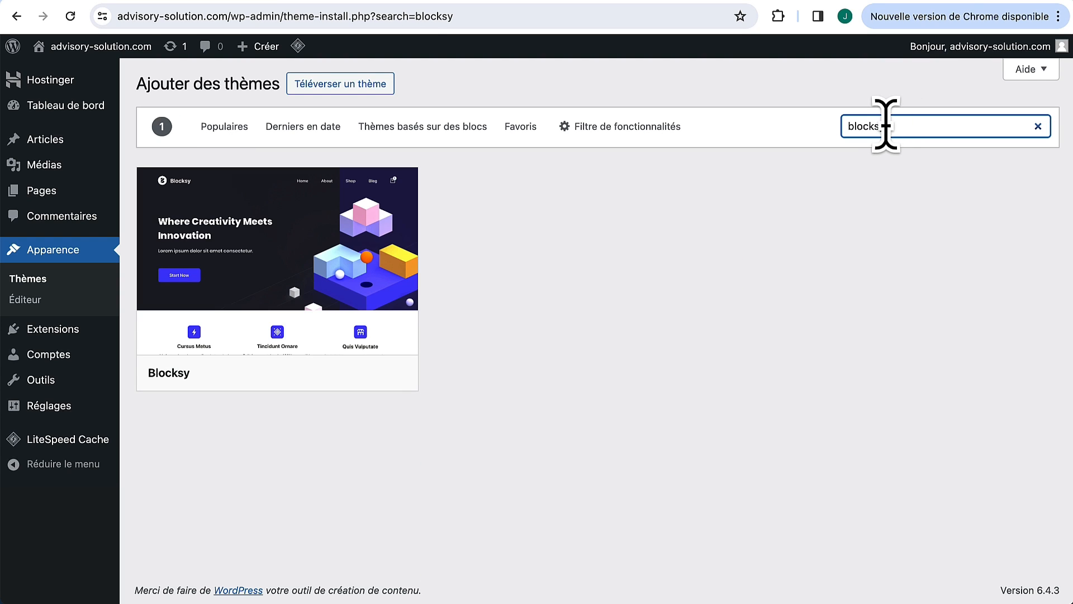
{"action": "mouse_move", "coordinate": [342, 292]}
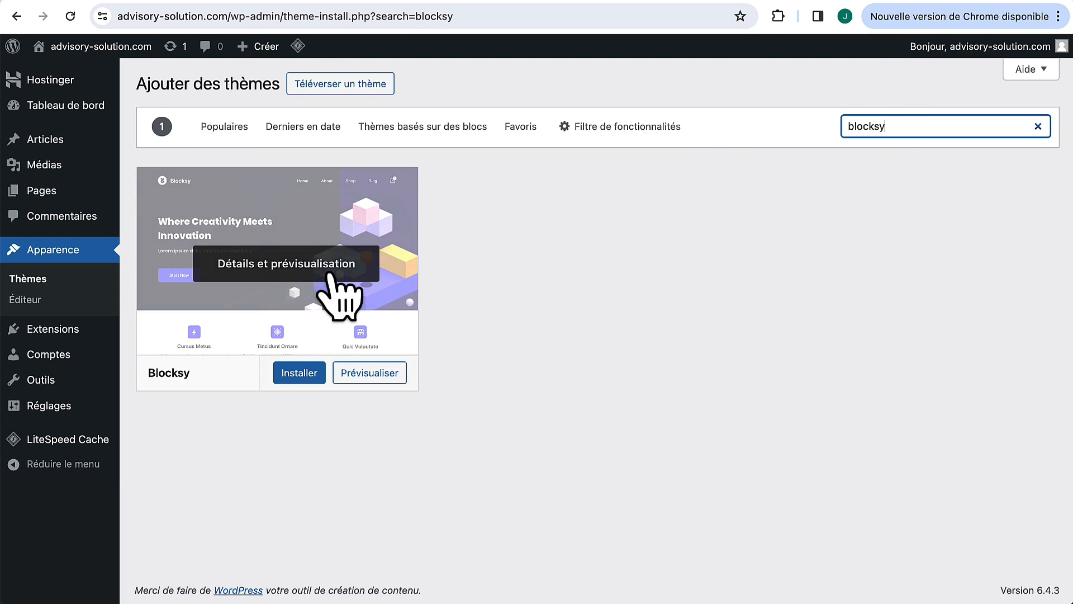
{"action": "left_click", "coordinate": [292, 372]}
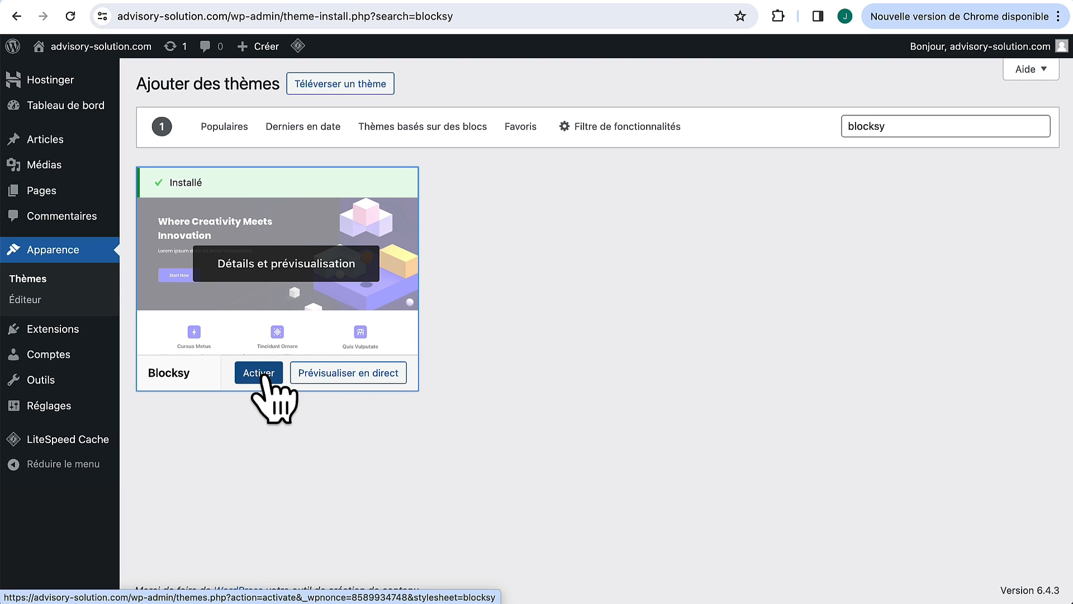
{"action": "left_click", "coordinate": [260, 379]}
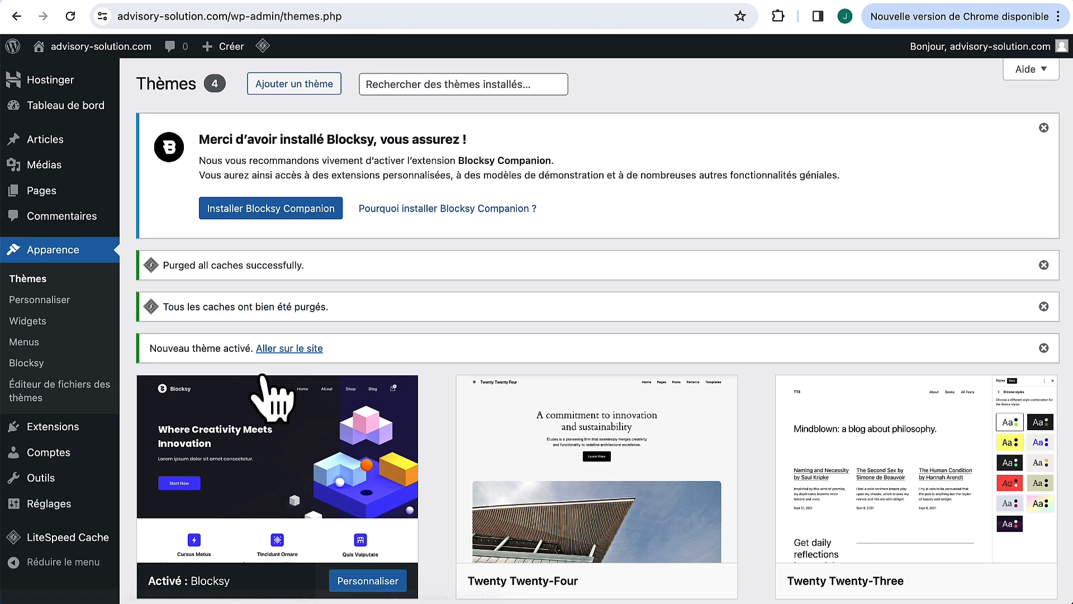
Step: Delete the three default themes, Twenty Twenty-Four, Twenty Twenty-Three and Twenty Twenty-Two, confirming each
{"action": "scroll", "coordinate": [425, 386], "scroll_direction": "down", "scroll_amount": 4}
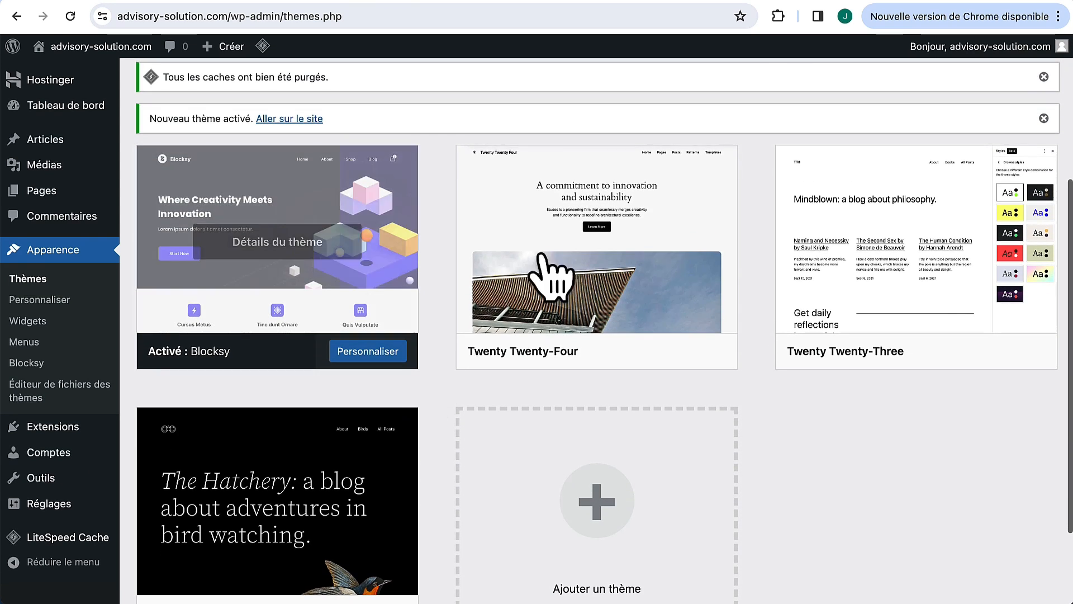
{"action": "left_click", "coordinate": [671, 254]}
{"action": "left_click", "coordinate": [624, 569]}
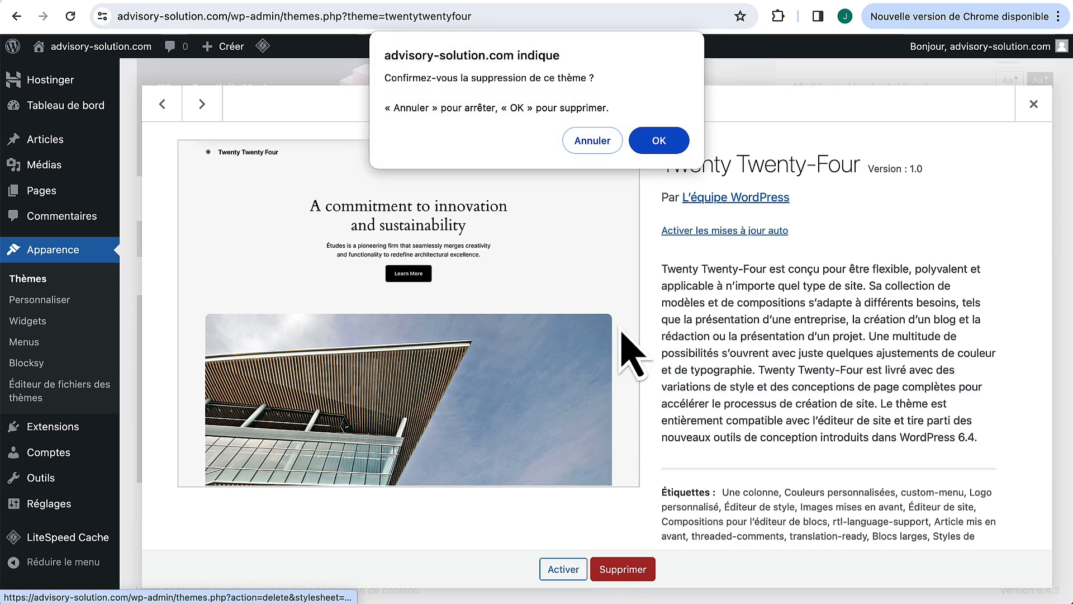
{"action": "left_click", "coordinate": [660, 141]}
{"action": "left_click", "coordinate": [626, 148]}
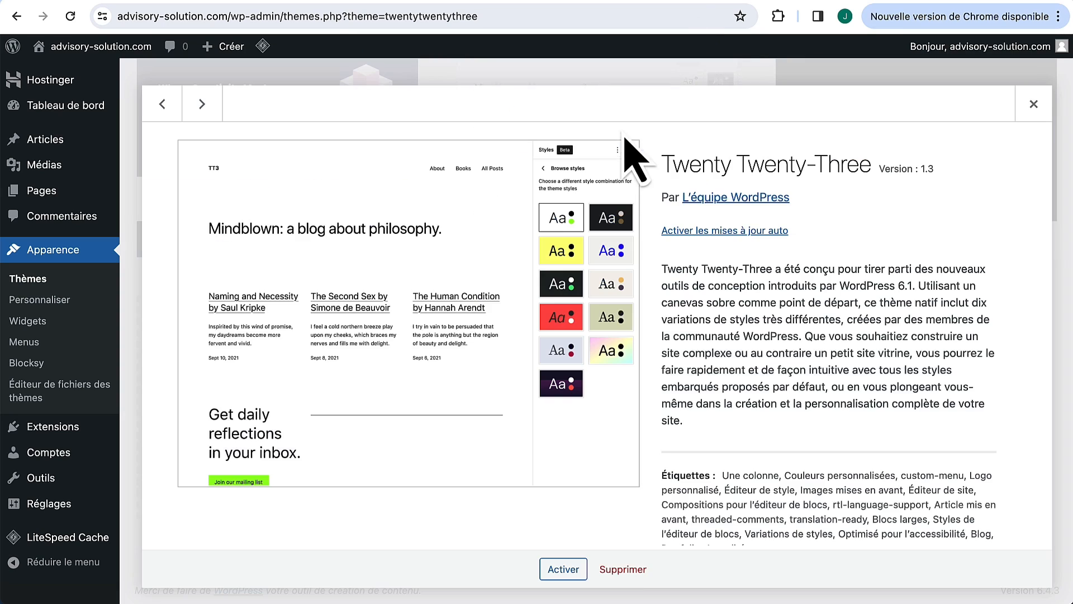
{"action": "left_click", "coordinate": [623, 569]}
{"action": "left_click", "coordinate": [651, 141]}
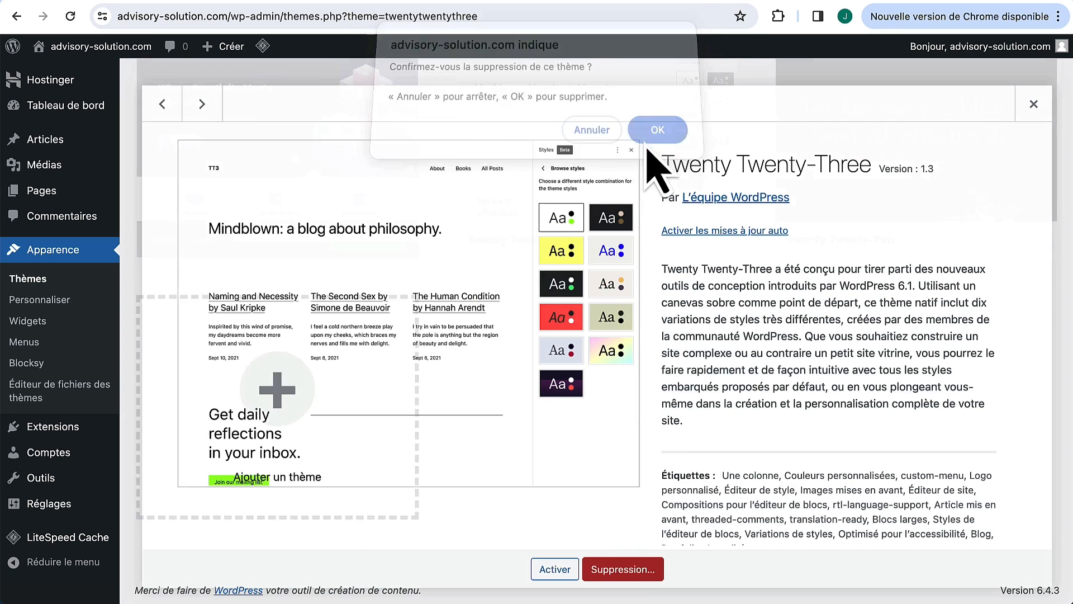
{"action": "left_click", "coordinate": [596, 397]}
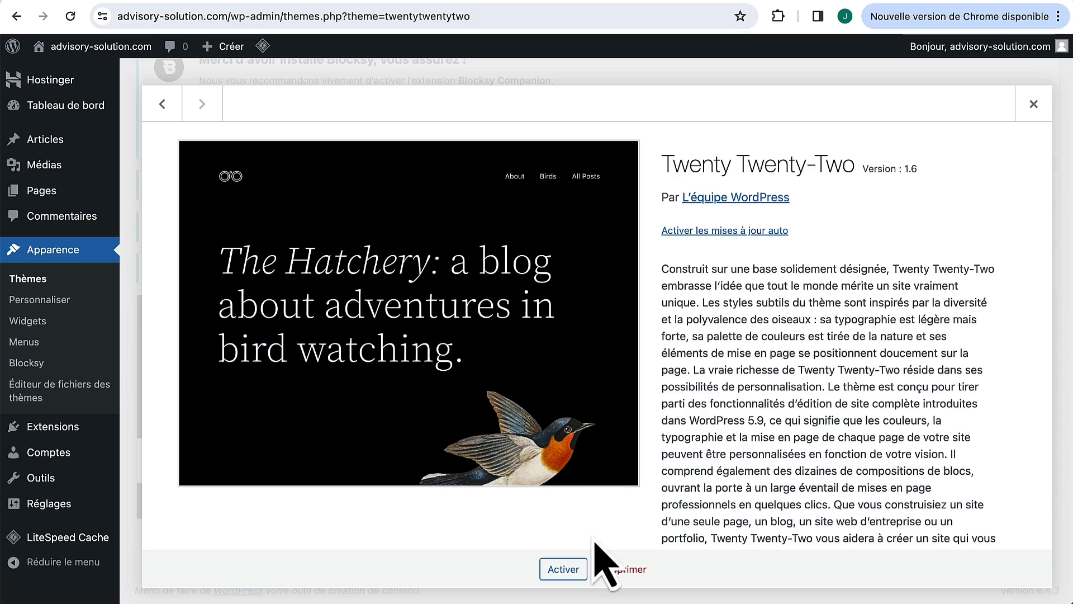
{"action": "left_click", "coordinate": [623, 569]}
{"action": "left_click", "coordinate": [655, 141]}
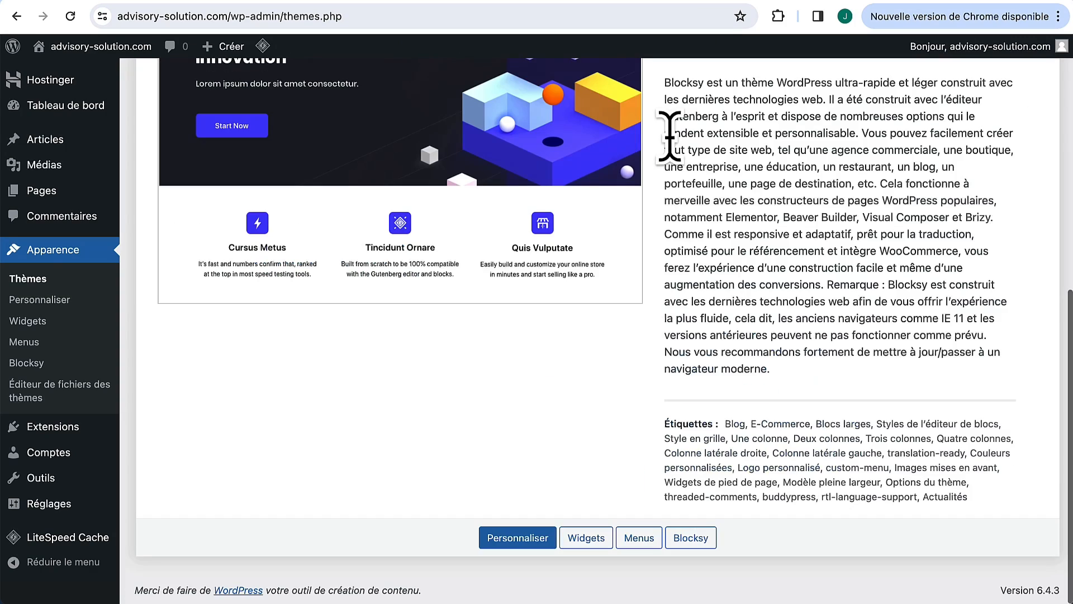
{"action": "scroll", "coordinate": [560, 279], "scroll_direction": "up", "scroll_amount": 5}
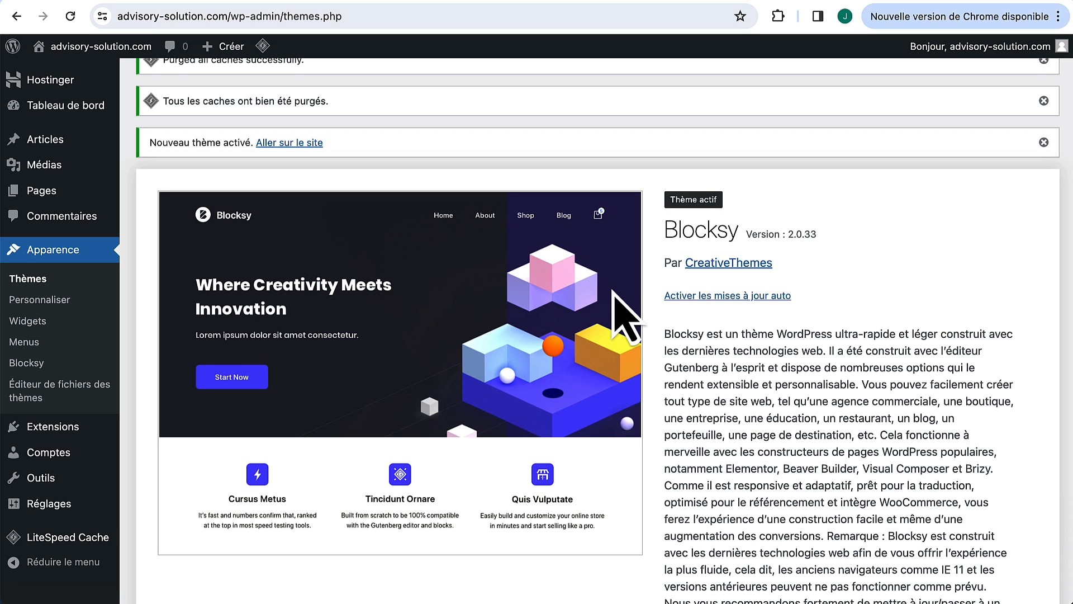
{"action": "mouse_move", "coordinate": [64, 430]}
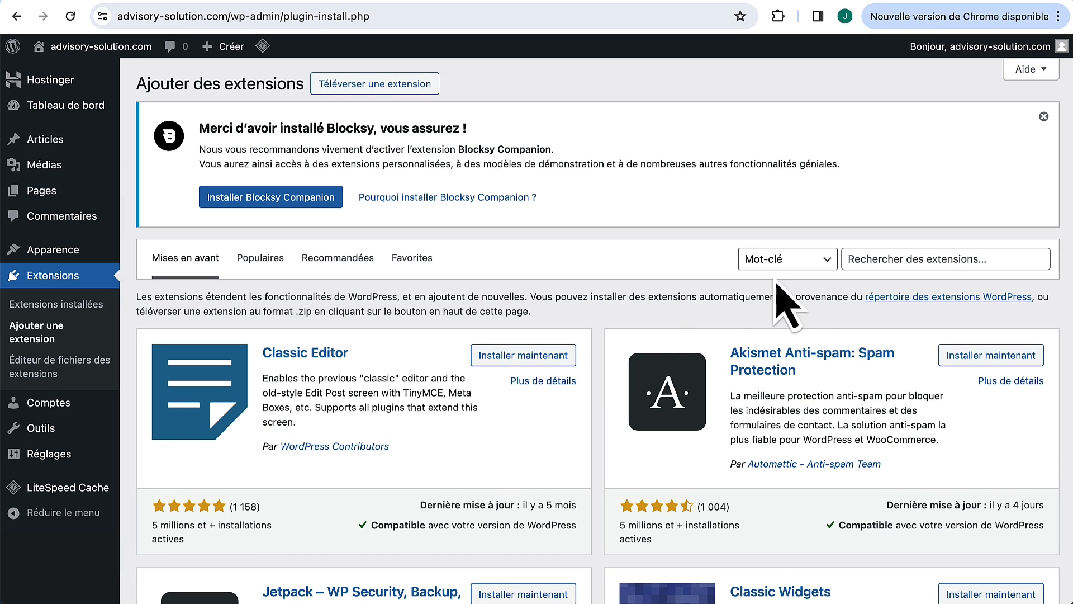
Step: Search plugins for 'Elementor', then install and activate Elementor Website Builder
{"action": "left_click", "coordinate": [905, 257]}
{"action": "type", "text": "Eleme"}
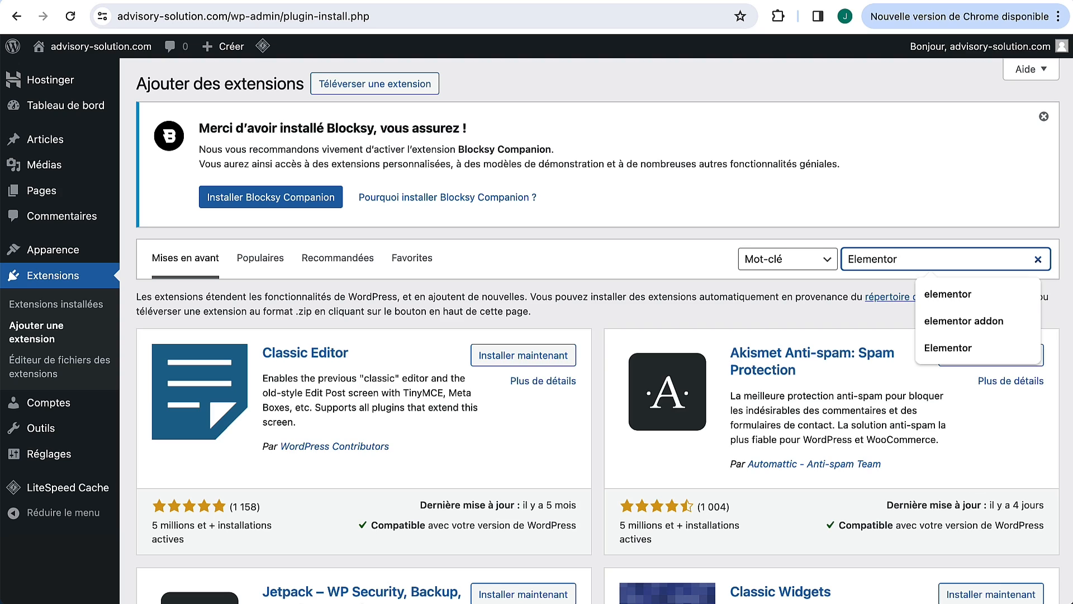
{"action": "type", "text": "ntor"}
{"action": "key", "text": "Return"}
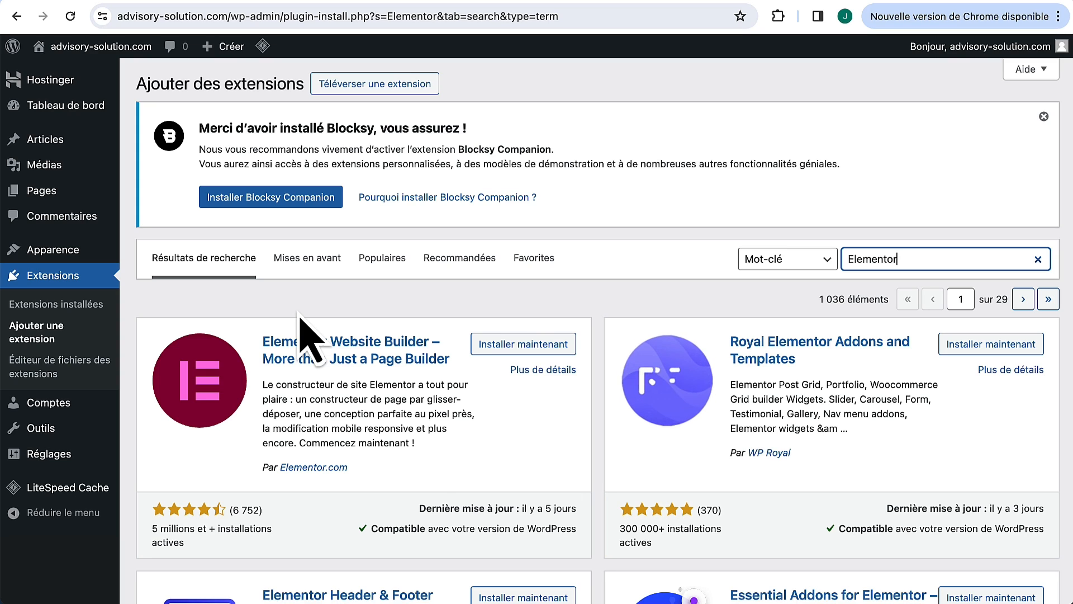
{"action": "left_click", "coordinate": [152, 526]}
{"action": "left_click_drag", "start_coordinate": [152, 525], "coordinate": [189, 547]}
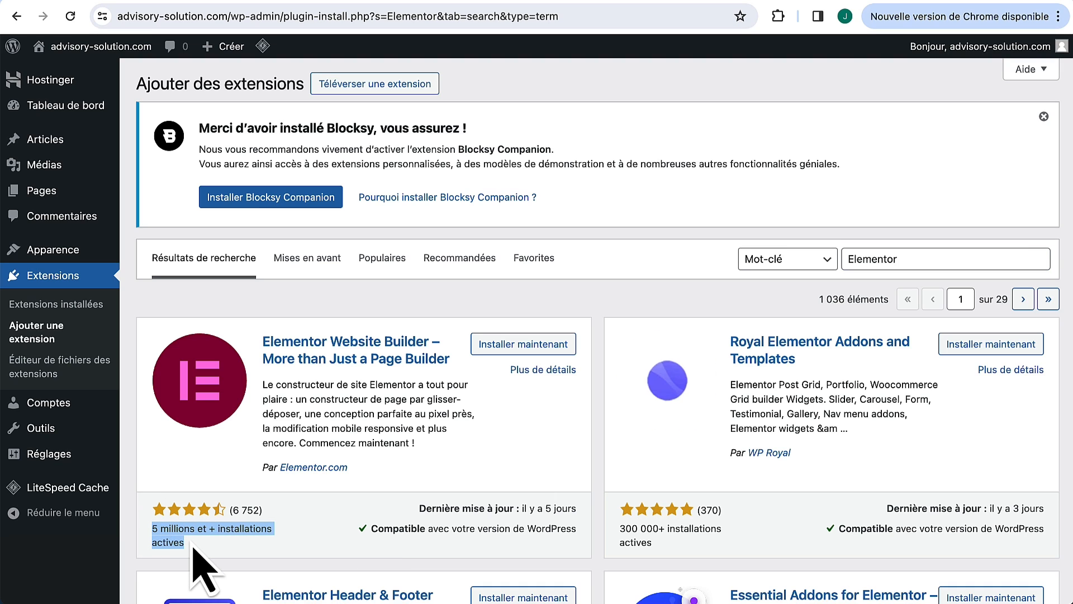
{"action": "left_click", "coordinate": [530, 343]}
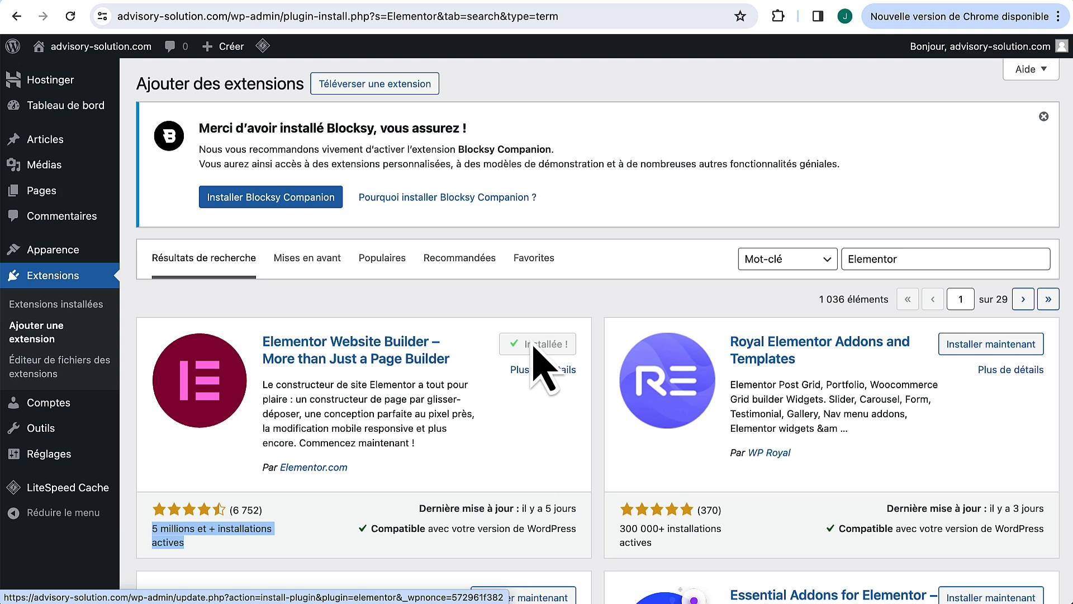
{"action": "left_click", "coordinate": [557, 343]}
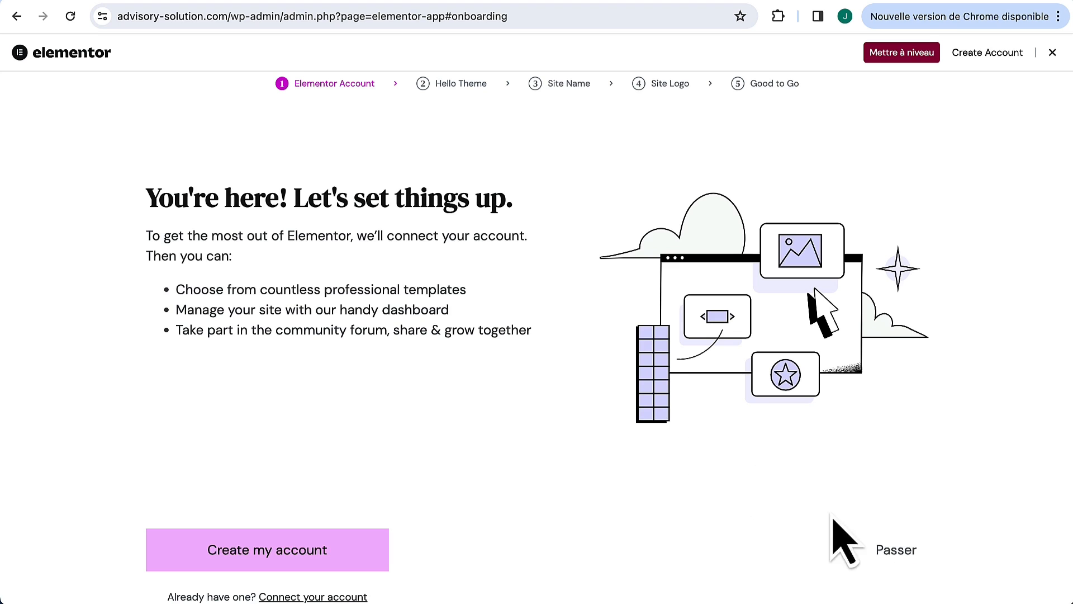
Step: Skip every Elementor setup wizard step and dismiss the Elementor AI announcement
{"action": "left_click", "coordinate": [897, 551]}
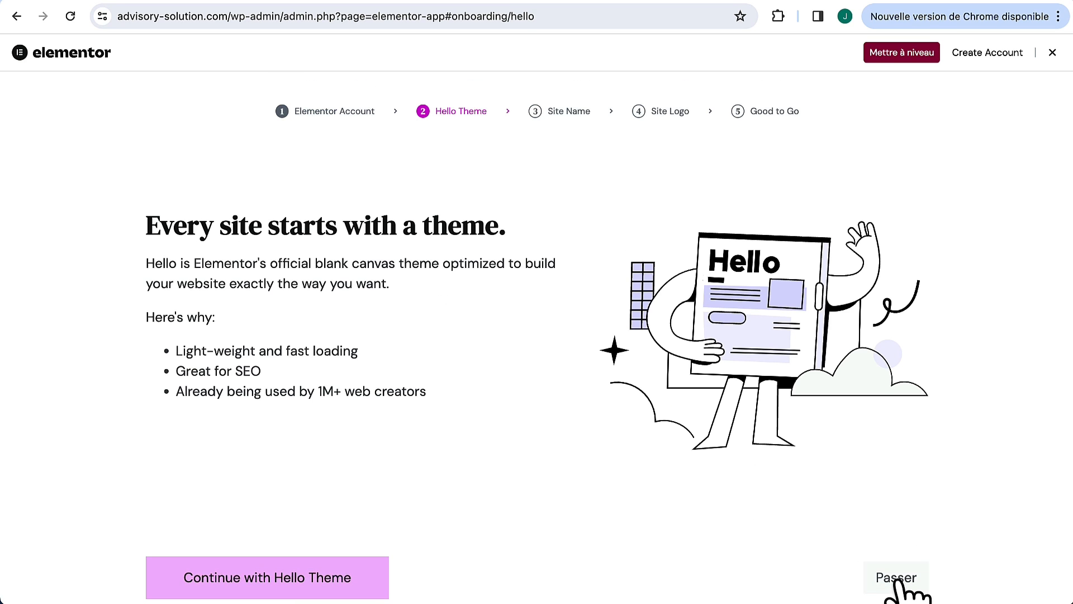
{"action": "left_click", "coordinate": [896, 580]}
{"action": "left_click", "coordinate": [897, 580]}
{"action": "scroll", "coordinate": [914, 503], "scroll_direction": "down", "scroll_amount": 1}
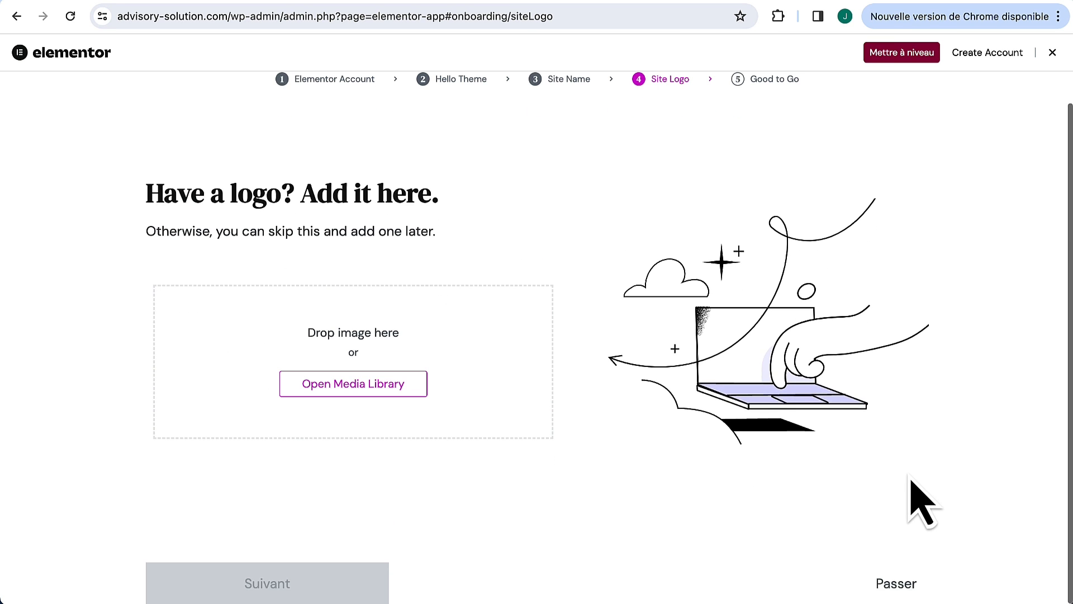
{"action": "left_click", "coordinate": [898, 585]}
{"action": "scroll", "coordinate": [893, 581], "scroll_direction": "down", "scroll_amount": 1}
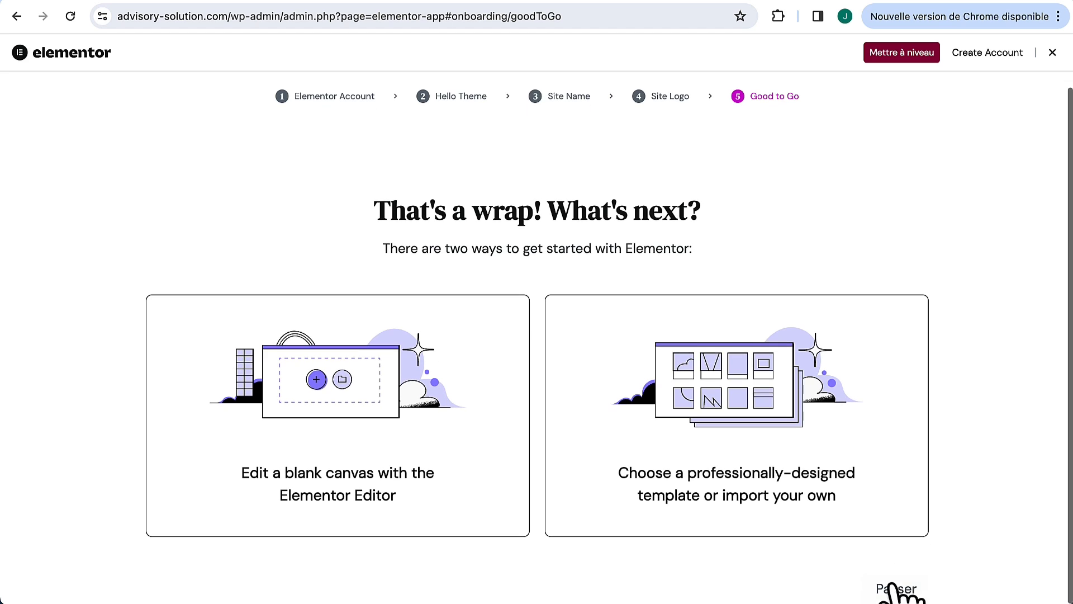
{"action": "left_click", "coordinate": [892, 587]}
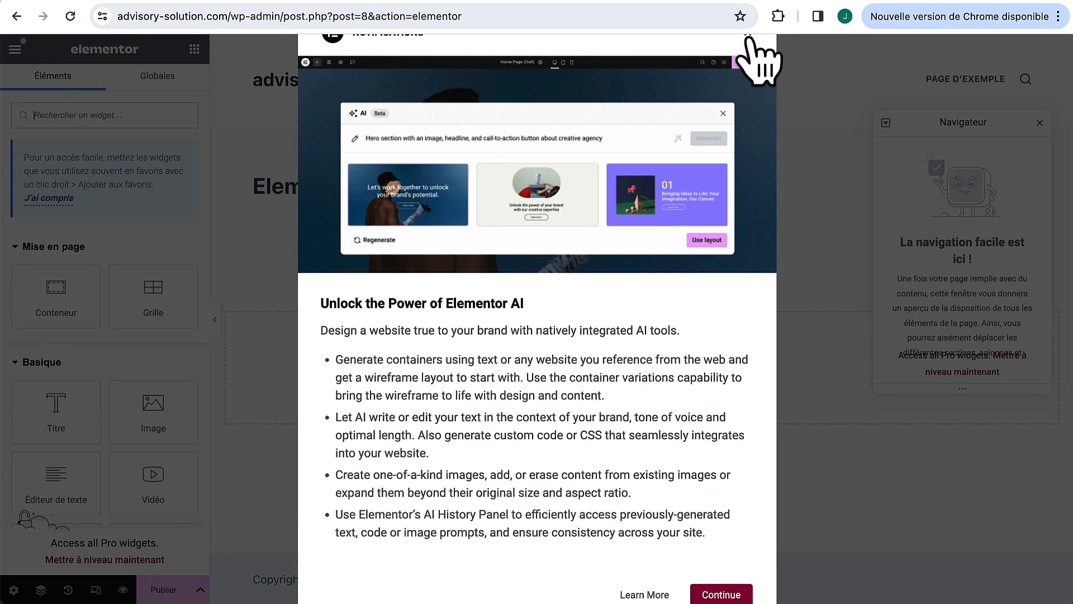
{"action": "left_click", "coordinate": [749, 33]}
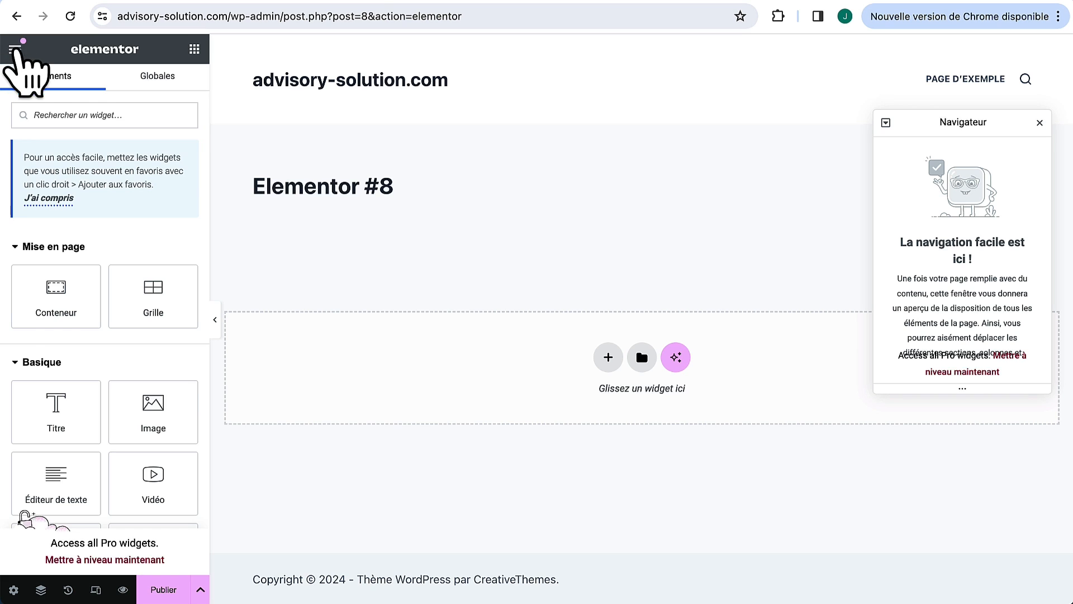
Step: Exit the Elementor #8 editor back to the Pages list, closing the welcome popup
{"action": "left_click", "coordinate": [16, 49]}
{"action": "left_click", "coordinate": [90, 399]}
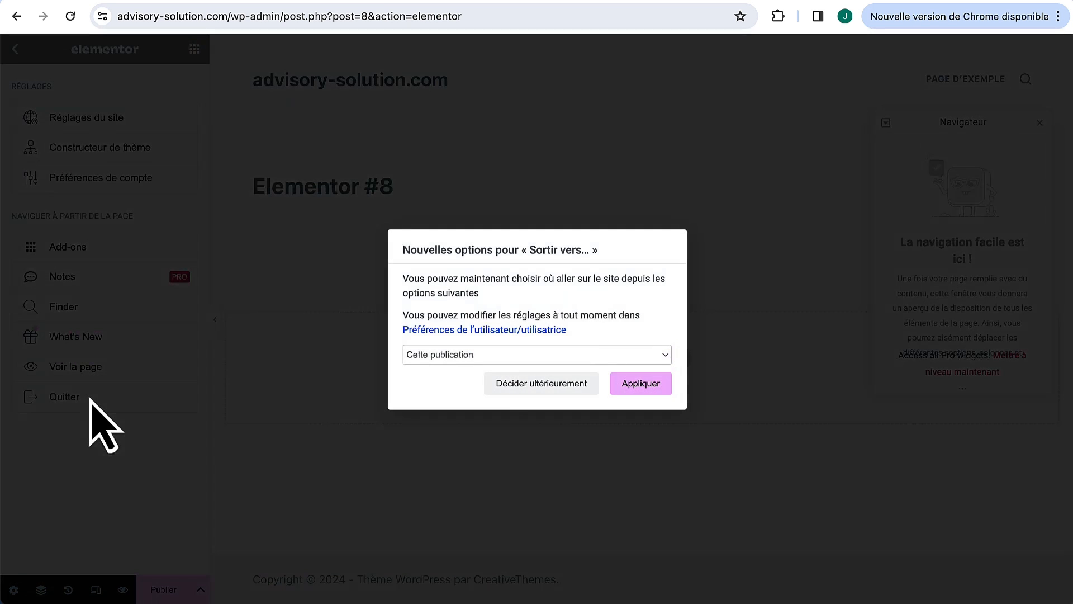
{"action": "left_click", "coordinate": [640, 384]}
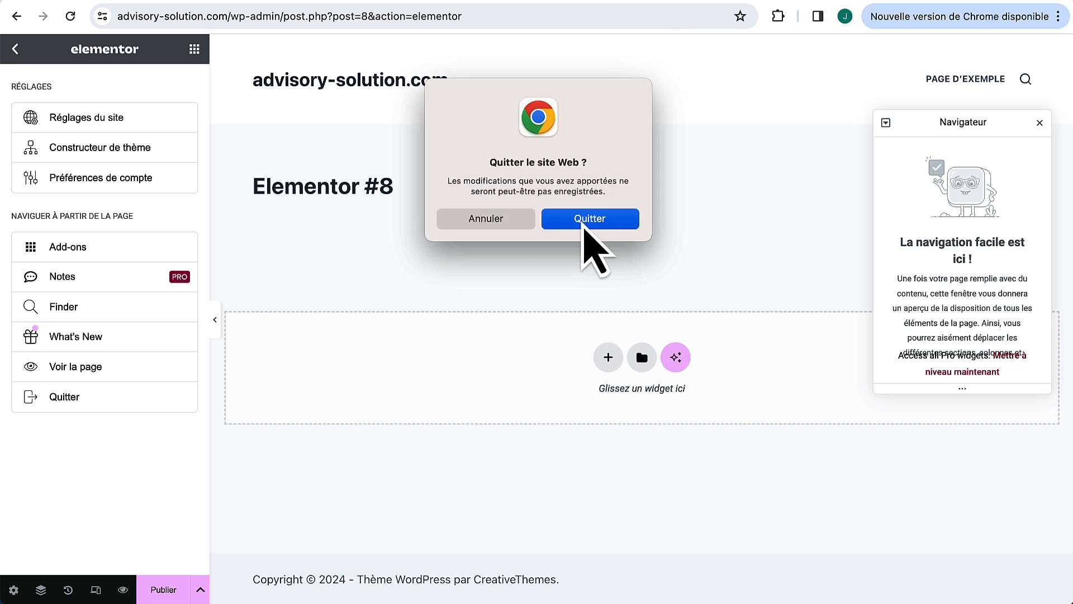
{"action": "left_click", "coordinate": [582, 225]}
{"action": "left_click", "coordinate": [634, 147]}
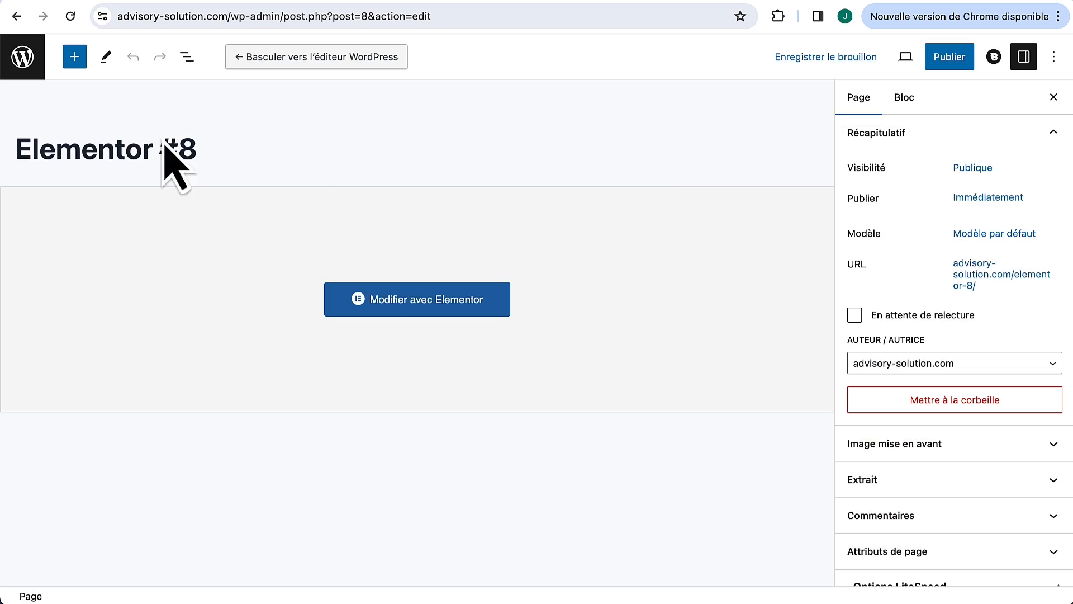
{"action": "left_click", "coordinate": [23, 56]}
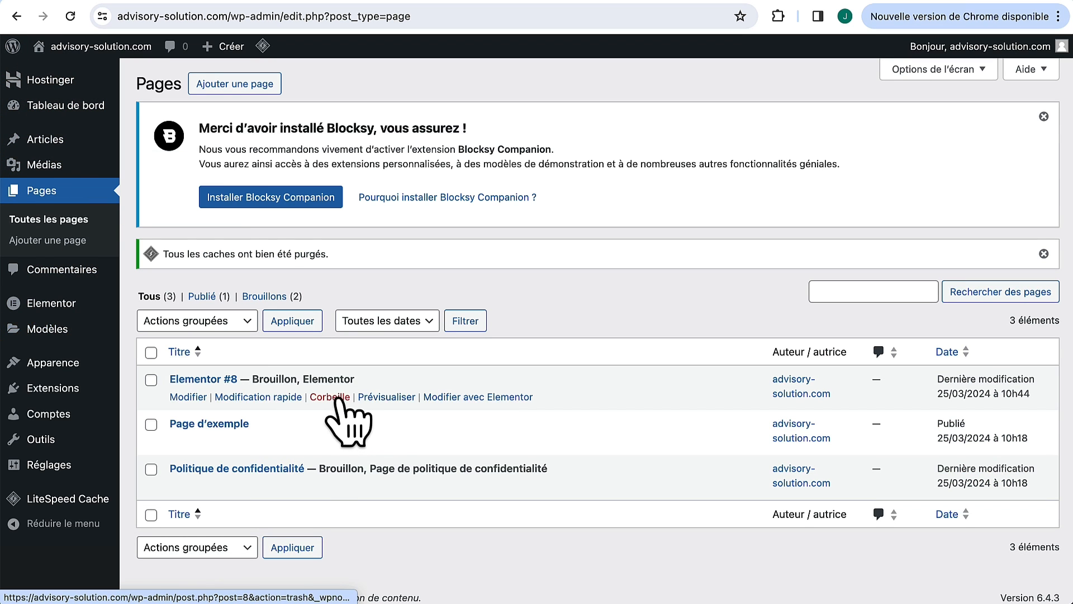
Step: Trash the Elementor #8 draft and install Blocksy Companion from the Blocksy theme dashboard
{"action": "left_click", "coordinate": [347, 394]}
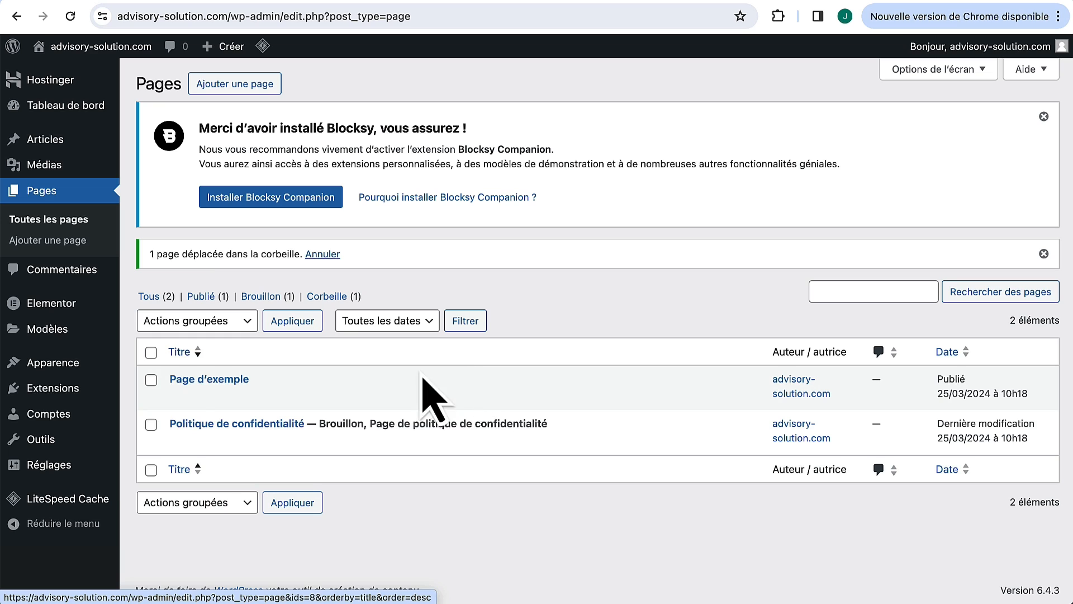
{"action": "mouse_move", "coordinate": [50, 365]}
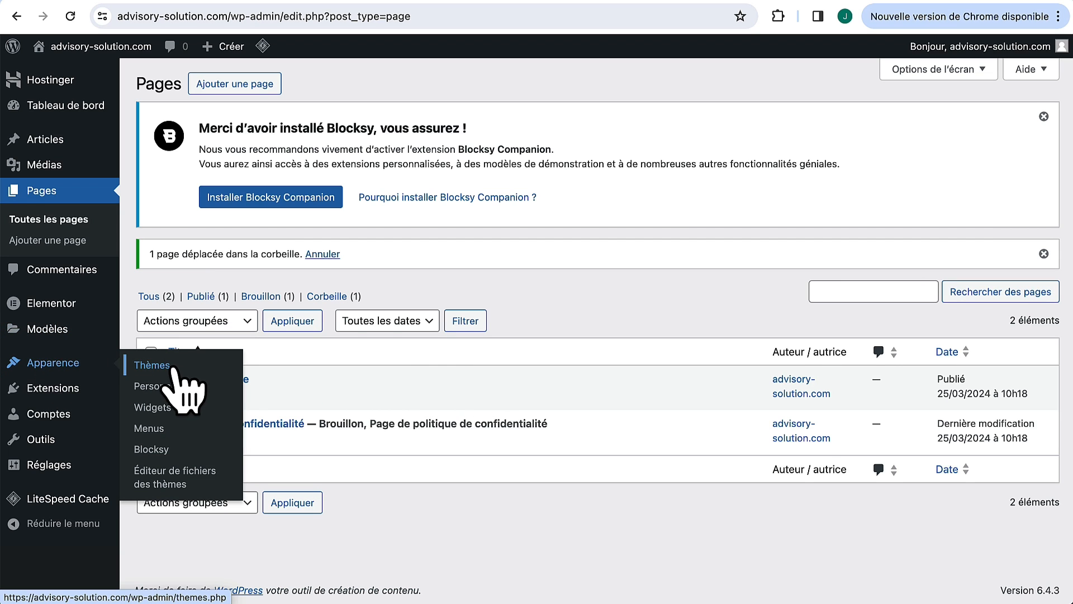
{"action": "left_click", "coordinate": [162, 447]}
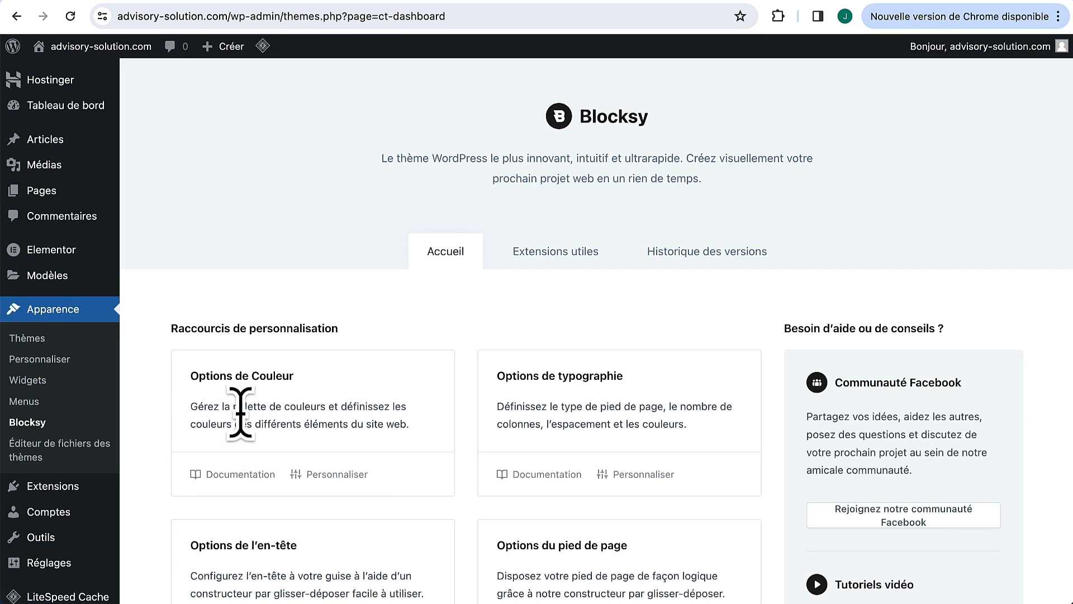
{"action": "scroll", "coordinate": [456, 274], "scroll_direction": "down", "scroll_amount": 6}
{"action": "scroll", "coordinate": [464, 280], "scroll_direction": "down", "scroll_amount": 9}
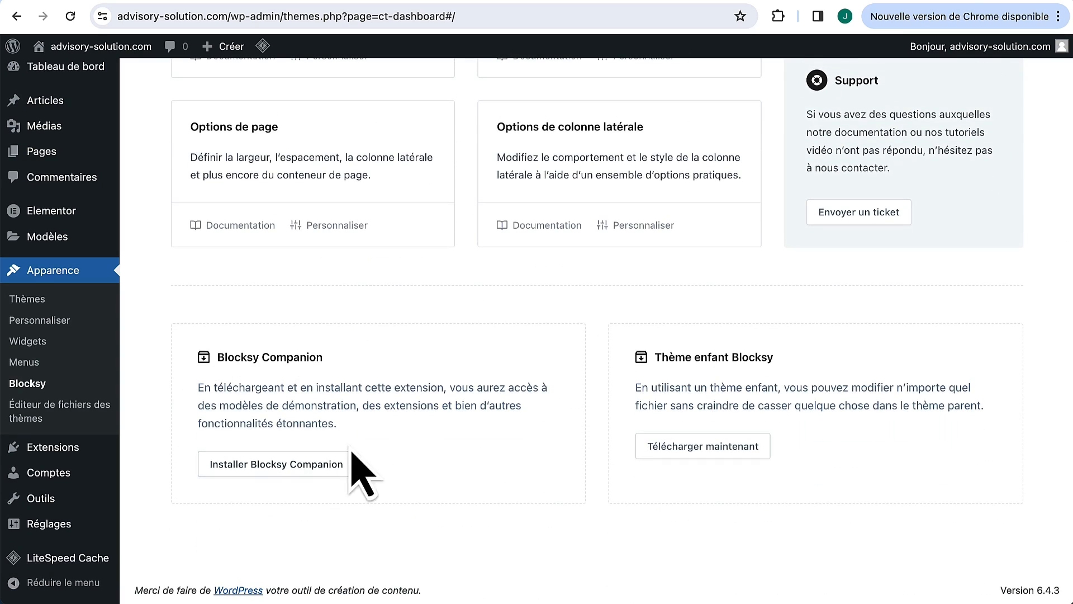
{"action": "left_click", "coordinate": [305, 470]}
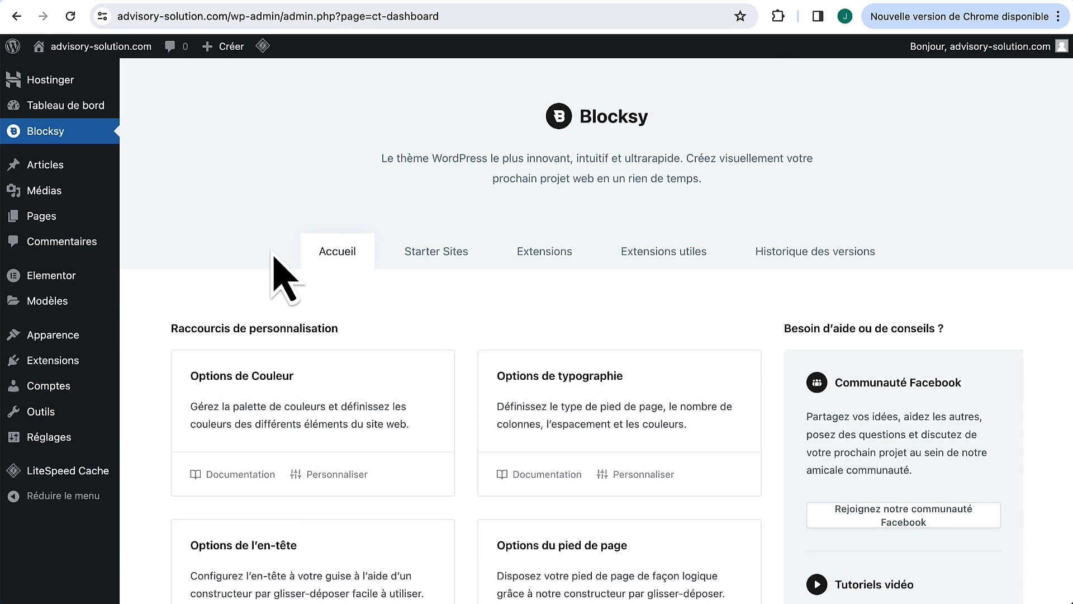
{"action": "mouse_move", "coordinate": [85, 281]}
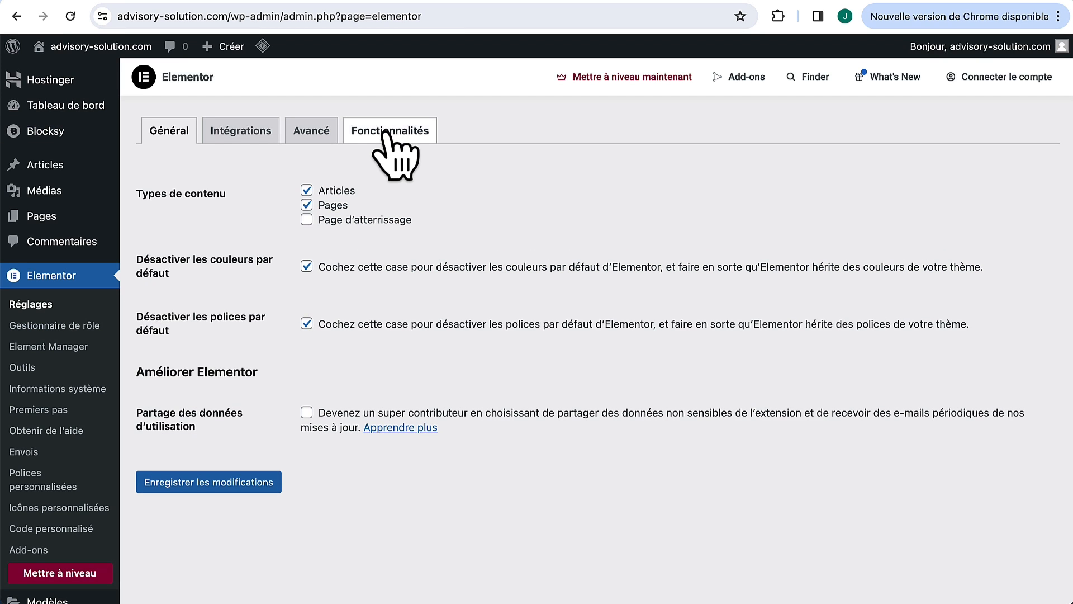
Step: In Elementor's Fonctionnalités settings, set the editor top bar experiment to Inactif
{"action": "left_click", "coordinate": [385, 133]}
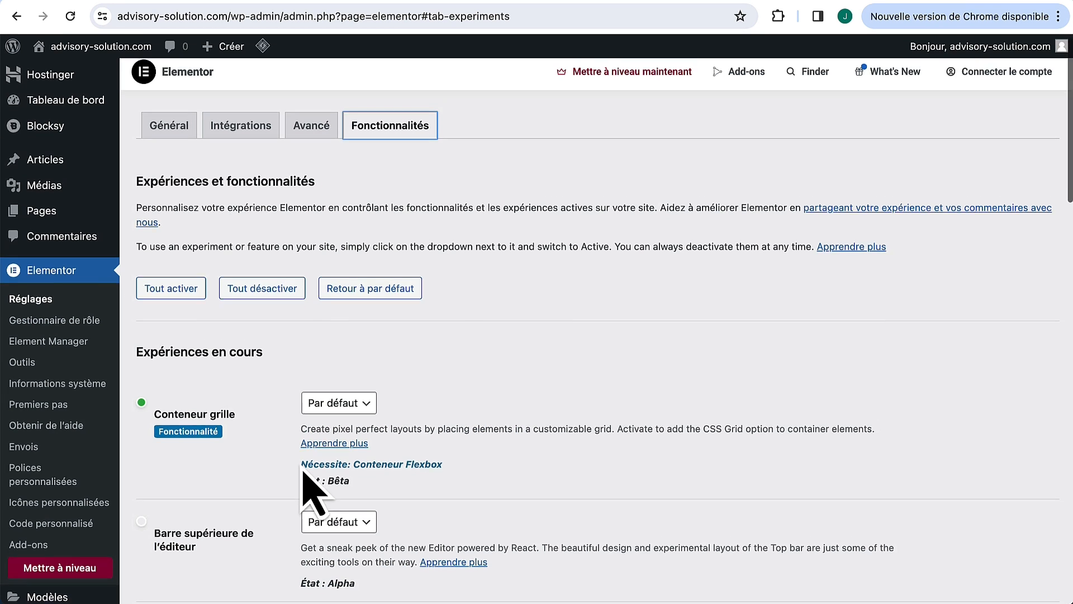
{"action": "scroll", "coordinate": [308, 489], "scroll_direction": "down", "scroll_amount": 5}
{"action": "scroll", "coordinate": [302, 472], "scroll_direction": "down", "scroll_amount": 3}
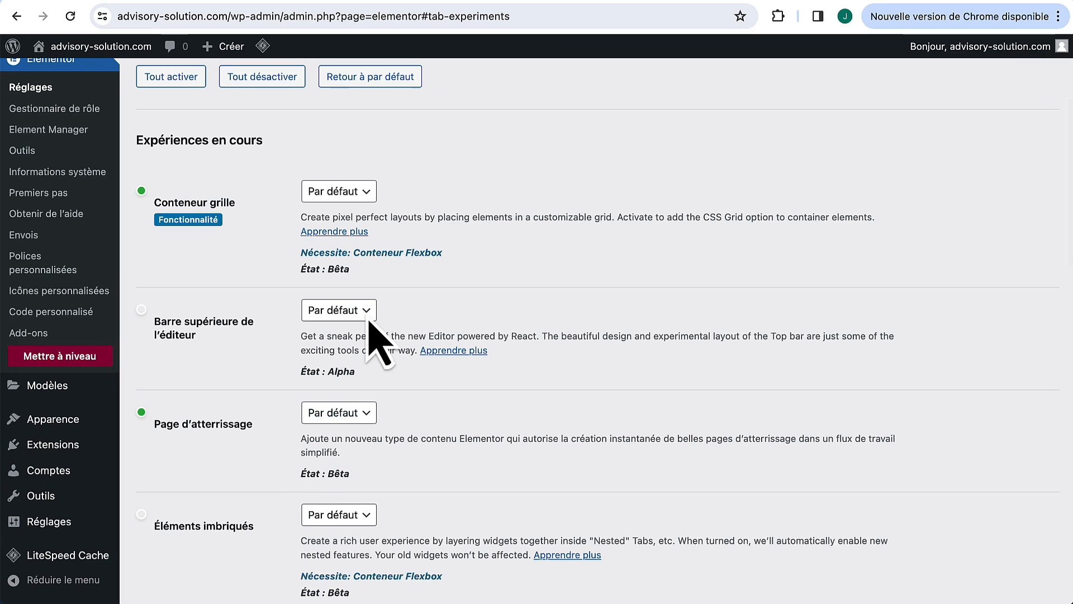
{"action": "left_click", "coordinate": [332, 310]}
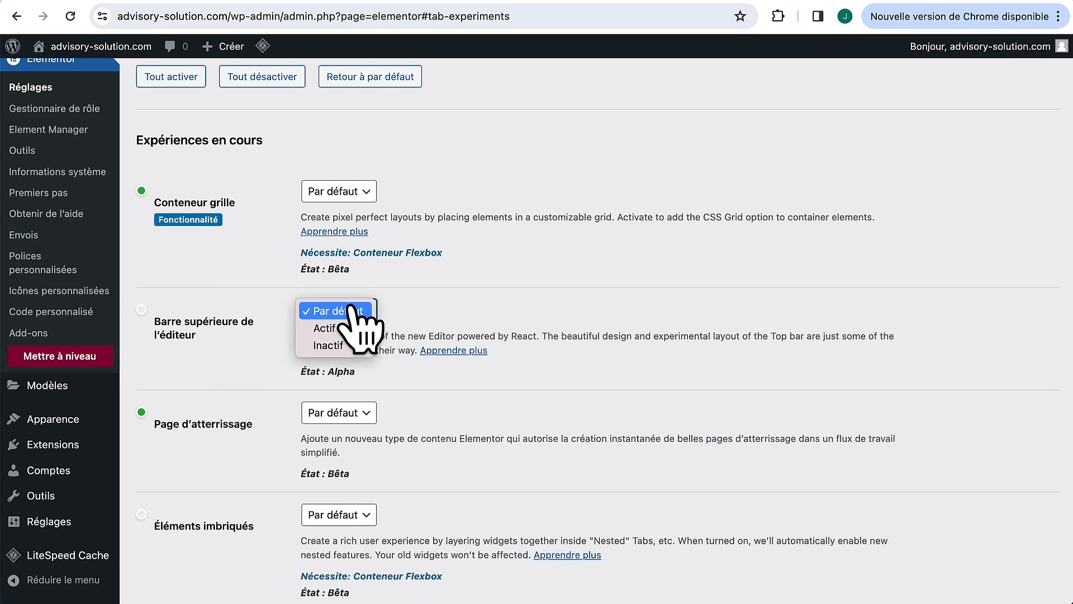
{"action": "left_click", "coordinate": [348, 345]}
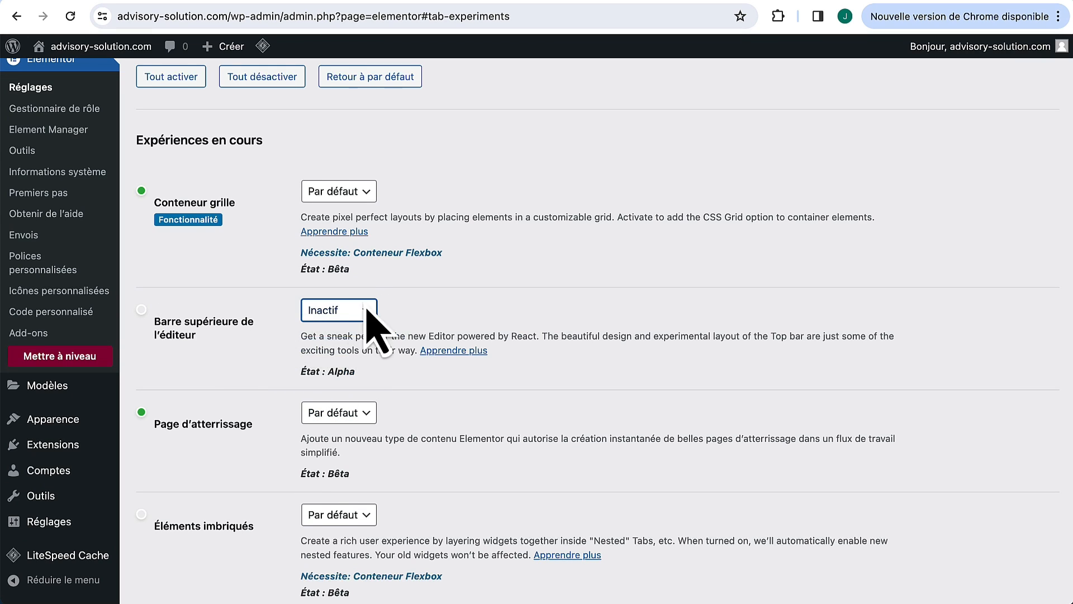
Step: Leave Conteneur Flexbox at Par défaut and save the experiment settings
{"action": "scroll", "coordinate": [274, 394], "scroll_direction": "down", "scroll_amount": 5}
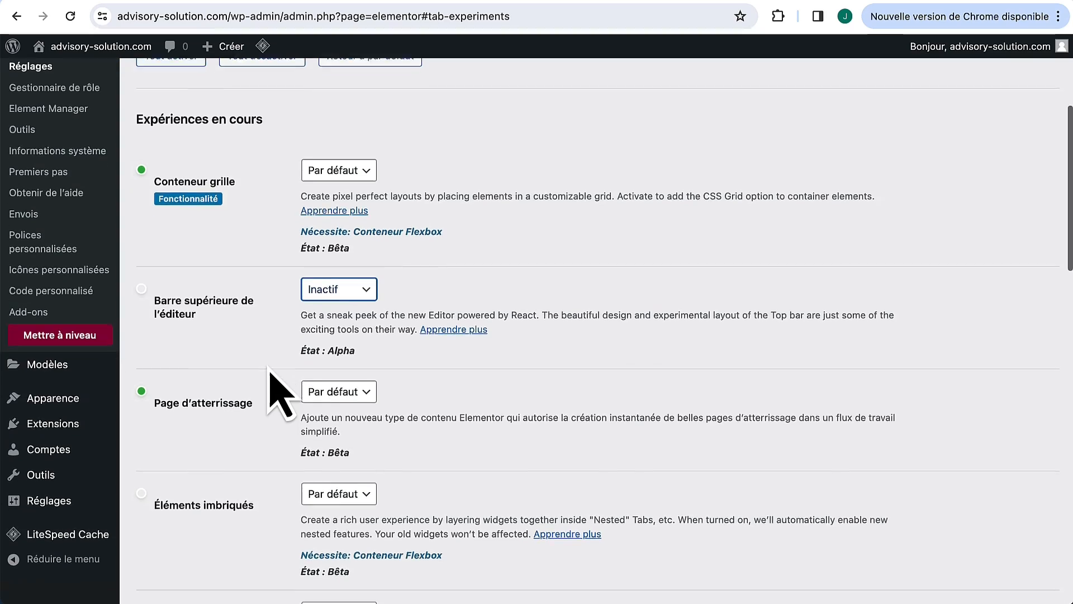
{"action": "scroll", "coordinate": [270, 370], "scroll_direction": "down", "scroll_amount": 9}
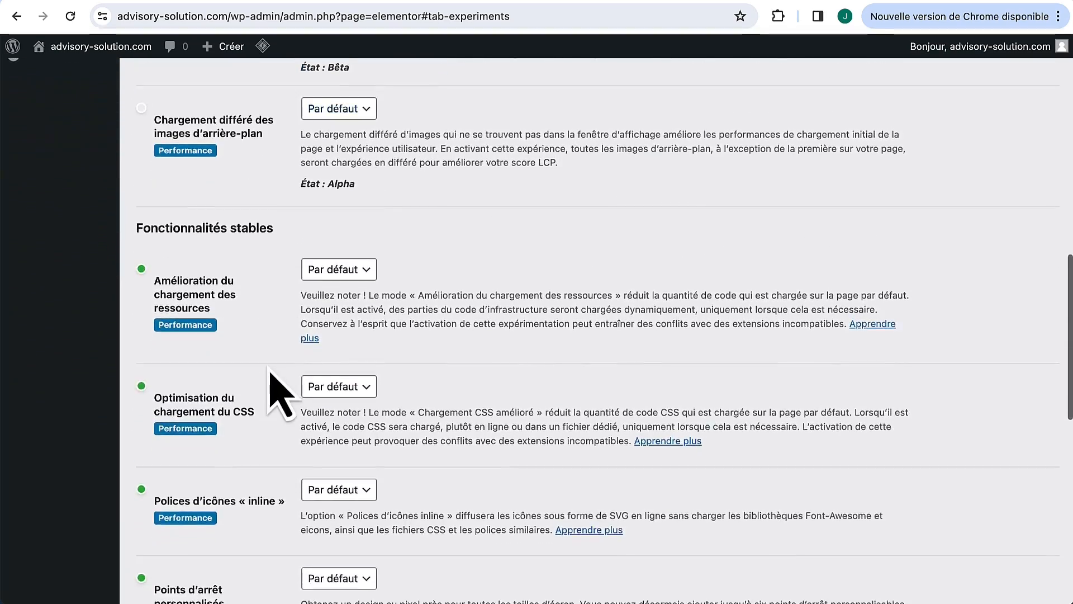
{"action": "scroll", "coordinate": [270, 372], "scroll_direction": "down", "scroll_amount": 1}
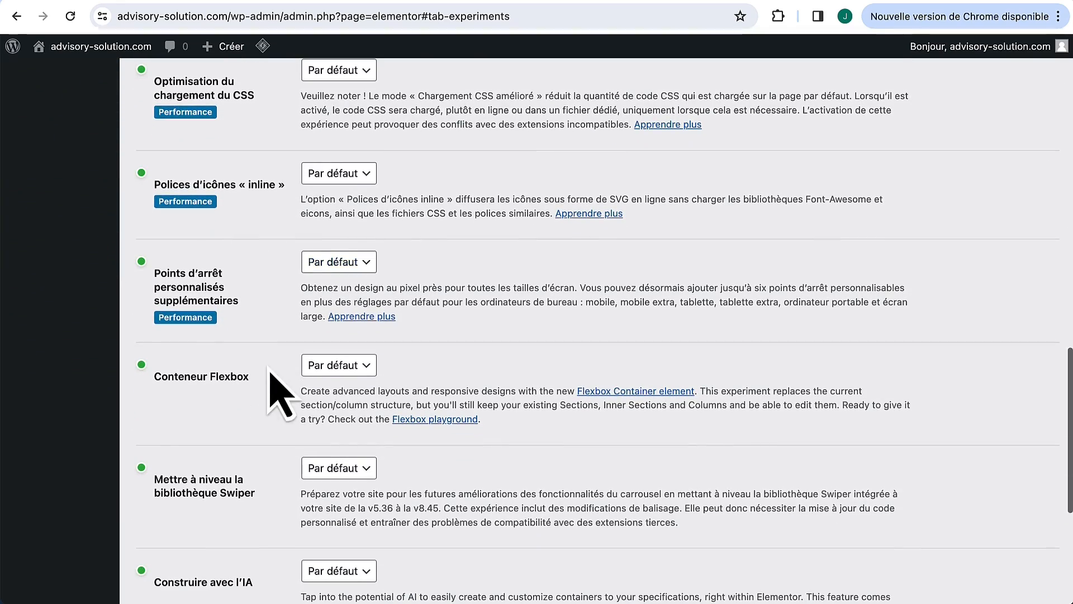
{"action": "left_click", "coordinate": [336, 366]}
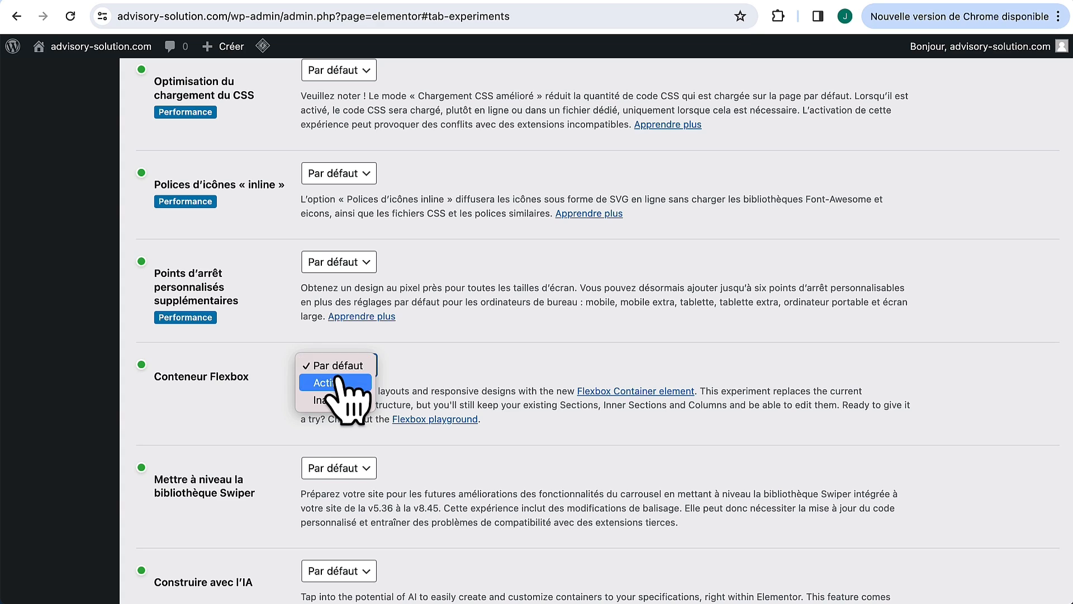
{"action": "left_click", "coordinate": [344, 382]}
{"action": "left_click", "coordinate": [353, 369]}
{"action": "left_click", "coordinate": [338, 348]}
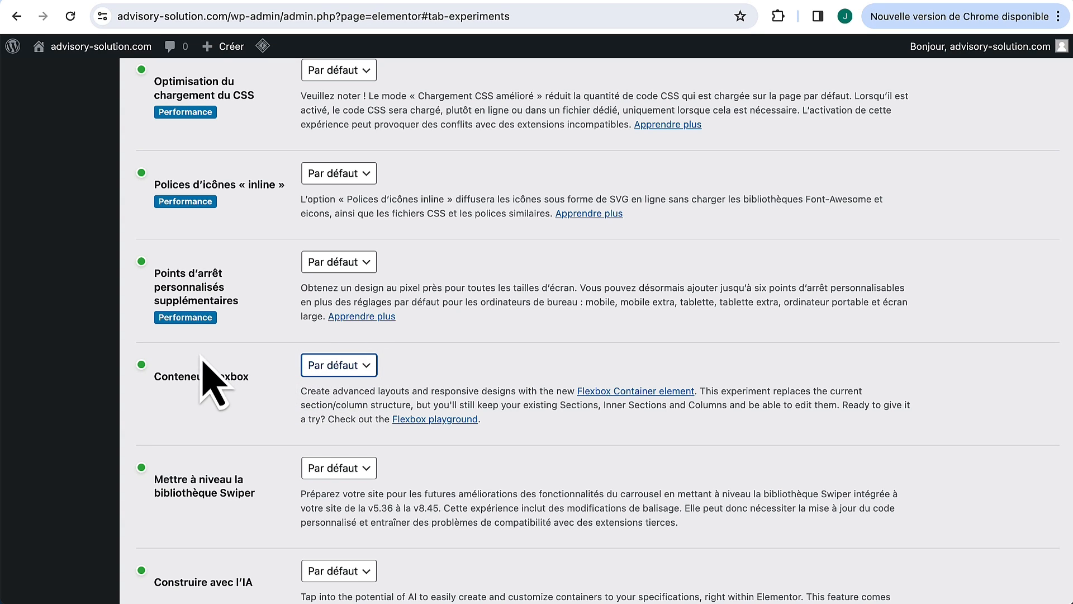
{"action": "mouse_move", "coordinate": [144, 367]}
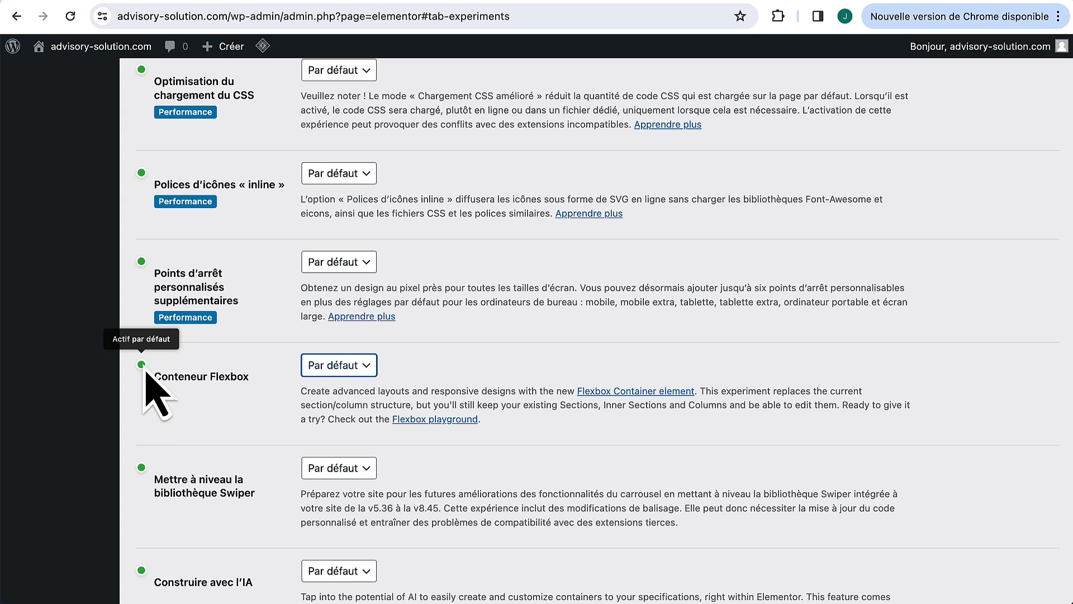
{"action": "left_click", "coordinate": [351, 366]}
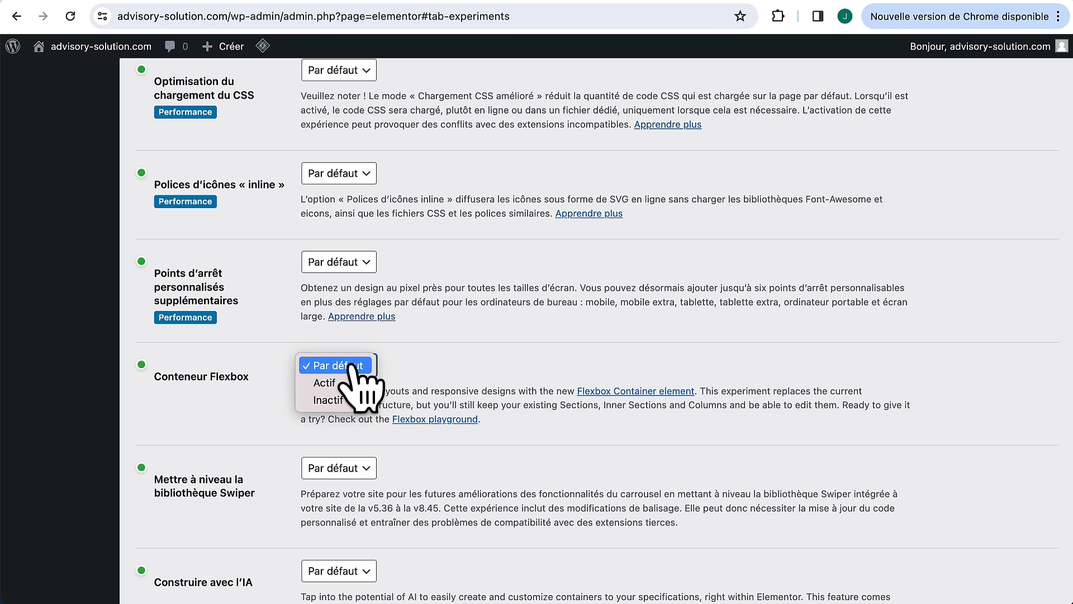
{"action": "left_click", "coordinate": [235, 378]}
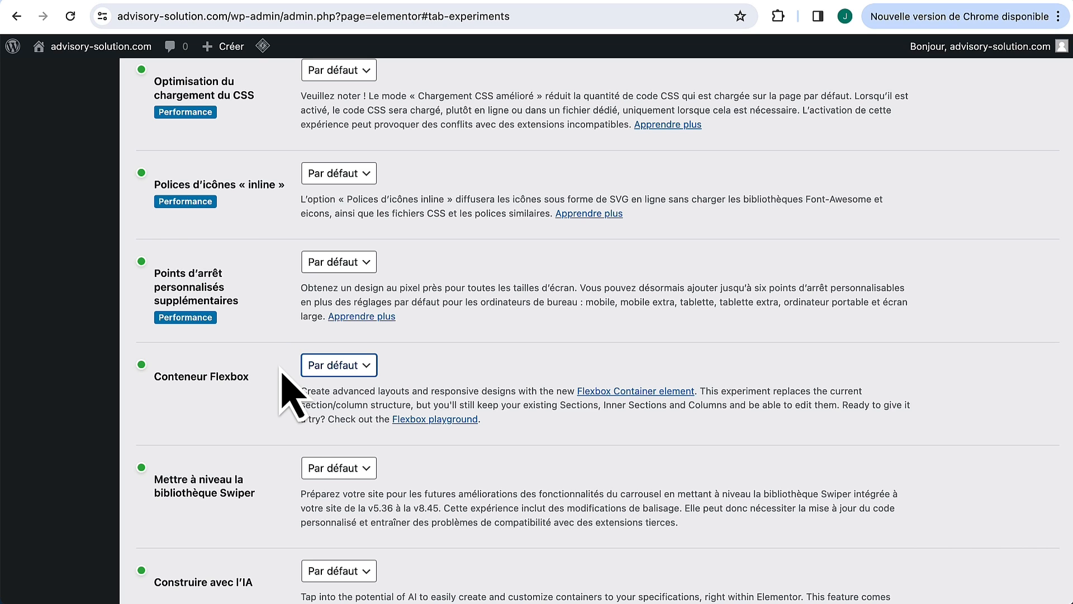
{"action": "scroll", "coordinate": [291, 394], "scroll_direction": "down", "scroll_amount": 5}
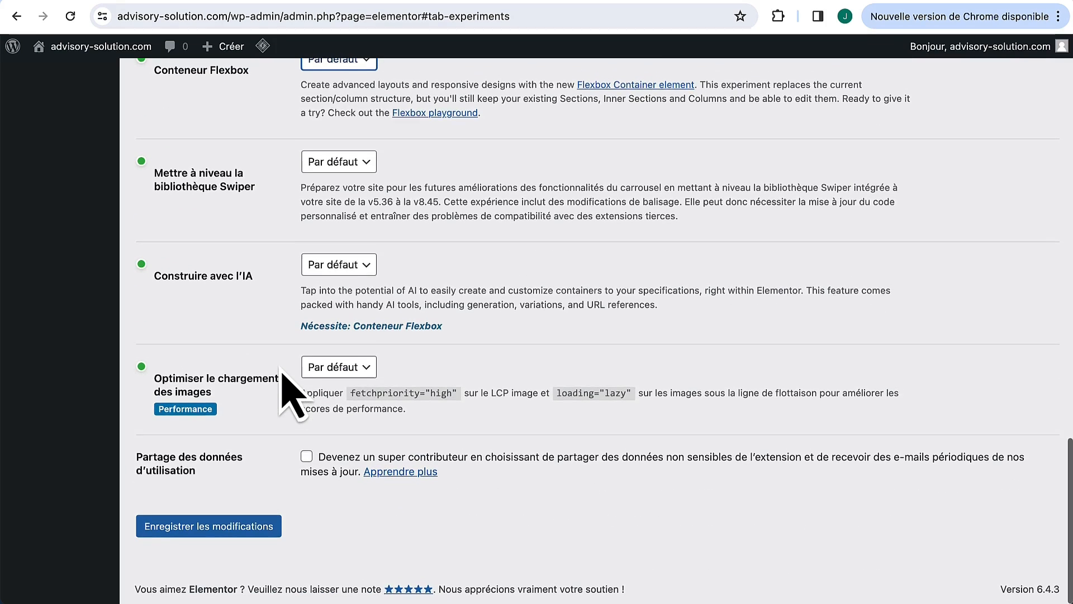
{"action": "left_click", "coordinate": [231, 536]}
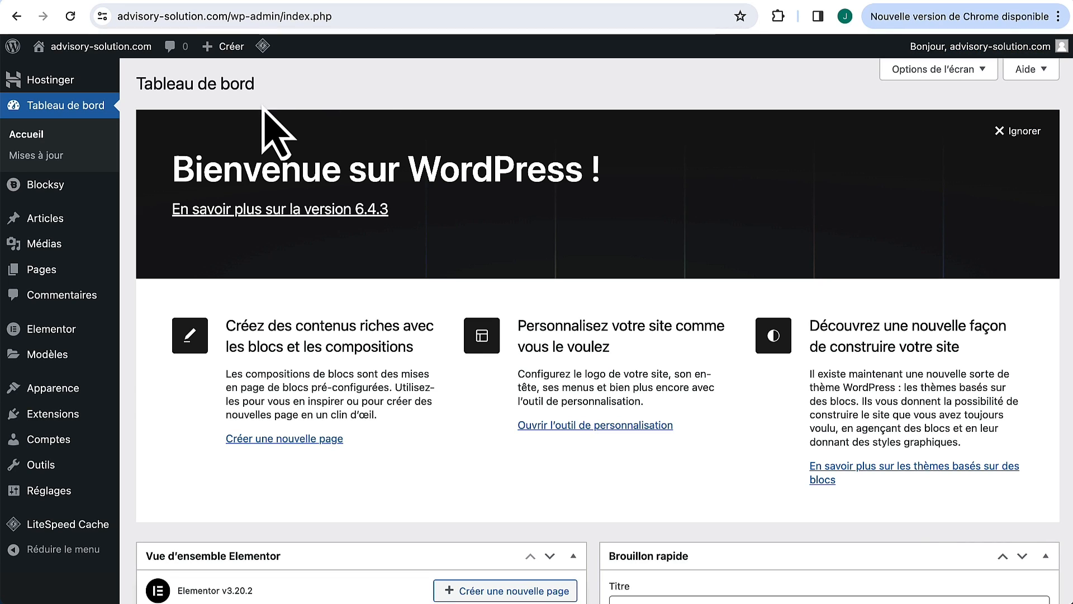
Step: Create a new page titled 'Test' and publish it
{"action": "mouse_move", "coordinate": [56, 271]}
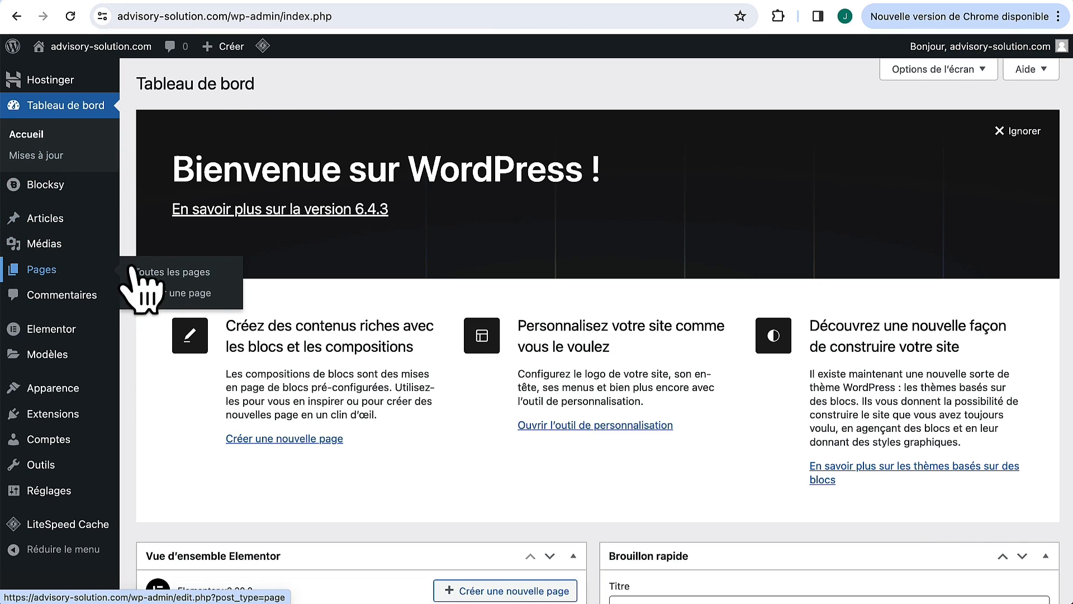
{"action": "left_click", "coordinate": [167, 272]}
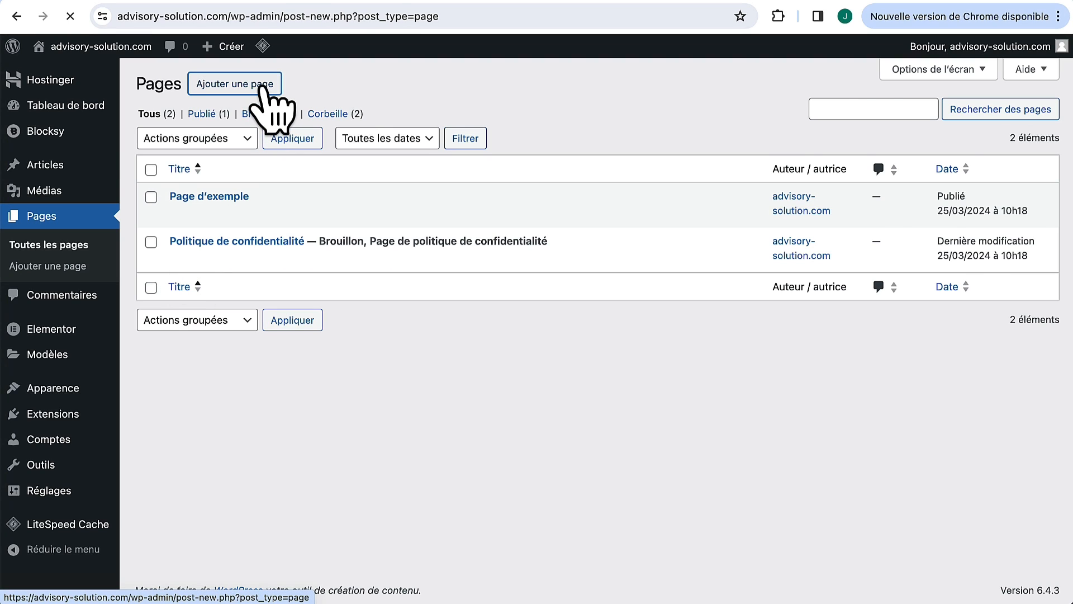
{"action": "type", "text": "Test"}
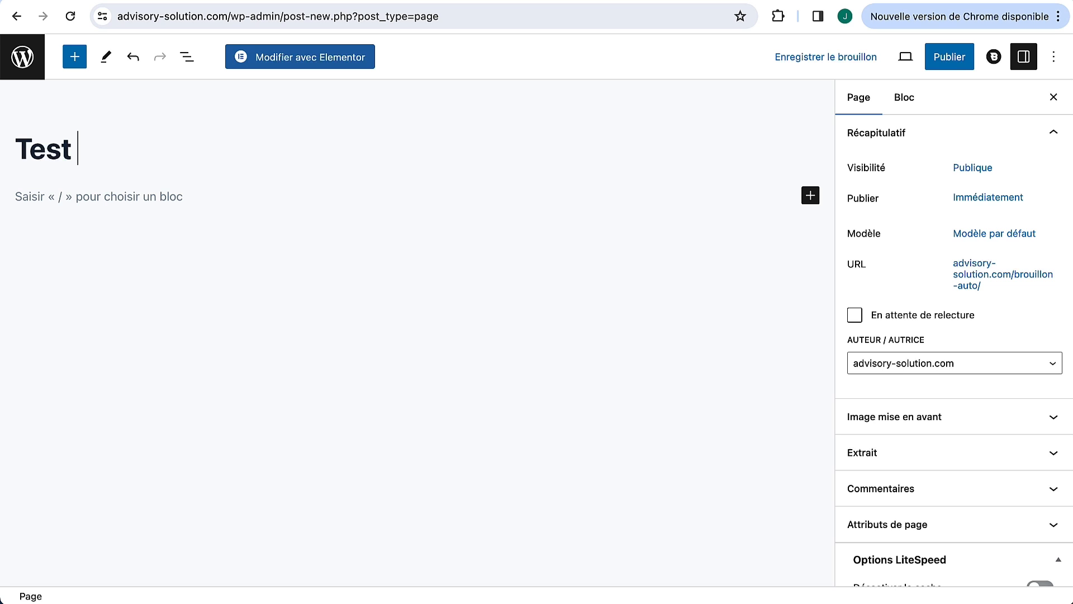
{"action": "left_click", "coordinate": [949, 63]}
{"action": "left_click", "coordinate": [945, 62]}
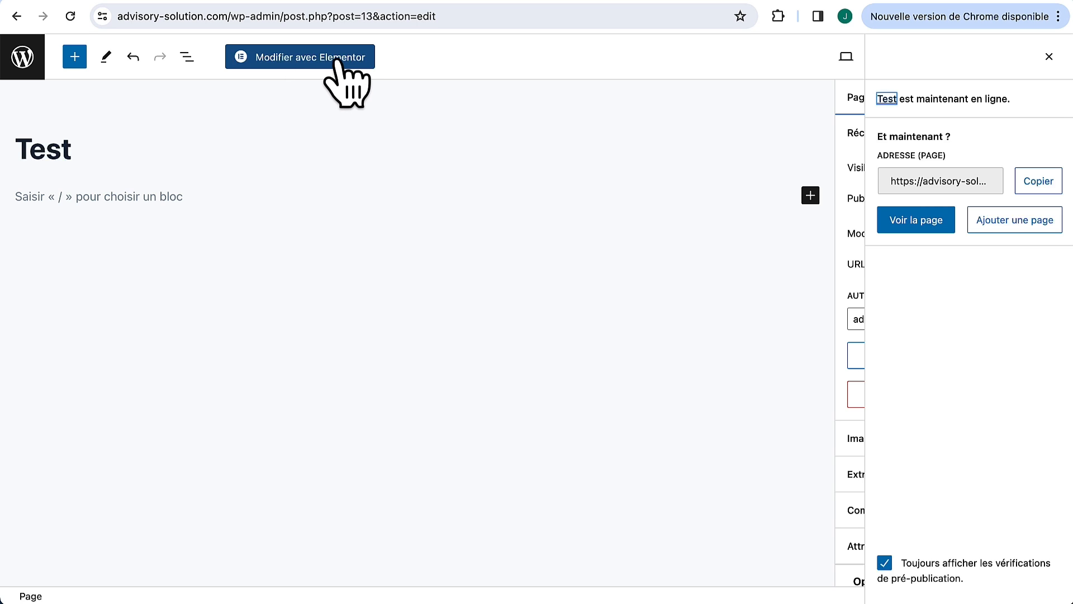
Step: Open the Test page in Elementor and switch its template to Elementor Canevas
{"action": "left_click", "coordinate": [341, 61]}
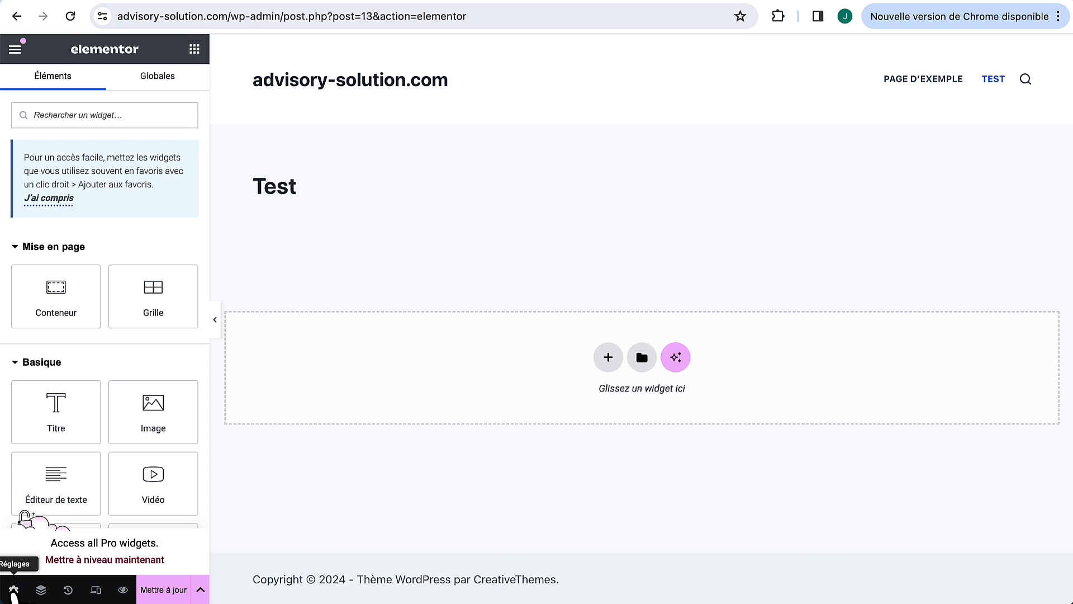
{"action": "left_click", "coordinate": [12, 590]}
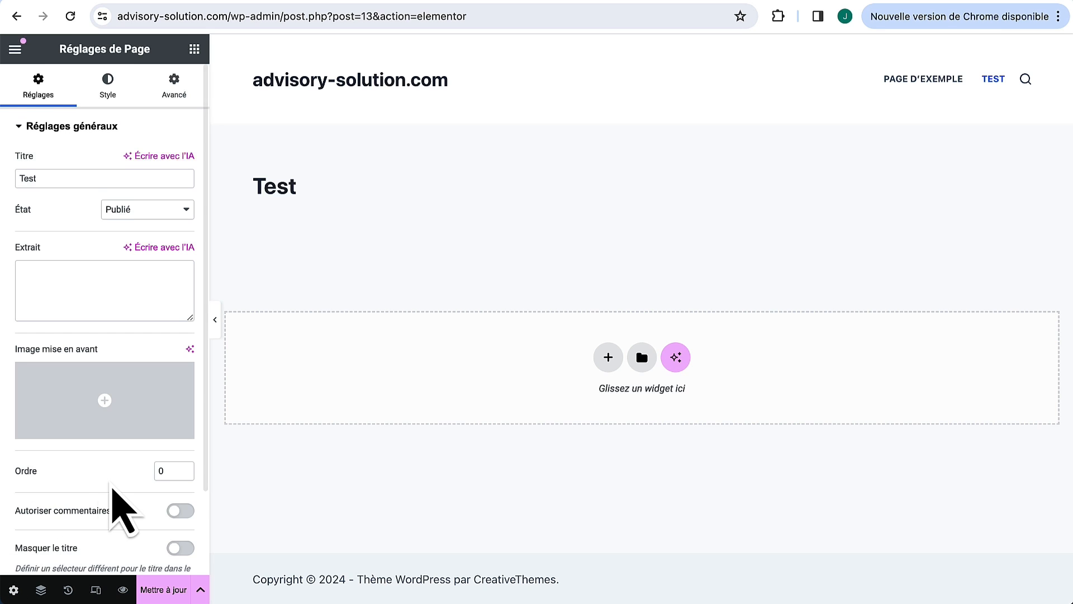
{"action": "scroll", "coordinate": [118, 506], "scroll_direction": "down", "scroll_amount": 3}
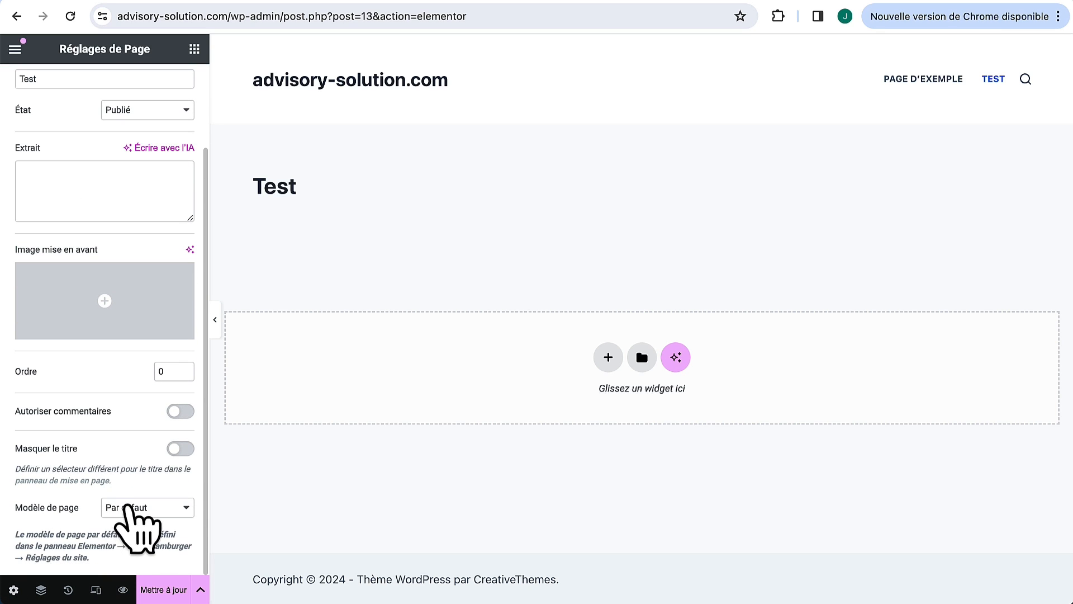
{"action": "left_click", "coordinate": [128, 508]}
{"action": "left_click", "coordinate": [136, 524]}
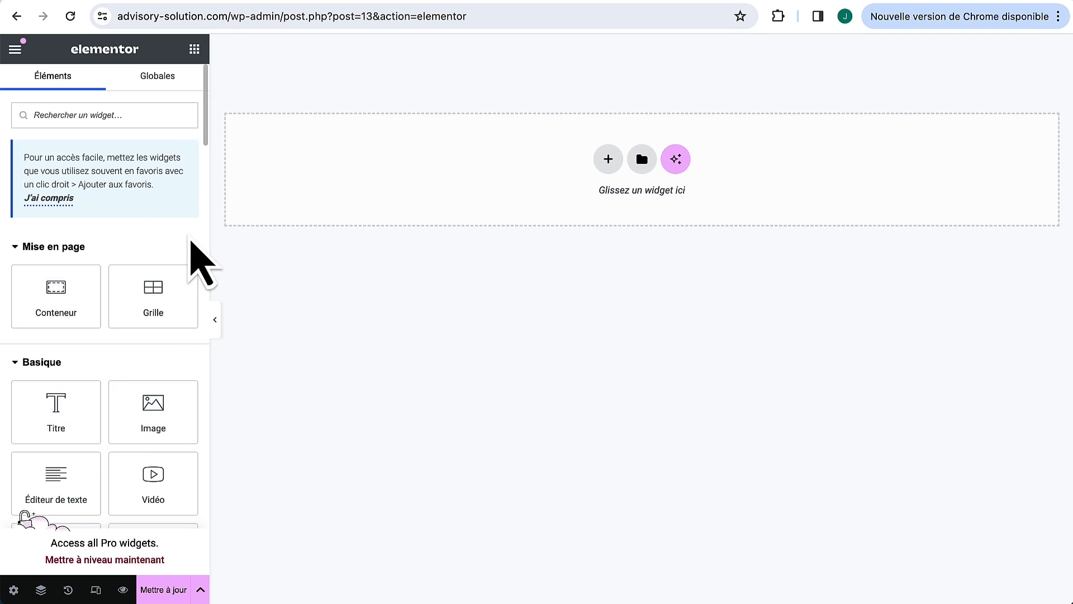
Step: Scroll through the widget panel to browse the Basique, Pro and Général widgets
{"action": "scroll", "coordinate": [144, 264], "scroll_direction": "down", "scroll_amount": 3}
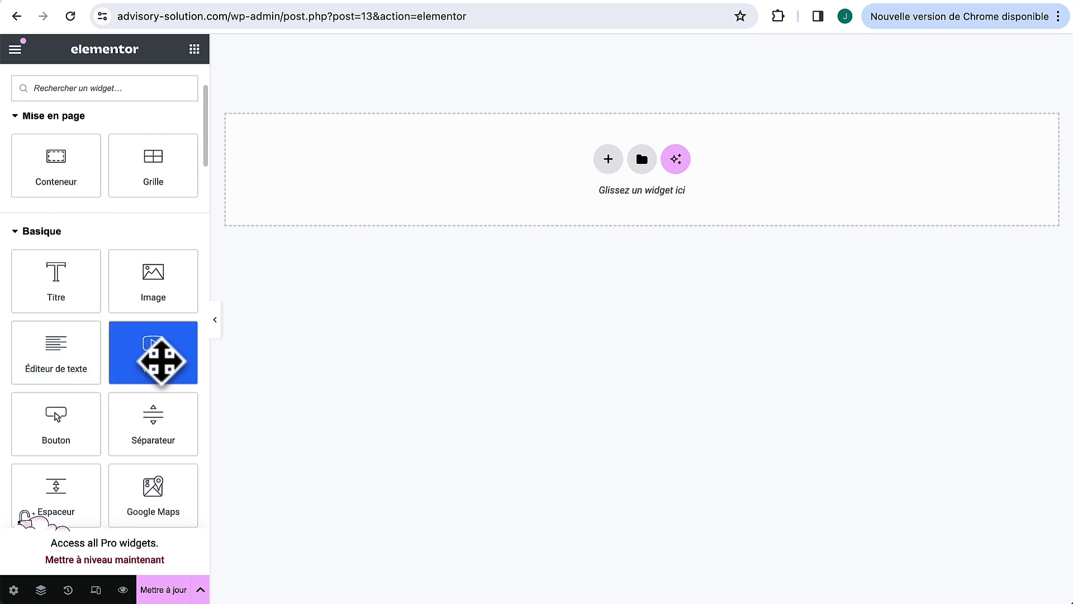
{"action": "scroll", "coordinate": [161, 361], "scroll_direction": "down", "scroll_amount": 2}
{"action": "scroll", "coordinate": [163, 365], "scroll_direction": "down", "scroll_amount": 2}
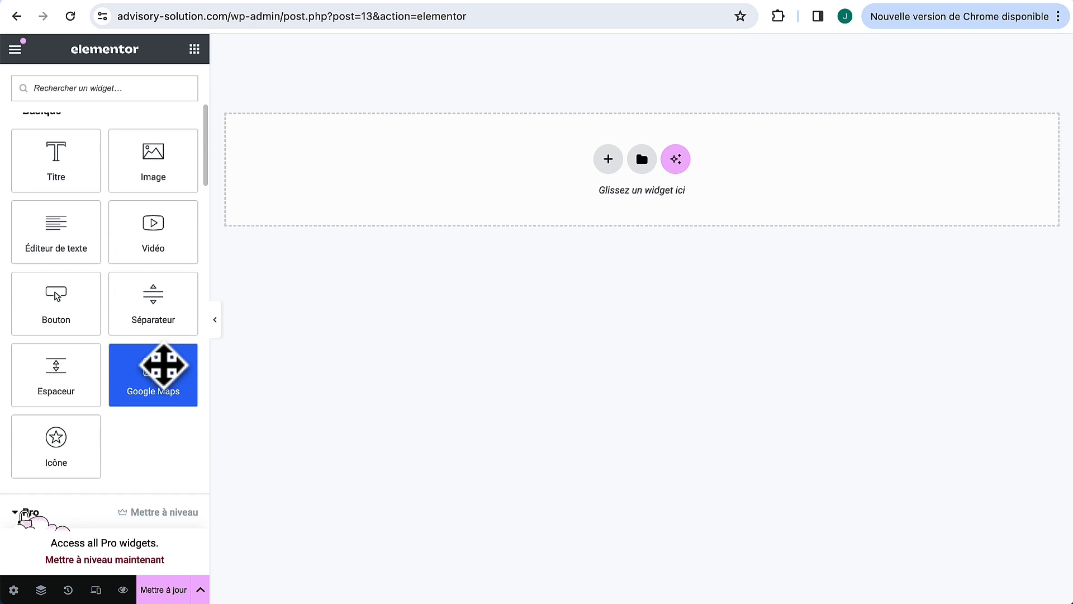
{"action": "scroll", "coordinate": [132, 396], "scroll_direction": "down", "scroll_amount": 12}
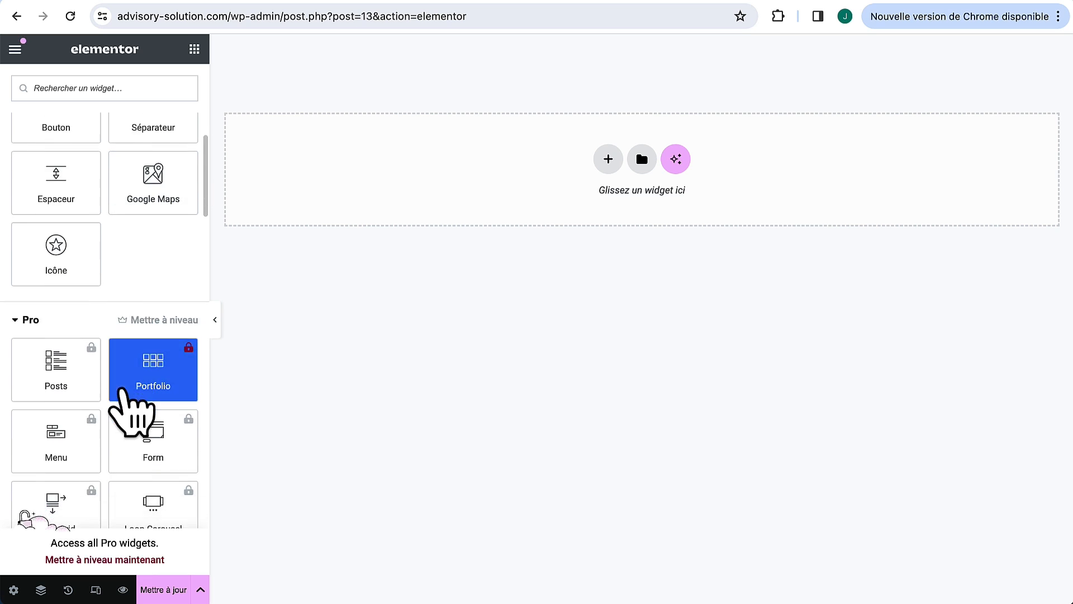
{"action": "scroll", "coordinate": [123, 391], "scroll_direction": "down", "scroll_amount": 11}
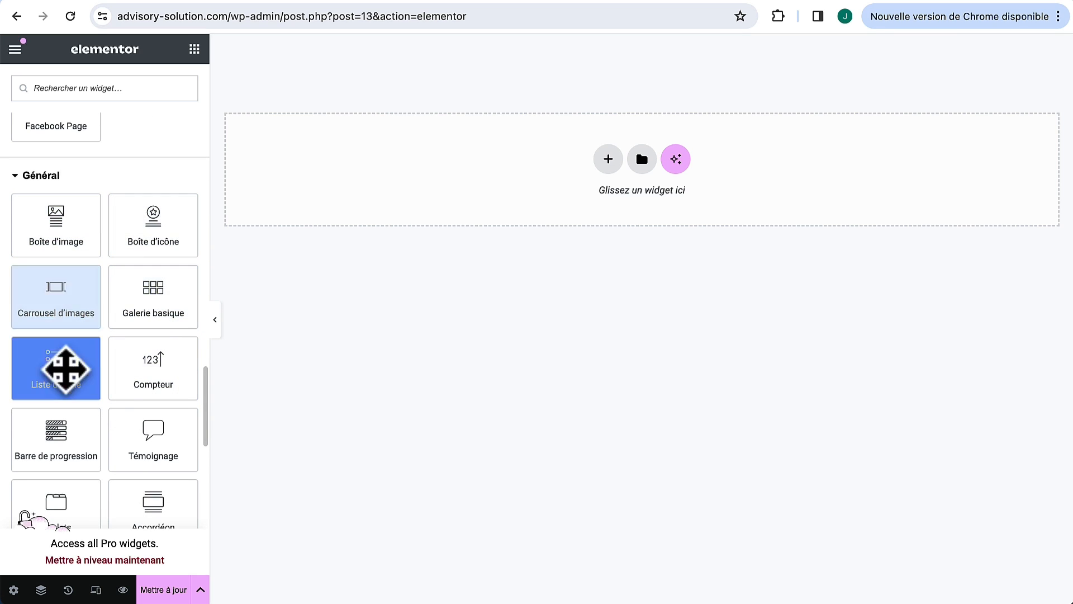
{"action": "scroll", "coordinate": [143, 371], "scroll_direction": "down", "scroll_amount": 10}
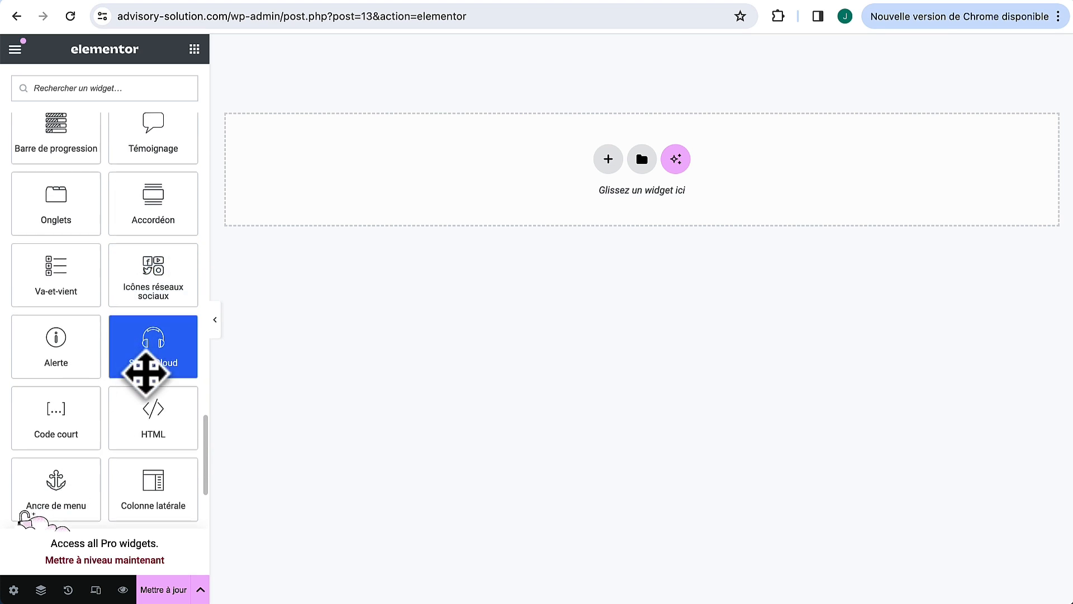
{"action": "scroll", "coordinate": [144, 372], "scroll_direction": "down", "scroll_amount": 10}
{"action": "scroll", "coordinate": [115, 347], "scroll_direction": "up", "scroll_amount": 10}
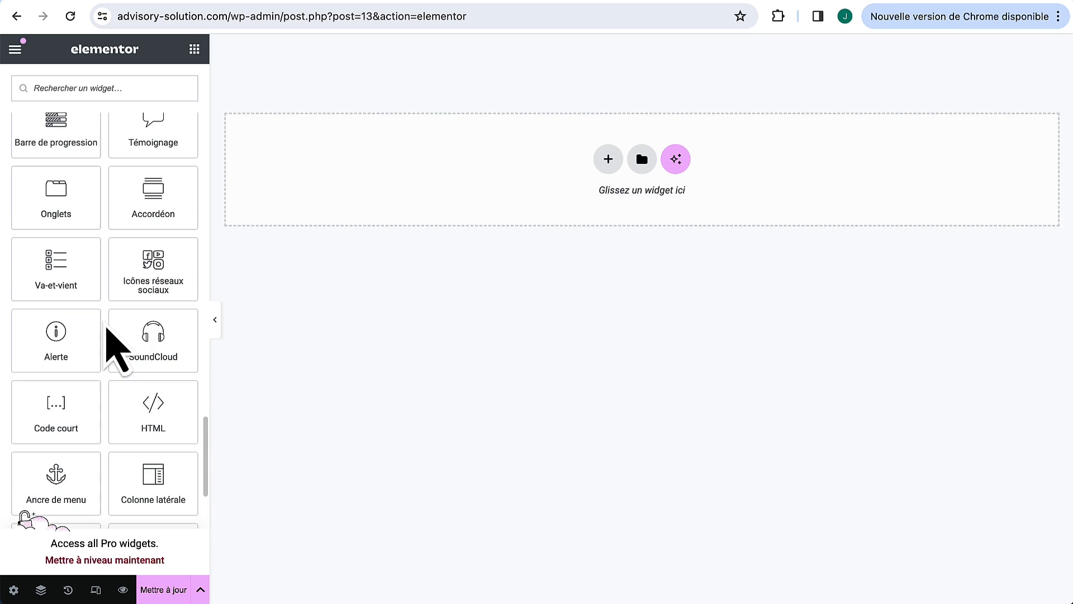
{"action": "scroll", "coordinate": [115, 347], "scroll_direction": "up", "scroll_amount": 8}
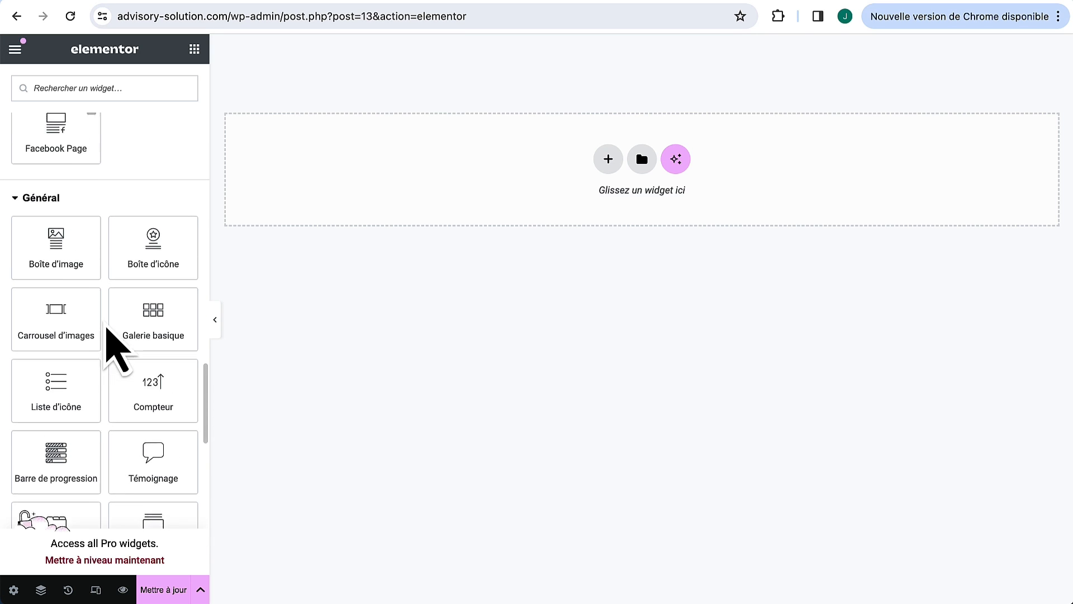
{"action": "scroll", "coordinate": [107, 330], "scroll_direction": "up", "scroll_amount": 2}
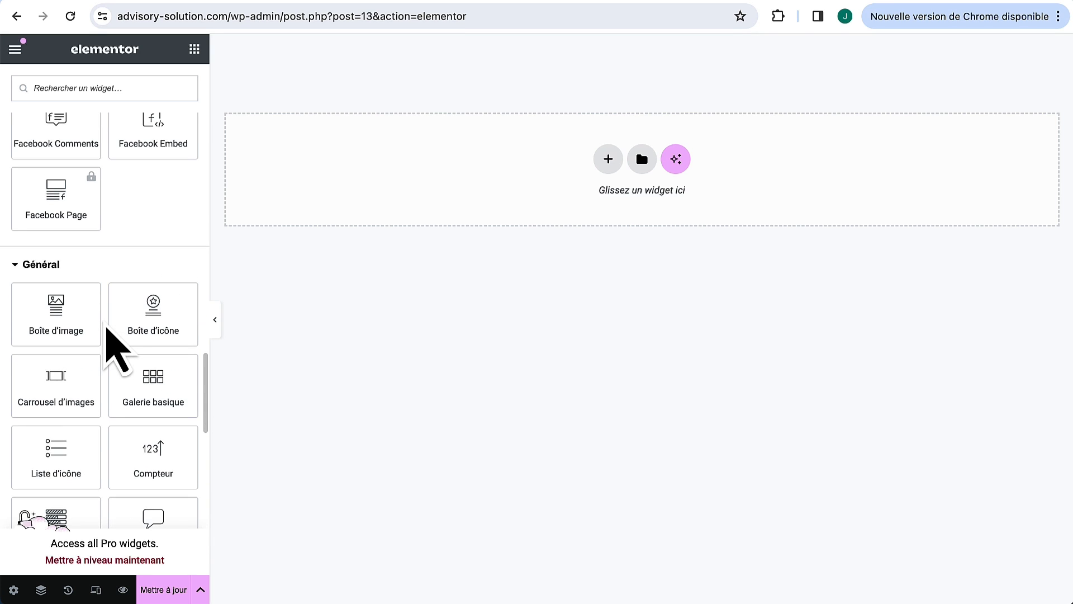
{"action": "scroll", "coordinate": [106, 328], "scroll_direction": "up", "scroll_amount": 1}
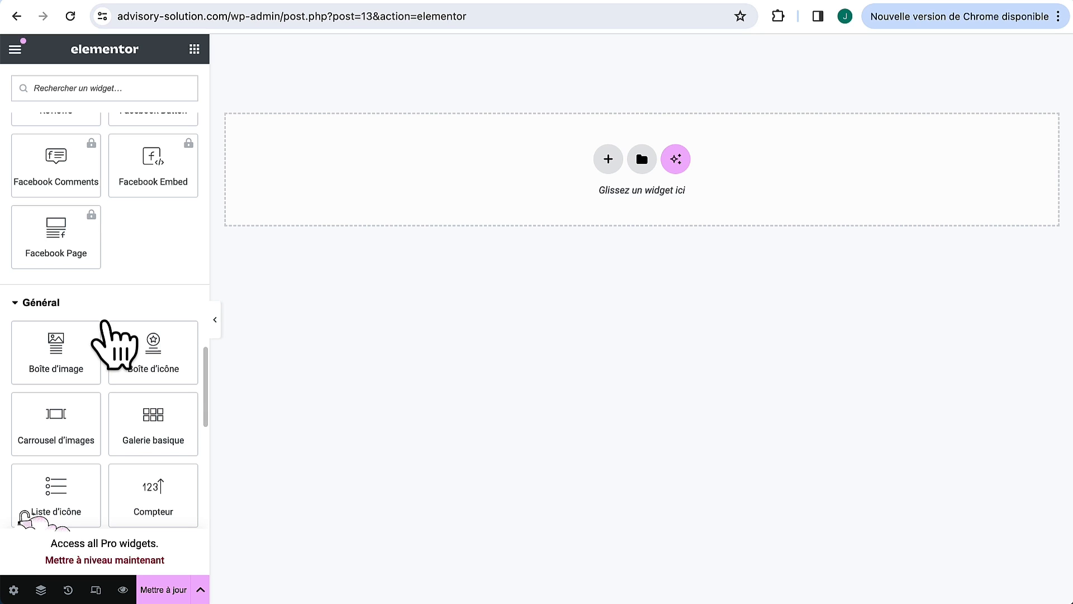
{"action": "scroll", "coordinate": [104, 324], "scroll_direction": "up", "scroll_amount": 1}
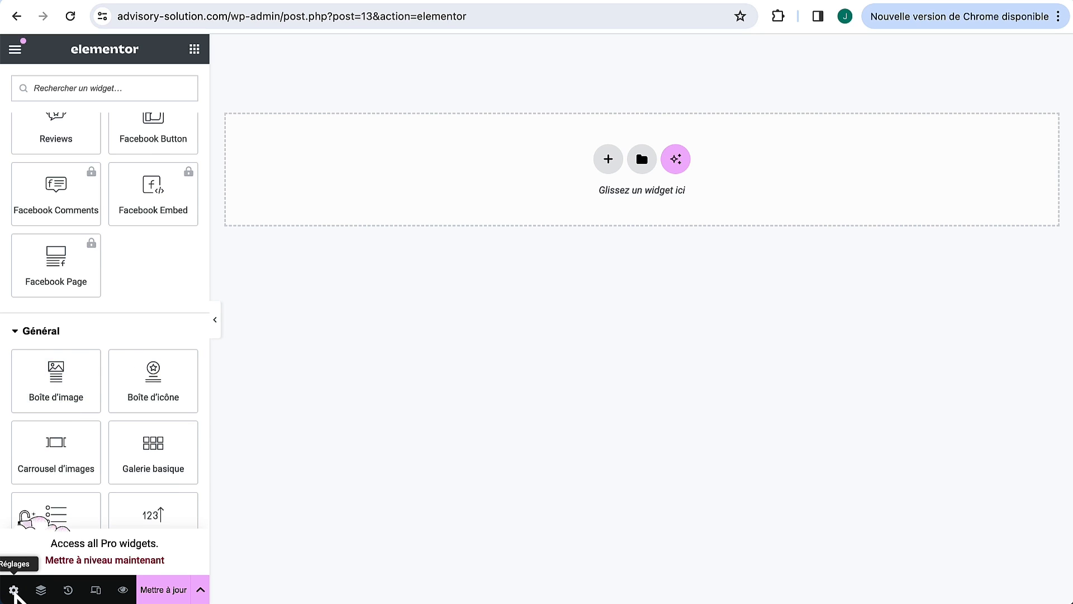
{"action": "left_click", "coordinate": [14, 591]}
{"action": "left_click", "coordinate": [129, 88]}
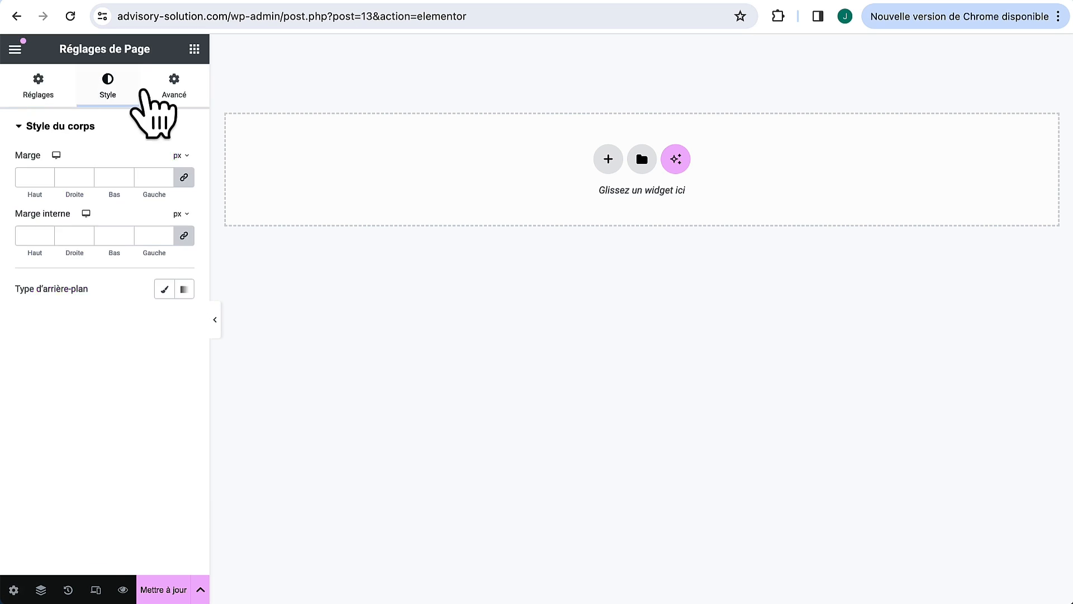
{"action": "left_click", "coordinate": [171, 89]}
{"action": "left_click", "coordinate": [36, 87]}
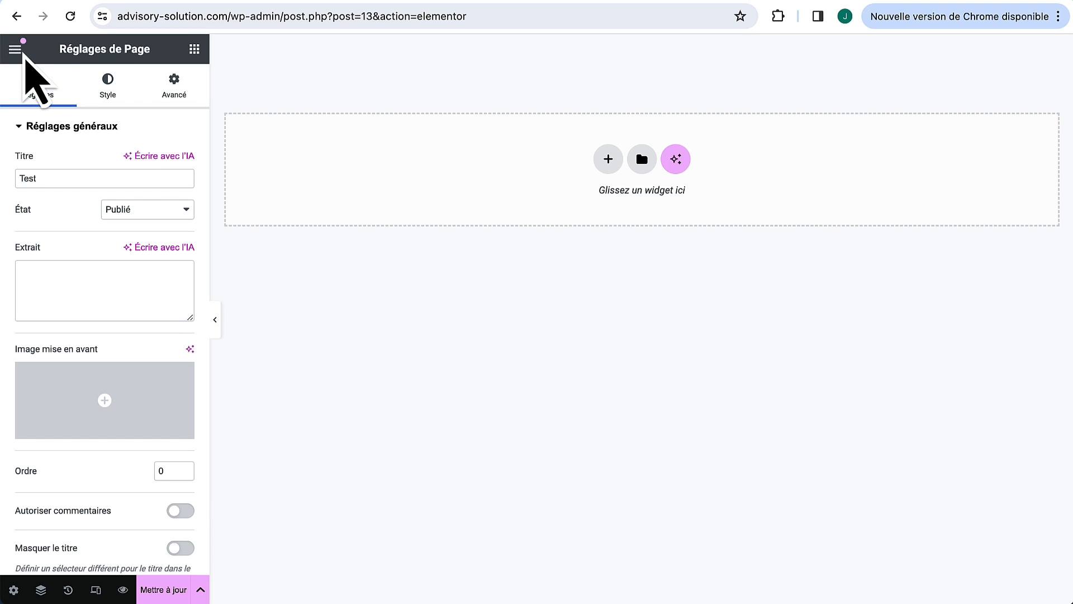
{"action": "left_click", "coordinate": [15, 50]}
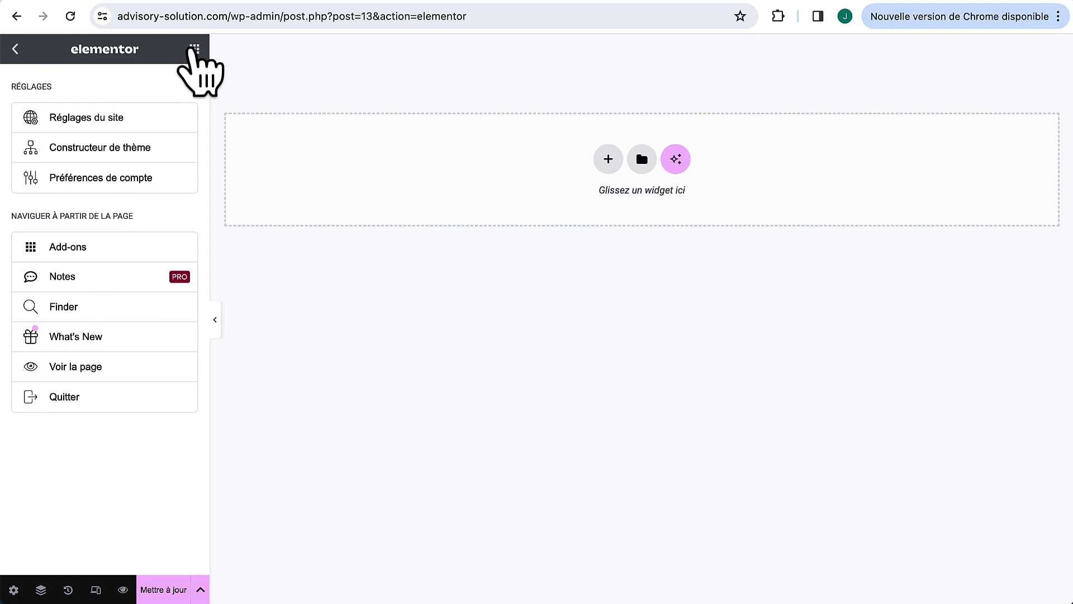
{"action": "left_click", "coordinate": [195, 48]}
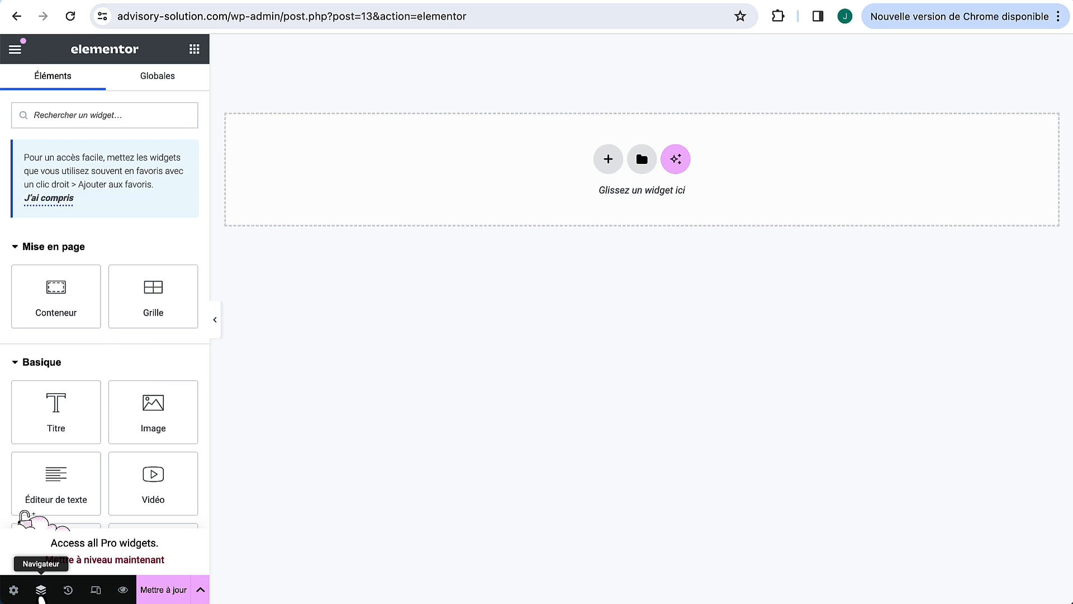
{"action": "left_click", "coordinate": [40, 591]}
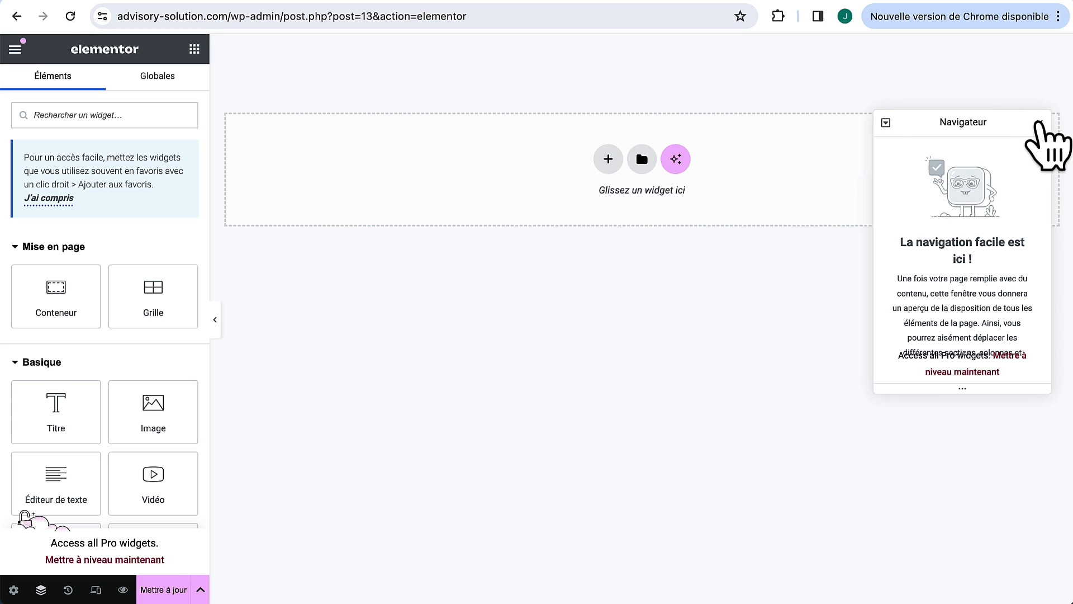
{"action": "left_click", "coordinate": [1040, 122]}
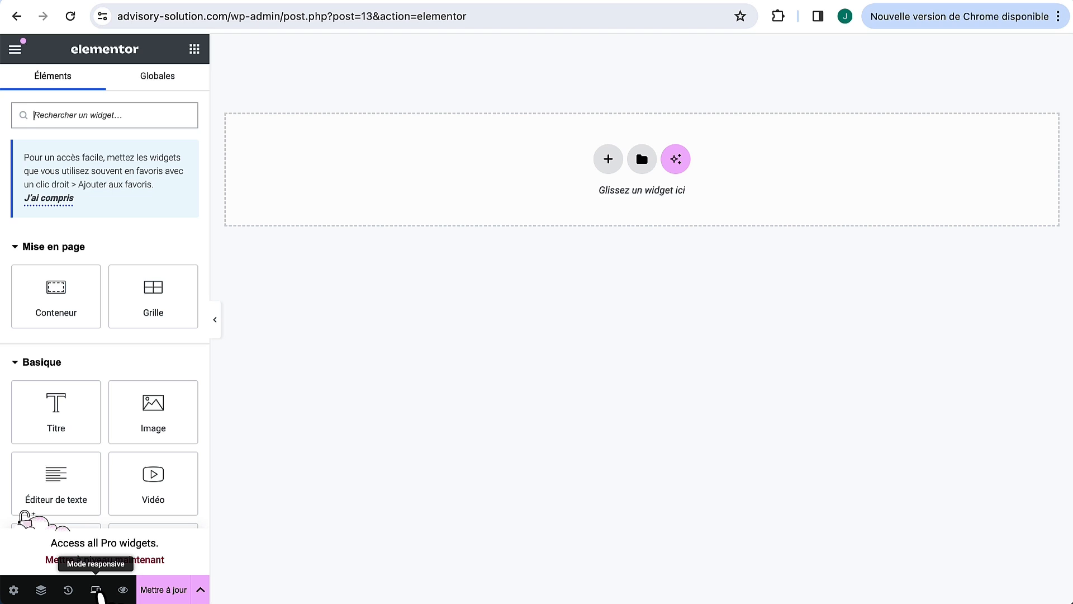
{"action": "left_click", "coordinate": [97, 594]}
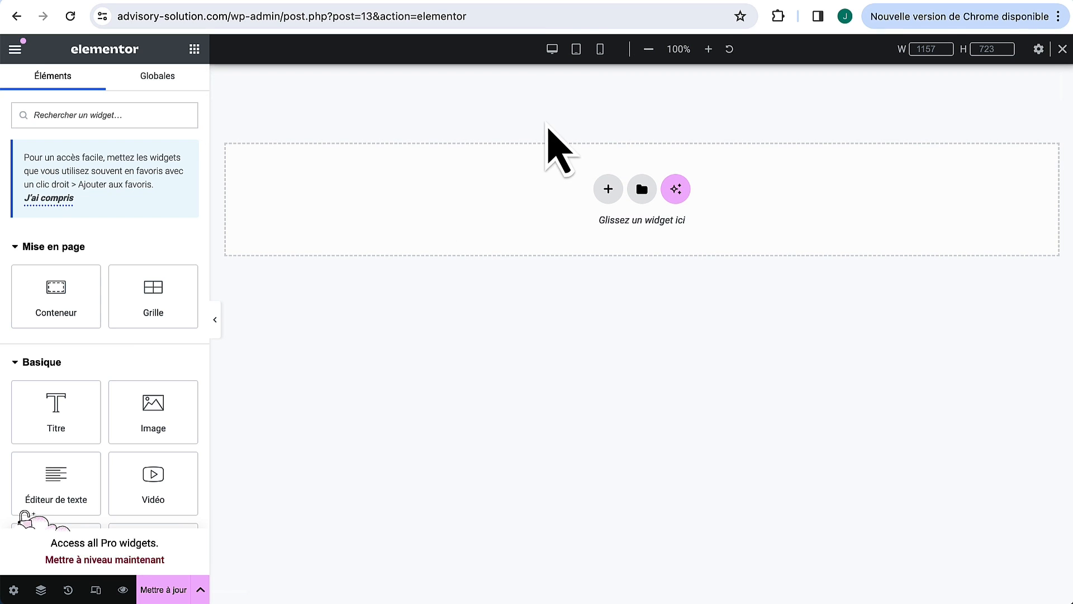
{"action": "left_click", "coordinate": [579, 51]}
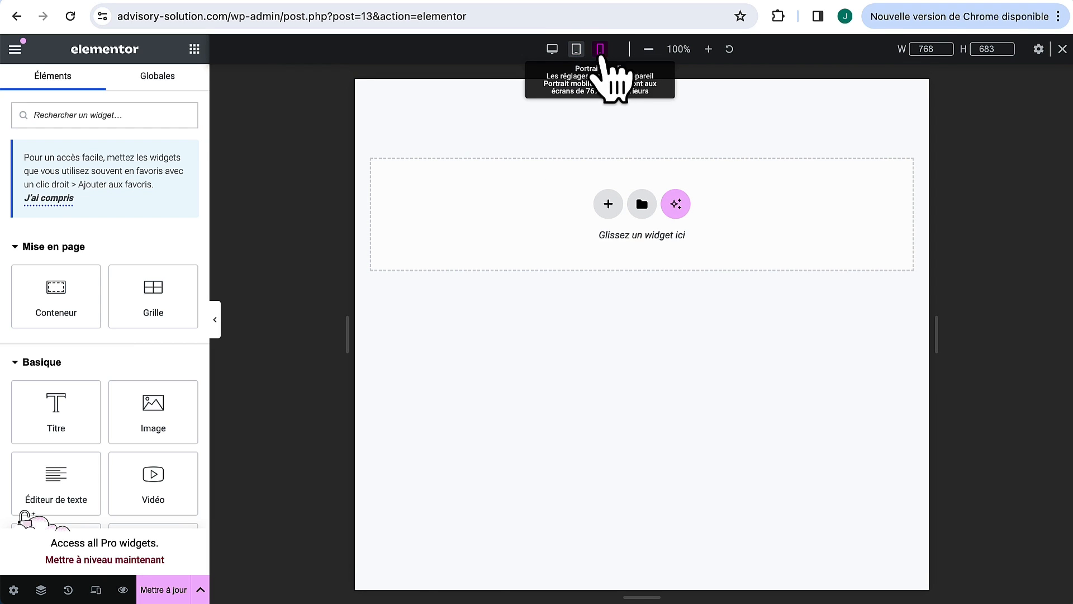
{"action": "left_click", "coordinate": [601, 50]}
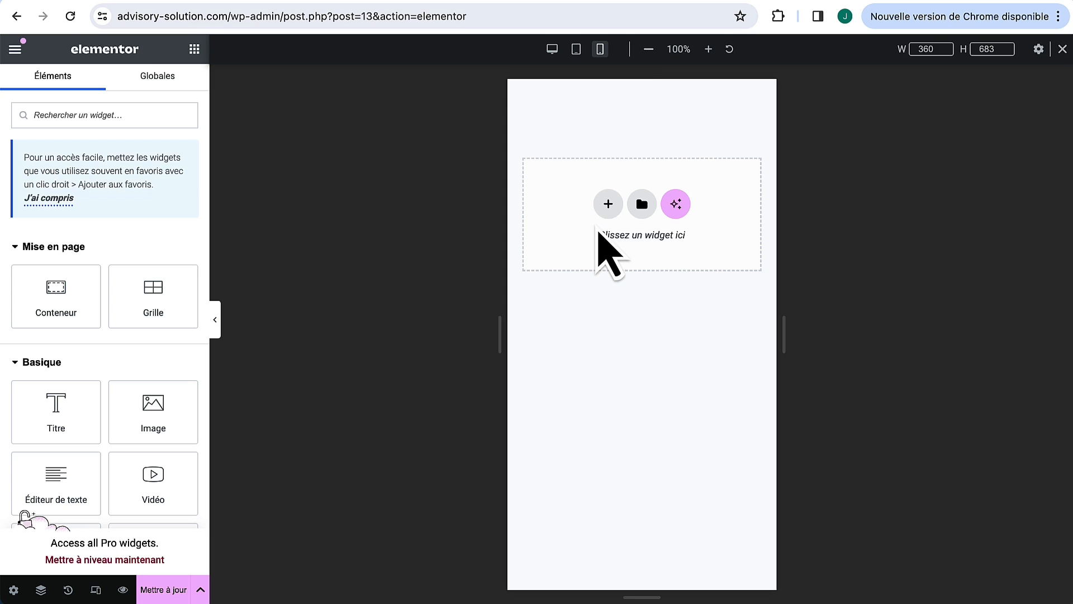
{"action": "left_click", "coordinate": [553, 49]}
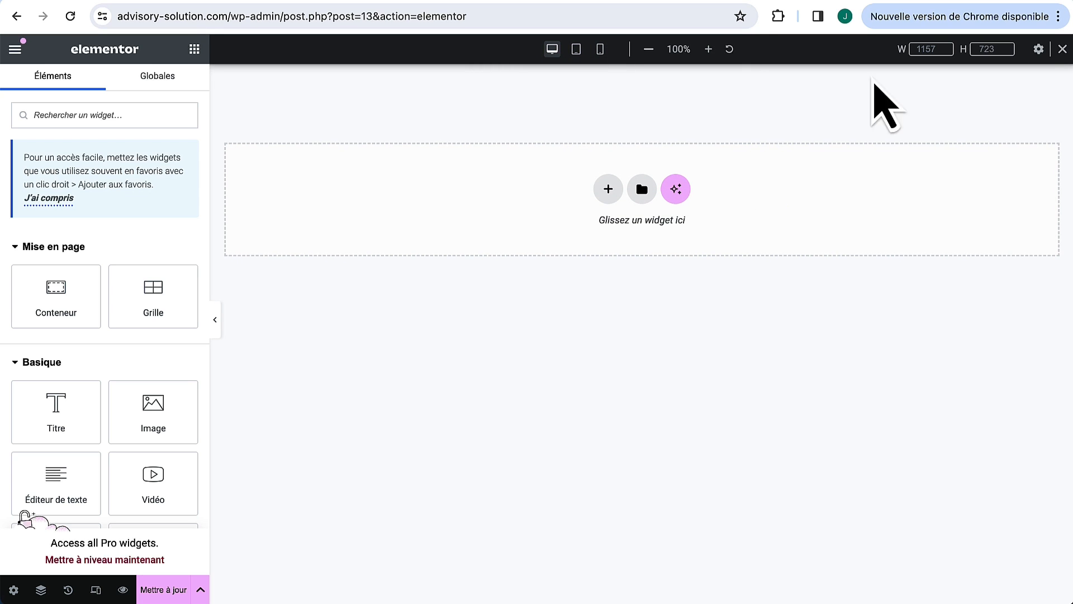
{"action": "left_click", "coordinate": [1062, 50]}
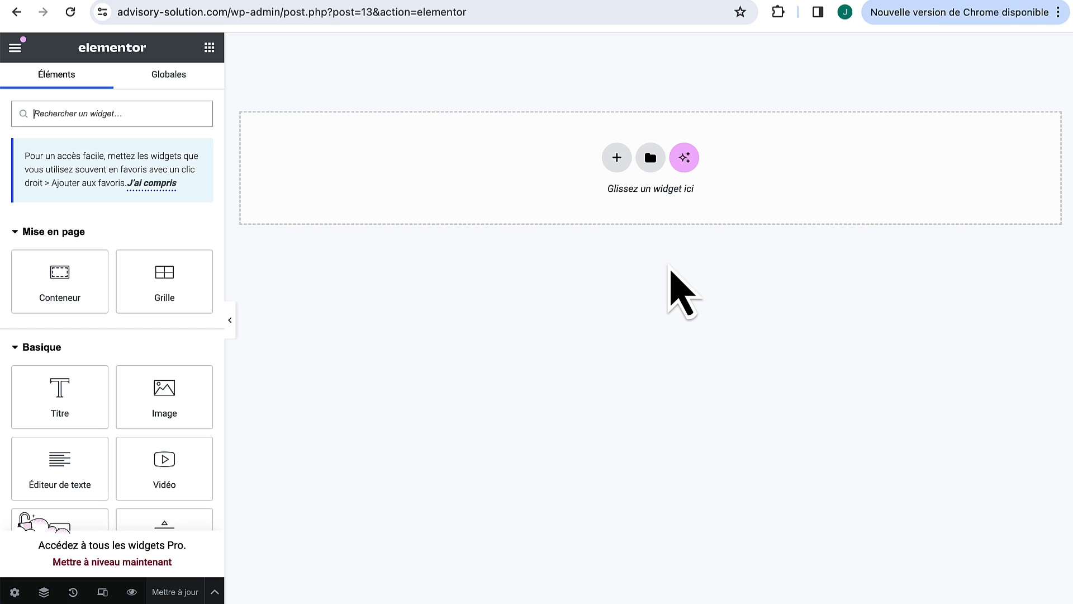
Step: Add a single-column Flexbox container at the top of the Test page
{"action": "left_click", "coordinate": [48, 280]}
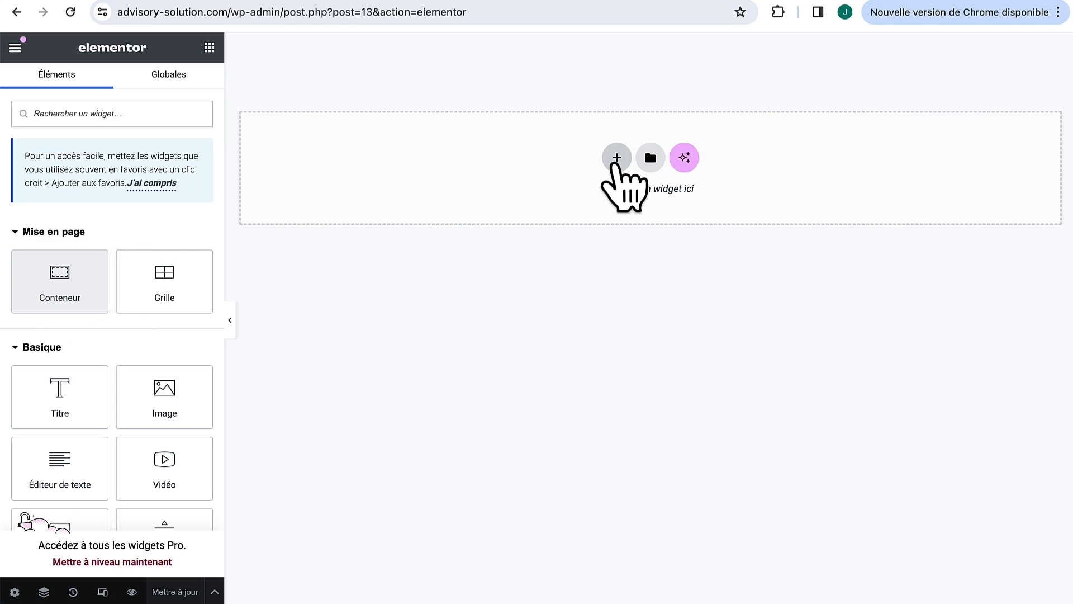
{"action": "left_click", "coordinate": [617, 158]}
{"action": "left_click", "coordinate": [597, 227]}
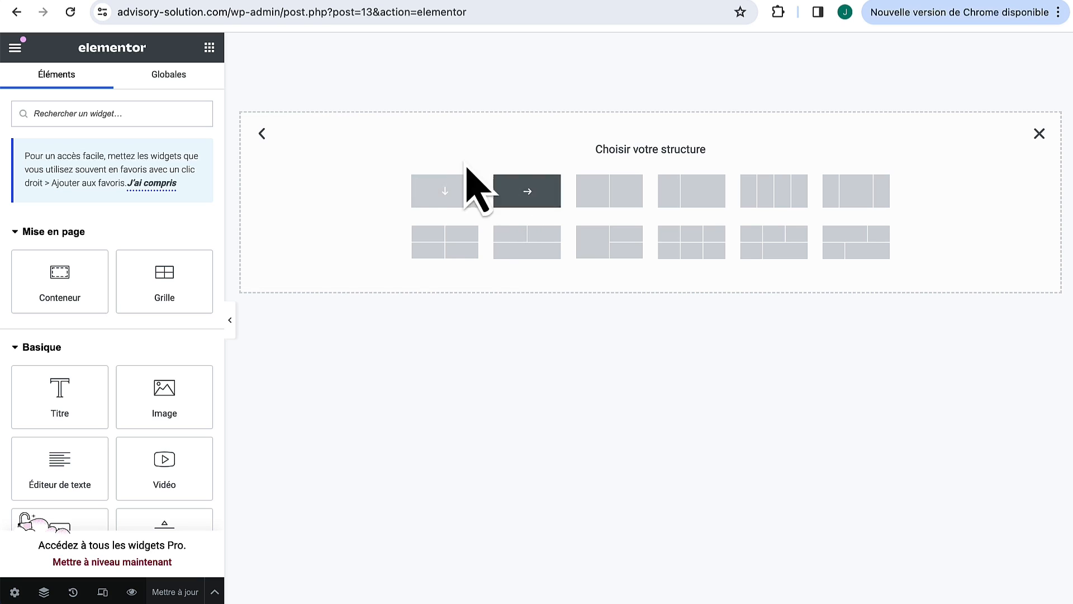
{"action": "left_click", "coordinate": [445, 190]}
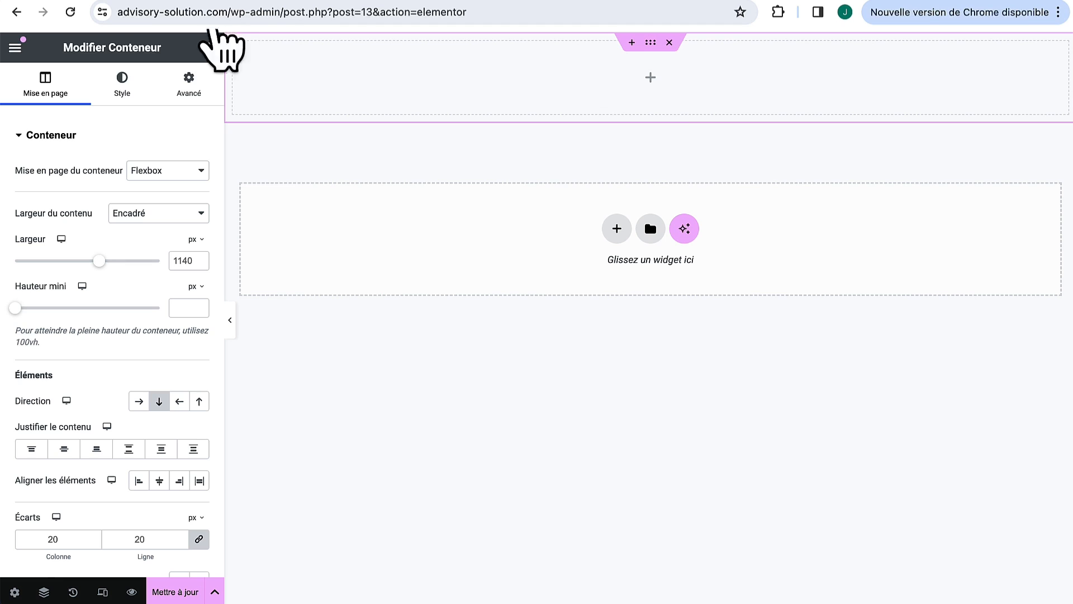
Step: Stack a Titre heading, a lorem ipsum text block and a 'Cliquez ici' button in the container
{"action": "left_click", "coordinate": [211, 49]}
{"action": "left_click_drag", "start_coordinate": [77, 388], "coordinate": [654, 79]}
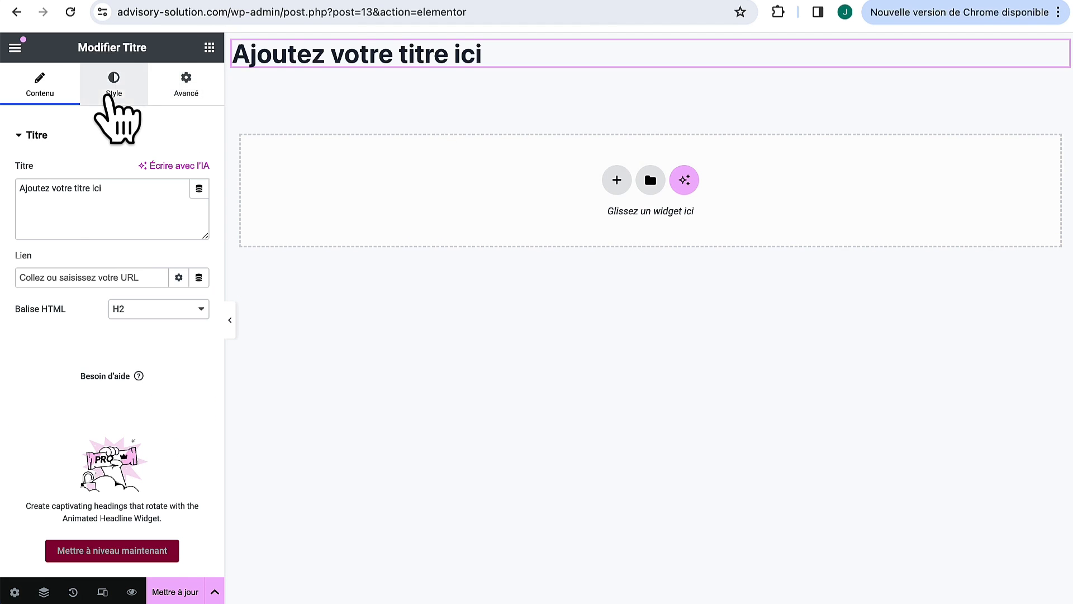
{"action": "left_click", "coordinate": [210, 48]}
{"action": "left_click_drag", "start_coordinate": [60, 467], "coordinate": [399, 64]}
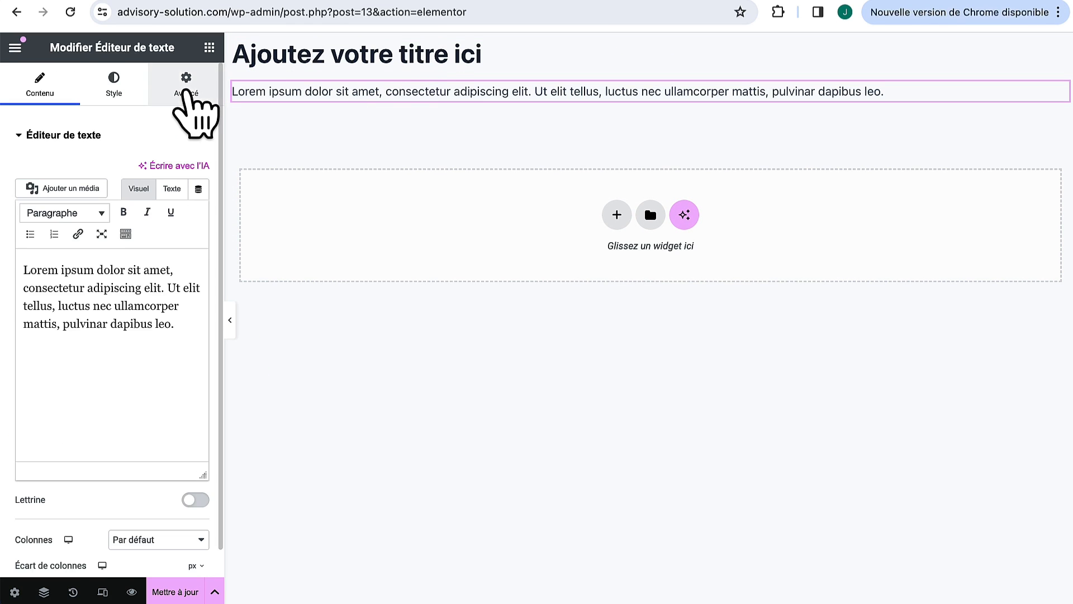
{"action": "left_click", "coordinate": [209, 48]}
{"action": "left_click_drag", "start_coordinate": [75, 421], "coordinate": [370, 102]}
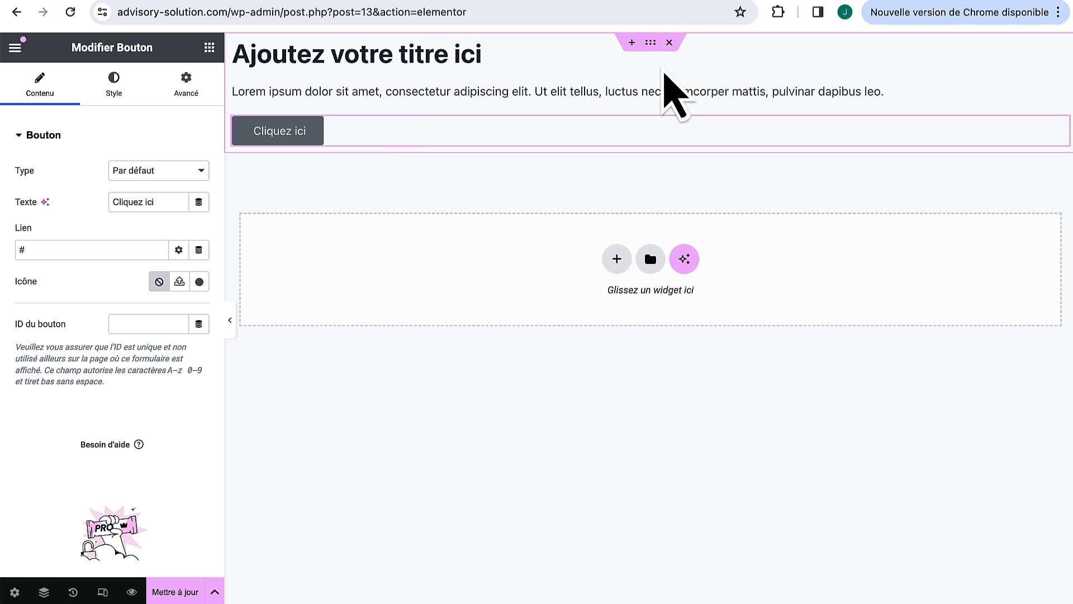
{"action": "left_click", "coordinate": [650, 43]}
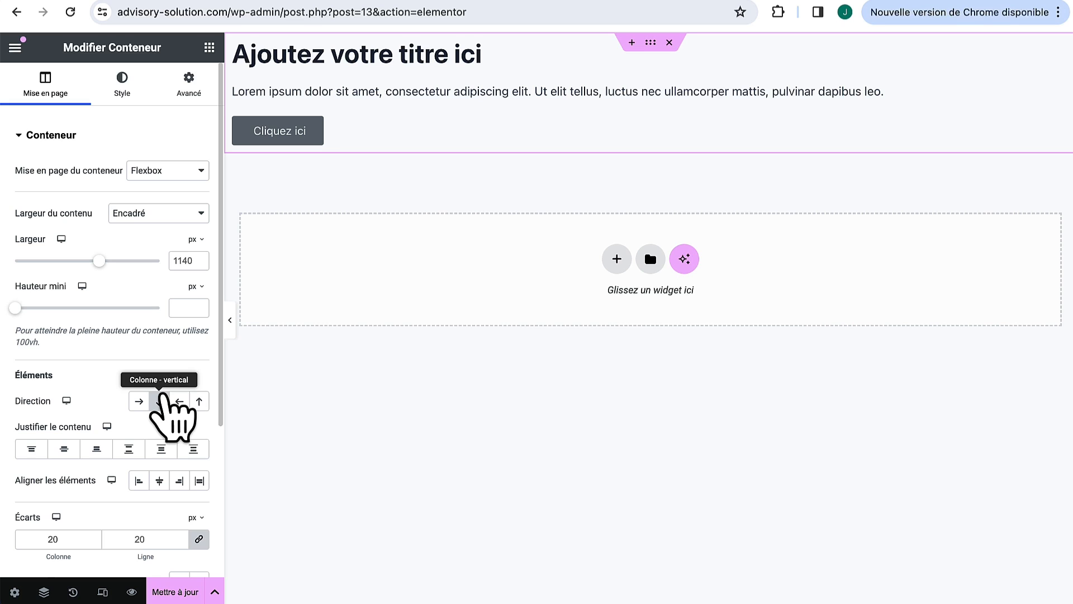
Step: Keep the container's direction vertical and raise its minimum height to 544 px
{"action": "left_click", "coordinate": [160, 401]}
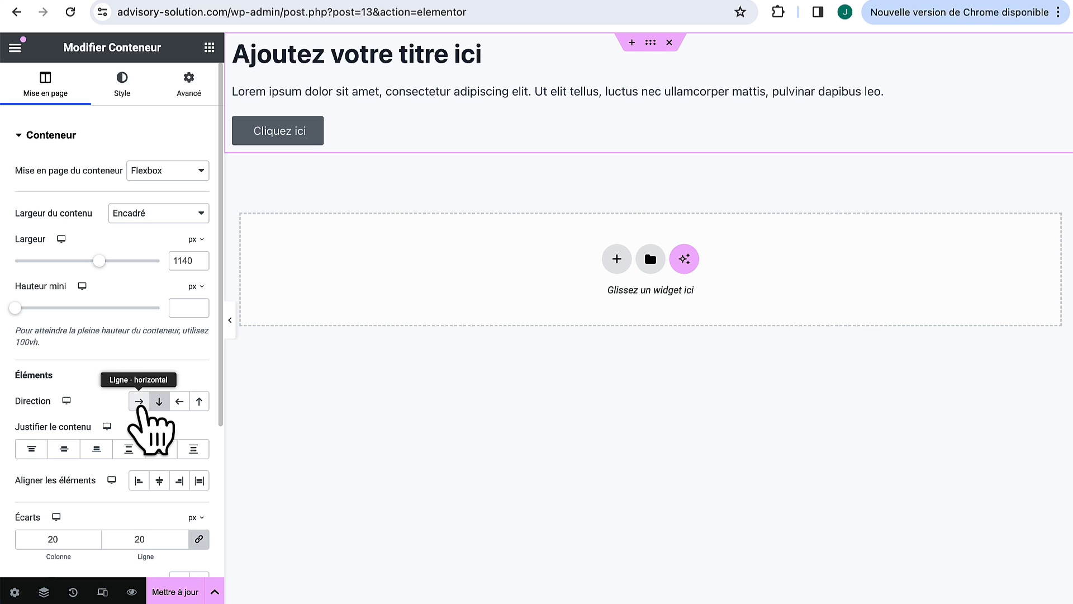
{"action": "left_click", "coordinate": [139, 402]}
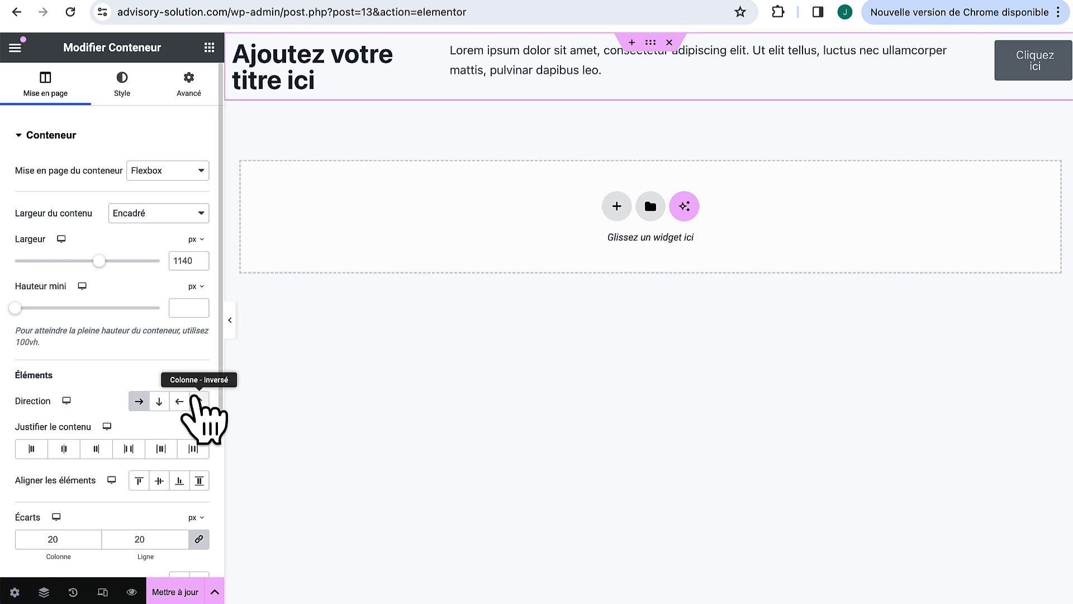
{"action": "left_click", "coordinate": [199, 402]}
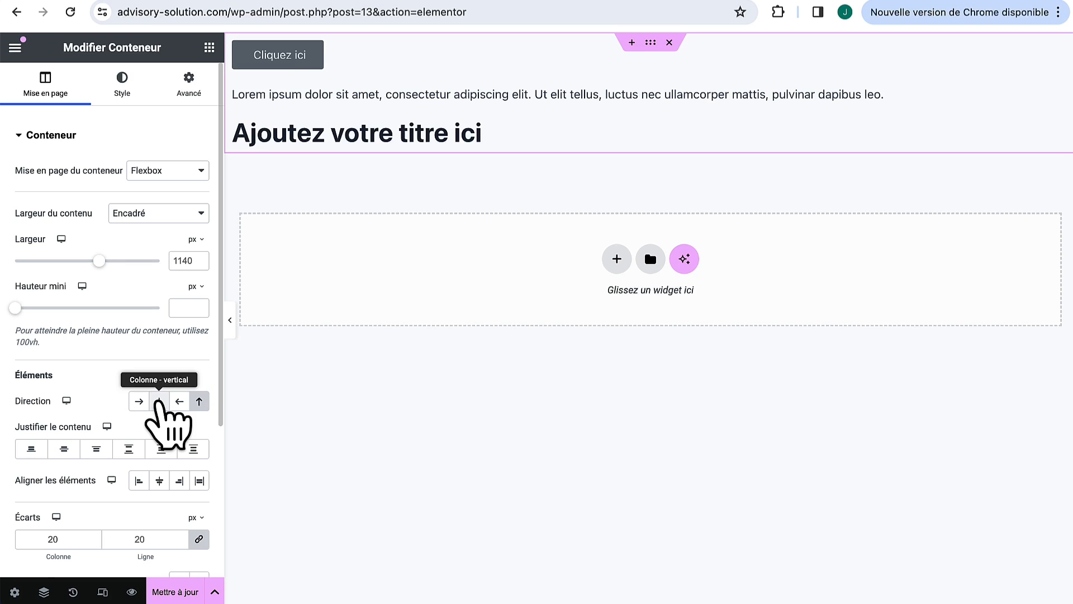
{"action": "left_click", "coordinate": [159, 401]}
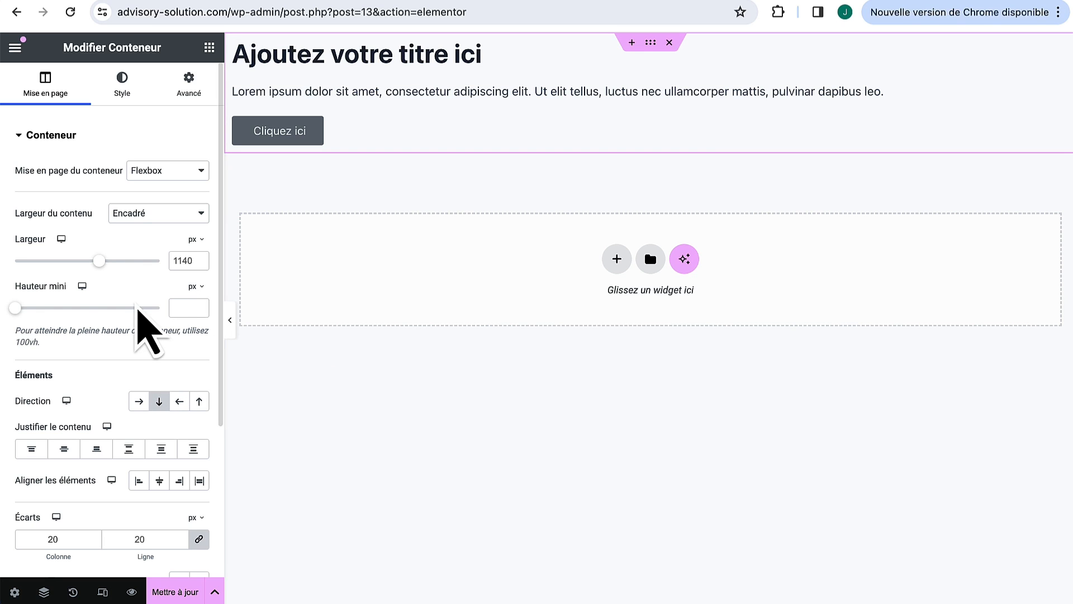
{"action": "left_click_drag", "start_coordinate": [16, 308], "coordinate": [69, 308]}
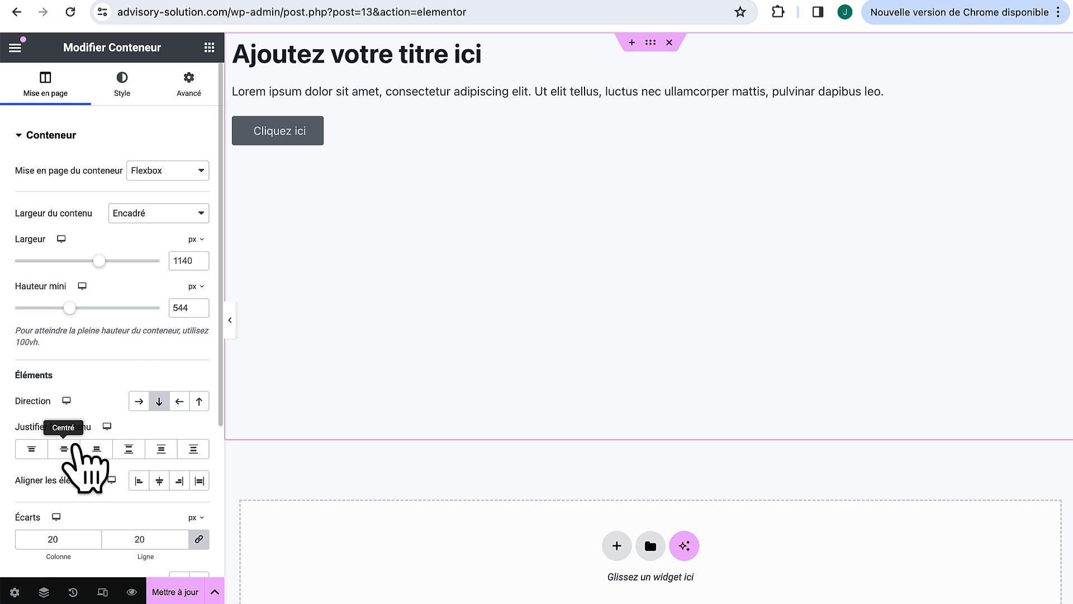
Step: Justify the container's content to the end with a 31 px gap between widgets
{"action": "left_click", "coordinate": [65, 449]}
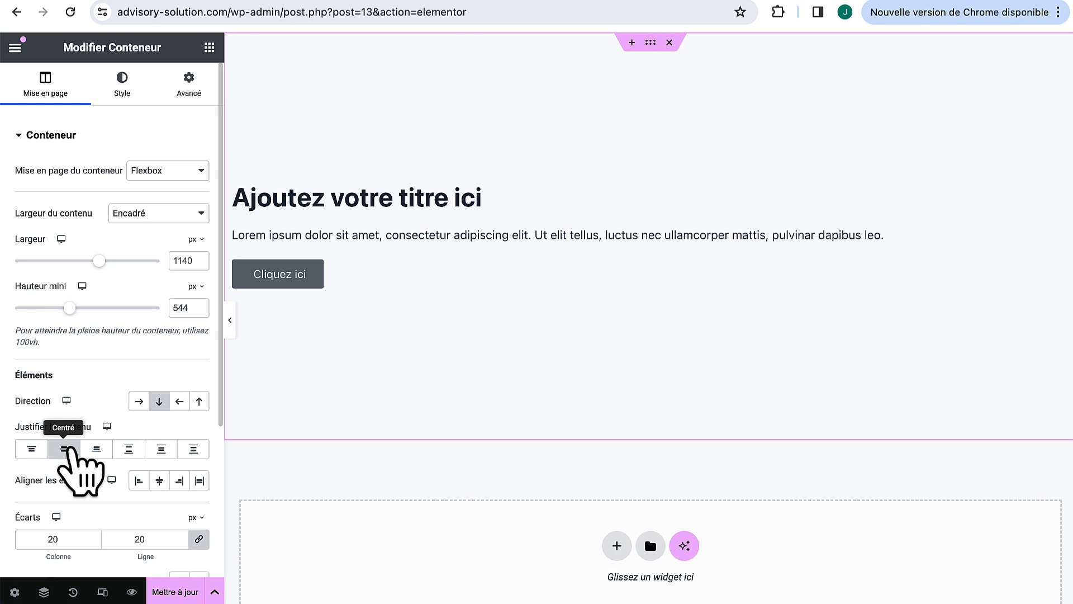
{"action": "left_click", "coordinate": [31, 449]}
{"action": "left_click", "coordinate": [96, 449]}
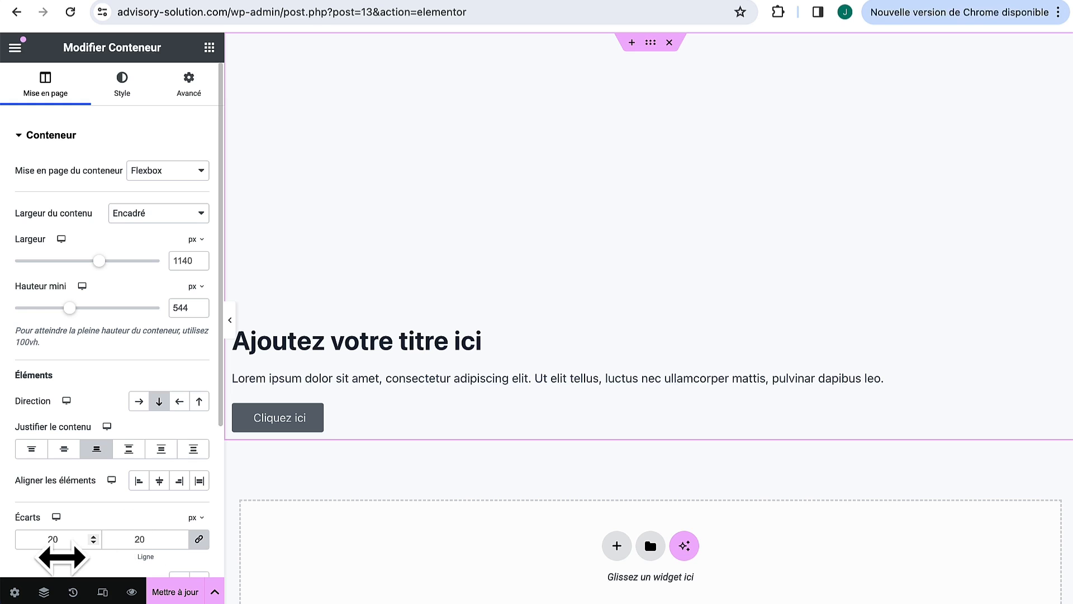
{"action": "type", "text": "12"}
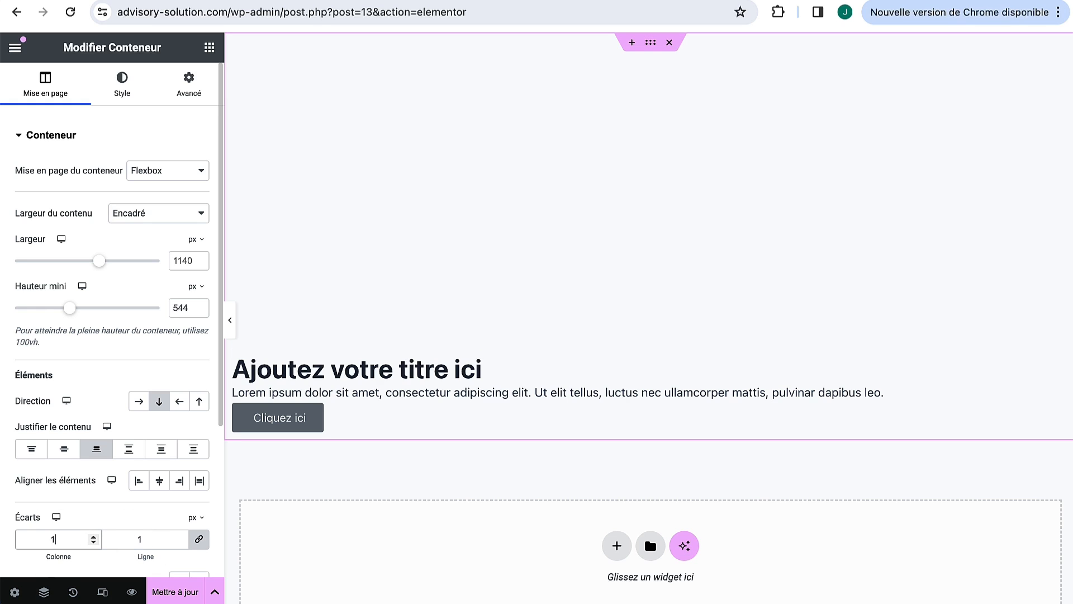
{"action": "key", "text": "Up"}
{"action": "key", "text": "Up"}
{"action": "key", "text": "Up"}
{"action": "key", "text": "Up"}
{"action": "key", "text": "Up"}
{"action": "key", "text": "Up"}
{"action": "key", "text": "Up"}
{"action": "key", "text": "Up"}
{"action": "key", "text": "Up"}
{"action": "key", "text": "Up"}
{"action": "key", "text": "Up"}
{"action": "key", "text": "Up"}
{"action": "key", "text": "Up"}
{"action": "key", "text": "Up"}
{"action": "key", "text": "Up"}
{"action": "key", "text": "Up"}
{"action": "key", "text": "Up"}
{"action": "key", "text": "Up"}
{"action": "key", "text": "Up"}
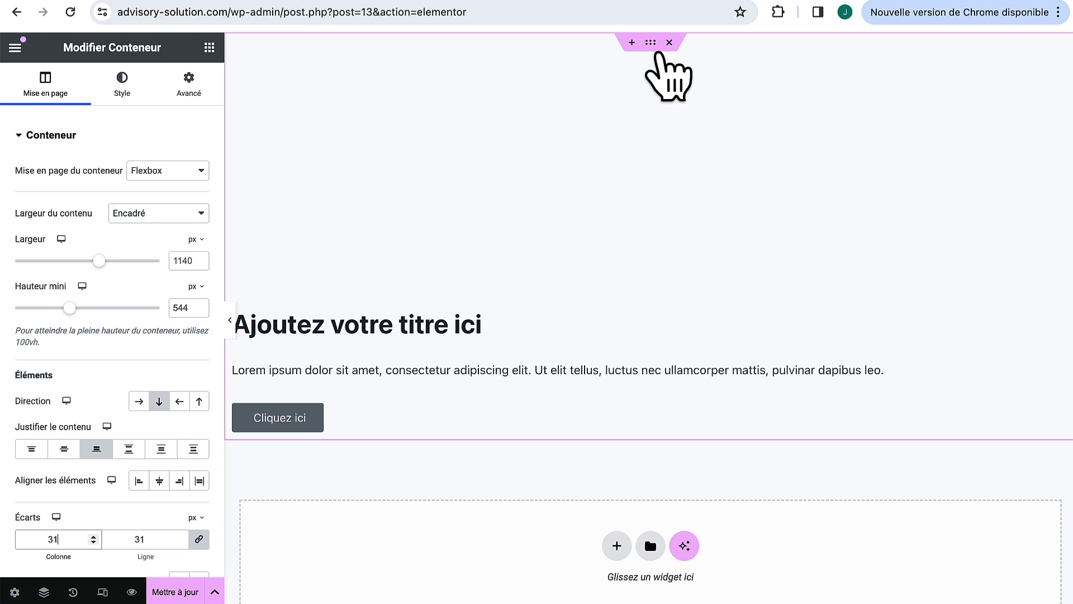
{"action": "scroll", "coordinate": [66, 351], "scroll_direction": "down", "scroll_amount": 1}
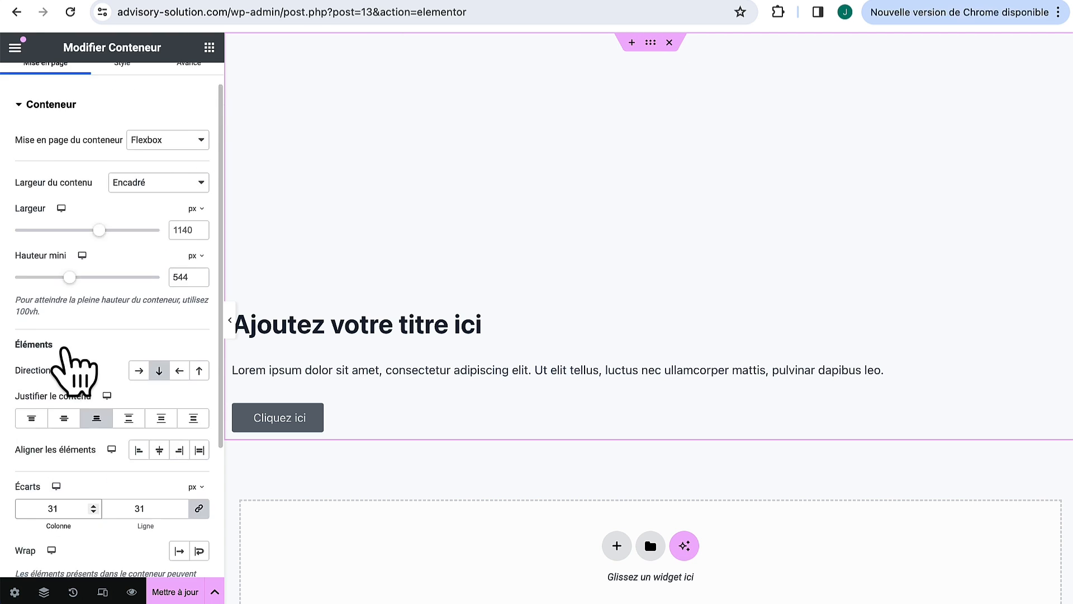
{"action": "scroll", "coordinate": [67, 356], "scroll_direction": "up", "scroll_amount": 1}
{"action": "left_click", "coordinate": [119, 87]}
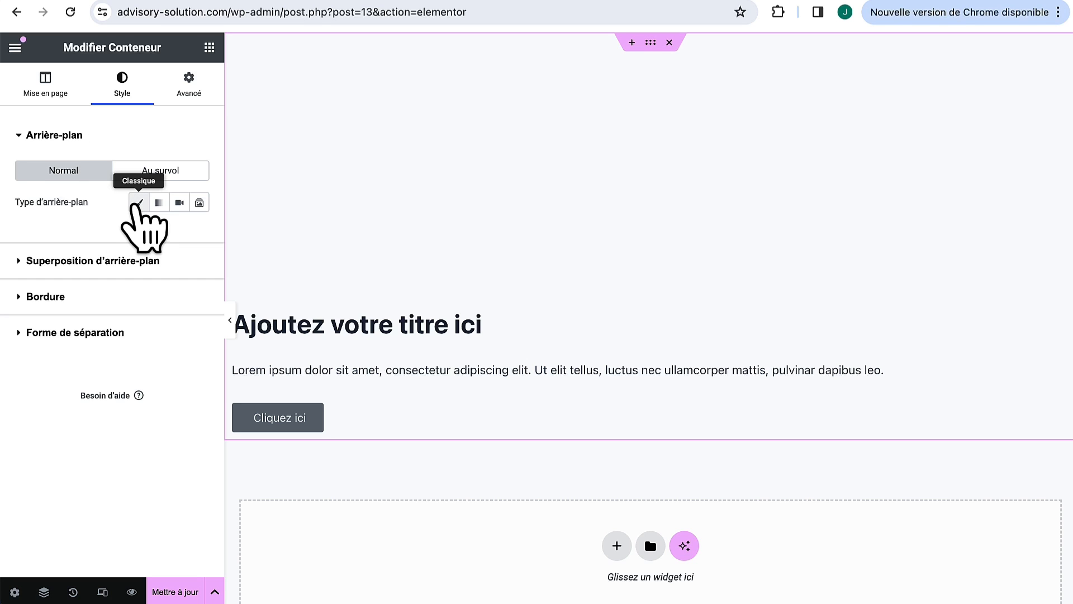
Step: Set a classic background of image.jpg, positioned Center Center with Cover size
{"action": "left_click", "coordinate": [138, 203]}
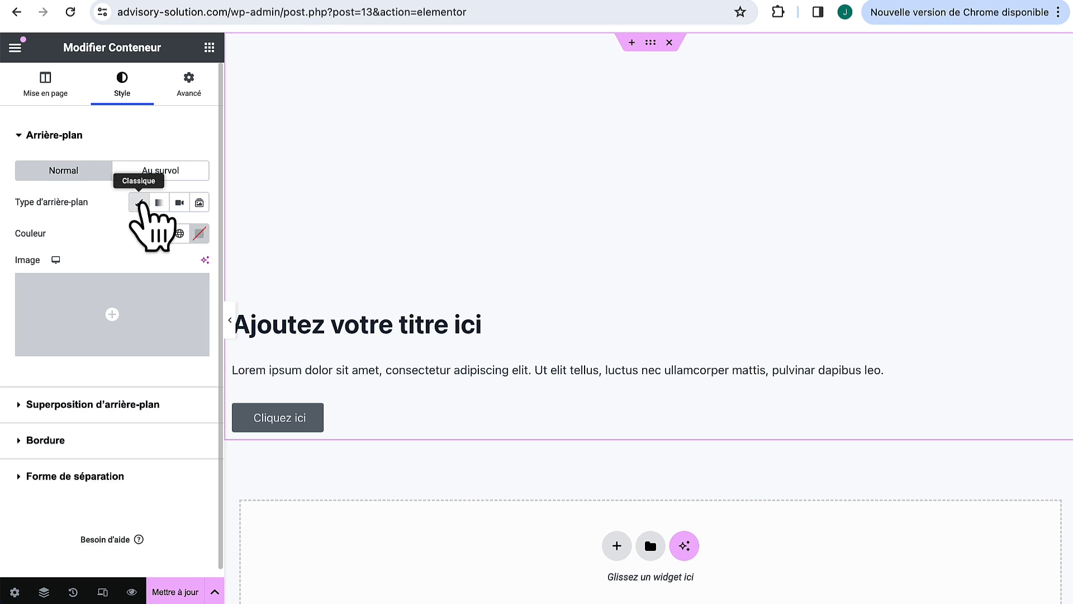
{"action": "left_click", "coordinate": [111, 308]}
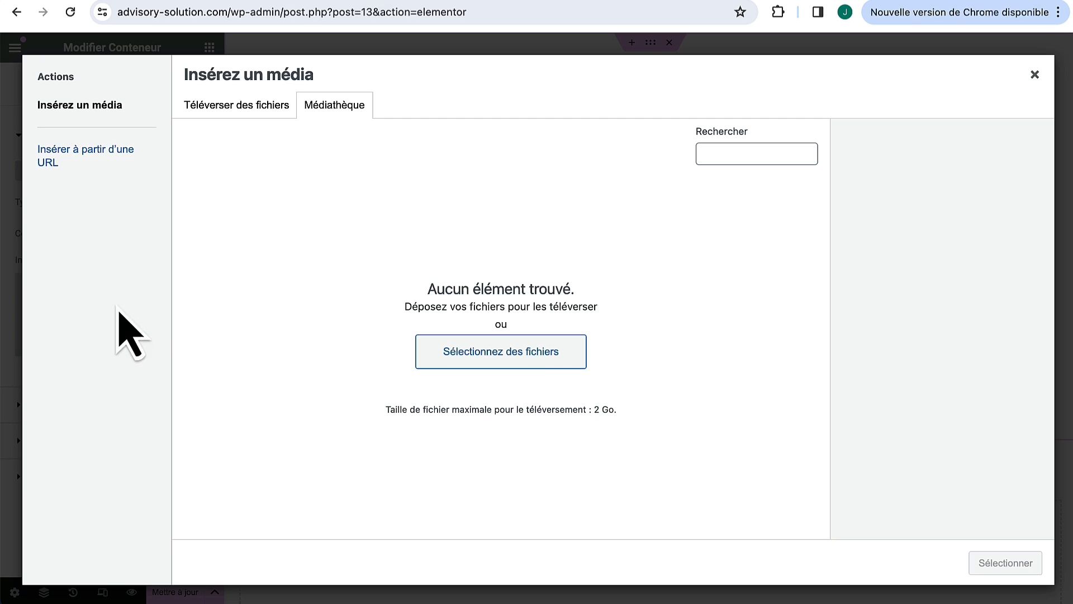
{"action": "left_click", "coordinate": [538, 357]}
{"action": "double_click", "coordinate": [349, 154]}
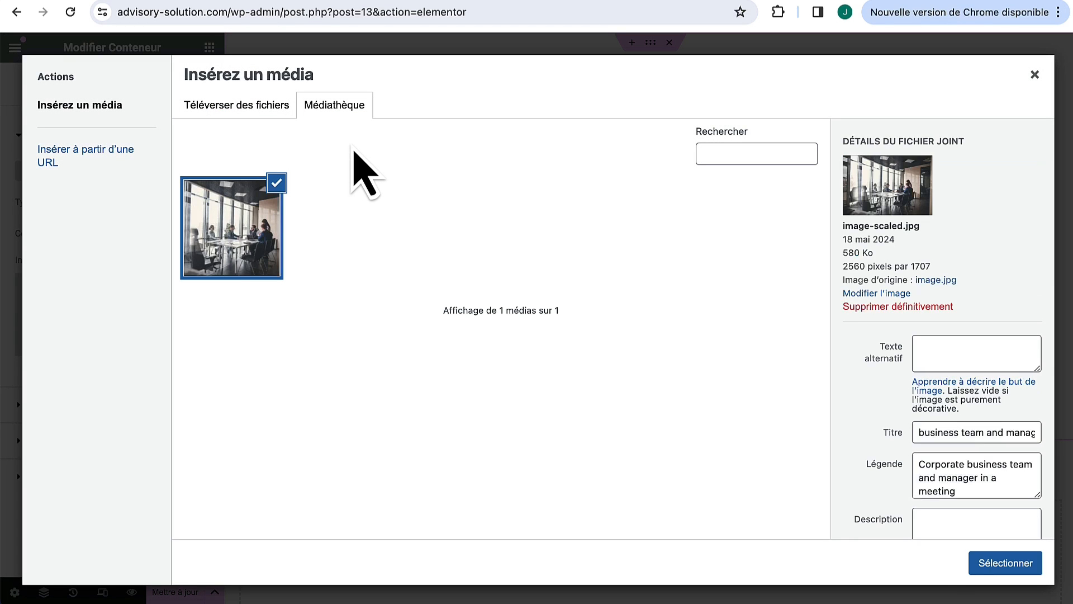
{"action": "left_click", "coordinate": [1006, 565]}
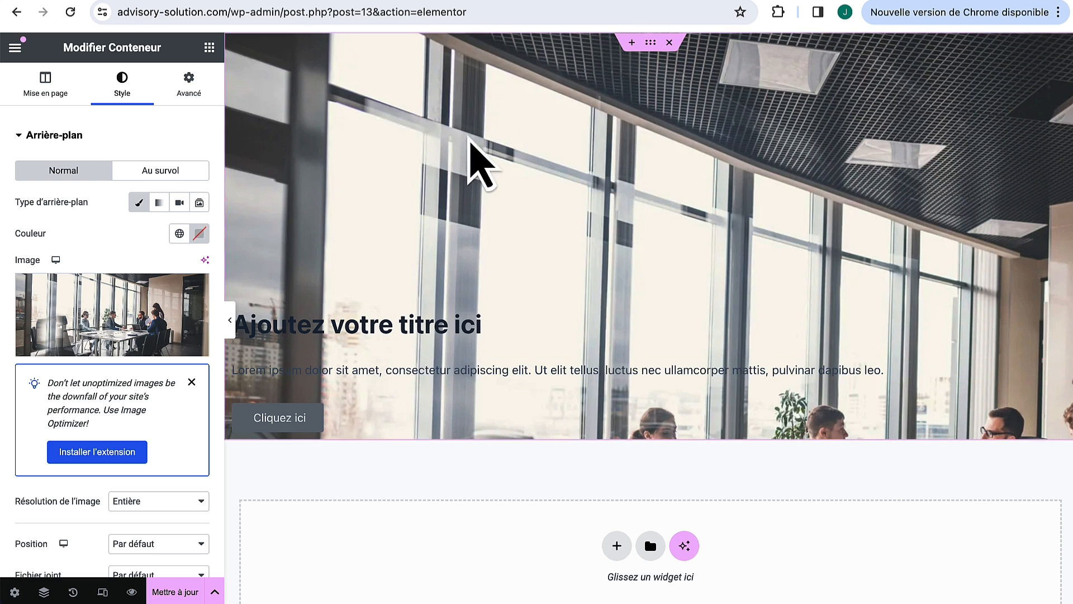
{"action": "scroll", "coordinate": [221, 445], "scroll_direction": "down", "scroll_amount": 3}
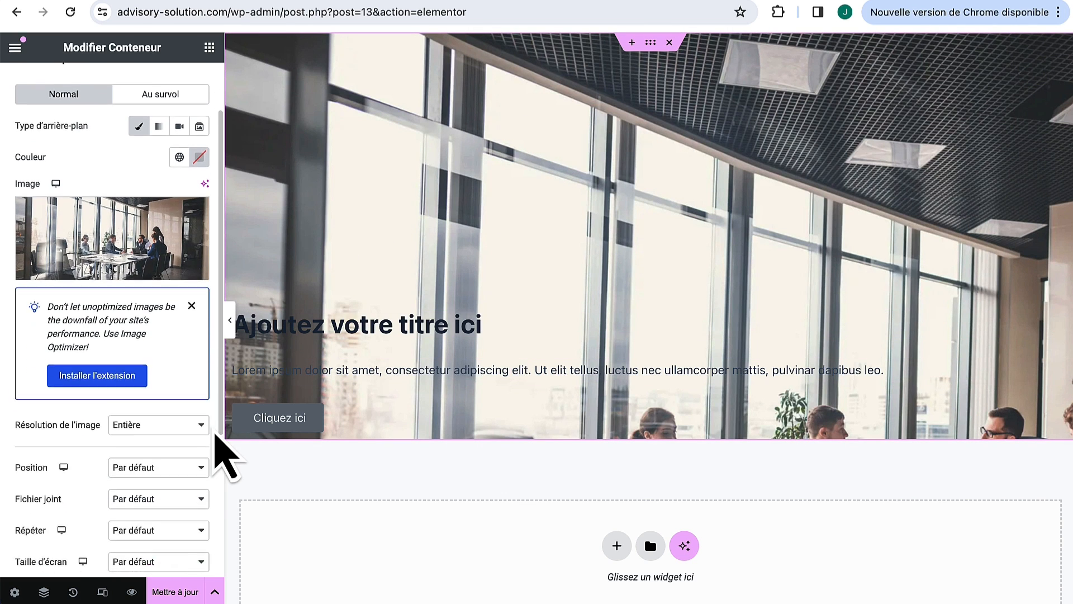
{"action": "left_click", "coordinate": [181, 374]}
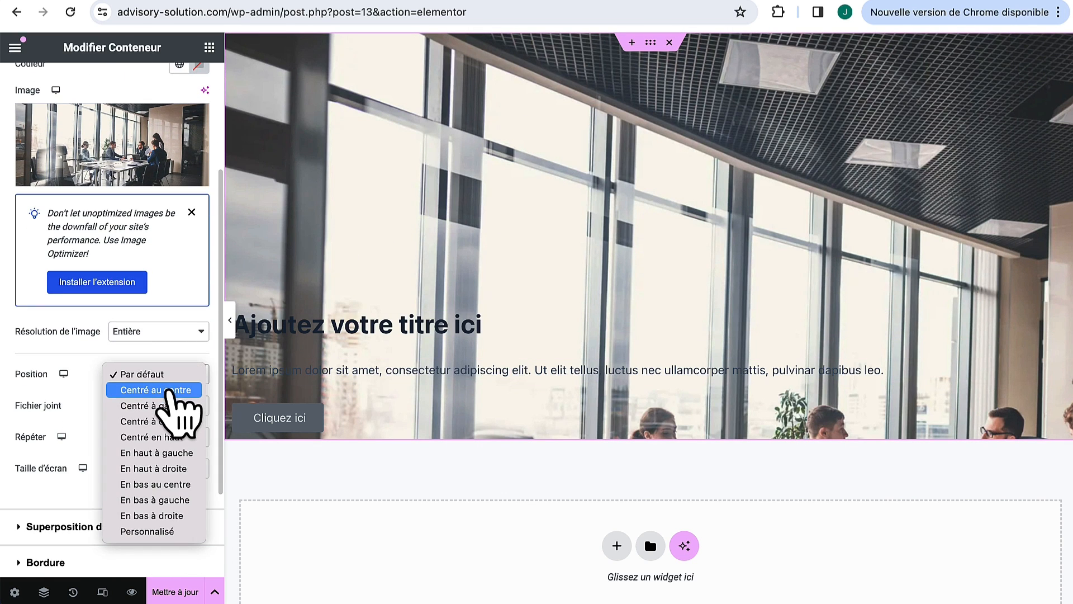
{"action": "left_click", "coordinate": [170, 390]}
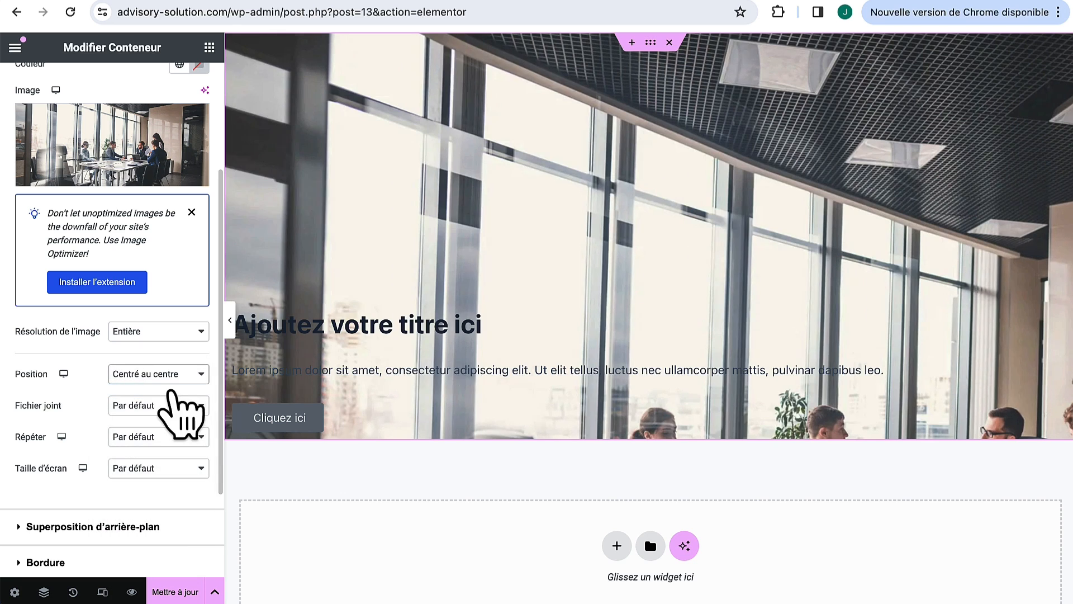
{"action": "left_click", "coordinate": [147, 474]}
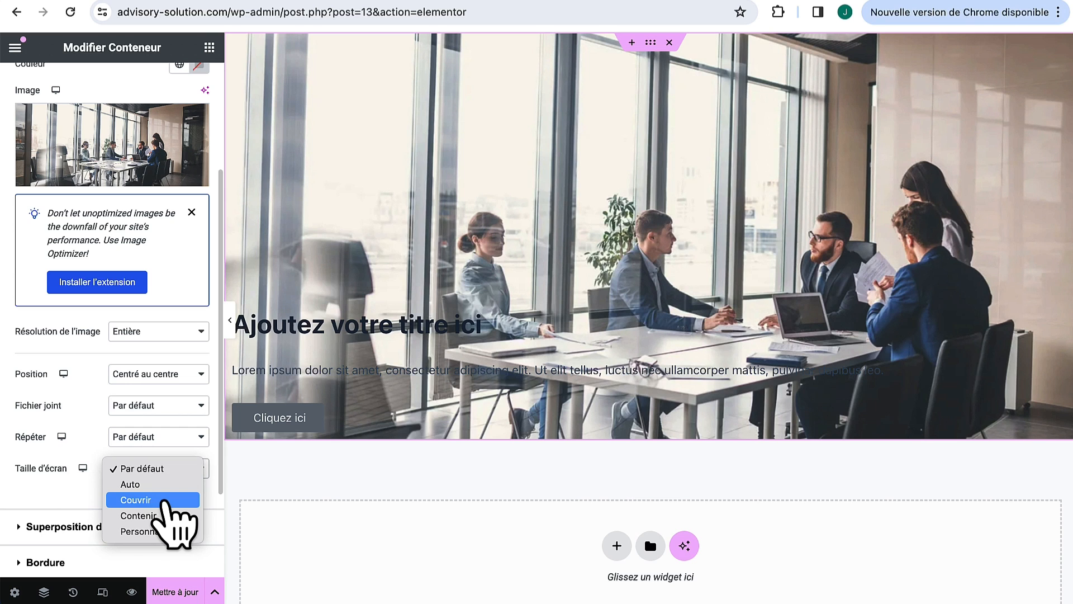
{"action": "left_click", "coordinate": [162, 500]}
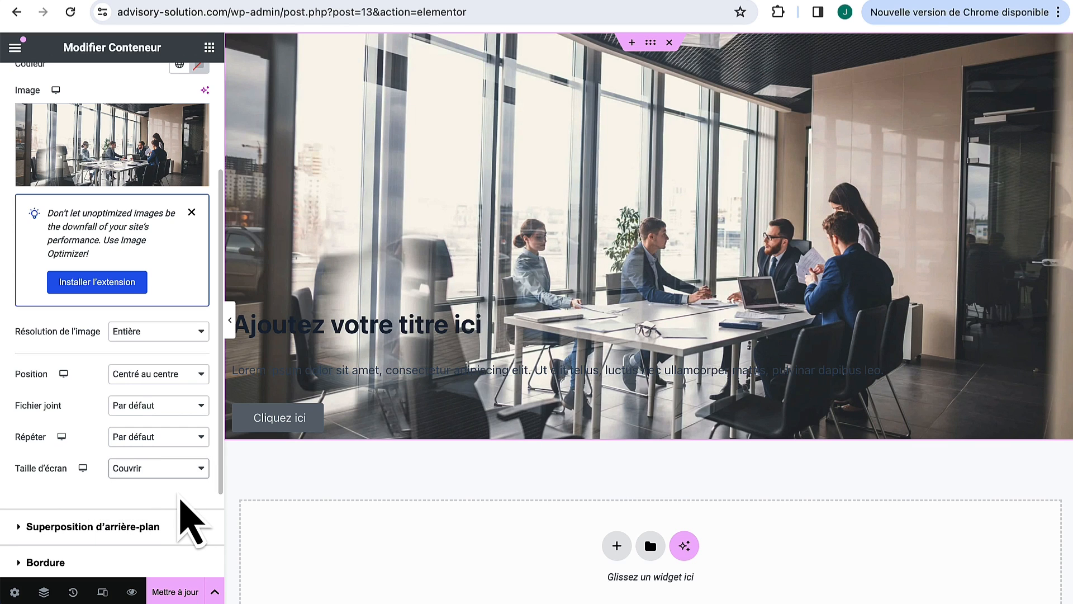
Step: Add a black #000000 background overlay at 0.74 opacity
{"action": "scroll", "coordinate": [180, 501], "scroll_direction": "down", "scroll_amount": 3}
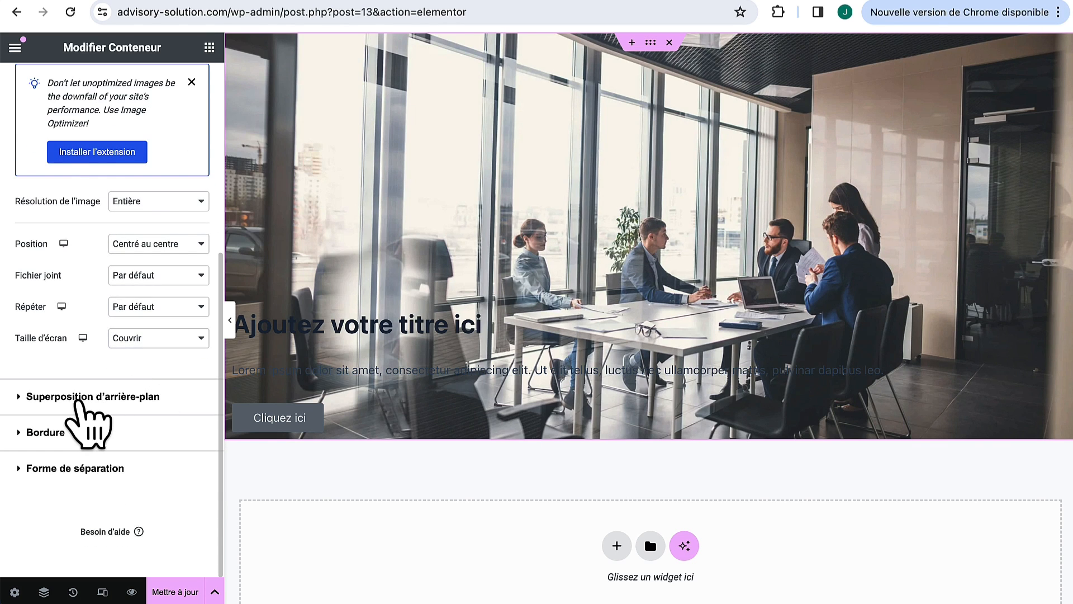
{"action": "left_click", "coordinate": [83, 397]}
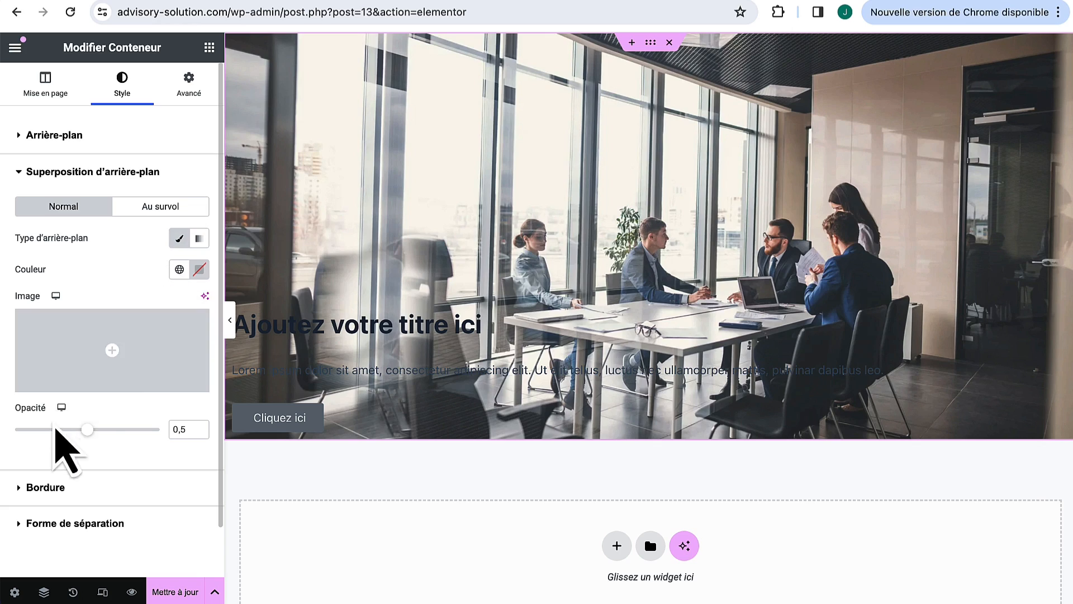
{"action": "left_click", "coordinate": [200, 270]}
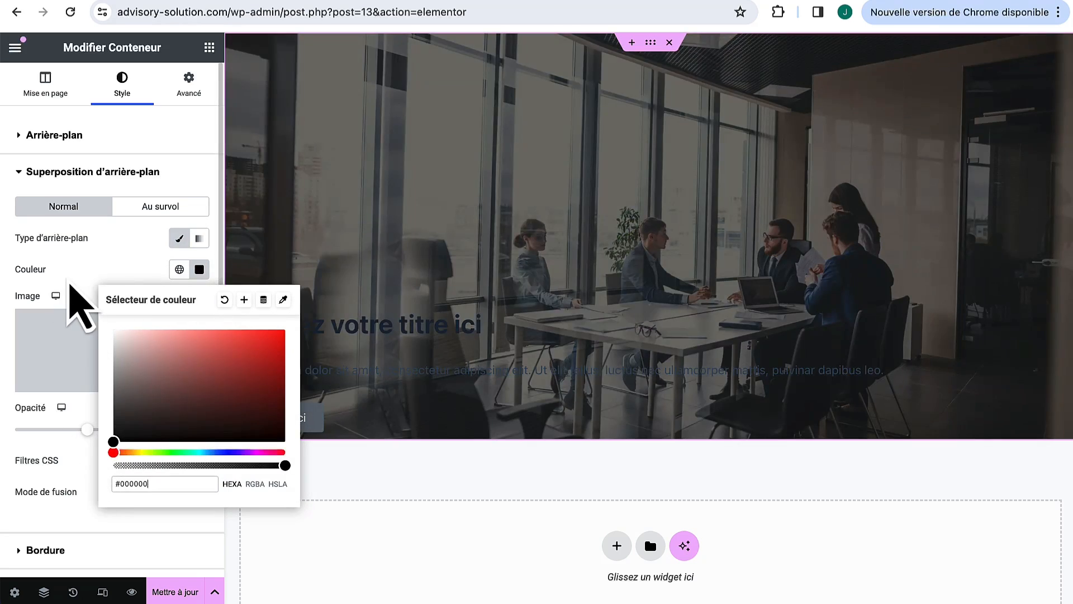
{"action": "left_click", "coordinate": [71, 296]}
{"action": "mouse_move", "coordinate": [106, 435]}
{"action": "left_mouse_down"}
{"action": "mouse_move", "coordinate": [150, 435]}
{"action": "mouse_move", "coordinate": [49, 435]}
{"action": "mouse_move", "coordinate": [127, 435]}
{"action": "left_mouse_up"}
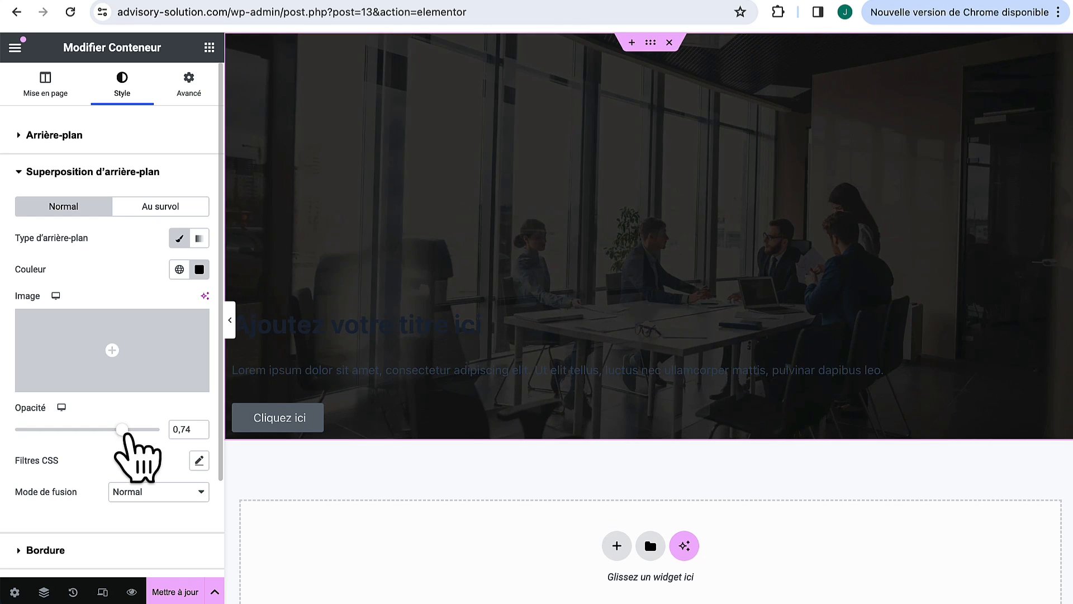
{"action": "left_click", "coordinate": [635, 283]}
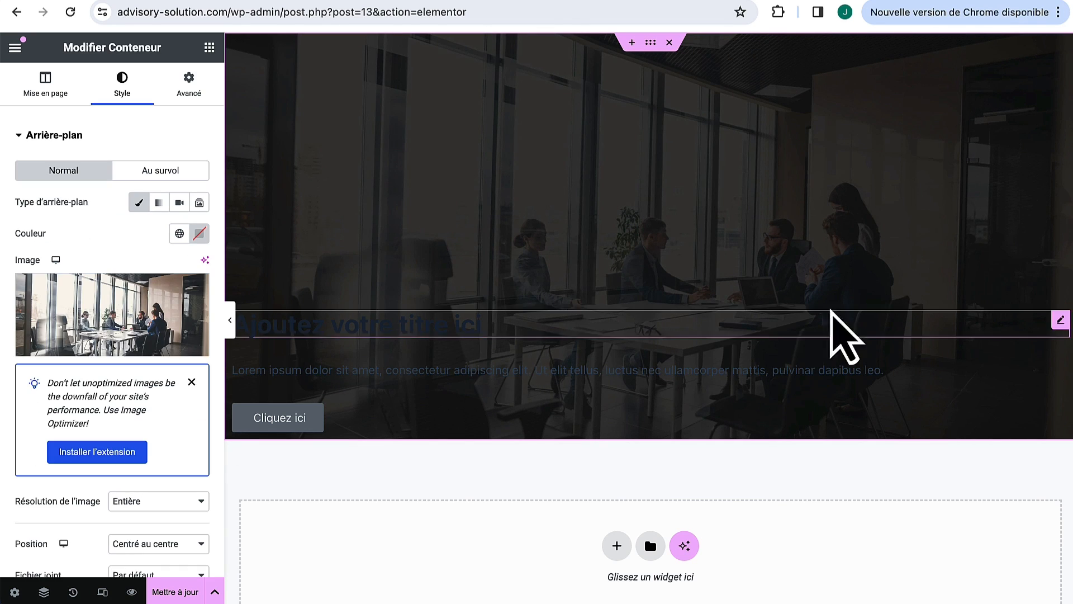
{"action": "left_click", "coordinate": [1062, 321]}
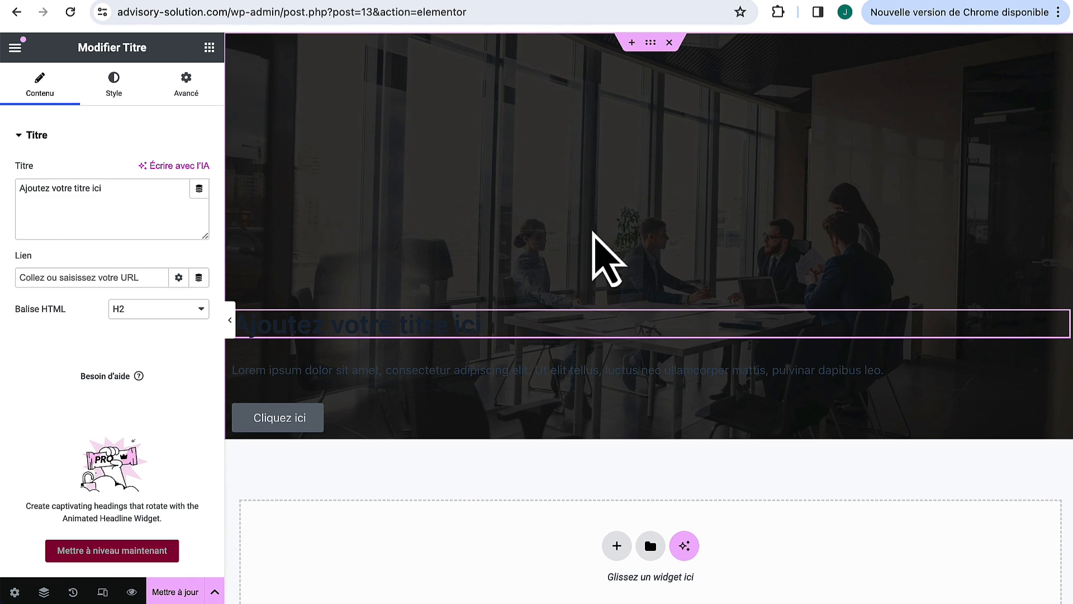
Step: Make the hero title and paragraph text colour white (#FFFFFF)
{"action": "left_click", "coordinate": [116, 85]}
{"action": "left_click", "coordinate": [199, 202]}
{"action": "left_click", "coordinate": [166, 344]}
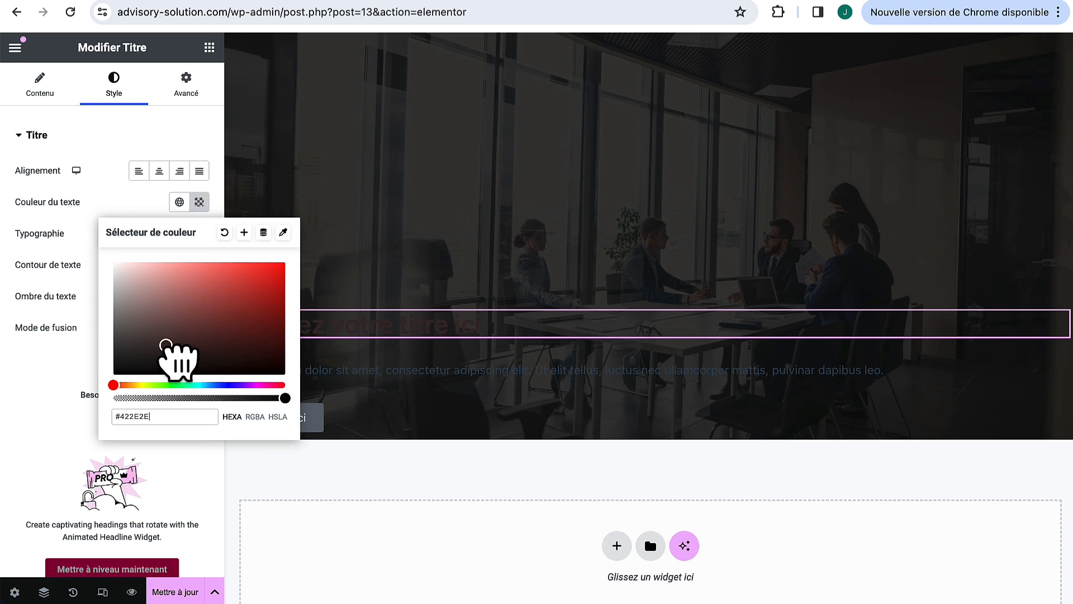
{"action": "left_click_drag", "start_coordinate": [166, 344], "coordinate": [53, 220]}
{"action": "left_click", "coordinate": [50, 221]}
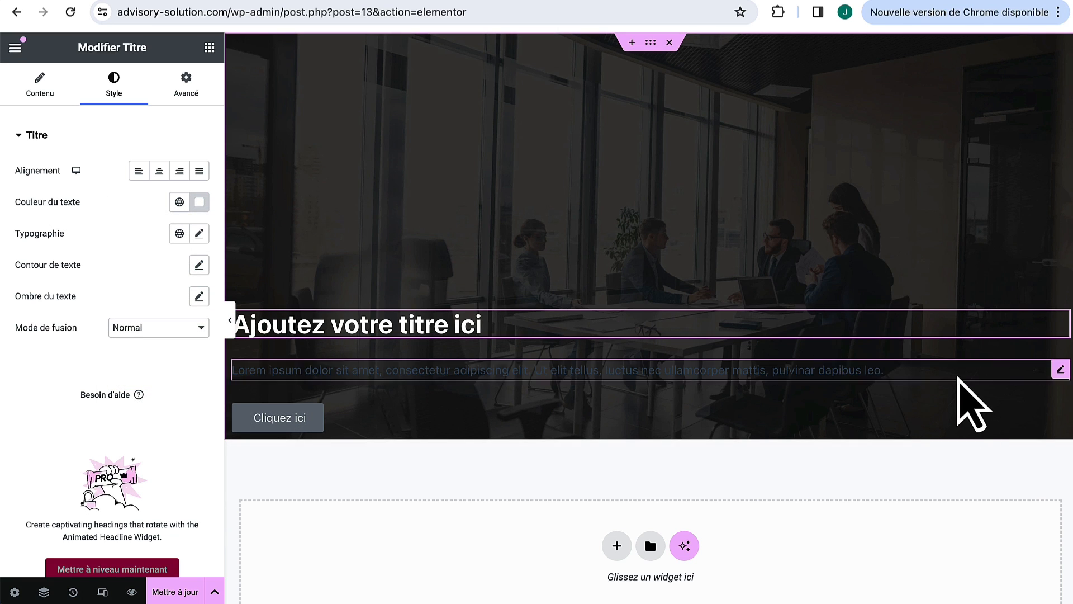
{"action": "left_click", "coordinate": [1057, 370]}
{"action": "left_click", "coordinate": [112, 77]}
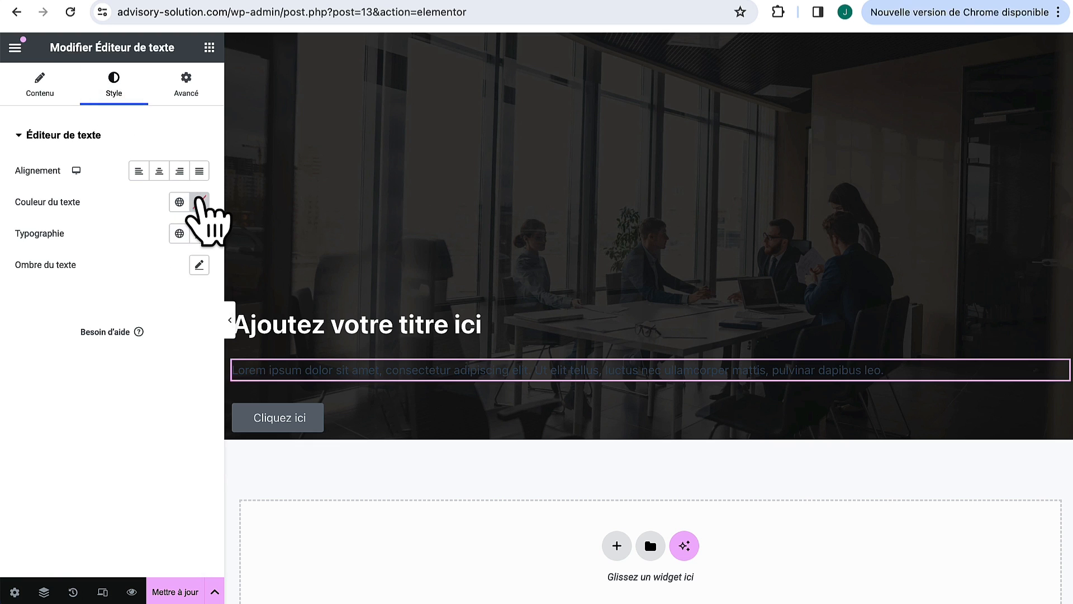
{"action": "left_click", "coordinate": [200, 201]}
{"action": "left_click_drag", "start_coordinate": [201, 359], "coordinate": [60, 234]}
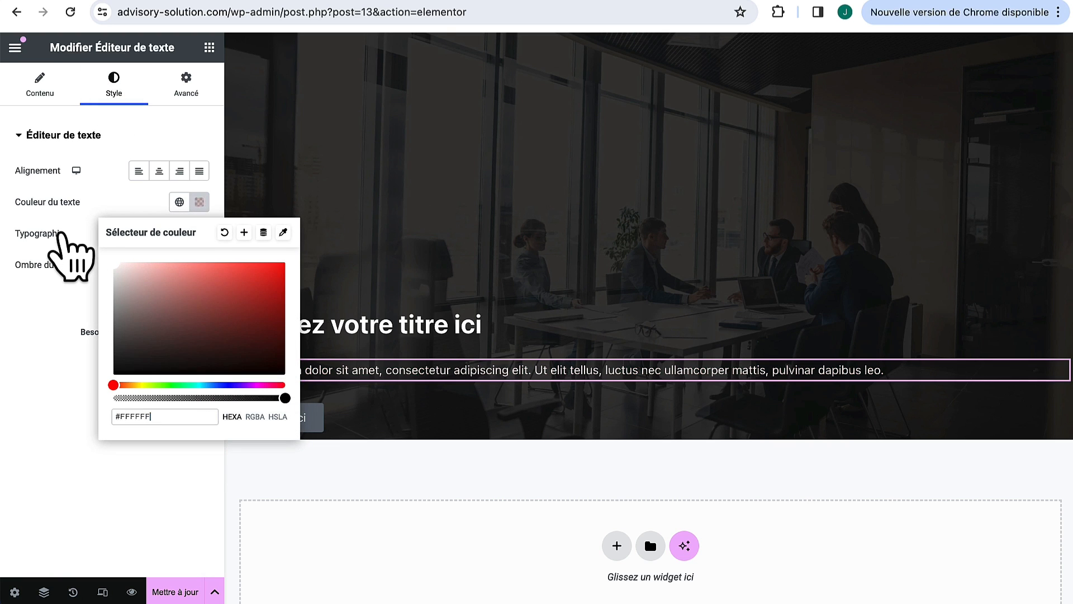
{"action": "left_click", "coordinate": [51, 309]}
Step: Give the 'Cliquez ici' button a purple #CF00FF background colour
{"action": "left_click", "coordinate": [1058, 414]}
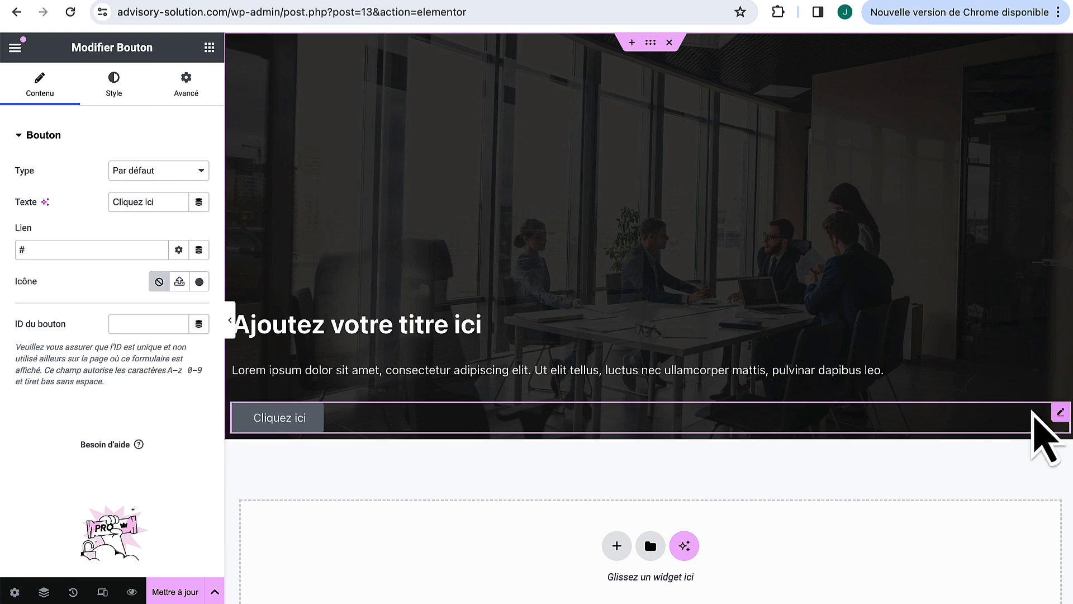
{"action": "left_click", "coordinate": [120, 86]}
{"action": "left_click", "coordinate": [199, 359]}
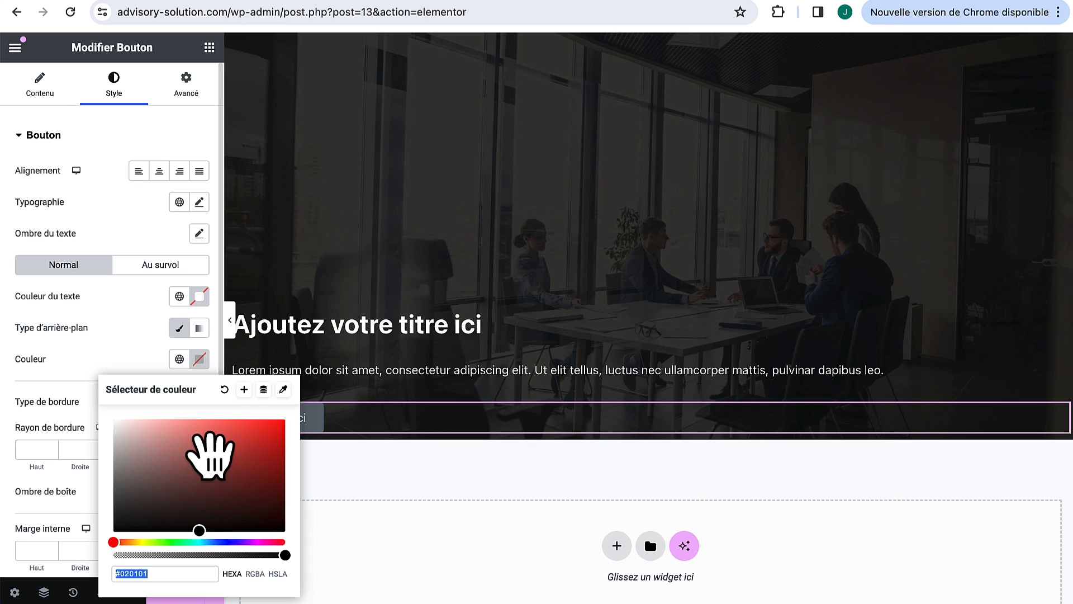
{"action": "left_click", "coordinate": [249, 542]}
{"action": "left_click_drag", "start_coordinate": [239, 475], "coordinate": [316, 429]}
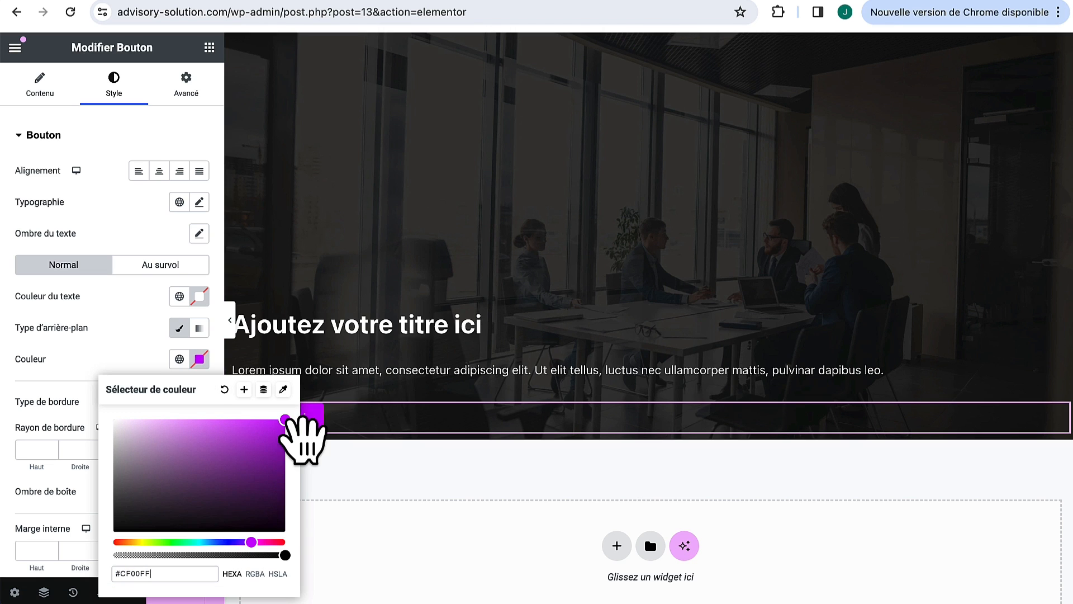
{"action": "left_click", "coordinate": [532, 330]}
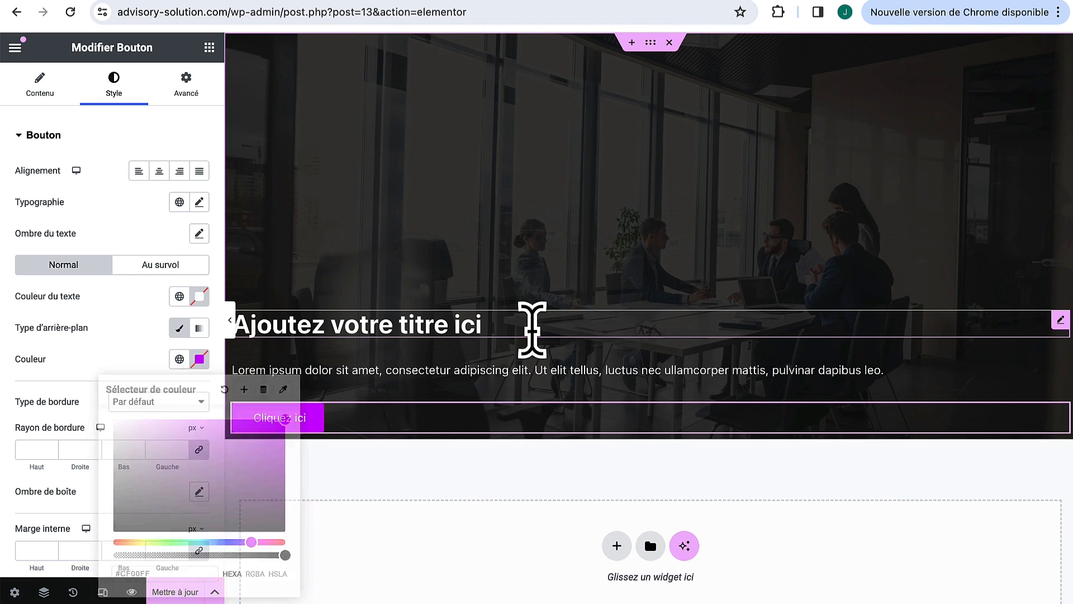
{"action": "left_click", "coordinate": [45, 90]}
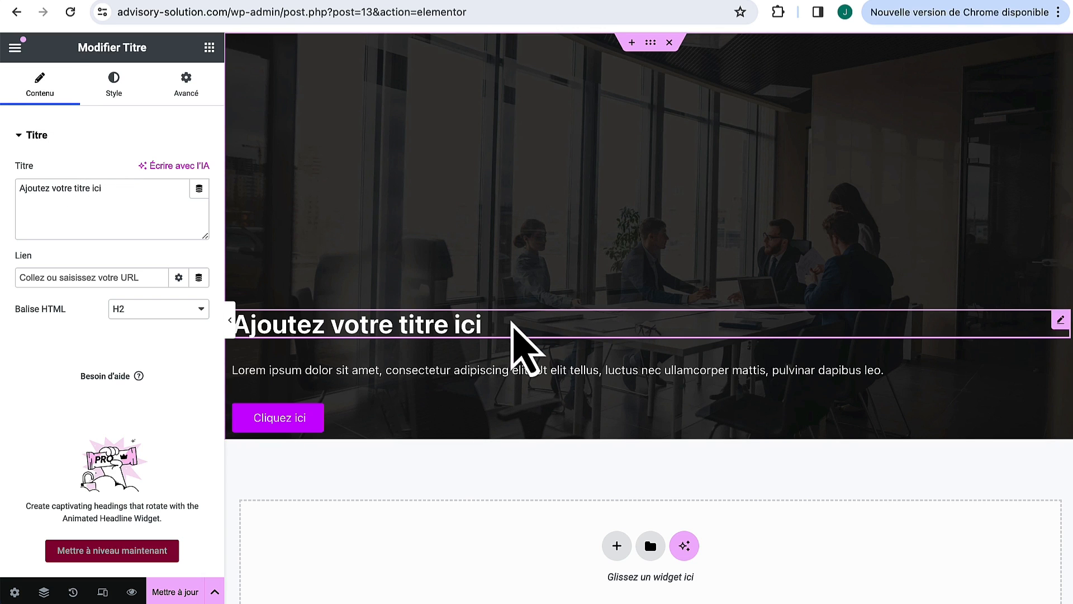
Step: Change the heading to 'Mon titre', centre it and set its size to 129 px
{"action": "left_click_drag", "start_coordinate": [139, 189], "coordinate": [17, 189]}
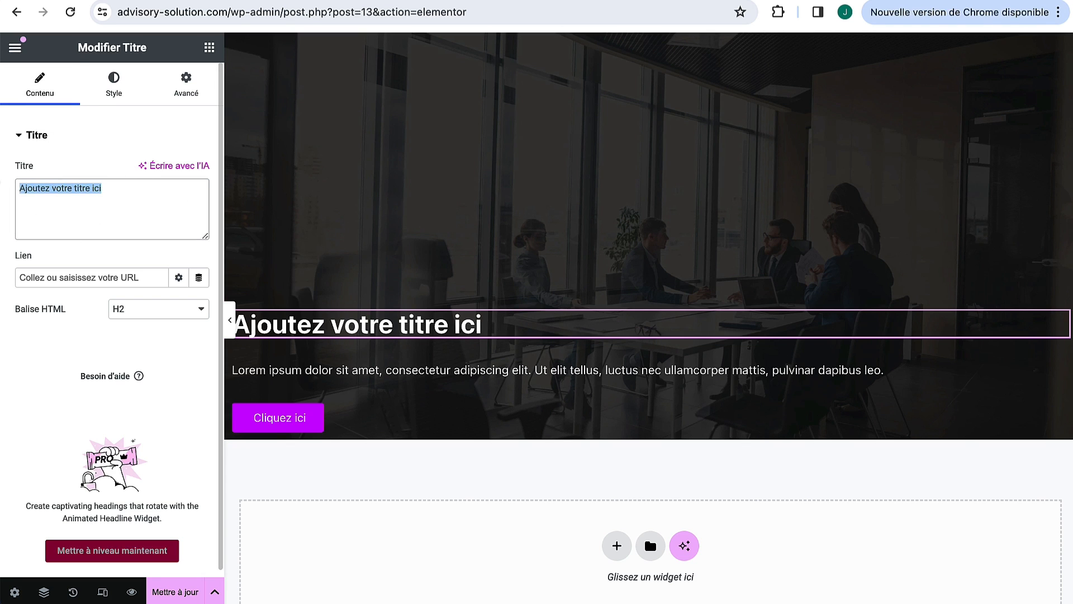
{"action": "type", "text": "Mi"}
{"action": "key", "text": "BackSpace"}
{"action": "key", "text": "BackSpace"}
{"action": "type", "text": "Mon titre"}
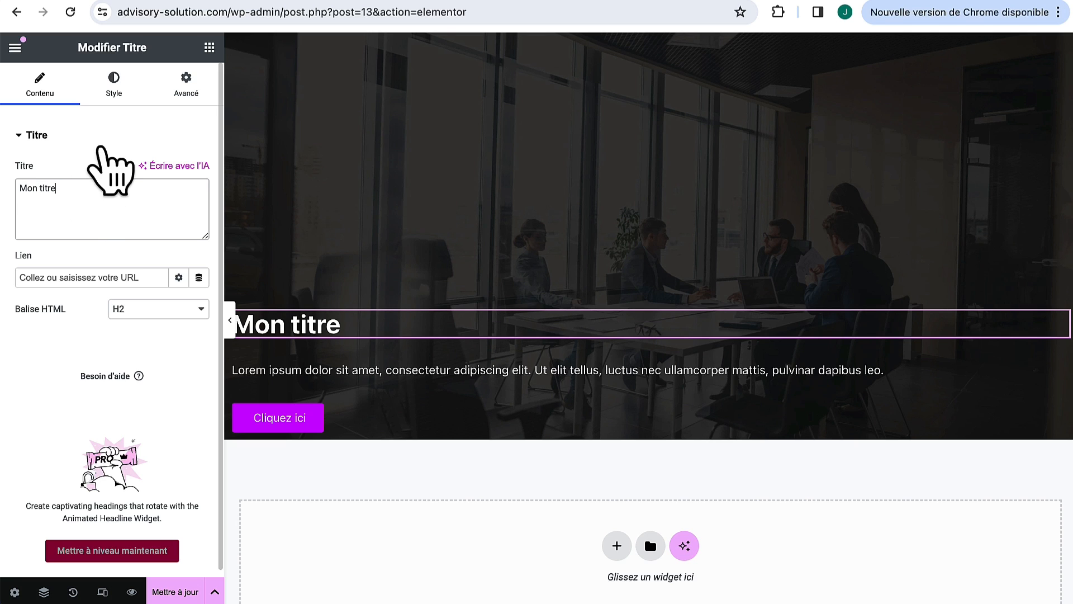
{"action": "left_click", "coordinate": [116, 90]}
{"action": "left_click", "coordinate": [160, 172]}
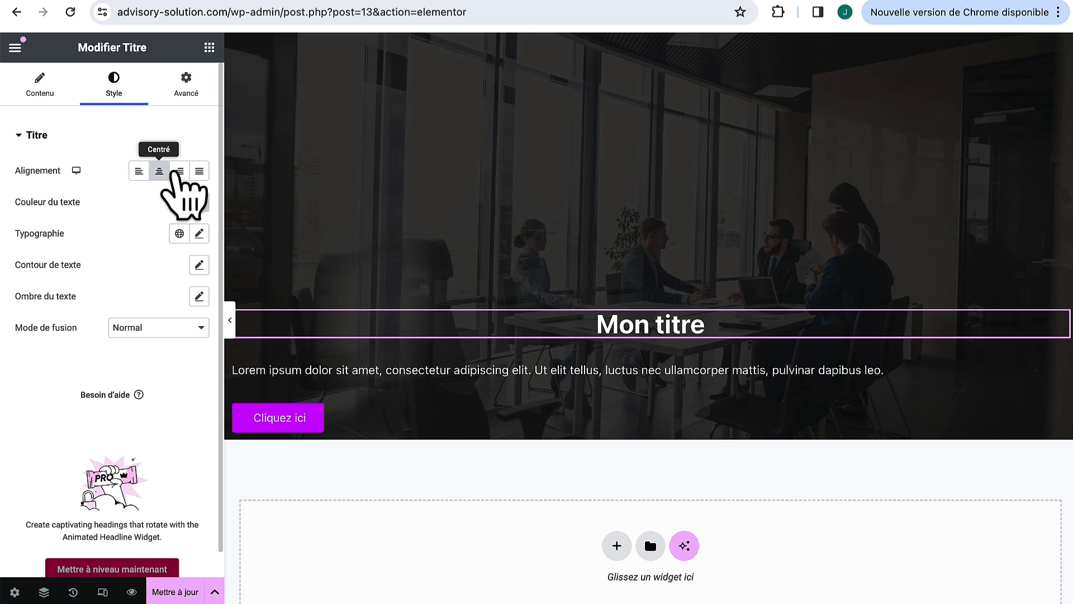
{"action": "left_click", "coordinate": [180, 172]}
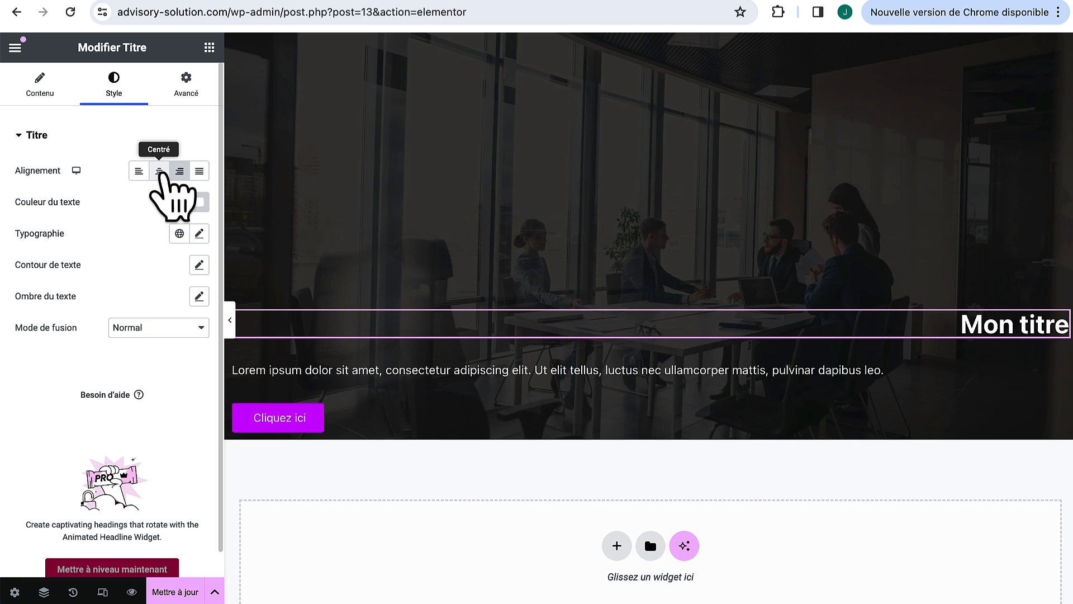
{"action": "left_click", "coordinate": [139, 172]}
{"action": "left_click", "coordinate": [159, 171]}
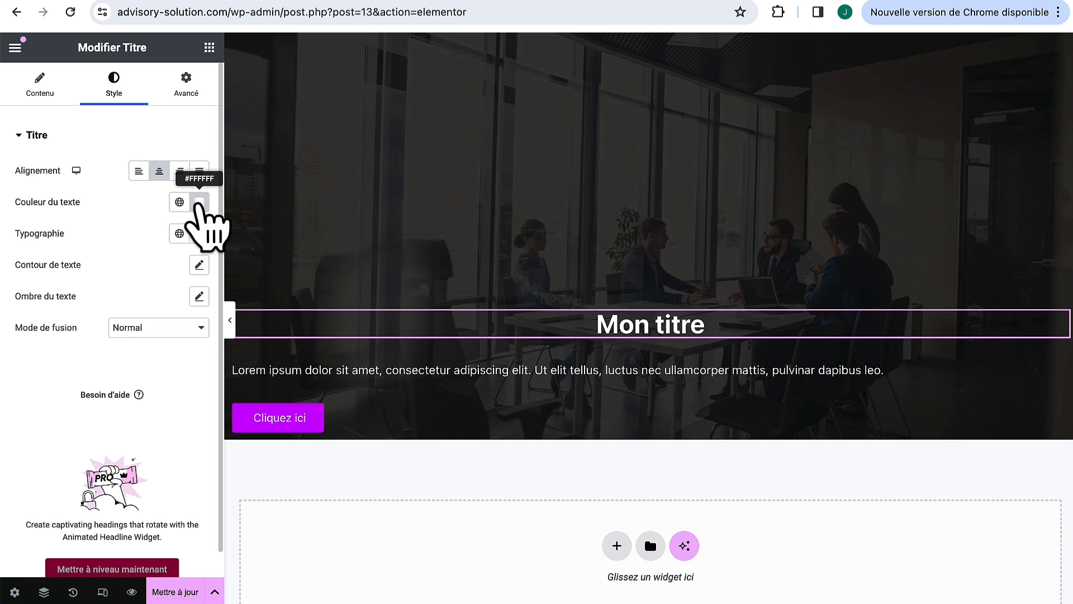
{"action": "left_click", "coordinate": [199, 234]}
{"action": "left_click_drag", "start_coordinate": [27, 351], "coordinate": [116, 352]}
Step: Centre the paragraph and set its text size to 16 px
{"action": "left_click", "coordinate": [1061, 369]}
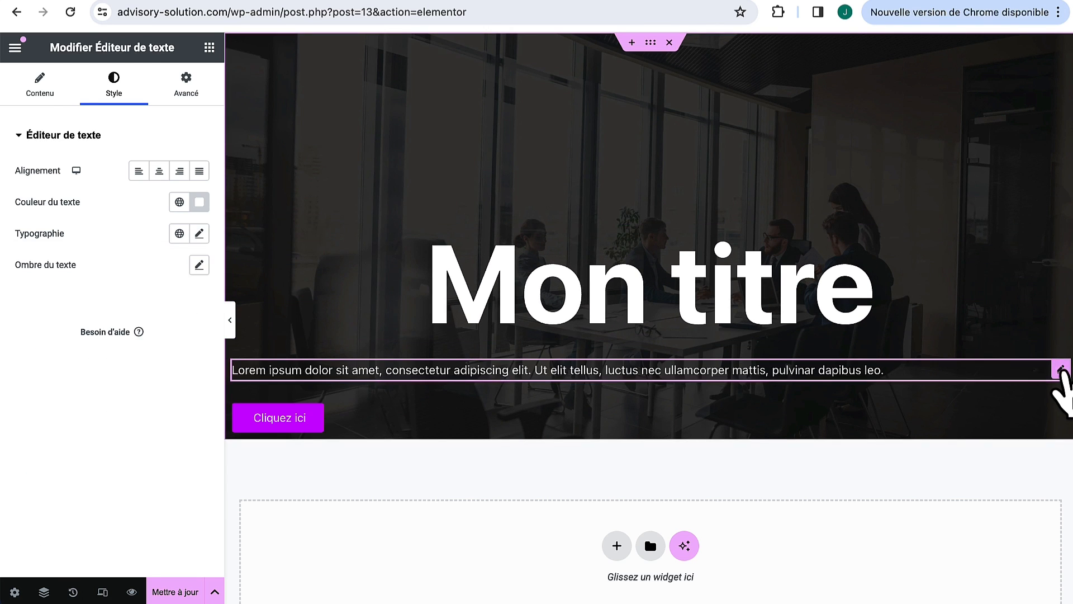
{"action": "left_click", "coordinate": [158, 170]}
{"action": "left_click", "coordinate": [199, 233]}
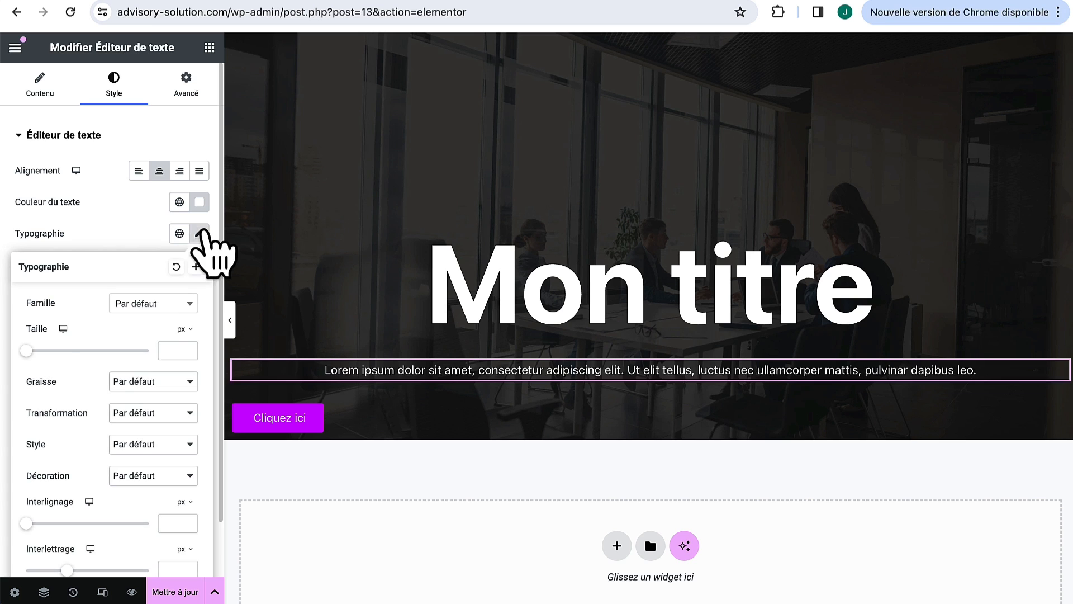
{"action": "mouse_move", "coordinate": [27, 351]}
{"action": "left_mouse_down"}
{"action": "mouse_move", "coordinate": [44, 351]}
{"action": "mouse_move", "coordinate": [35, 351]}
{"action": "left_mouse_up"}
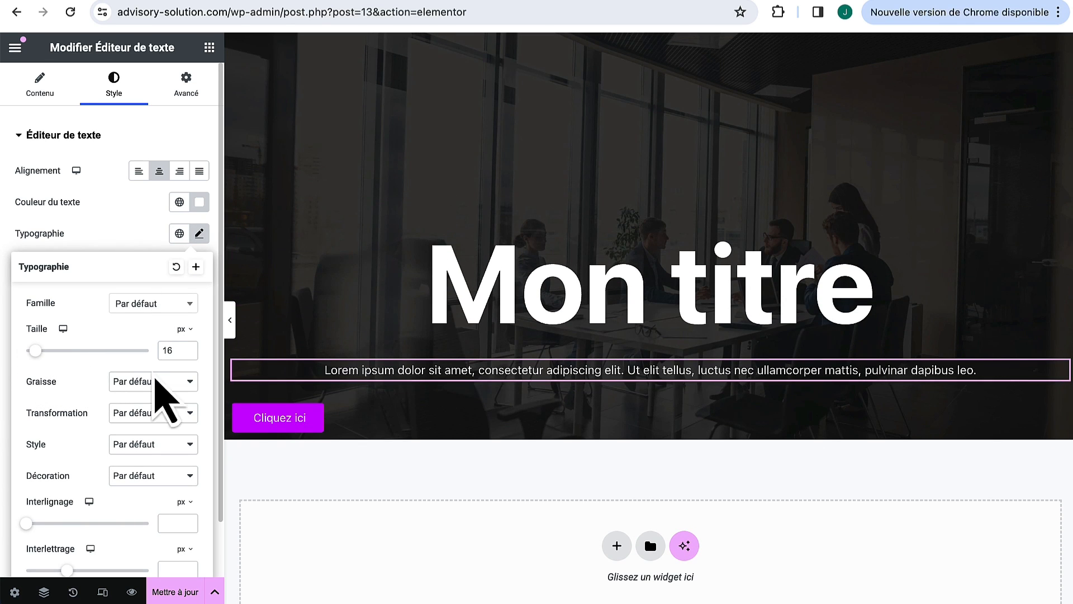
Step: Centre the 'Cliquez ici' button with 17 px padding and 30 px rounded corners
{"action": "left_click", "coordinate": [1061, 414]}
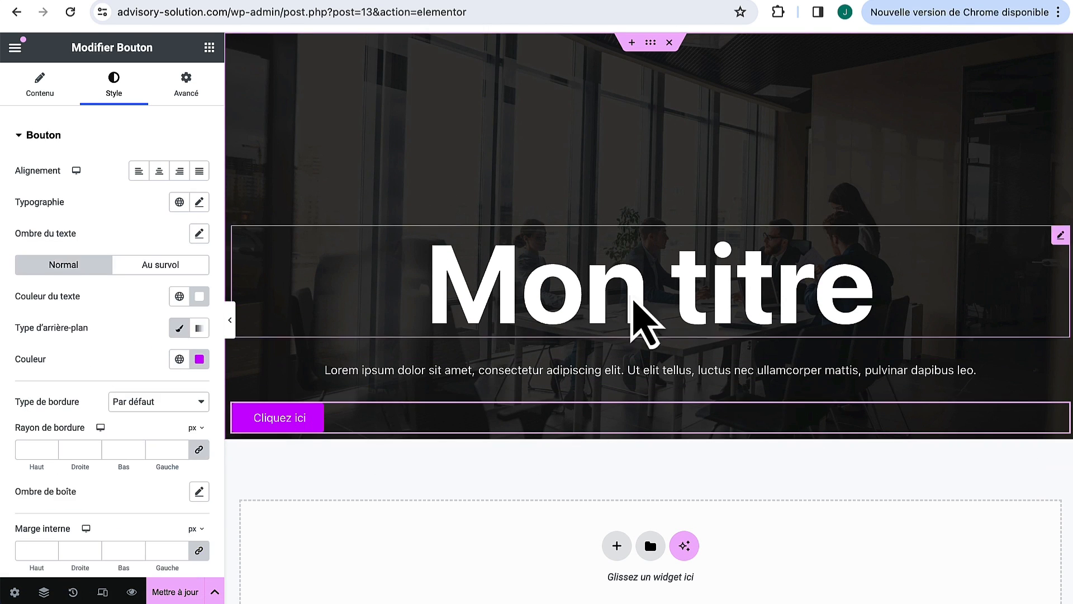
{"action": "left_click", "coordinate": [159, 170]}
{"action": "left_click", "coordinate": [35, 550]}
{"action": "type", "text": "13"}
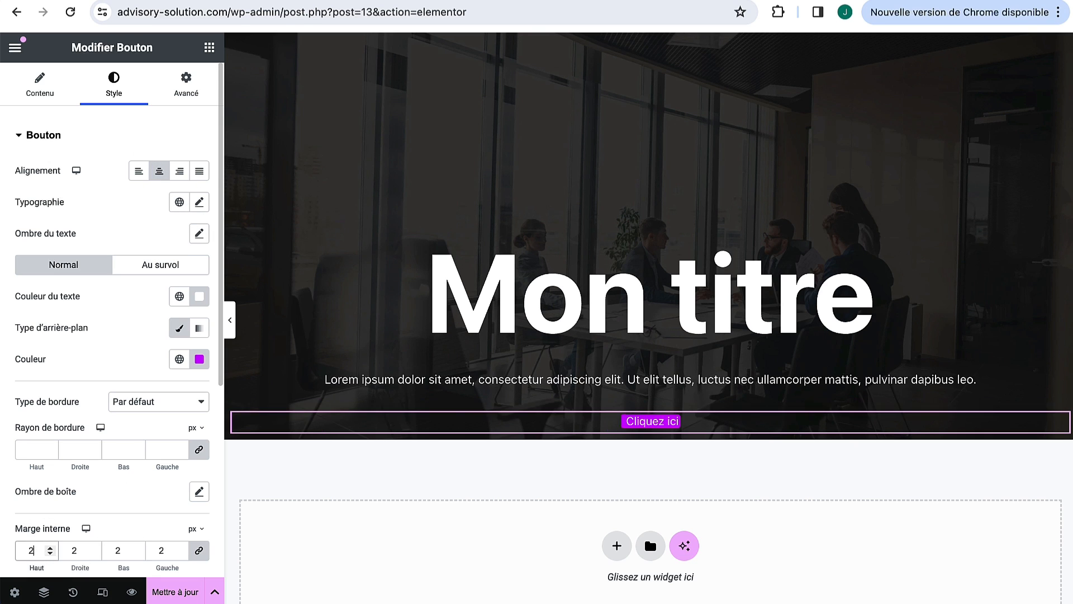
{"action": "key", "text": "Up"}
{"action": "key", "text": "Up"}
{"action": "key", "text": "Up"}
{"action": "key", "text": "Up"}
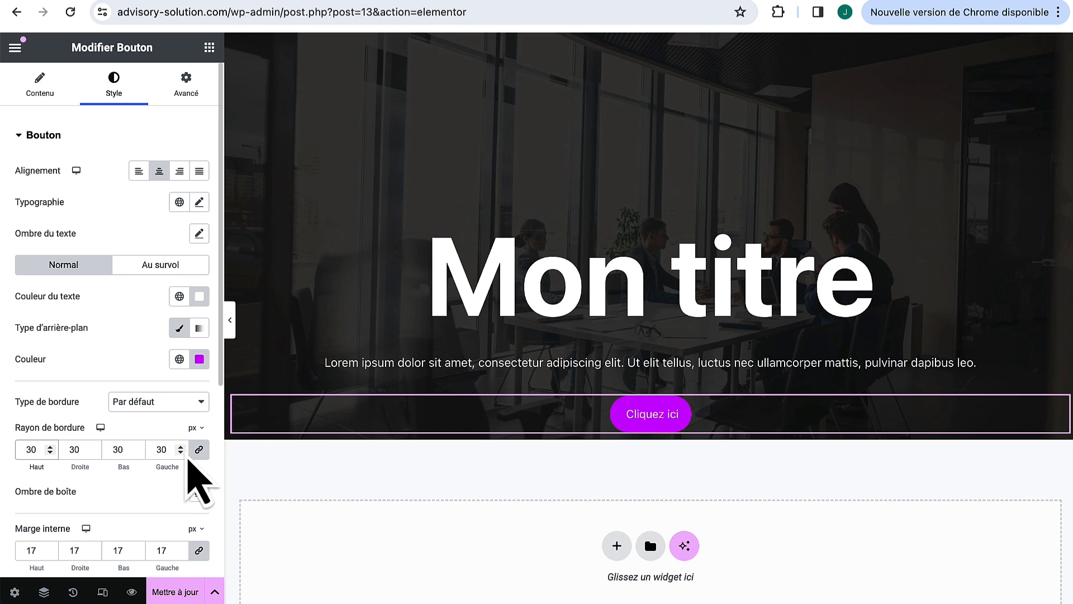
{"action": "scroll", "coordinate": [173, 425], "scroll_direction": "down", "scroll_amount": 3}
{"action": "scroll", "coordinate": [179, 342], "scroll_direction": "up", "scroll_amount": 3}
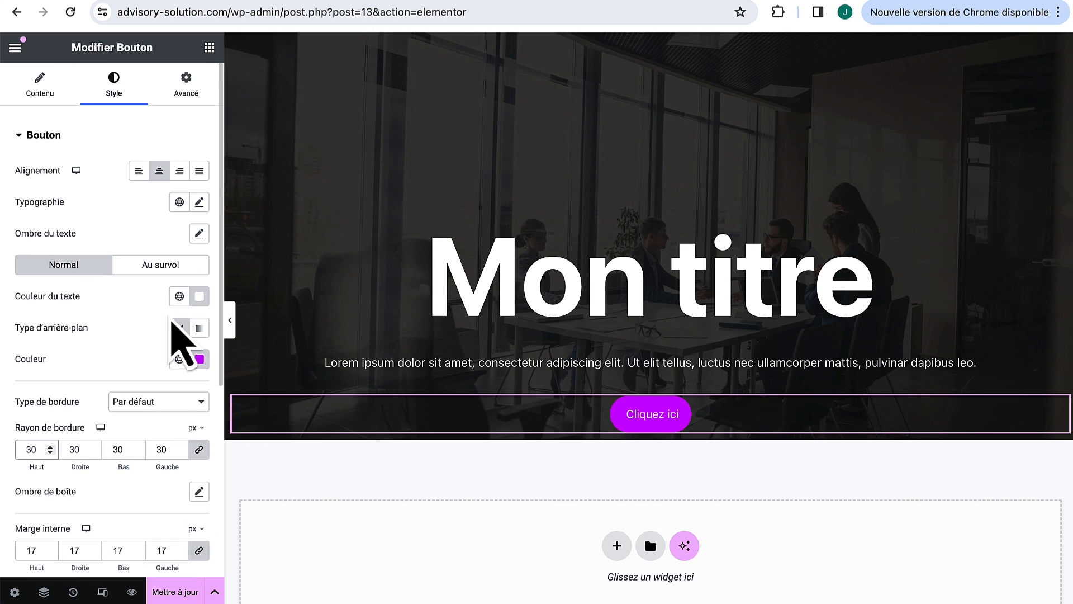
Step: Change the hero button's label to 'Mon bouton'
{"action": "left_click", "coordinate": [40, 90]}
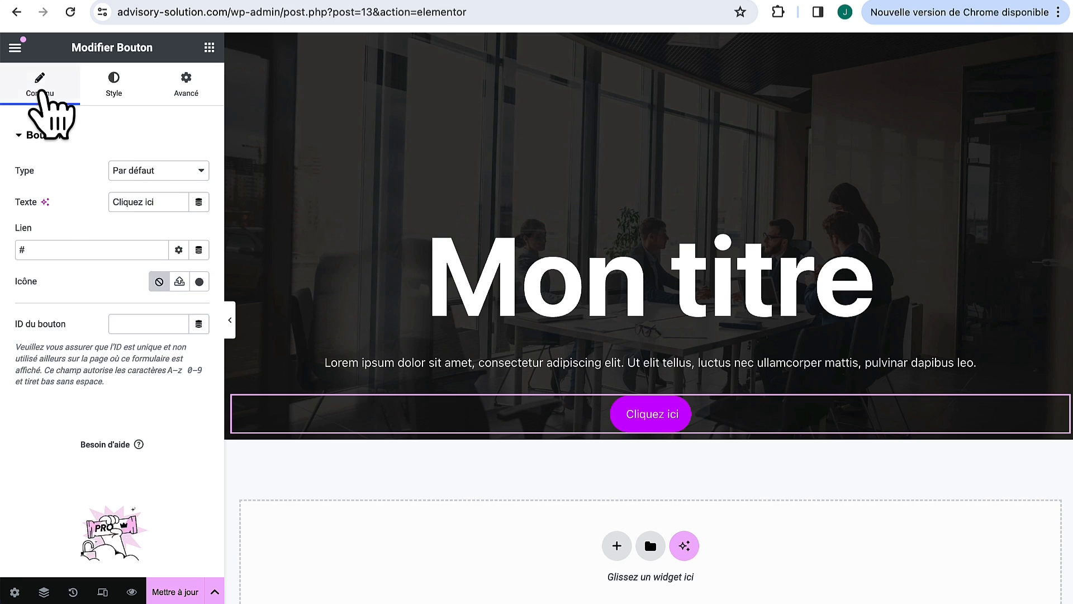
{"action": "triple_click", "coordinate": [152, 201]}
{"action": "type", "text": "Mon bouton"}
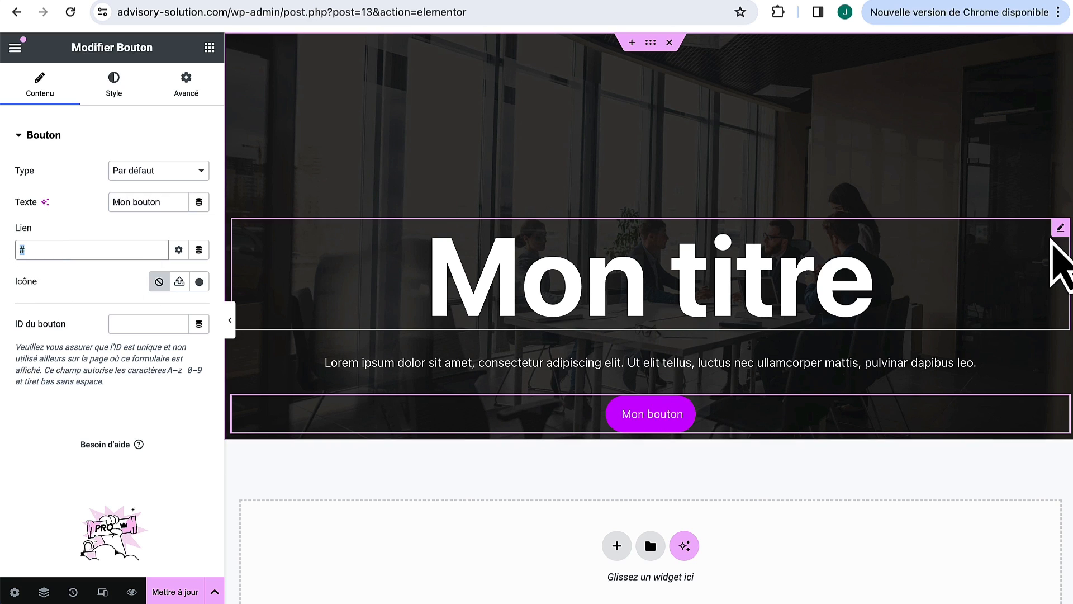
Step: Set the hero container's Justifier le contenu to Centré and preview the result
{"action": "left_click", "coordinate": [651, 43]}
{"action": "left_click", "coordinate": [44, 83]}
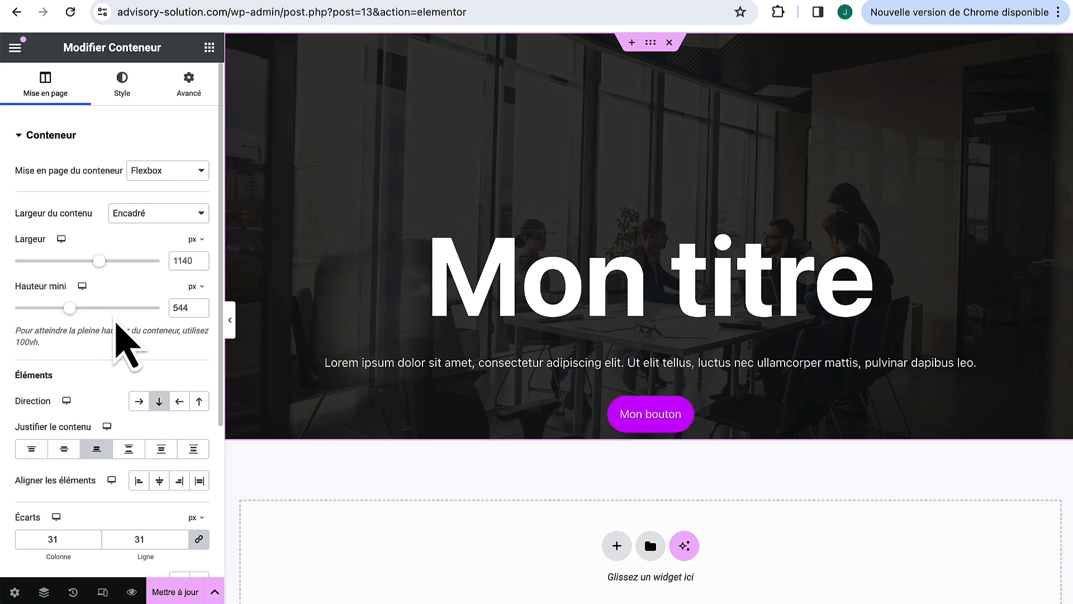
{"action": "left_click", "coordinate": [64, 450]}
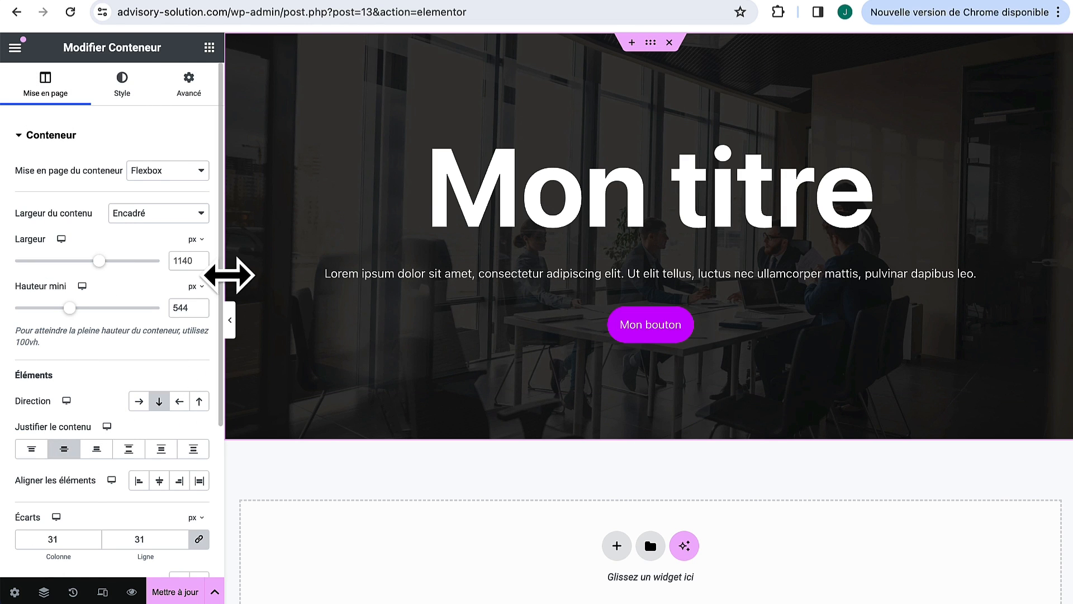
{"action": "left_click", "coordinate": [231, 326]}
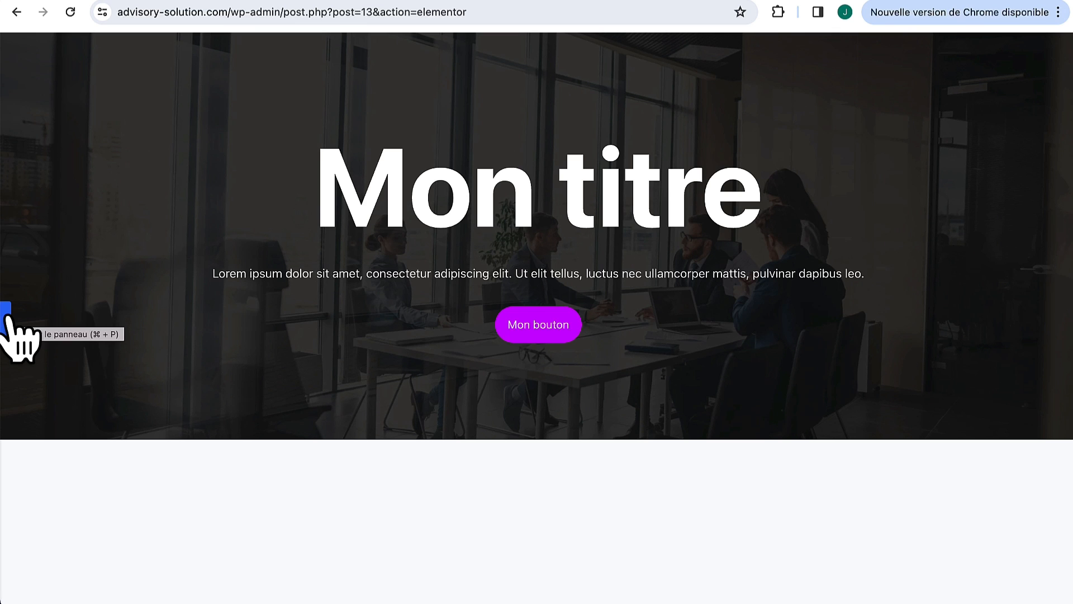
{"action": "left_click", "coordinate": [6, 316]}
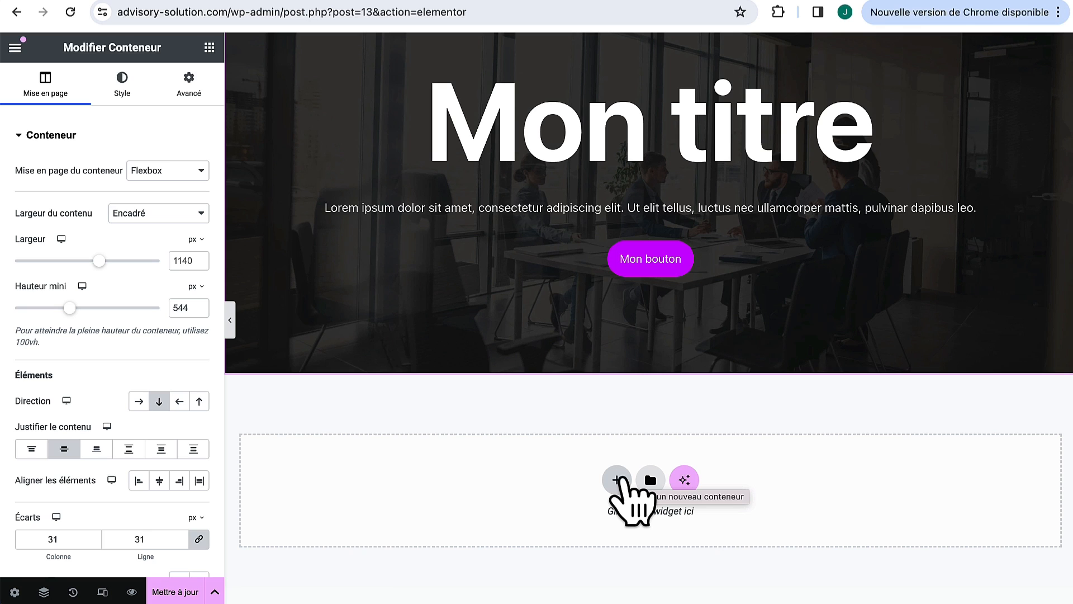
Step: Add a Flexbox two-column section below the hero
{"action": "left_click", "coordinate": [618, 479]}
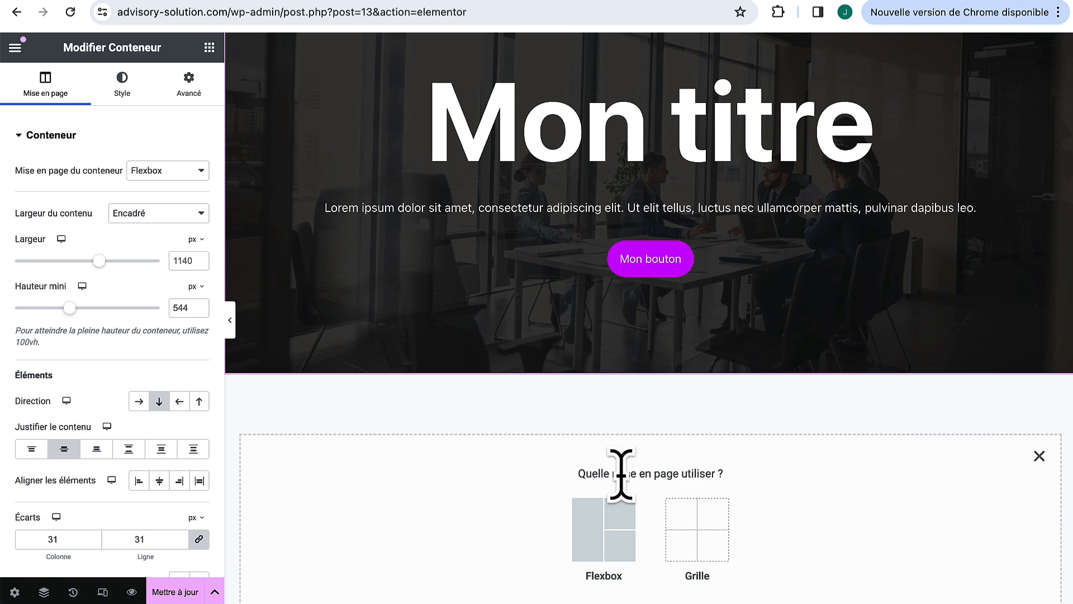
{"action": "left_click", "coordinate": [601, 545]}
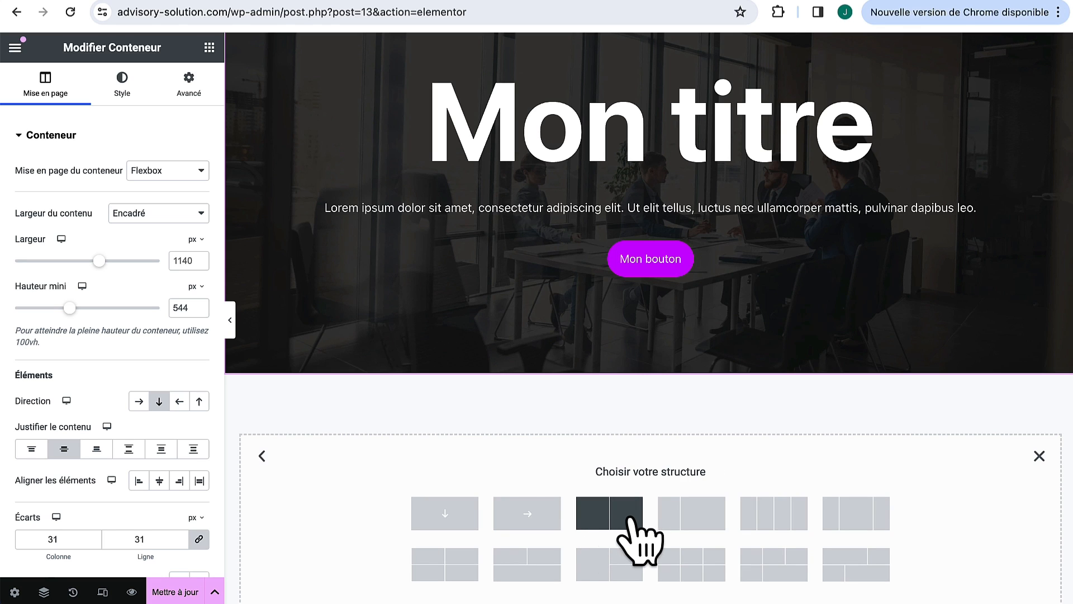
{"action": "left_click", "coordinate": [615, 514]}
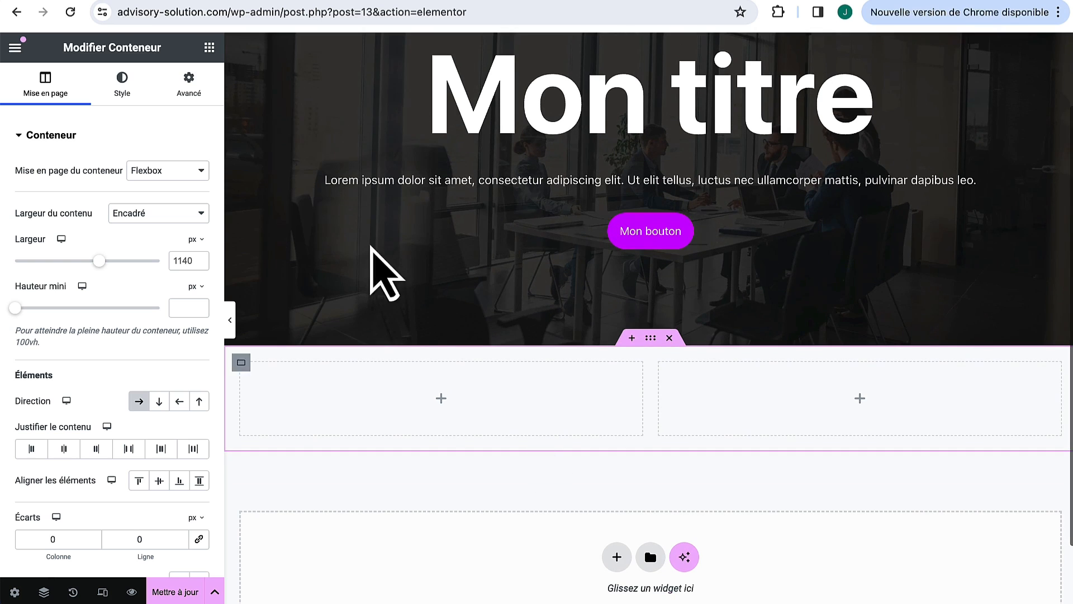
Step: Place a Titre heading and an Éditeur de texte paragraph in the left column
{"action": "left_click", "coordinate": [210, 48]}
{"action": "left_click_drag", "start_coordinate": [60, 396], "coordinate": [387, 393]}
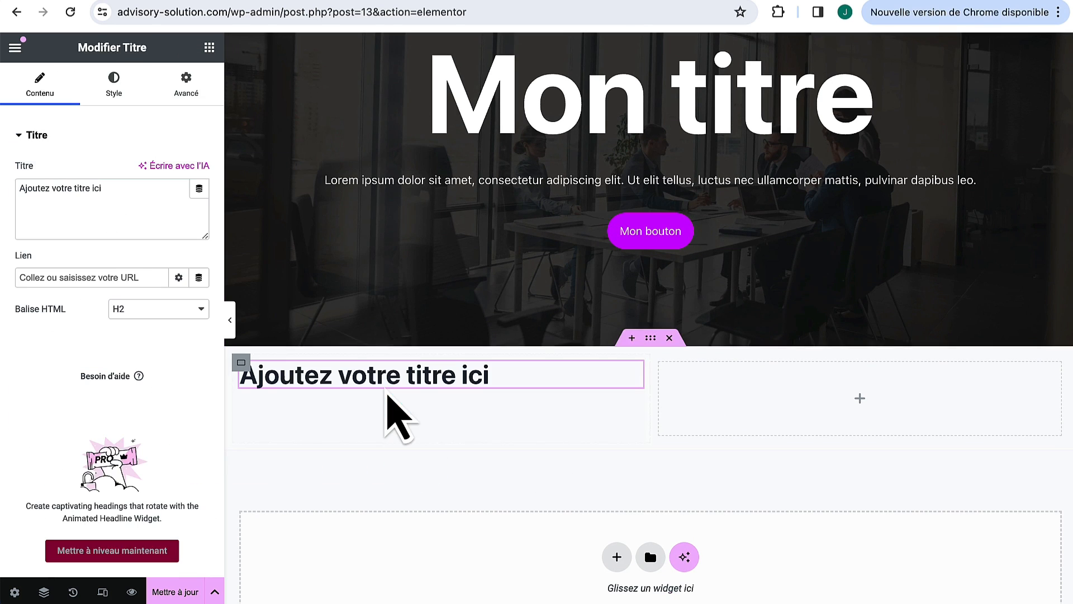
{"action": "left_click", "coordinate": [209, 48]}
{"action": "left_click_drag", "start_coordinate": [59, 477], "coordinate": [339, 390]}
{"action": "left_click", "coordinate": [201, 89]}
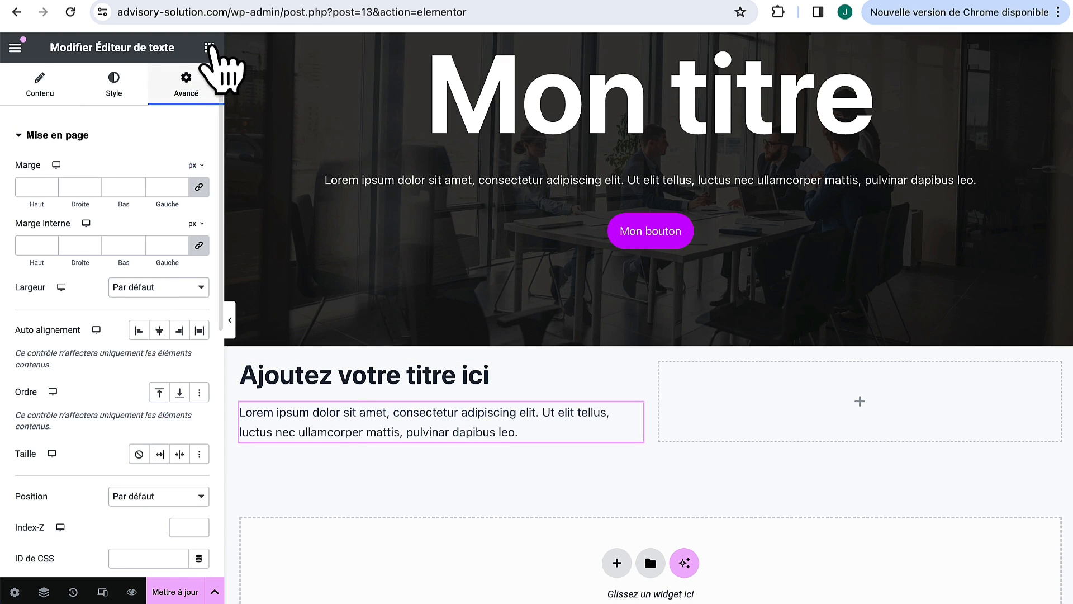
{"action": "left_click", "coordinate": [210, 47]}
{"action": "scroll", "coordinate": [353, 499], "scroll_direction": "down", "scroll_amount": 1}
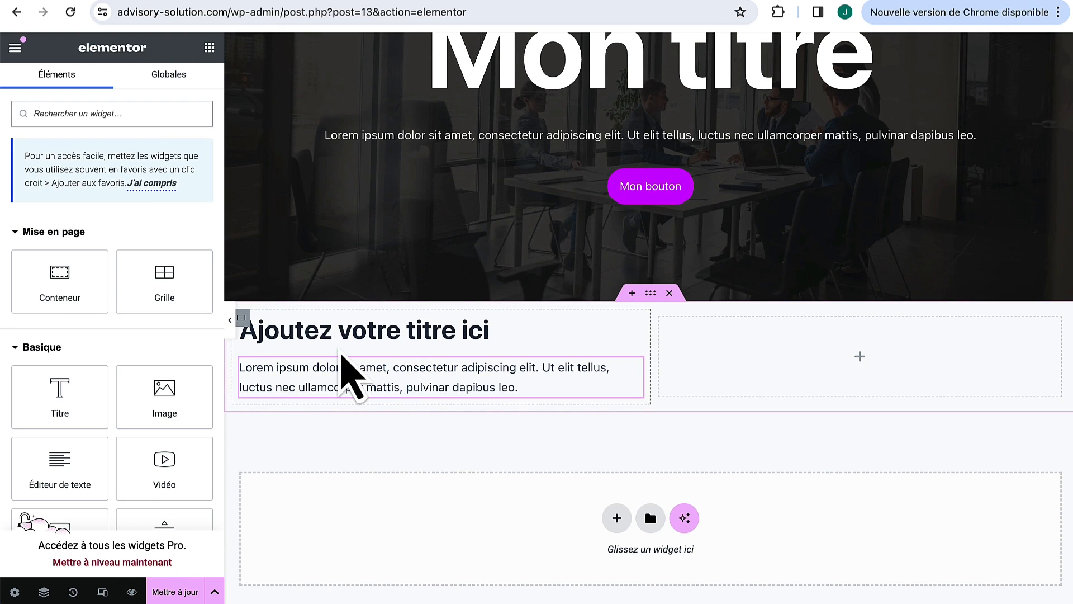
Step: Add two Bouton widgets beneath the paragraph in the left column
{"action": "scroll", "coordinate": [168, 399], "scroll_direction": "down", "scroll_amount": 3}
{"action": "left_click_drag", "start_coordinate": [60, 426], "coordinate": [295, 394]}
{"action": "left_click", "coordinate": [210, 49]}
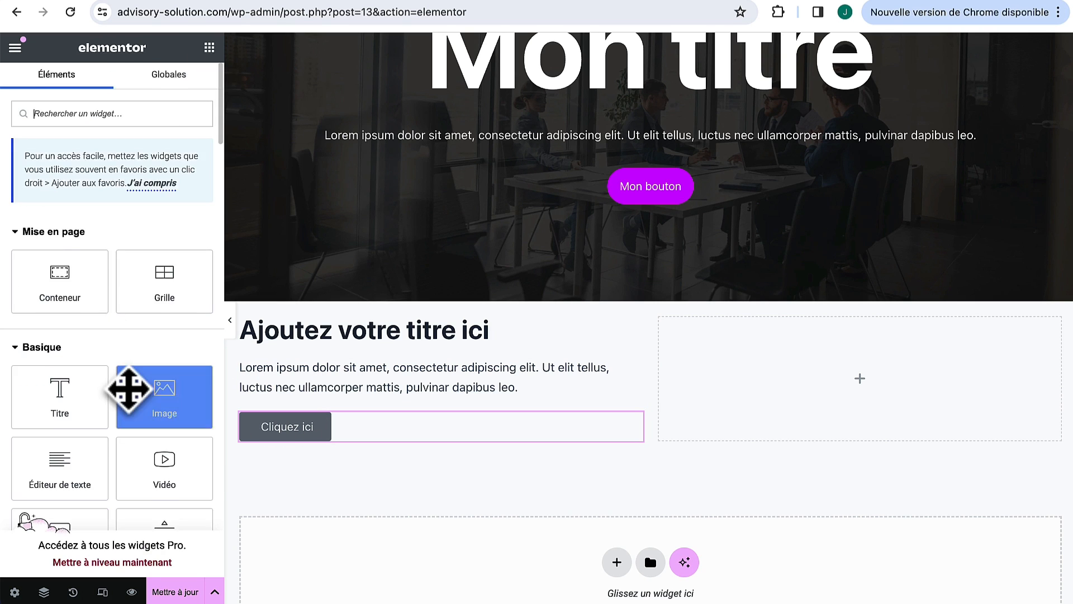
{"action": "scroll", "coordinate": [129, 390], "scroll_direction": "down", "scroll_amount": 2}
{"action": "scroll", "coordinate": [129, 389], "scroll_direction": "down", "scroll_amount": 2}
{"action": "left_click_drag", "start_coordinate": [66, 369], "coordinate": [309, 440]}
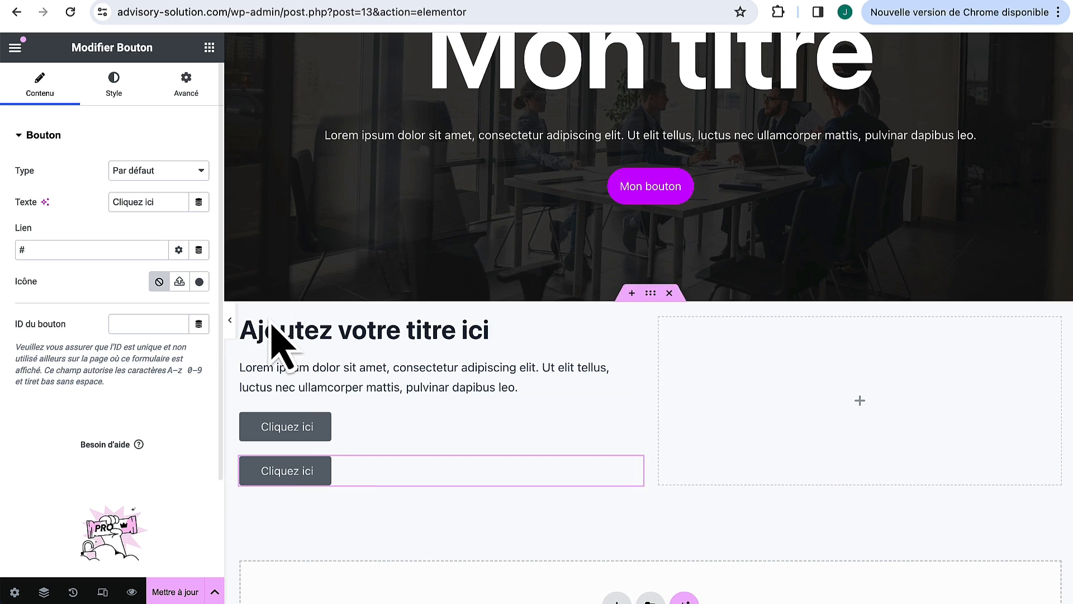
Step: Insert a container above the buttons and move both 'Cliquez ici' buttons into it, side by side
{"action": "left_click", "coordinate": [242, 319]}
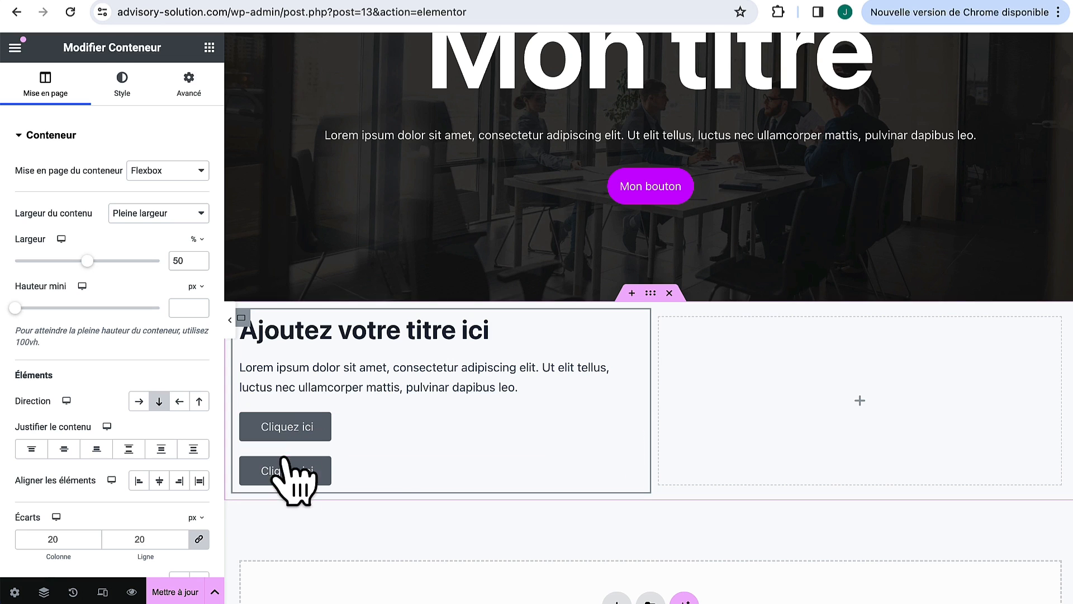
{"action": "left_click", "coordinate": [209, 48]}
{"action": "left_click_drag", "start_coordinate": [40, 300], "coordinate": [288, 408]}
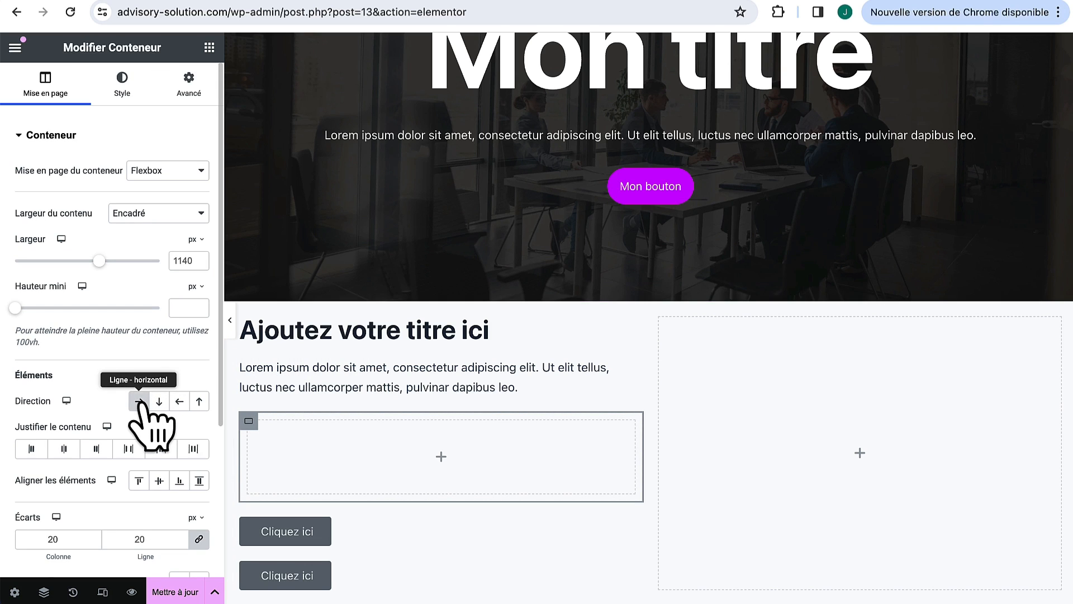
{"action": "mouse_move", "coordinate": [531, 538]}
{"action": "left_mouse_down"}
{"action": "mouse_move", "coordinate": [527, 546]}
{"action": "mouse_move", "coordinate": [366, 454]}
{"action": "left_mouse_up"}
{"action": "mouse_move", "coordinate": [634, 480]}
{"action": "left_mouse_down"}
{"action": "mouse_move", "coordinate": [464, 435]}
{"action": "mouse_move", "coordinate": [434, 442]}
{"action": "left_mouse_up"}
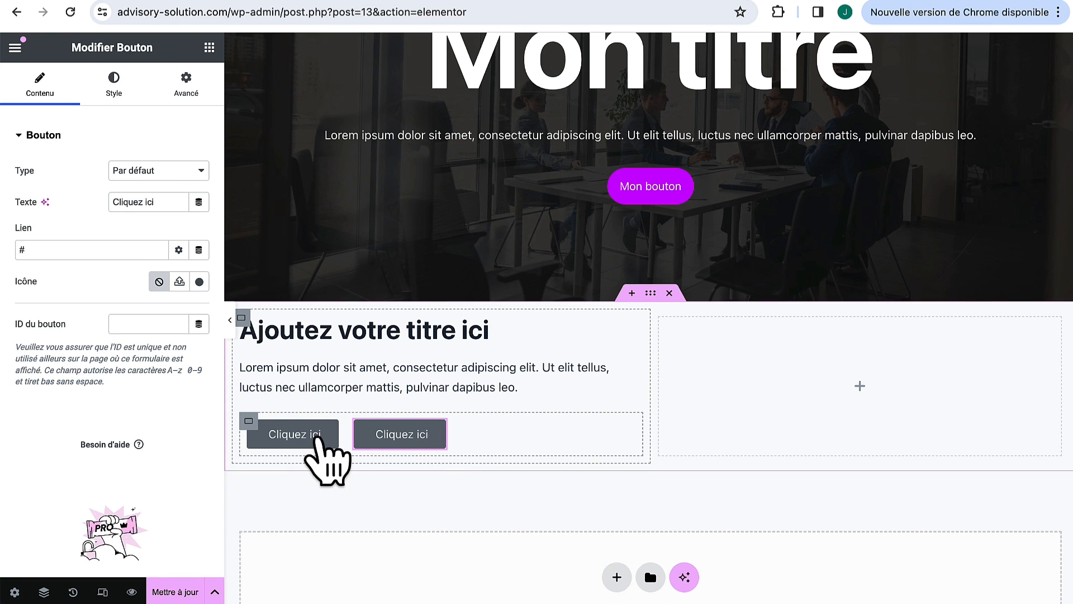
{"action": "left_click", "coordinate": [230, 320]}
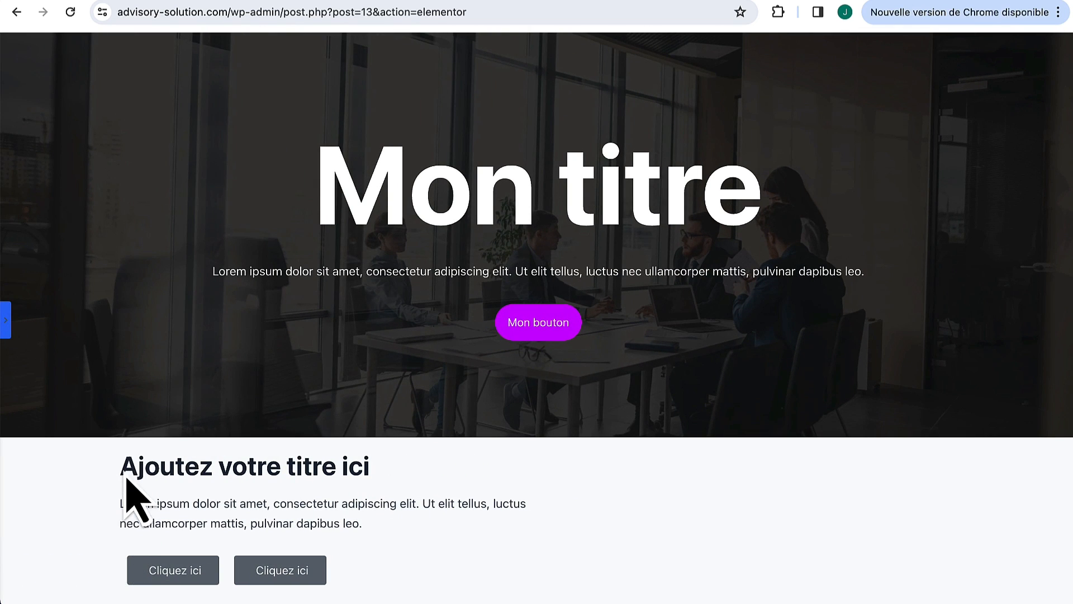
{"action": "left_click", "coordinate": [7, 322]}
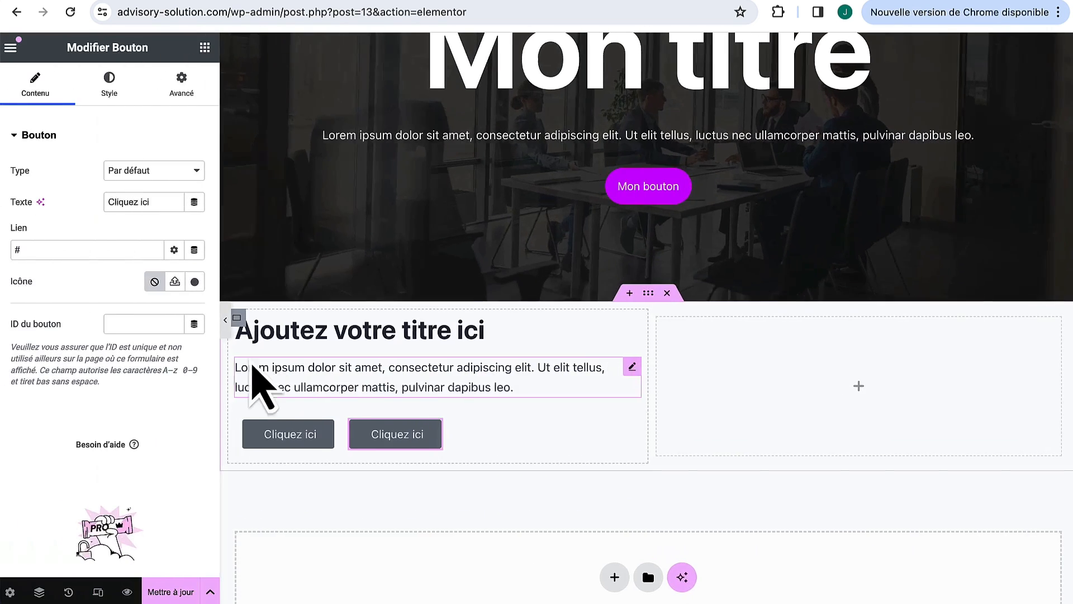
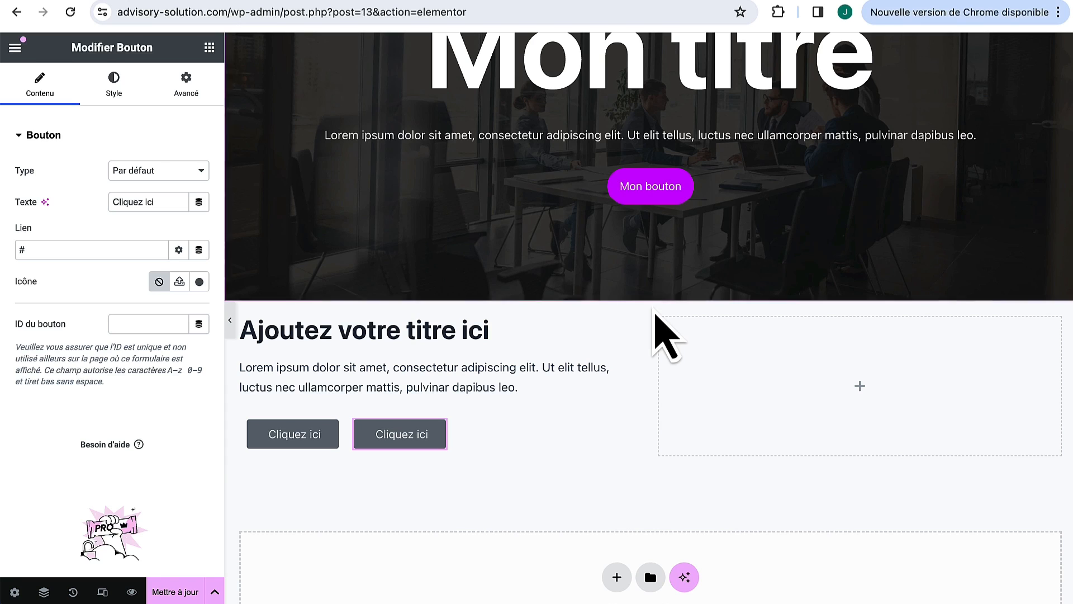
Step: Set the inner padding (Marge interne) of the two-column section and its left column to 0
{"action": "left_click", "coordinate": [650, 293]}
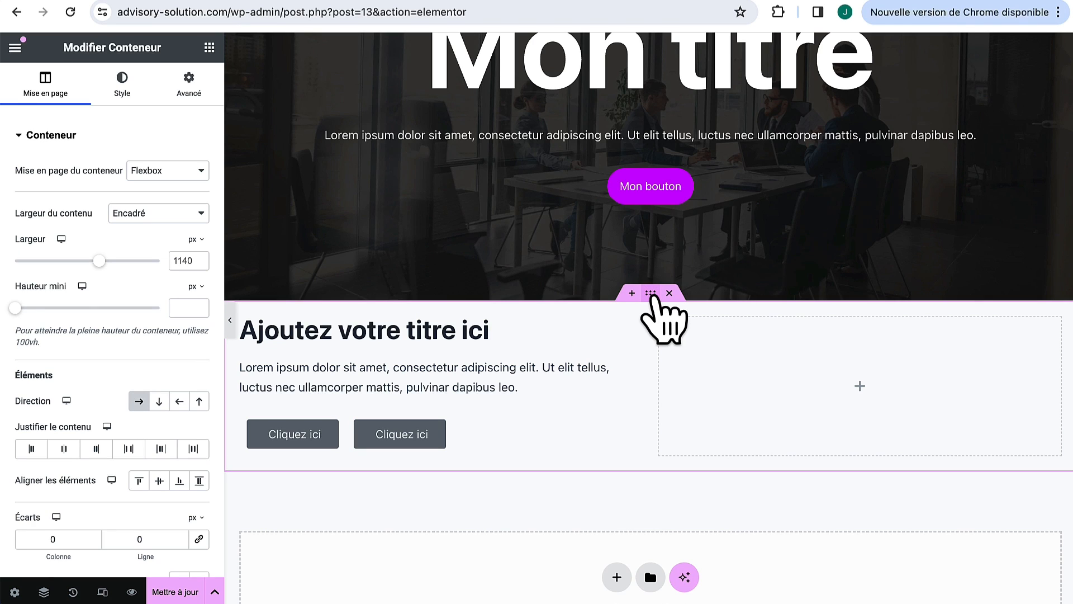
{"action": "left_click", "coordinate": [189, 85]}
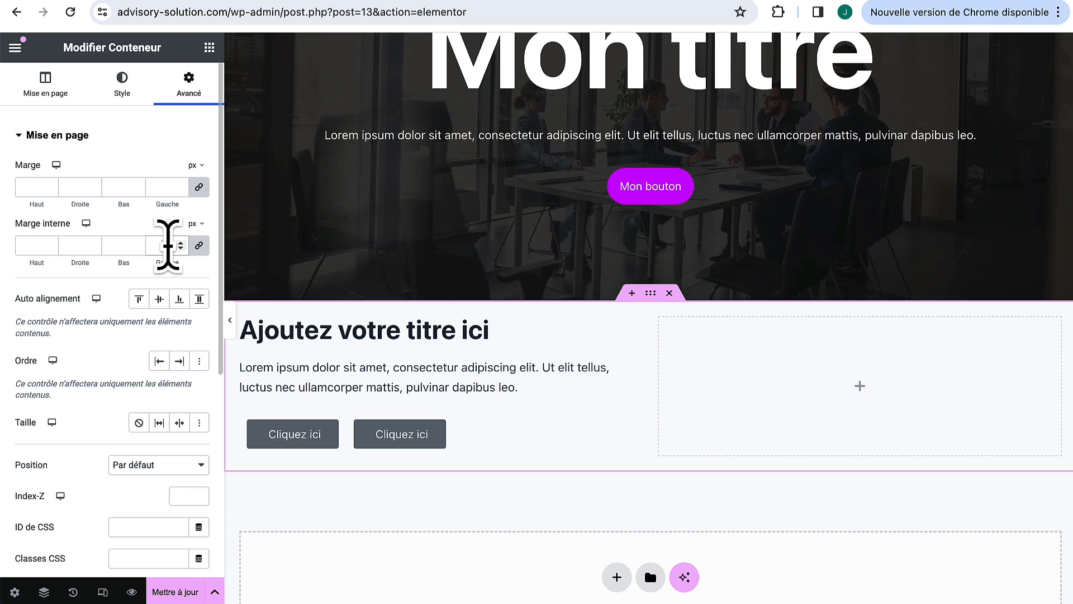
{"action": "type", "text": "0"}
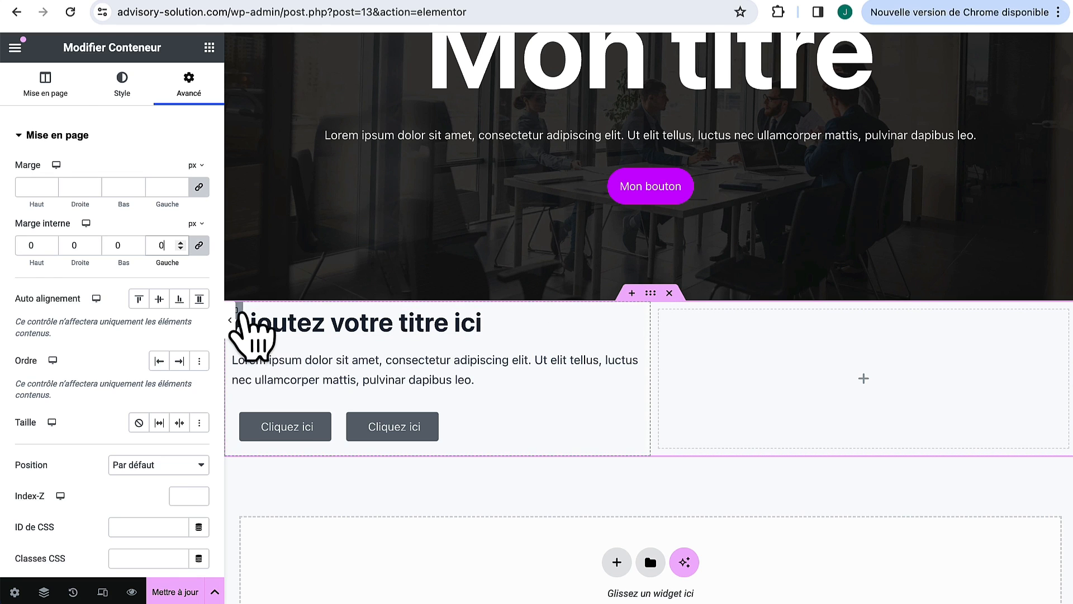
{"action": "left_click", "coordinate": [240, 311]}
{"action": "left_click", "coordinate": [197, 91]}
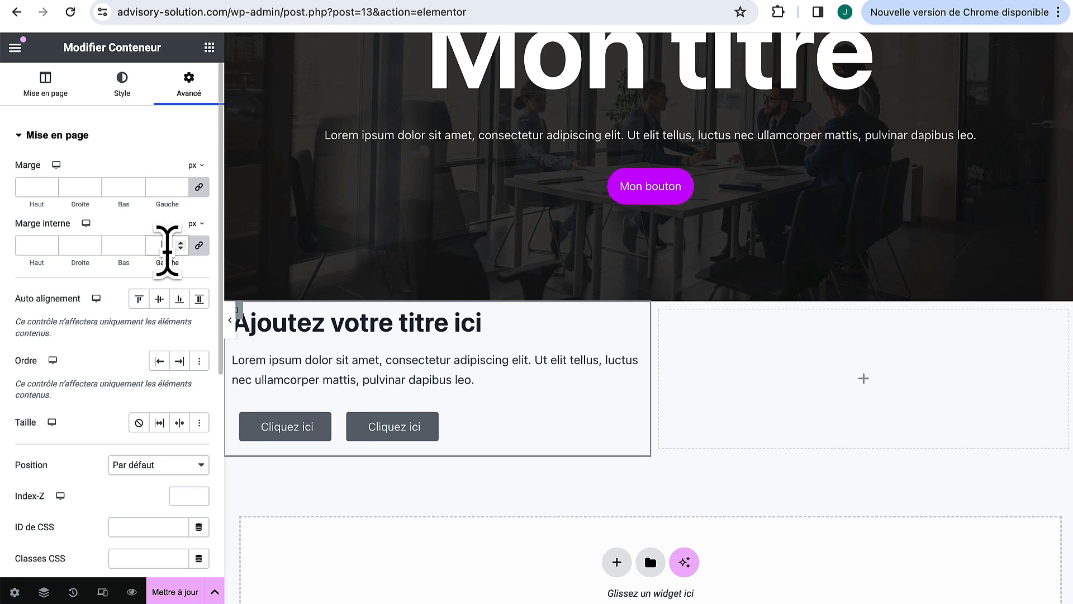
{"action": "type", "text": "0"}
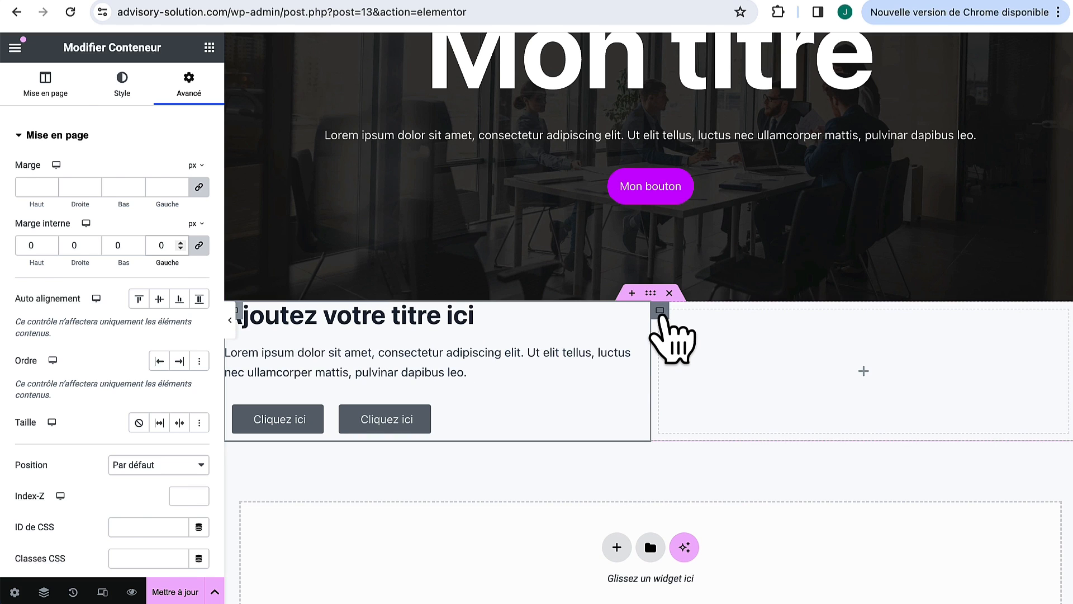
Step: Set the buttons container's padding to 0, after checking the right column's spacing, then preview the result
{"action": "left_click", "coordinate": [660, 311]}
{"action": "left_click", "coordinate": [189, 85]}
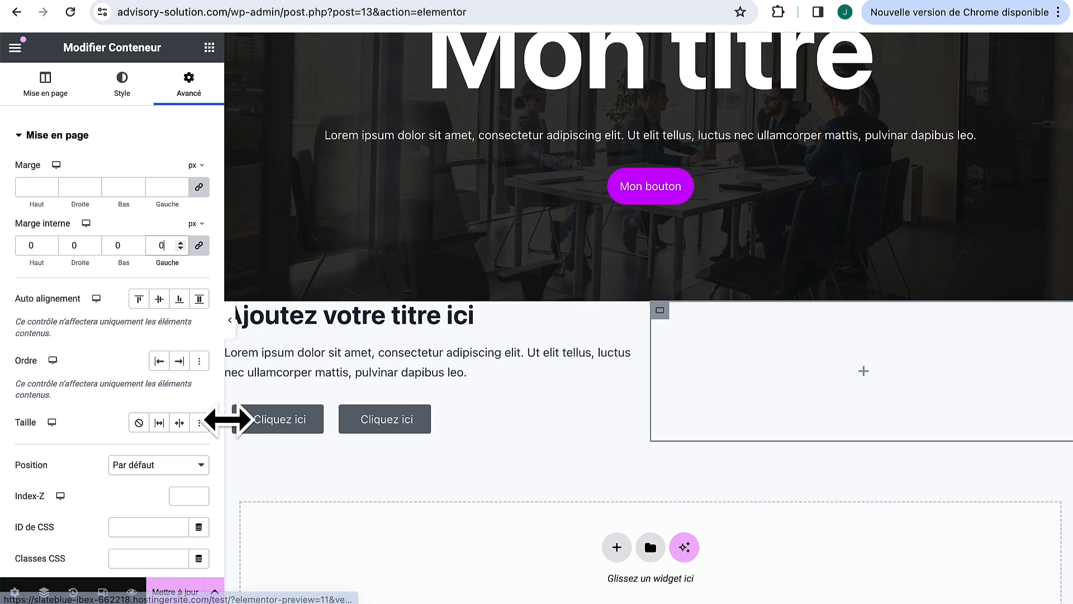
{"action": "left_click", "coordinate": [235, 407]}
{"action": "left_click", "coordinate": [188, 85]}
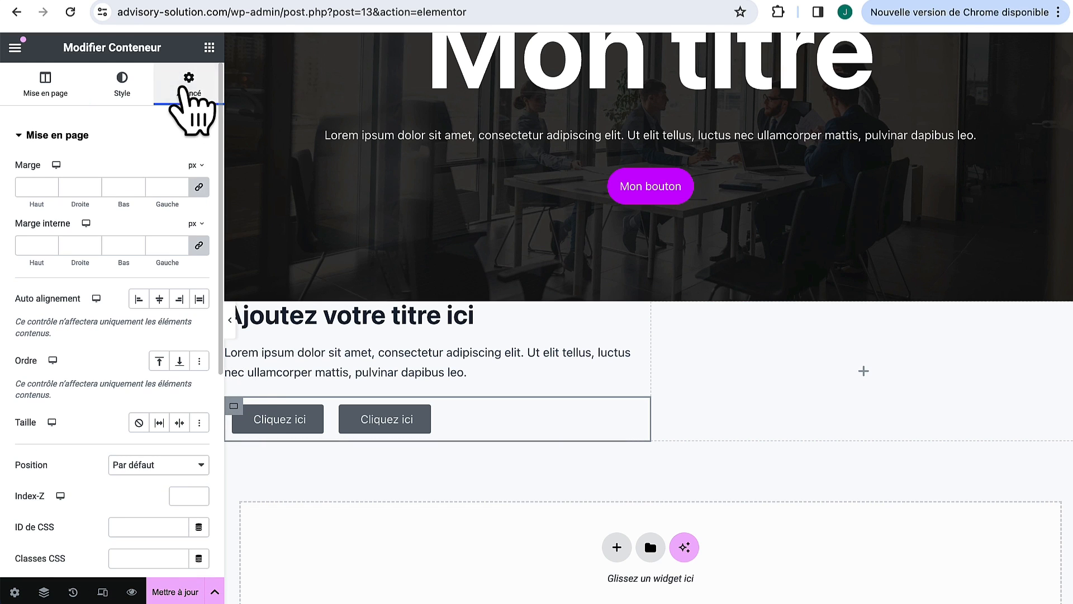
{"action": "left_click", "coordinate": [161, 245]}
{"action": "type", "text": "0"}
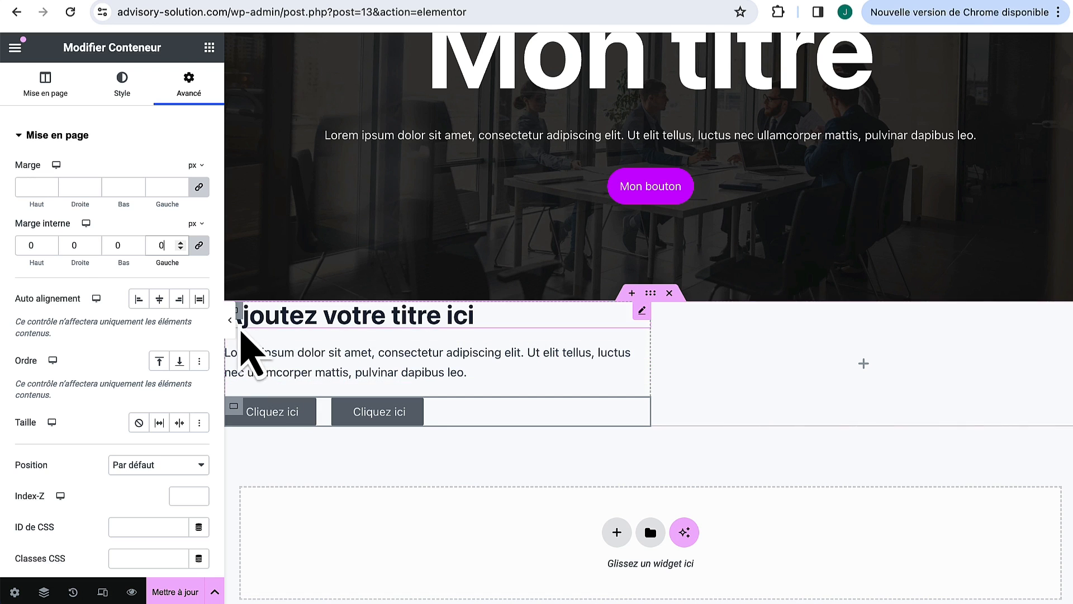
{"action": "left_click", "coordinate": [230, 323]}
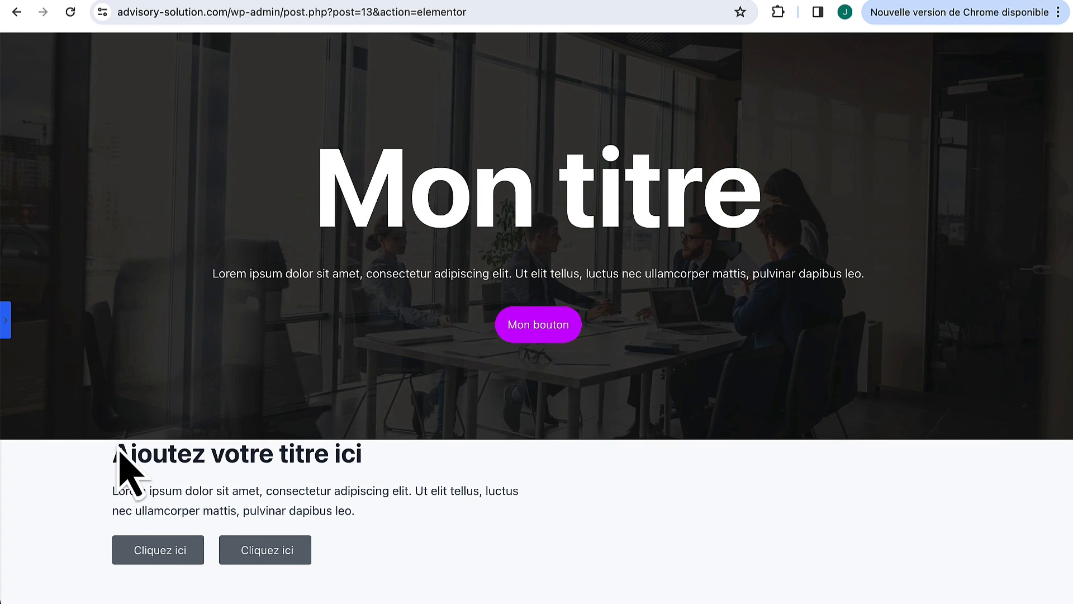
{"action": "left_click", "coordinate": [5, 316]}
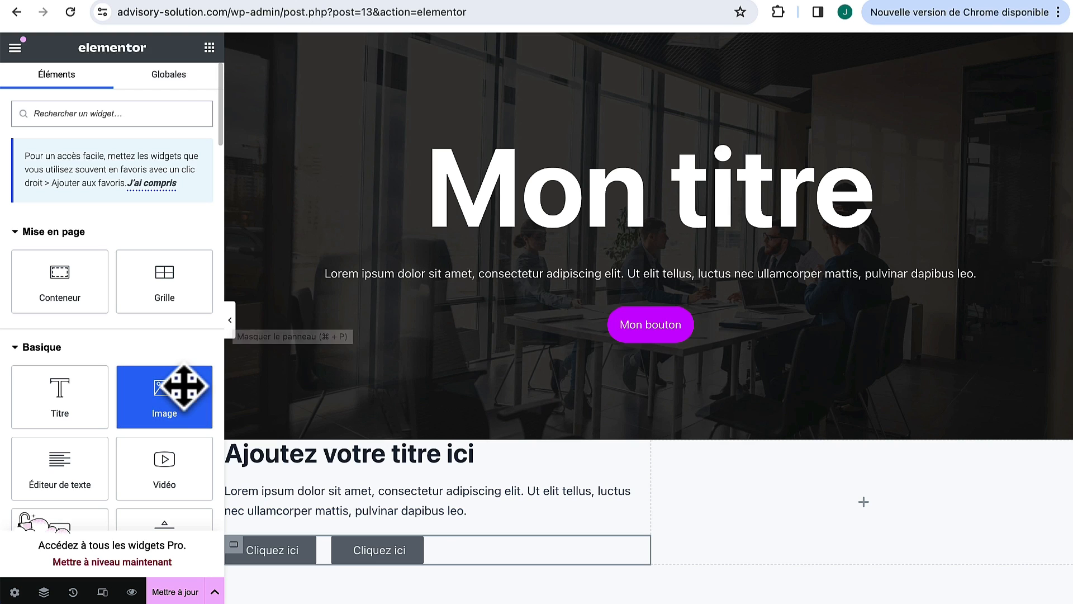
Step: Add an Image widget with the meeting-room photo (image-scaled.jpg) to the empty right column
{"action": "left_click_drag", "start_coordinate": [161, 393], "coordinate": [739, 496]}
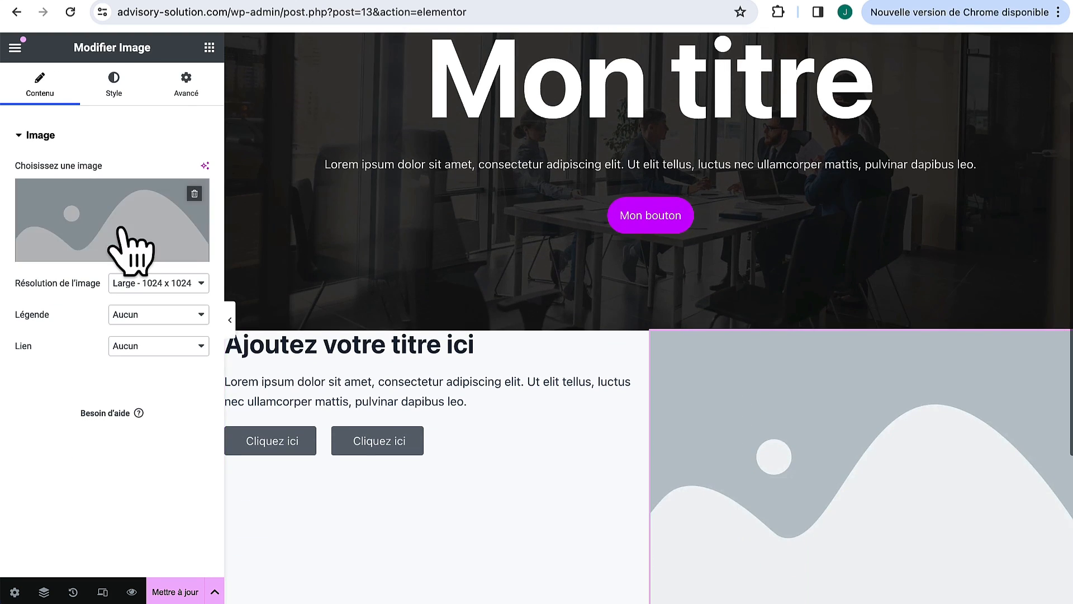
{"action": "left_click", "coordinate": [126, 235]}
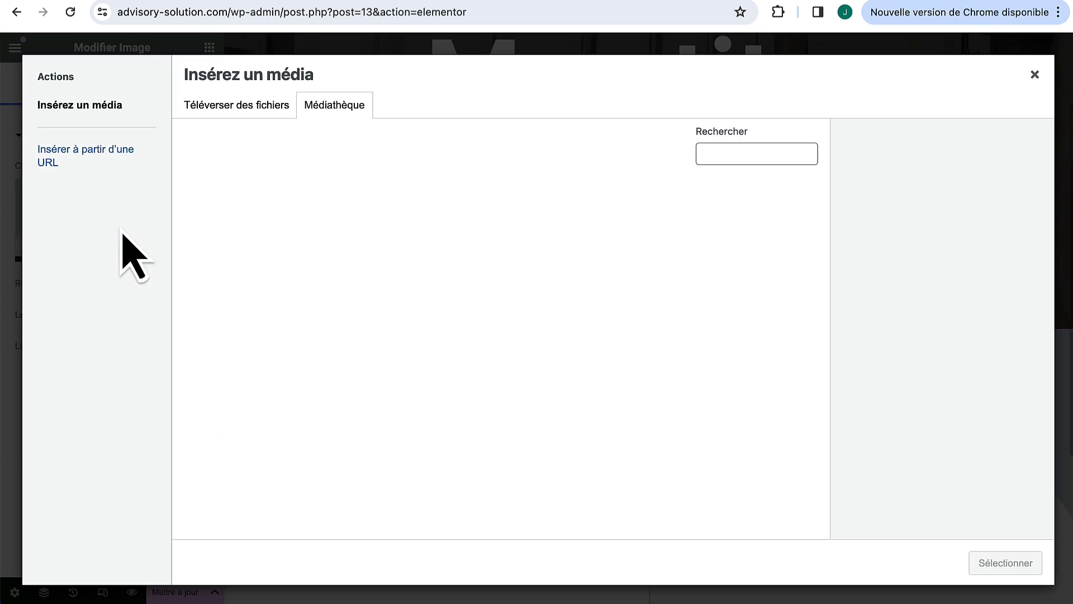
{"action": "left_click", "coordinate": [246, 215]}
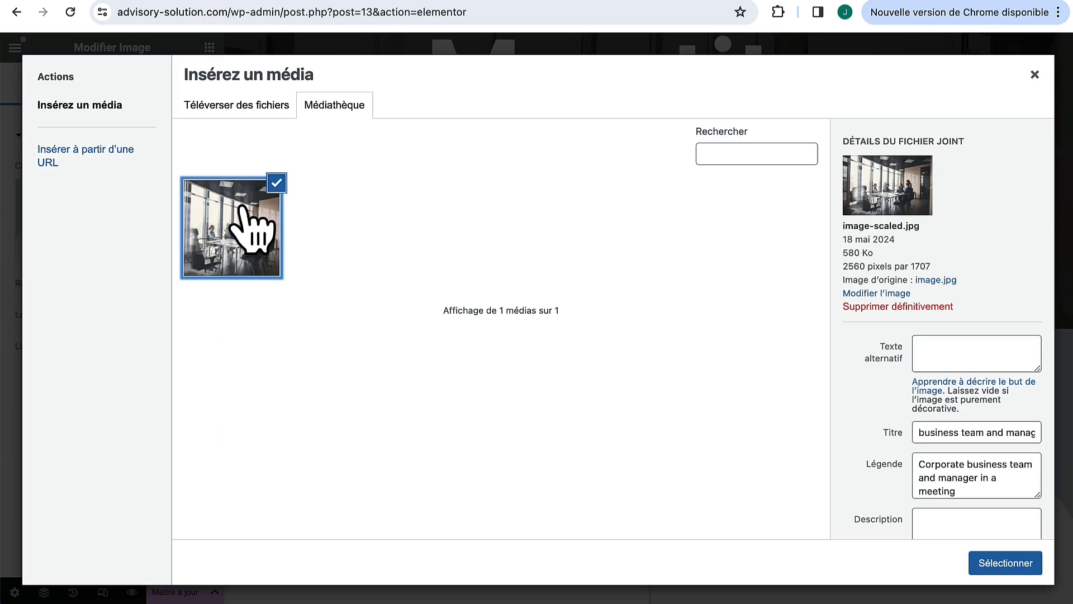
{"action": "left_click", "coordinate": [1005, 564]}
{"action": "scroll", "coordinate": [834, 469], "scroll_direction": "down", "scroll_amount": 3}
{"action": "scroll", "coordinate": [833, 481], "scroll_direction": "up", "scroll_amount": 1}
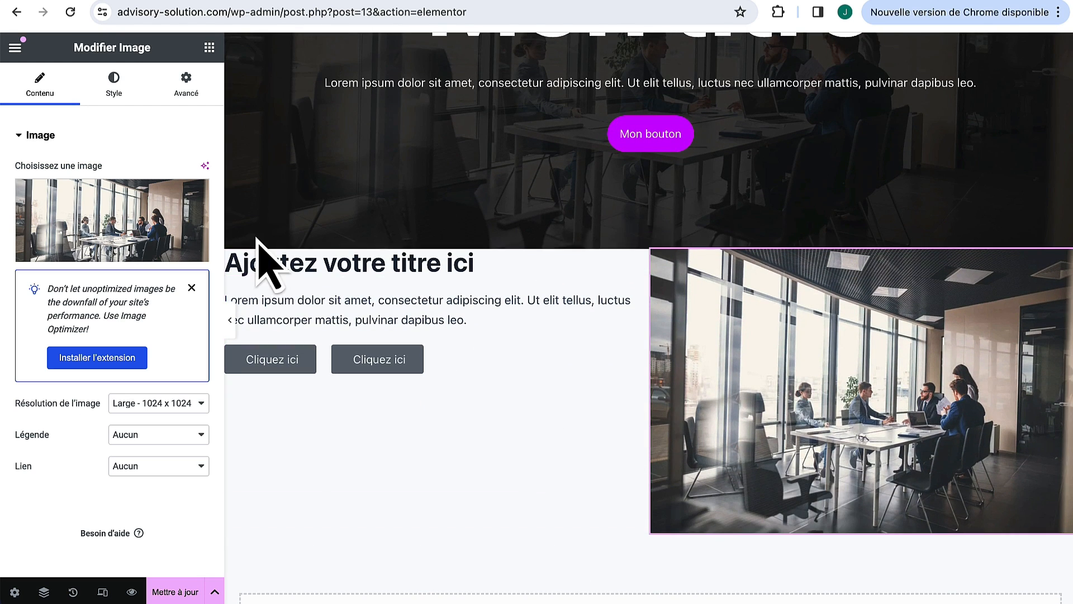
{"action": "left_click", "coordinate": [234, 259]}
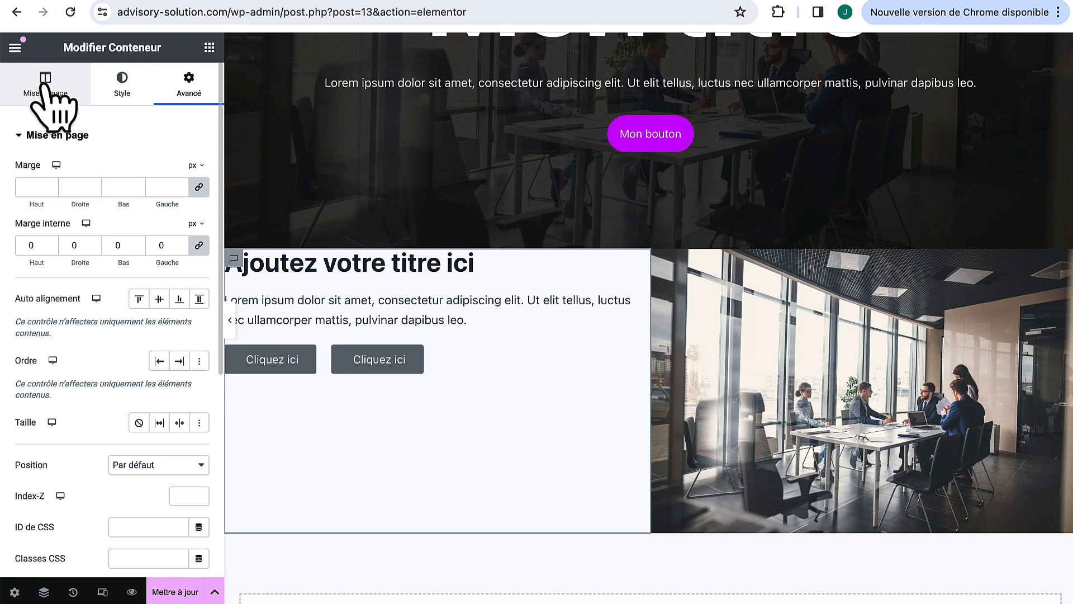
Step: Centre the left column's content vertically and give the section 100 px top and bottom margins
{"action": "left_click", "coordinate": [35, 79]}
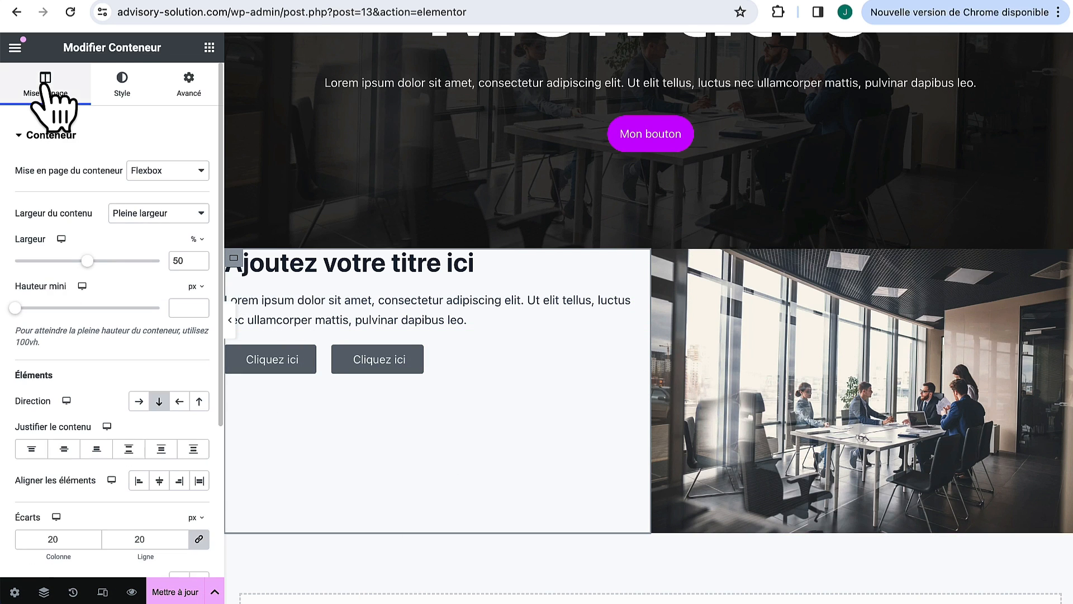
{"action": "left_click", "coordinate": [63, 450]}
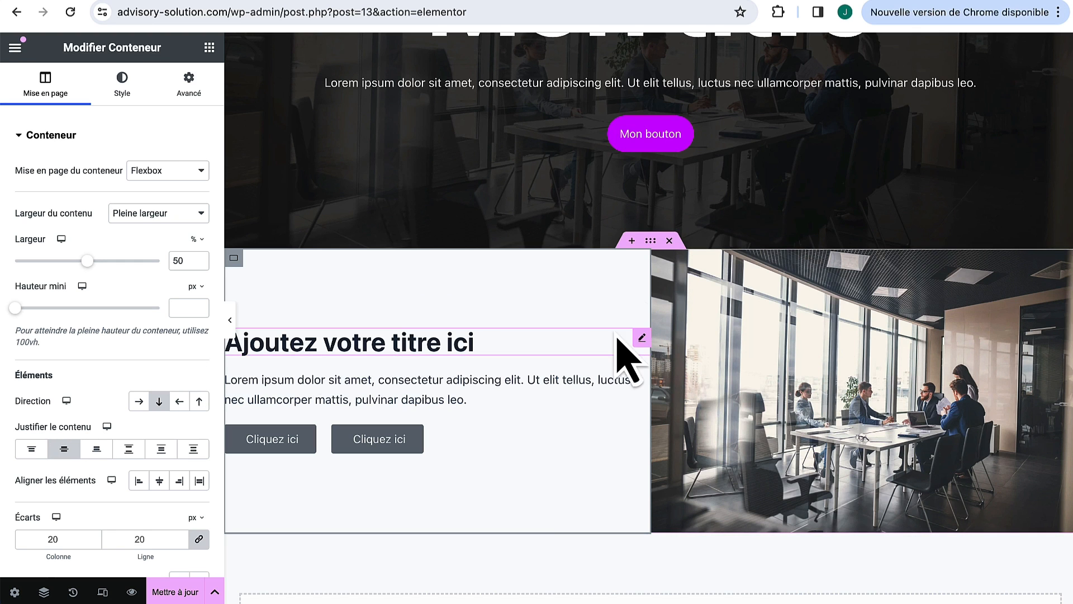
{"action": "left_click", "coordinate": [653, 243]}
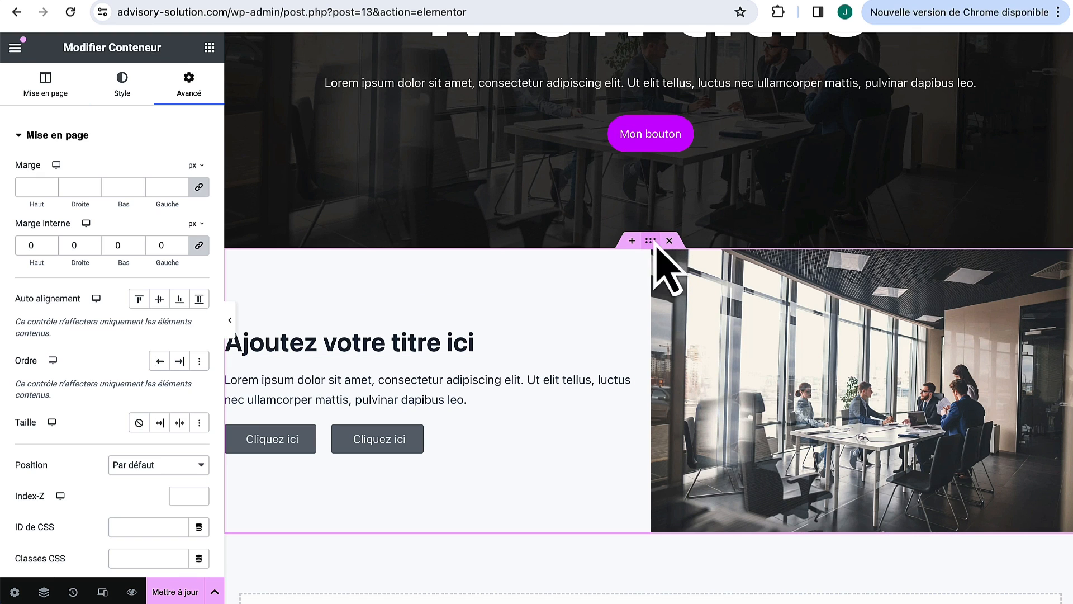
{"action": "scroll", "coordinate": [695, 186], "scroll_direction": "up", "scroll_amount": 3}
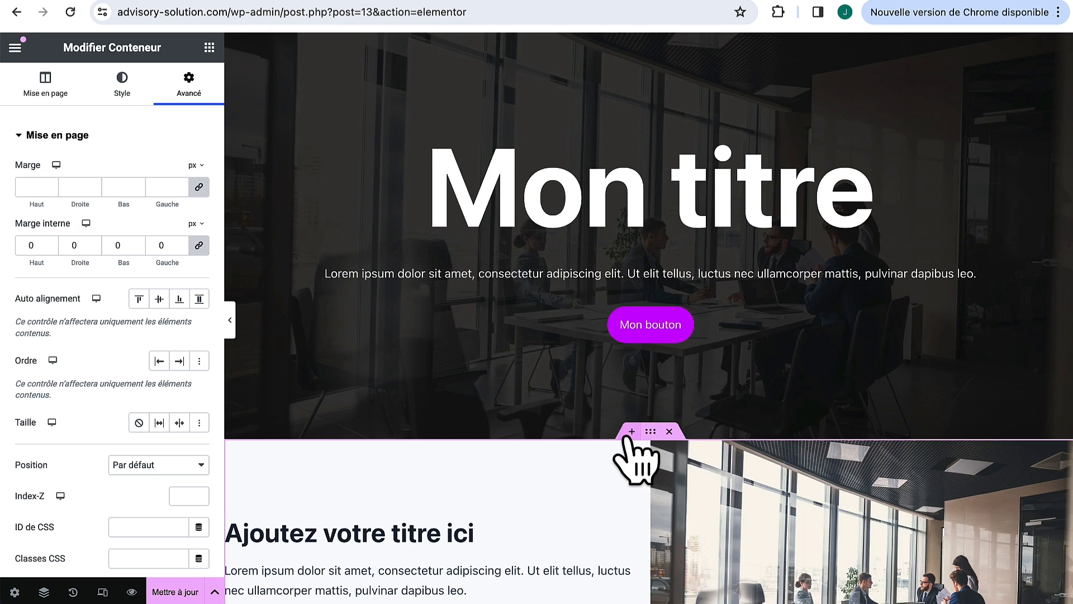
{"action": "scroll", "coordinate": [629, 447], "scroll_direction": "down", "scroll_amount": 3}
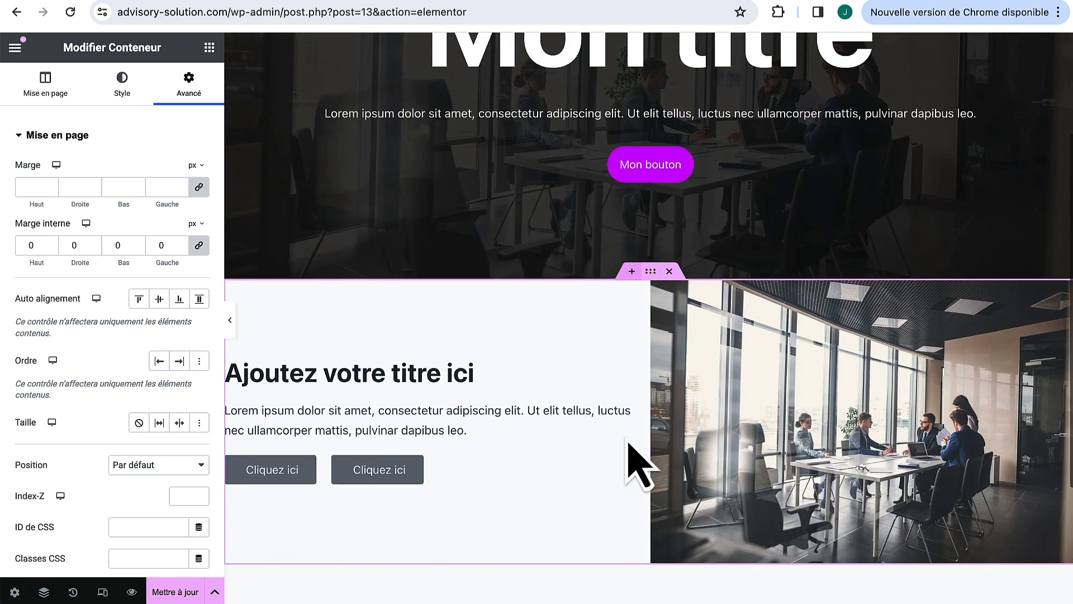
{"action": "left_click", "coordinate": [199, 188]}
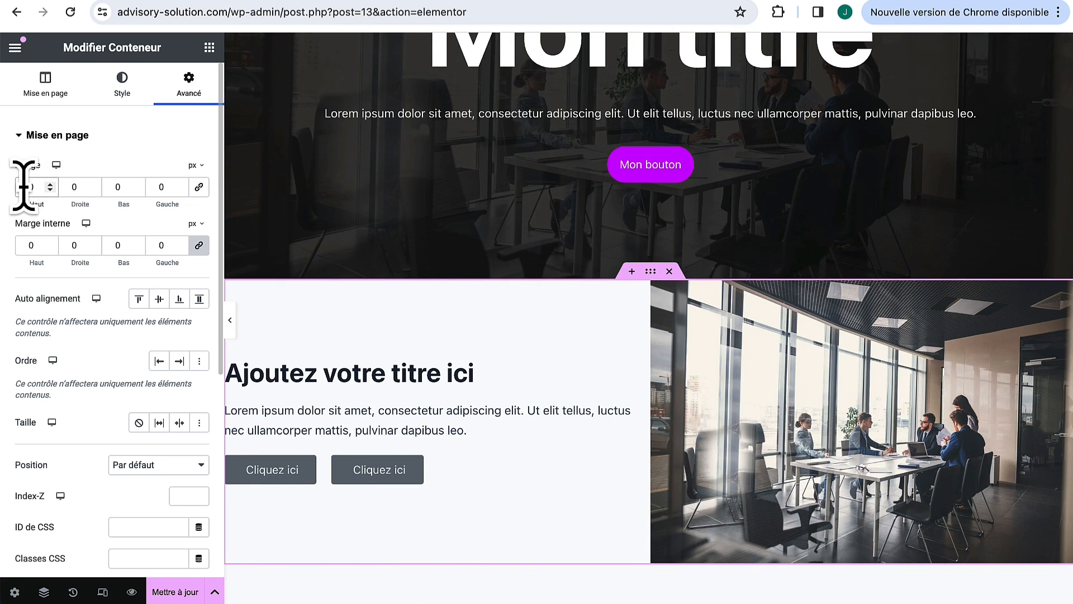
{"action": "left_click", "coordinate": [23, 187]}
{"action": "type", "text": "100"}
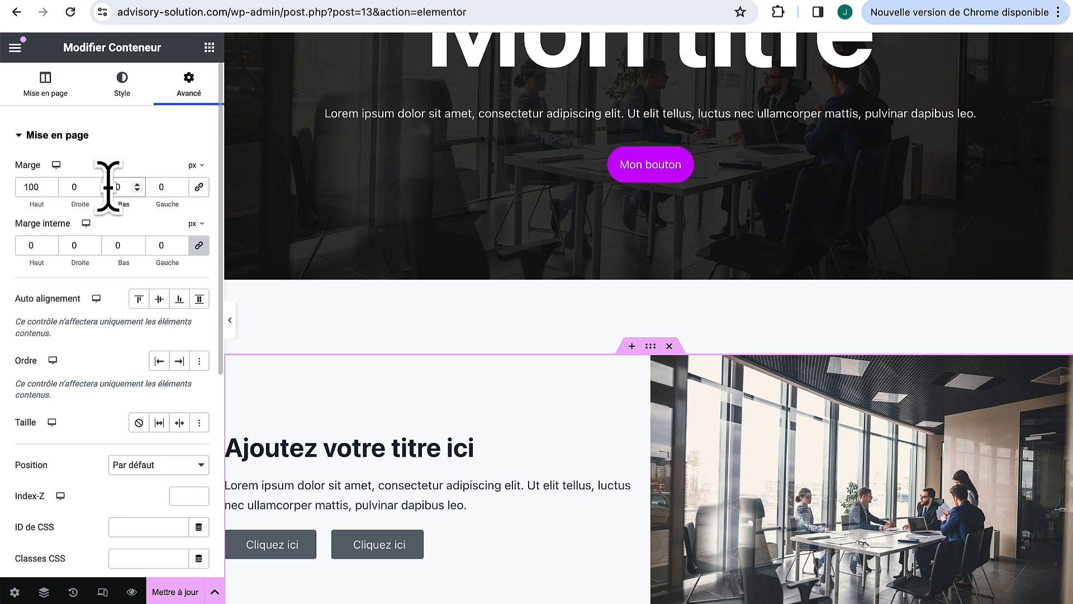
{"action": "scroll", "coordinate": [551, 453], "scroll_direction": "down", "scroll_amount": 5}
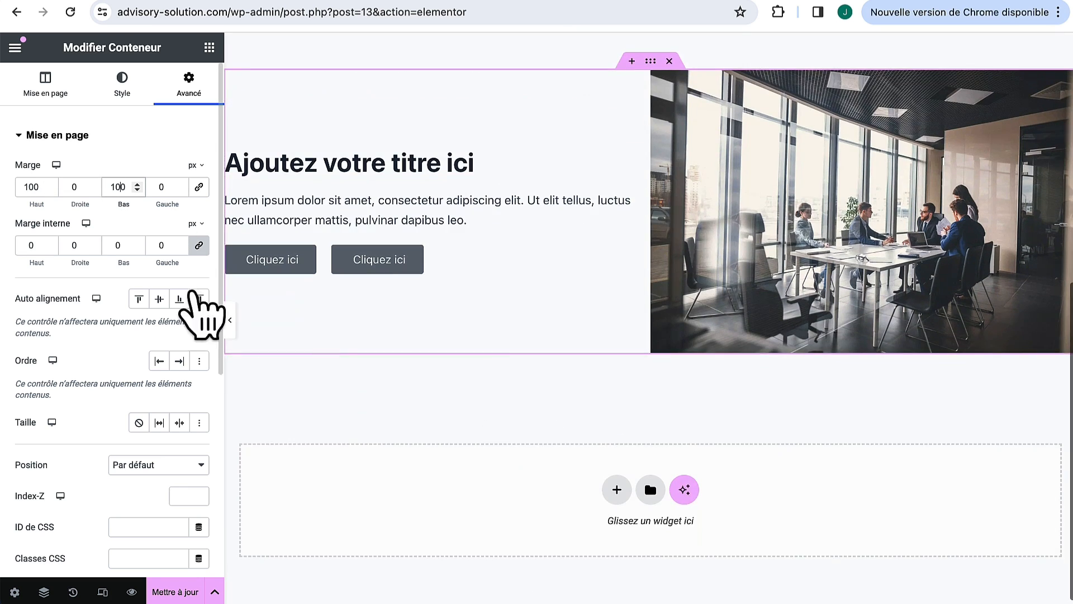
{"action": "left_click", "coordinate": [230, 319]}
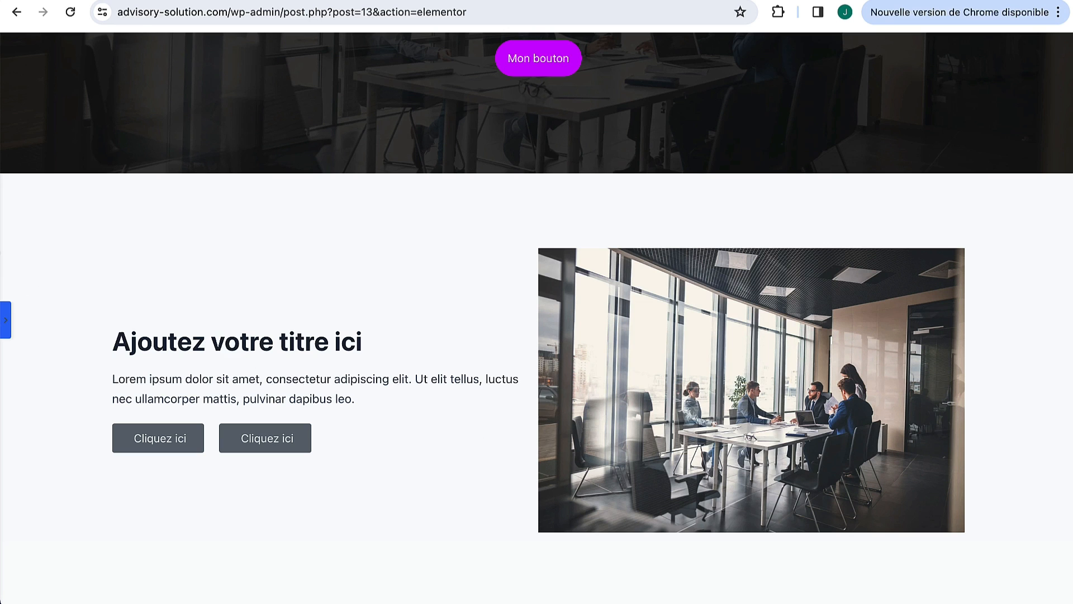
{"action": "left_click", "coordinate": [6, 321]}
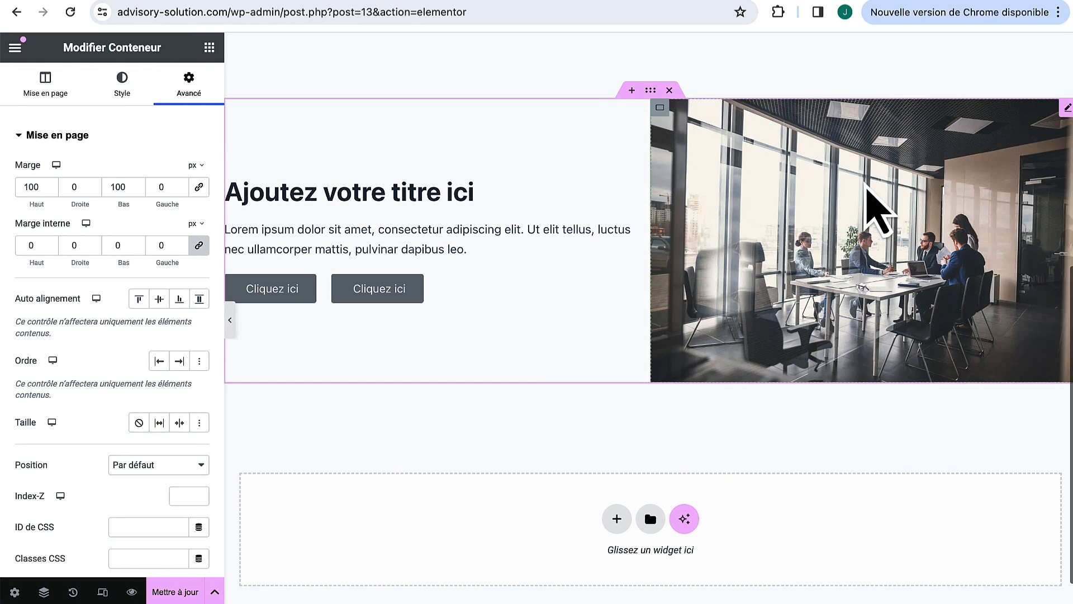
Step: Round the meeting-room photo's corners to 10 px
{"action": "left_click", "coordinate": [1060, 114]}
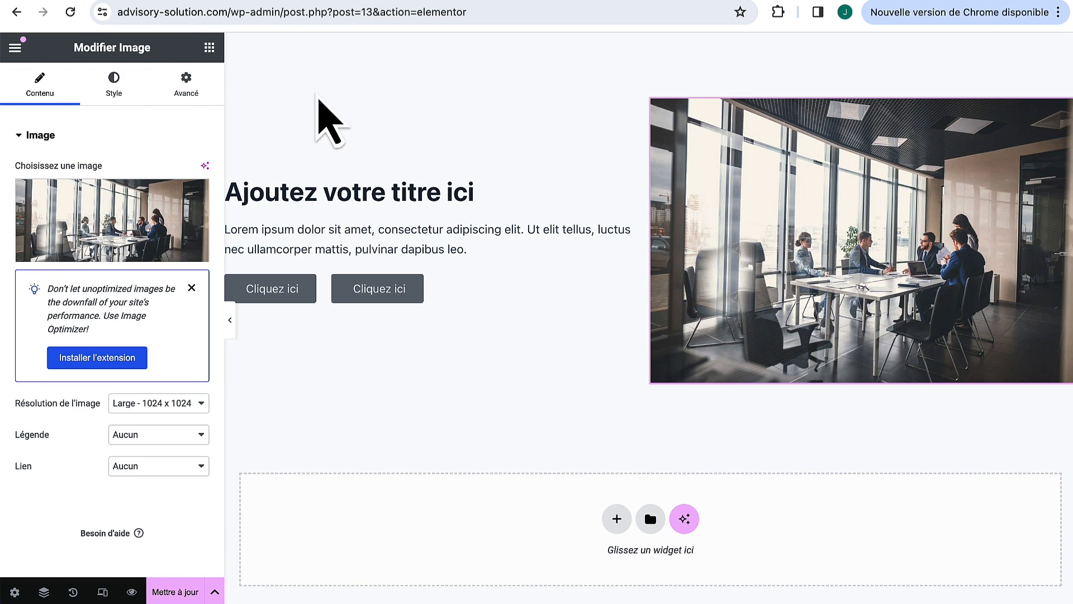
{"action": "left_click", "coordinate": [112, 84]}
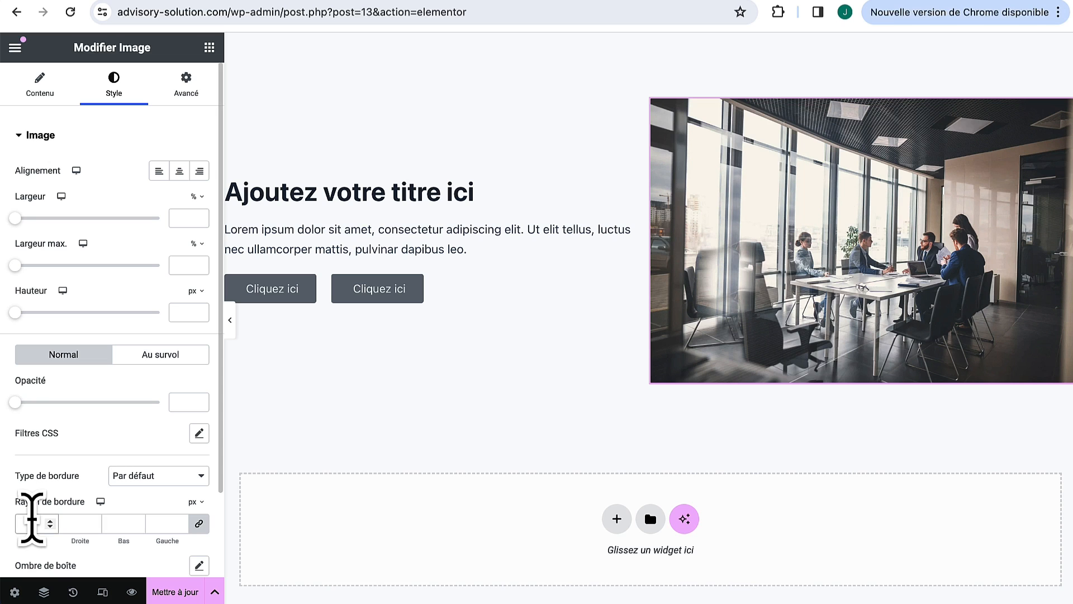
{"action": "left_click", "coordinate": [32, 522]}
{"action": "type", "text": "10"}
{"action": "scroll", "coordinate": [112, 481], "scroll_direction": "down", "scroll_amount": 2}
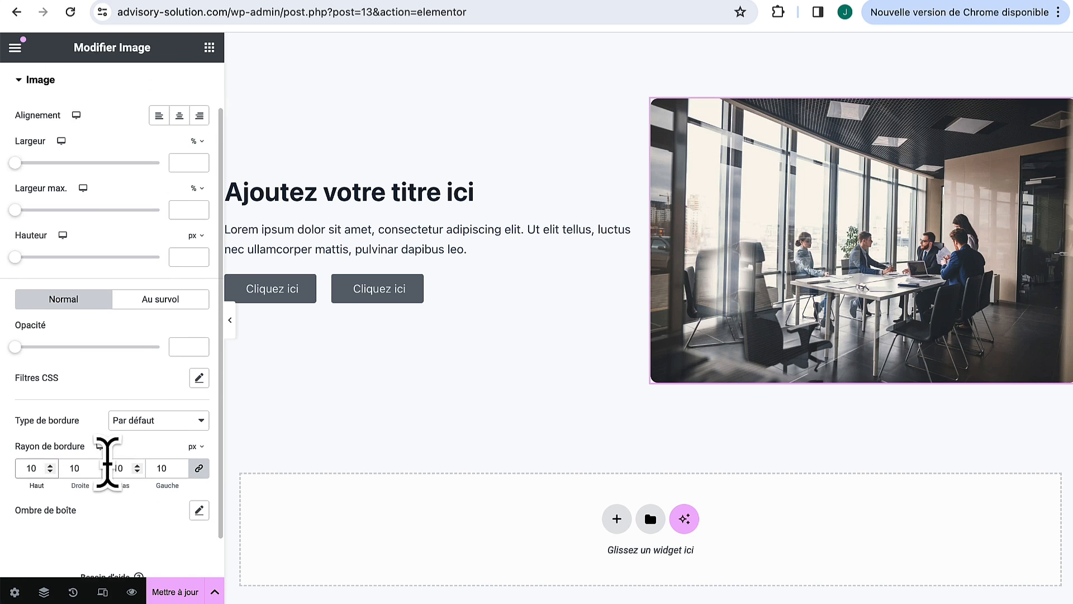
Step: Add a soft box shadow with a larger blur to the photo
{"action": "left_click", "coordinate": [202, 506]}
{"action": "scroll", "coordinate": [208, 520], "scroll_direction": "down", "scroll_amount": 1}
{"action": "scroll", "coordinate": [200, 512], "scroll_direction": "down", "scroll_amount": 1}
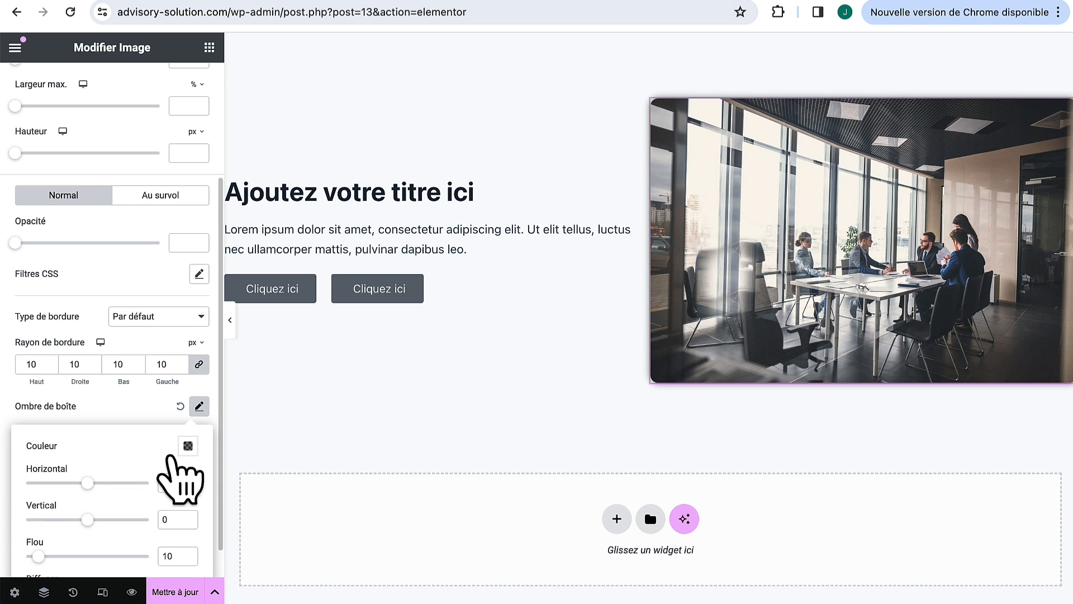
{"action": "left_click", "coordinate": [188, 452]}
{"action": "left_click", "coordinate": [89, 485]}
{"action": "left_click_drag", "start_coordinate": [40, 557], "coordinate": [86, 556]}
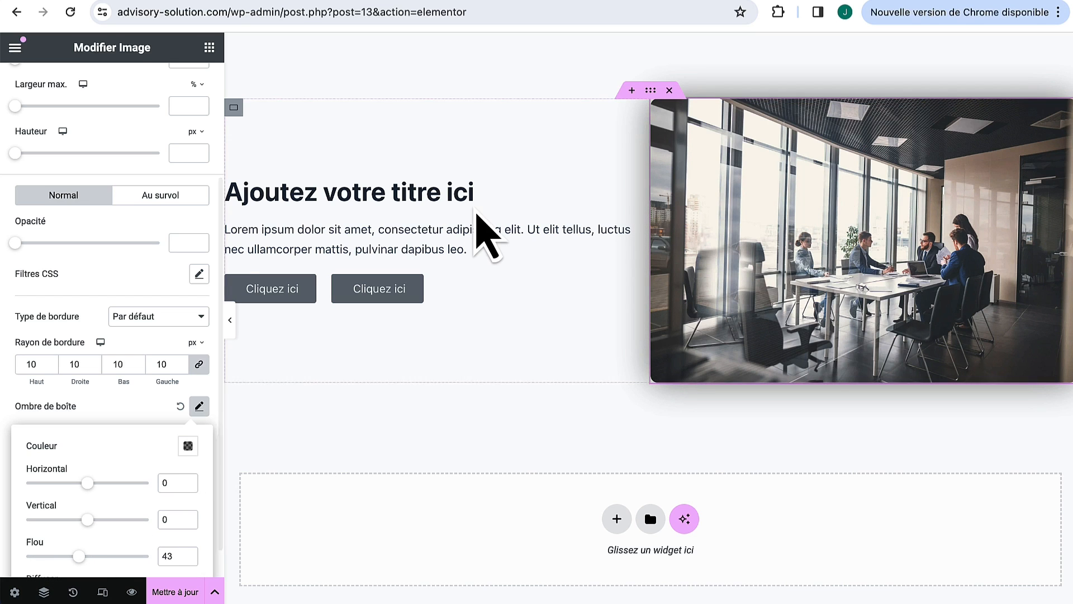
{"action": "left_click", "coordinate": [126, 269]}
Step: Set the photo's width to 100%
{"action": "scroll", "coordinate": [79, 228], "scroll_direction": "up", "scroll_amount": 3}
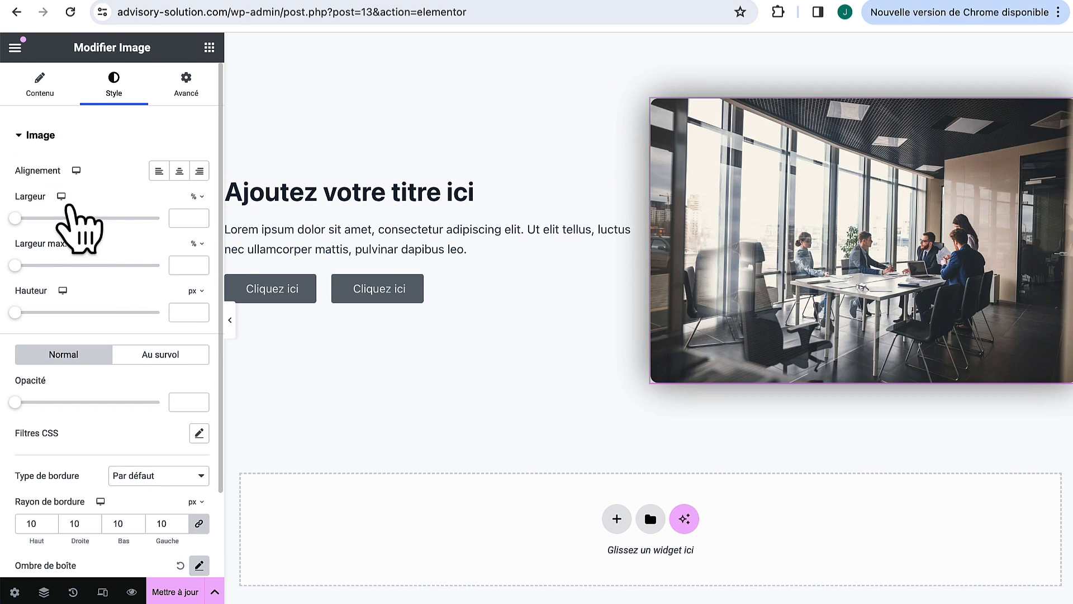
{"action": "left_click_drag", "start_coordinate": [15, 218], "coordinate": [221, 224]}
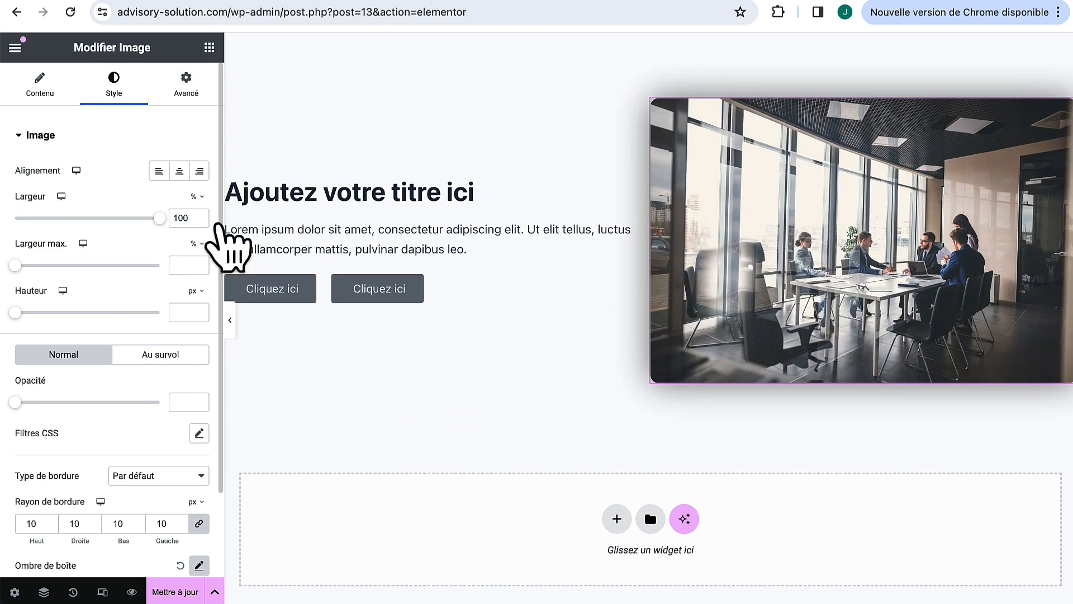
{"action": "left_click", "coordinate": [188, 91]}
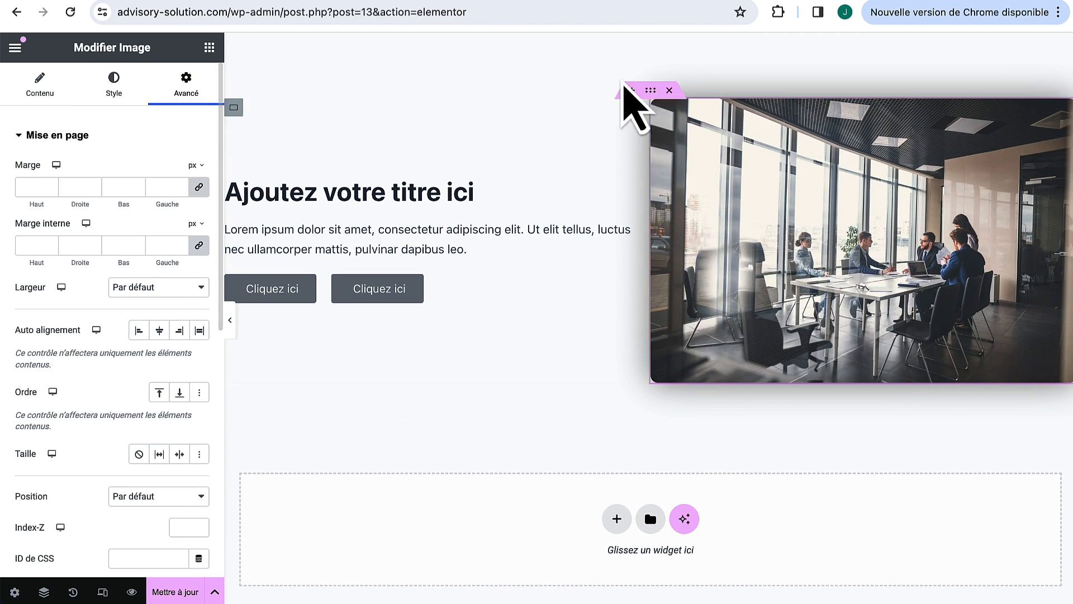
{"action": "left_click", "coordinate": [660, 109]}
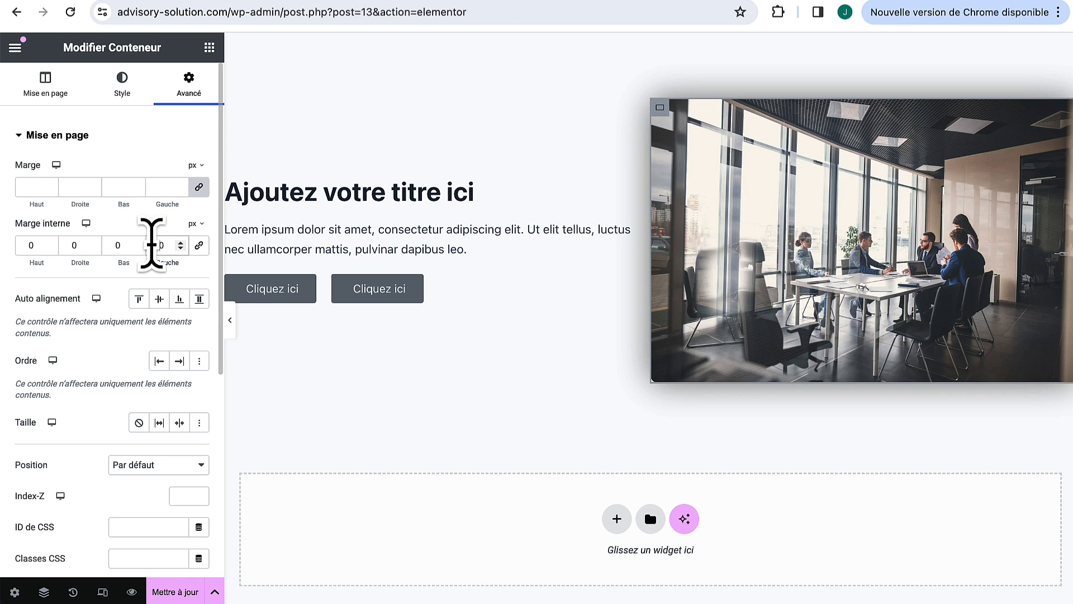
Step: Give the image container 50 px left padding and the text container 50 px right padding
{"action": "left_click", "coordinate": [151, 244]}
{"action": "type", "text": "5"}
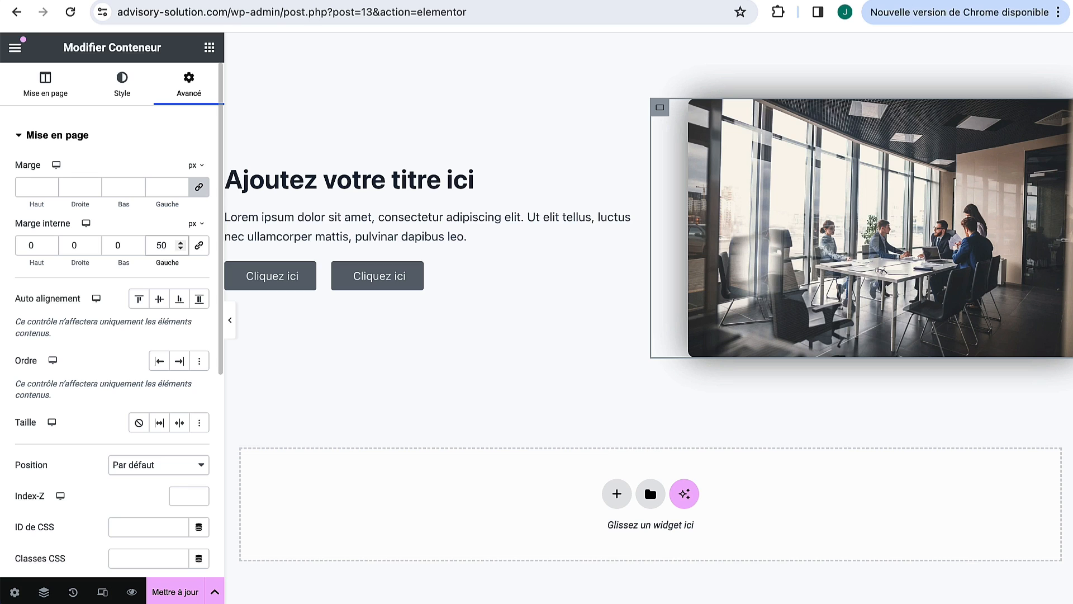
{"action": "left_click", "coordinate": [231, 114]}
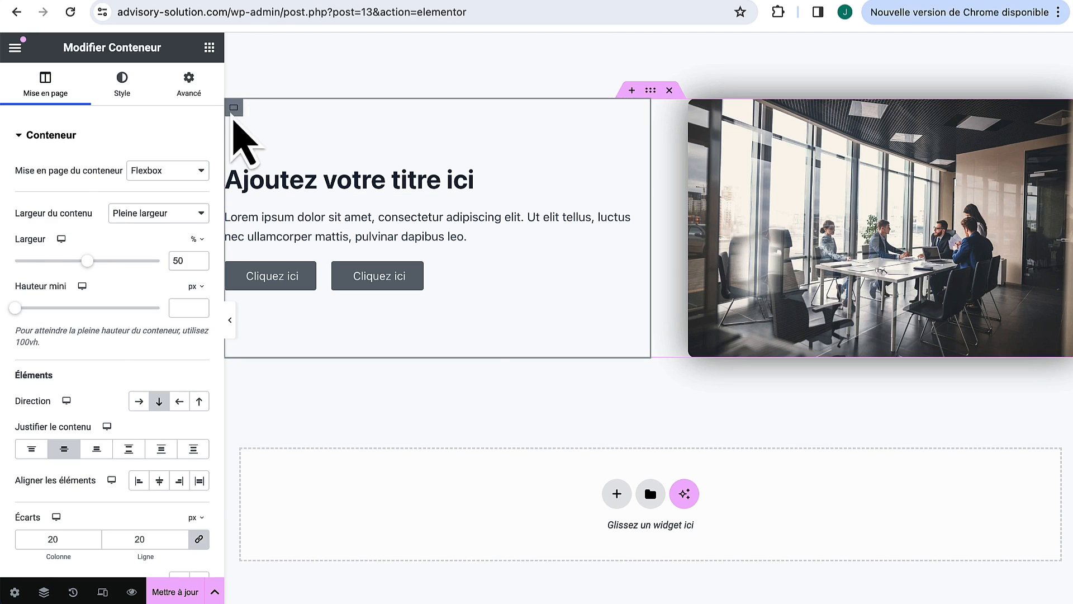
{"action": "left_click", "coordinate": [189, 86]}
{"action": "left_click", "coordinate": [200, 245]}
{"action": "left_click", "coordinate": [63, 244]}
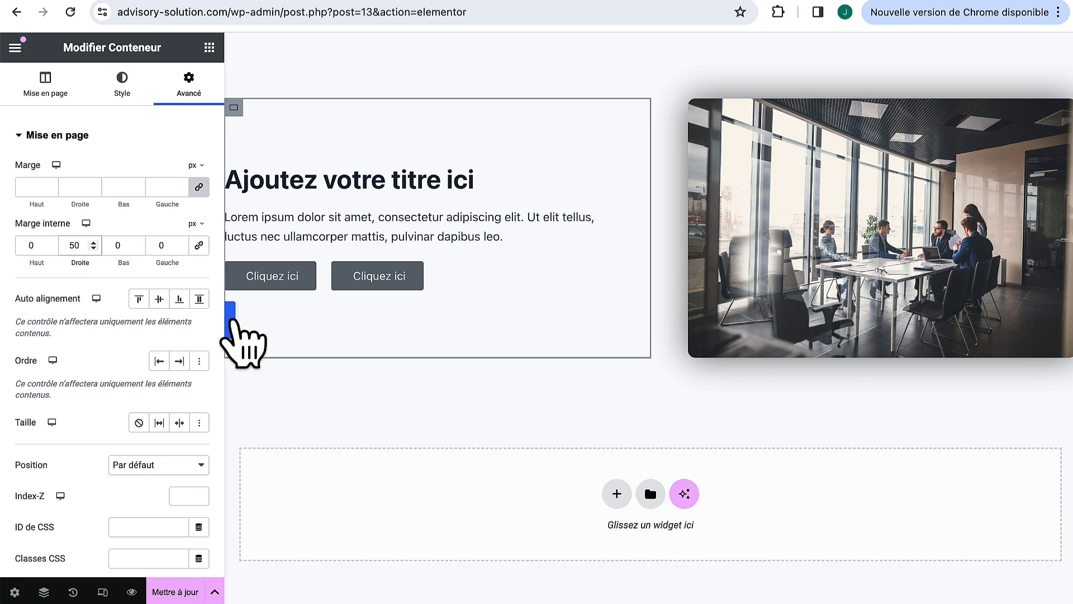
{"action": "left_click", "coordinate": [230, 320]}
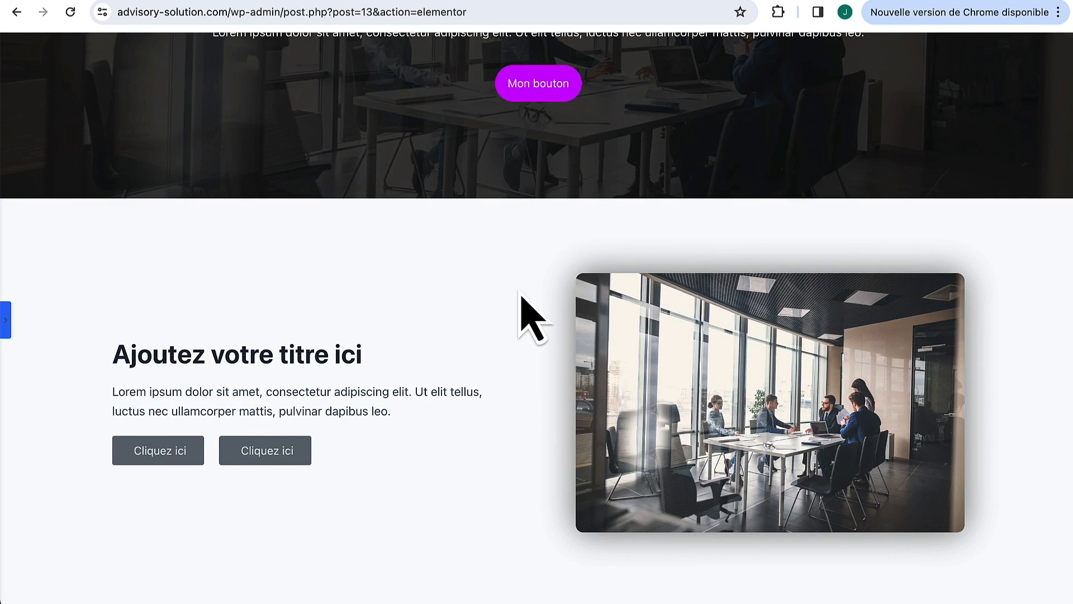
{"action": "left_click", "coordinate": [5, 320]}
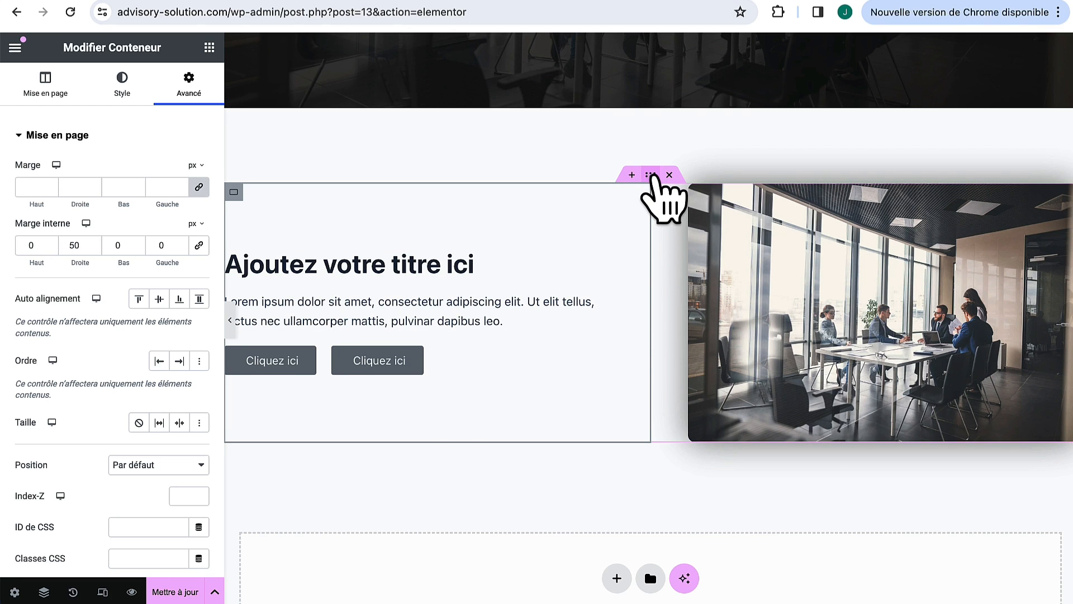
Step: Duplicate the photo-and-text section and move the copy's photo to the left of its text
{"action": "scroll", "coordinate": [651, 175], "scroll_direction": "down", "scroll_amount": 1}
{"action": "right_click", "coordinate": [651, 174]}
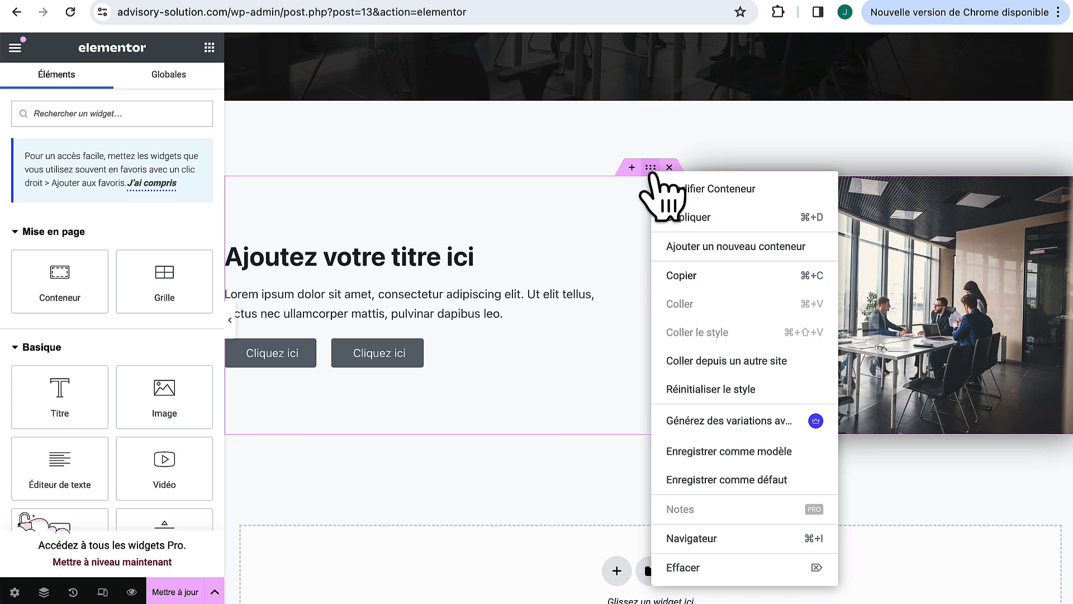
{"action": "left_click", "coordinate": [686, 219]}
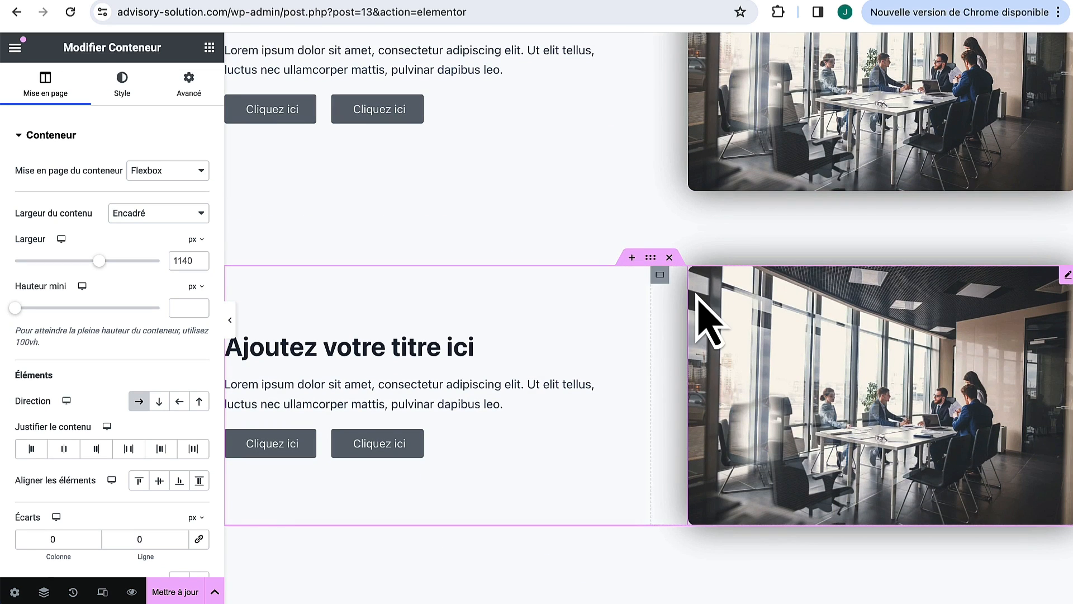
{"action": "left_click_drag", "start_coordinate": [660, 275], "coordinate": [242, 286]}
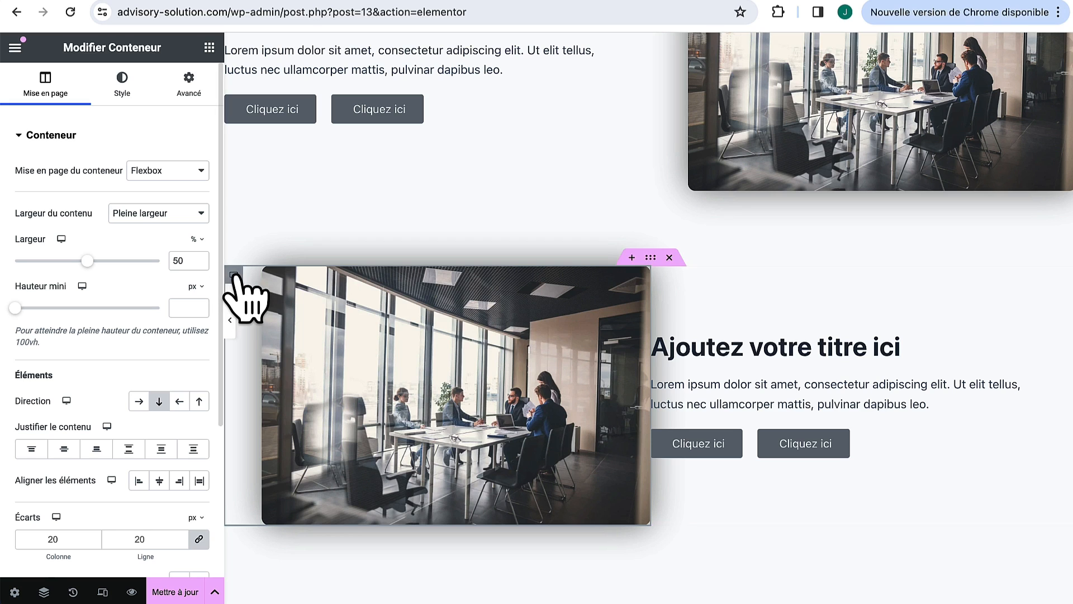
Step: In the copy, set the image container's left padding to 0 and the text container's padding to 50
{"action": "left_click", "coordinate": [186, 90]}
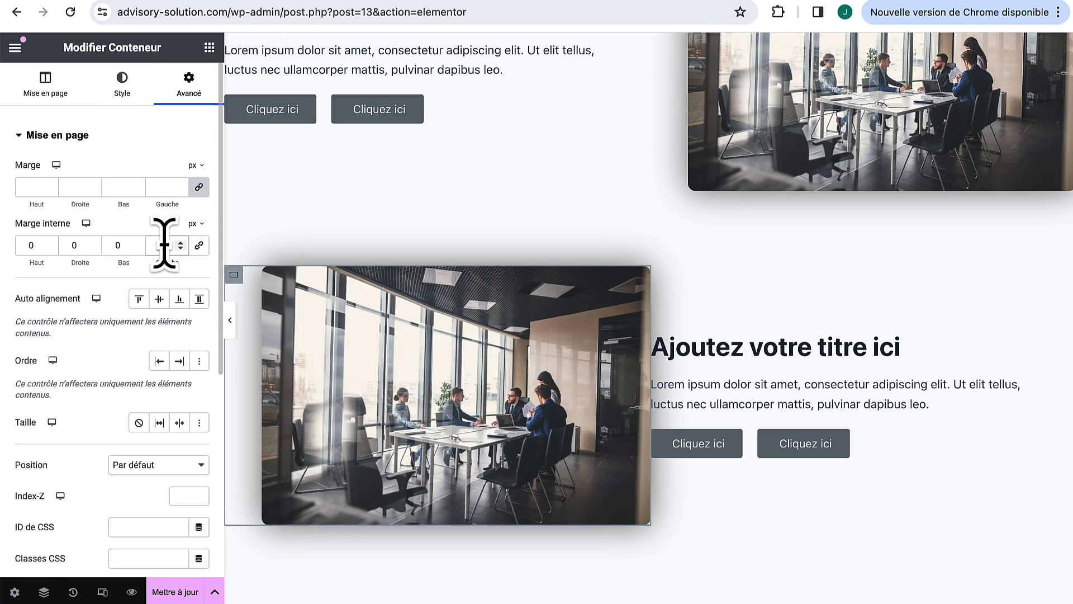
{"action": "left_click", "coordinate": [164, 245]}
{"action": "type", "text": "0"}
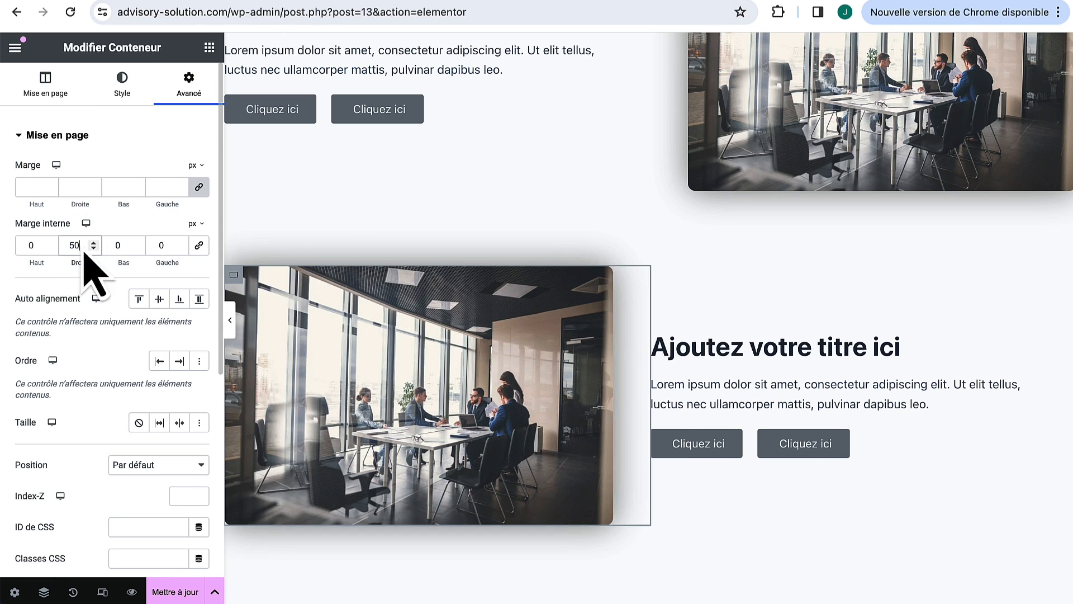
{"action": "left_click", "coordinate": [663, 277]}
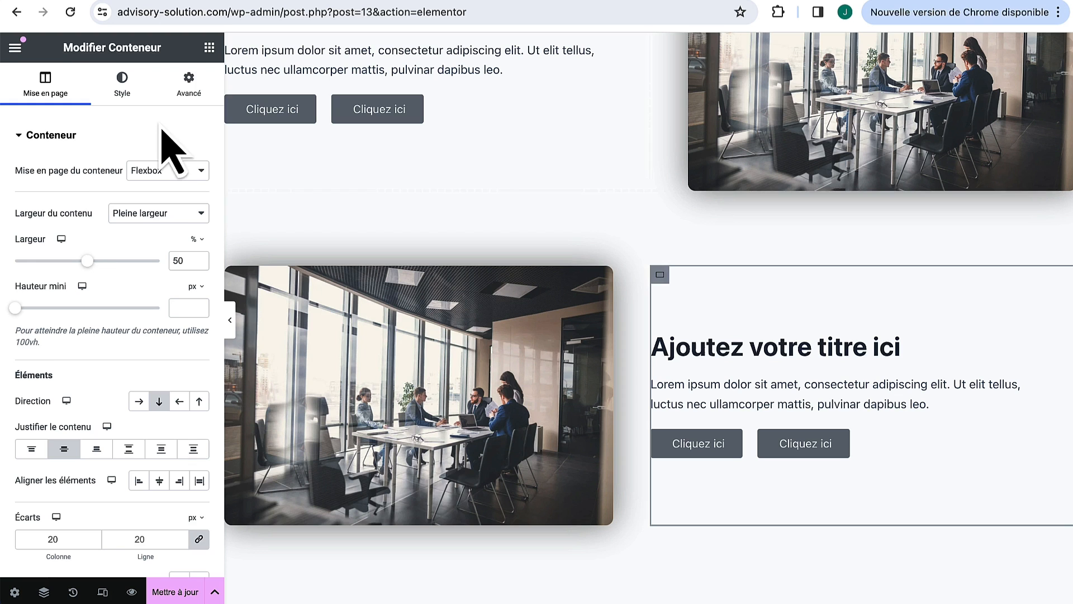
{"action": "left_click", "coordinate": [189, 84]}
{"action": "double_click", "coordinate": [83, 246]}
{"action": "type", "text": "0"}
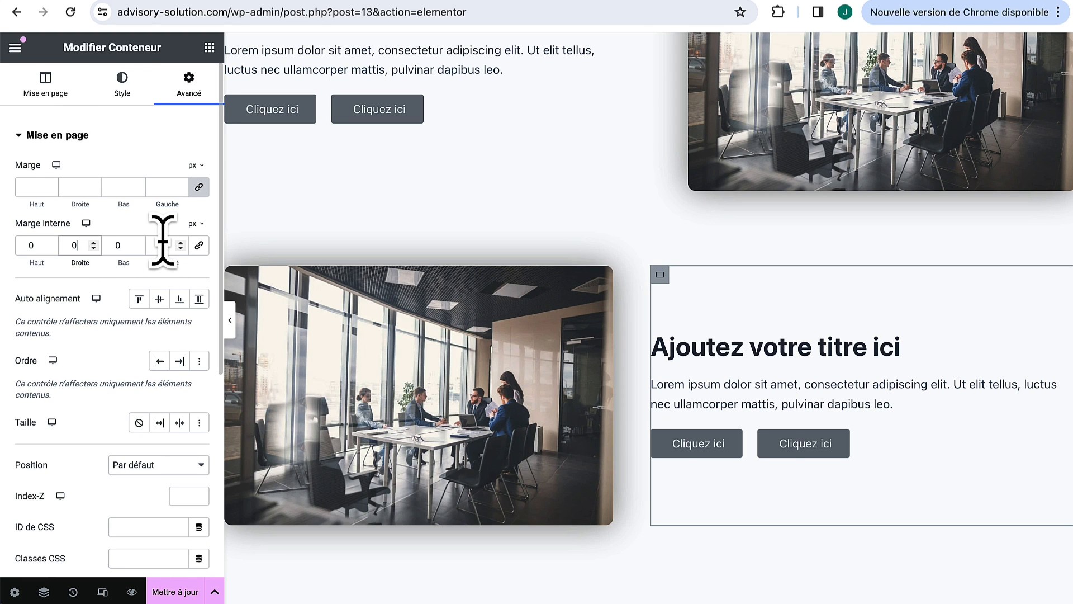
{"action": "type", "text": "50"}
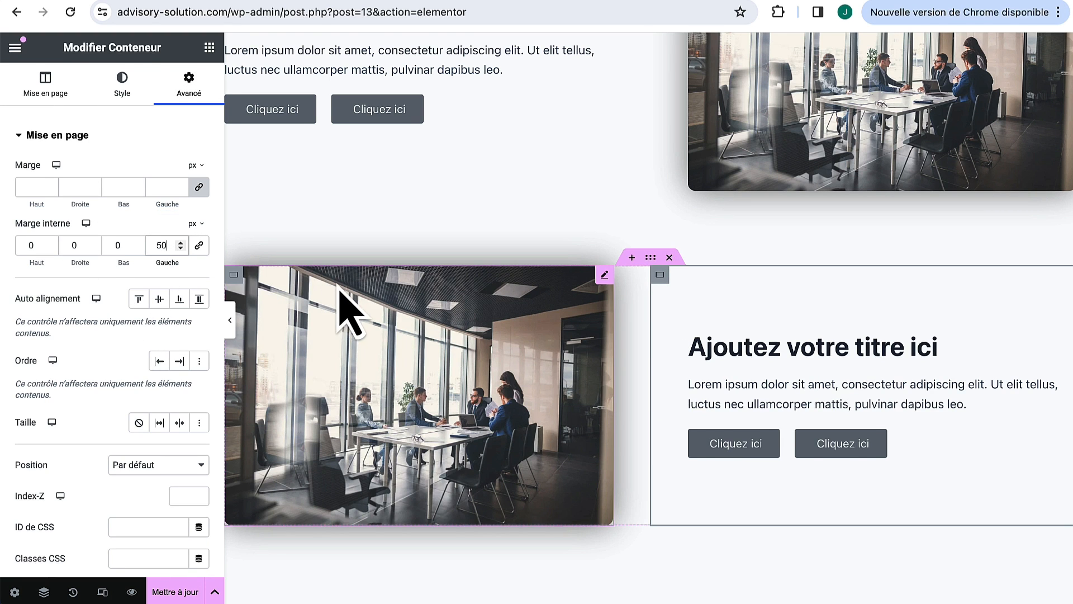
Step: Hide the editor panel and scroll the preview to review both alternating photo-and-text sections
{"action": "scroll", "coordinate": [340, 287], "scroll_direction": "up", "scroll_amount": 1}
{"action": "left_click", "coordinate": [231, 320]}
{"action": "scroll", "coordinate": [556, 335], "scroll_direction": "up", "scroll_amount": 6}
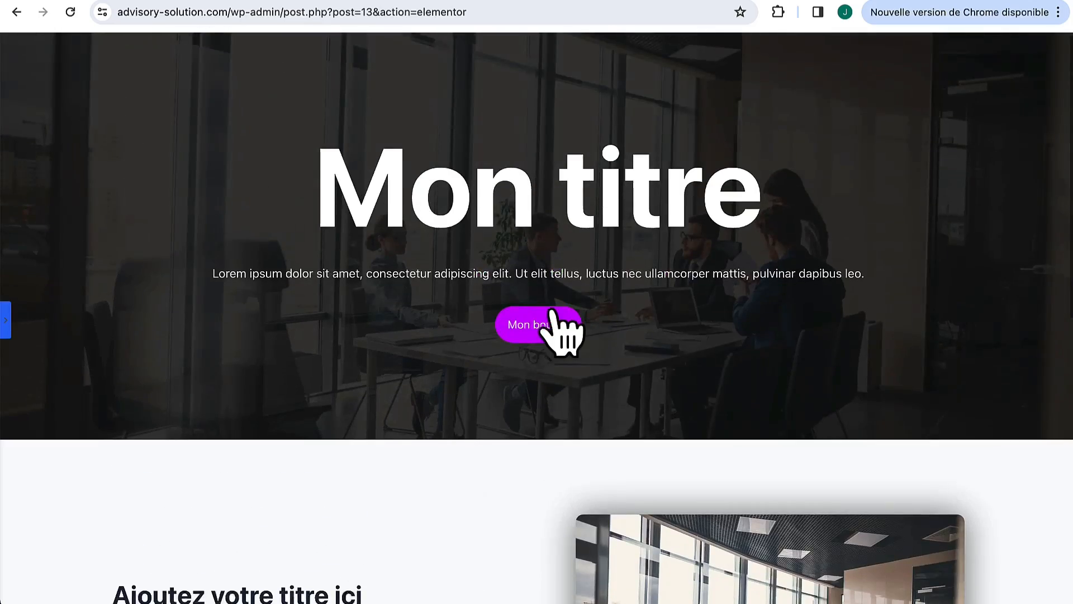
{"action": "scroll", "coordinate": [554, 319], "scroll_direction": "down", "scroll_amount": 7}
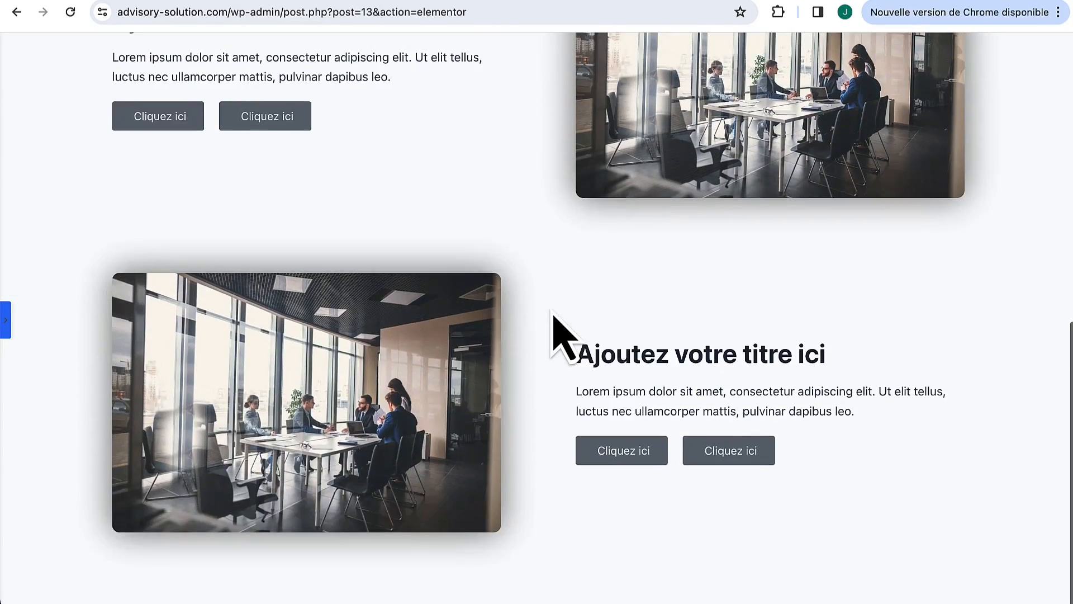
{"action": "scroll", "coordinate": [553, 319], "scroll_direction": "up", "scroll_amount": 3}
{"action": "scroll", "coordinate": [554, 314], "scroll_direction": "up", "scroll_amount": 7}
{"action": "scroll", "coordinate": [553, 314], "scroll_direction": "down", "scroll_amount": 4}
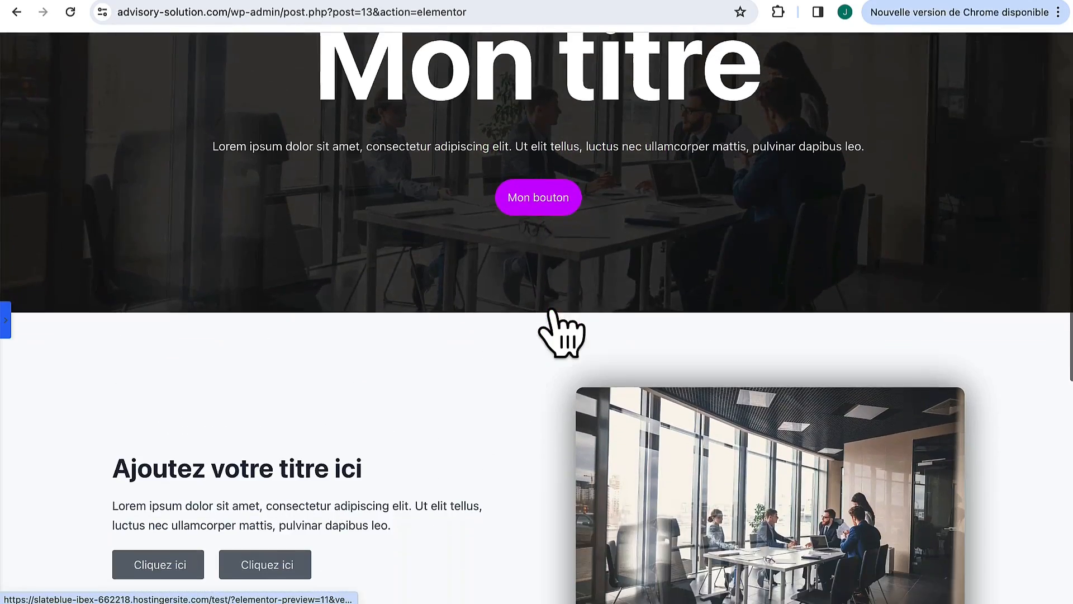
{"action": "scroll", "coordinate": [553, 315], "scroll_direction": "down", "scroll_amount": 6}
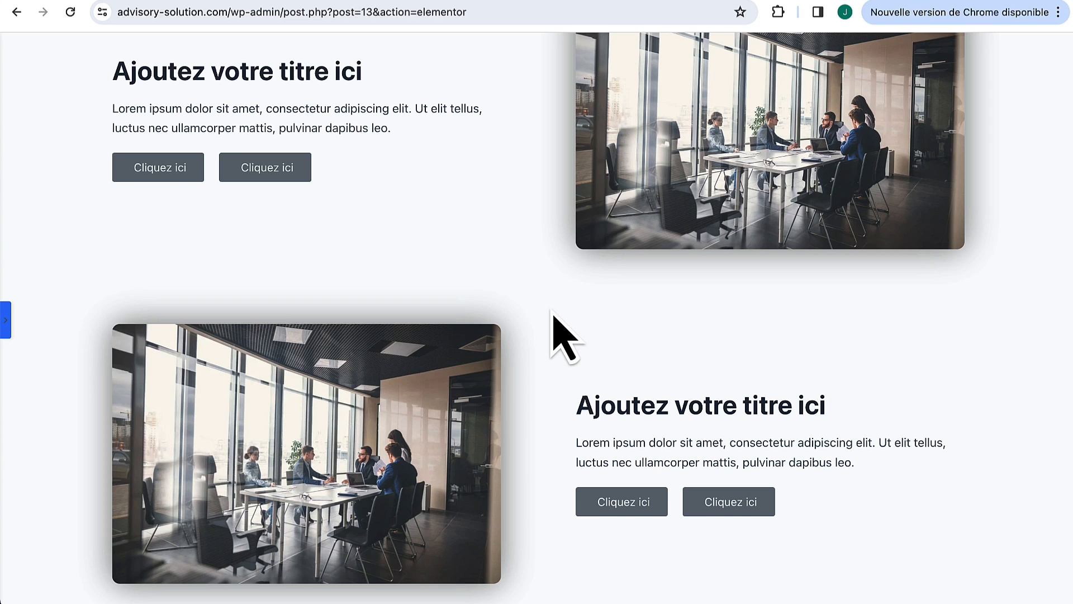
{"action": "scroll", "coordinate": [560, 330], "scroll_direction": "down", "scroll_amount": 1}
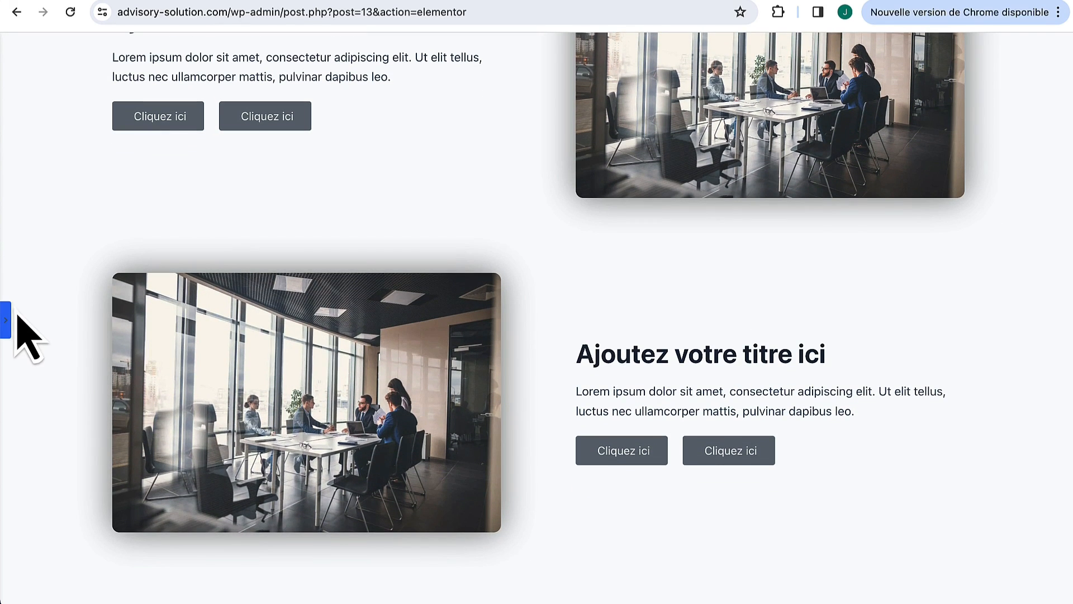
Step: Browse the widget list in the editor panel and preview the finished page once more
{"action": "left_click", "coordinate": [6, 320]}
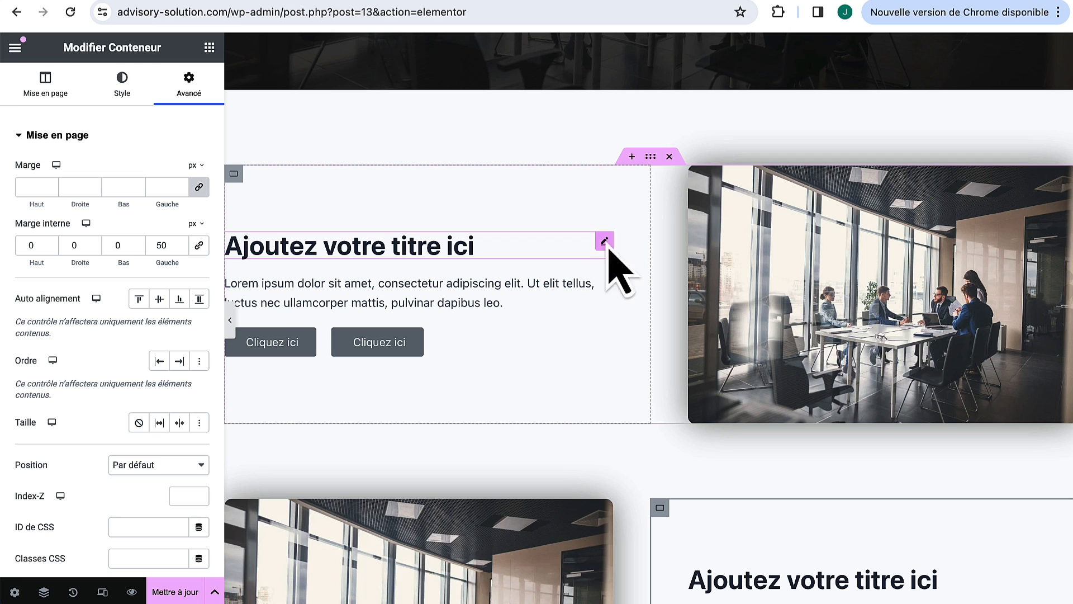
{"action": "scroll", "coordinate": [828, 277], "scroll_direction": "down", "scroll_amount": 1}
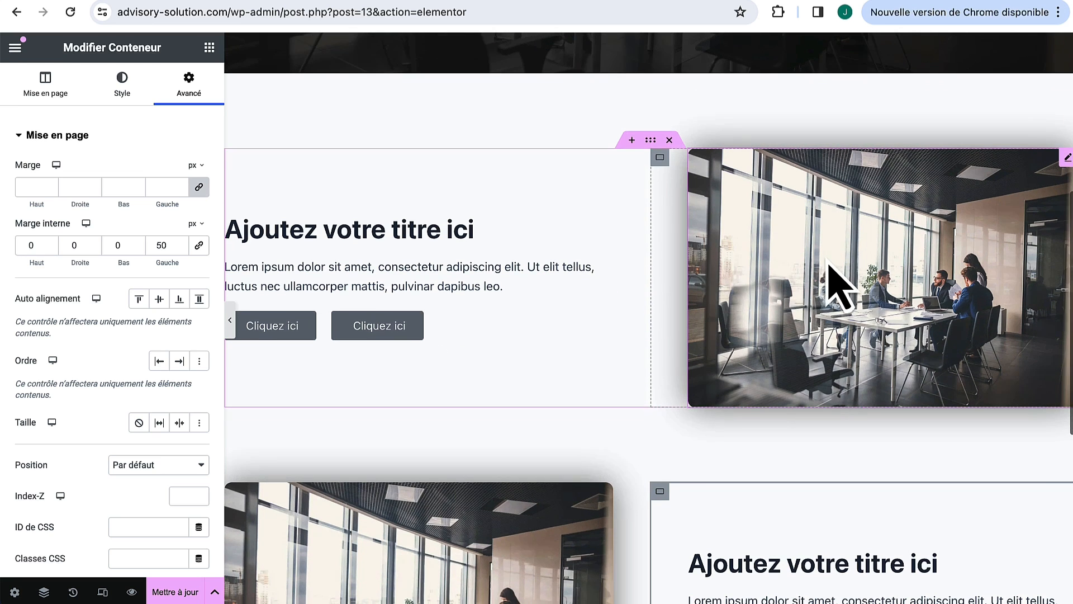
{"action": "left_click", "coordinate": [209, 47]}
{"action": "scroll", "coordinate": [143, 369], "scroll_direction": "down", "scroll_amount": 3}
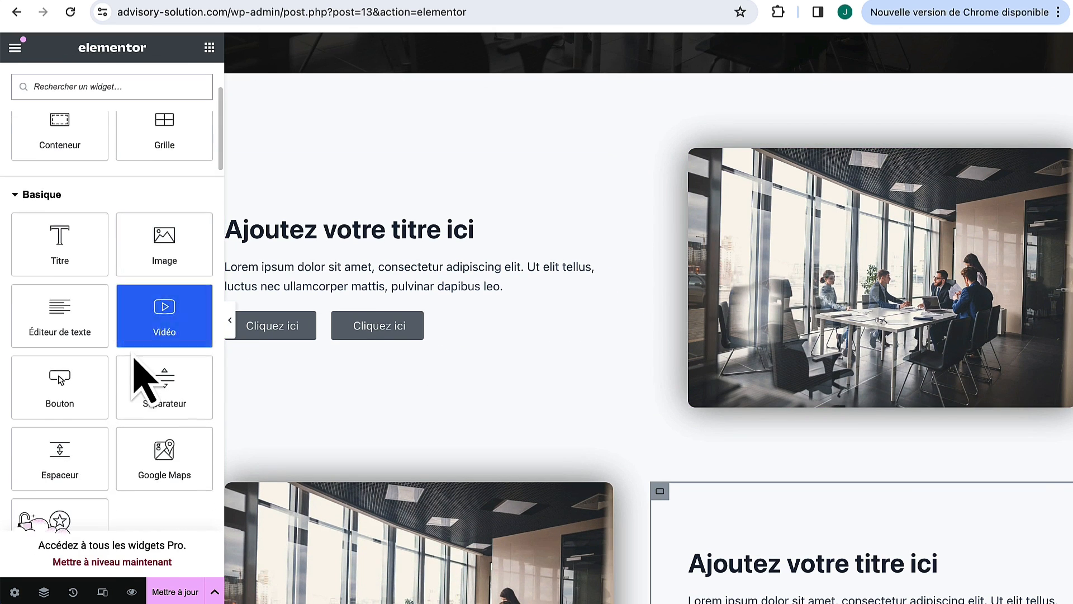
{"action": "scroll", "coordinate": [112, 369], "scroll_direction": "down", "scroll_amount": 10}
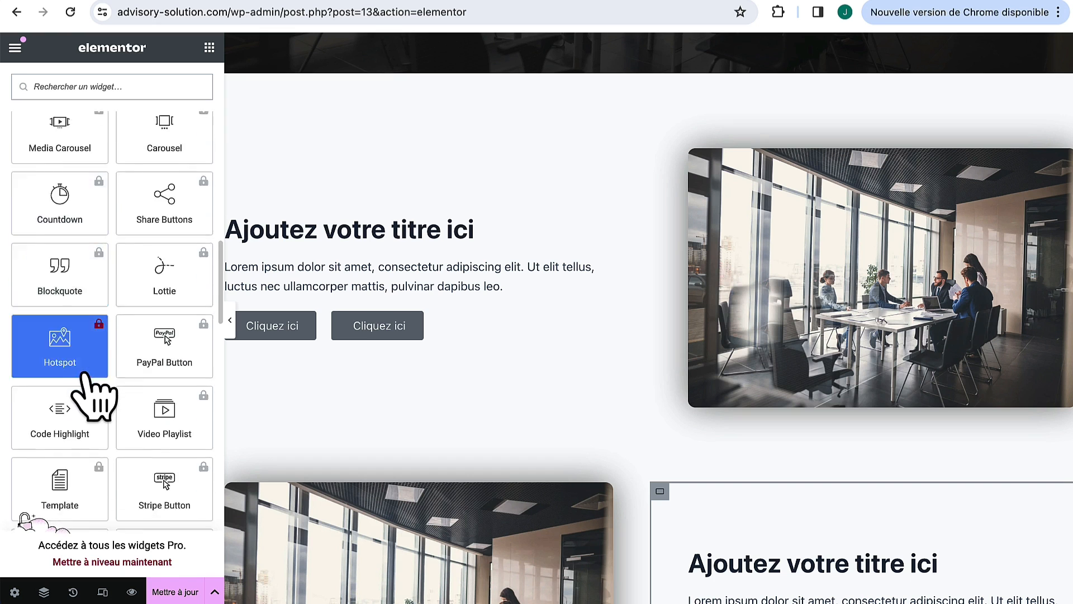
{"action": "scroll", "coordinate": [85, 375], "scroll_direction": "down", "scroll_amount": 15}
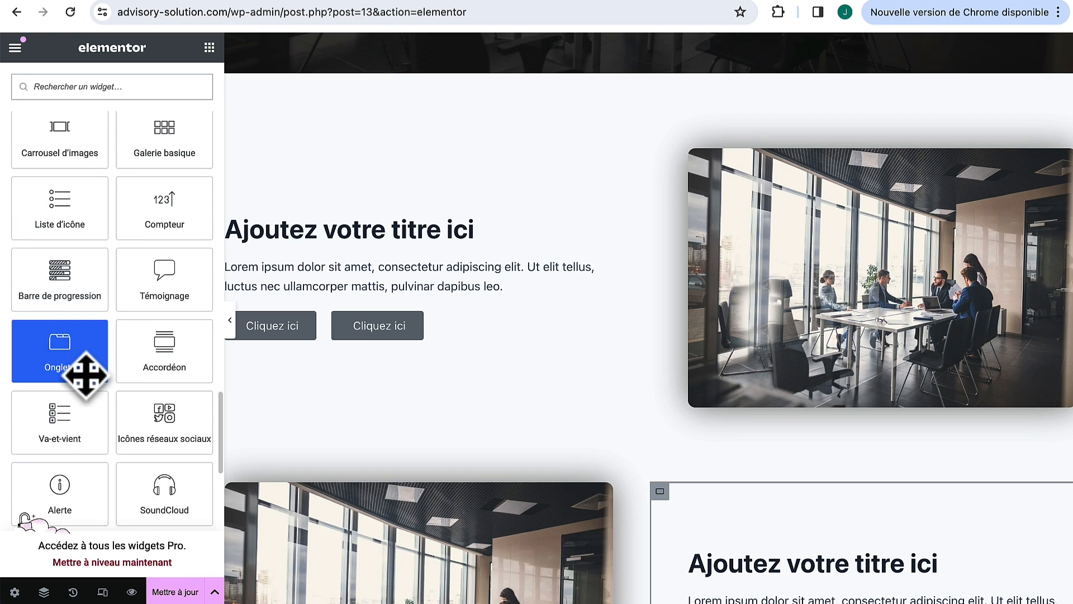
{"action": "scroll", "coordinate": [85, 375], "scroll_direction": "down", "scroll_amount": 1}
{"action": "left_click", "coordinate": [230, 324]}
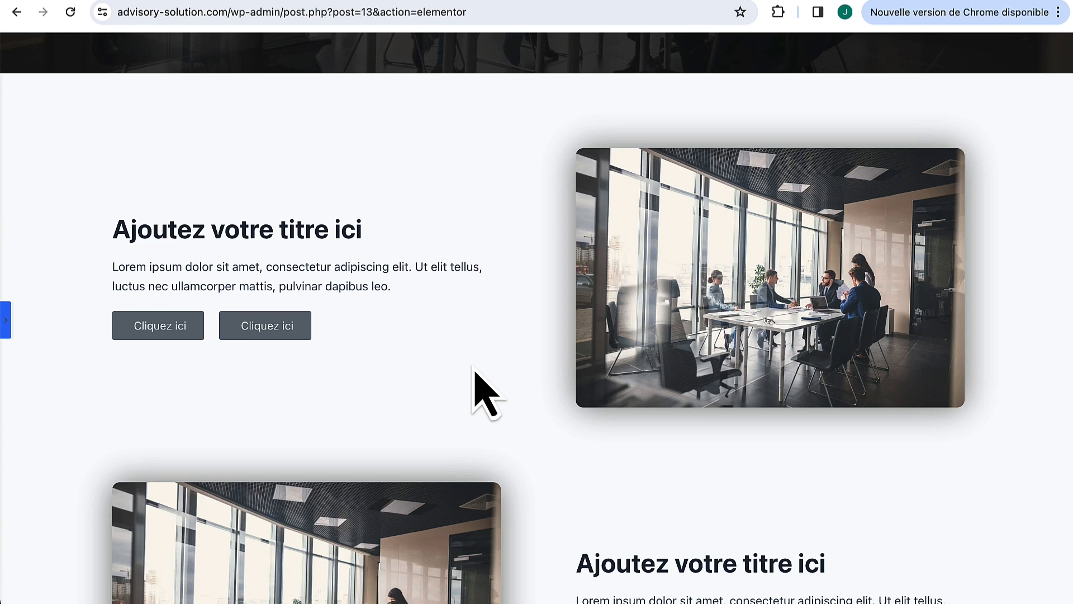
{"action": "left_click", "coordinate": [6, 320]}
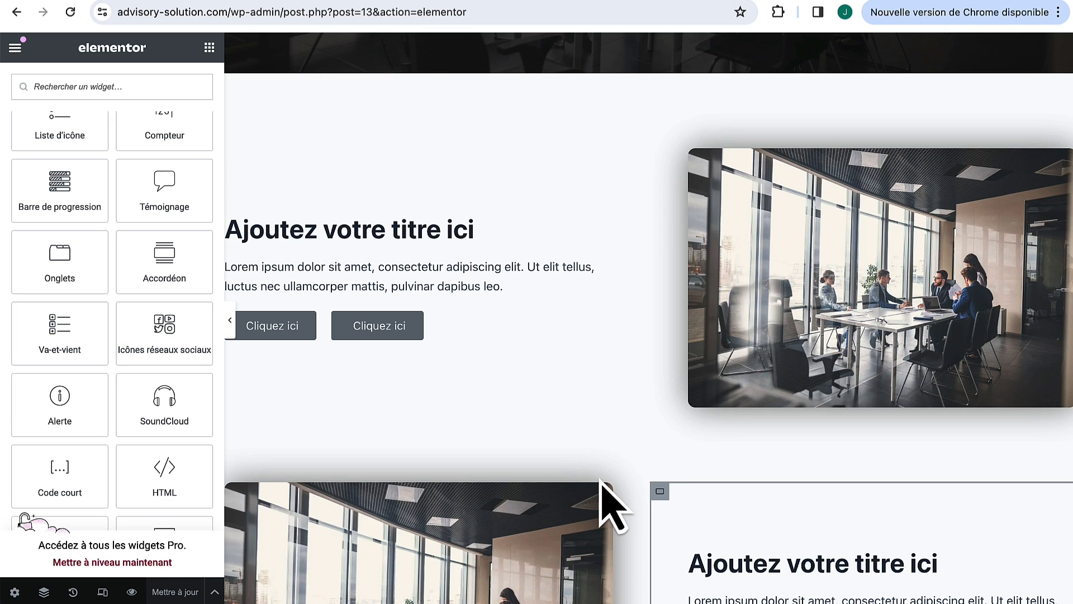
Step: Exit the Elementor editor with Tableau de bord WP set as the exit destination
{"action": "left_click", "coordinate": [13, 47]}
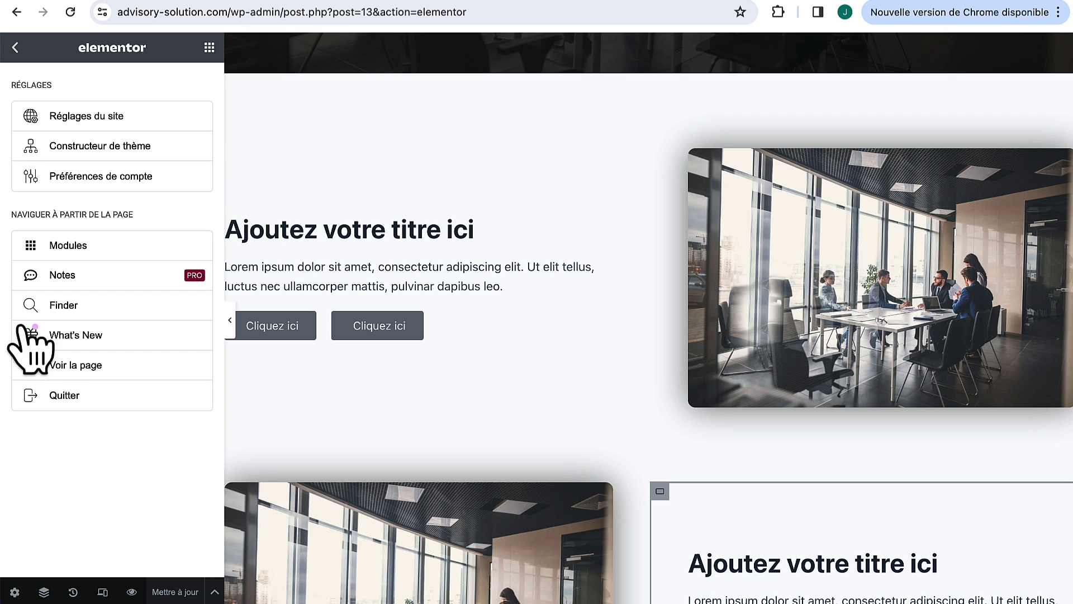
{"action": "left_click", "coordinate": [67, 396]}
{"action": "left_click", "coordinate": [505, 358]}
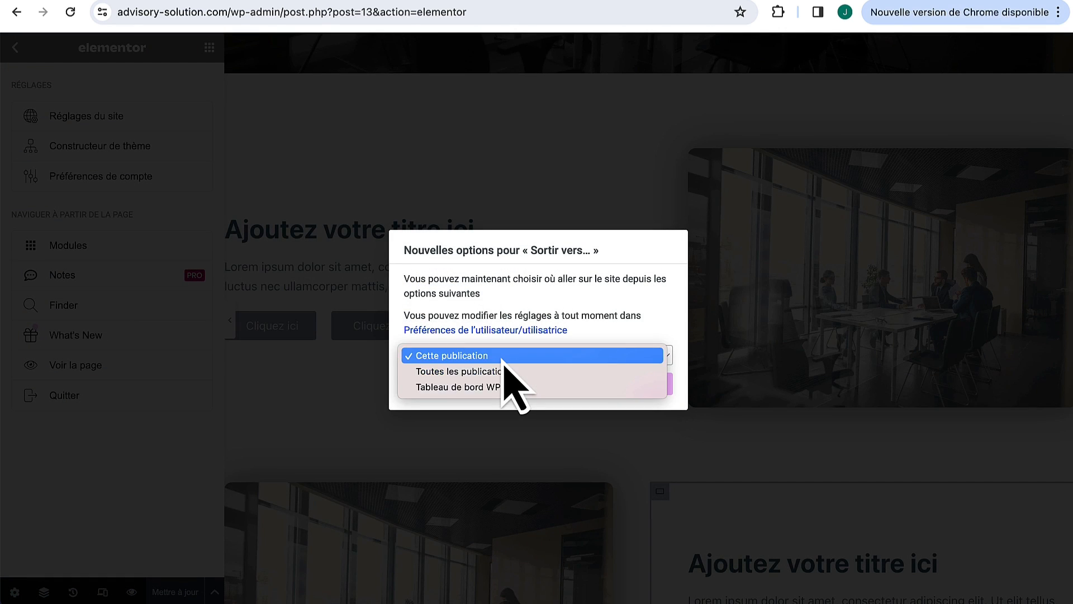
{"action": "left_click", "coordinate": [503, 387]}
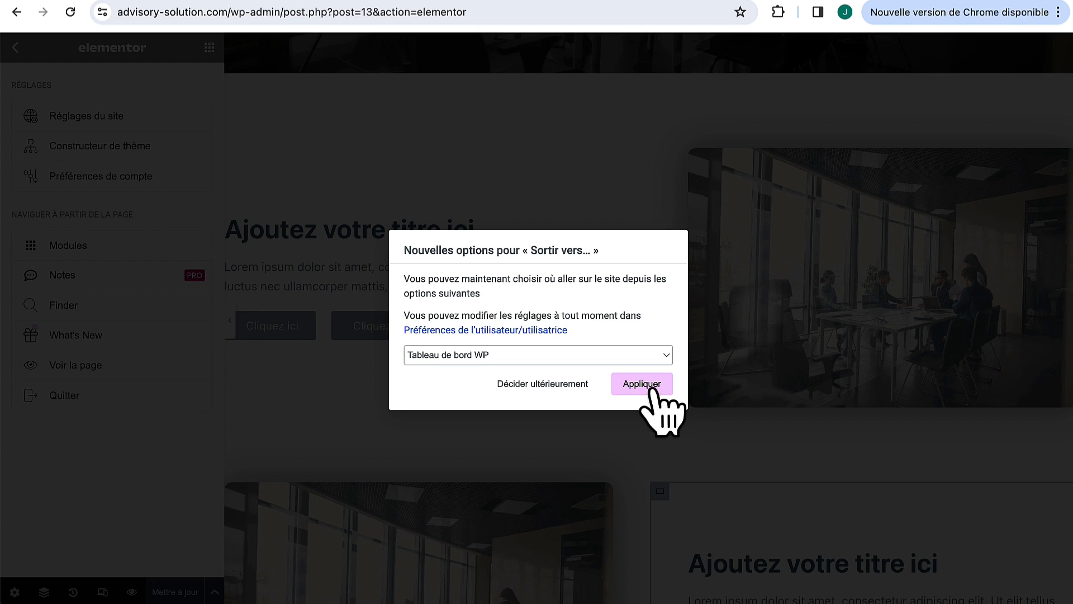
{"action": "left_click", "coordinate": [649, 384]}
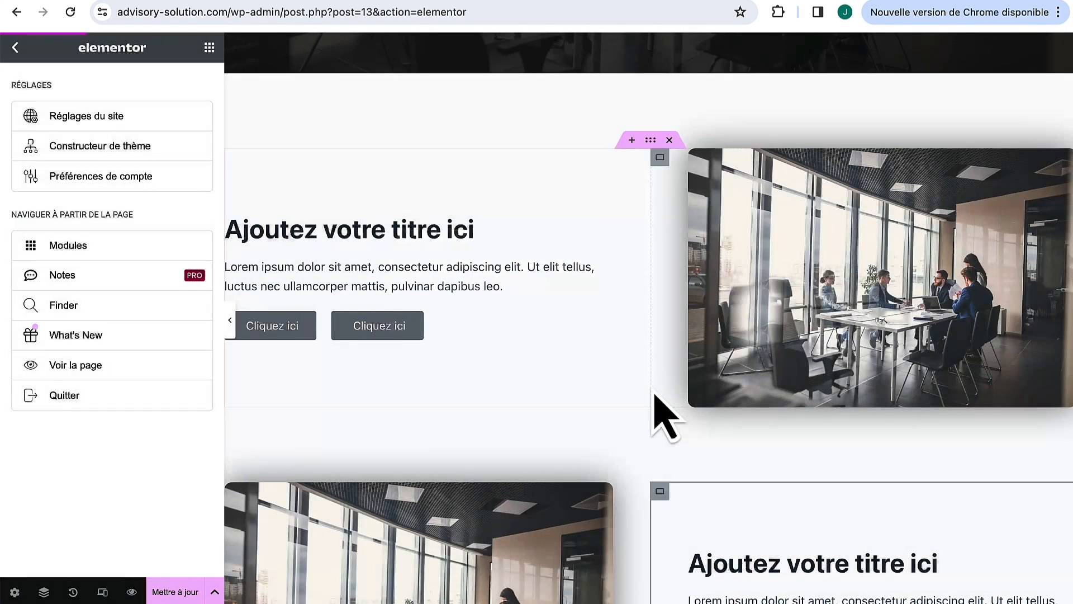
{"action": "left_click", "coordinate": [620, 223]}
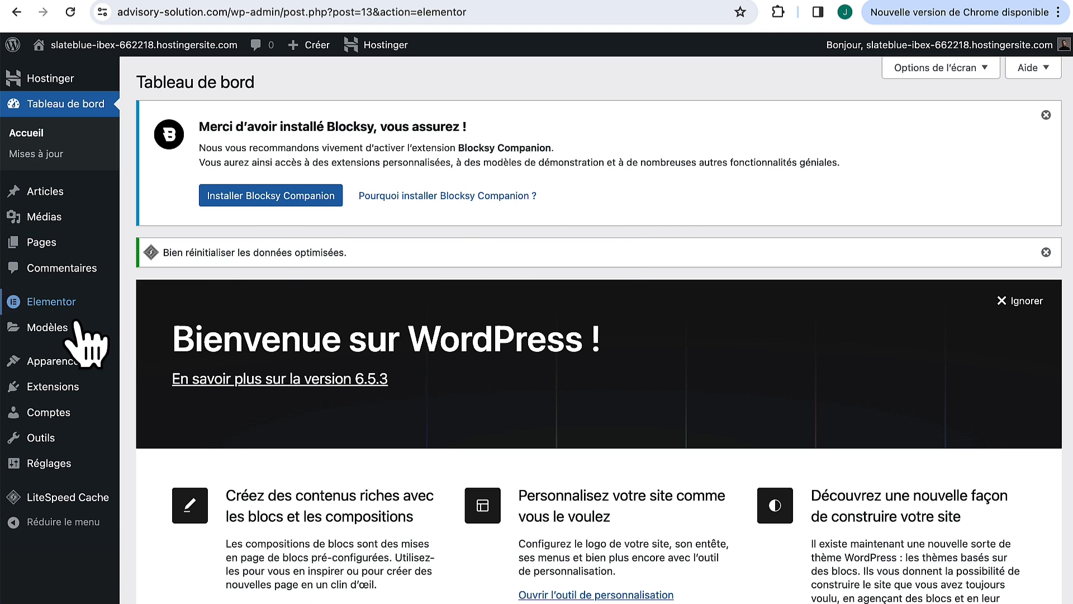
Step: In the Customizer's Pages settings, switch off Titre de la page and publish
{"action": "mouse_move", "coordinate": [73, 361]}
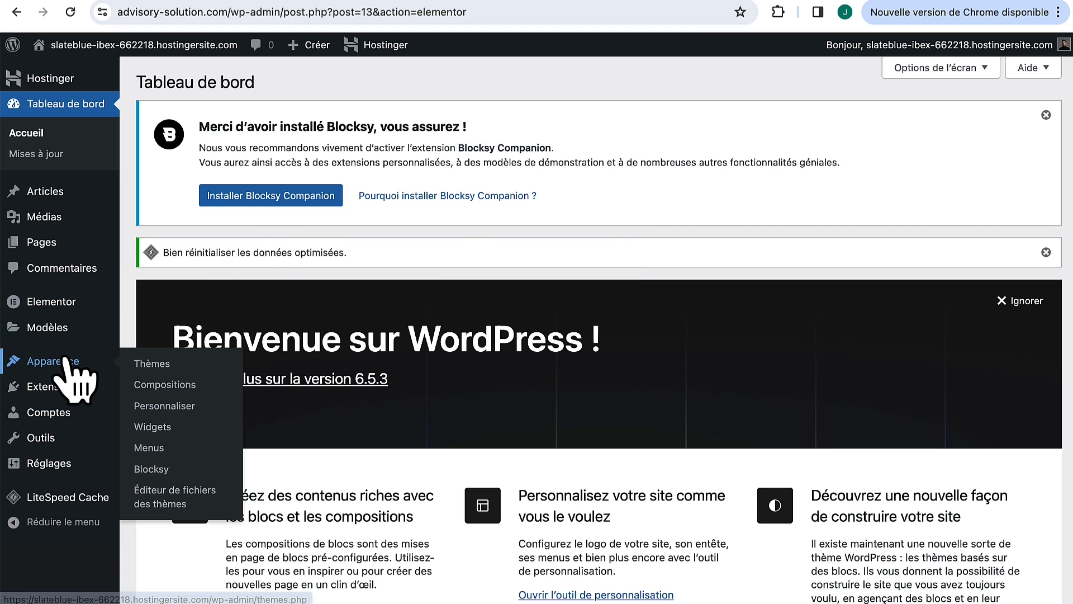
{"action": "left_click", "coordinate": [165, 410]}
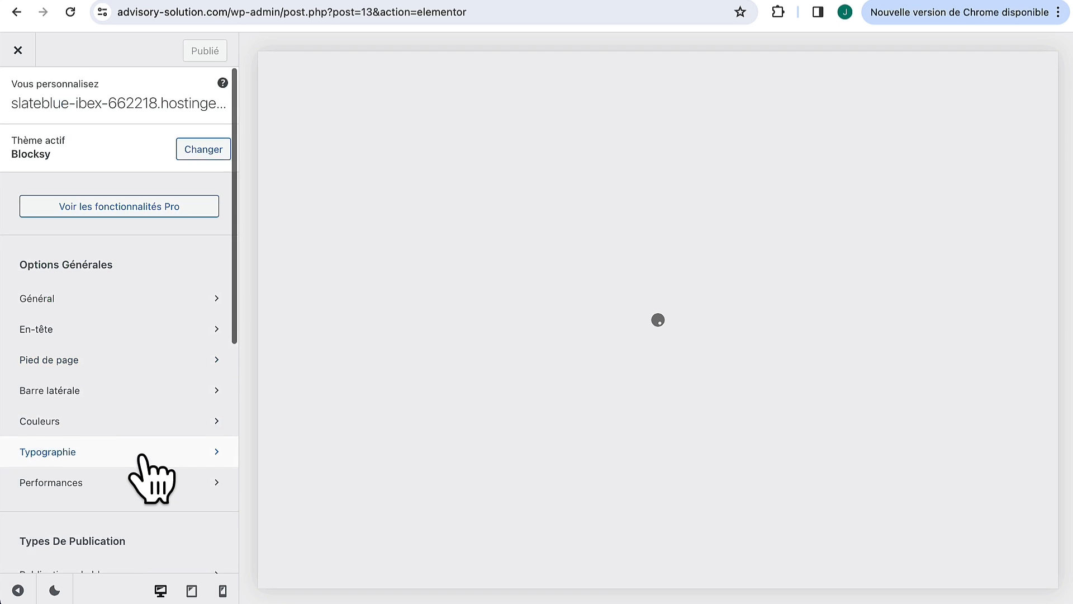
{"action": "scroll", "coordinate": [150, 479], "scroll_direction": "down", "scroll_amount": 4}
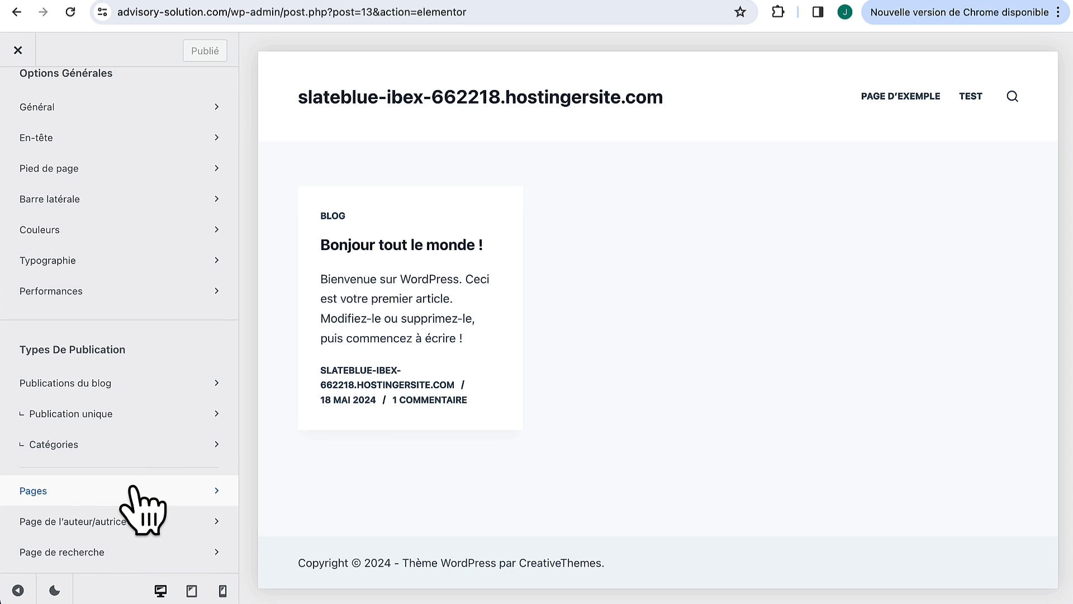
{"action": "left_click", "coordinate": [78, 492]}
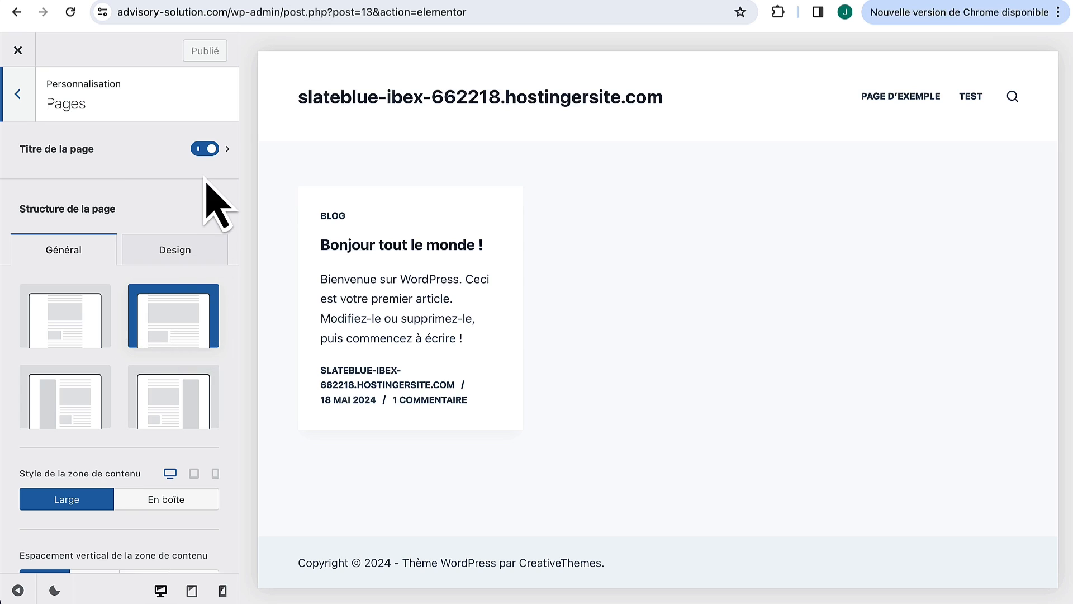
{"action": "left_click", "coordinate": [204, 149]}
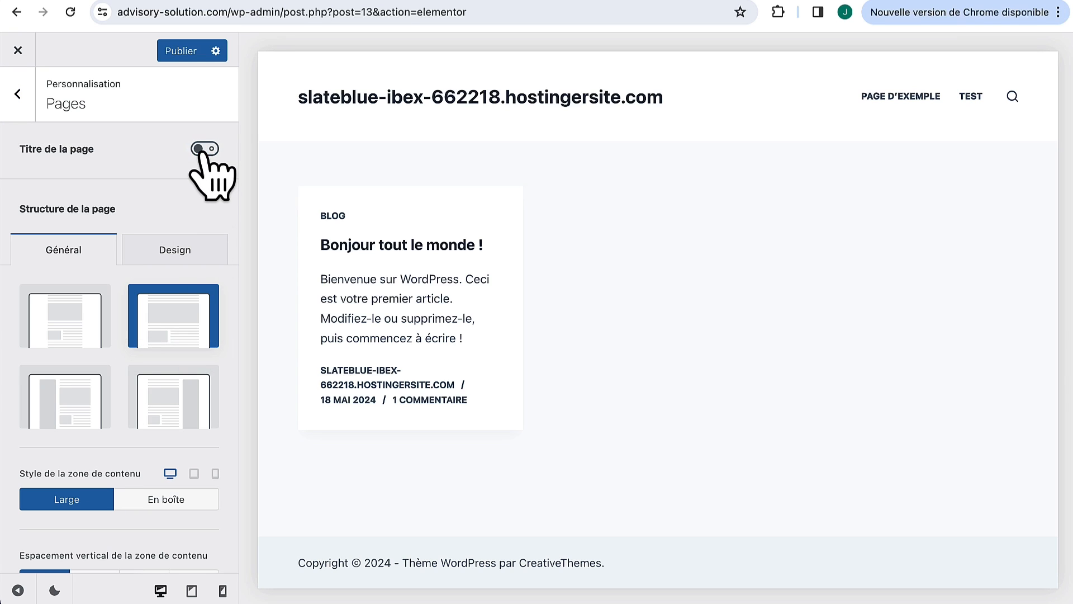
{"action": "left_click", "coordinate": [184, 52]}
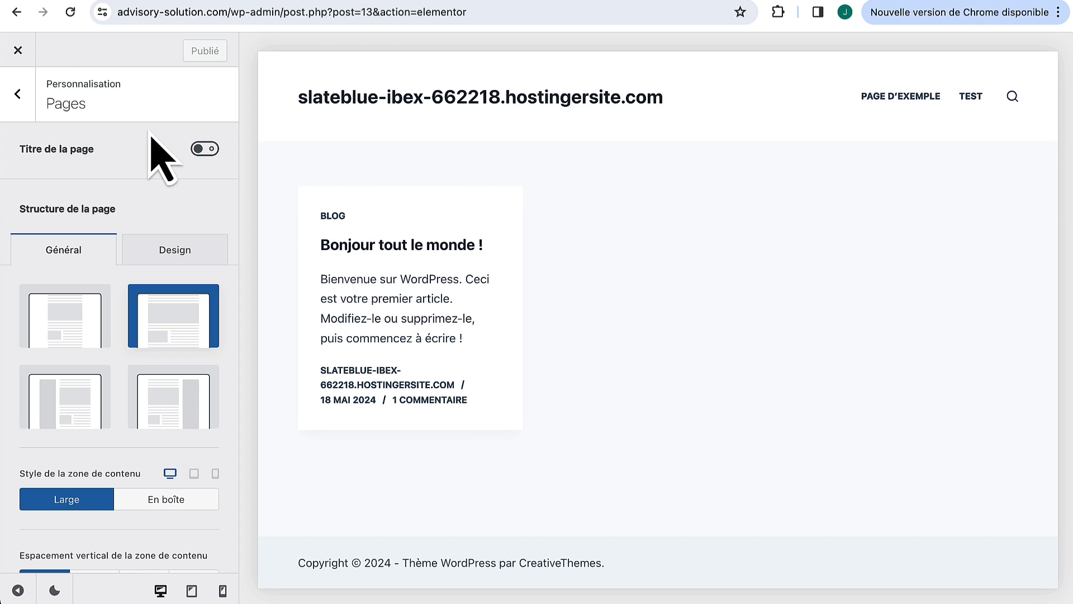
Step: Close the Blocksy Customizer and switch to a fresh Google tab in Chrome
{"action": "left_click", "coordinate": [16, 51]}
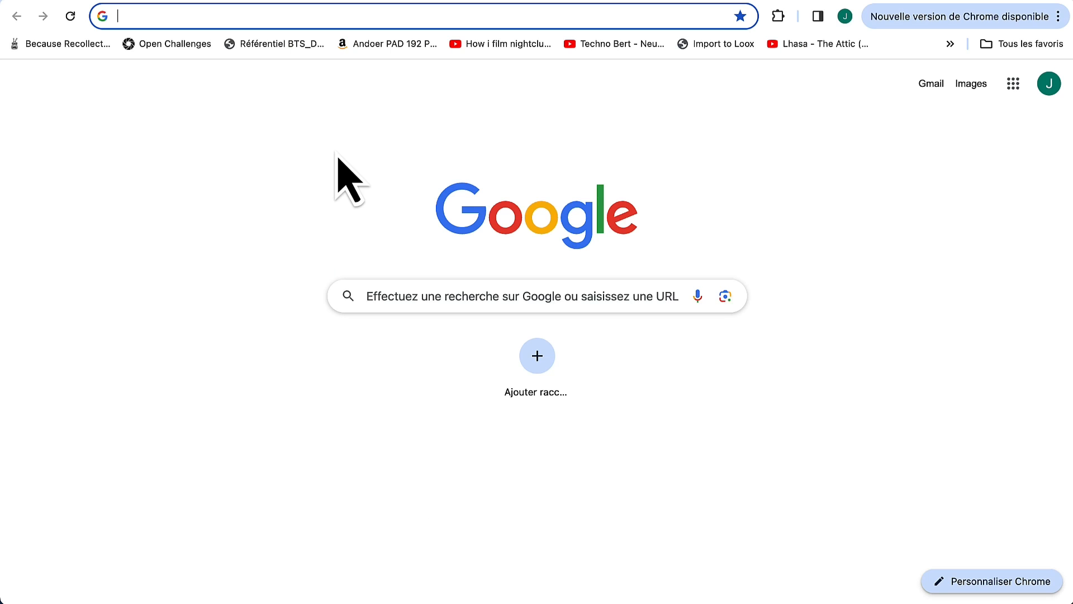
Step: Go to logomakr.com in Chrome
{"action": "type", "text": "log"}
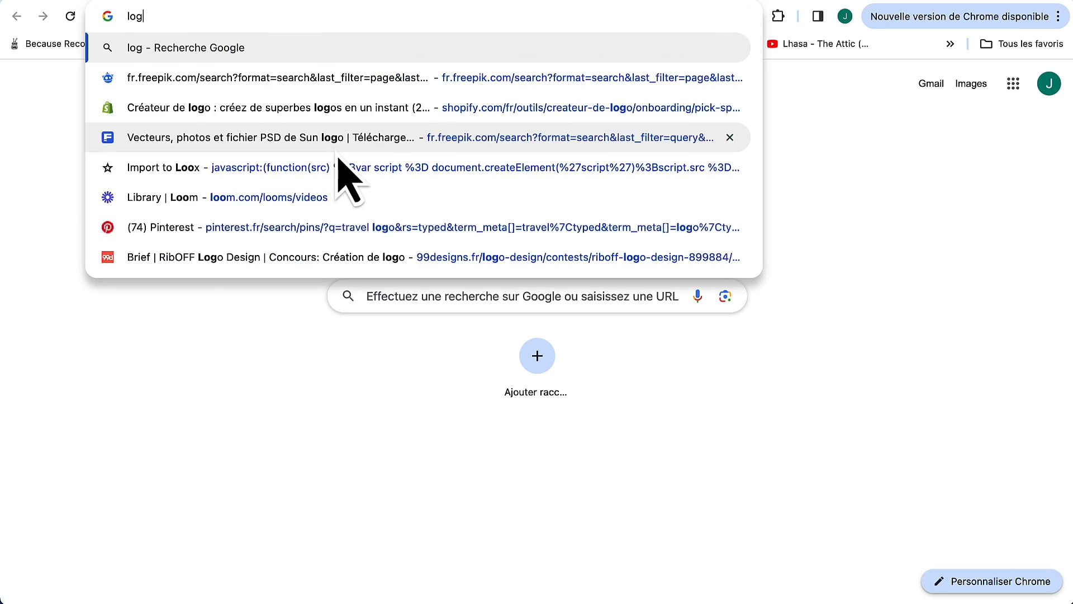
{"action": "type", "text": "omakr"}
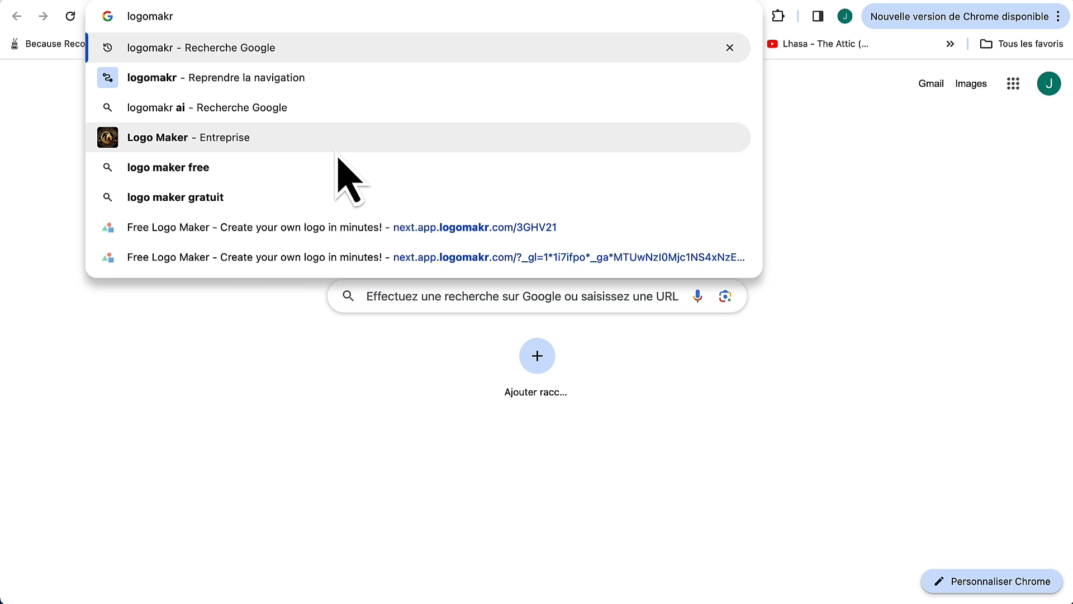
{"action": "type", "text": ".com"}
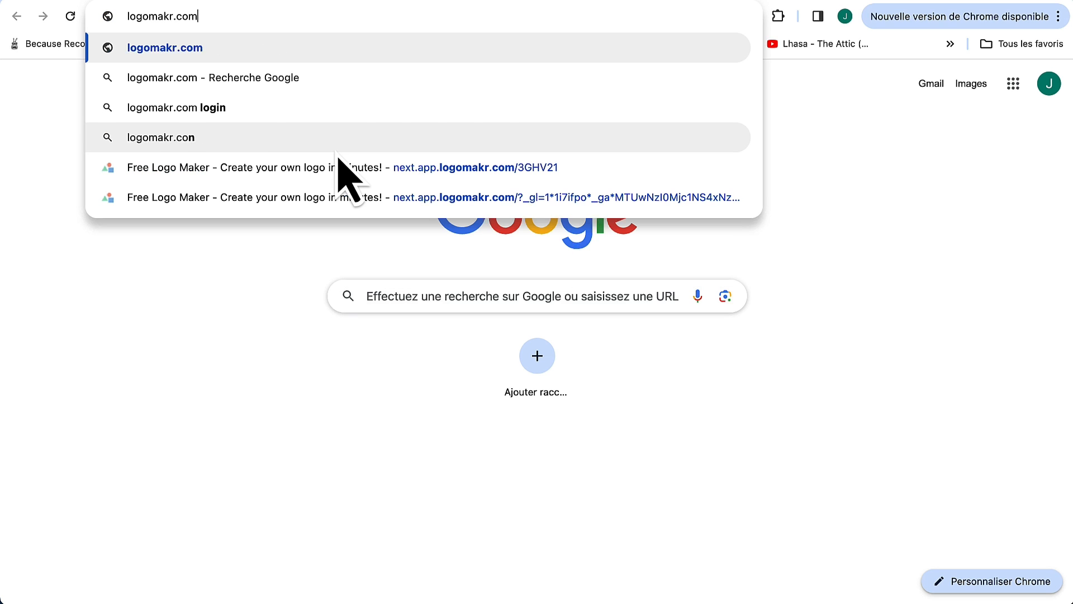
{"action": "key", "text": "Return"}
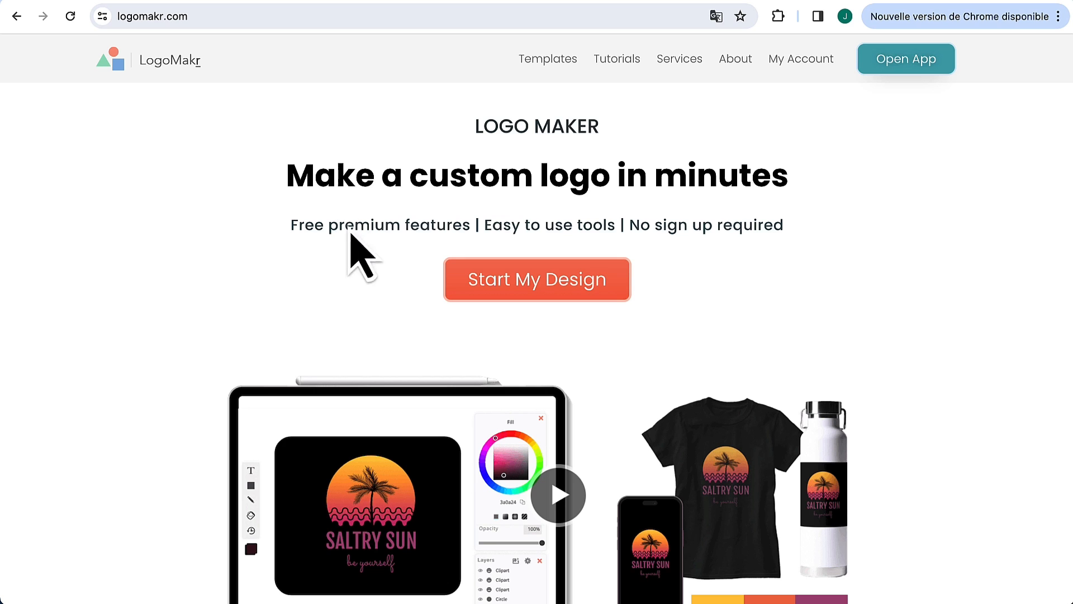
Step: Start a new LogoMakr design from Blank Canvas and dismiss the tips popup
{"action": "left_click", "coordinate": [565, 287]}
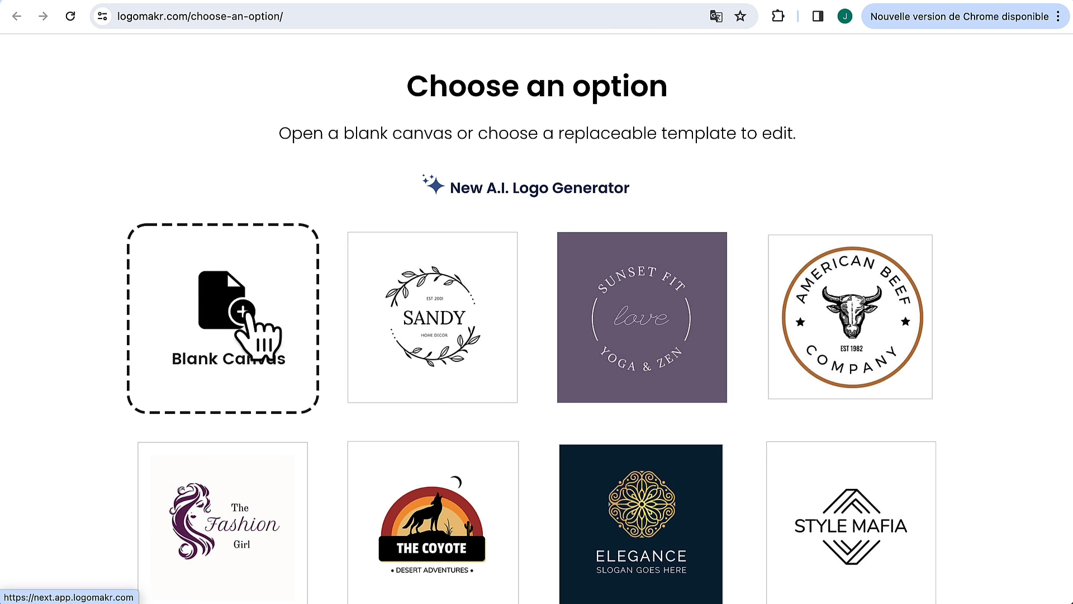
{"action": "left_click", "coordinate": [245, 317]}
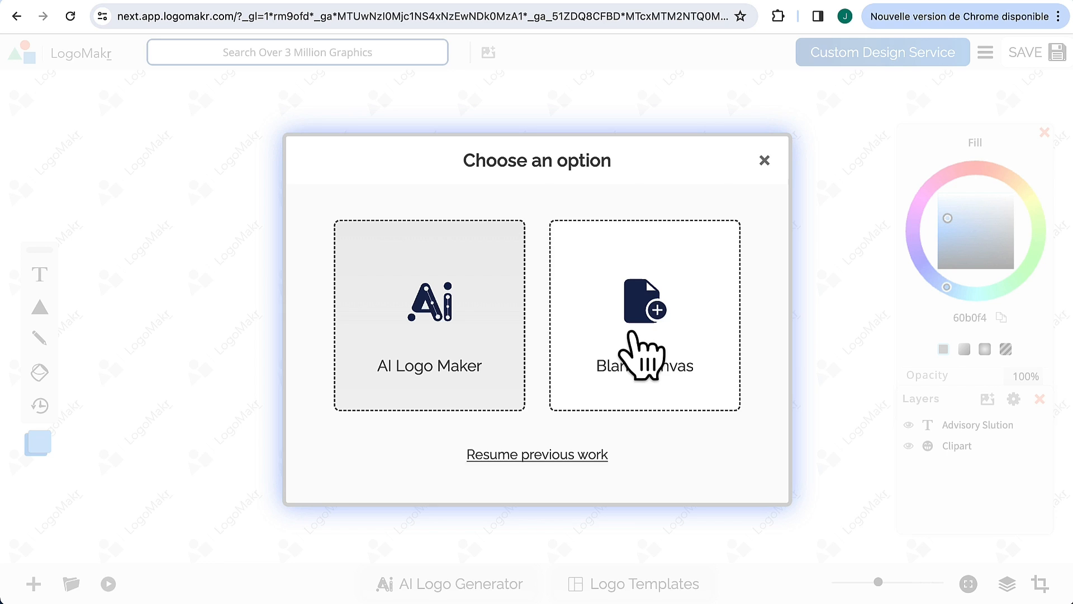
{"action": "left_click", "coordinate": [630, 332]}
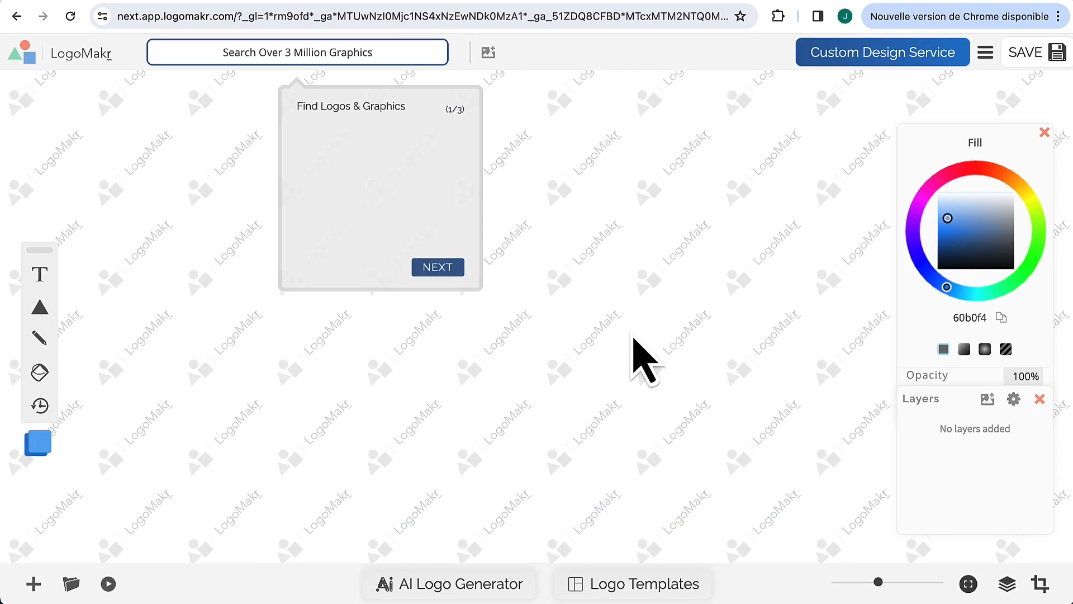
{"action": "left_click", "coordinate": [442, 267]}
{"action": "left_click", "coordinate": [426, 299]}
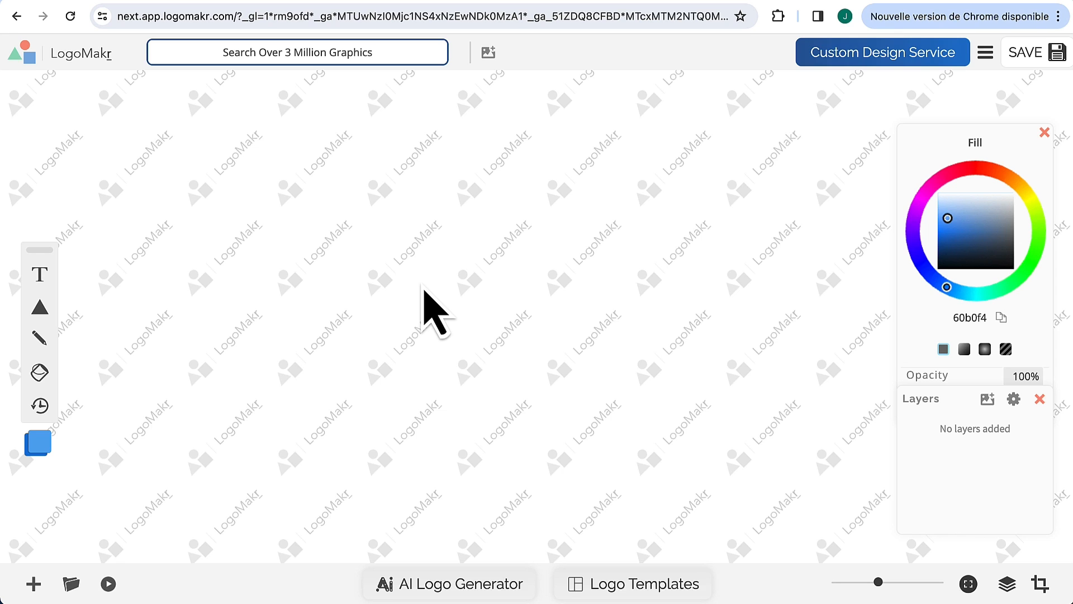
Step: Search the graphics library for network icons and place one on the canvas, moved left
{"action": "left_click", "coordinate": [344, 56]}
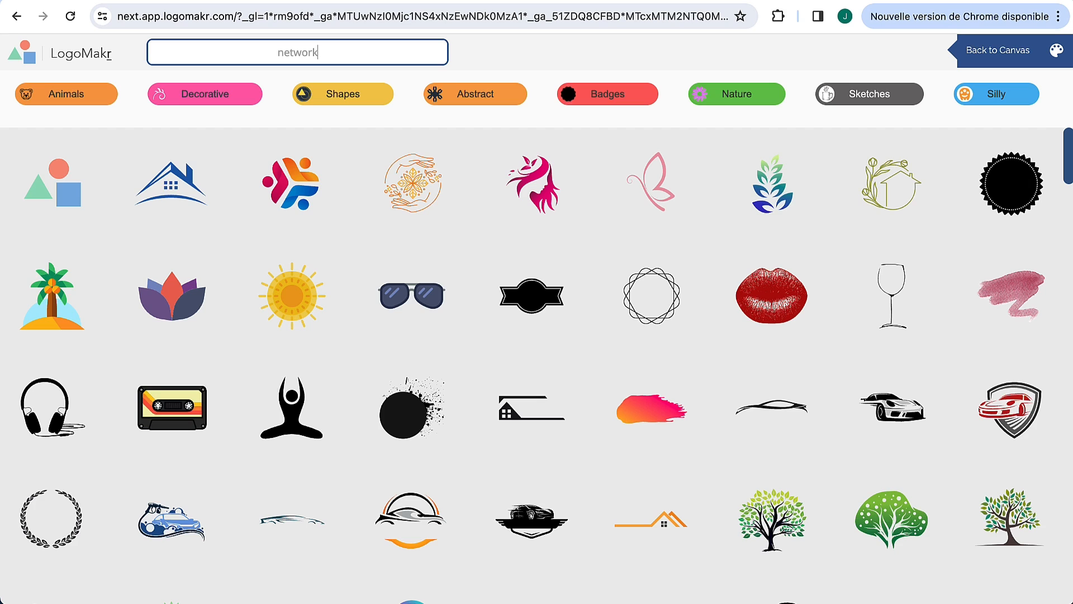
{"action": "key", "text": "Return"}
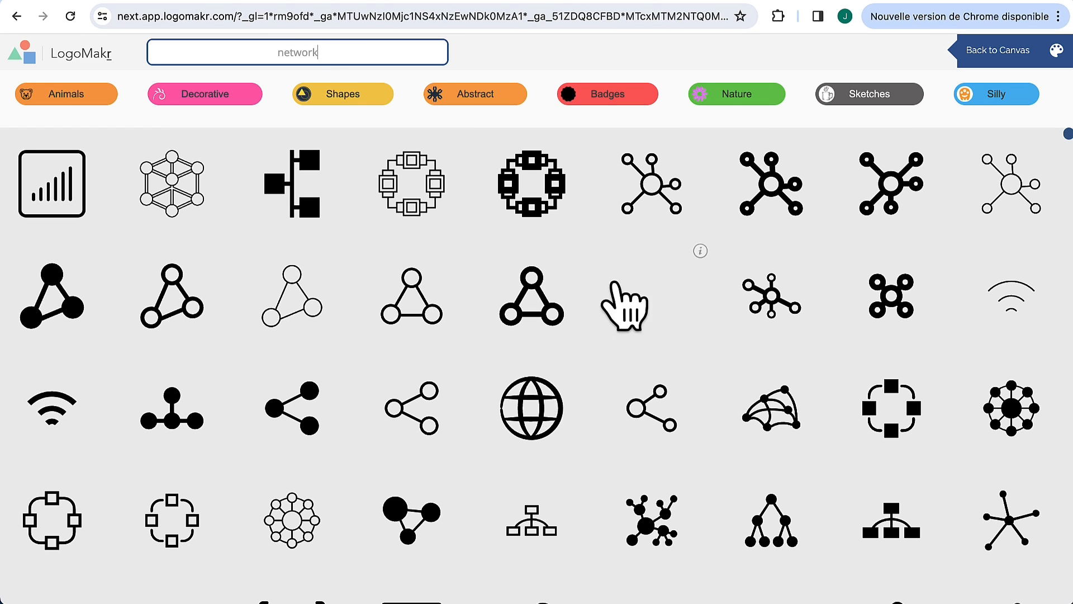
{"action": "scroll", "coordinate": [556, 455], "scroll_direction": "down", "scroll_amount": 10}
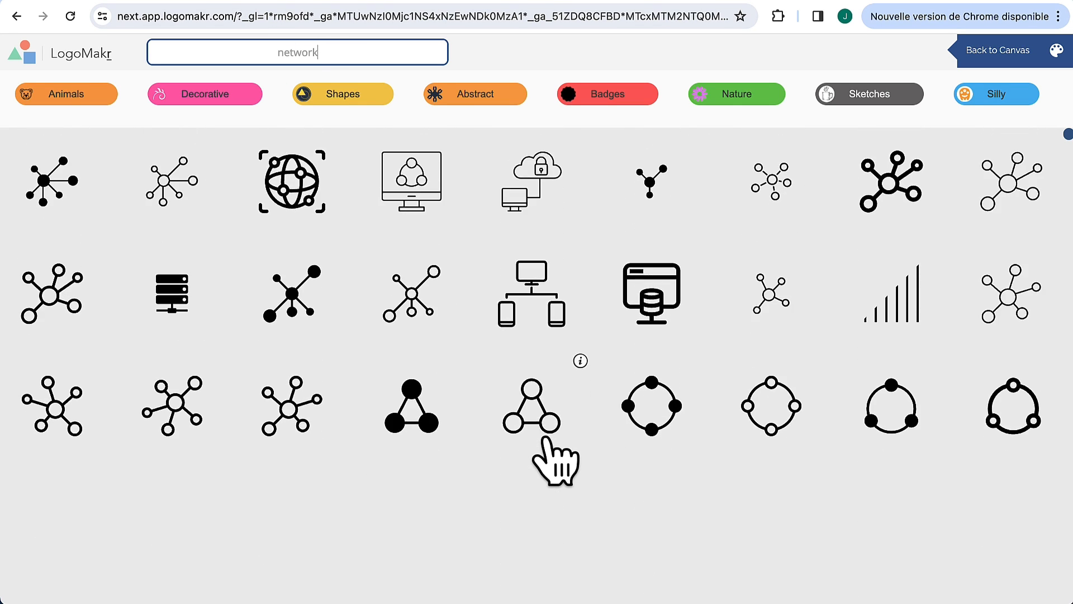
{"action": "scroll", "coordinate": [555, 460], "scroll_direction": "down", "scroll_amount": 10}
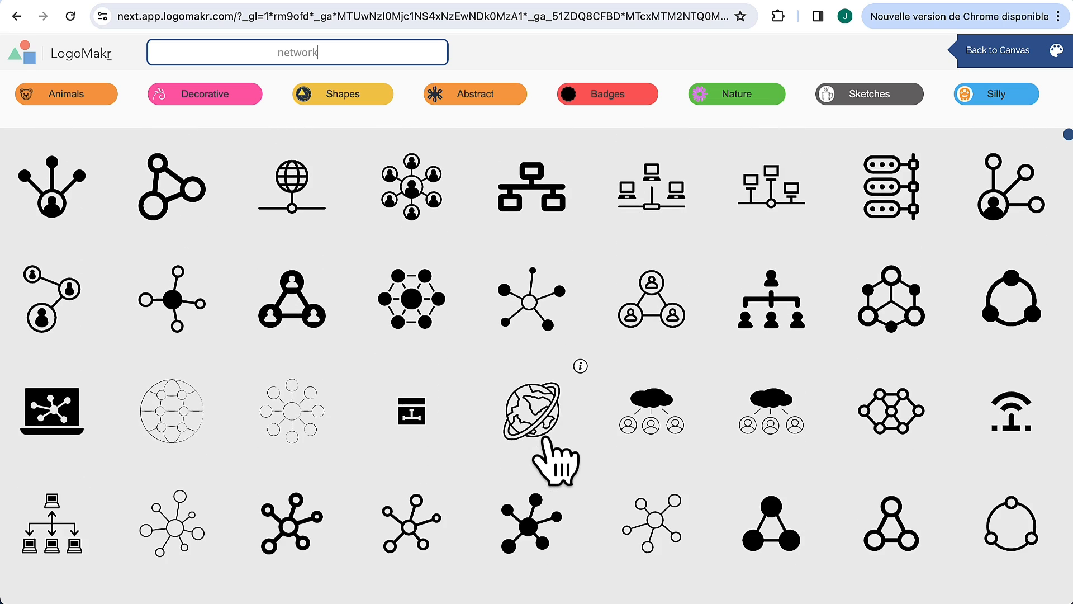
{"action": "scroll", "coordinate": [545, 442], "scroll_direction": "down", "scroll_amount": 5}
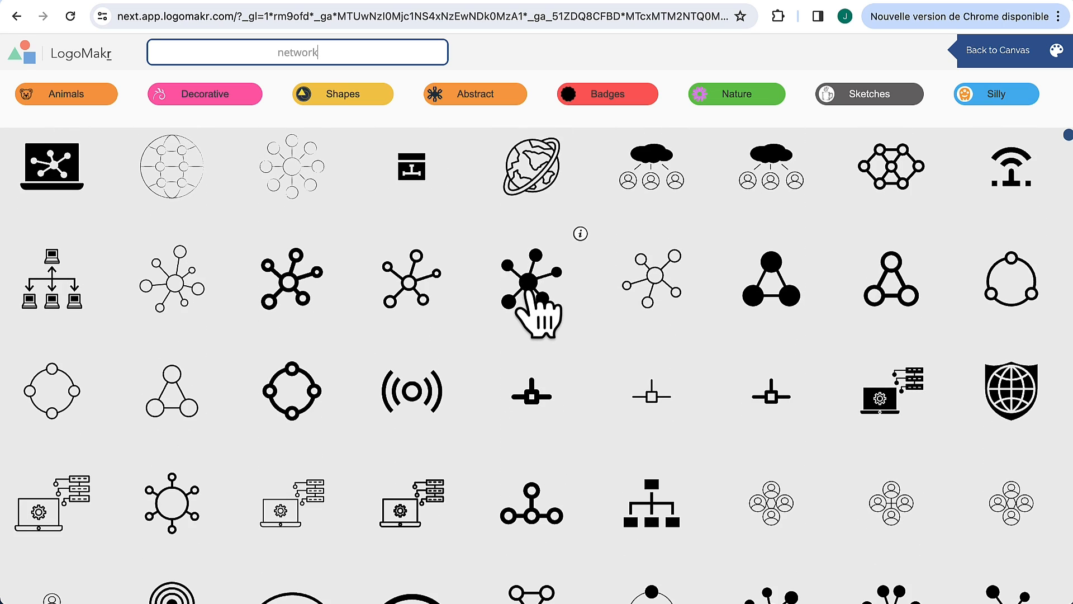
{"action": "left_click", "coordinate": [530, 288]}
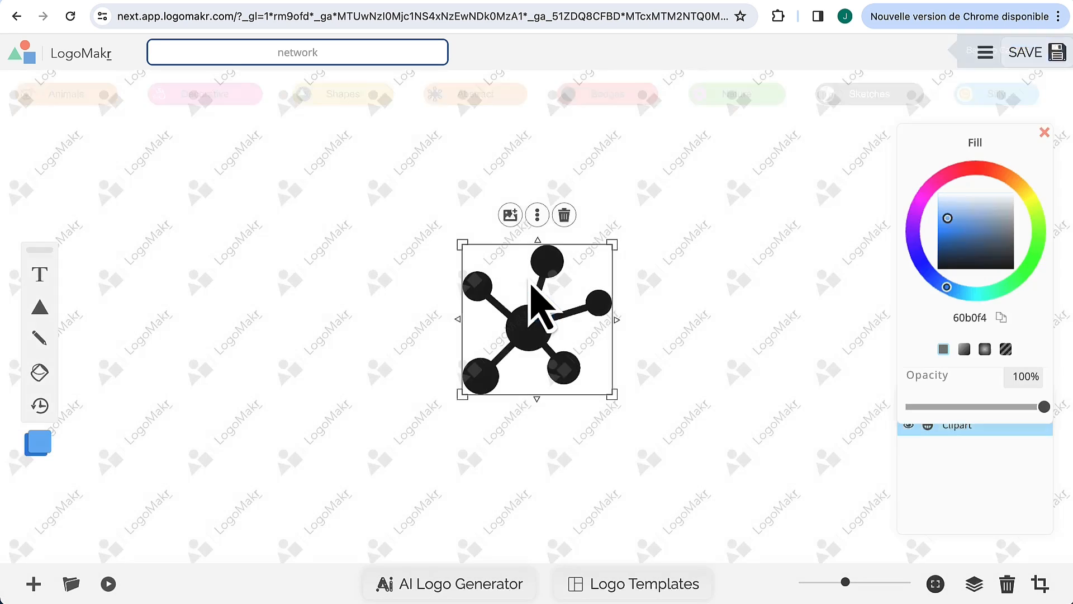
{"action": "left_click_drag", "start_coordinate": [547, 307], "coordinate": [341, 347]}
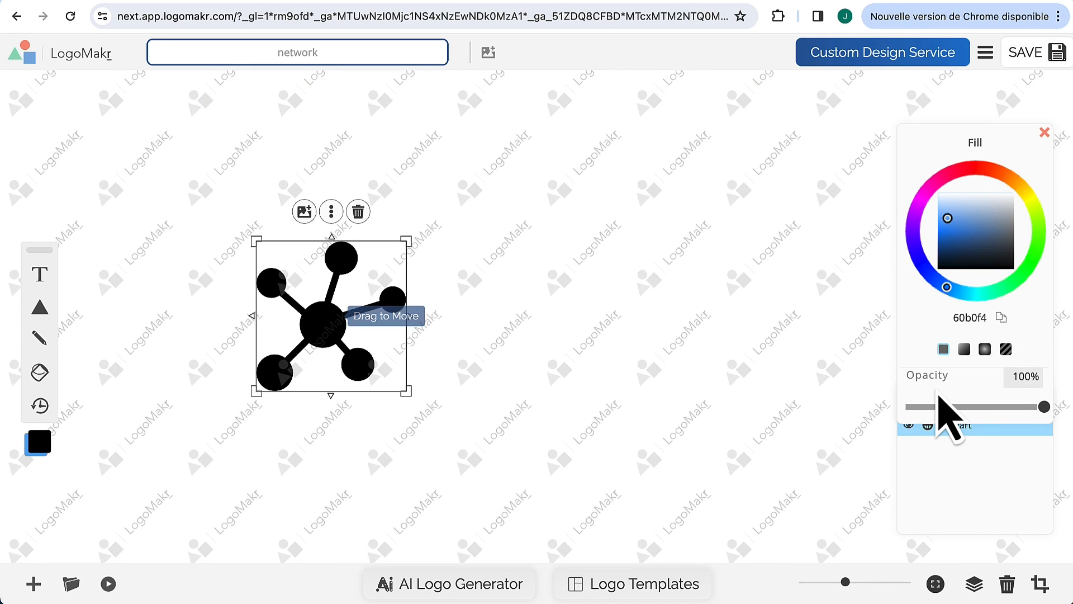
Step: Recolour the network clipart's fill to 704AFF and deselect it
{"action": "left_click_drag", "start_coordinate": [1000, 218], "coordinate": [917, 210]}
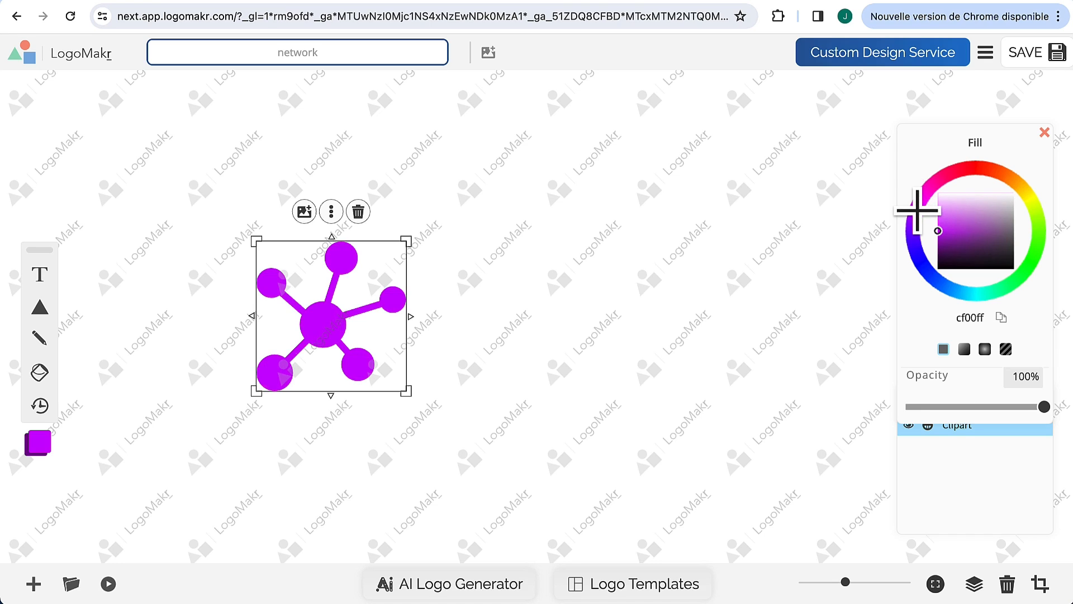
{"action": "double_click", "coordinate": [971, 317]}
{"action": "type", "text": "704AFF"}
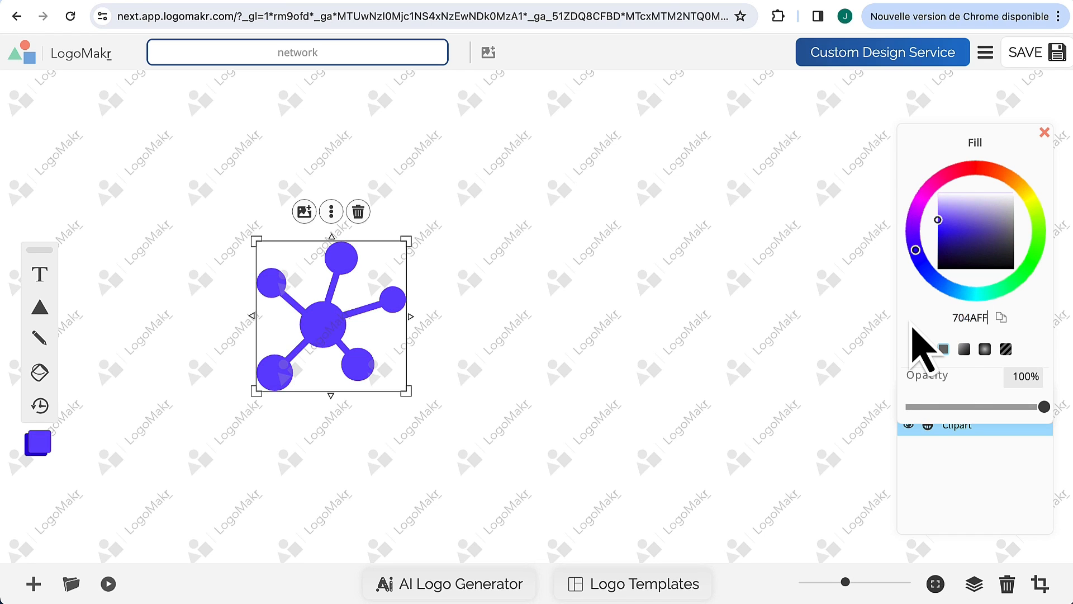
{"action": "left_click", "coordinate": [559, 420]}
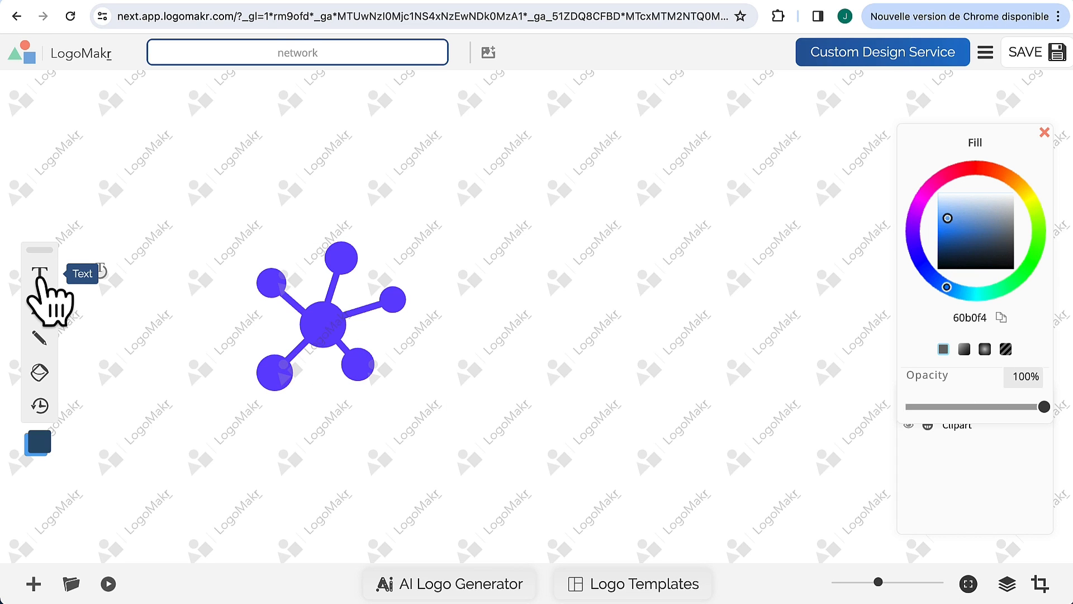
Step: Add a text layer reading 'advisory solution' and capitalise the A of Advisory
{"action": "left_click", "coordinate": [39, 274]}
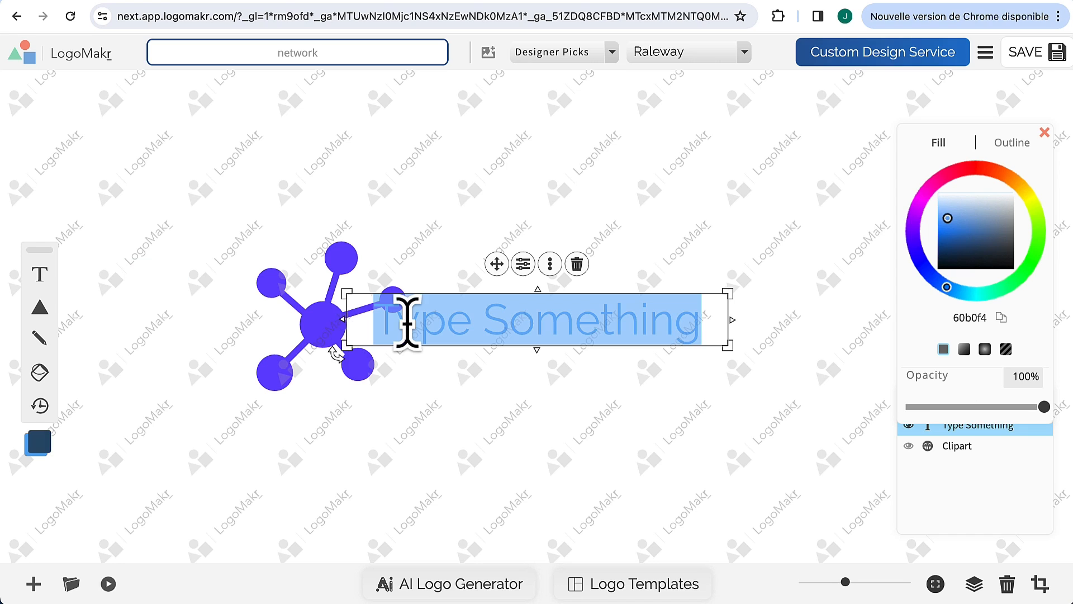
{"action": "type", "text": "advisory solution"}
{"action": "left_click_drag", "start_coordinate": [390, 316], "coordinate": [355, 317]}
{"action": "type", "text": "A"}
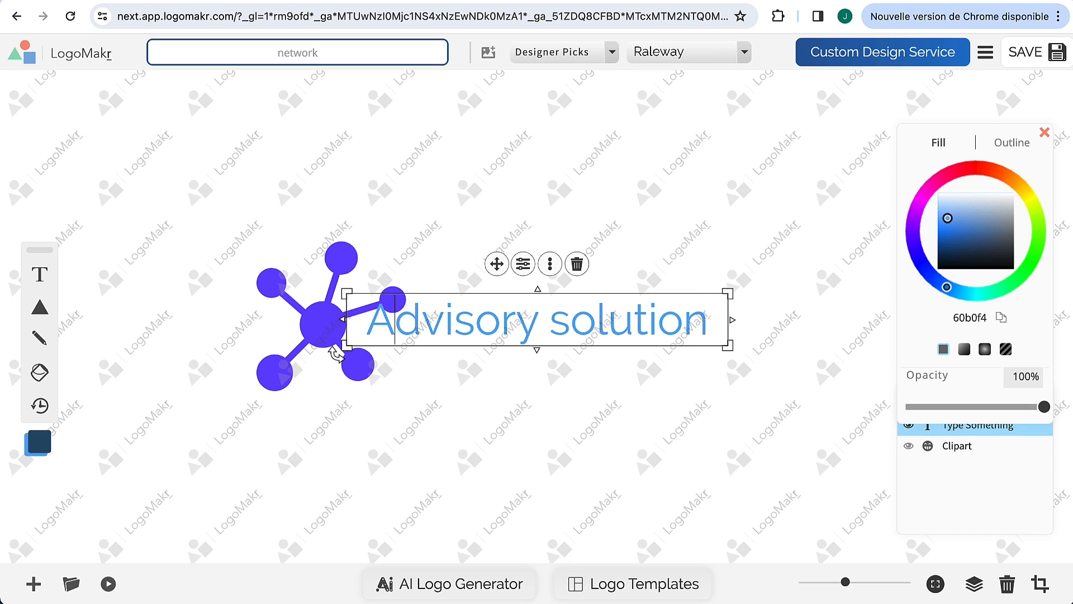
{"action": "left_click_drag", "start_coordinate": [570, 329], "coordinate": [558, 324]}
Step: Capitalise the S of Solution, then shrink the network clipart and move it up-left
{"action": "type", "text": "S"}
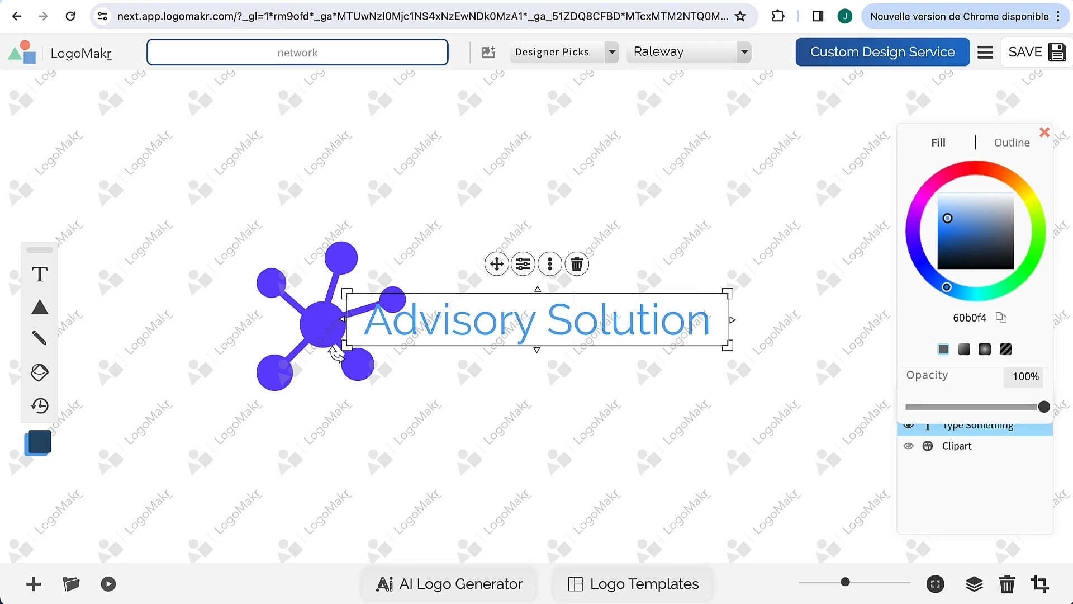
{"action": "left_click", "coordinate": [317, 274]}
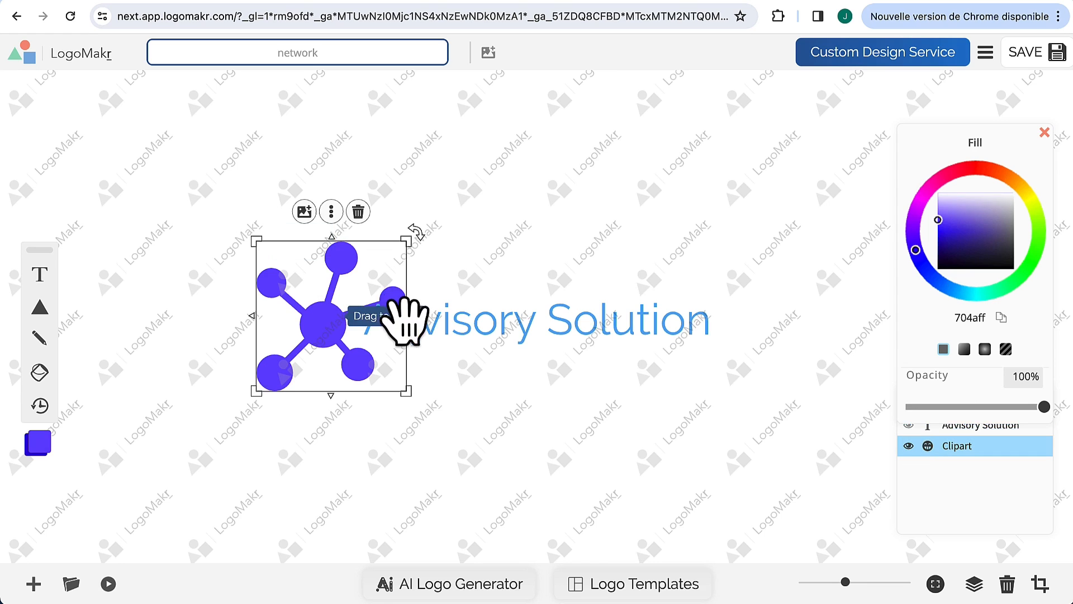
{"action": "left_click_drag", "start_coordinate": [401, 241], "coordinate": [388, 255]}
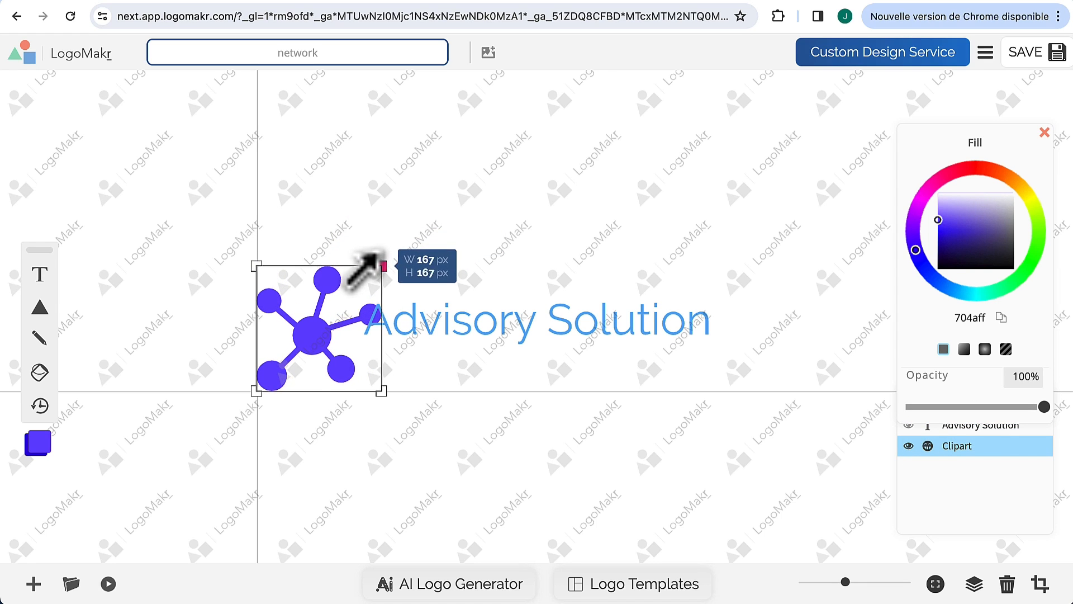
{"action": "left_click_drag", "start_coordinate": [340, 345], "coordinate": [320, 332]}
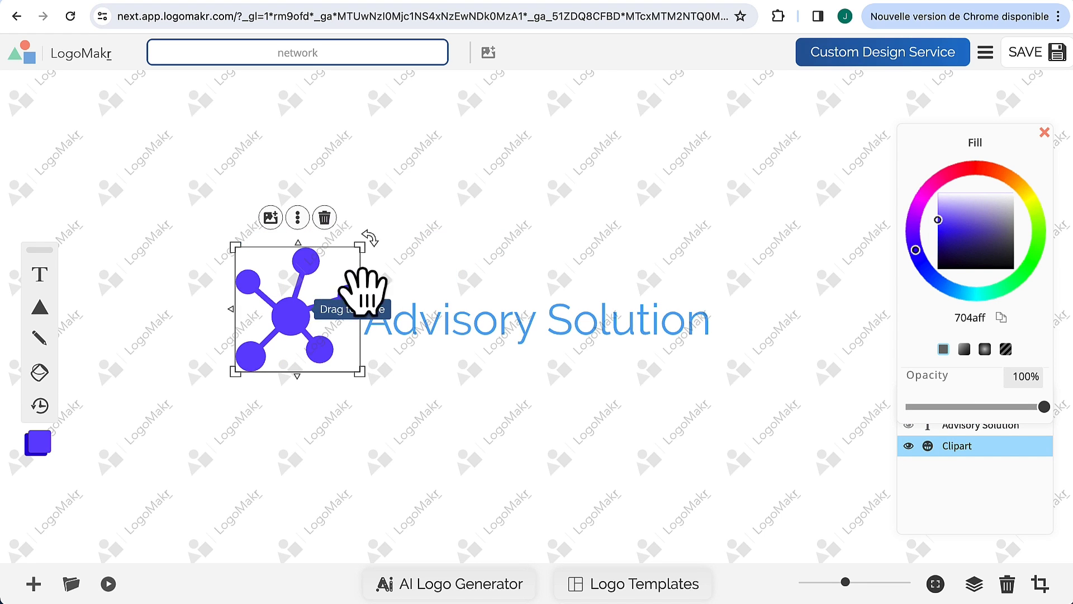
{"action": "left_click_drag", "start_coordinate": [363, 246], "coordinate": [349, 259]}
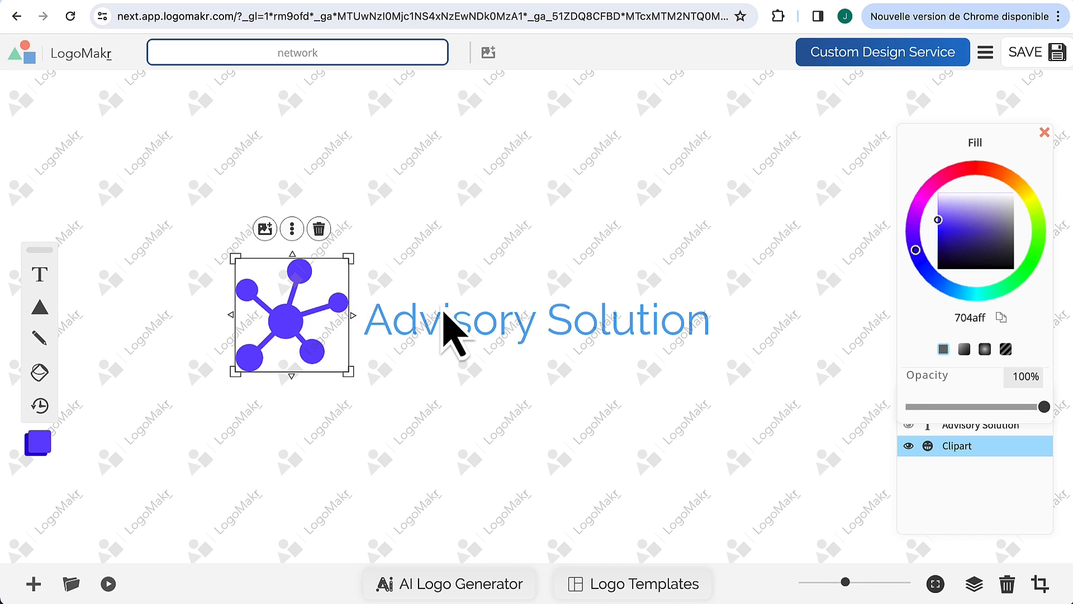
Step: Set the Advisory Solution text to Roboto Medium in a darker grey fill
{"action": "left_click", "coordinate": [637, 332]}
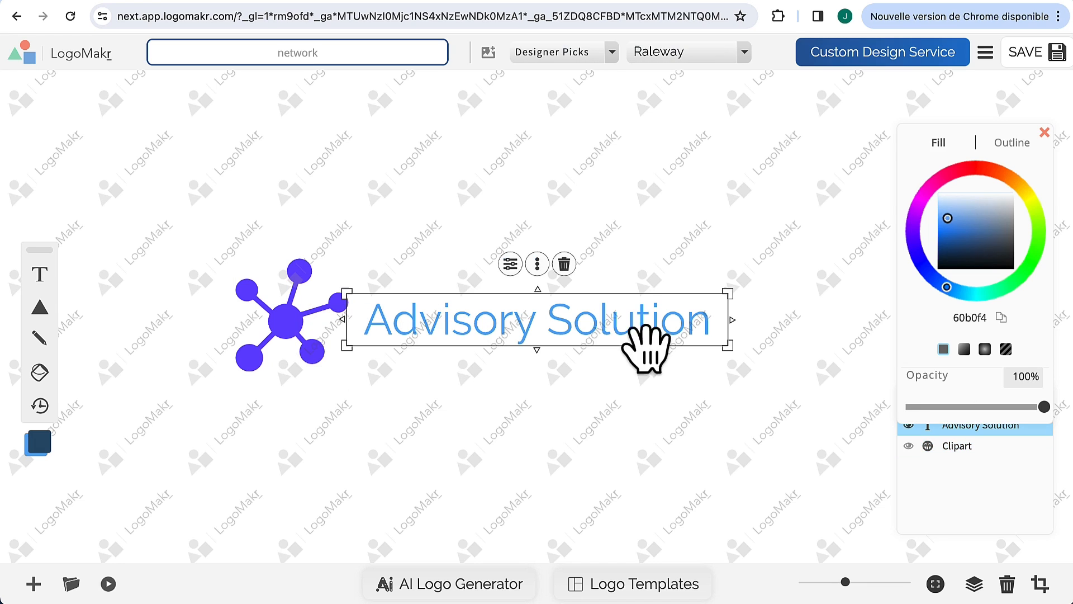
{"action": "left_click", "coordinate": [690, 56]}
{"action": "scroll", "coordinate": [858, 185], "scroll_direction": "down", "scroll_amount": 3}
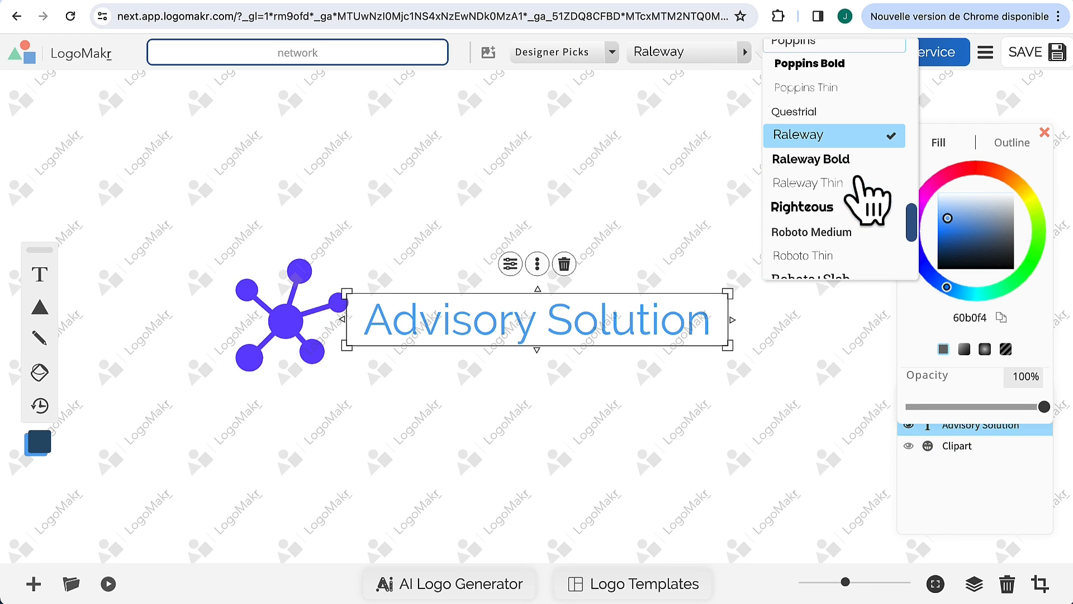
{"action": "scroll", "coordinate": [851, 192], "scroll_direction": "down", "scroll_amount": 1}
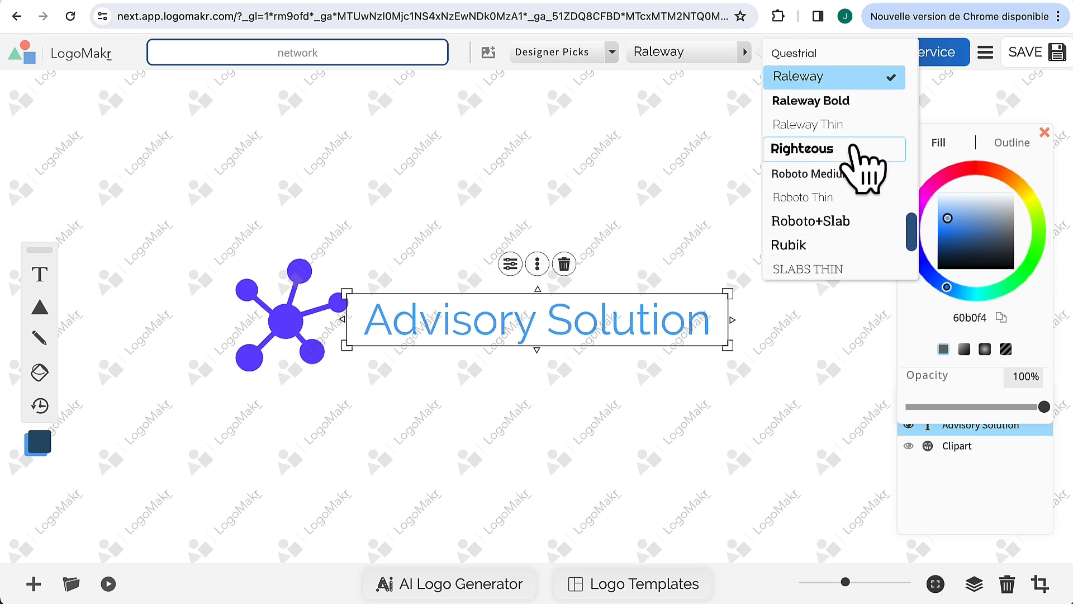
{"action": "left_click", "coordinate": [821, 177]}
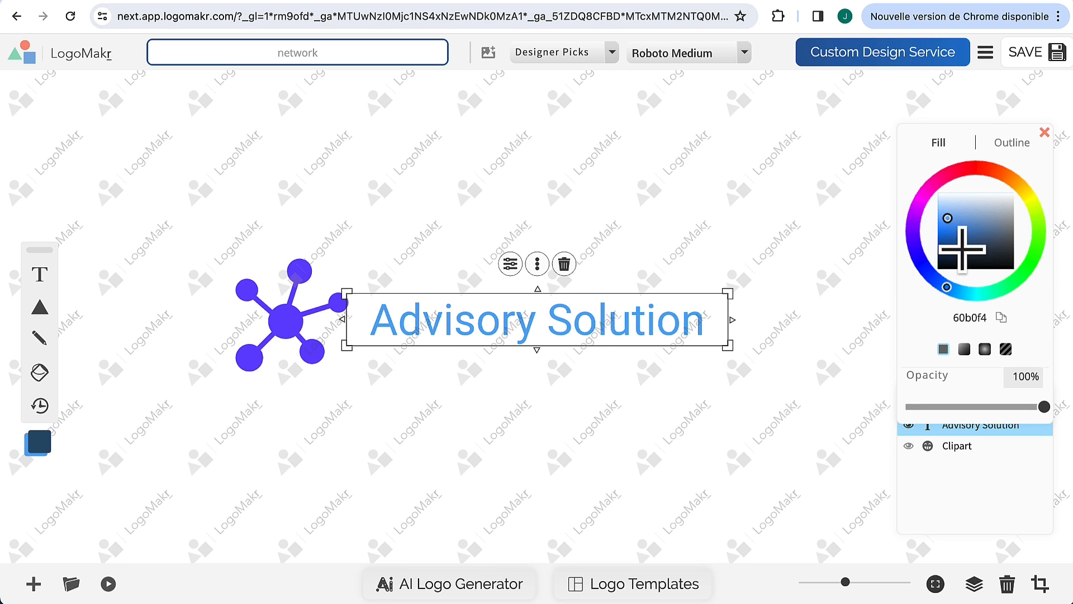
{"action": "left_click_drag", "start_coordinate": [959, 242], "coordinate": [1029, 252]}
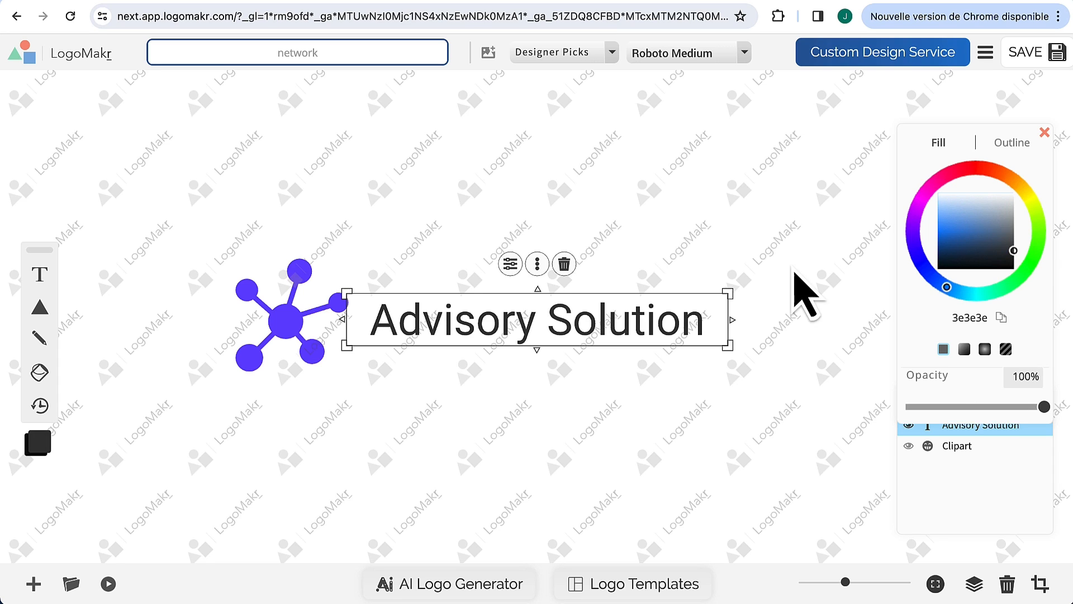
Step: Narrow the text box and align the text beside the clipart as a horizontal logo
{"action": "left_click_drag", "start_coordinate": [733, 320], "coordinate": [680, 322]}
{"action": "left_click_drag", "start_coordinate": [465, 323], "coordinate": [485, 328]}
{"action": "left_click", "coordinate": [307, 342]}
{"action": "left_click", "coordinate": [417, 484]}
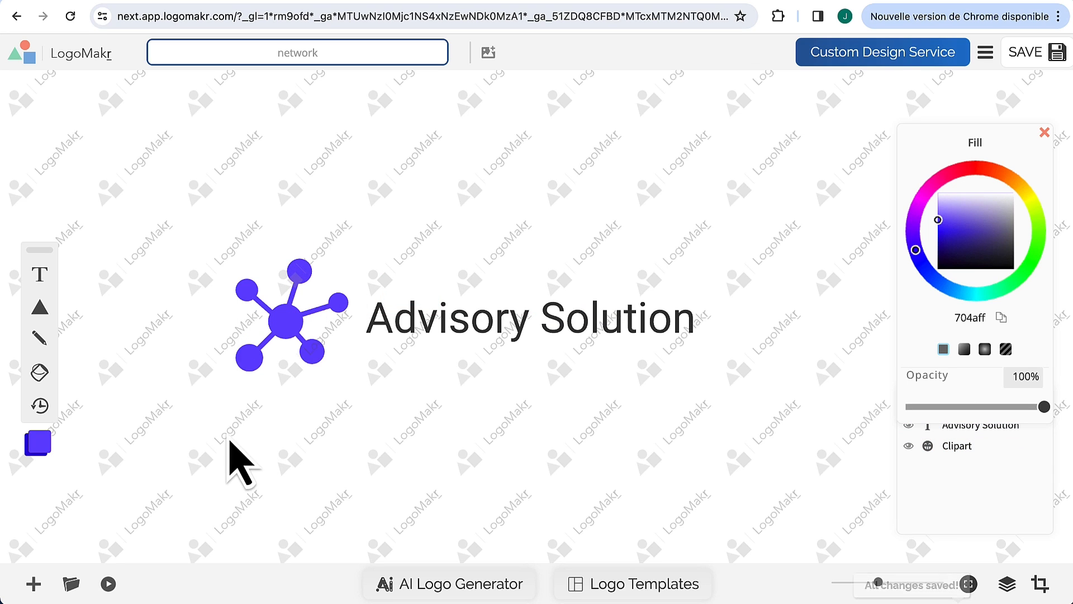
{"action": "left_click_drag", "start_coordinate": [228, 435], "coordinate": [257, 443]}
{"action": "left_click", "coordinate": [704, 213]}
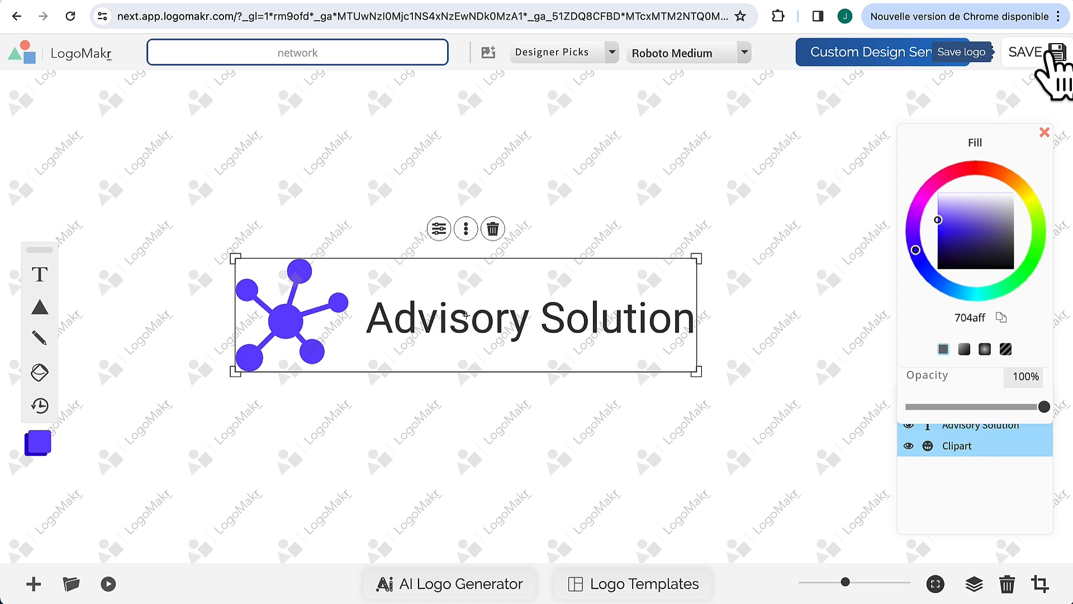
Step: Save the logo and email its free low-resolution PNG after accepting the terms
{"action": "left_click", "coordinate": [1062, 48]}
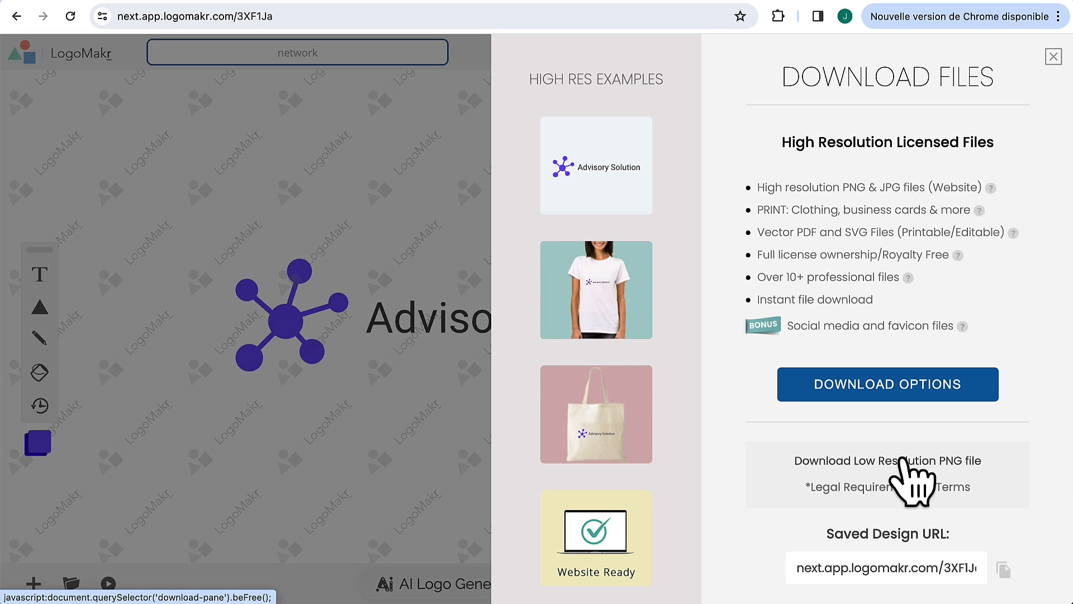
{"action": "left_click", "coordinate": [908, 472]}
{"action": "left_click", "coordinate": [844, 233]}
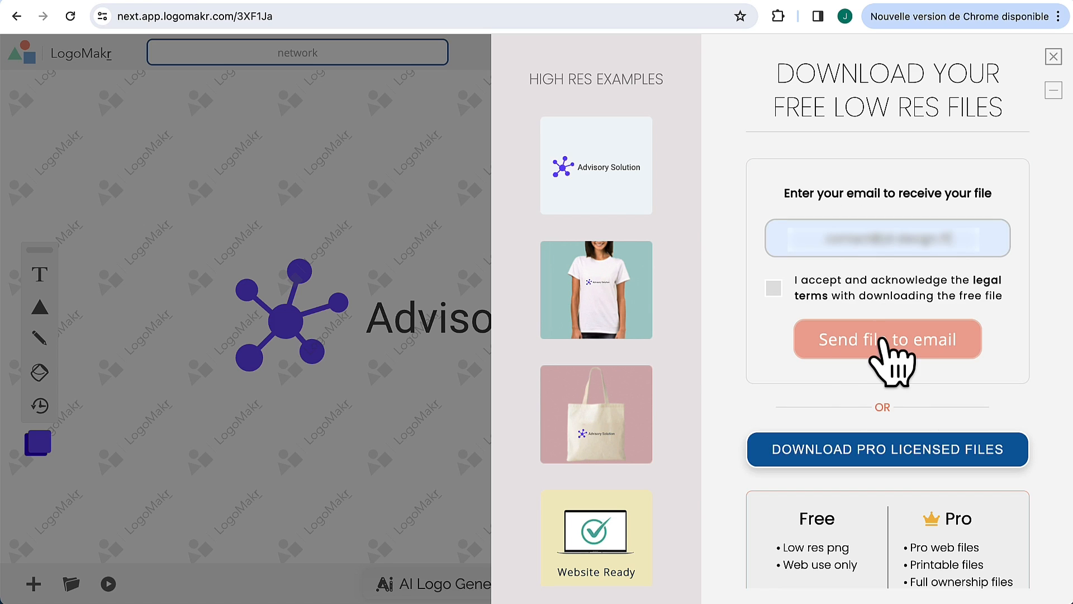
{"action": "left_click", "coordinate": [773, 289]}
{"action": "left_click", "coordinate": [885, 341]}
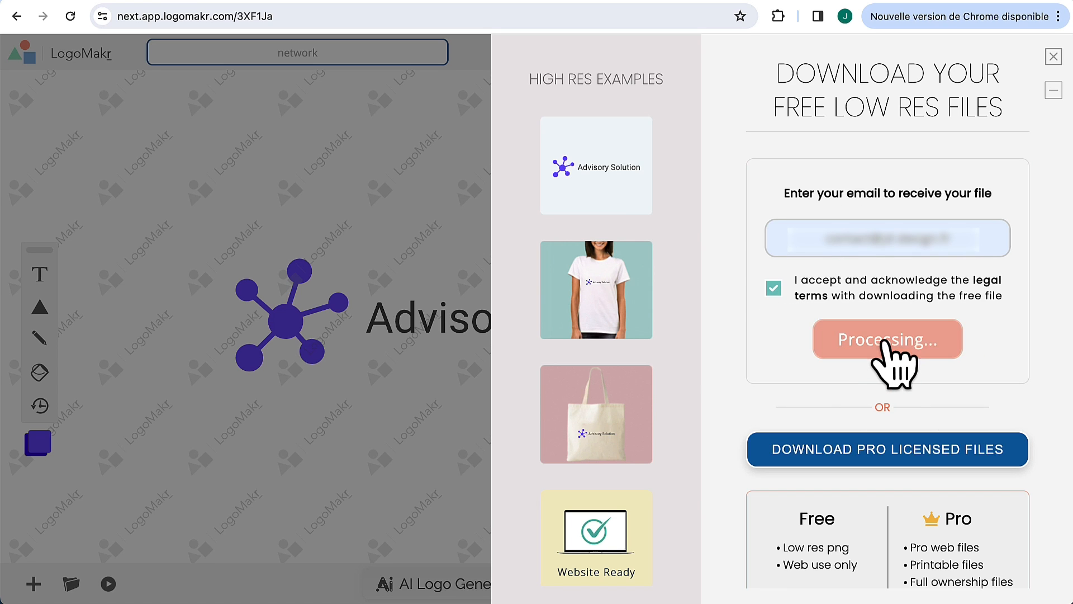
{"action": "left_click", "coordinate": [1054, 56]}
{"action": "left_click", "coordinate": [516, 335]}
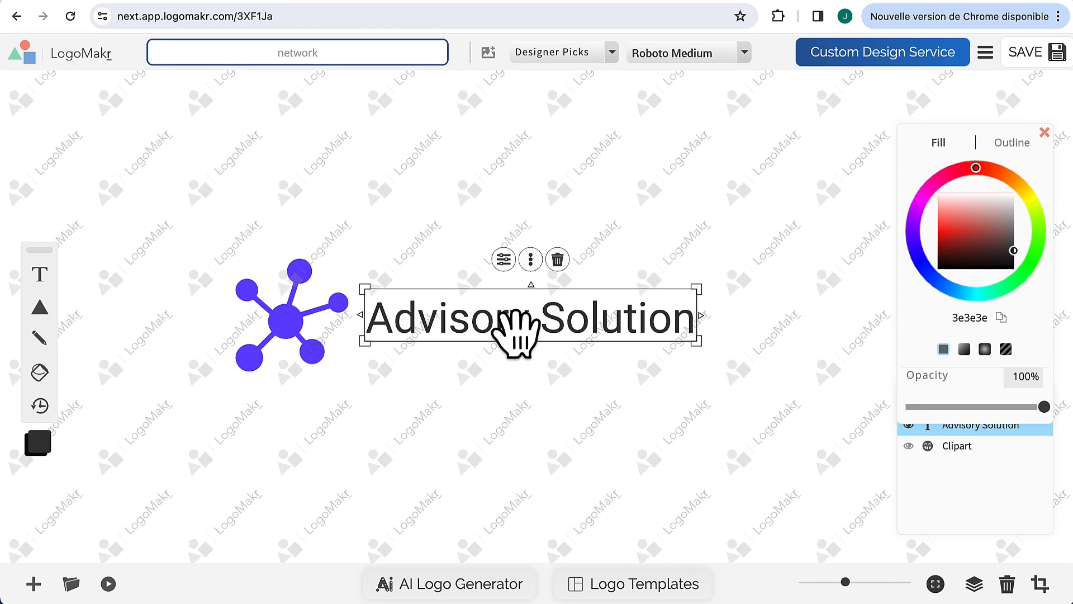
Step: Delete the Advisory Solution text, then enlarge and centre the network clipart
{"action": "key", "text": "Delete"}
{"action": "left_click_drag", "start_coordinate": [282, 330], "coordinate": [479, 345]}
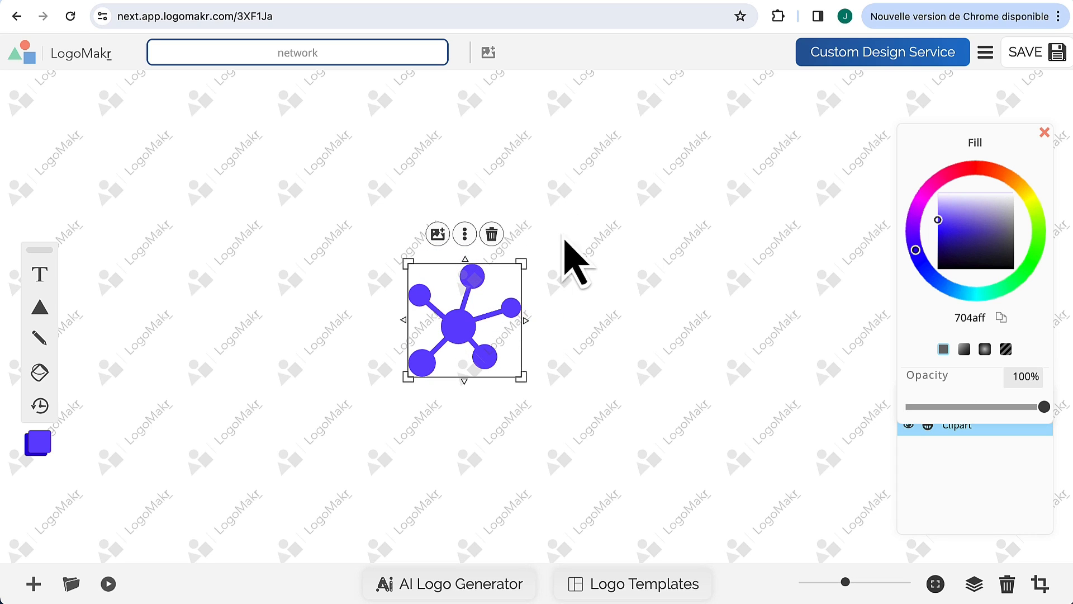
{"action": "left_click_drag", "start_coordinate": [521, 263], "coordinate": [628, 152]}
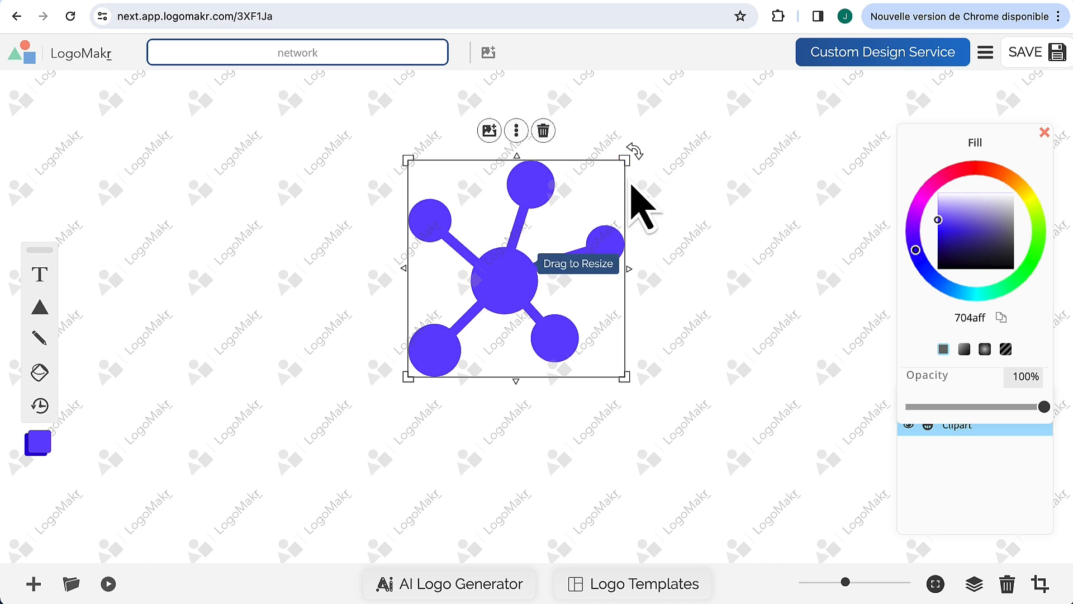
{"action": "left_click_drag", "start_coordinate": [532, 287], "coordinate": [484, 339]}
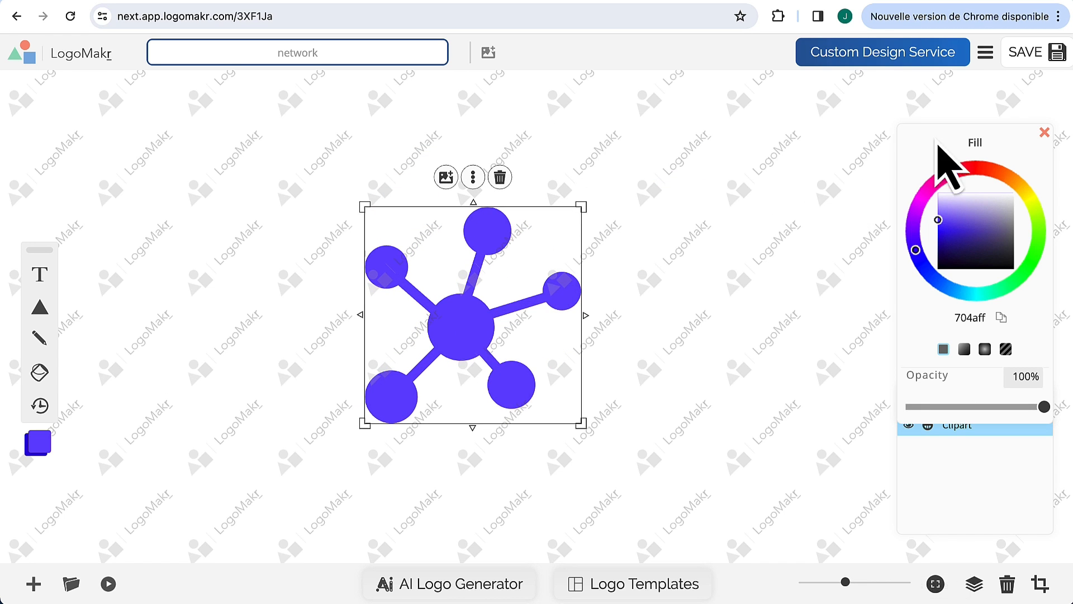
Step: Save the icon-only logo and email its free low-resolution PNG
{"action": "left_click", "coordinate": [1040, 54]}
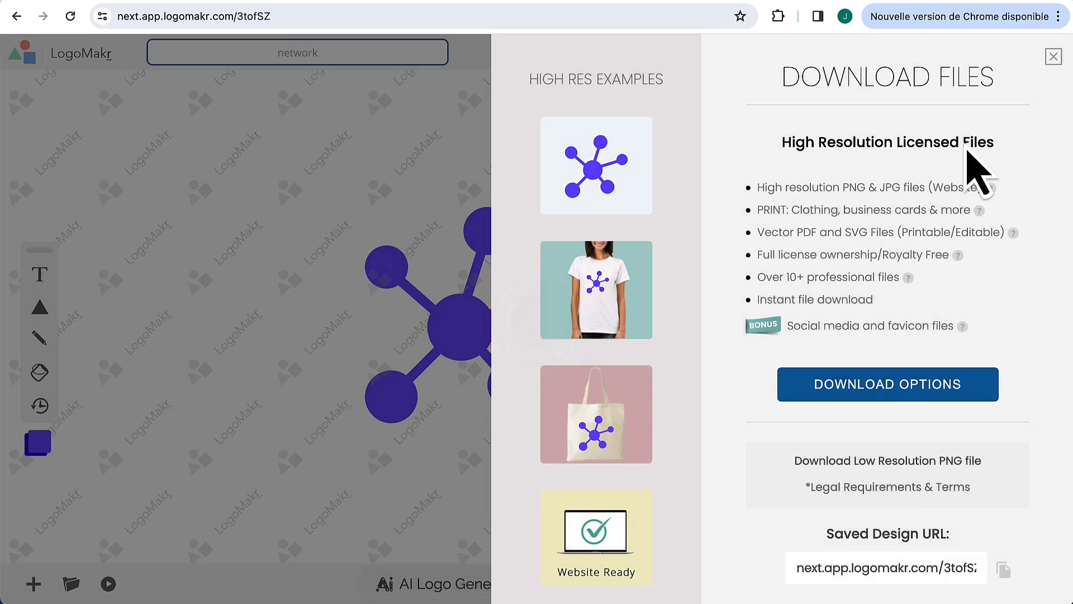
{"action": "left_click", "coordinate": [889, 470]}
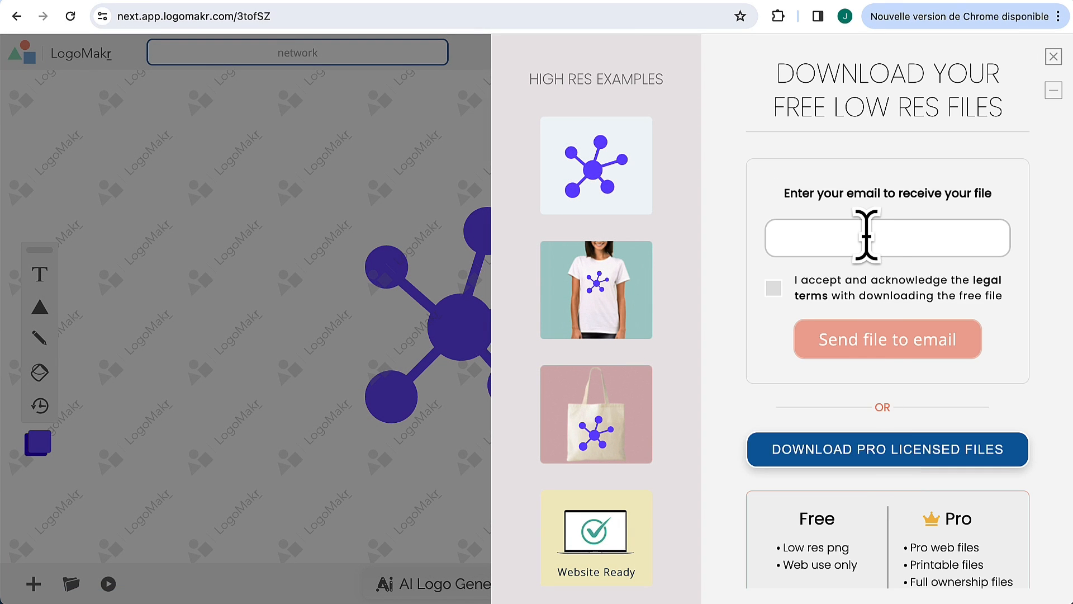
{"action": "left_click", "coordinate": [867, 238]}
{"action": "left_click", "coordinate": [873, 342]}
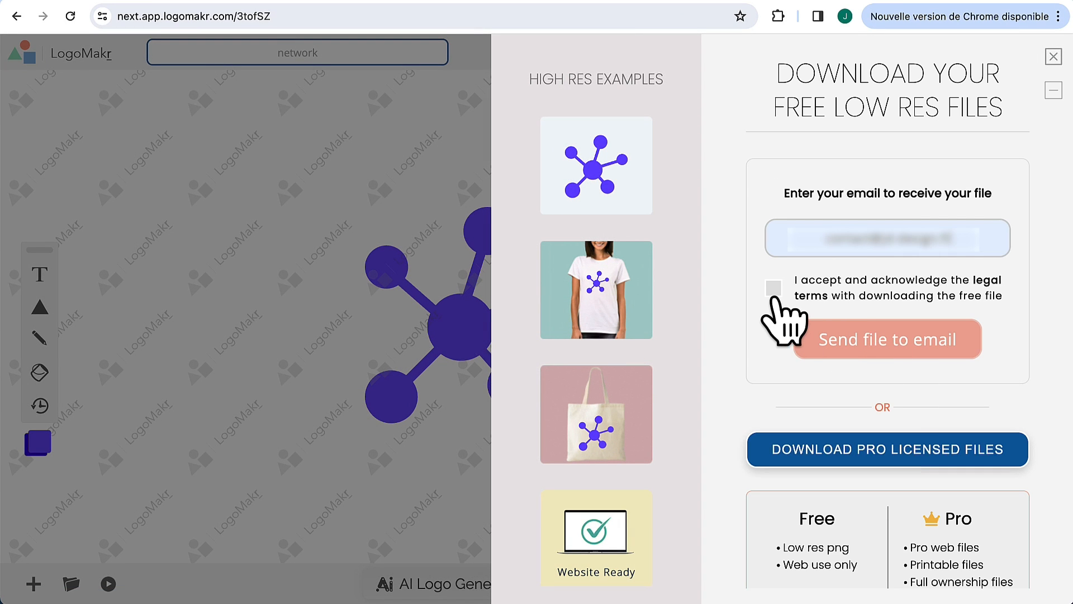
{"action": "left_click", "coordinate": [773, 293]}
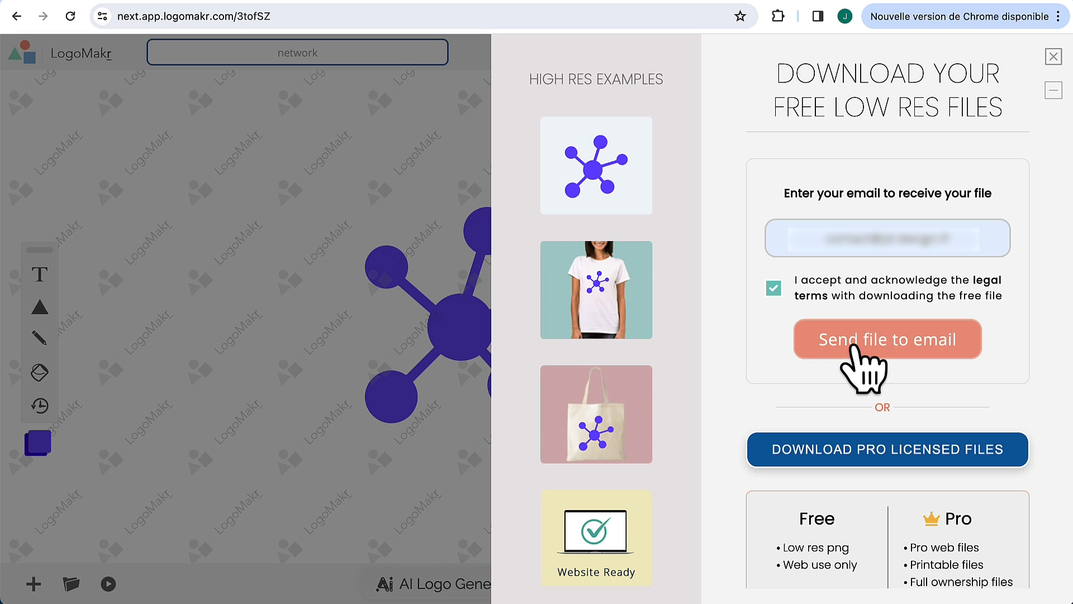
{"action": "left_click", "coordinate": [856, 347]}
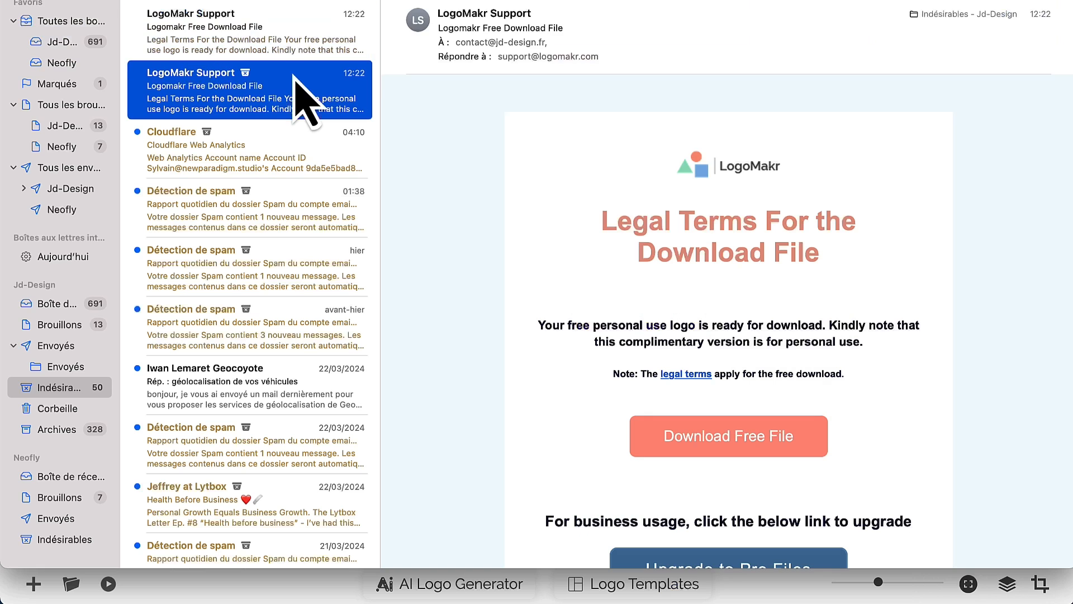
Step: Download both free logo files from the two LogoMakr emails in Apple Mail
{"action": "left_click", "coordinate": [301, 35]}
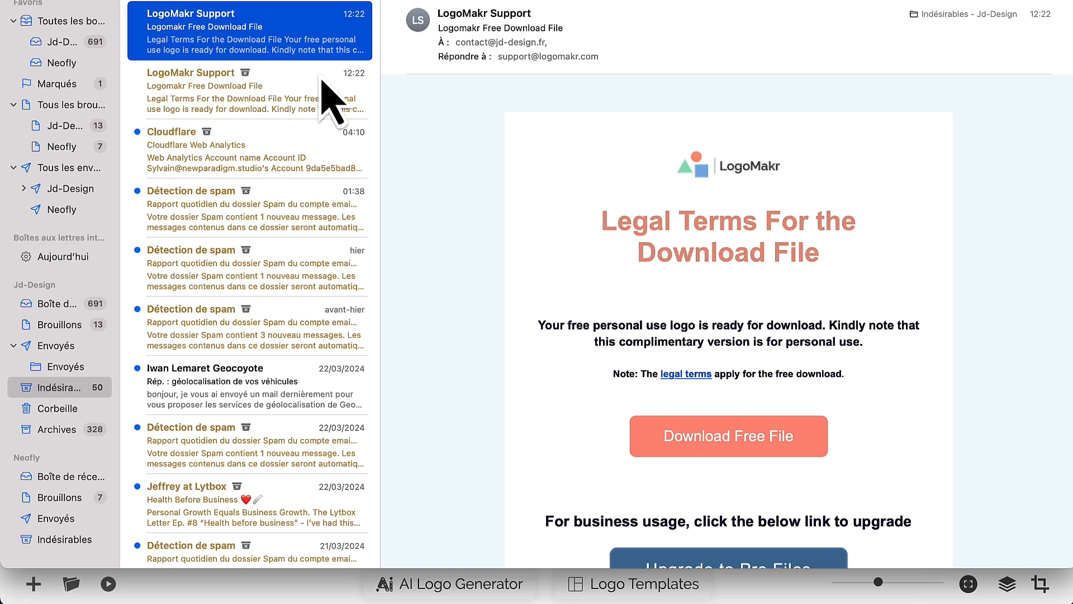
{"action": "left_click", "coordinate": [721, 439]}
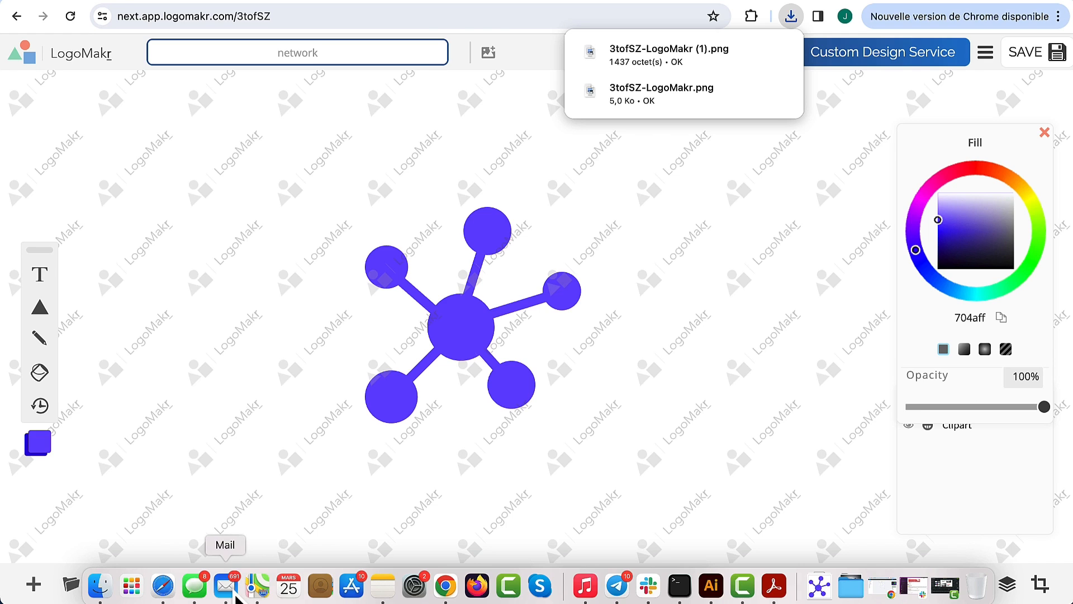
{"action": "left_click", "coordinate": [225, 589]}
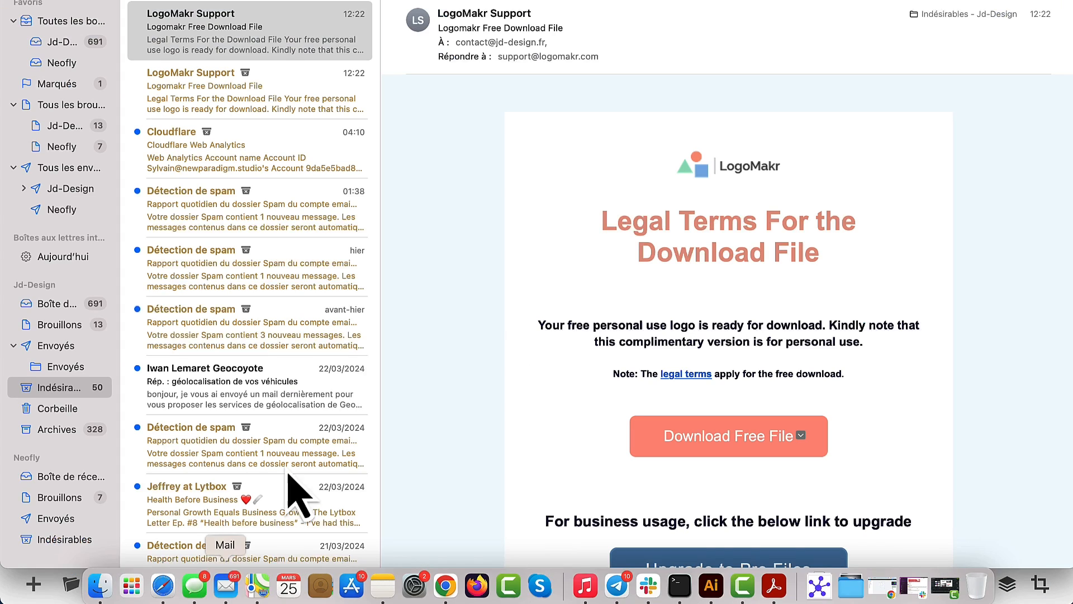
{"action": "left_click", "coordinate": [323, 104]}
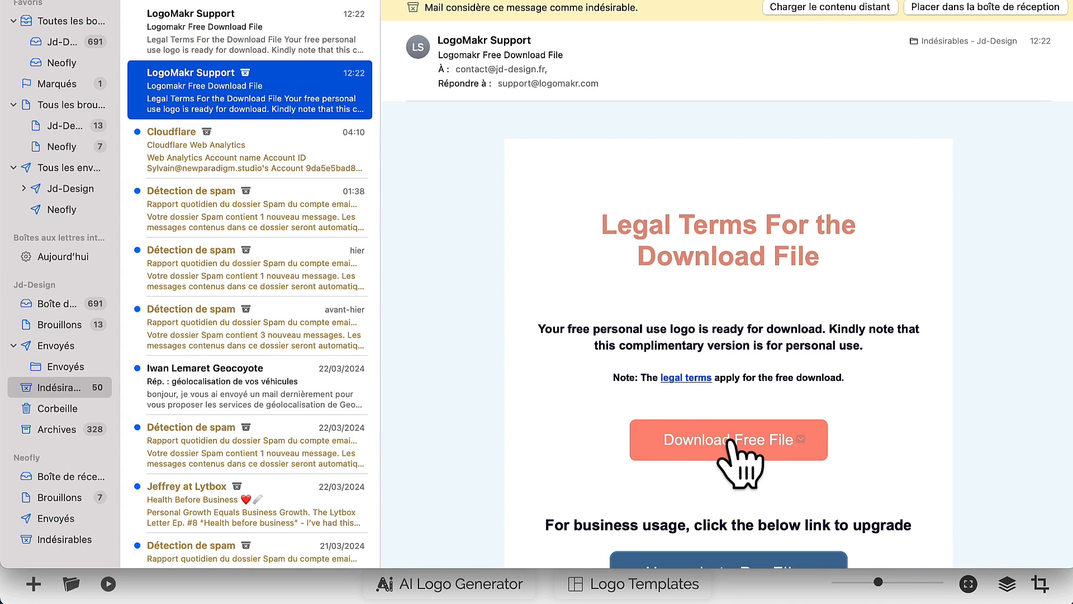
{"action": "left_click", "coordinate": [730, 440]}
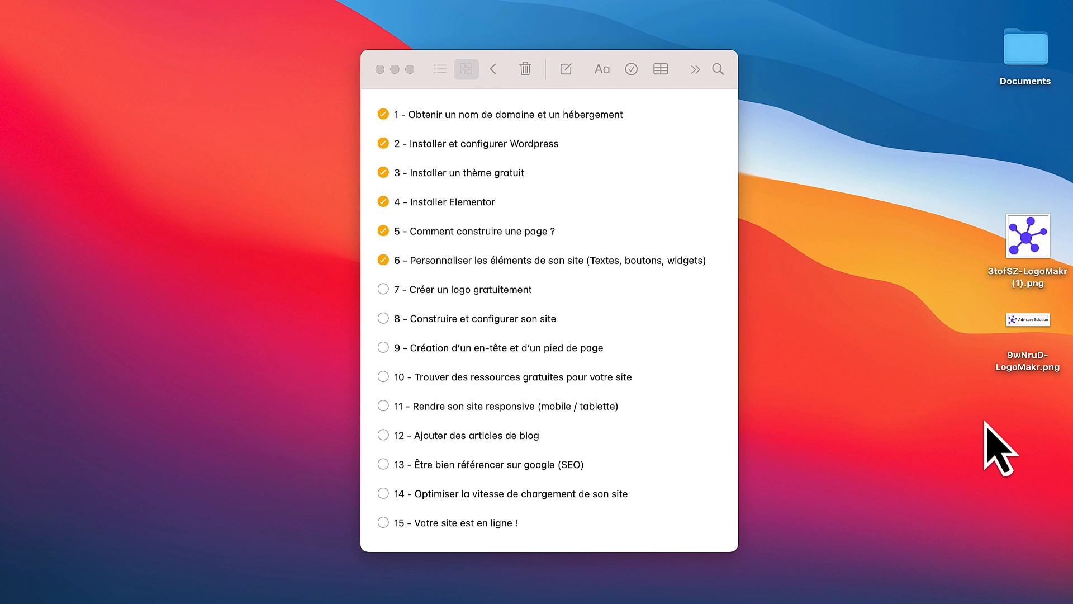
Step: Rename the 9wNruD-LogoMakr.png desktop image to Logo.png
{"action": "left_click_drag", "start_coordinate": [961, 430], "coordinate": [1068, 189]}
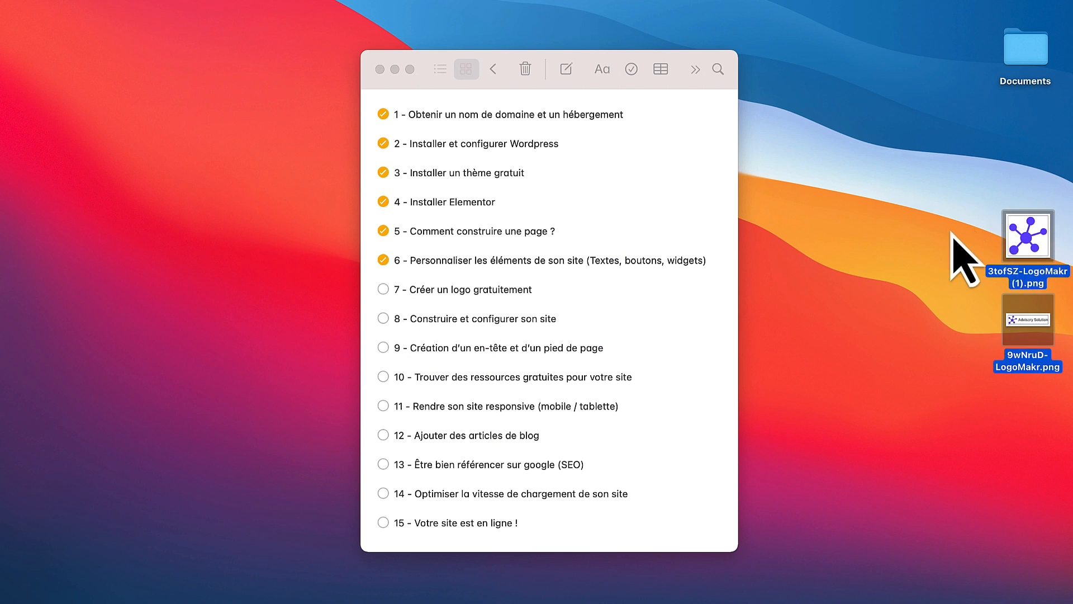
{"action": "left_click", "coordinate": [951, 233]}
{"action": "left_click", "coordinate": [1019, 375]}
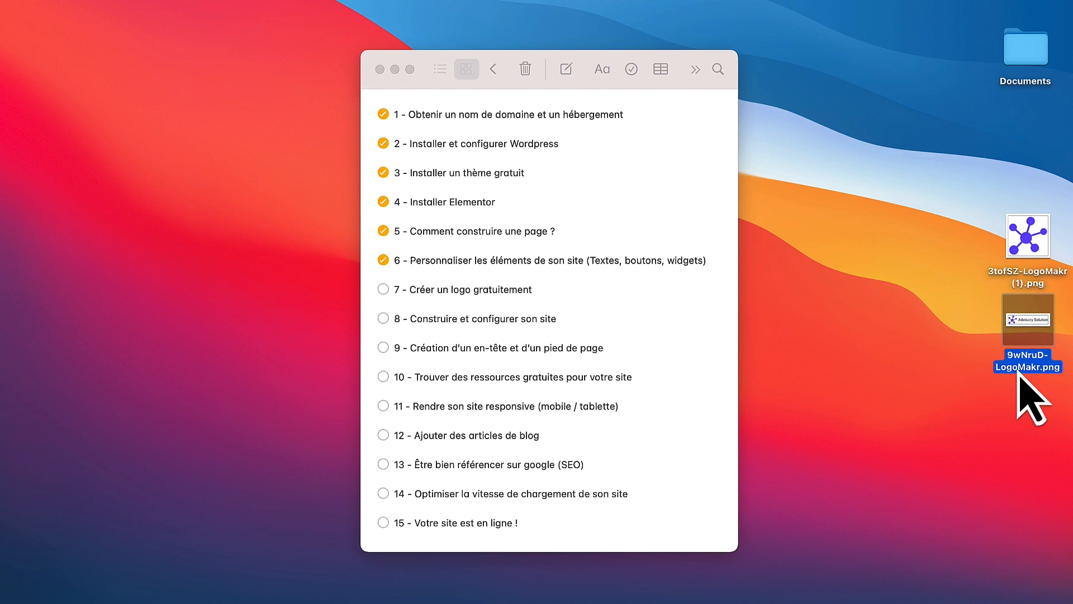
{"action": "key", "text": "Return"}
{"action": "type", "text": "L"}
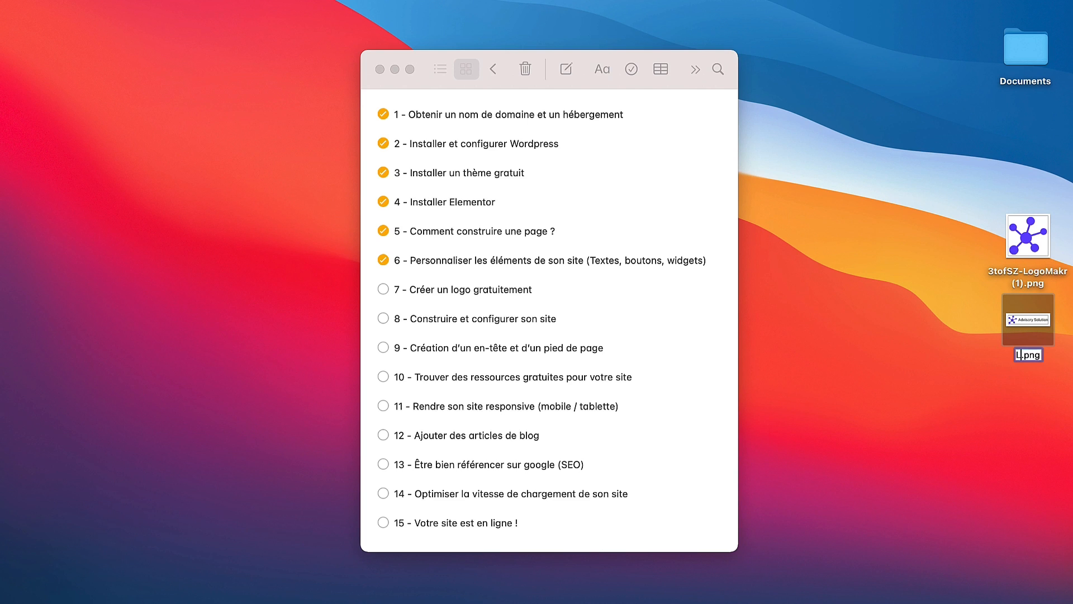
{"action": "type", "text": "ogo"}
{"action": "left_click", "coordinate": [1026, 279]}
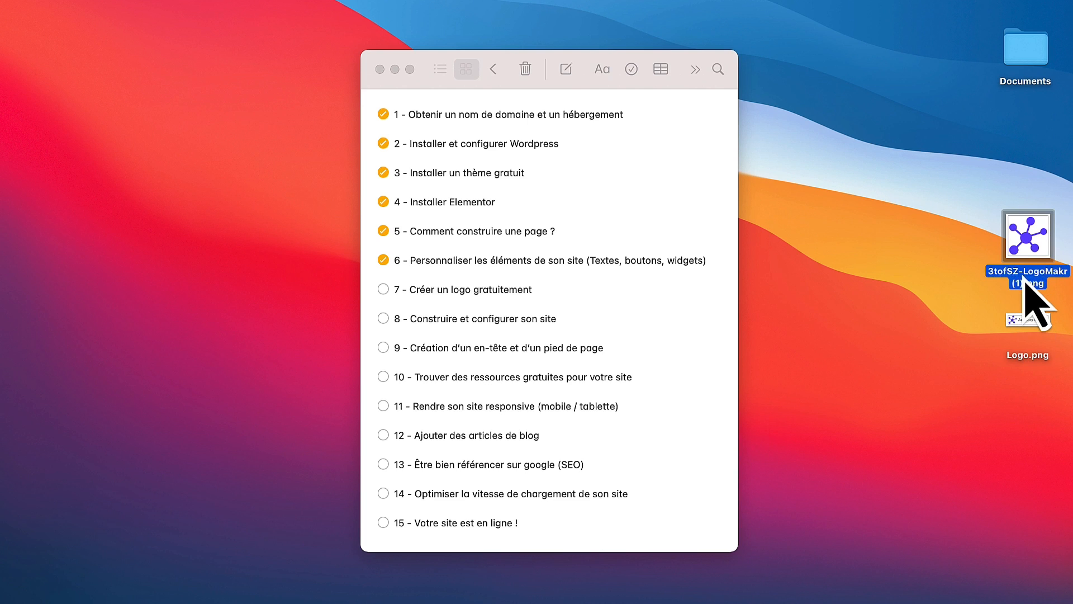
Step: Rename the 3tofSZ-LogoMakr (1).png image to Favicon.png
{"action": "key", "text": "Return"}
{"action": "type", "text": "F"}
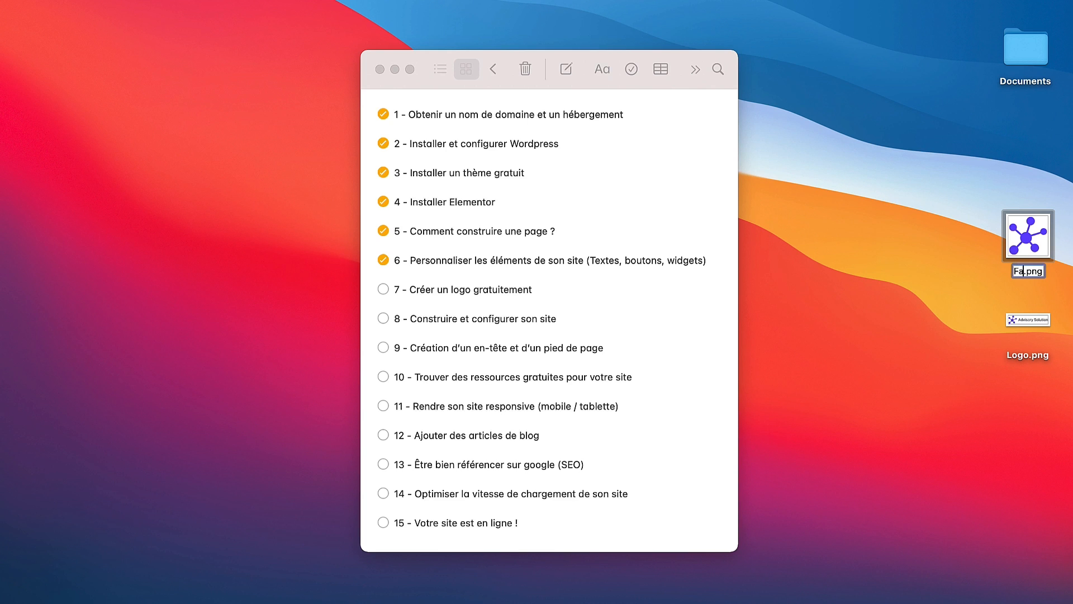
{"action": "type", "text": "avicon"}
{"action": "left_click", "coordinate": [869, 337]}
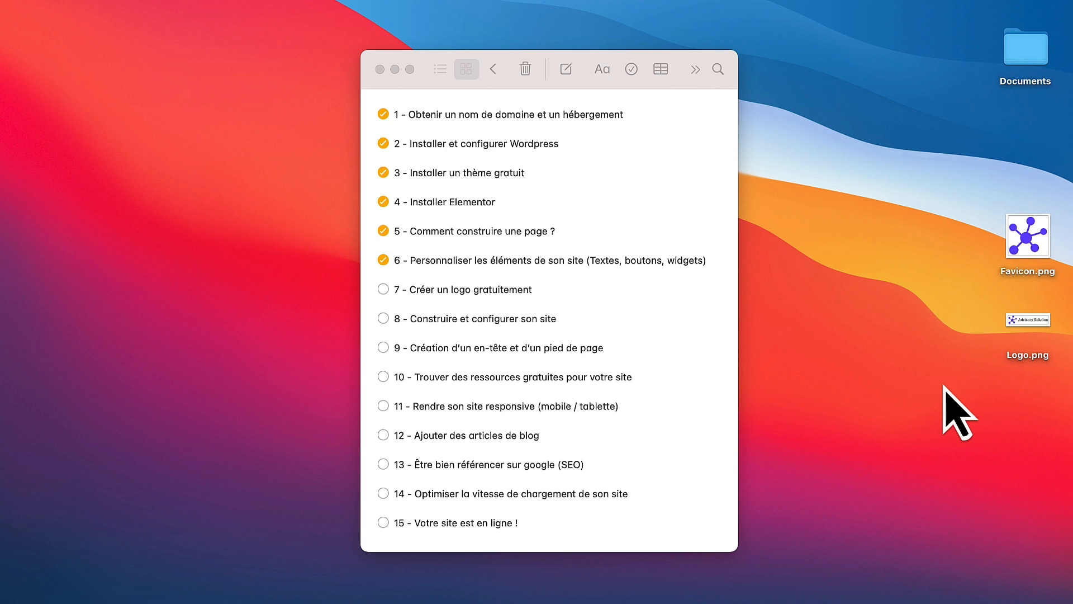
{"action": "left_click_drag", "start_coordinate": [944, 383], "coordinate": [1043, 228]}
{"action": "left_click", "coordinate": [385, 292]}
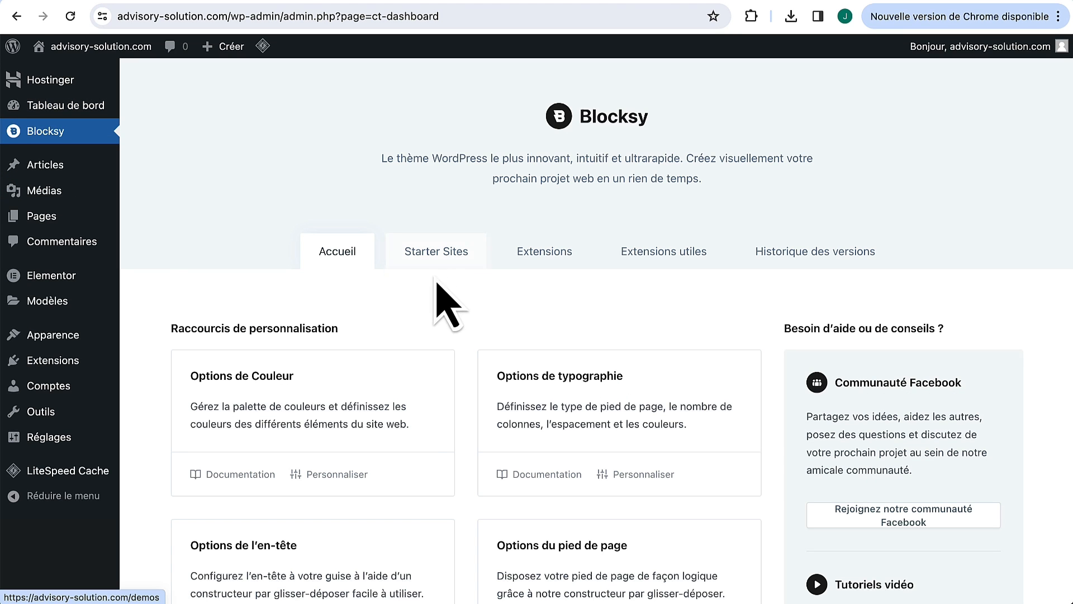
Step: Open Blocksy's Starter Sites gallery and browse demos like Beverr, Catering, Barber Shop and Bizconsult
{"action": "left_click", "coordinate": [457, 250]}
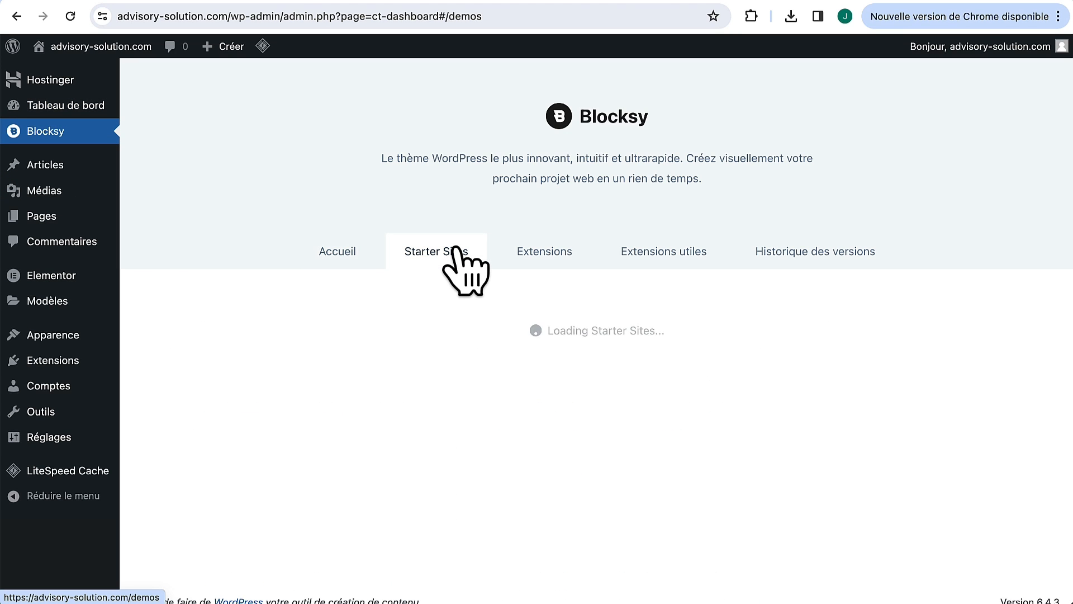
{"action": "scroll", "coordinate": [492, 324], "scroll_direction": "down", "scroll_amount": 10}
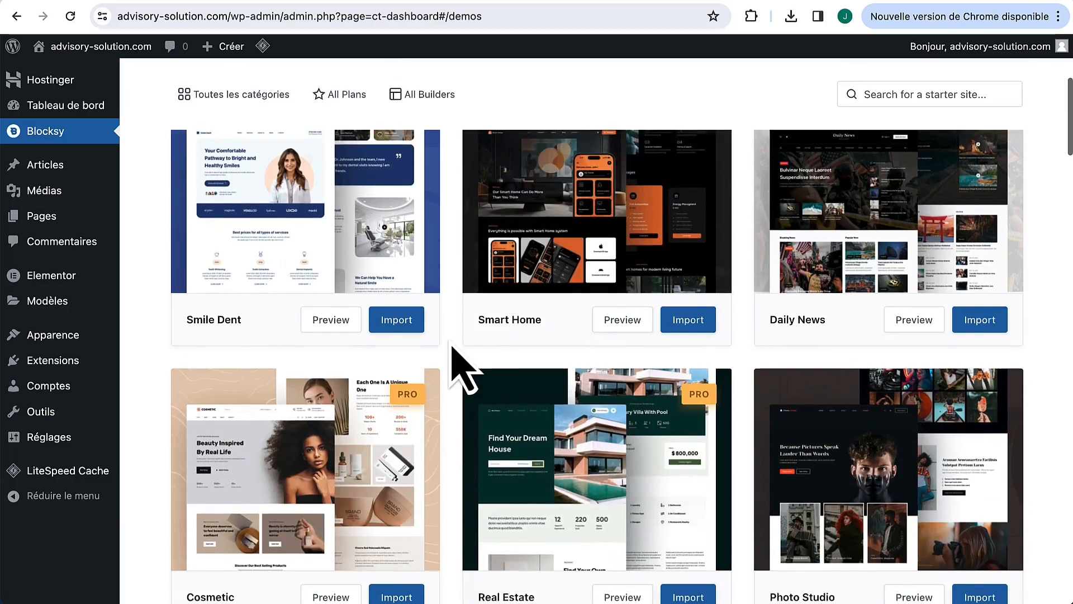
{"action": "scroll", "coordinate": [458, 364], "scroll_direction": "up", "scroll_amount": 8}
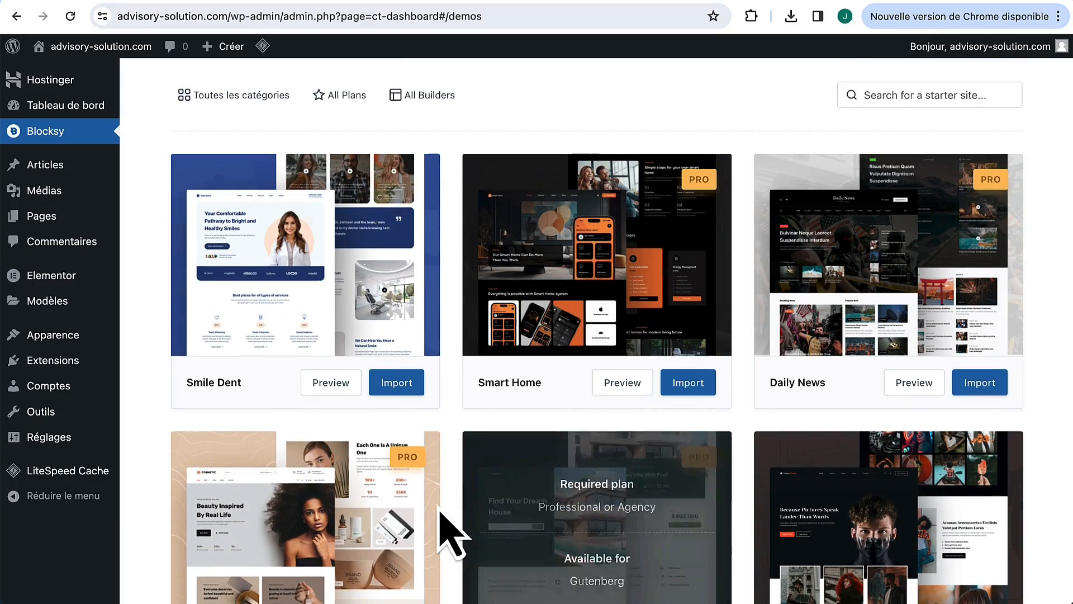
{"action": "scroll", "coordinate": [454, 415], "scroll_direction": "down", "scroll_amount": 10}
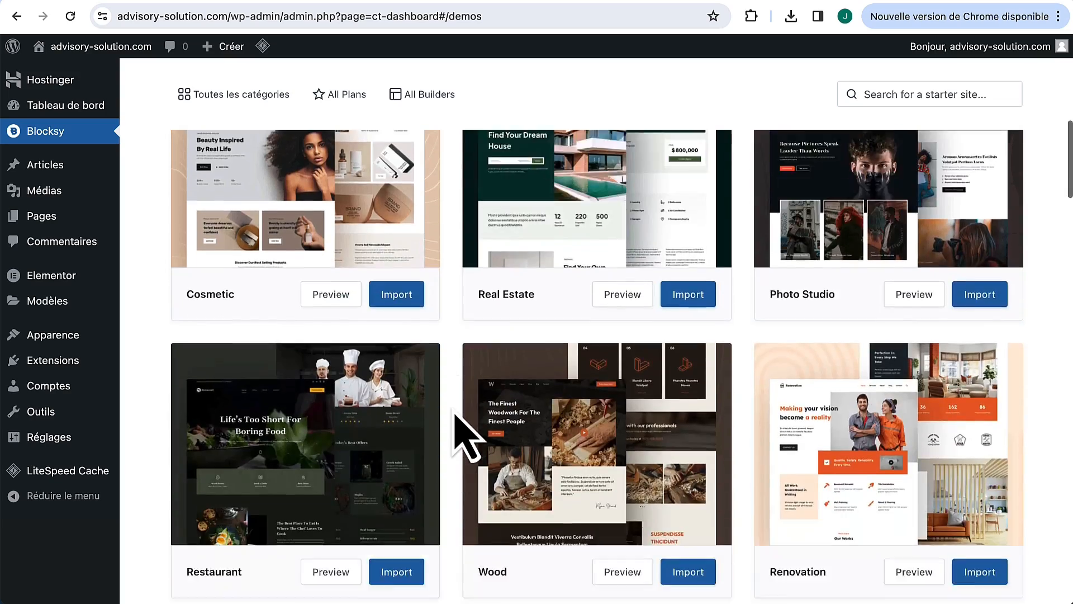
{"action": "scroll", "coordinate": [456, 411], "scroll_direction": "down", "scroll_amount": 9}
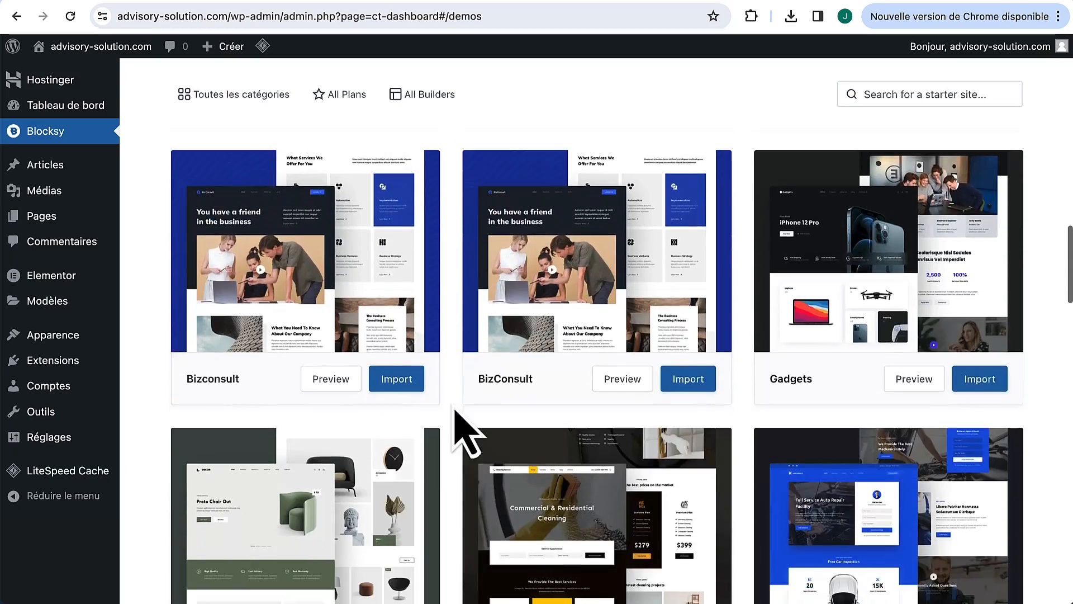
{"action": "scroll", "coordinate": [467, 430], "scroll_direction": "up", "scroll_amount": 4}
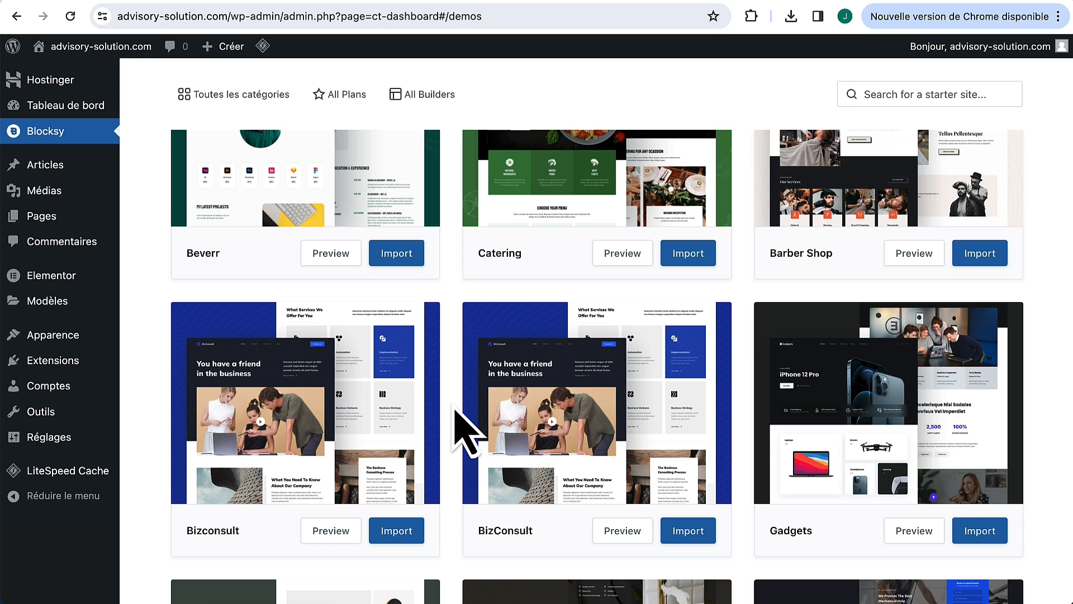
Step: Preview the Smile Dent and Renovation demo pages by scrolling through them
{"action": "left_click", "coordinate": [678, 0]}
{"action": "scroll", "coordinate": [641, 256], "scroll_direction": "down", "scroll_amount": 5}
{"action": "scroll", "coordinate": [649, 274], "scroll_direction": "down", "scroll_amount": 20}
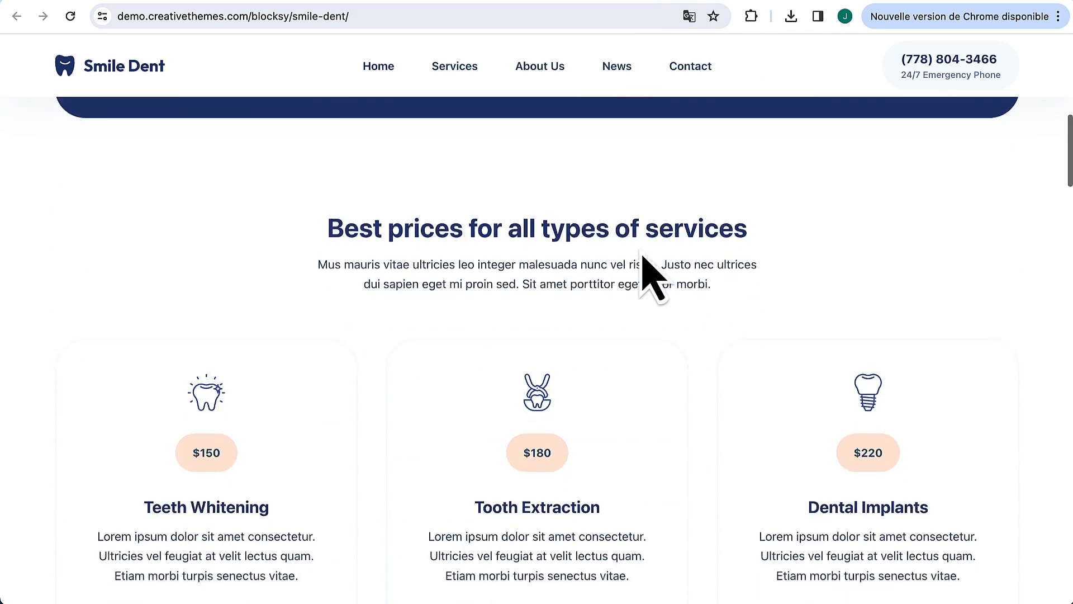
{"action": "scroll", "coordinate": [648, 274], "scroll_direction": "down", "scroll_amount": 15}
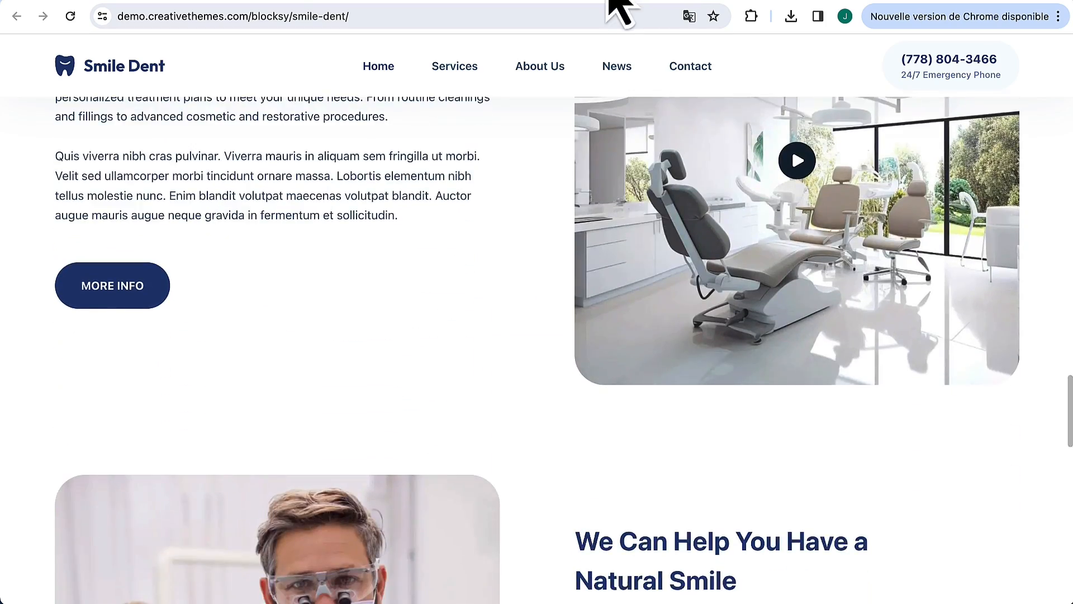
{"action": "left_click", "coordinate": [611, 2]}
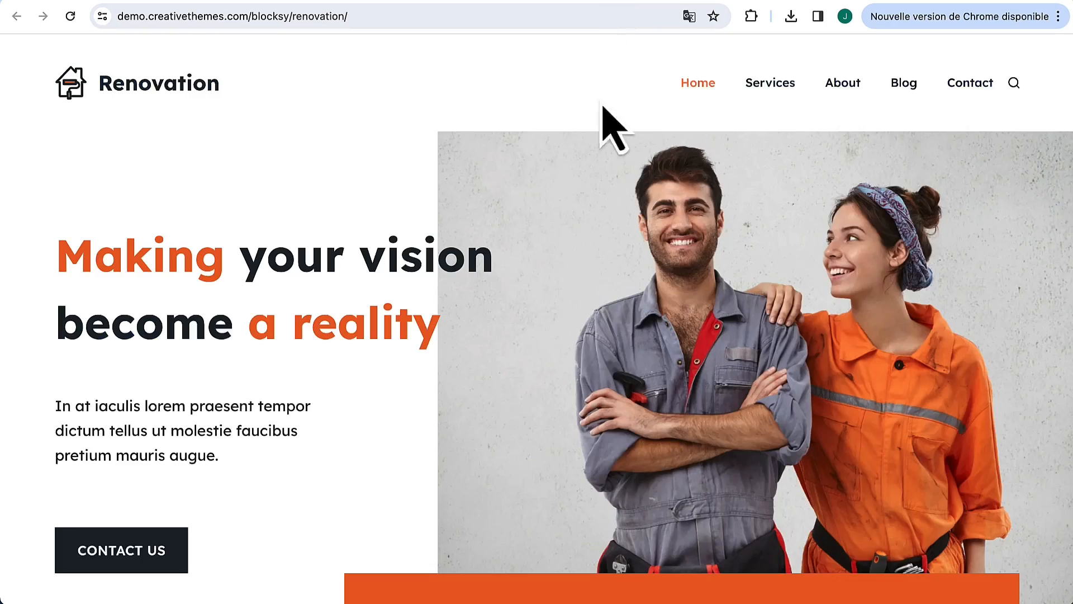
{"action": "scroll", "coordinate": [611, 247], "scroll_direction": "down", "scroll_amount": 10}
{"action": "scroll", "coordinate": [600, 218], "scroll_direction": "down", "scroll_amount": 20}
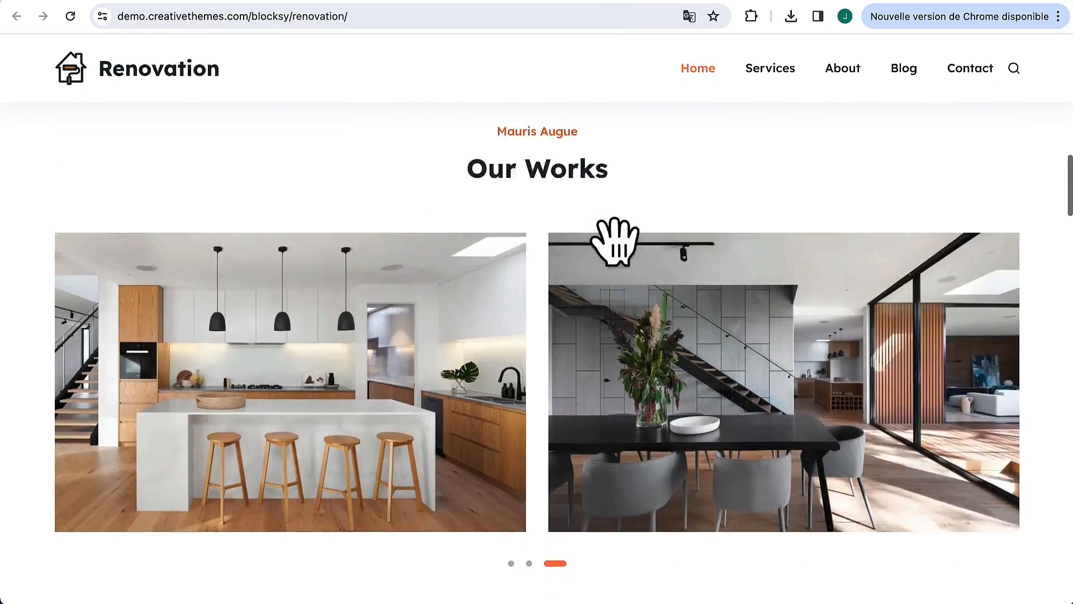
{"action": "scroll", "coordinate": [602, 241], "scroll_direction": "down", "scroll_amount": 8}
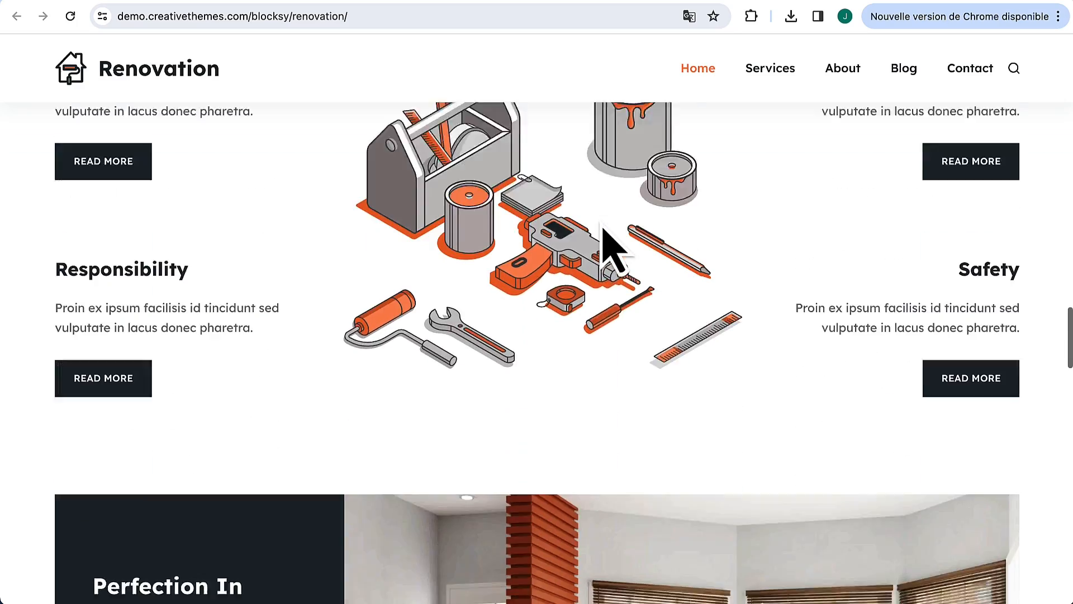
Step: Scroll through the BizConsult demo page to preview its sections
{"action": "left_click", "coordinate": [526, 2]}
{"action": "scroll", "coordinate": [520, 352], "scroll_direction": "down", "scroll_amount": 15}
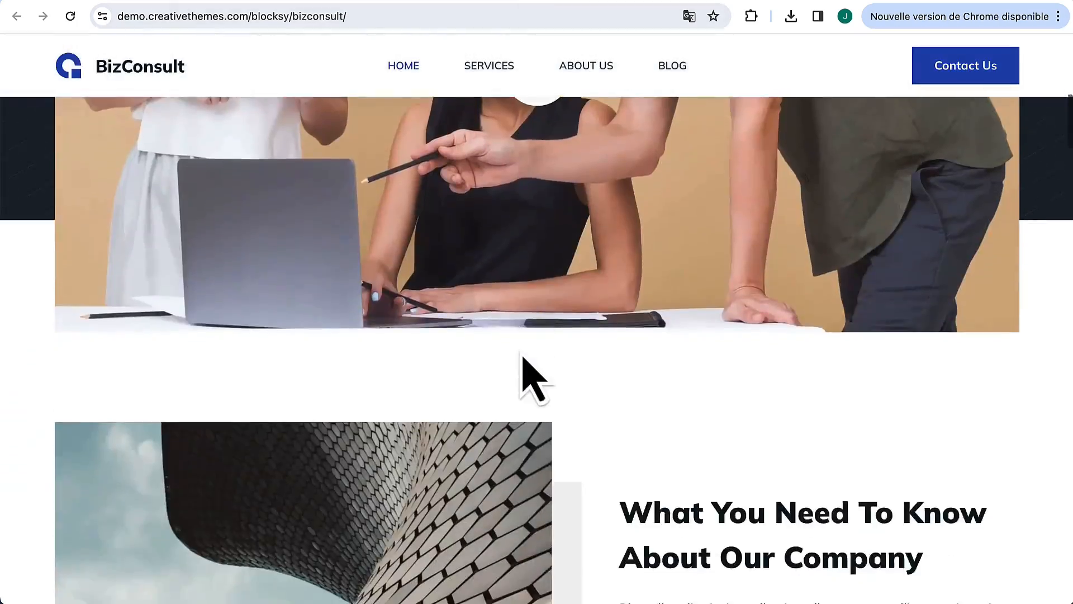
{"action": "scroll", "coordinate": [534, 378], "scroll_direction": "down", "scroll_amount": 15}
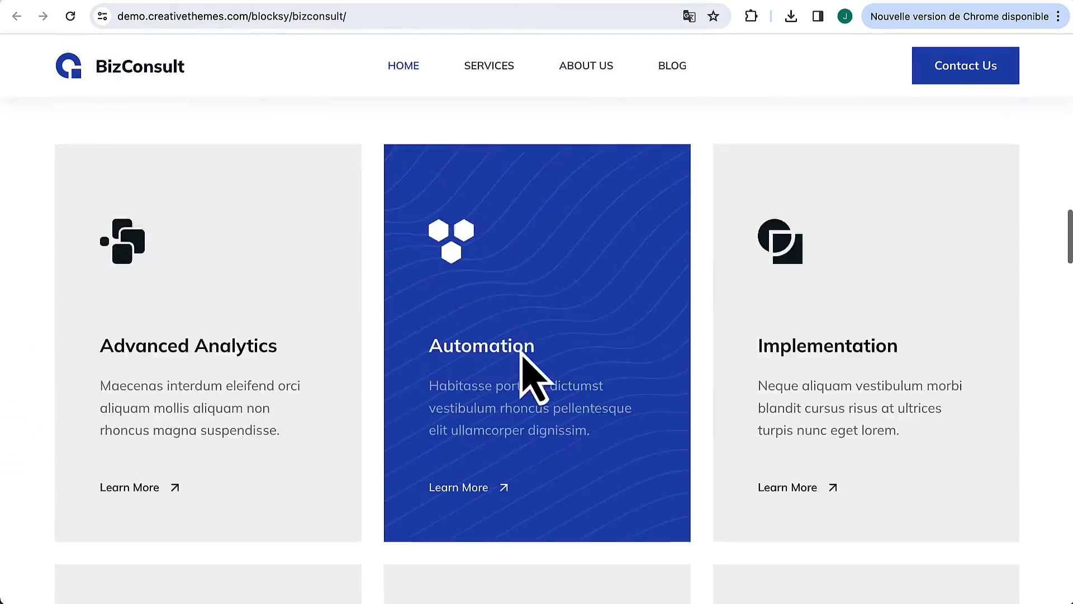
{"action": "scroll", "coordinate": [520, 352], "scroll_direction": "down", "scroll_amount": 2}
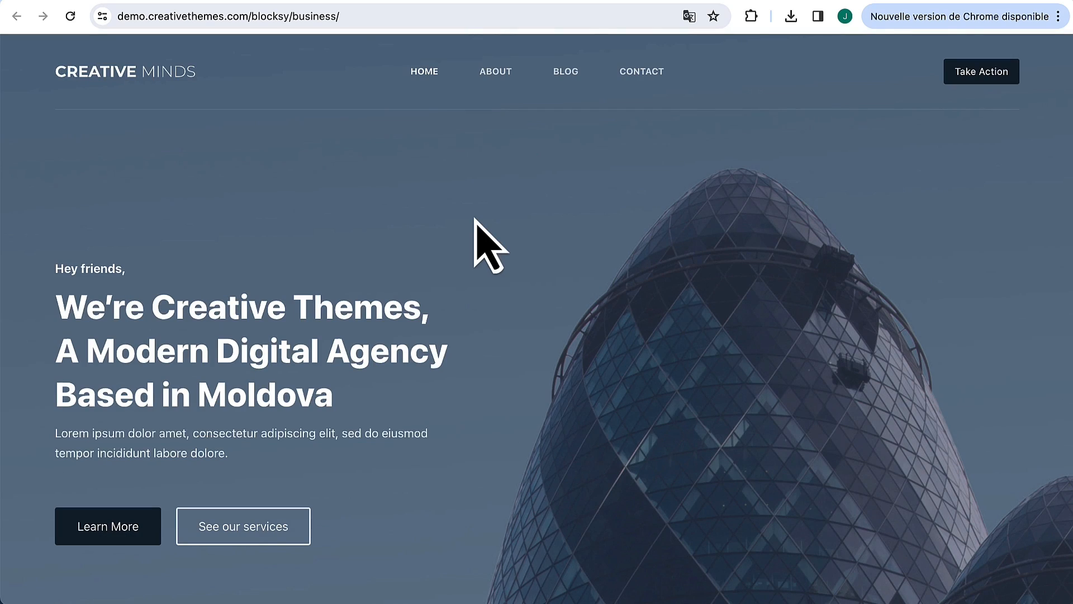
{"action": "scroll", "coordinate": [475, 218], "scroll_direction": "down", "scroll_amount": 10}
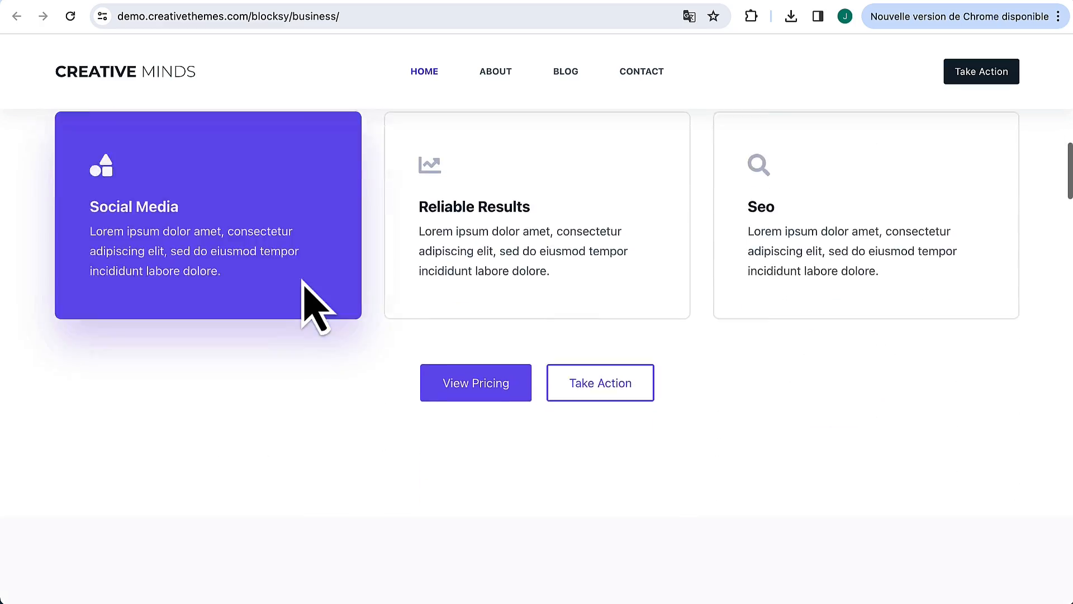
{"action": "scroll", "coordinate": [455, 118], "scroll_direction": "down", "scroll_amount": 20}
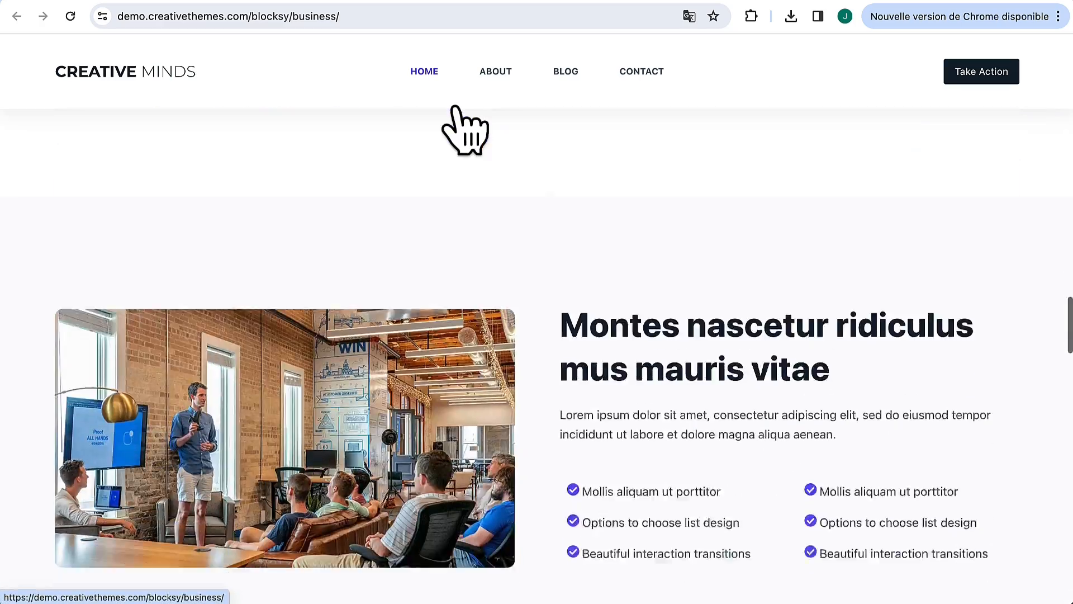
{"action": "scroll", "coordinate": [466, 130], "scroll_direction": "down", "scroll_amount": 5}
{"action": "scroll", "coordinate": [465, 130], "scroll_direction": "up", "scroll_amount": 20}
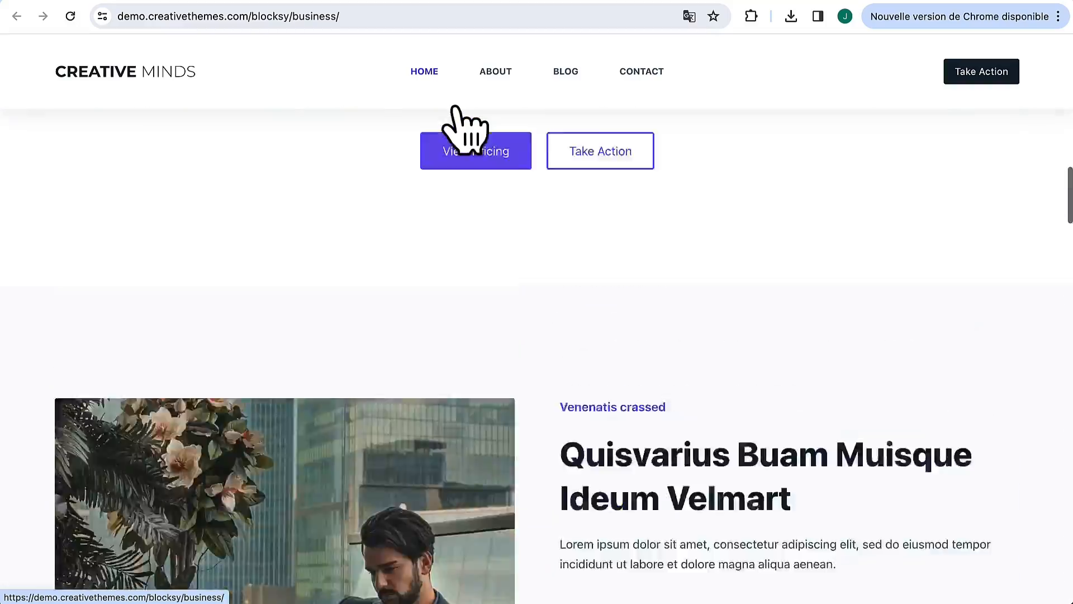
{"action": "scroll", "coordinate": [466, 130], "scroll_direction": "up", "scroll_amount": 2}
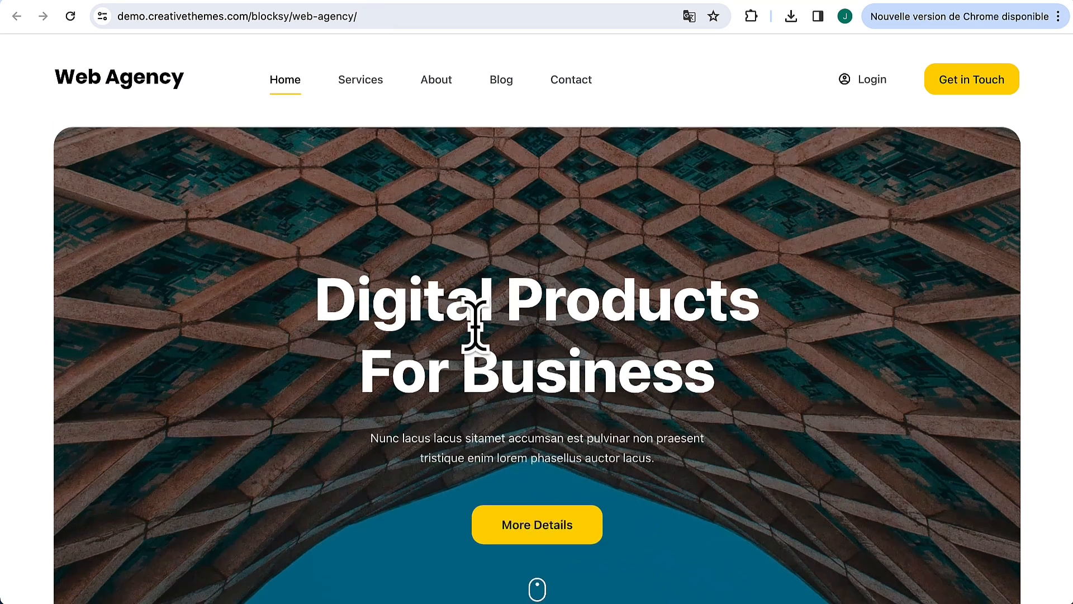
{"action": "scroll", "coordinate": [475, 327], "scroll_direction": "down", "scroll_amount": 5}
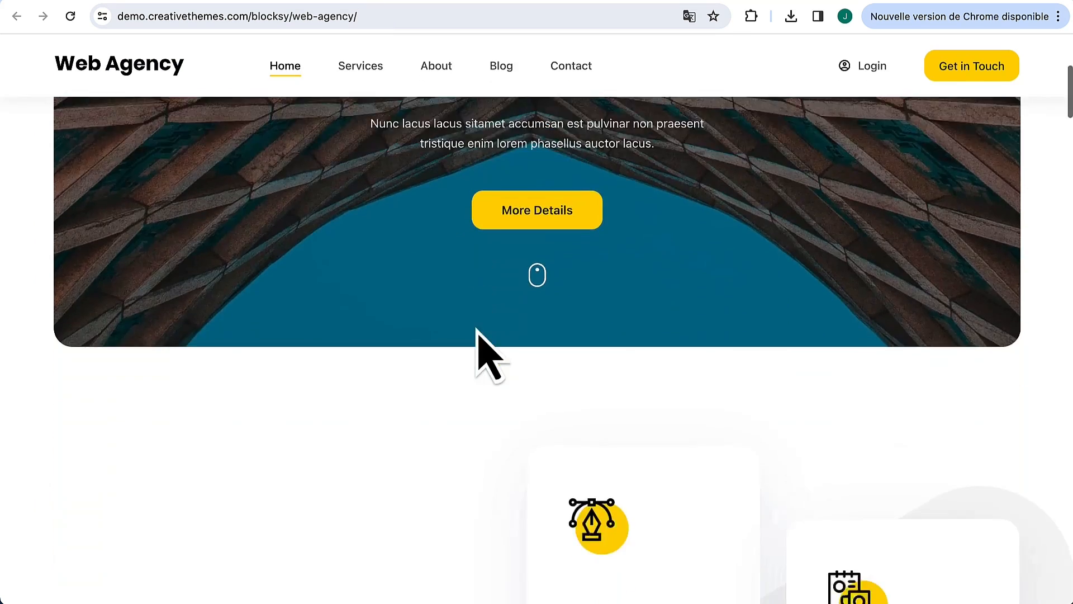
{"action": "scroll", "coordinate": [477, 329], "scroll_direction": "down", "scroll_amount": 15}
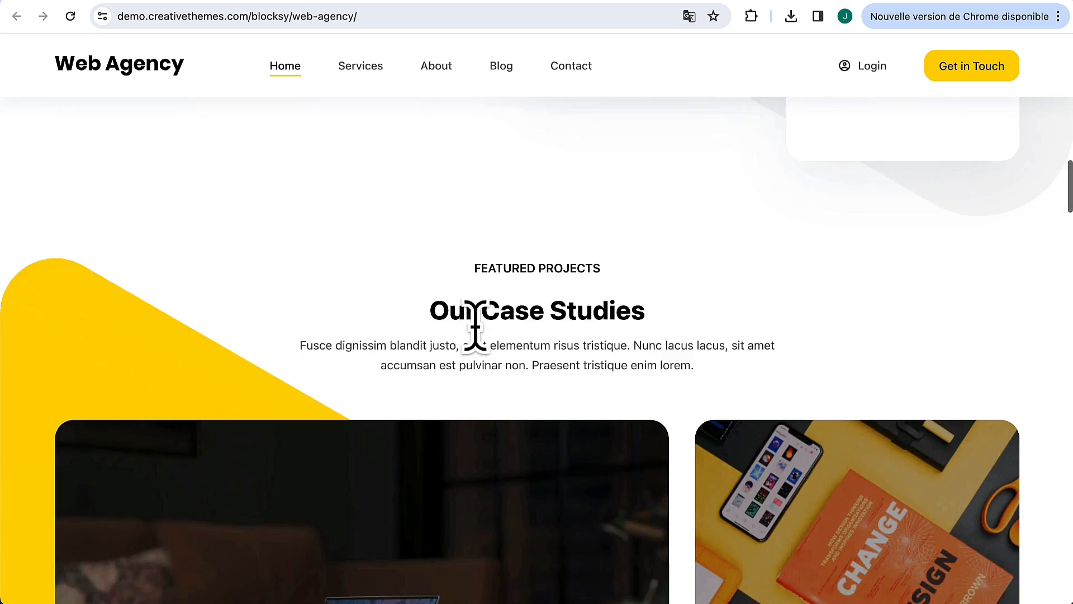
{"action": "scroll", "coordinate": [476, 328], "scroll_direction": "down", "scroll_amount": 15}
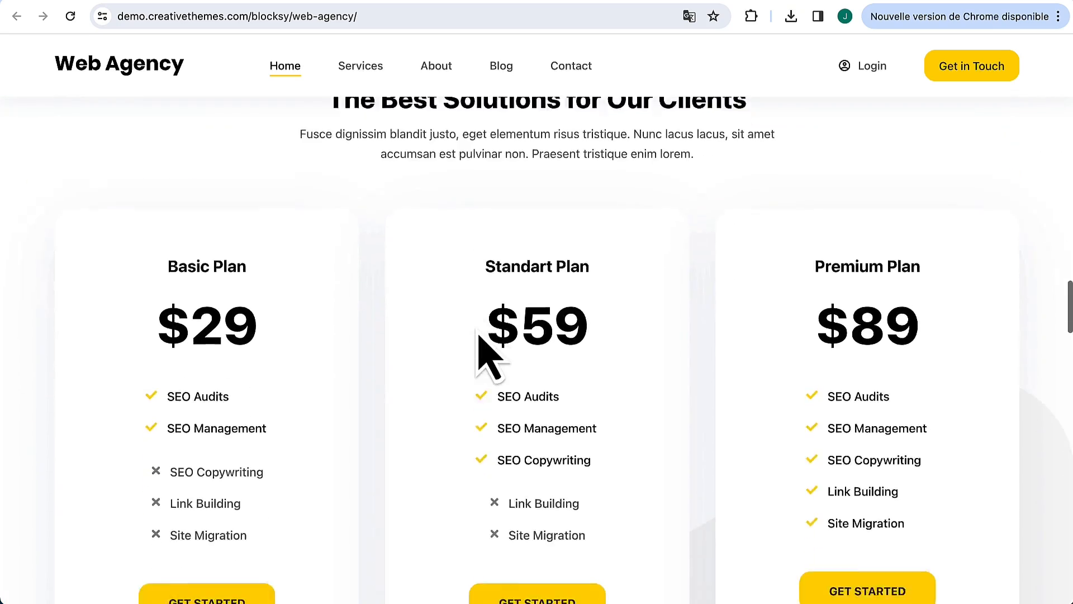
{"action": "scroll", "coordinate": [489, 355], "scroll_direction": "down", "scroll_amount": 15}
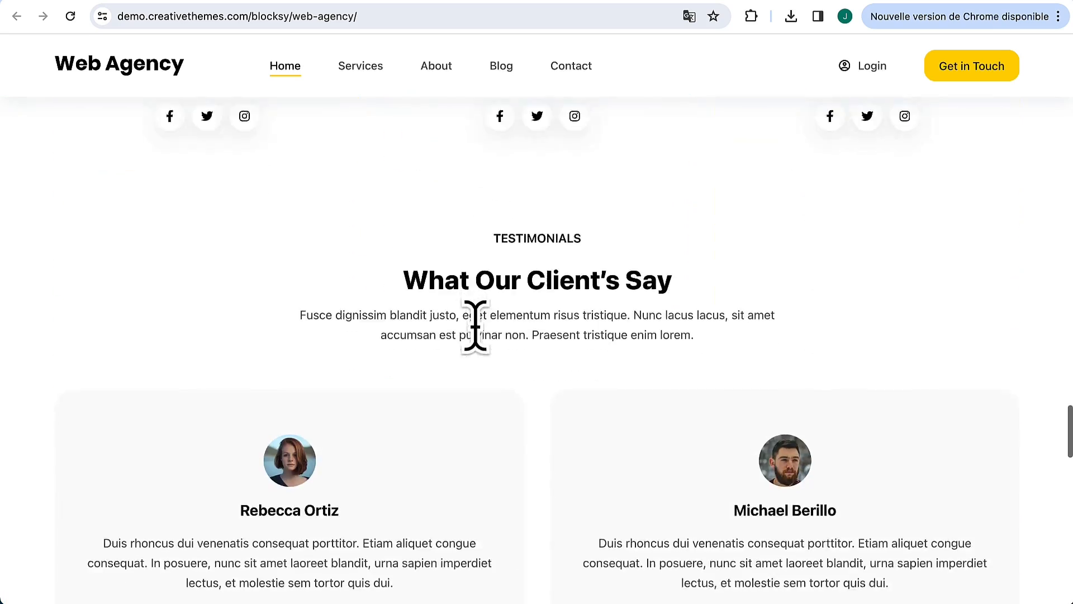
{"action": "scroll", "coordinate": [475, 327], "scroll_direction": "down", "scroll_amount": 15}
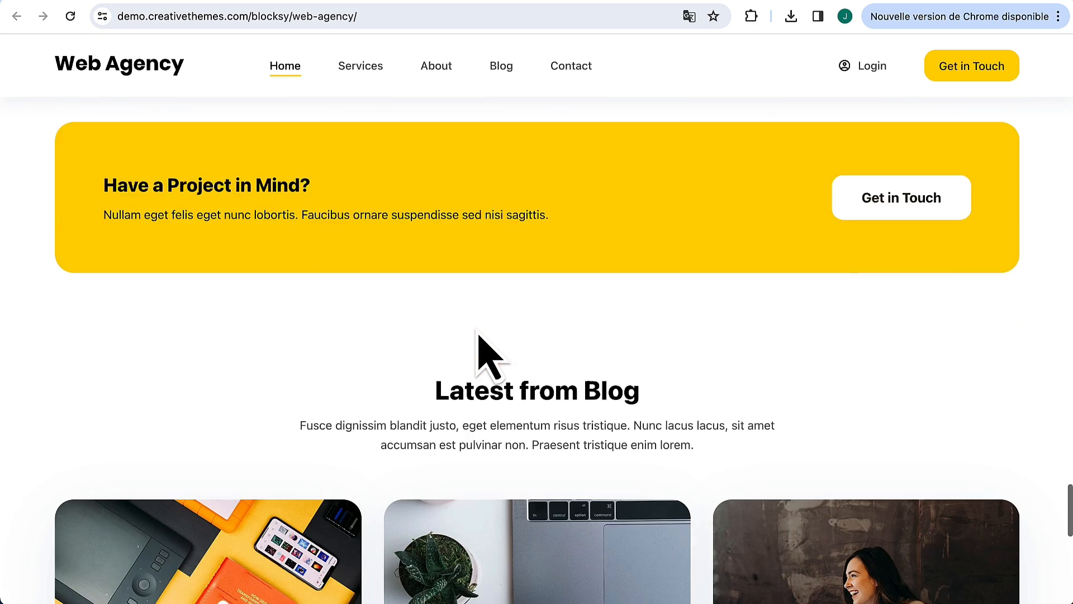
{"action": "scroll", "coordinate": [480, 341], "scroll_direction": "down", "scroll_amount": 10}
{"action": "scroll", "coordinate": [477, 330], "scroll_direction": "up", "scroll_amount": 15}
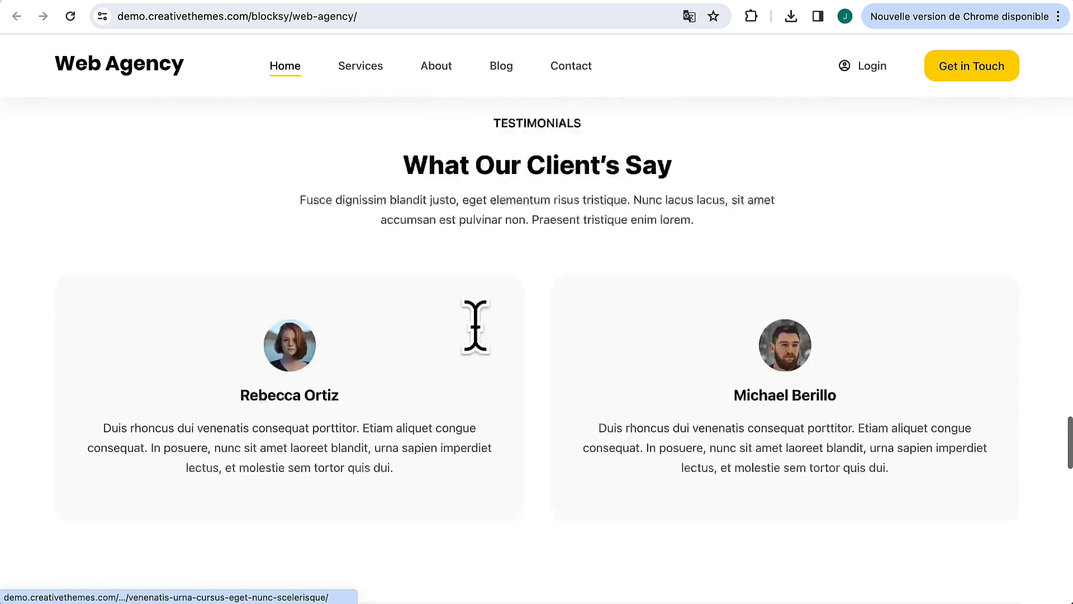
{"action": "scroll", "coordinate": [475, 327], "scroll_direction": "up", "scroll_amount": 15}
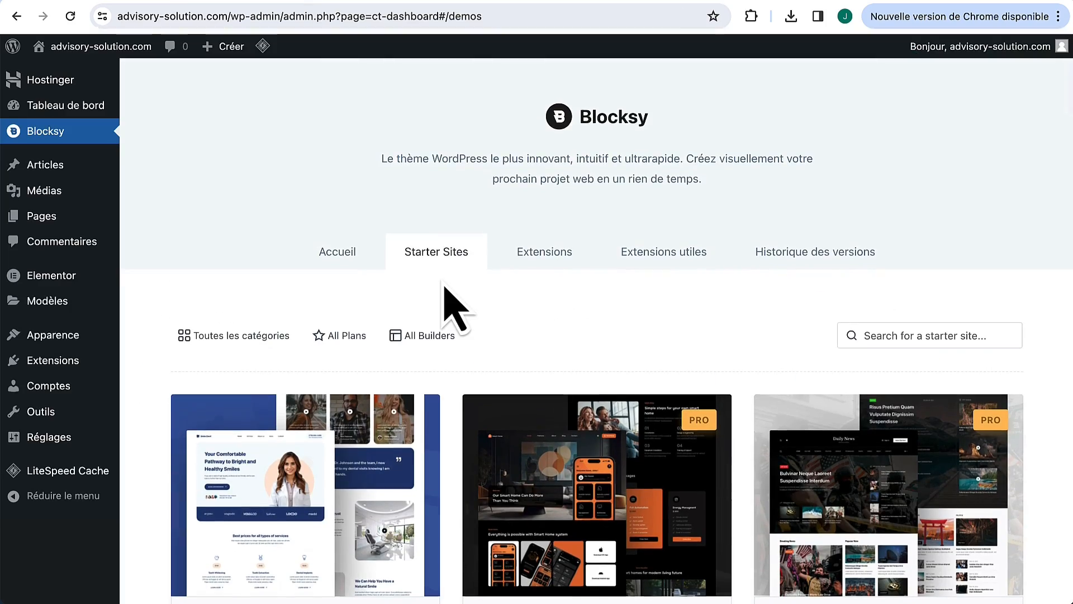
Step: Import the Web Agency starter site with child theme, Elementor, required plugins and all content
{"action": "scroll", "coordinate": [456, 431], "scroll_direction": "down", "scroll_amount": 20}
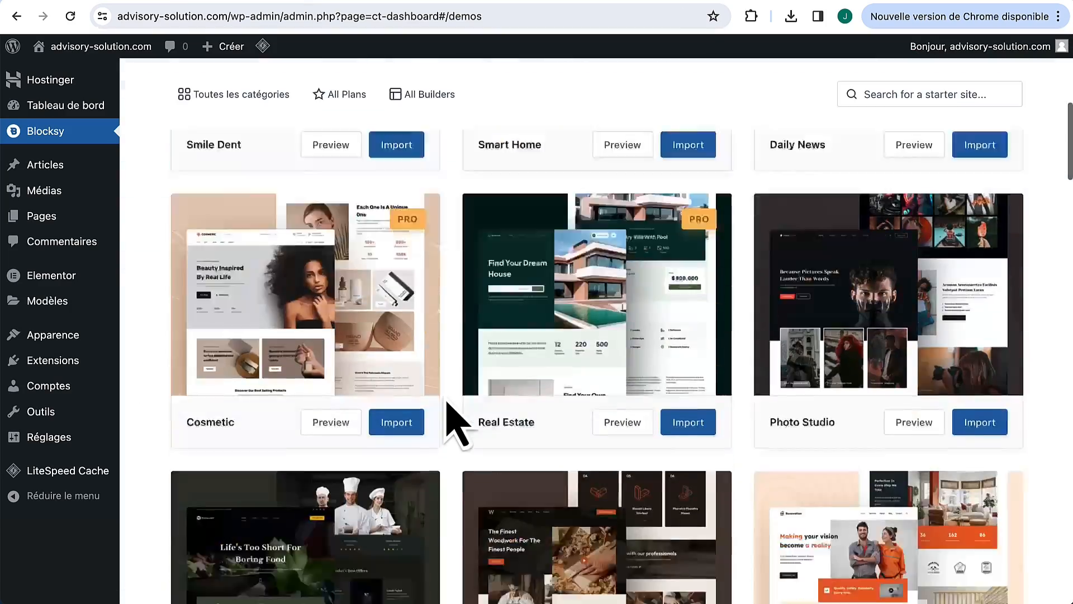
{"action": "scroll", "coordinate": [457, 425], "scroll_direction": "down", "scroll_amount": 10}
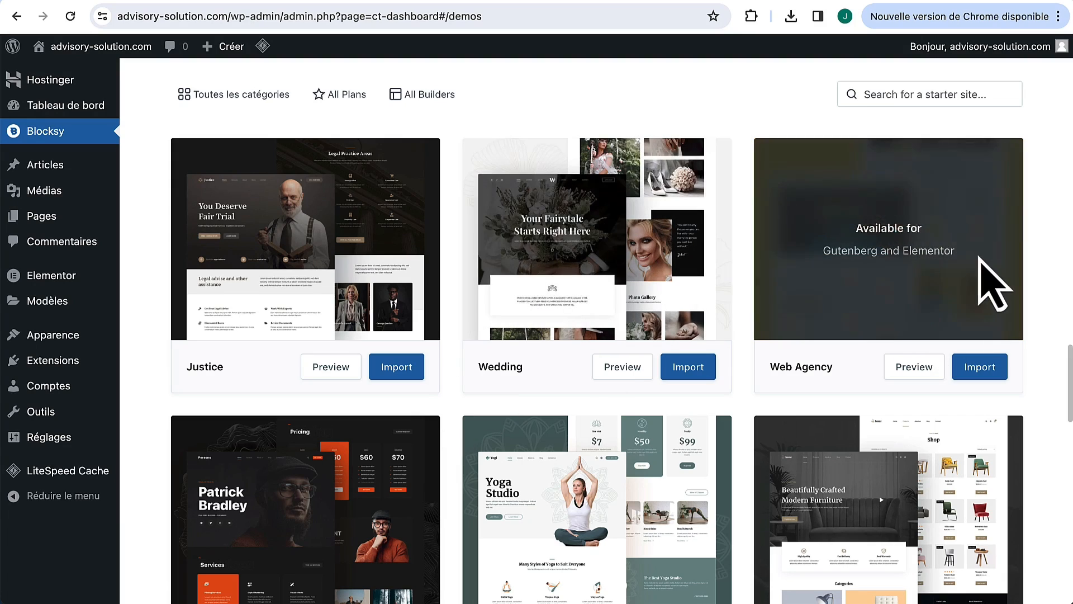
{"action": "left_click", "coordinate": [981, 367]}
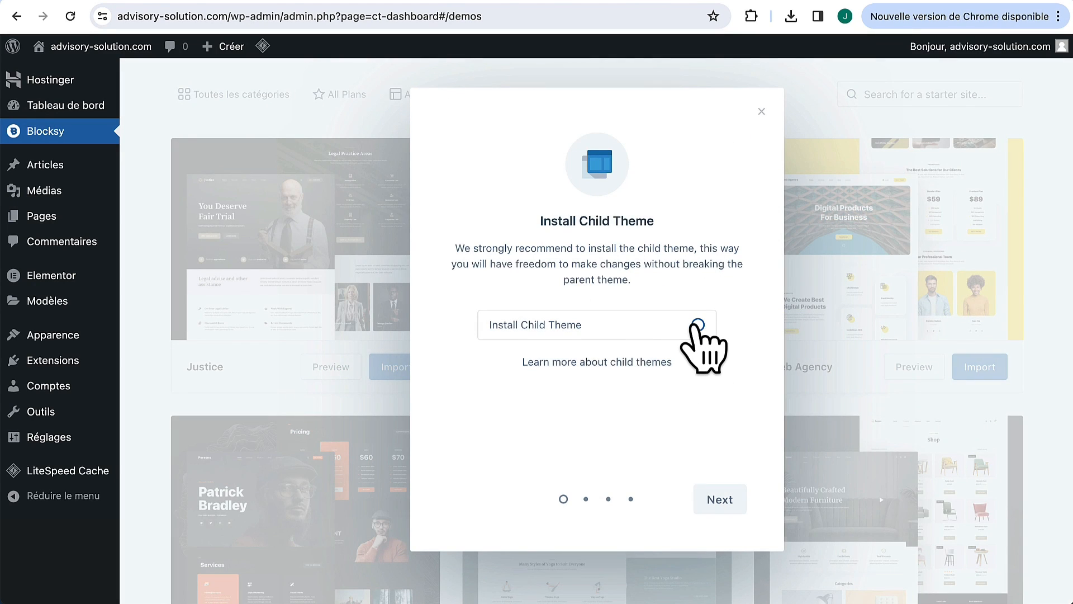
{"action": "left_click", "coordinate": [721, 499]}
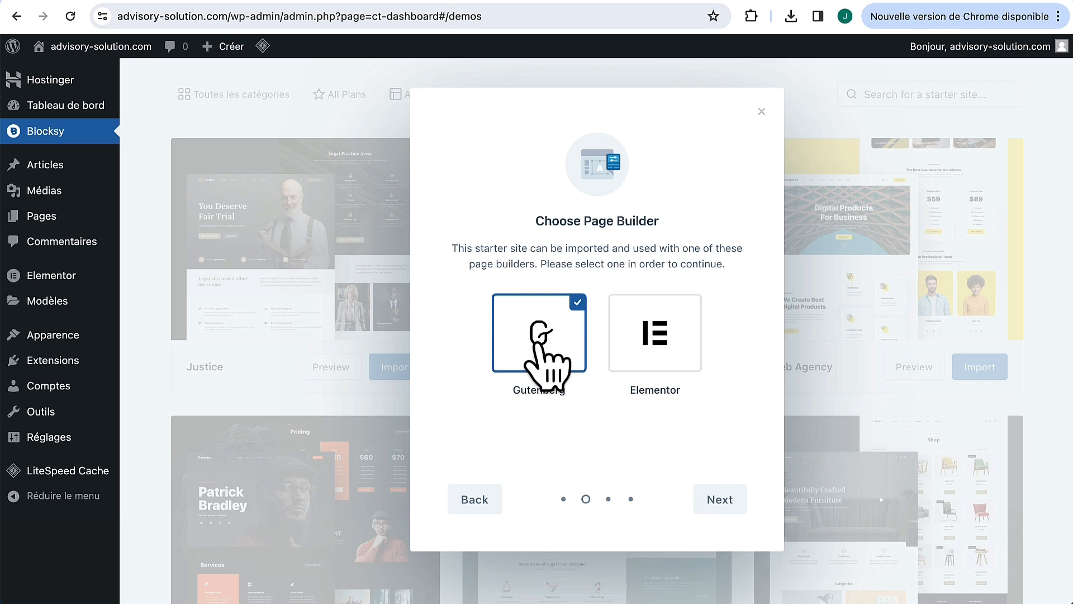
{"action": "left_click", "coordinate": [659, 348]}
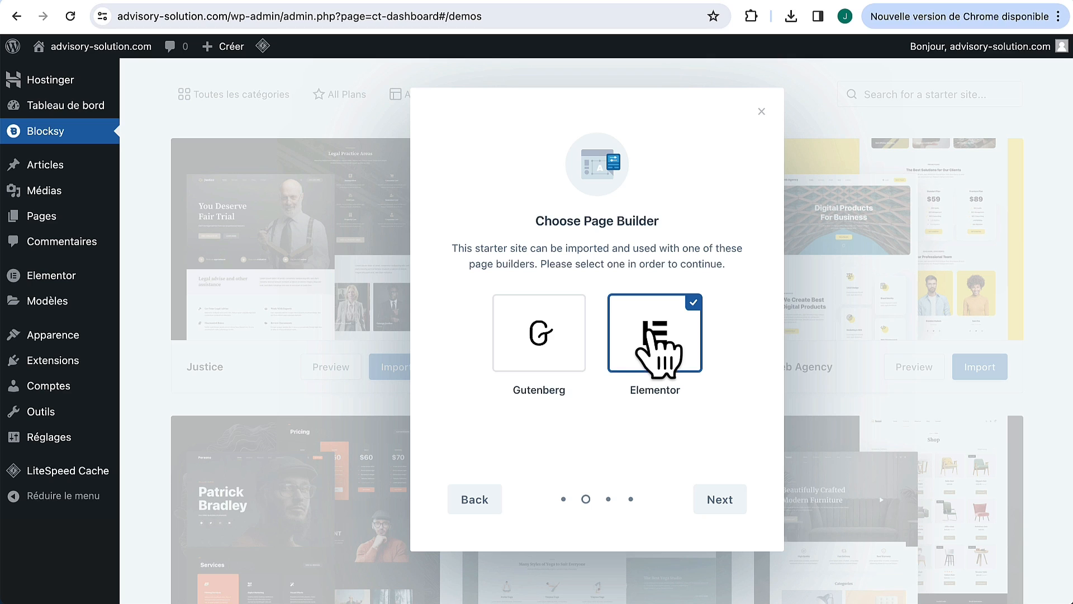
{"action": "left_click", "coordinate": [721, 497]}
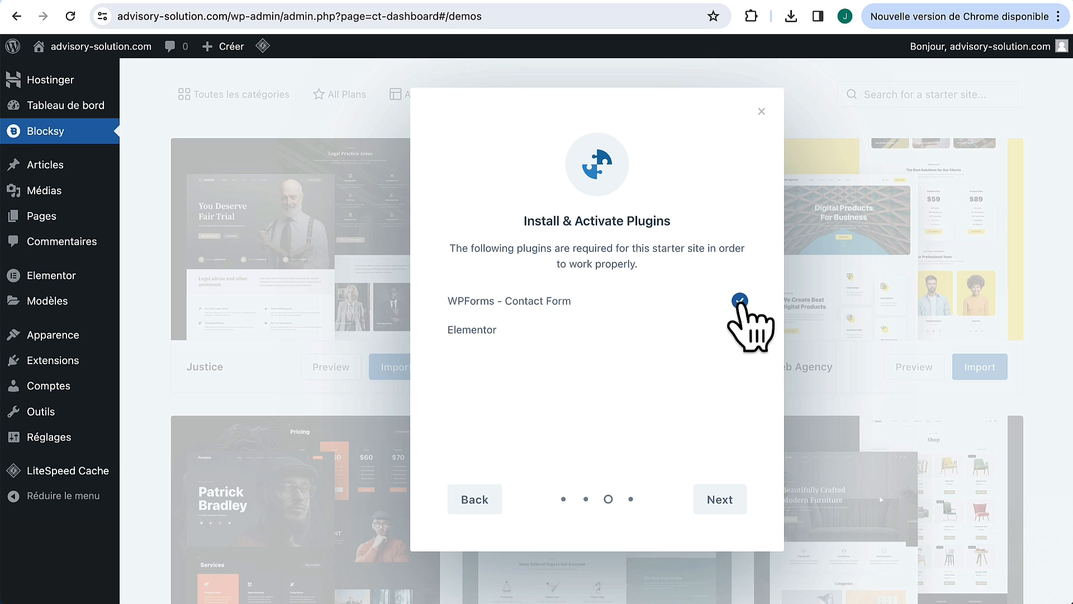
{"action": "left_click", "coordinate": [722, 495]}
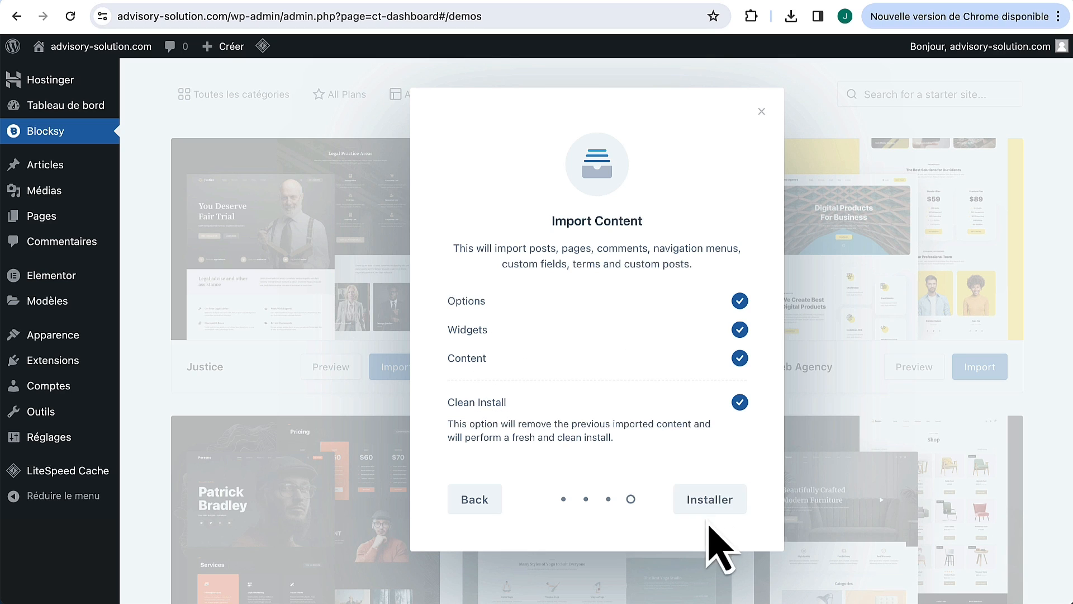
{"action": "left_click", "coordinate": [713, 503]}
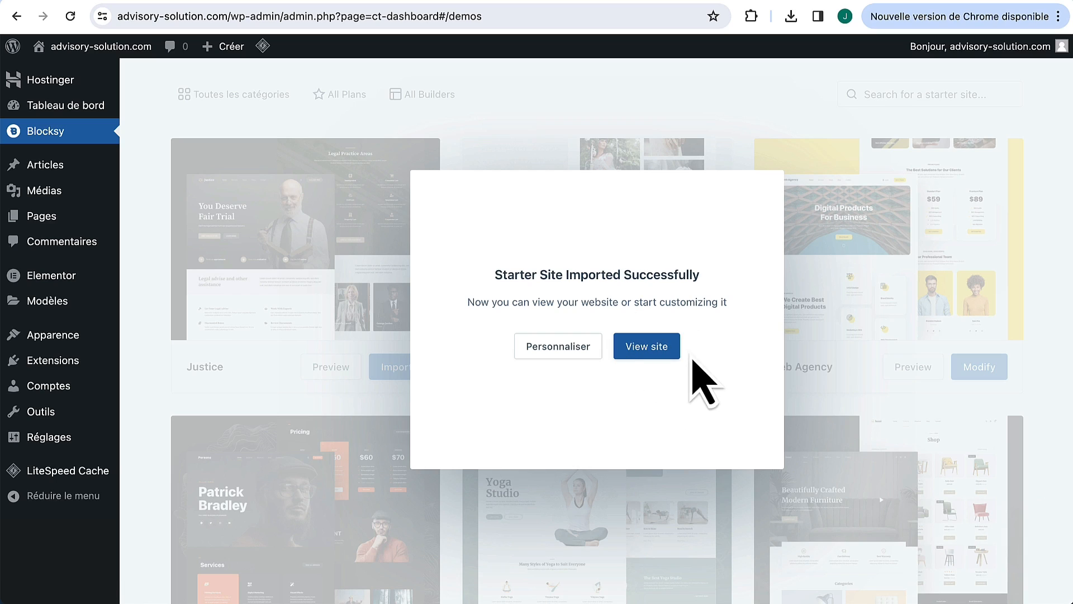
Step: View the imported site, scroll its homepage and open the Services page
{"action": "left_click", "coordinate": [647, 347]}
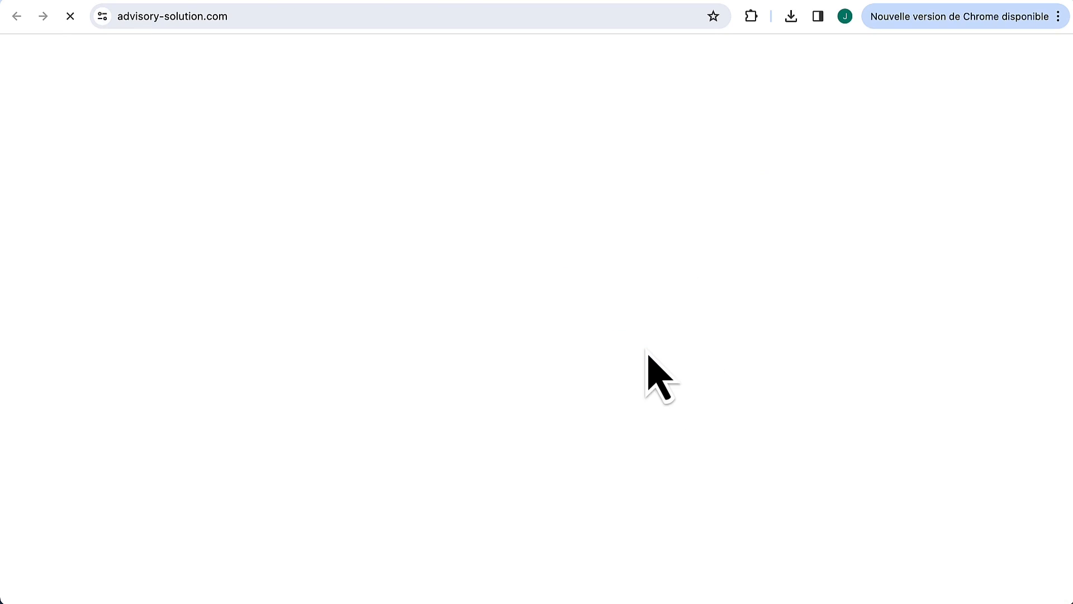
{"action": "scroll", "coordinate": [491, 300], "scroll_direction": "down", "scroll_amount": 5}
{"action": "scroll", "coordinate": [492, 288], "scroll_direction": "down", "scroll_amount": 15}
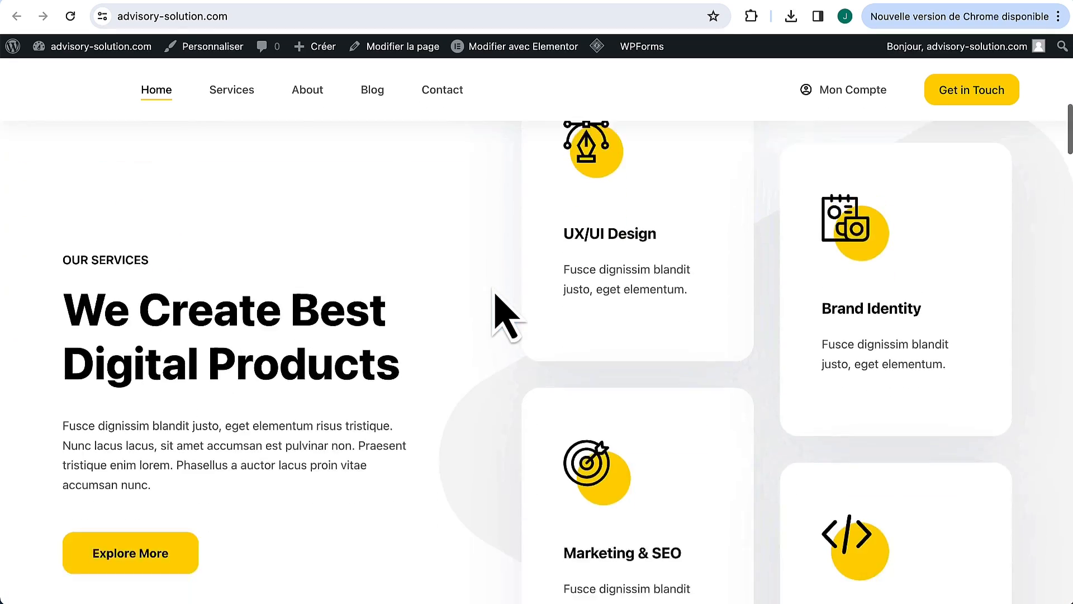
{"action": "scroll", "coordinate": [492, 293], "scroll_direction": "down", "scroll_amount": 10}
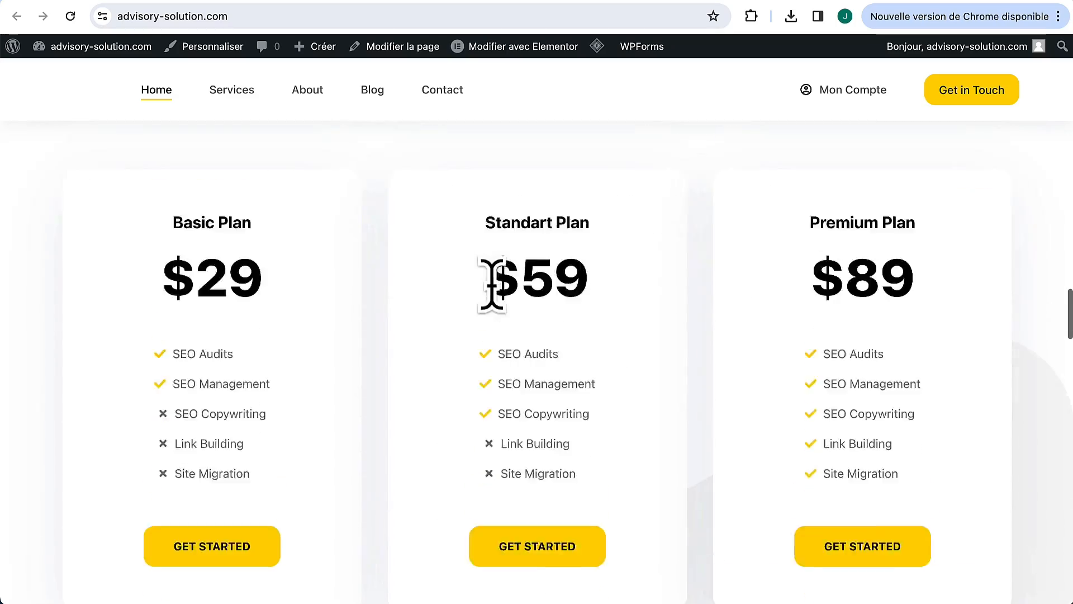
{"action": "left_click", "coordinate": [232, 89]}
{"action": "scroll", "coordinate": [492, 274], "scroll_direction": "down", "scroll_amount": 15}
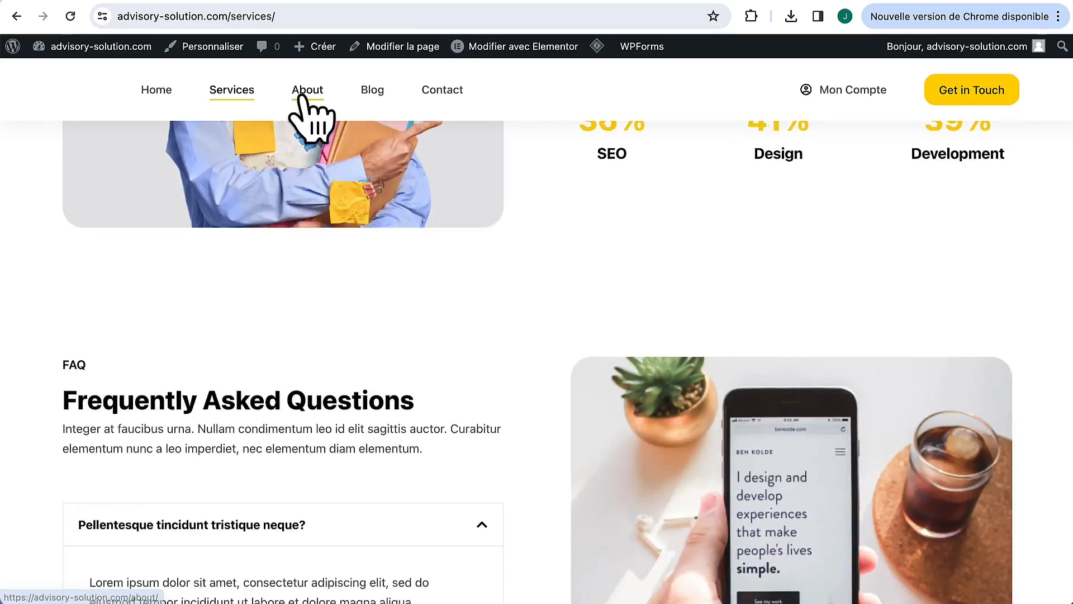
Step: Open the About page and scroll through its imported Web Agency content
{"action": "left_click", "coordinate": [307, 91]}
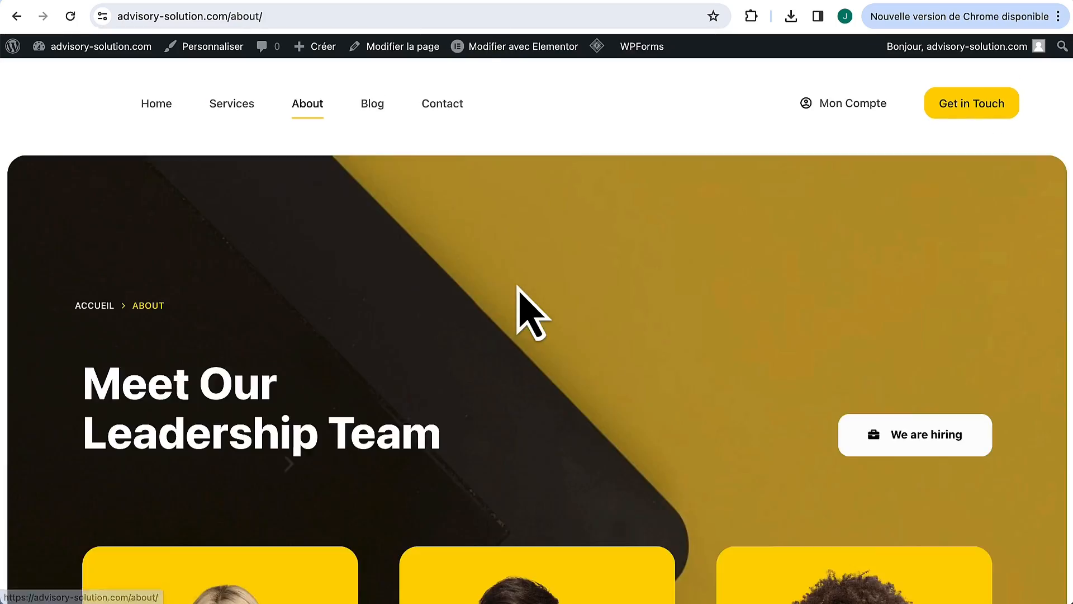
{"action": "scroll", "coordinate": [518, 302], "scroll_direction": "down", "scroll_amount": 10}
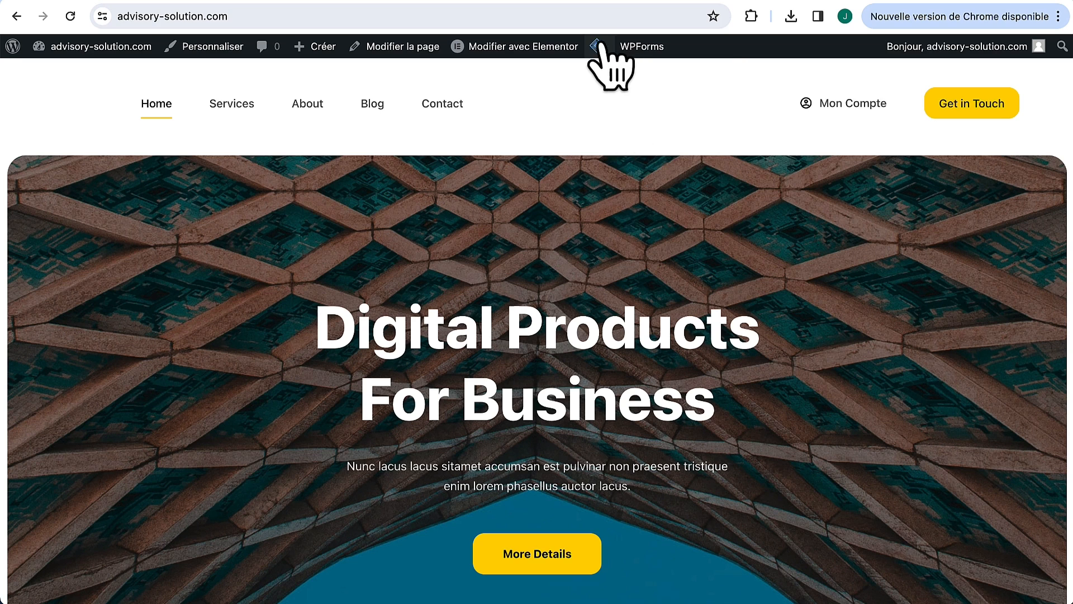
{"action": "mouse_move", "coordinate": [603, 51]}
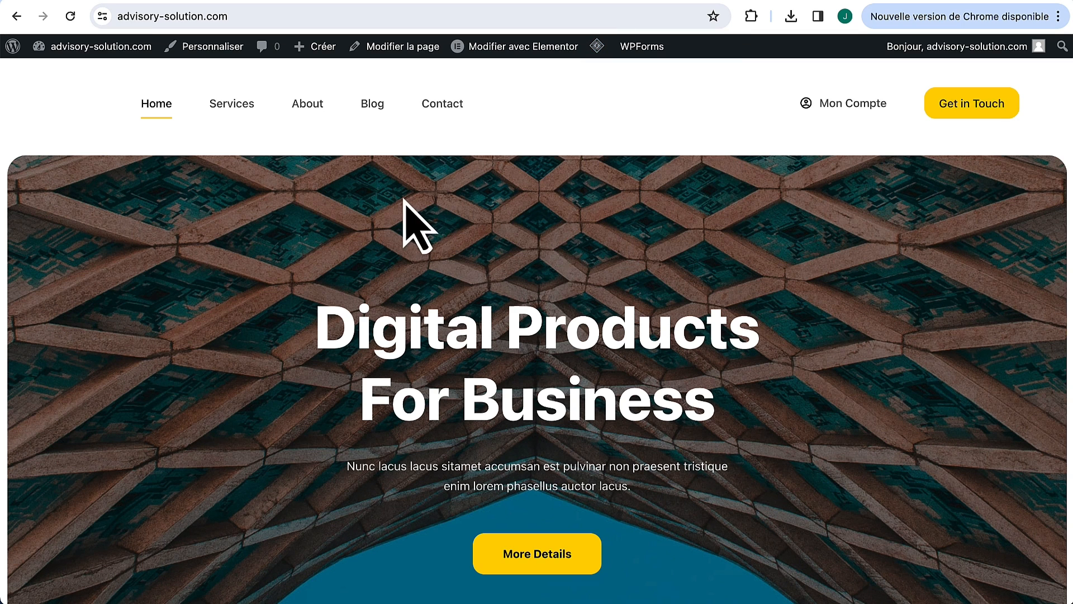
{"action": "scroll", "coordinate": [460, 233], "scroll_direction": "down", "scroll_amount": 10}
{"action": "scroll", "coordinate": [460, 233], "scroll_direction": "down", "scroll_amount": 10}
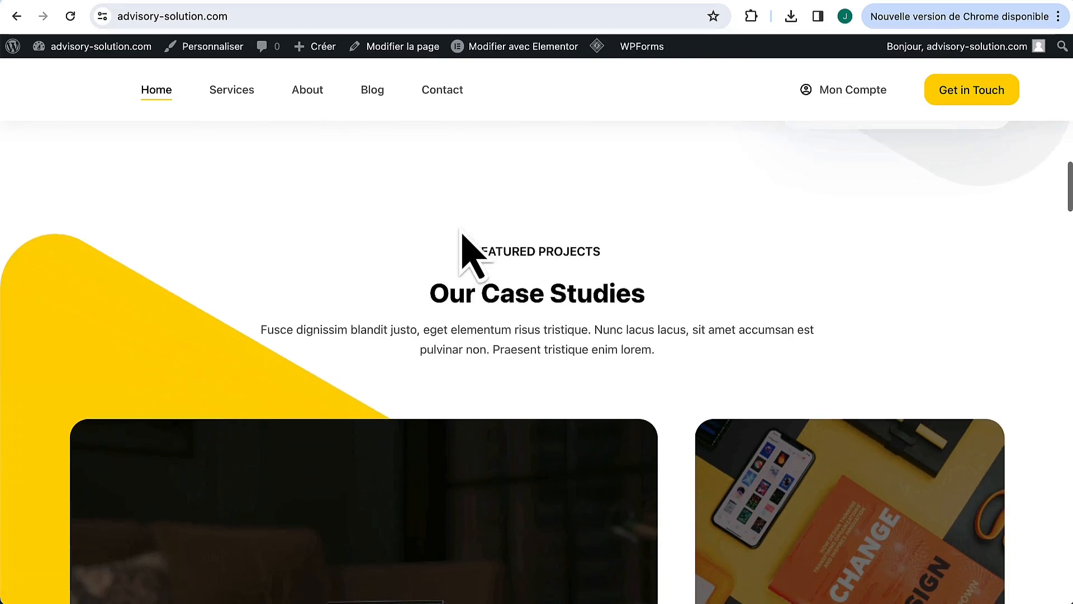
{"action": "scroll", "coordinate": [473, 258], "scroll_direction": "down", "scroll_amount": 15}
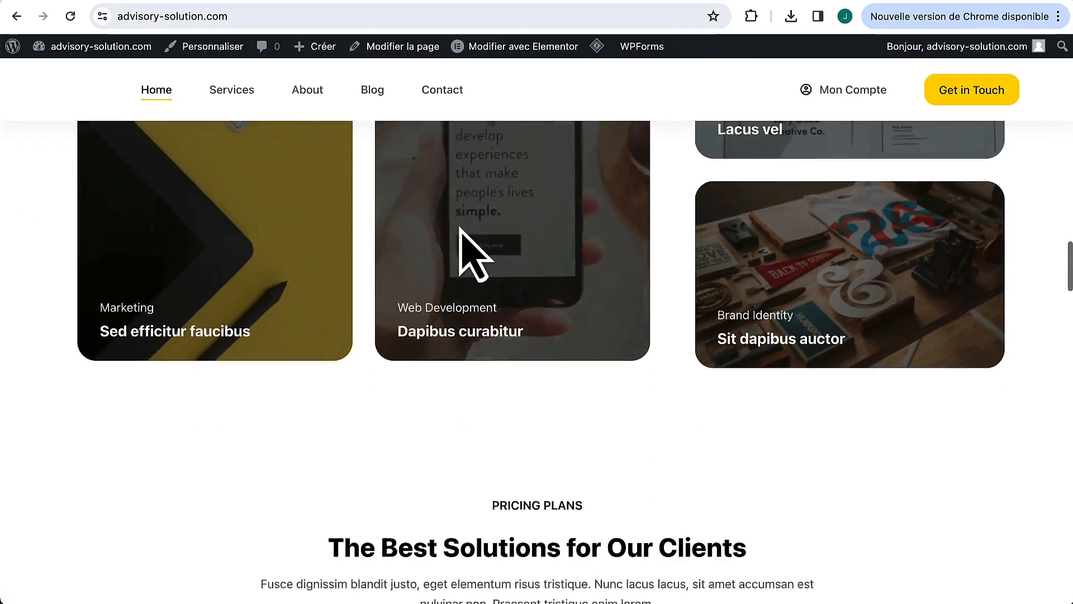
{"action": "scroll", "coordinate": [473, 257], "scroll_direction": "down", "scroll_amount": 12}
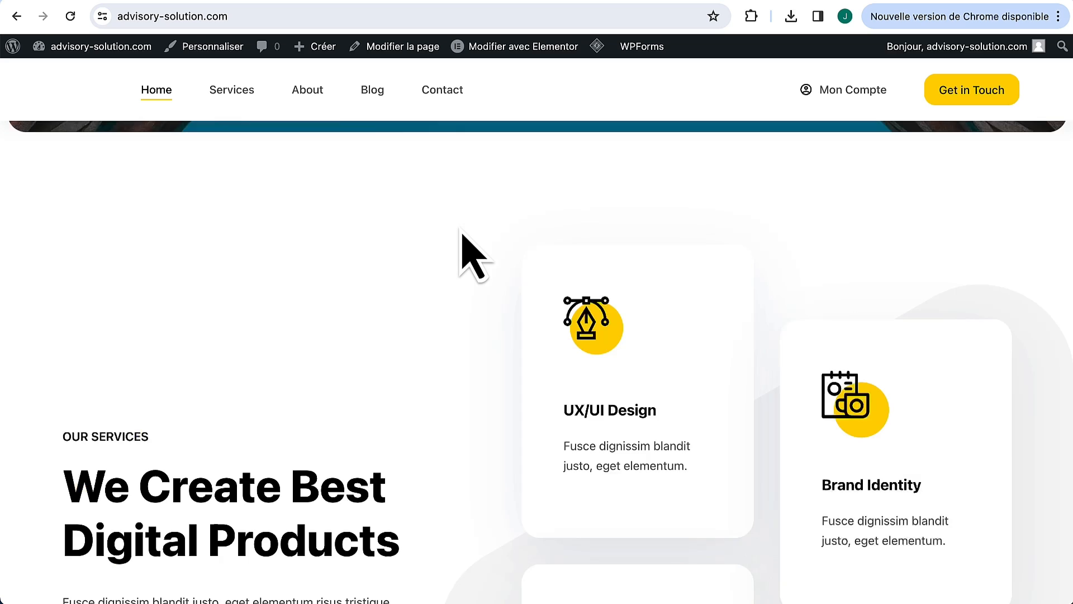
{"action": "scroll", "coordinate": [473, 257], "scroll_direction": "down", "scroll_amount": 8}
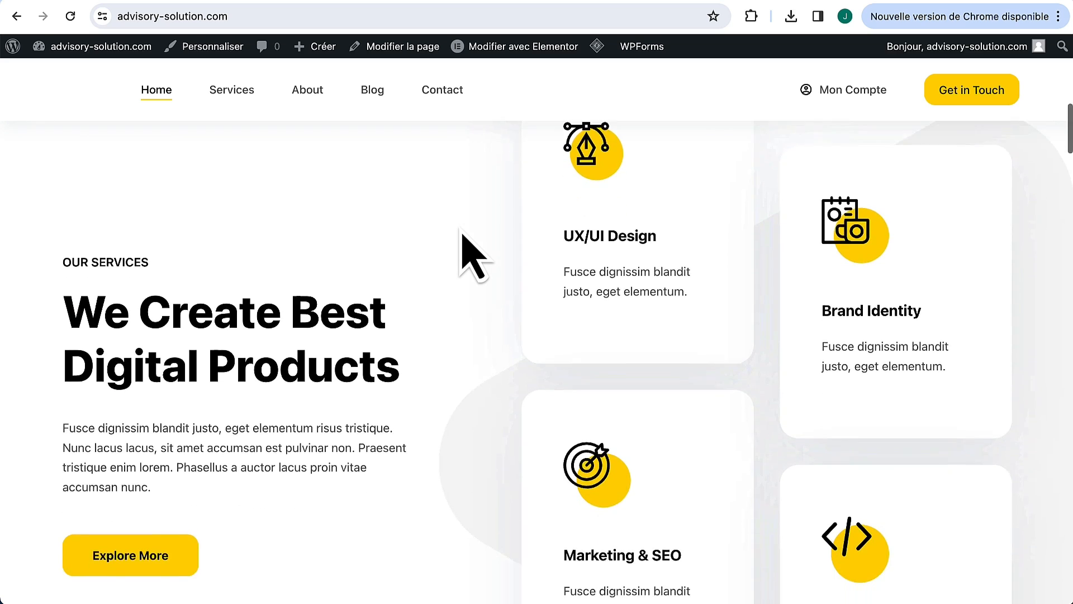
{"action": "scroll", "coordinate": [472, 257], "scroll_direction": "up", "scroll_amount": 1}
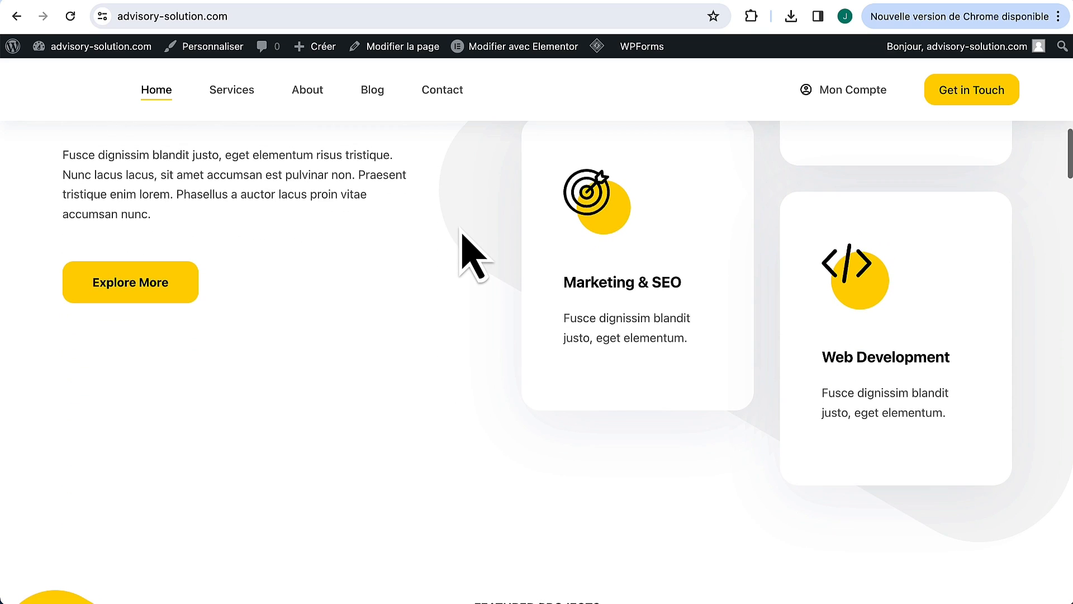
{"action": "mouse_move", "coordinate": [12, 54]}
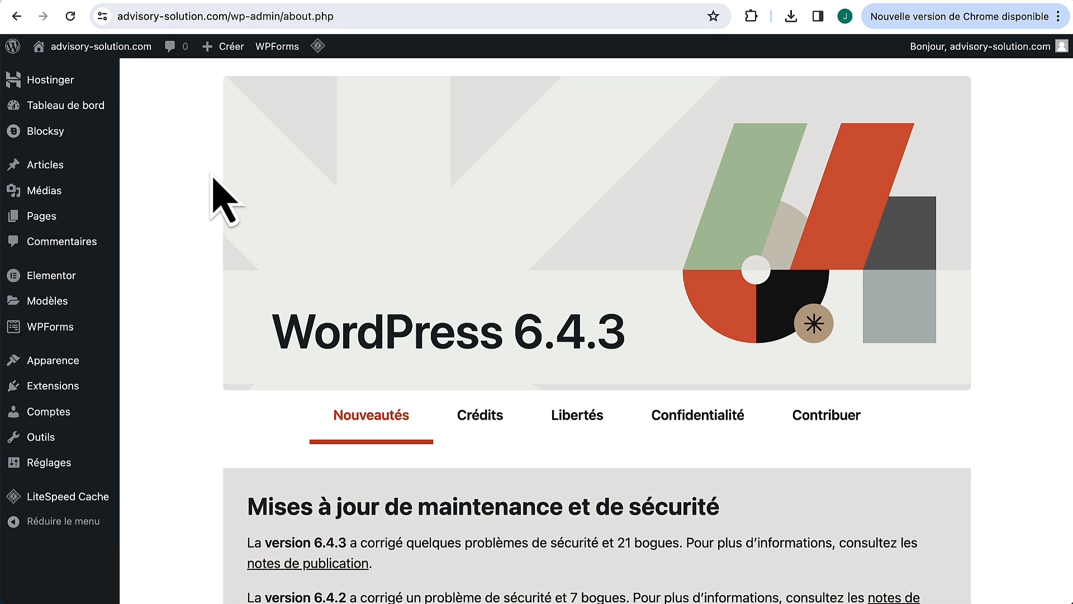
Step: Open the Customizer's Couleurs settings showing the yellow-and-grey global palette
{"action": "mouse_move", "coordinate": [56, 366]}
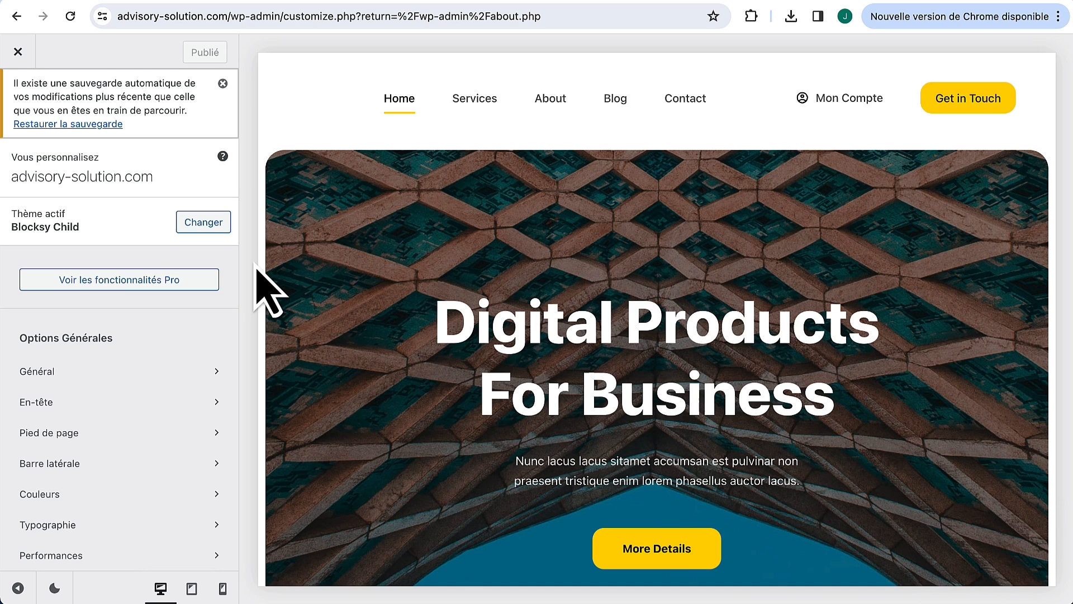
{"action": "left_click", "coordinate": [101, 501]}
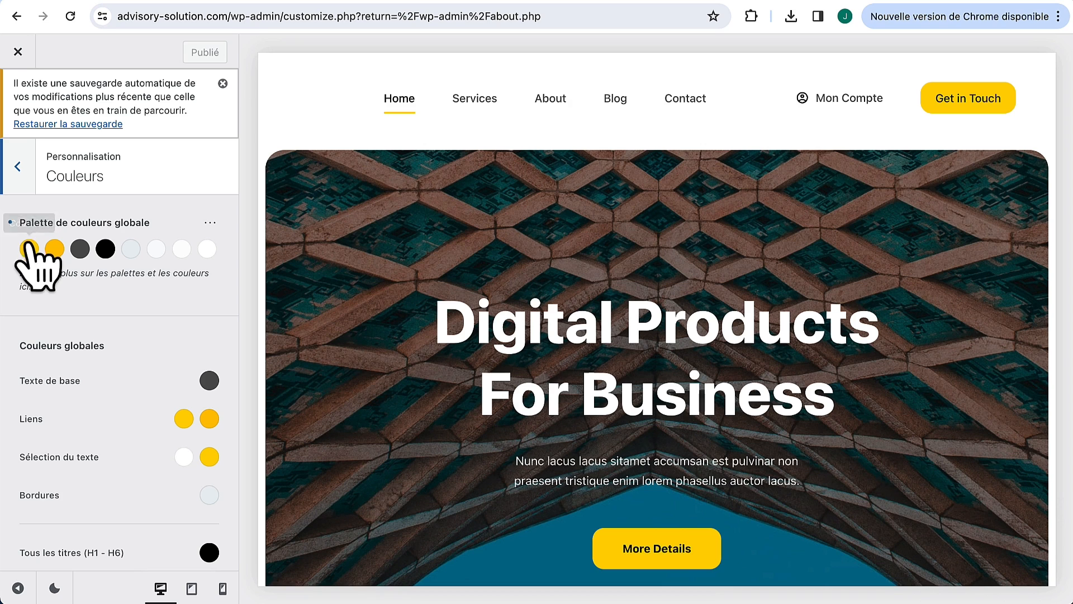
Step: Set global palette colour 1 to #704AFF and colour 2 to #5b3ad2
{"action": "left_click", "coordinate": [28, 249]}
{"action": "left_click", "coordinate": [76, 484]}
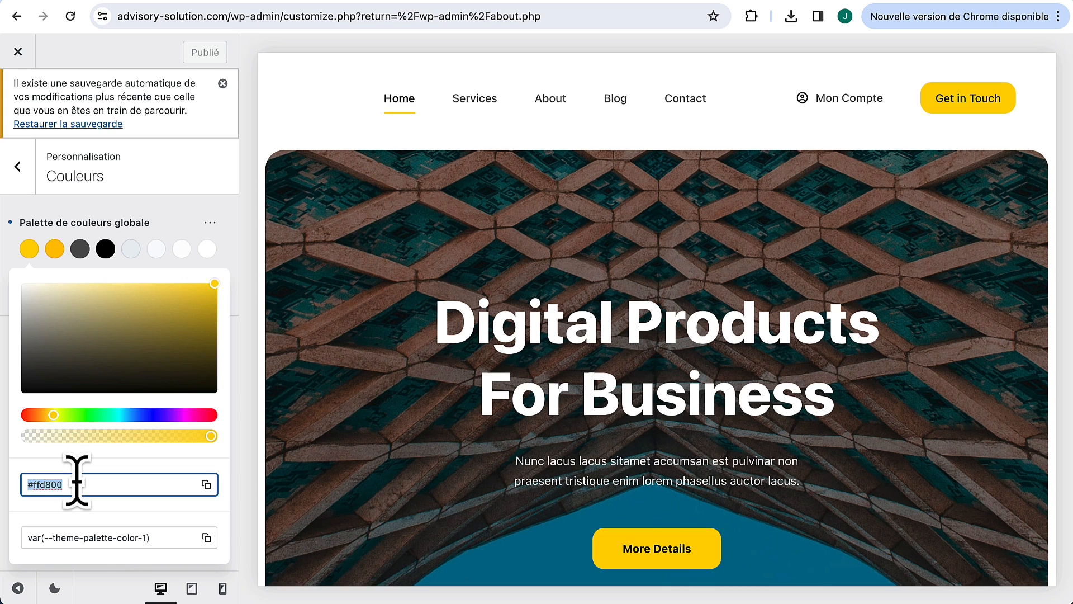
{"action": "type", "text": "#704AFF"}
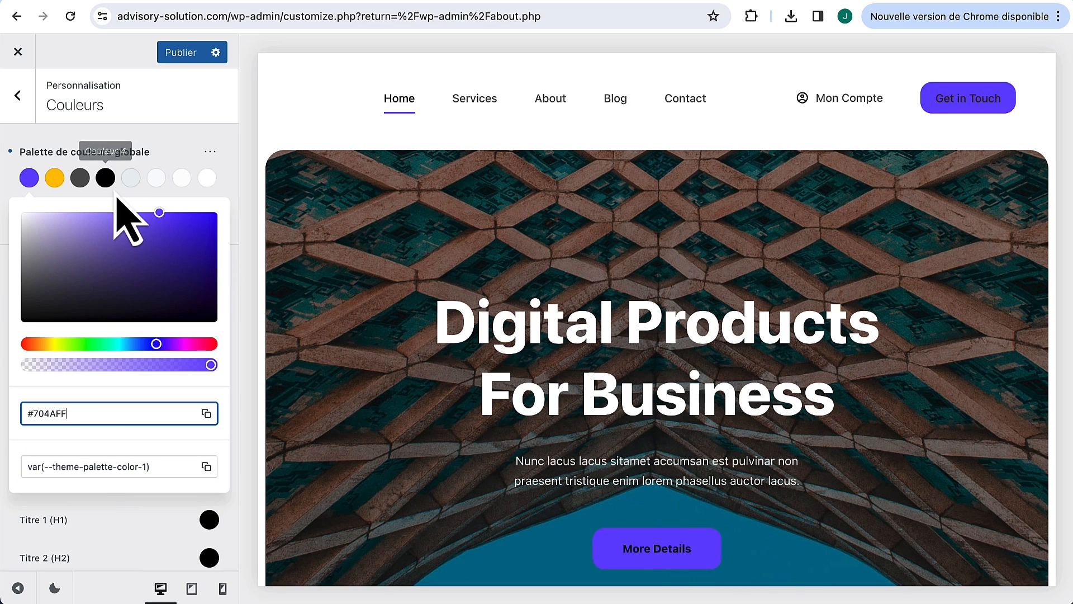
{"action": "left_click", "coordinate": [119, 194]}
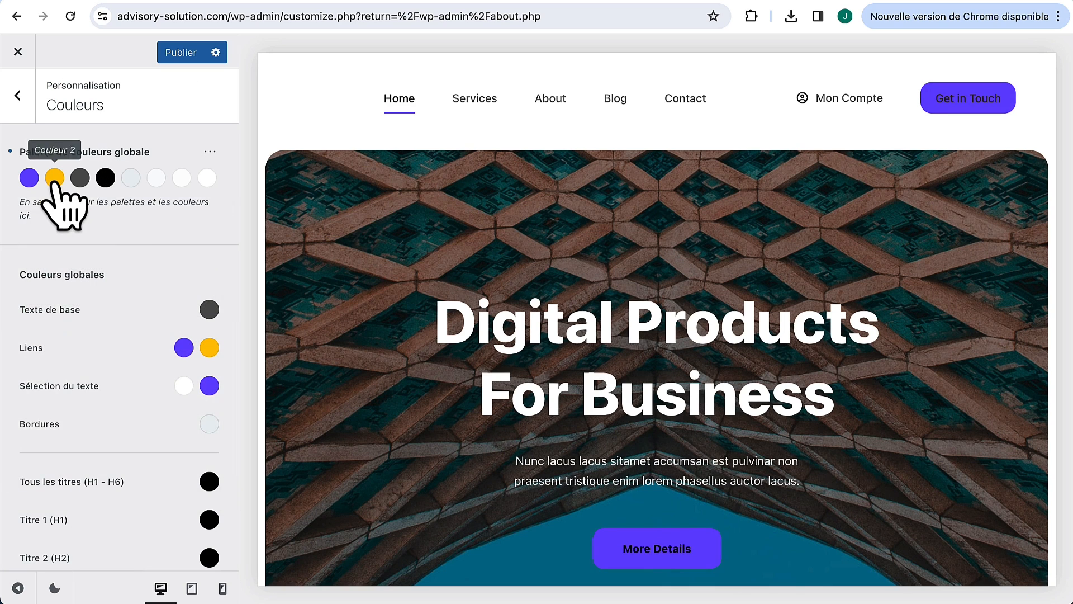
{"action": "left_click", "coordinate": [54, 177]}
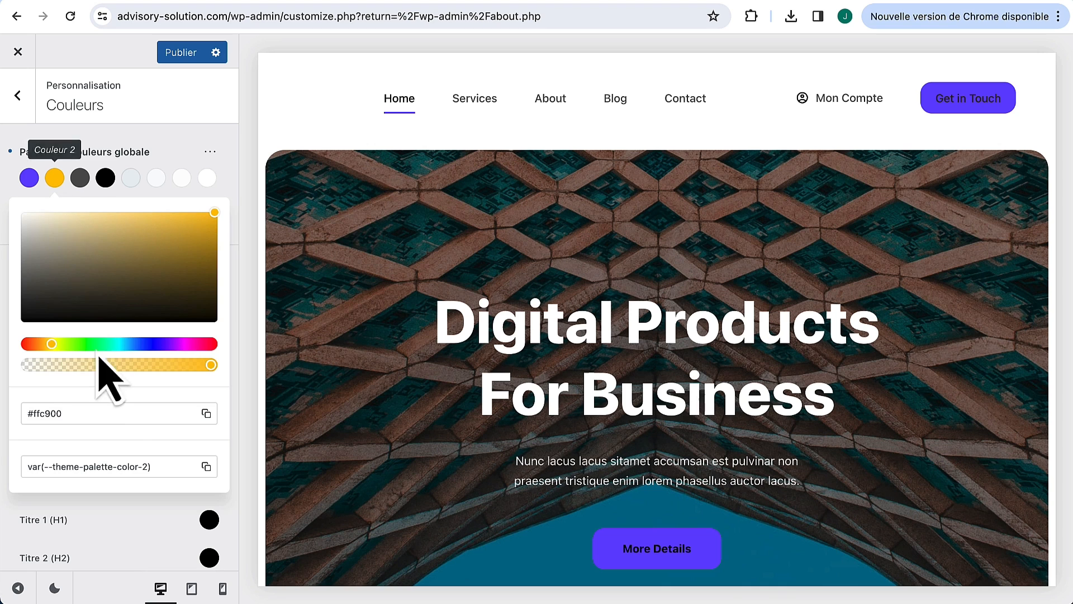
{"action": "left_click", "coordinate": [93, 412]}
{"action": "key", "text": "super+a"}
{"action": "type", "text": "#5b3ad2"}
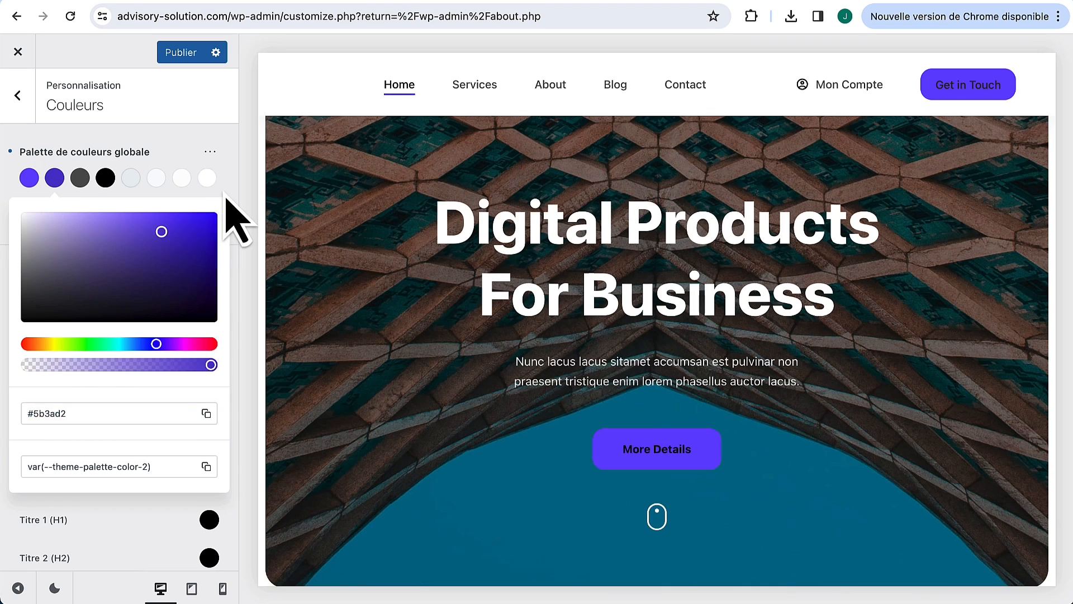
{"action": "left_click", "coordinate": [225, 193]}
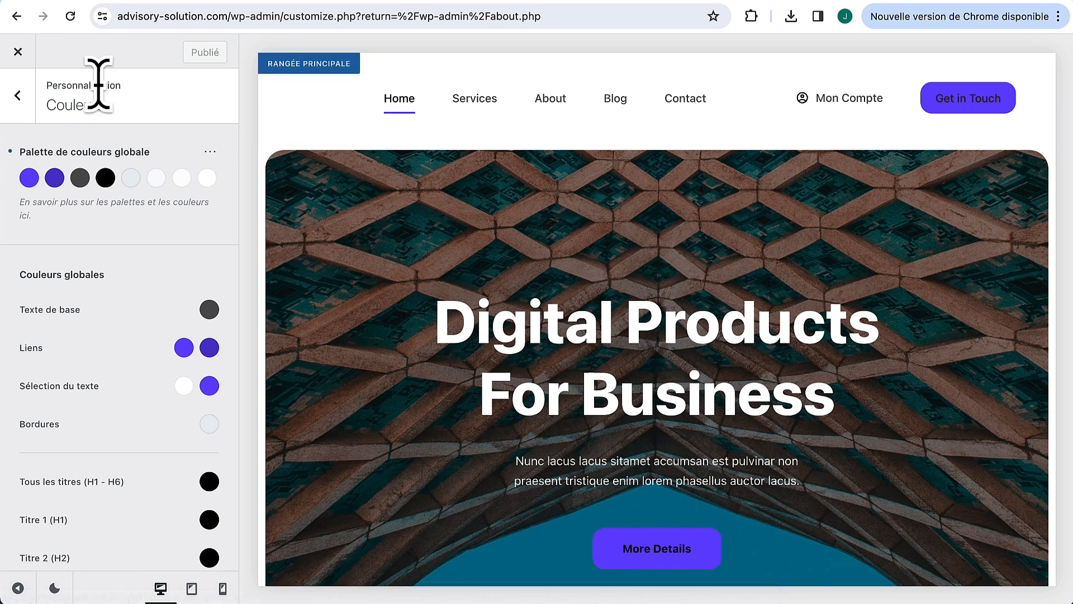
Step: Open Typographie and expand the Titre 1 (H1) font family list
{"action": "left_click", "coordinate": [19, 97]}
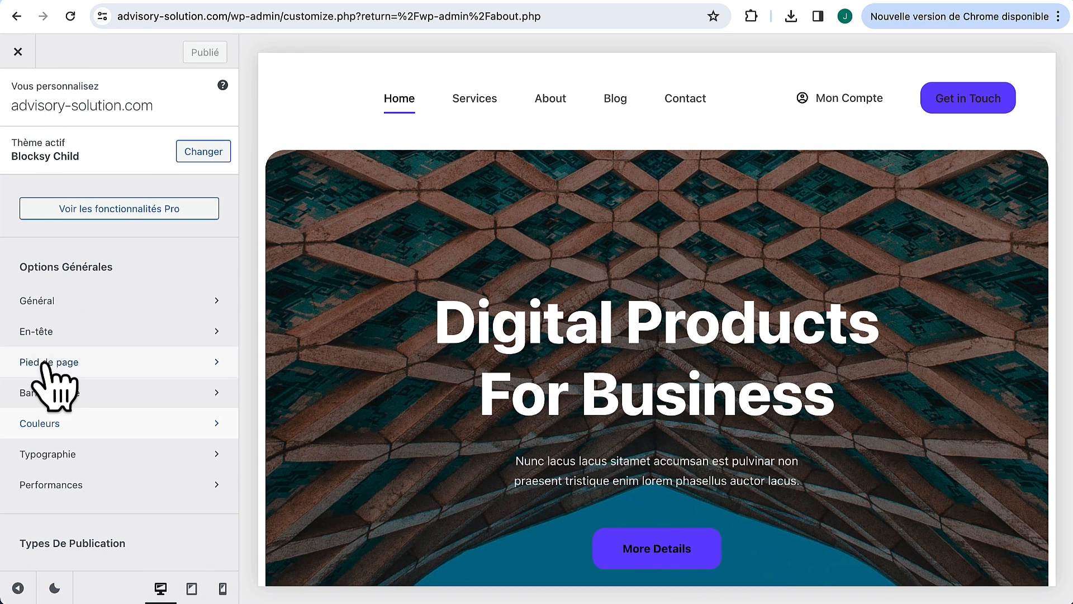
{"action": "left_click", "coordinate": [79, 454]}
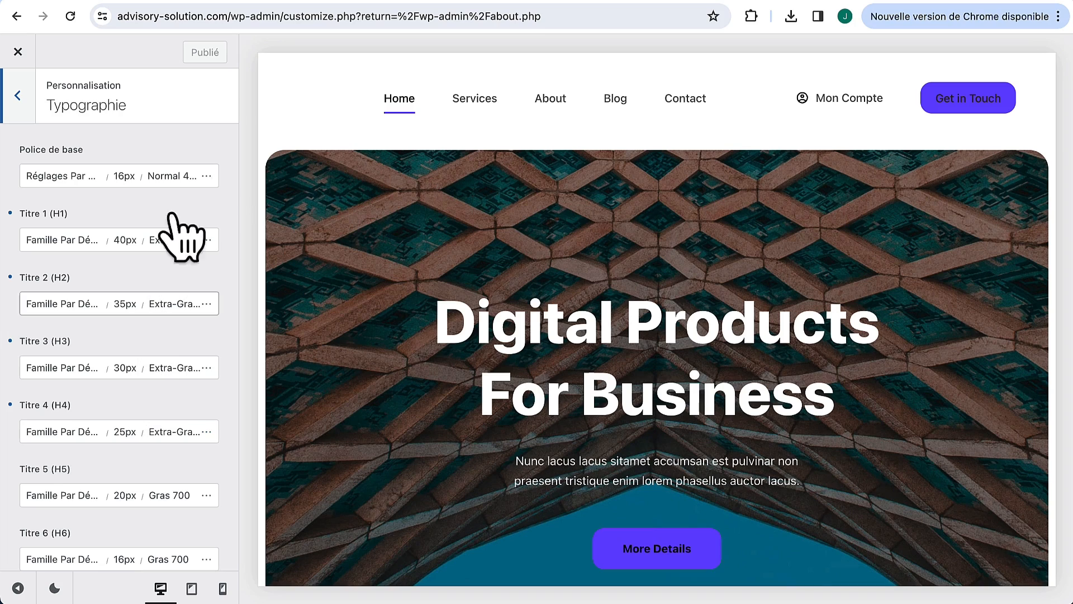
{"action": "scroll", "coordinate": [511, 358], "scroll_direction": "down", "scroll_amount": 5}
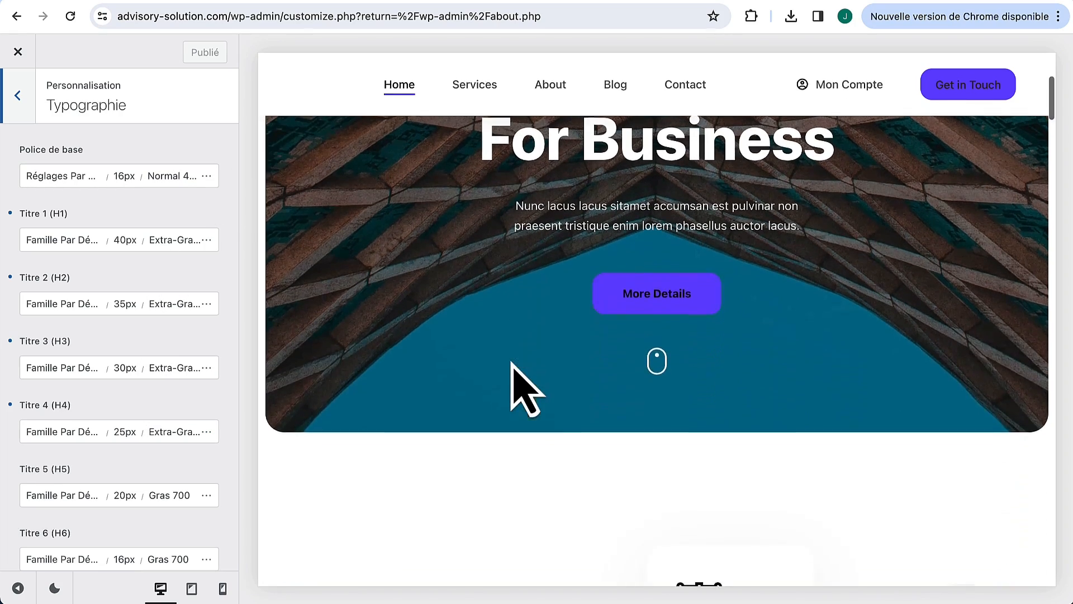
{"action": "scroll", "coordinate": [522, 383], "scroll_direction": "up", "scroll_amount": 5}
{"action": "left_click", "coordinate": [54, 240]}
{"action": "scroll", "coordinate": [91, 423], "scroll_direction": "down", "scroll_amount": 6}
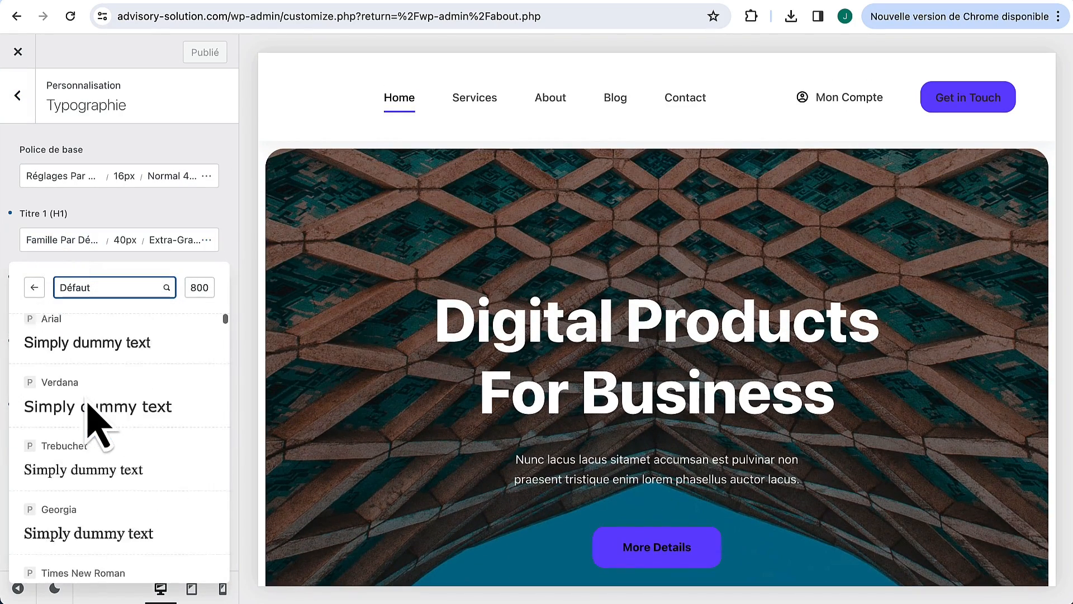
{"action": "scroll", "coordinate": [89, 419], "scroll_direction": "down", "scroll_amount": 2}
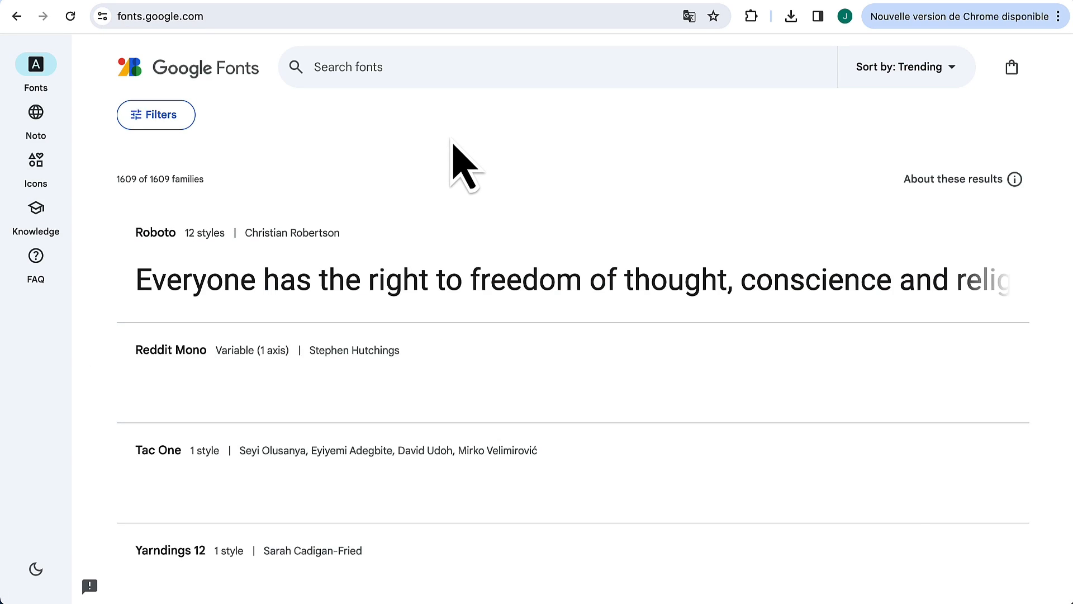
Step: Preview Google Fonts with the text 'Mon titre' and open the Roboto Slab specimen
{"action": "scroll", "coordinate": [379, 448], "scroll_direction": "down", "scroll_amount": 18}
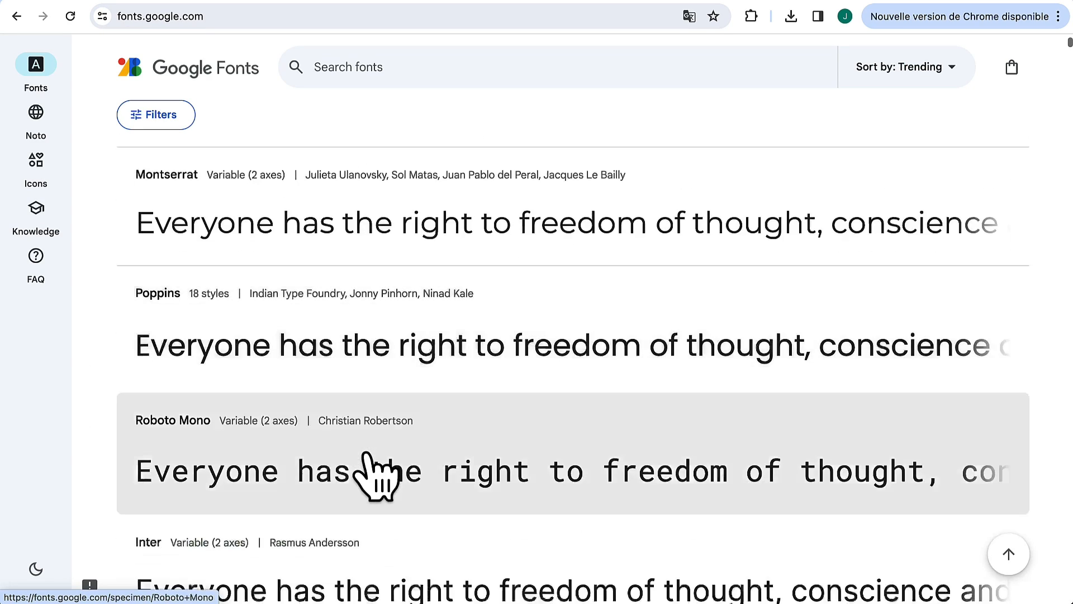
{"action": "scroll", "coordinate": [367, 455], "scroll_direction": "down", "scroll_amount": 8}
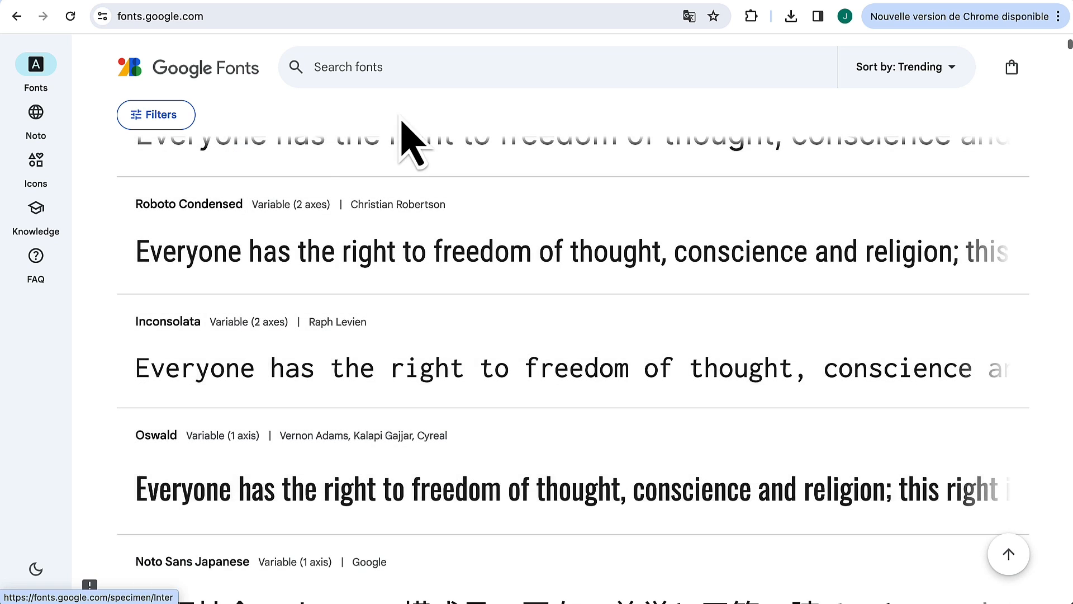
{"action": "left_click", "coordinate": [147, 116]}
{"action": "left_click", "coordinate": [162, 190]}
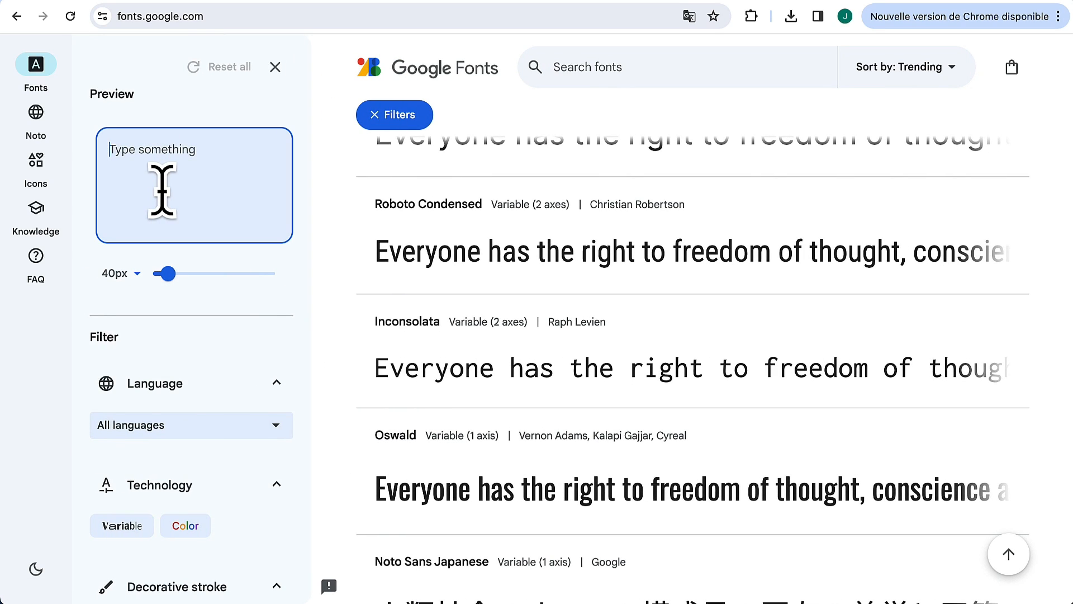
{"action": "type", "text": "Mo"}
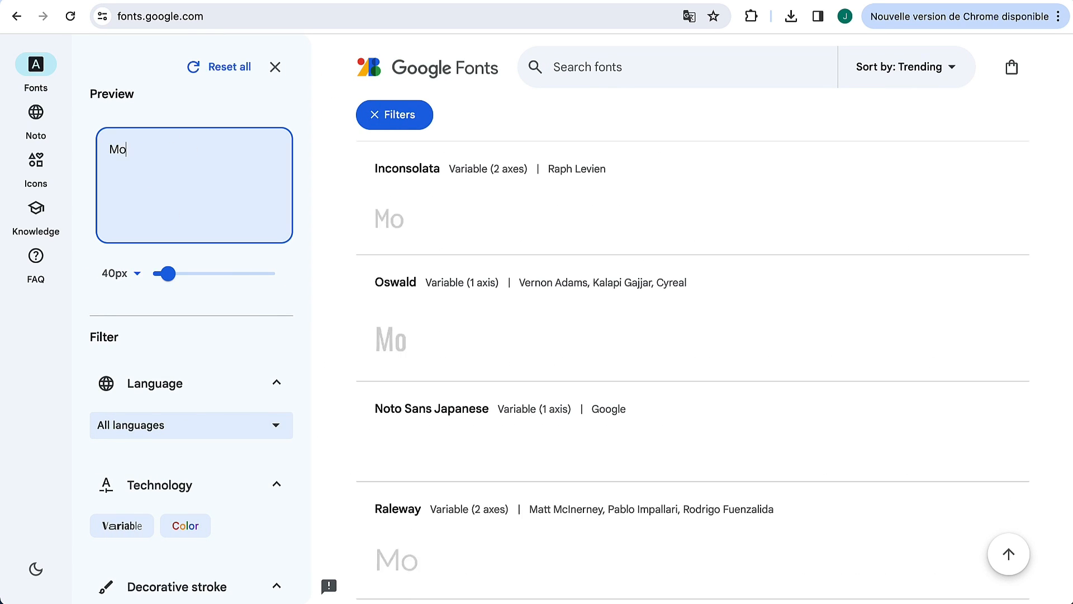
{"action": "type", "text": "n tibre"}
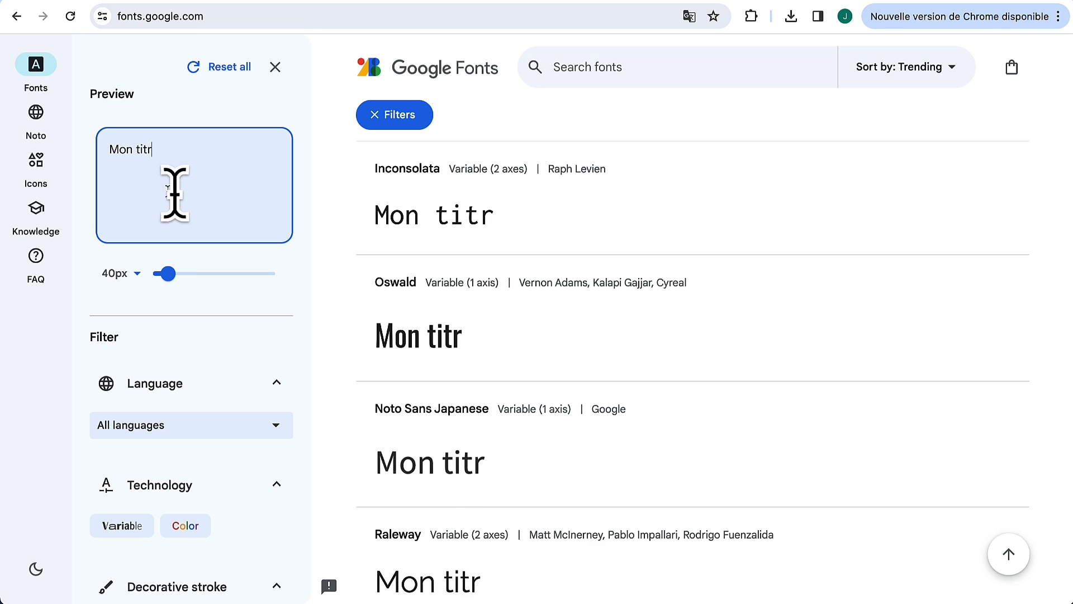
{"action": "scroll", "coordinate": [631, 246], "scroll_direction": "down", "scroll_amount": 1}
{"action": "scroll", "coordinate": [637, 251], "scroll_direction": "down", "scroll_amount": 12}
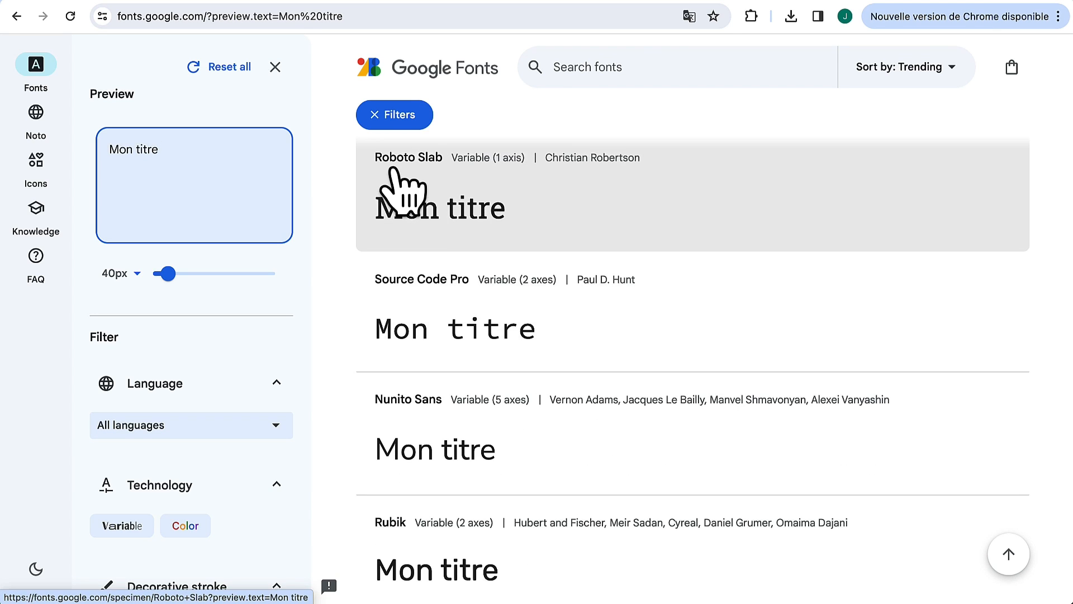
{"action": "left_click", "coordinate": [420, 187]}
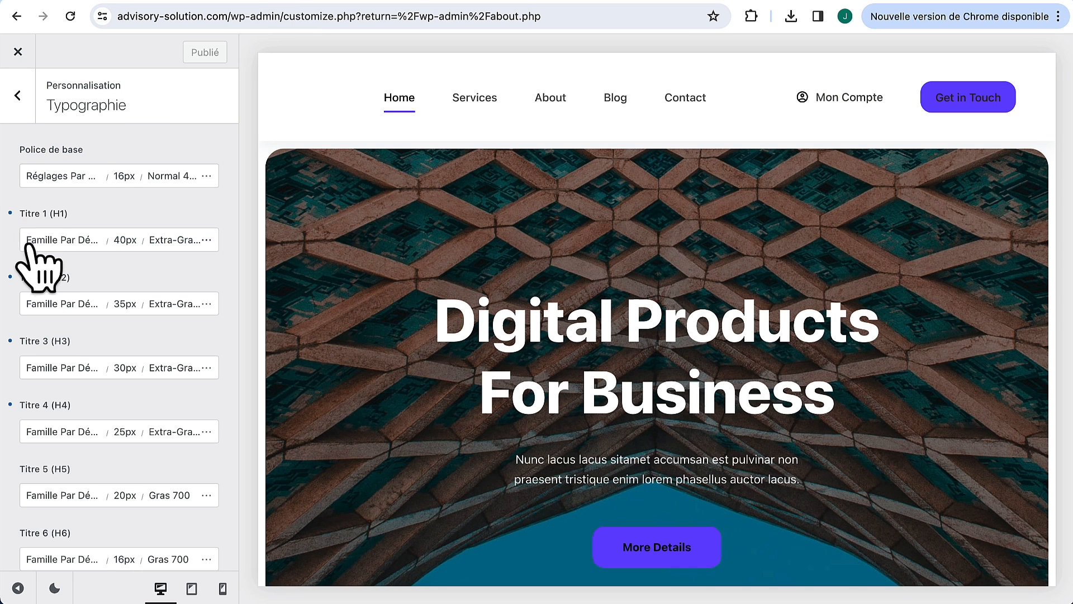
Step: Search the H1 font list for 'roboto s', close it unchanged, and return to the Customizer root
{"action": "left_click", "coordinate": [33, 246]}
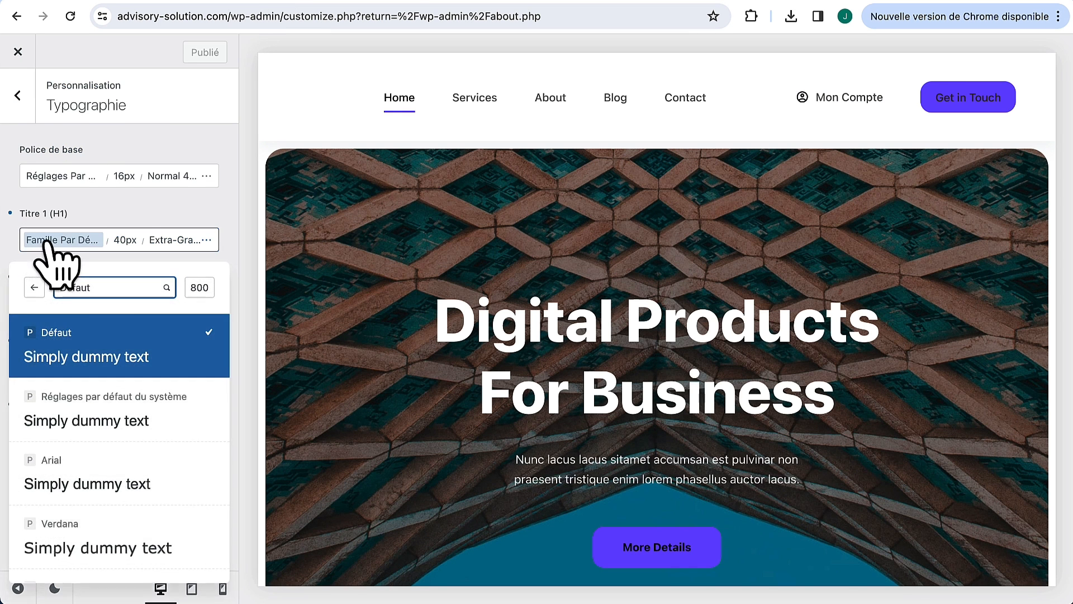
{"action": "left_click", "coordinate": [103, 302]}
{"action": "type", "text": "robot"}
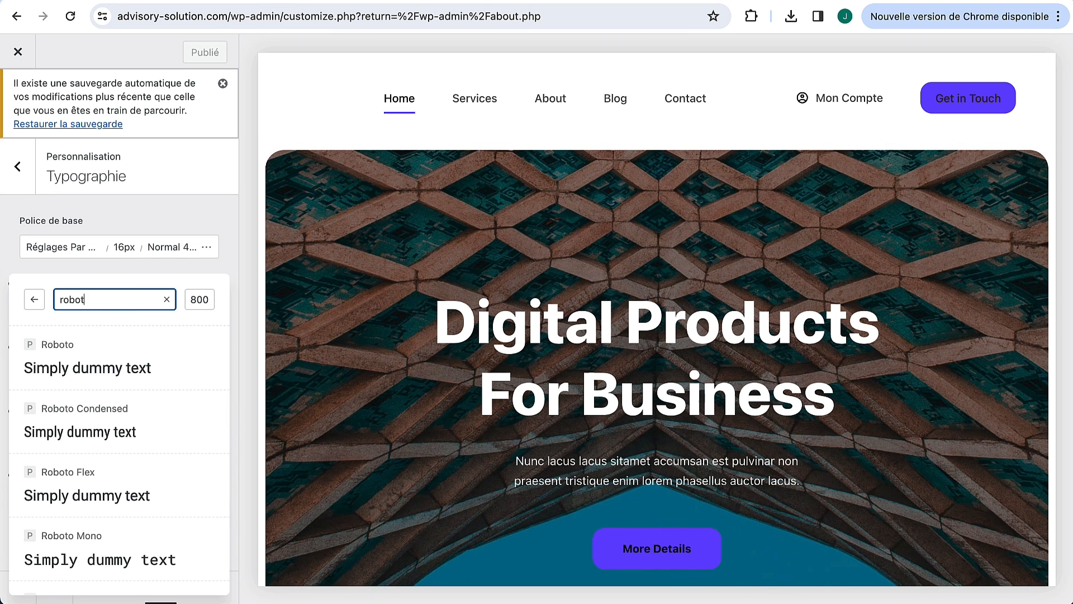
{"action": "type", "text": "o s"}
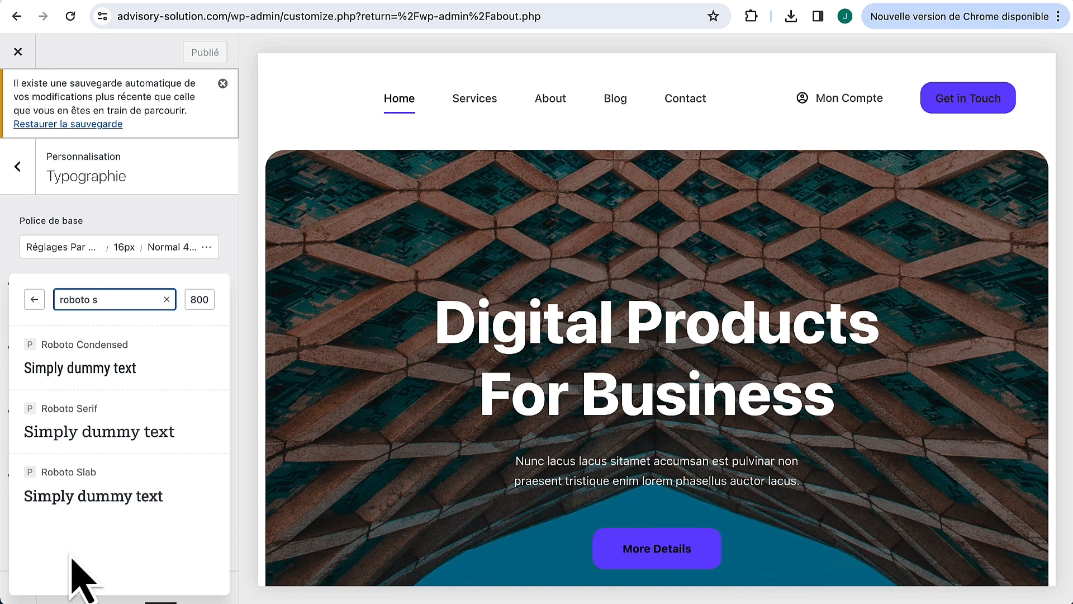
{"action": "left_click", "coordinate": [158, 245]}
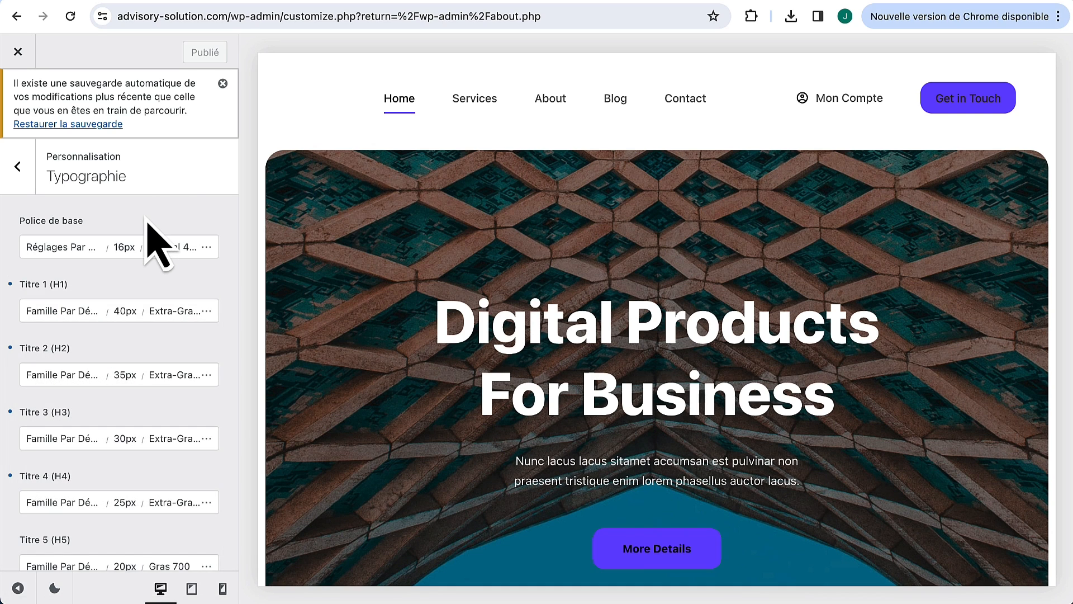
{"action": "left_click", "coordinate": [20, 171]}
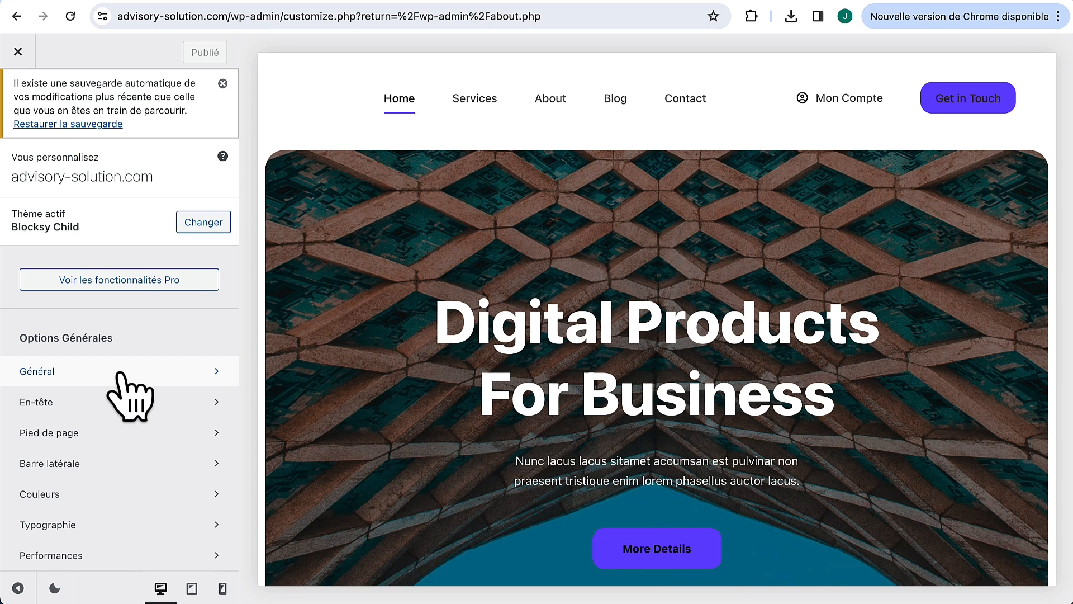
Step: Make the Général > Boutons text colour white (#ffffff) for both normal and hover states
{"action": "left_click", "coordinate": [119, 373]}
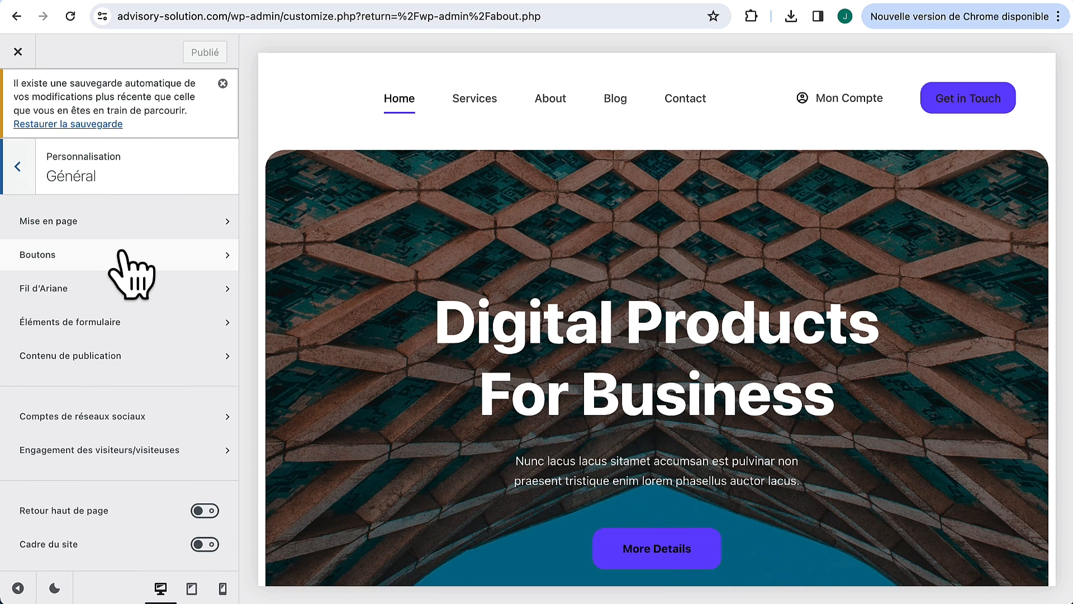
{"action": "left_click", "coordinate": [121, 254]}
{"action": "left_click", "coordinate": [186, 234]}
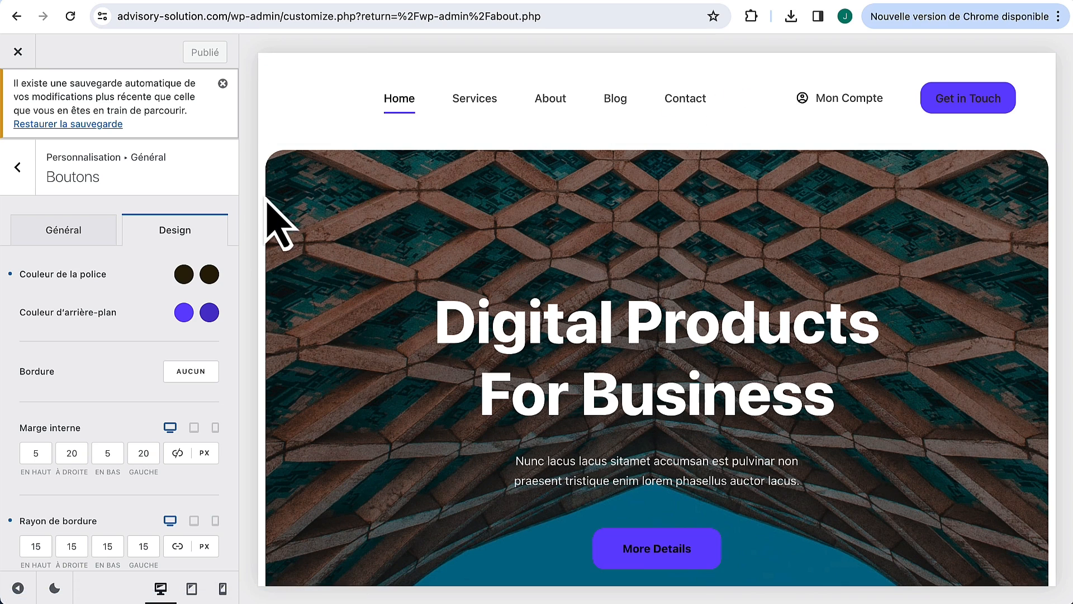
{"action": "left_click", "coordinate": [184, 274]}
{"action": "left_click_drag", "start_coordinate": [170, 412], "coordinate": [3, 295]}
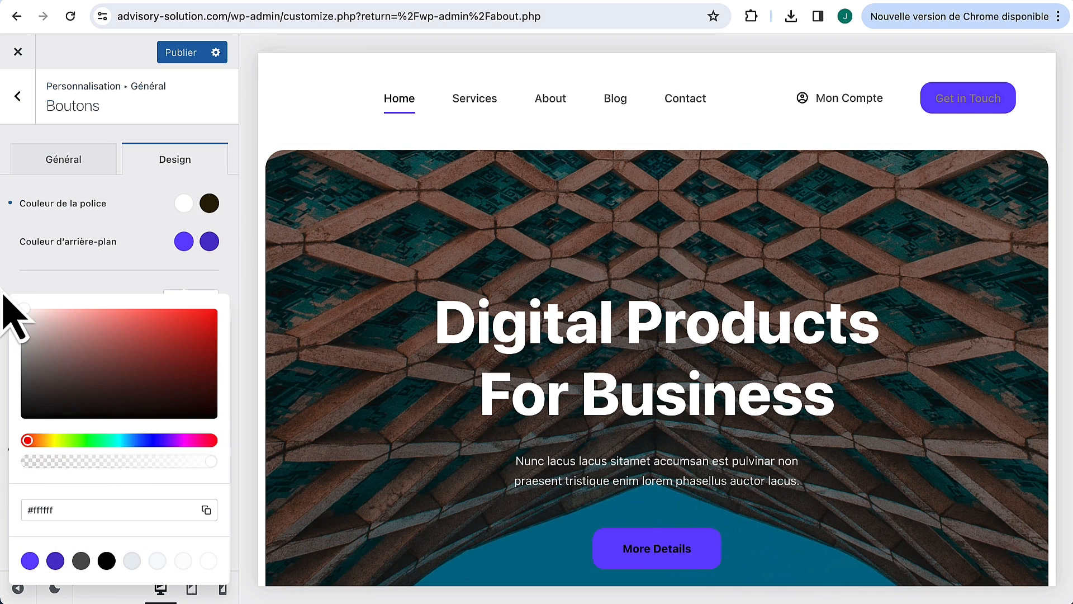
{"action": "left_click", "coordinate": [209, 203]}
{"action": "left_click_drag", "start_coordinate": [125, 299], "coordinate": [8, 221]}
{"action": "left_click", "coordinate": [148, 212]}
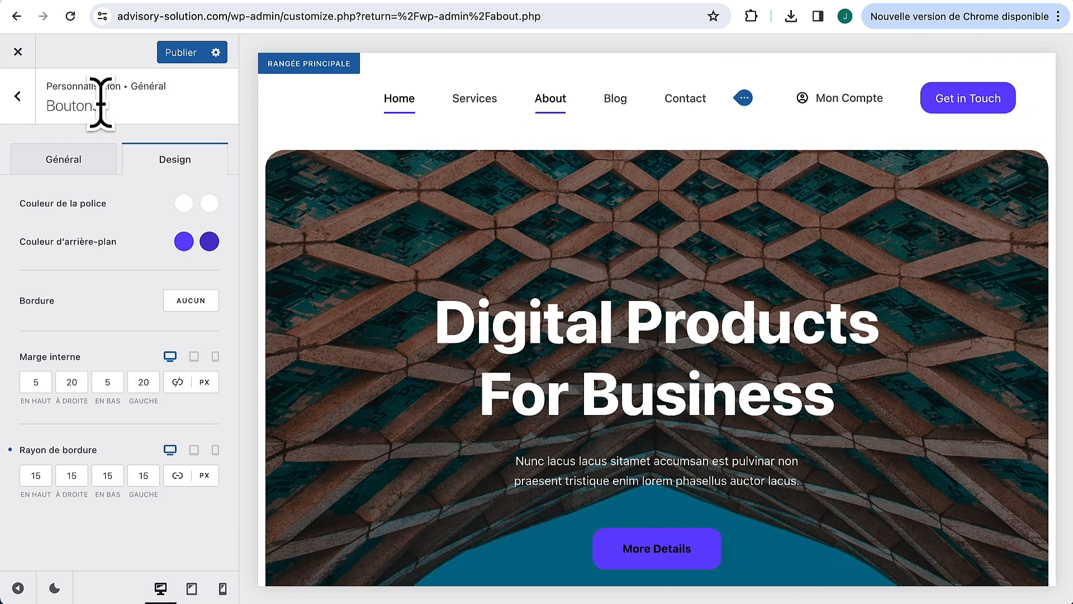
{"action": "left_click", "coordinate": [17, 97]}
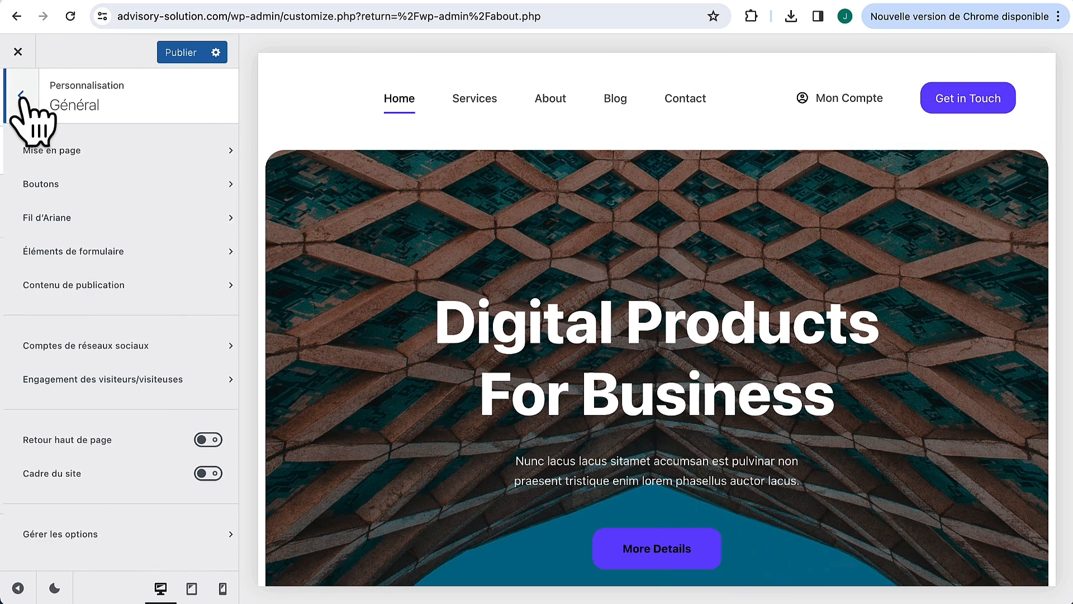
{"action": "left_click", "coordinate": [17, 96]}
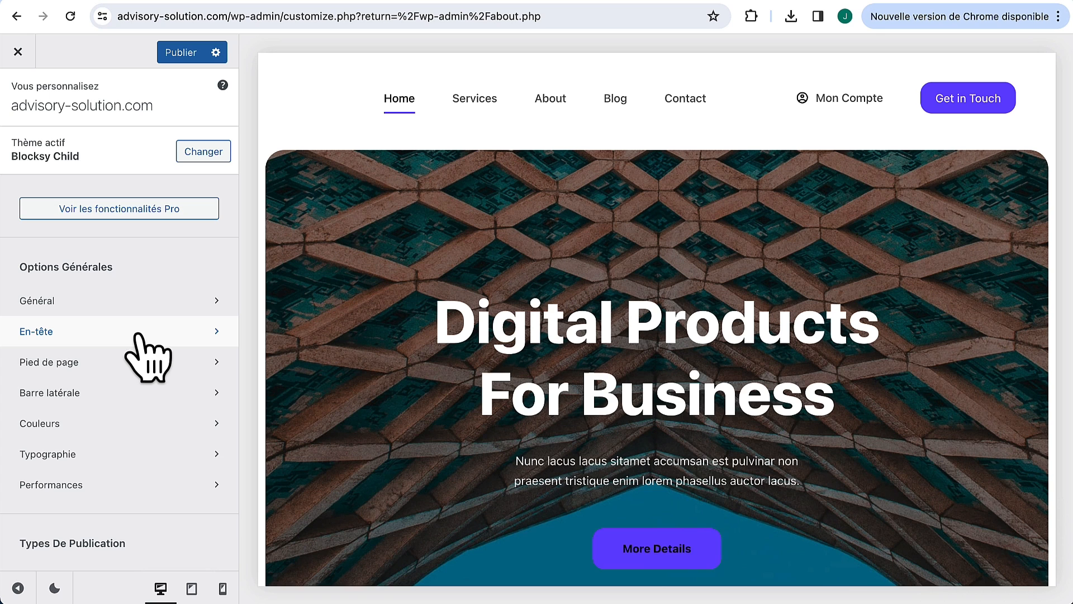
Step: Upload Logo.png as the header logo and set its height to 40 px
{"action": "left_click", "coordinate": [137, 335]}
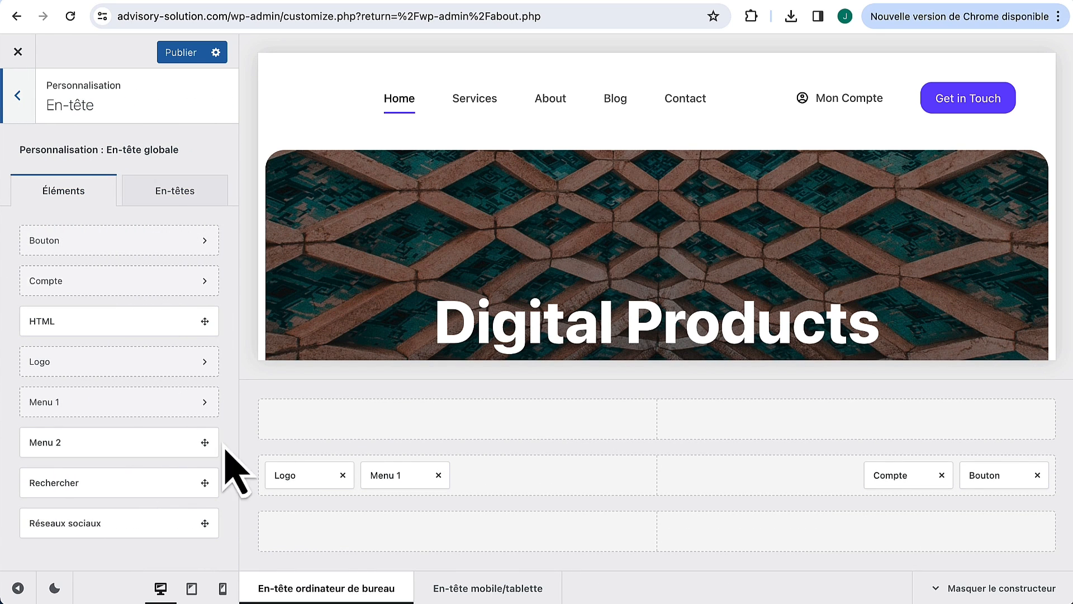
{"action": "left_click", "coordinate": [292, 479]}
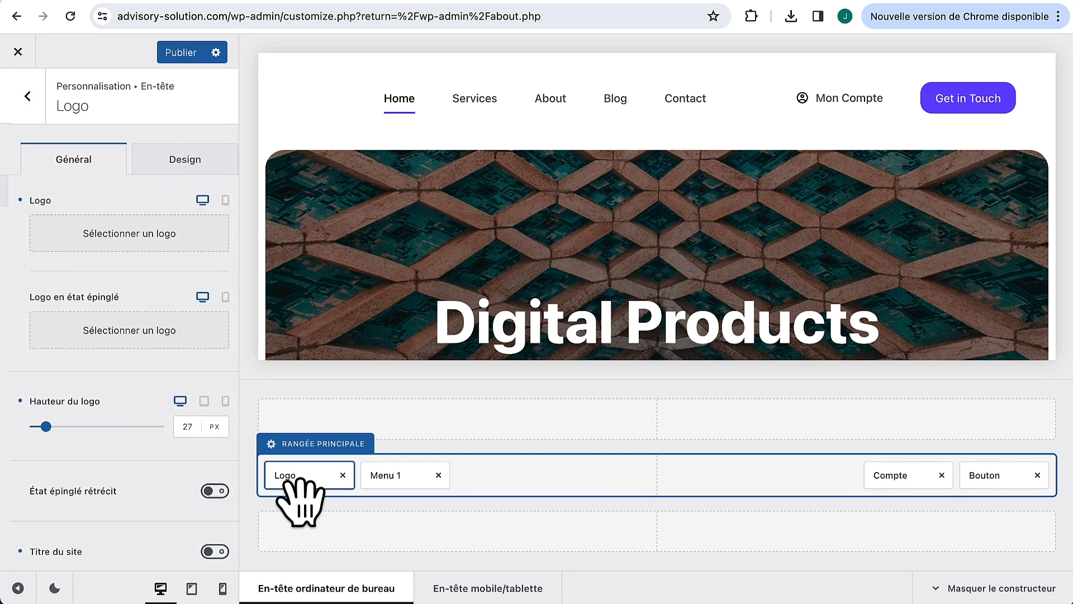
{"action": "left_click", "coordinate": [120, 235]}
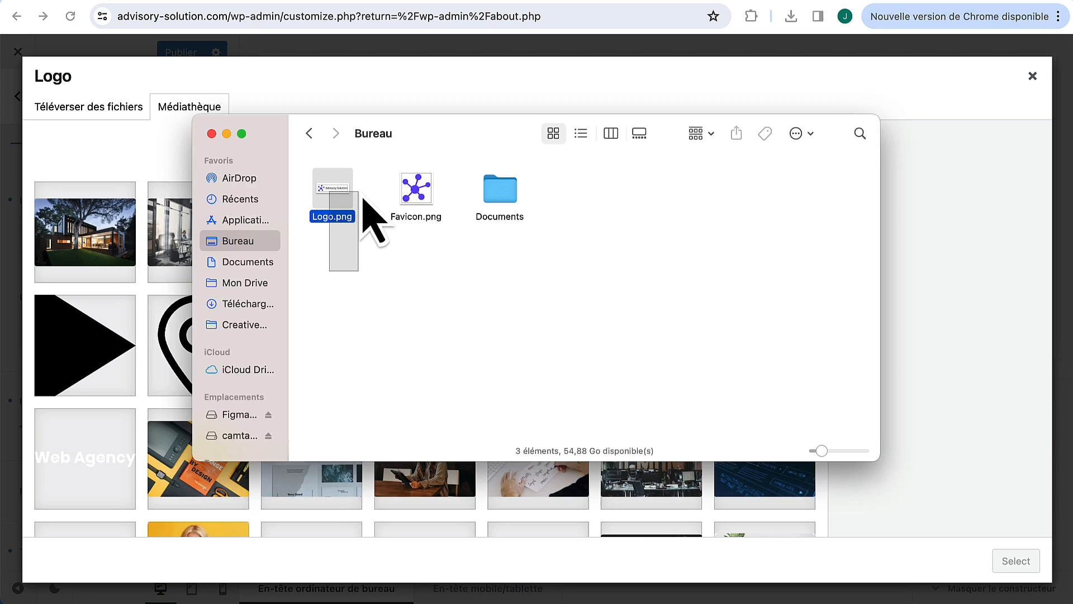
{"action": "left_click", "coordinate": [350, 201]}
{"action": "left_click_drag", "start_coordinate": [349, 202], "coordinate": [120, 212]}
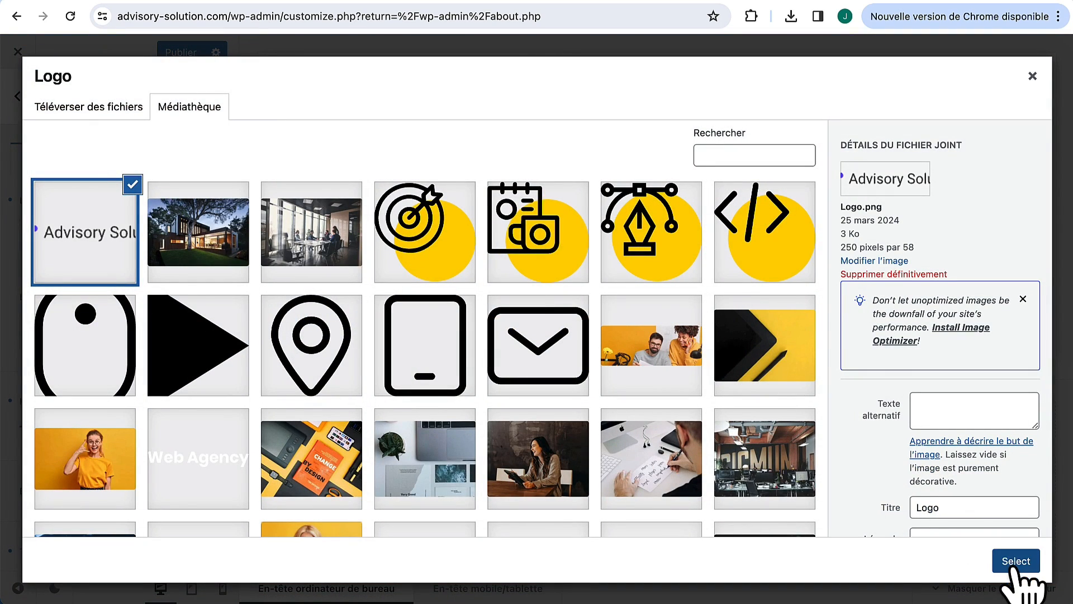
{"action": "left_click", "coordinate": [1016, 560]}
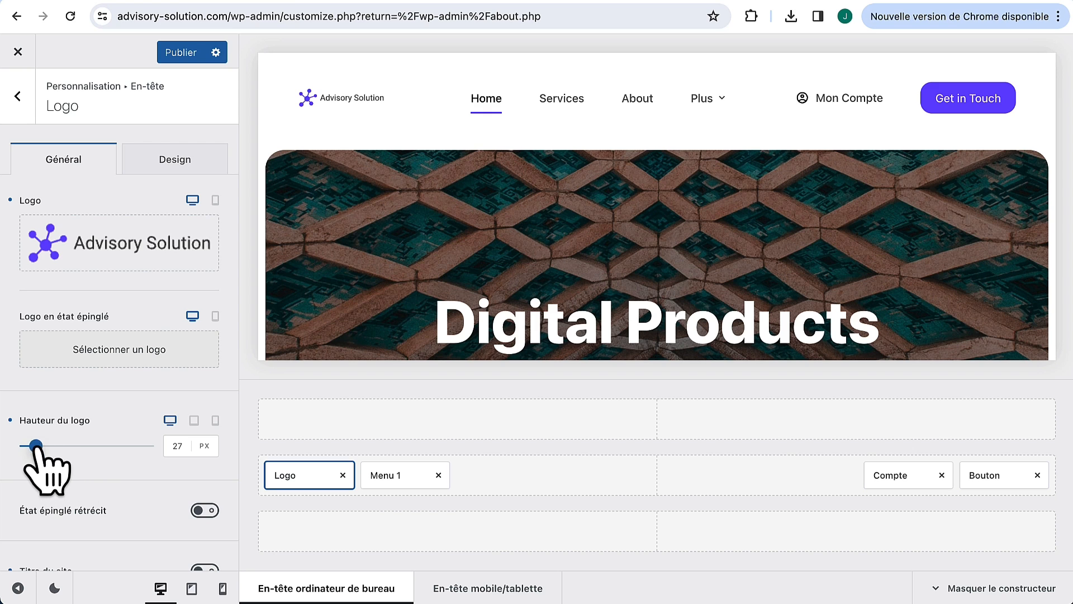
{"action": "left_click_drag", "start_coordinate": [40, 445], "coordinate": [41, 446]}
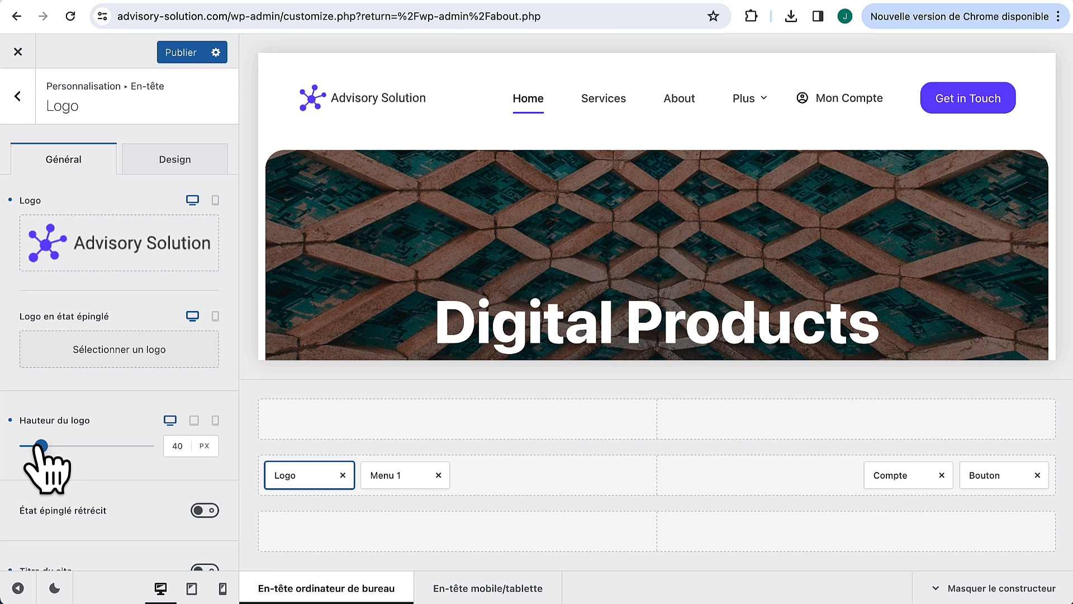
{"action": "left_click", "coordinate": [20, 96]}
Step: Upload Favicon.png as the uncropped site icon and publish the logo and icon changes
{"action": "left_click", "coordinate": [20, 106]}
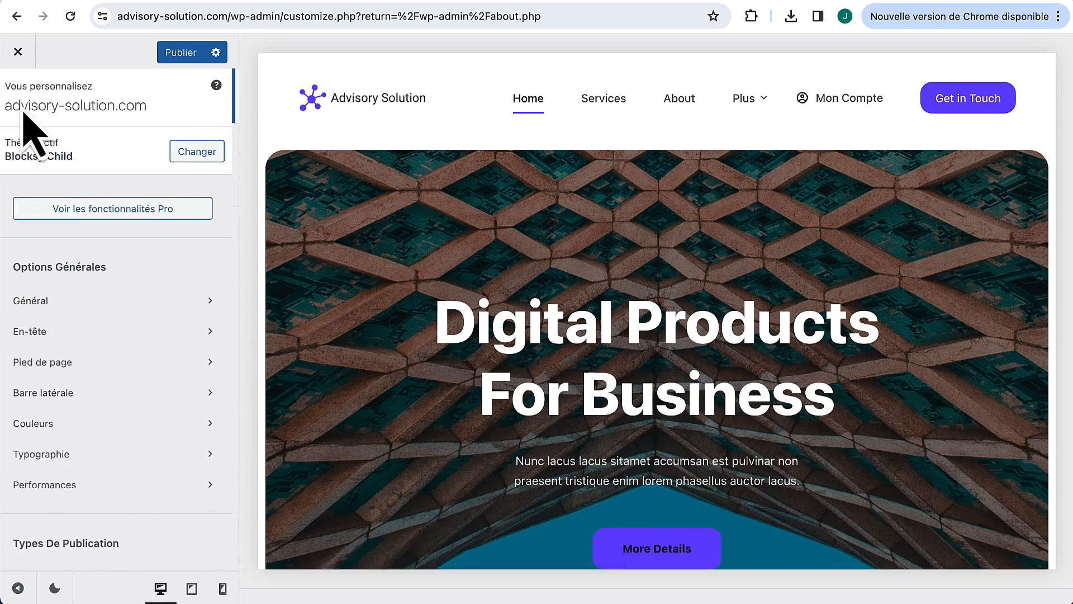
{"action": "scroll", "coordinate": [118, 442], "scroll_direction": "down", "scroll_amount": 7}
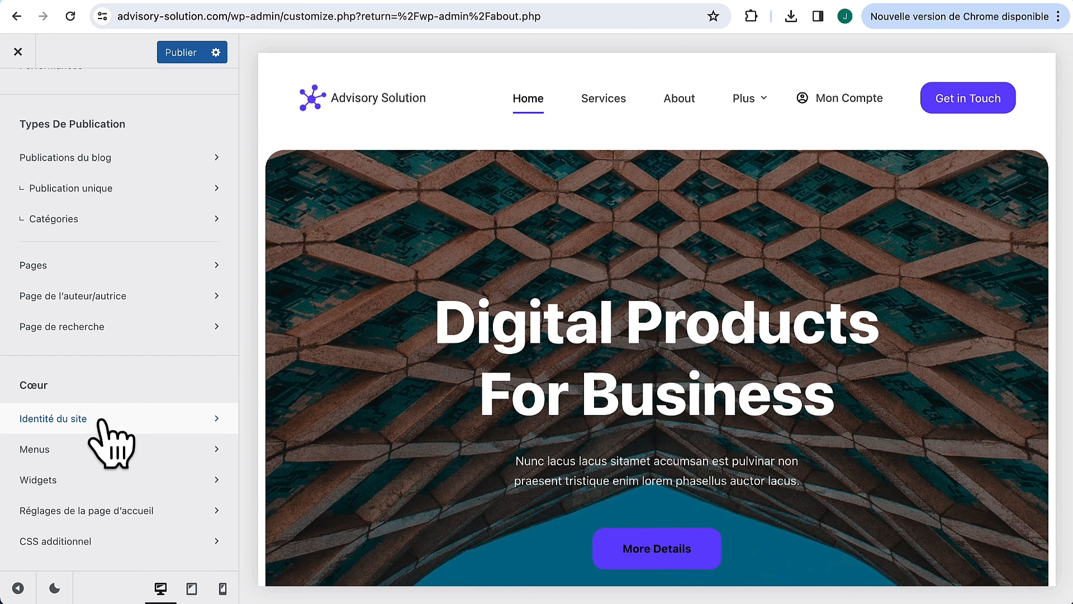
{"action": "left_click", "coordinate": [101, 420]}
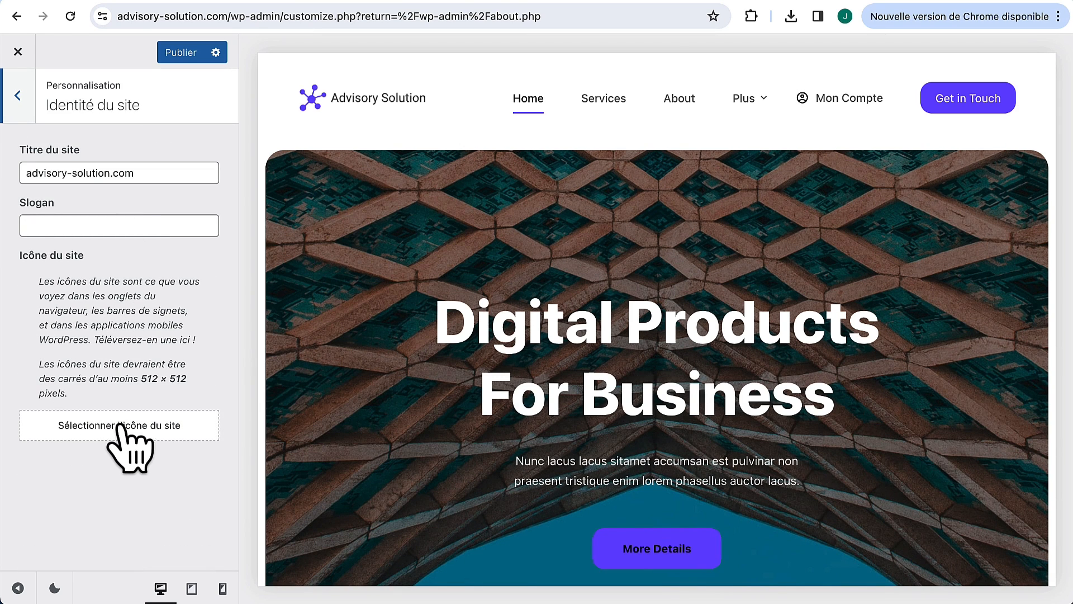
{"action": "left_click", "coordinate": [124, 432]}
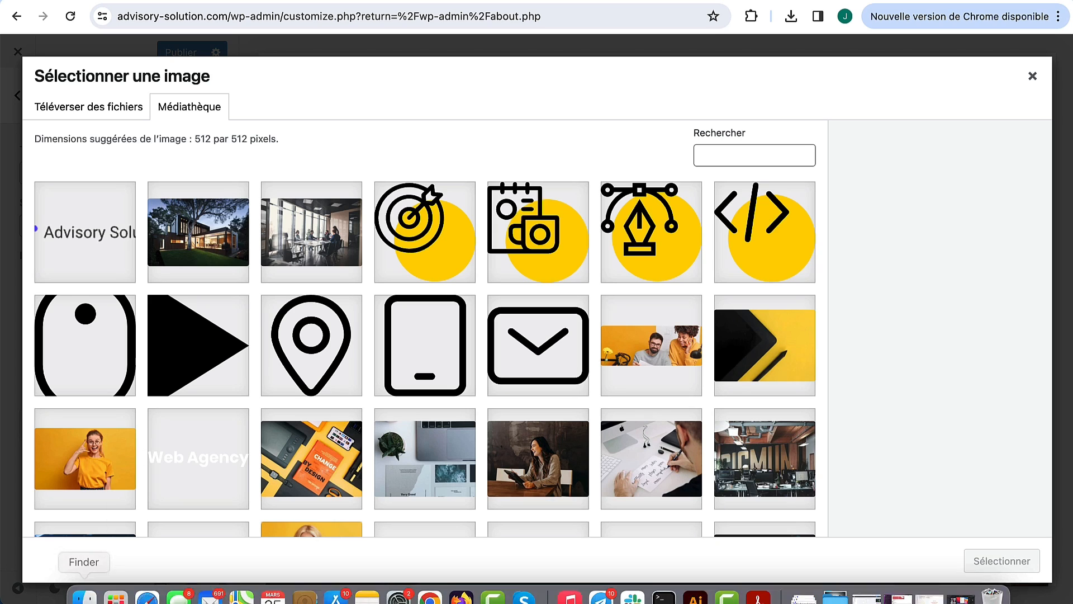
{"action": "left_click", "coordinate": [84, 586]}
{"action": "left_click_drag", "start_coordinate": [422, 211], "coordinate": [135, 313]}
{"action": "left_click", "coordinate": [1001, 560]}
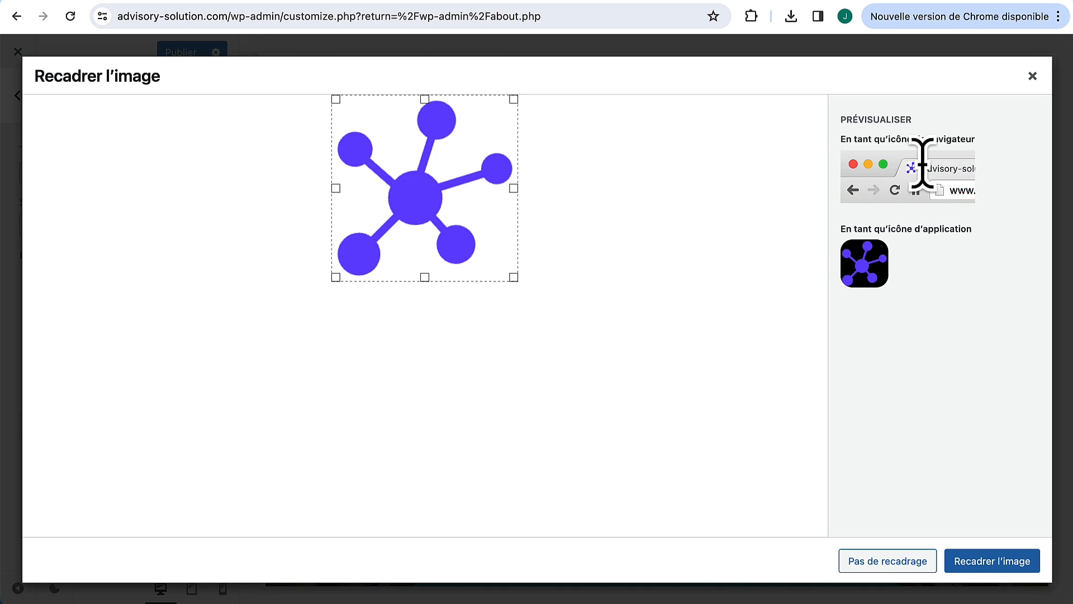
{"action": "left_click", "coordinate": [892, 562]}
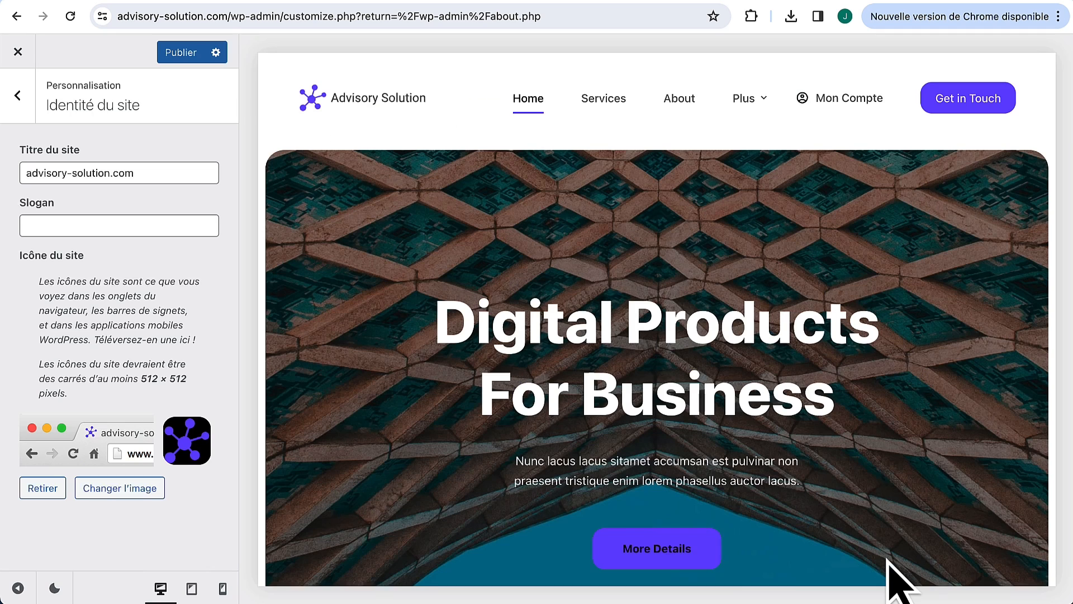
{"action": "left_click", "coordinate": [193, 55]}
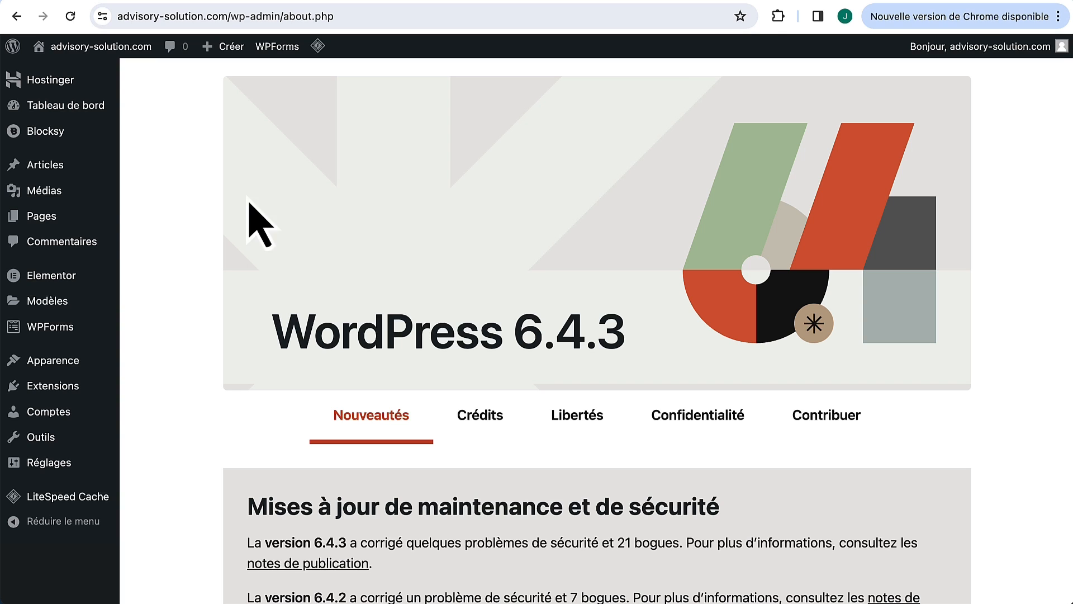
Step: Quick-edit the Home page to rename its title and slug to Accueil
{"action": "mouse_move", "coordinate": [54, 220]}
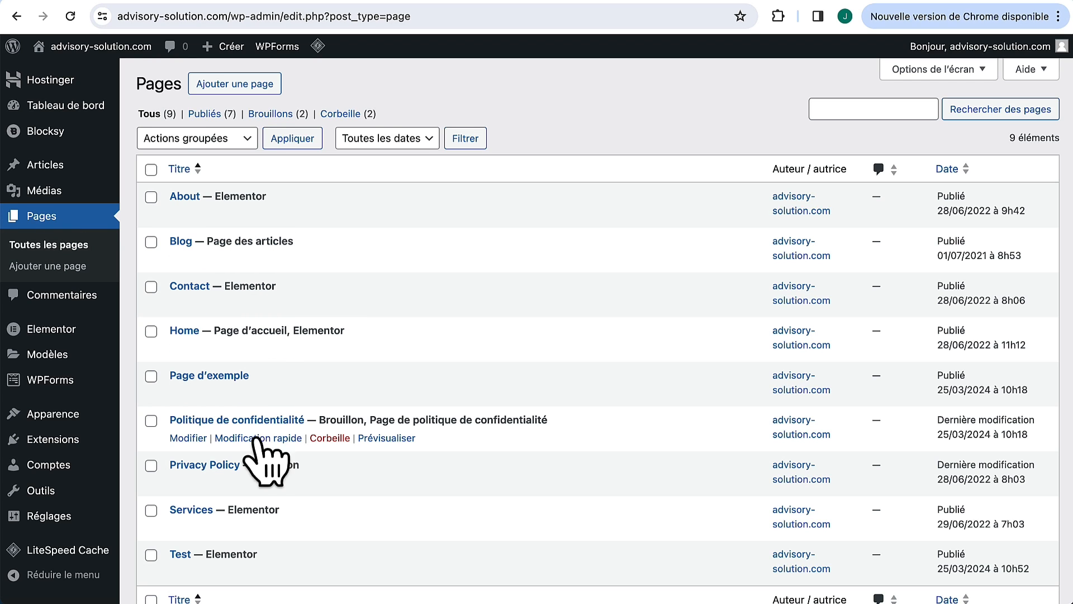
{"action": "scroll", "coordinate": [263, 454], "scroll_direction": "down", "scroll_amount": 1}
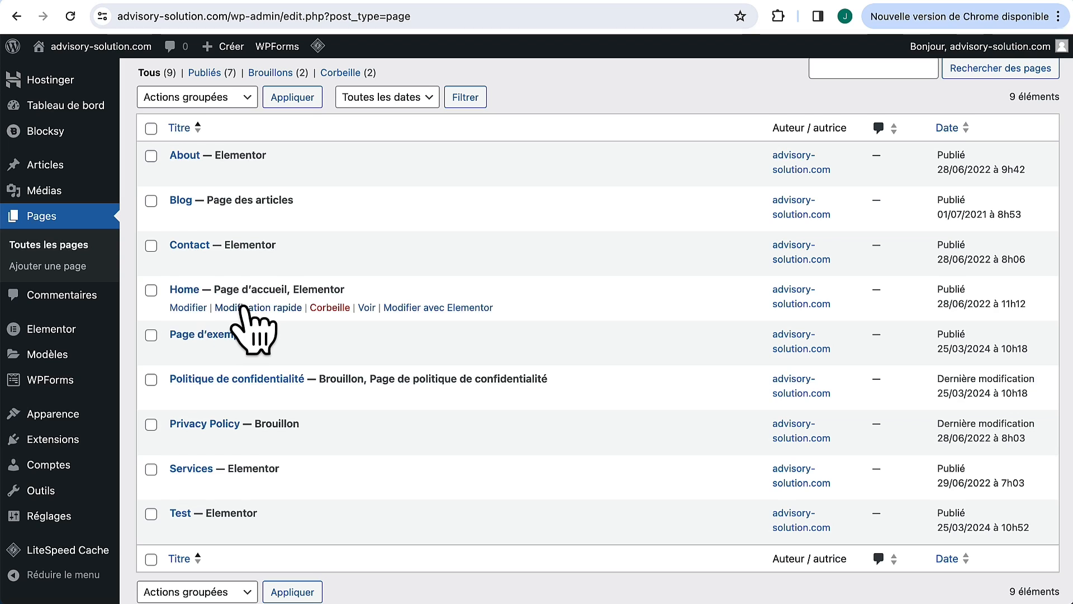
{"action": "left_click", "coordinate": [255, 308]}
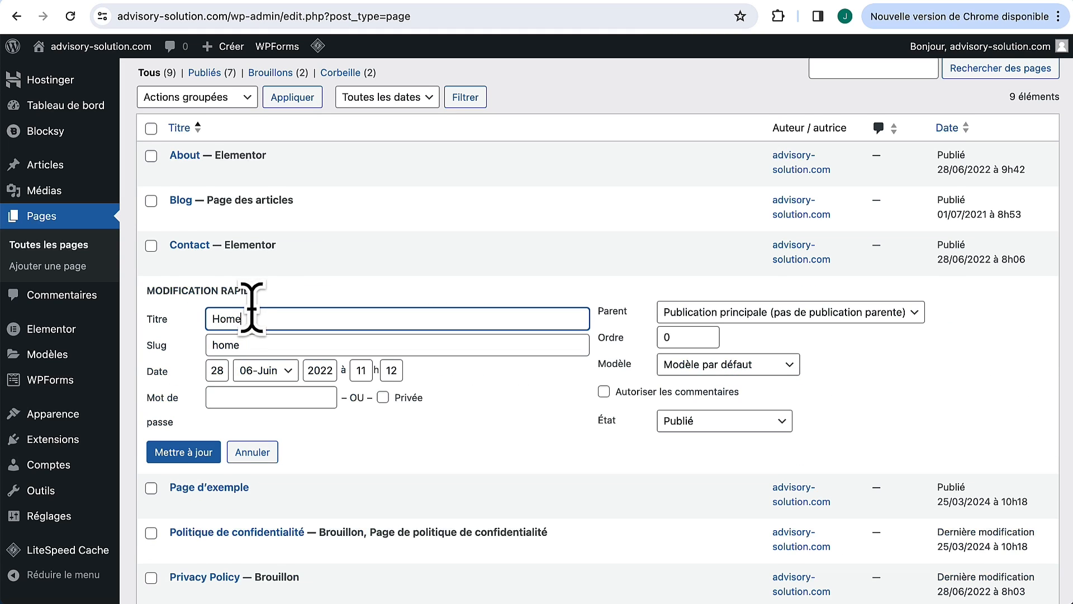
{"action": "left_click_drag", "start_coordinate": [251, 322], "coordinate": [187, 331]}
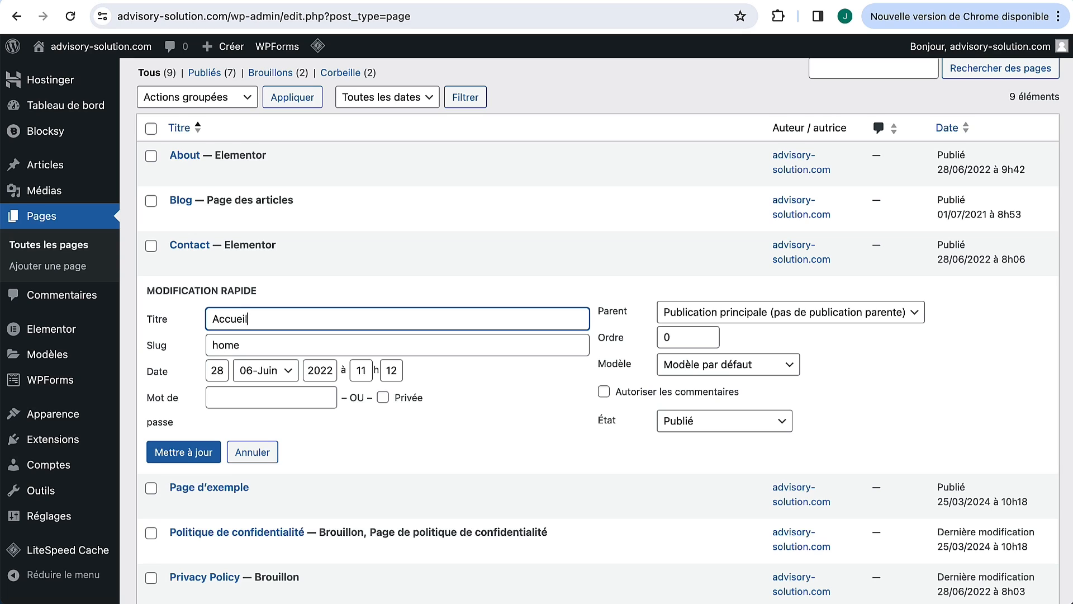
{"action": "left_click", "coordinate": [274, 344]}
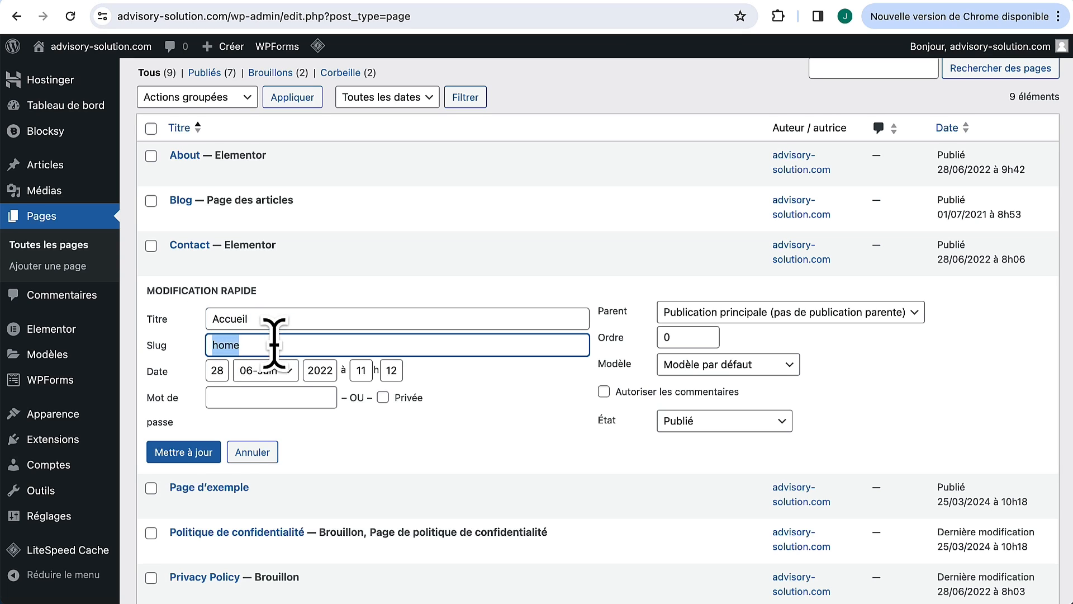
{"action": "type", "text": "Accueil"}
{"action": "left_click", "coordinate": [183, 452]}
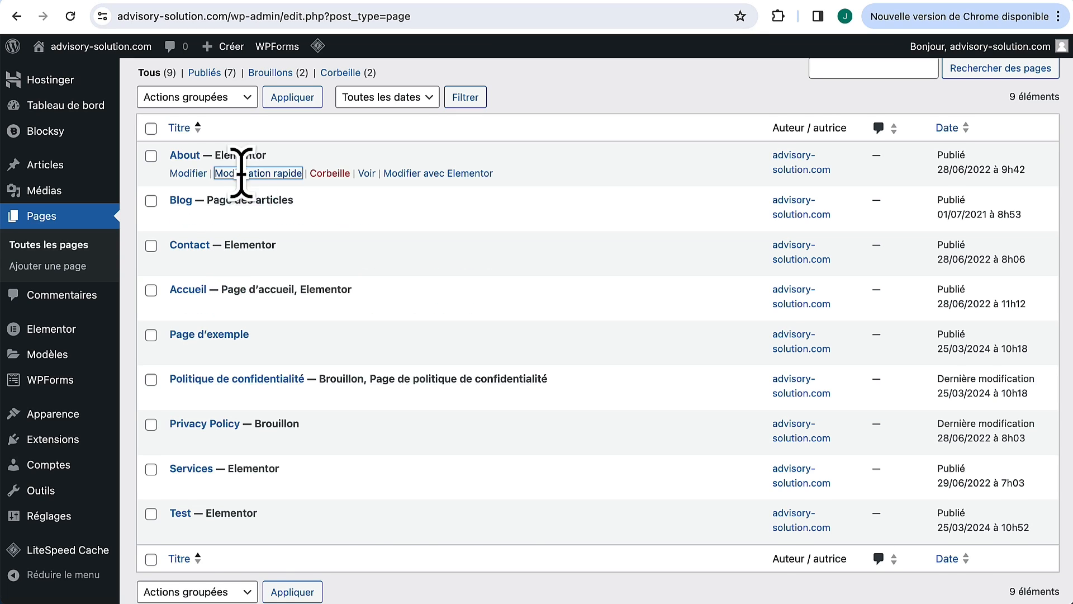
Step: Quick-edit the About page to rename its title and slug to 'À Propos'
{"action": "left_click", "coordinate": [243, 173]}
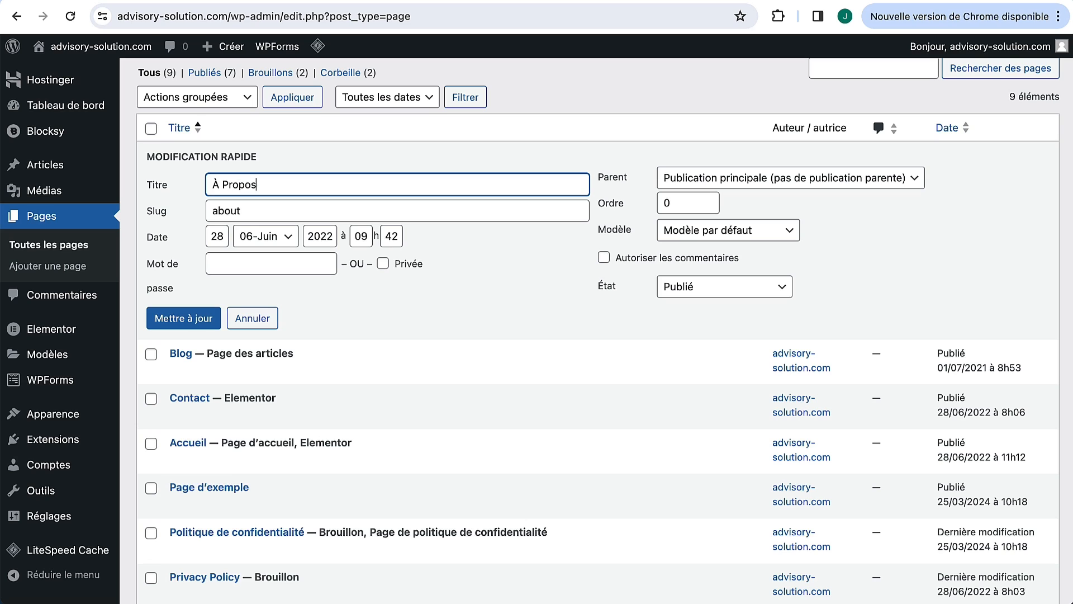
{"action": "type", "text": "À Propos"}
{"action": "left_click", "coordinate": [277, 211]}
{"action": "key", "text": "super+v"}
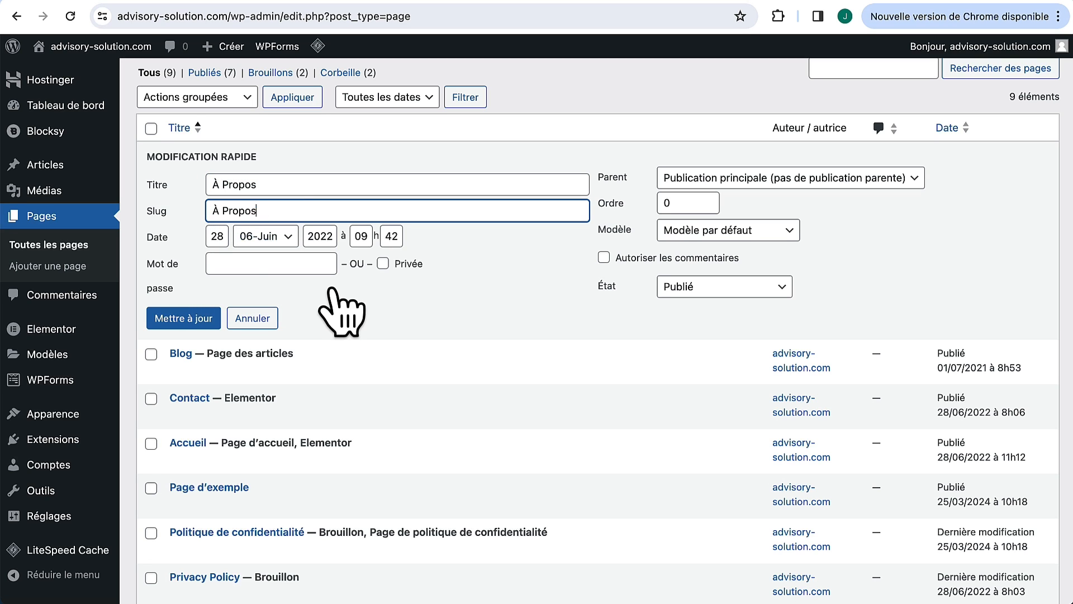
{"action": "left_click", "coordinate": [331, 290]}
{"action": "left_click", "coordinate": [180, 319]}
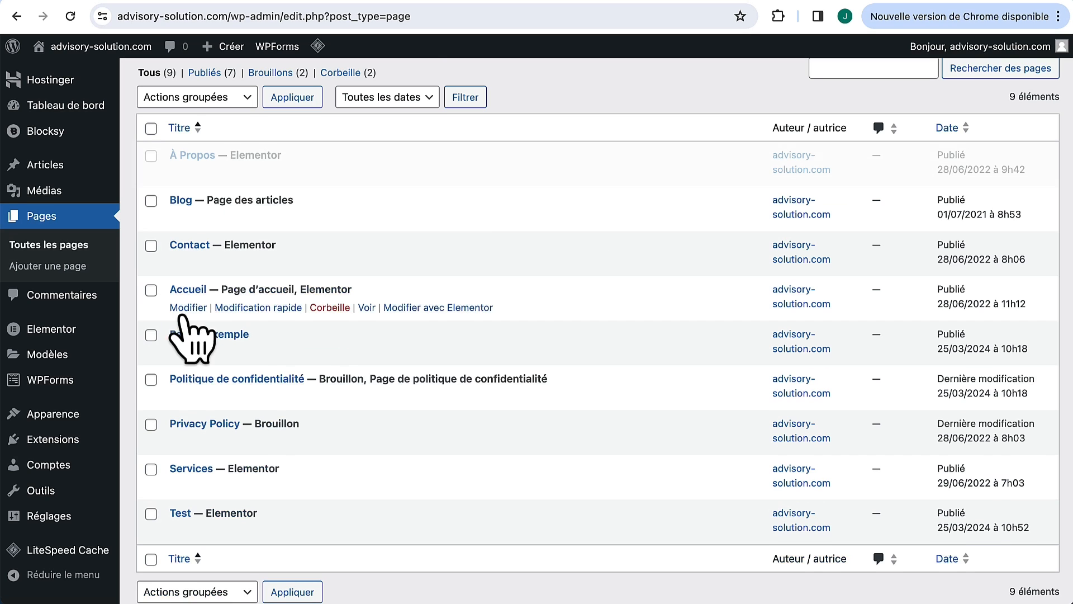
{"action": "scroll", "coordinate": [334, 337], "scroll_direction": "down", "scroll_amount": 2}
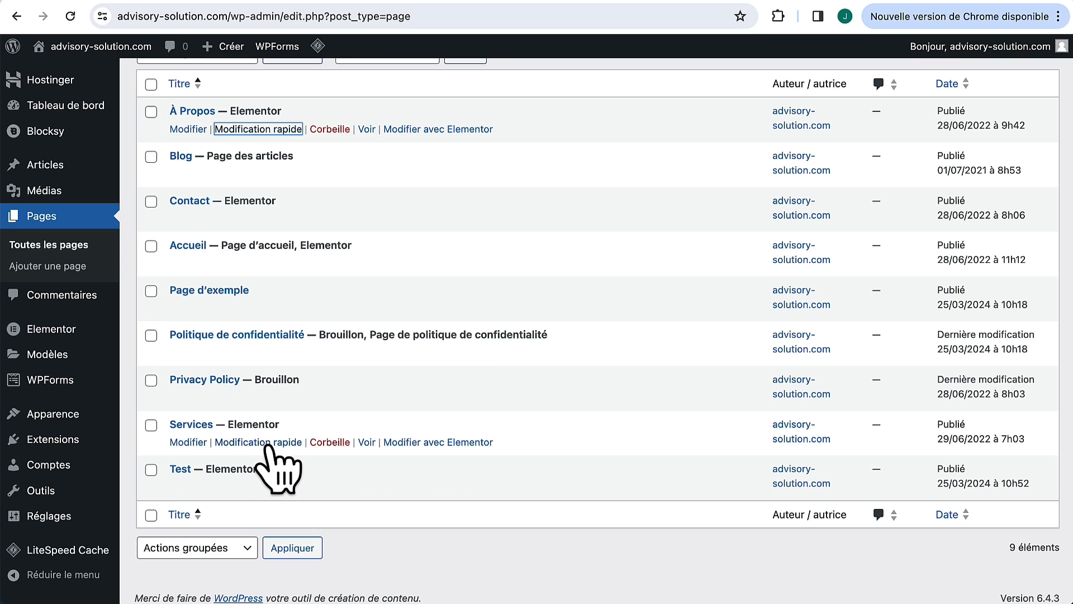
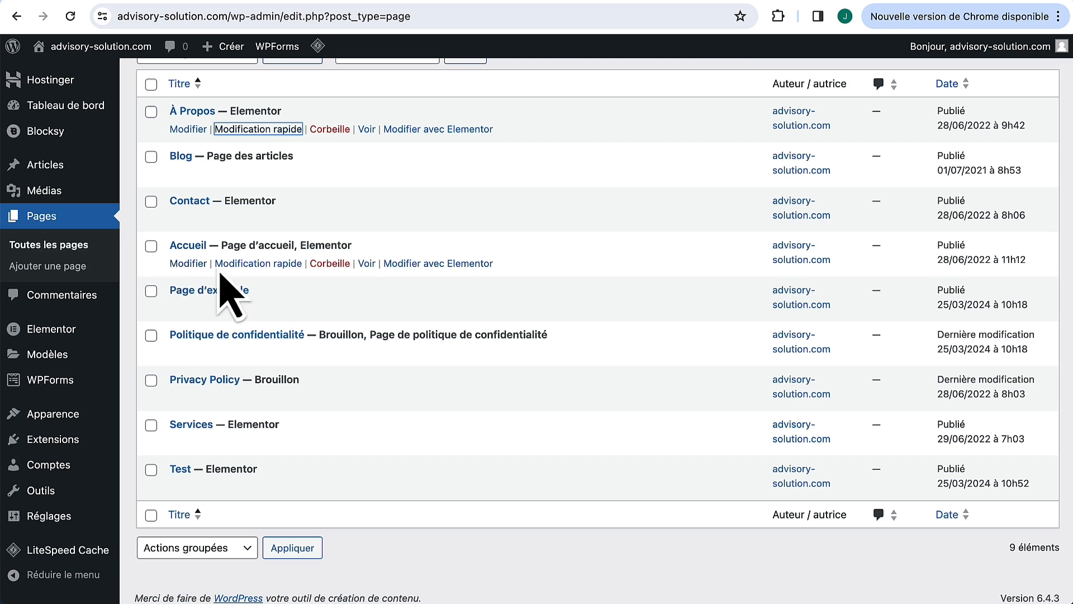
Step: Open the Accueil page in the Elementor editor from the pages list
{"action": "left_click", "coordinate": [452, 263]}
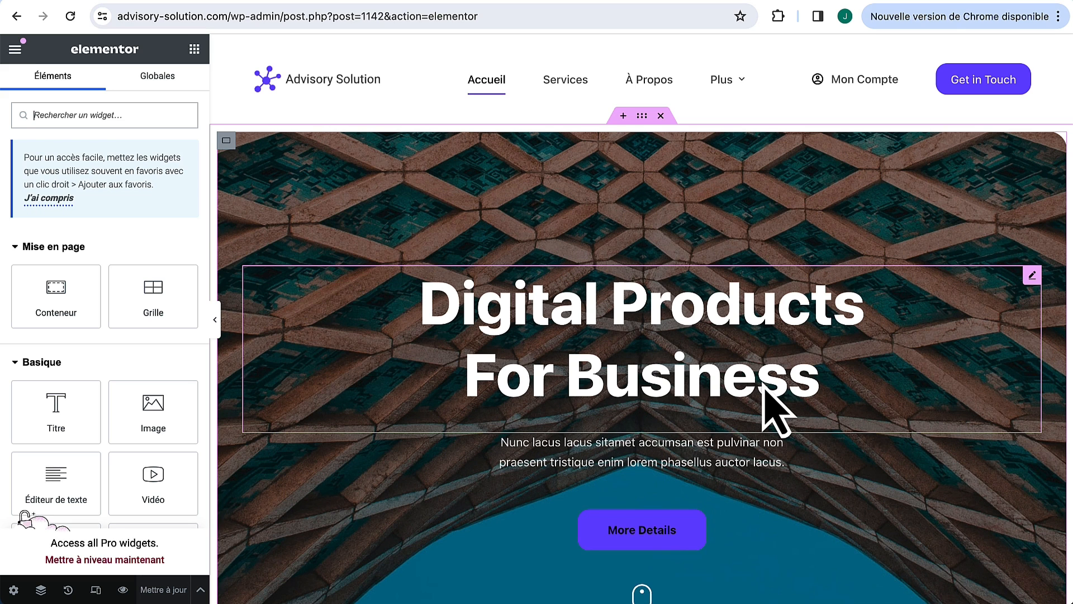
Step: Delete the '200+ Trusted Companies' strip with the Slack, Dropbox, Shopify and Google logos
{"action": "scroll", "coordinate": [712, 464], "scroll_direction": "down", "scroll_amount": 15}
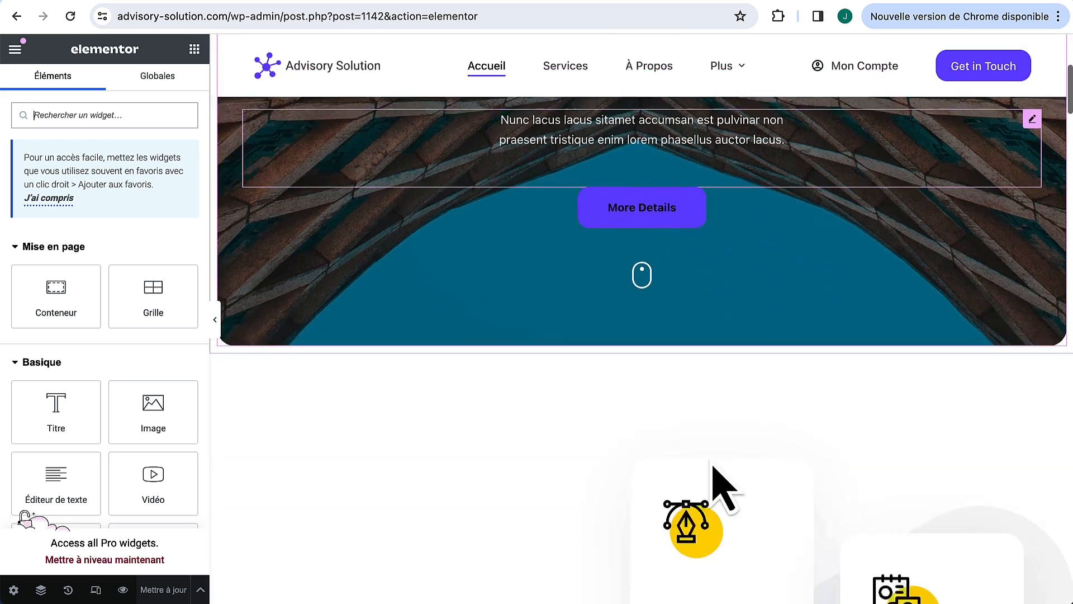
{"action": "scroll", "coordinate": [713, 466], "scroll_direction": "down", "scroll_amount": 15}
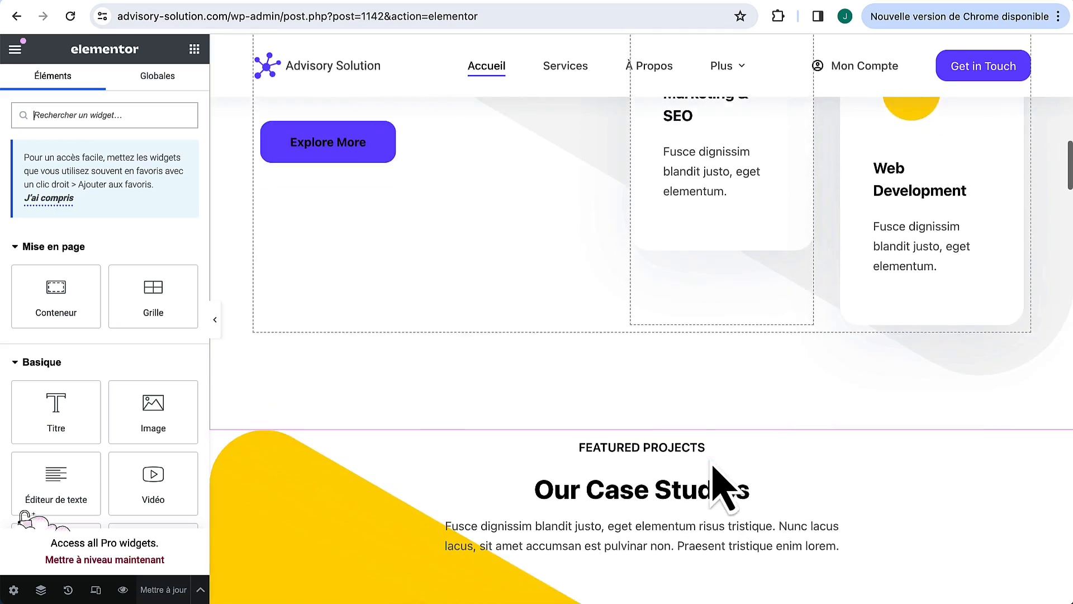
{"action": "scroll", "coordinate": [721, 484], "scroll_direction": "down", "scroll_amount": 15}
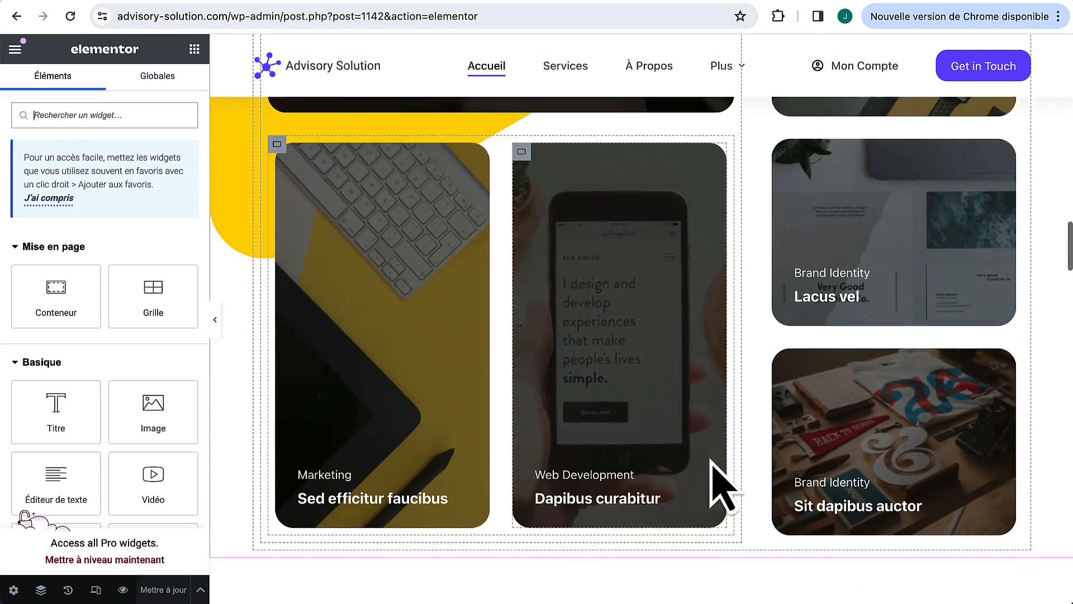
{"action": "scroll", "coordinate": [721, 487], "scroll_direction": "down", "scroll_amount": 15}
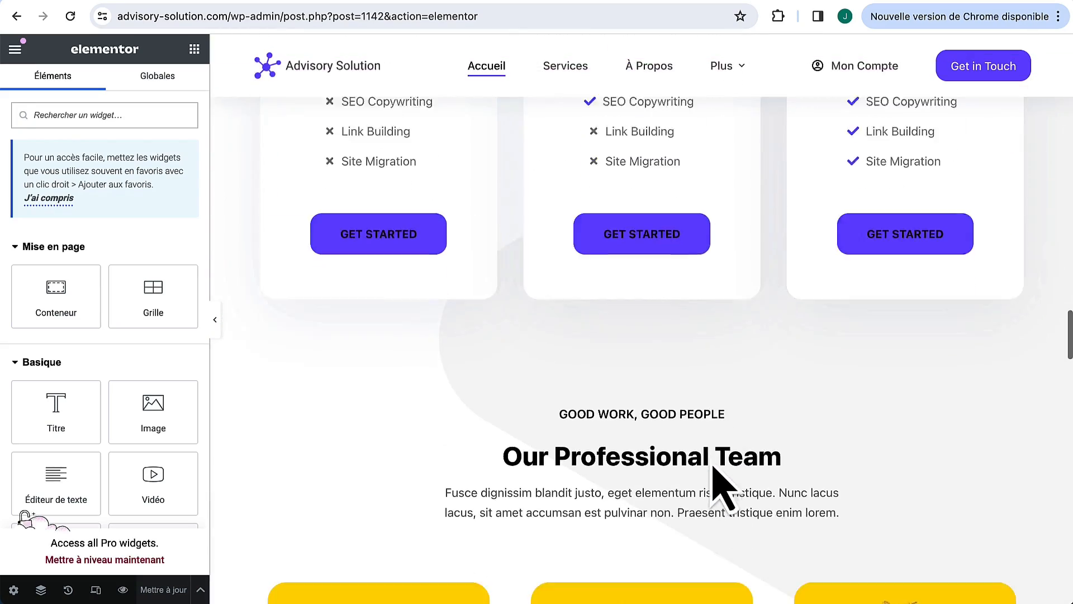
{"action": "scroll", "coordinate": [721, 486], "scroll_direction": "down", "scroll_amount": 10}
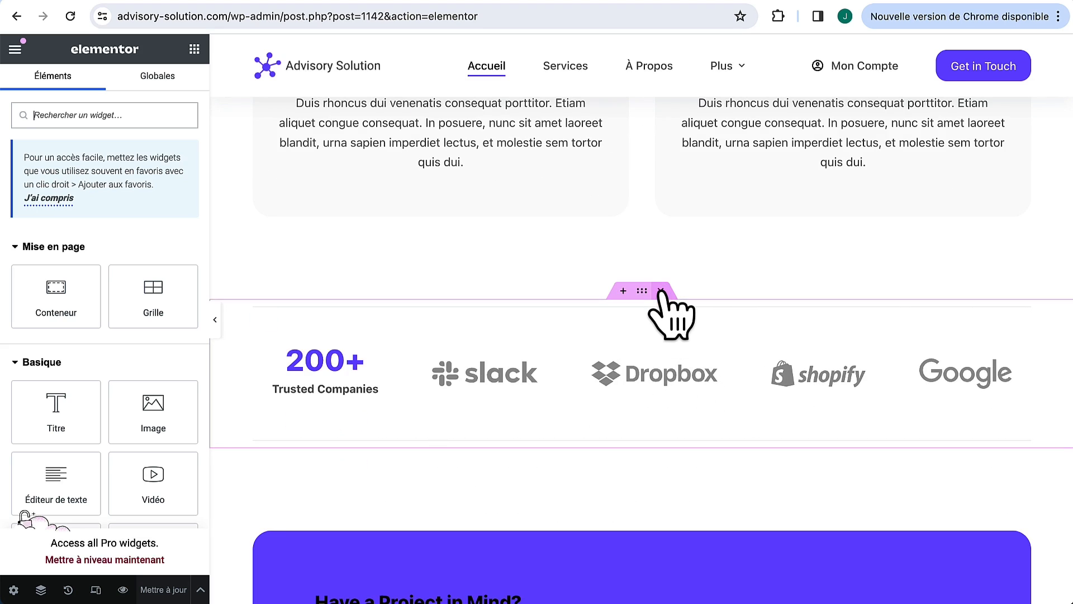
{"action": "left_click", "coordinate": [661, 291]}
{"action": "scroll", "coordinate": [621, 380], "scroll_direction": "down", "scroll_amount": 10}
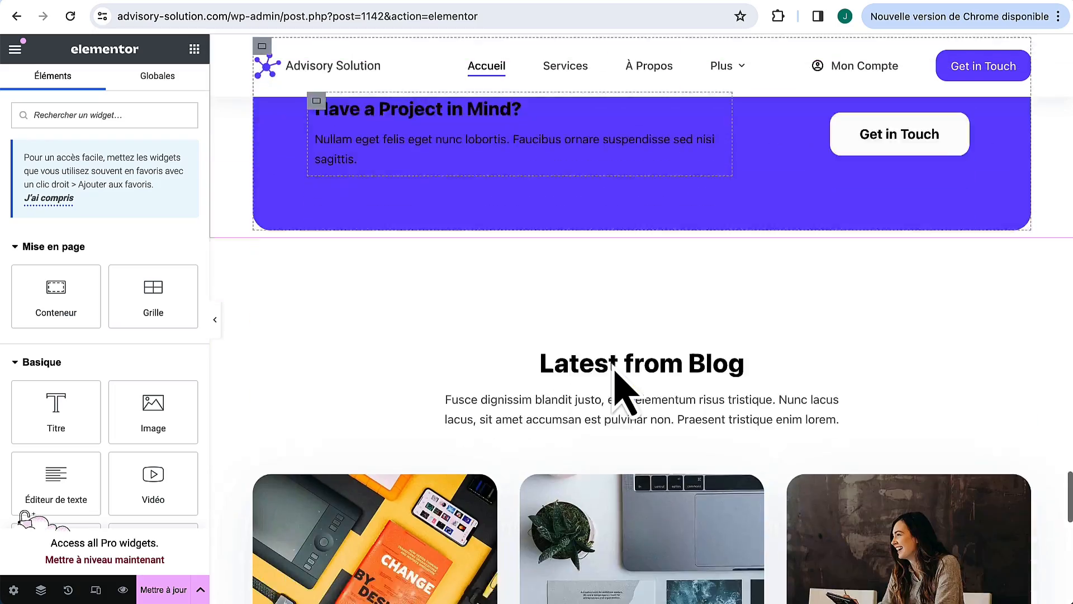
{"action": "scroll", "coordinate": [621, 386], "scroll_direction": "down", "scroll_amount": 20}
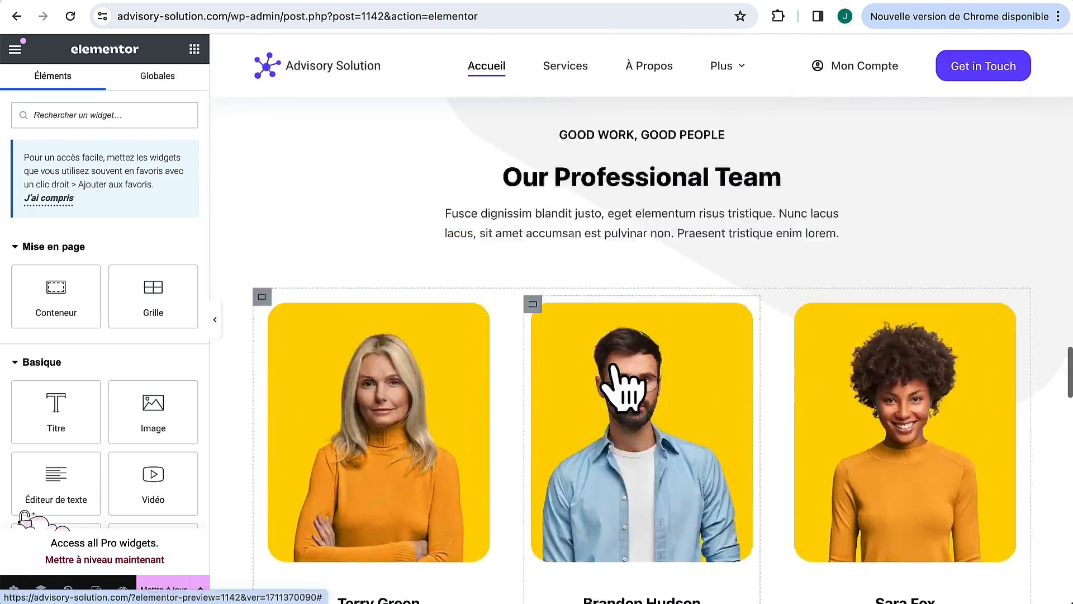
{"action": "scroll", "coordinate": [617, 373], "scroll_direction": "up", "scroll_amount": 20}
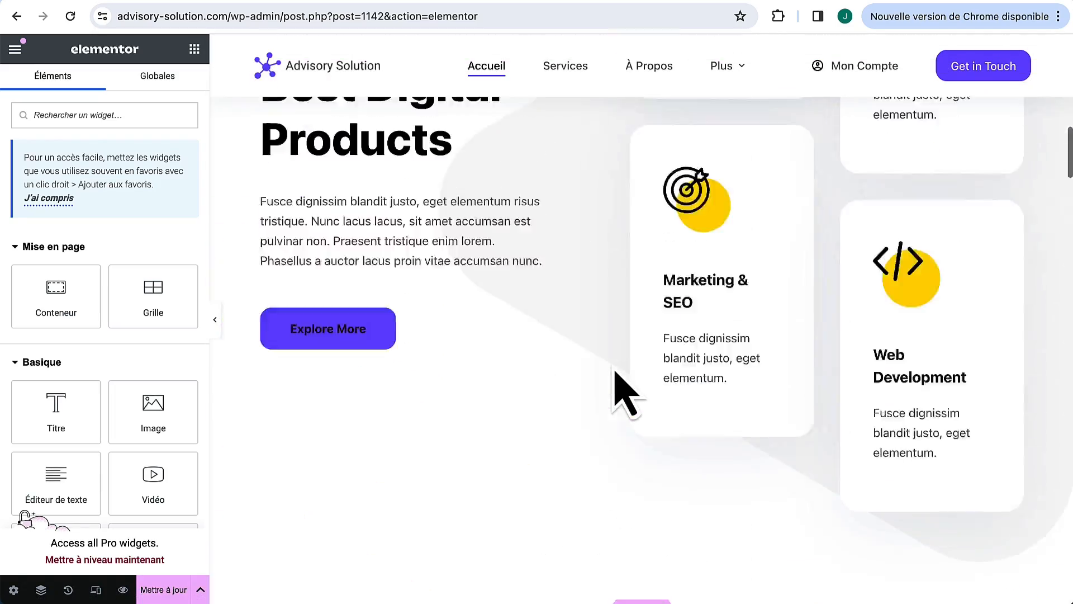
{"action": "scroll", "coordinate": [615, 374], "scroll_direction": "up", "scroll_amount": 8}
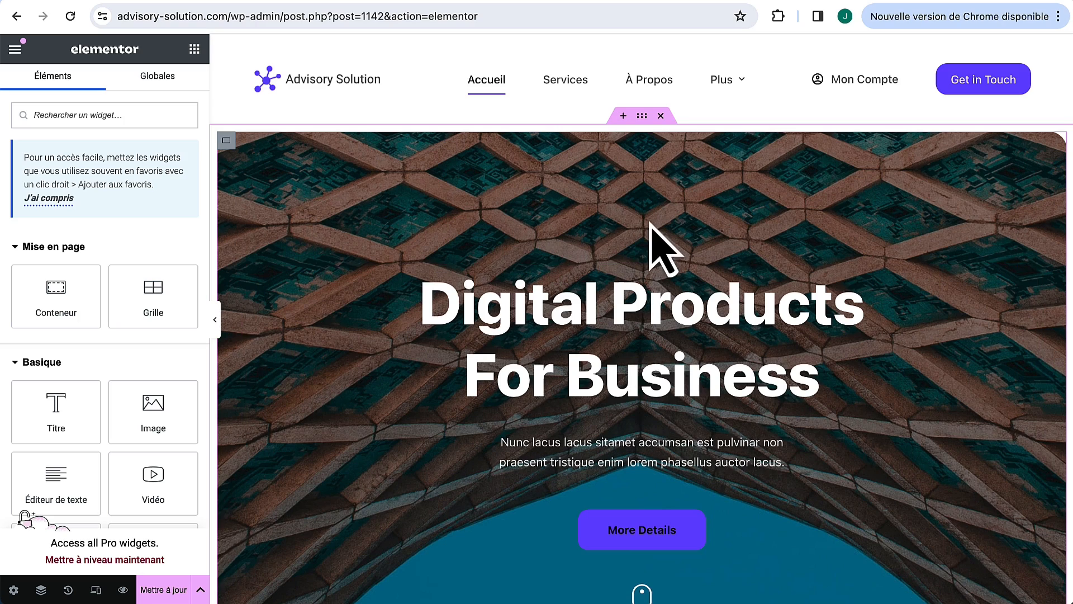
{"action": "scroll", "coordinate": [587, 240], "scroll_direction": "down", "scroll_amount": 2}
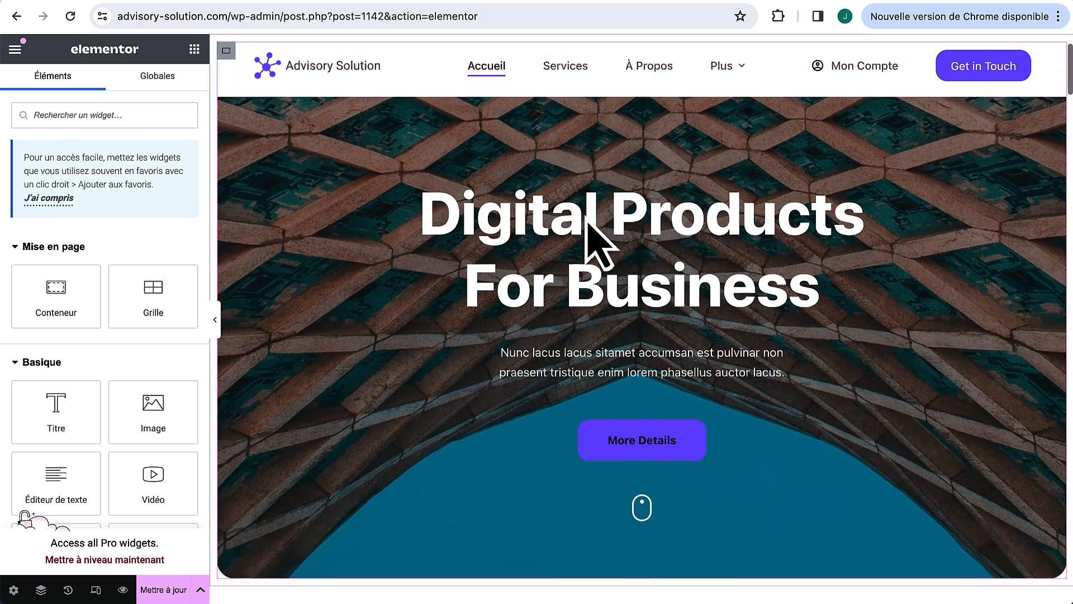
{"action": "scroll", "coordinate": [568, 196], "scroll_direction": "up", "scroll_amount": 2}
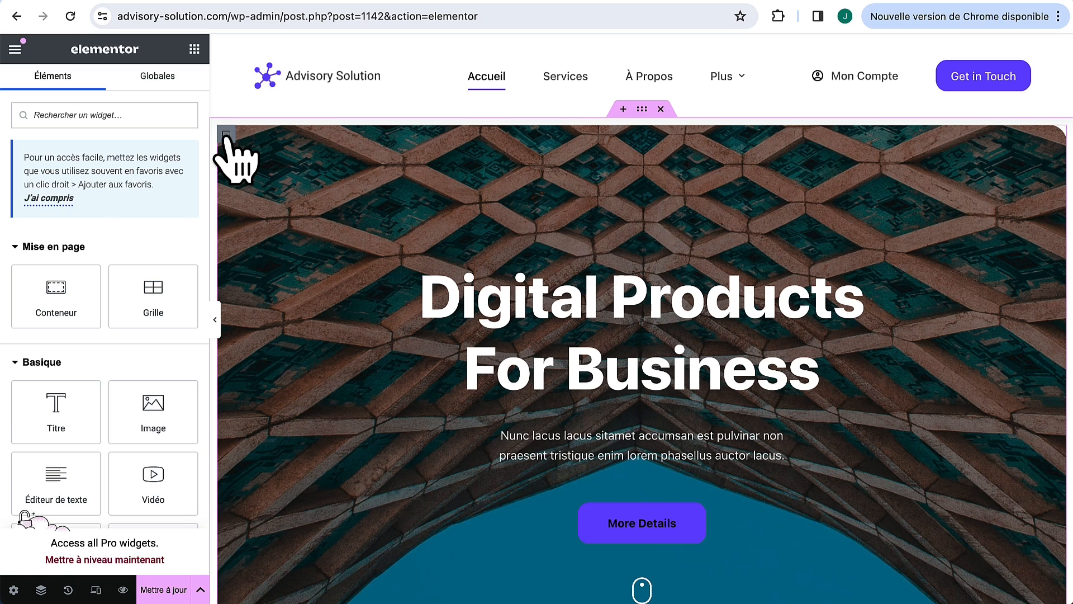
Step: Upload businessman_Business_1920x1080.mp4 to the media library from the hero container's background settings
{"action": "left_click", "coordinate": [226, 134]}
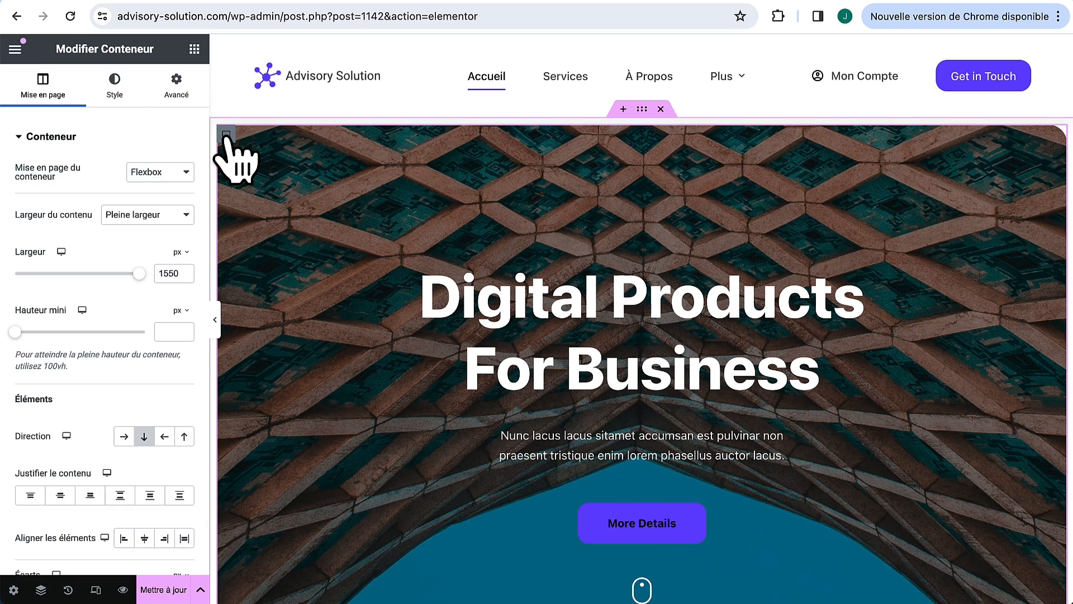
{"action": "left_click", "coordinate": [113, 90]}
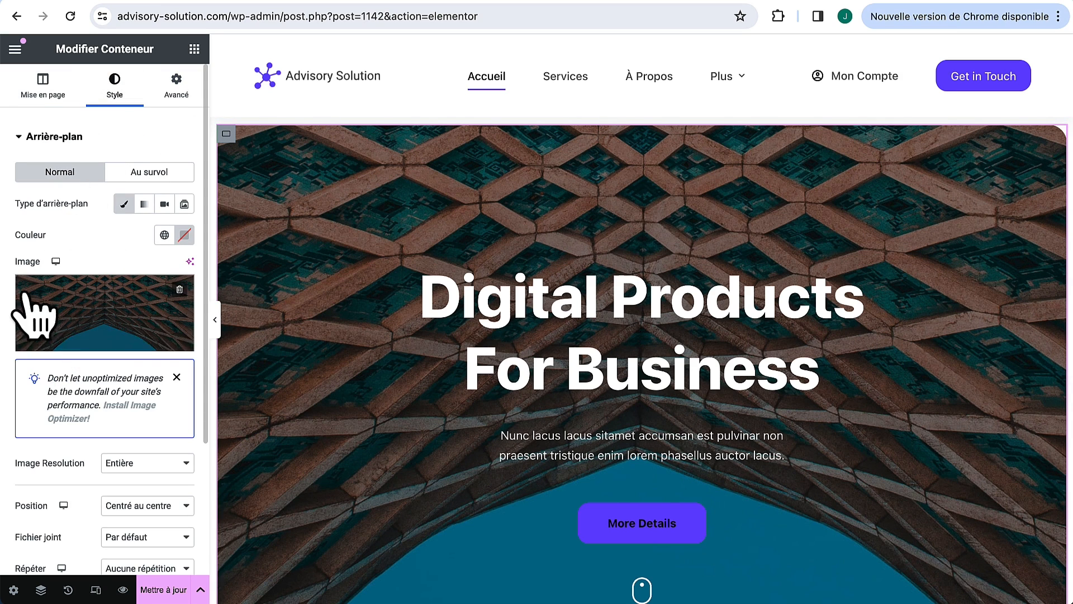
{"action": "mouse_move", "coordinate": [166, 279]}
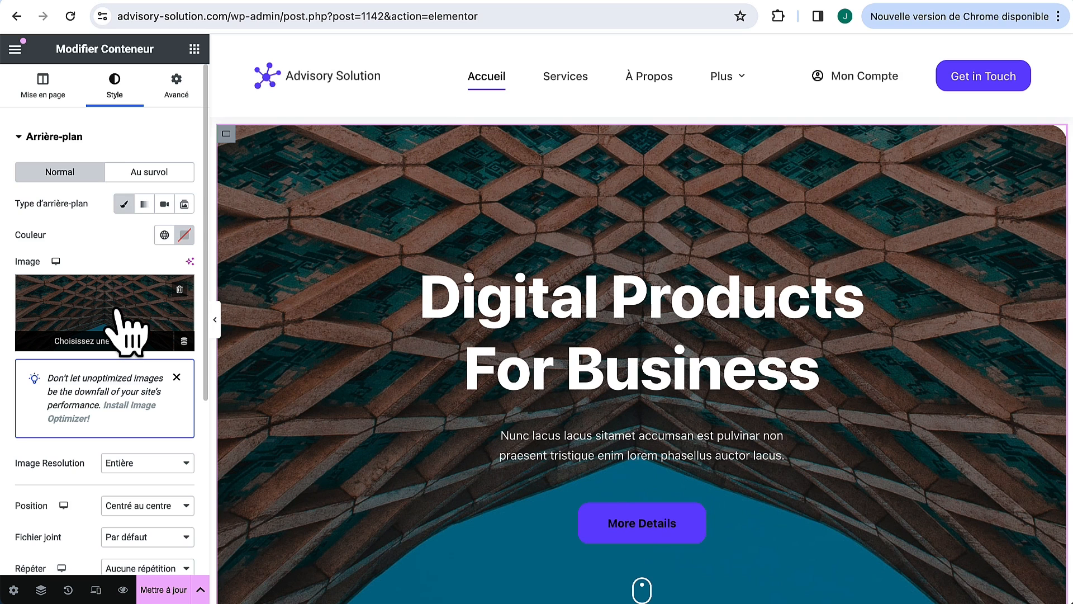
{"action": "left_click", "coordinate": [128, 330]}
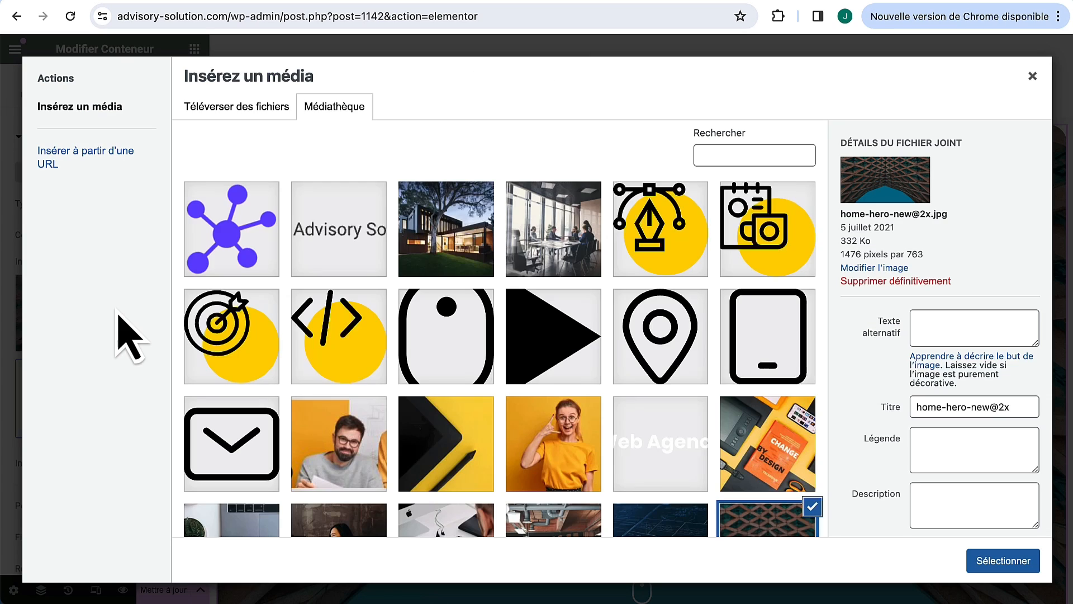
{"action": "left_click", "coordinate": [260, 109]}
{"action": "left_click", "coordinate": [613, 330]}
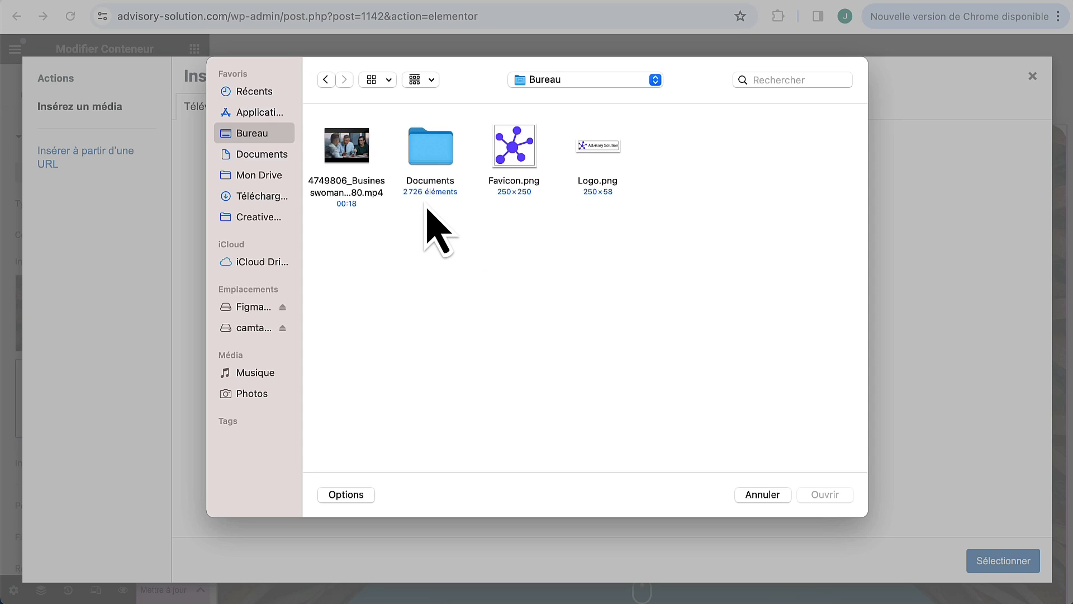
{"action": "left_click", "coordinate": [358, 147]}
{"action": "left_click", "coordinate": [825, 495]}
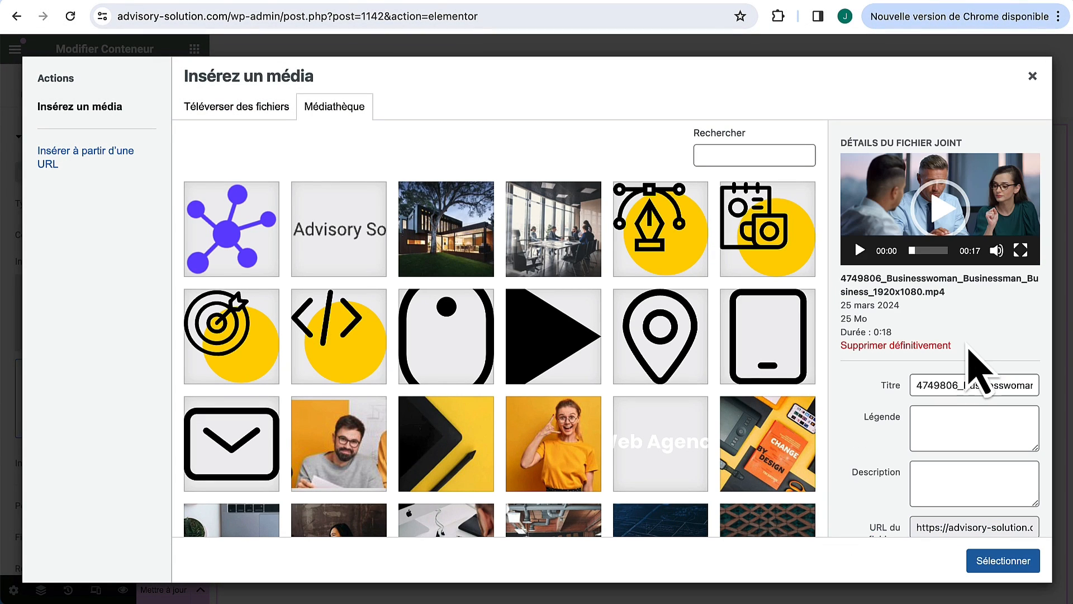
{"action": "scroll", "coordinate": [975, 369], "scroll_direction": "down", "scroll_amount": 3}
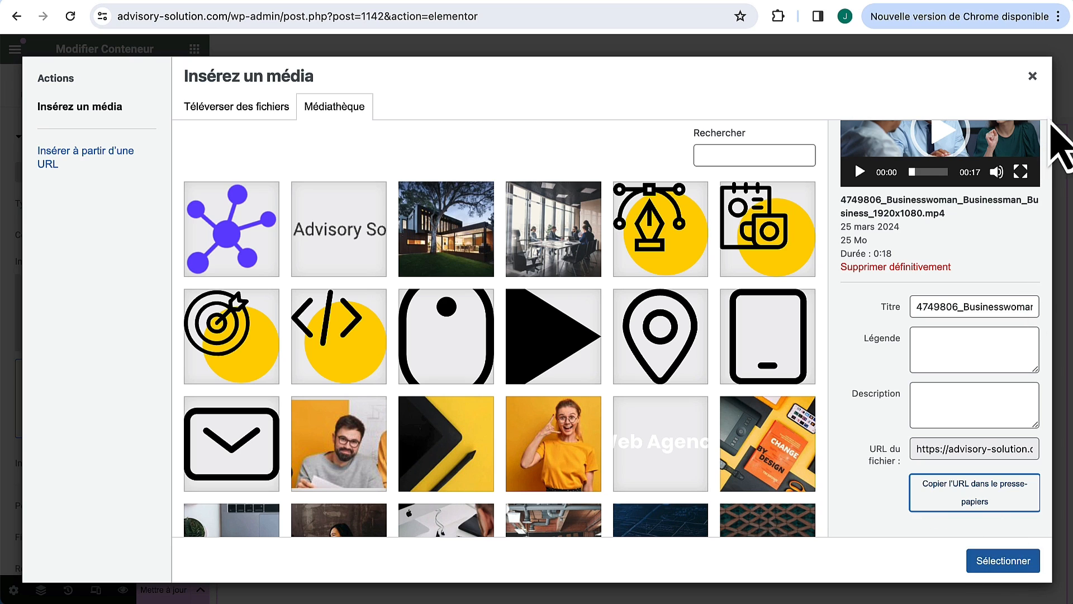
{"action": "left_click", "coordinate": [1032, 75]}
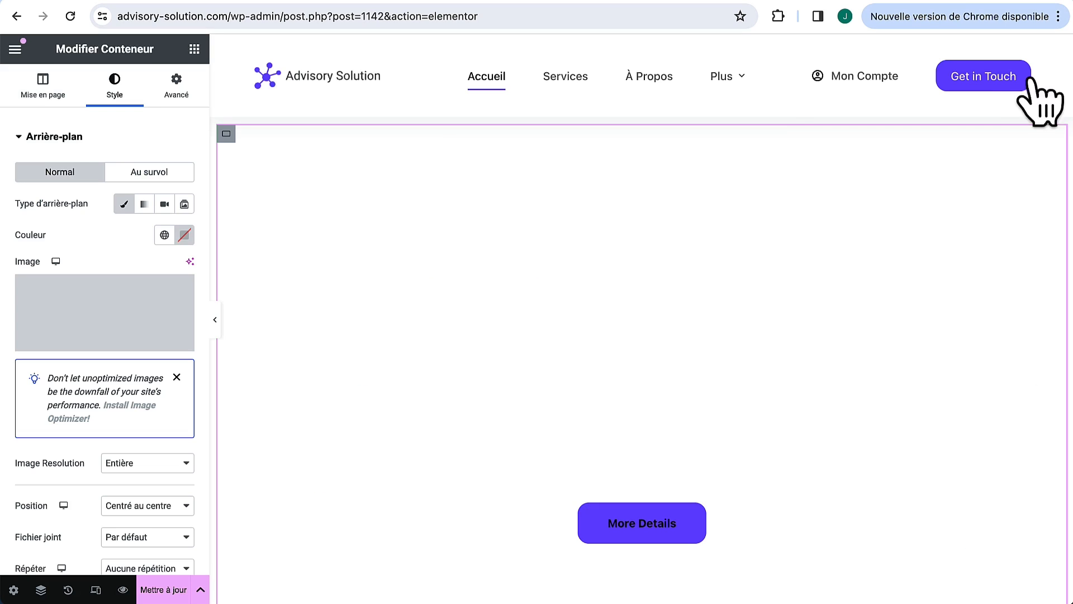
Step: Set the hero background type to Vidéo using the uploaded video's link
{"action": "left_click", "coordinate": [164, 205]}
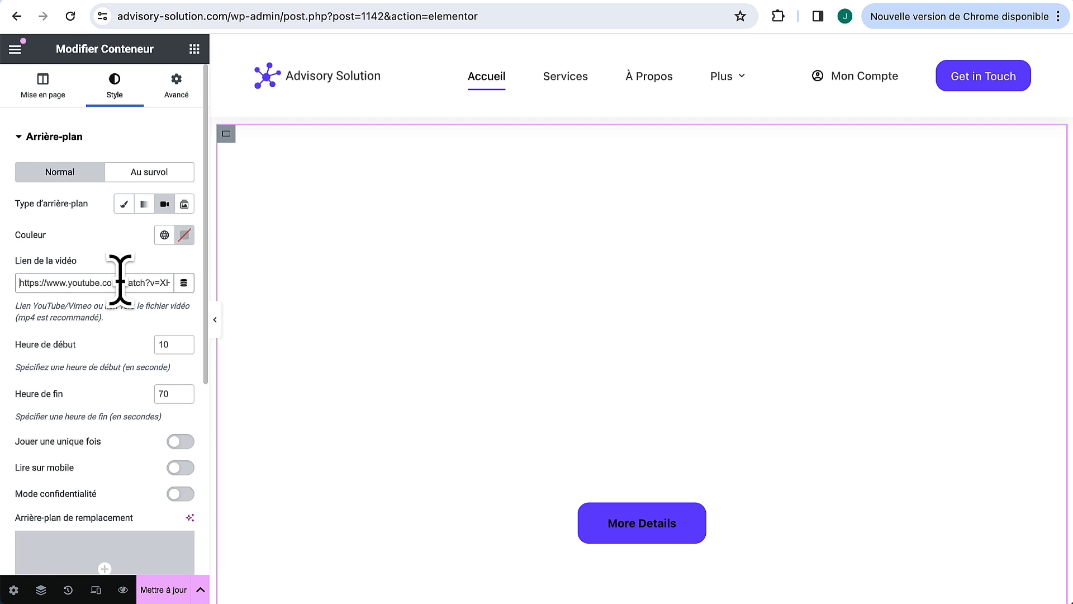
{"action": "key", "text": "ctrl+v"}
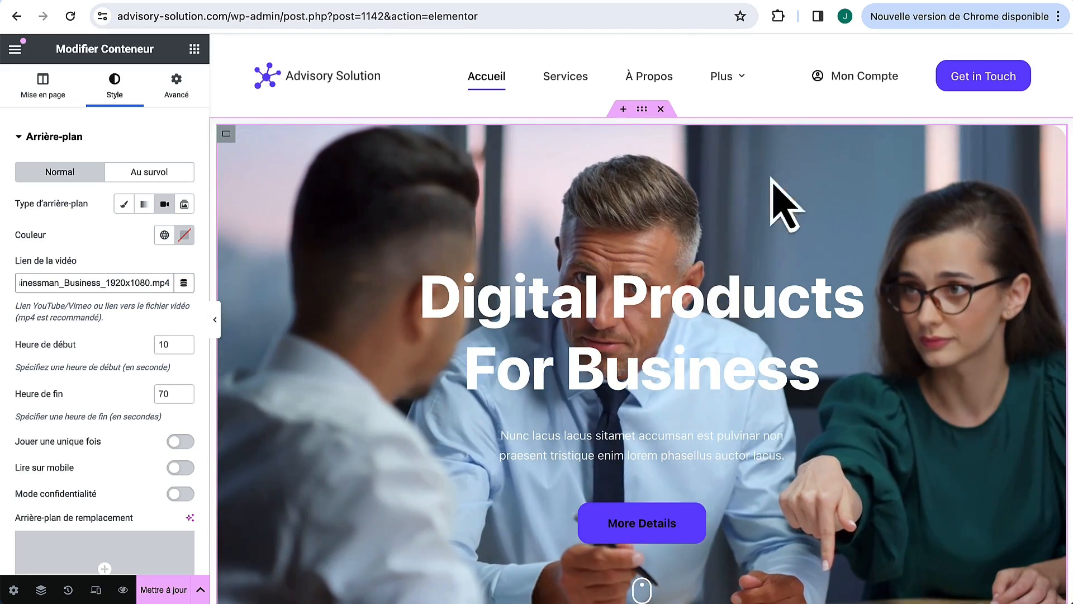
{"action": "scroll", "coordinate": [744, 179], "scroll_direction": "down", "scroll_amount": 1}
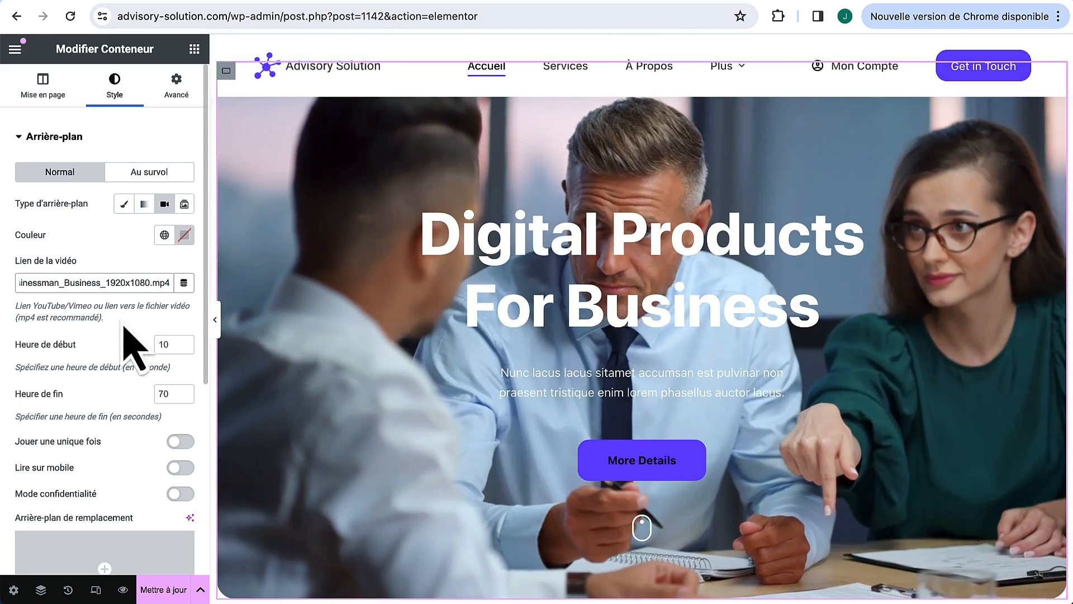
{"action": "scroll", "coordinate": [129, 335], "scroll_direction": "down", "scroll_amount": 5}
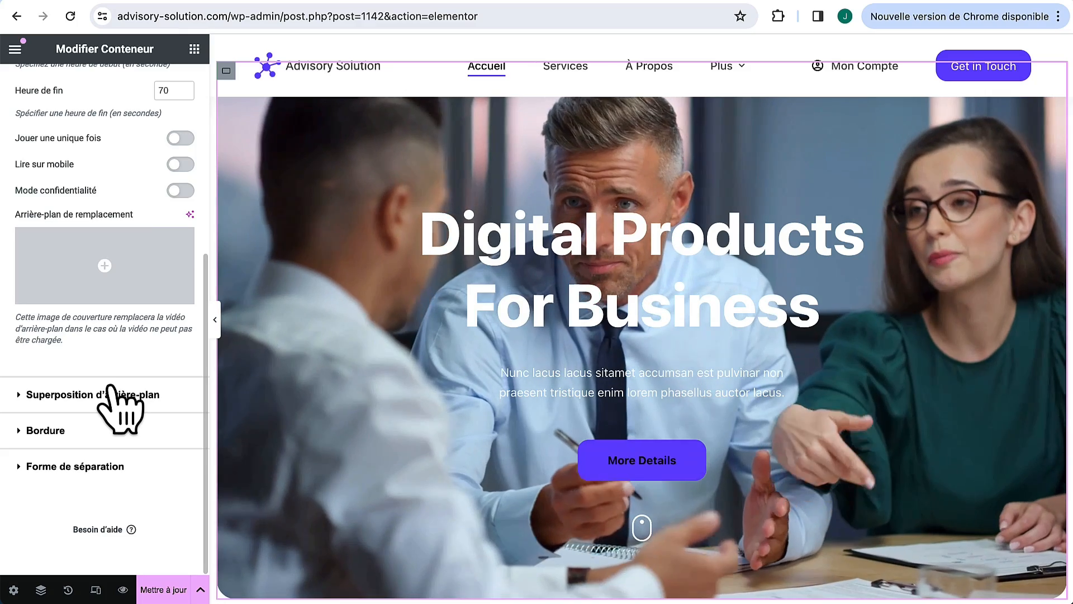
Step: Add a black background overlay at 0.65 opacity over the hero video
{"action": "left_click", "coordinate": [110, 386]}
{"action": "left_click", "coordinate": [185, 271]}
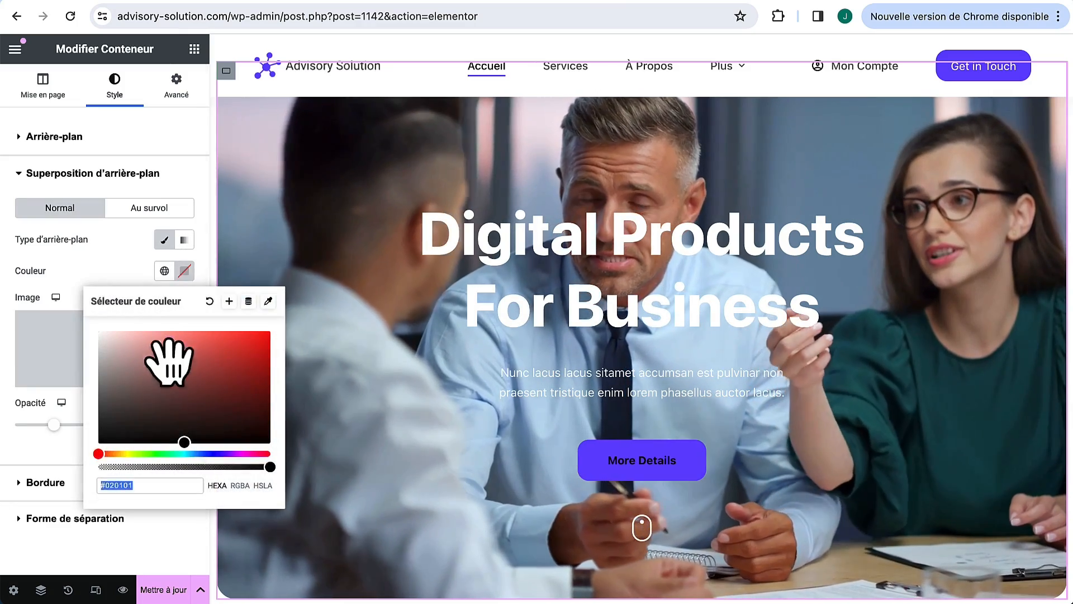
{"action": "left_click_drag", "start_coordinate": [169, 361], "coordinate": [99, 444]}
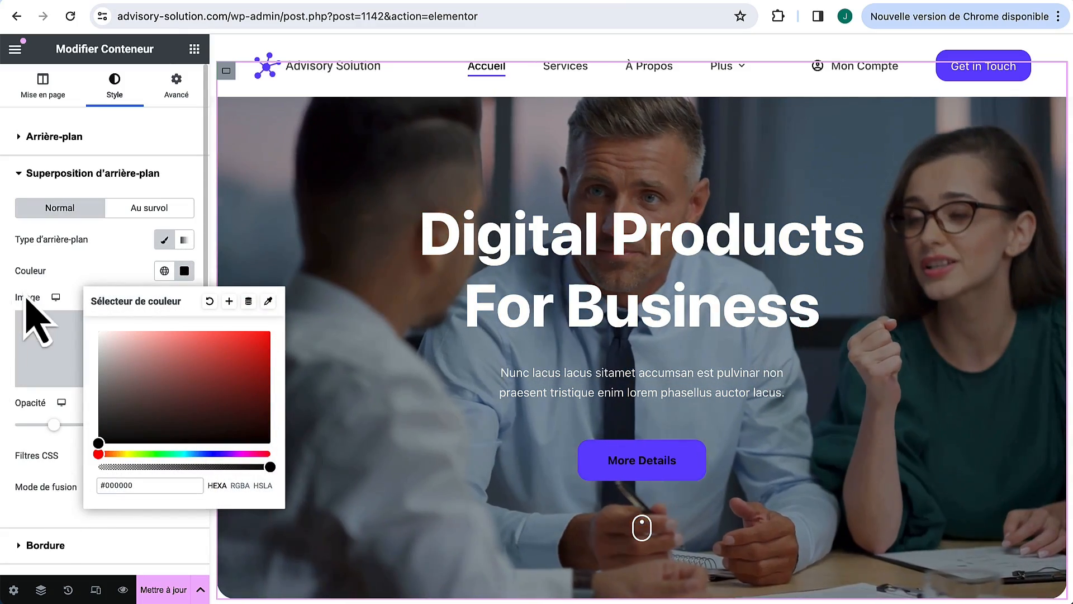
{"action": "left_click", "coordinate": [92, 265]}
{"action": "left_click_drag", "start_coordinate": [55, 426], "coordinate": [92, 426]}
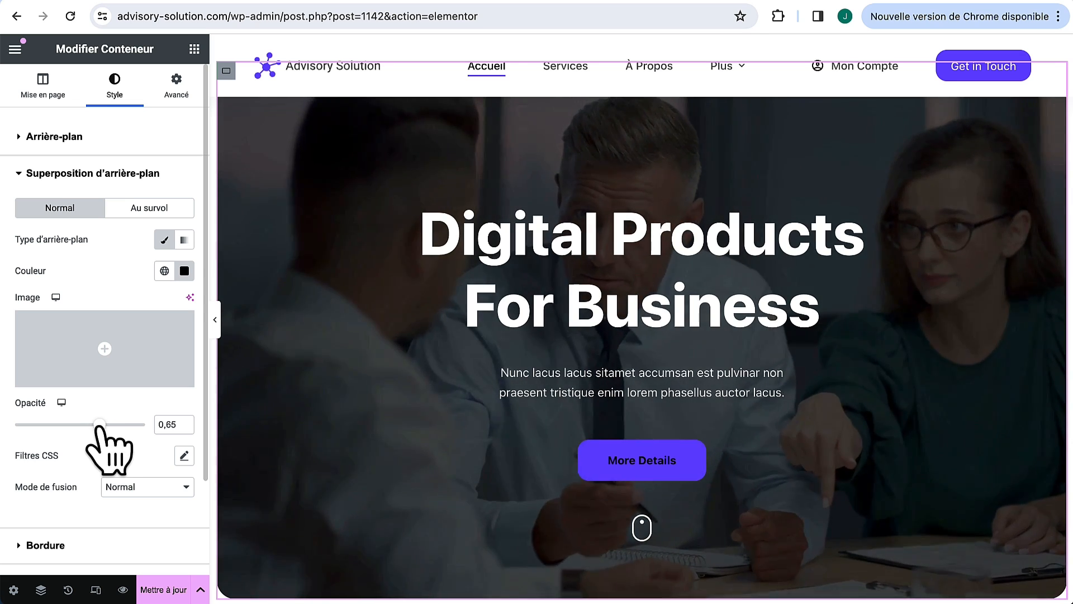
{"action": "left_click", "coordinate": [216, 320]}
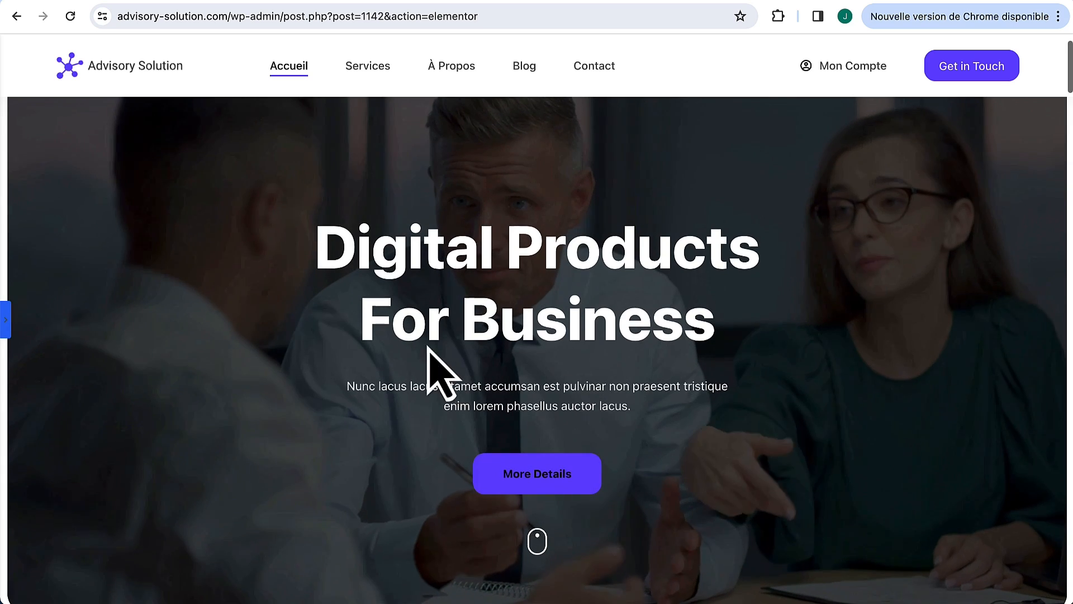
{"action": "left_click", "coordinate": [5, 322]}
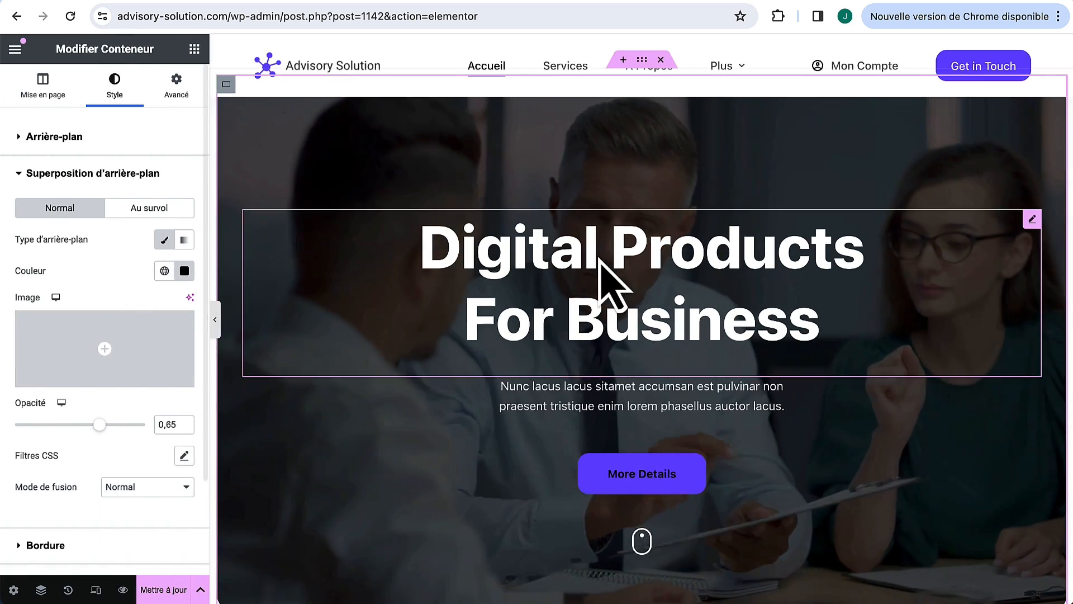
Step: Replace the hero heading with 'Votre Partenaire en Développement d'Entreprise'
{"action": "left_click", "coordinate": [1032, 220]}
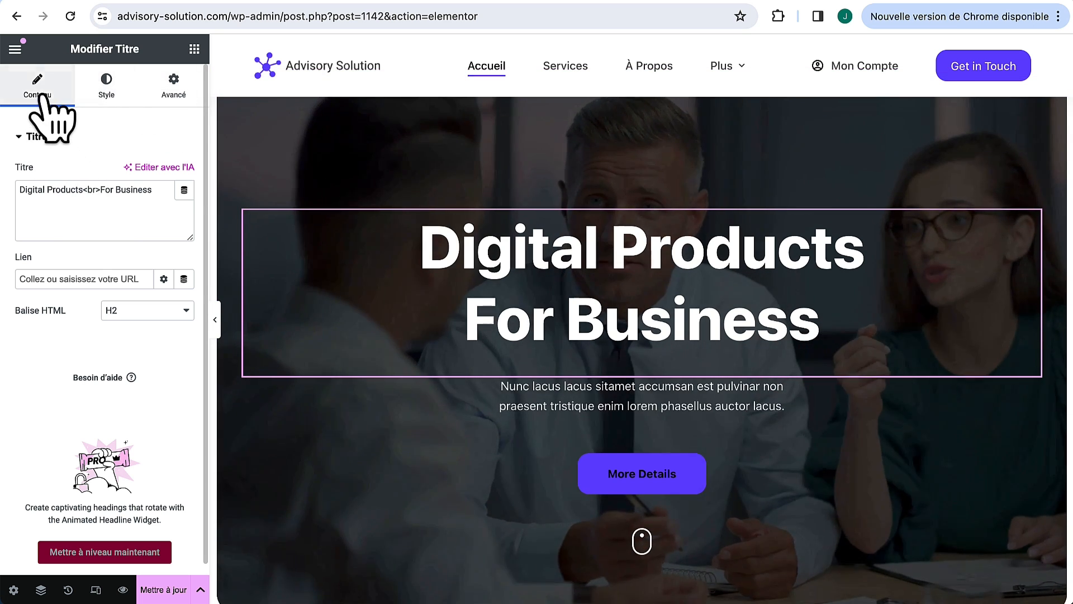
{"action": "triple_click", "coordinate": [84, 210]}
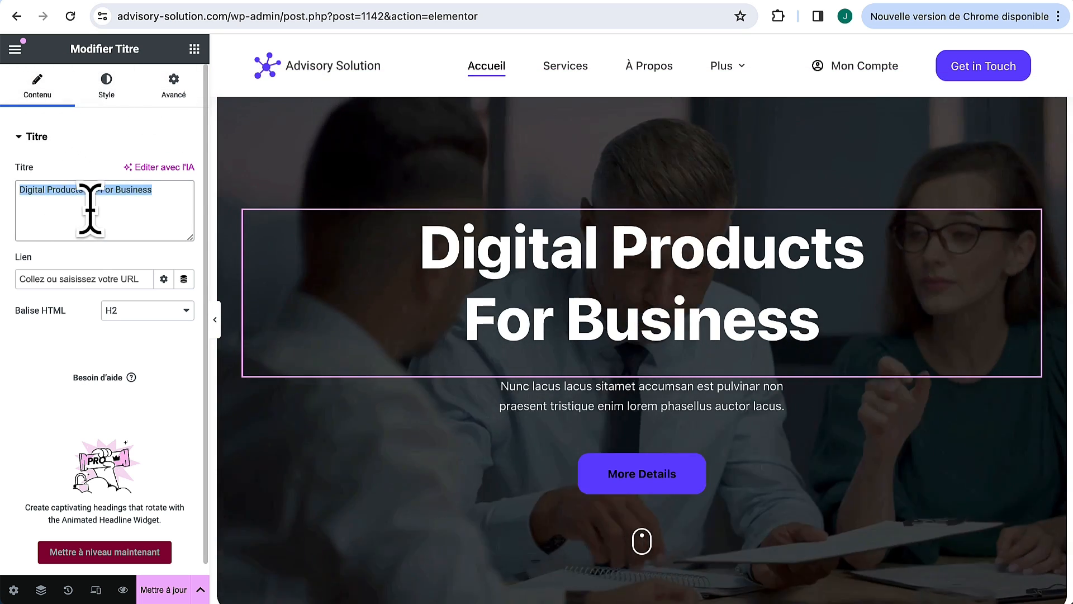
{"action": "type", "text": "fkdkld"}
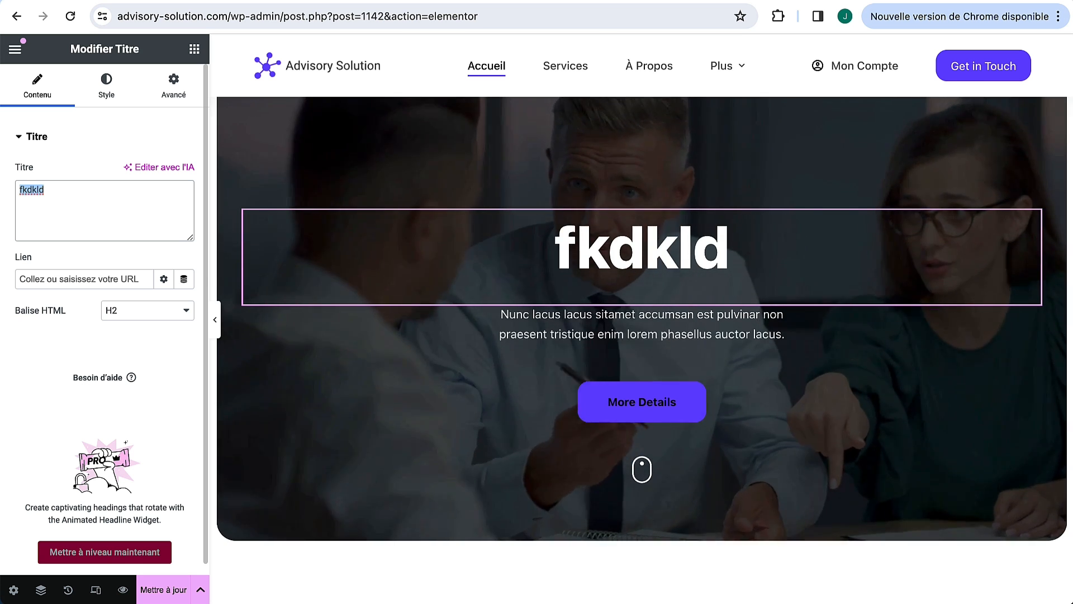
{"action": "type", "text": "Votre Partenaire en Développement d'Entreprise"}
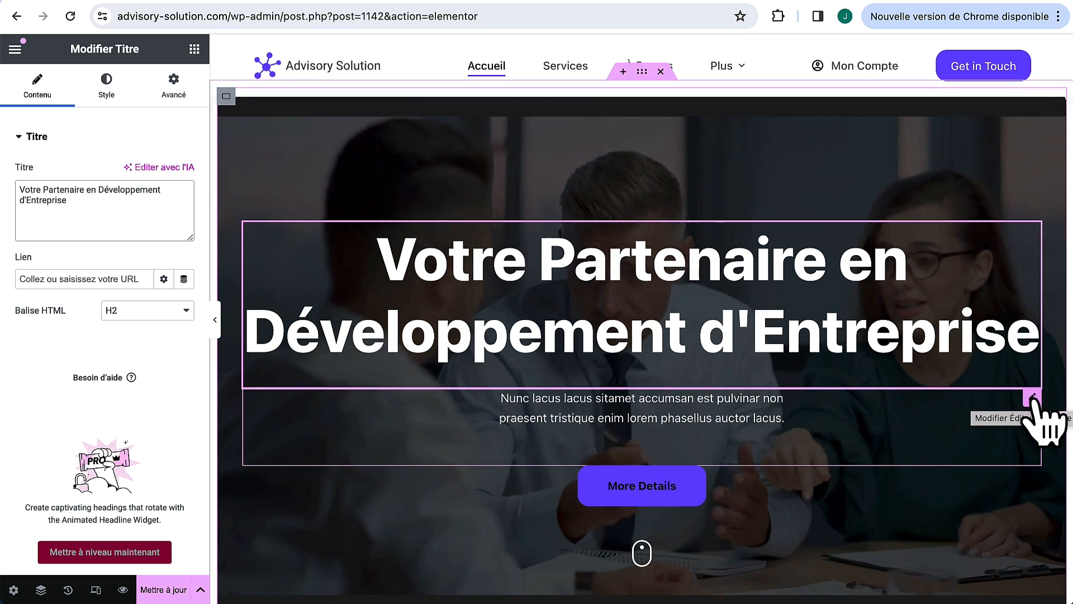
Step: Replace the hero paragraph with the French agency description
{"action": "left_click", "coordinate": [1033, 399]}
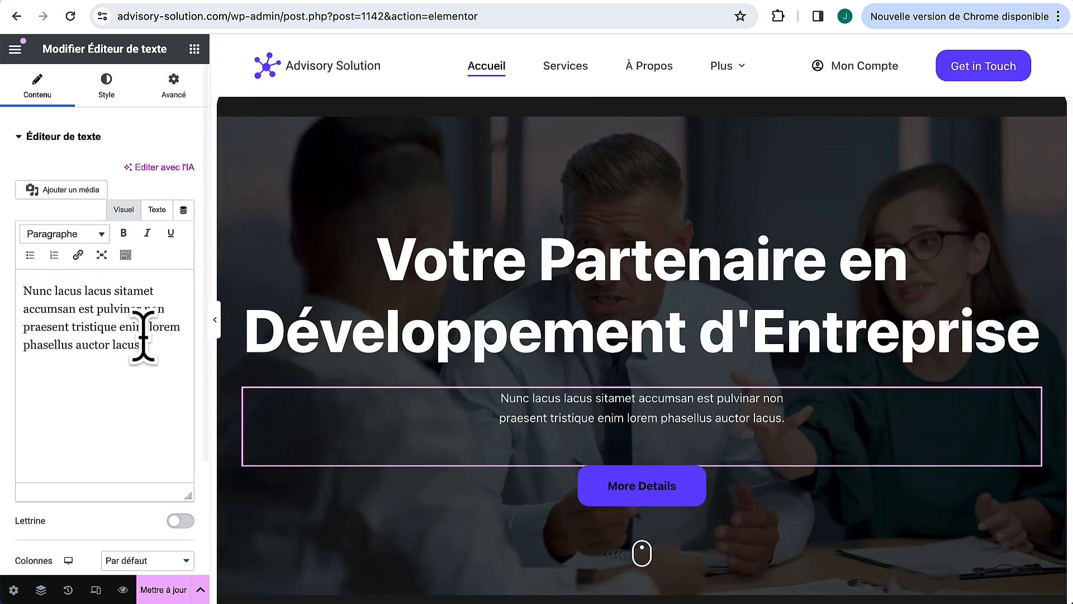
{"action": "key", "text": "ctrl+a"}
{"action": "type", "text": "Notre agence de conseil dédiée à propulser votre entreprise vers de nouveaux sommets. Avec une approche sur mesure, nous nous engageons à transformer vos défis en opportunités, en mettant à votre disposition notre expertise en développement d’entreprise."}
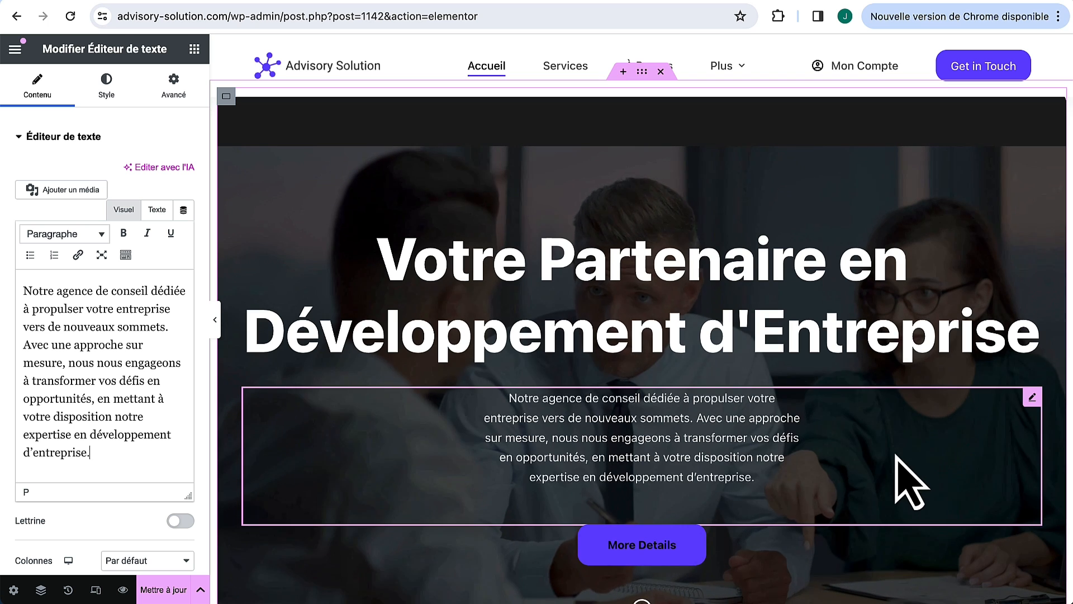
Step: Set the paragraph's side padding (Marge interne) to 0
{"action": "left_click", "coordinate": [174, 87]}
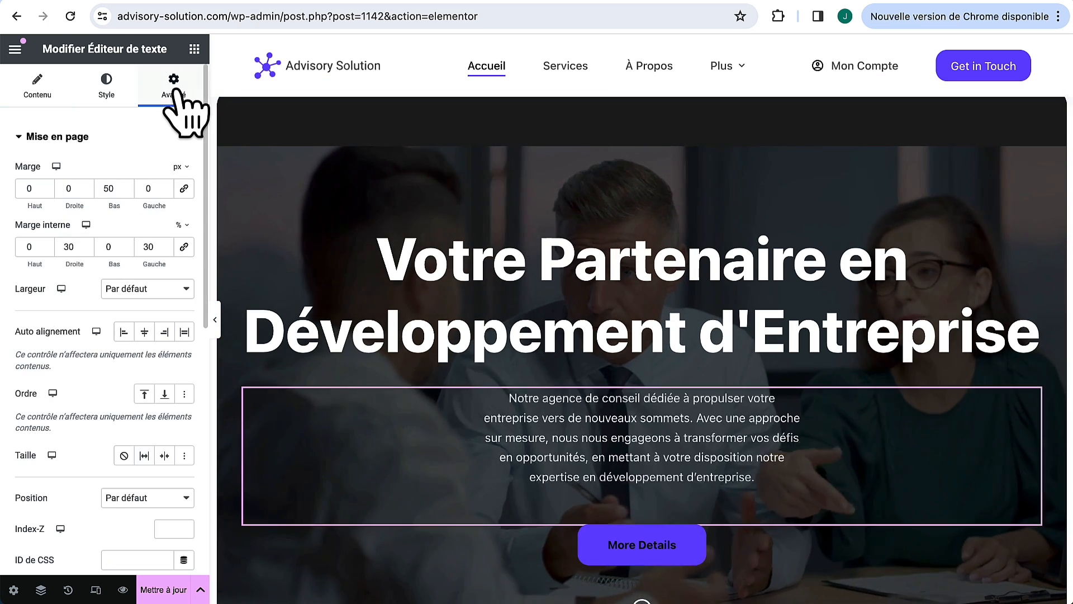
{"action": "left_click_drag", "start_coordinate": [148, 246], "coordinate": [19, 246]}
{"action": "type", "text": "00"}
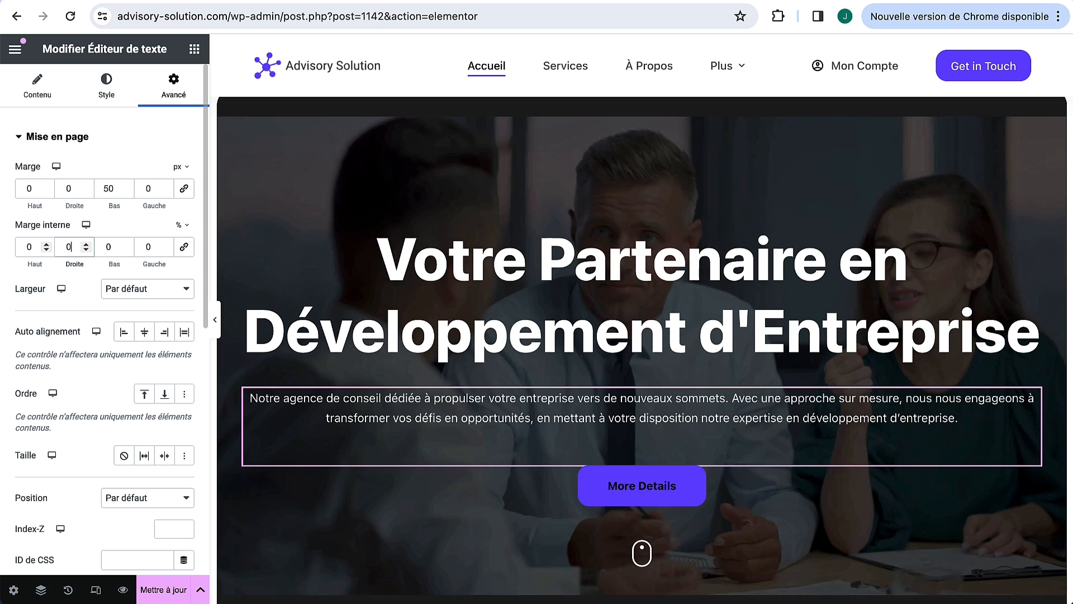
{"action": "key", "text": "ctrl+minus"}
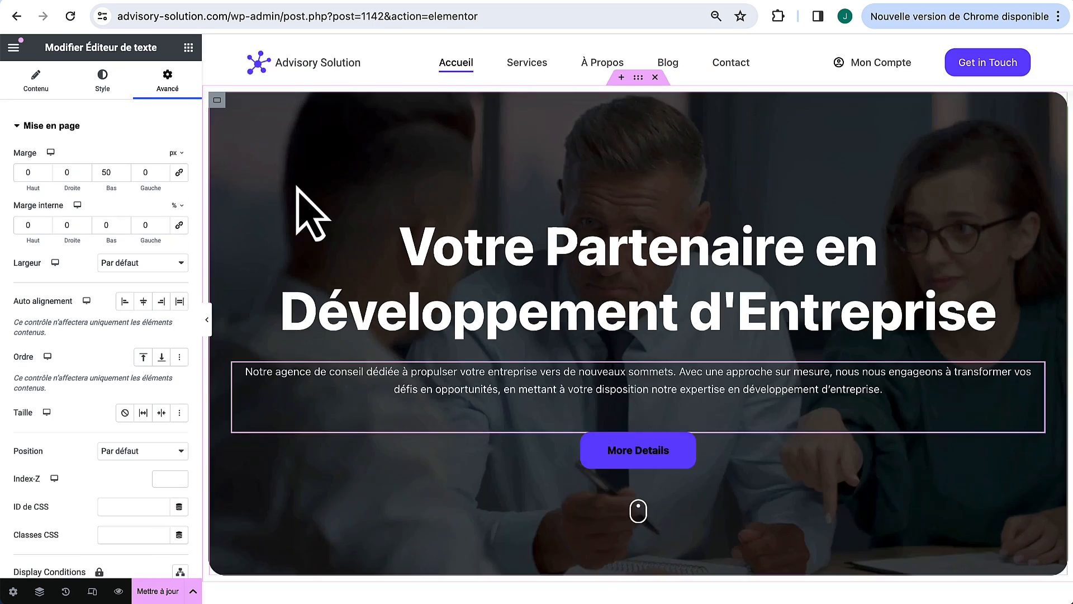
Step: Give the paragraph a centred custom width of 1000 px
{"action": "left_click", "coordinate": [169, 264]}
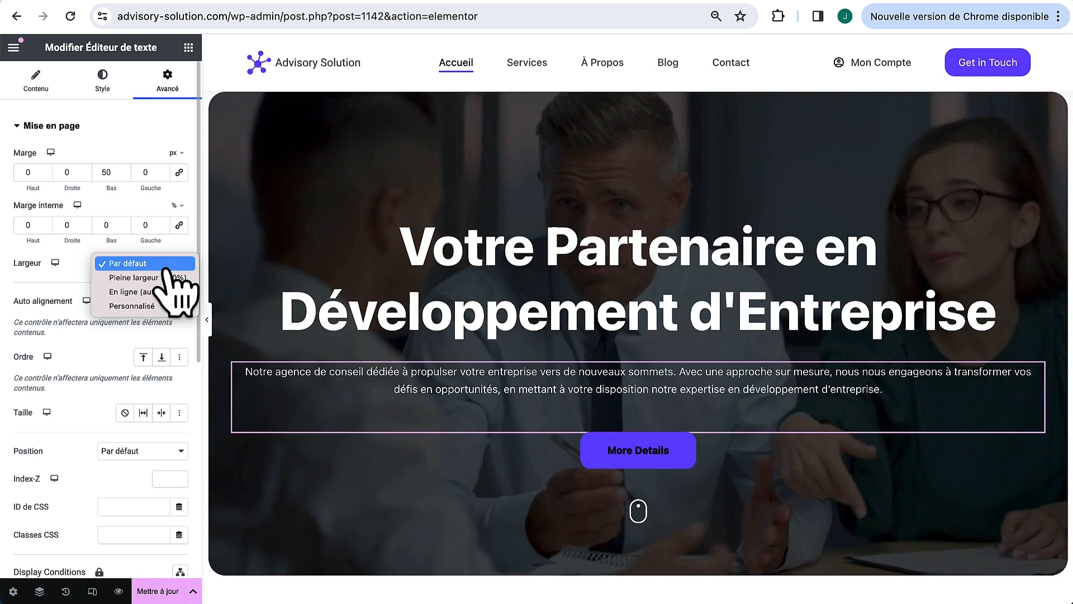
{"action": "left_click", "coordinate": [160, 306]}
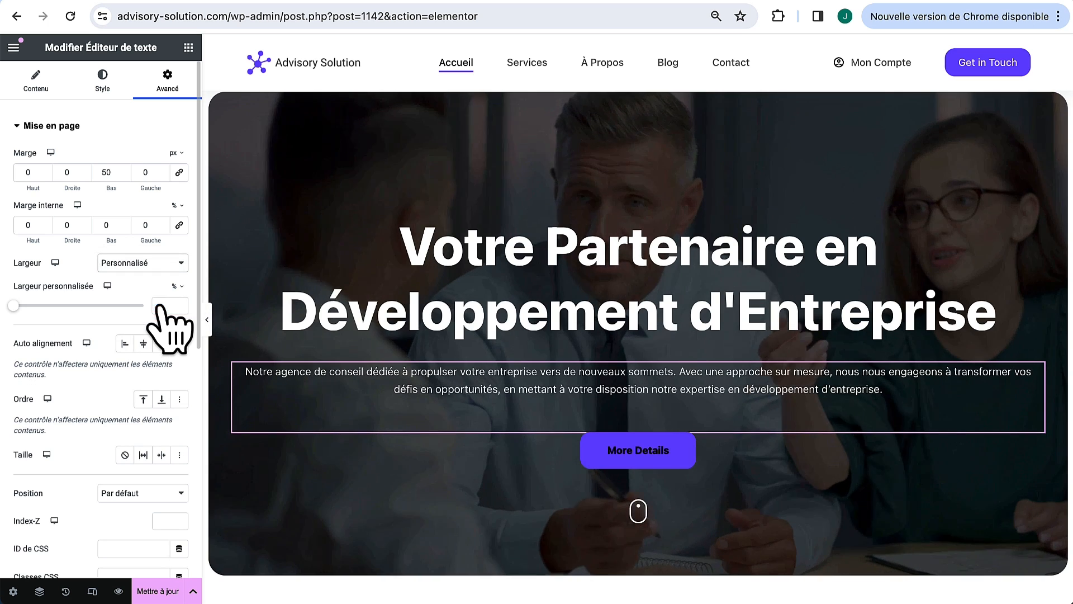
{"action": "left_click", "coordinate": [144, 344]}
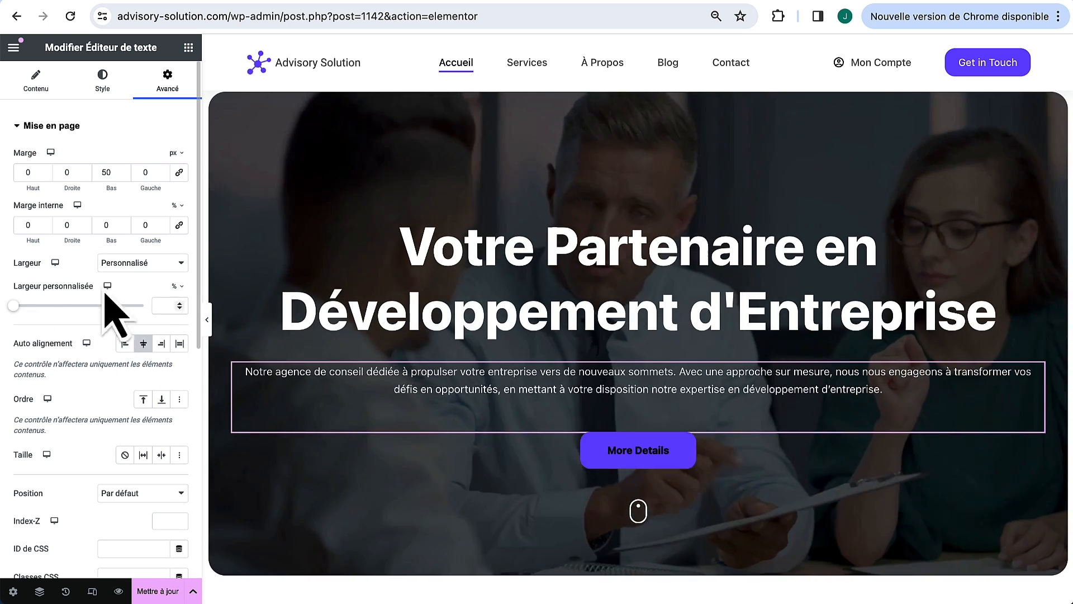
{"action": "left_click", "coordinate": [176, 286]}
{"action": "left_click", "coordinate": [177, 300]}
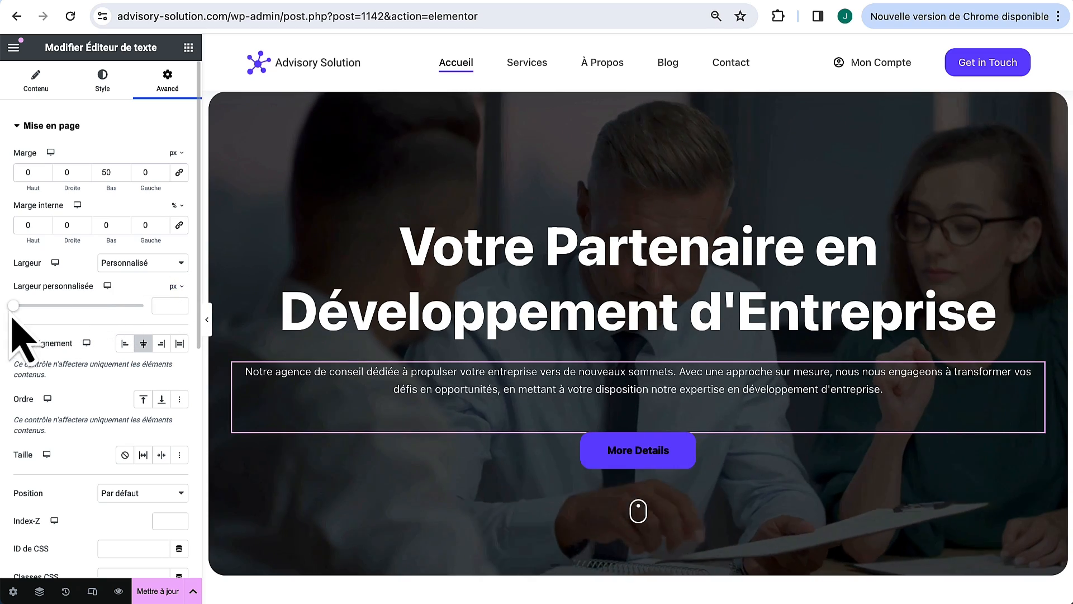
{"action": "left_click_drag", "start_coordinate": [24, 319], "coordinate": [154, 334]}
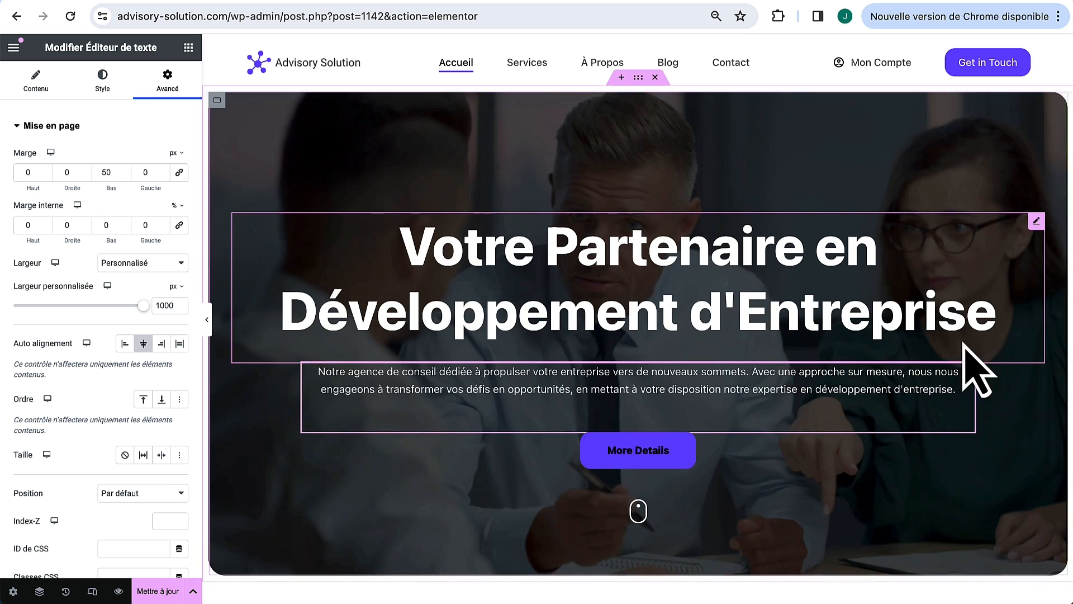
{"action": "left_click", "coordinate": [207, 319]}
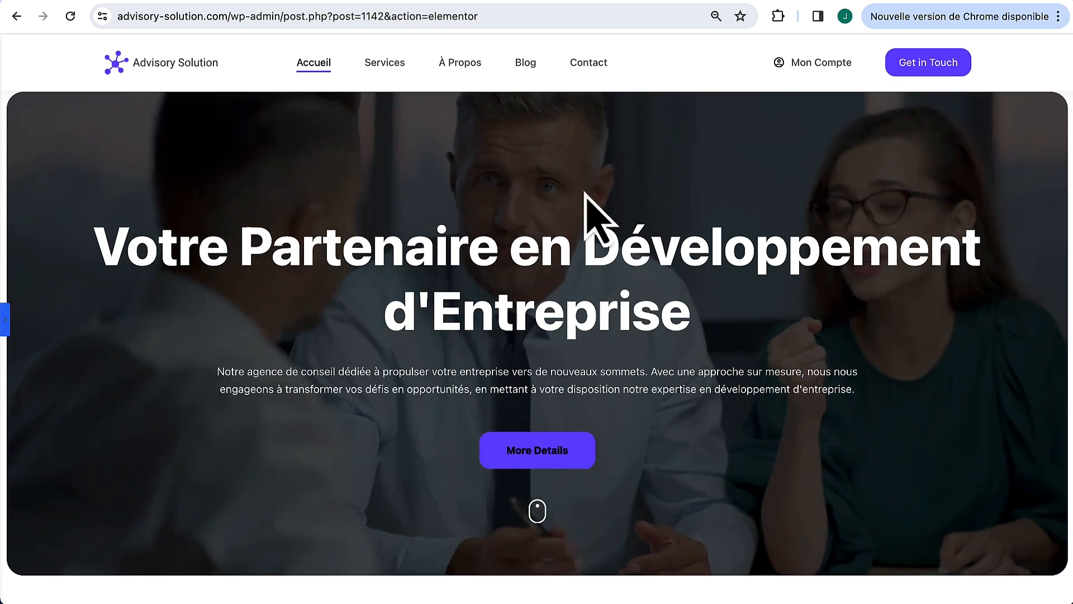
{"action": "left_click", "coordinate": [6, 324]}
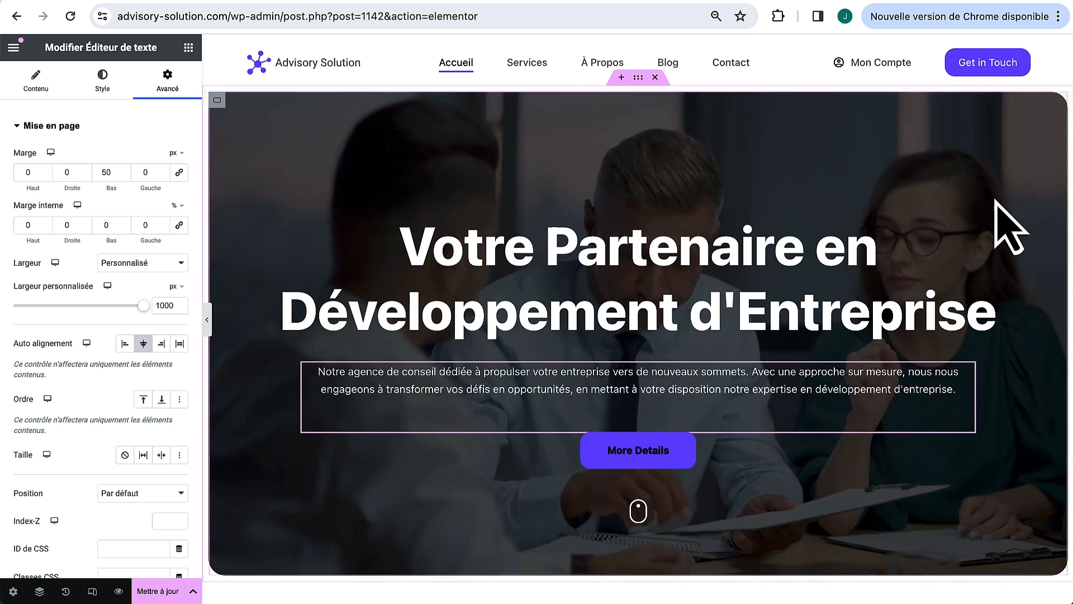
{"action": "left_click", "coordinate": [1037, 221]}
Step: Give the hero heading a centred custom width of 1100 px
{"action": "left_click", "coordinate": [168, 79]}
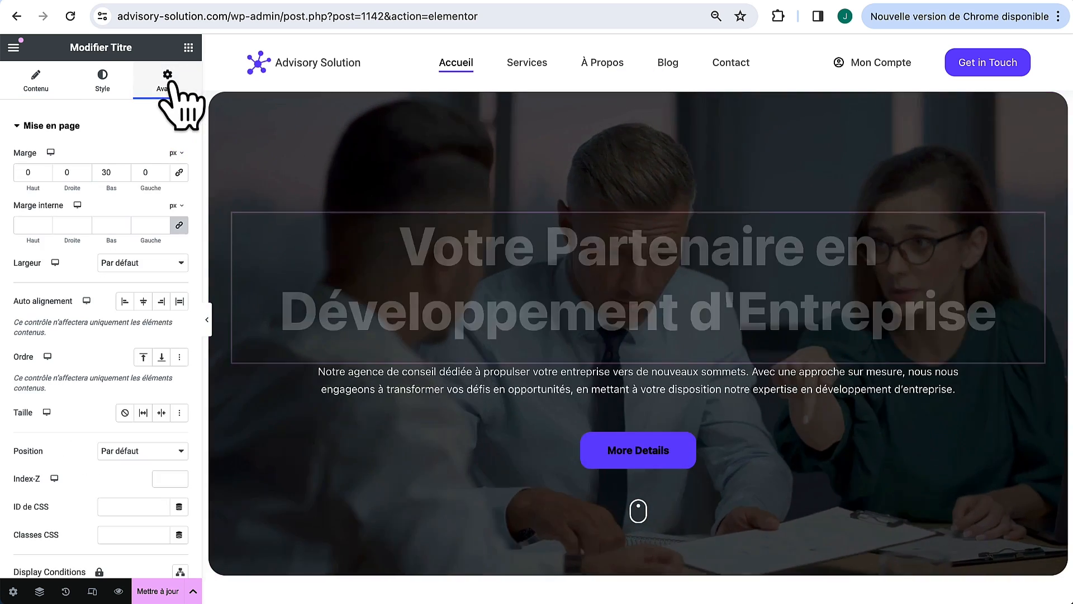
{"action": "left_click", "coordinate": [158, 267]}
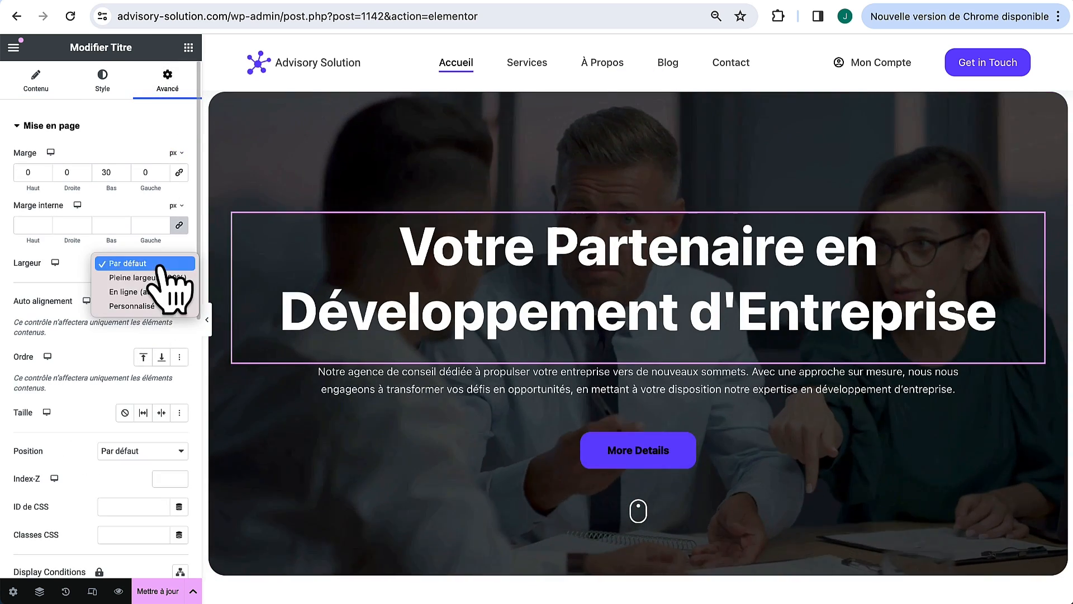
{"action": "left_click", "coordinate": [146, 307]}
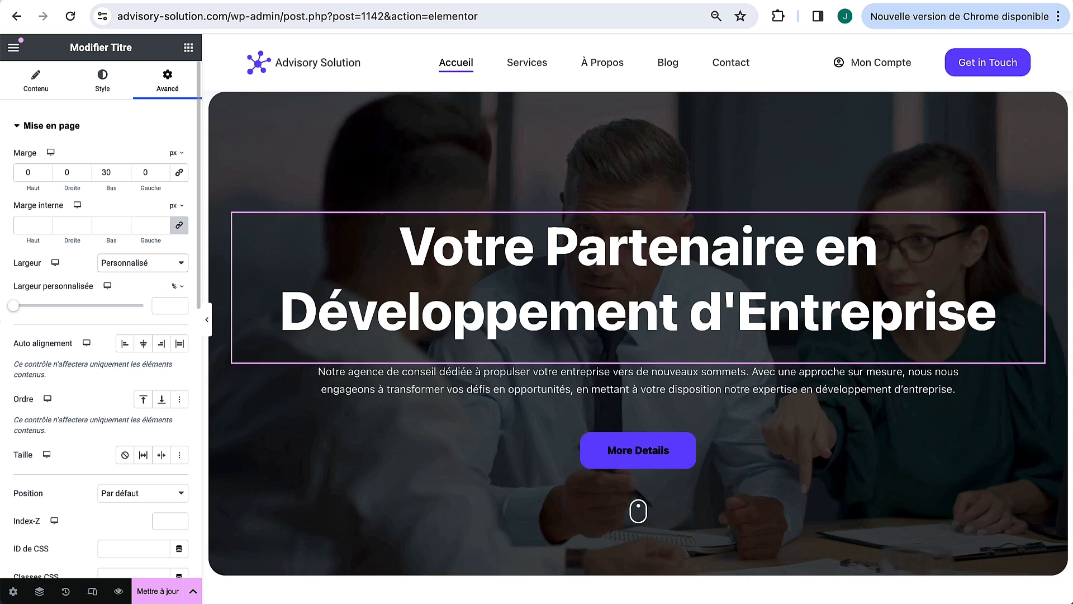
{"action": "left_click", "coordinate": [177, 286]}
{"action": "left_click", "coordinate": [178, 308]}
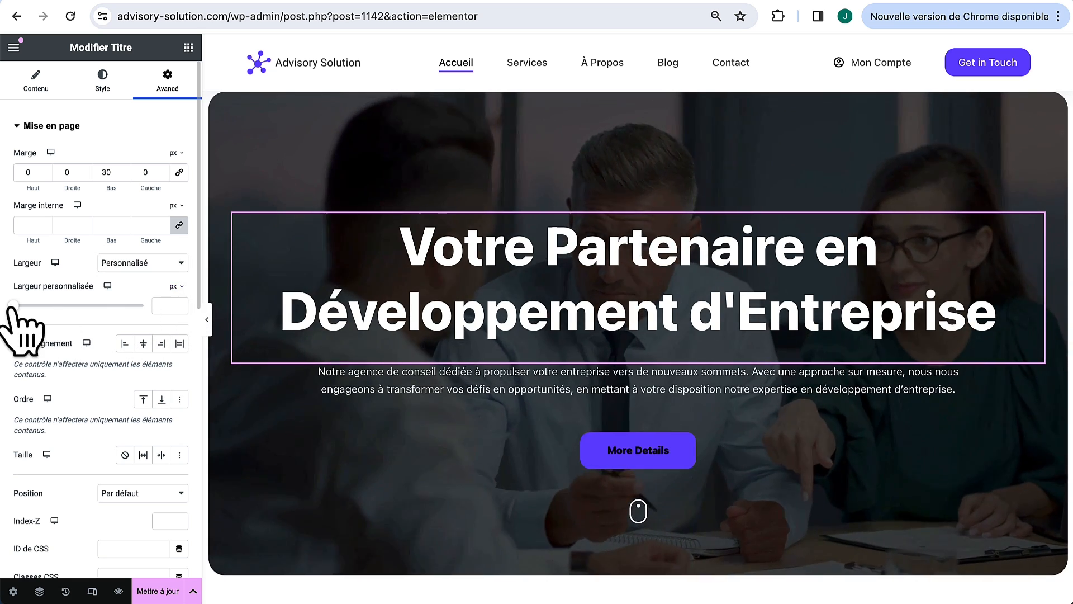
{"action": "left_click_drag", "start_coordinate": [13, 305], "coordinate": [213, 352]}
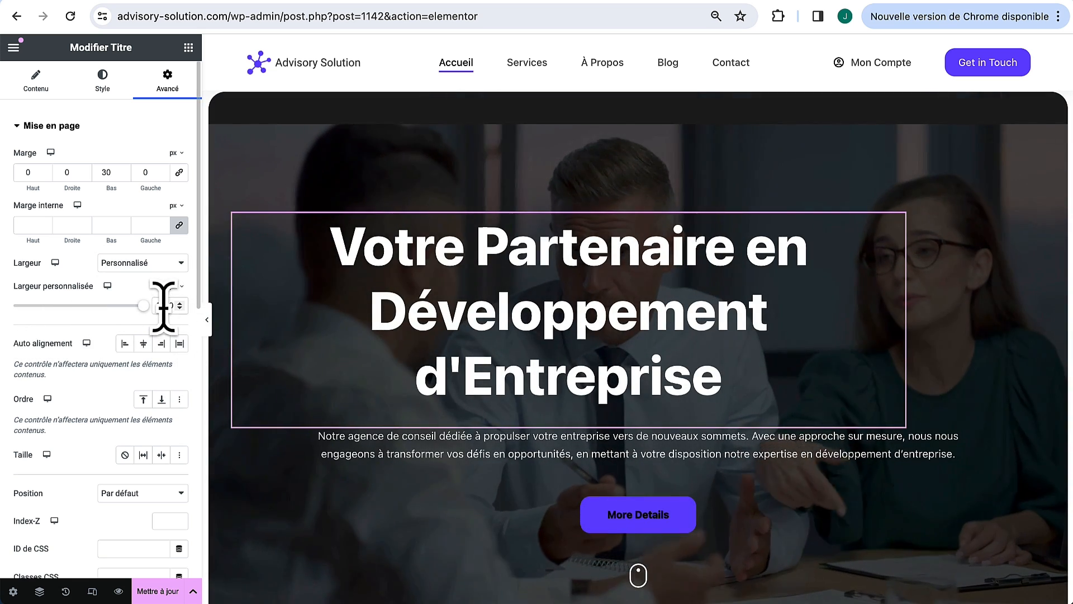
{"action": "left_click", "coordinate": [160, 306]}
{"action": "key", "text": "BackSpace"}
{"action": "type", "text": "1100"}
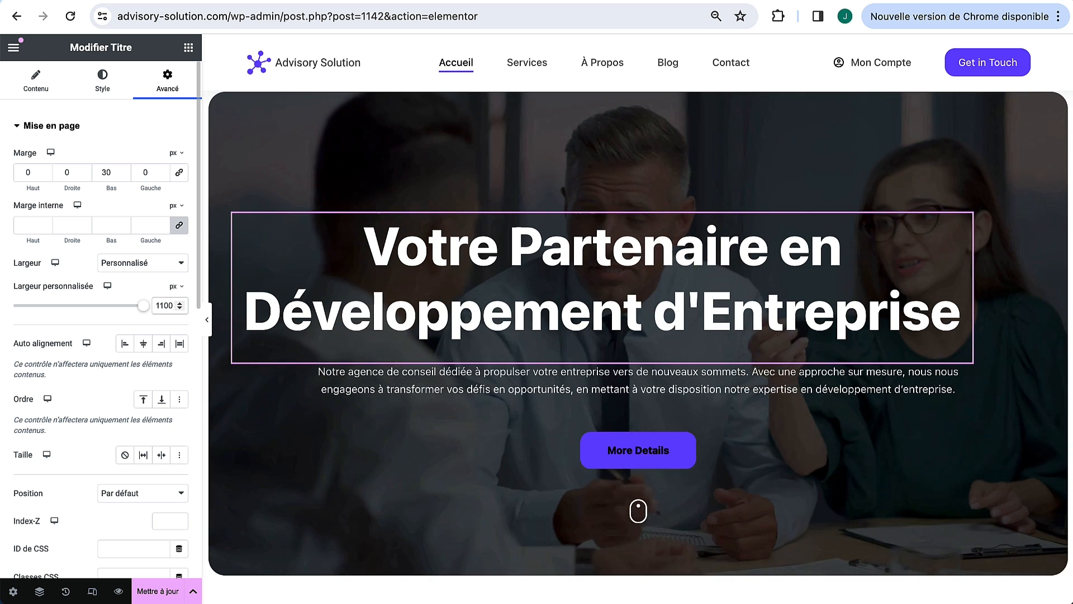
{"action": "left_click", "coordinate": [143, 343]}
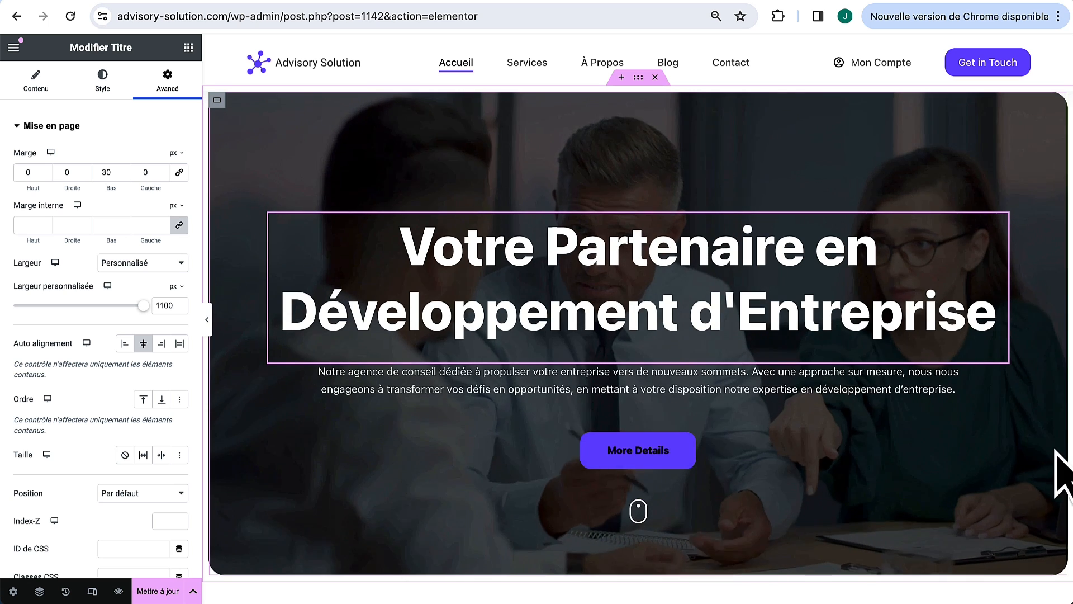
Step: Style the hero button with white text and 500 font weight
{"action": "left_click", "coordinate": [1037, 440]}
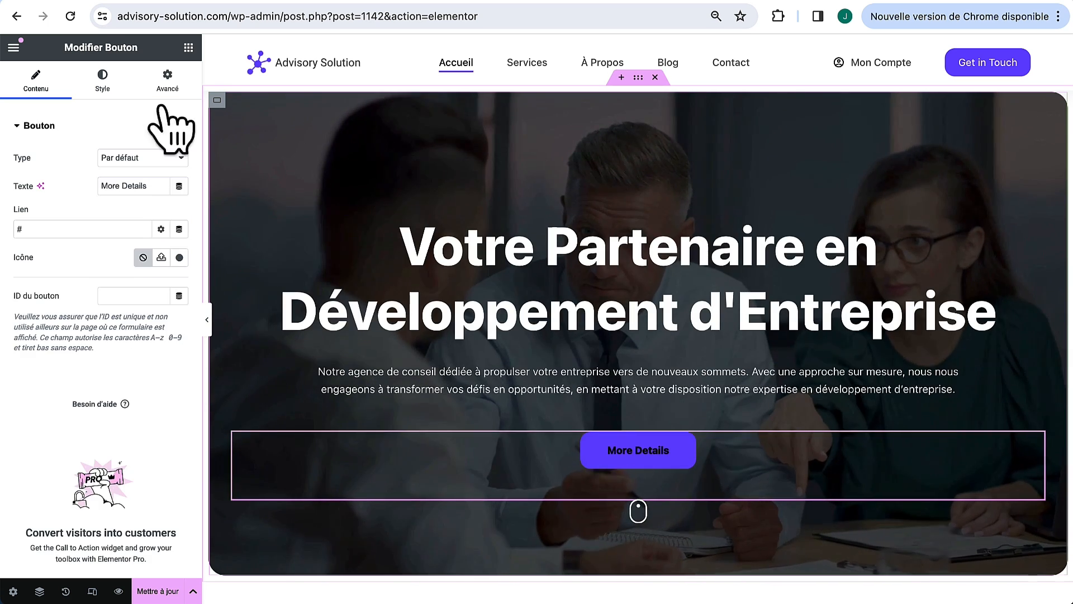
{"action": "left_click", "coordinate": [112, 81]}
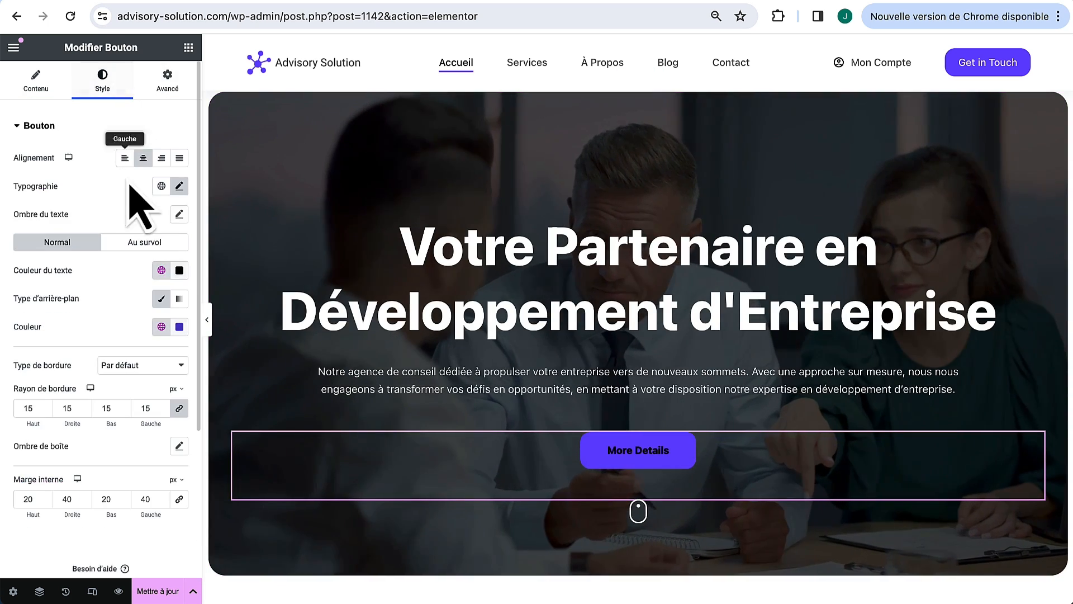
{"action": "left_click", "coordinate": [179, 271]}
{"action": "left_click_drag", "start_coordinate": [142, 376], "coordinate": [81, 315]}
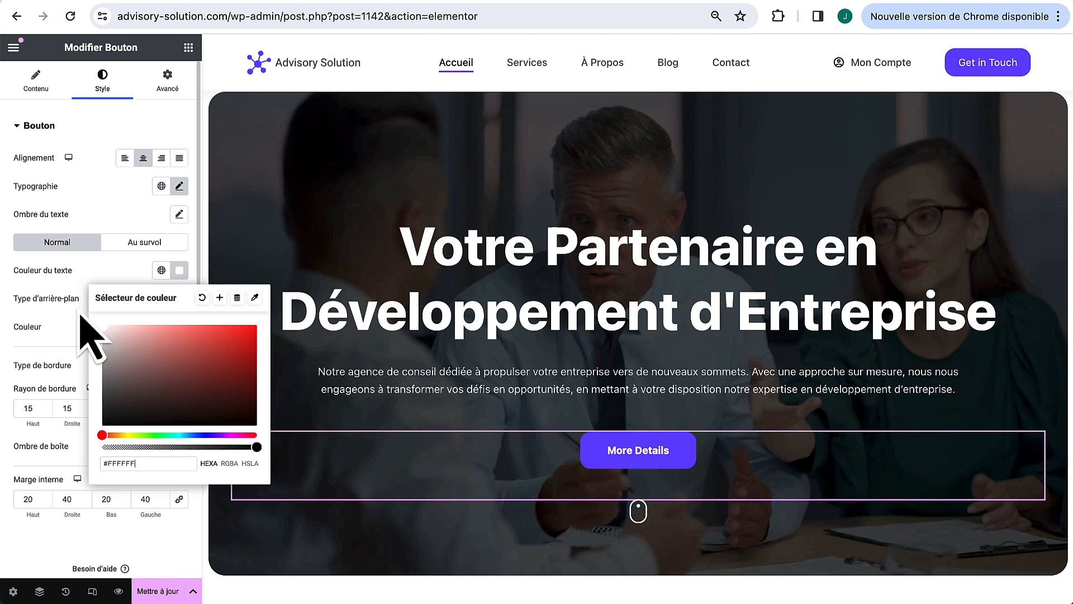
{"action": "left_click", "coordinate": [80, 315]}
{"action": "left_click", "coordinate": [179, 187]}
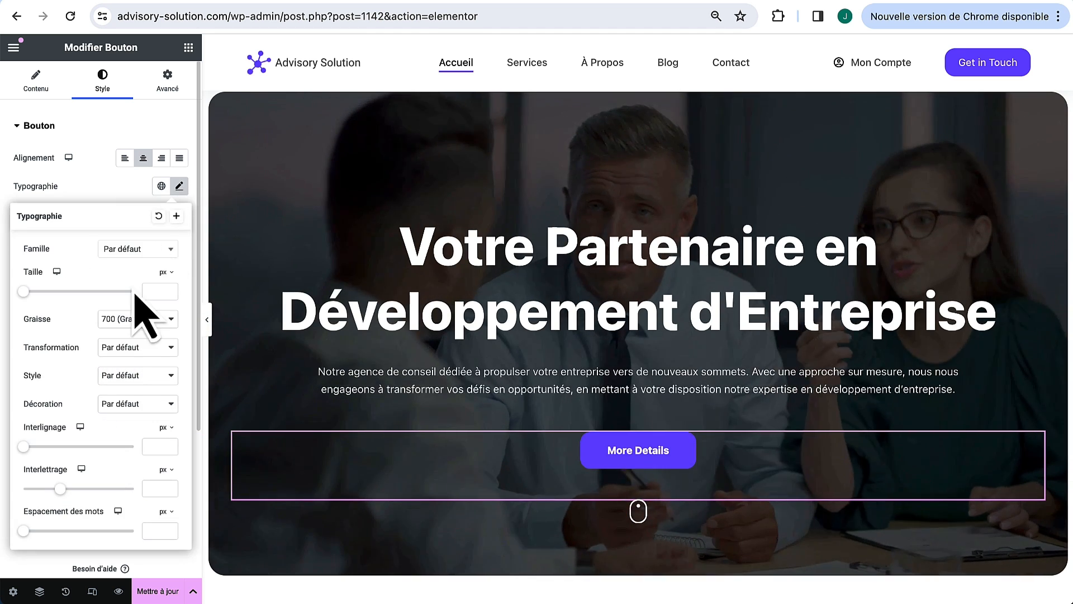
{"action": "left_click", "coordinate": [132, 318]}
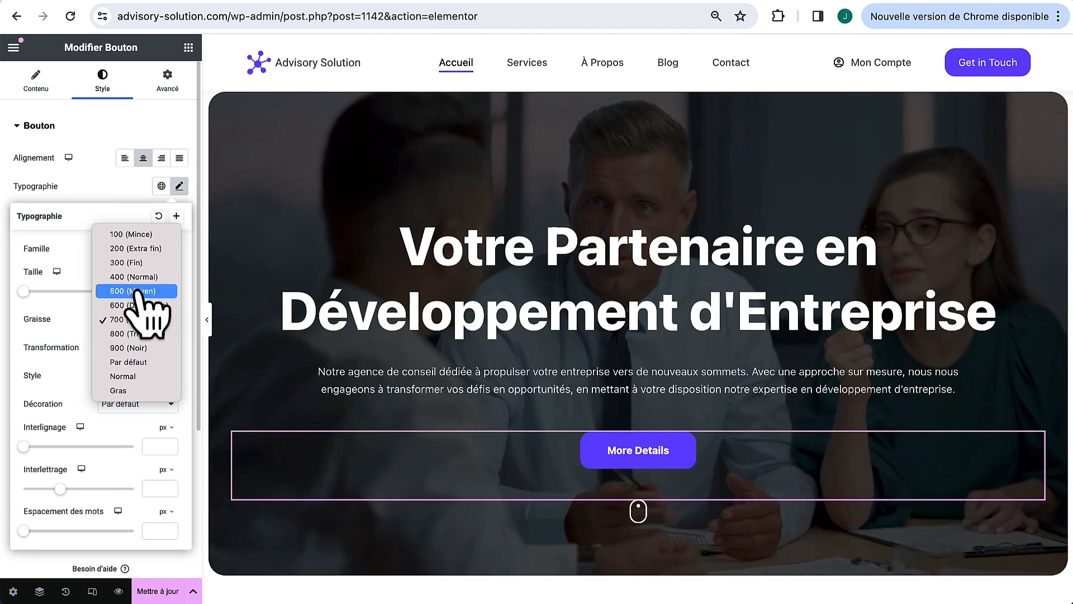
{"action": "left_click", "coordinate": [140, 297]}
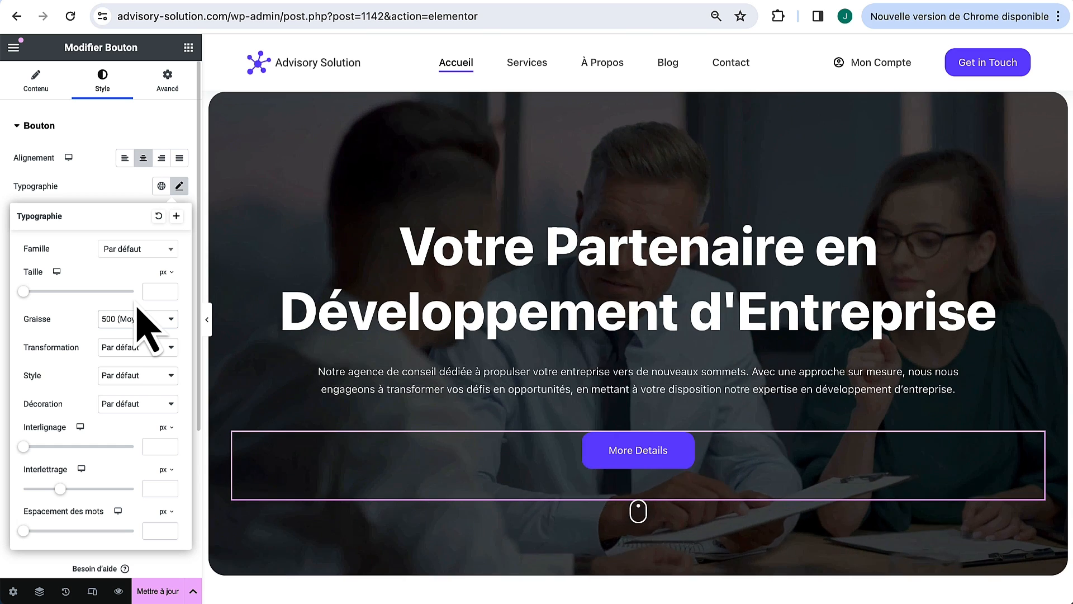
Step: Change the hero button label to 'En savoir plus' and preview full-width
{"action": "left_click", "coordinate": [37, 78]}
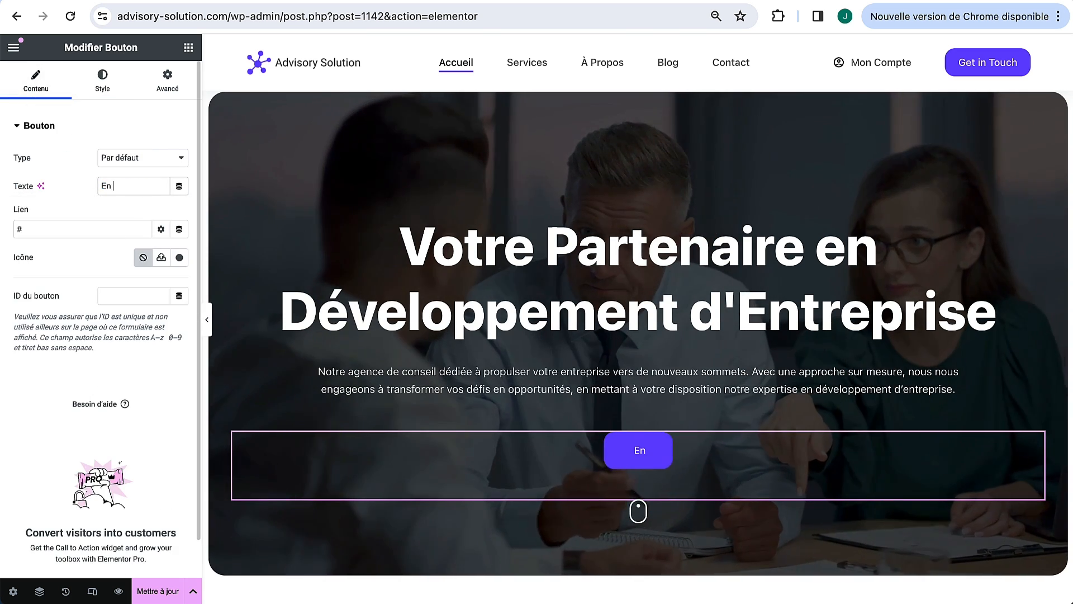
{"action": "type", "text": "En savoir pl"}
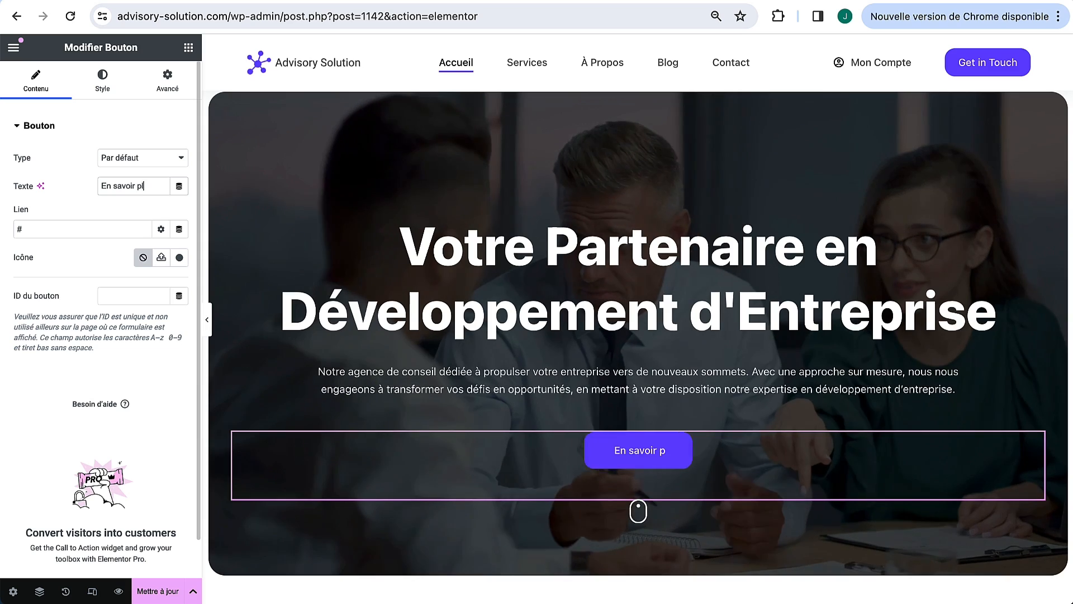
{"action": "type", "text": "us"}
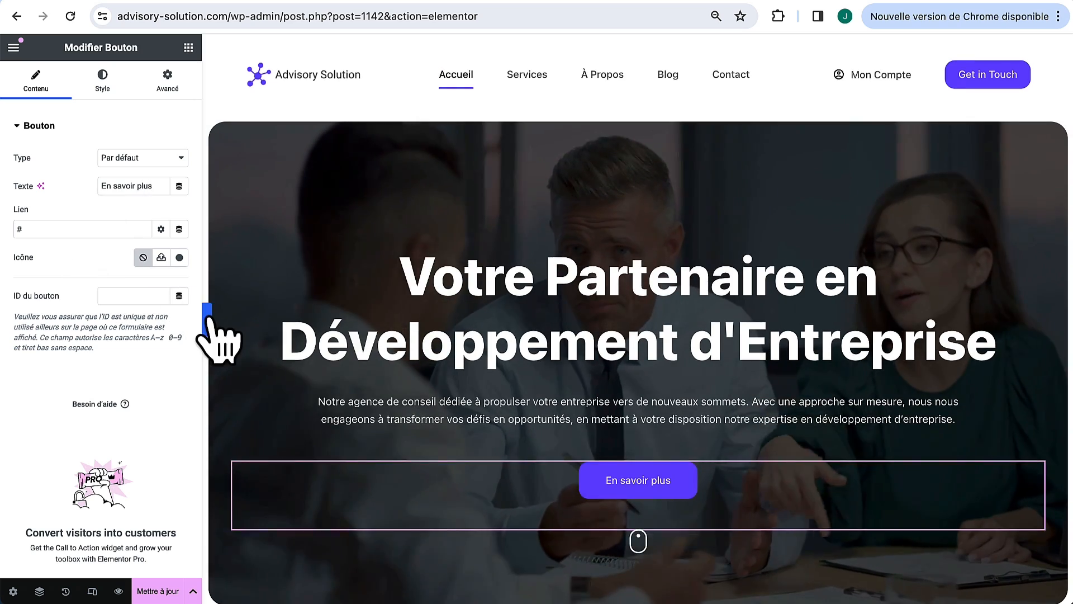
{"action": "left_click", "coordinate": [207, 319]}
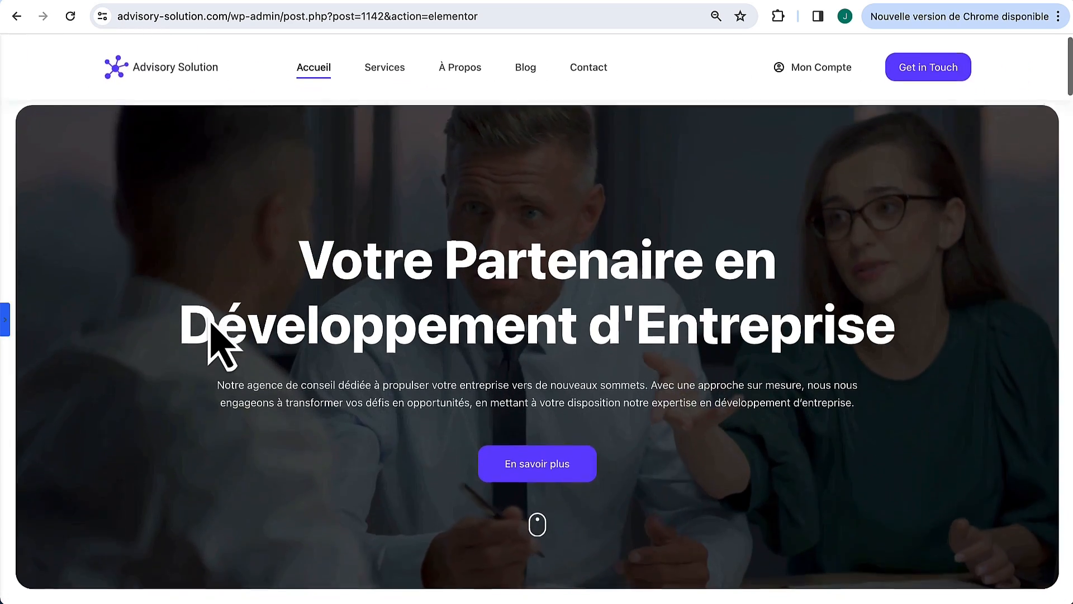
Step: Colour the OUR SERVICES label with global Theme Couleur de palette 1 (#704AFF)
{"action": "scroll", "coordinate": [211, 330], "scroll_direction": "down", "scroll_amount": 3}
{"action": "scroll", "coordinate": [211, 330], "scroll_direction": "up", "scroll_amount": 3}
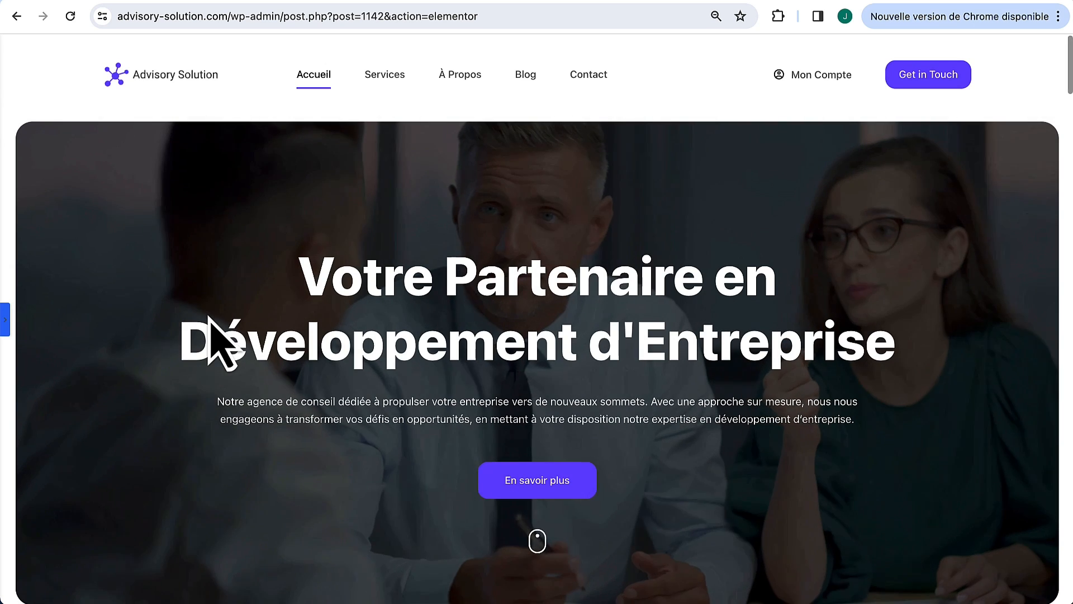
{"action": "scroll", "coordinate": [211, 322], "scroll_direction": "down", "scroll_amount": 5}
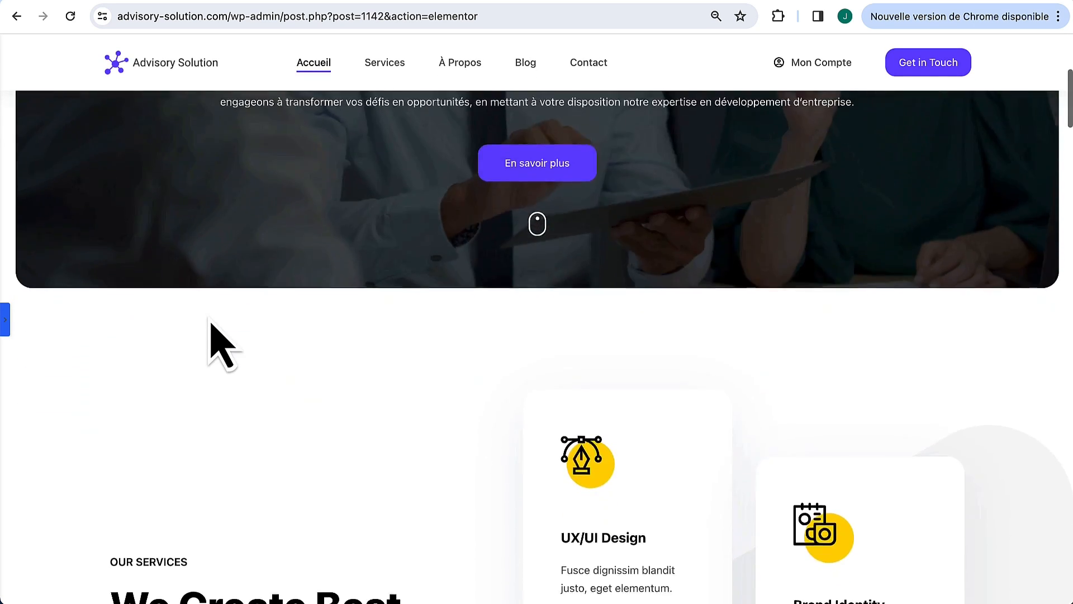
{"action": "scroll", "coordinate": [211, 325], "scroll_direction": "down", "scroll_amount": 5}
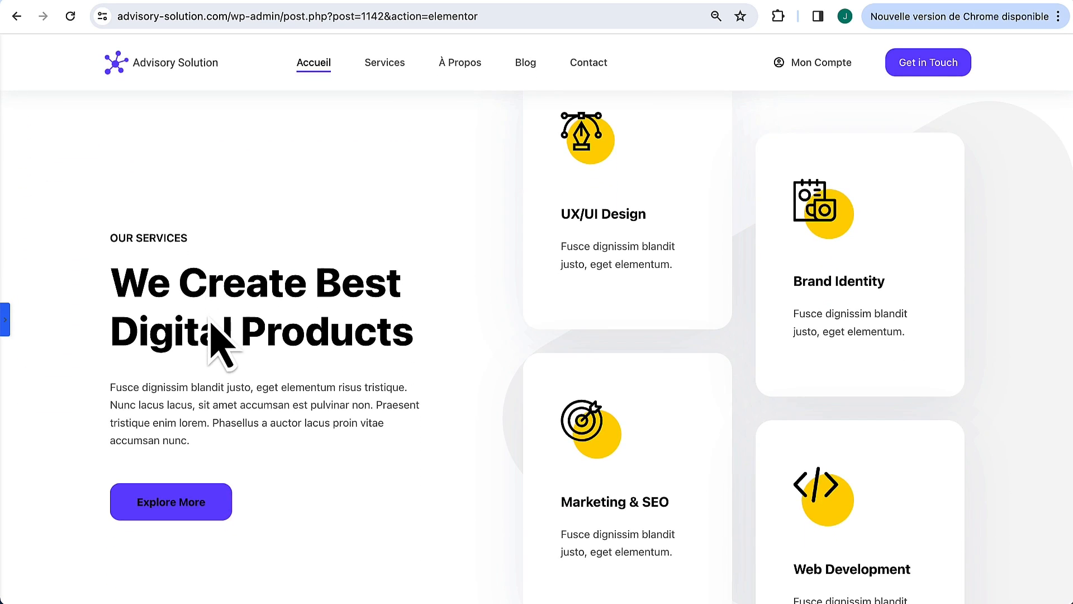
{"action": "left_click", "coordinate": [7, 317]}
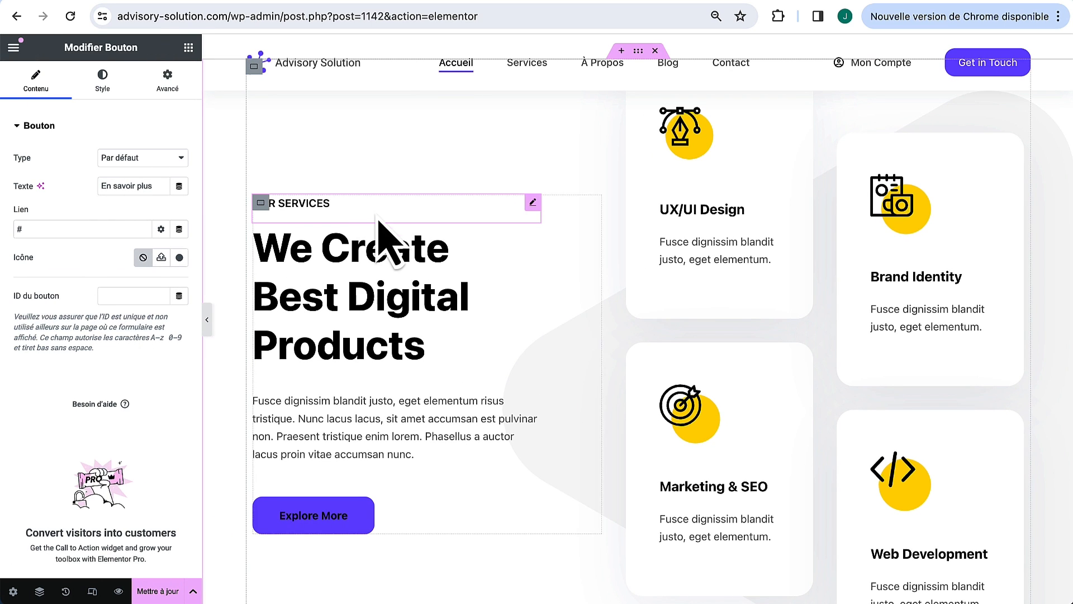
{"action": "left_click", "coordinate": [533, 204]}
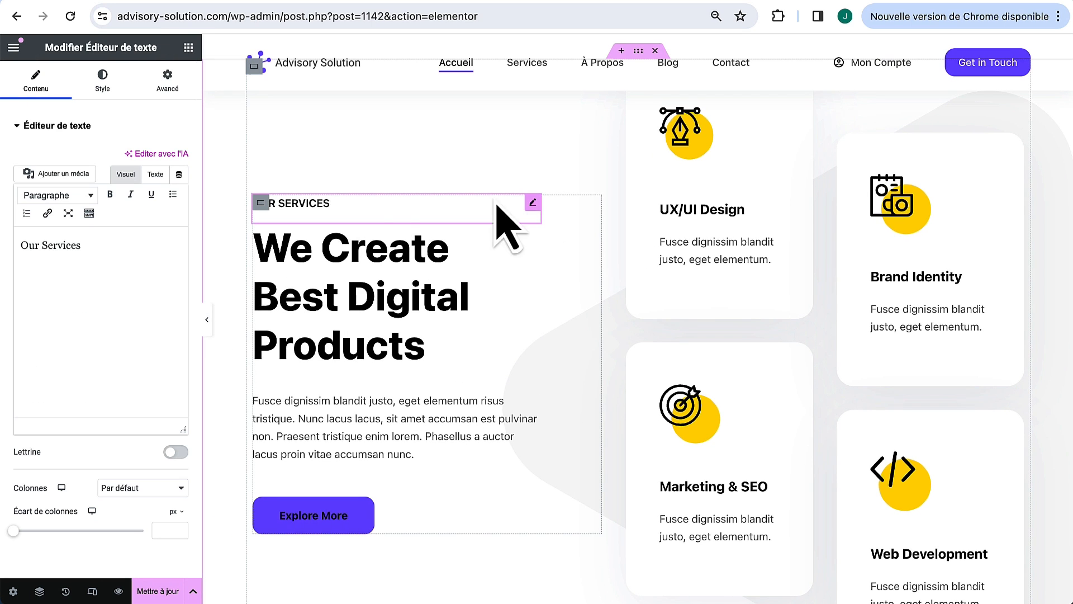
{"action": "left_click", "coordinate": [106, 78]}
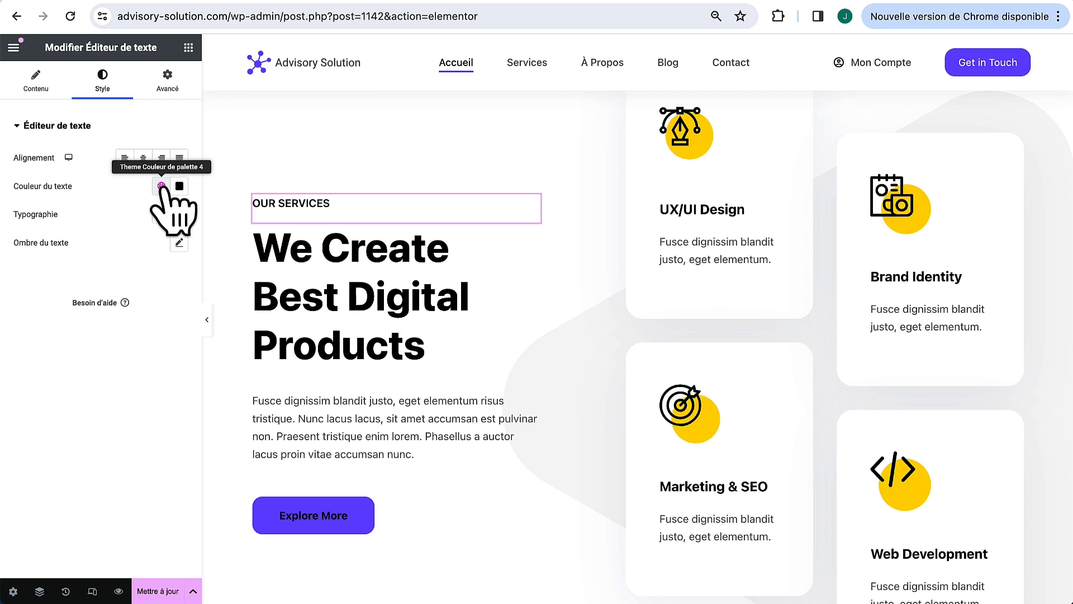
{"action": "left_click", "coordinate": [162, 186]}
{"action": "scroll", "coordinate": [111, 363], "scroll_direction": "down", "scroll_amount": 1}
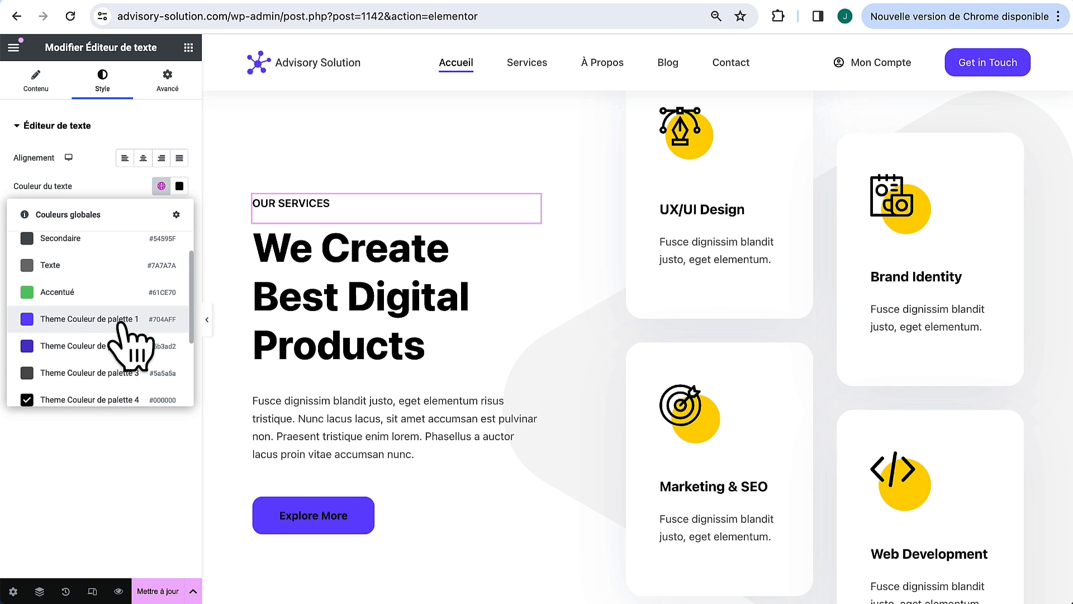
{"action": "left_click", "coordinate": [84, 320]}
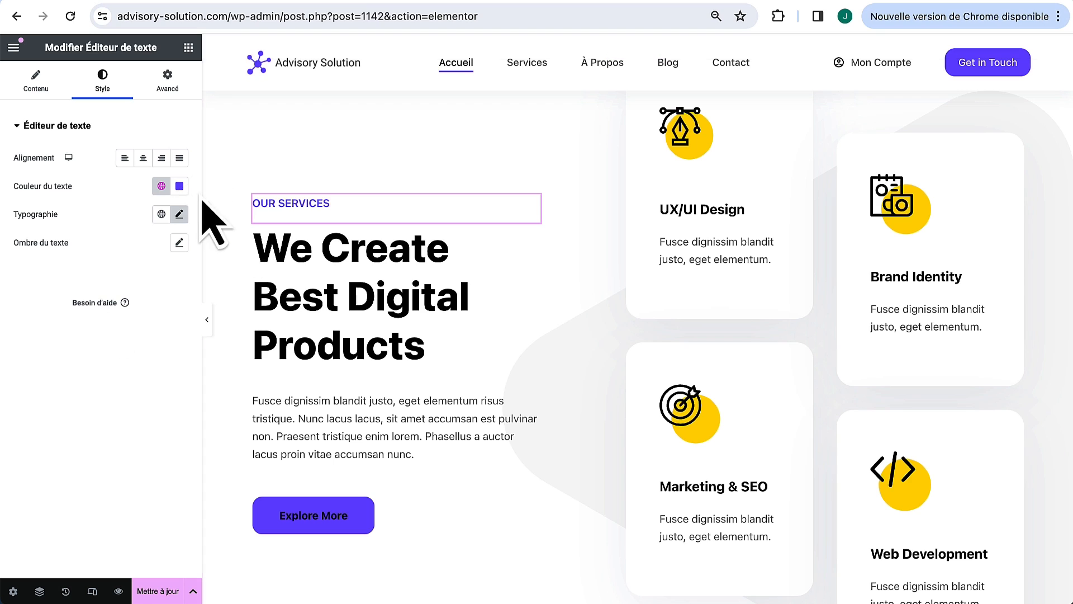
Step: Try custom darker and teal label shades, then revert to Theme Couleur de palette 1
{"action": "left_click", "coordinate": [185, 191]}
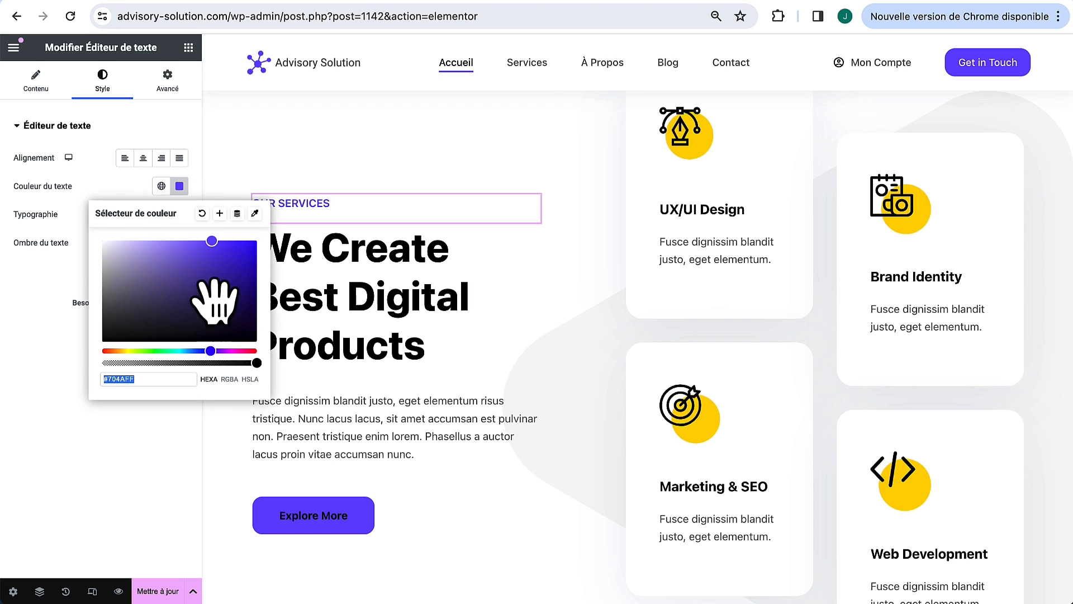
{"action": "left_click_drag", "start_coordinate": [220, 297], "coordinate": [204, 265]}
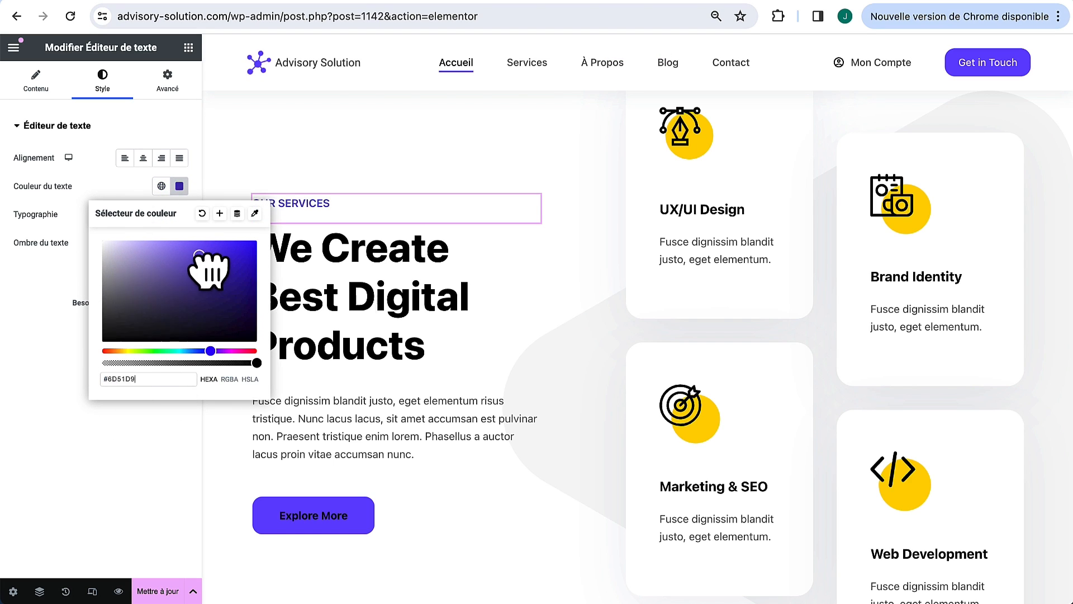
{"action": "left_click", "coordinate": [184, 351]}
{"action": "left_click", "coordinate": [163, 187]}
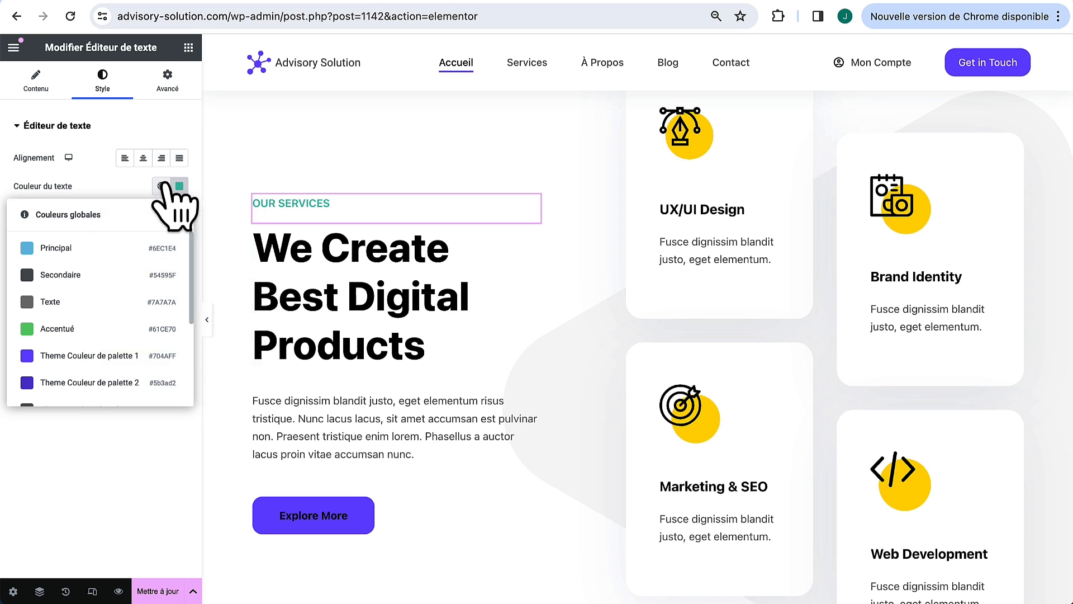
{"action": "left_click", "coordinate": [104, 361]}
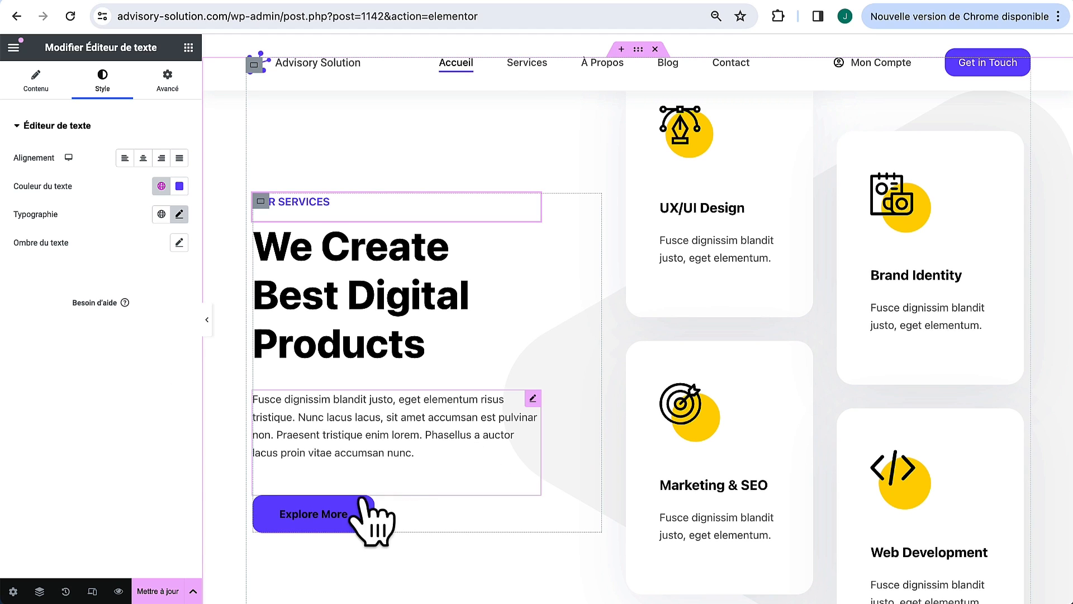
Step: Make the Explore More button's text white
{"action": "left_click", "coordinate": [358, 518]}
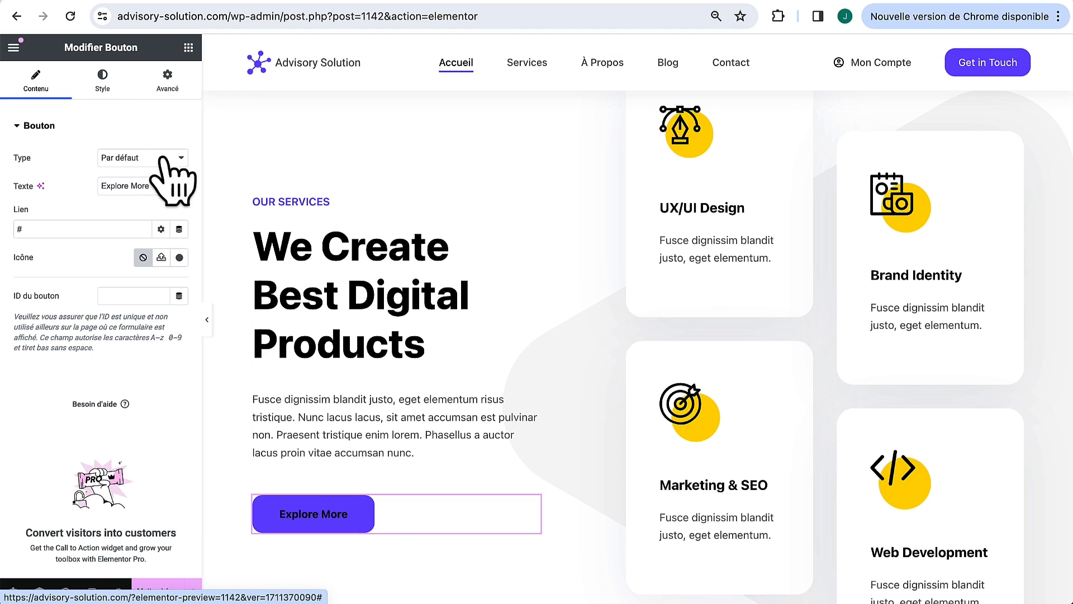
{"action": "left_click", "coordinate": [102, 88]}
{"action": "left_click", "coordinate": [178, 272]}
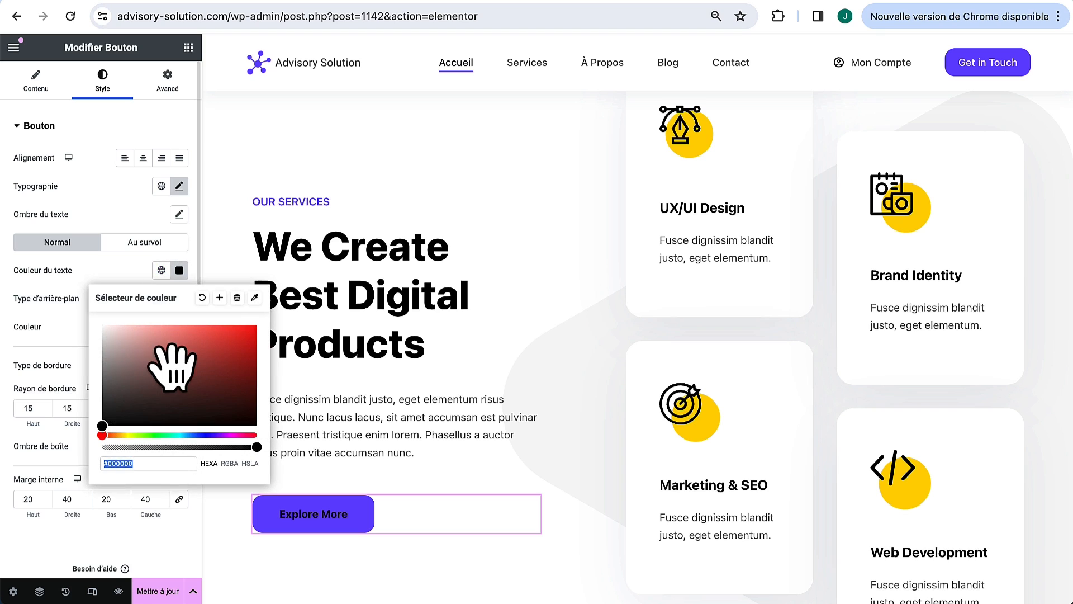
{"action": "left_click_drag", "start_coordinate": [169, 369], "coordinate": [73, 308]}
Step: Set the button's font weight to 500 (Moyen) after trying 100 and 900
{"action": "left_click", "coordinate": [179, 186]}
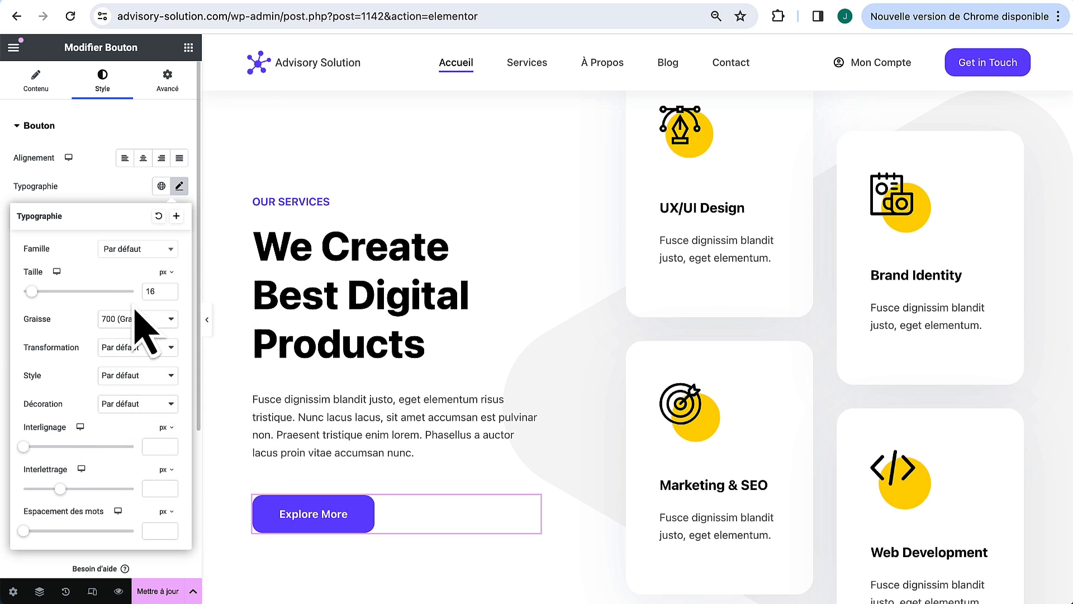
{"action": "left_click", "coordinate": [134, 323]}
{"action": "left_click", "coordinate": [140, 300]}
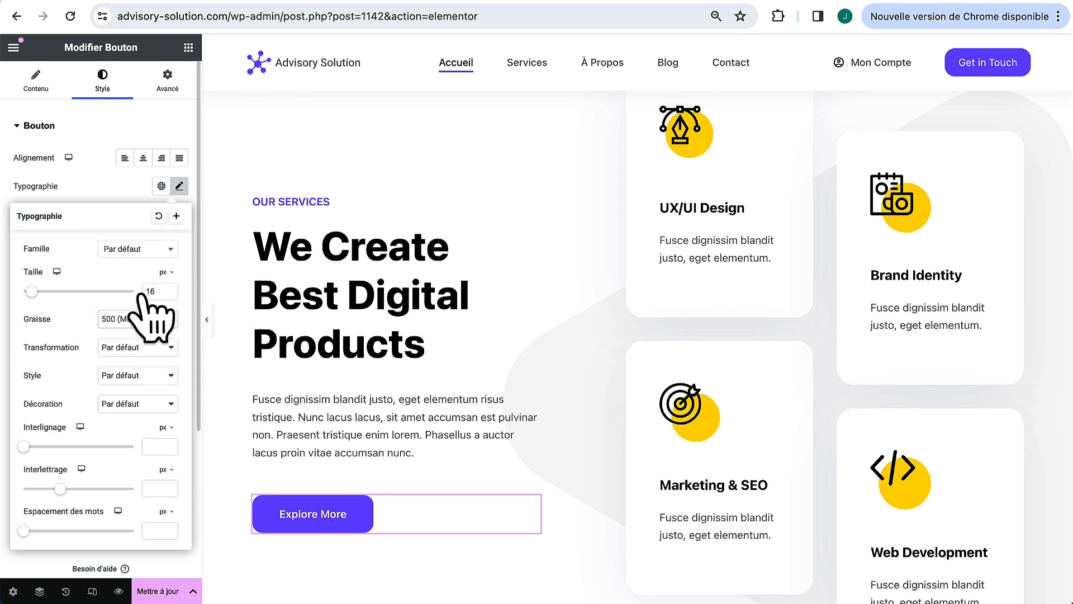
{"action": "left_click", "coordinate": [128, 323]}
{"action": "left_click", "coordinate": [148, 266]}
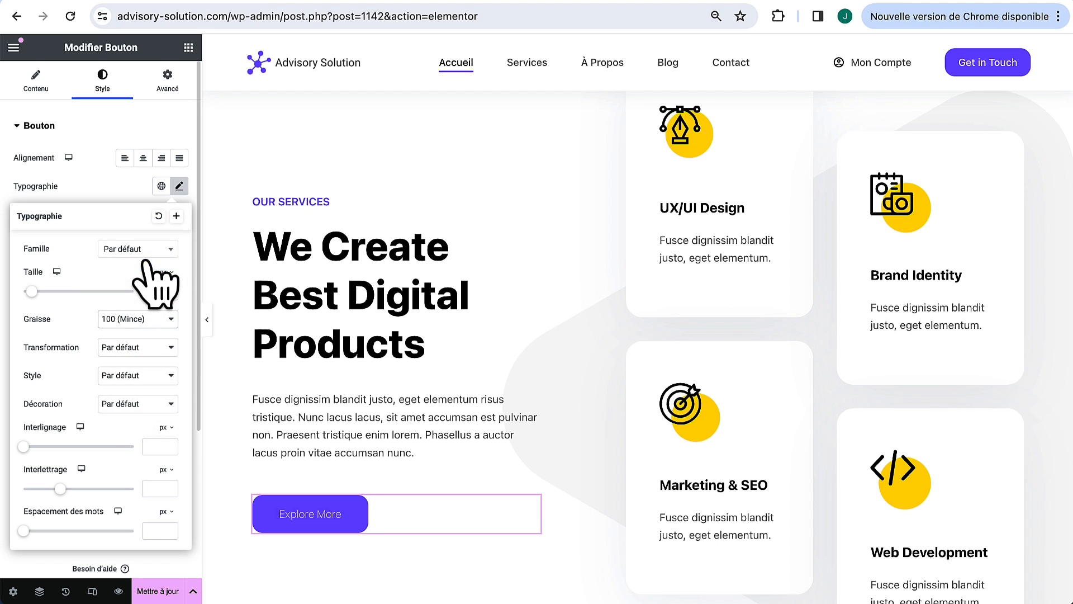
{"action": "left_click", "coordinate": [134, 323]}
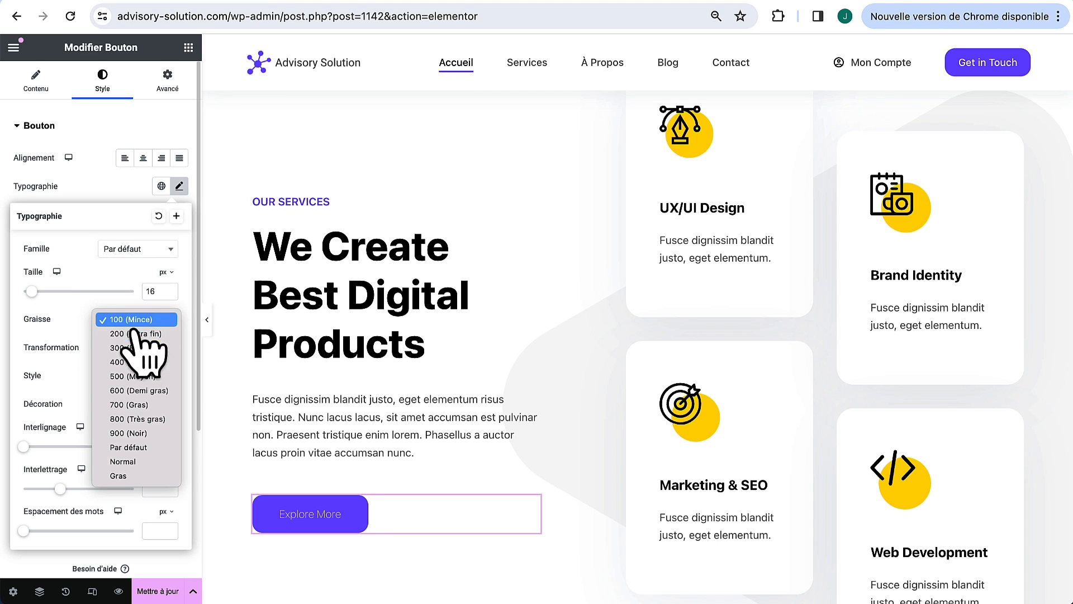
{"action": "left_click", "coordinate": [137, 435]}
{"action": "left_click", "coordinate": [148, 321]}
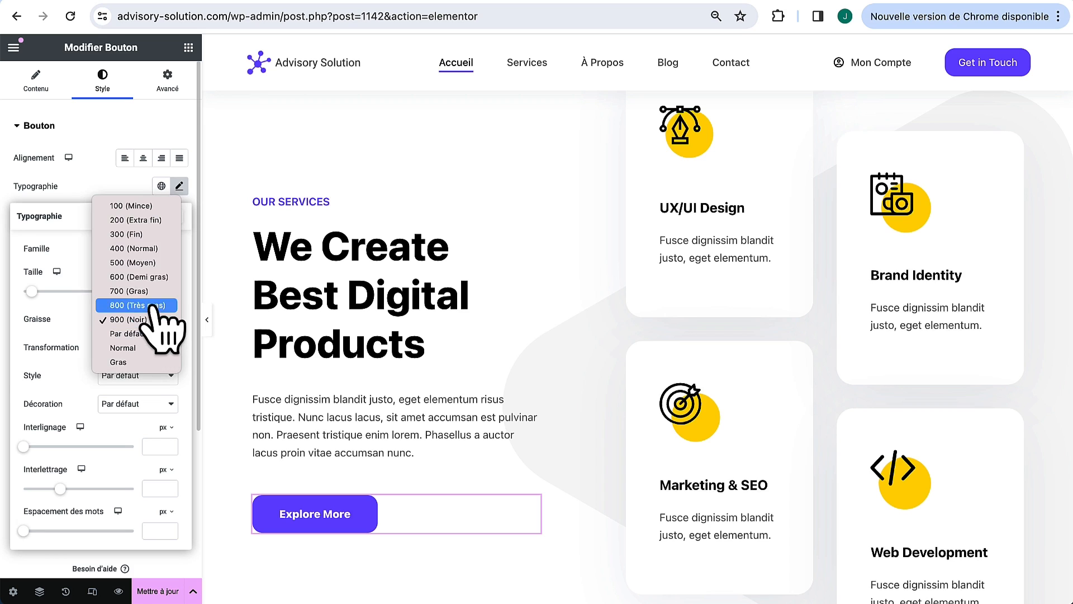
{"action": "left_click", "coordinate": [159, 264]}
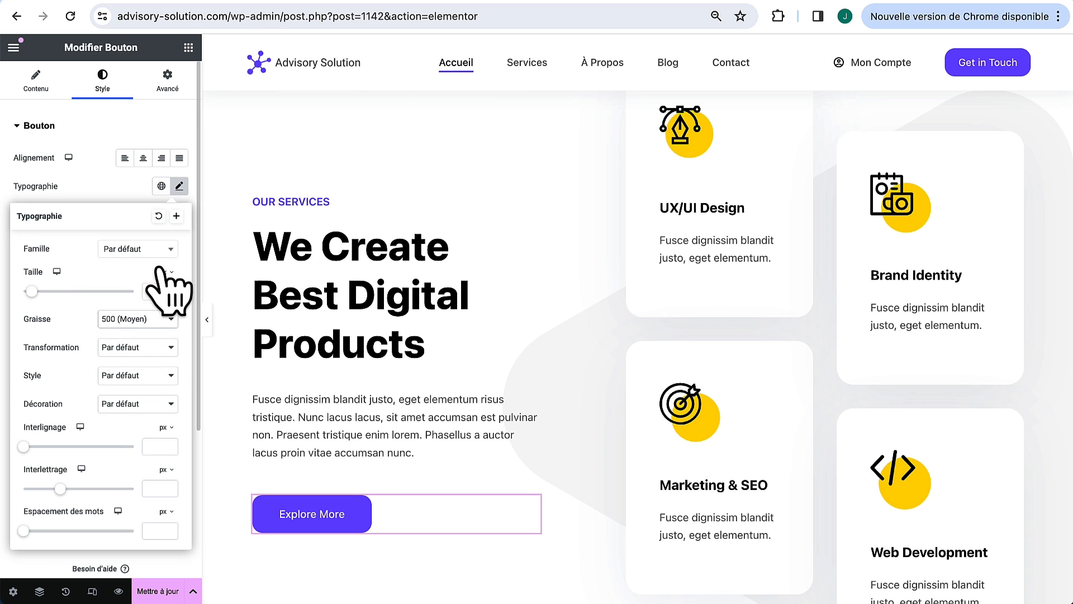
{"action": "left_click", "coordinate": [118, 197]}
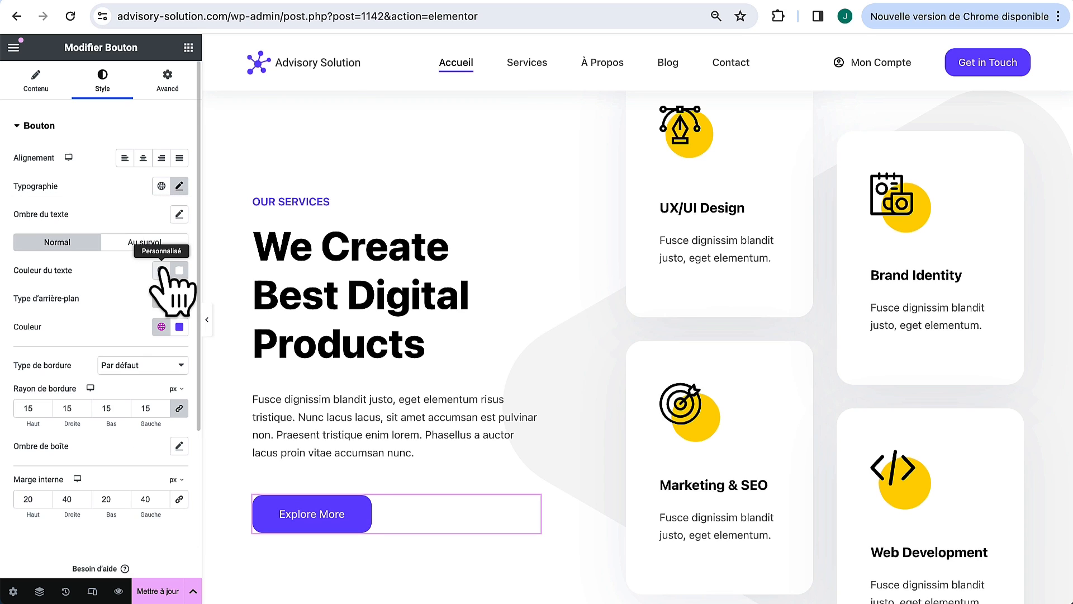
Step: Relabel the button 'Nous contacter' and load the UX/UI Design card for editing
{"action": "left_click", "coordinate": [40, 84]}
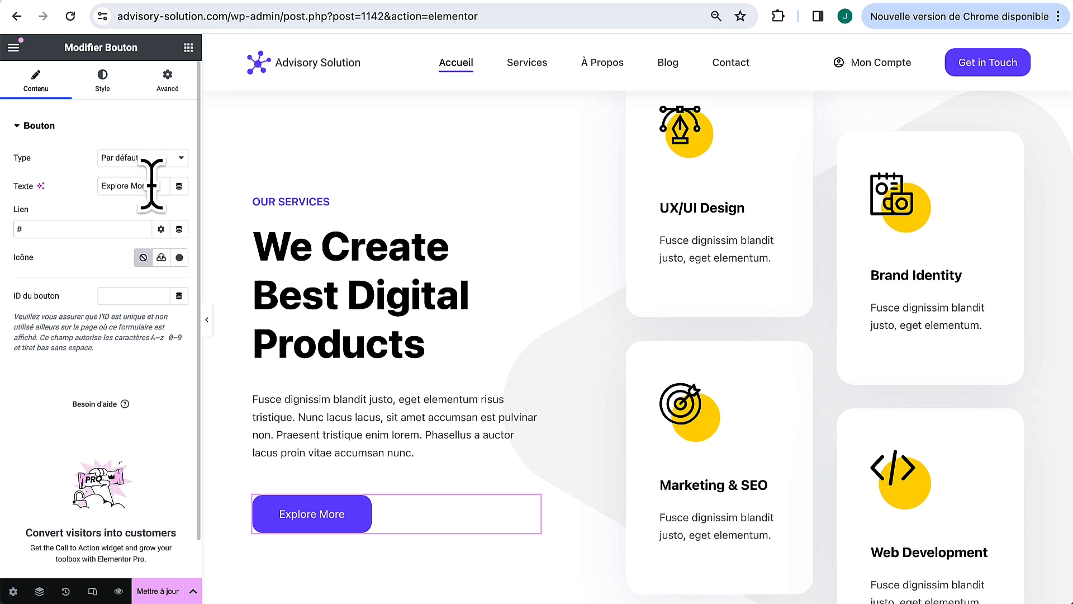
{"action": "triple_click", "coordinate": [152, 186]}
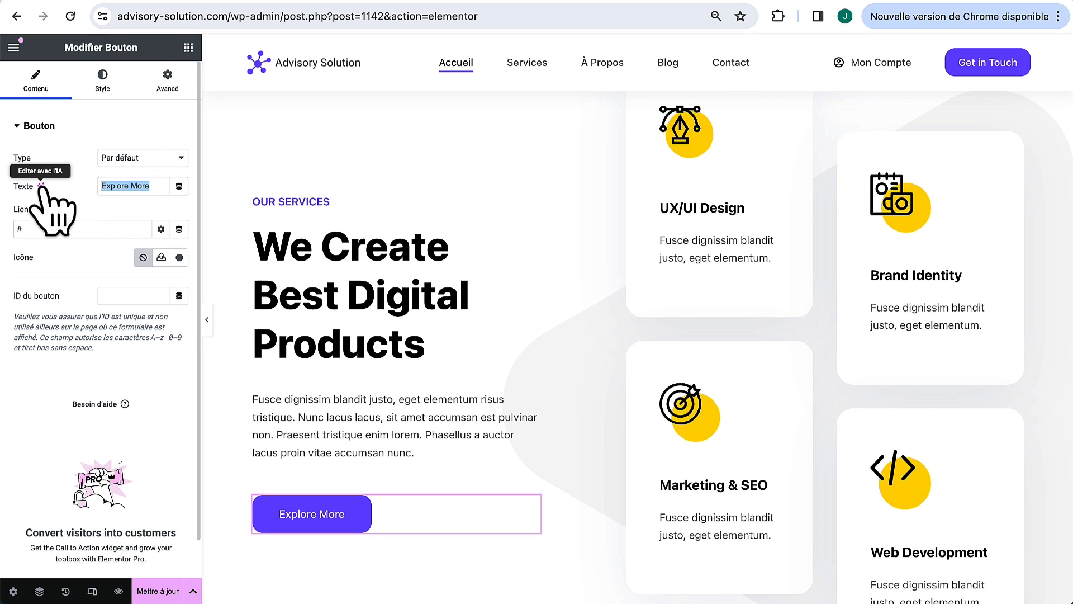
{"action": "type", "text": "Nous contacter"}
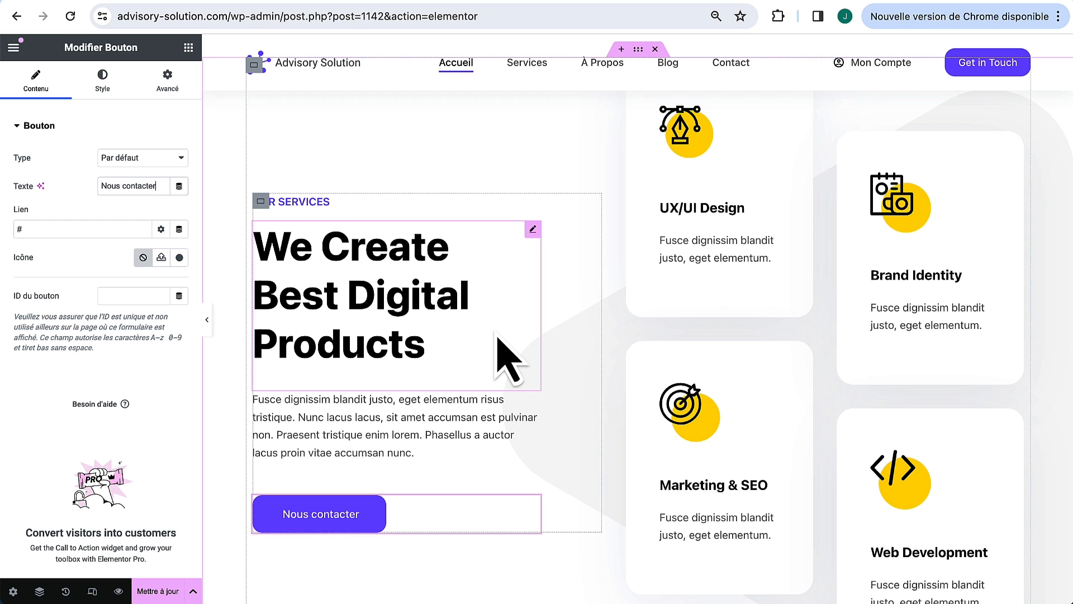
{"action": "scroll", "coordinate": [652, 360], "scroll_direction": "up", "scroll_amount": 2}
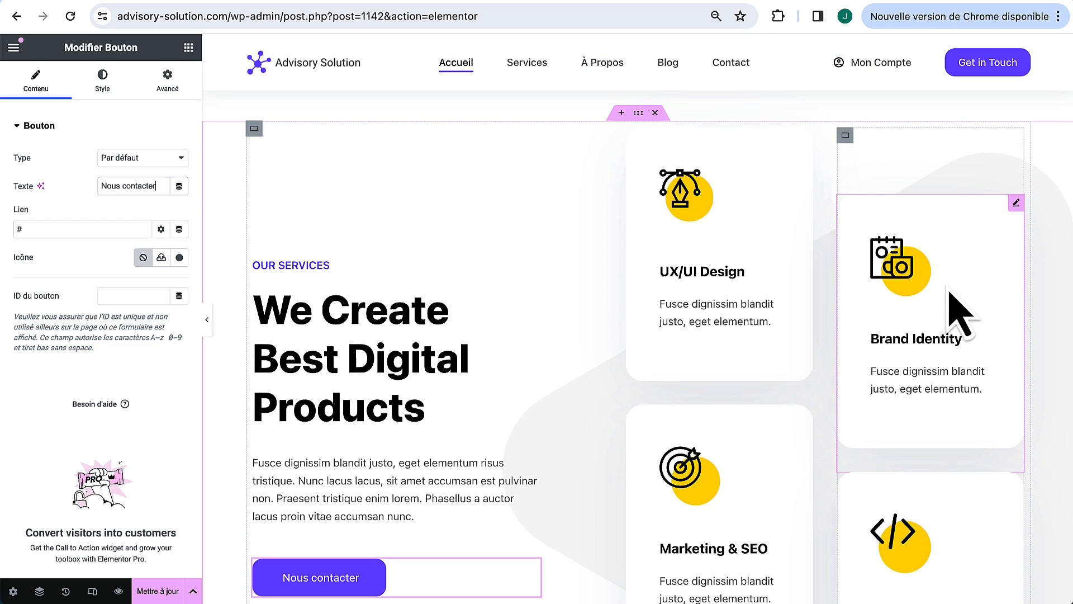
{"action": "left_click", "coordinate": [677, 208]}
{"action": "scroll", "coordinate": [702, 196], "scroll_direction": "down", "scroll_amount": 1}
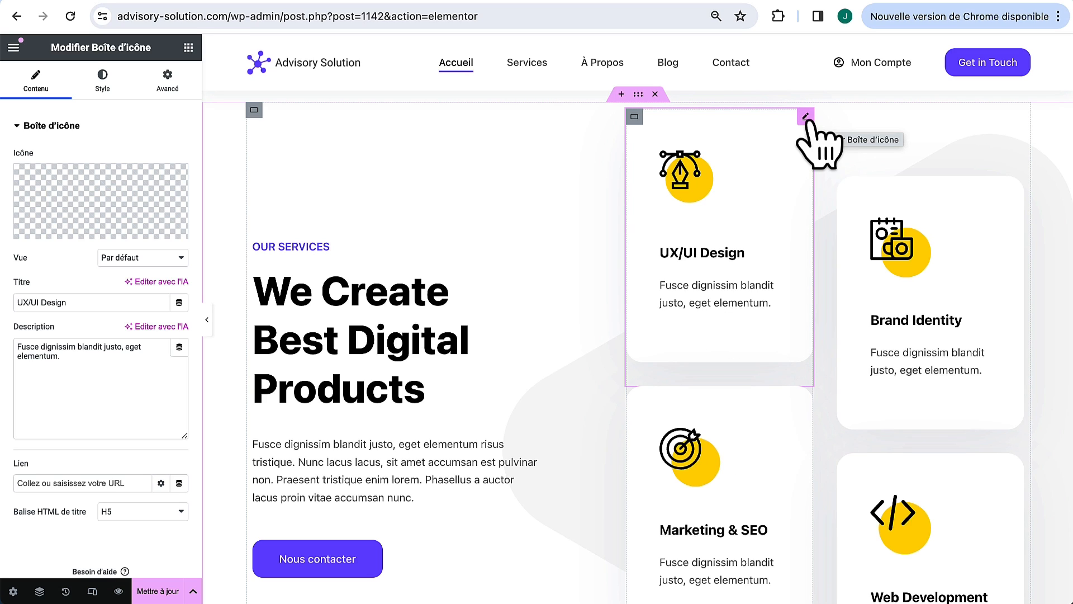
Step: Browse the Font Awesome Standard and Solid icon sets, then close the library without choosing
{"action": "mouse_move", "coordinate": [29, 203]}
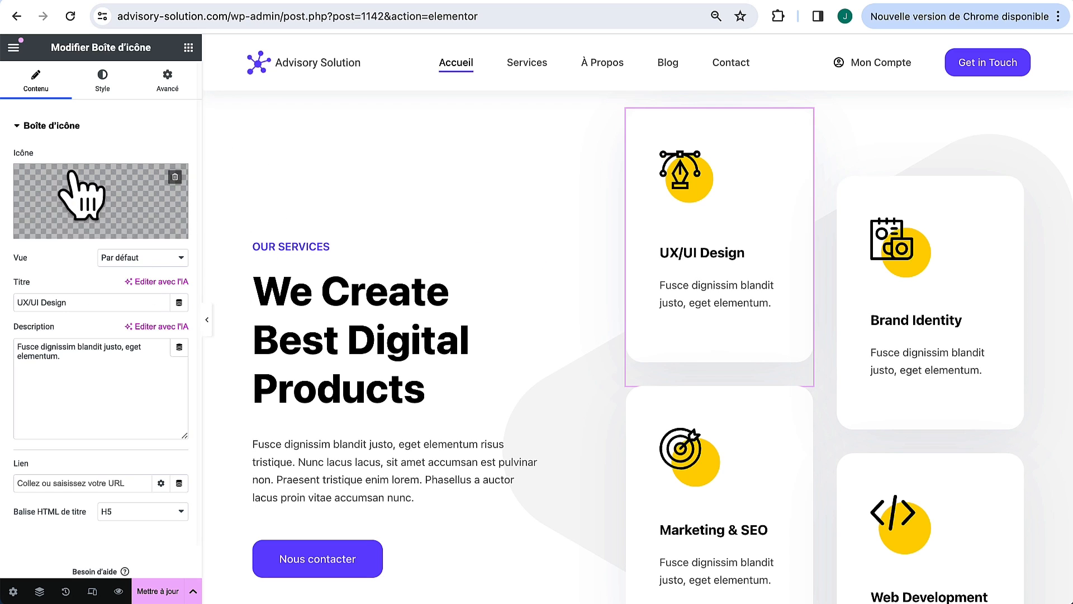
{"action": "left_click", "coordinate": [56, 231]}
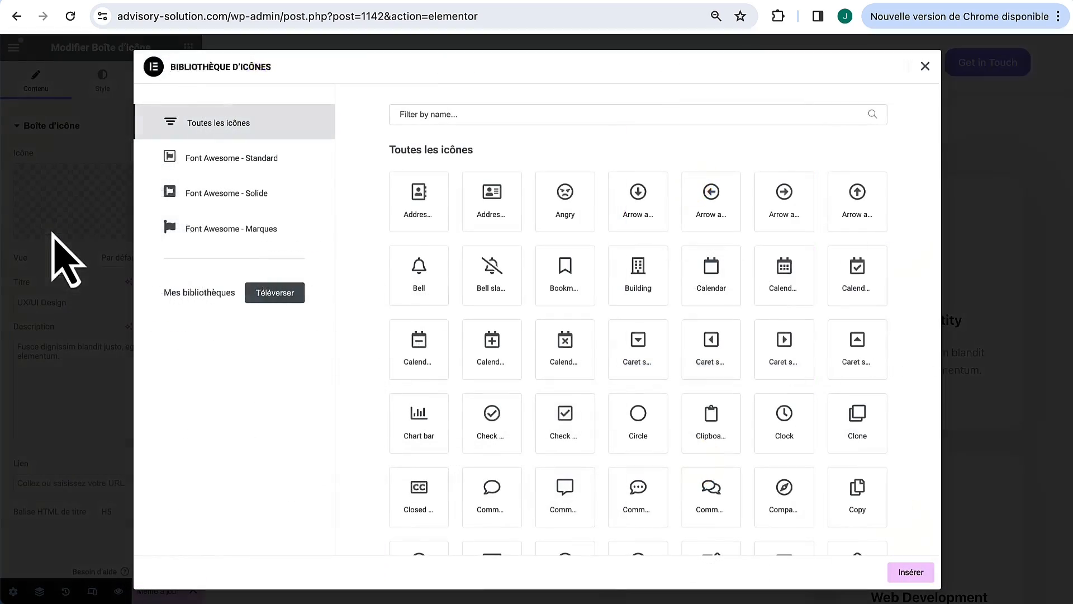
{"action": "scroll", "coordinate": [537, 333], "scroll_direction": "down", "scroll_amount": 5}
{"action": "scroll", "coordinate": [534, 330], "scroll_direction": "down", "scroll_amount": 15}
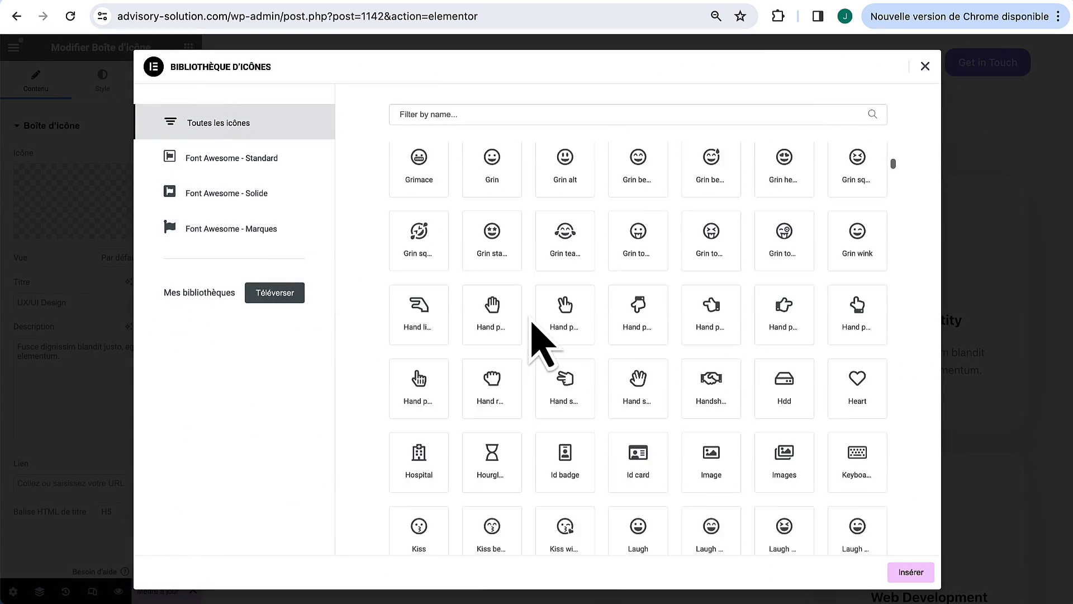
{"action": "left_click", "coordinate": [254, 162]}
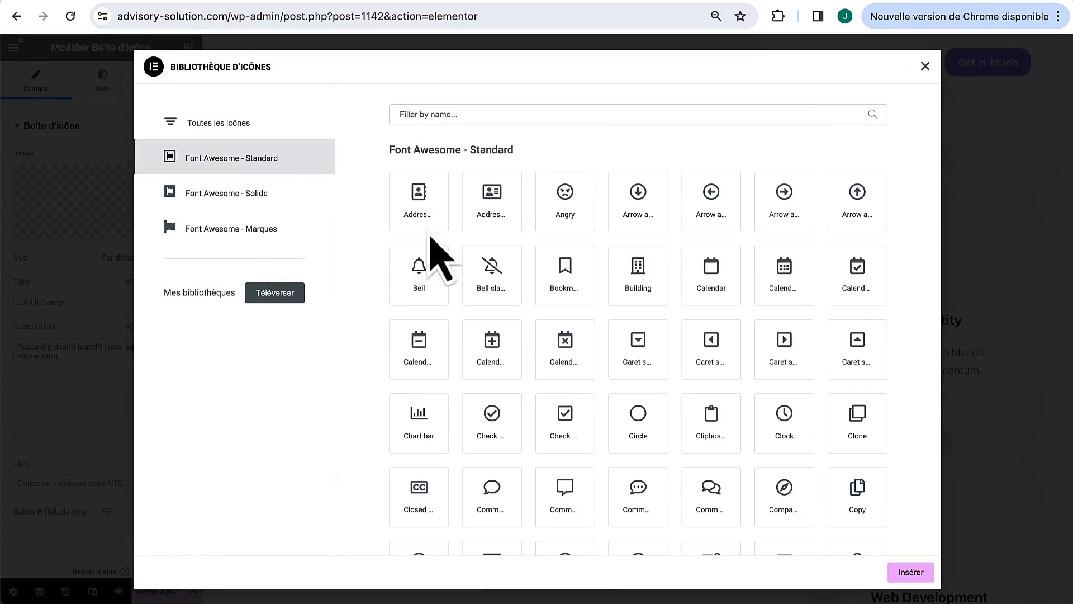
{"action": "scroll", "coordinate": [548, 347], "scroll_direction": "down", "scroll_amount": 12}
{"action": "scroll", "coordinate": [554, 358], "scroll_direction": "down", "scroll_amount": 5}
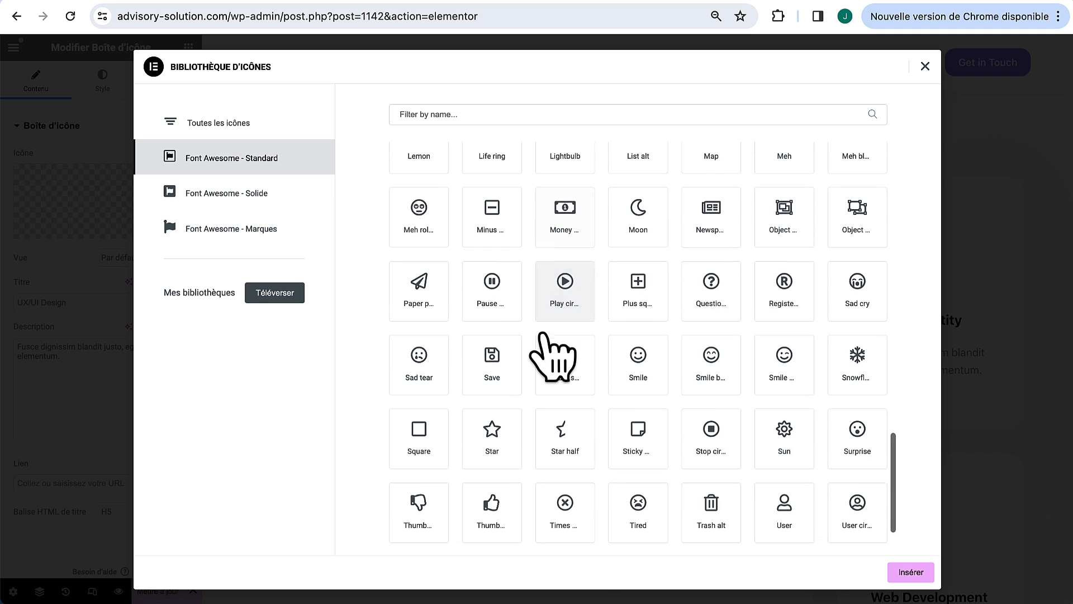
{"action": "left_click", "coordinate": [265, 194]}
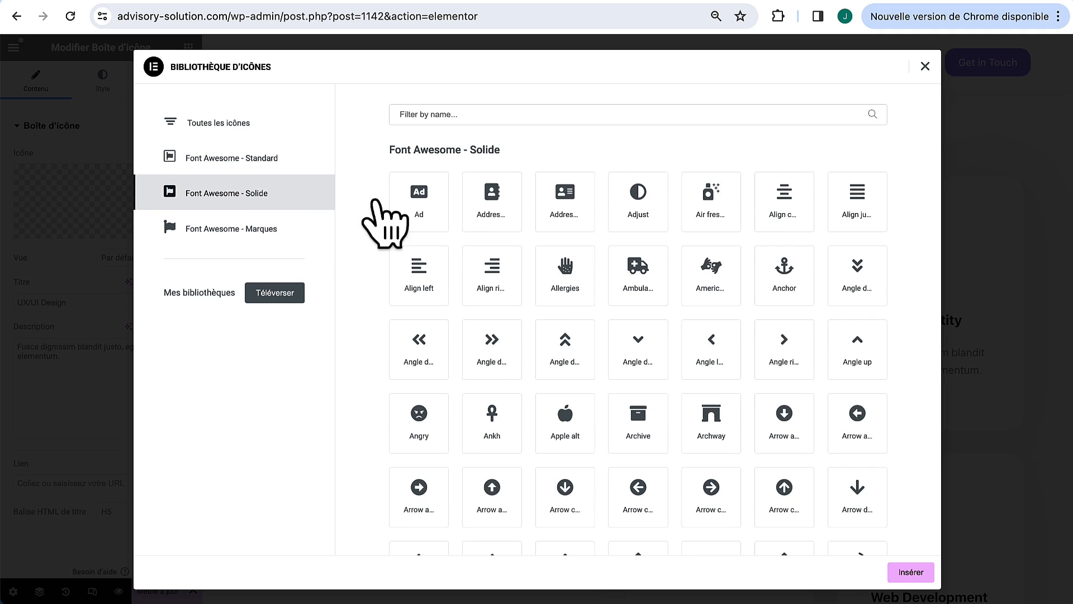
{"action": "scroll", "coordinate": [503, 335], "scroll_direction": "down", "scroll_amount": 1}
{"action": "scroll", "coordinate": [492, 280], "scroll_direction": "up", "scroll_amount": 1}
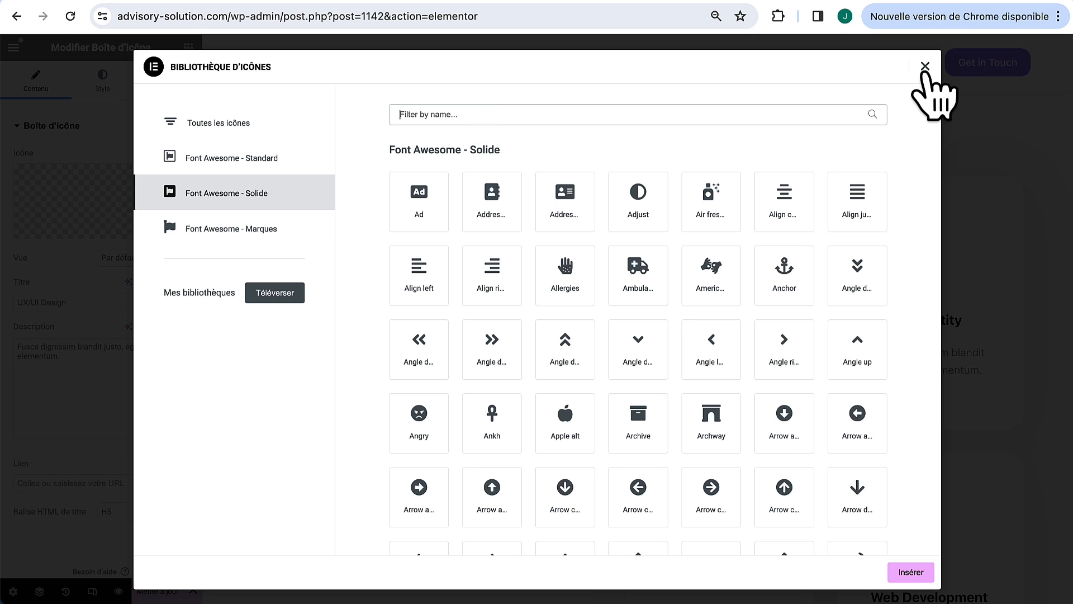
{"action": "left_click", "coordinate": [925, 67]}
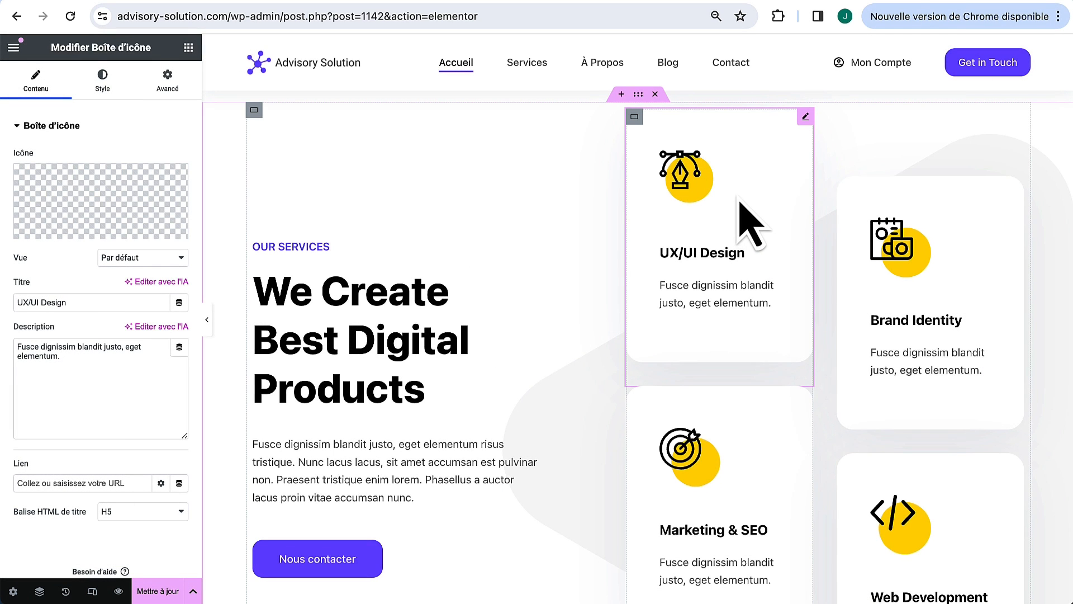
Step: Filter the icon library by 'clip' and insert the clipboard-list icon into the UX/UI Design card
{"action": "left_click", "coordinate": [53, 234]}
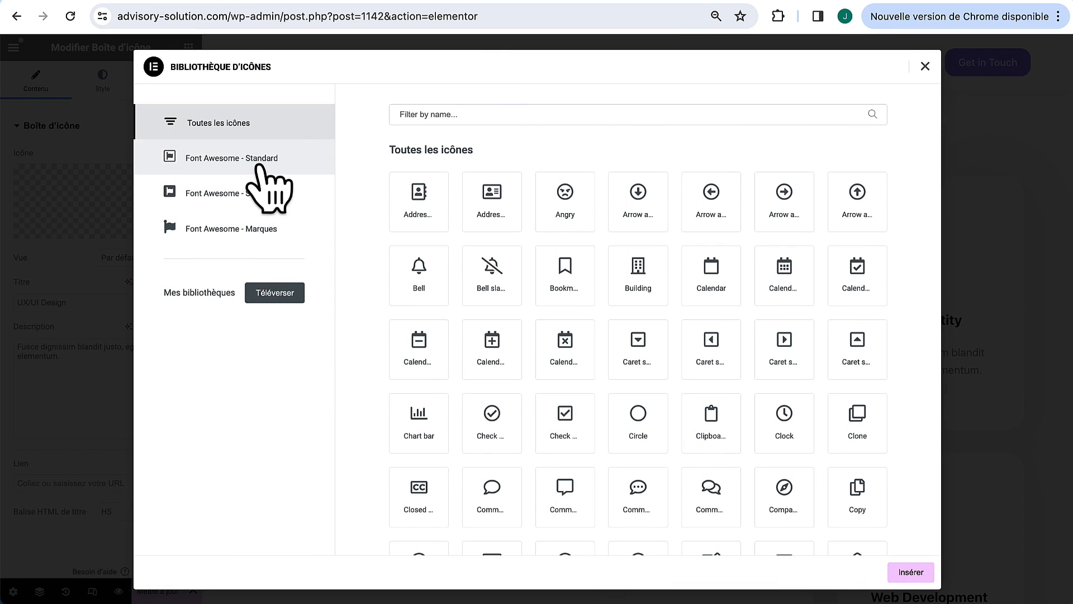
{"action": "type", "text": "clip"}
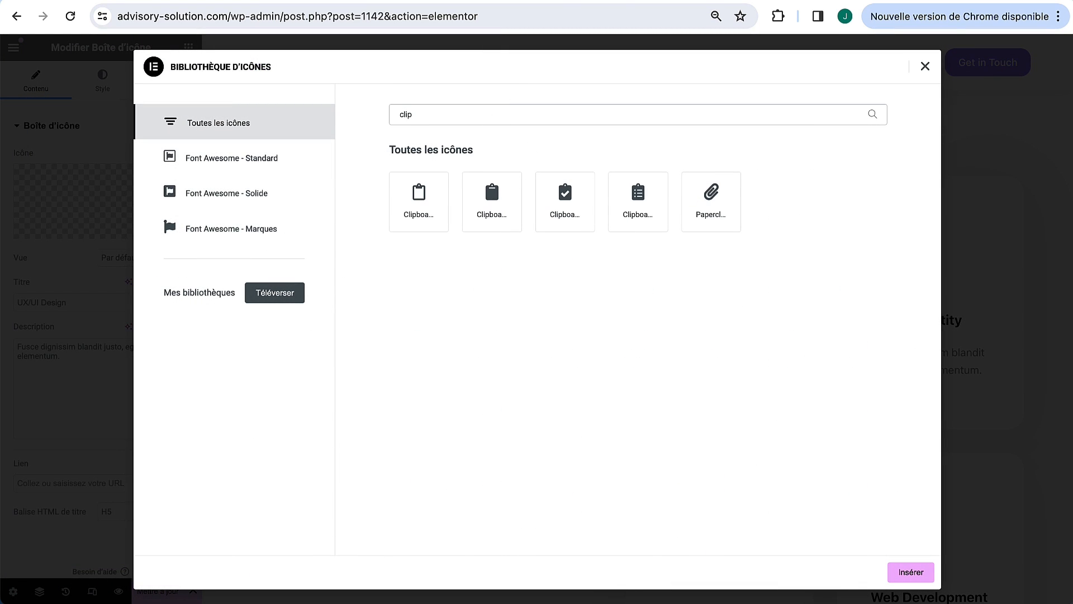
{"action": "left_click", "coordinate": [647, 218]}
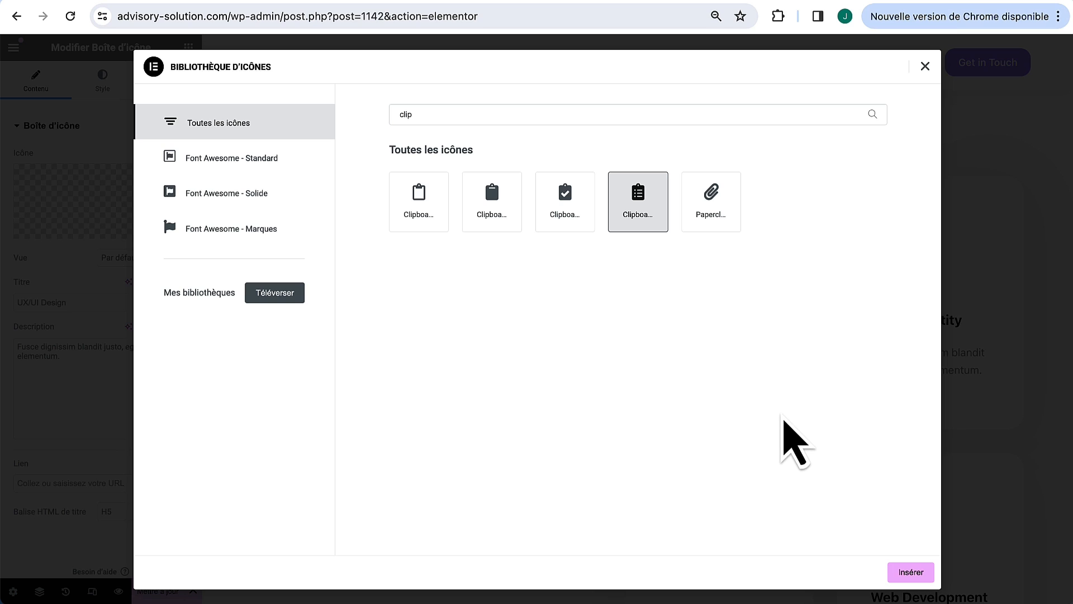
{"action": "left_click", "coordinate": [911, 580]}
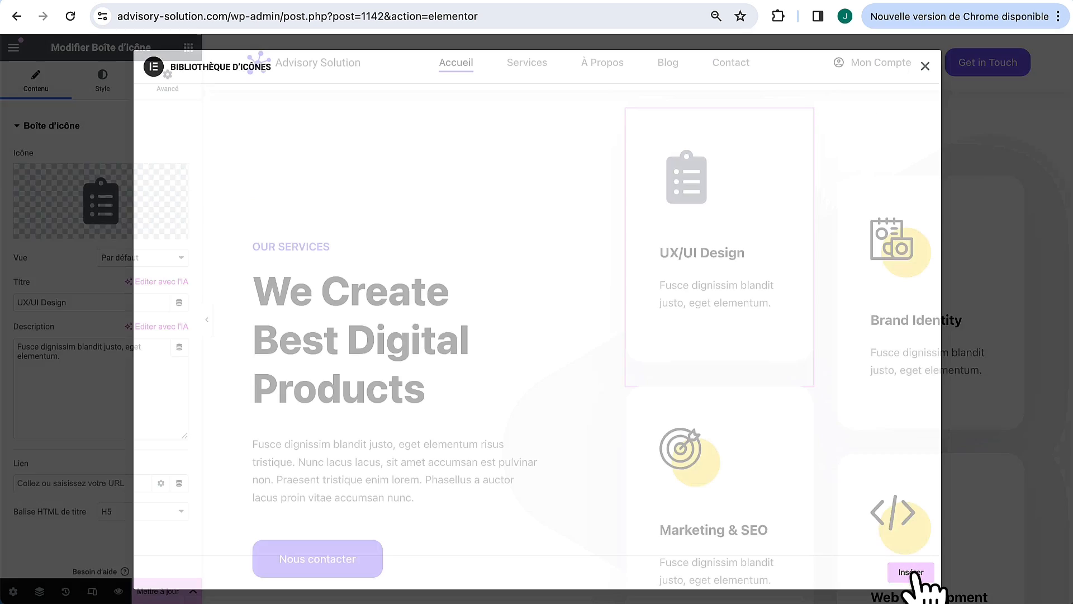
{"action": "left_click", "coordinate": [1016, 185]}
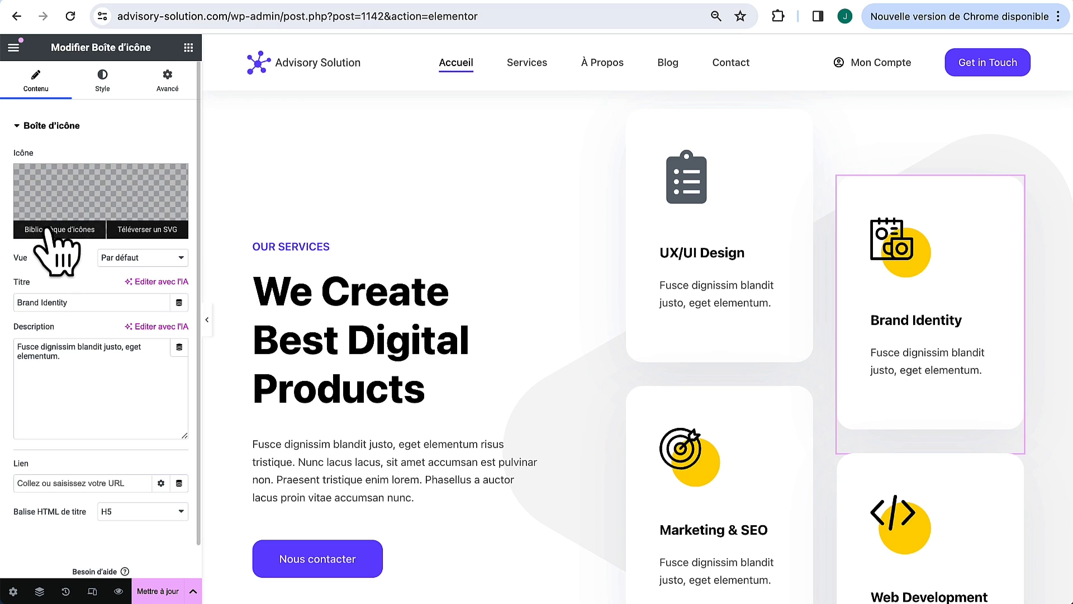
Step: Give the Brand Identity card the network icon, found by filtering 'net'
{"action": "left_click", "coordinate": [56, 230]}
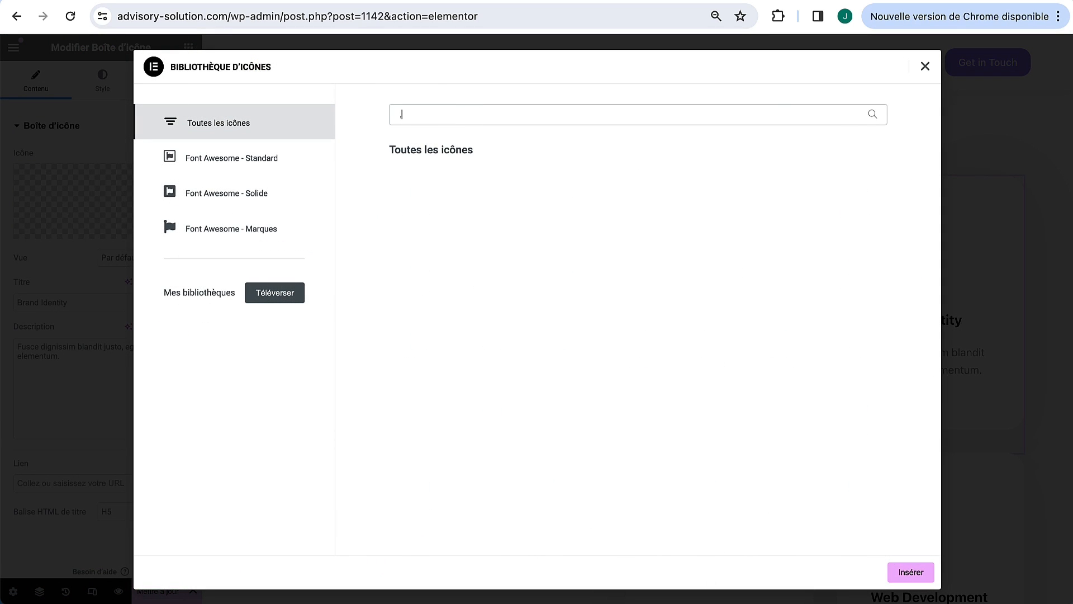
{"action": "type", "text": "net"}
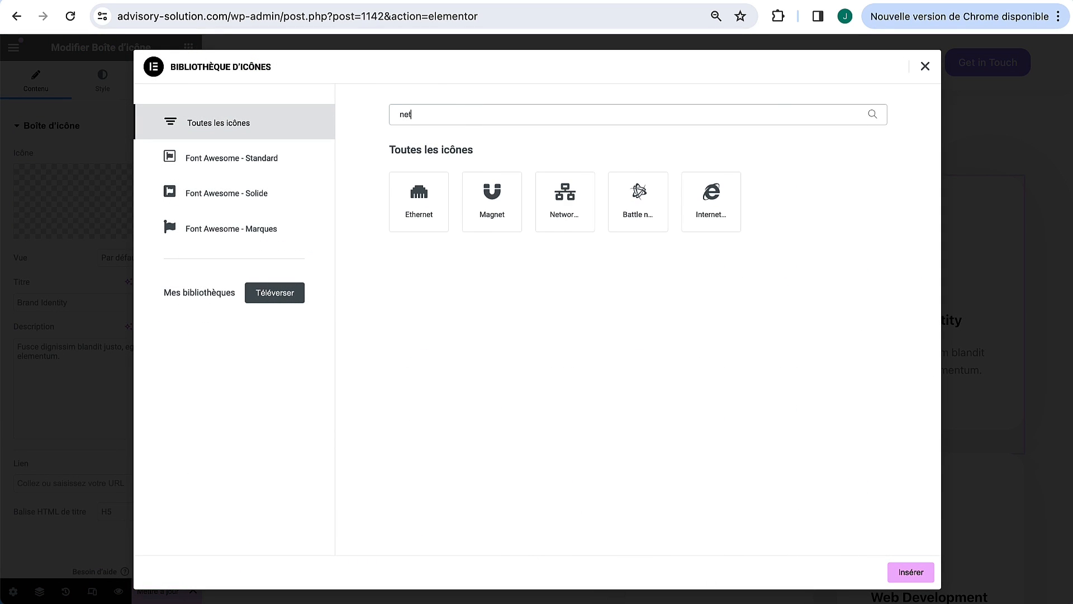
{"action": "left_click", "coordinate": [557, 204]}
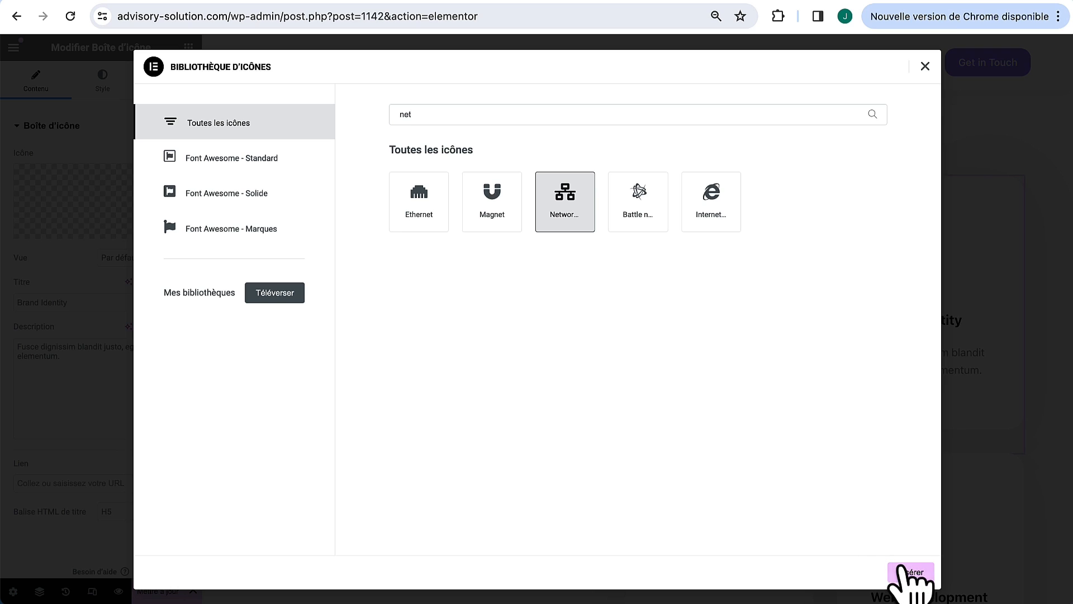
{"action": "left_click", "coordinate": [903, 570]}
{"action": "scroll", "coordinate": [805, 408], "scroll_direction": "down", "scroll_amount": 3}
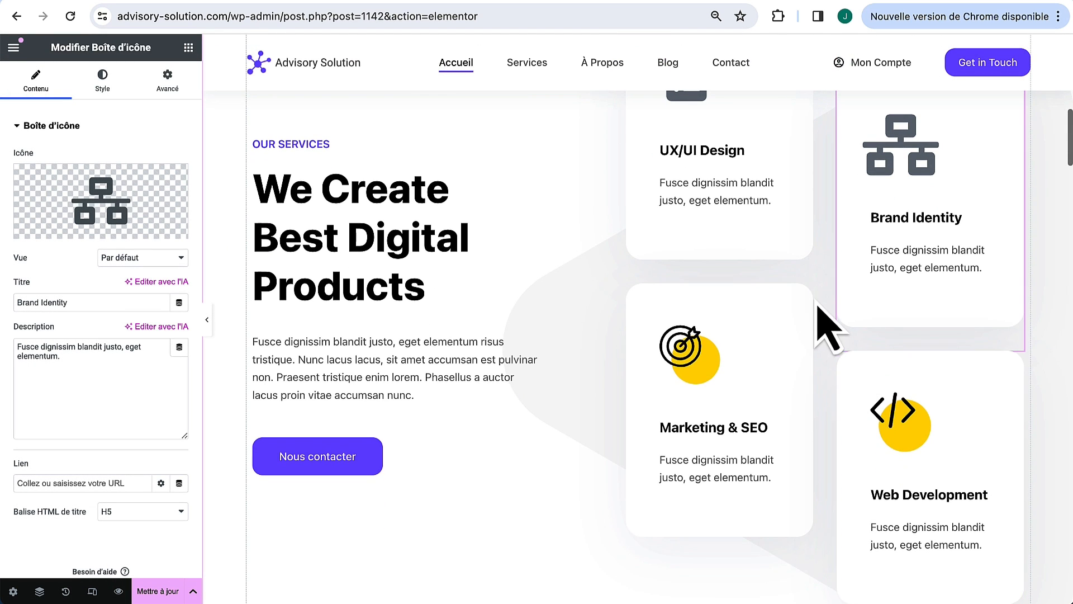
Step: Give the Marketing & SEO card the rising line-chart icon, found by filtering 'cha'
{"action": "left_click", "coordinate": [807, 289]}
{"action": "mouse_move", "coordinate": [110, 238]}
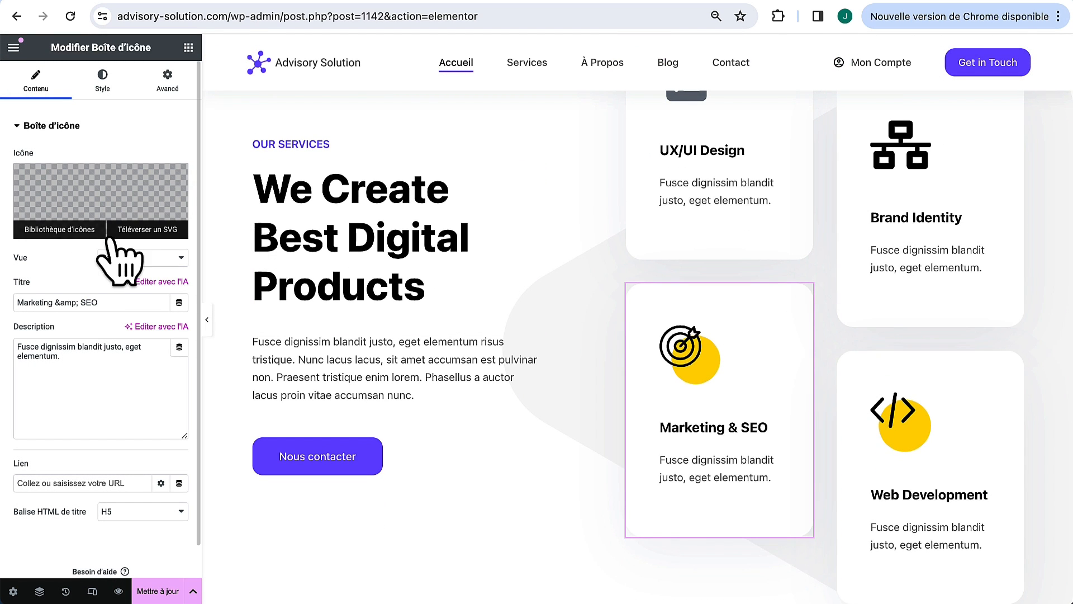
{"action": "left_click", "coordinate": [59, 229]}
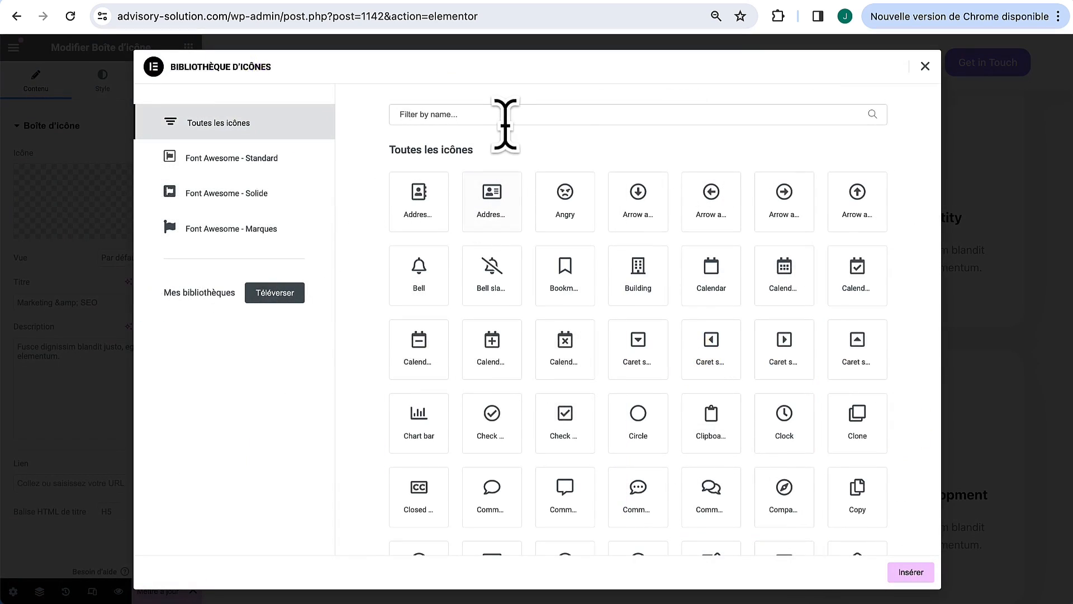
{"action": "left_click", "coordinate": [503, 112]}
{"action": "type", "text": "cha"}
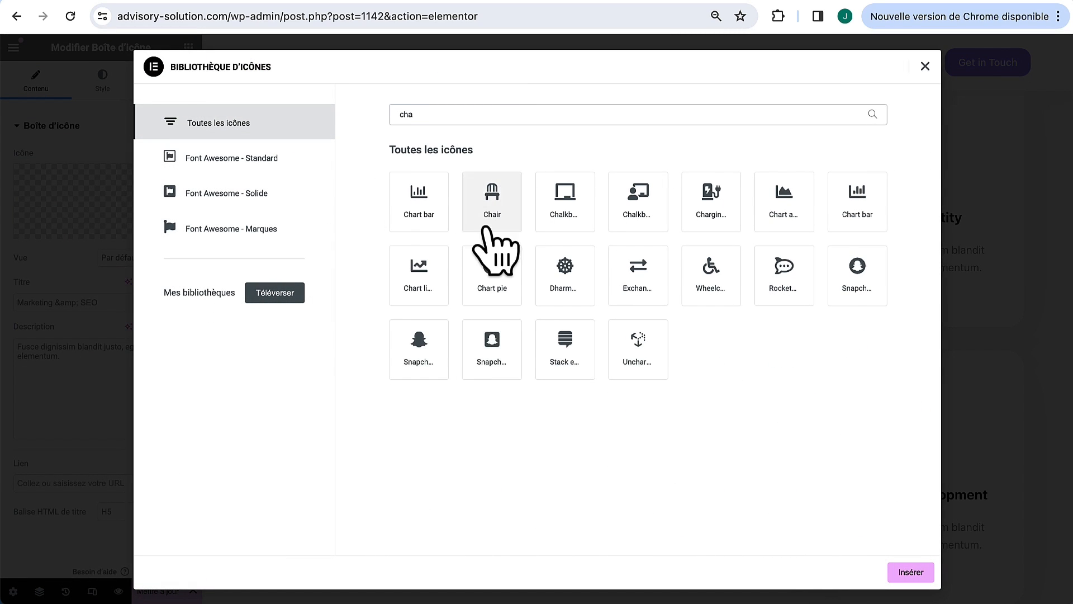
{"action": "left_click", "coordinate": [421, 274]}
{"action": "left_click", "coordinate": [926, 579]}
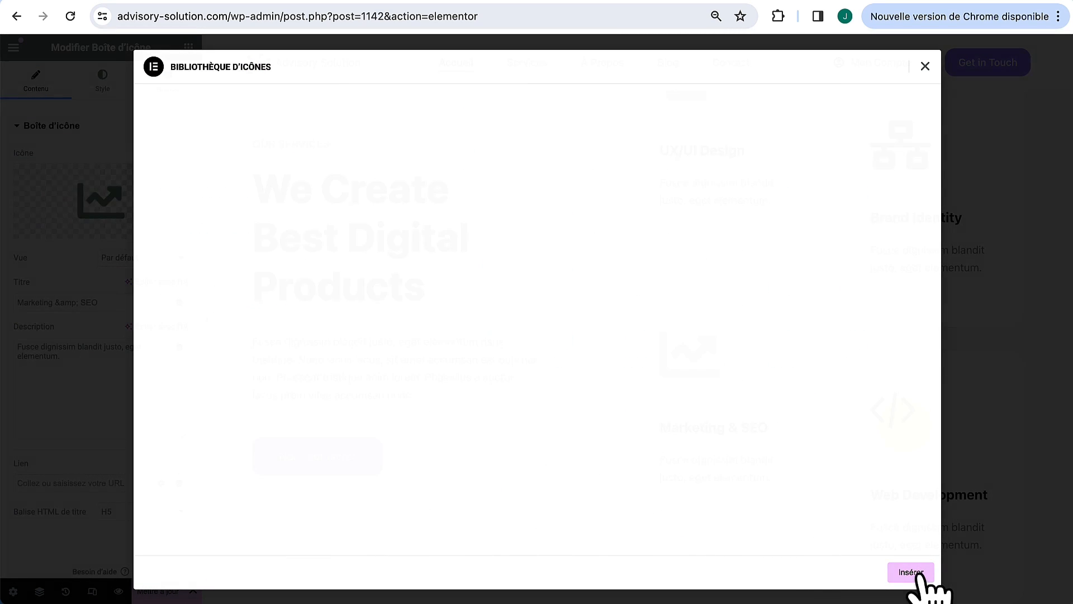
Step: Give the Web Development card the Globe icon, found by filtering 'glob'
{"action": "left_click", "coordinate": [1021, 386]}
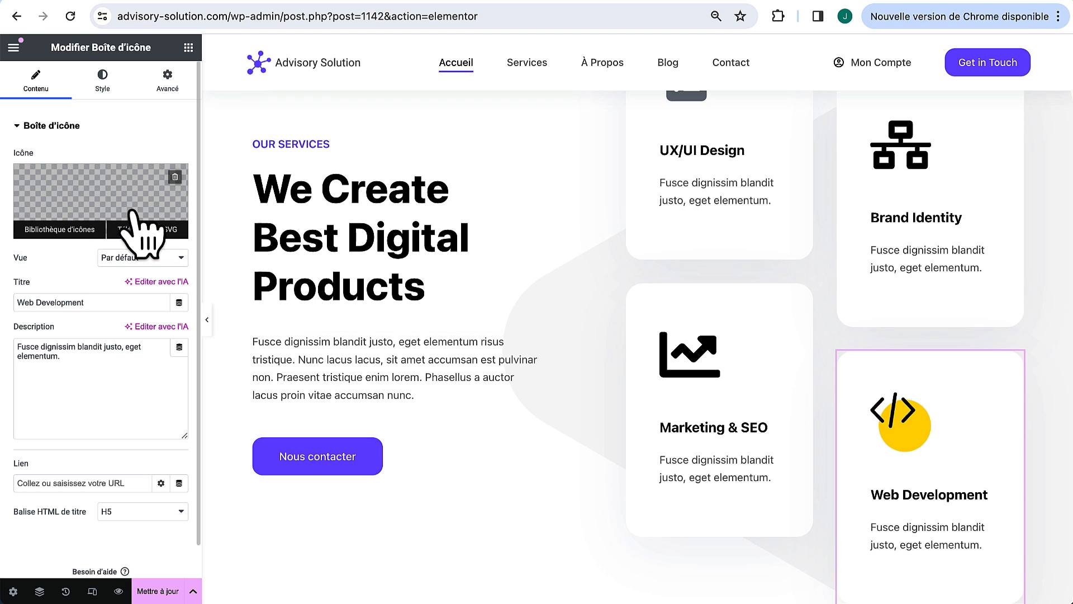
{"action": "left_click", "coordinate": [59, 230]}
{"action": "left_click", "coordinate": [457, 116]}
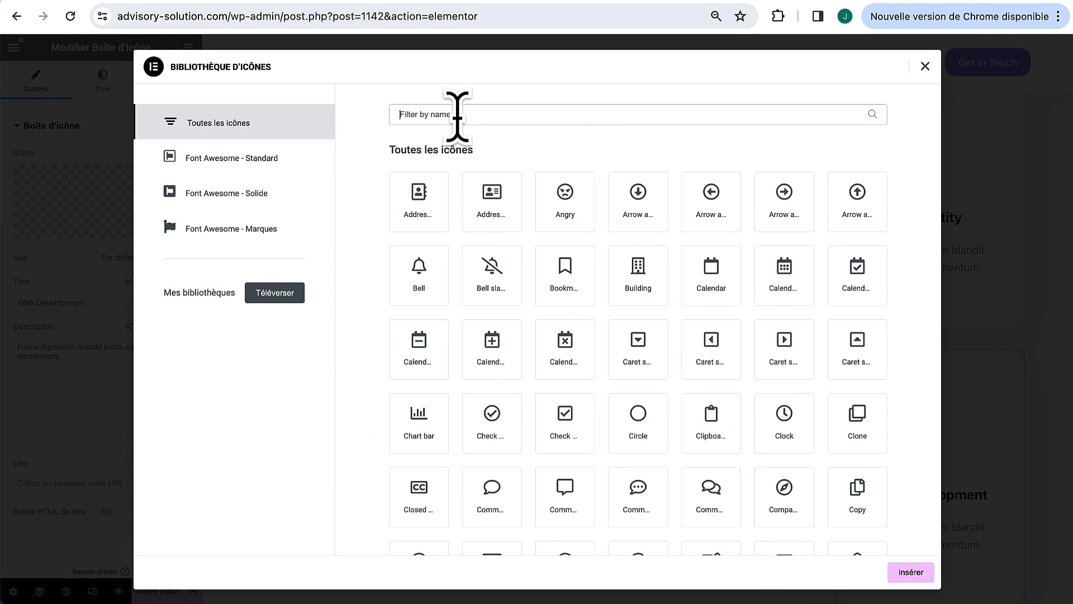
{"action": "type", "text": "glob"}
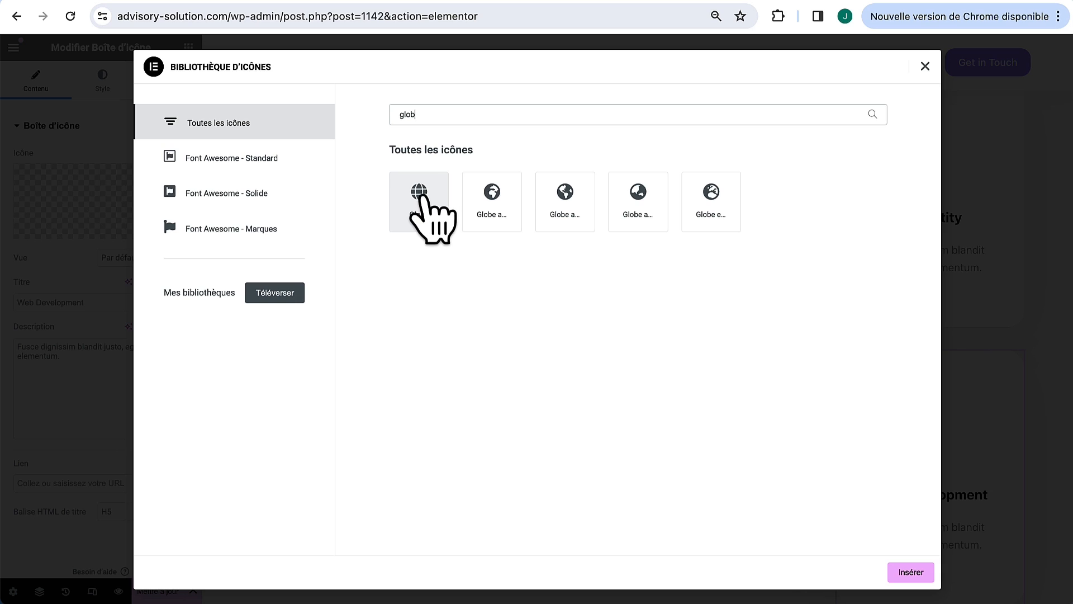
{"action": "left_click", "coordinate": [420, 197]}
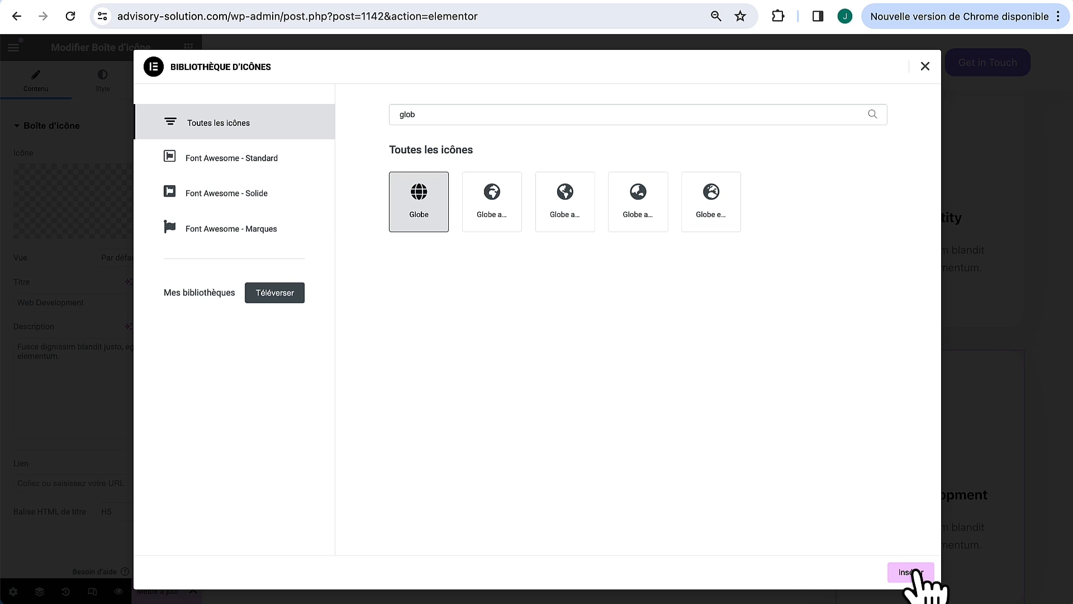
{"action": "left_click", "coordinate": [911, 572]}
{"action": "scroll", "coordinate": [953, 463], "scroll_direction": "up", "scroll_amount": 3}
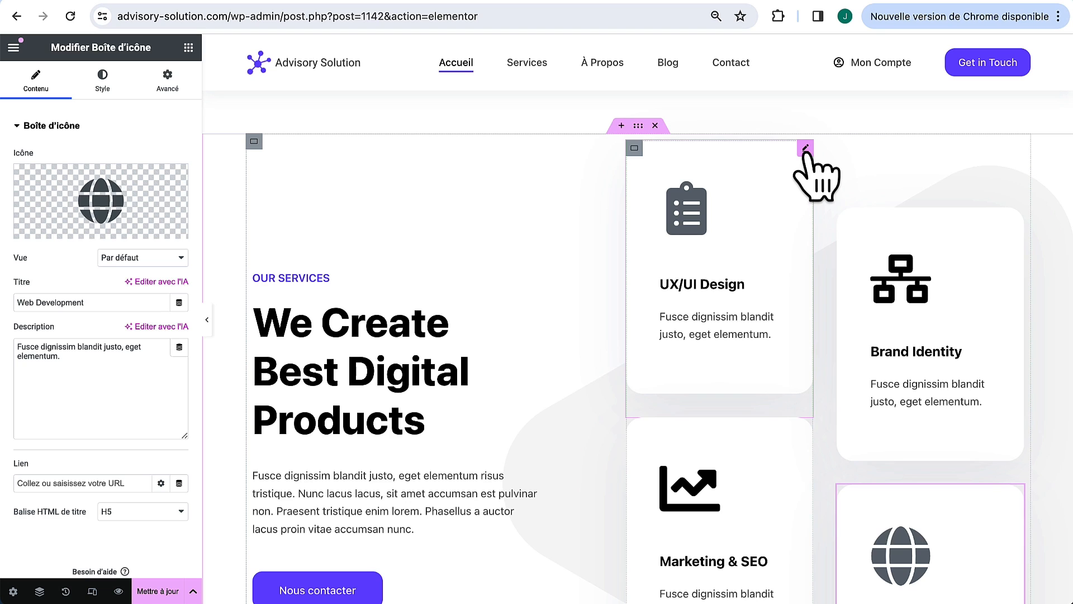
Step: Tighten the UX/UI Design card's icon spacing to 25 and content spacing to 10
{"action": "left_click", "coordinate": [806, 149]}
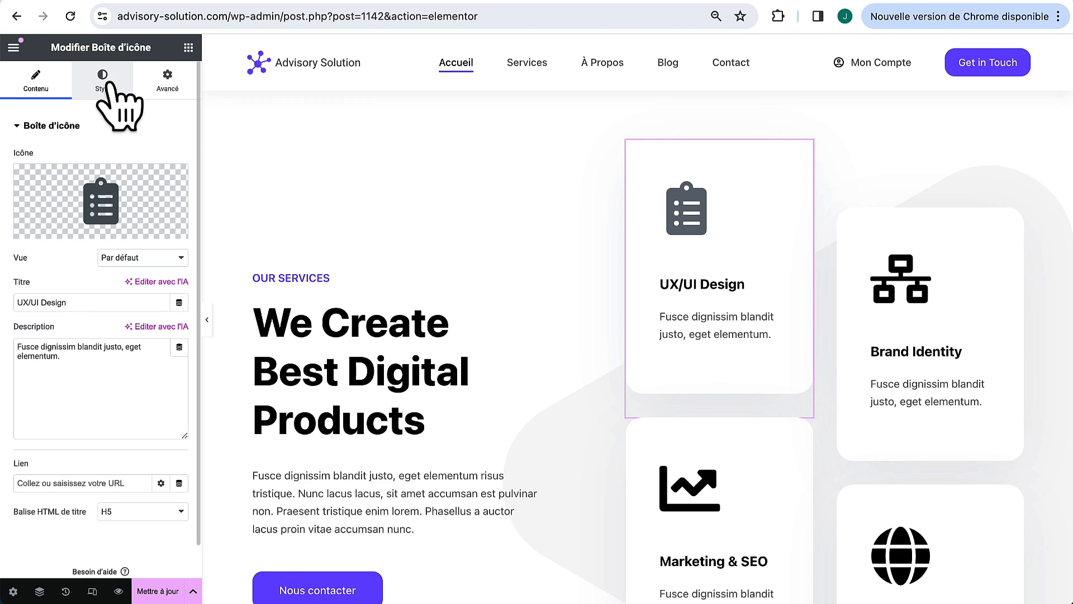
{"action": "left_click", "coordinate": [102, 81]}
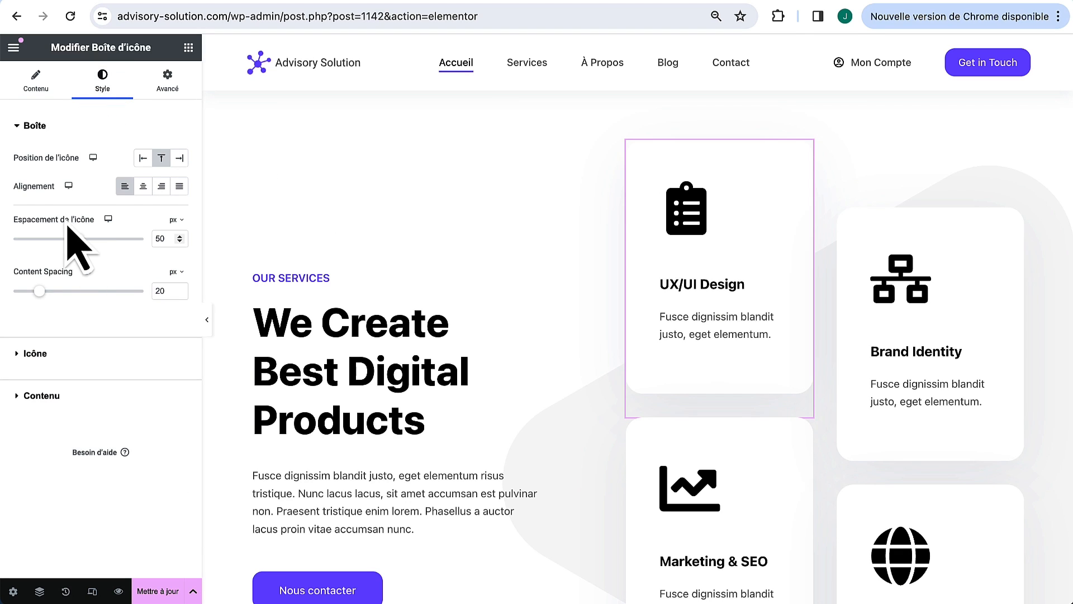
{"action": "left_click_drag", "start_coordinate": [78, 239], "coordinate": [46, 240]}
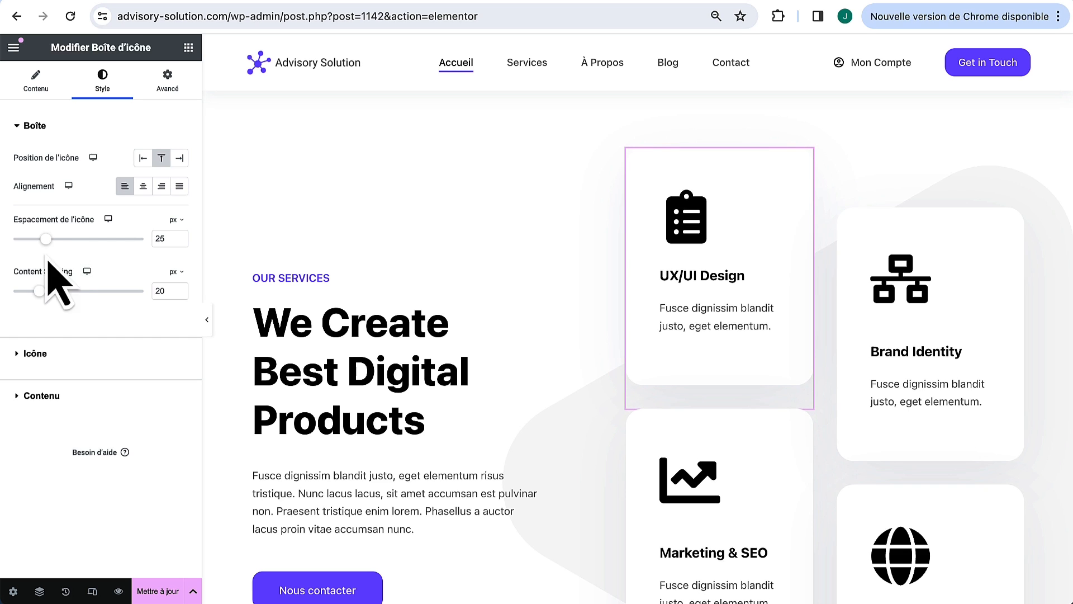
{"action": "left_click_drag", "start_coordinate": [39, 291], "coordinate": [25, 291]}
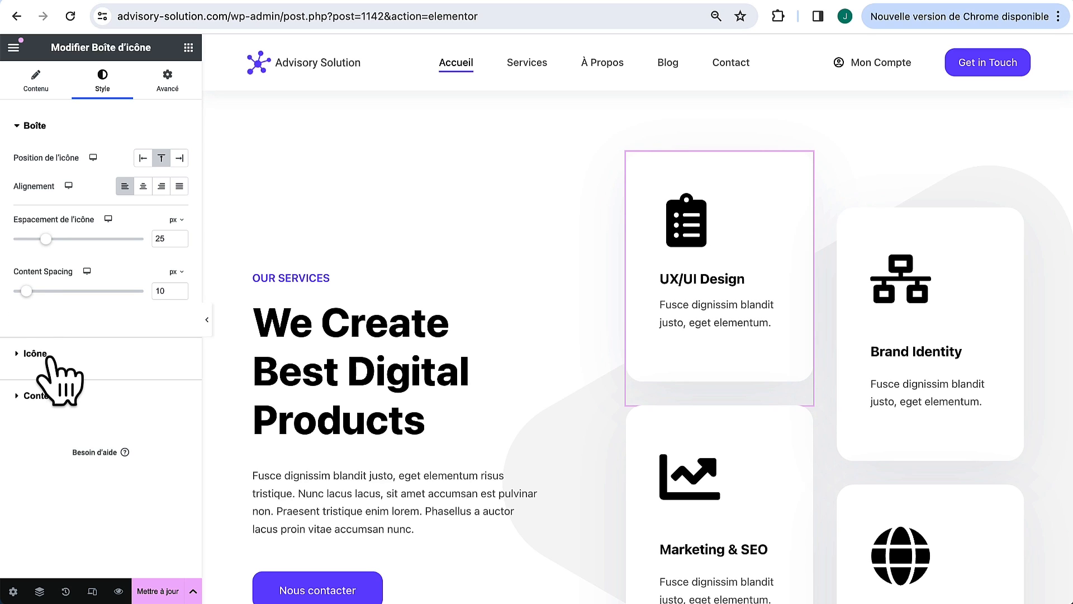
Step: Shrink the UX/UI icon to 35 px and colour it purple with theme palette colour 1
{"action": "left_click", "coordinate": [48, 358]}
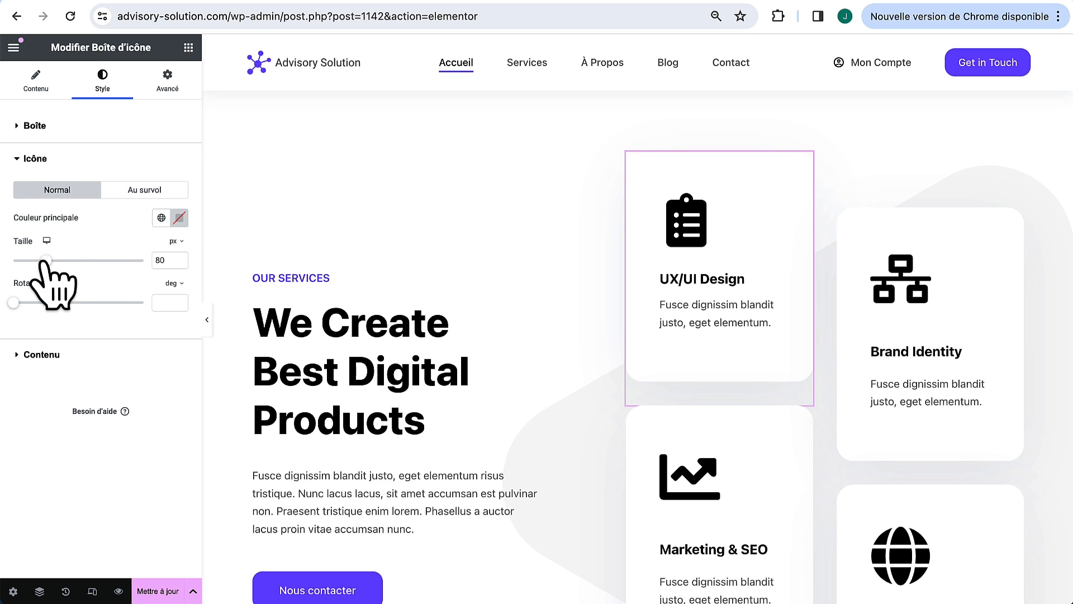
{"action": "left_click_drag", "start_coordinate": [44, 262], "coordinate": [24, 263]}
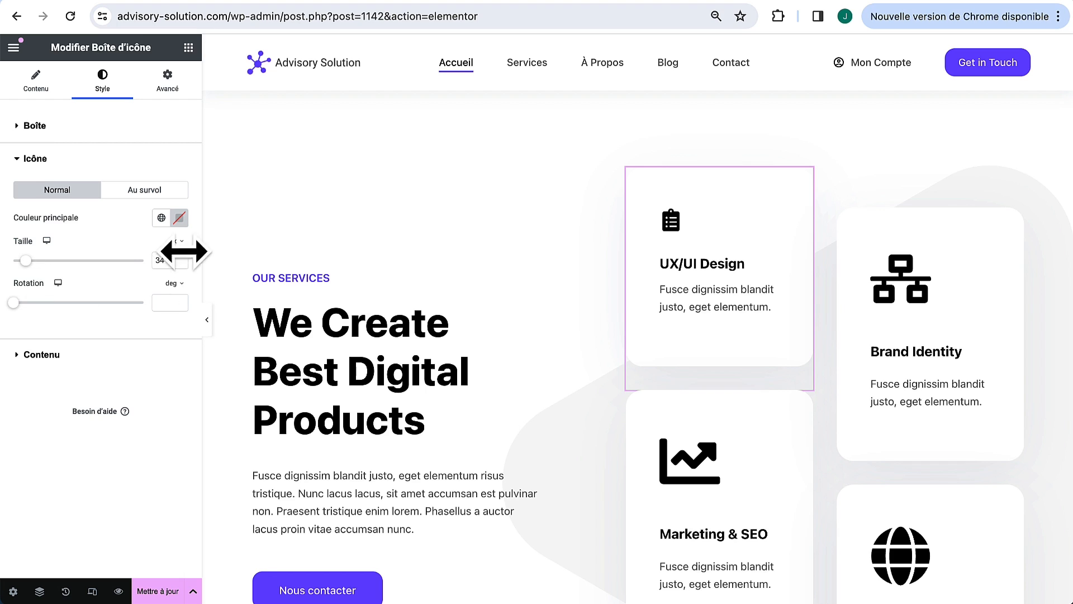
{"action": "left_click", "coordinate": [180, 258]}
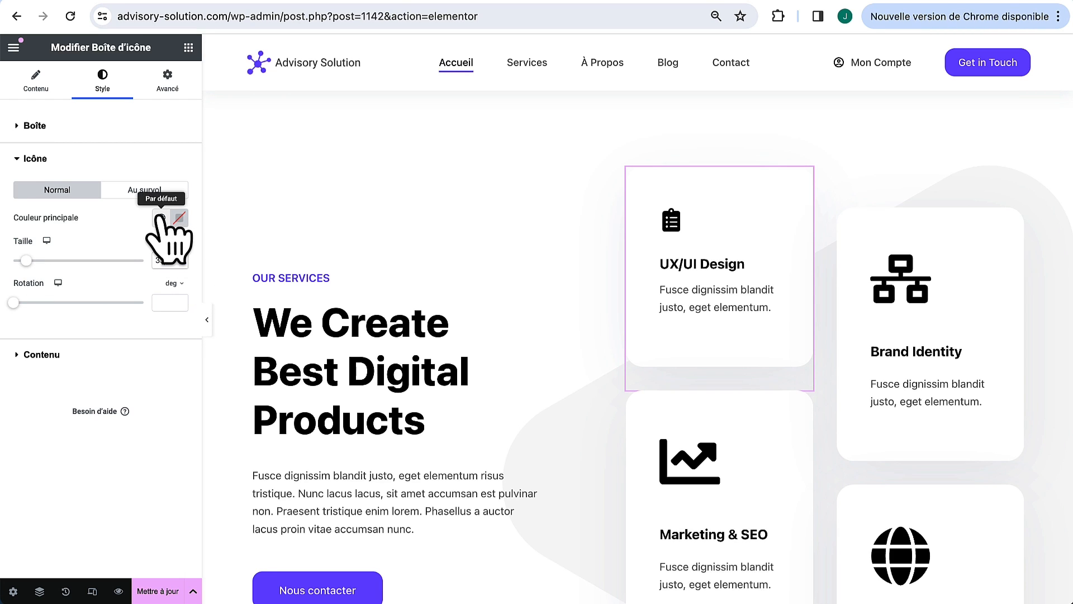
{"action": "left_click", "coordinate": [161, 218]}
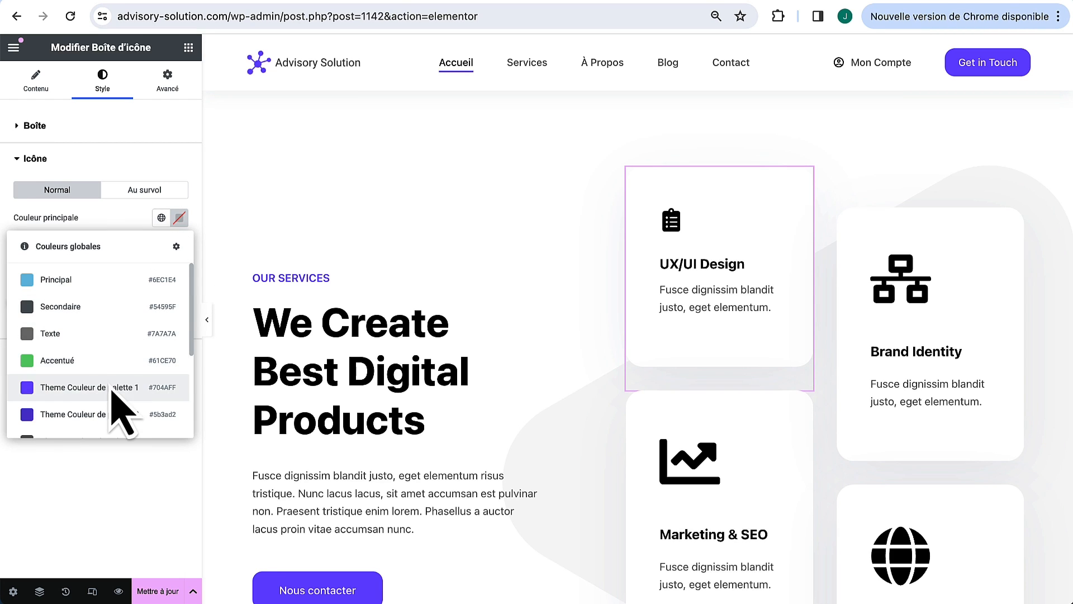
{"action": "left_click", "coordinate": [90, 383]}
{"action": "left_click", "coordinate": [179, 217]}
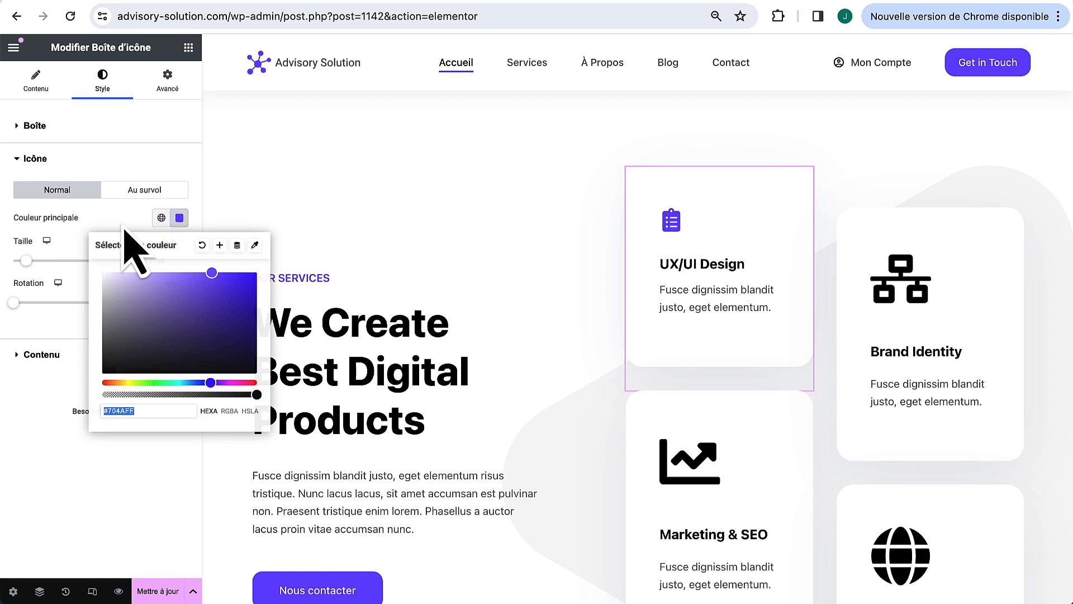
{"action": "left_click", "coordinate": [126, 208]}
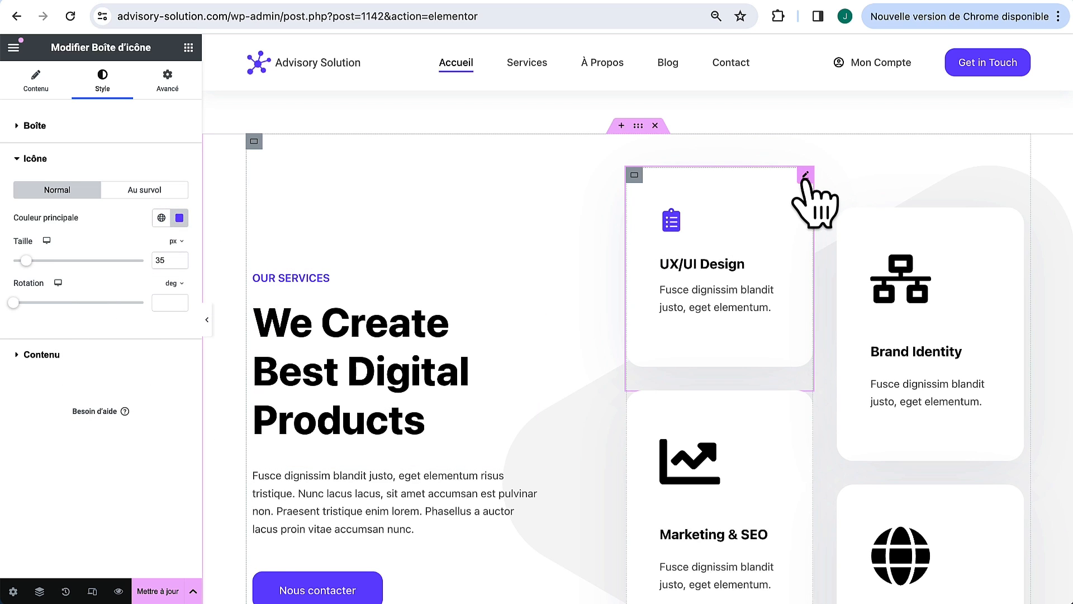
Step: Copy the UX/UI Design icon box and paste its style onto the Brand Identity card
{"action": "right_click", "coordinate": [806, 177]}
{"action": "left_click", "coordinate": [835, 246]}
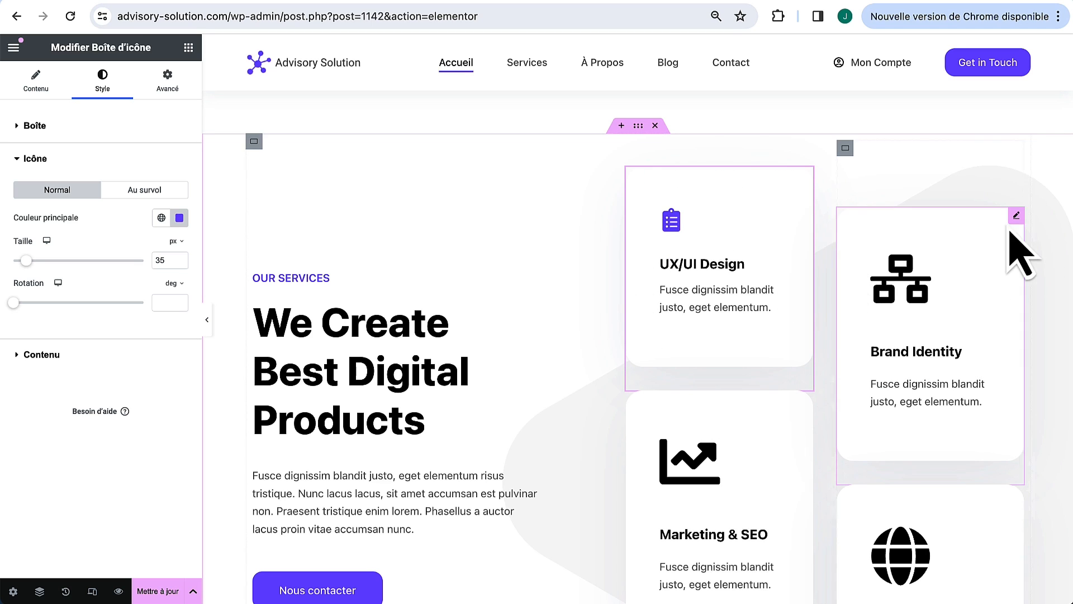
{"action": "right_click", "coordinate": [1016, 215]}
{"action": "left_click", "coordinate": [987, 336]}
Step: Paste the same icon style onto the Web Development and Marketing & SEO cards
{"action": "scroll", "coordinate": [995, 359], "scroll_direction": "down", "scroll_amount": 5}
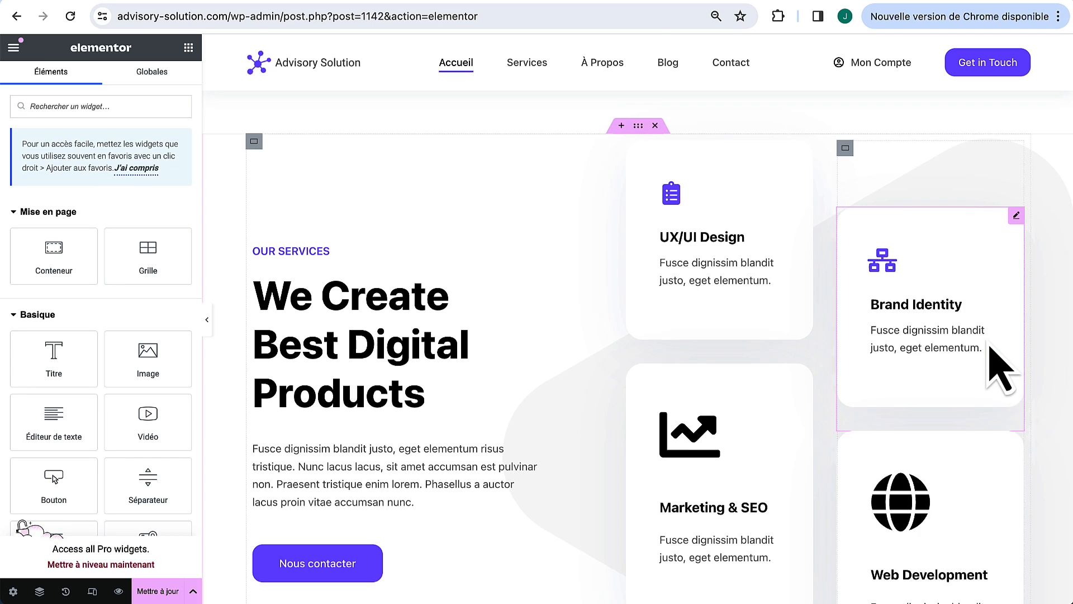
{"action": "right_click", "coordinate": [1016, 317]}
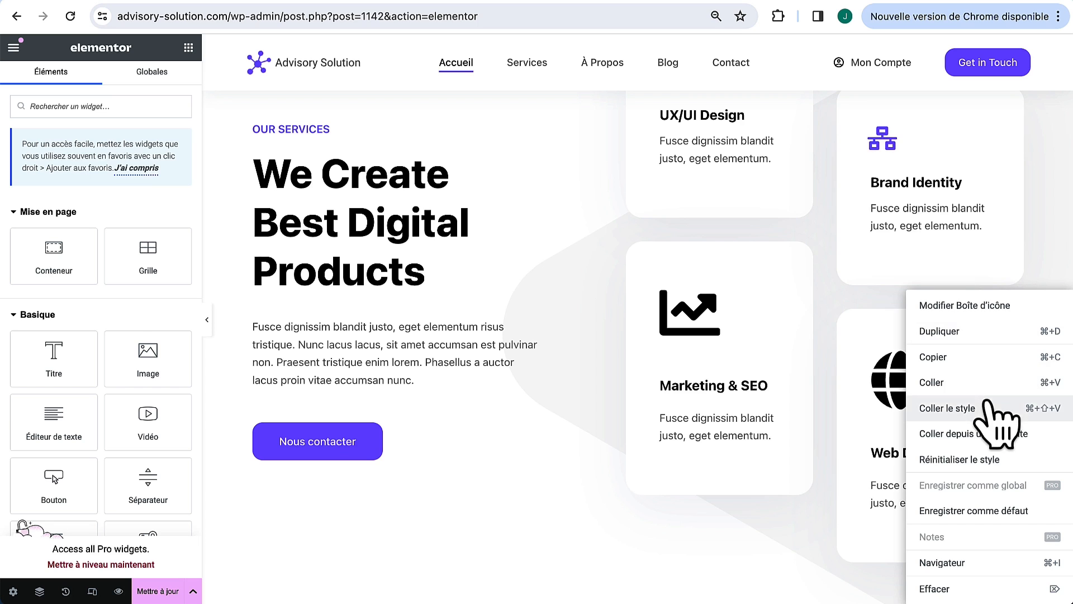
{"action": "left_click", "coordinate": [1035, 404]}
{"action": "right_click", "coordinate": [805, 249]}
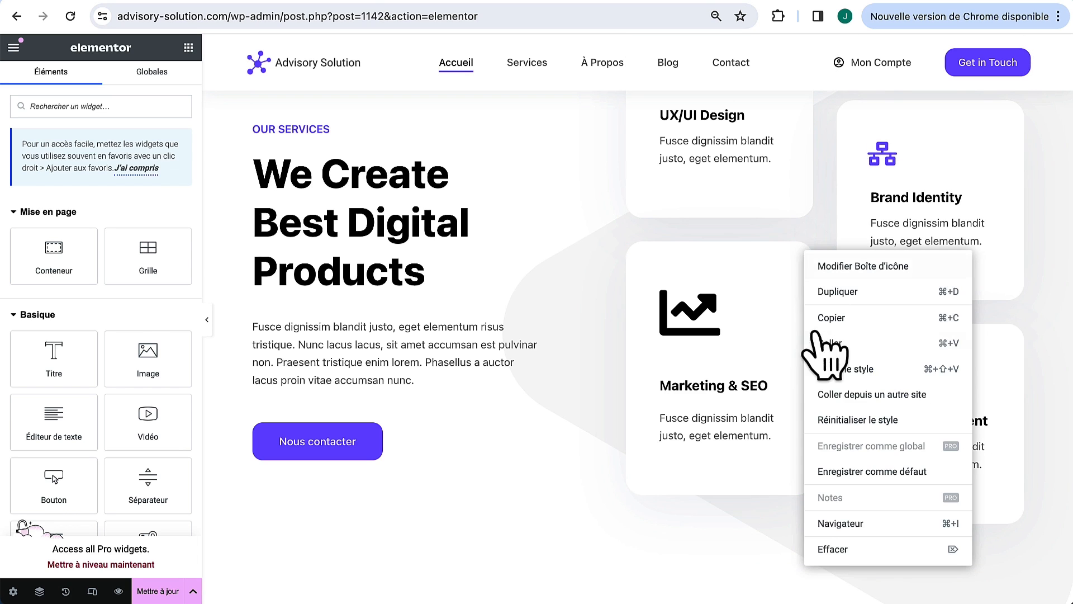
{"action": "left_click", "coordinate": [846, 363]}
{"action": "scroll", "coordinate": [847, 358], "scroll_direction": "up", "scroll_amount": 2}
{"action": "scroll", "coordinate": [844, 350], "scroll_direction": "up", "scroll_amount": 2}
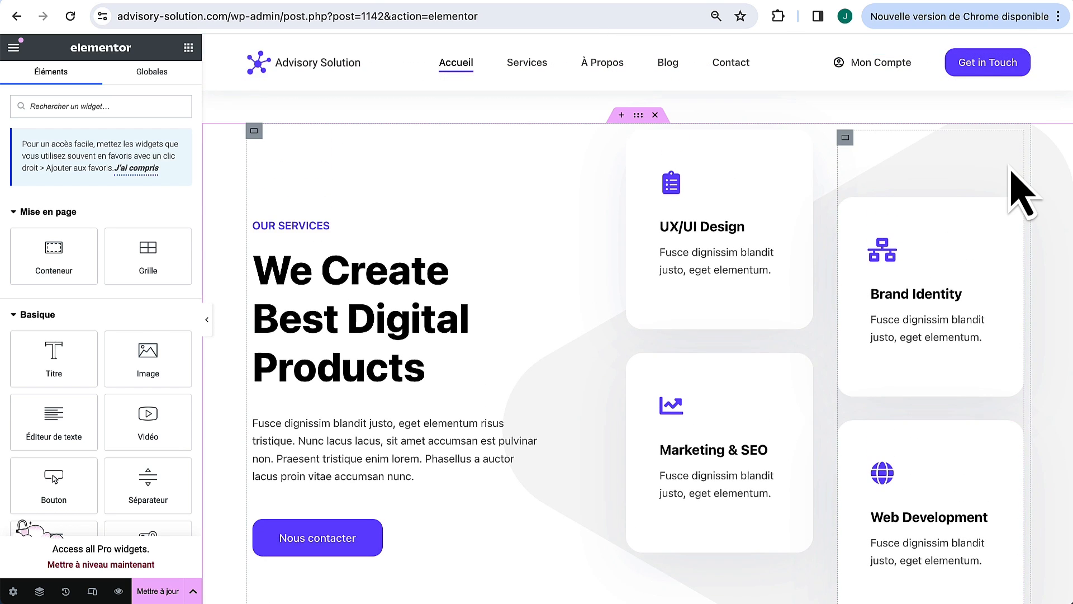
{"action": "scroll", "coordinate": [850, 456], "scroll_direction": "down", "scroll_amount": 20}
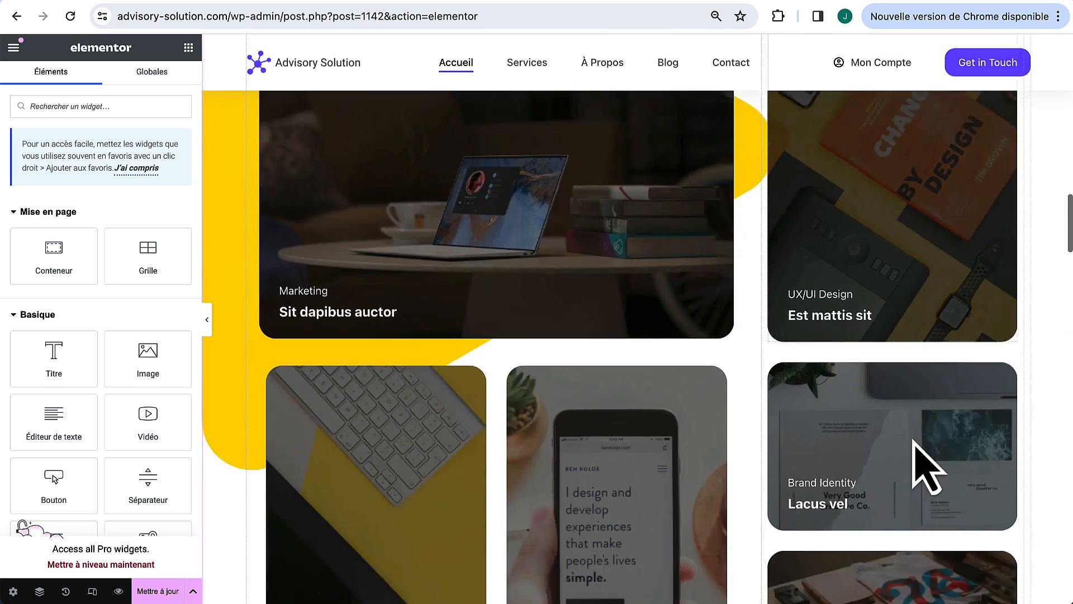
{"action": "scroll", "coordinate": [925, 469], "scroll_direction": "down", "scroll_amount": 5}
{"action": "scroll", "coordinate": [926, 472], "scroll_direction": "up", "scroll_amount": 20}
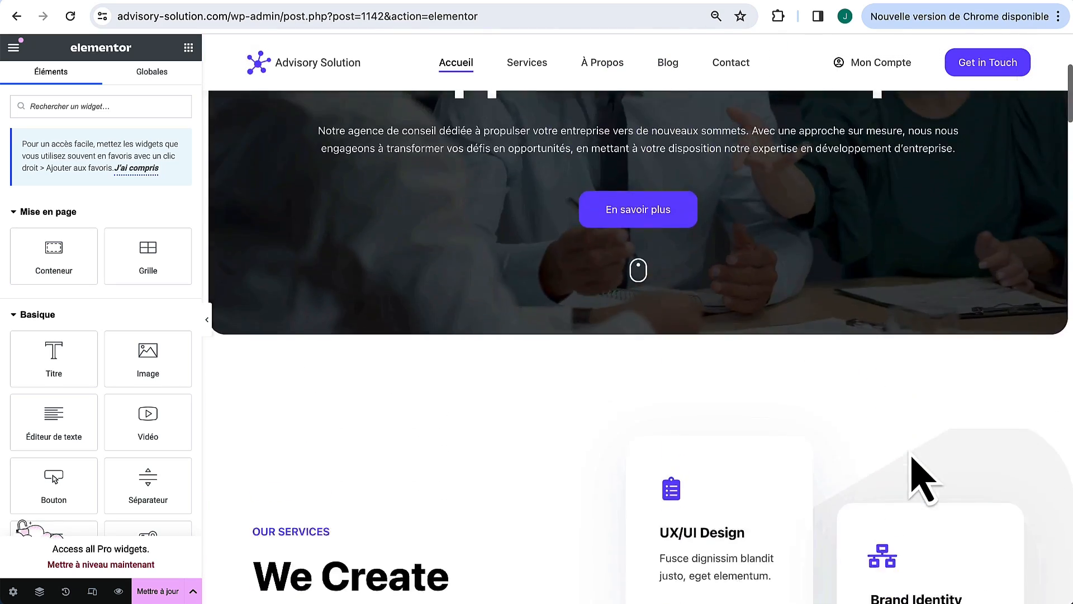
{"action": "scroll", "coordinate": [783, 386], "scroll_direction": "down", "scroll_amount": 4}
Step: Delete the background image from the services section container's style settings
{"action": "left_click", "coordinate": [638, 212]}
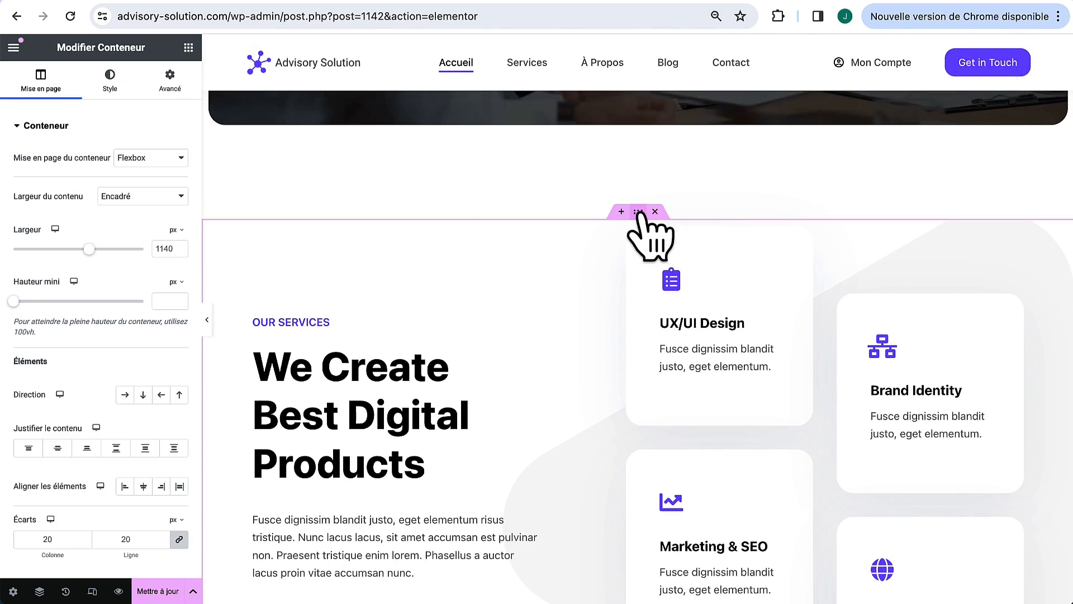
{"action": "left_click", "coordinate": [111, 81]}
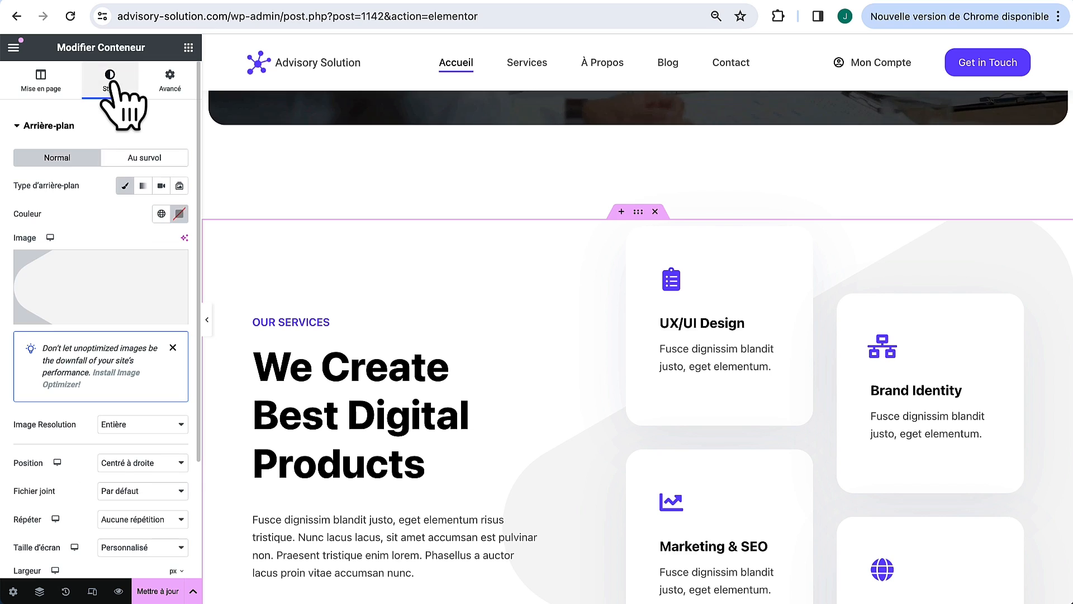
{"action": "mouse_move", "coordinate": [92, 258]}
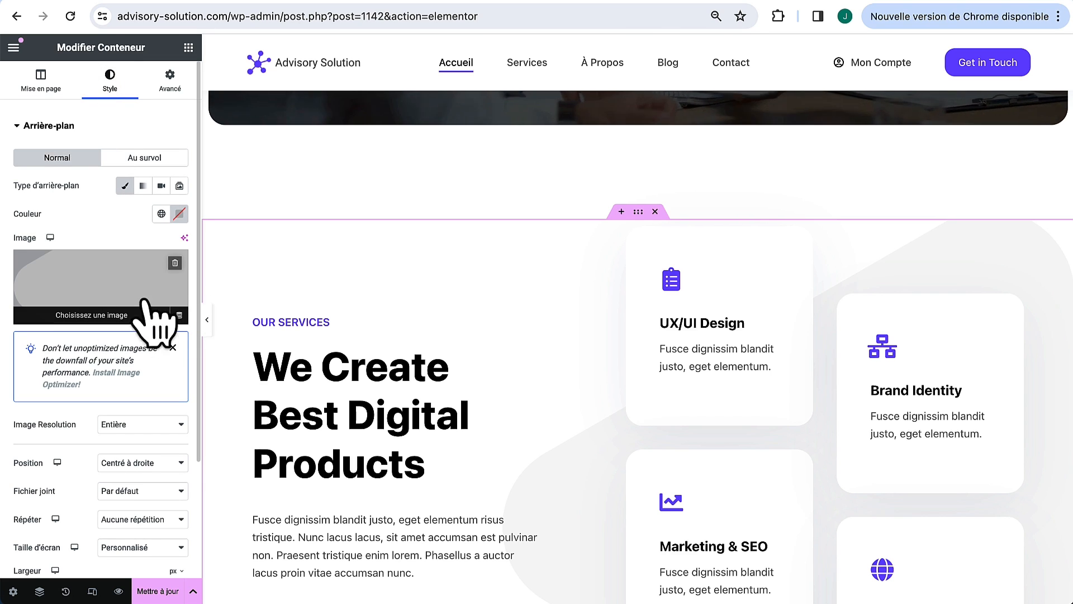
{"action": "left_click", "coordinate": [175, 262]}
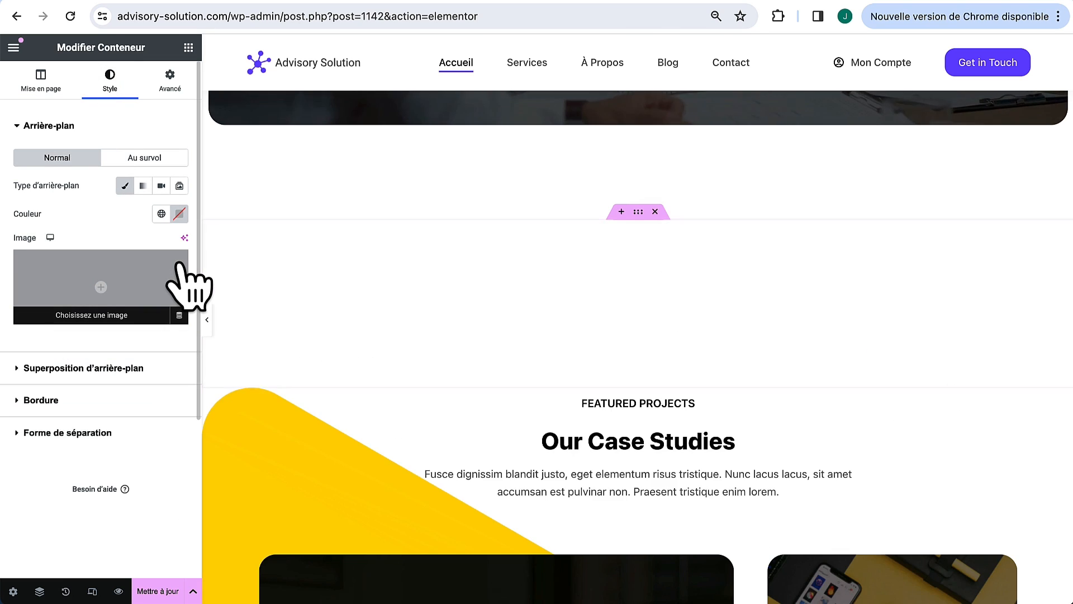
{"action": "scroll", "coordinate": [425, 335], "scroll_direction": "down", "scroll_amount": 2}
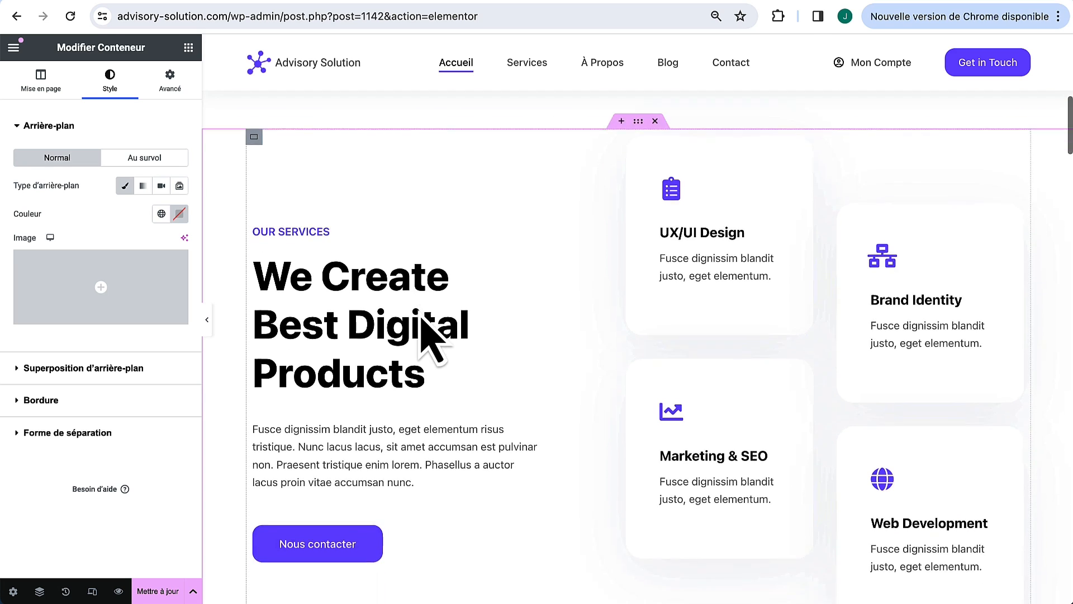
{"action": "scroll", "coordinate": [431, 339], "scroll_direction": "down", "scroll_amount": 1}
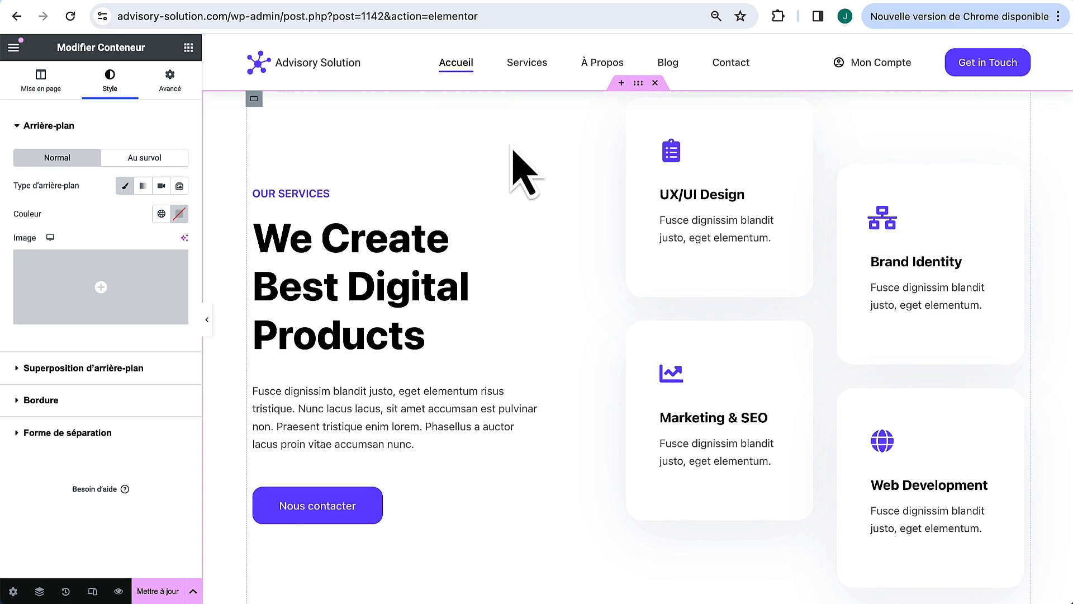
Step: Set the heading to 'Nos prestations sur mesure' and the label to 'NOS SERVICES'
{"action": "left_click", "coordinate": [532, 220]}
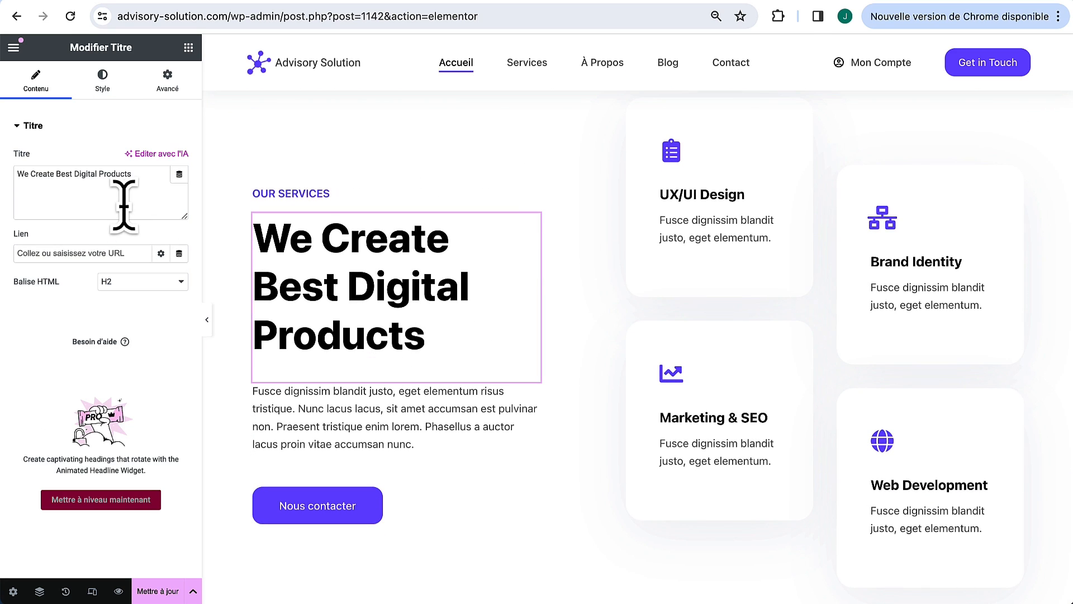
{"action": "type", "text": "Nos prestations sur mesure"}
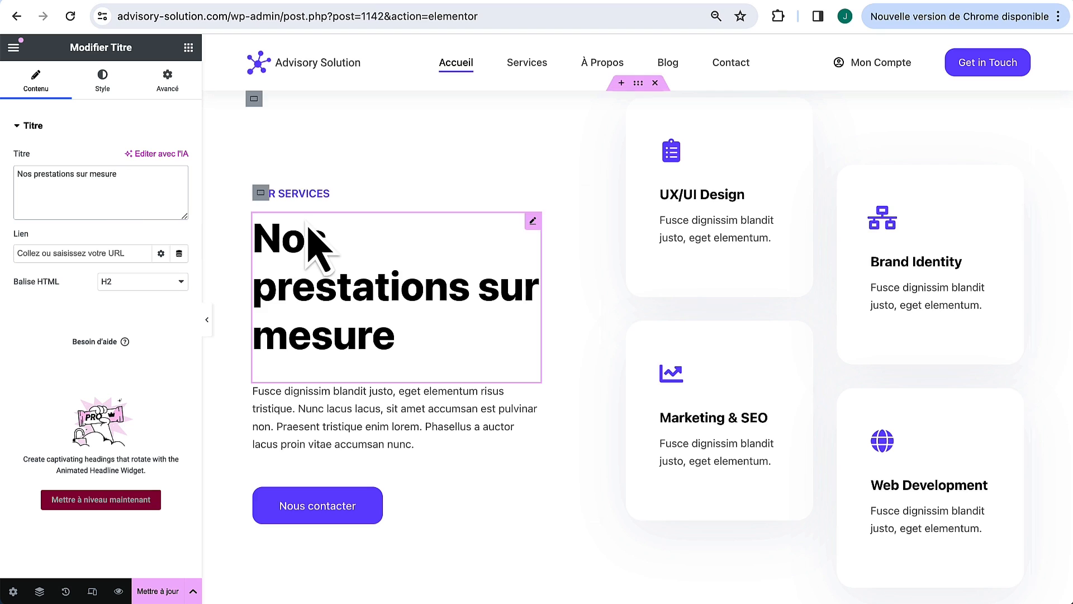
{"action": "left_click", "coordinate": [533, 192]}
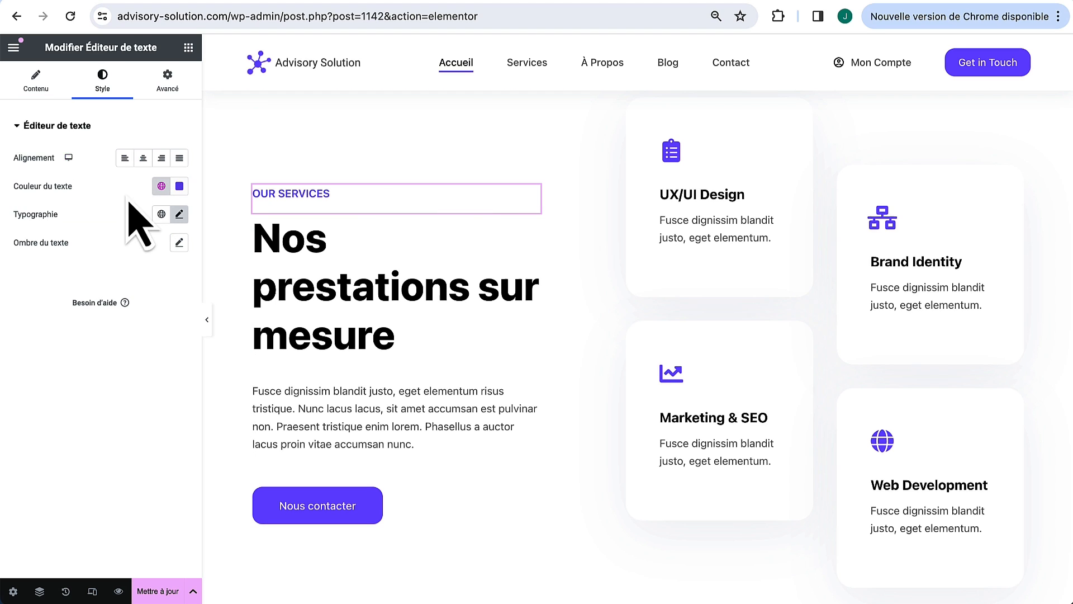
{"action": "left_click", "coordinate": [40, 81]}
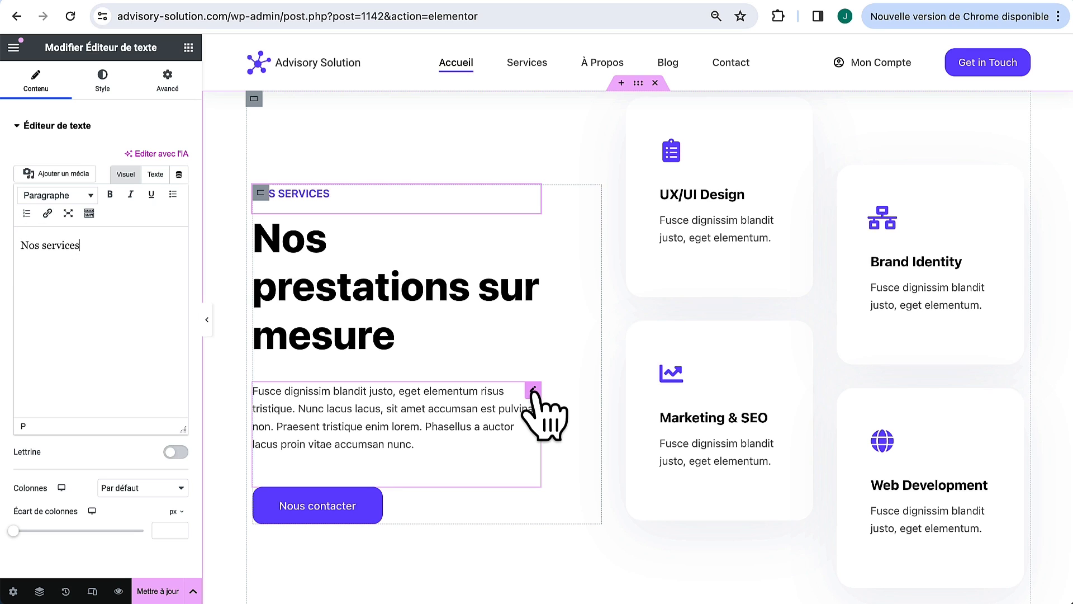
Step: Replace the placeholder intro paragraph with the French text about tailored solutions
{"action": "left_click", "coordinate": [533, 390]}
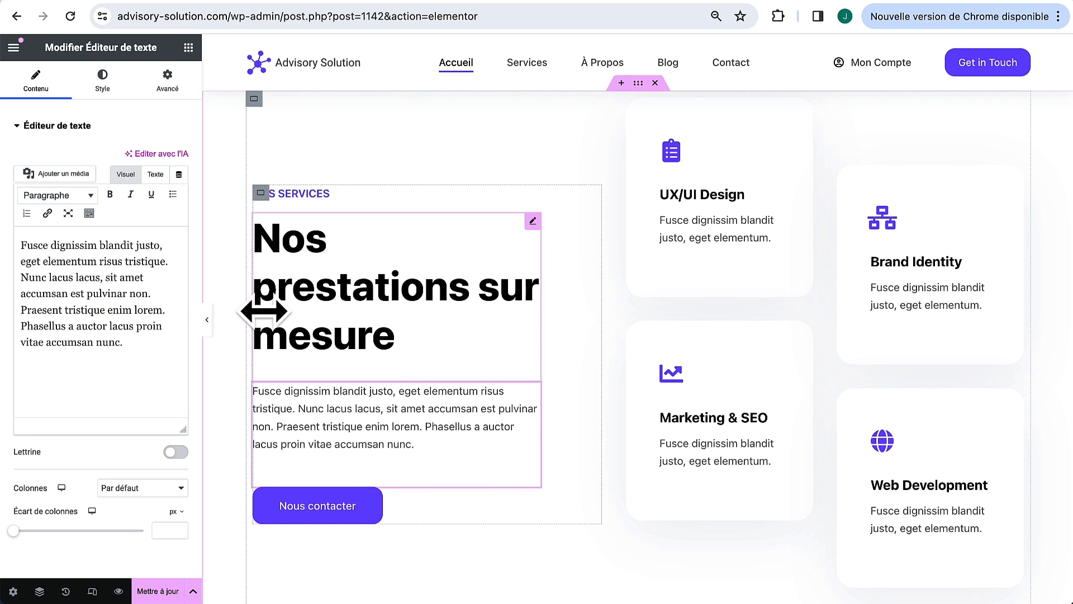
{"action": "triple_click", "coordinate": [121, 256]}
{"action": "type", "text": "Nous proposons une gamme complète de solutions conçues pour répondre aux besoins spécifiques de votre entreprise. De l'audit approfondi à la transformation digitale, notre objectif est de vous fournir les outils et les stratégies nécessaires pour stimuler la croissance et assurer une présence compétitive sur le marché. Découvrez comment nos services spécialisés peuvent vous aider à atteindre et dépasser vos objectifs."}
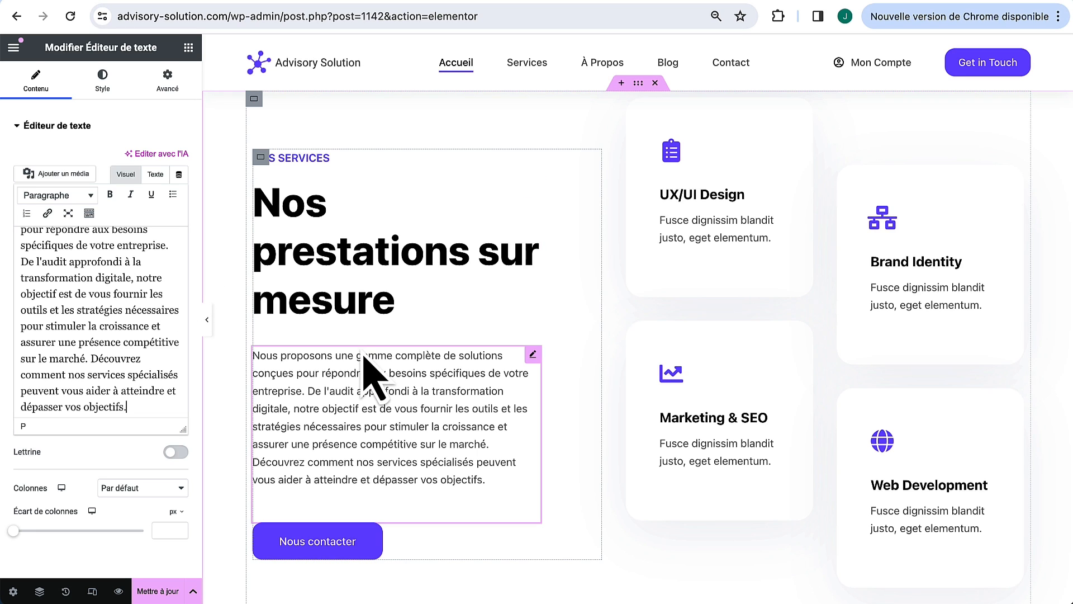
{"action": "scroll", "coordinate": [464, 235], "scroll_direction": "up", "scroll_amount": 1}
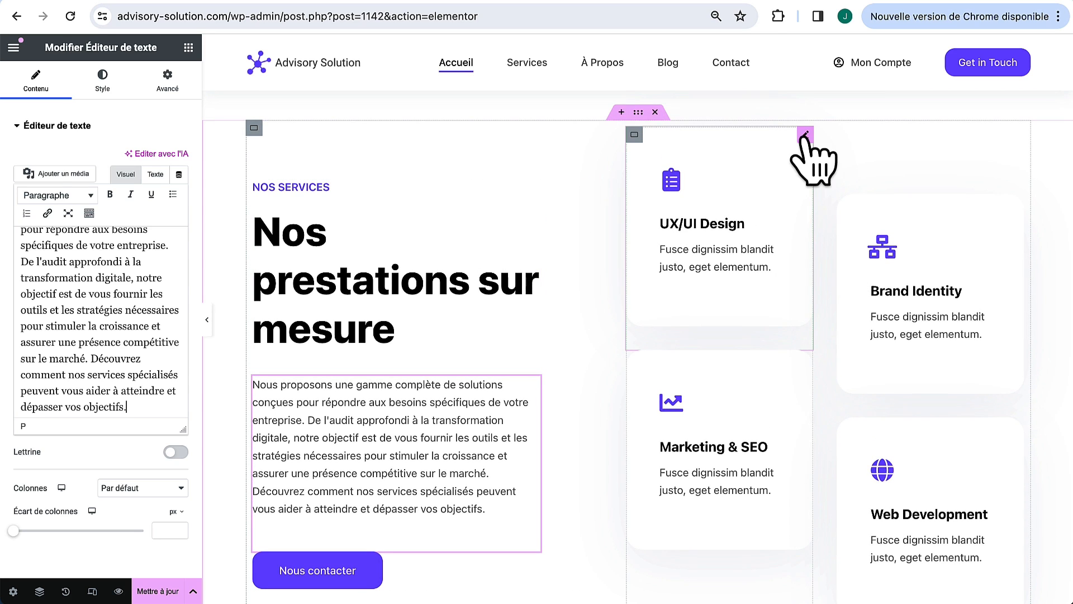
Step: Retitle the UX/UI Design card 'Audit d'entreprise' and Brand Identity 'Mise en relation'
{"action": "left_click", "coordinate": [805, 136]}
{"action": "left_click", "coordinate": [56, 82]}
{"action": "left_click", "coordinate": [85, 301]}
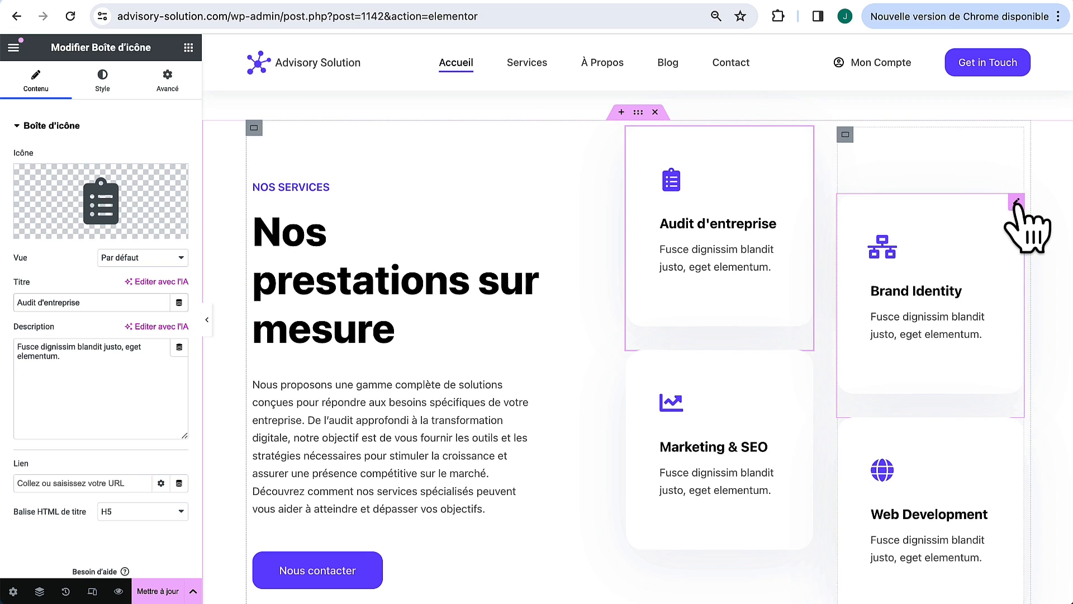
{"action": "left_click", "coordinate": [1017, 201]}
{"action": "triple_click", "coordinate": [20, 299]}
{"action": "type", "text": "Mise en relation"}
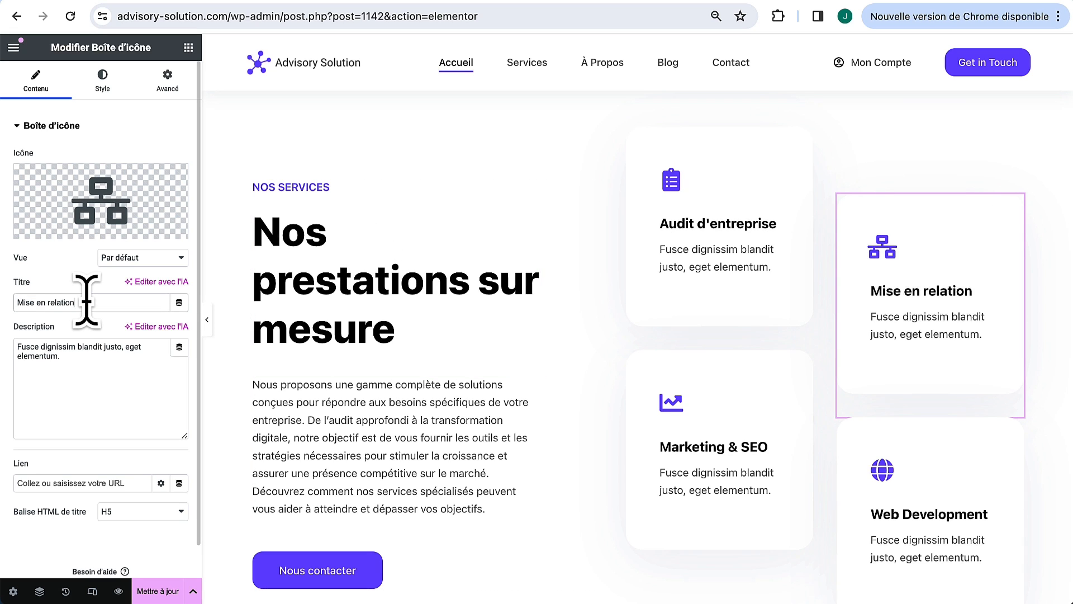
Step: Retitle Marketing & SEO 'Conseil marketing' and Web Development 'Coaching digital', undoing a stray description edit
{"action": "left_click", "coordinate": [806, 356]}
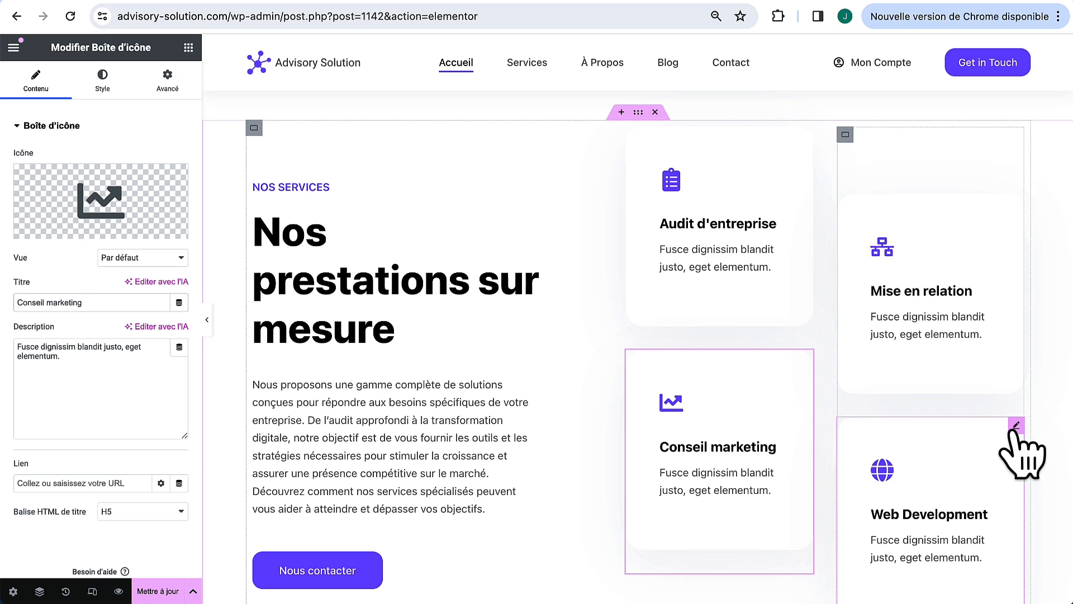
{"action": "left_click", "coordinate": [1016, 425]}
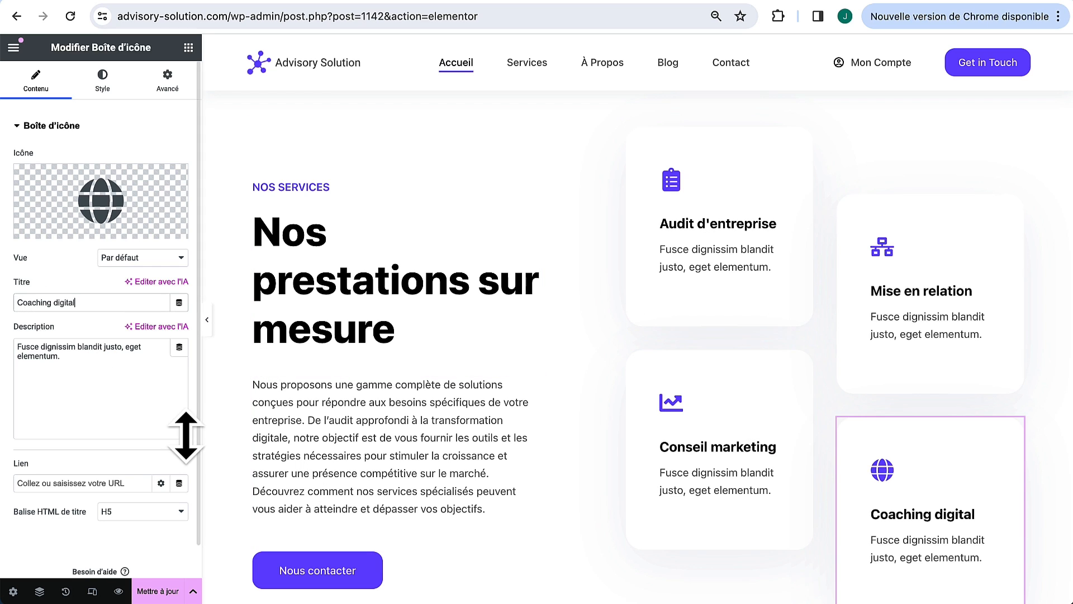
{"action": "triple_click", "coordinate": [101, 351]}
{"action": "type", "text": "fkdkdkfk"}
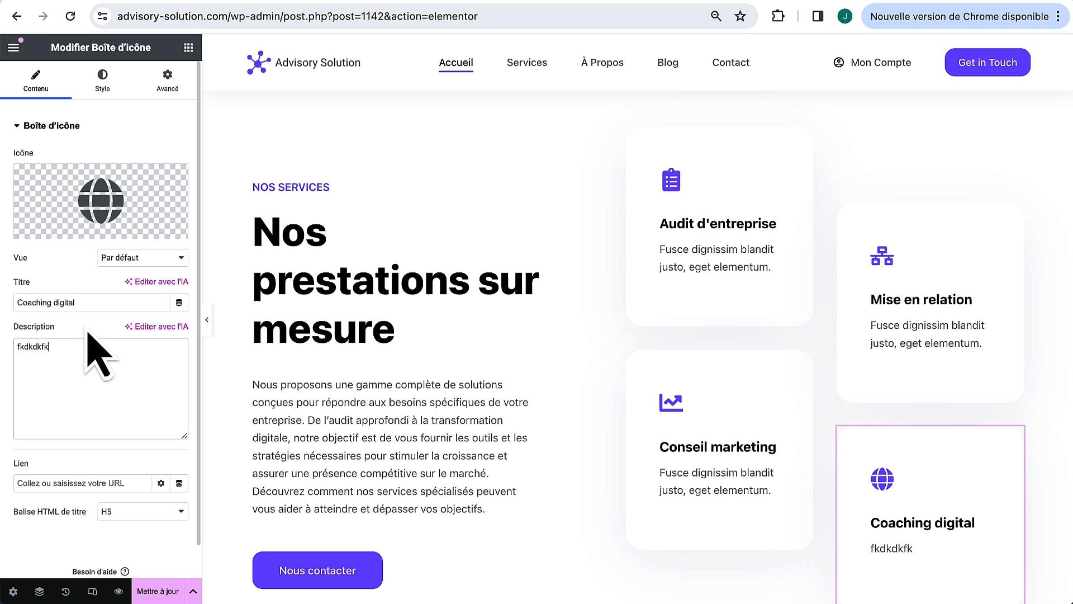
{"action": "key", "text": "ctrl+z"}
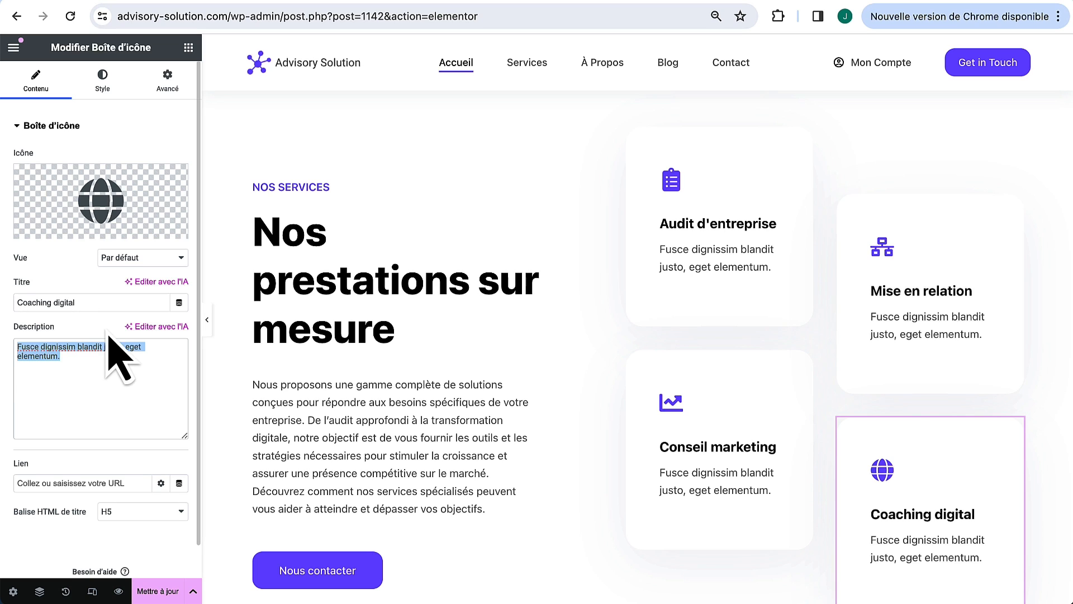
{"action": "left_click", "coordinate": [114, 357]}
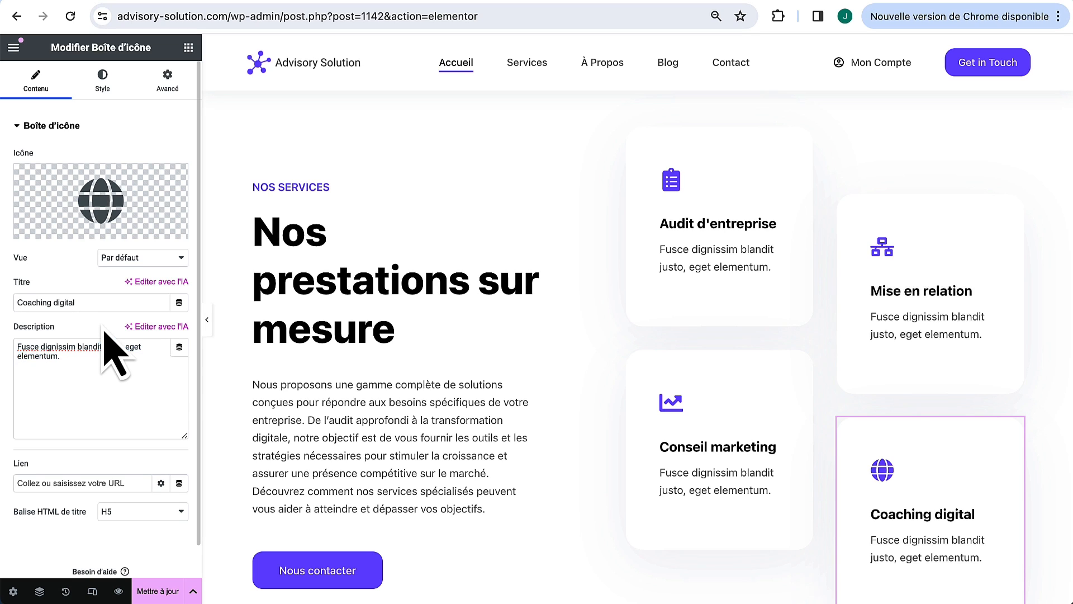
Step: Hide the editing panel and scroll the full-width preview down to Our Case Studies
{"action": "left_click", "coordinate": [210, 319]}
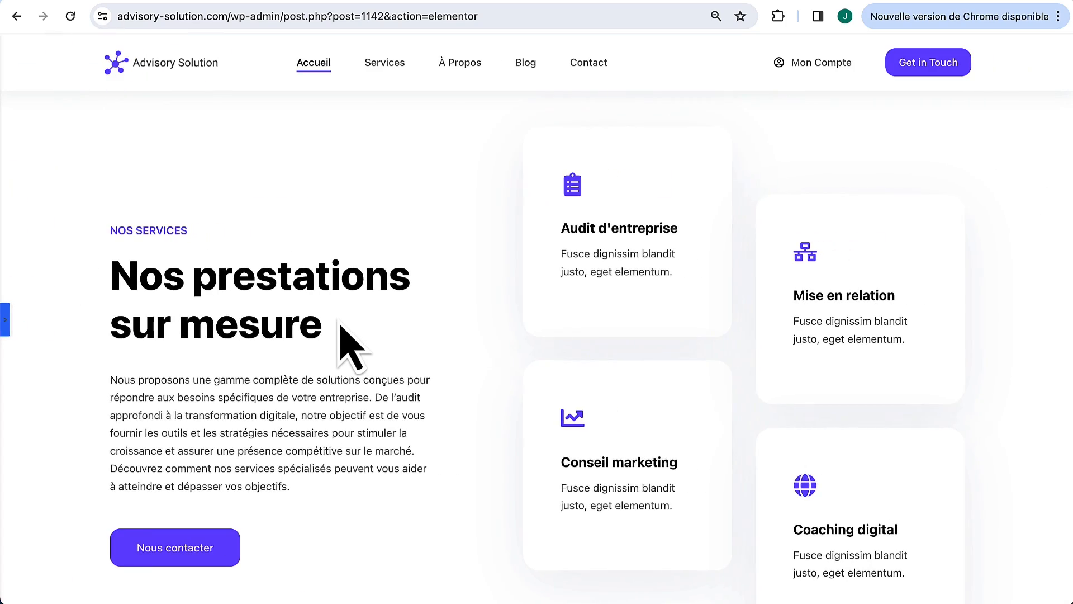
{"action": "scroll", "coordinate": [341, 328], "scroll_direction": "up", "scroll_amount": 10}
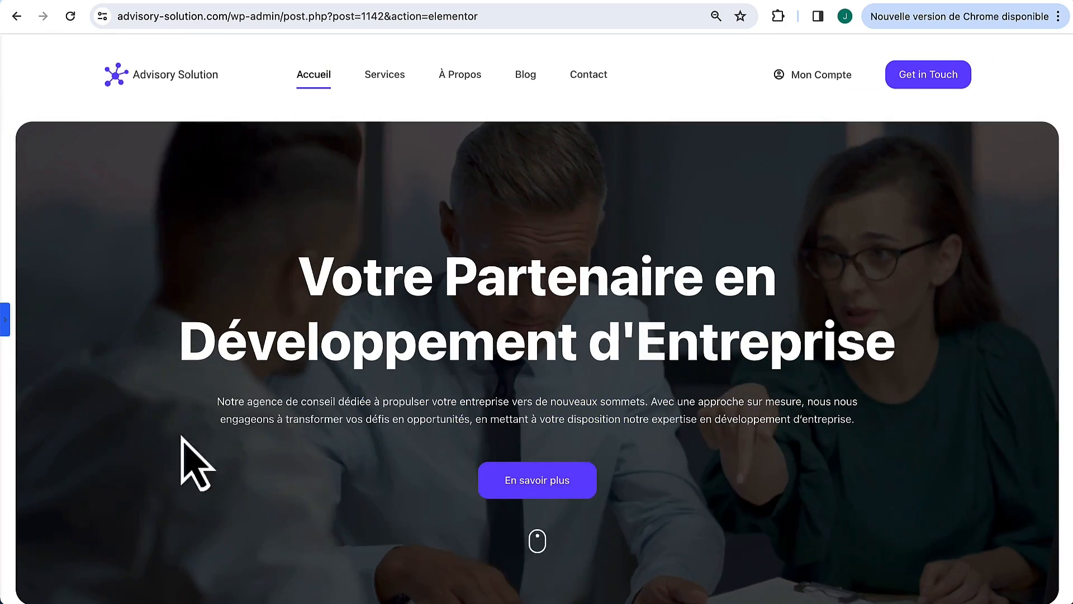
{"action": "scroll", "coordinate": [502, 323], "scroll_direction": "down", "scroll_amount": 10}
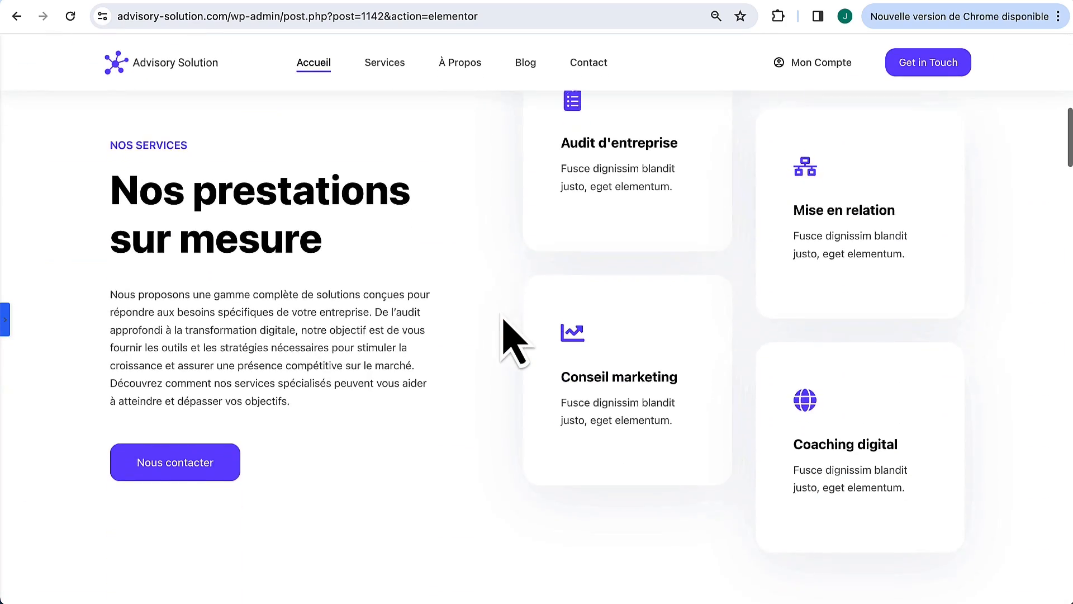
{"action": "scroll", "coordinate": [504, 321], "scroll_direction": "up", "scroll_amount": 10}
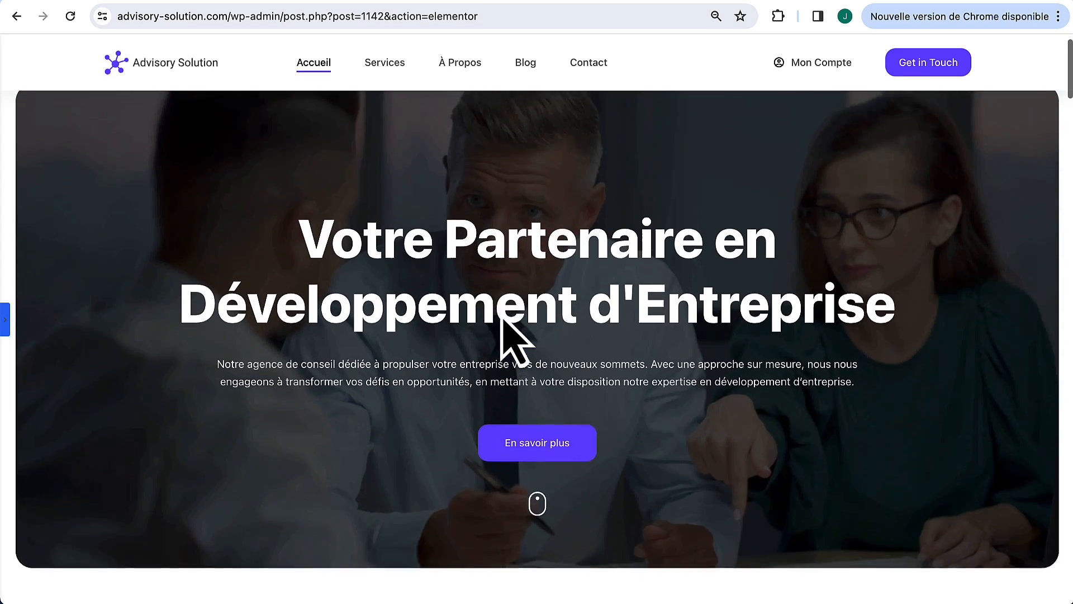
{"action": "scroll", "coordinate": [502, 314], "scroll_direction": "down", "scroll_amount": 10}
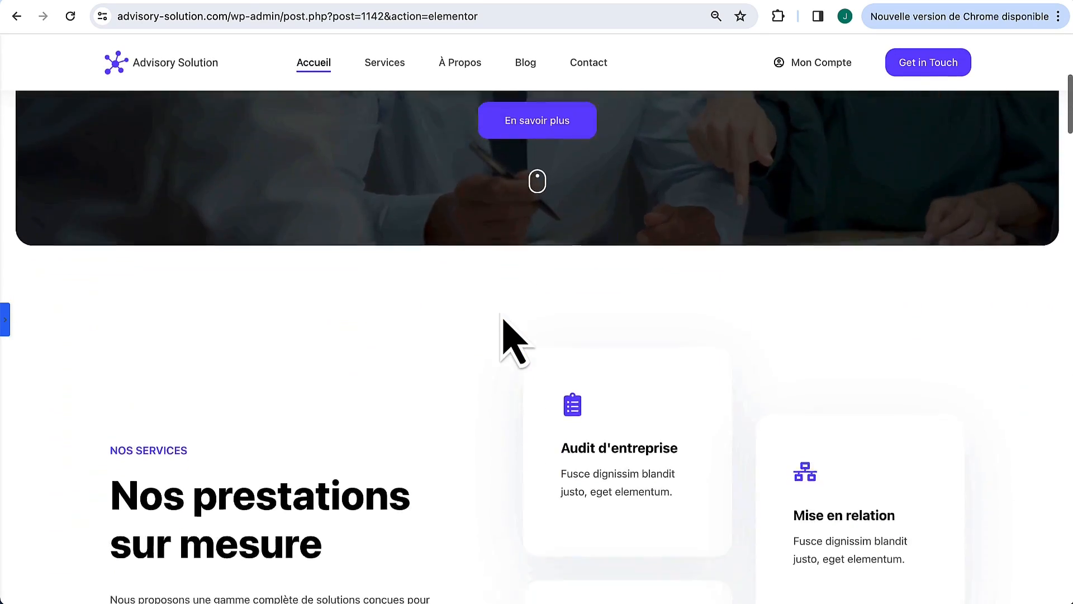
{"action": "scroll", "coordinate": [503, 324], "scroll_direction": "up", "scroll_amount": 2}
{"action": "scroll", "coordinate": [504, 324], "scroll_direction": "down", "scroll_amount": 7}
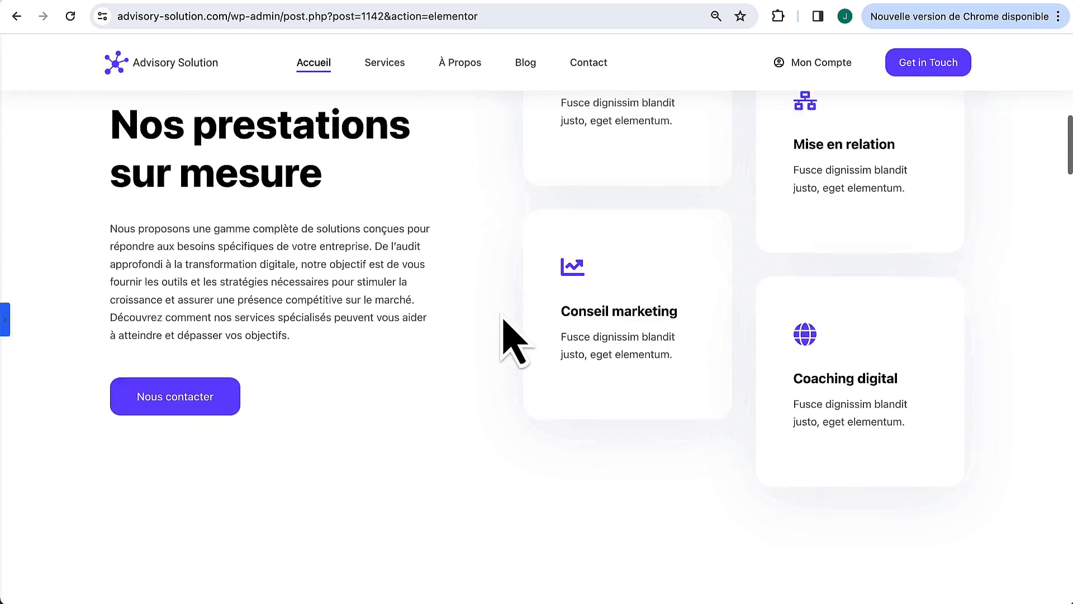
{"action": "scroll", "coordinate": [361, 324], "scroll_direction": "down", "scroll_amount": 3}
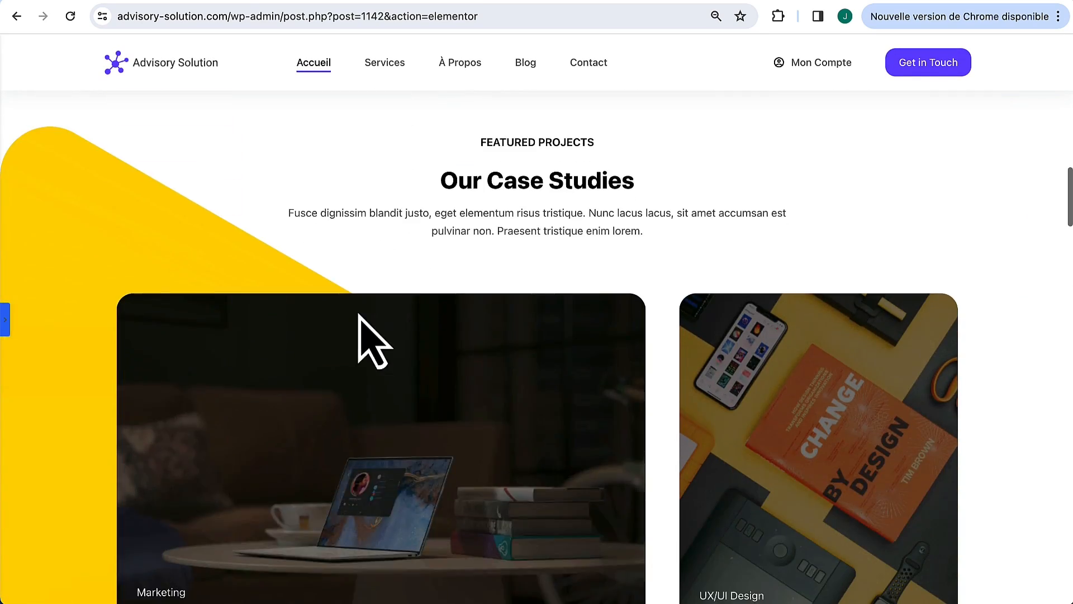
Step: Colour the FEATURED PROJECTS label with the theme's purple global palette colour
{"action": "left_click", "coordinate": [5, 317]}
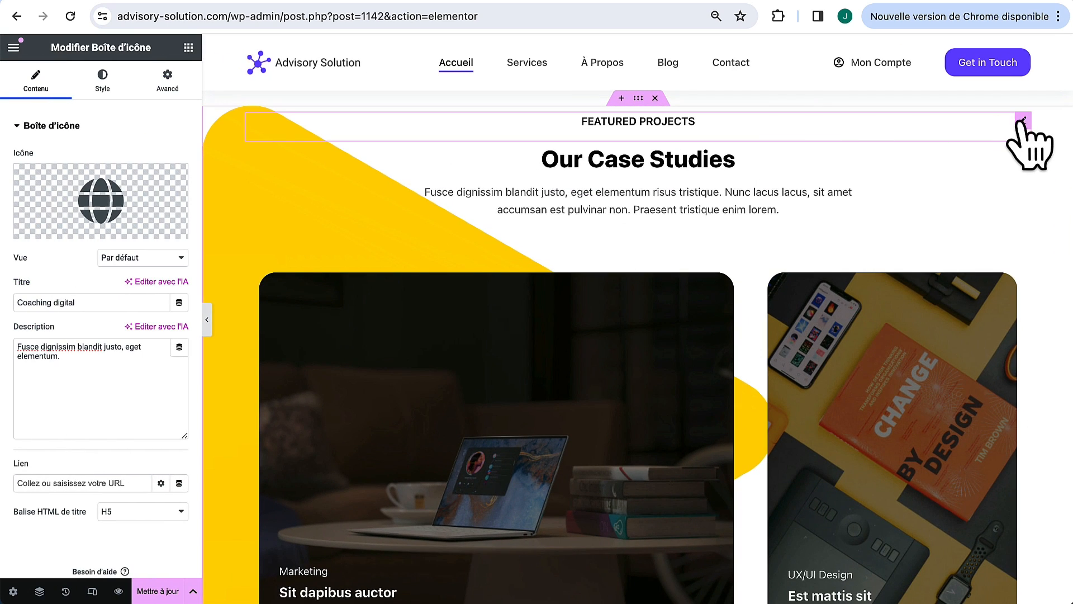
{"action": "left_click", "coordinate": [1023, 120]}
{"action": "left_click", "coordinate": [102, 81]}
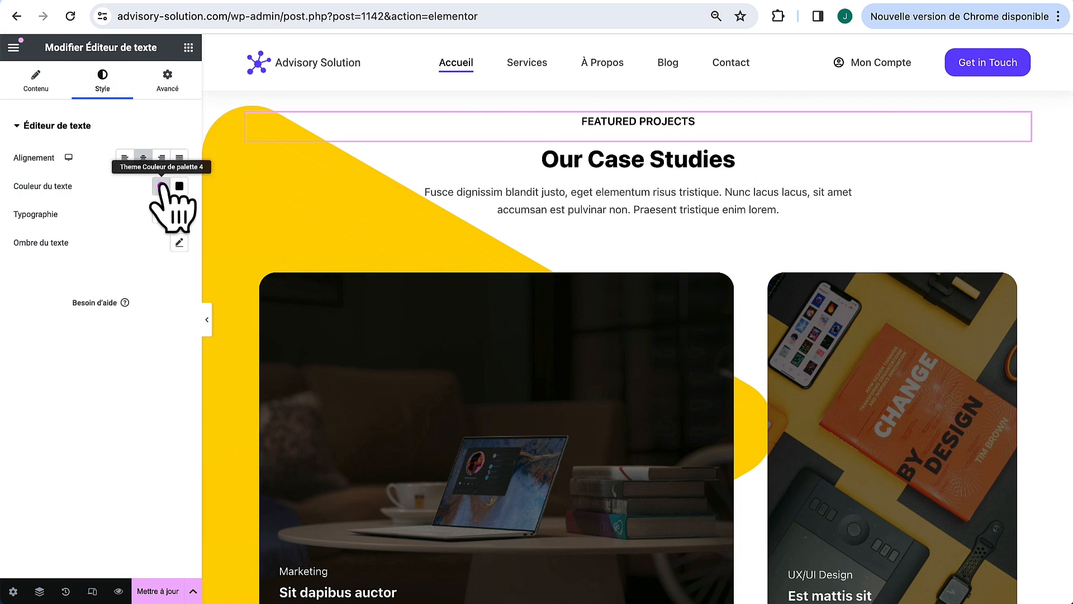
{"action": "left_click", "coordinate": [161, 186]}
{"action": "left_click", "coordinate": [104, 363]}
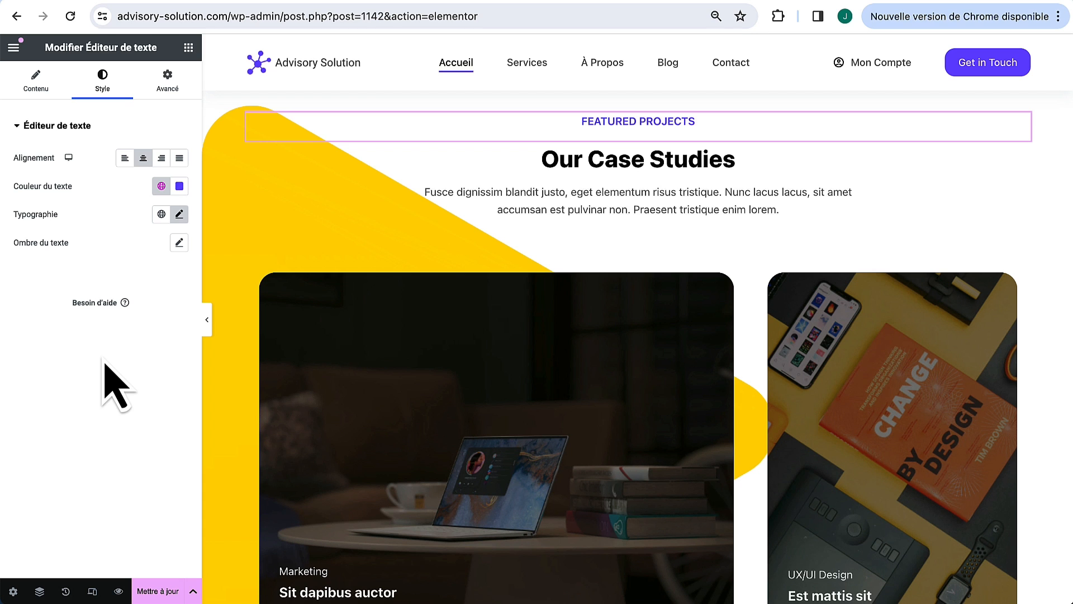
{"action": "scroll", "coordinate": [427, 264], "scroll_direction": "up", "scroll_amount": 2}
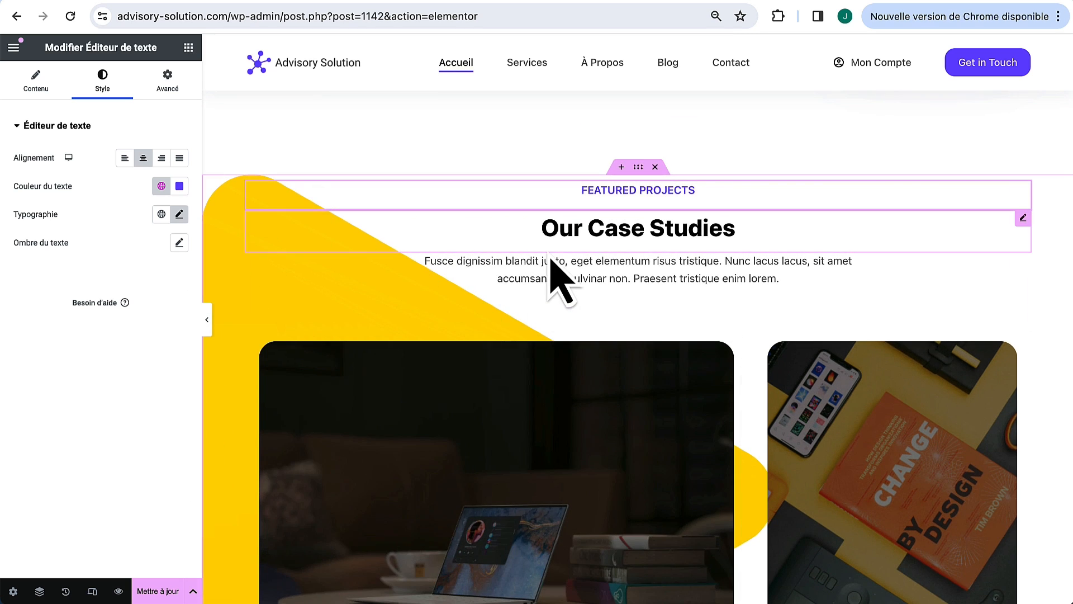
Step: Set a light decorative shape image as the case studies section background
{"action": "left_click", "coordinate": [638, 166]}
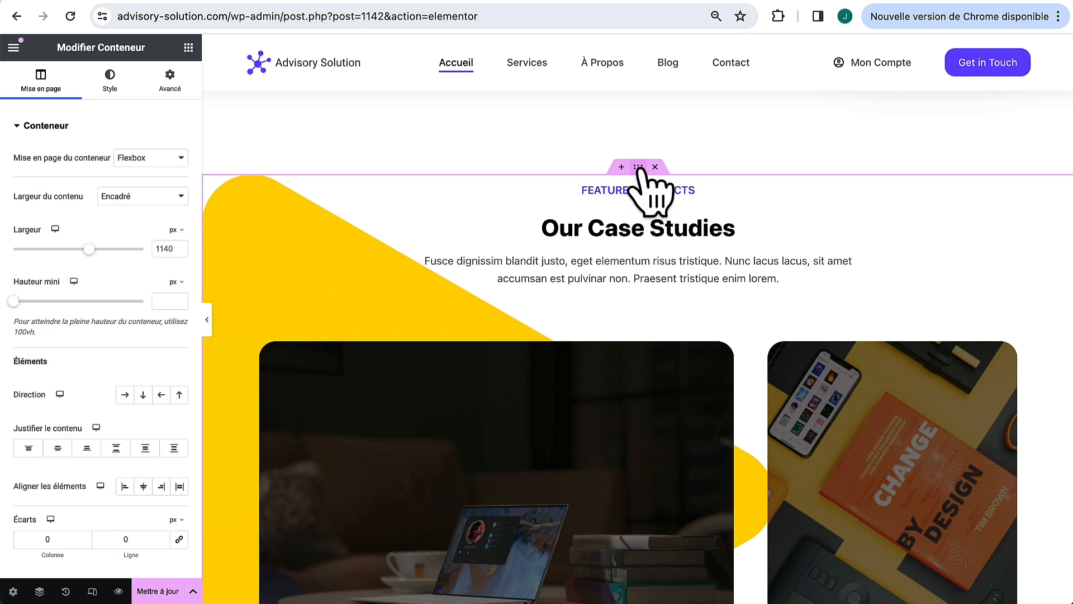
{"action": "left_click", "coordinate": [112, 87]}
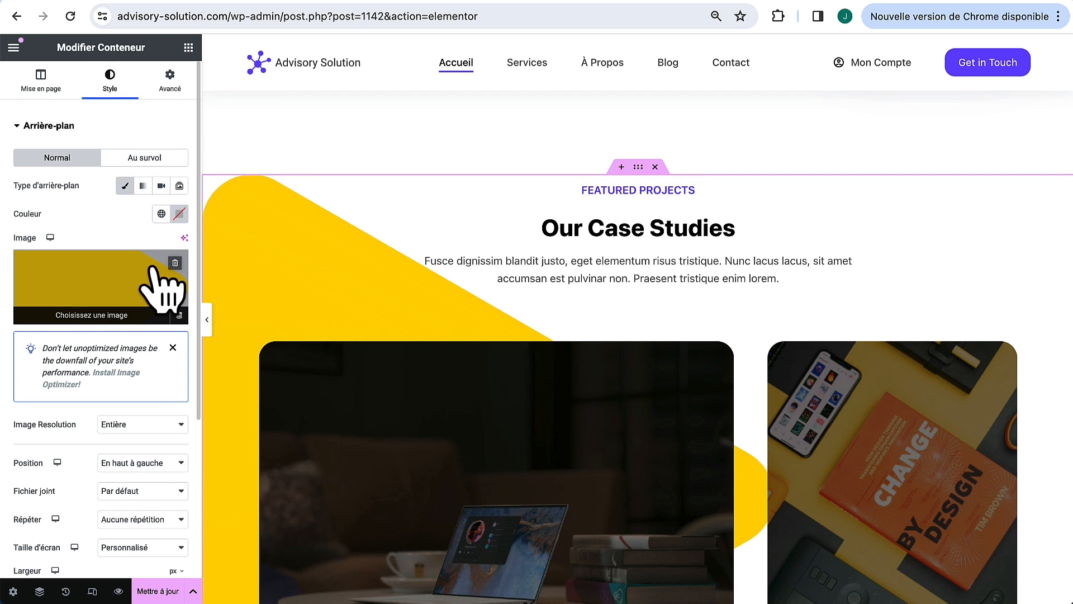
{"action": "left_click", "coordinate": [129, 290]}
{"action": "scroll", "coordinate": [520, 386], "scroll_direction": "down", "scroll_amount": 10}
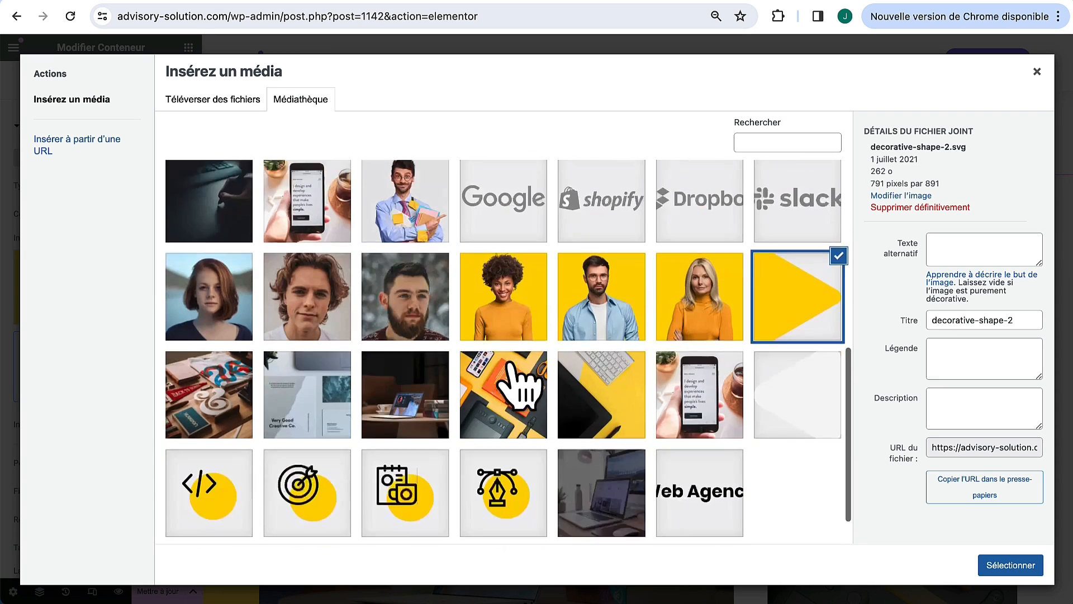
{"action": "left_click", "coordinate": [805, 369]}
{"action": "left_click", "coordinate": [1009, 565]}
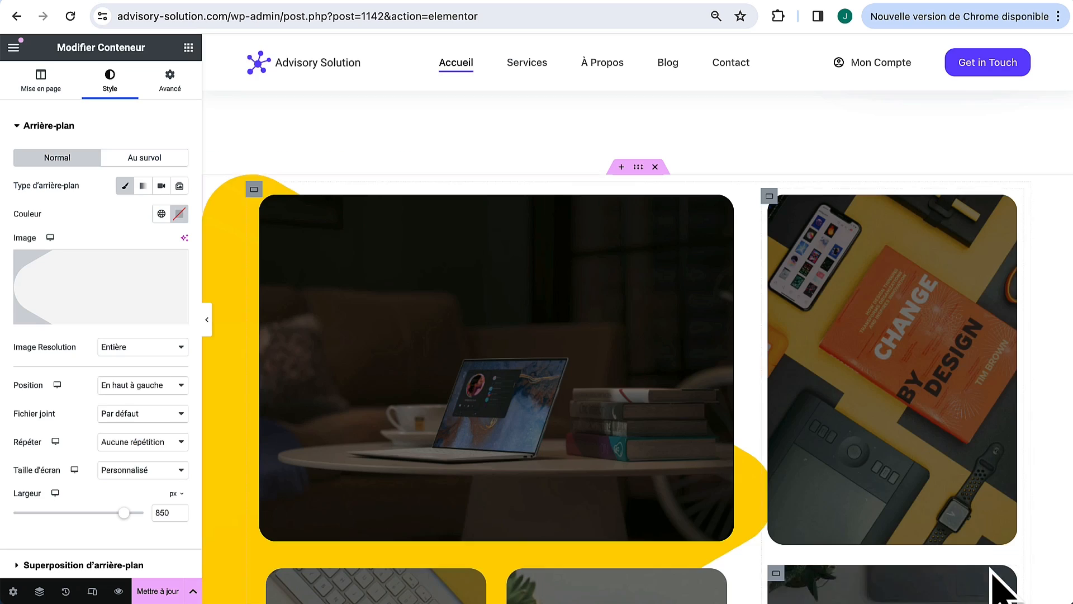
{"action": "scroll", "coordinate": [903, 464], "scroll_direction": "down", "scroll_amount": 4}
{"action": "scroll", "coordinate": [911, 472], "scroll_direction": "up", "scroll_amount": 6}
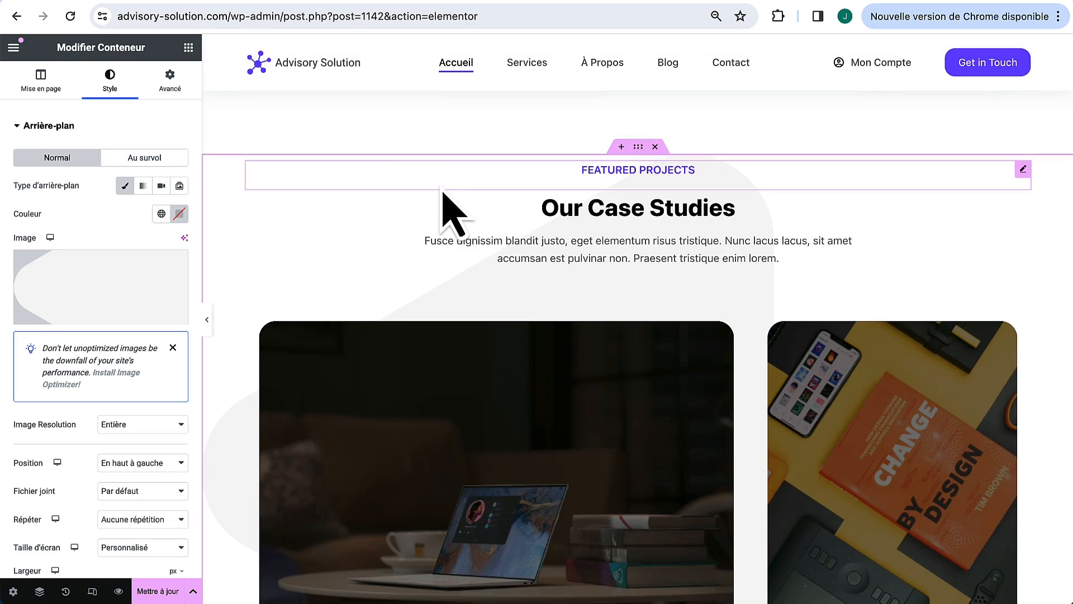
{"action": "scroll", "coordinate": [604, 431], "scroll_direction": "up", "scroll_amount": 1}
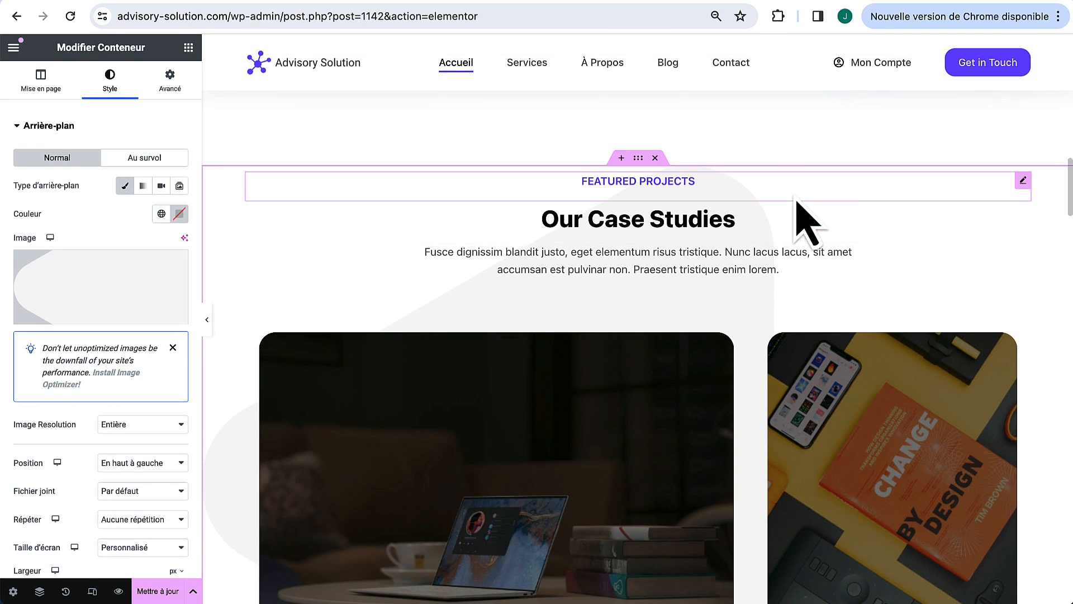
Step: Rename the FEATURED PROJECTS label to 'Nis clients' and the heading to 'Ils travaillent avec nous'
{"action": "left_click", "coordinate": [1023, 180]}
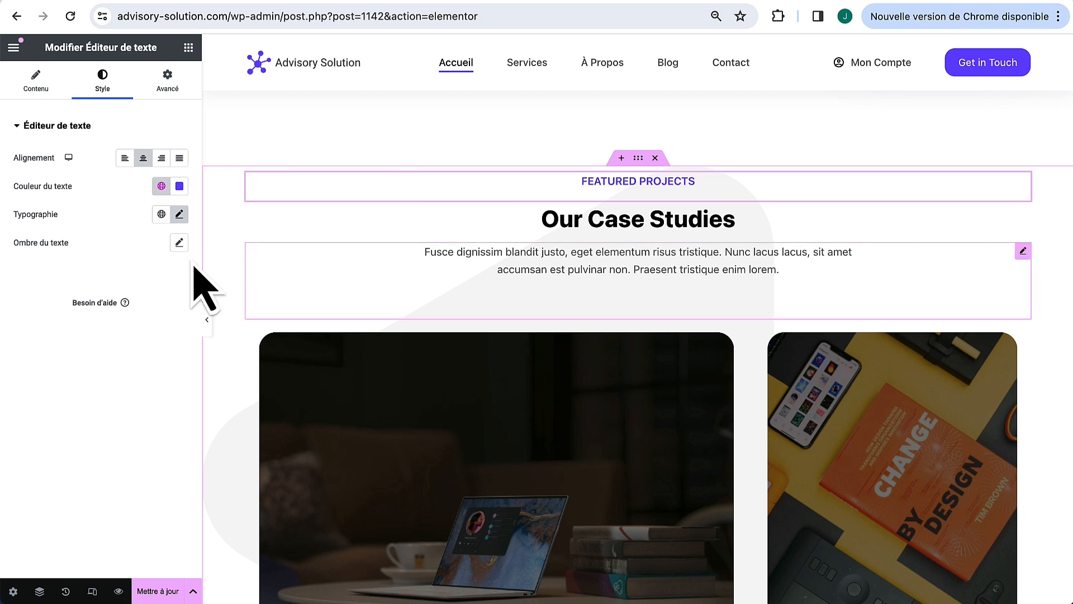
{"action": "left_click", "coordinate": [34, 81]}
{"action": "left_click_drag", "start_coordinate": [111, 246], "coordinate": [7, 241]}
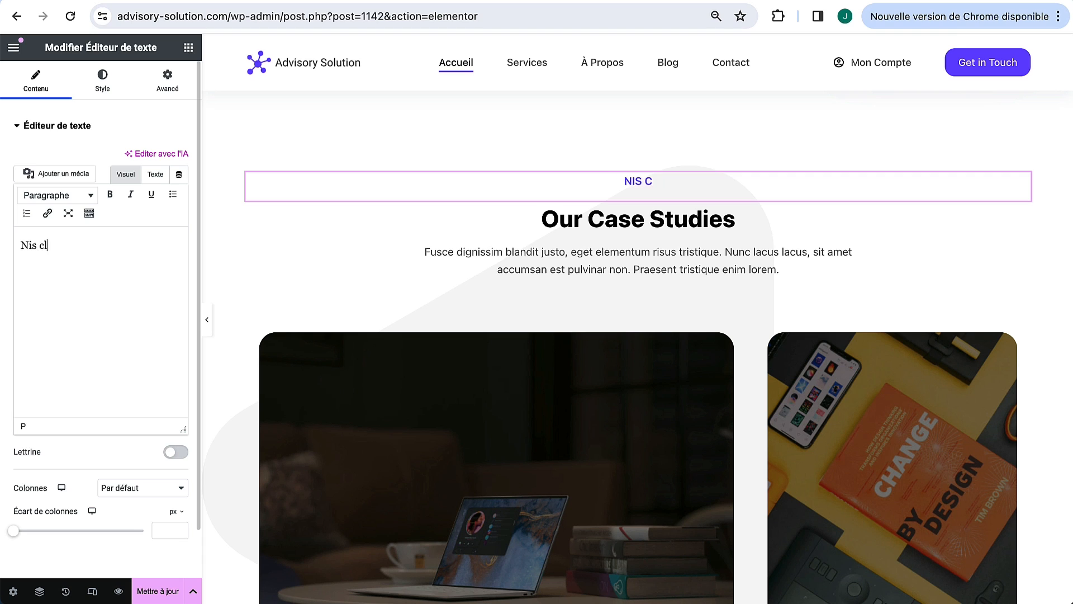
{"action": "type", "text": "Nis clients"}
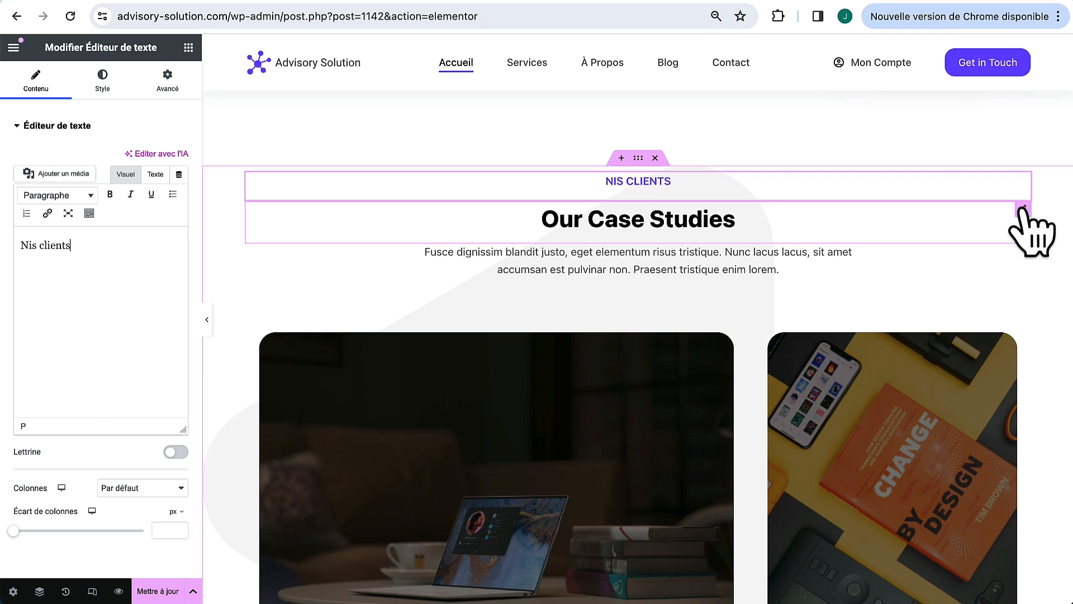
{"action": "left_click", "coordinate": [1024, 209]}
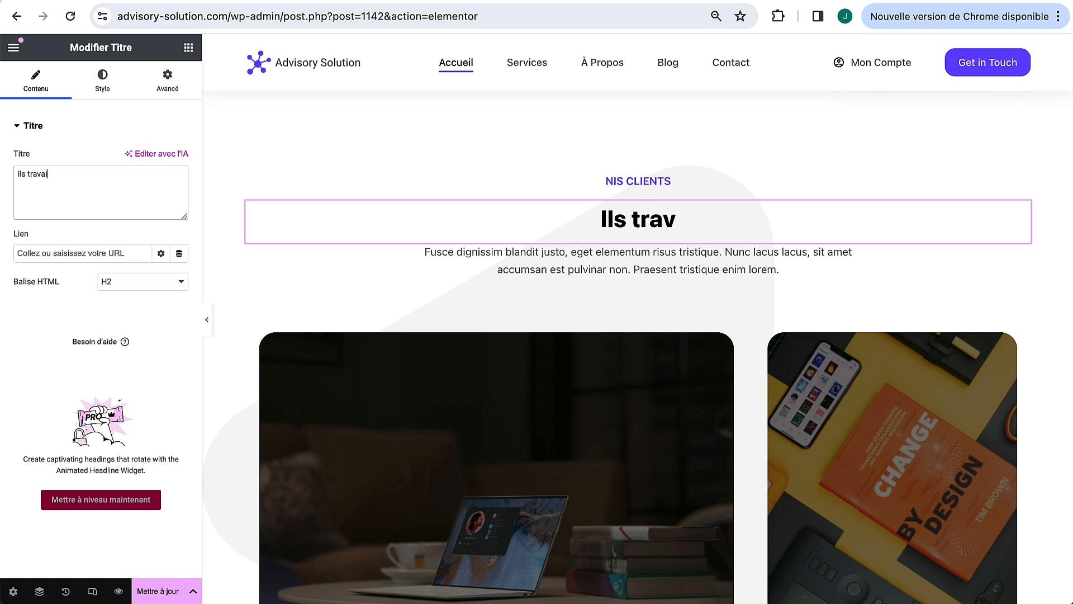
{"action": "type", "text": "c nous"}
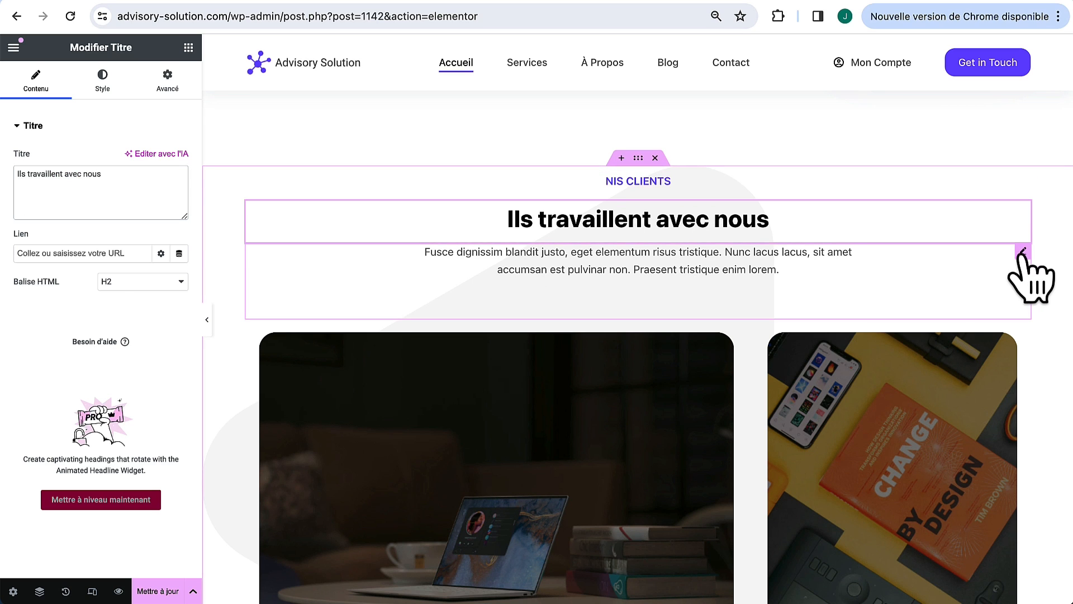
Step: Paste 'Découvrez les entreprises qui ont placé leur confiance en nous.' over the intro paragraph
{"action": "left_click", "coordinate": [1023, 251]}
{"action": "left_click", "coordinate": [156, 174]}
{"action": "key", "text": "ctrl+a"}
{"action": "type", "text": "Découvrez les entreprises qui ont placé leur confiance en nous."}
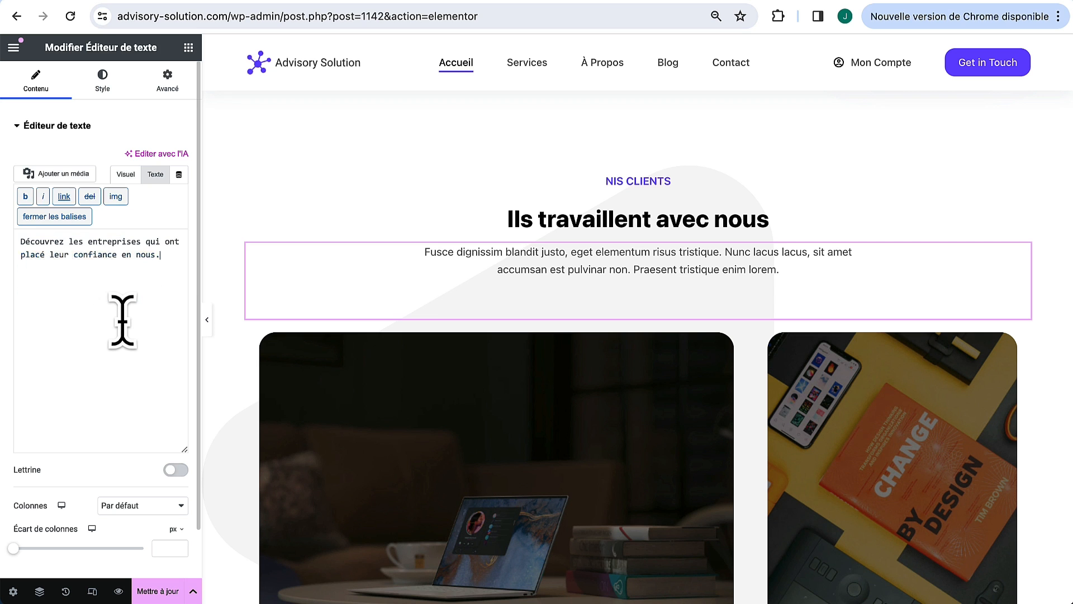
{"action": "scroll", "coordinate": [347, 407], "scroll_direction": "down", "scroll_amount": 3}
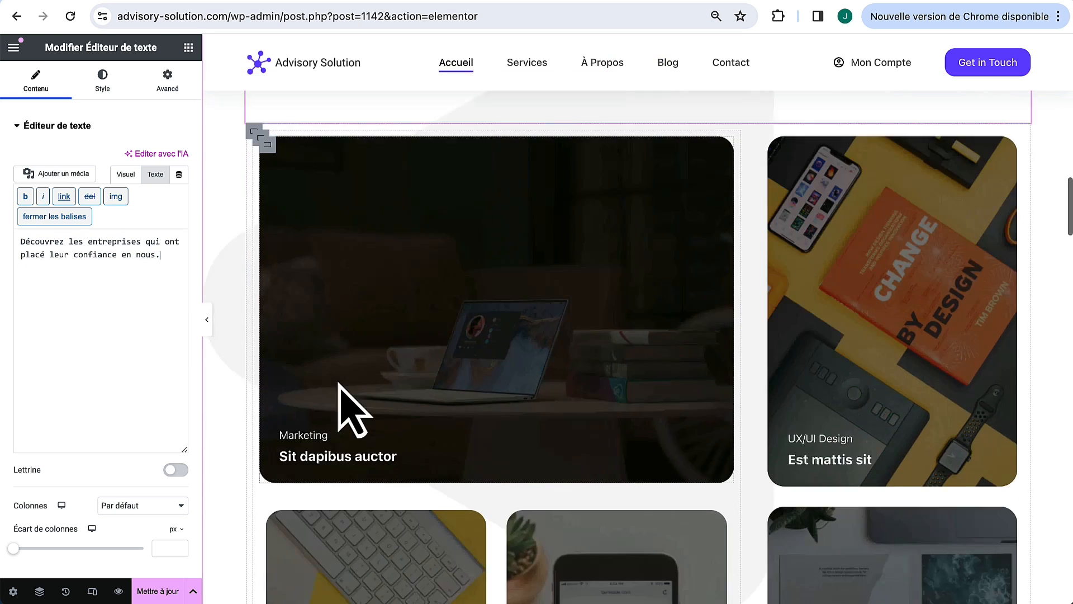
{"action": "scroll", "coordinate": [641, 339], "scroll_direction": "up", "scroll_amount": 1}
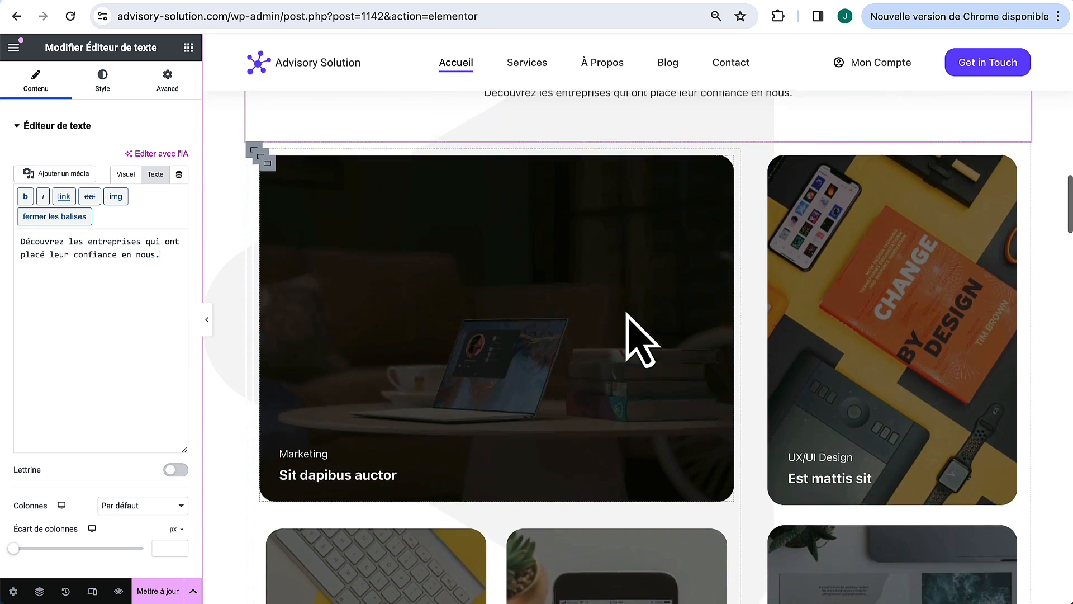
{"action": "scroll", "coordinate": [620, 302], "scroll_direction": "down", "scroll_amount": 5}
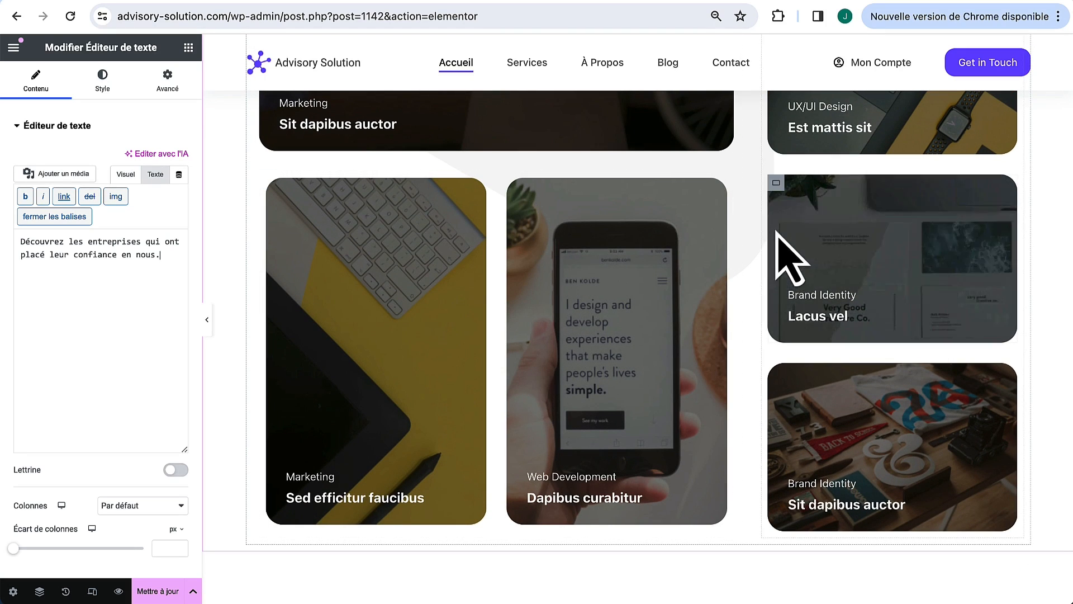
{"action": "scroll", "coordinate": [727, 349], "scroll_direction": "up", "scroll_amount": 1}
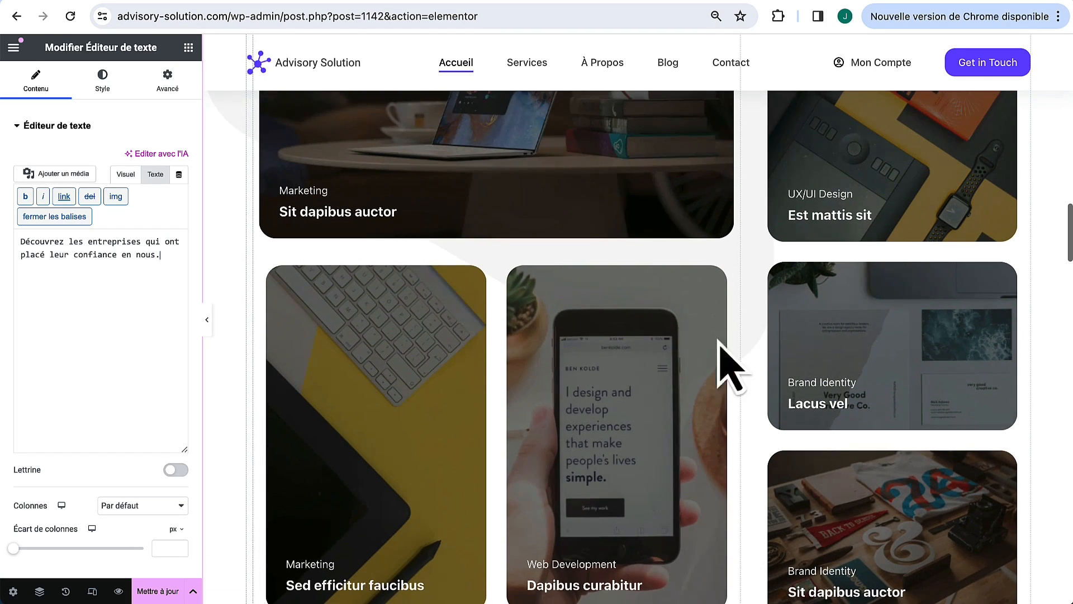
{"action": "scroll", "coordinate": [472, 290], "scroll_direction": "up", "scroll_amount": 1}
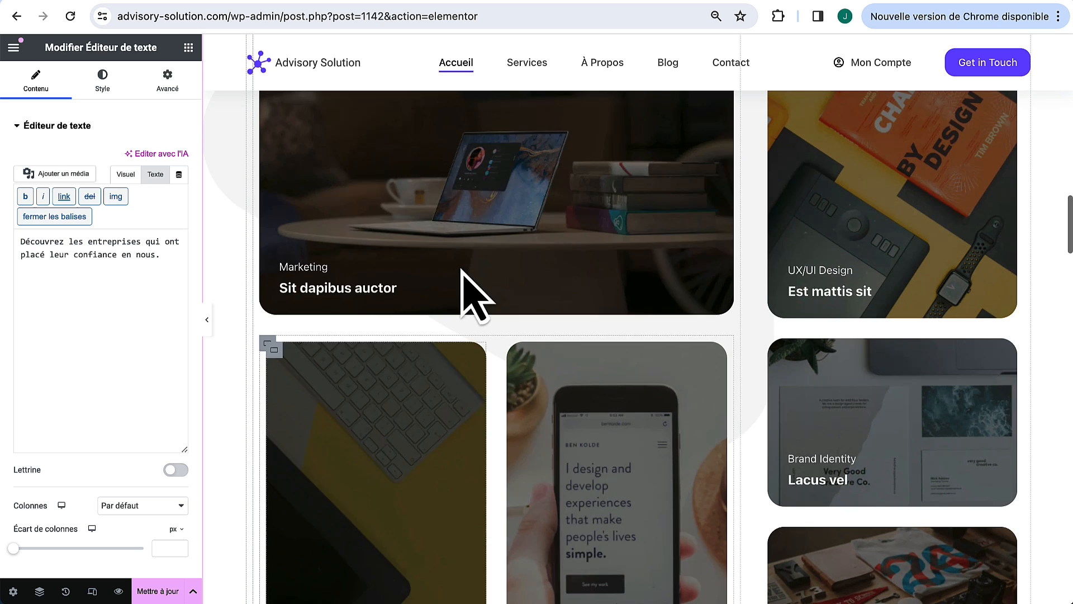
Step: In the site layout settings, set the default container padding (Marges internes du conteneur) to 0
{"action": "left_click", "coordinate": [267, 342]}
{"action": "scroll", "coordinate": [767, 282], "scroll_direction": "up", "scroll_amount": 1}
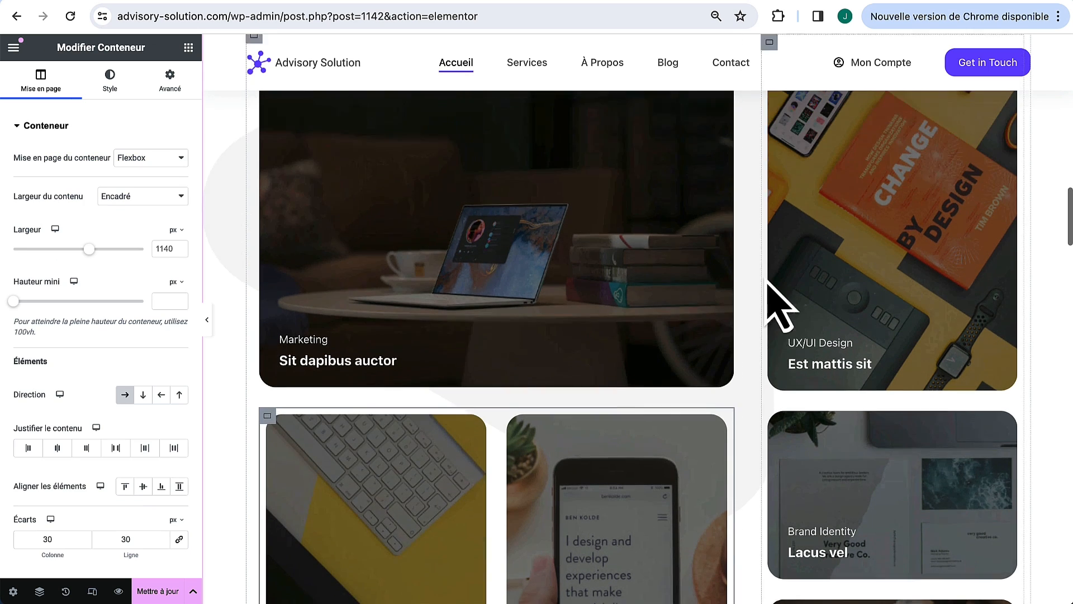
{"action": "scroll", "coordinate": [721, 246], "scroll_direction": "up", "scroll_amount": 2}
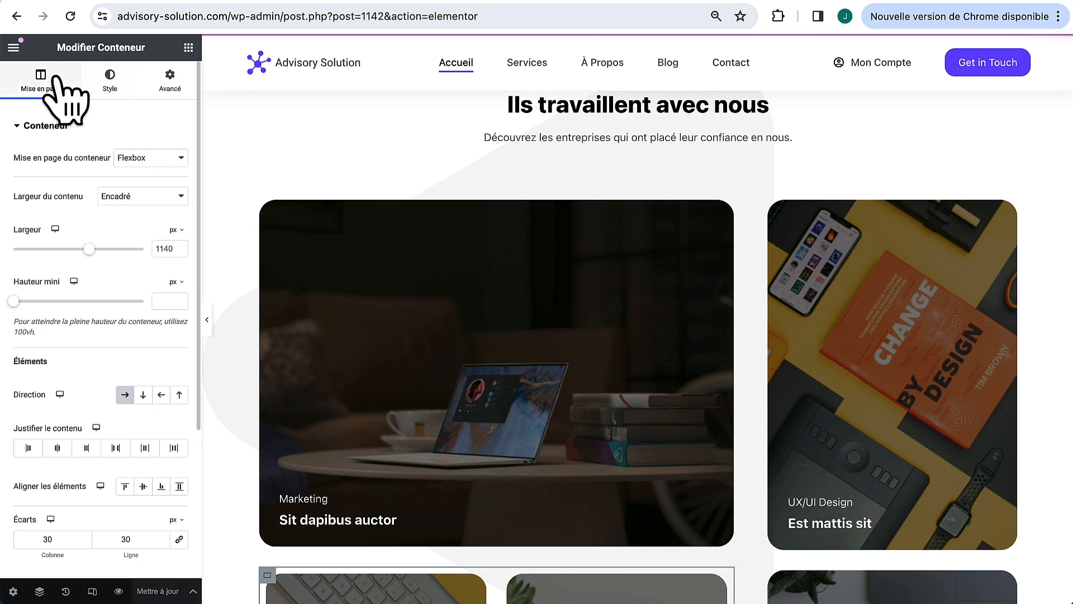
{"action": "left_click", "coordinate": [14, 48]}
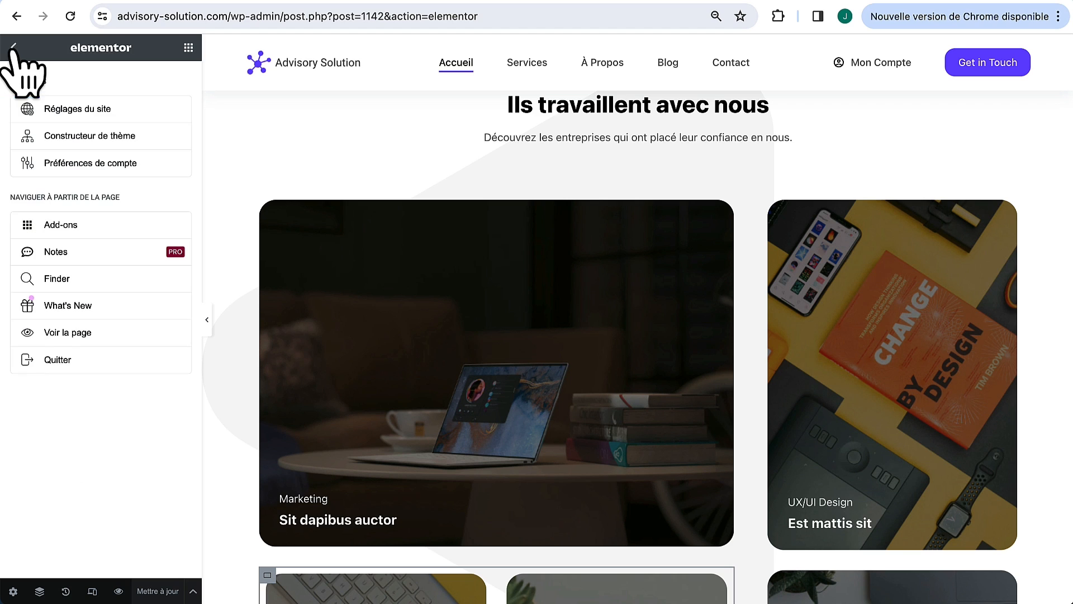
{"action": "left_click", "coordinate": [114, 108]}
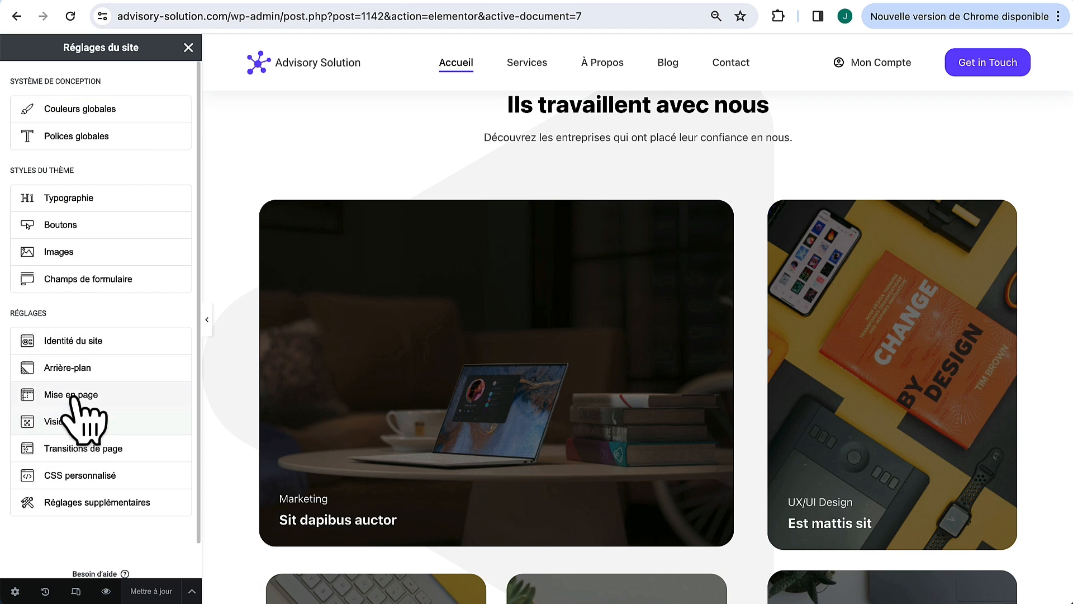
{"action": "left_click", "coordinate": [70, 395]}
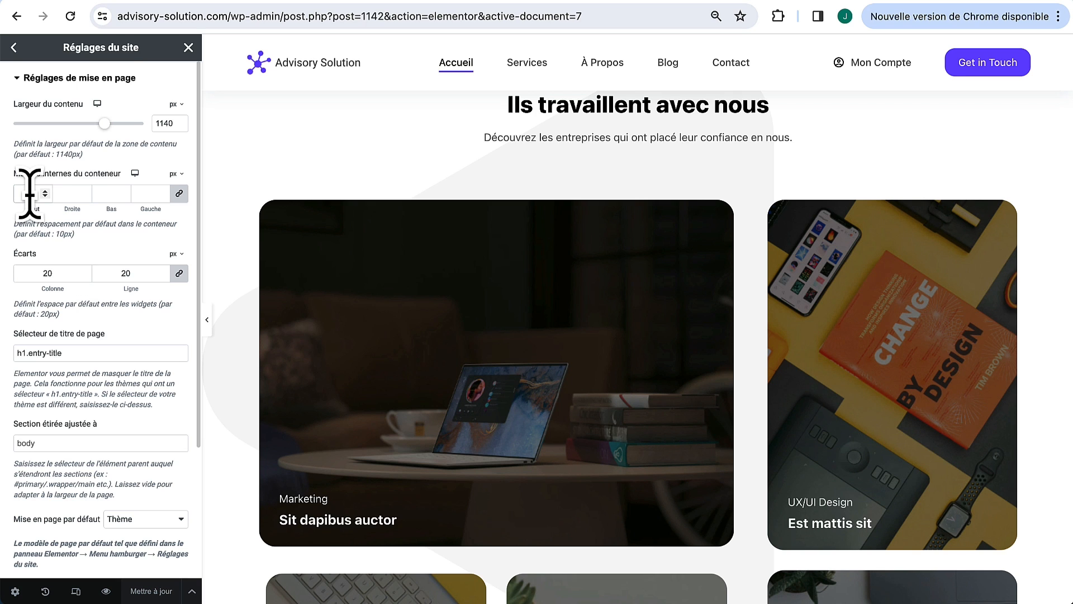
{"action": "left_click", "coordinate": [28, 193]}
{"action": "type", "text": "0"}
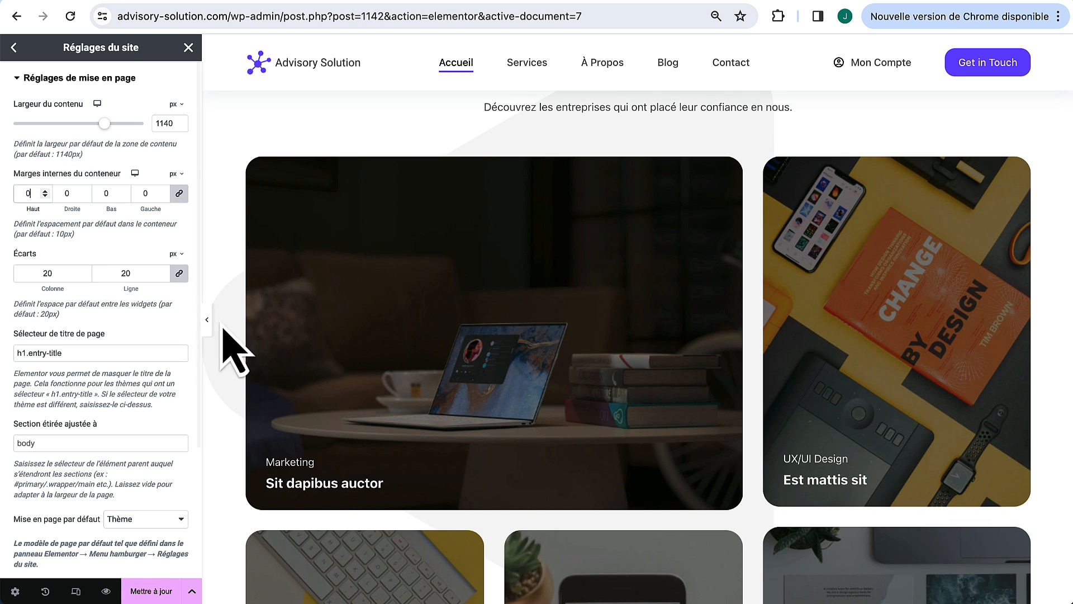
Step: Save the padding change with Mettre à jour and close the site settings
{"action": "scroll", "coordinate": [421, 417], "scroll_direction": "down", "scroll_amount": 3}
{"action": "scroll", "coordinate": [420, 417], "scroll_direction": "down", "scroll_amount": 1}
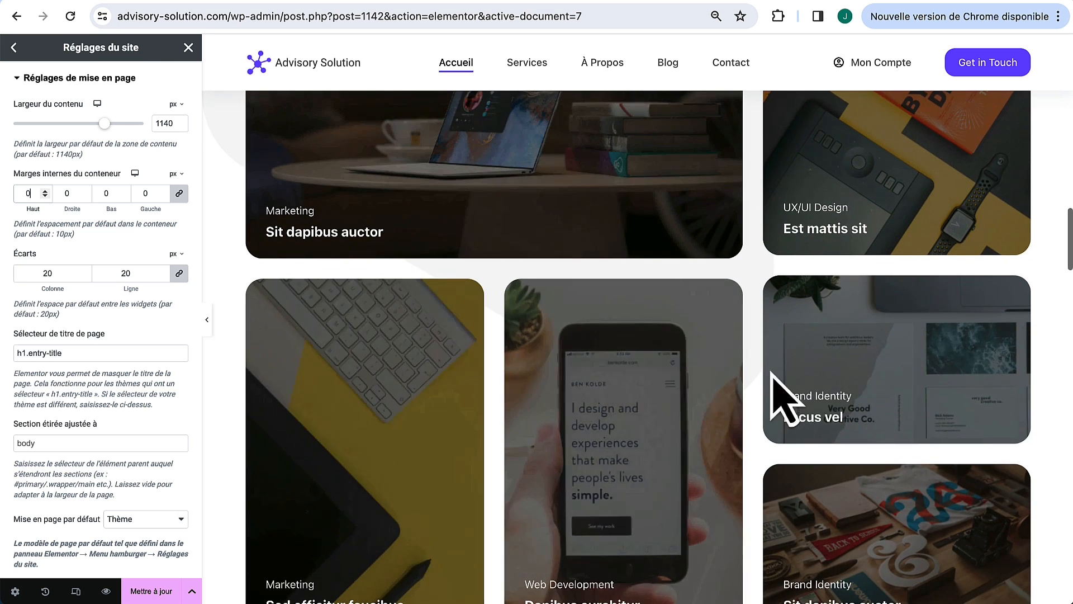
{"action": "scroll", "coordinate": [423, 550], "scroll_direction": "down", "scroll_amount": 4}
{"action": "scroll", "coordinate": [424, 551], "scroll_direction": "up", "scroll_amount": 4}
{"action": "scroll", "coordinate": [423, 550], "scroll_direction": "up", "scroll_amount": 5}
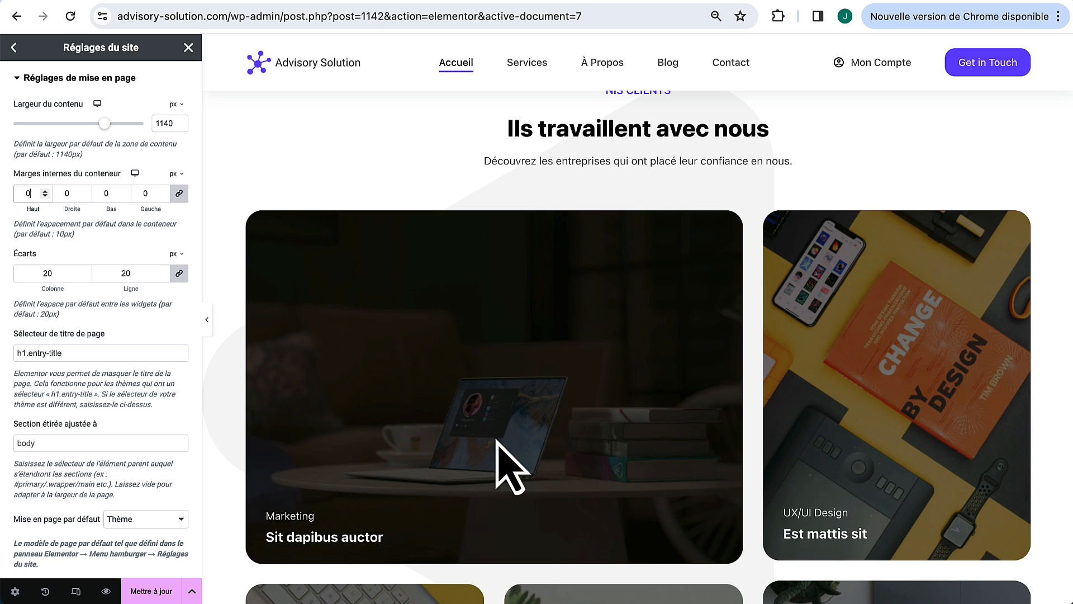
{"action": "left_click", "coordinate": [166, 593]}
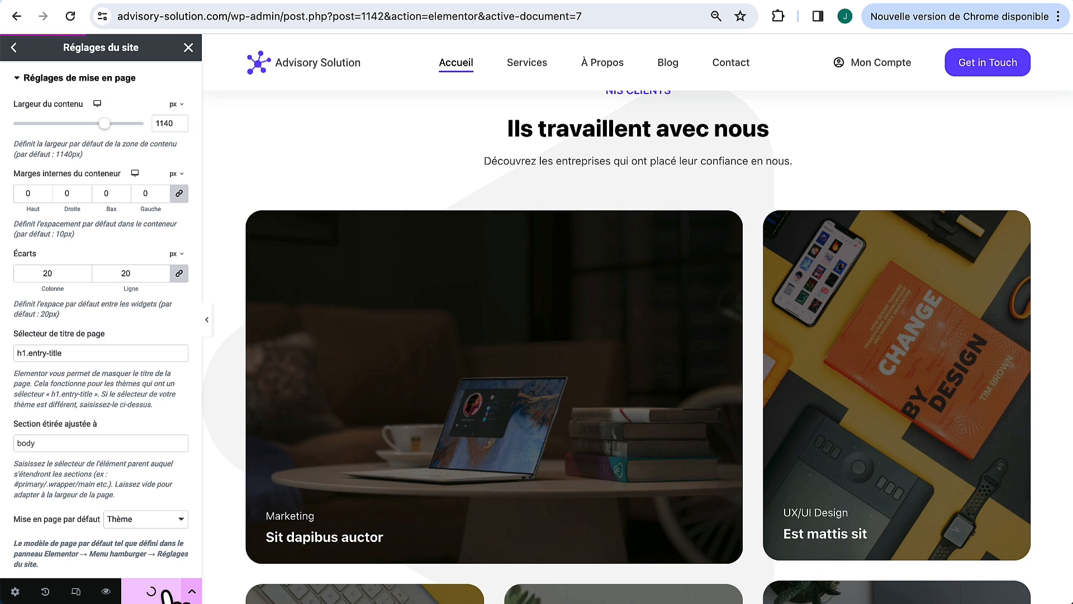
{"action": "left_click", "coordinate": [13, 47]}
{"action": "left_click", "coordinate": [188, 48]}
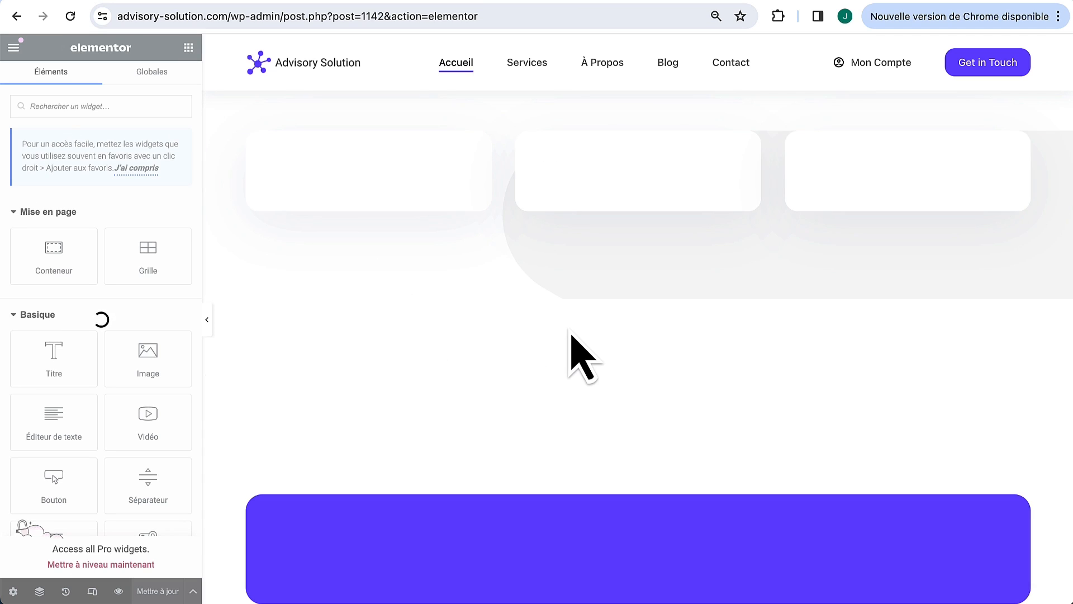
Step: Scroll the homepage preview to review the case-study cards
{"action": "scroll", "coordinate": [611, 293], "scroll_direction": "up", "scroll_amount": 5}
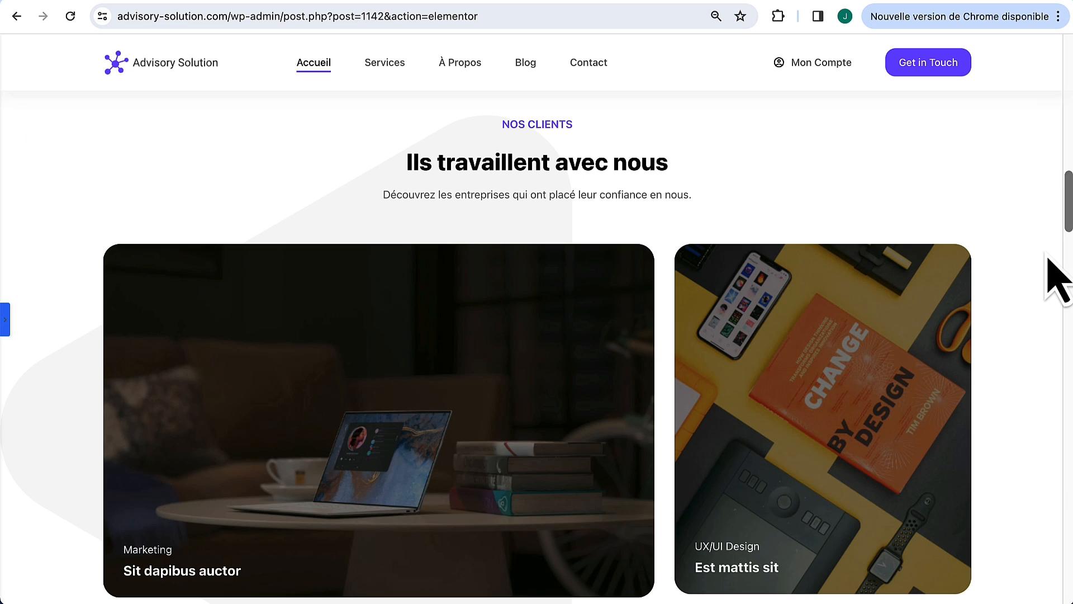
{"action": "scroll", "coordinate": [522, 279], "scroll_direction": "down", "scroll_amount": 4}
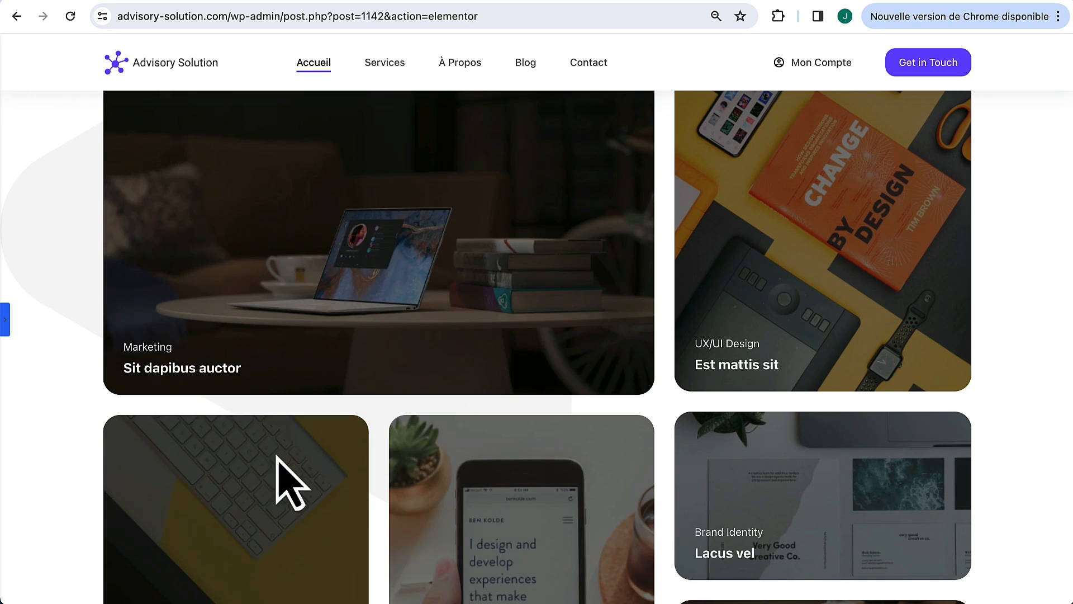
{"action": "scroll", "coordinate": [509, 498], "scroll_direction": "down", "scroll_amount": 3}
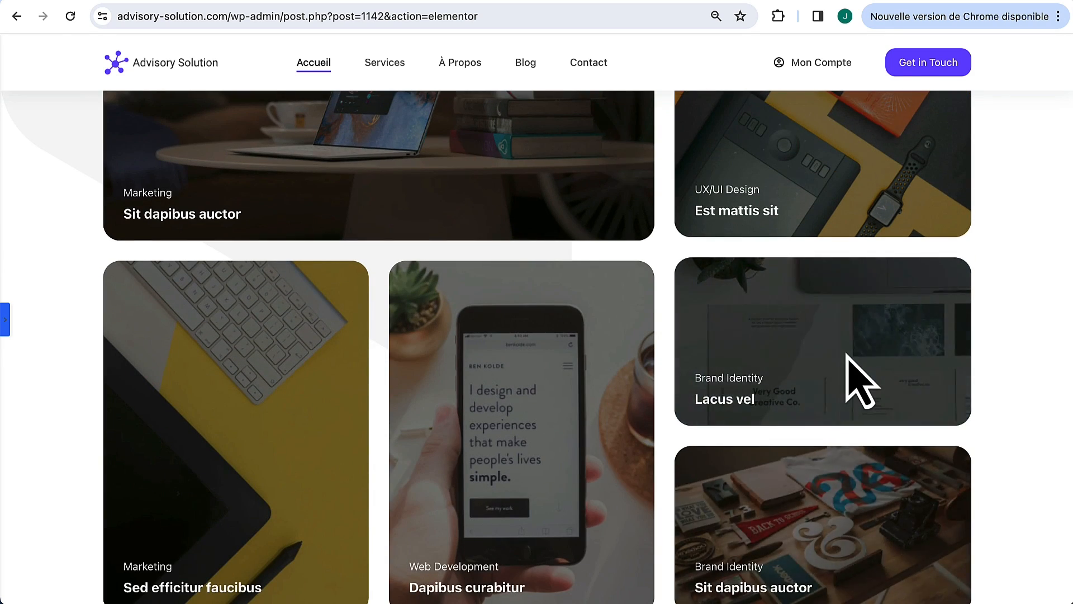
{"action": "scroll", "coordinate": [850, 378], "scroll_direction": "up", "scroll_amount": 2}
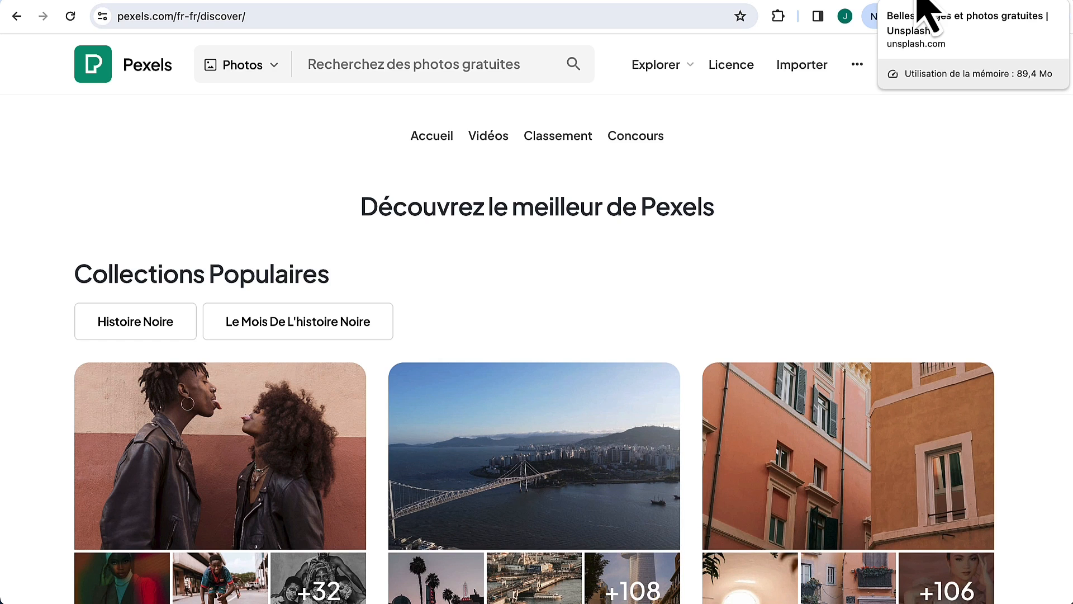
Step: Search Pexels for 'Charpentier' and open the sander-on-sawdust photo
{"action": "left_click", "coordinate": [391, 72]}
{"action": "type", "text": "Cha"}
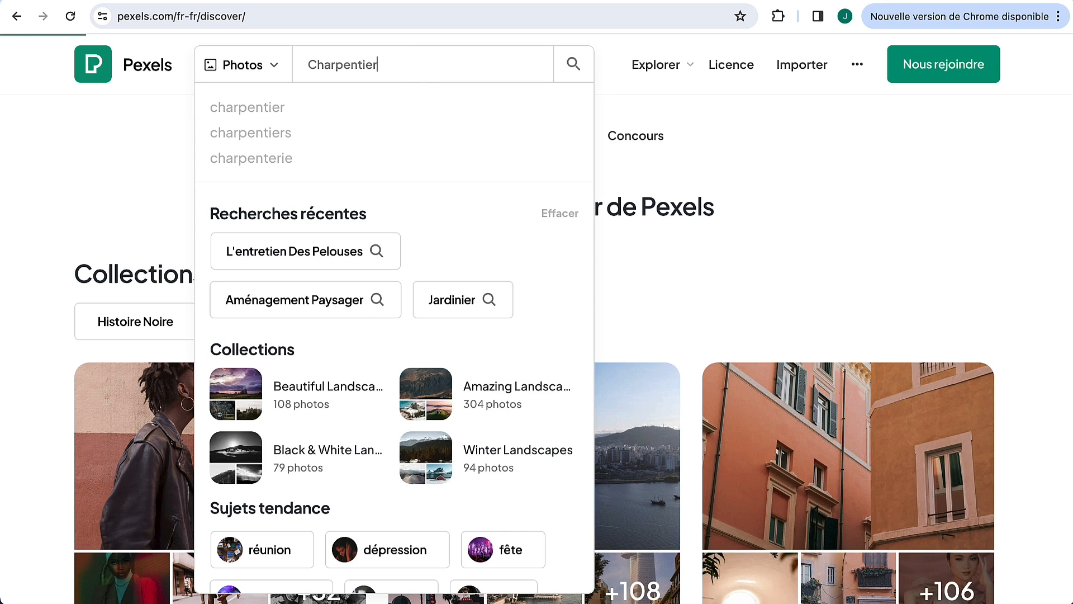
{"action": "type", "text": "rpentier"}
{"action": "key", "text": "Return"}
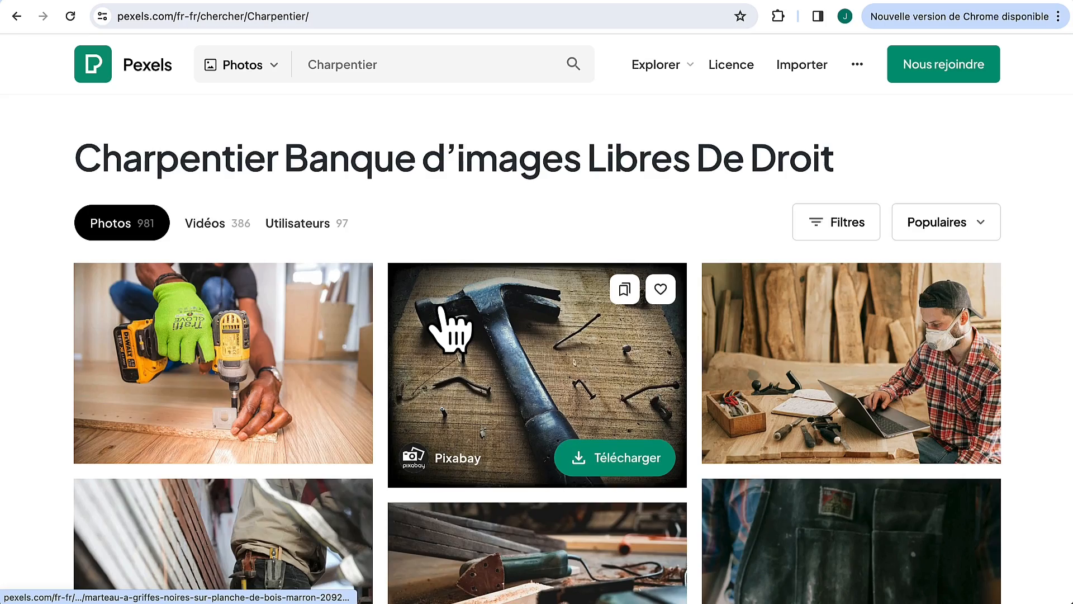
{"action": "scroll", "coordinate": [450, 329], "scroll_direction": "down", "scroll_amount": 15}
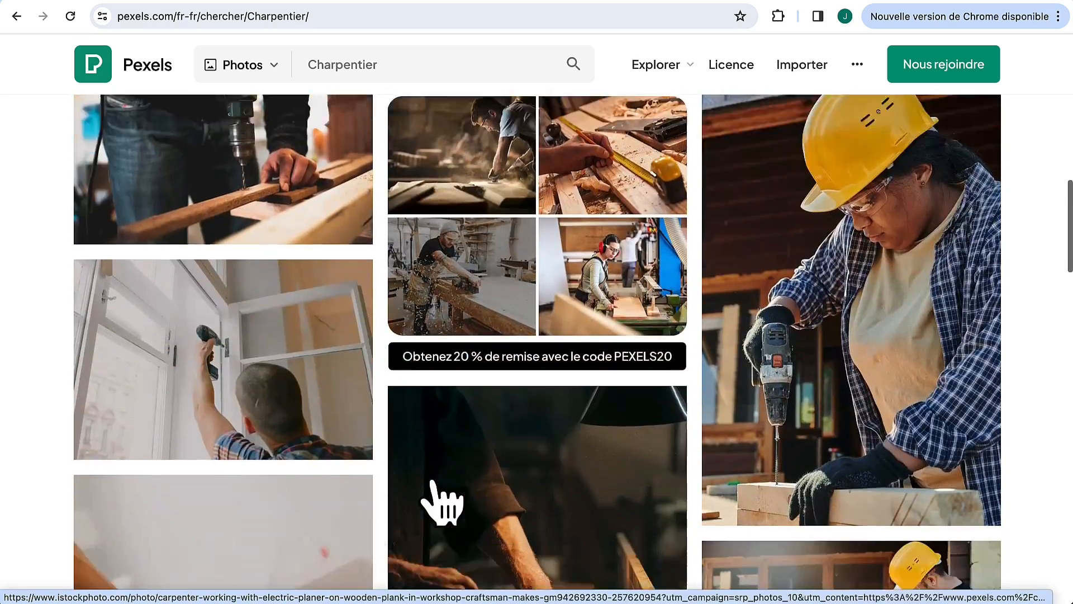
{"action": "scroll", "coordinate": [441, 503], "scroll_direction": "down", "scroll_amount": 15}
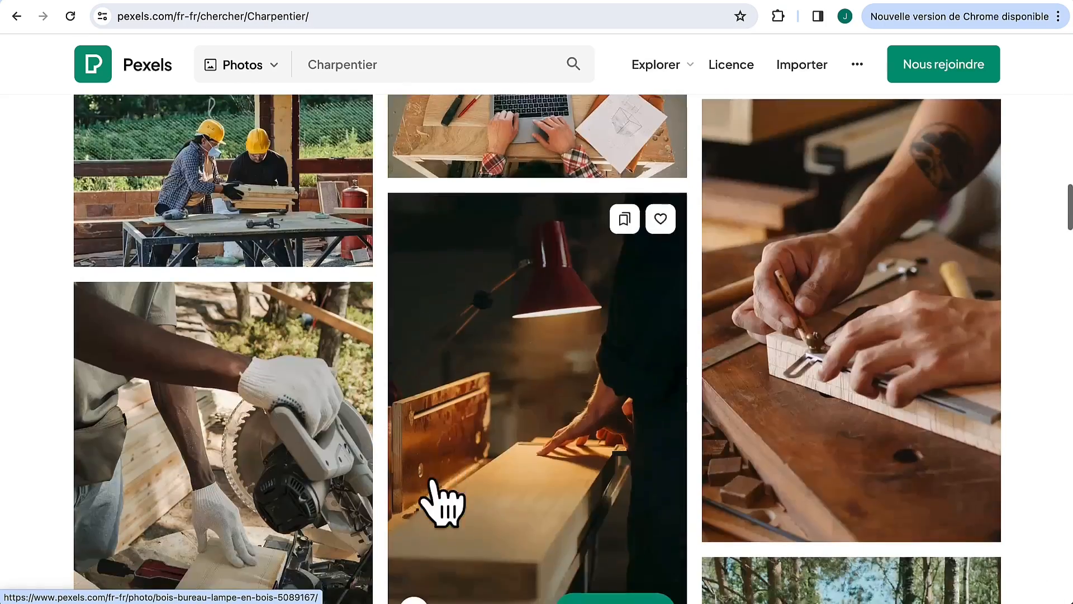
{"action": "scroll", "coordinate": [520, 509], "scroll_direction": "down", "scroll_amount": 15}
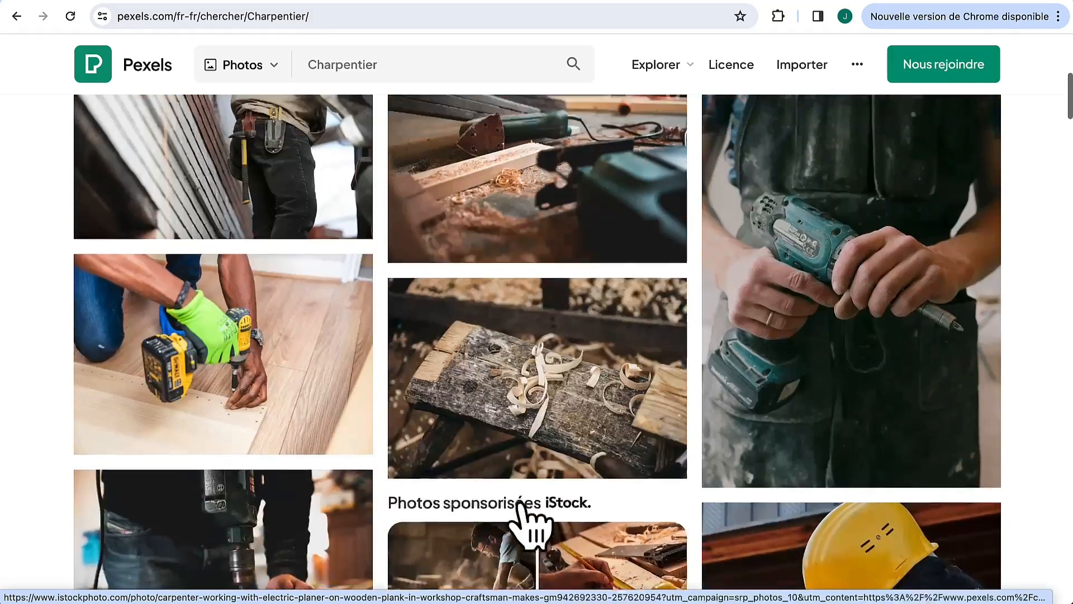
{"action": "scroll", "coordinate": [525, 520], "scroll_direction": "up", "scroll_amount": 3}
{"action": "left_click", "coordinate": [551, 324]}
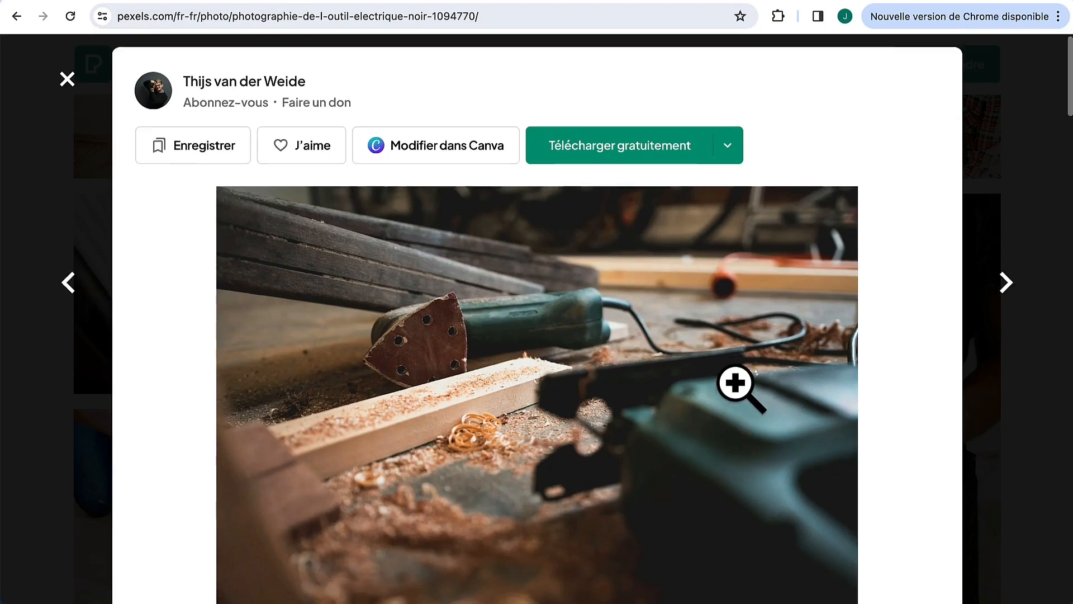
{"action": "scroll", "coordinate": [738, 386], "scroll_direction": "down", "scroll_amount": 2}
{"action": "scroll", "coordinate": [737, 358], "scroll_direction": "up", "scroll_amount": 1}
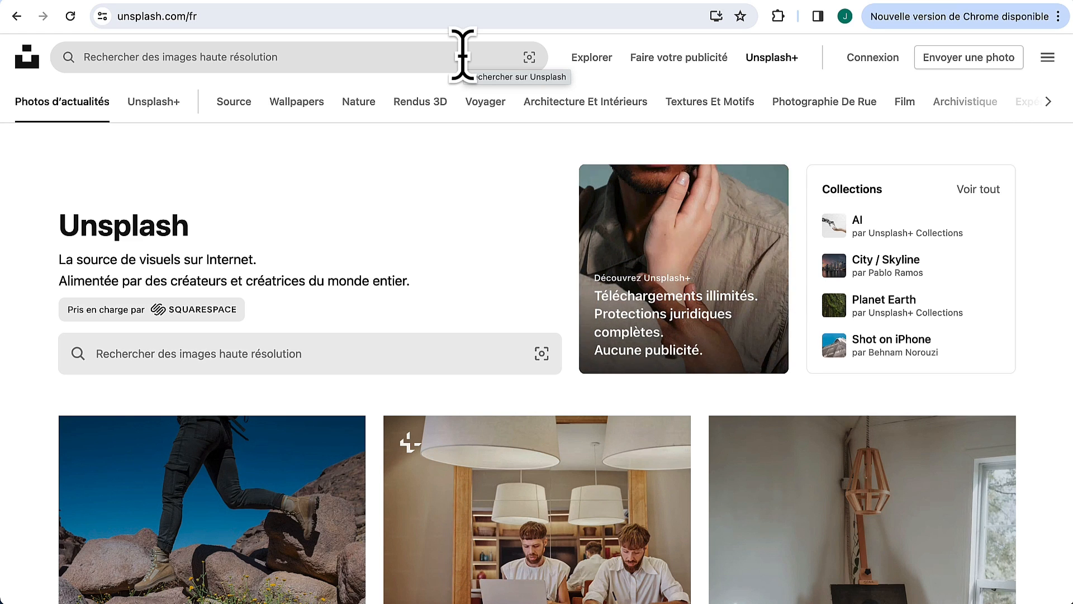
Step: Search Unsplash for Office and load more results
{"action": "left_click", "coordinate": [462, 56]}
{"action": "type", "text": "o"}
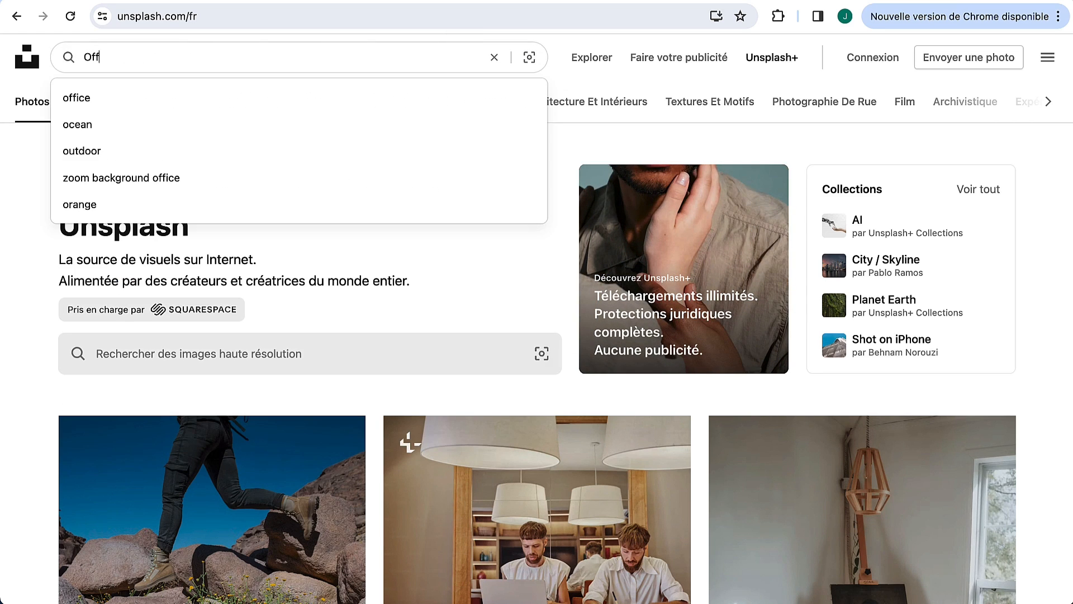
{"action": "key", "text": "Return"}
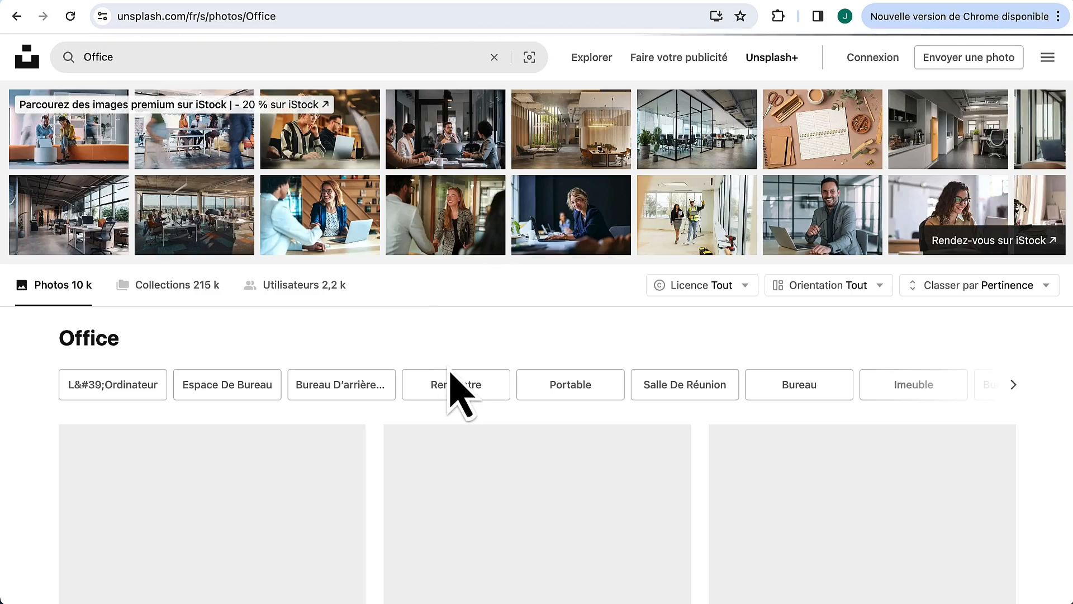
{"action": "scroll", "coordinate": [493, 323], "scroll_direction": "down", "scroll_amount": 10}
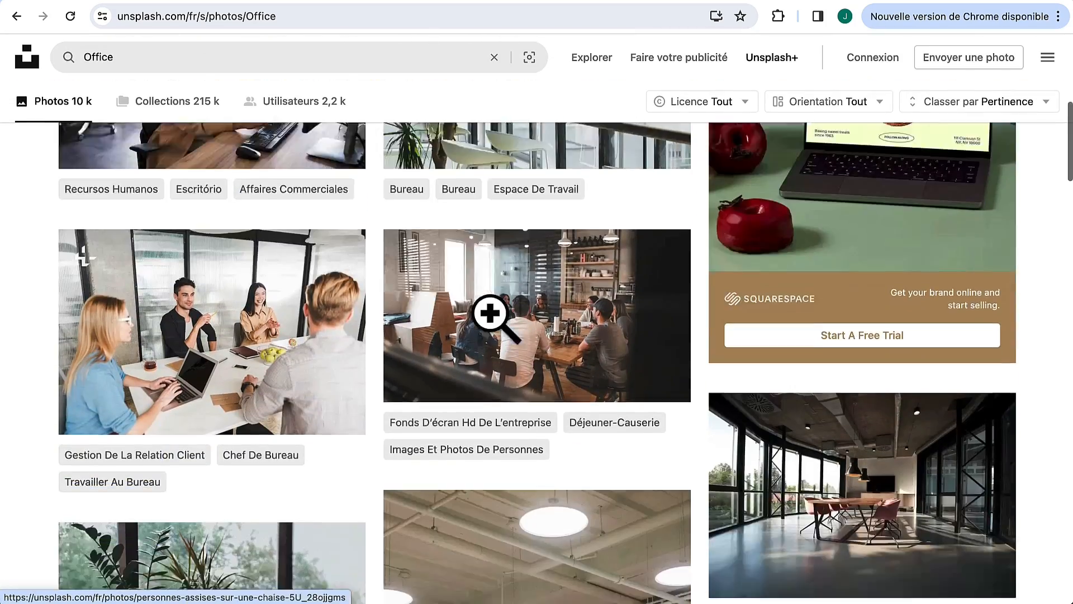
{"action": "scroll", "coordinate": [495, 368], "scroll_direction": "down", "scroll_amount": 15}
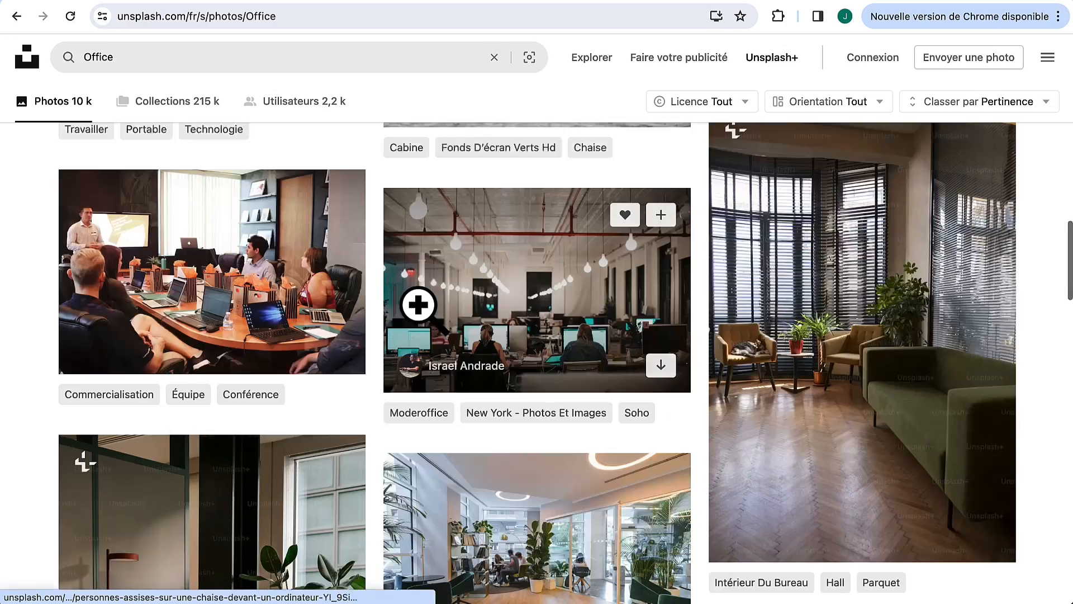
{"action": "scroll", "coordinate": [420, 307], "scroll_direction": "down", "scroll_amount": 7}
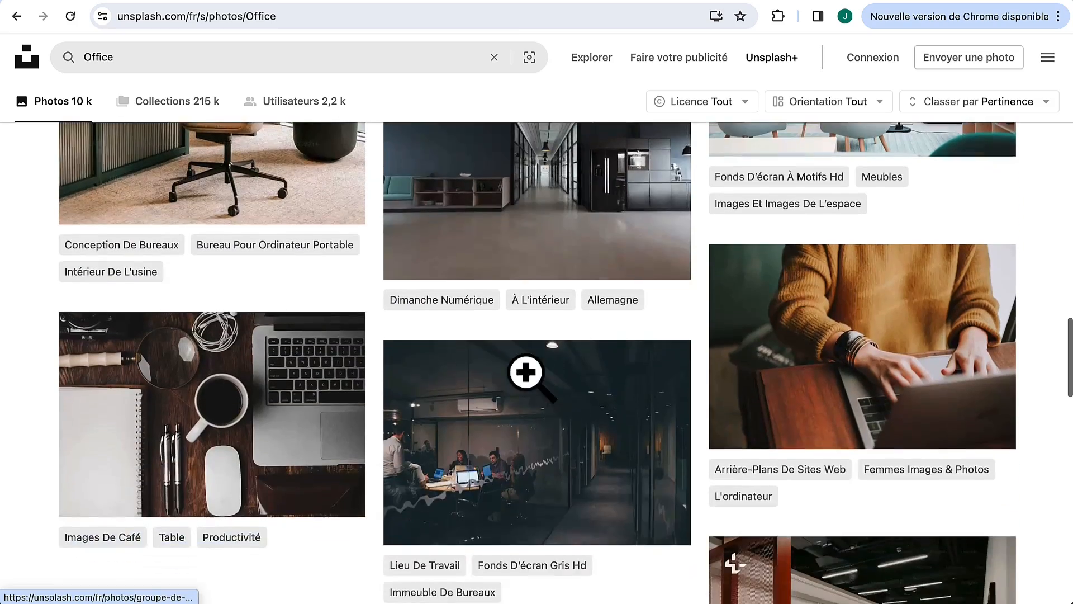
{"action": "scroll", "coordinate": [528, 381], "scroll_direction": "down", "scroll_amount": 18}
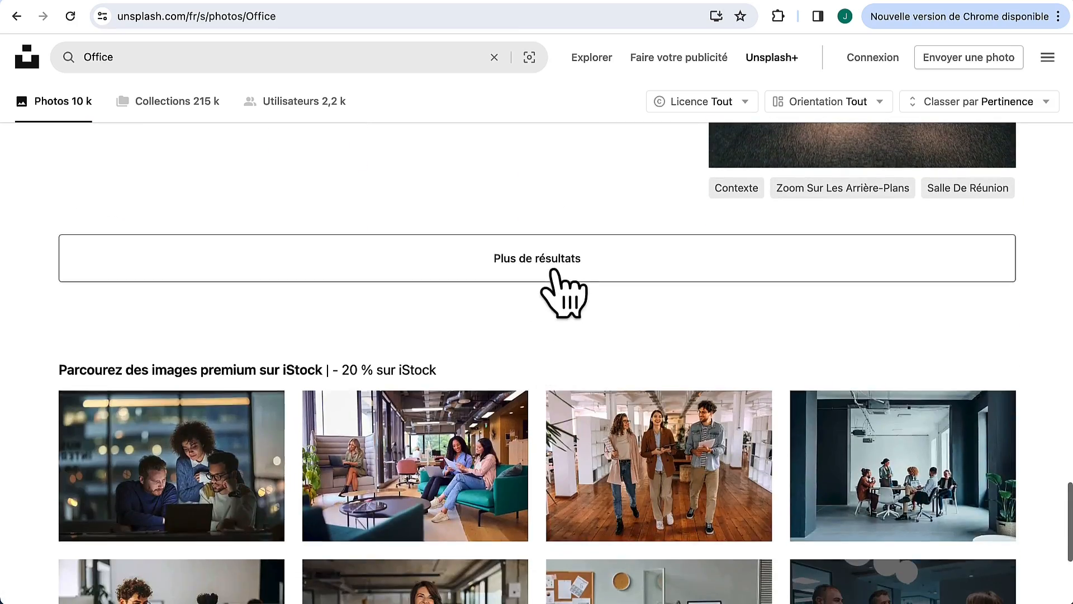
{"action": "left_click", "coordinate": [554, 276]}
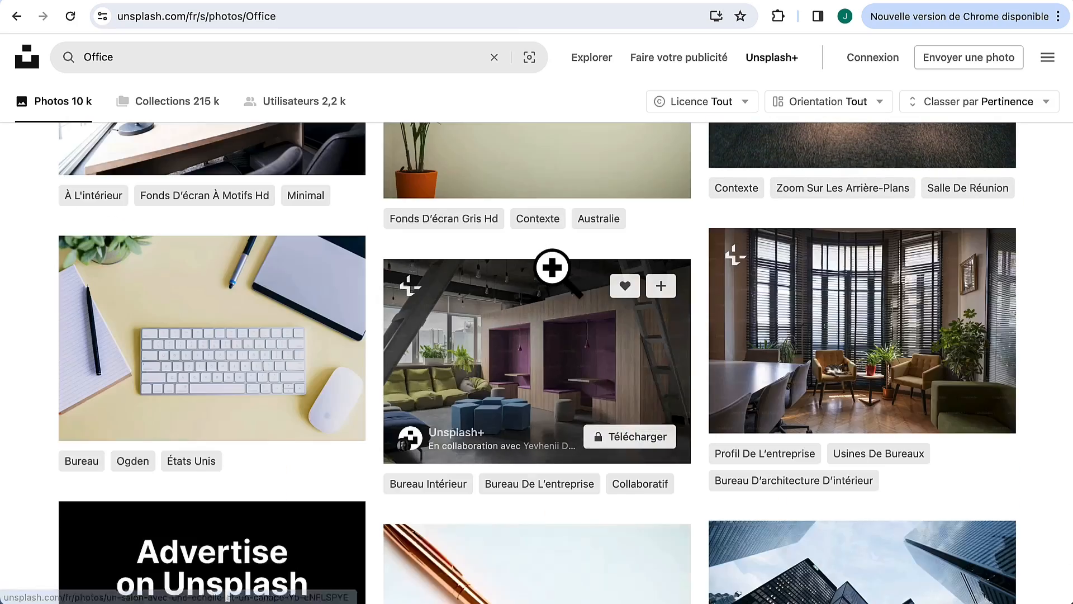
{"action": "scroll", "coordinate": [553, 268], "scroll_direction": "down", "scroll_amount": 13}
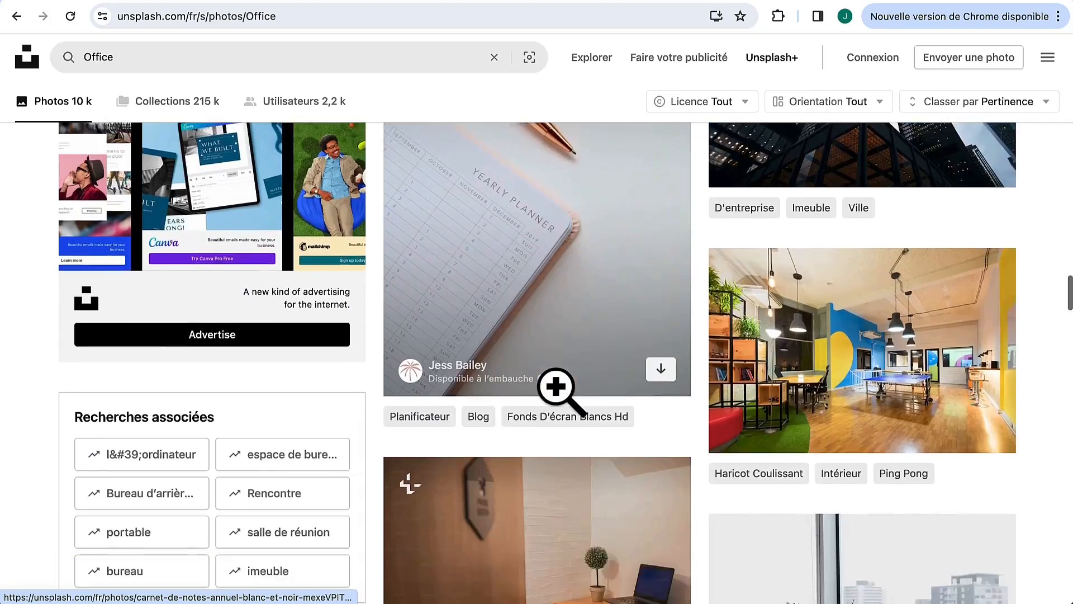
{"action": "scroll", "coordinate": [556, 387], "scroll_direction": "down", "scroll_amount": 9}
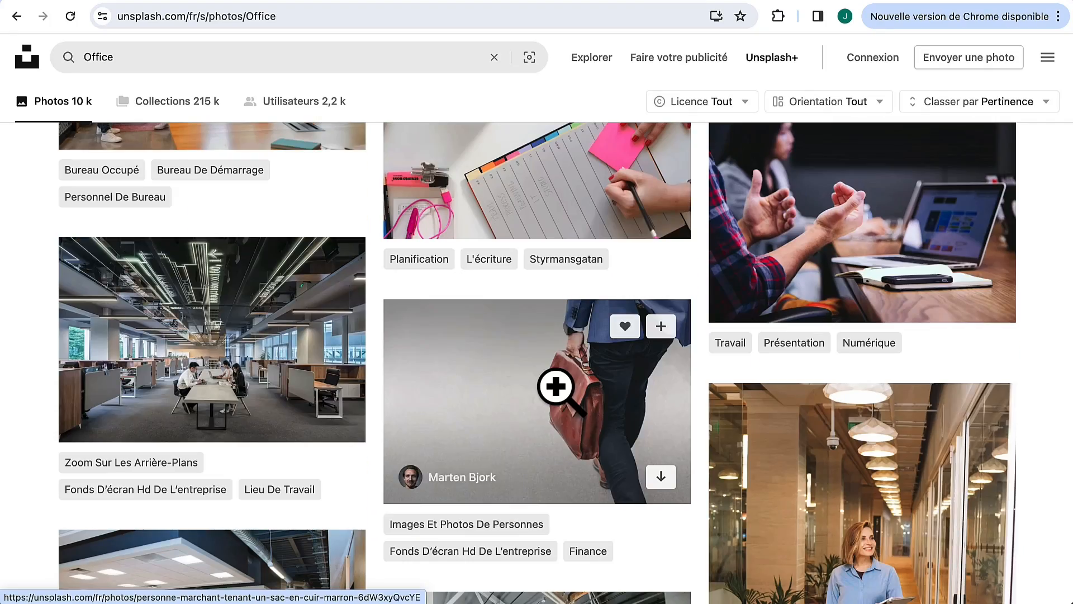
Step: Download the open-plan office photo at Moyenne (1920 x 1280) size, then close it
{"action": "left_click", "coordinate": [215, 320]}
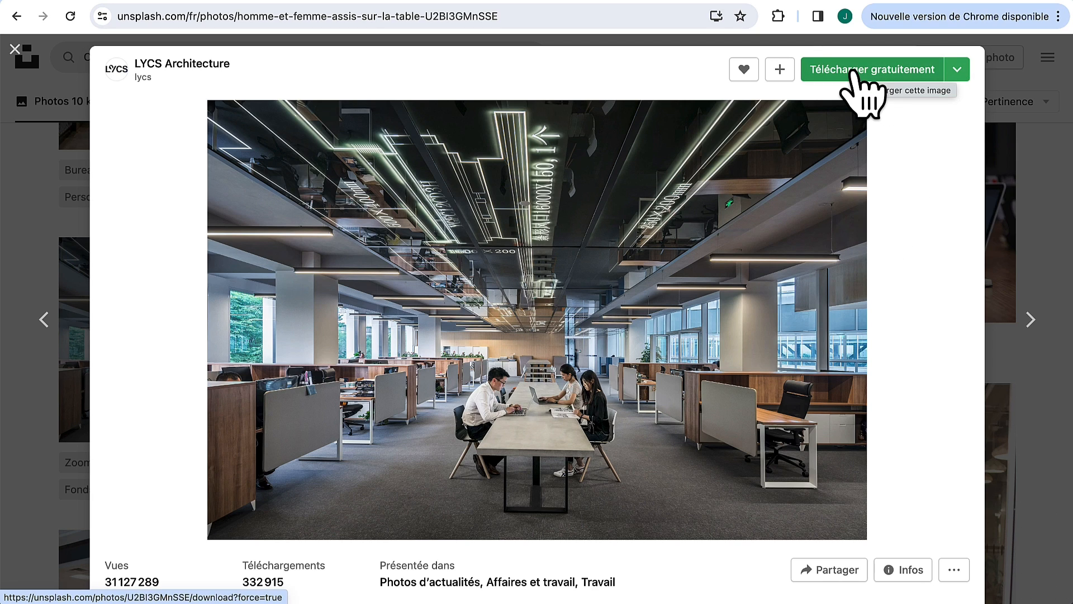
{"action": "left_click", "coordinate": [958, 73]}
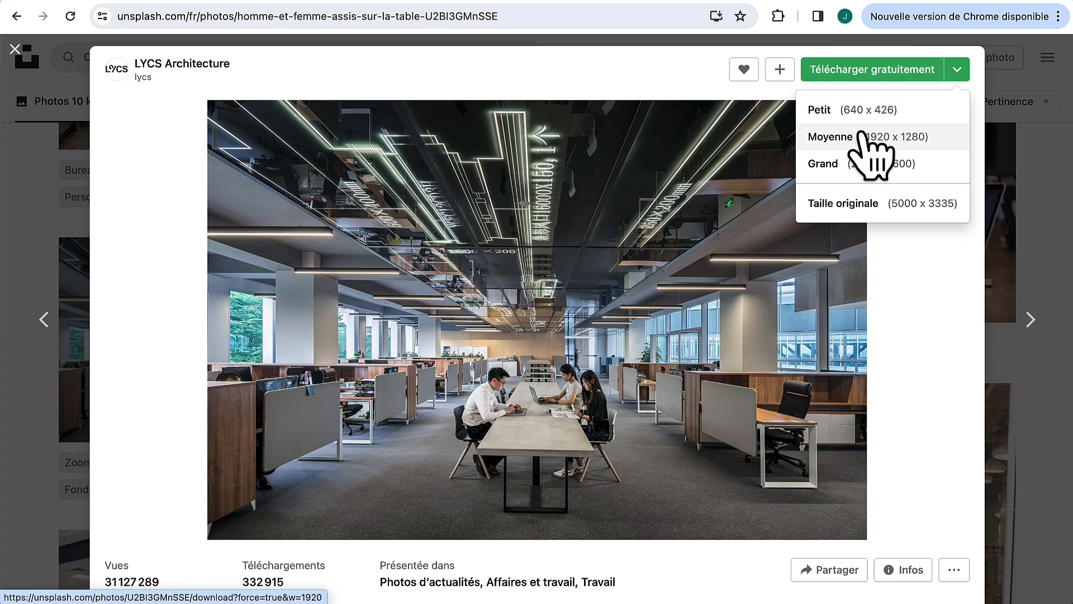
{"action": "left_click", "coordinate": [863, 135]}
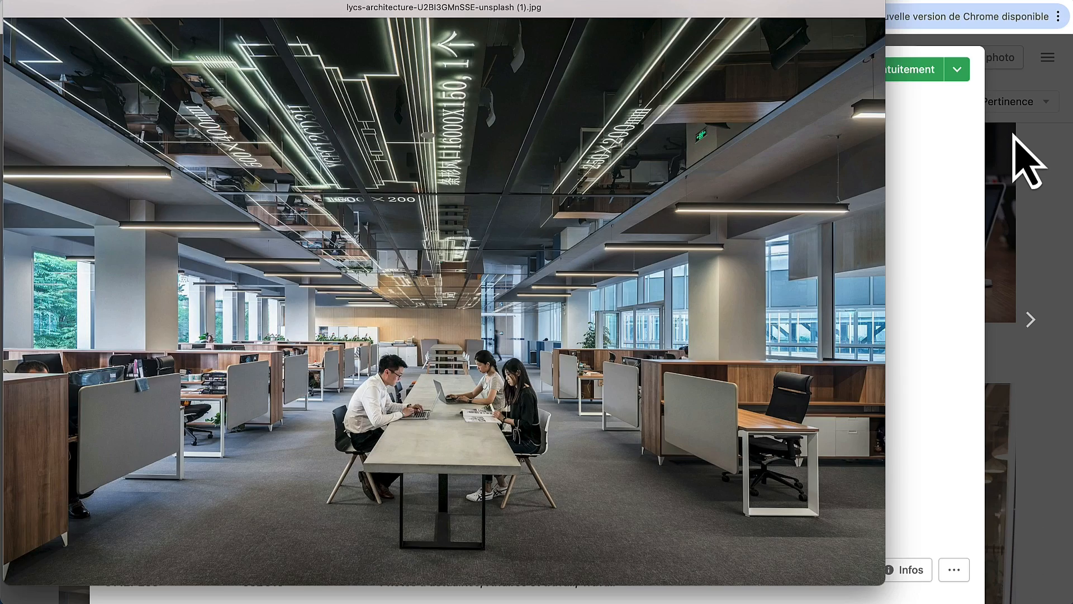
{"action": "left_click", "coordinate": [1013, 135]}
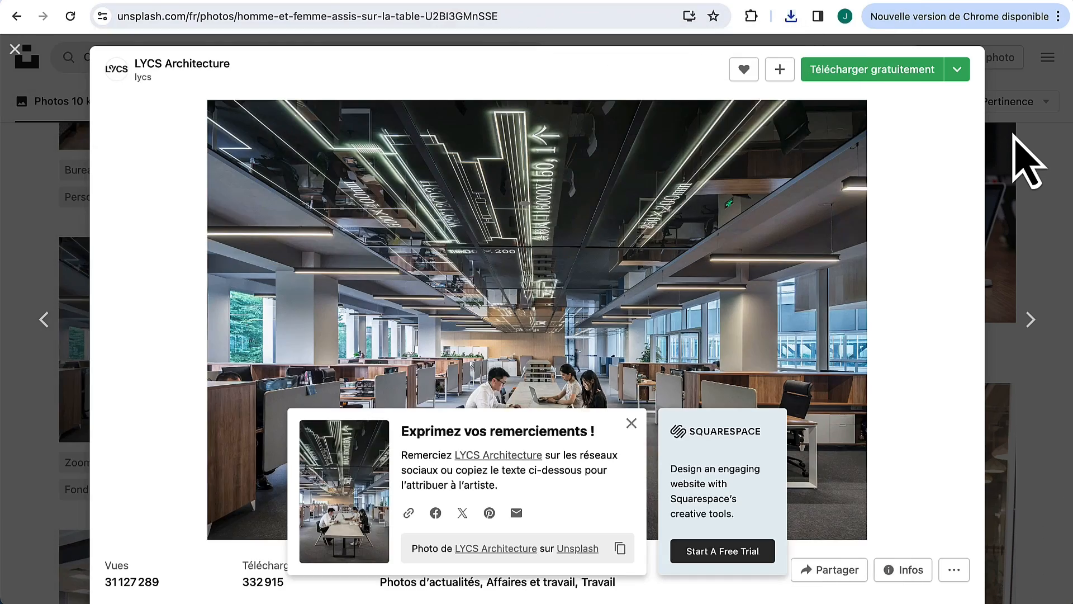
{"action": "left_click", "coordinate": [1013, 134]}
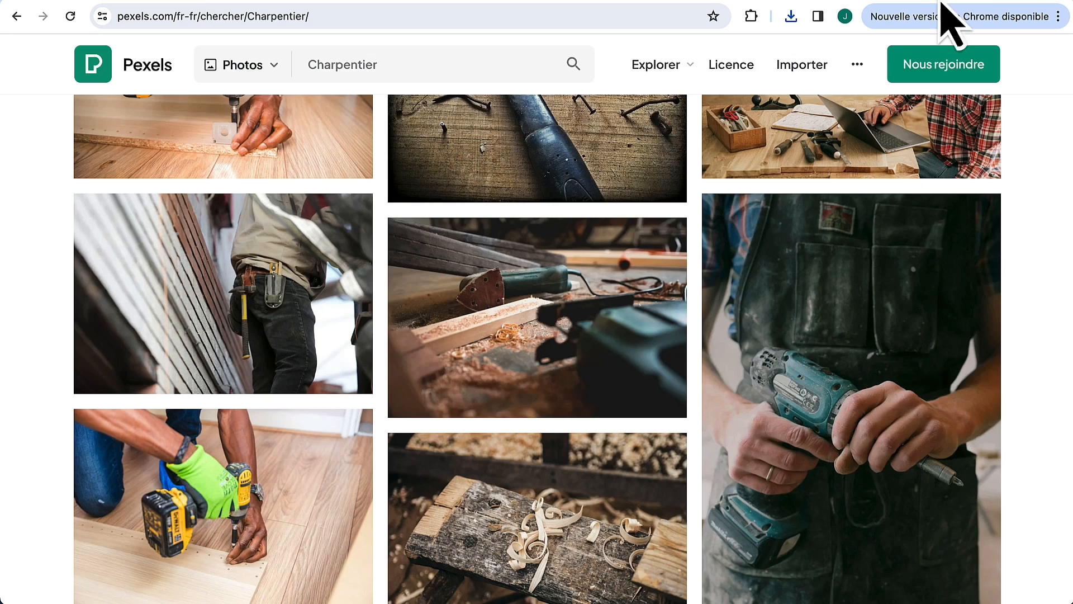
Step: Download the Charpentier sander photo at the Moyen 1280×853 size
{"action": "scroll", "coordinate": [643, 293], "scroll_direction": "down", "scroll_amount": 3}
{"action": "left_click", "coordinate": [525, 193]}
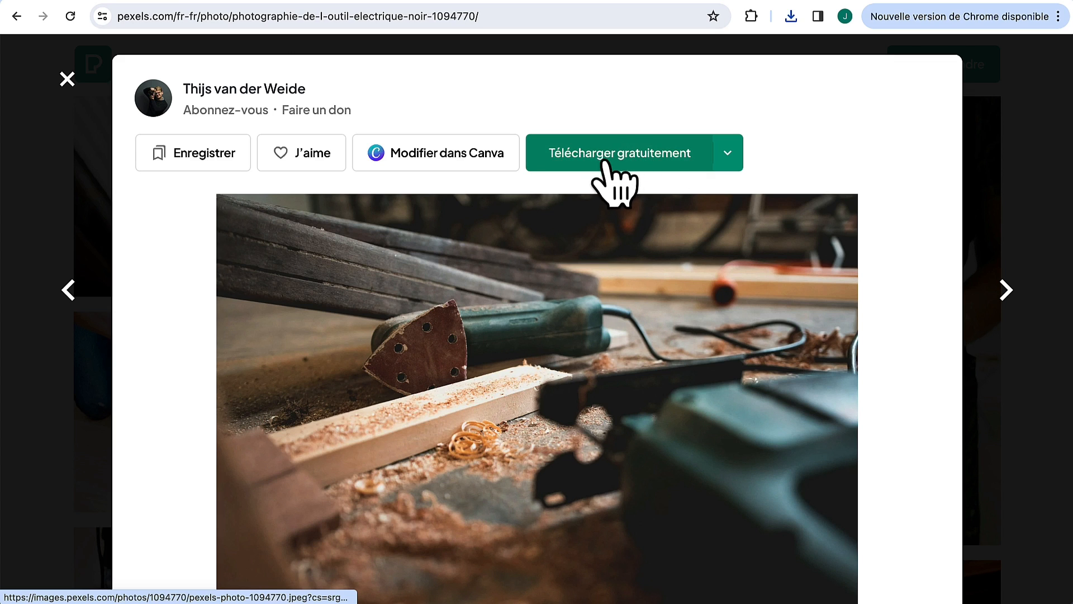
{"action": "left_click", "coordinate": [728, 153]}
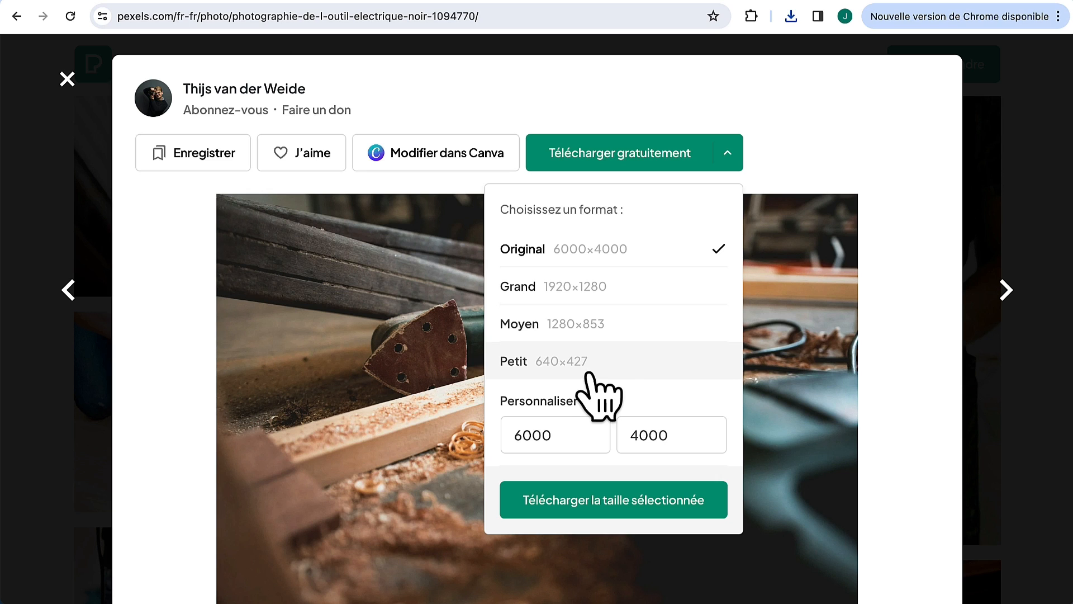
{"action": "left_click", "coordinate": [615, 332]}
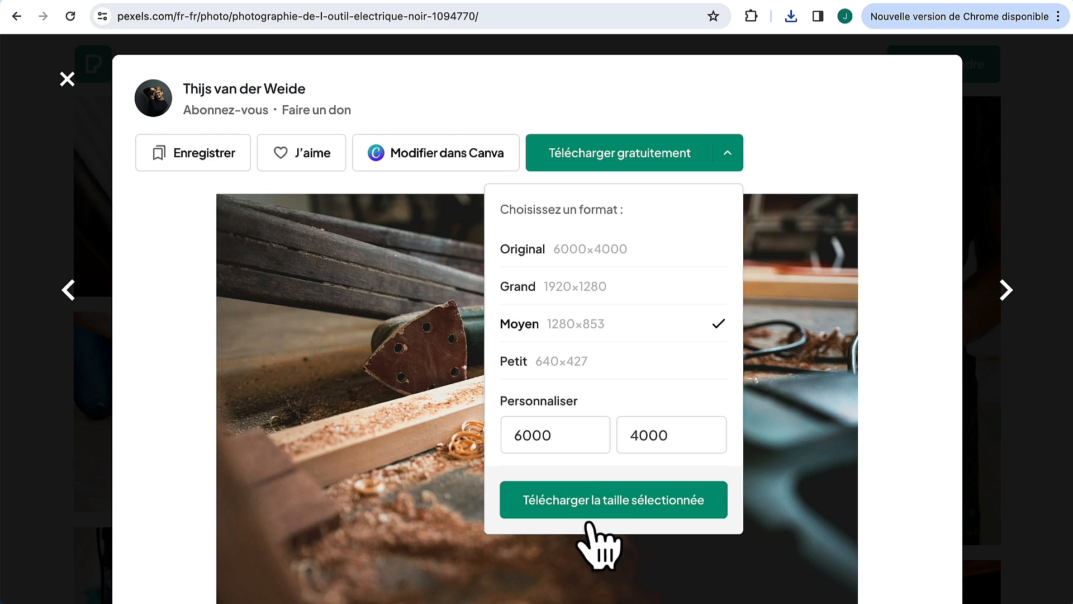
{"action": "left_click", "coordinate": [609, 519]}
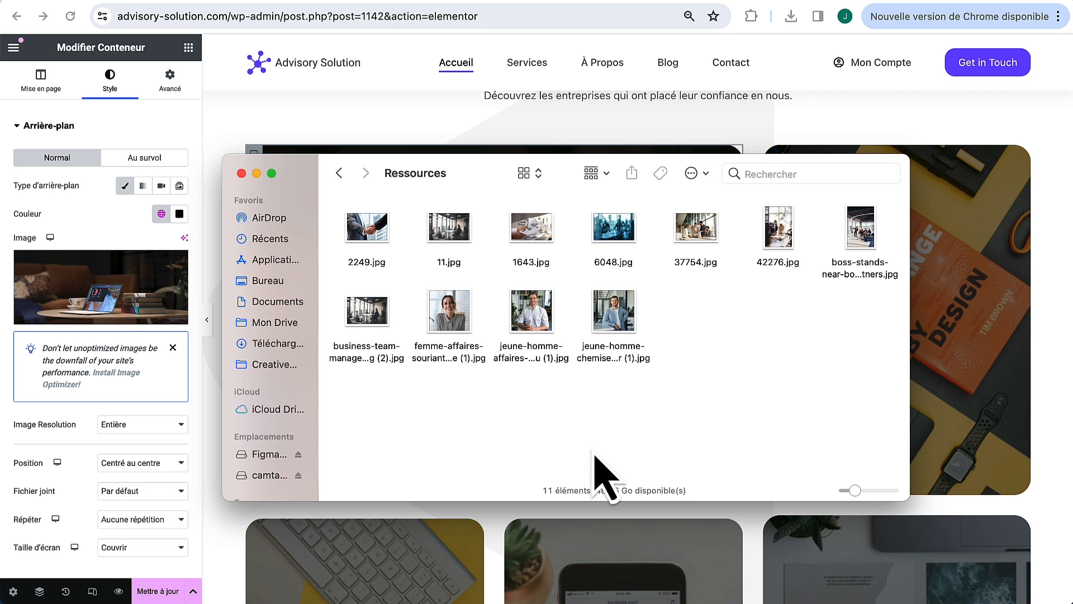
Step: Select the Marketing card container and choose a new Arrière-plan background image
{"action": "left_click", "coordinate": [561, 127]}
{"action": "scroll", "coordinate": [727, 235], "scroll_direction": "up", "scroll_amount": 1}
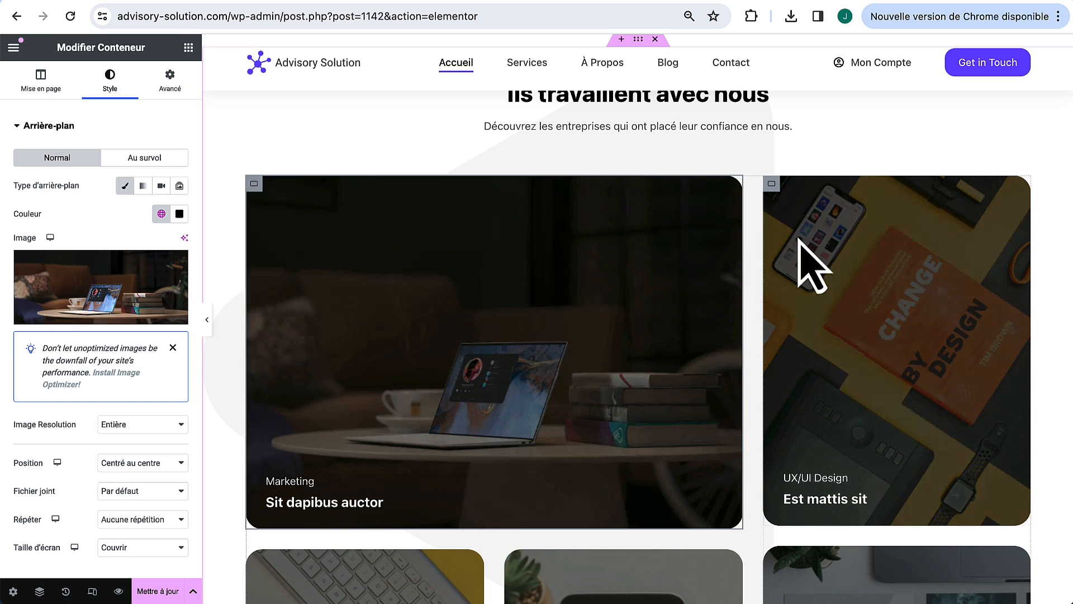
{"action": "left_click", "coordinate": [772, 184]}
{"action": "left_click", "coordinate": [254, 184]}
{"action": "left_click", "coordinate": [110, 78]}
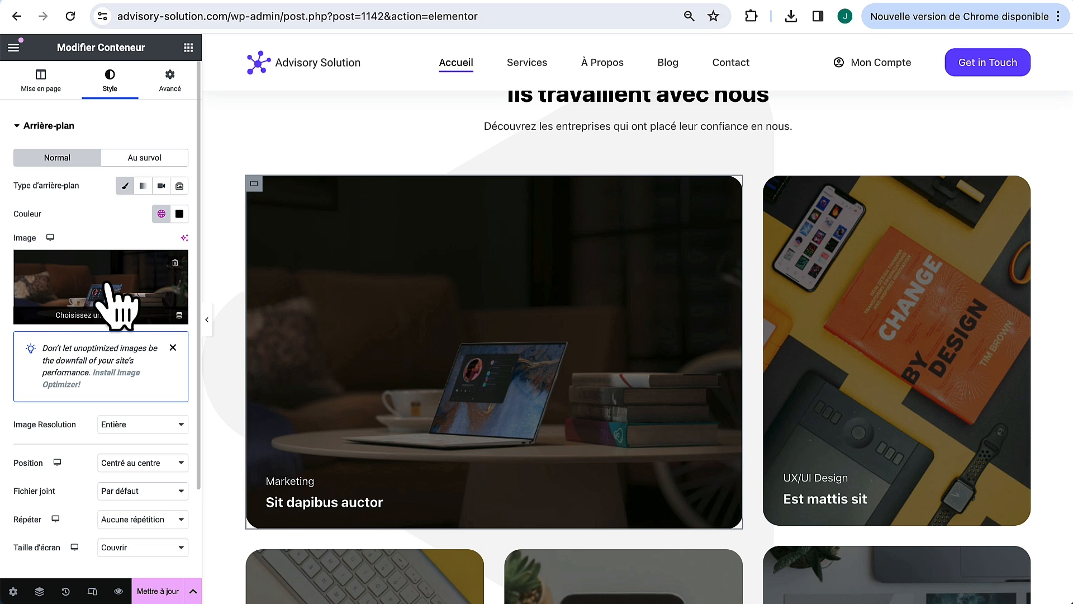
{"action": "left_click", "coordinate": [107, 285]}
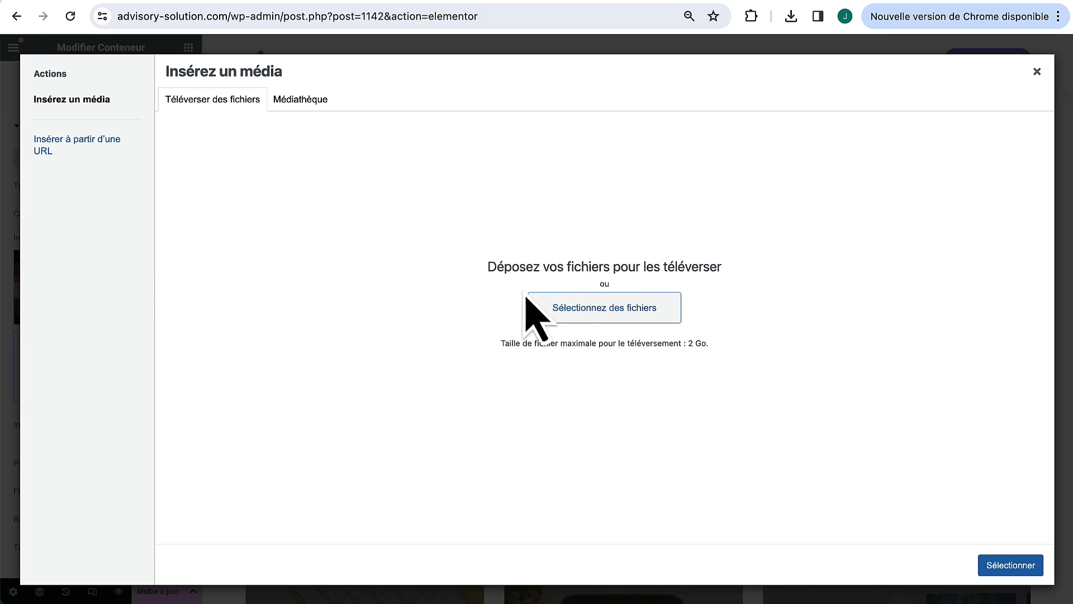
Step: Upload all eleven Ressources images and set 1643.jpg as the card background
{"action": "left_click", "coordinate": [581, 316]}
{"action": "double_click", "coordinate": [686, 180]}
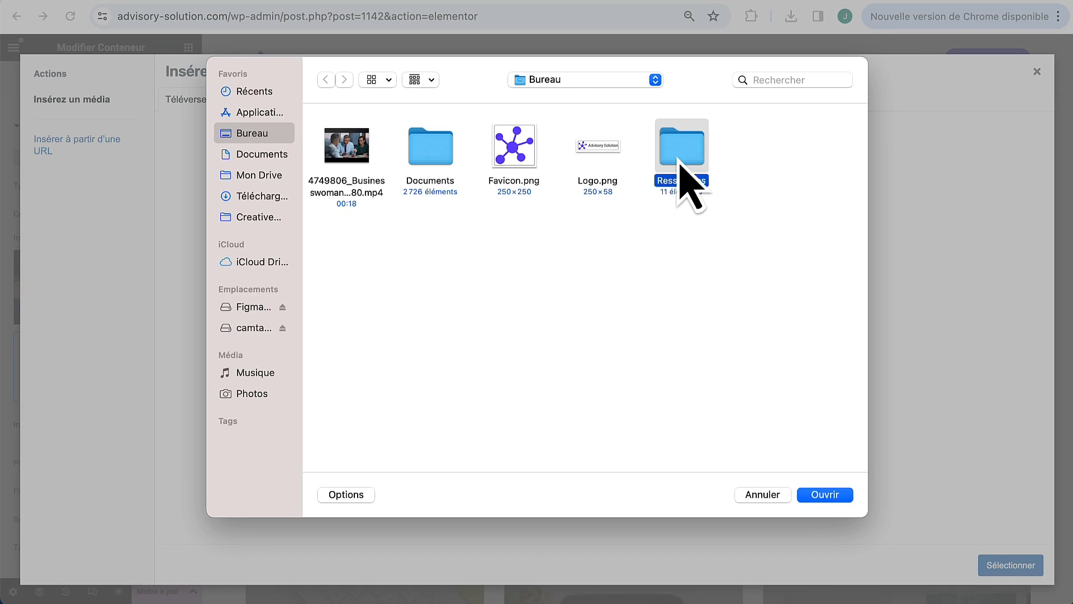
{"action": "left_click_drag", "start_coordinate": [349, 412], "coordinate": [838, 156]}
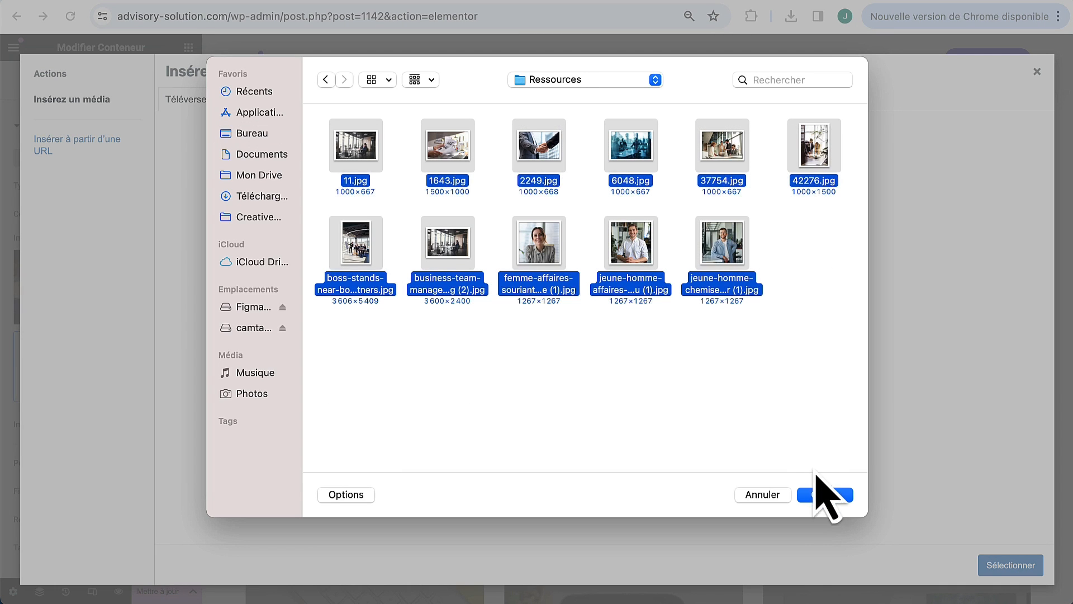
{"action": "left_click", "coordinate": [821, 497]}
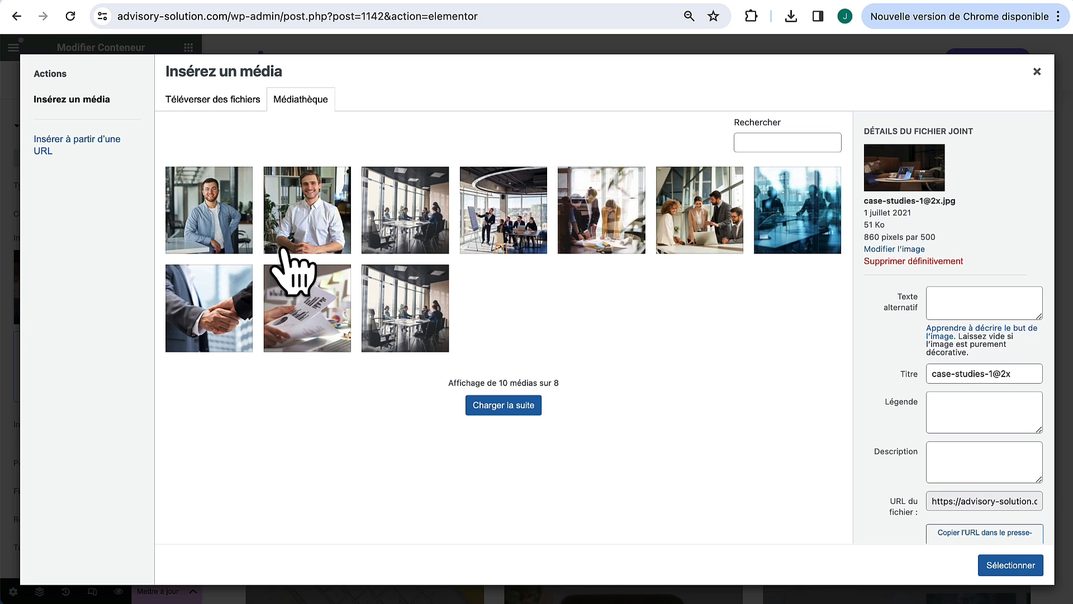
{"action": "left_click", "coordinate": [285, 336]}
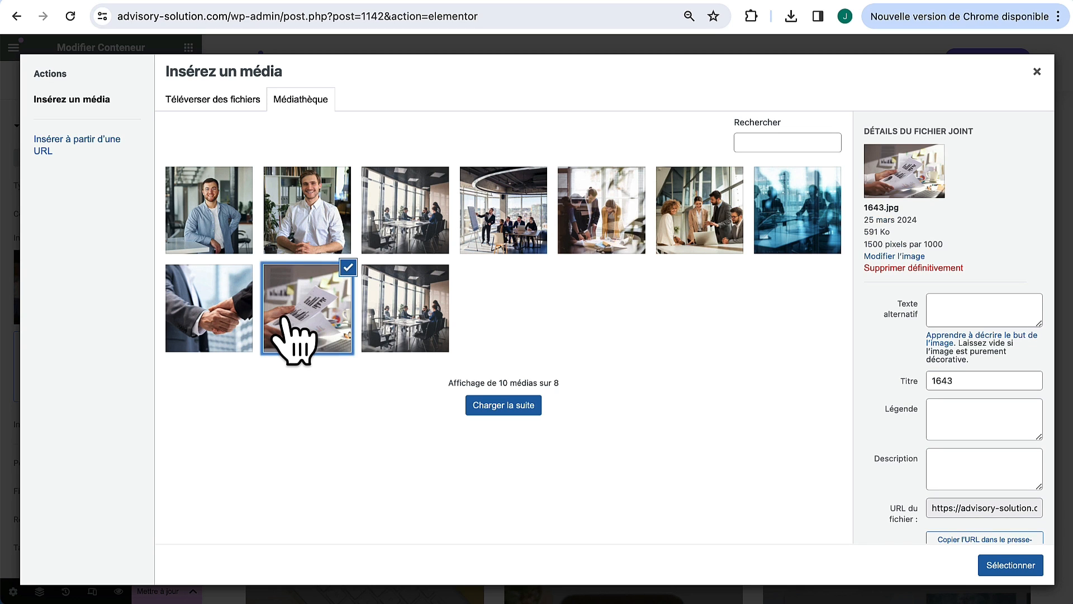
{"action": "left_click", "coordinate": [986, 565]}
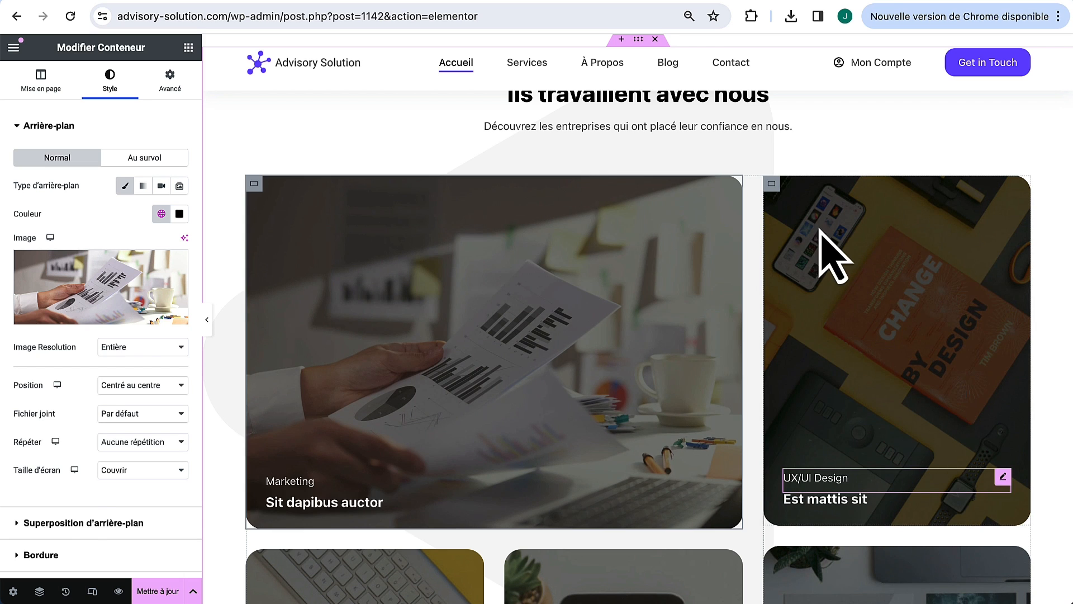
Step: Give the UX/UI Design card the meeting-at-the-whiteboard photo as its background
{"action": "left_click", "coordinate": [780, 193]}
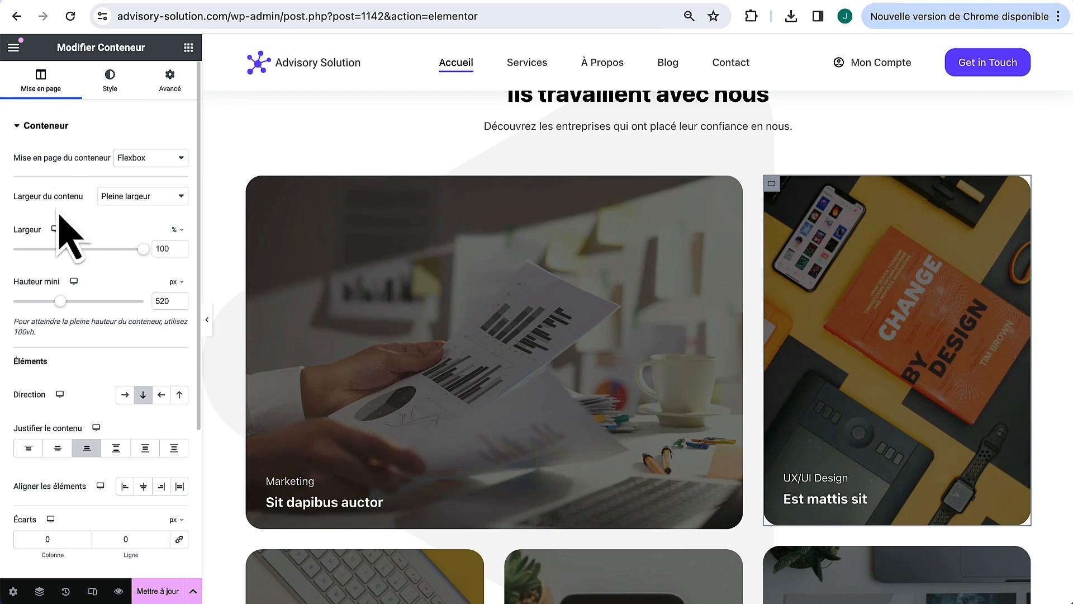
{"action": "left_click", "coordinate": [109, 89]}
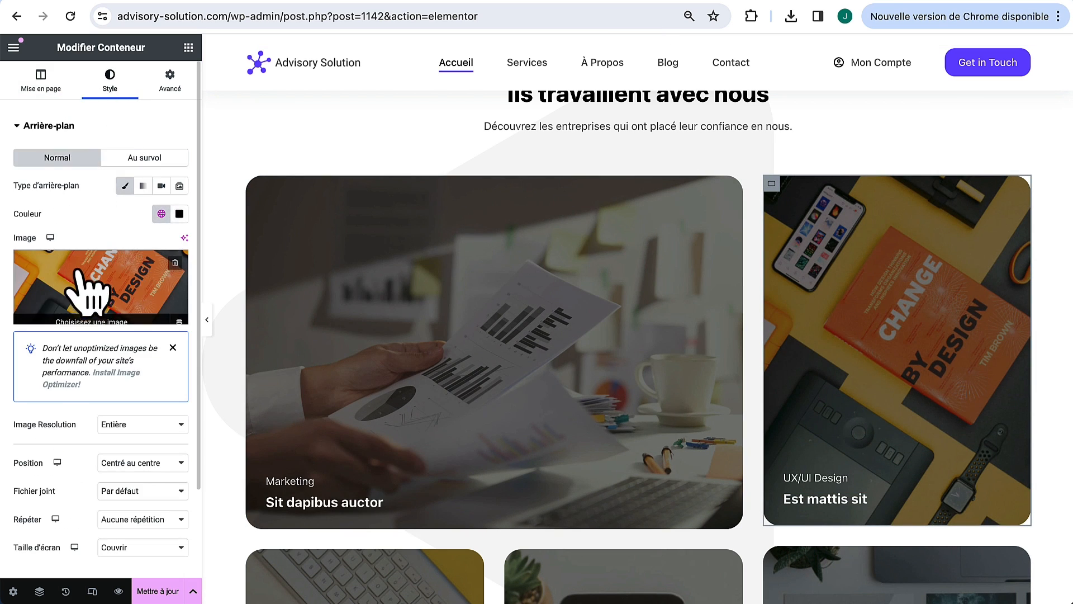
{"action": "left_click", "coordinate": [26, 290]}
{"action": "left_click", "coordinate": [405, 210]}
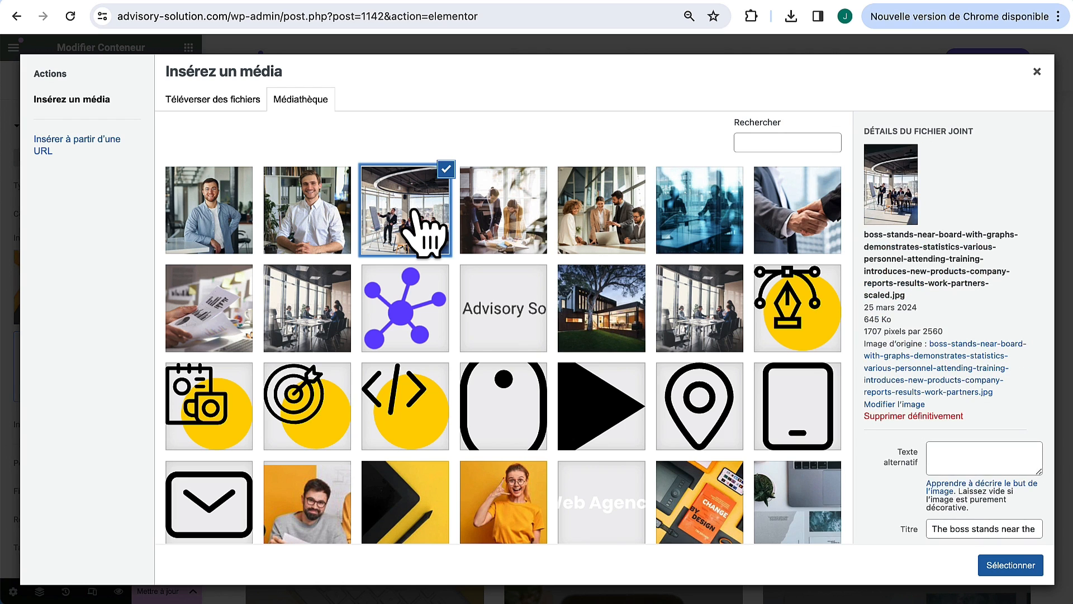
{"action": "left_click", "coordinate": [1010, 566]}
Step: Set the Lacus vel Brand Identity card's background to the blue-toned meeting photo
{"action": "scroll", "coordinate": [808, 481], "scroll_direction": "down", "scroll_amount": 2}
{"action": "scroll", "coordinate": [799, 456], "scroll_direction": "down", "scroll_amount": 2}
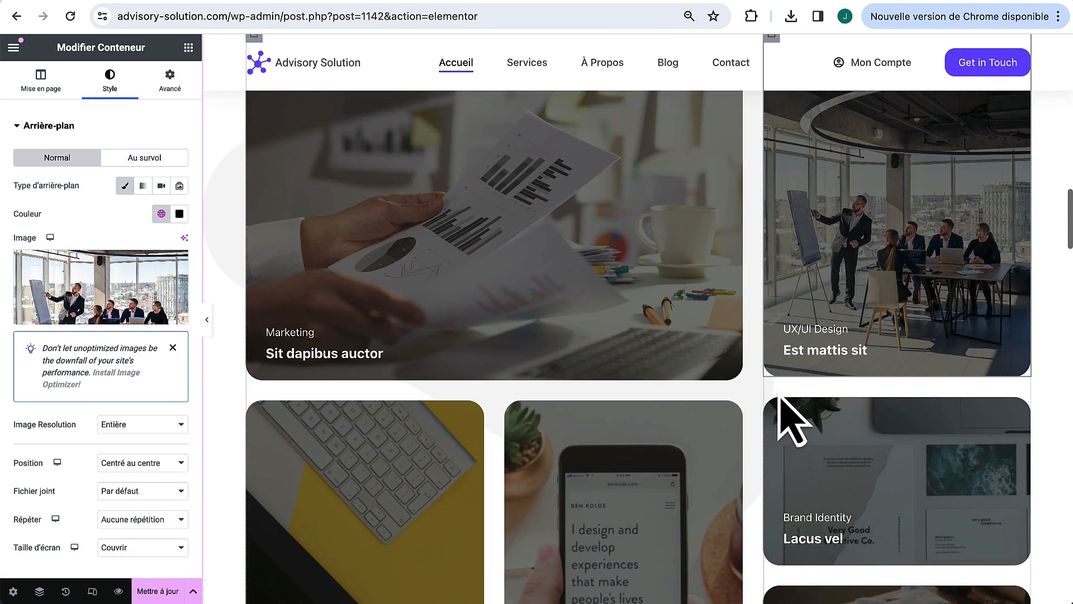
{"action": "scroll", "coordinate": [790, 419], "scroll_direction": "down", "scroll_amount": 2}
{"action": "left_click", "coordinate": [775, 283]}
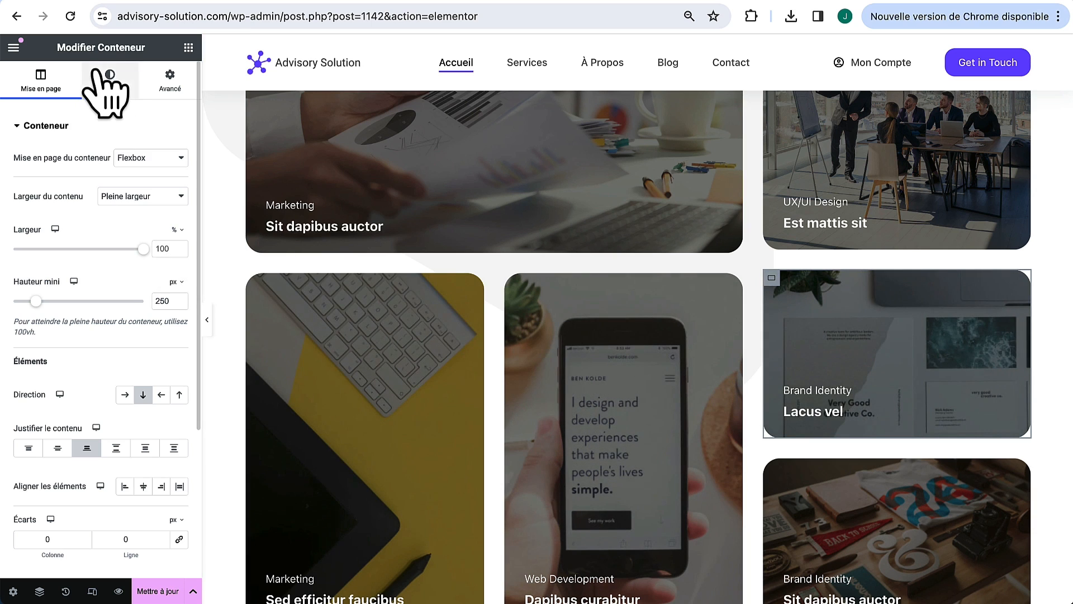
{"action": "left_click", "coordinate": [108, 81]}
{"action": "left_click", "coordinate": [103, 283]}
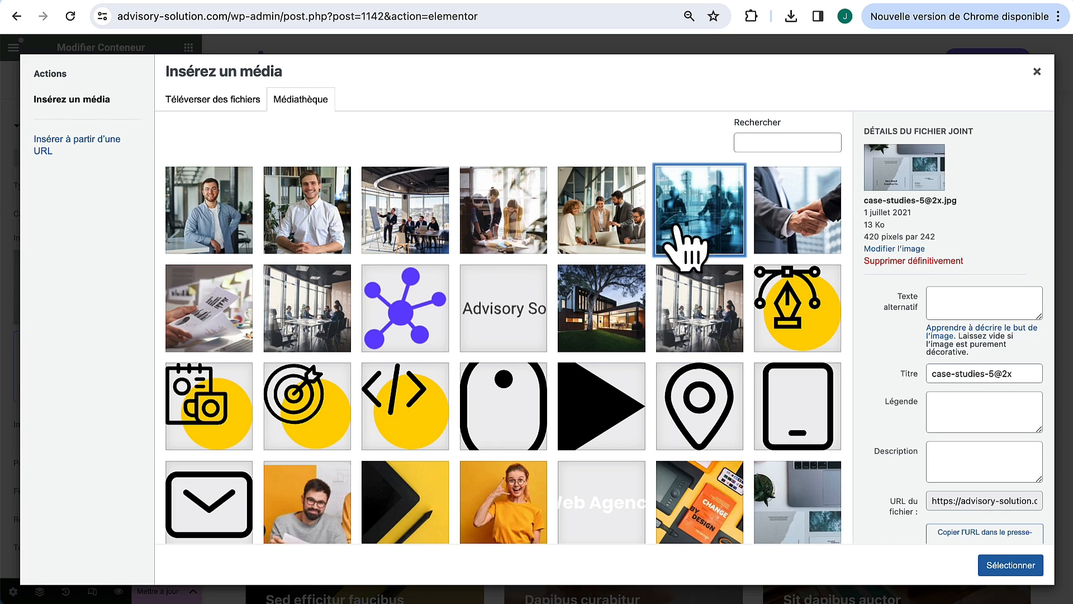
{"action": "left_click", "coordinate": [687, 237]}
{"action": "left_click", "coordinate": [1011, 566]}
Step: Set the bottom-right Brand Identity card's background to the handshake photo
{"action": "scroll", "coordinate": [828, 419], "scroll_direction": "down", "scroll_amount": 1}
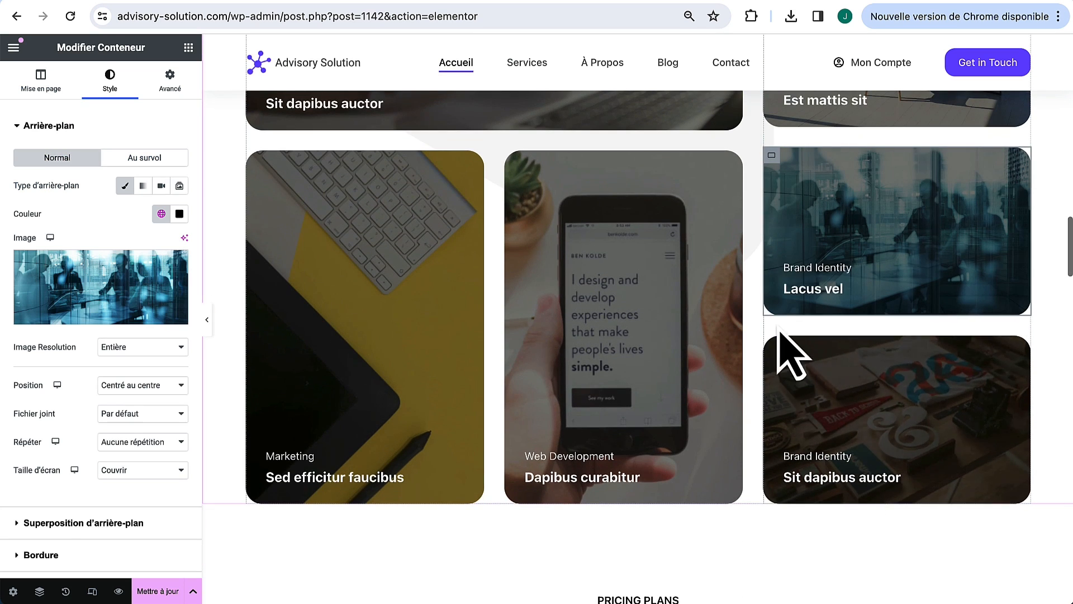
{"action": "left_click", "coordinate": [768, 351]}
{"action": "left_click", "coordinate": [110, 81]}
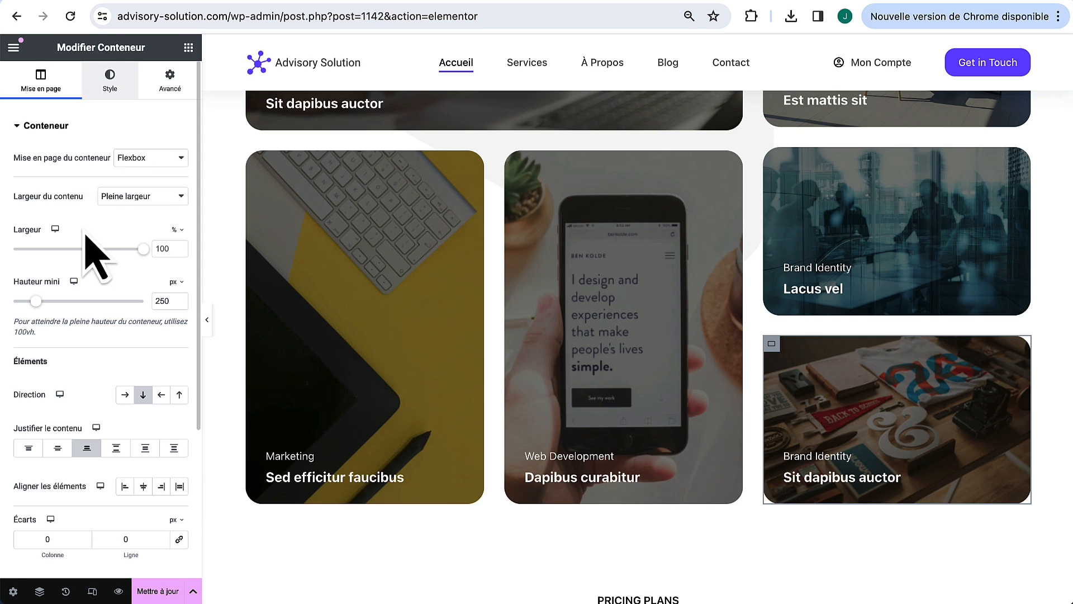
{"action": "left_click", "coordinate": [31, 285]}
{"action": "left_click", "coordinate": [772, 223]}
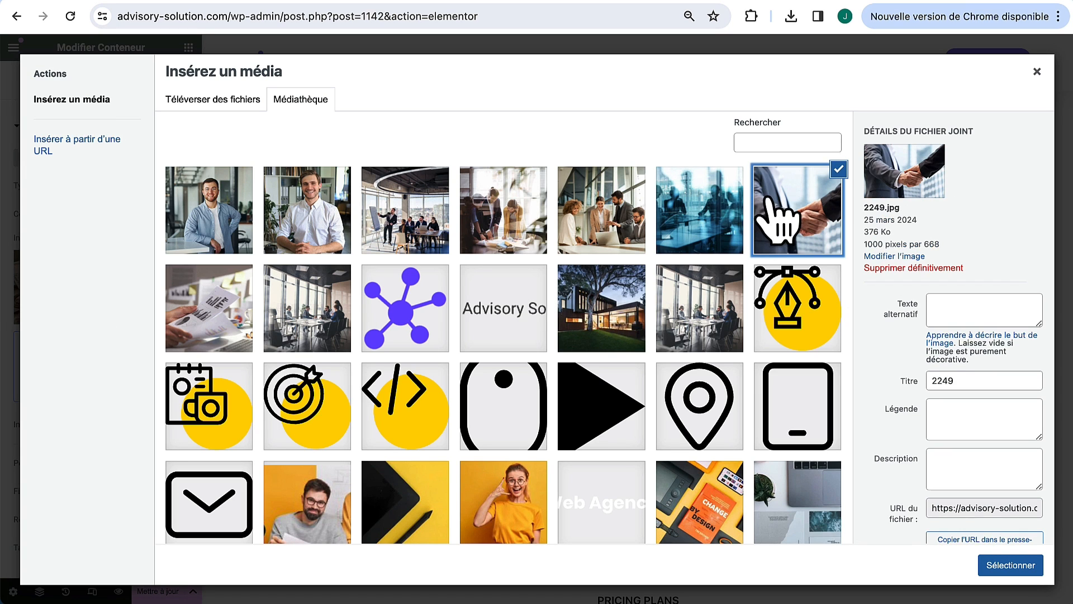
{"action": "left_click", "coordinate": [1011, 566]}
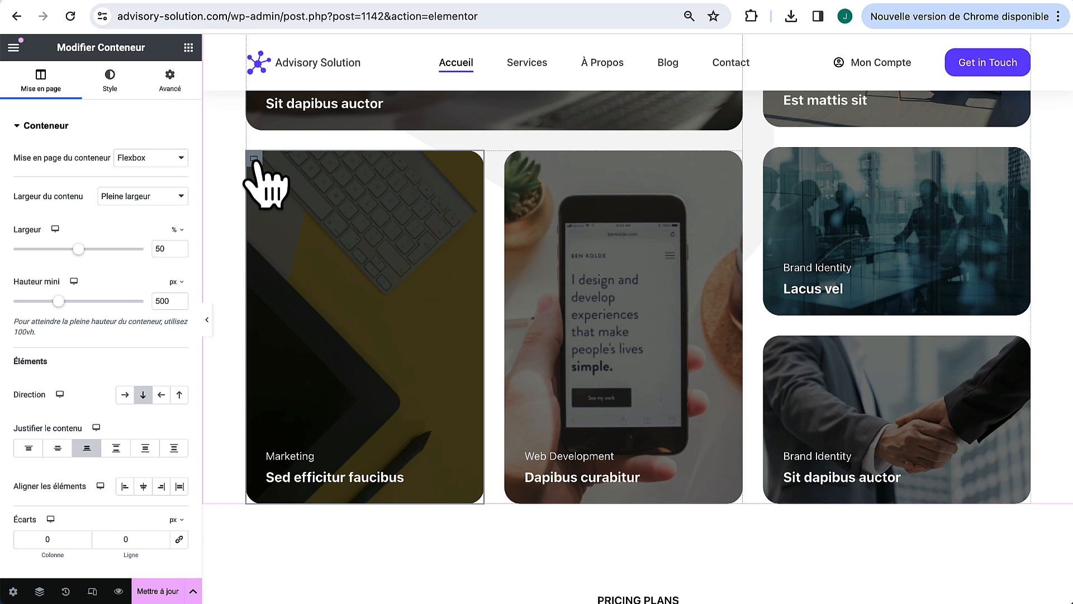
Step: Set the left Marketing card's background to the office meeting room photo
{"action": "left_click", "coordinate": [107, 78]}
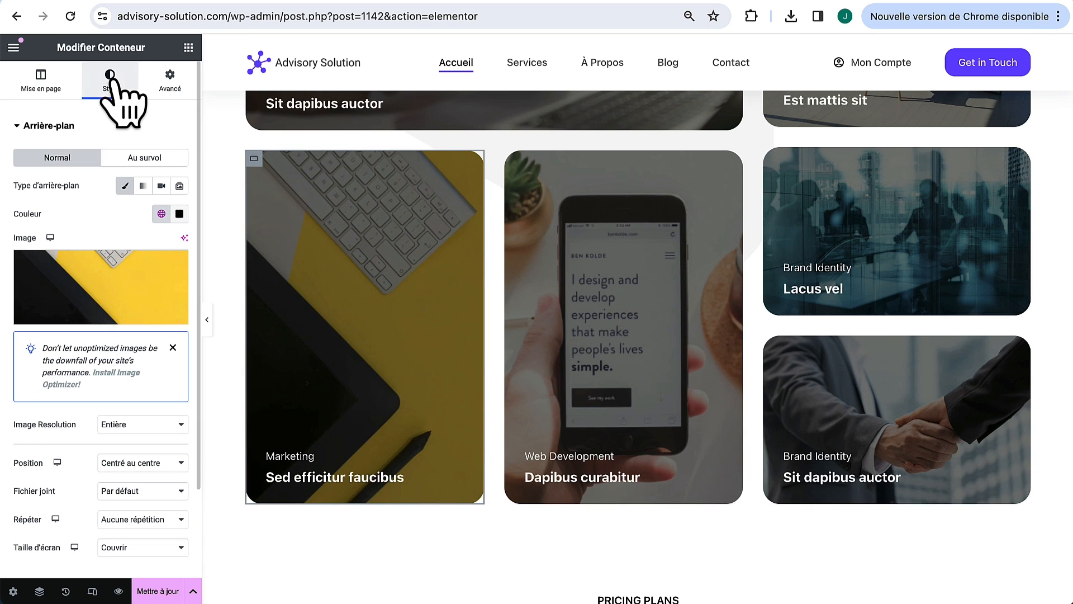
{"action": "left_click", "coordinate": [78, 267]}
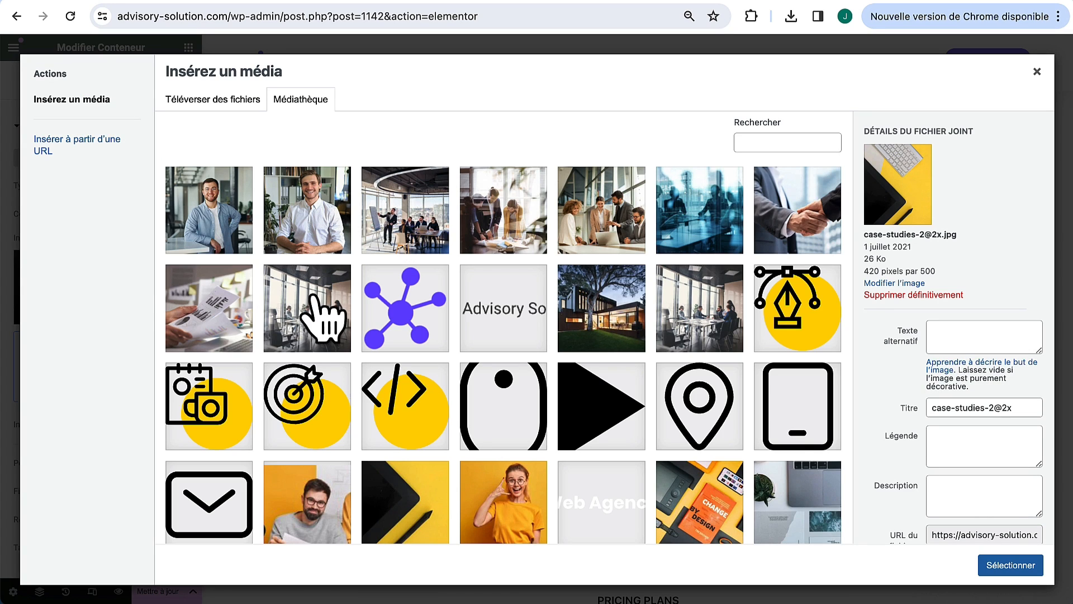
{"action": "left_click", "coordinate": [321, 317]}
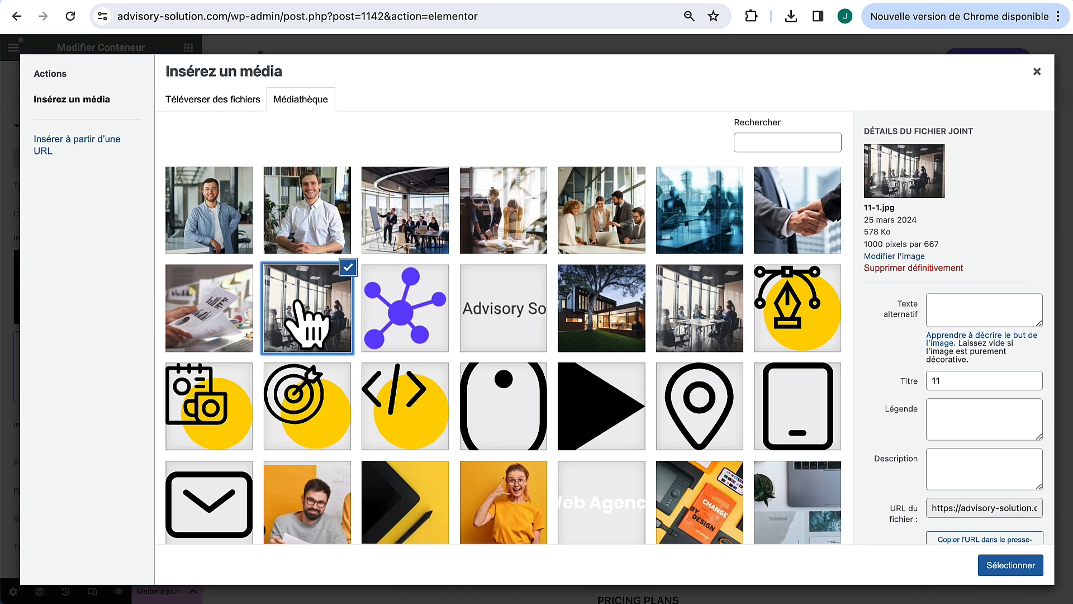
{"action": "left_click", "coordinate": [1007, 565]}
Step: Set the Web Development phone card's background to the colleagues-meeting photo
{"action": "left_click", "coordinate": [519, 168]}
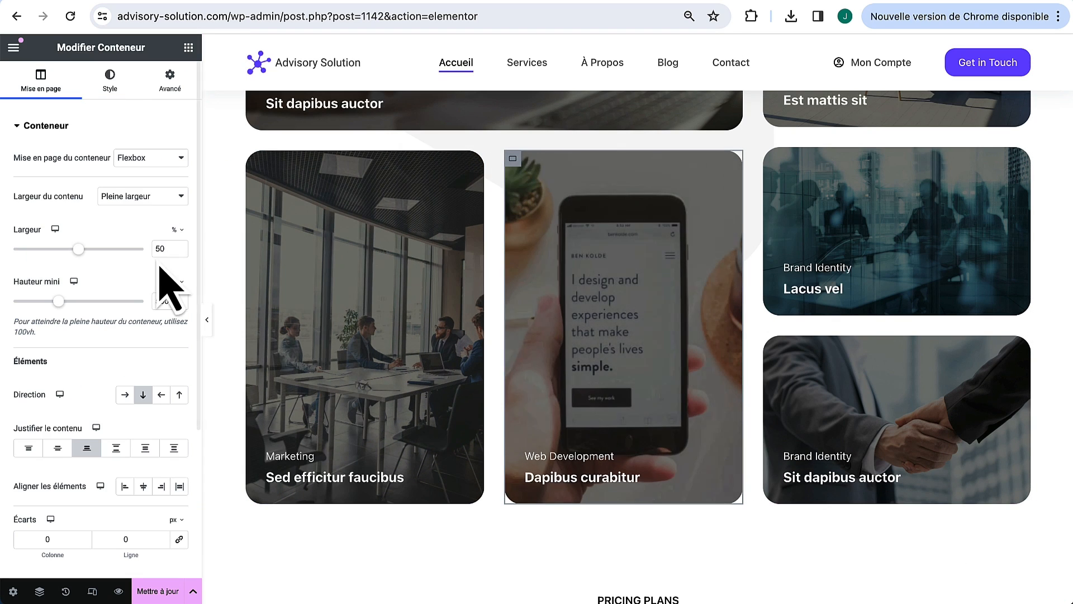
{"action": "left_click", "coordinate": [117, 77]}
{"action": "left_click", "coordinate": [123, 271]}
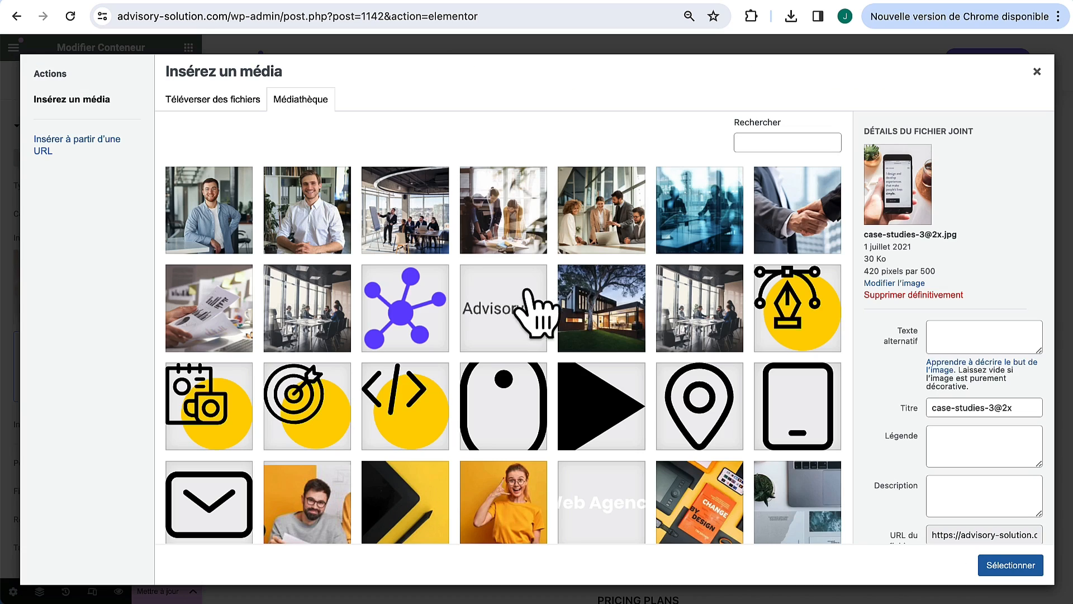
{"action": "left_click", "coordinate": [598, 225]}
{"action": "left_click", "coordinate": [1007, 565]}
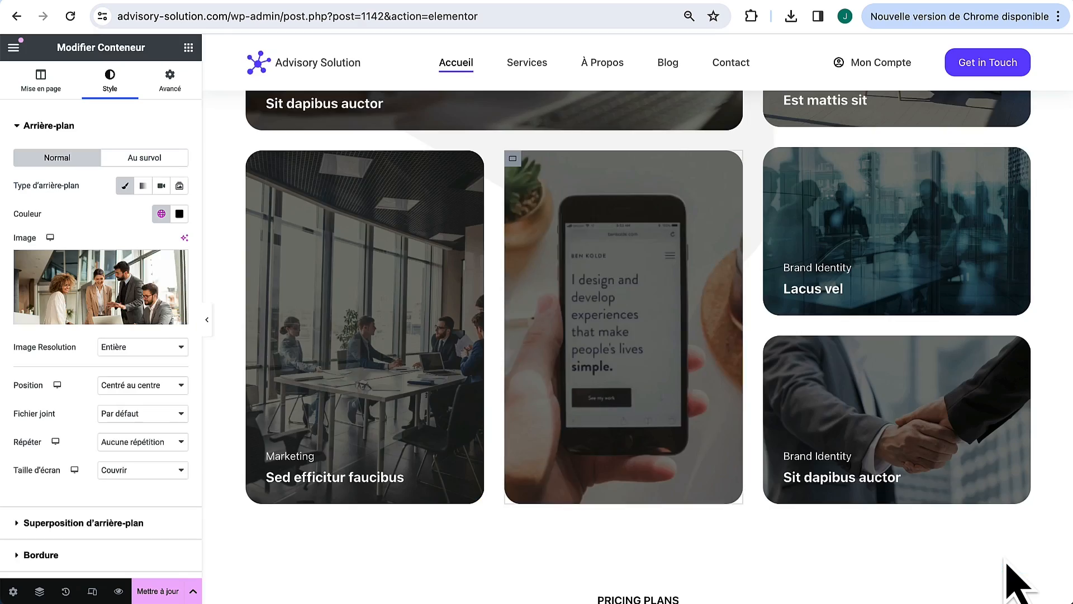
{"action": "scroll", "coordinate": [762, 257], "scroll_direction": "up", "scroll_amount": 2}
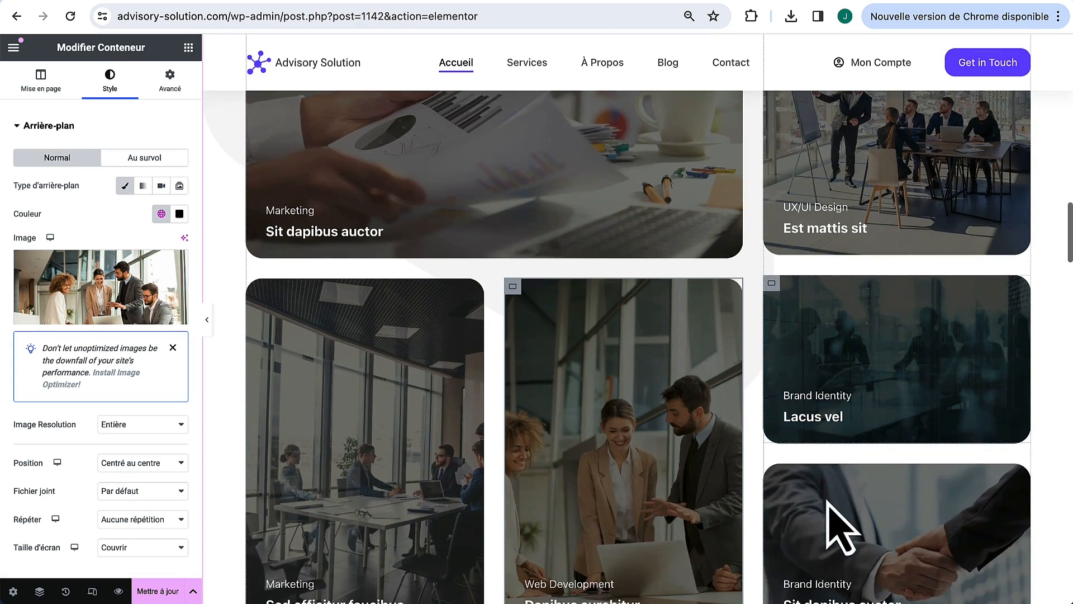
{"action": "scroll", "coordinate": [623, 504], "scroll_direction": "down", "scroll_amount": 1}
{"action": "scroll", "coordinate": [766, 439], "scroll_direction": "up", "scroll_amount": 3}
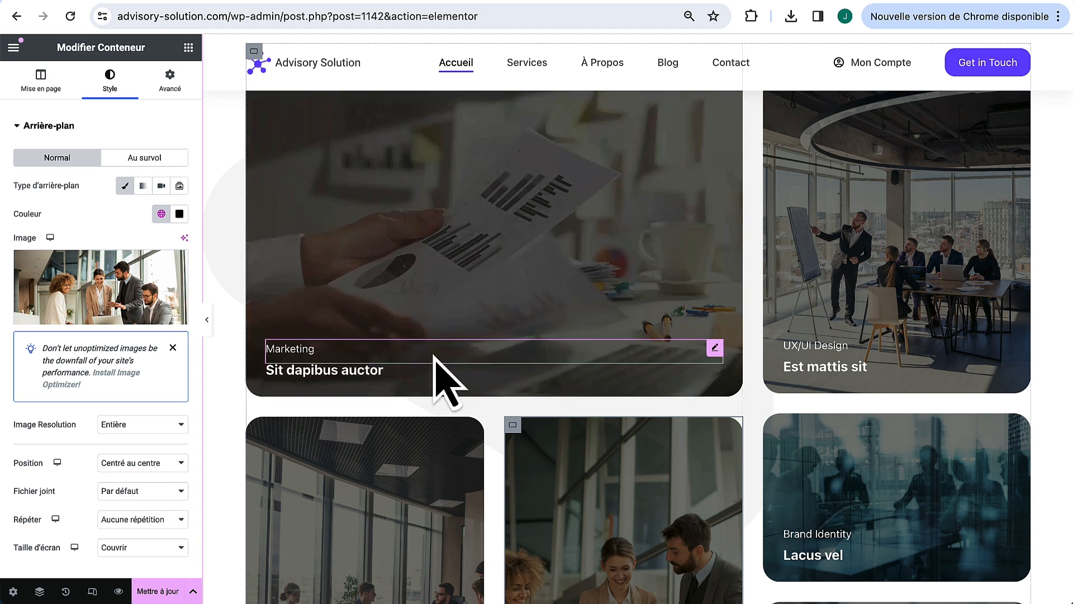
Step: Rename the Web Development label to Coaching
{"action": "left_click", "coordinate": [711, 346]}
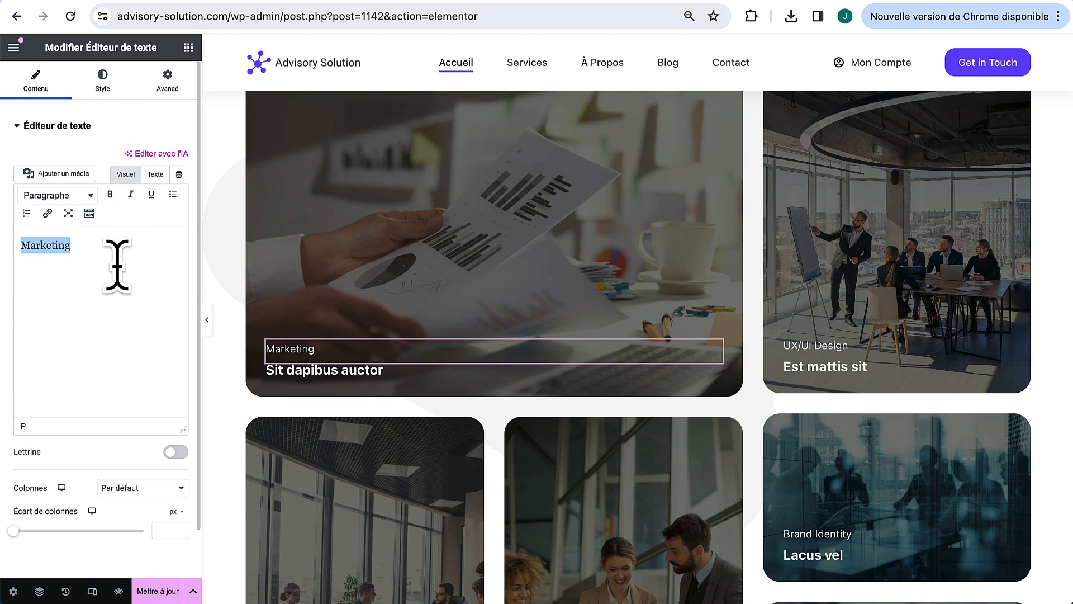
{"action": "scroll", "coordinate": [606, 402], "scroll_direction": "down", "scroll_amount": 4}
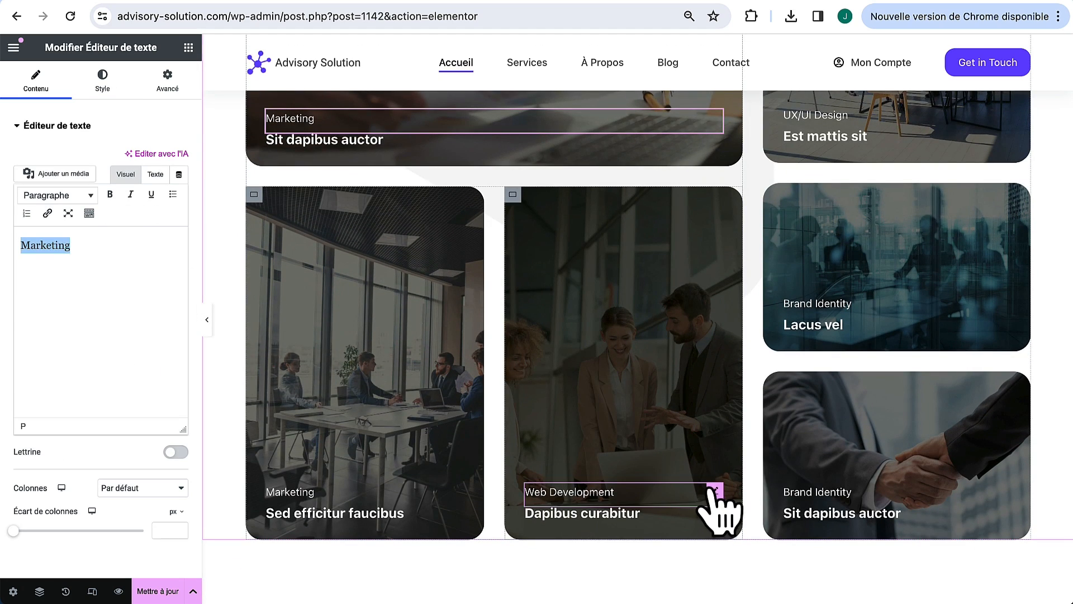
{"action": "left_click", "coordinate": [717, 491]}
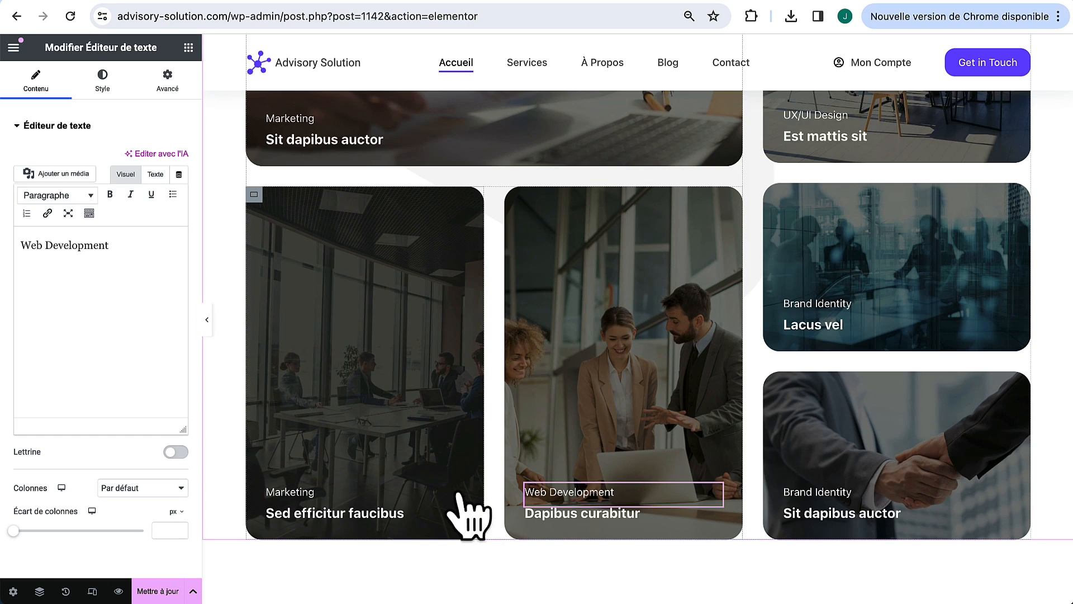
{"action": "left_click", "coordinate": [457, 490]}
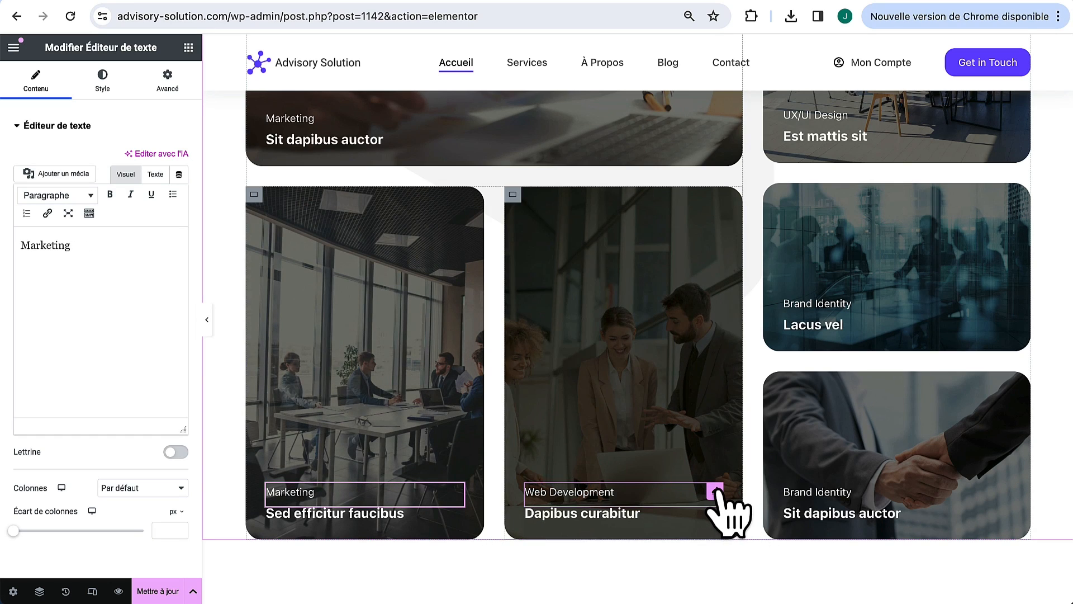
{"action": "left_click", "coordinate": [716, 491]}
{"action": "left_click_drag", "start_coordinate": [139, 240], "coordinate": [4, 225]}
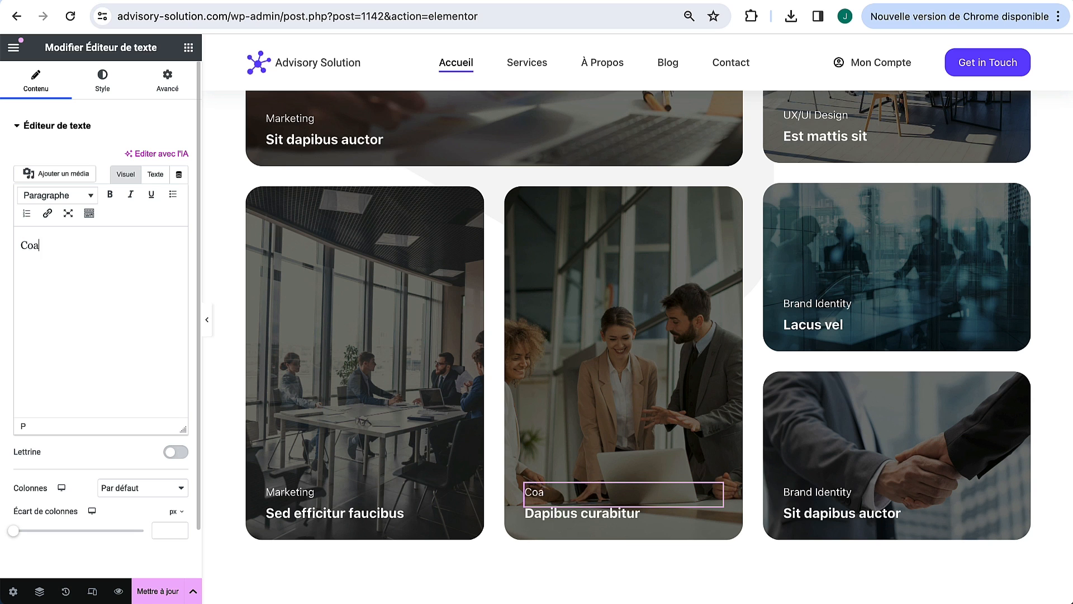
{"action": "type", "text": "Coaching"}
Step: Relabel UX/UI Design as Coaching and the Lacus vel card's Brand Identity as Consulting
{"action": "scroll", "coordinate": [546, 239], "scroll_direction": "up", "scroll_amount": 1}
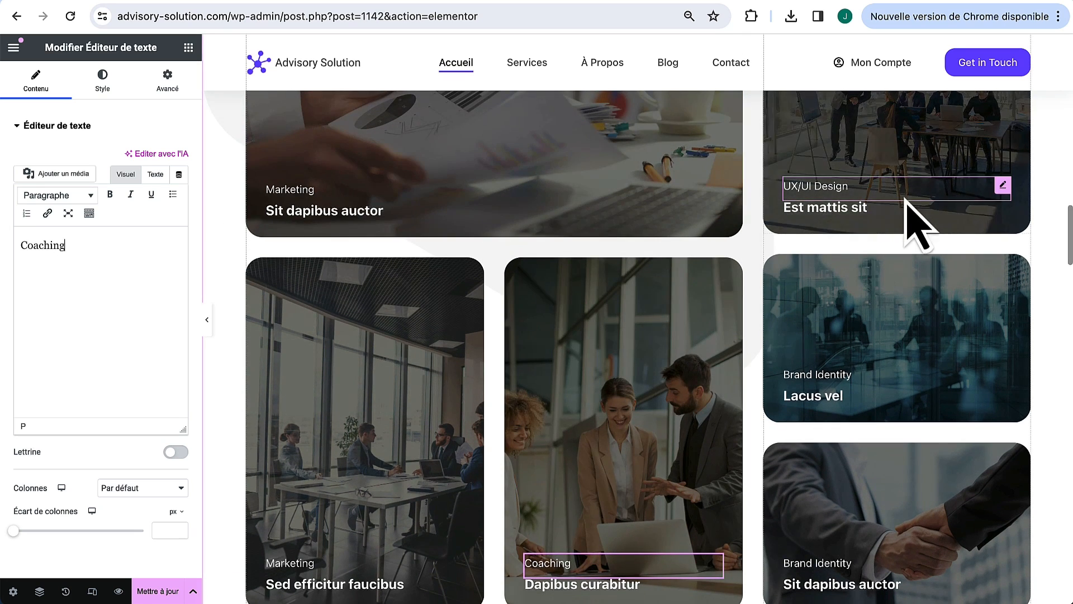
{"action": "left_click", "coordinate": [1003, 182]}
{"action": "triple_click", "coordinate": [108, 252]}
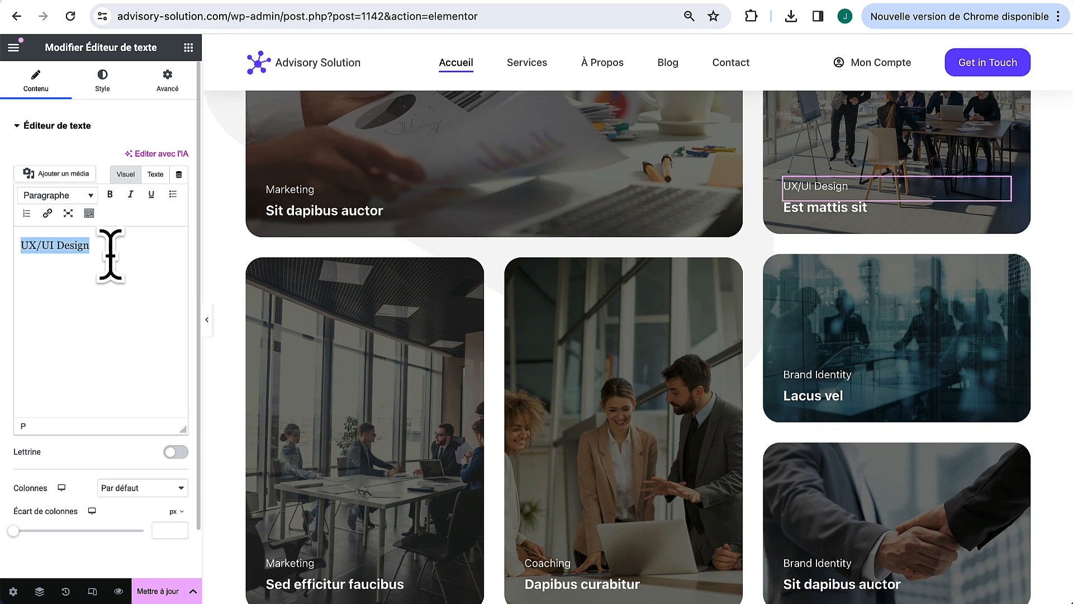
{"action": "type", "text": "Coaching"}
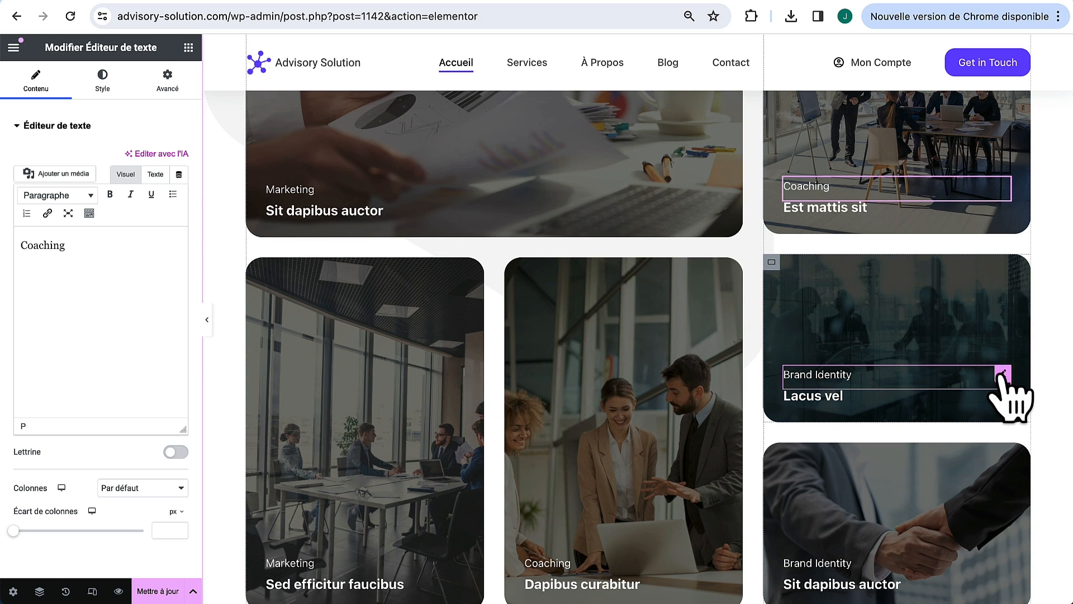
{"action": "left_click", "coordinate": [1004, 374]}
{"action": "triple_click", "coordinate": [157, 276]}
{"action": "type", "text": "C"}
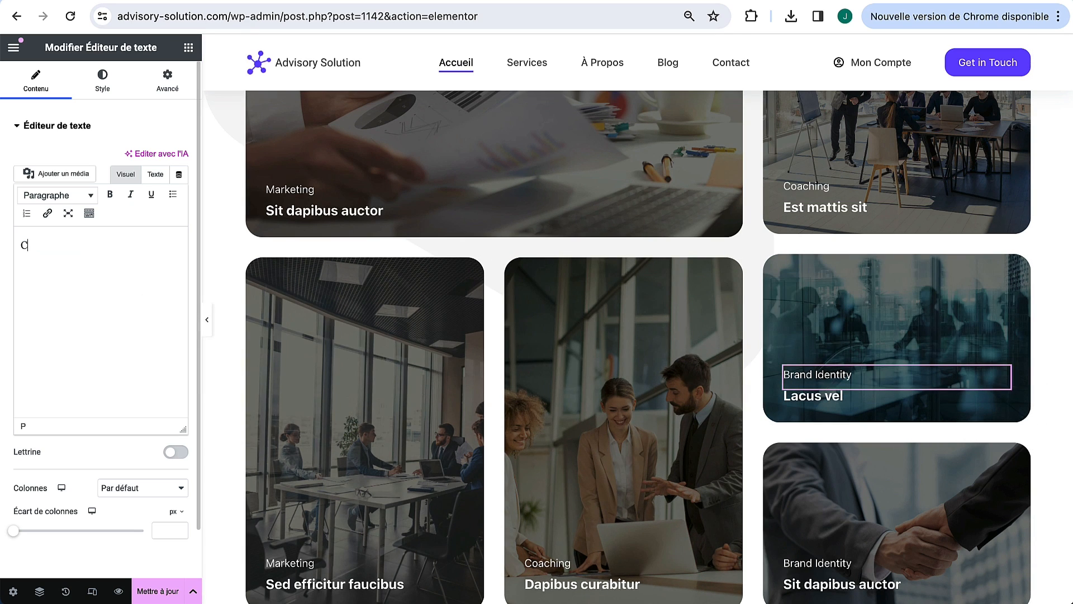
{"action": "type", "text": "onsulting"}
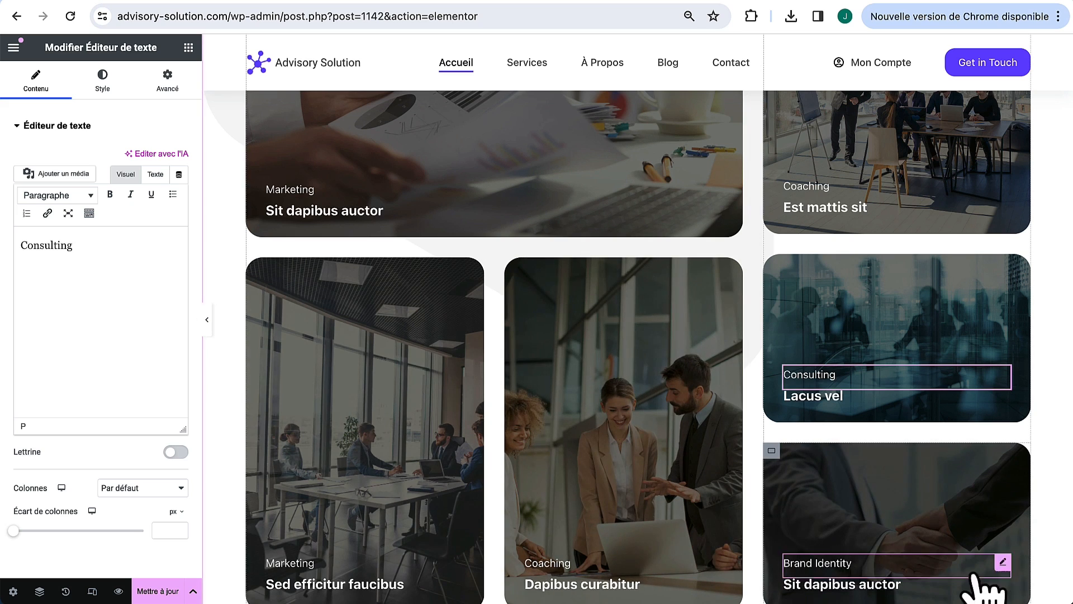
Step: Relabel the last card's Brand Identity as Mise en relation
{"action": "left_click", "coordinate": [1003, 562]}
{"action": "left_click", "coordinate": [138, 285]}
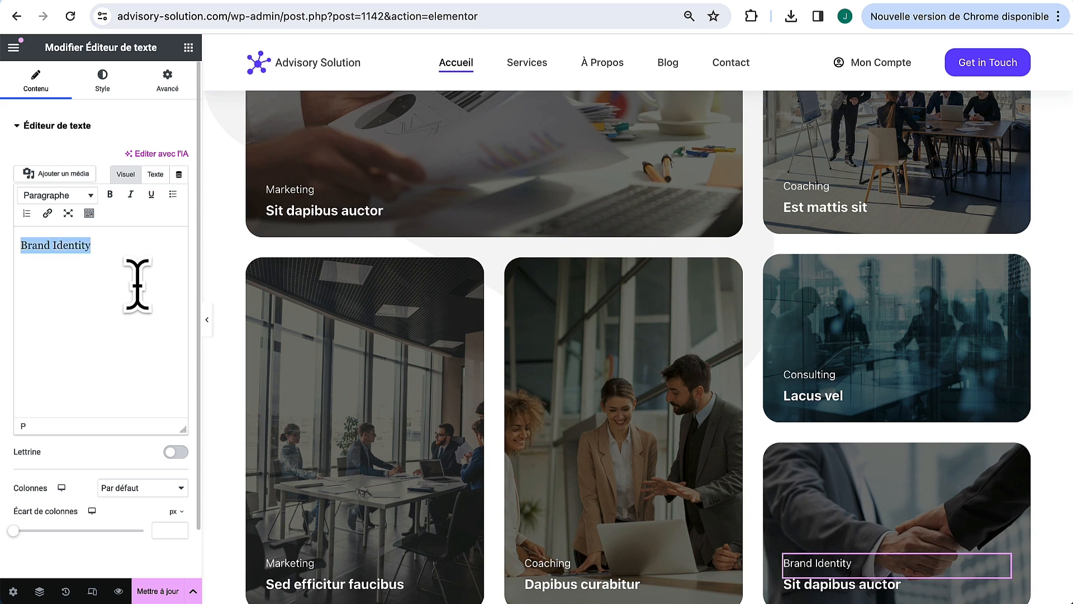
{"action": "type", "text": "Mise en relation"}
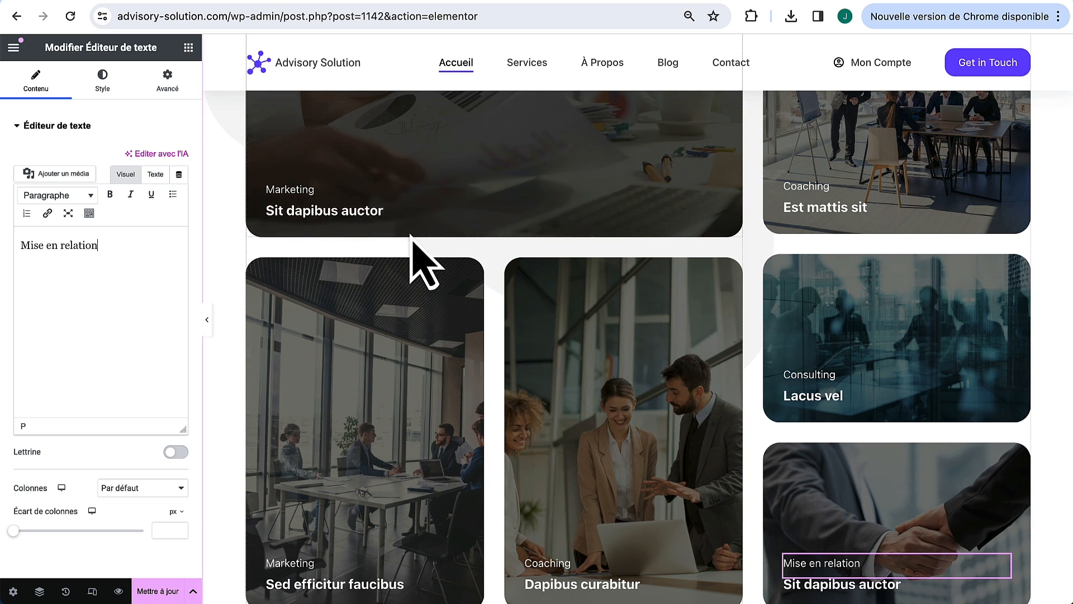
{"action": "left_click", "coordinate": [716, 211]}
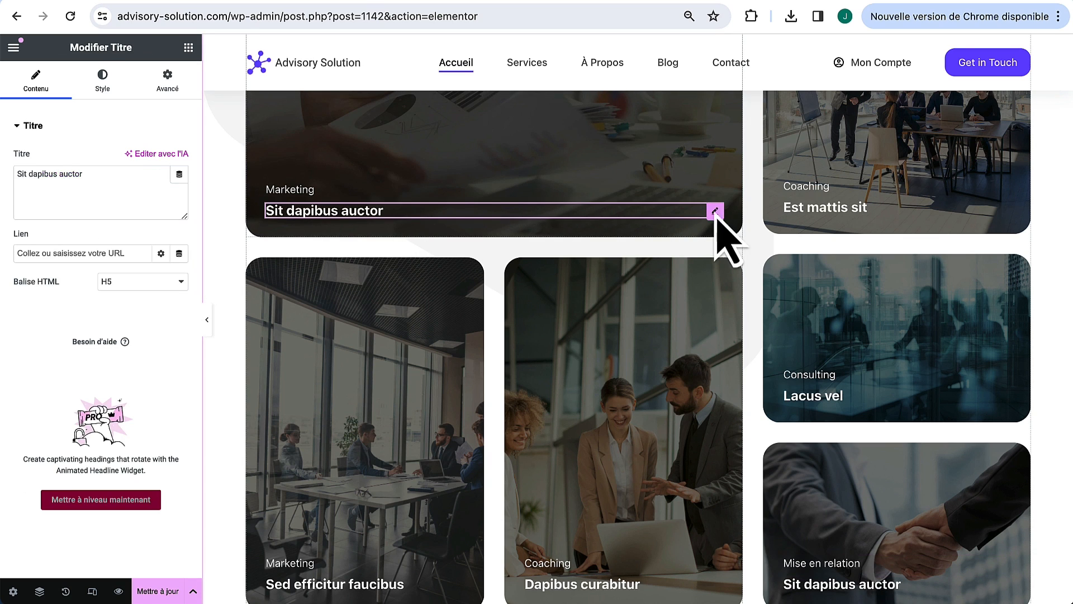
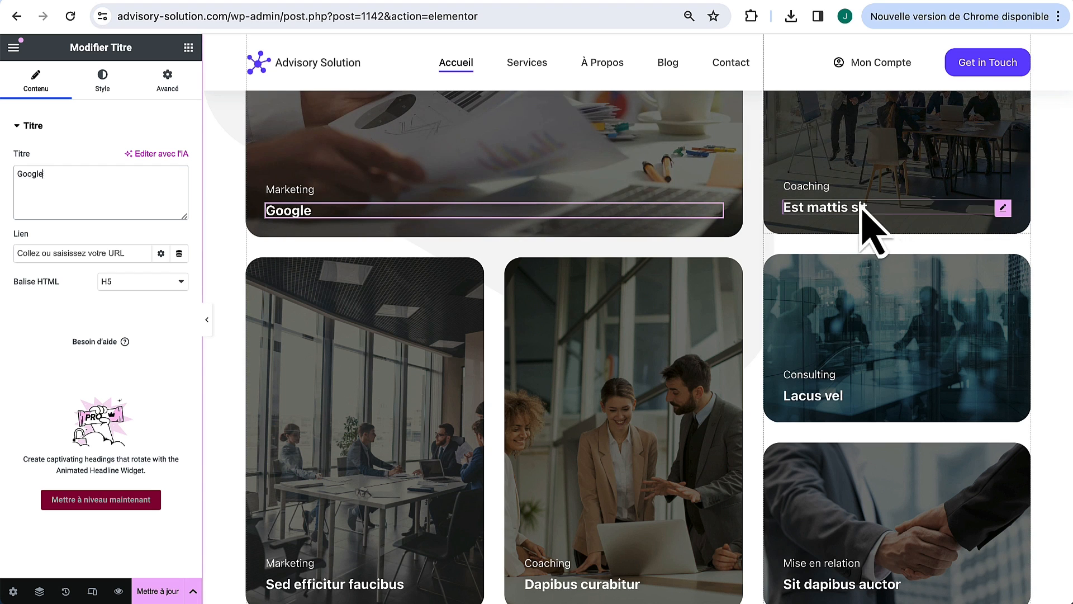
Step: Retitle the Est mattis and Lacus vel client cards as Amazon and Shopify
{"action": "left_click", "coordinate": [892, 206]}
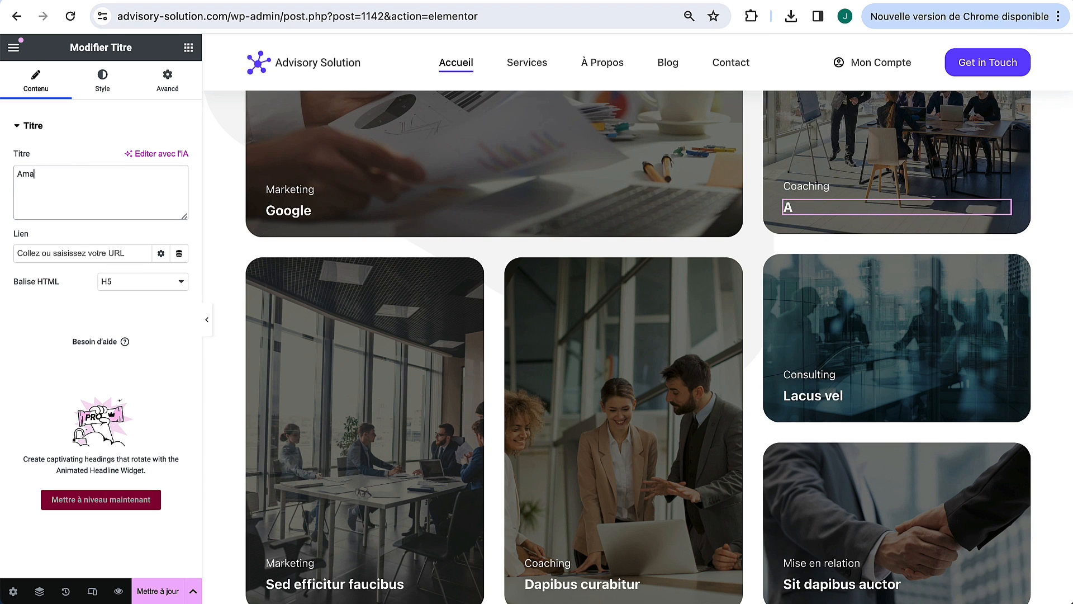
{"action": "left_click", "coordinate": [886, 400]}
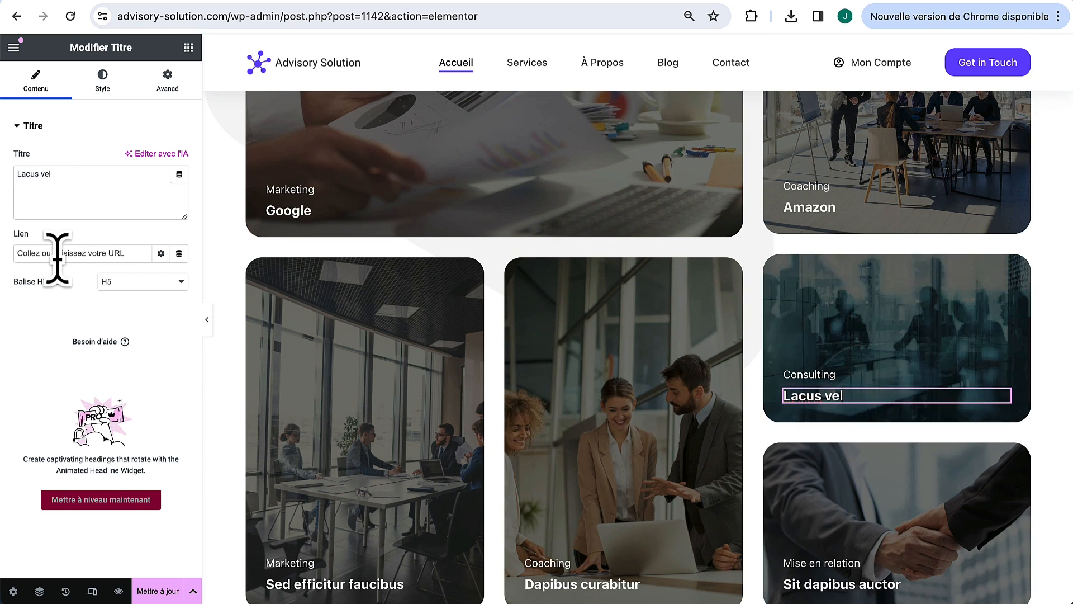
{"action": "left_click", "coordinate": [57, 200]}
{"action": "key", "text": "super+a"}
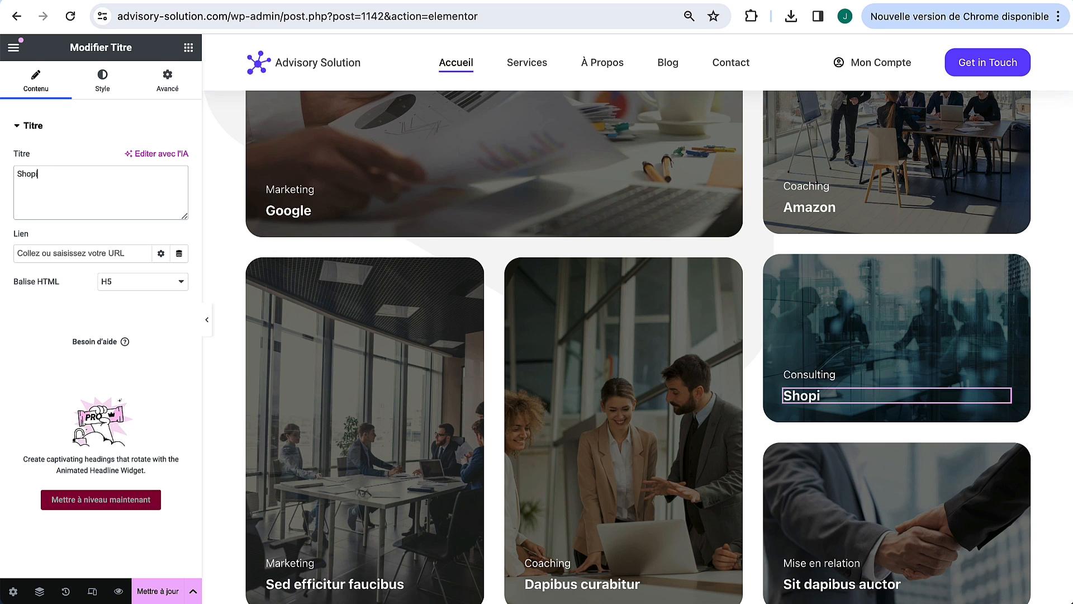
{"action": "scroll", "coordinate": [313, 363], "scroll_direction": "down", "scroll_amount": 2}
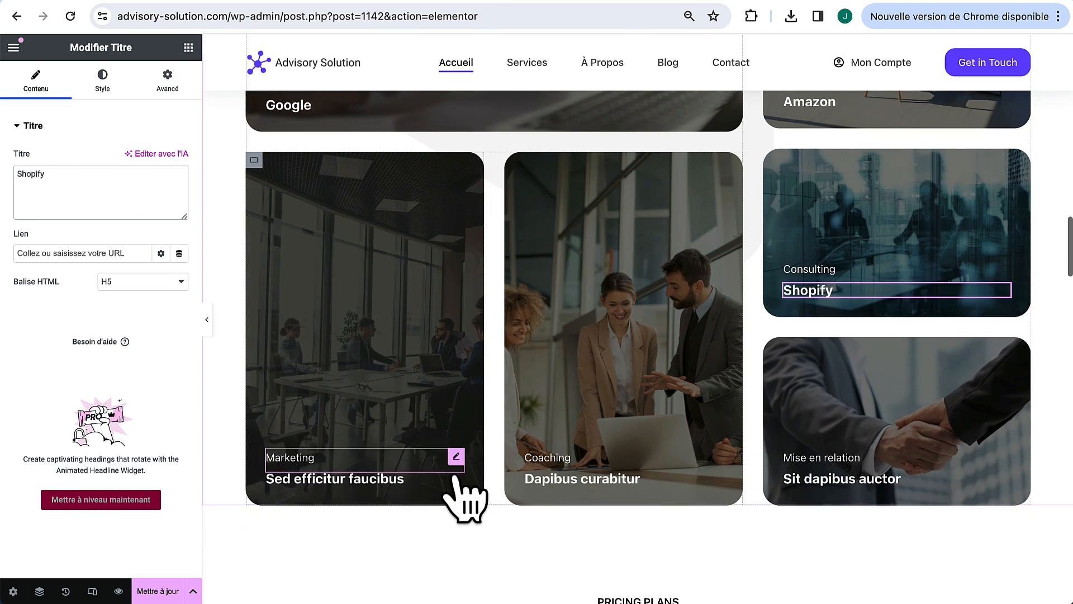
Step: Retitle the bottom-row client cards Facebook, Hostinger and Slack
{"action": "left_click", "coordinate": [456, 479]}
{"action": "left_click", "coordinate": [143, 192]}
{"action": "key", "text": "super+a"}
{"action": "type", "text": "F"}
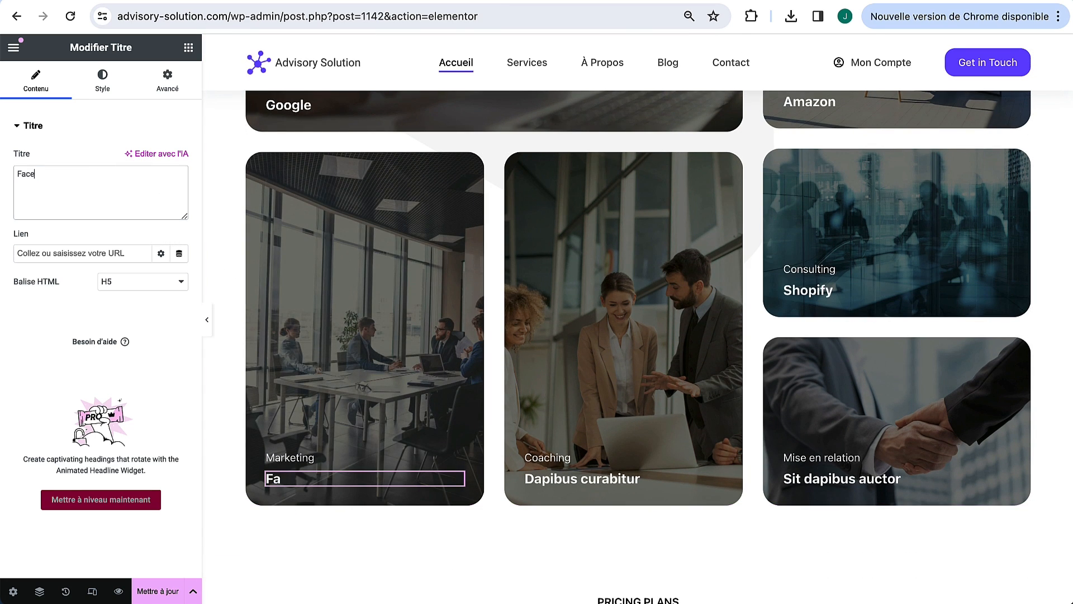
{"action": "left_click", "coordinate": [715, 480]}
{"action": "key", "text": "super+a"}
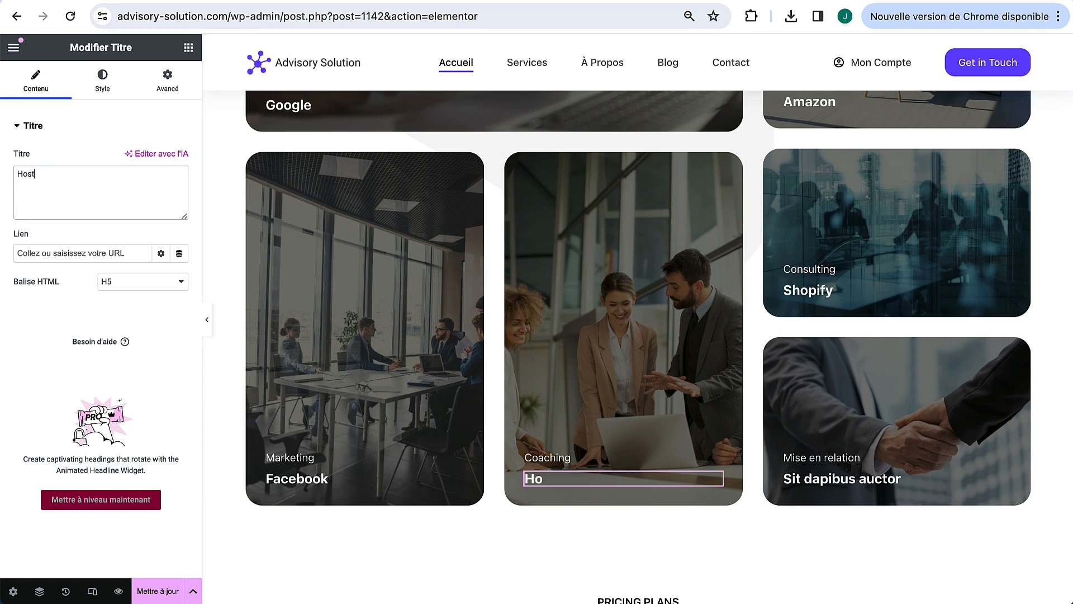
{"action": "type", "text": "Hostinger"}
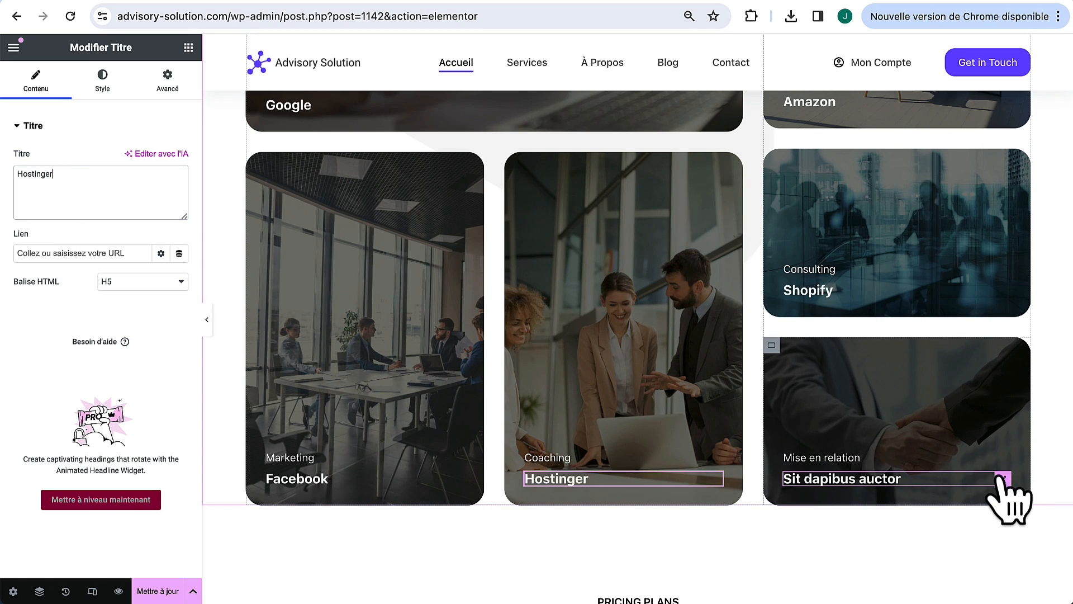
{"action": "left_click", "coordinate": [1001, 479]}
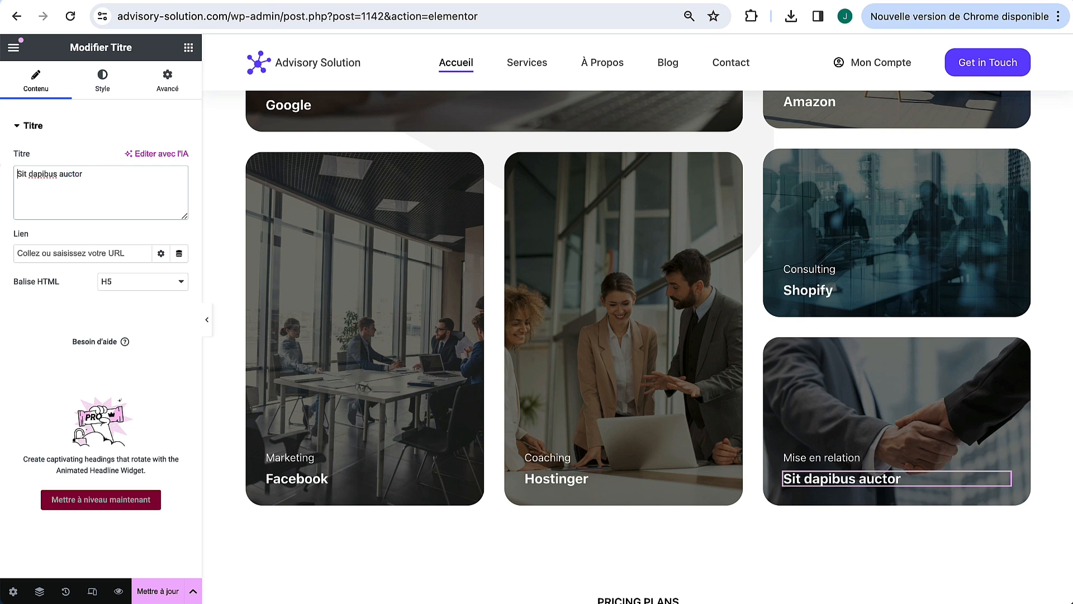
{"action": "type", "text": "Slack"}
Step: Scroll through the Nos clients section to review the renamed cards
{"action": "scroll", "coordinate": [506, 286], "scroll_direction": "up", "scroll_amount": 1}
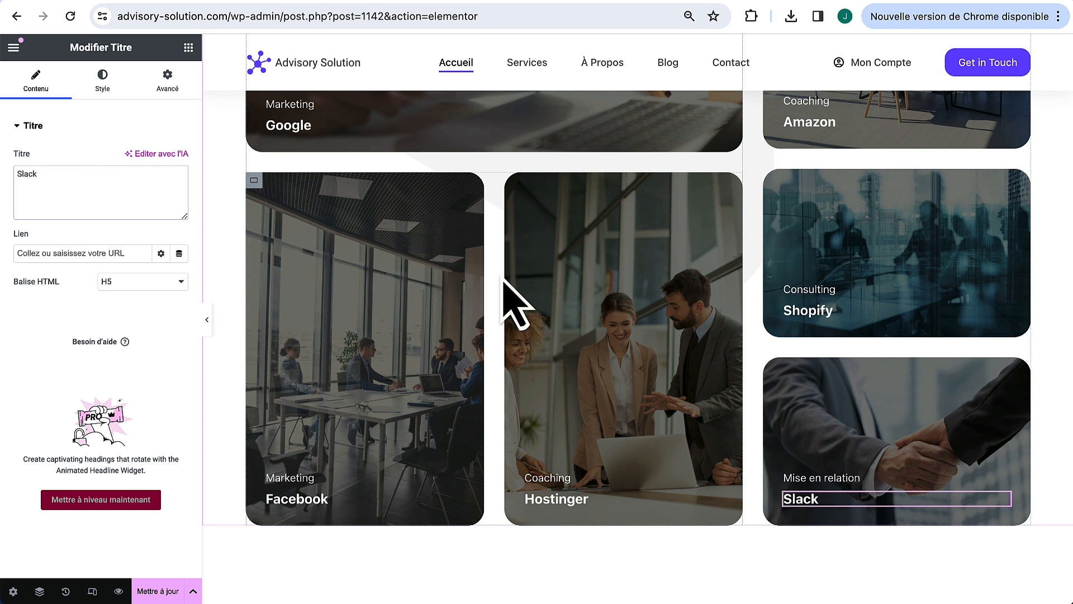
{"action": "scroll", "coordinate": [375, 316], "scroll_direction": "up", "scroll_amount": 3}
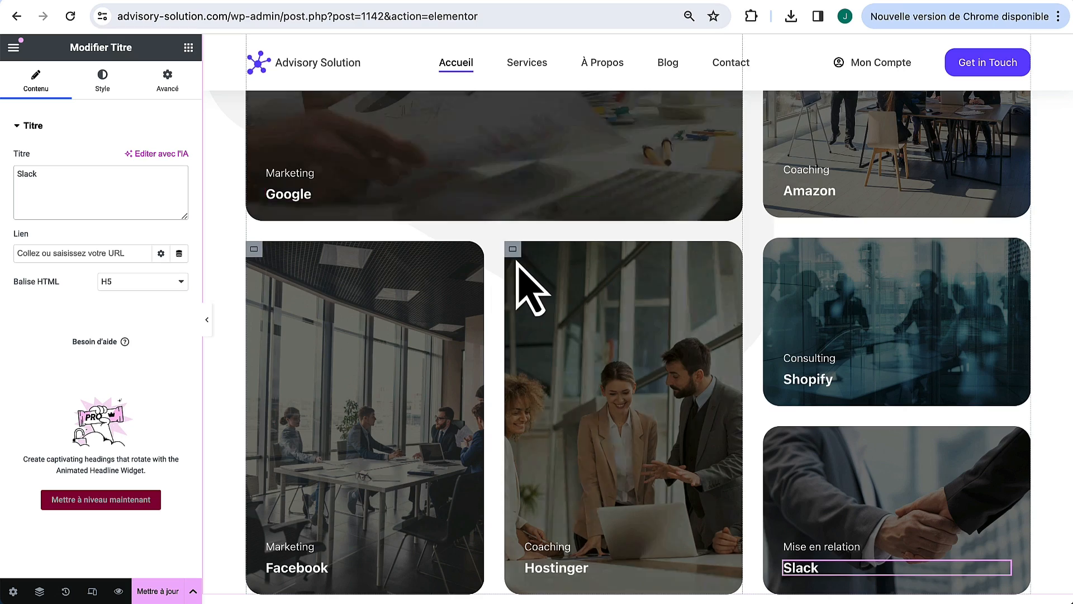
{"action": "scroll", "coordinate": [518, 280], "scroll_direction": "down", "scroll_amount": 5}
{"action": "scroll", "coordinate": [559, 335], "scroll_direction": "up", "scroll_amount": 10}
{"action": "scroll", "coordinate": [705, 450], "scroll_direction": "down", "scroll_amount": 5}
{"action": "scroll", "coordinate": [703, 443], "scroll_direction": "down", "scroll_amount": 6}
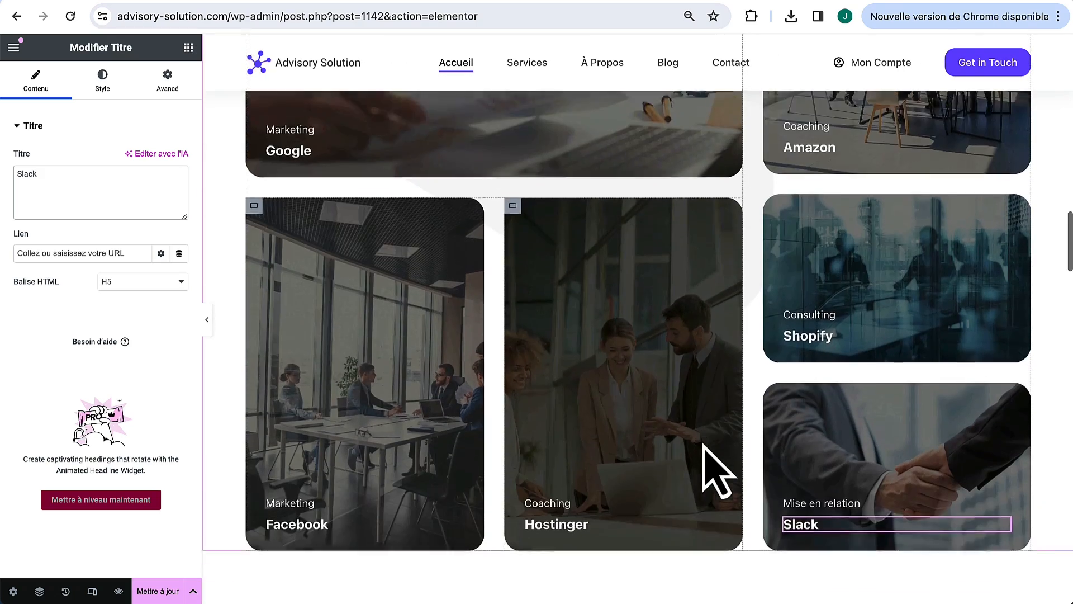
{"action": "scroll", "coordinate": [704, 448], "scroll_direction": "up", "scroll_amount": 10}
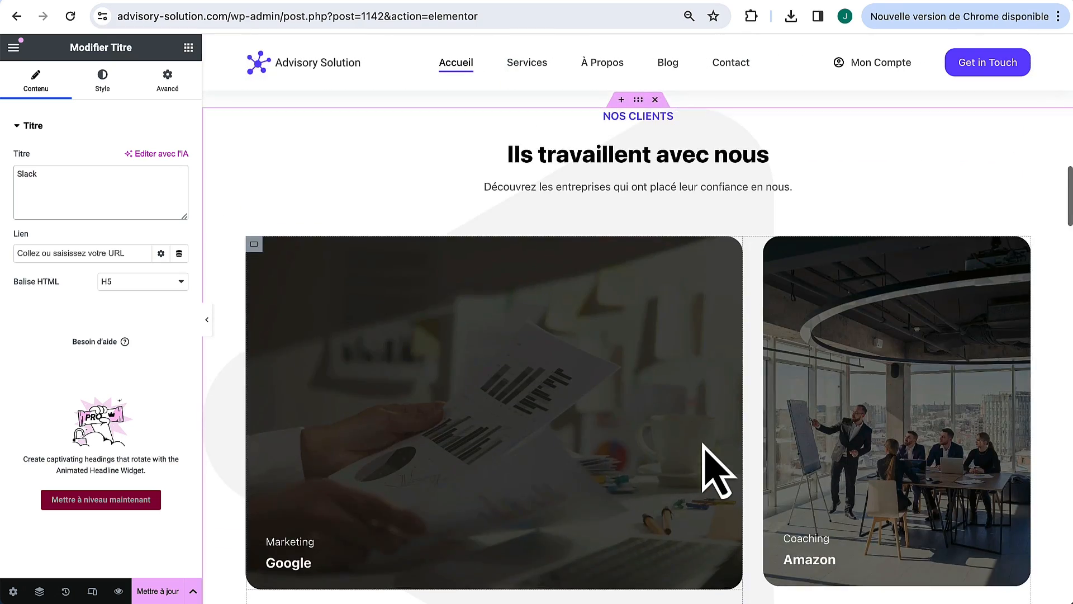
{"action": "scroll", "coordinate": [704, 447], "scroll_direction": "down", "scroll_amount": 10}
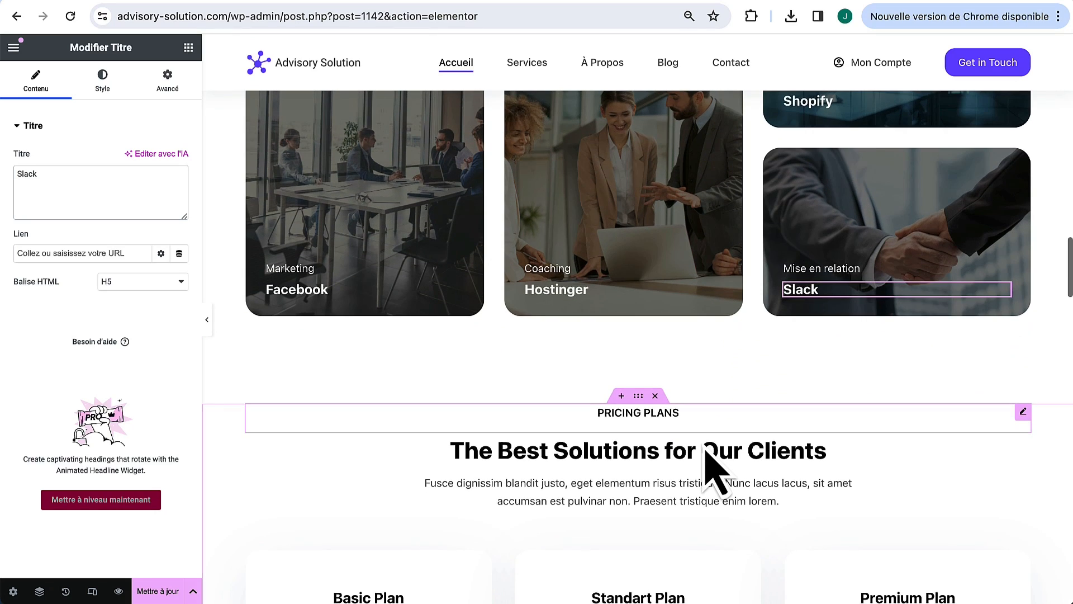
{"action": "scroll", "coordinate": [711, 464], "scroll_direction": "down", "scroll_amount": 3}
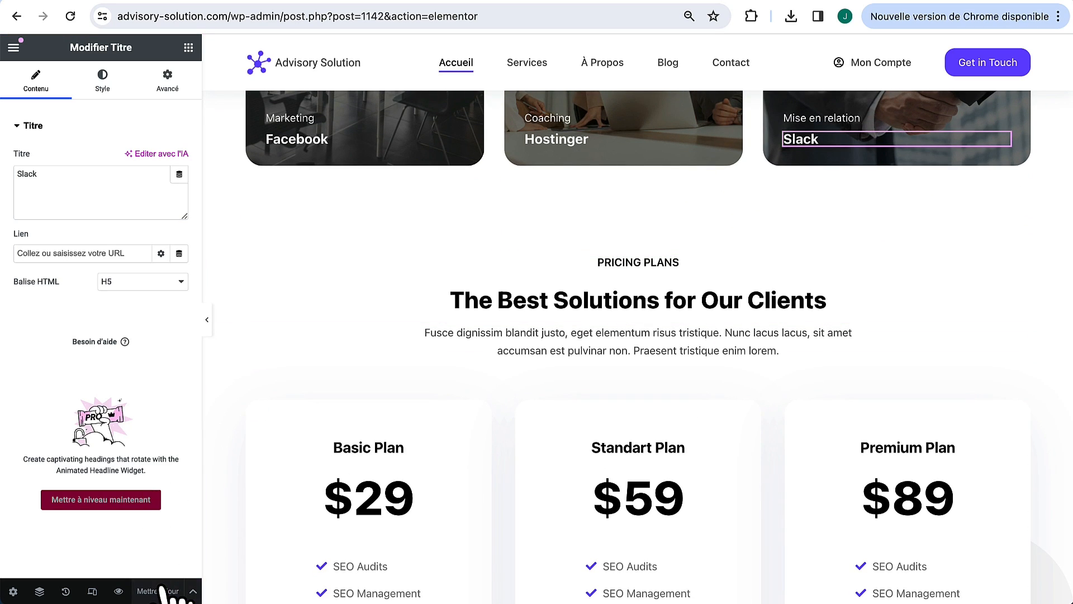
{"action": "scroll", "coordinate": [327, 150], "scroll_direction": "down", "scroll_amount": 1}
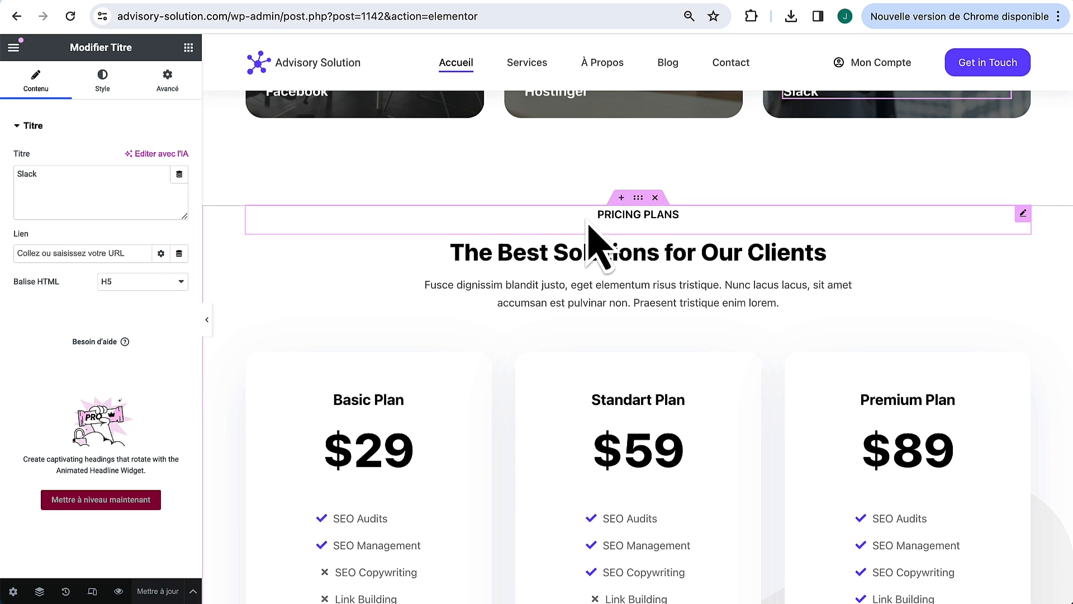
{"action": "scroll", "coordinate": [587, 243], "scroll_direction": "up", "scroll_amount": 15}
{"action": "scroll", "coordinate": [585, 218], "scroll_direction": "up", "scroll_amount": 4}
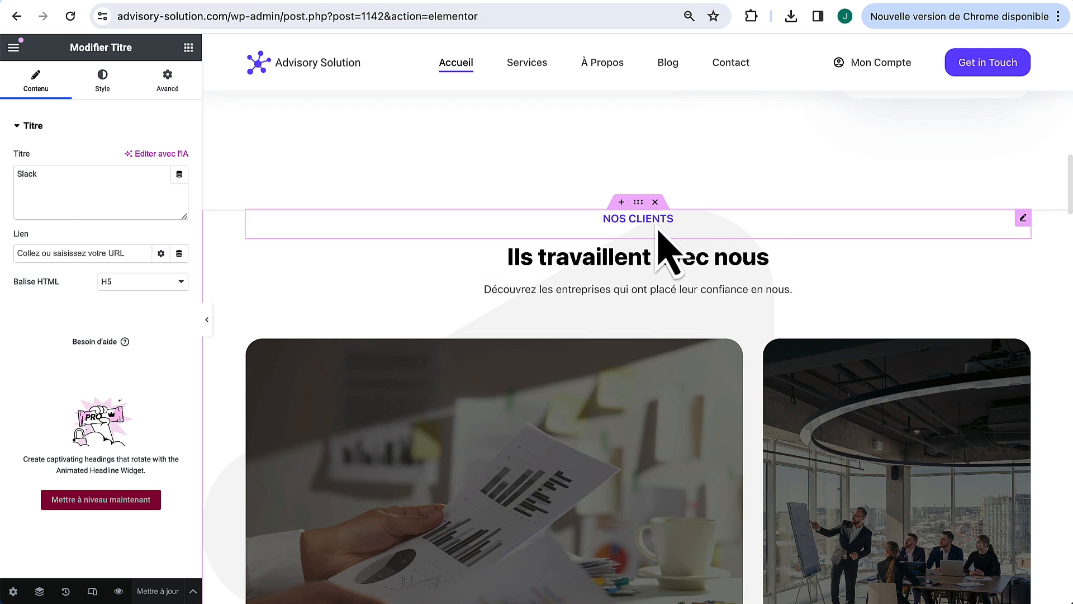
Step: Copy the NOS CLIENTS label's style and paste it onto the PRICING PLANS label
{"action": "right_click", "coordinate": [656, 224]}
{"action": "left_click", "coordinate": [686, 290]}
{"action": "scroll", "coordinate": [695, 311], "scroll_direction": "down", "scroll_amount": 18}
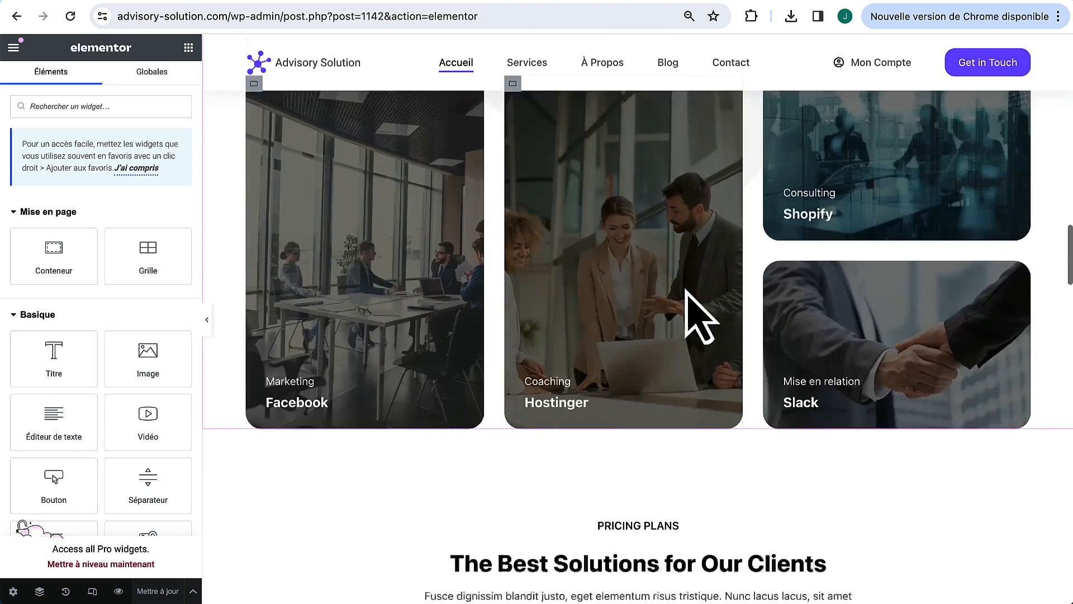
{"action": "right_click", "coordinate": [689, 267]}
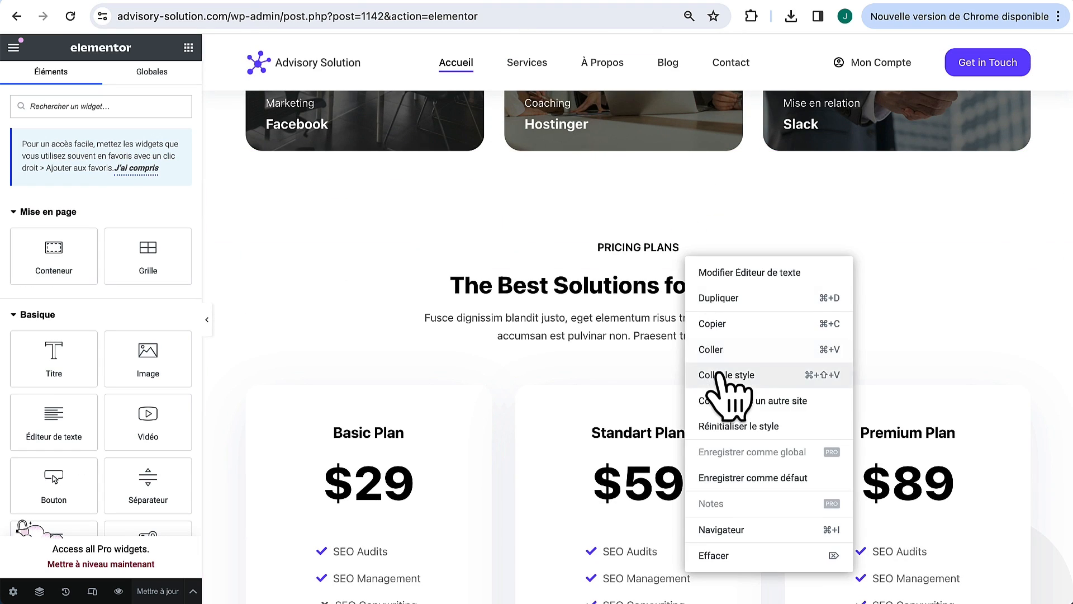
{"action": "left_click", "coordinate": [722, 374]}
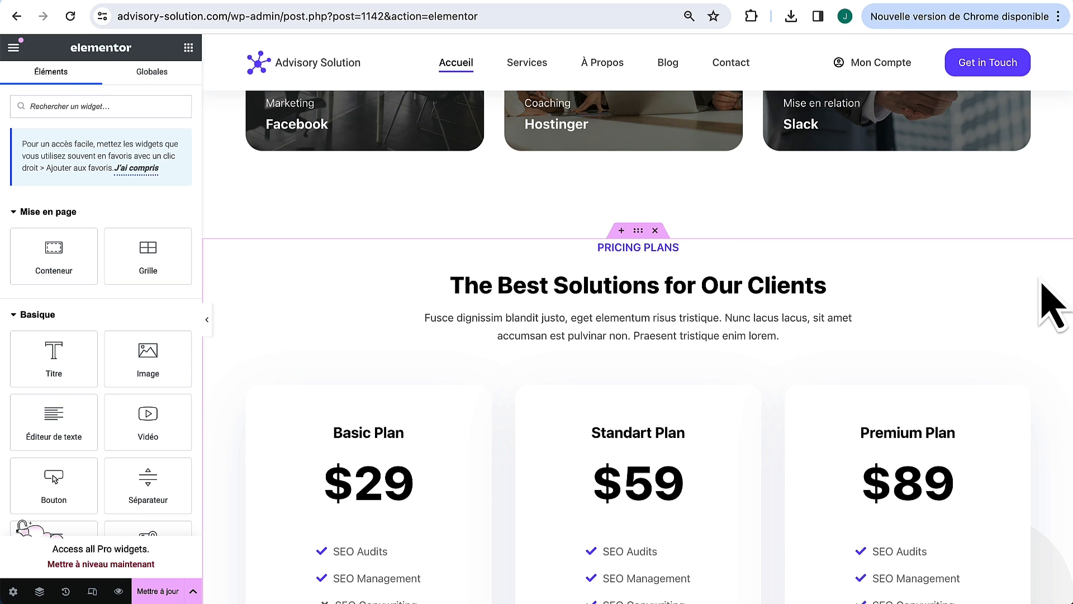
{"action": "left_click", "coordinate": [1035, 301]}
Step: Retitle the pricing heading 'Découvrez nos offres sur mesure' and paste the French description beneath it
{"action": "left_click", "coordinate": [120, 192]}
{"action": "key", "text": "super+a"}
{"action": "type", "text": "D"}
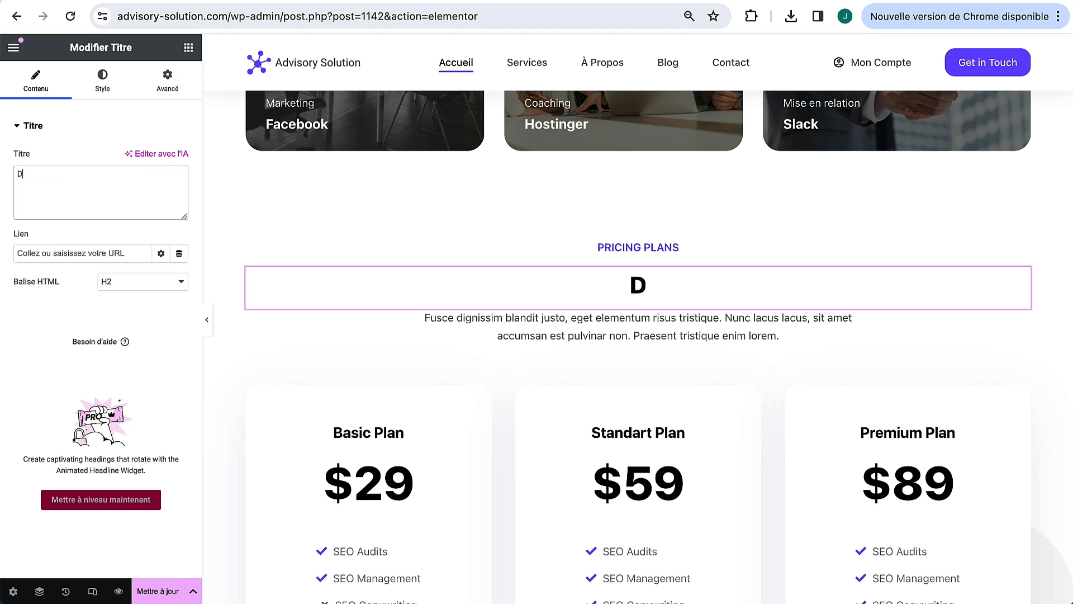
{"action": "type", "text": "écouvrez nos o"}
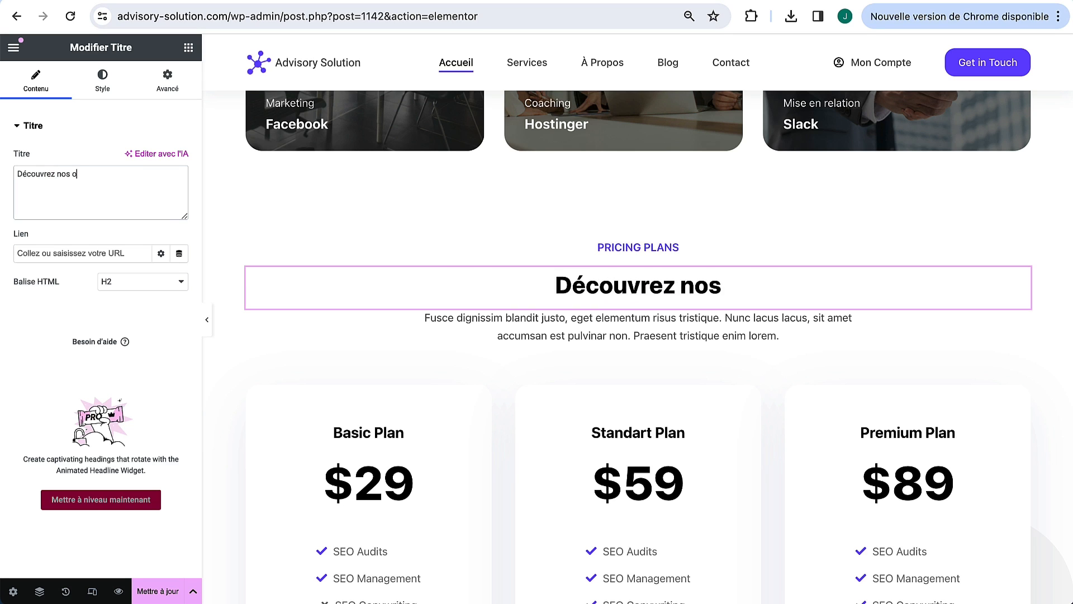
{"action": "type", "text": "ffres sur"}
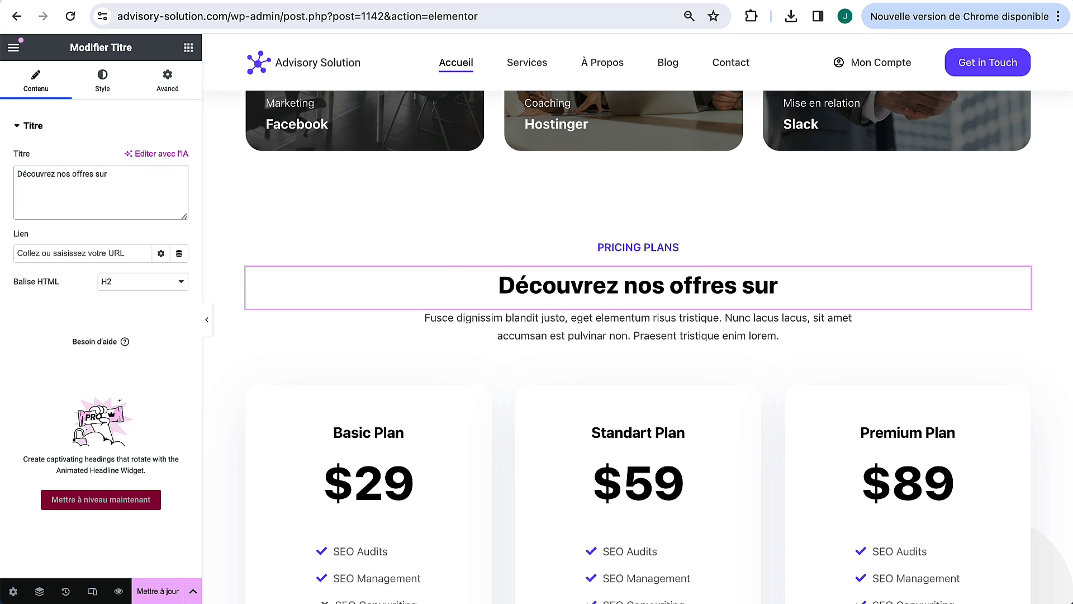
{"action": "type", "text": " mesure"}
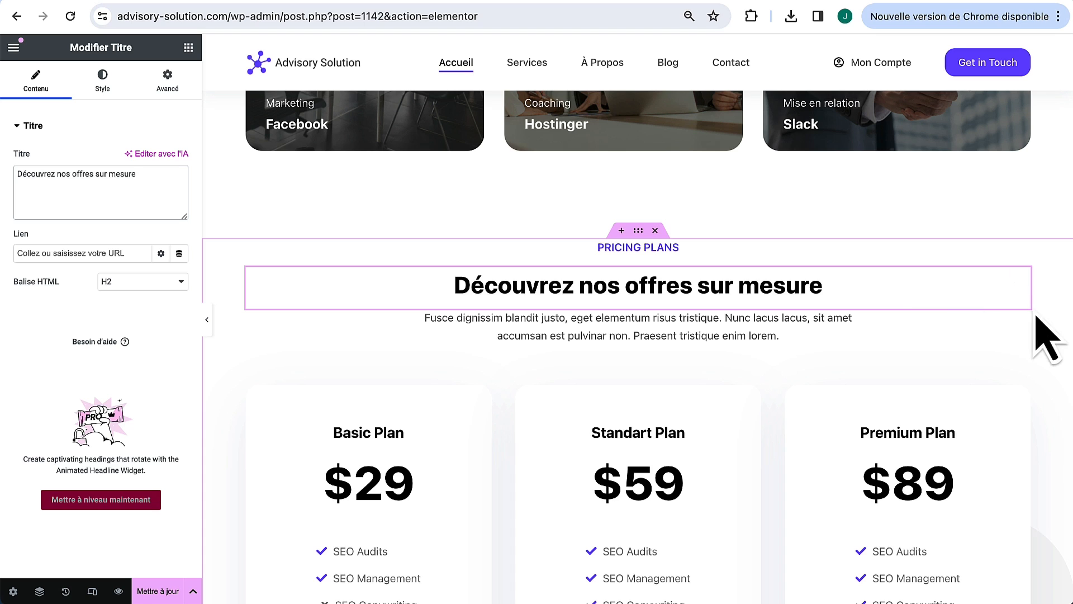
{"action": "left_click", "coordinate": [1022, 318]}
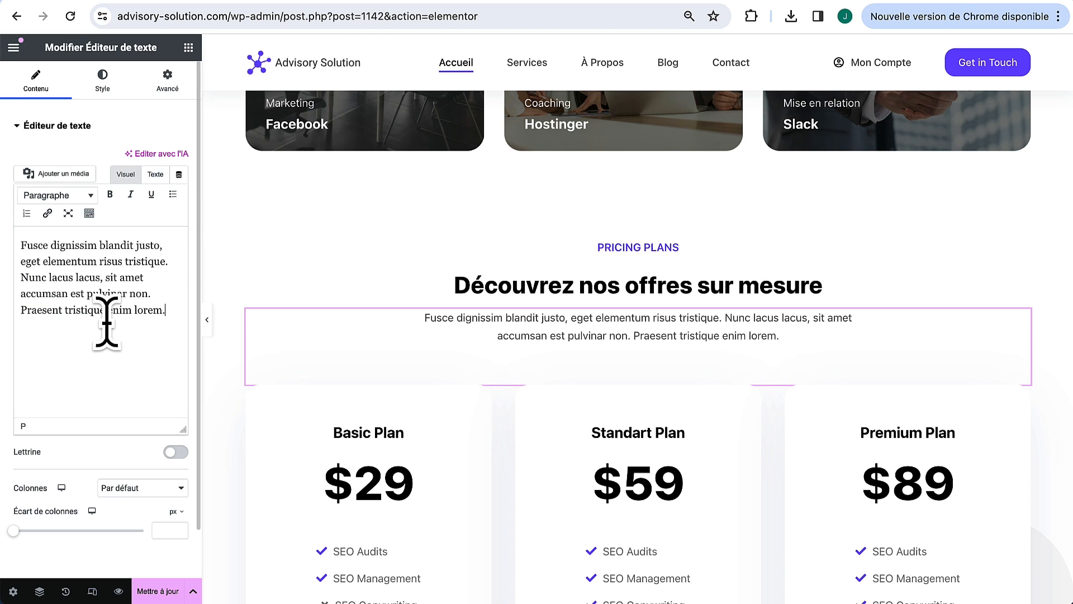
{"action": "key", "text": "ctrl+a"}
{"action": "type", "text": "Nos offres sur mesure sont conçues pour s'aligner parfaitement avec vos objectifs spécifiques et les besoins uniques de votre entreprise."}
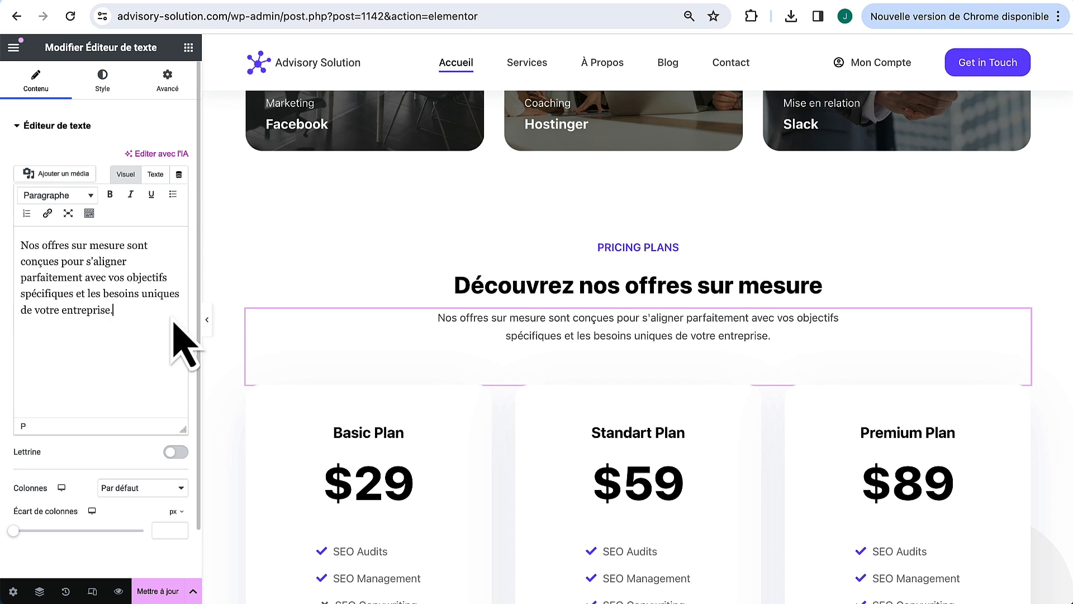
{"action": "scroll", "coordinate": [307, 355], "scroll_direction": "down", "scroll_amount": 5}
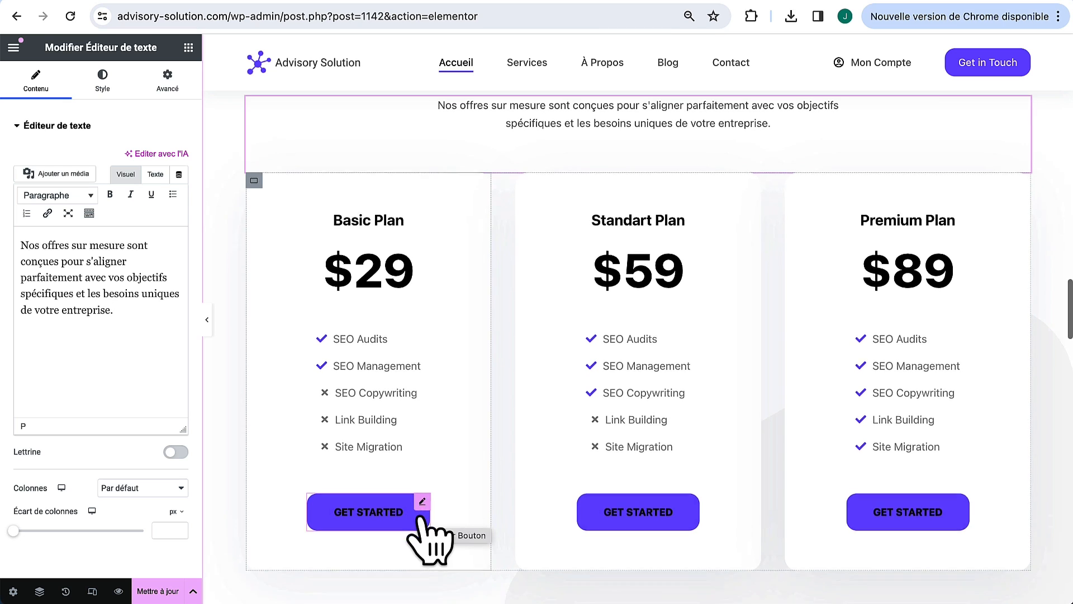
Step: Colour the Basic Plan heading with the purple global theme colour
{"action": "left_click", "coordinate": [394, 218]}
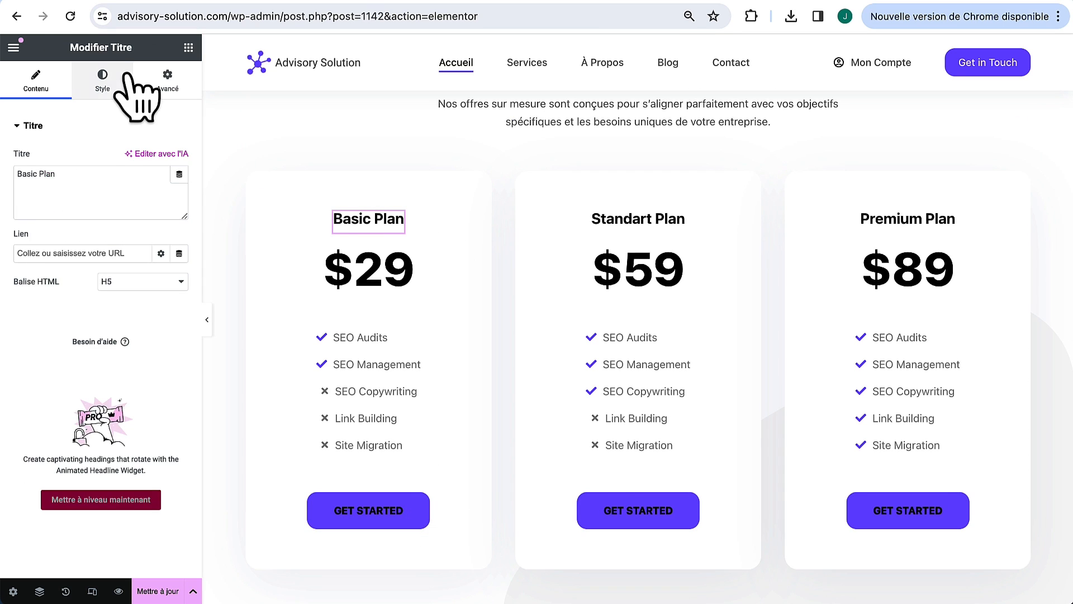
{"action": "left_click", "coordinate": [126, 78]}
{"action": "left_click", "coordinate": [162, 186]}
{"action": "left_click", "coordinate": [147, 361]}
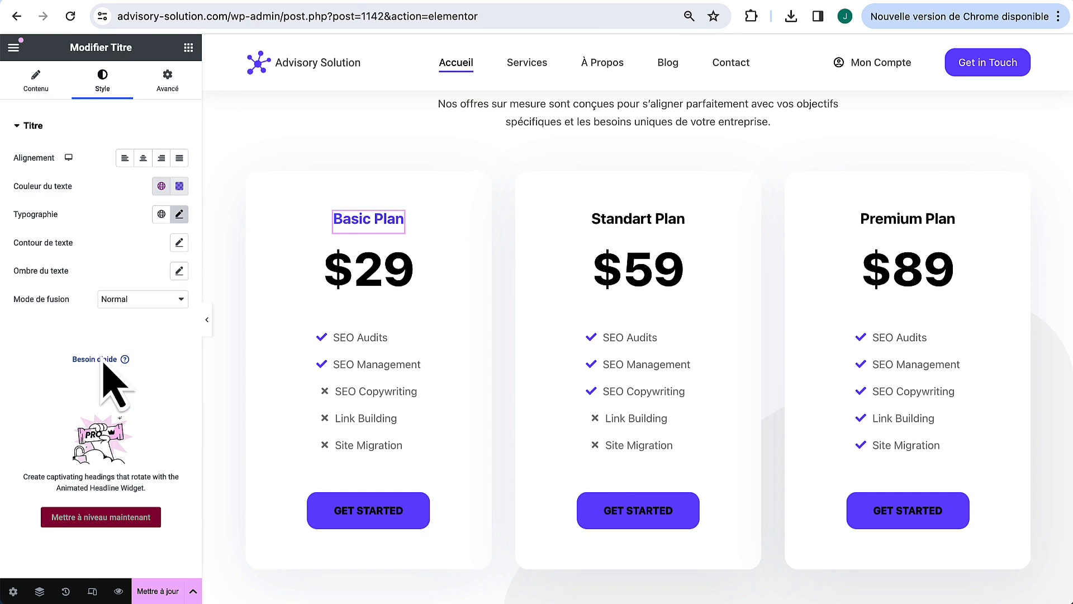
Step: Copy the Basic Plan heading style onto the Standart Plan and Premium Plan headings
{"action": "right_click", "coordinate": [395, 218]}
{"action": "left_click", "coordinate": [453, 216]}
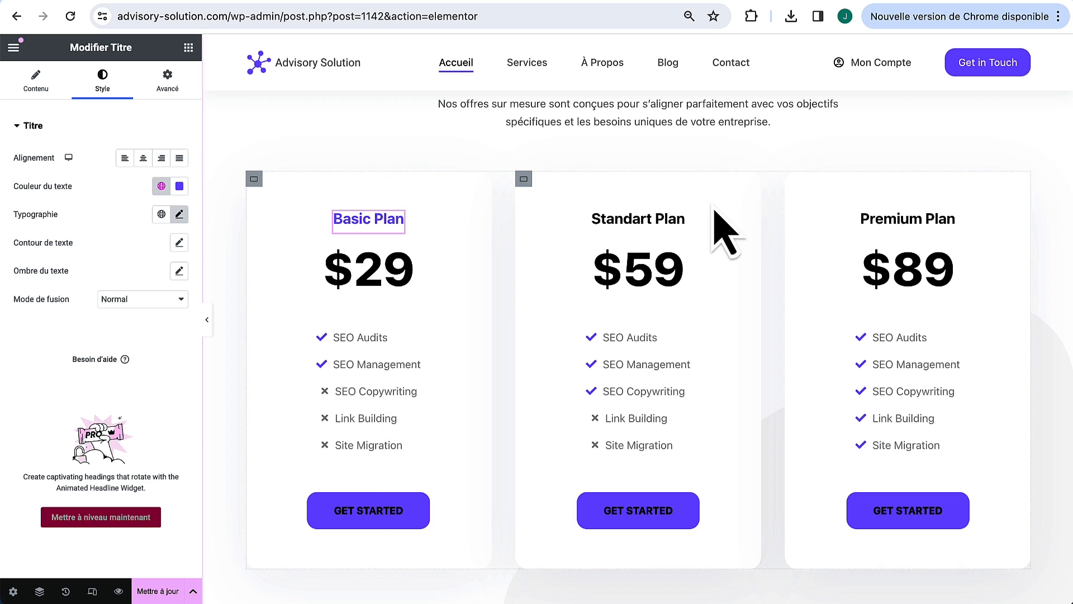
{"action": "right_click", "coordinate": [677, 216]}
{"action": "left_click", "coordinate": [711, 332]}
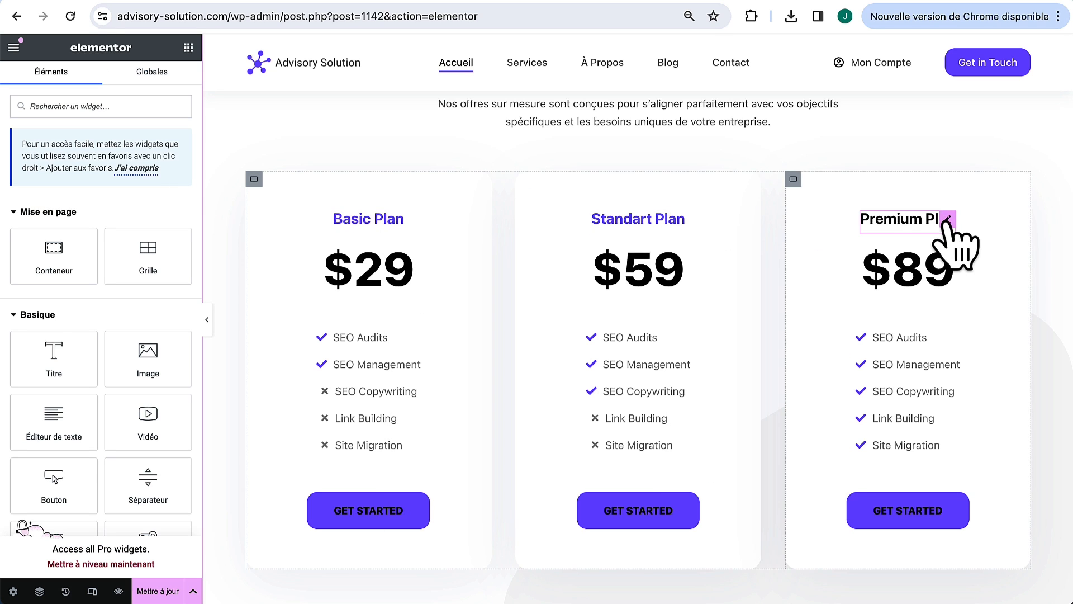
{"action": "right_click", "coordinate": [947, 222]}
{"action": "left_click", "coordinate": [957, 340]}
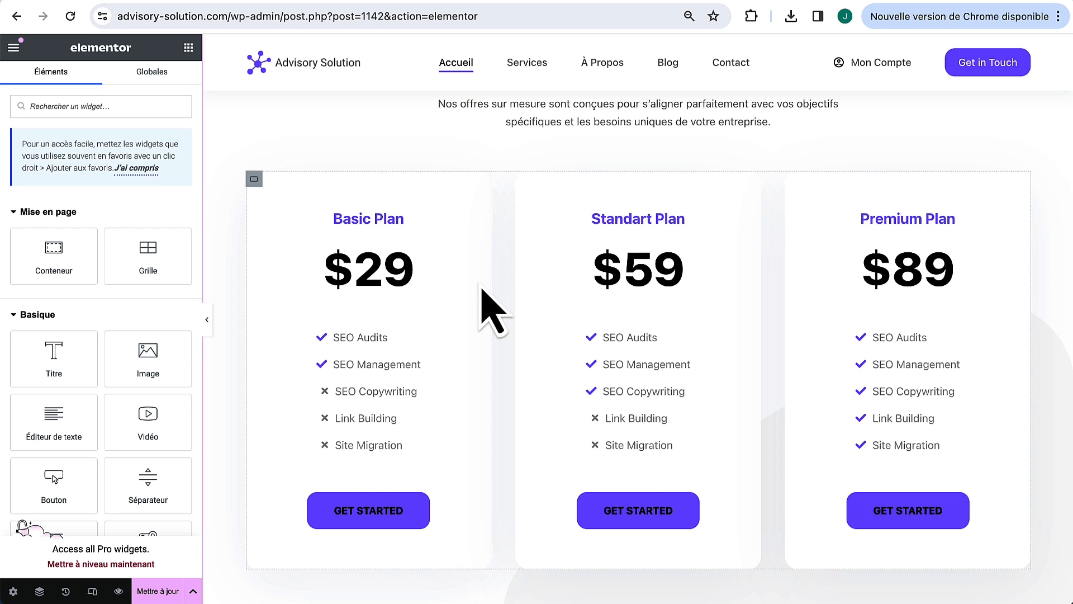
Step: Style the Basic Plan GET STARTED button text #FFFFFF with font weight 500 (Moyen)
{"action": "left_click", "coordinate": [427, 508]}
{"action": "left_click", "coordinate": [103, 81]}
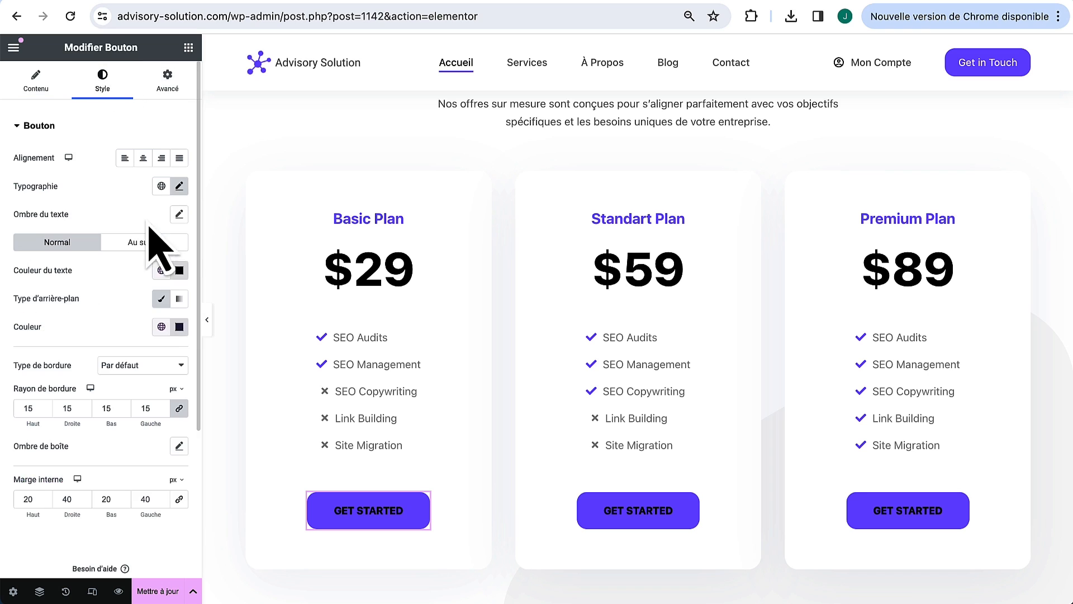
{"action": "left_click", "coordinate": [179, 270]}
{"action": "type", "text": "#FFFFFF"}
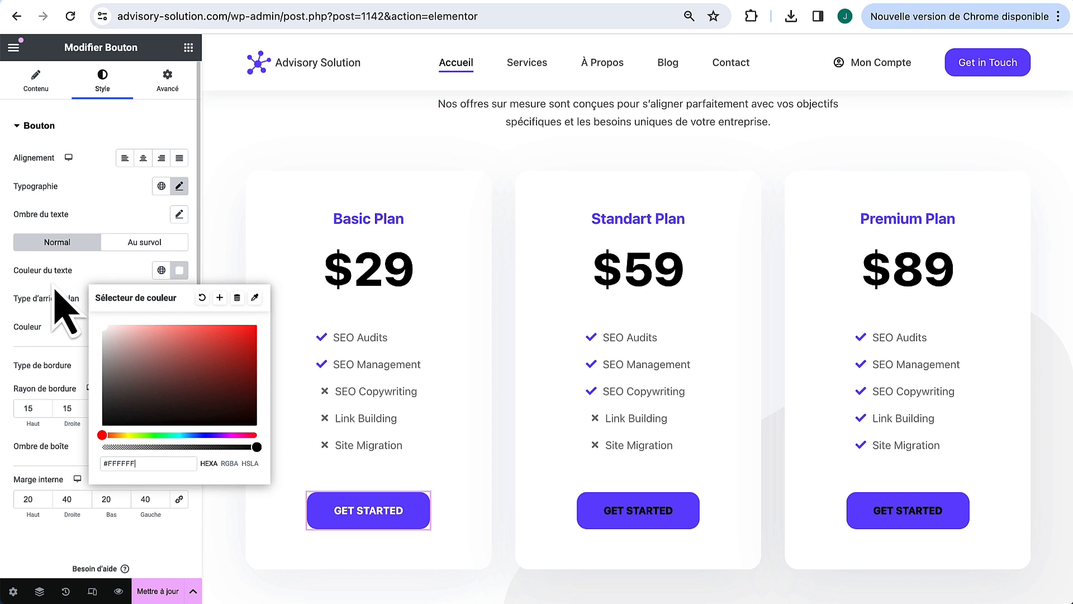
{"action": "left_click", "coordinate": [179, 186]}
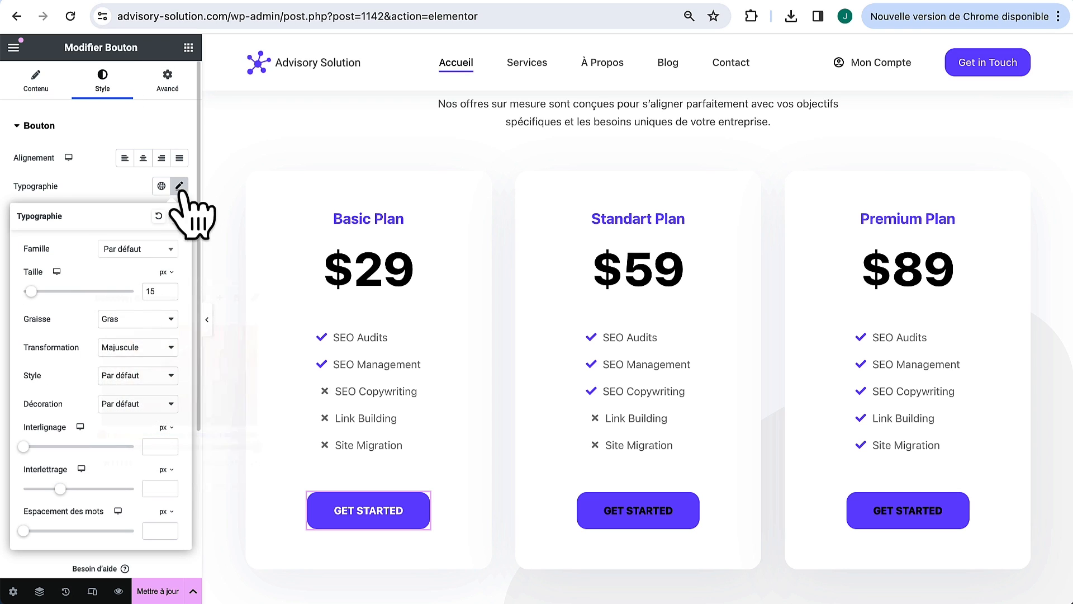
{"action": "left_click", "coordinate": [143, 318]}
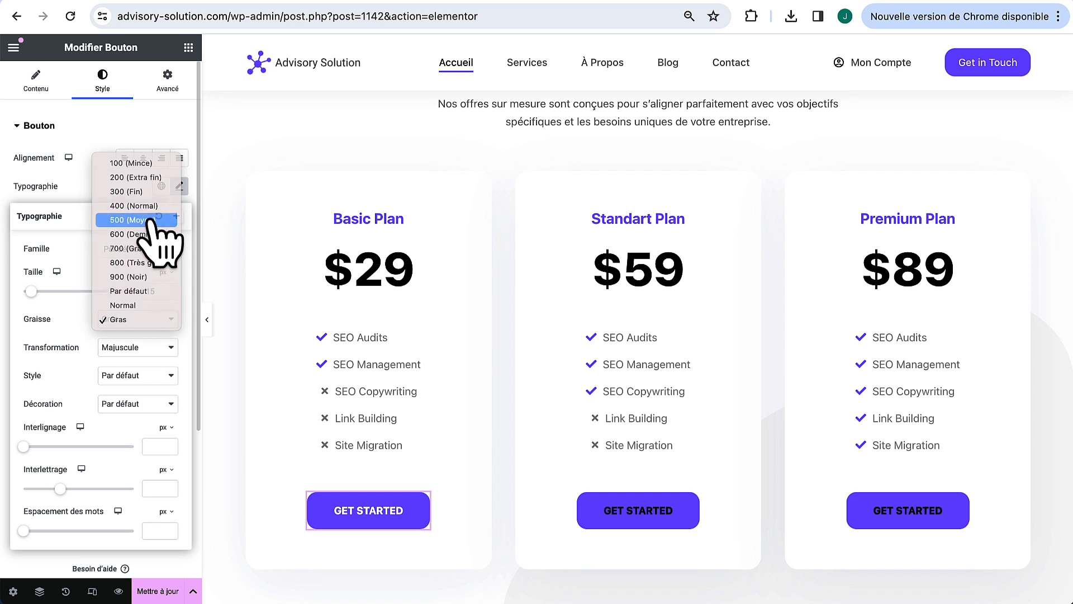
{"action": "left_click", "coordinate": [148, 237]}
Step: Copy the Basic Plan button style onto the Standart Plan and Premium Plan buttons
{"action": "right_click", "coordinate": [426, 506]}
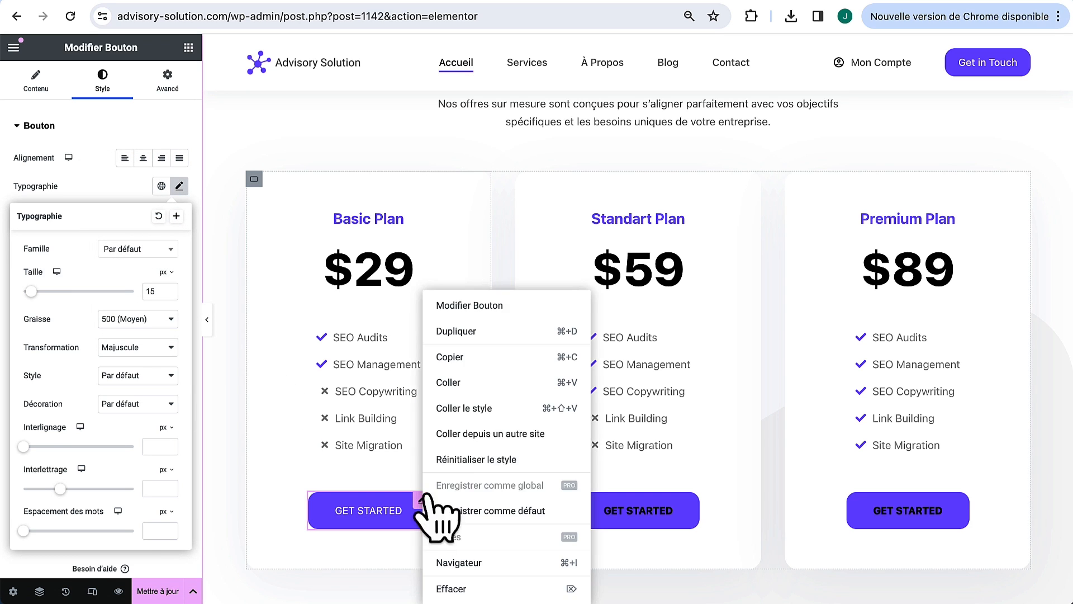
{"action": "left_click", "coordinate": [499, 359]}
{"action": "right_click", "coordinate": [695, 511]}
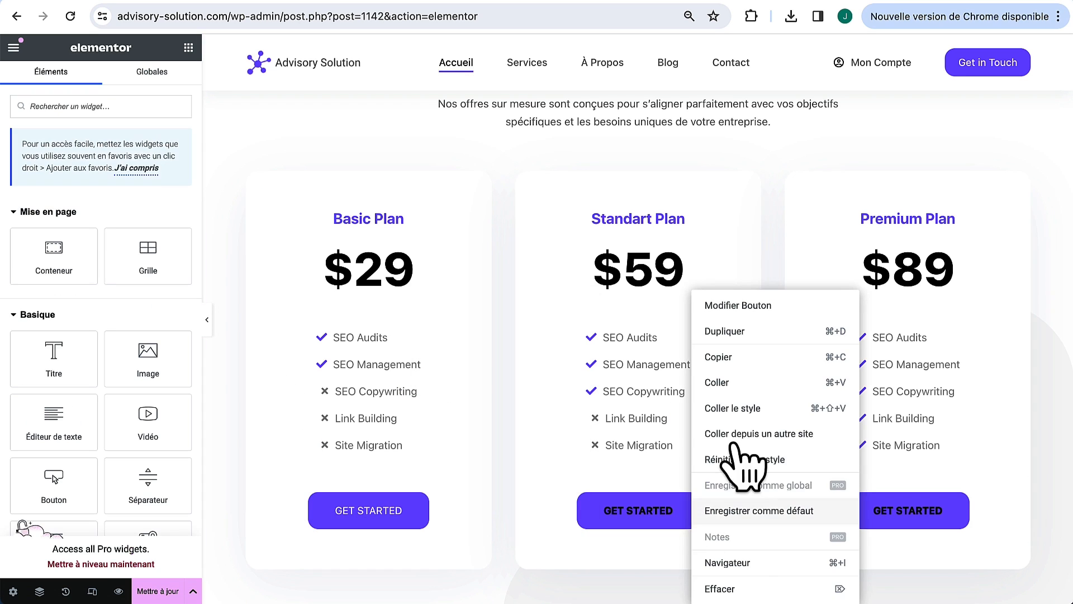
{"action": "left_click", "coordinate": [753, 416]}
{"action": "right_click", "coordinate": [977, 519]}
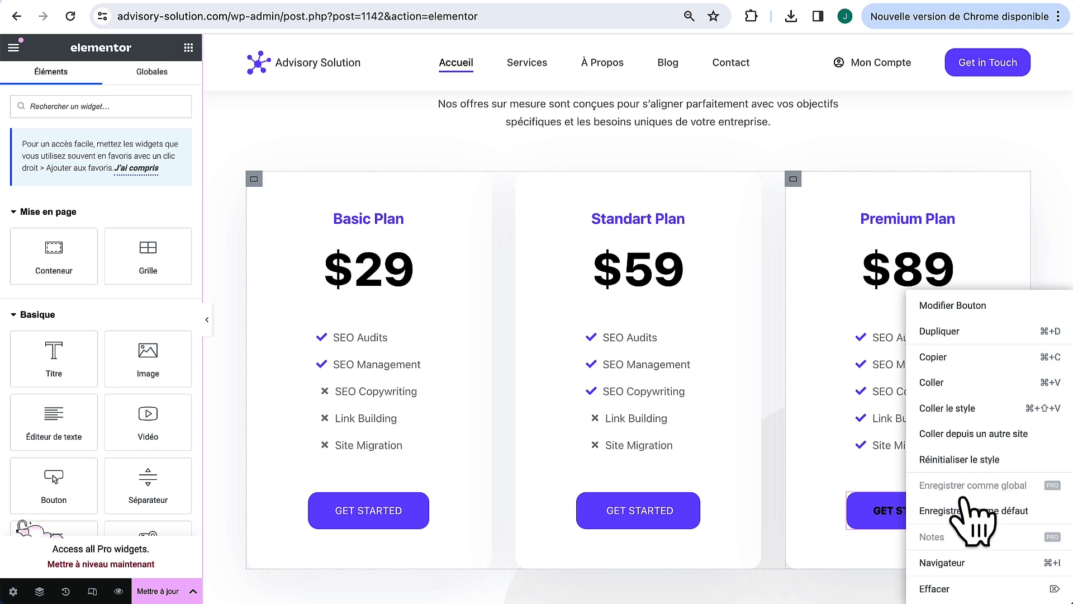
{"action": "left_click", "coordinate": [976, 415]}
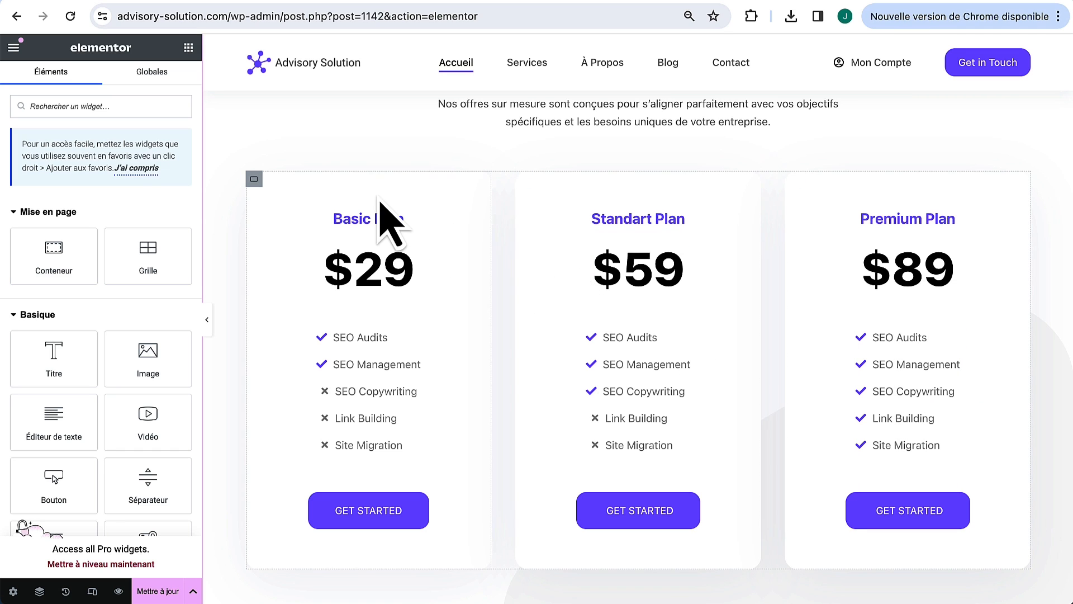
Step: Start renaming the Basic Plan heading to Formule starter
{"action": "left_click", "coordinate": [396, 219]}
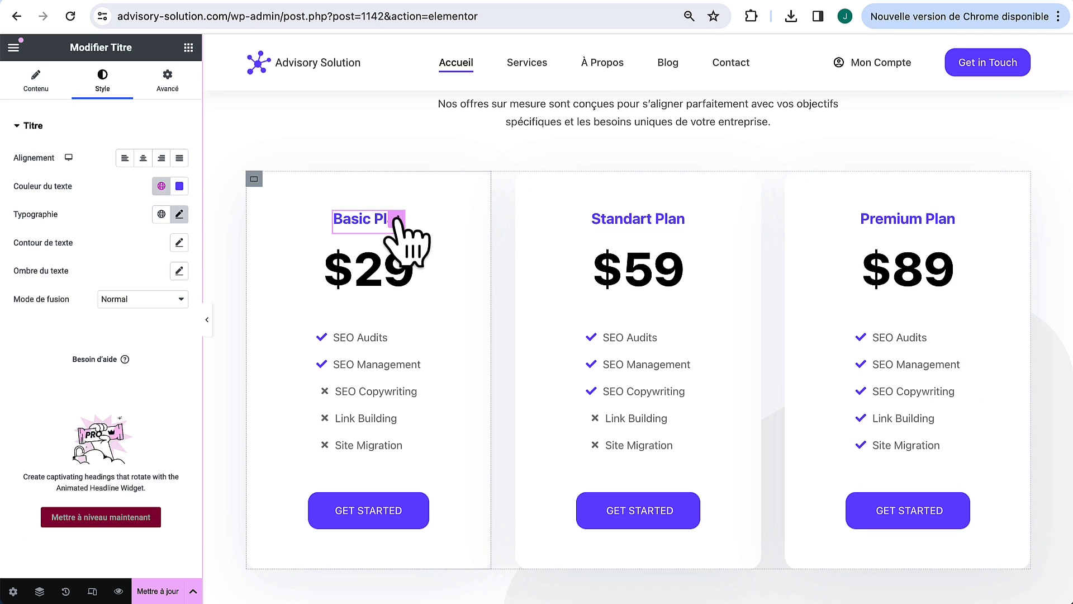
{"action": "left_click", "coordinate": [36, 78]}
{"action": "key", "text": "super+a"}
{"action": "type", "text": "Form"}
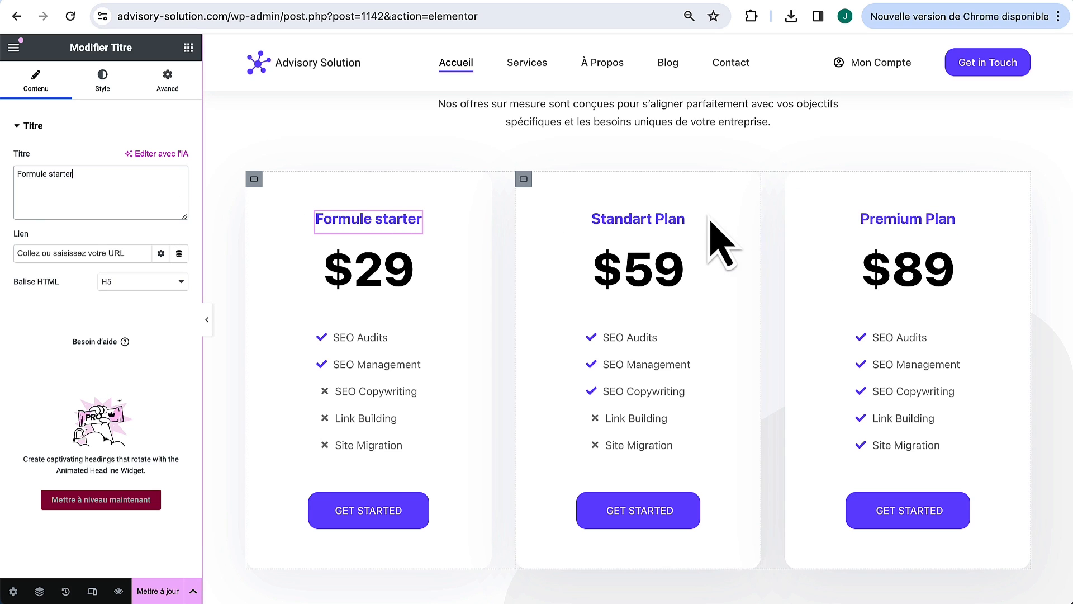
Step: Rename the Standart Plan and Premium Plan headings to Formule Premium and Formule VIP
{"action": "left_click", "coordinate": [685, 219]}
{"action": "left_click", "coordinate": [81, 174]}
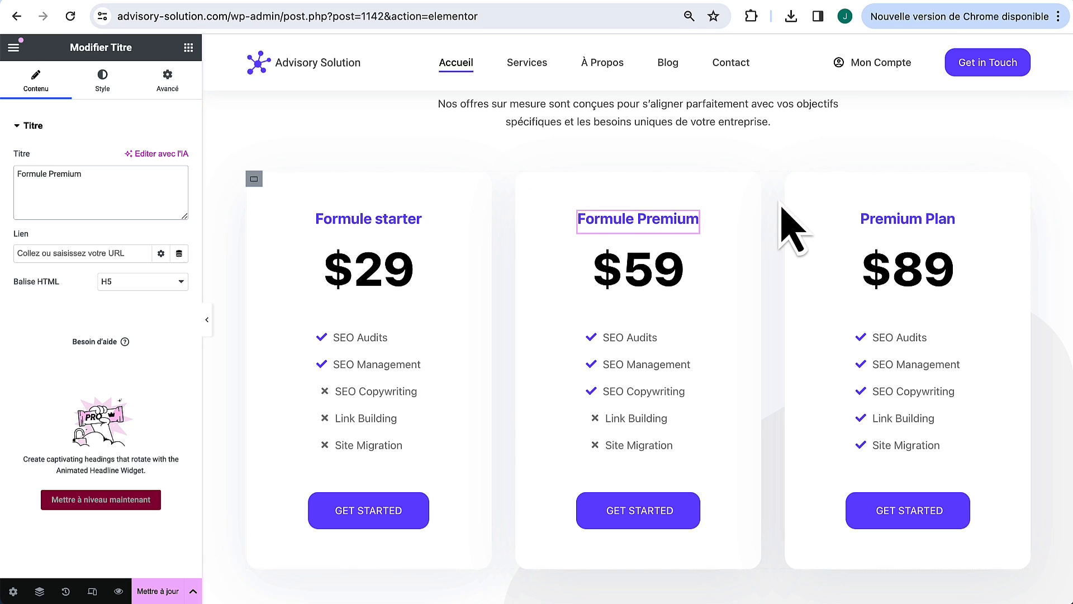
{"action": "left_click", "coordinate": [951, 224]}
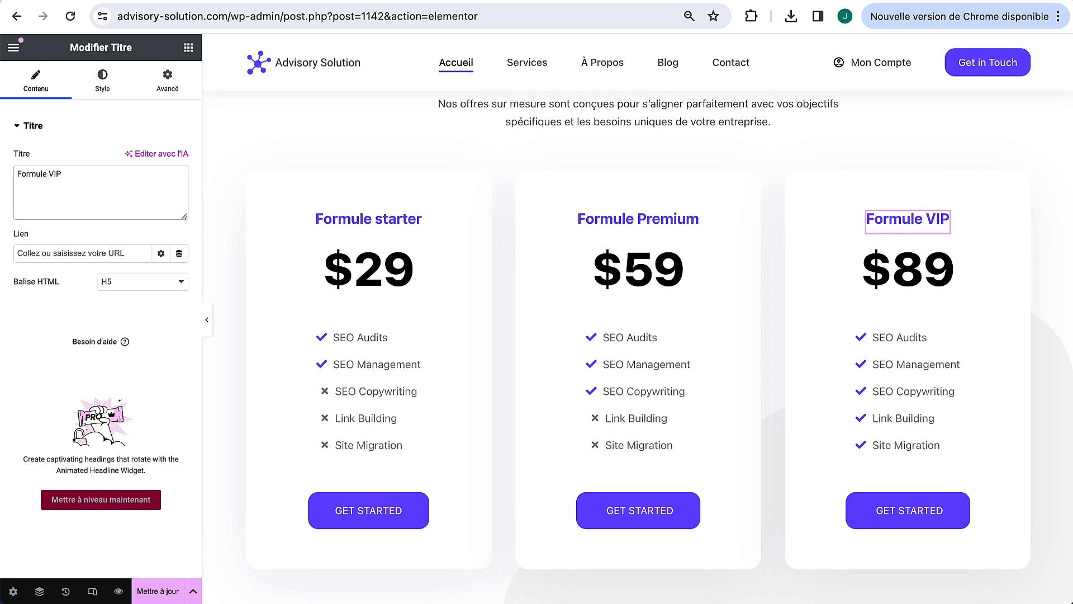
Step: Change the three plan prices to $599, $999 and $1299
{"action": "left_click", "coordinate": [412, 240]}
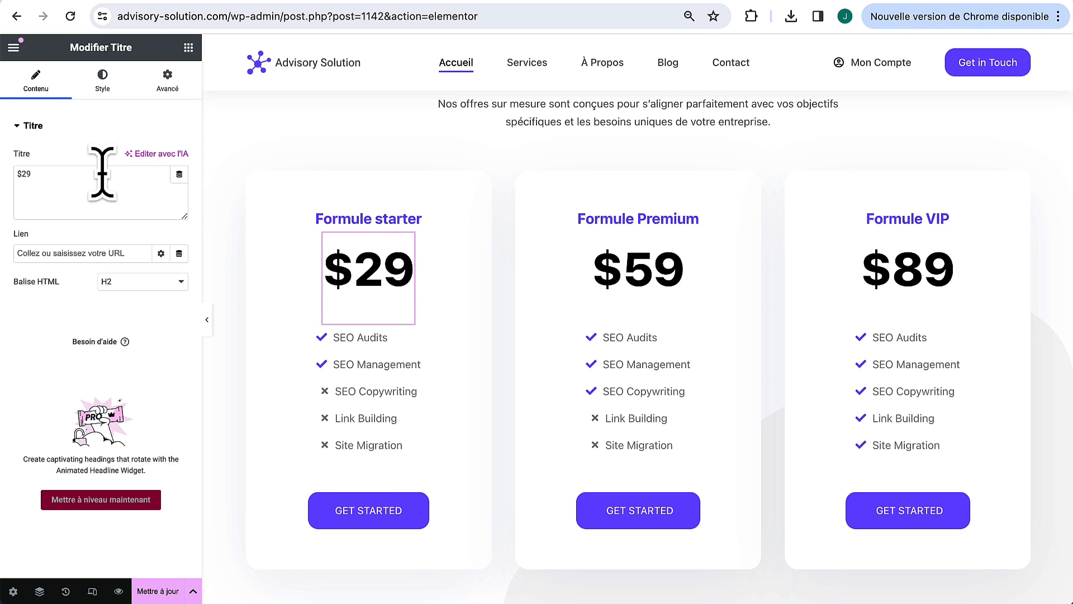
{"action": "key", "text": "BackSpace"}
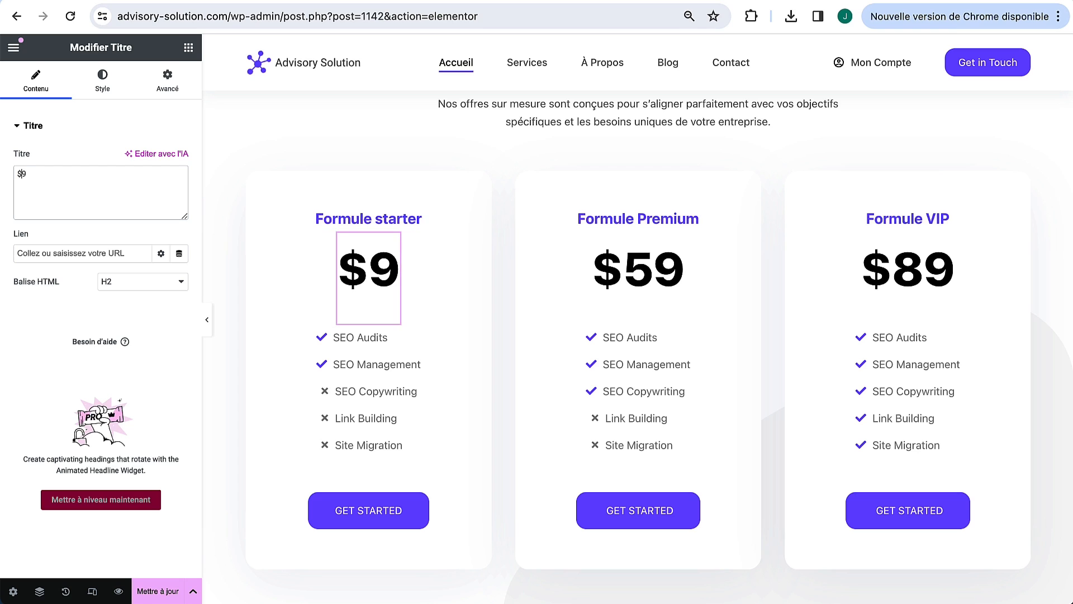
{"action": "type", "text": "59"}
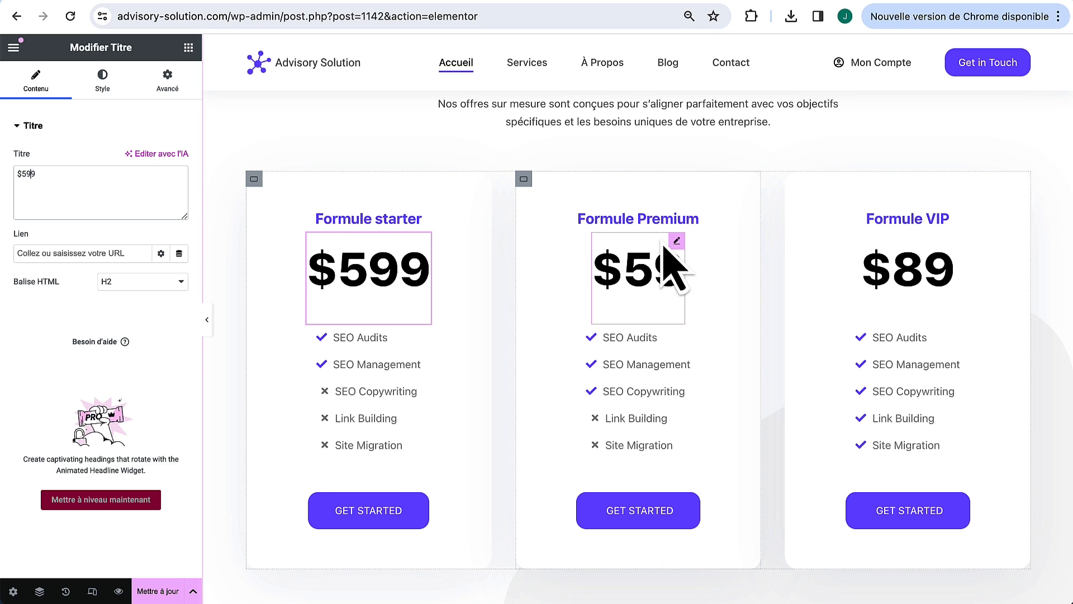
{"action": "left_click", "coordinate": [677, 239]}
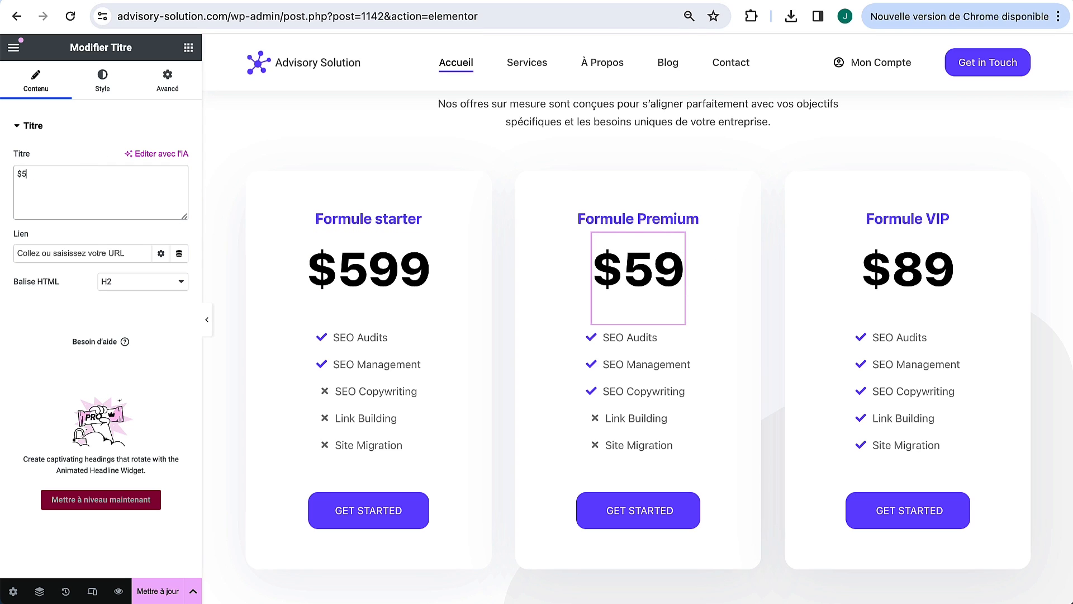
{"action": "key", "text": "BackSpace"}
{"action": "type", "text": "999"}
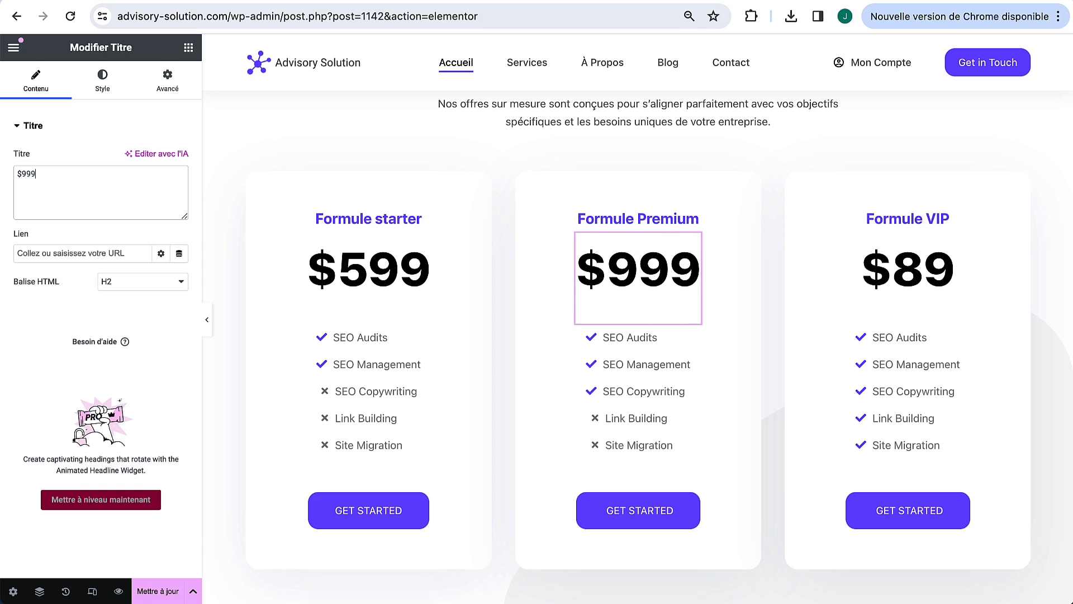
{"action": "left_click", "coordinate": [950, 249]}
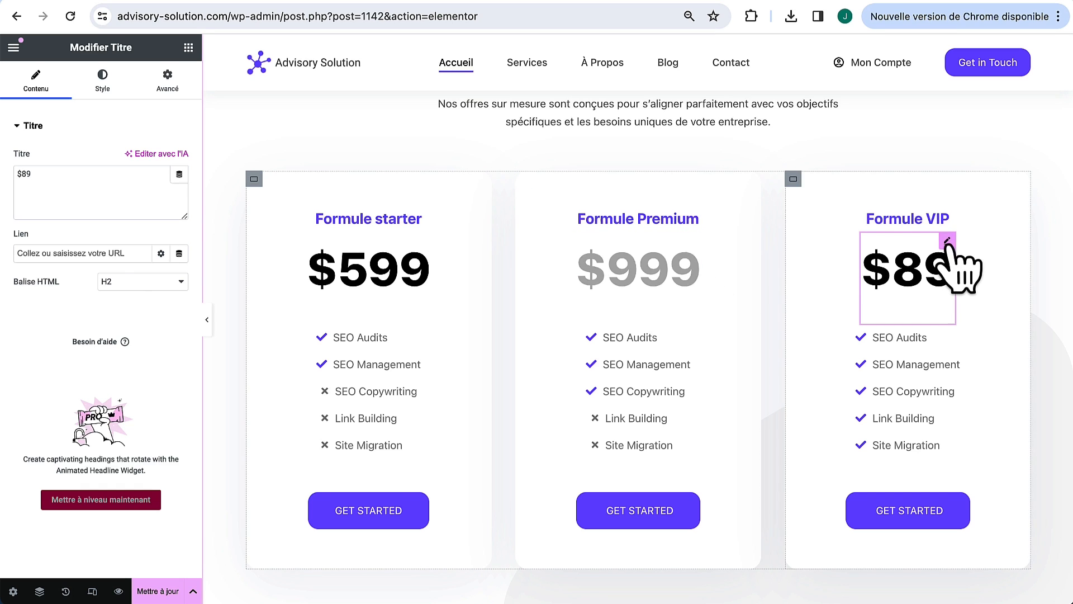
{"action": "left_click", "coordinate": [18, 173]}
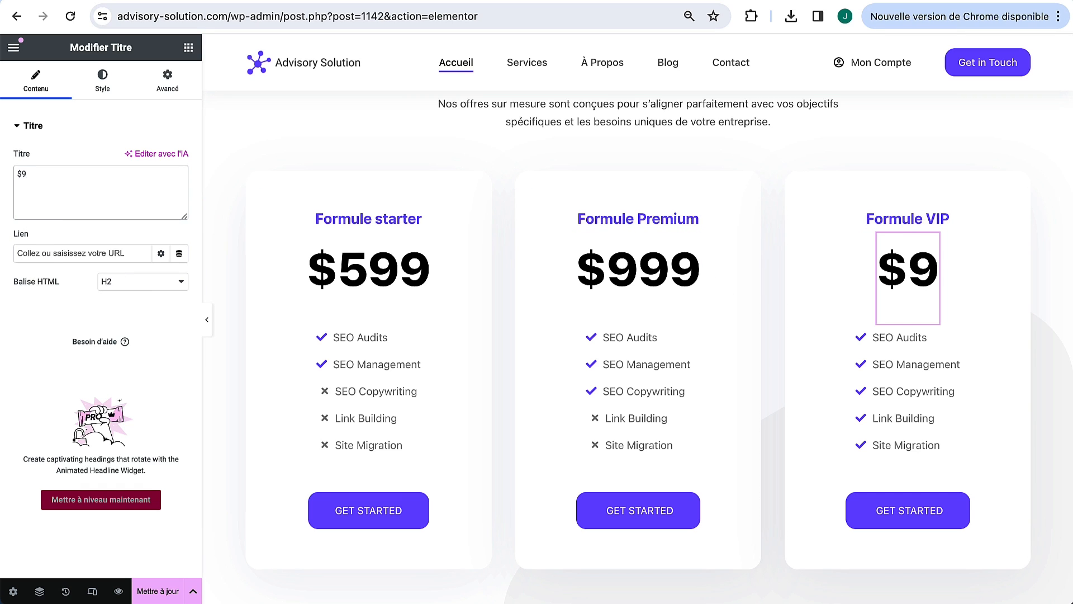
{"action": "type", "text": "129"}
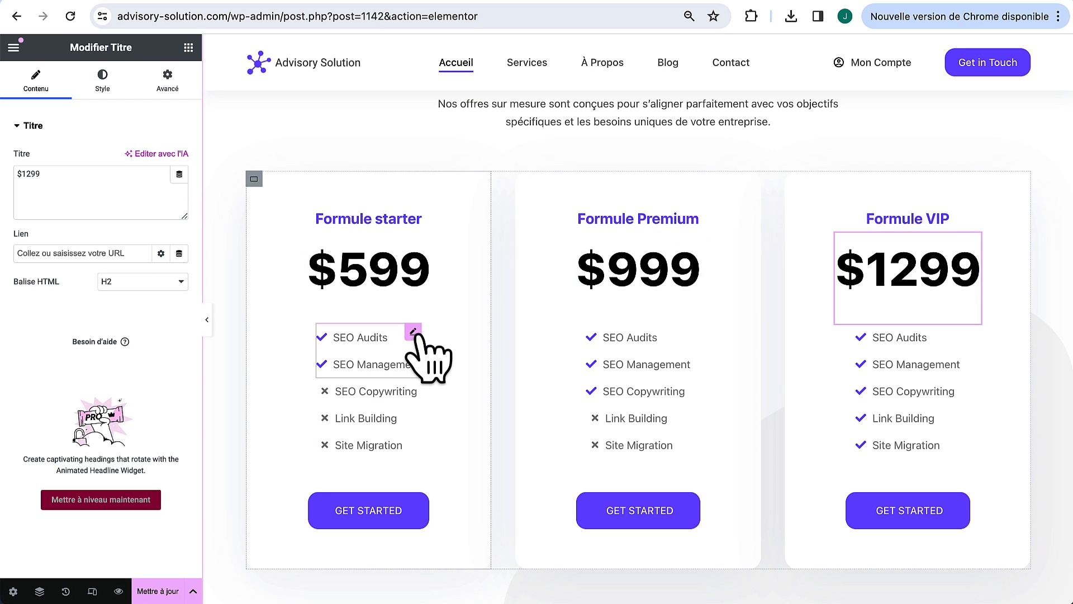
Step: Clear the SEO Audits item text in the starter card's feature list
{"action": "left_click", "coordinate": [414, 335]}
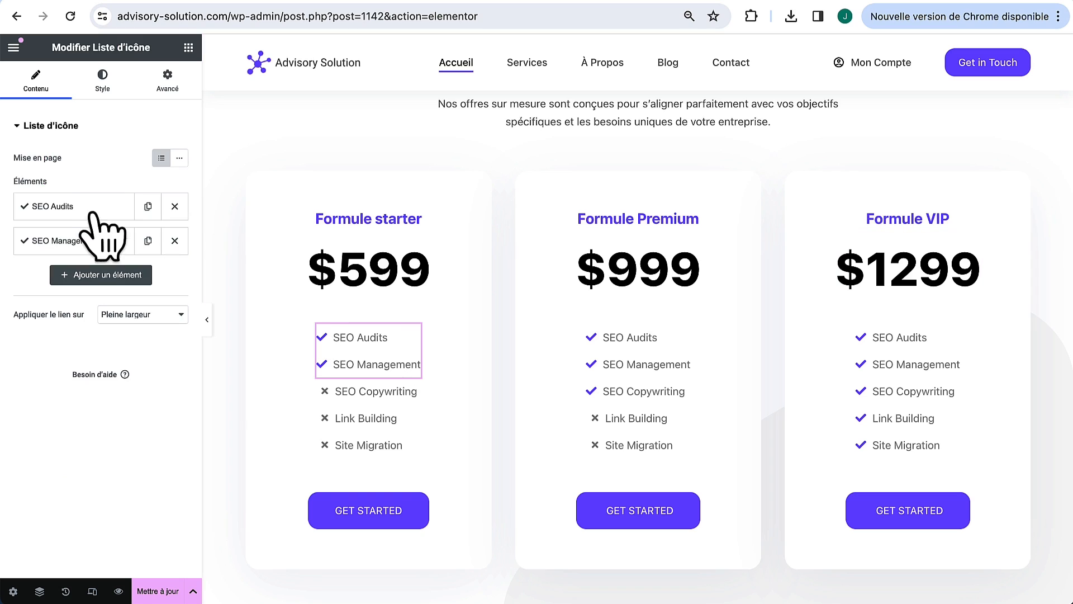
{"action": "left_click", "coordinate": [53, 207]}
{"action": "left_click_drag", "start_coordinate": [79, 253], "coordinate": [24, 267]}
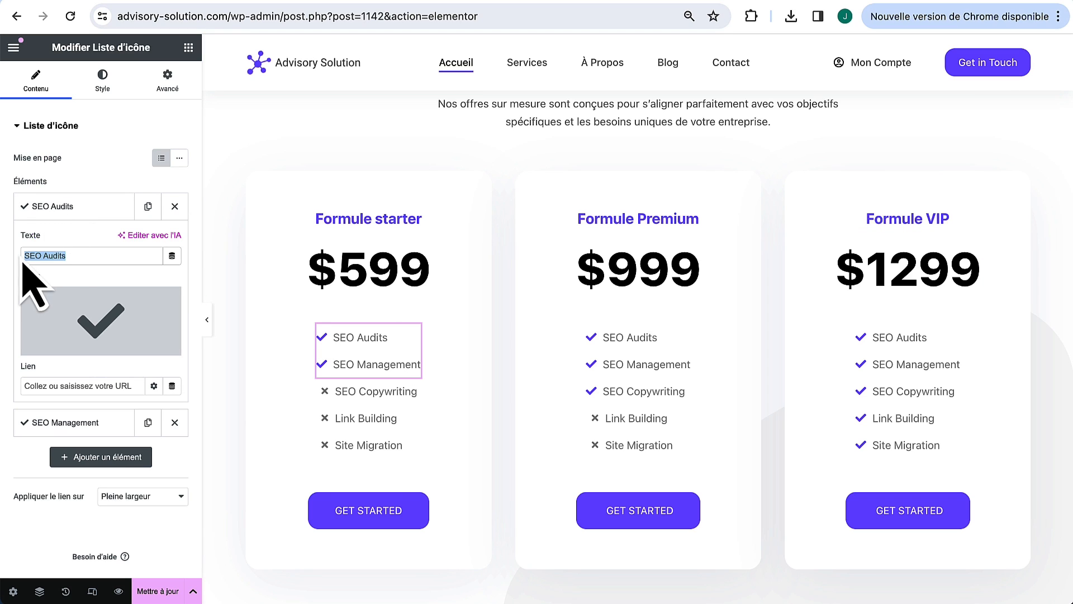
{"action": "key", "text": "Right"}
{"action": "key", "text": "BackSpace"}
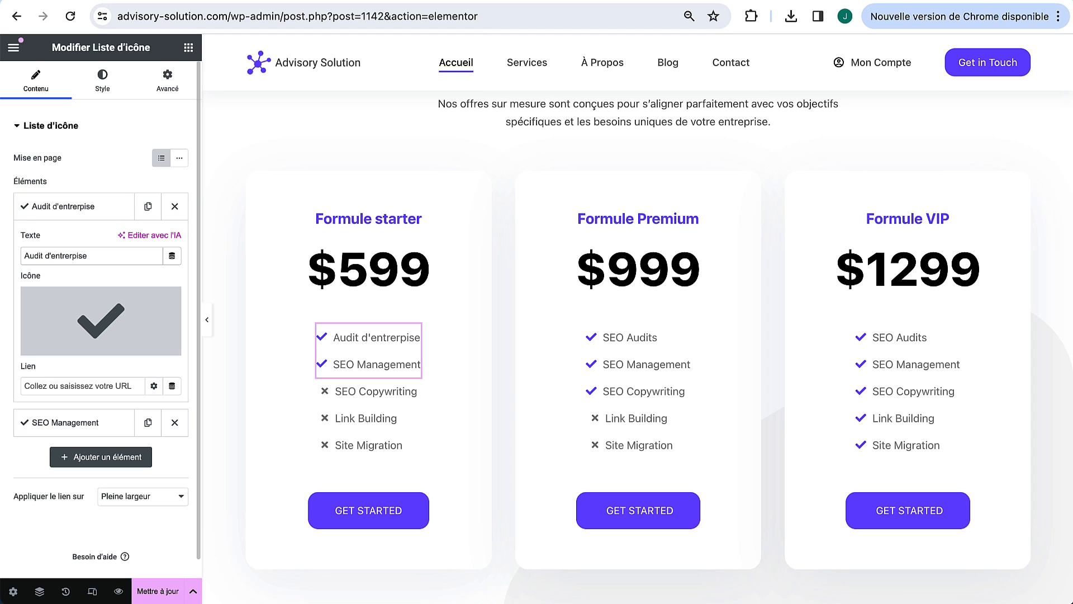
Step: Set the starter card's crossed-out feature icons to grey
{"action": "left_click", "coordinate": [411, 386]}
{"action": "mouse_move", "coordinate": [89, 256]}
{"action": "left_mouse_down"}
{"action": "mouse_move", "coordinate": [50, 257]}
{"action": "mouse_move", "coordinate": [101, 255]}
{"action": "left_mouse_up"}
{"action": "left_click", "coordinate": [84, 204]}
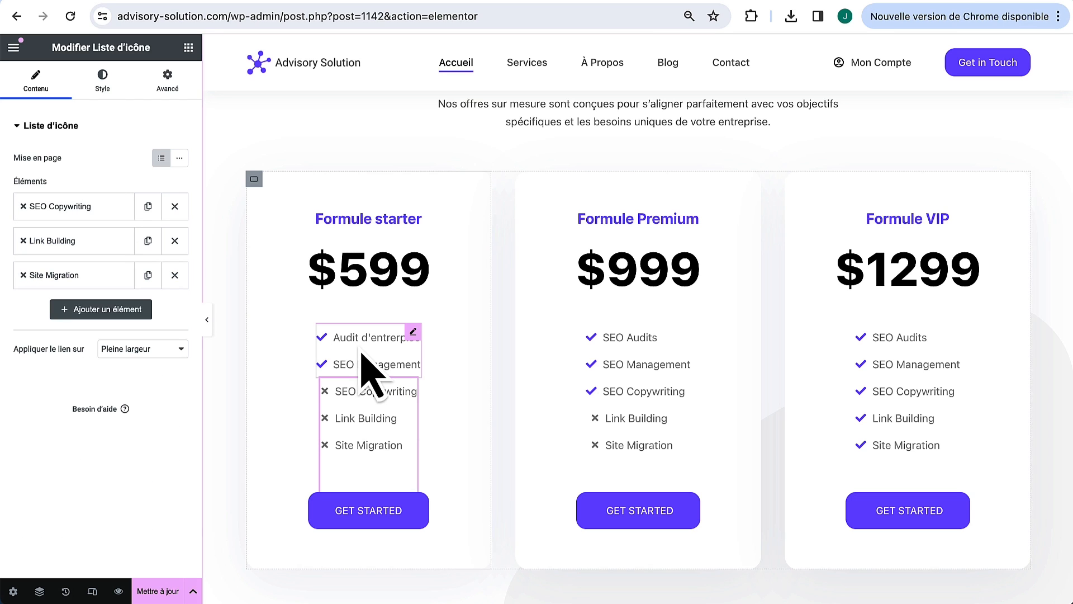
{"action": "left_click", "coordinate": [96, 84]}
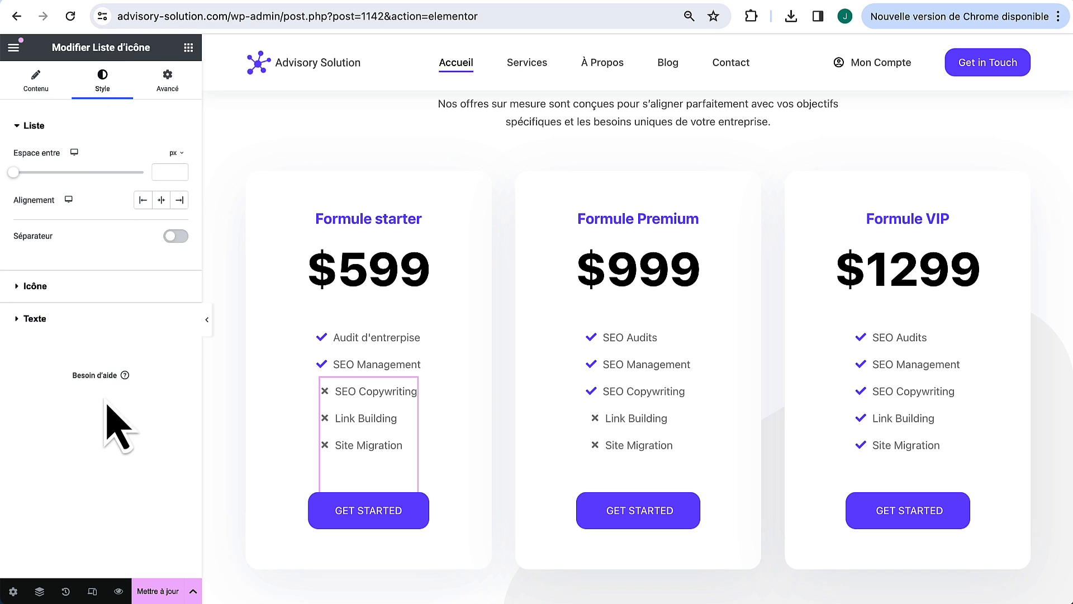
{"action": "left_click", "coordinate": [87, 290]}
{"action": "left_click", "coordinate": [179, 218]}
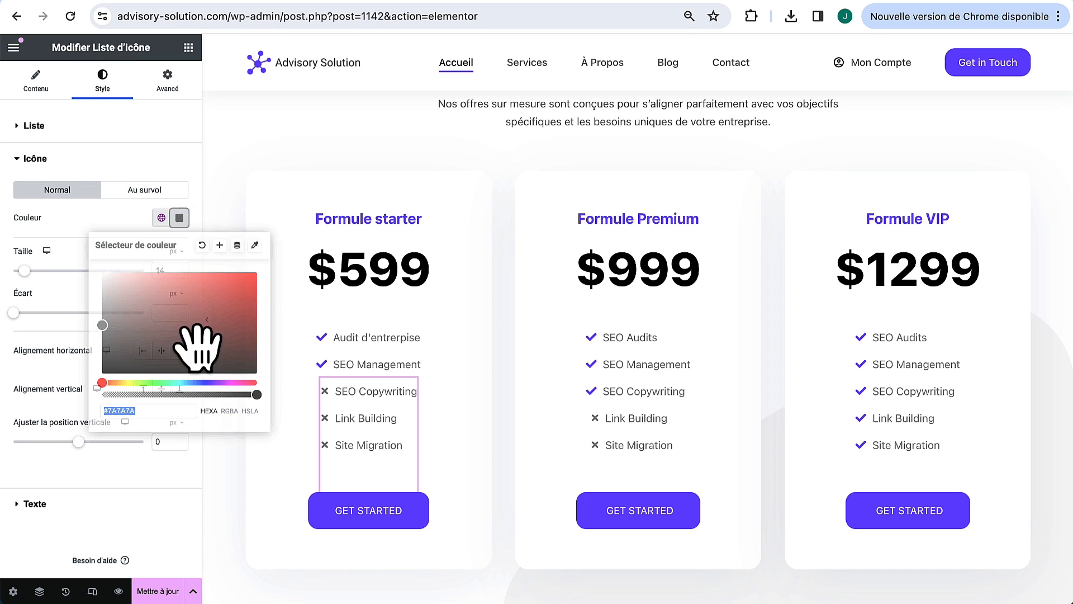
{"action": "left_click_drag", "start_coordinate": [199, 347], "coordinate": [62, 324]}
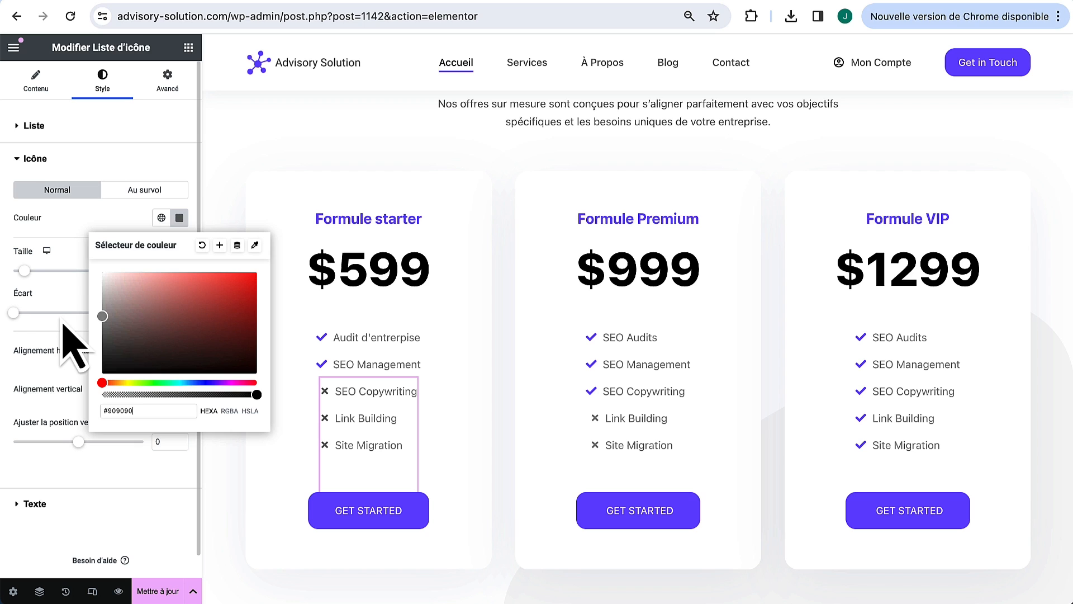
{"action": "left_click", "coordinate": [66, 229]}
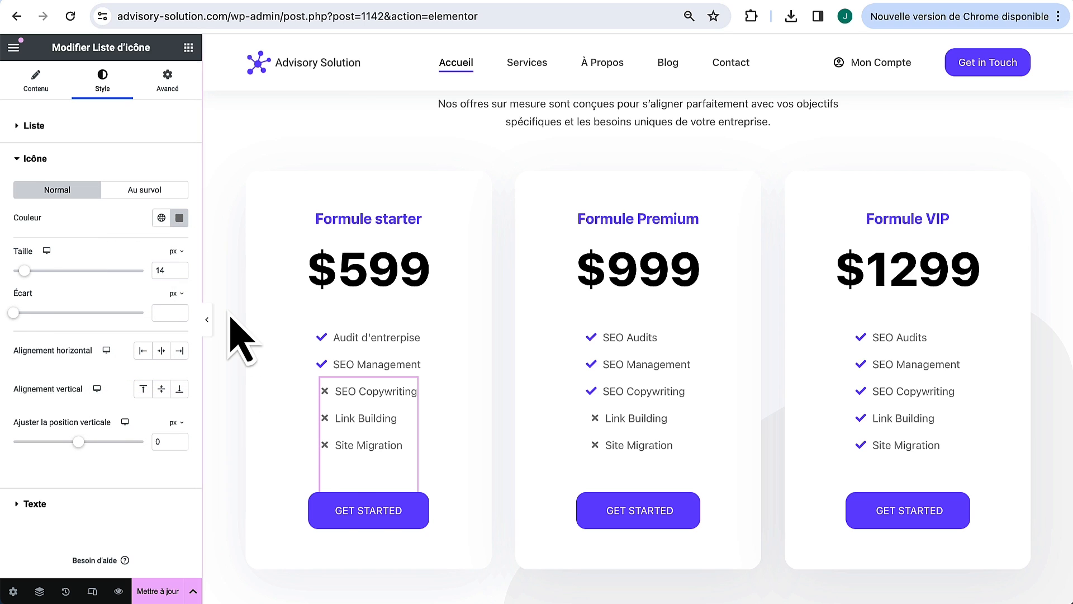
Step: Change the three pricing buttons' text from Get Started to Commencer
{"action": "left_click", "coordinate": [423, 499]}
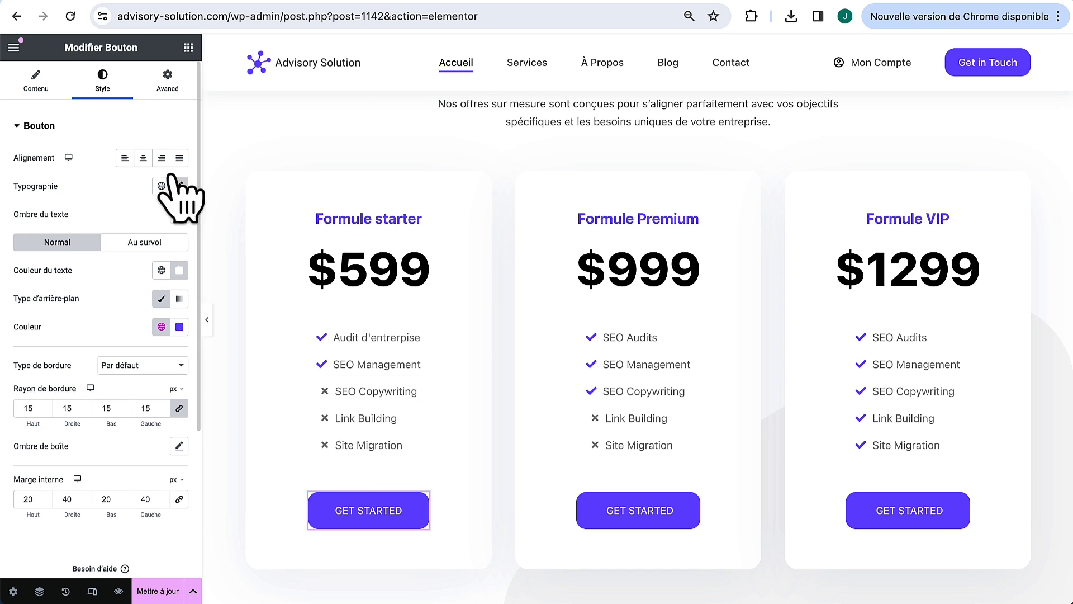
{"action": "left_click", "coordinate": [38, 82]}
{"action": "left_click_drag", "start_coordinate": [150, 189], "coordinate": [76, 197]}
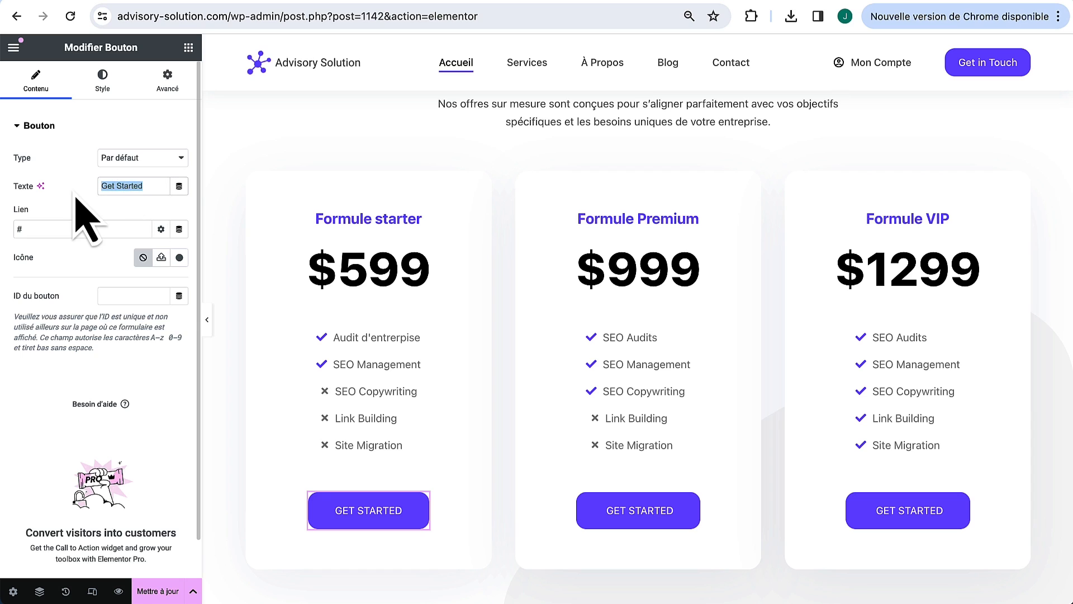
{"action": "type", "text": "Co"}
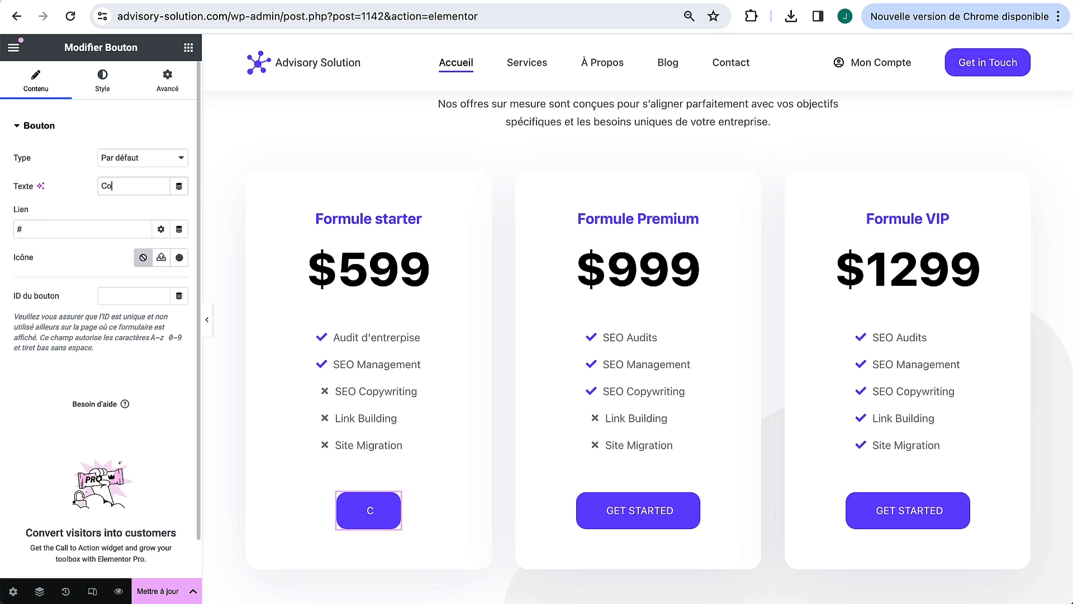
{"action": "type", "text": "mmencer"}
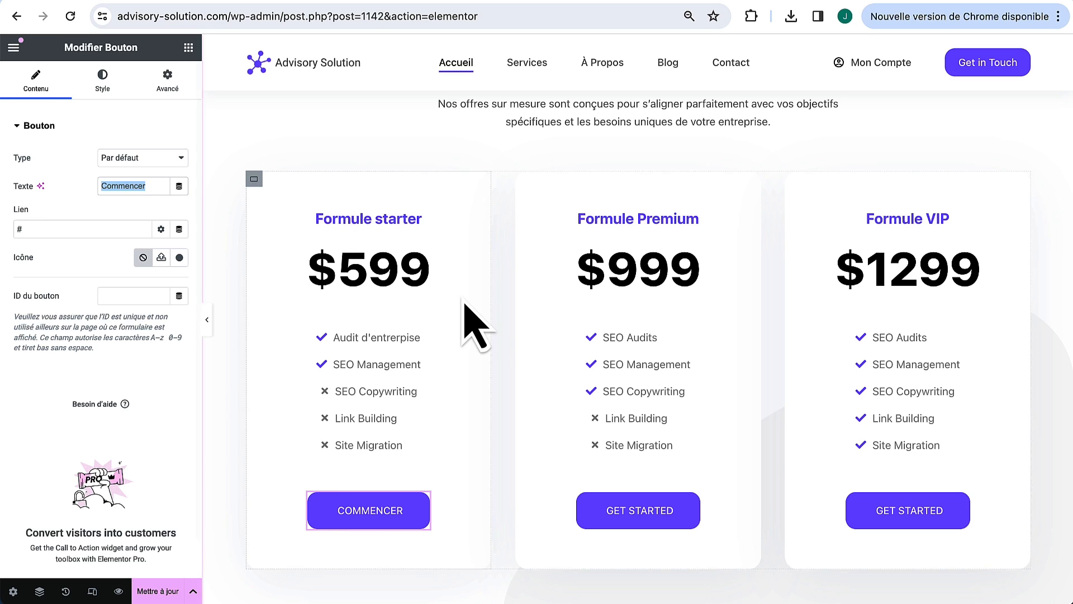
{"action": "left_click", "coordinate": [696, 505]}
{"action": "triple_click", "coordinate": [111, 187]}
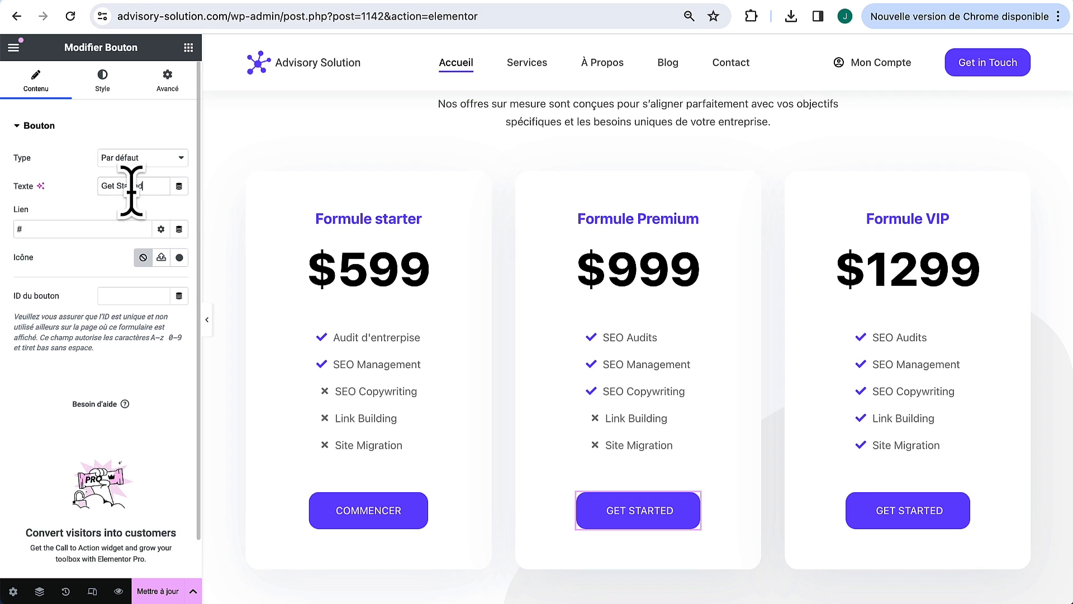
{"action": "type", "text": "Commencer"}
{"action": "left_click", "coordinate": [963, 500]}
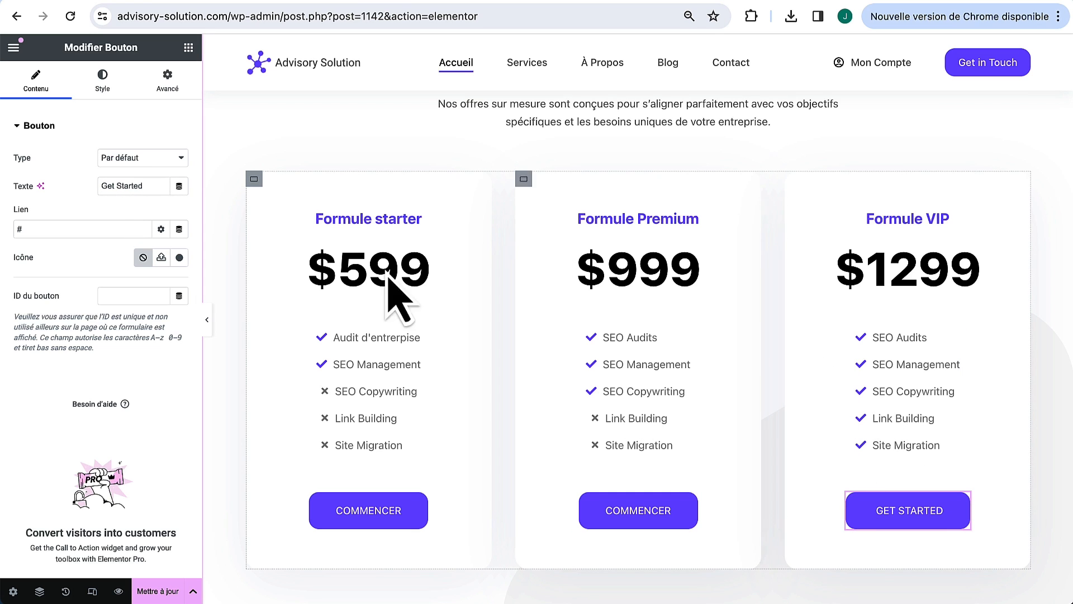
{"action": "triple_click", "coordinate": [134, 185]}
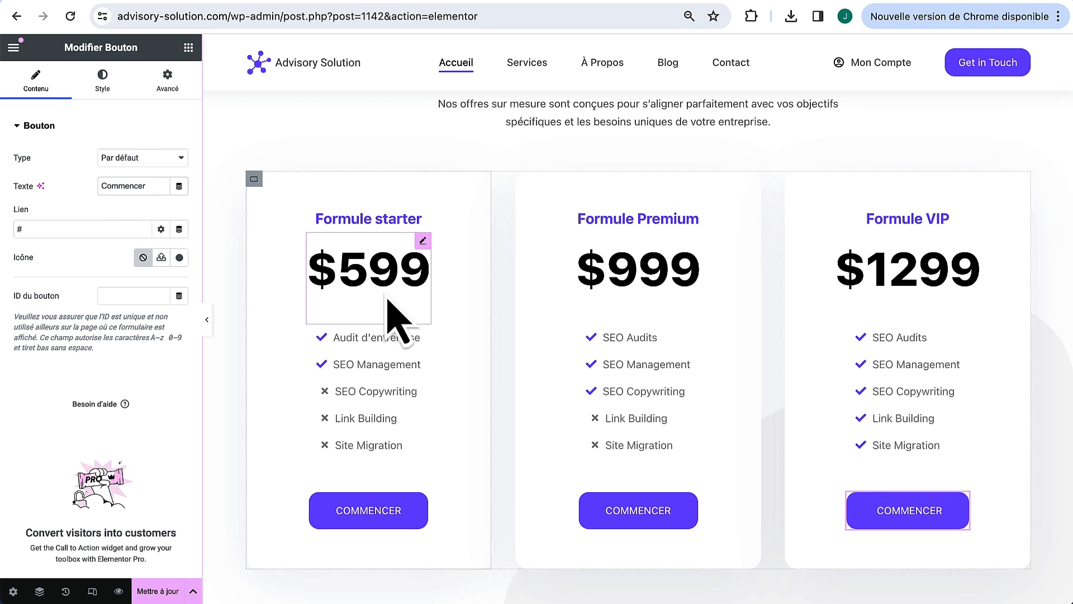
Step: Replace the GOOD WORK, GOOD PEOPLE tagline with NOS CONSULTANTS
{"action": "scroll", "coordinate": [671, 319], "scroll_direction": "down", "scroll_amount": 1}
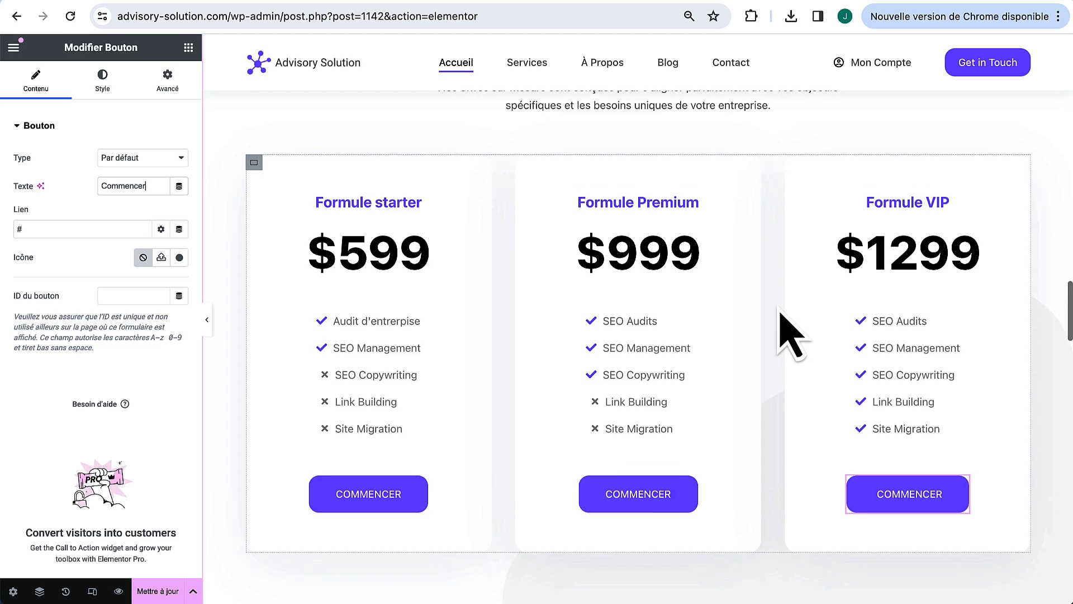
{"action": "scroll", "coordinate": [790, 313], "scroll_direction": "down", "scroll_amount": 10}
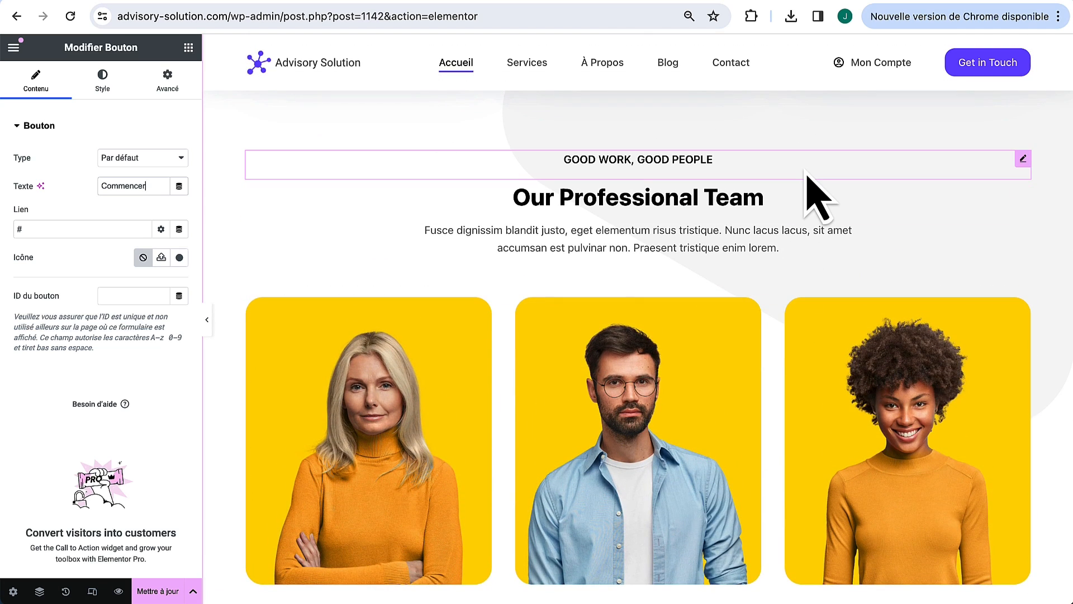
{"action": "left_click", "coordinate": [1023, 160]}
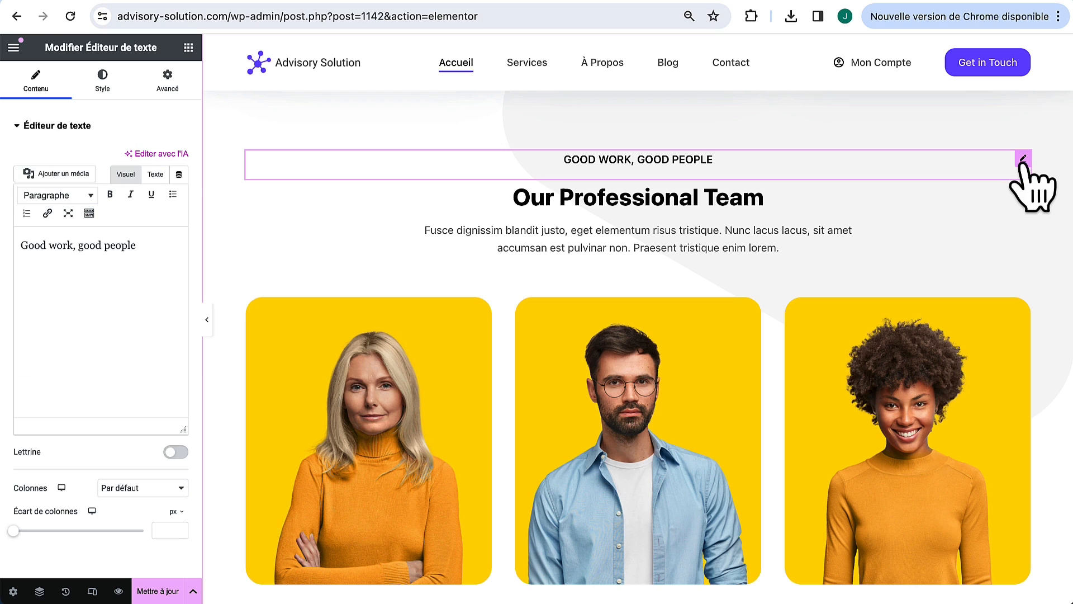
{"action": "left_click_drag", "start_coordinate": [161, 241], "coordinate": [0, 229]}
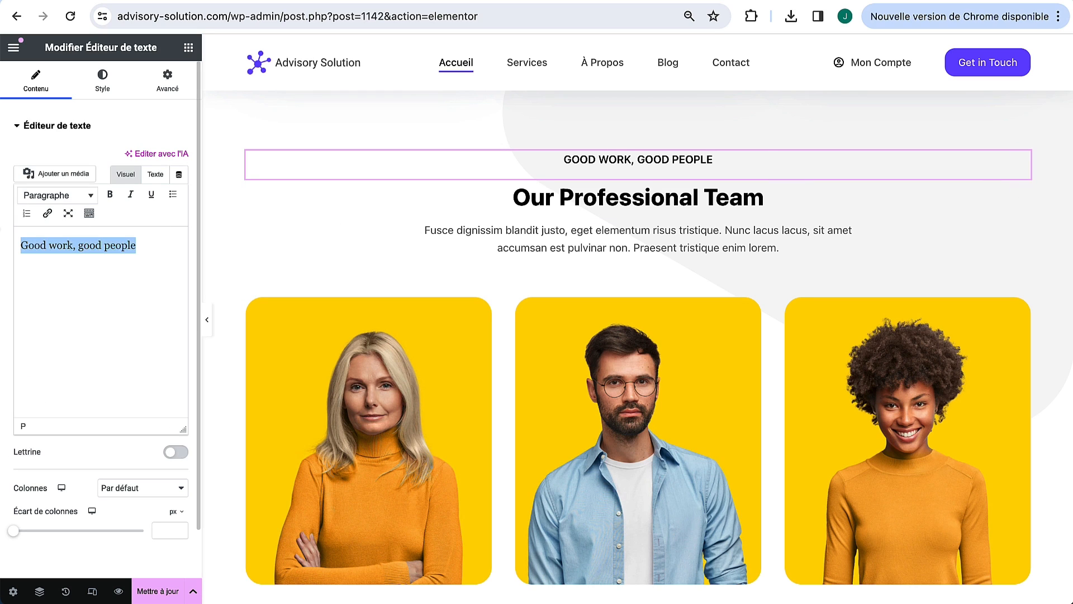
{"action": "type", "text": "Nos consultants"}
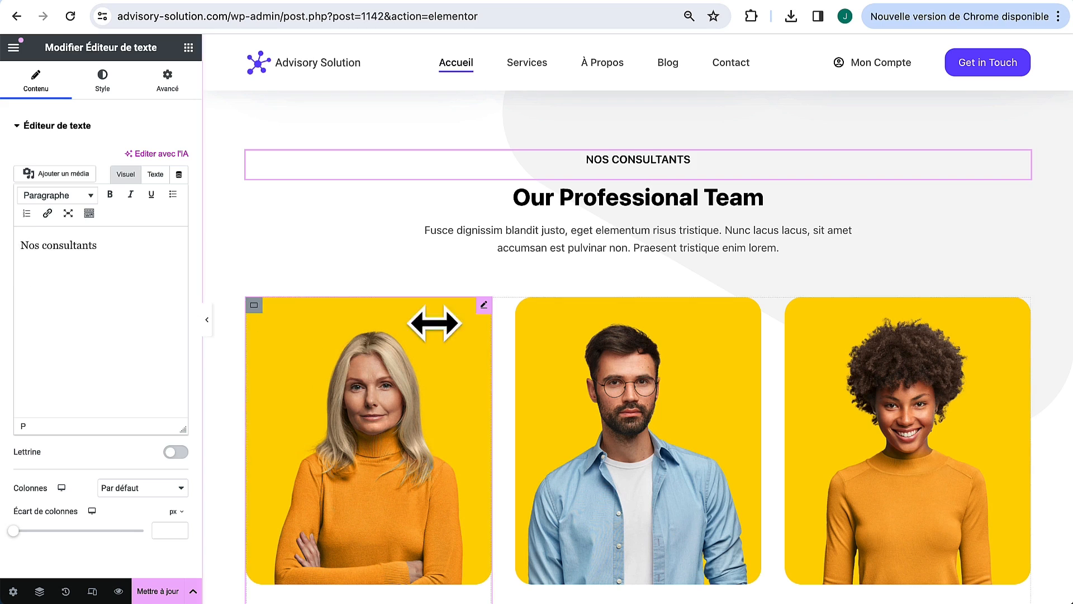
Step: Retitle the team heading 'Découvrez notre équipe' and paste the French intro paragraph
{"action": "left_click", "coordinate": [1023, 187]}
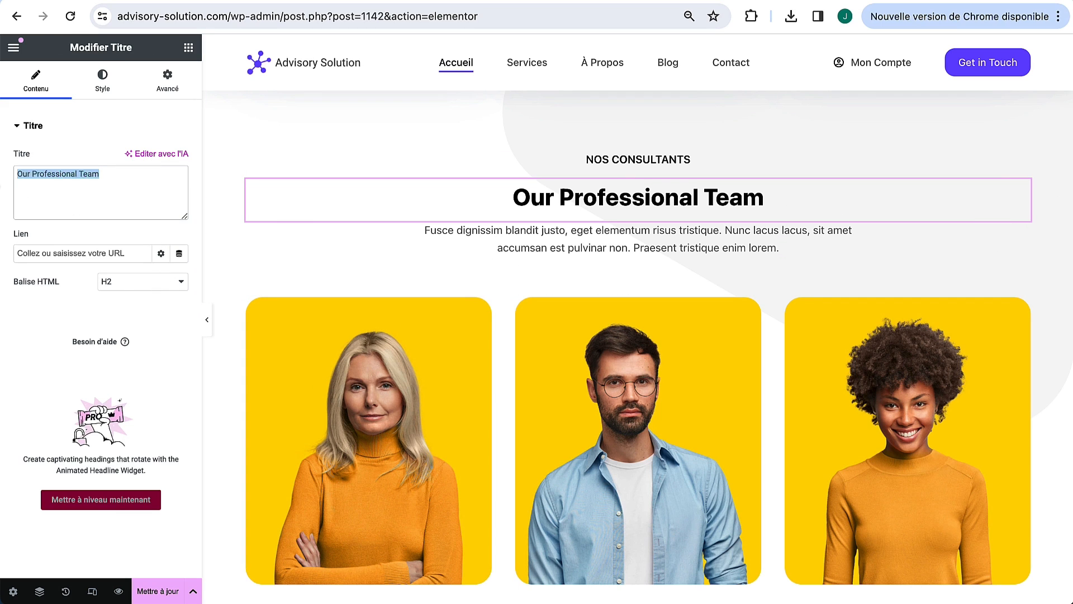
{"action": "type", "text": "Découvrez n"}
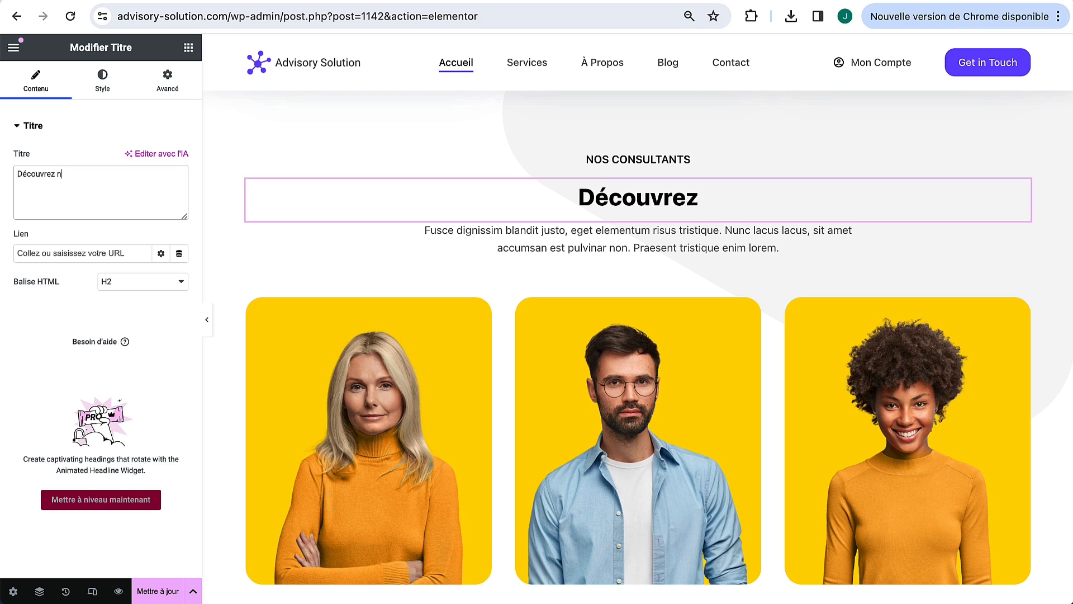
{"action": "type", "text": "otre équipe"}
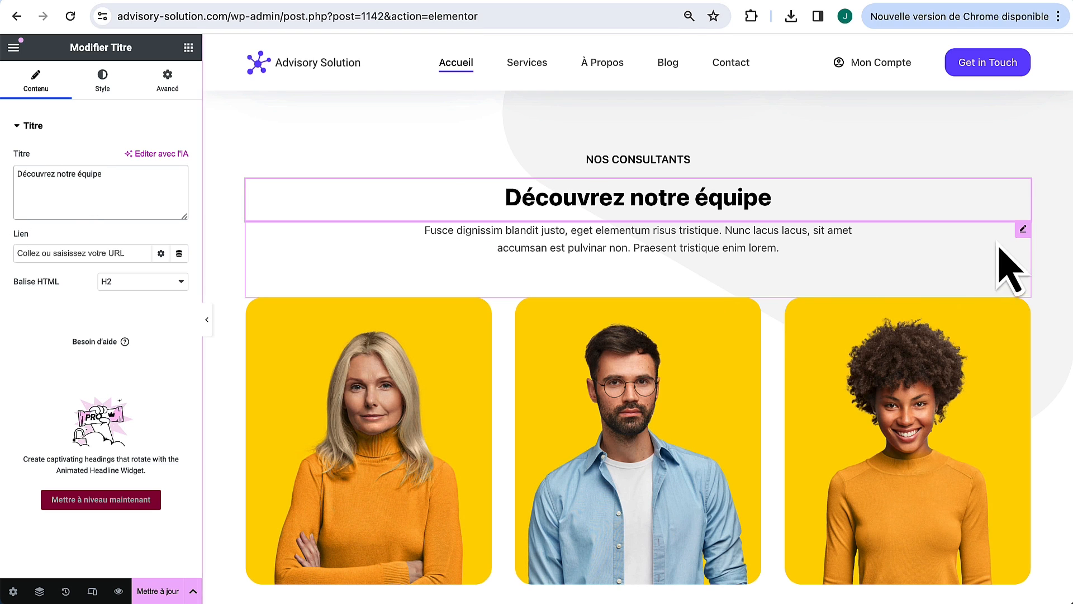
{"action": "left_click", "coordinate": [1023, 229]}
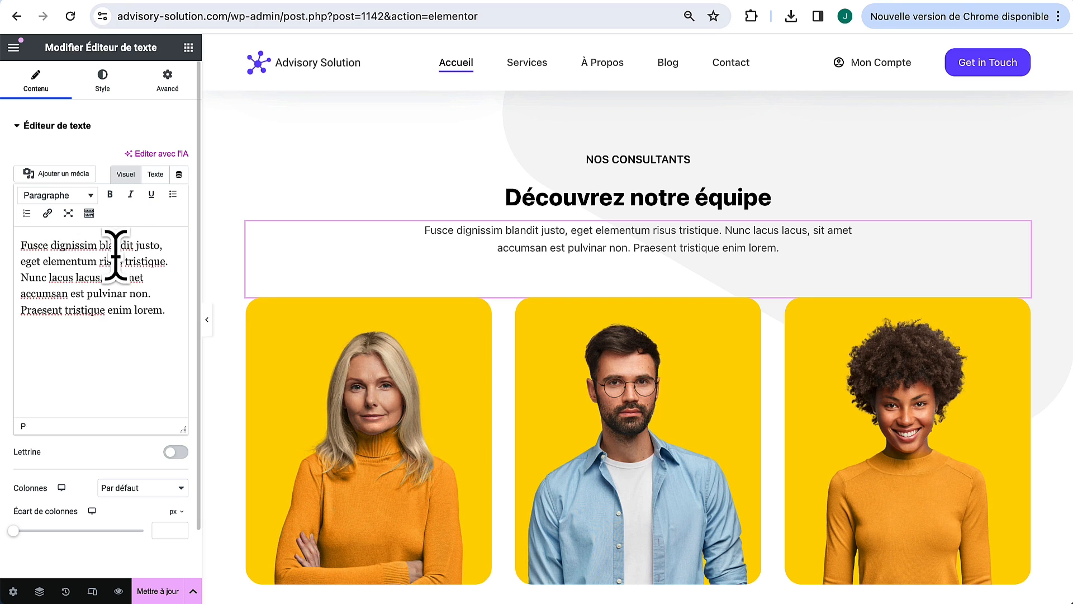
{"action": "key", "text": "ctrl+a"}
{"action": "type", "text": "Rencontrez l'équipe votre succès. Chacun de nos membres apporte une richesse d'expertise et une passion pour l'excellence dans le domaine du développement d'entreprise."}
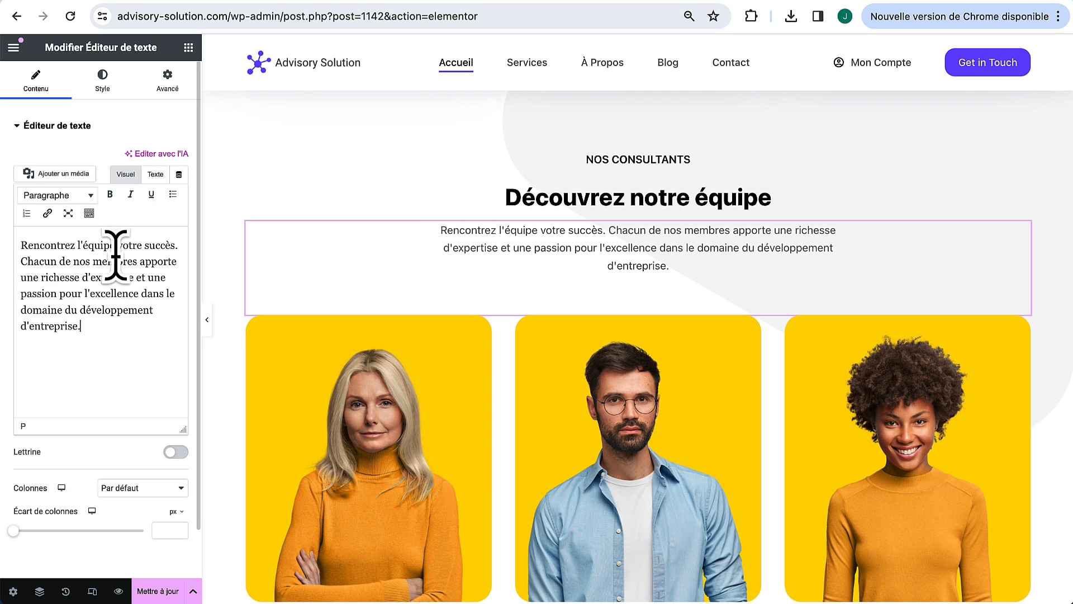
{"action": "scroll", "coordinate": [355, 386], "scroll_direction": "down", "scroll_amount": 3}
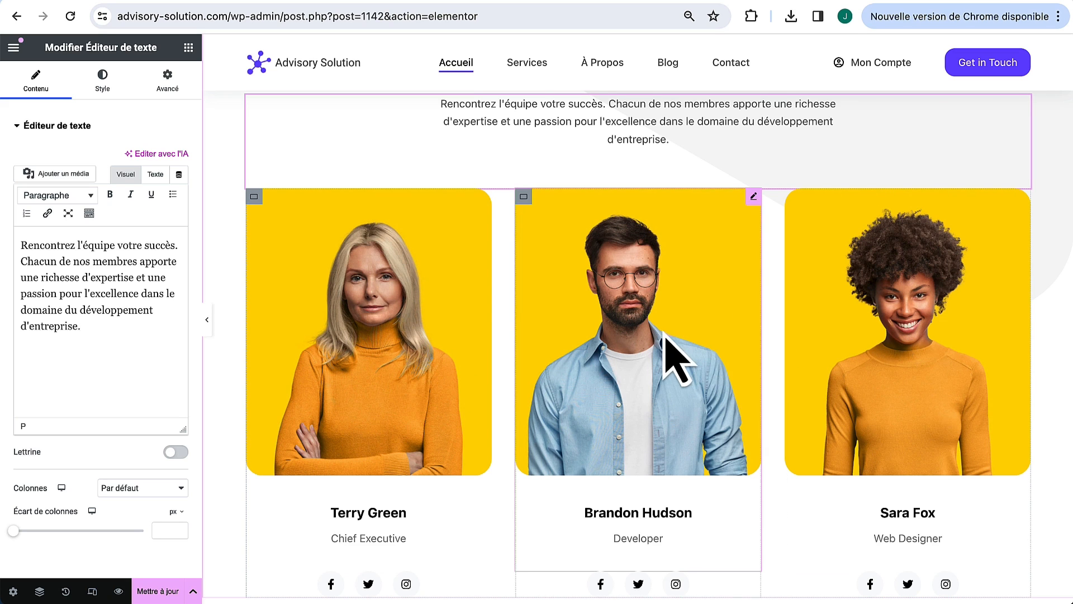
Step: Swap the first team card's photo for the man in a blue jacket from the media library
{"action": "left_click", "coordinate": [446, 314]}
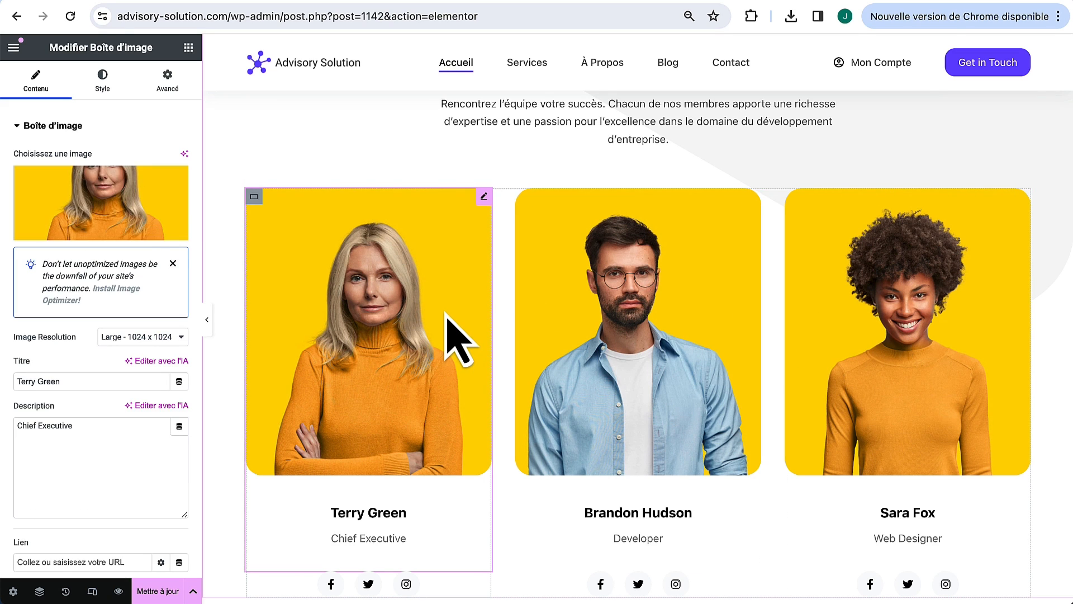
{"action": "left_click", "coordinate": [116, 203]}
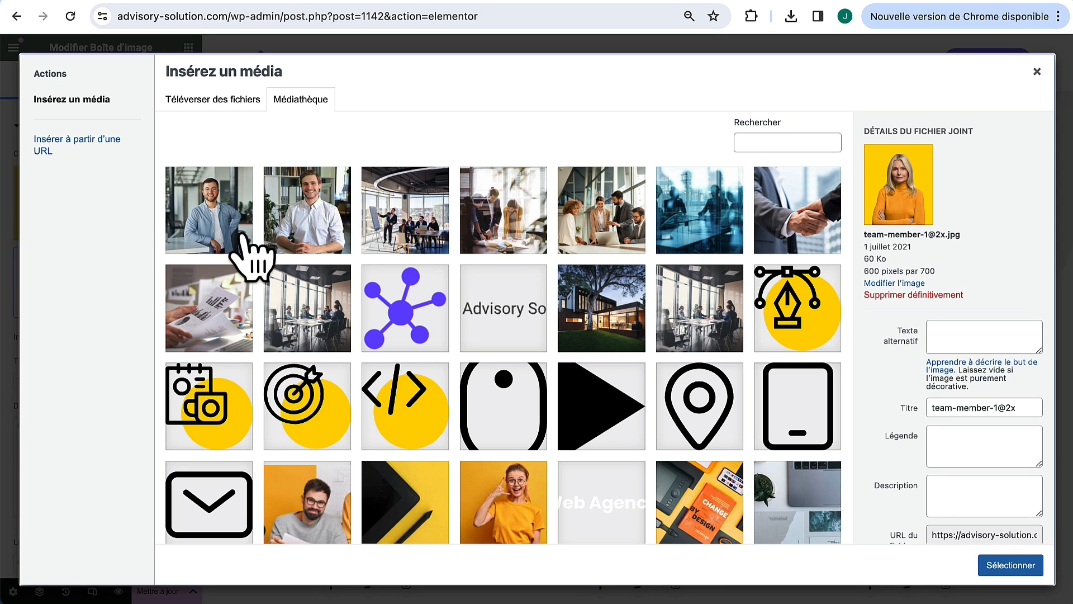
{"action": "left_click", "coordinate": [225, 230]}
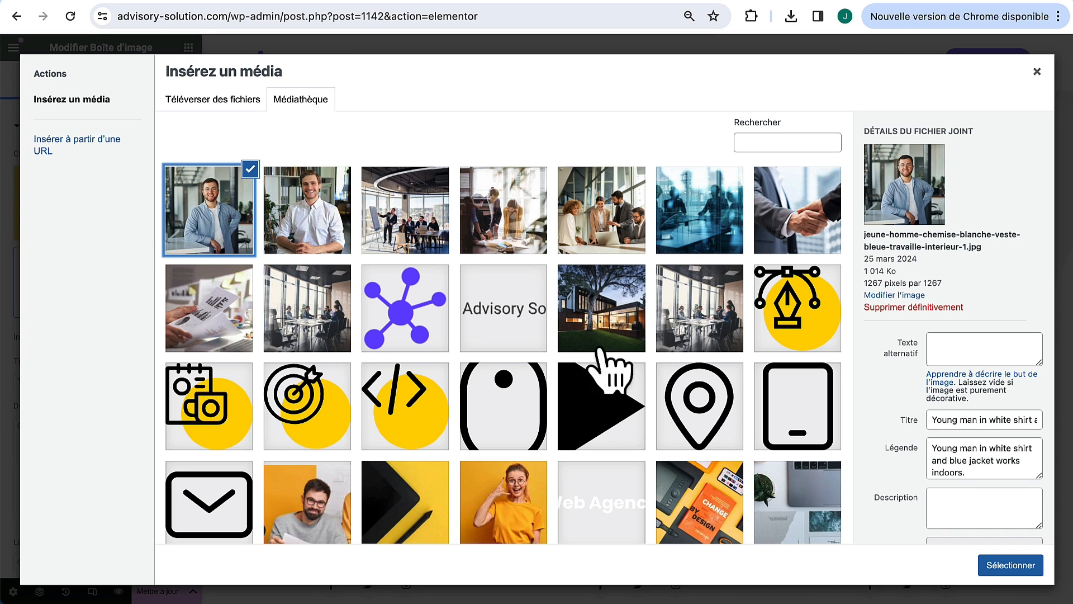
{"action": "left_click", "coordinate": [1024, 567]}
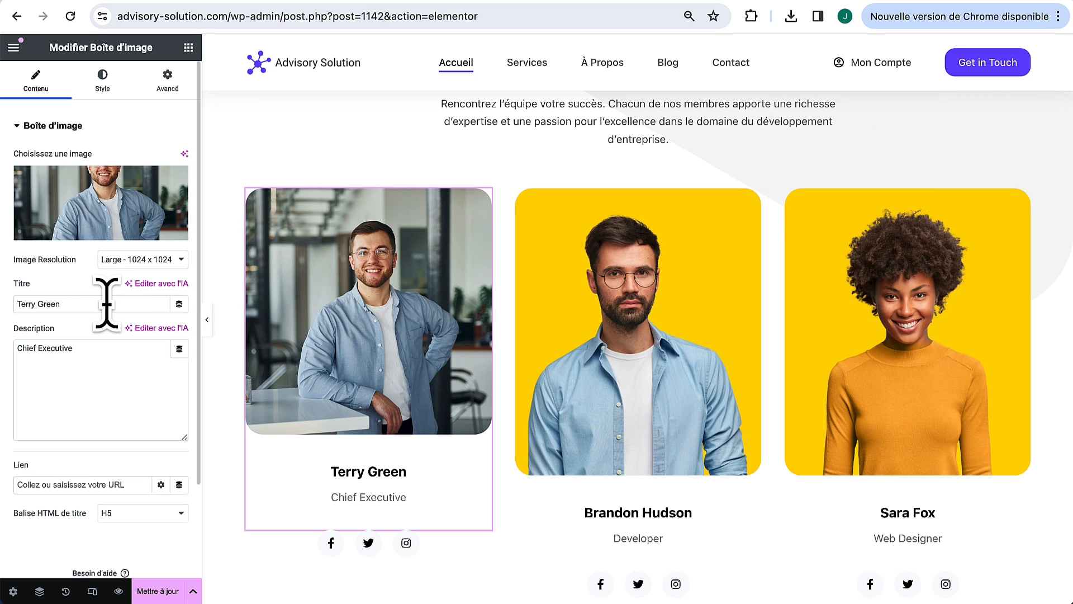
Step: Enter the new member's name and set the role to Consultant en Marketing
{"action": "left_click_drag", "start_coordinate": [107, 304], "coordinate": [19, 304]}
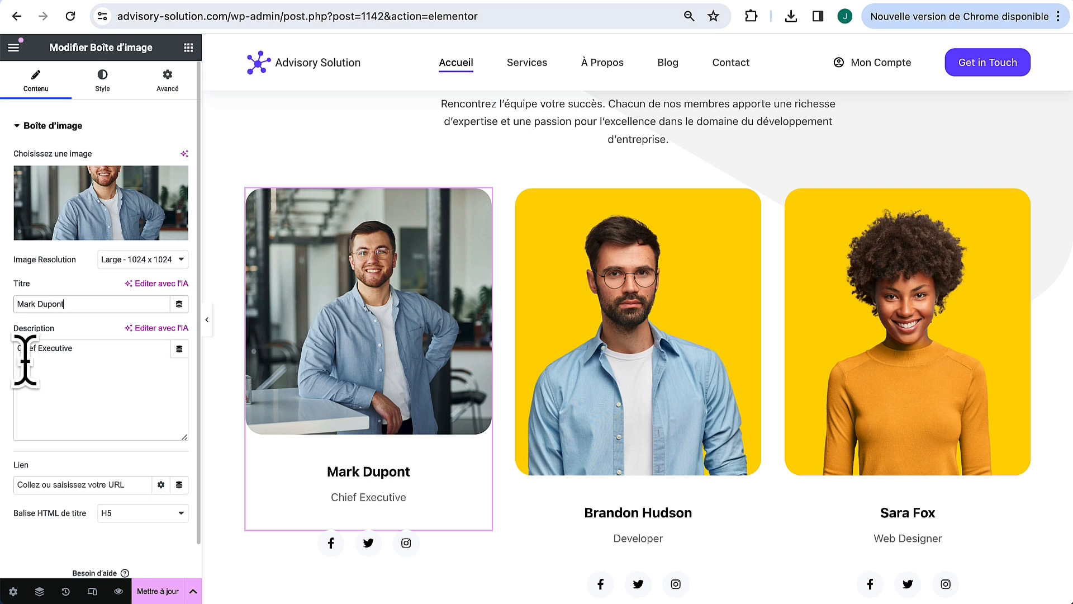
{"action": "left_click_drag", "start_coordinate": [126, 353], "coordinate": [5, 361]}
{"action": "type", "text": "Consultant en Marke"}
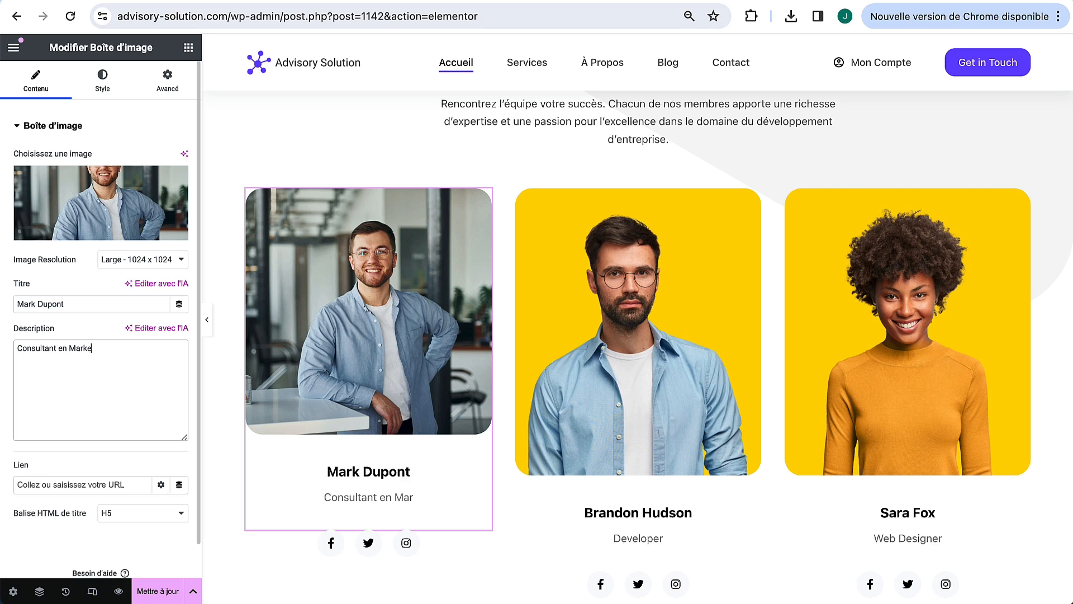
{"action": "type", "text": "ting"}
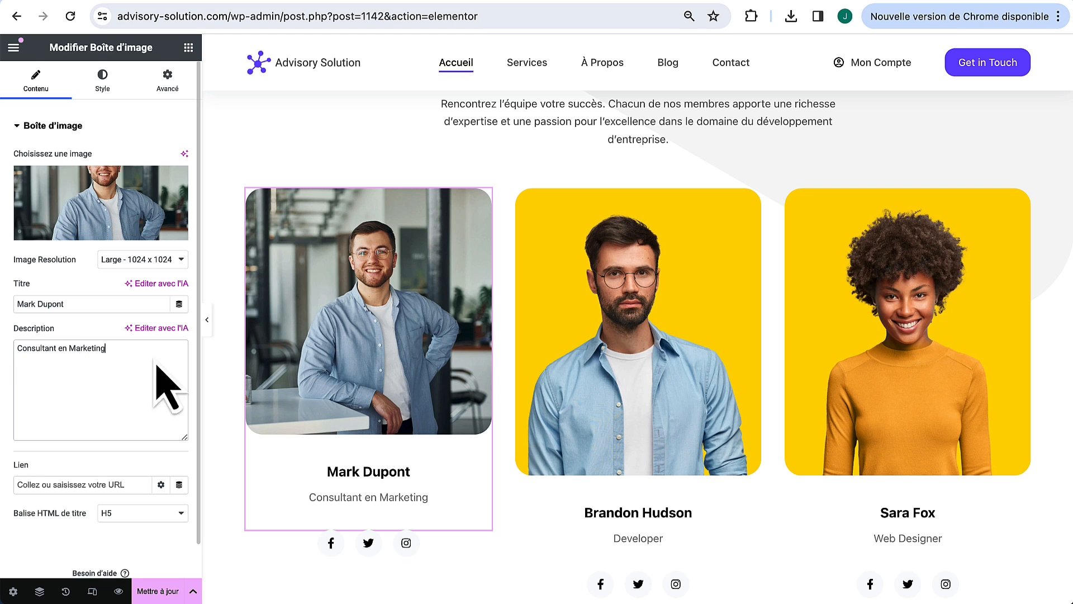
{"action": "scroll", "coordinate": [374, 399], "scroll_direction": "down", "scroll_amount": 1}
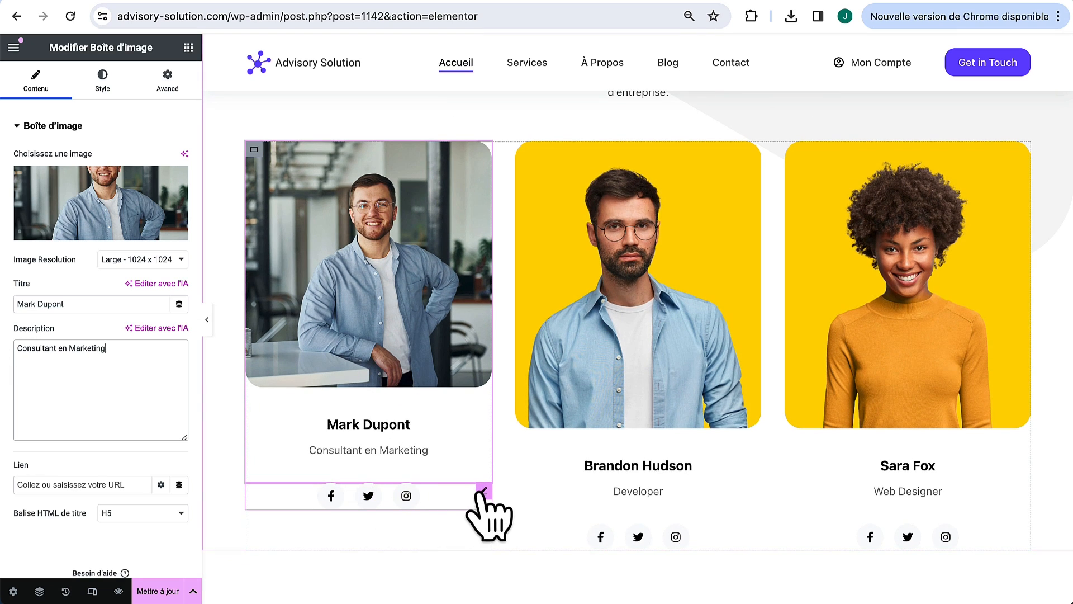
Step: Clear the first card's Facebook link and remove its Twitter and Facebook icons
{"action": "left_click", "coordinate": [483, 491]}
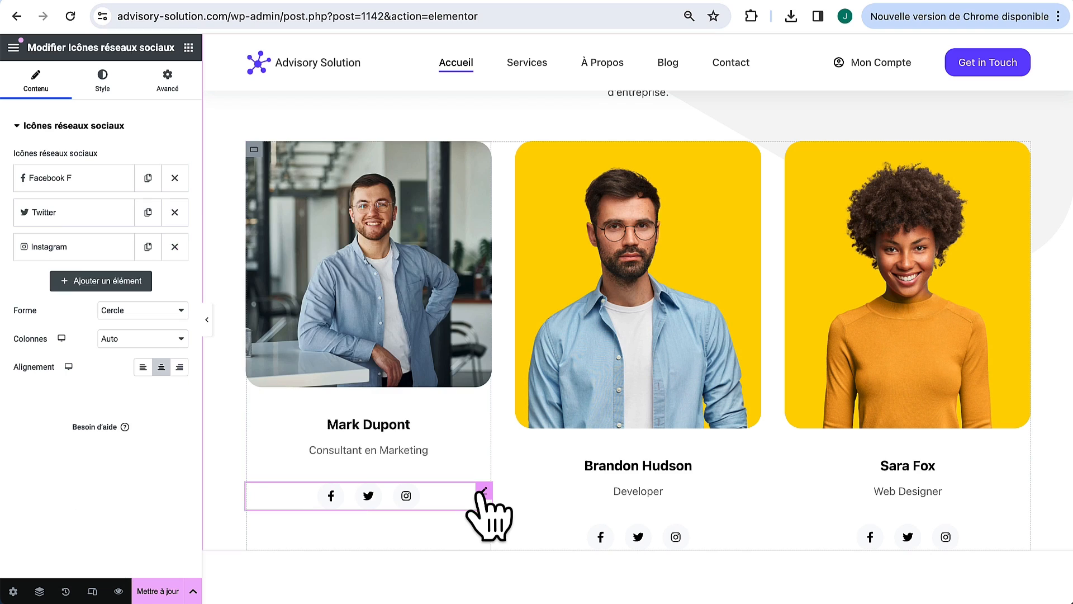
{"action": "left_click", "coordinate": [69, 178]}
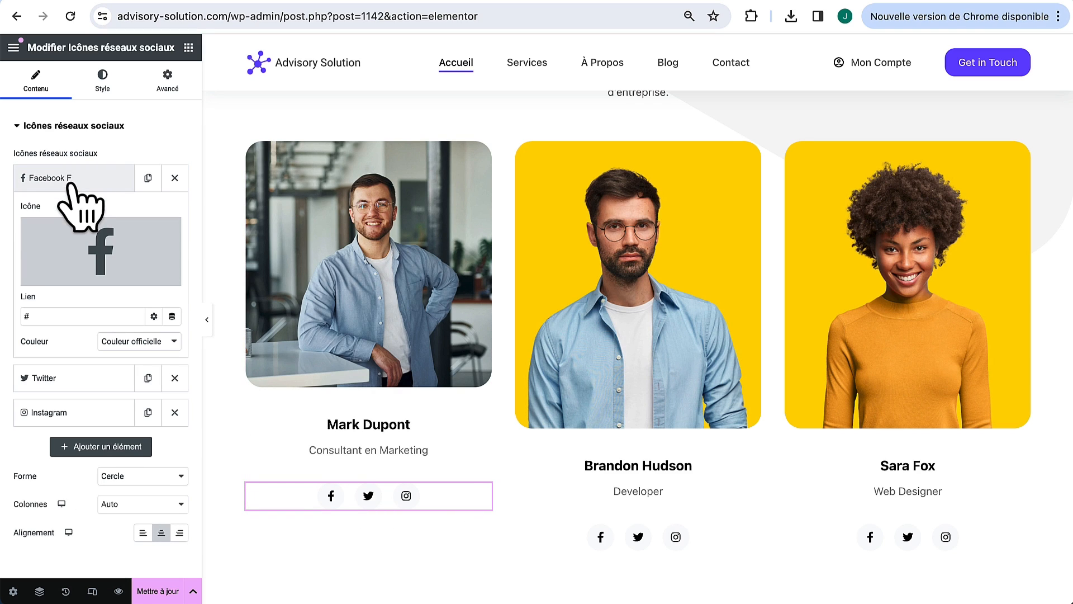
{"action": "key", "text": "BackSpace"}
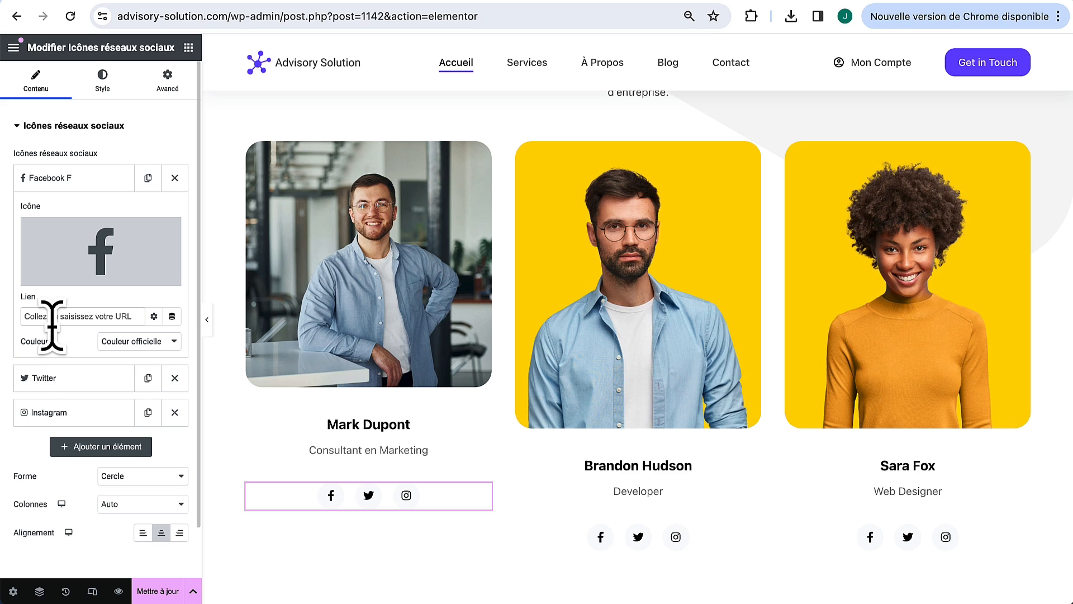
{"action": "left_click", "coordinate": [100, 412]}
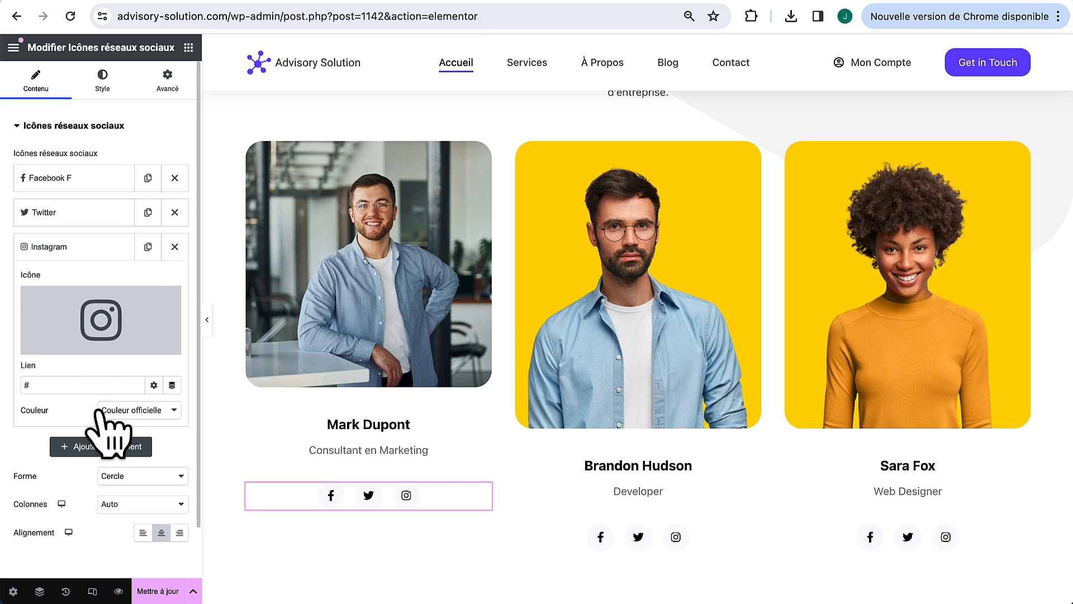
{"action": "left_click", "coordinate": [64, 389]}
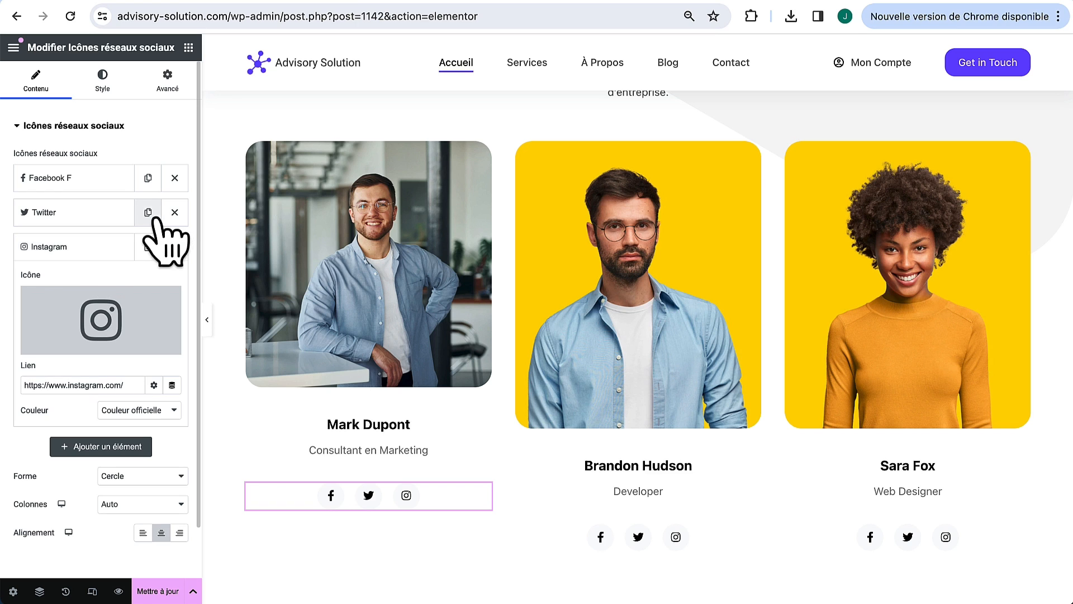
{"action": "left_click", "coordinate": [175, 210]}
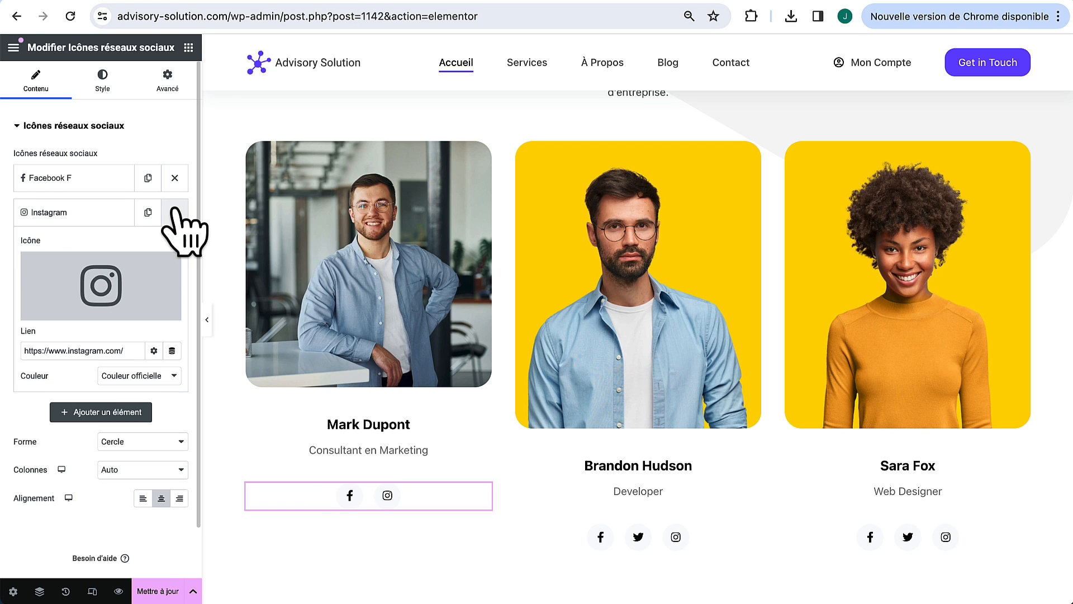
{"action": "left_click", "coordinate": [175, 177]}
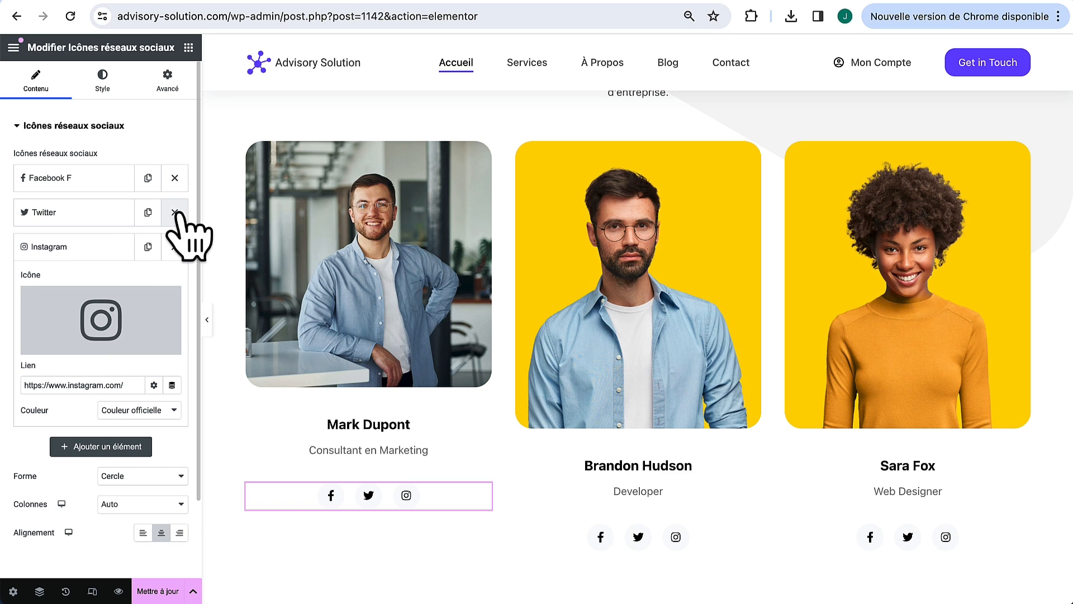
{"action": "left_click", "coordinate": [175, 211]}
{"action": "left_click", "coordinate": [175, 178]}
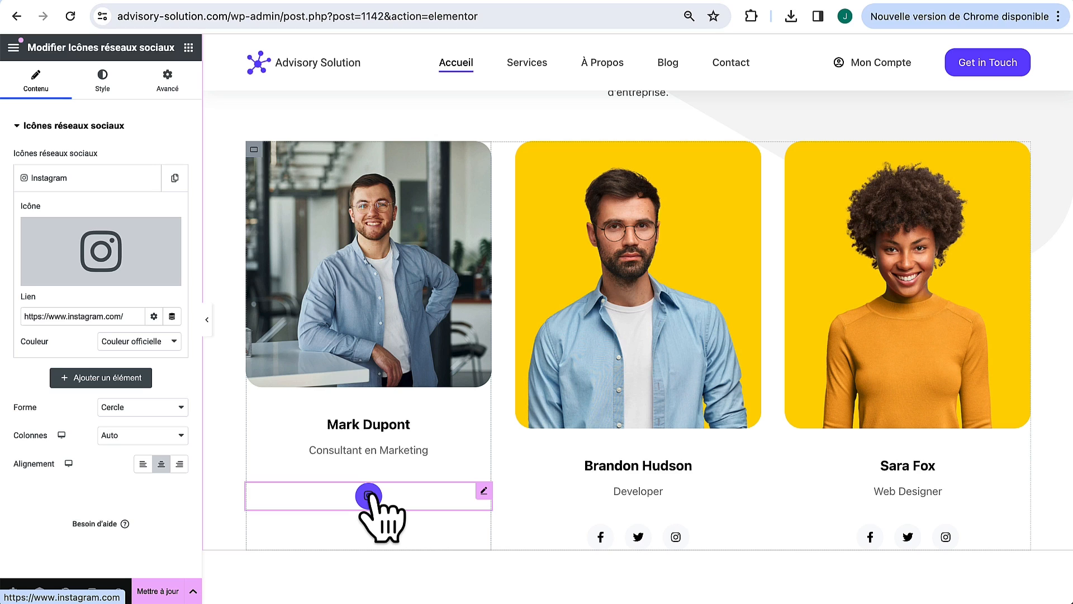
Step: Delete the Social Icons widget from the first, second and third team cards
{"action": "right_click", "coordinate": [483, 491]}
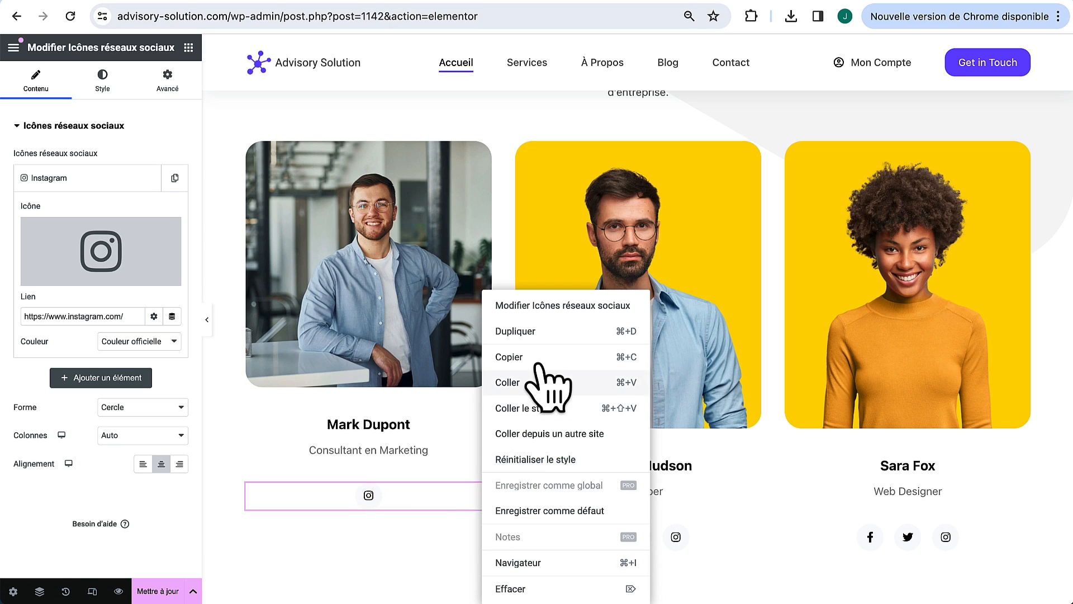
{"action": "left_click", "coordinate": [514, 589]}
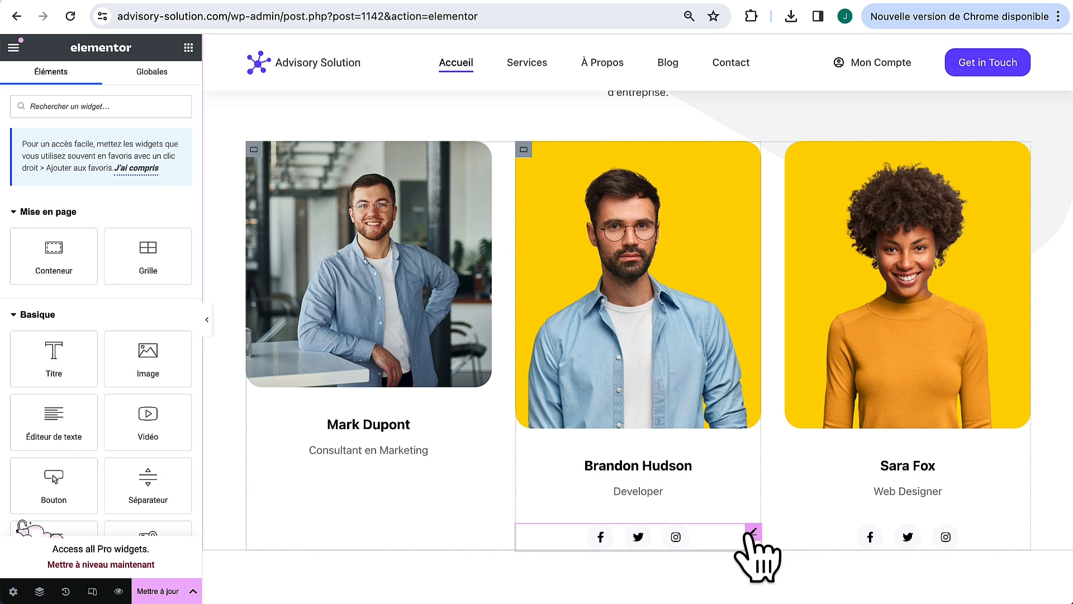
{"action": "right_click", "coordinate": [753, 532]}
{"action": "left_click", "coordinate": [805, 588]}
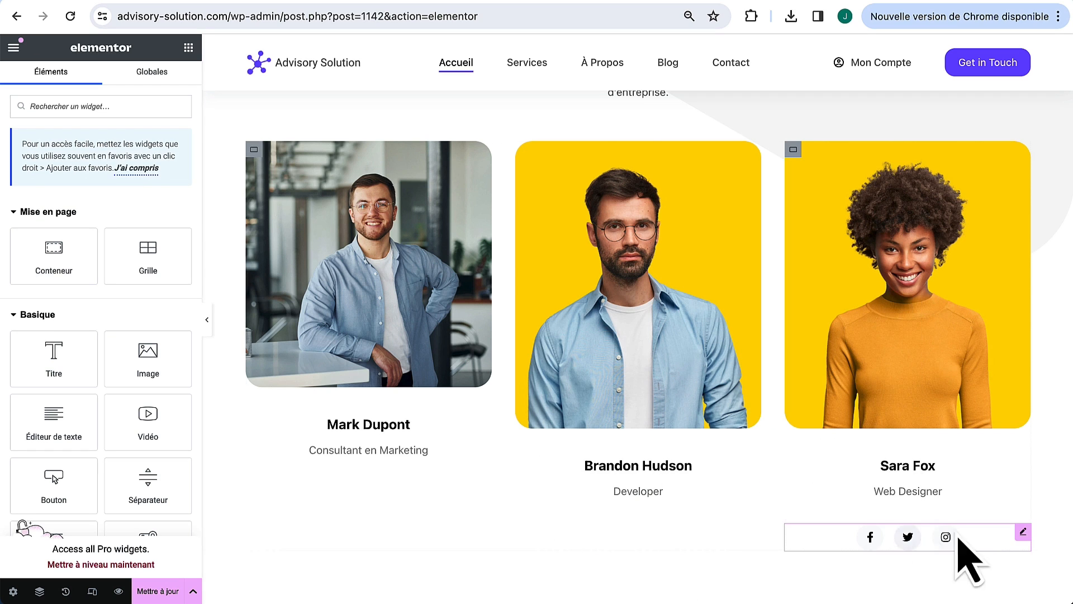
{"action": "right_click", "coordinate": [1024, 534]}
{"action": "left_click", "coordinate": [1025, 587]}
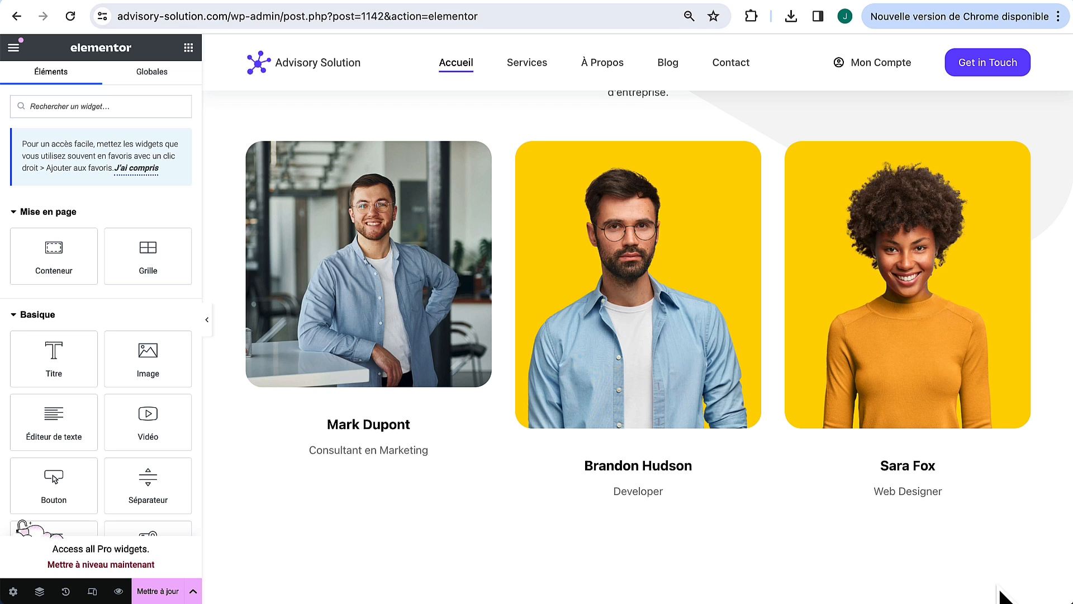
Step: Give the Developer team card a new photo from the Media Library, a new name, and the job title CEO
{"action": "left_click", "coordinate": [564, 213]}
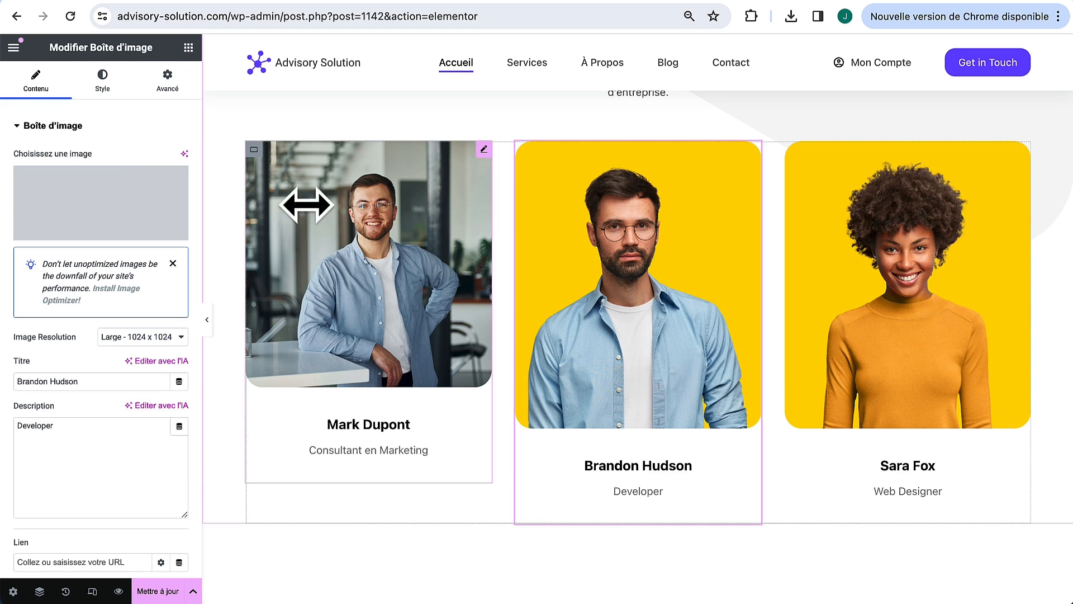
{"action": "left_click", "coordinate": [75, 221]}
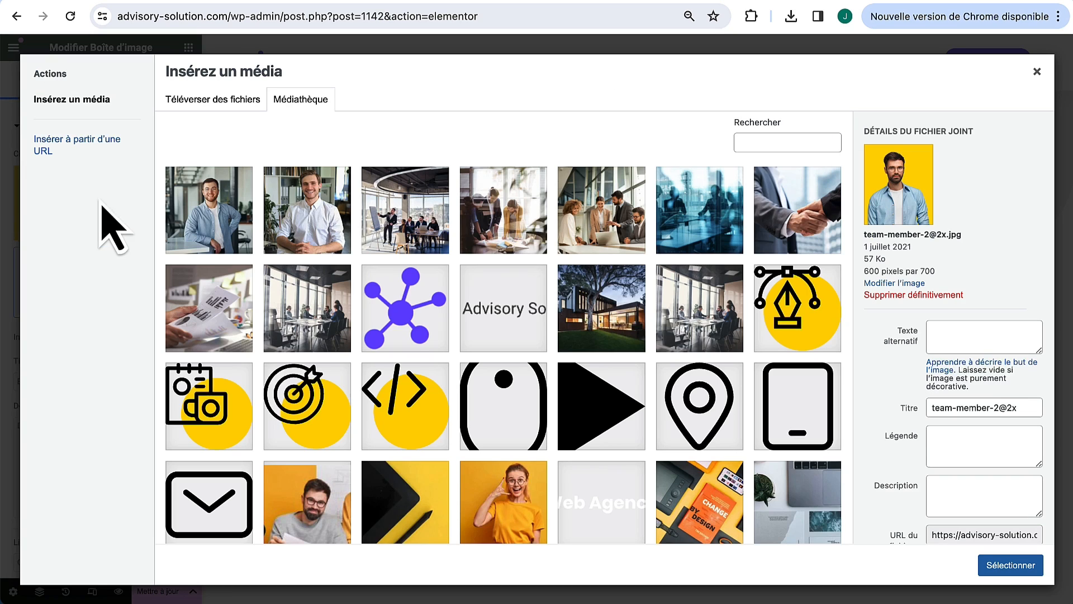
{"action": "left_click", "coordinate": [318, 216]}
{"action": "left_click", "coordinate": [1006, 565]}
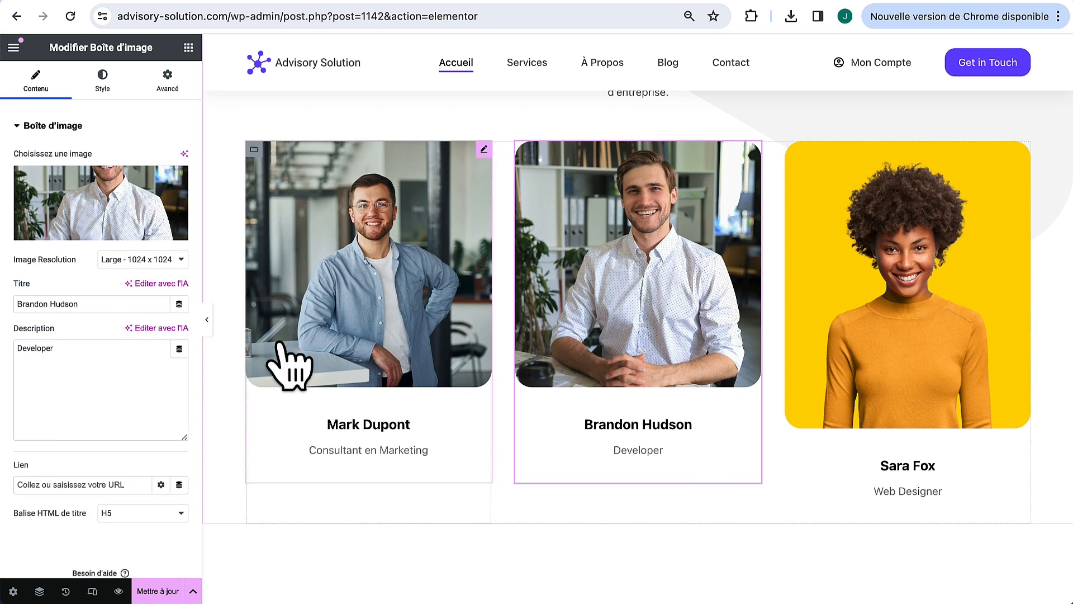
{"action": "triple_click", "coordinate": [51, 296]}
{"action": "left_click", "coordinate": [42, 298]}
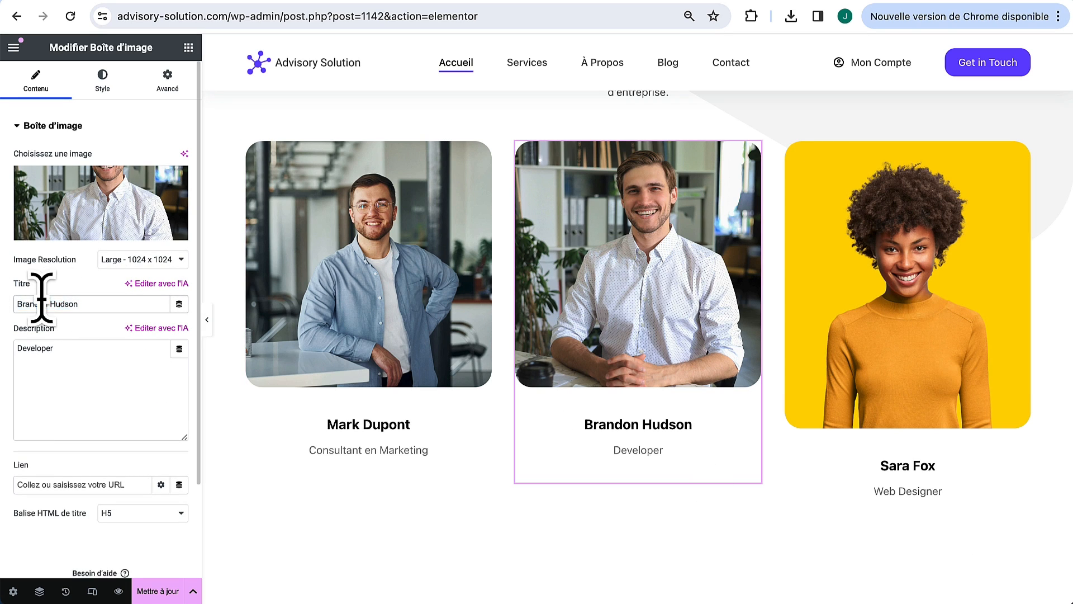
{"action": "type", "text": "Clemen"}
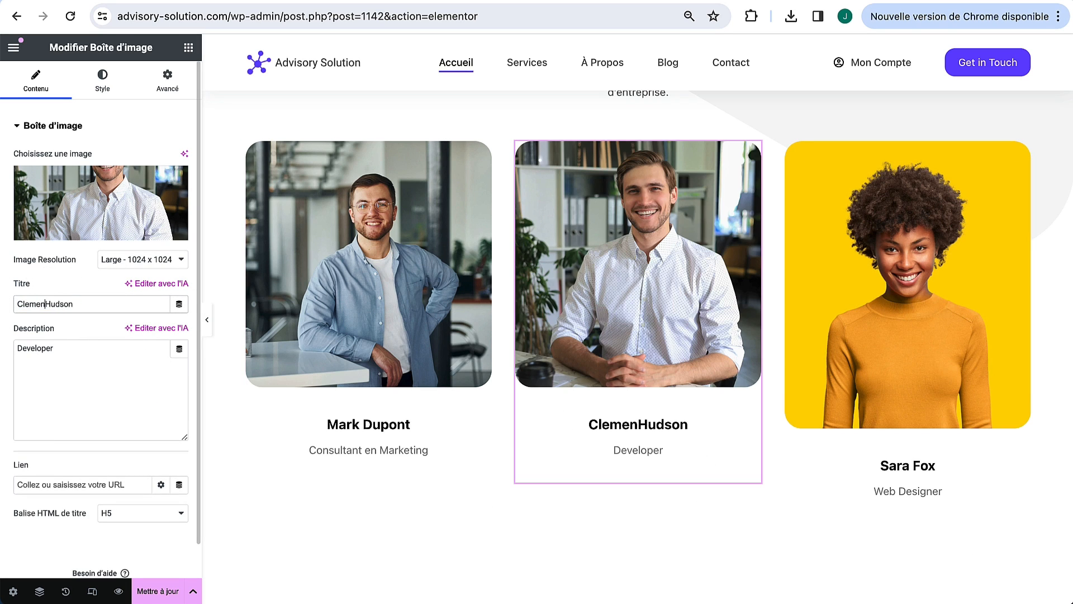
{"action": "type", "text": "t"}
{"action": "double_click", "coordinate": [86, 359]}
{"action": "type", "text": "CEO"}
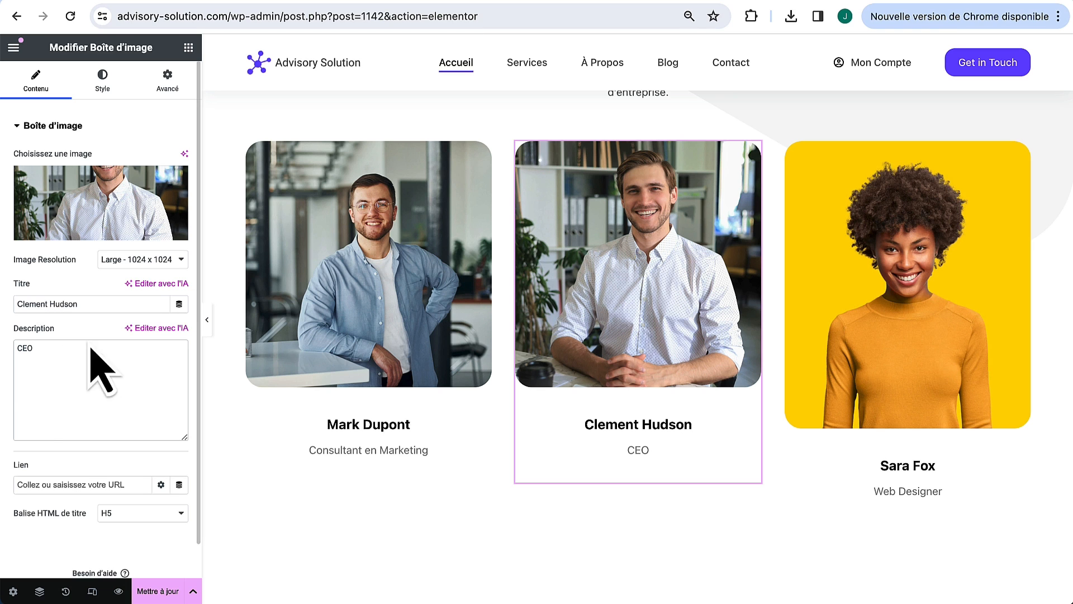
Step: Give the Web Designer card a smiling woman's portrait and the description Consultante Digital
{"action": "left_click", "coordinate": [791, 263]}
{"action": "left_click", "coordinate": [124, 210]}
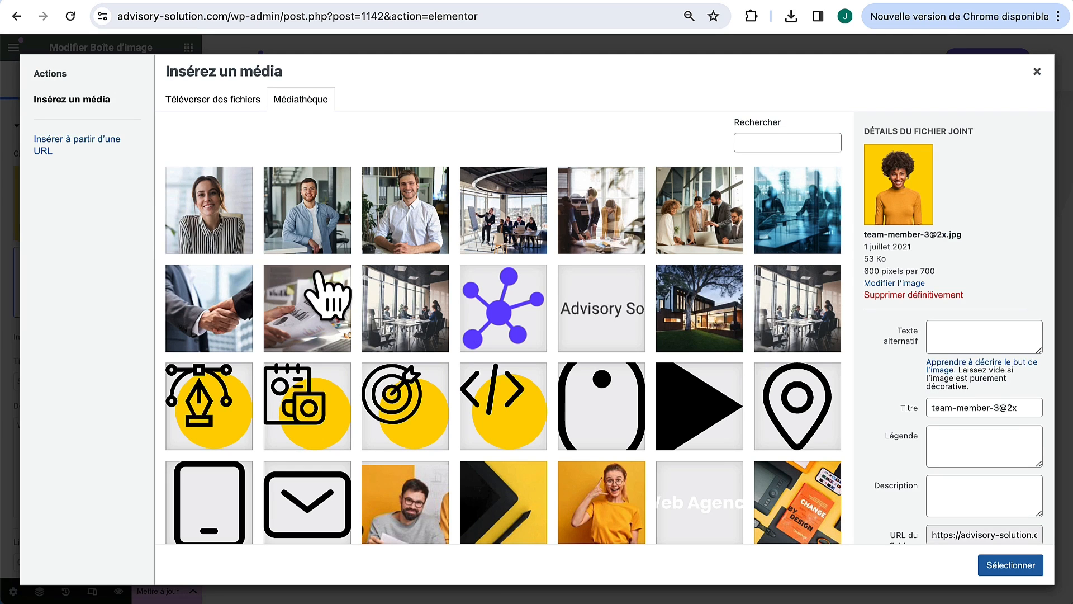
{"action": "left_click", "coordinate": [232, 223]}
{"action": "left_click", "coordinate": [1019, 570]}
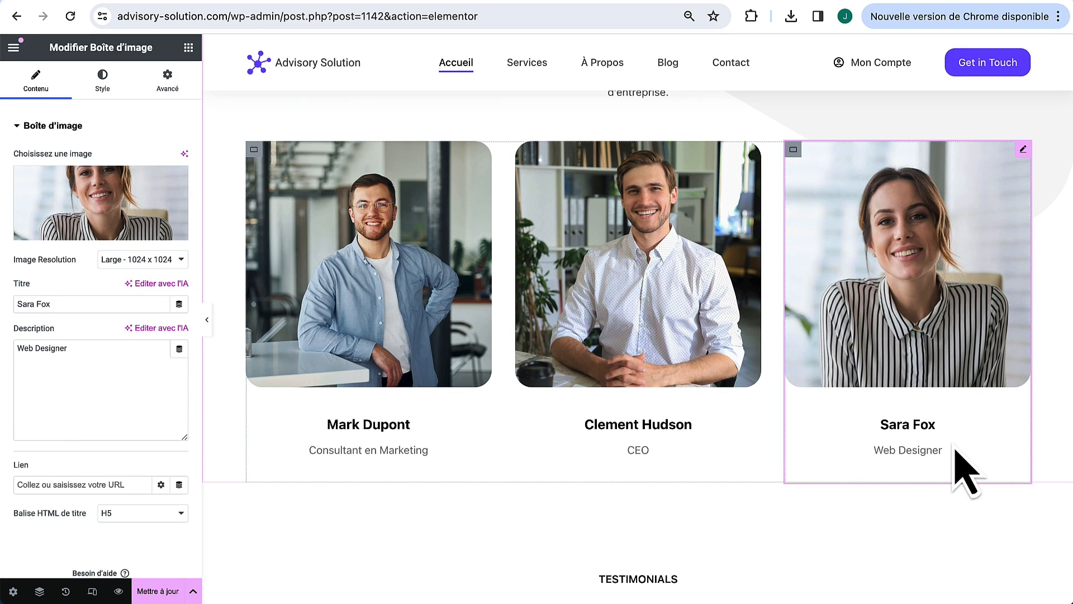
{"action": "left_click", "coordinate": [122, 361]}
{"action": "key", "text": "super+a"}
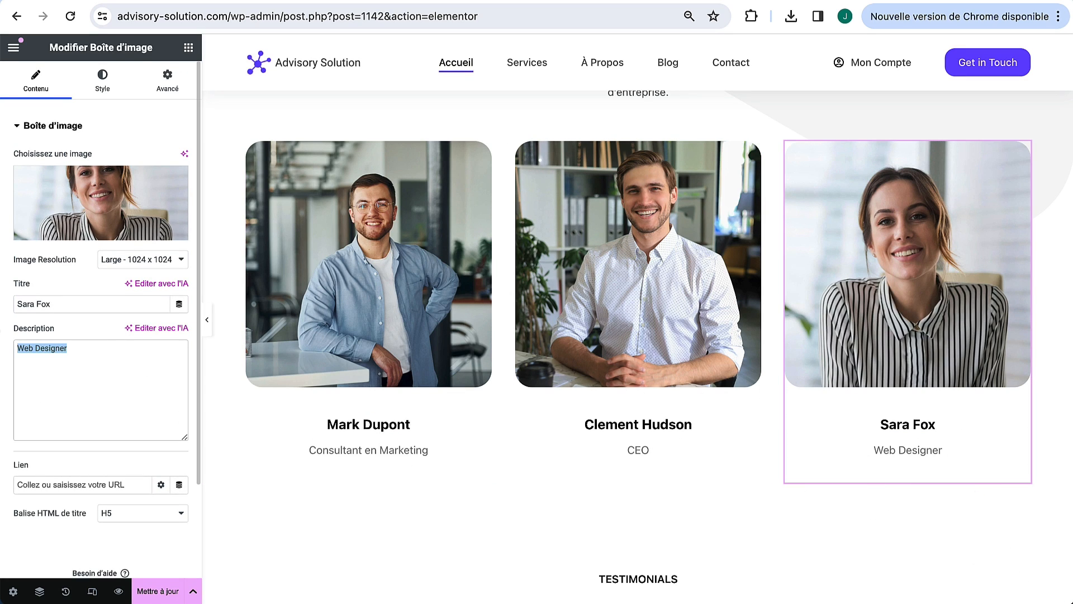
{"action": "type", "text": "Consultante Digital"}
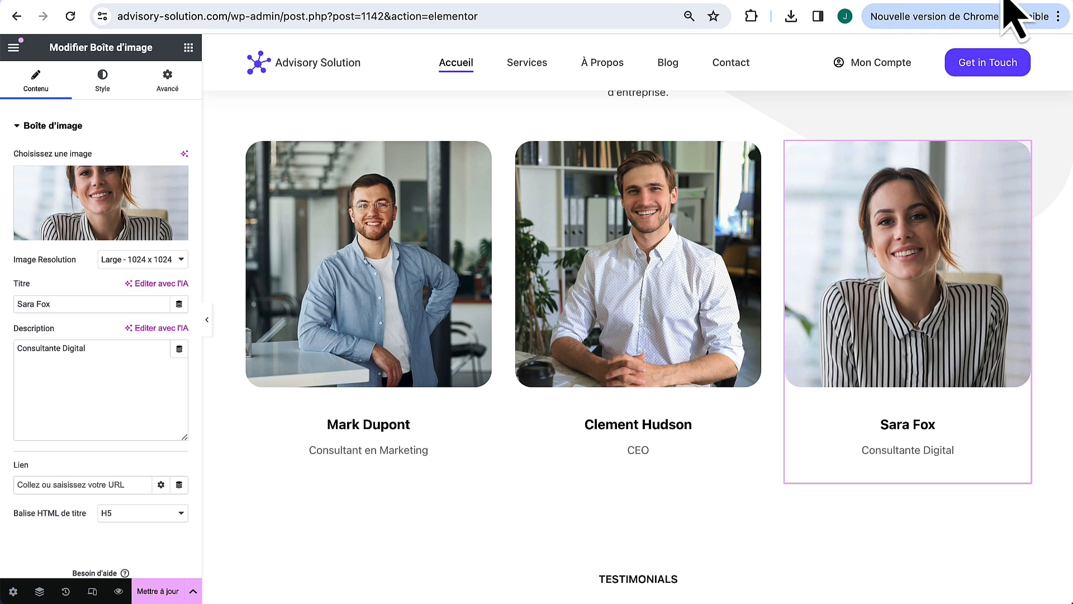
Step: Open the iLoveIMG website in a new browser tab
{"action": "key", "text": "super+t"}
{"action": "type", "text": "ilove"}
{"action": "key", "text": "Return"}
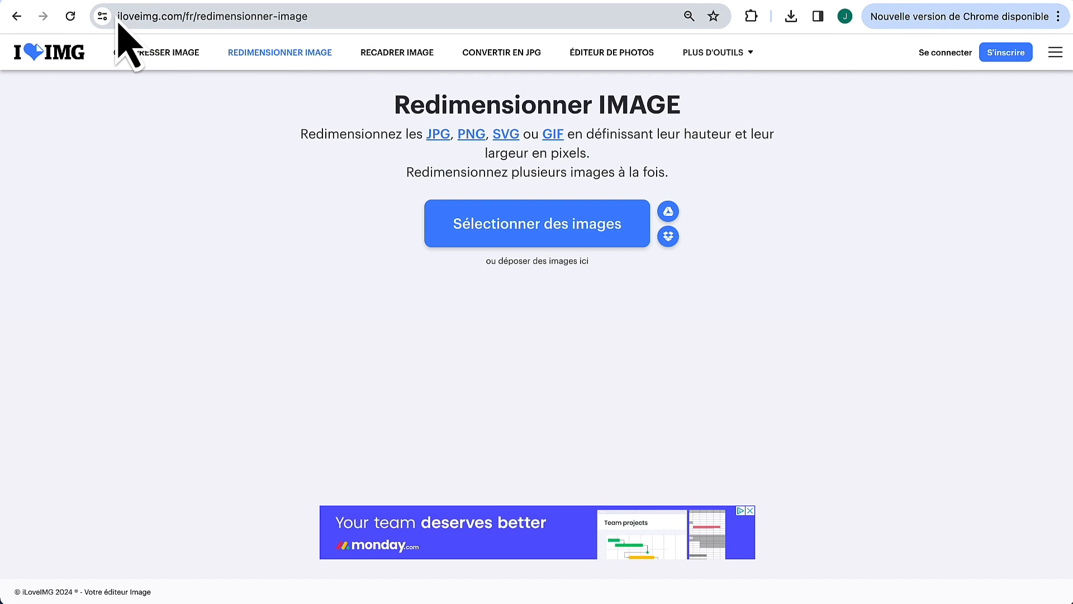
Step: Load the office architecture photo into iLoveIMG's Recadrer IMAGE tool
{"action": "left_click_drag", "start_coordinate": [119, 22], "coordinate": [201, 23]}
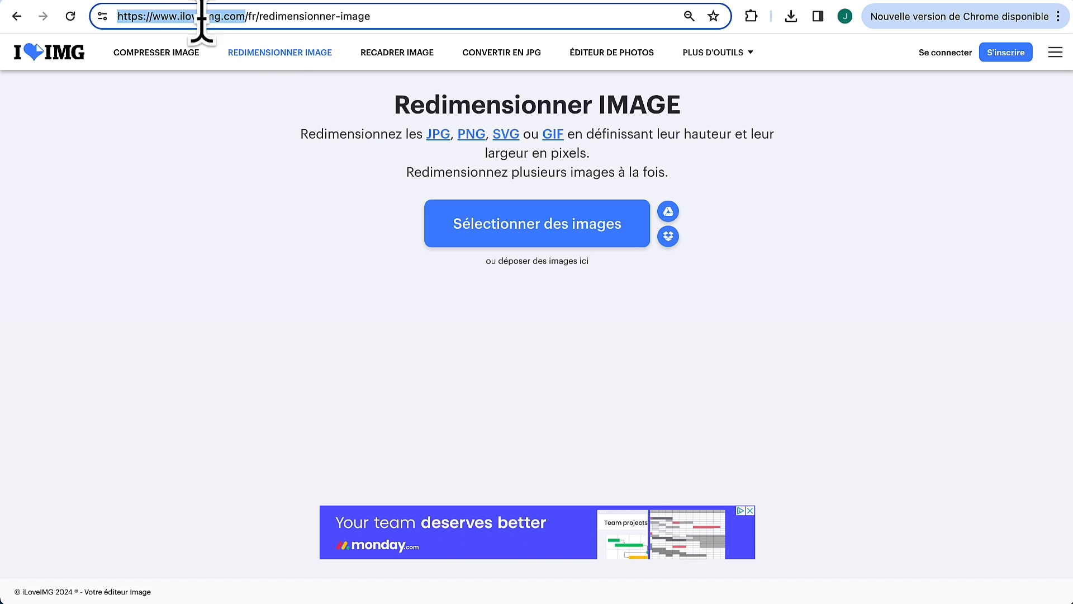
{"action": "left_click", "coordinate": [403, 54]}
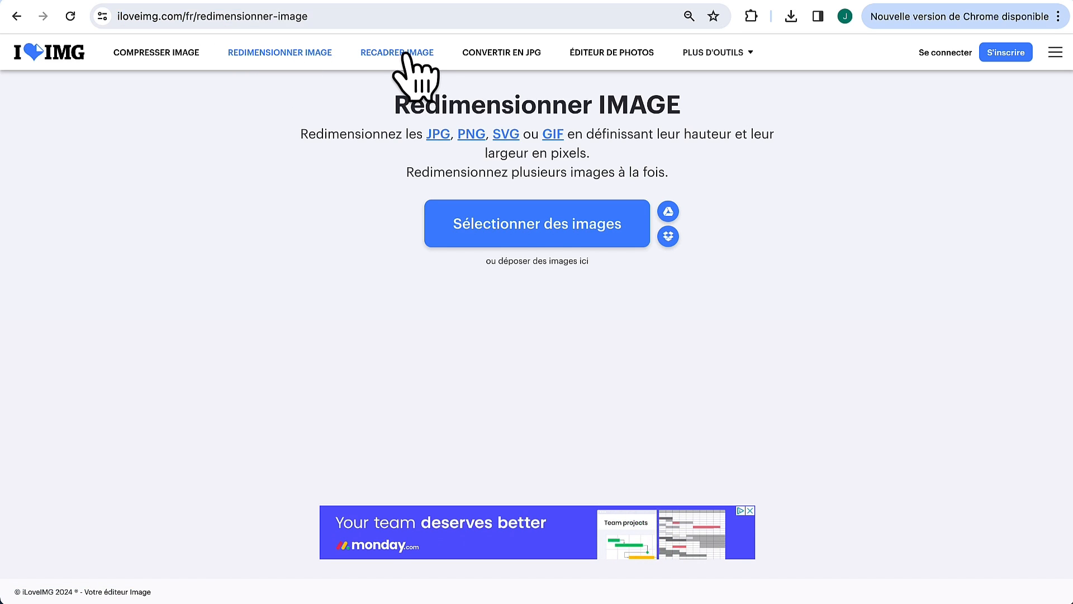
{"action": "left_click", "coordinate": [515, 239]}
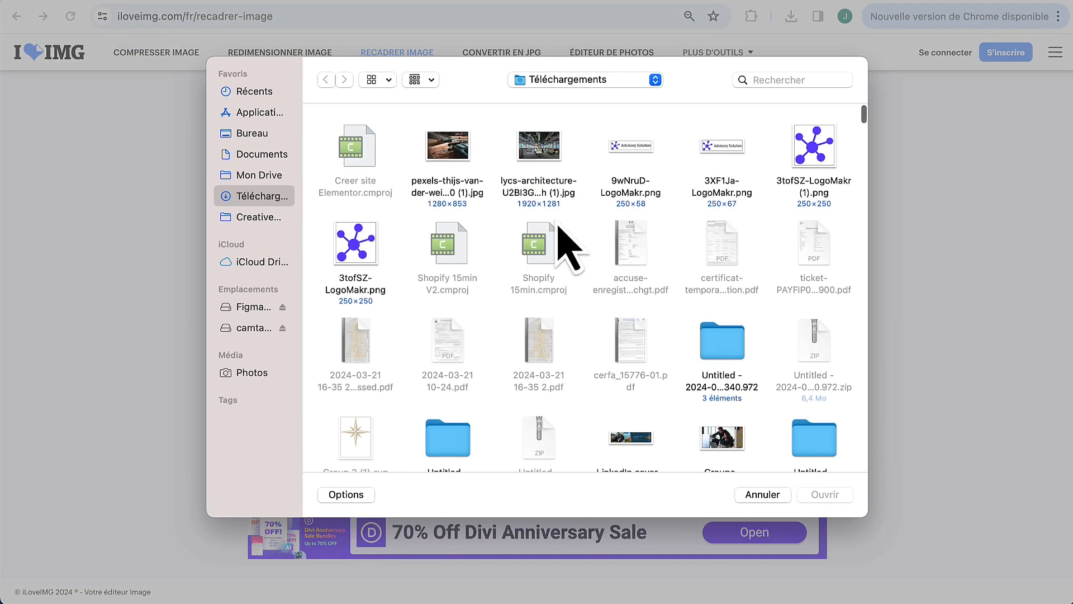
{"action": "double_click", "coordinate": [538, 150]}
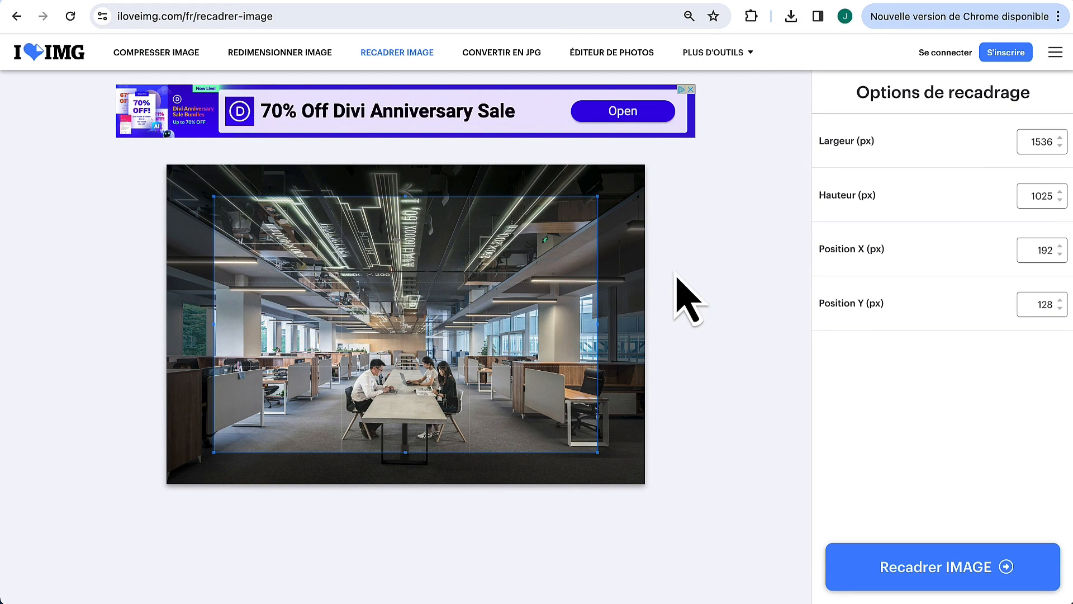
Step: Crop the office photo to a full-height 1281 × 1281 square
{"action": "left_click_drag", "start_coordinate": [406, 197], "coordinate": [412, 163]}
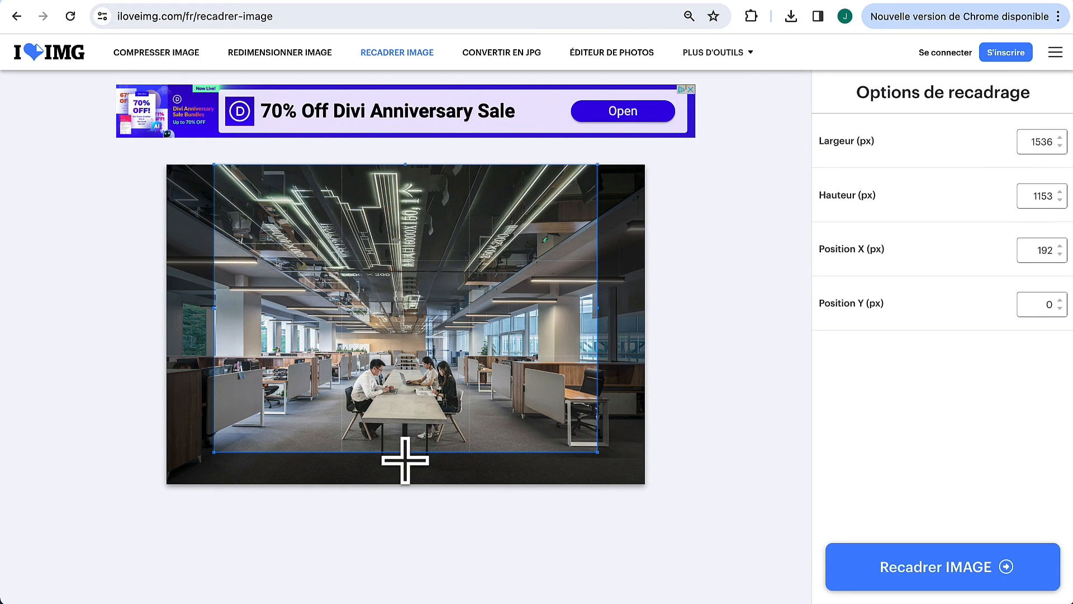
{"action": "left_click_drag", "start_coordinate": [407, 450], "coordinate": [407, 487]}
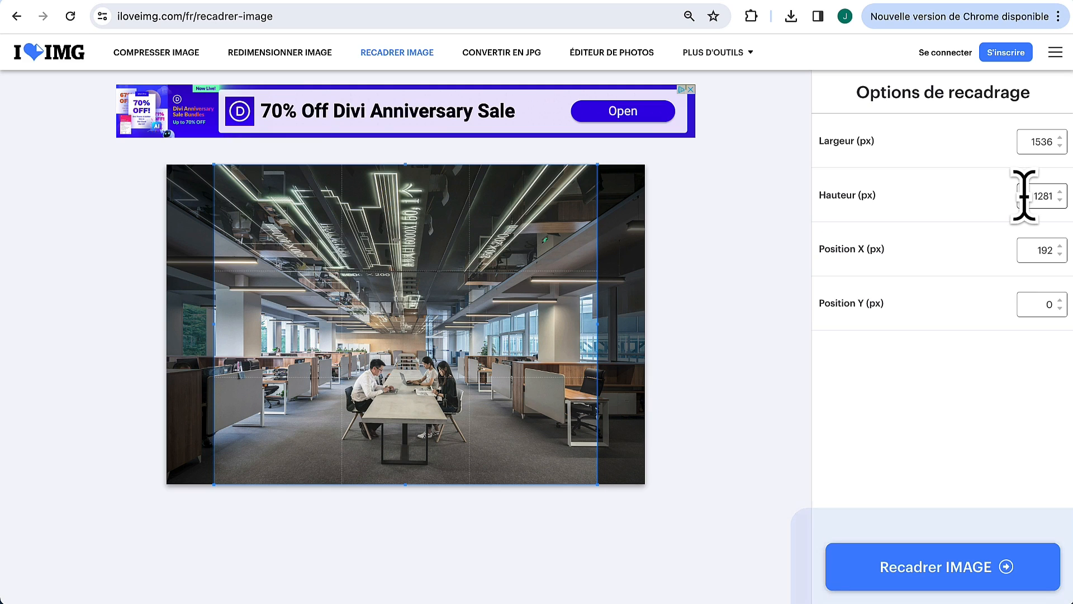
{"action": "left_click_drag", "start_coordinate": [1024, 195], "coordinate": [1061, 208]}
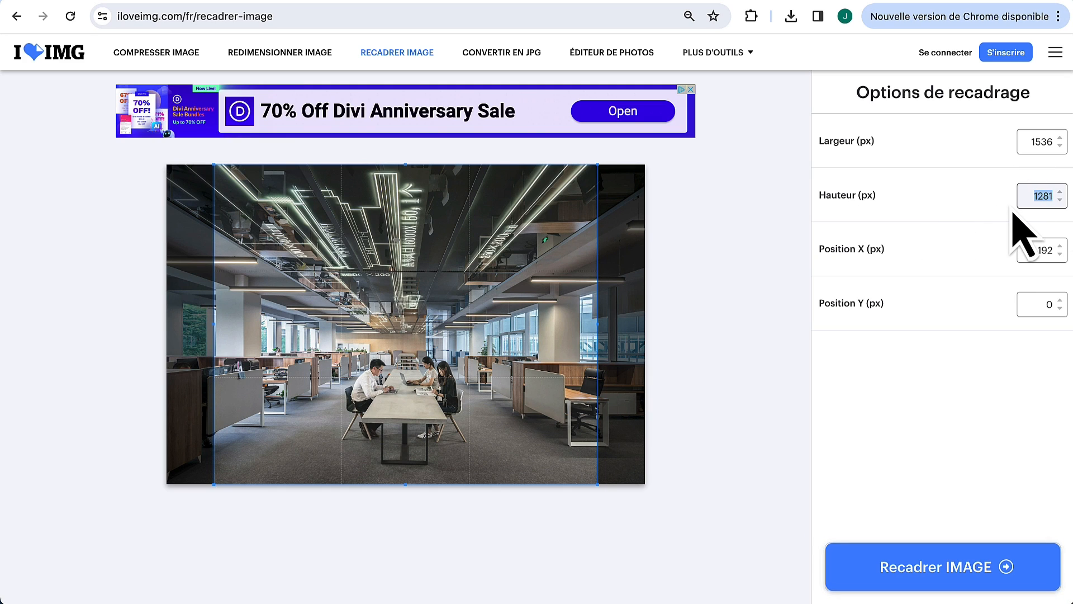
{"action": "left_click", "coordinate": [1031, 141]}
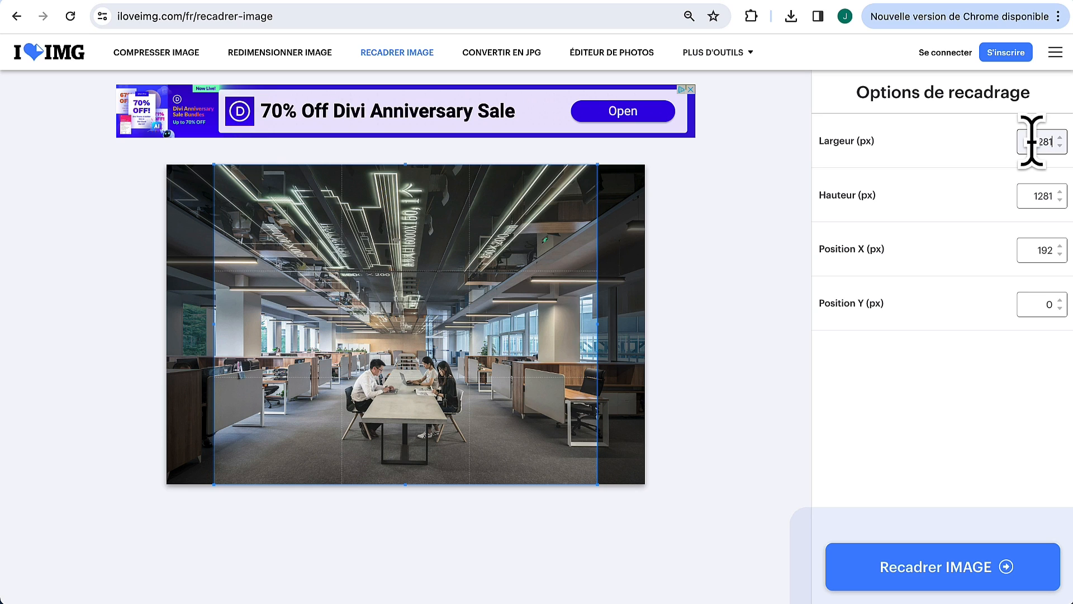
{"action": "left_click_drag", "start_coordinate": [385, 308], "coordinate": [416, 308]}
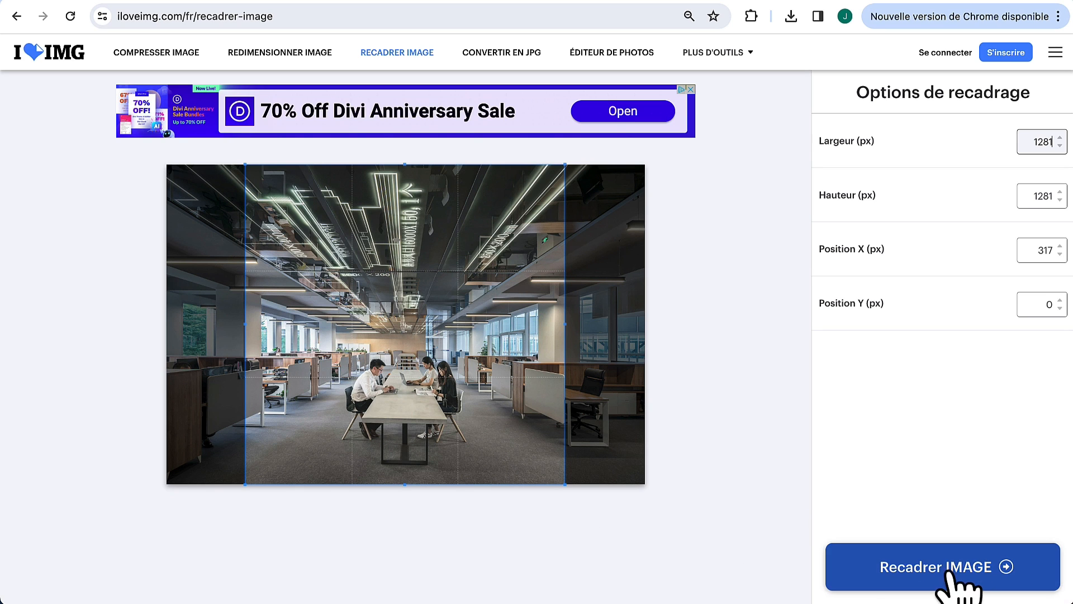
{"action": "left_click", "coordinate": [973, 576]}
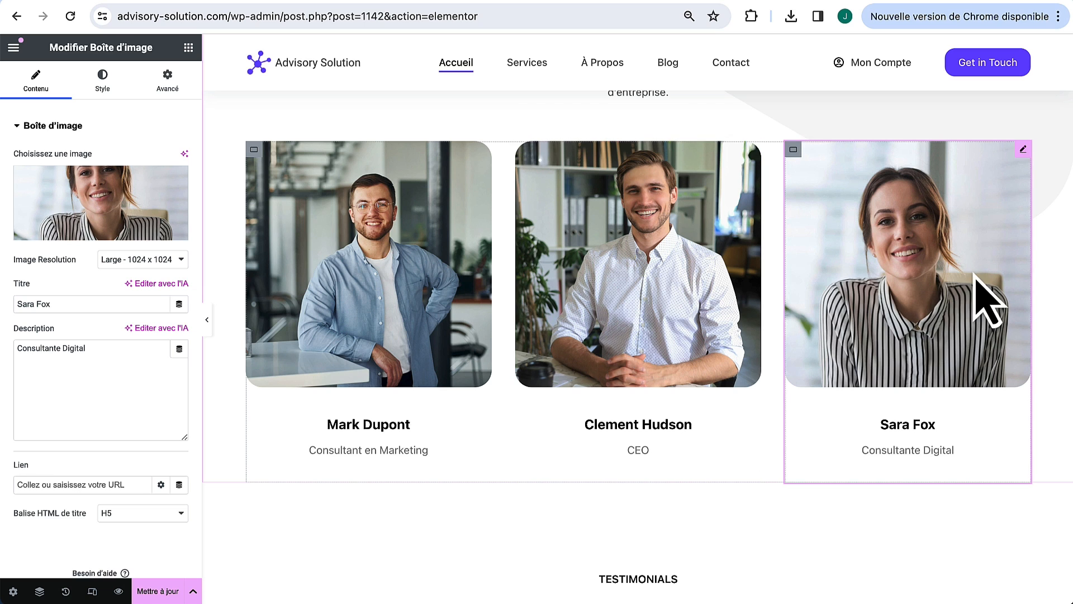
Step: Rename the TESTIMONIALS label to 'Témoignages' and colour it with the global blue-violet
{"action": "scroll", "coordinate": [587, 420], "scroll_direction": "down", "scroll_amount": 8}
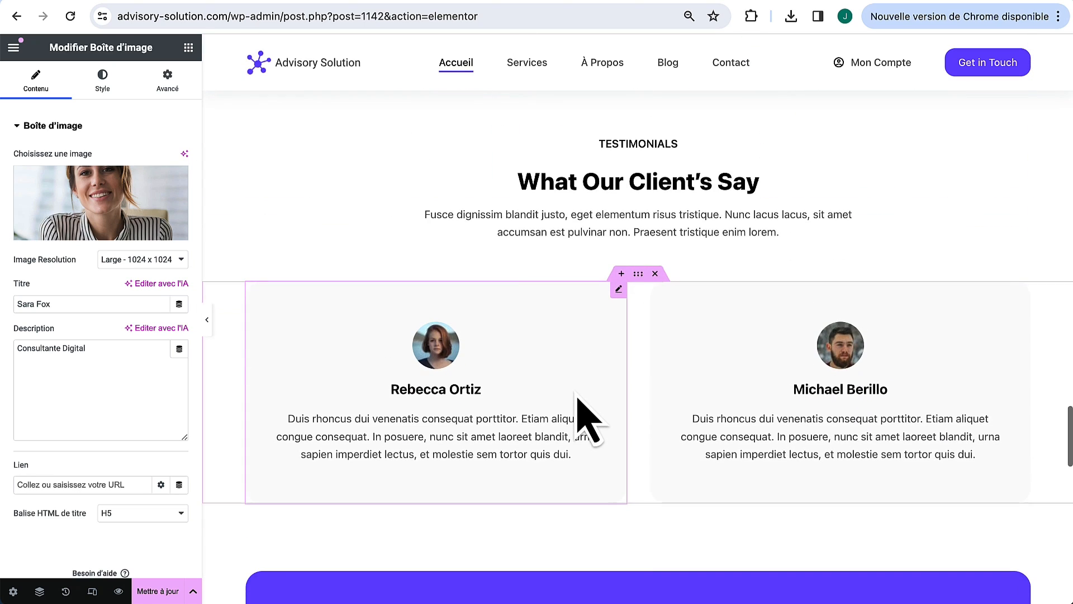
{"action": "scroll", "coordinate": [643, 346], "scroll_direction": "up", "scroll_amount": 1}
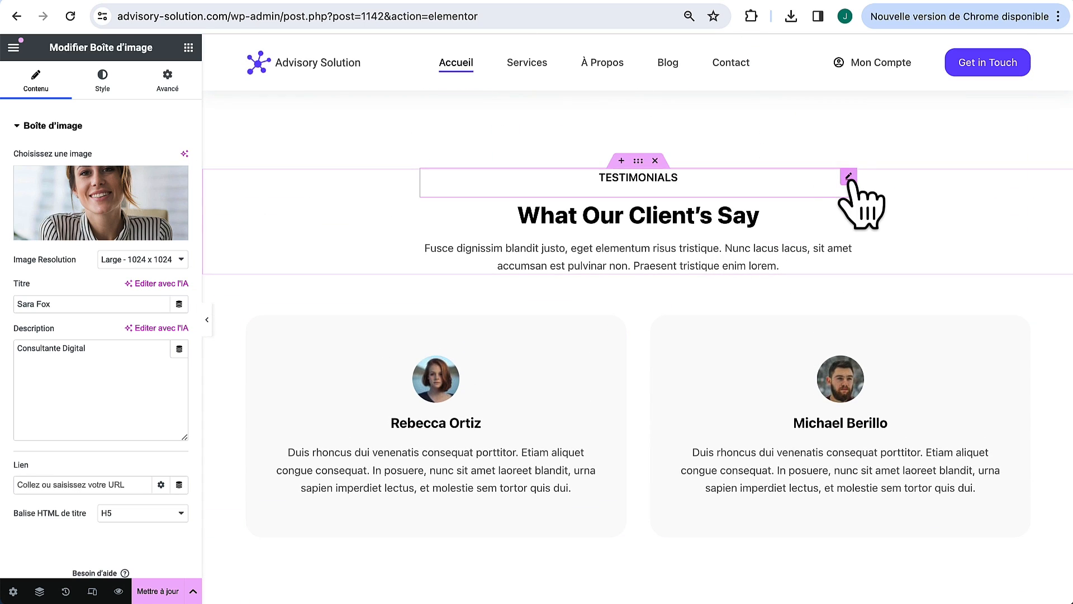
{"action": "left_click", "coordinate": [849, 177]}
{"action": "type", "text": "Té"}
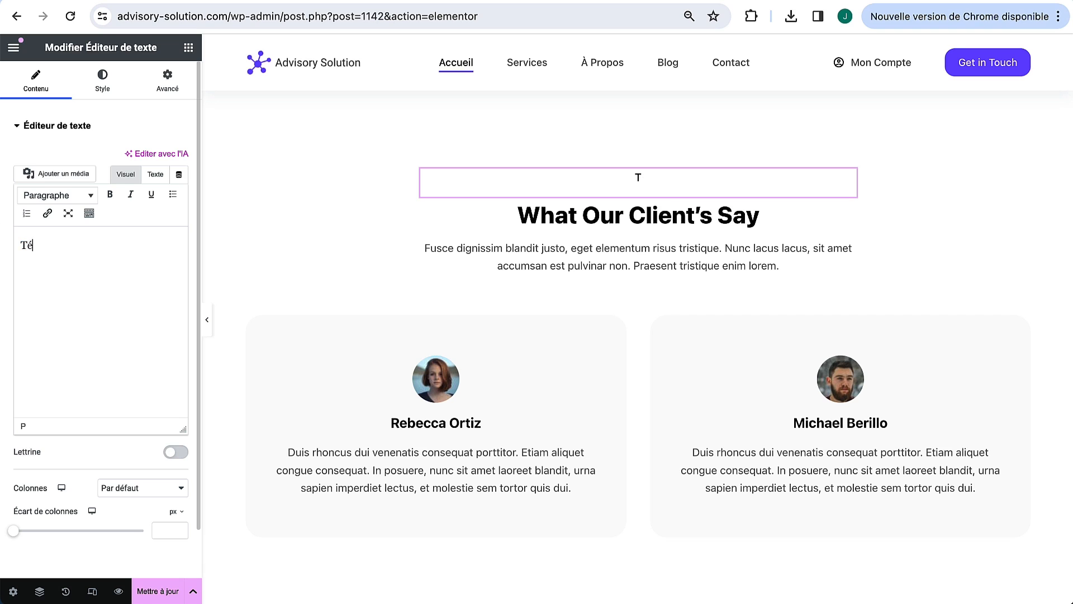
{"action": "type", "text": "moignages"}
{"action": "left_click", "coordinate": [103, 87]}
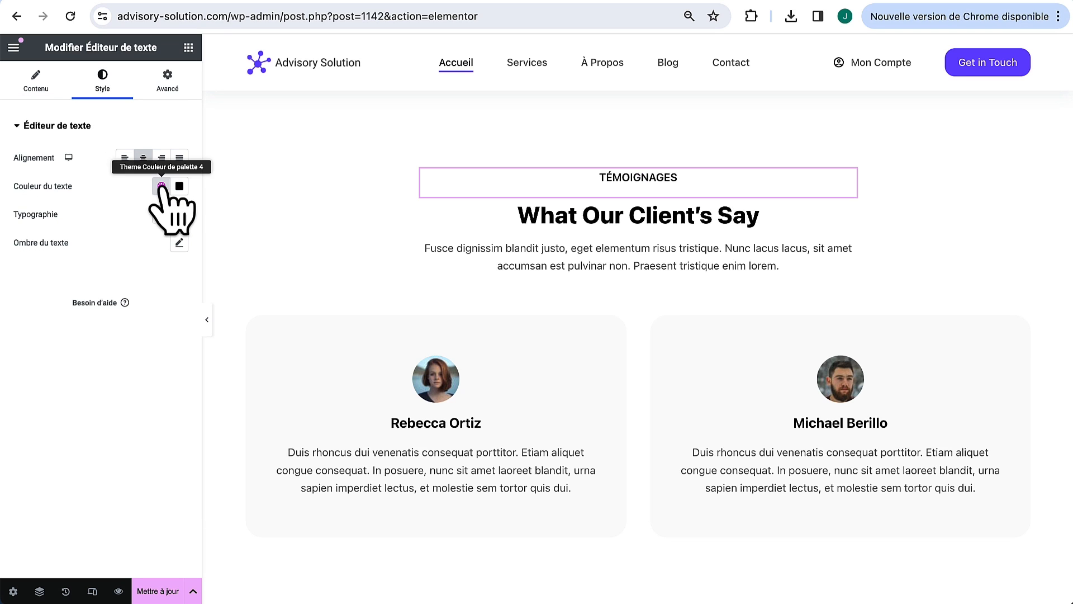
{"action": "left_click", "coordinate": [161, 186]}
{"action": "left_click", "coordinate": [95, 360]}
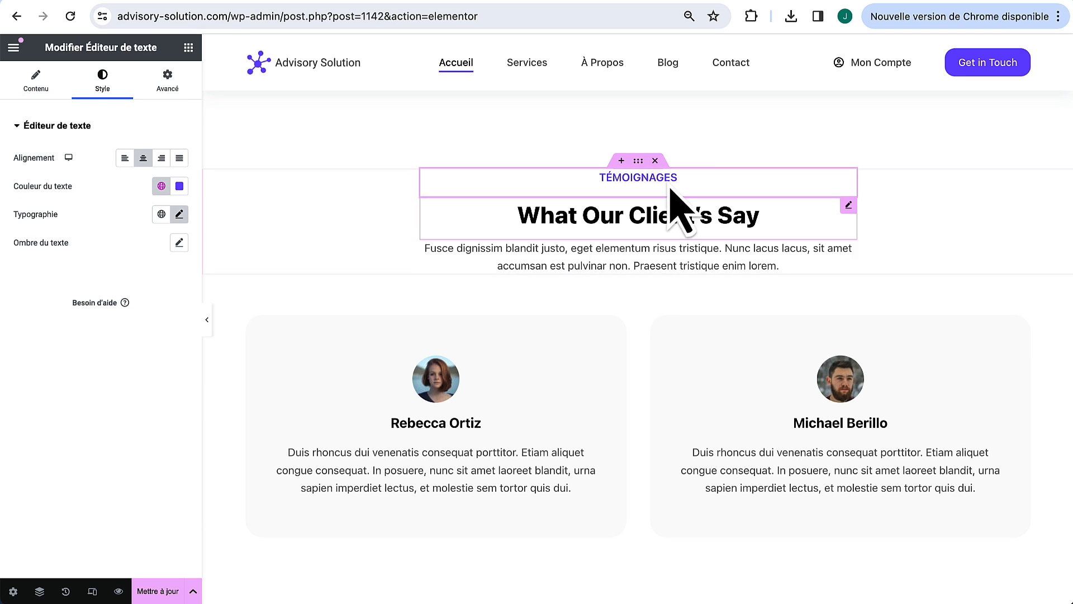
Step: Change the testimonials heading to 'Ce que disent nos clients' and target the Latin paragraph below for removal
{"action": "left_click", "coordinate": [849, 206]}
{"action": "left_click_drag", "start_coordinate": [137, 191], "coordinate": [12, 201]}
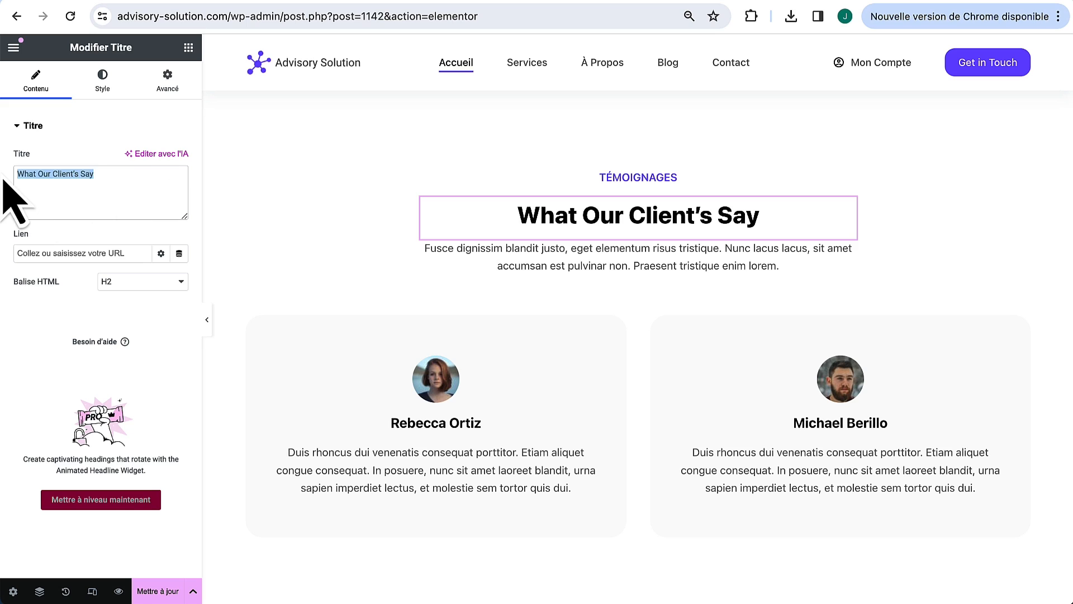
{"action": "type", "text": "Ce que dise"}
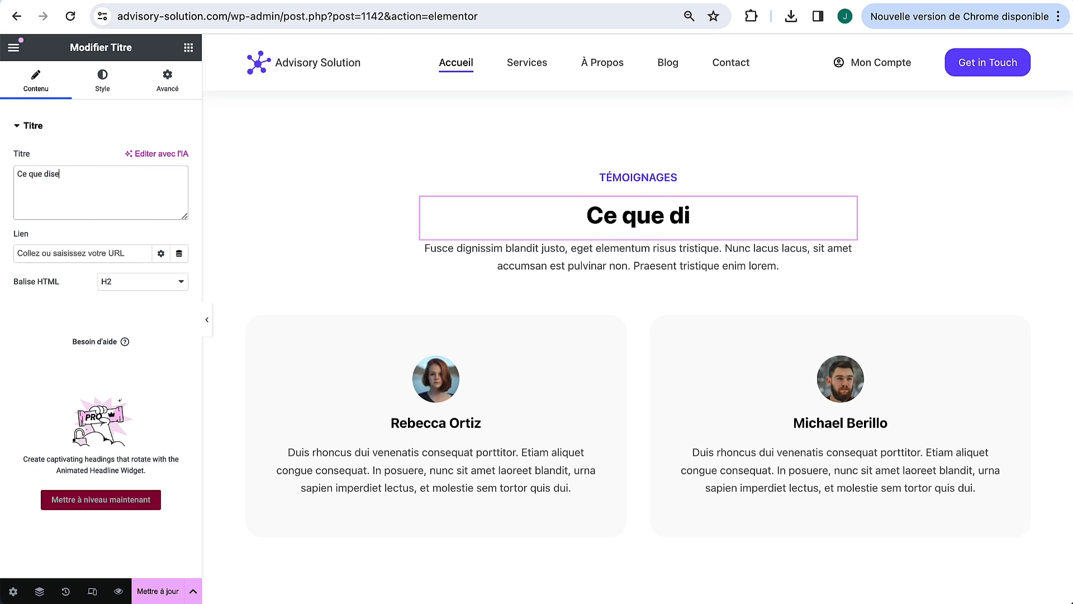
{"action": "type", "text": "nt nos cli"}
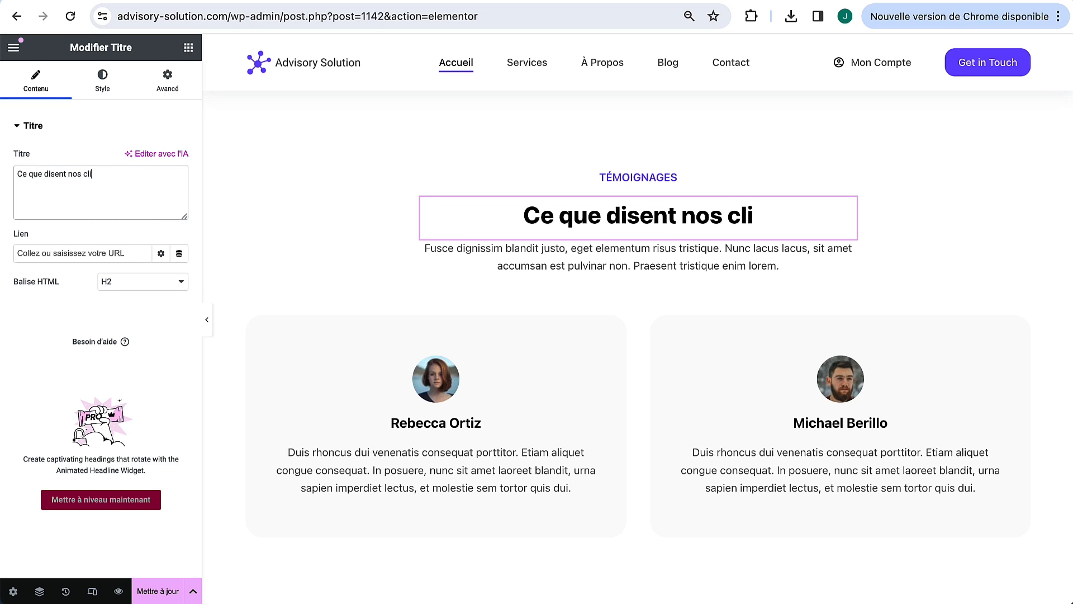
{"action": "type", "text": "ents"}
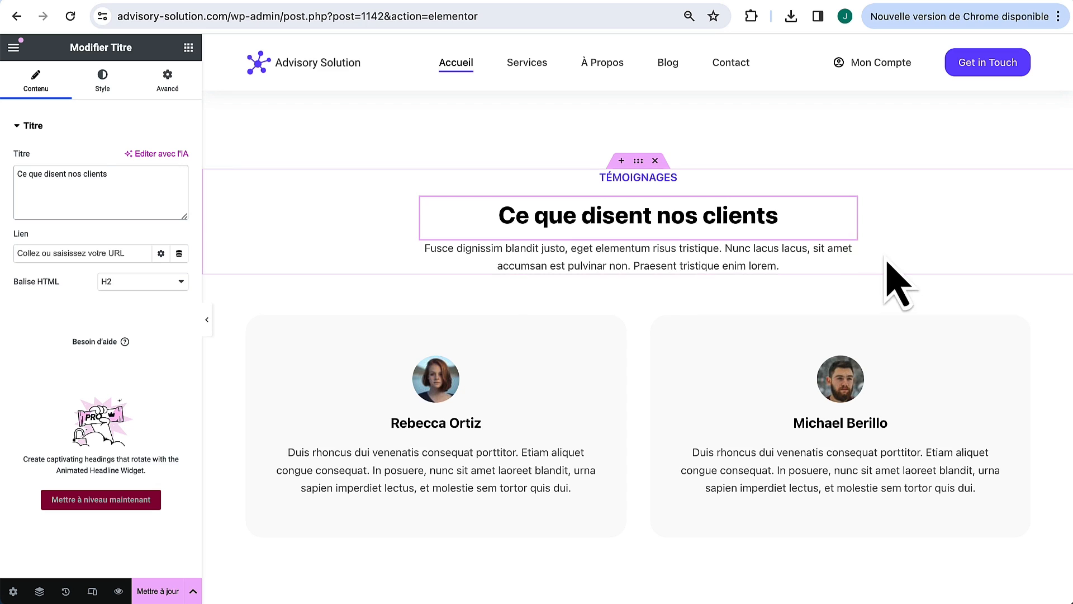
{"action": "right_click", "coordinate": [849, 251]}
Step: Delete the Latin paragraph and paste a copy of the Formule VIP pricing card into the testimonials row
{"action": "left_click", "coordinate": [877, 546]}
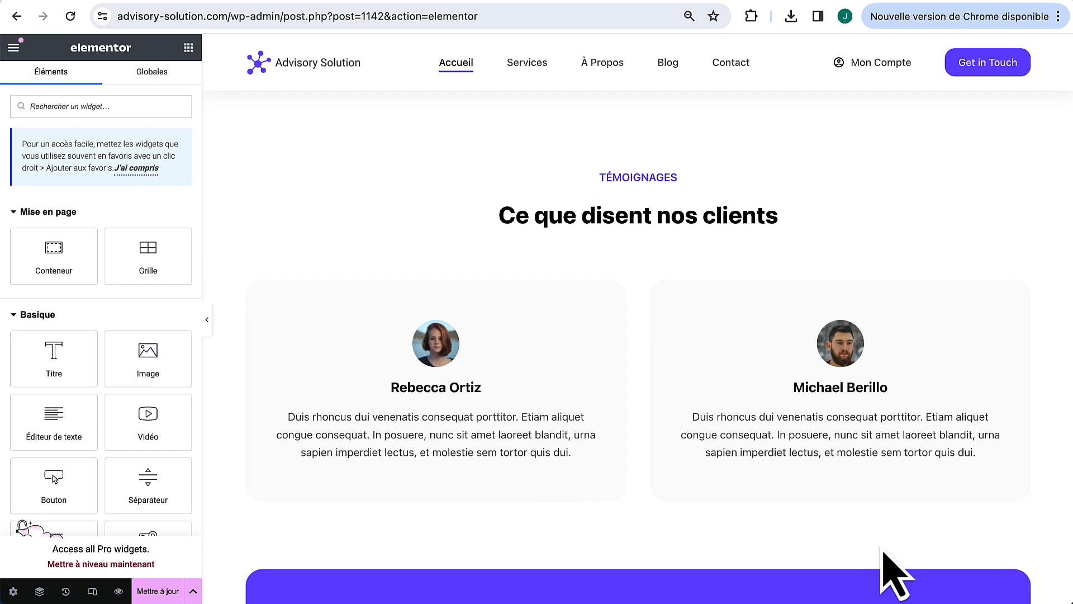
{"action": "scroll", "coordinate": [768, 347], "scroll_direction": "down", "scroll_amount": 1}
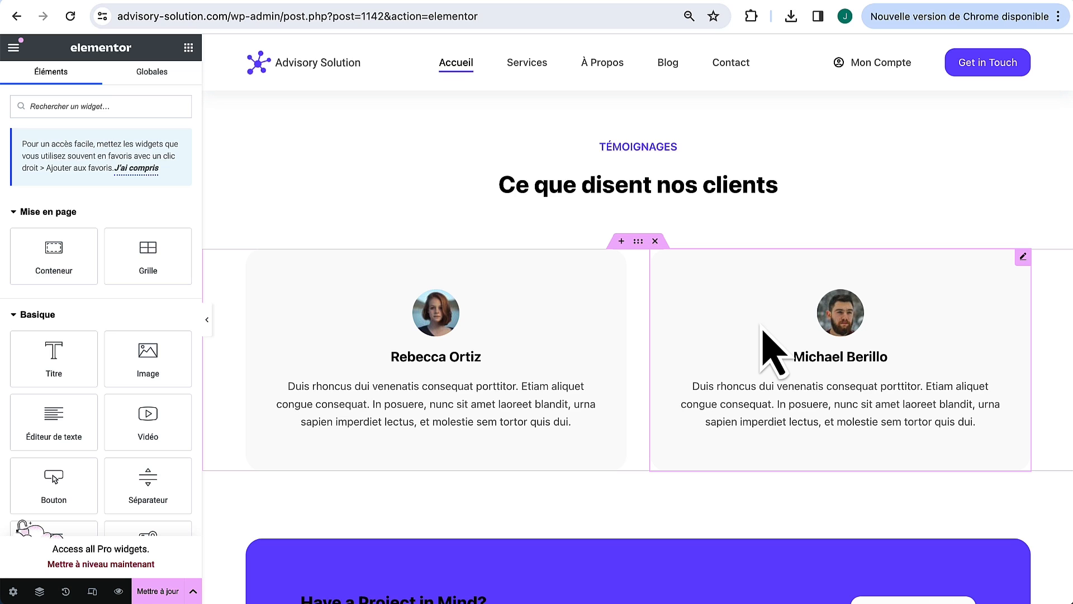
{"action": "scroll", "coordinate": [764, 331], "scroll_direction": "up", "scroll_amount": 20}
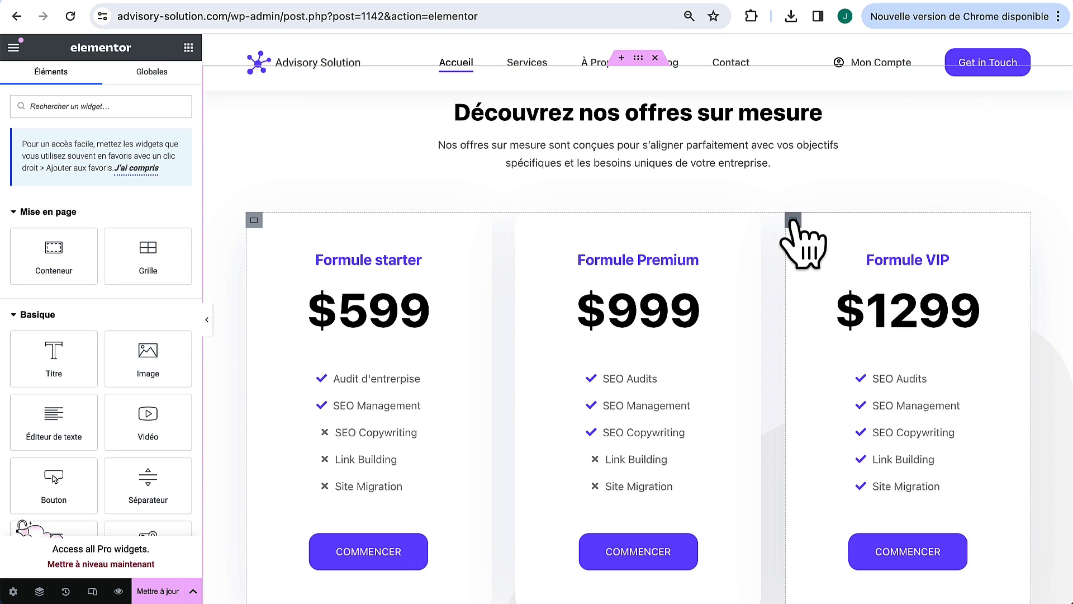
{"action": "scroll", "coordinate": [798, 335], "scroll_direction": "down", "scroll_amount": 2}
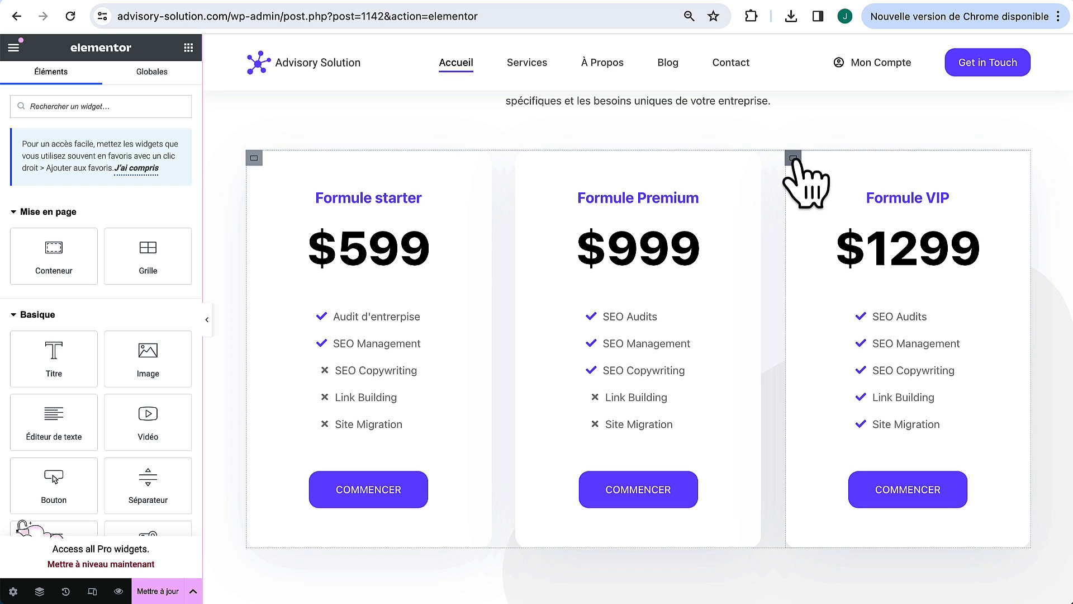
{"action": "right_click", "coordinate": [794, 160]}
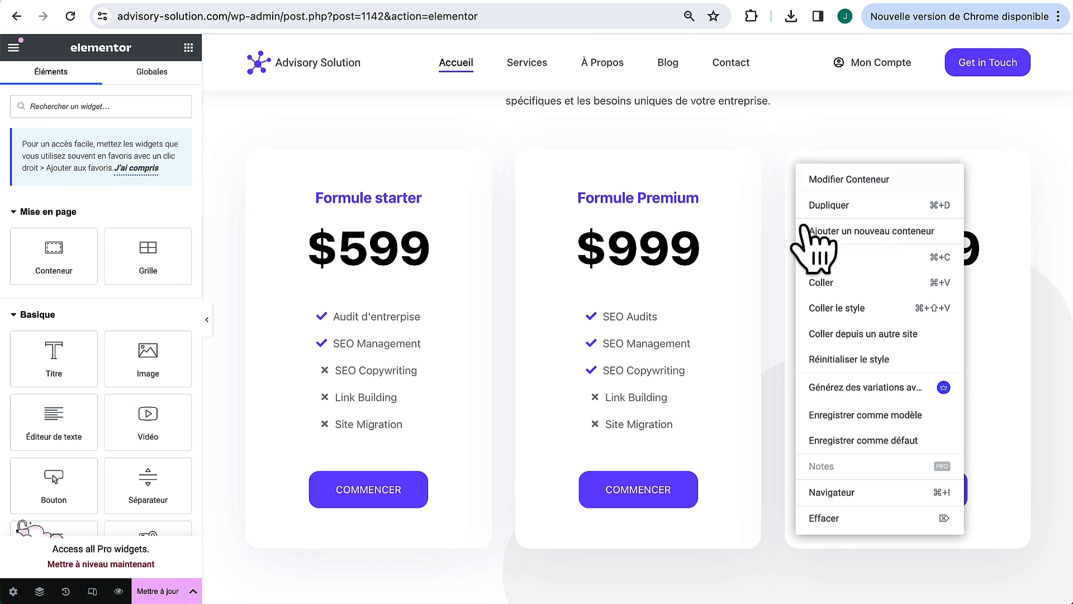
{"action": "left_click", "coordinate": [824, 259]}
{"action": "scroll", "coordinate": [777, 400], "scroll_direction": "down", "scroll_amount": 12}
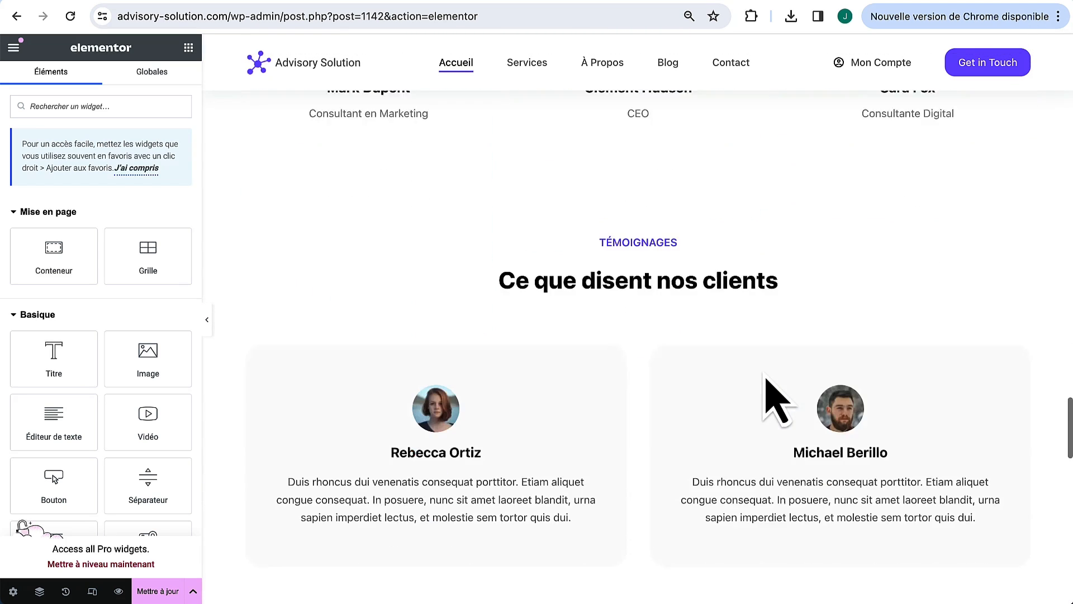
{"action": "right_click", "coordinate": [636, 206]}
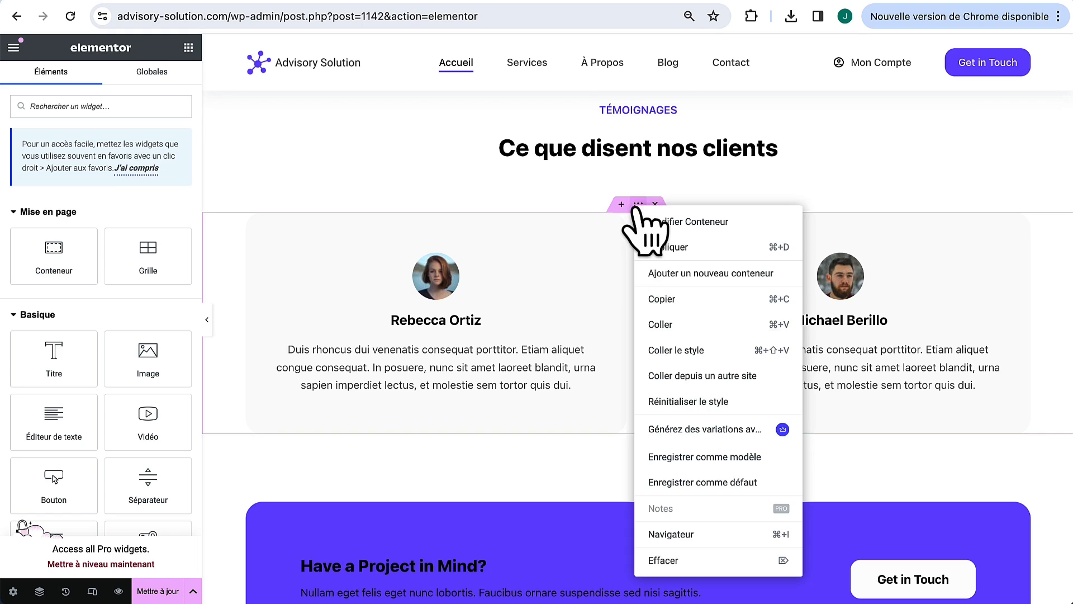
{"action": "left_click", "coordinate": [683, 324]}
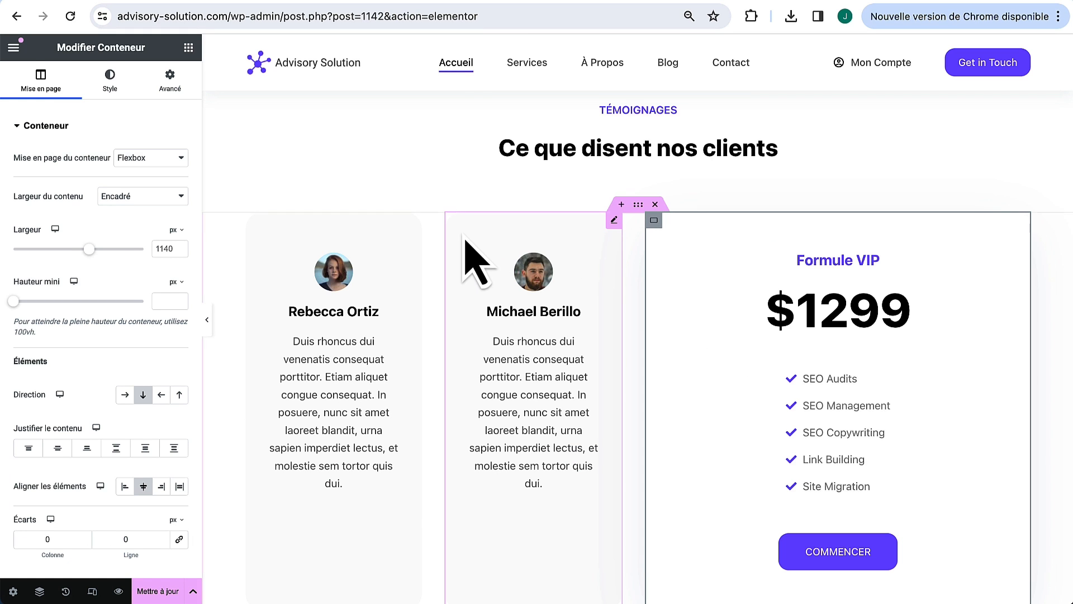
Step: Delete both testimonial cards and duplicate the pasted Formule VIP card beside itself
{"action": "right_click", "coordinate": [620, 226]}
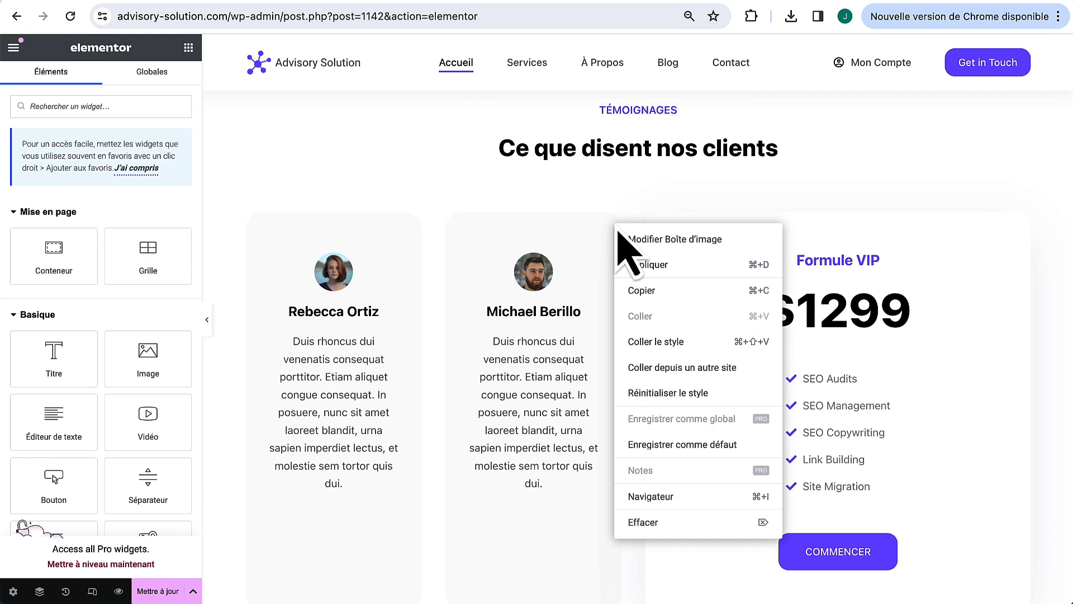
{"action": "left_click", "coordinate": [639, 520]}
{"action": "right_click", "coordinate": [488, 447]}
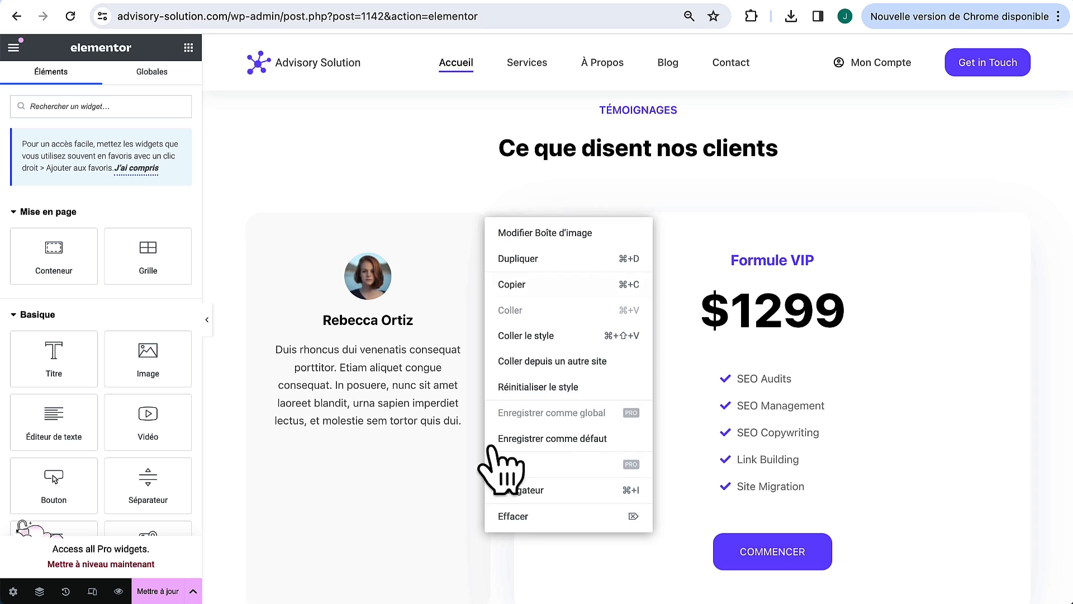
{"action": "left_click", "coordinate": [506, 579]}
{"action": "right_click", "coordinate": [254, 220]}
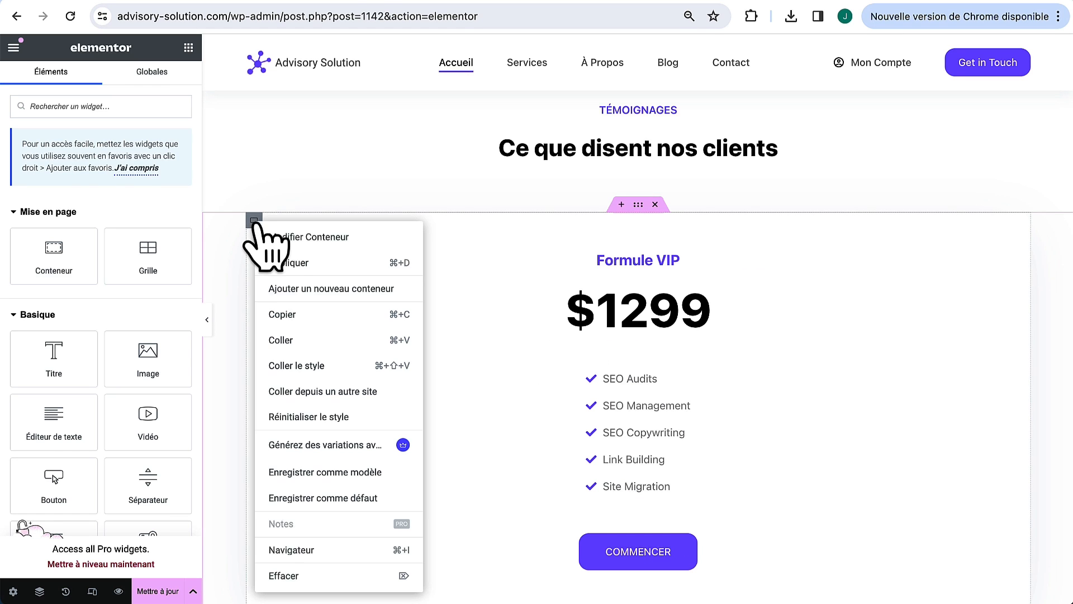
{"action": "left_click", "coordinate": [304, 264]}
Step: Delete the Formule VIP title, $1299 price, checklist and COMMENCER button from the left card
{"action": "scroll", "coordinate": [559, 386], "scroll_direction": "down", "scroll_amount": 3}
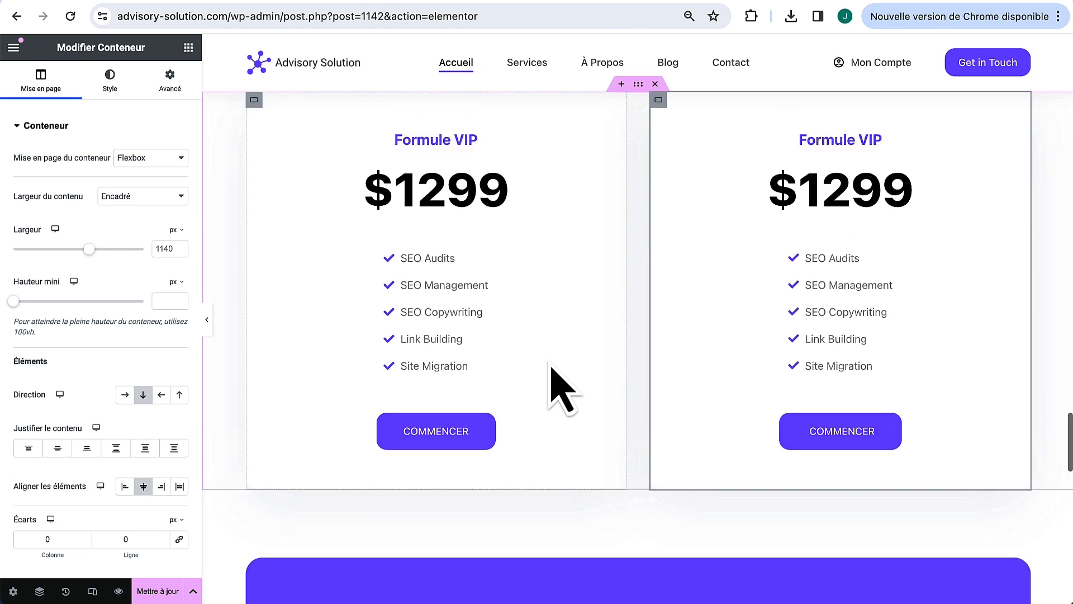
{"action": "scroll", "coordinate": [727, 392], "scroll_direction": "up", "scroll_amount": 1}
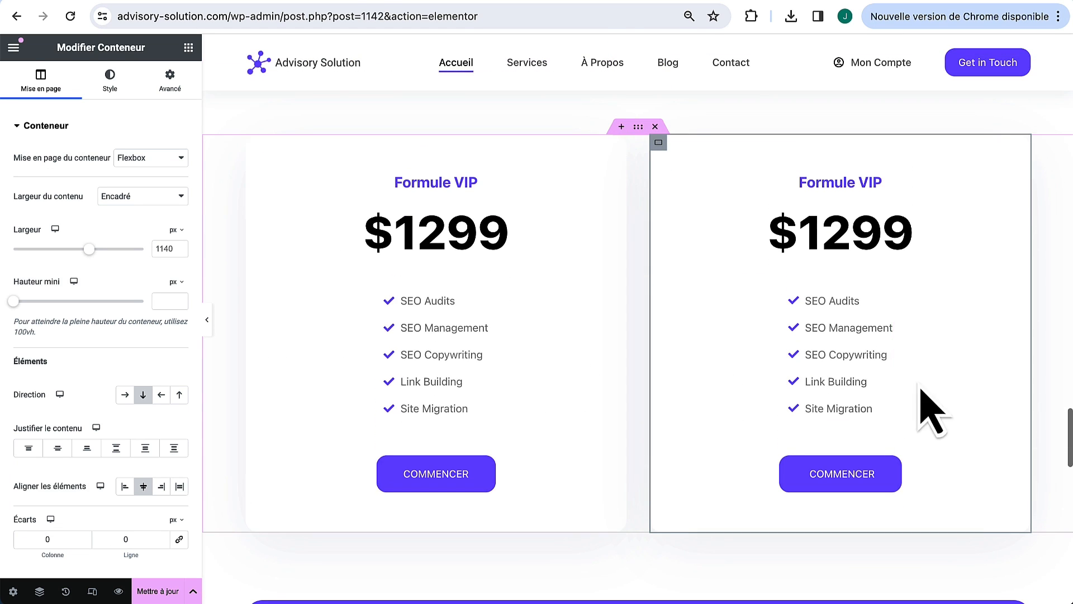
{"action": "right_click", "coordinate": [475, 188]}
{"action": "left_click", "coordinate": [512, 546]}
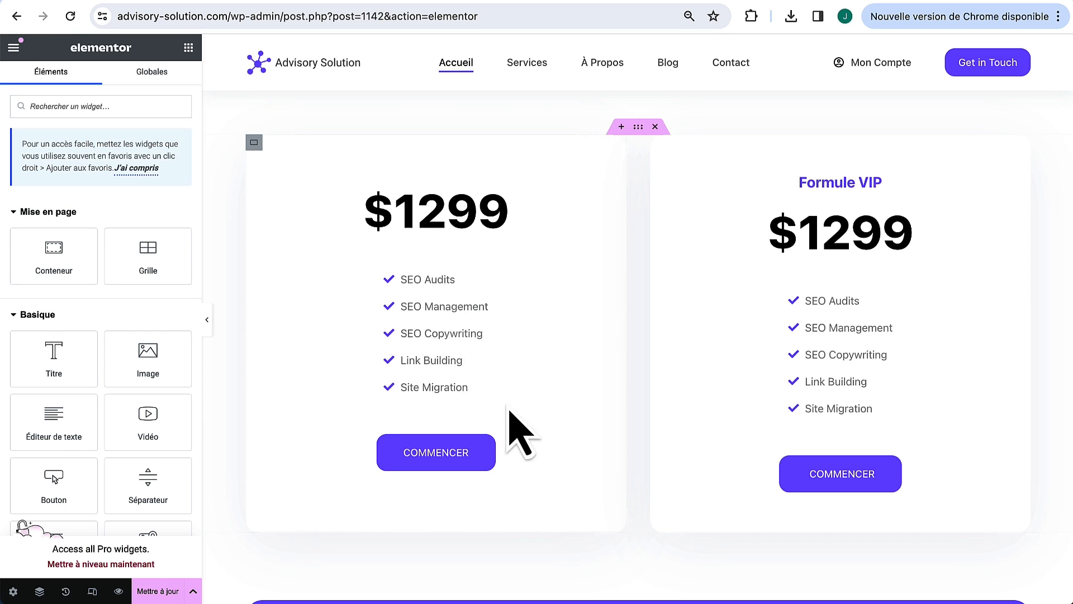
{"action": "right_click", "coordinate": [503, 185]}
{"action": "left_click", "coordinate": [522, 482]}
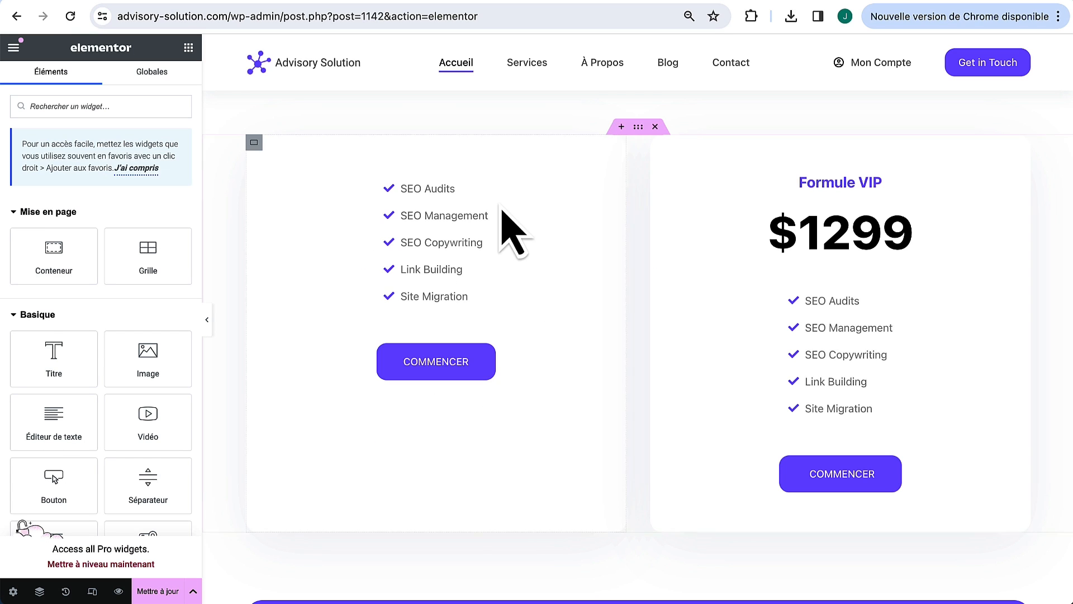
{"action": "right_click", "coordinate": [483, 190]}
{"action": "left_click", "coordinate": [519, 484]}
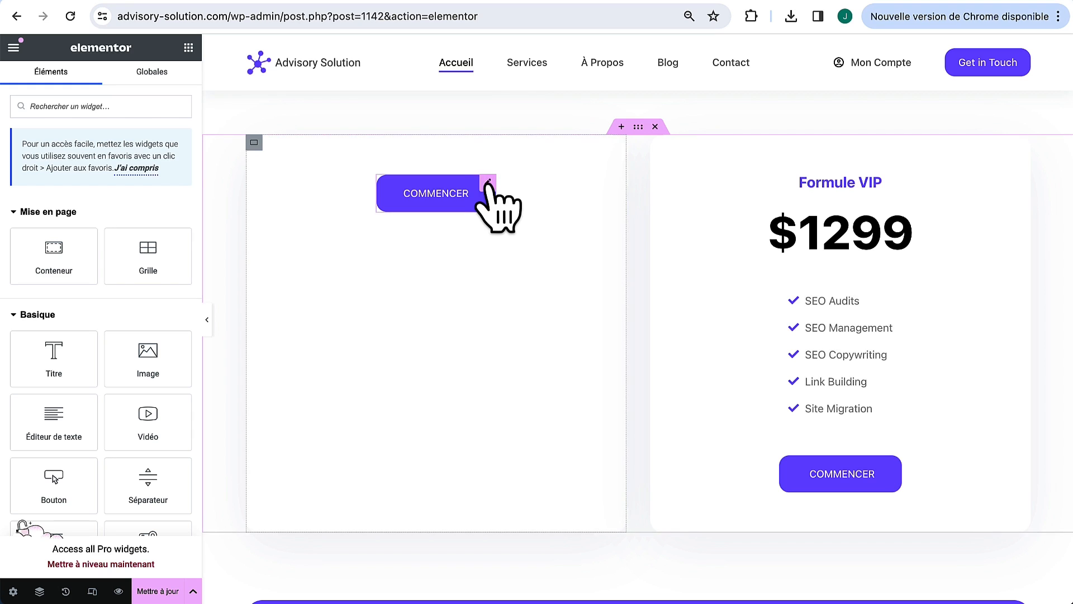
{"action": "right_click", "coordinate": [487, 187]}
{"action": "left_click", "coordinate": [538, 482]}
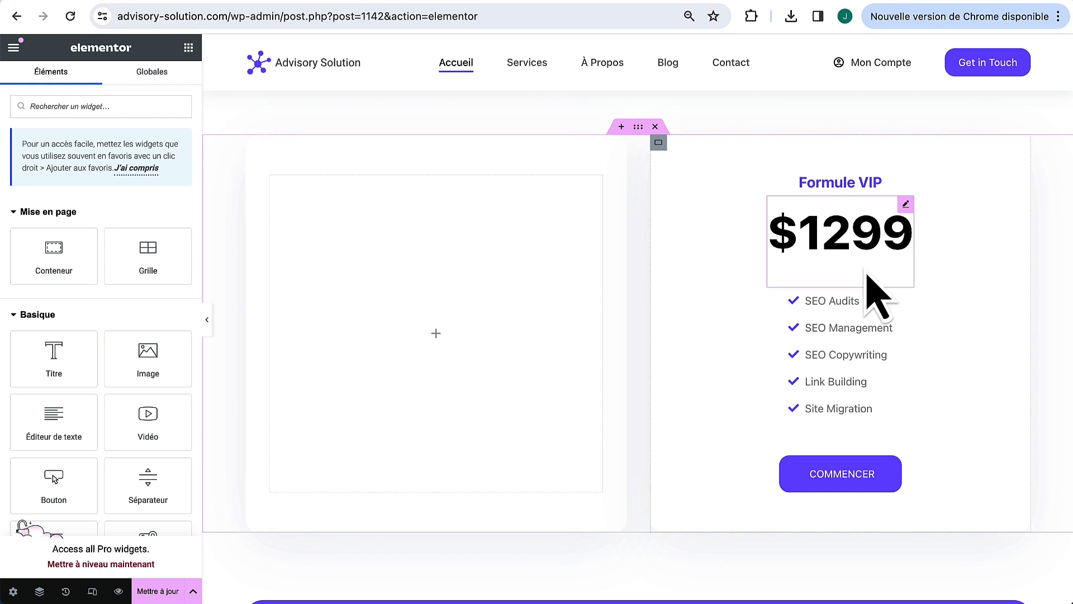
Step: Delete the Formule VIP title, $1299 price, checklist and COMMENCER button from the right card
{"action": "right_click", "coordinate": [875, 183]}
{"action": "left_click", "coordinate": [920, 481]}
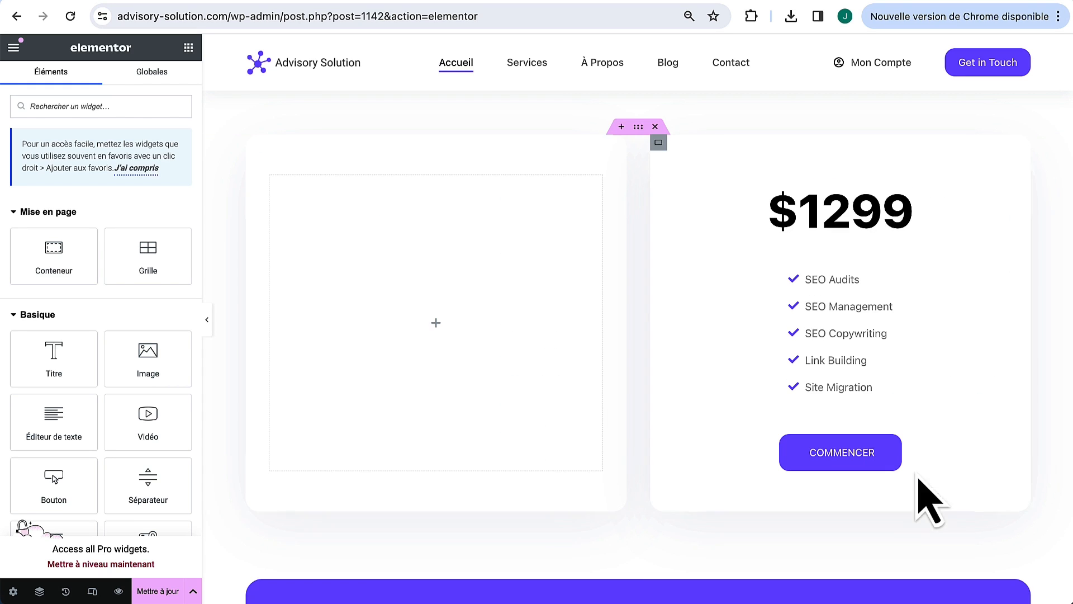
{"action": "right_click", "coordinate": [906, 186]}
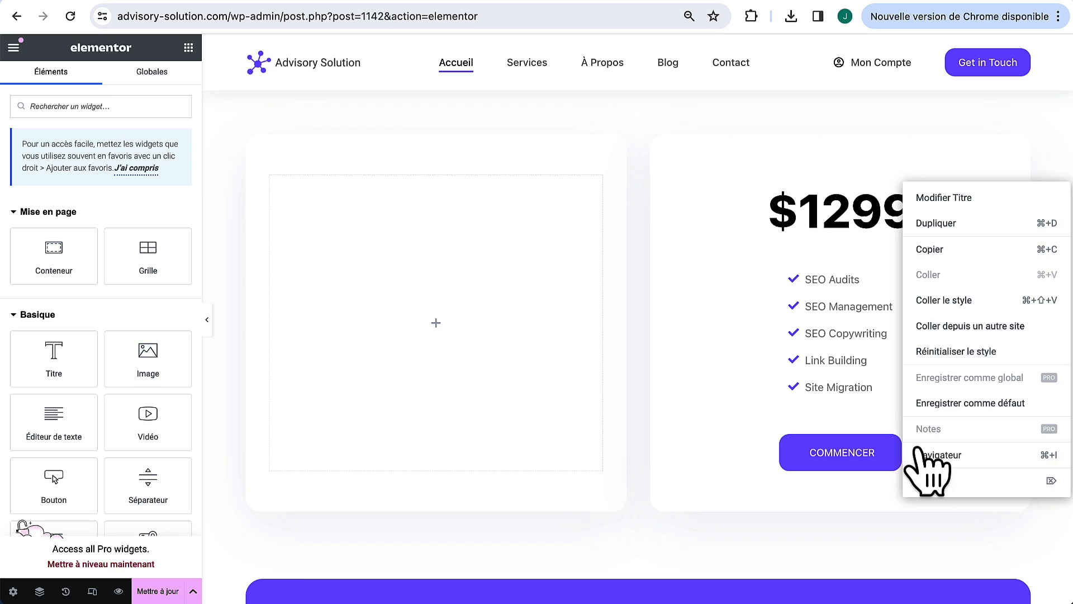
{"action": "left_click", "coordinate": [931, 482]}
{"action": "right_click", "coordinate": [885, 184]}
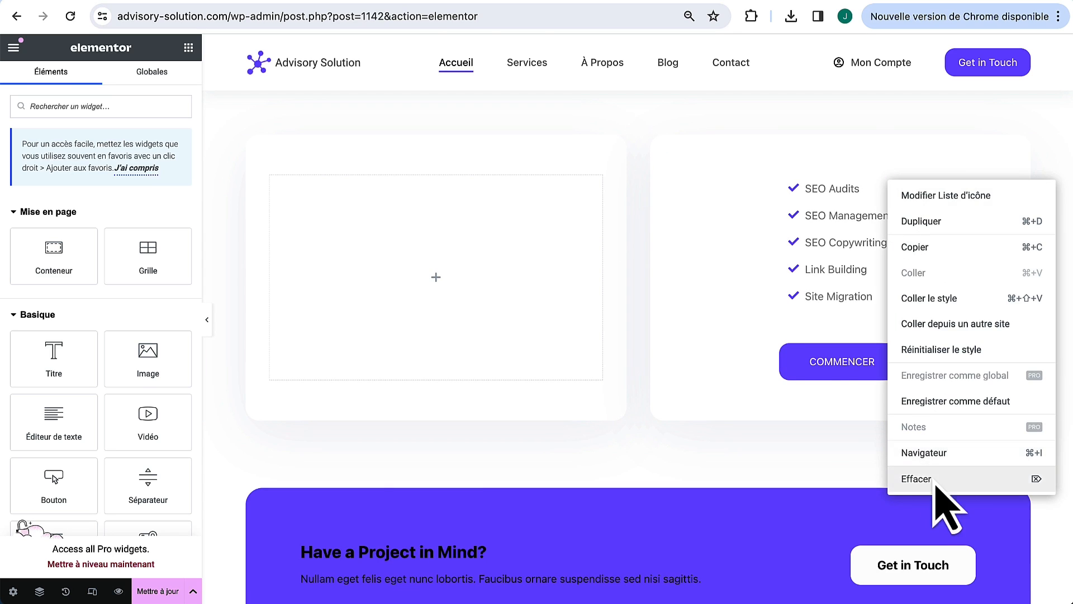
{"action": "left_click", "coordinate": [937, 545]}
{"action": "right_click", "coordinate": [893, 186]}
{"action": "left_click", "coordinate": [929, 483]}
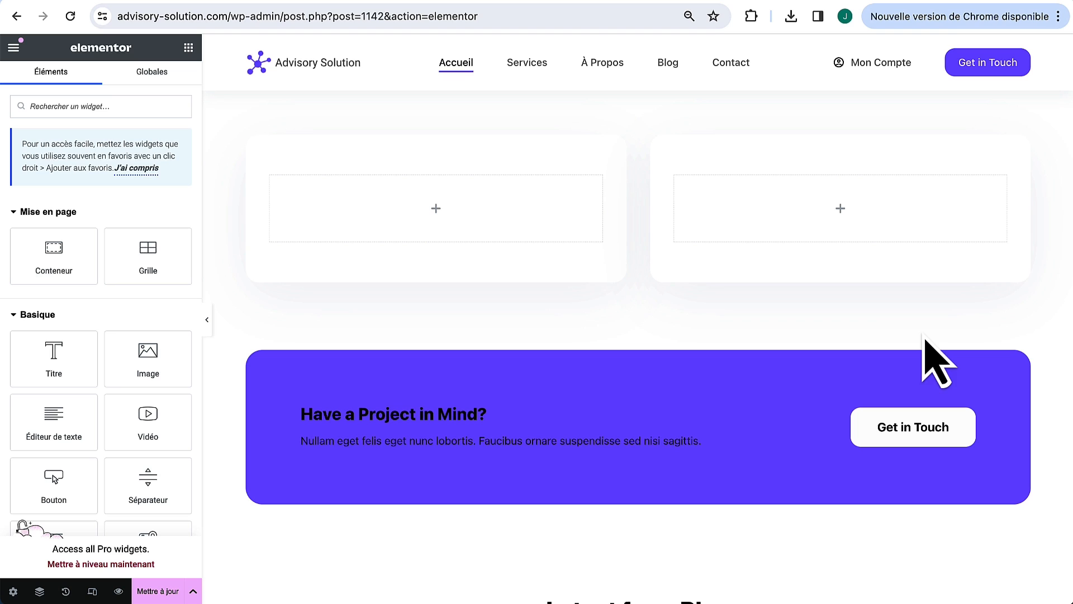
{"action": "scroll", "coordinate": [60, 479], "scroll_direction": "down", "scroll_amount": 3}
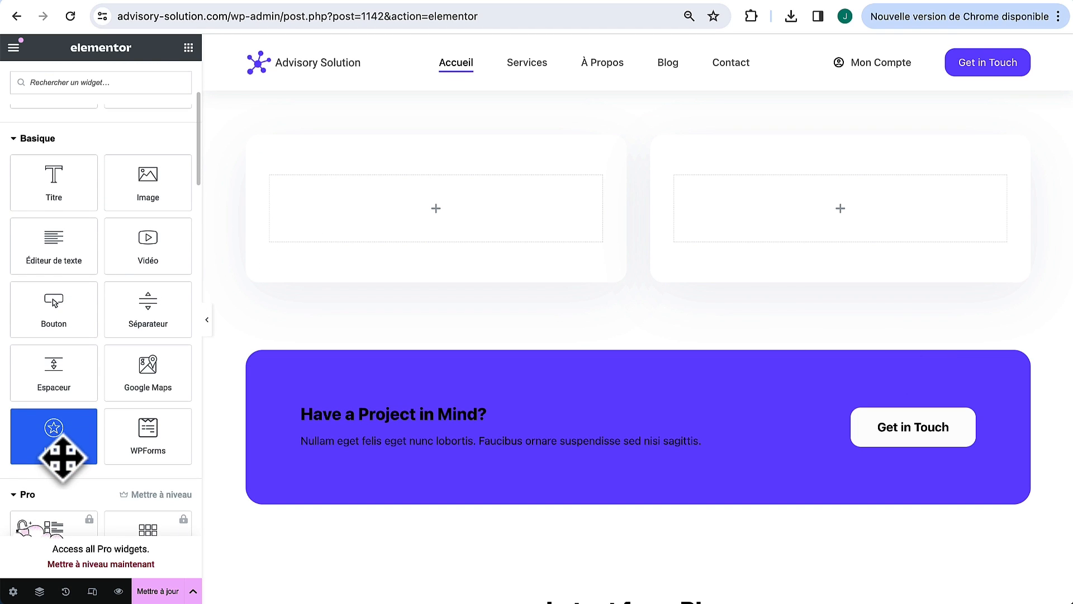
Step: Add an icon widget to the empty left card with a filled square background
{"action": "left_click_drag", "start_coordinate": [63, 458], "coordinate": [438, 241]}
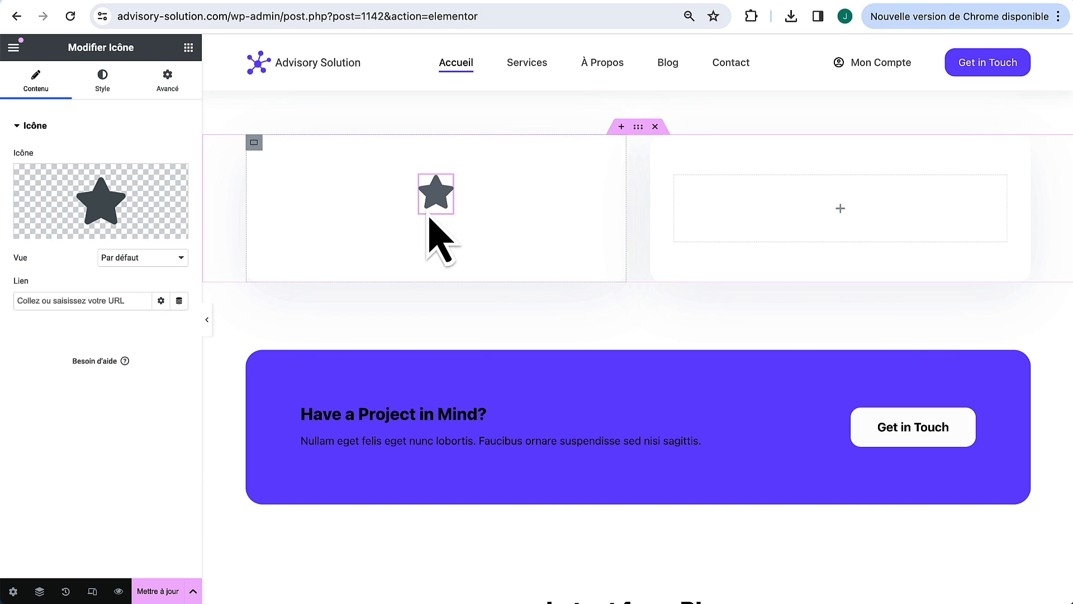
{"action": "left_click", "coordinate": [120, 257]}
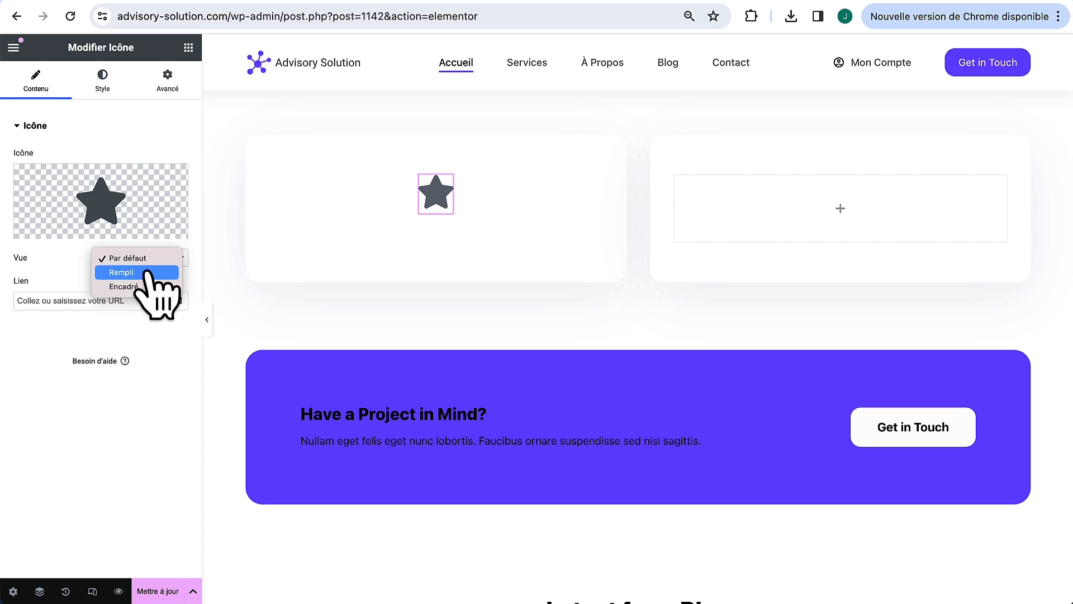
{"action": "left_click", "coordinate": [137, 272]}
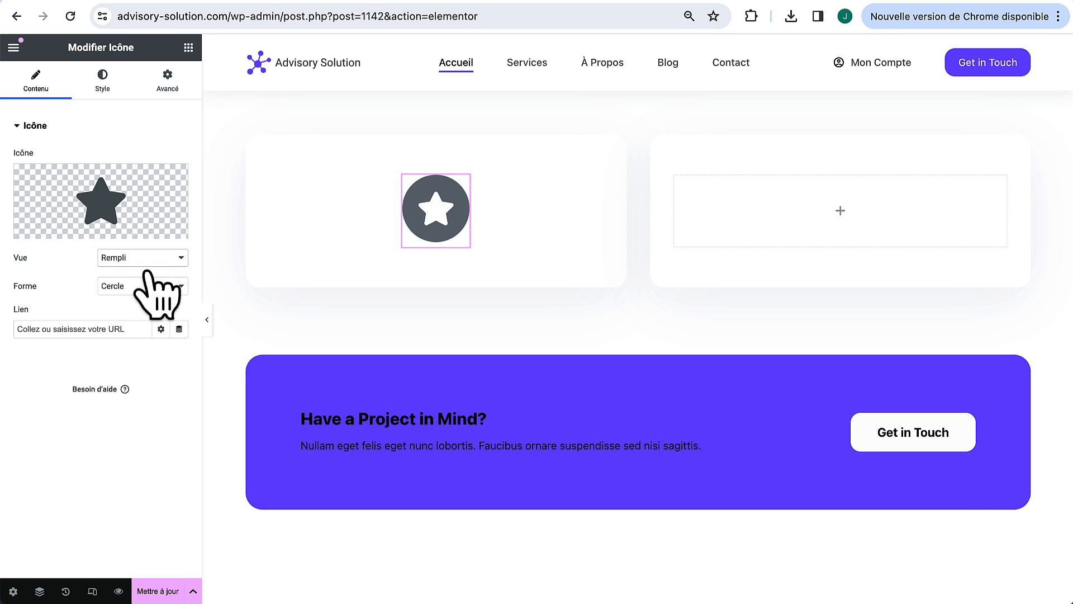
{"action": "left_click", "coordinate": [139, 288]}
{"action": "left_click", "coordinate": [139, 299]}
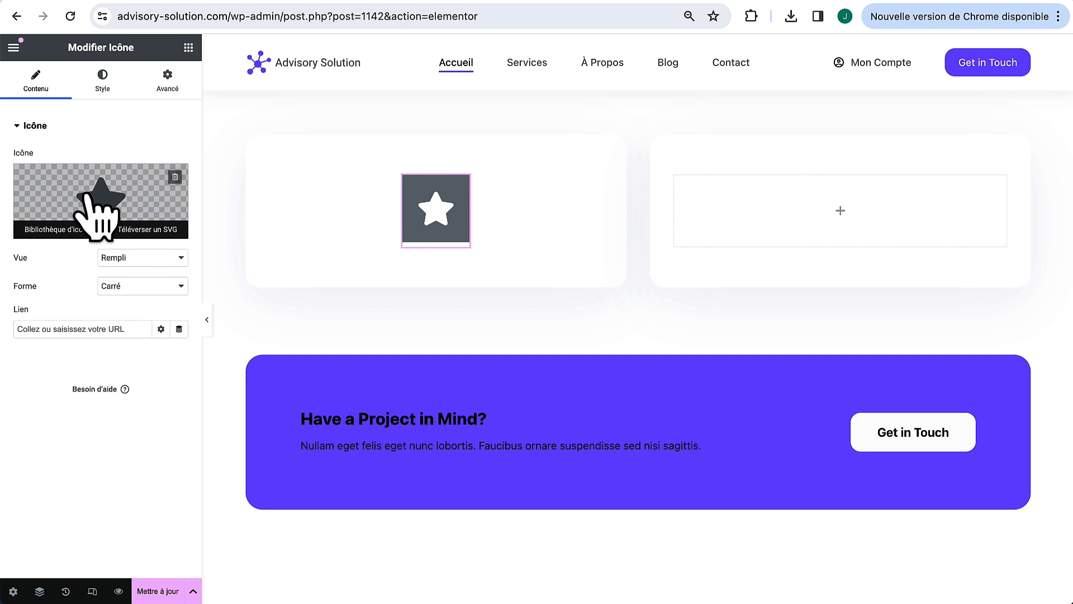
Step: Swap the star for the Quote-left icon found by searching 'quo'
{"action": "left_click", "coordinate": [96, 212]}
{"action": "left_click", "coordinate": [488, 114]}
{"action": "type", "text": "quo"}
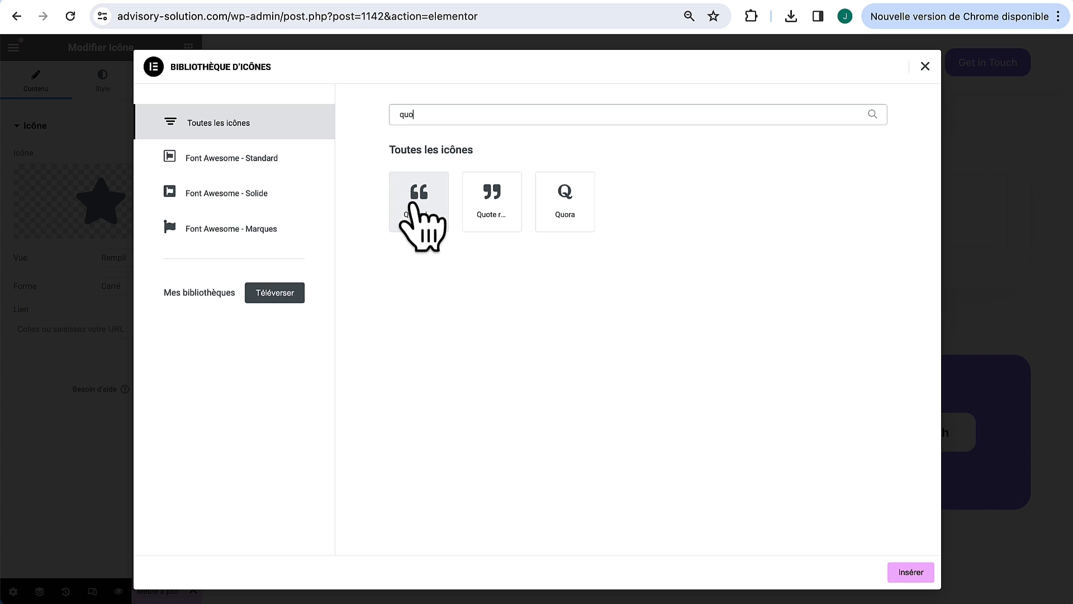
{"action": "left_click", "coordinate": [413, 200]}
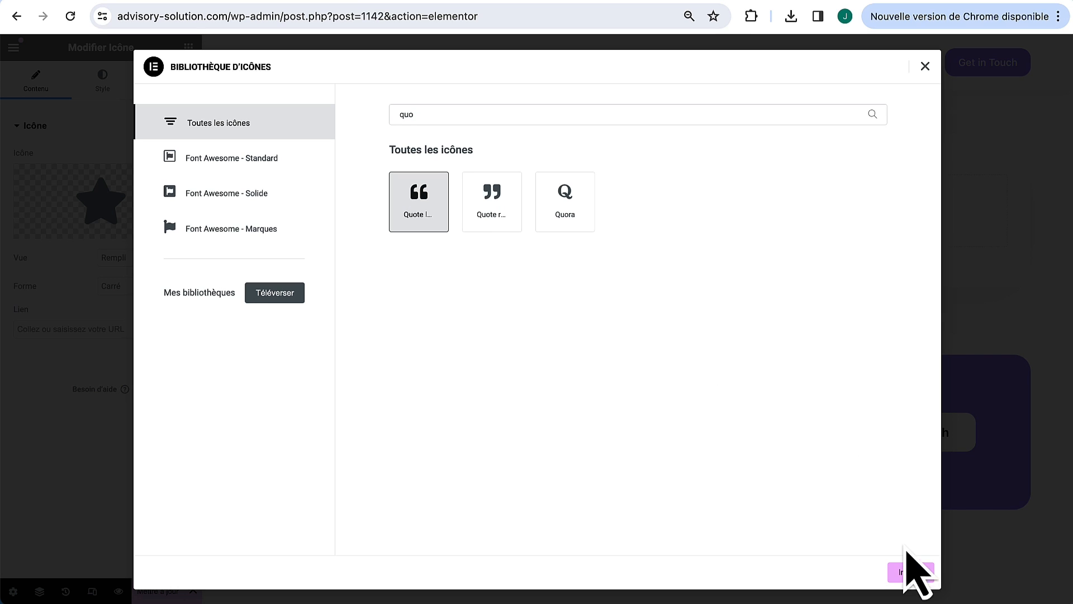
{"action": "left_click", "coordinate": [905, 571]}
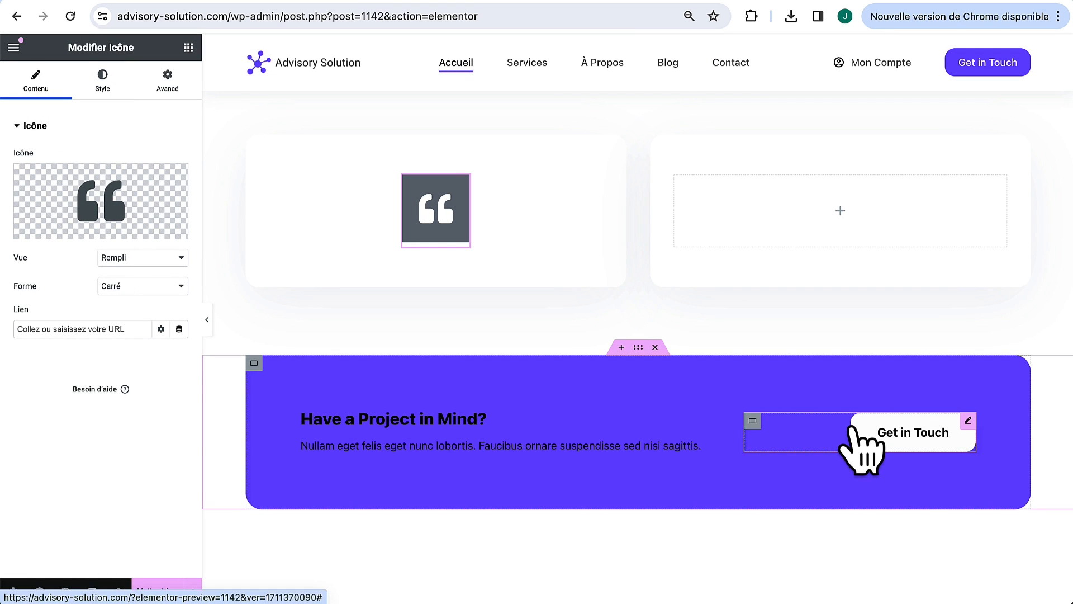
Step: Set the icon's primary colour to a pale translucent purple and its secondary colour to theme purple
{"action": "left_click", "coordinate": [96, 88]}
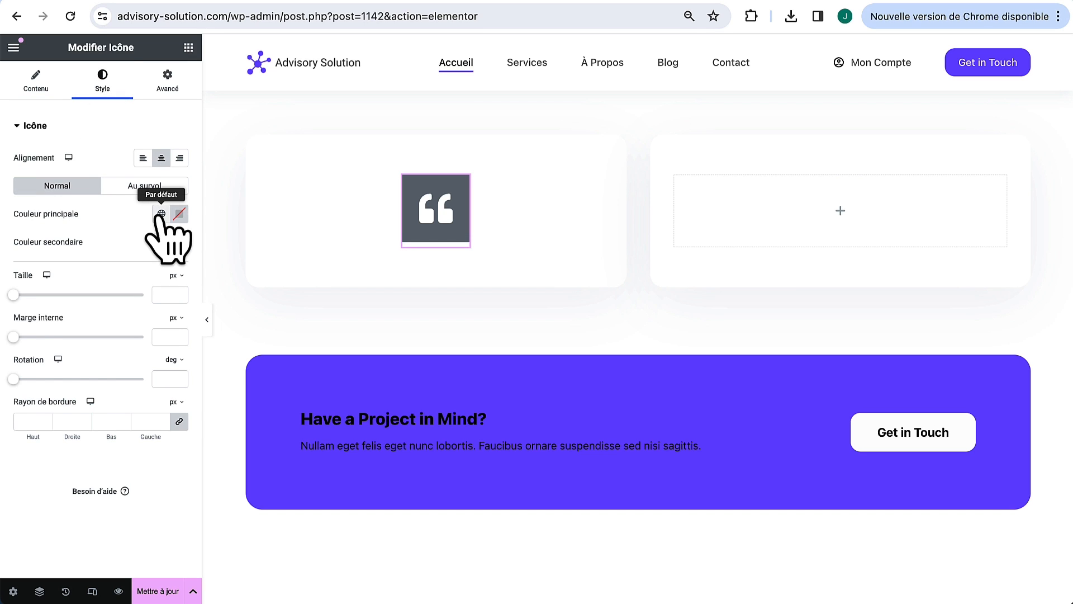
{"action": "left_click", "coordinate": [161, 214]}
{"action": "left_click", "coordinate": [106, 387]}
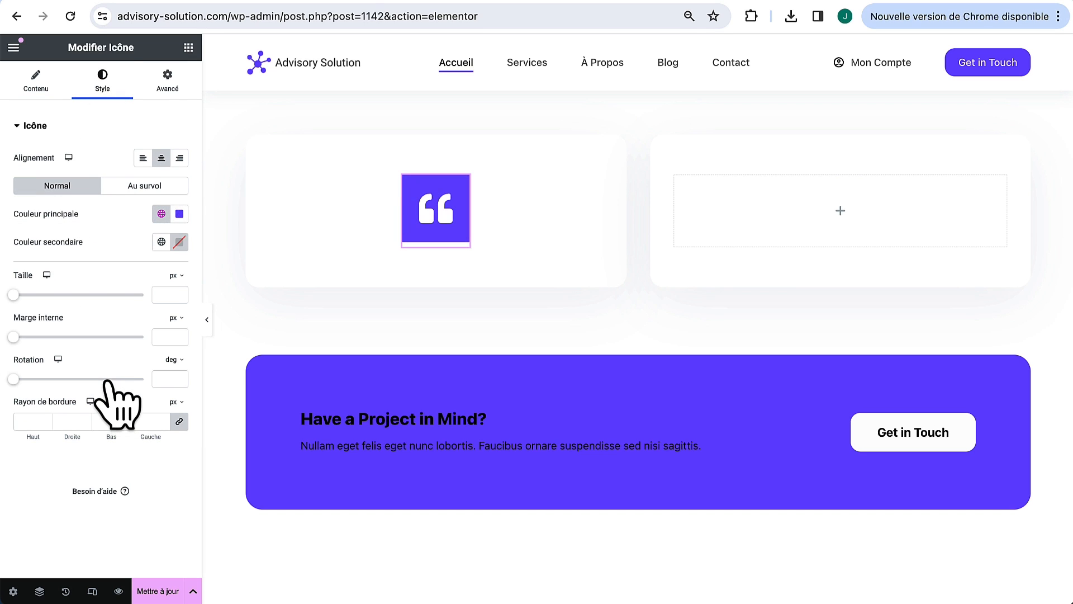
{"action": "left_click", "coordinate": [179, 215]}
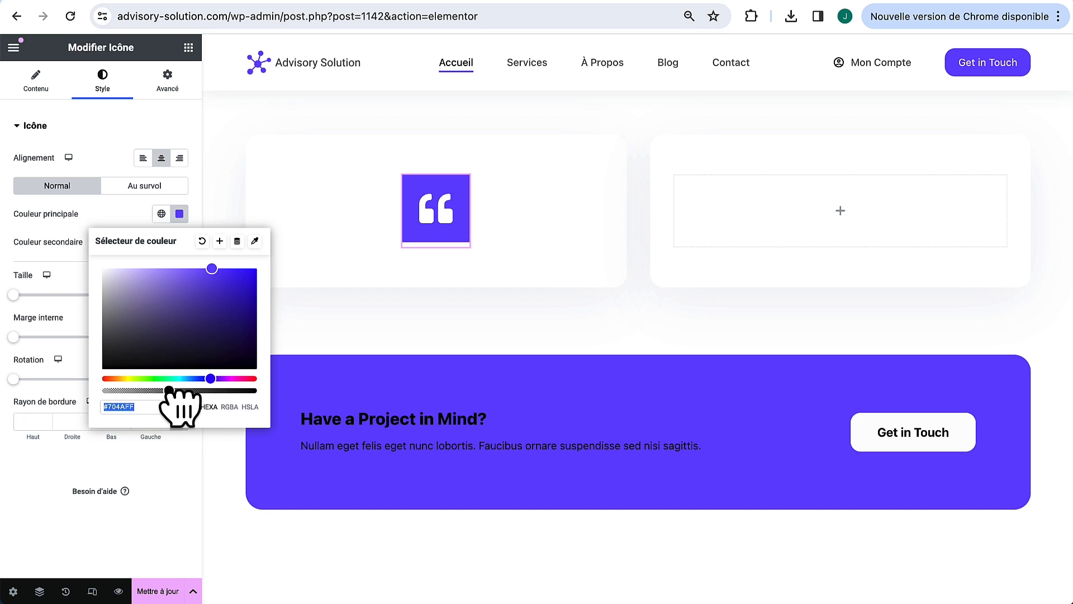
{"action": "left_click_drag", "start_coordinate": [169, 390], "coordinate": [139, 390]}
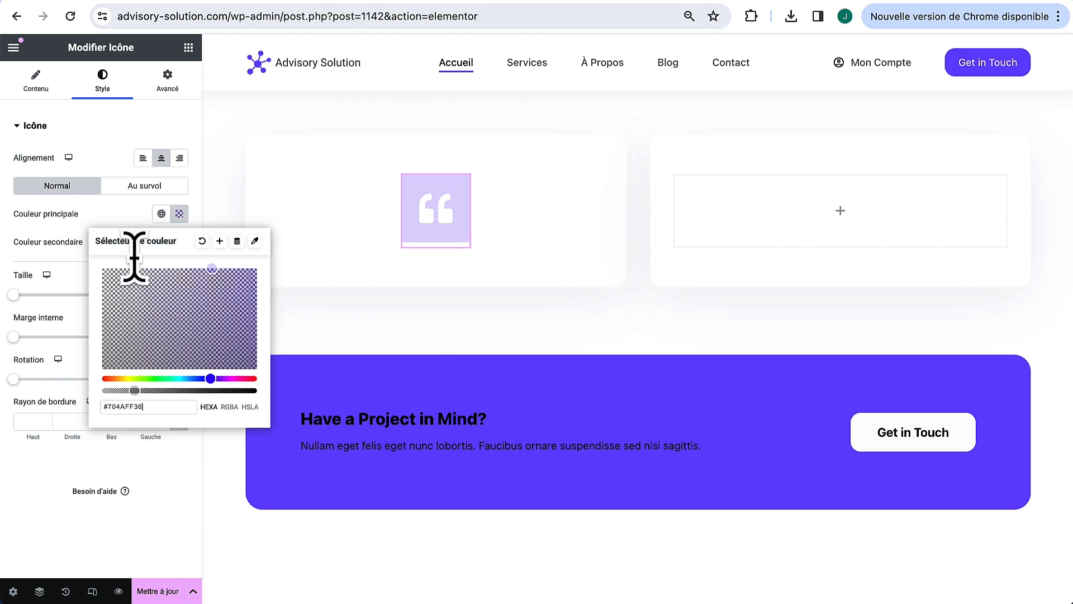
{"action": "left_click", "coordinate": [137, 225]}
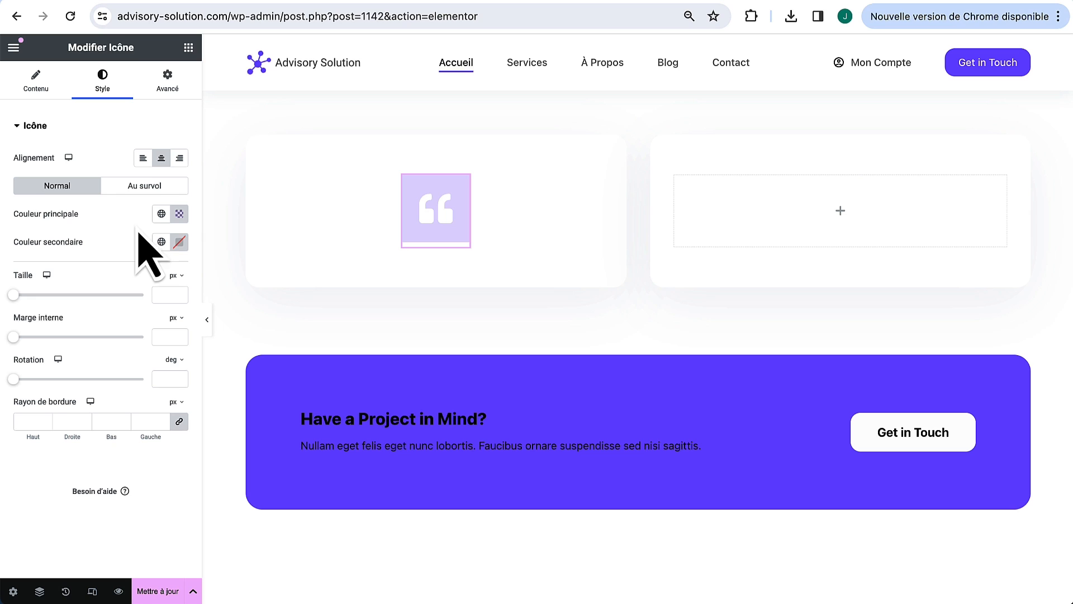
{"action": "left_click", "coordinate": [162, 242]}
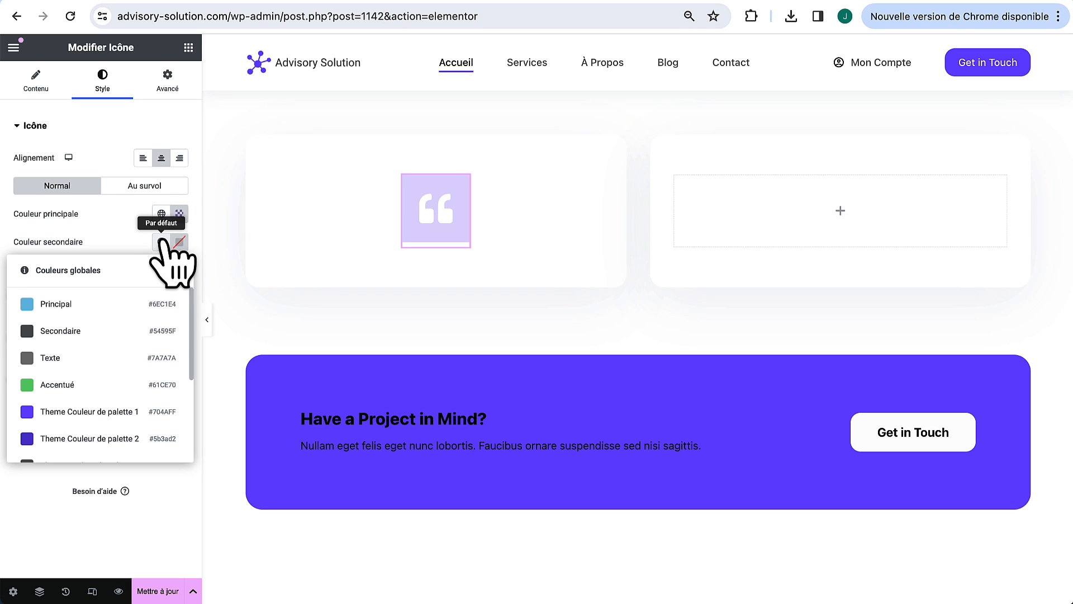
{"action": "left_click", "coordinate": [129, 409]}
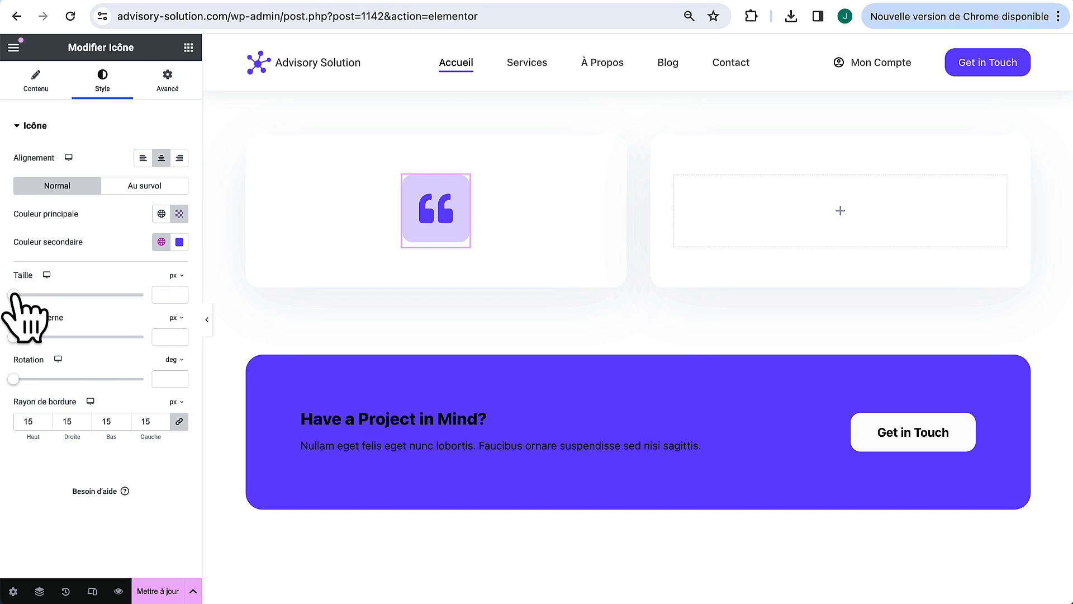
Step: Set the icon size to 29 and padding to 18, then add a Text Editor widget beneath it
{"action": "left_click_drag", "start_coordinate": [14, 295], "coordinate": [22, 294]}
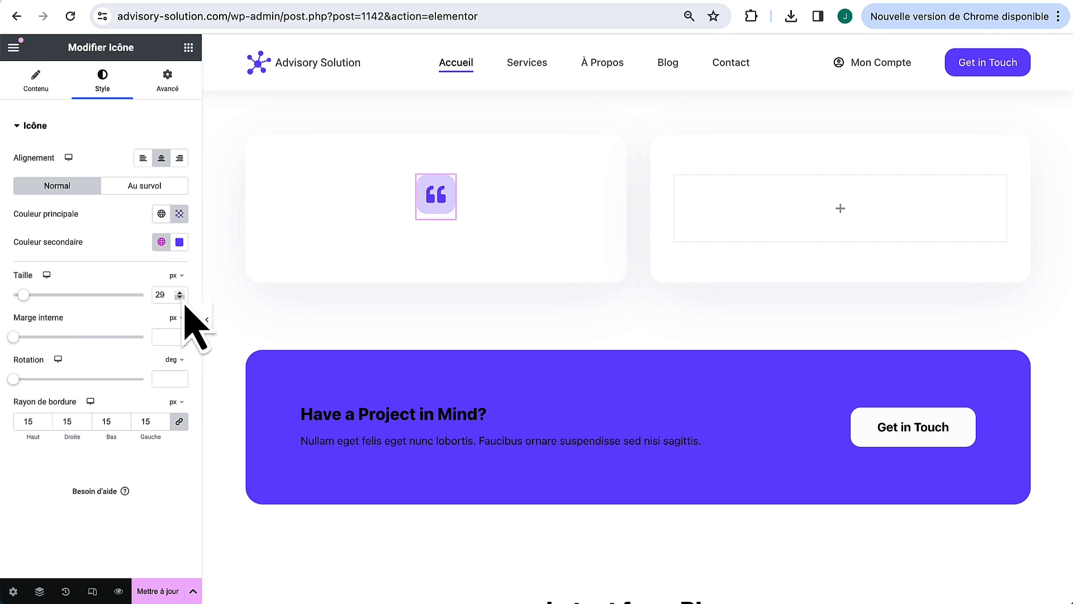
{"action": "left_click_drag", "start_coordinate": [14, 337], "coordinate": [57, 337]}
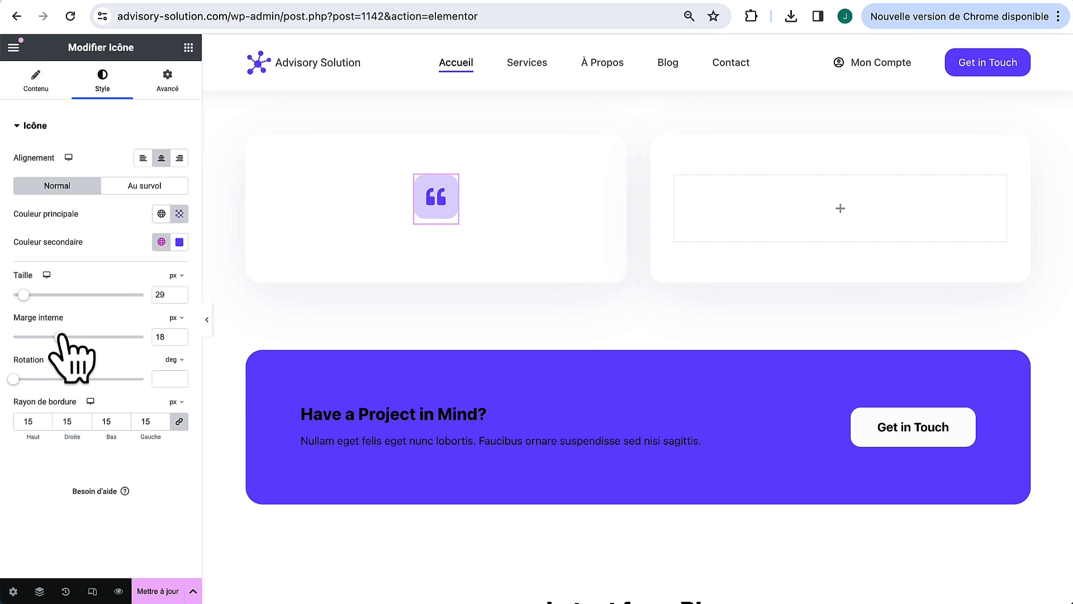
{"action": "left_click", "coordinate": [189, 48]}
{"action": "left_click_drag", "start_coordinate": [30, 442], "coordinate": [440, 220]}
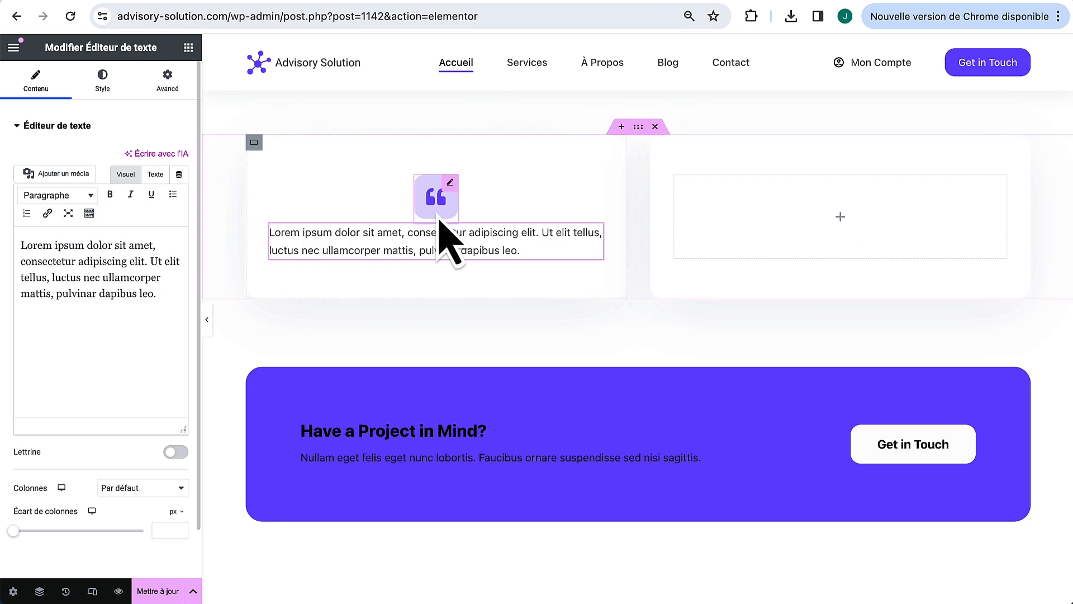
Step: Replace the placeholder with the pasted French testimonial and centre it
{"action": "left_click", "coordinate": [153, 177]}
{"action": "triple_click", "coordinate": [133, 300]}
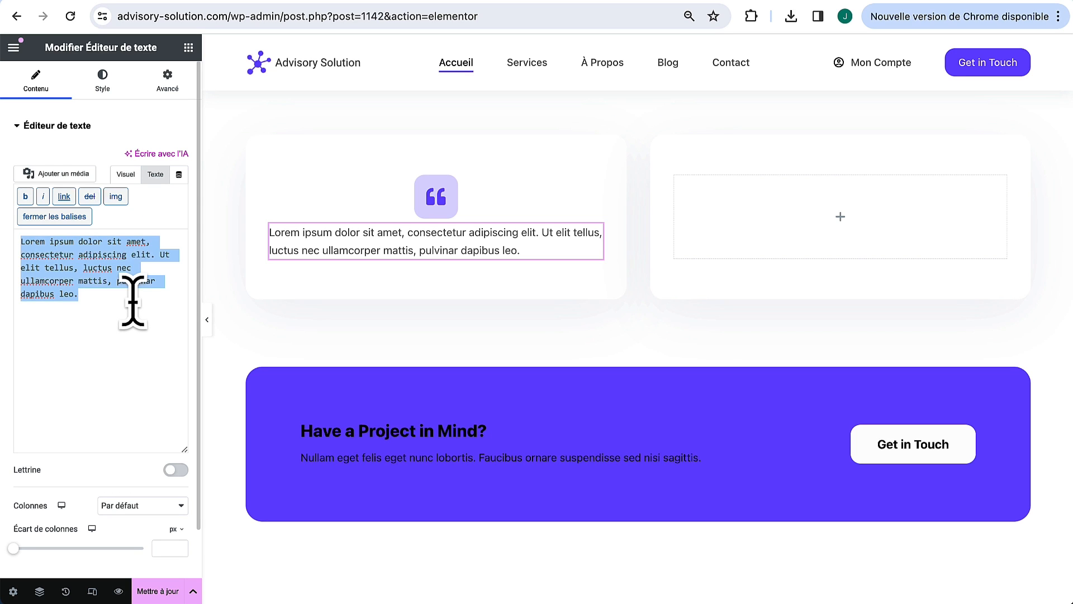
{"action": "type", "text": "L'équipe de Stratégies Innovantes pour la Croissance a transformé notre approche du marketing digital, nous propulsant bien au-delà de nos objectifs initiaux. Leur expertise et leur approche personnalisée ont non seulement amélioré notre visibilité en ligne, mais ont également significativement augmenté notre taux de conversion. Leur accompagnement tout au long du projet a été remarquable. Choisir cette agence a été l'une des meilleures décisions que nous ayons prises."}
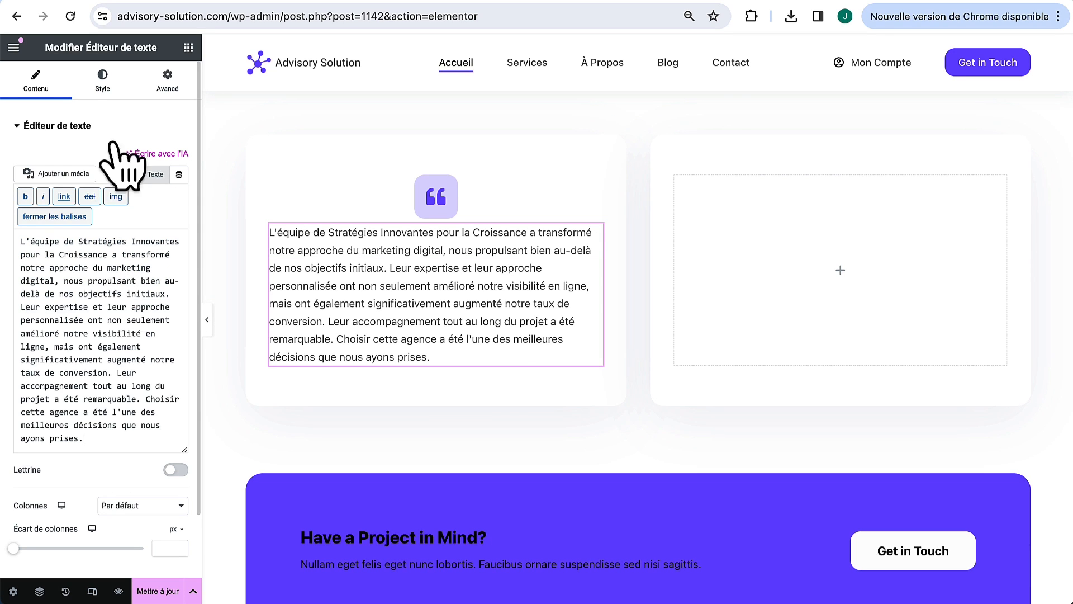
{"action": "left_click", "coordinate": [110, 79]}
{"action": "left_click", "coordinate": [143, 159]}
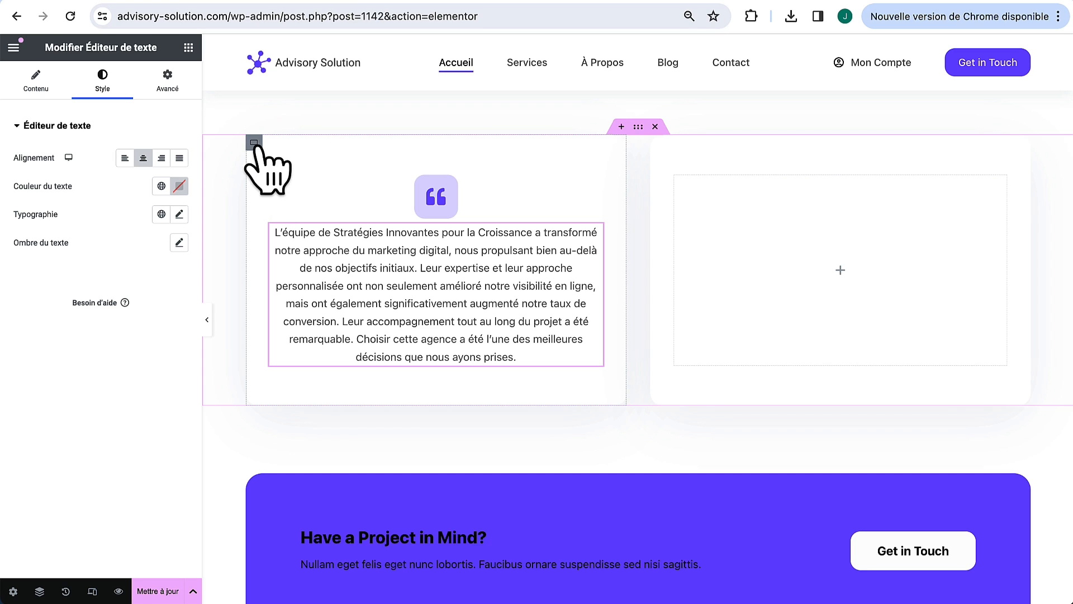
Step: Give the card container 60 px padding on all sides
{"action": "left_click", "coordinate": [255, 143]}
{"action": "left_click", "coordinate": [173, 83]}
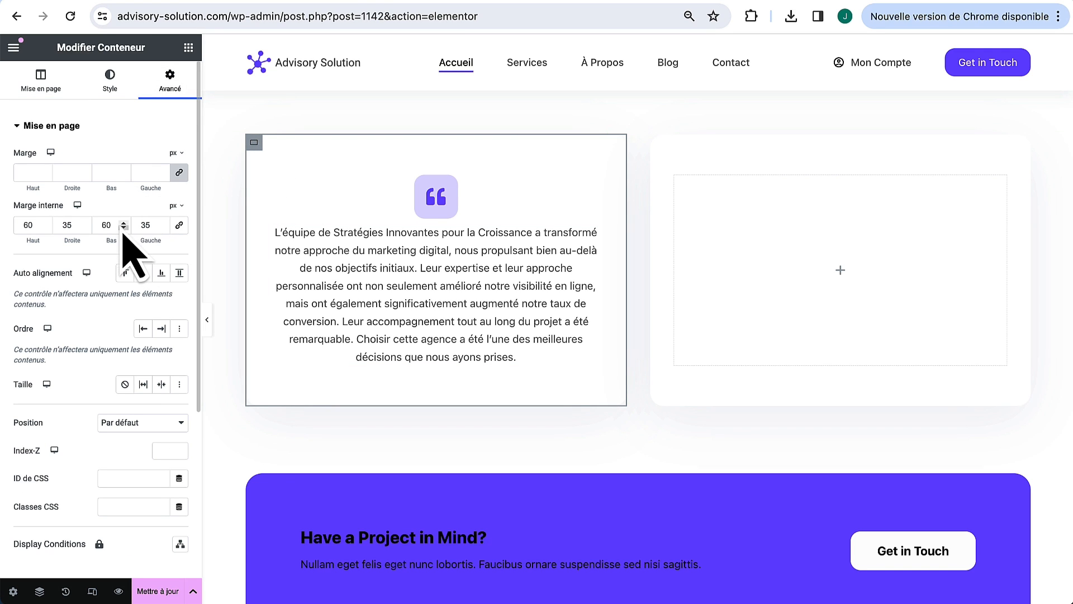
{"action": "type", "text": "60"}
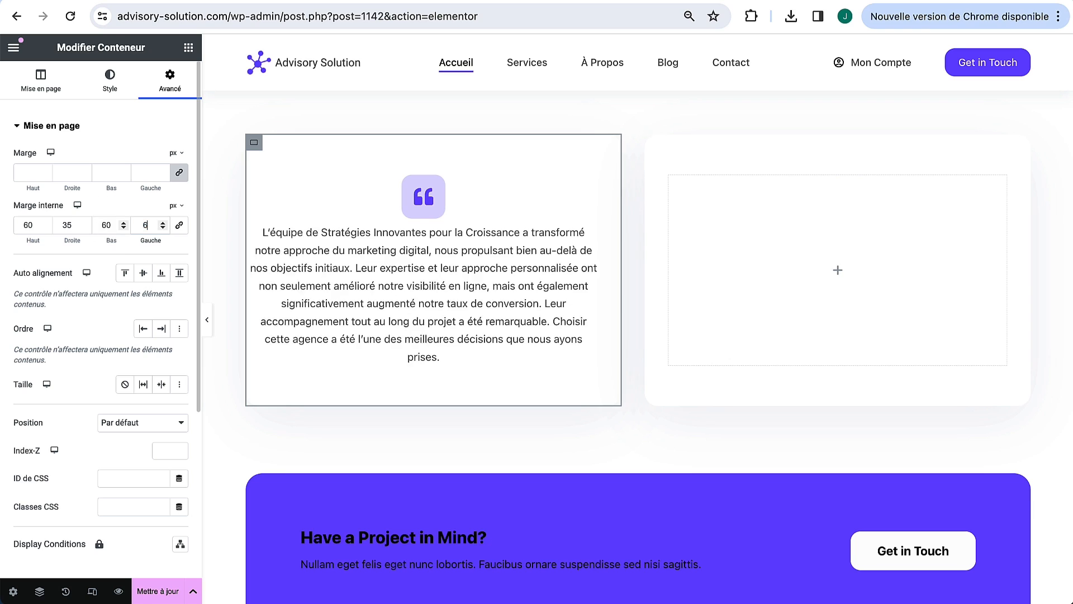
{"action": "double_click", "coordinate": [71, 224]}
{"action": "type", "text": "60"}
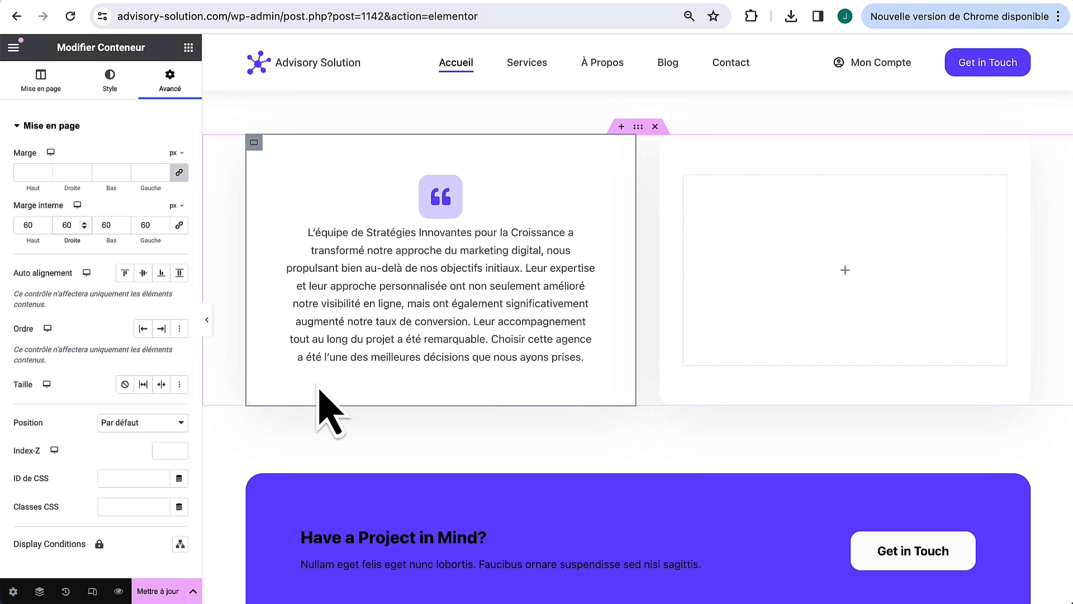
Step: Set the quote icon's bottom margin to 30 px
{"action": "left_click", "coordinate": [455, 182]}
{"action": "left_click", "coordinate": [171, 84]}
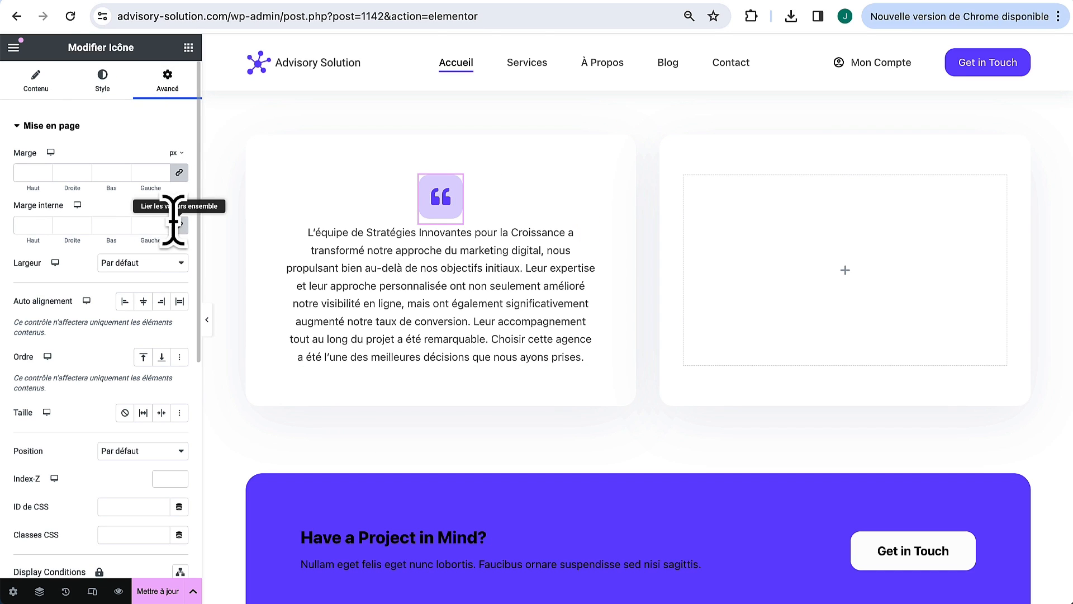
{"action": "left_click", "coordinate": [179, 173]}
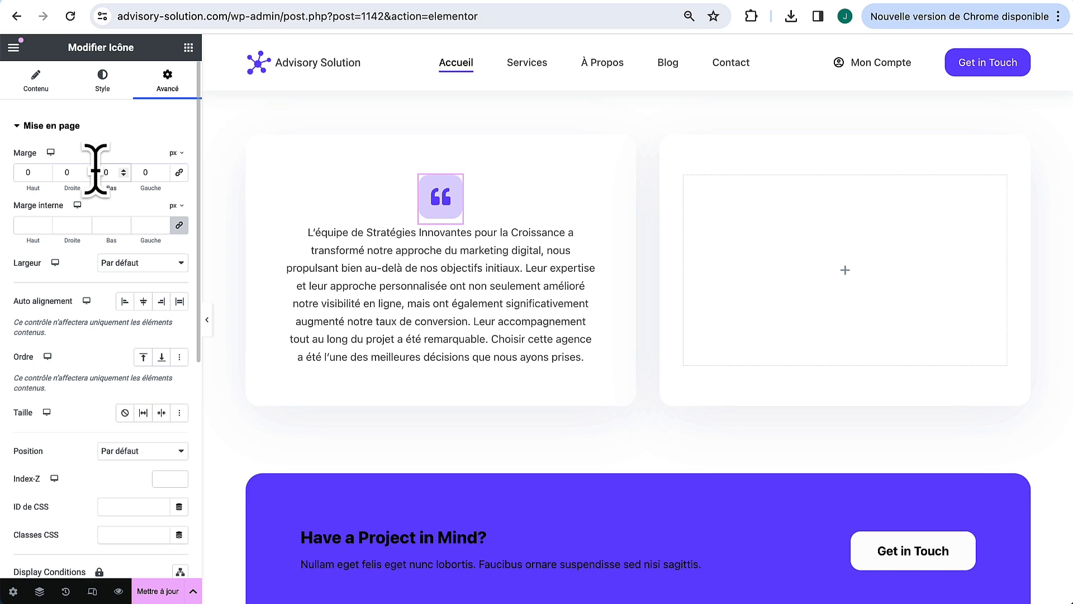
{"action": "left_click", "coordinate": [95, 173]}
{"action": "type", "text": "3"}
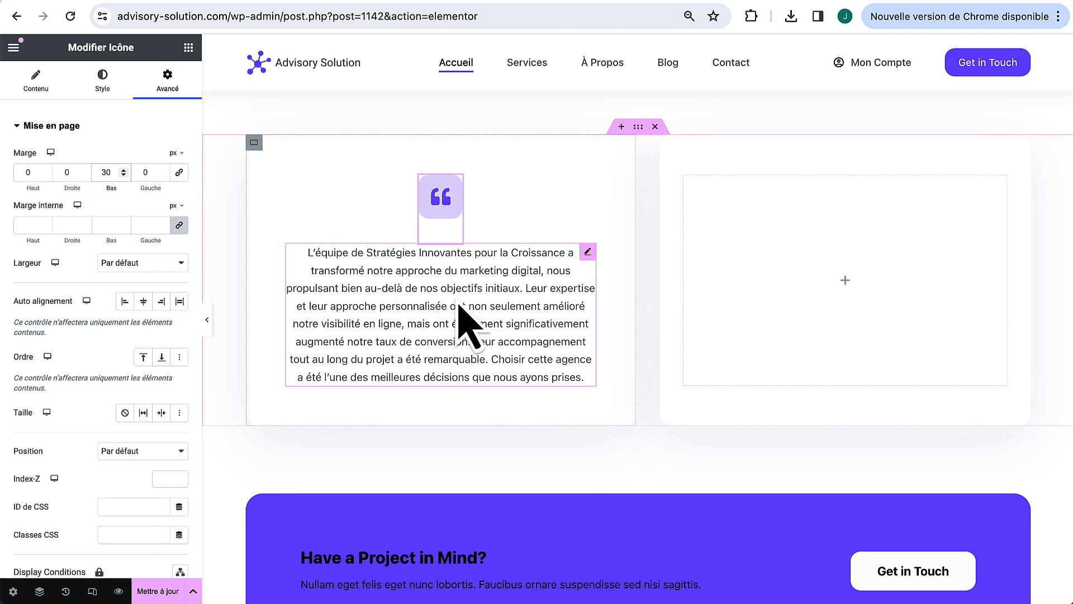
Step: Add an H5 heading with the client's name under the testimonial, with a 30 px top margin
{"action": "left_click", "coordinate": [189, 47]}
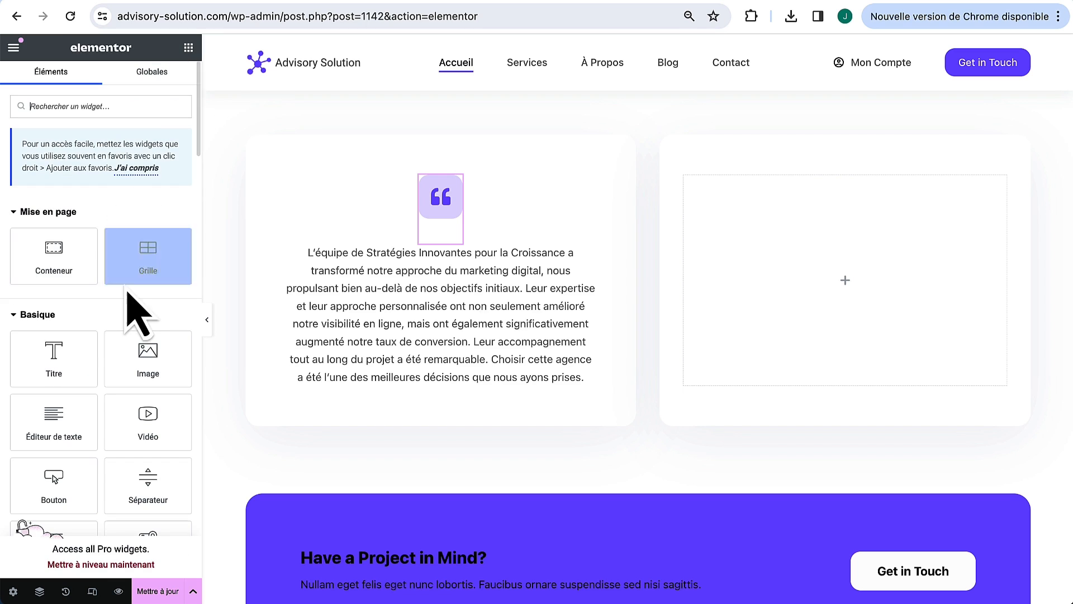
{"action": "left_click_drag", "start_coordinate": [66, 369], "coordinate": [436, 382]}
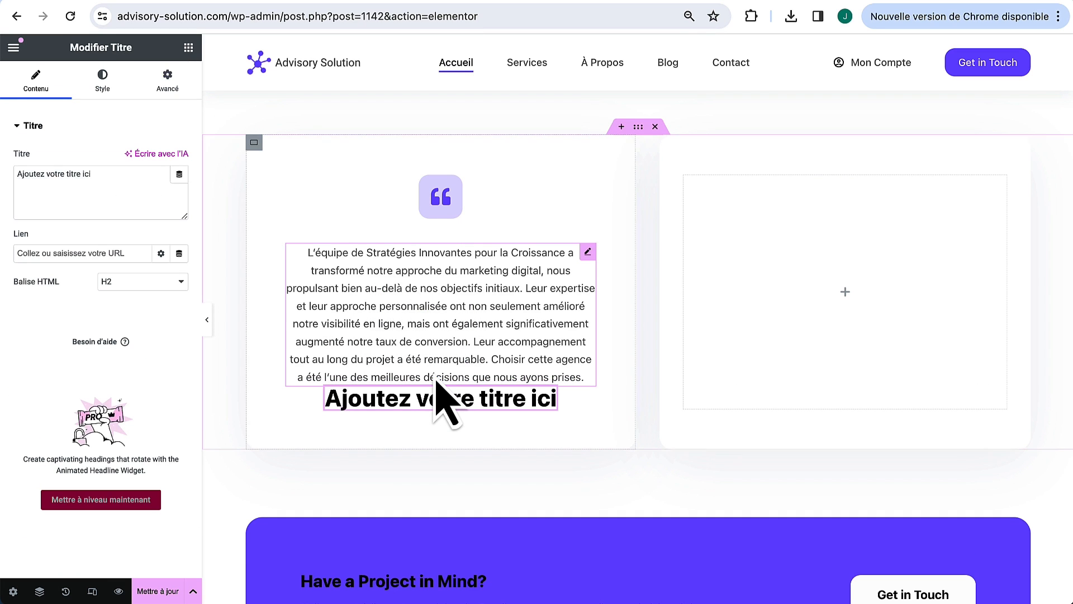
{"action": "left_click", "coordinate": [138, 280]}
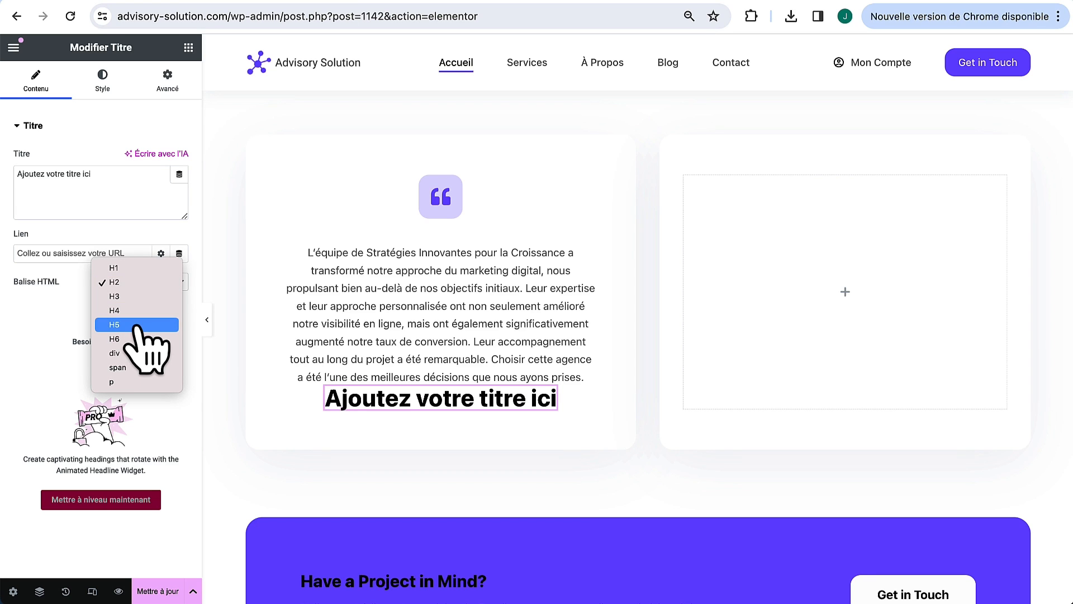
{"action": "left_click", "coordinate": [137, 325]}
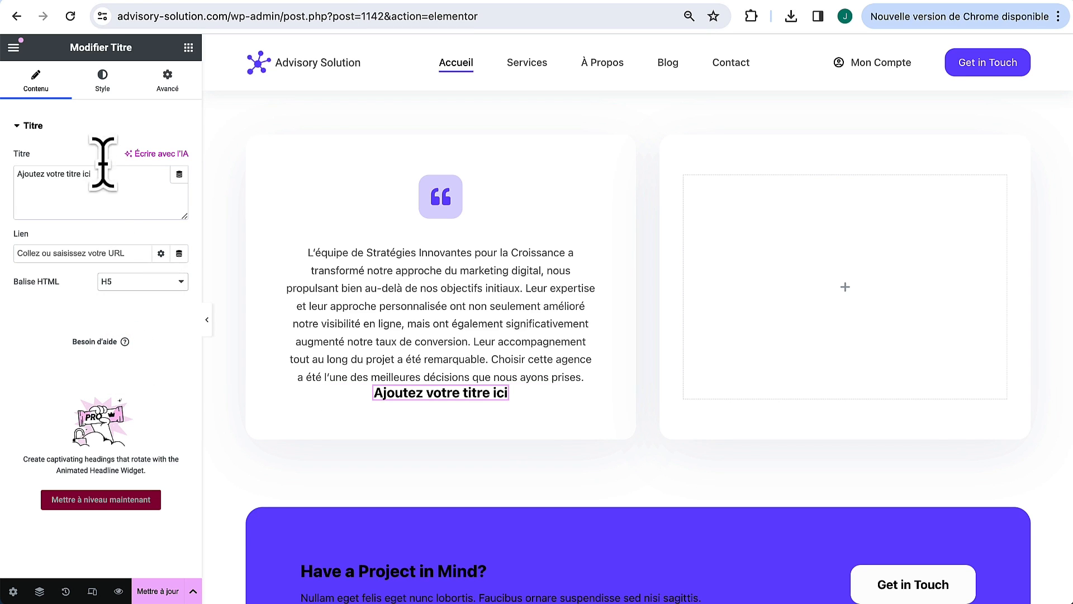
{"action": "left_click_drag", "start_coordinate": [96, 174], "coordinate": [3, 170]}
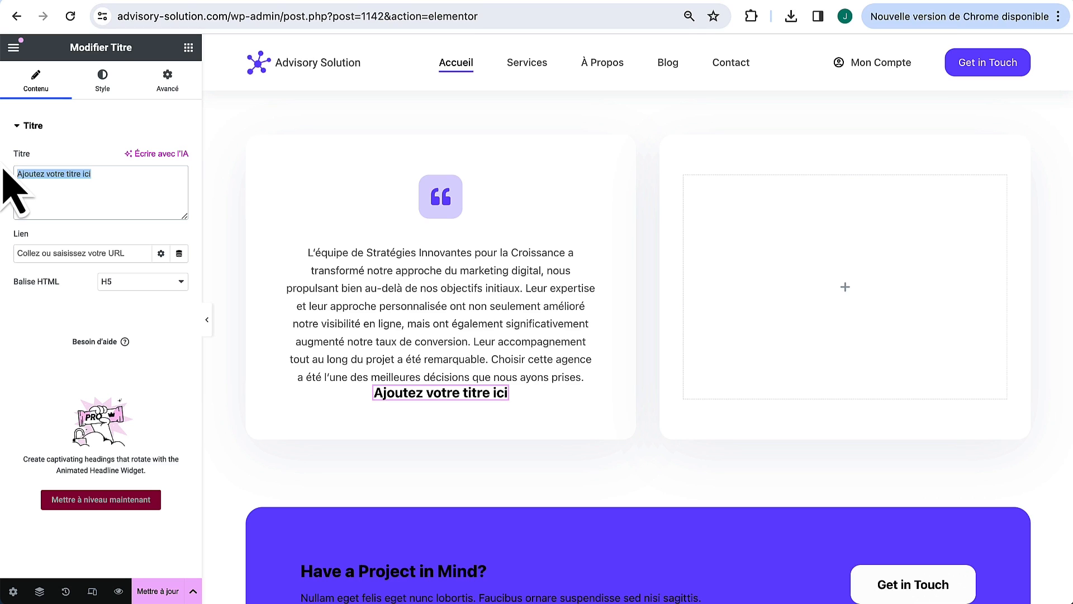
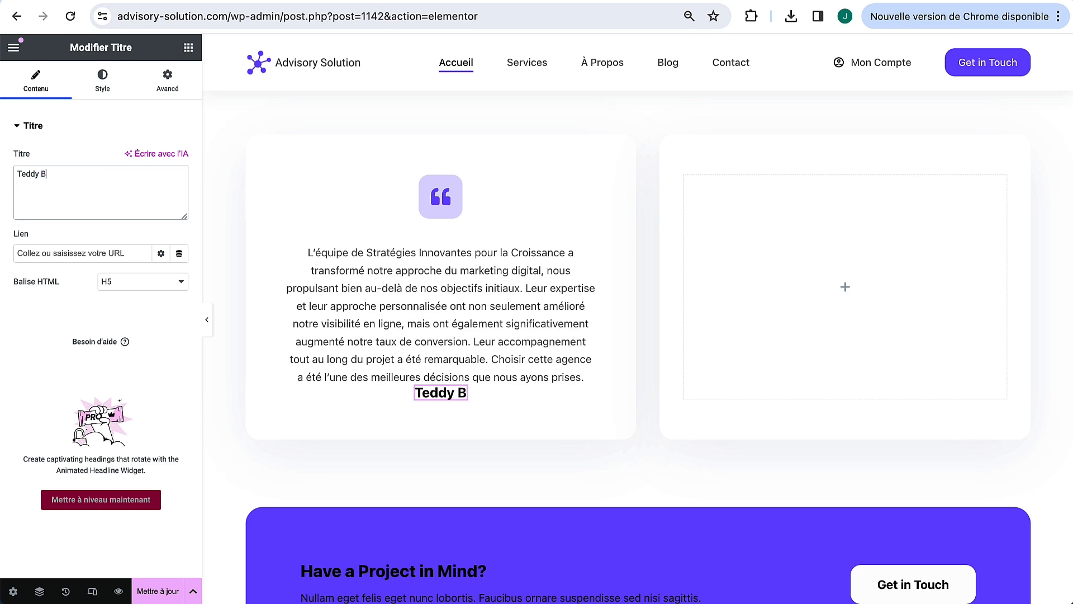
{"action": "left_click", "coordinate": [167, 81]}
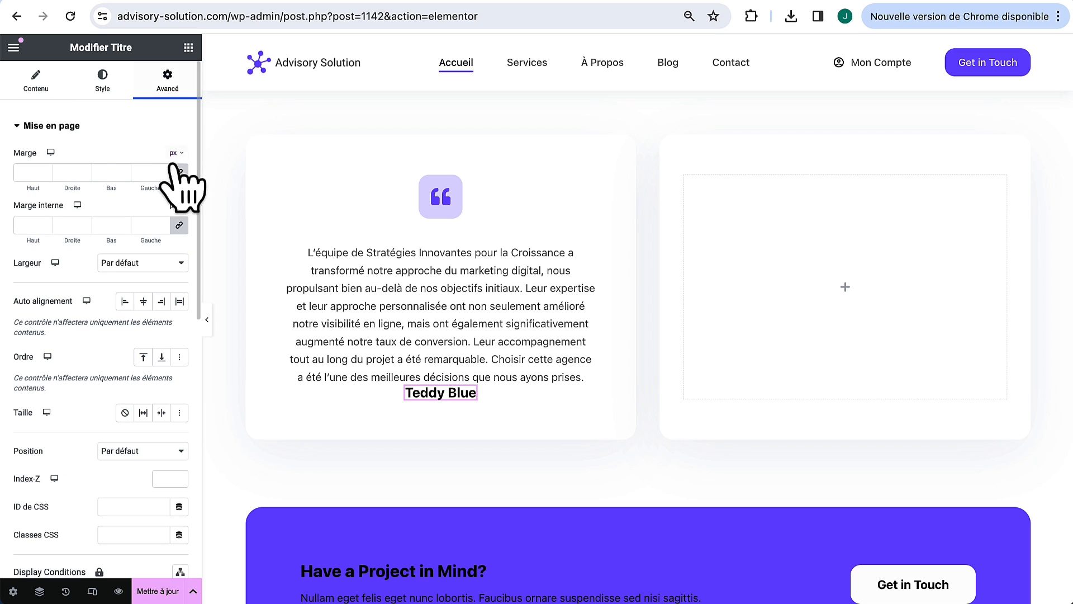
{"action": "left_click", "coordinate": [22, 171]}
{"action": "type", "text": "30"}
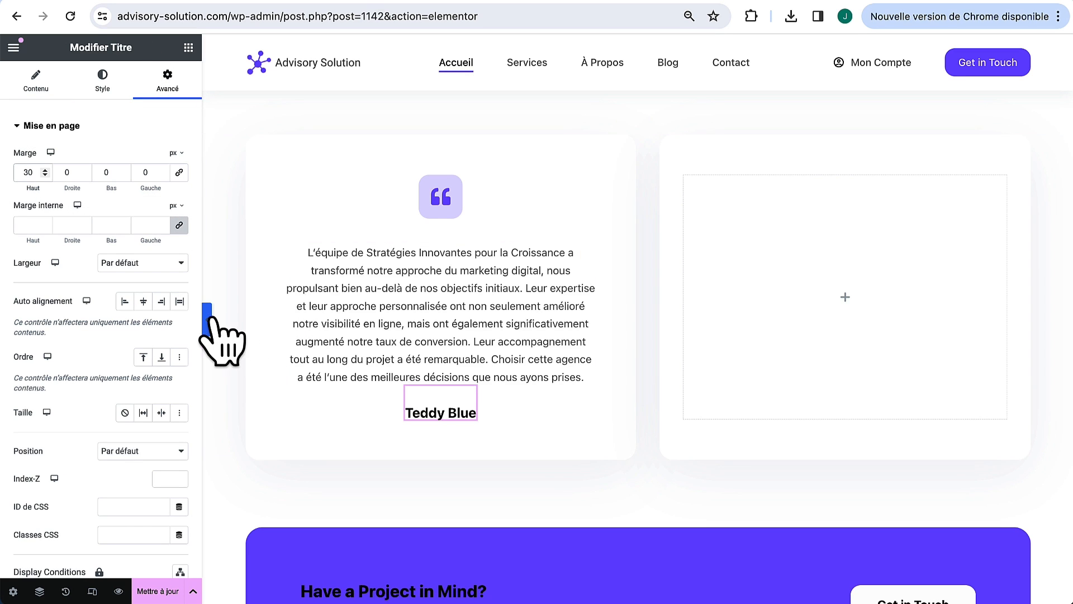
{"action": "left_click", "coordinate": [207, 317]}
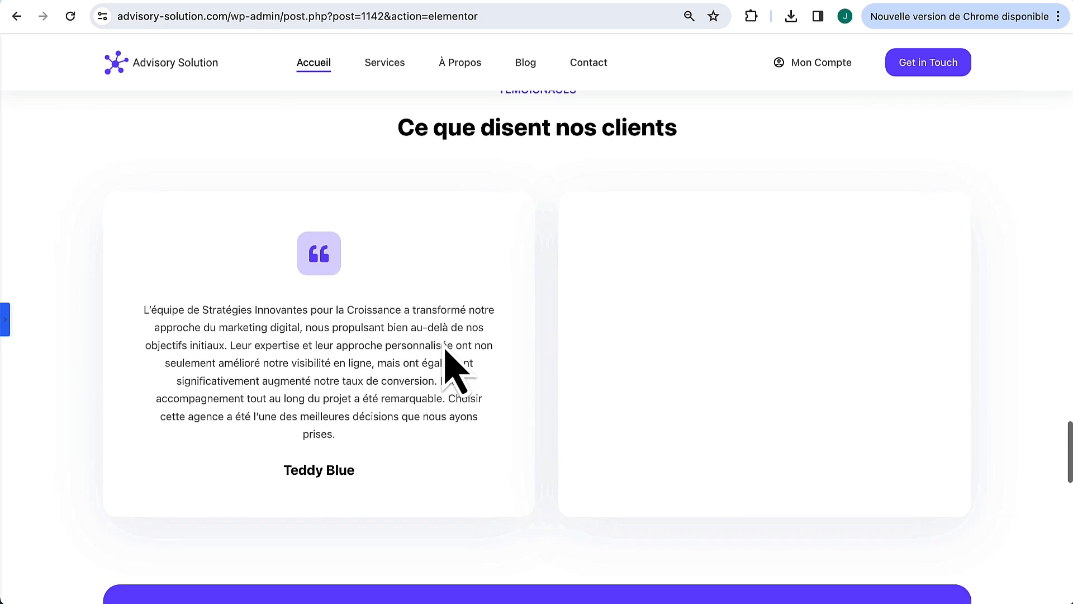
Step: Duplicate the testimonial card and delete the extra third copy, leaving two cards
{"action": "left_click", "coordinate": [5, 319]}
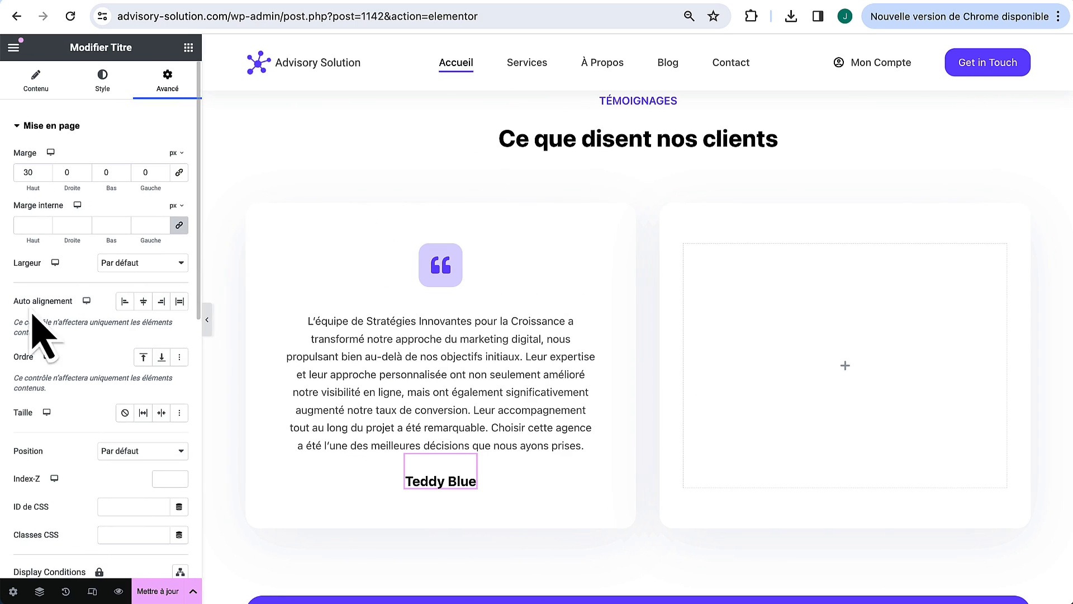
{"action": "right_click", "coordinate": [254, 210]}
{"action": "left_click", "coordinate": [302, 255]}
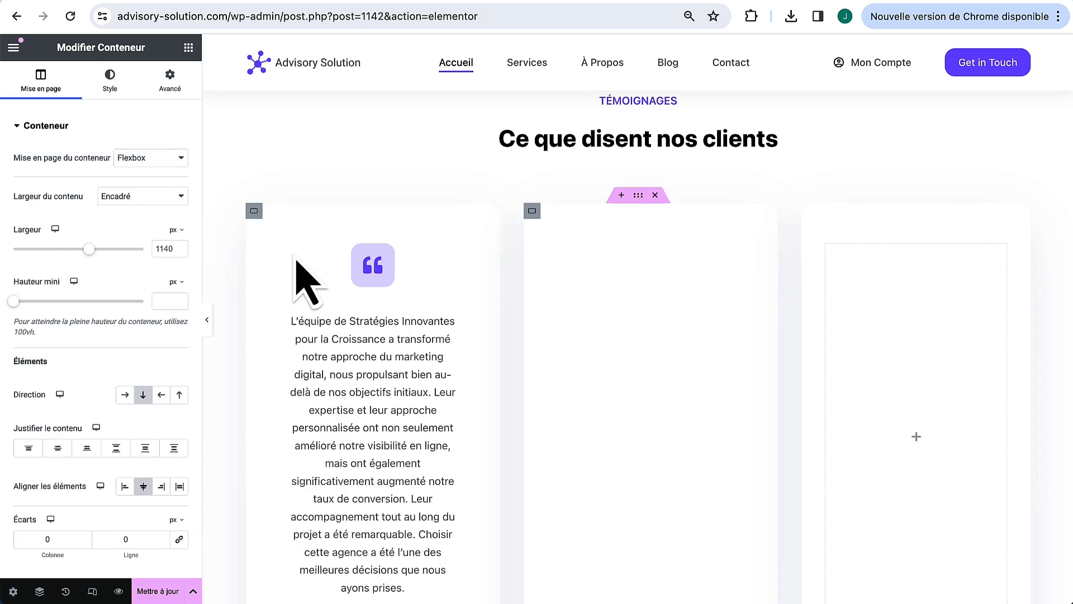
{"action": "right_click", "coordinate": [811, 211]}
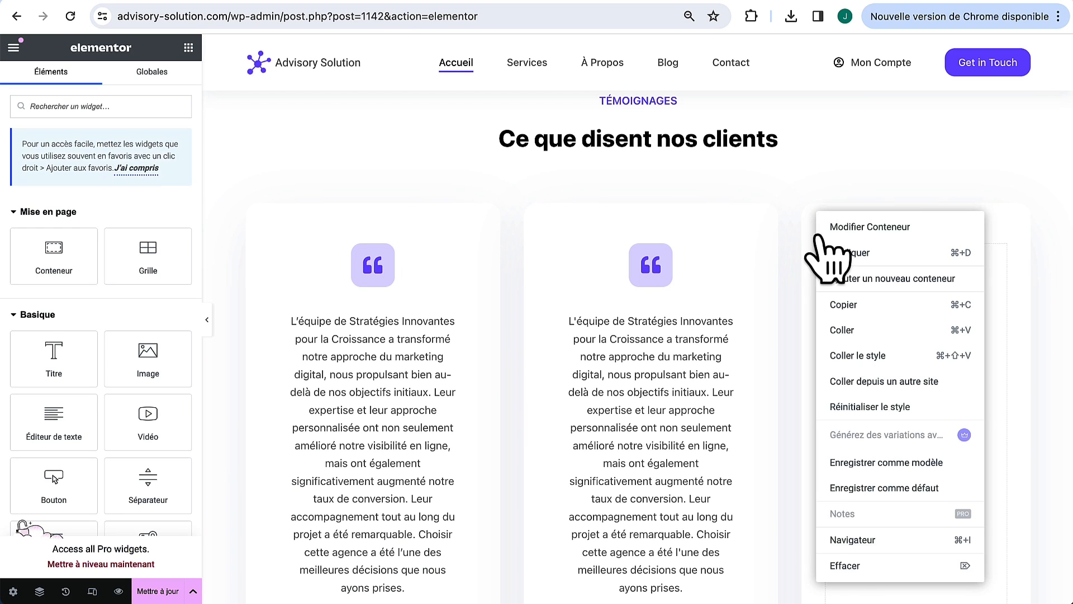
{"action": "left_click", "coordinate": [822, 565]}
{"action": "scroll", "coordinate": [811, 437], "scroll_direction": "down", "scroll_amount": 1}
{"action": "scroll", "coordinate": [844, 481], "scroll_direction": "up", "scroll_amount": 1}
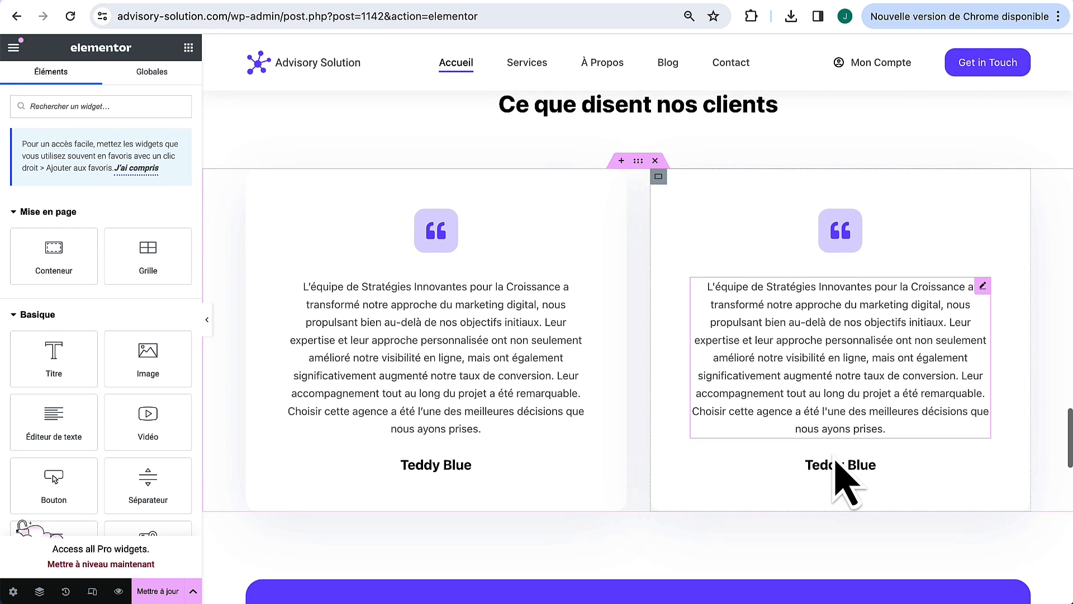
Step: Paste a new French testimonial into the second card and change its client name
{"action": "left_click", "coordinate": [983, 284]}
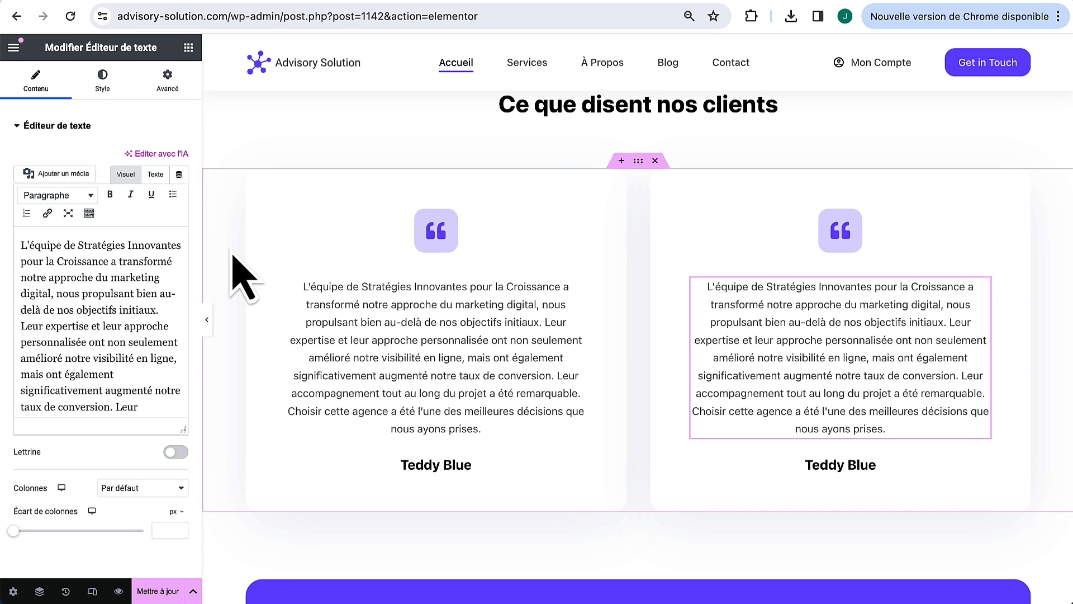
{"action": "triple_click", "coordinate": [130, 296]}
{"action": "type", "text": "Avant de collaborer avec Stratégies Innovantes pour la Croissance, notre entreprise faisait face à de nombreux défis en termes de croissance et d'innovation. Grâce à leur audit approfondi et à leur coaching digital, nous avons non seulement identifié nos lacunes mais aussi mis en place des solutions efficaces. Leur équipe nous a fourni des outils adaptés à notre réalité, entraînant une amélioration significative de nos performances. Leur soutien a été un véritable catalyseur de changement."}
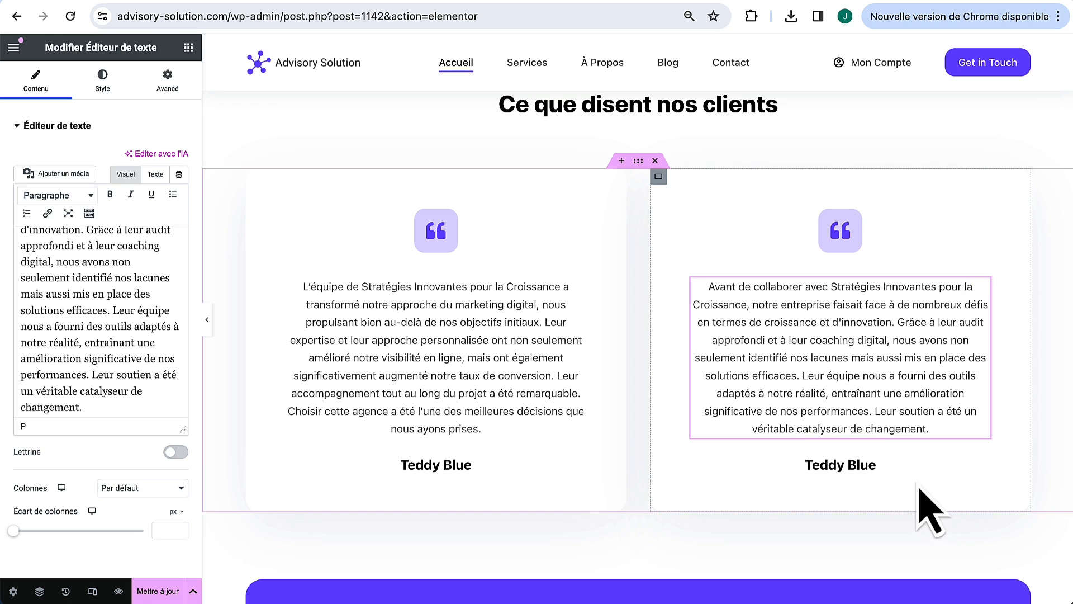
{"action": "left_click", "coordinate": [868, 445]}
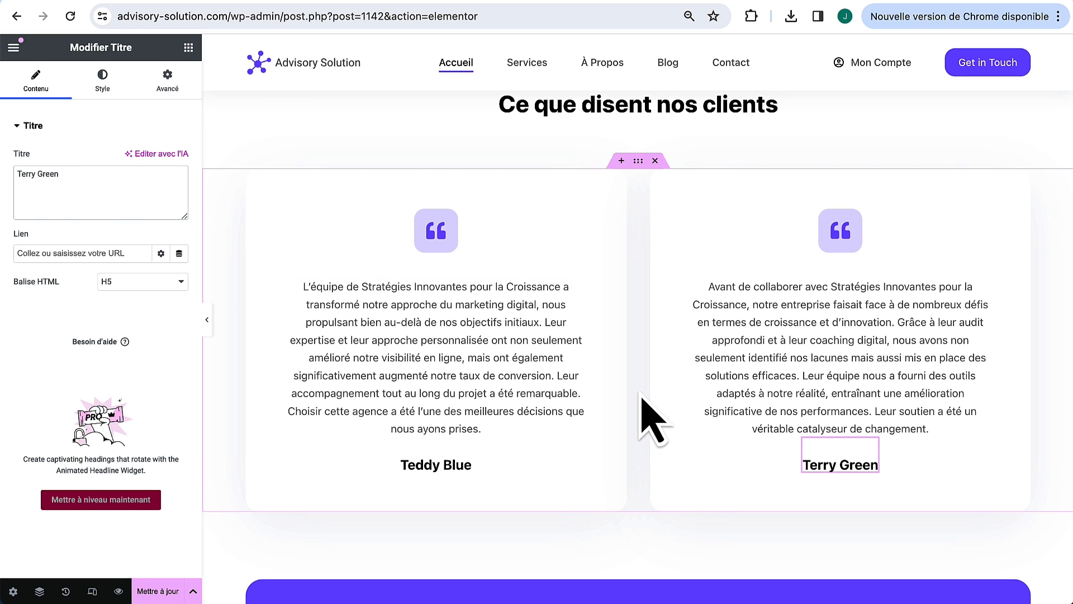
{"action": "scroll", "coordinate": [638, 364], "scroll_direction": "down", "scroll_amount": 1}
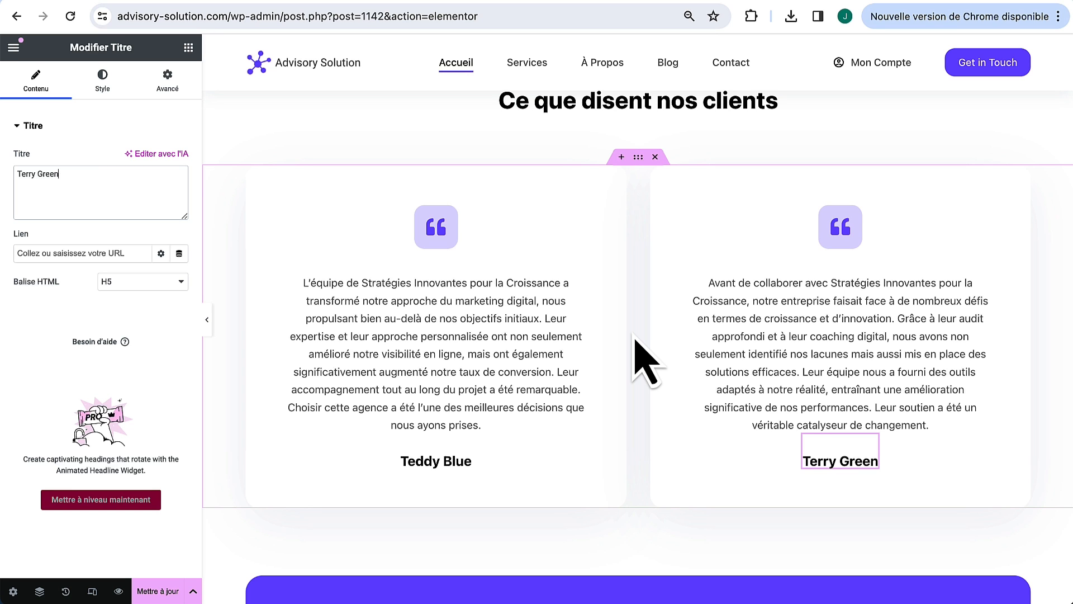
{"action": "scroll", "coordinate": [655, 362], "scroll_direction": "down", "scroll_amount": 6}
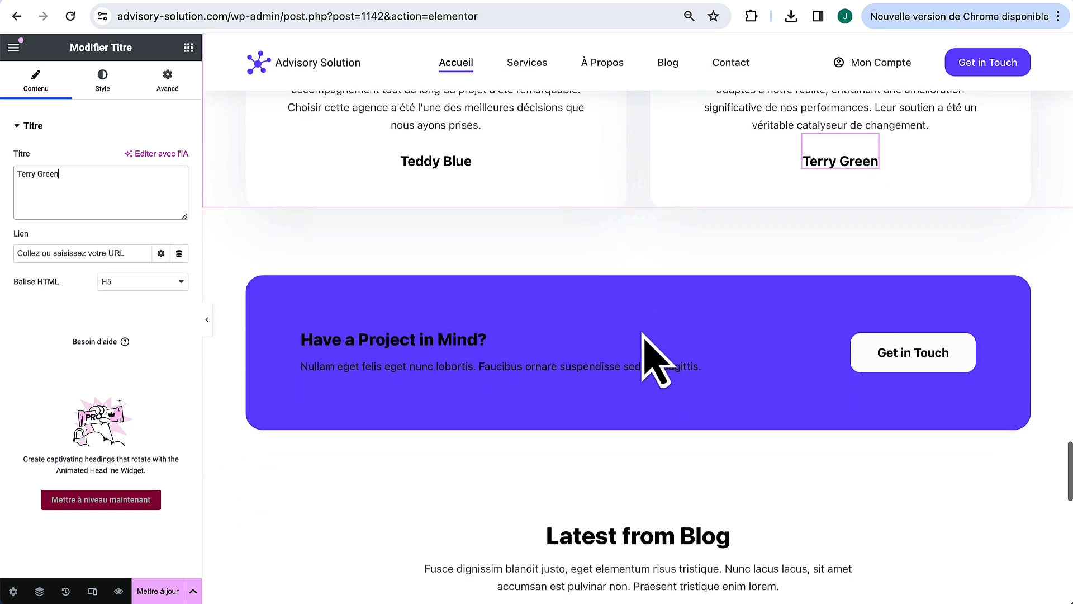
{"action": "scroll", "coordinate": [655, 362], "scroll_direction": "up", "scroll_amount": 1}
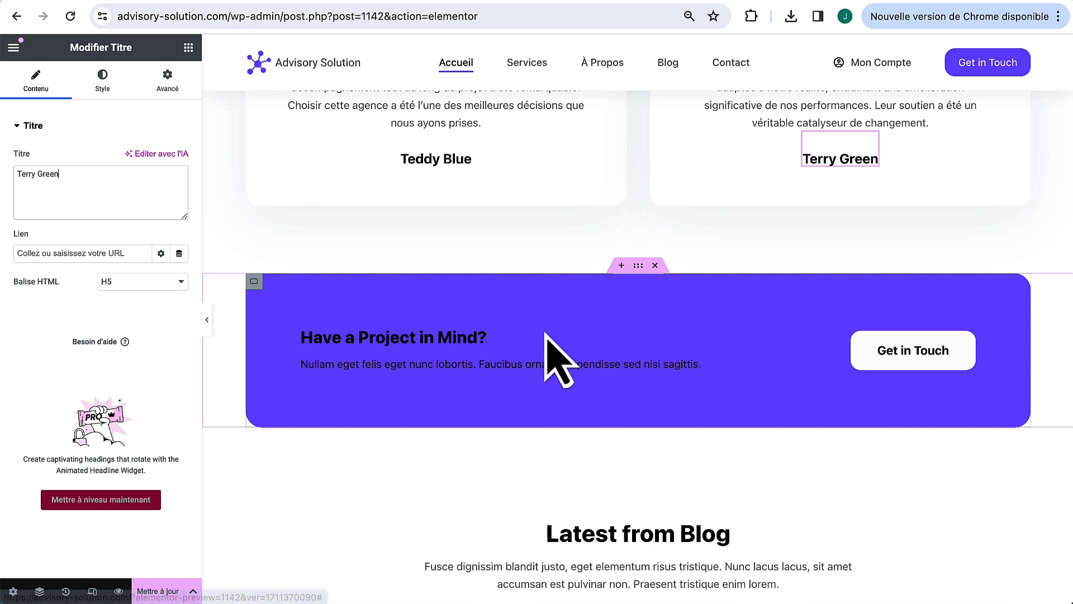
Step: Make the CTA heading and paragraph text white (#FFFFFF)
{"action": "left_click", "coordinate": [723, 341]}
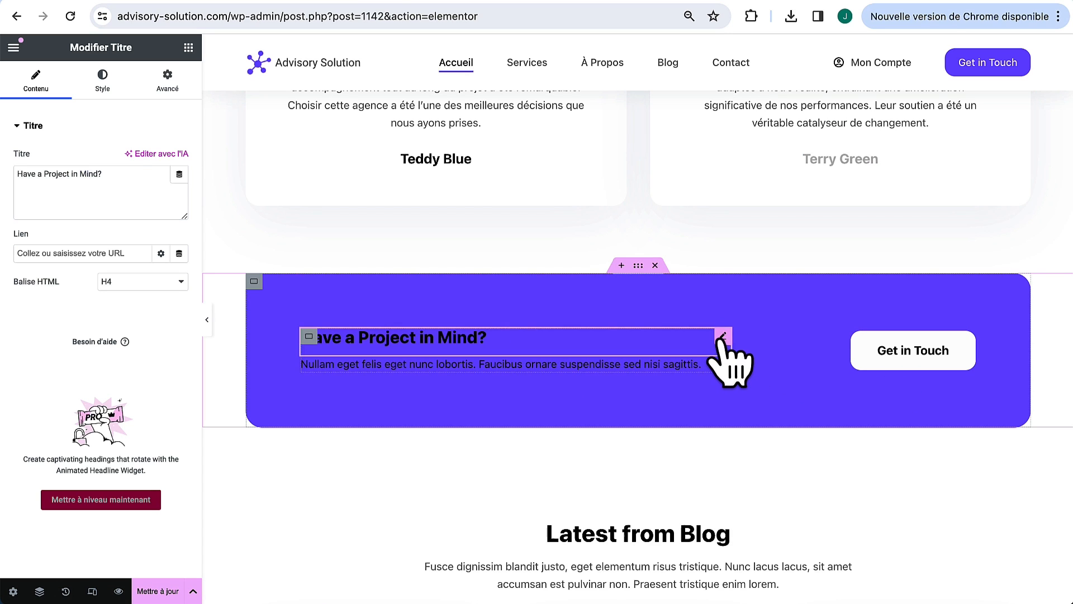
{"action": "left_click", "coordinate": [102, 78]}
{"action": "left_click", "coordinate": [180, 185]}
{"action": "left_click_drag", "start_coordinate": [103, 225], "coordinate": [71, 175]}
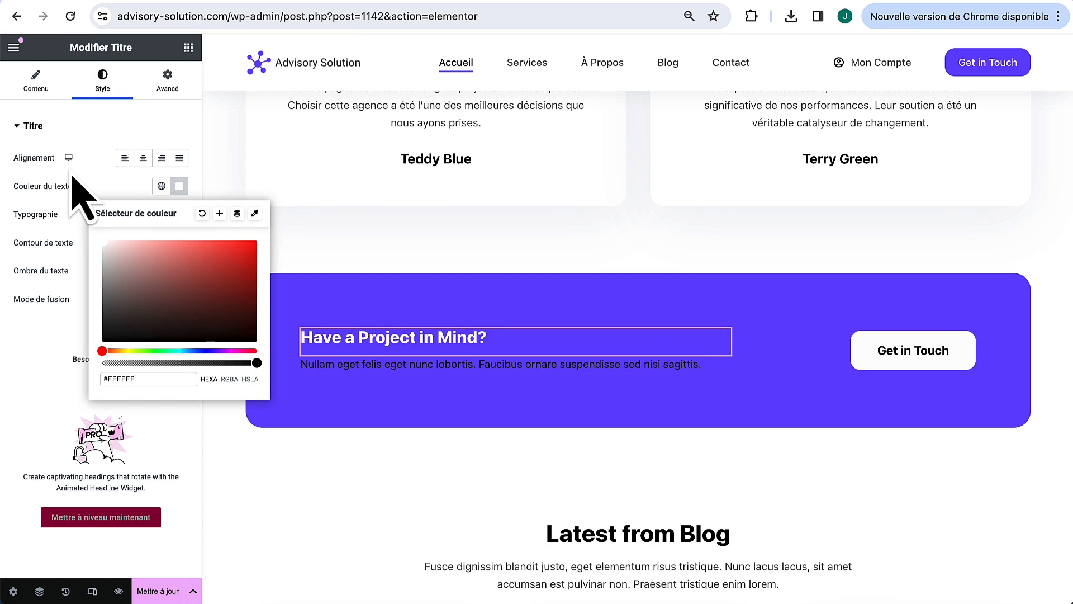
{"action": "left_click", "coordinate": [75, 177]}
{"action": "left_click", "coordinate": [719, 365]}
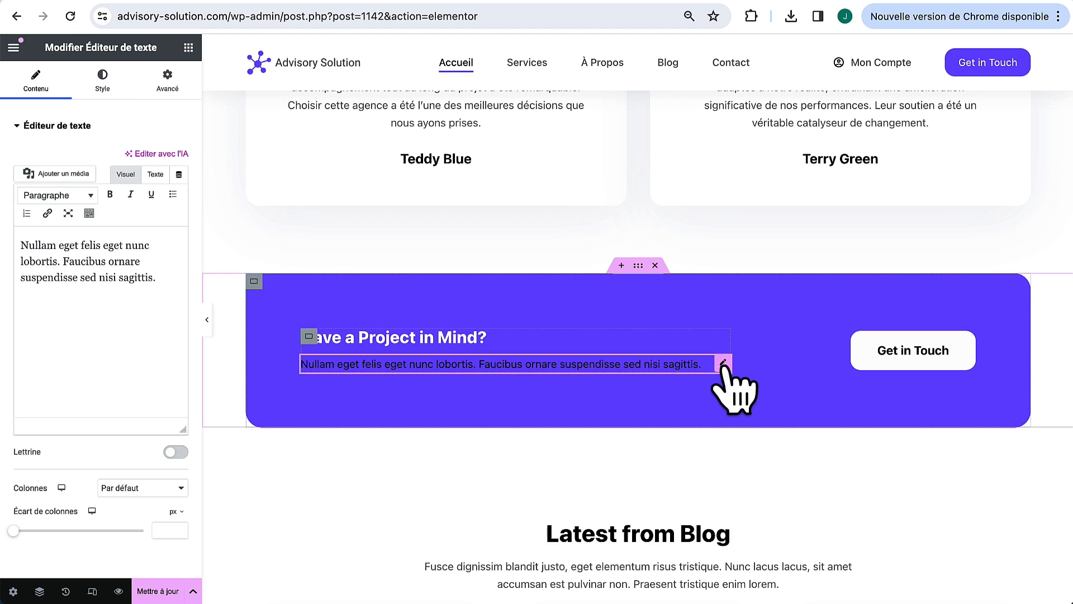
{"action": "left_click", "coordinate": [102, 78]}
{"action": "left_click", "coordinate": [180, 186]}
{"action": "type", "text": "#FFFFFF"}
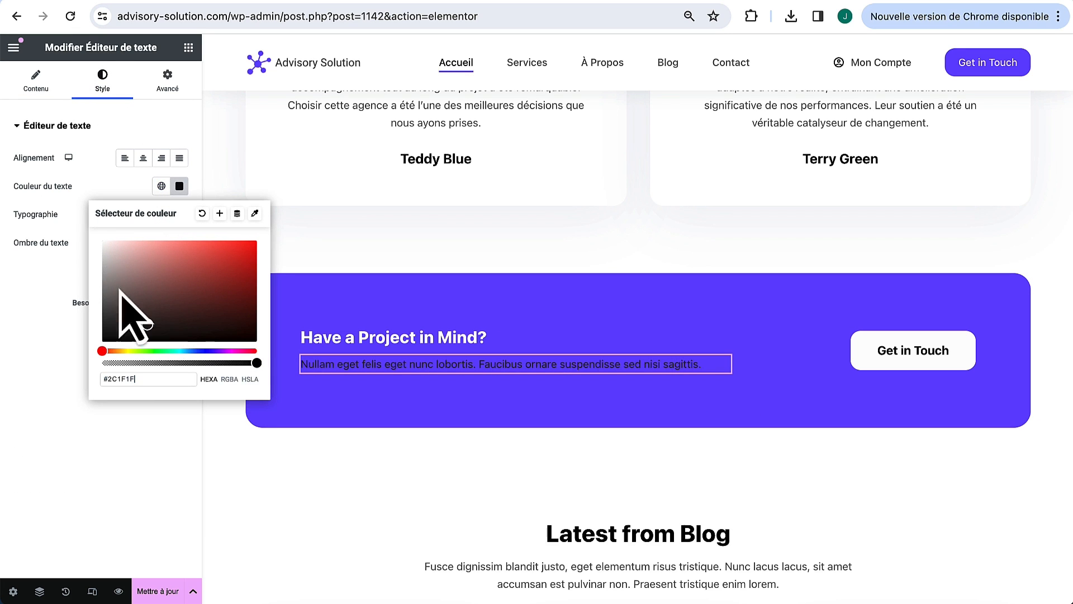
{"action": "left_click", "coordinate": [70, 222]}
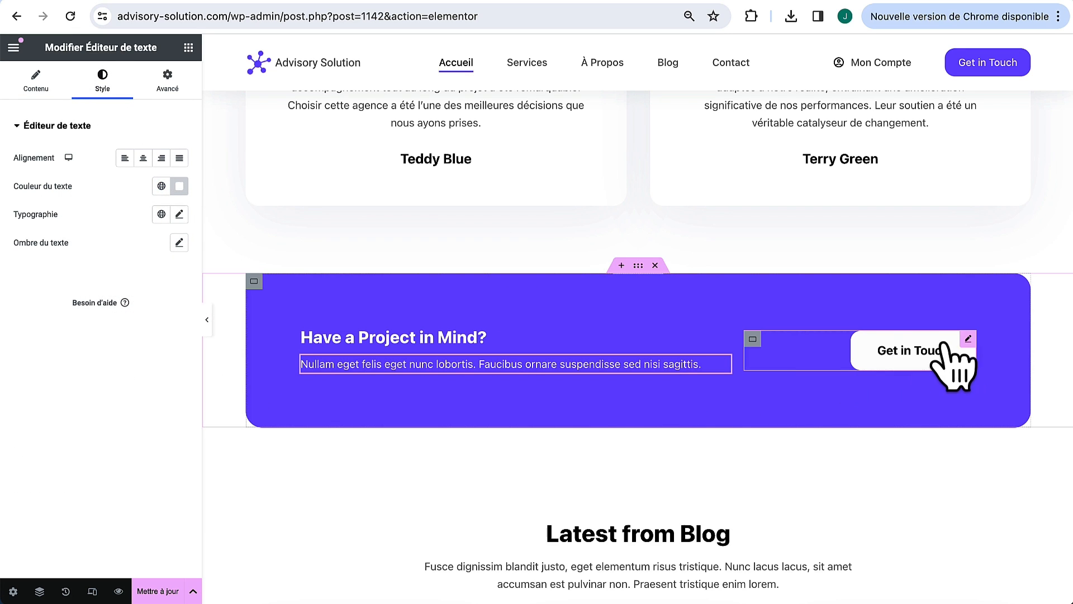
Step: Make the button read 'Nous contacter' with font weight 500 and the global purple text colour
{"action": "left_click", "coordinate": [970, 357]}
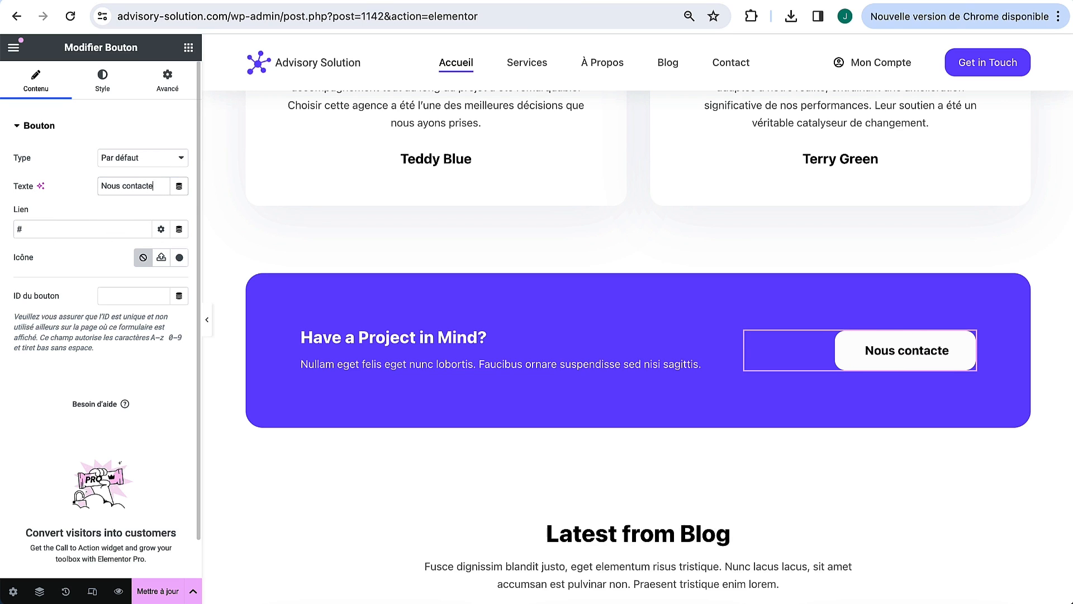
{"action": "type", "text": "r"}
{"action": "left_click", "coordinate": [104, 82]}
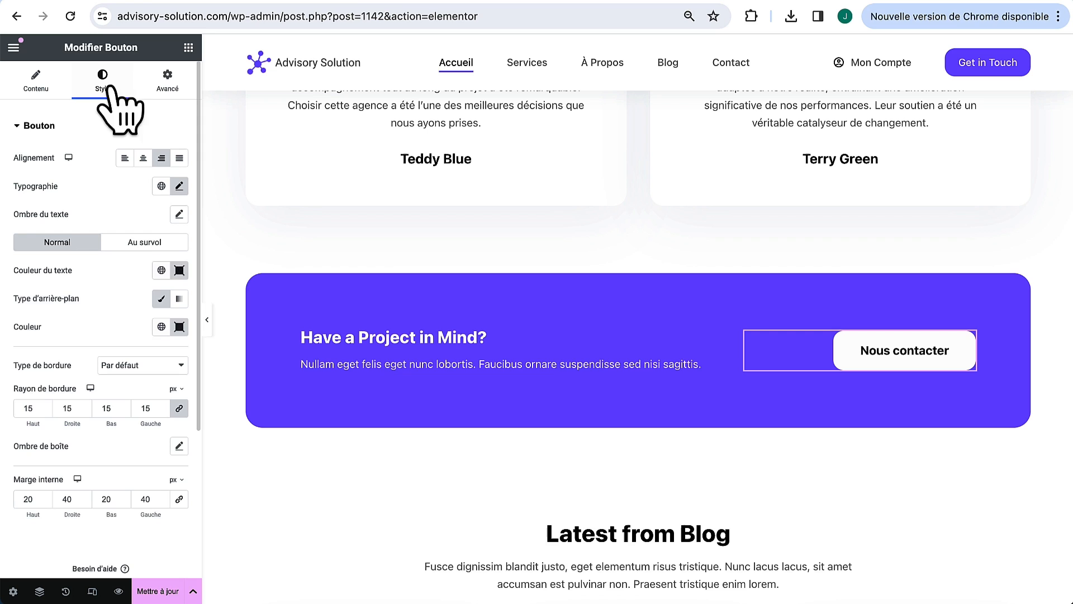
{"action": "left_click", "coordinate": [179, 186]}
{"action": "left_click", "coordinate": [126, 322]}
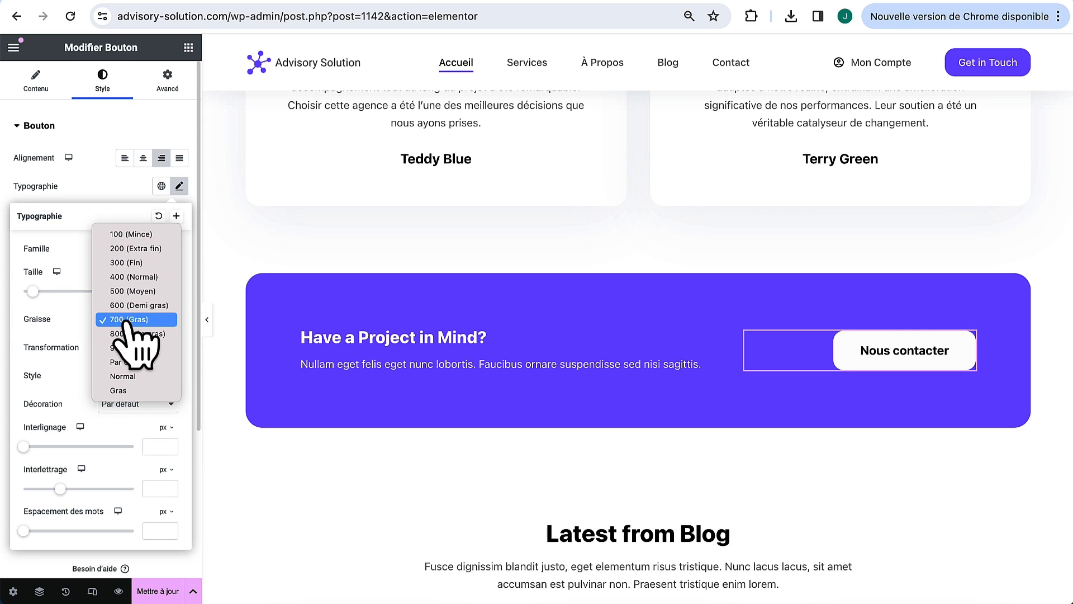
{"action": "left_click", "coordinate": [138, 291]}
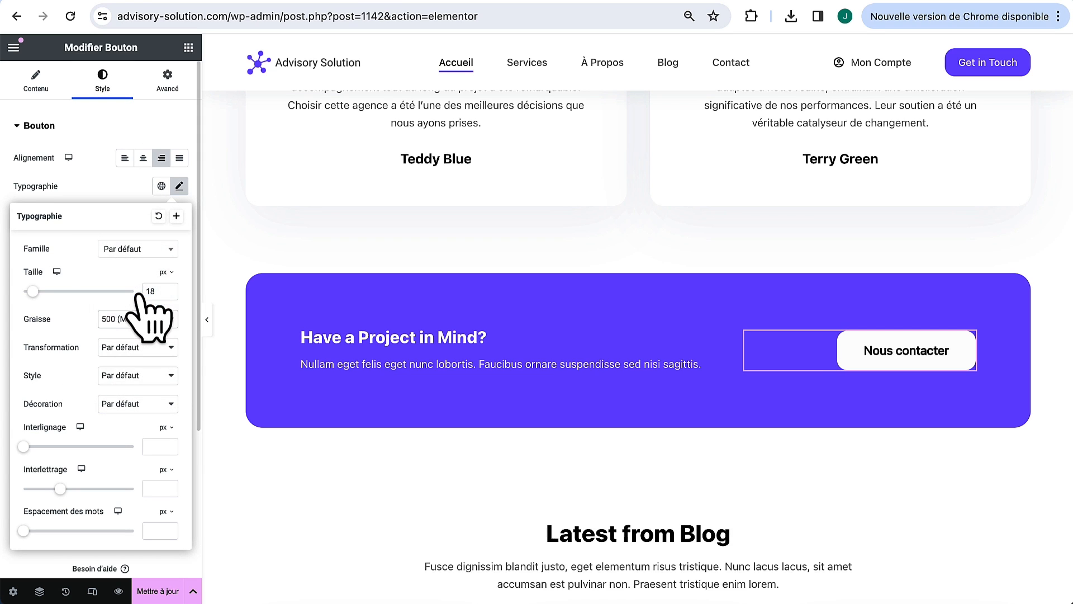
{"action": "left_click", "coordinate": [123, 191]}
{"action": "left_click", "coordinate": [162, 272]}
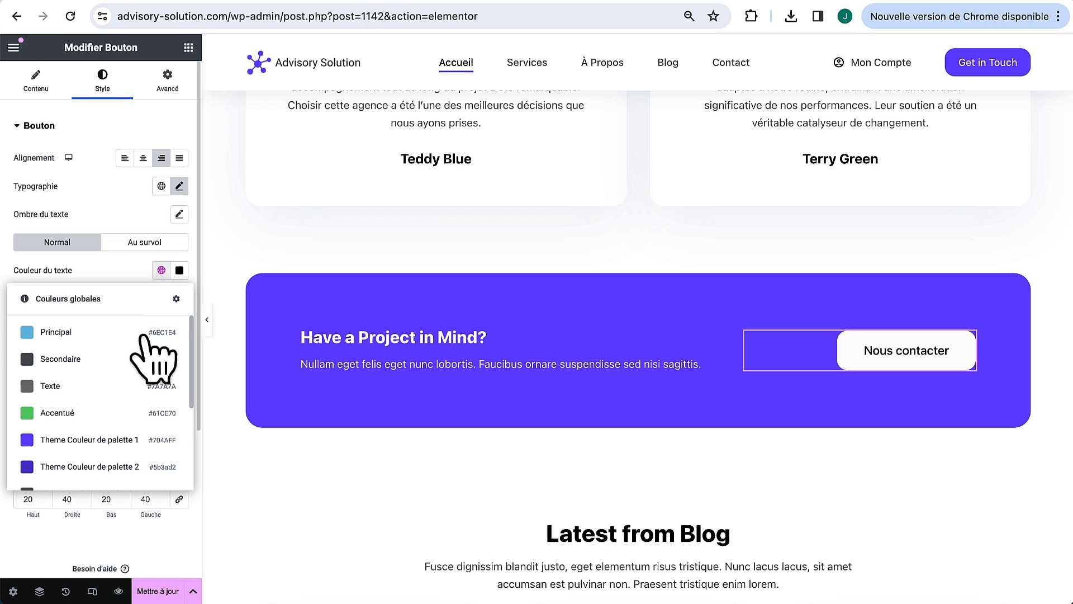
{"action": "left_click", "coordinate": [127, 443]}
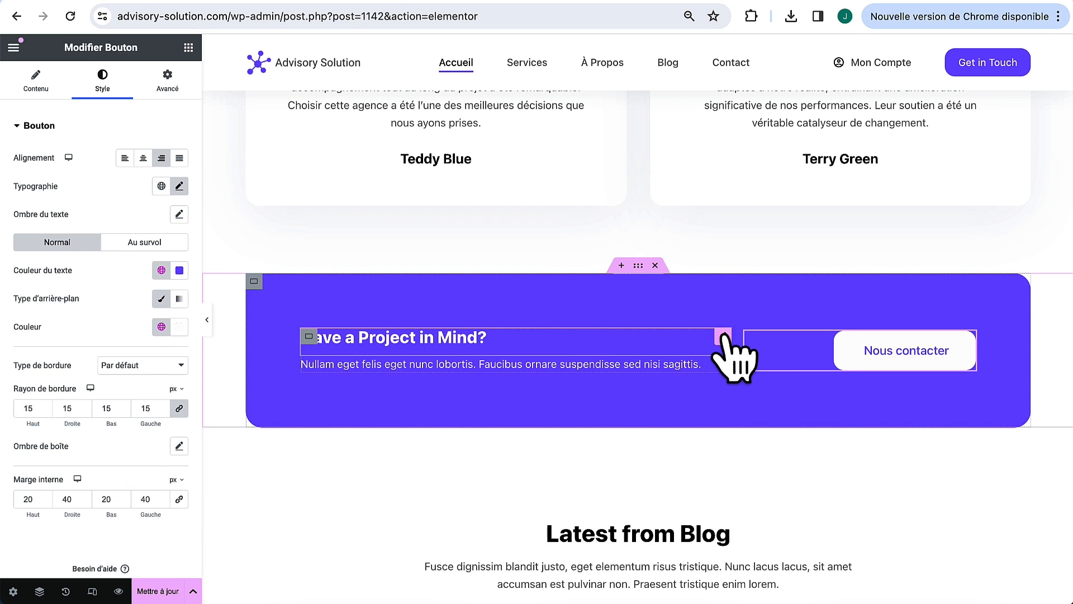
Step: Replace the banner heading with 'Vous souhaitez planifier un rendez-vous gratuit?'
{"action": "left_click", "coordinate": [725, 336]}
{"action": "left_click", "coordinate": [56, 84]}
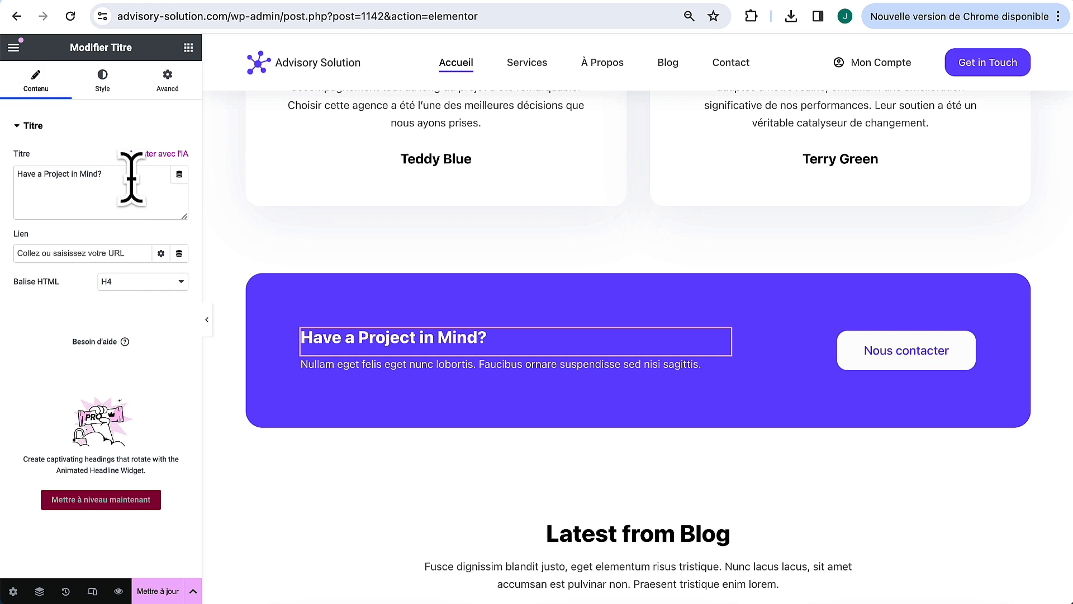
{"action": "type", "text": "Vous souhaitez planifier un rendez-vous gratuit?"}
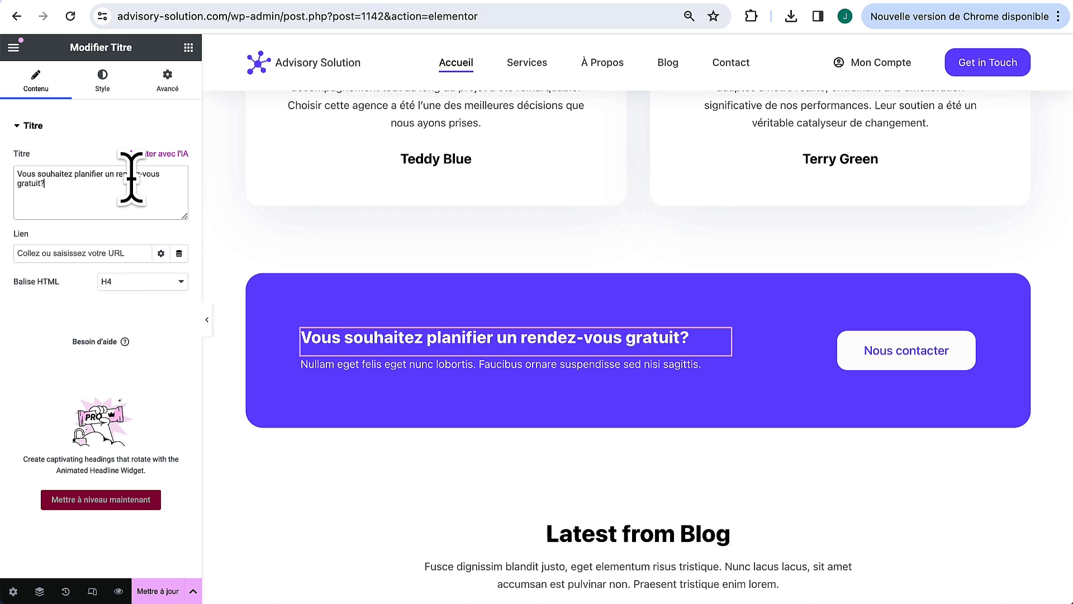
Step: Replace the banner paragraph with 'Nos consultants sont à votre disposition pour répondre à toutes vos questions.'
{"action": "left_click", "coordinate": [721, 370]}
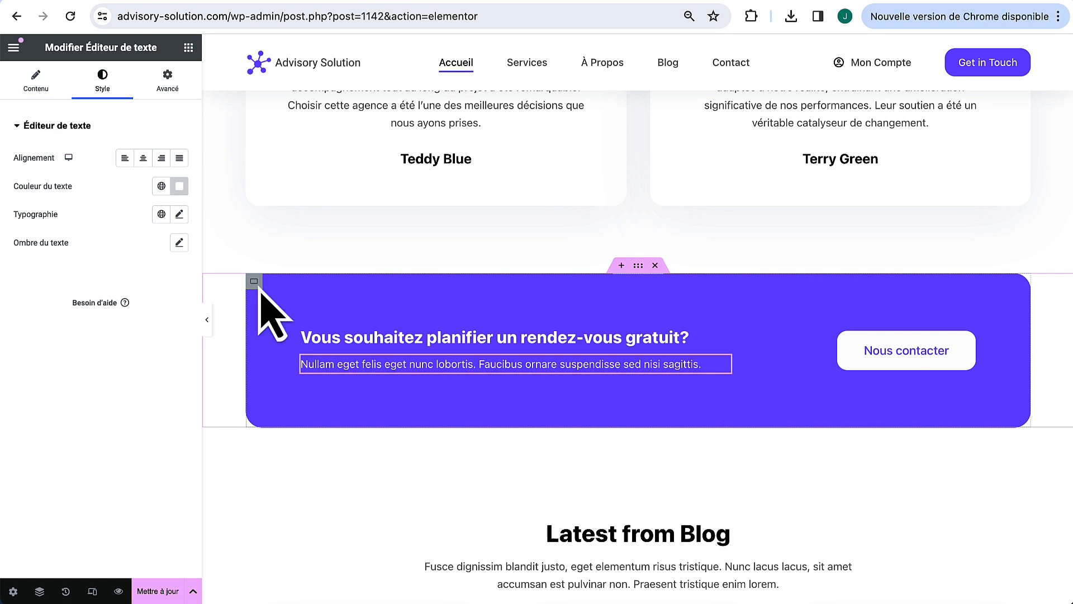
{"action": "left_click", "coordinate": [36, 81]}
{"action": "triple_click", "coordinate": [138, 276]}
{"action": "type", "text": "Nos consultants sont à votre disposition pour répondre à toutes vos questions."}
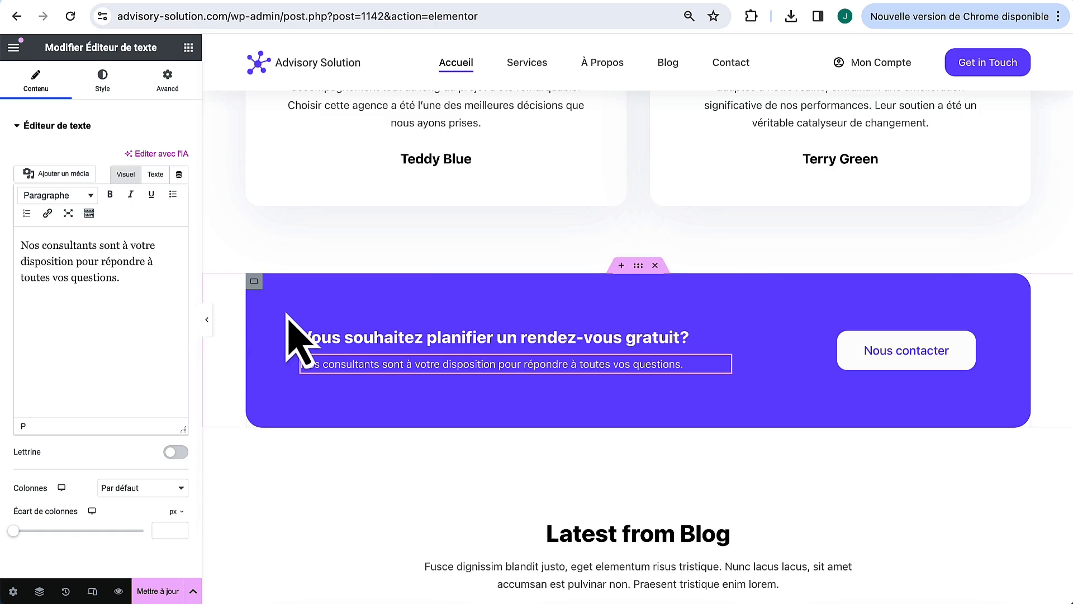
{"action": "scroll", "coordinate": [287, 316], "scroll_direction": "down", "scroll_amount": 6}
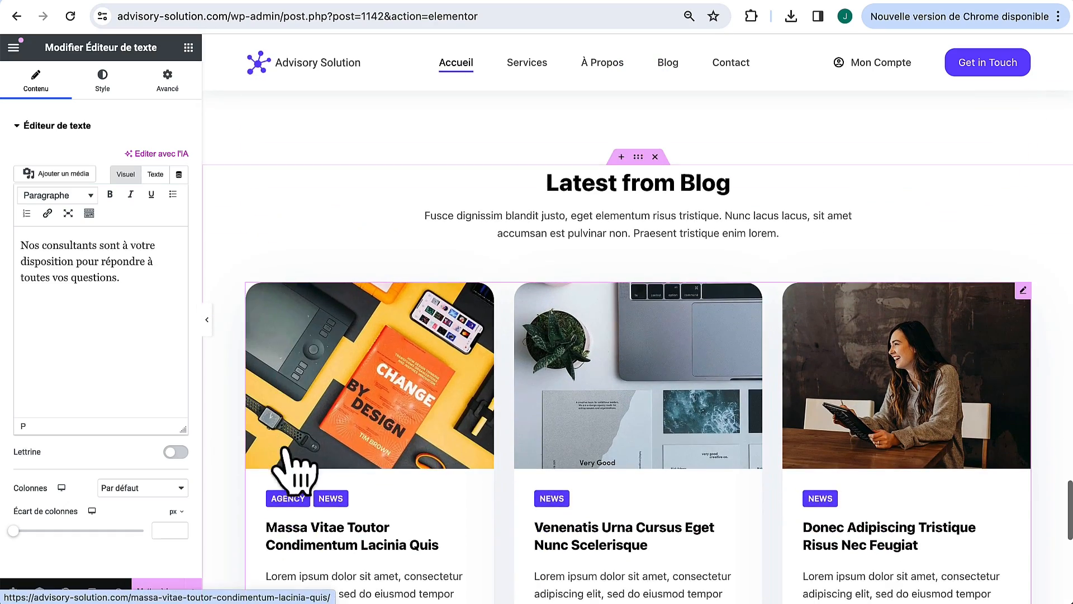
Step: Replace the blog section's intro paragraph with the French text
{"action": "scroll", "coordinate": [717, 426], "scroll_direction": "down", "scroll_amount": 5}
{"action": "scroll", "coordinate": [718, 425], "scroll_direction": "up", "scroll_amount": 4}
{"action": "scroll", "coordinate": [721, 436], "scroll_direction": "up", "scroll_amount": 3}
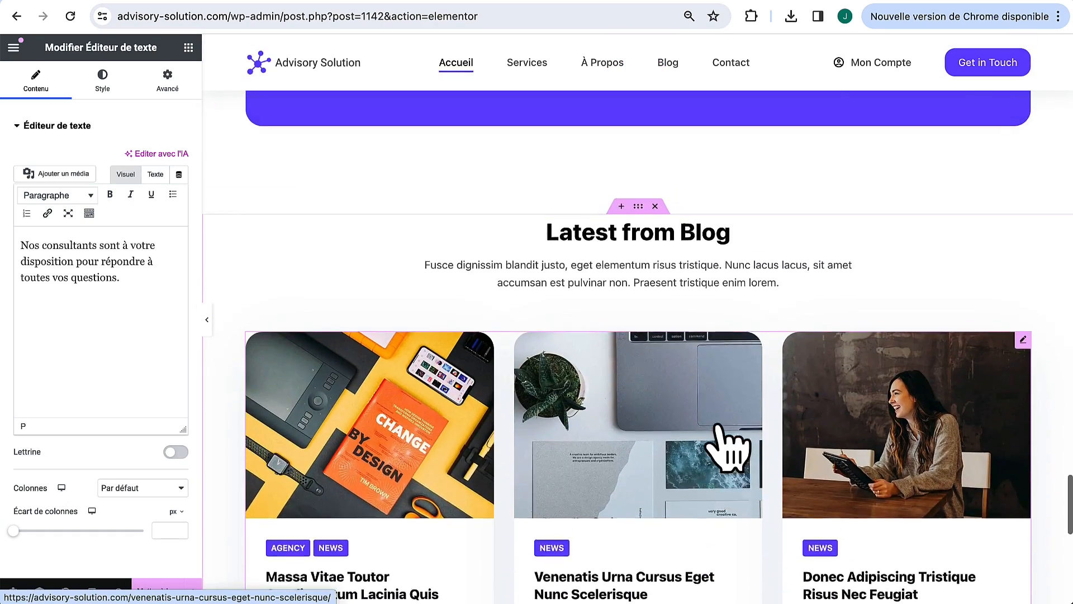
{"action": "left_click", "coordinate": [1023, 292]}
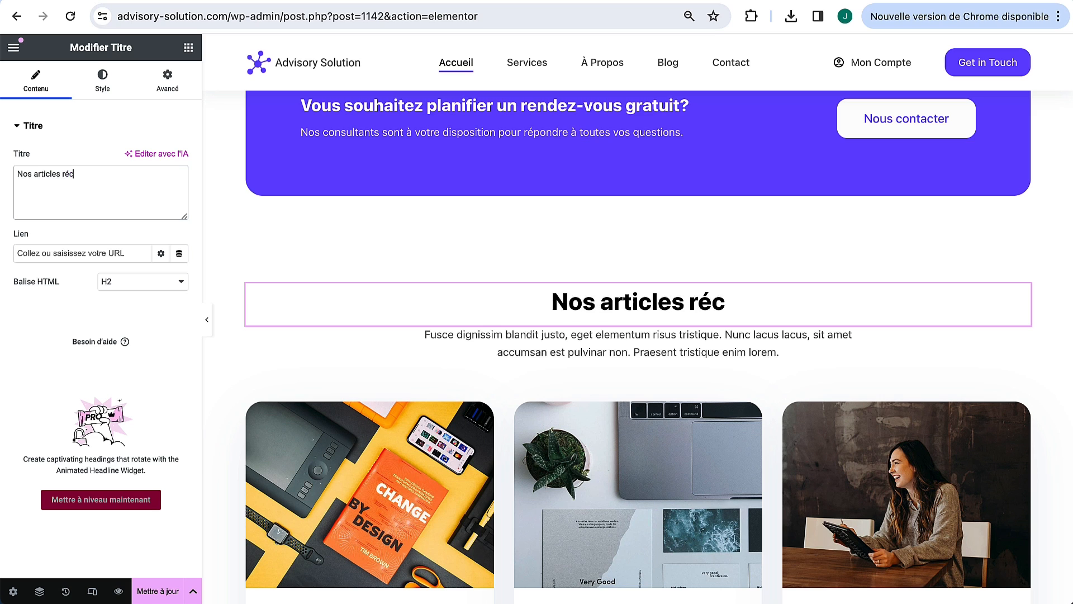
{"action": "left_click", "coordinate": [993, 348]}
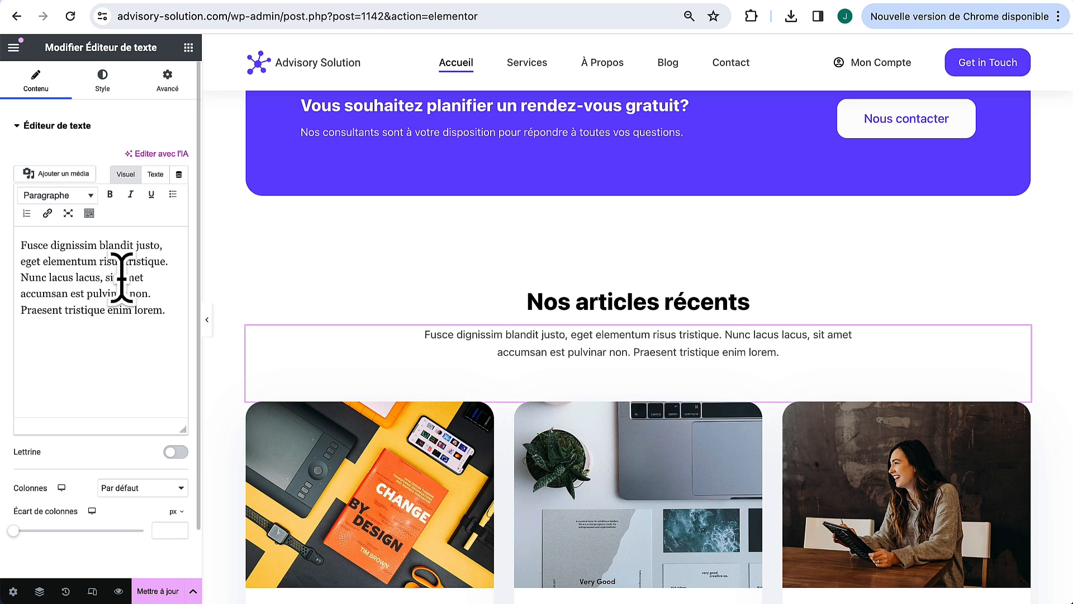
{"action": "triple_click", "coordinate": [120, 280]}
{"action": "type", "text": "Chaque publication est conçue pour vous offrir des insights précieux sur les dernières tendances en développement d'entreprise, marketing digital, et bien plus encore."}
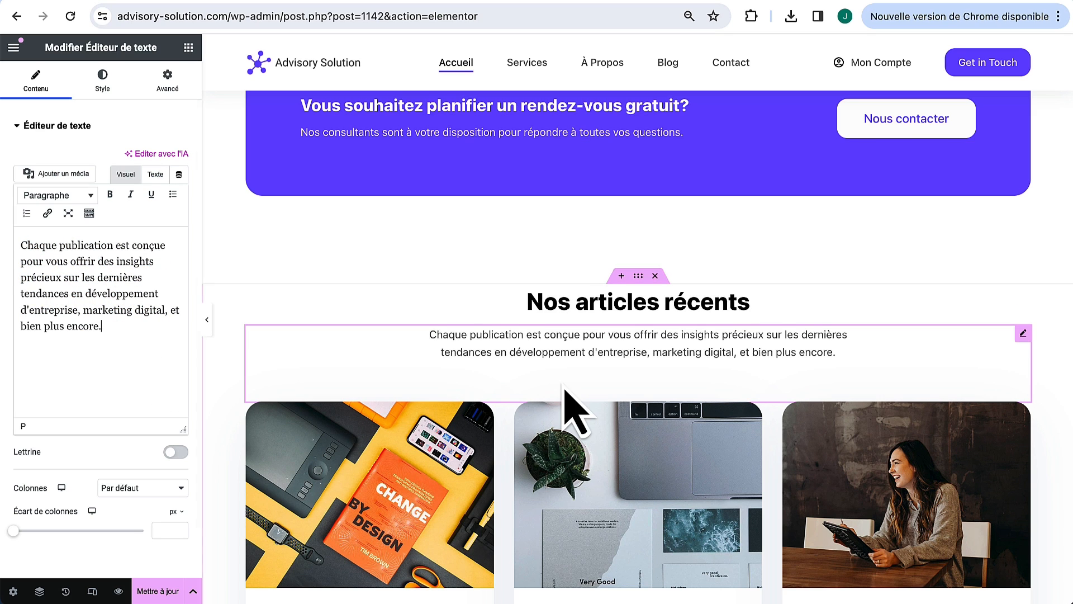
Step: Copy the TÉMOIGNAGES label, paste it above 'Nos articles récents' and change it to Blog
{"action": "scroll", "coordinate": [733, 369], "scroll_direction": "down", "scroll_amount": 1}
{"action": "scroll", "coordinate": [732, 375], "scroll_direction": "up", "scroll_amount": 3}
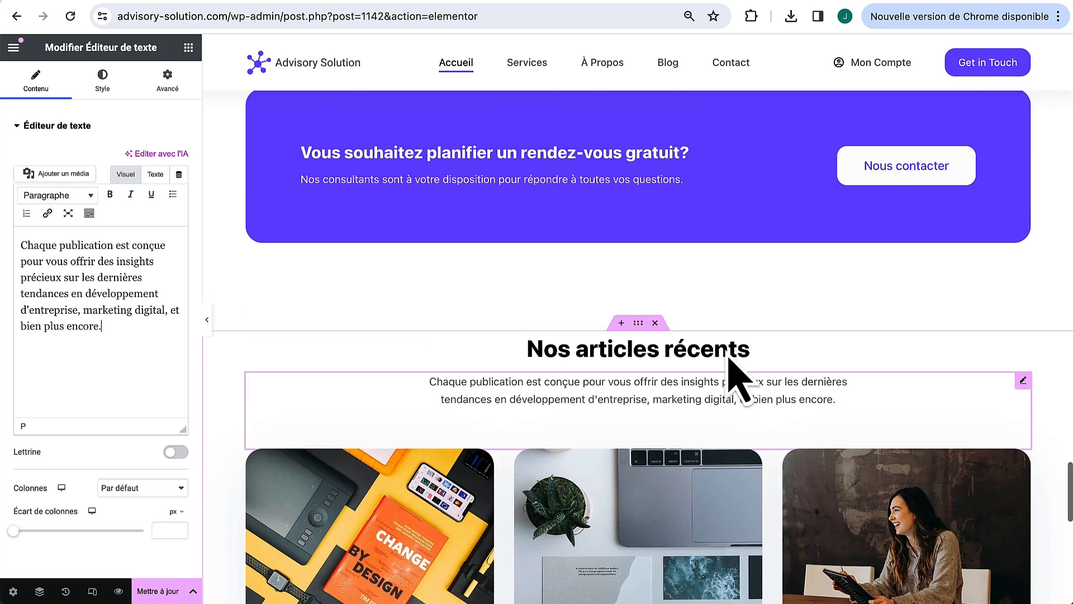
{"action": "scroll", "coordinate": [732, 374], "scroll_direction": "down", "scroll_amount": 15}
{"action": "right_click", "coordinate": [710, 245]}
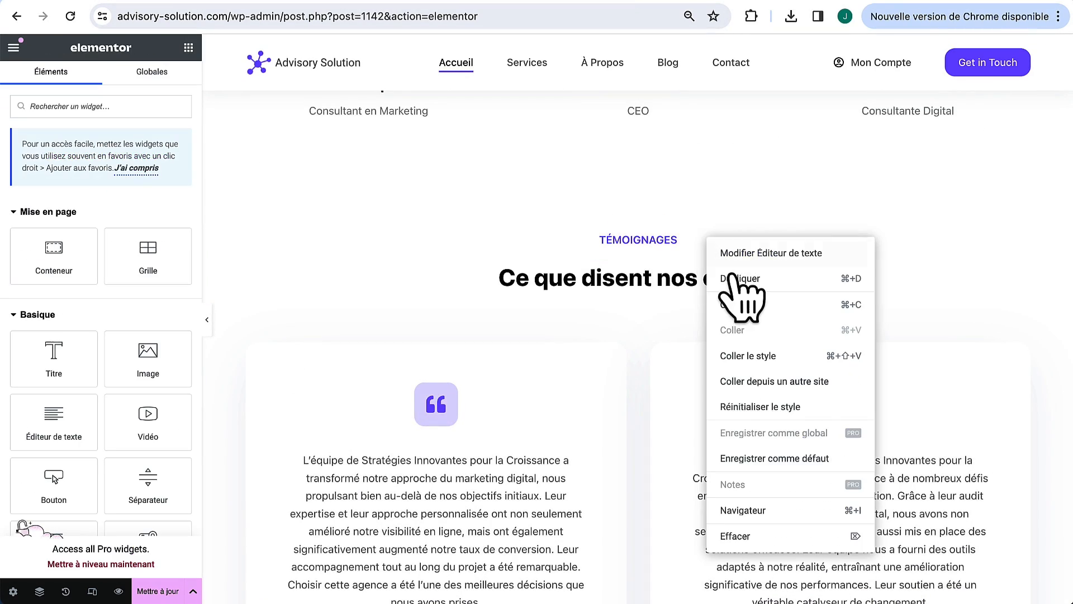
{"action": "left_click", "coordinate": [747, 305]}
{"action": "scroll", "coordinate": [690, 576], "scroll_direction": "down", "scroll_amount": 10}
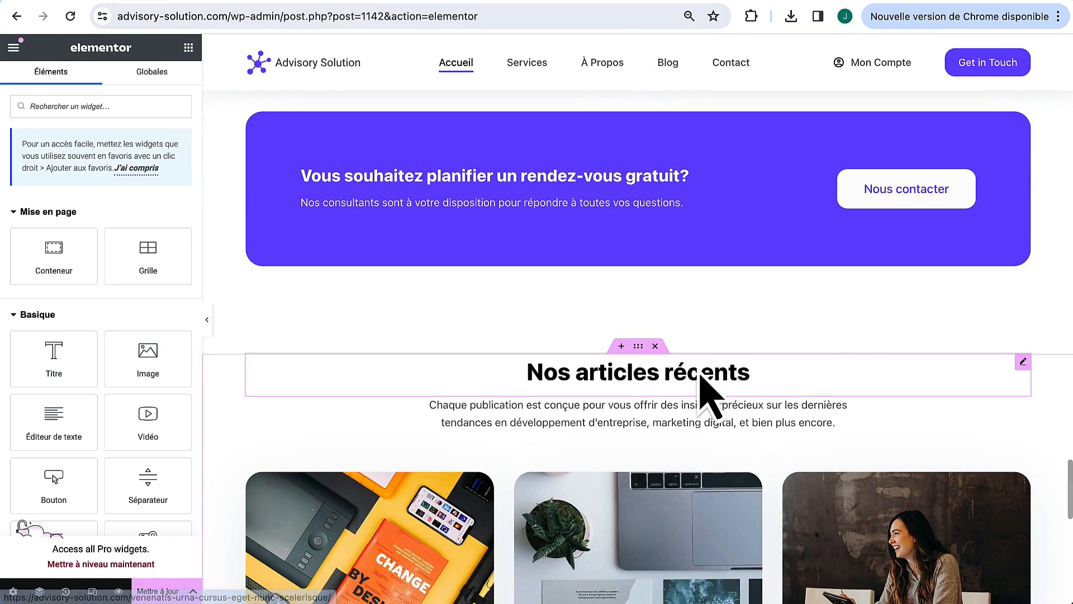
{"action": "right_click", "coordinate": [709, 390]}
{"action": "left_click", "coordinate": [730, 378]}
{"action": "left_click_drag", "start_coordinate": [1023, 404], "coordinate": [678, 378]}
{"action": "left_click", "coordinate": [116, 248]}
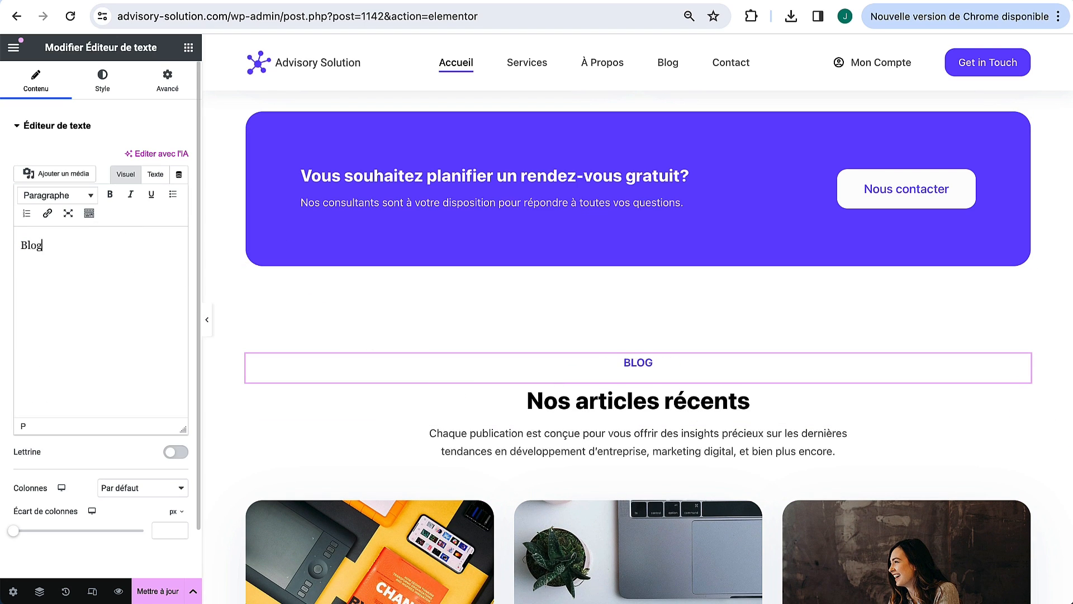
{"action": "scroll", "coordinate": [358, 358], "scroll_direction": "down", "scroll_amount": 3}
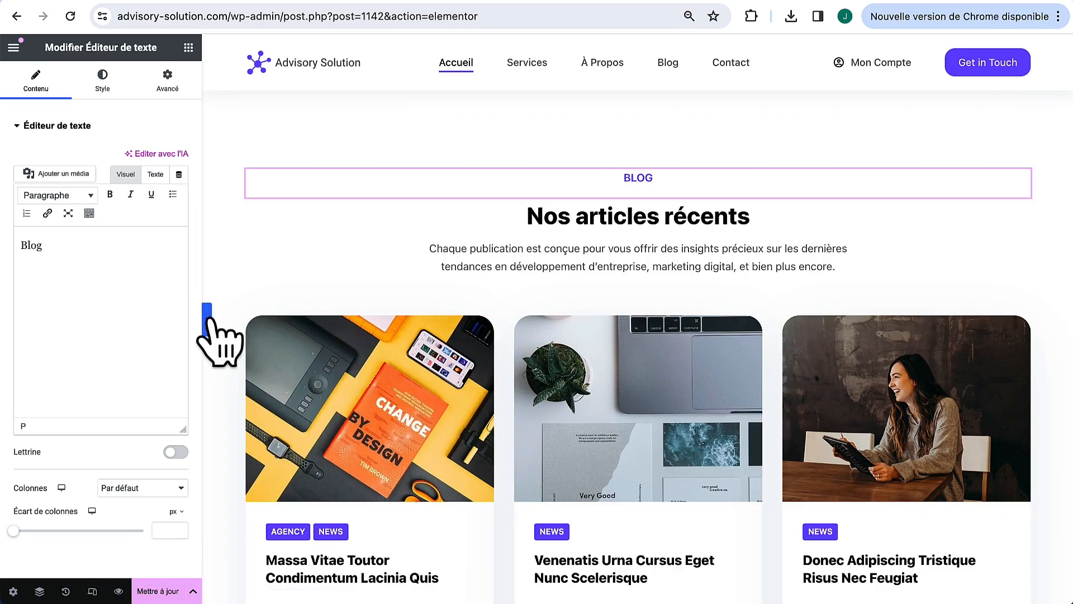
Step: Hide the sidebar and scroll the full-width French homepage preview back to the top
{"action": "left_click", "coordinate": [206, 320]}
{"action": "scroll", "coordinate": [425, 439], "scroll_direction": "down", "scroll_amount": 5}
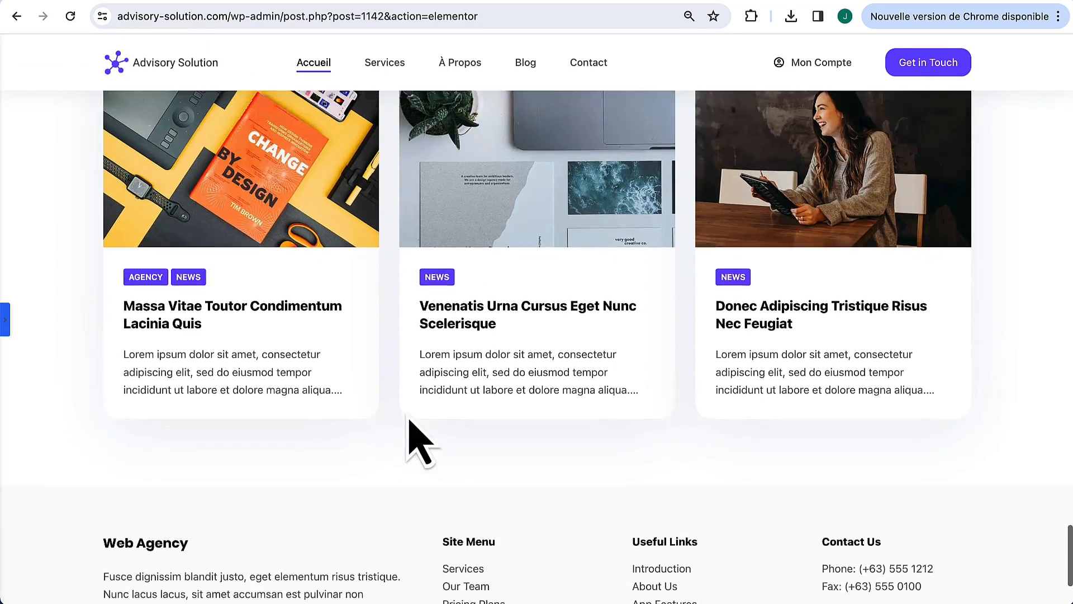
{"action": "scroll", "coordinate": [417, 430], "scroll_direction": "up", "scroll_amount": 2}
{"action": "scroll", "coordinate": [503, 280], "scroll_direction": "up", "scroll_amount": 10}
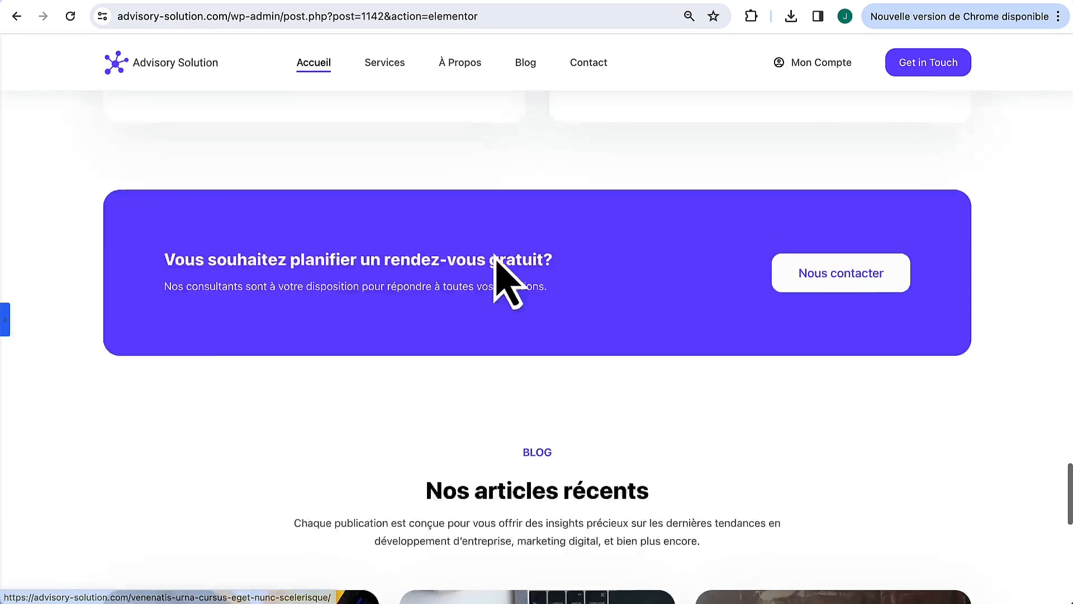
{"action": "scroll", "coordinate": [495, 259], "scroll_direction": "up", "scroll_amount": 12}
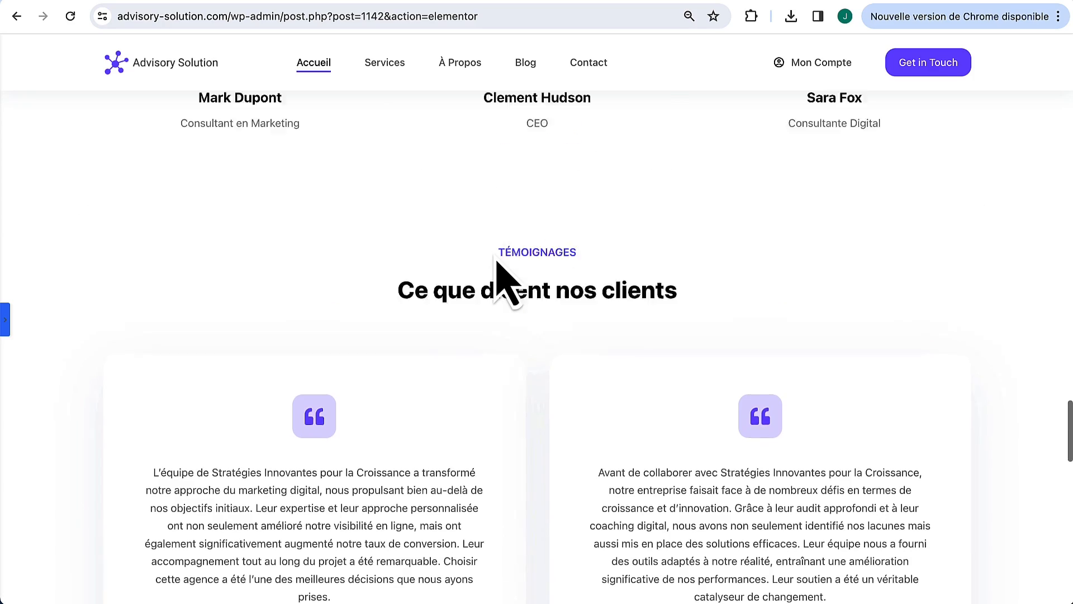
{"action": "scroll", "coordinate": [496, 257], "scroll_direction": "down", "scroll_amount": 1}
{"action": "scroll", "coordinate": [496, 258], "scroll_direction": "up", "scroll_amount": 9}
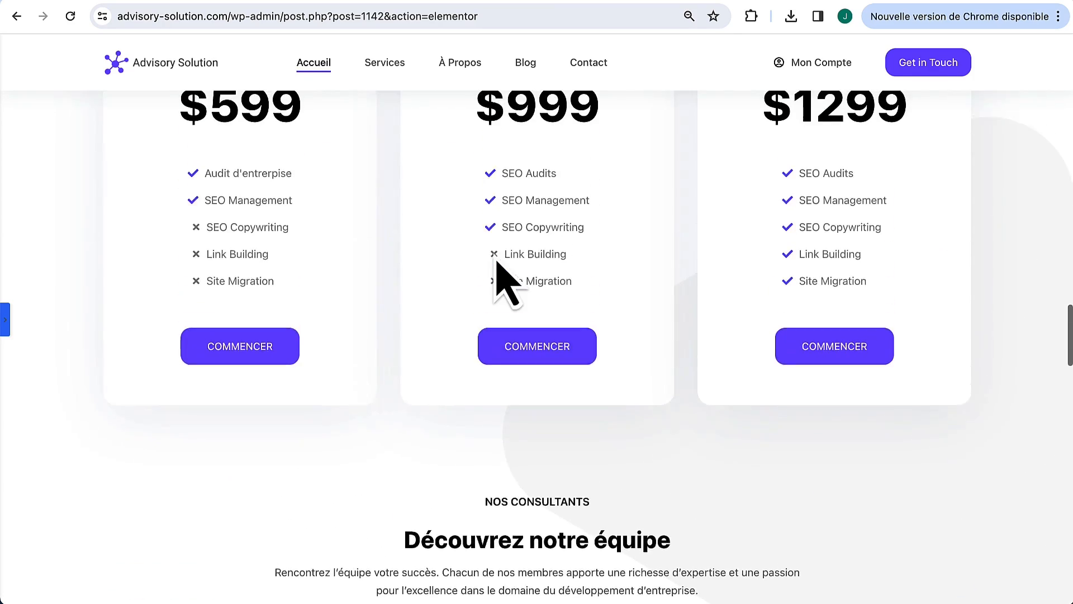
{"action": "scroll", "coordinate": [496, 261], "scroll_direction": "up", "scroll_amount": 11}
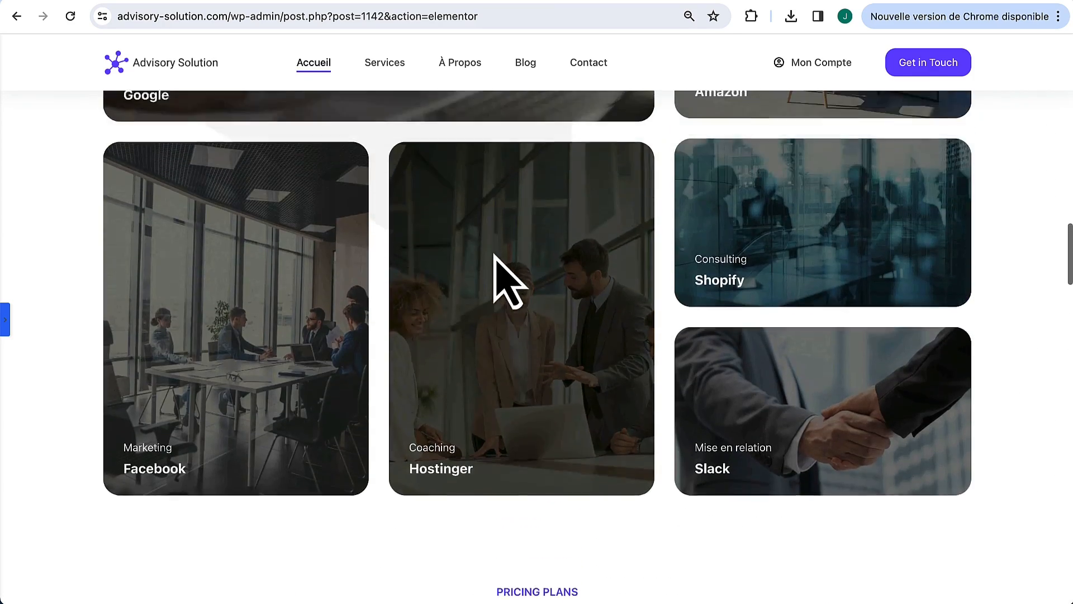
{"action": "scroll", "coordinate": [509, 280], "scroll_direction": "up", "scroll_amount": 12}
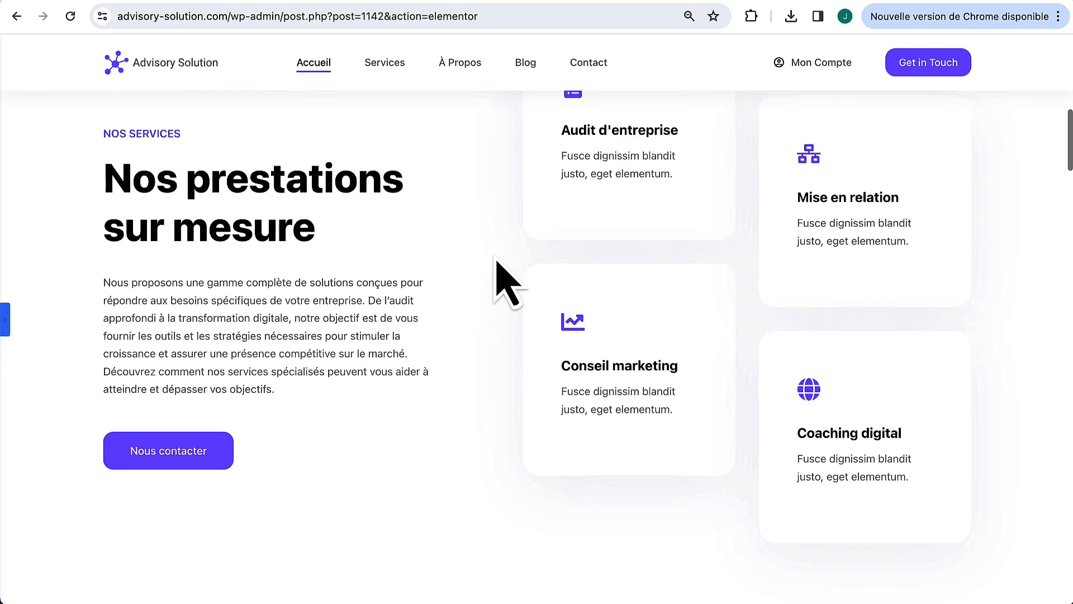
{"action": "scroll", "coordinate": [494, 257], "scroll_direction": "up", "scroll_amount": 5}
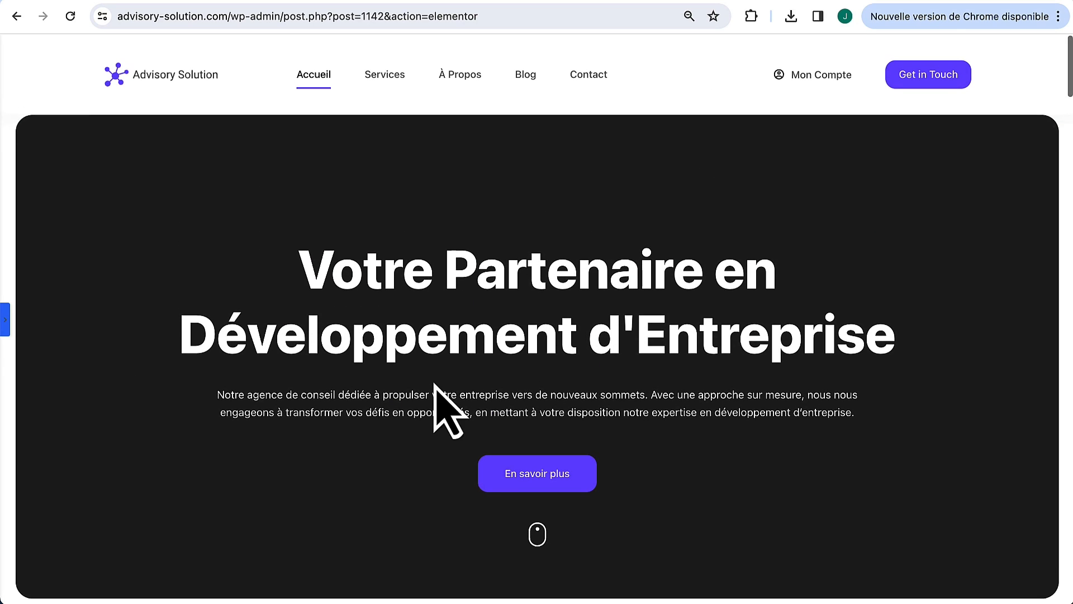
{"action": "scroll", "coordinate": [435, 385], "scroll_direction": "down", "scroll_amount": 1}
{"action": "scroll", "coordinate": [302, 286], "scroll_direction": "up", "scroll_amount": 1}
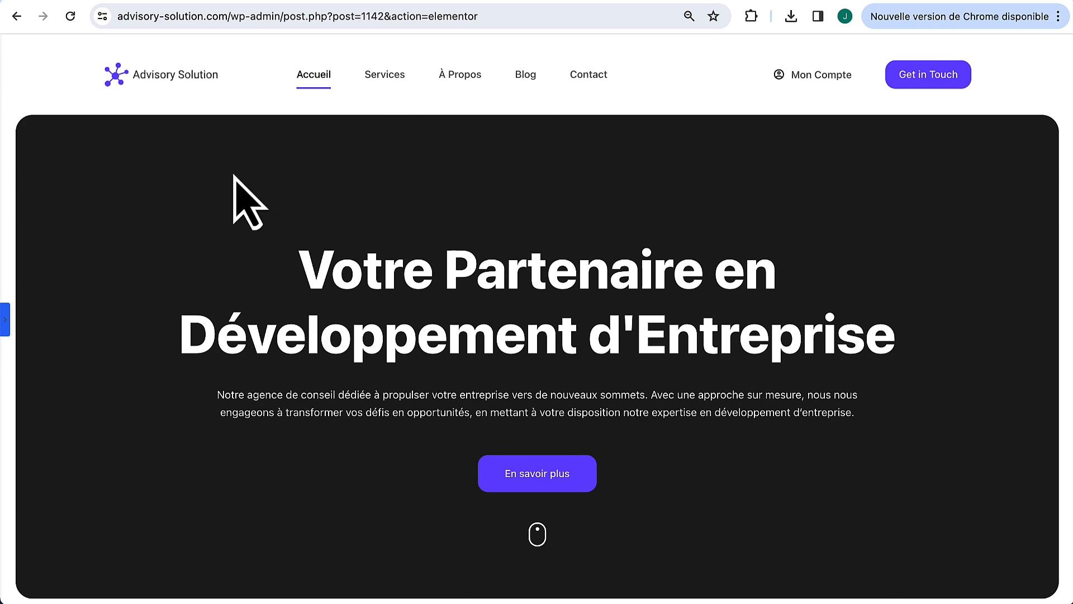
Step: Open the live homepage from Voir la page in a new tab
{"action": "left_click", "coordinate": [5, 317]}
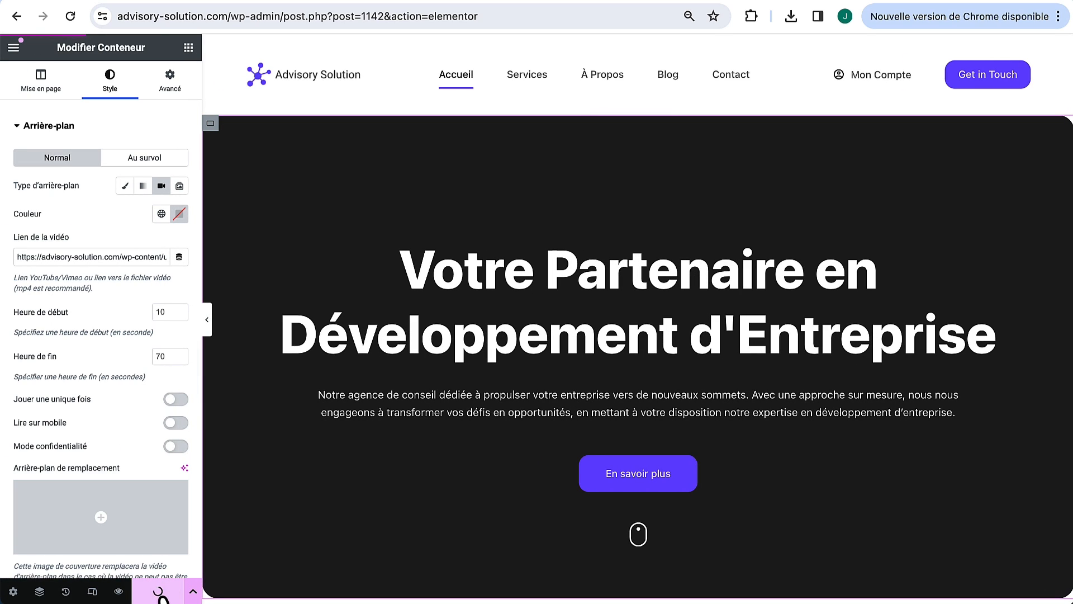
{"action": "left_click", "coordinate": [14, 47]}
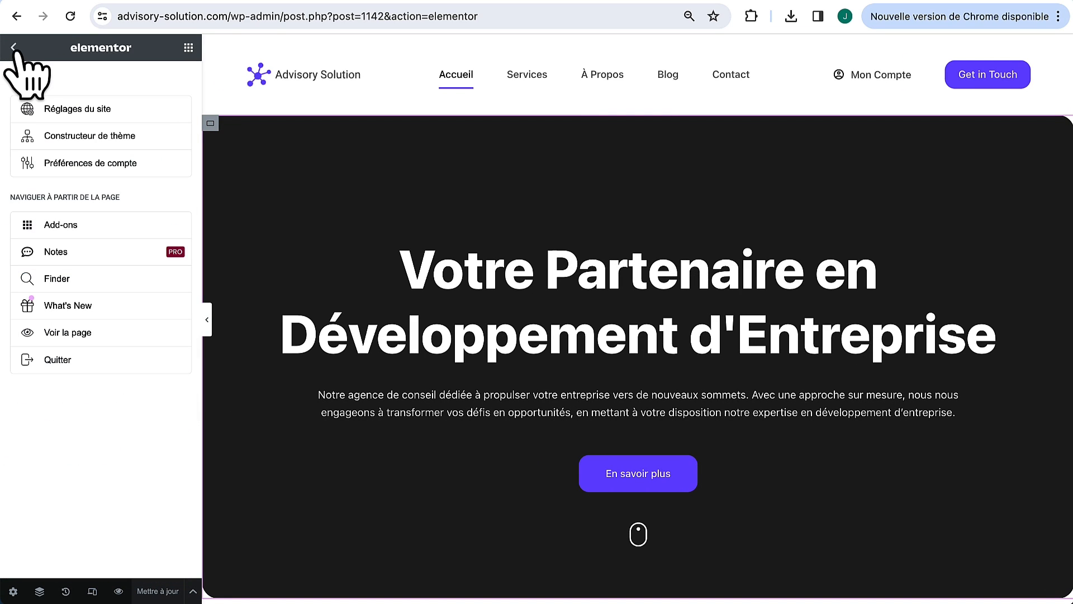
{"action": "right_click", "coordinate": [73, 332]}
{"action": "left_click", "coordinate": [183, 48]}
{"action": "left_click", "coordinate": [210, 0]}
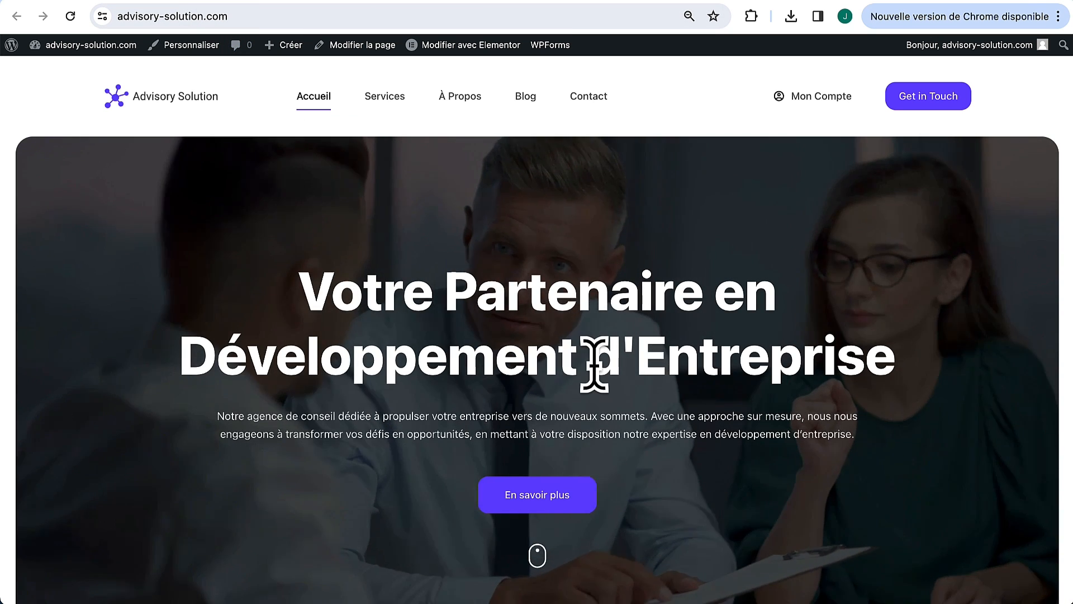
Step: Scroll through the live French homepage to review it
{"action": "scroll", "coordinate": [693, 436], "scroll_direction": "down", "scroll_amount": 15}
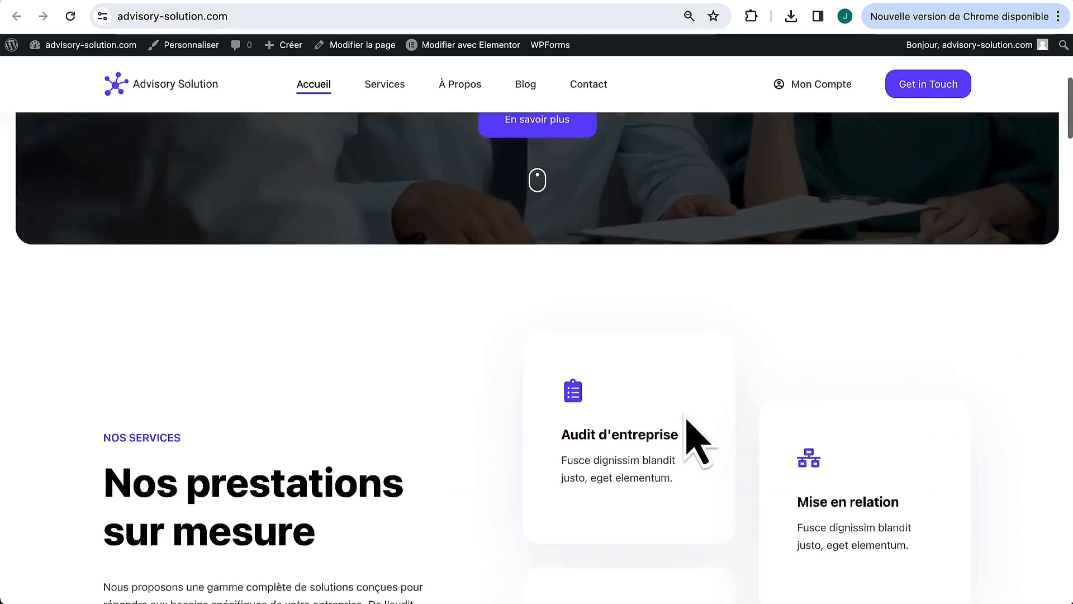
{"action": "scroll", "coordinate": [687, 421], "scroll_direction": "down", "scroll_amount": 15}
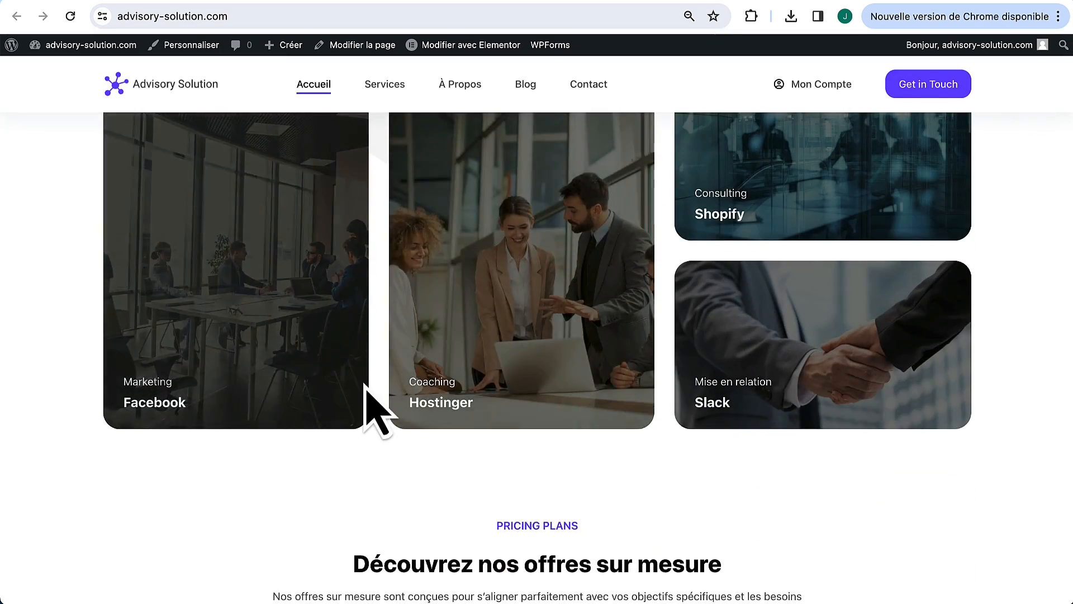
{"action": "scroll", "coordinate": [366, 396], "scroll_direction": "down", "scroll_amount": 10}
{"action": "scroll", "coordinate": [366, 391], "scroll_direction": "down", "scroll_amount": 10}
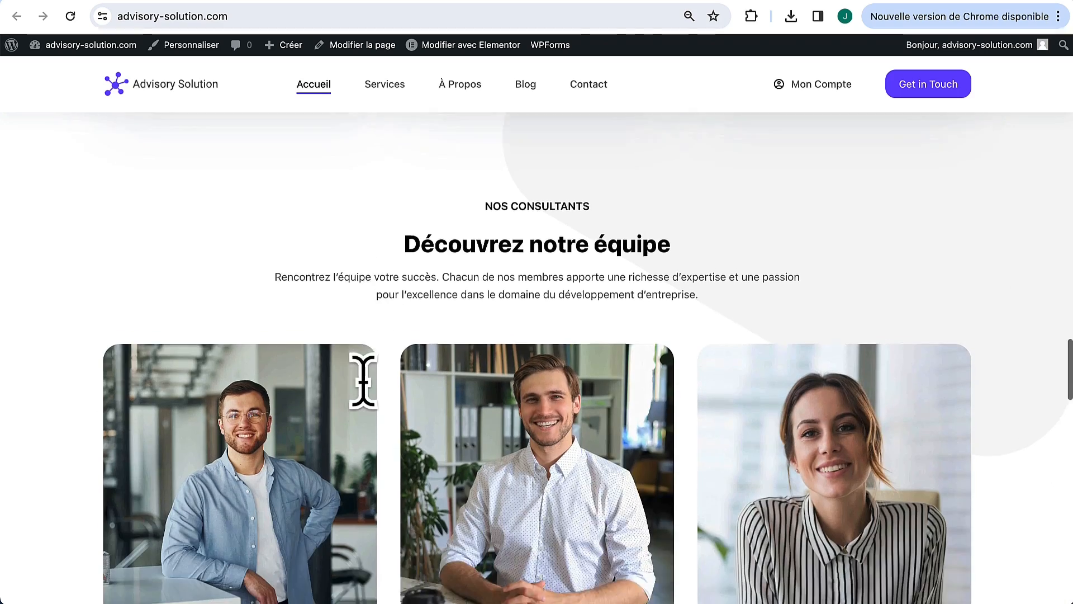
{"action": "scroll", "coordinate": [370, 398], "scroll_direction": "down", "scroll_amount": 10}
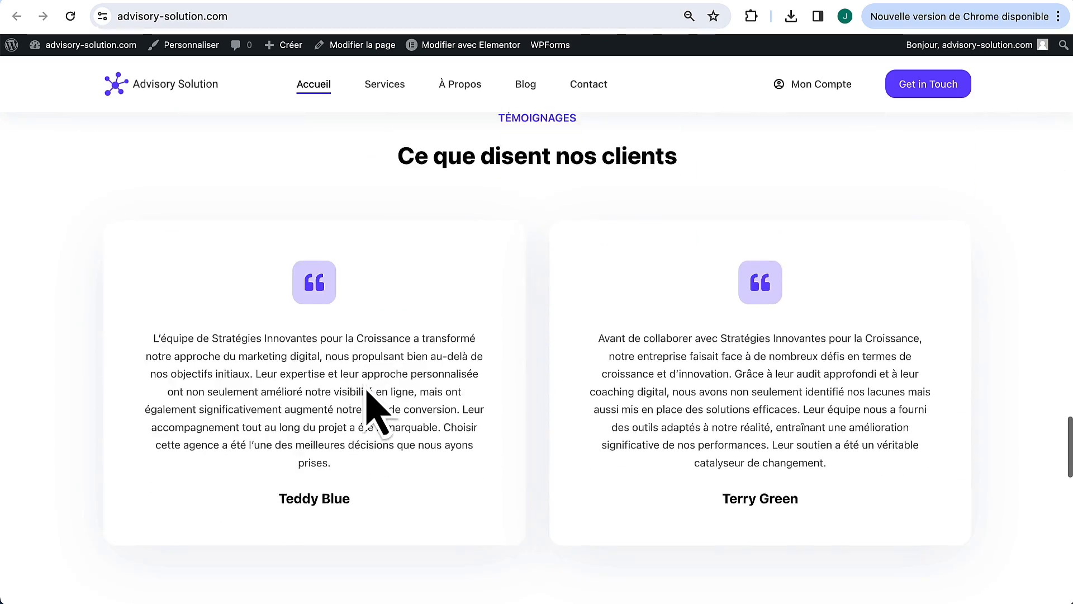
{"action": "scroll", "coordinate": [508, 444], "scroll_direction": "down", "scroll_amount": 5}
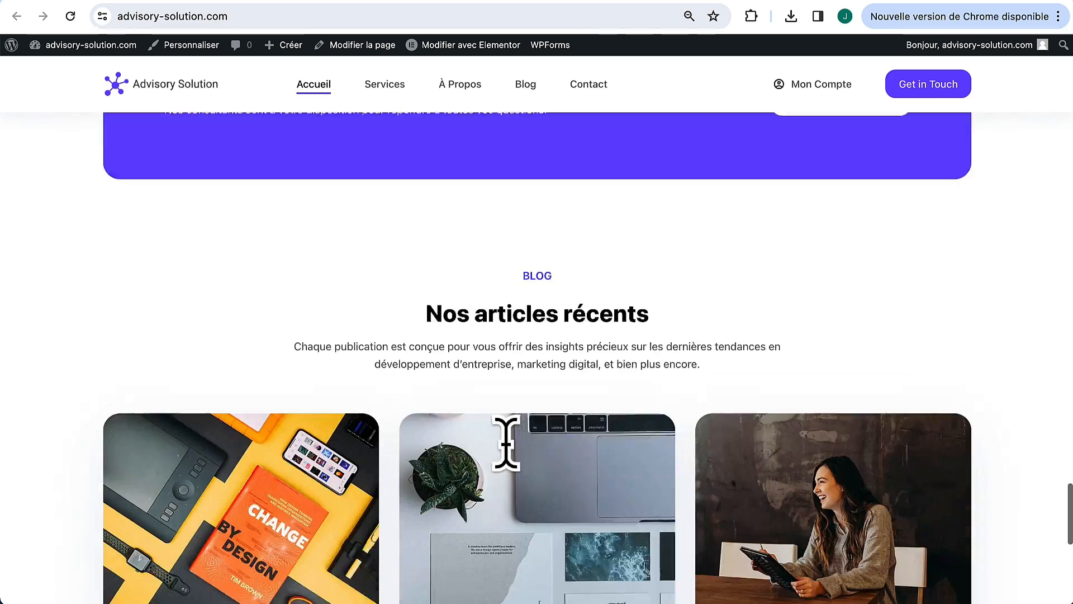
{"action": "scroll", "coordinate": [517, 469], "scroll_direction": "down", "scroll_amount": 4}
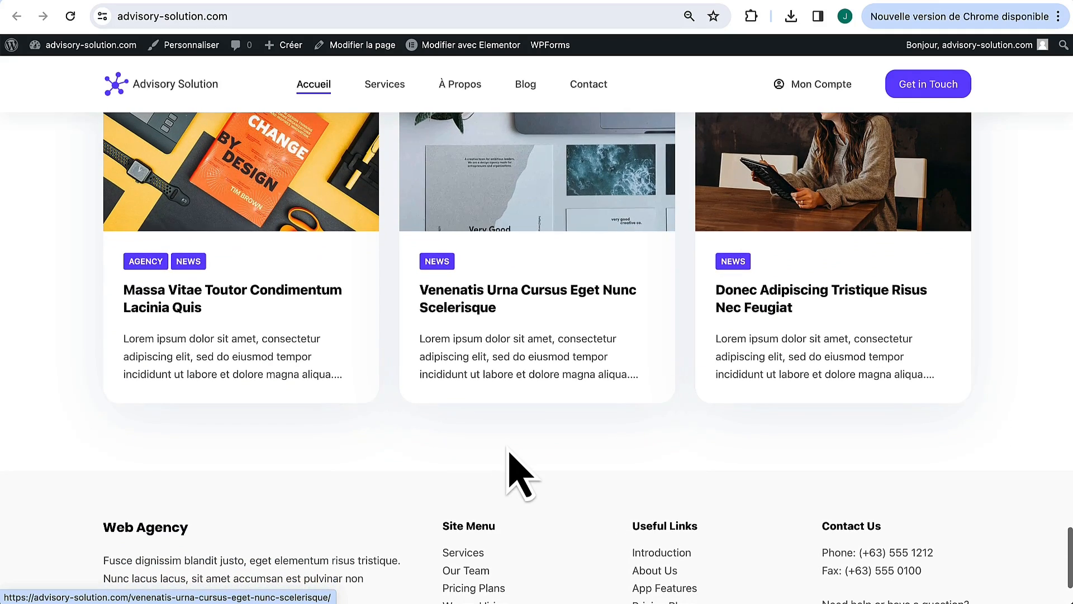
{"action": "scroll", "coordinate": [386, 157], "scroll_direction": "up", "scroll_amount": 2}
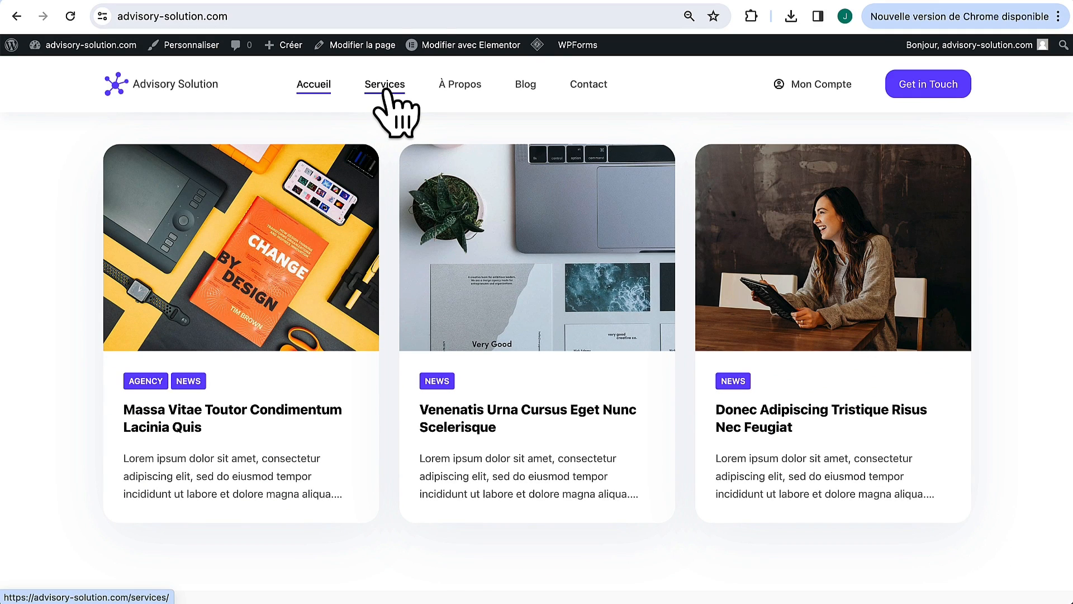
Step: Go to the Services page and look over its 'Best Solutions For Your Business' content
{"action": "left_click", "coordinate": [385, 85]}
{"action": "scroll", "coordinate": [414, 302], "scroll_direction": "down", "scroll_amount": 15}
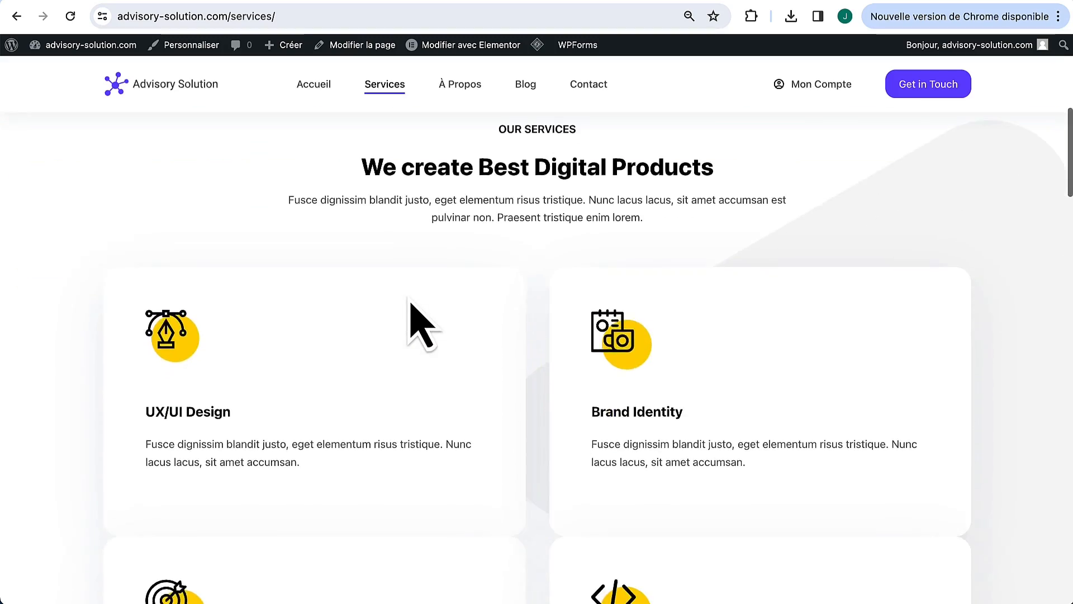
{"action": "scroll", "coordinate": [412, 307], "scroll_direction": "down", "scroll_amount": 15}
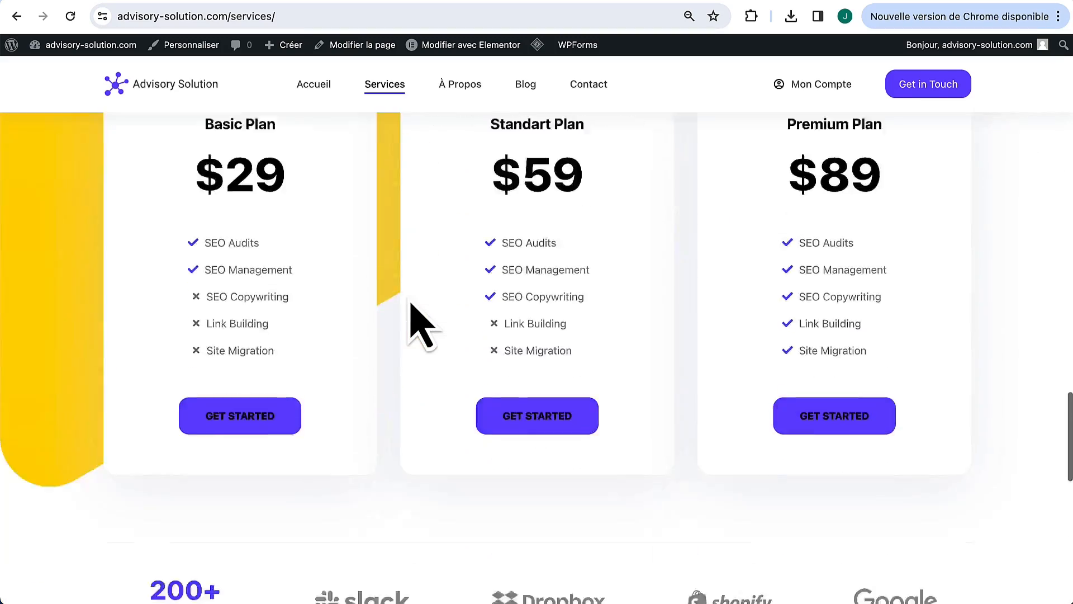
{"action": "scroll", "coordinate": [412, 307], "scroll_direction": "up", "scroll_amount": 10}
{"action": "scroll", "coordinate": [416, 318], "scroll_direction": "up", "scroll_amount": 10}
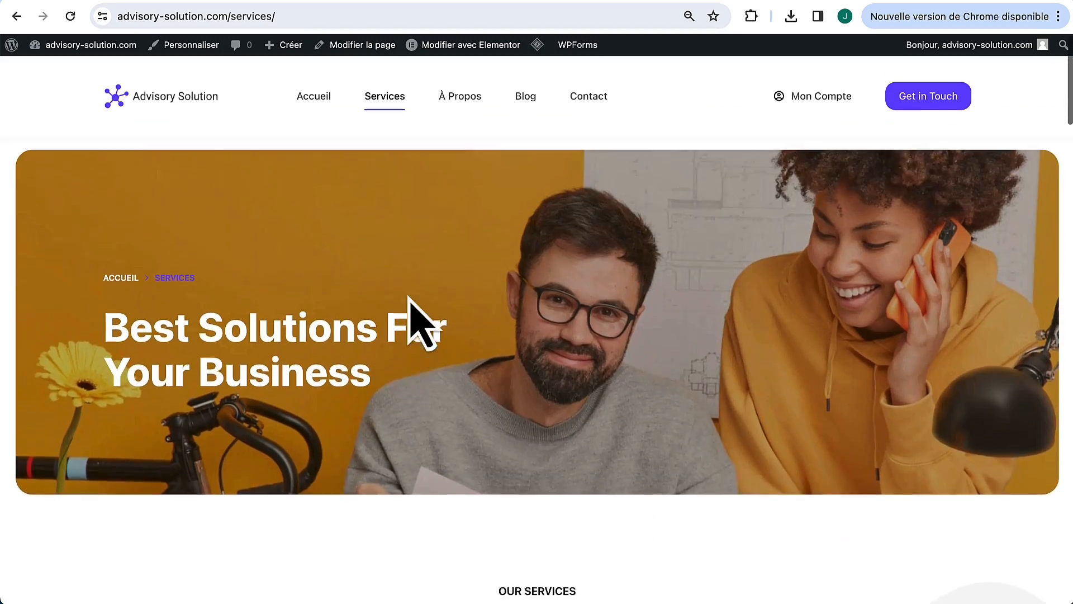
{"action": "mouse_move", "coordinate": [467, 51]}
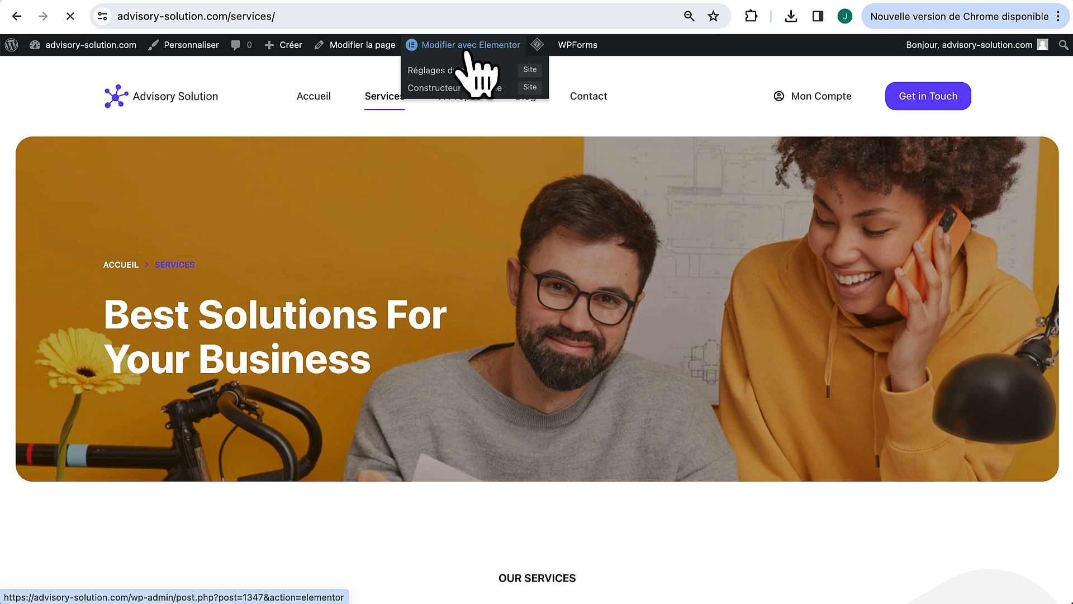
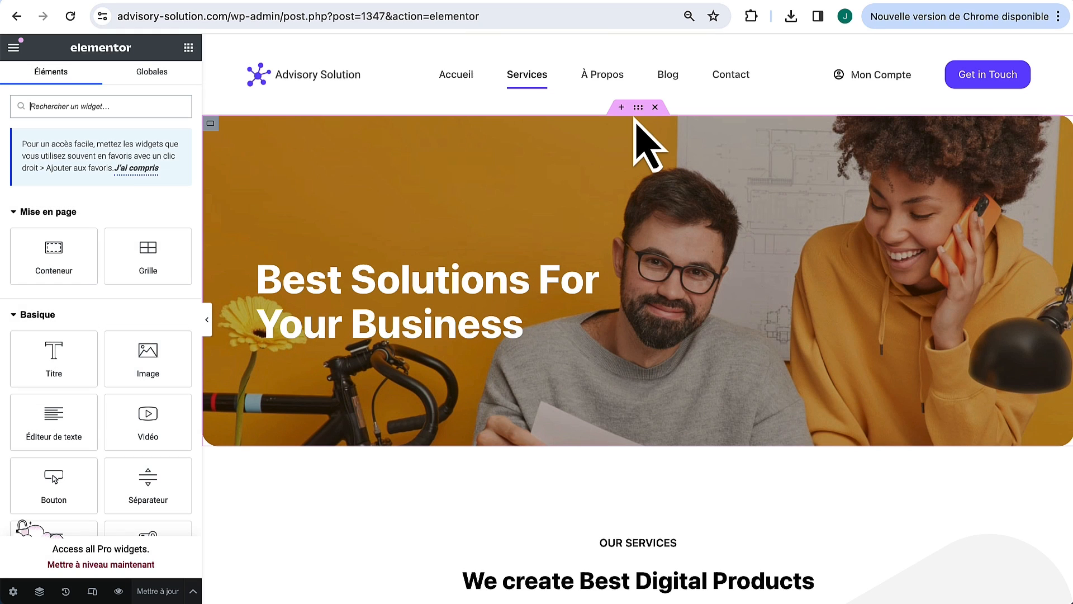
Step: Set the hero container's background image to 1643.jpg from the media library
{"action": "left_click", "coordinate": [212, 124]}
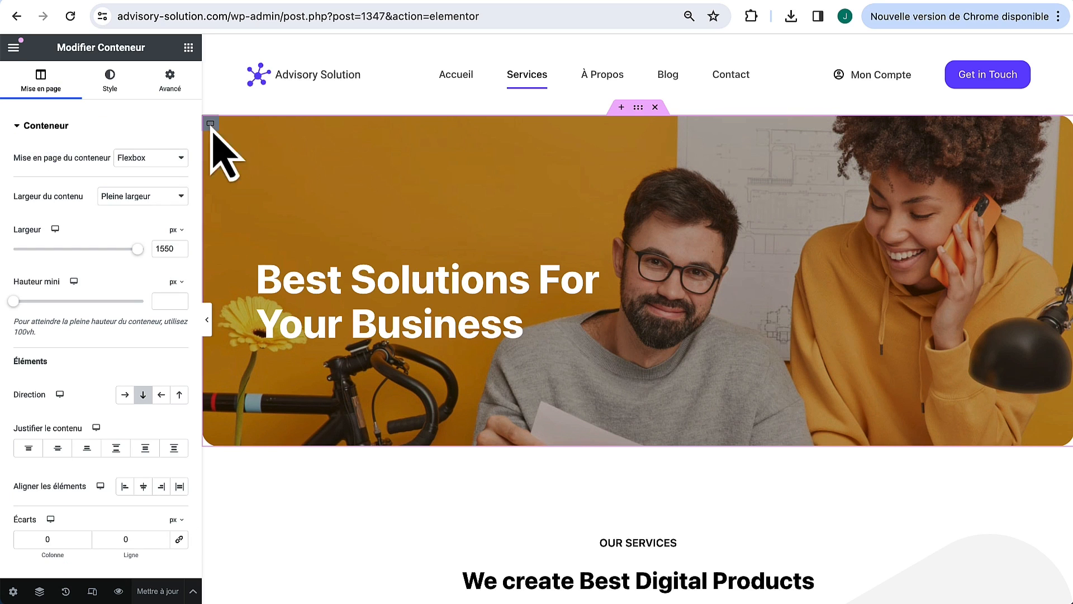
{"action": "left_click", "coordinate": [112, 84]}
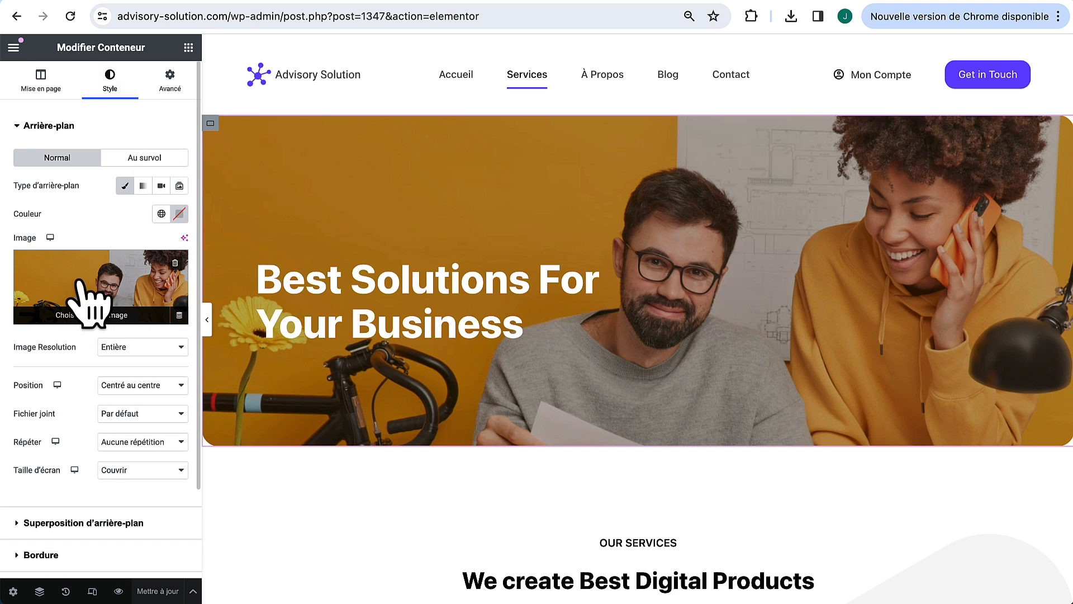
{"action": "left_click", "coordinate": [80, 285]}
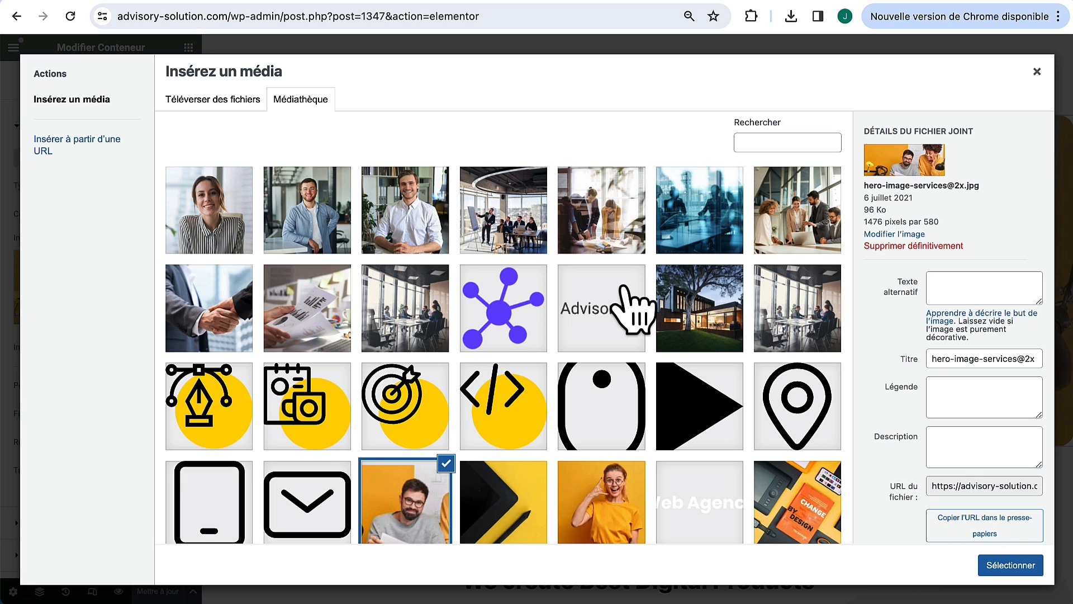
{"action": "left_click", "coordinate": [386, 309]}
{"action": "left_click", "coordinate": [305, 329]}
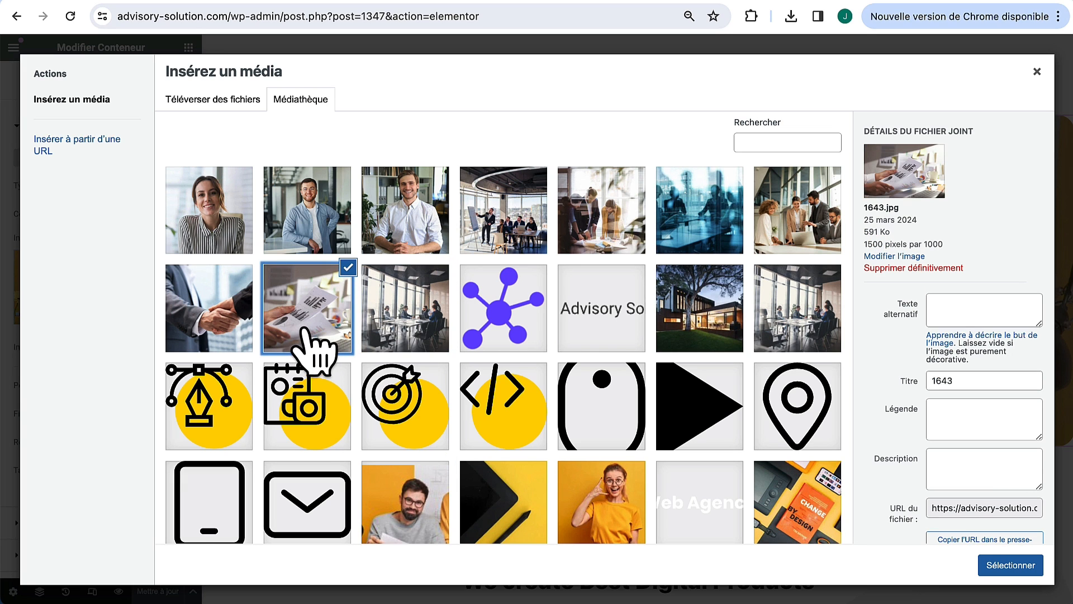
{"action": "left_click", "coordinate": [1011, 565]}
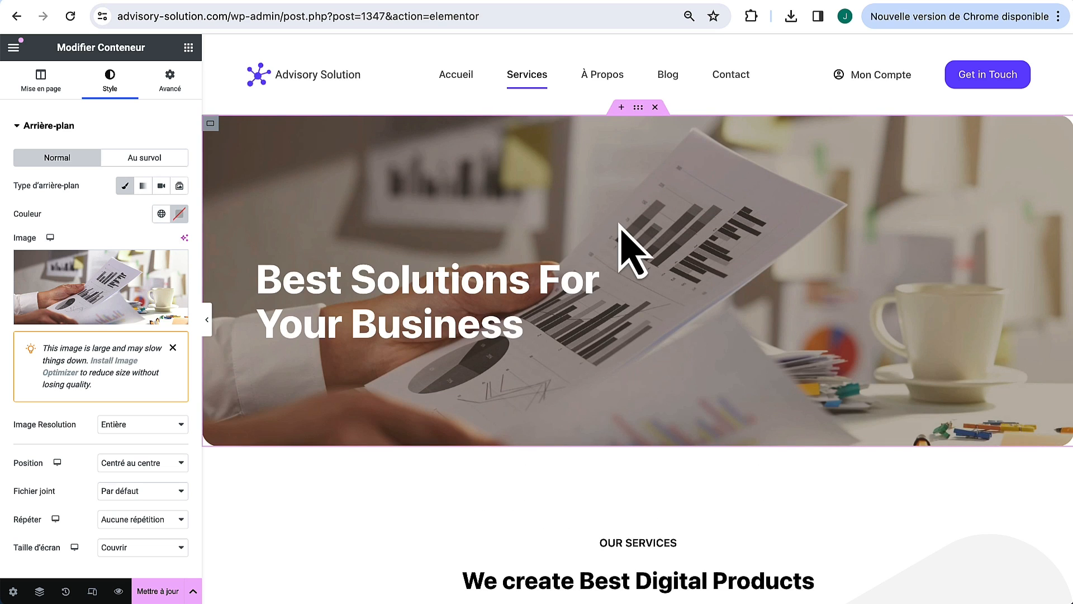
Step: Add a black #000000 background overlay at about 0.59 opacity to darken the hero
{"action": "scroll", "coordinate": [116, 355], "scroll_direction": "down", "scroll_amount": 4}
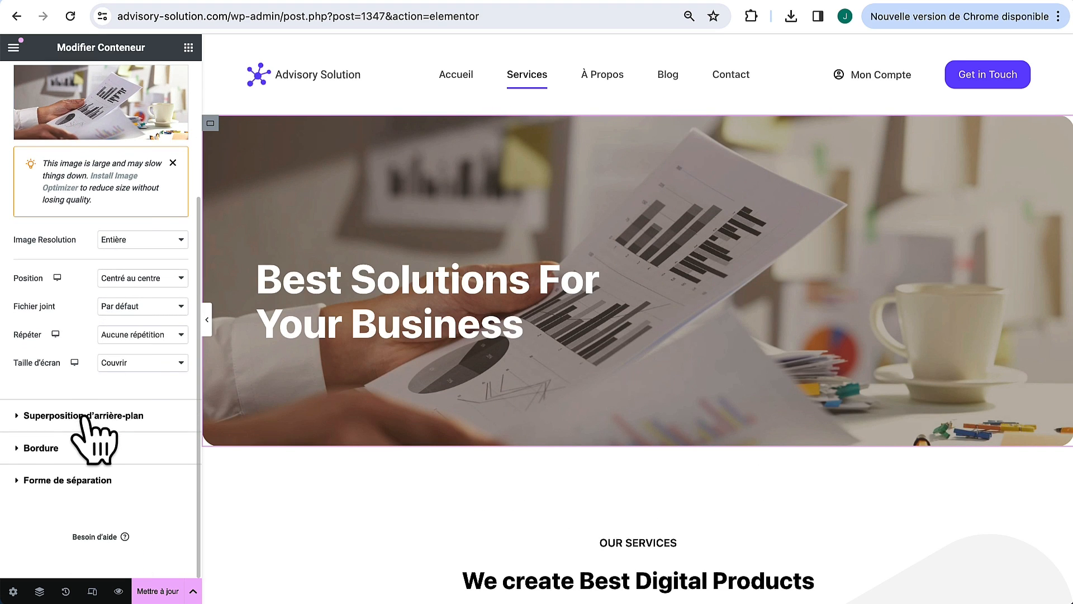
{"action": "left_click", "coordinate": [84, 416]}
{"action": "left_click", "coordinate": [180, 246]}
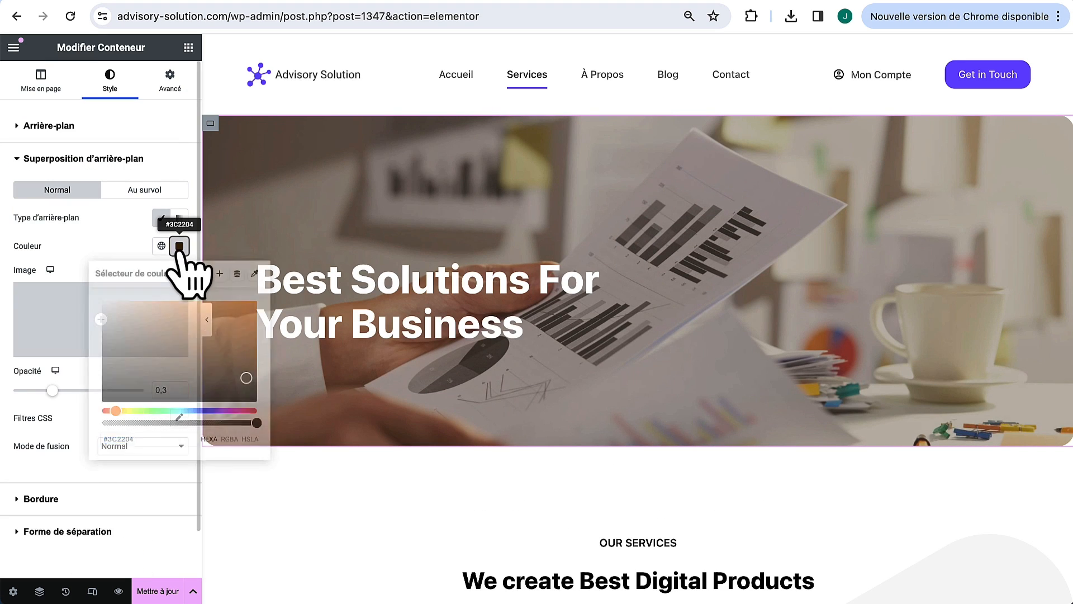
{"action": "left_click_drag", "start_coordinate": [148, 364], "coordinate": [91, 451]}
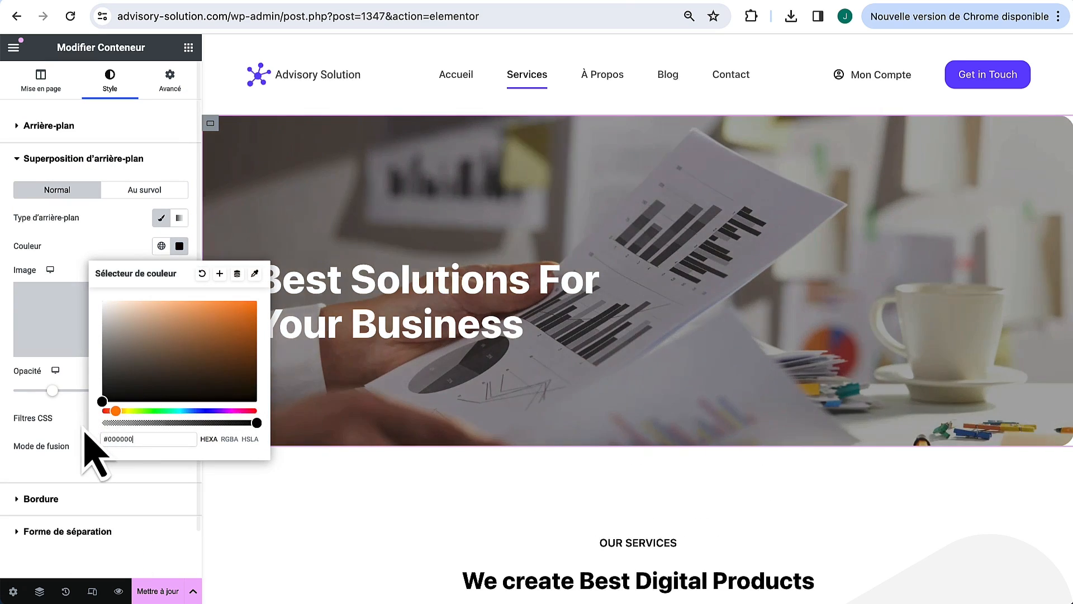
{"action": "left_click", "coordinate": [68, 268]}
{"action": "left_click_drag", "start_coordinate": [56, 393], "coordinate": [89, 395]}
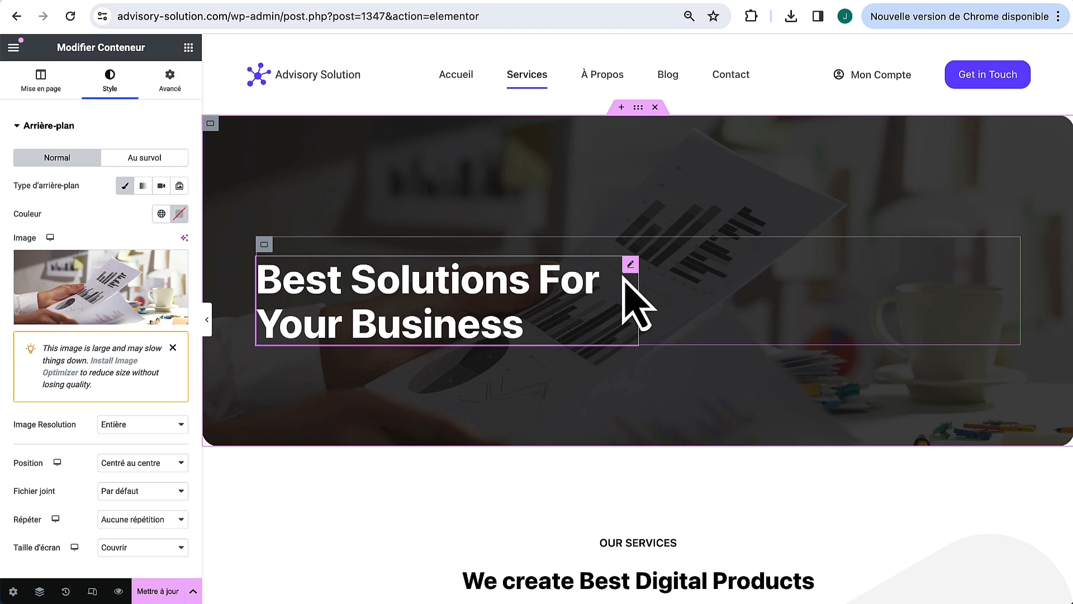
Step: Replace the hero heading with 'La solutions pour votre entreprise'
{"action": "left_click", "coordinate": [630, 265]}
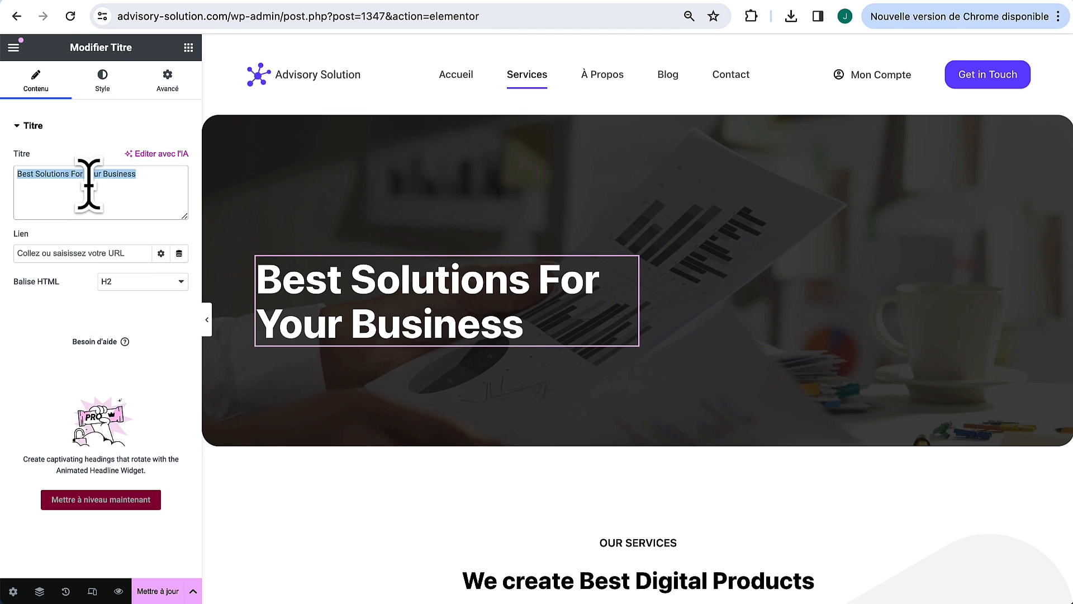
{"action": "type", "text": "La solutions pour votre entreprise"}
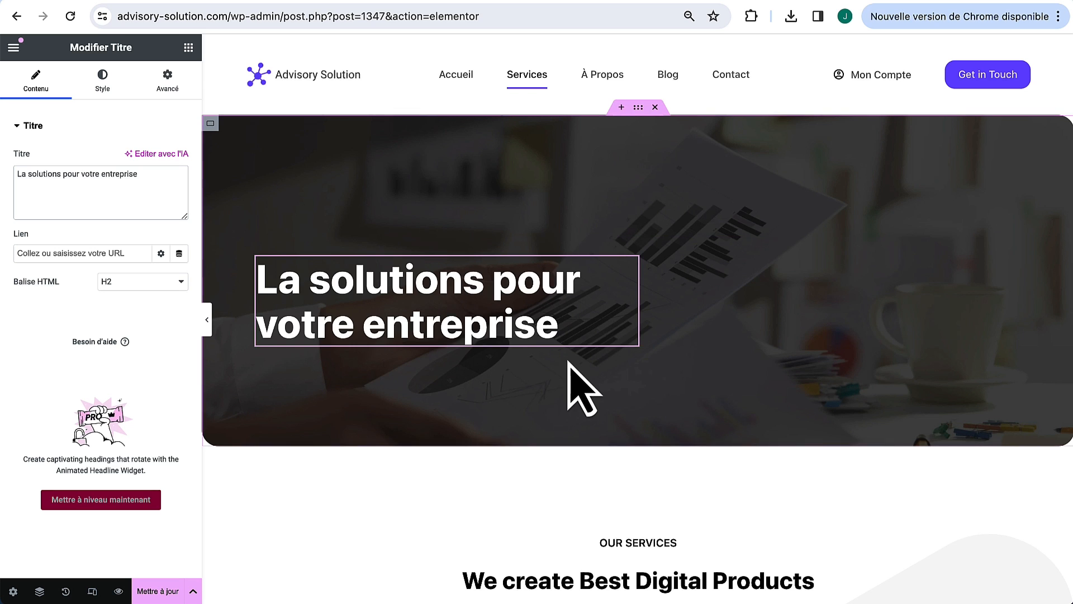
{"action": "scroll", "coordinate": [582, 389], "scroll_direction": "down", "scroll_amount": 5}
{"action": "scroll", "coordinate": [571, 366], "scroll_direction": "down", "scroll_amount": 2}
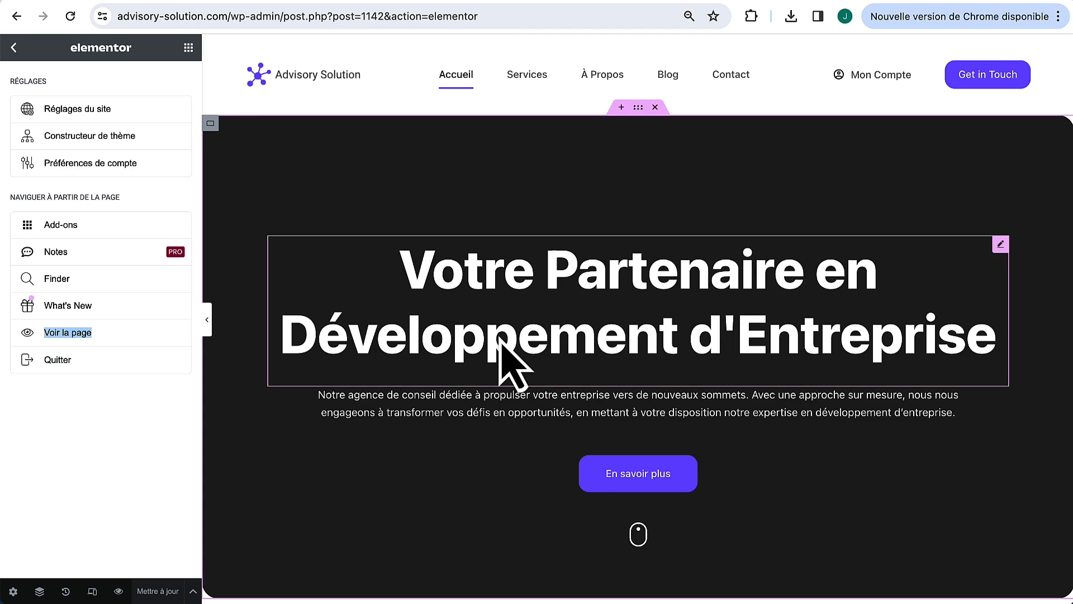
{"action": "scroll", "coordinate": [511, 360], "scroll_direction": "down", "scroll_amount": 10}
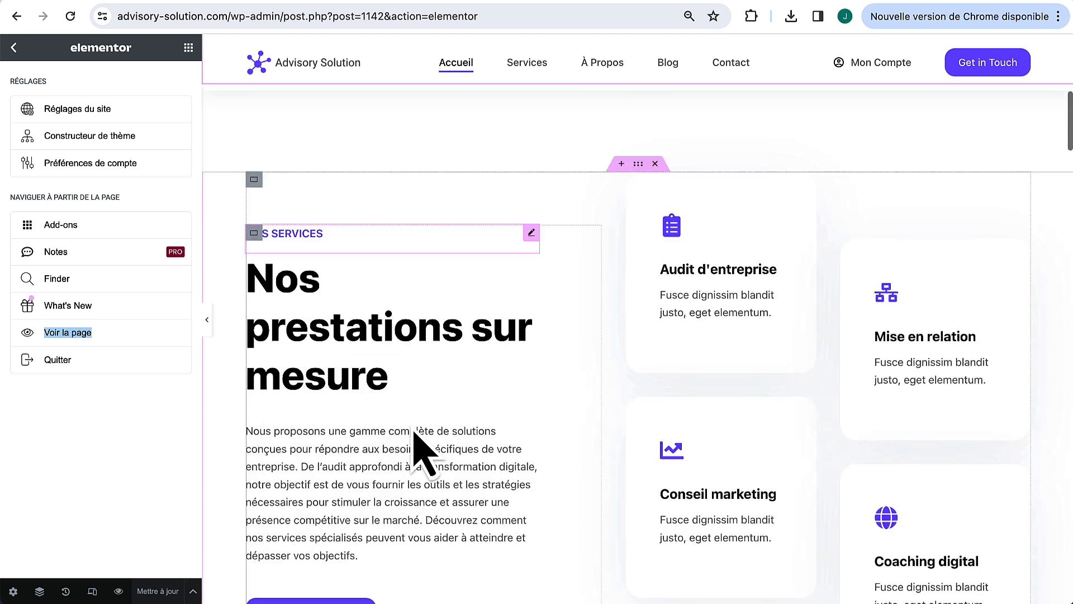
{"action": "scroll", "coordinate": [416, 442], "scroll_direction": "down", "scroll_amount": 7}
Step: Copy the home page's section label widget and paste it onto the OUR SERVICES label, turning it purple
{"action": "right_click", "coordinate": [620, 386]}
{"action": "left_click", "coordinate": [678, 384]}
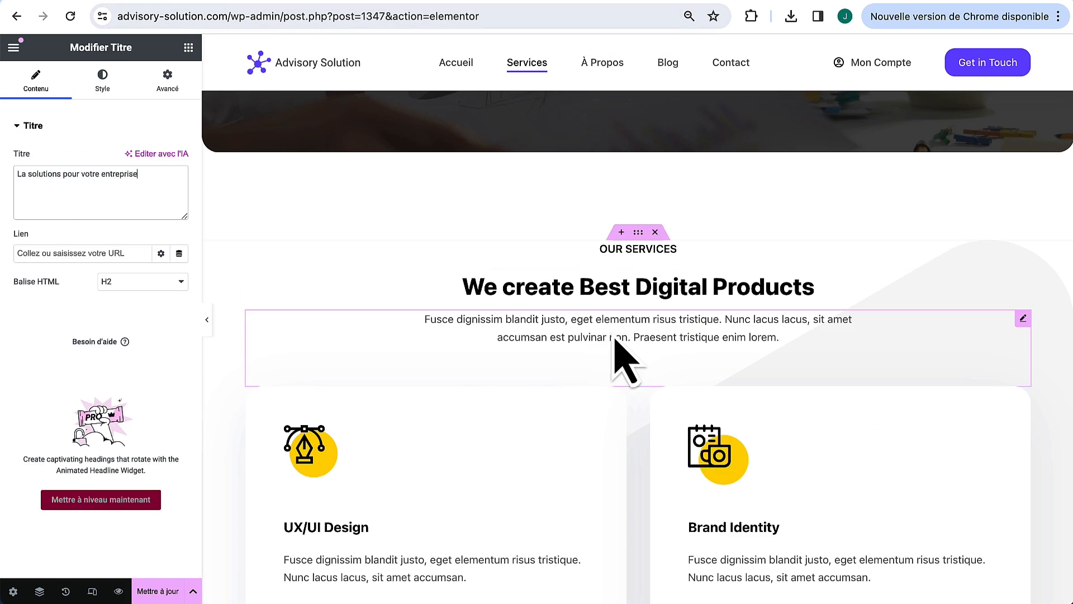
{"action": "scroll", "coordinate": [643, 349], "scroll_direction": "up", "scroll_amount": 2}
{"action": "right_click", "coordinate": [672, 334]}
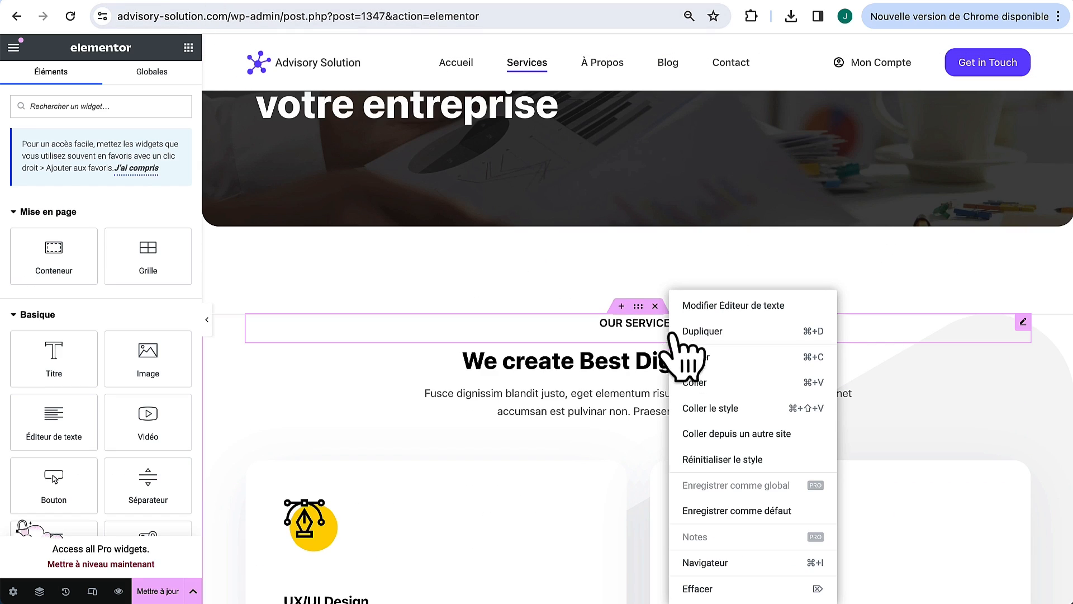
{"action": "left_click", "coordinate": [699, 383]}
{"action": "scroll", "coordinate": [708, 414], "scroll_direction": "down", "scroll_amount": 6}
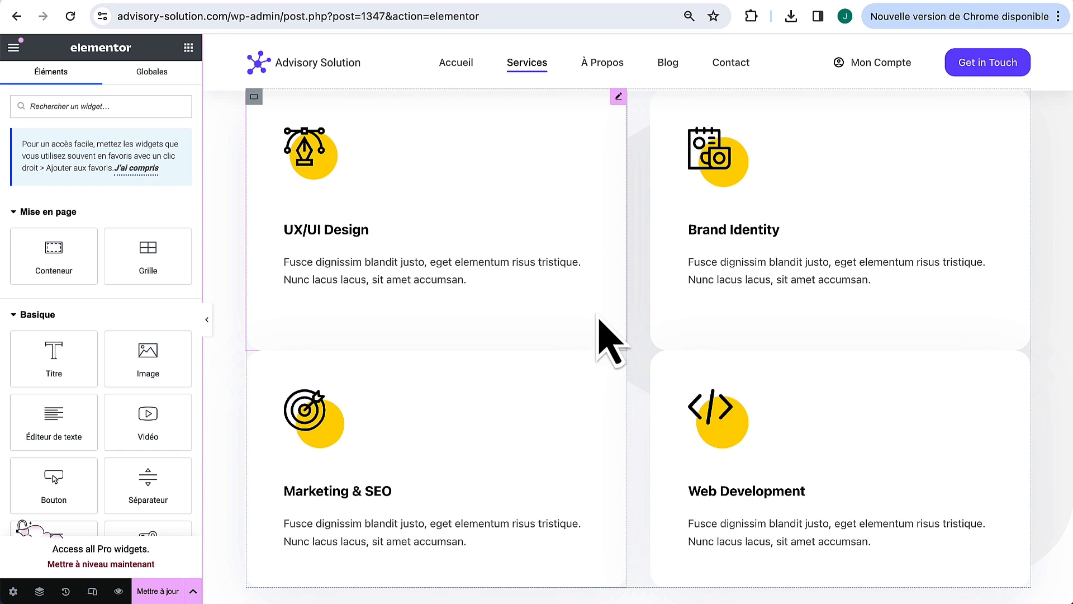
Step: Give the Marketing & SEO and Web Development cards an unlinked 30 px top margin
{"action": "left_click", "coordinate": [619, 358]}
{"action": "left_click", "coordinate": [167, 81]}
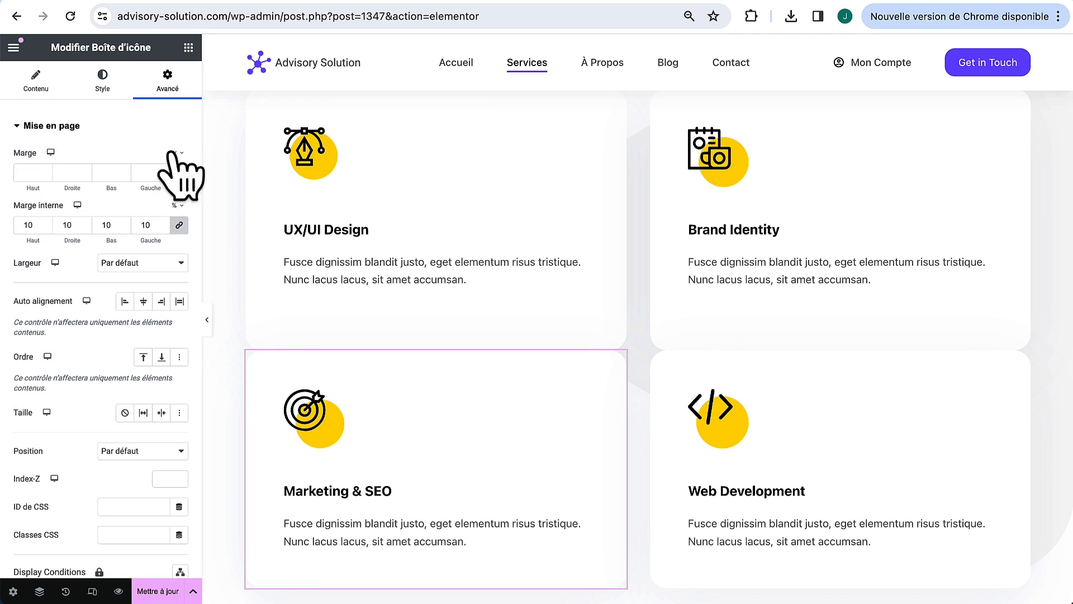
{"action": "left_click", "coordinate": [179, 172]}
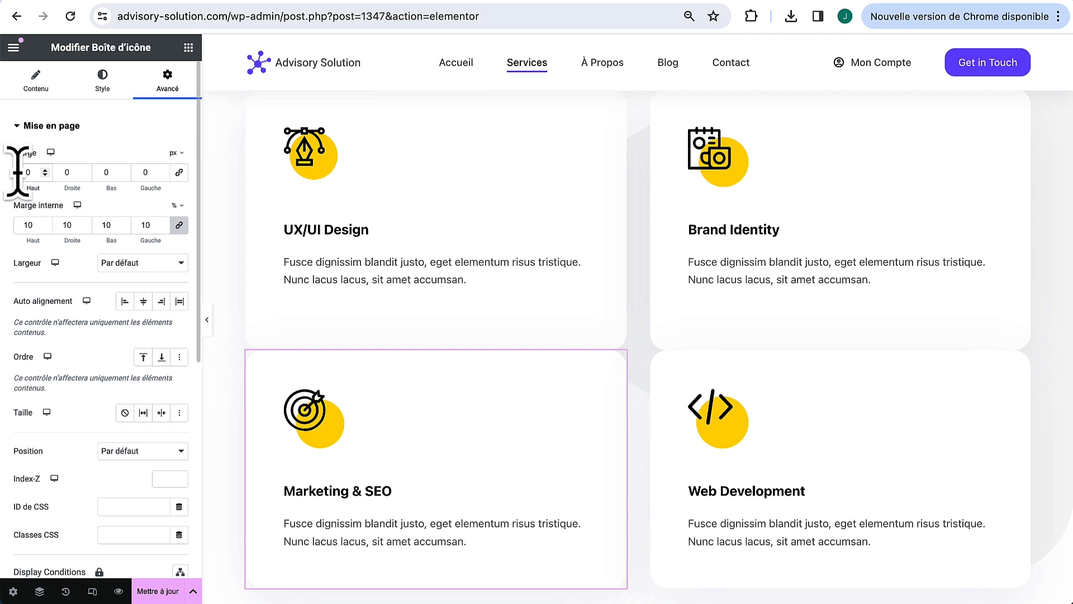
{"action": "left_click", "coordinate": [18, 173]}
{"action": "type", "text": "3"}
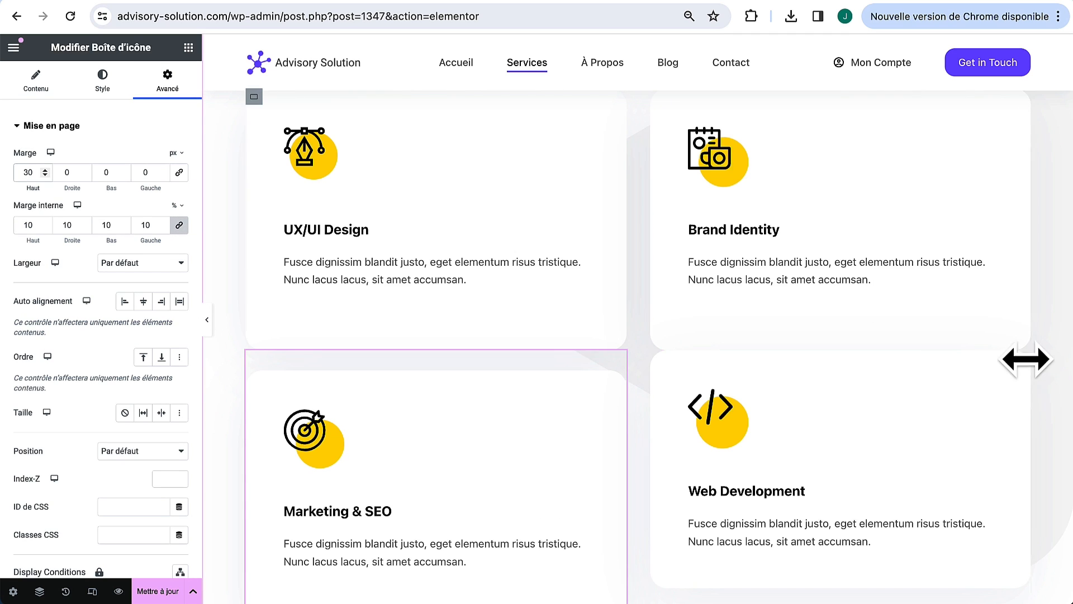
{"action": "left_click", "coordinate": [1023, 358]}
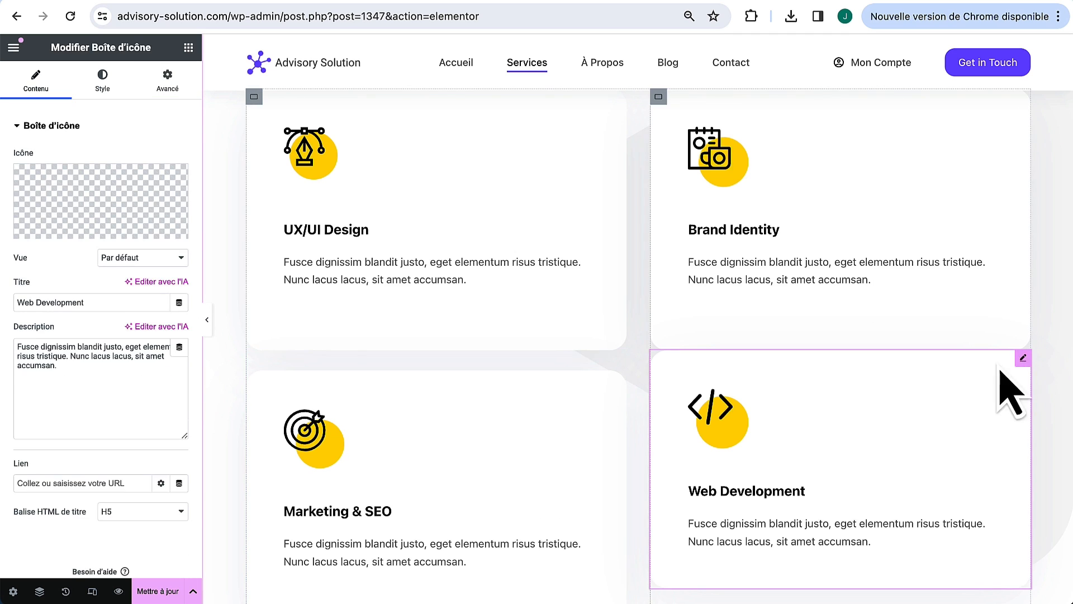
{"action": "left_click", "coordinate": [169, 84]}
{"action": "left_click", "coordinate": [179, 173]}
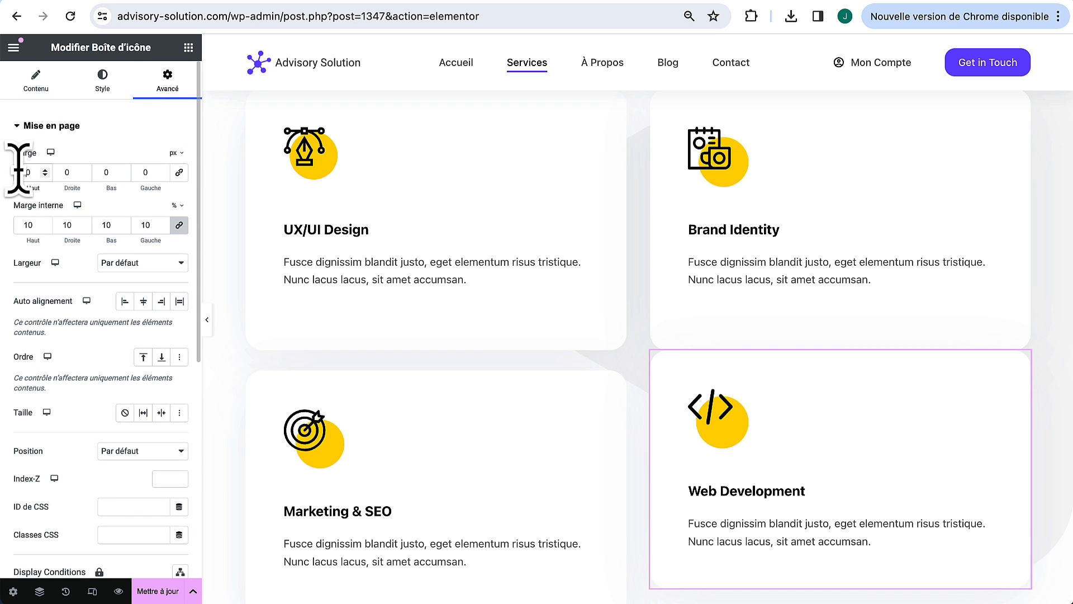
{"action": "left_click", "coordinate": [27, 172]}
{"action": "type", "text": "3"}
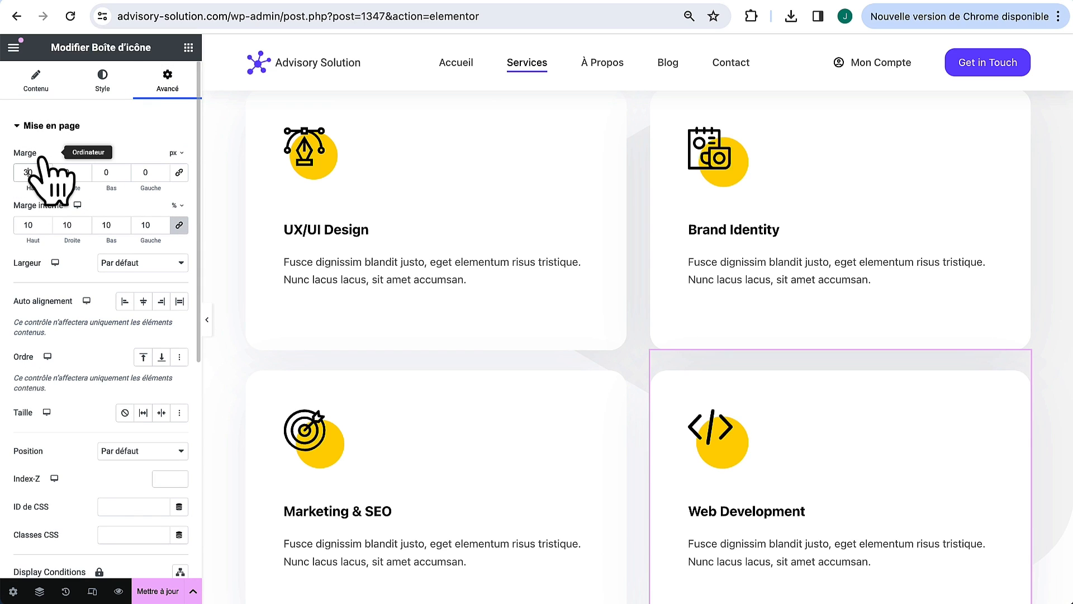
{"action": "scroll", "coordinate": [1023, 393], "scroll_direction": "up", "scroll_amount": 1}
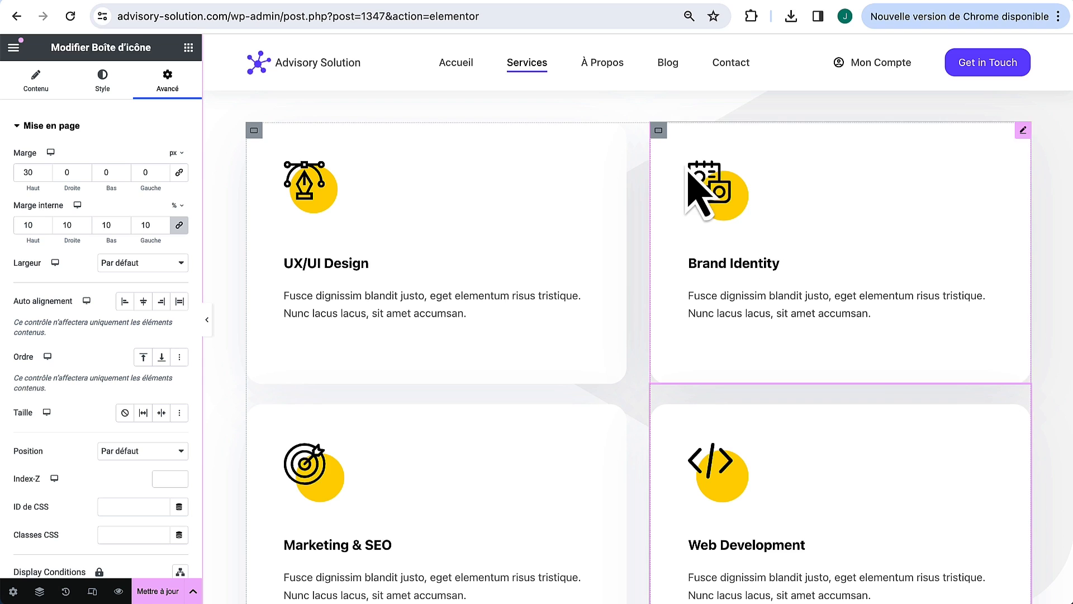
Step: Change the UX/UI Design card's icon to the clipboard-list icon
{"action": "left_click", "coordinate": [619, 131]}
{"action": "mouse_move", "coordinate": [166, 230]}
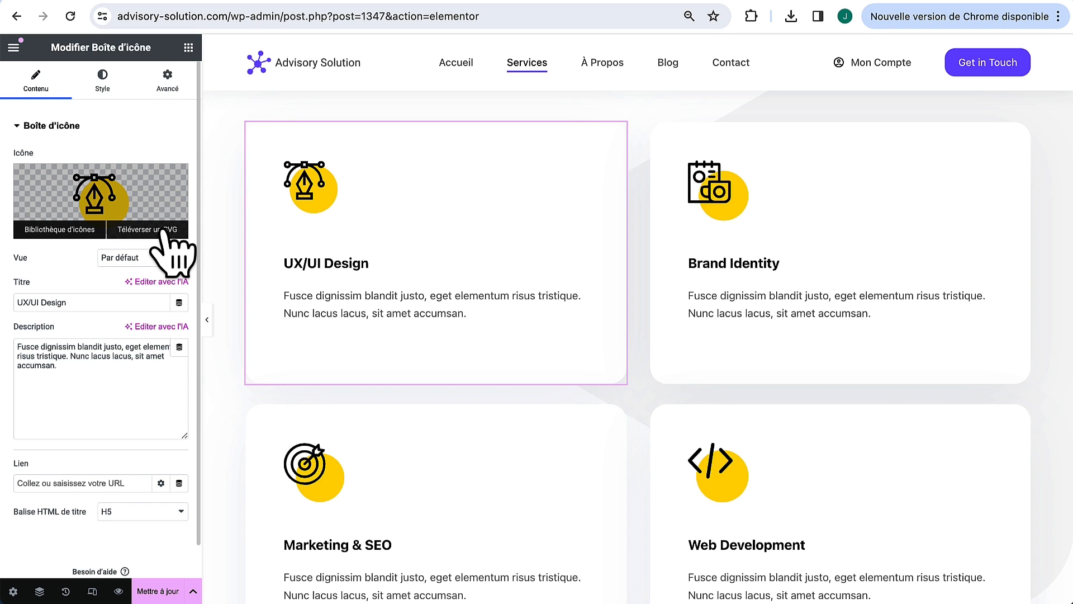
{"action": "left_click", "coordinate": [66, 229]}
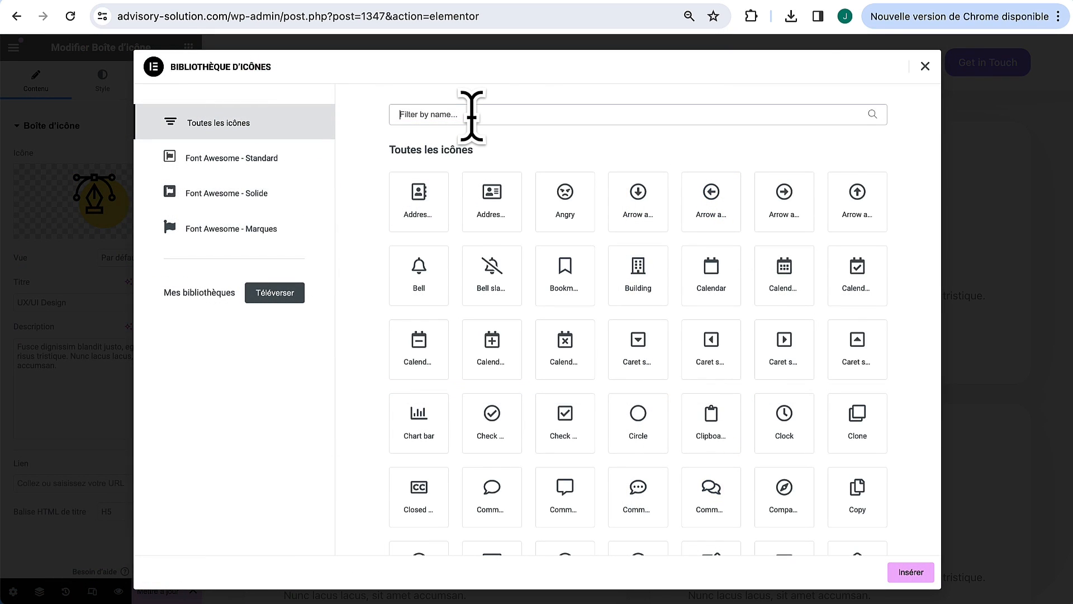
{"action": "left_click", "coordinate": [471, 114]}
{"action": "type", "text": "cli"}
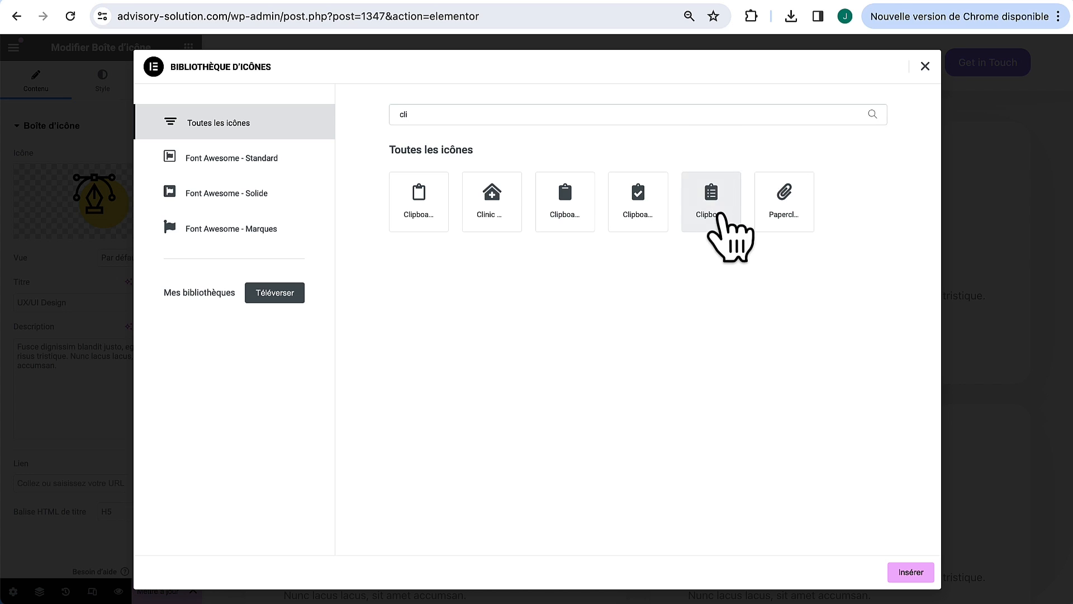
{"action": "left_click", "coordinate": [911, 571]}
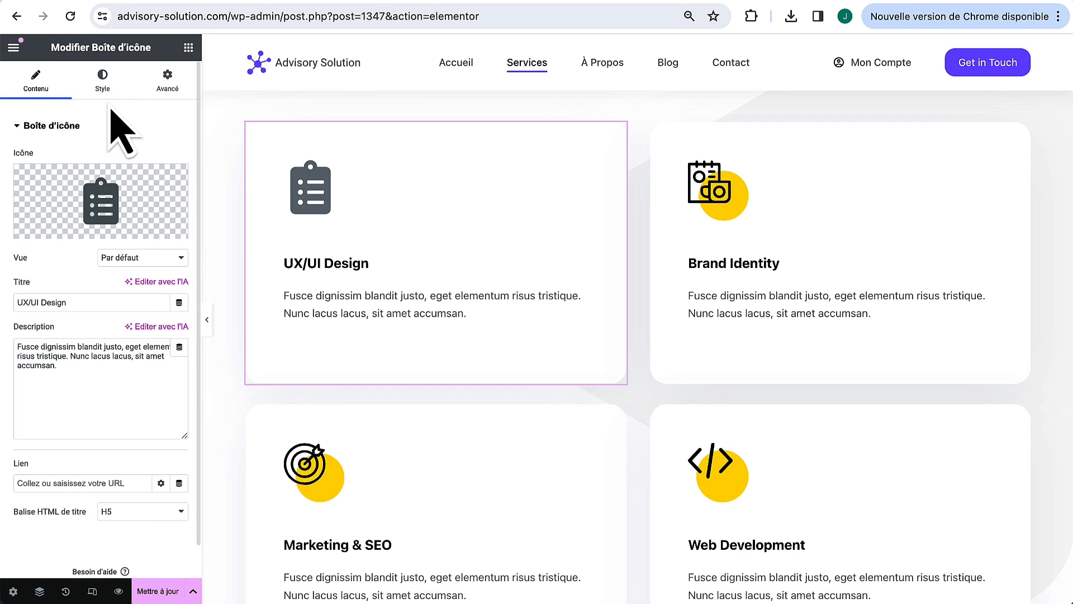
Step: Colour the UX/UI Design icon with the purple theme colour and shrink it to 34 px
{"action": "left_click", "coordinate": [103, 81]}
{"action": "left_click", "coordinate": [91, 362]}
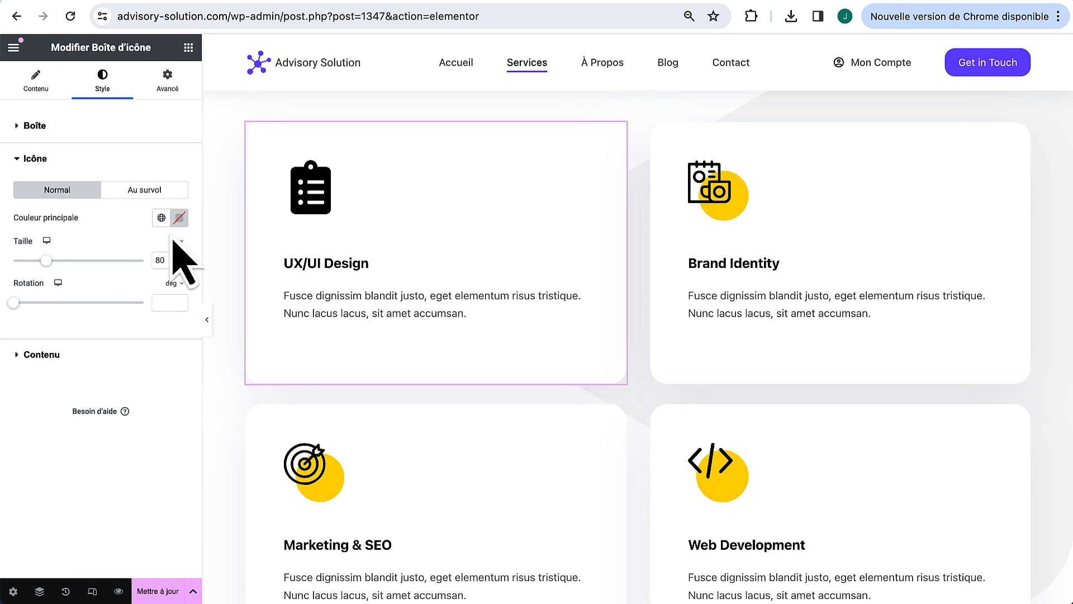
{"action": "left_click", "coordinate": [161, 218]}
{"action": "left_click", "coordinate": [132, 386]}
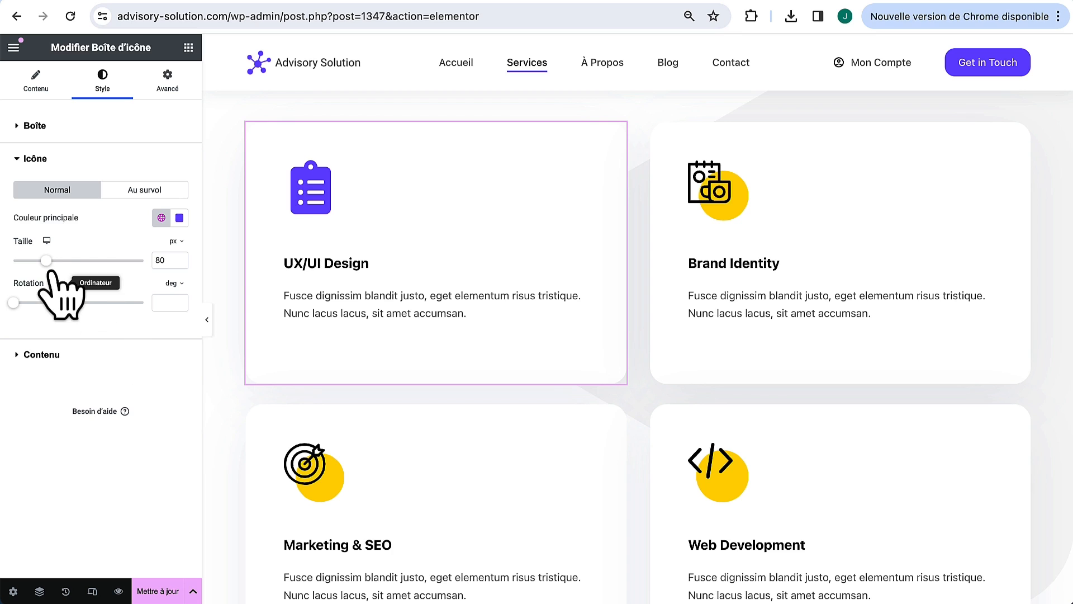
{"action": "left_click_drag", "start_coordinate": [46, 261], "coordinate": [26, 260]}
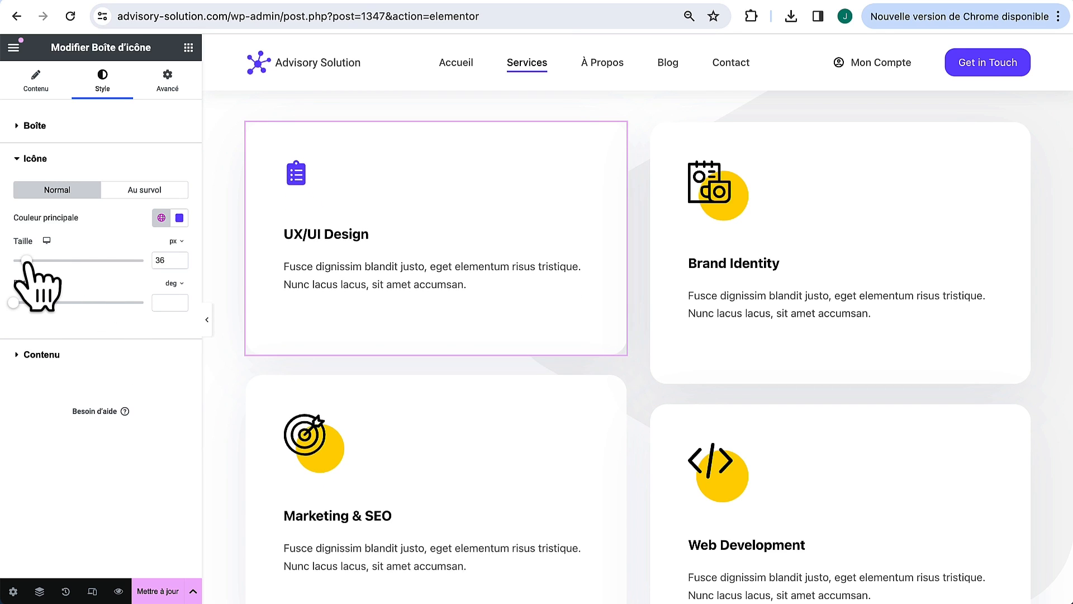
Step: Set the icon view to Rempli with a Carré shape
{"action": "left_click", "coordinate": [45, 91]}
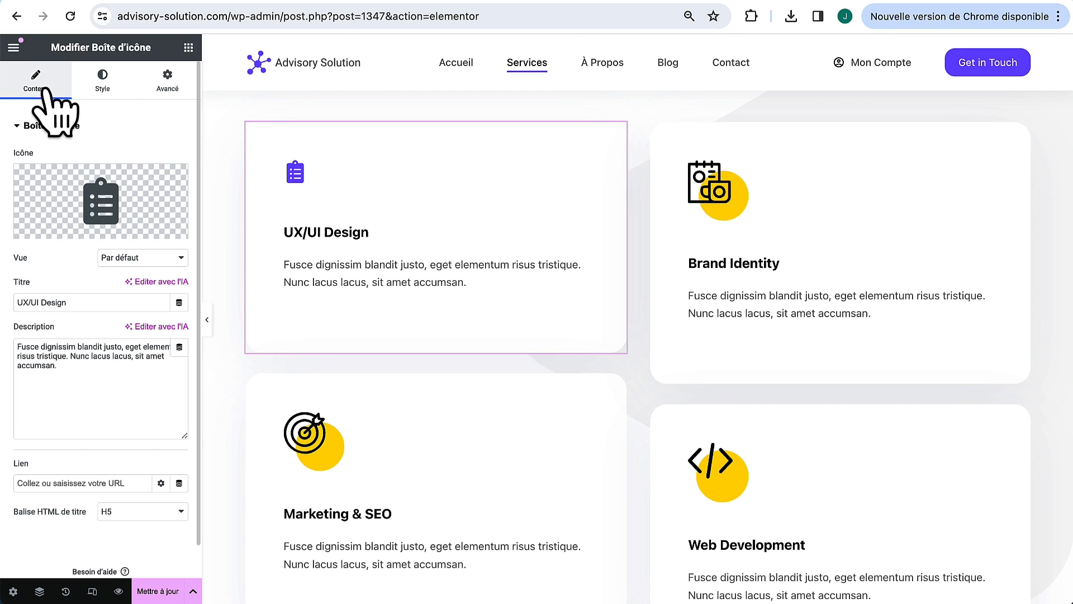
{"action": "left_click", "coordinate": [141, 259]}
{"action": "left_click", "coordinate": [147, 273]}
{"action": "left_click", "coordinate": [139, 286]}
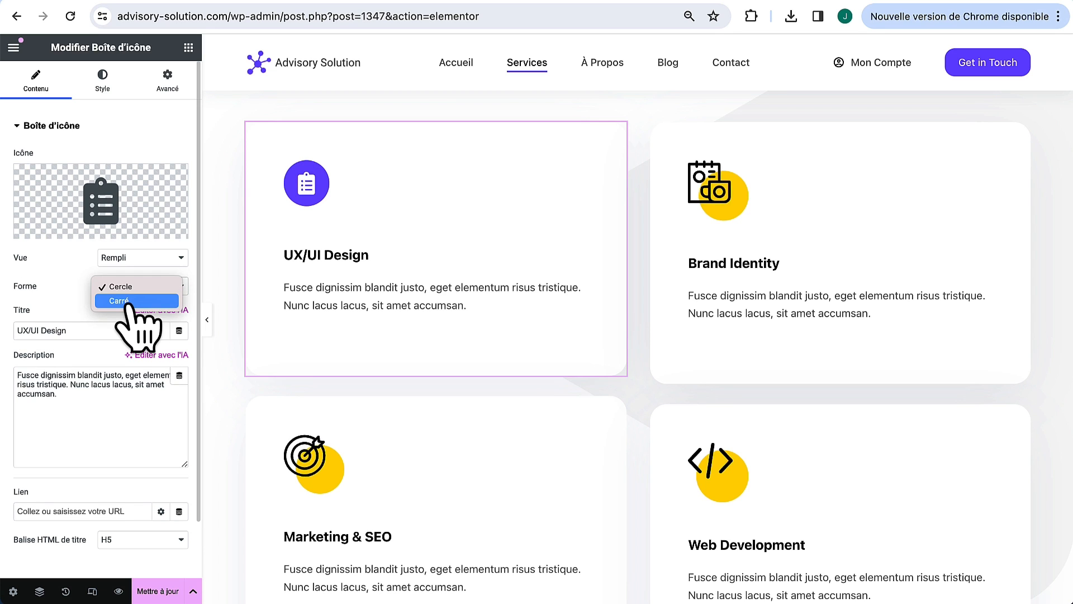
{"action": "left_click", "coordinate": [127, 301]}
Step: Make the icon's primary colour mostly transparent, secondary #704AFF, with border radius 15
{"action": "left_click", "coordinate": [101, 83]}
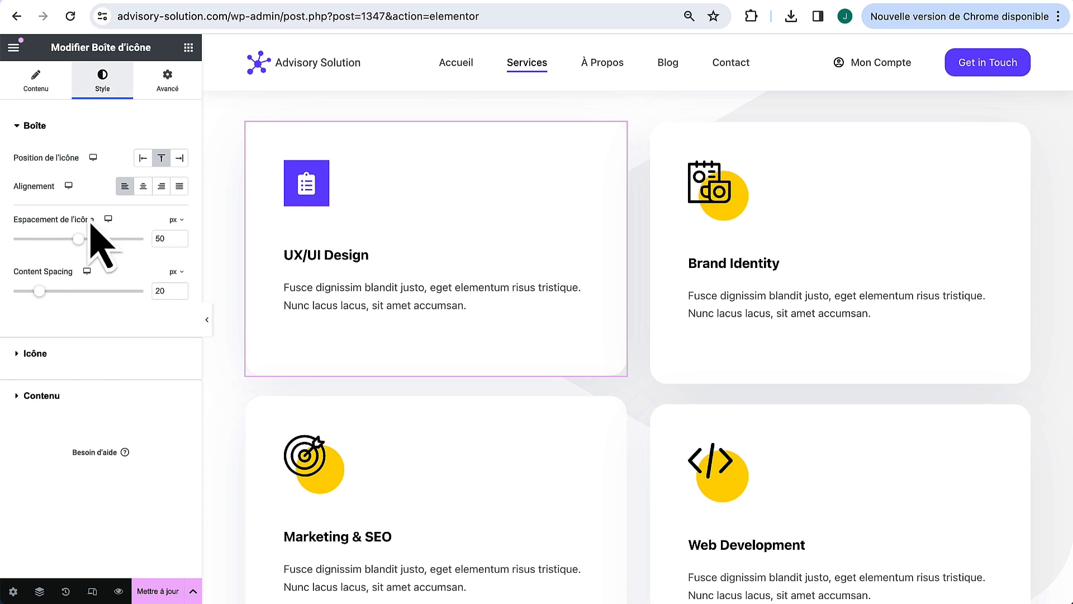
{"action": "left_click", "coordinate": [73, 353]}
{"action": "left_click", "coordinate": [179, 218]}
{"action": "left_click_drag", "start_coordinate": [180, 394], "coordinate": [122, 395]}
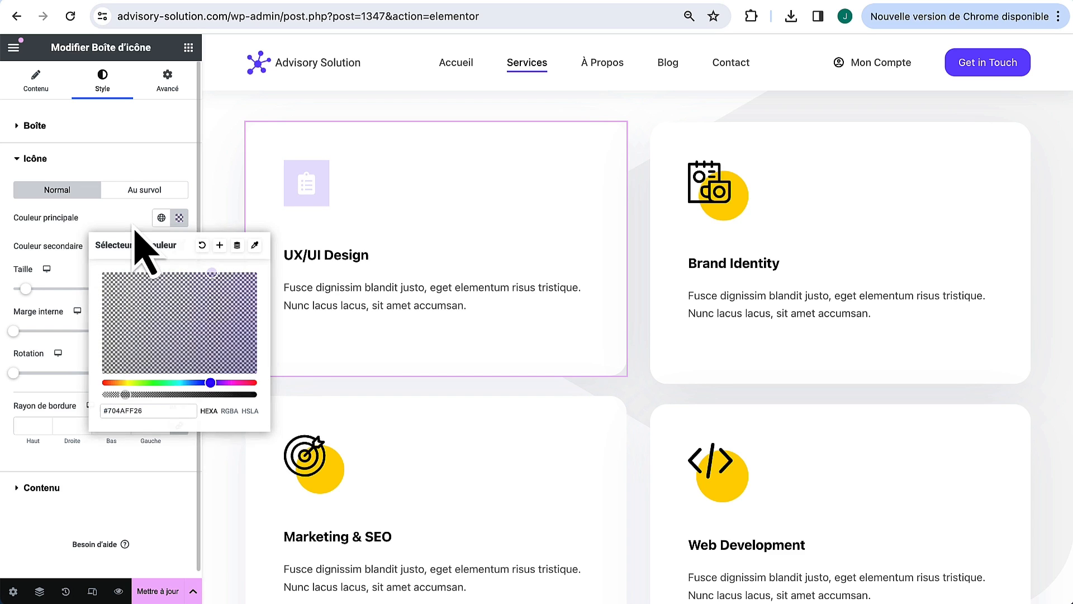
{"action": "left_click", "coordinate": [179, 246]}
{"action": "type", "text": "#704AFF"}
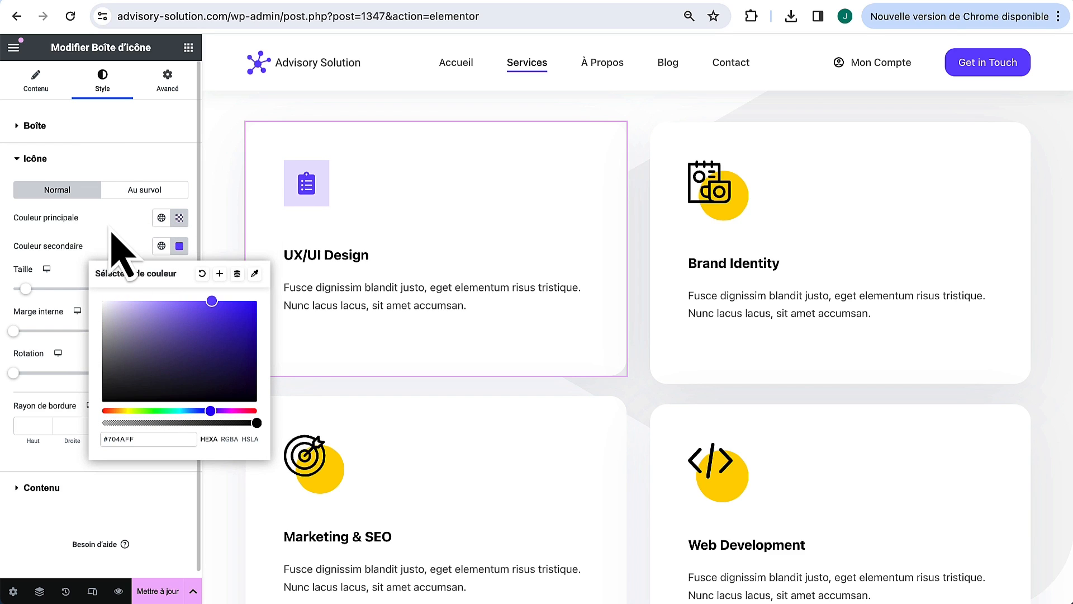
{"action": "left_click", "coordinate": [27, 425]}
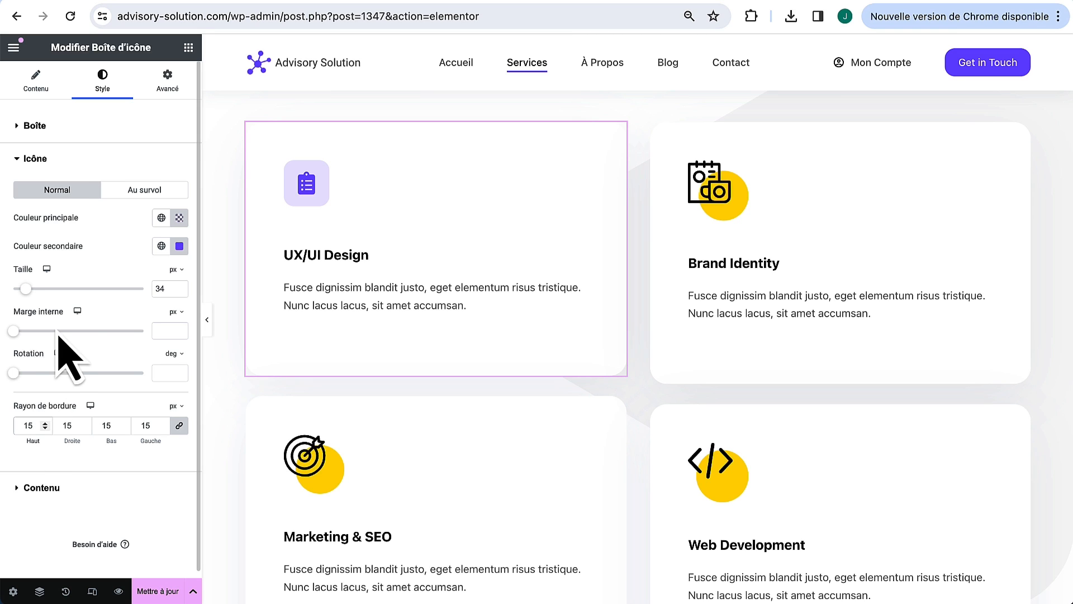
Step: Set the box's icon spacing to about 25 and content spacing to 10
{"action": "left_click", "coordinate": [56, 129]}
{"action": "left_click_drag", "start_coordinate": [78, 239], "coordinate": [47, 239]}
{"action": "left_click_drag", "start_coordinate": [39, 292], "coordinate": [27, 292]}
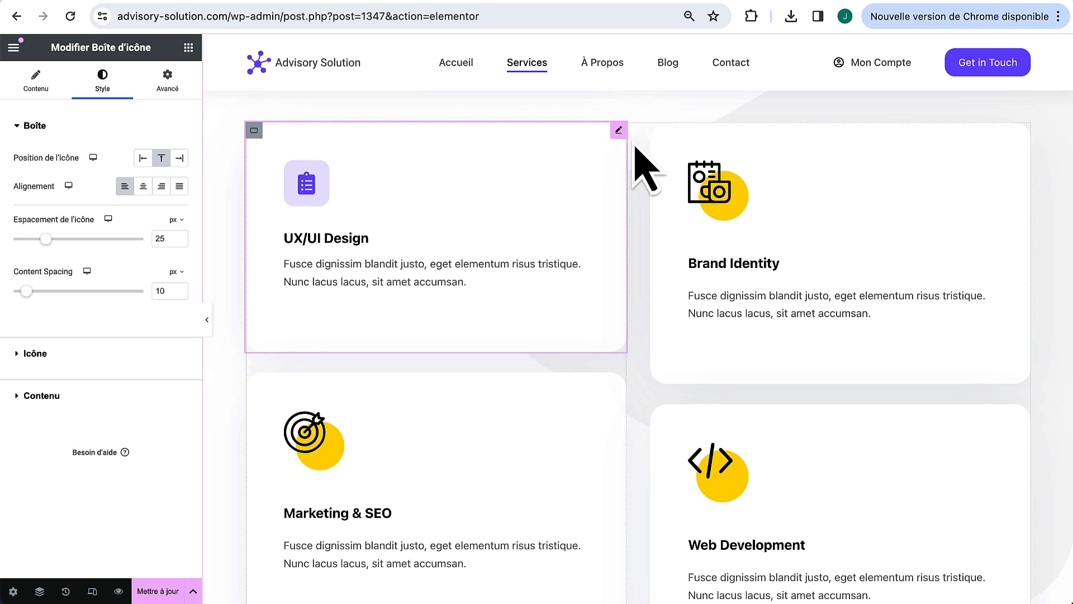
{"action": "right_click", "coordinate": [617, 131]}
Step: Give the Brand Identity card the network icon from the icon library
{"action": "key", "text": "Escape"}
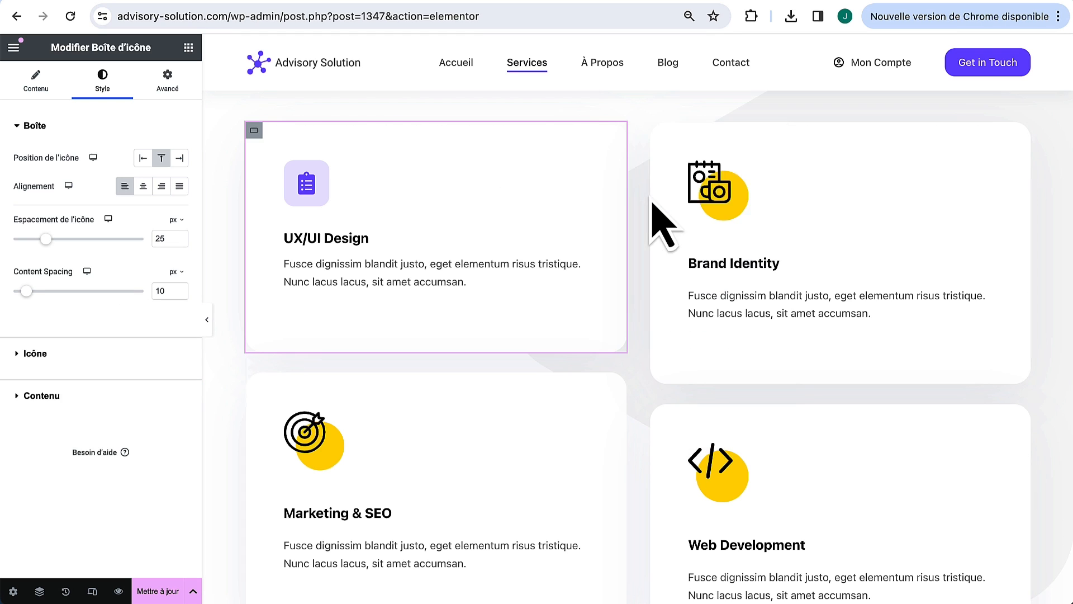
{"action": "right_click", "coordinate": [1023, 129]}
{"action": "left_click", "coordinate": [1007, 144]}
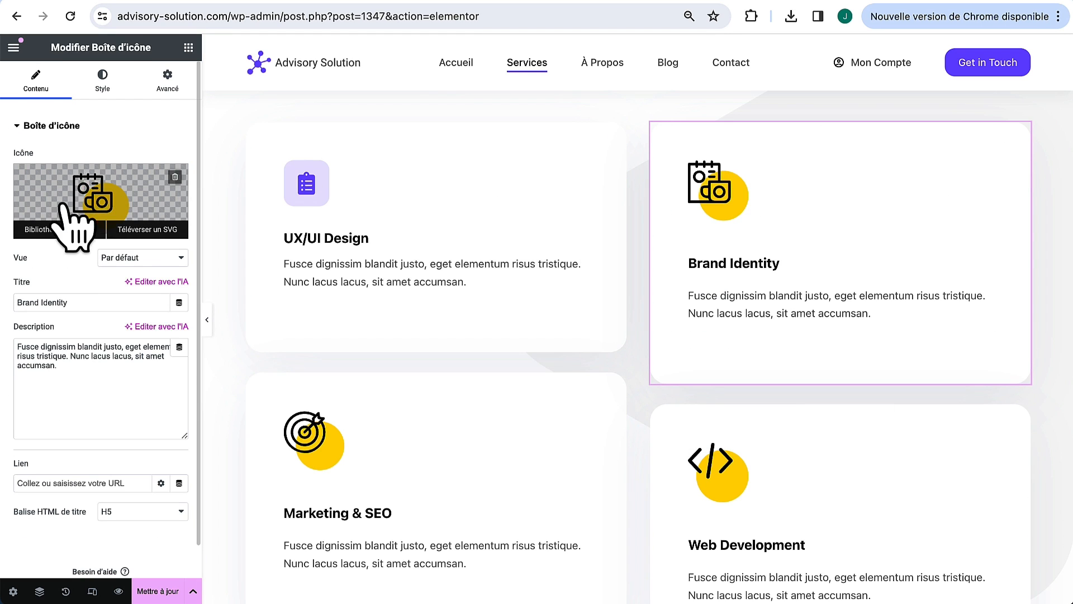
{"action": "left_click", "coordinate": [72, 235]}
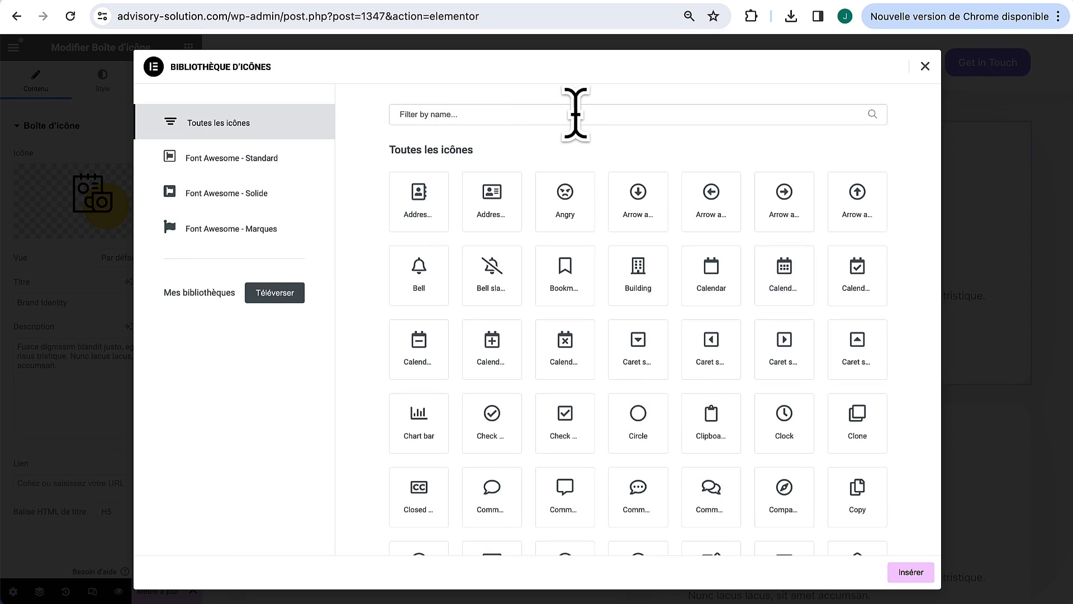
{"action": "type", "text": "net"}
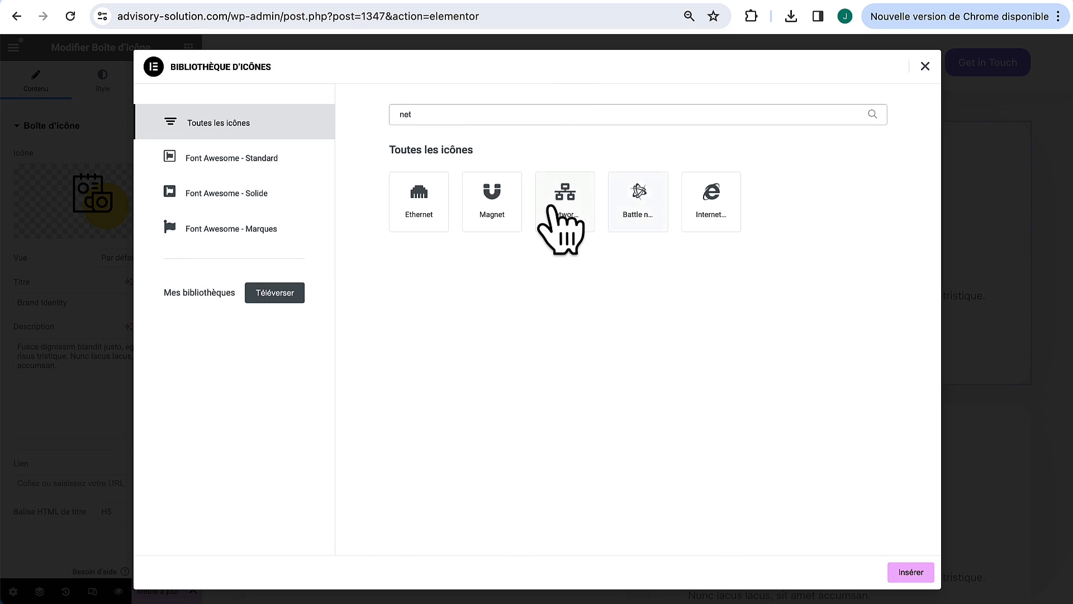
{"action": "left_click", "coordinate": [556, 212]}
{"action": "left_click", "coordinate": [912, 572]}
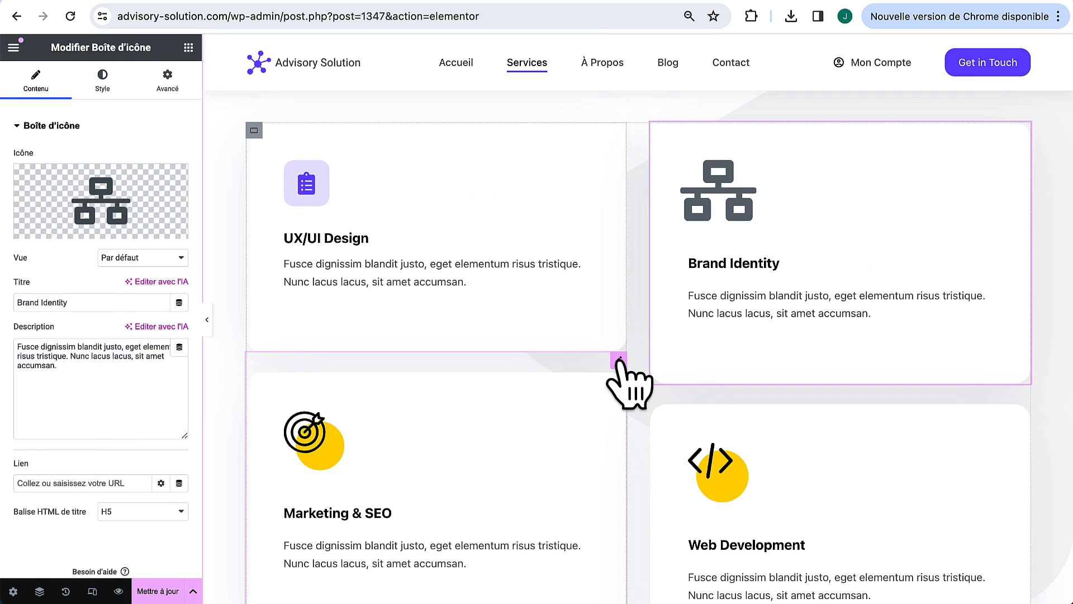
Step: Give the Marketing & SEO card the rising line chart icon
{"action": "left_click", "coordinate": [618, 359]}
{"action": "left_click", "coordinate": [35, 81]}
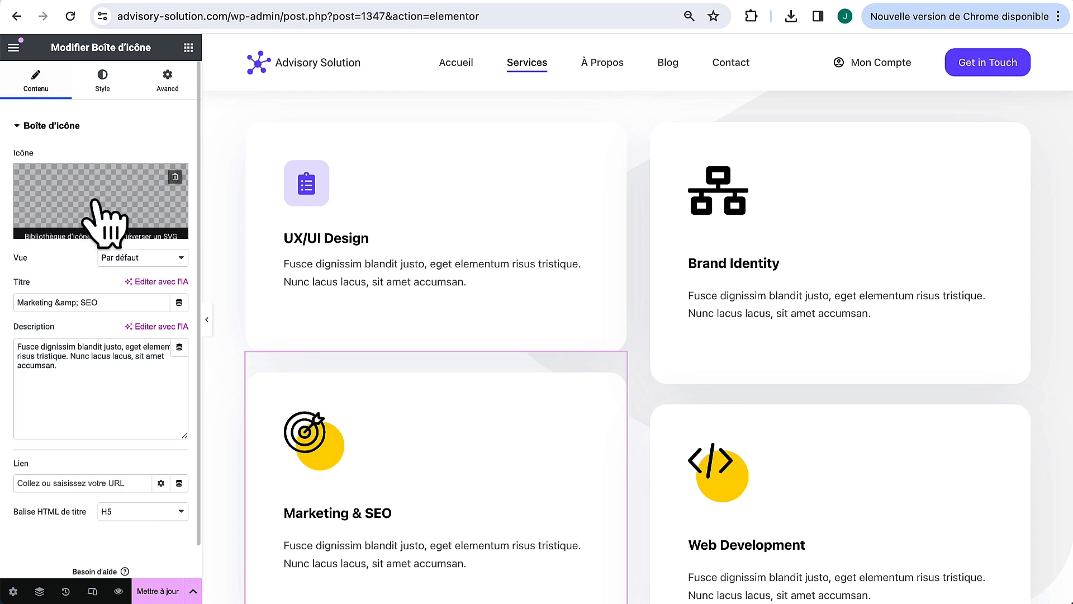
{"action": "left_click", "coordinate": [56, 229]}
{"action": "type", "text": "char"}
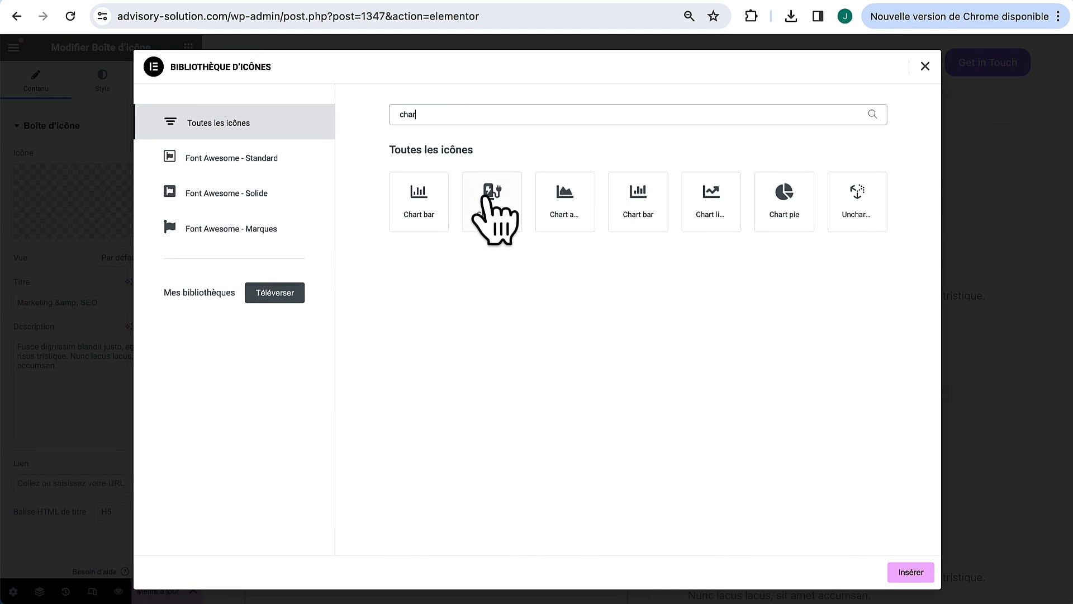
{"action": "left_click", "coordinate": [713, 208]}
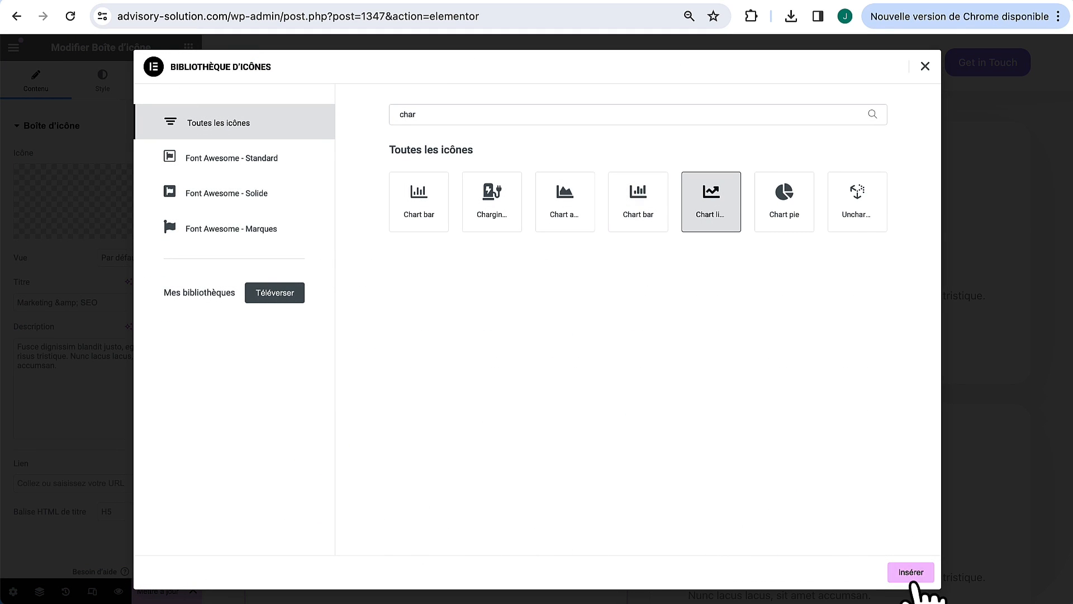
{"action": "left_click", "coordinate": [912, 572]}
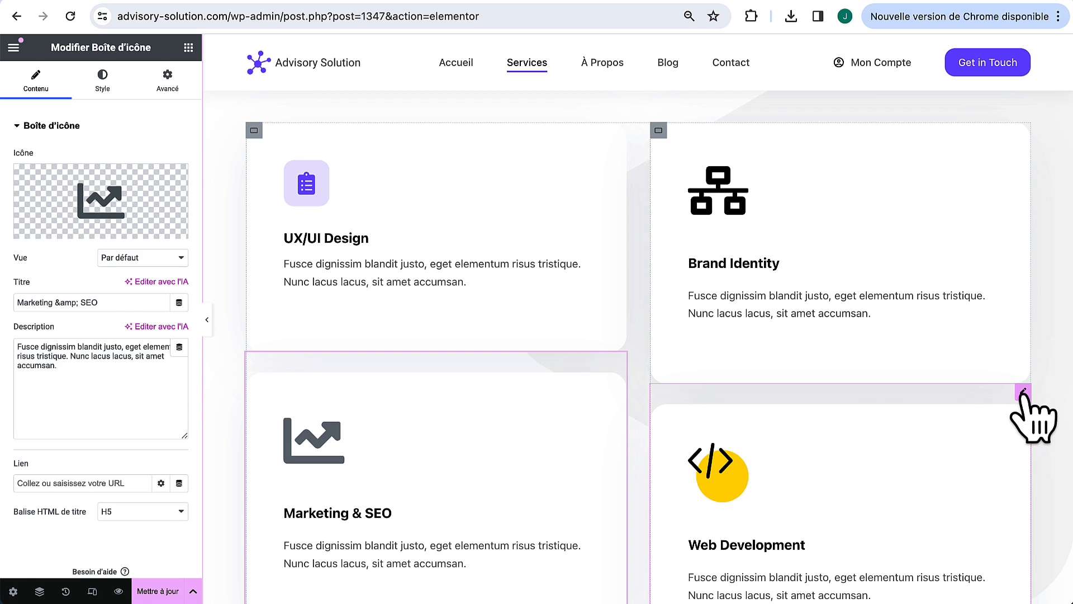
Step: Give the Web Development card the globe icon
{"action": "left_click", "coordinate": [1023, 391]}
{"action": "left_click", "coordinate": [35, 81]}
{"action": "left_click", "coordinate": [52, 229]}
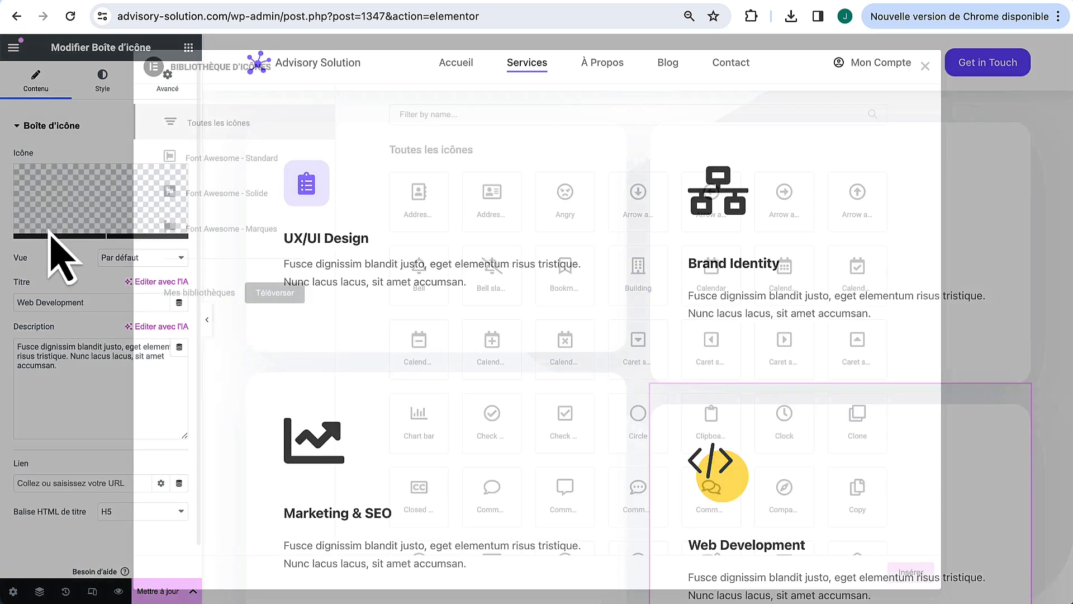
{"action": "type", "text": "glob"}
{"action": "left_click", "coordinate": [425, 210]}
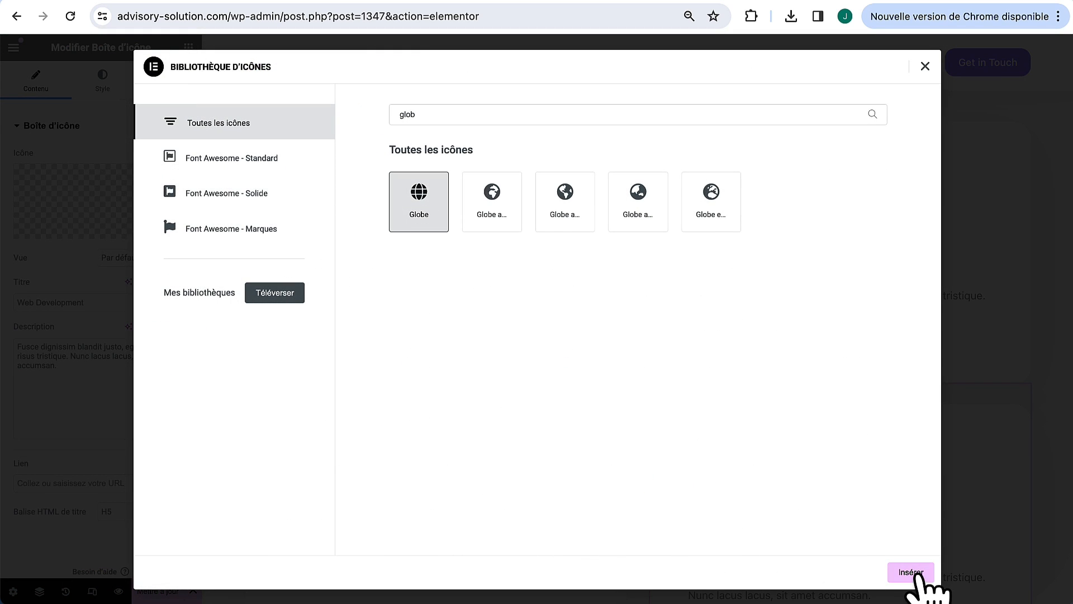
{"action": "left_click", "coordinate": [916, 573]}
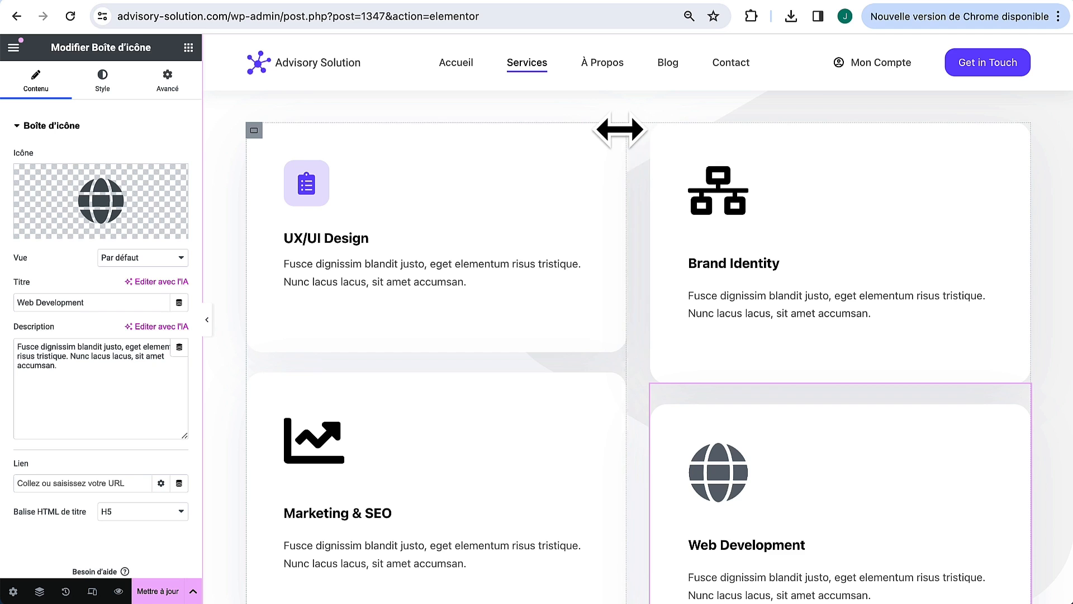
Step: Paste the UX/UI Design icon style onto the Brand Identity, Web Development and Marketing & SEO cards
{"action": "right_click", "coordinate": [1024, 130]}
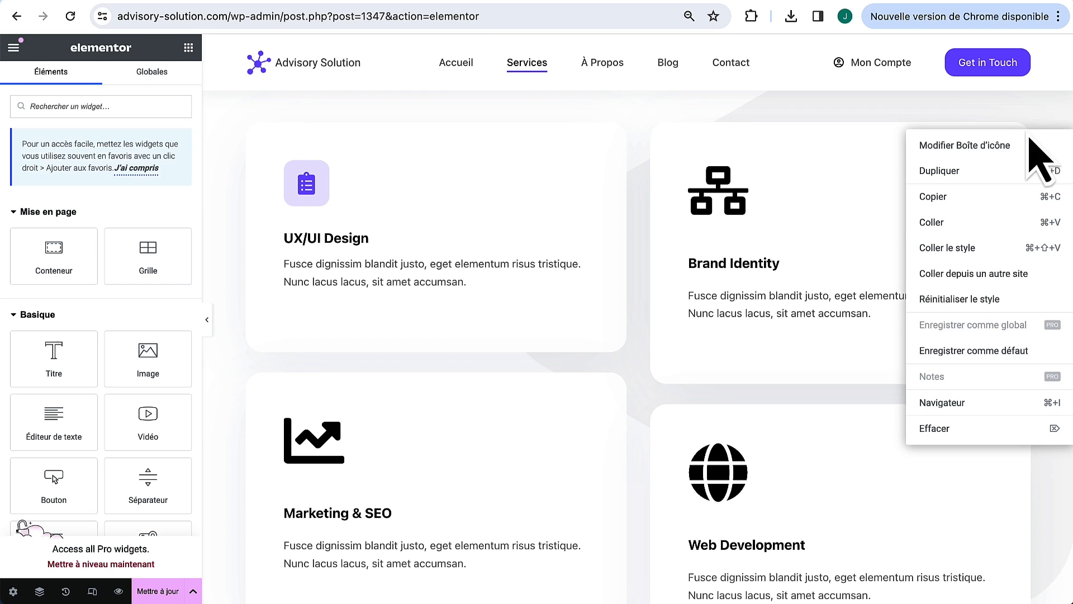
{"action": "left_click", "coordinate": [998, 252]}
{"action": "scroll", "coordinate": [950, 313], "scroll_direction": "down", "scroll_amount": 2}
{"action": "right_click", "coordinate": [1023, 277]}
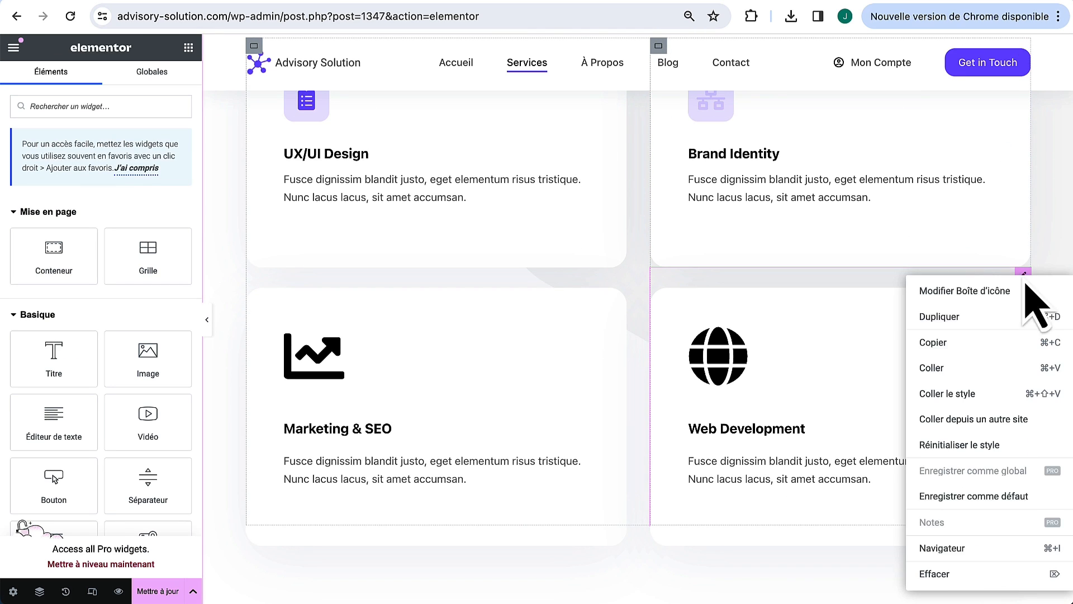
{"action": "left_click", "coordinate": [1006, 394]}
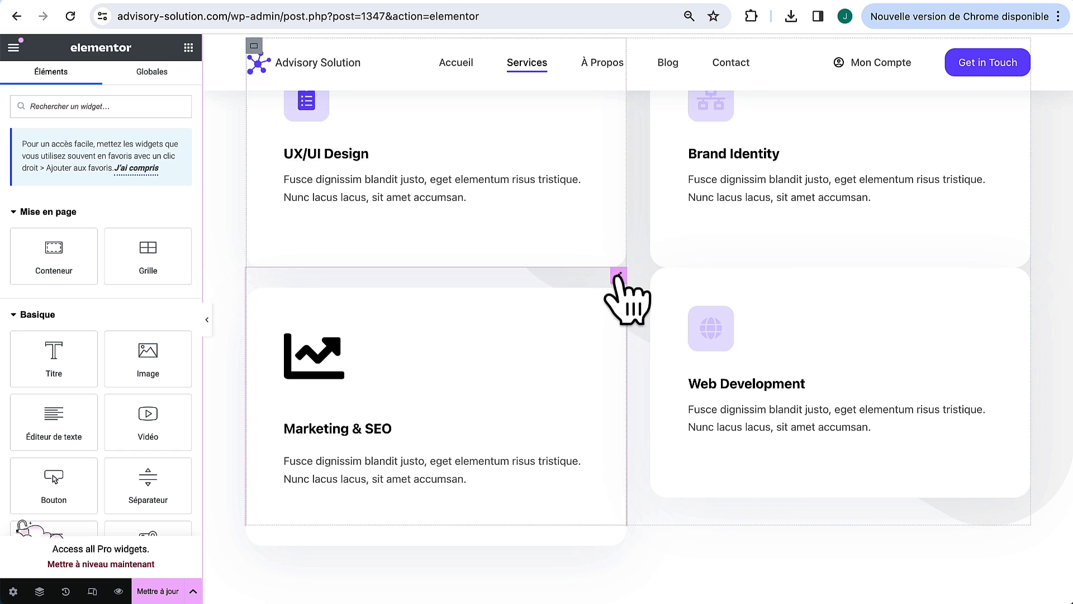
{"action": "right_click", "coordinate": [615, 274]}
{"action": "left_click", "coordinate": [638, 392]}
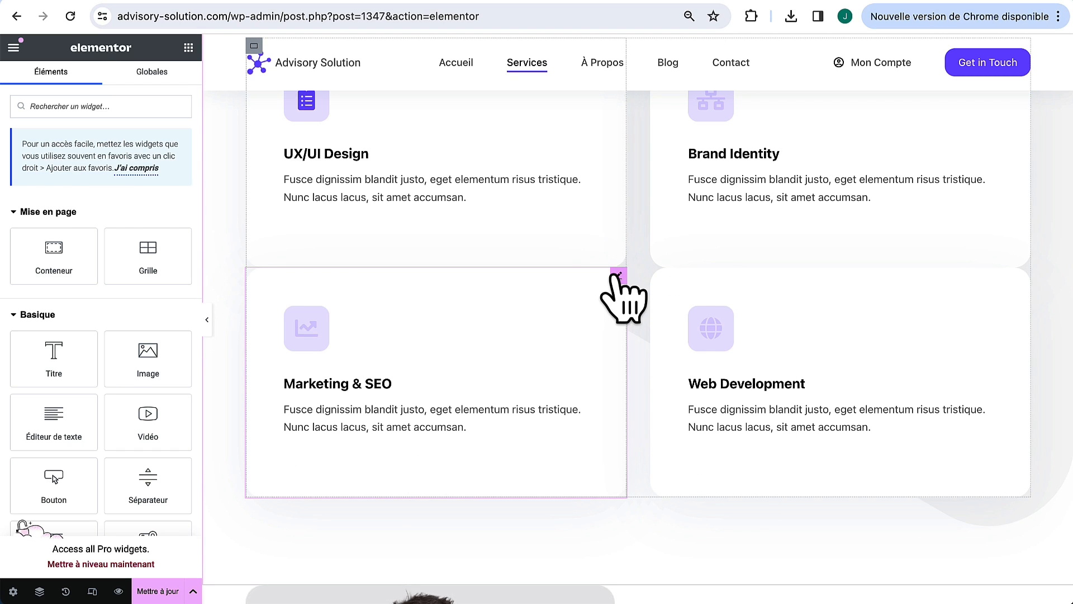
Step: Set a 30 px top margin on Marketing & SEO and Web Development, clearing Web Development's bottom margin
{"action": "left_click", "coordinate": [610, 299]}
{"action": "left_click", "coordinate": [167, 81]}
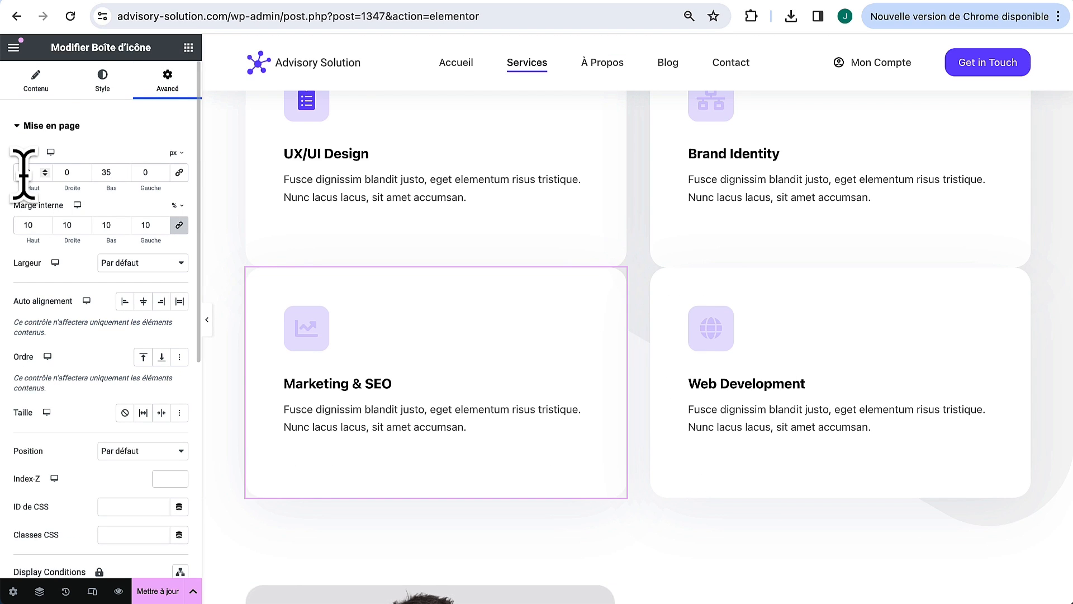
{"action": "type", "text": "30"}
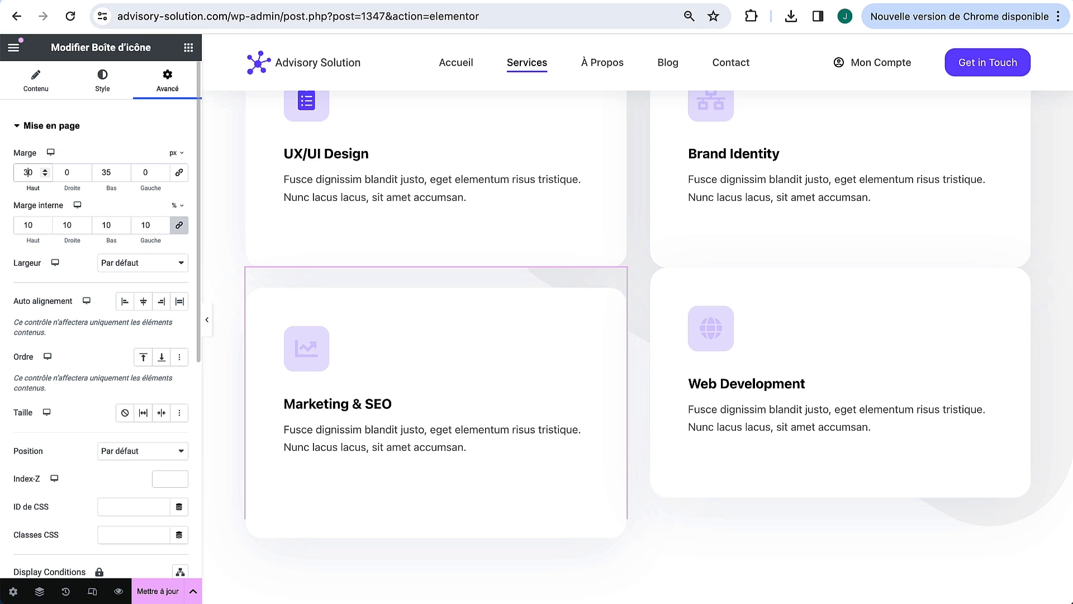
{"action": "left_click", "coordinate": [1023, 277]}
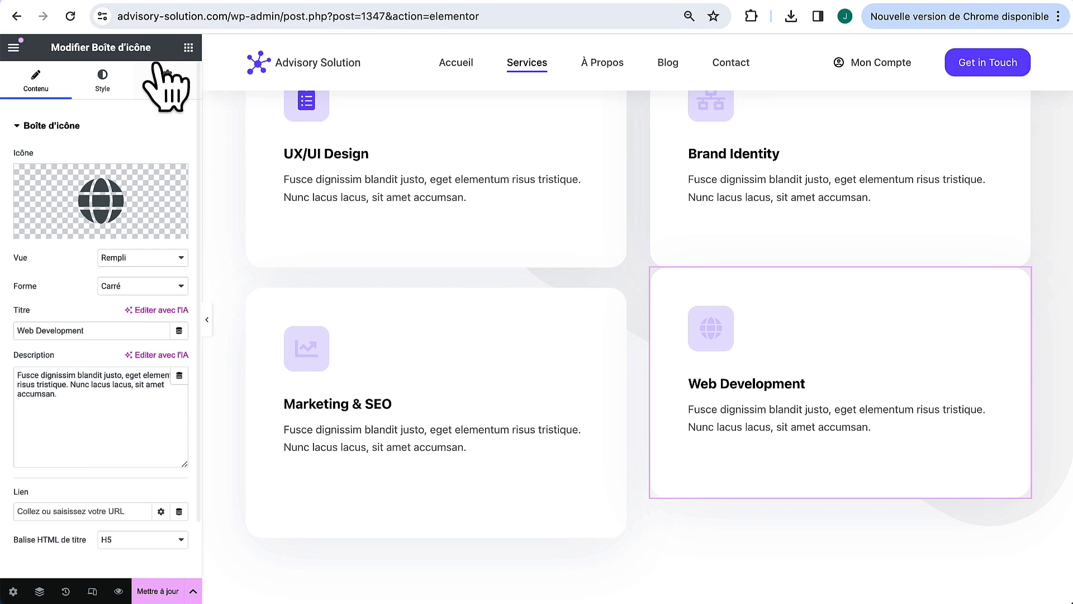
{"action": "left_click", "coordinate": [168, 82]}
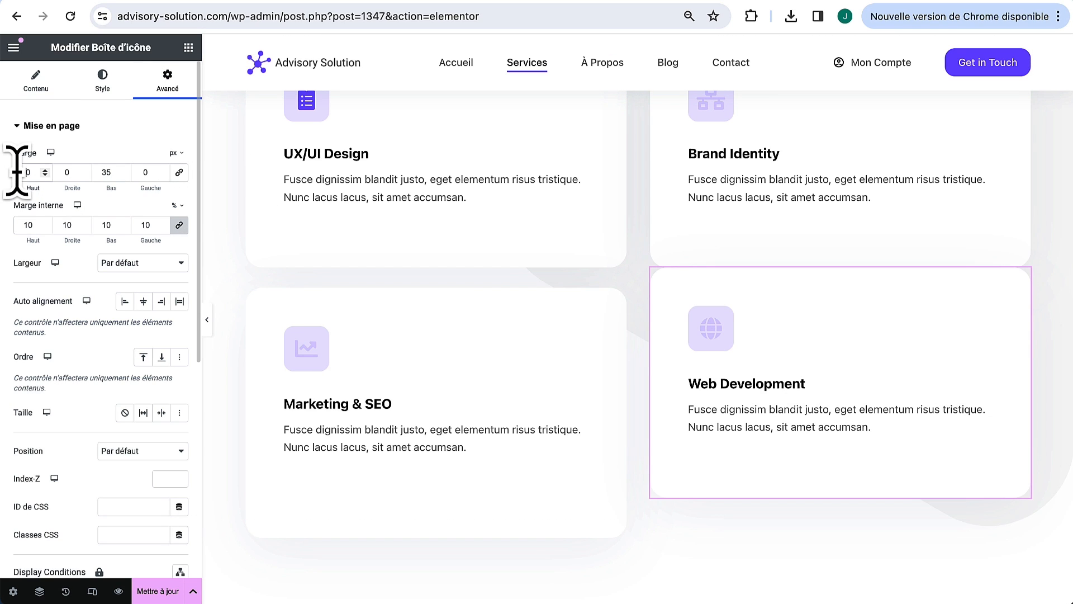
{"action": "left_click", "coordinate": [17, 171]}
{"action": "type", "text": "3"}
{"action": "scroll", "coordinate": [419, 280], "scroll_direction": "up", "scroll_amount": 3}
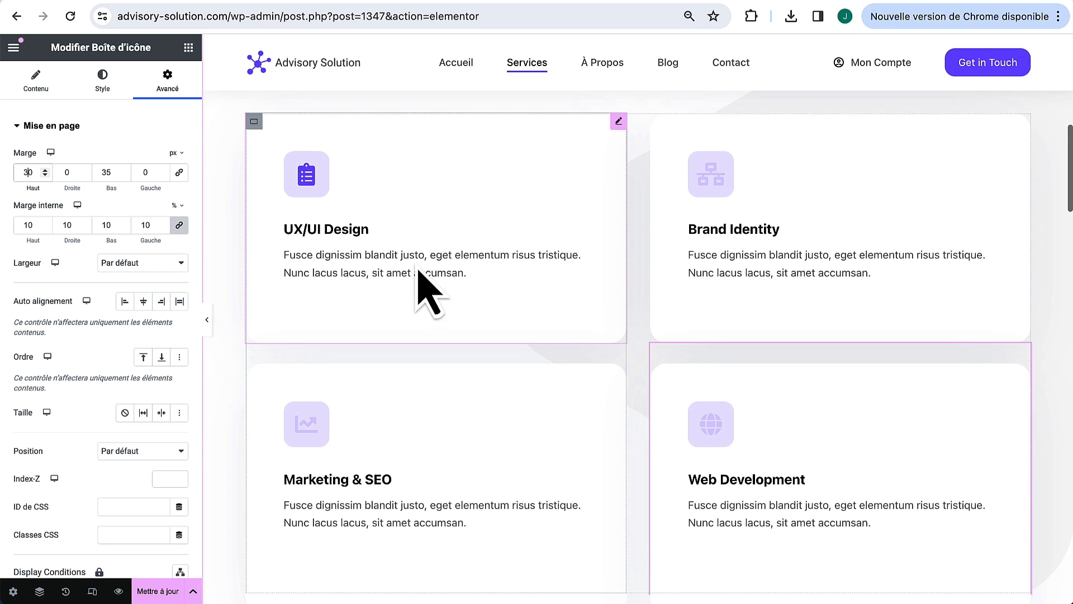
{"action": "left_click", "coordinate": [111, 172]}
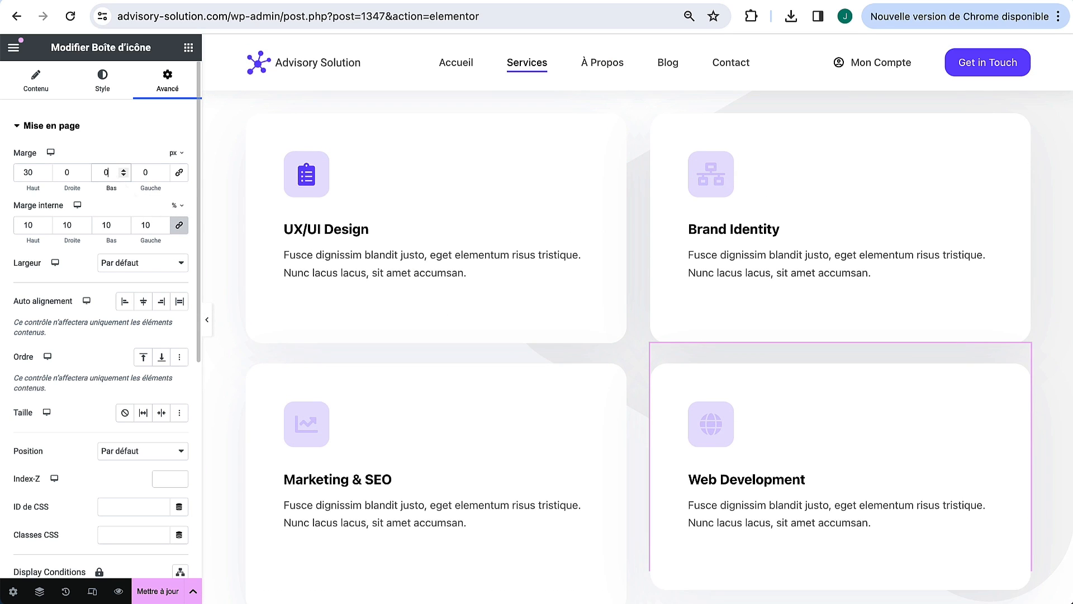
{"action": "scroll", "coordinate": [647, 395], "scroll_direction": "down", "scroll_amount": 3}
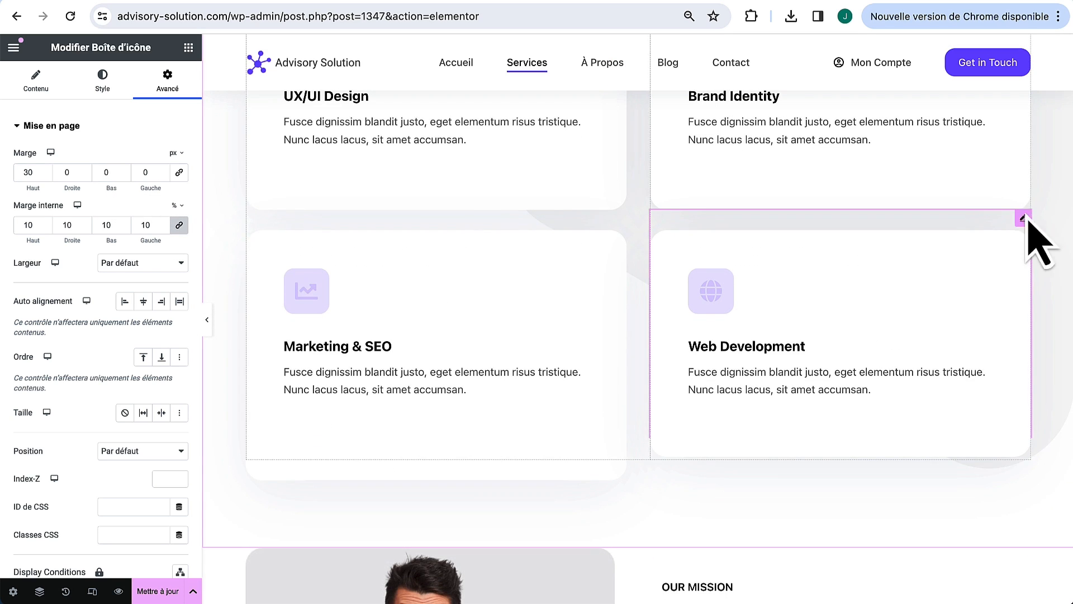
Step: Set the Marketing & SEO card's bottom margin to 0
{"action": "left_click", "coordinate": [618, 217]}
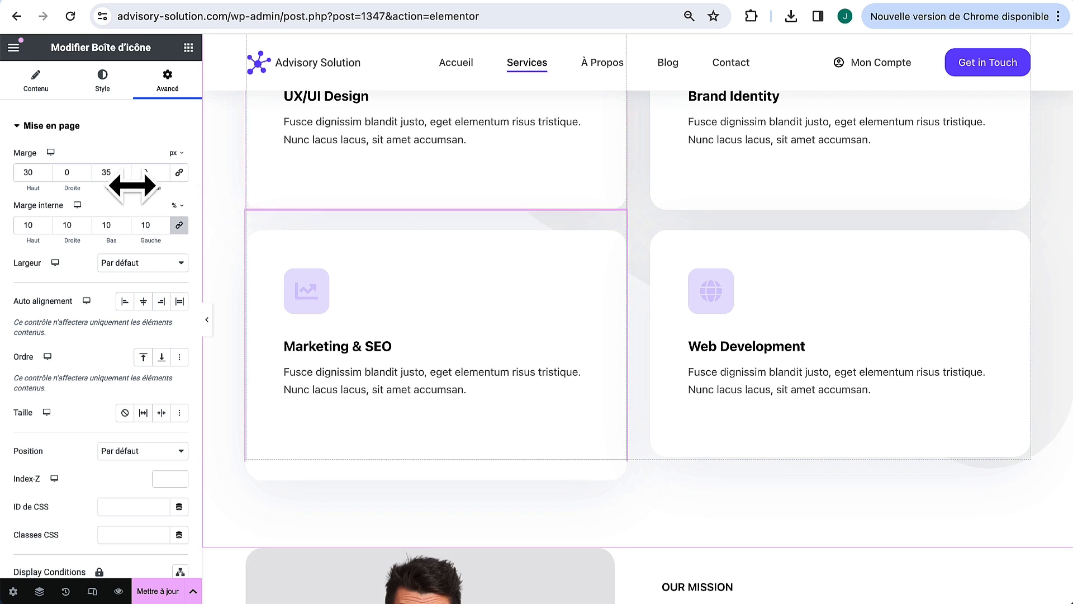
{"action": "double_click", "coordinate": [113, 173]}
{"action": "type", "text": "0"}
{"action": "scroll", "coordinate": [548, 477], "scroll_direction": "up", "scroll_amount": 3}
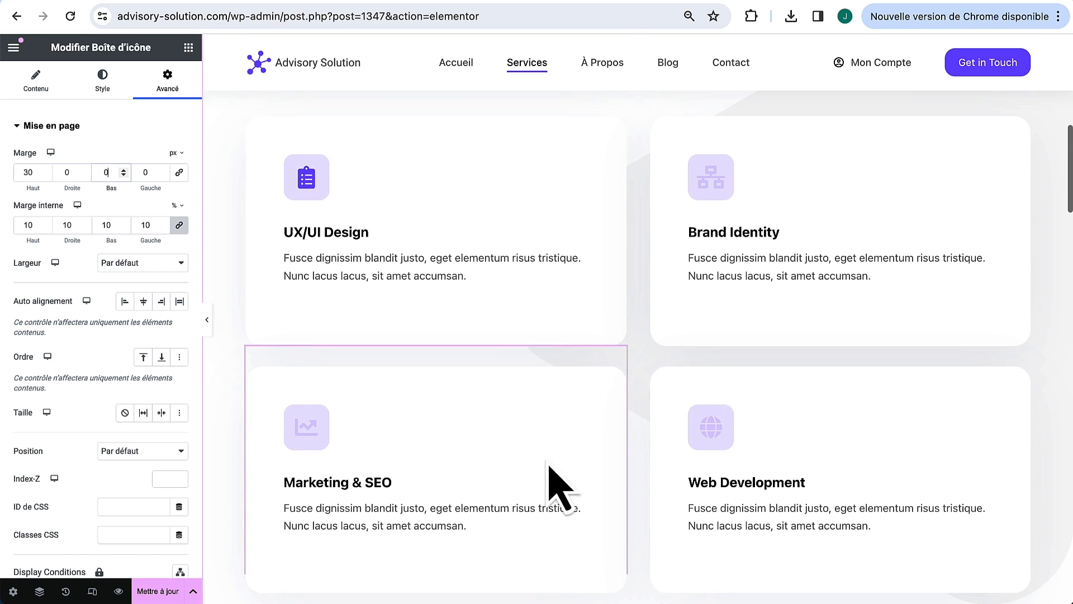
{"action": "scroll", "coordinate": [615, 336], "scroll_direction": "down", "scroll_amount": 1}
{"action": "left_click", "coordinate": [705, 167]}
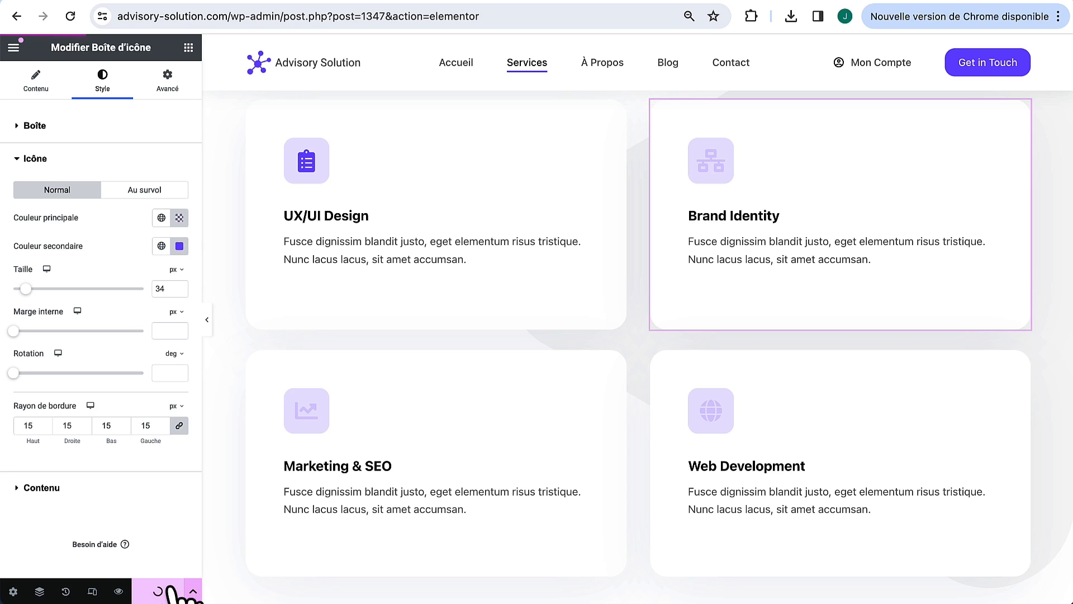
Step: Reload the editor and paste the Lorem ipsum text into the UX/UI Design description
{"action": "key", "text": "super+r"}
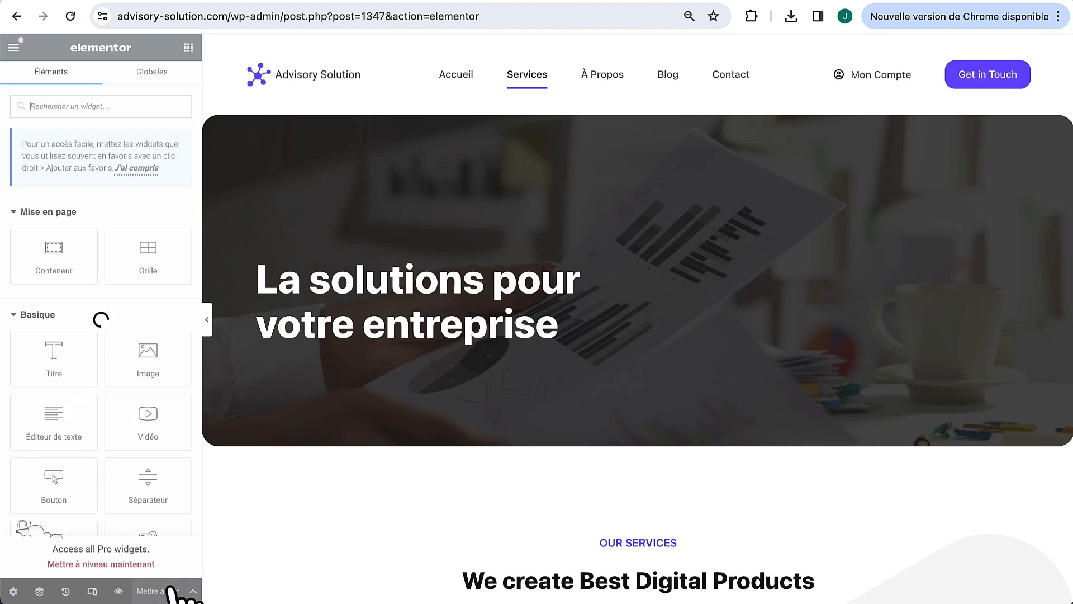
{"action": "scroll", "coordinate": [567, 474], "scroll_direction": "down", "scroll_amount": 10}
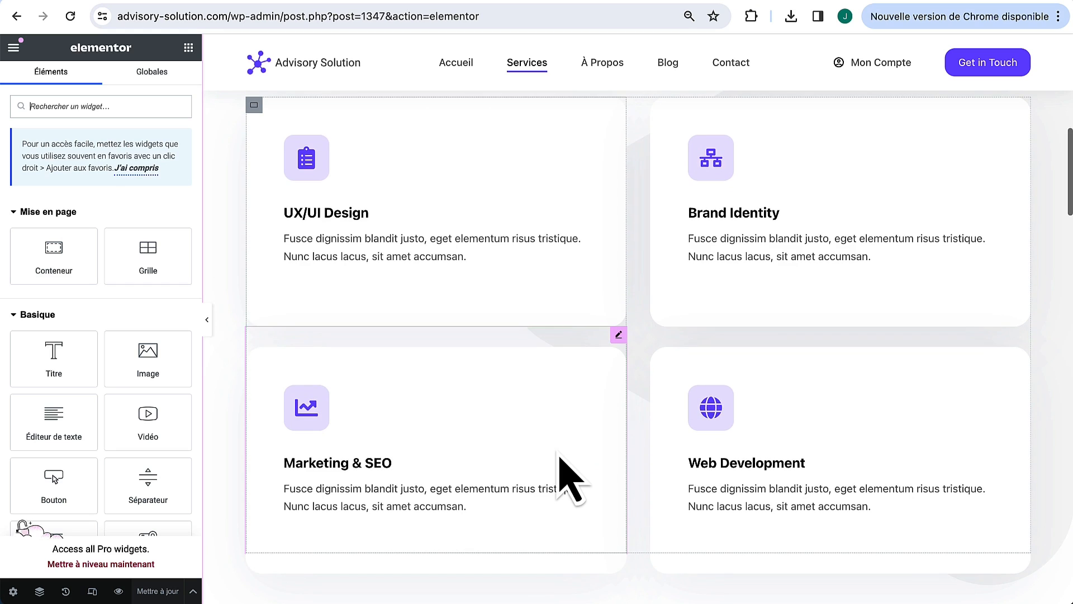
{"action": "scroll", "coordinate": [567, 474], "scroll_direction": "down", "scroll_amount": 2}
{"action": "scroll", "coordinate": [609, 136], "scroll_direction": "up", "scroll_amount": 1}
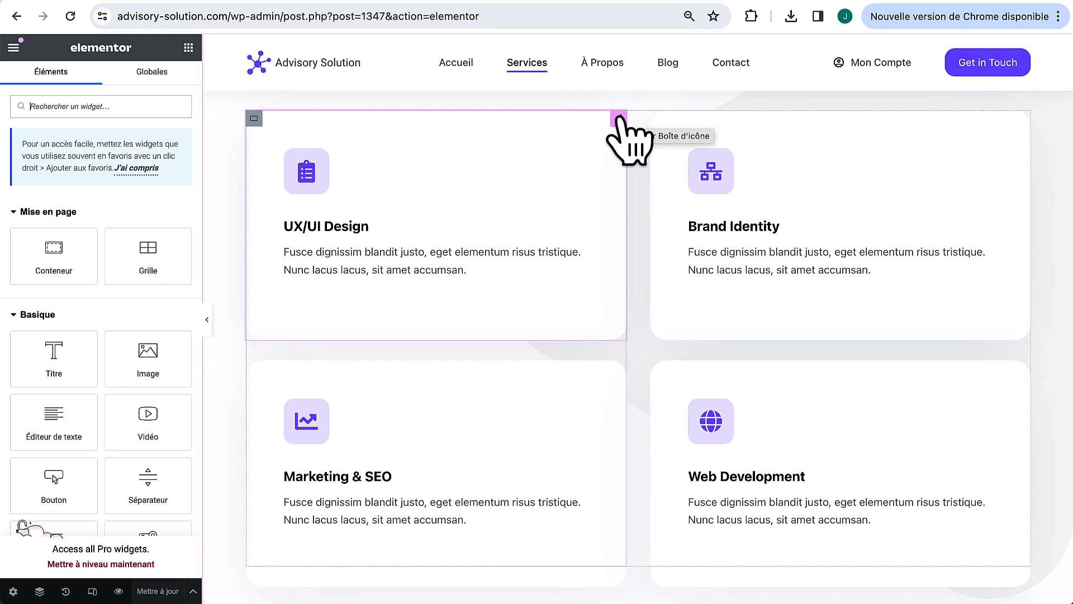
{"action": "left_click", "coordinate": [619, 118]}
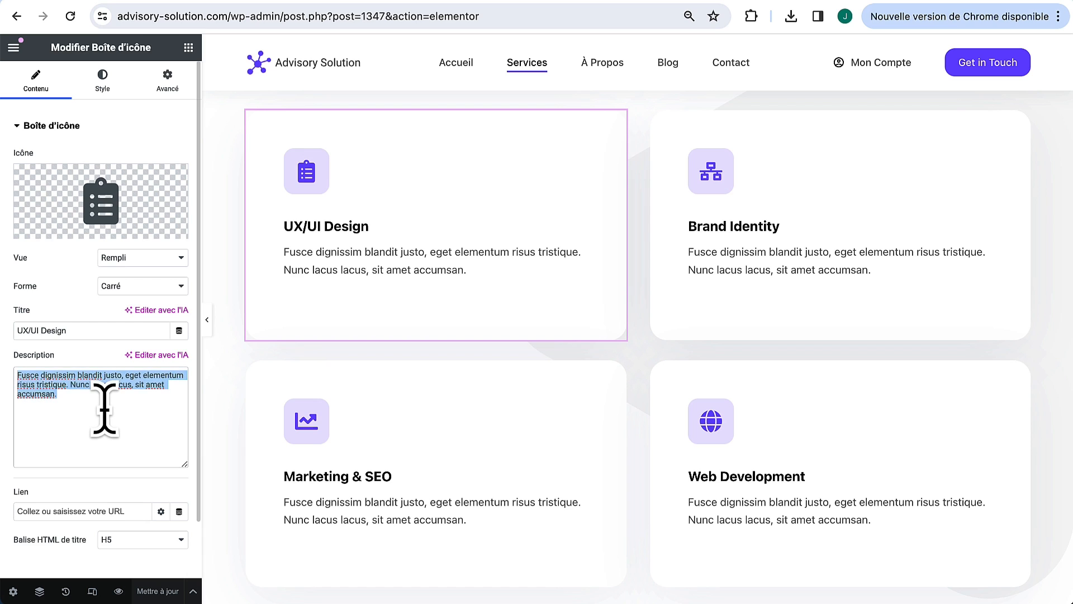
{"action": "type", "text": "Lorem ipsum dolor sit amet, consectetur adipiscing elit, sed do eiusmod tempor incididunt ut labore et dolore magna aliqua. Ut enim ad minim veniam, quis nostrud exercitation ullamco laboris nisi ut aliquip ex ea commodo consequat."}
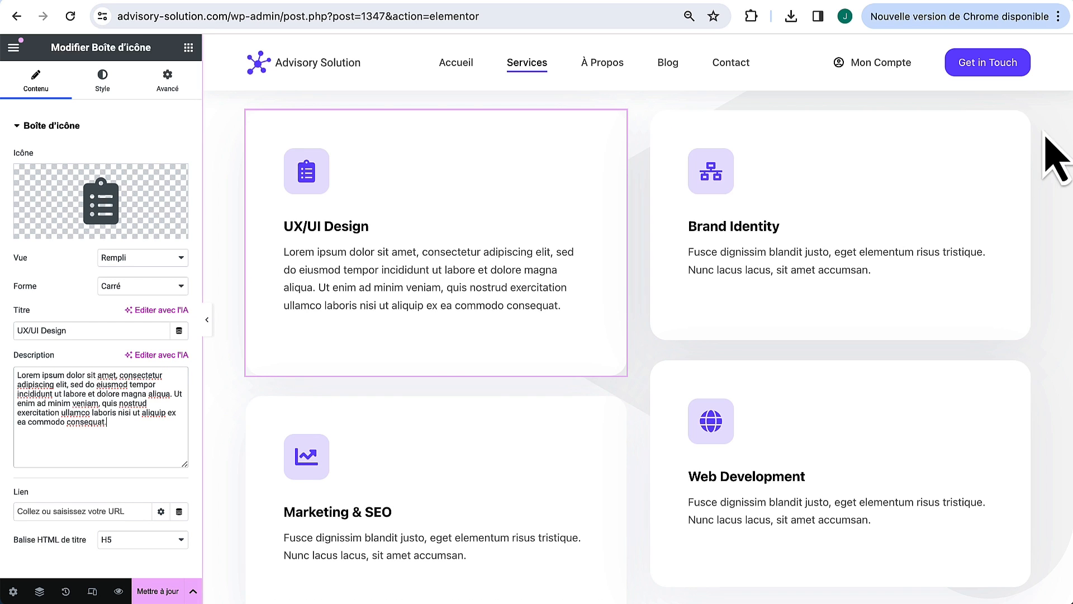
Step: Replace the Brand Identity, Marketing & SEO and Web Development descriptions with the Lorem ipsum text
{"action": "left_click", "coordinate": [1023, 119]}
{"action": "triple_click", "coordinate": [79, 424]}
{"action": "type", "text": "Lorem ipsum dolor sit amet, consectetur adipiscing elit, sed do eiusmod tempor incididunt ut labore et dolore magna aliqua. Ut enim ad minim veniam, quis nostrud exercitation ullamco laboris nisi ut aliquip ex ea commodo consequat."}
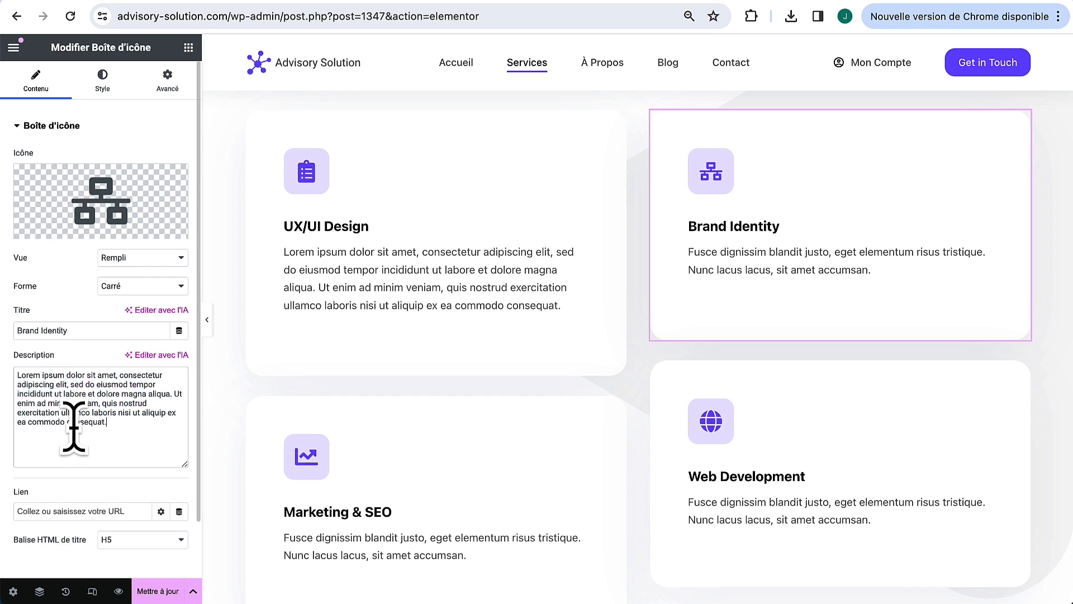
{"action": "left_click", "coordinate": [619, 384]}
{"action": "triple_click", "coordinate": [79, 403]}
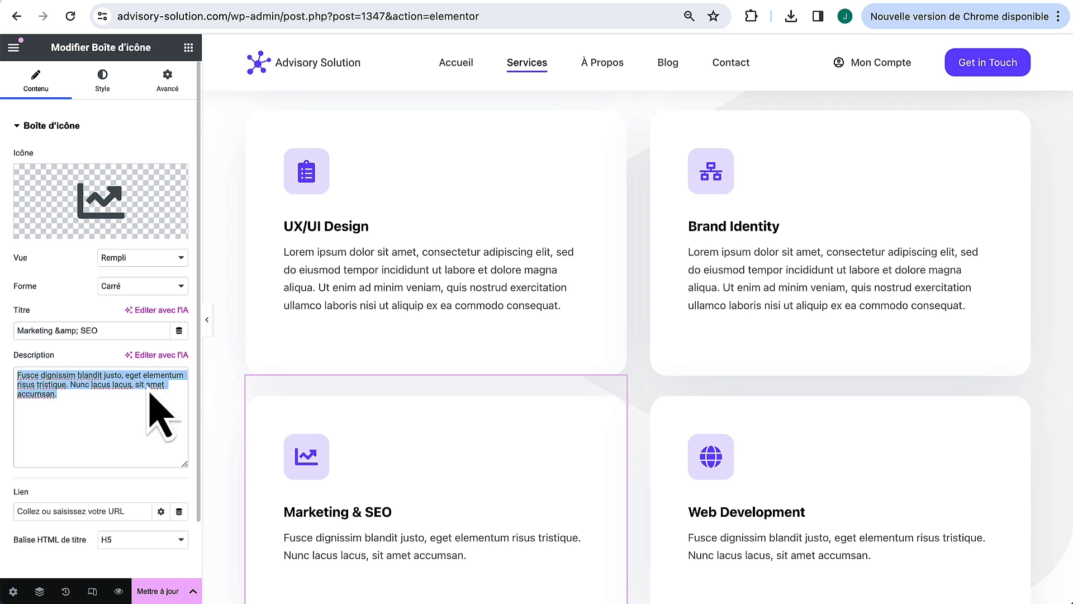
{"action": "type", "text": "Lorem ipsum dolor sit amet, consectetur adipiscing elit, sed do eiusmod tempor incididunt ut labore et dolore magna aliqua. Ut enim ad minim veniam, quis nostrud exercitation ullamco laboris nisi ut aliquip ex ea commodo consequat."}
{"action": "scroll", "coordinate": [441, 433], "scroll_direction": "down", "scroll_amount": 3}
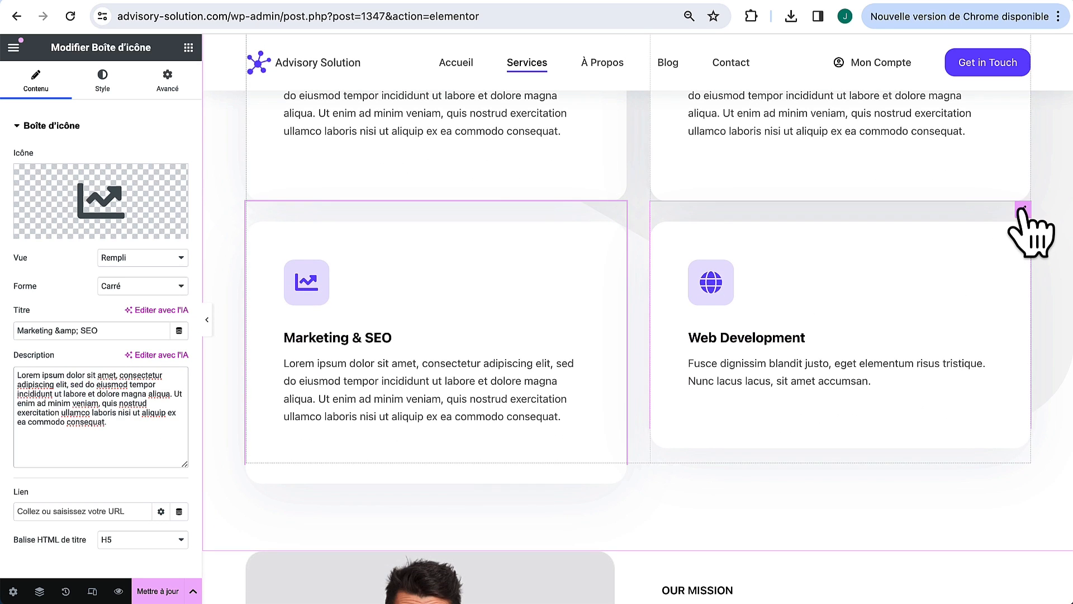
{"action": "left_click", "coordinate": [1023, 208]}
{"action": "triple_click", "coordinate": [67, 426]}
{"action": "type", "text": "Lorem ipsum dolor sit amet, consectetur adipiscing elit, sed do eiusmod tempor incididunt ut labore et dolore magna aliqua. Ut enim ad minim veniam, quis nostrud exercitation ullamco laboris nisi ut aliquip ex ea commodo consequat."}
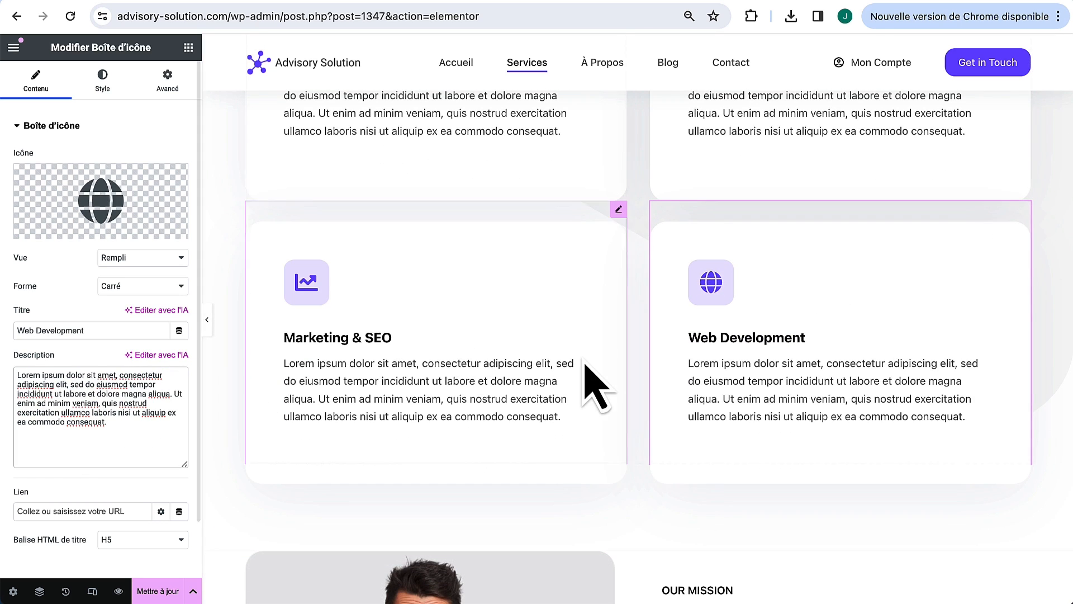
{"action": "scroll", "coordinate": [585, 369], "scroll_direction": "down", "scroll_amount": 3}
Step: Delete the Our Mission and FAQ sections from the Services page
{"action": "scroll", "coordinate": [585, 374], "scroll_direction": "down", "scroll_amount": 4}
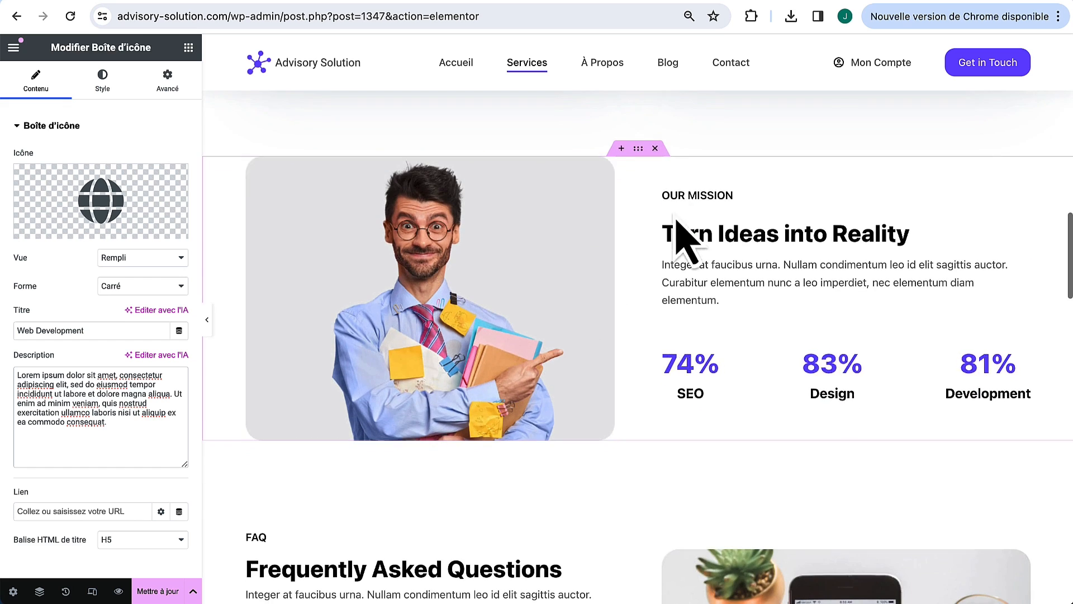
{"action": "scroll", "coordinate": [559, 301], "scroll_direction": "down", "scroll_amount": 1}
{"action": "scroll", "coordinate": [440, 384], "scroll_direction": "up", "scroll_amount": 3}
{"action": "scroll", "coordinate": [440, 385], "scroll_direction": "down", "scroll_amount": 2}
{"action": "scroll", "coordinate": [444, 380], "scroll_direction": "up", "scroll_amount": 1}
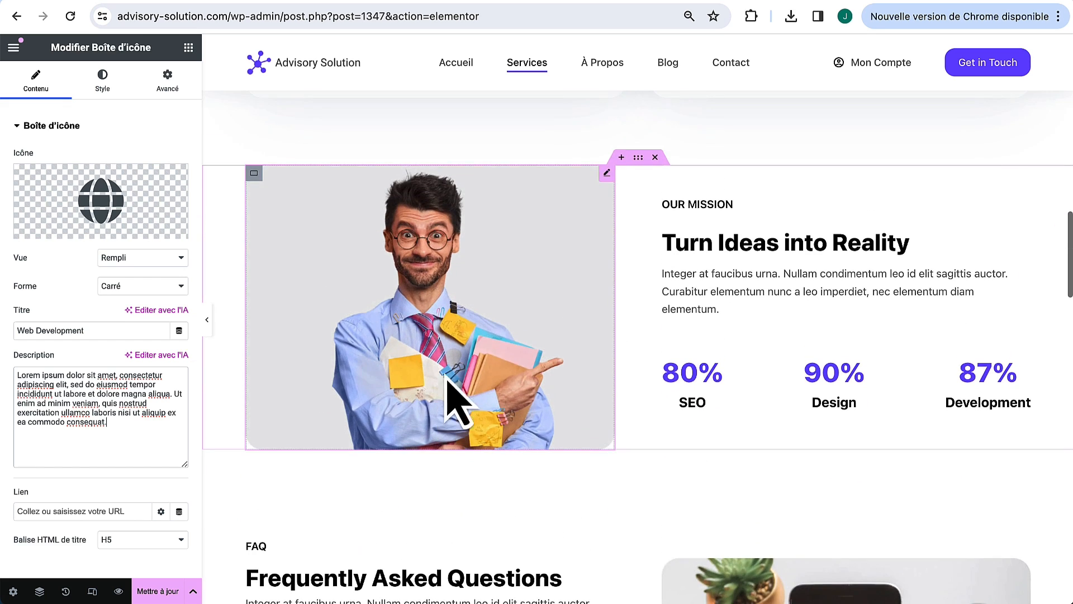
{"action": "left_click", "coordinate": [655, 157]}
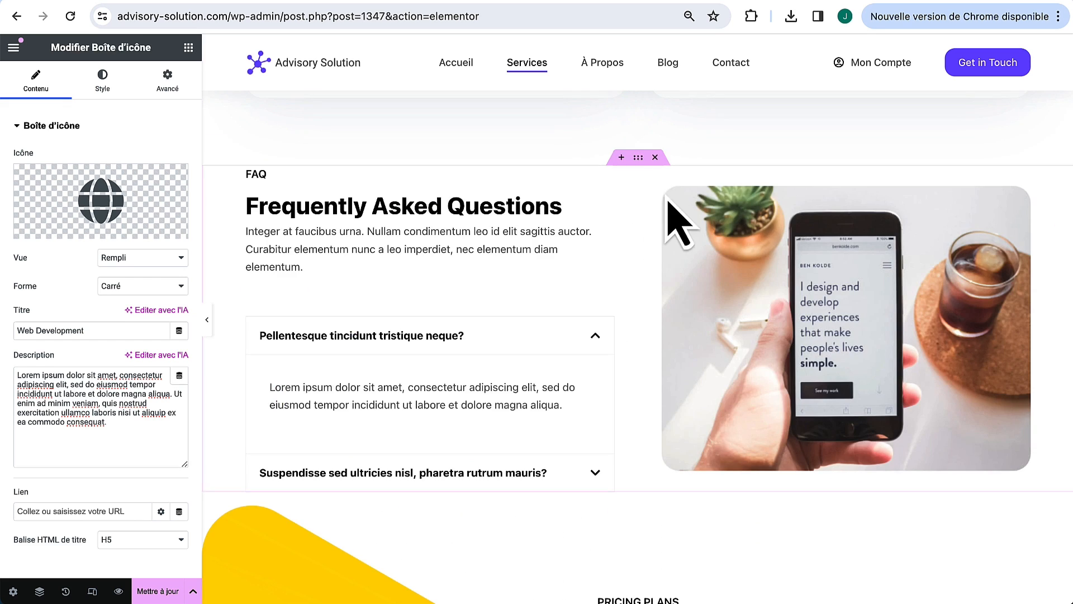
{"action": "left_click", "coordinate": [655, 158]}
Step: Copy the home page's French pricing section and paste it into a new section on Services
{"action": "scroll", "coordinate": [487, 392], "scroll_direction": "up", "scroll_amount": 1}
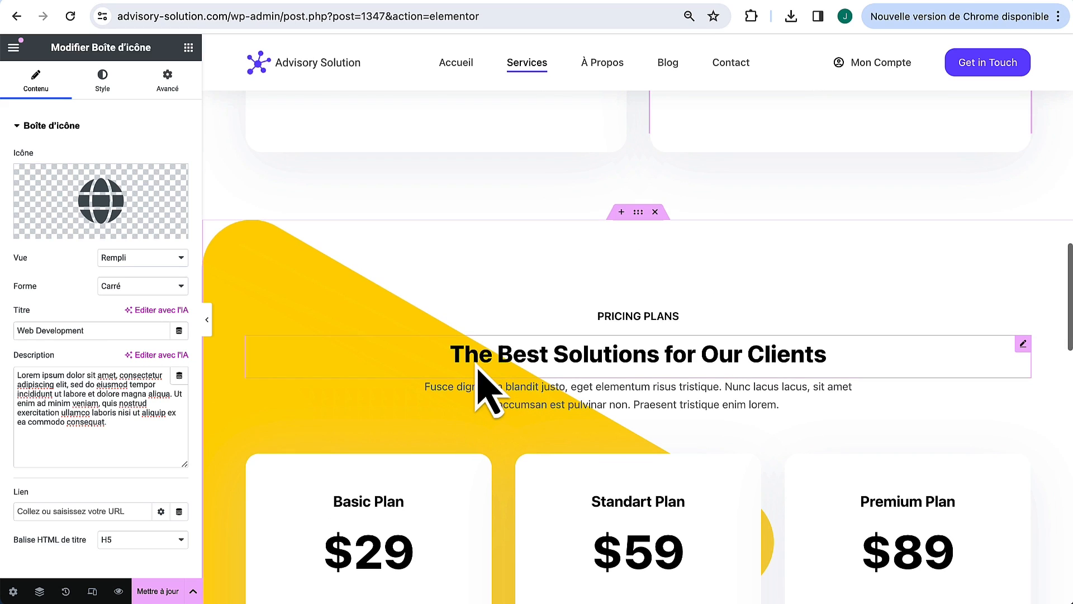
{"action": "scroll", "coordinate": [486, 392], "scroll_direction": "down", "scroll_amount": 6}
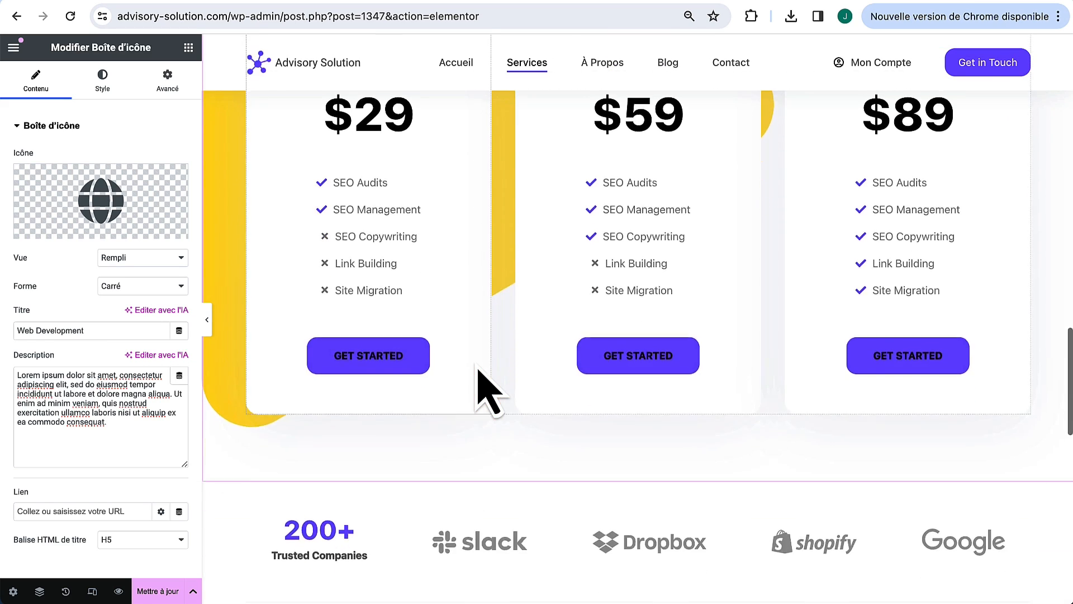
{"action": "scroll", "coordinate": [487, 391], "scroll_direction": "up", "scroll_amount": 6}
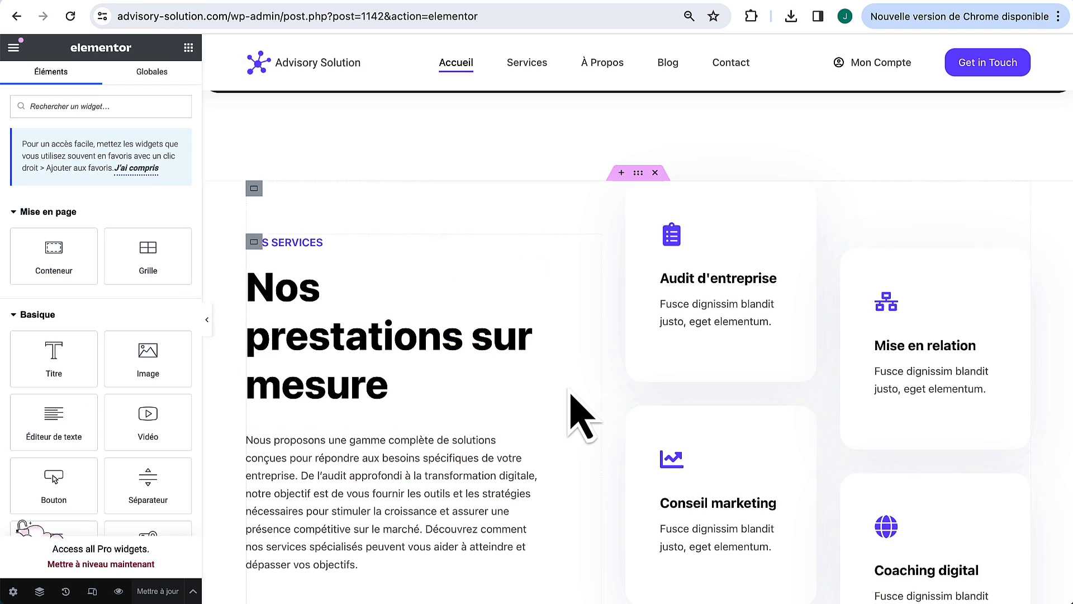
{"action": "scroll", "coordinate": [571, 394], "scroll_direction": "down", "scroll_amount": 15}
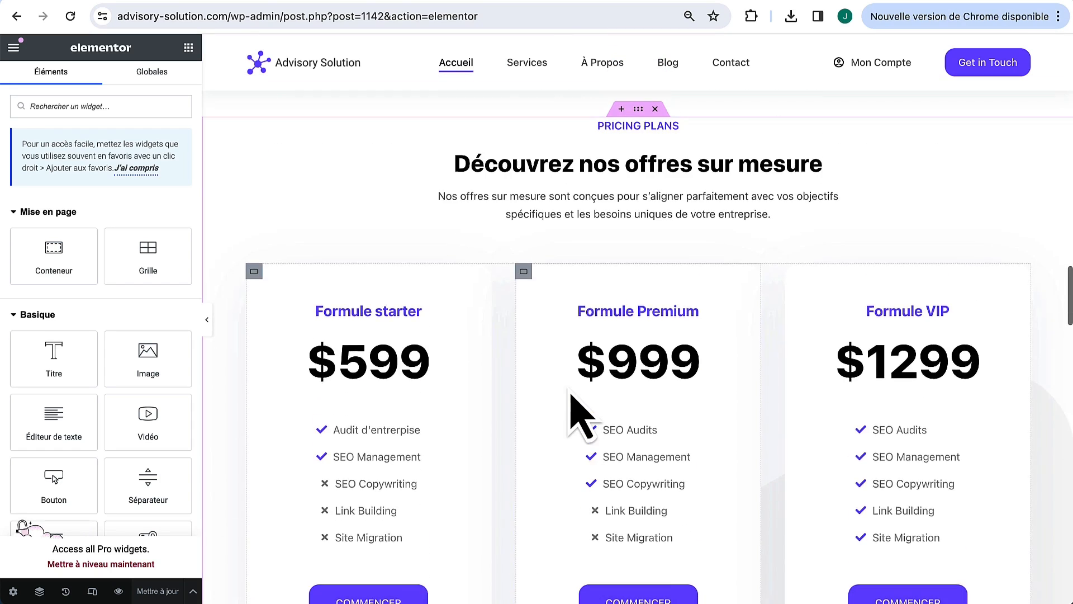
{"action": "scroll", "coordinate": [576, 414], "scroll_direction": "up", "scroll_amount": 2}
{"action": "right_click", "coordinate": [642, 182]}
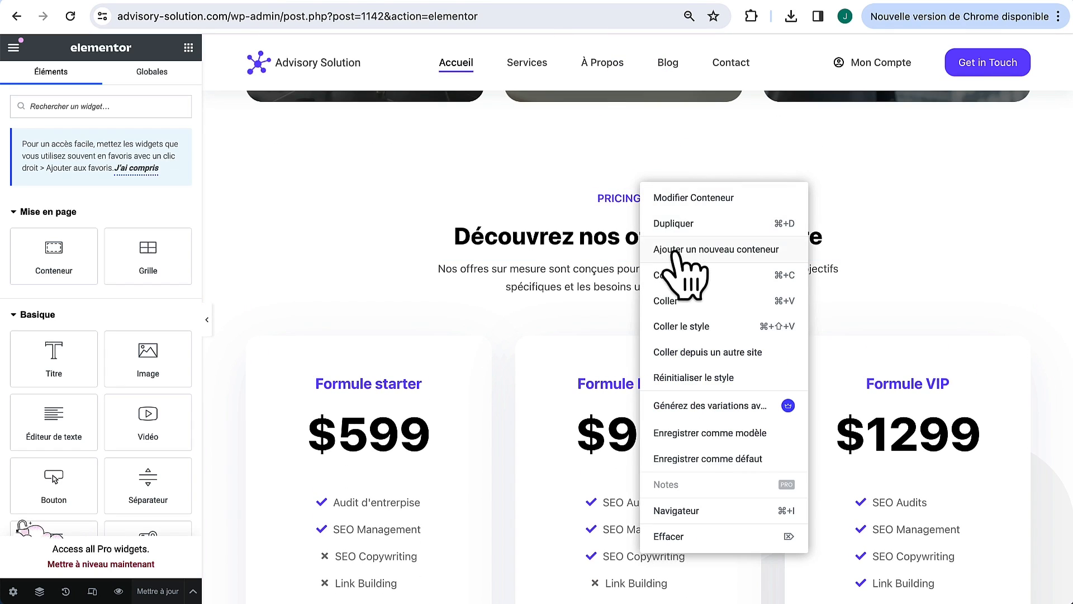
{"action": "left_click", "coordinate": [678, 284]}
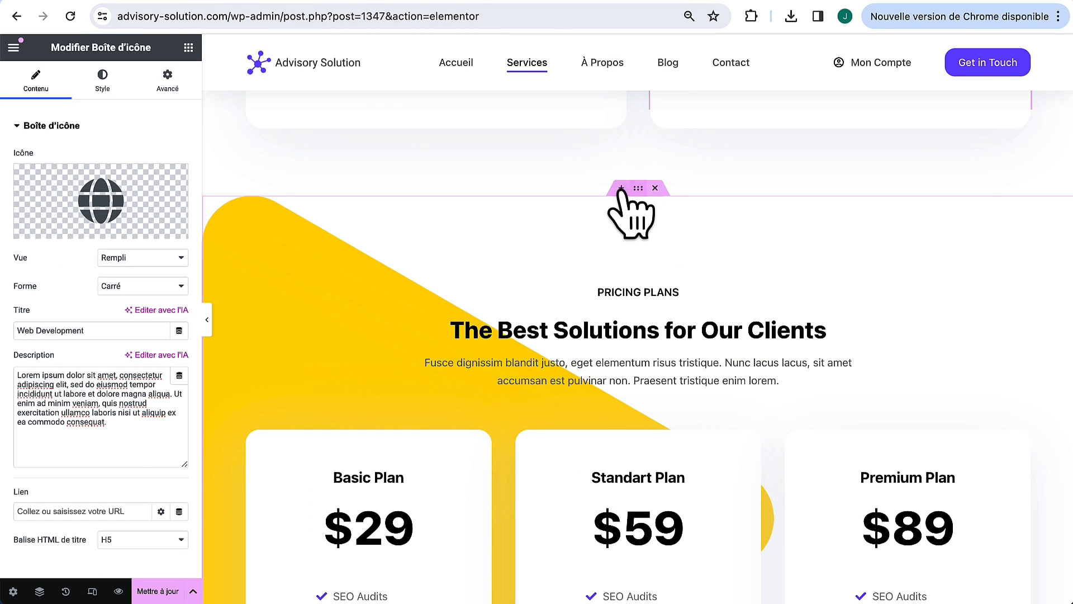
{"action": "left_click", "coordinate": [620, 186]}
{"action": "right_click", "coordinate": [614, 261]}
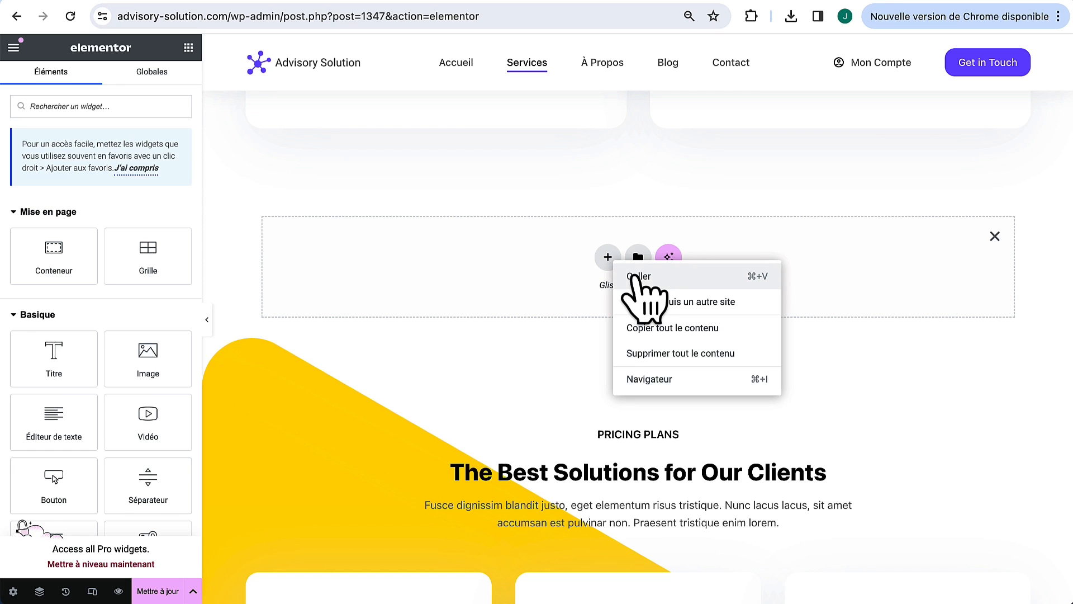
{"action": "left_click", "coordinate": [634, 276]}
{"action": "scroll", "coordinate": [647, 302], "scroll_direction": "down", "scroll_amount": 10}
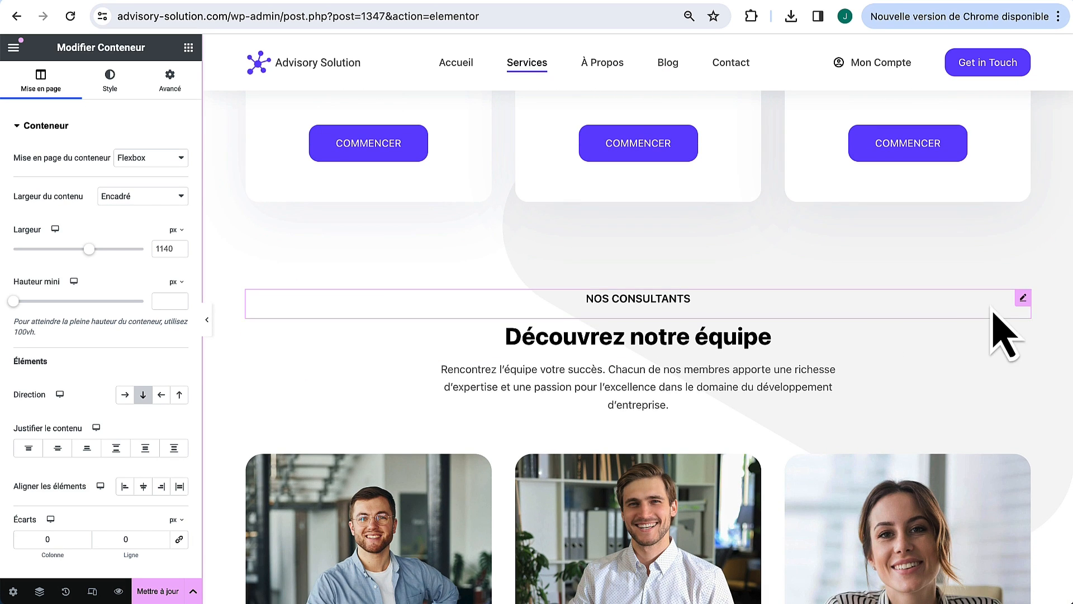
Step: Delete the NOS CONSULTANTS heading, the Découvrez notre équipe heading and the team intro paragraph
{"action": "right_click", "coordinate": [1023, 298]}
{"action": "left_click", "coordinate": [998, 586]}
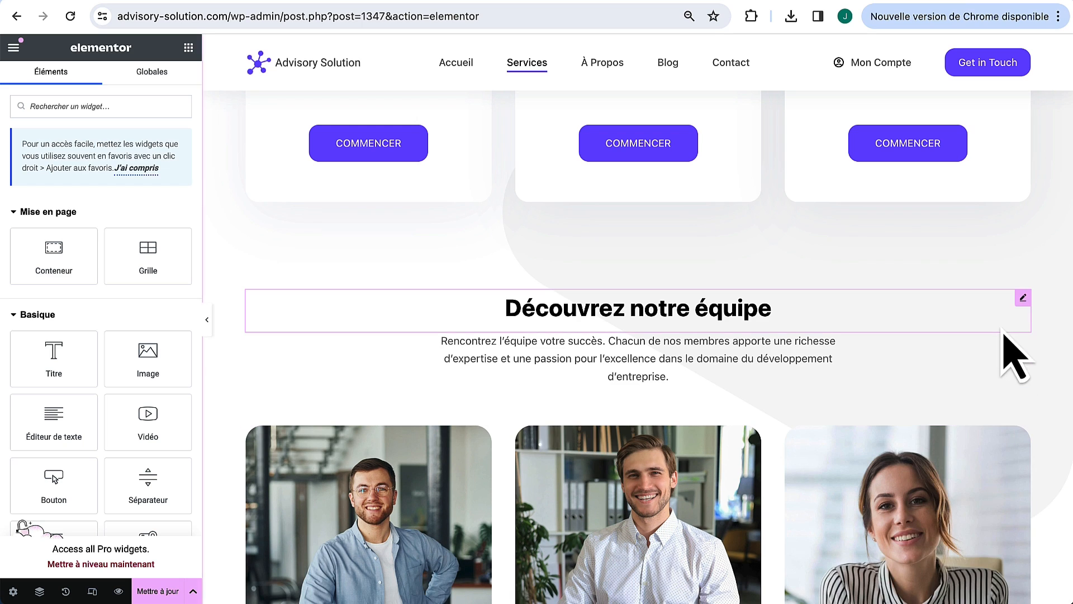
{"action": "right_click", "coordinate": [1024, 298]}
{"action": "left_click", "coordinate": [963, 594]}
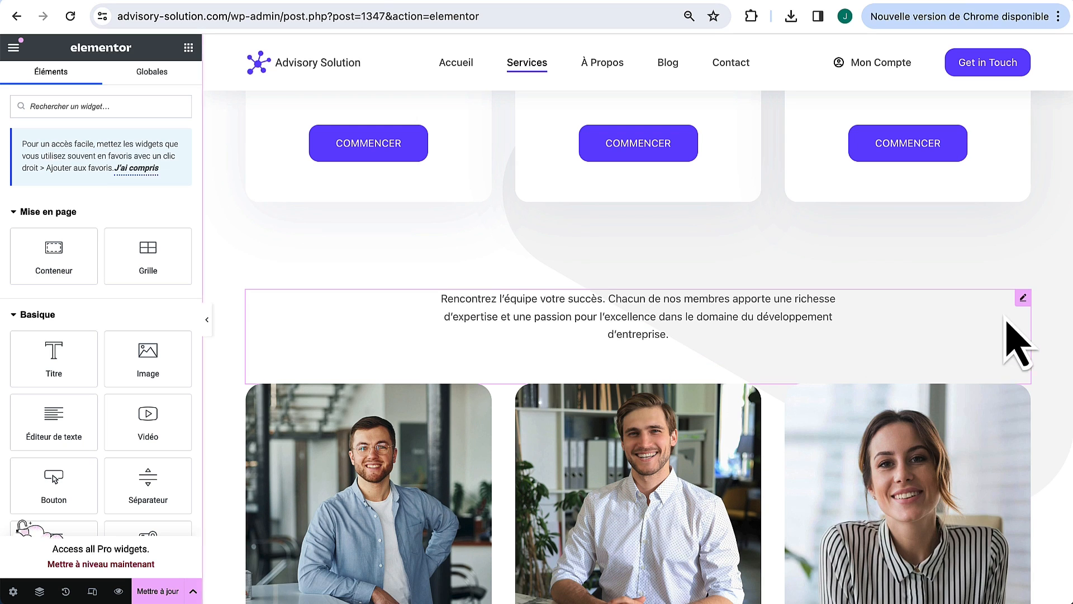
{"action": "right_click", "coordinate": [1023, 298]}
{"action": "left_click", "coordinate": [951, 588]}
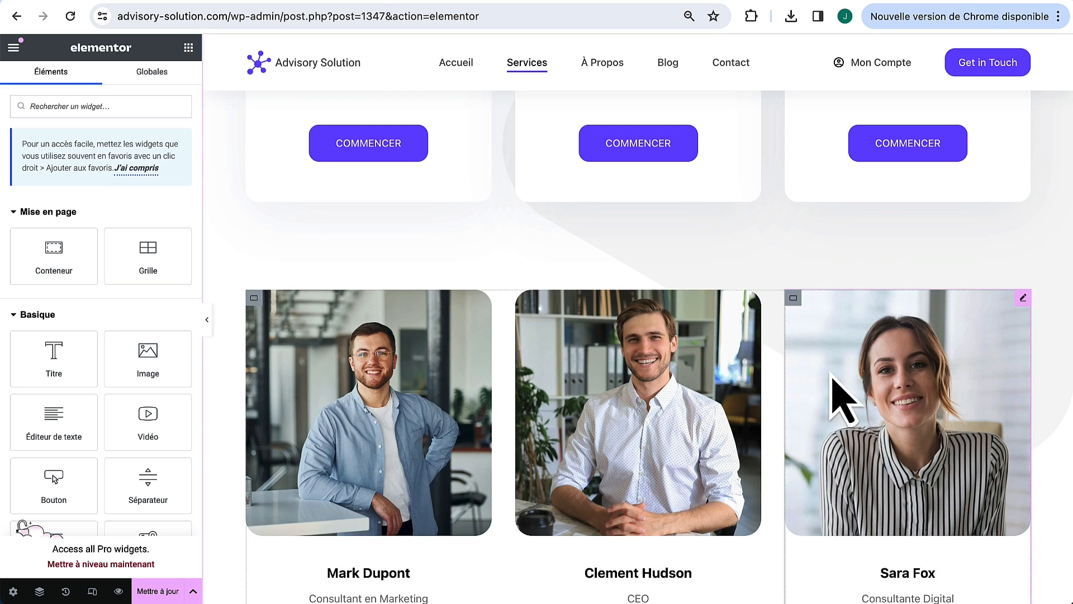
Step: Delete the three consultant photo cards and the empty container left behind
{"action": "right_click", "coordinate": [250, 307]}
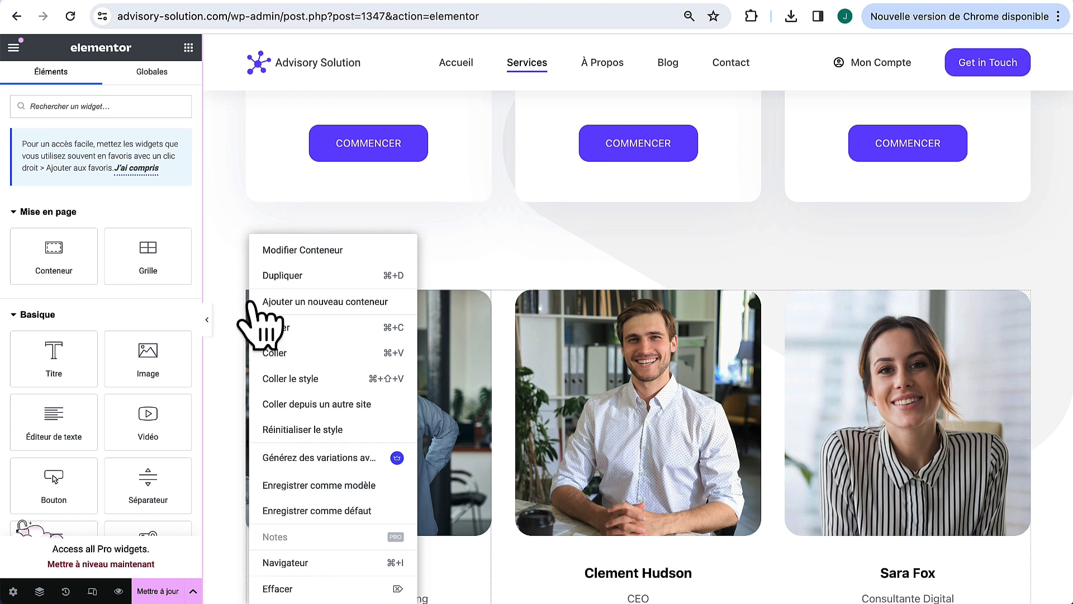
{"action": "left_click", "coordinate": [291, 588]}
{"action": "right_click", "coordinate": [251, 302]}
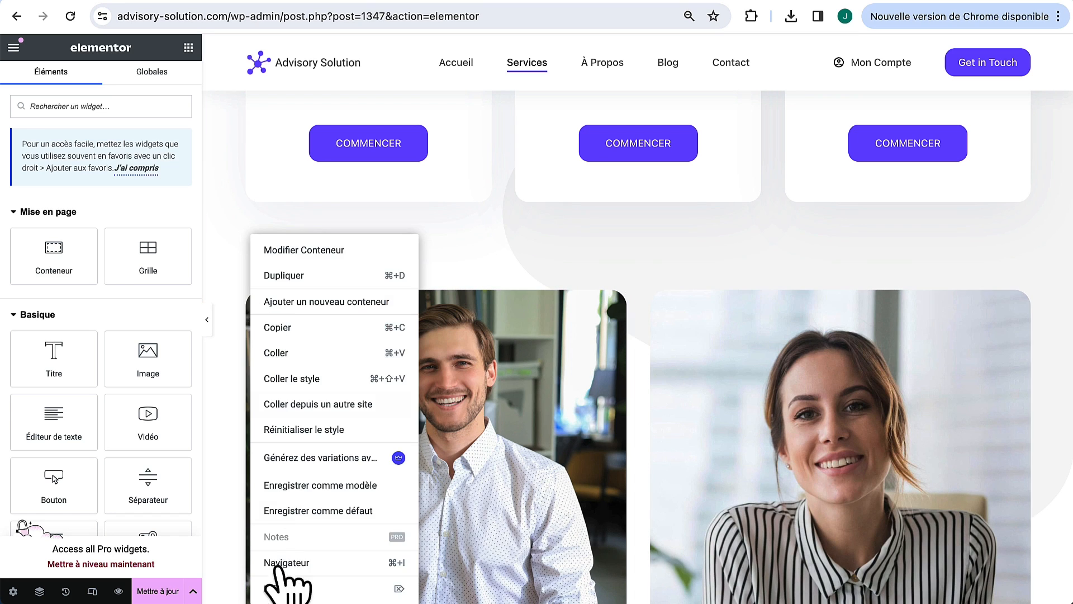
{"action": "left_click", "coordinate": [280, 592]}
{"action": "right_click", "coordinate": [268, 316]}
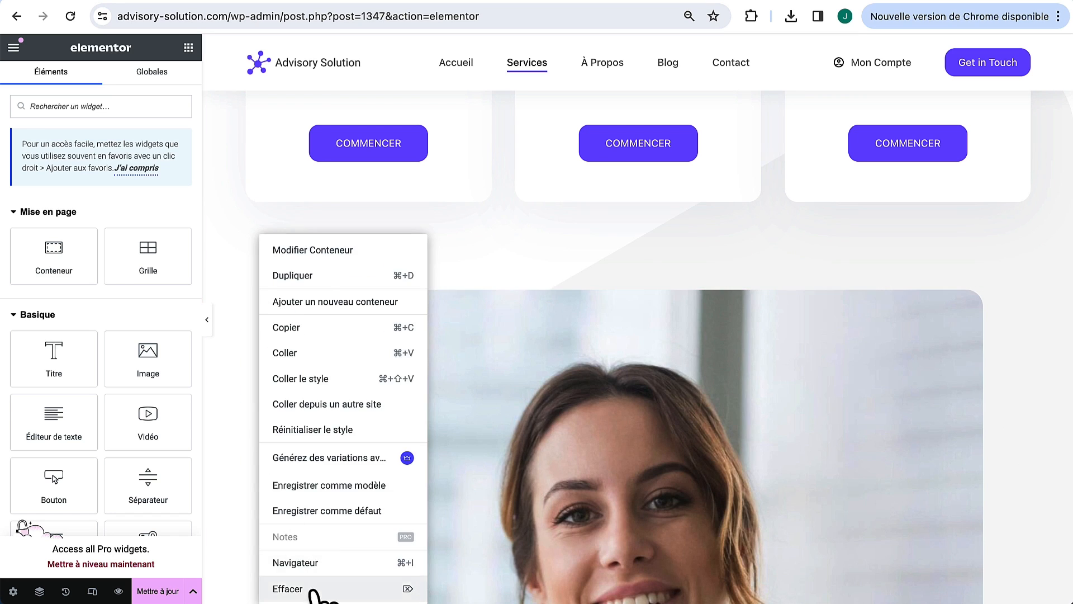
{"action": "left_click", "coordinate": [333, 591]}
{"action": "right_click", "coordinate": [254, 299]}
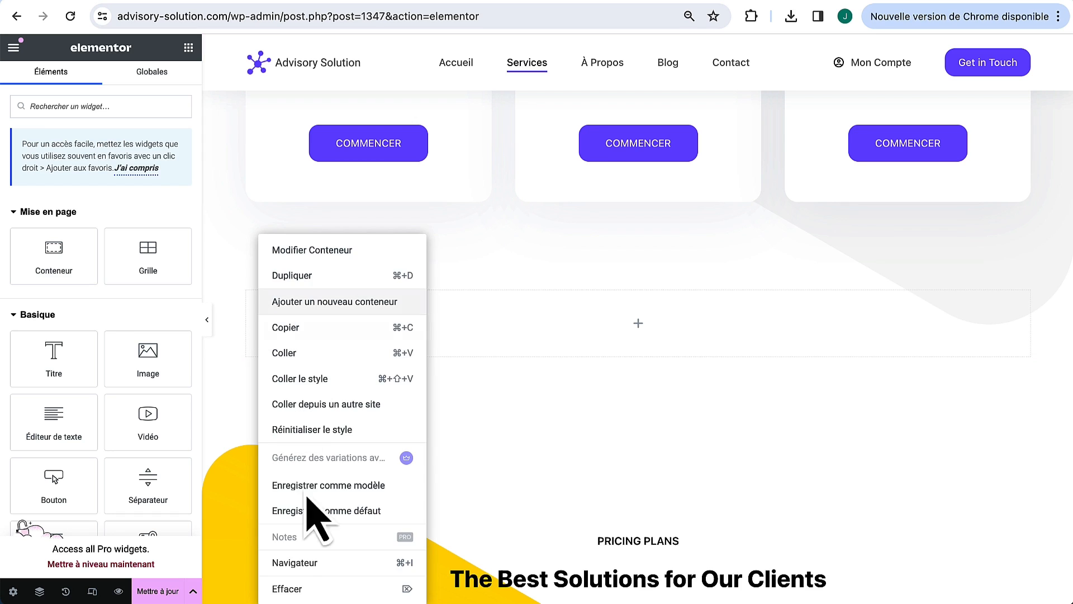
{"action": "left_click", "coordinate": [294, 587]}
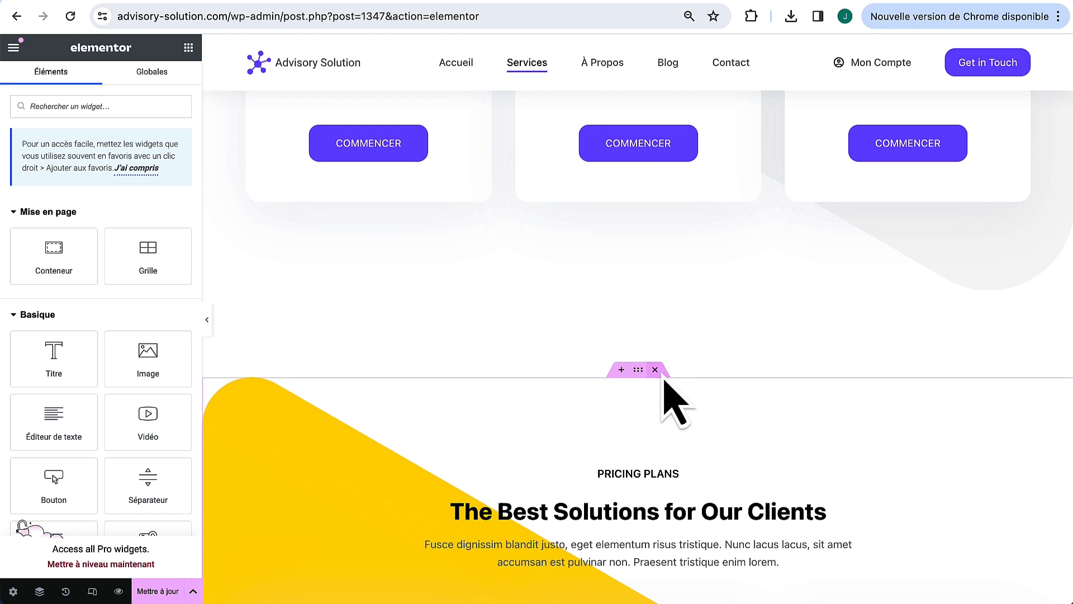
Step: Delete the English Pricing Plans section and the company logos section
{"action": "scroll", "coordinate": [666, 335], "scroll_direction": "down", "scroll_amount": 4}
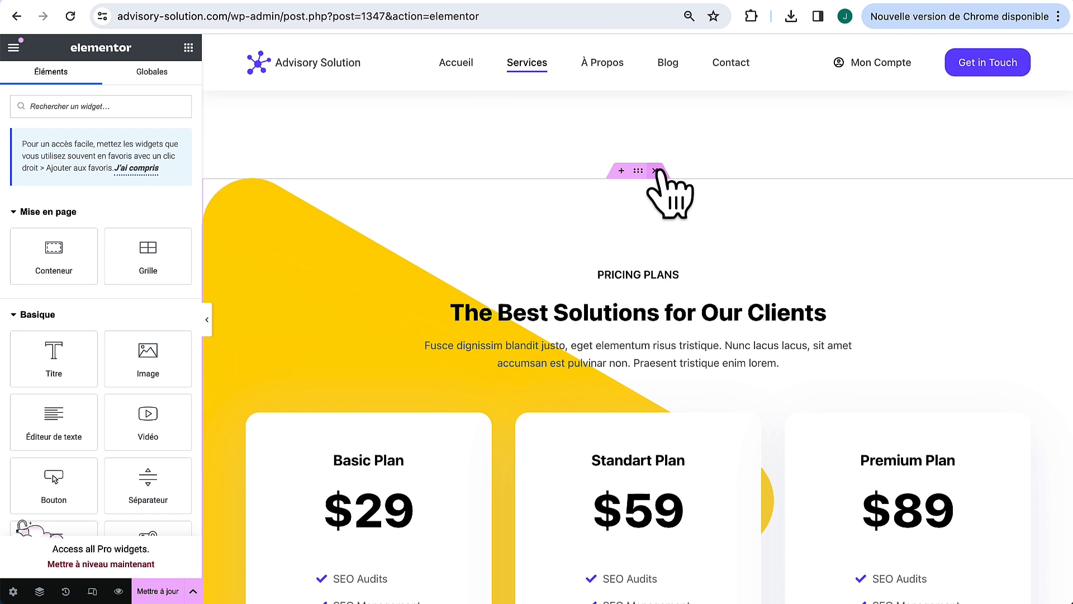
{"action": "left_click", "coordinate": [657, 170]}
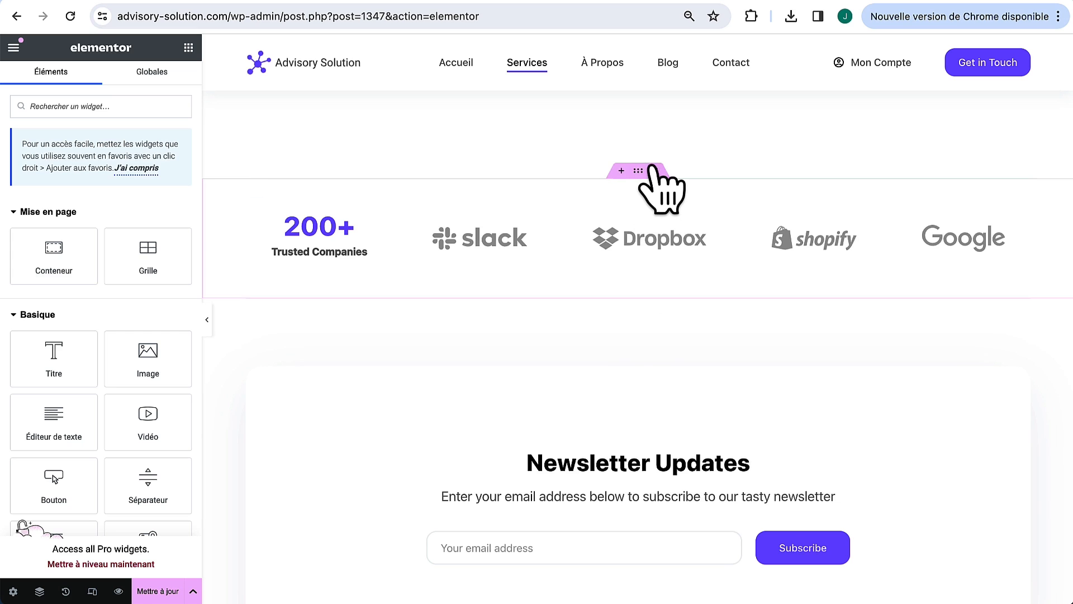
{"action": "left_click", "coordinate": [655, 171]}
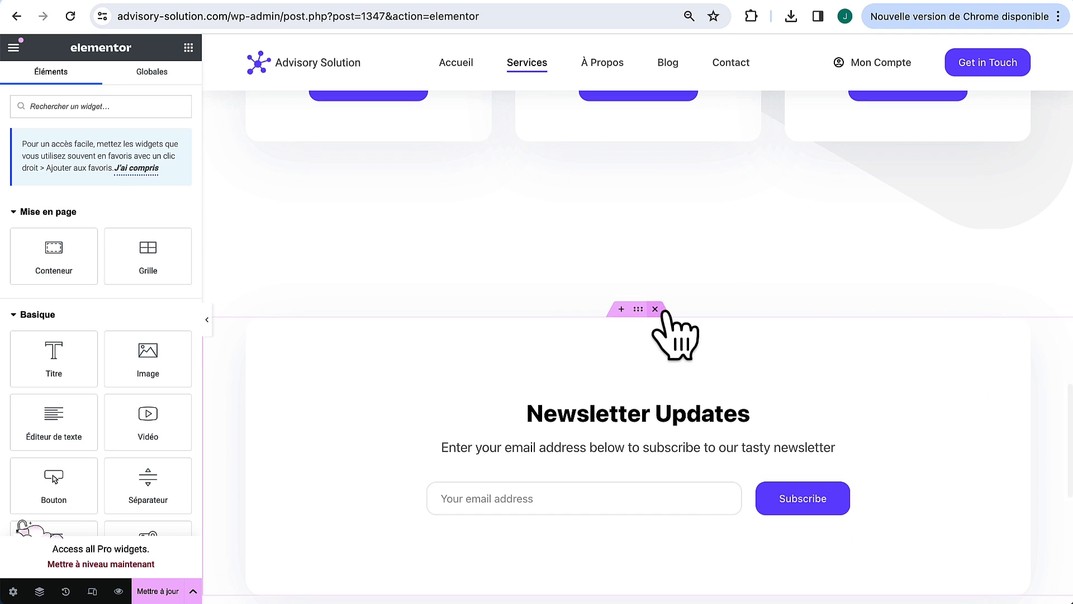
Step: Delete the Newsletter Updates section and preview the page at full width
{"action": "left_click", "coordinate": [656, 309]}
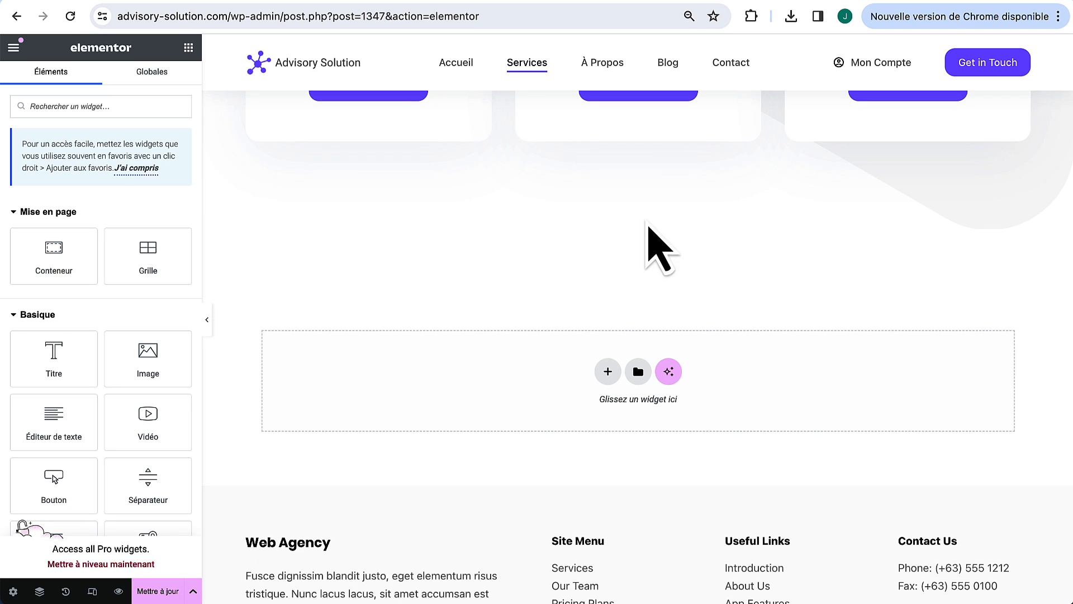
{"action": "scroll", "coordinate": [662, 187], "scroll_direction": "up", "scroll_amount": 4}
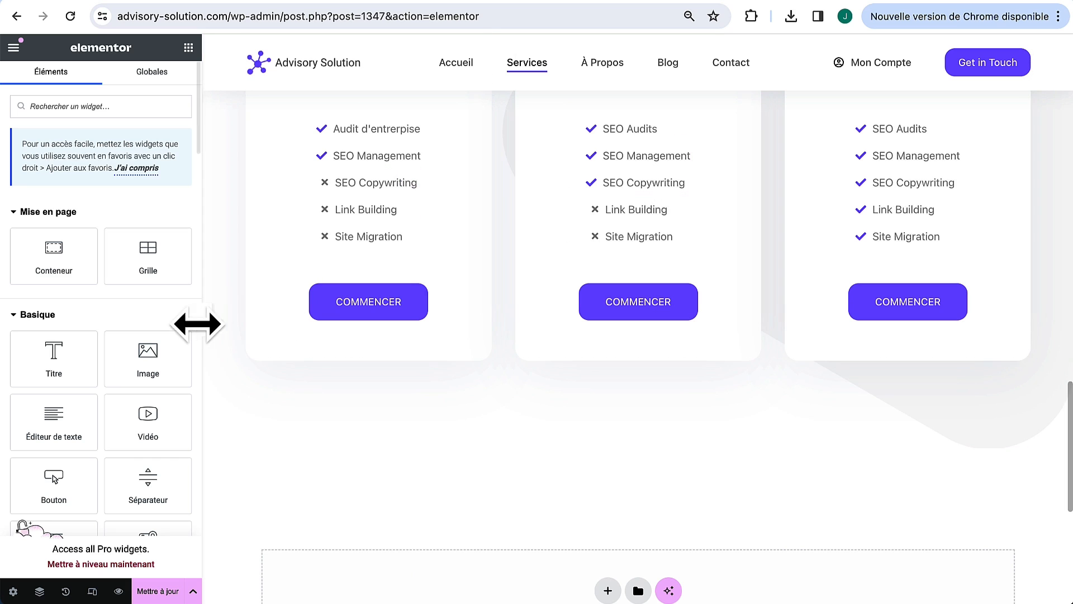
{"action": "left_click", "coordinate": [208, 319]}
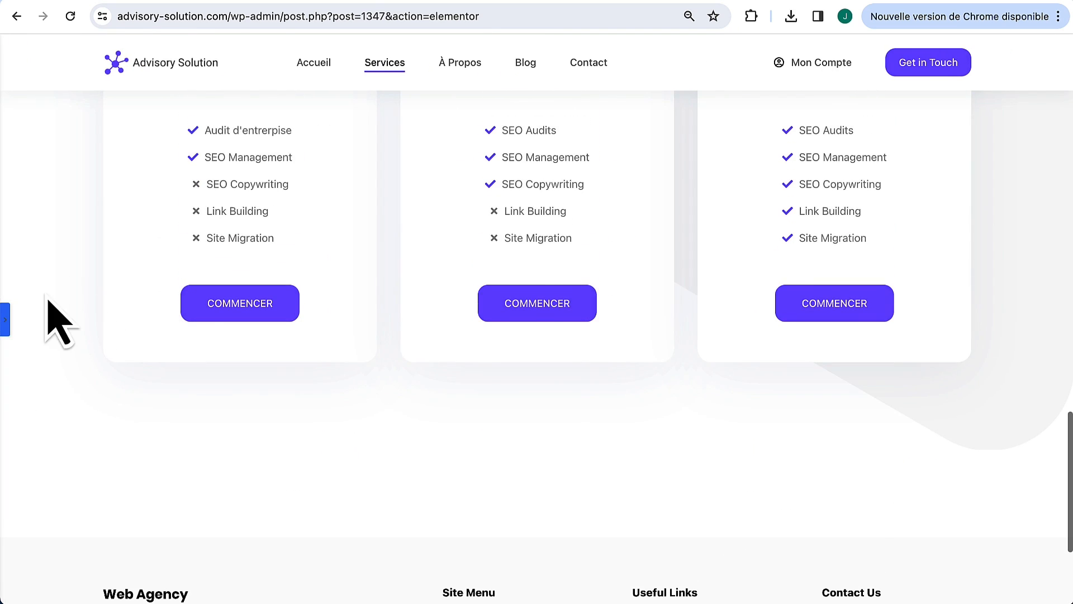
Step: Set the French pricing section's bottom margin (Marge Bas) to 0 instead of 130 px
{"action": "left_click", "coordinate": [5, 320]}
{"action": "scroll", "coordinate": [642, 252], "scroll_direction": "up", "scroll_amount": 6}
{"action": "left_click", "coordinate": [637, 200]}
{"action": "left_click", "coordinate": [171, 81]}
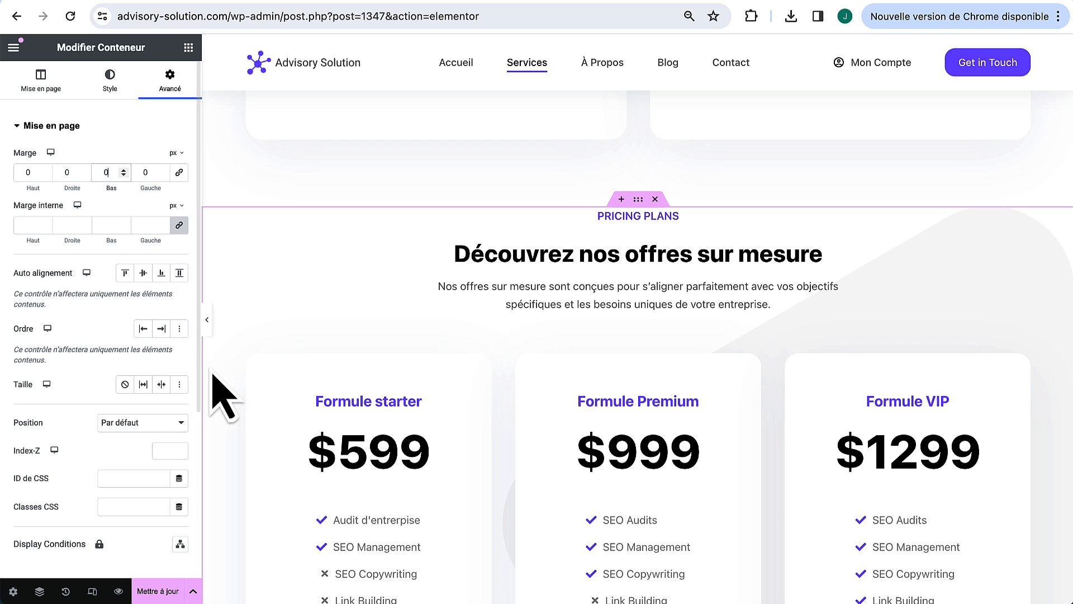
{"action": "left_click", "coordinate": [207, 319]}
{"action": "scroll", "coordinate": [550, 481], "scroll_direction": "down", "scroll_amount": 15}
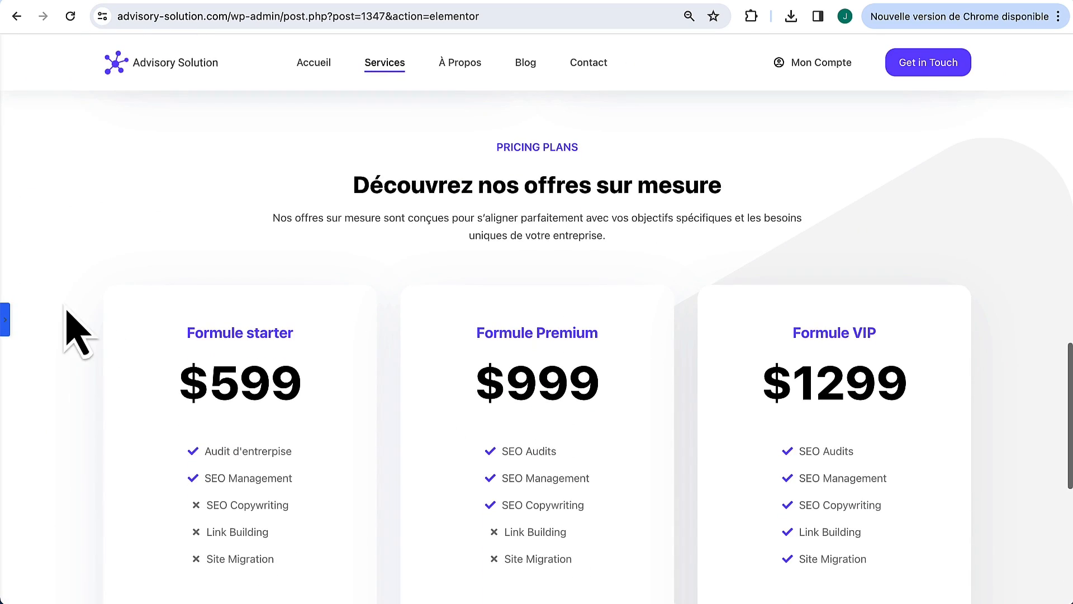
Step: Set the pricing section's background position to Centré à gauche
{"action": "left_click", "coordinate": [5, 321]}
{"action": "scroll", "coordinate": [854, 238], "scroll_direction": "up", "scroll_amount": 8}
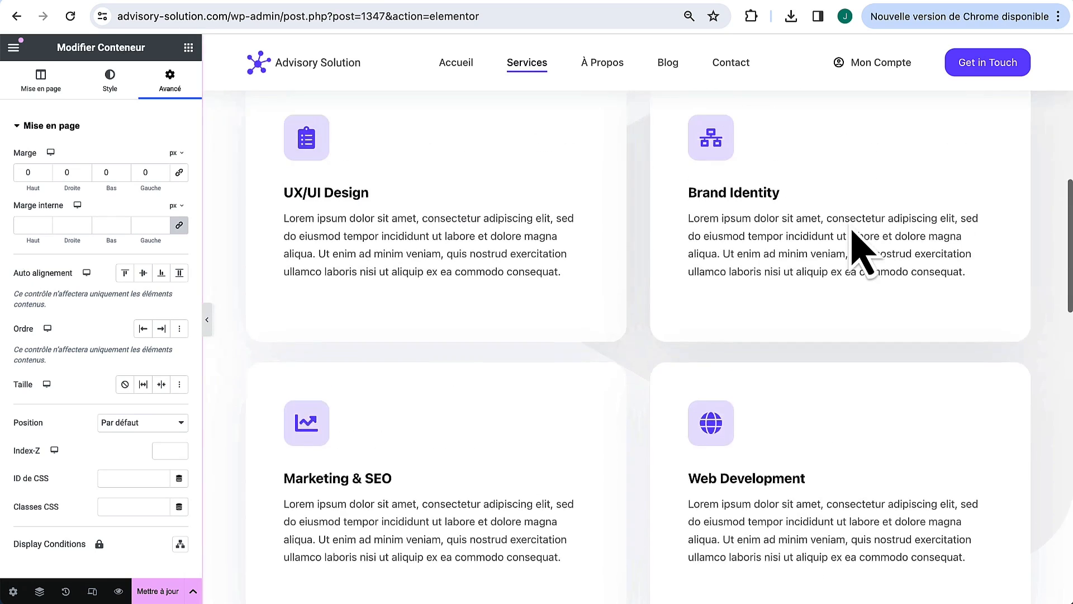
{"action": "scroll", "coordinate": [731, 360], "scroll_direction": "down", "scroll_amount": 8}
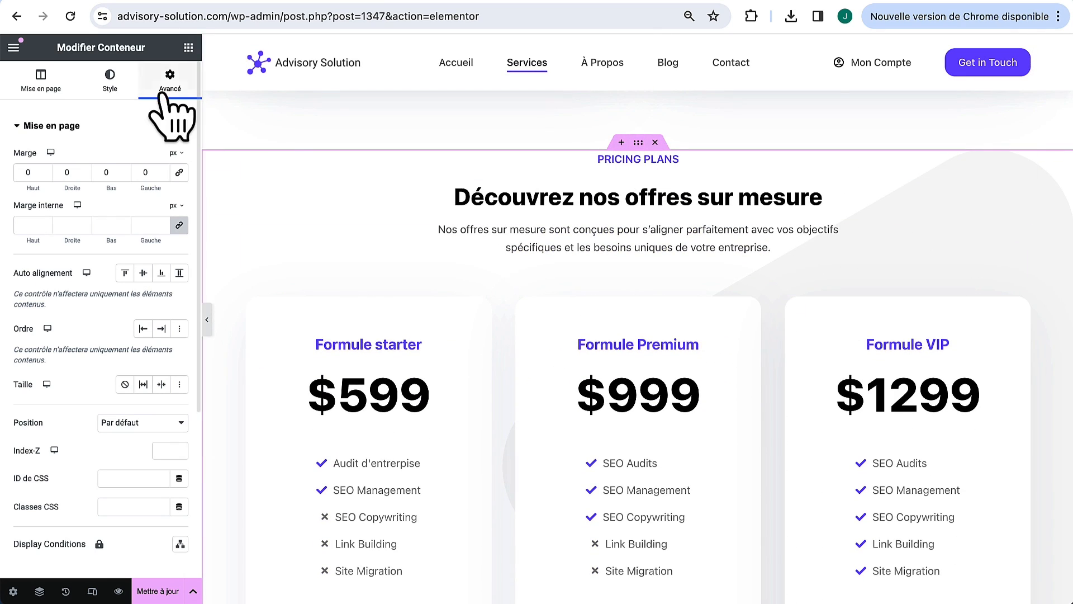
{"action": "left_click", "coordinate": [105, 80]}
{"action": "scroll", "coordinate": [84, 413], "scroll_direction": "down", "scroll_amount": 2}
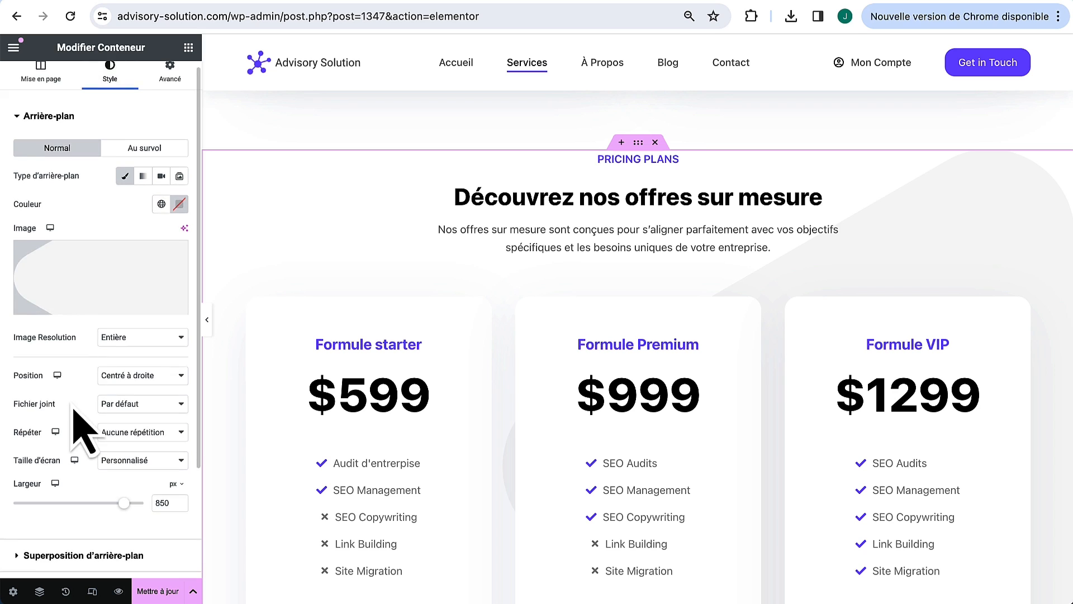
{"action": "left_click", "coordinate": [141, 347]}
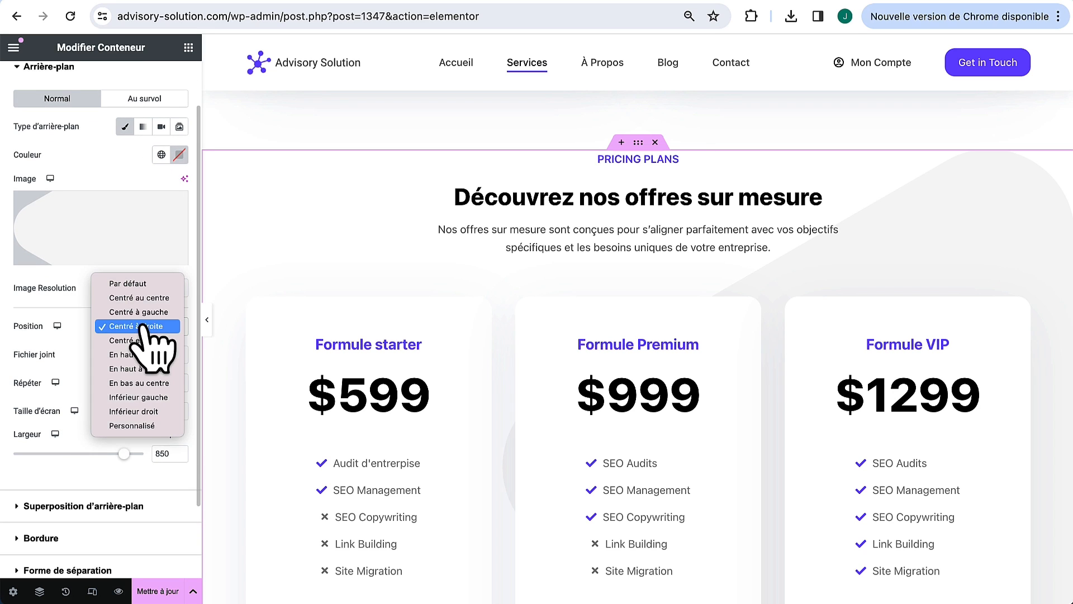
{"action": "left_click", "coordinate": [162, 312]}
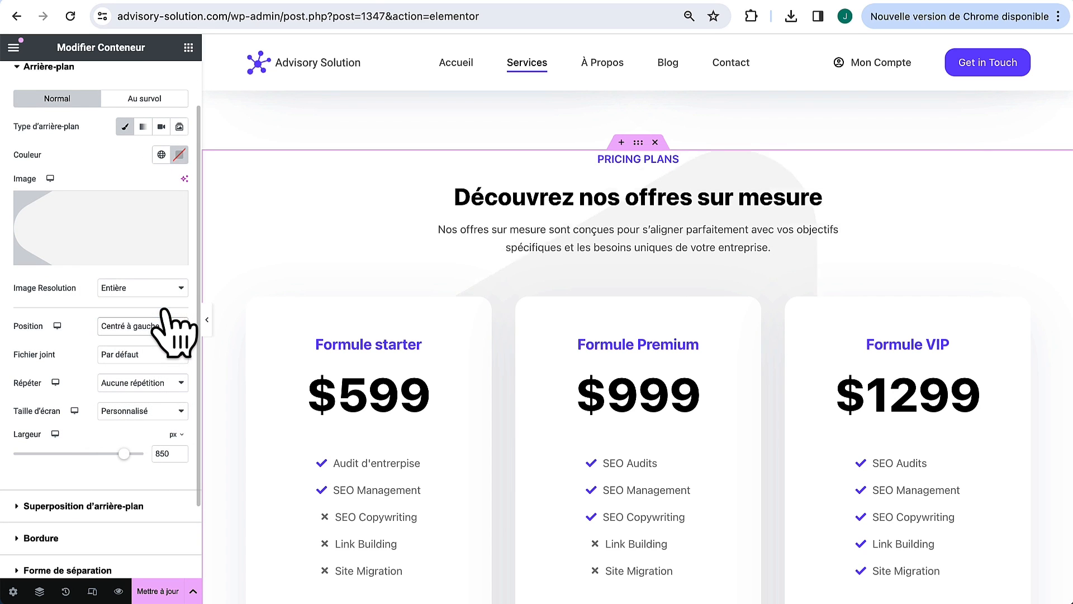
Step: Remove the pricing section's grey background image
{"action": "left_click", "coordinate": [207, 319]}
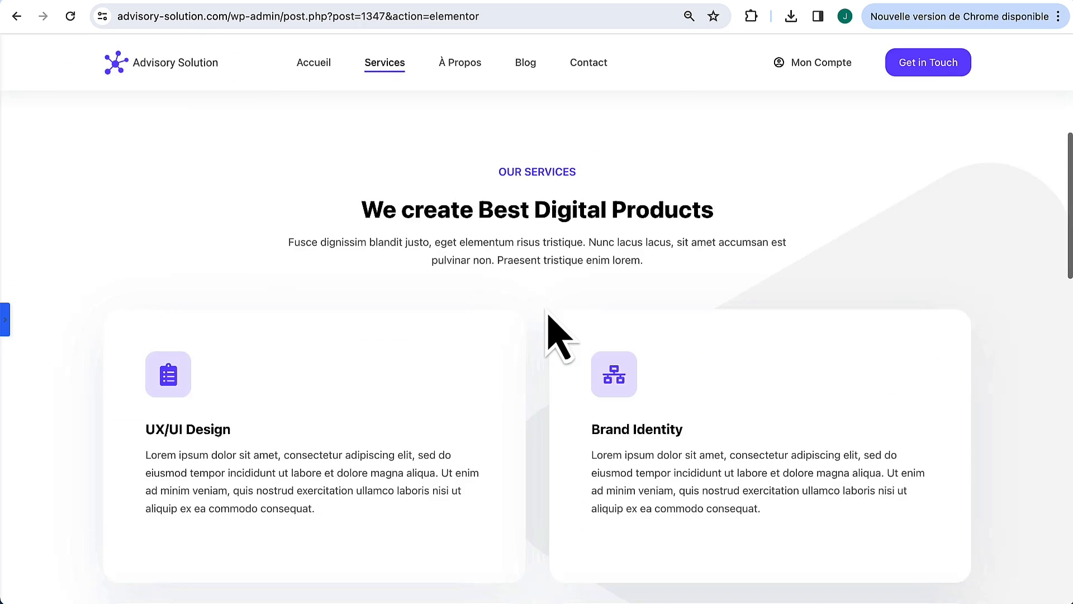
{"action": "scroll", "coordinate": [551, 322], "scroll_direction": "down", "scroll_amount": 10}
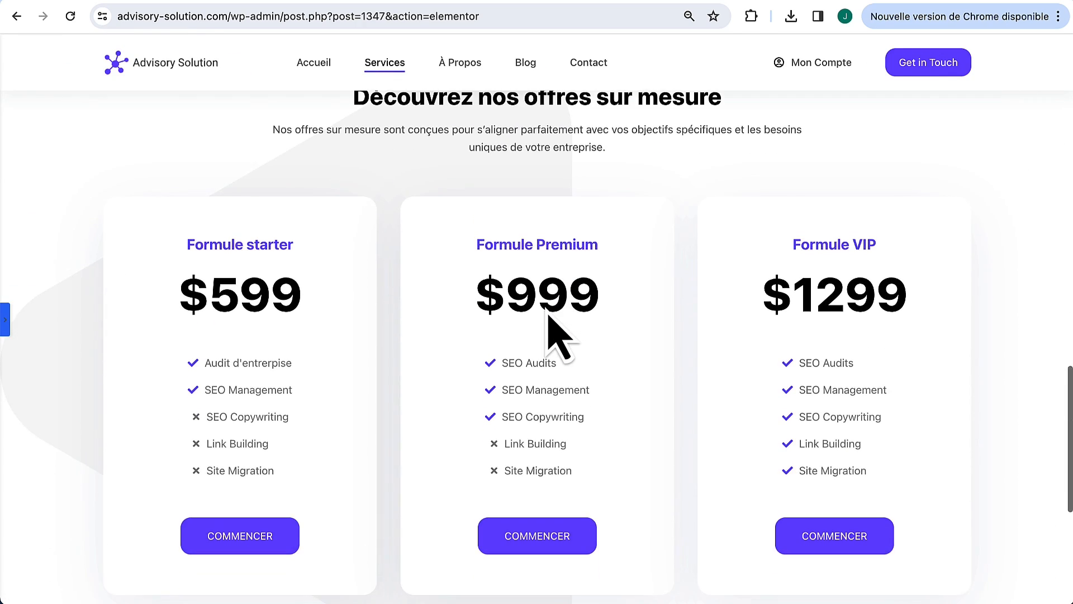
{"action": "left_click", "coordinate": [6, 320]}
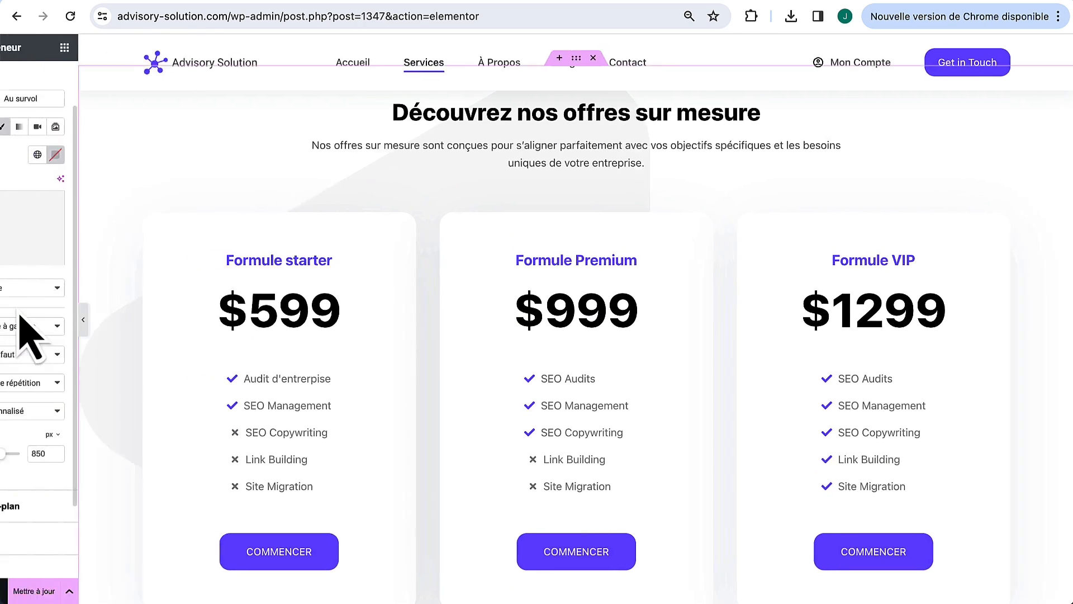
{"action": "left_click", "coordinate": [176, 202]}
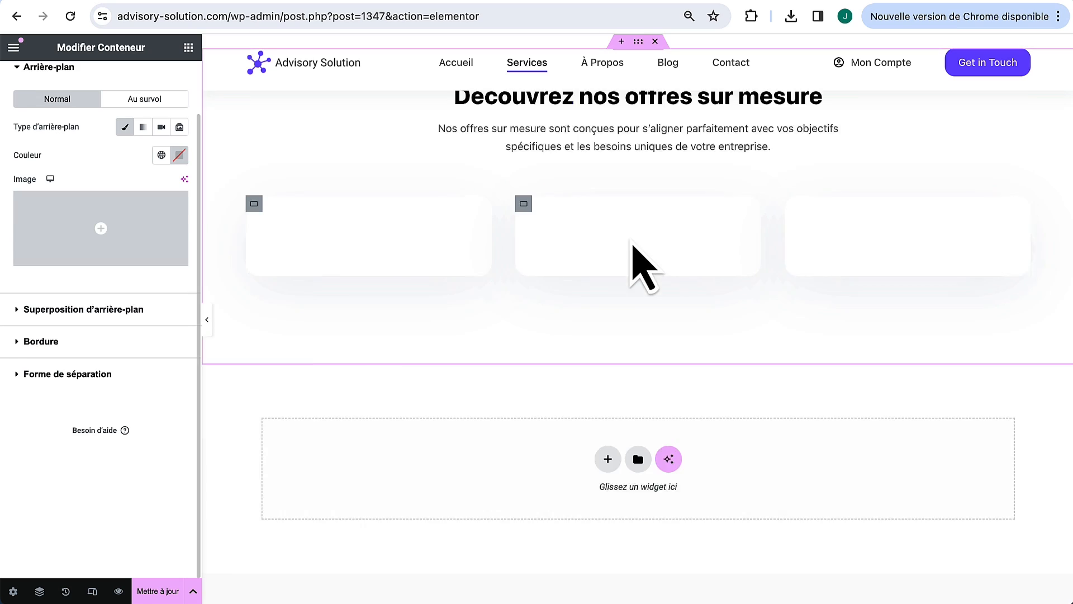
{"action": "scroll", "coordinate": [640, 235], "scroll_direction": "up", "scroll_amount": 3}
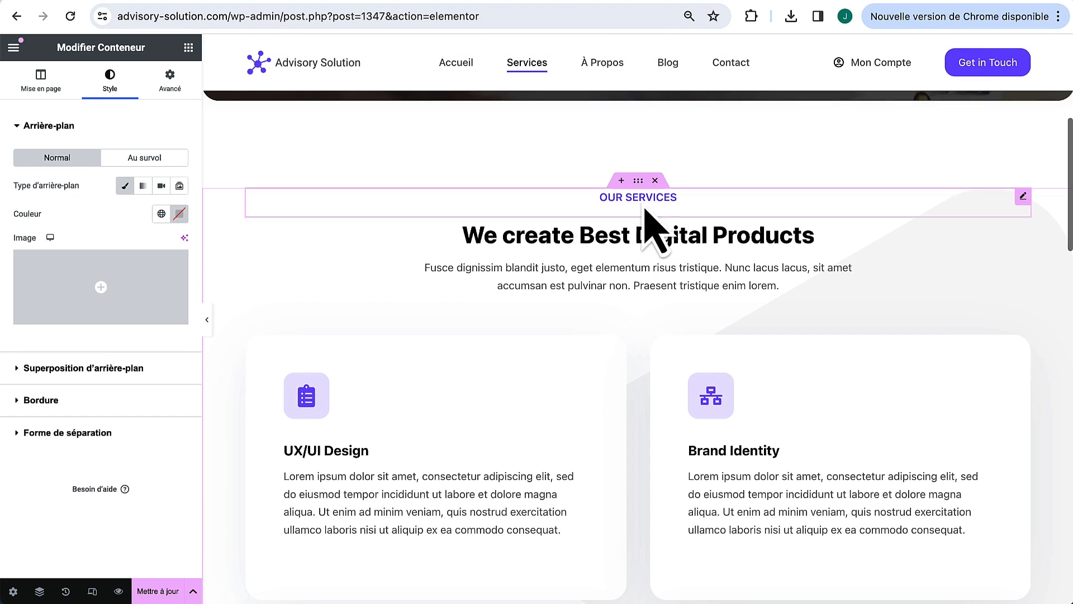
Step: Remove the Our Services section's background image and preview the result
{"action": "left_click", "coordinate": [638, 180]}
{"action": "left_click", "coordinate": [116, 97]}
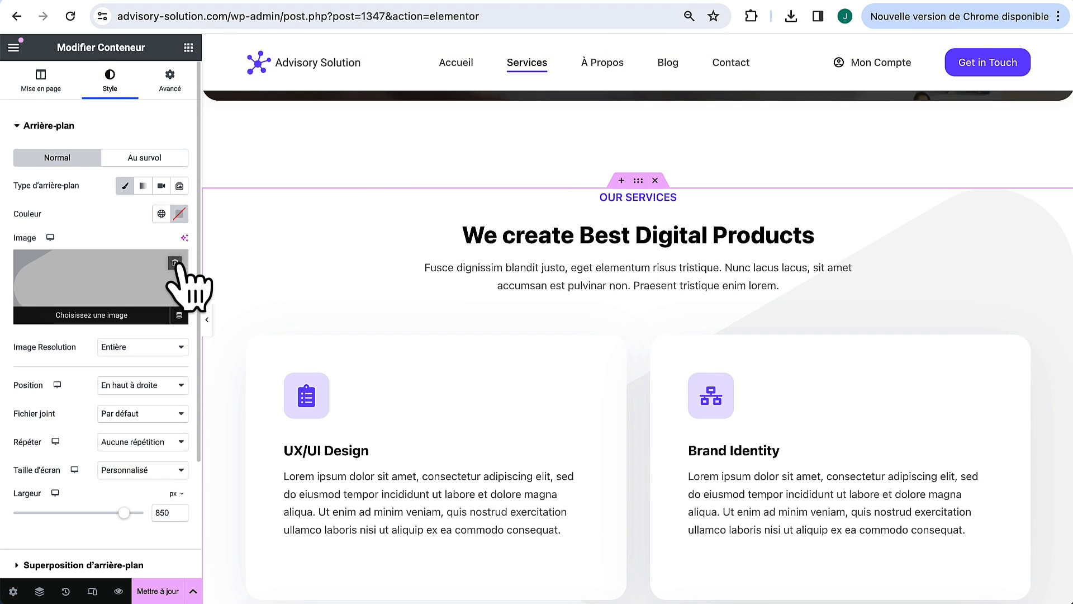
{"action": "left_click", "coordinate": [175, 262]}
{"action": "left_click", "coordinate": [207, 319]}
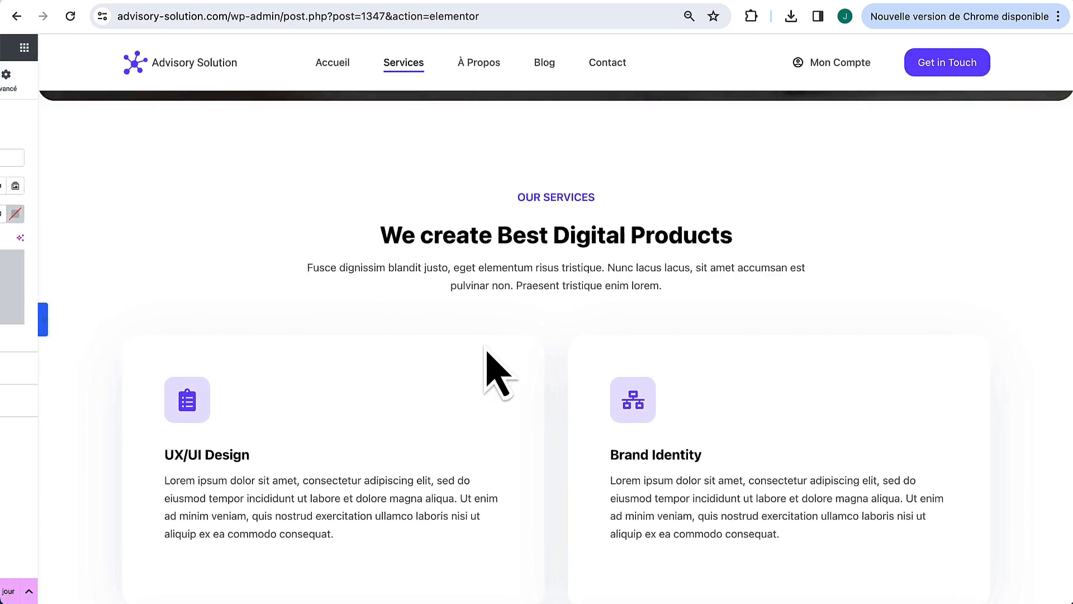
{"action": "scroll", "coordinate": [492, 372], "scroll_direction": "down", "scroll_amount": 2}
{"action": "scroll", "coordinate": [492, 371], "scroll_direction": "down", "scroll_amount": 15}
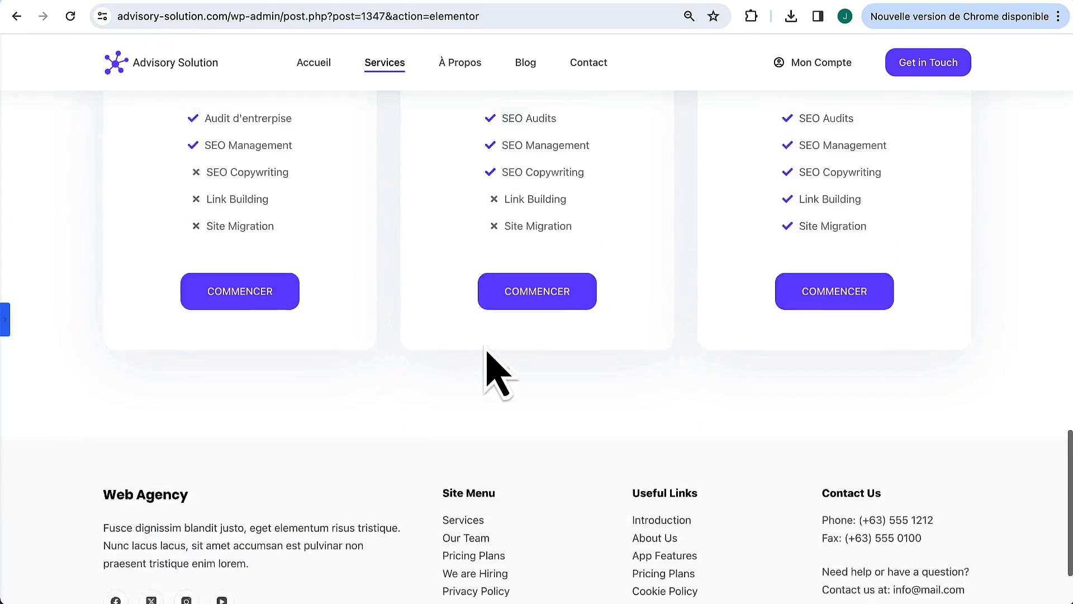
{"action": "scroll", "coordinate": [492, 372], "scroll_direction": "up", "scroll_amount": 15}
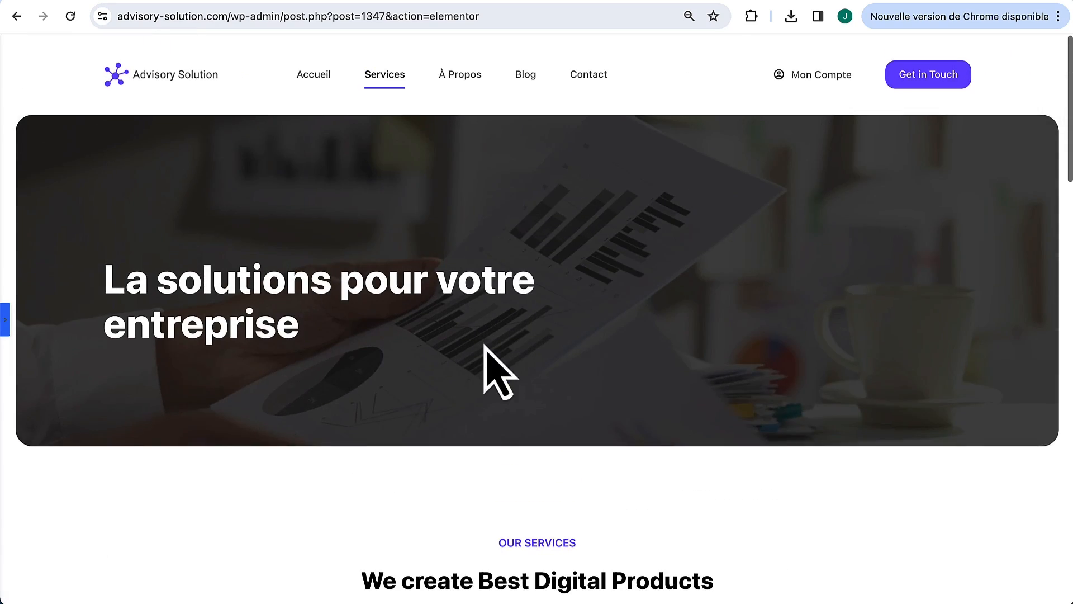
Step: Open the live page in a new browser tab from the editor menu
{"action": "left_click", "coordinate": [6, 321]}
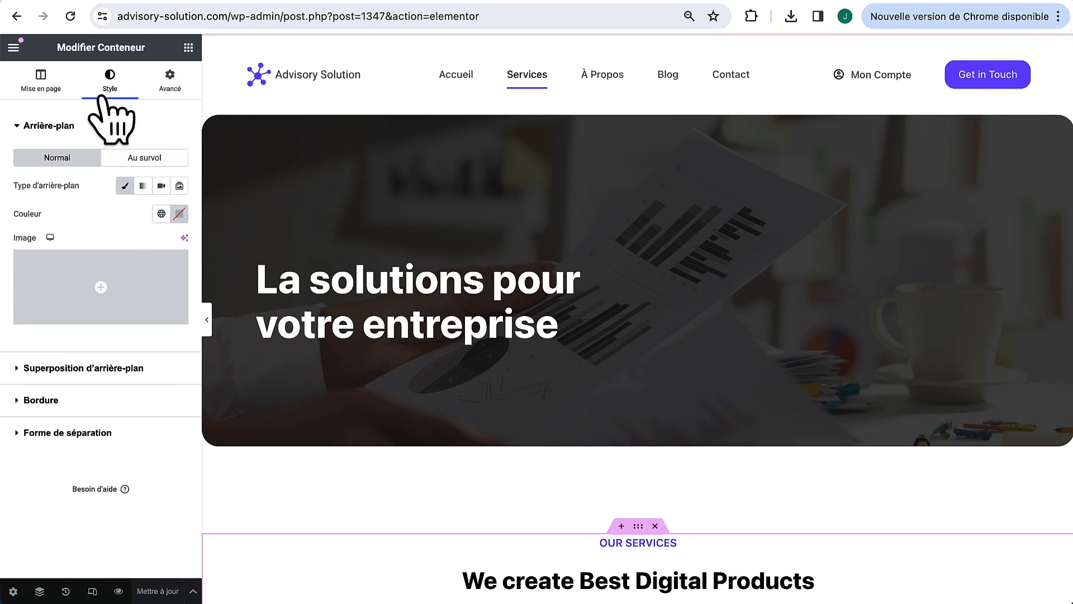
{"action": "left_click", "coordinate": [14, 48]}
{"action": "right_click", "coordinate": [69, 334]}
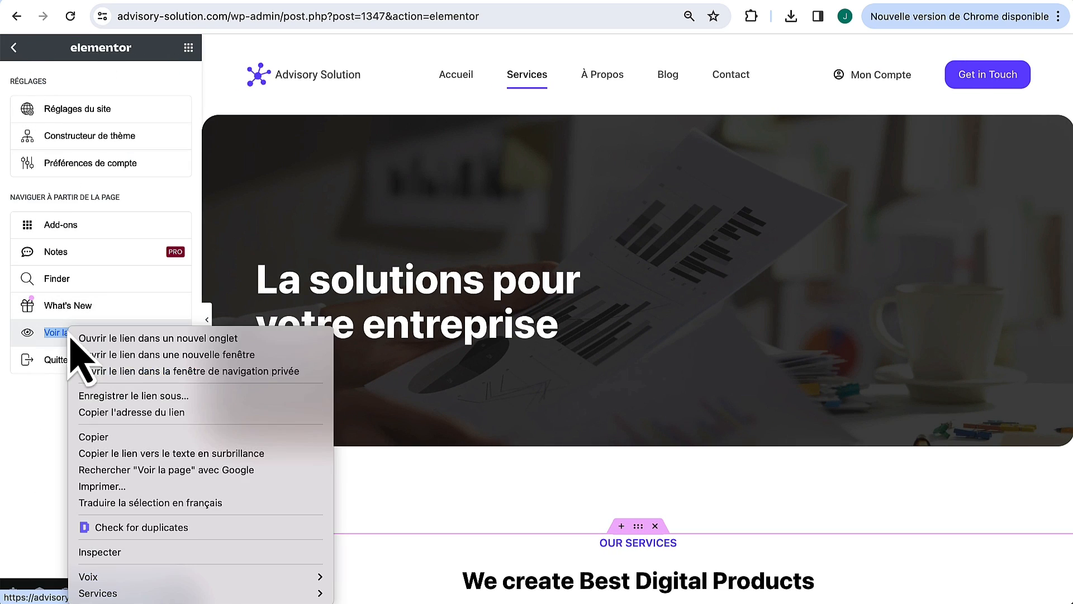
{"action": "left_click", "coordinate": [103, 338]}
{"action": "left_click", "coordinate": [232, 1]}
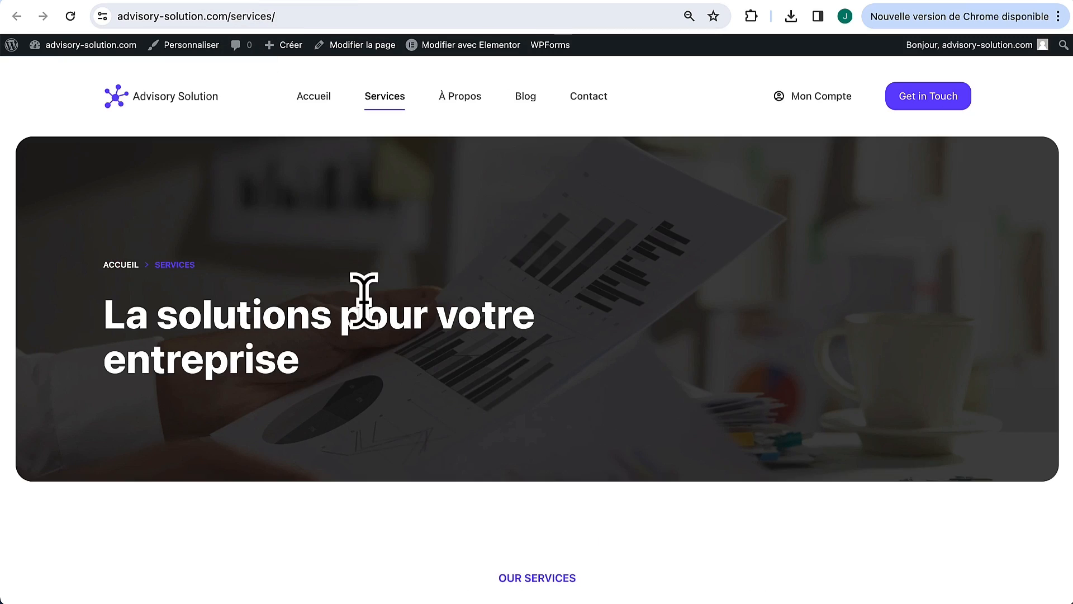
Step: Scroll down the live page to the newsletter and back up to the Send Us Your Feedback form
{"action": "scroll", "coordinate": [364, 301], "scroll_direction": "down", "scroll_amount": 12}
{"action": "scroll", "coordinate": [364, 300], "scroll_direction": "down", "scroll_amount": 13}
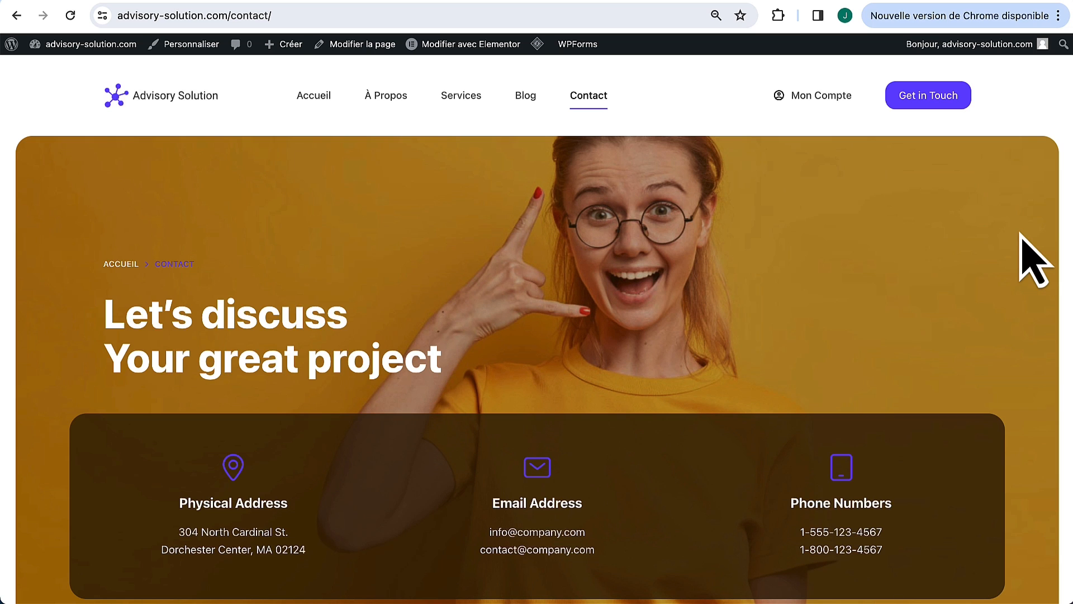
{"action": "scroll", "coordinate": [707, 371], "scroll_direction": "down", "scroll_amount": 3}
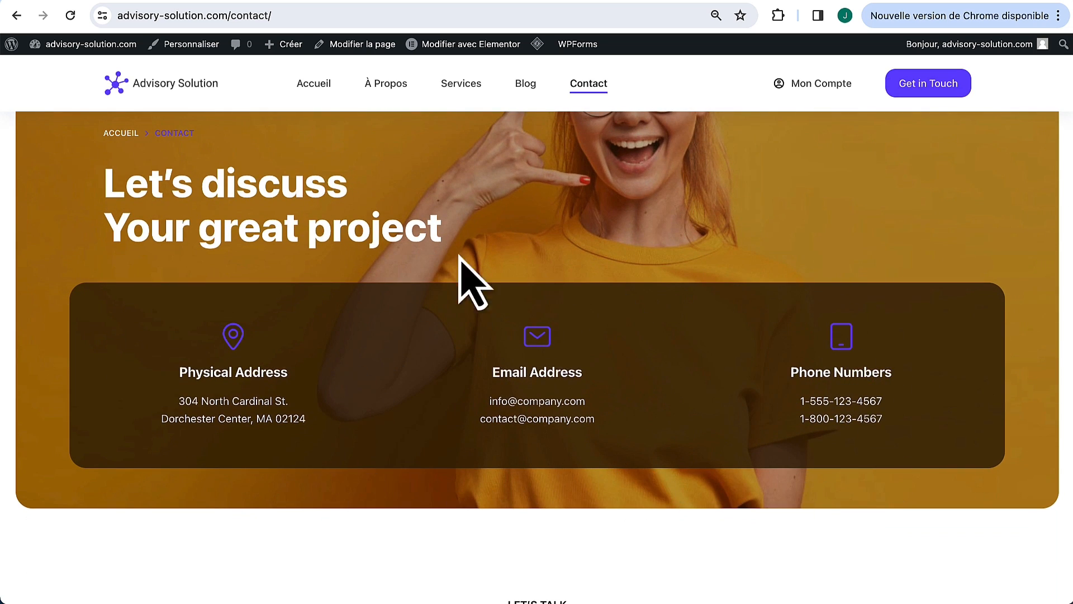
{"action": "scroll", "coordinate": [582, 474], "scroll_direction": "down", "scroll_amount": 10}
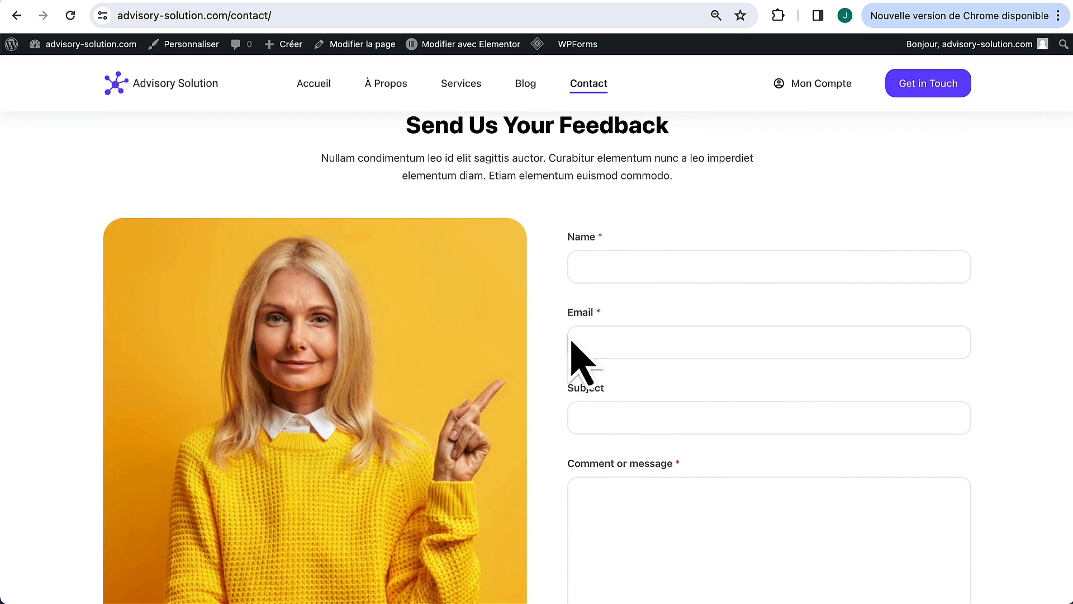
{"action": "scroll", "coordinate": [585, 385], "scroll_direction": "down", "scroll_amount": 1}
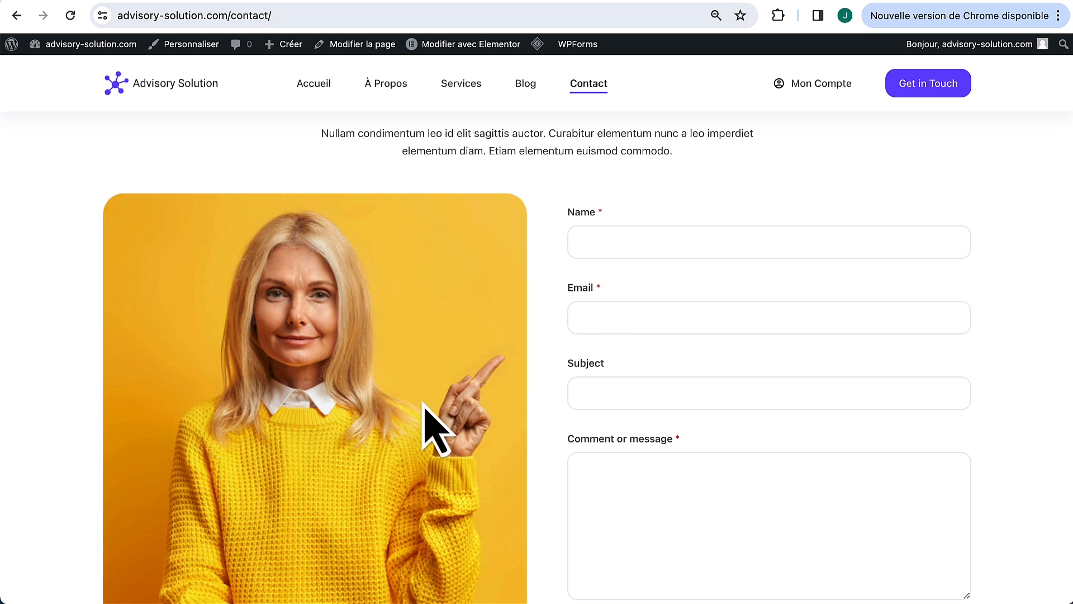
{"action": "scroll", "coordinate": [428, 342], "scroll_direction": "down", "scroll_amount": 1}
{"action": "scroll", "coordinate": [428, 342], "scroll_direction": "down", "scroll_amount": 1}
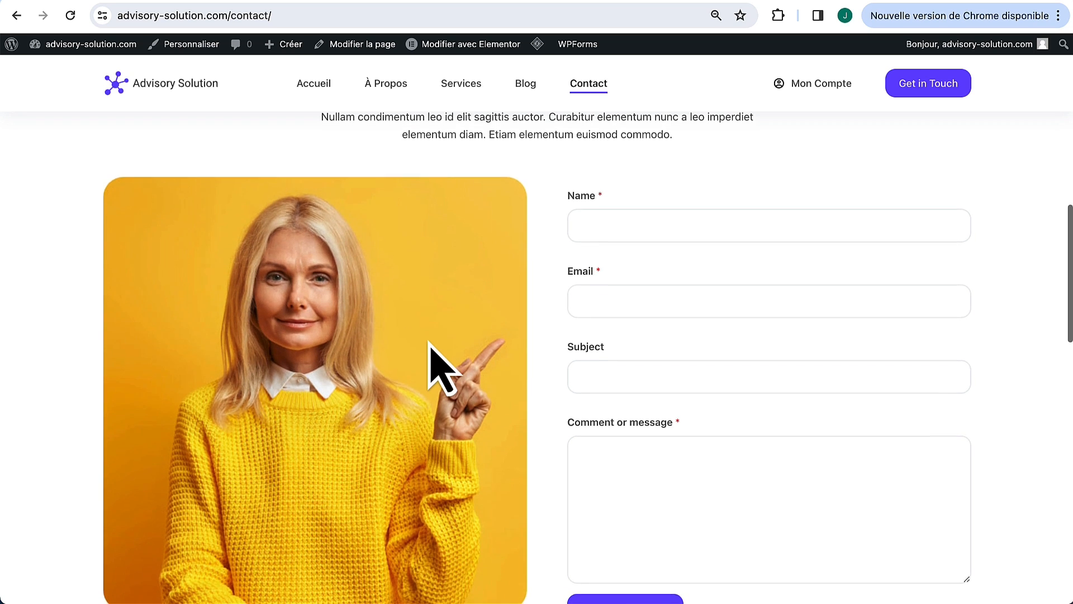
{"action": "scroll", "coordinate": [425, 342], "scroll_direction": "down", "scroll_amount": 10}
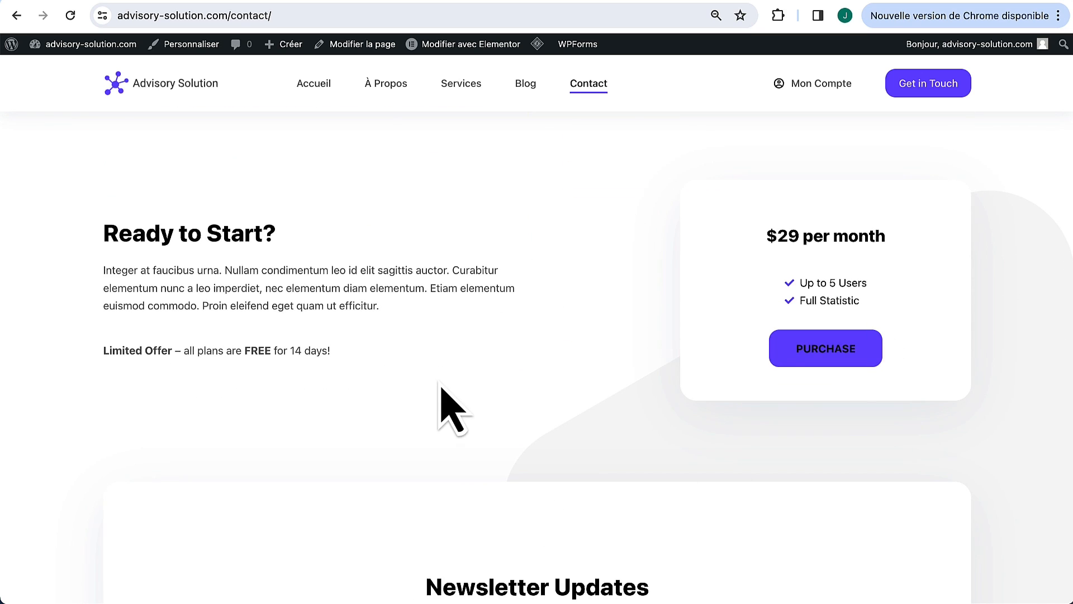
{"action": "scroll", "coordinate": [436, 380], "scroll_direction": "down", "scroll_amount": 4}
{"action": "scroll", "coordinate": [536, 246], "scroll_direction": "up", "scroll_amount": 14}
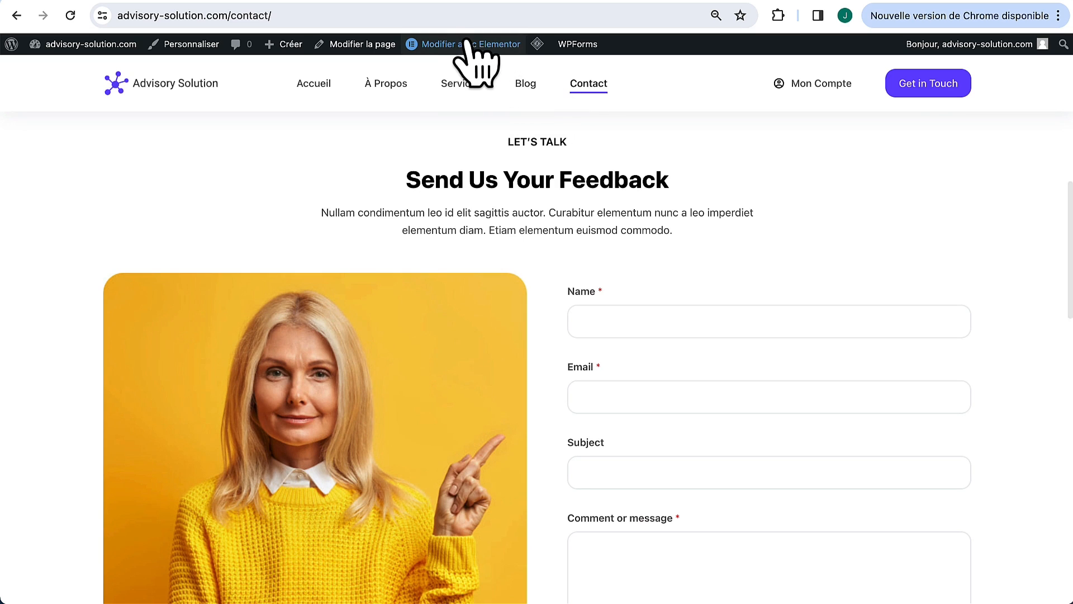
Step: Give the contact hero the modern-office-interior background photo and retitle it 'Nous contacter'
{"action": "mouse_move", "coordinate": [468, 46]}
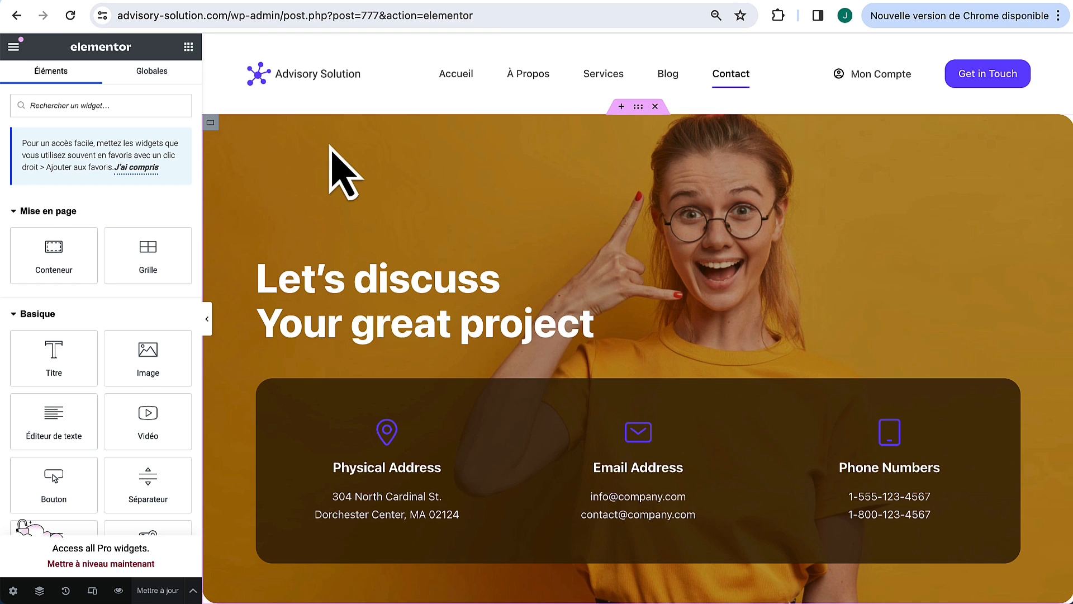
{"action": "left_click", "coordinate": [211, 123]}
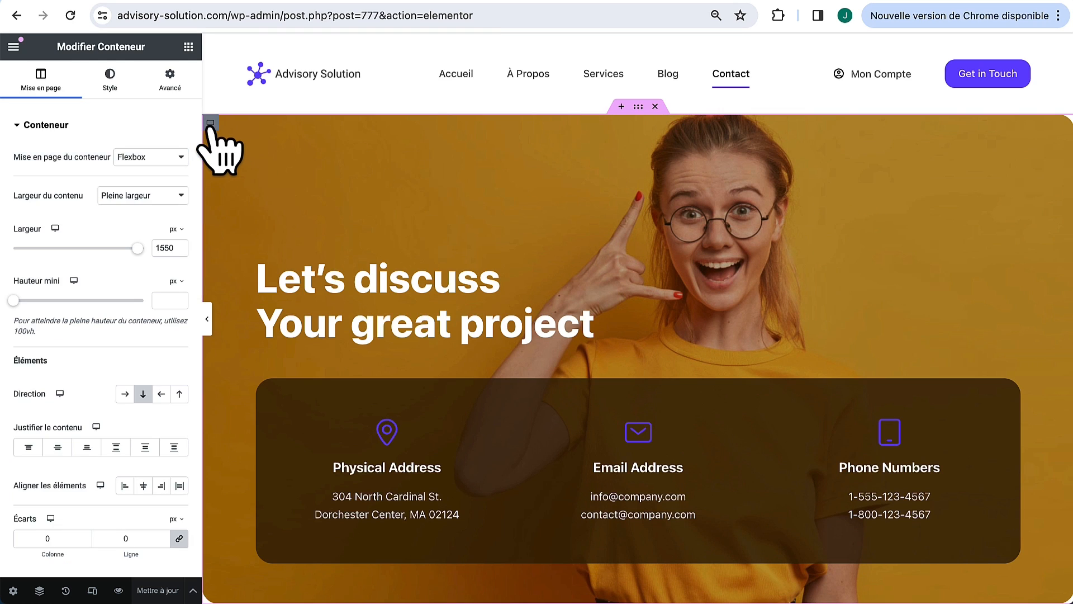
{"action": "left_click", "coordinate": [112, 83]}
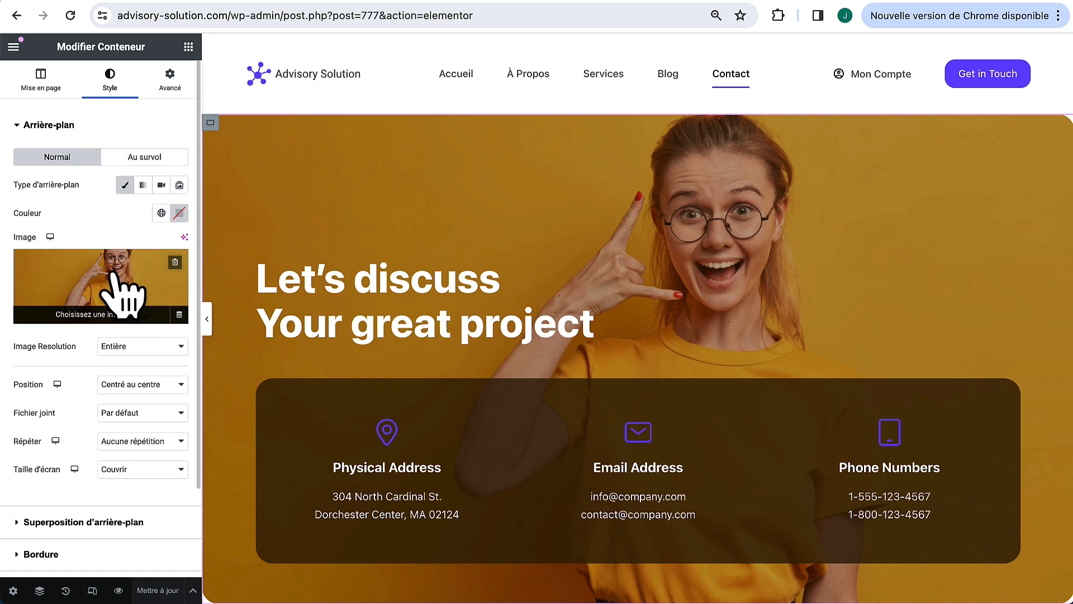
{"action": "left_click", "coordinate": [115, 272]}
{"action": "left_click", "coordinate": [229, 206]}
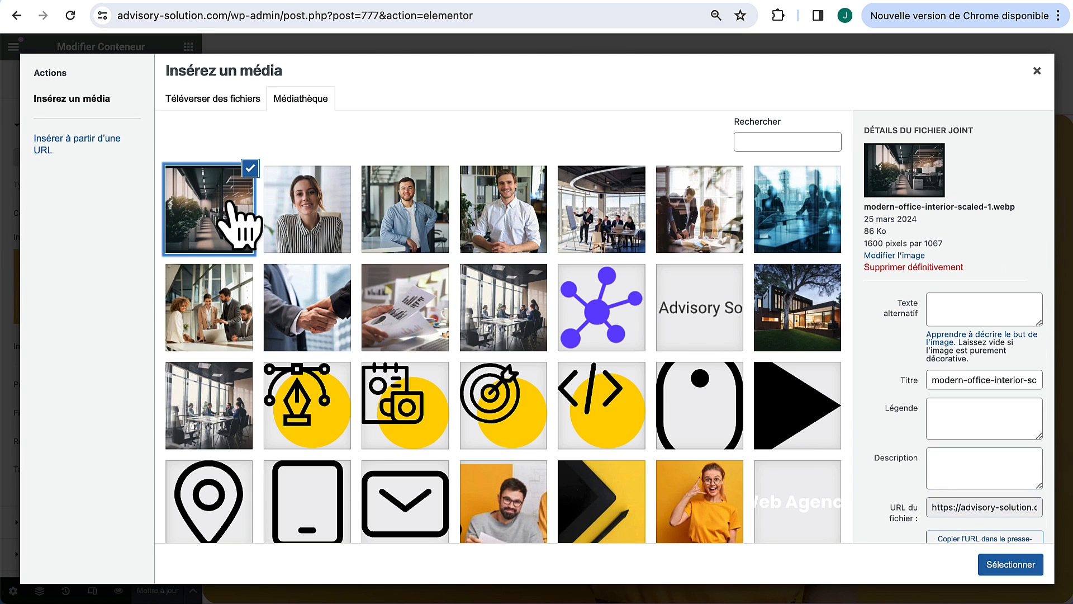
{"action": "left_click", "coordinate": [1009, 566]}
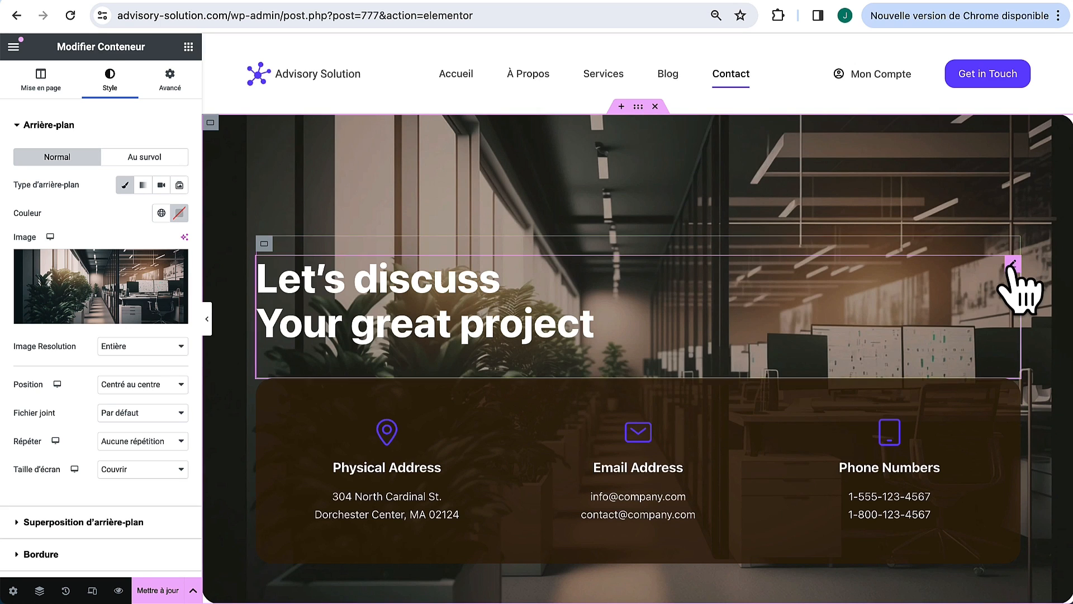
{"action": "left_click", "coordinate": [791, 279]}
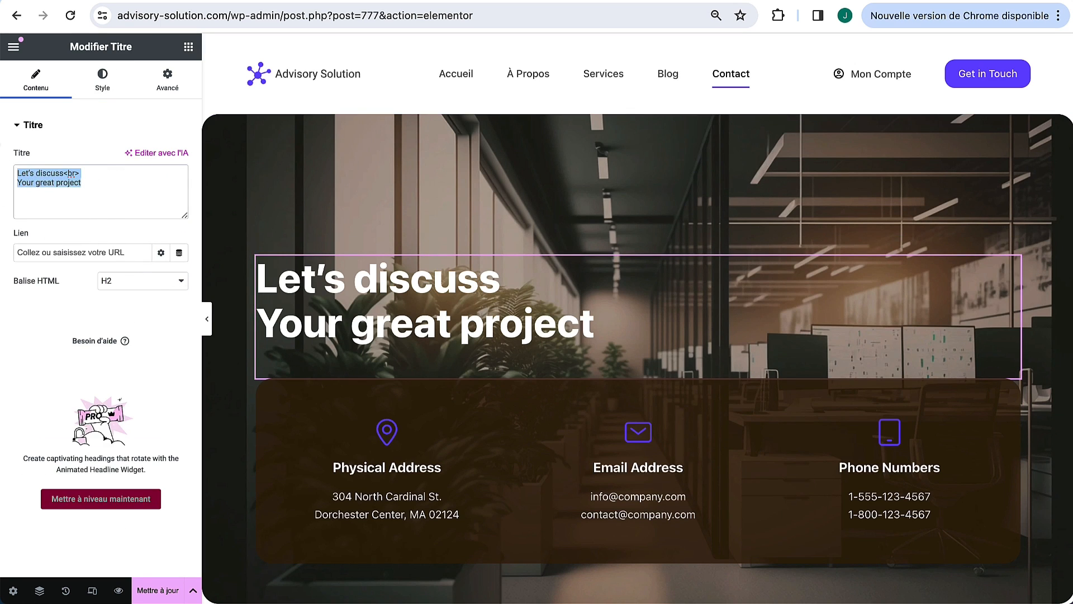
{"action": "type", "text": "Nous contacter"}
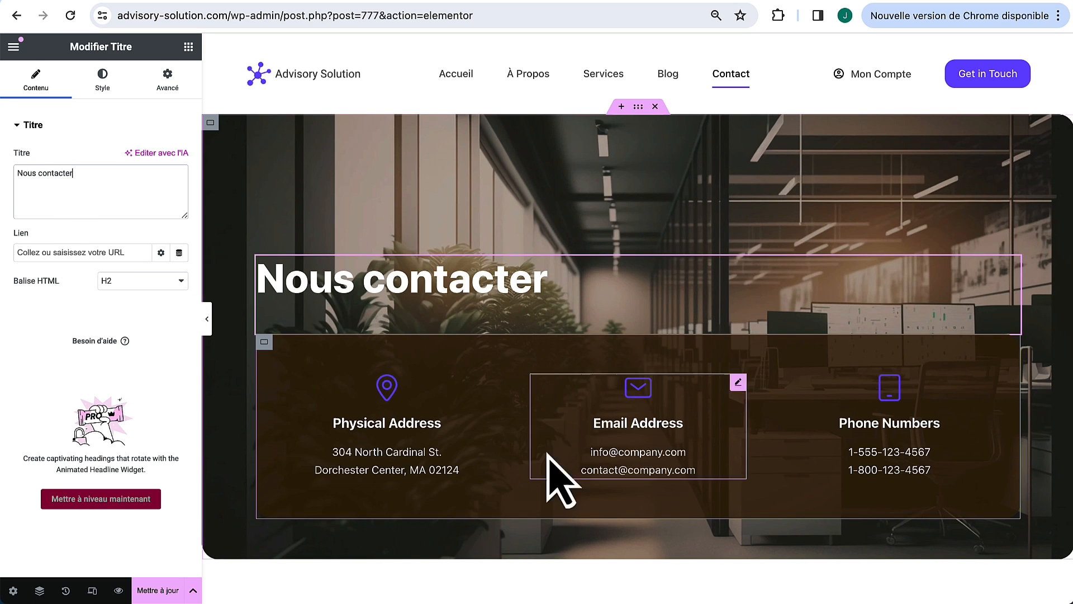
Step: Add a #000000 background overlay at 0,55 opacity to the contact details box
{"action": "left_click", "coordinate": [271, 352]}
{"action": "left_click", "coordinate": [112, 77]}
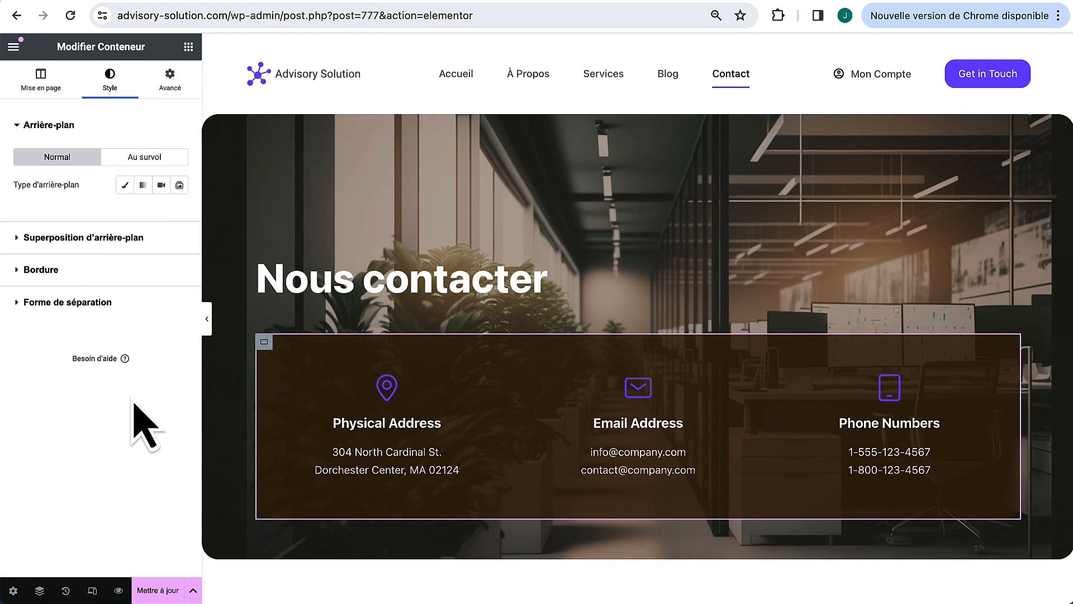
{"action": "left_click", "coordinate": [114, 237]}
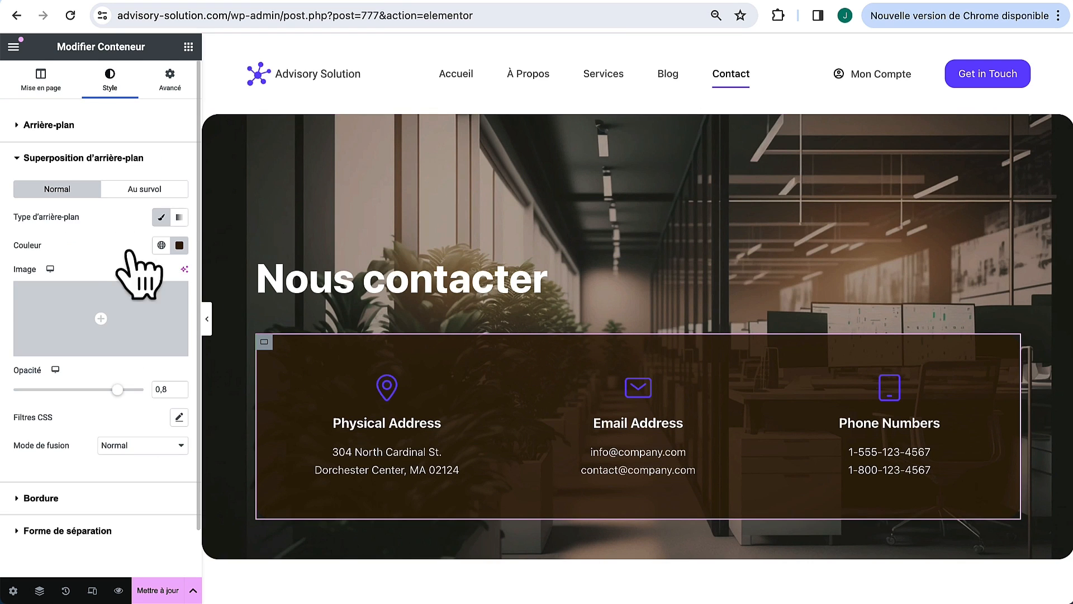
{"action": "left_click", "coordinate": [179, 245]}
{"action": "left_click", "coordinate": [144, 352]}
{"action": "left_click_drag", "start_coordinate": [143, 353], "coordinate": [108, 435]}
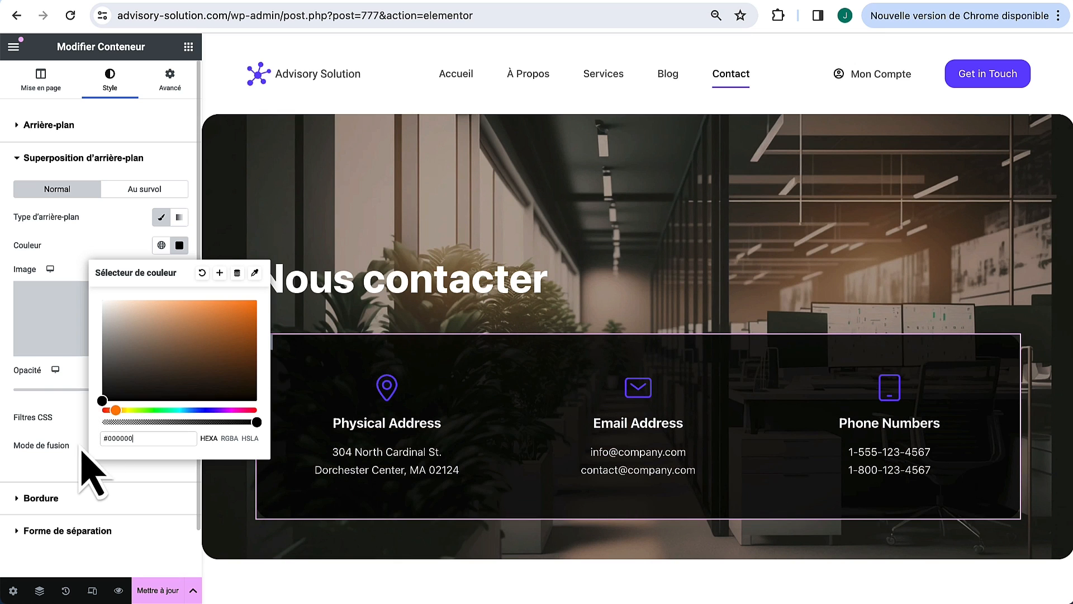
{"action": "left_click", "coordinate": [45, 409]}
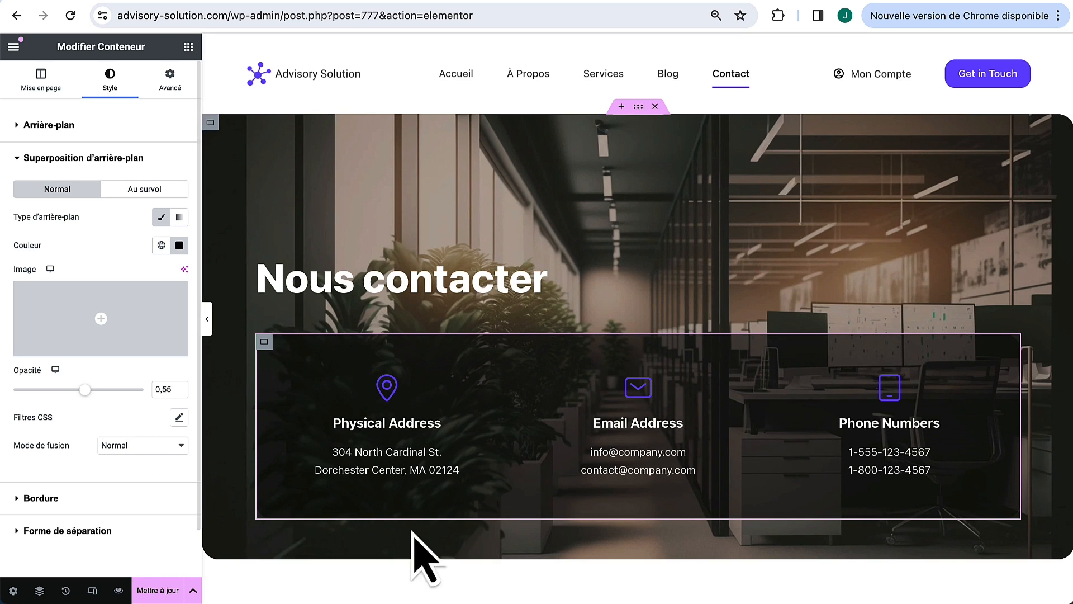
Step: Retitle the Physical Address box 'Adresse' and replace its description with a single French street address
{"action": "left_click", "coordinate": [485, 384]}
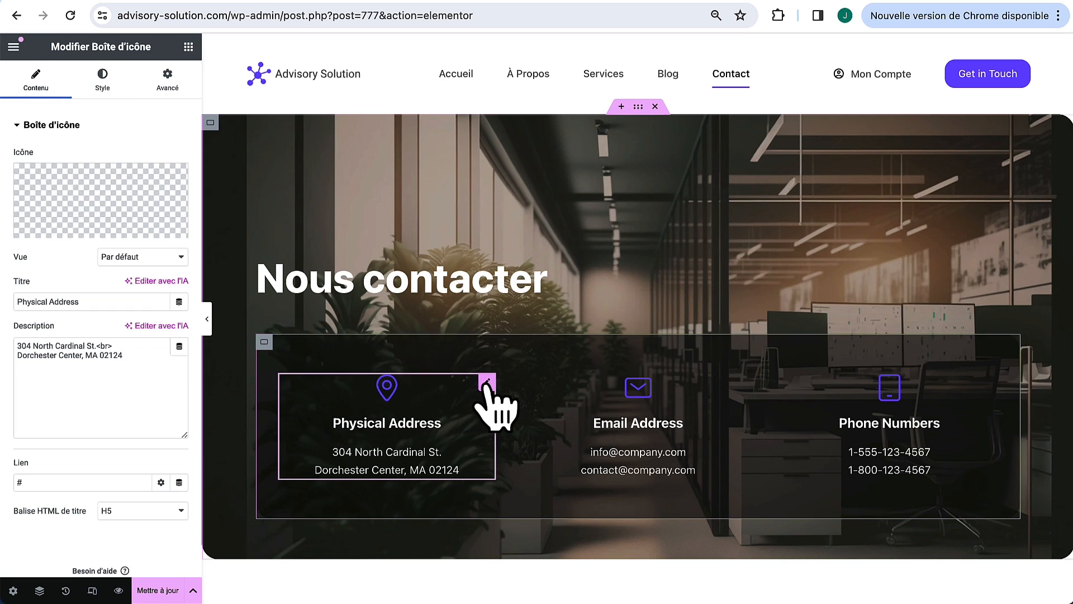
{"action": "left_click_drag", "start_coordinate": [108, 303], "coordinate": [8, 327]}
{"action": "type", "text": "A"}
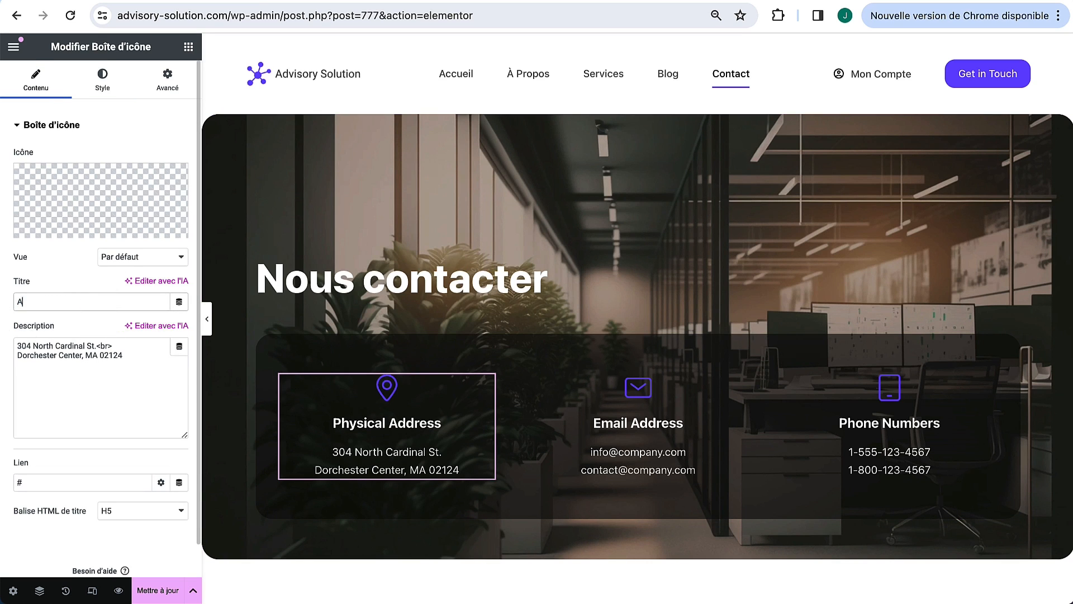
{"action": "type", "text": "dresse"}
{"action": "left_click_drag", "start_coordinate": [157, 419], "coordinate": [7, 326]}
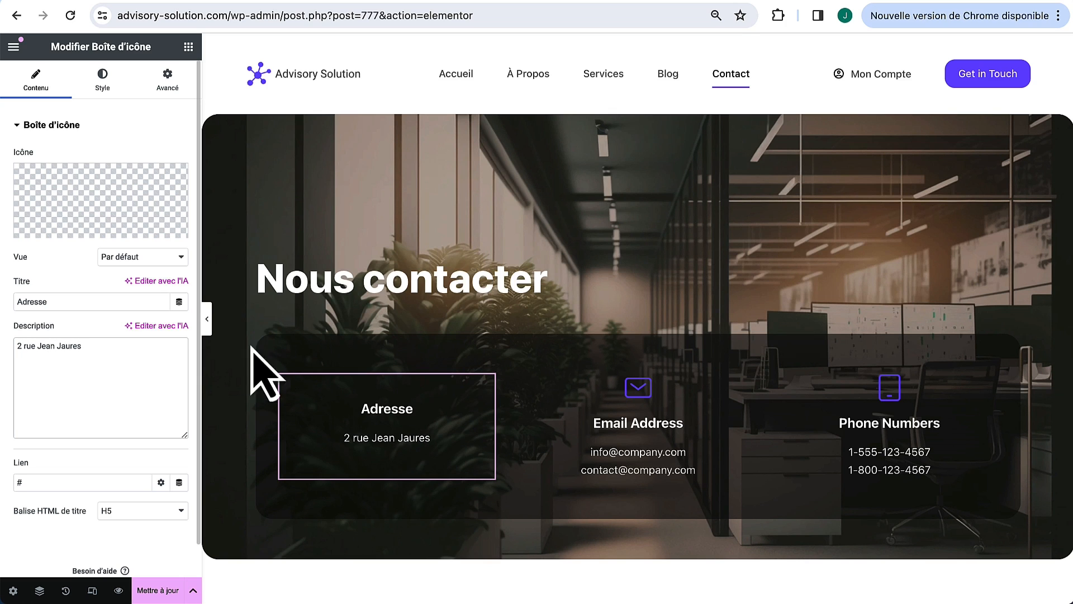
Step: Retitle the Email Address box 'Email' and keep only one e-mail address in it
{"action": "left_click", "coordinate": [738, 383]}
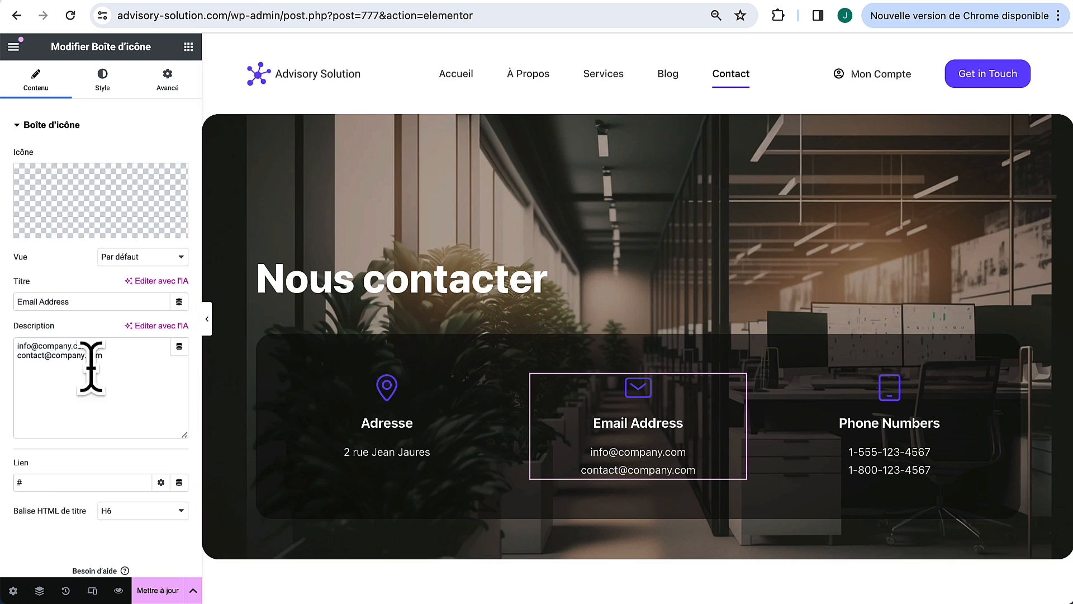
{"action": "left_click_drag", "start_coordinate": [91, 301], "coordinate": [37, 302]}
{"action": "key", "text": "BackSpace"}
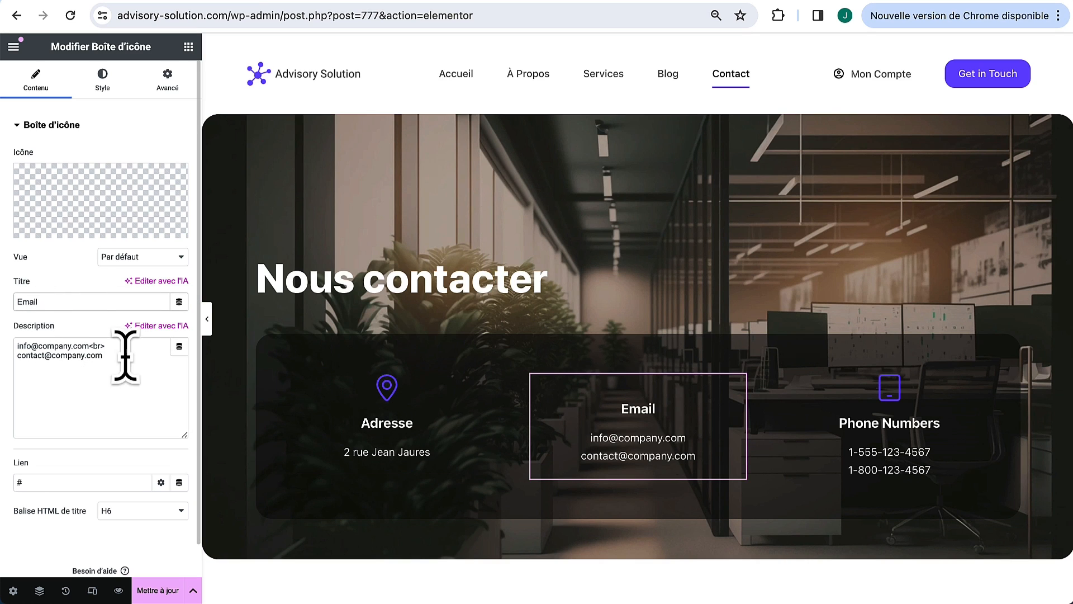
{"action": "left_click", "coordinate": [125, 355]}
{"action": "key", "text": "BackSpace"}
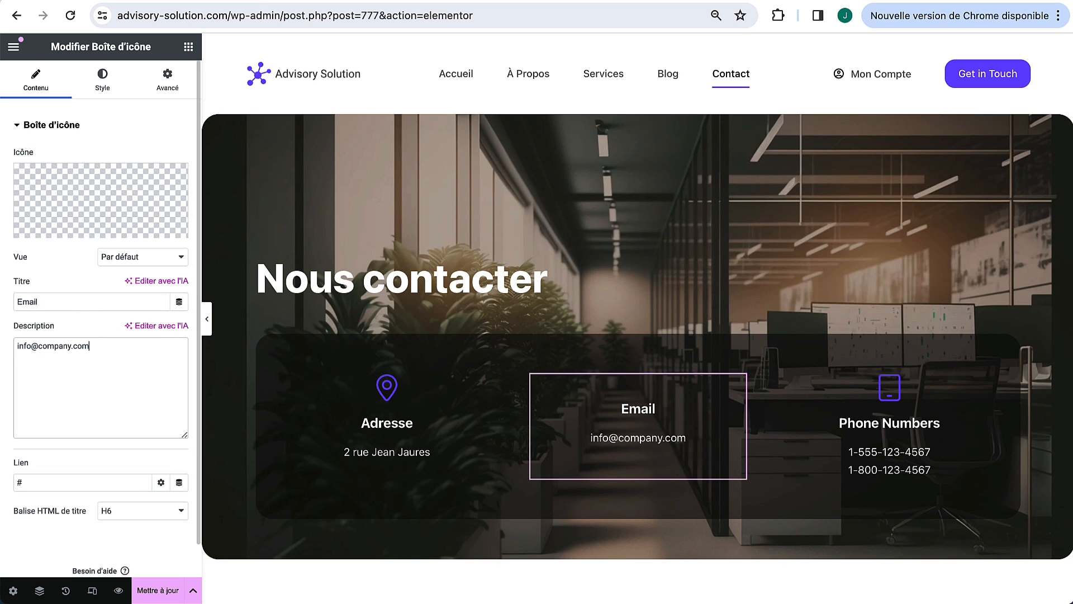
{"action": "left_click_drag", "start_coordinate": [99, 343], "coordinate": [3, 358]}
Step: Retitle the Phone Numbers box 'Téléphone' and replace both US numbers with one French number
{"action": "left_click", "coordinate": [803, 407]}
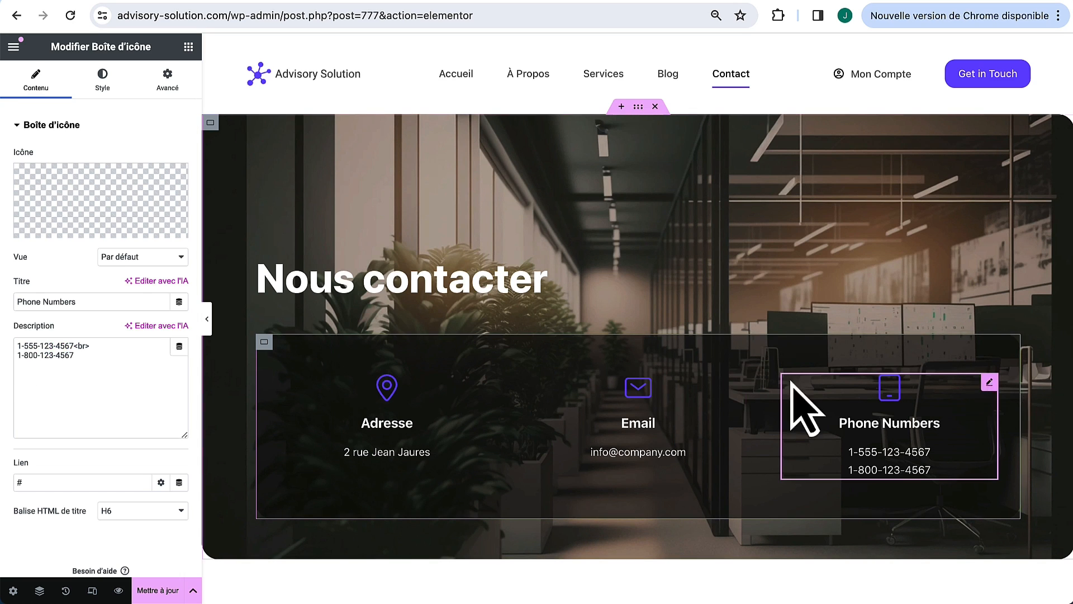
{"action": "left_click", "coordinate": [119, 300]}
{"action": "type", "text": "Téléphone"}
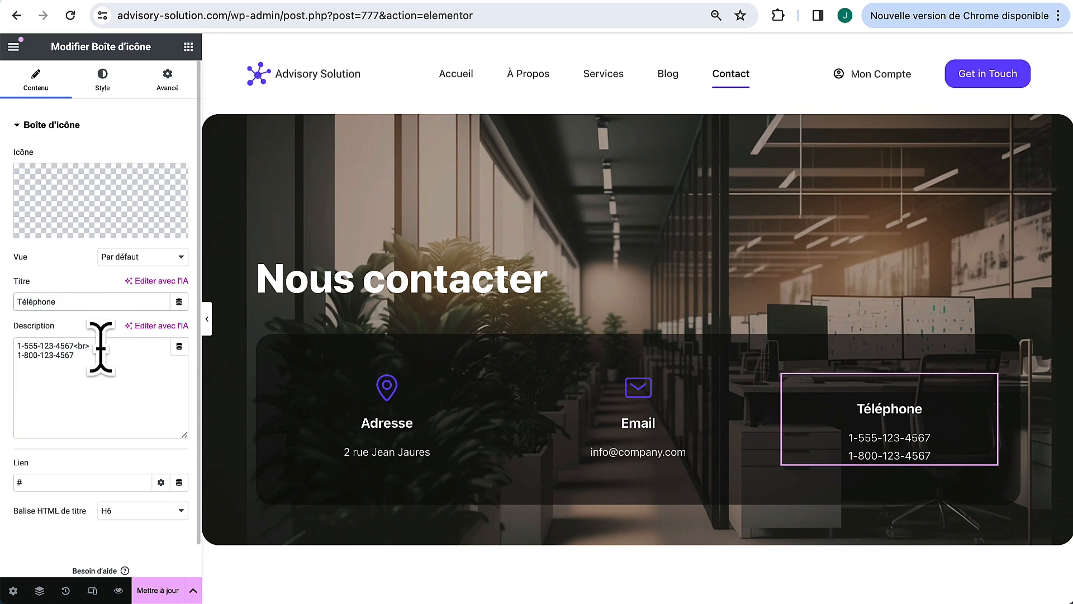
{"action": "left_click", "coordinate": [101, 347]}
{"action": "key", "text": "super+a"}
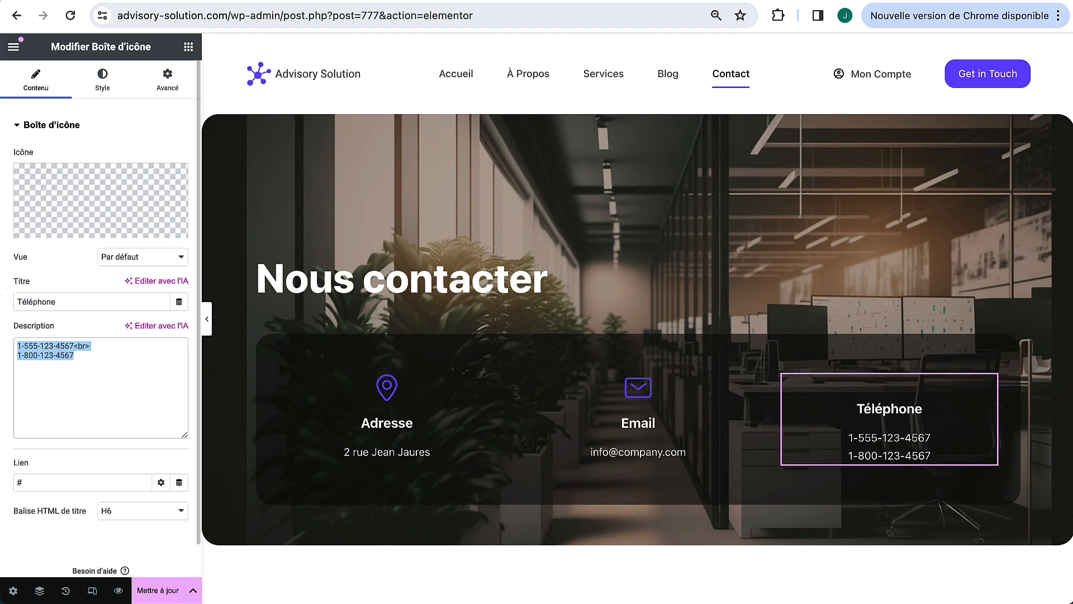
{"action": "type", "text": "+33 6 00 00 00 00"}
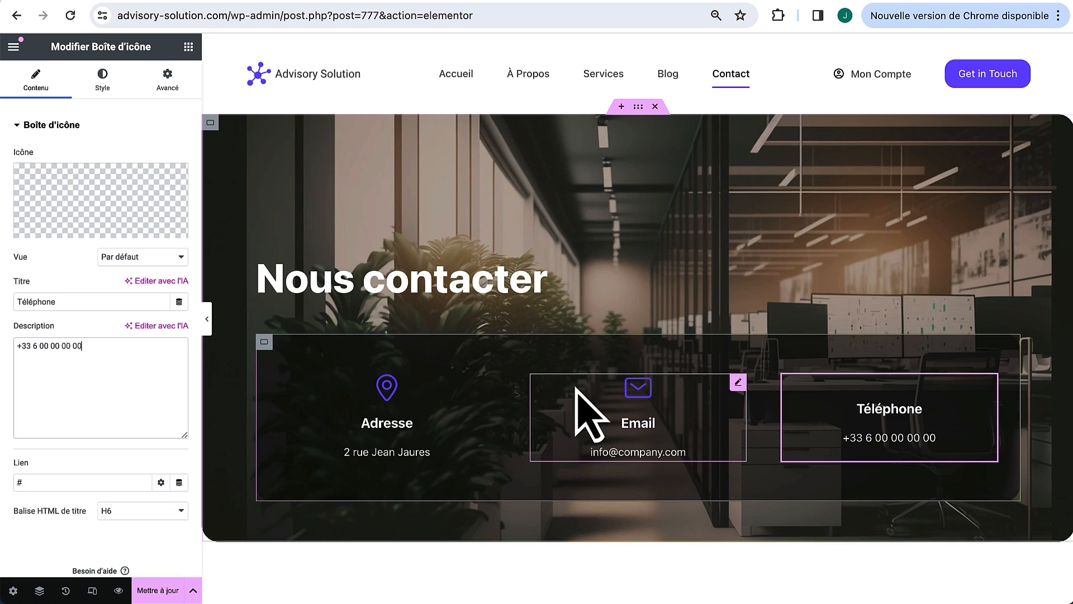
Step: Give the LET'S TALK label the purple global colour and change its text to 'Contact'
{"action": "left_click", "coordinate": [648, 245]}
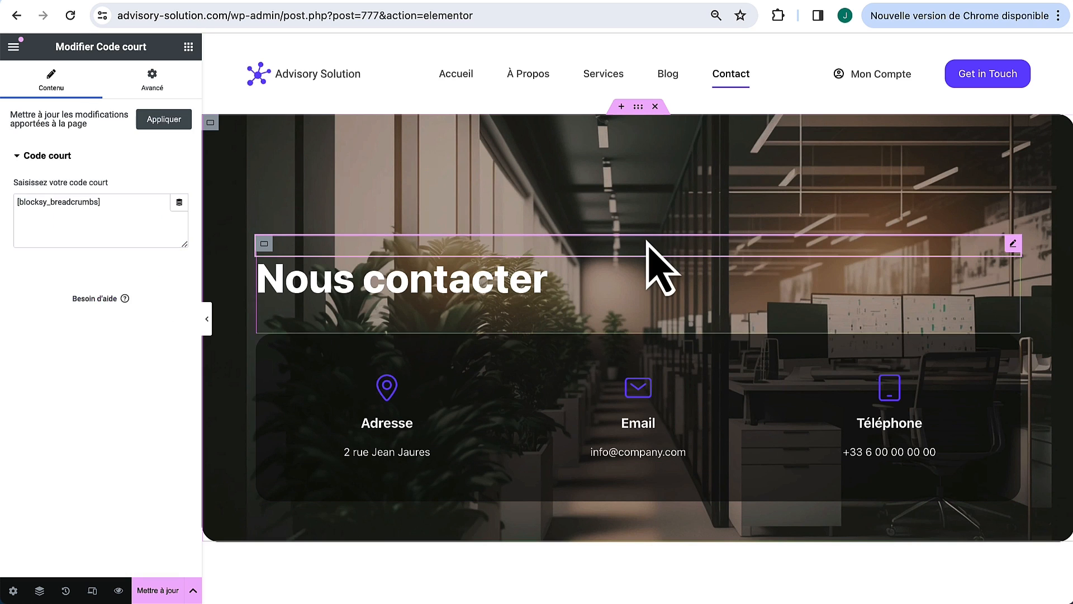
{"action": "scroll", "coordinate": [648, 245], "scroll_direction": "down", "scroll_amount": 8}
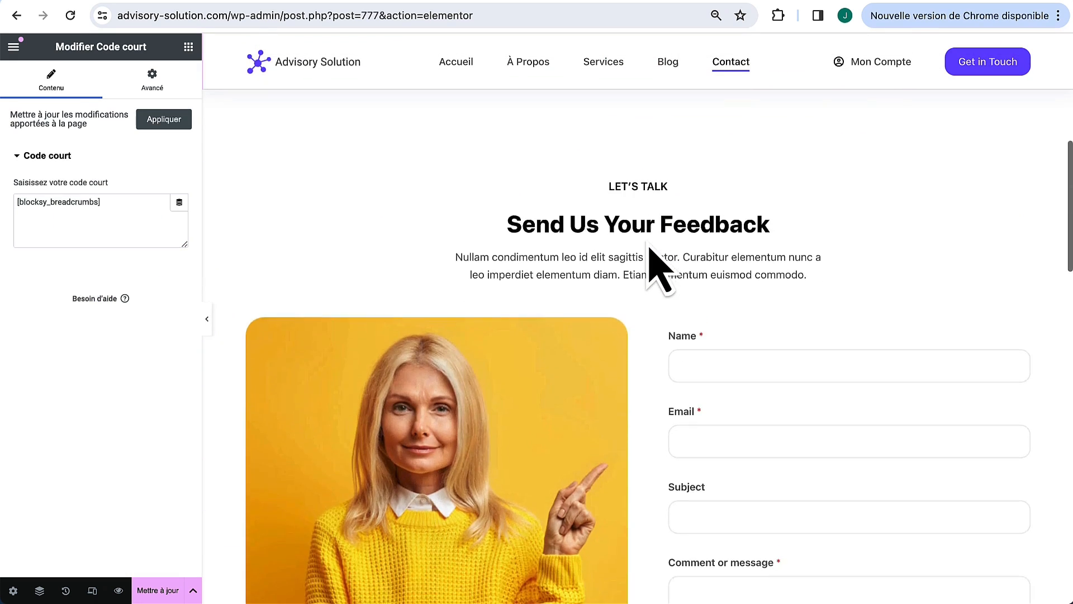
{"action": "scroll", "coordinate": [712, 340], "scroll_direction": "up", "scroll_amount": 1}
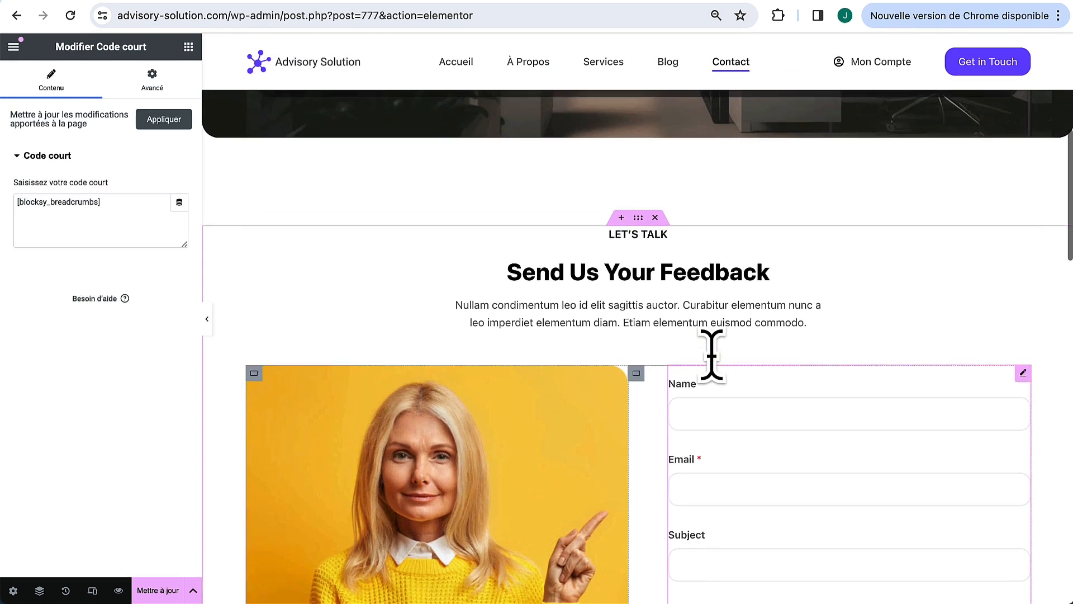
{"action": "left_click", "coordinate": [715, 252]}
{"action": "left_click", "coordinate": [102, 81]}
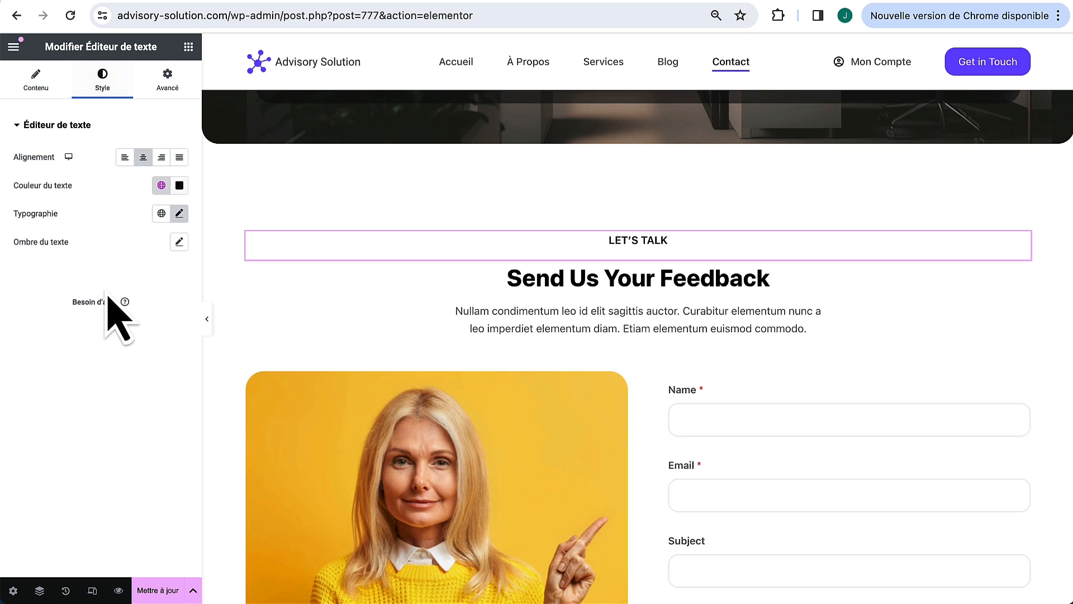
{"action": "left_click", "coordinate": [161, 185]}
{"action": "left_click", "coordinate": [85, 353]}
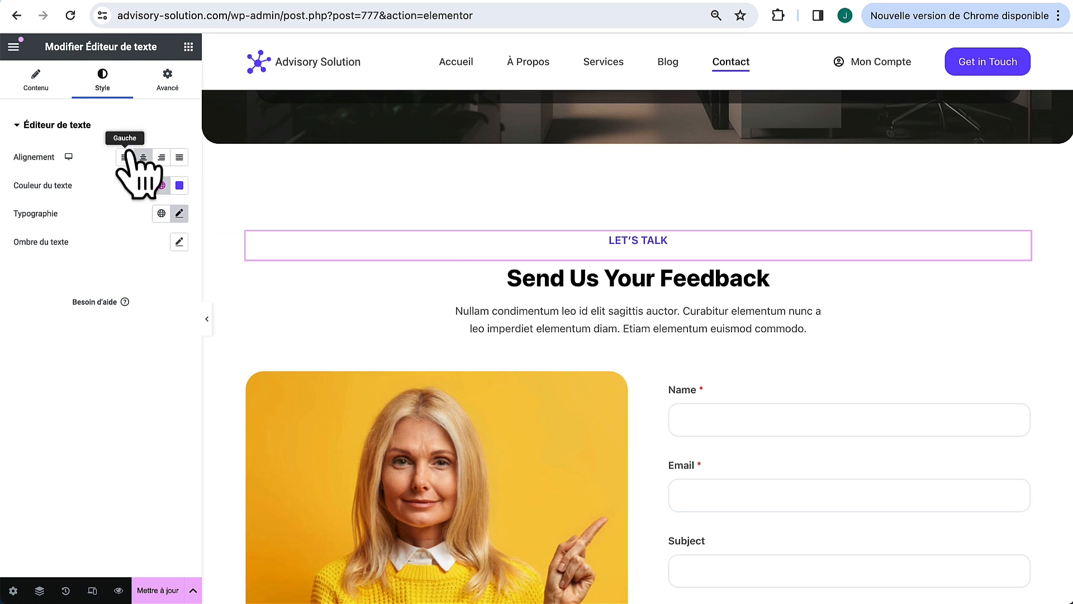
{"action": "left_click", "coordinate": [36, 81]}
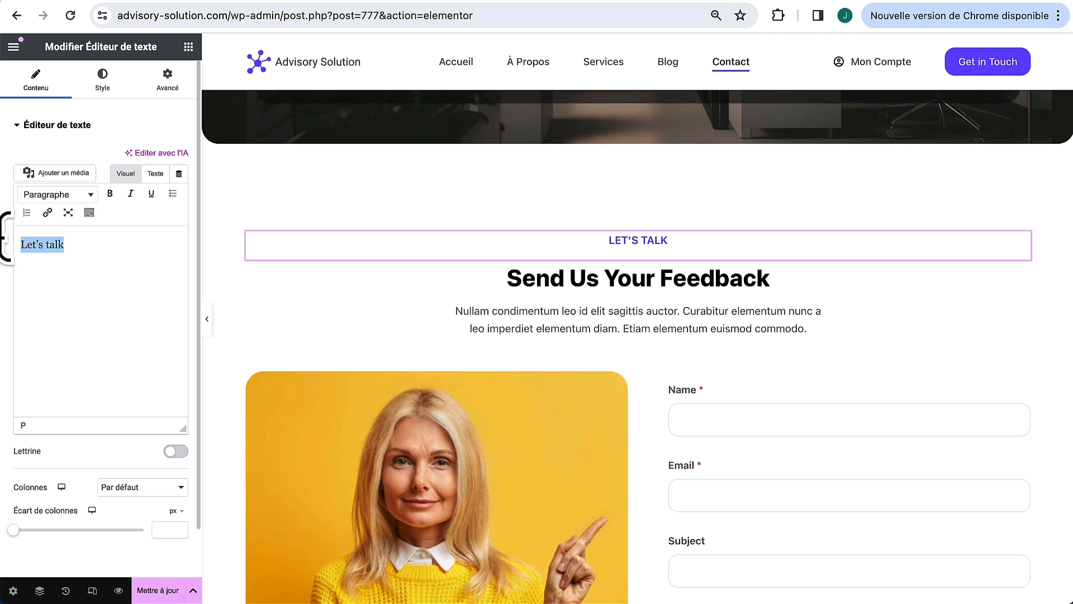
{"action": "type", "text": "ct"}
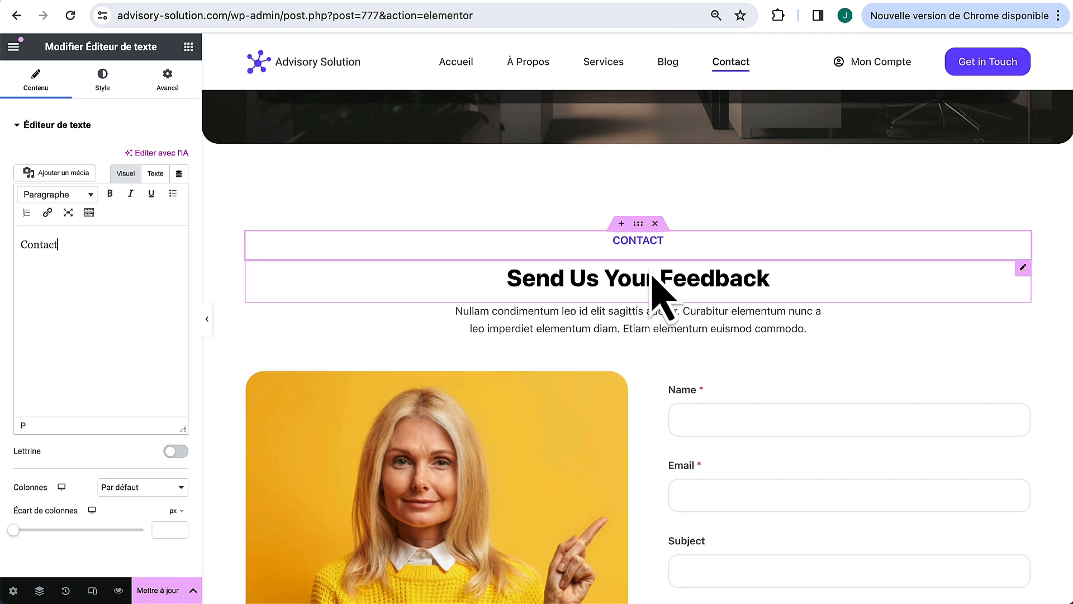
Step: Change the Send Us Your Feedback heading to 'Formulaire de contact'
{"action": "left_click", "coordinate": [1022, 268]}
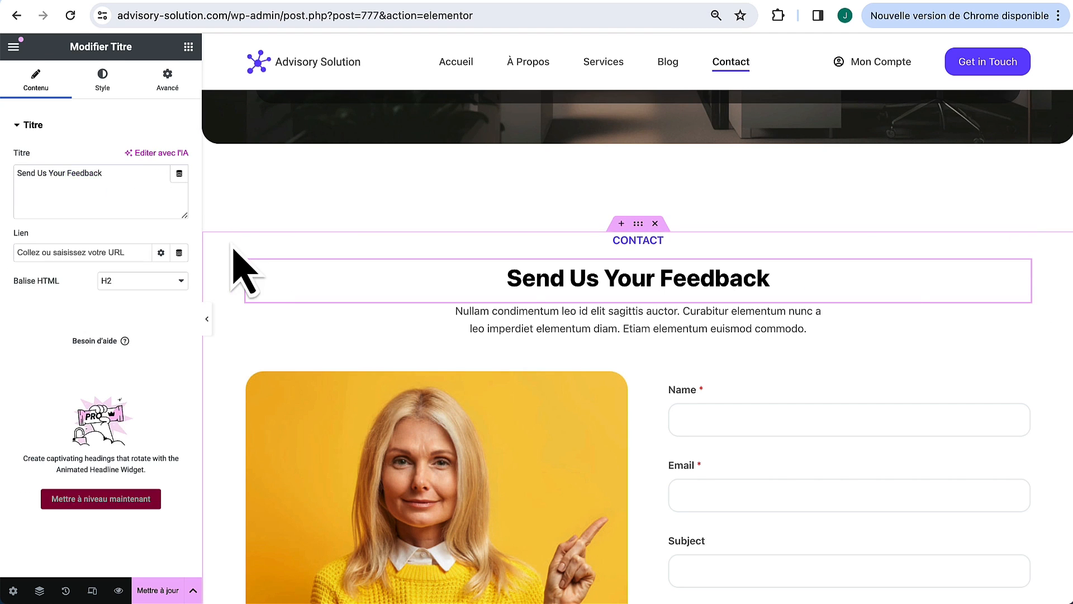
{"action": "left_click", "coordinate": [125, 178]}
{"action": "type", "text": "Formu"}
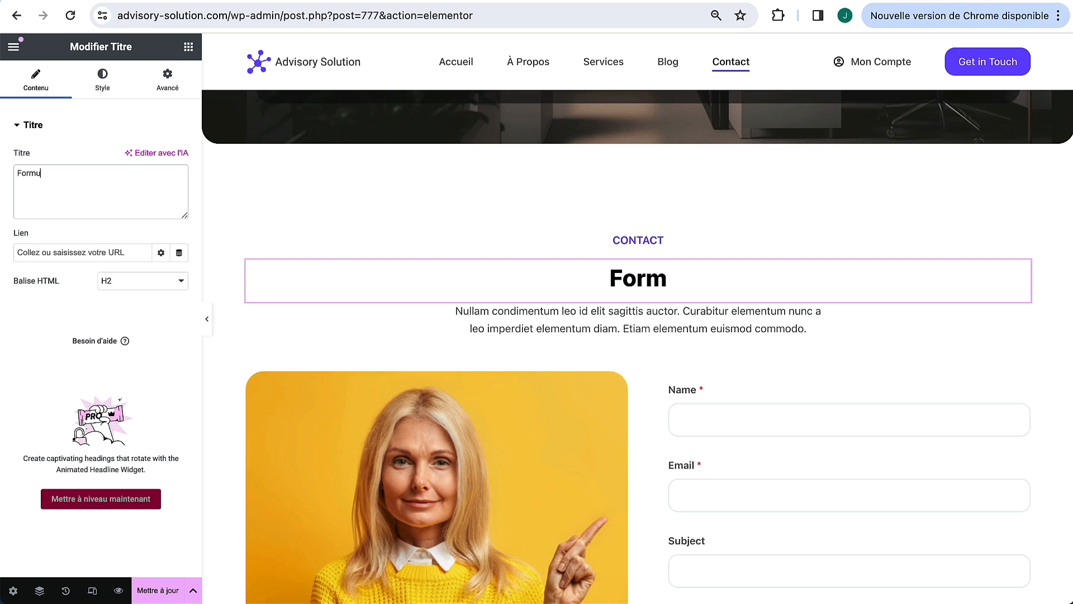
{"action": "type", "text": "laire de contact"}
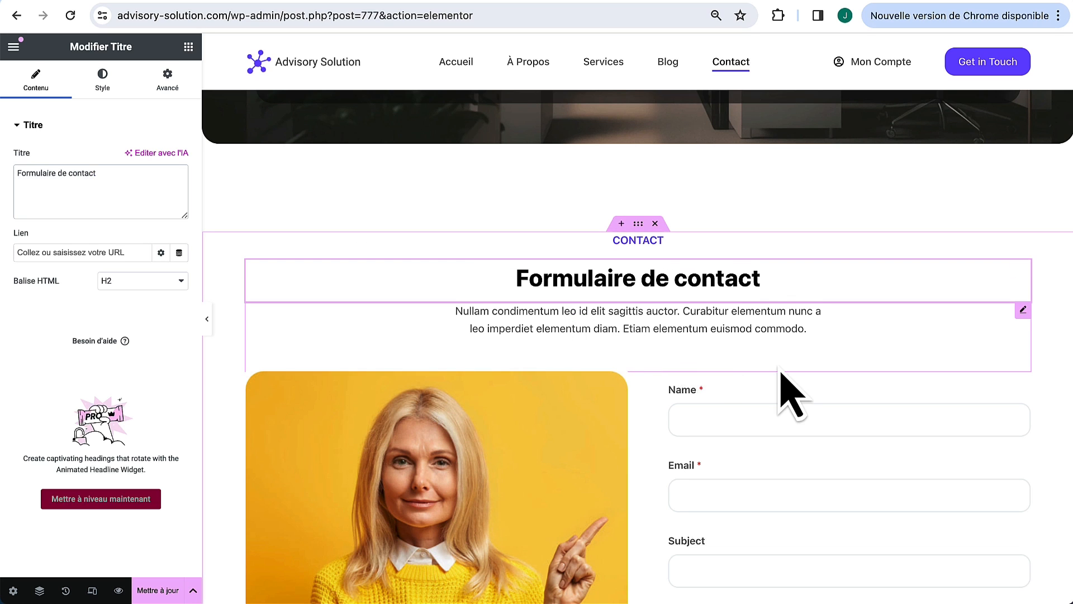
{"action": "scroll", "coordinate": [781, 381], "scroll_direction": "down", "scroll_amount": 3}
{"action": "scroll", "coordinate": [551, 378], "scroll_direction": "down", "scroll_amount": 2}
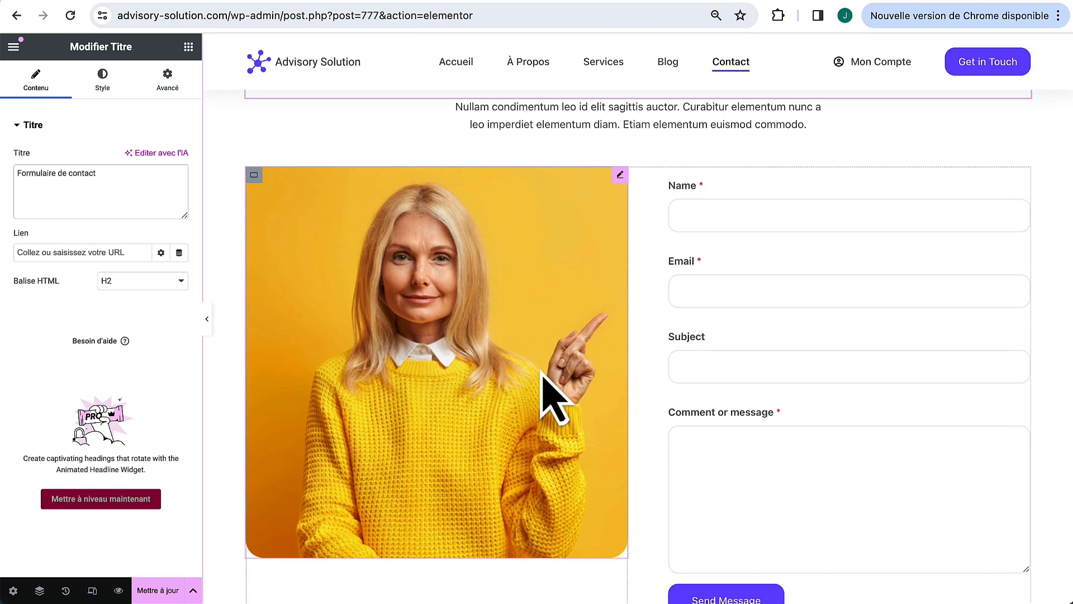
Step: Delete the woman's photo beside the contact form
{"action": "right_click", "coordinate": [621, 178]}
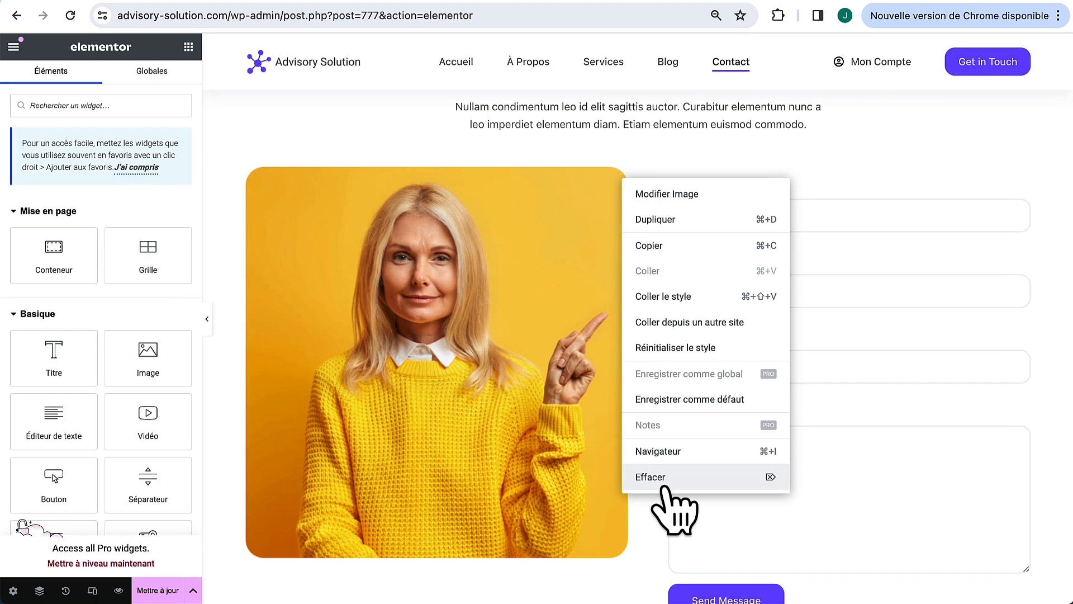
{"action": "left_click", "coordinate": [663, 477]}
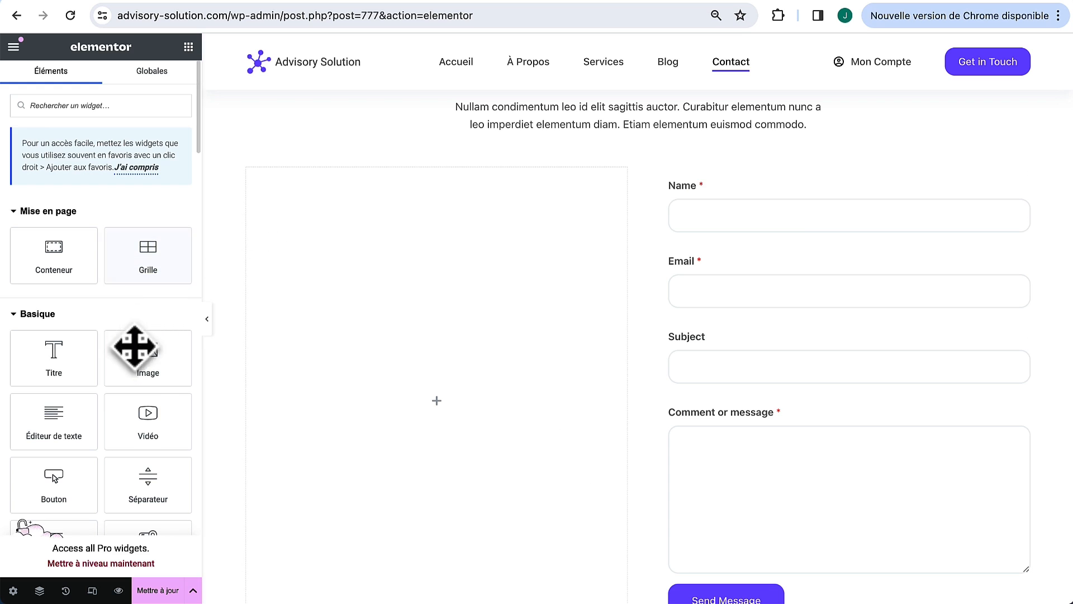
{"action": "scroll", "coordinate": [139, 412], "scroll_direction": "down", "scroll_amount": 1}
{"action": "scroll", "coordinate": [138, 408], "scroll_direction": "down", "scroll_amount": 3}
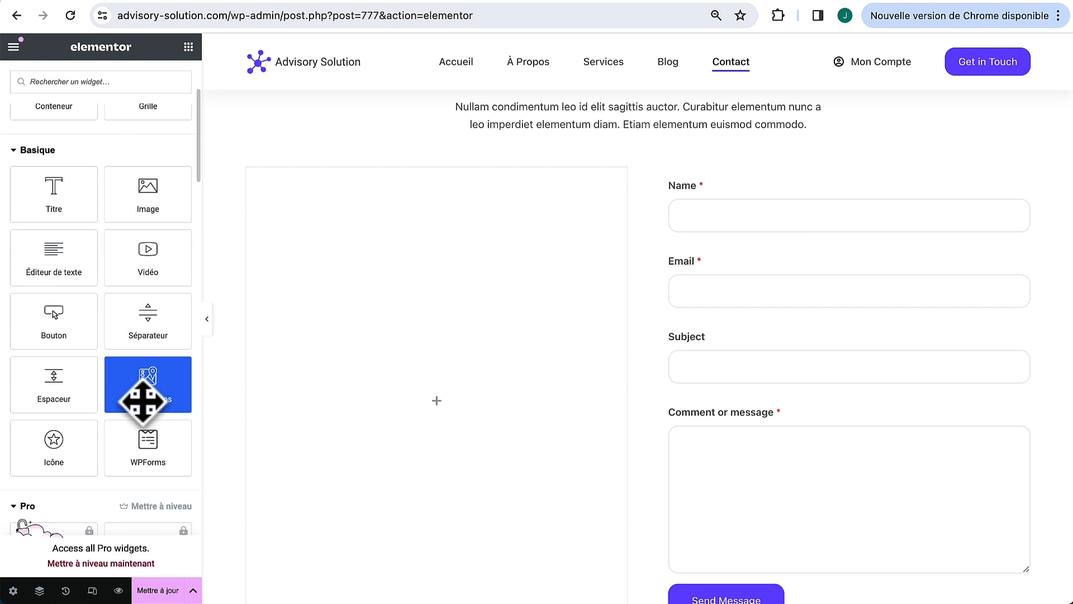
Step: Place a Google Maps widget in the emptied column and set its height to 675 px
{"action": "left_click_drag", "start_coordinate": [145, 384], "coordinate": [452, 401]}
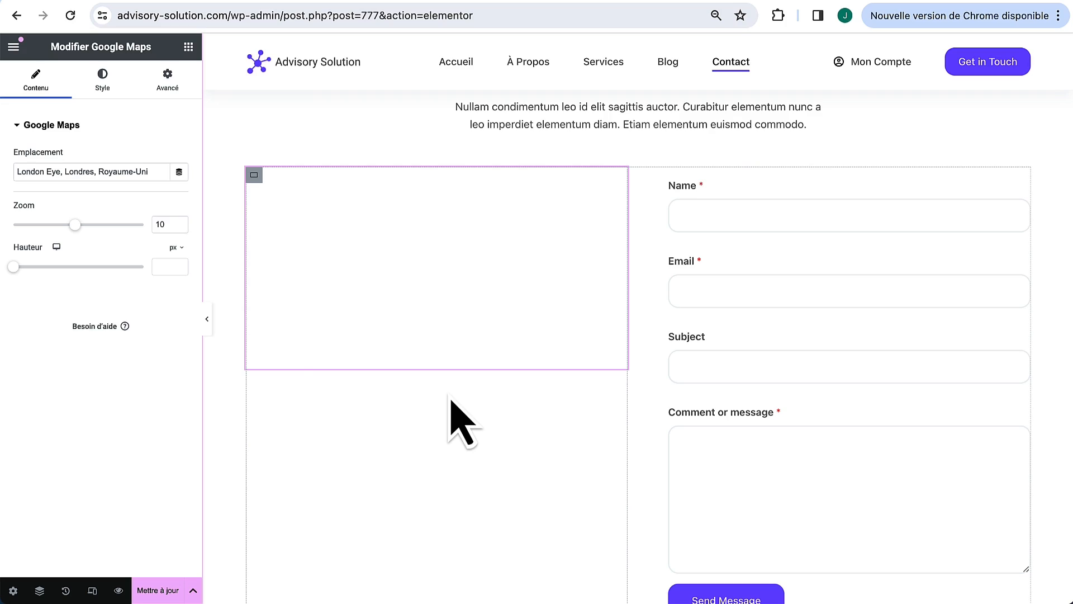
{"action": "left_click_drag", "start_coordinate": [18, 269], "coordinate": [72, 271]}
{"action": "scroll", "coordinate": [274, 343], "scroll_direction": "down", "scroll_amount": 2}
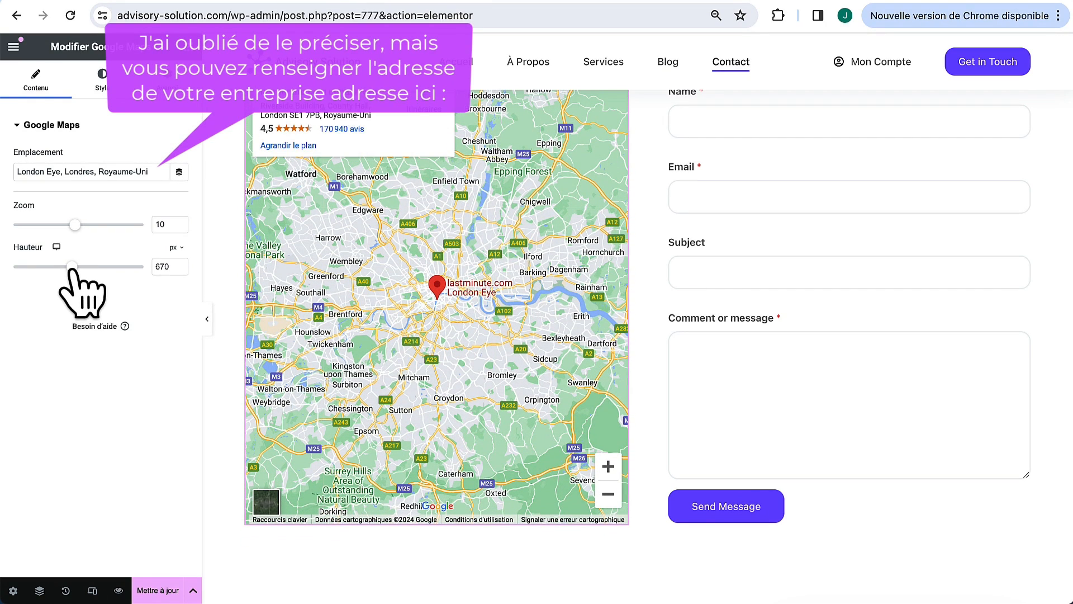
{"action": "left_click", "coordinate": [179, 264]}
{"action": "left_click", "coordinate": [180, 264]}
{"action": "left_click", "coordinate": [180, 265]}
{"action": "left_click", "coordinate": [180, 264]}
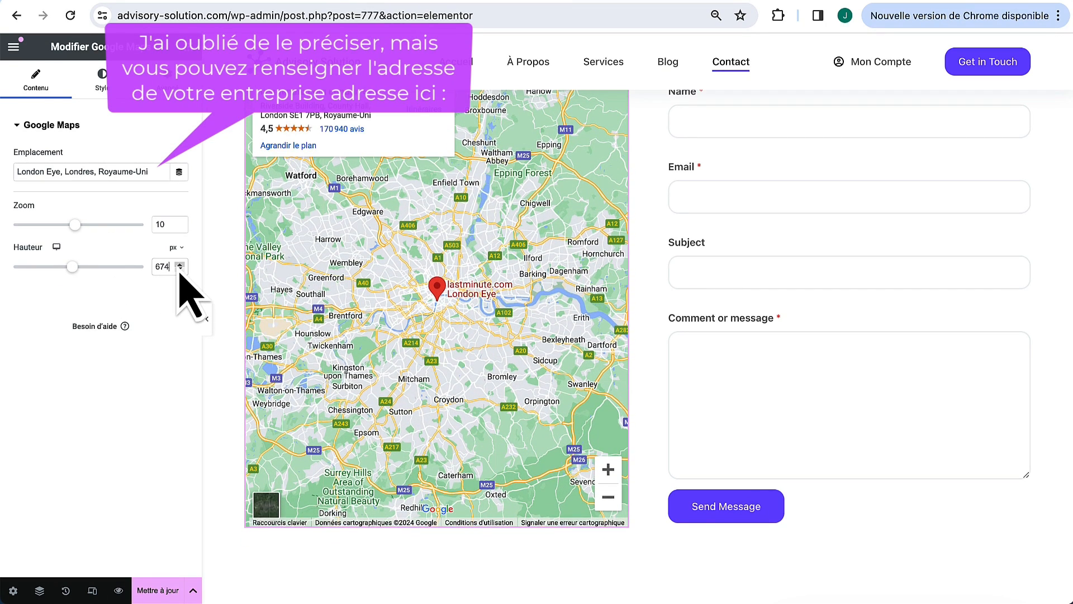
{"action": "left_click", "coordinate": [180, 265]}
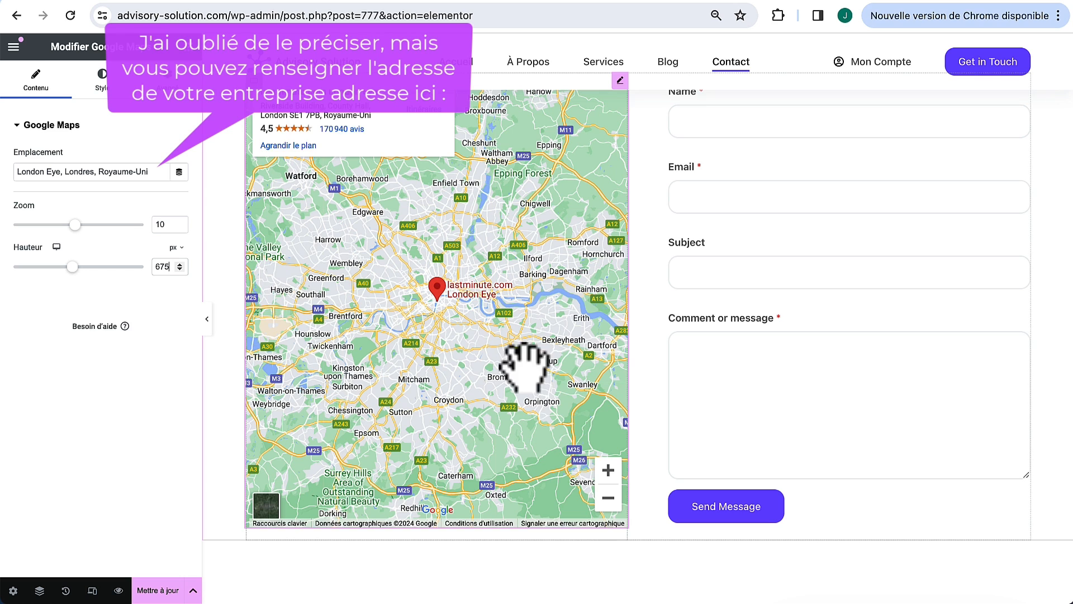
{"action": "scroll", "coordinate": [737, 336], "scroll_direction": "up", "scroll_amount": 2}
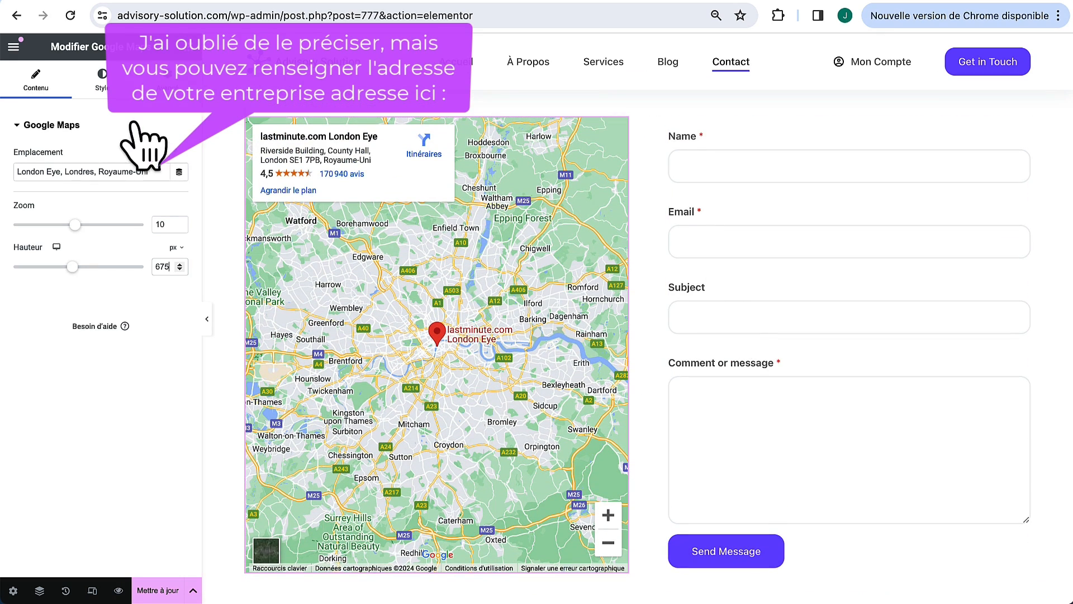
{"action": "left_click", "coordinate": [102, 81]}
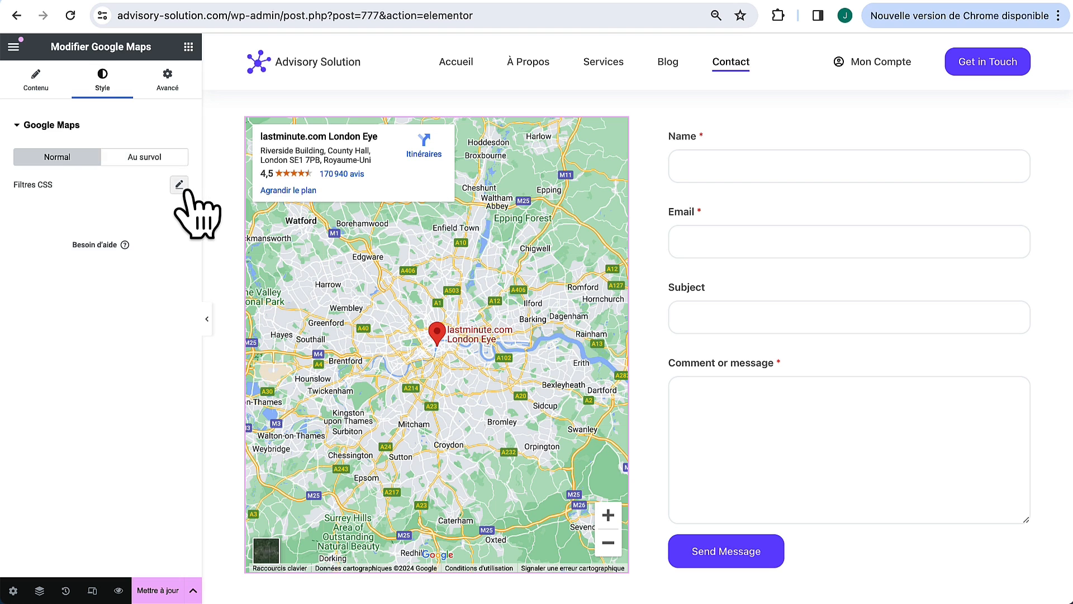
Step: Make the map grayscale by setting the CSS filter Saturation to 0
{"action": "left_click", "coordinate": [179, 185]}
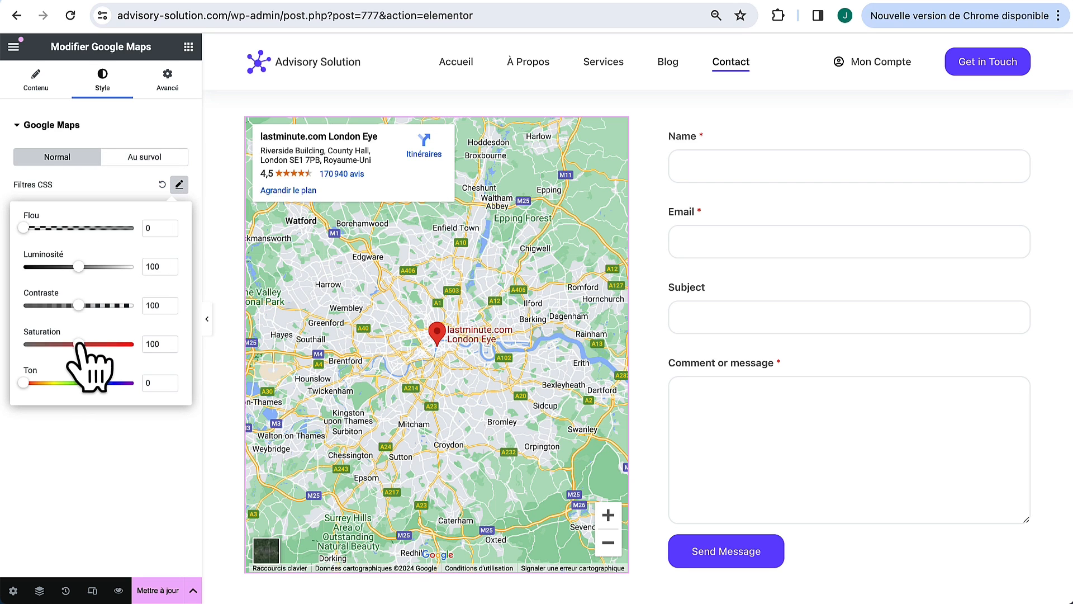
{"action": "left_click_drag", "start_coordinate": [79, 343], "coordinate": [27, 345]}
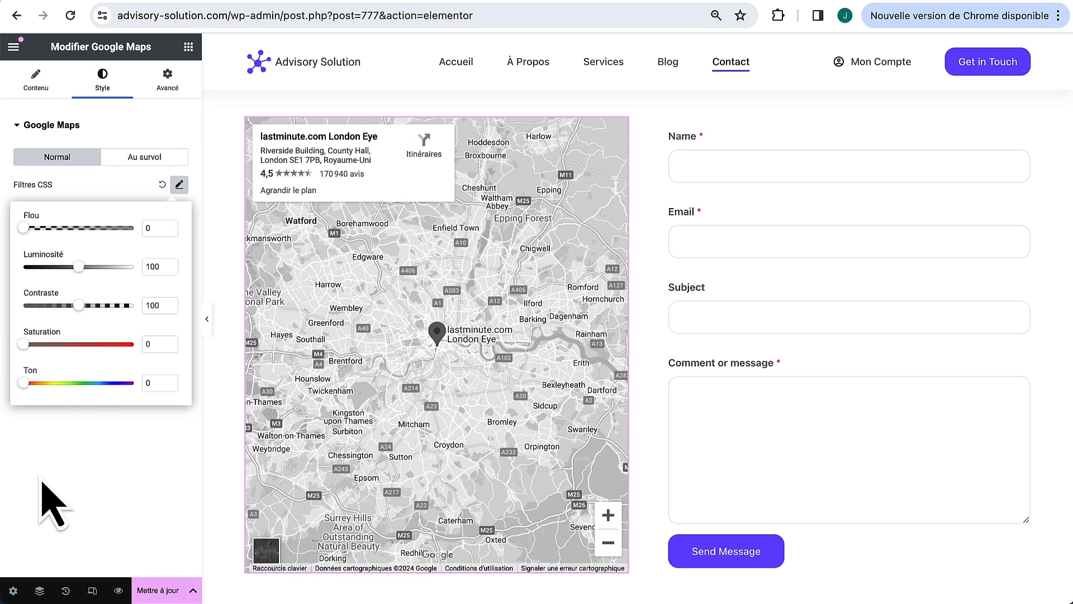
{"action": "left_click", "coordinate": [53, 506]}
{"action": "scroll", "coordinate": [735, 300], "scroll_direction": "up", "scroll_amount": 5}
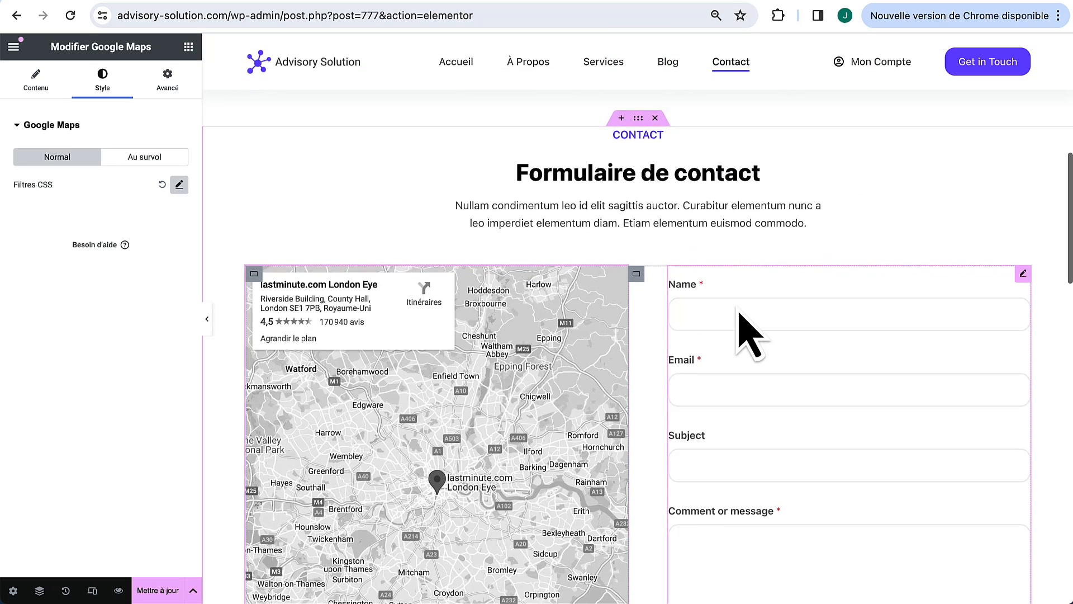
{"action": "scroll", "coordinate": [749, 334], "scroll_direction": "down", "scroll_amount": 3}
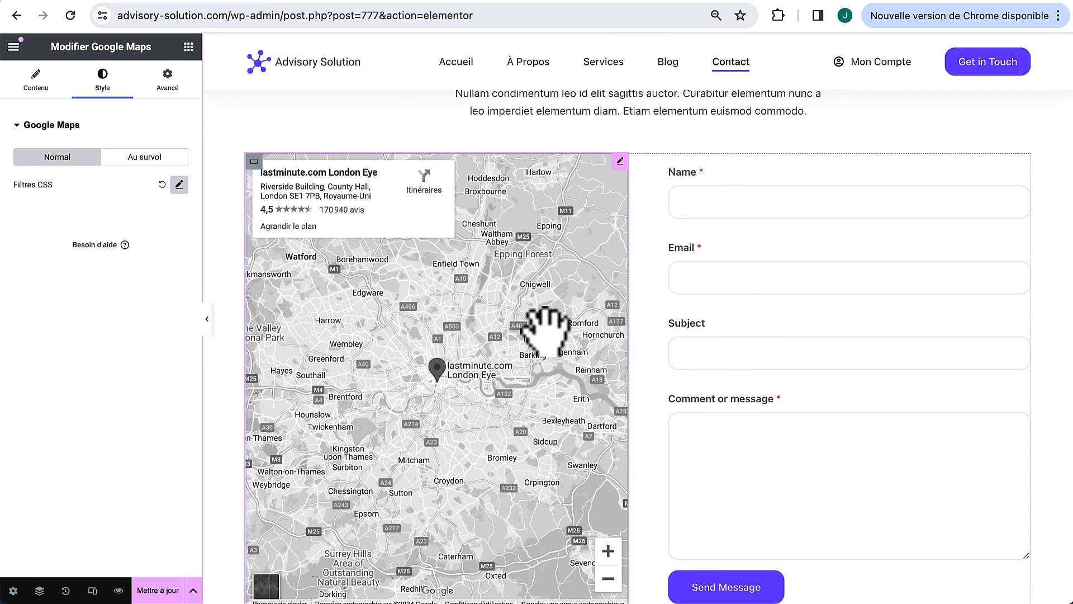
Step: Give the map a 30 px border radius in its Advanced border settings
{"action": "left_click", "coordinate": [171, 83]}
{"action": "scroll", "coordinate": [117, 464], "scroll_direction": "down", "scroll_amount": 6}
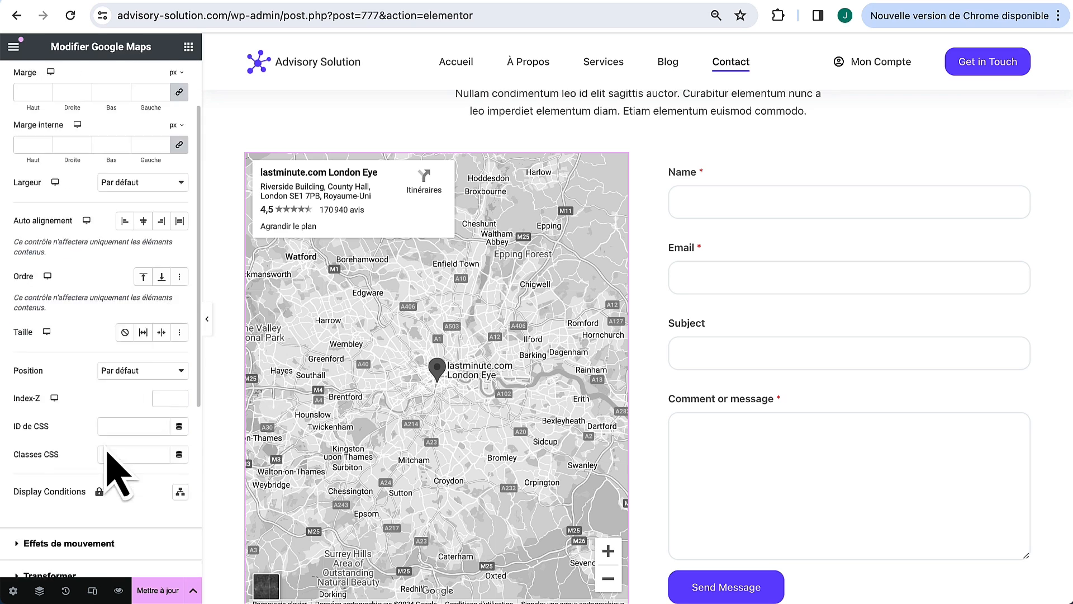
{"action": "scroll", "coordinate": [115, 456], "scroll_direction": "down", "scroll_amount": 1}
{"action": "left_click", "coordinate": [118, 386]}
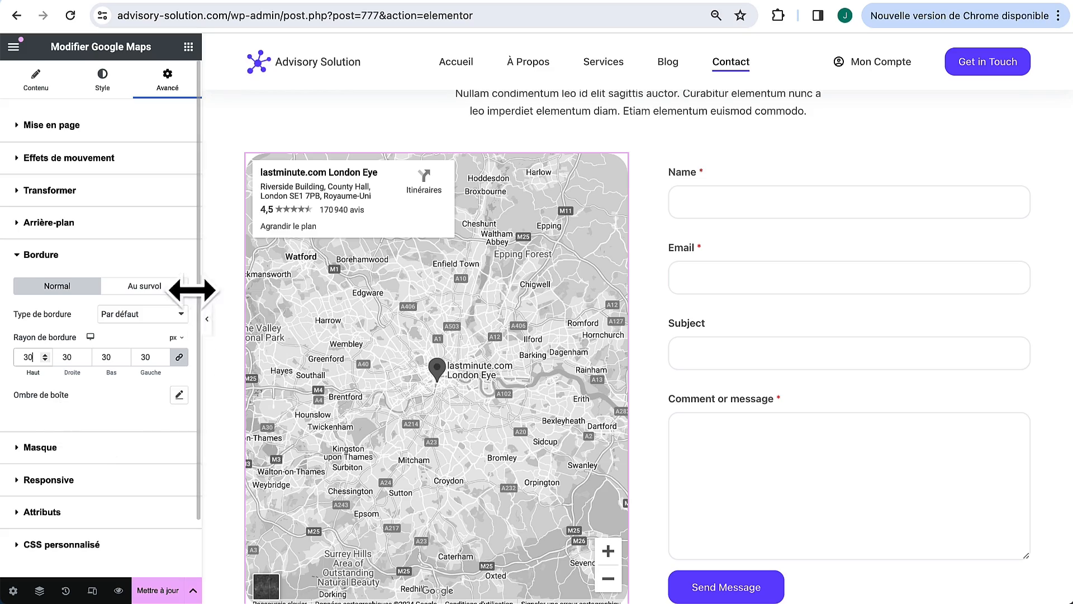
{"action": "left_click", "coordinate": [208, 329]}
{"action": "scroll", "coordinate": [415, 373], "scroll_direction": "down", "scroll_amount": 2}
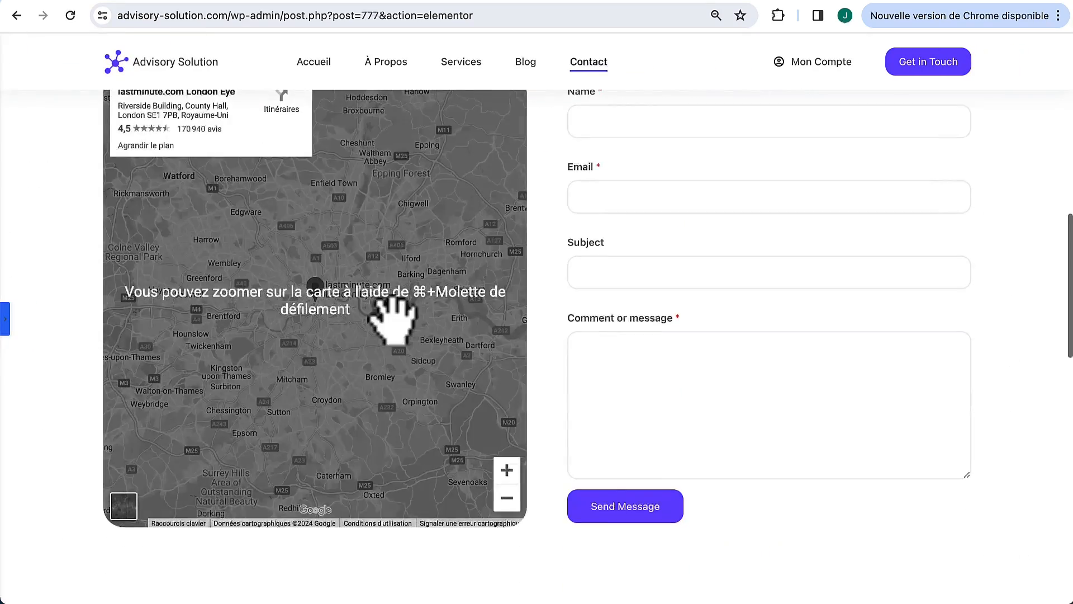
{"action": "left_click_drag", "start_coordinate": [391, 317], "coordinate": [428, 311]}
{"action": "scroll", "coordinate": [427, 302], "scroll_direction": "up", "scroll_amount": 2}
{"action": "scroll", "coordinate": [428, 302], "scroll_direction": "down", "scroll_amount": 1}
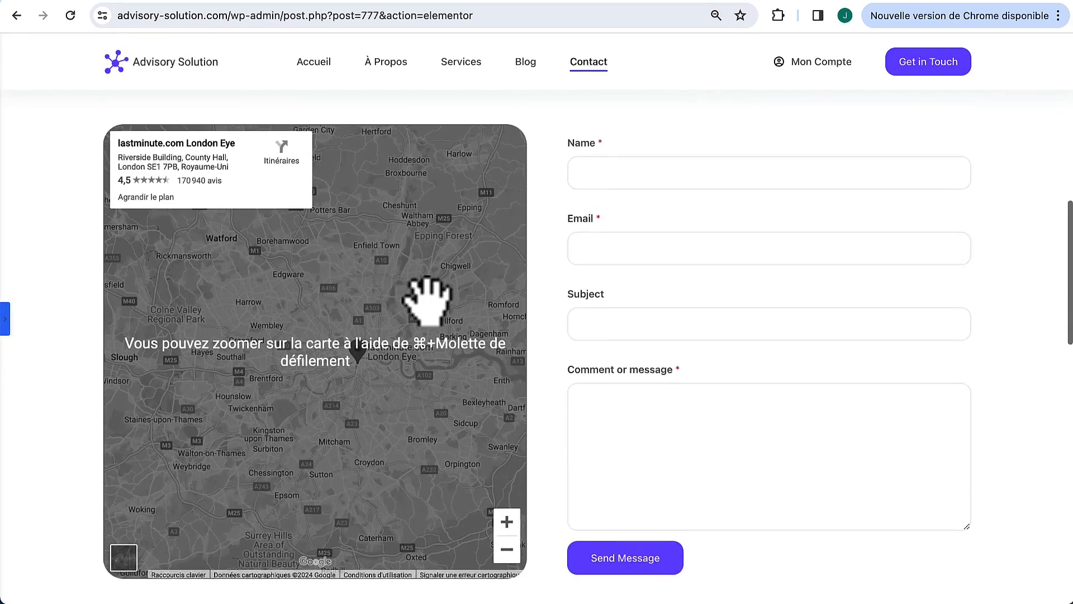
{"action": "scroll", "coordinate": [427, 299], "scroll_direction": "up", "scroll_amount": 1}
{"action": "scroll", "coordinate": [426, 300], "scroll_direction": "down", "scroll_amount": 3}
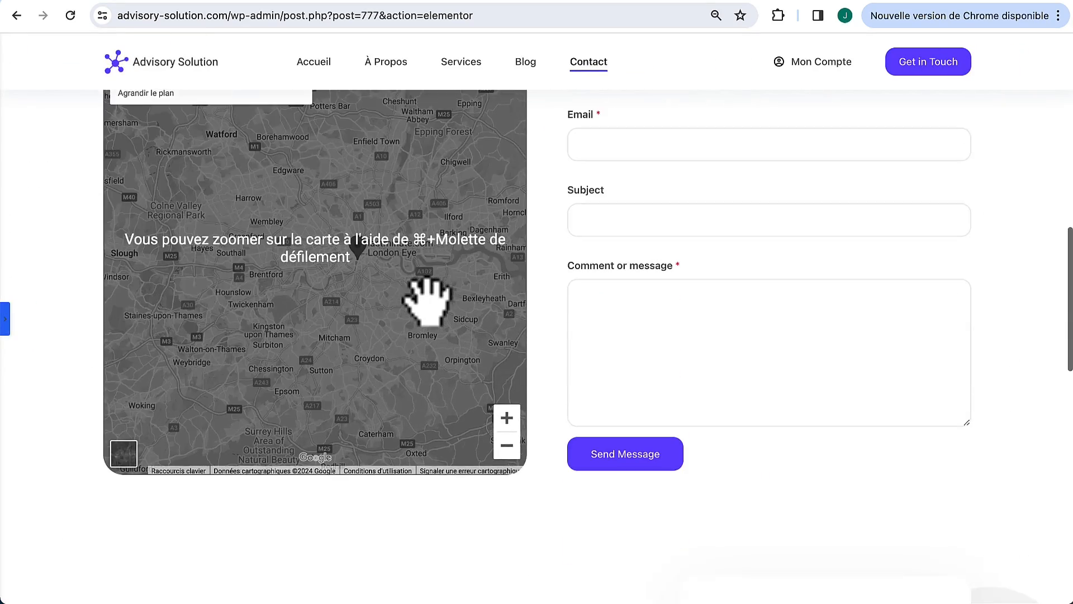
Step: Delete the Ready to Start? section from the page
{"action": "left_click", "coordinate": [6, 321]}
{"action": "scroll", "coordinate": [456, 394], "scroll_direction": "down", "scroll_amount": 5}
{"action": "scroll", "coordinate": [456, 394], "scroll_direction": "down", "scroll_amount": 1}
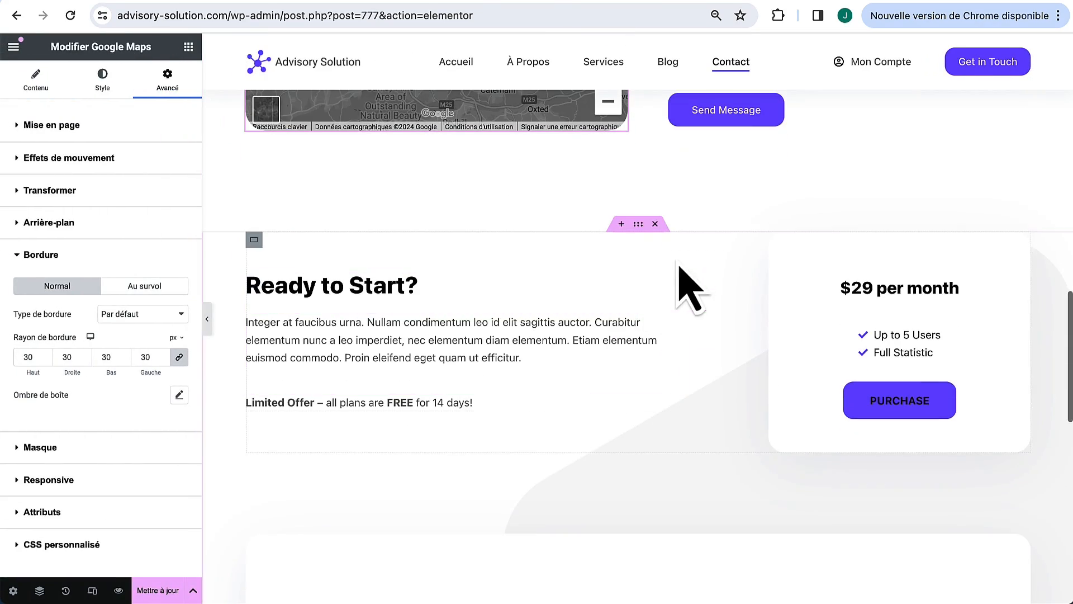
{"action": "left_click", "coordinate": [658, 224]}
{"action": "scroll", "coordinate": [634, 306], "scroll_direction": "up", "scroll_amount": 10}
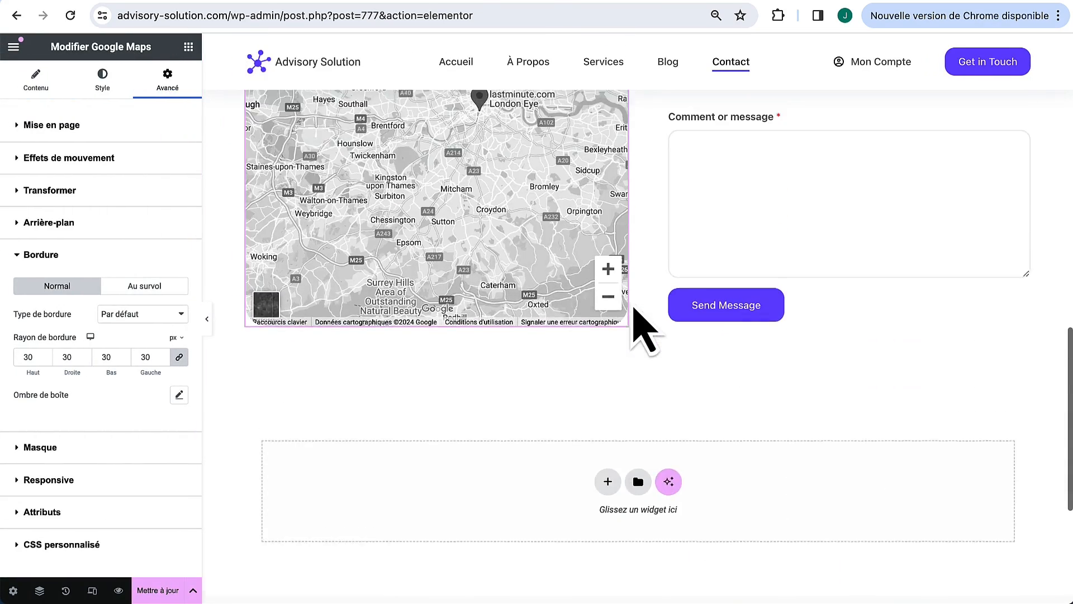
{"action": "scroll", "coordinate": [585, 307], "scroll_direction": "up", "scroll_amount": 1}
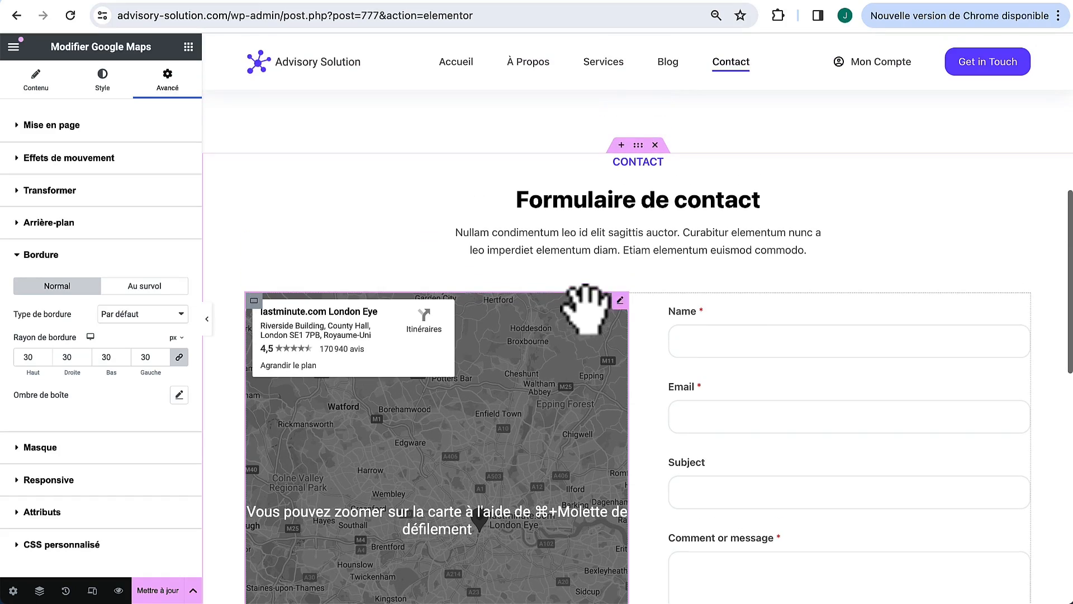
Step: Save the page changes with Mettre à jour
{"action": "left_click", "coordinate": [164, 590]}
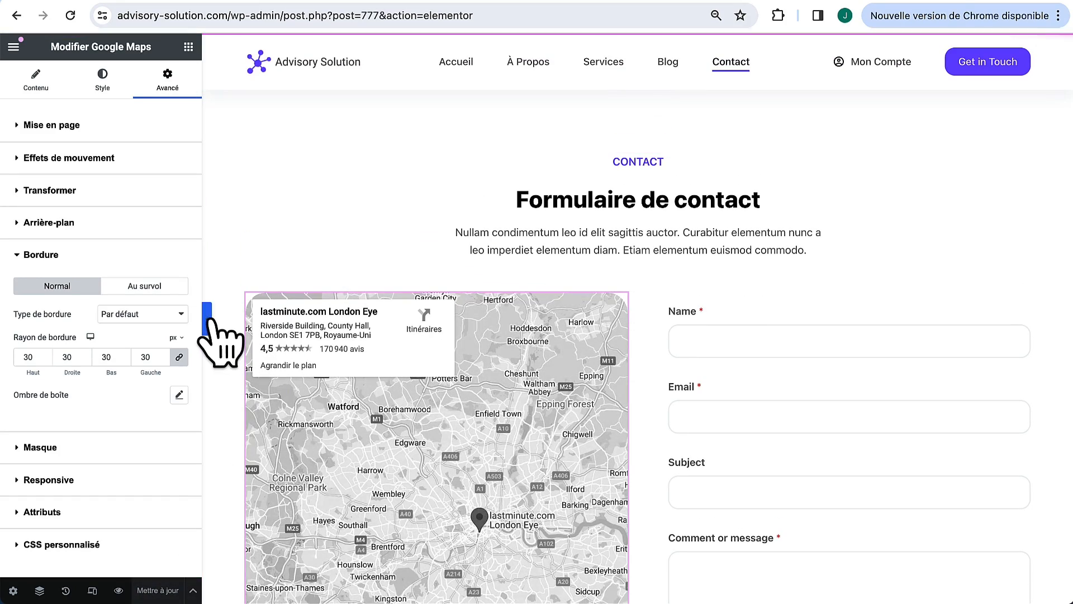
{"action": "left_click", "coordinate": [207, 319]}
{"action": "left_click", "coordinate": [9, 321]}
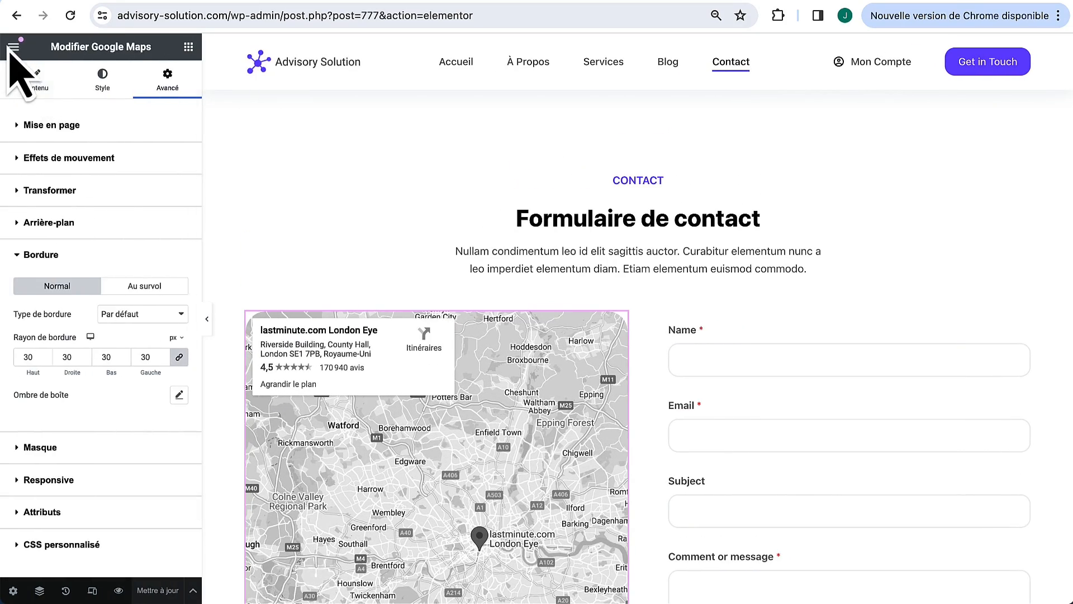
{"action": "left_click", "coordinate": [12, 47]}
Step: Open the live Contact page in a new tab and scroll through the map and form
{"action": "right_click", "coordinate": [71, 334]}
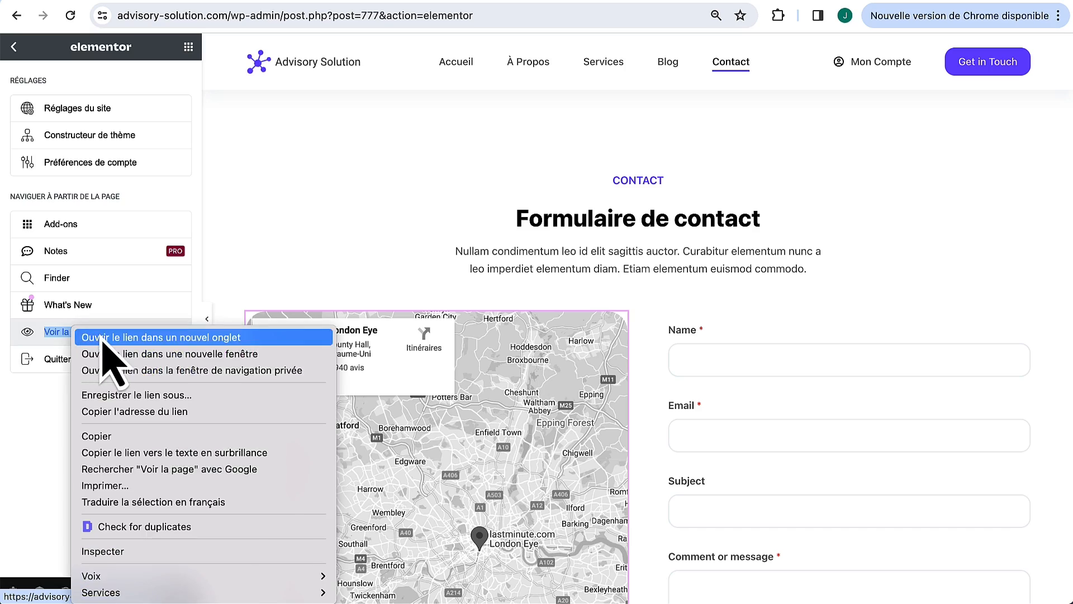
{"action": "left_click", "coordinate": [101, 337]}
{"action": "left_click", "coordinate": [367, 1]}
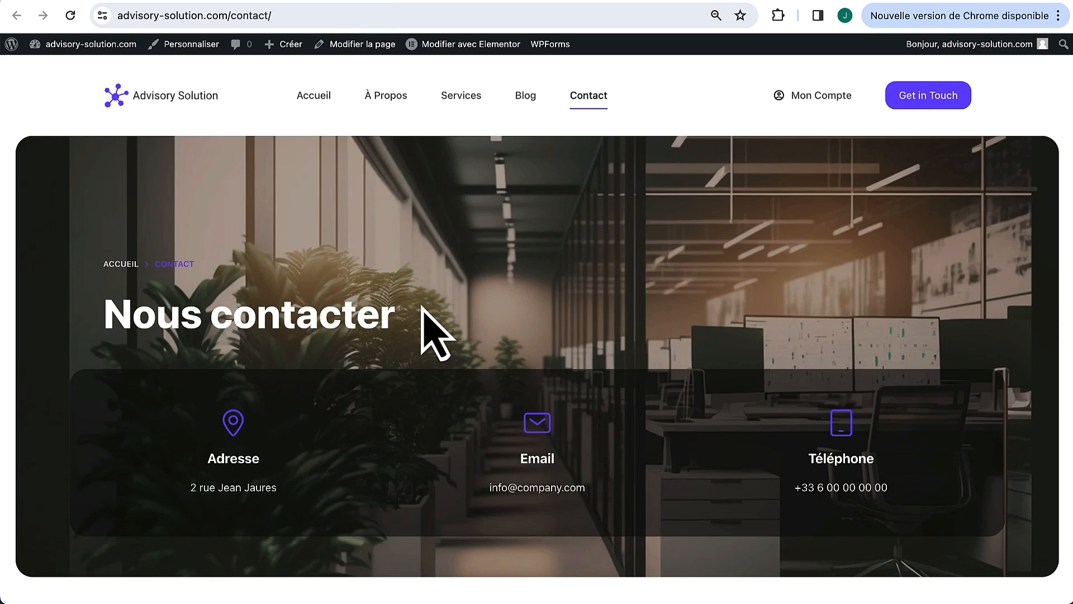
{"action": "scroll", "coordinate": [423, 329], "scroll_direction": "down", "scroll_amount": 6}
{"action": "scroll", "coordinate": [423, 313], "scroll_direction": "down", "scroll_amount": 10}
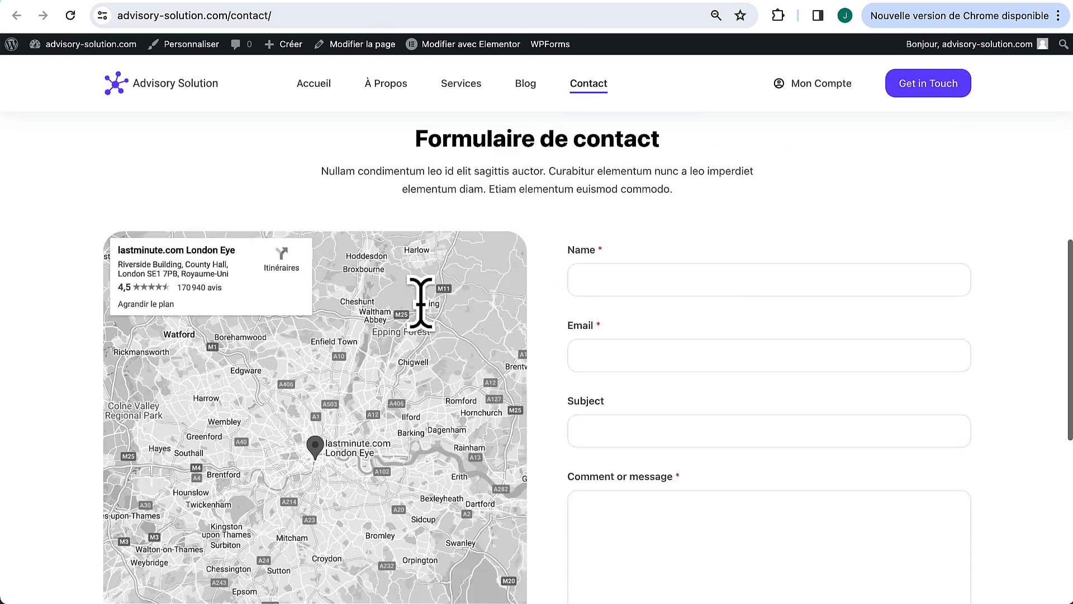
{"action": "scroll", "coordinate": [422, 311], "scroll_direction": "up", "scroll_amount": 5}
{"action": "scroll", "coordinate": [423, 313], "scroll_direction": "up", "scroll_amount": 6}
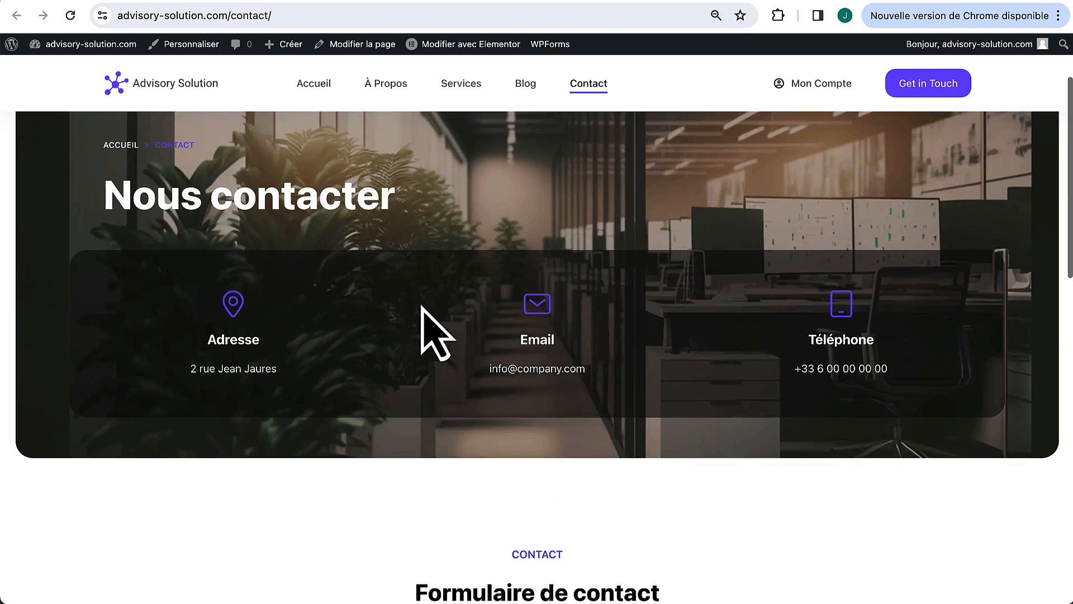
{"action": "scroll", "coordinate": [422, 329], "scroll_direction": "down", "scroll_amount": 7}
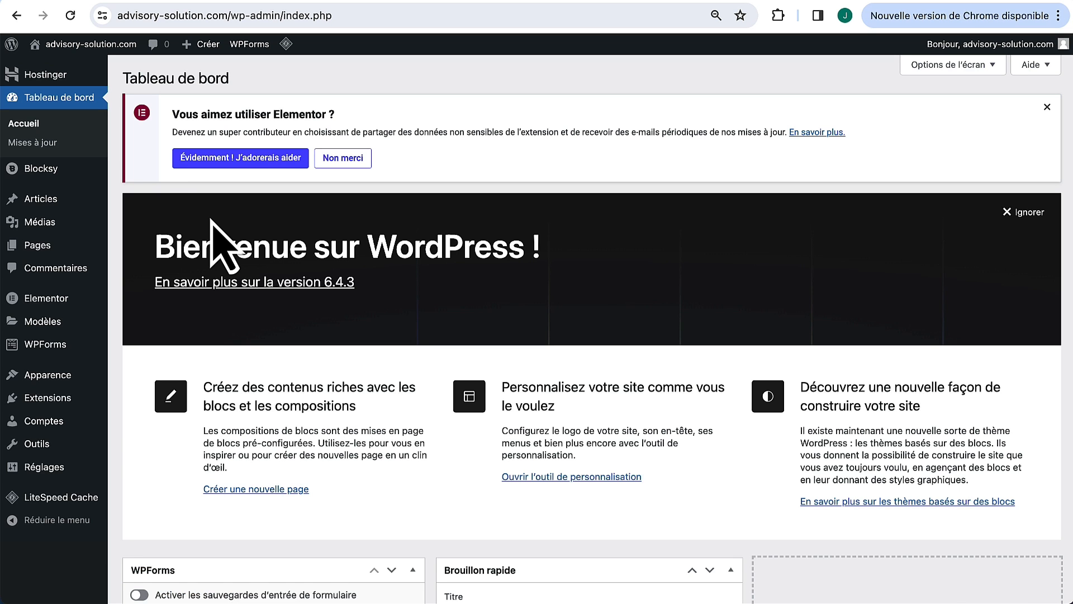
Step: Go to WPForms' Tous les formulaires list and open Simple Contact Form for editing
{"action": "mouse_move", "coordinate": [59, 344]}
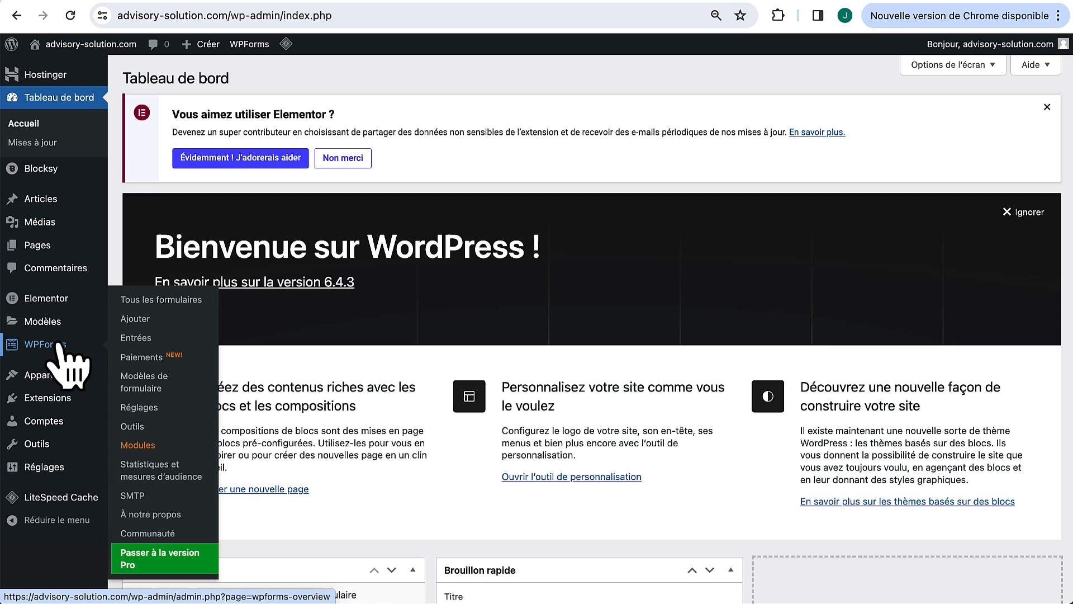
{"action": "left_click", "coordinate": [161, 301]}
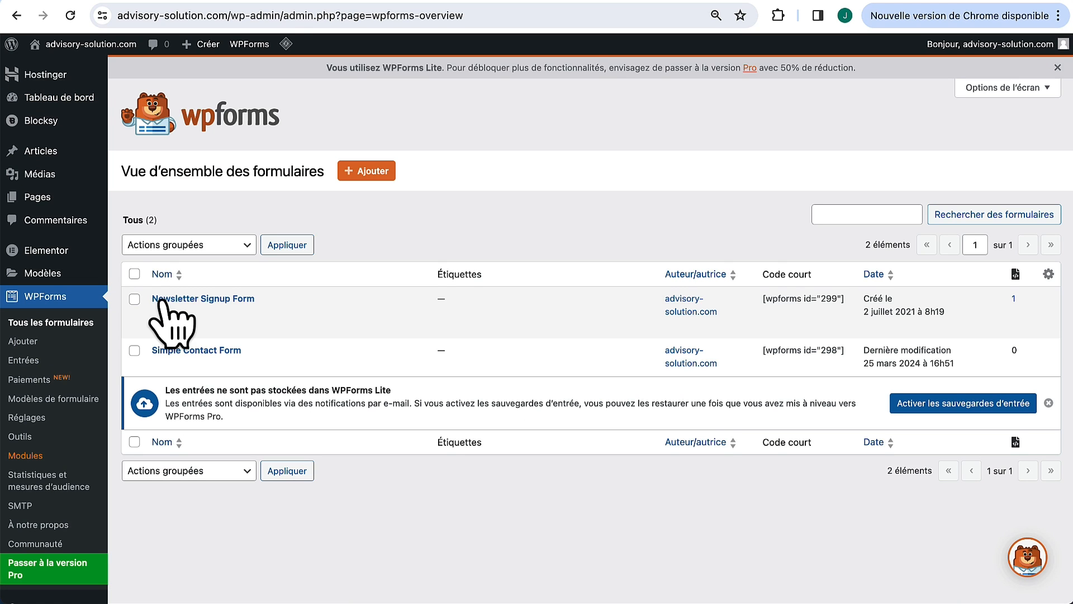
{"action": "mouse_move", "coordinate": [163, 366]}
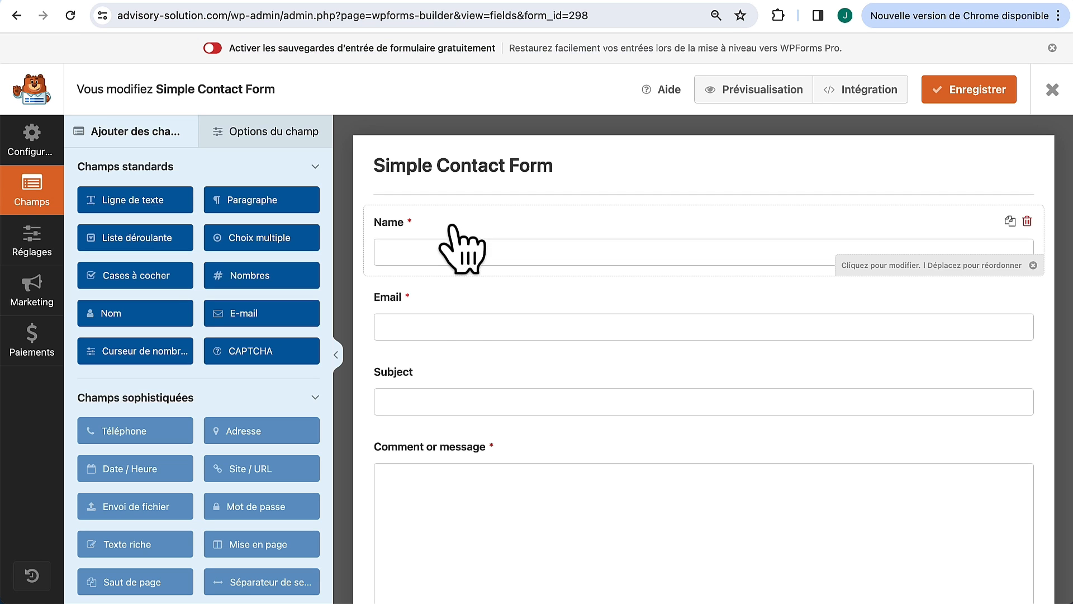
{"action": "scroll", "coordinate": [455, 330], "scroll_direction": "down", "scroll_amount": 2}
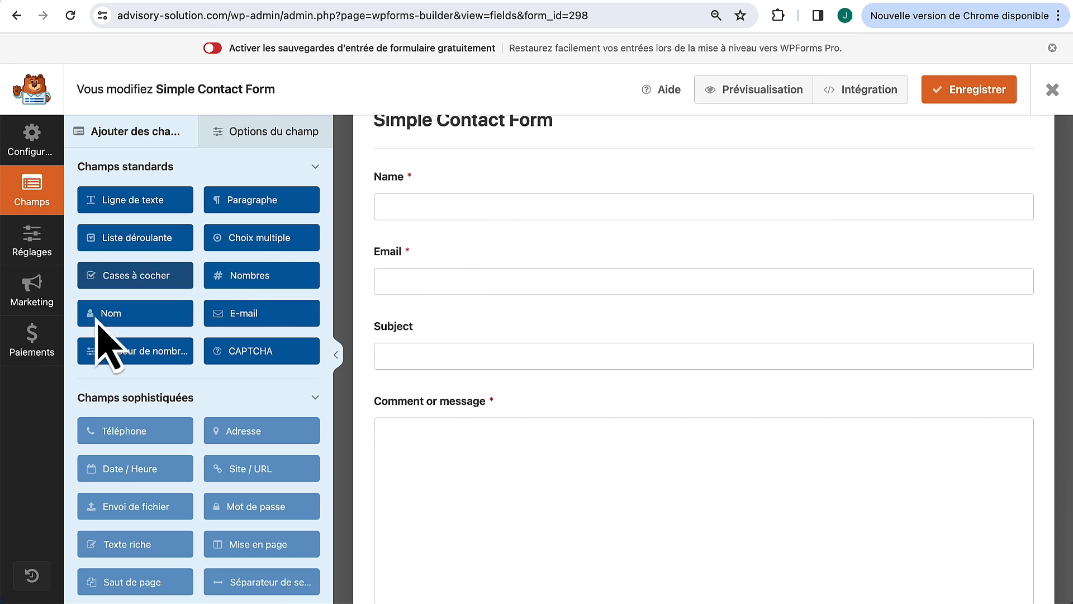
{"action": "scroll", "coordinate": [263, 257], "scroll_direction": "up", "scroll_amount": 1}
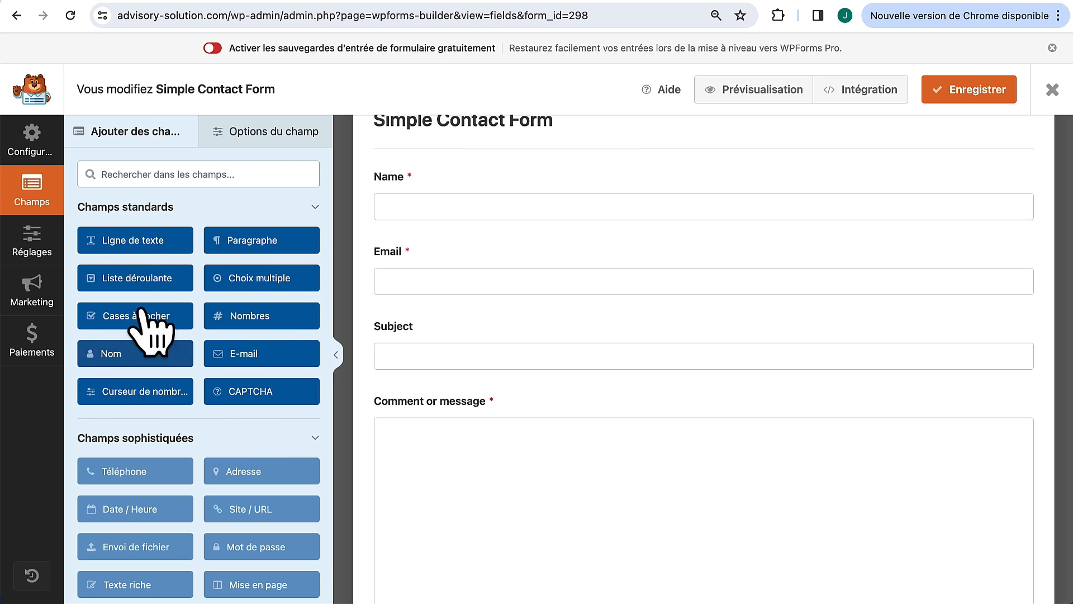
Step: Add a large, required Téléphone text field between Name and Email
{"action": "left_click_drag", "start_coordinate": [144, 246], "coordinate": [443, 280]}
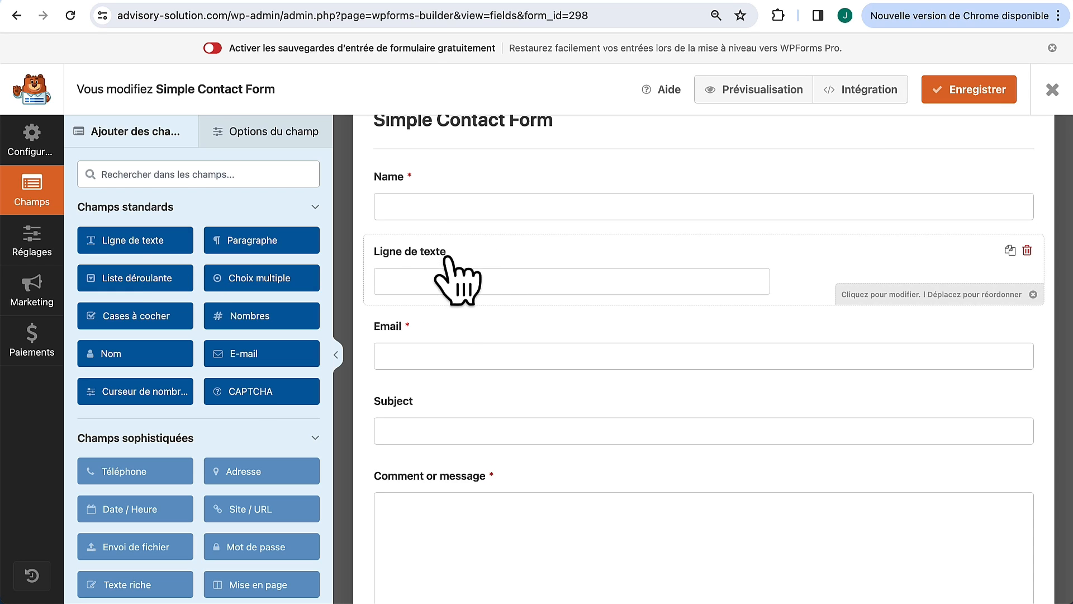
{"action": "left_click", "coordinate": [448, 258]}
{"action": "left_click", "coordinate": [155, 164]}
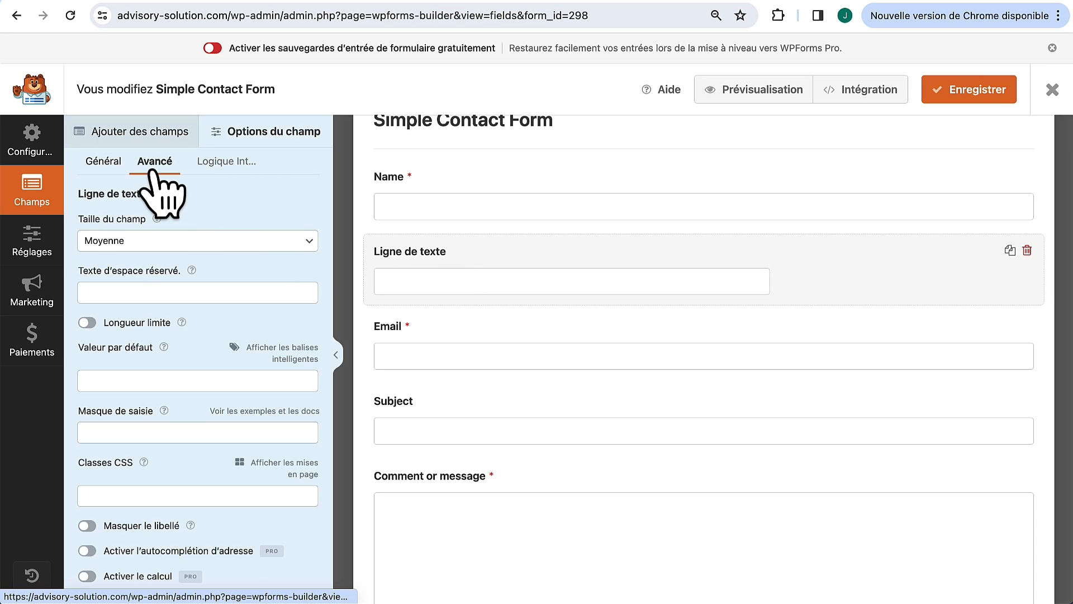
{"action": "left_click", "coordinate": [146, 242]}
{"action": "left_click", "coordinate": [144, 259]}
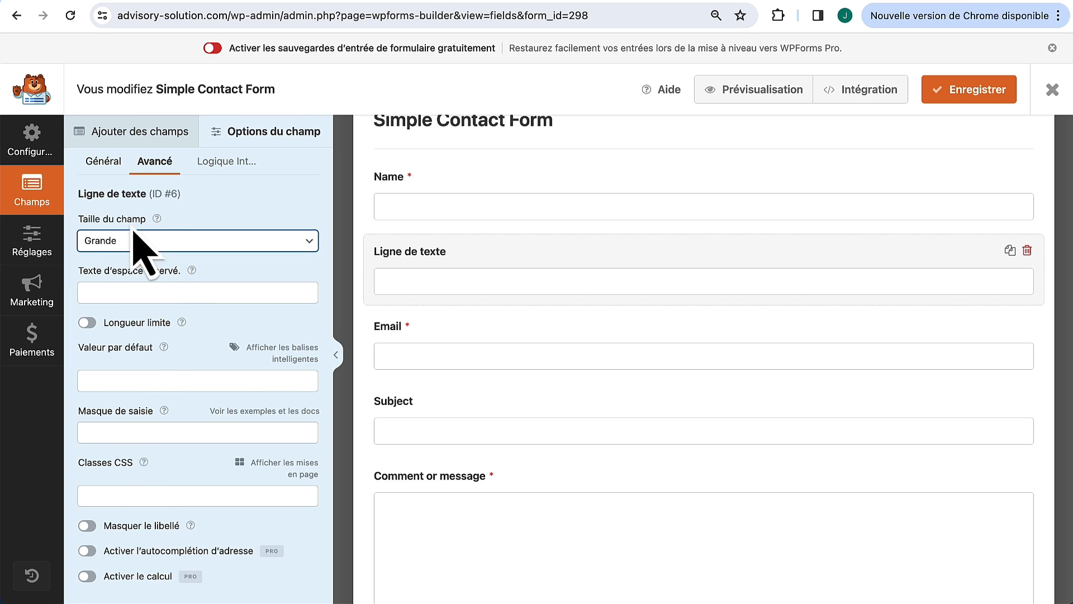
{"action": "left_click", "coordinate": [103, 162]}
{"action": "left_click_drag", "start_coordinate": [146, 241], "coordinate": [78, 274]}
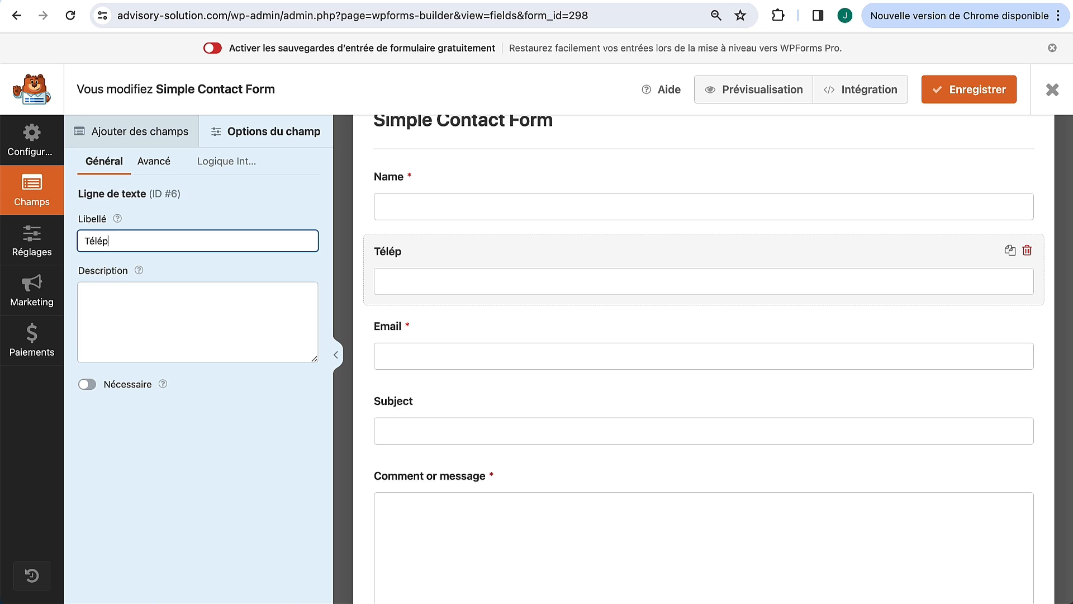
{"action": "left_click", "coordinate": [88, 384]}
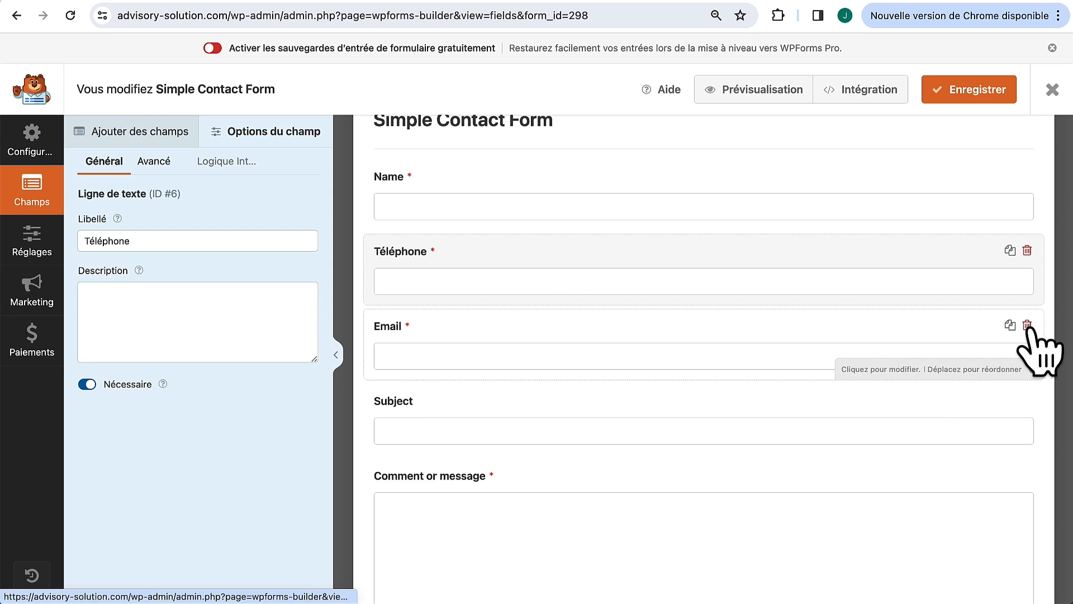
Step: Delete the Email field and save the form
{"action": "left_click", "coordinate": [1028, 325]}
{"action": "left_click", "coordinate": [519, 363]}
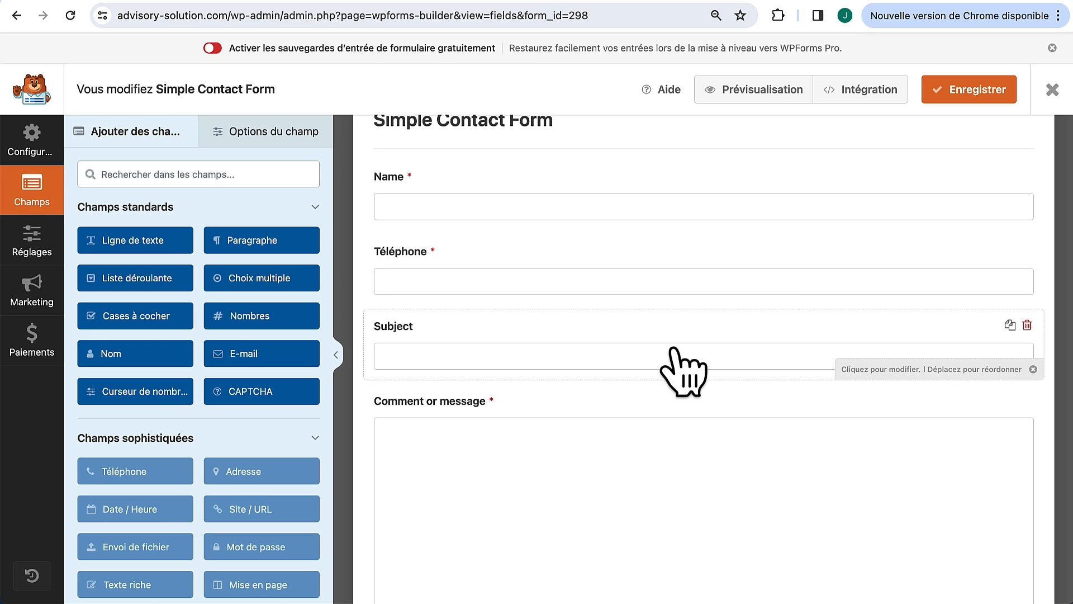
{"action": "left_click", "coordinate": [967, 101]}
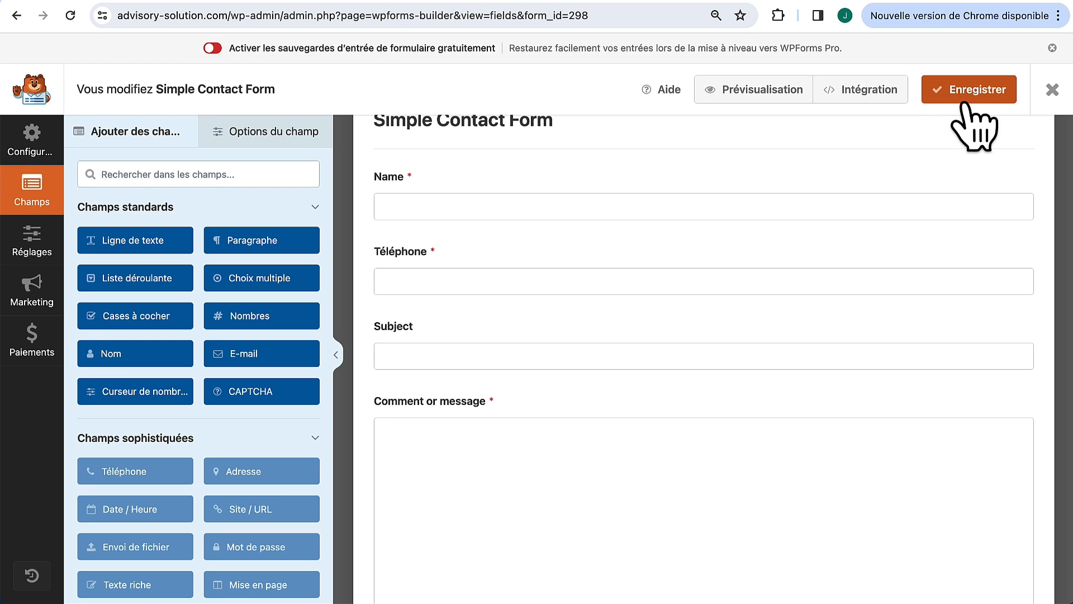
Step: Relabel Name, Subject and Comment or message as Nom, Object and Message, then save
{"action": "left_click", "coordinate": [439, 176]}
{"action": "left_click_drag", "start_coordinate": [163, 240], "coordinate": [18, 239]}
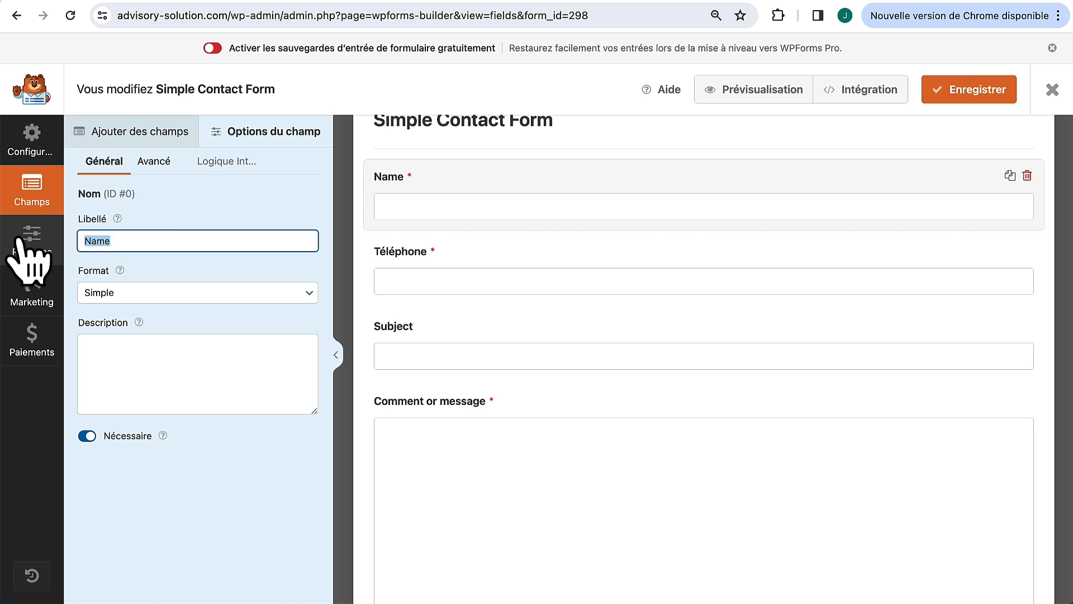
{"action": "type", "text": "Nom"}
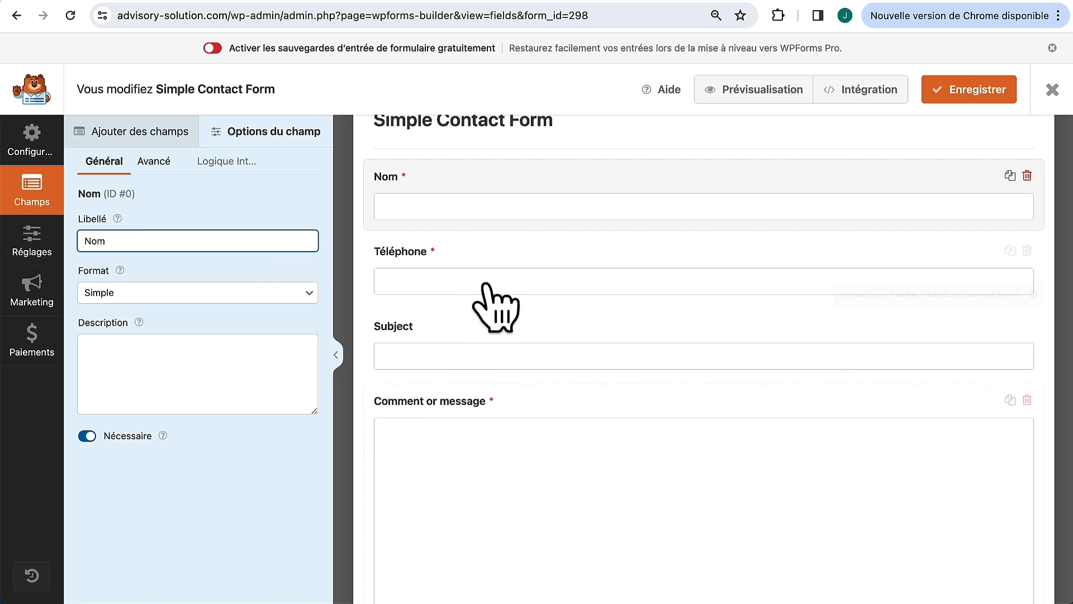
{"action": "left_click", "coordinate": [455, 338]}
{"action": "left_click_drag", "start_coordinate": [143, 240], "coordinate": [15, 239]}
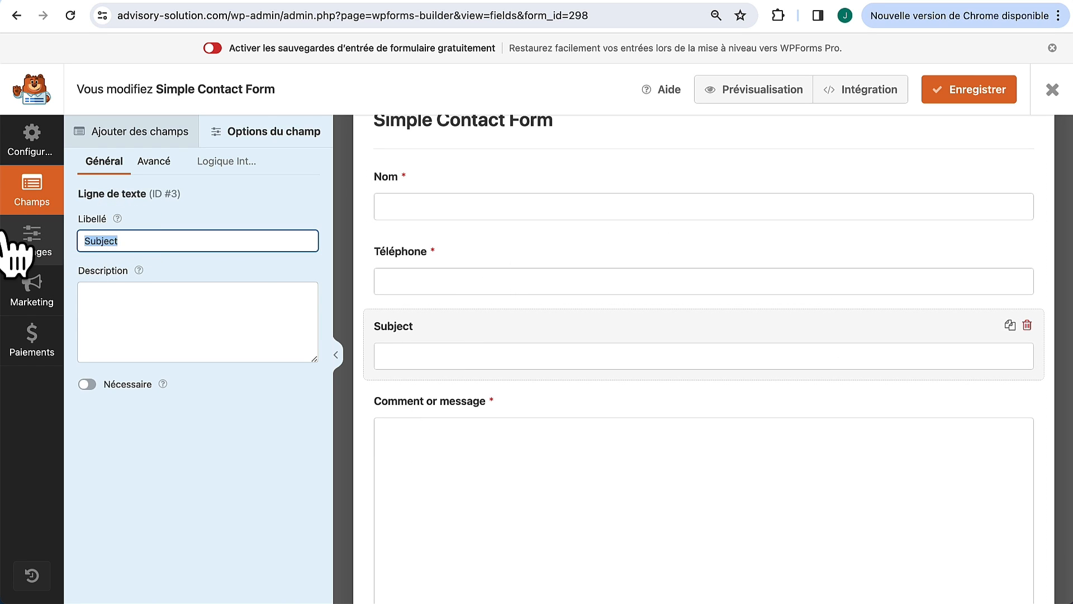
{"action": "type", "text": "Object"}
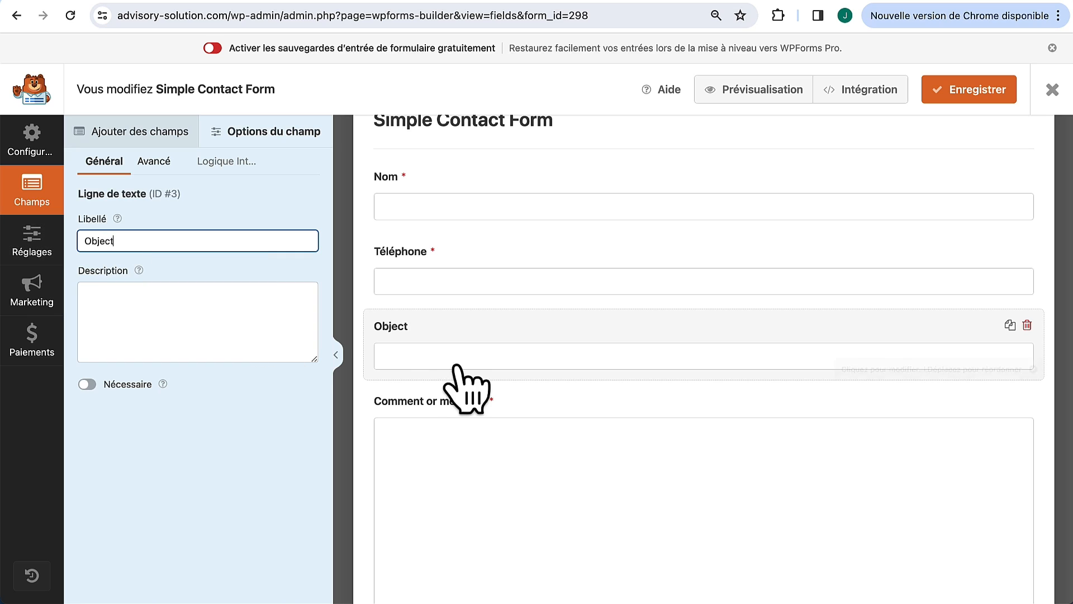
{"action": "left_click", "coordinate": [442, 417]}
{"action": "left_click_drag", "start_coordinate": [199, 241], "coordinate": [8, 246]}
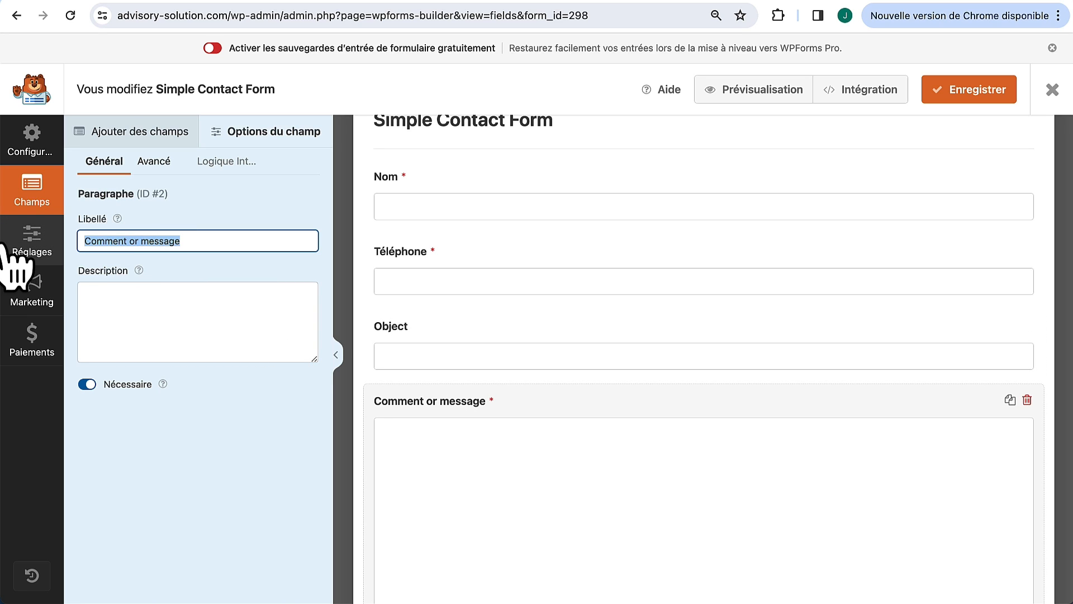
{"action": "type", "text": "Message"}
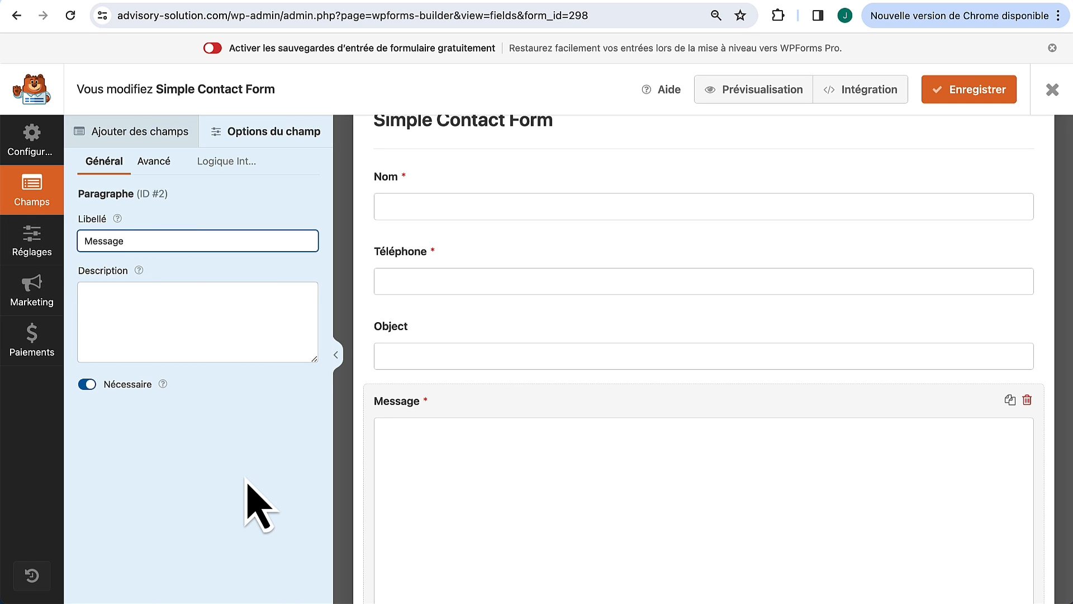
{"action": "left_click", "coordinate": [981, 91]}
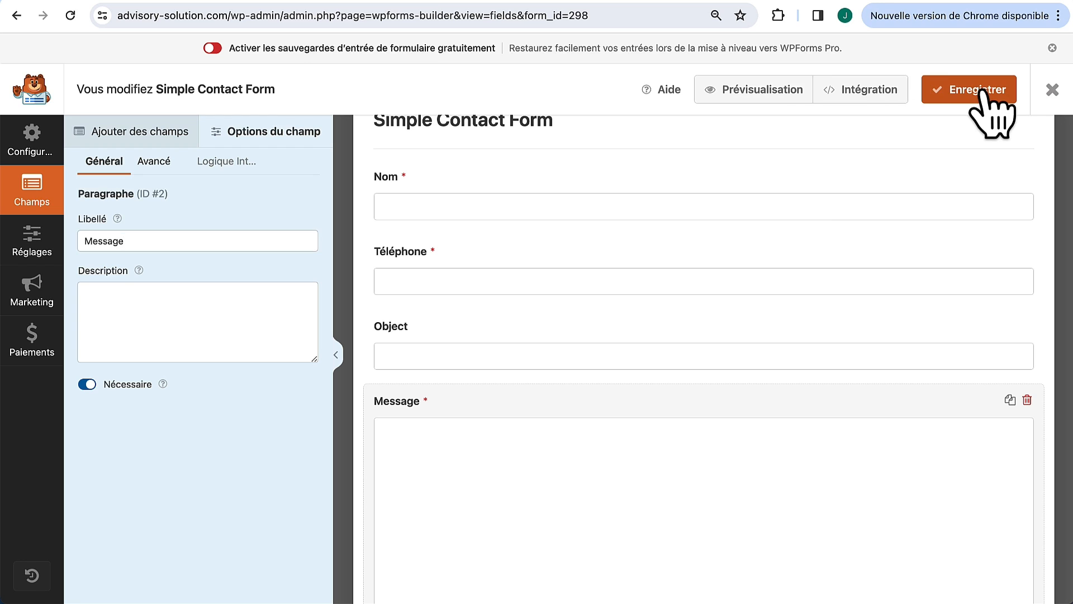
{"action": "left_click", "coordinate": [38, 239]}
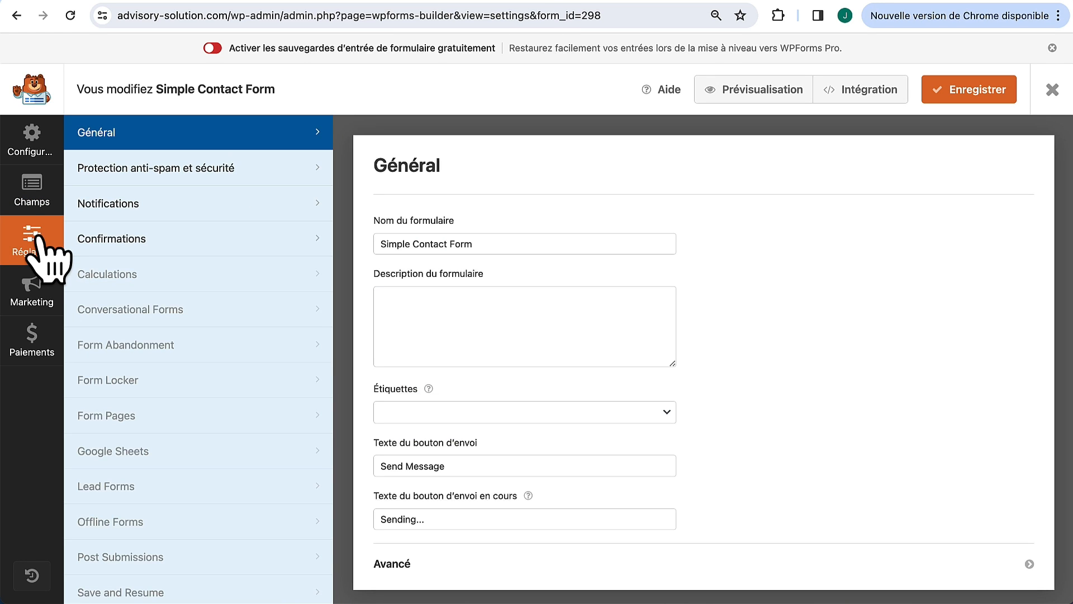
Step: Enable email notifications, set the recipient address and subject 'Nouvel E-mail : Advisory Solution'
{"action": "left_click", "coordinate": [165, 215]}
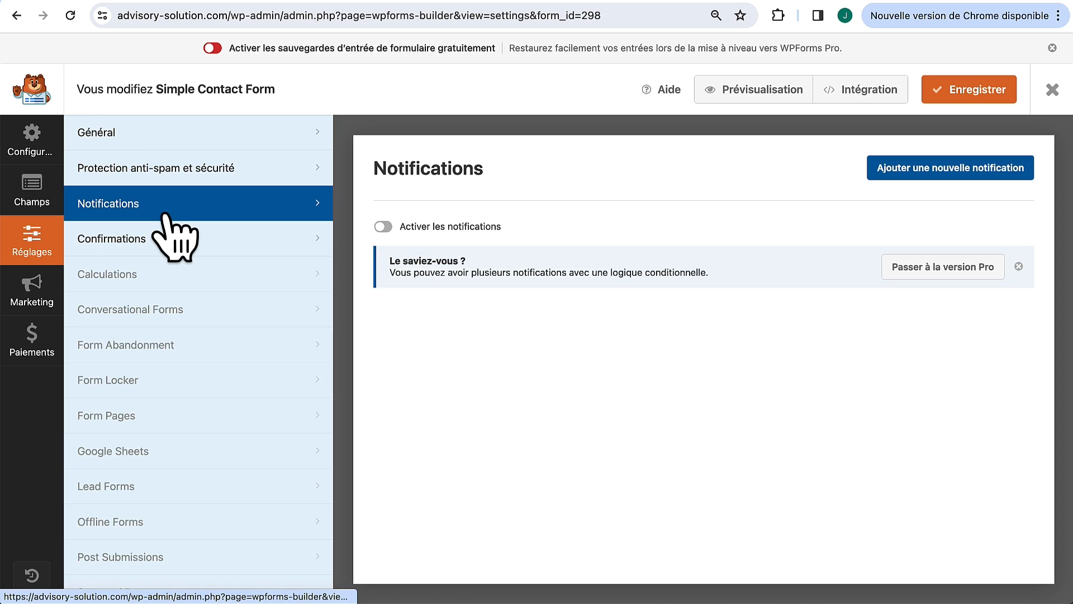
{"action": "left_click", "coordinate": [384, 227]}
{"action": "scroll", "coordinate": [412, 321], "scroll_direction": "down", "scroll_amount": 1}
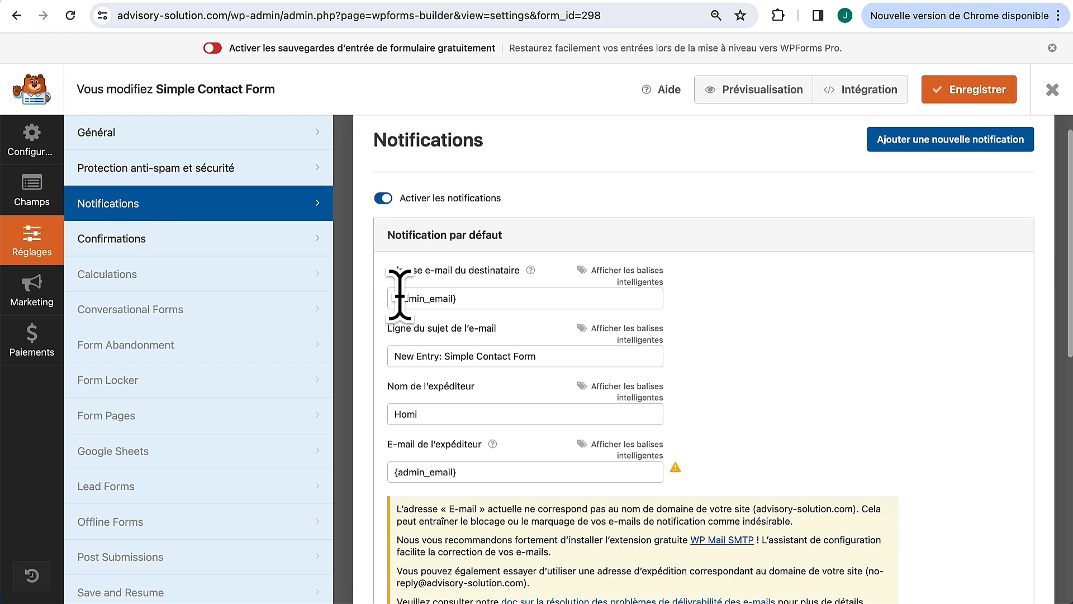
{"action": "scroll", "coordinate": [412, 321], "scroll_direction": "down", "scroll_amount": 1}
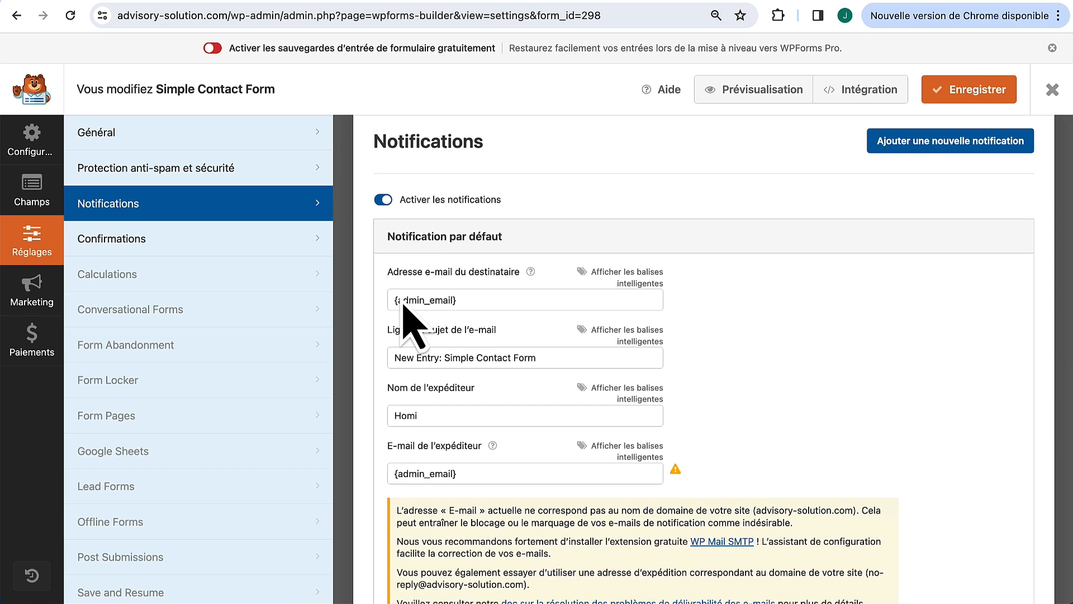
{"action": "scroll", "coordinate": [400, 294], "scroll_direction": "down", "scroll_amount": 1}
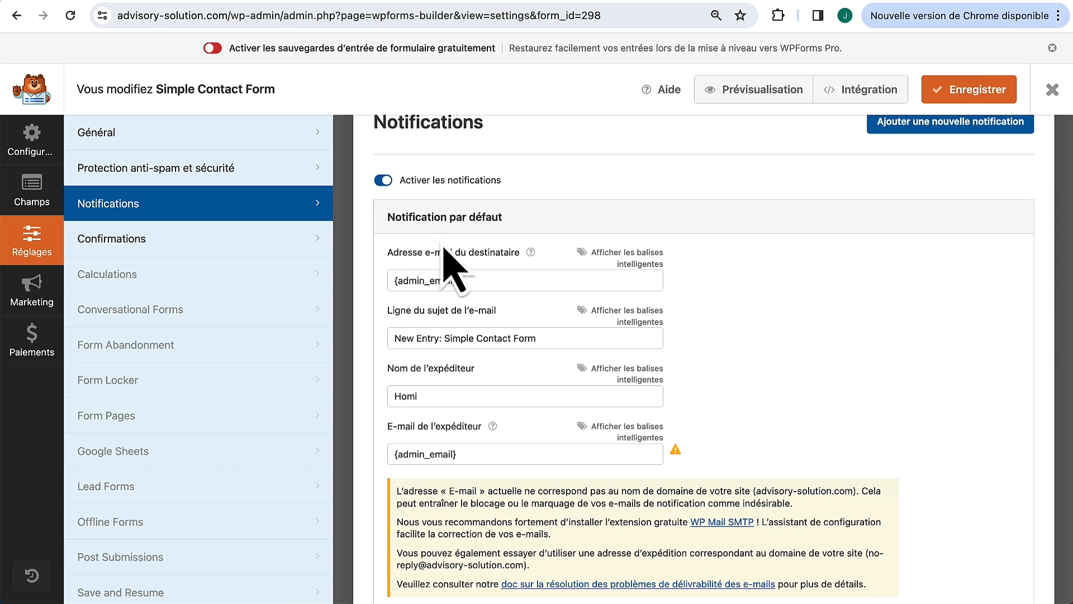
{"action": "left_click_drag", "start_coordinate": [493, 279], "coordinate": [390, 297]}
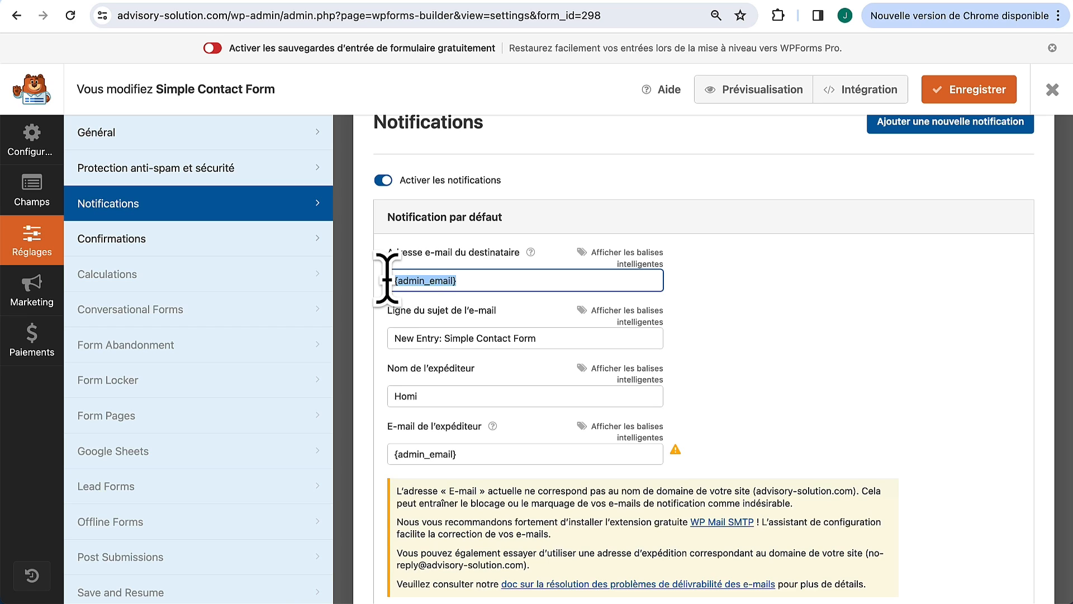
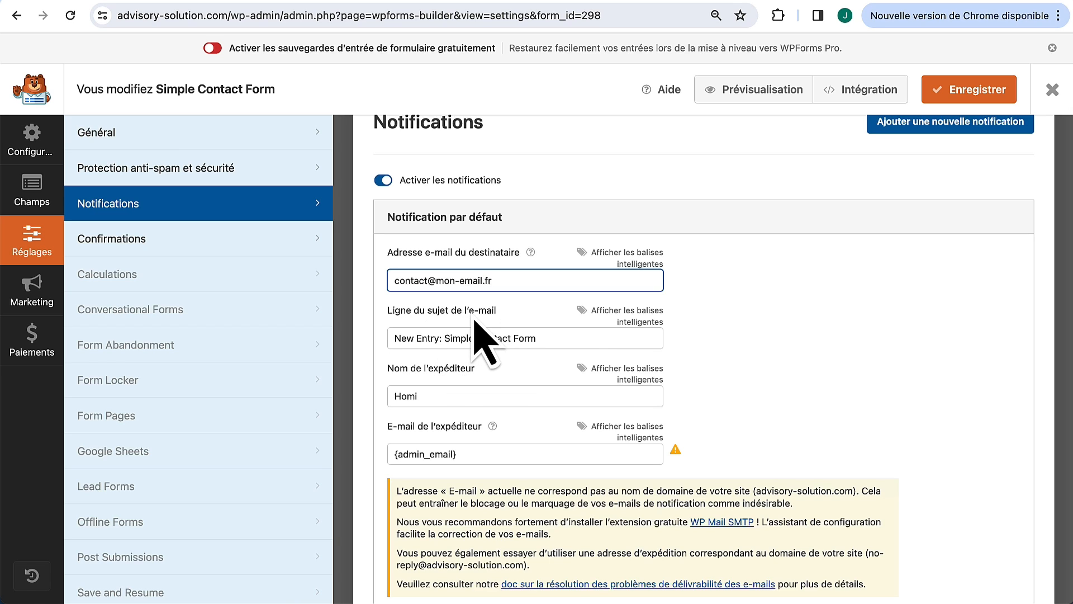
{"action": "key", "text": "Tab"}
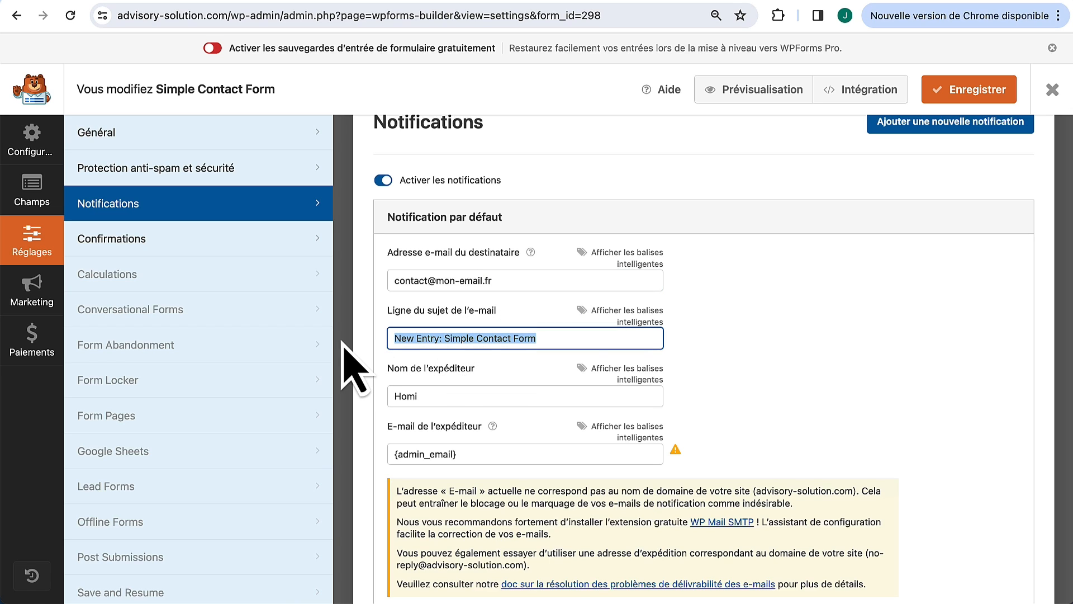
{"action": "type", "text": "Nouvel E-mail : Advisory Solution"}
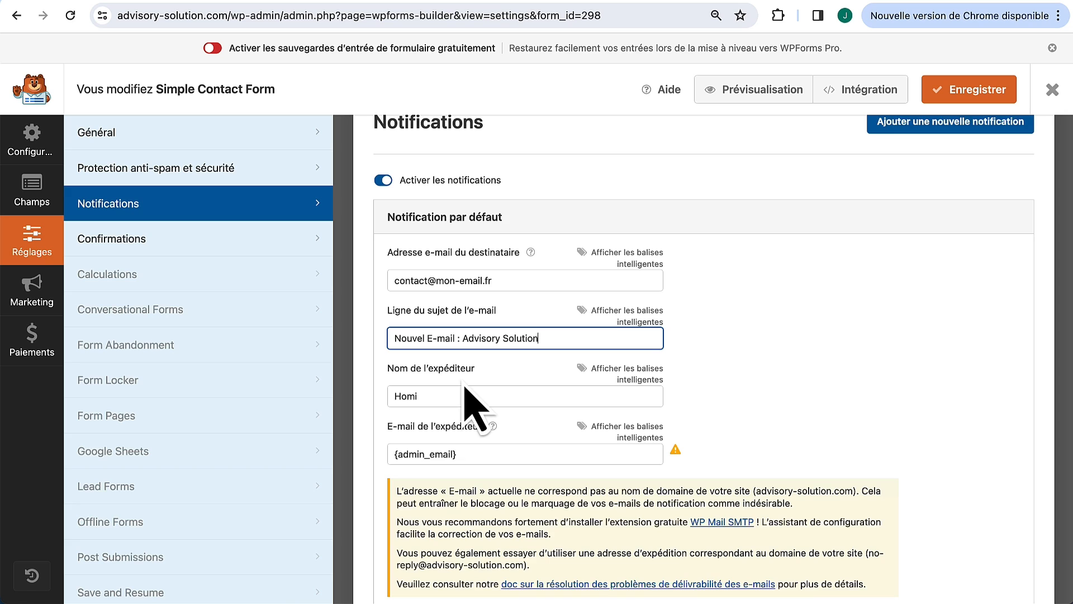
Step: Set the notification sender name to Advisory Solution
{"action": "left_click_drag", "start_coordinate": [554, 340], "coordinate": [469, 340]}
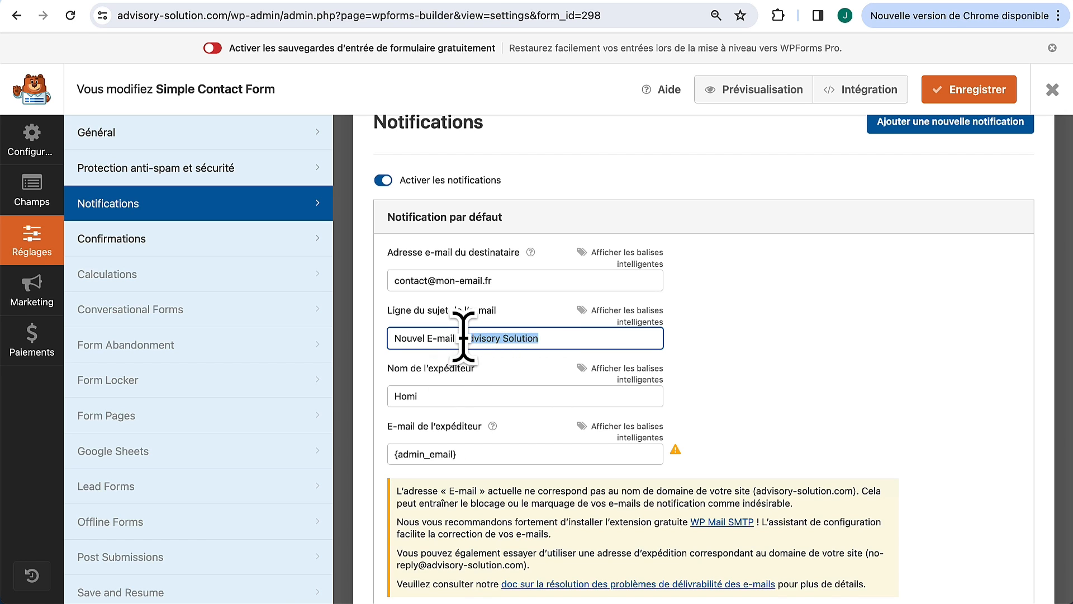
{"action": "key", "text": "ctrl+c"}
{"action": "left_click", "coordinate": [460, 391]}
{"action": "key", "text": "ctrl+a"}
{"action": "key", "text": "ctrl+v"}
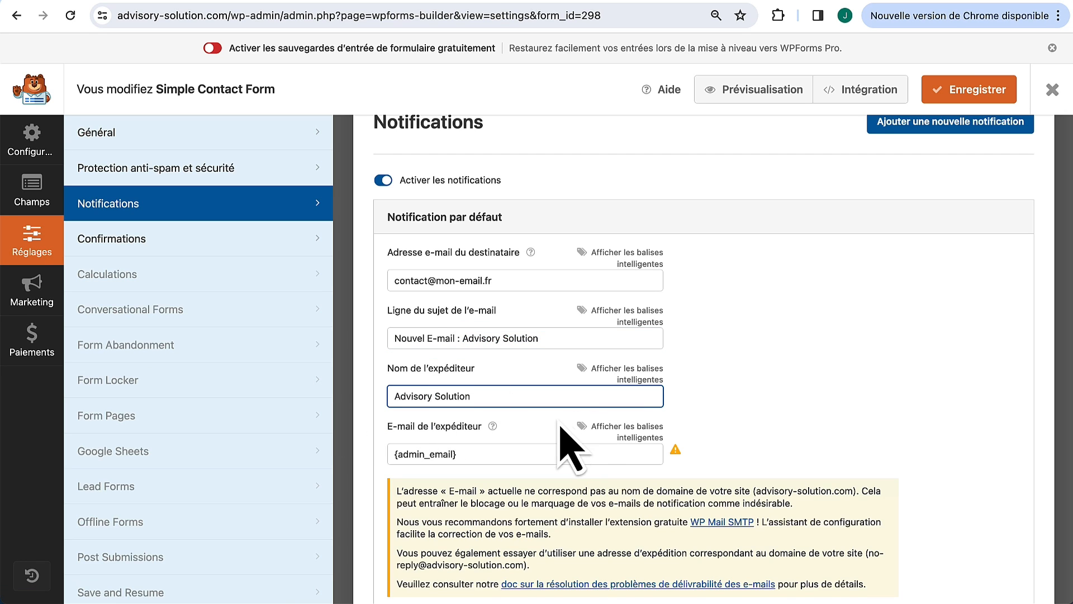
Step: Replace the sender e-mail with the suggested no-reply site address
{"action": "scroll", "coordinate": [570, 450], "scroll_direction": "down", "scroll_amount": 3}
{"action": "left_click", "coordinate": [486, 348]}
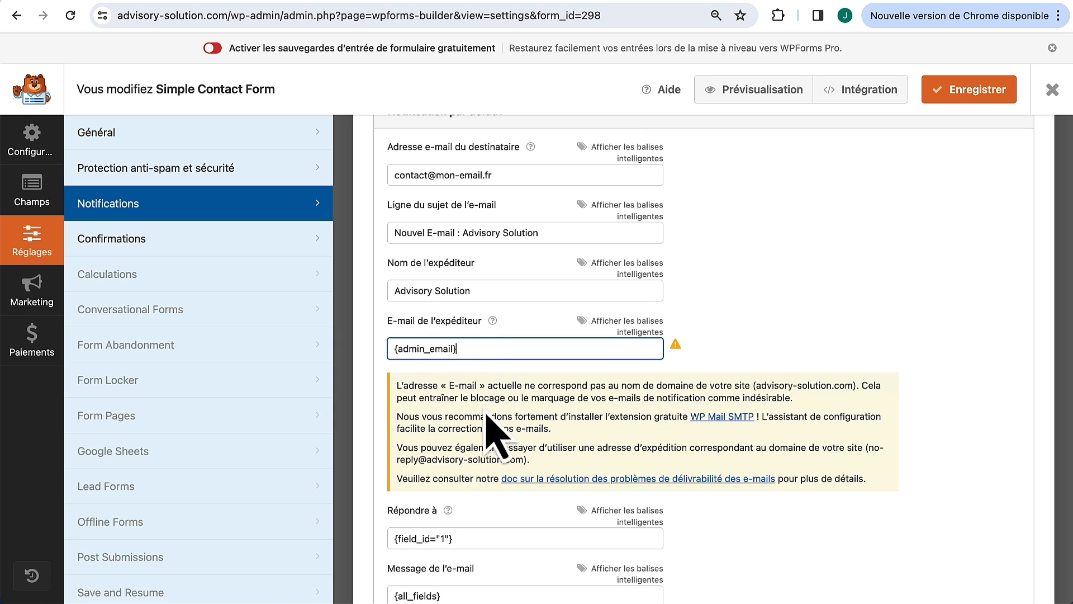
{"action": "left_click_drag", "start_coordinate": [868, 448], "coordinate": [525, 462]}
{"action": "key", "text": "super+c"}
{"action": "left_click_drag", "start_coordinate": [484, 350], "coordinate": [303, 353]}
{"action": "key", "text": "super+v"}
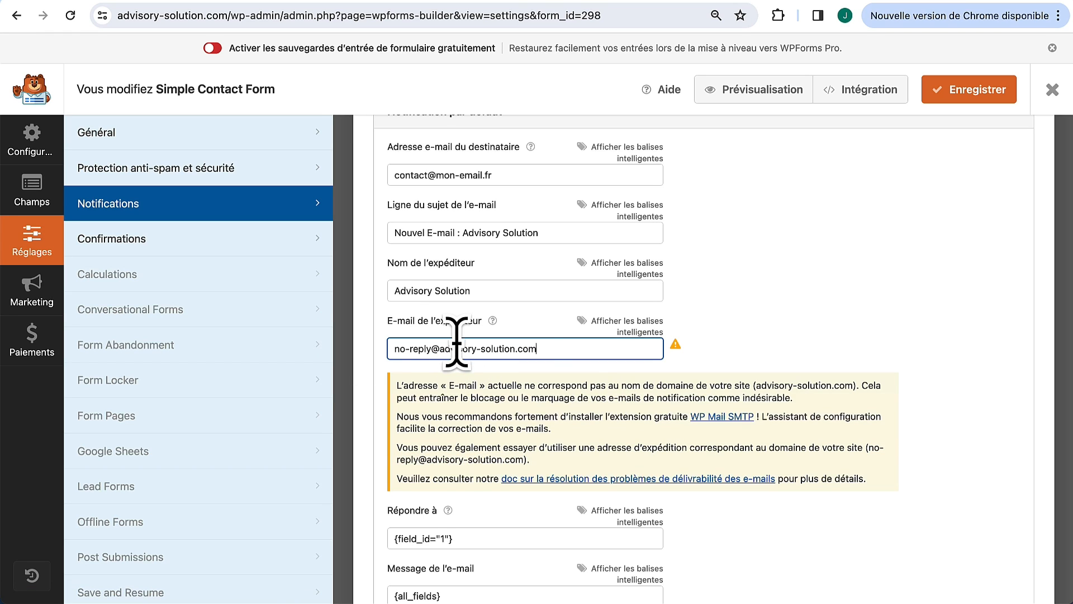
{"action": "left_click_drag", "start_coordinate": [418, 359], "coordinate": [372, 359]}
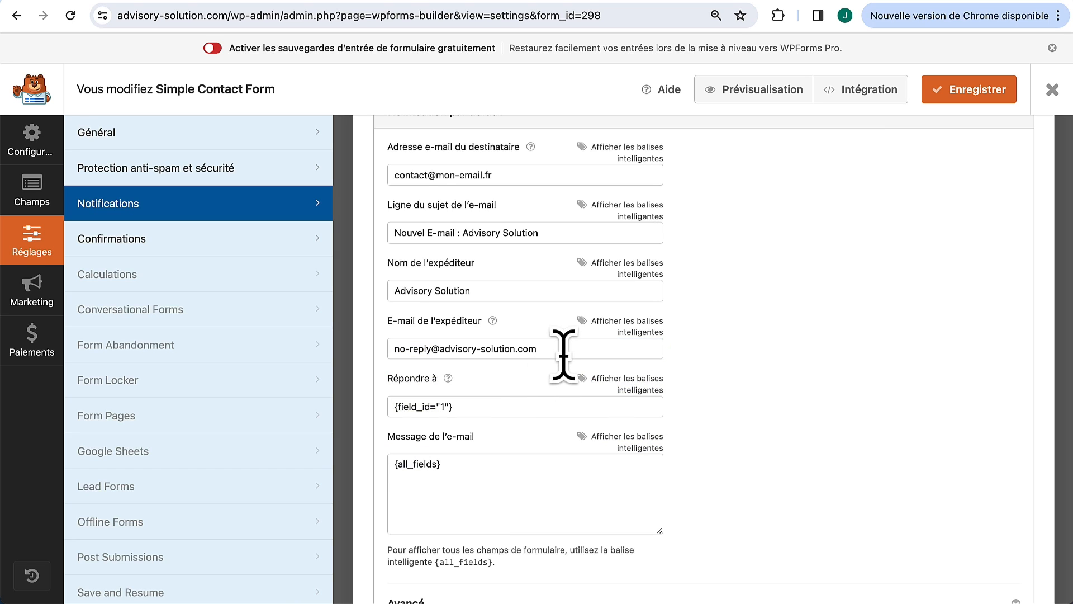
{"action": "left_click_drag", "start_coordinate": [444, 348], "coordinate": [571, 348]}
{"action": "left_click", "coordinate": [763, 351]}
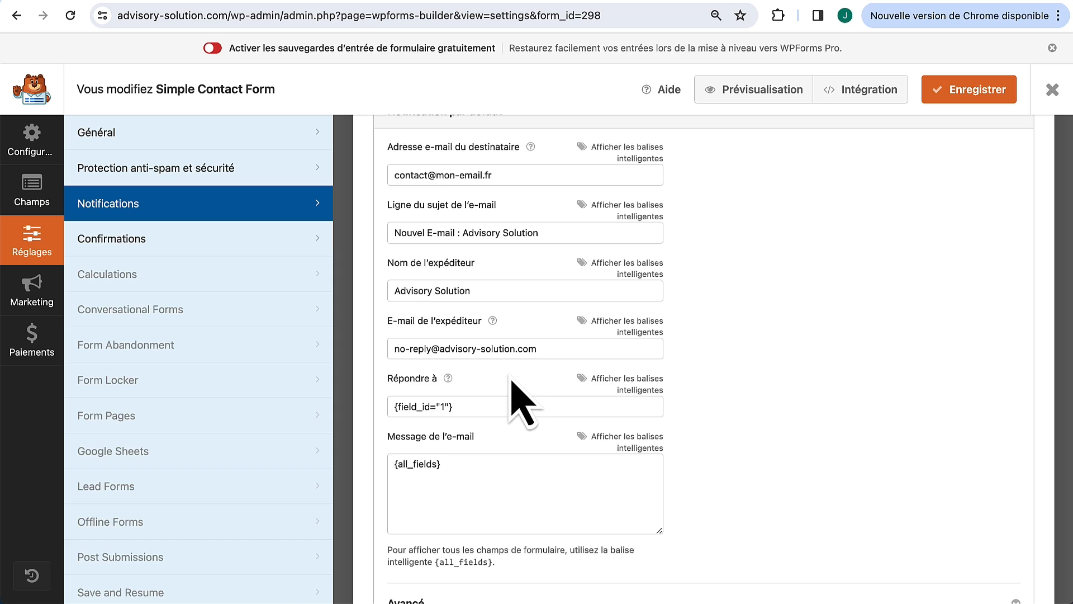
Step: Copy the recipient address into Répondre à and save the notification settings
{"action": "left_click", "coordinate": [494, 401]}
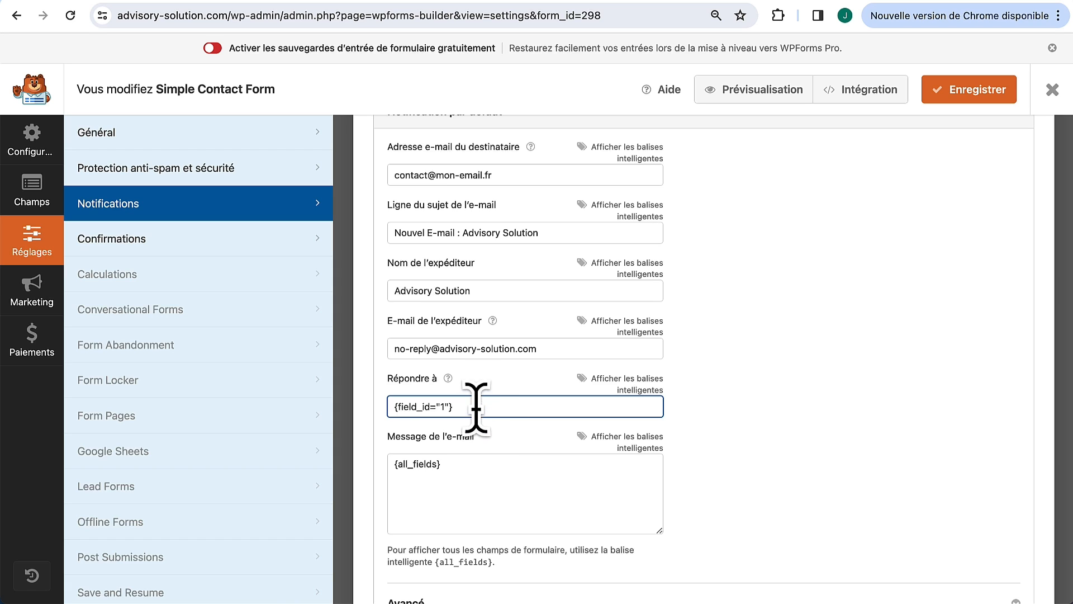
{"action": "triple_click", "coordinate": [512, 166]}
{"action": "key", "text": "ctrl+c"}
{"action": "triple_click", "coordinate": [482, 411]}
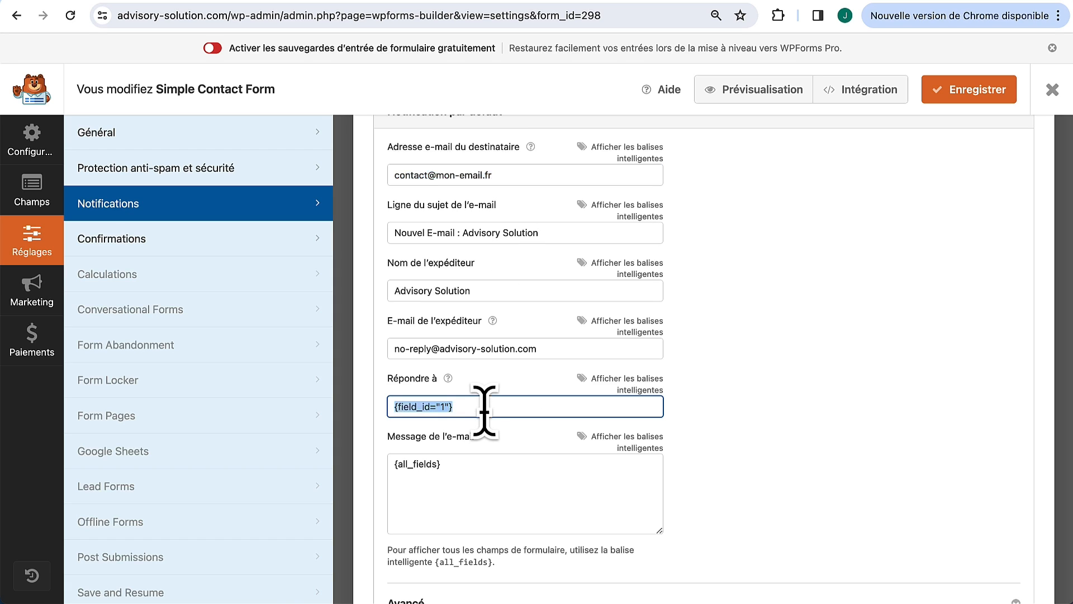
{"action": "key", "text": "ctrl+v"}
{"action": "scroll", "coordinate": [479, 443], "scroll_direction": "down", "scroll_amount": 2}
{"action": "triple_click", "coordinate": [465, 397]}
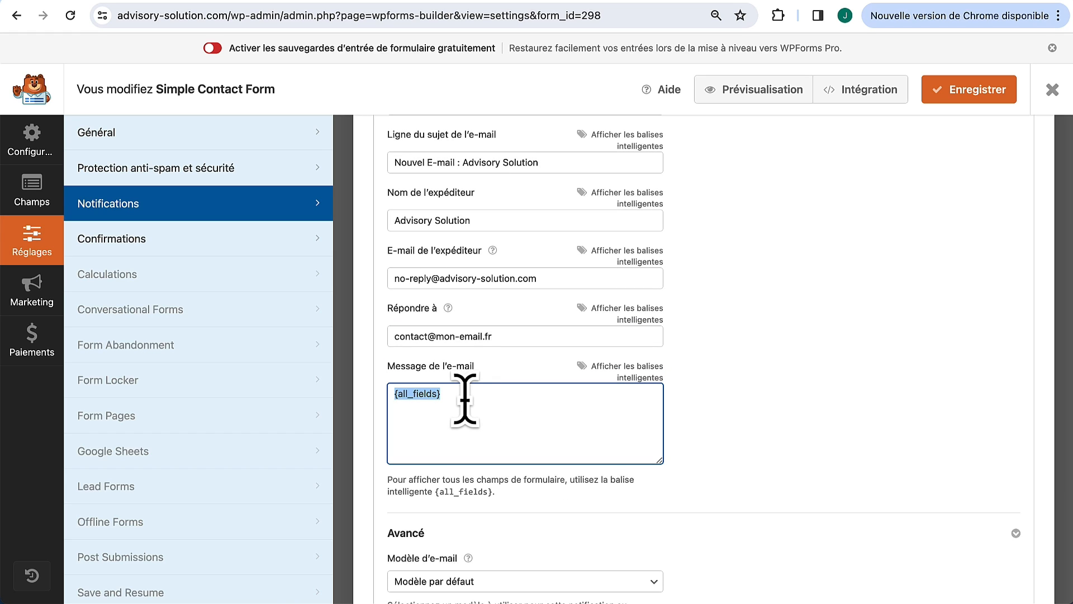
{"action": "scroll", "coordinate": [465, 400], "scroll_direction": "down", "scroll_amount": 5}
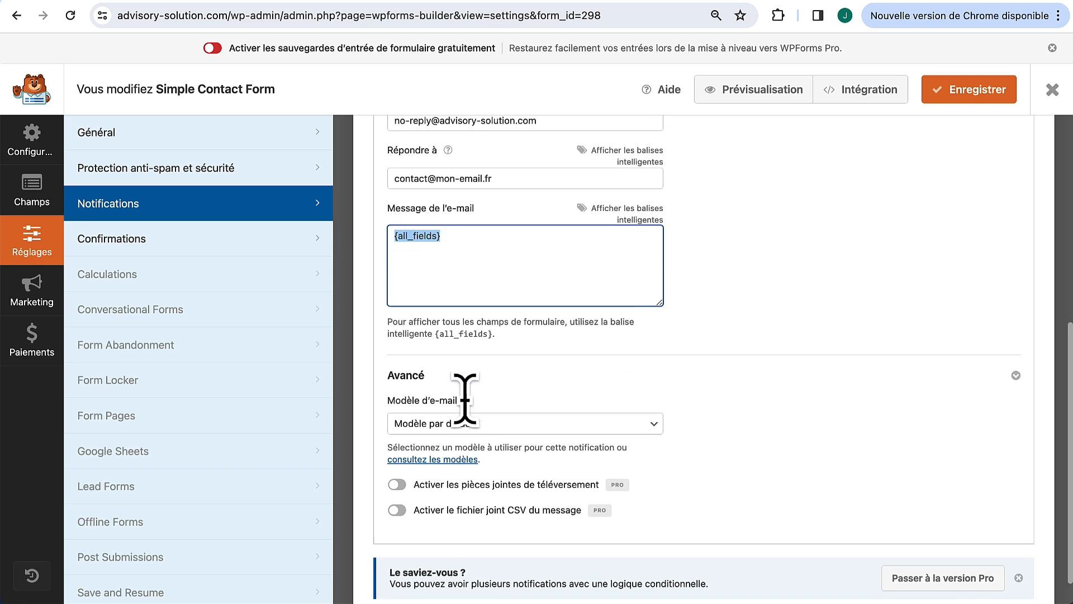
{"action": "left_click", "coordinate": [960, 100]}
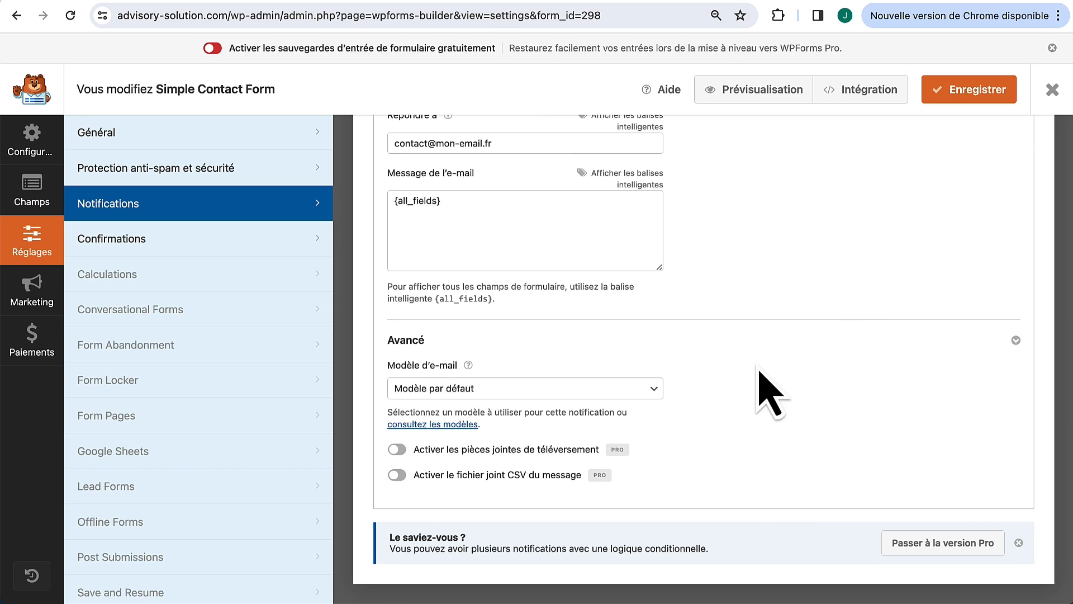
Step: Rename the form to 'Formulaire contact' in the General settings
{"action": "left_click", "coordinate": [212, 139]}
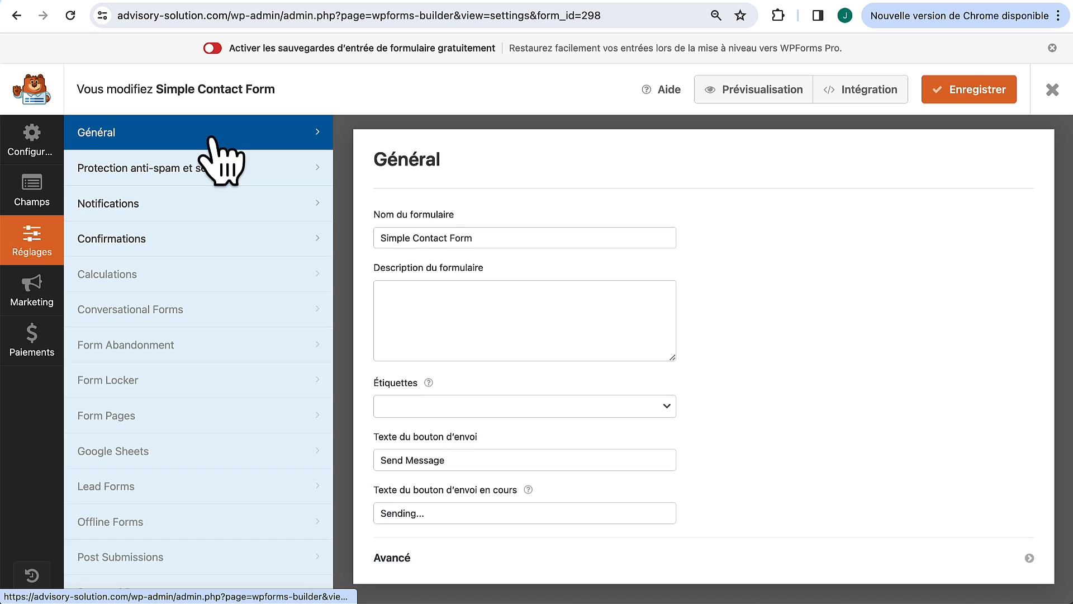
{"action": "left_click", "coordinate": [475, 239]}
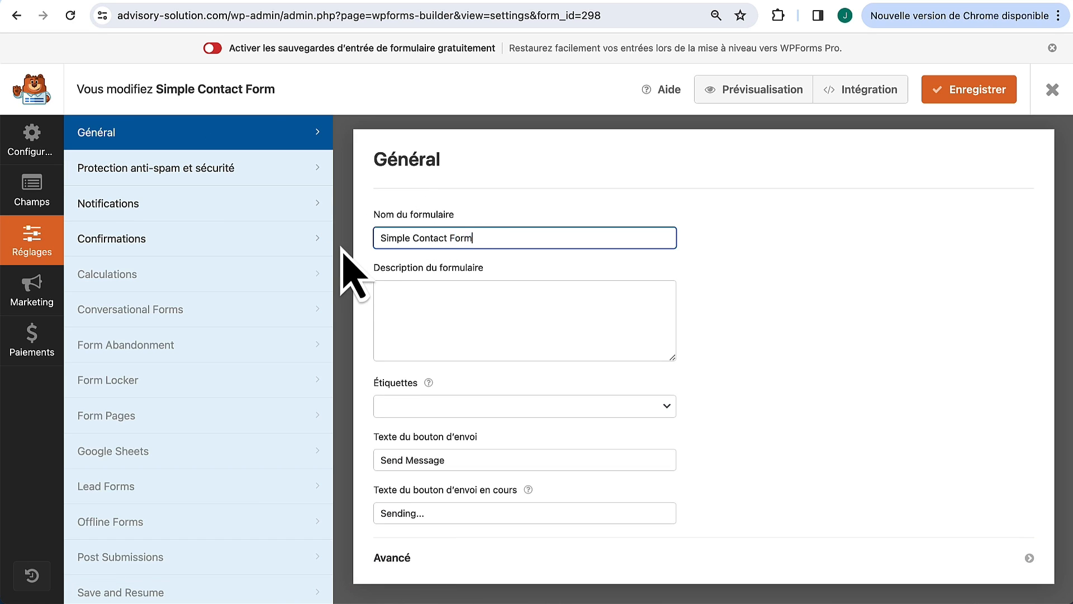
{"action": "key", "text": "super+a"}
{"action": "type", "text": "F"}
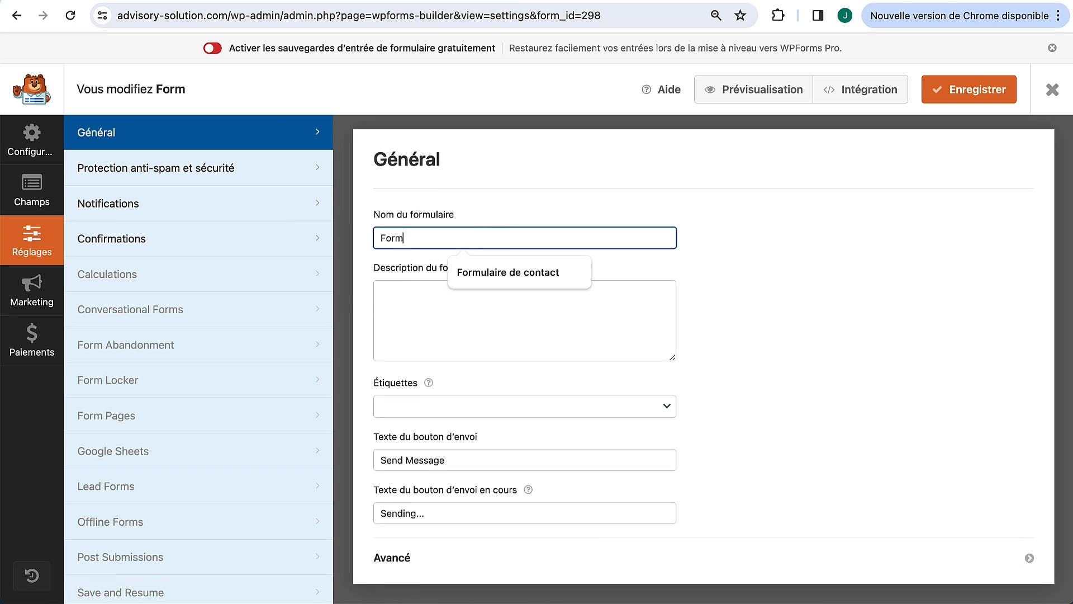
{"action": "type", "text": "ormulaire contact"}
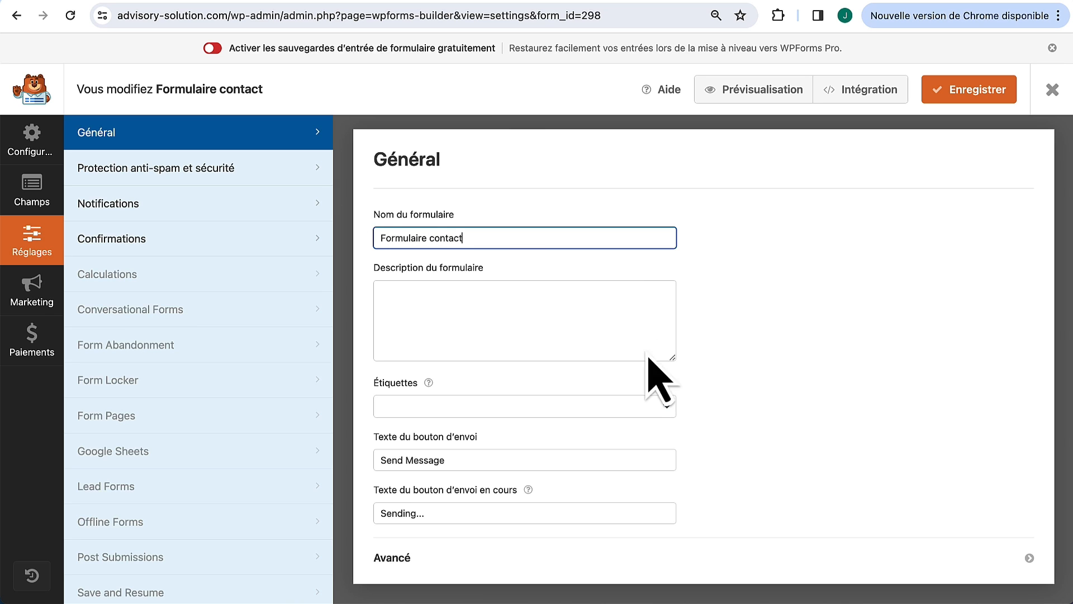
{"action": "left_click", "coordinate": [502, 441]}
{"action": "left_click", "coordinate": [359, 24]}
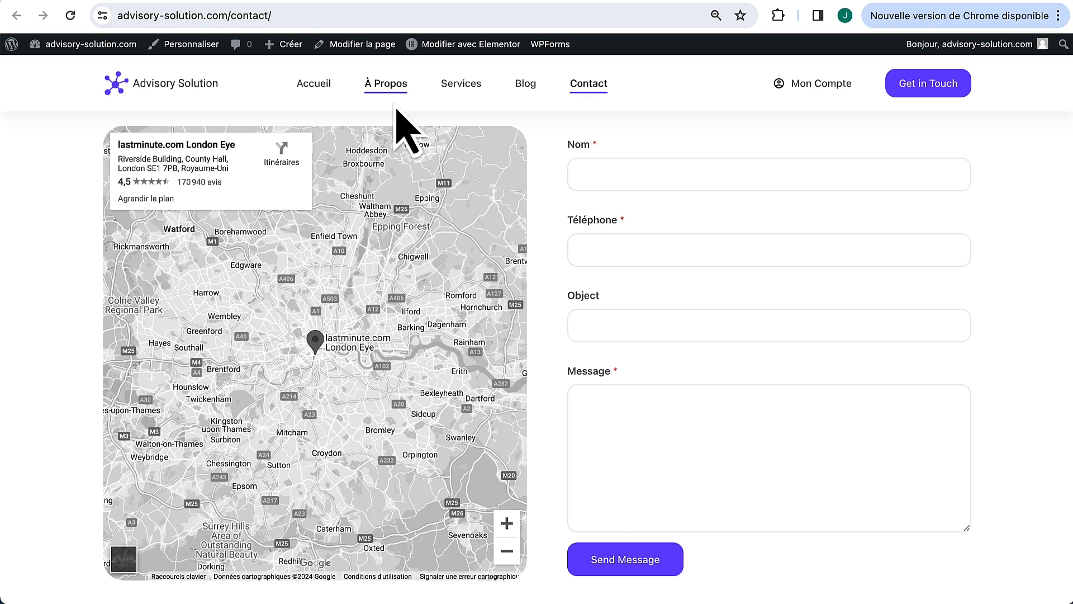
{"action": "left_click", "coordinate": [307, 20]}
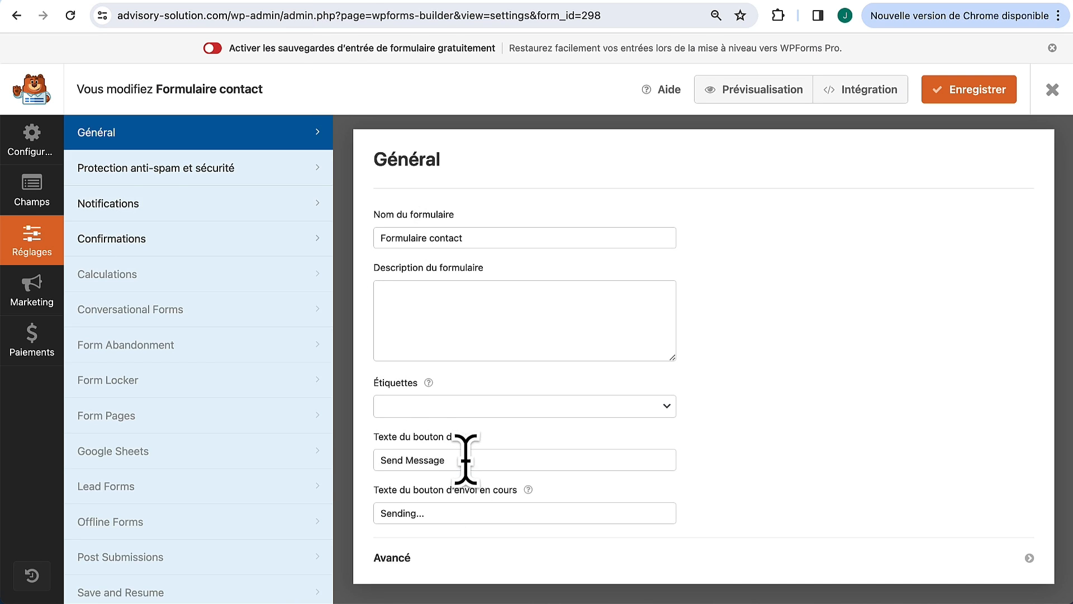
Step: Set the submit button text to 'Envoyer' and 'Envoi...', save, and reload the Contact page
{"action": "left_click_drag", "start_coordinate": [462, 454], "coordinate": [319, 455]}
{"action": "type", "text": "Envoyer"}
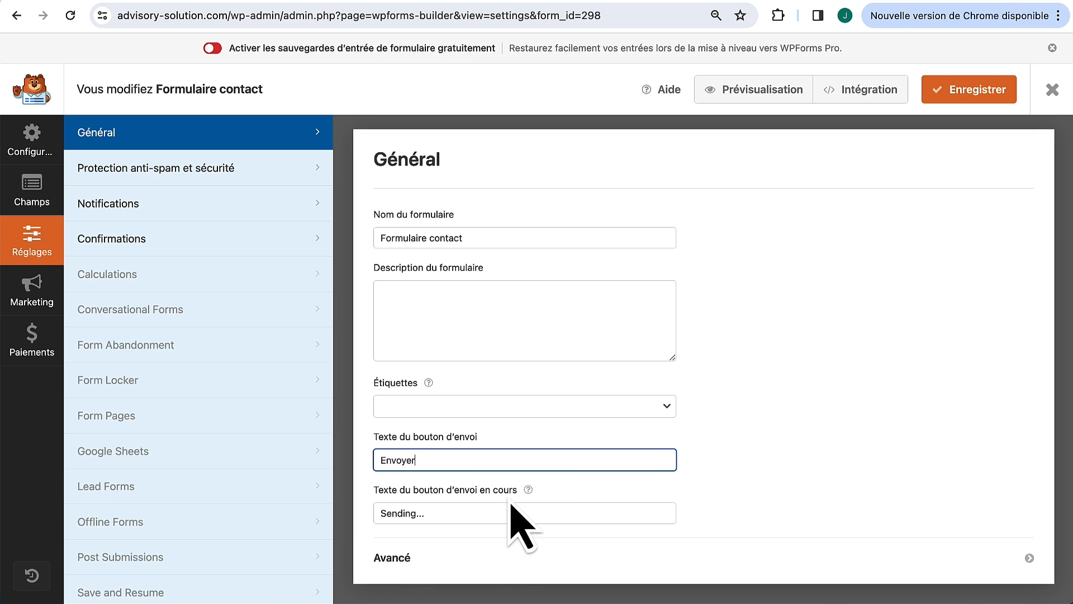
{"action": "left_click_drag", "start_coordinate": [415, 510], "coordinate": [330, 503]}
{"action": "type", "text": "Envo"}
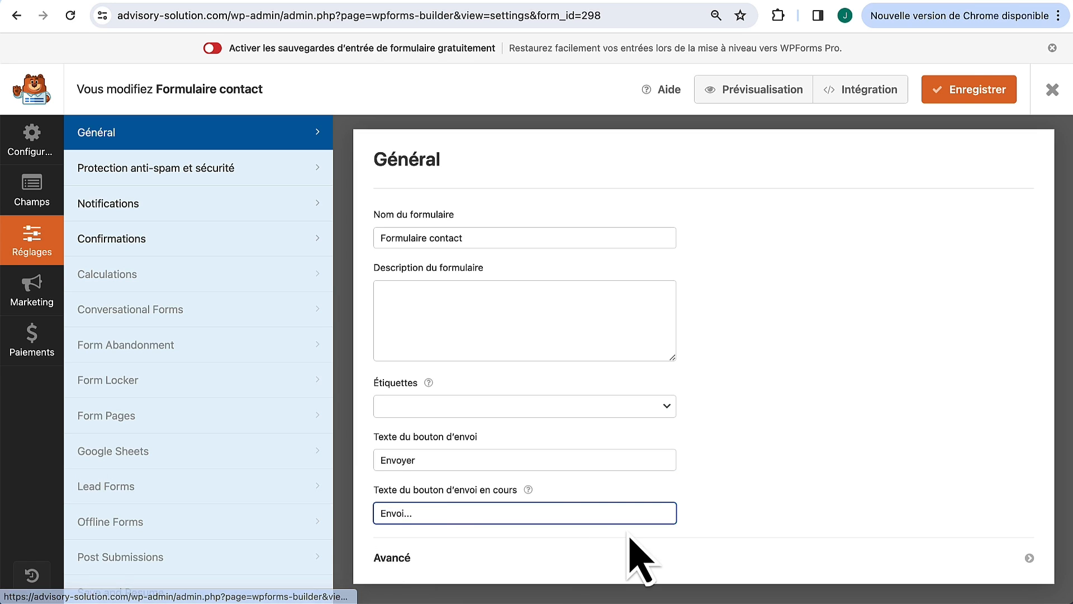
{"action": "left_click", "coordinate": [832, 485]}
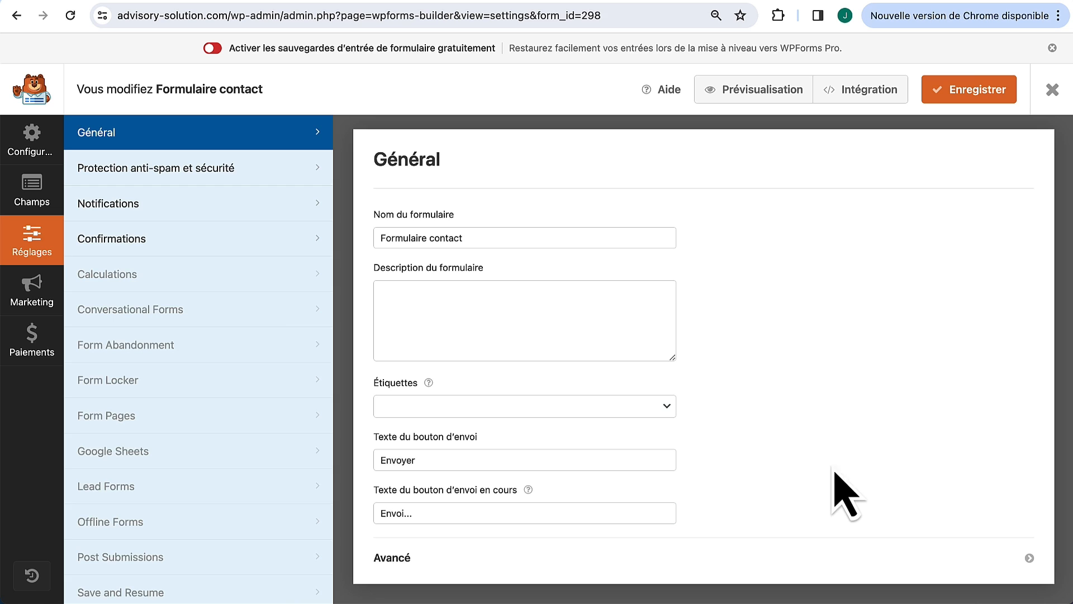
{"action": "left_click", "coordinate": [952, 100]}
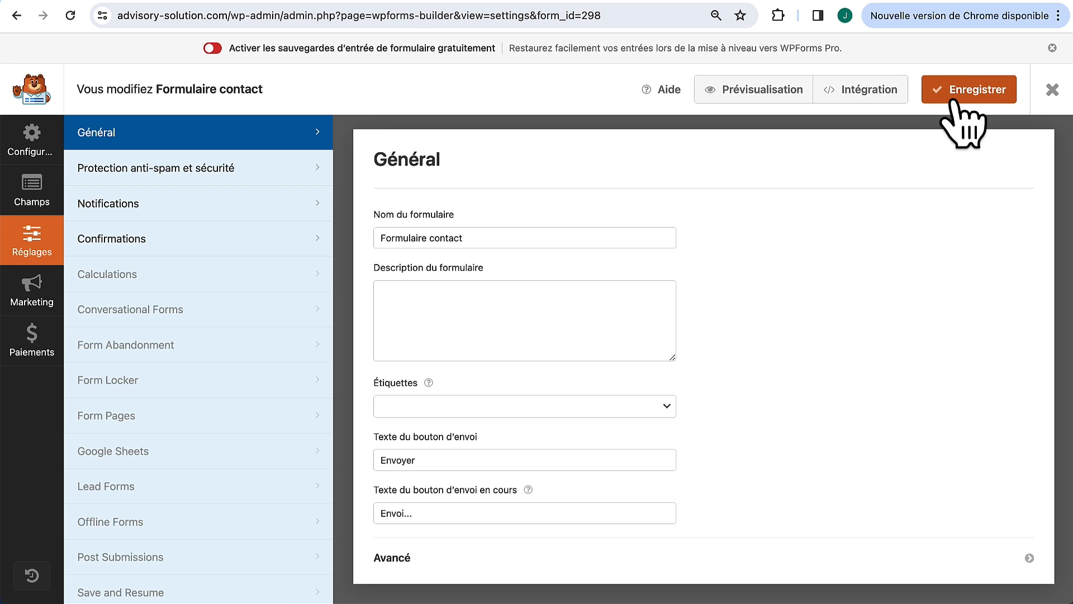
{"action": "left_click", "coordinate": [367, 1]}
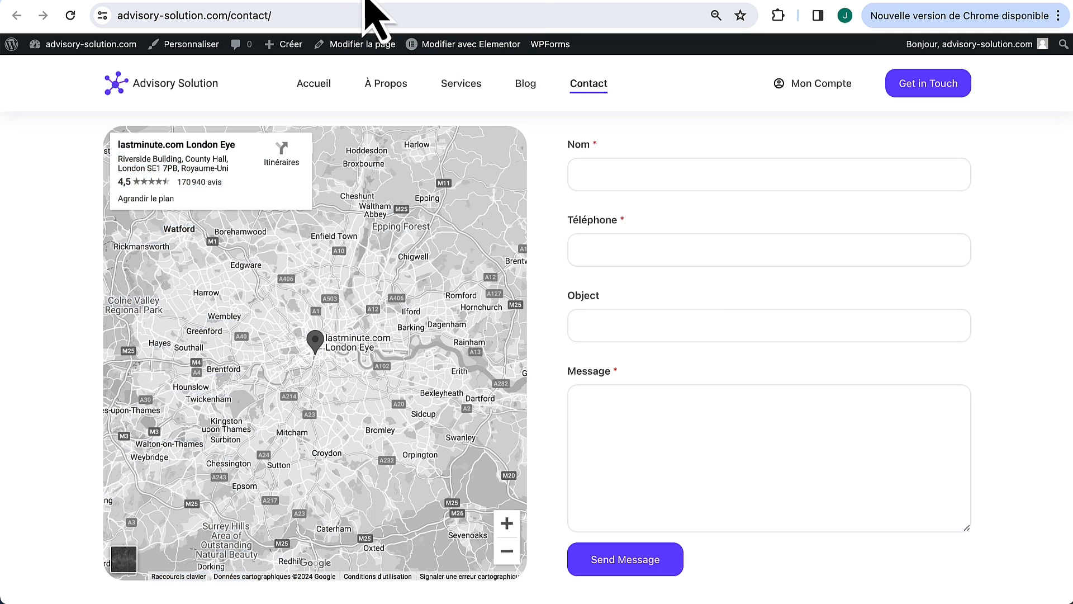
{"action": "key", "text": "super+r"}
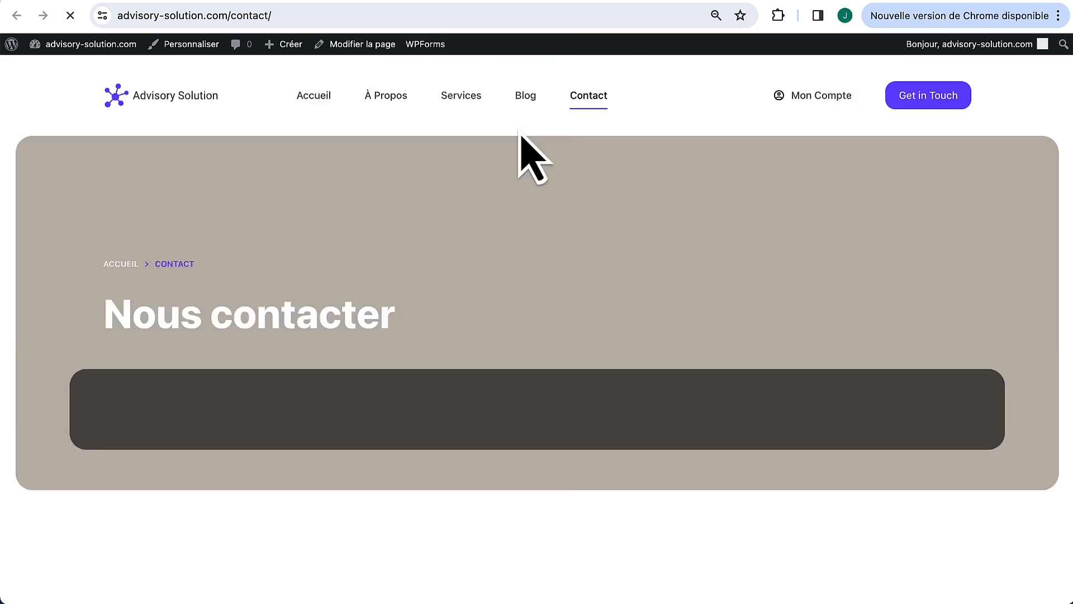
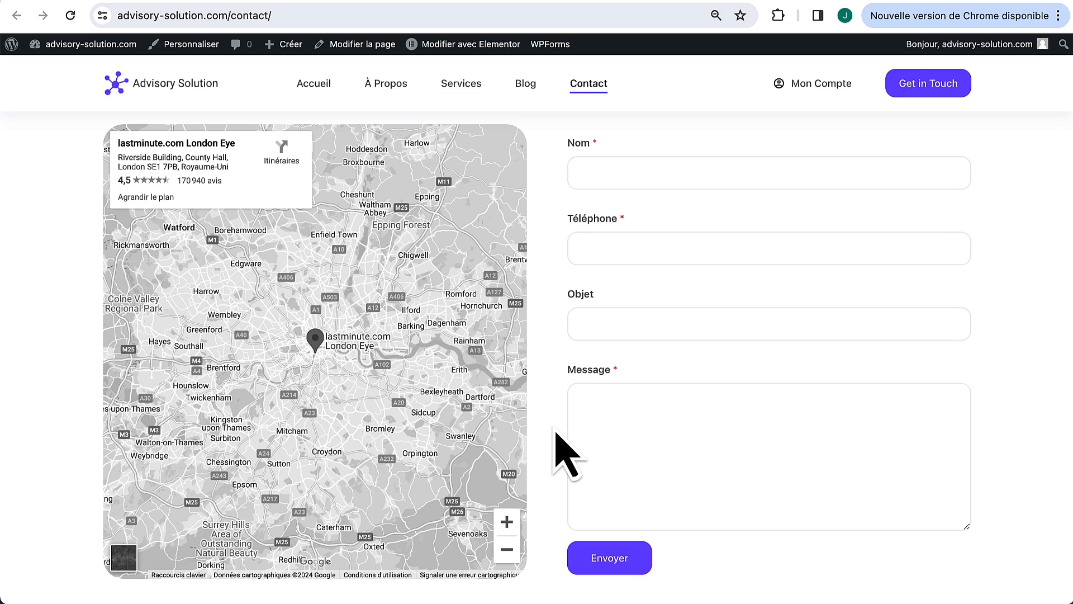
Step: Open Apparence > Menus to show Main Menu with Accueil, À Propos, Services, Blog and Contact
{"action": "scroll", "coordinate": [557, 436], "scroll_direction": "down", "scroll_amount": 6}
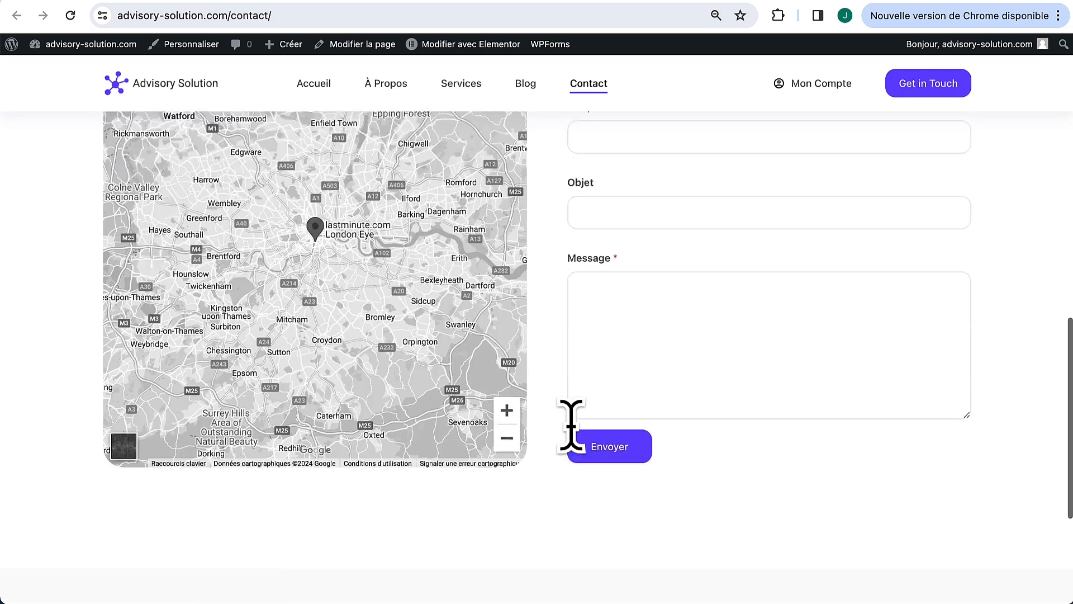
{"action": "scroll", "coordinate": [546, 371], "scroll_direction": "up", "scroll_amount": 15}
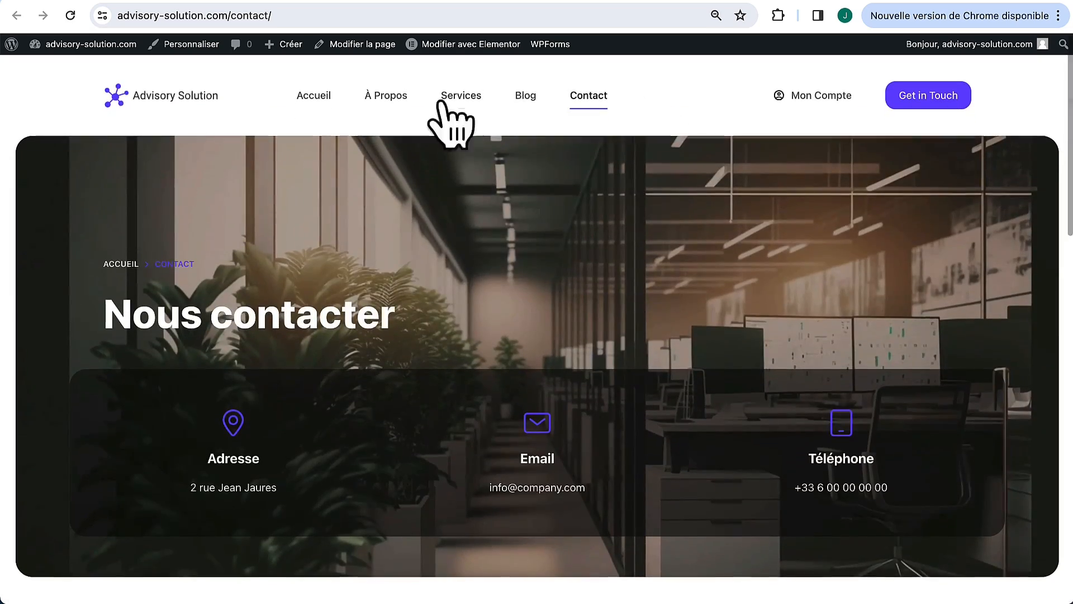
{"action": "scroll", "coordinate": [537, 142], "scroll_direction": "down", "scroll_amount": 10}
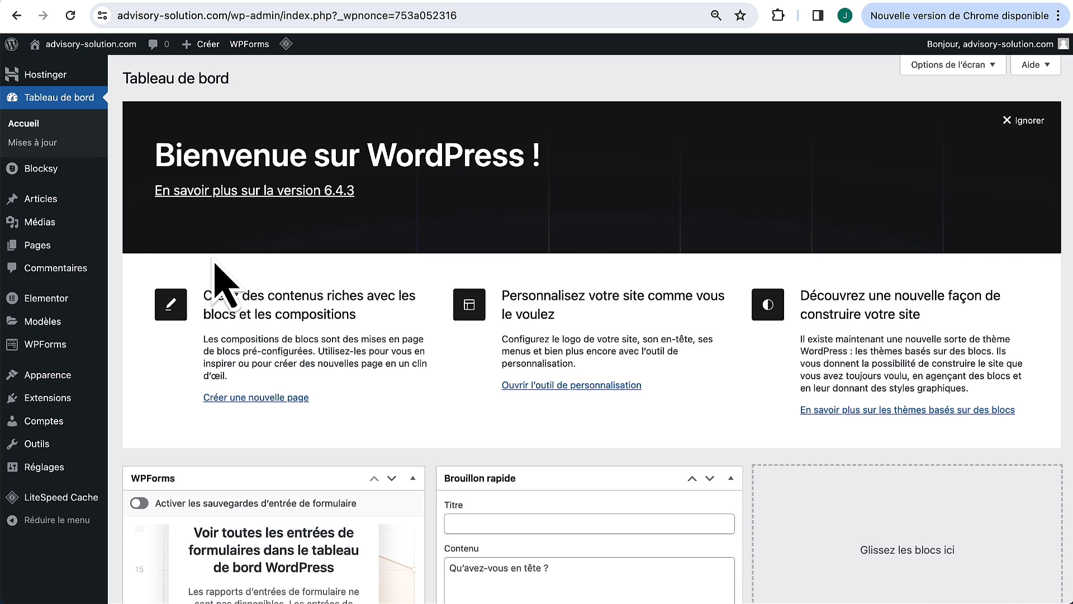
{"action": "mouse_move", "coordinate": [26, 380]}
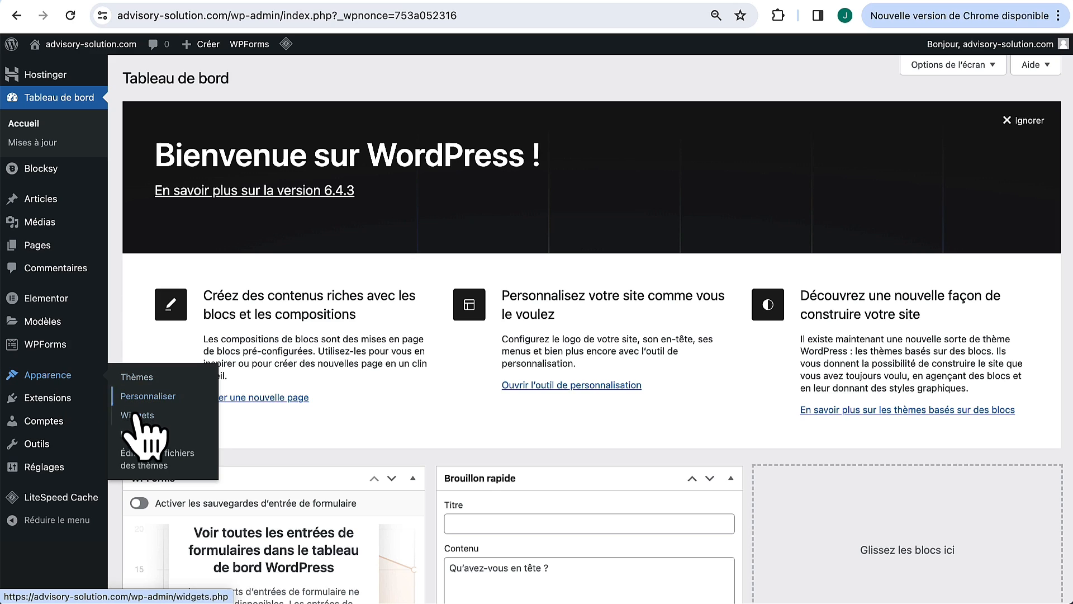
{"action": "left_click", "coordinate": [137, 434]}
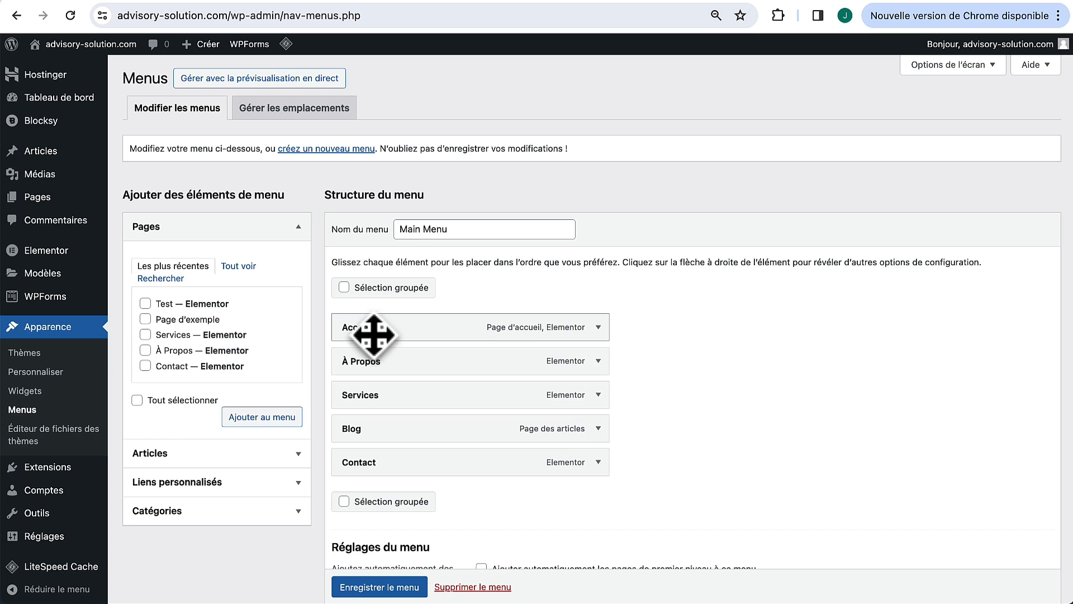
Step: Remove À Propos and Contact from Main Menu and save it with Accueil, Services and Blog
{"action": "scroll", "coordinate": [531, 331], "scroll_direction": "down", "scroll_amount": 1}
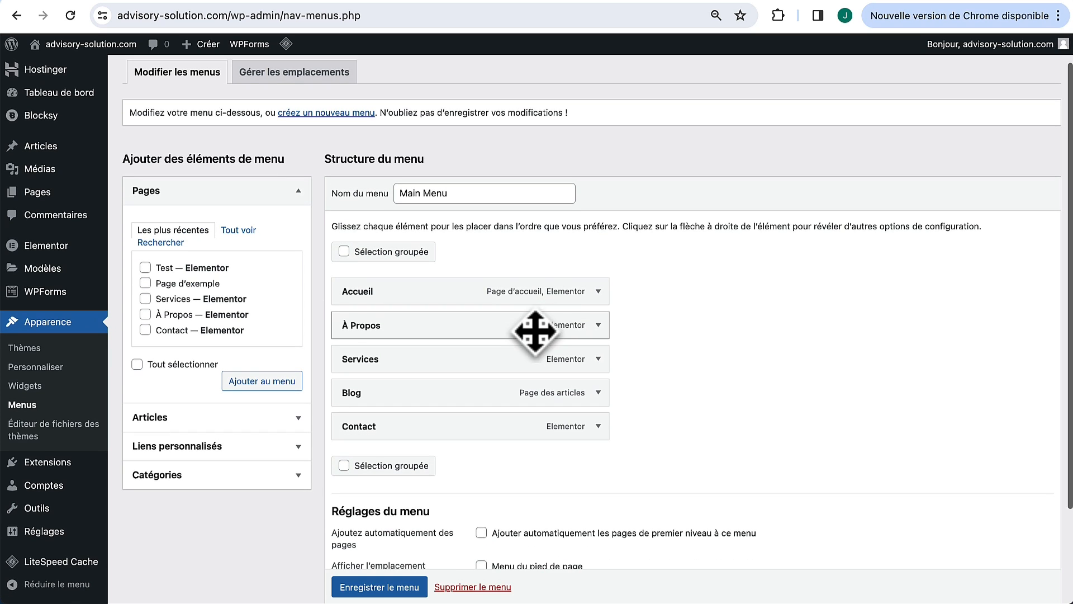
{"action": "left_click", "coordinate": [596, 325]}
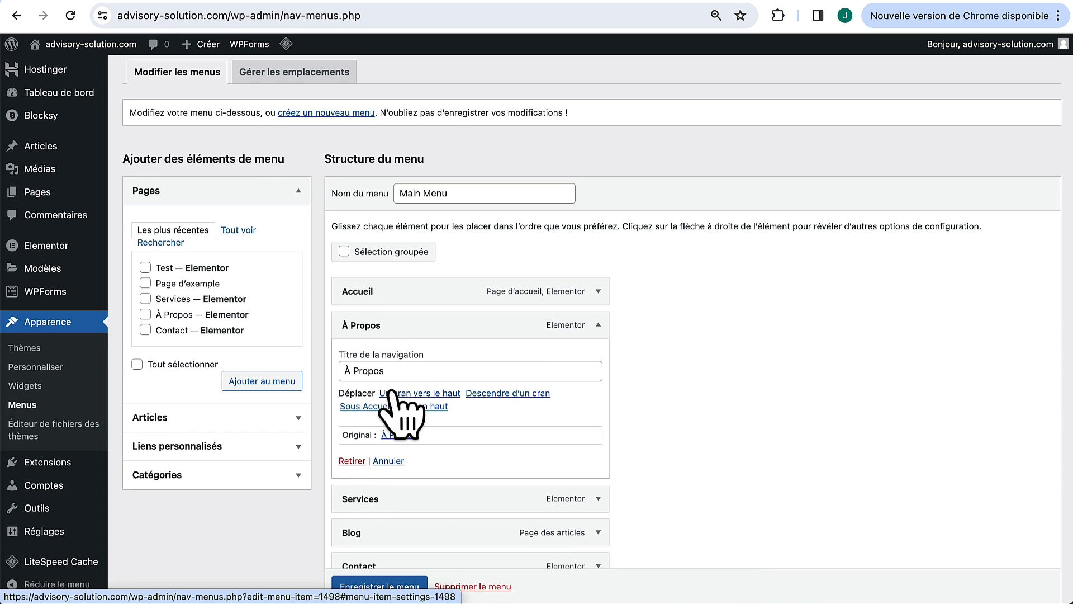
{"action": "left_click", "coordinate": [350, 462]}
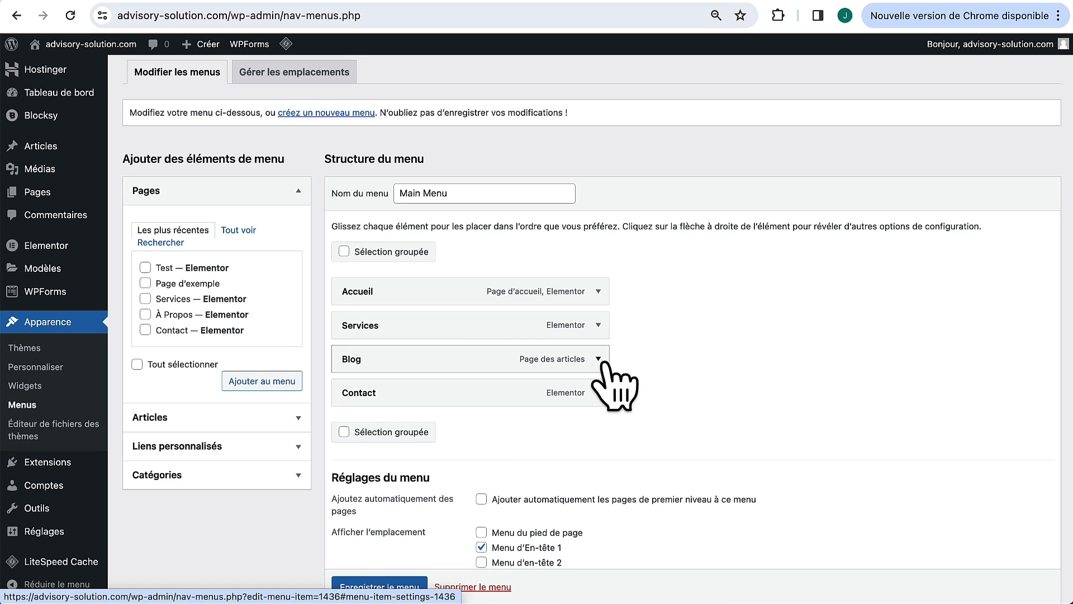
{"action": "left_click", "coordinate": [599, 392]}
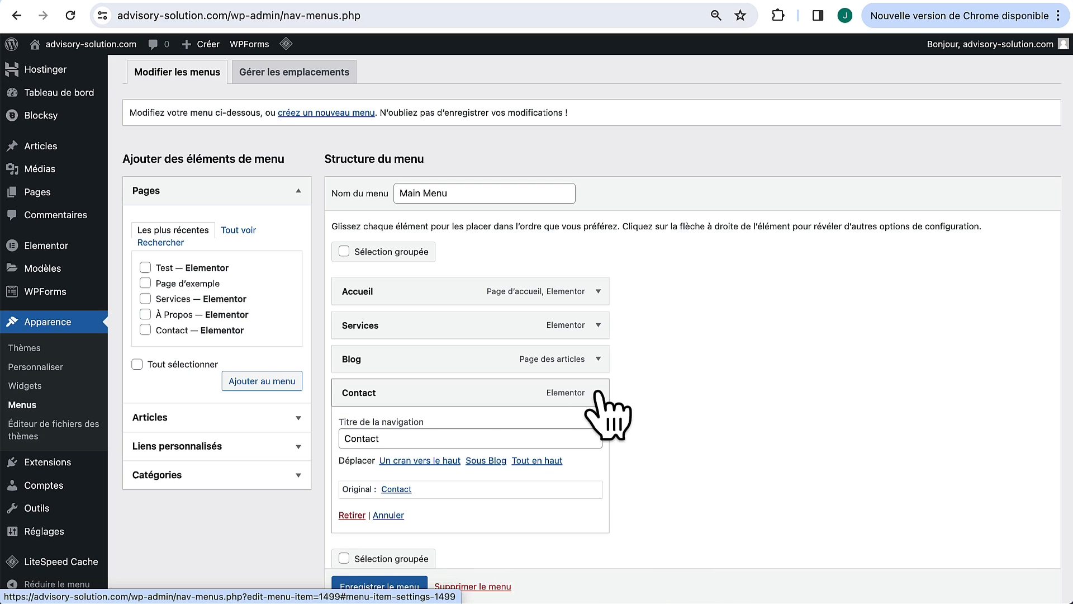
{"action": "left_click", "coordinate": [352, 515]}
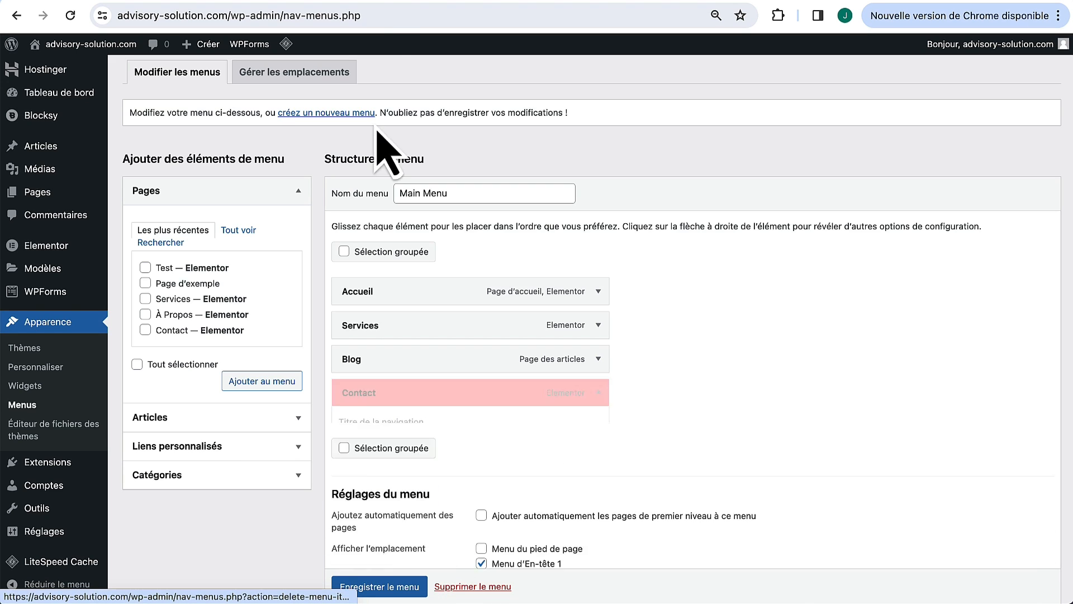
{"action": "left_click", "coordinate": [377, 4]}
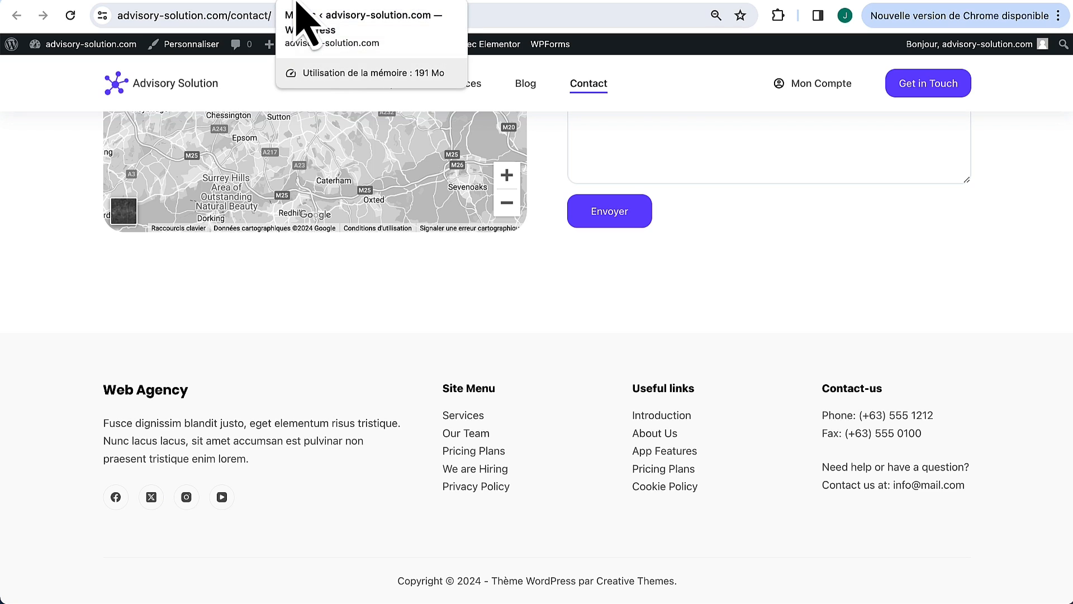
{"action": "left_click", "coordinate": [331, 4]}
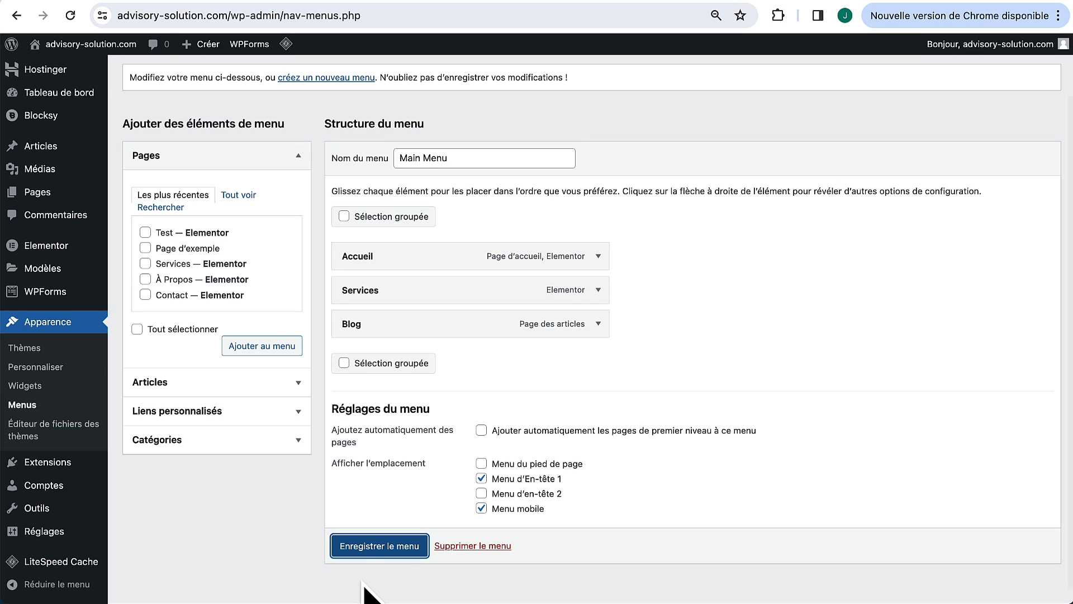
{"action": "left_click", "coordinate": [358, 581]}
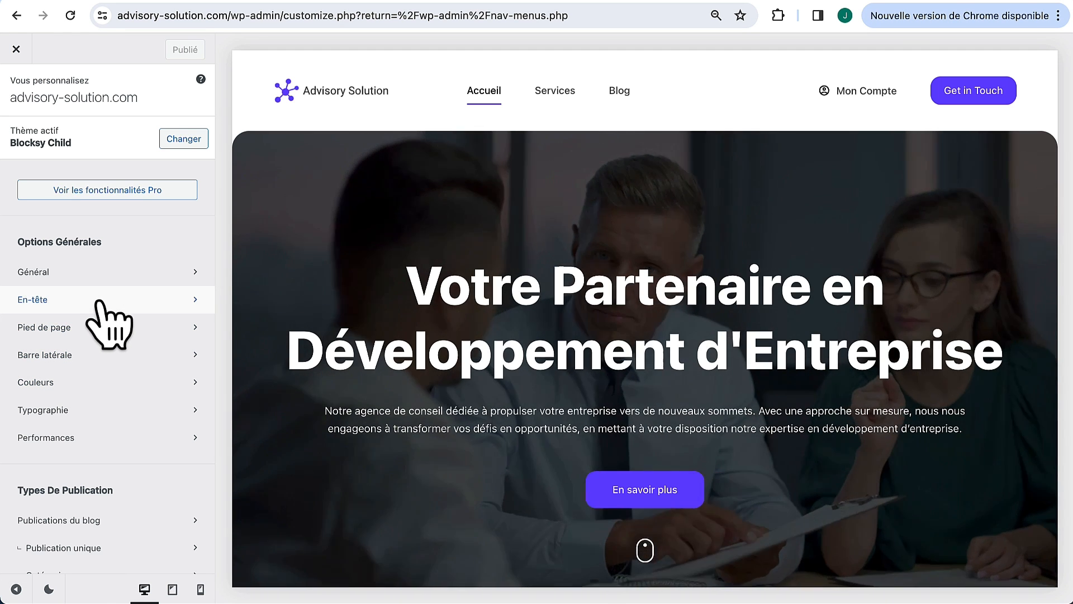
Step: In the header builder, remove the Mon Compte element and move Menu 1 to the right beside the button
{"action": "left_click", "coordinate": [102, 302]}
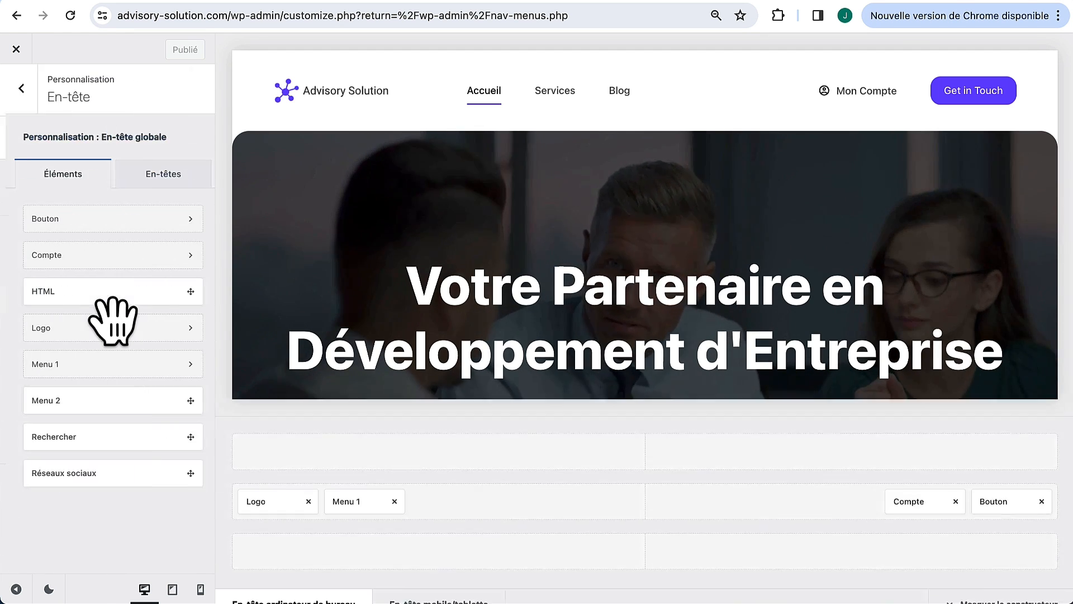
{"action": "mouse_move", "coordinate": [880, 89]}
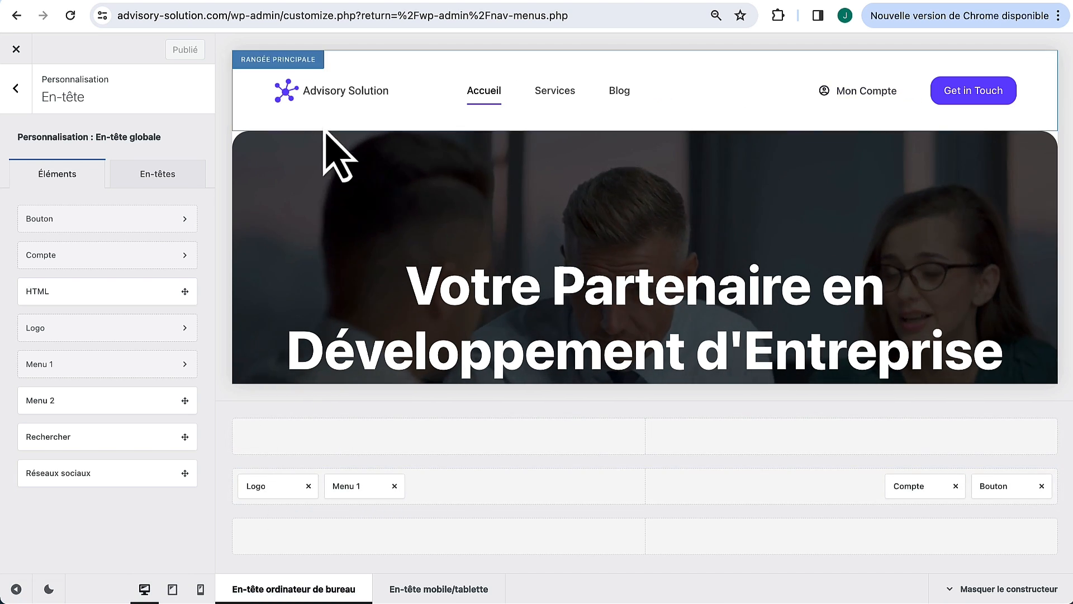
{"action": "mouse_move", "coordinate": [850, 95]}
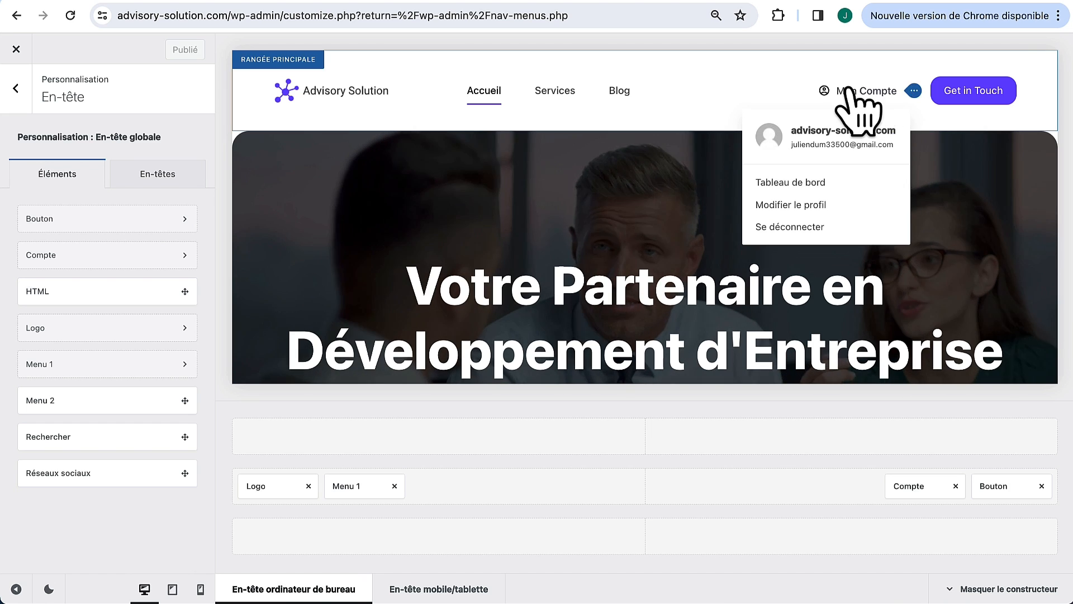
{"action": "left_click", "coordinate": [956, 485]}
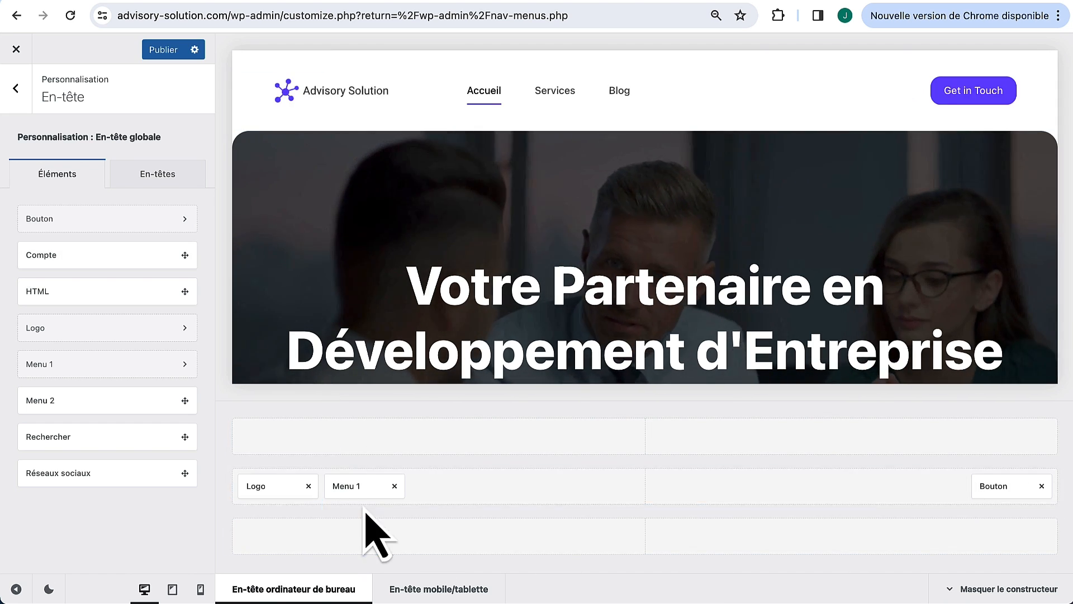
{"action": "left_click_drag", "start_coordinate": [360, 489], "coordinate": [917, 505]}
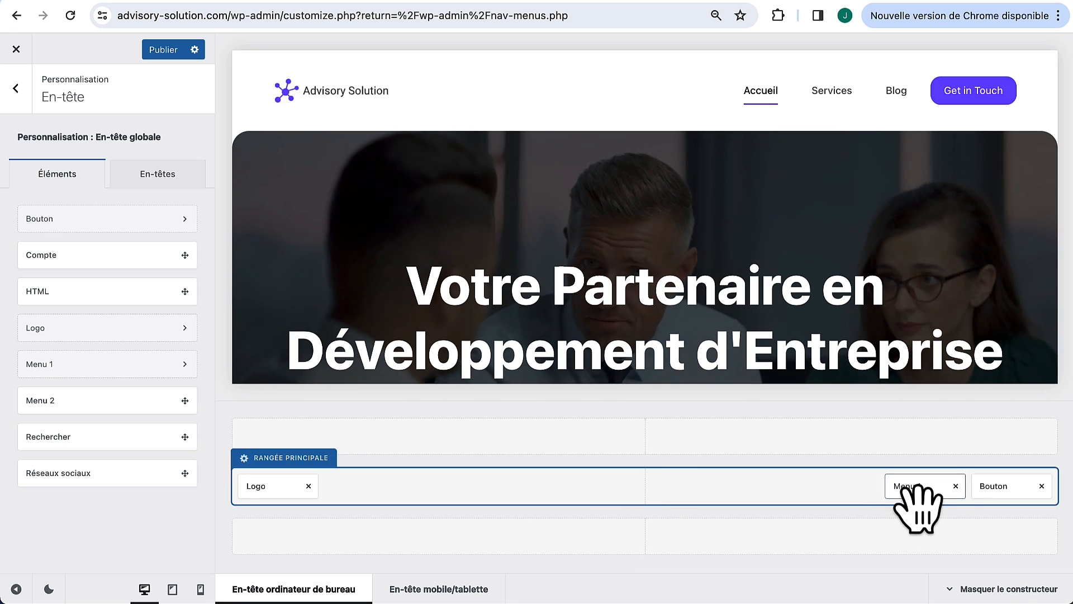
Step: Change the header button label from 'Get in Touch' to 'Contact'
{"action": "left_click", "coordinate": [1006, 506]}
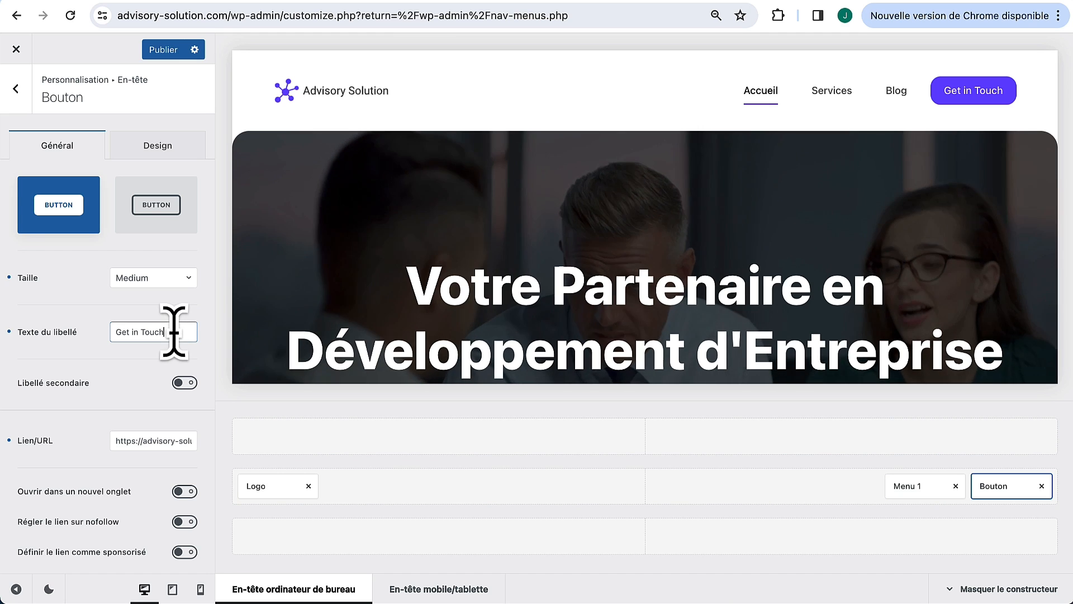
{"action": "left_click_drag", "start_coordinate": [173, 331], "coordinate": [102, 338]}
{"action": "type", "text": "Contact"}
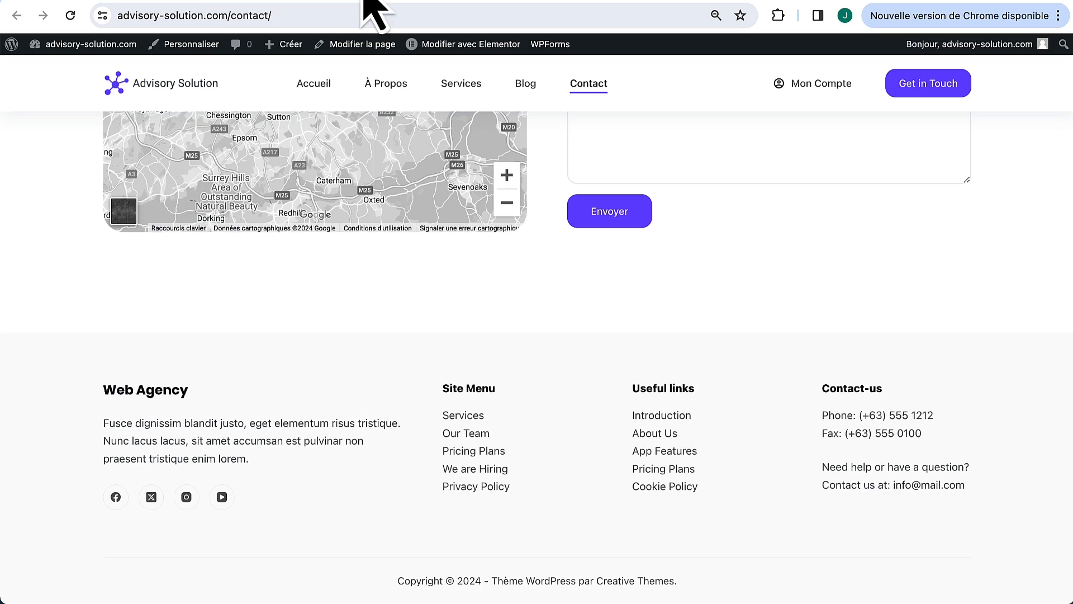
Step: Check the header button's link address and publish the header changes
{"action": "left_click", "coordinate": [353, 16]}
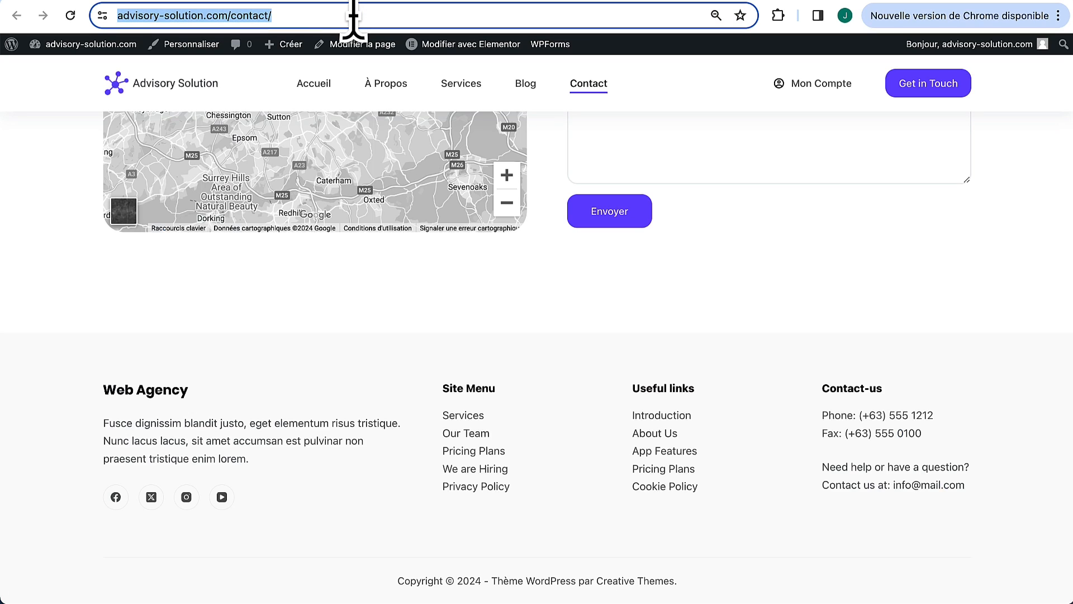
{"action": "left_click", "coordinate": [312, 11]}
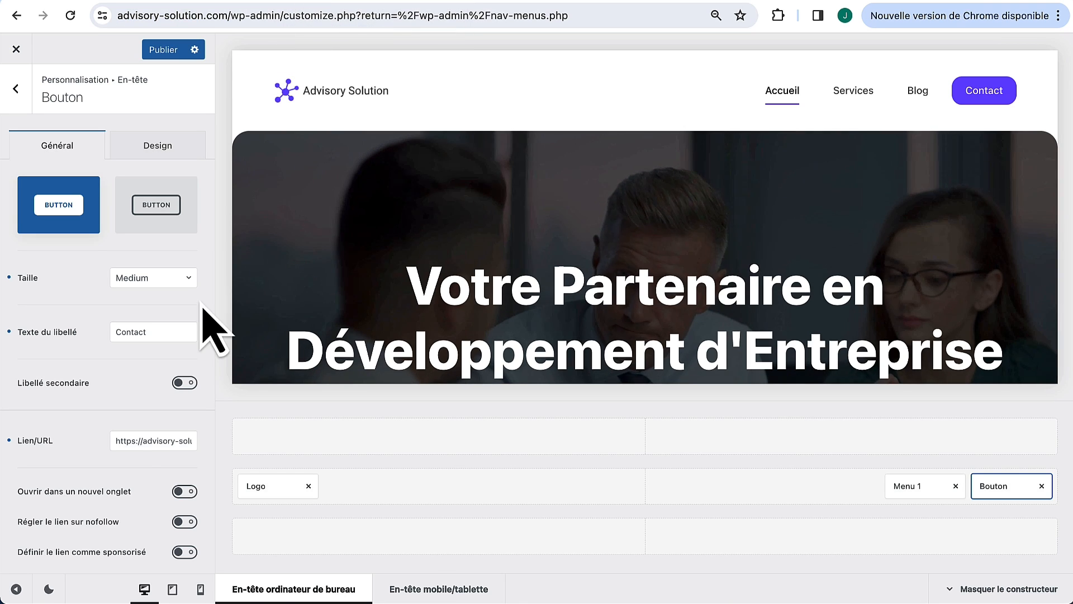
{"action": "left_click", "coordinate": [109, 447]}
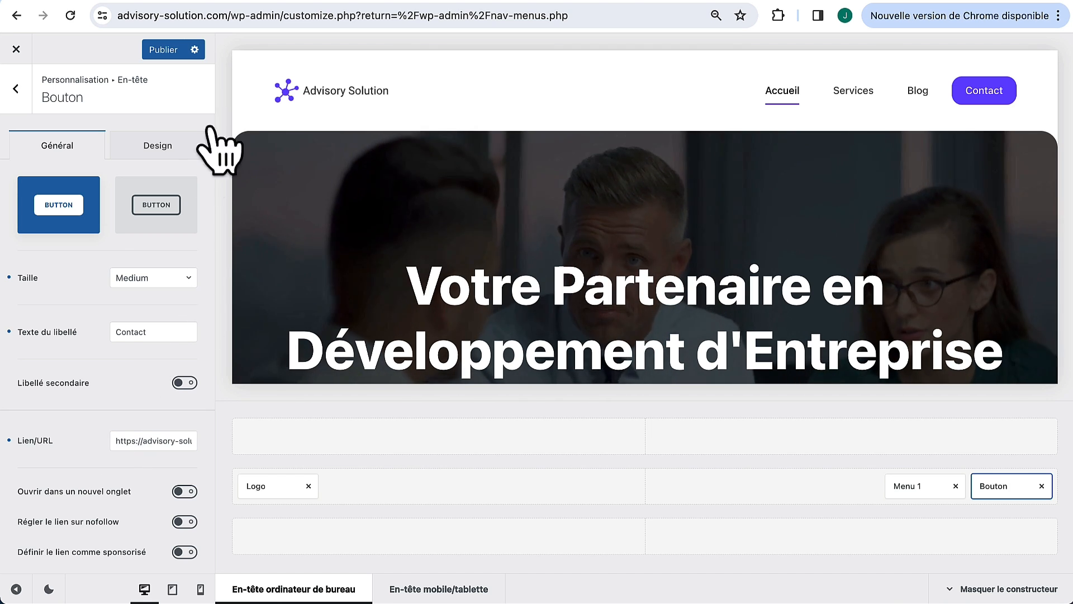
{"action": "left_click", "coordinate": [177, 52]}
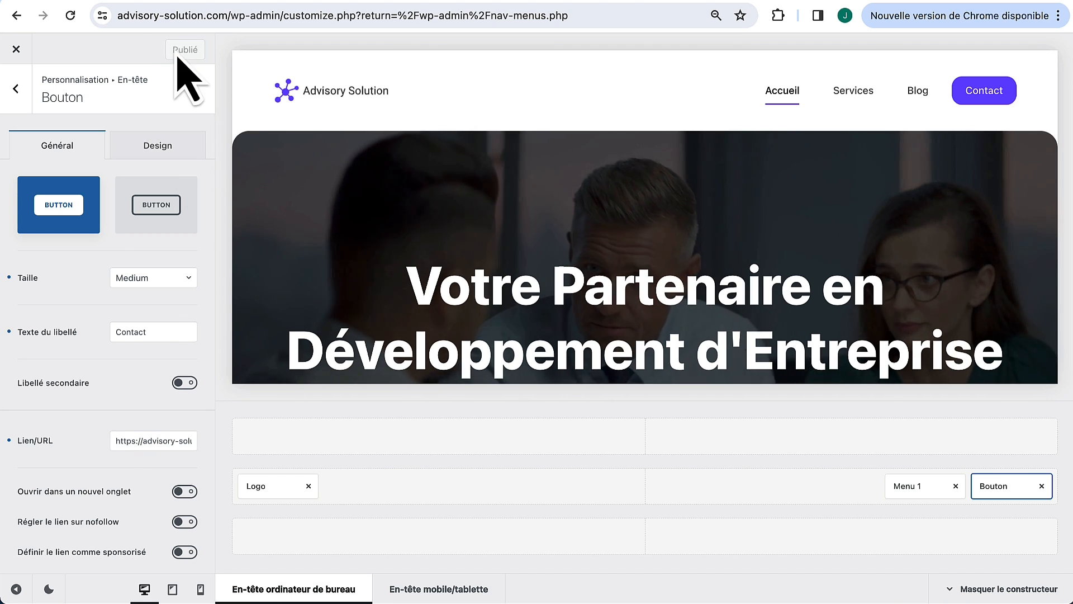
Step: Reload the live contact page and verify the new header on Accueil and Contact
{"action": "left_click", "coordinate": [354, 13]}
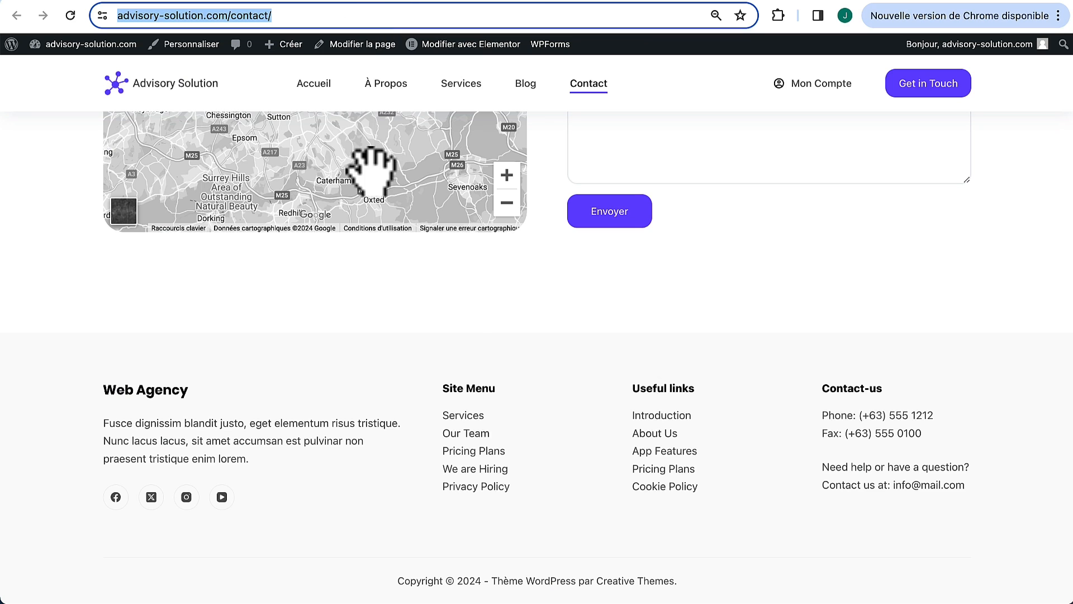
{"action": "key", "text": "Return"}
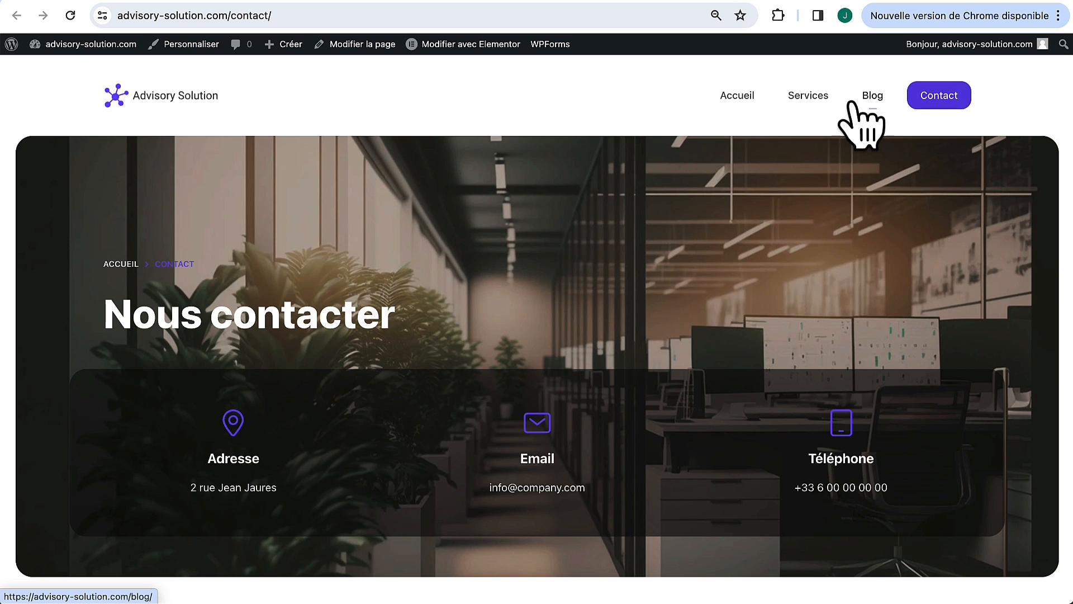
{"action": "left_click", "coordinate": [761, 97]}
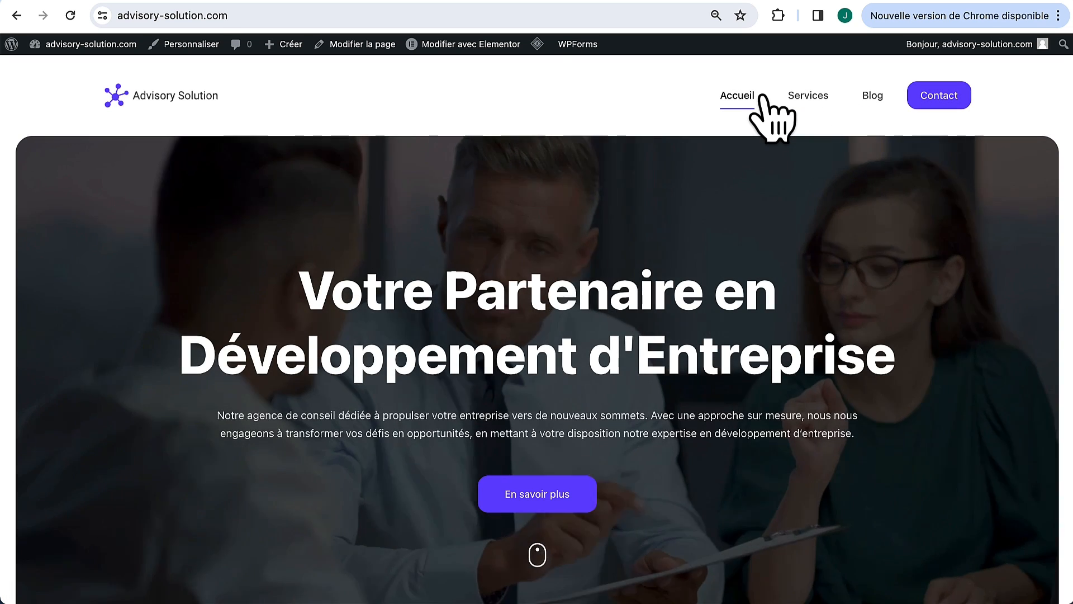
{"action": "left_click", "coordinate": [951, 107]}
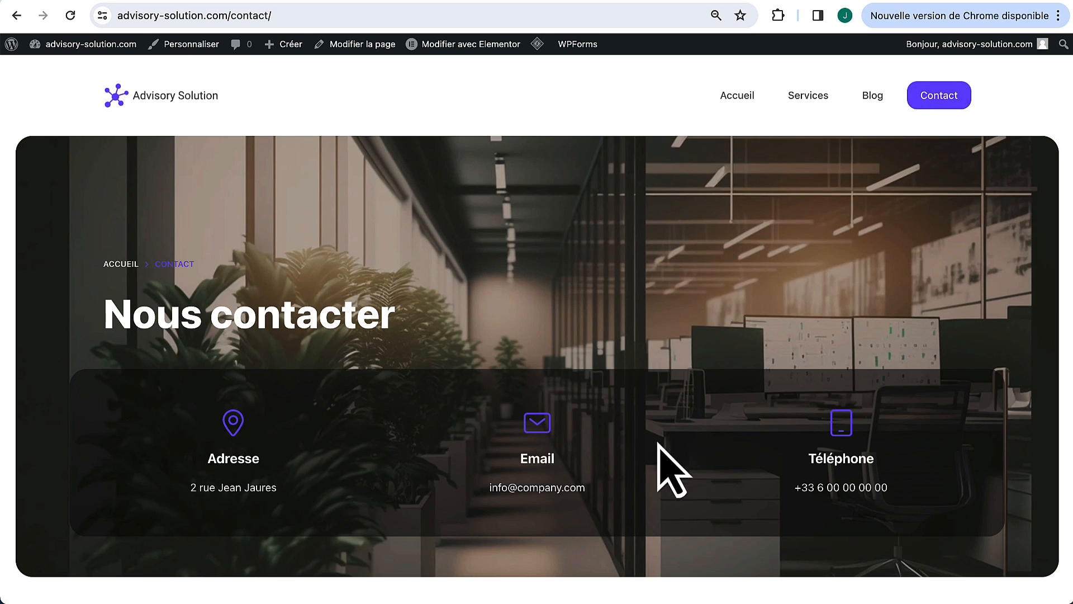
{"action": "scroll", "coordinate": [690, 472], "scroll_direction": "down", "scroll_amount": 2}
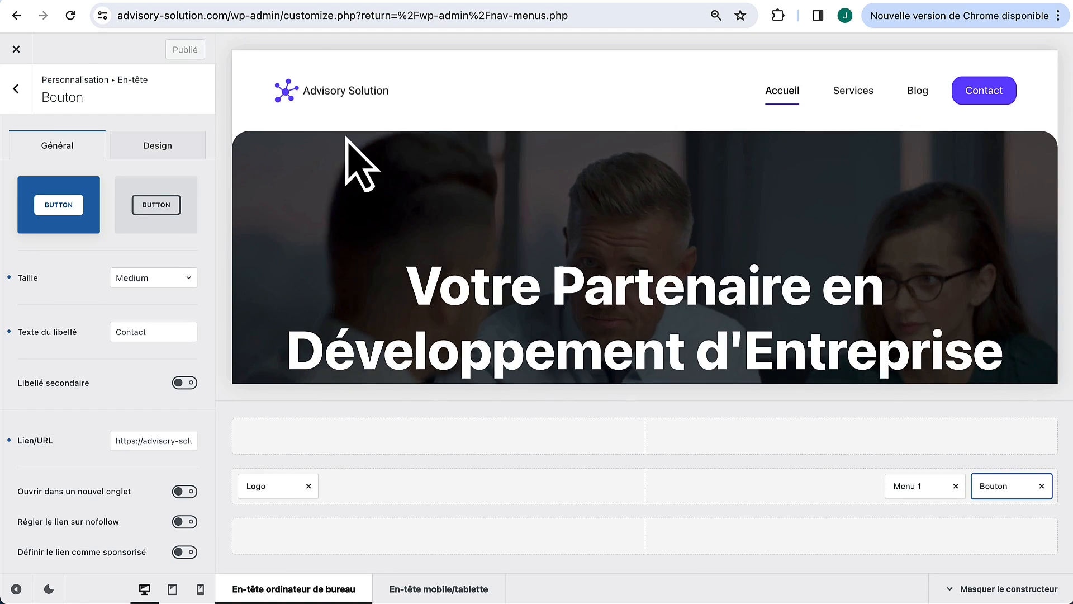
Step: Remove the Site Menu column (Zone de widget 2) from the footer's middle row
{"action": "left_click", "coordinate": [22, 100]}
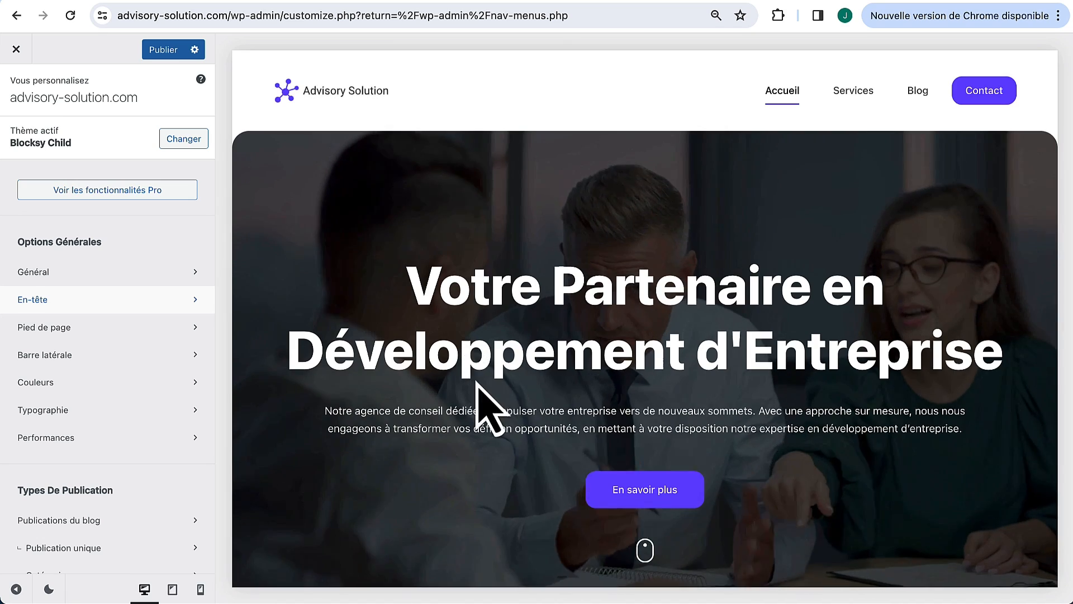
{"action": "scroll", "coordinate": [480, 391], "scroll_direction": "down", "scroll_amount": 20}
{"action": "scroll", "coordinate": [481, 391], "scroll_direction": "down", "scroll_amount": 15}
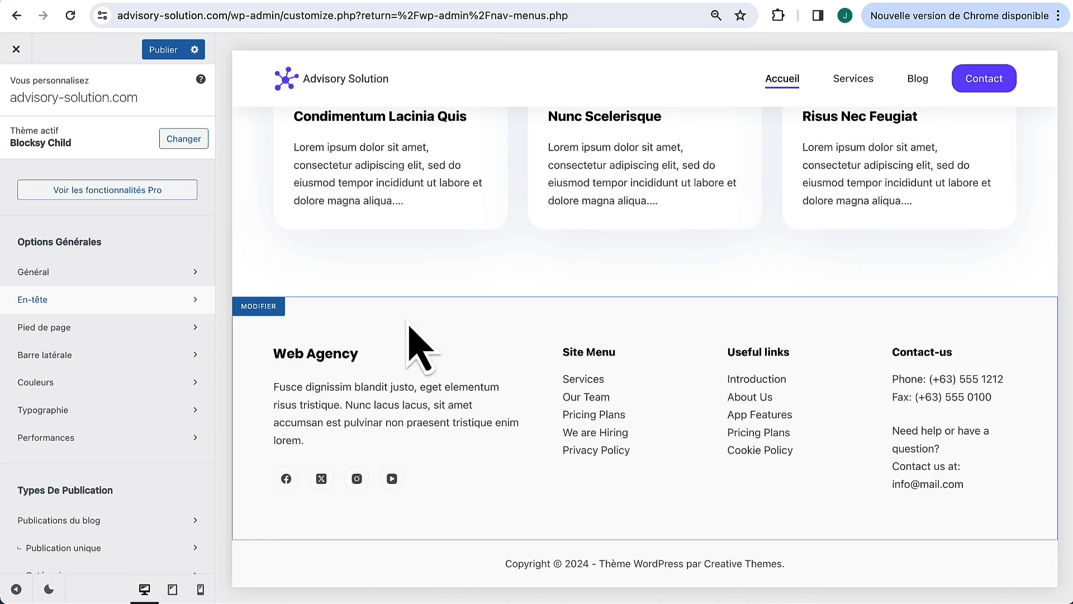
{"action": "left_click", "coordinate": [99, 331]}
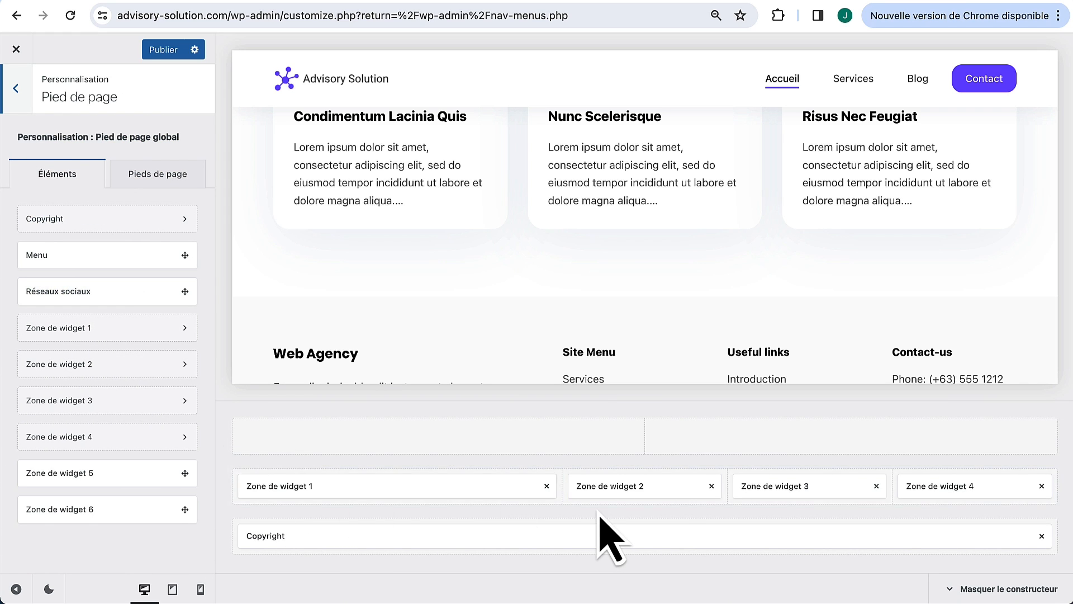
{"action": "scroll", "coordinate": [737, 298], "scroll_direction": "down", "scroll_amount": 2}
{"action": "scroll", "coordinate": [721, 321], "scroll_direction": "down", "scroll_amount": 3}
{"action": "scroll", "coordinate": [431, 311], "scroll_direction": "up", "scroll_amount": 1}
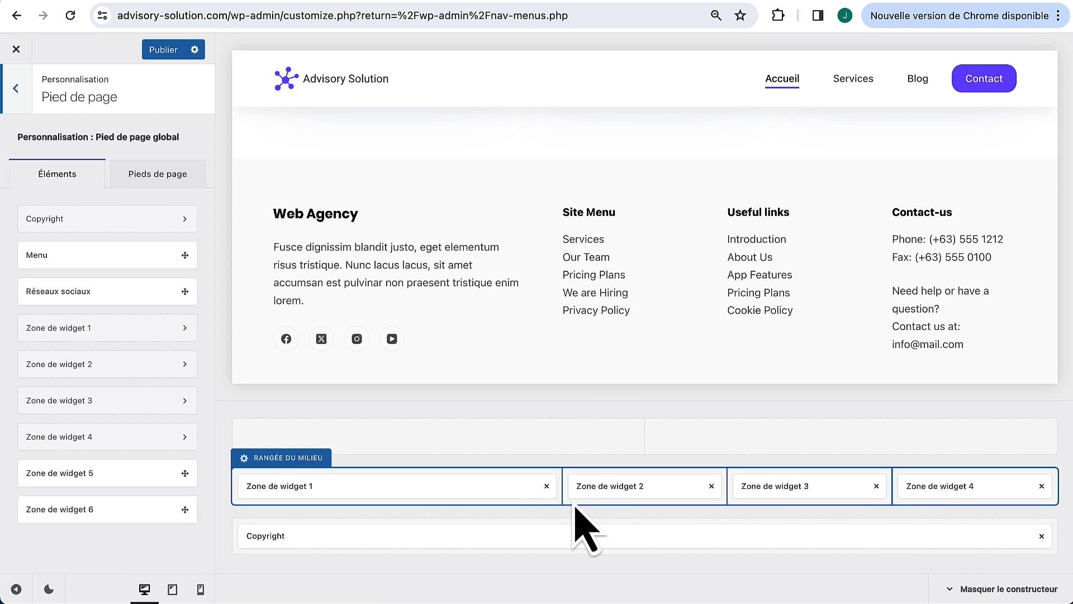
{"action": "left_click", "coordinate": [712, 486]}
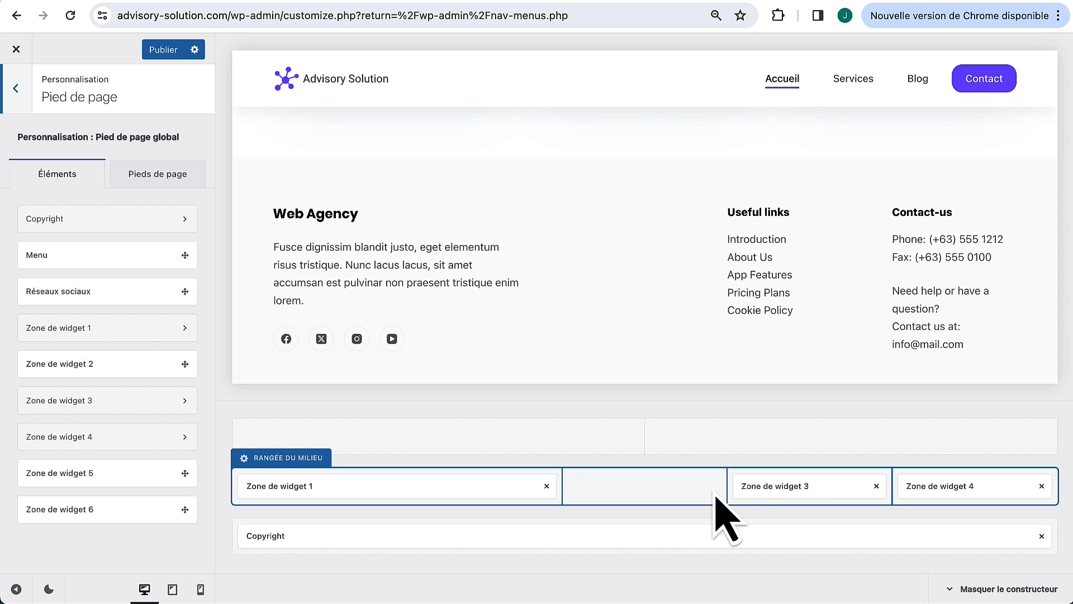
Step: In Zone de widget 4's text widget, retitle it 'Contact' and delete the fax line
{"action": "scroll", "coordinate": [917, 336], "scroll_direction": "down", "scroll_amount": 1}
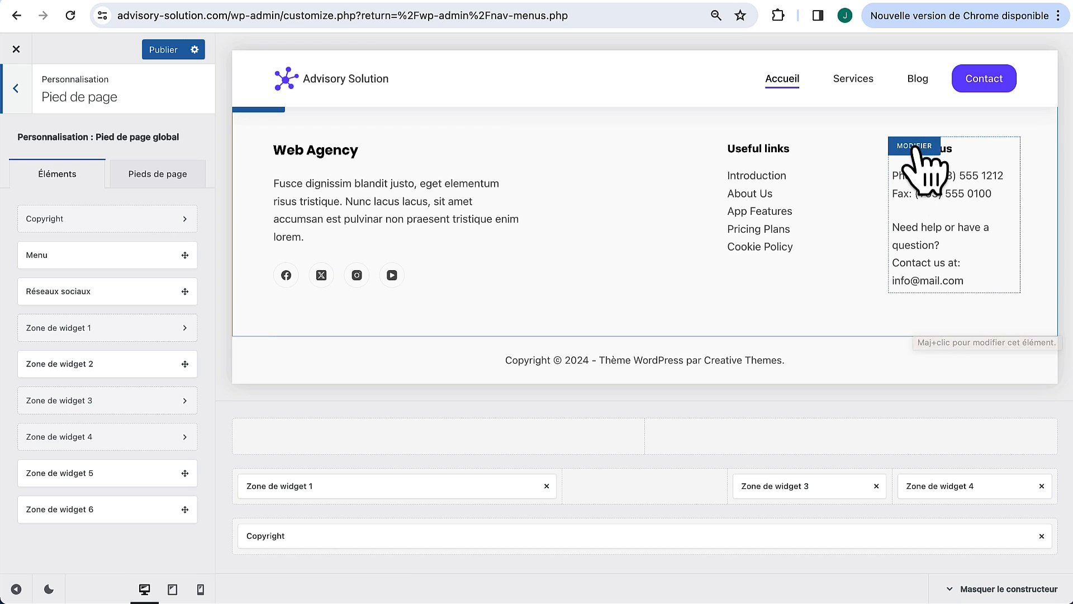
{"action": "left_click", "coordinate": [951, 486]}
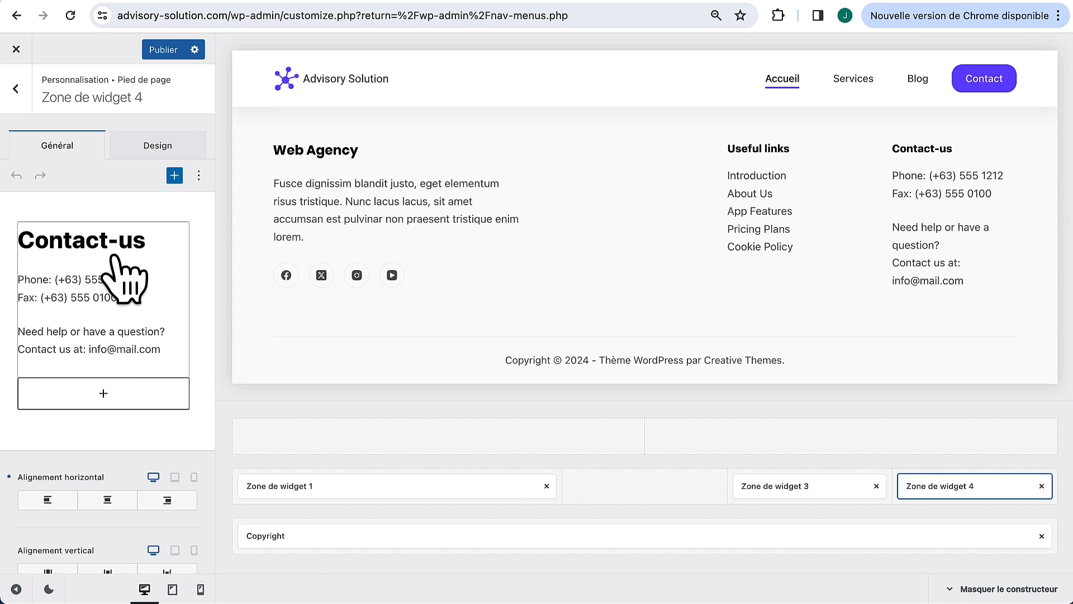
{"action": "left_click", "coordinate": [124, 277]}
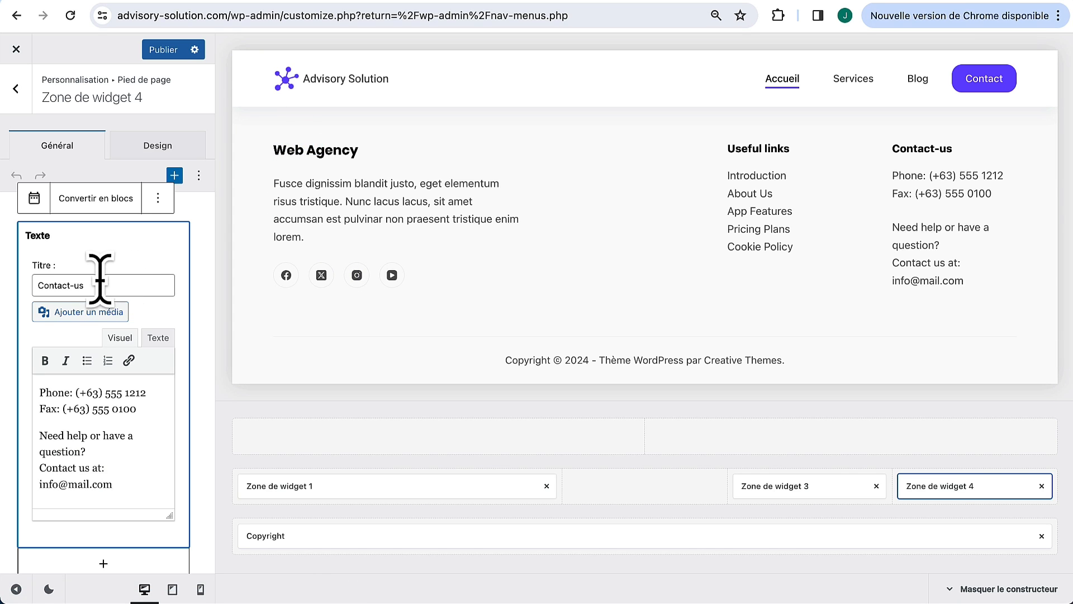
{"action": "left_click_drag", "start_coordinate": [100, 278], "coordinate": [20, 293]}
{"action": "type", "text": "Conta"}
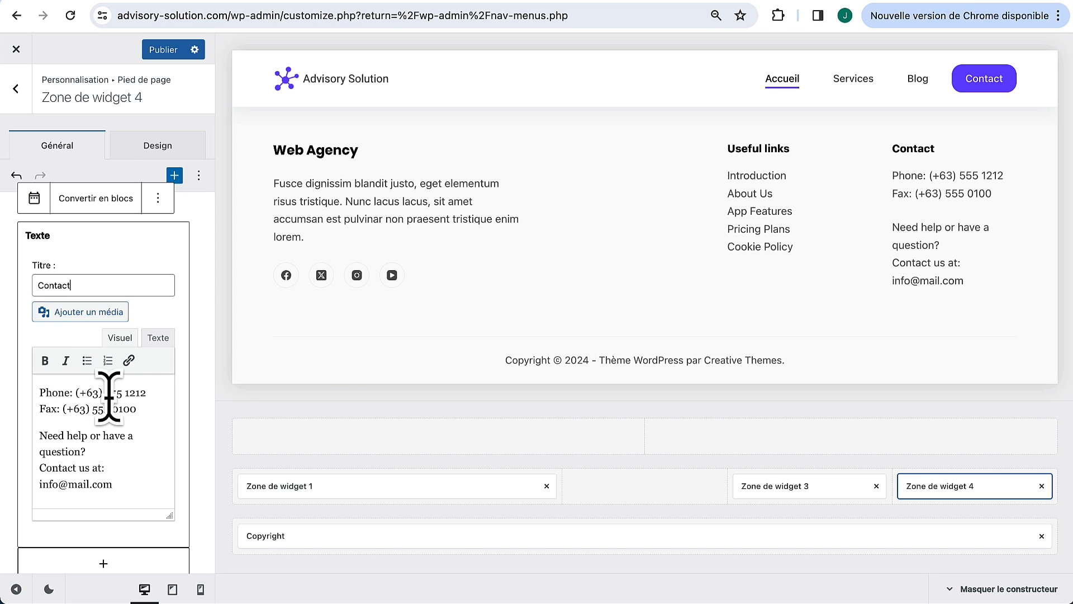
{"action": "left_click_drag", "start_coordinate": [140, 409], "coordinate": [39, 408]}
{"action": "key", "text": "BackSpace"}
{"action": "key", "text": "BackSpace"}
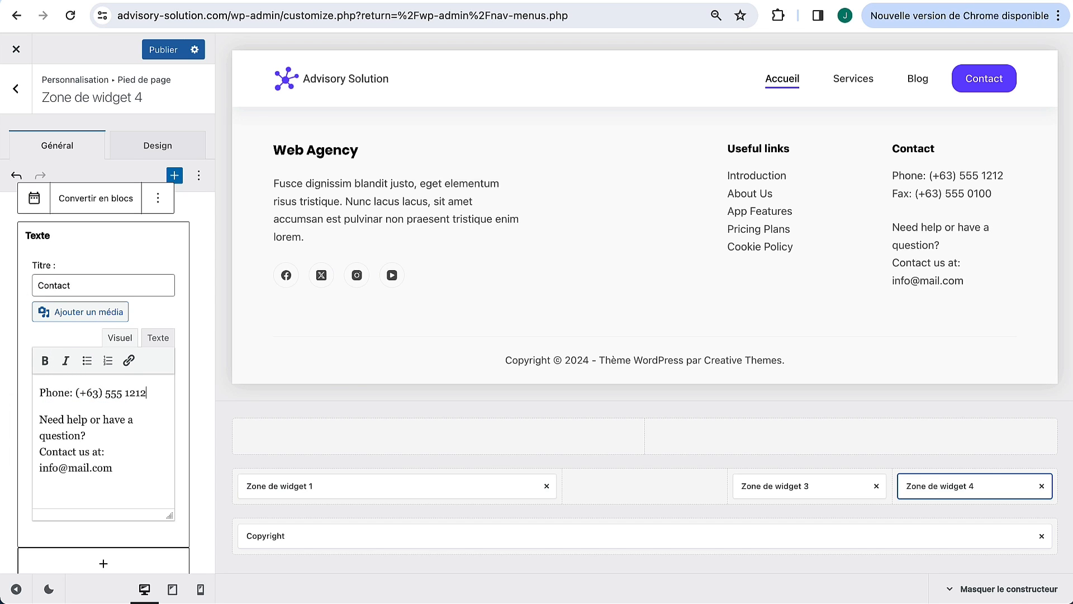
{"action": "double_click", "coordinate": [70, 394]}
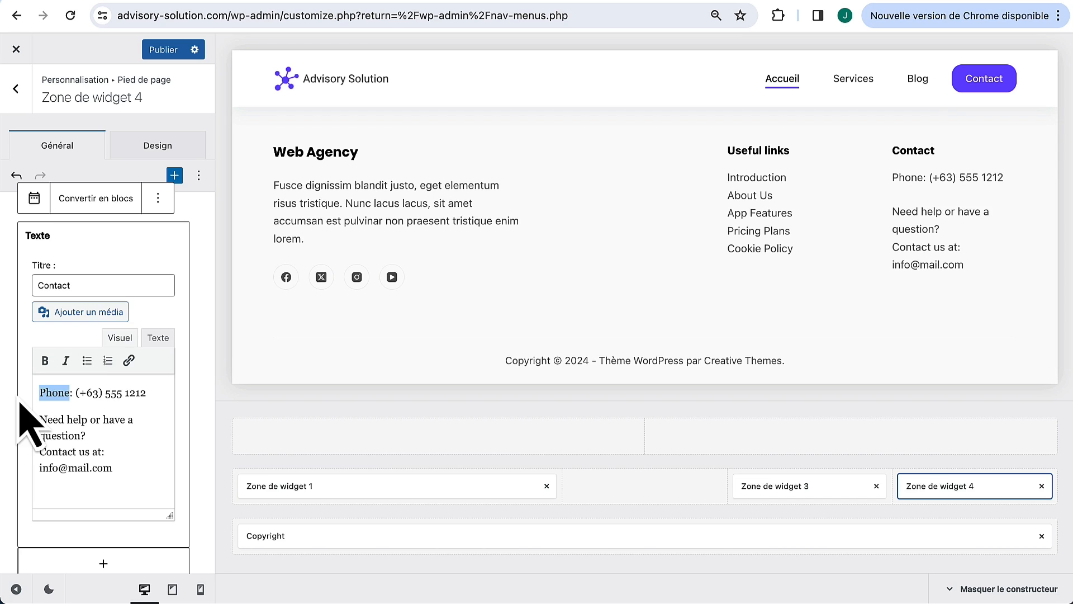
{"action": "type", "text": "Tel"}
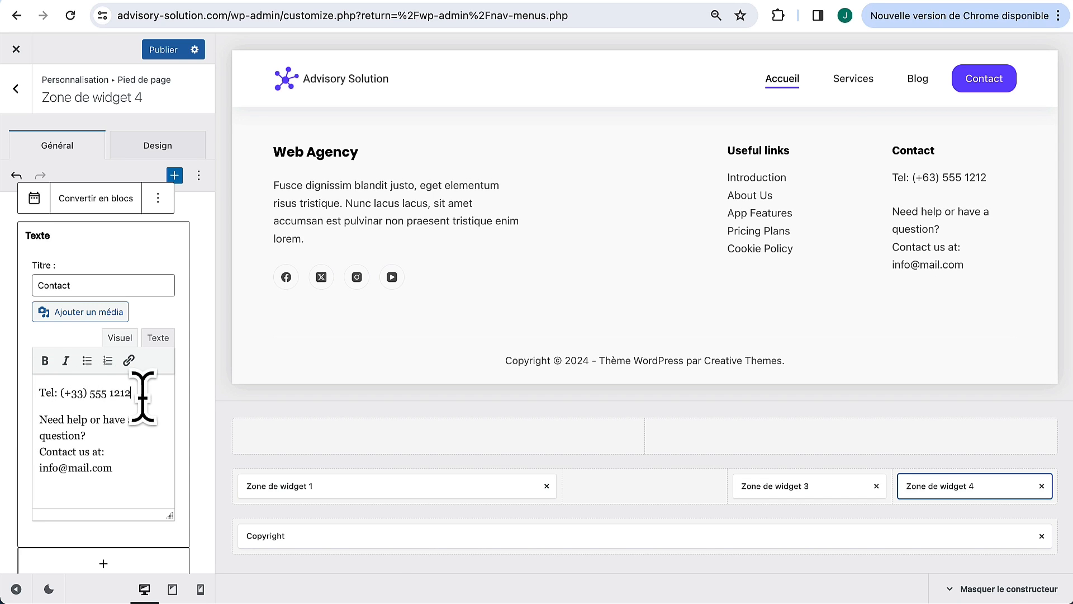
{"action": "left_click_drag", "start_coordinate": [139, 394], "coordinate": [90, 393]}
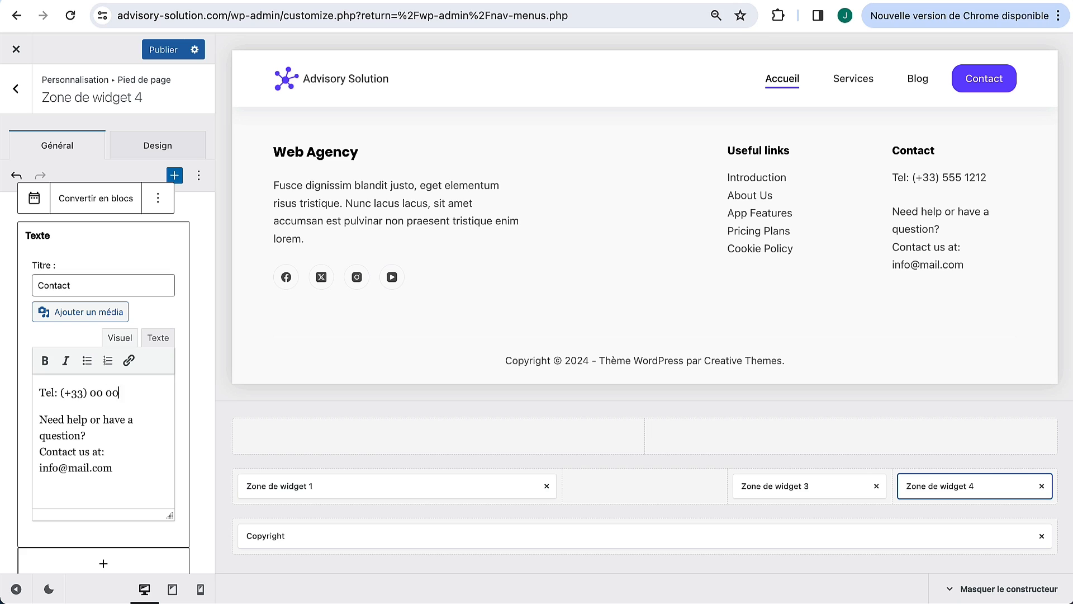
{"action": "type", "text": "00 00 00 00"}
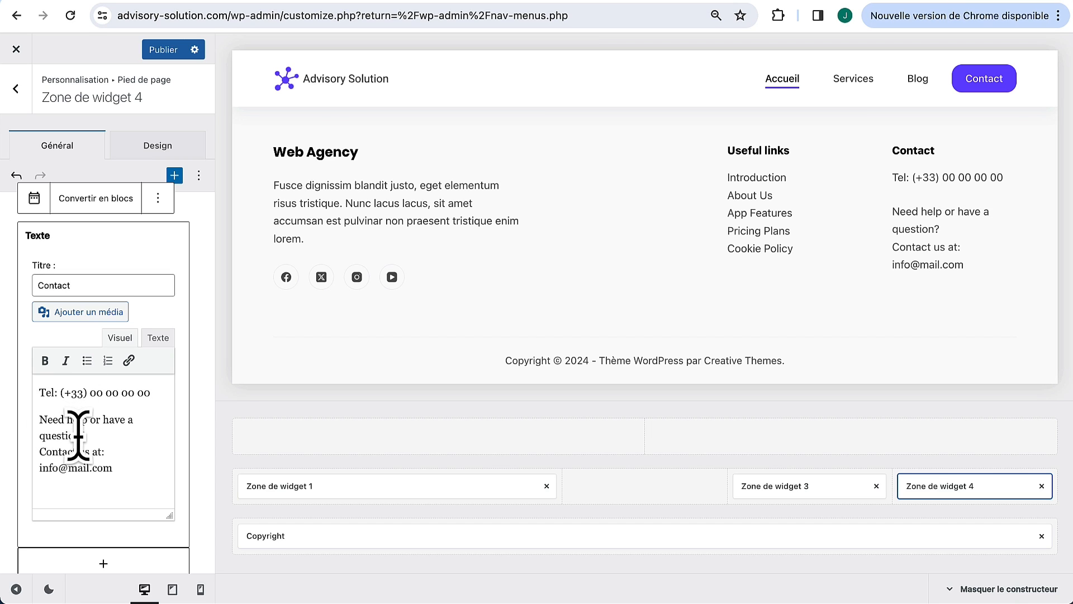
{"action": "left_click_drag", "start_coordinate": [79, 435], "coordinate": [37, 418]}
{"action": "type", "text": "U"}
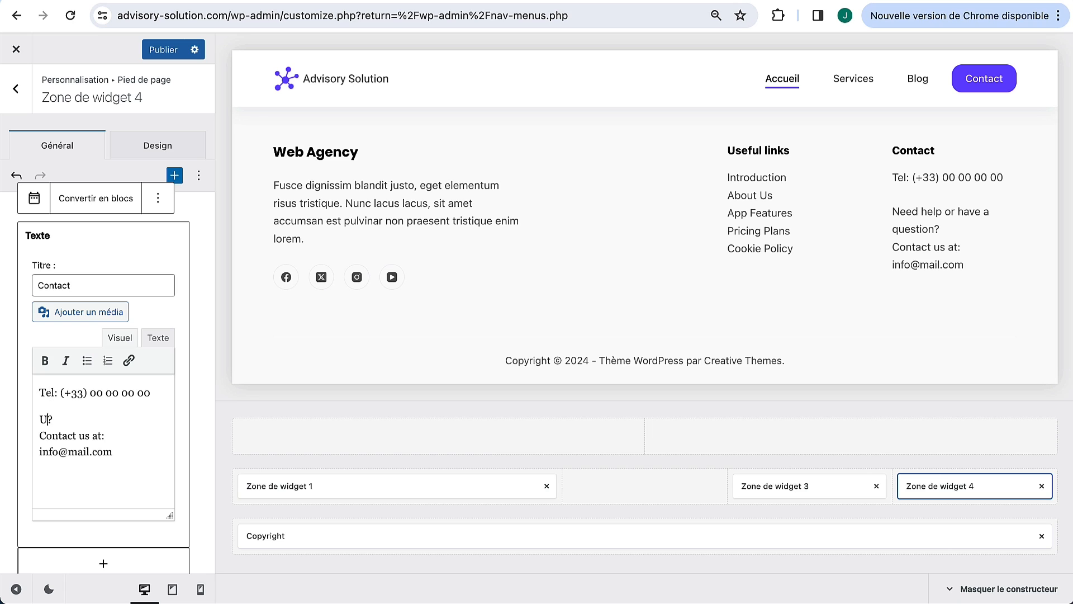
{"action": "type", "text": "ne question"}
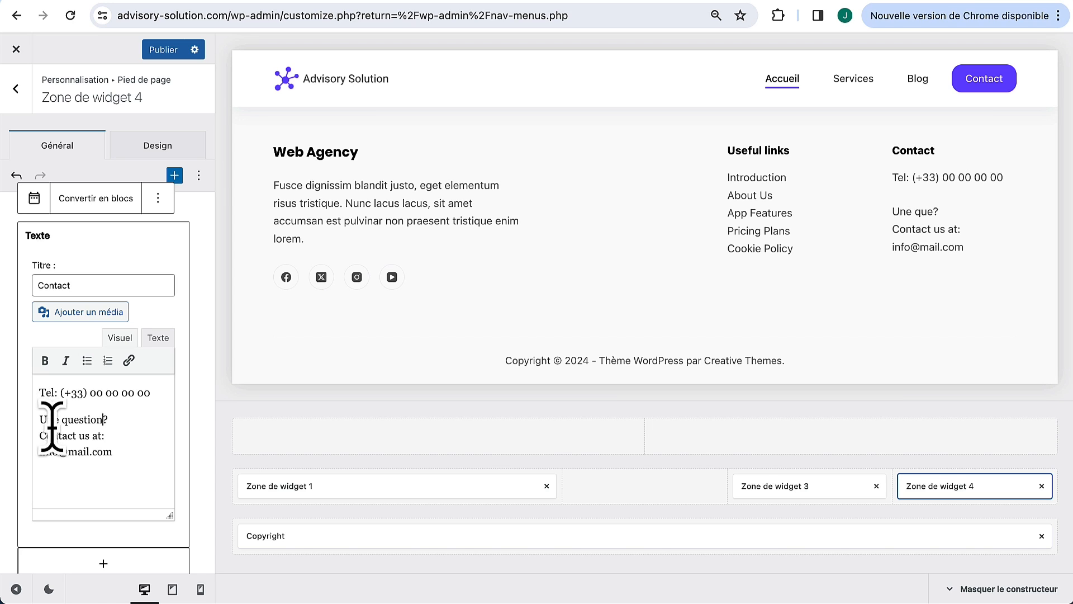
{"action": "left_click_drag", "start_coordinate": [101, 438], "coordinate": [49, 438]}
{"action": "key", "text": "BackSpace"}
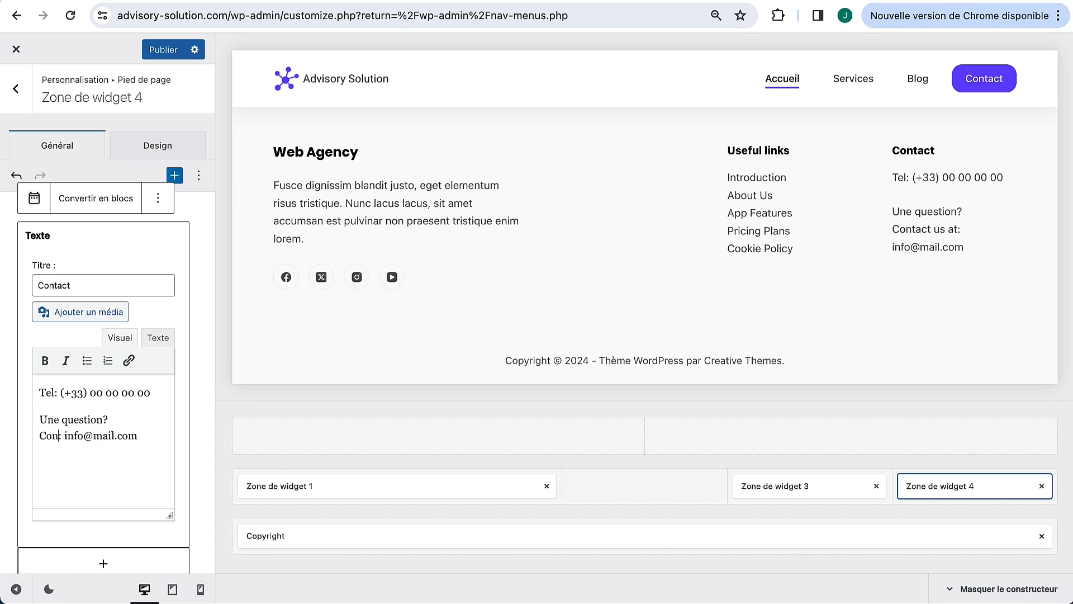
{"action": "type", "text": "tactez-nous"}
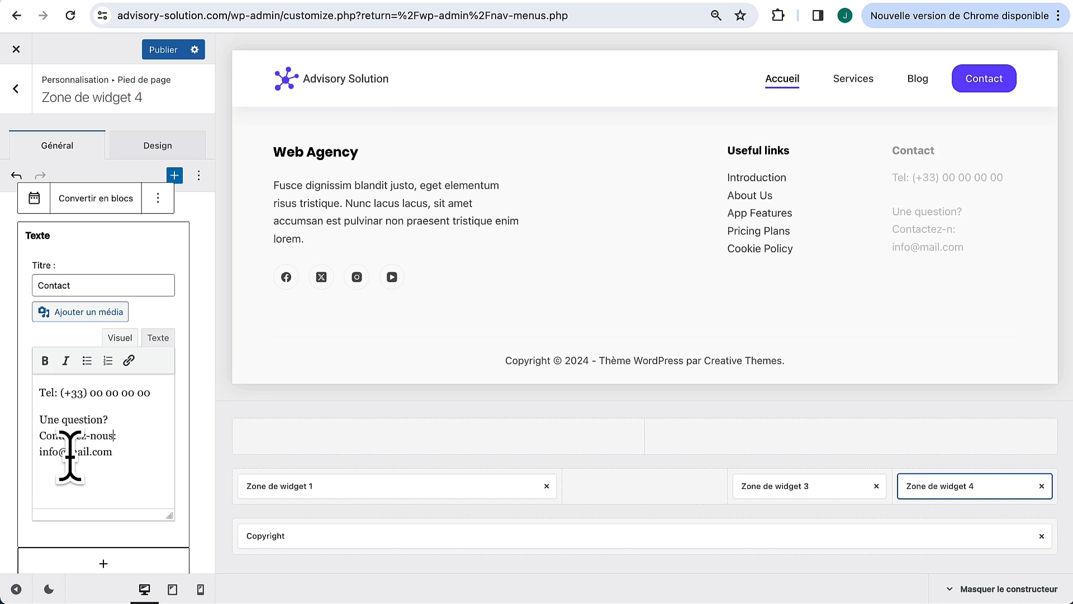
{"action": "left_click_drag", "start_coordinate": [112, 452], "coordinate": [82, 452]}
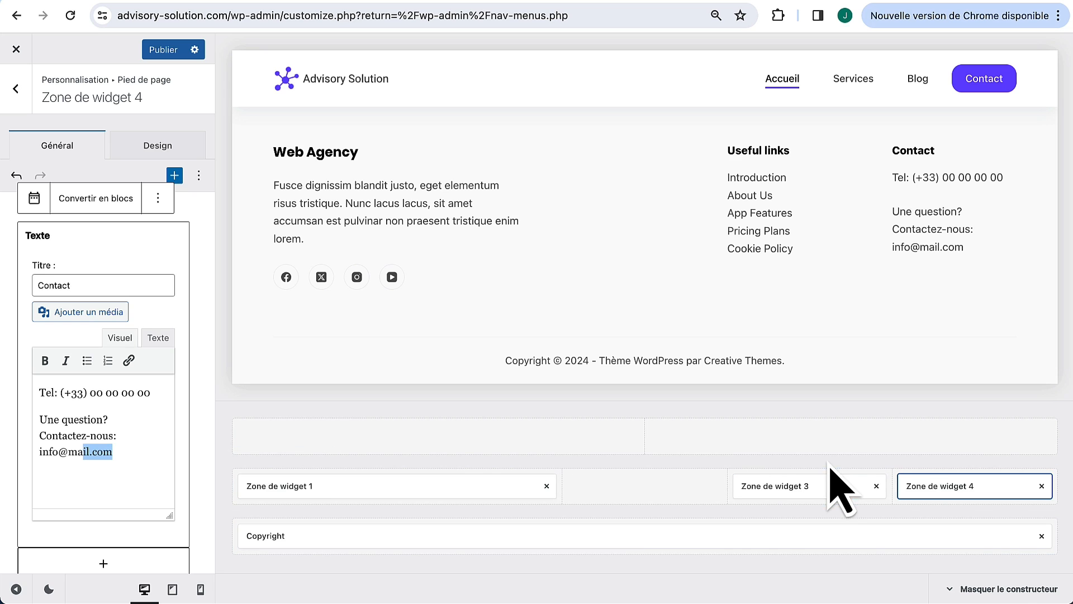
Step: Retitle the Useful links footer widget (Zone de widget 3) to 'Navigation'
{"action": "mouse_move", "coordinate": [809, 186]}
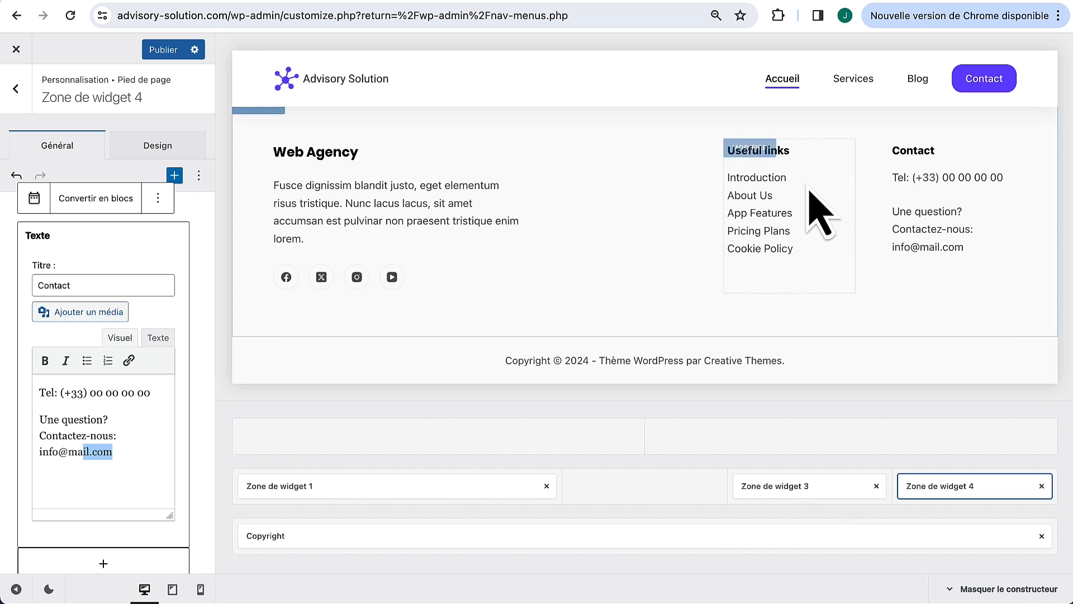
{"action": "left_click", "coordinate": [761, 150]}
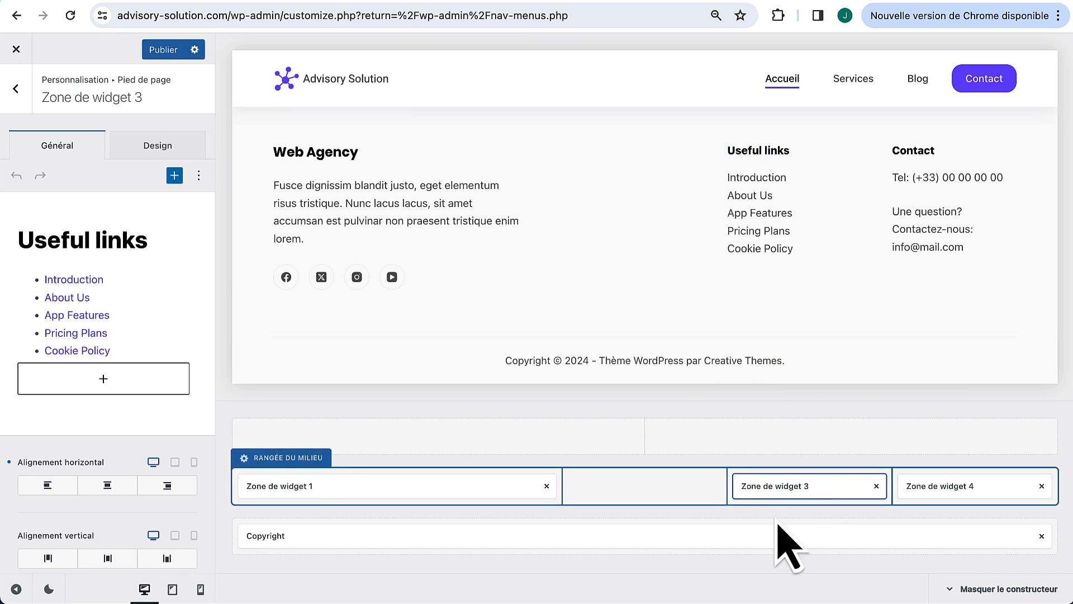
{"action": "left_click", "coordinate": [143, 246]}
{"action": "left_click_drag", "start_coordinate": [117, 281], "coordinate": [11, 310]}
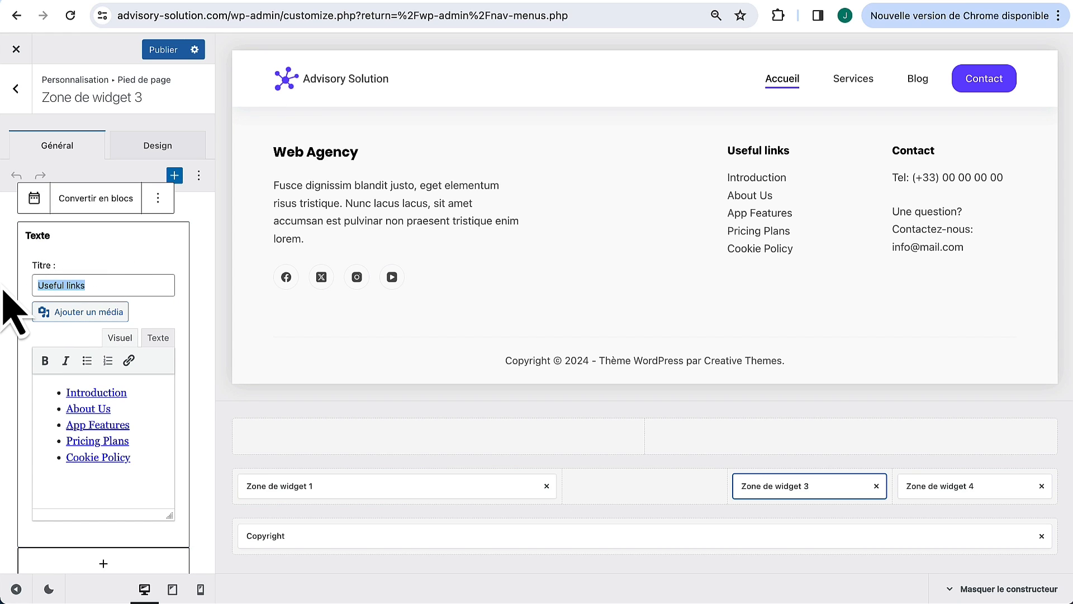
{"action": "type", "text": "Navigation"}
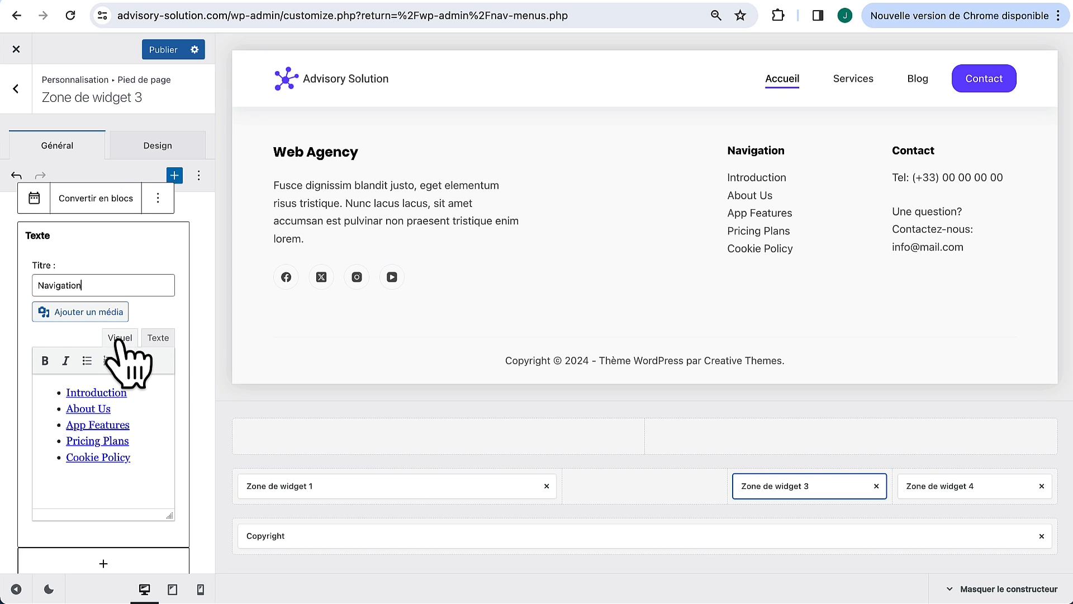
Step: In the widget's HTML, rename the links to Accueil, Services, Blog and Contact
{"action": "left_click", "coordinate": [158, 338]}
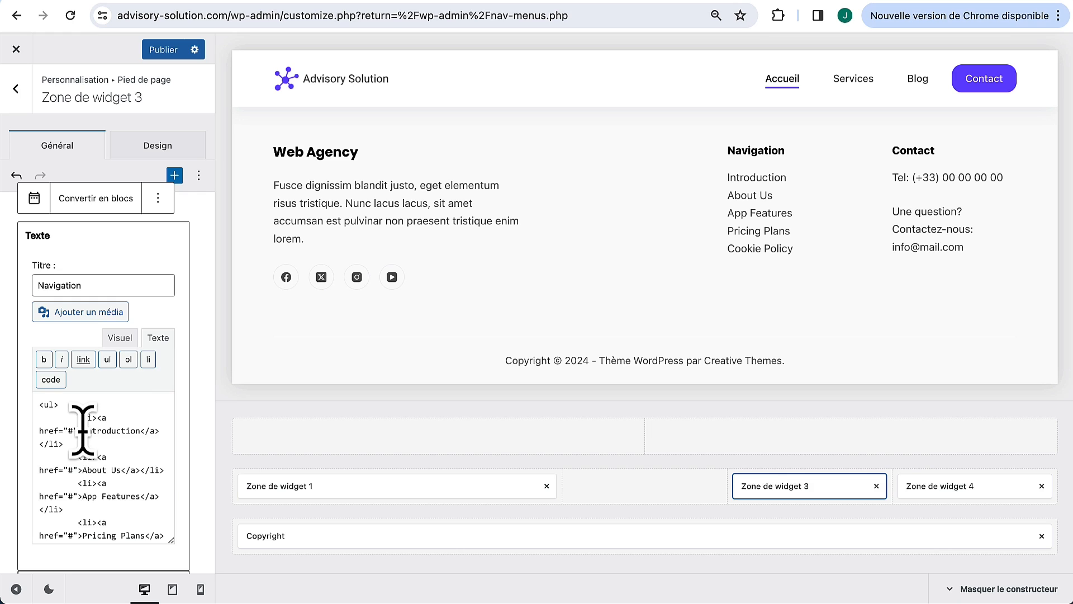
{"action": "scroll", "coordinate": [82, 429], "scroll_direction": "down", "scroll_amount": 1}
{"action": "left_click_drag", "start_coordinate": [83, 415], "coordinate": [138, 408]}
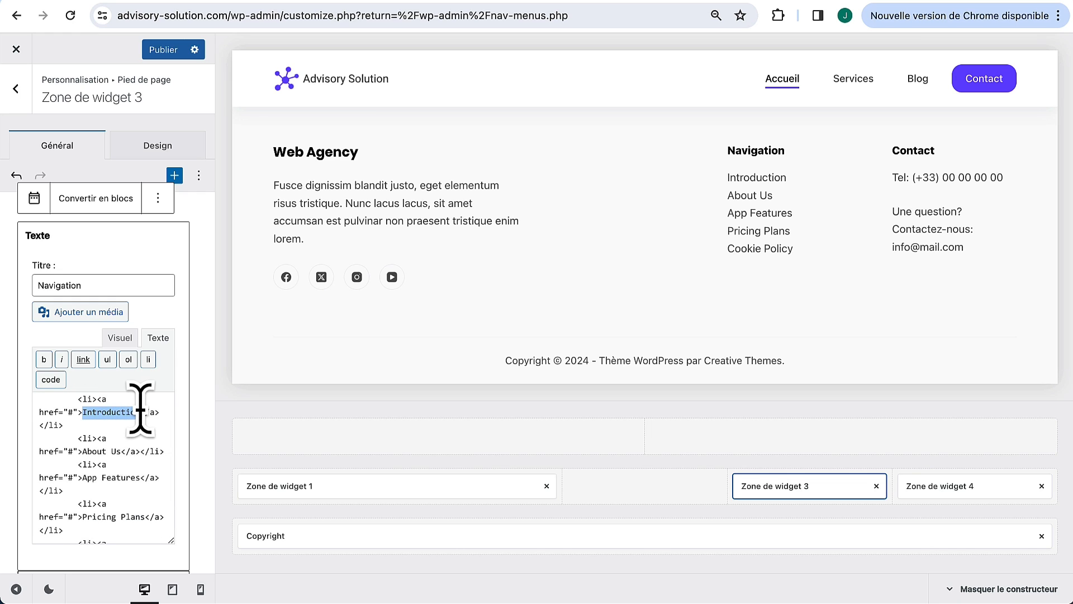
{"action": "scroll", "coordinate": [117, 436], "scroll_direction": "up", "scroll_amount": 1}
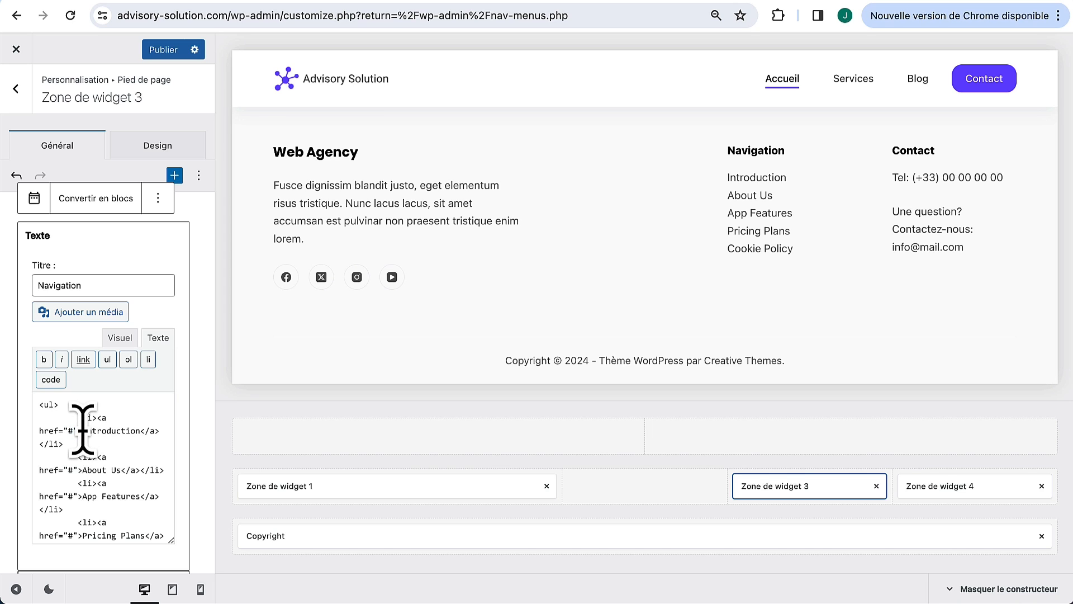
{"action": "left_click_drag", "start_coordinate": [83, 431], "coordinate": [137, 431]}
{"action": "type", "text": "Accueil"}
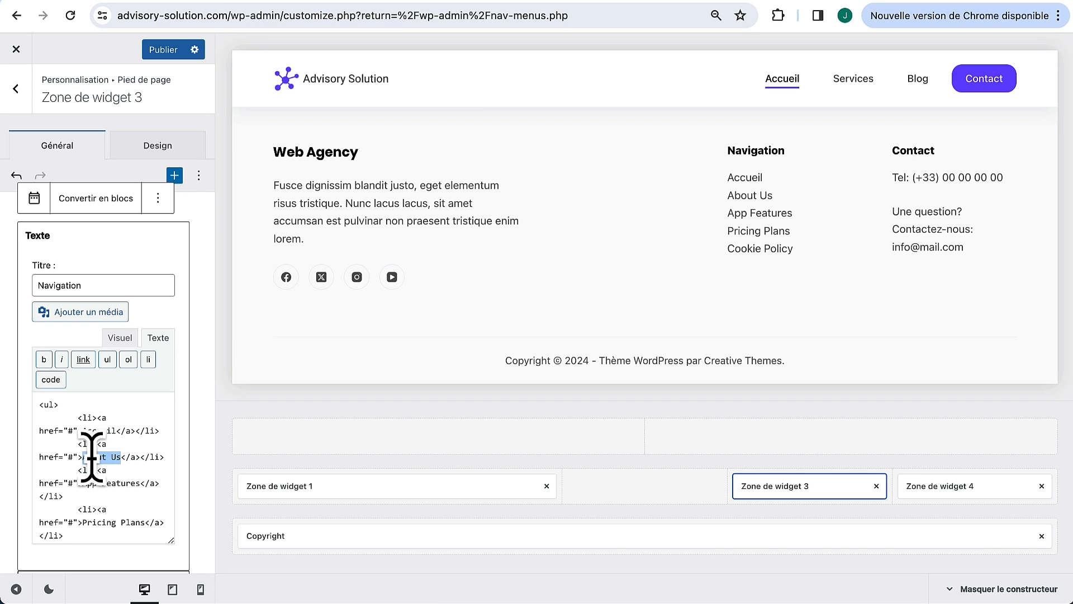
{"action": "type", "text": "Services"}
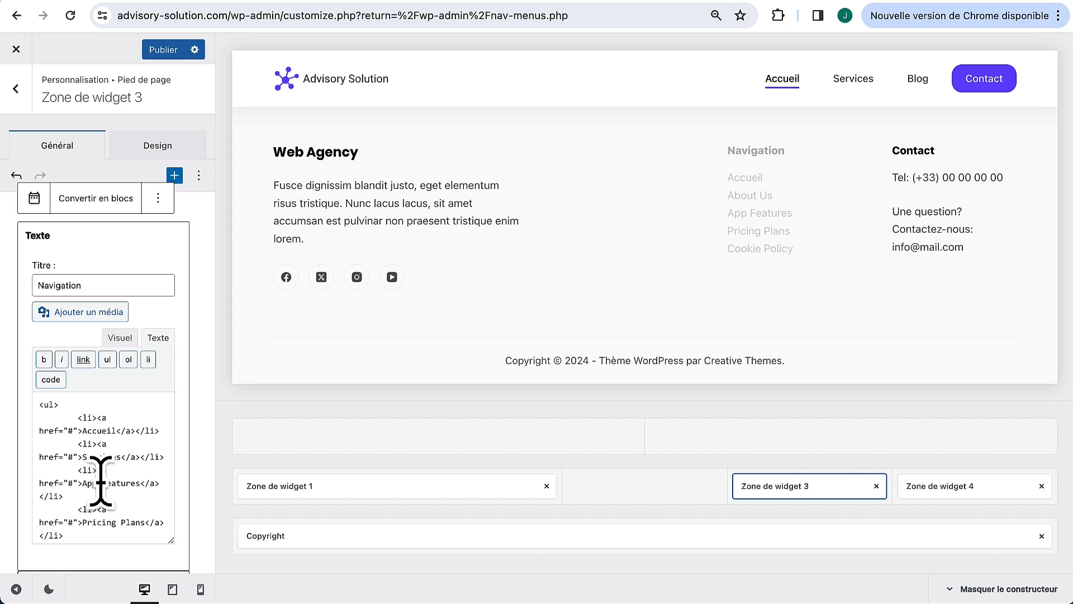
{"action": "left_click_drag", "start_coordinate": [83, 484], "coordinate": [132, 483]}
{"action": "type", "text": "Blog"}
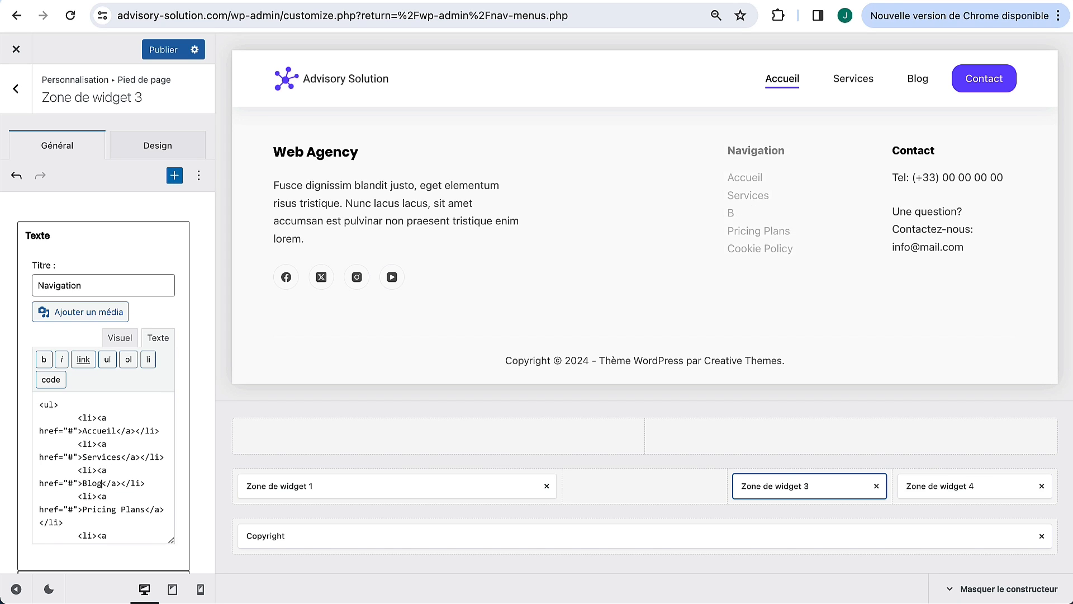
{"action": "scroll", "coordinate": [84, 486], "scroll_direction": "down", "scroll_amount": 1}
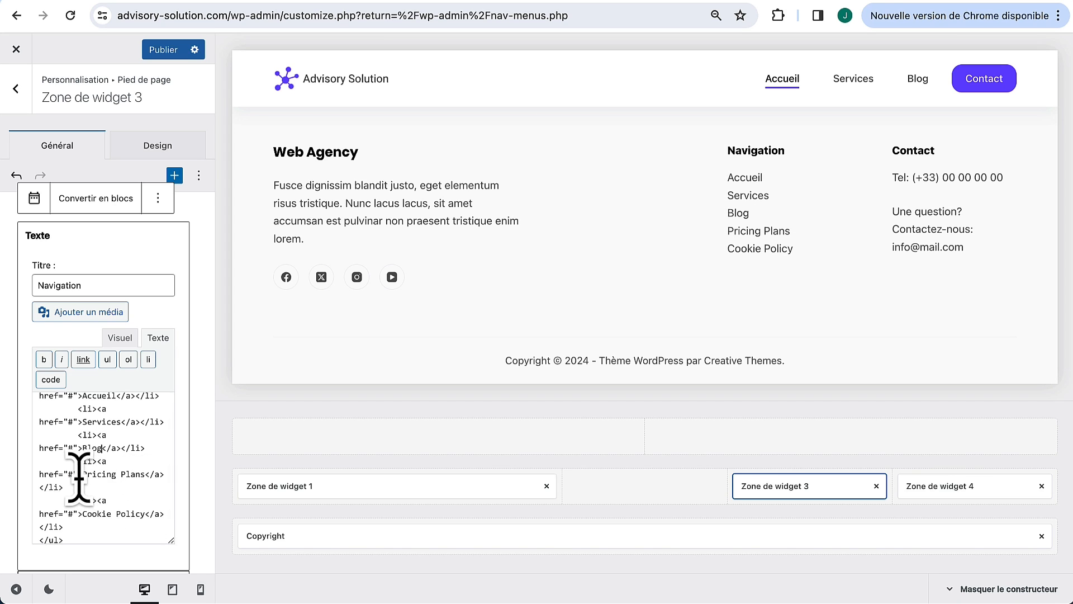
{"action": "mouse_move", "coordinate": [79, 475]}
{"action": "left_mouse_down"}
{"action": "mouse_move", "coordinate": [137, 474]}
{"action": "mouse_move", "coordinate": [94, 475]}
{"action": "left_mouse_up"}
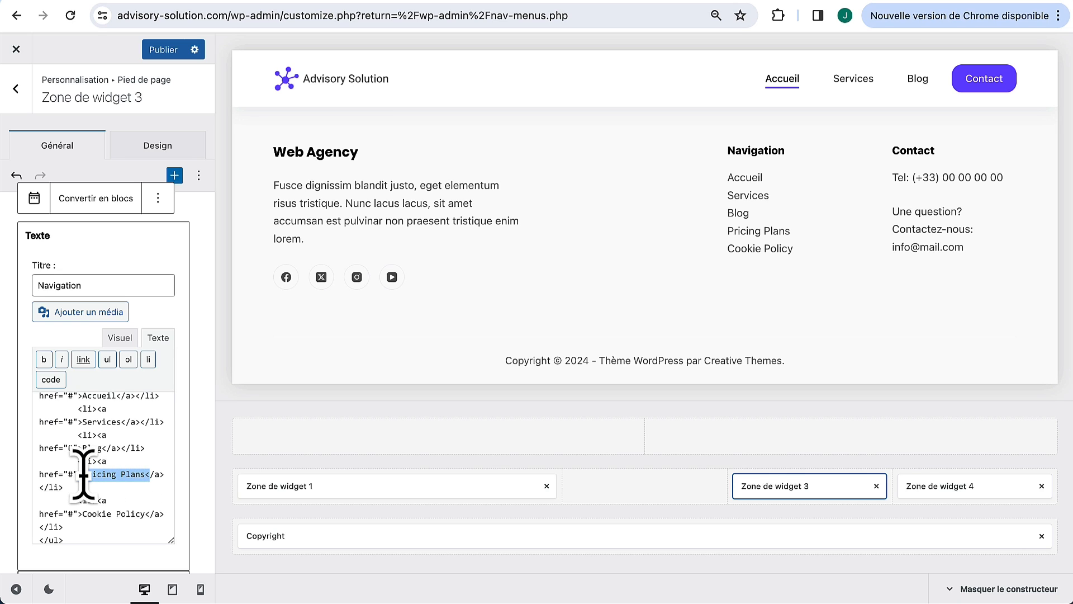
{"action": "type", "text": "Contact"}
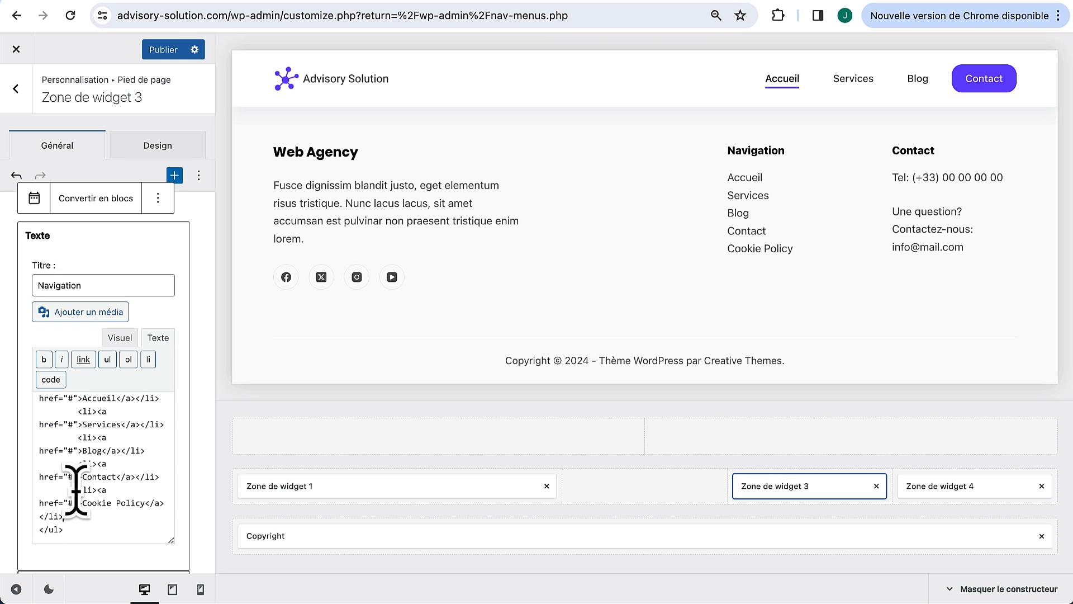
Step: Delete the Cookie Policy list item and select a placeholder # link address
{"action": "left_click_drag", "start_coordinate": [77, 490], "coordinate": [81, 515]}
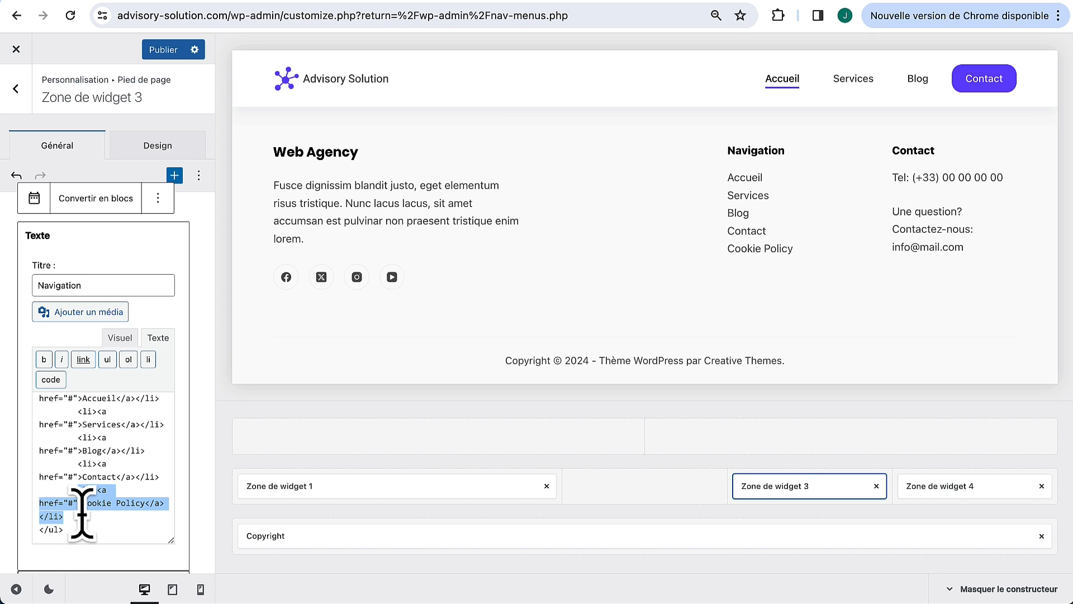
{"action": "key", "text": "BackSpace"}
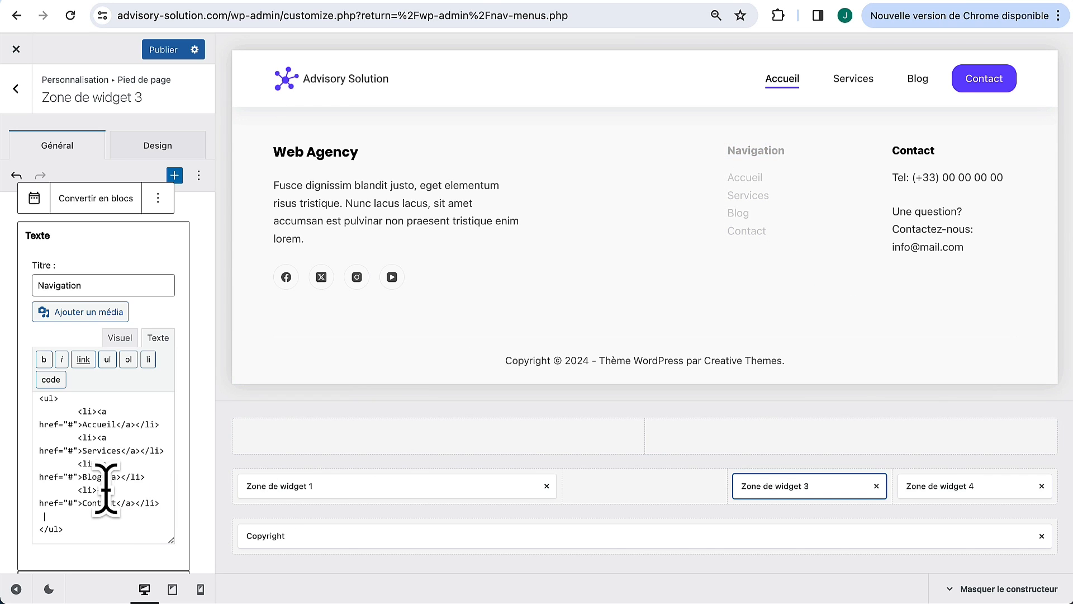
{"action": "scroll", "coordinate": [90, 468], "scroll_direction": "up", "scroll_amount": 1}
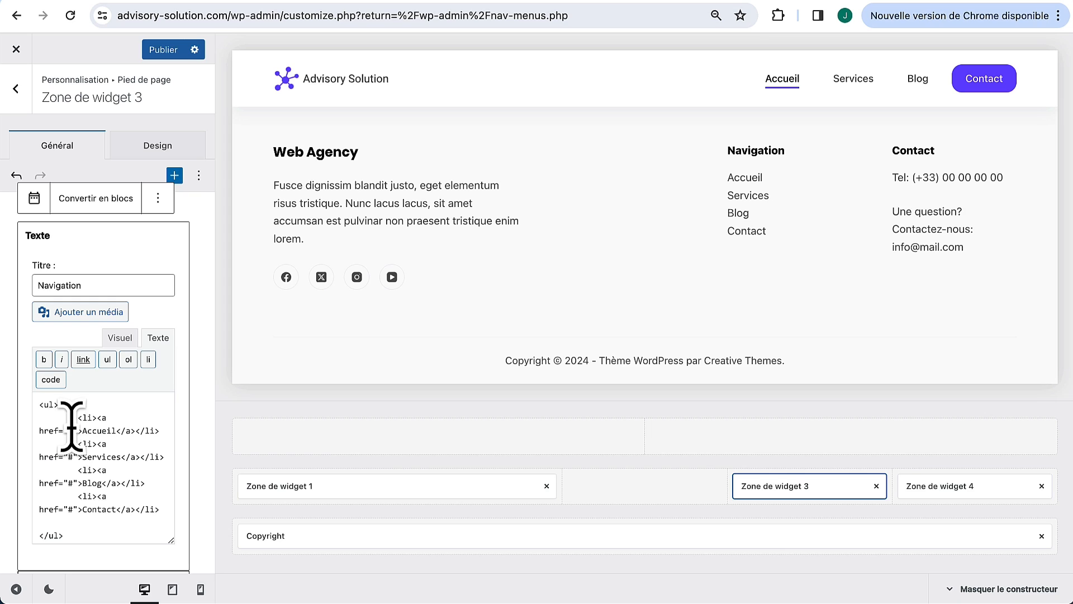
{"action": "double_click", "coordinate": [70, 456]}
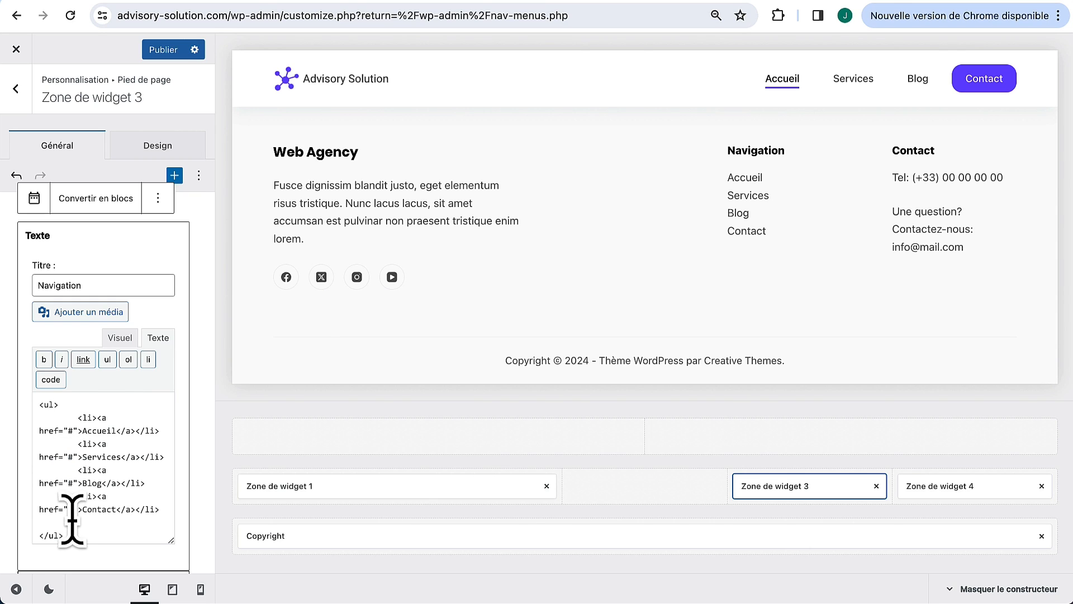
Step: Point the Contact link's href to the copied /contact/ page URL and publish
{"action": "left_click", "coordinate": [365, 1]}
{"action": "left_click", "coordinate": [294, 16]}
{"action": "key", "text": "super+c"}
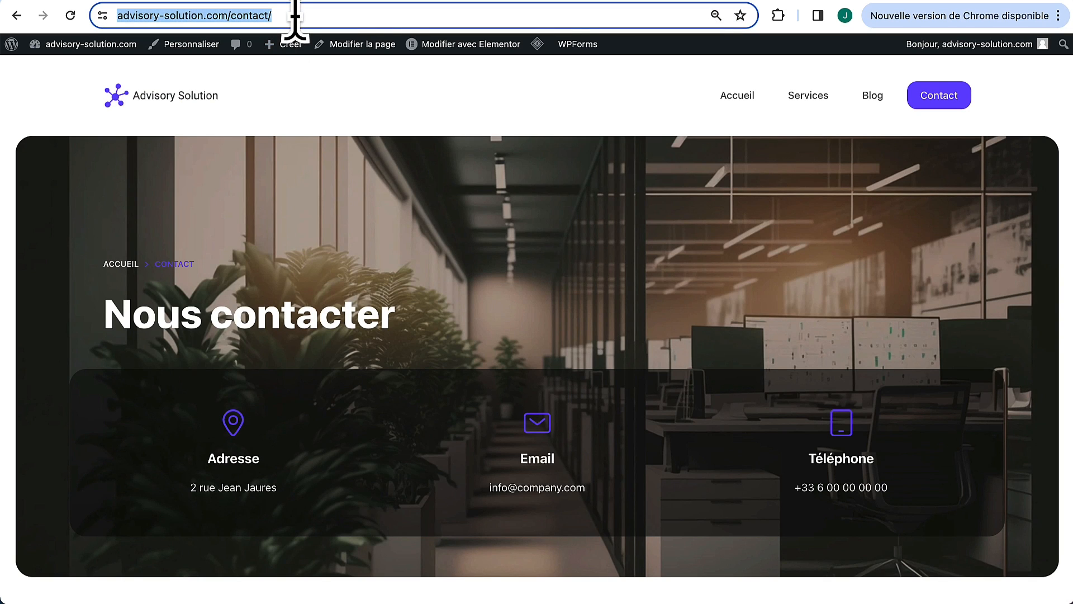
{"action": "left_click", "coordinate": [312, 1]}
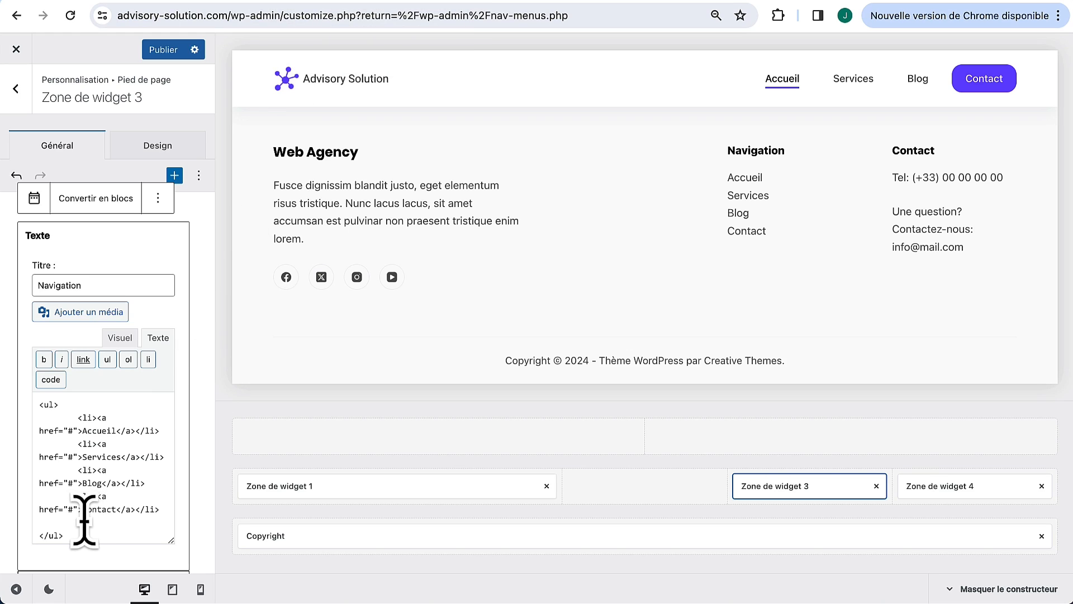
{"action": "left_click", "coordinate": [72, 509]}
{"action": "key", "text": "BackSpace"}
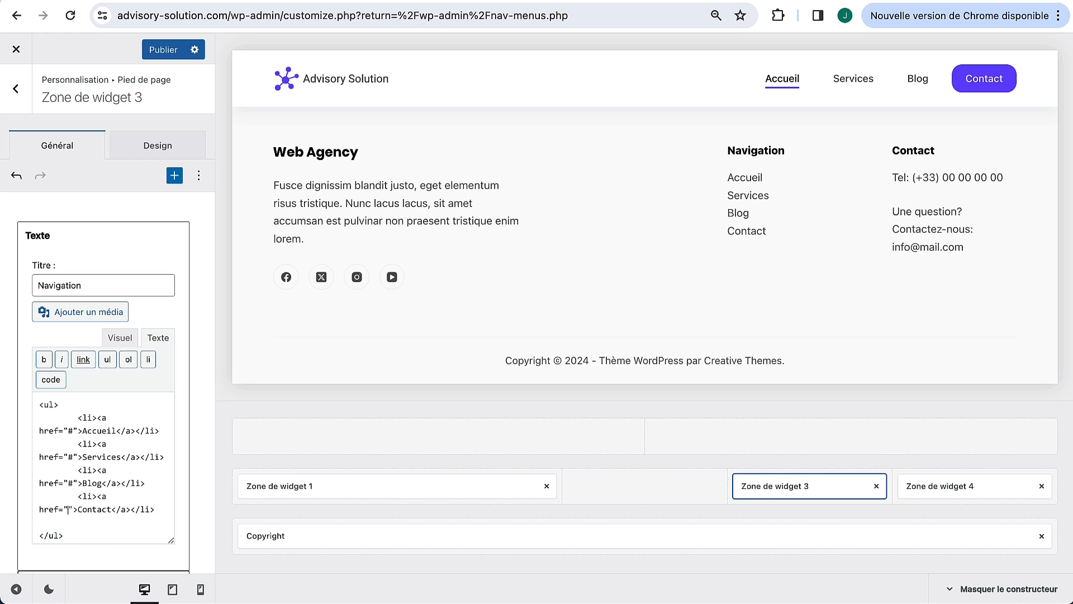
{"action": "key", "text": "super+v"}
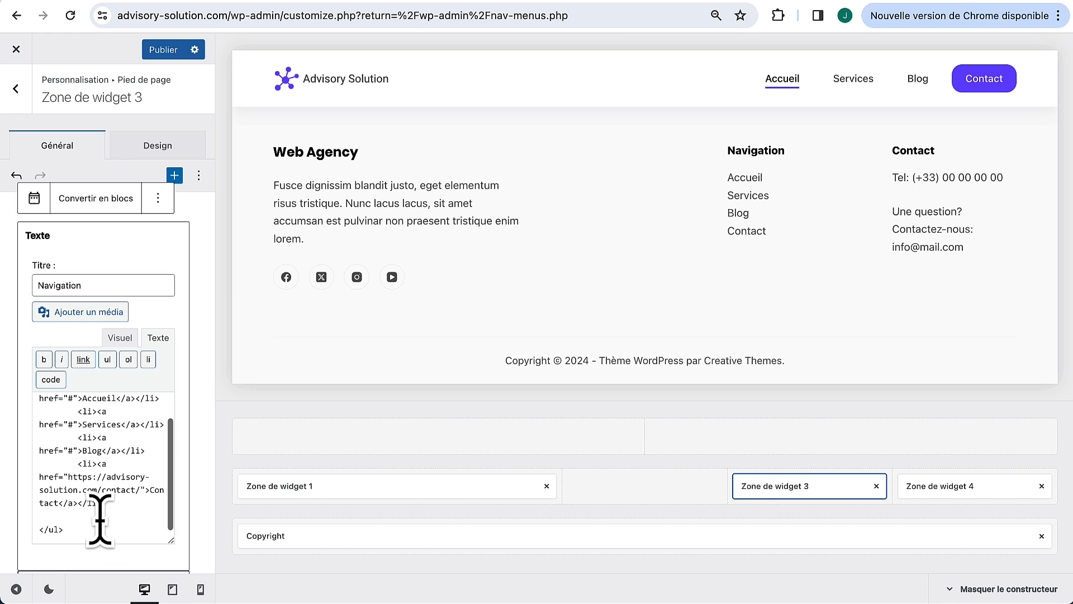
{"action": "left_click", "coordinate": [163, 50]}
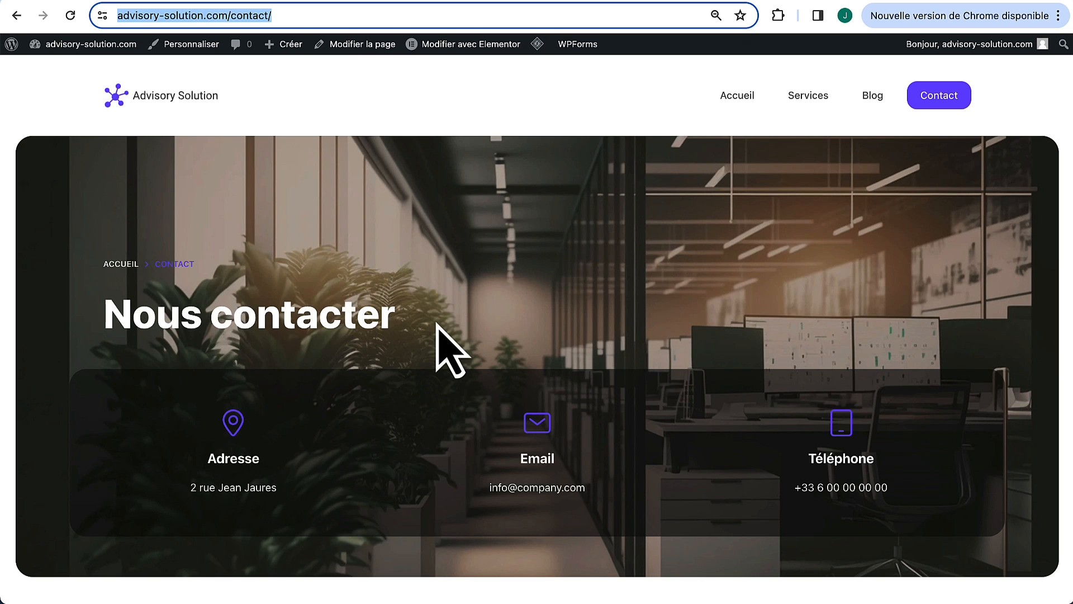
Step: Test the footer Contact link from the live home page
{"action": "left_click", "coordinate": [437, 327]}
{"action": "scroll", "coordinate": [544, 492], "scroll_direction": "down", "scroll_amount": 15}
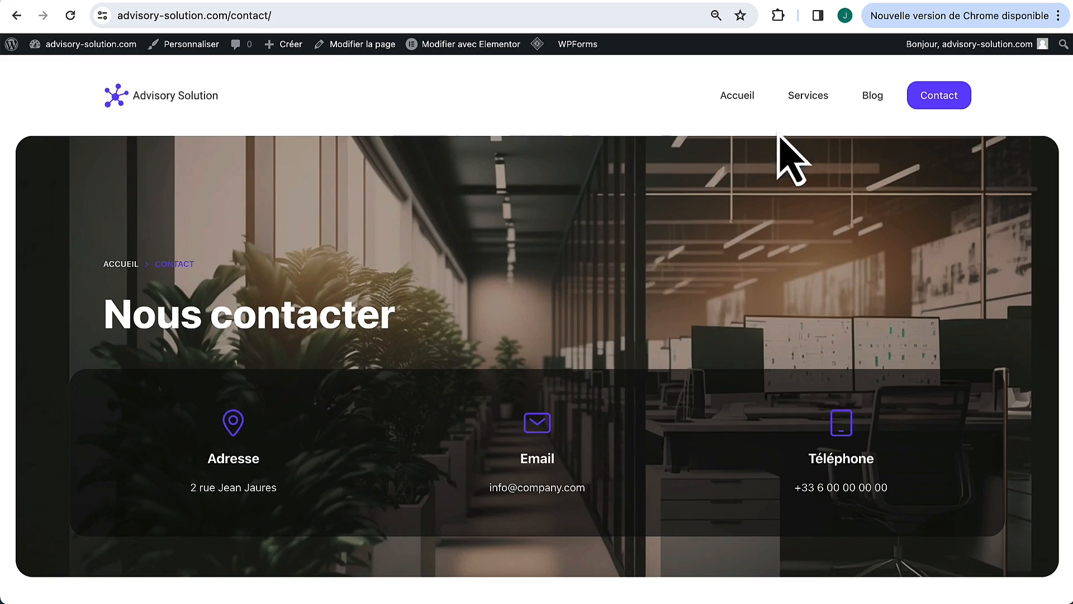
{"action": "left_click", "coordinate": [756, 106]}
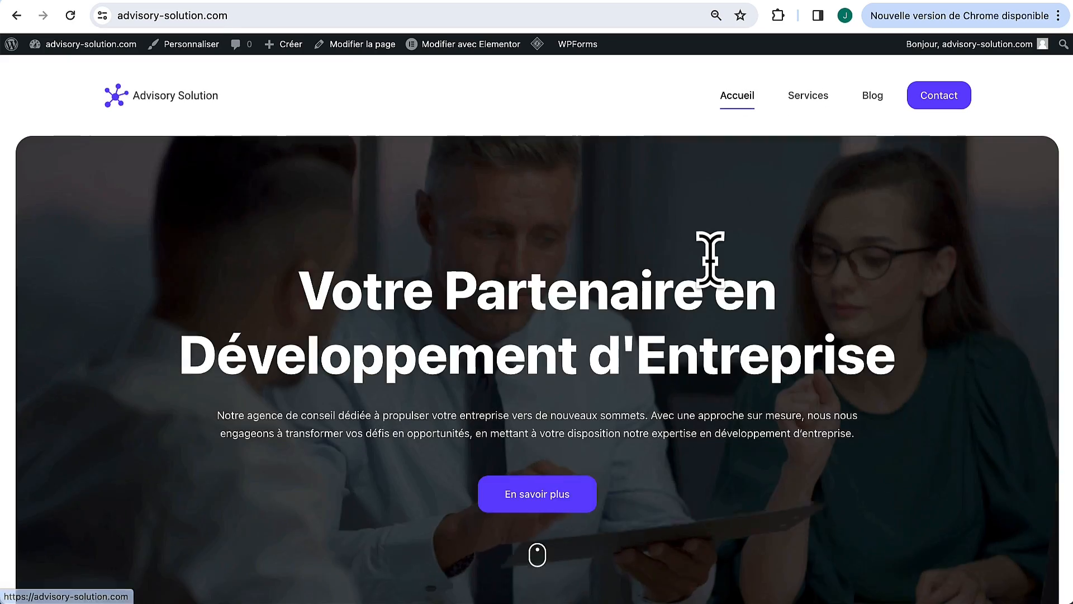
{"action": "scroll", "coordinate": [719, 288], "scroll_direction": "down", "scroll_amount": 10}
{"action": "scroll", "coordinate": [716, 283], "scroll_direction": "down", "scroll_amount": 20}
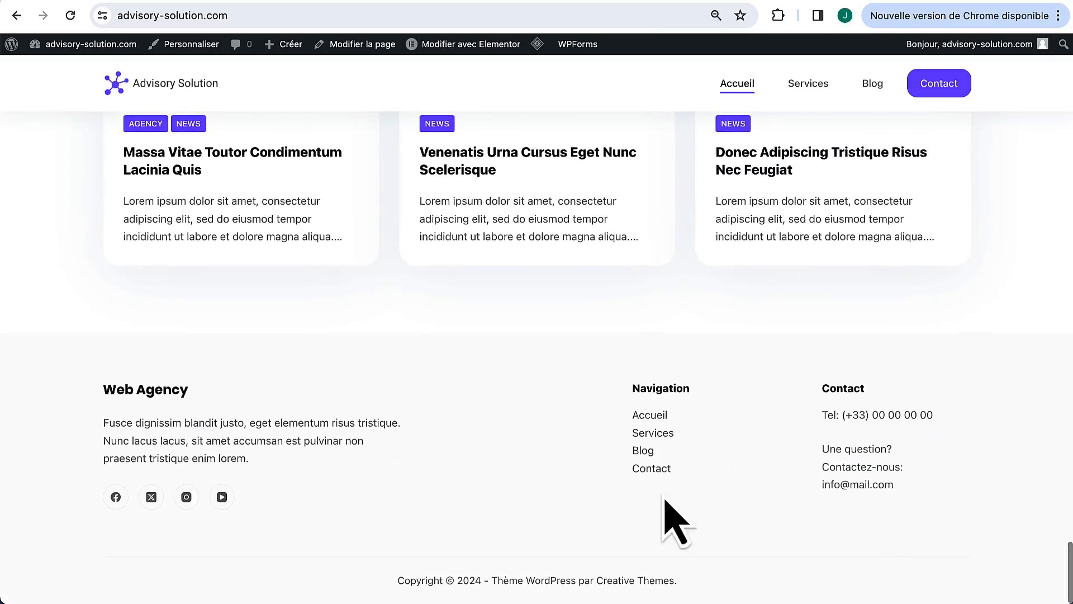
{"action": "left_click", "coordinate": [652, 468]}
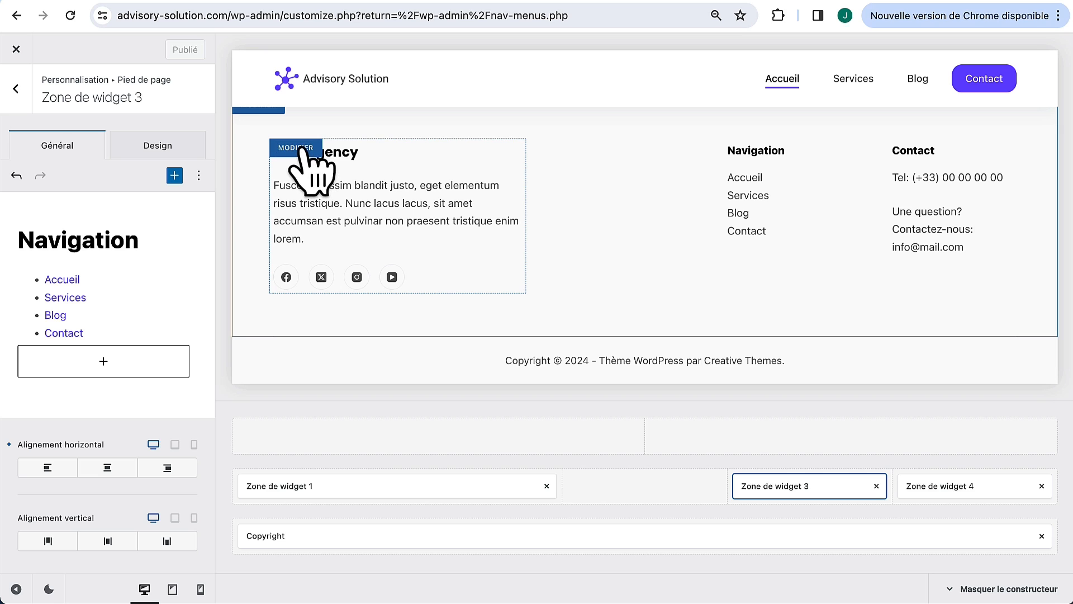
Step: In Zone de widget 1, replace the Web Agency image with the Advisory Solution logo from Médiathèque
{"action": "left_click", "coordinate": [300, 148]}
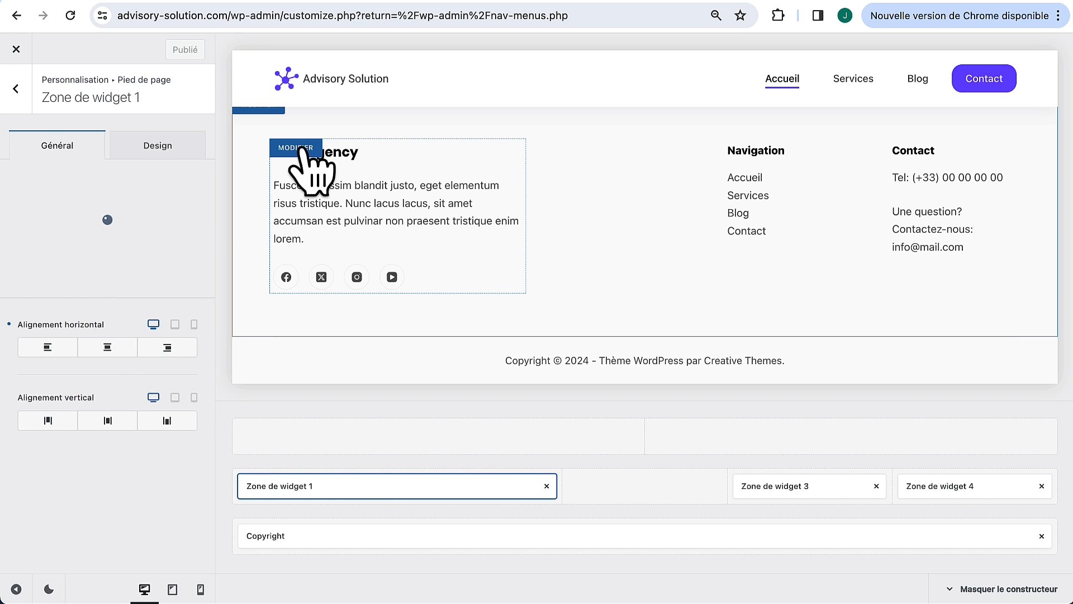
{"action": "left_click", "coordinate": [91, 227]}
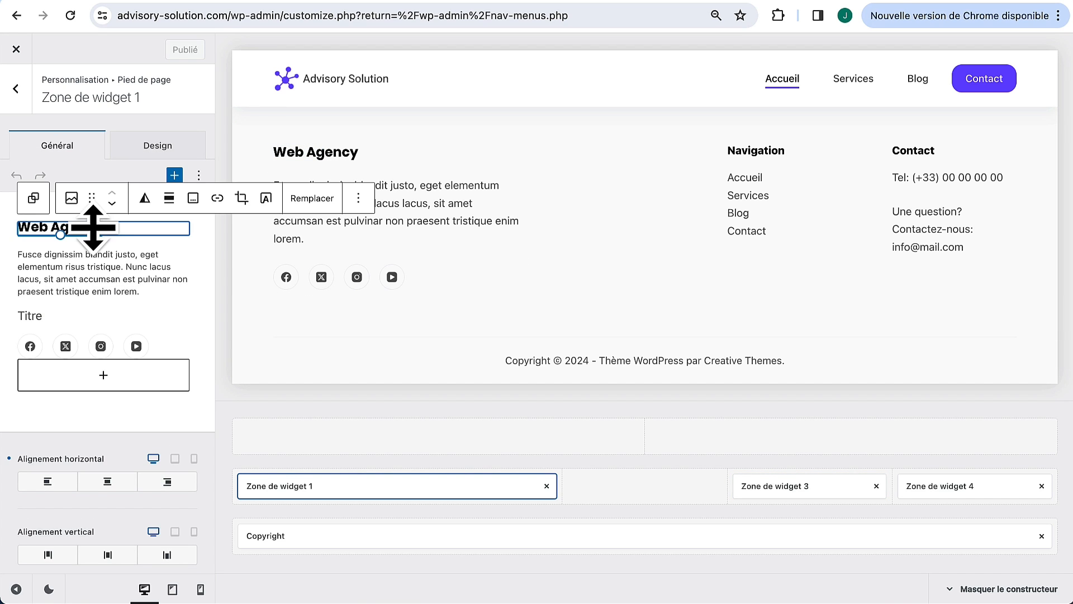
{"action": "key", "text": "Delete"}
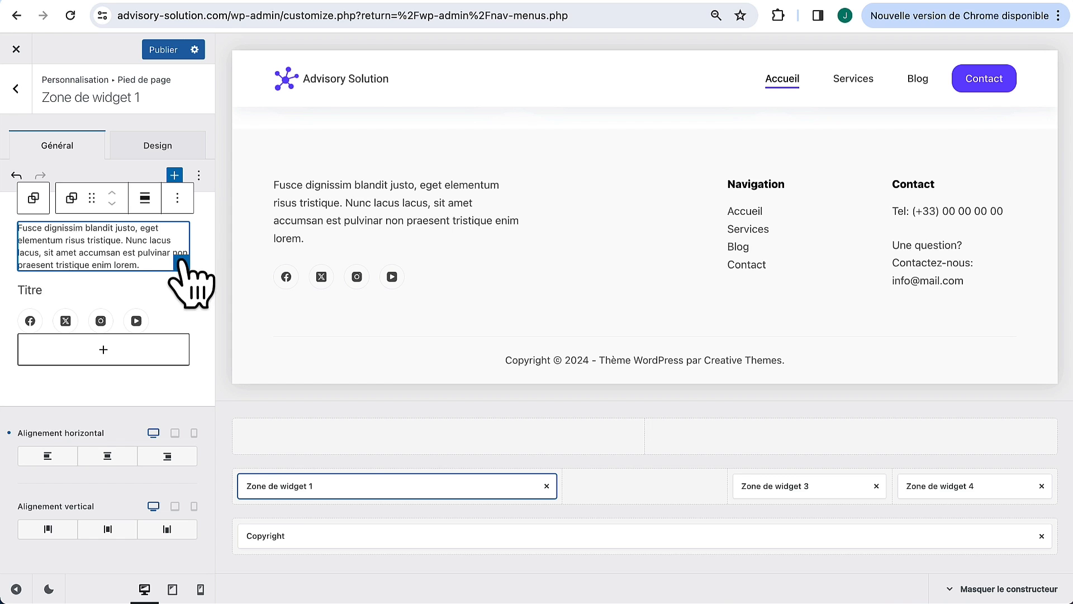
{"action": "left_click", "coordinate": [177, 262]}
{"action": "left_click", "coordinate": [174, 176]}
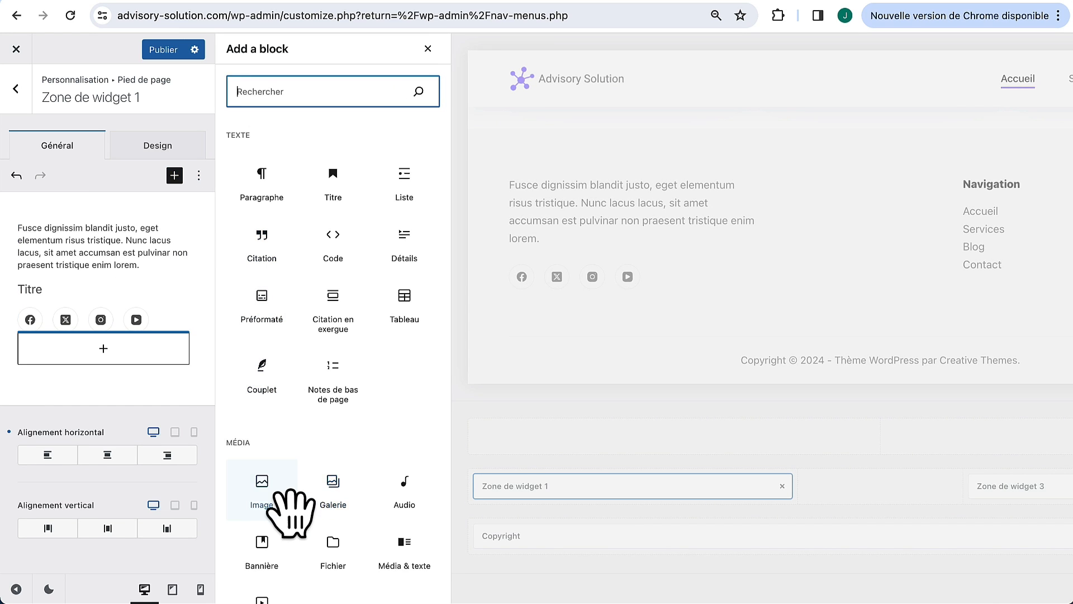
{"action": "left_click", "coordinate": [271, 494]}
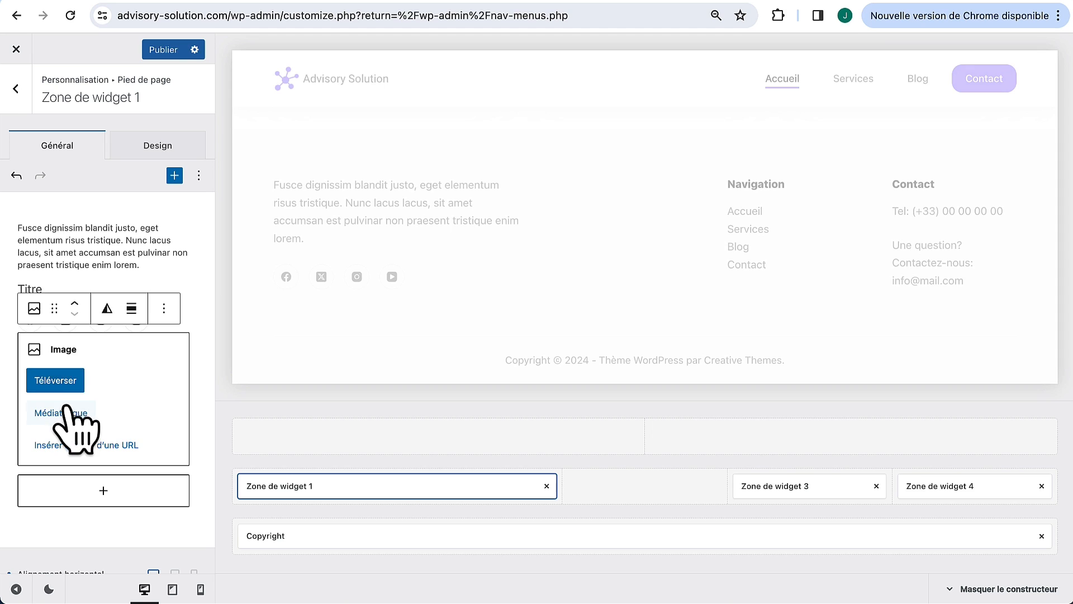
{"action": "left_click", "coordinate": [68, 415]}
{"action": "left_click", "coordinate": [482, 325]}
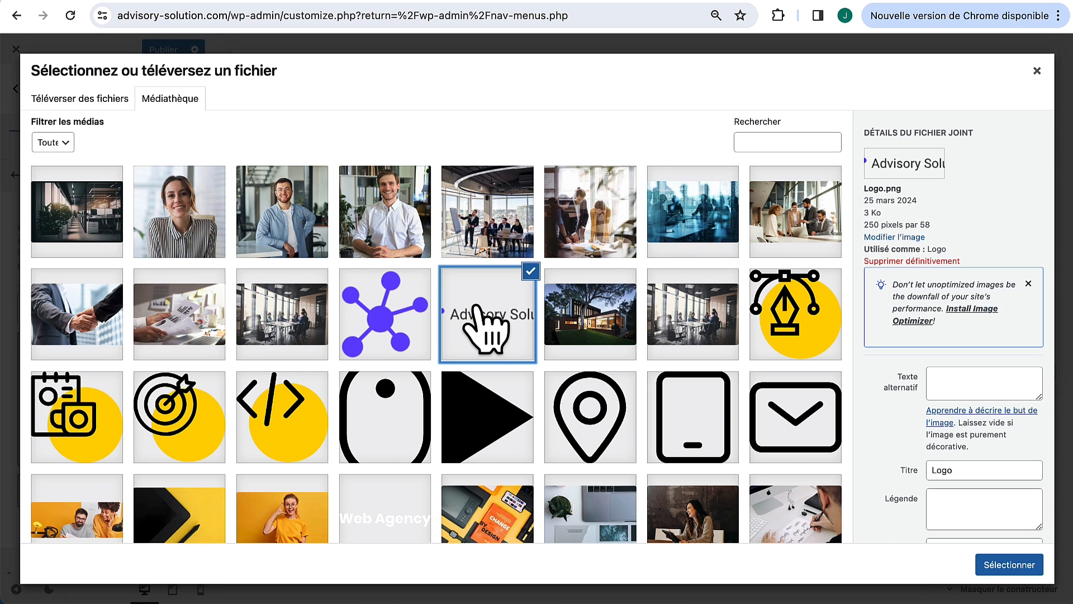
{"action": "left_click", "coordinate": [1013, 565]}
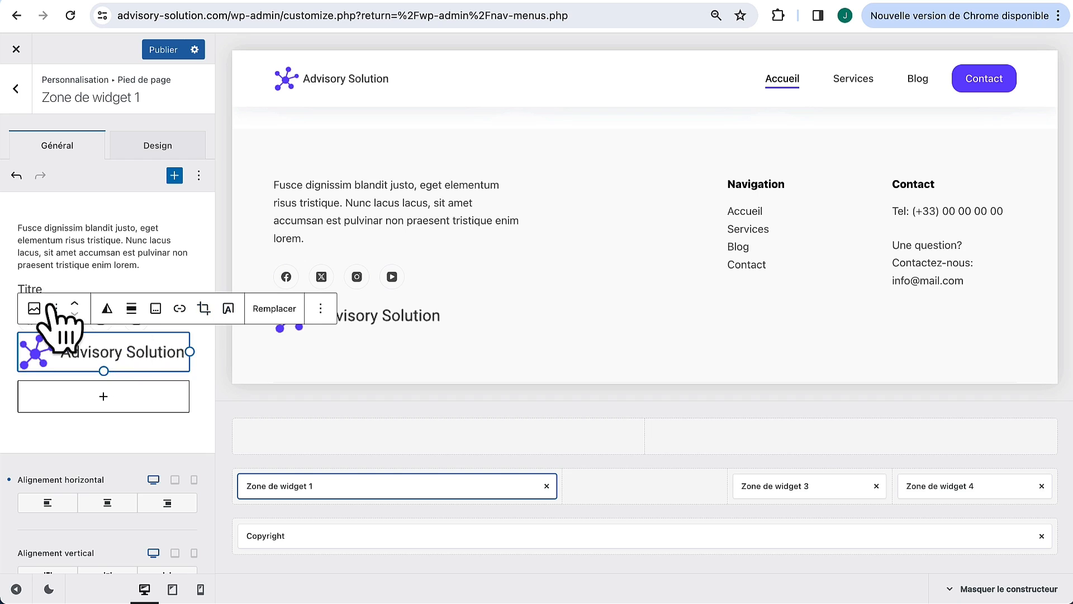
Step: Move the logo to the top of the column and shrink it
{"action": "left_click", "coordinate": [74, 304]}
{"action": "left_click", "coordinate": [74, 259]}
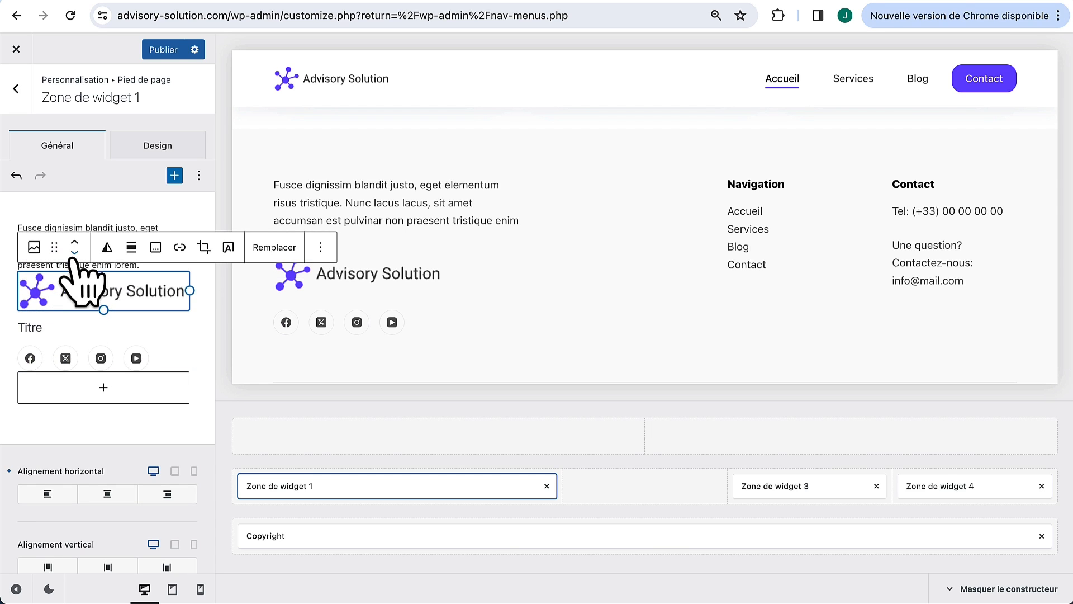
{"action": "left_click", "coordinate": [74, 240]}
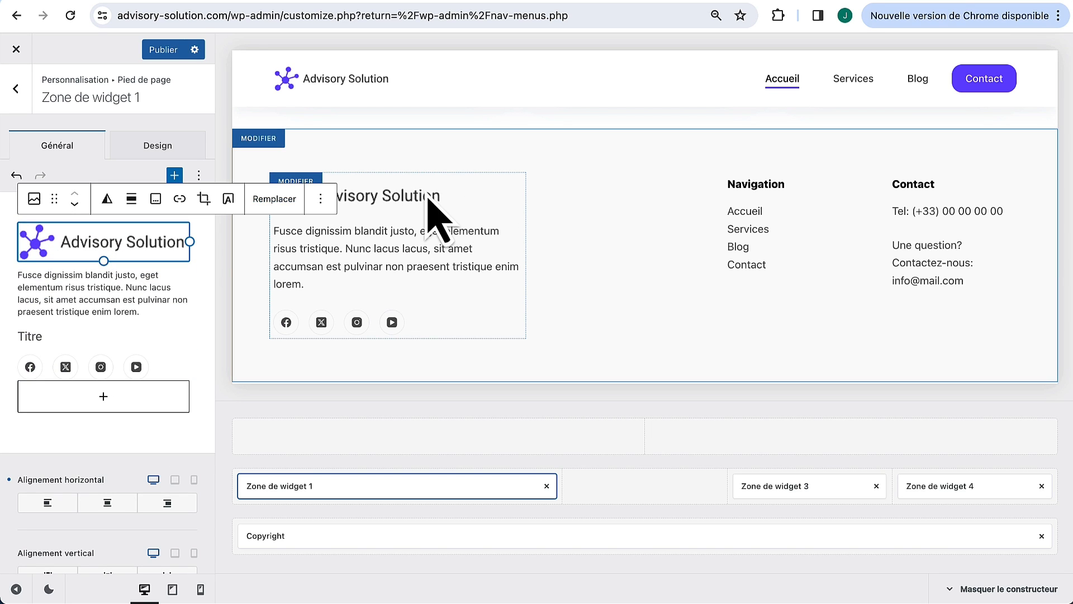
{"action": "left_click_drag", "start_coordinate": [158, 243], "coordinate": [135, 242]}
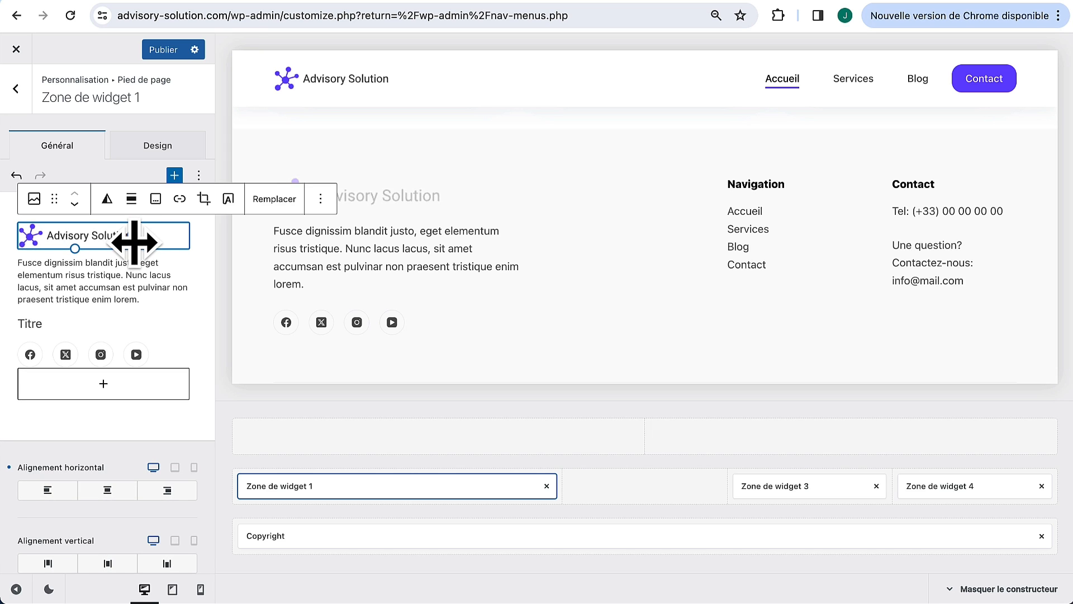
{"action": "left_click", "coordinate": [478, 151]}
Step: Replace the placeholder paragraph with the tagline 'Votre Partenaire en Développement d'Entreprise'
{"action": "left_click", "coordinate": [91, 286]}
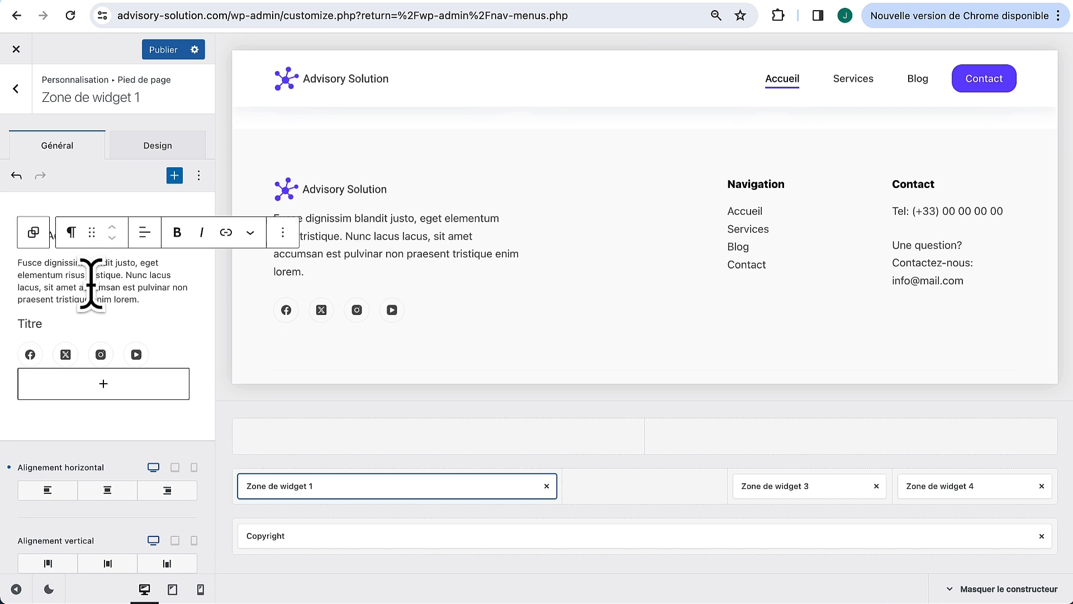
{"action": "left_click_drag", "start_coordinate": [146, 300], "coordinate": [13, 274]}
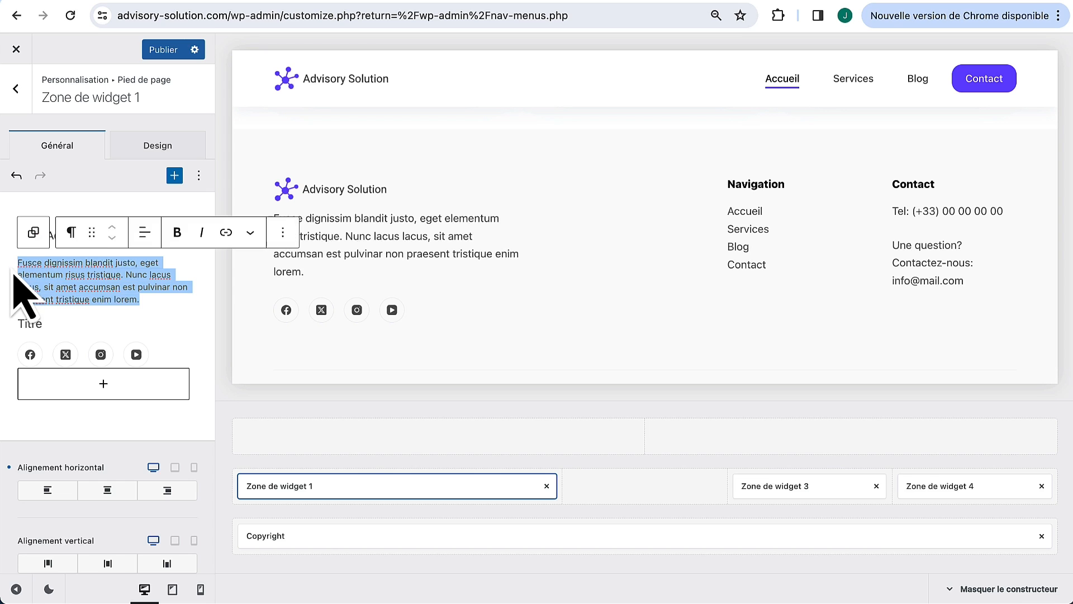
{"action": "type", "text": "Votre Partenaire en Développement d'Entreprise"}
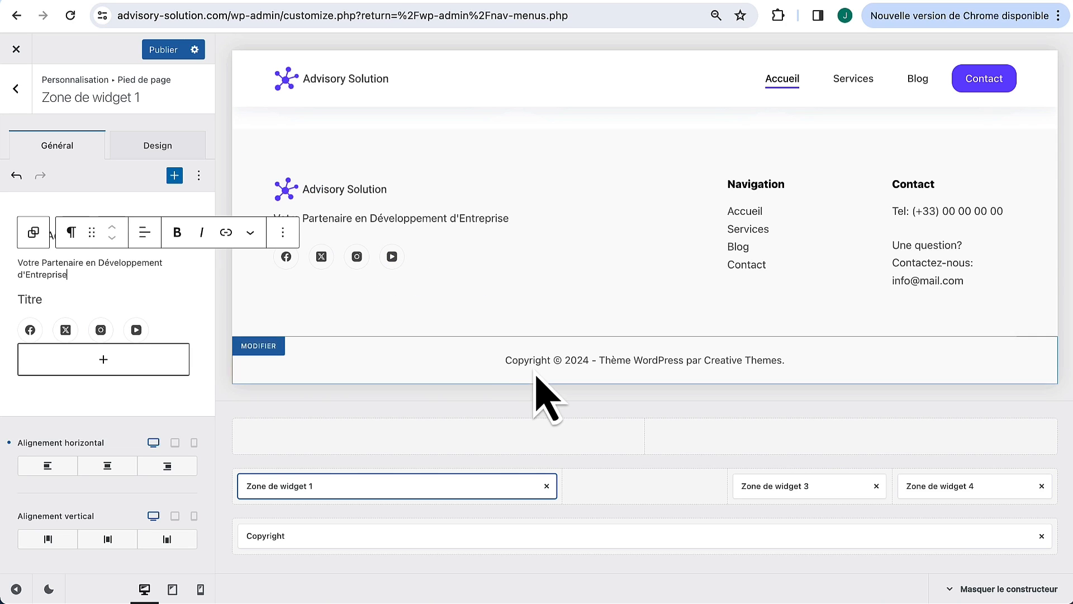
{"action": "left_click", "coordinate": [489, 357]}
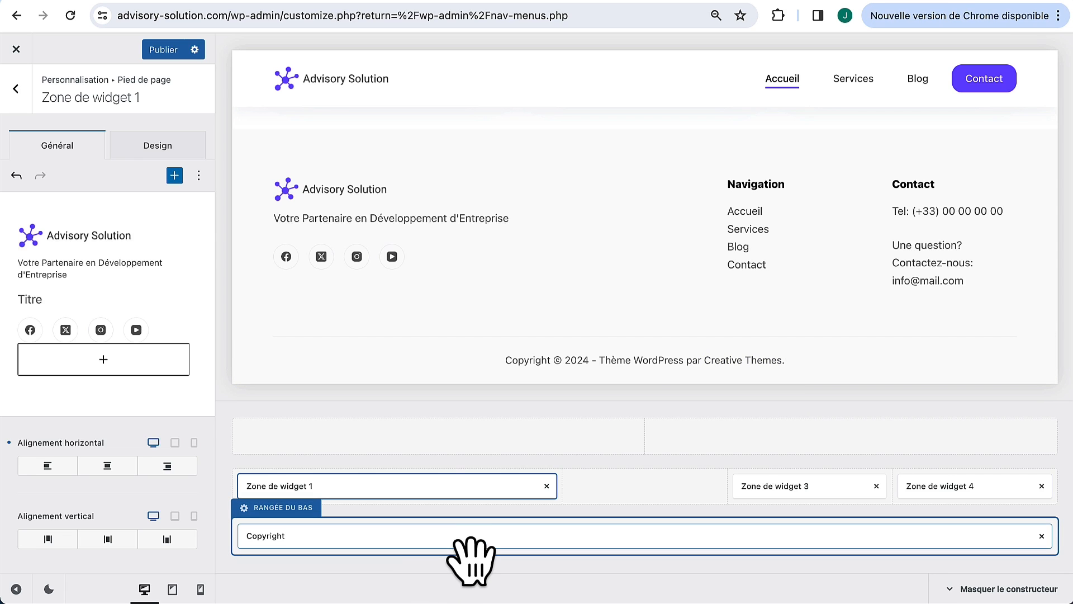
{"action": "left_click", "coordinate": [465, 536]}
Step: Replace 'Thème WordPress par {theme_author}' with advisory-solution in the copyright text and publish
{"action": "left_click", "coordinate": [184, 211]}
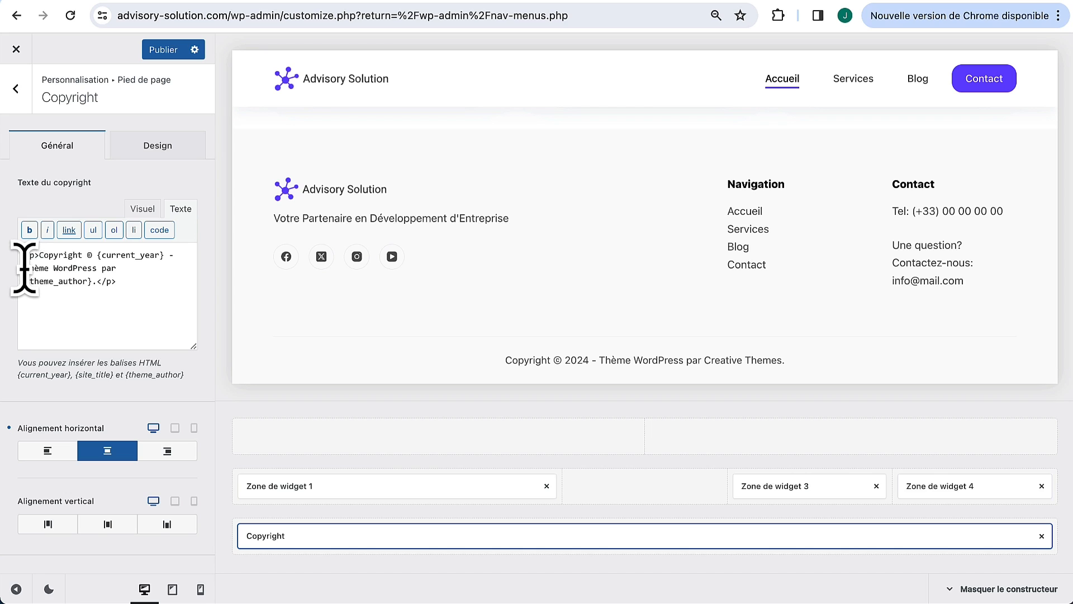
{"action": "left_click_drag", "start_coordinate": [24, 268], "coordinate": [97, 283]}
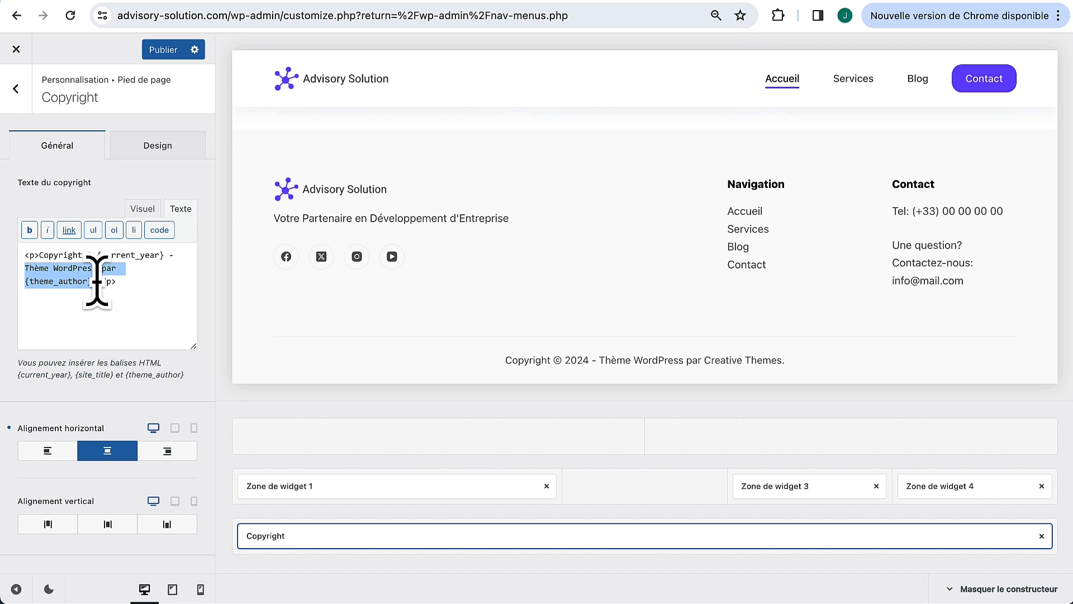
{"action": "type", "text": "advisory-solution"}
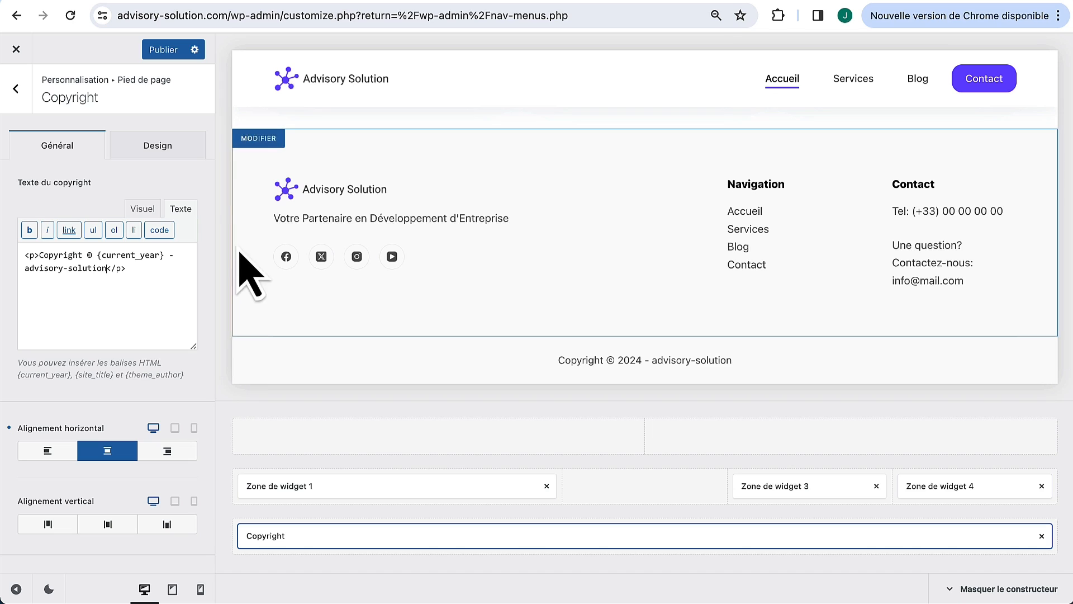
{"action": "left_click", "coordinate": [164, 50]}
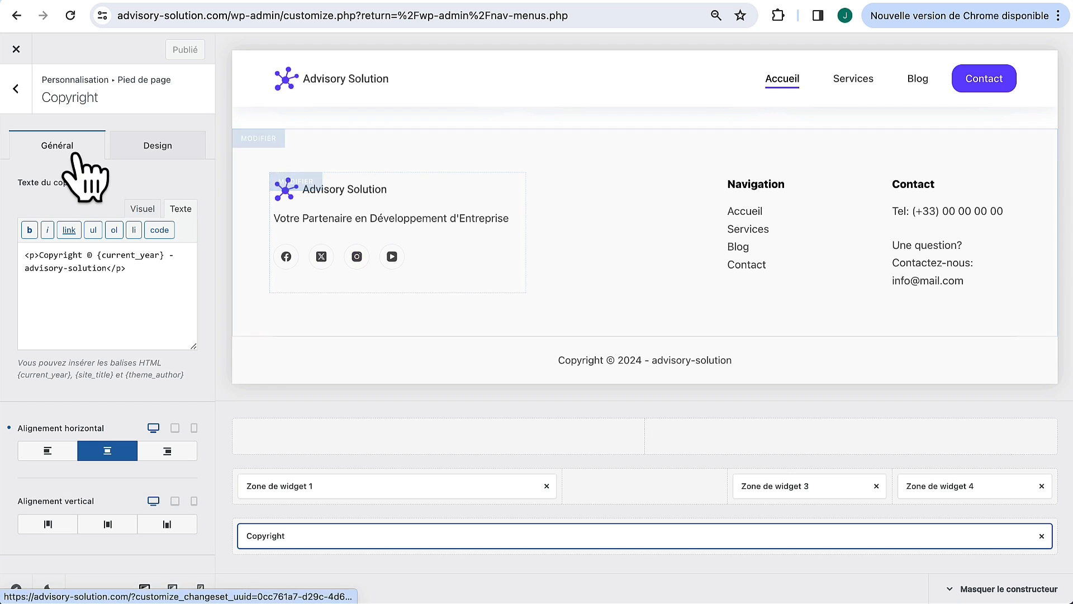
{"action": "left_click", "coordinate": [15, 88]}
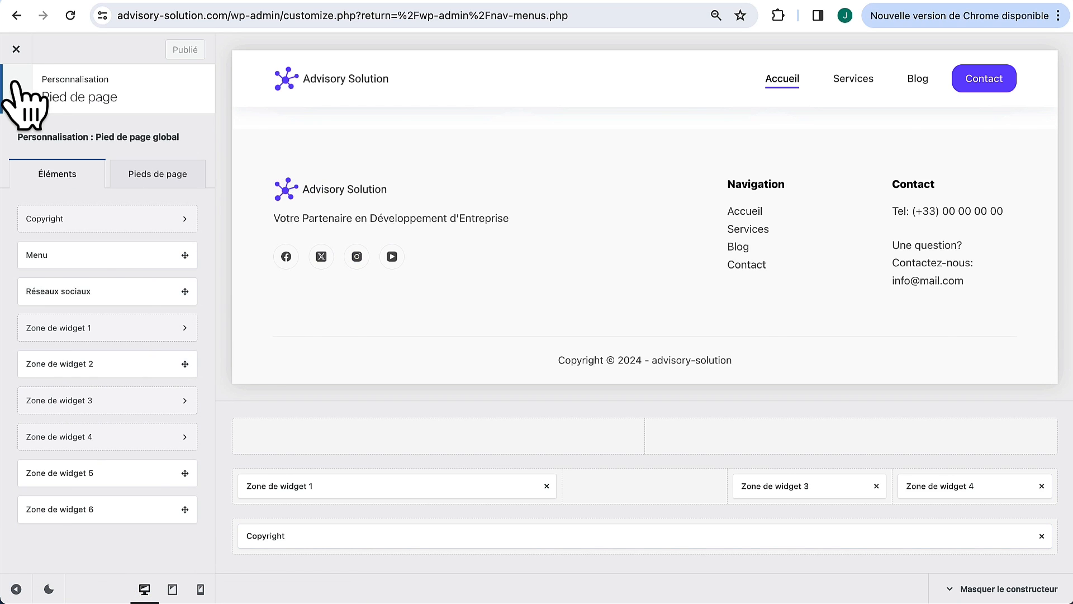
Step: Check the Facebook and Instagram fields under Général > Comptes de réseaux sociaux and publish
{"action": "left_click", "coordinate": [15, 88]}
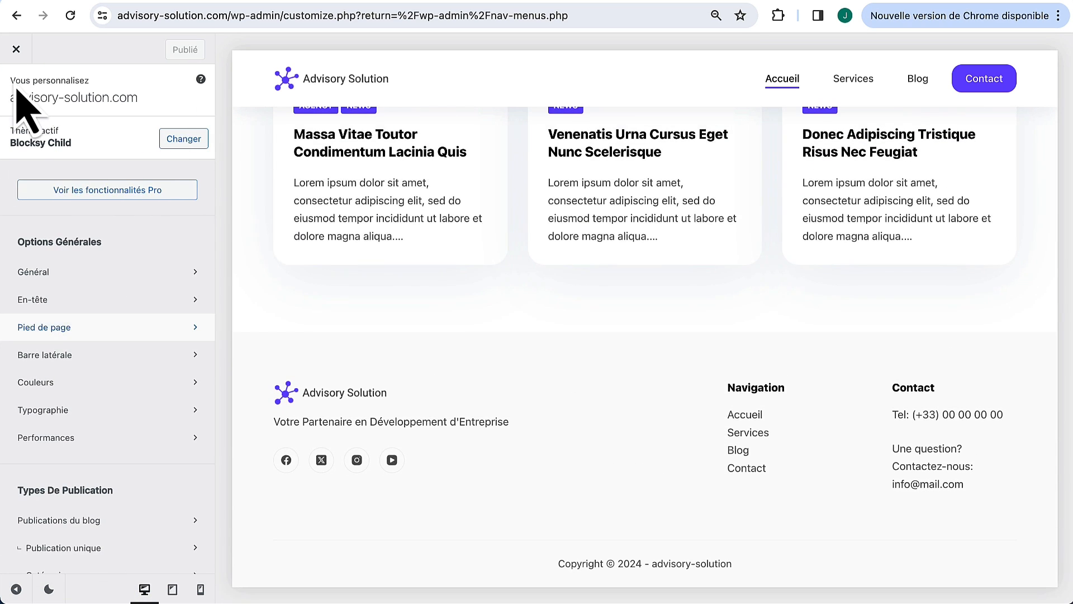
{"action": "left_click", "coordinate": [62, 274]}
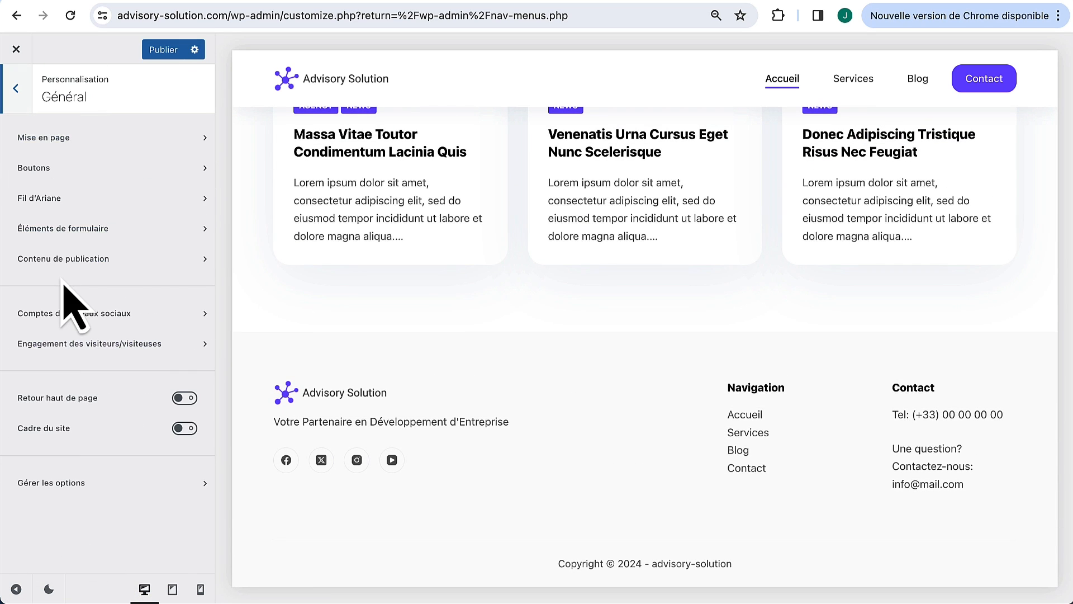
{"action": "left_click", "coordinate": [84, 313]}
{"action": "scroll", "coordinate": [84, 386], "scroll_direction": "down", "scroll_amount": 5}
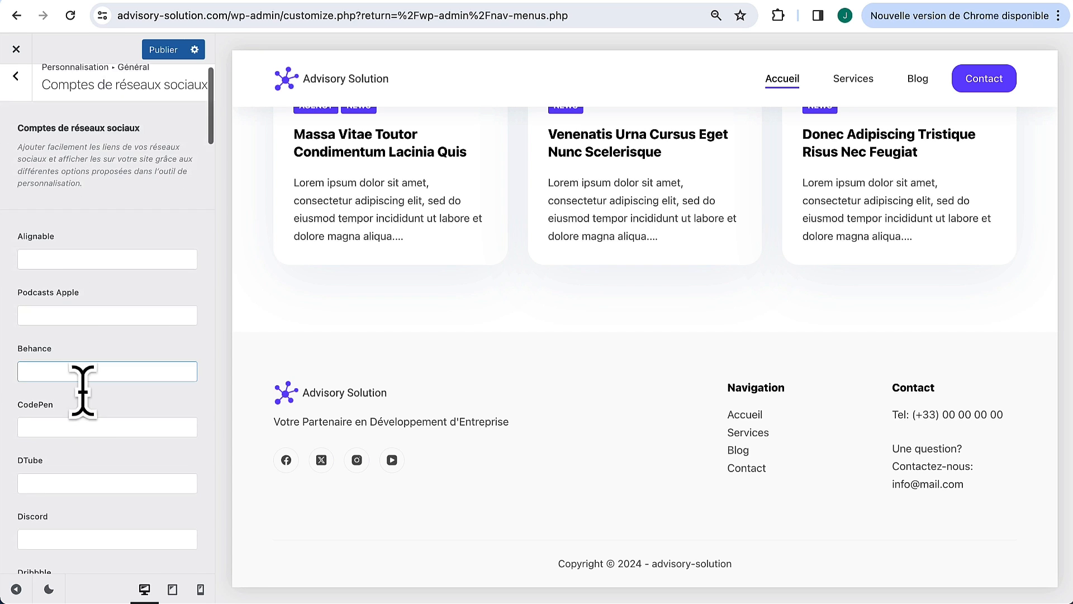
{"action": "scroll", "coordinate": [96, 419], "scroll_direction": "down", "scroll_amount": 4}
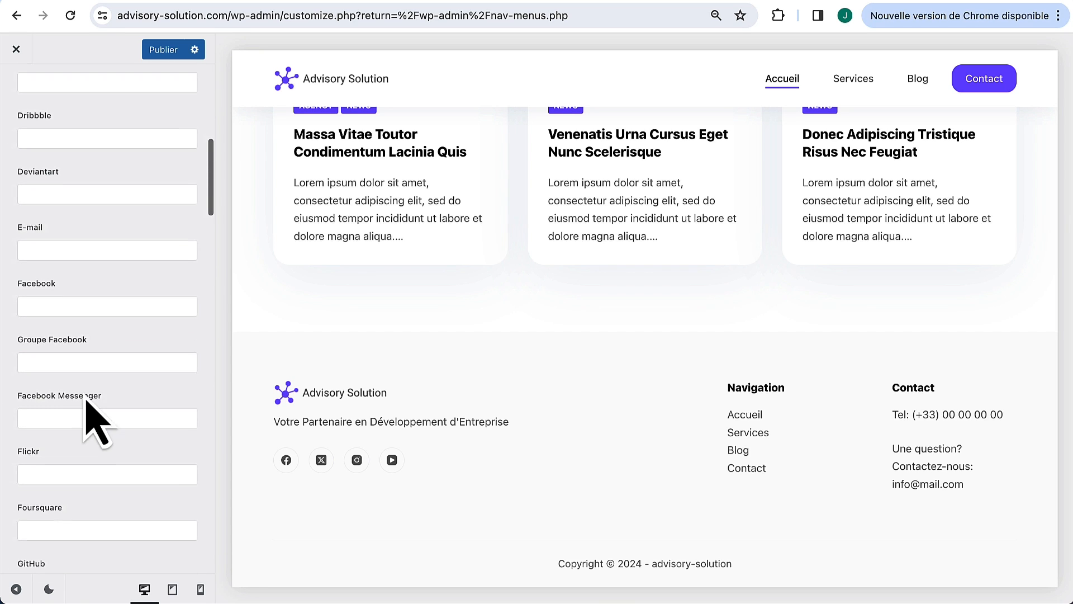
{"action": "left_click", "coordinate": [98, 305]}
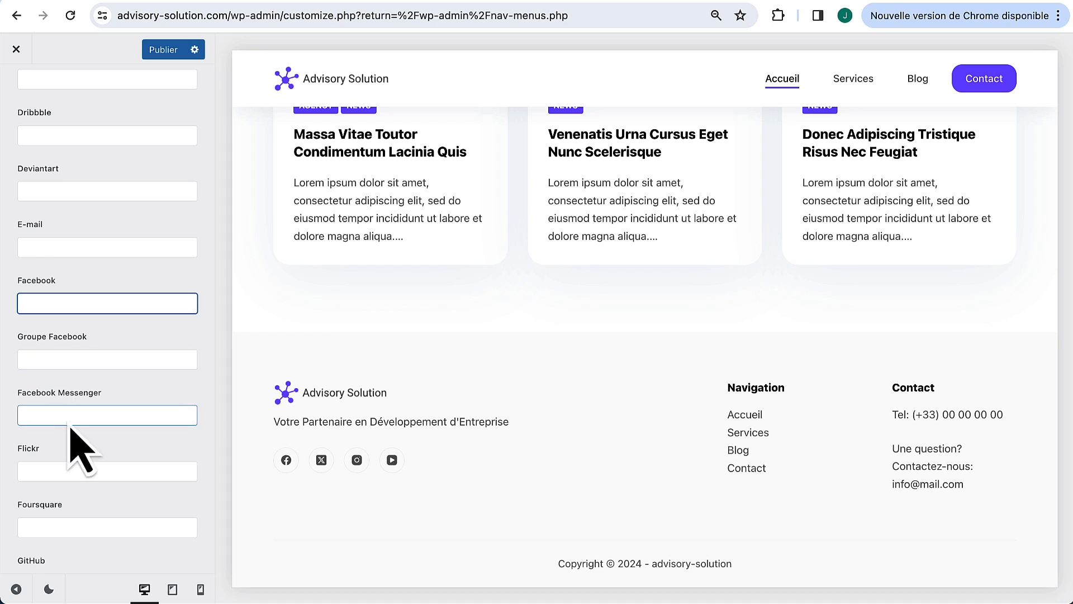
{"action": "scroll", "coordinate": [79, 376], "scroll_direction": "down", "scroll_amount": 4}
{"action": "scroll", "coordinate": [79, 376], "scroll_direction": "down", "scroll_amount": 3}
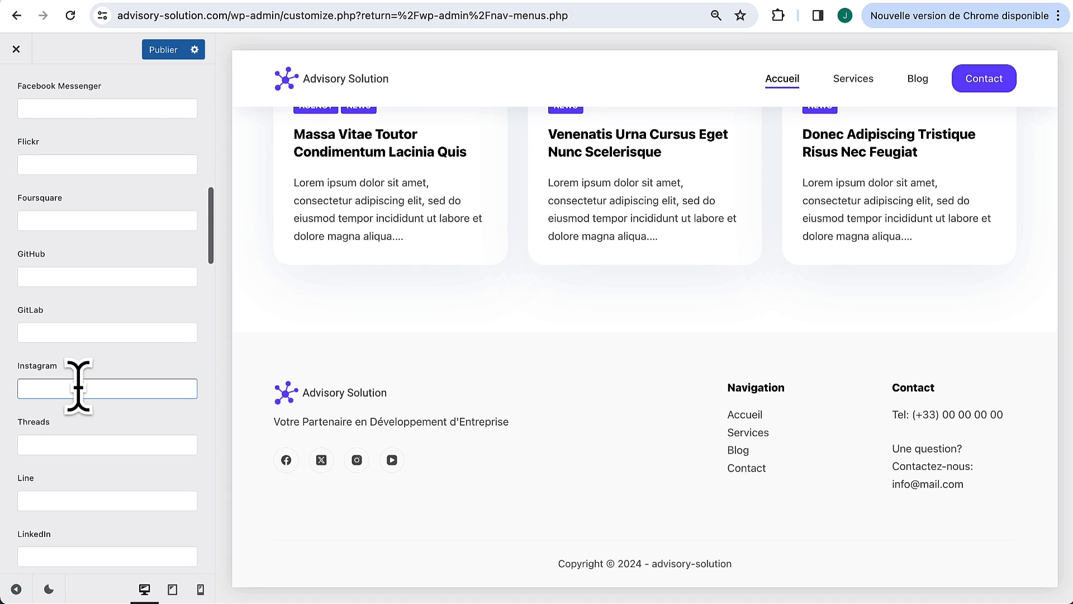
{"action": "left_click", "coordinate": [79, 389]}
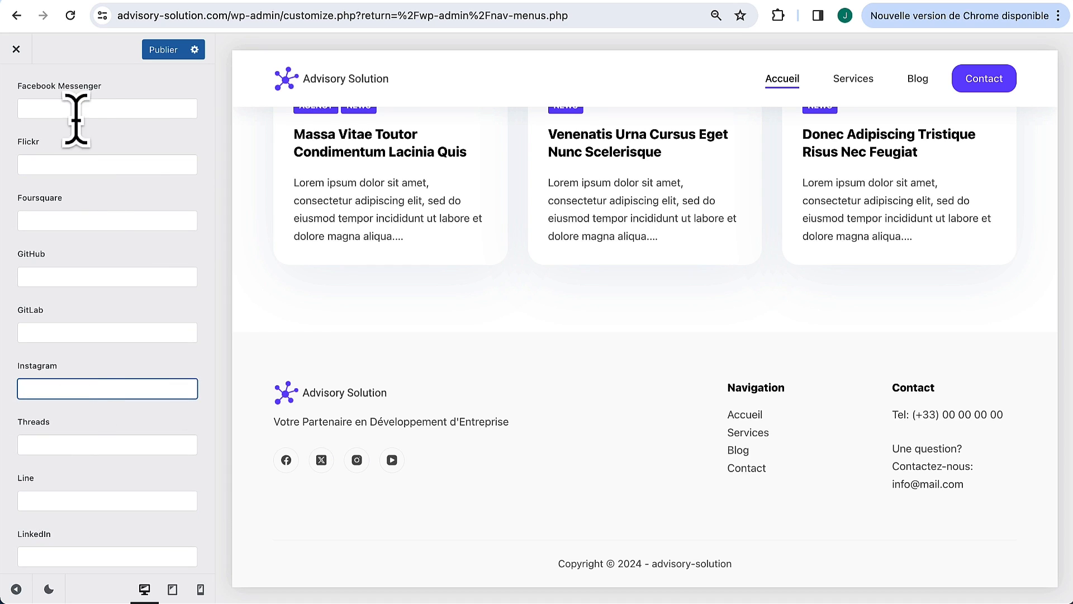
{"action": "left_click", "coordinate": [166, 55]}
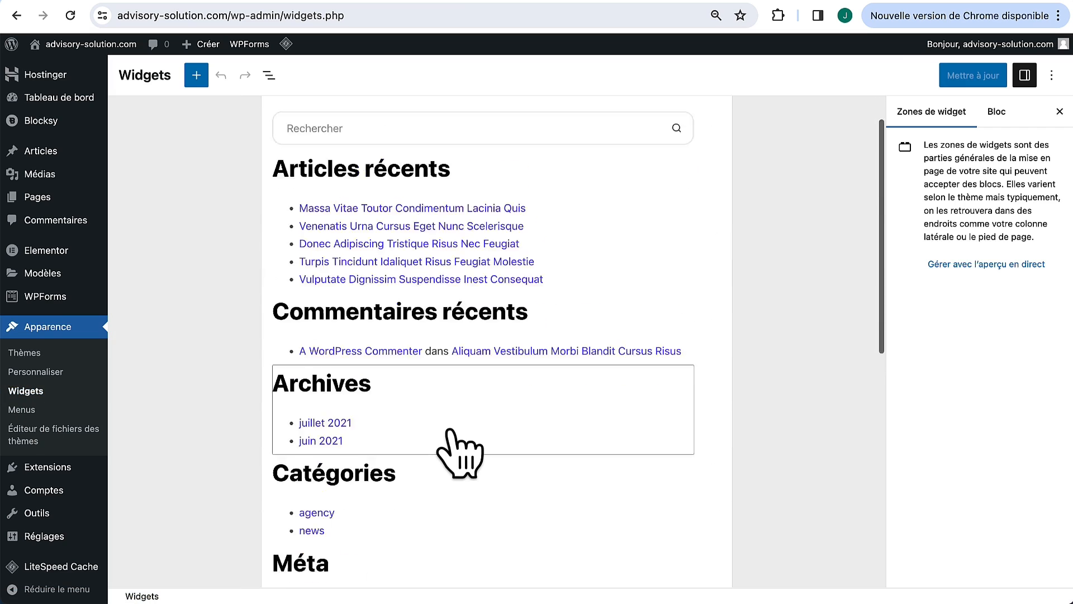
Step: Remove X (Twitter) from the Réseaux sociaux block in footer widget zone 1
{"action": "scroll", "coordinate": [451, 436], "scroll_direction": "down", "scroll_amount": 10}
{"action": "left_click", "coordinate": [487, 282]}
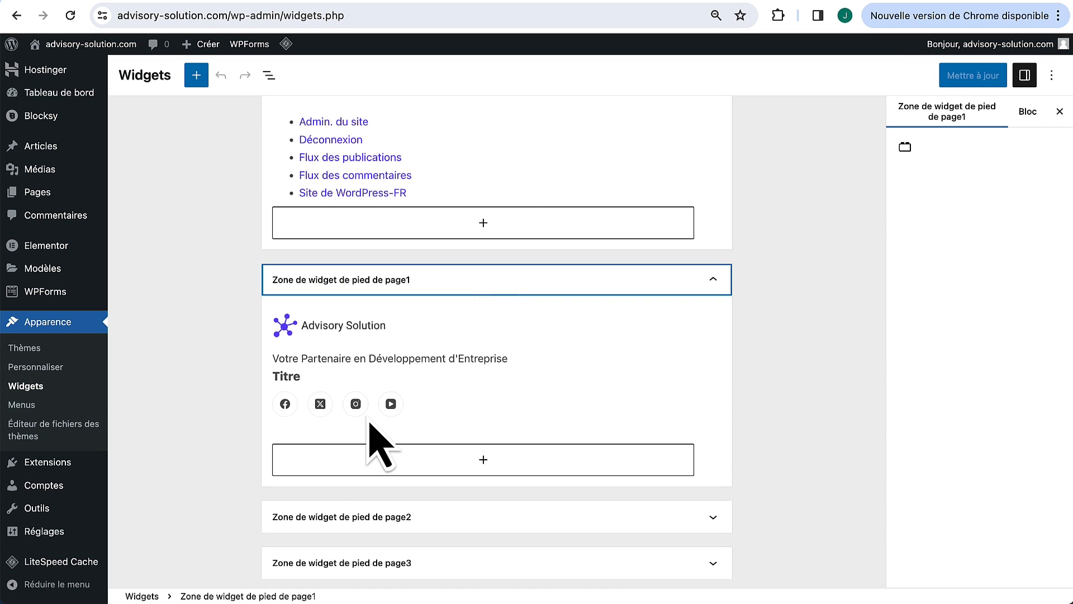
{"action": "left_click", "coordinate": [417, 409]}
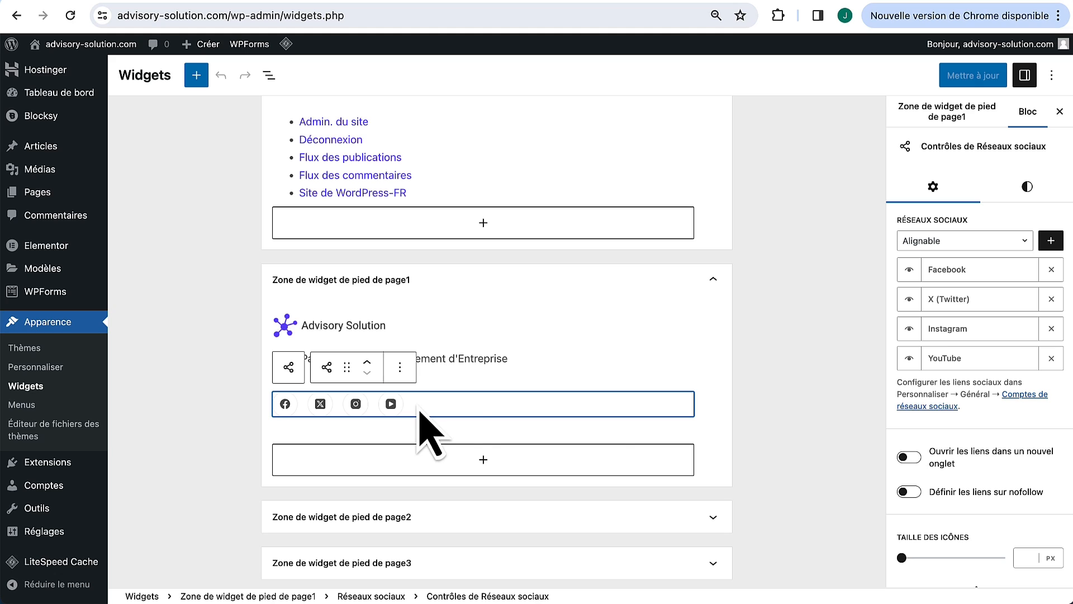
{"action": "left_click", "coordinate": [1051, 299]}
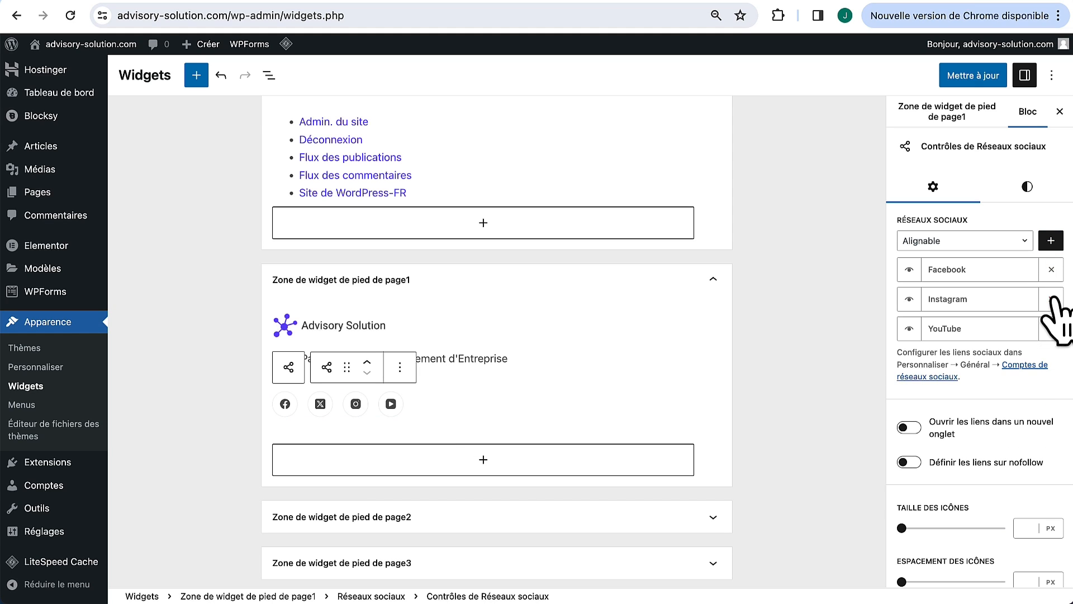
Step: Add Discord as the second social icon and save the widgets with Mettre à jour
{"action": "left_click", "coordinate": [1015, 241]}
{"action": "scroll", "coordinate": [960, 386], "scroll_direction": "down", "scroll_amount": 1}
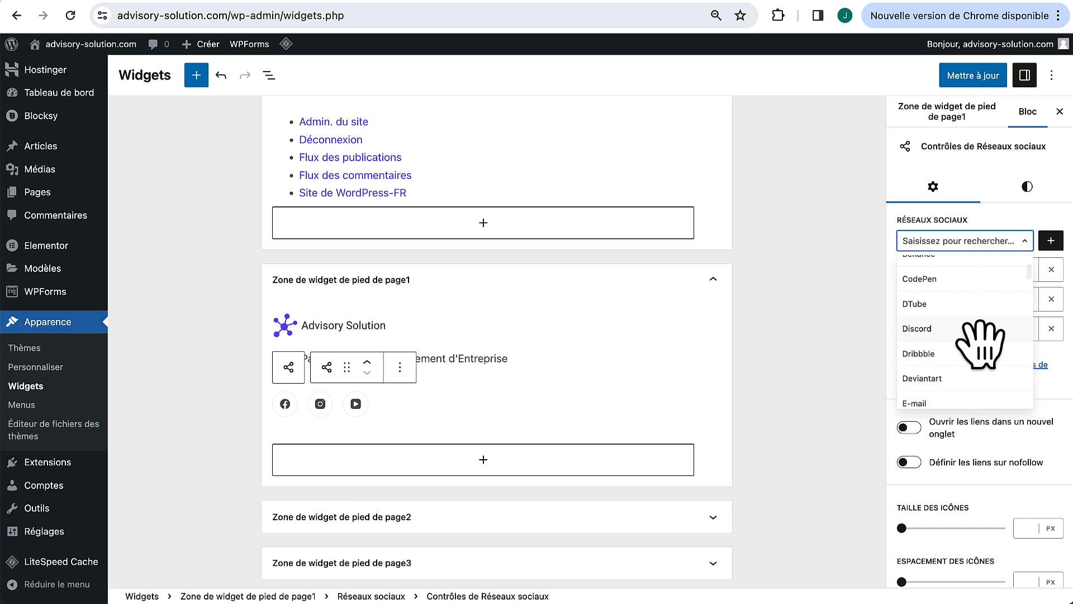
{"action": "left_click", "coordinate": [974, 327]}
{"action": "left_click", "coordinate": [1051, 242]}
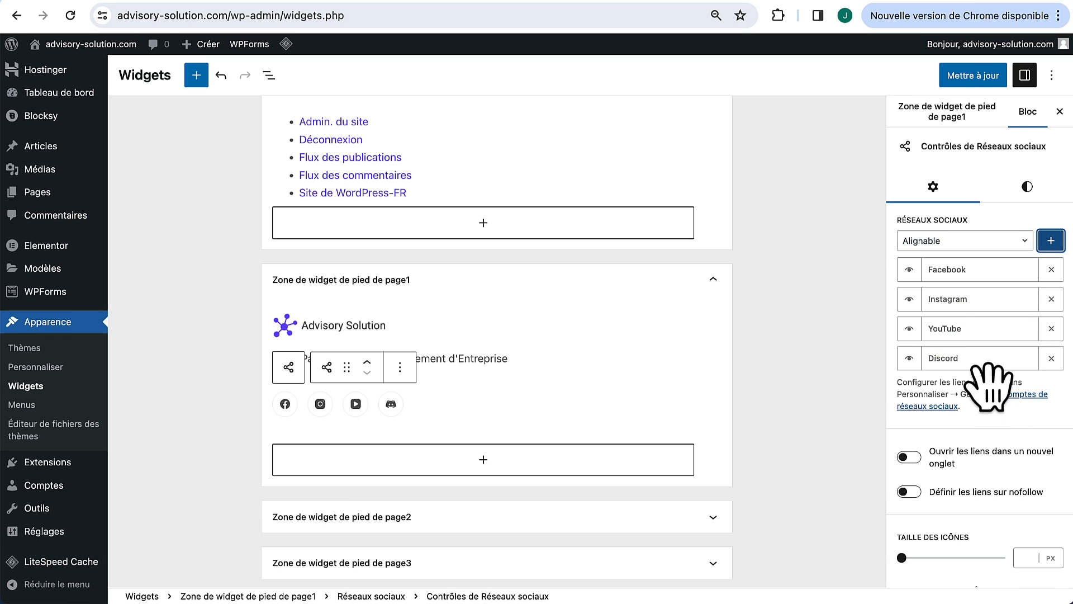
{"action": "left_click_drag", "start_coordinate": [985, 361], "coordinate": [998, 292]}
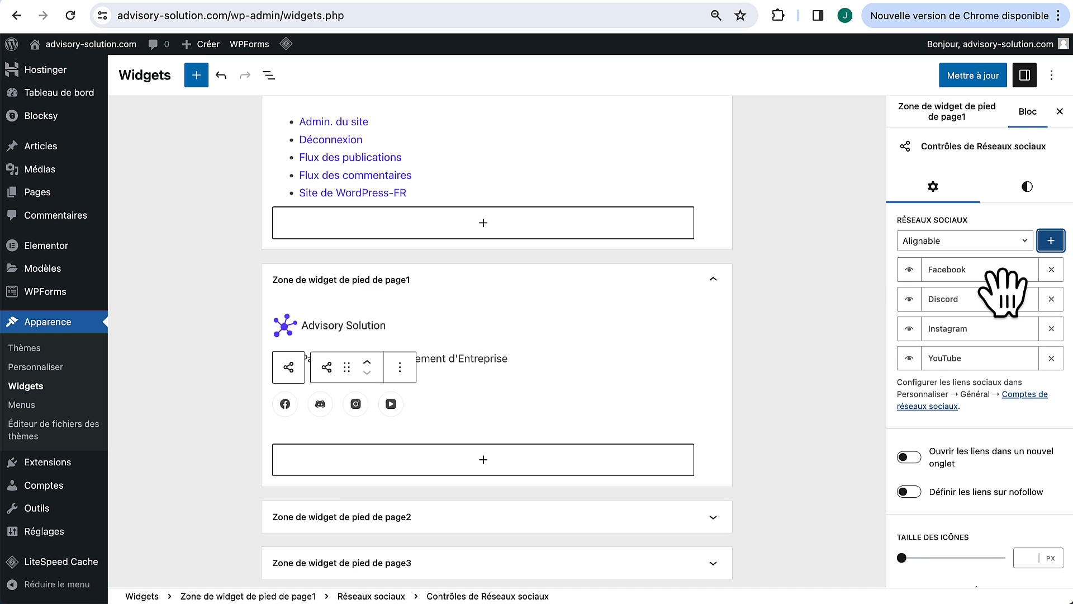
{"action": "left_click", "coordinate": [980, 79]}
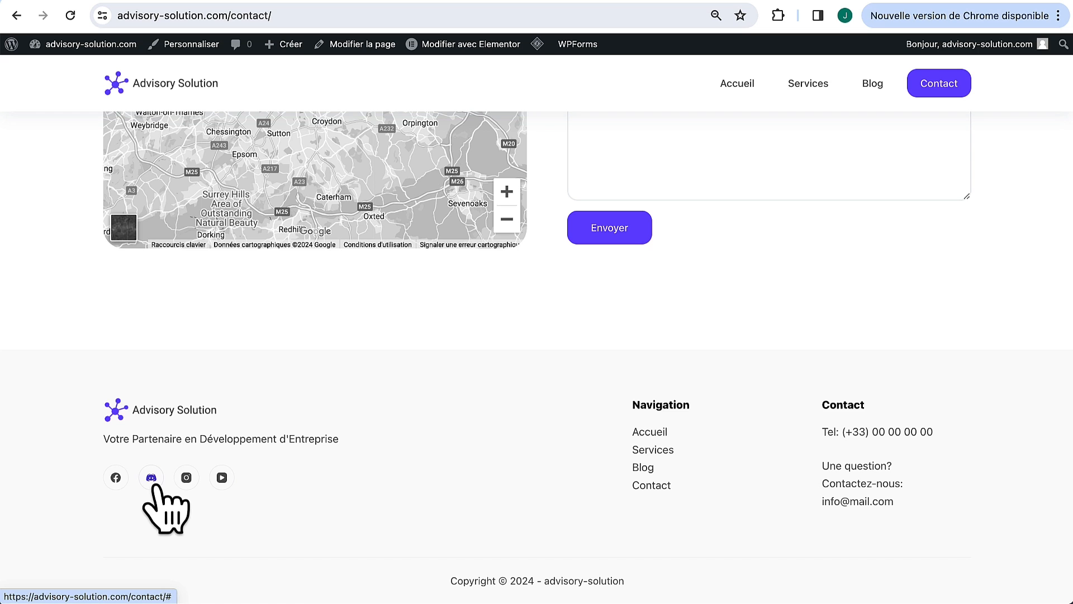
Step: Check the new Discord icon in the live Contact page footer, then browse the homepage
{"action": "scroll", "coordinate": [539, 479], "scroll_direction": "up", "scroll_amount": 10}
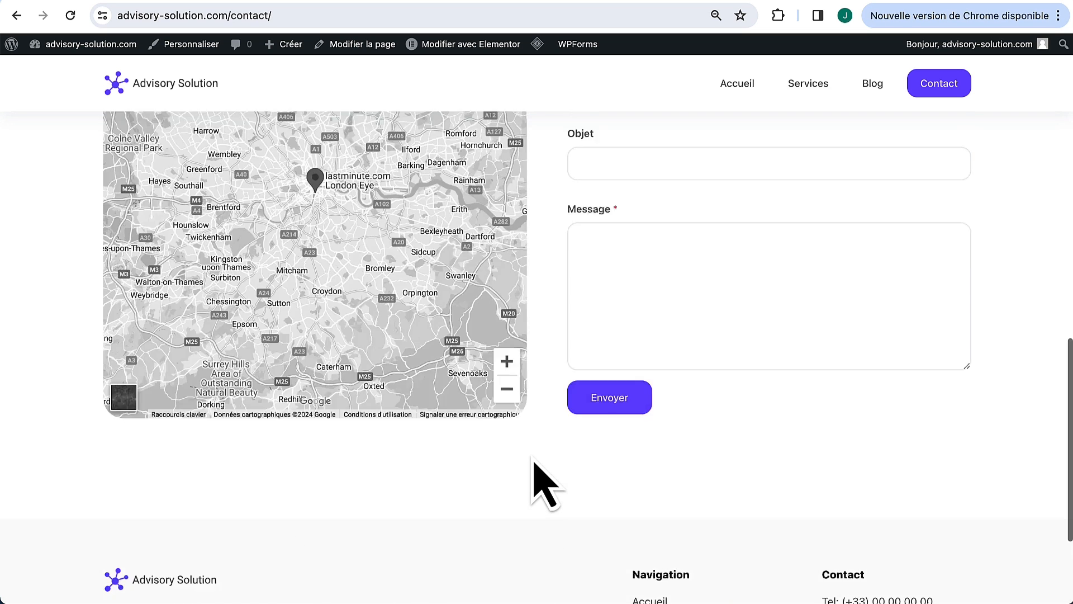
{"action": "scroll", "coordinate": [582, 347], "scroll_direction": "up", "scroll_amount": 5}
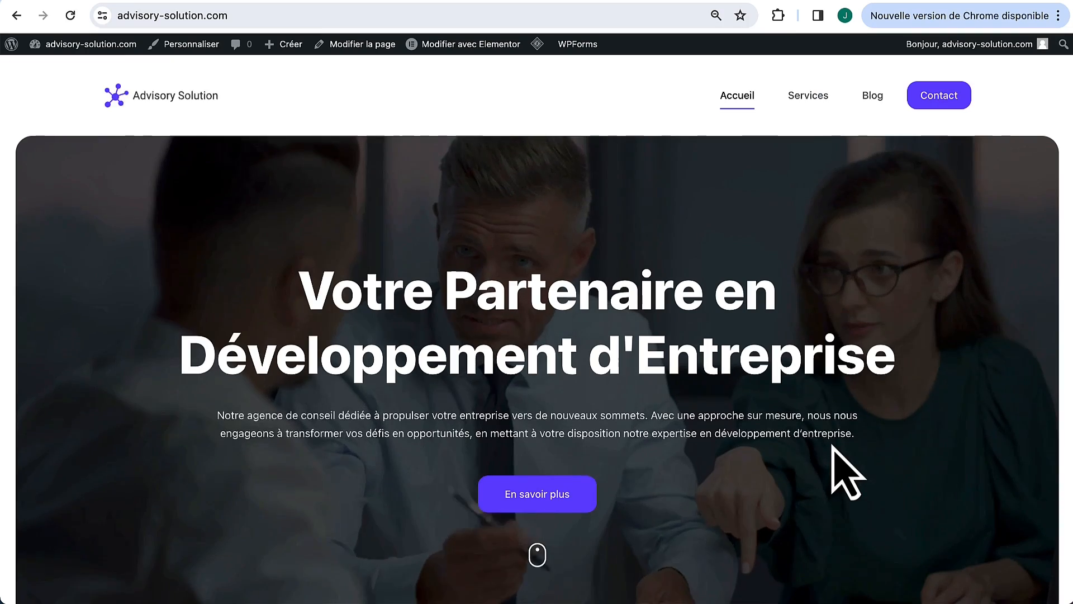
{"action": "scroll", "coordinate": [833, 452], "scroll_direction": "down", "scroll_amount": 5}
{"action": "scroll", "coordinate": [835, 454], "scroll_direction": "down", "scroll_amount": 20}
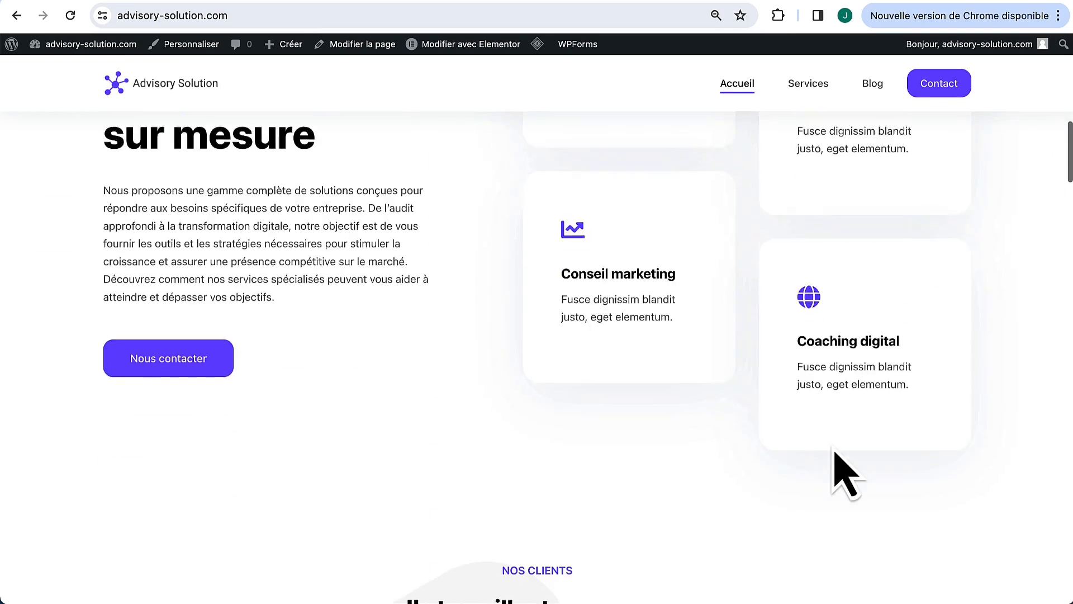
{"action": "scroll", "coordinate": [845, 475], "scroll_direction": "up", "scroll_amount": 20}
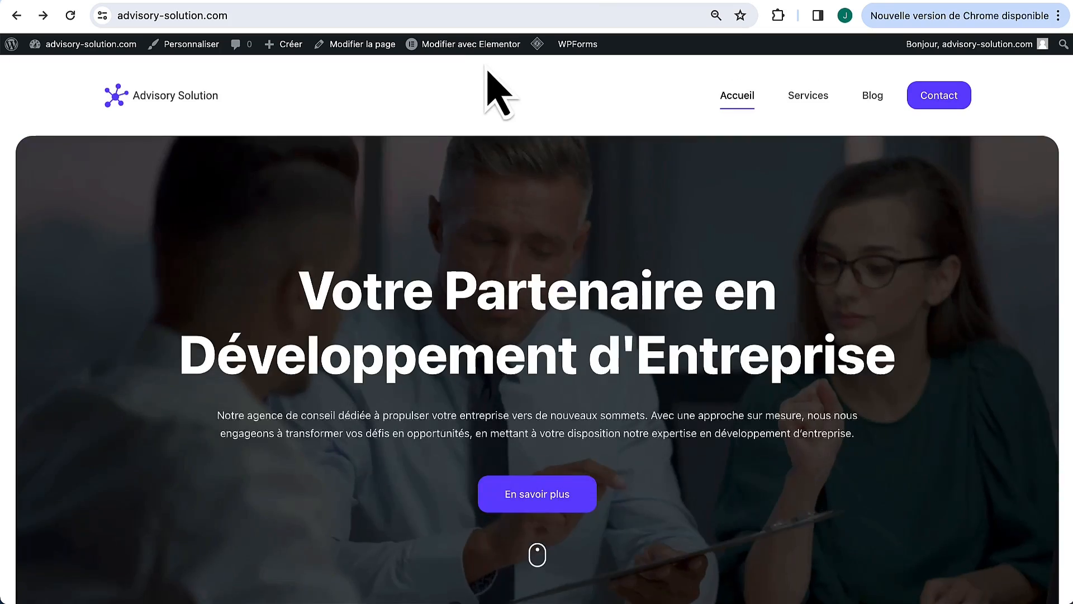
{"action": "mouse_move", "coordinate": [478, 53]}
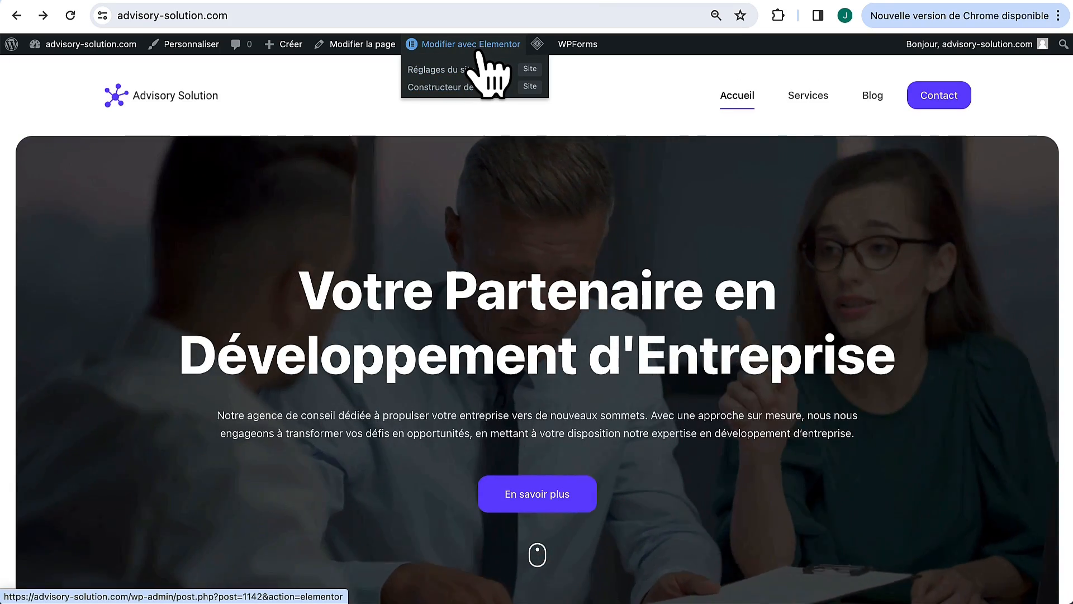
Step: Open the homepage in Elementor and switch the preview to mobile size
{"action": "left_click", "coordinate": [477, 50]}
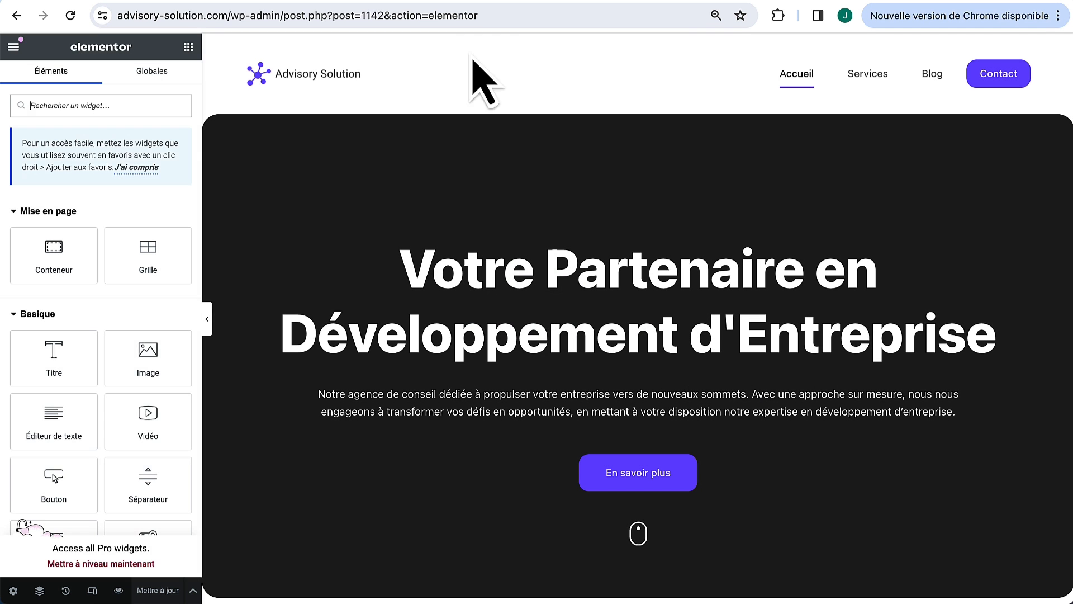
{"action": "left_click", "coordinate": [92, 591]}
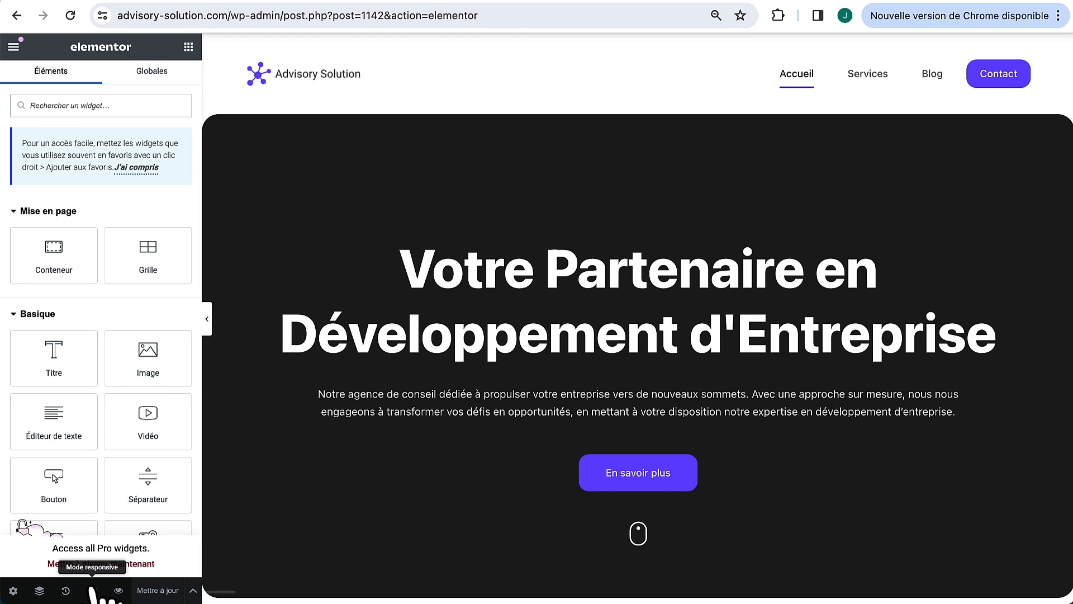
{"action": "left_click", "coordinate": [600, 46]}
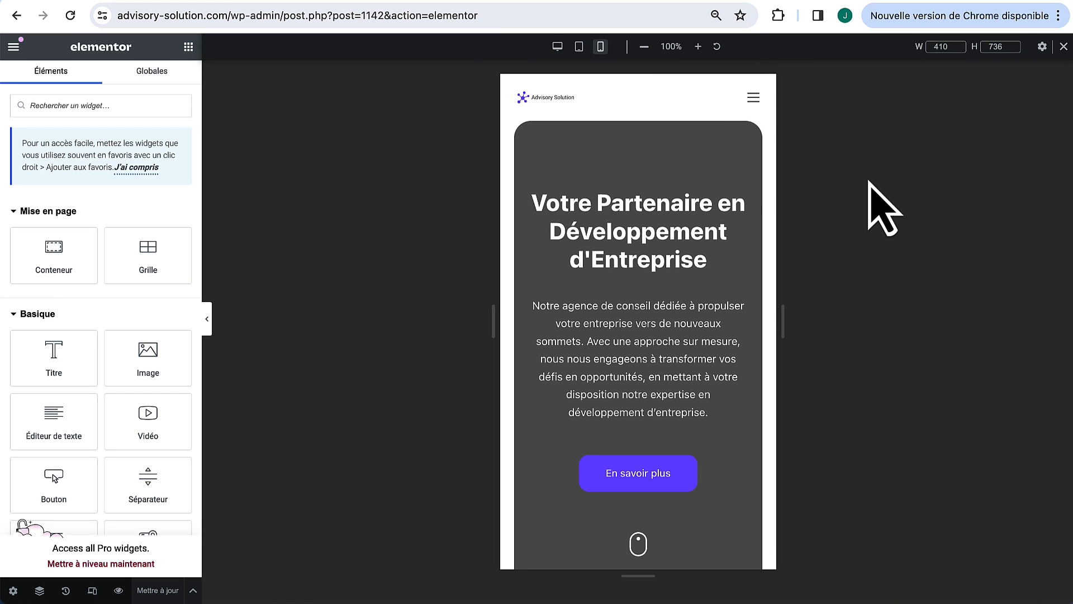
Step: Scroll the mobile preview down to the service cards
{"action": "scroll", "coordinate": [763, 259], "scroll_direction": "down", "scroll_amount": 10}
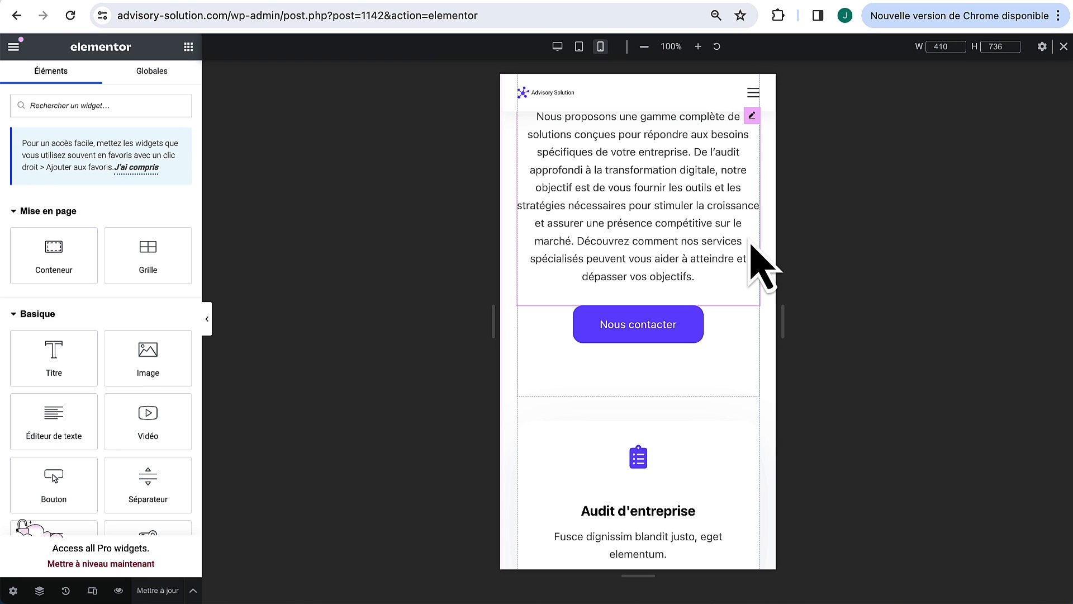
{"action": "scroll", "coordinate": [751, 246], "scroll_direction": "down", "scroll_amount": 7}
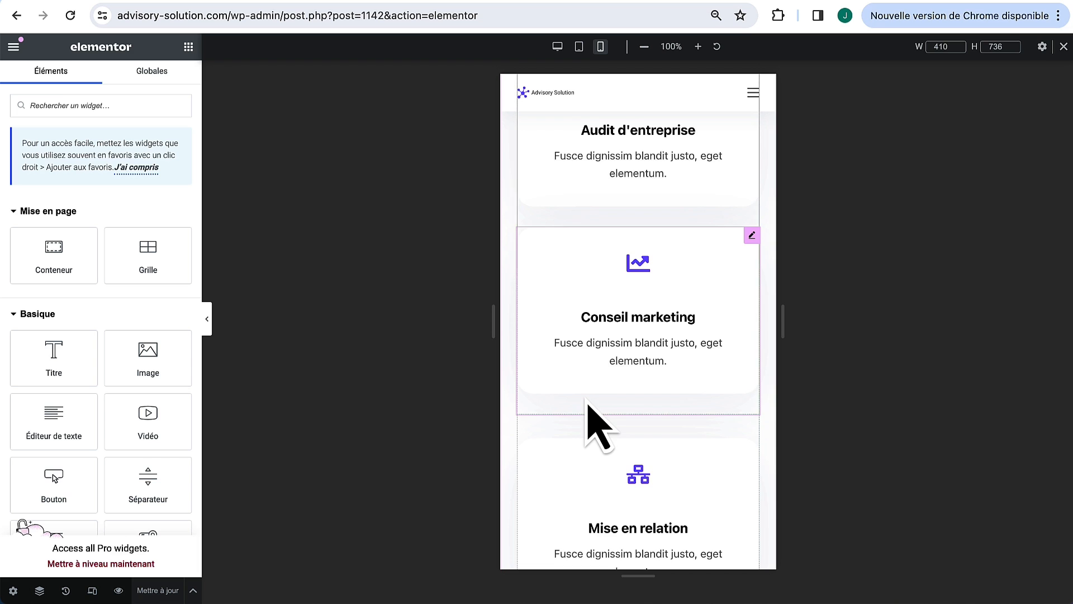
{"action": "scroll", "coordinate": [589, 404], "scroll_direction": "down", "scroll_amount": 4}
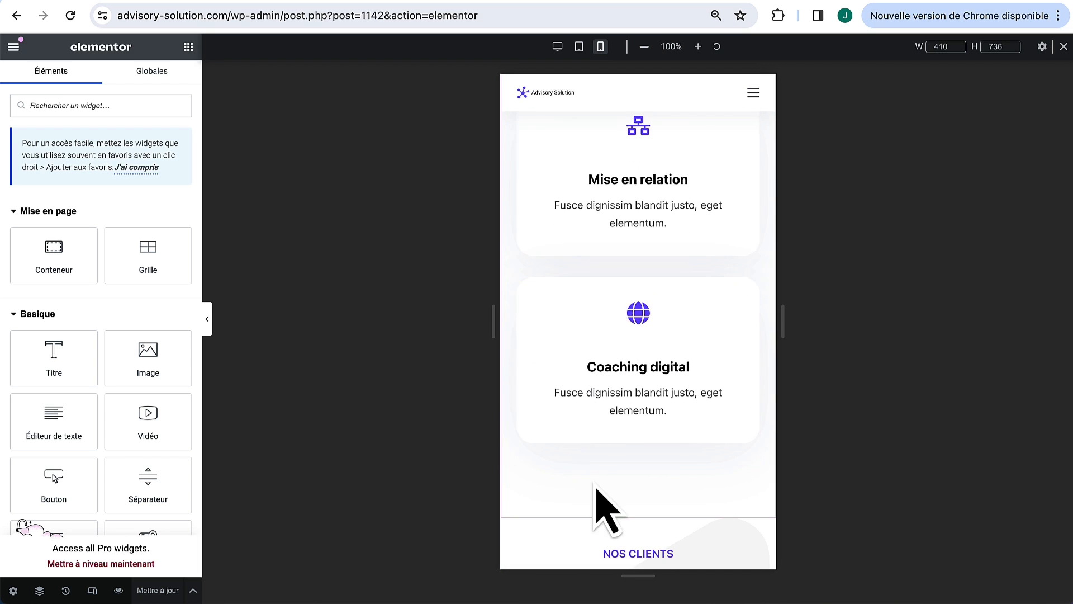
{"action": "scroll", "coordinate": [596, 488], "scroll_direction": "down", "scroll_amount": 3}
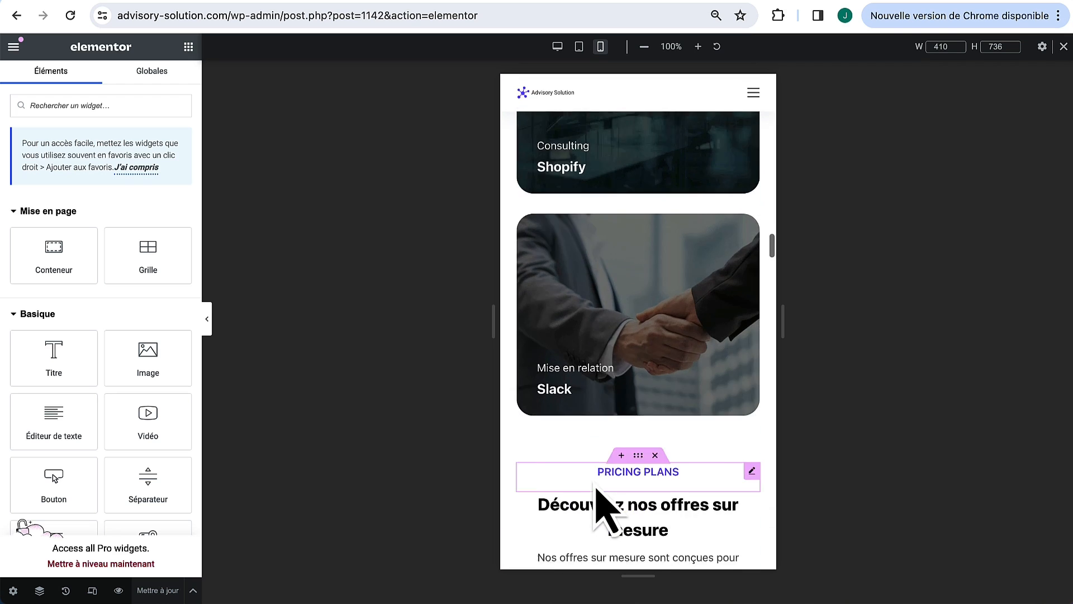
{"action": "scroll", "coordinate": [596, 488], "scroll_direction": "up", "scroll_amount": 3}
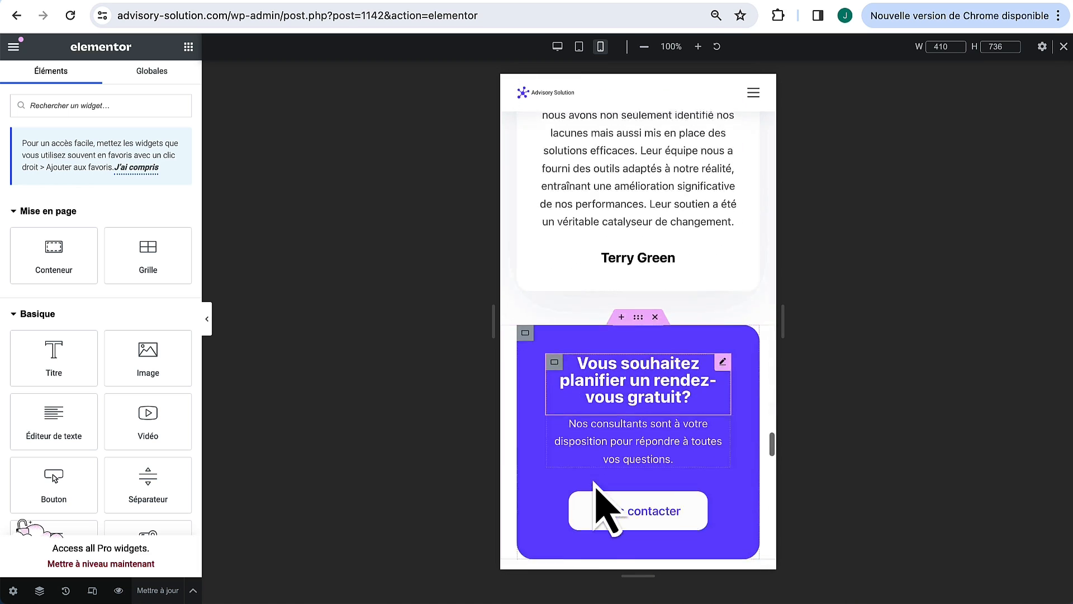
{"action": "scroll", "coordinate": [595, 485], "scroll_direction": "down", "scroll_amount": 10}
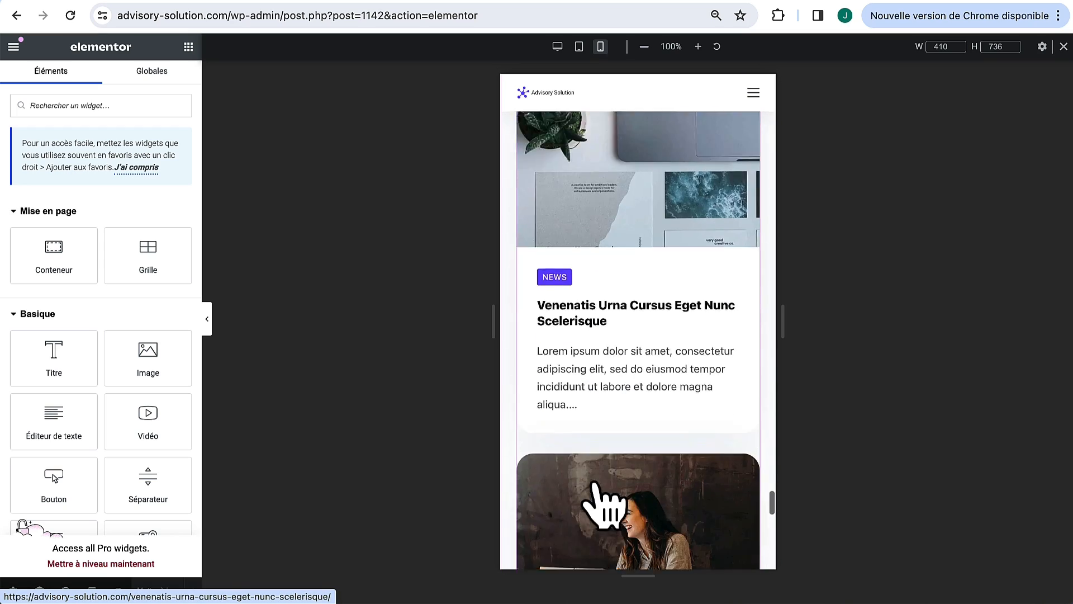
{"action": "scroll", "coordinate": [592, 492], "scroll_direction": "up", "scroll_amount": 4}
{"action": "scroll", "coordinate": [592, 492], "scroll_direction": "up", "scroll_amount": 15}
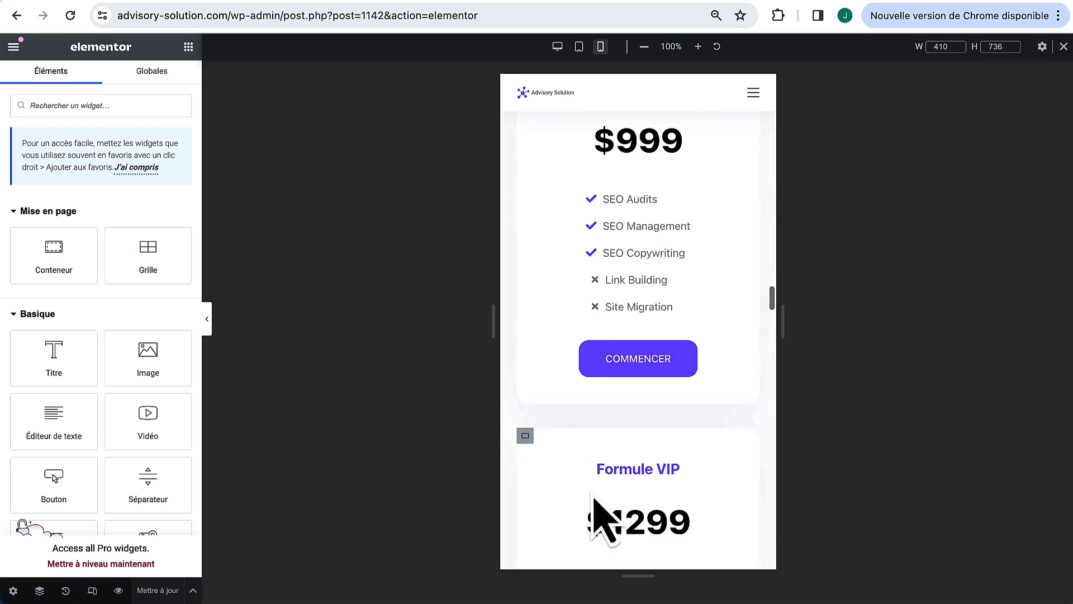
{"action": "scroll", "coordinate": [592, 495], "scroll_direction": "up", "scroll_amount": 6}
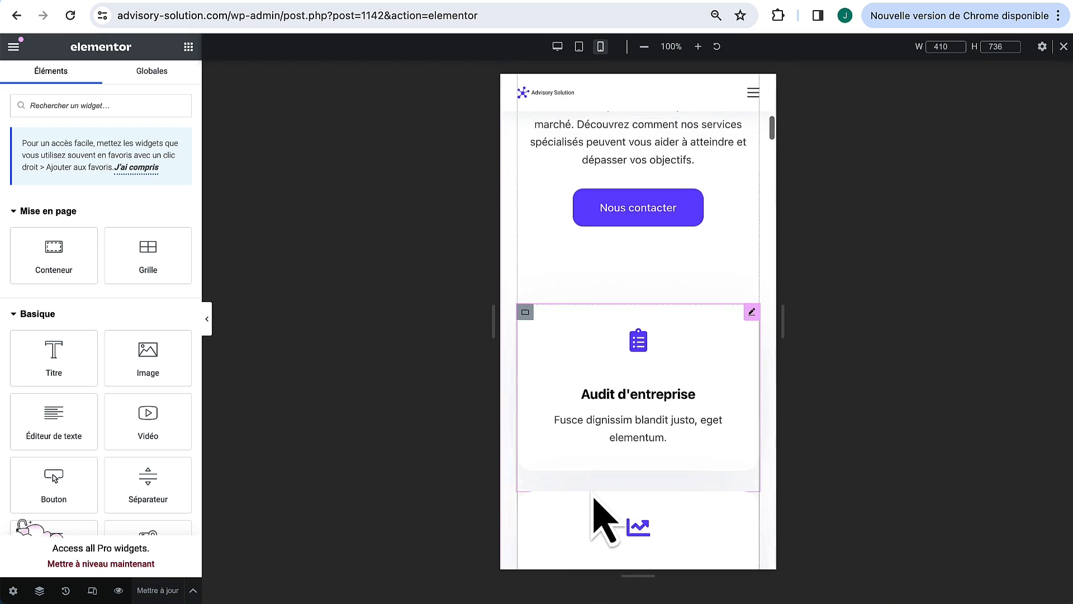
{"action": "scroll", "coordinate": [599, 503], "scroll_direction": "down", "scroll_amount": 4}
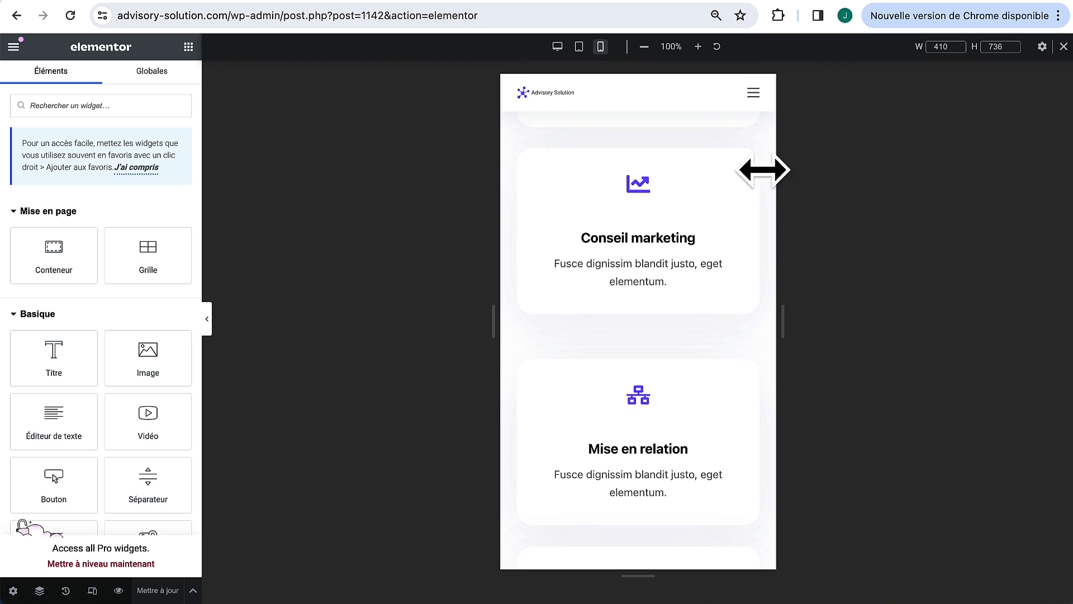
Step: Set the Conseil marketing card's mobile Marge Bas to 0 after trying 35
{"action": "left_click", "coordinate": [752, 156]}
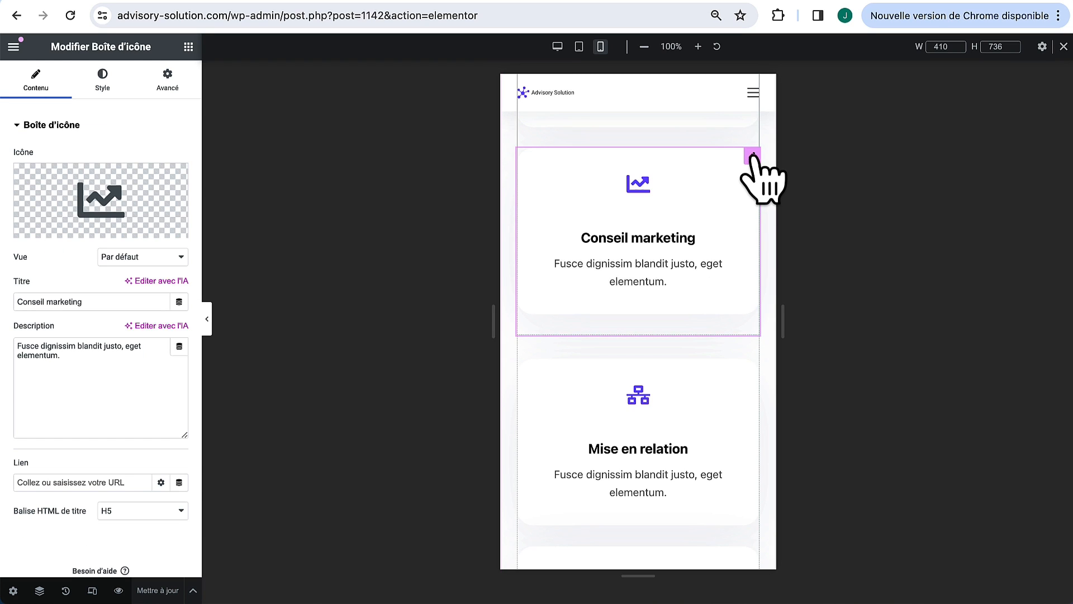
{"action": "left_click", "coordinate": [168, 85]}
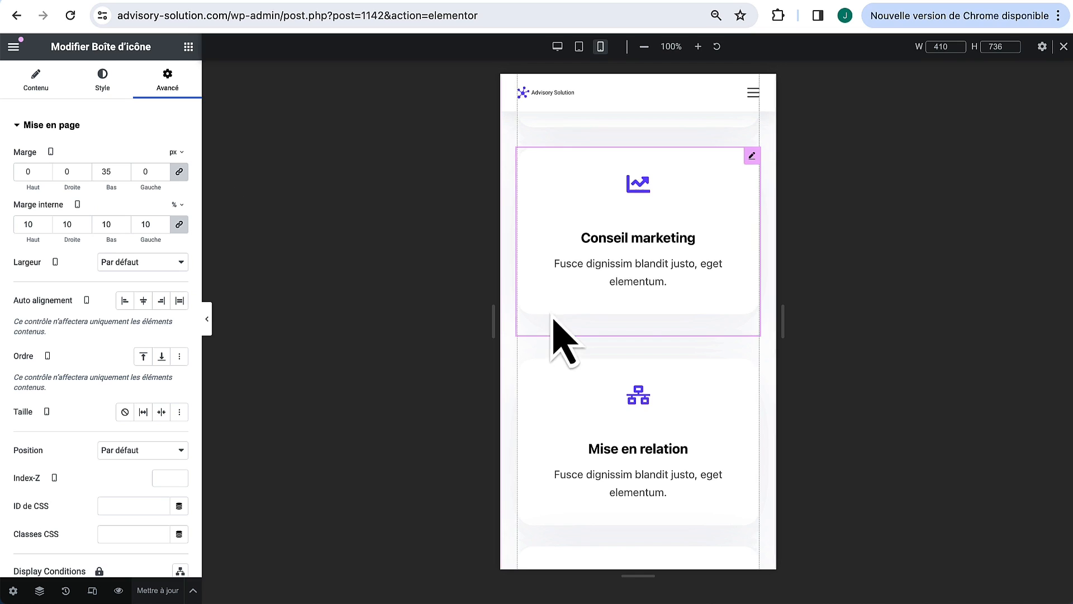
{"action": "left_click", "coordinate": [110, 171]}
{"action": "type", "text": "35"}
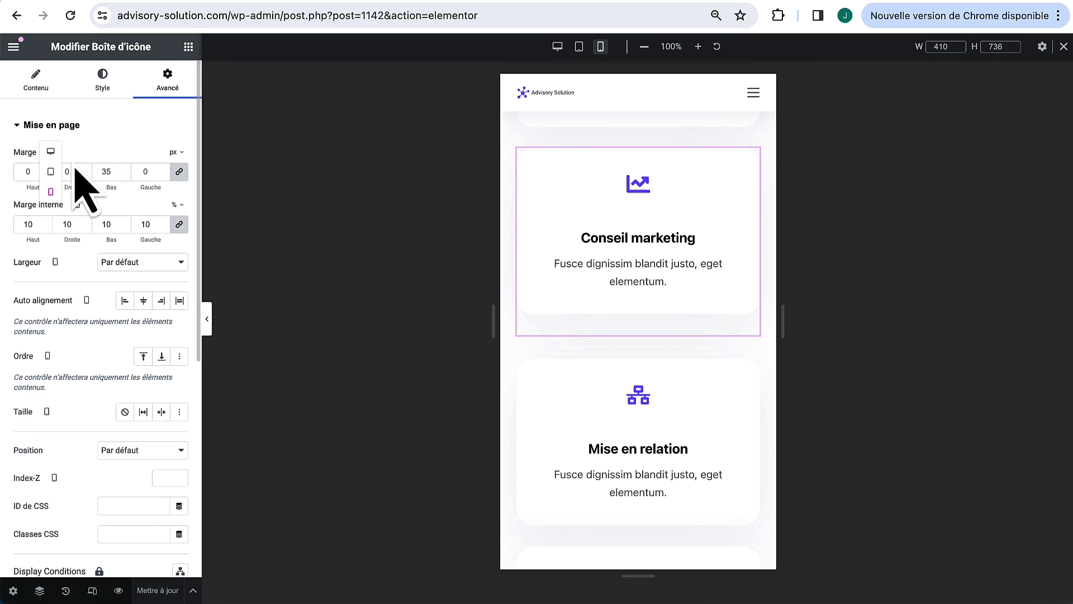
{"action": "left_click", "coordinate": [52, 152]}
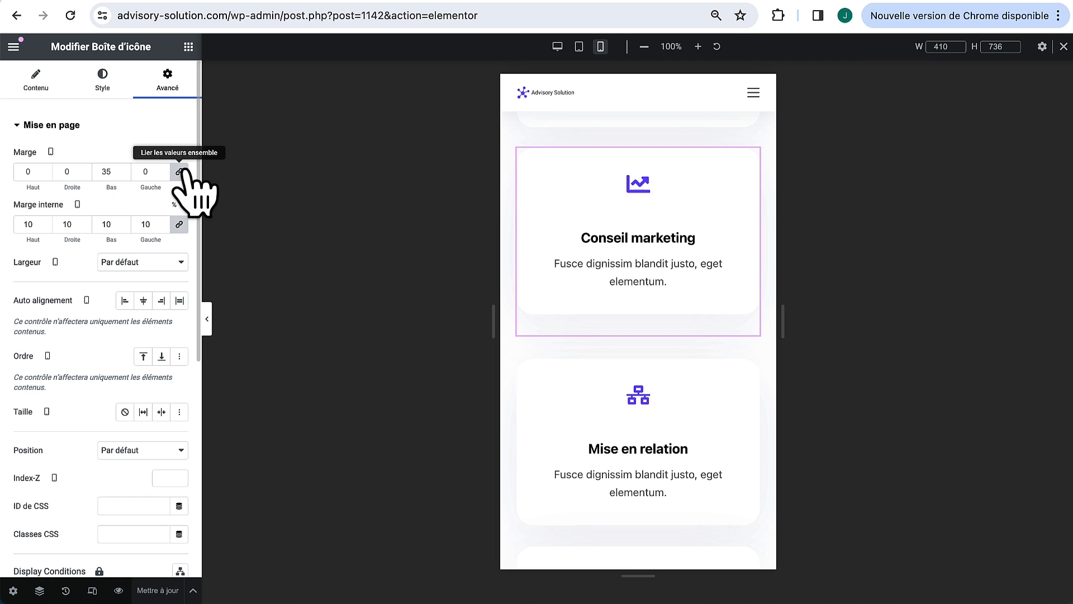
{"action": "double_click", "coordinate": [112, 171]}
{"action": "type", "text": "0"}
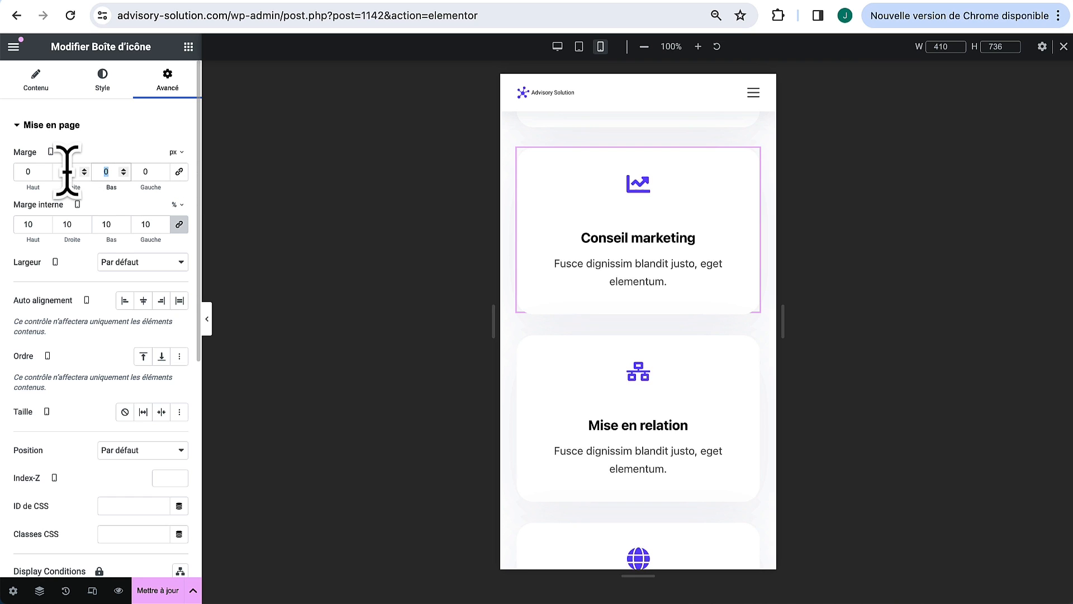
{"action": "left_click", "coordinate": [118, 132]}
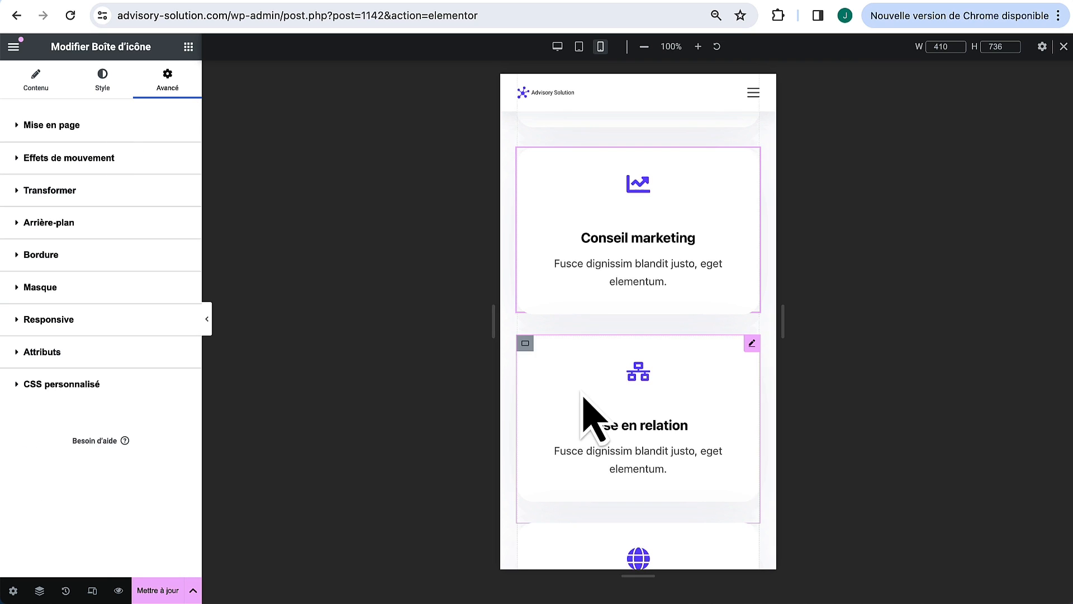
{"action": "scroll", "coordinate": [705, 330], "scroll_direction": "down", "scroll_amount": 3}
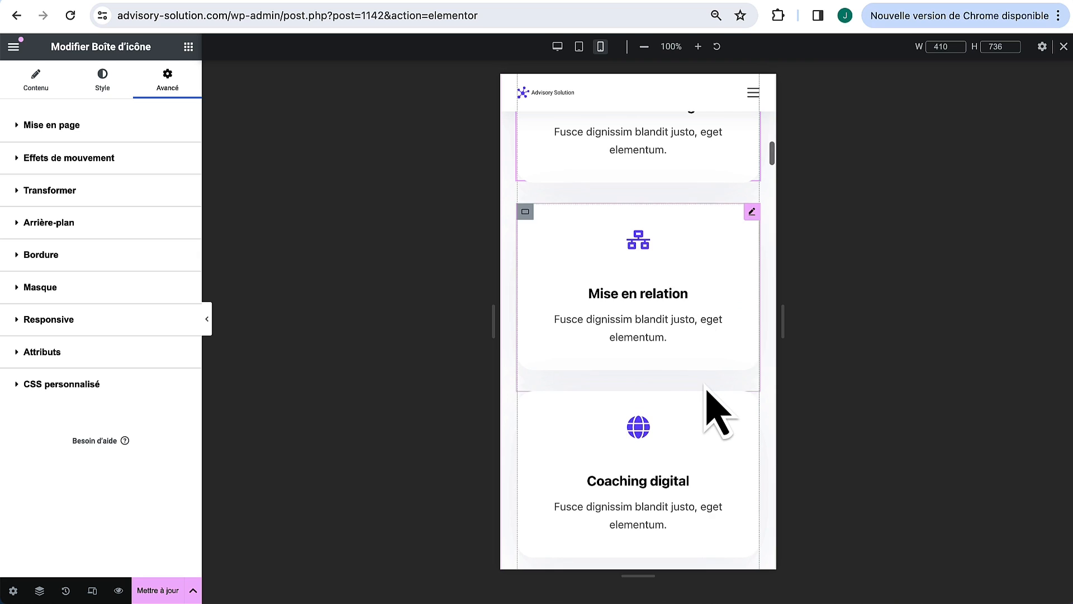
{"action": "scroll", "coordinate": [738, 354], "scroll_direction": "up", "scroll_amount": 2}
{"action": "scroll", "coordinate": [744, 324], "scroll_direction": "up", "scroll_amount": 3}
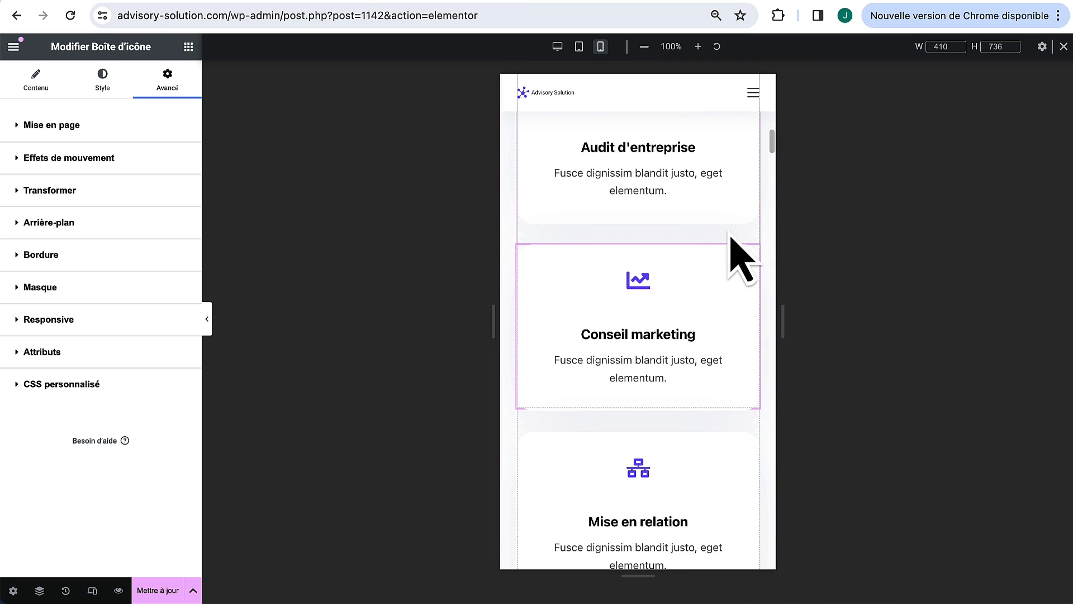
{"action": "scroll", "coordinate": [738, 257], "scroll_direction": "up", "scroll_amount": 2}
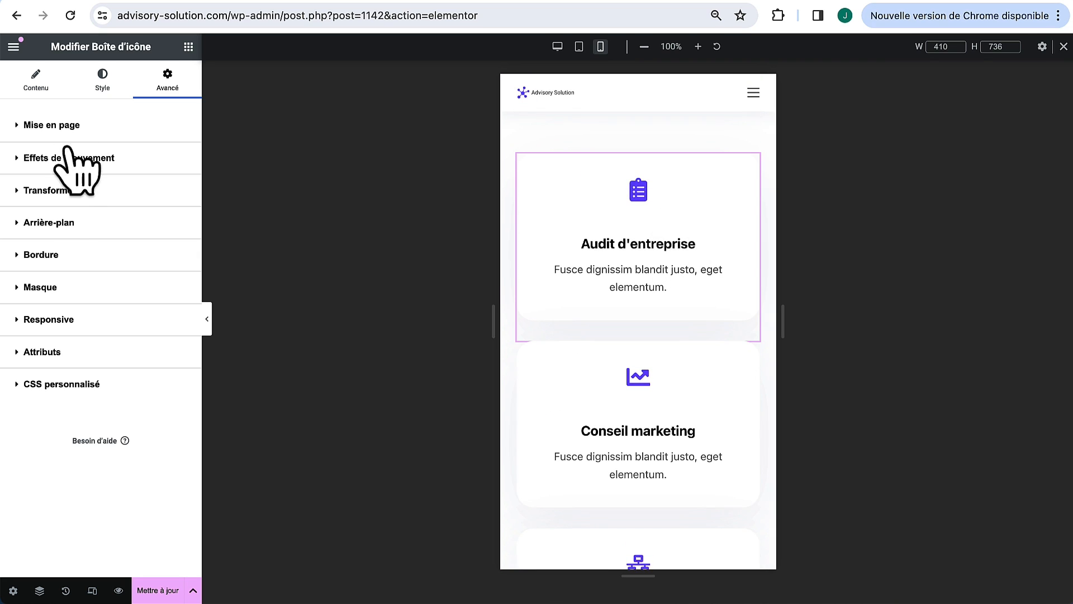
Step: Toggle Masquer sur Portrait mobile for the Audit d'entreprise card and preview the result
{"action": "left_click", "coordinate": [50, 320]}
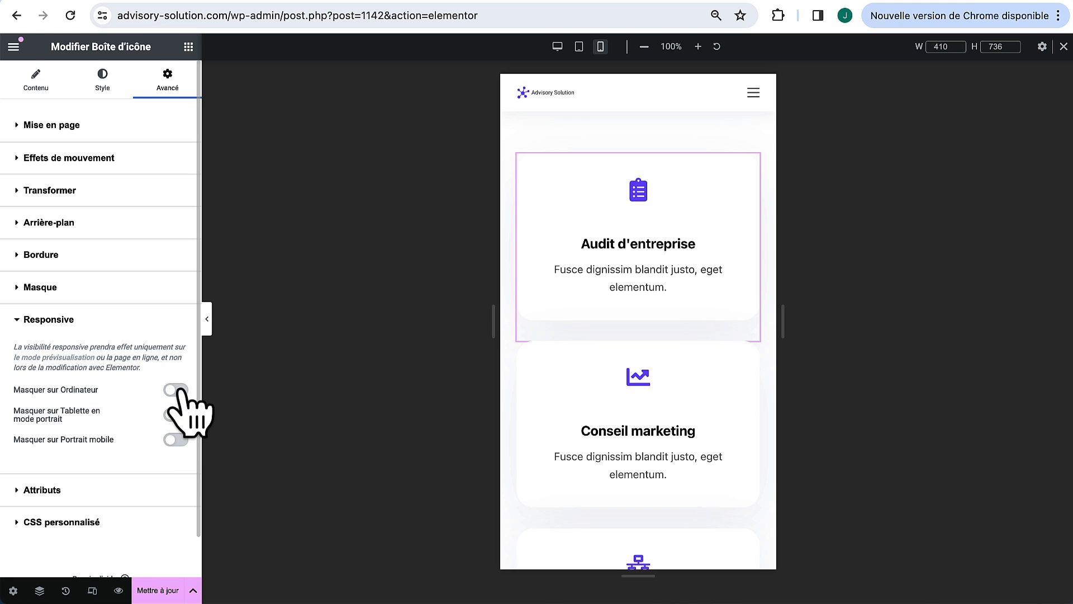
{"action": "left_click", "coordinate": [175, 439]}
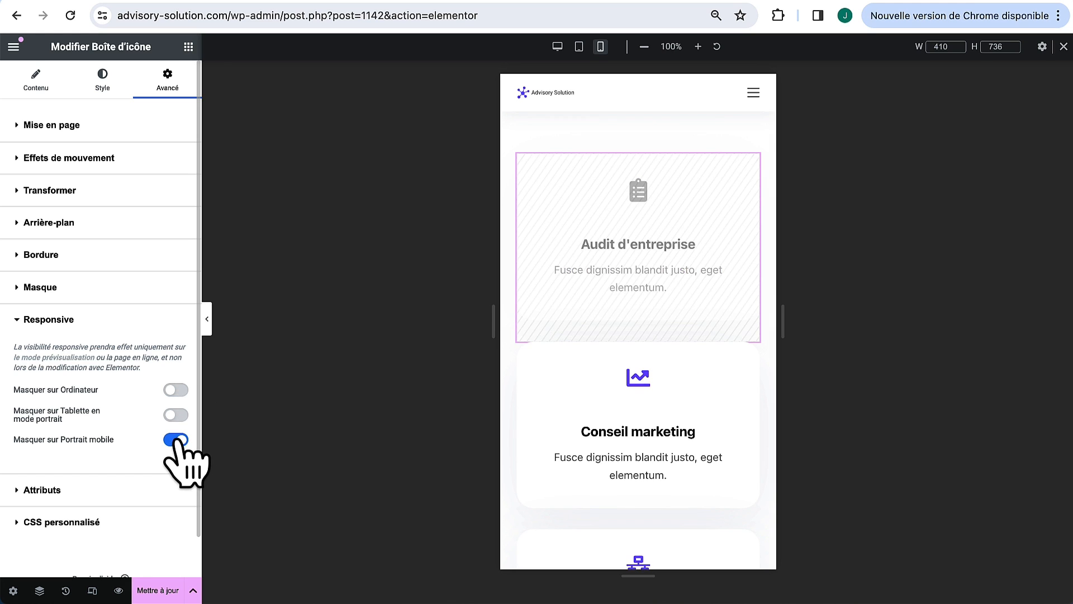
{"action": "left_click", "coordinate": [207, 319]}
{"action": "scroll", "coordinate": [467, 325], "scroll_direction": "up", "scroll_amount": 3}
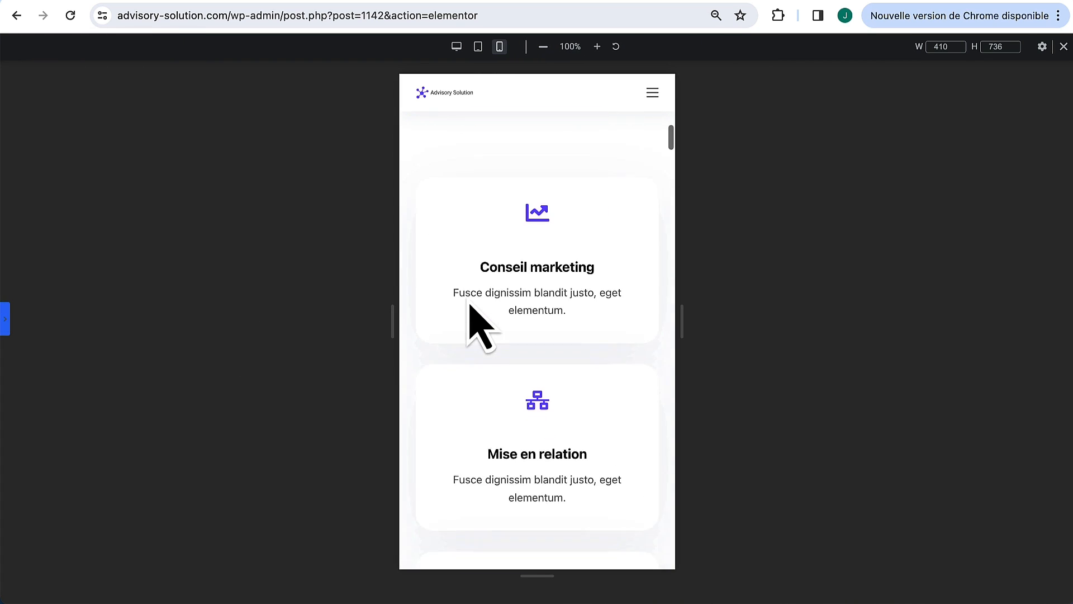
{"action": "scroll", "coordinate": [469, 307], "scroll_direction": "down", "scroll_amount": 7}
{"action": "scroll", "coordinate": [469, 306], "scroll_direction": "up", "scroll_amount": 4}
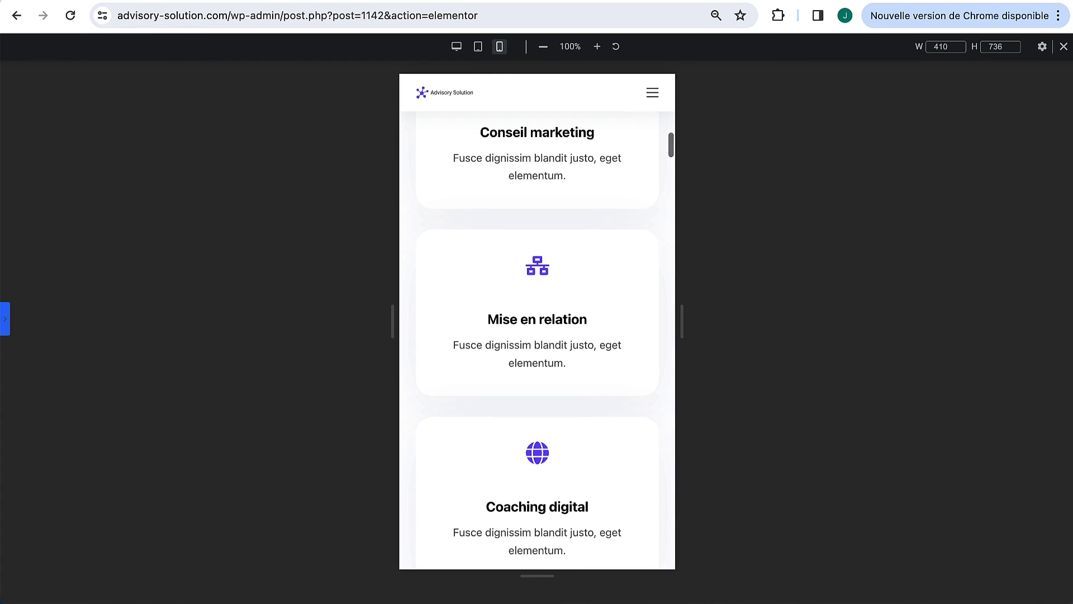
{"action": "left_click", "coordinate": [4, 314]}
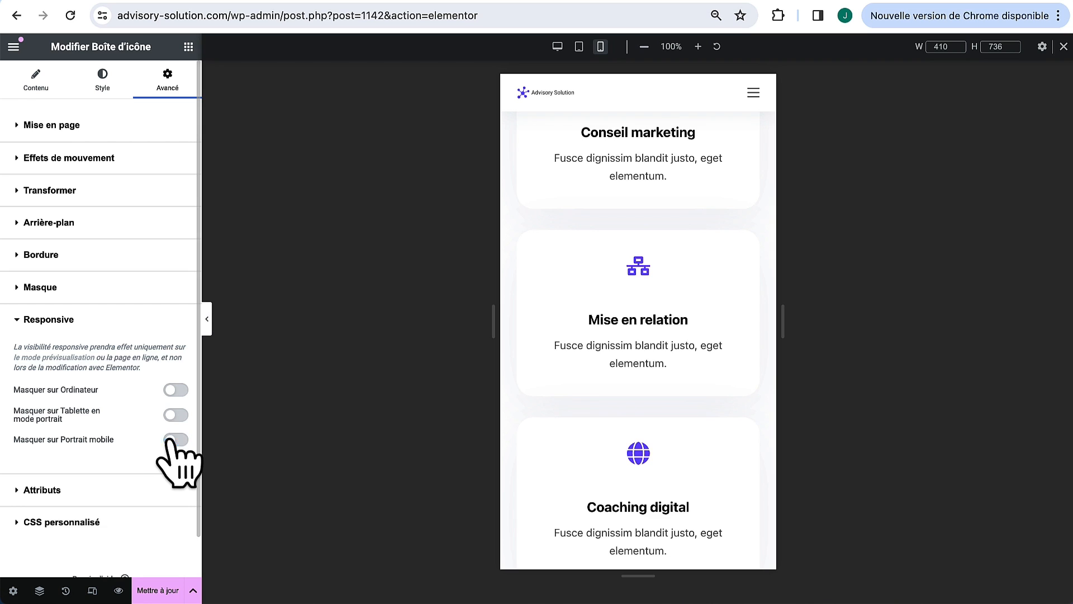
{"action": "scroll", "coordinate": [597, 361], "scroll_direction": "up", "scroll_amount": 5}
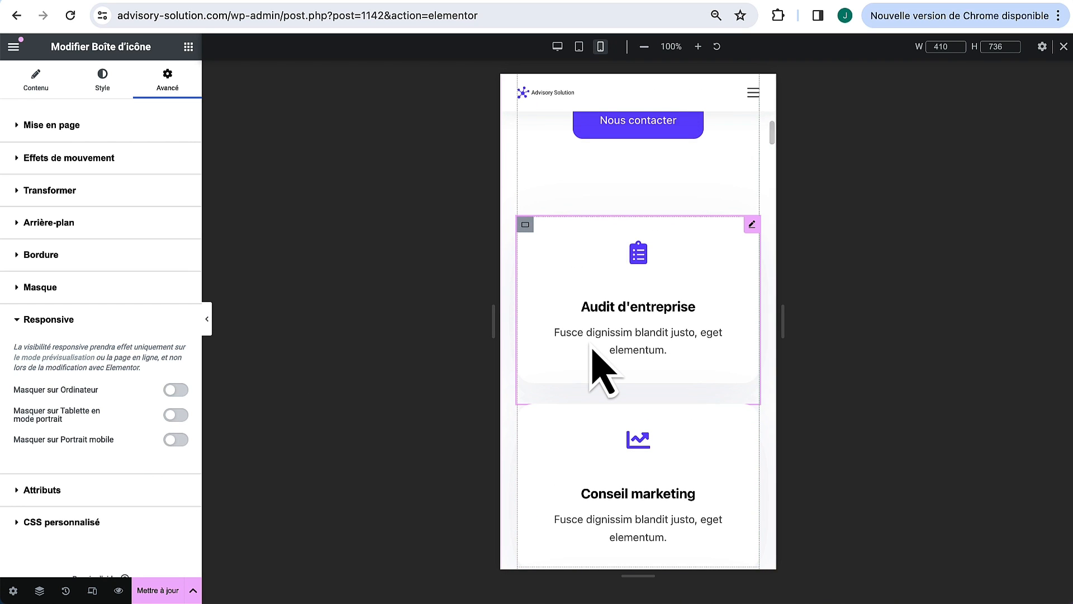
{"action": "scroll", "coordinate": [597, 367], "scroll_direction": "down", "scroll_amount": 1}
{"action": "scroll", "coordinate": [598, 362], "scroll_direction": "up", "scroll_amount": 5}
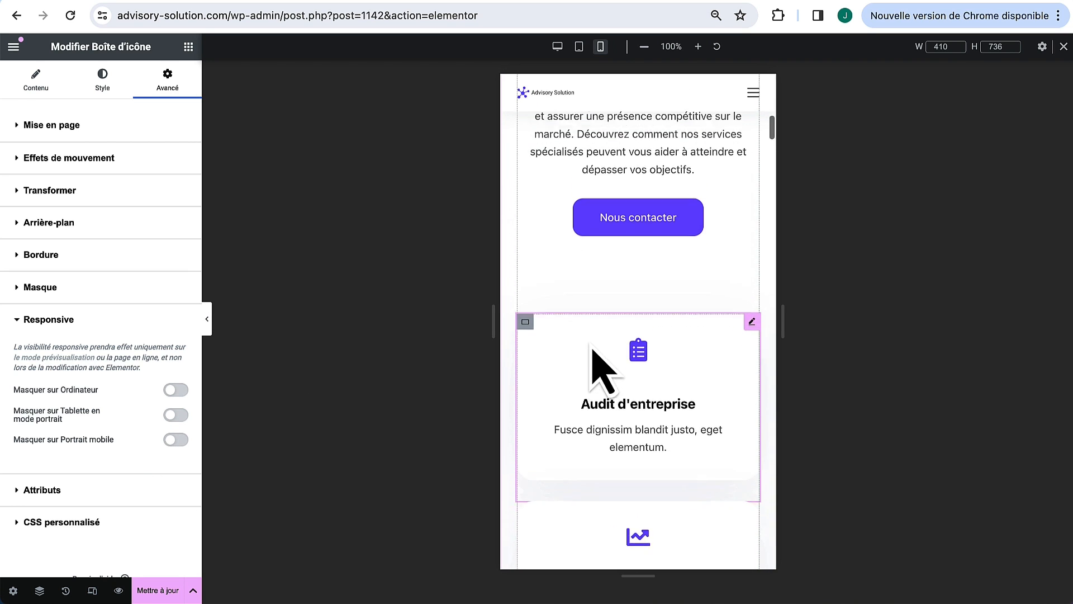
Step: In tablet view, set both service card containers' Direction to Ligne - horizontal
{"action": "left_click", "coordinate": [583, 54]}
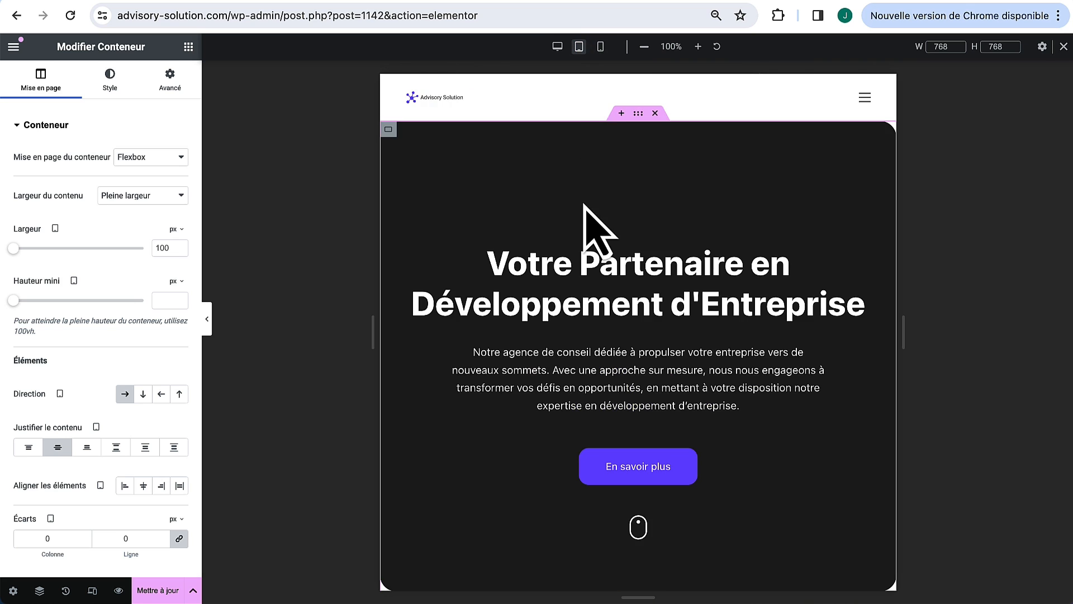
{"action": "scroll", "coordinate": [647, 305], "scroll_direction": "down", "scroll_amount": 1}
{"action": "scroll", "coordinate": [646, 302], "scroll_direction": "down", "scroll_amount": 10}
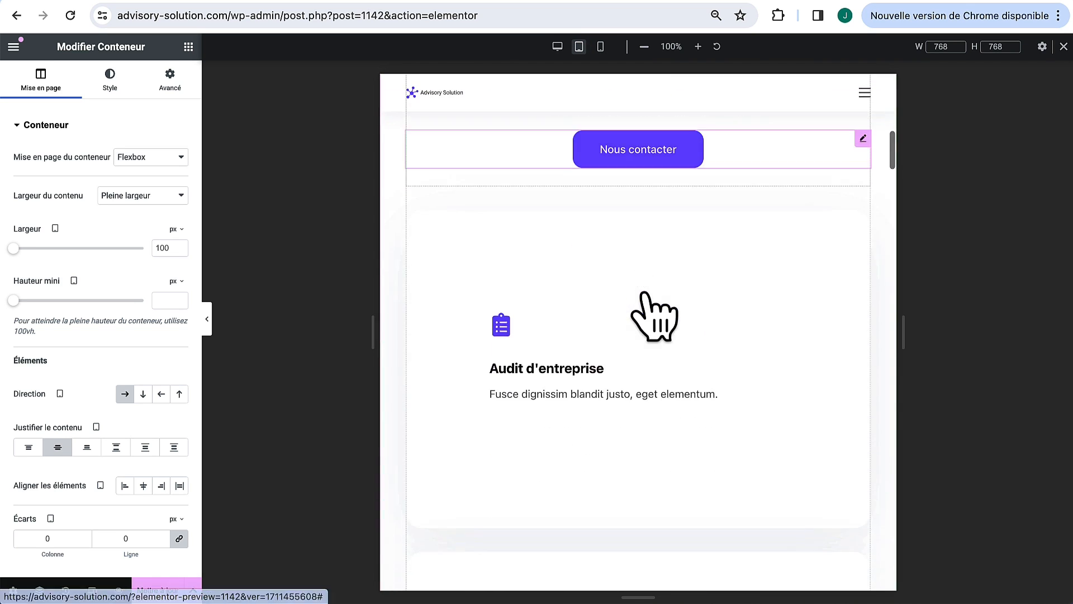
{"action": "scroll", "coordinate": [647, 302], "scroll_direction": "down", "scroll_amount": 10}
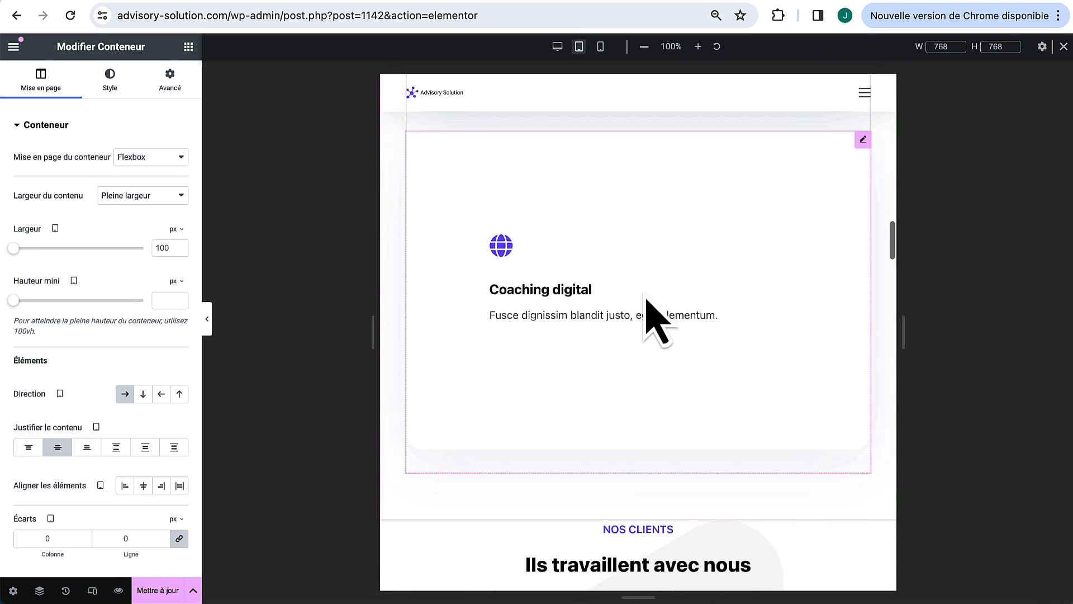
{"action": "scroll", "coordinate": [647, 302], "scroll_direction": "up", "scroll_amount": 15}
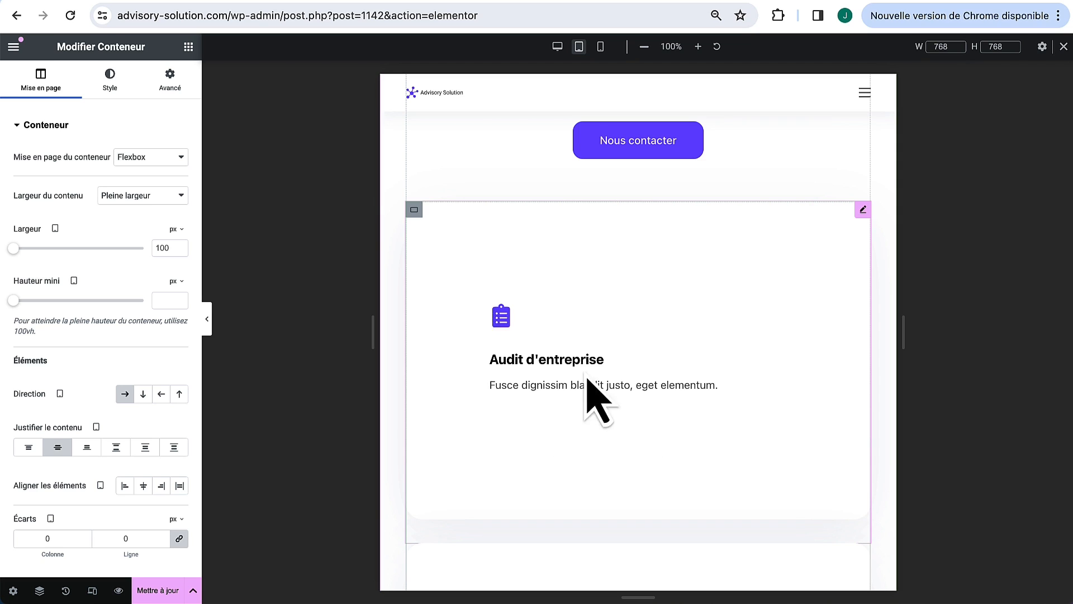
{"action": "left_click", "coordinate": [414, 210]}
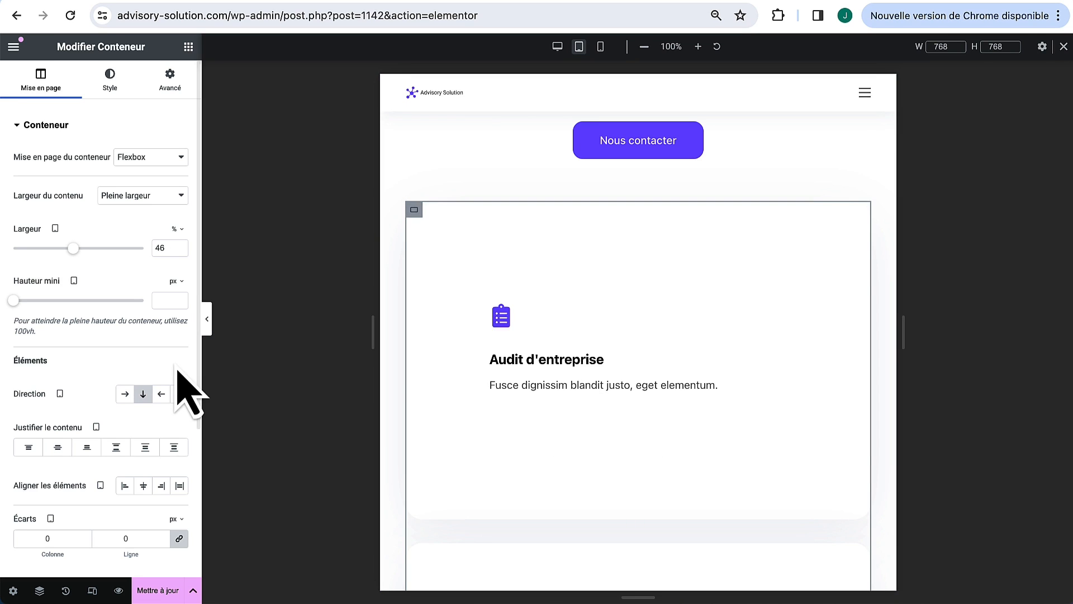
{"action": "left_click", "coordinate": [125, 394]}
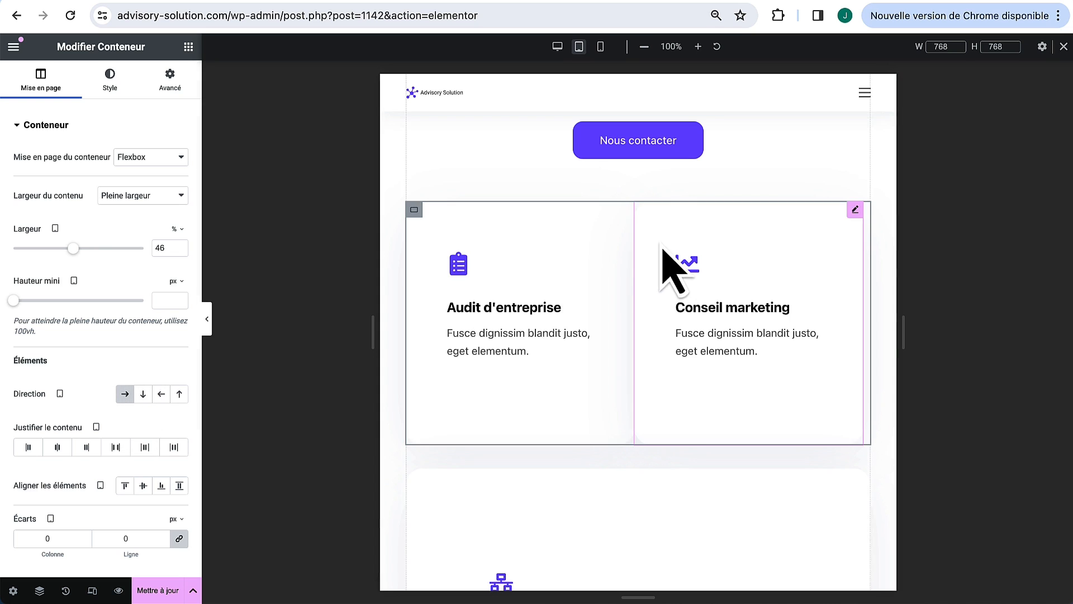
{"action": "scroll", "coordinate": [472, 395], "scroll_direction": "down", "scroll_amount": 4}
{"action": "left_click", "coordinate": [414, 339]}
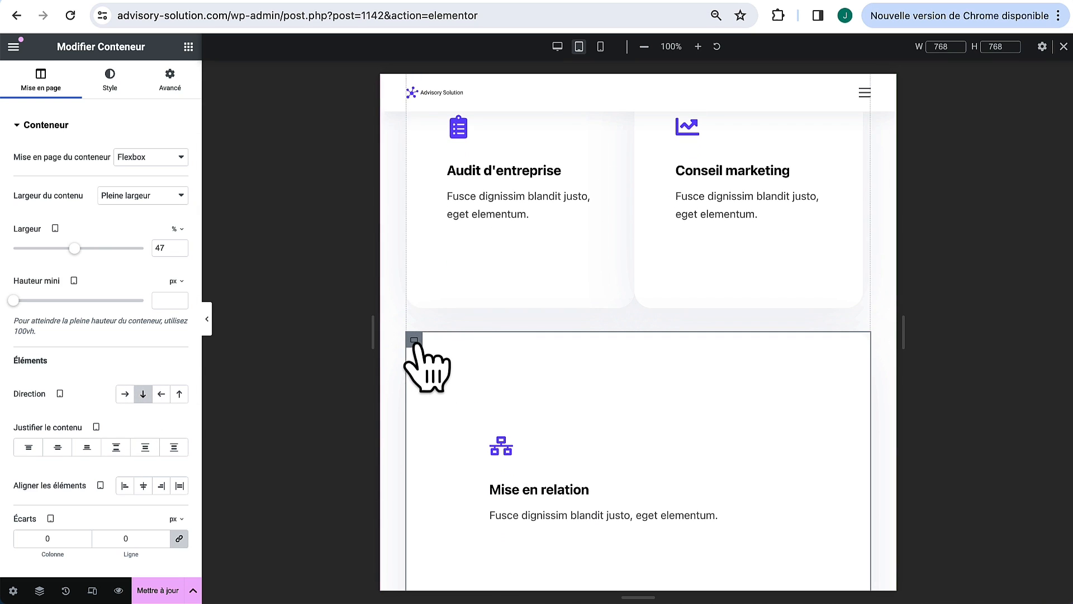
{"action": "left_click", "coordinate": [125, 393]}
Step: Set Écarts Colonne to 35 on the upper and lower card containers
{"action": "scroll", "coordinate": [567, 503], "scroll_direction": "down", "scroll_amount": 1}
{"action": "scroll", "coordinate": [568, 499], "scroll_direction": "up", "scroll_amount": 4}
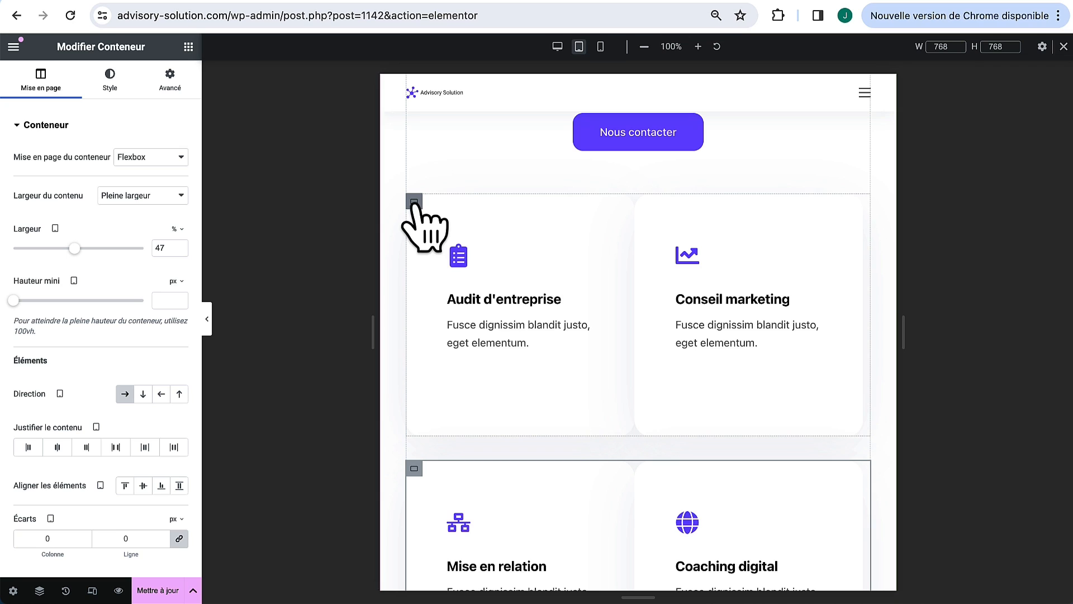
{"action": "left_click", "coordinate": [414, 201]}
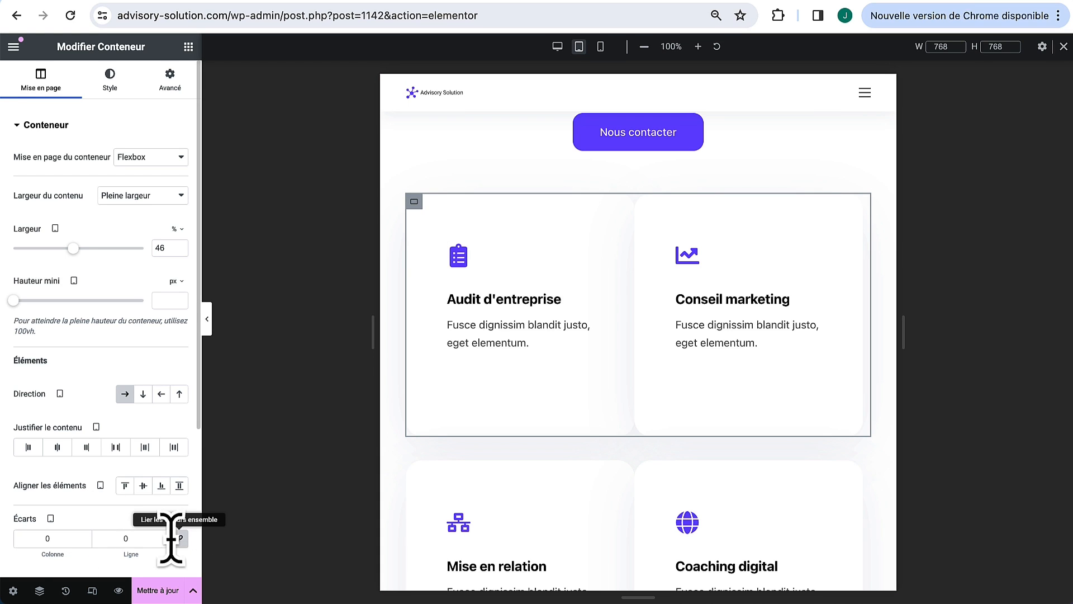
{"action": "type", "text": "35"}
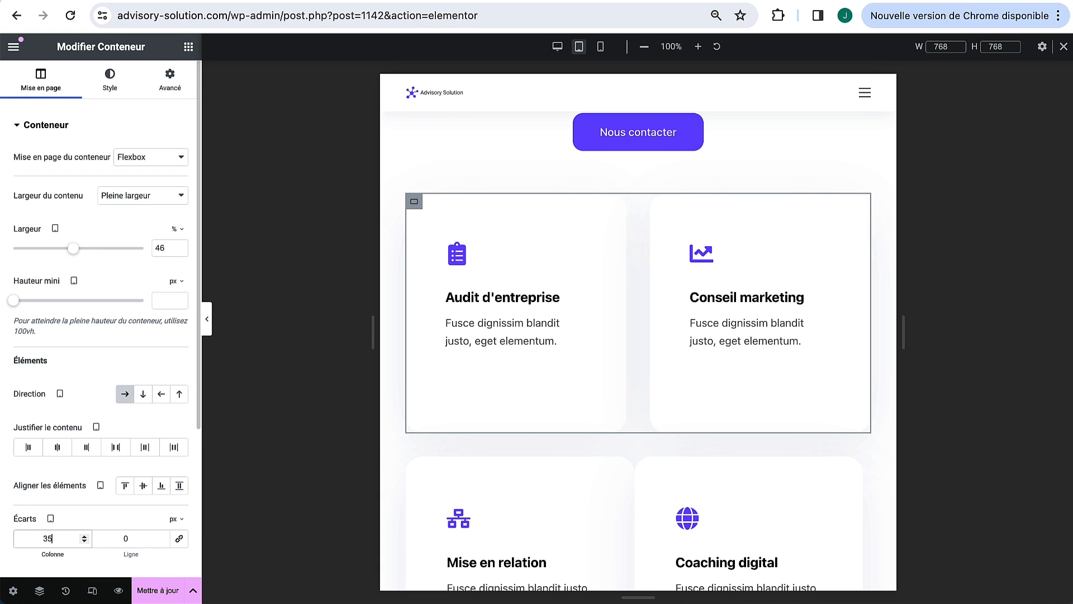
{"action": "left_click", "coordinate": [414, 464]}
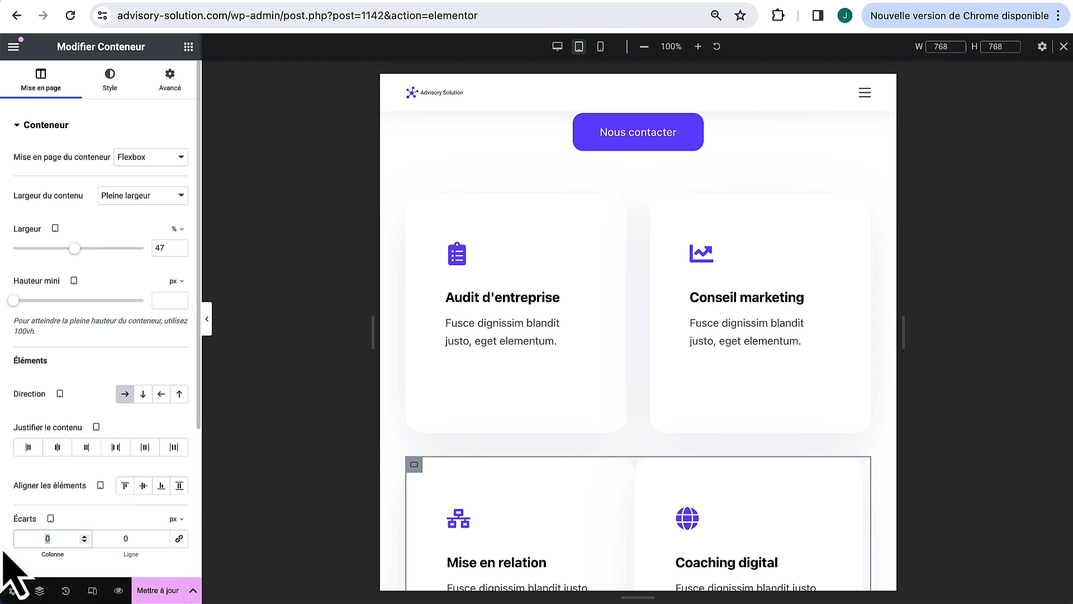
{"action": "type", "text": "35"}
Step: Scroll down and select the Ils travaillent avec nous section
{"action": "scroll", "coordinate": [581, 492], "scroll_direction": "down", "scroll_amount": 2}
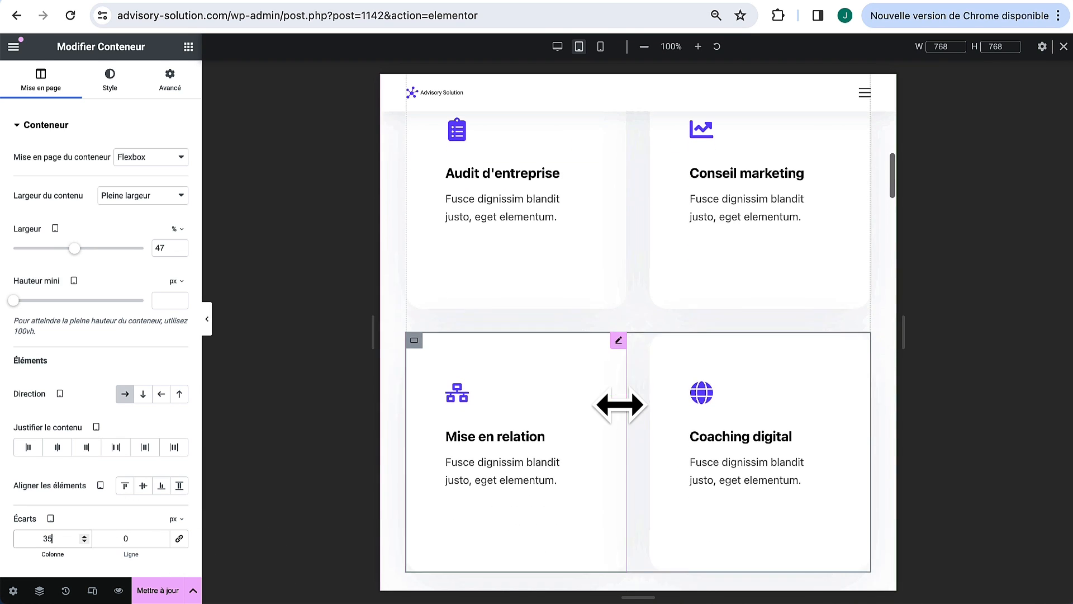
{"action": "scroll", "coordinate": [680, 358], "scroll_direction": "down", "scroll_amount": 7}
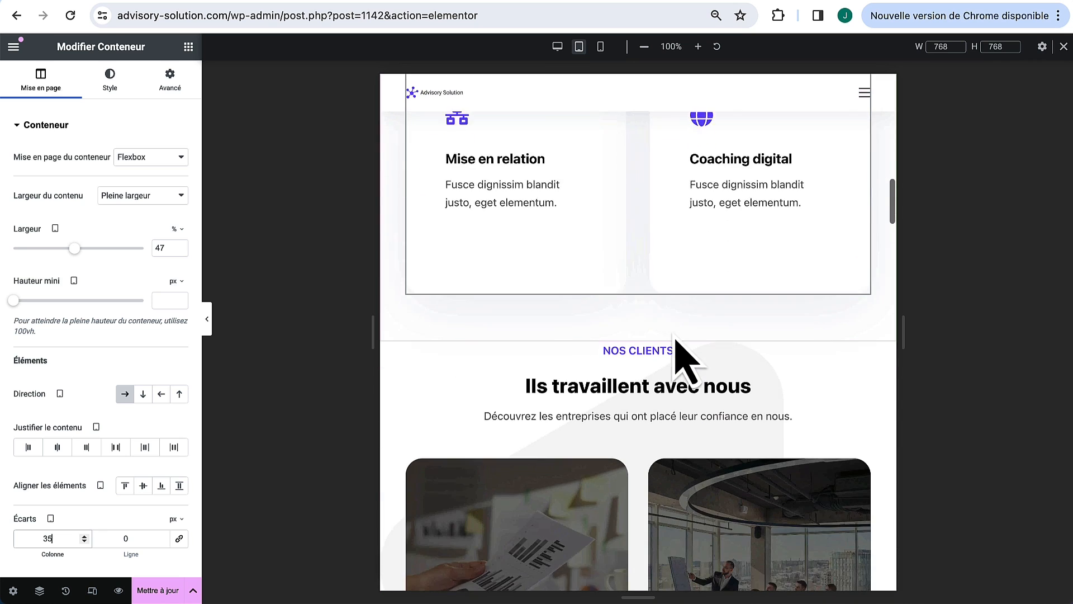
{"action": "left_click", "coordinate": [816, 246]}
{"action": "scroll", "coordinate": [822, 265], "scroll_direction": "down", "scroll_amount": 5}
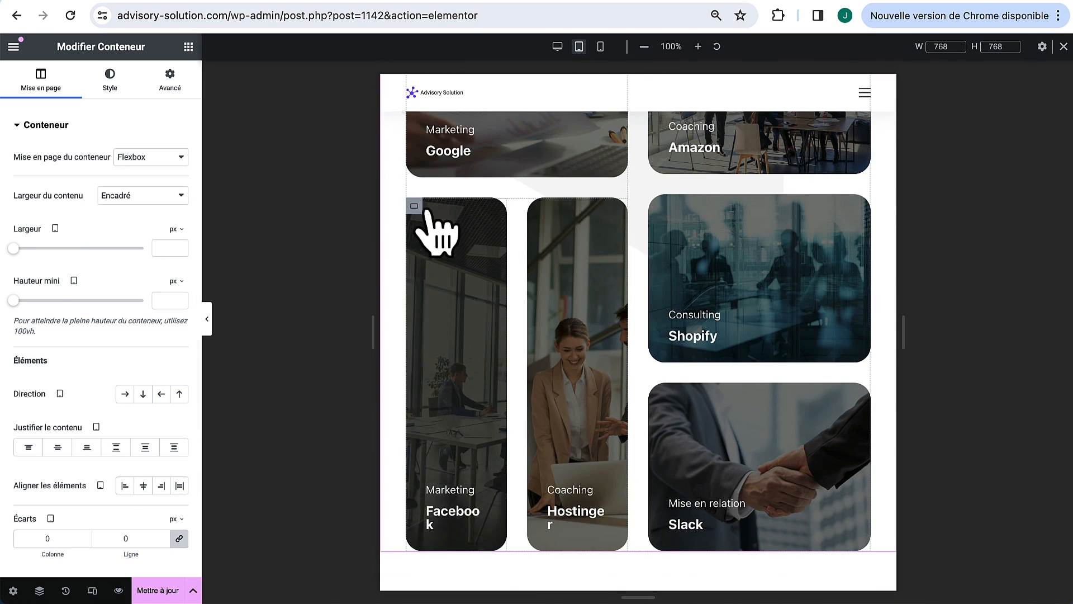
Step: Stack the Facebook and Hostinger client cards vertically via their parent container's Direction
{"action": "left_click", "coordinate": [412, 229]}
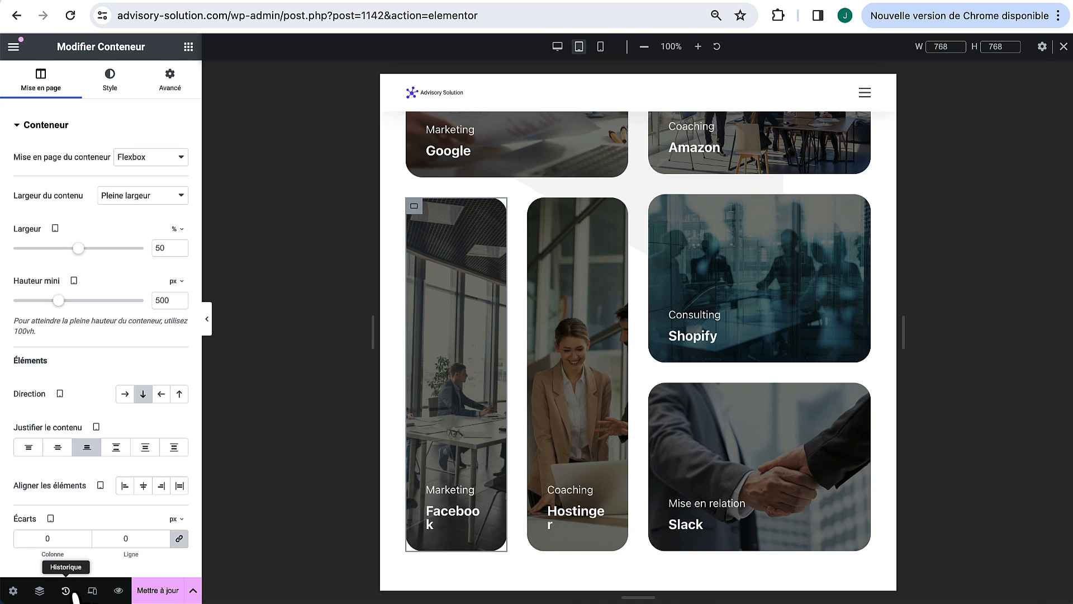
{"action": "left_click", "coordinate": [39, 591]}
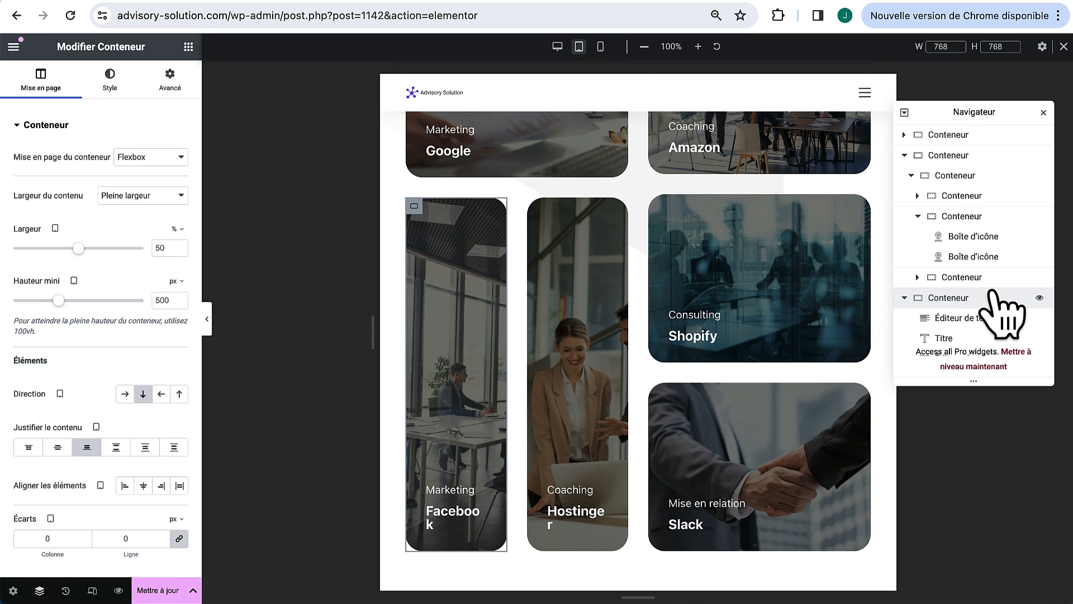
{"action": "left_click", "coordinate": [966, 214]}
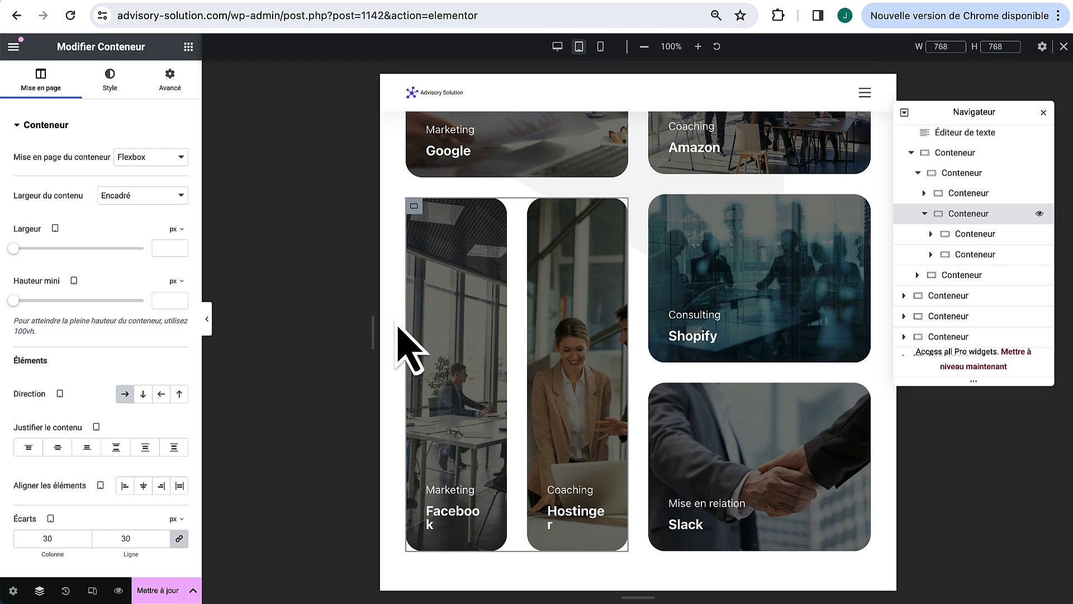
{"action": "left_click", "coordinate": [143, 394]}
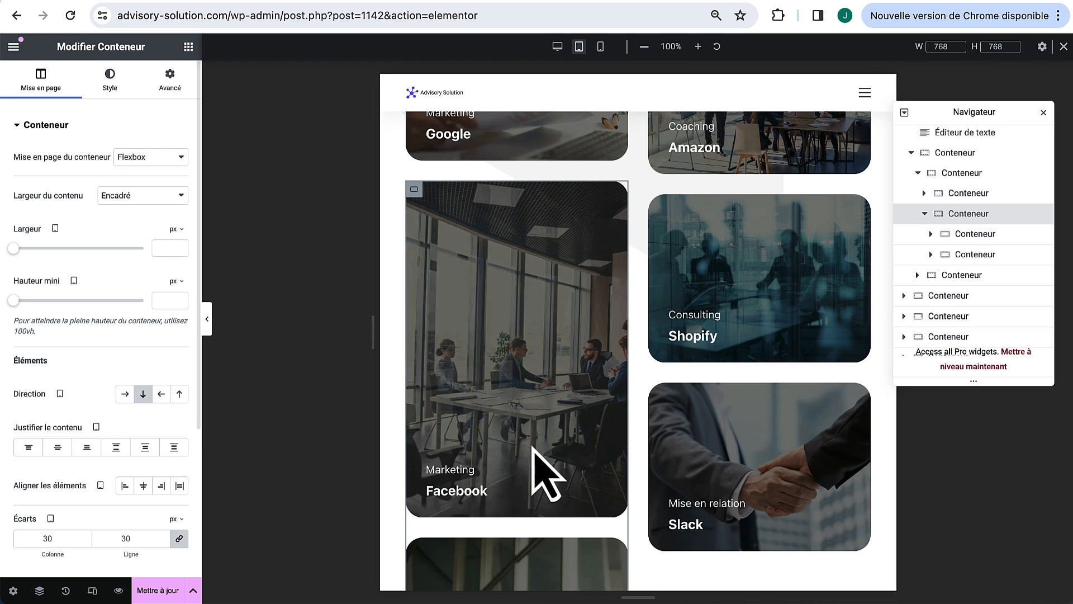
{"action": "scroll", "coordinate": [545, 472], "scroll_direction": "down", "scroll_amount": 4}
{"action": "scroll", "coordinate": [545, 472], "scroll_direction": "up", "scroll_amount": 5}
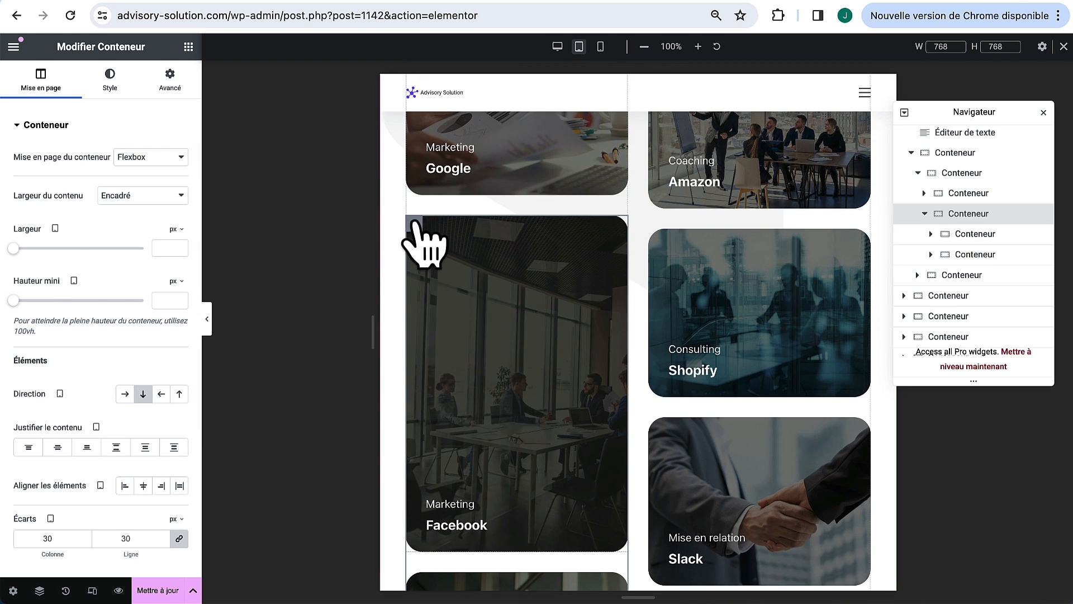
Step: Shorten the Facebook card's Hauteur mini and set Hostinger's to 355 px
{"action": "left_click", "coordinate": [416, 241]}
{"action": "left_click_drag", "start_coordinate": [65, 300], "coordinate": [28, 300]}
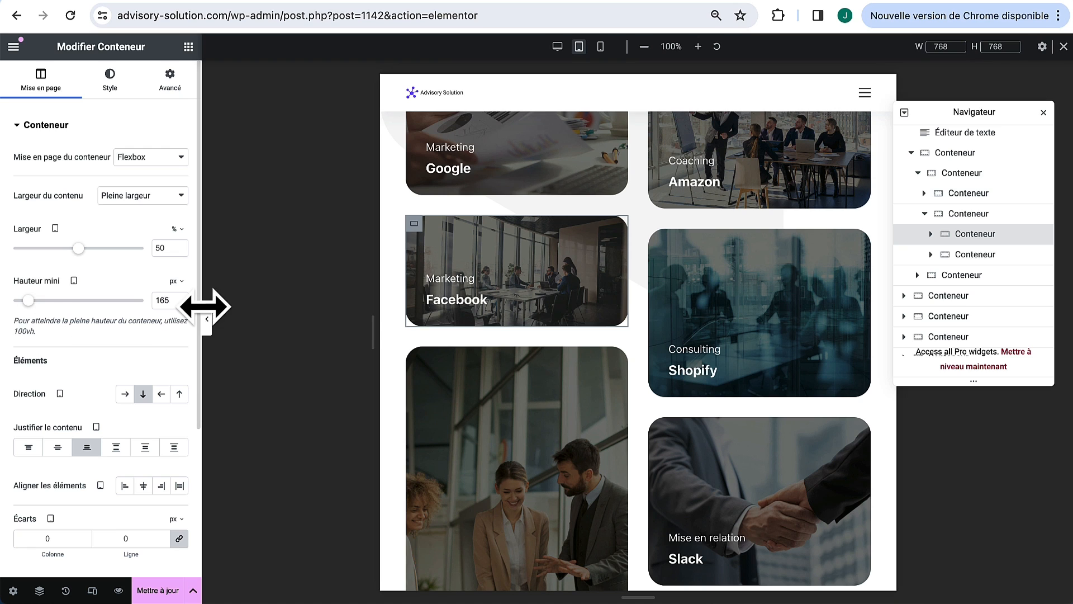
{"action": "left_click", "coordinate": [420, 372]}
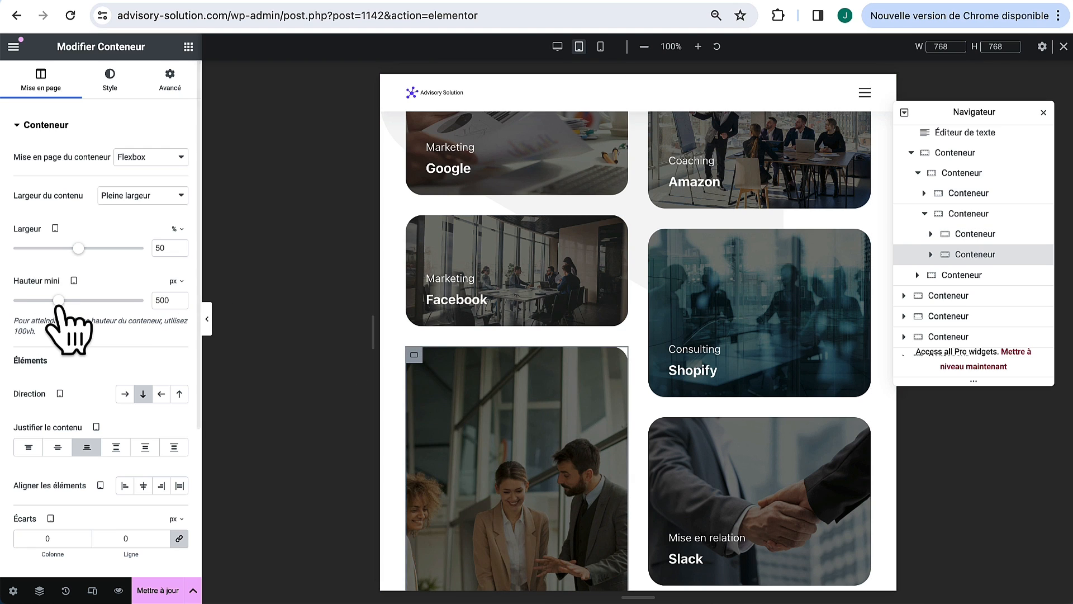
{"action": "left_click_drag", "start_coordinate": [58, 300], "coordinate": [44, 301]}
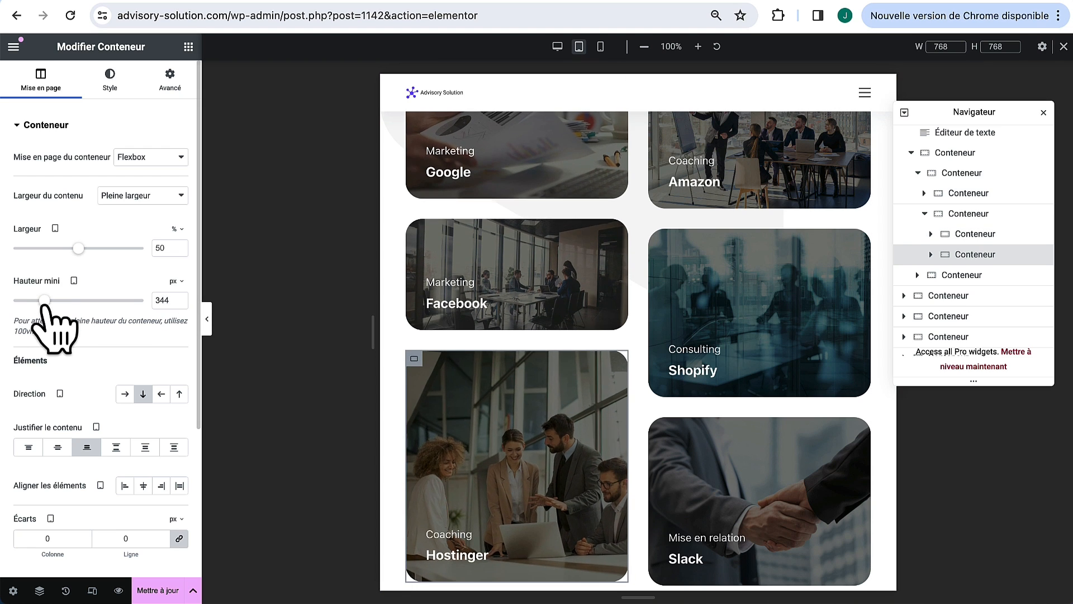
{"action": "scroll", "coordinate": [469, 363], "scroll_direction": "down", "scroll_amount": 2}
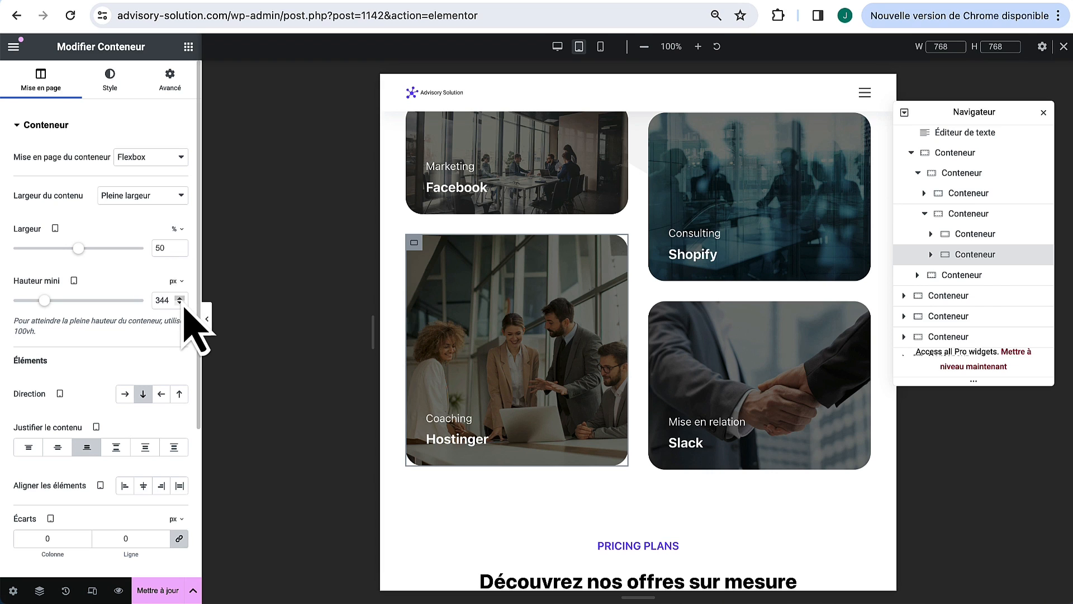
{"action": "key", "text": "Up"}
{"action": "key", "text": "Up"}
{"action": "key", "text": "Up"}
{"action": "key", "text": "Up"}
{"action": "key", "text": "Up"}
{"action": "key", "text": "Up"}
{"action": "key", "text": "Up"}
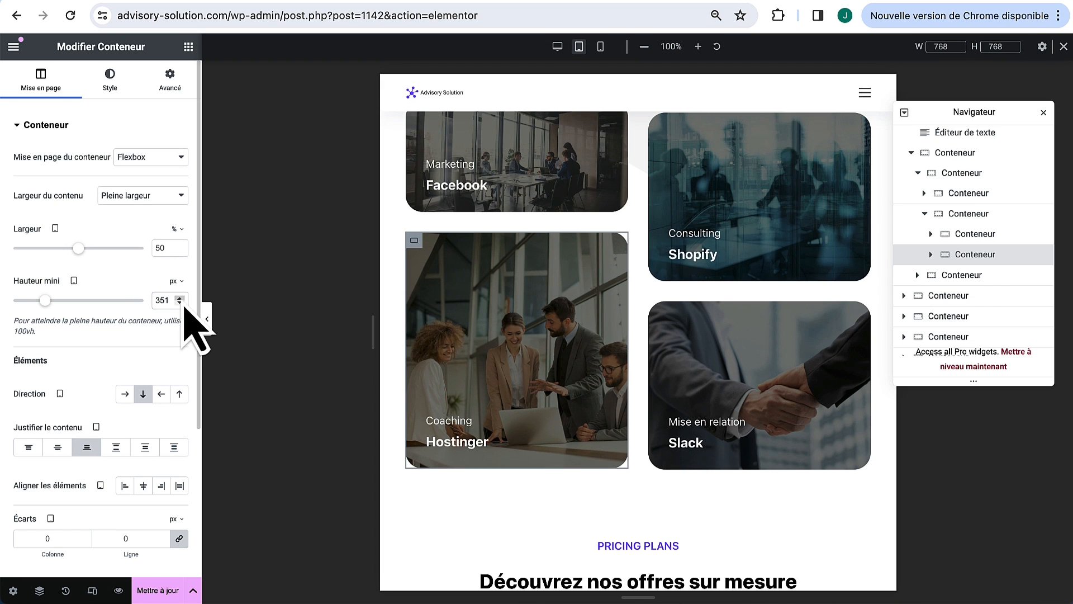
{"action": "key", "text": "Up"}
{"action": "key", "text": "Up"}
{"action": "key", "text": "Up"}
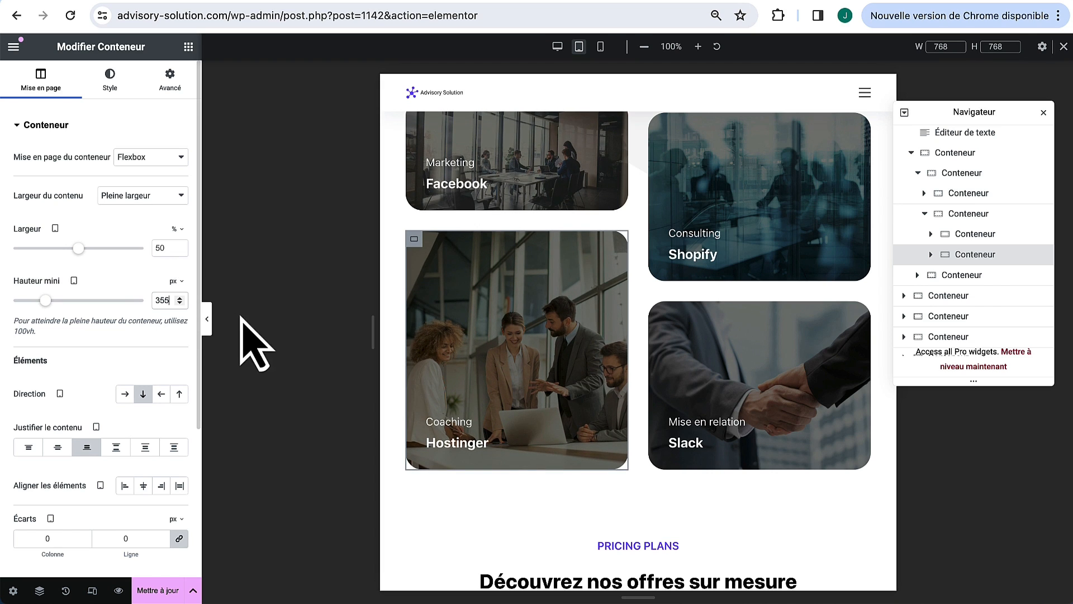
{"action": "left_click", "coordinate": [207, 319]}
{"action": "scroll", "coordinate": [505, 330], "scroll_direction": "up", "scroll_amount": 6}
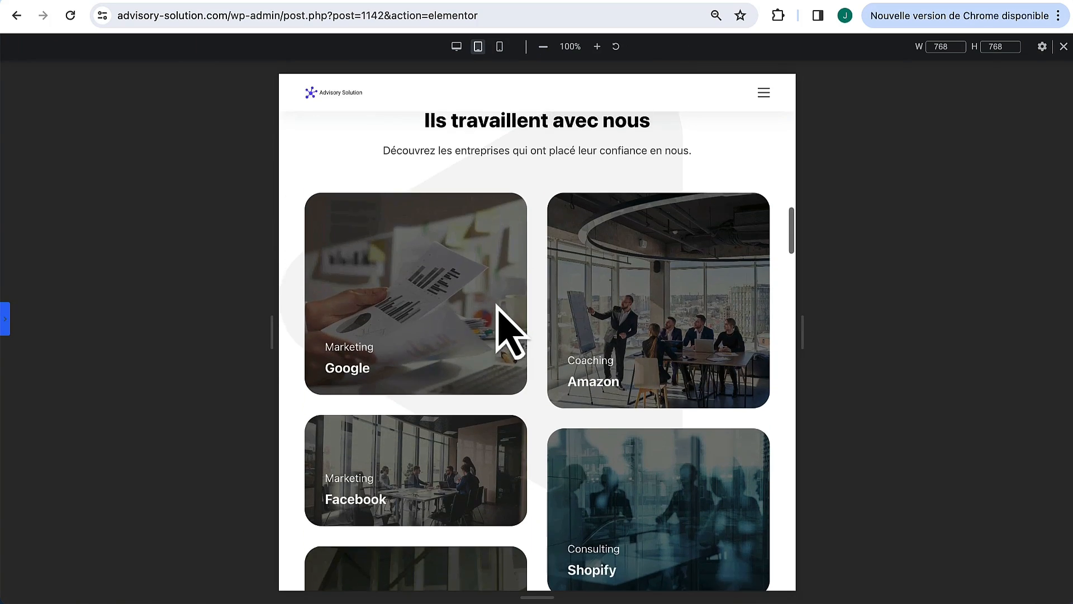
{"action": "scroll", "coordinate": [551, 451], "scroll_direction": "down", "scroll_amount": 12}
Step: Set the pricing cards' parent container Direction to column for tablet
{"action": "scroll", "coordinate": [545, 445], "scroll_direction": "down", "scroll_amount": 4}
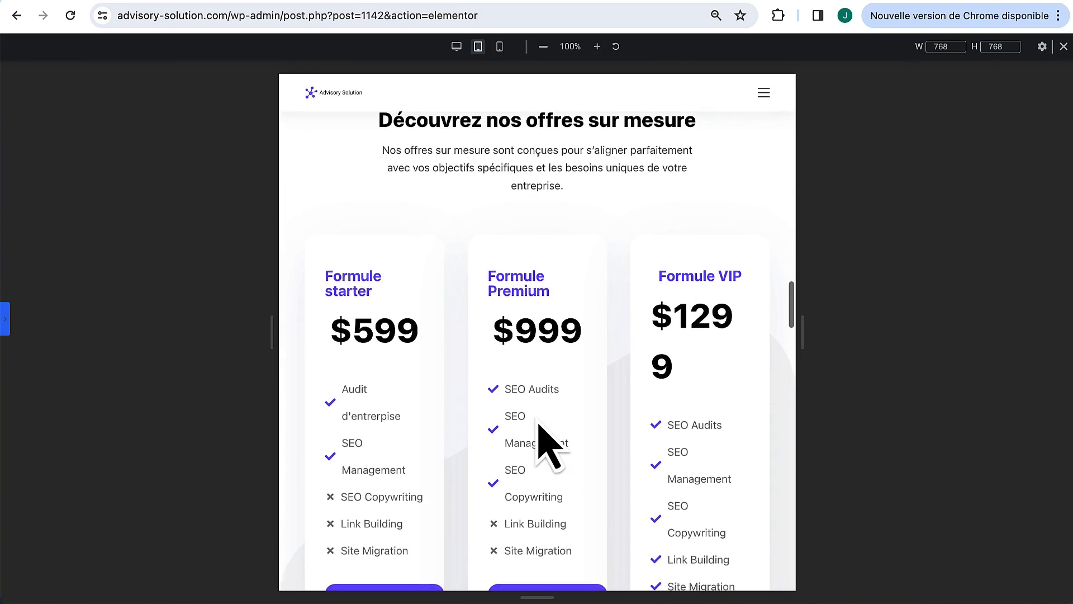
{"action": "scroll", "coordinate": [538, 424], "scroll_direction": "up", "scroll_amount": 1}
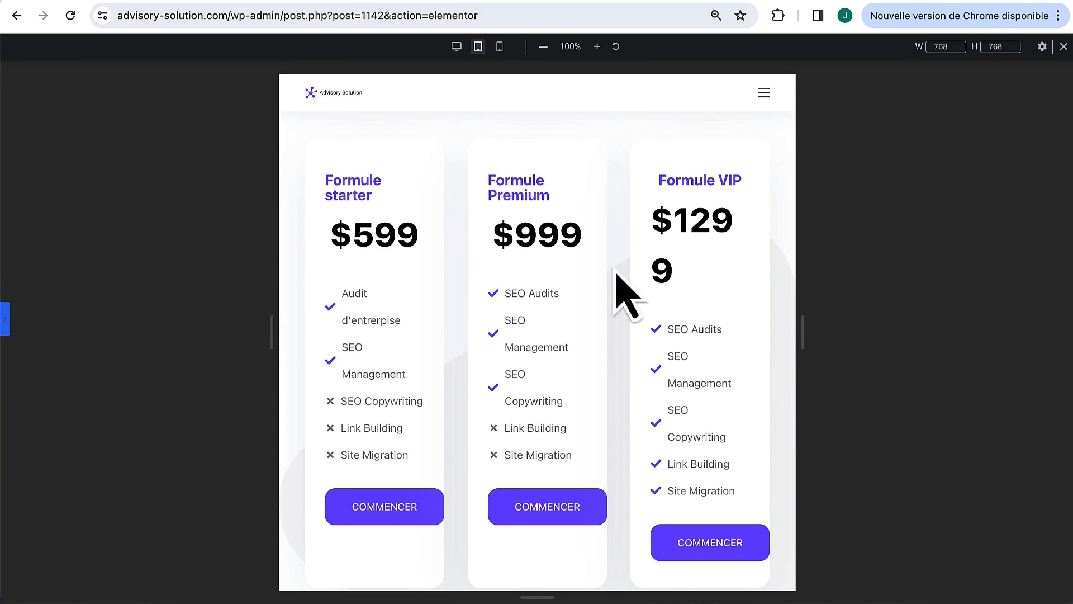
{"action": "left_click", "coordinate": [4, 318]}
{"action": "scroll", "coordinate": [422, 224], "scroll_direction": "up", "scroll_amount": 1}
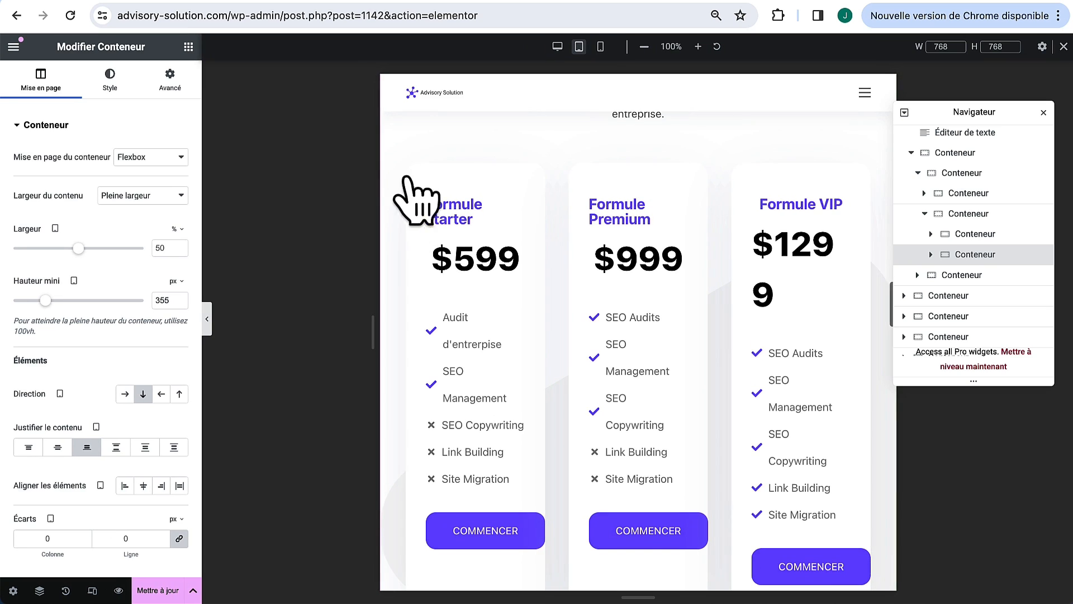
{"action": "scroll", "coordinate": [1026, 355], "scroll_direction": "down", "scroll_amount": 5}
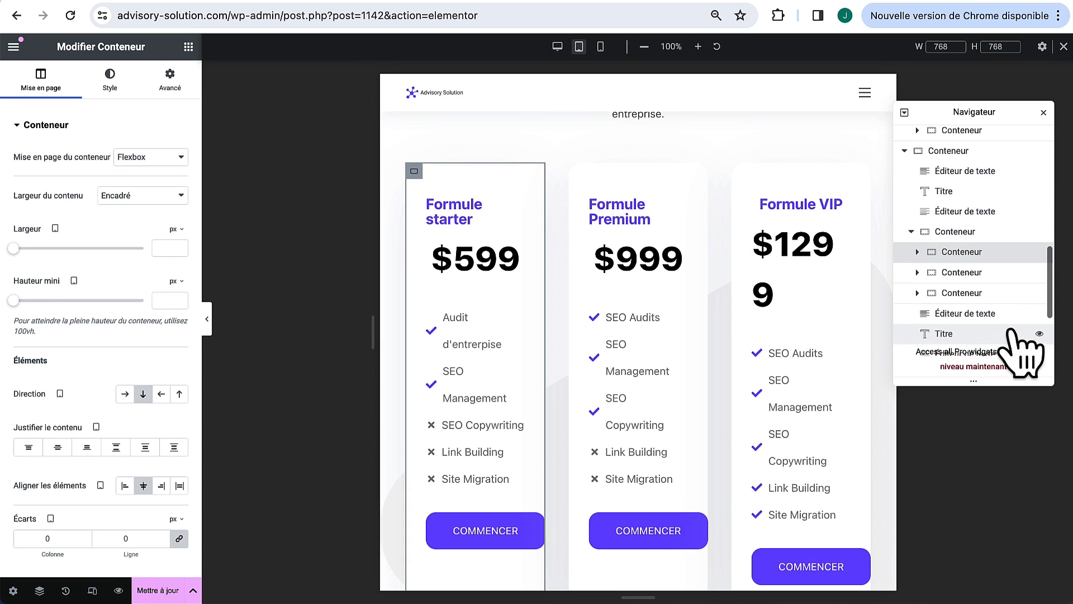
{"action": "left_click", "coordinate": [960, 231]}
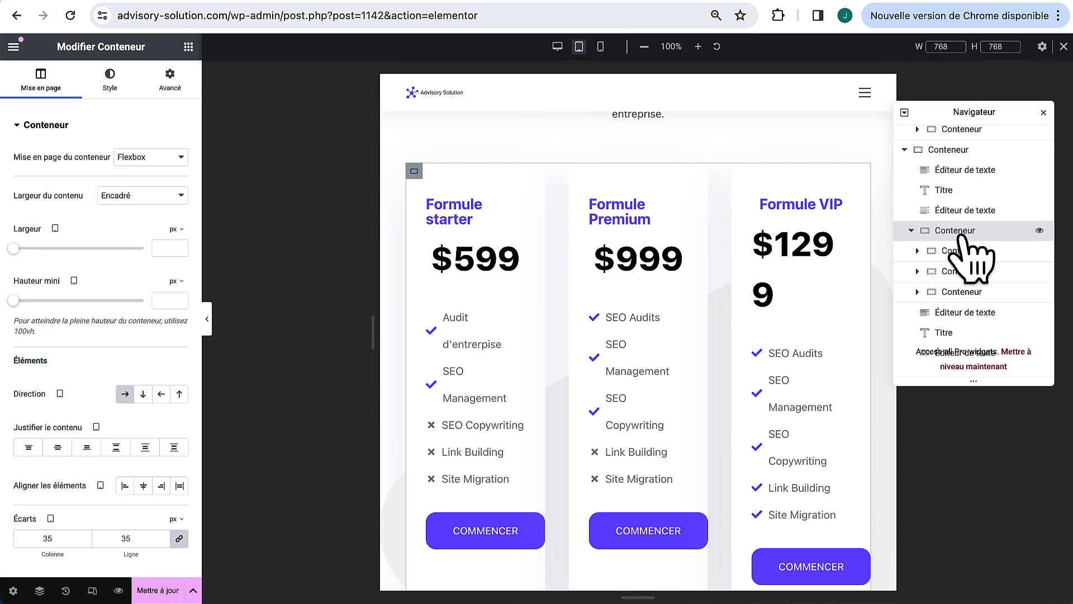
{"action": "left_click", "coordinate": [143, 394]}
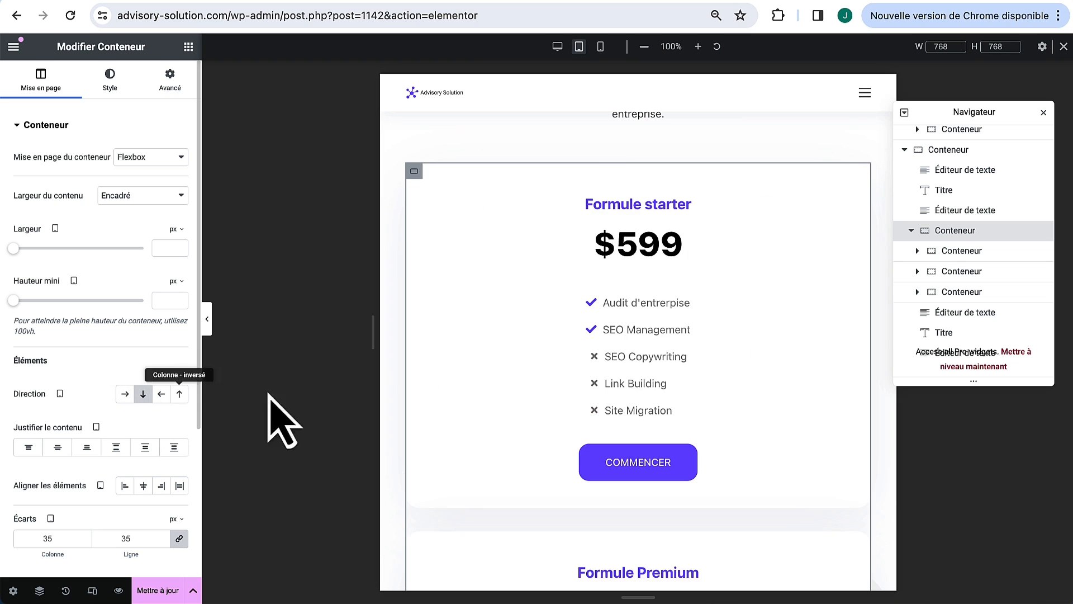
Step: Scroll through the tablet preview to check the stacked Starter, Premium and VIP cards
{"action": "scroll", "coordinate": [522, 456], "scroll_direction": "down", "scroll_amount": 10}
{"action": "scroll", "coordinate": [523, 456], "scroll_direction": "down", "scroll_amount": 15}
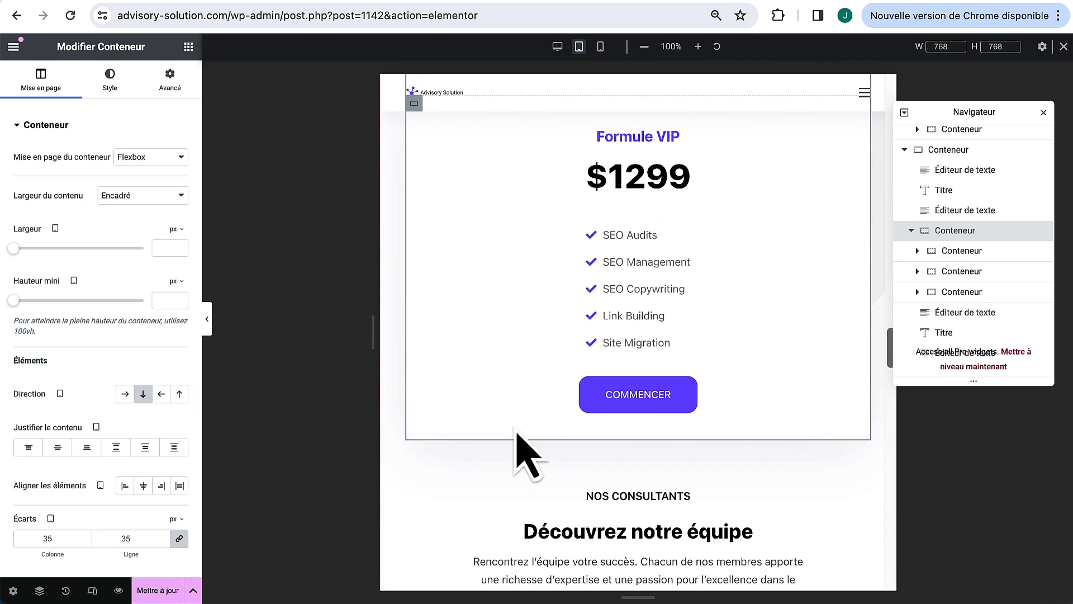
{"action": "scroll", "coordinate": [561, 480], "scroll_direction": "down", "scroll_amount": 15}
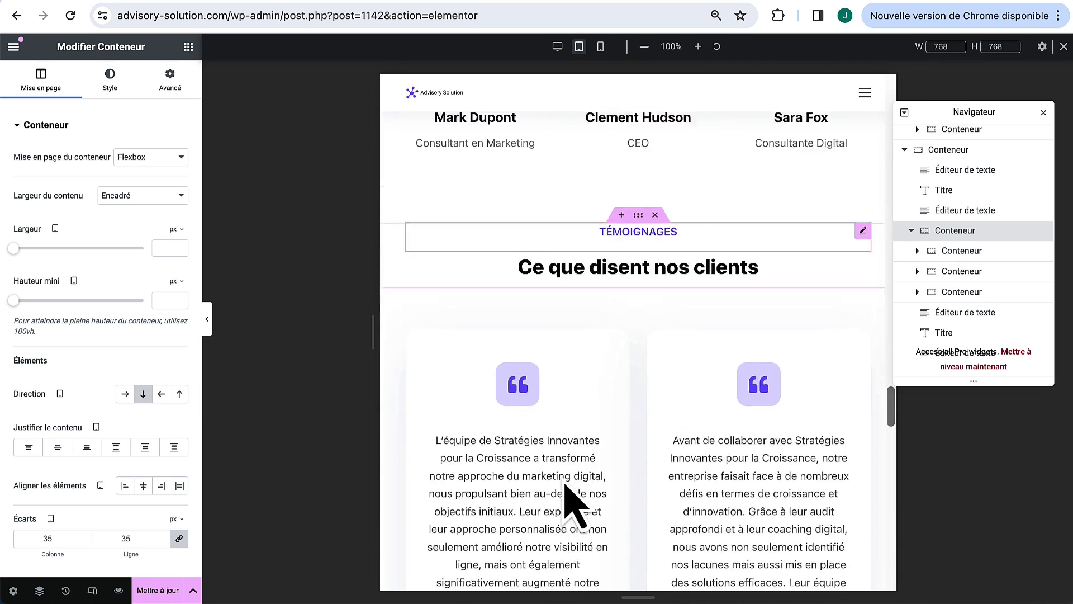
{"action": "scroll", "coordinate": [576, 509], "scroll_direction": "down", "scroll_amount": 15}
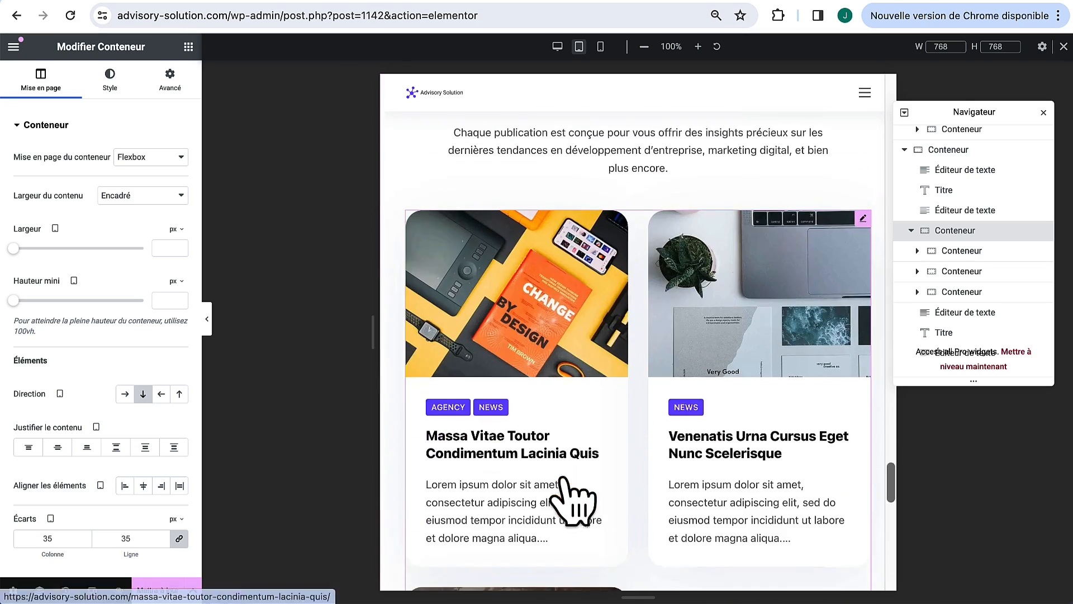
{"action": "scroll", "coordinate": [576, 509], "scroll_direction": "up", "scroll_amount": 15}
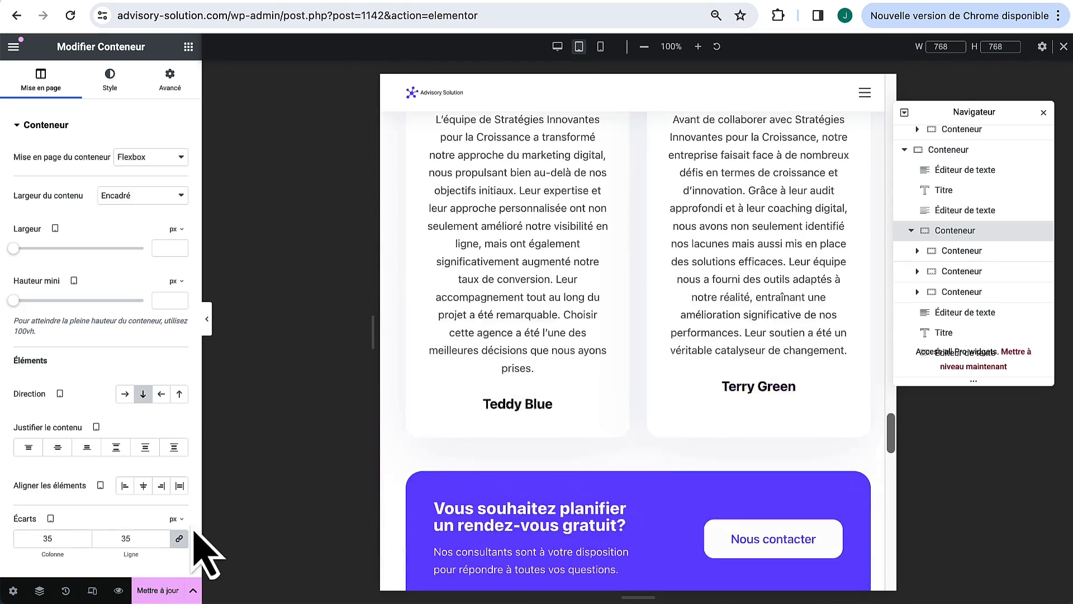
{"action": "scroll", "coordinate": [659, 443], "scroll_direction": "up", "scroll_amount": 10}
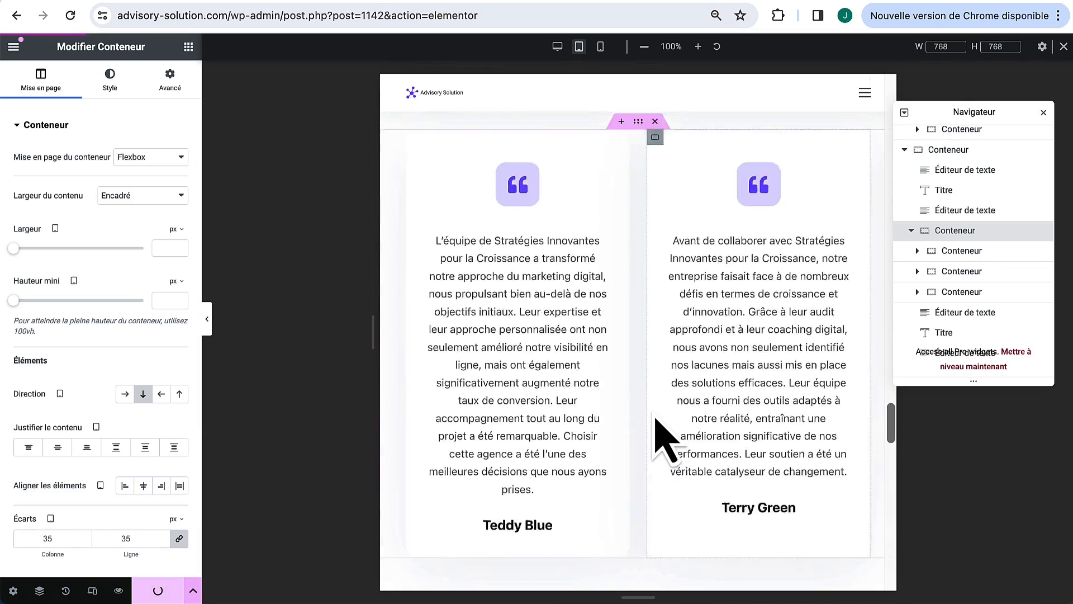
{"action": "scroll", "coordinate": [667, 441], "scroll_direction": "up", "scroll_amount": 10}
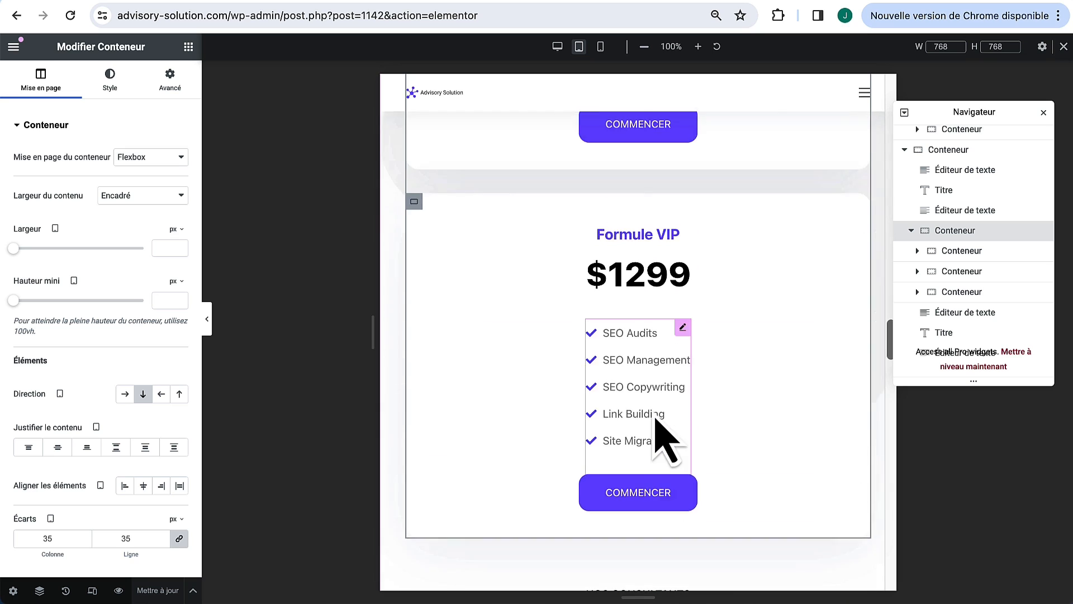
{"action": "scroll", "coordinate": [662, 436], "scroll_direction": "up", "scroll_amount": 2}
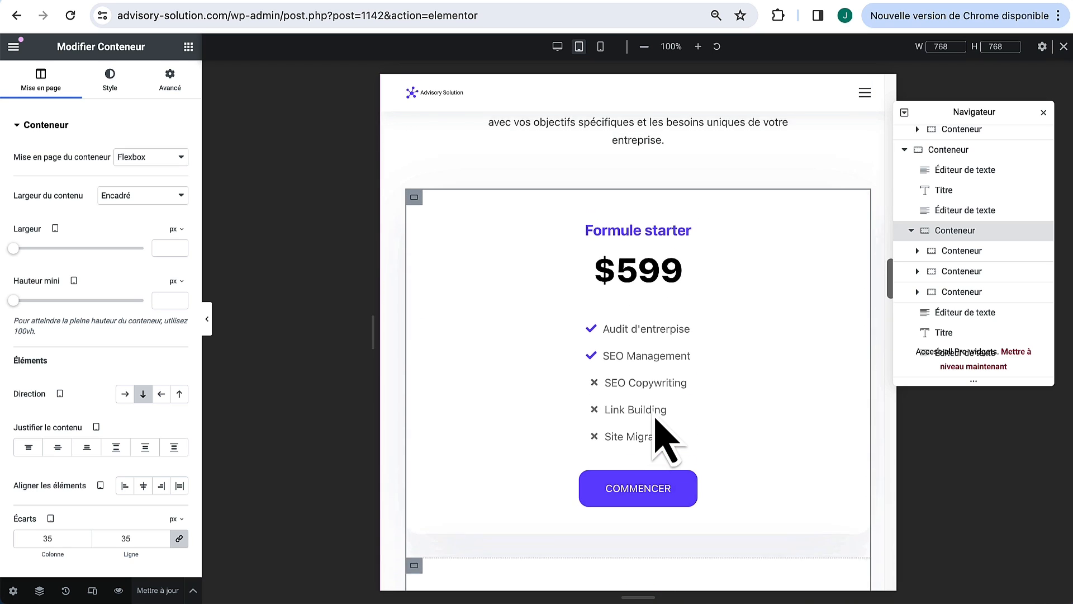
{"action": "scroll", "coordinate": [648, 218], "scroll_direction": "up", "scroll_amount": 5}
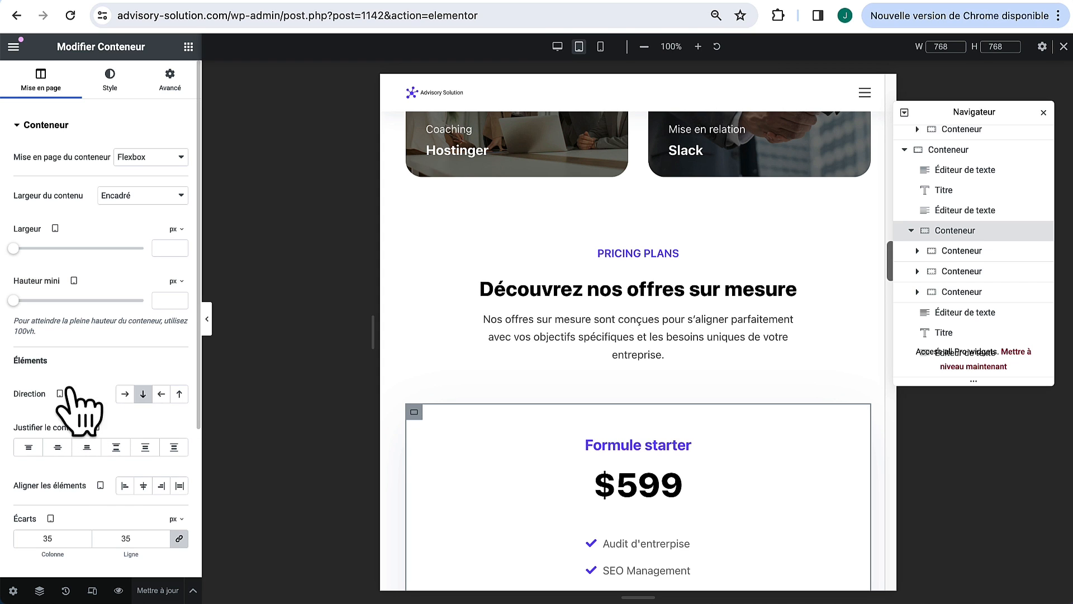
Step: Compare the page at mobile and desktop widths, then return to tablet preview
{"action": "scroll", "coordinate": [643, 224], "scroll_direction": "up", "scroll_amount": 8}
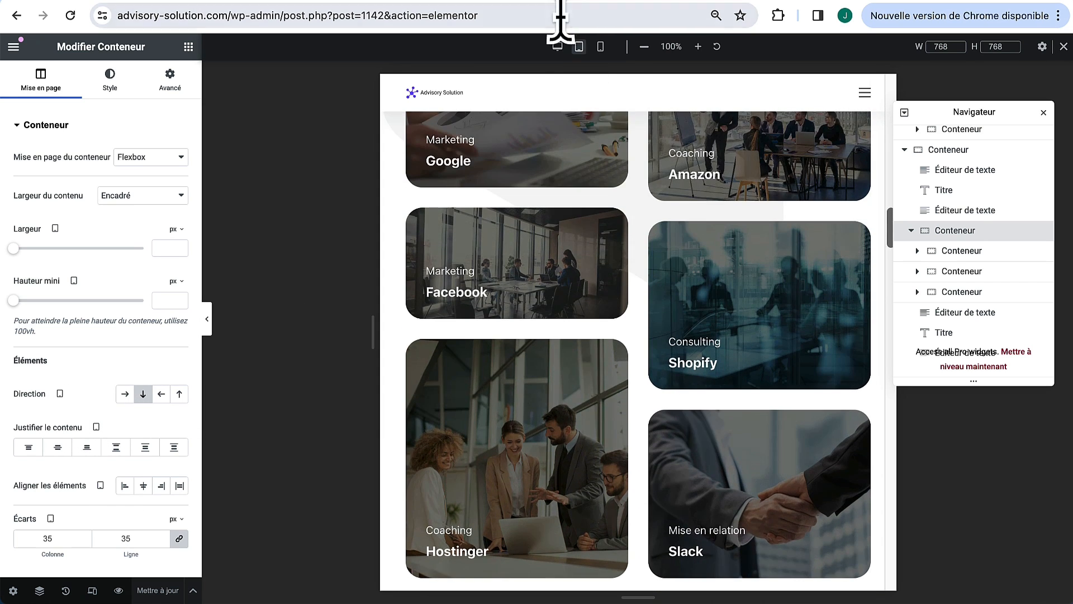
{"action": "left_click", "coordinate": [600, 46]}
{"action": "scroll", "coordinate": [733, 322], "scroll_direction": "down", "scroll_amount": 12}
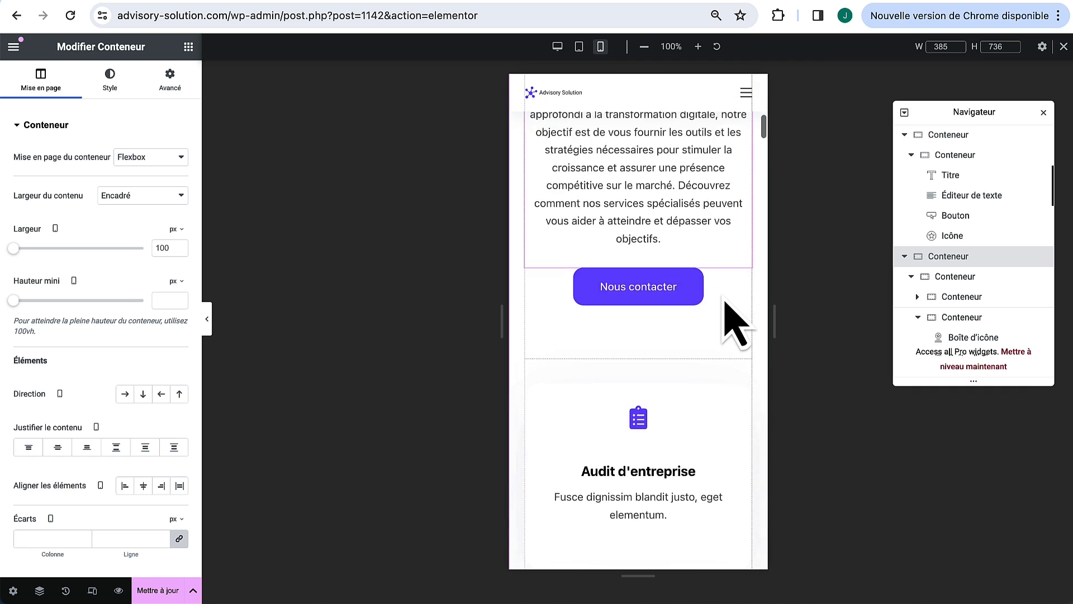
{"action": "scroll", "coordinate": [733, 322], "scroll_direction": "down", "scroll_amount": 2}
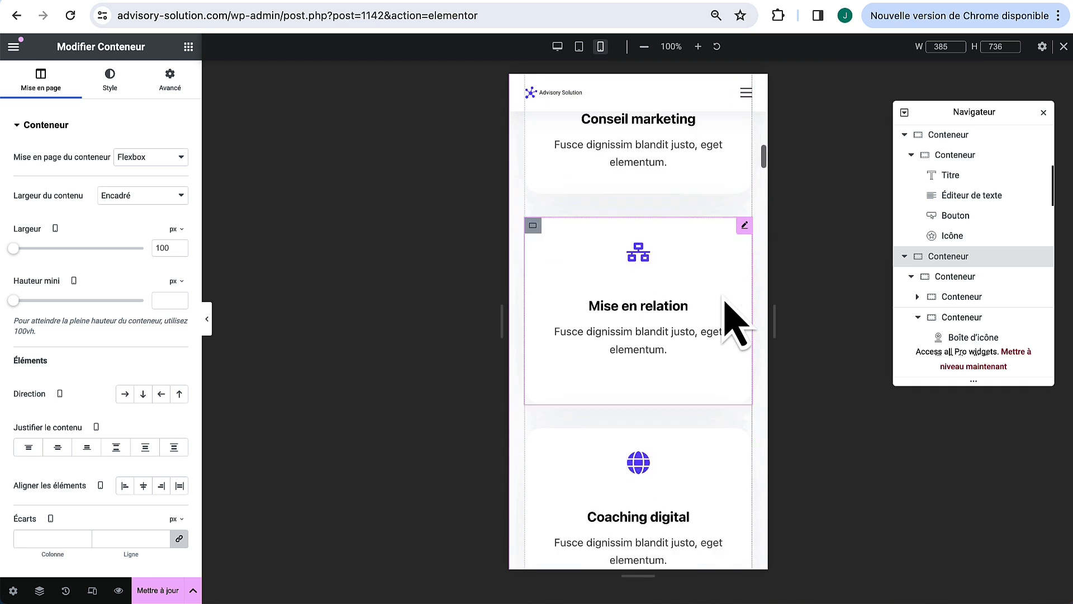
{"action": "scroll", "coordinate": [727, 305], "scroll_direction": "down", "scroll_amount": 20}
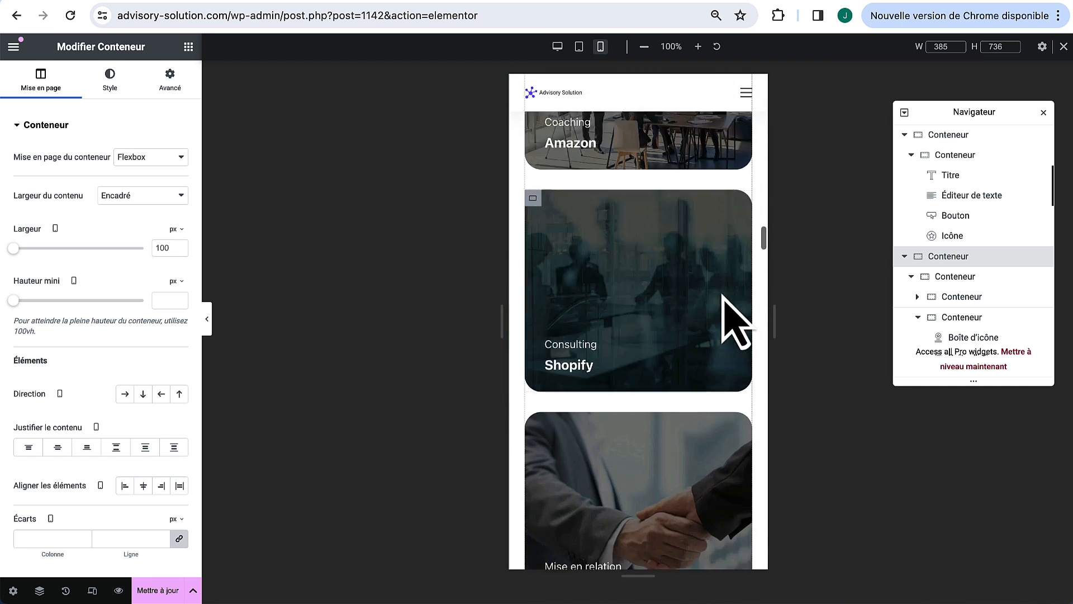
{"action": "scroll", "coordinate": [732, 322], "scroll_direction": "down", "scroll_amount": 20}
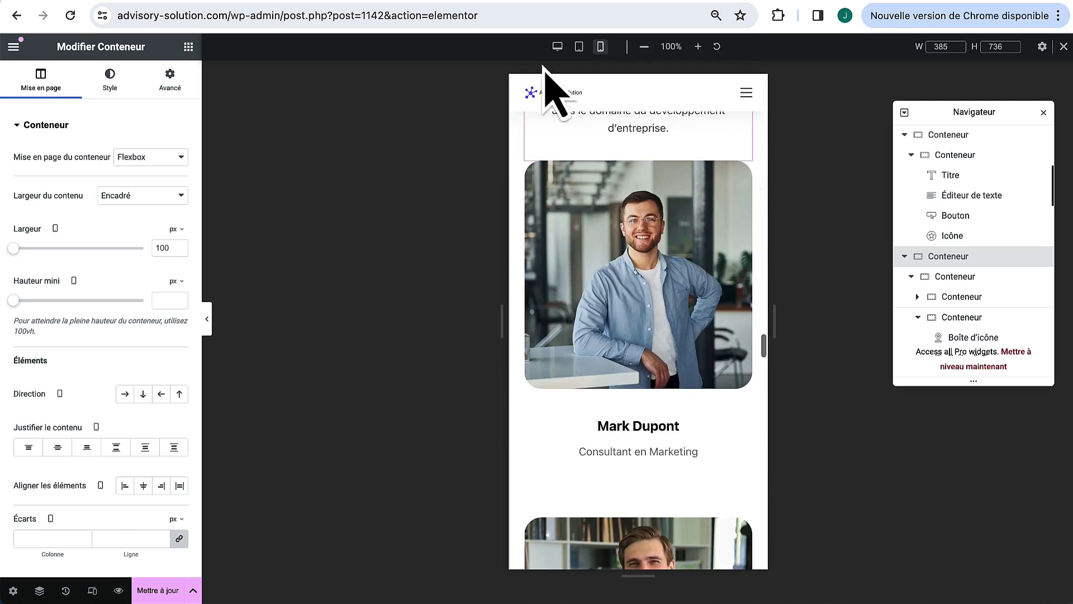
{"action": "left_click", "coordinate": [558, 46]}
{"action": "scroll", "coordinate": [707, 318], "scroll_direction": "down", "scroll_amount": 15}
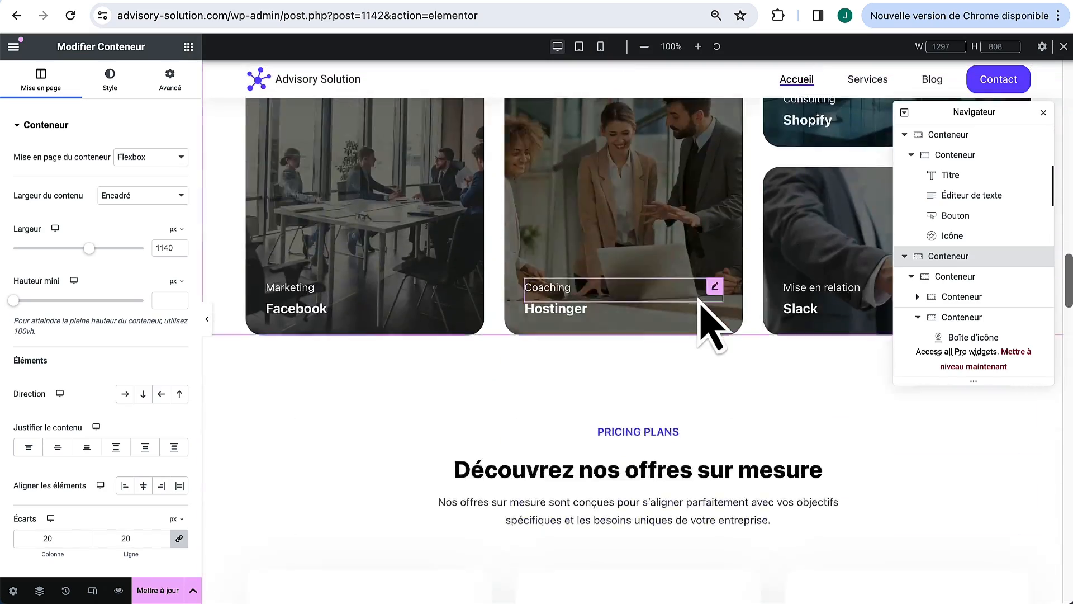
{"action": "scroll", "coordinate": [710, 330], "scroll_direction": "down", "scroll_amount": 20}
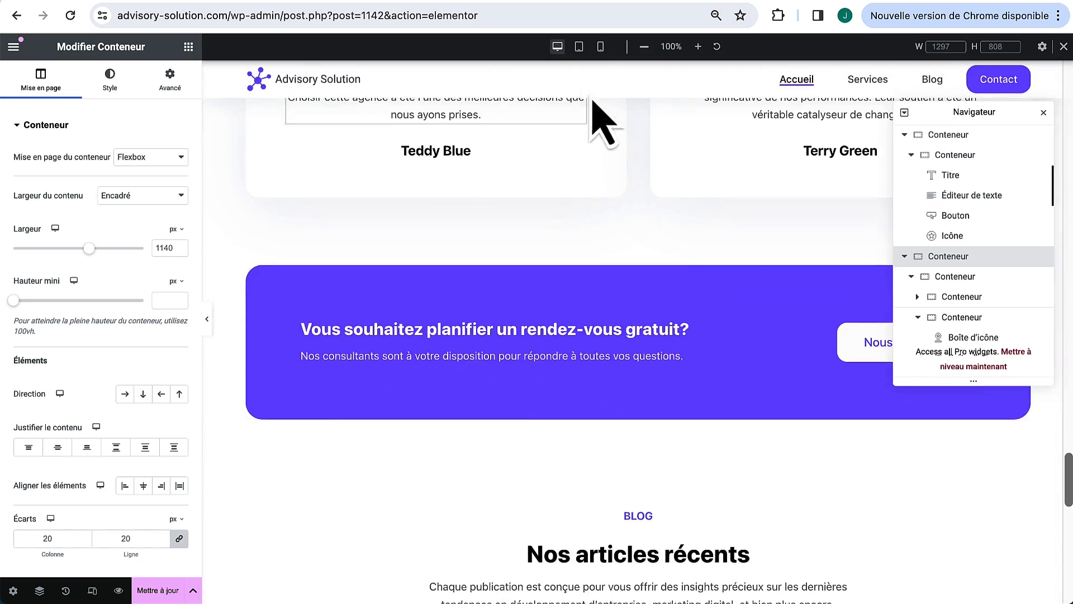
{"action": "left_click", "coordinate": [579, 47]}
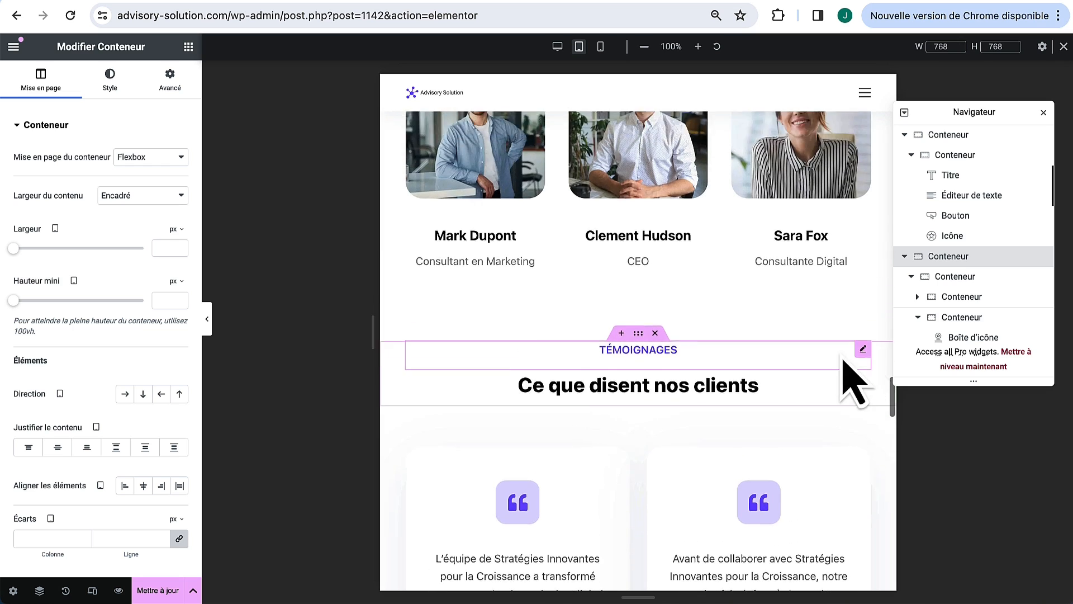
{"action": "scroll", "coordinate": [799, 364], "scroll_direction": "up", "scroll_amount": 10}
Step: Give the Nos prestations sur mesure heading a 112 px tablet size, then check desktop and mobile
{"action": "left_click", "coordinate": [863, 307]}
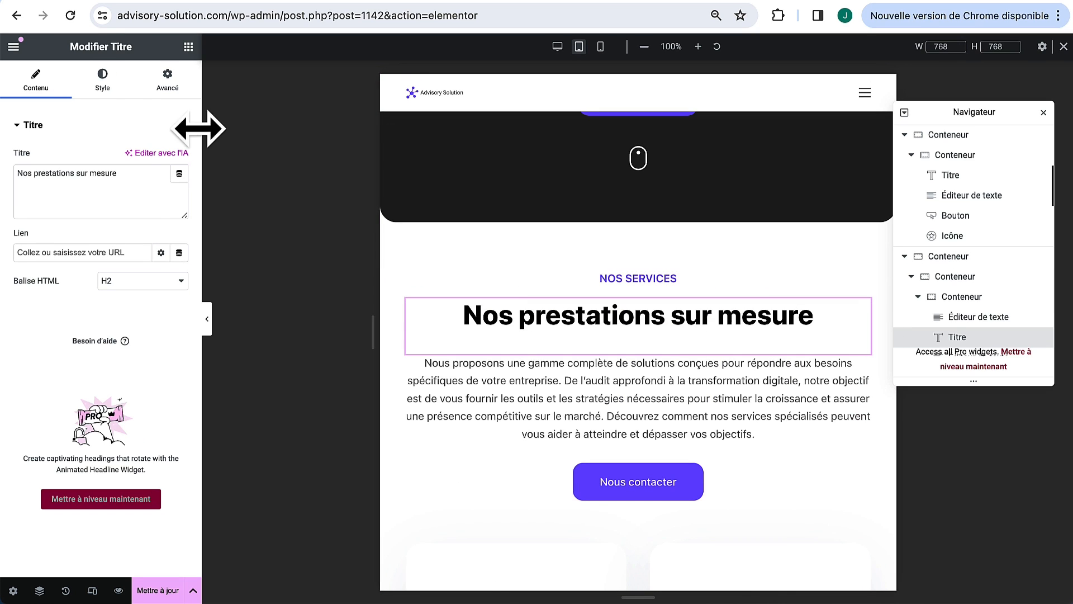
{"action": "left_click", "coordinate": [103, 76]}
{"action": "left_click", "coordinate": [179, 213]}
{"action": "left_click_drag", "start_coordinate": [40, 323], "coordinate": [85, 323]}
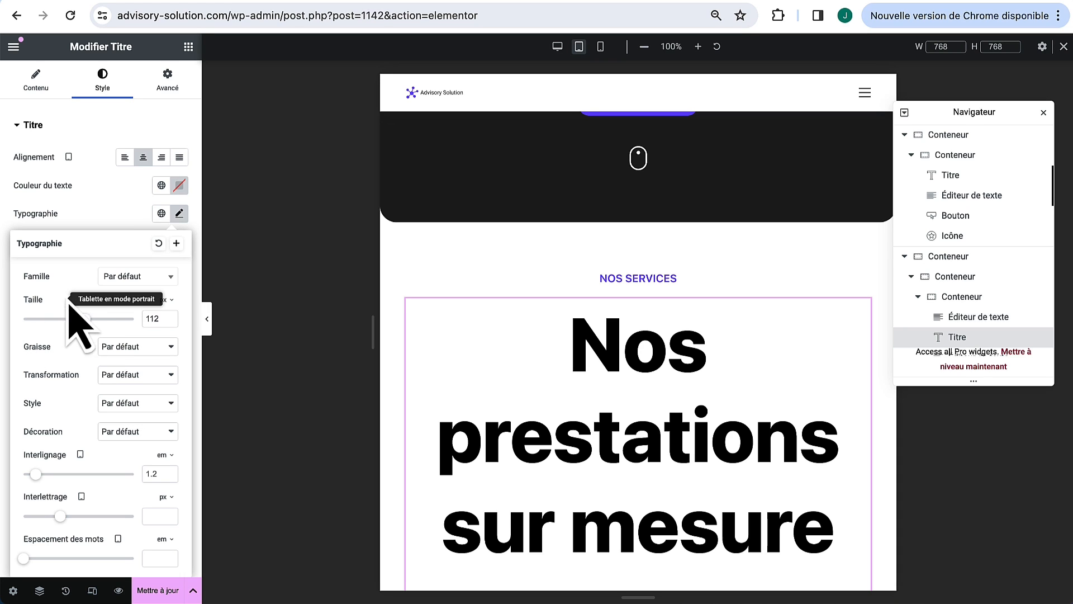
{"action": "scroll", "coordinate": [525, 330], "scroll_direction": "down", "scroll_amount": 2}
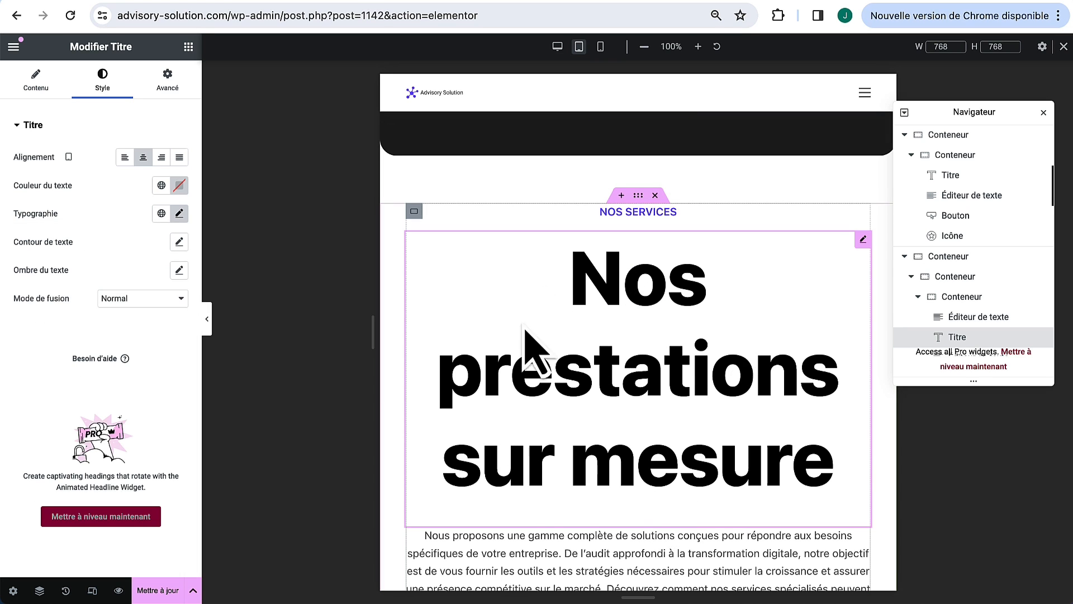
{"action": "left_click", "coordinate": [557, 47]}
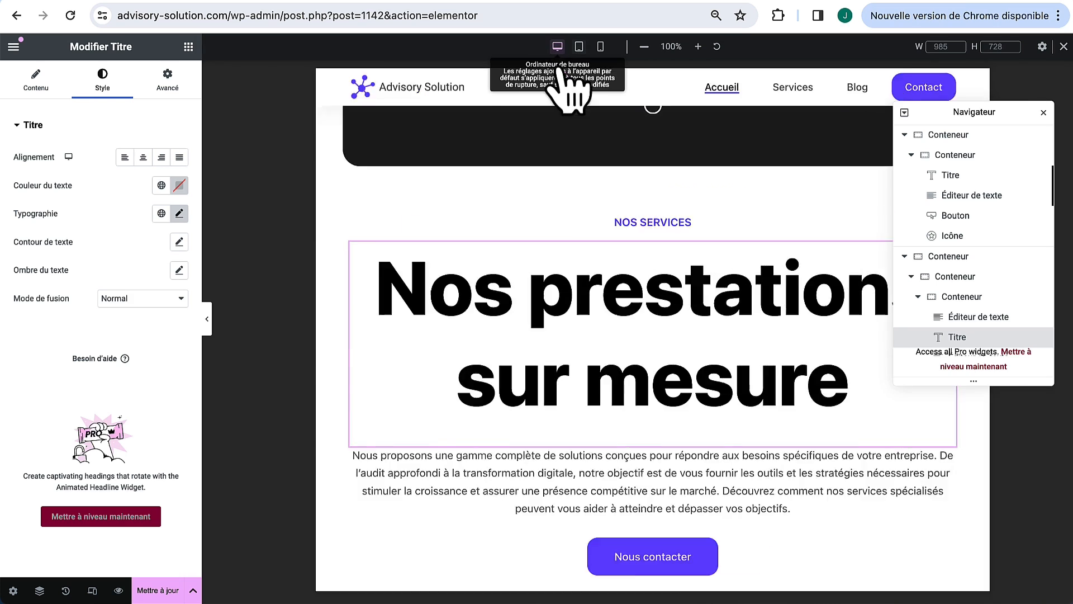
{"action": "left_click", "coordinate": [600, 47]}
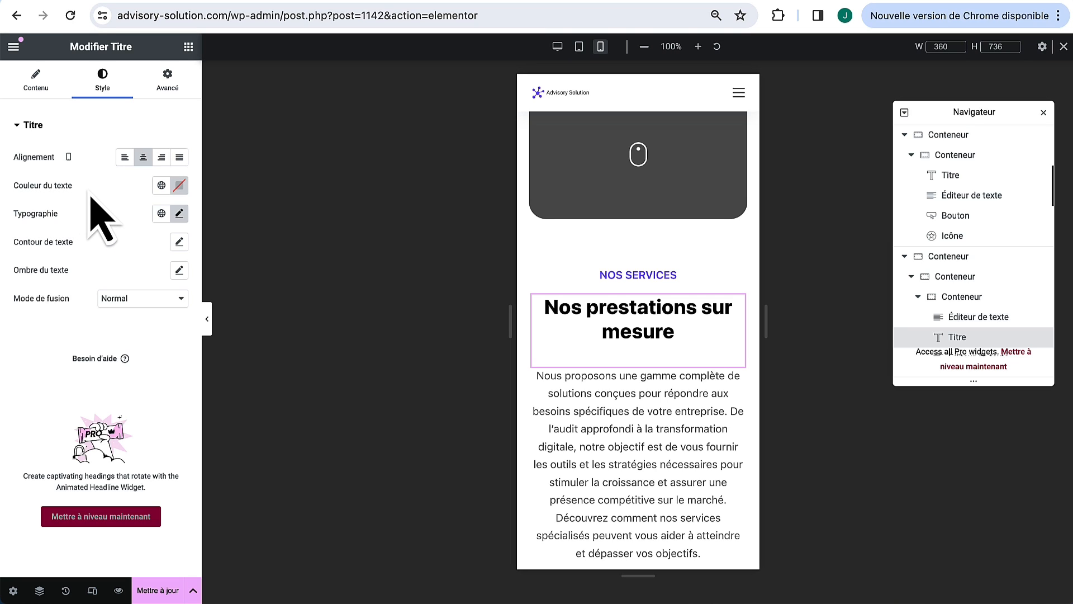
Step: Try red, then a darker blue, as the heading's text colour, previewing at tablet, desktop and mobile widths
{"action": "left_click", "coordinate": [179, 186]}
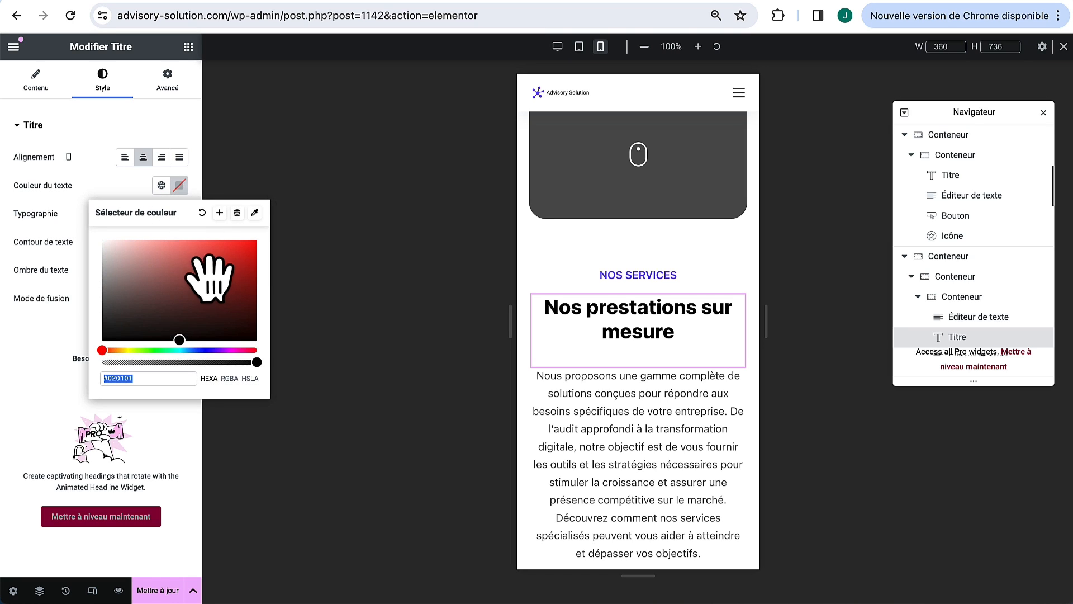
{"action": "left_click", "coordinate": [221, 256]}
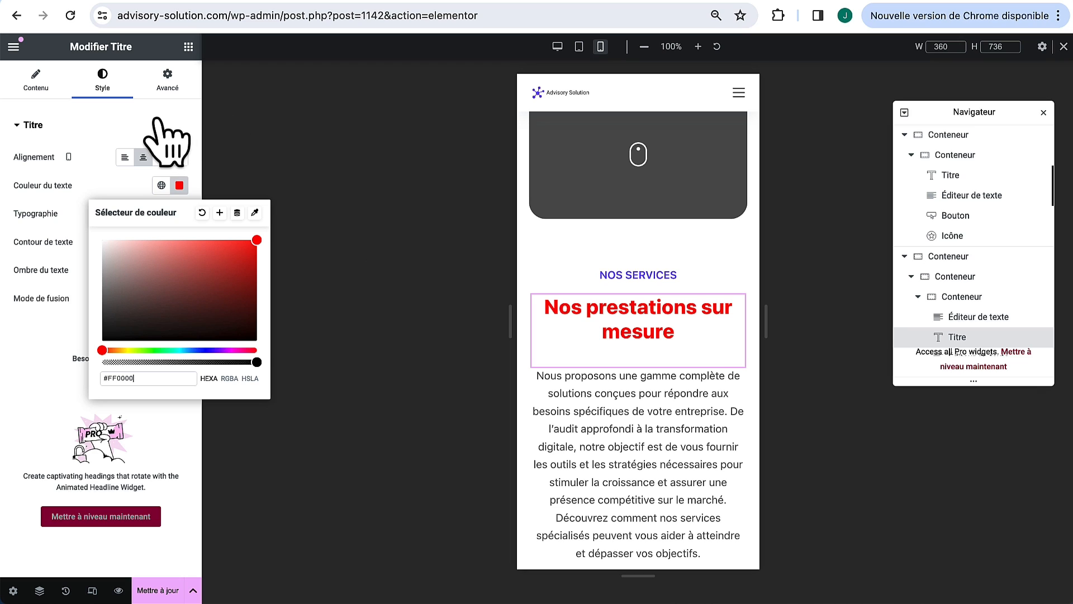
{"action": "left_click", "coordinate": [579, 47]}
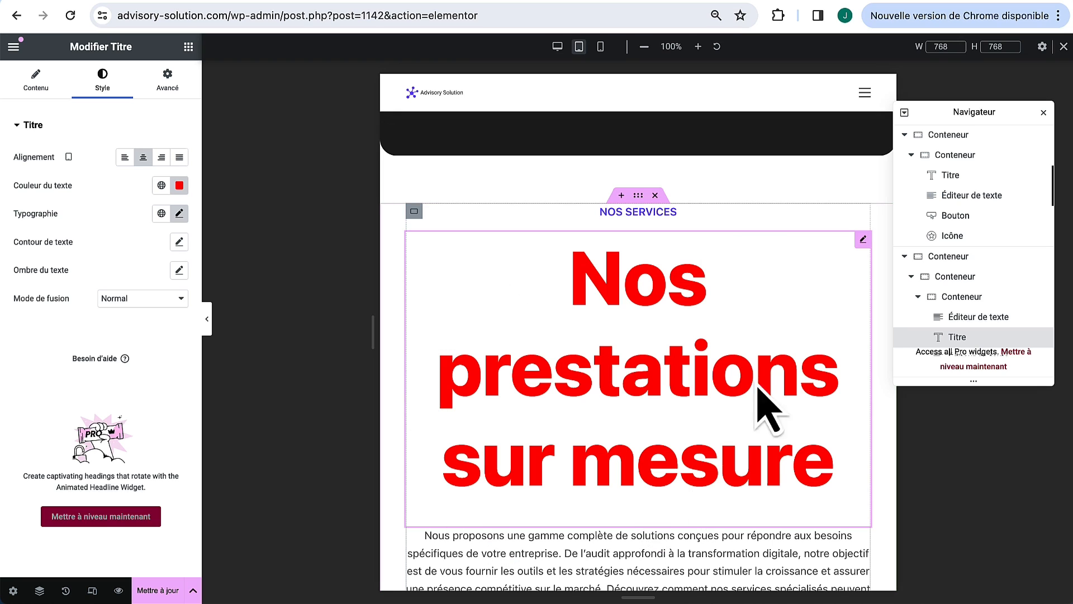
{"action": "left_click", "coordinate": [580, 48]}
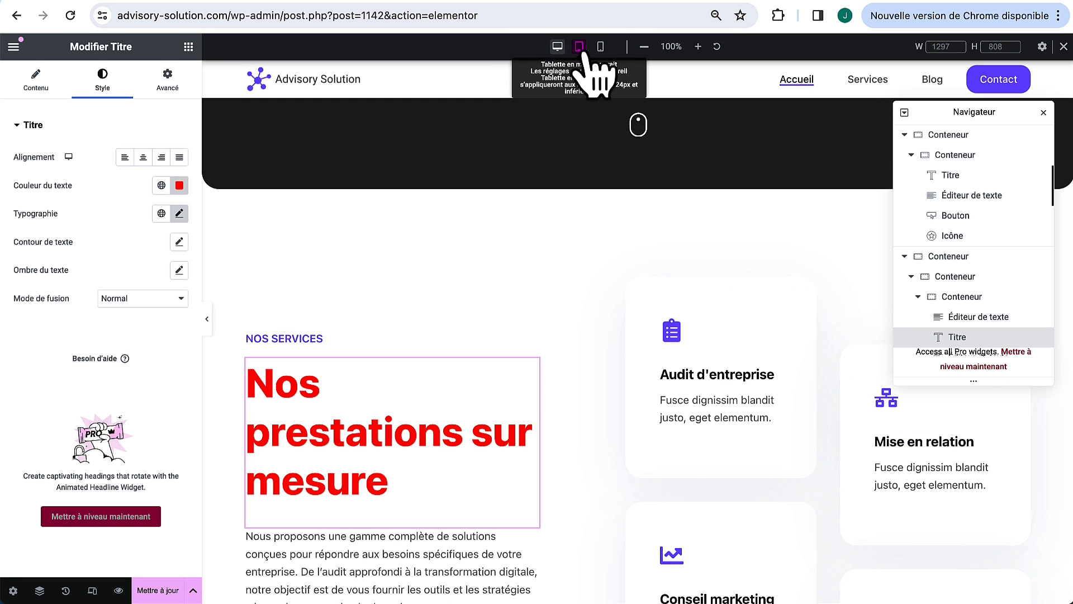
{"action": "left_click", "coordinate": [180, 185]}
{"action": "left_click_drag", "start_coordinate": [183, 282], "coordinate": [172, 313]}
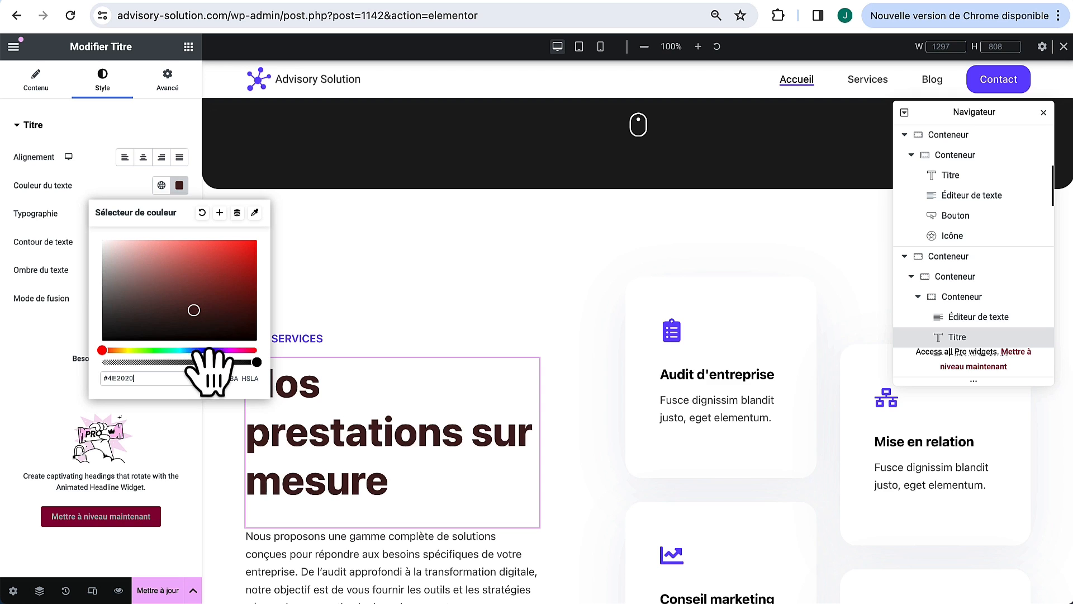
{"action": "left_click_drag", "start_coordinate": [215, 350], "coordinate": [201, 350]}
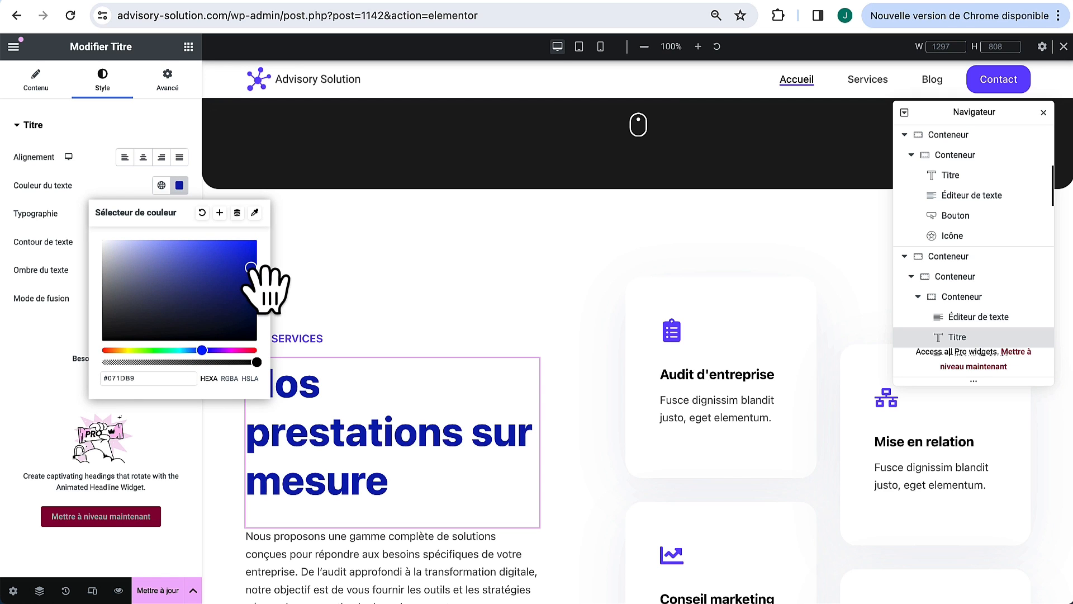
{"action": "left_click", "coordinate": [600, 47]}
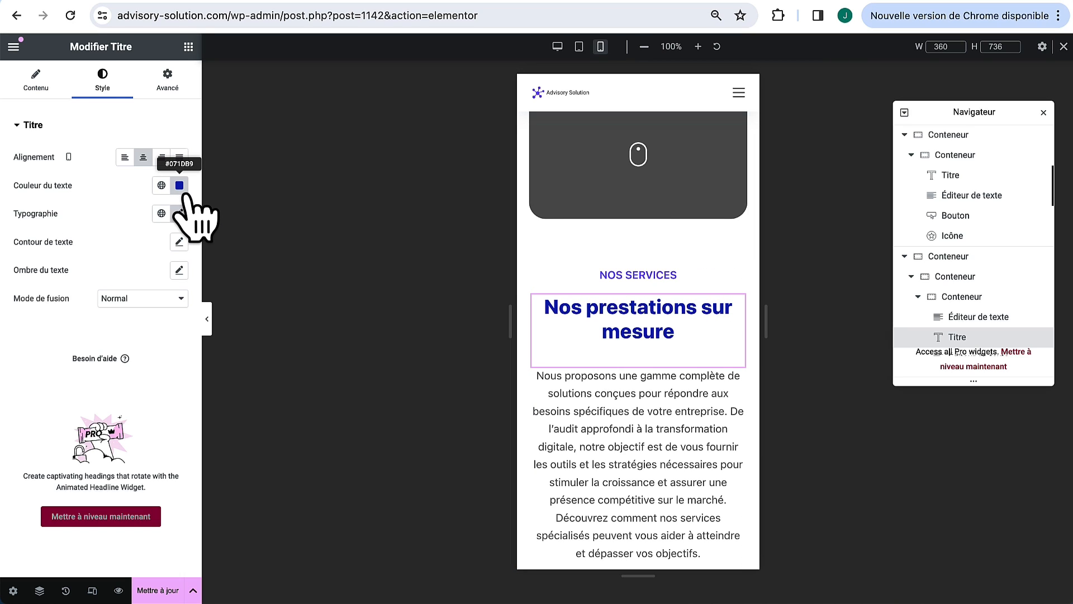
Step: Apply the global black Theme Couleur de palette 4 to the Nos prestations sur mesure heading
{"action": "left_click", "coordinate": [162, 186]}
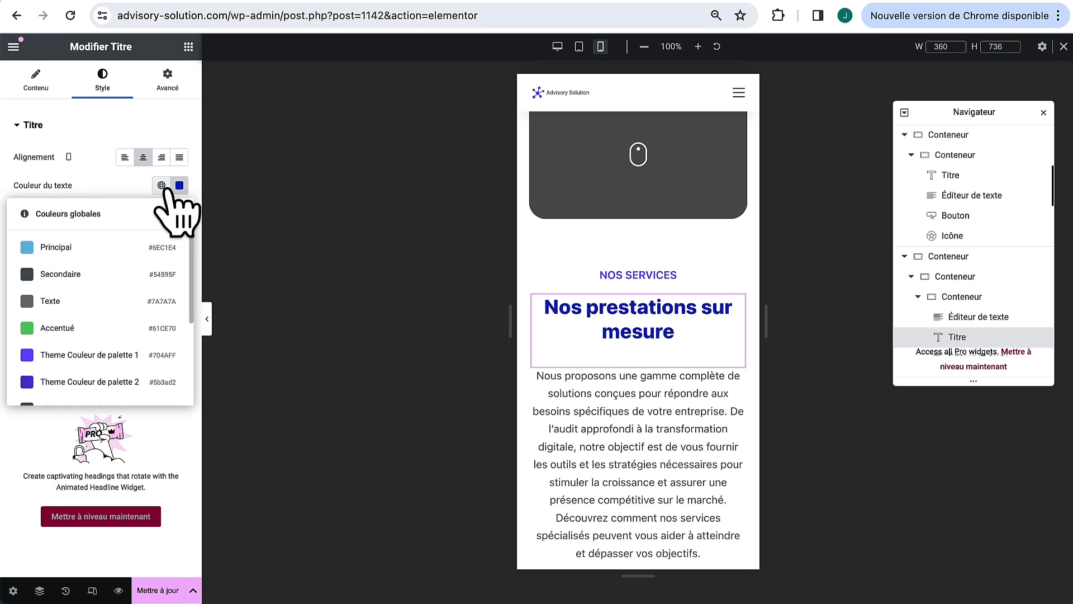
{"action": "scroll", "coordinate": [109, 335], "scroll_direction": "down", "scroll_amount": 3}
{"action": "left_click", "coordinate": [99, 339]}
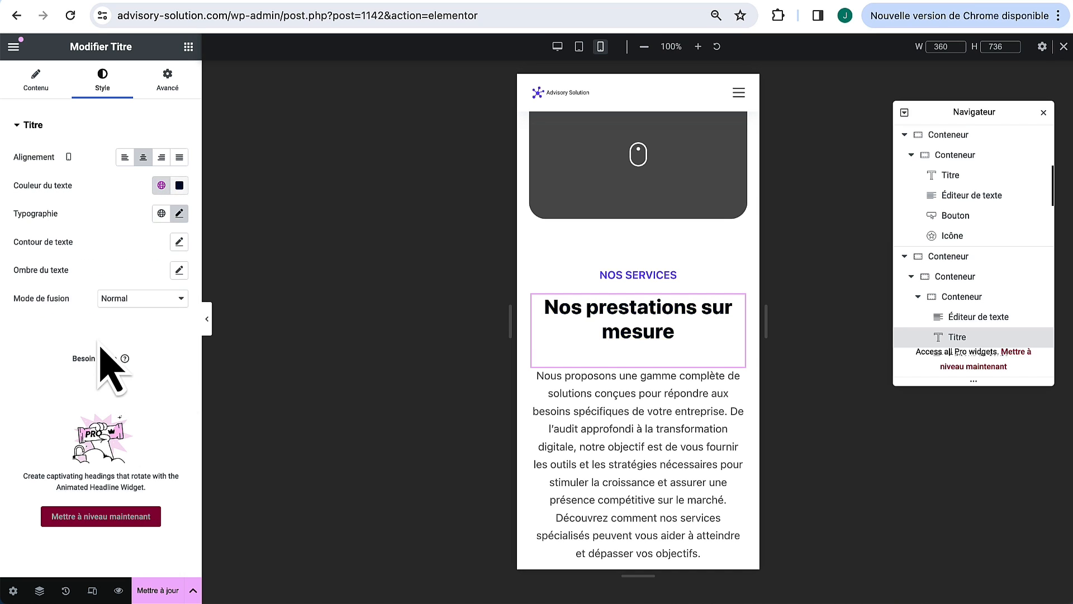
{"action": "left_click", "coordinate": [180, 186]}
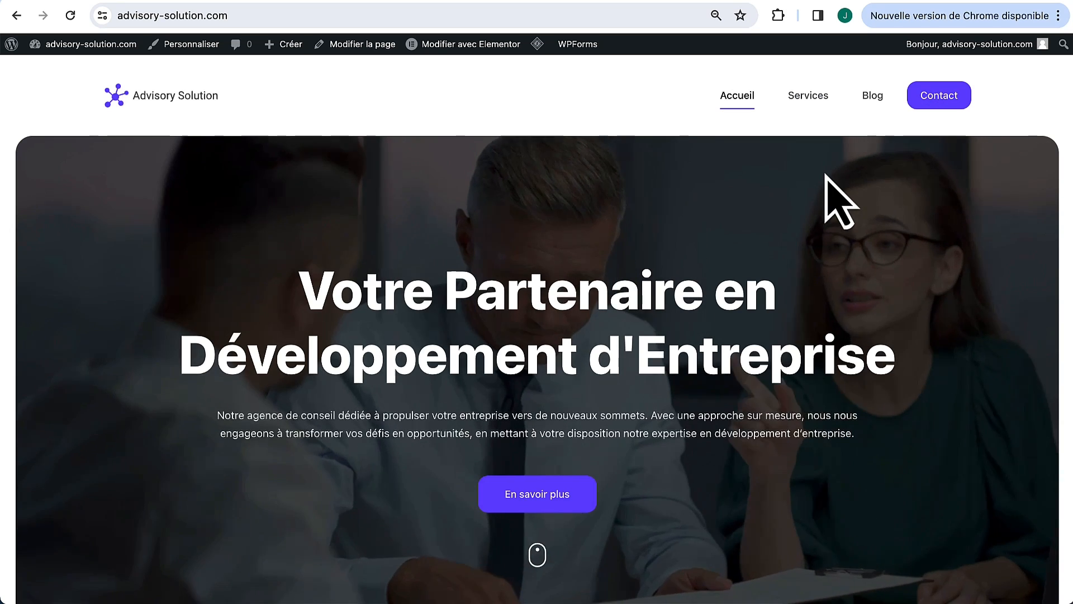
Step: Go to the site's Blog page and scroll through the three-column post grid
{"action": "left_click", "coordinate": [873, 97]}
{"action": "scroll", "coordinate": [720, 316], "scroll_direction": "down", "scroll_amount": 10}
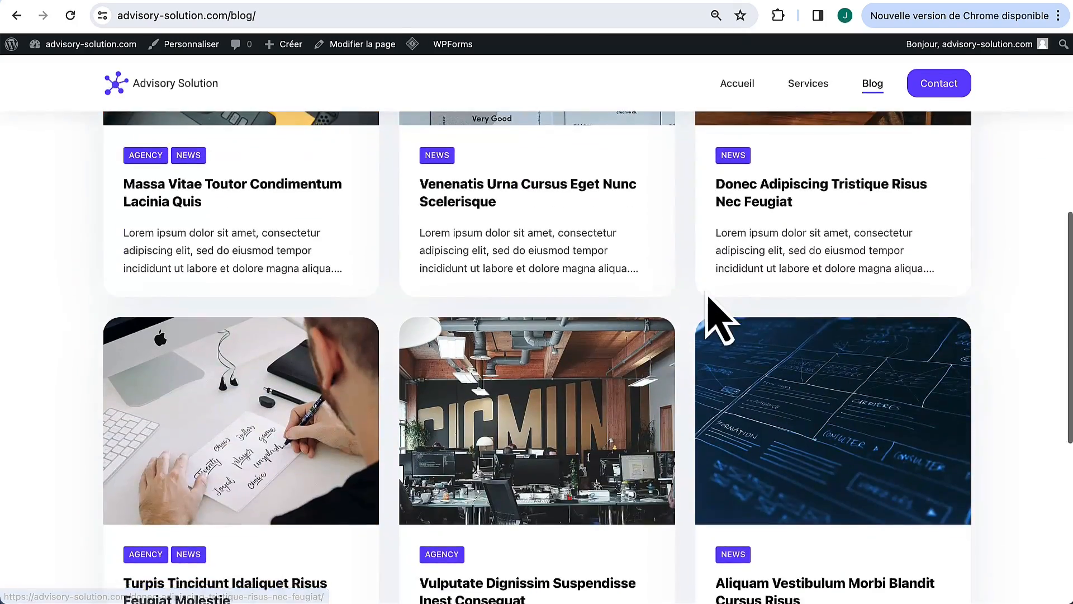
{"action": "scroll", "coordinate": [518, 285], "scroll_direction": "up", "scroll_amount": 7}
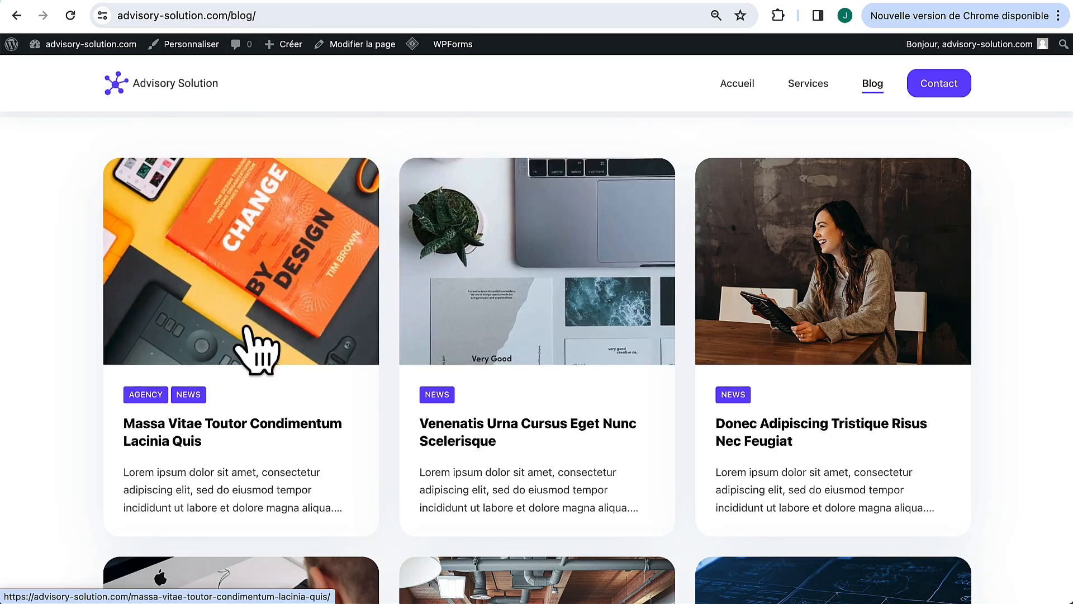
Step: Open the Massa Vitae Toutor Condimentum Lacinia Quis article and scroll through it
{"action": "left_click", "coordinate": [256, 347]}
{"action": "scroll", "coordinate": [506, 380], "scroll_direction": "down", "scroll_amount": 8}
{"action": "scroll", "coordinate": [500, 363], "scroll_direction": "down", "scroll_amount": 15}
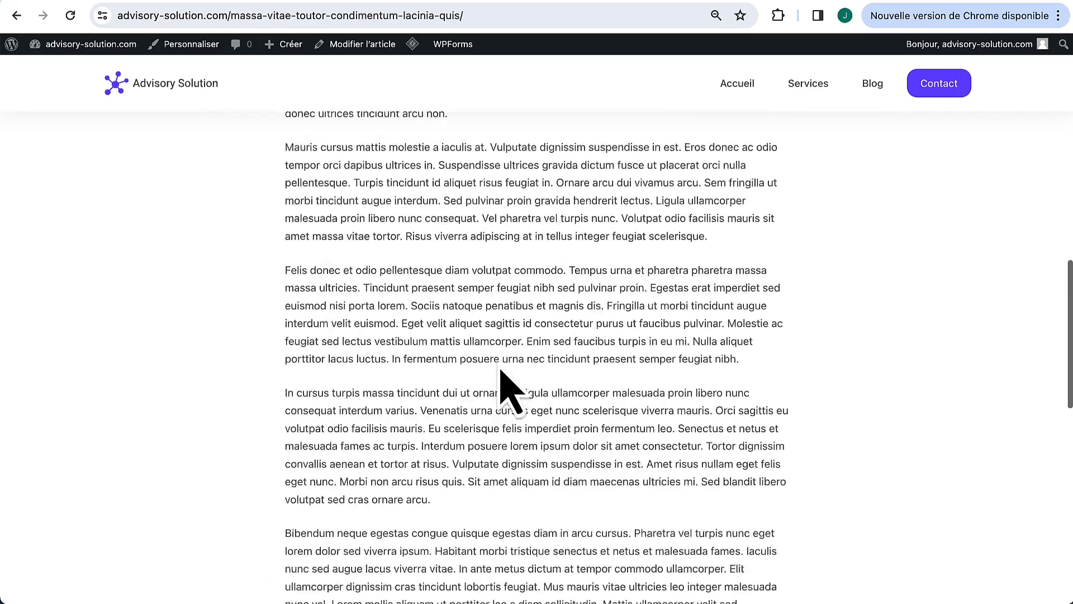
{"action": "scroll", "coordinate": [497, 359], "scroll_direction": "down", "scroll_amount": 5}
{"action": "scroll", "coordinate": [496, 359], "scroll_direction": "up", "scroll_amount": 20}
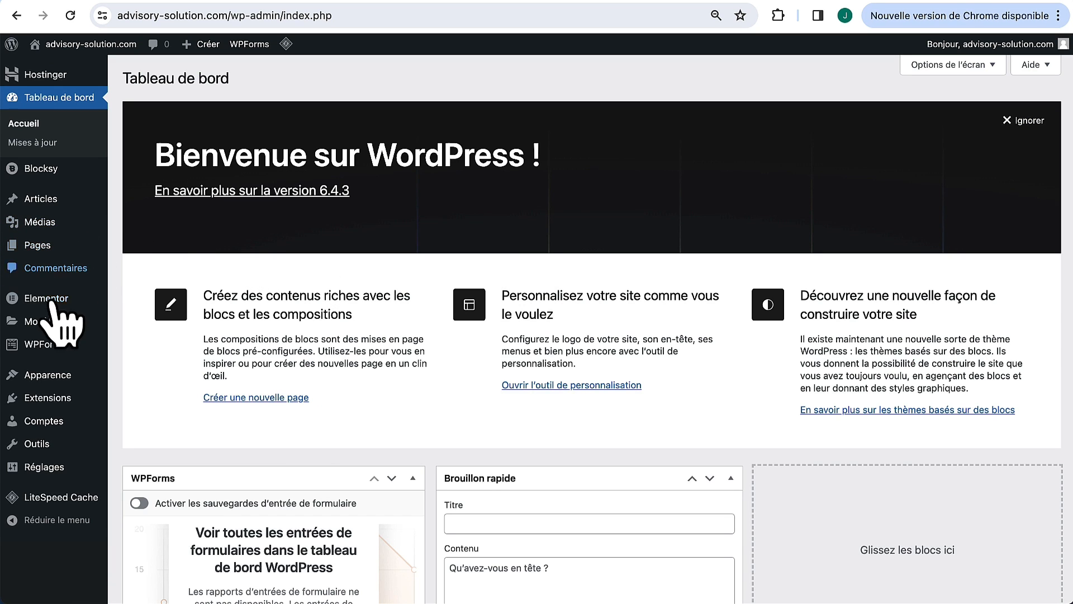
Step: Go to Apparence > Personnaliser to launch the Blocksy Child Customizer
{"action": "mouse_move", "coordinate": [50, 376]}
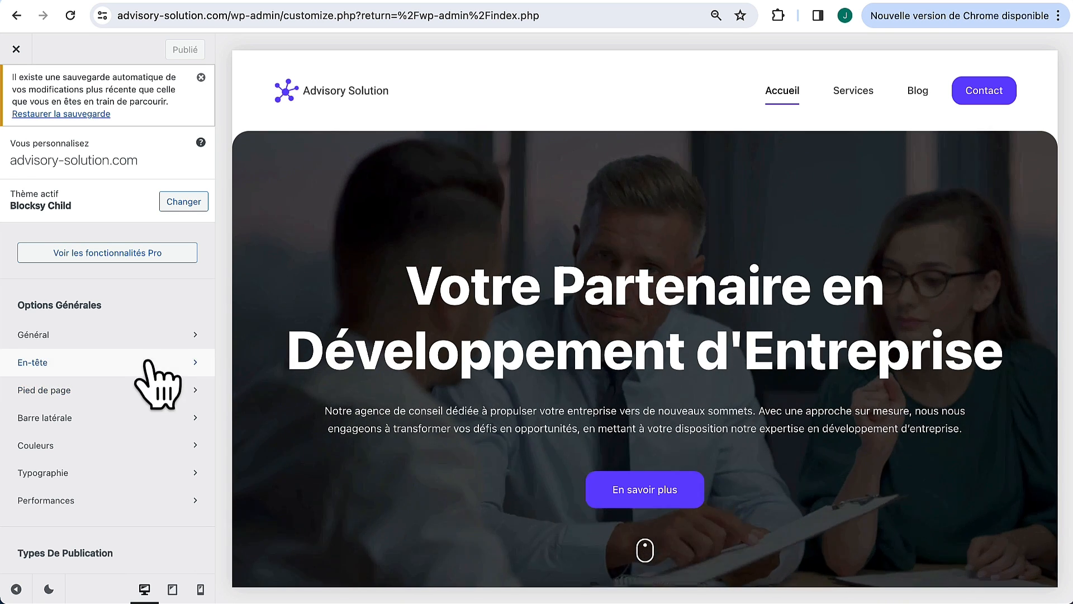
Step: Show the blog page in the preview and open the Publications du blog layout settings
{"action": "left_click", "coordinate": [916, 92]}
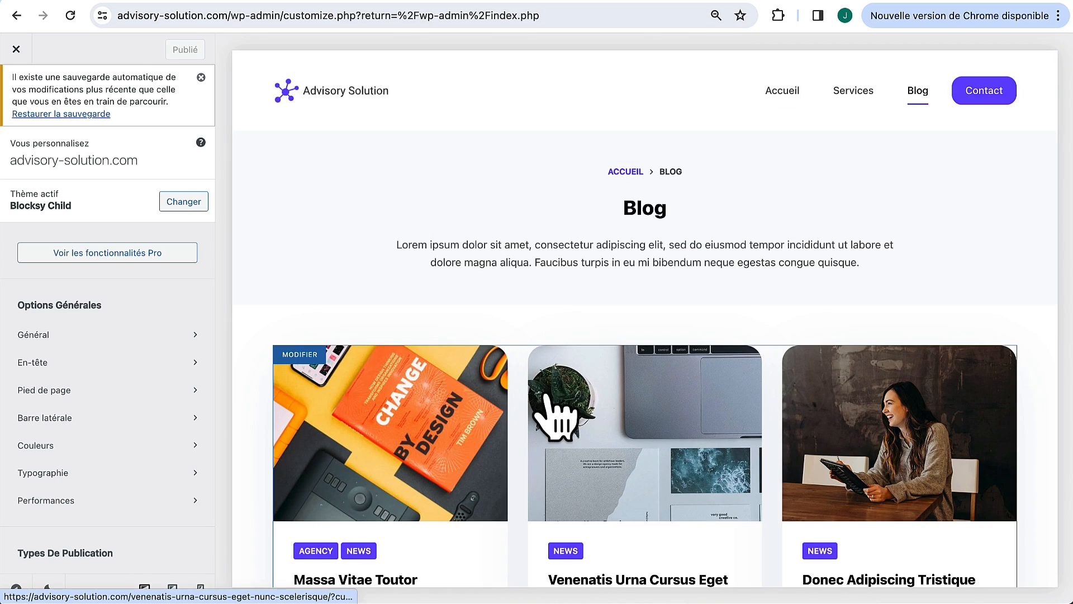
{"action": "scroll", "coordinate": [545, 408], "scroll_direction": "down", "scroll_amount": 3}
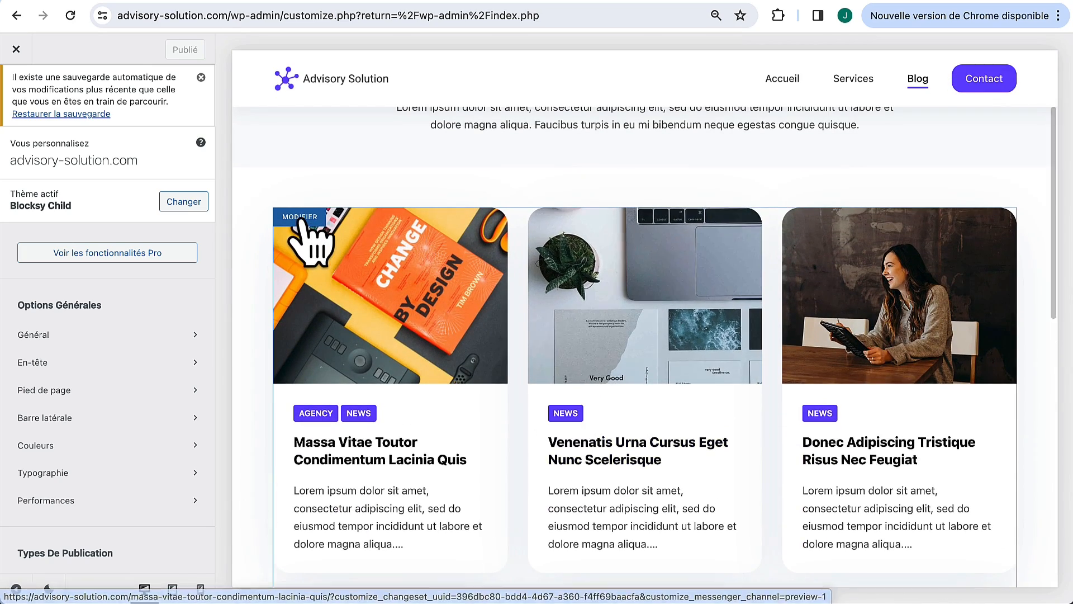
{"action": "left_click", "coordinate": [296, 218]}
Step: Try the Simple, enhanced grid and Gutenberg layouts, settling on the 3-column Grille structure
{"action": "left_click", "coordinate": [58, 369]}
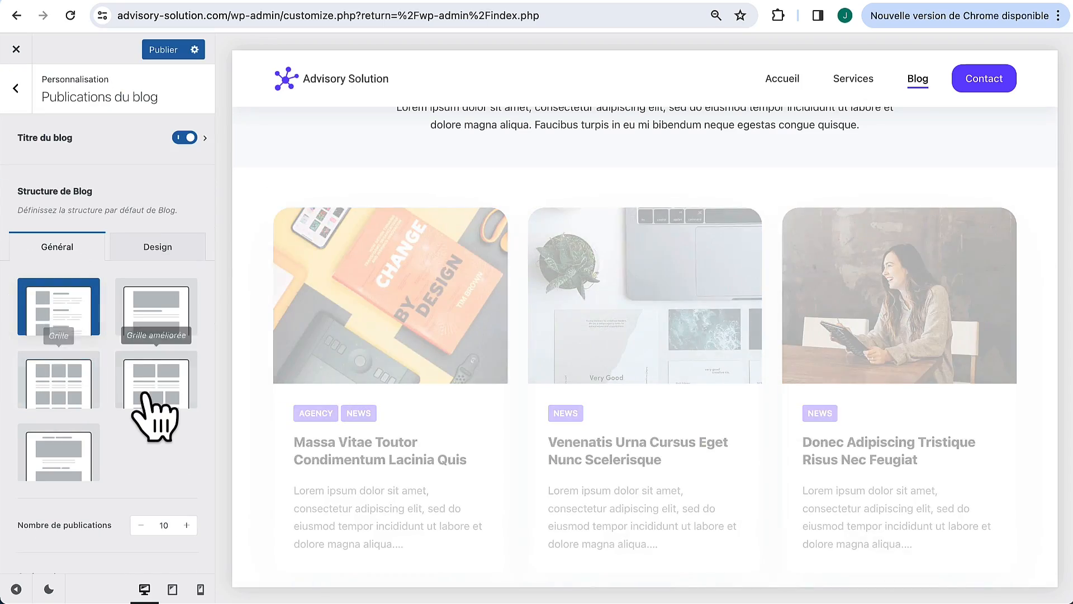
{"action": "left_click", "coordinate": [146, 396]}
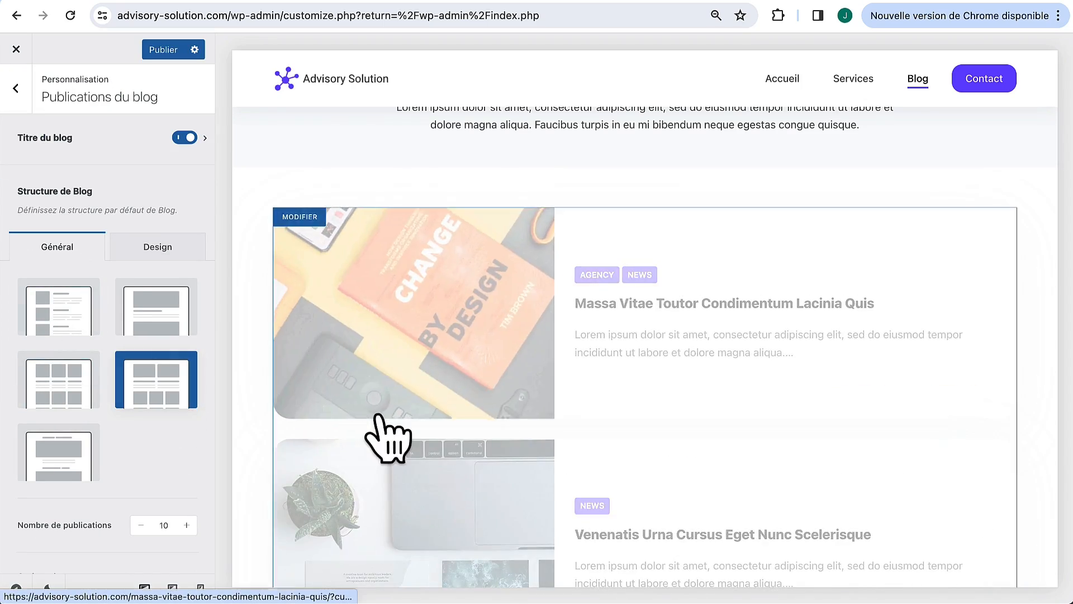
{"action": "scroll", "coordinate": [385, 402], "scroll_direction": "down", "scroll_amount": 8}
{"action": "scroll", "coordinate": [384, 439], "scroll_direction": "down", "scroll_amount": 8}
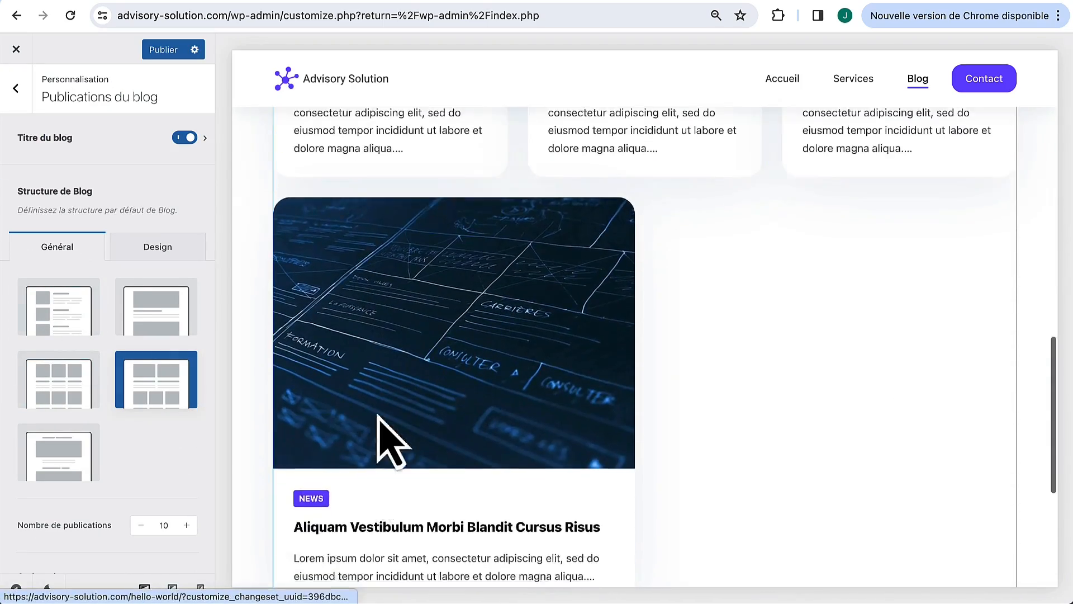
{"action": "left_click", "coordinate": [70, 466]}
{"action": "scroll", "coordinate": [359, 239], "scroll_direction": "down", "scroll_amount": 5}
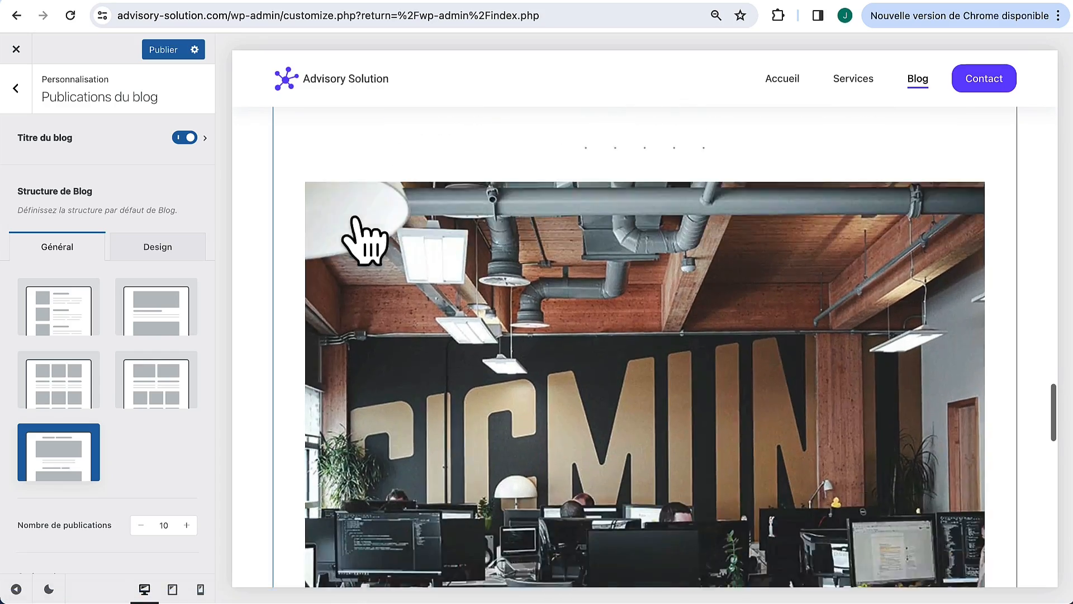
{"action": "scroll", "coordinate": [364, 239], "scroll_direction": "up", "scroll_amount": 5}
{"action": "scroll", "coordinate": [359, 229], "scroll_direction": "up", "scroll_amount": 3}
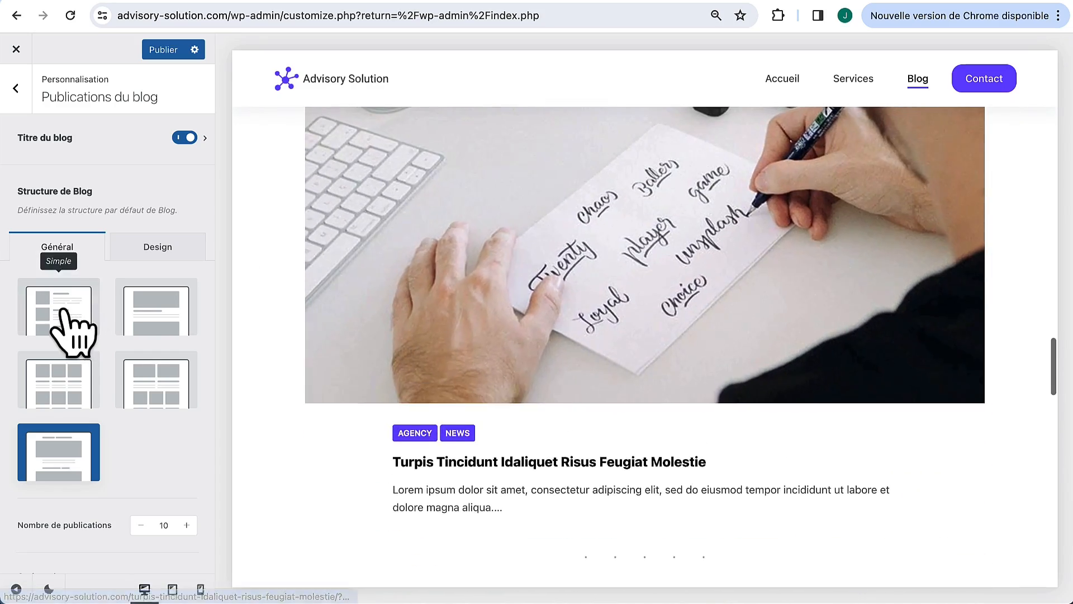
{"action": "left_click", "coordinate": [62, 313]}
{"action": "scroll", "coordinate": [425, 257], "scroll_direction": "down", "scroll_amount": 10}
{"action": "scroll", "coordinate": [495, 267], "scroll_direction": "up", "scroll_amount": 10}
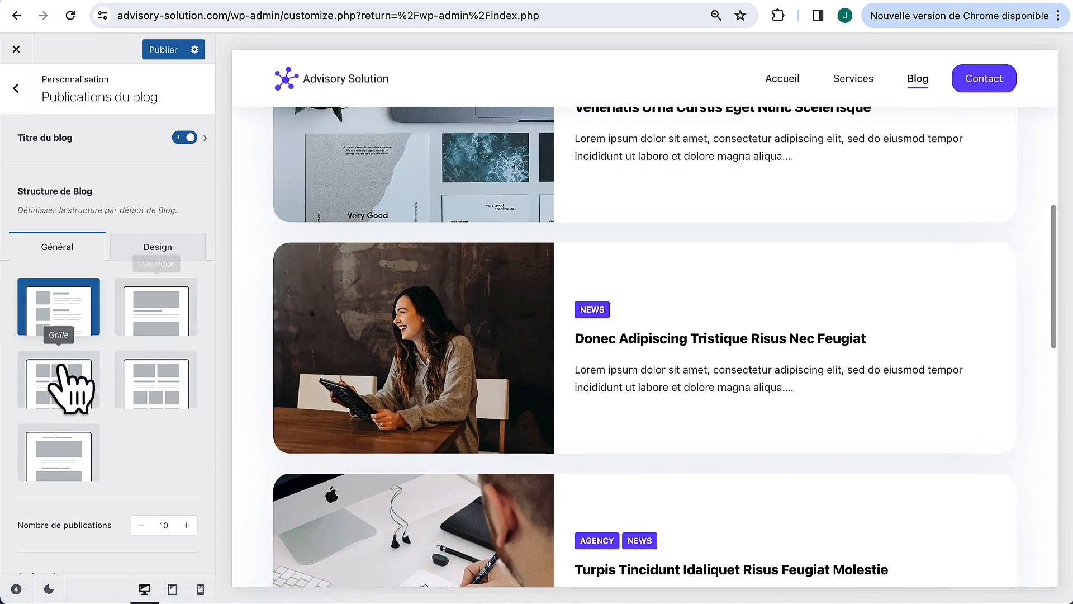
{"action": "left_click", "coordinate": [61, 366]}
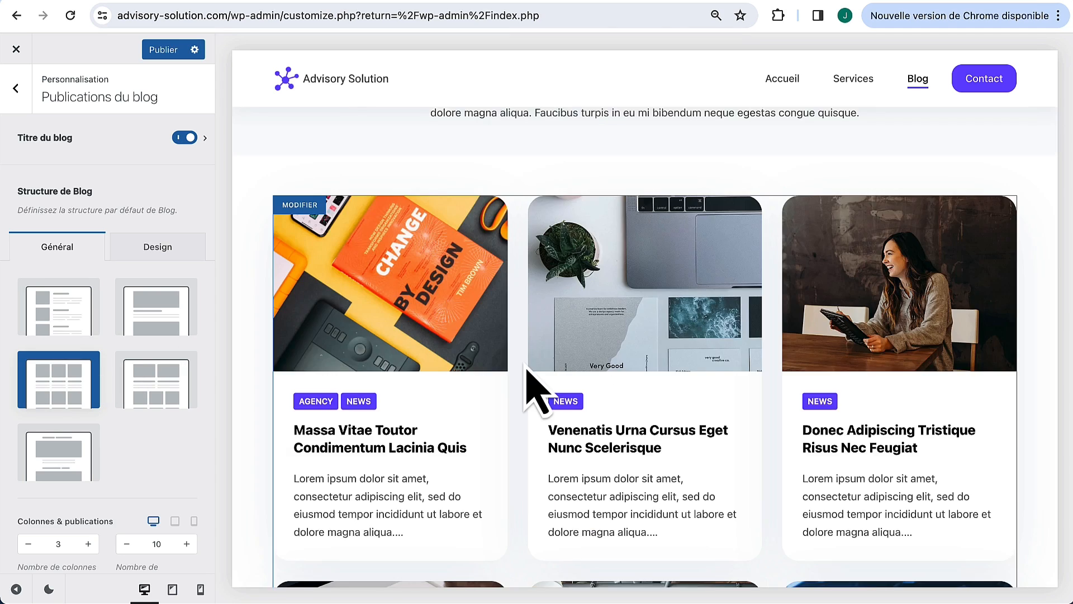
Step: Select the Nombre de publications value so it can be changed to 9
{"action": "scroll", "coordinate": [531, 384], "scroll_direction": "down", "scroll_amount": 2}
{"action": "scroll", "coordinate": [524, 364], "scroll_direction": "down", "scroll_amount": 1}
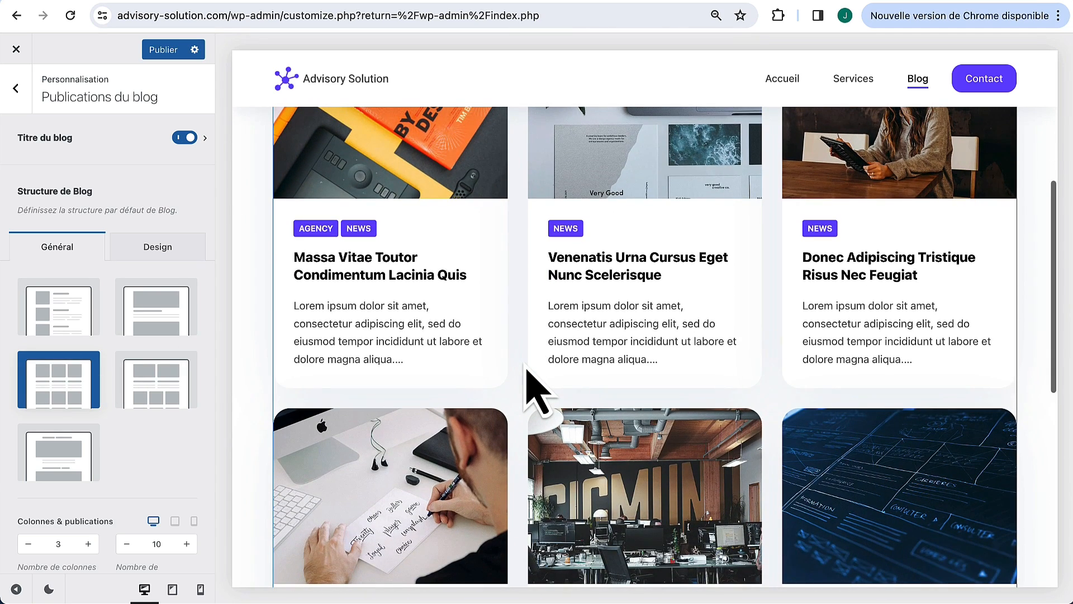
{"action": "scroll", "coordinate": [530, 384], "scroll_direction": "up", "scroll_amount": 6}
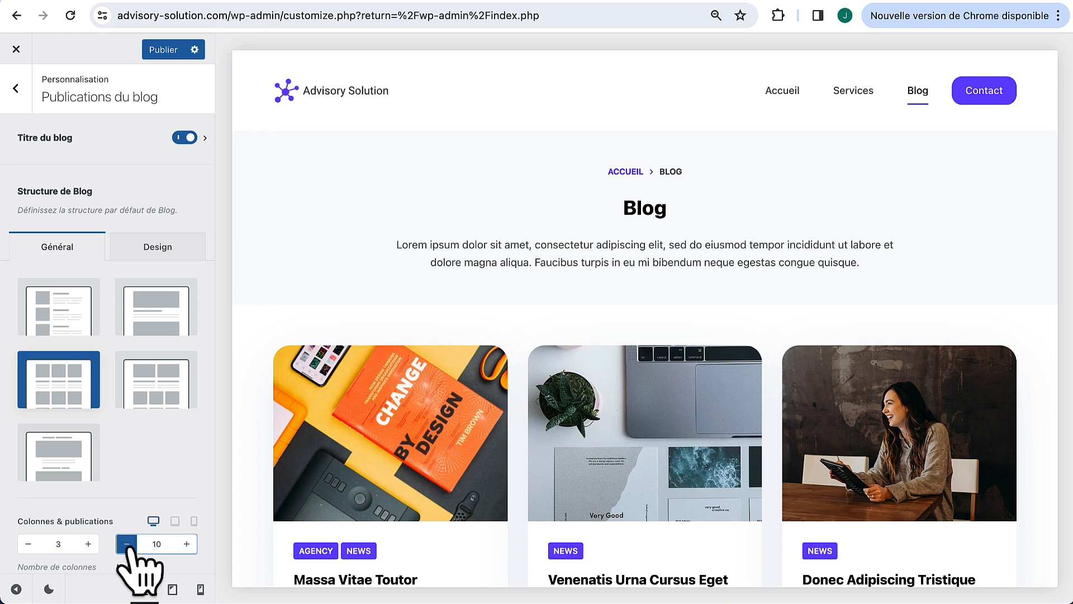
{"action": "scroll", "coordinate": [129, 537], "scroll_direction": "down", "scroll_amount": 2}
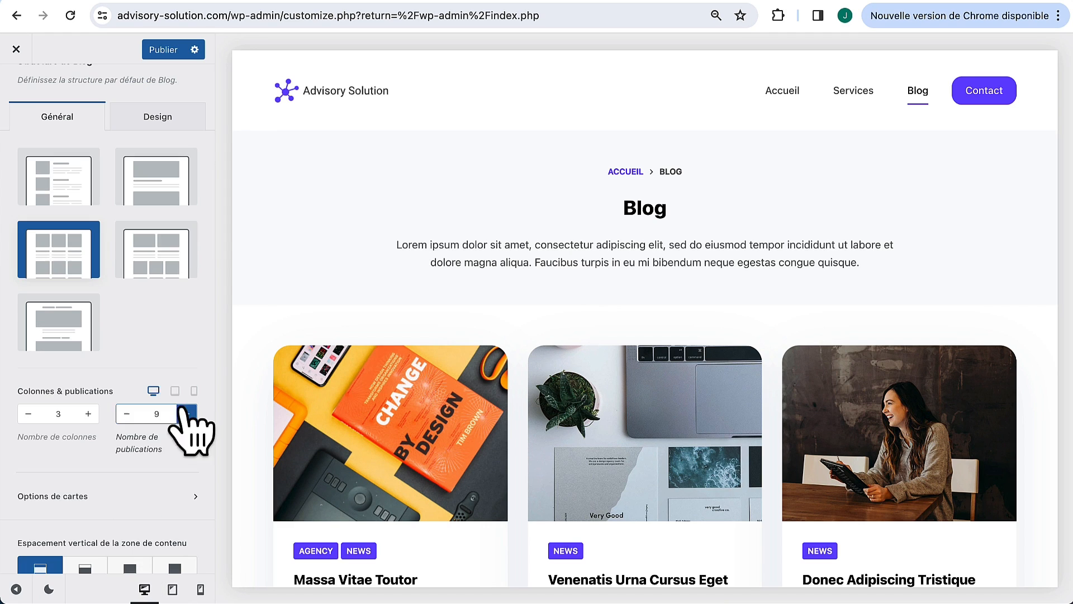
{"action": "double_click", "coordinate": [155, 414]}
Step: Set 9 posts per page, then keep the blog title's Type 2 layout after trying Type 1
{"action": "type", "text": "9"}
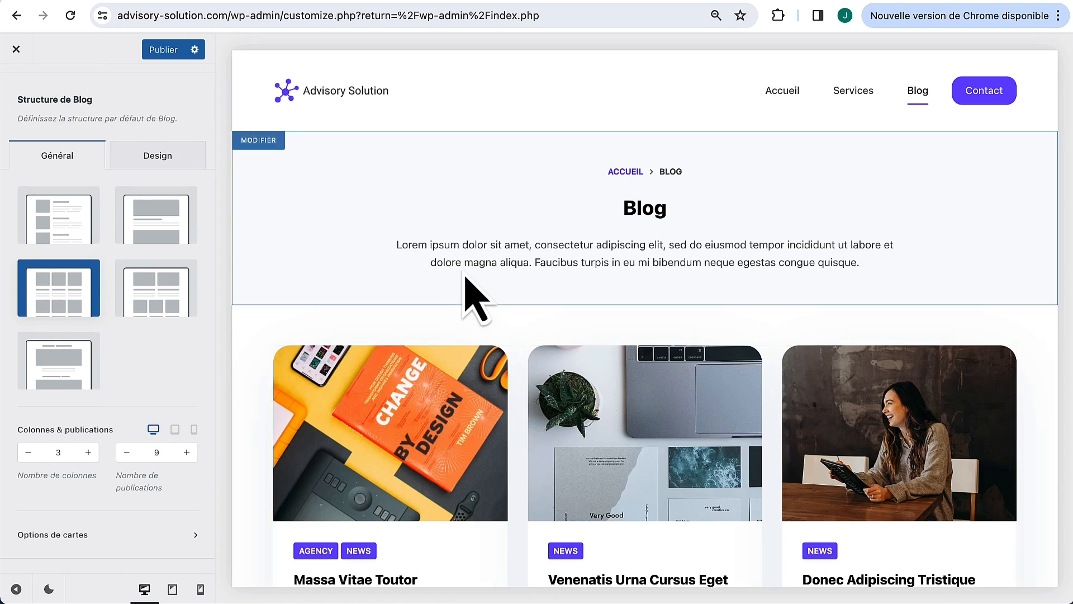
{"action": "left_click", "coordinate": [275, 143]}
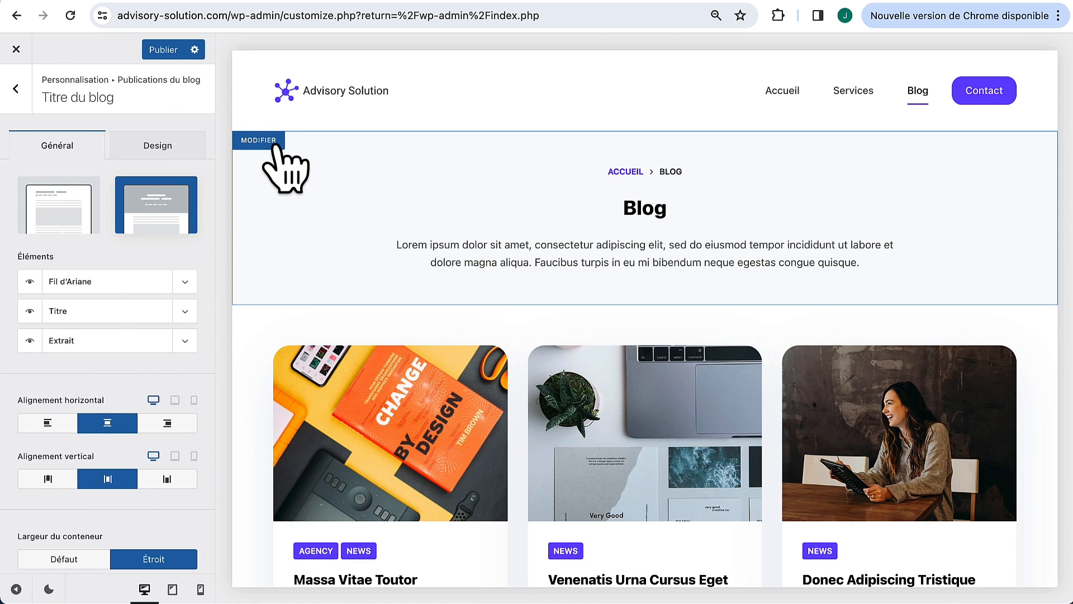
{"action": "left_click", "coordinate": [160, 195]}
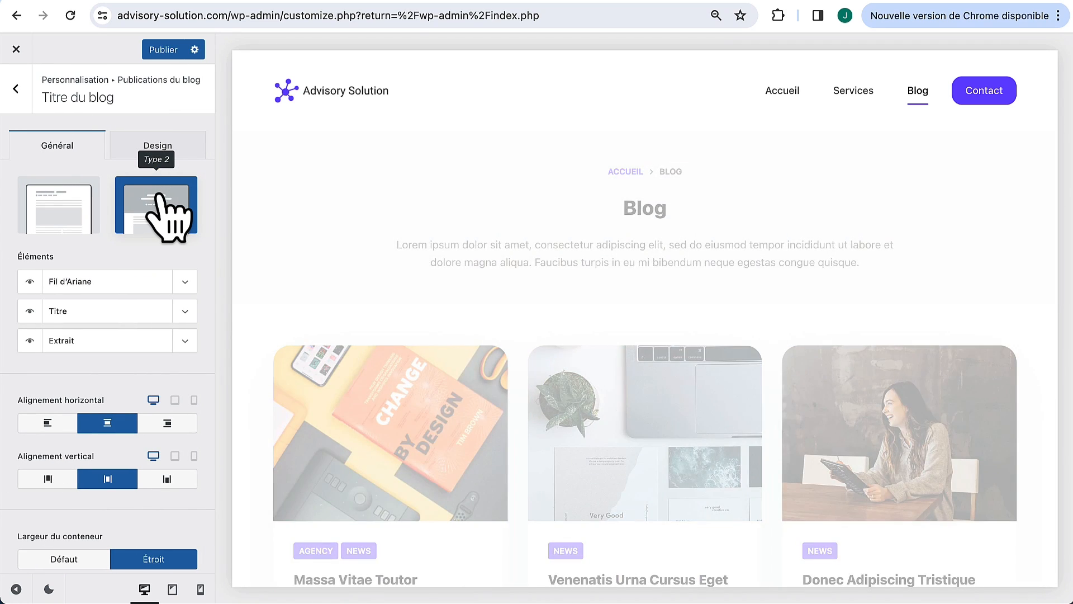
{"action": "left_click", "coordinate": [53, 206]}
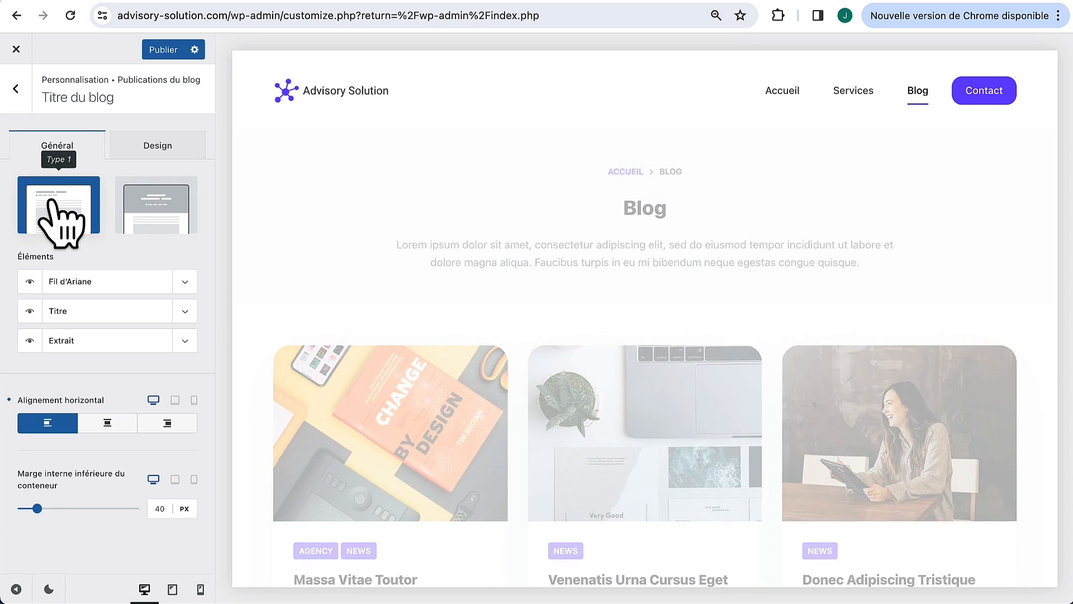
{"action": "left_click", "coordinate": [178, 200]}
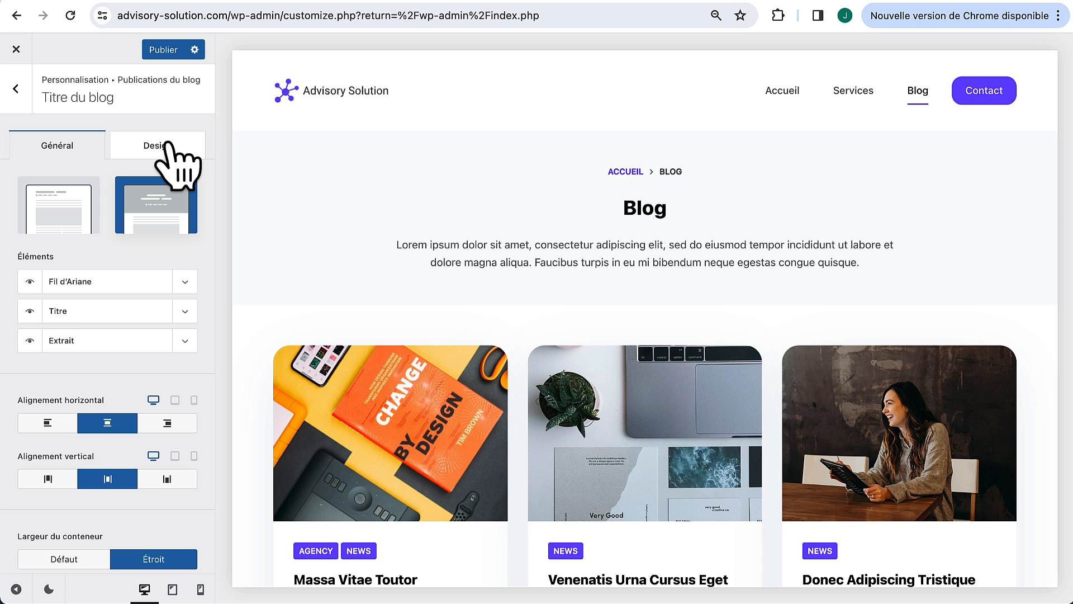
Step: Give the blog hero's Arrière-plan du conteneur the purple palette colour 1
{"action": "left_click", "coordinate": [168, 146]}
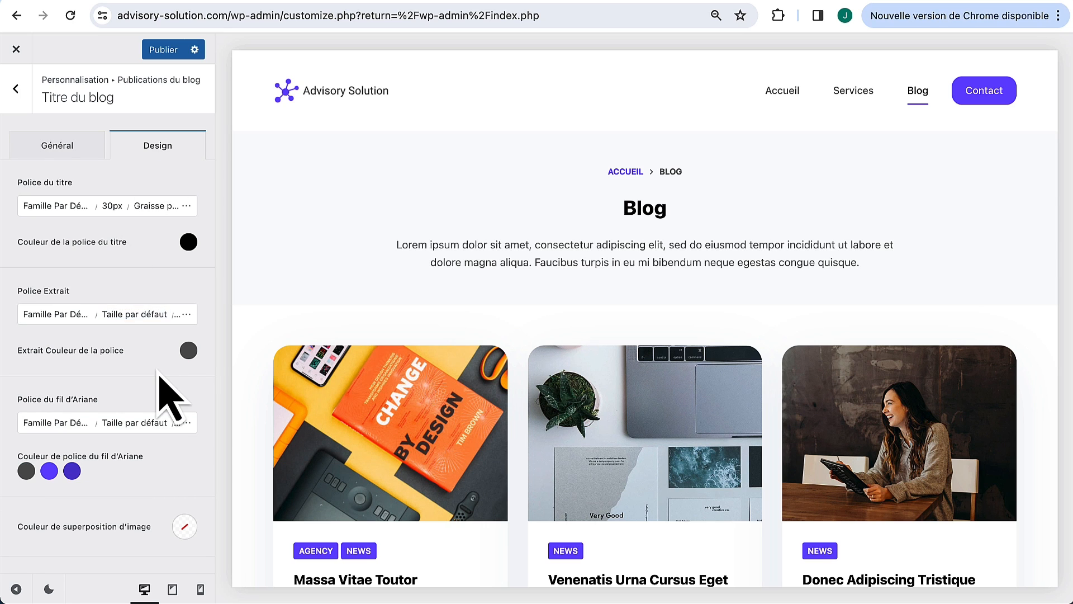
{"action": "scroll", "coordinate": [168, 364], "scroll_direction": "down", "scroll_amount": 5}
{"action": "left_click", "coordinate": [184, 454]}
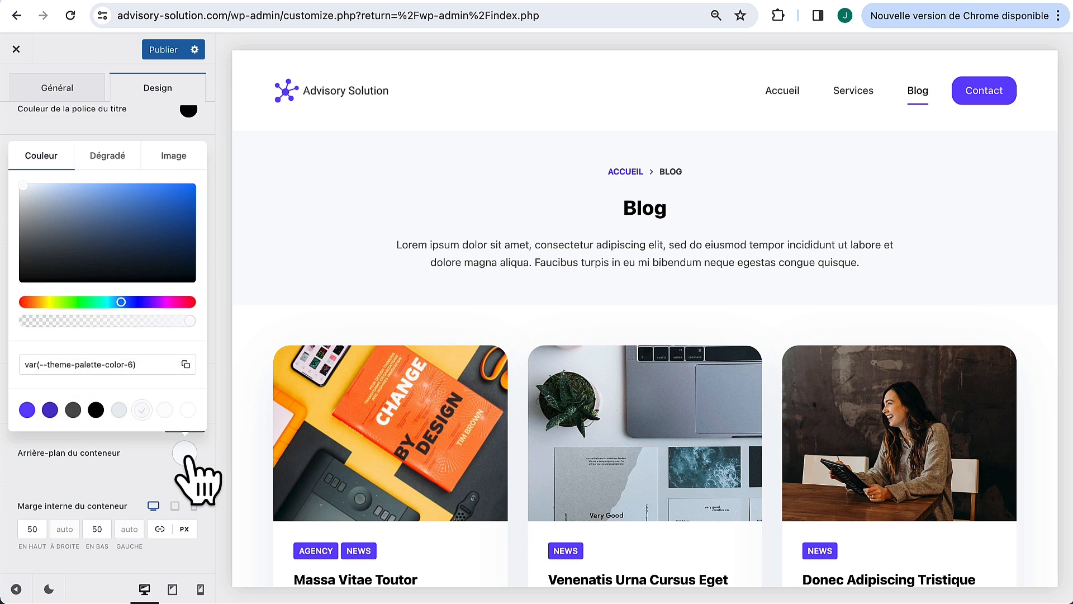
{"action": "left_click", "coordinate": [26, 410]}
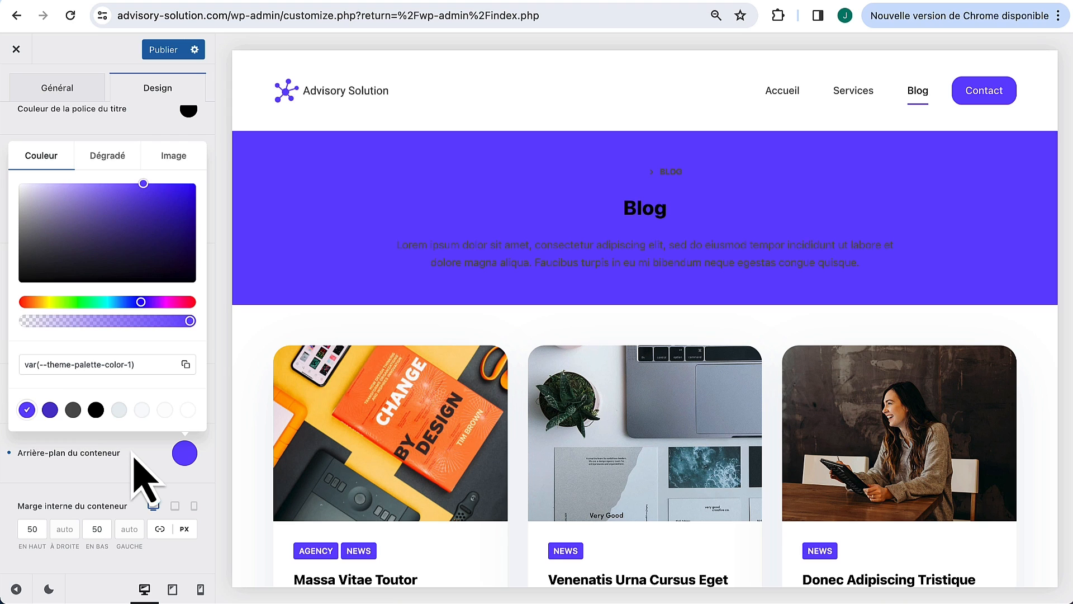
{"action": "left_click", "coordinate": [143, 475]}
Step: Make the Blog title and excerpt text white (#ffffff)
{"action": "scroll", "coordinate": [144, 443], "scroll_direction": "up", "scroll_amount": 4}
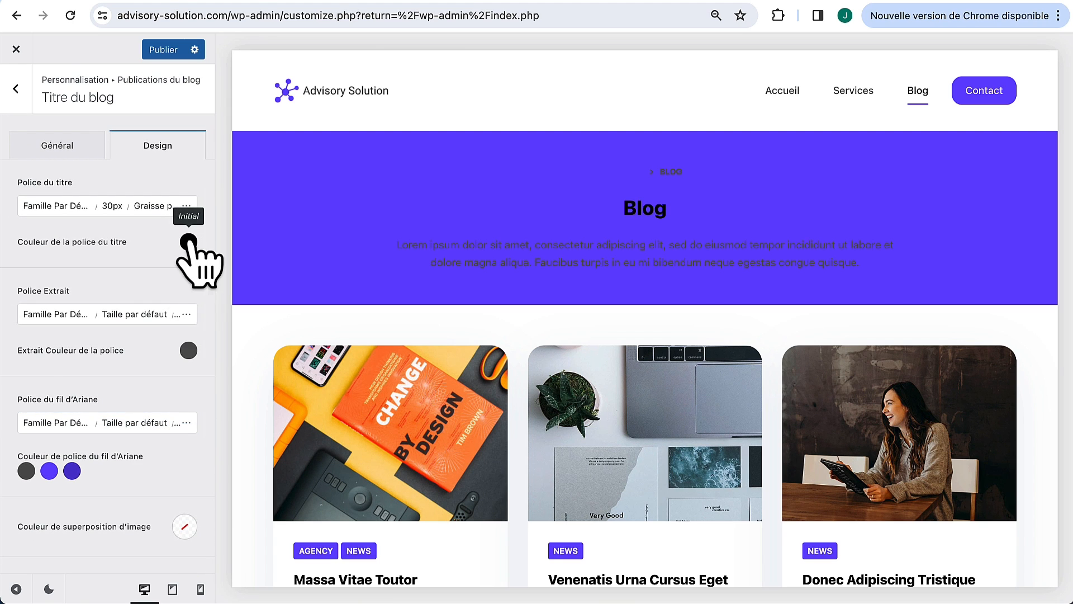
{"action": "left_click", "coordinate": [189, 241]}
{"action": "left_click_drag", "start_coordinate": [140, 372], "coordinate": [11, 259]}
{"action": "left_click", "coordinate": [165, 249]}
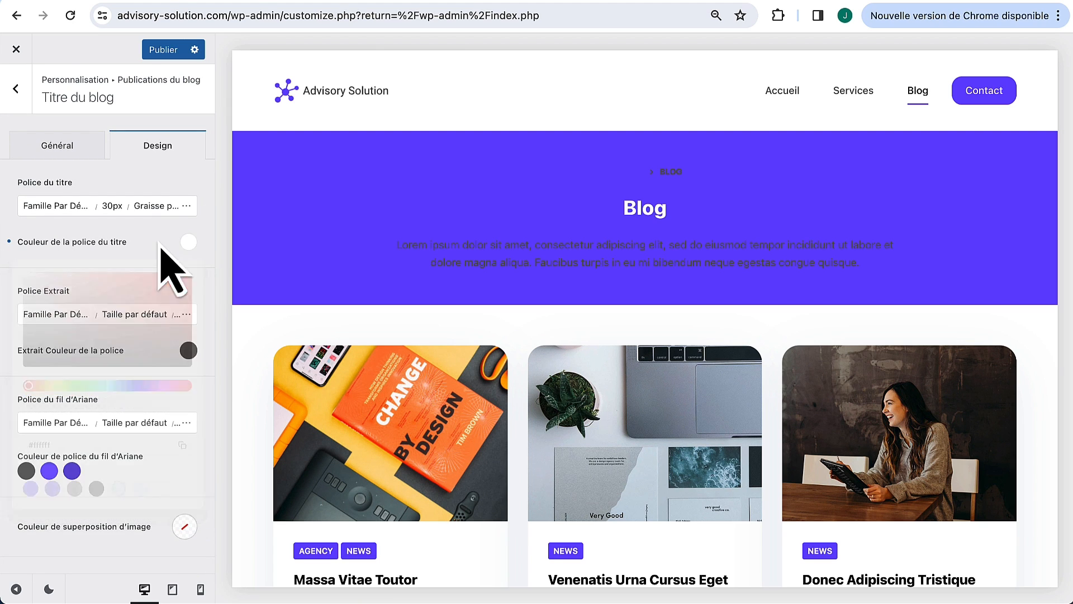
{"action": "left_click", "coordinate": [188, 351]}
{"action": "left_click", "coordinate": [187, 311]}
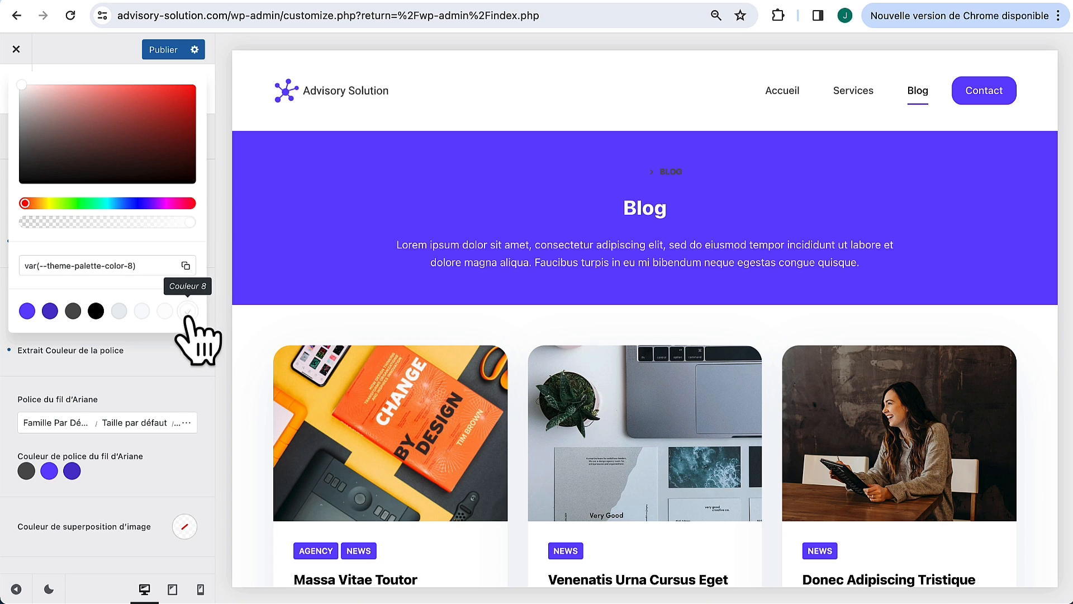
{"action": "left_click", "coordinate": [157, 382]}
Step: Set all three breadcrumb colours to white #ffffff
{"action": "scroll", "coordinate": [159, 470], "scroll_direction": "down", "scroll_amount": 1}
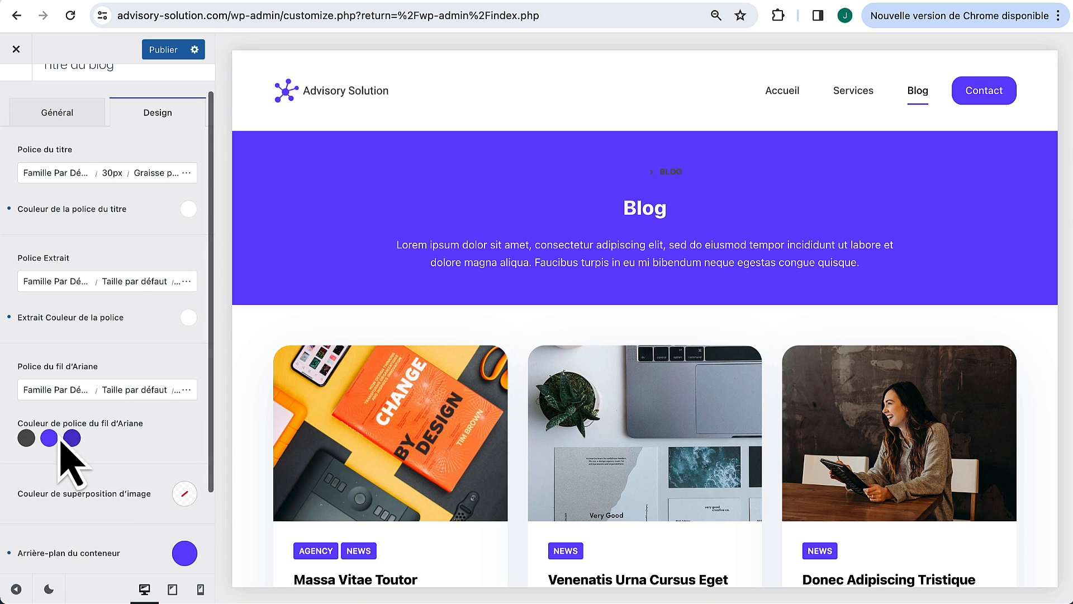
{"action": "left_click", "coordinate": [26, 438]}
{"action": "left_click_drag", "start_coordinate": [156, 263], "coordinate": [2, 142]}
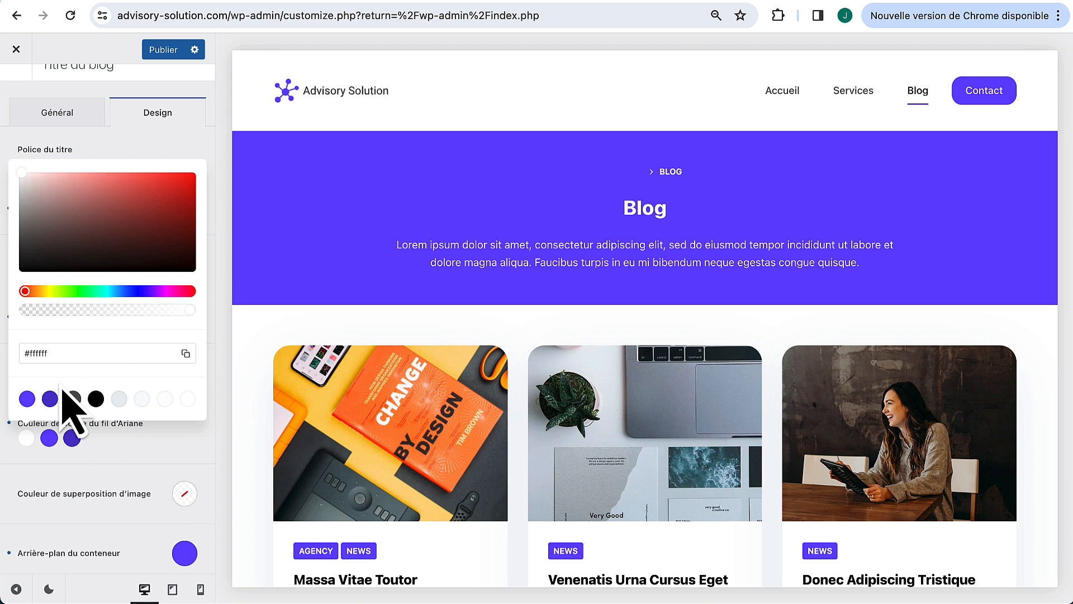
{"action": "left_click", "coordinate": [49, 438]}
{"action": "left_click_drag", "start_coordinate": [65, 263], "coordinate": [3, 168]}
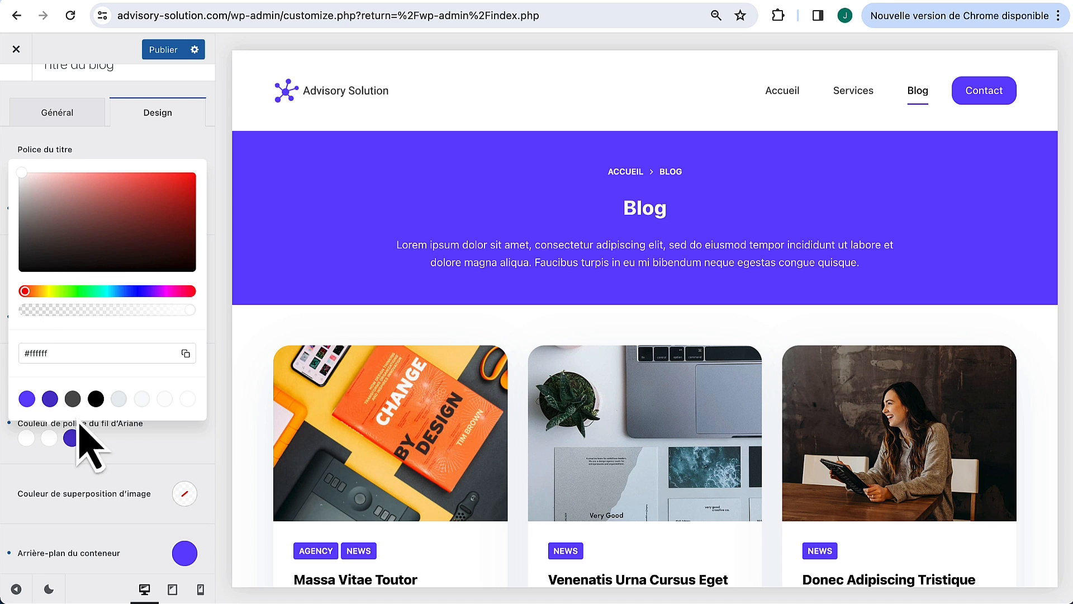
{"action": "left_click", "coordinate": [72, 439]}
{"action": "left_click_drag", "start_coordinate": [124, 222], "coordinate": [5, 151]}
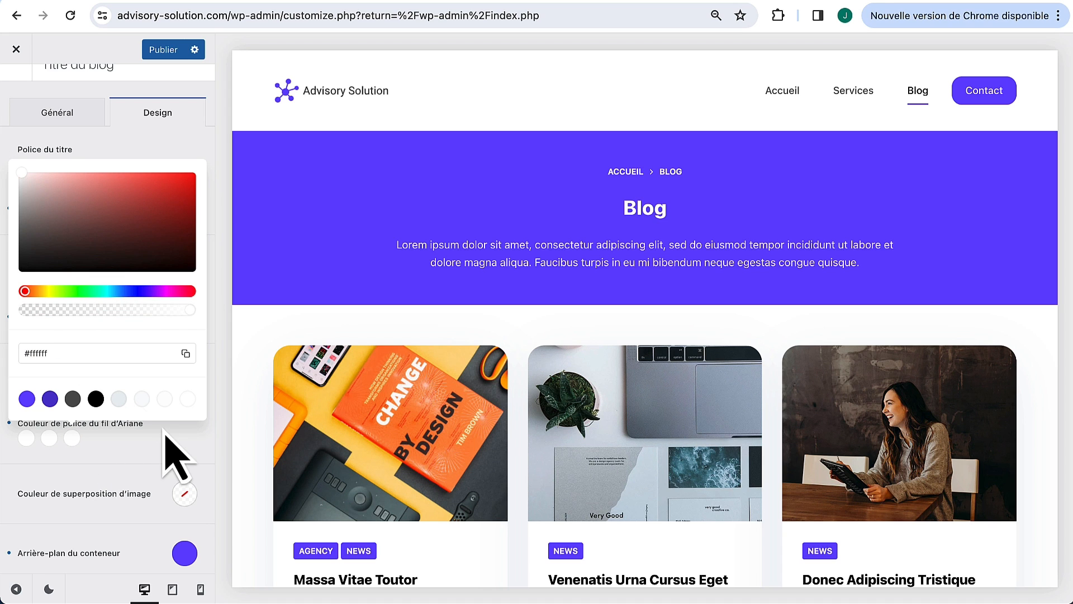
{"action": "left_click", "coordinate": [164, 463]}
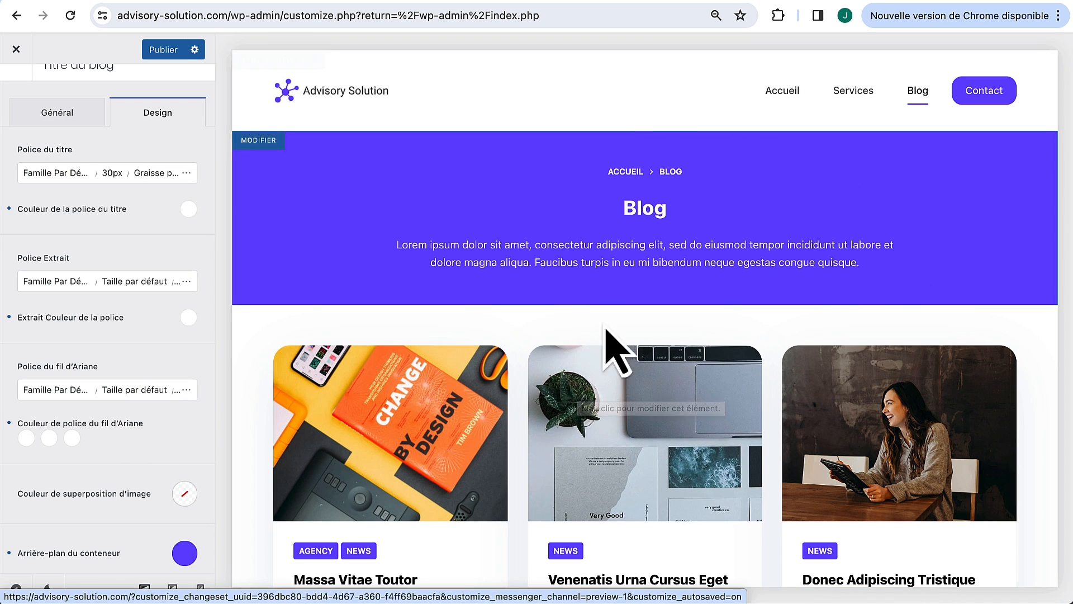
Step: Publish the blog changes and open the Massa Vitae post in the preview
{"action": "left_click", "coordinate": [178, 56]}
{"action": "scroll", "coordinate": [354, 408], "scroll_direction": "down", "scroll_amount": 1}
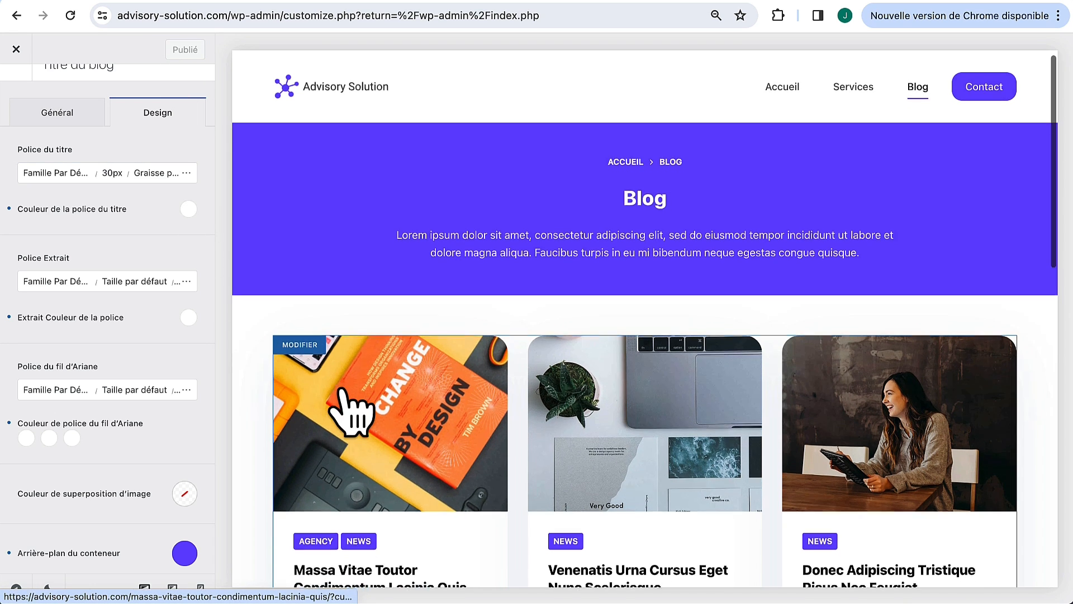
{"action": "left_click", "coordinate": [360, 402]}
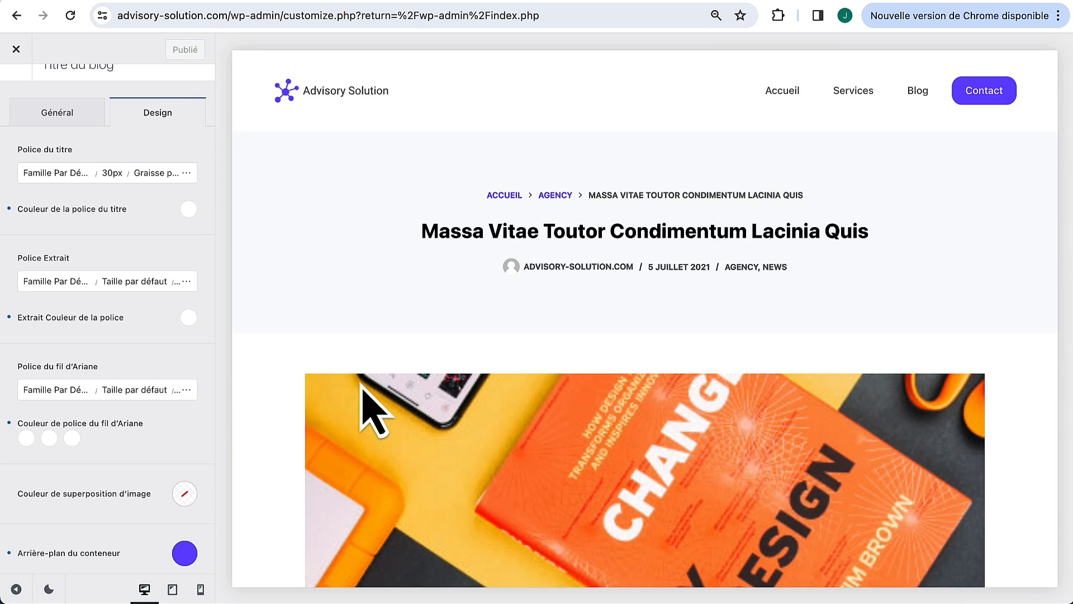
{"action": "scroll", "coordinate": [361, 385], "scroll_direction": "down", "scroll_amount": 3}
{"action": "scroll", "coordinate": [656, 283], "scroll_direction": "up", "scroll_amount": 3}
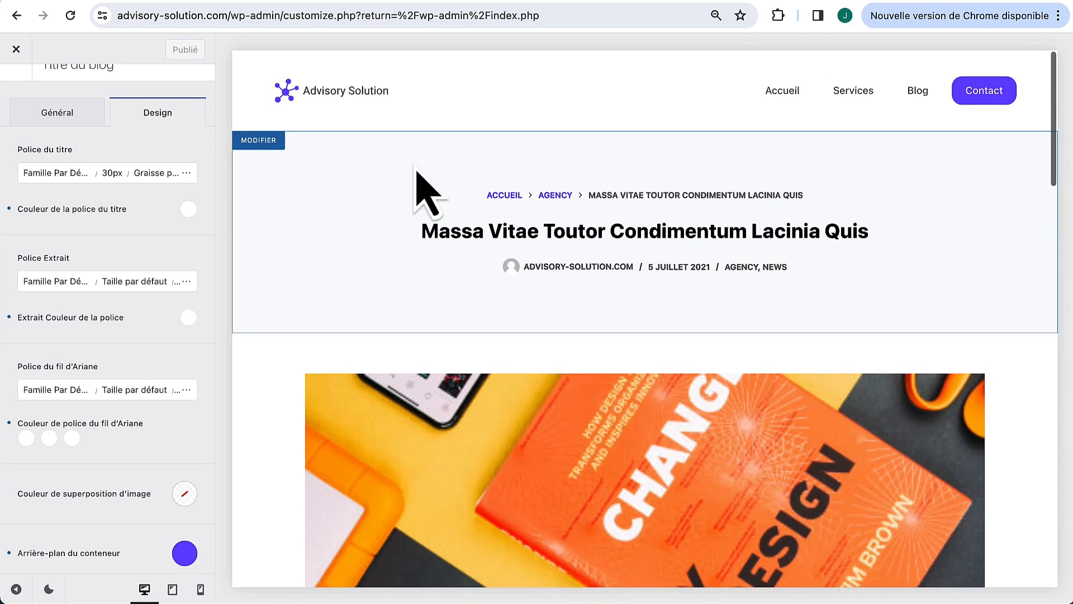
Step: Hide the breadcrumb, excerpt and author meta in the single-post header settings
{"action": "left_click", "coordinate": [267, 141]}
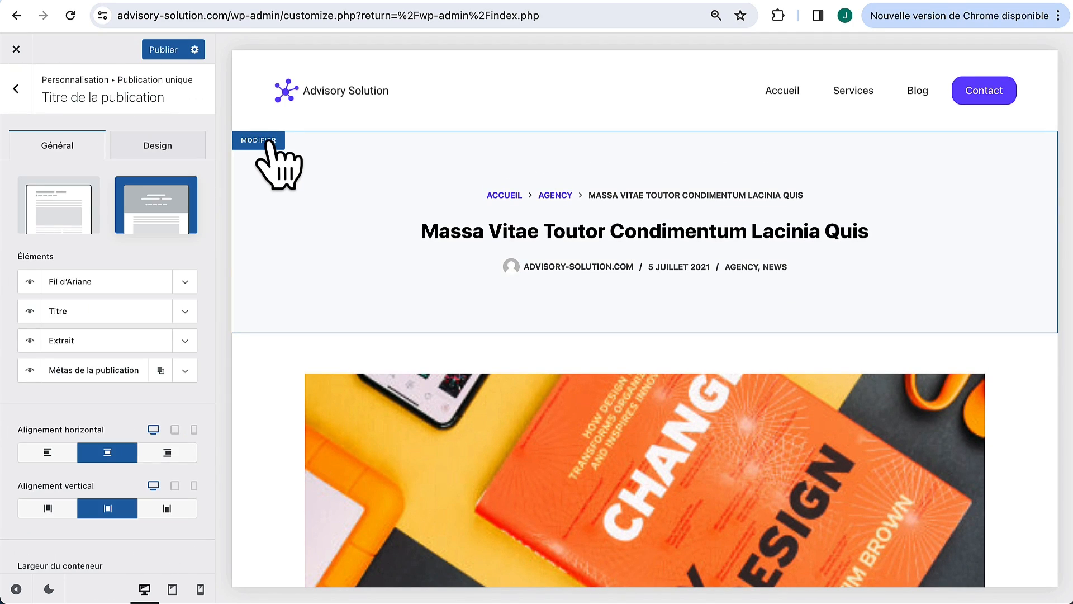
{"action": "left_click", "coordinate": [30, 282]}
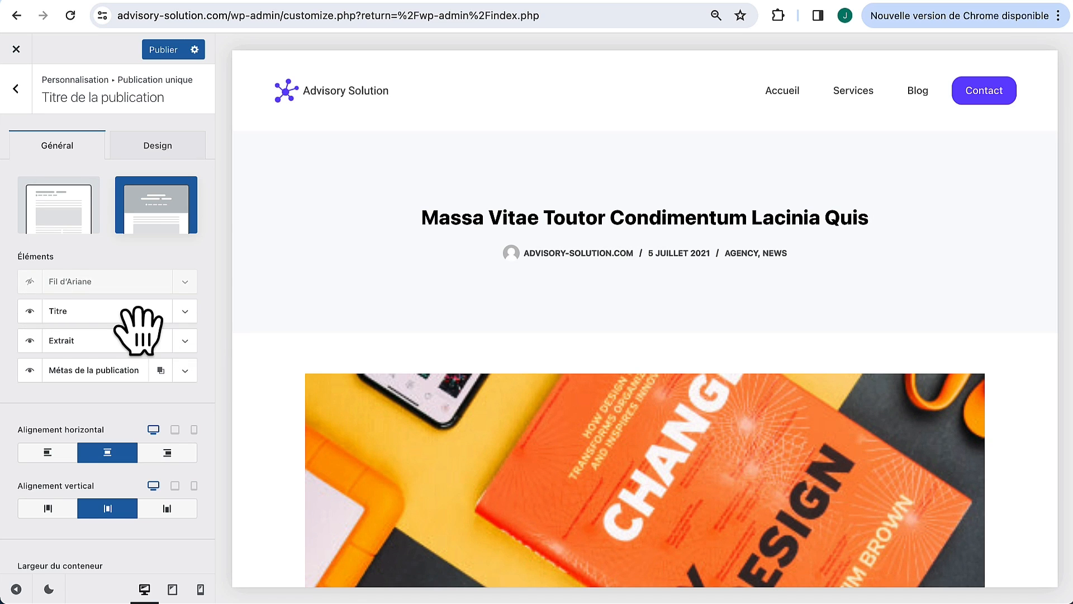
{"action": "scroll", "coordinate": [136, 323], "scroll_direction": "down", "scroll_amount": 1}
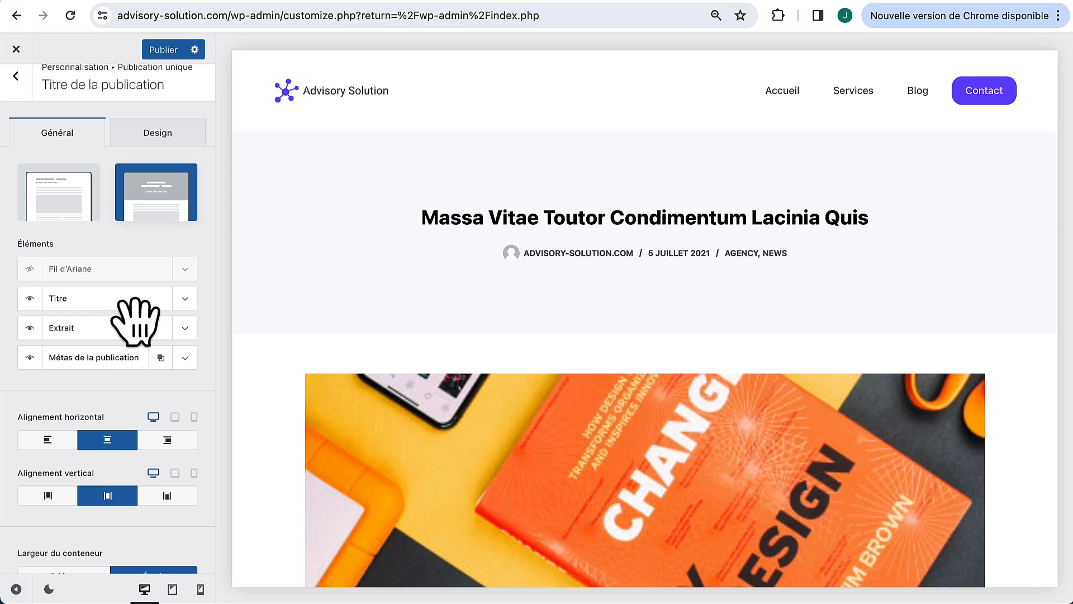
{"action": "left_click", "coordinate": [30, 328]}
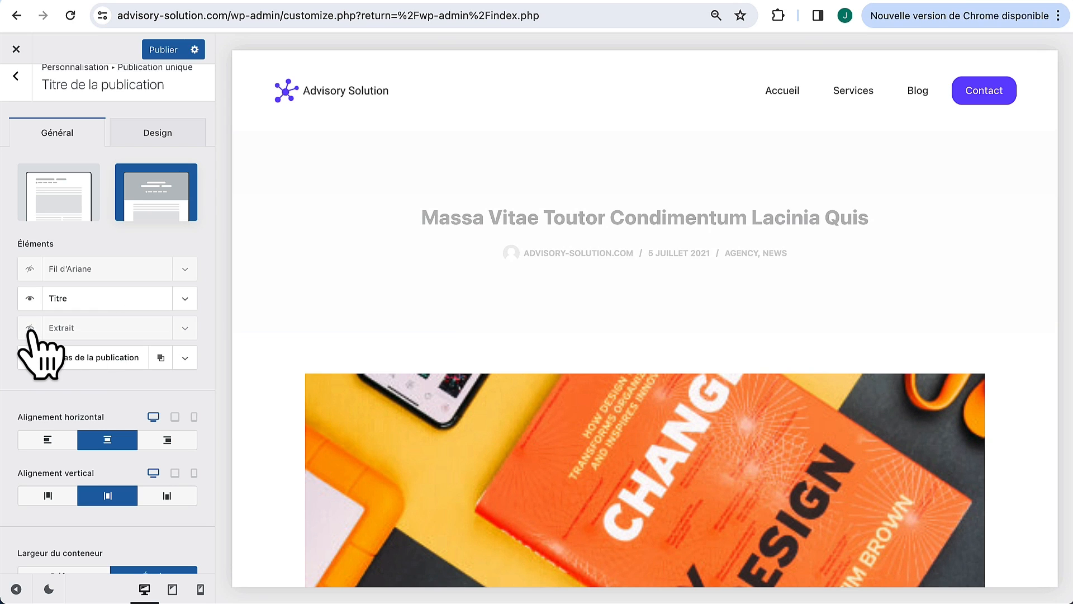
{"action": "left_click", "coordinate": [185, 359]}
{"action": "scroll", "coordinate": [119, 480], "scroll_direction": "down", "scroll_amount": 2}
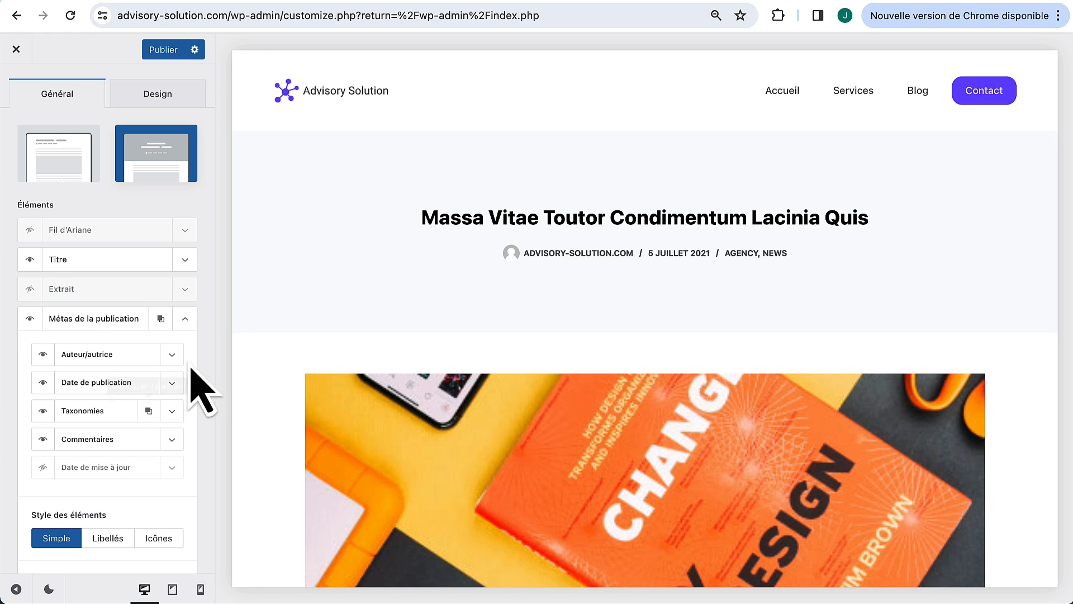
{"action": "left_click", "coordinate": [43, 356]}
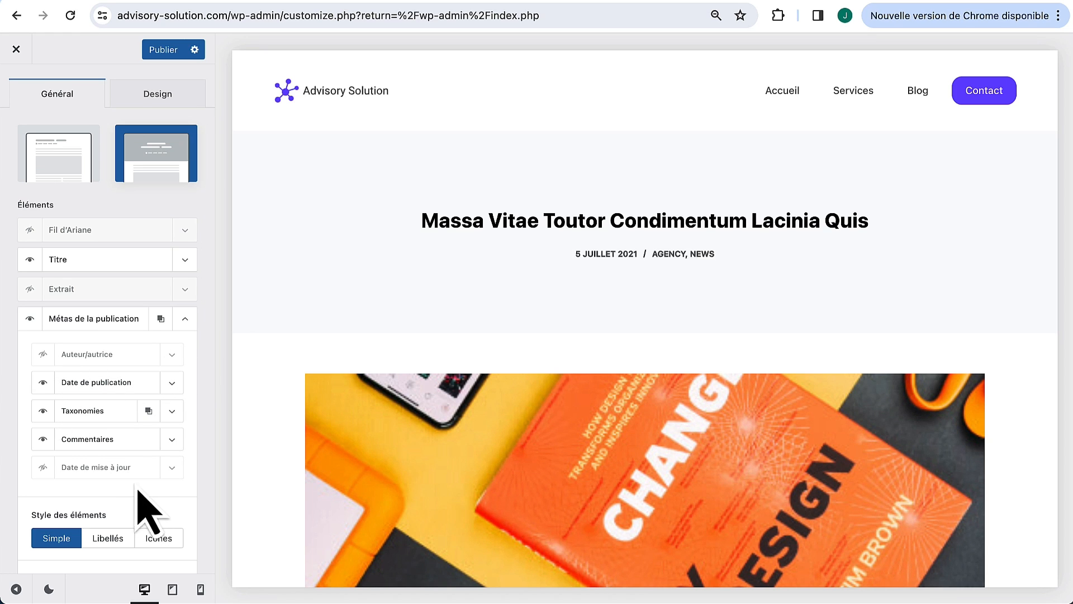
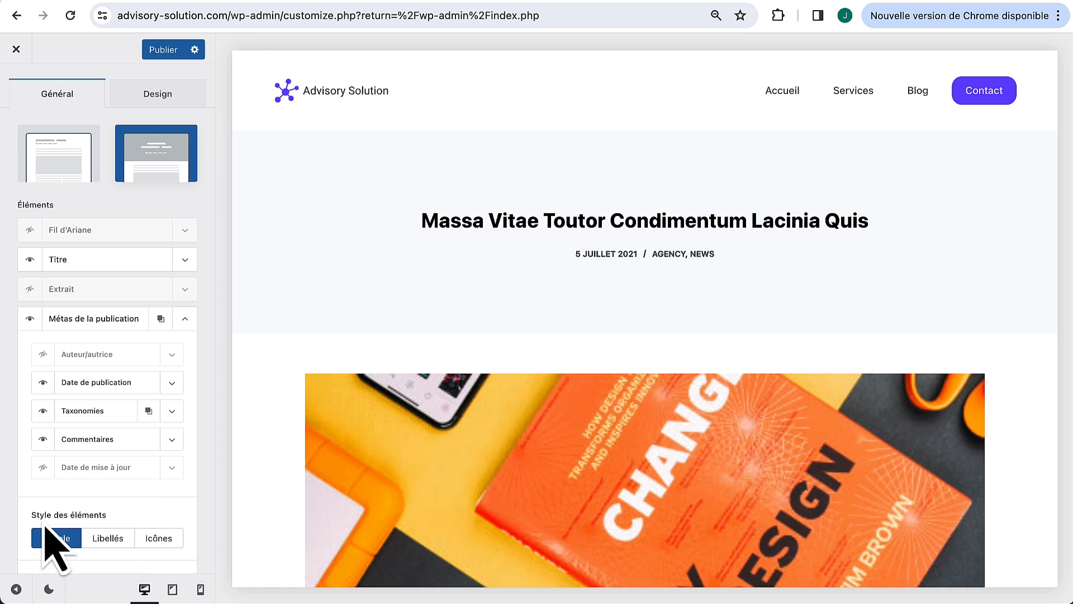
Step: Show the post meta with icons, no separator and a 35 px top margin
{"action": "left_click", "coordinate": [159, 538]}
{"action": "scroll", "coordinate": [170, 525], "scroll_direction": "down", "scroll_amount": 3}
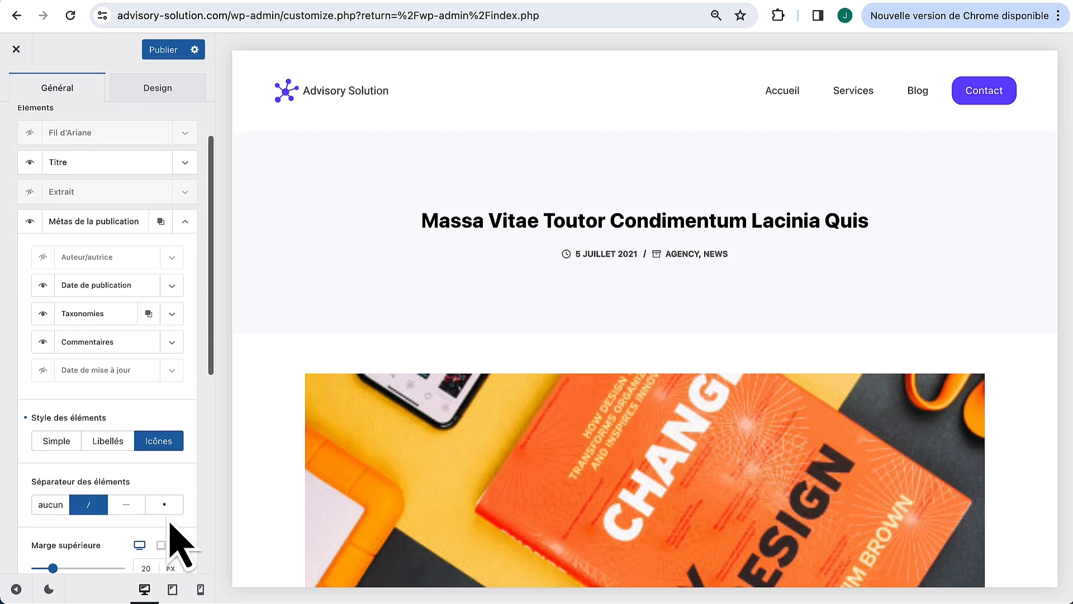
{"action": "left_click", "coordinate": [51, 487]}
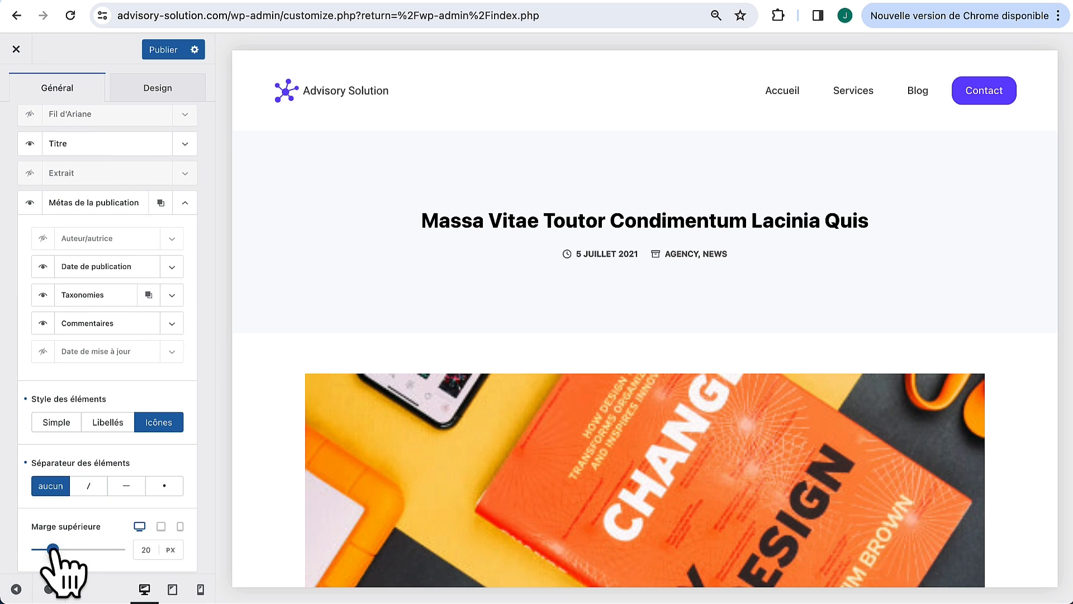
{"action": "left_click_drag", "start_coordinate": [52, 549], "coordinate": [66, 549]}
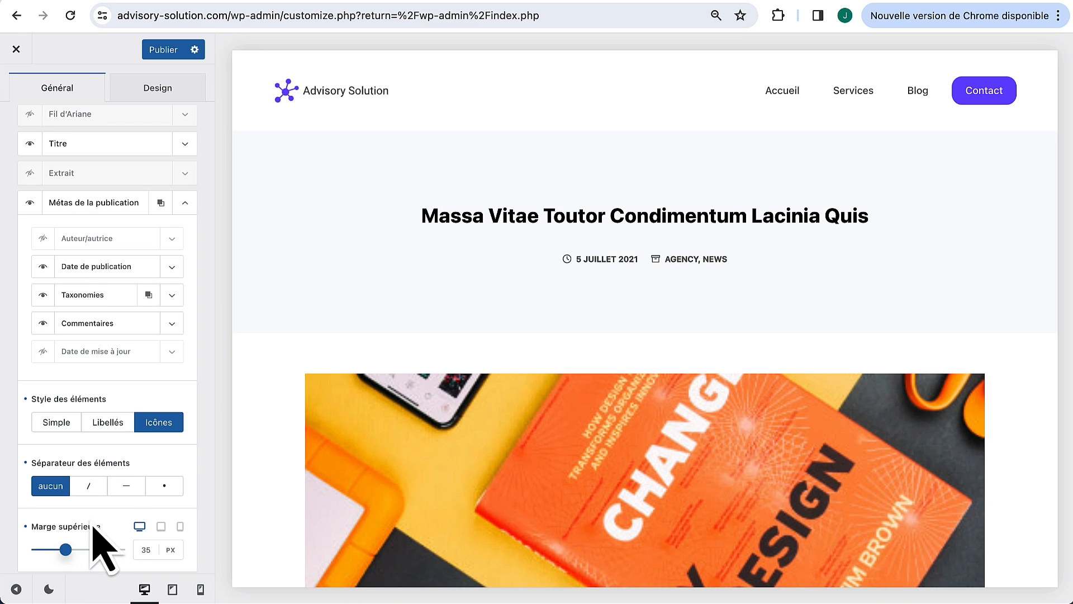
{"action": "scroll", "coordinate": [92, 525], "scroll_direction": "down", "scroll_amount": 2}
{"action": "scroll", "coordinate": [92, 529], "scroll_direction": "down", "scroll_amount": 6}
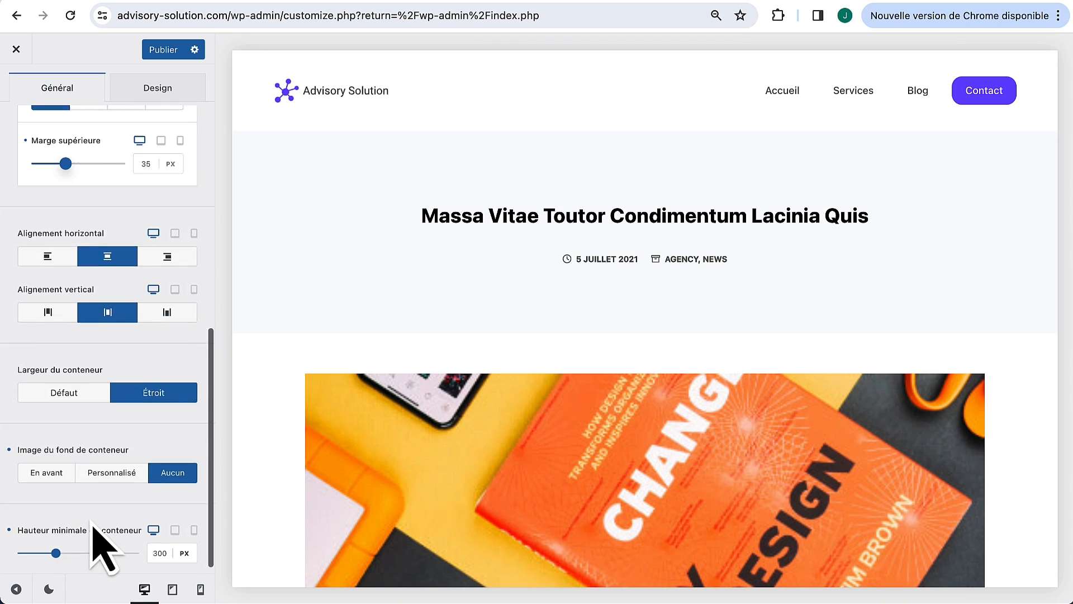
{"action": "scroll", "coordinate": [100, 554], "scroll_direction": "up", "scroll_amount": 11}
Step: Set the post title font size to 45 px
{"action": "left_click", "coordinate": [162, 147]}
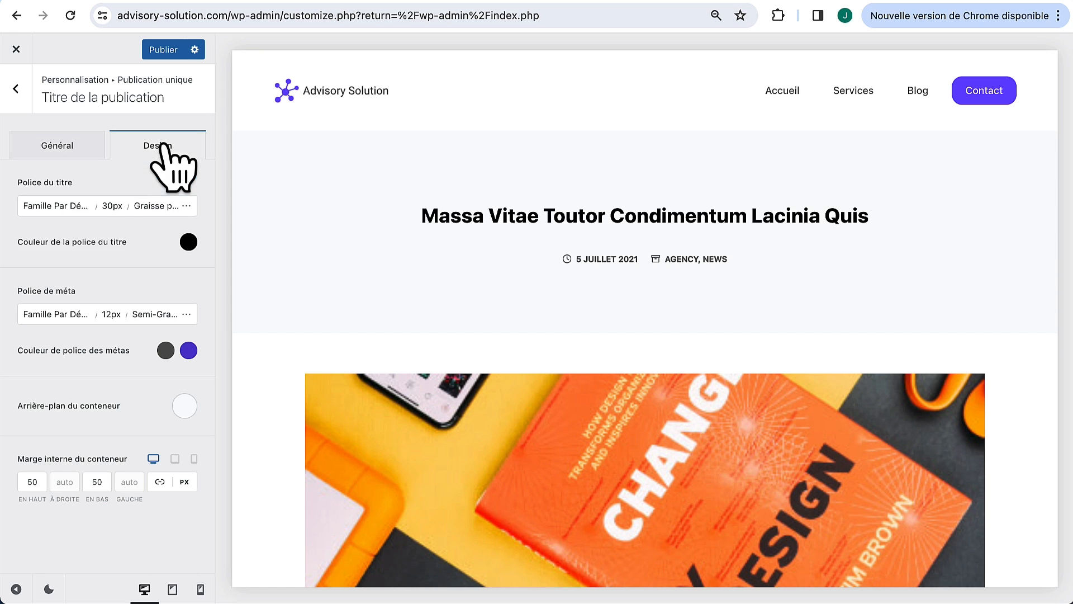
{"action": "left_click", "coordinate": [112, 206]}
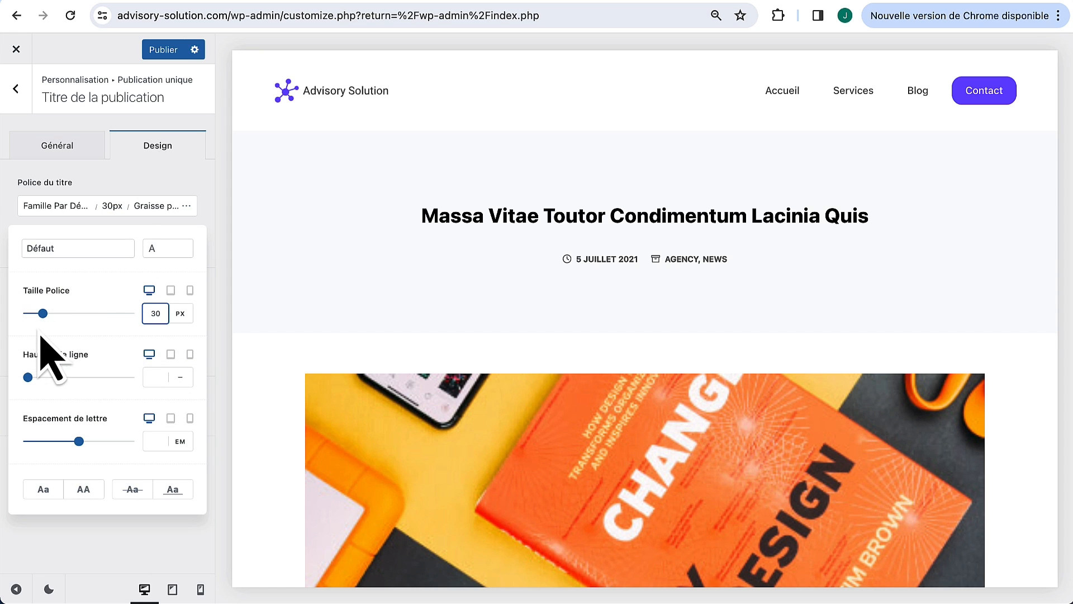
{"action": "left_click_drag", "start_coordinate": [44, 313], "coordinate": [51, 313]}
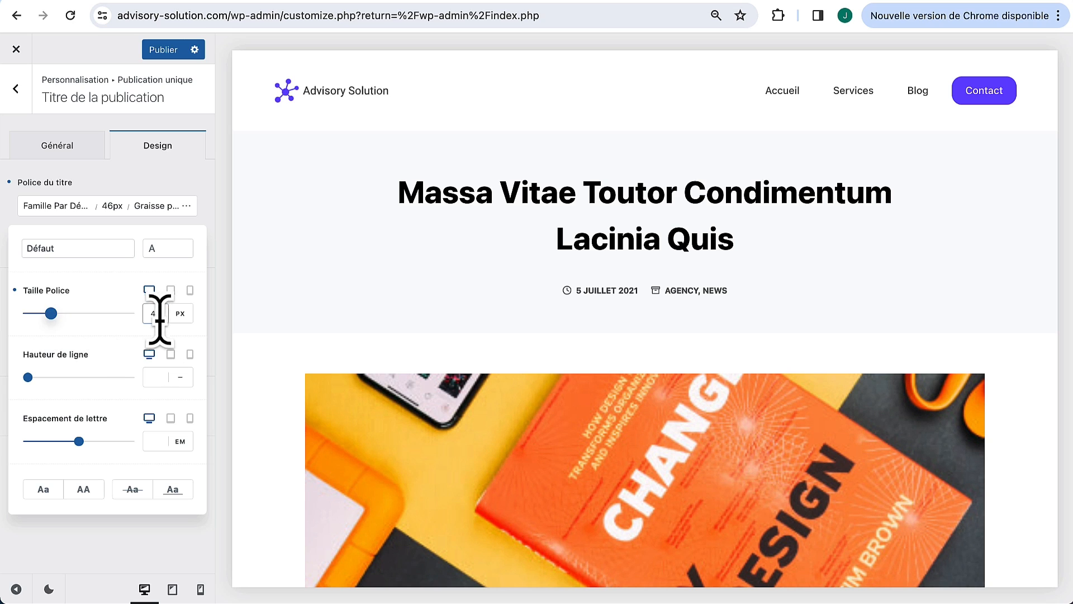
{"action": "key", "text": "Down"}
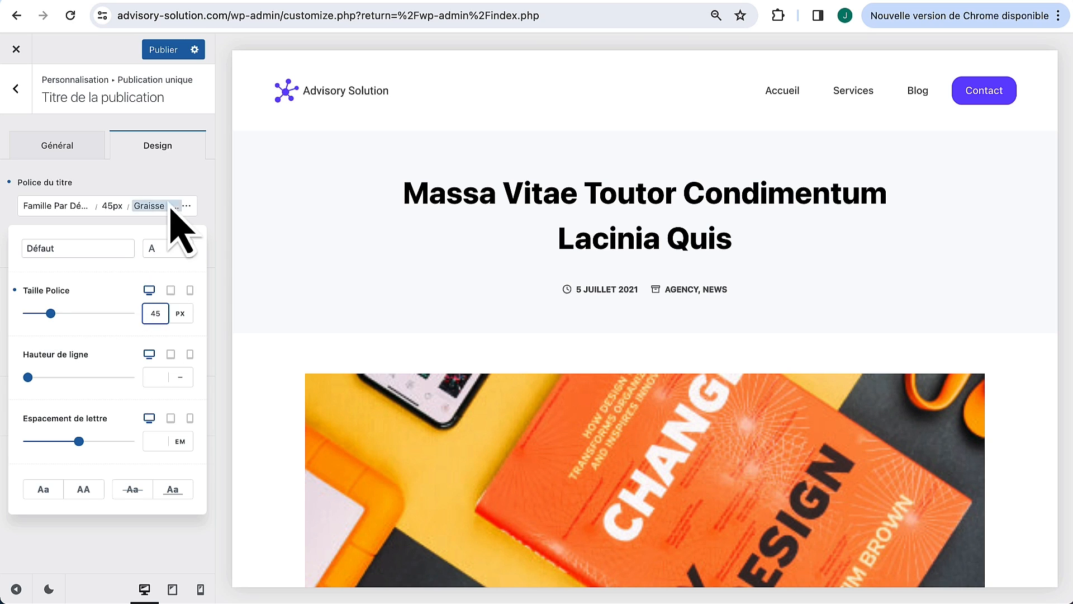
{"action": "left_click", "coordinate": [160, 157]}
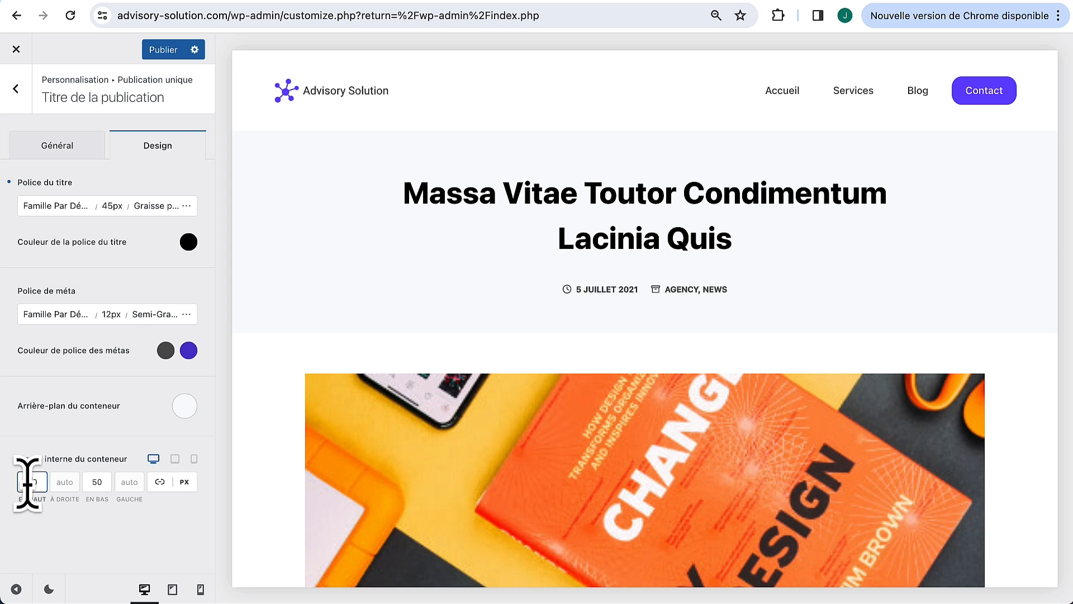
Step: Give the title container 70 px top and bottom padding and publish
{"action": "type", "text": "7"}
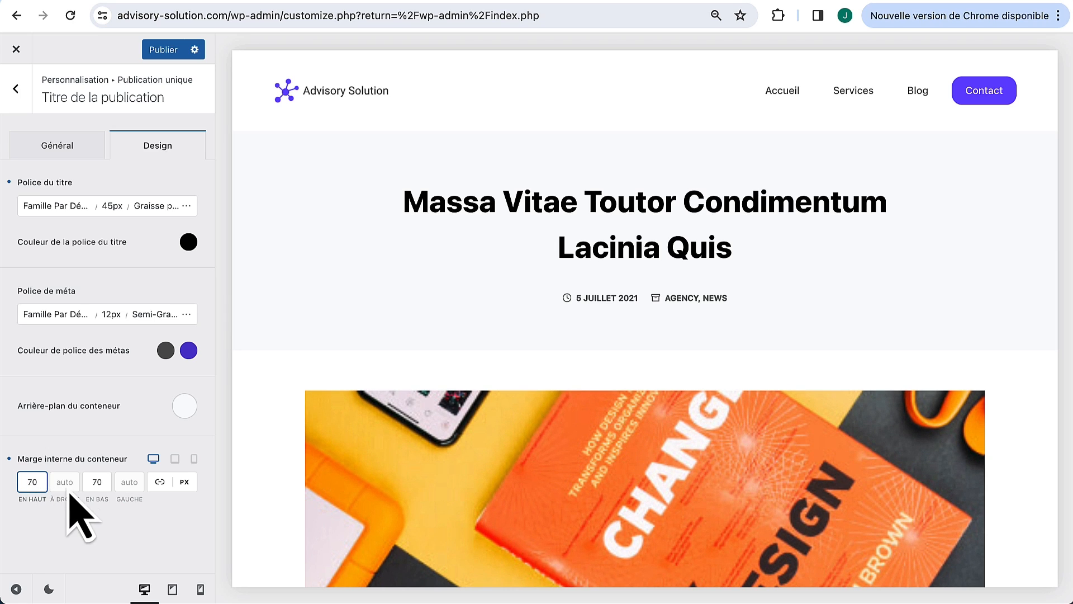
{"action": "key", "text": "super+a"}
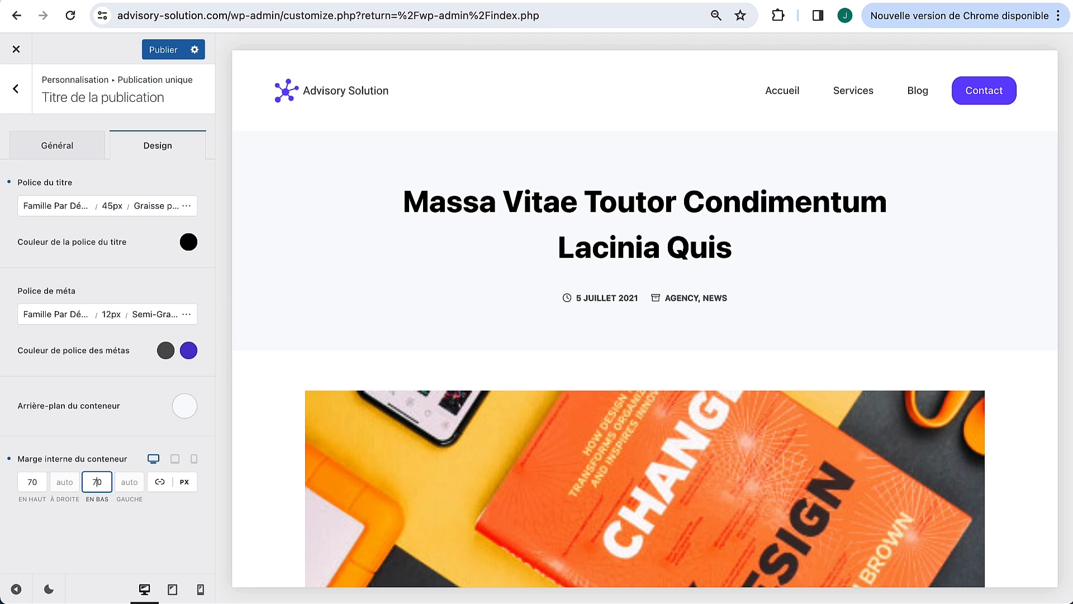
{"action": "left_click", "coordinate": [108, 554]}
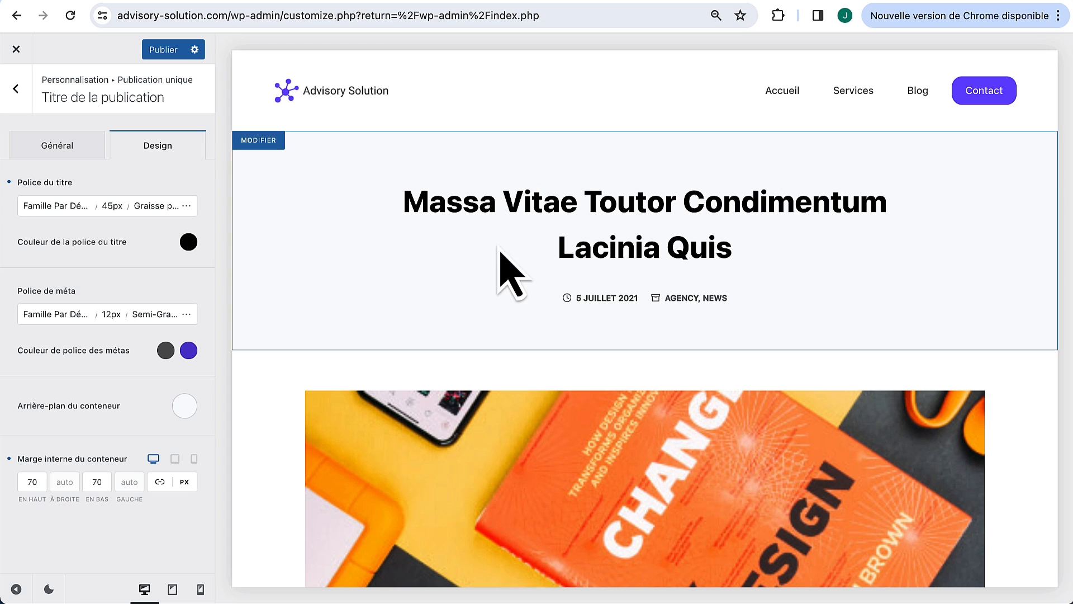
{"action": "scroll", "coordinate": [494, 288], "scroll_direction": "down", "scroll_amount": 3}
{"action": "scroll", "coordinate": [475, 287], "scroll_direction": "up", "scroll_amount": 3}
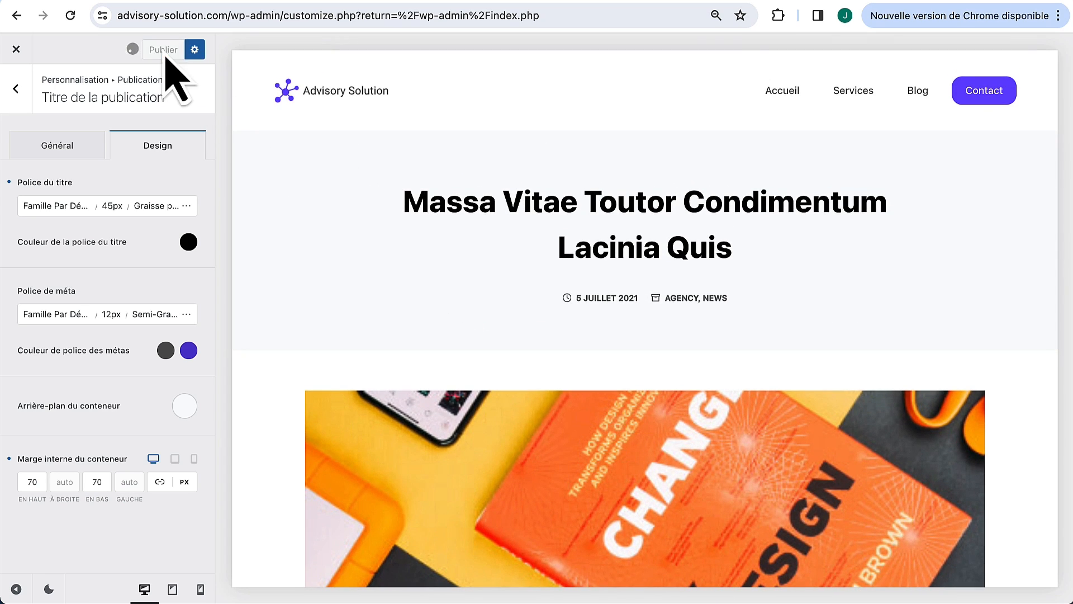
Step: Try the normal-width, left-sidebar and right-sidebar post layouts, then keep the narrow-width layout
{"action": "left_click", "coordinate": [16, 91]}
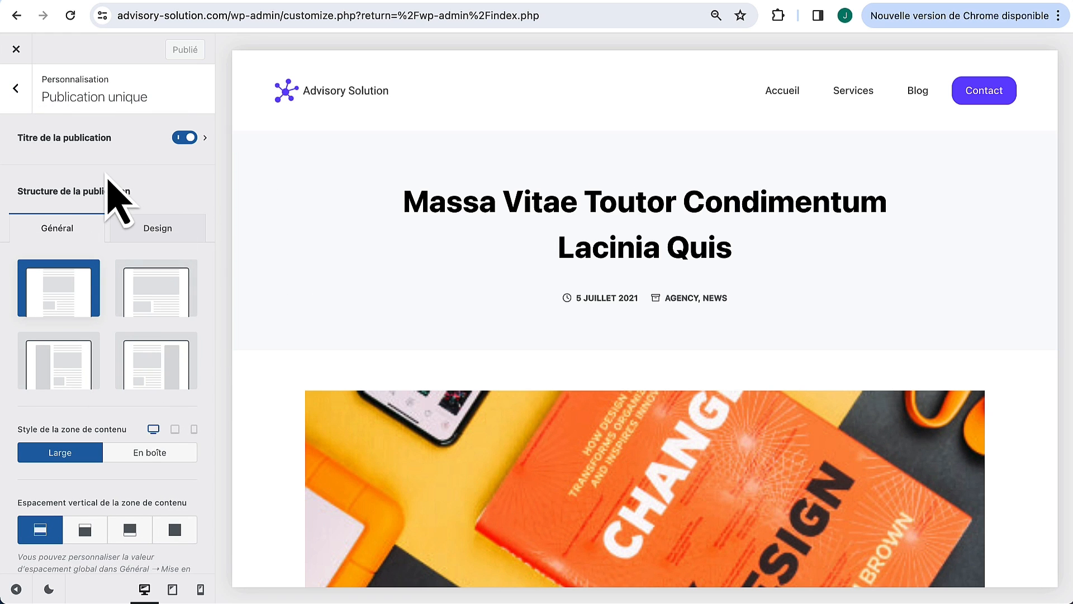
{"action": "scroll", "coordinate": [427, 417], "scroll_direction": "down", "scroll_amount": 6}
{"action": "scroll", "coordinate": [426, 417], "scroll_direction": "up", "scroll_amount": 1}
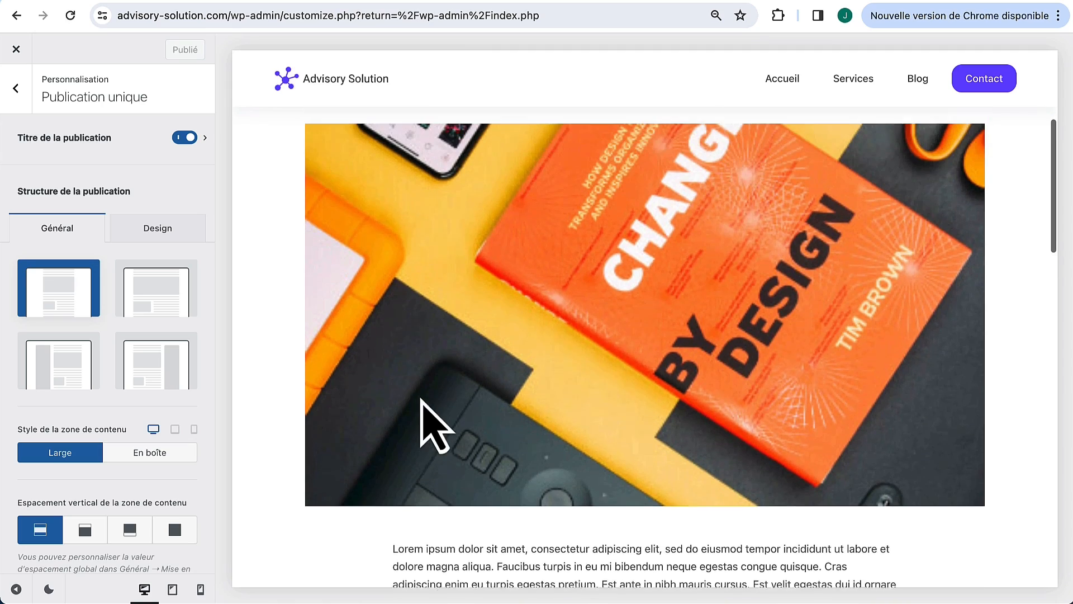
{"action": "left_click", "coordinate": [163, 301]}
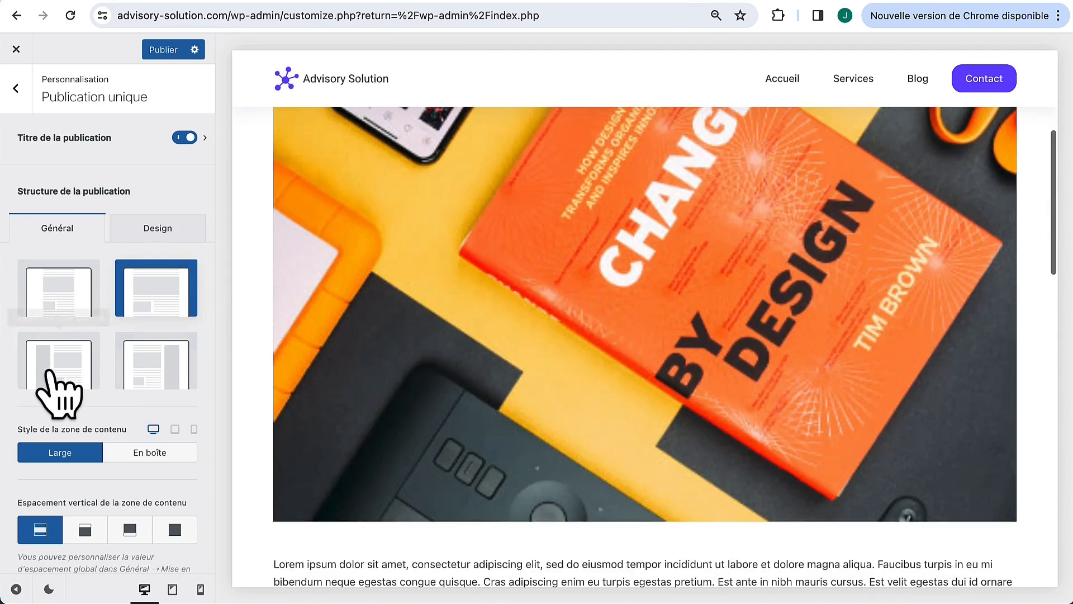
{"action": "left_click", "coordinate": [50, 370]}
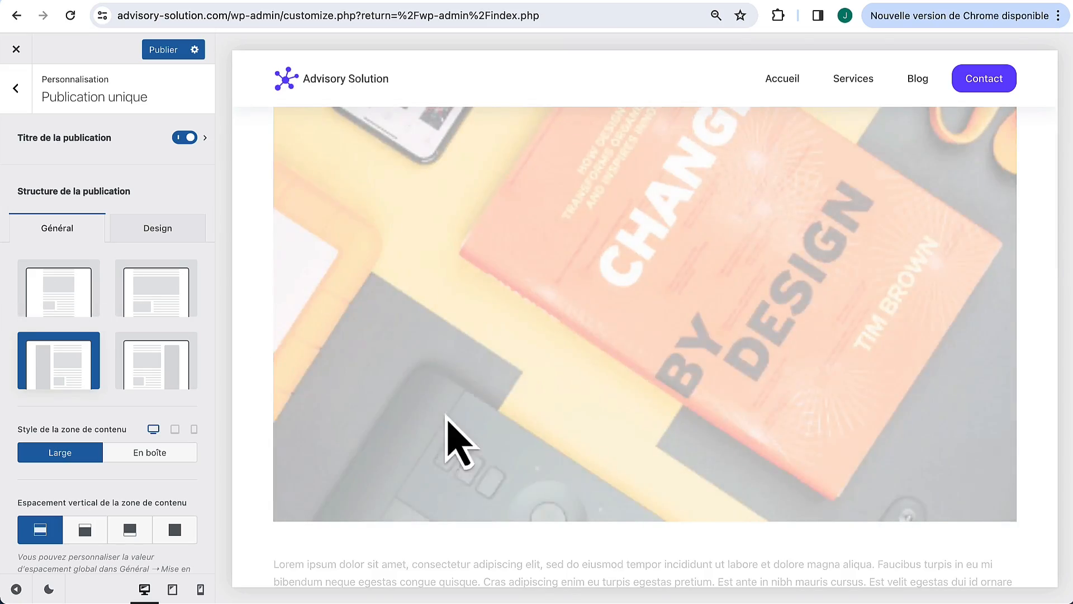
{"action": "scroll", "coordinate": [391, 465], "scroll_direction": "down", "scroll_amount": 4}
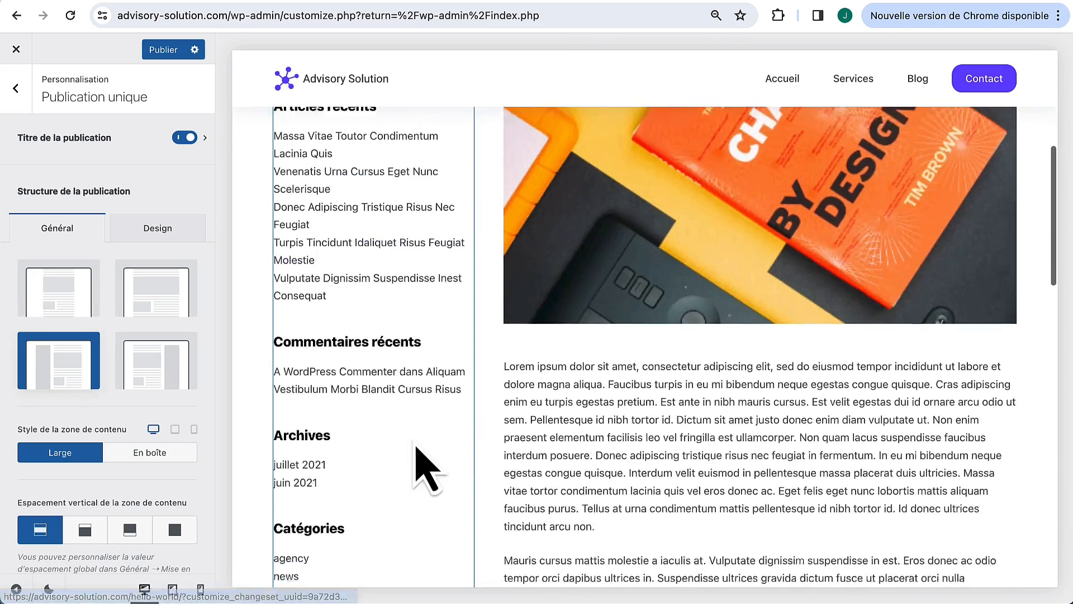
{"action": "left_click", "coordinate": [168, 372]}
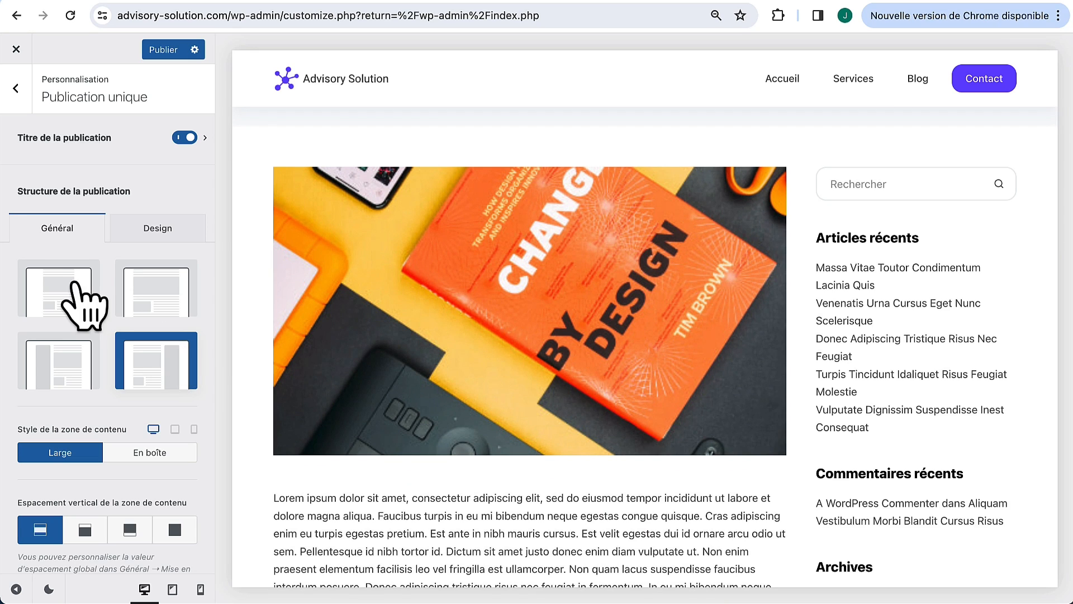
{"action": "left_click", "coordinate": [61, 285]}
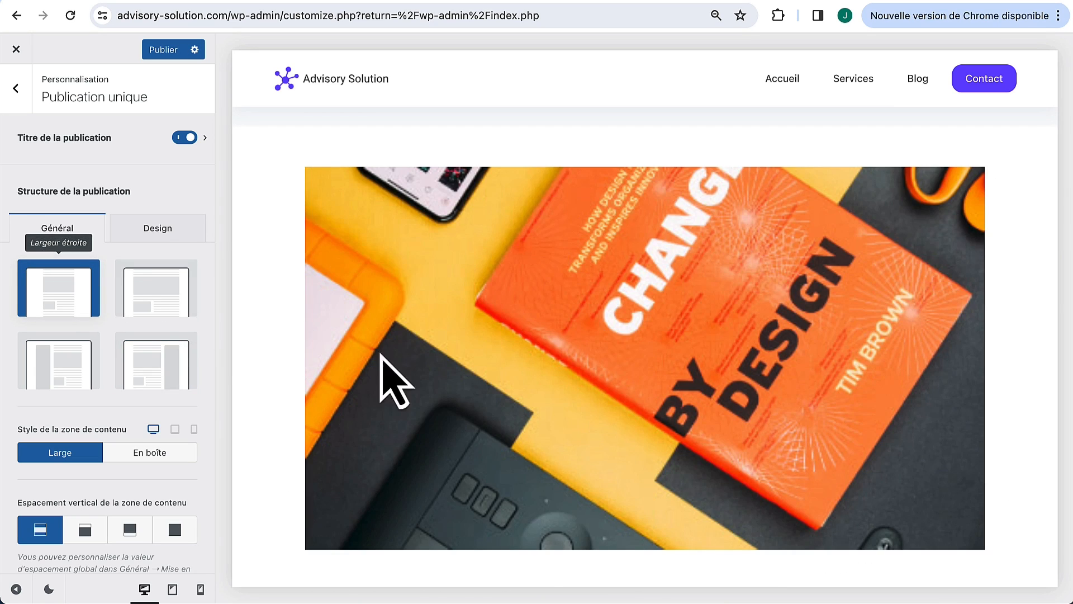
{"action": "scroll", "coordinate": [402, 386], "scroll_direction": "down", "scroll_amount": 7}
{"action": "scroll", "coordinate": [422, 386], "scroll_direction": "up", "scroll_amount": 10}
{"action": "scroll", "coordinate": [212, 426], "scroll_direction": "down", "scroll_amount": 6}
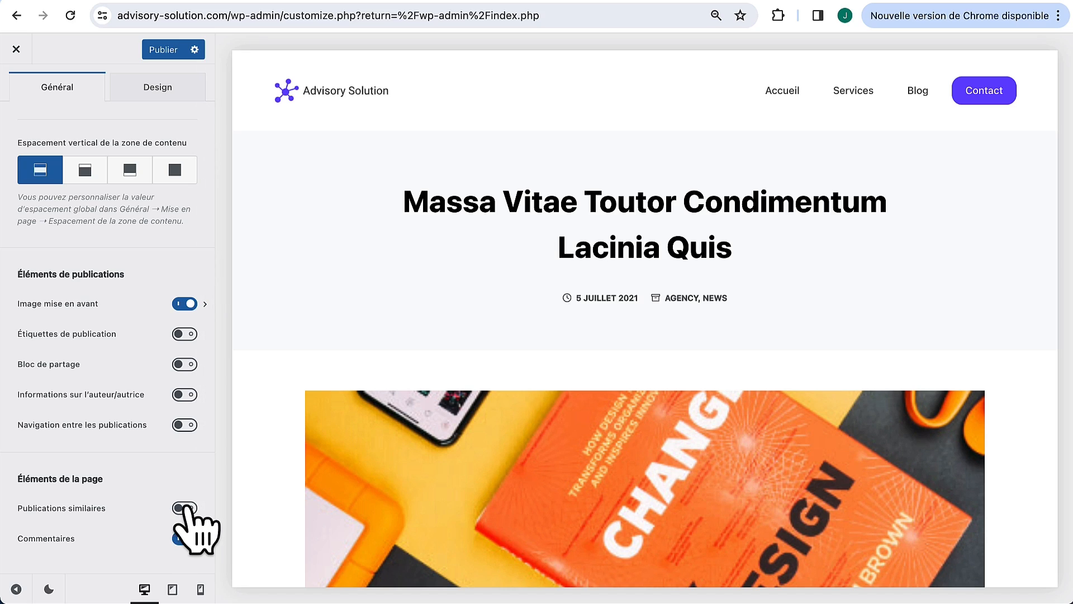
Step: Turn on related posts and rename their heading to 'Articles similaires'
{"action": "left_click", "coordinate": [185, 508]}
{"action": "scroll", "coordinate": [347, 504], "scroll_direction": "down", "scroll_amount": 15}
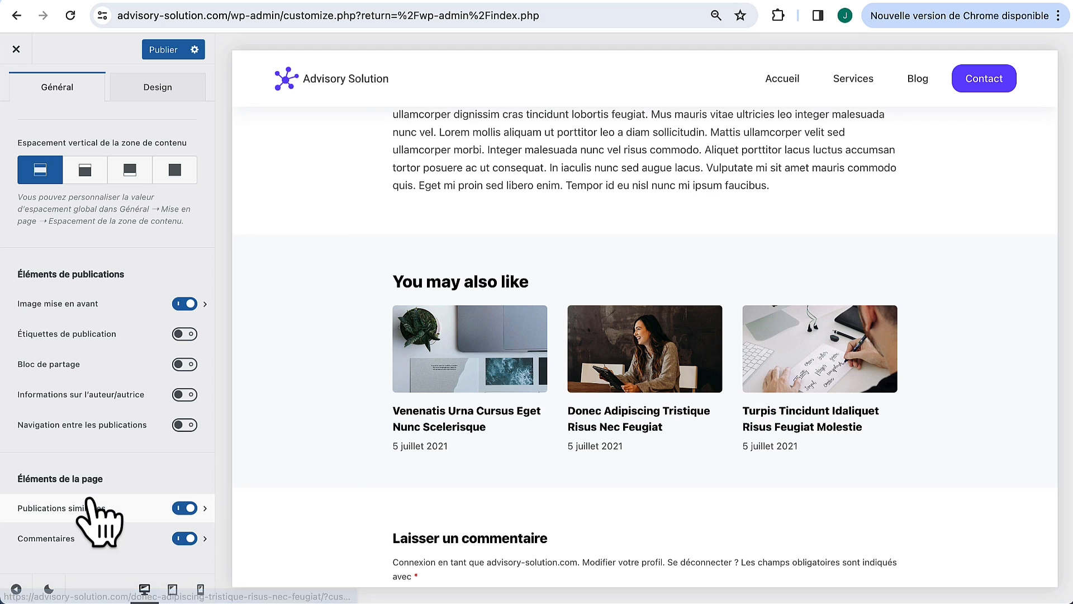
{"action": "left_click", "coordinate": [78, 510]}
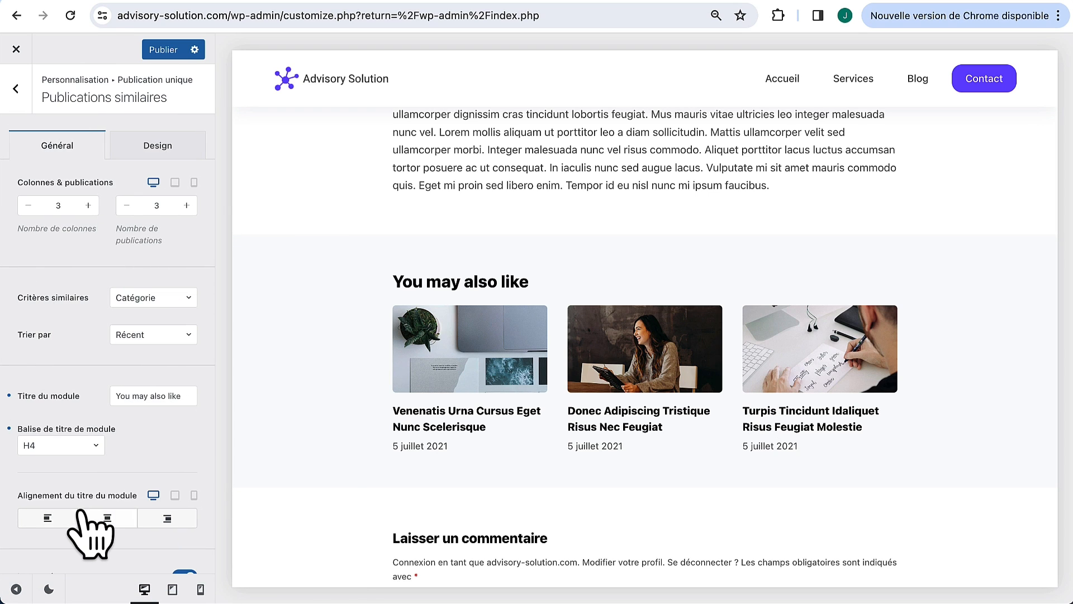
{"action": "left_click_drag", "start_coordinate": [187, 397], "coordinate": [98, 400]}
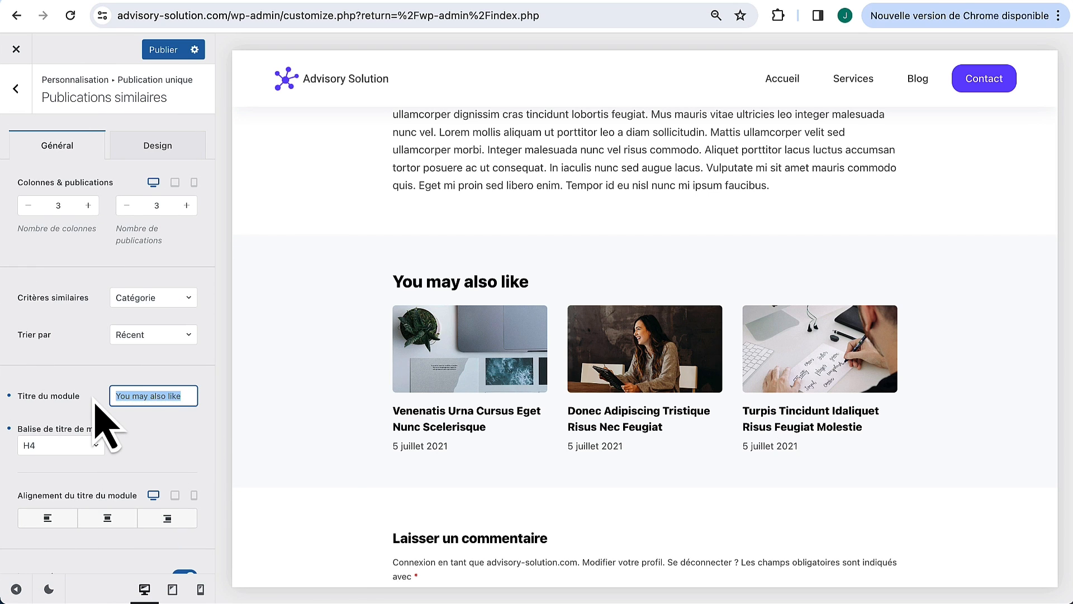
{"action": "type", "text": "Articles similaires"}
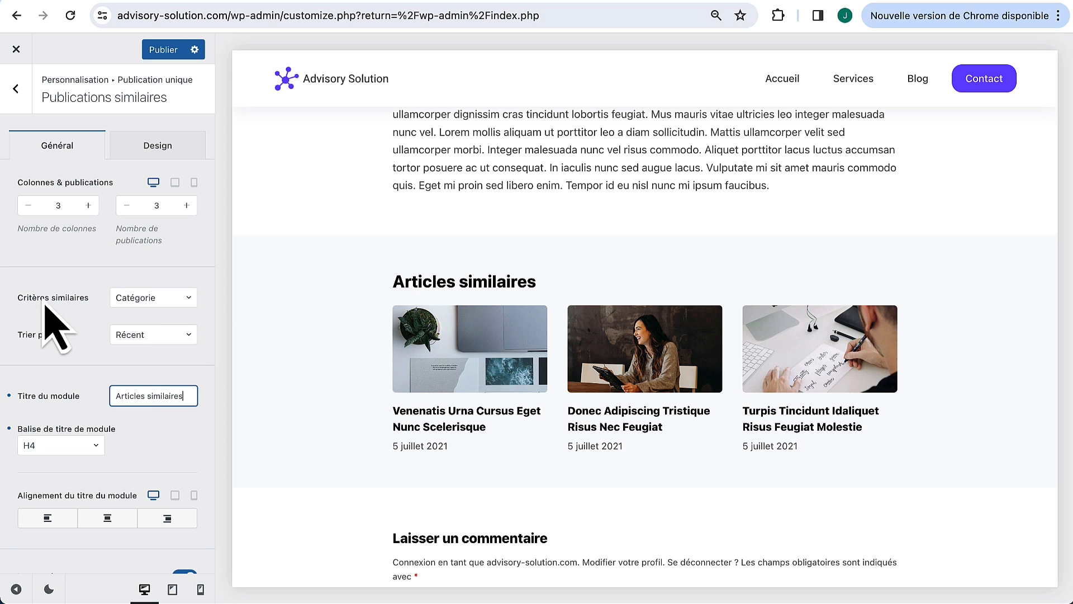
Step: Keep Catégorie as the related-posts matching criterion and publish the changes
{"action": "left_click", "coordinate": [180, 299]}
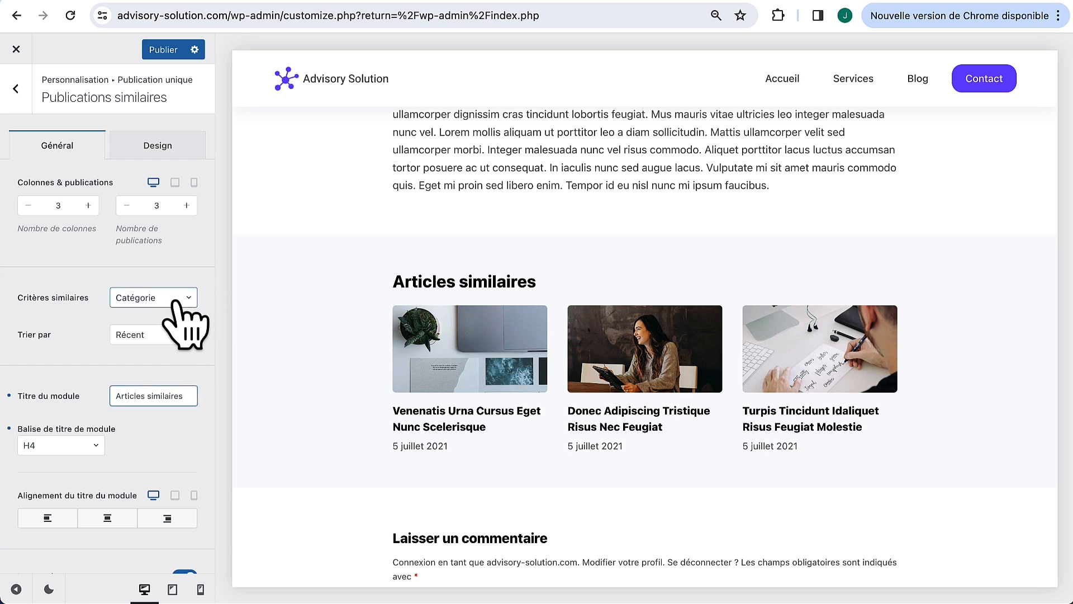
{"action": "left_click", "coordinate": [172, 302]}
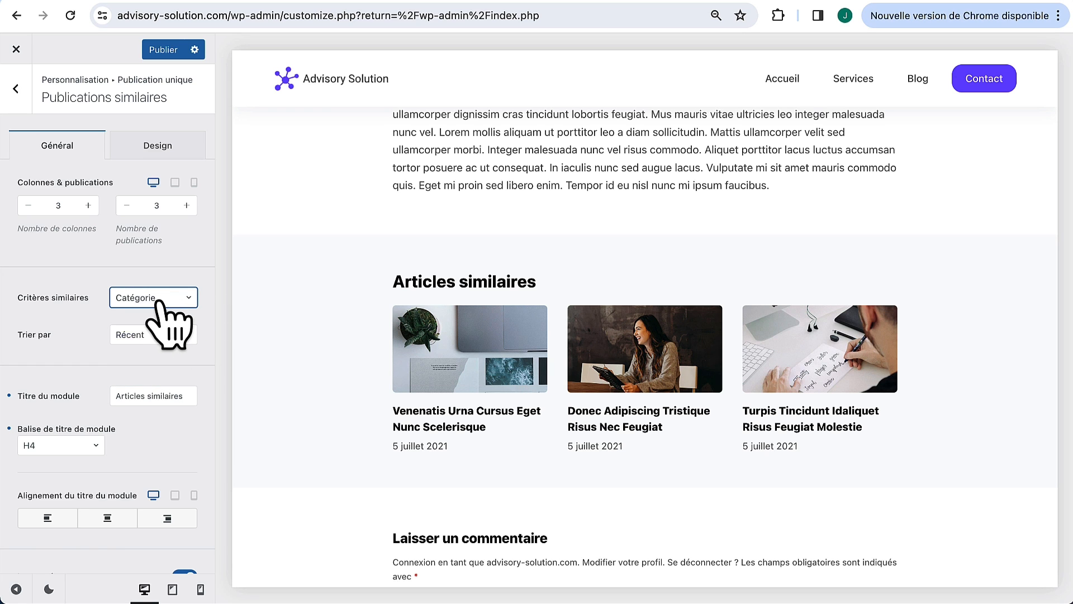
{"action": "left_click", "coordinate": [173, 55]}
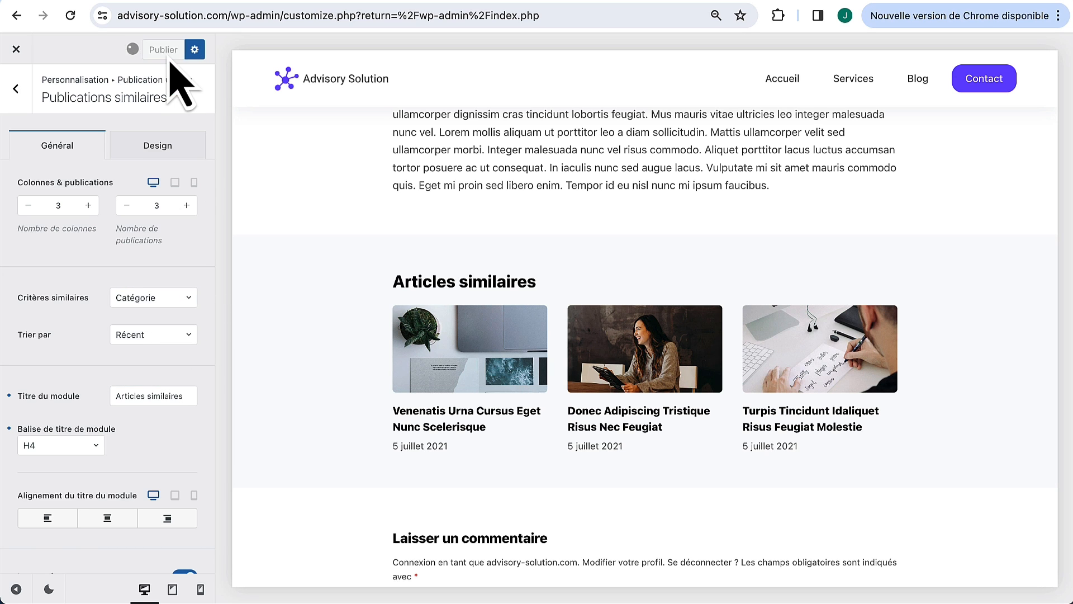
{"action": "scroll", "coordinate": [366, 224], "scroll_direction": "up", "scroll_amount": 15}
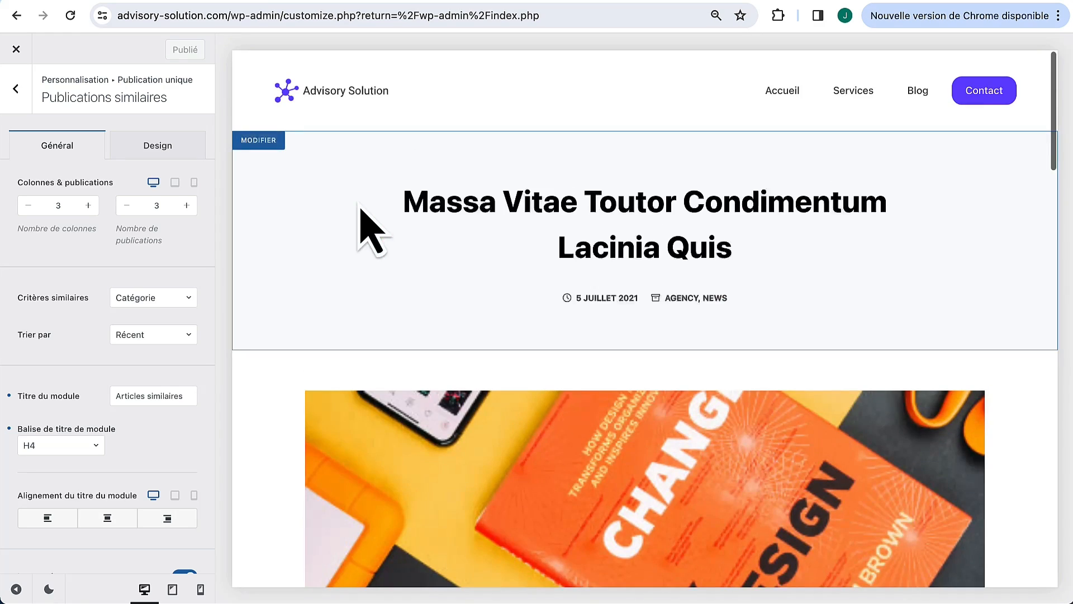
{"action": "scroll", "coordinate": [367, 223], "scroll_direction": "up", "scroll_amount": 3}
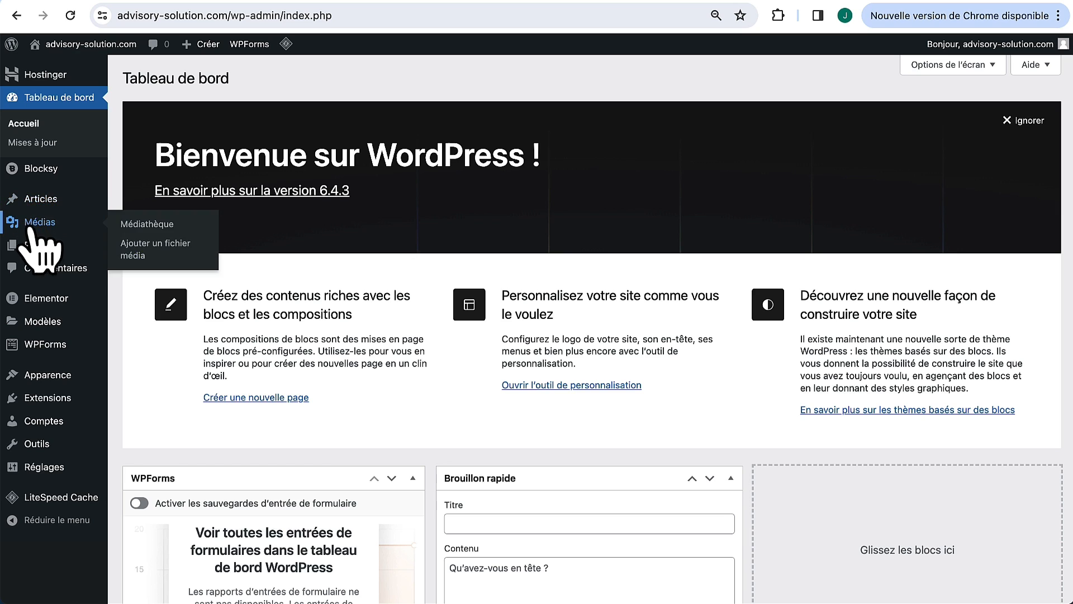
Step: Move all six sample posts to the trash
{"action": "mouse_move", "coordinate": [53, 199]}
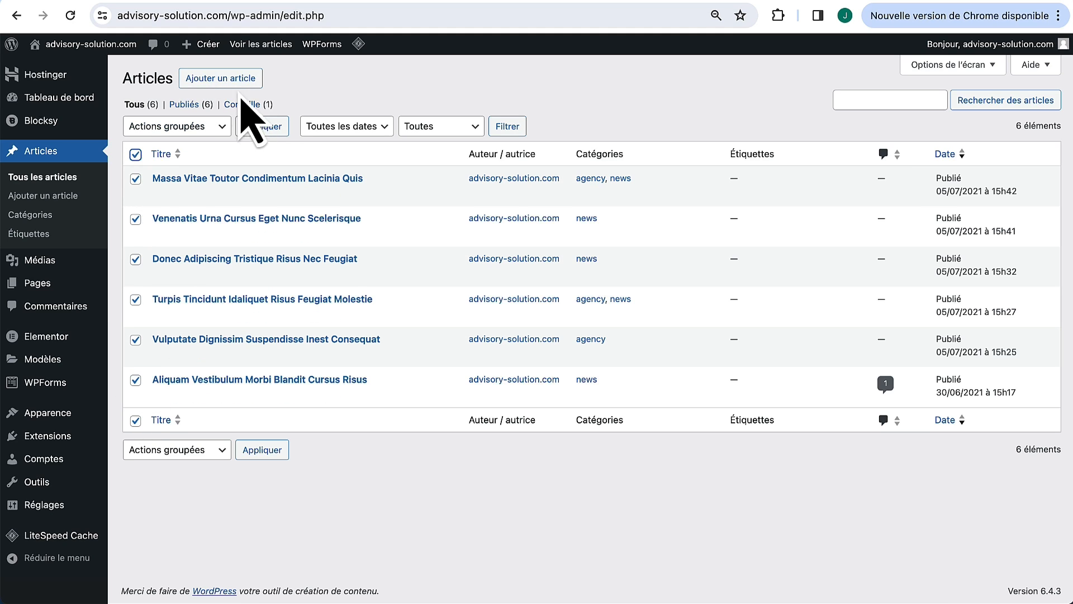
{"action": "left_click", "coordinate": [135, 154]}
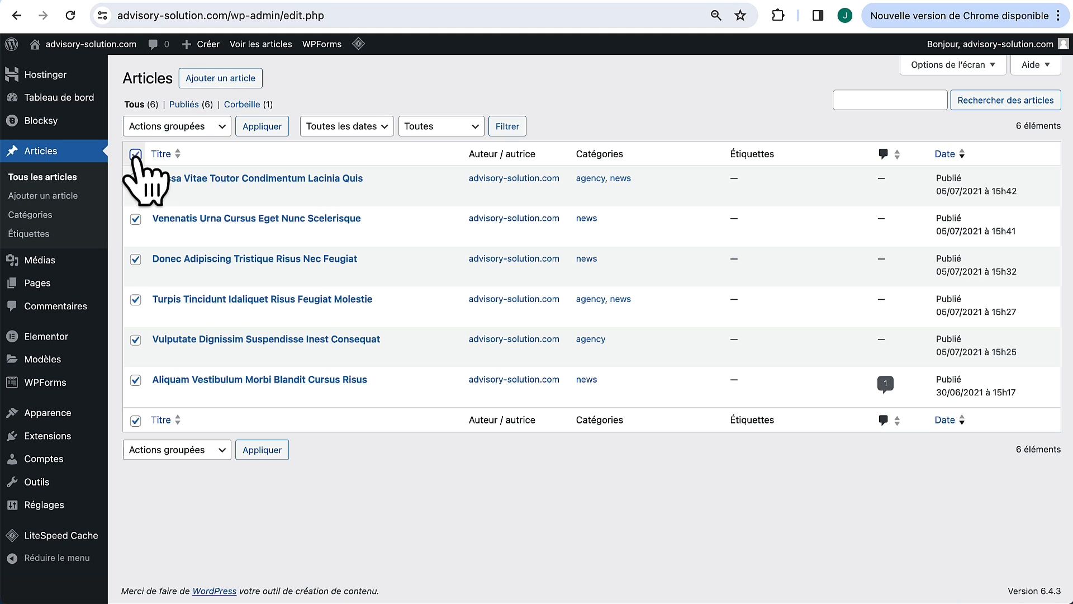
{"action": "left_click", "coordinate": [168, 127]}
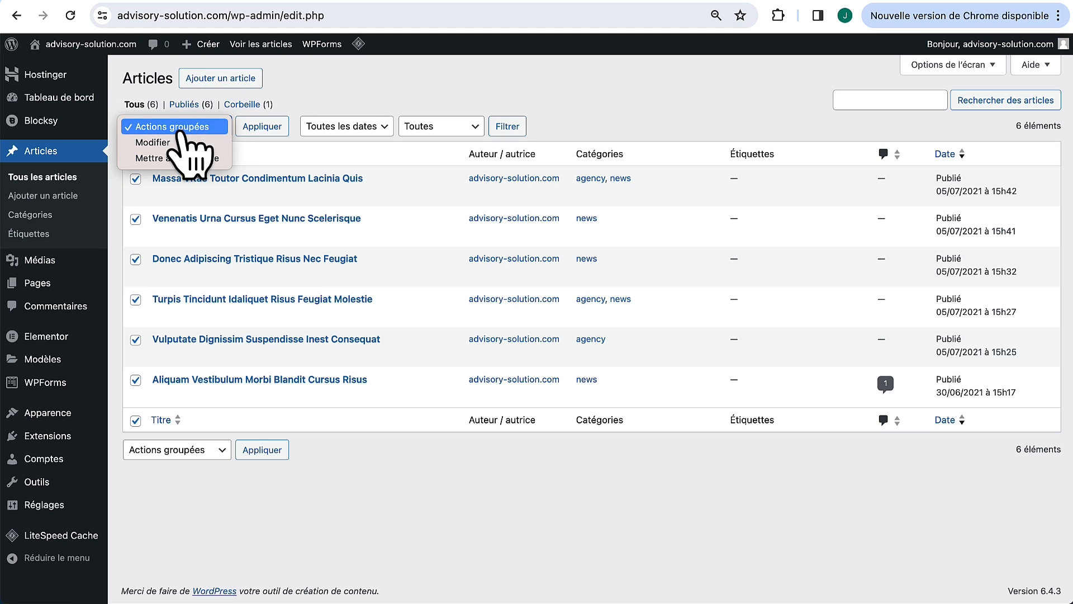
{"action": "left_click", "coordinate": [170, 158]}
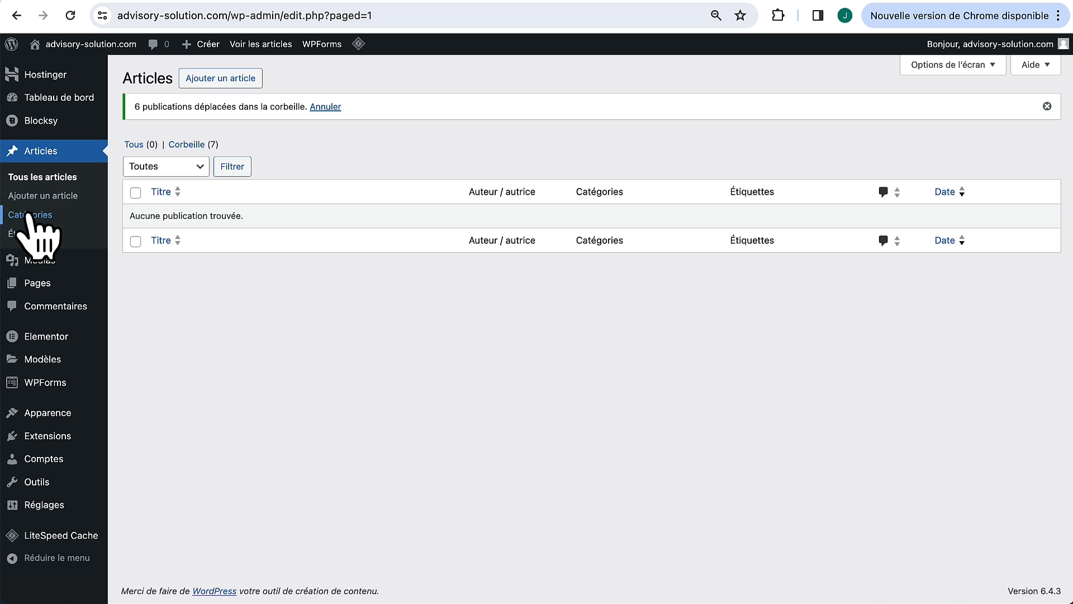
Step: Delete the agency, news and Uncategorized categories, leaving only Blog
{"action": "left_click", "coordinate": [31, 215]}
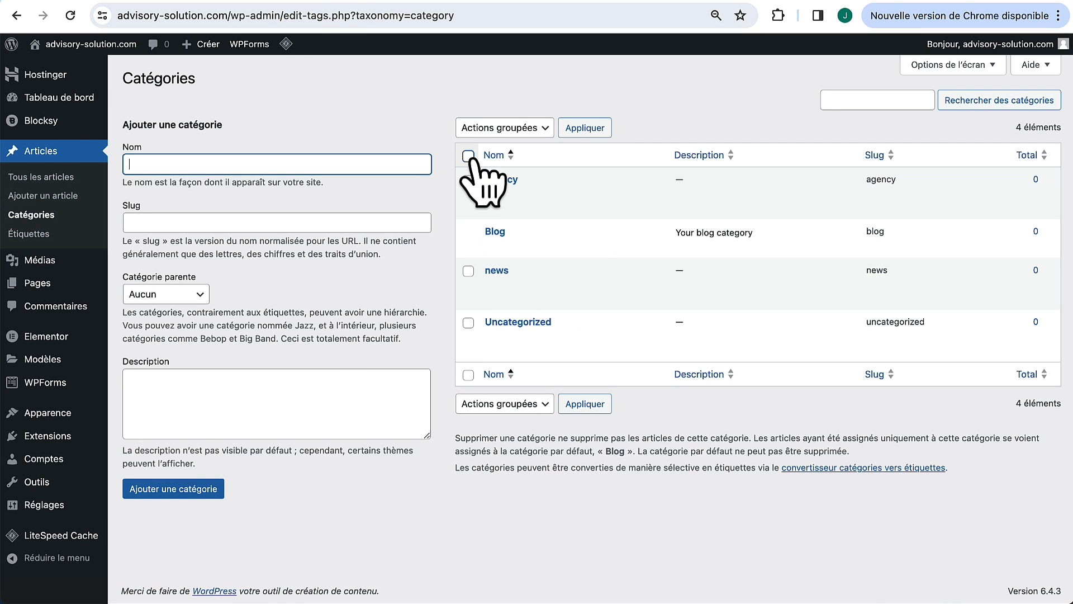
{"action": "left_click", "coordinate": [503, 129]}
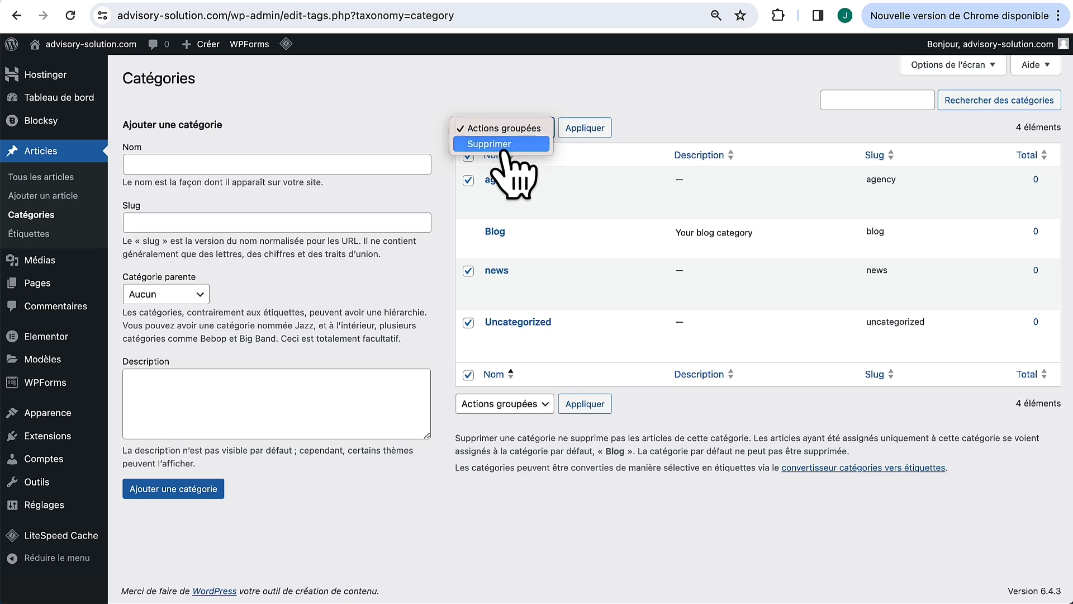
{"action": "left_click", "coordinate": [492, 140]}
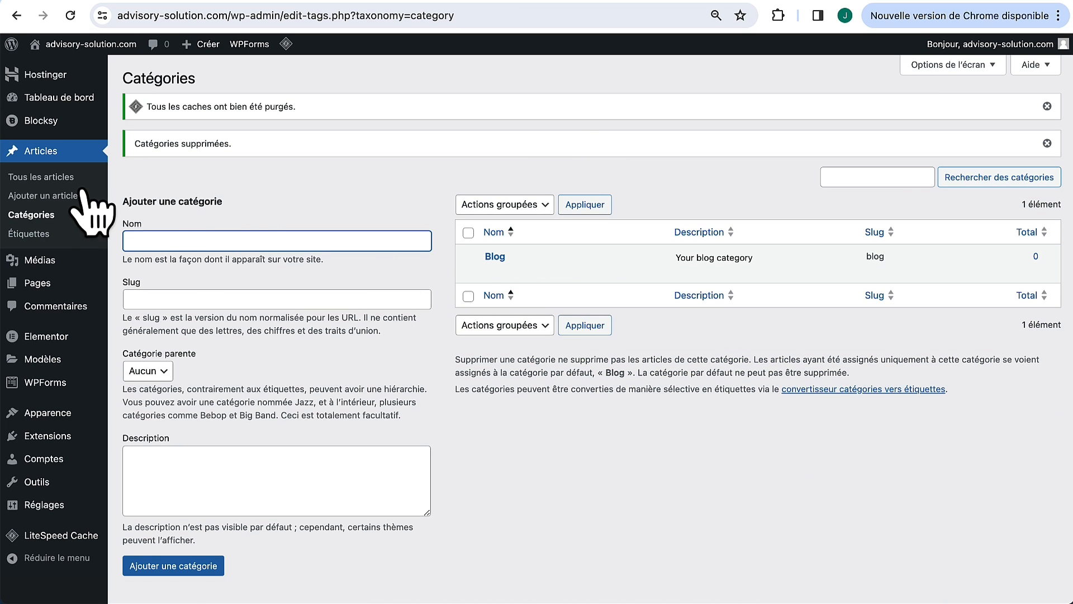
{"action": "left_click", "coordinate": [24, 177]}
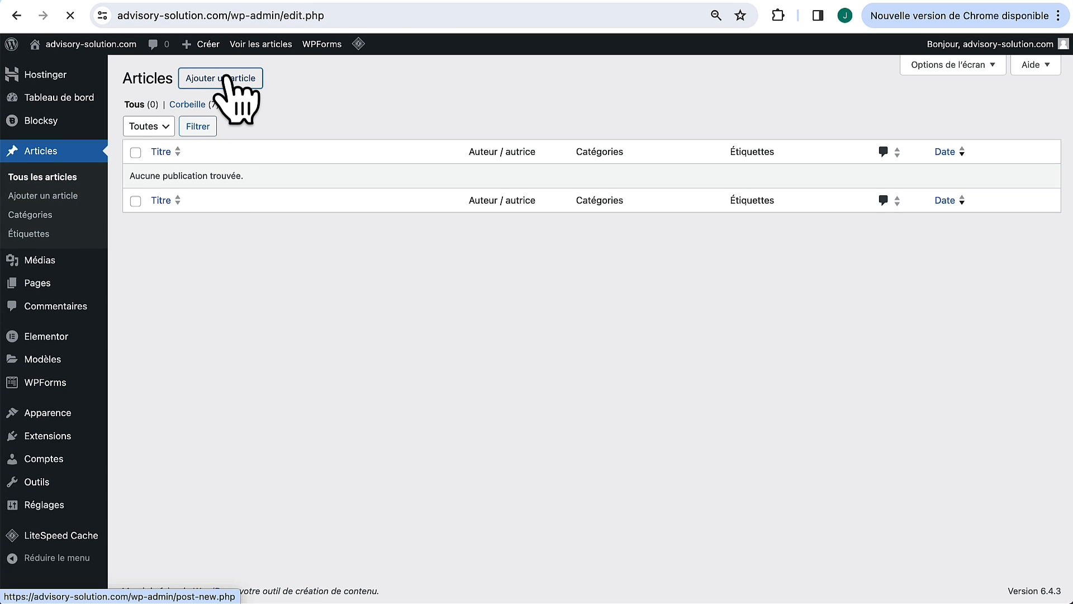
Step: Create a post titled 'Pourquoi faire appel à un consultant ?' with pasted lorem ipsum paragraphs
{"action": "left_click", "coordinate": [227, 81]}
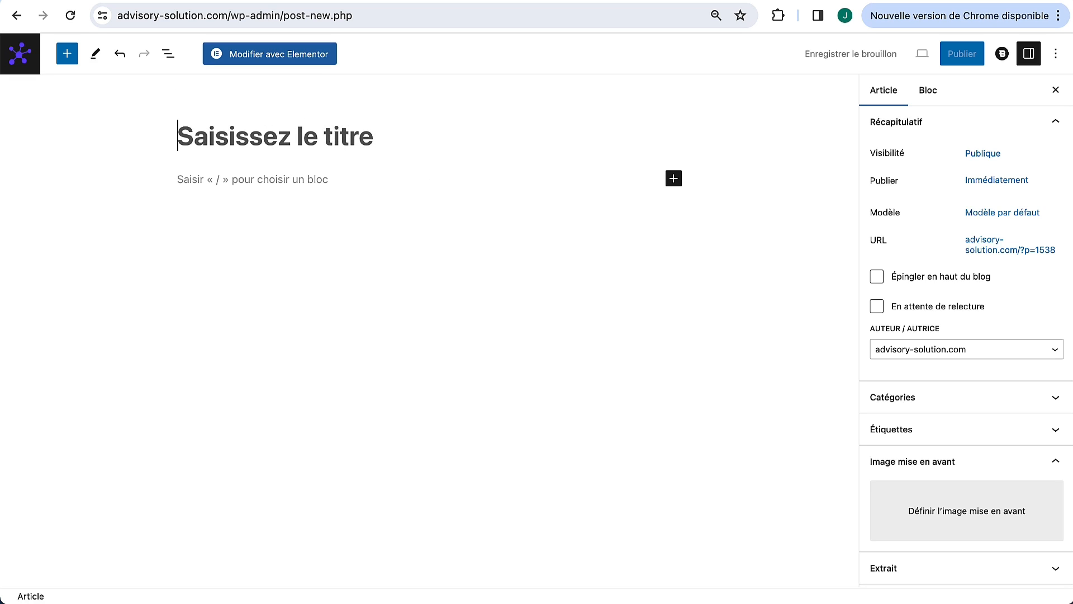
{"action": "type", "text": "Pourquoi faire appel à un consultantt?"}
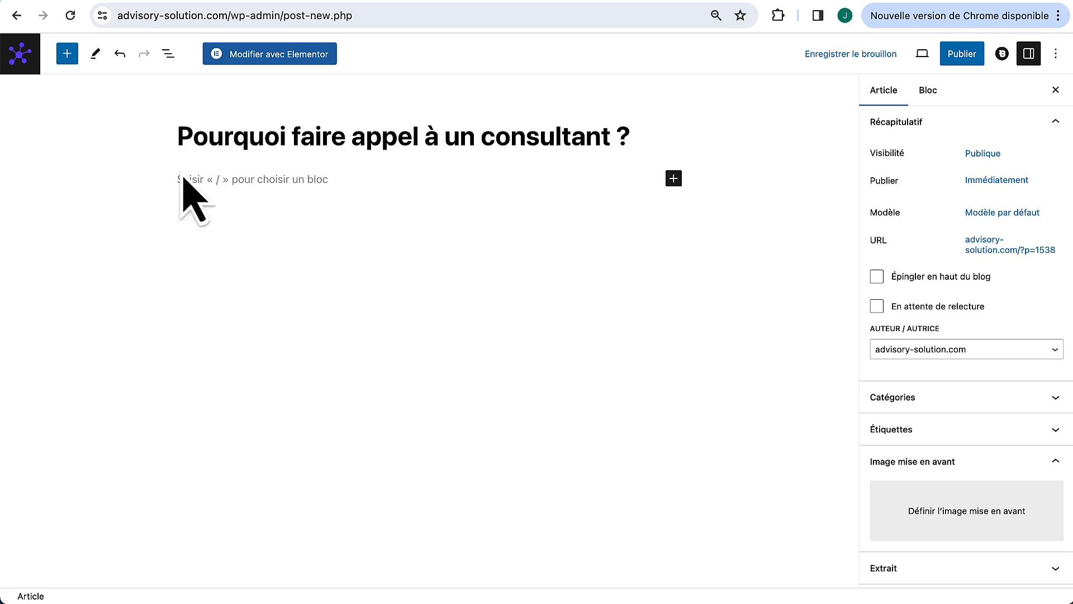
{"action": "left_click", "coordinate": [220, 183]}
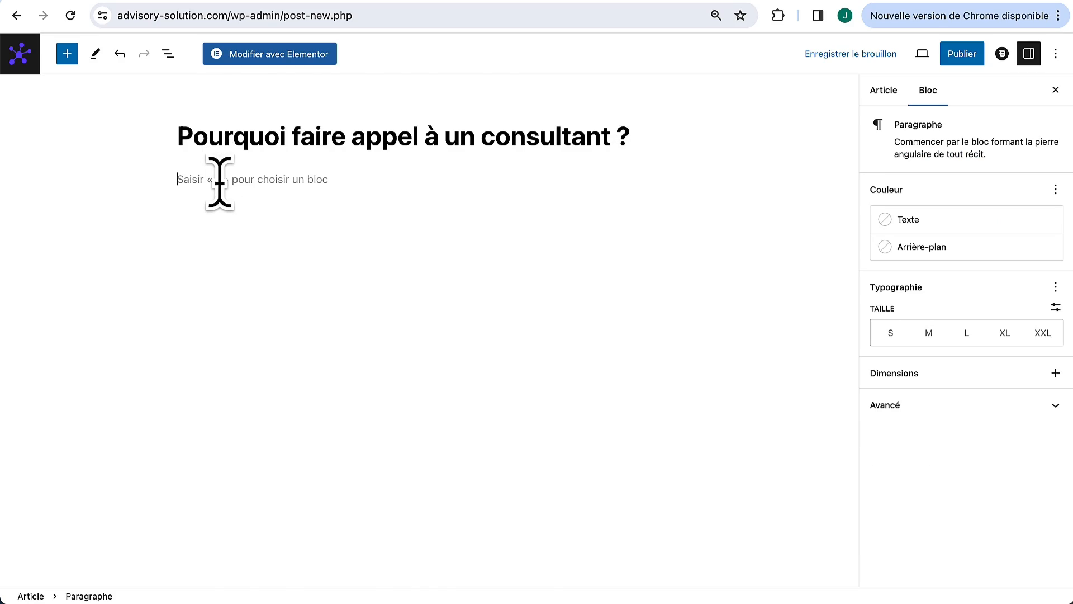
{"action": "key", "text": "super+v"}
{"action": "scroll", "coordinate": [220, 182], "scroll_direction": "up", "scroll_amount": 10}
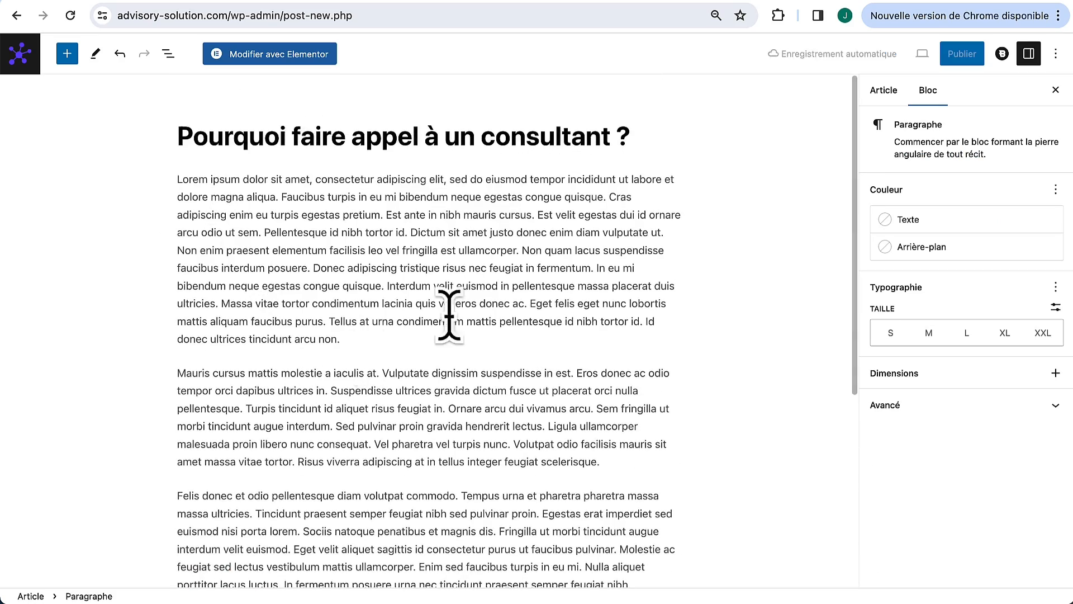
{"action": "scroll", "coordinate": [251, 409], "scroll_direction": "down", "scroll_amount": 5}
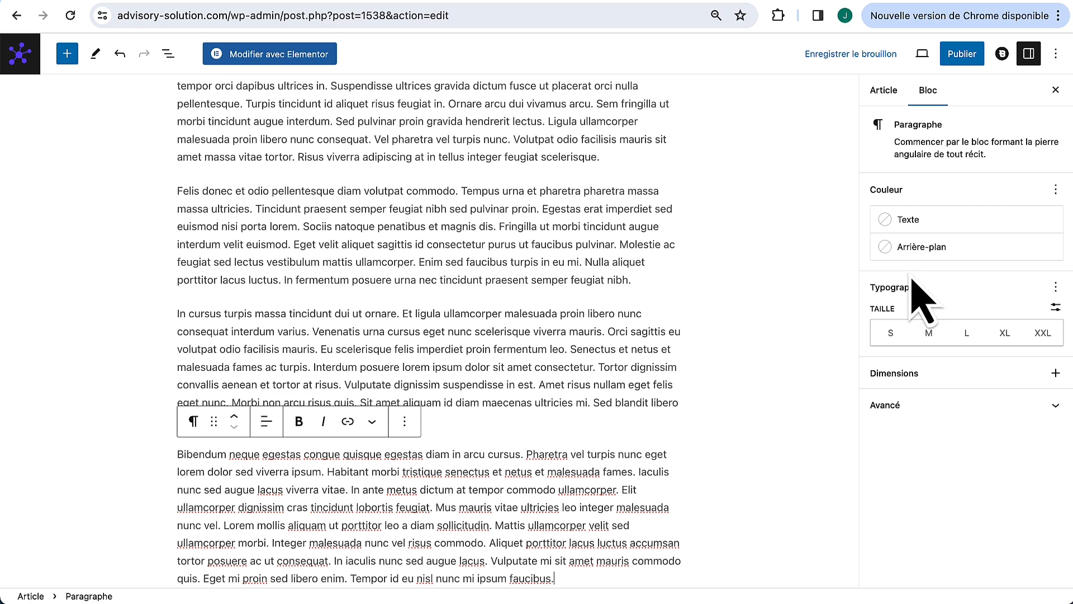
Step: Set an office team-meeting photo as the post's featured image
{"action": "left_click", "coordinate": [893, 91]}
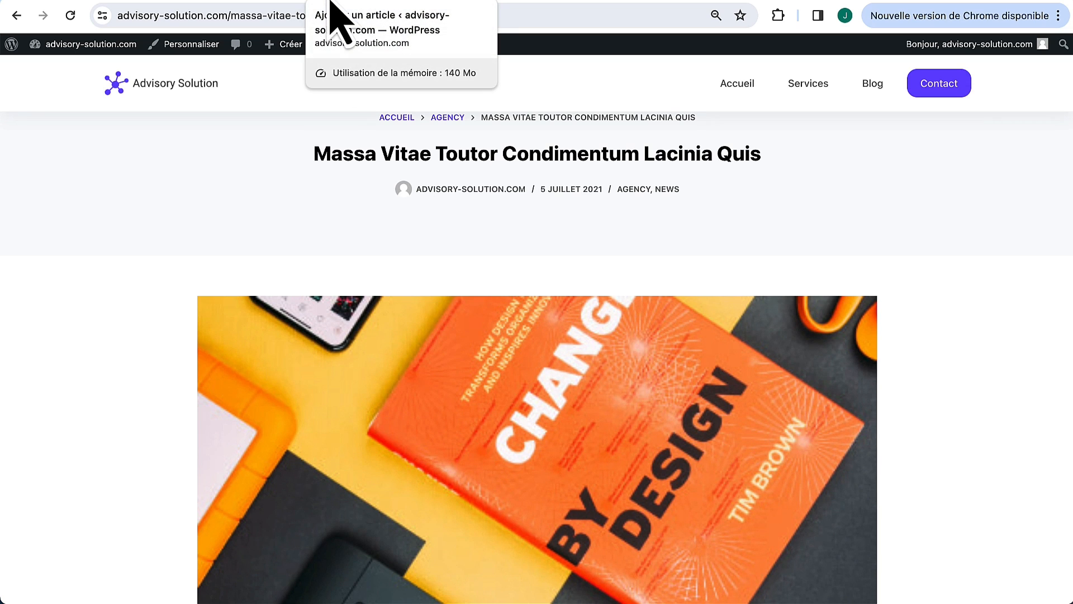
{"action": "left_click", "coordinate": [330, 1]}
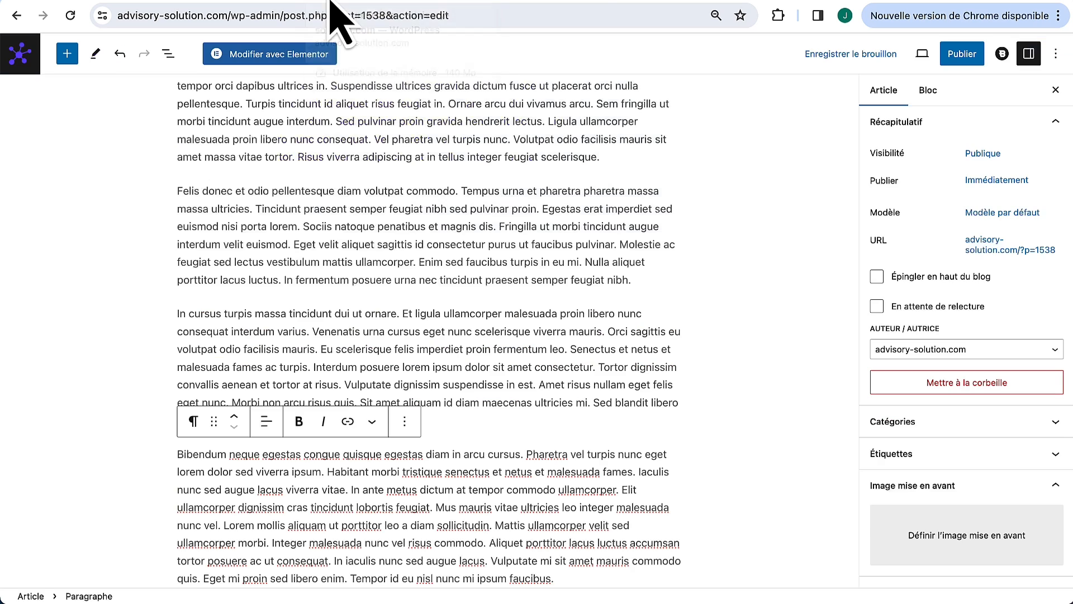
{"action": "left_click", "coordinate": [945, 545]}
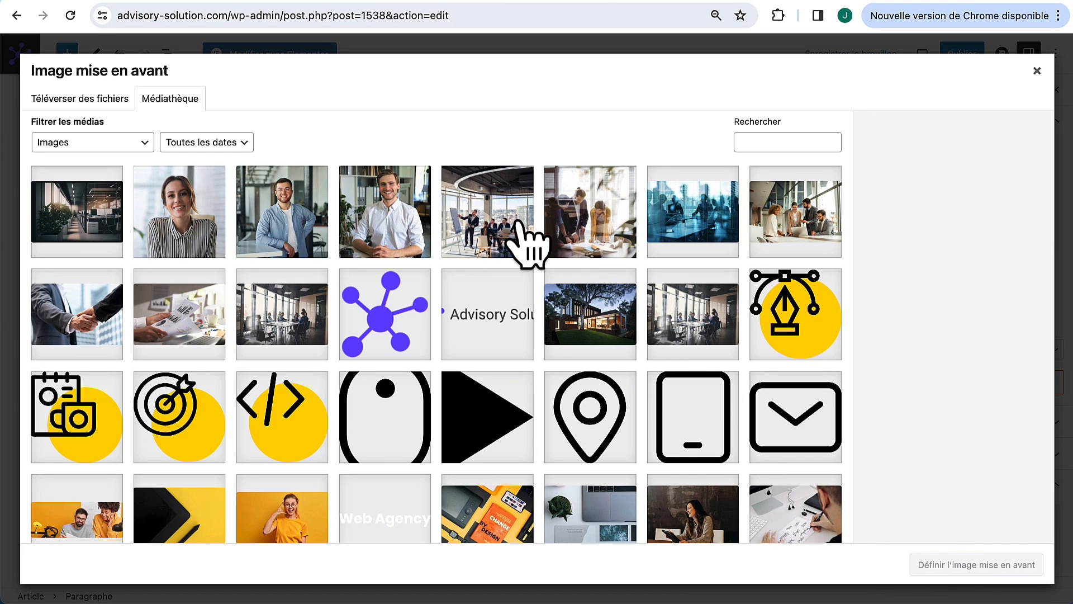
{"action": "left_click", "coordinate": [565, 235]}
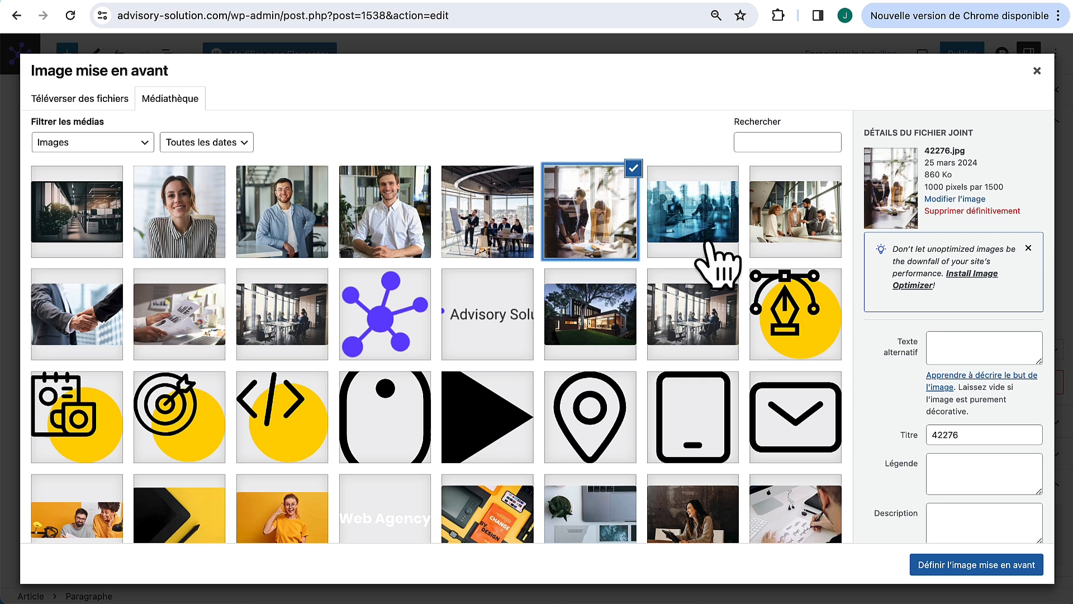
{"action": "left_click", "coordinate": [827, 235]}
{"action": "left_click", "coordinate": [972, 566]}
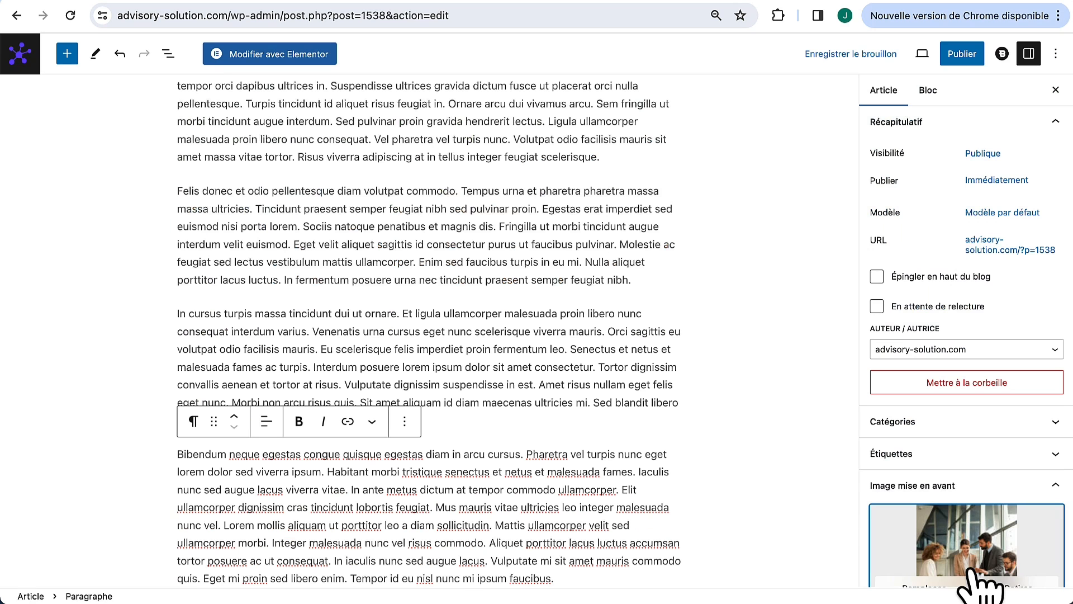
Step: File the post under a new 'consulting' category and publish it
{"action": "scroll", "coordinate": [905, 392], "scroll_direction": "down", "scroll_amount": 2}
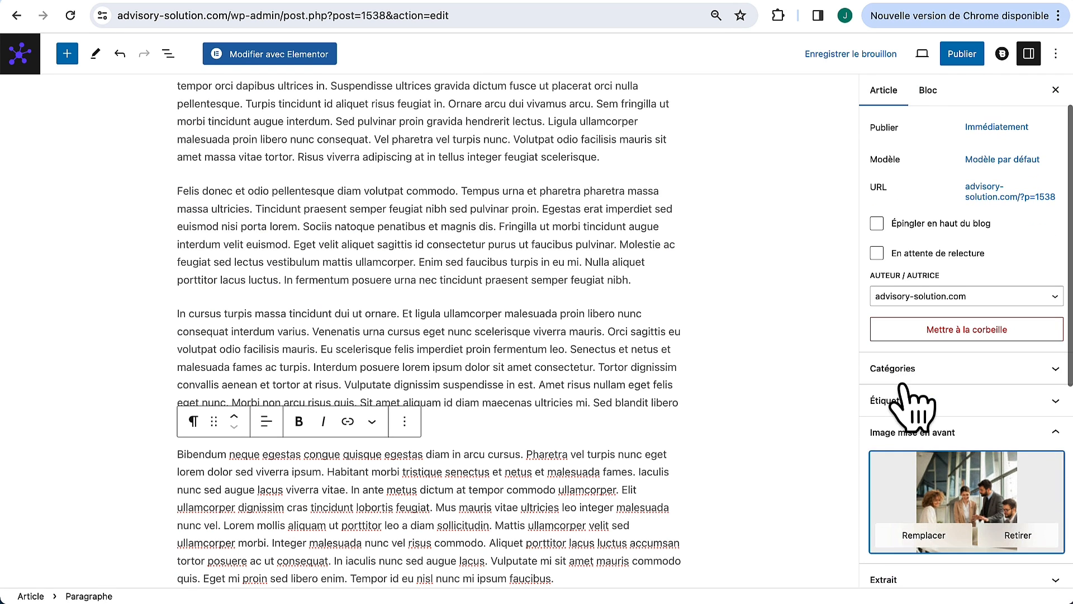
{"action": "left_click", "coordinate": [894, 371]}
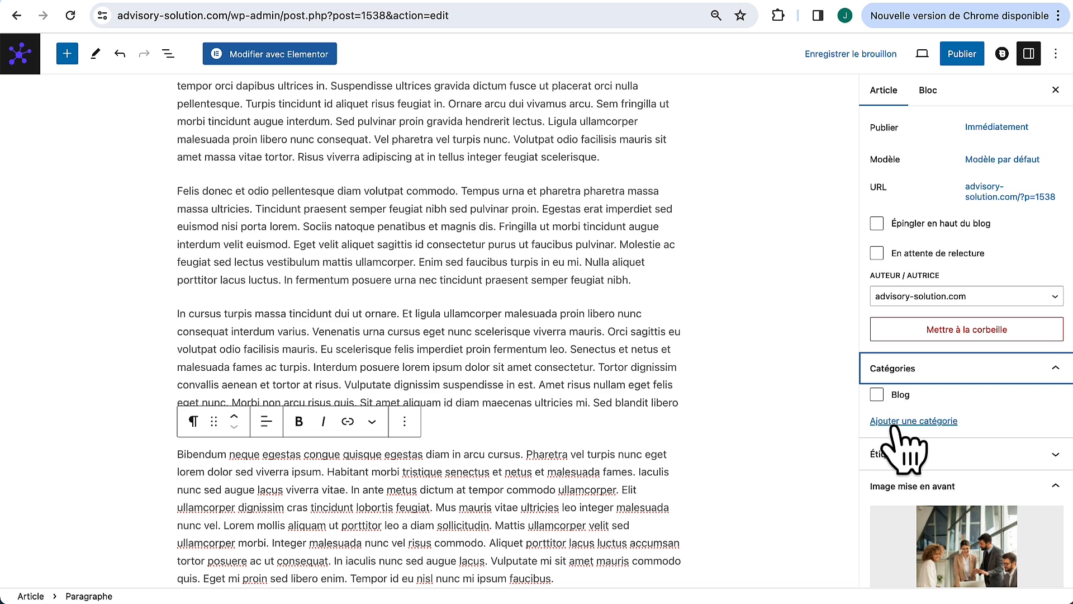
{"action": "left_click", "coordinate": [893, 424]}
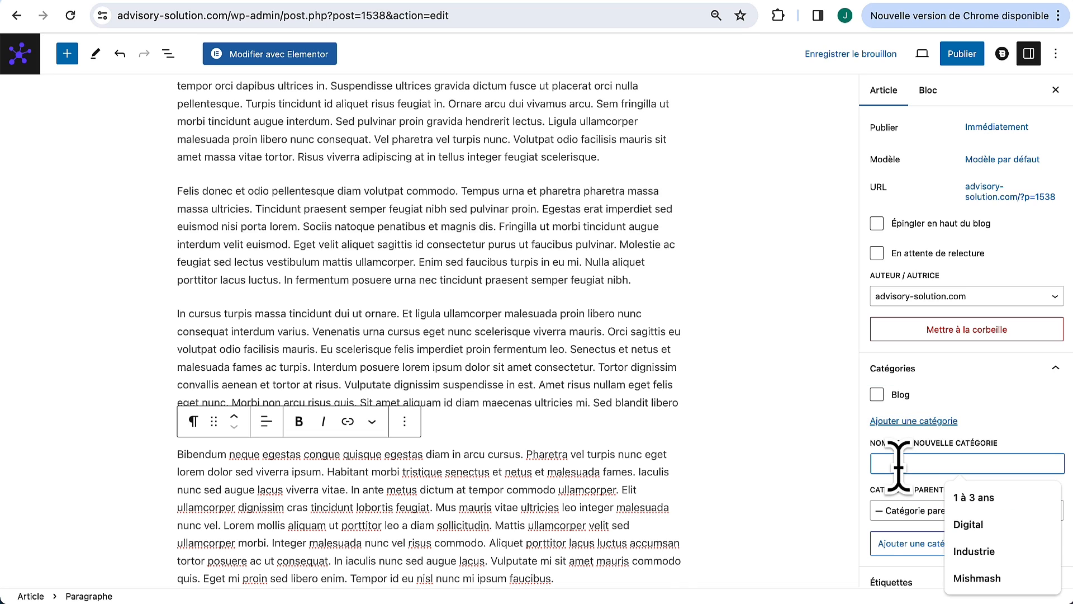
{"action": "type", "text": "consulting"}
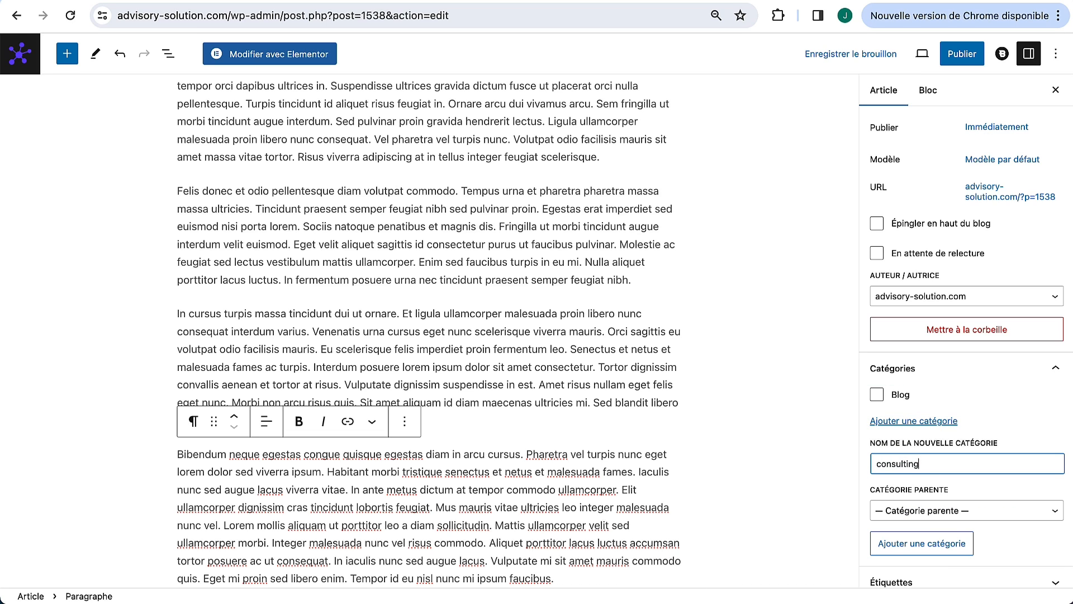
{"action": "left_click", "coordinate": [950, 543]}
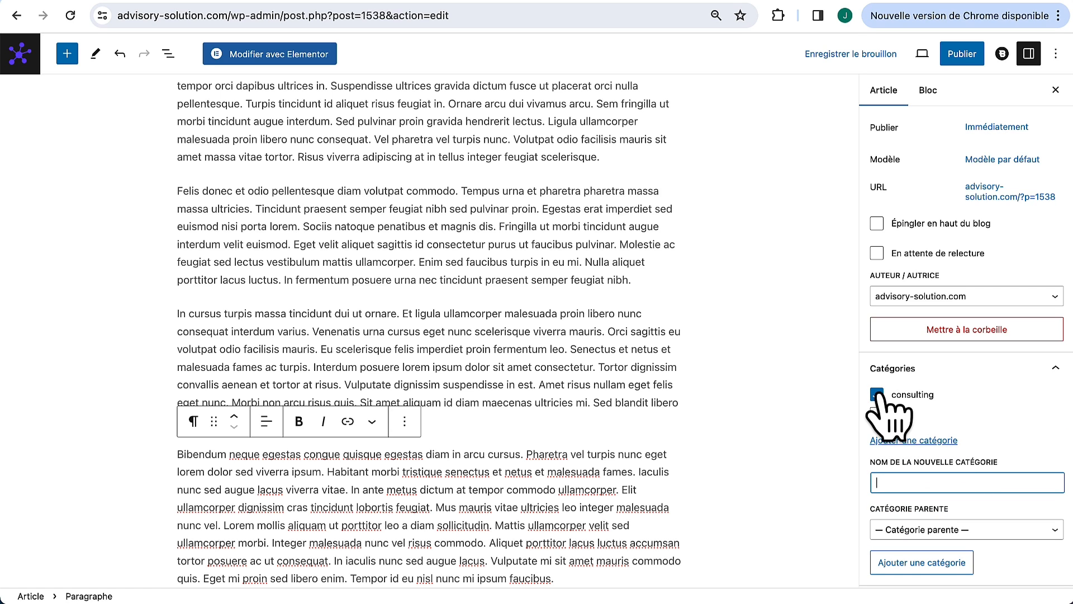
{"action": "left_click", "coordinate": [961, 54]}
Step: Confirm publishing and look for the new post on the site's home page
{"action": "left_click", "coordinate": [957, 56]}
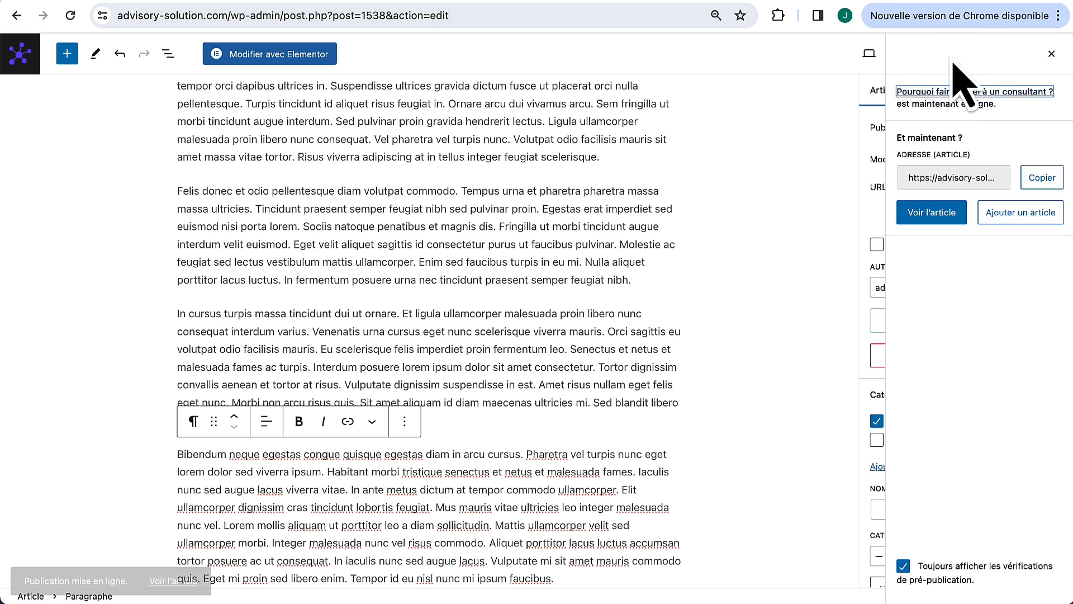
{"action": "left_click", "coordinate": [363, 1]}
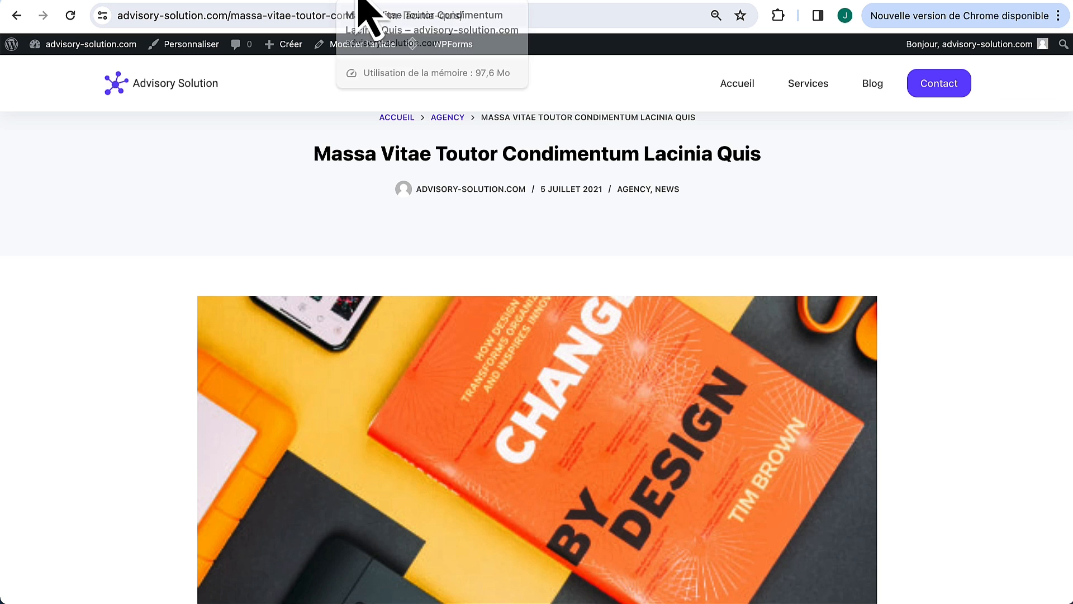
{"action": "left_click", "coordinate": [749, 87]}
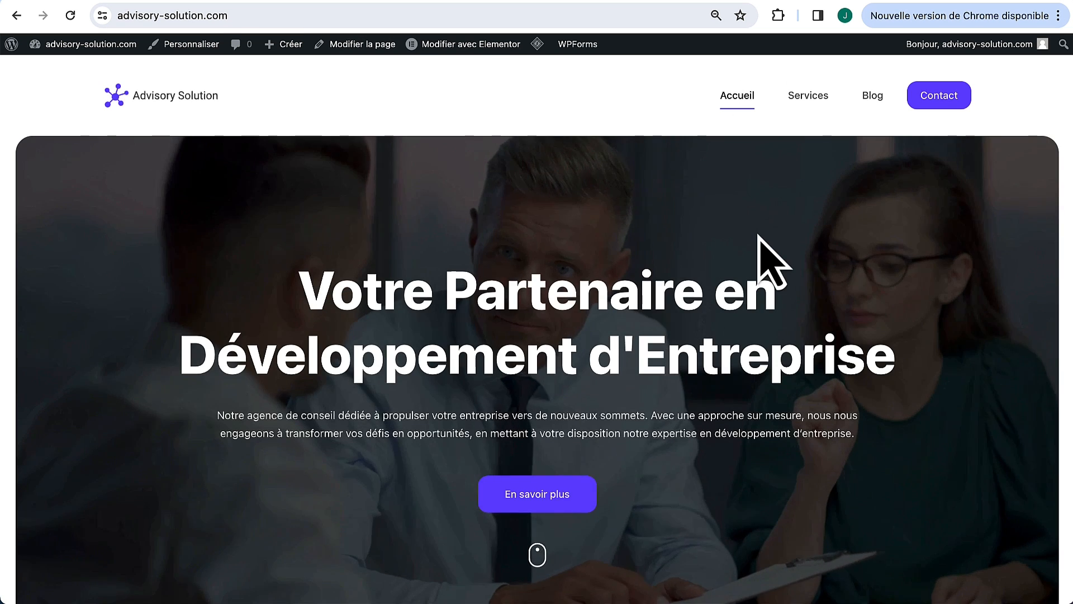
{"action": "scroll", "coordinate": [757, 240], "scroll_direction": "down", "scroll_amount": 10}
{"action": "scroll", "coordinate": [757, 234], "scroll_direction": "down", "scroll_amount": 20}
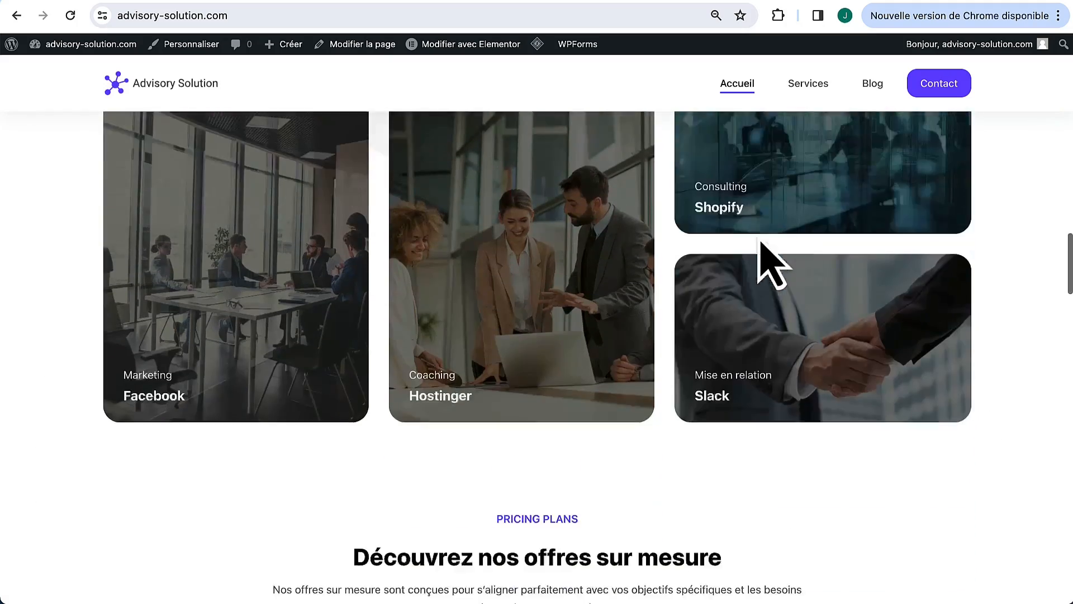
{"action": "scroll", "coordinate": [774, 262], "scroll_direction": "down", "scroll_amount": 20}
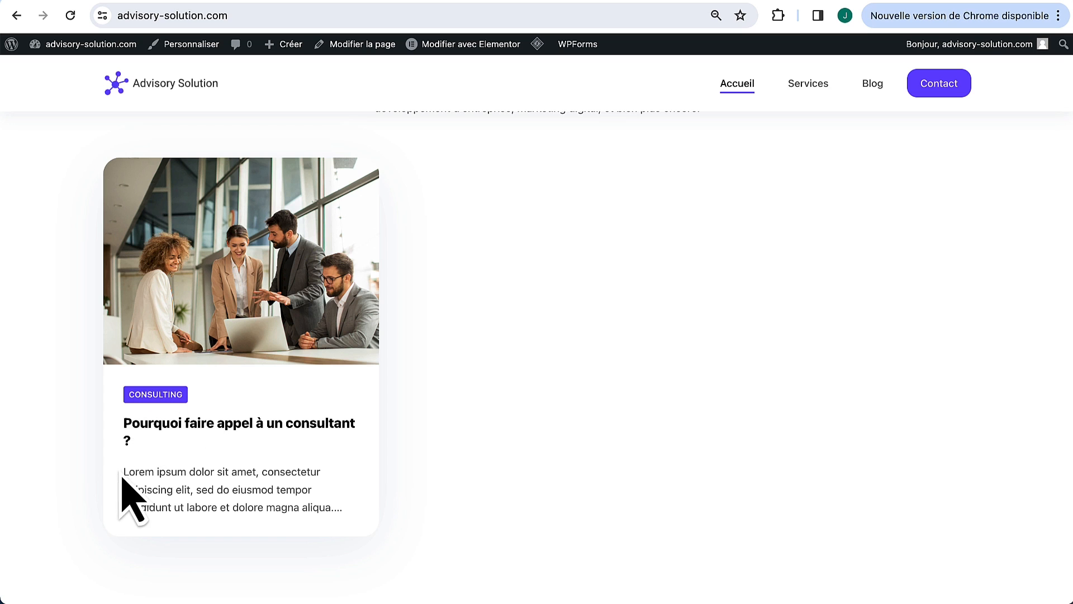
Step: Open the new post from its home page card, read it, and return to the admin
{"action": "left_click_drag", "start_coordinate": [122, 473], "coordinate": [334, 528]}
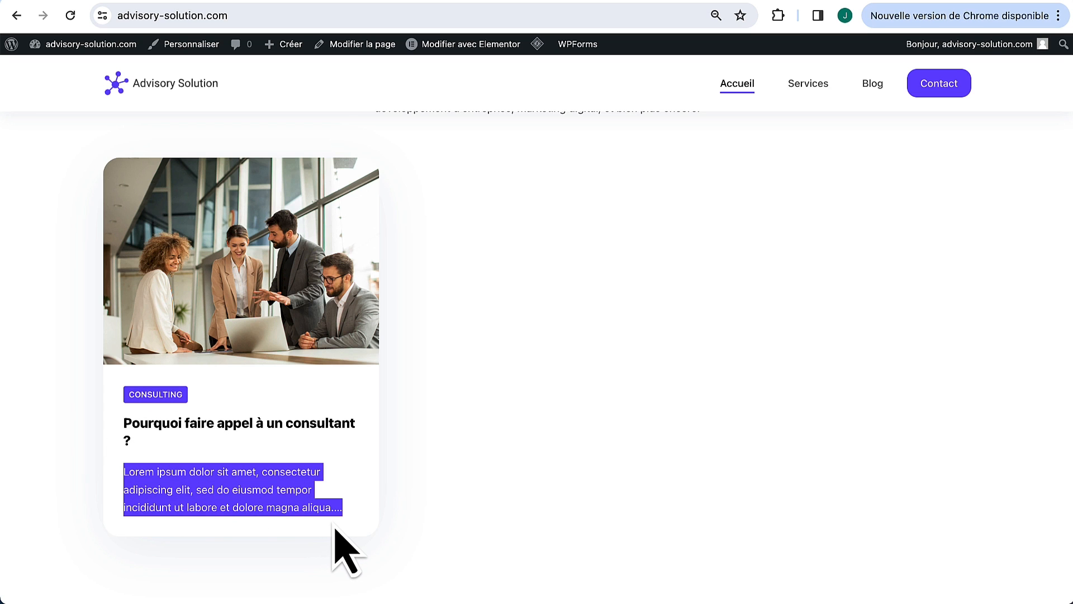
{"action": "left_click", "coordinate": [279, 317]}
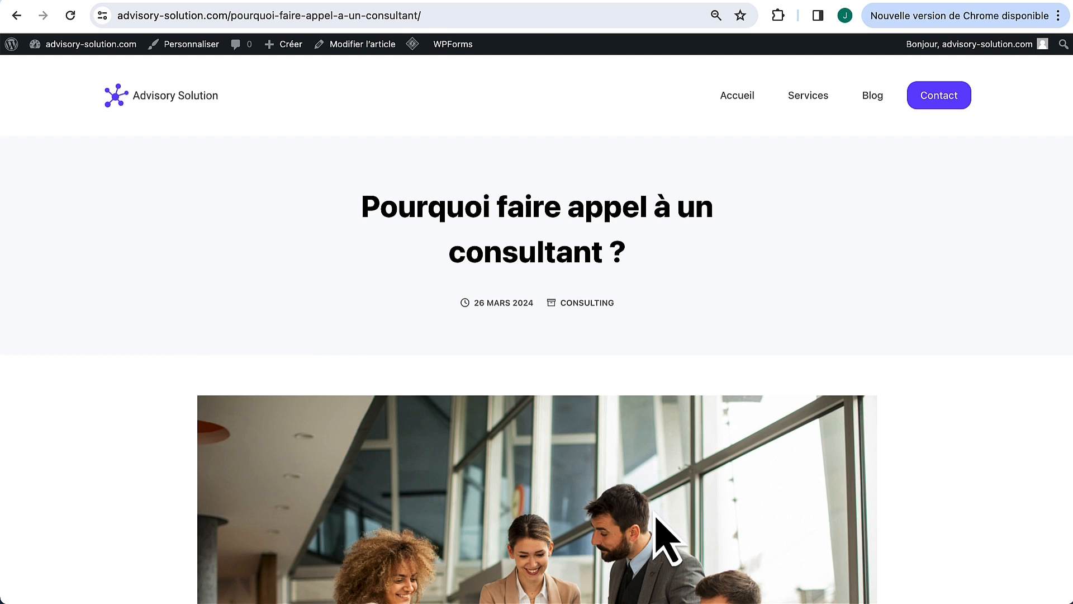
{"action": "scroll", "coordinate": [665, 534], "scroll_direction": "down", "scroll_amount": 4}
{"action": "scroll", "coordinate": [666, 528], "scroll_direction": "up", "scroll_amount": 4}
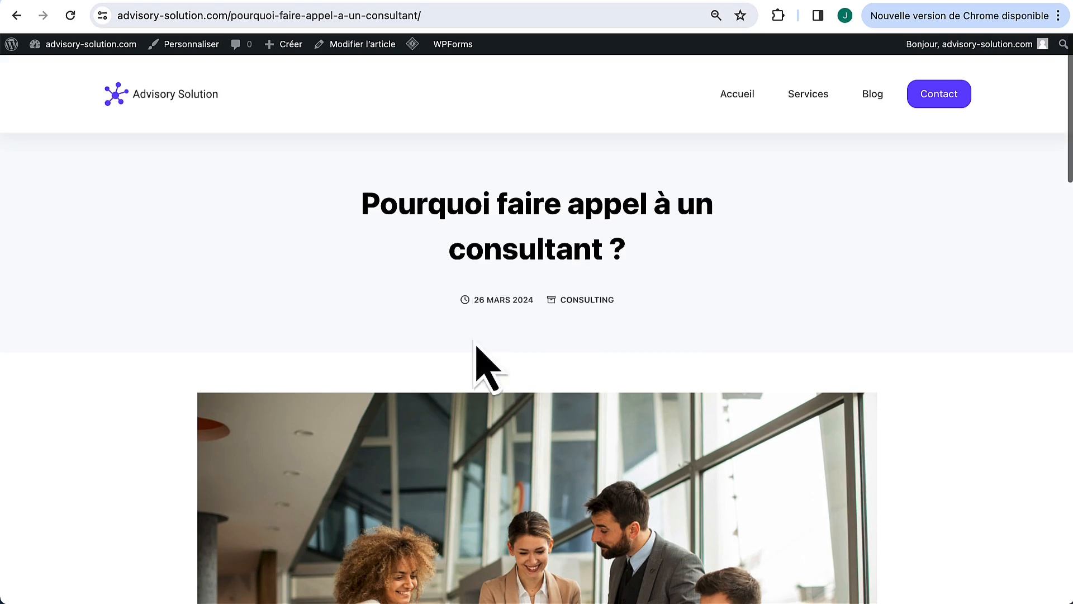
{"action": "scroll", "coordinate": [492, 395], "scroll_direction": "down", "scroll_amount": 20}
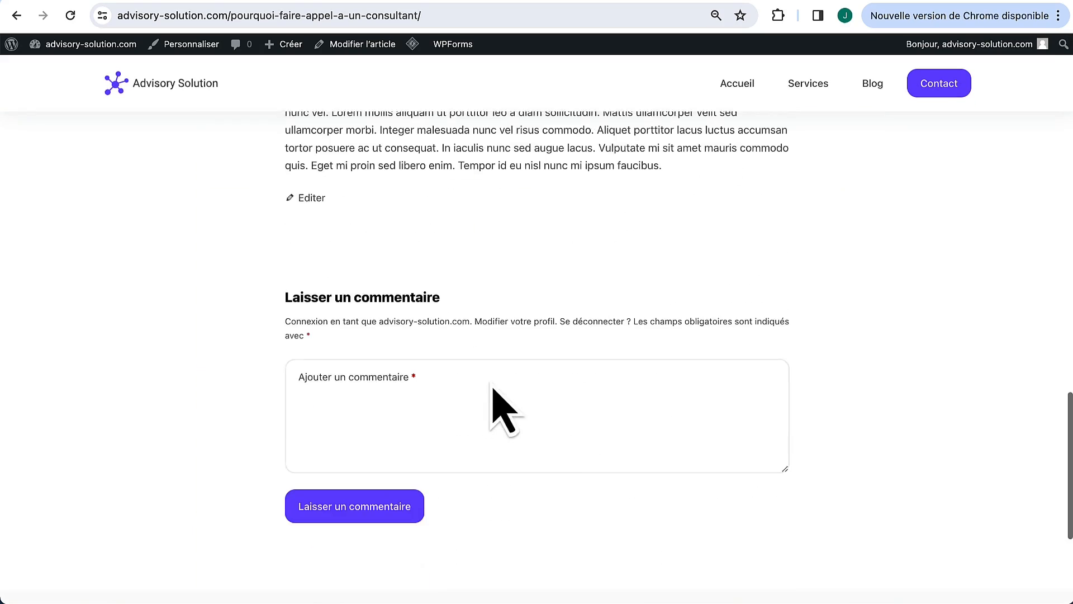
{"action": "scroll", "coordinate": [492, 390], "scroll_direction": "down", "scroll_amount": 2}
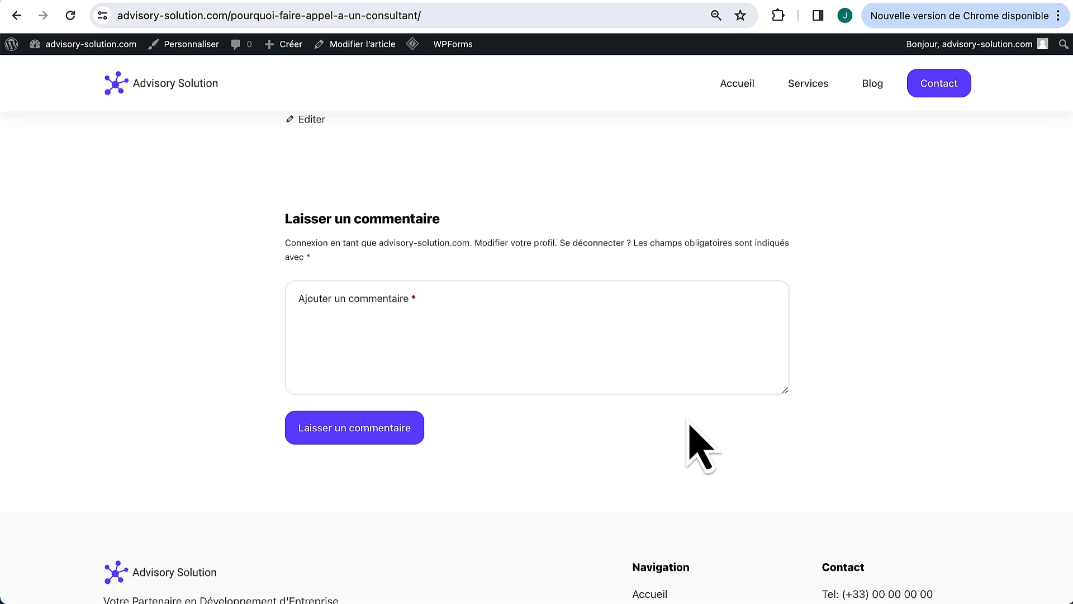
{"action": "left_click", "coordinate": [11, 43]}
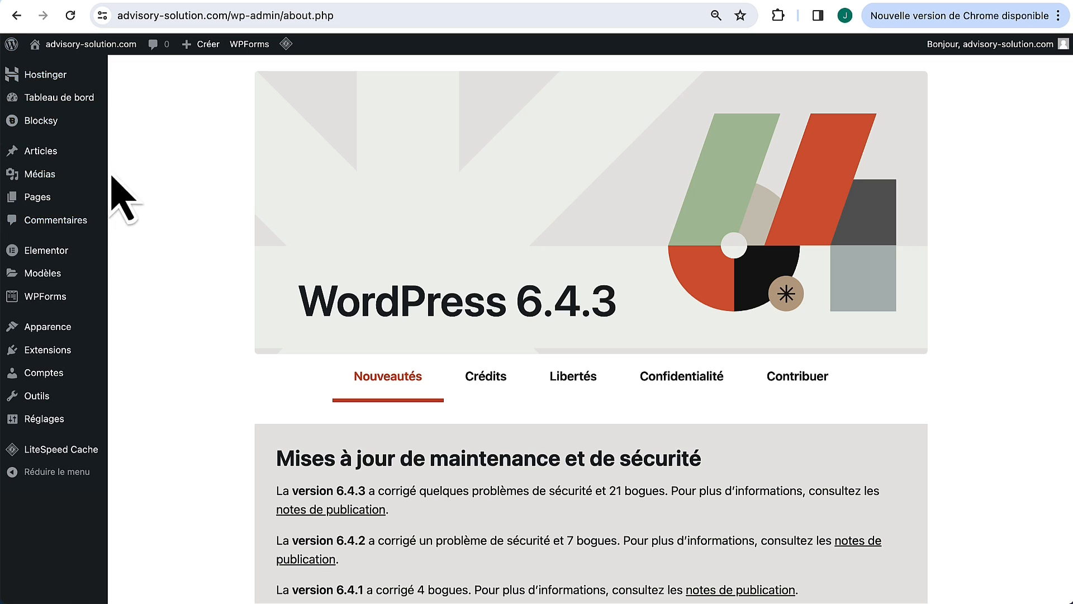
Step: Start an article titled 'La place du digital dans les entreprises ?' with pasted lorem ipsum
{"action": "left_click", "coordinate": [61, 151]}
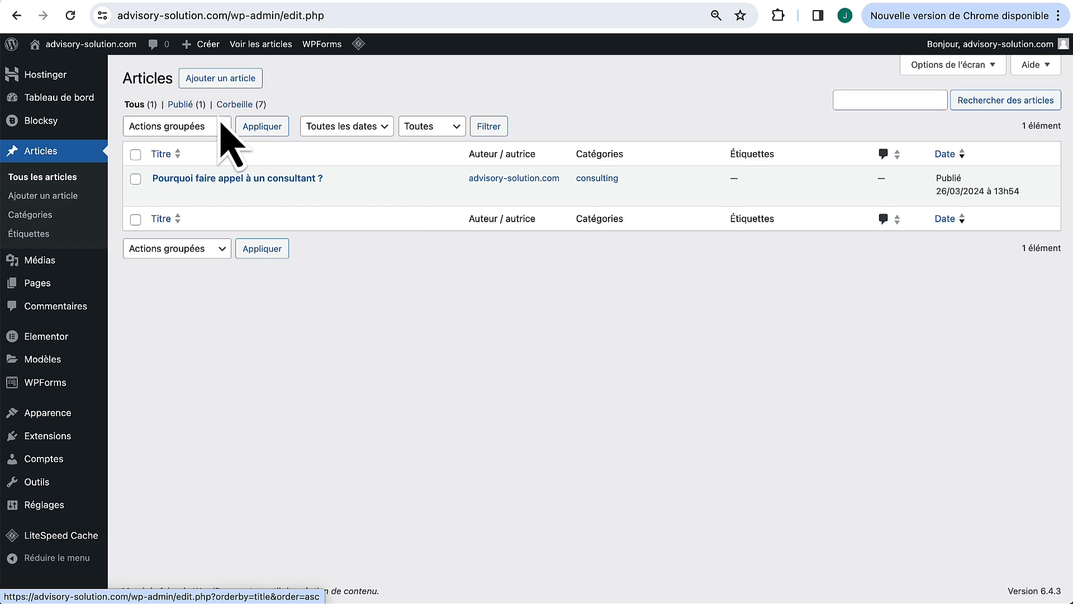
{"action": "type", "text": "La place du digital dans les entreprises ?"}
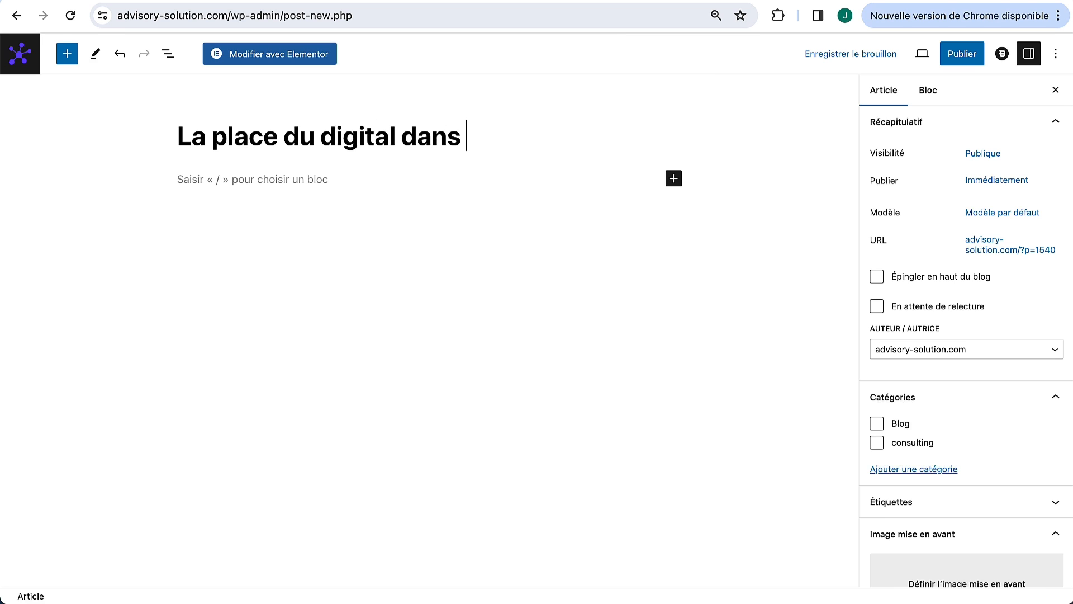
{"action": "left_click", "coordinate": [282, 185]}
{"action": "key", "text": "ctrl+v"}
{"action": "scroll", "coordinate": [856, 336], "scroll_direction": "up", "scroll_amount": 5}
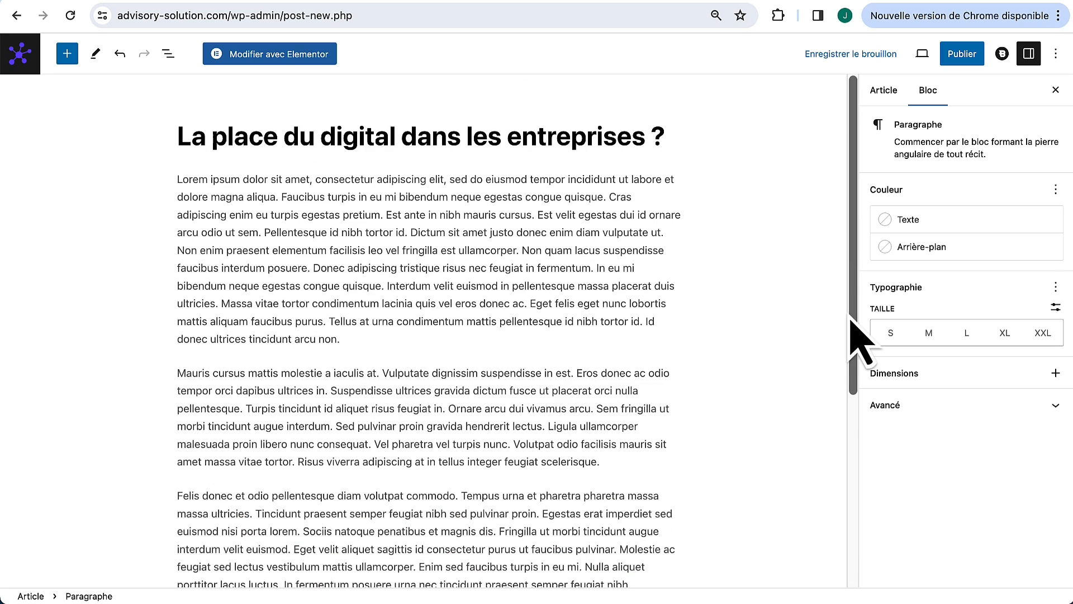
Step: Assign the article a new 'Digital' category and publish it
{"action": "left_click", "coordinate": [878, 92]}
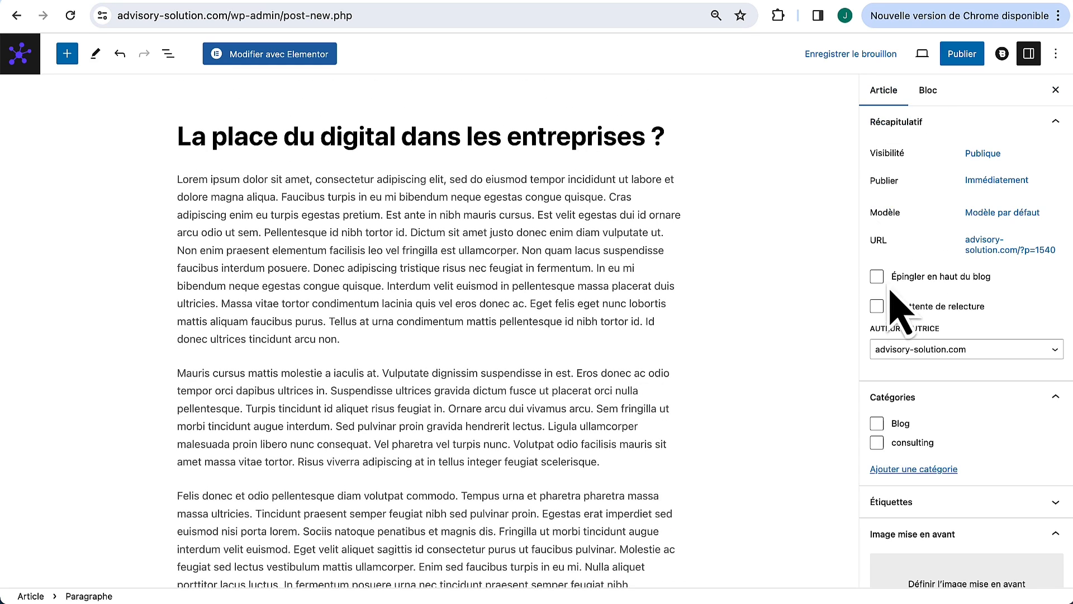
{"action": "left_click", "coordinate": [901, 471]}
{"action": "left_click", "coordinate": [900, 508]}
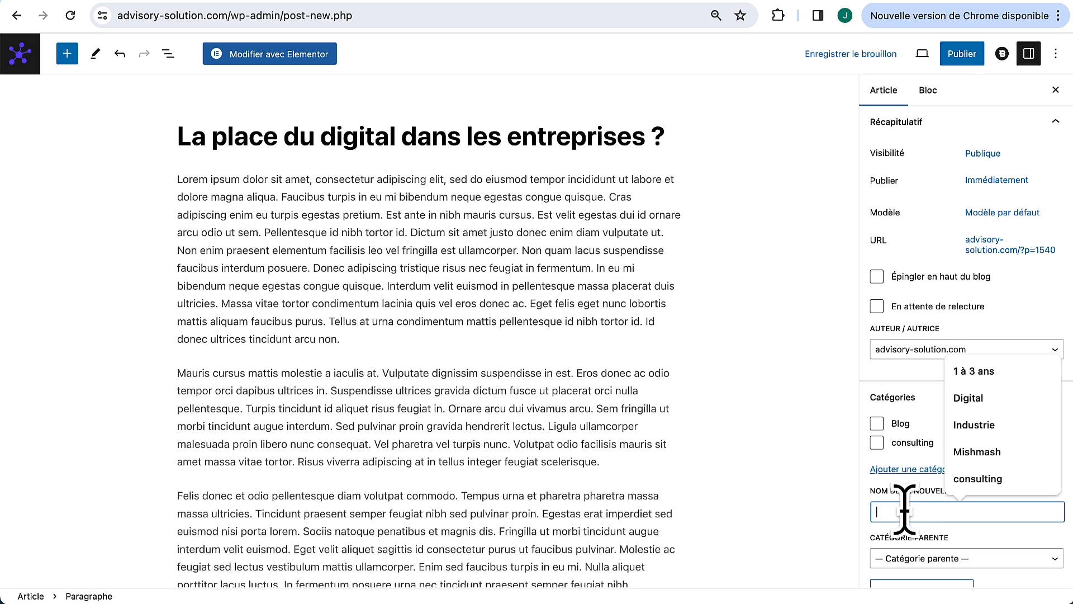
{"action": "type", "text": "Digit"}
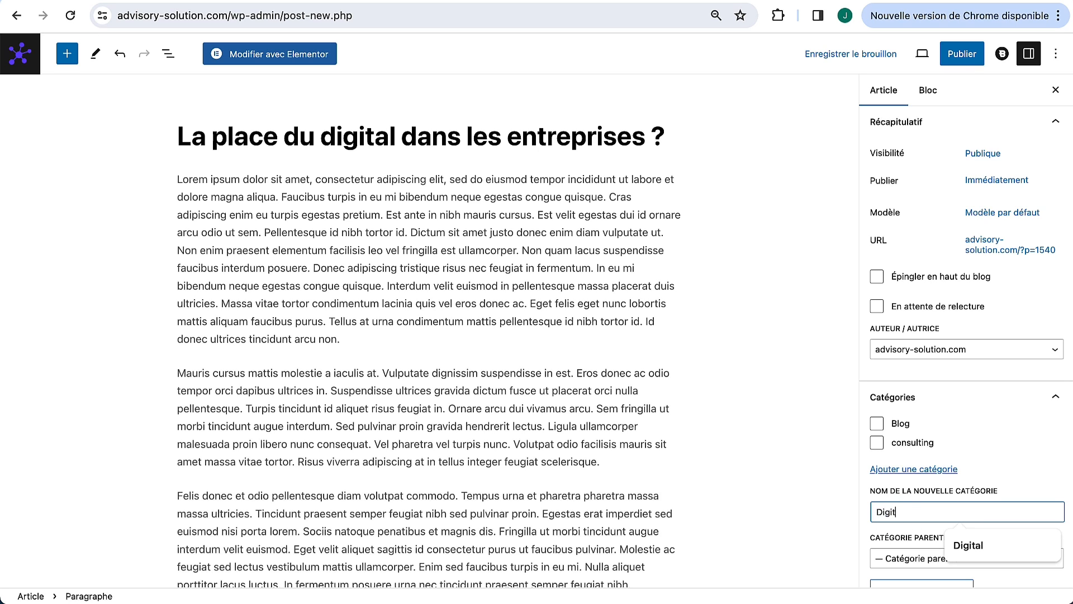
{"action": "type", "text": "al"}
{"action": "key", "text": "Return"}
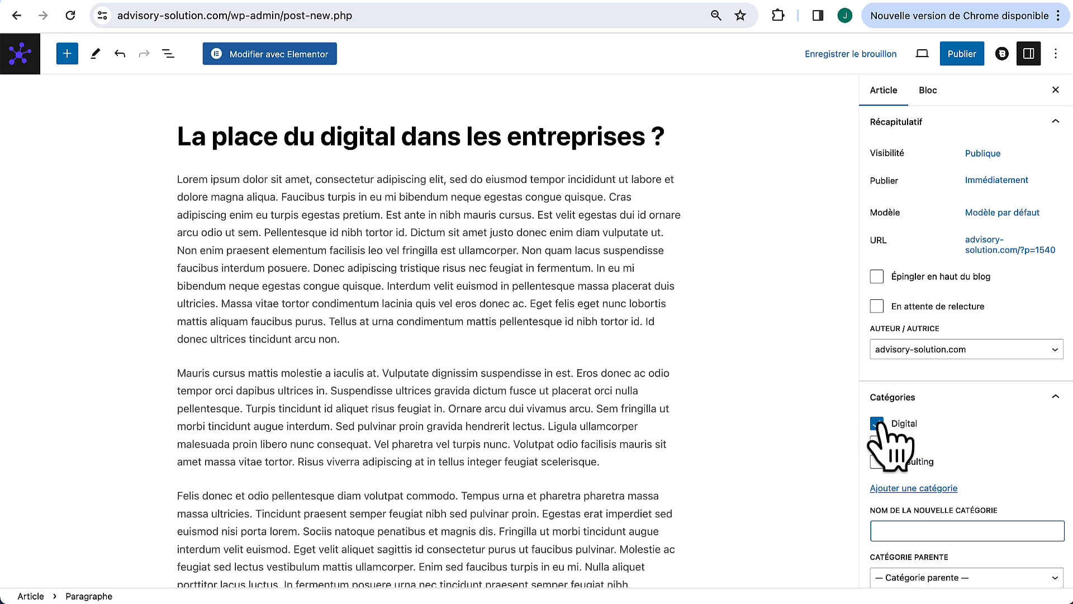
{"action": "scroll", "coordinate": [883, 448], "scroll_direction": "down", "scroll_amount": 3}
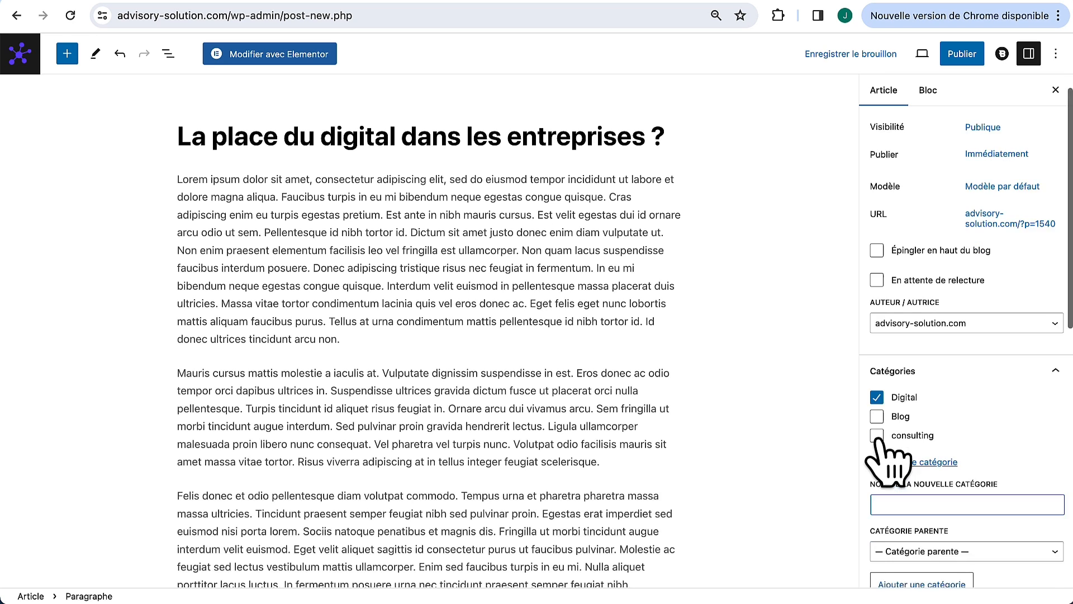
{"action": "left_click", "coordinate": [962, 55]}
{"action": "left_click", "coordinate": [966, 51]}
{"action": "scroll", "coordinate": [901, 353], "scroll_direction": "down", "scroll_amount": 2}
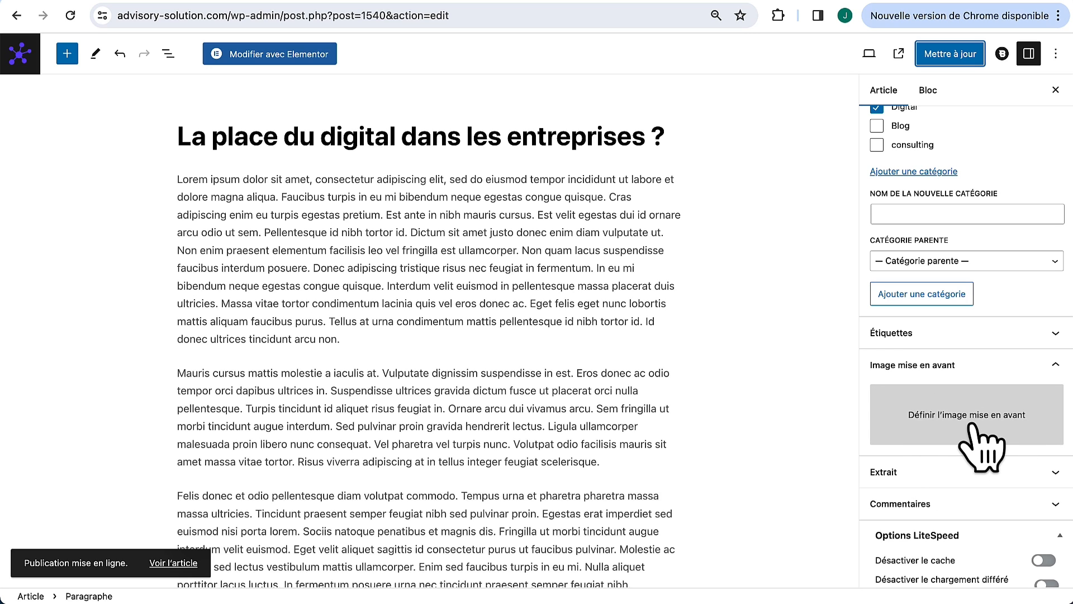
Step: Make the dark blue blueprint photo the Digital article's featured image and update it
{"action": "left_click", "coordinate": [979, 442]}
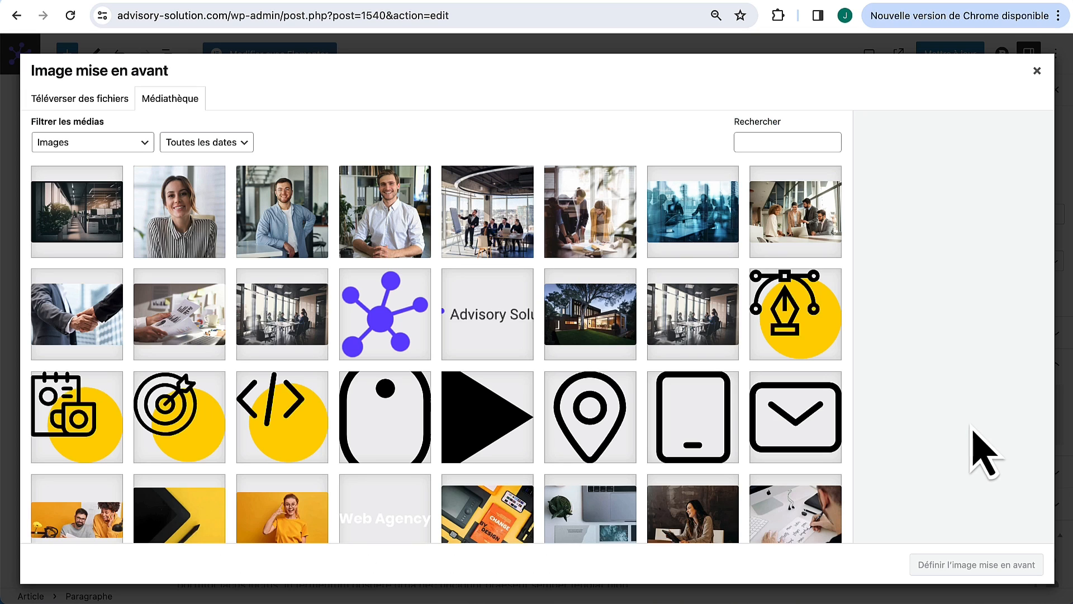
{"action": "scroll", "coordinate": [741, 413], "scroll_direction": "down", "scroll_amount": 10}
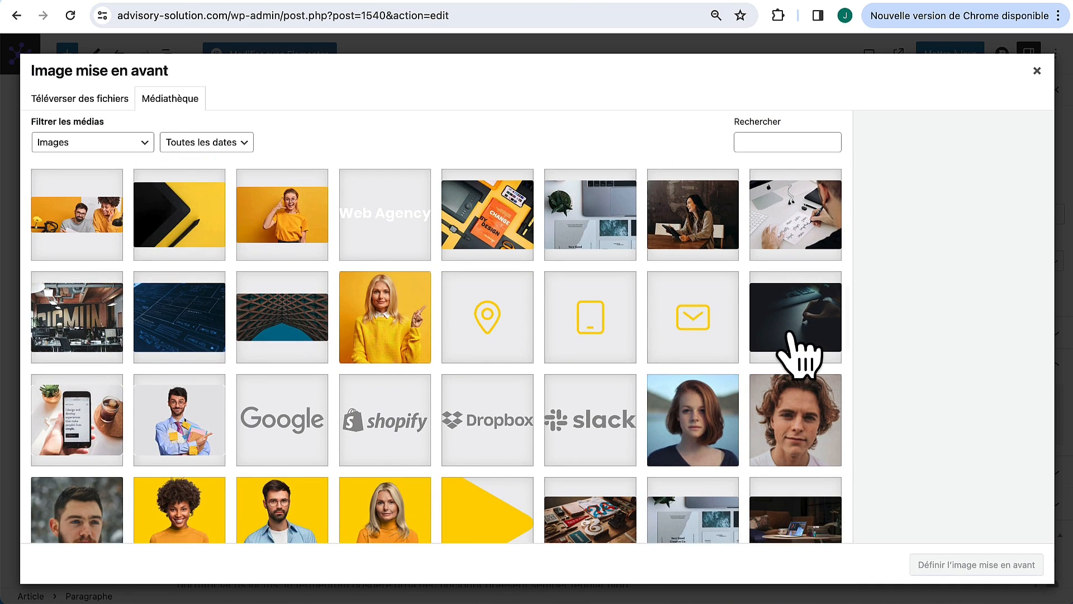
{"action": "left_click", "coordinate": [207, 310]}
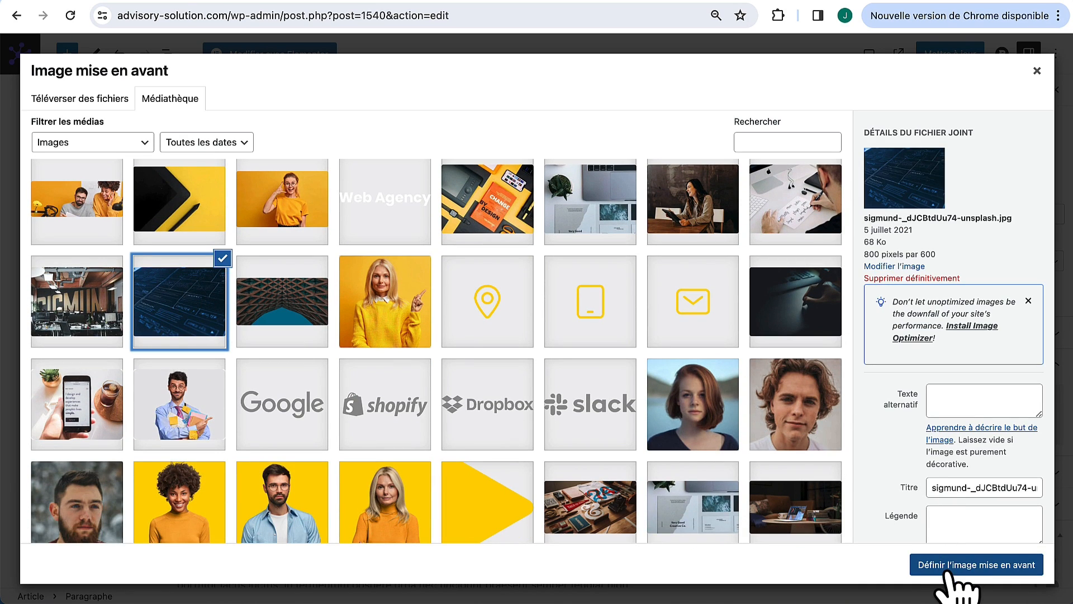
{"action": "left_click", "coordinate": [976, 565]}
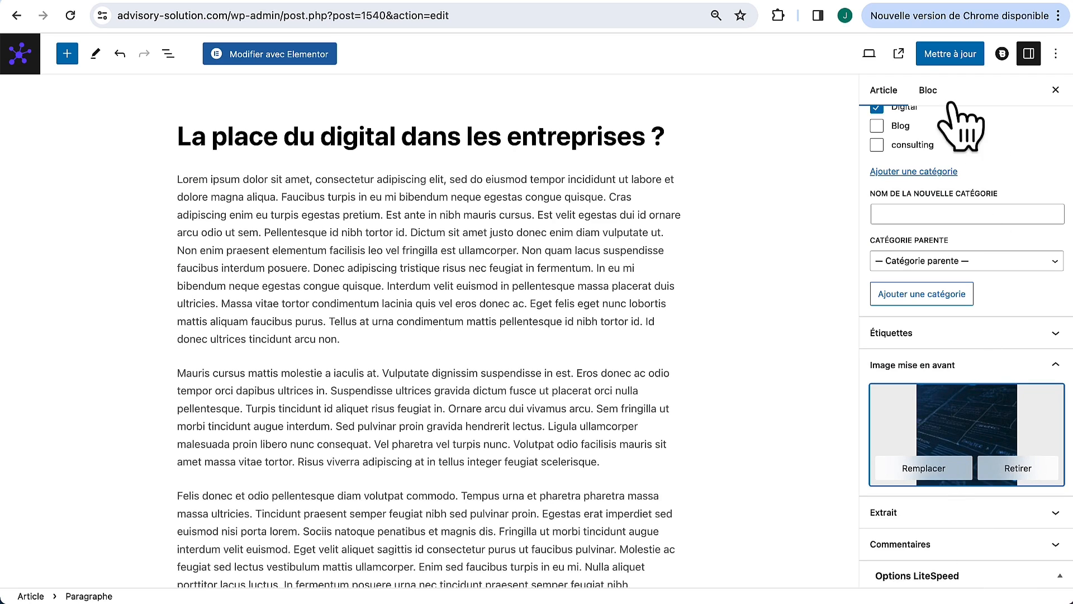
{"action": "left_click", "coordinate": [951, 56]}
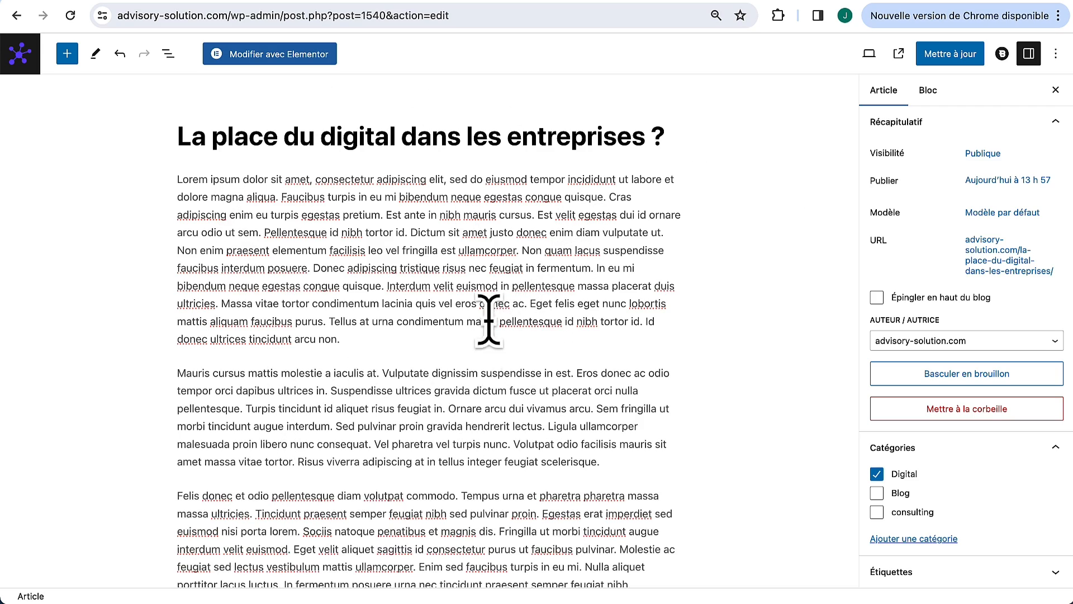
Step: Insert a heading block and move it up between the second and third paragraphs
{"action": "scroll", "coordinate": [431, 366], "scroll_direction": "down", "scroll_amount": 5}
{"action": "scroll", "coordinate": [431, 367], "scroll_direction": "up", "scroll_amount": 5}
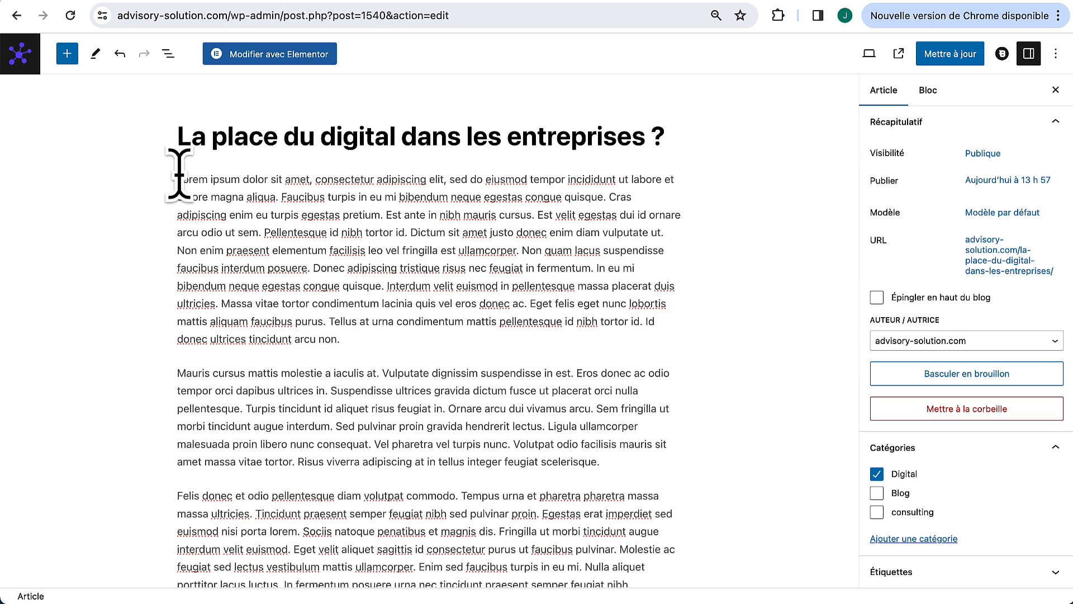
{"action": "scroll", "coordinate": [331, 472], "scroll_direction": "down", "scroll_amount": 7}
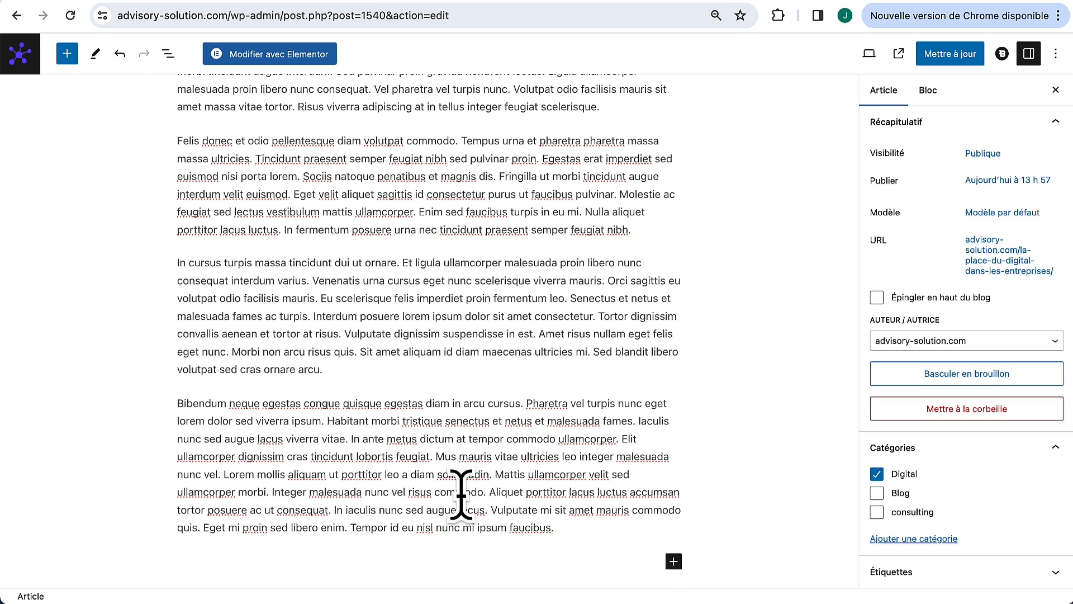
{"action": "left_click", "coordinate": [674, 561]}
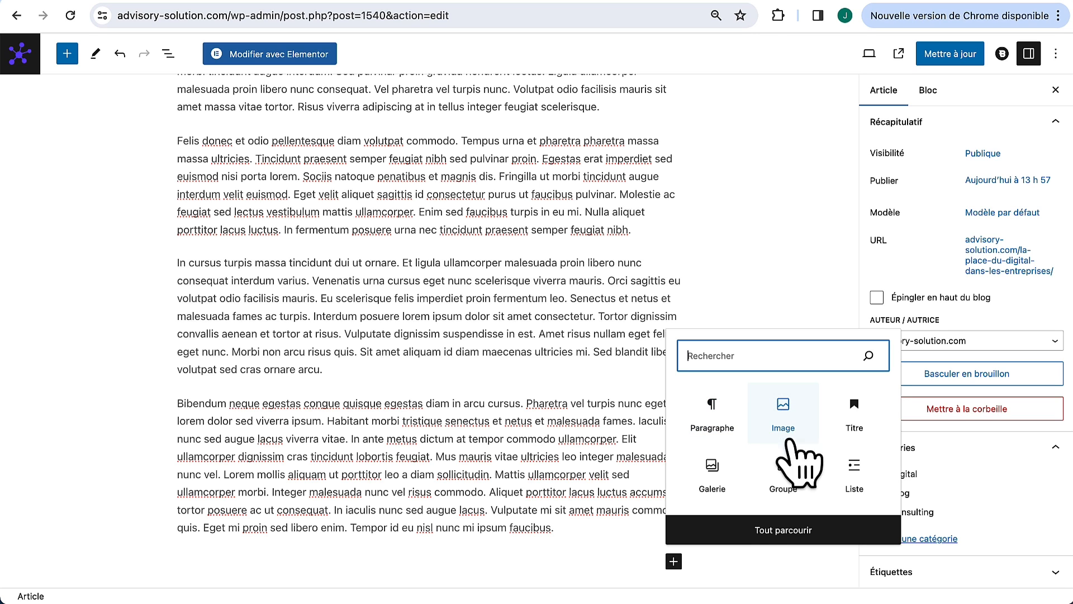
{"action": "left_click", "coordinate": [775, 534]}
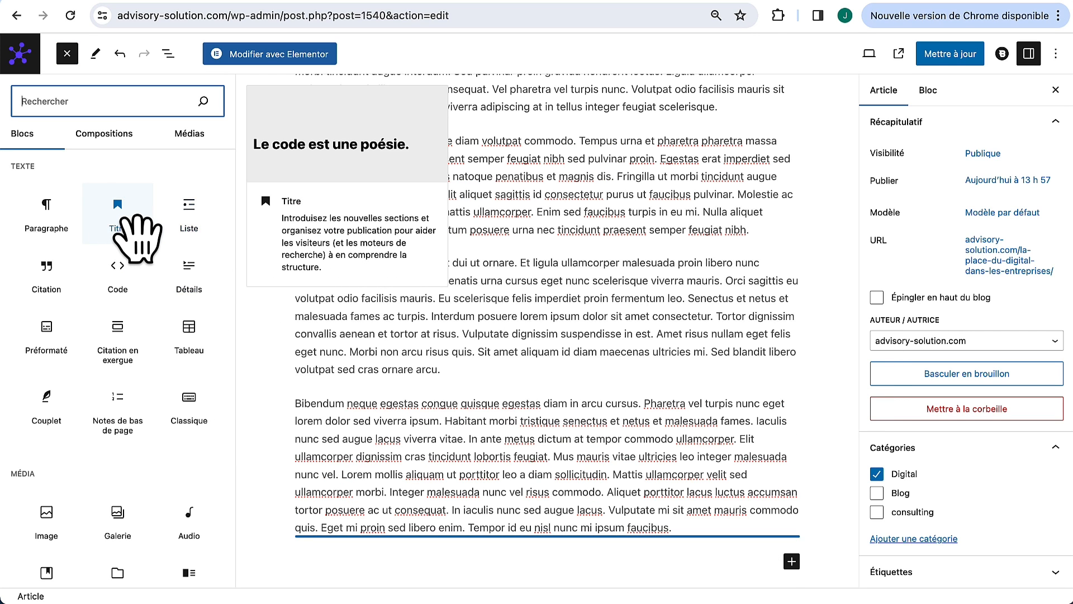
{"action": "scroll", "coordinate": [133, 423], "scroll_direction": "down", "scroll_amount": 10}
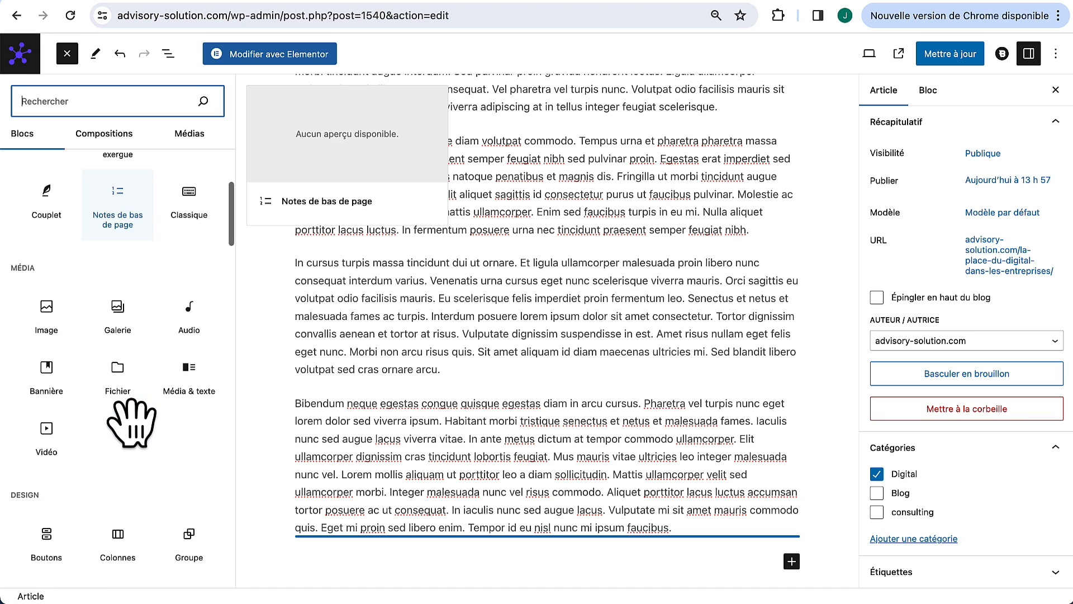
{"action": "scroll", "coordinate": [164, 300], "scroll_direction": "up", "scroll_amount": 10}
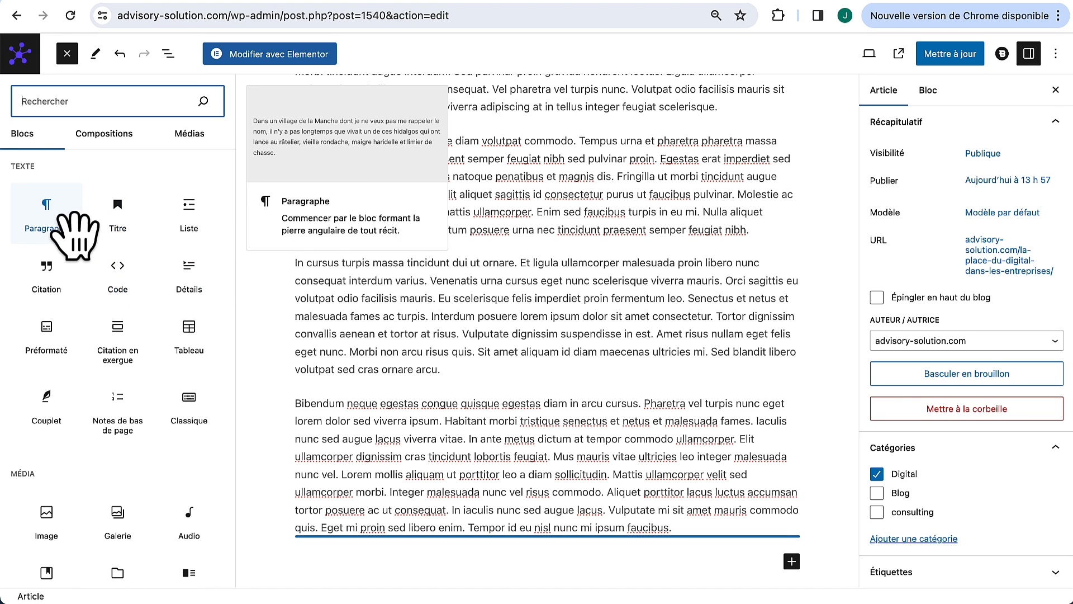
{"action": "left_click", "coordinate": [118, 218]}
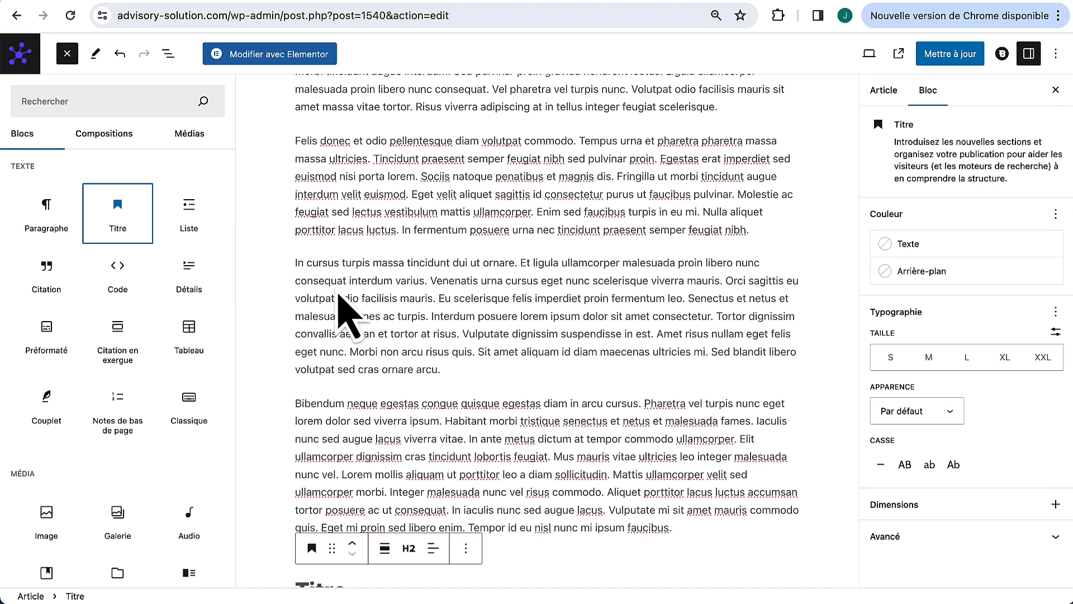
{"action": "left_click", "coordinate": [352, 551]}
{"action": "left_click", "coordinate": [234, 544]}
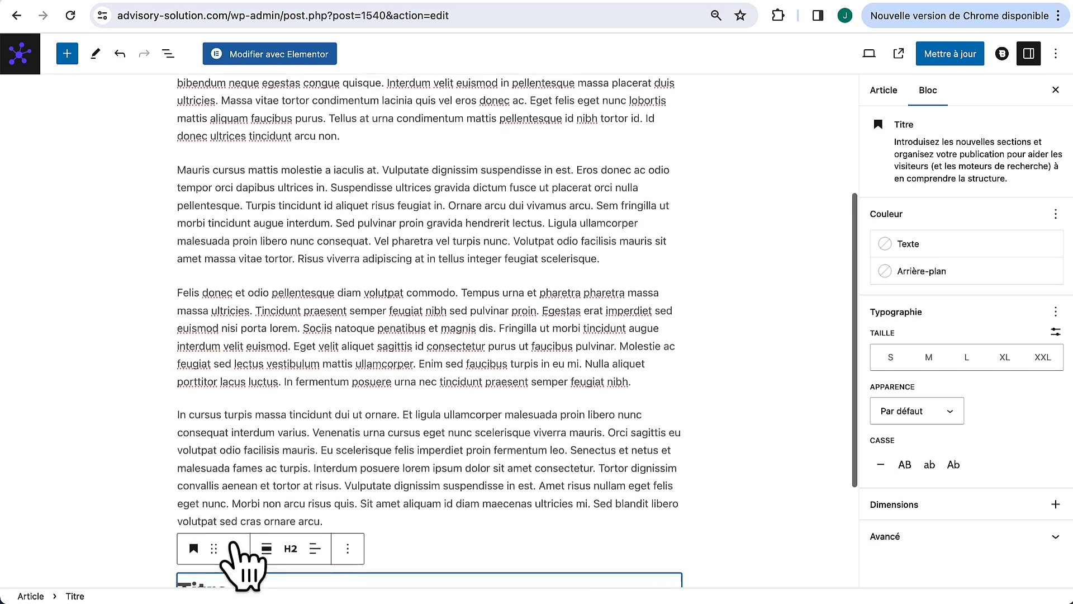
{"action": "left_click", "coordinate": [234, 544]}
{"action": "left_click", "coordinate": [234, 543]}
{"action": "triple_click", "coordinate": [232, 540]}
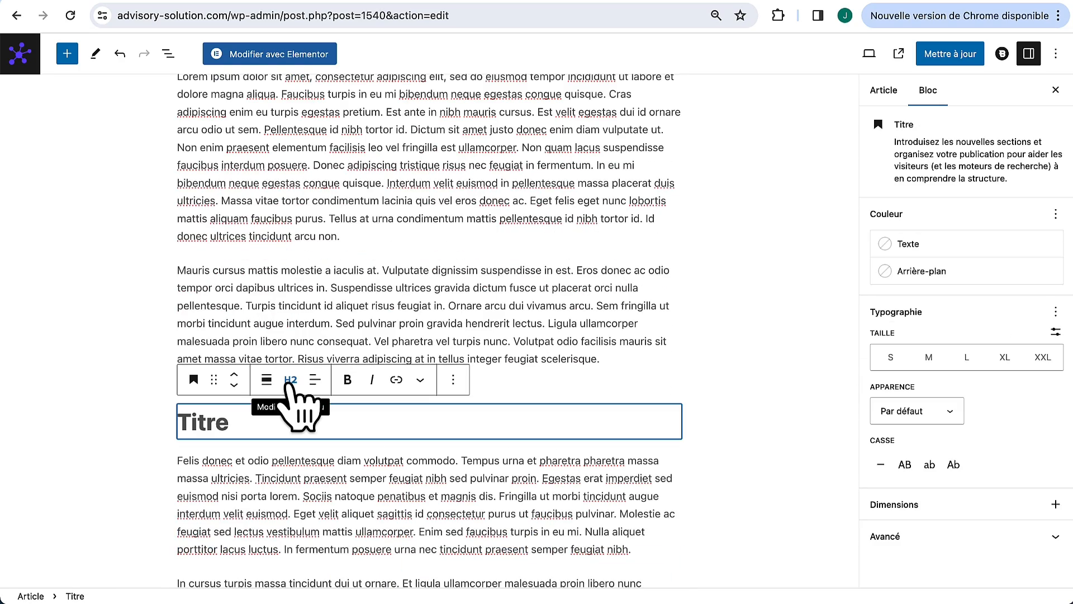
Step: Try heading levels H3, H4 and H5, settle on H2, and type 'Lorem Ipsum'
{"action": "left_click", "coordinate": [290, 383]}
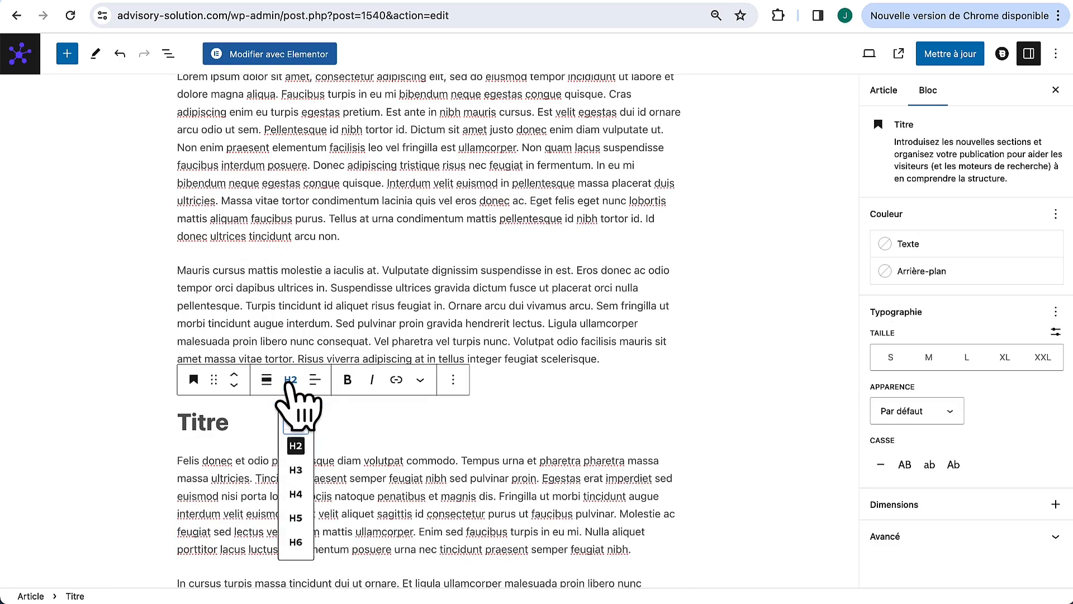
{"action": "scroll", "coordinate": [360, 193], "scroll_direction": "up", "scroll_amount": 3}
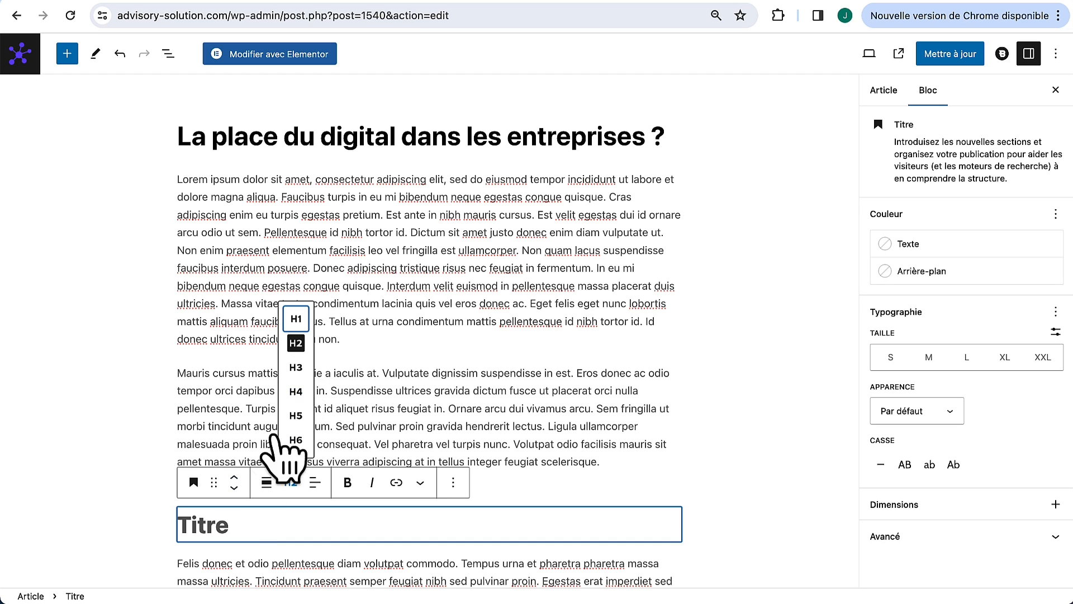
{"action": "left_click", "coordinate": [298, 367]}
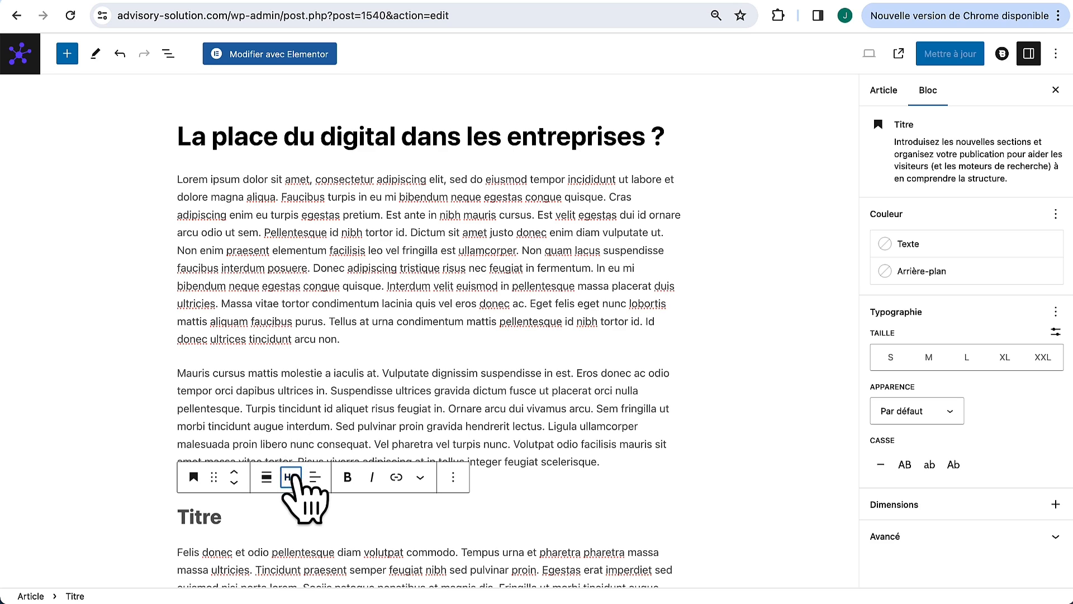
{"action": "left_click", "coordinate": [292, 475]}
{"action": "left_click", "coordinate": [297, 391]}
{"action": "left_click", "coordinate": [292, 471]}
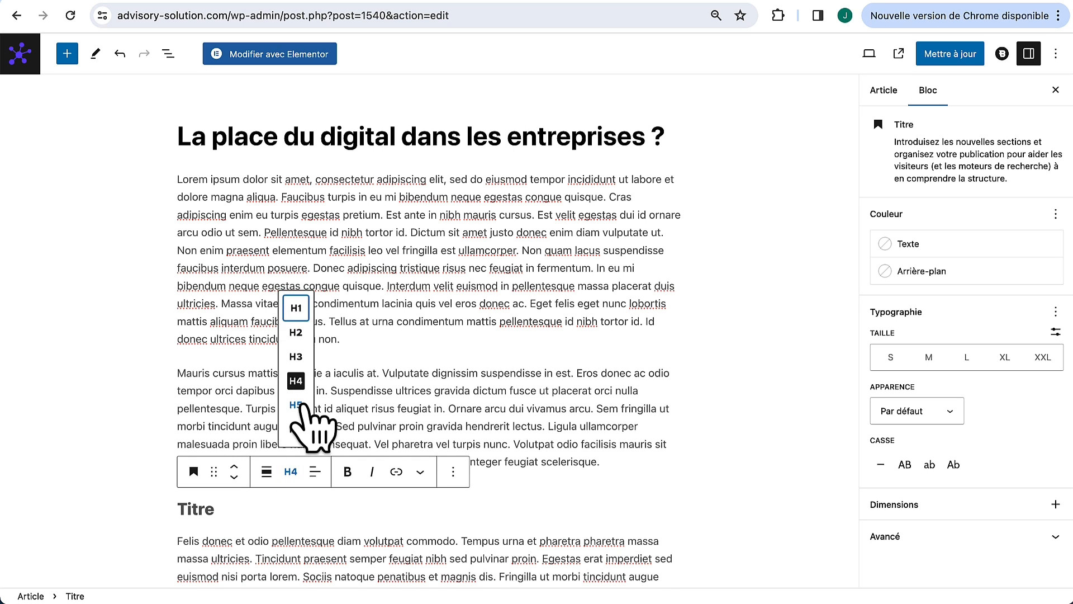
{"action": "left_click", "coordinate": [298, 416]}
{"action": "left_click", "coordinate": [291, 466]}
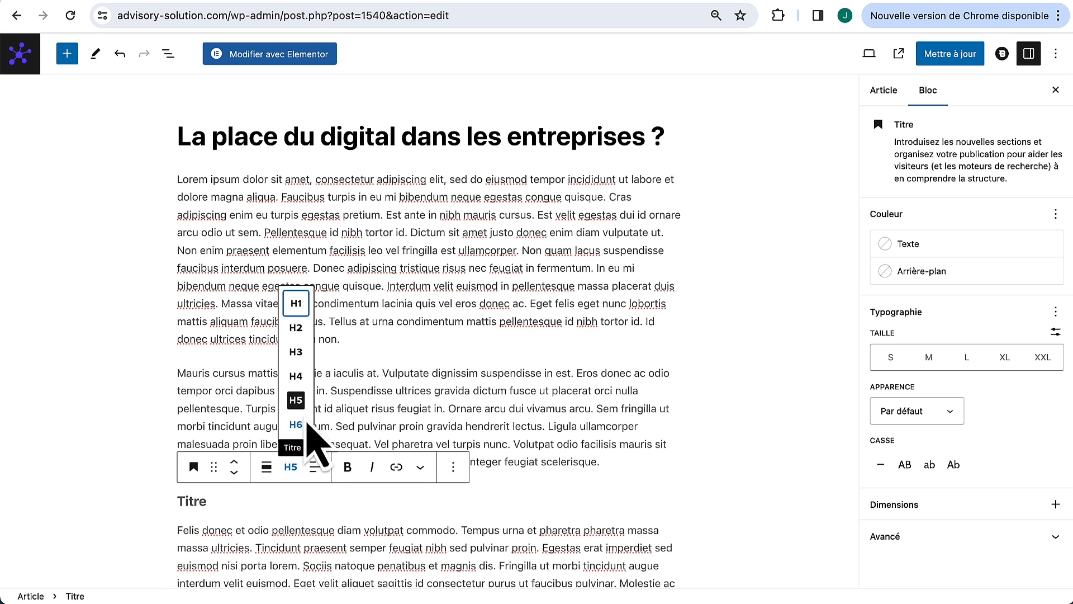
{"action": "left_click", "coordinate": [297, 328]}
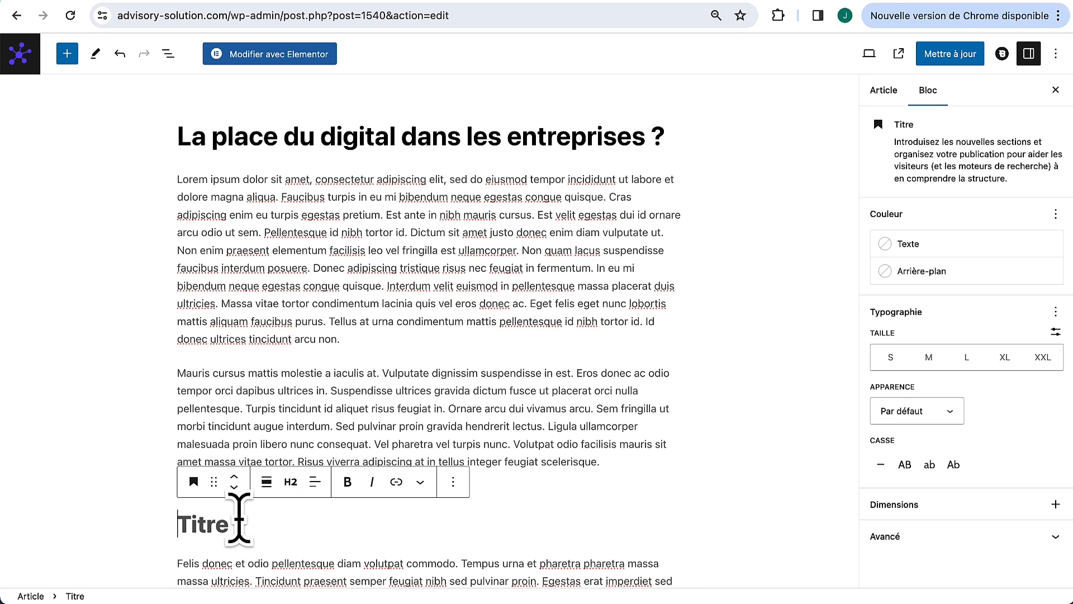
{"action": "type", "text": "Lorem Ipsum"}
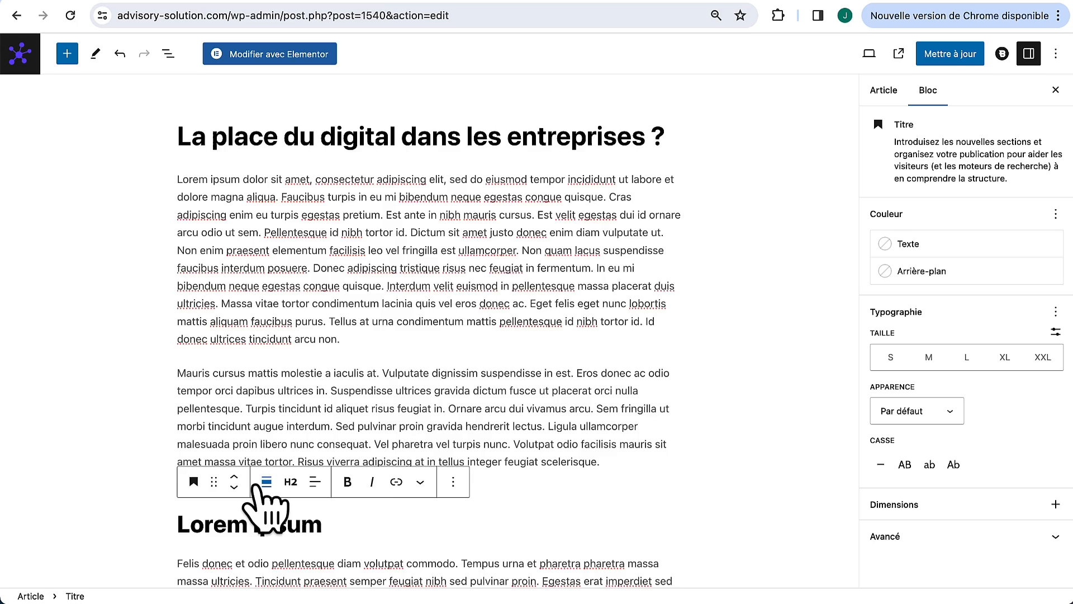
{"action": "scroll", "coordinate": [255, 525], "scroll_direction": "down", "scroll_amount": 7}
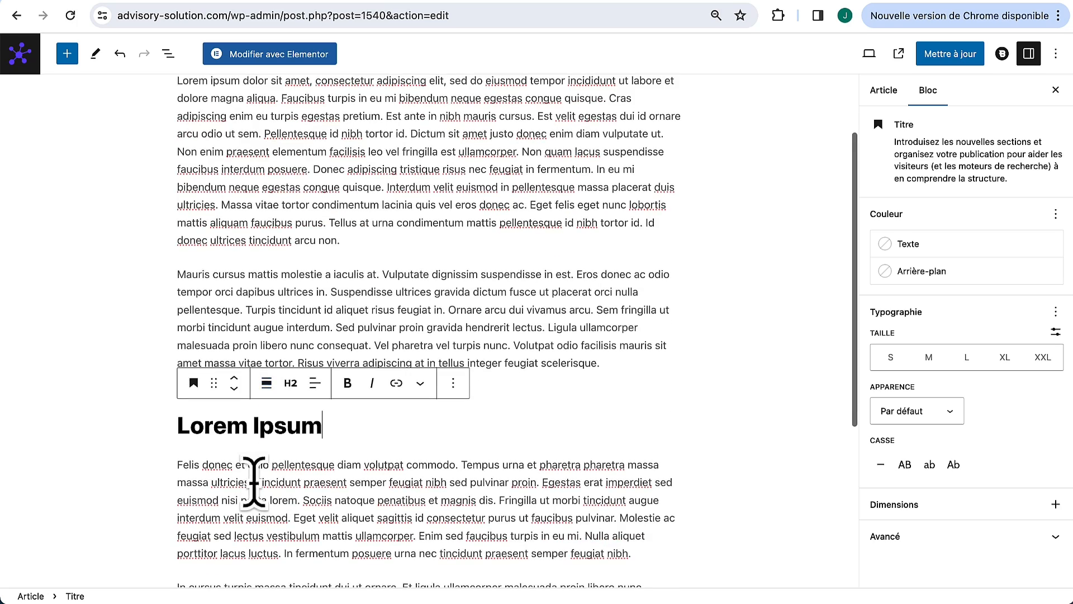
Step: Add an image block after the 'arcu.' paragraph with Section-Hero.jpg from the media library
{"action": "left_click", "coordinate": [362, 418]}
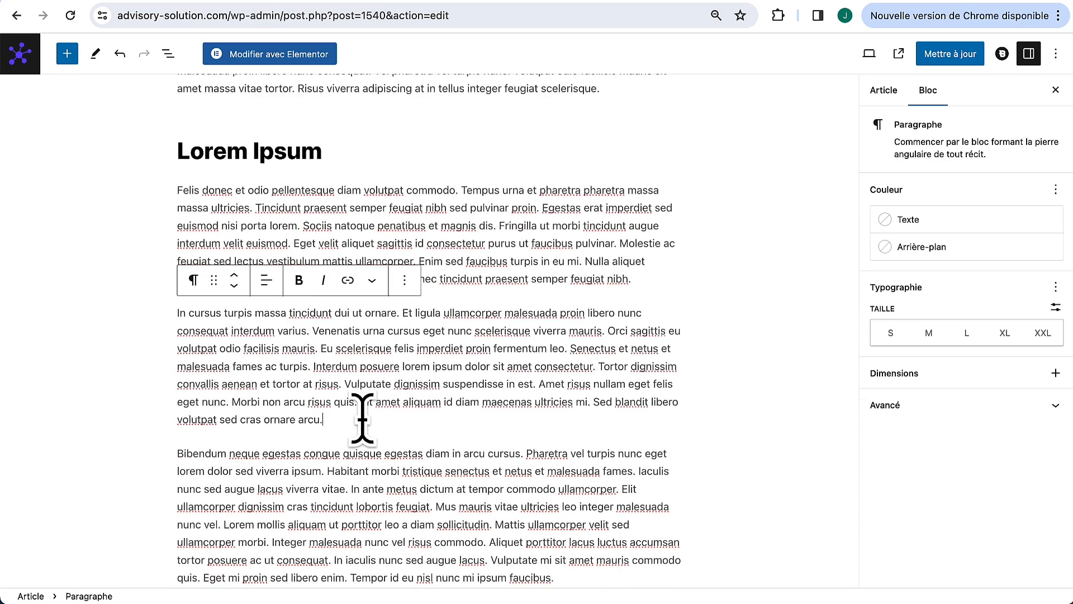
{"action": "key", "text": "Return"}
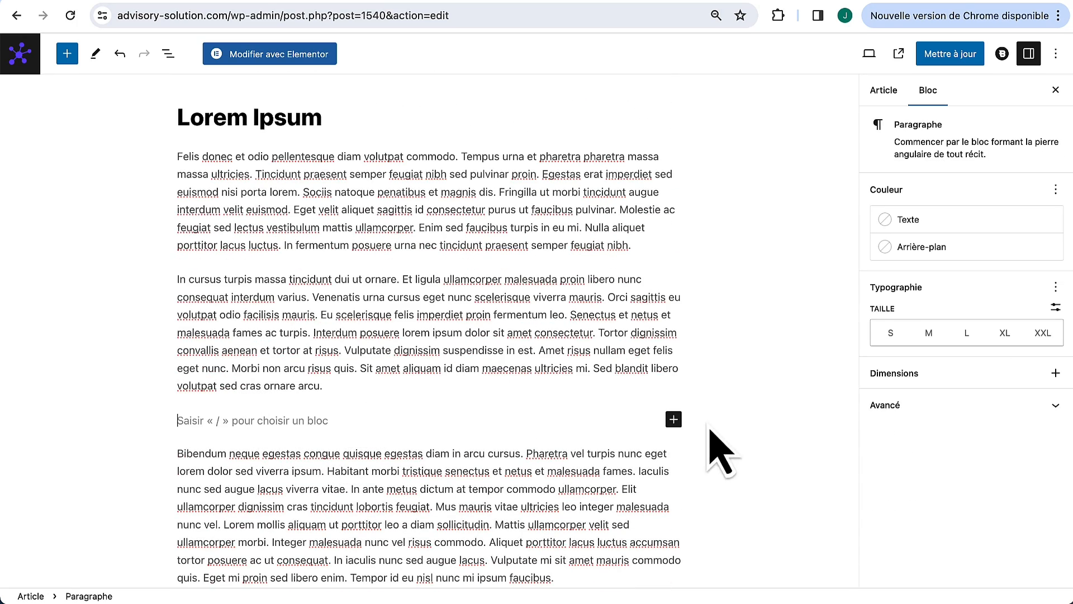
{"action": "left_click", "coordinate": [678, 425]}
{"action": "left_click", "coordinate": [786, 528]}
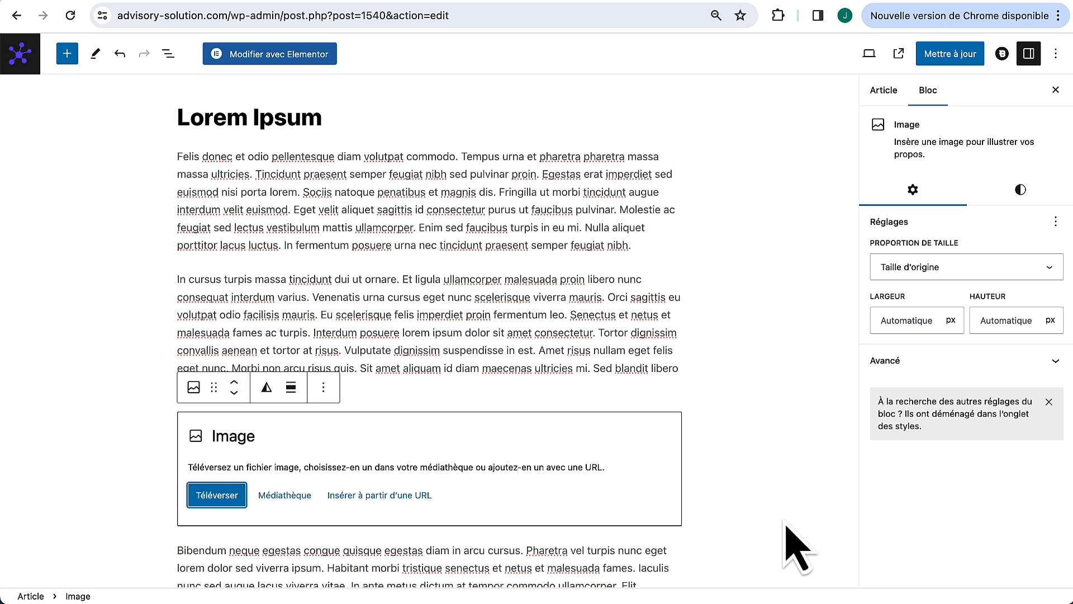
{"action": "left_click", "coordinate": [285, 494]}
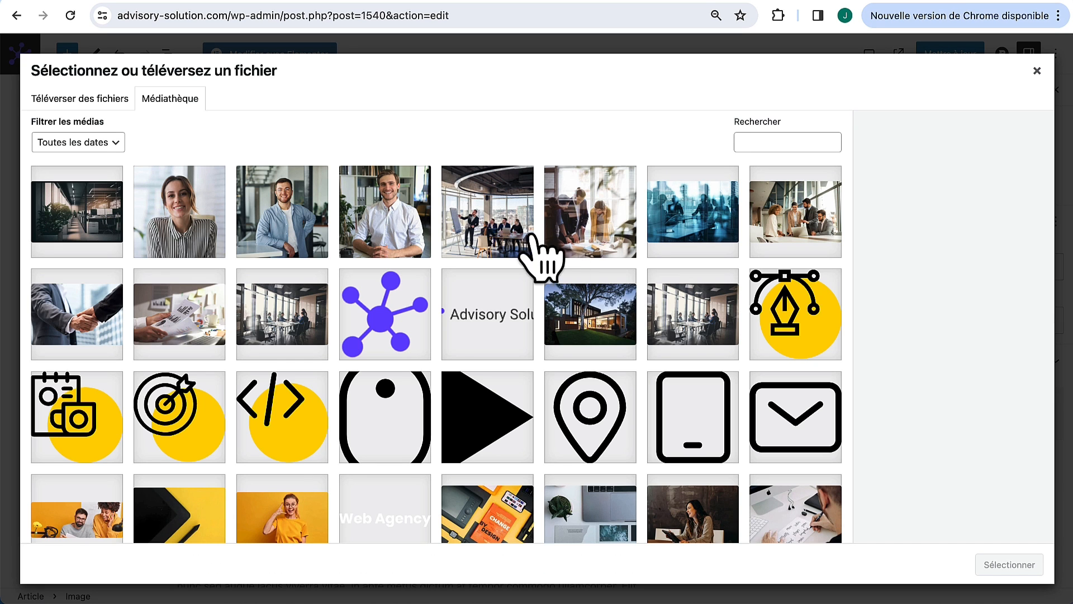
{"action": "left_click", "coordinate": [403, 232]}
{"action": "left_click", "coordinate": [585, 334]}
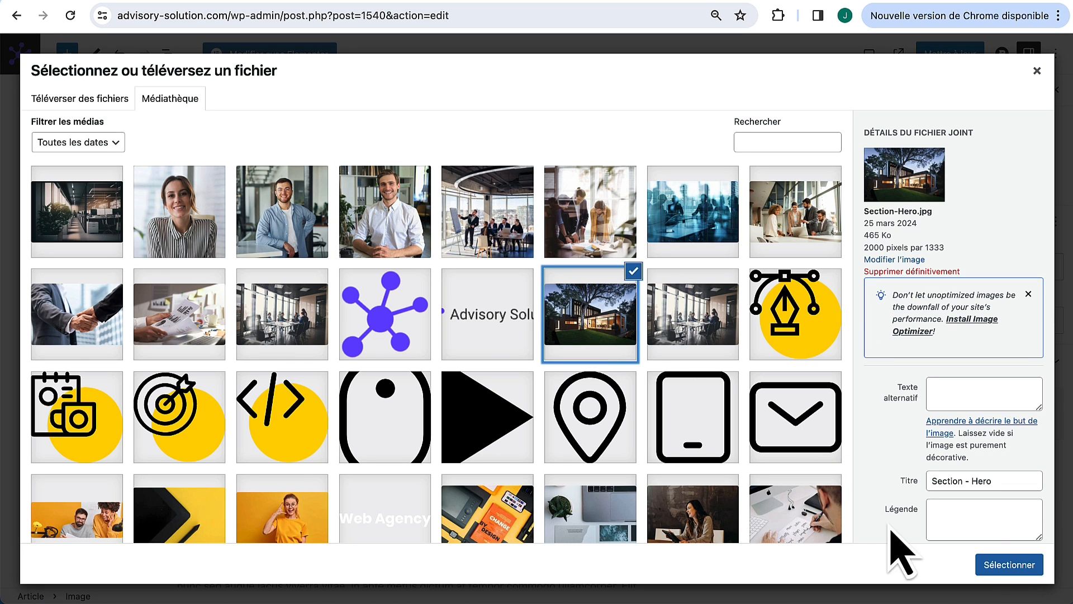
{"action": "left_click", "coordinate": [1014, 566]}
Step: Update the post to save the new image
{"action": "scroll", "coordinate": [755, 492], "scroll_direction": "down", "scroll_amount": 5}
{"action": "scroll", "coordinate": [754, 480], "scroll_direction": "up", "scroll_amount": 3}
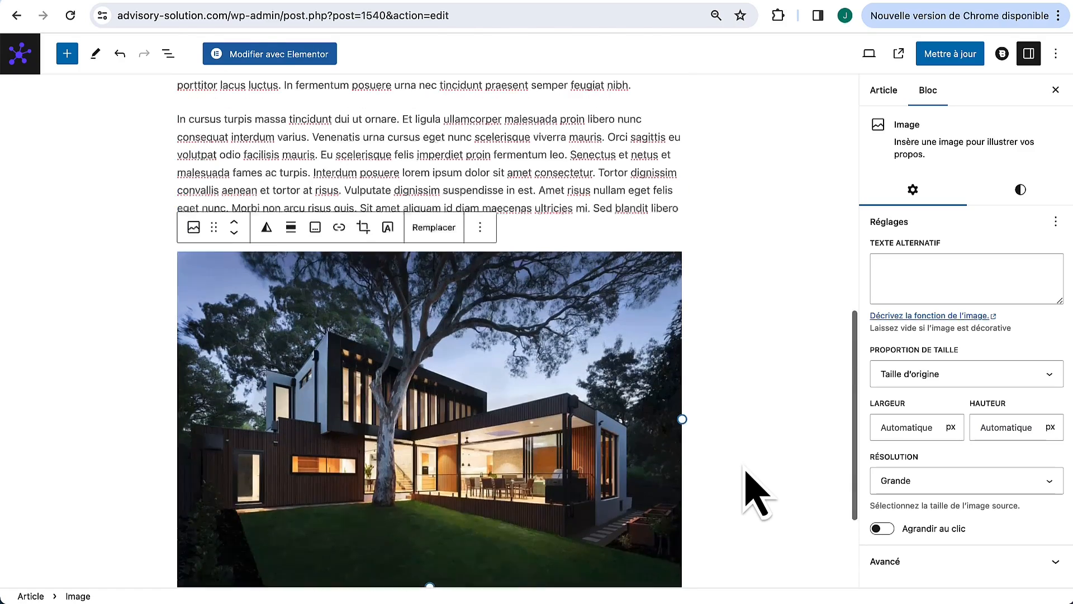
{"action": "scroll", "coordinate": [652, 228], "scroll_direction": "up", "scroll_amount": 8}
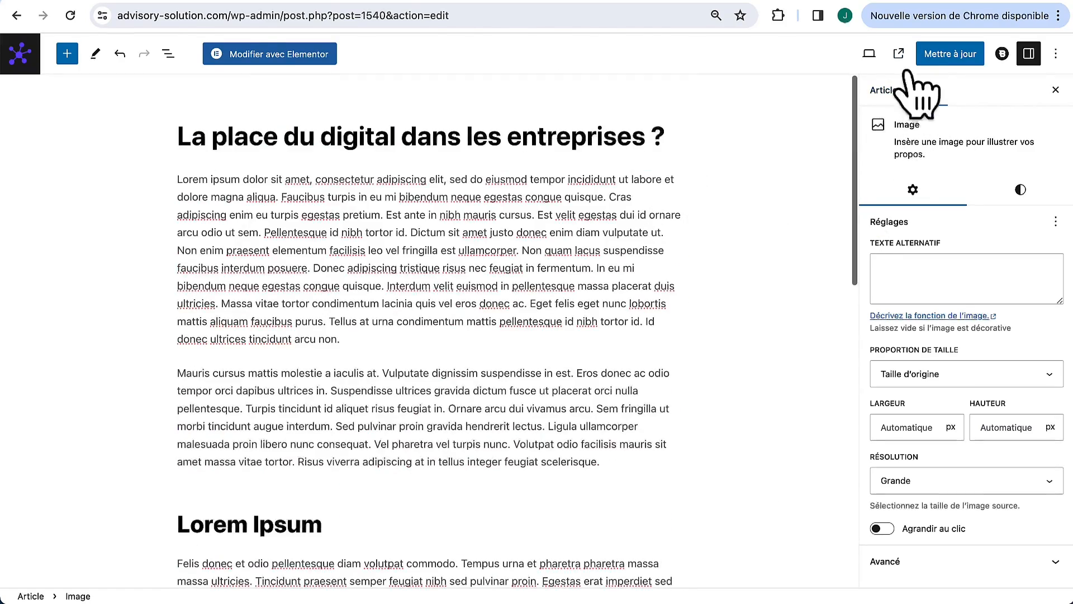
{"action": "left_click", "coordinate": [949, 55]}
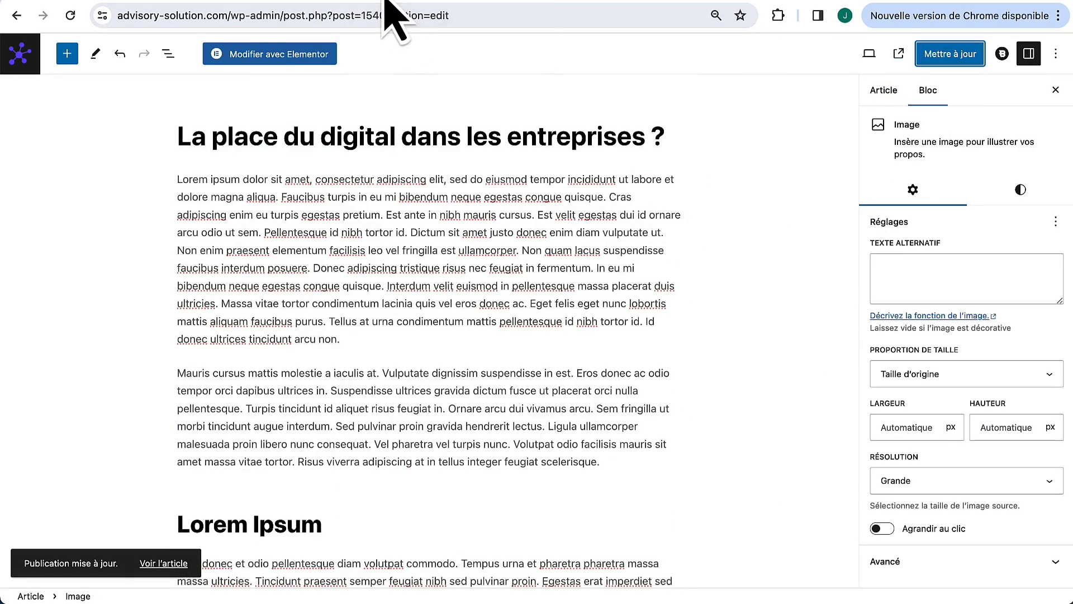
{"action": "left_click", "coordinate": [159, 564]}
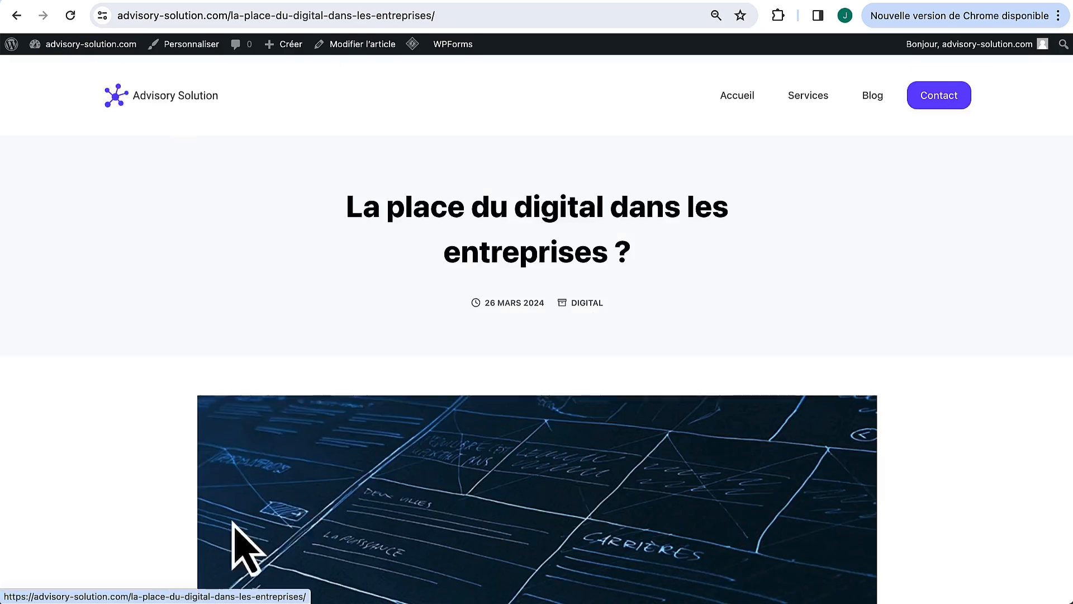
{"action": "scroll", "coordinate": [291, 458], "scroll_direction": "down", "scroll_amount": 5}
{"action": "scroll", "coordinate": [321, 359], "scroll_direction": "down", "scroll_amount": 6}
{"action": "left_click_drag", "start_coordinate": [484, 348], "coordinate": [277, 350]}
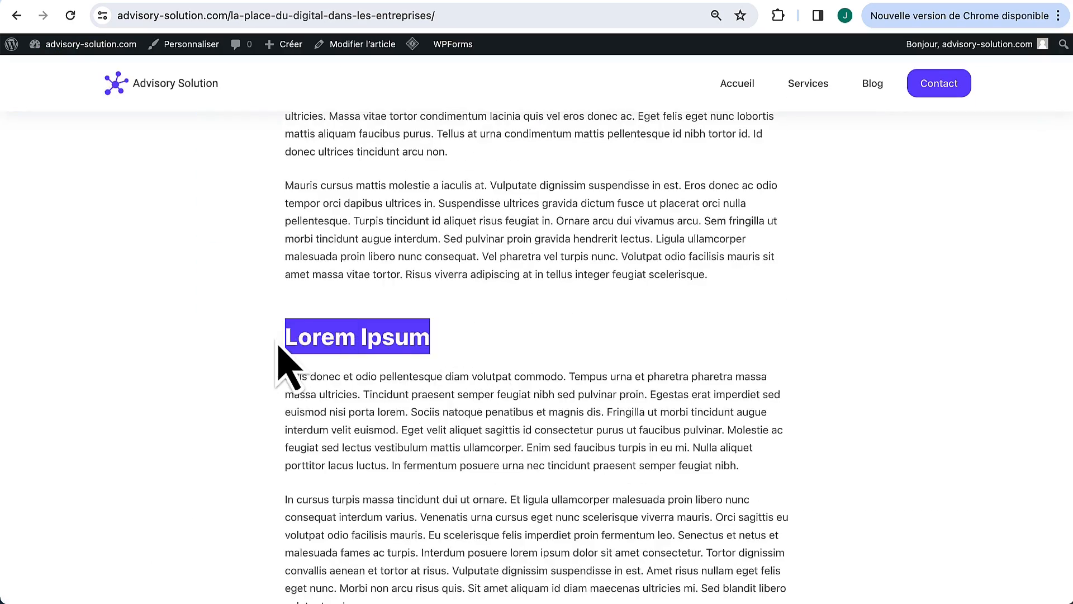
{"action": "left_click", "coordinate": [404, 388]}
{"action": "scroll", "coordinate": [404, 389], "scroll_direction": "down", "scroll_amount": 1}
{"action": "scroll", "coordinate": [404, 388], "scroll_direction": "down", "scroll_amount": 7}
{"action": "scroll", "coordinate": [542, 325], "scroll_direction": "up", "scroll_amount": 11}
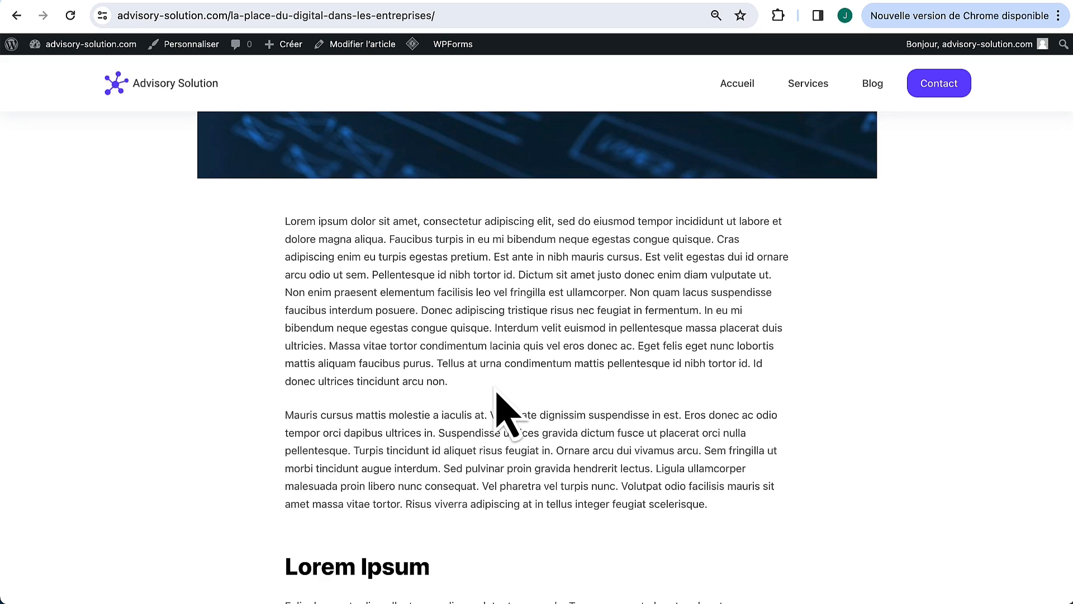
{"action": "scroll", "coordinate": [496, 393], "scroll_direction": "down", "scroll_amount": 4}
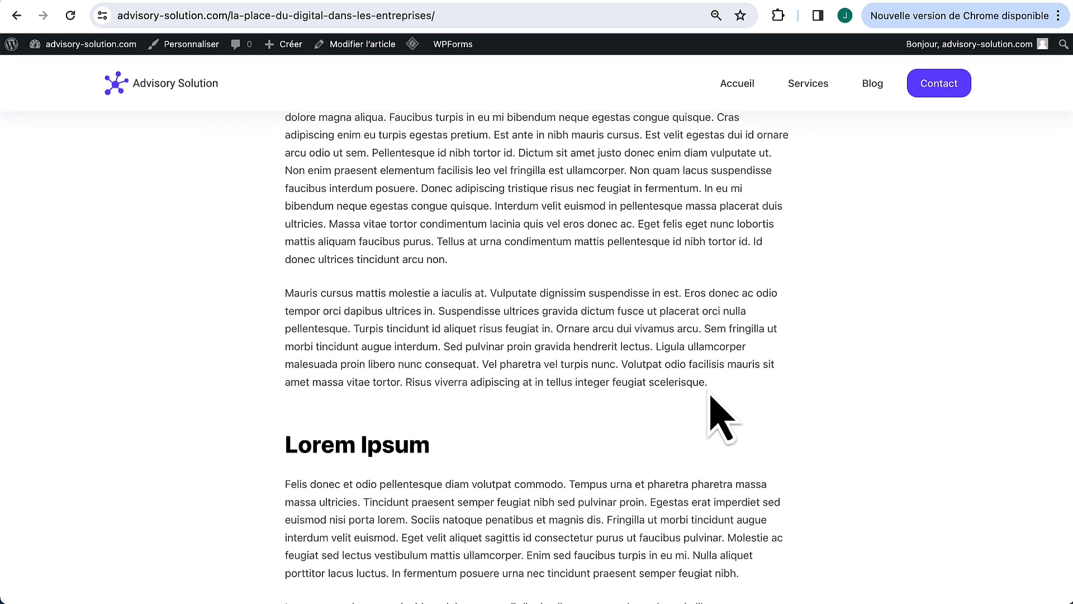
{"action": "scroll", "coordinate": [718, 399], "scroll_direction": "down", "scroll_amount": 4}
{"action": "scroll", "coordinate": [717, 398], "scroll_direction": "down", "scroll_amount": 15}
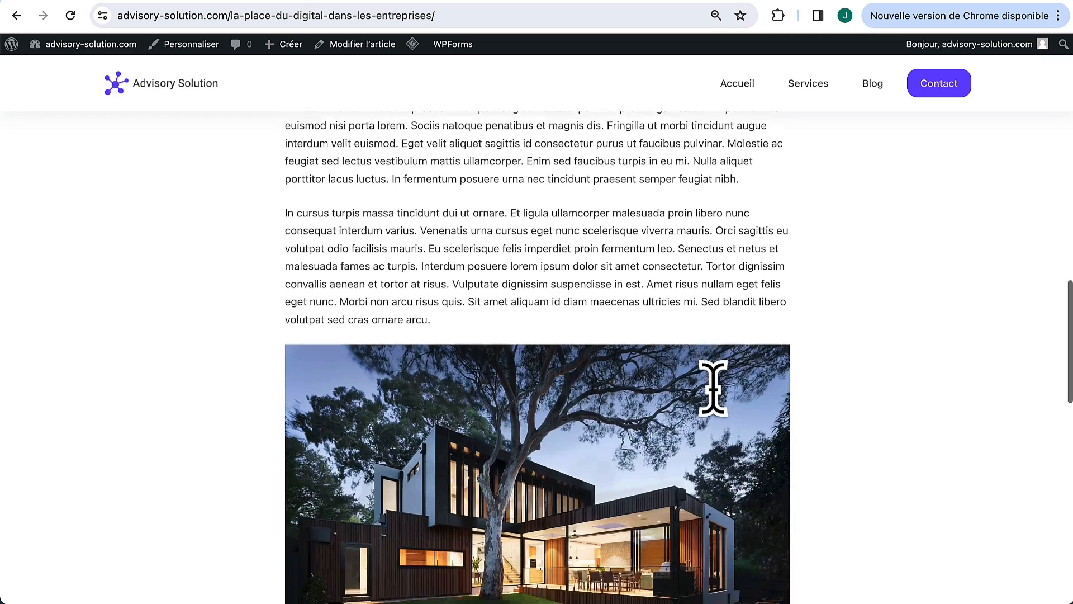
{"action": "scroll", "coordinate": [716, 394], "scroll_direction": "down", "scroll_amount": 4}
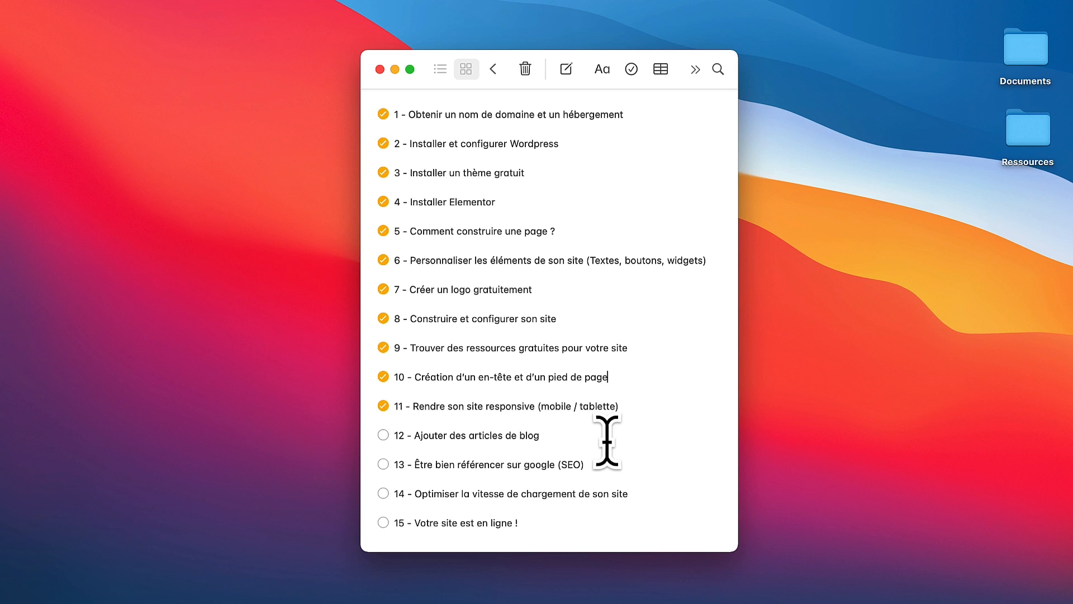
Step: Tick item 12 'Ajouter des articles de blog' in the Notes checklist
{"action": "left_click", "coordinate": [383, 435]}
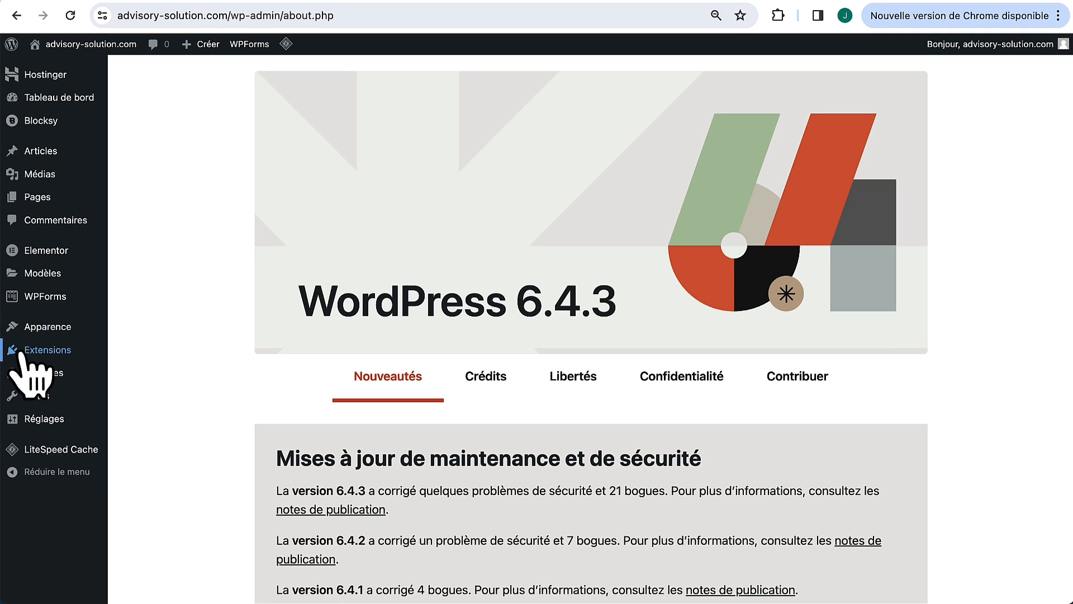
Step: Search plugins for 'rank math', then install and activate Rank Math SEO
{"action": "mouse_move", "coordinate": [24, 354]}
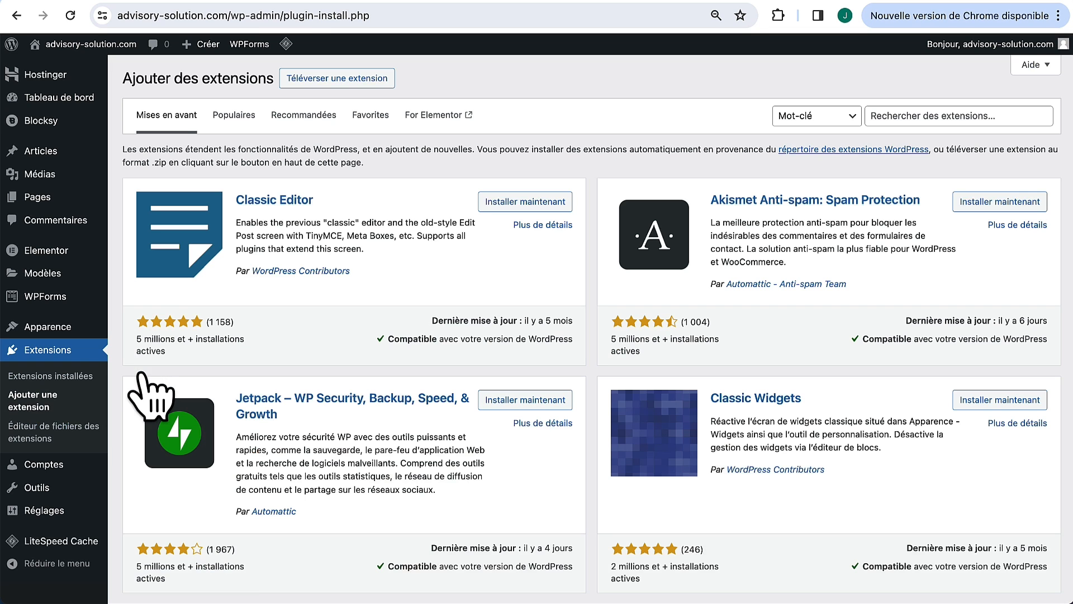
{"action": "left_click", "coordinate": [908, 115]}
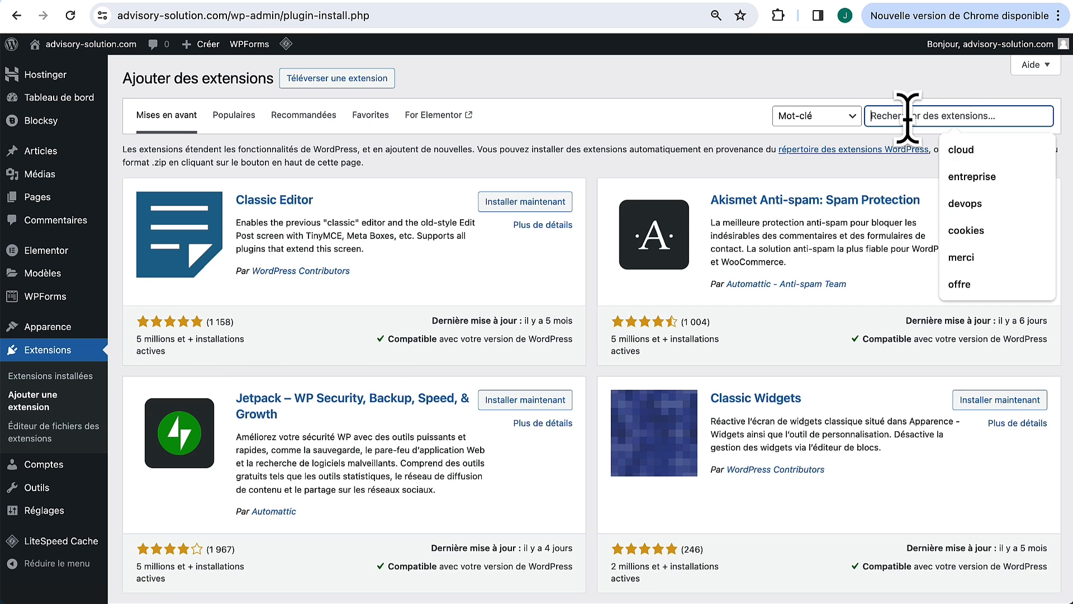
{"action": "type", "text": "rank math"}
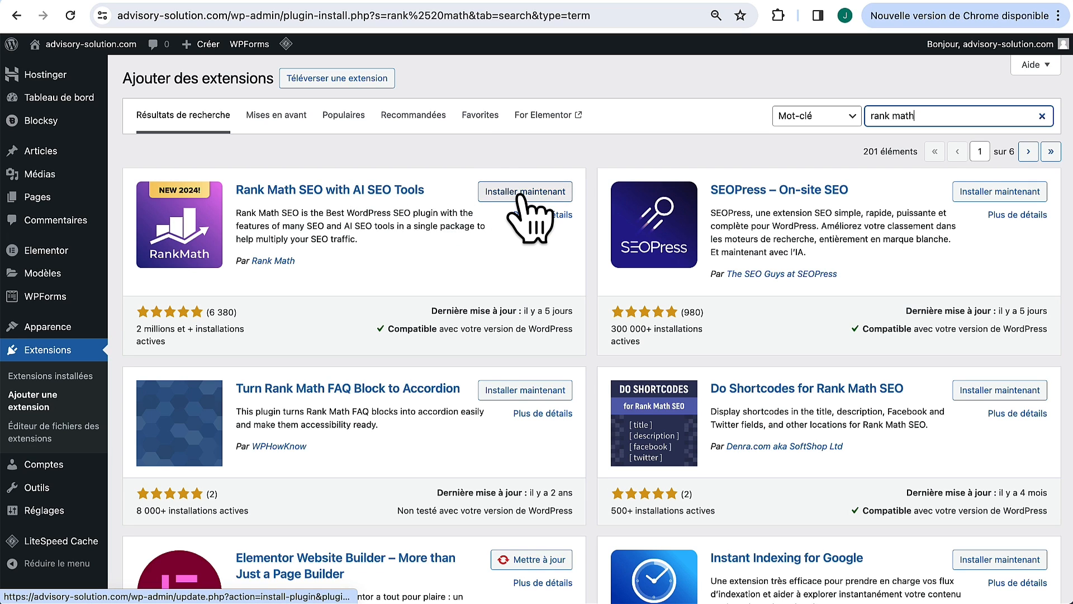
{"action": "left_click", "coordinate": [522, 193]}
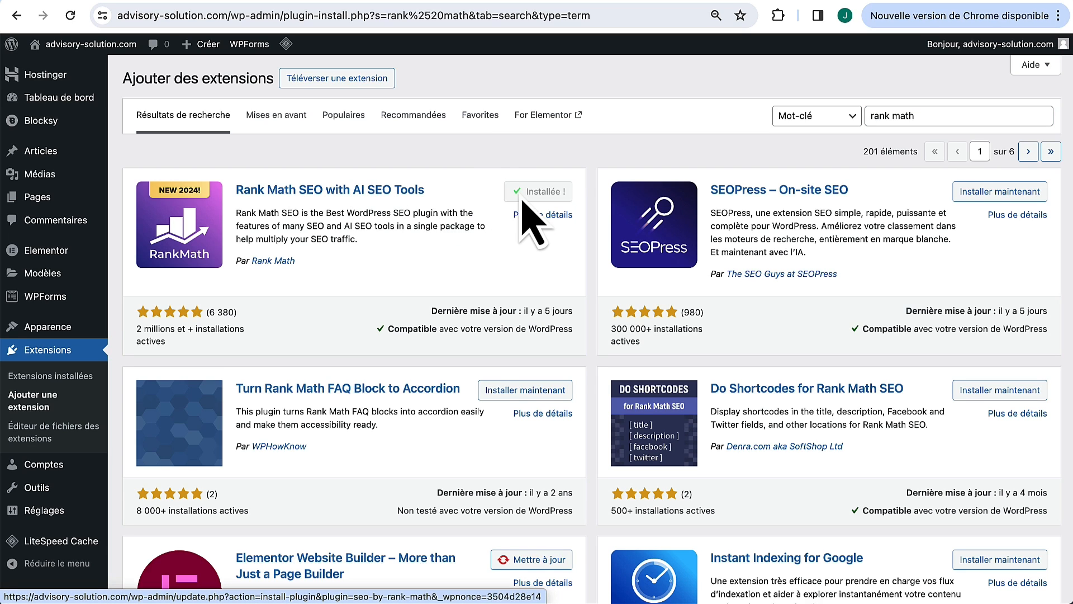
{"action": "left_click", "coordinate": [546, 193]}
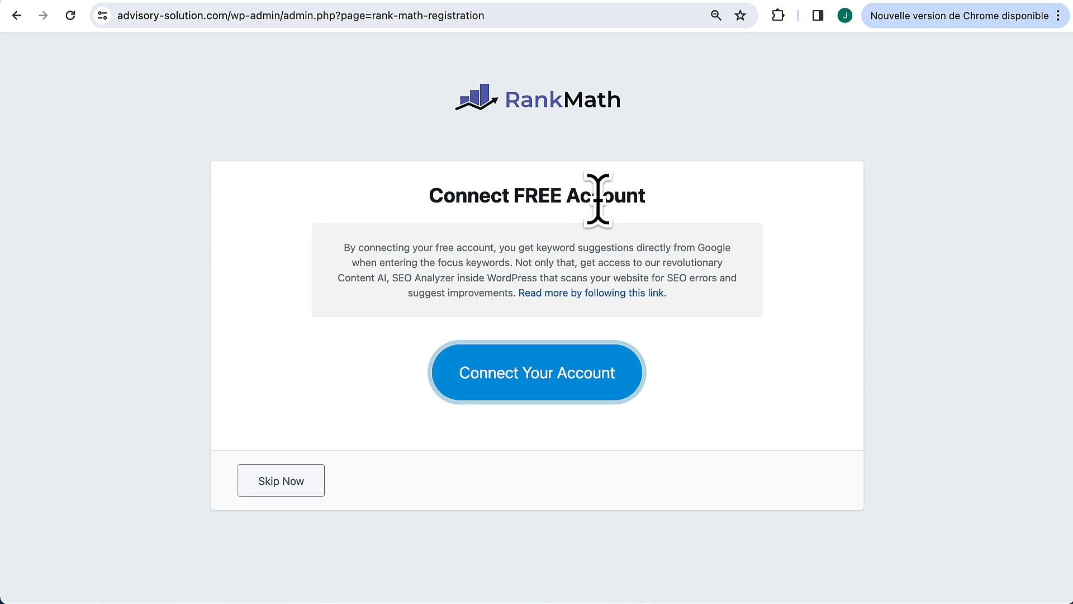
Step: Skip the Rank Math account connection and start the setup wizard in advanced mode
{"action": "left_click", "coordinate": [269, 482]}
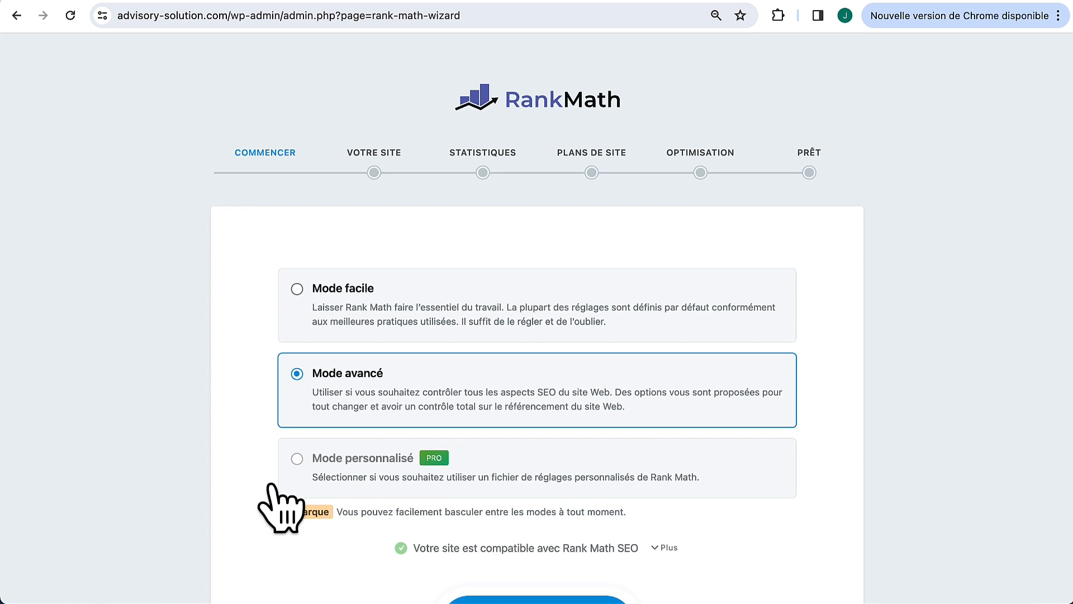
{"action": "scroll", "coordinate": [274, 492], "scroll_direction": "down", "scroll_amount": 2}
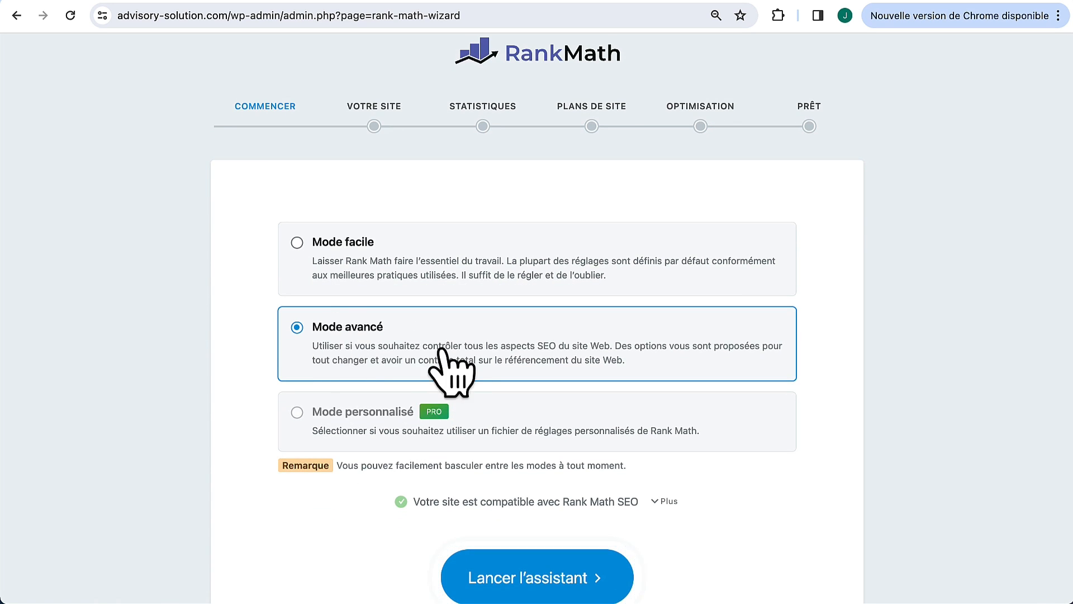
{"action": "scroll", "coordinate": [492, 302], "scroll_direction": "down", "scroll_amount": 3}
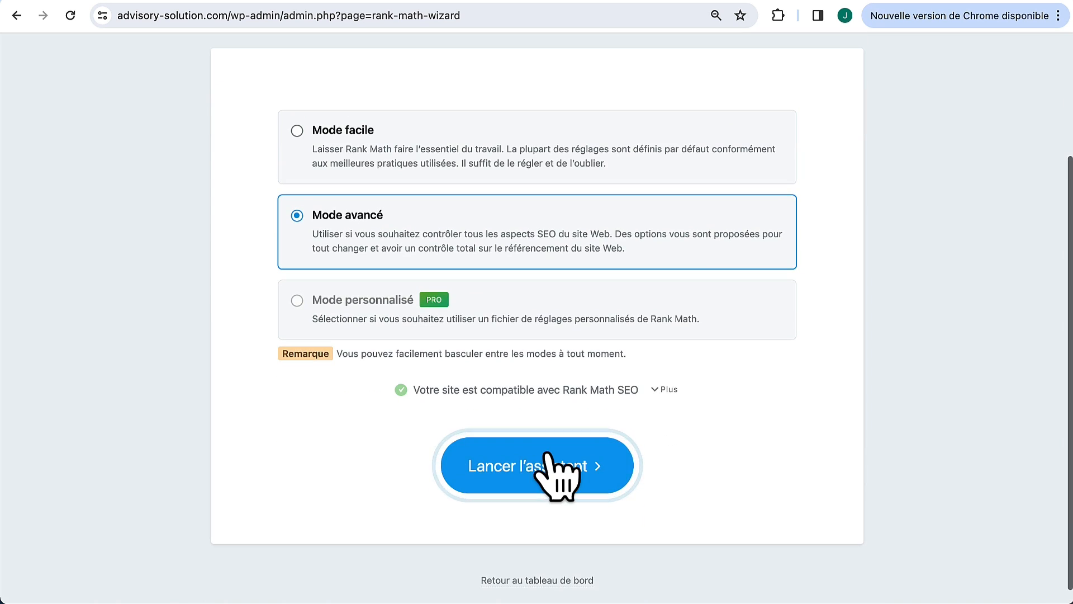
{"action": "left_click", "coordinate": [546, 461]}
{"action": "scroll", "coordinate": [546, 475], "scroll_direction": "down", "scroll_amount": 5}
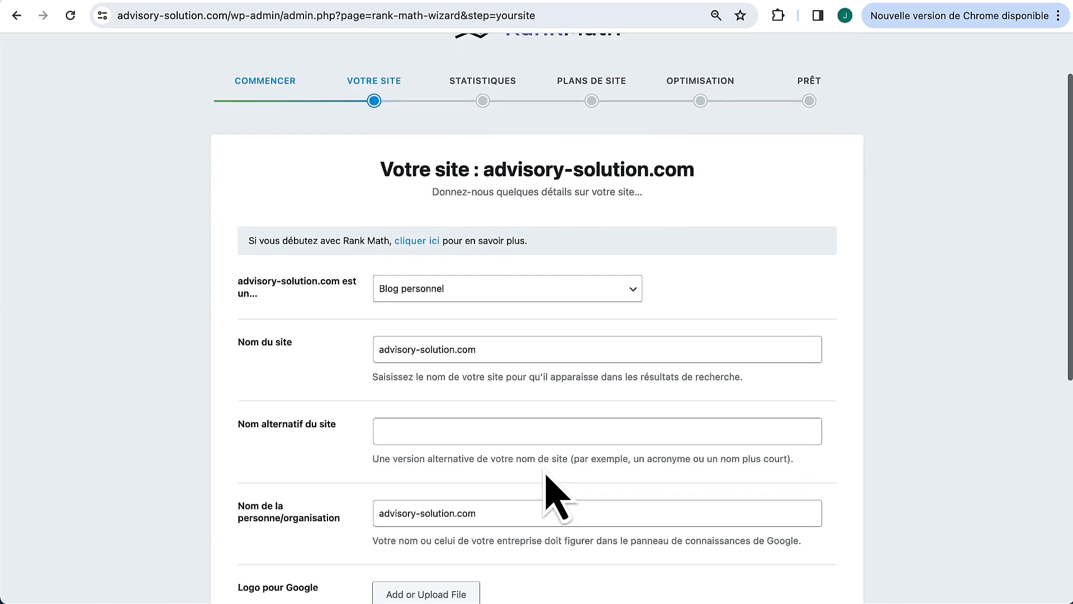
{"action": "scroll", "coordinate": [546, 475], "scroll_direction": "down", "scroll_amount": 1}
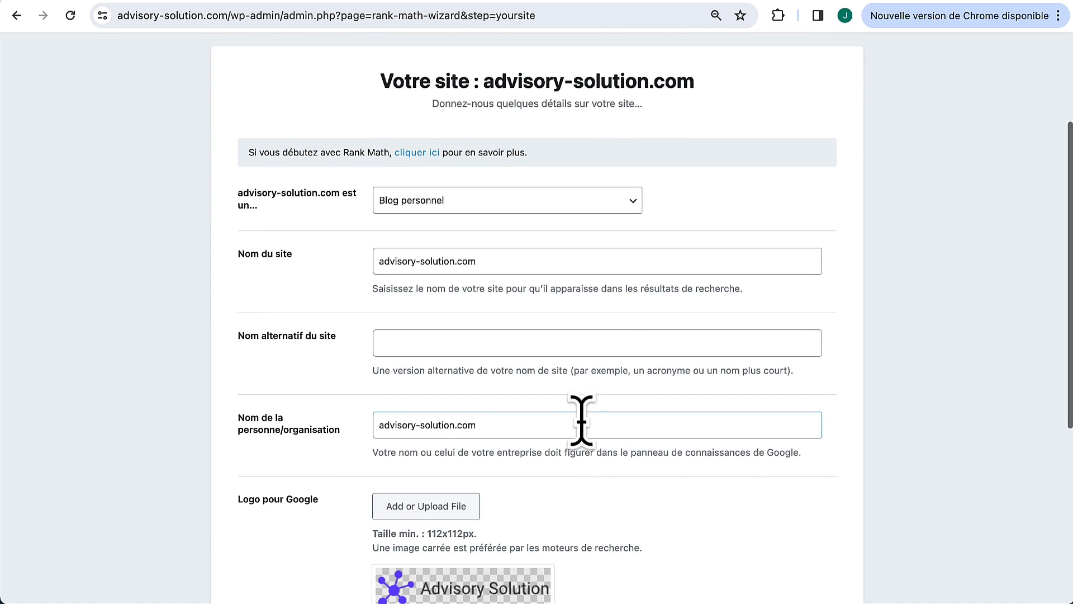
{"action": "left_click", "coordinate": [536, 425]}
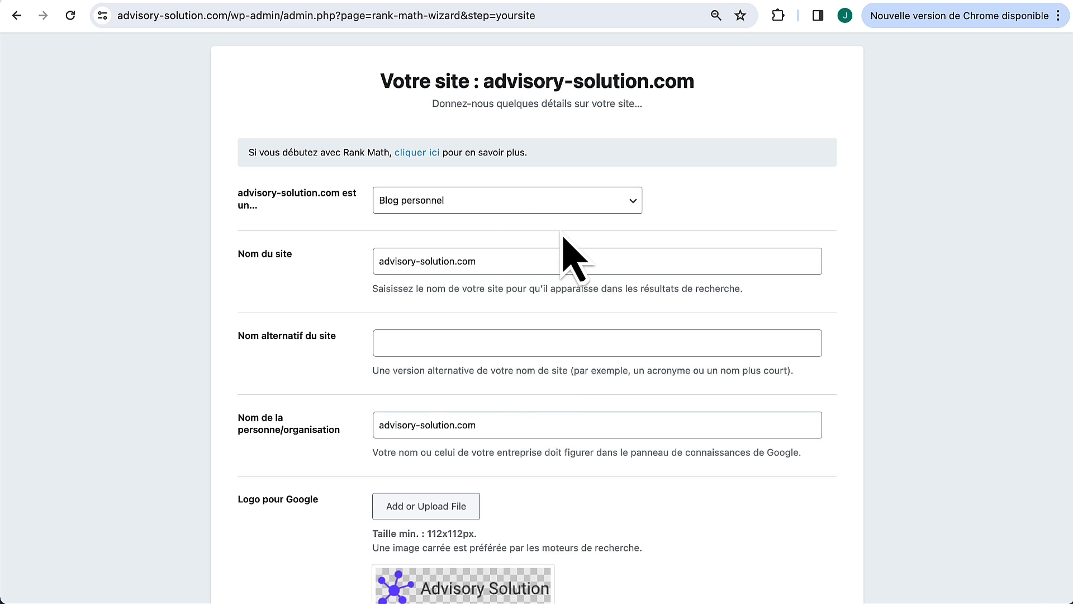
Step: Set the site type to small business, business type Professional Service, and an alternative site name
{"action": "left_click", "coordinate": [488, 202]}
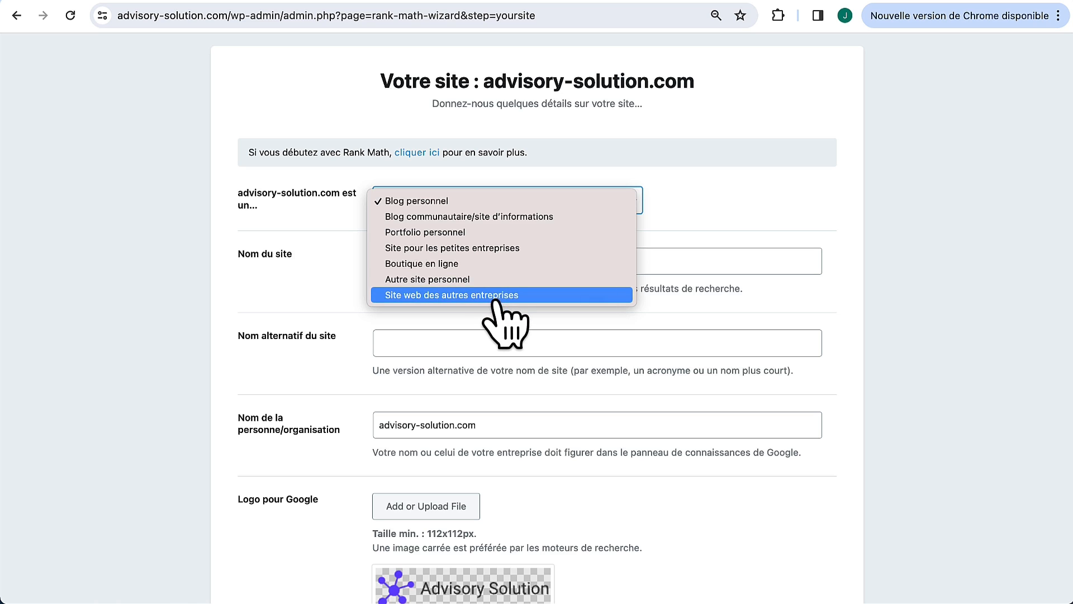
{"action": "left_click", "coordinate": [517, 251]}
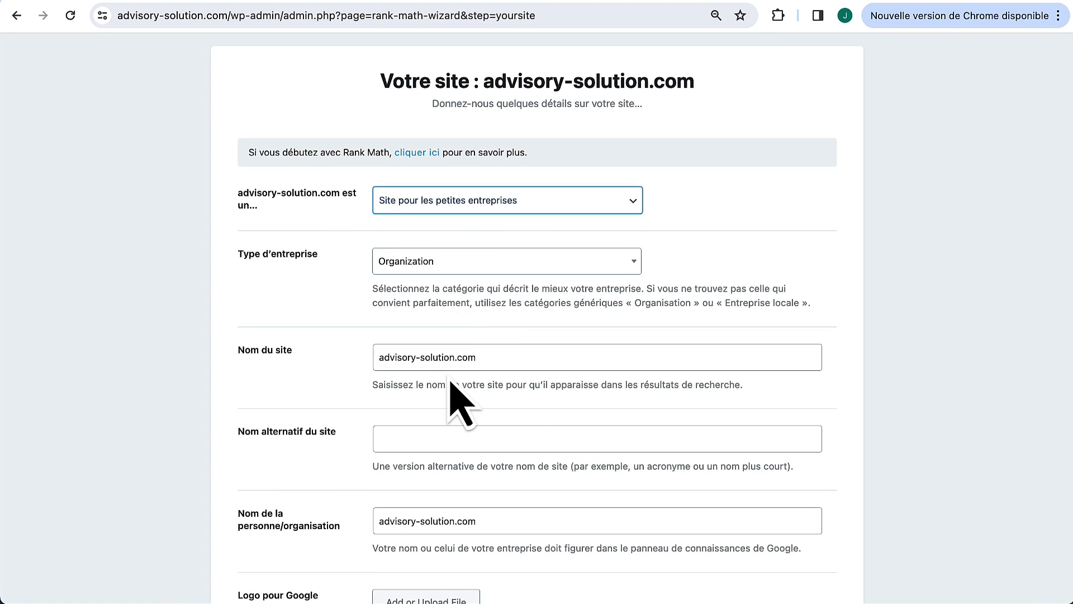
{"action": "scroll", "coordinate": [475, 335], "scroll_direction": "down", "scroll_amount": 1}
{"action": "left_click", "coordinate": [485, 231]}
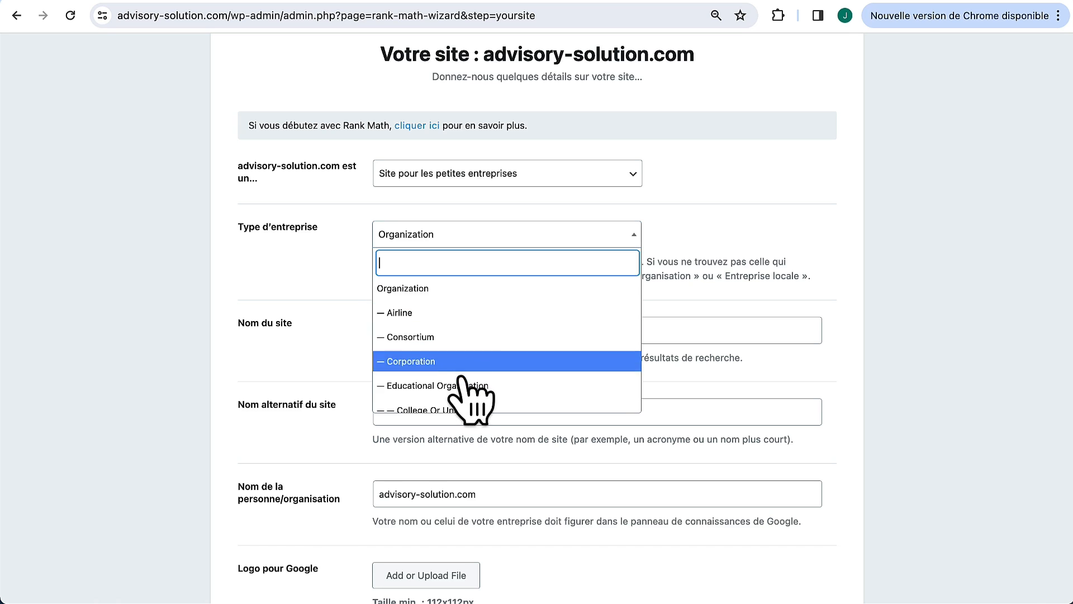
{"action": "scroll", "coordinate": [464, 399], "scroll_direction": "down", "scroll_amount": 3}
{"action": "scroll", "coordinate": [486, 385], "scroll_direction": "down", "scroll_amount": 10}
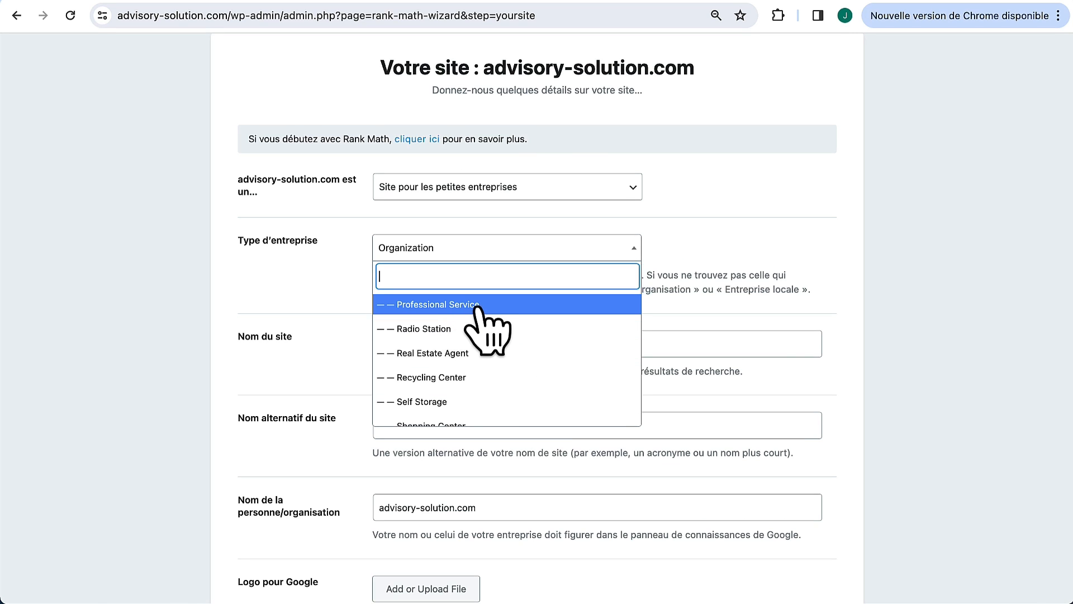
{"action": "left_click", "coordinate": [477, 306]}
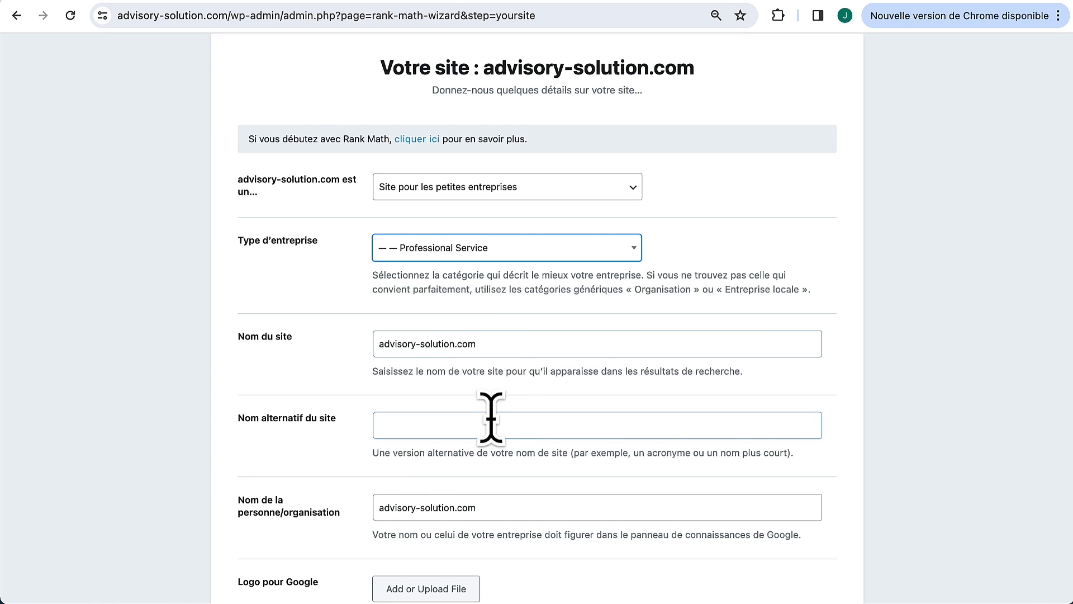
{"action": "scroll", "coordinate": [491, 415], "scroll_direction": "down", "scroll_amount": 1}
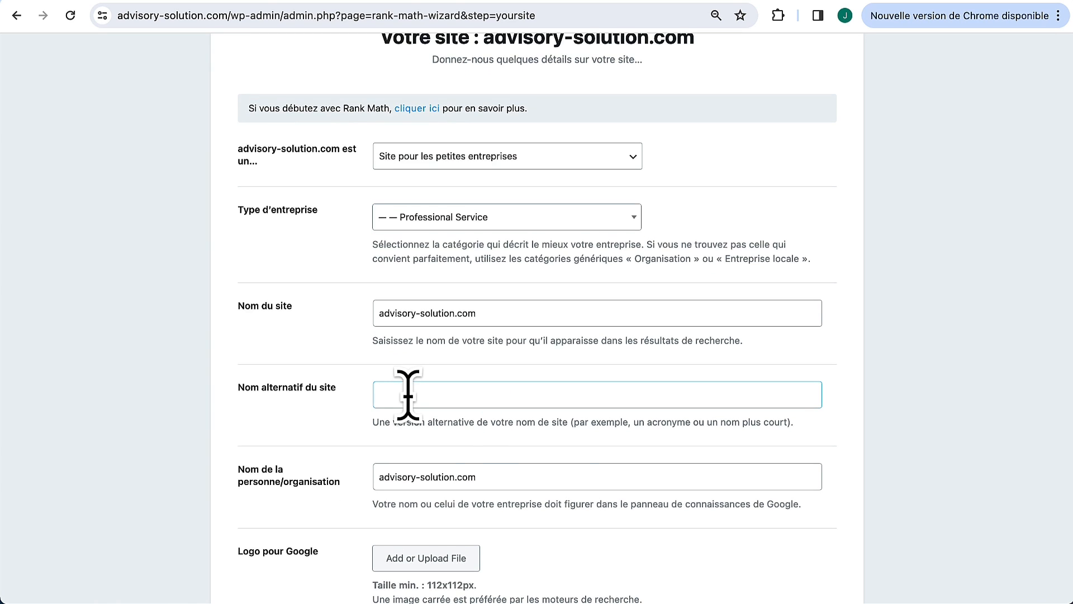
{"action": "left_click", "coordinate": [408, 394]}
{"action": "type", "text": "Advisory Consulting"}
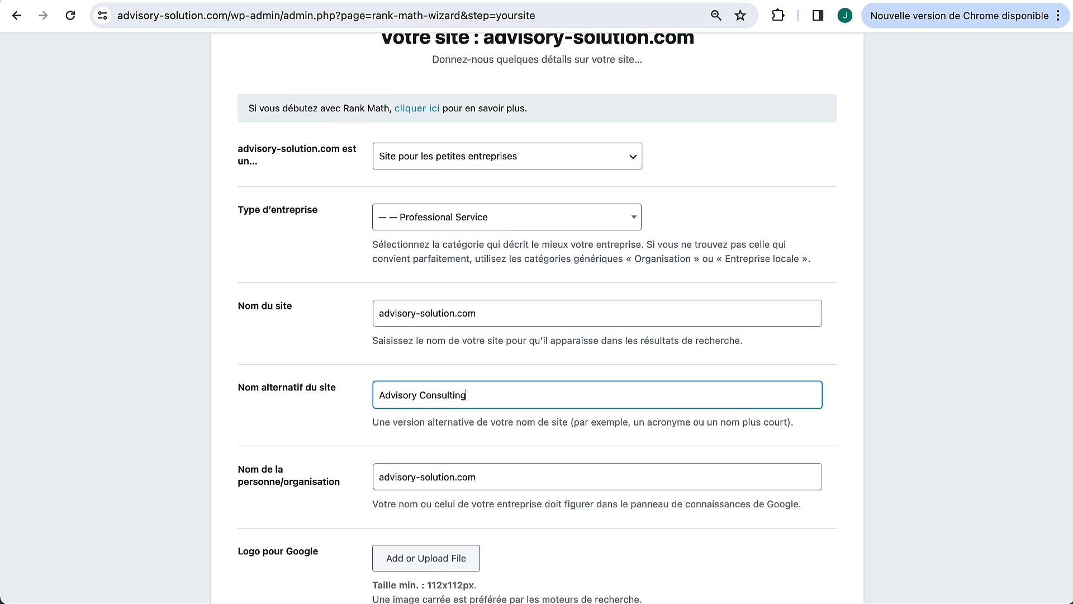
Step: Choose the Advisory Solution logo as the default social image, noting the 1200 x 630 size
{"action": "scroll", "coordinate": [338, 475], "scroll_direction": "down", "scroll_amount": 2}
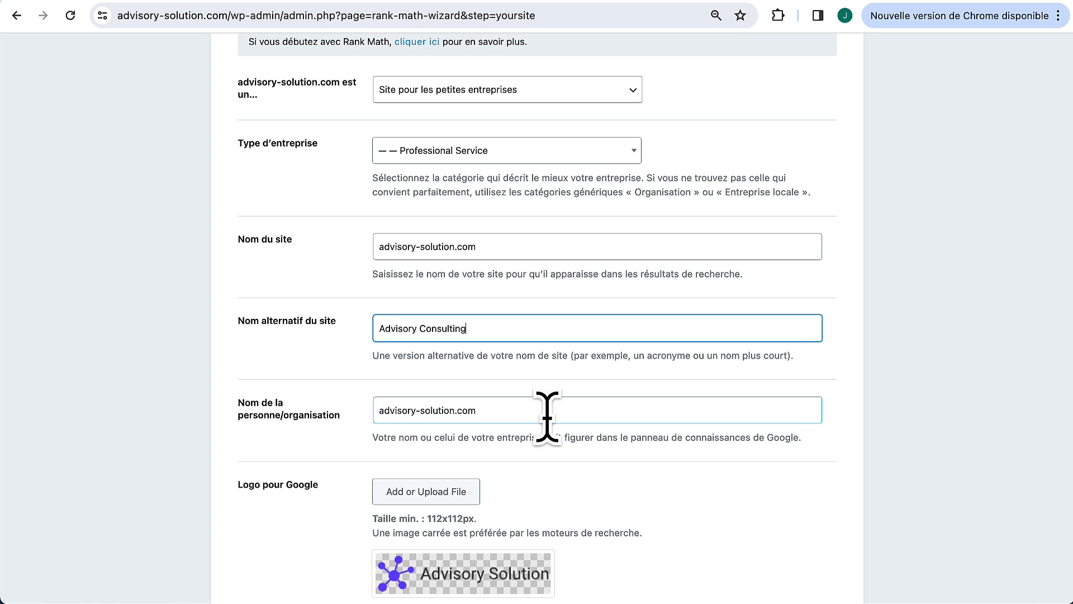
{"action": "scroll", "coordinate": [539, 447], "scroll_direction": "down", "scroll_amount": 9}
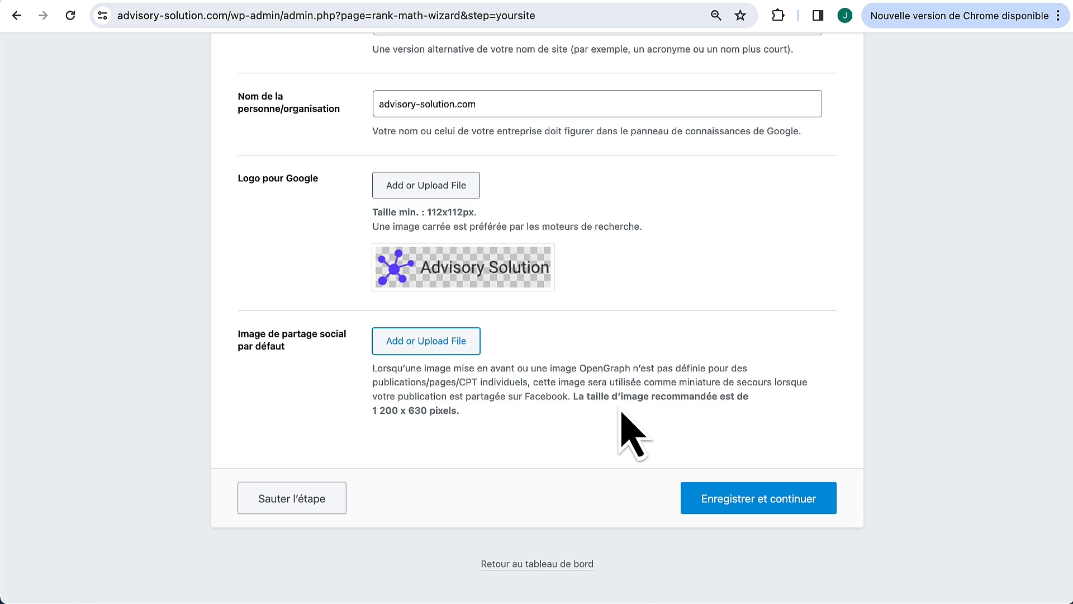
{"action": "left_click_drag", "start_coordinate": [575, 396], "coordinate": [592, 421]}
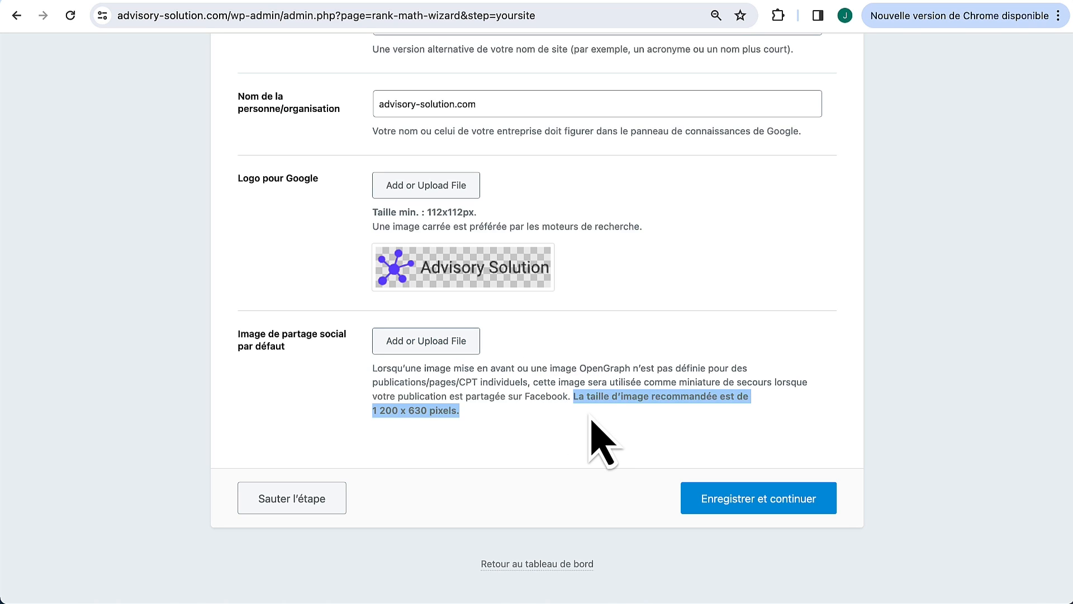
{"action": "left_click", "coordinate": [592, 420]}
{"action": "left_click_drag", "start_coordinate": [372, 411], "coordinate": [451, 410]}
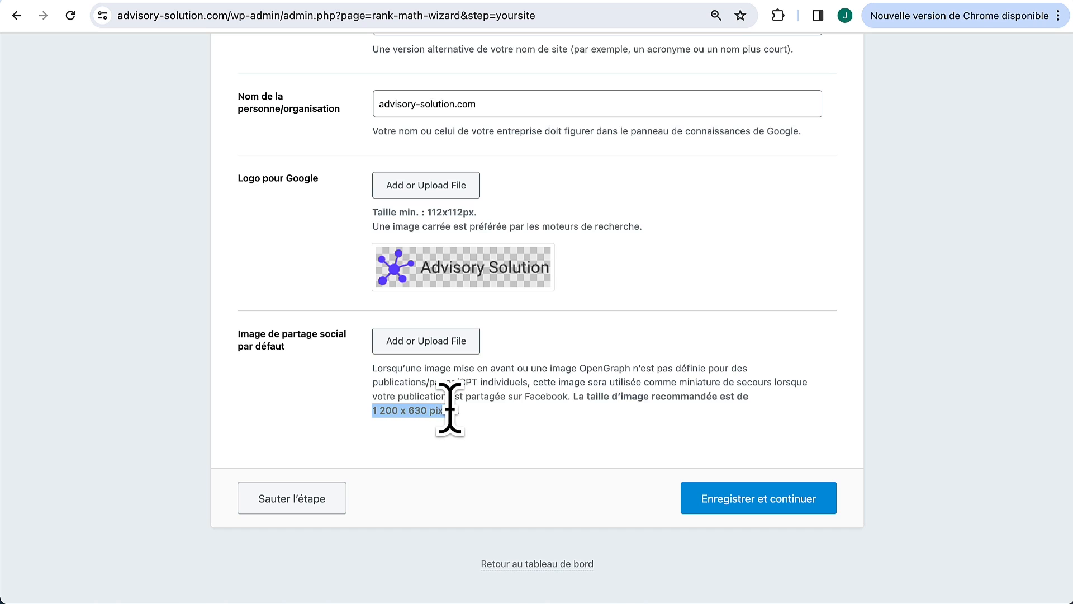
{"action": "left_click", "coordinate": [447, 339]}
{"action": "left_click", "coordinate": [601, 333]}
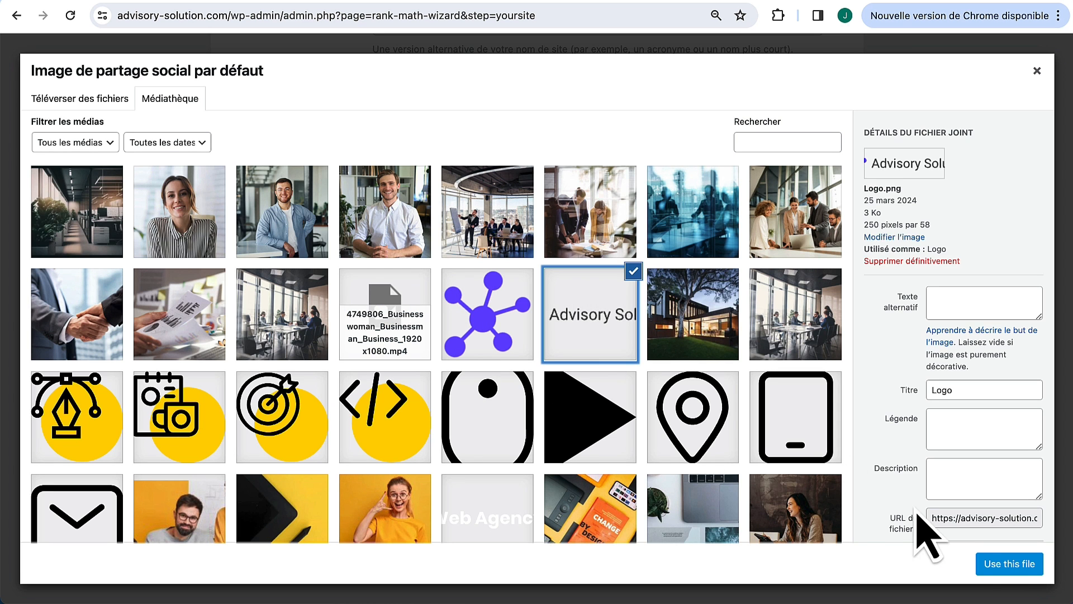
{"action": "left_click", "coordinate": [1013, 565]}
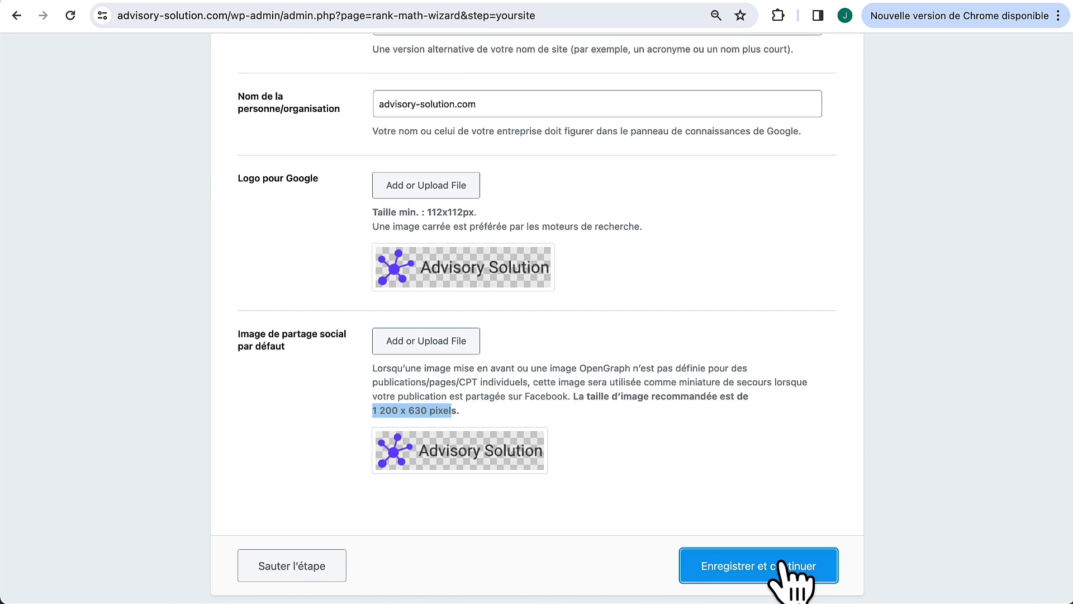
Step: Save and continue past the Google services and sitemap steps of the Rank Math wizard
{"action": "scroll", "coordinate": [762, 479], "scroll_direction": "down", "scroll_amount": 5}
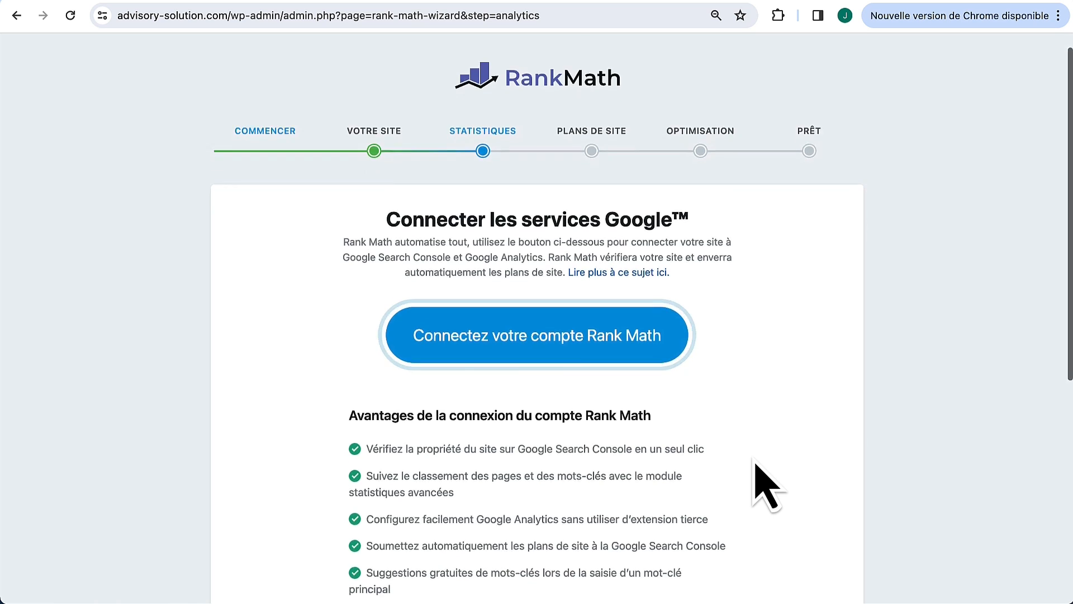
{"action": "left_click", "coordinate": [756, 534]}
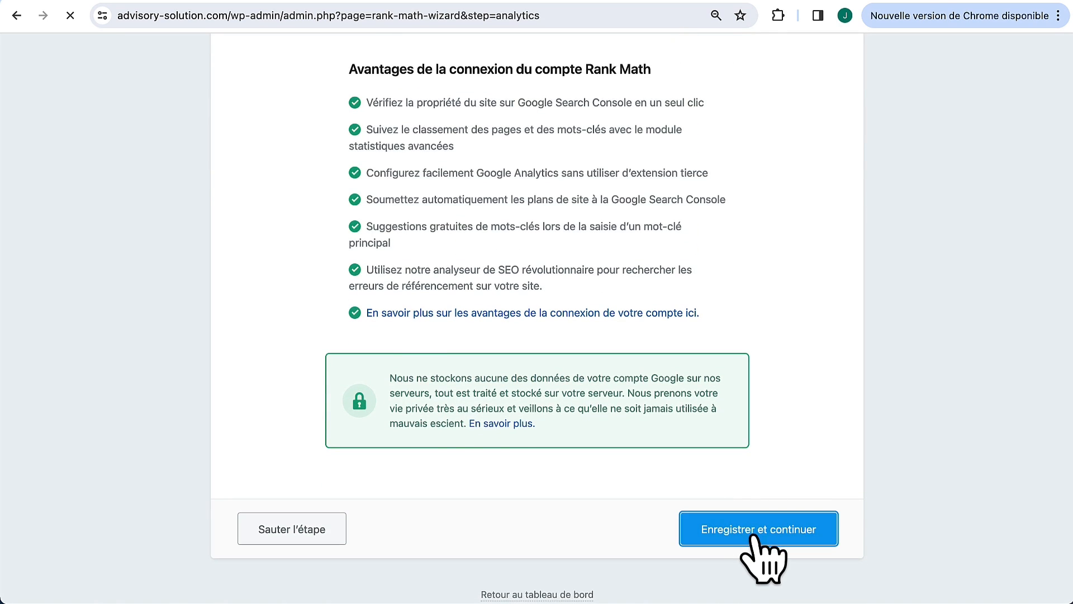
{"action": "scroll", "coordinate": [756, 538], "scroll_direction": "down", "scroll_amount": 5}
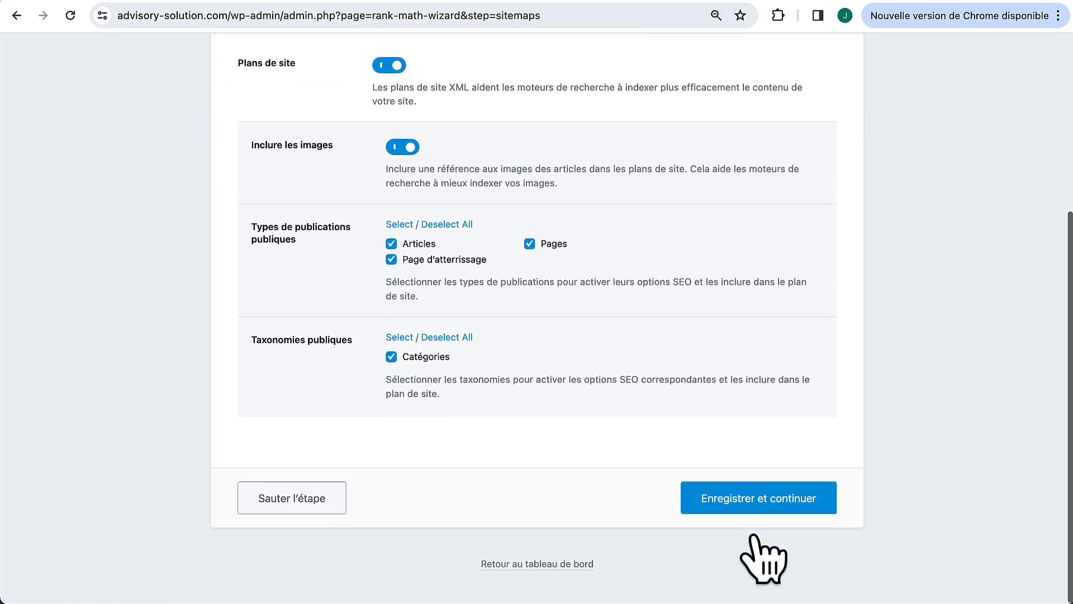
{"action": "left_click", "coordinate": [768, 496]}
{"action": "scroll", "coordinate": [767, 496], "scroll_direction": "down", "scroll_amount": 3}
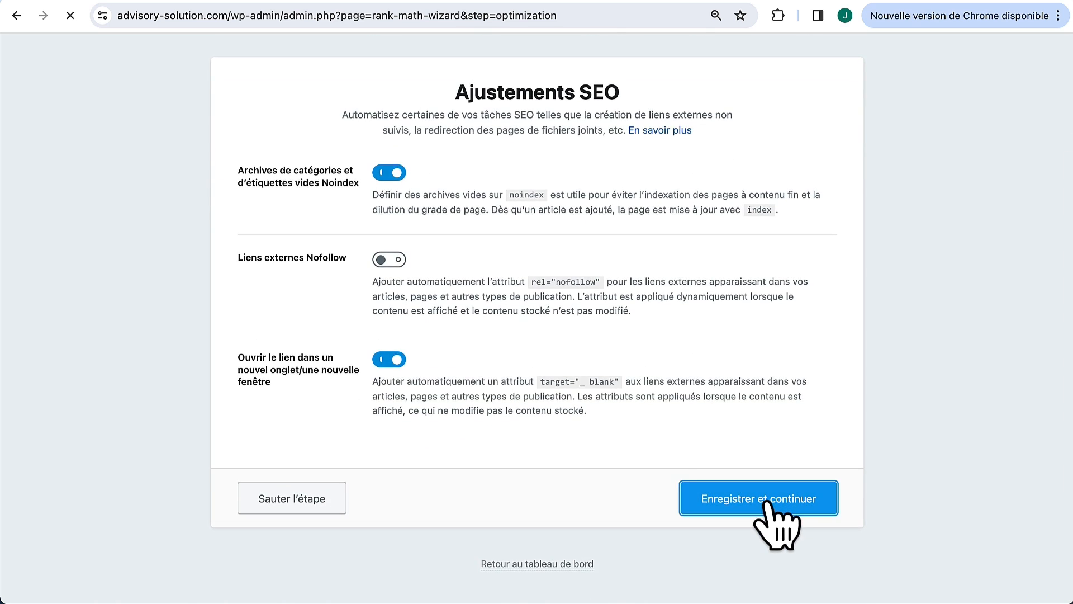
{"action": "scroll", "coordinate": [786, 455], "scroll_direction": "down", "scroll_amount": 1}
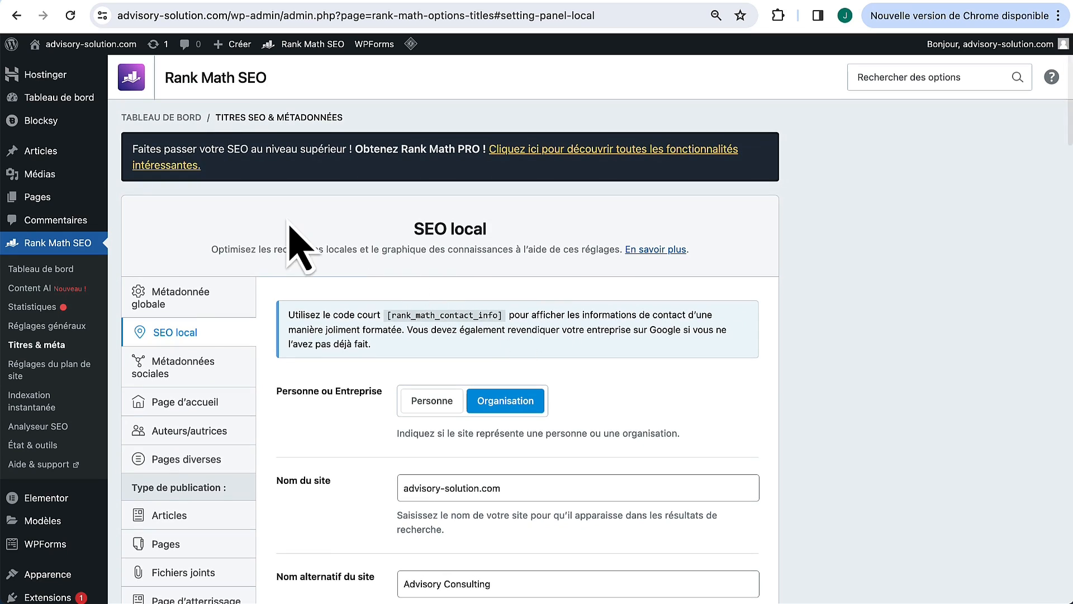
Step: Open the Accueil page's Rank Math analysis and review its 17/100 basic SEO errors
{"action": "mouse_move", "coordinate": [57, 197]}
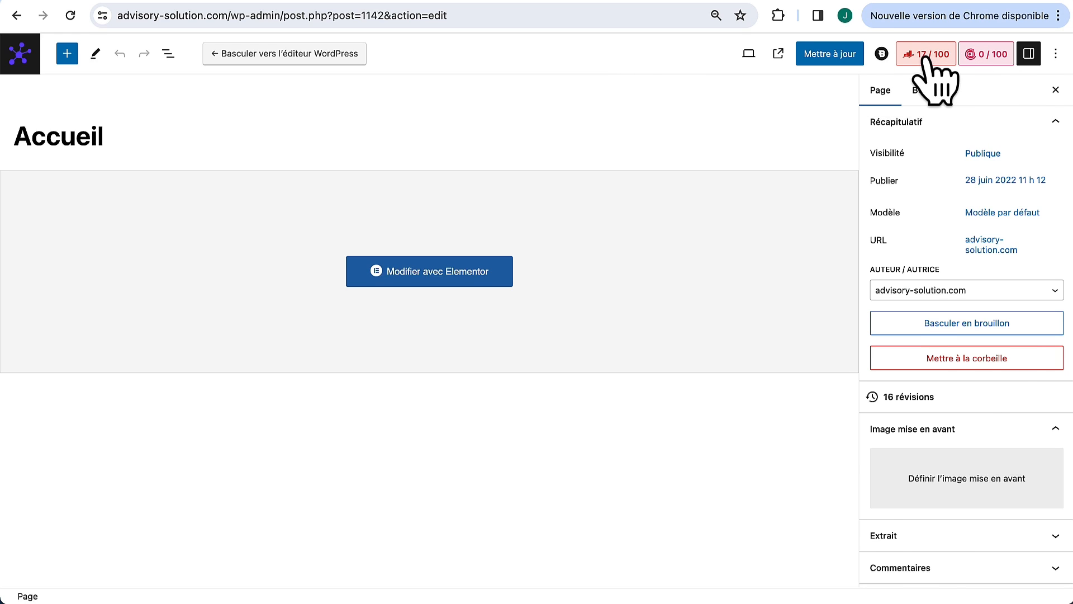
{"action": "left_click", "coordinate": [923, 56]}
{"action": "scroll", "coordinate": [934, 330], "scroll_direction": "down", "scroll_amount": 2}
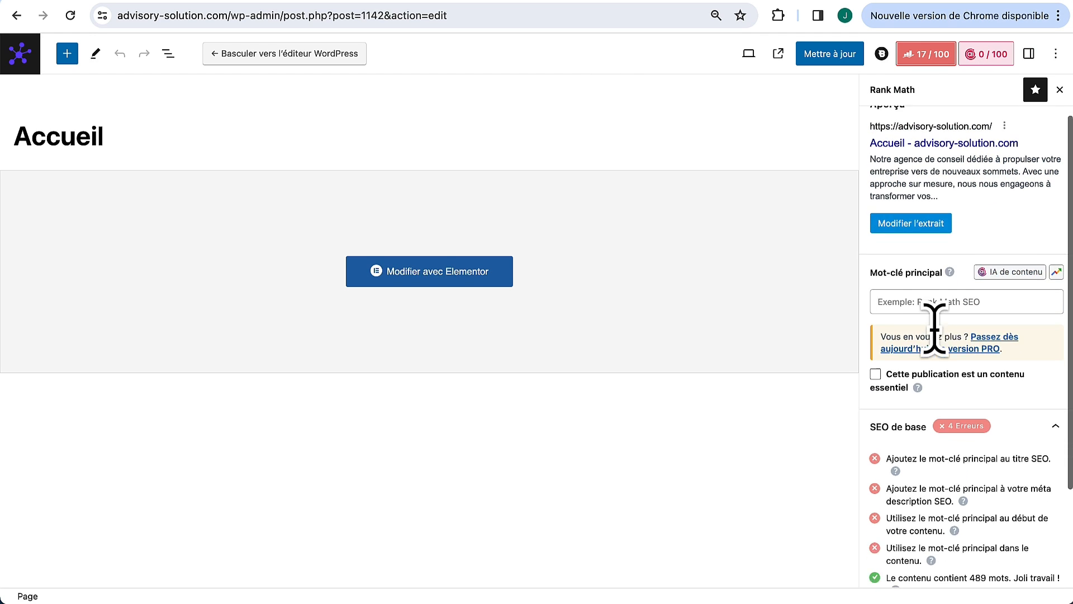
{"action": "scroll", "coordinate": [934, 330], "scroll_direction": "down", "scroll_amount": 4}
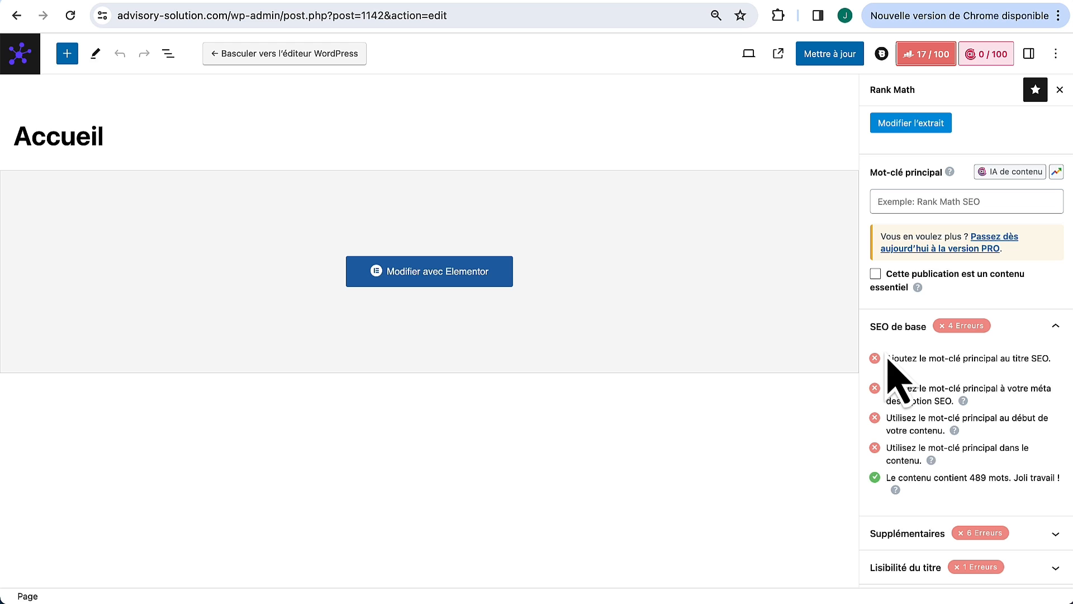
{"action": "scroll", "coordinate": [966, 381], "scroll_direction": "up", "scroll_amount": 6}
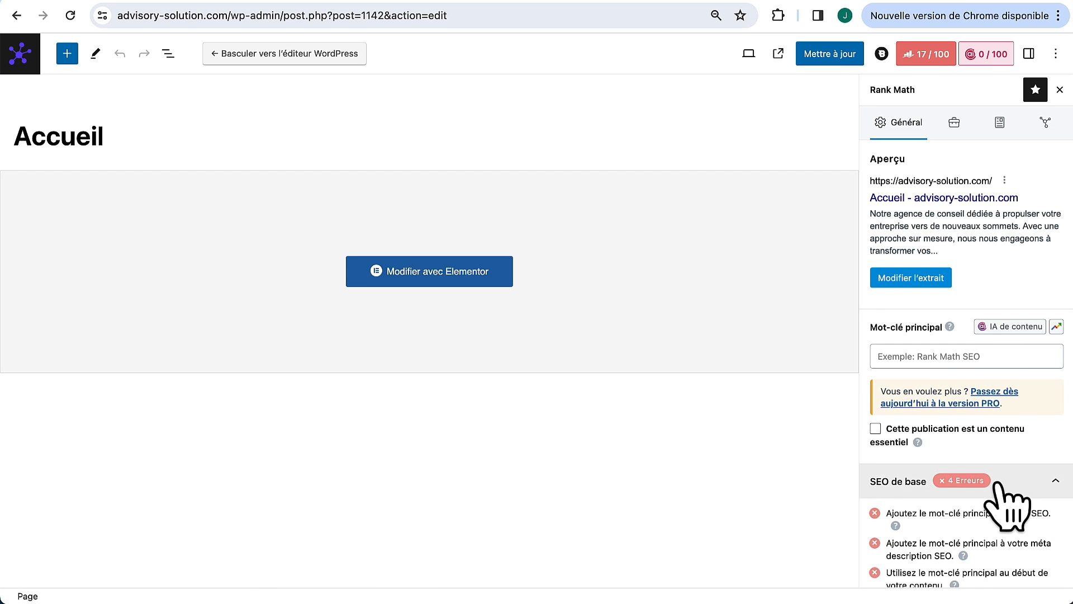
{"action": "scroll", "coordinate": [1003, 503], "scroll_direction": "down", "scroll_amount": 3}
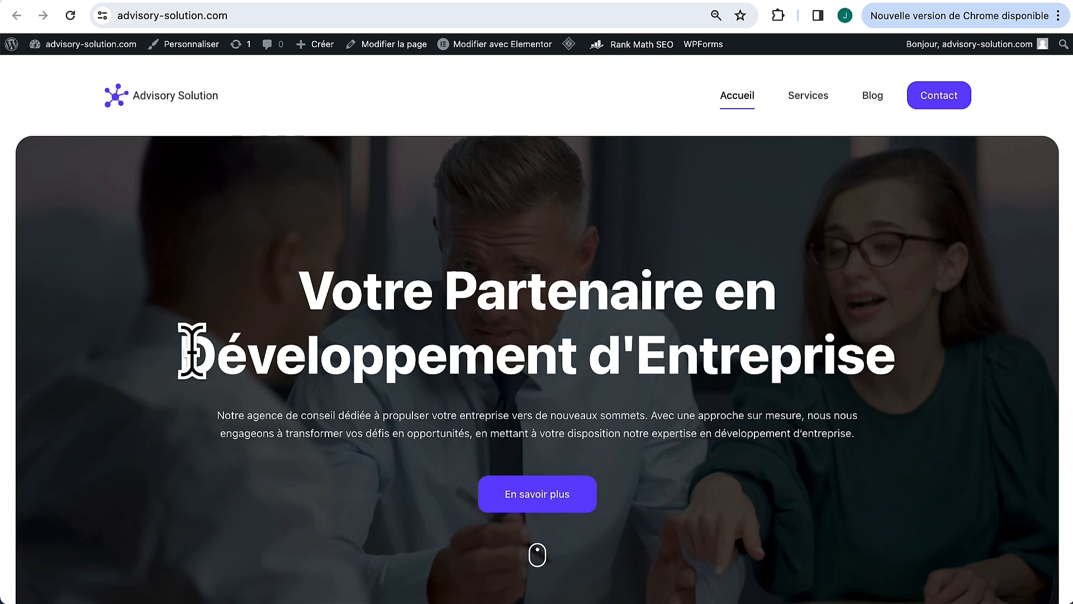
Step: Copy 'Développement d'Entreprise' from the homepage heading and paste it as the focus keyword
{"action": "left_click_drag", "start_coordinate": [172, 352], "coordinate": [900, 383]}
{"action": "key", "text": "super+c"}
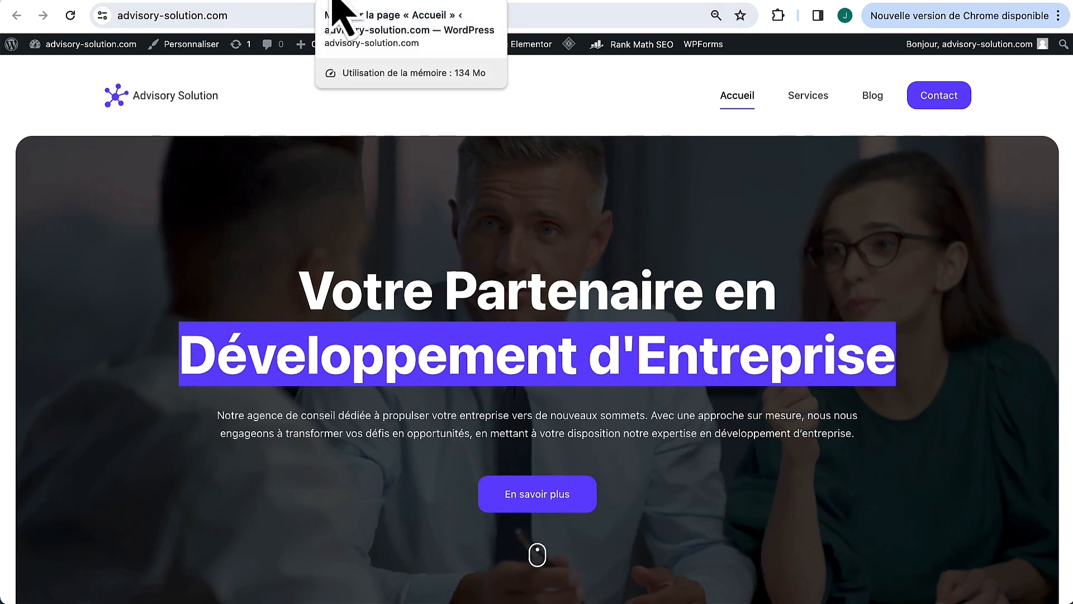
{"action": "left_click", "coordinate": [331, 1]}
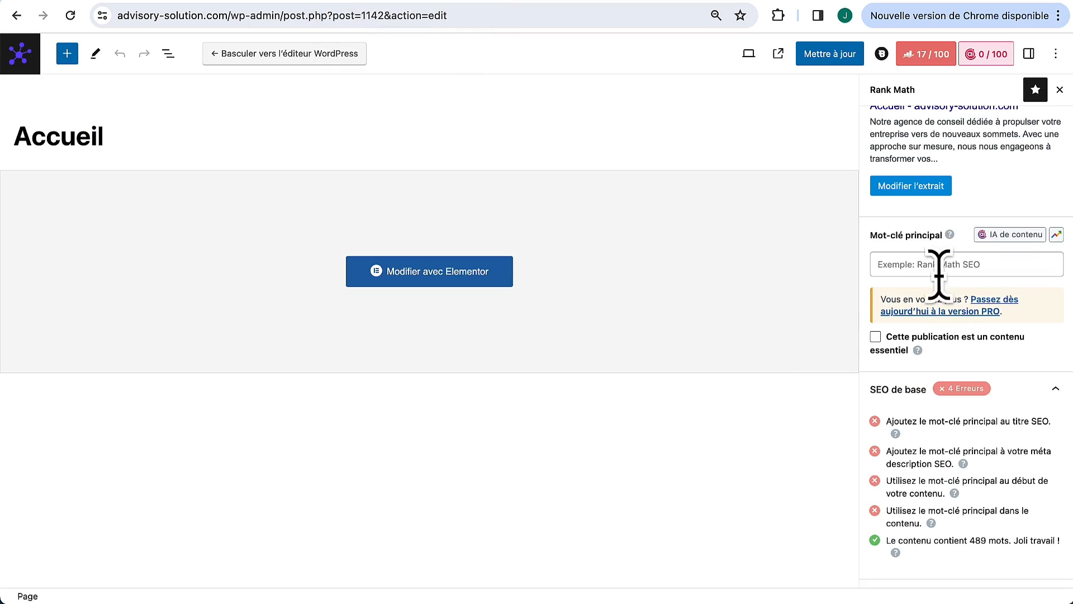
{"action": "left_click", "coordinate": [941, 263]}
{"action": "key", "text": "super+v"}
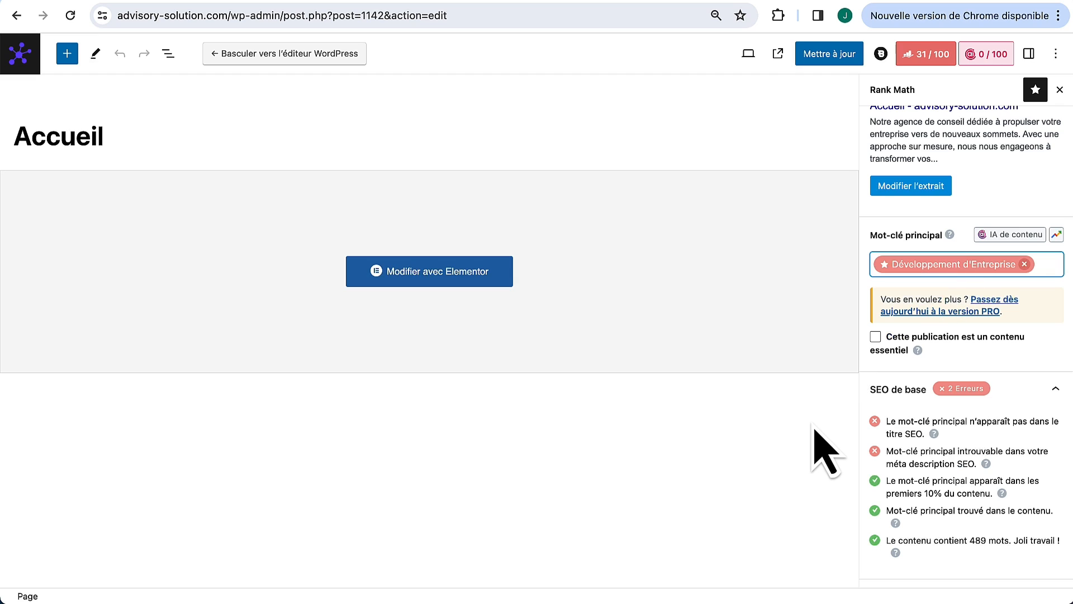
{"action": "scroll", "coordinate": [944, 358], "scroll_direction": "up", "scroll_amount": 3}
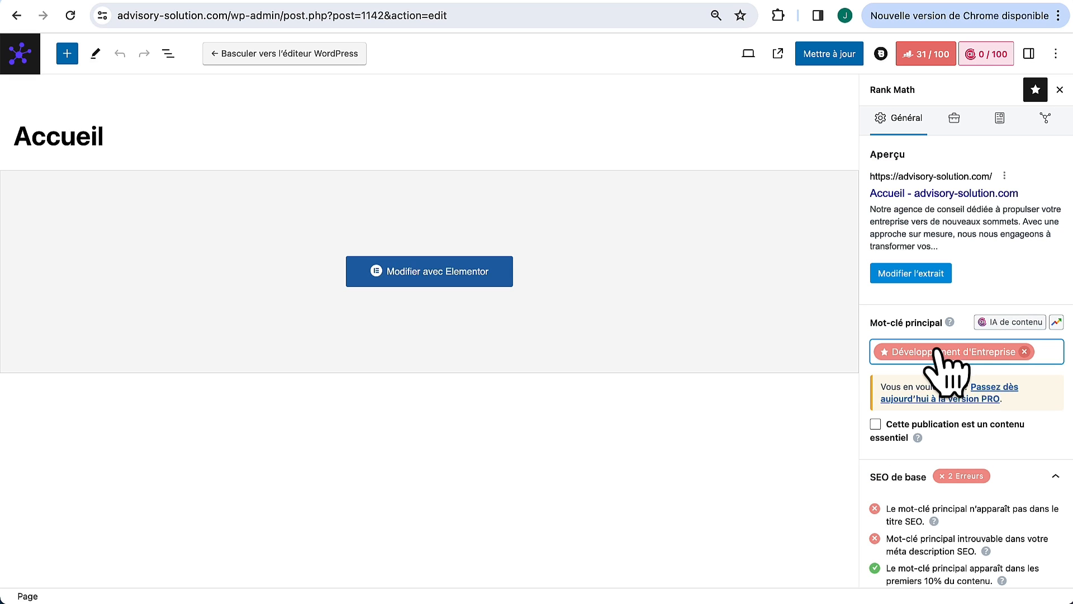
Step: Change the SEO title to 'Advisory Solution - Développement d'Entreprise'
{"action": "left_click", "coordinate": [923, 283]}
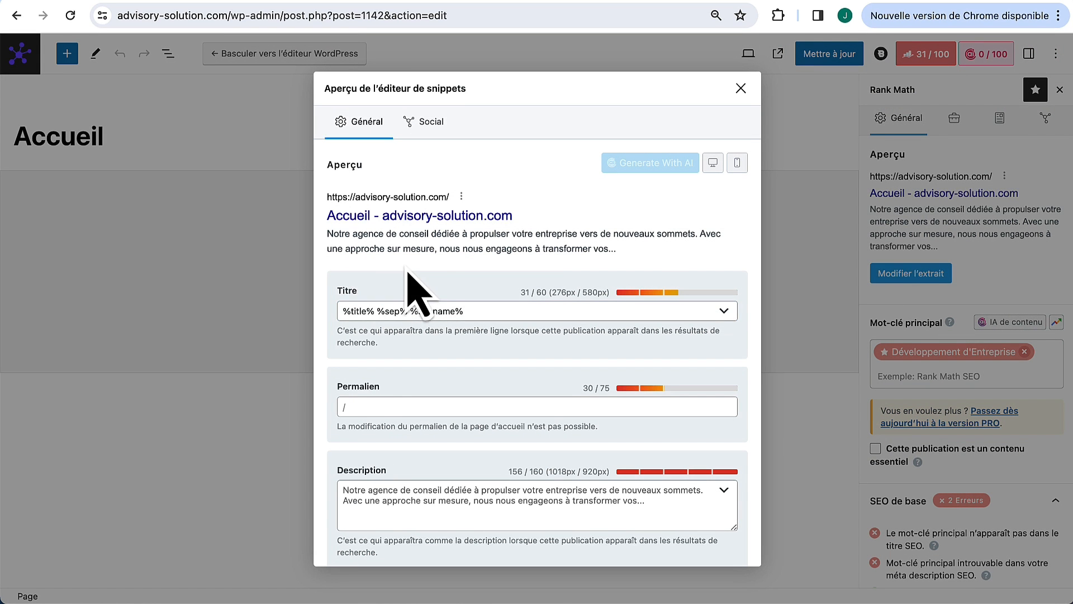
{"action": "left_click_drag", "start_coordinate": [486, 309], "coordinate": [442, 310]}
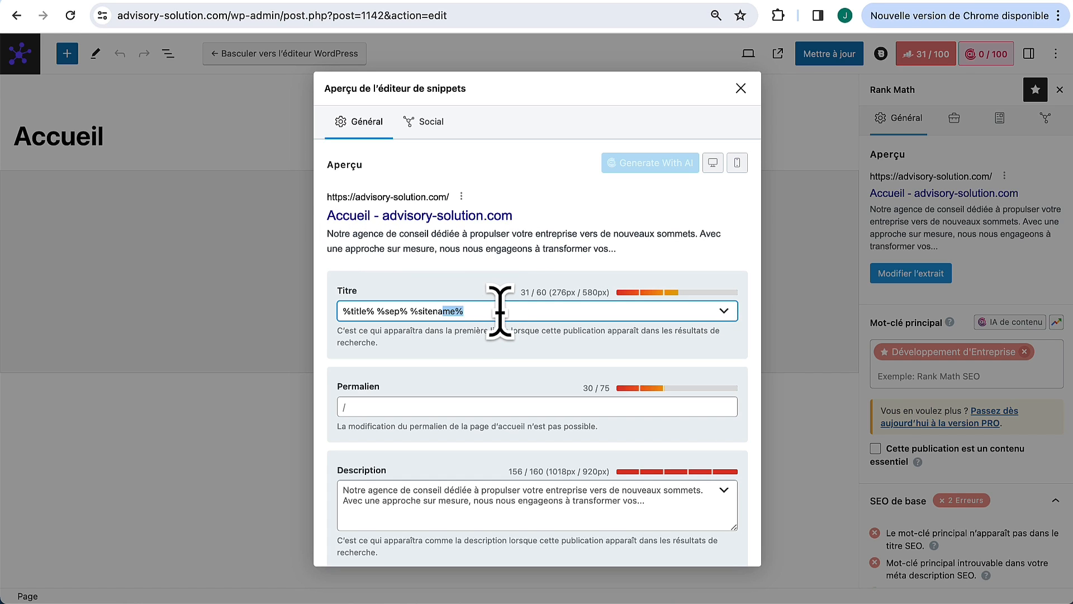
{"action": "left_click_drag", "start_coordinate": [499, 311], "coordinate": [338, 320]}
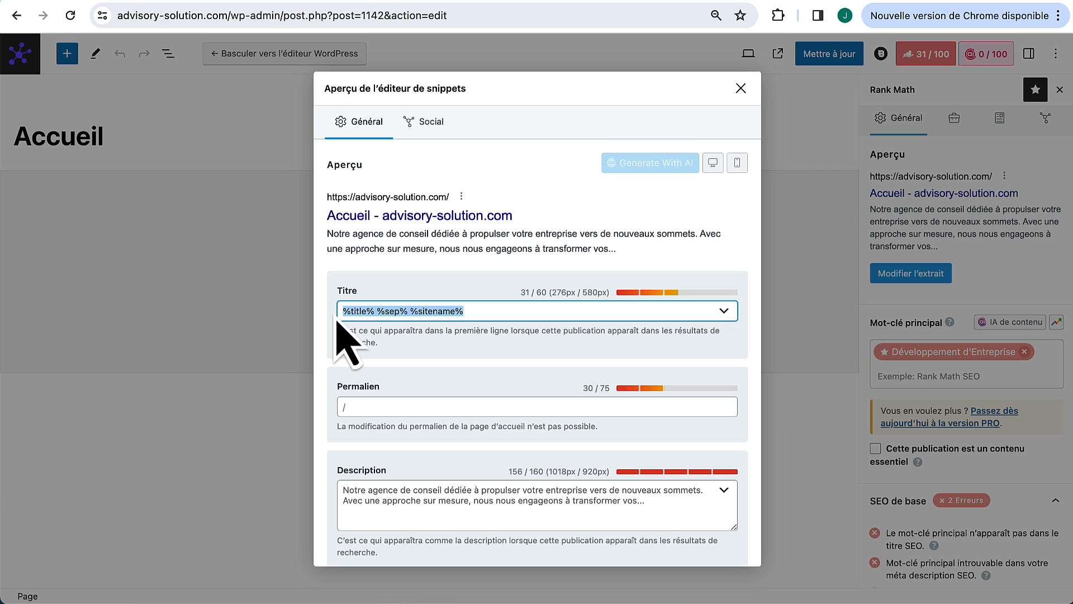
{"action": "type", "text": "Advisory Solution -"}
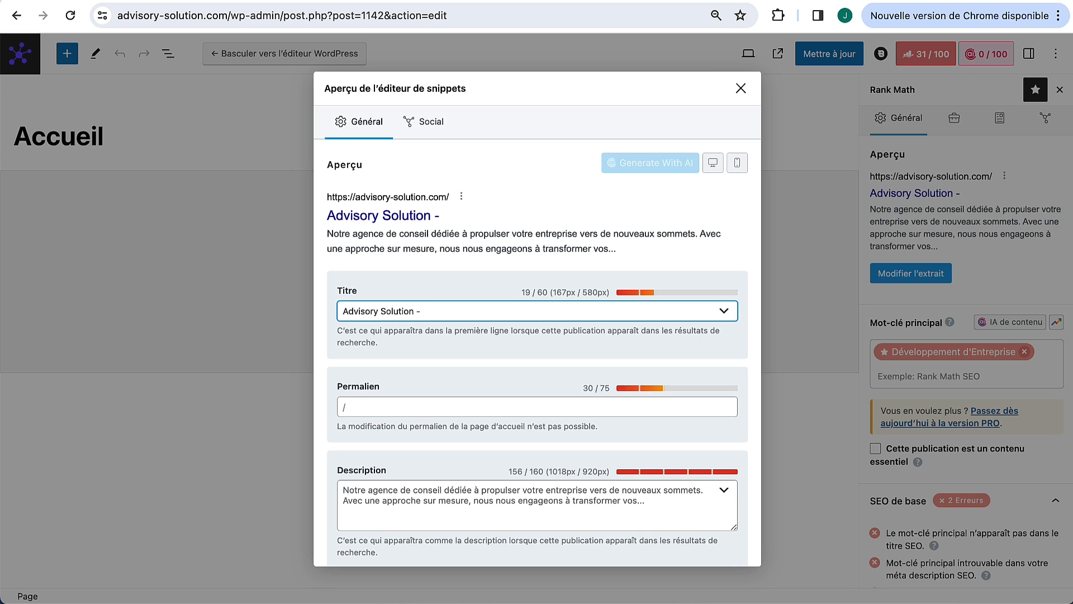
{"action": "key", "text": "ctrl+v"}
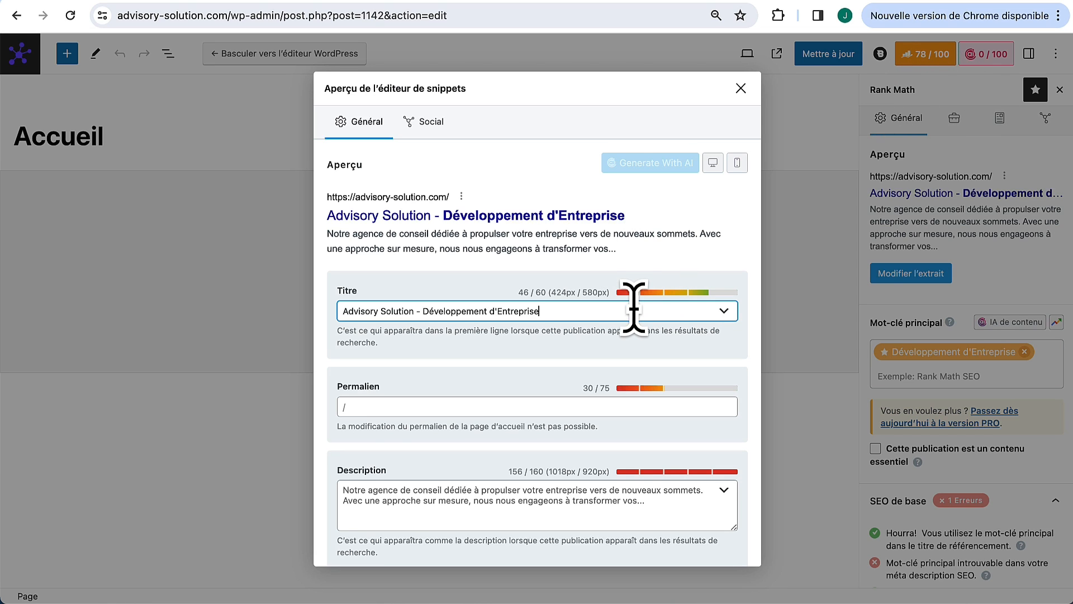
Step: Replace the meta description with the new keyword-rich text and close the snippet editor
{"action": "scroll", "coordinate": [634, 308], "scroll_direction": "down", "scroll_amount": 1}
{"action": "scroll", "coordinate": [632, 307], "scroll_direction": "up", "scroll_amount": 1}
{"action": "left_click", "coordinate": [448, 467]}
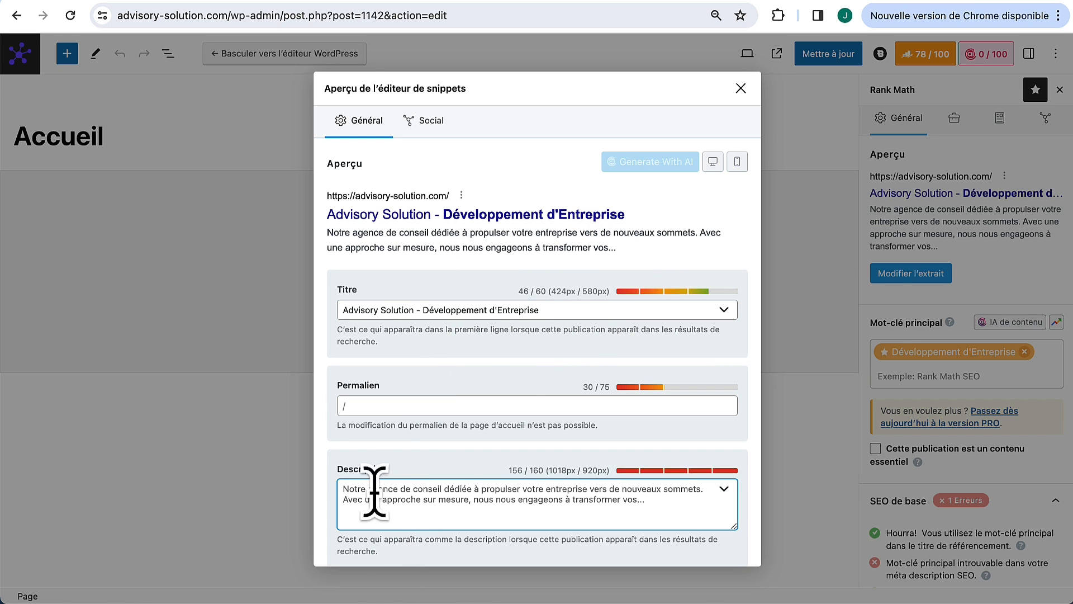
{"action": "key", "text": "ctrl+a"}
{"action": "type", "text": "Agence en développement d'entreprise pour propulser votre activité. Une approche sur mesure, nous transformons vos défis en opportunités"}
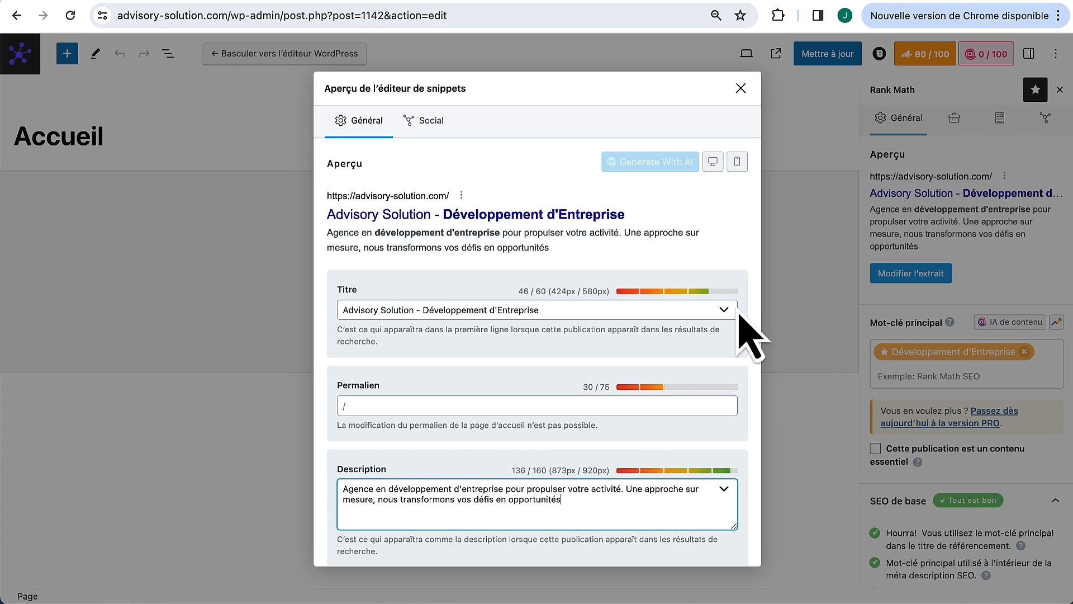
{"action": "left_click", "coordinate": [741, 88]}
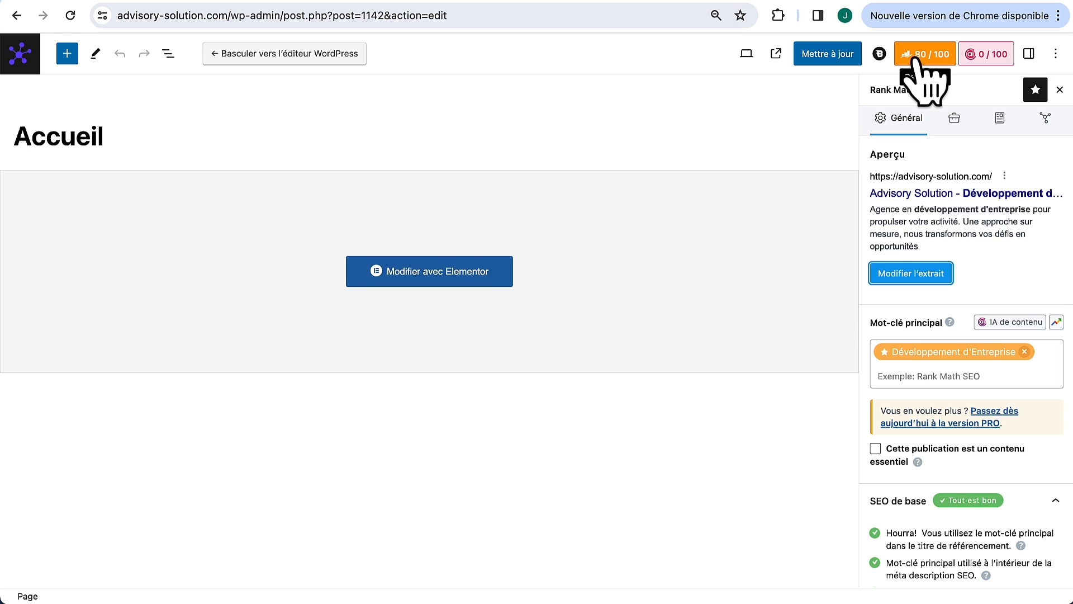
Step: Review Rank Math's additional SEO checks, then open the Accueil page in Elementor
{"action": "scroll", "coordinate": [923, 452], "scroll_direction": "down", "scroll_amount": 2}
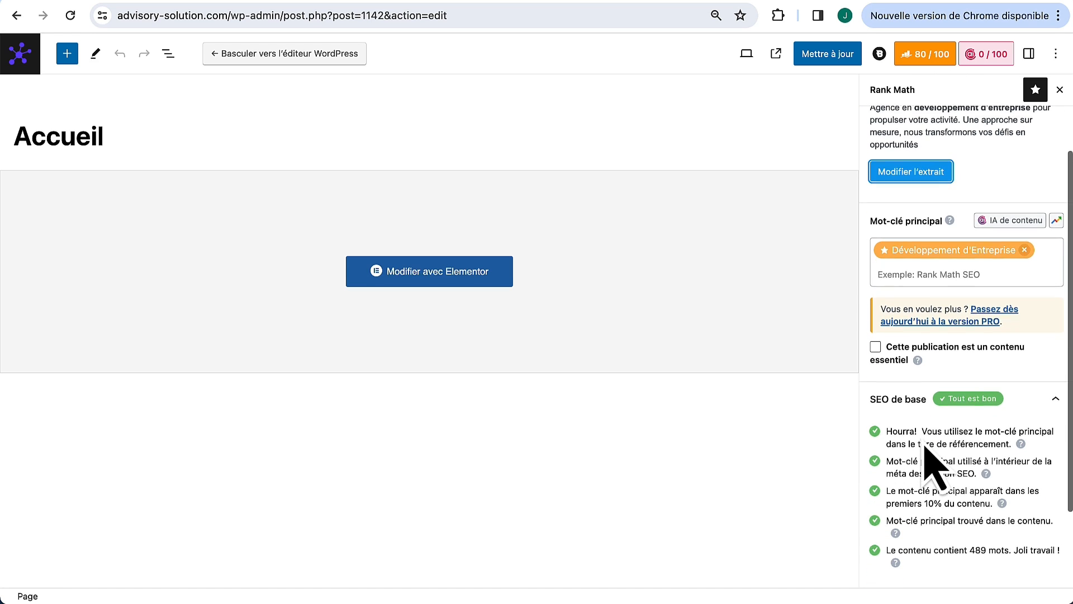
{"action": "scroll", "coordinate": [937, 421], "scroll_direction": "down", "scroll_amount": 2}
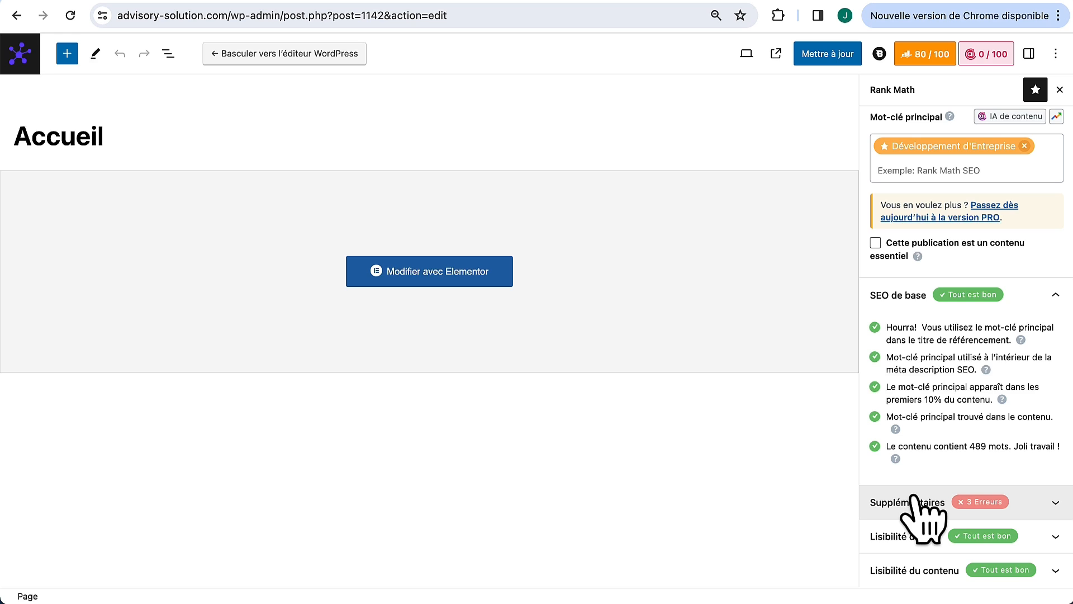
{"action": "left_click", "coordinate": [913, 497]}
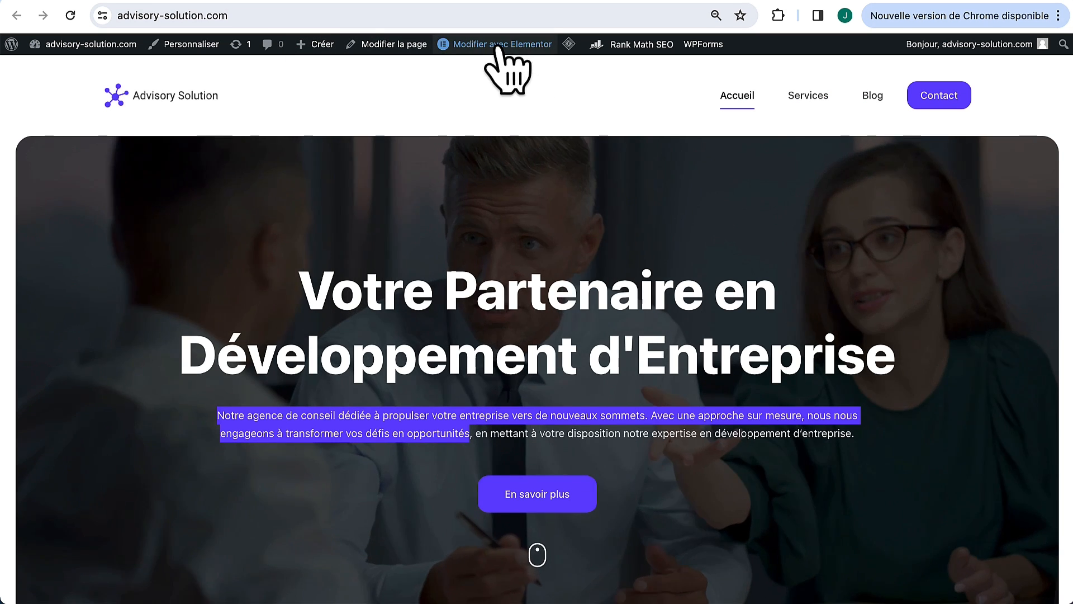
{"action": "right_click", "coordinate": [503, 45]}
{"action": "left_click", "coordinate": [506, 51]}
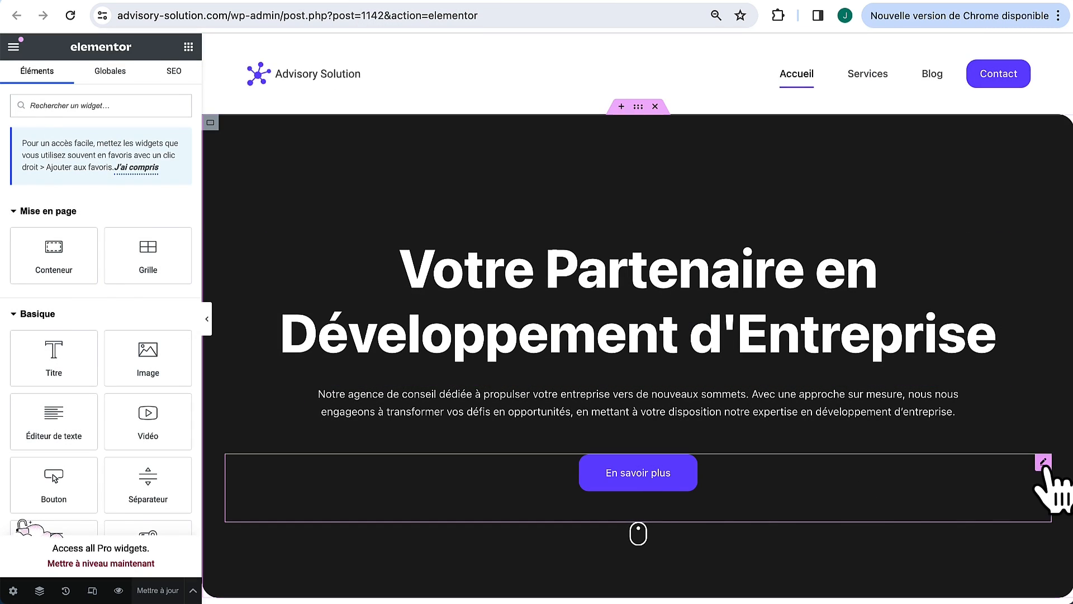
Step: Link the hero button to the services page and save the page
{"action": "left_click", "coordinate": [1043, 462]}
{"action": "double_click", "coordinate": [68, 229]}
{"action": "type", "text": "https://advisory-solution.com/services/"}
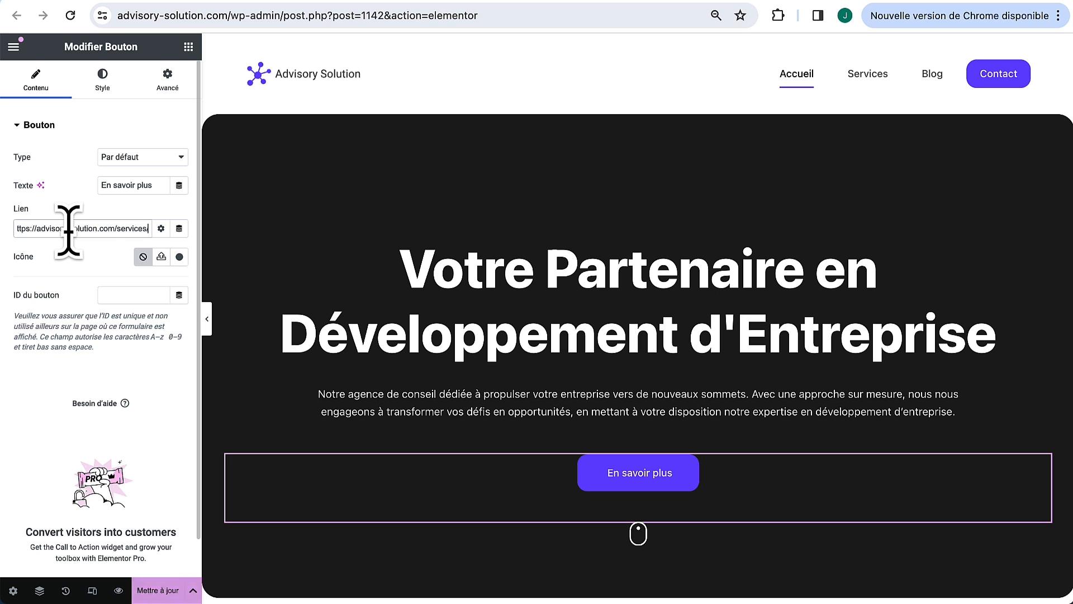
{"action": "left_click", "coordinate": [148, 590]}
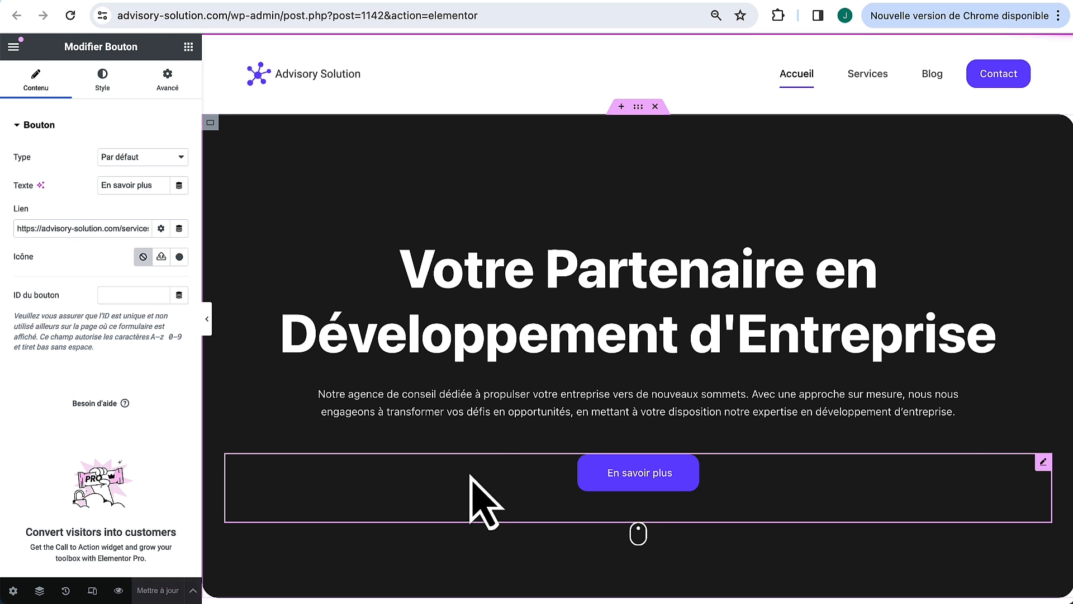
{"action": "scroll", "coordinate": [511, 291], "scroll_direction": "down", "scroll_amount": 15}
{"action": "scroll", "coordinate": [517, 347], "scroll_direction": "up", "scroll_amount": 2}
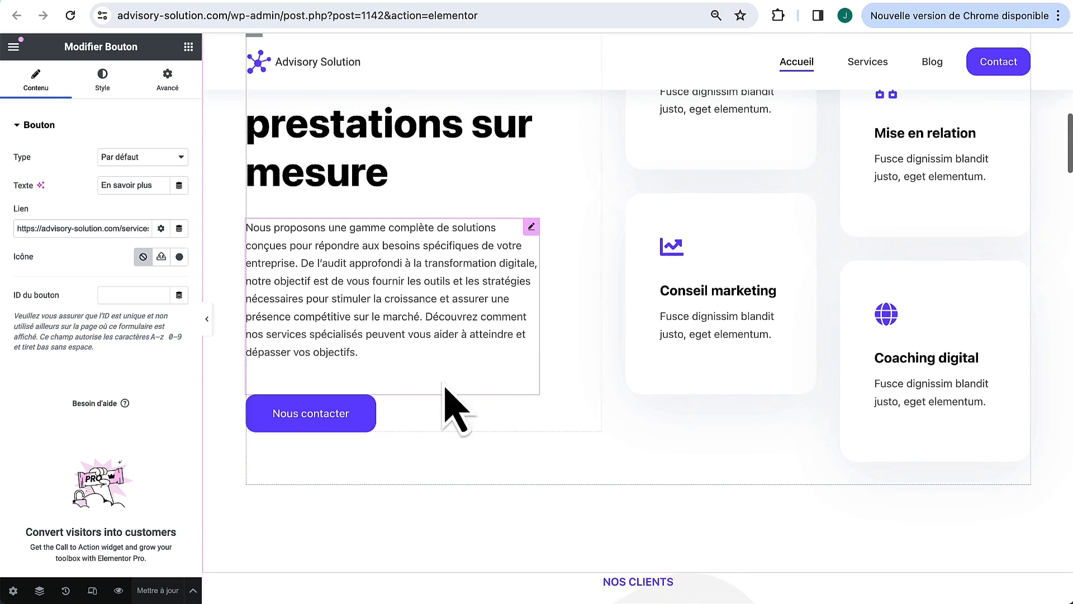
Step: Point the Nous contacter button's link to the contact page address
{"action": "left_click", "coordinate": [535, 400]}
{"action": "double_click", "coordinate": [92, 228]}
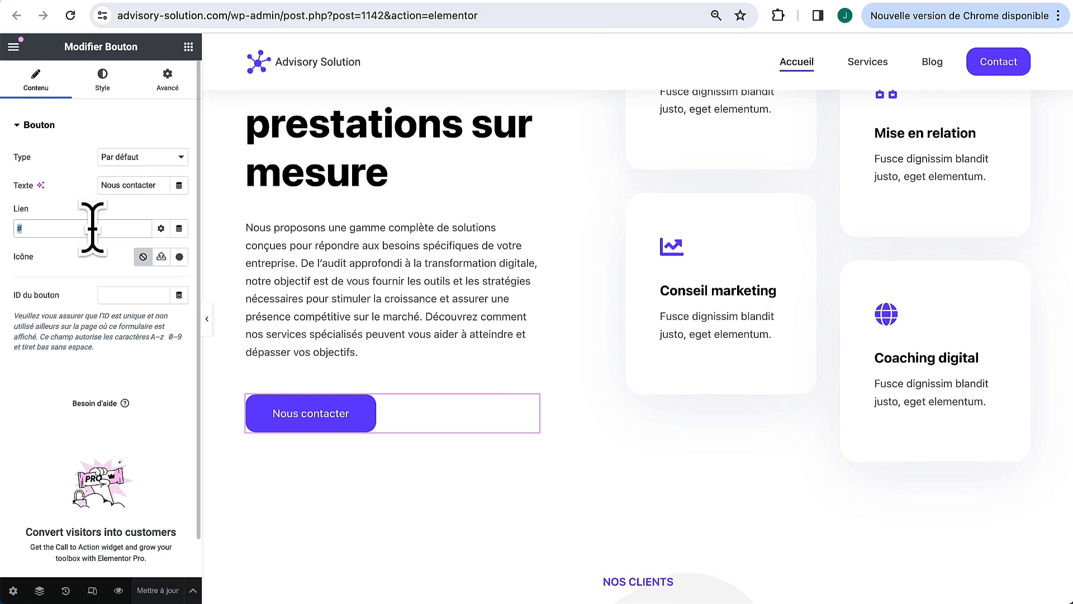
{"action": "key", "text": "super+v"}
{"action": "left_click_drag", "start_coordinate": [121, 228], "coordinate": [180, 246]}
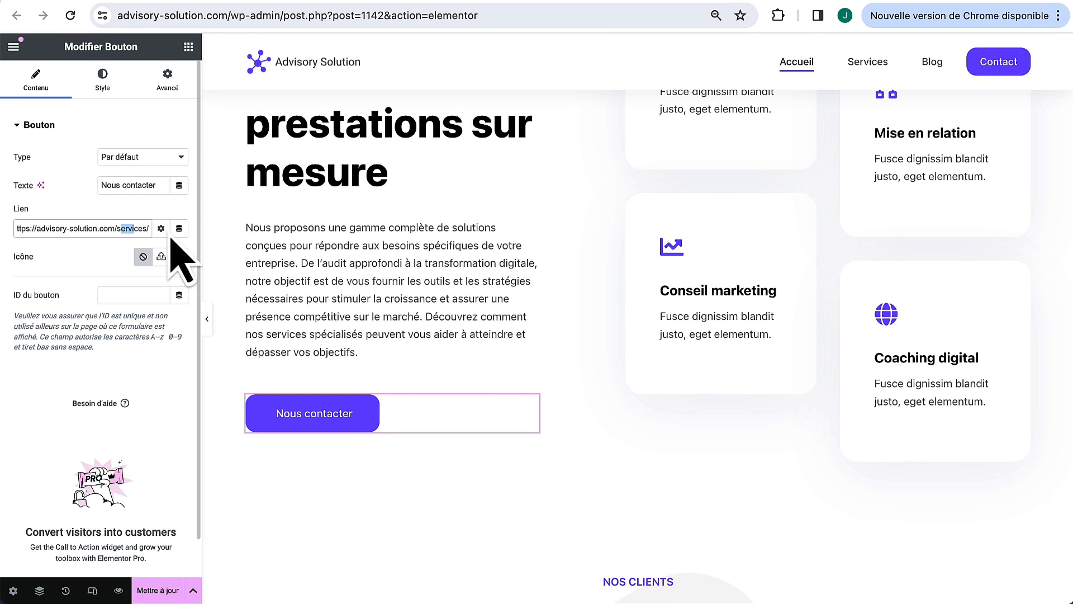
{"action": "key", "text": "BackSpace"}
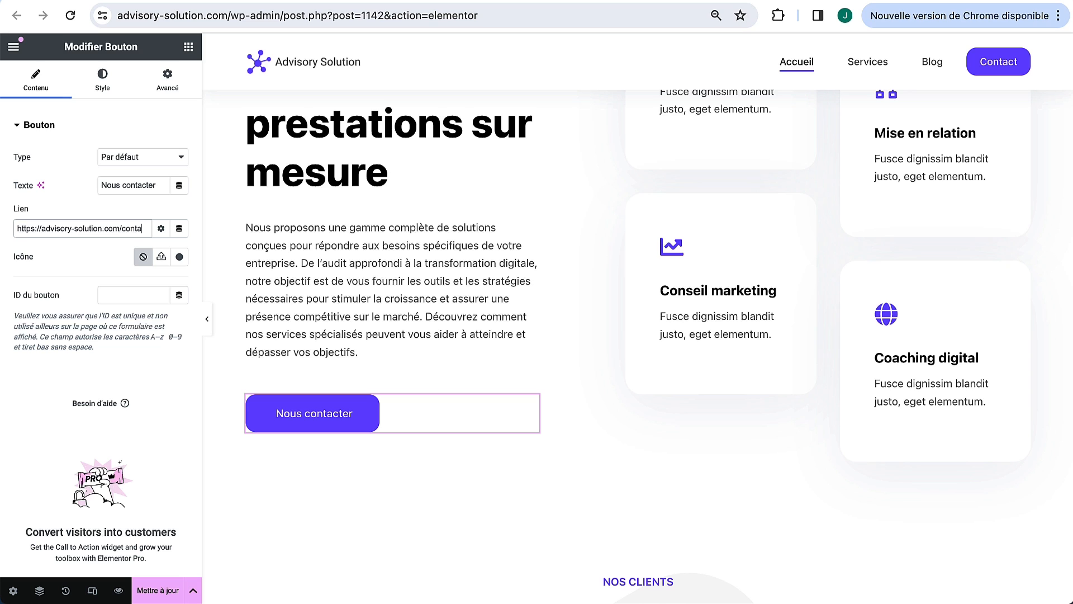
{"action": "key", "text": "super+a"}
{"action": "key", "text": "ctrl+c"}
{"action": "scroll", "coordinate": [664, 427], "scroll_direction": "down", "scroll_amount": 10}
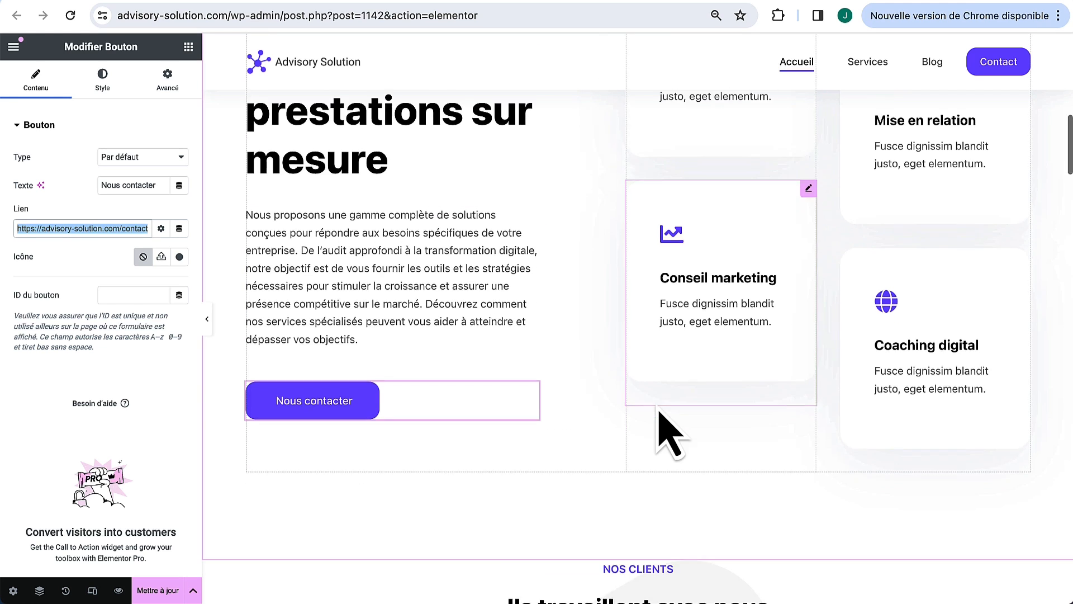
{"action": "scroll", "coordinate": [604, 427], "scroll_direction": "down", "scroll_amount": 15}
{"action": "scroll", "coordinate": [671, 432], "scroll_direction": "up", "scroll_amount": 2}
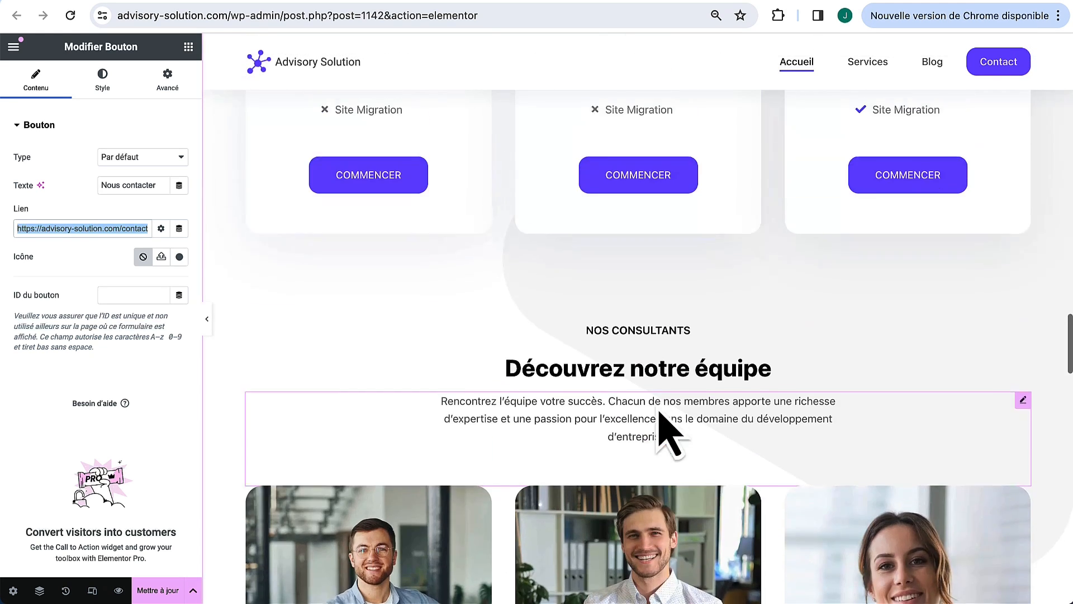
Step: Set the COMMENCER buttons' links to the contact page address
{"action": "left_click", "coordinate": [419, 207]}
{"action": "double_click", "coordinate": [95, 228]}
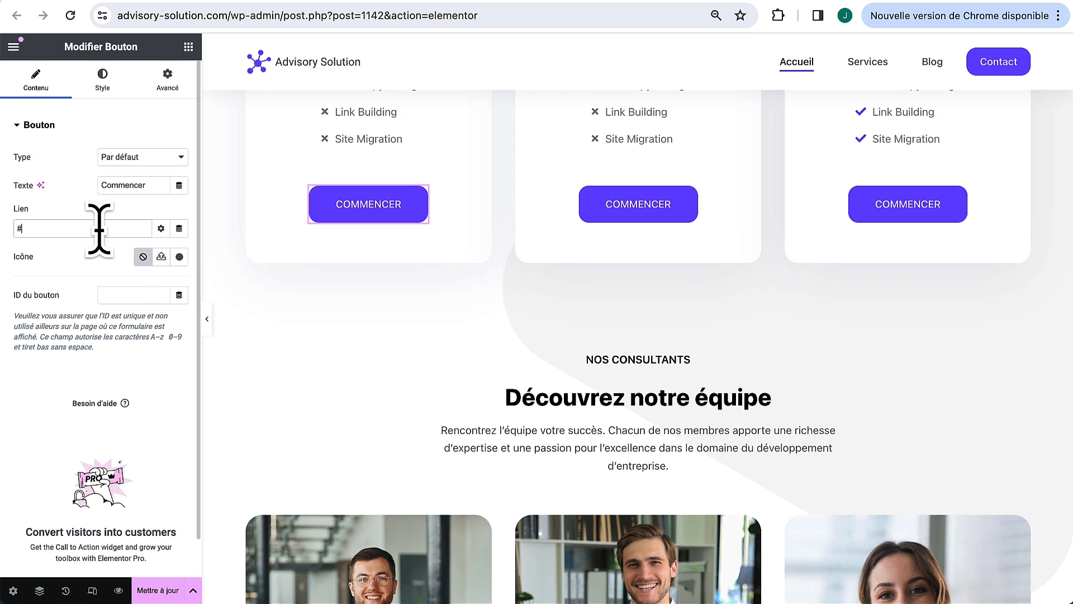
{"action": "left_click", "coordinate": [688, 201]}
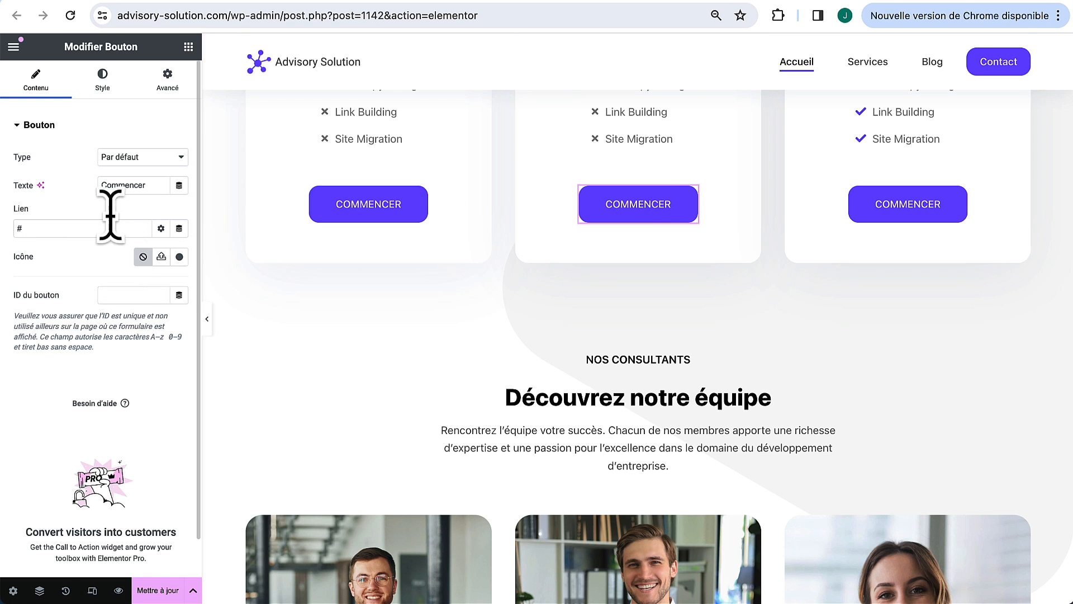
{"action": "double_click", "coordinate": [106, 232]}
{"action": "key", "text": "ctrl+v"}
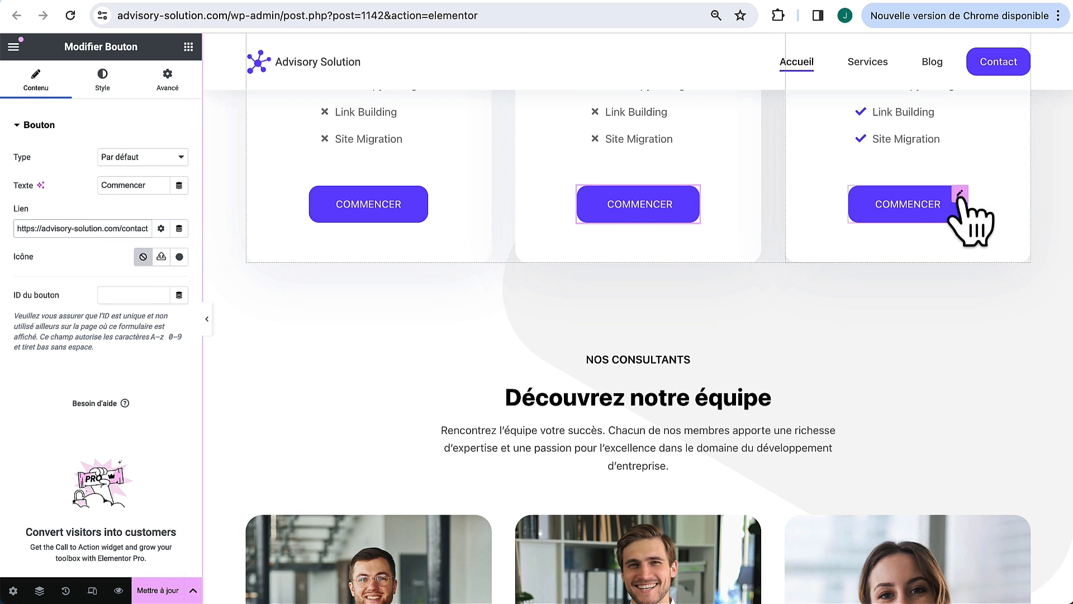
{"action": "left_click", "coordinate": [963, 218]}
{"action": "double_click", "coordinate": [95, 226]}
{"action": "key", "text": "ctrl+v"}
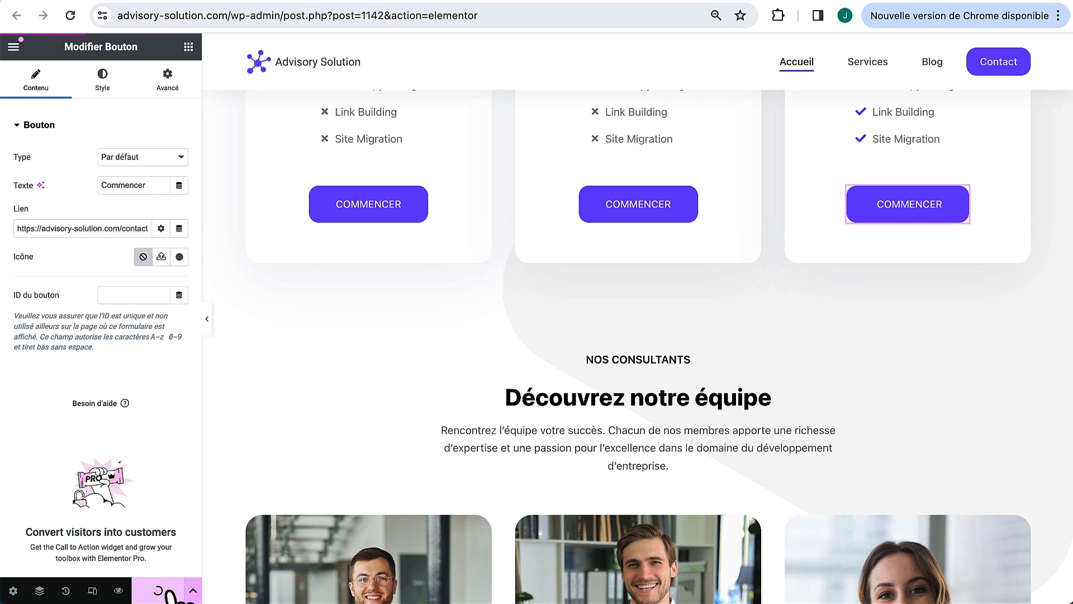
{"action": "scroll", "coordinate": [546, 442], "scroll_direction": "up", "scroll_amount": 15}
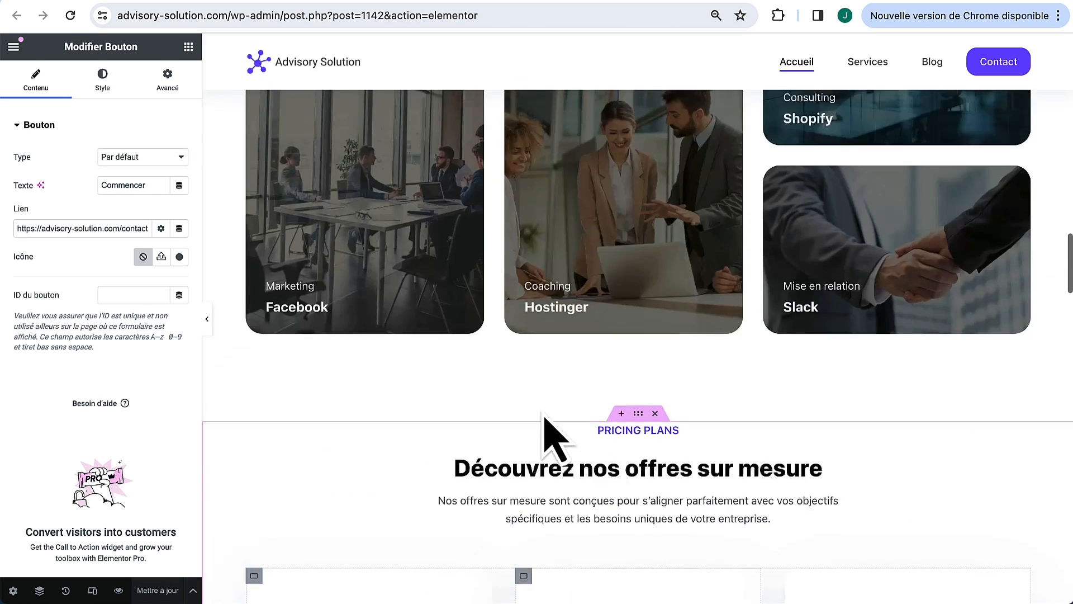
{"action": "scroll", "coordinate": [544, 413], "scroll_direction": "up", "scroll_amount": 5}
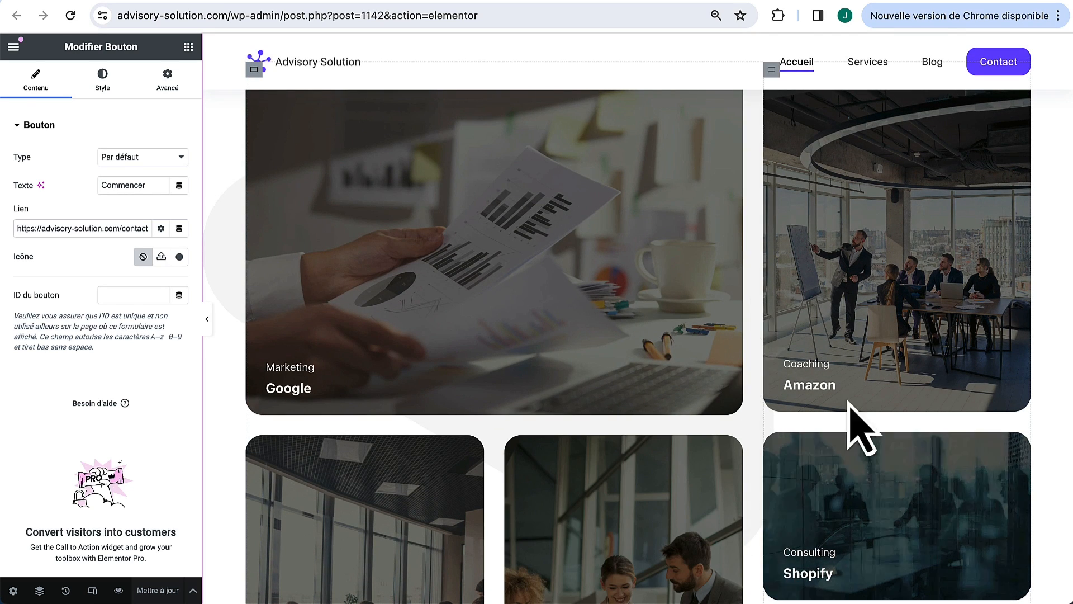
{"action": "left_click", "coordinate": [1004, 386]}
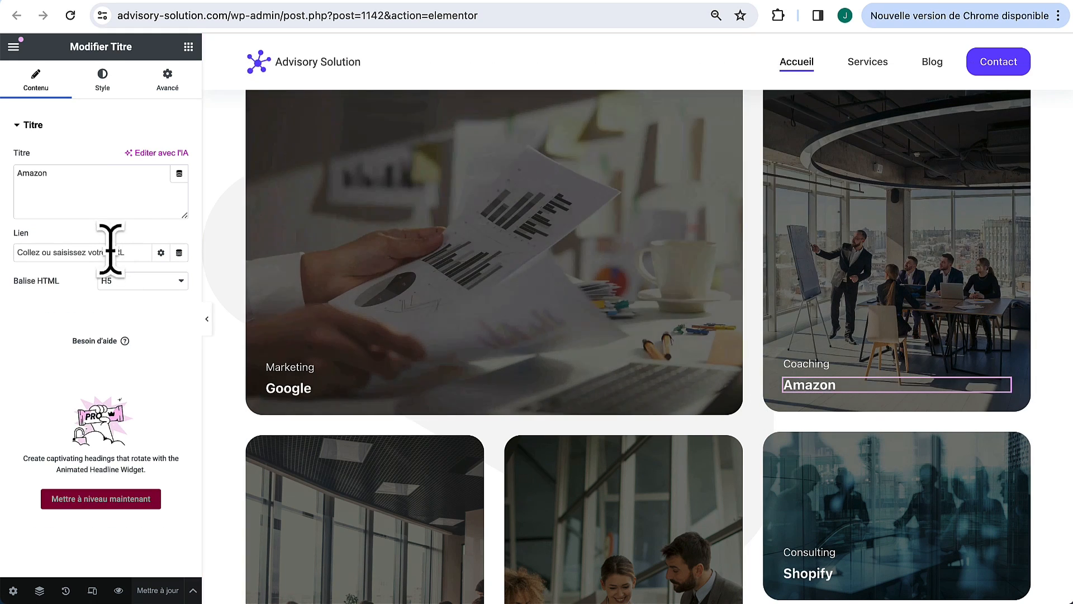
{"action": "left_click", "coordinate": [115, 252]}
{"action": "type", "text": "https://www.amazon.fr/"}
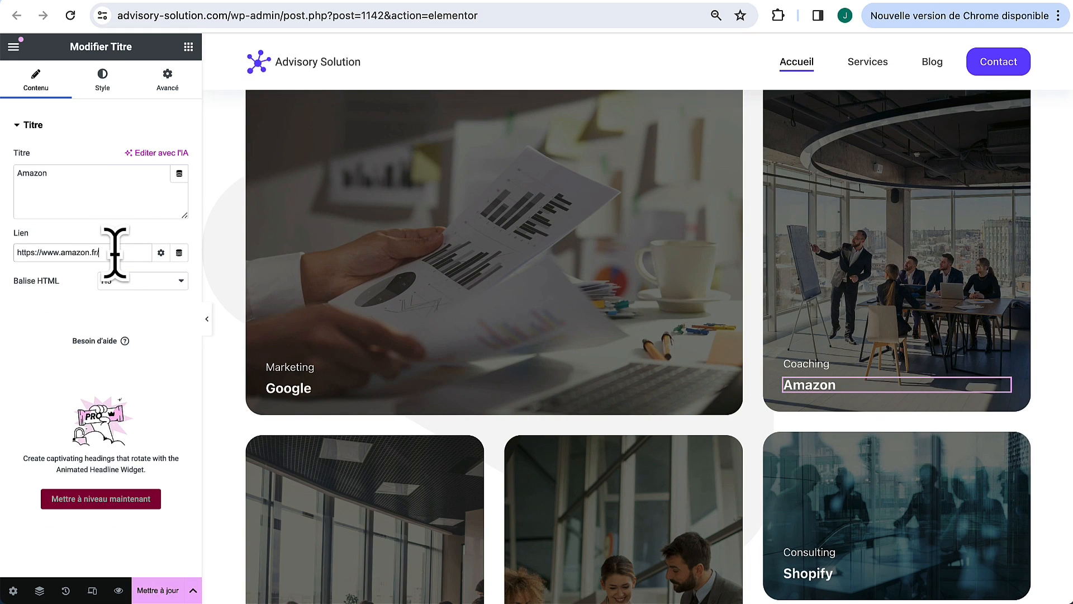
{"action": "left_click", "coordinate": [155, 590]}
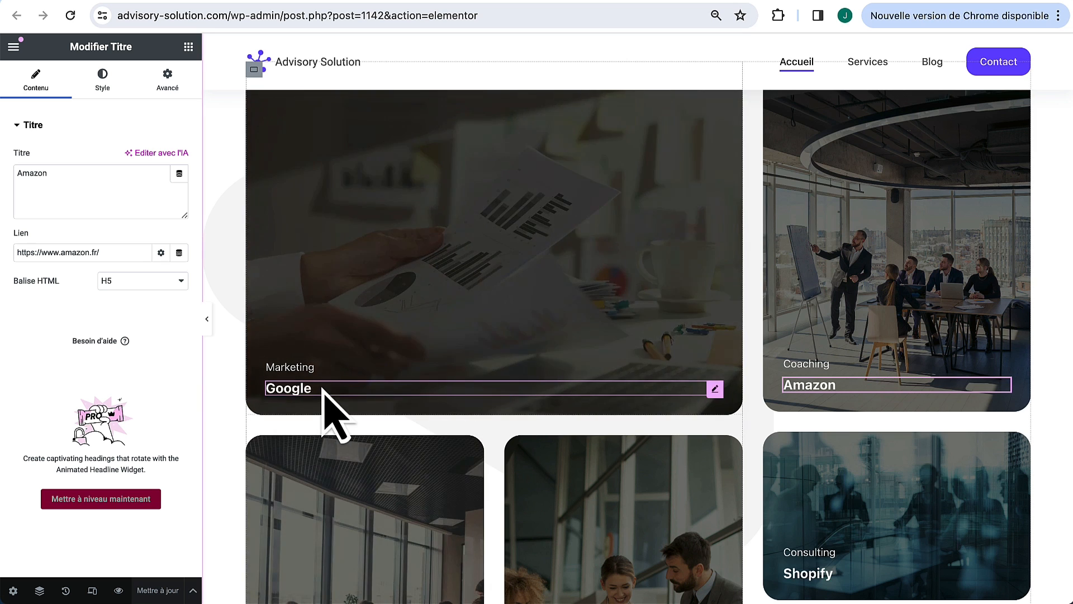
{"action": "scroll", "coordinate": [334, 411], "scroll_direction": "down", "scroll_amount": 6}
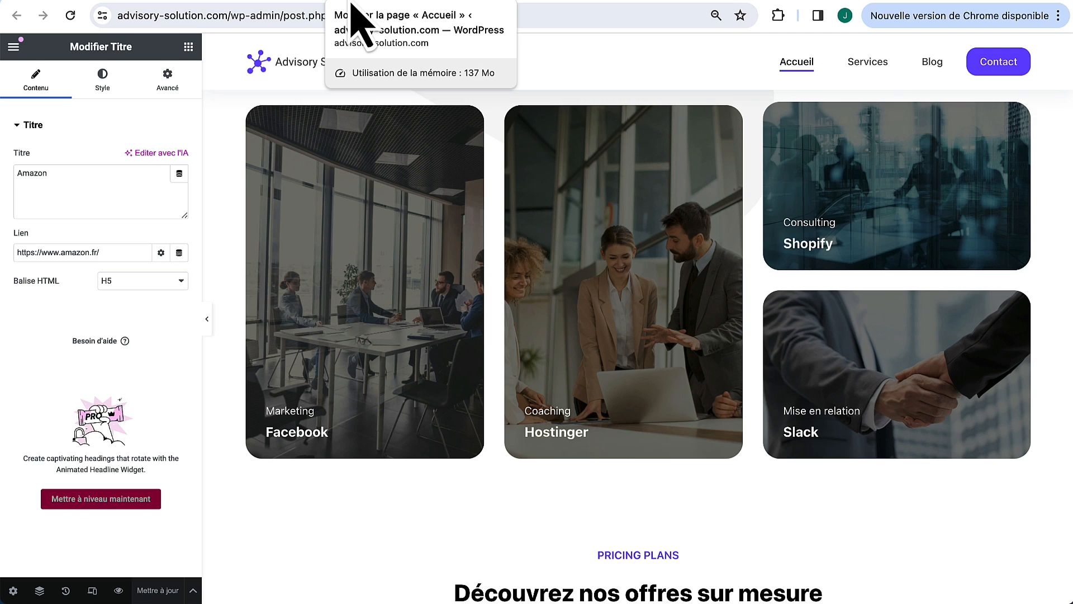
Step: Review the Accueil page's Rank Math panel in the WordPress editor, then start a new browser tab
{"action": "left_click", "coordinate": [351, 5]}
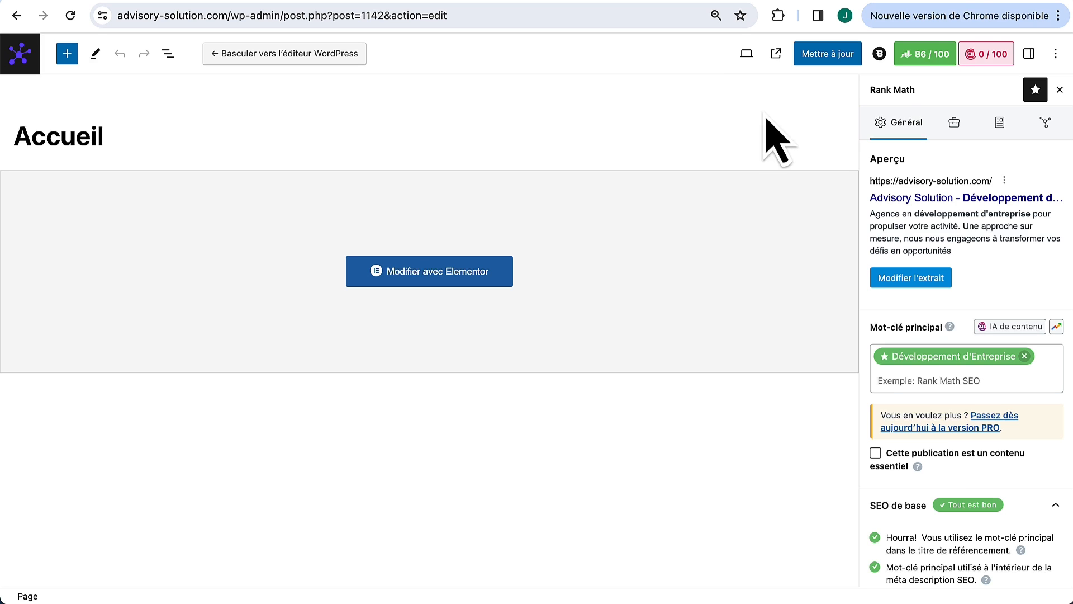
{"action": "left_click", "coordinate": [970, 8]}
Step: Search for 'keyword surfer' and install the Keyword Surfer extension in Chrome
{"action": "left_click", "coordinate": [439, 293]}
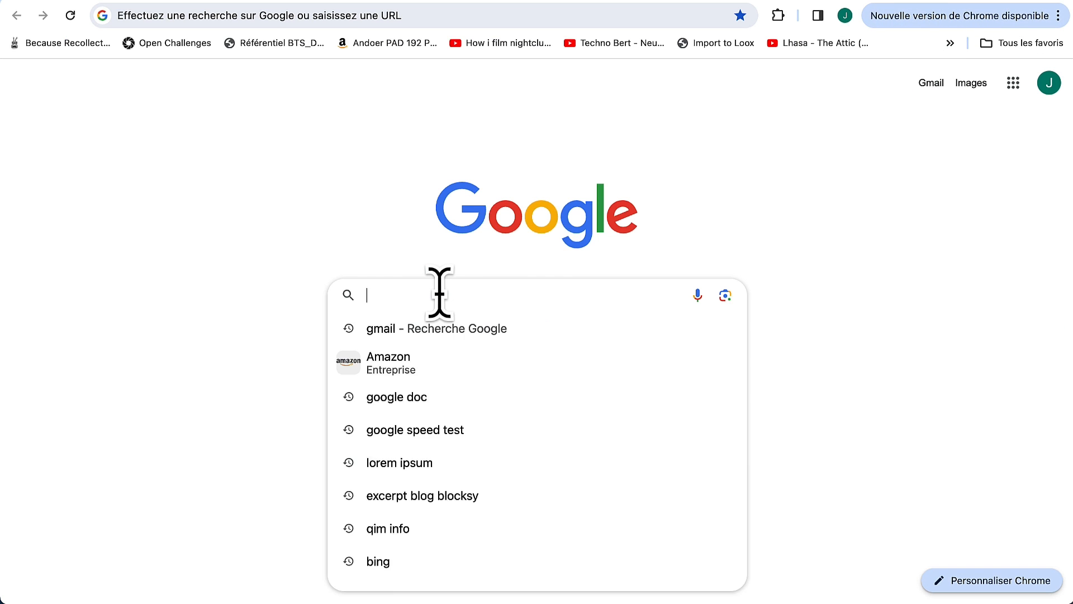
{"action": "type", "text": "keyword surfer"}
{"action": "key", "text": "Return"}
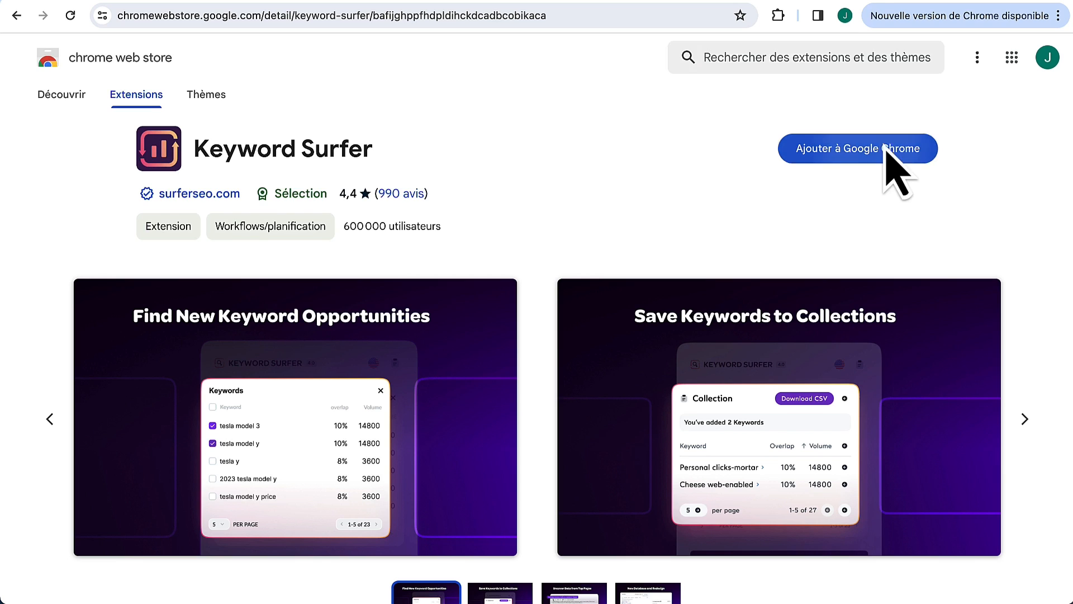
{"action": "left_click", "coordinate": [885, 148]}
{"action": "left_click", "coordinate": [626, 331]}
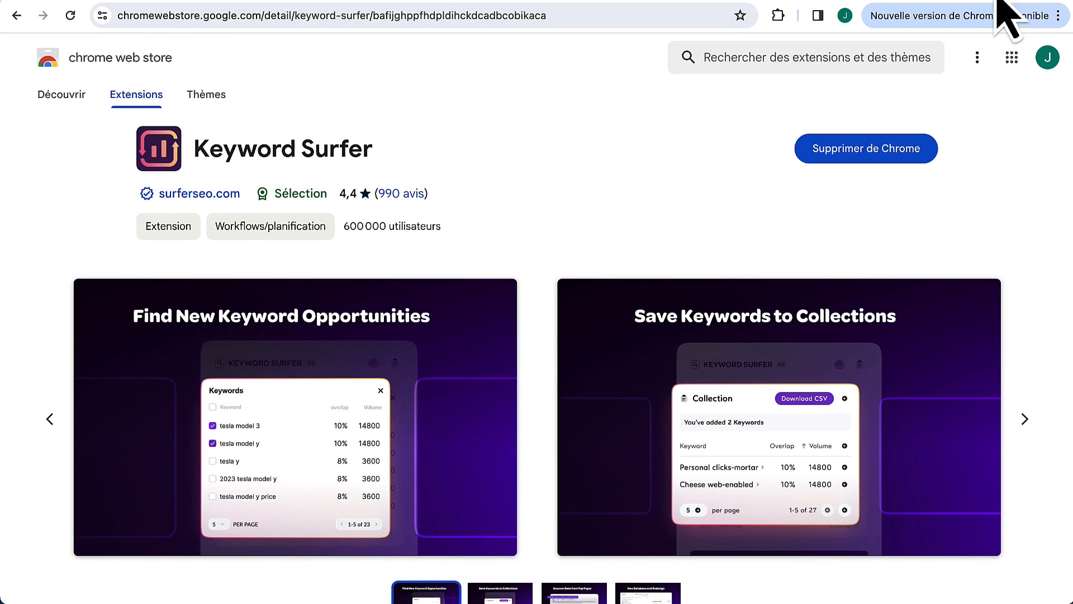
Step: Pin Keyword Surfer to the Chrome toolbar and open a fresh Google tab
{"action": "left_click", "coordinate": [778, 15]}
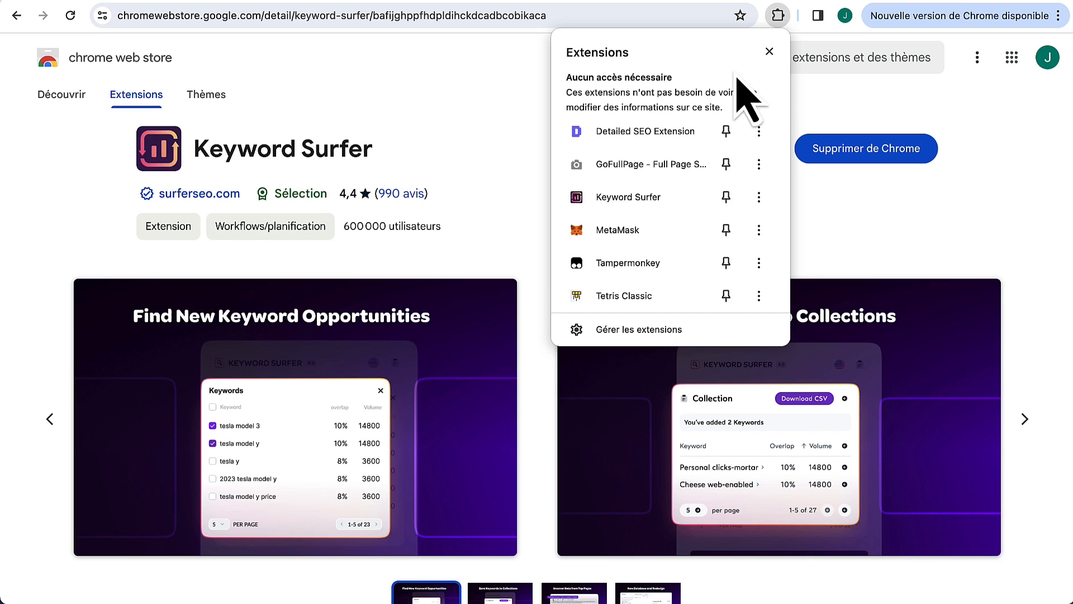
{"action": "left_click", "coordinate": [727, 198]}
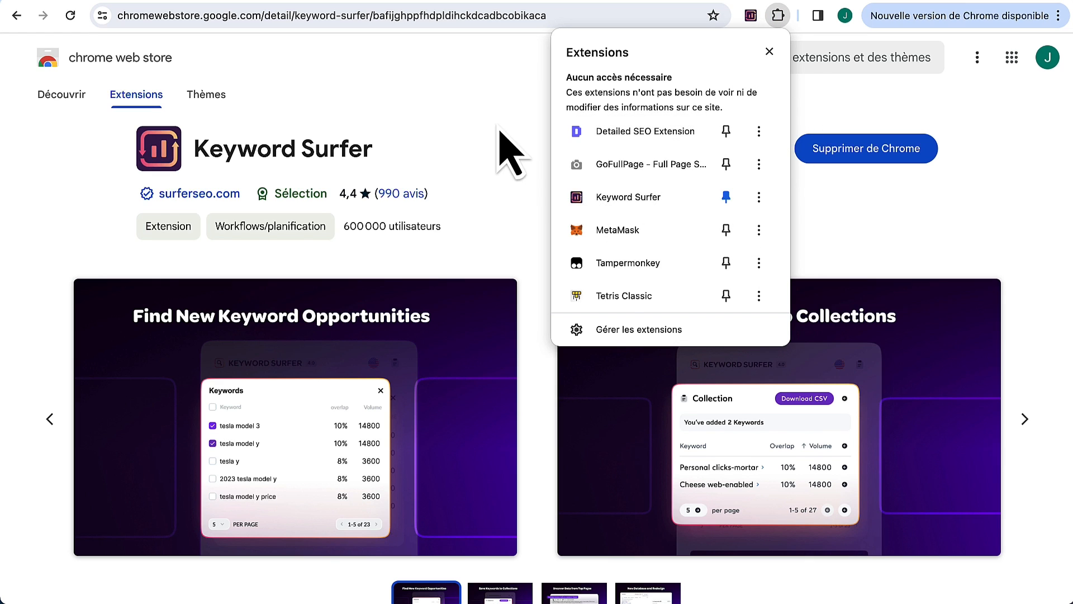
{"action": "left_click", "coordinate": [498, 148]}
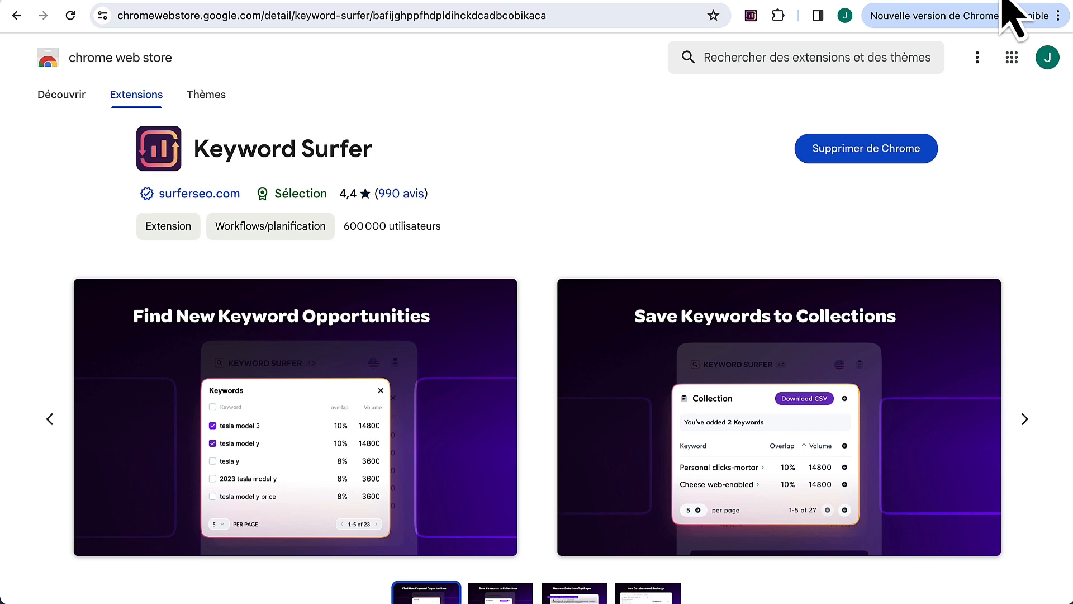
{"action": "key", "text": "ctrl+t"}
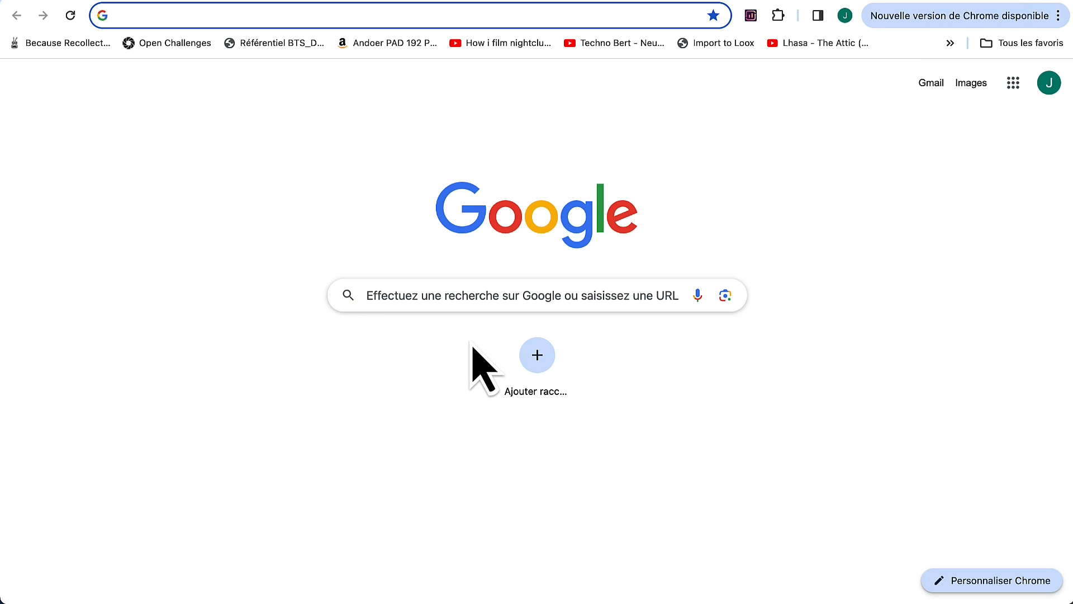
Step: Search Google for 'développement d'entreprise' using the suggestions list
{"action": "left_click", "coordinate": [475, 292]}
{"action": "type", "text": "Developp"}
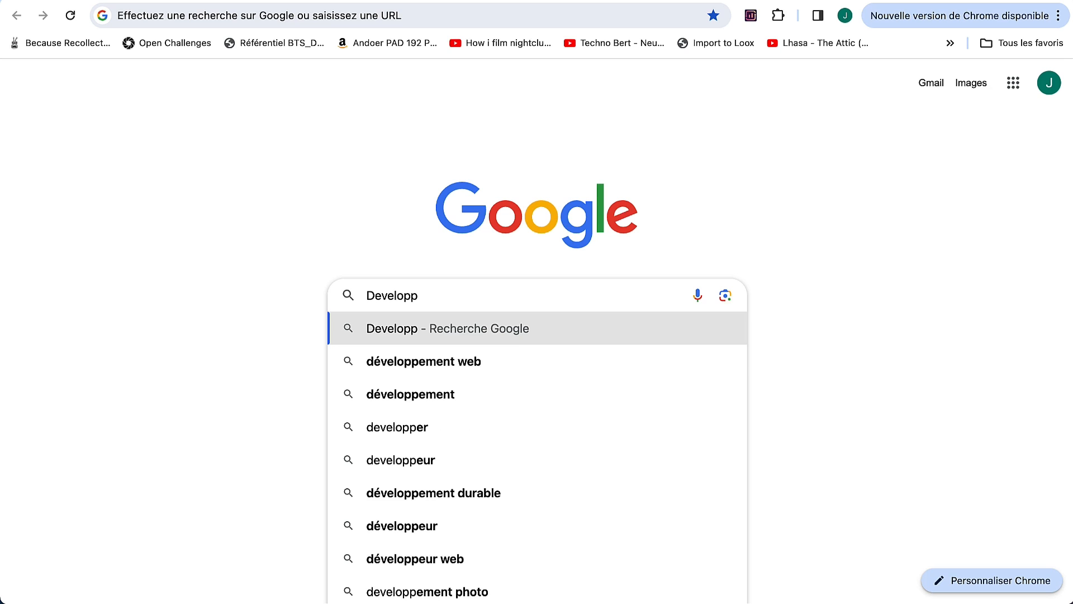
{"action": "key", "text": "Down"}
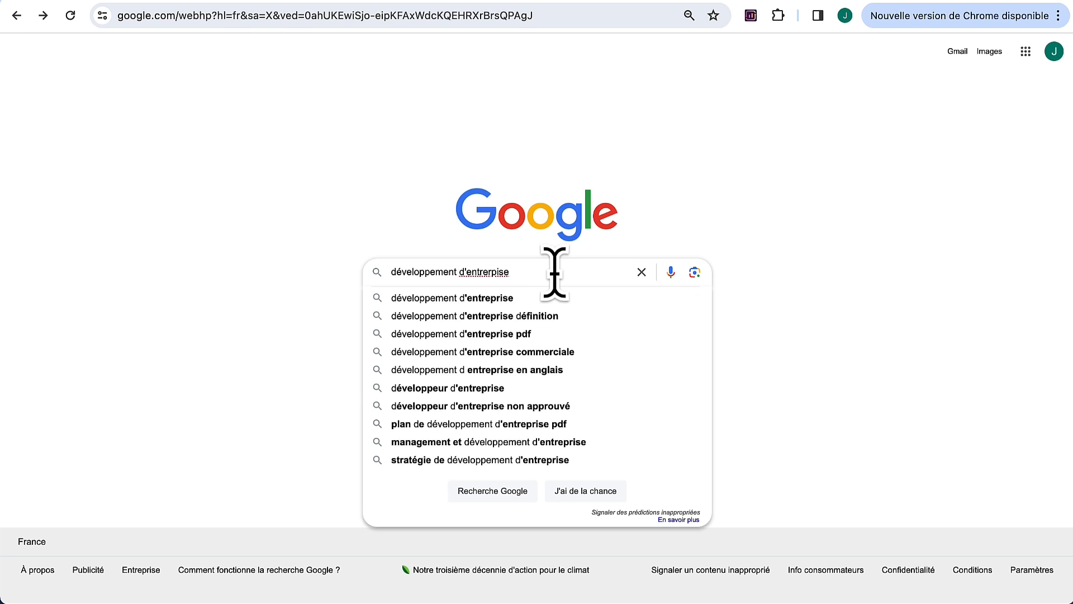
{"action": "key", "text": "Return"}
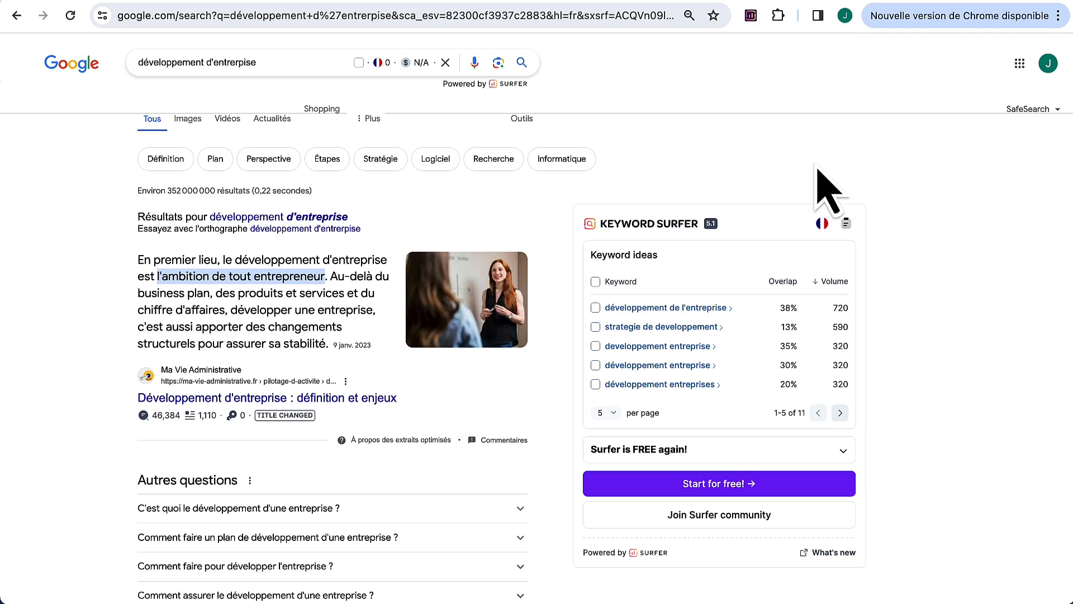
Step: Browse Keyword Surfer's ideas and highlight 'strategie de developpement' (590 volume)
{"action": "left_click", "coordinate": [840, 413]}
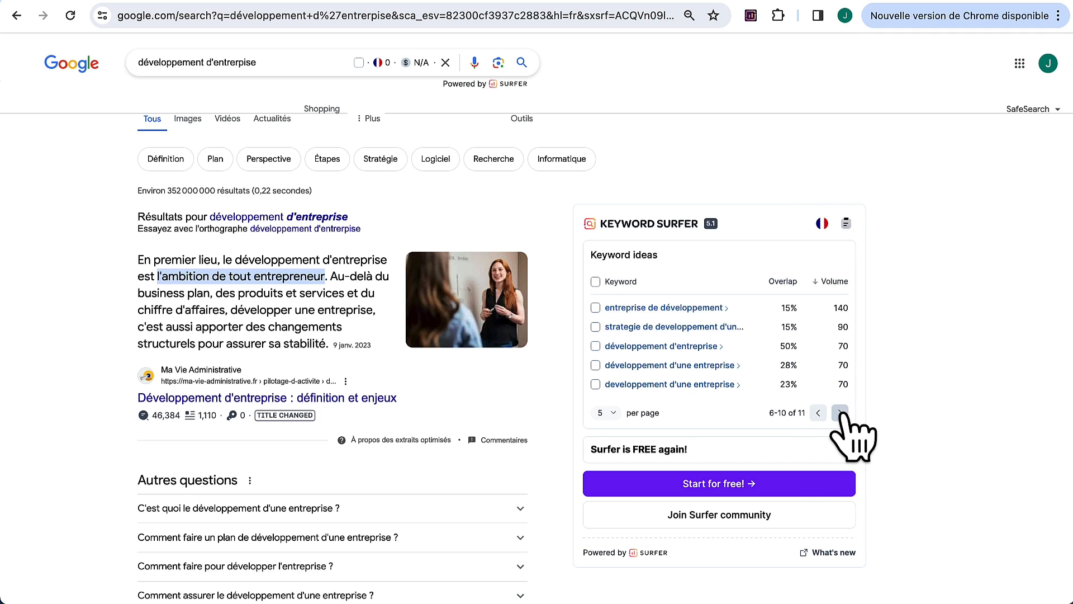
{"action": "left_click", "coordinate": [840, 413]}
{"action": "left_click", "coordinate": [818, 336]}
{"action": "left_click", "coordinate": [818, 413]}
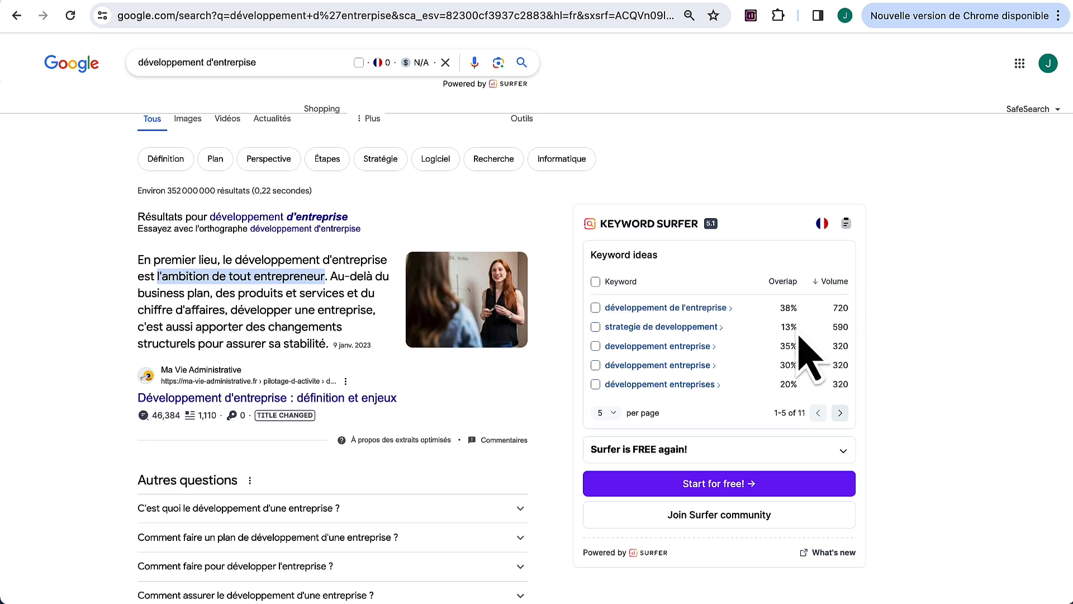
{"action": "left_click_drag", "start_coordinate": [720, 327], "coordinate": [604, 327]}
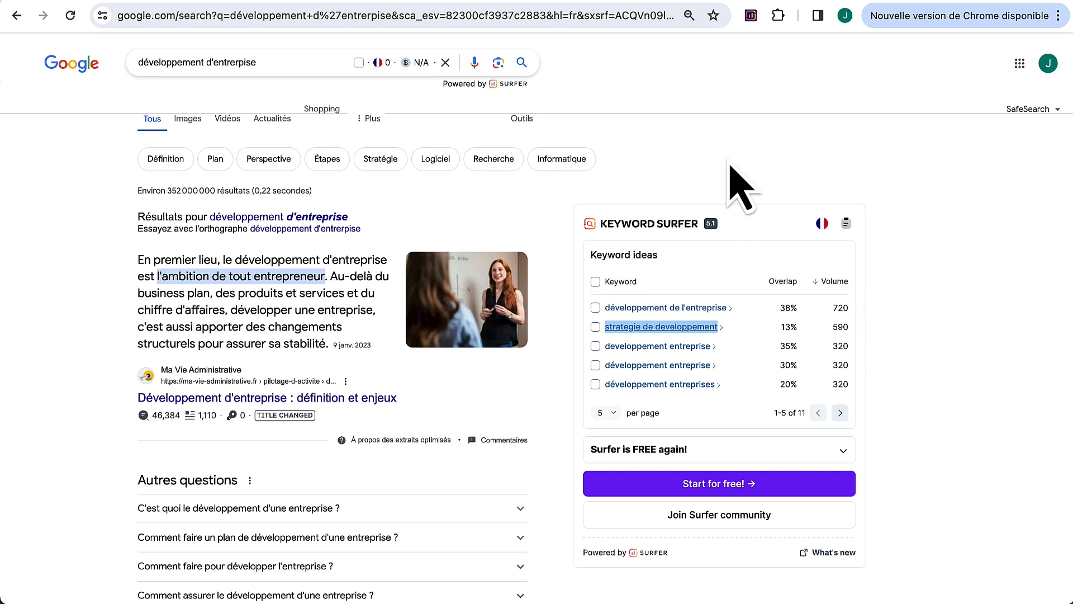
{"action": "left_click", "coordinate": [770, 357]}
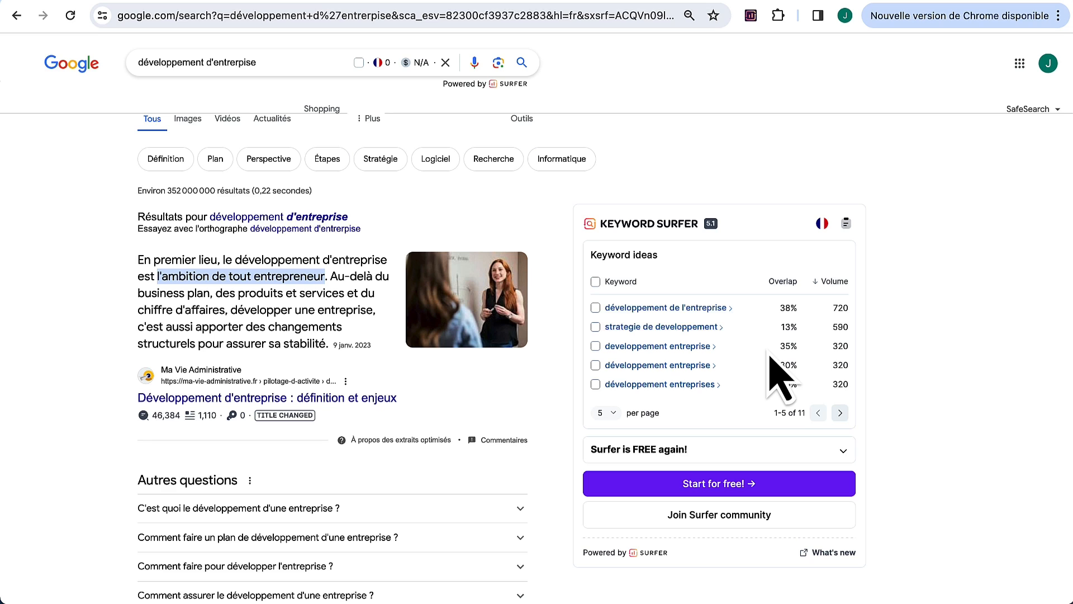
{"action": "left_click_drag", "start_coordinate": [720, 327], "coordinate": [604, 327]}
{"action": "key", "text": "super+c"}
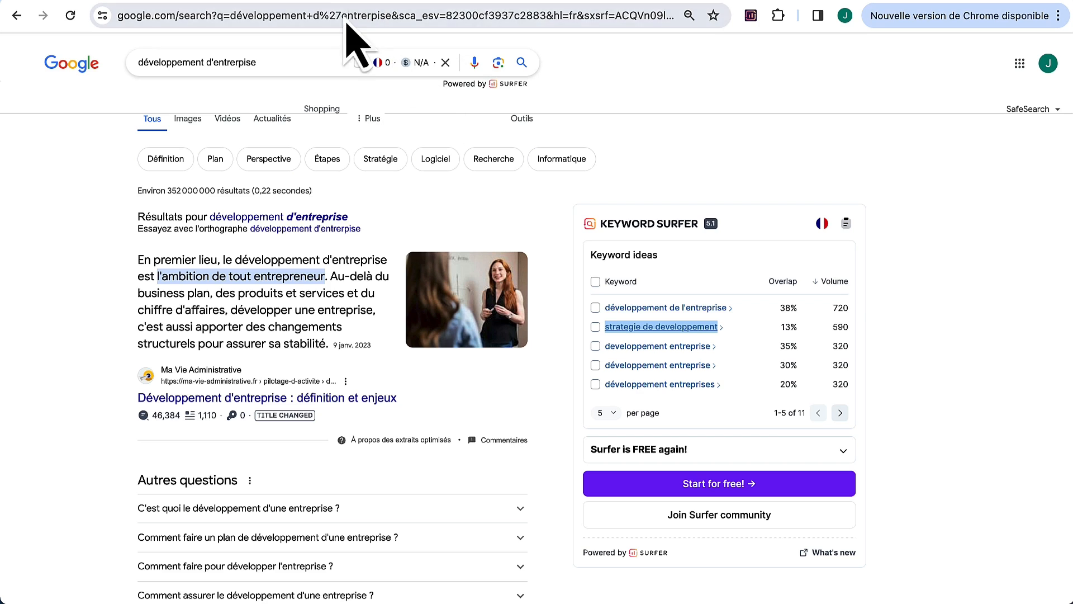
Step: Open the Accueil page in Elementor in a separate tab
{"action": "left_click", "coordinate": [326, 0]}
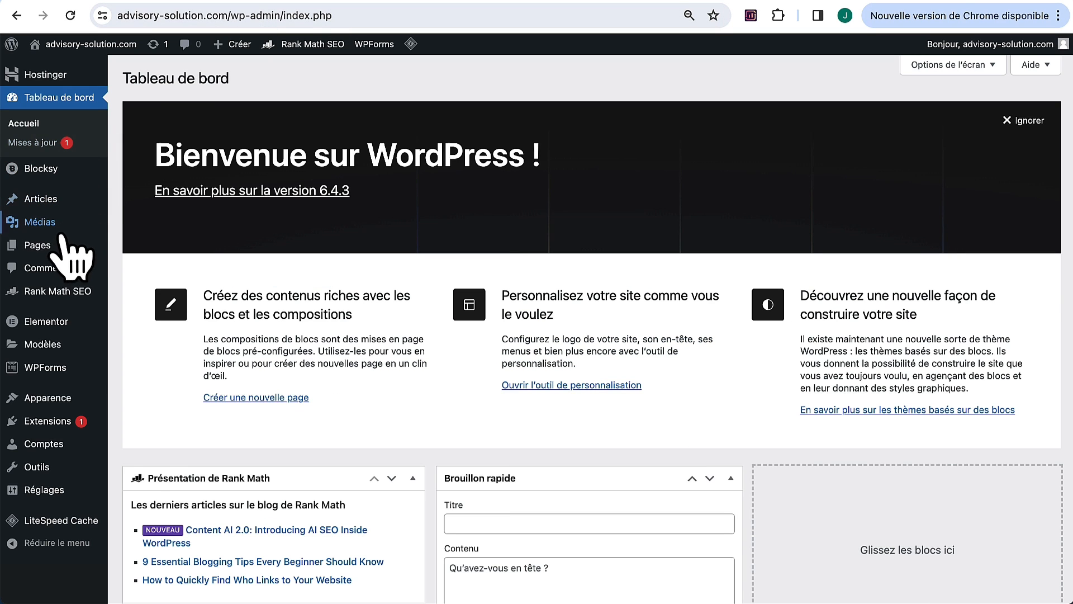
{"action": "mouse_move", "coordinate": [56, 249]}
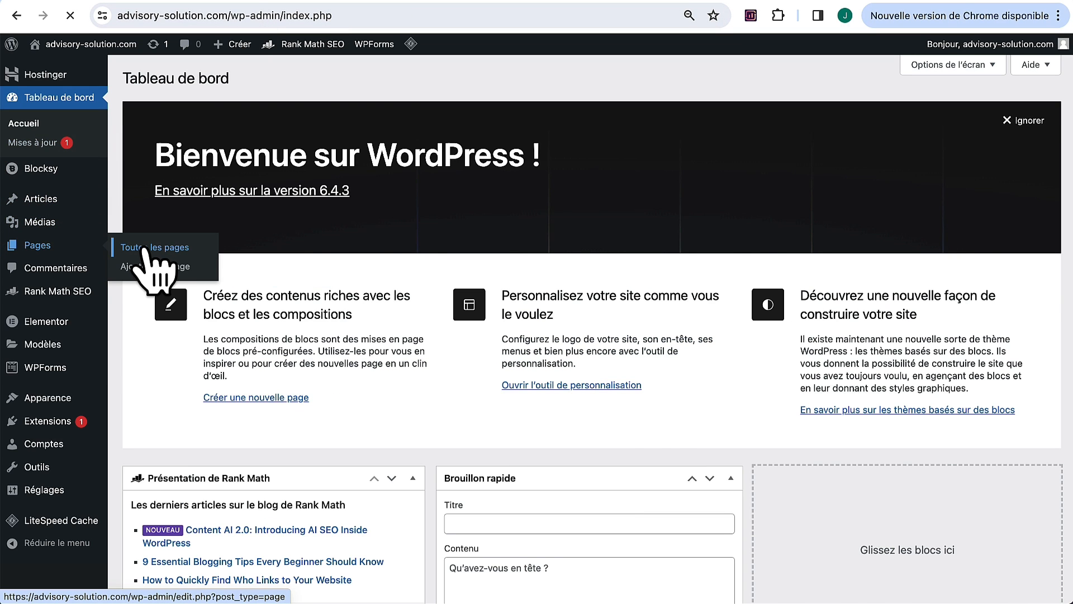
{"action": "scroll", "coordinate": [310, 268], "scroll_direction": "down", "scroll_amount": 3}
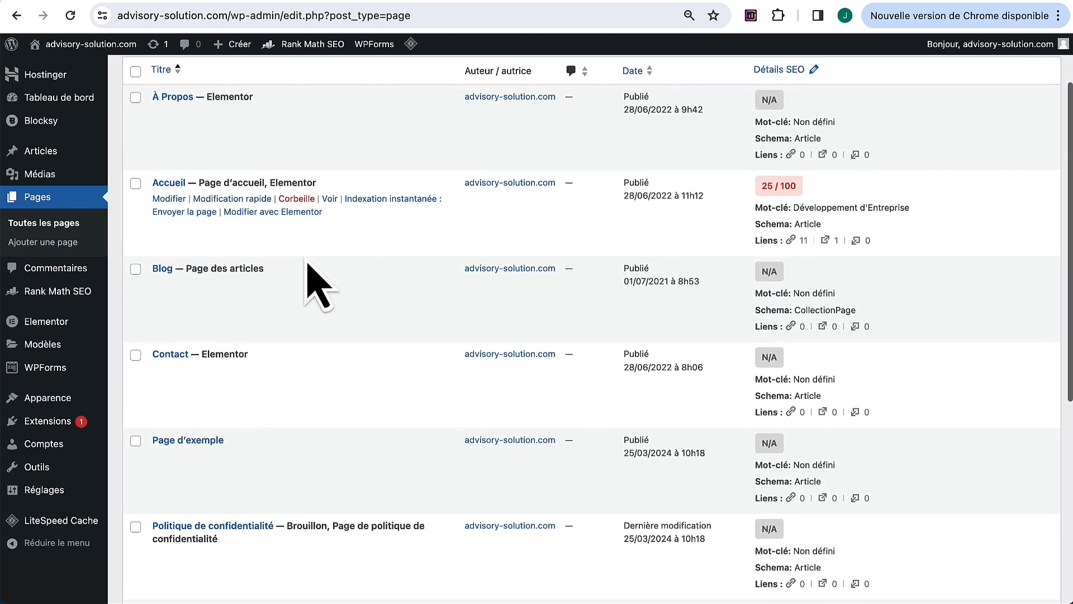
{"action": "scroll", "coordinate": [308, 263], "scroll_direction": "up", "scroll_amount": 1}
{"action": "right_click", "coordinate": [291, 251]}
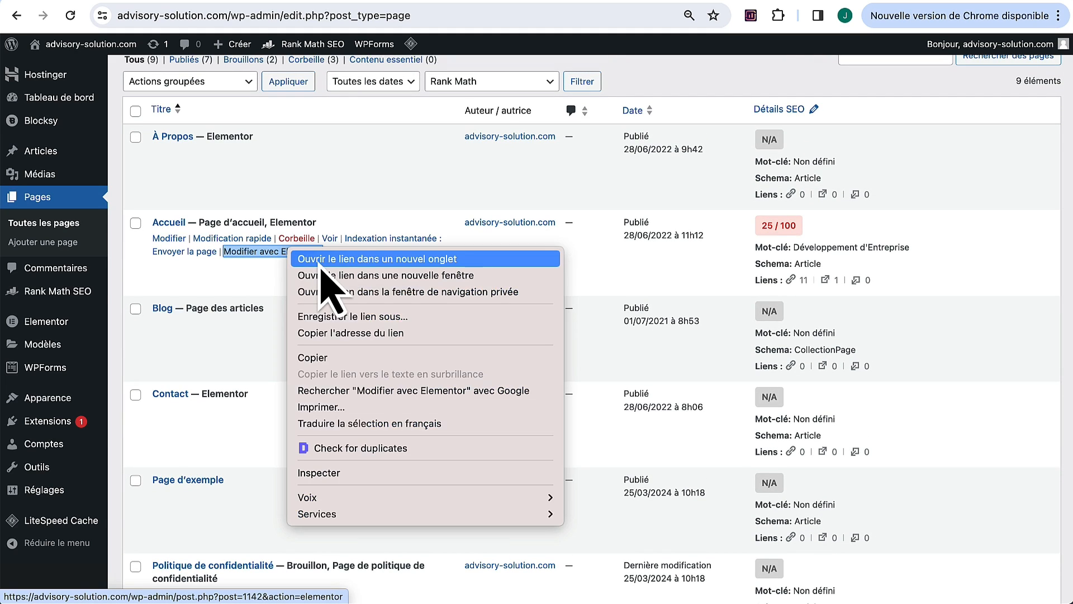
{"action": "left_click", "coordinate": [321, 263]}
Step: Create a new page titled 'Stratégie de developpement' and open it in Elementor
{"action": "scroll", "coordinate": [252, 123], "scroll_direction": "up", "scroll_amount": 2}
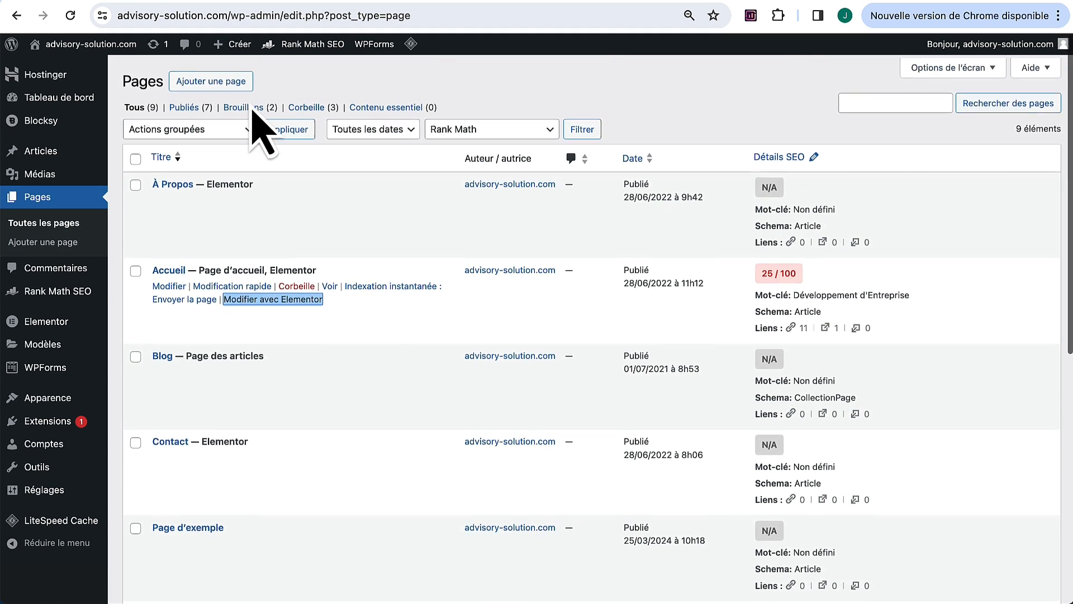
{"action": "right_click", "coordinate": [224, 79]}
{"action": "left_click", "coordinate": [240, 85]}
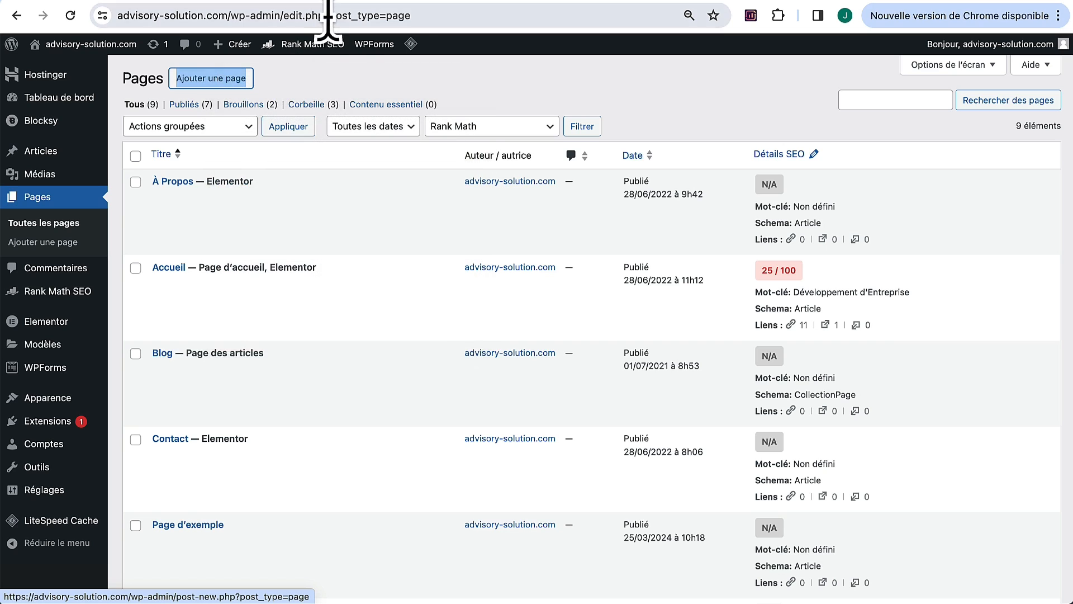
{"action": "left_click", "coordinate": [352, 1]}
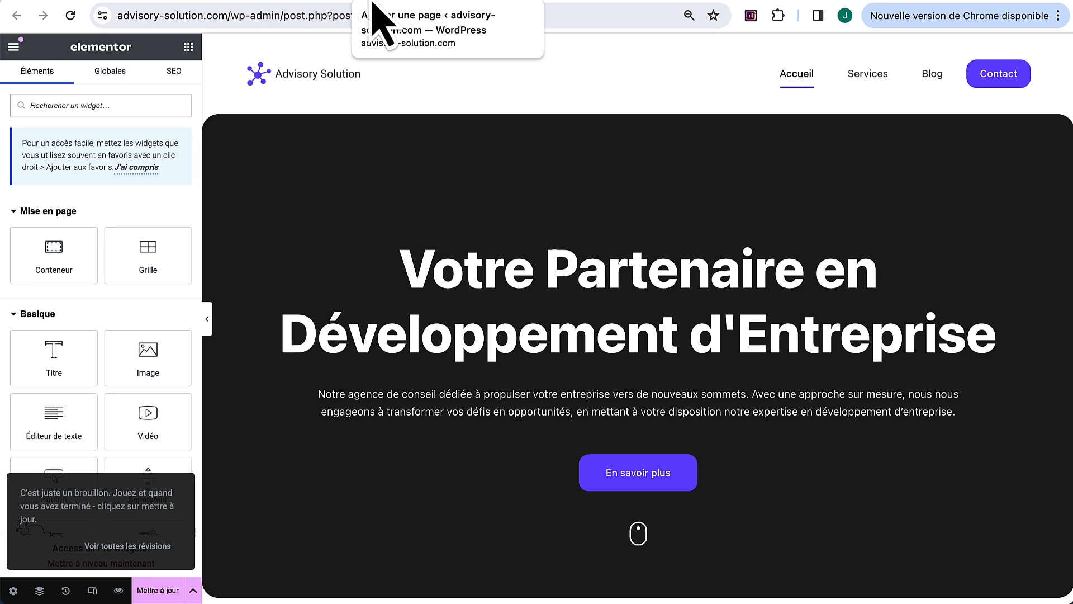
{"action": "left_click", "coordinate": [373, 3]}
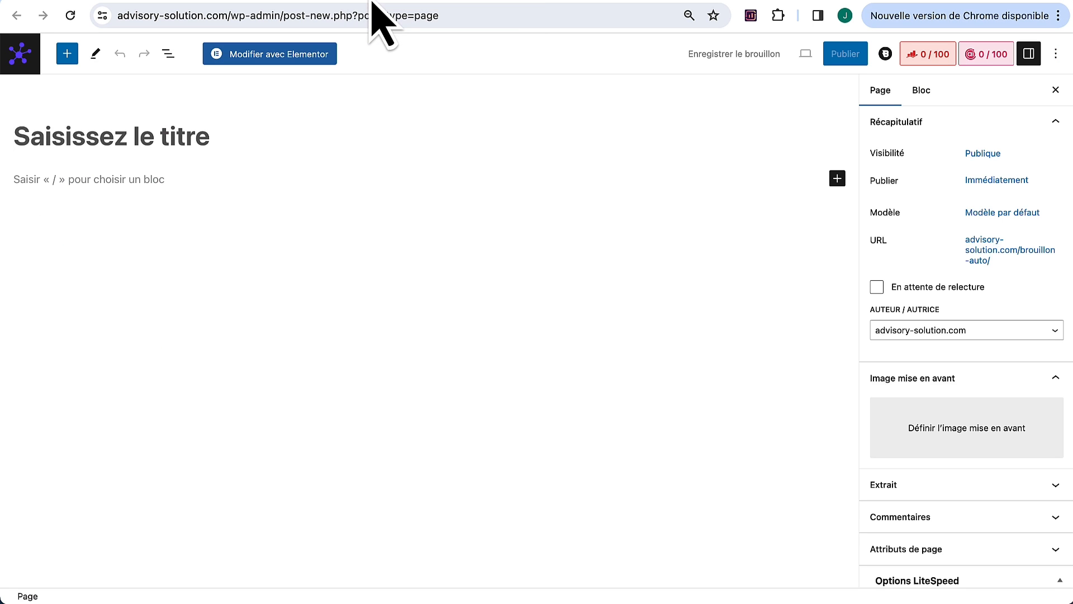
{"action": "key", "text": "super+v"}
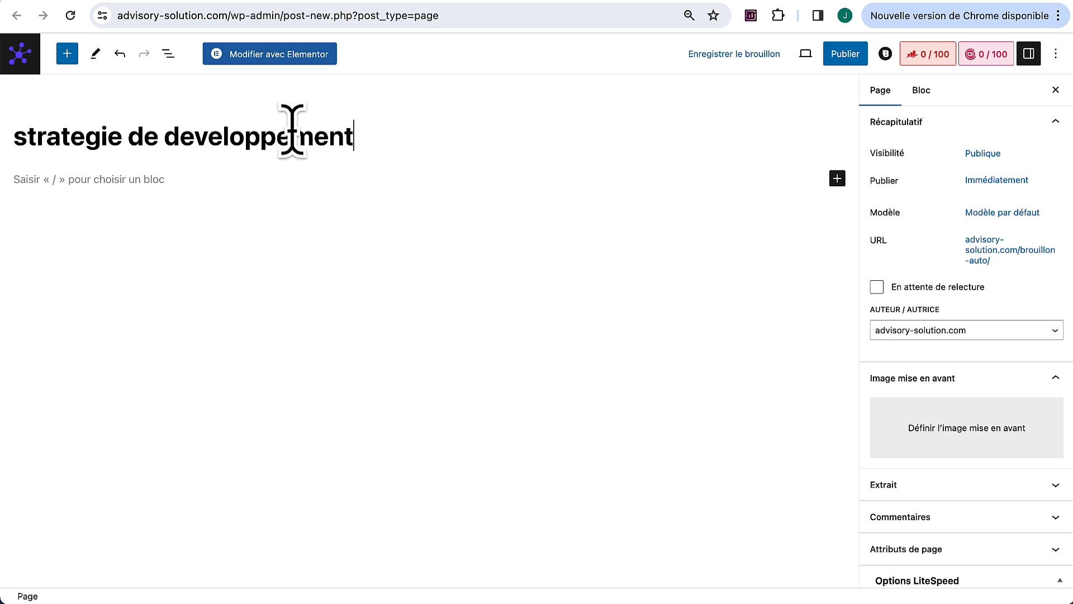
{"action": "left_click", "coordinate": [21, 137]}
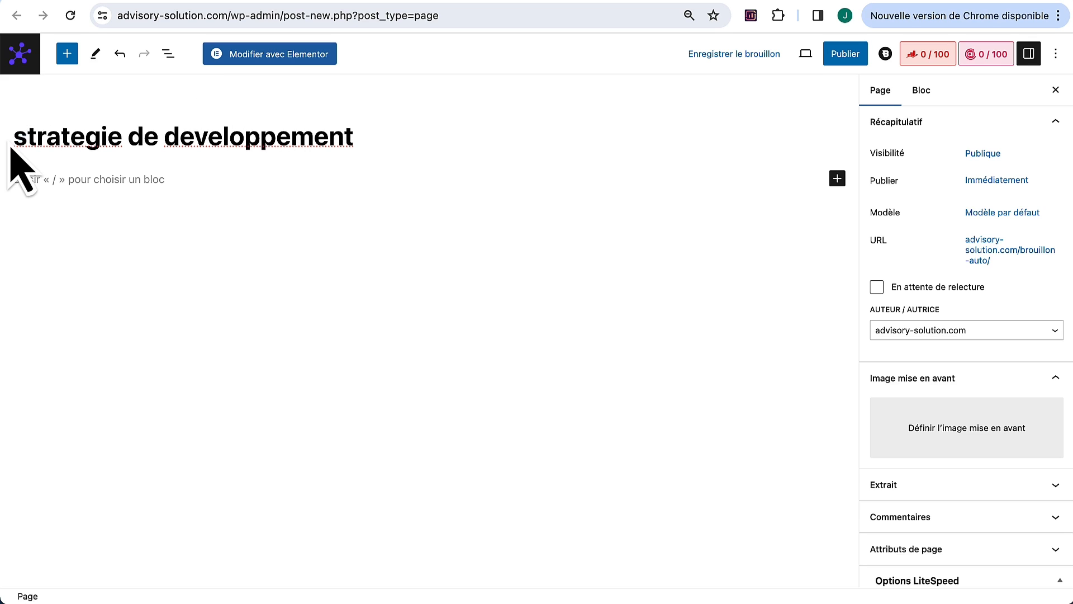
{"action": "key", "text": "BackSpace"}
{"action": "type", "text": "S"}
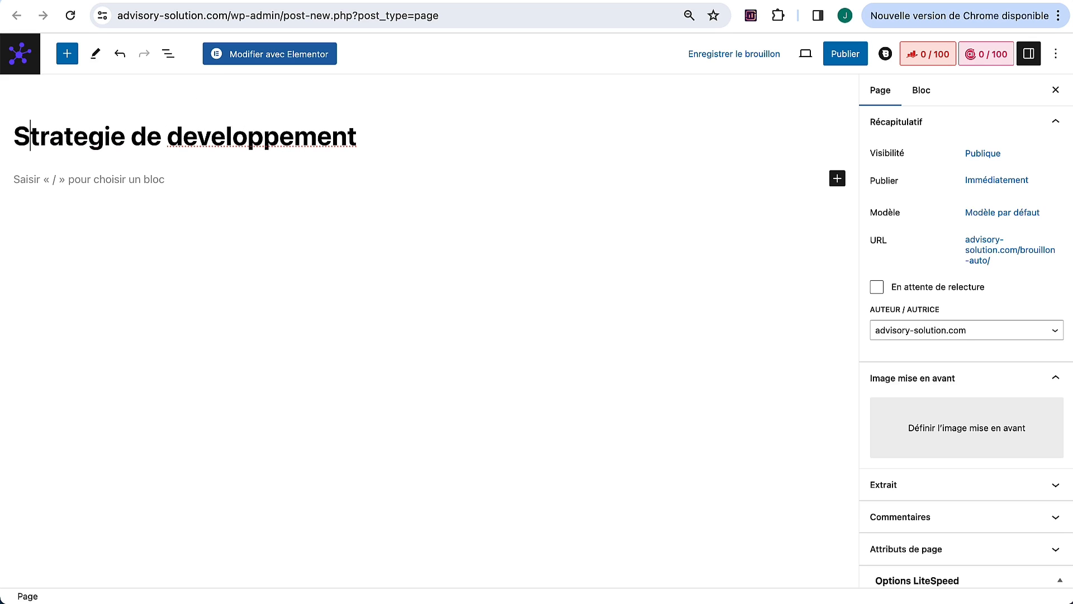
{"action": "left_click", "coordinate": [83, 137]}
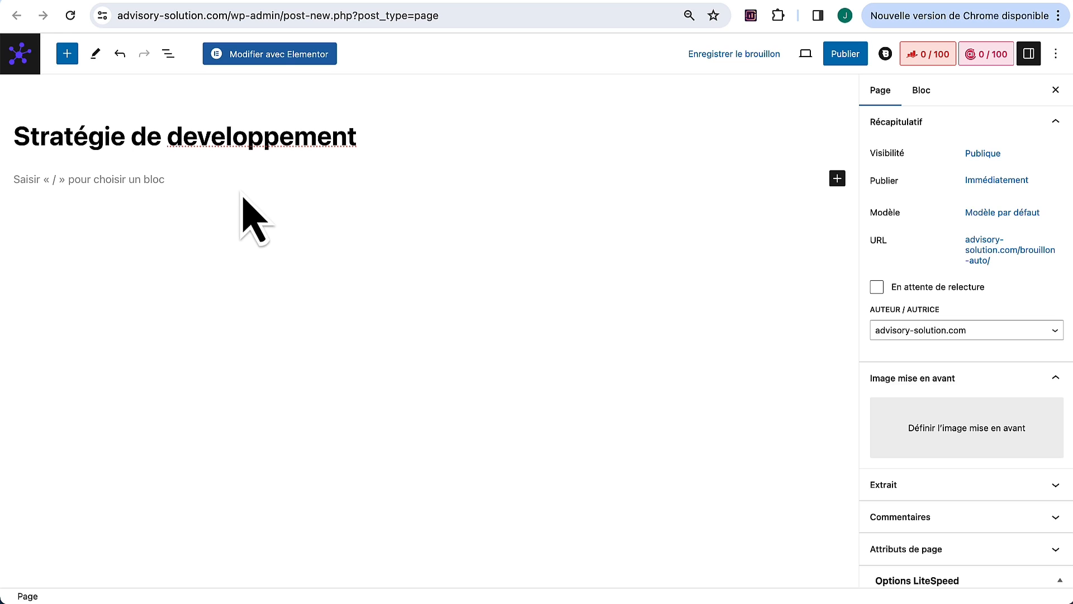
{"action": "left_click", "coordinate": [285, 54]}
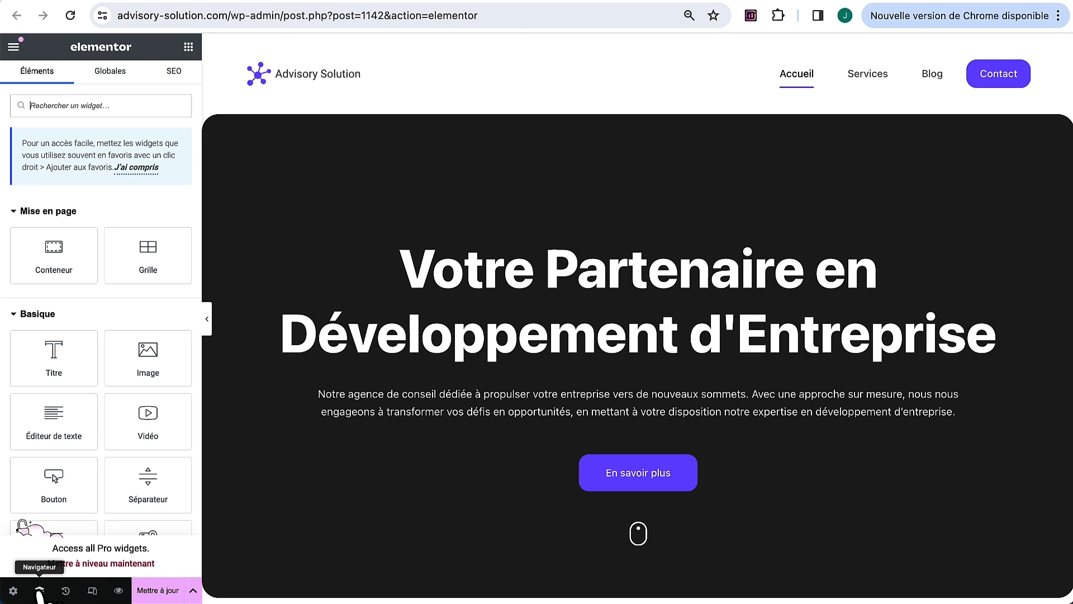
Step: Copy all eight containers of the Accueil page from the Navigator
{"action": "left_click", "coordinate": [39, 590]}
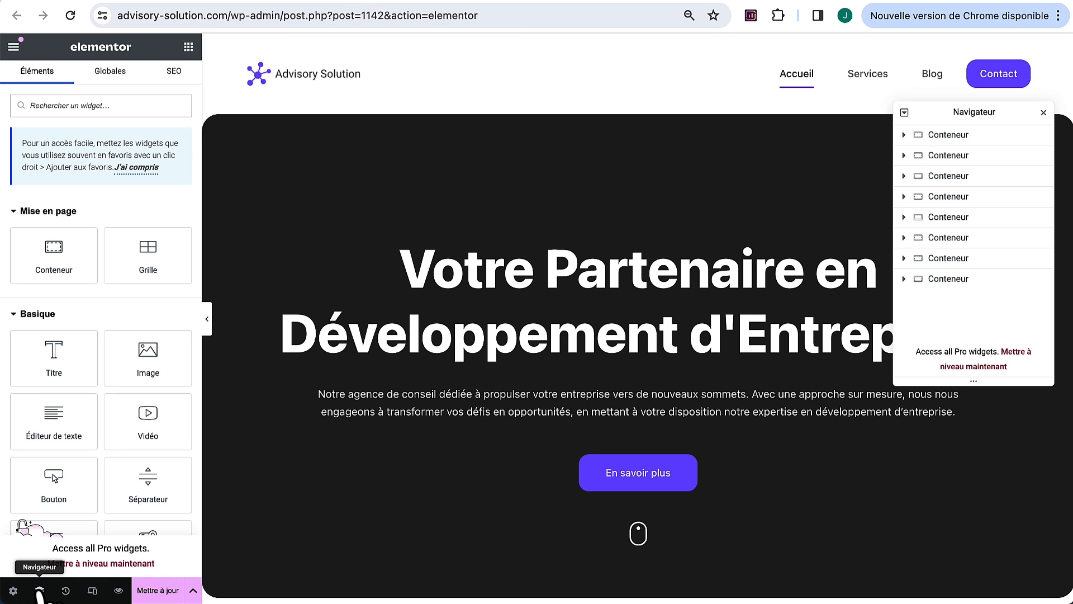
{"action": "left_click", "coordinate": [960, 141]}
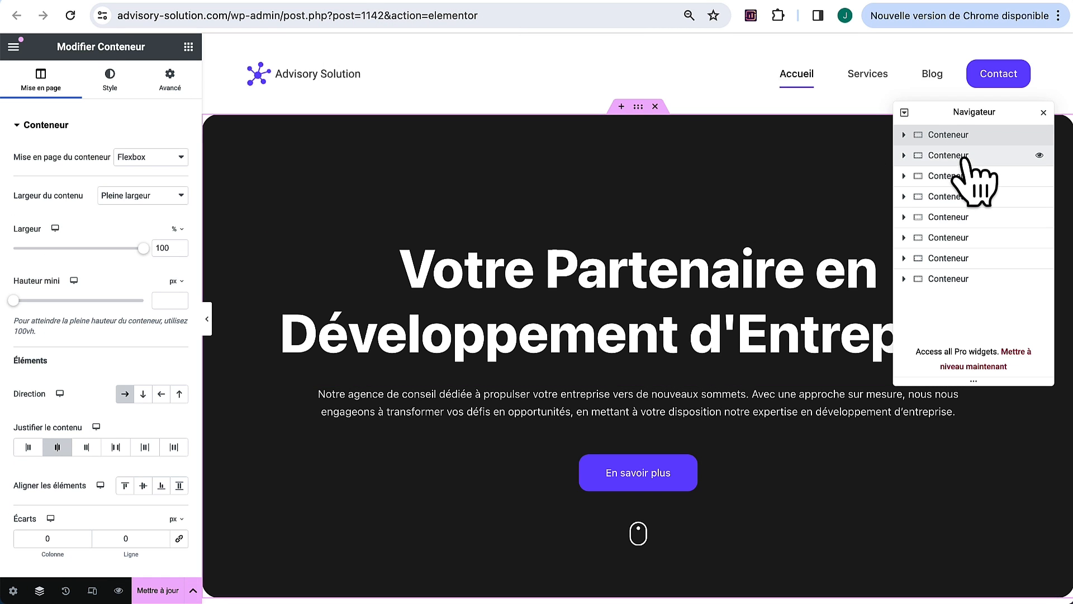
{"action": "left_click", "coordinate": [967, 156]}
{"action": "left_click", "coordinate": [974, 178], "text": "super"}
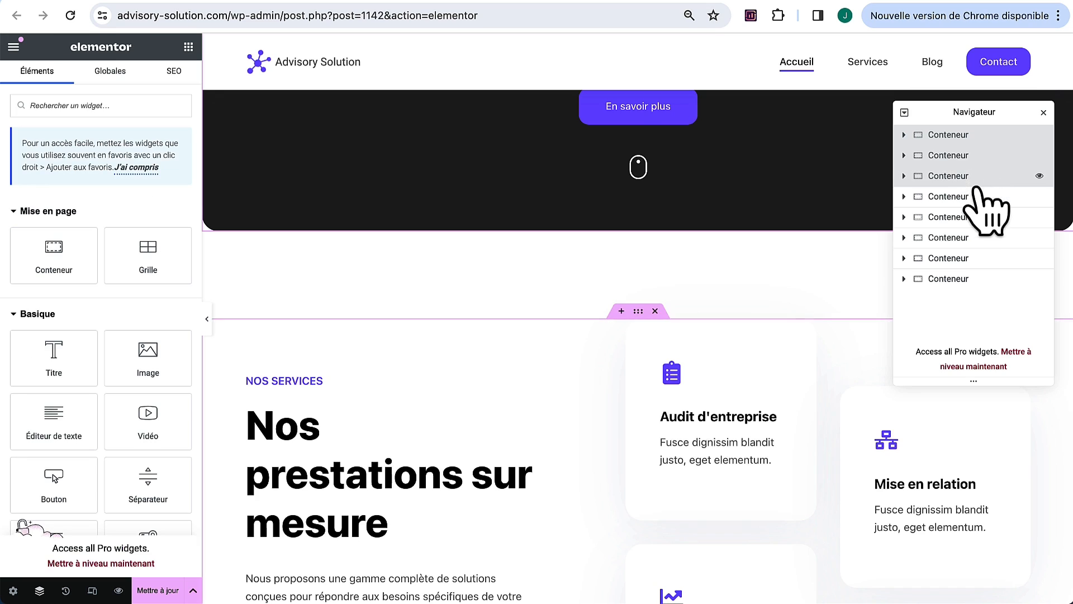
{"action": "left_click", "coordinate": [974, 197], "text": "super"}
{"action": "left_click", "coordinate": [975, 218], "text": "super"}
{"action": "left_click", "coordinate": [977, 238], "text": "super"}
{"action": "left_click", "coordinate": [979, 259], "text": "super"}
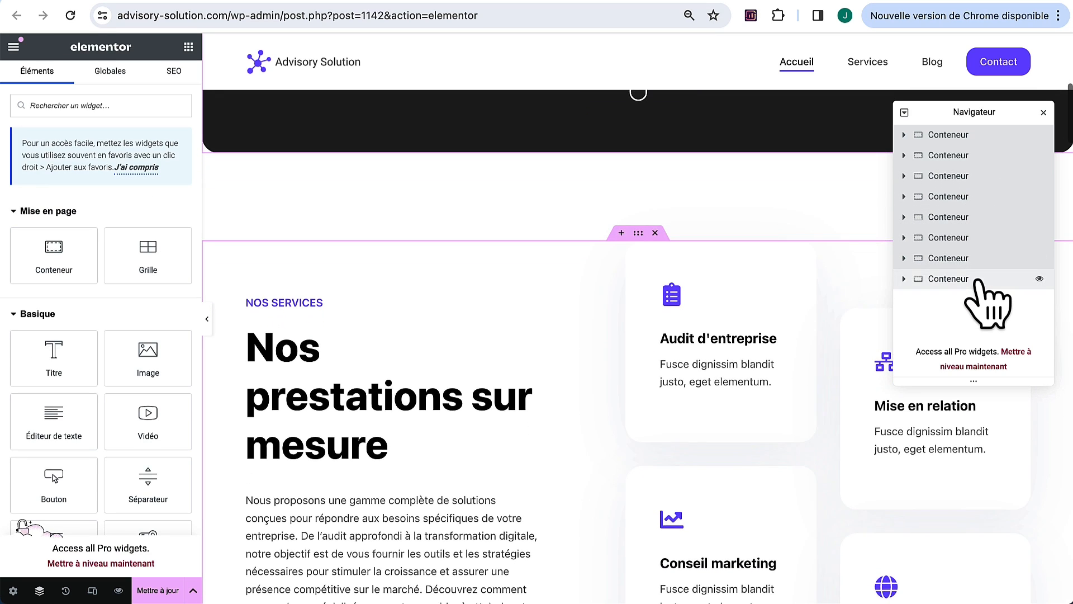
{"action": "left_click", "coordinate": [979, 279], "text": "super"}
{"action": "right_click", "coordinate": [993, 201]}
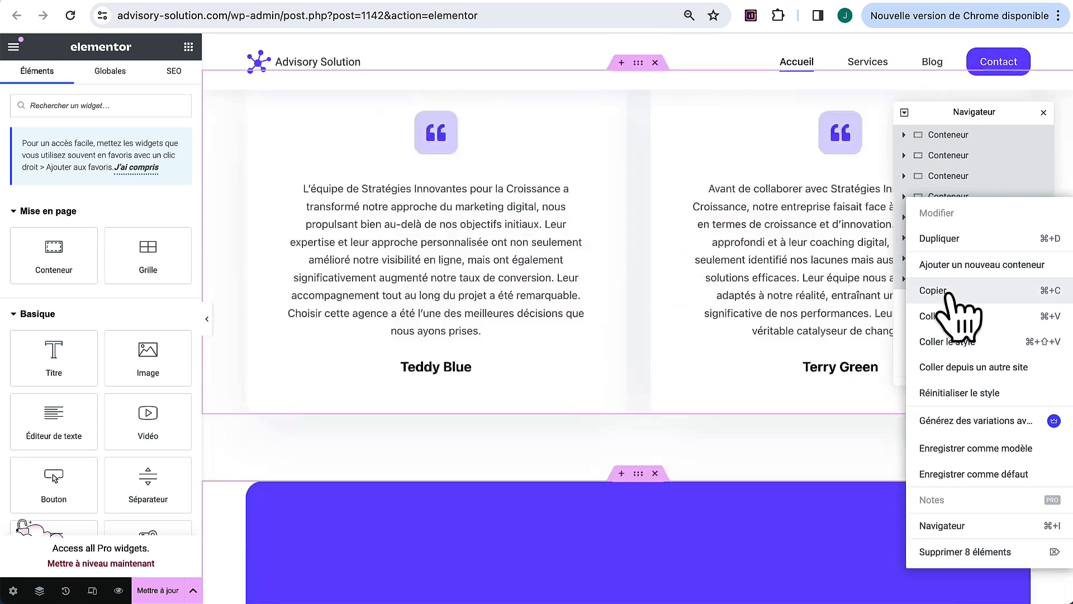
{"action": "left_click", "coordinate": [949, 292]}
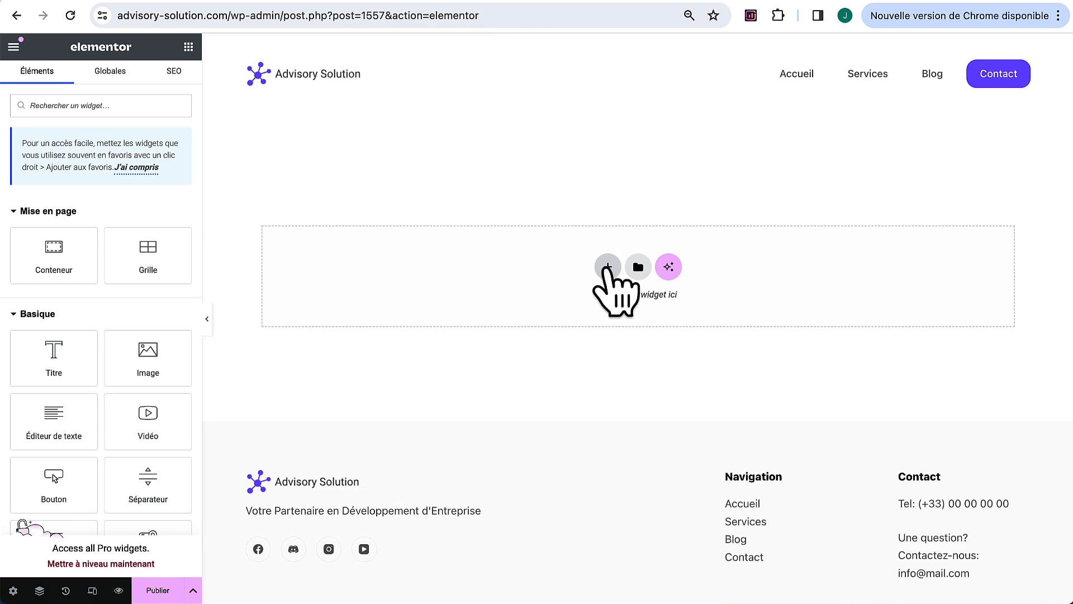
Step: Paste the eight copied sections into the empty new page
{"action": "right_click", "coordinate": [607, 269]}
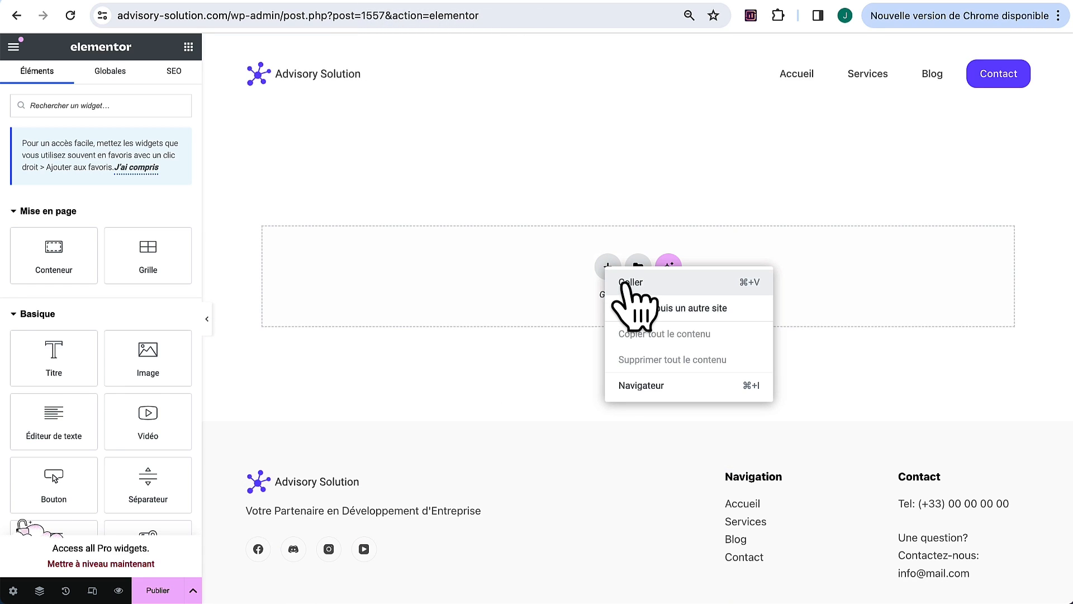
{"action": "left_click", "coordinate": [629, 283]}
{"action": "scroll", "coordinate": [649, 310], "scroll_direction": "down", "scroll_amount": 15}
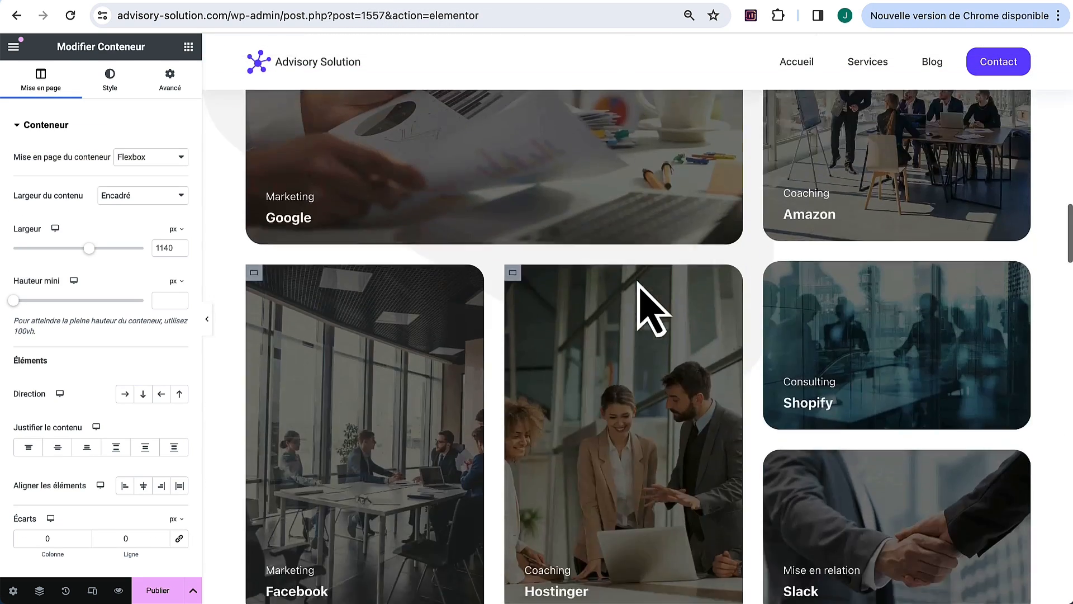
Step: Change the hero heading to 'Votre Partenaire en strategie de developpement'
{"action": "scroll", "coordinate": [643, 291], "scroll_direction": "up", "scroll_amount": 15}
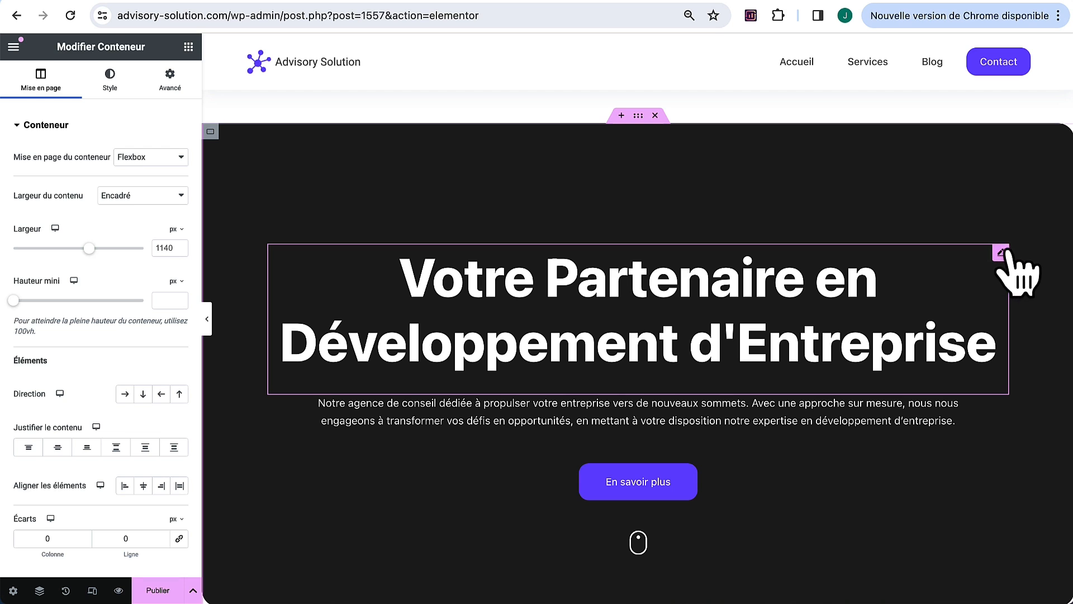
{"action": "left_click", "coordinate": [1002, 253]}
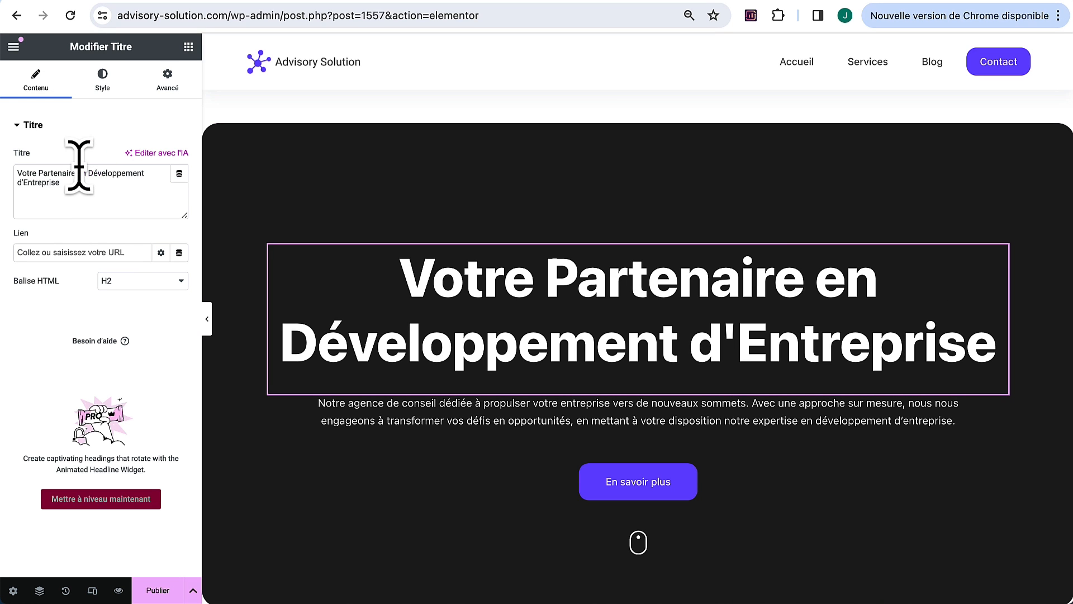
{"action": "left_click_drag", "start_coordinate": [87, 173], "coordinate": [130, 214]}
{"action": "type", "text": "strategie de developpement"}
Step: Publish the new page
{"action": "scroll", "coordinate": [872, 506], "scroll_direction": "down", "scroll_amount": 1}
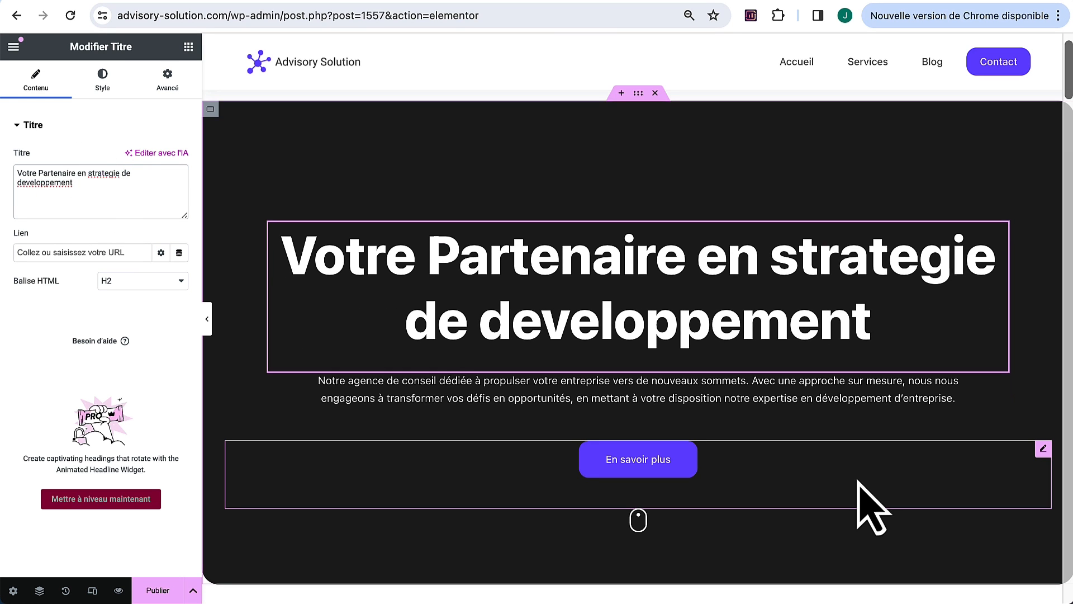
{"action": "scroll", "coordinate": [872, 506], "scroll_direction": "down", "scroll_amount": 12}
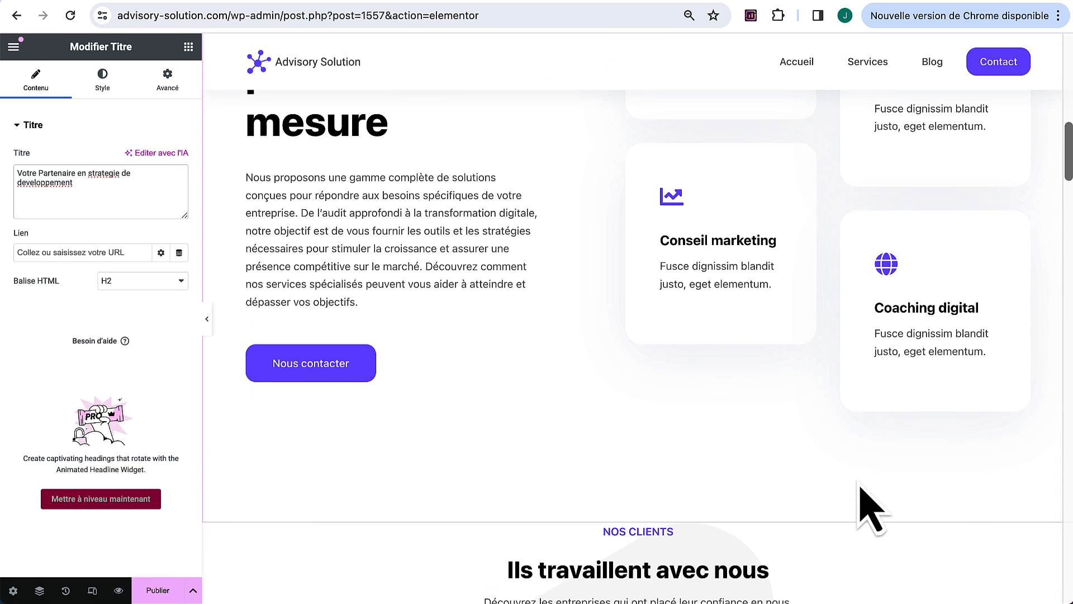
{"action": "scroll", "coordinate": [872, 506], "scroll_direction": "up", "scroll_amount": 12}
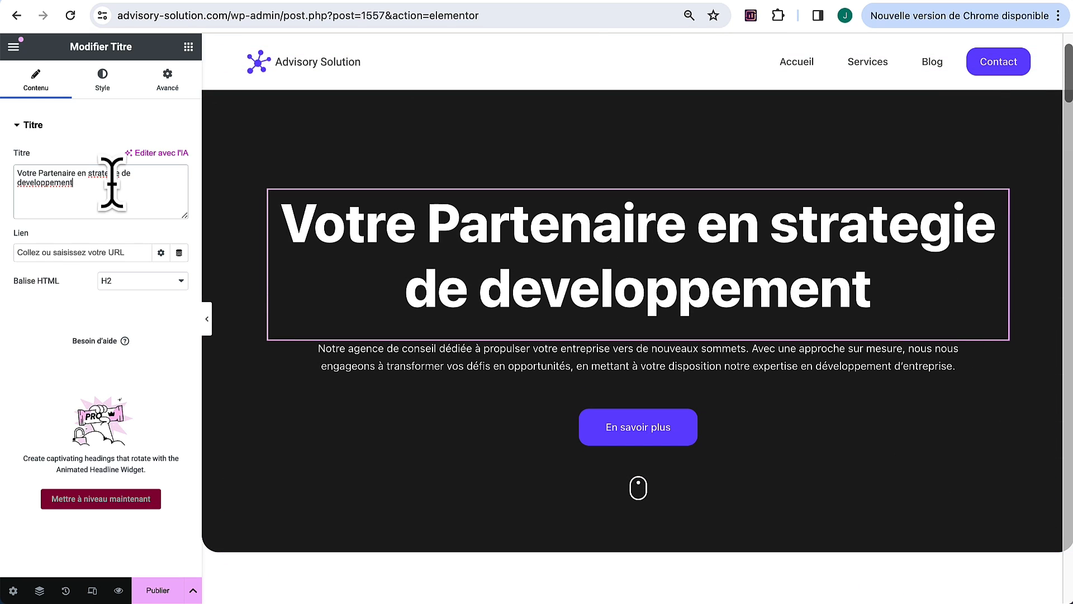
{"action": "scroll", "coordinate": [503, 412], "scroll_direction": "down", "scroll_amount": 10}
{"action": "scroll", "coordinate": [503, 412], "scroll_direction": "up", "scroll_amount": 10}
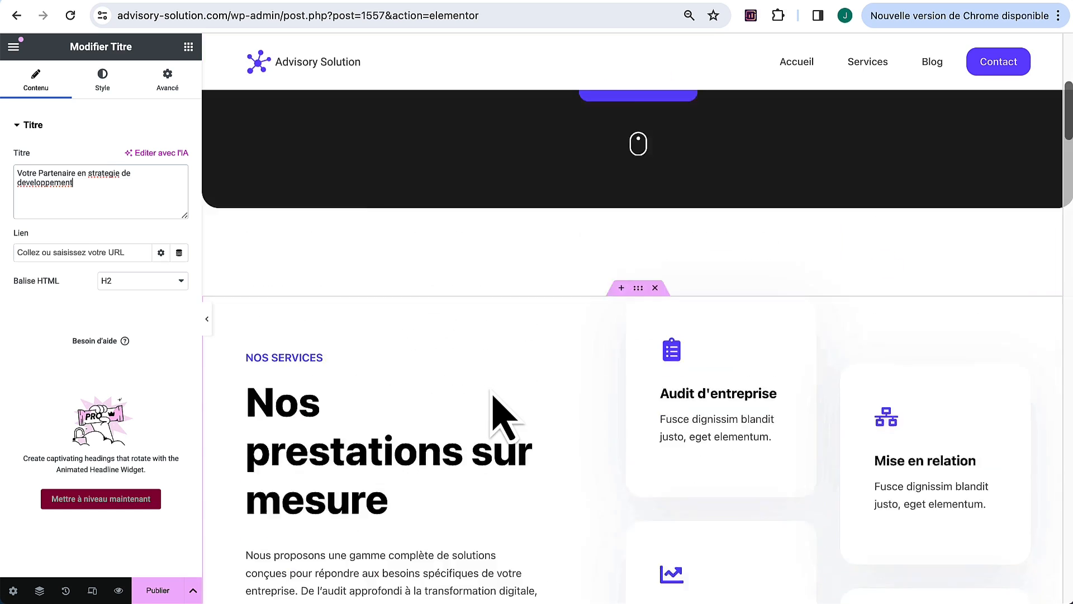
{"action": "left_click", "coordinate": [156, 590]}
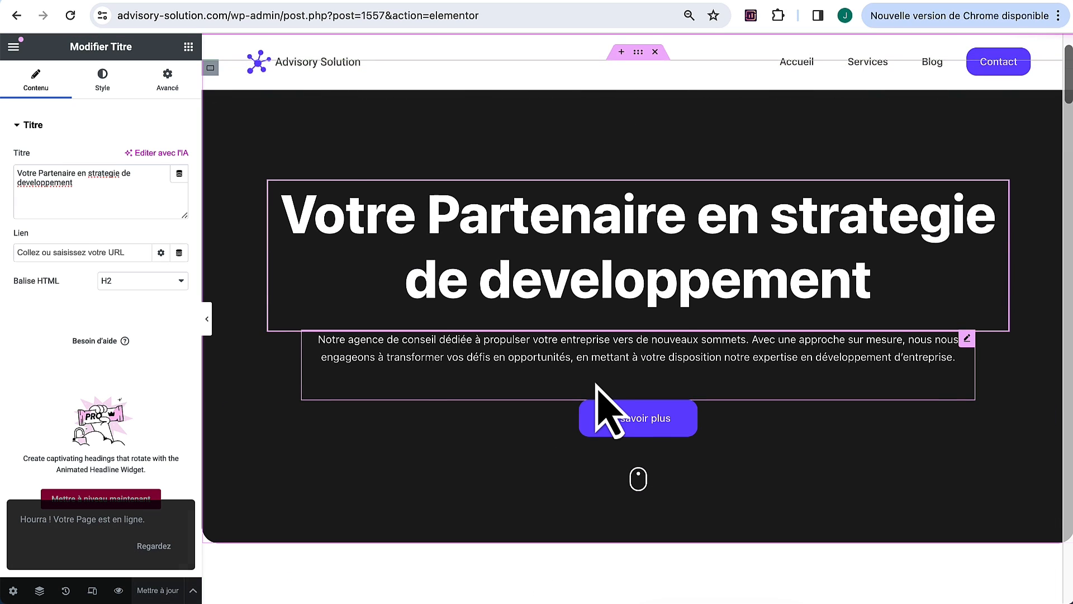
{"action": "left_click", "coordinate": [14, 47]}
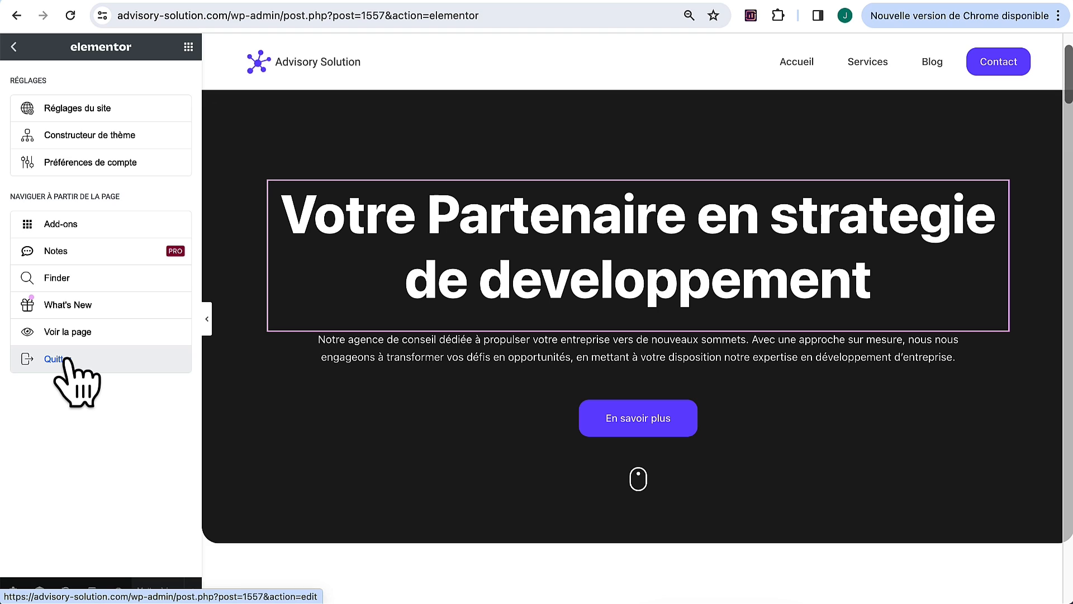
Step: Set 'Stratégie de developpement' as the Rank Math focus keyword, reaching 73/100
{"action": "left_click", "coordinate": [66, 359]}
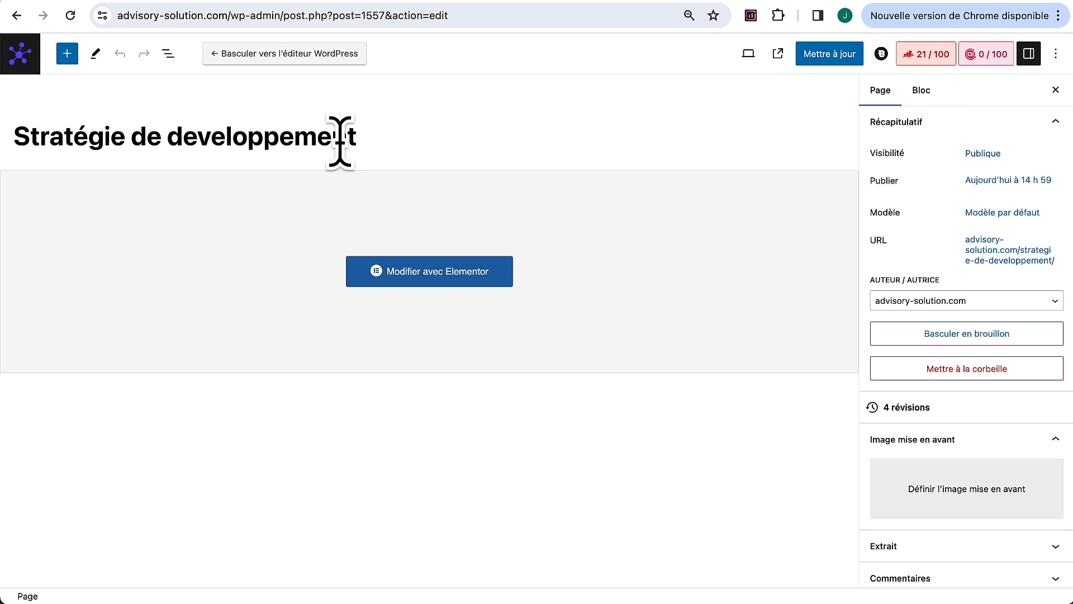
{"action": "left_click", "coordinate": [340, 142]}
{"action": "triple_click", "coordinate": [340, 142]}
{"action": "key", "text": "super+c"}
{"action": "left_click", "coordinate": [928, 54]}
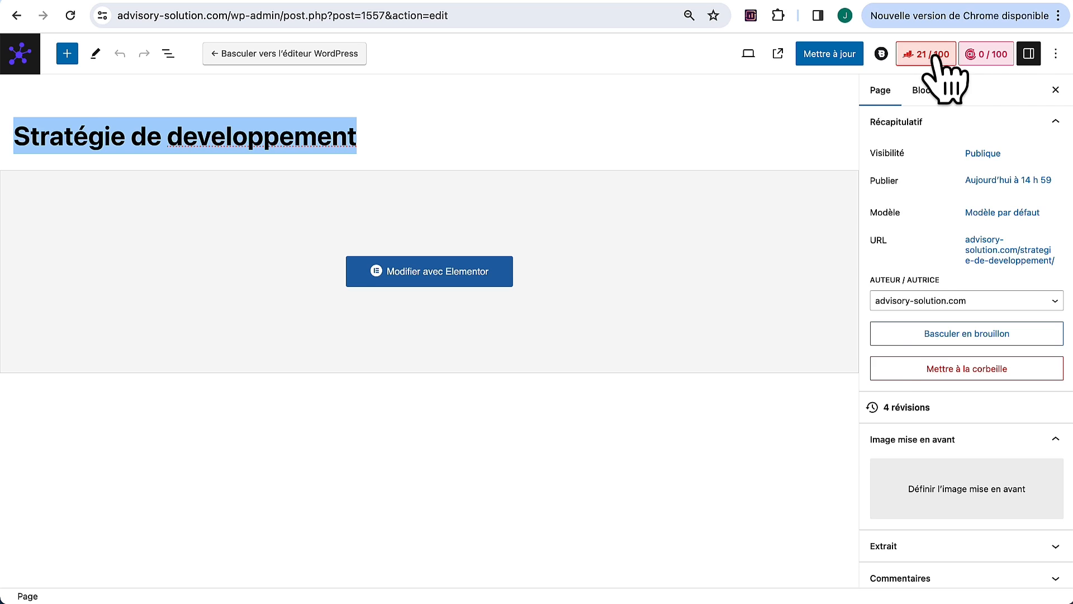
{"action": "scroll", "coordinate": [950, 335], "scroll_direction": "down", "scroll_amount": 3}
{"action": "left_click", "coordinate": [935, 222]}
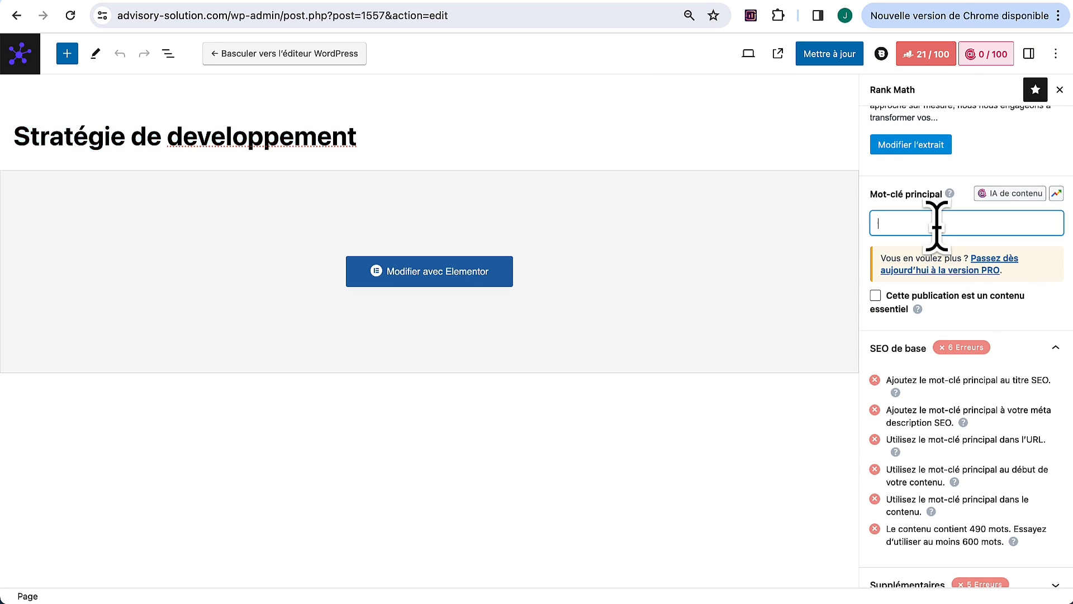
{"action": "key", "text": "super+v"}
{"action": "scroll", "coordinate": [938, 233], "scroll_direction": "up", "scroll_amount": 1}
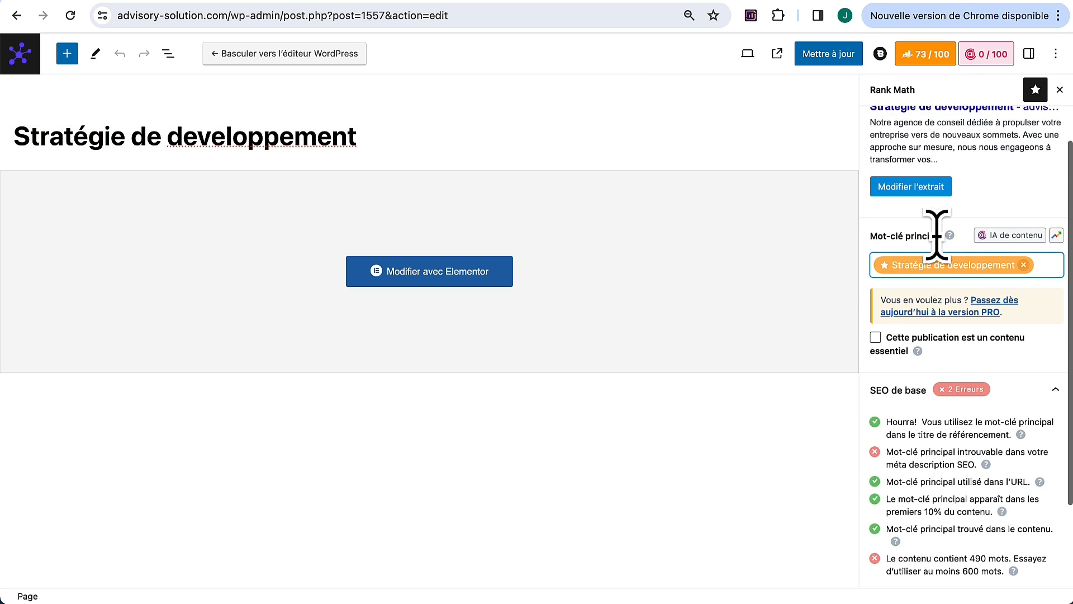
{"action": "scroll", "coordinate": [945, 280], "scroll_direction": "up", "scroll_amount": 1}
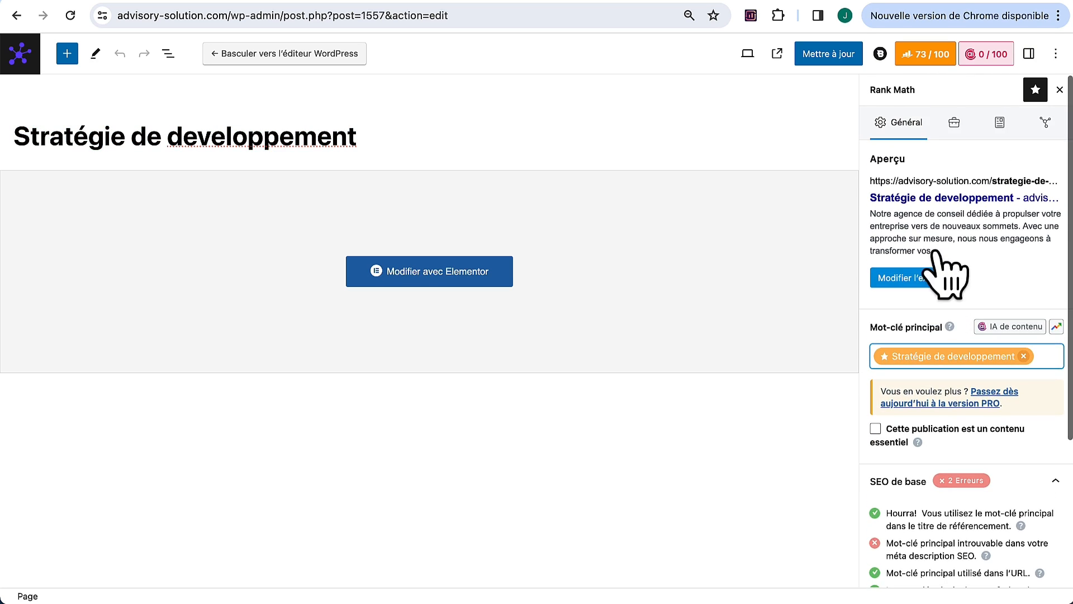
{"action": "left_click", "coordinate": [906, 279]}
Step: Set the SEO title to 'Advisory Solution - Stratégie de developpement'
{"action": "left_click_drag", "start_coordinate": [491, 311], "coordinate": [305, 305]}
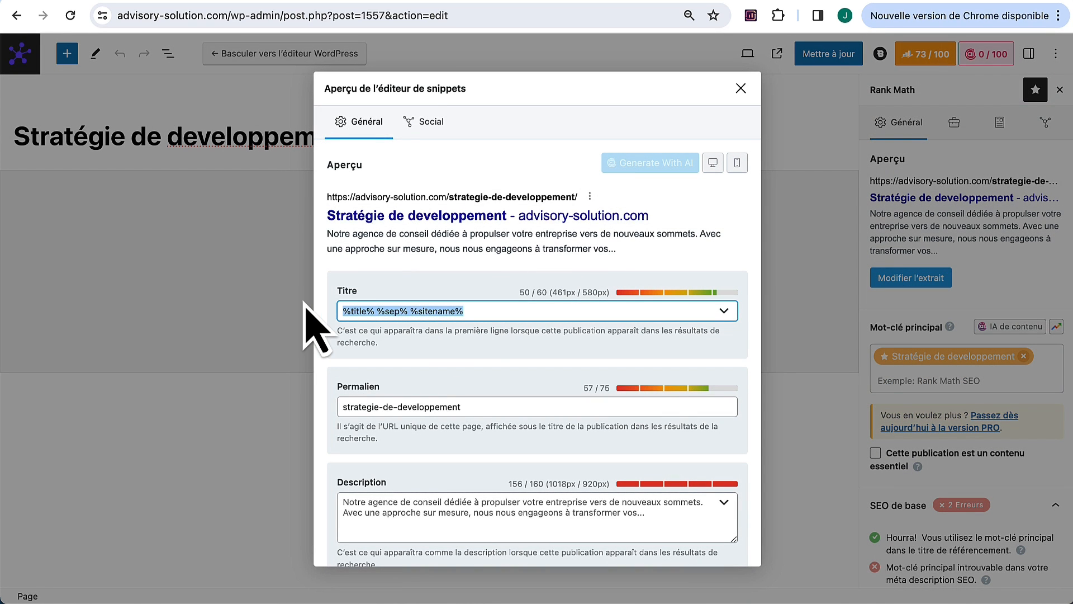
{"action": "type", "text": "Advisor"}
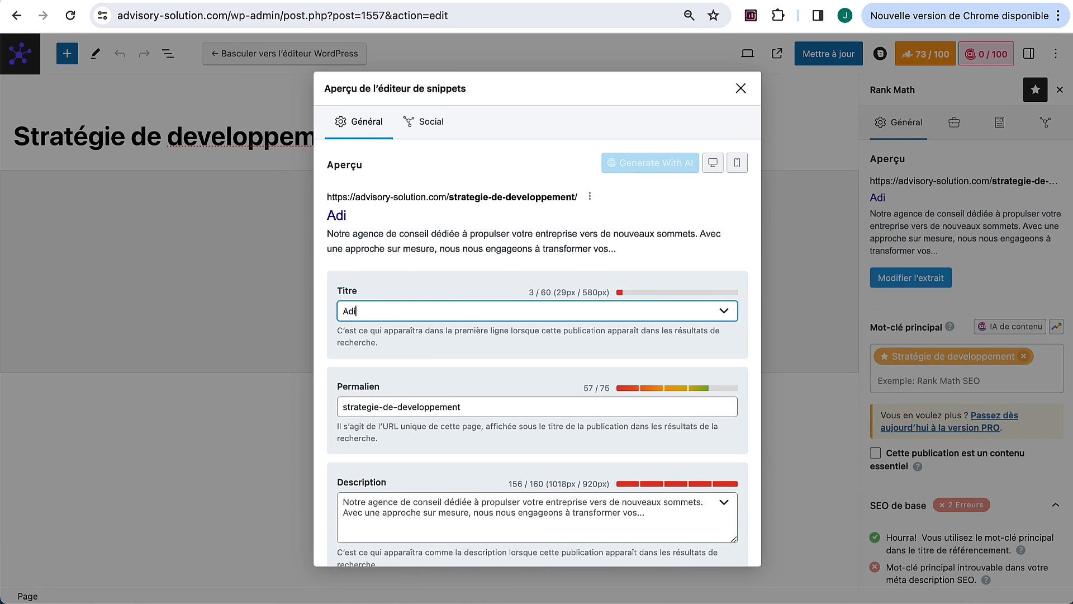
{"action": "type", "text": "y Sol"}
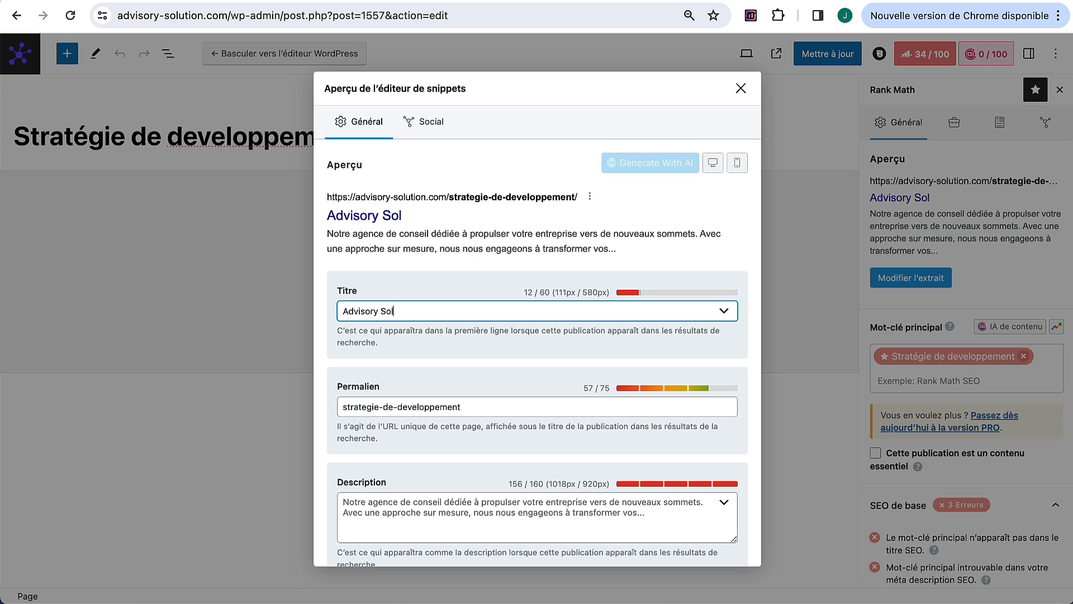
{"action": "type", "text": "ution -"}
{"action": "key", "text": "ctrl+v"}
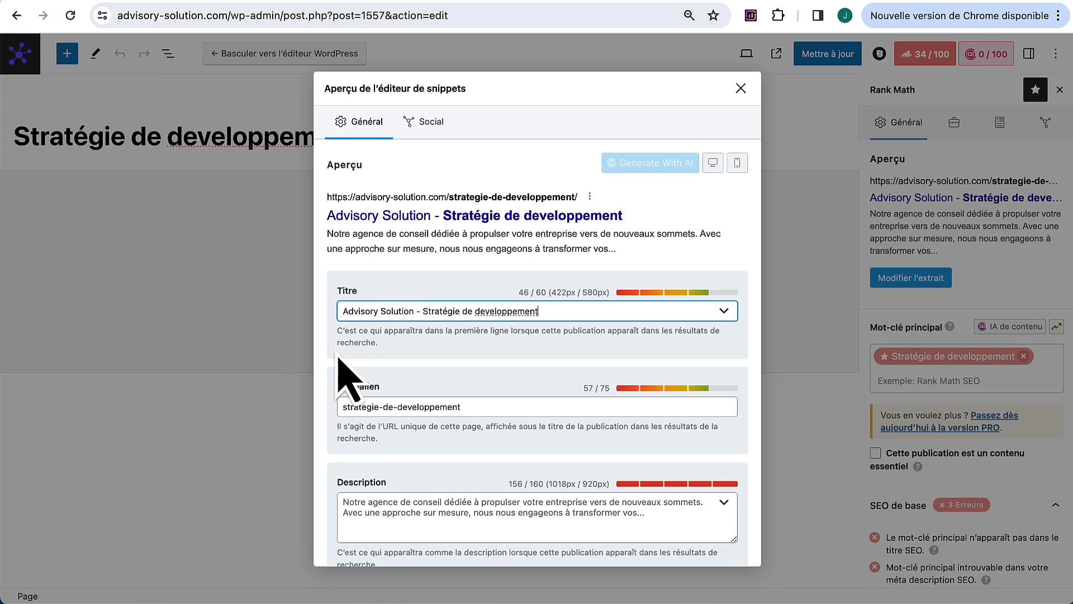
Step: Replace the meta description with a new keyword-led description and close the snippet editor
{"action": "scroll", "coordinate": [380, 391], "scroll_direction": "down", "scroll_amount": 1}
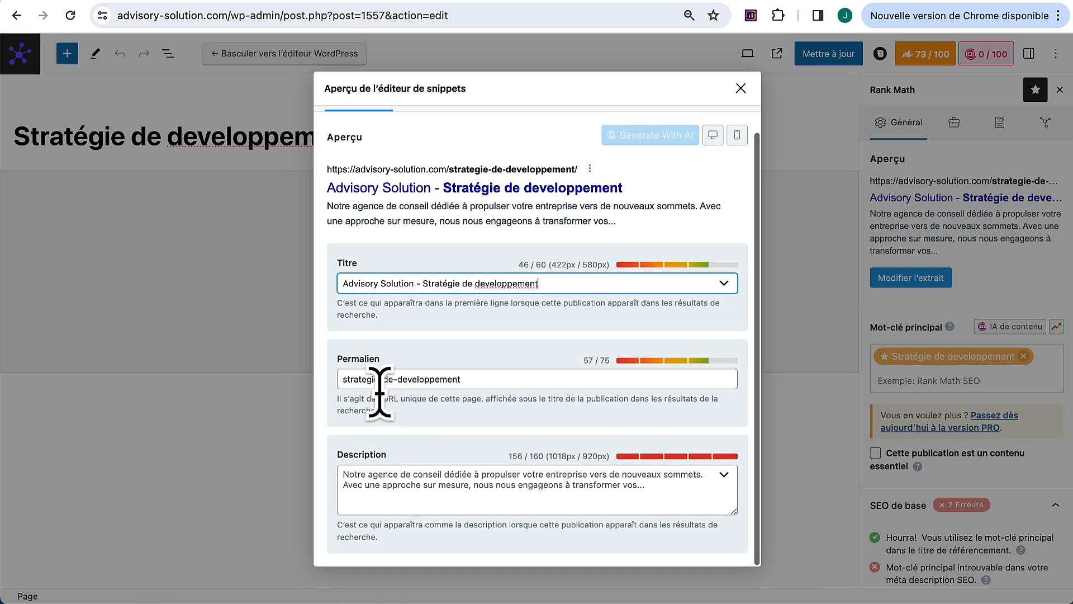
{"action": "left_click", "coordinate": [414, 480]}
{"action": "key", "text": "ctrl+a"}
{"action": "type", "text": "Stratégie de developpement pour propulser votre activité. Une approche sur mesure, nous nous engageons à transformer vos défis en opportunités"}
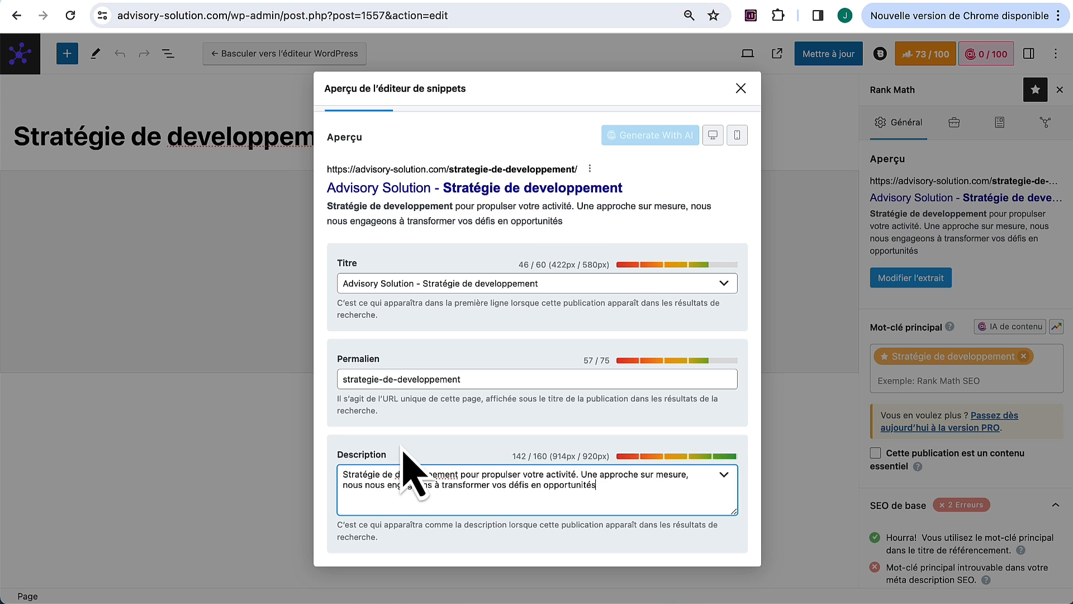
{"action": "left_click", "coordinate": [741, 88]}
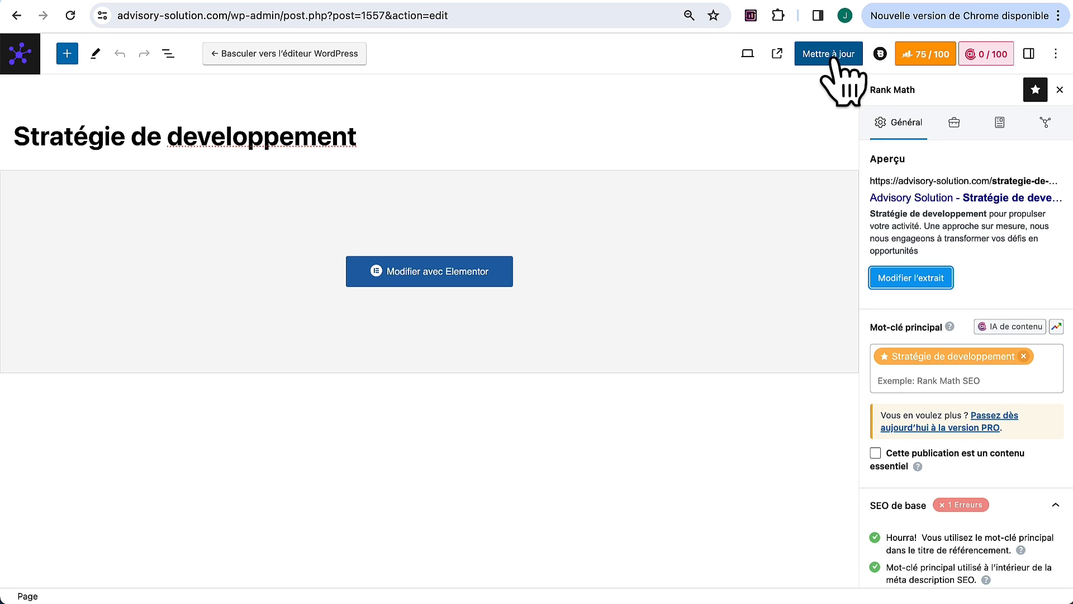
Step: Update the page and review Rank Math's additional SEO checks
{"action": "left_click", "coordinate": [835, 58]}
{"action": "scroll", "coordinate": [962, 457], "scroll_direction": "down", "scroll_amount": 4}
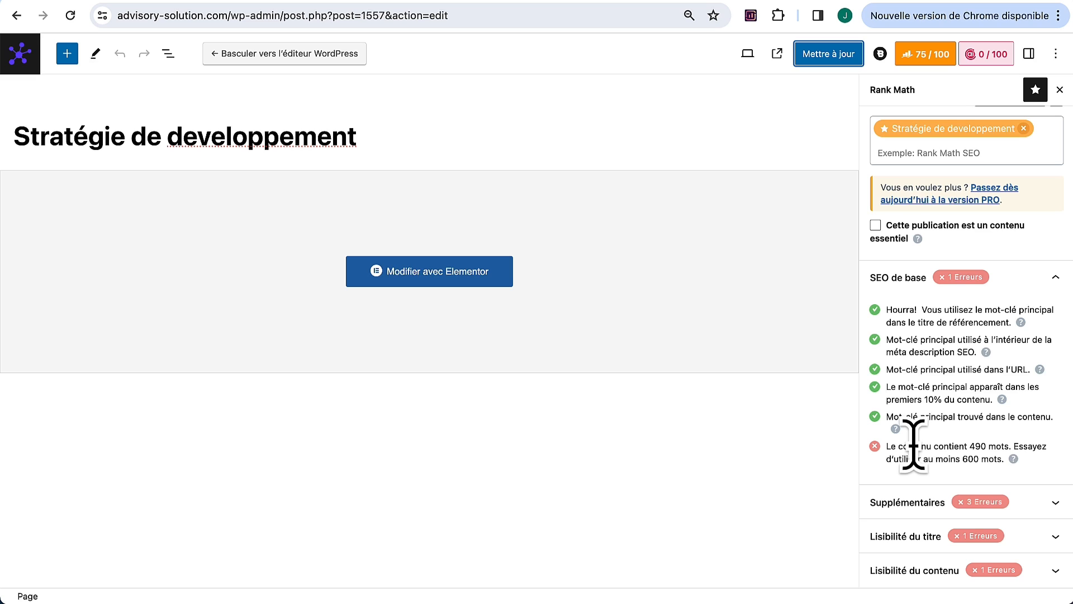
{"action": "left_click", "coordinate": [935, 502]}
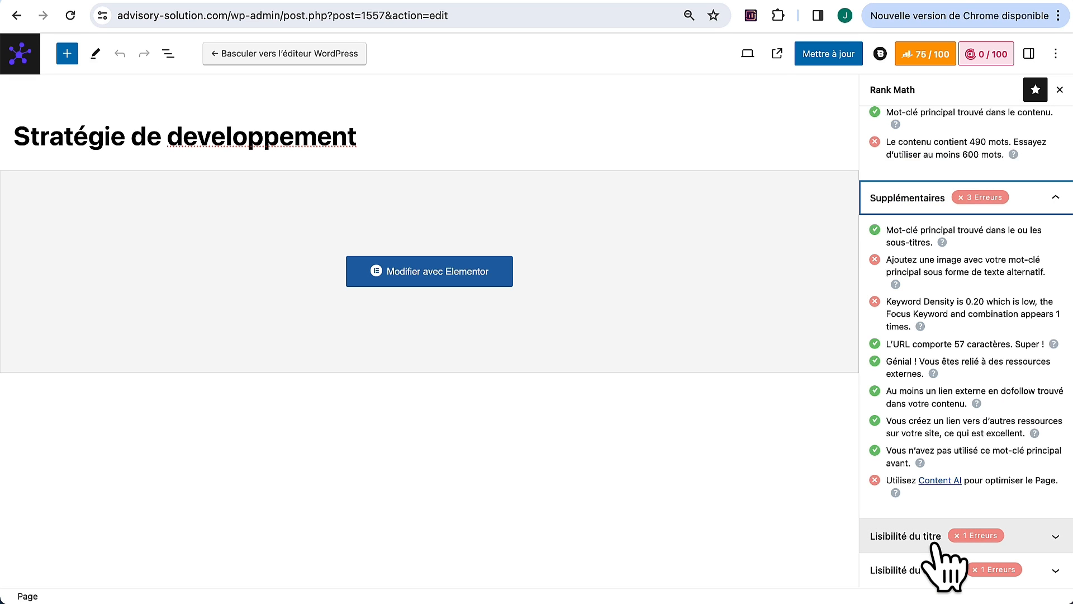
{"action": "left_click", "coordinate": [928, 201]}
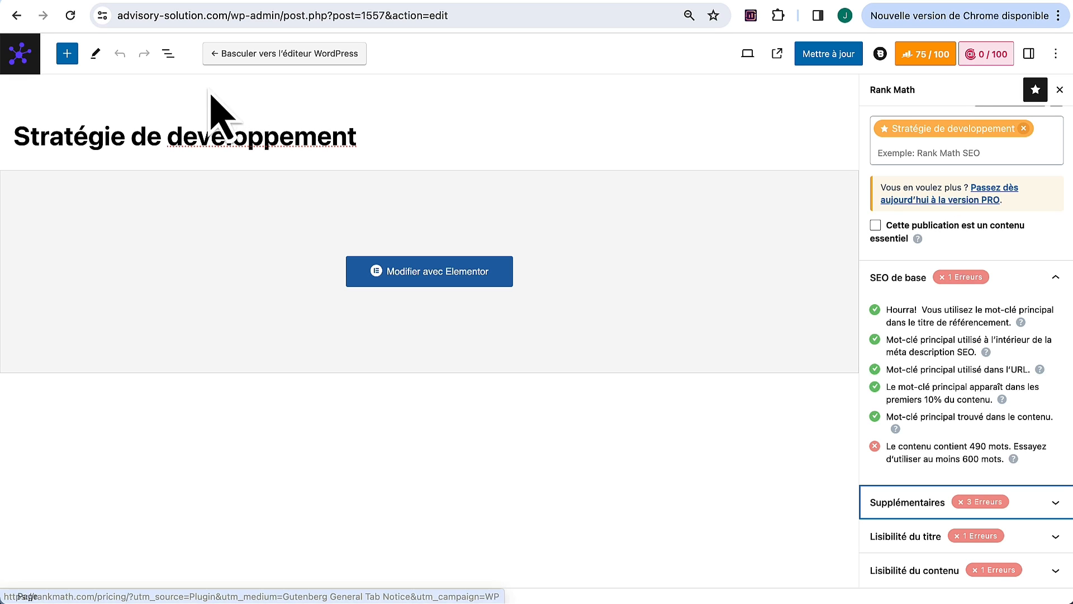
Step: Leave the page editor for Pages and open Rank Math SEO's Statistiques analytics page
{"action": "left_click", "coordinate": [21, 54]}
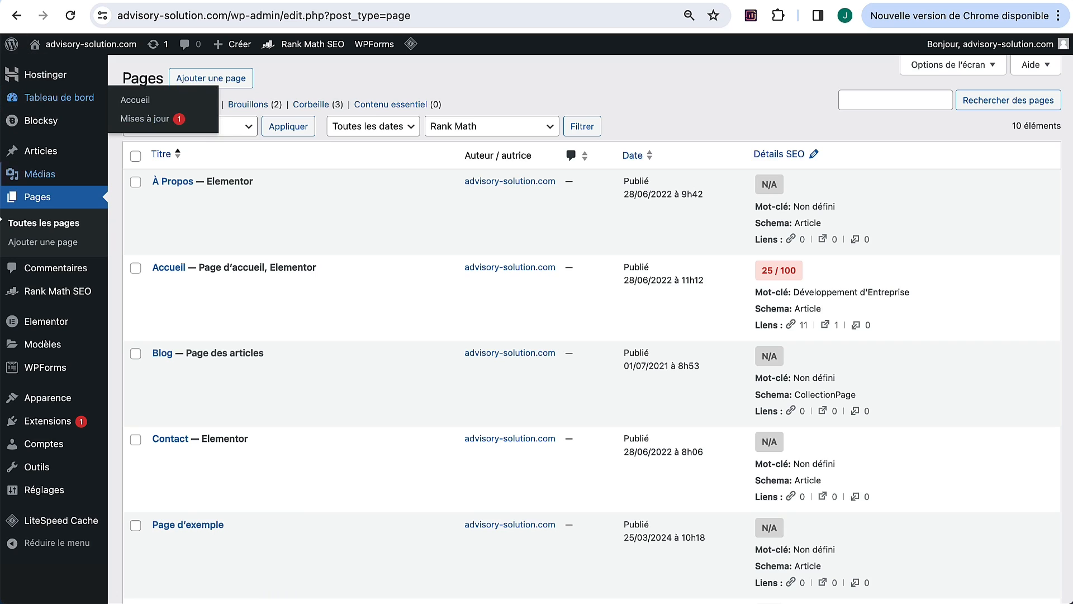
{"action": "mouse_move", "coordinate": [61, 292]}
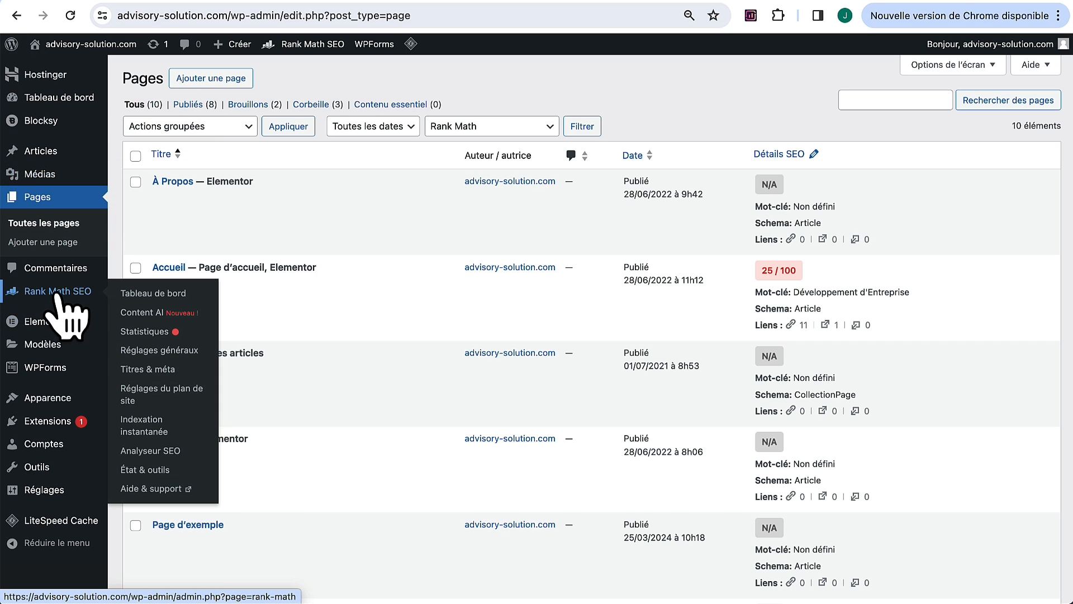
{"action": "left_click", "coordinate": [150, 331]}
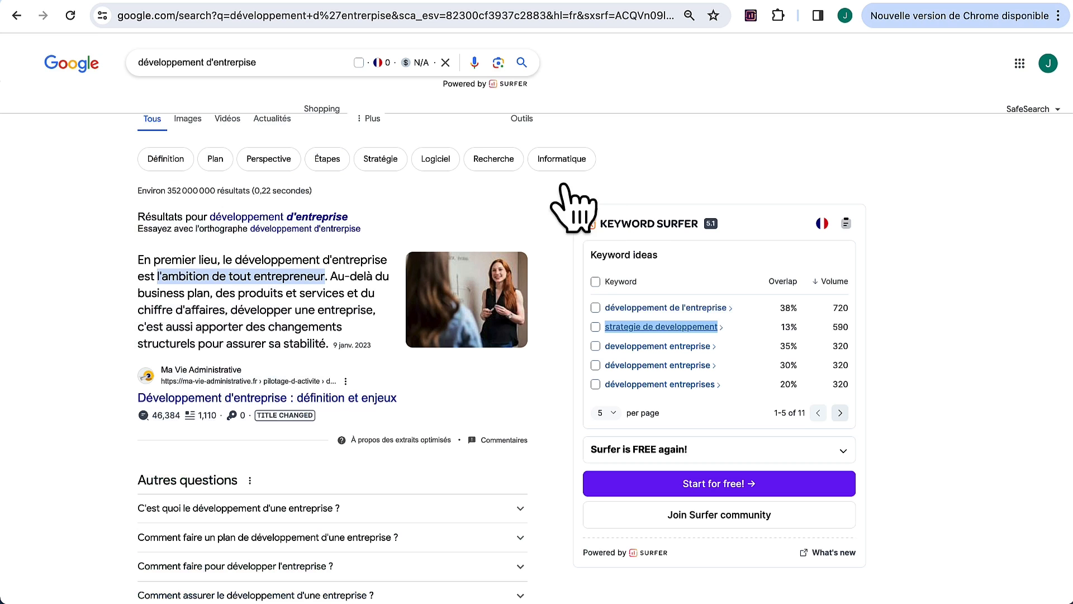
Step: Search Google for 'Coiffeur Bordeaux' and review the local Entreprises map pack of salons
{"action": "left_click_drag", "start_coordinate": [307, 58], "coordinate": [112, 76]}
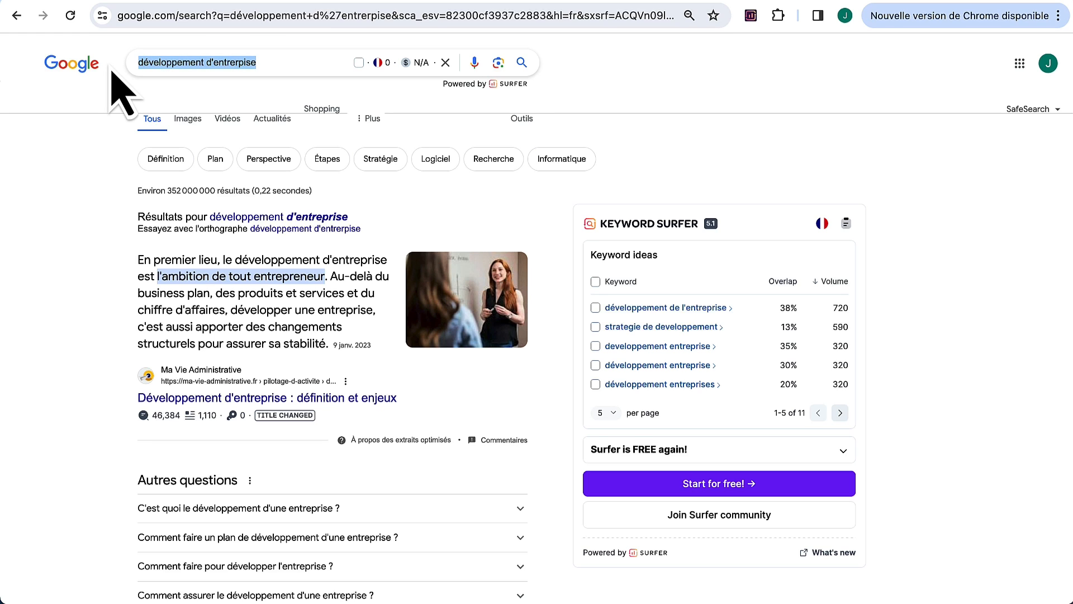
{"action": "type", "text": "Coiffeur Bordeaux"}
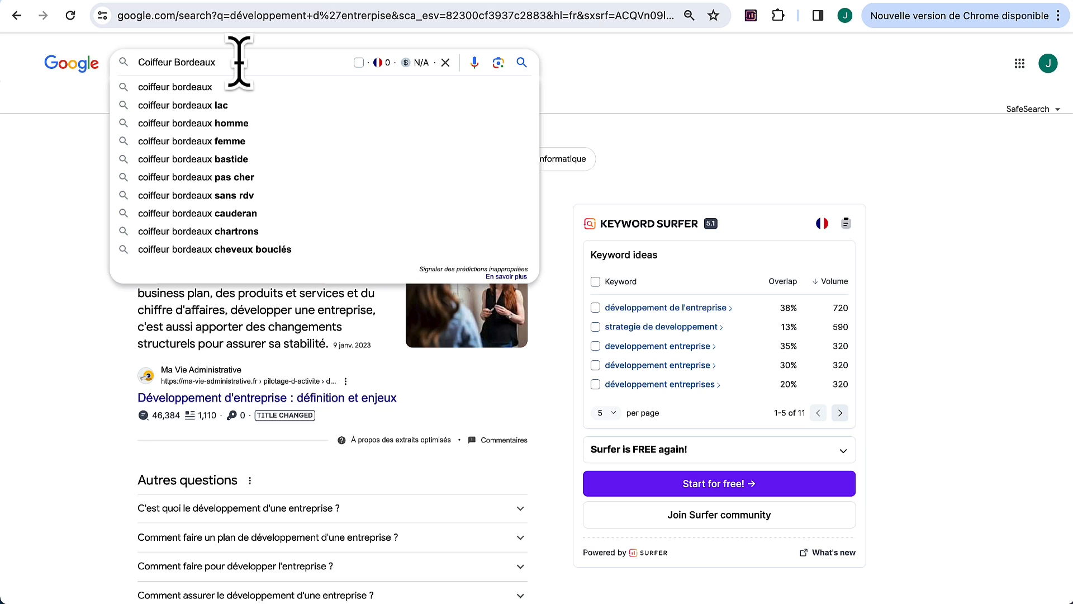
{"action": "key", "text": "Return"}
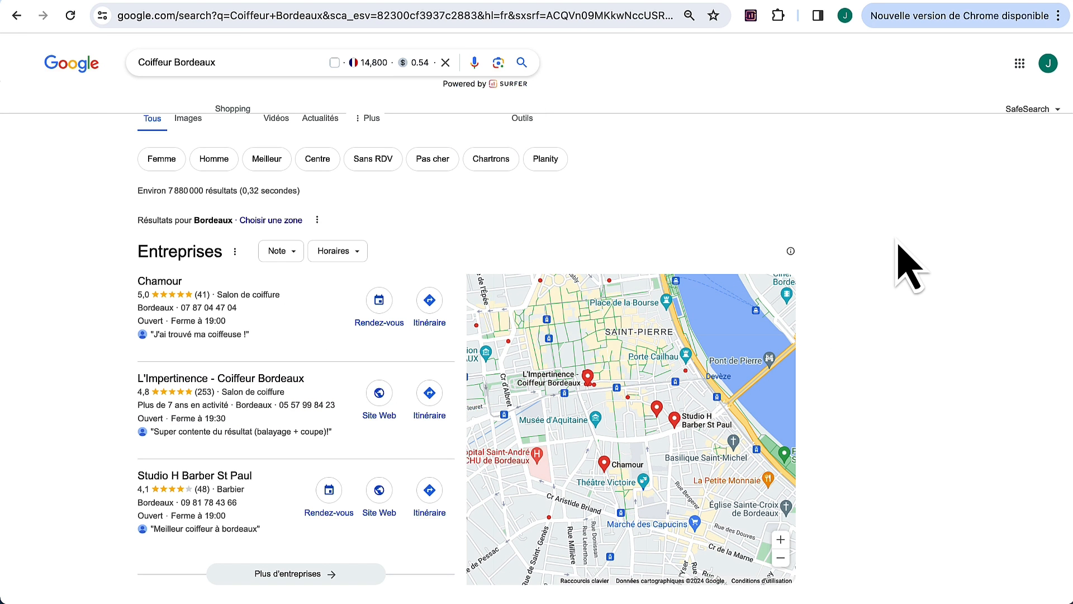
{"action": "scroll", "coordinate": [909, 268], "scroll_direction": "down", "scroll_amount": 2}
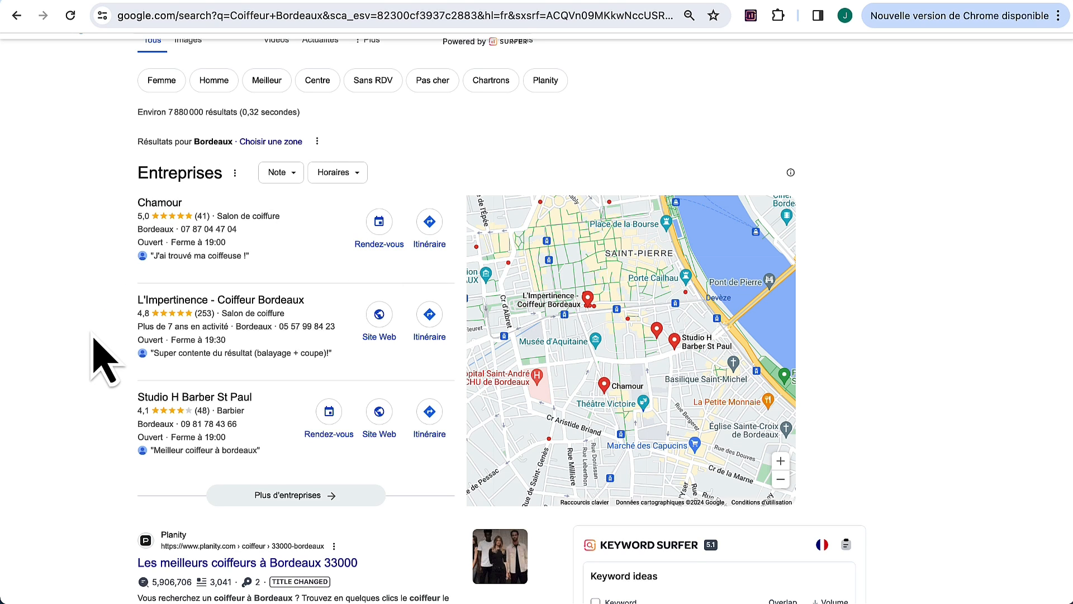
{"action": "scroll", "coordinate": [90, 358], "scroll_direction": "up", "scroll_amount": 1}
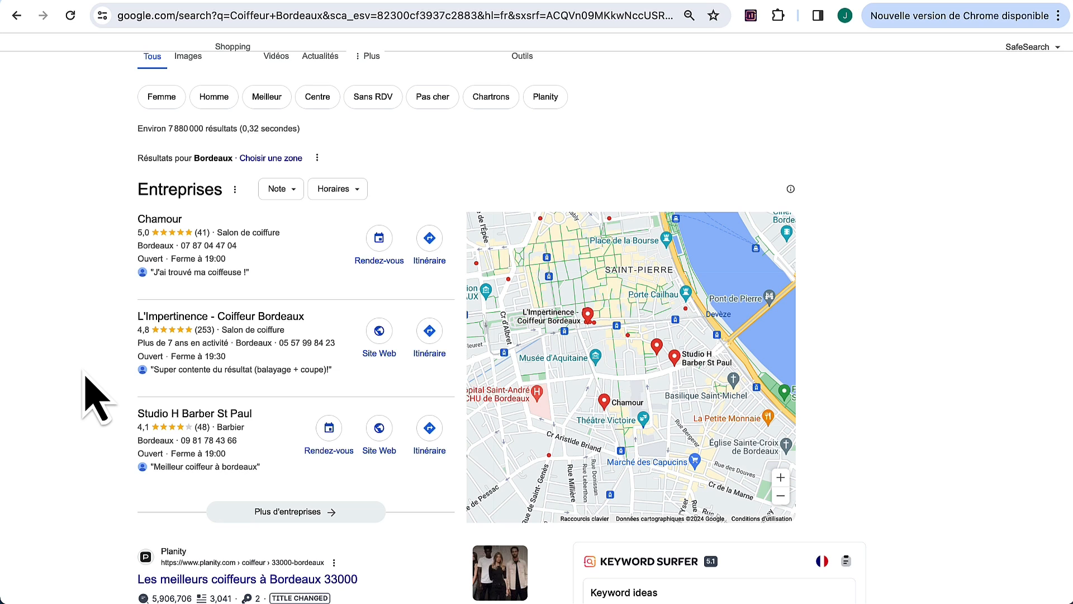
{"action": "scroll", "coordinate": [95, 400], "scroll_direction": "up", "scroll_amount": 2}
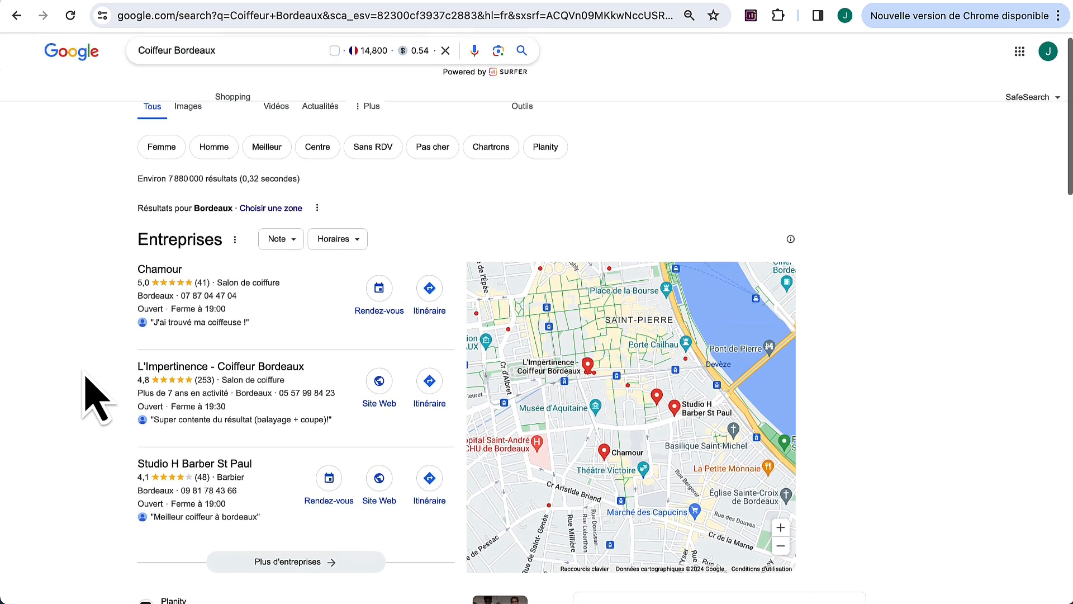
{"action": "left_click_drag", "start_coordinate": [227, 48], "coordinate": [14, 64]}
{"action": "type", "text": "Goo"}
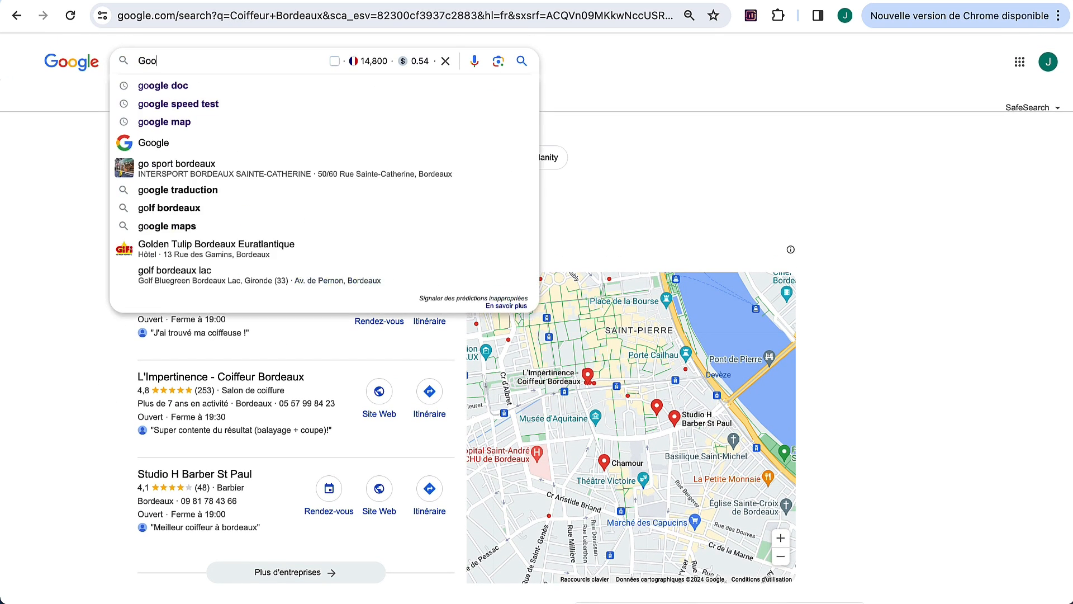
{"action": "type", "text": "gle my business"}
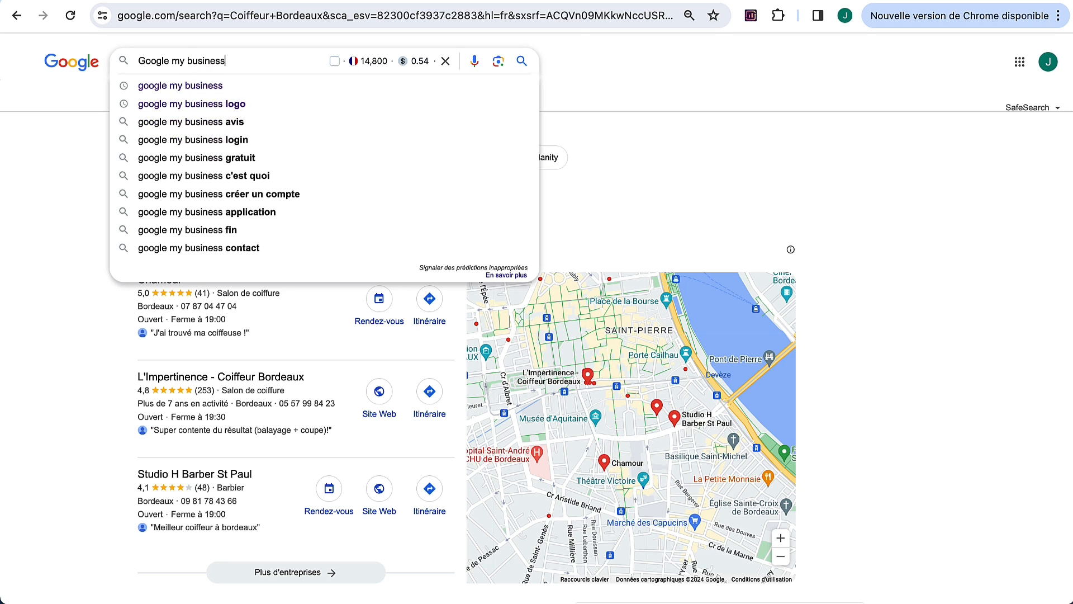
{"action": "key", "text": "Return"}
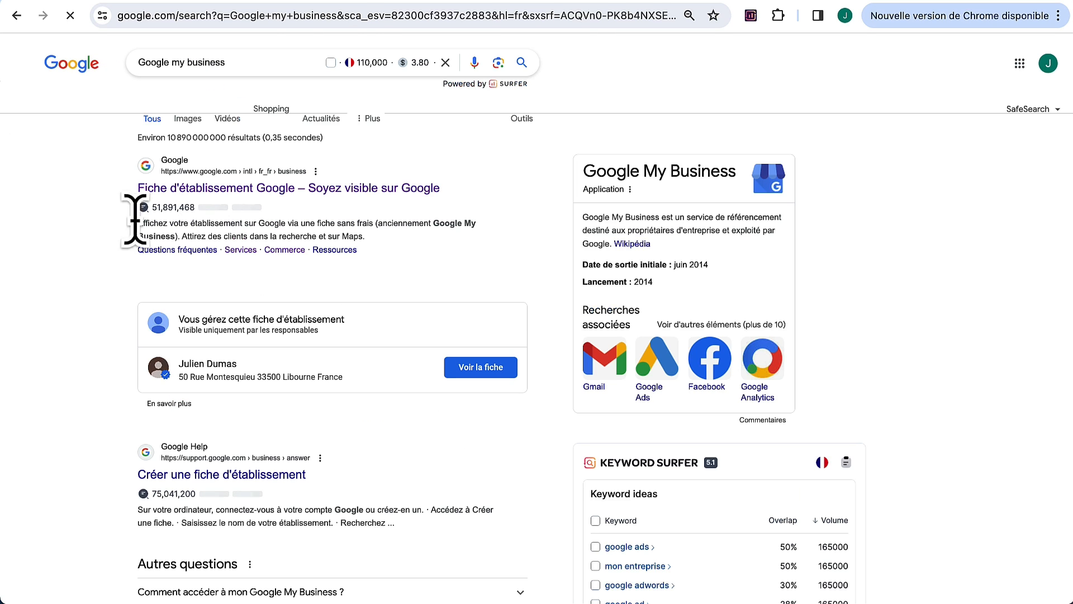
{"action": "left_click", "coordinate": [190, 190]}
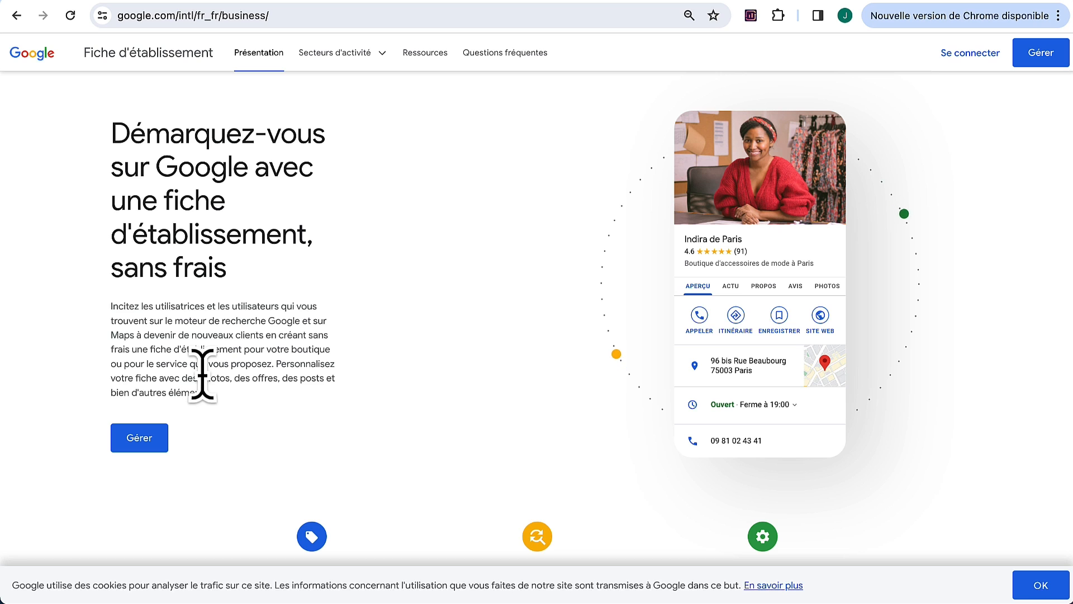
{"action": "left_click", "coordinate": [17, 15]}
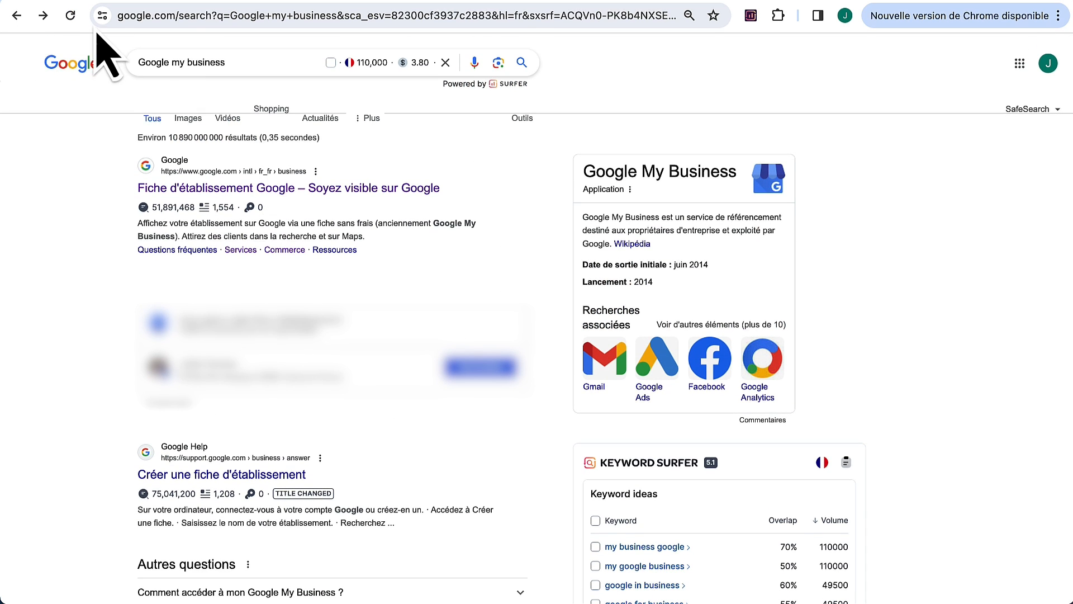
{"action": "left_click", "coordinate": [16, 15]}
{"action": "scroll", "coordinate": [252, 204], "scroll_direction": "down", "scroll_amount": 3}
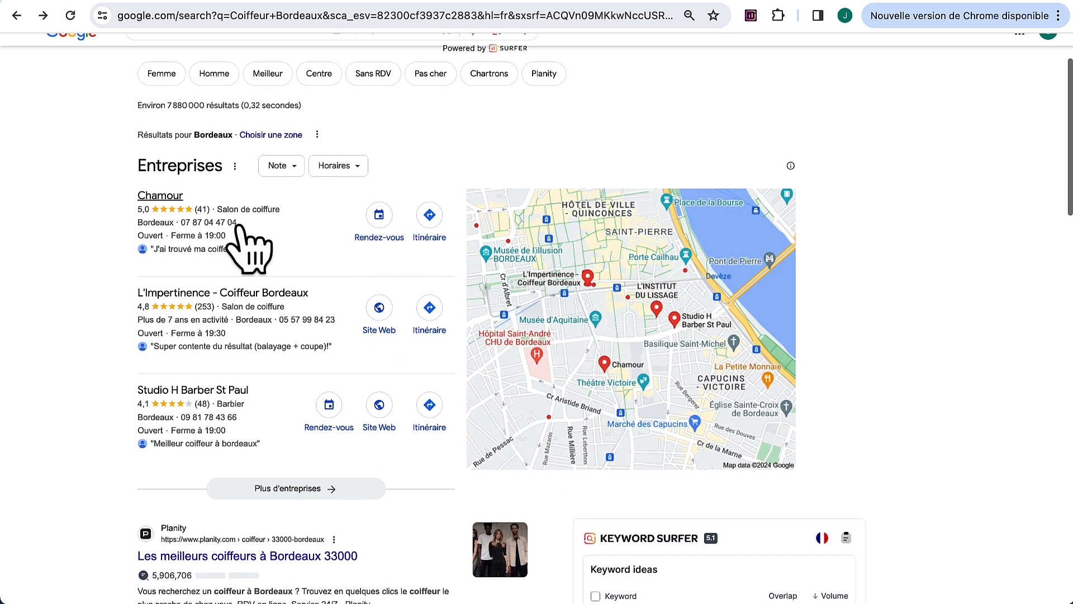
Step: Visit Studio H Barber St Paul's website, then submit the Accueil page via Indexation instantanée
{"action": "left_click", "coordinate": [384, 404]}
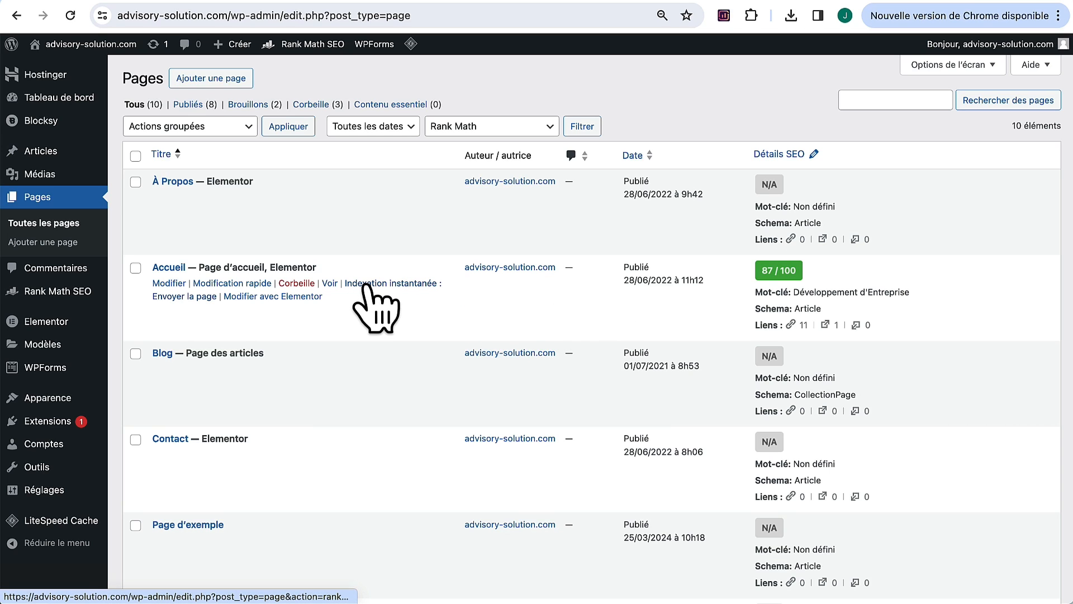
{"action": "left_click", "coordinate": [418, 284]}
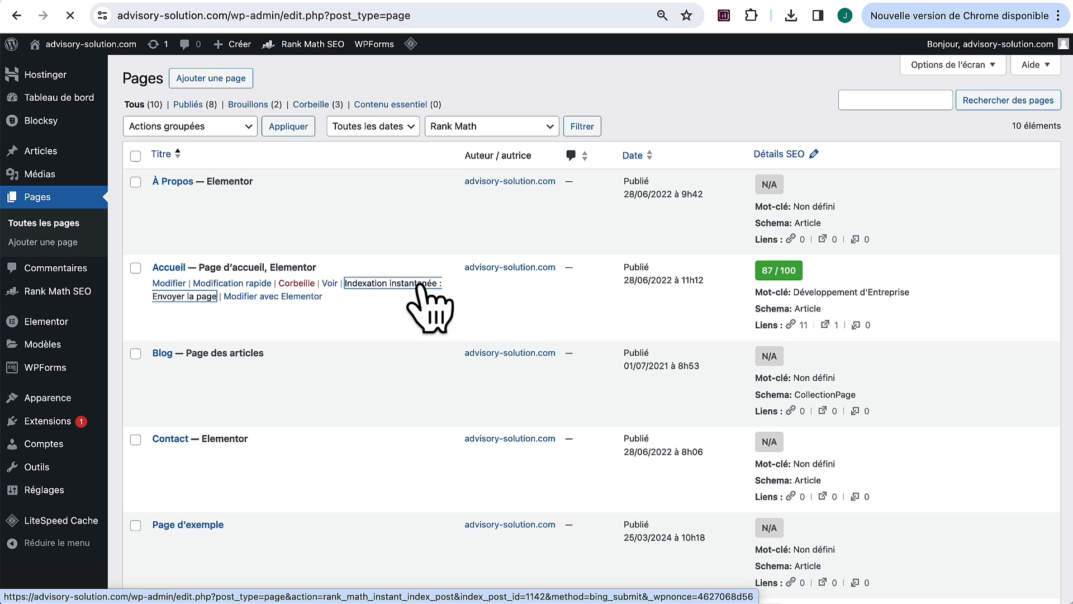
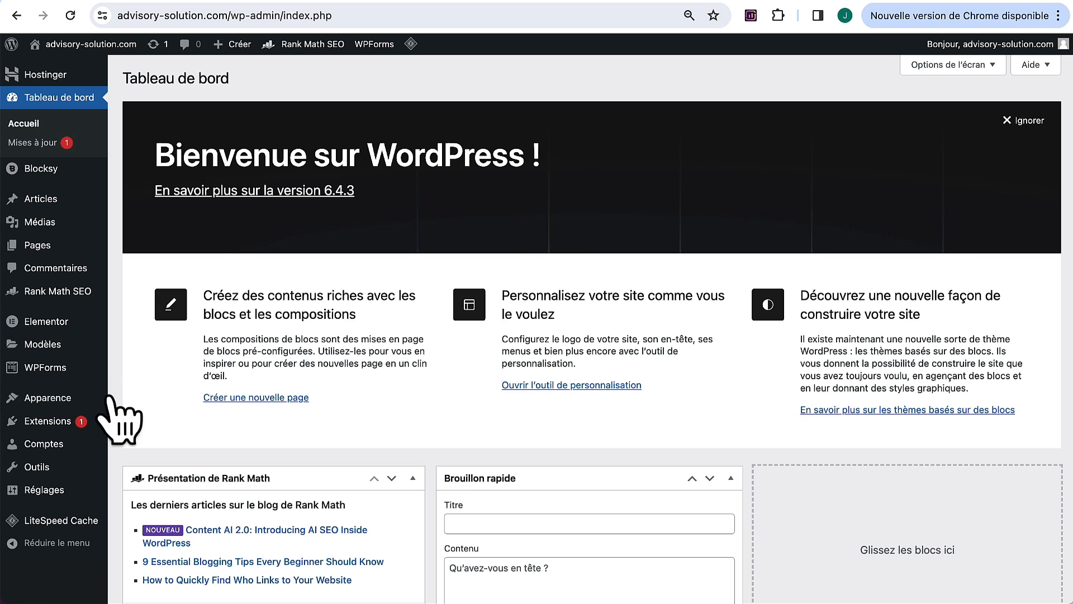
Step: Search the plugin directory for 'litespeed cache' and confirm LiteSpeed Cache is installed and active
{"action": "mouse_move", "coordinate": [47, 426]}
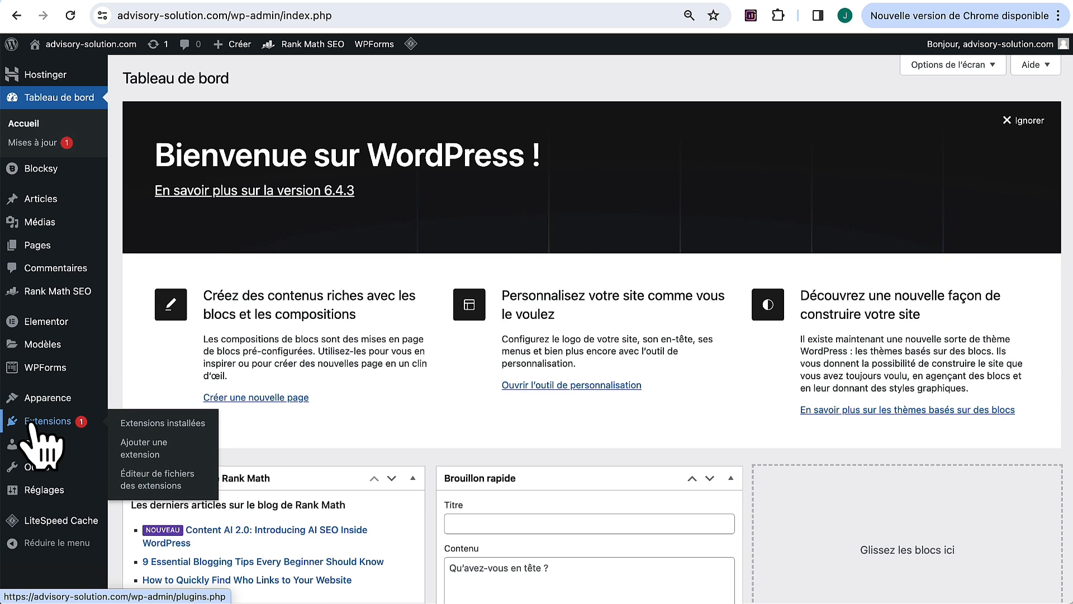
{"action": "left_click", "coordinate": [144, 446]}
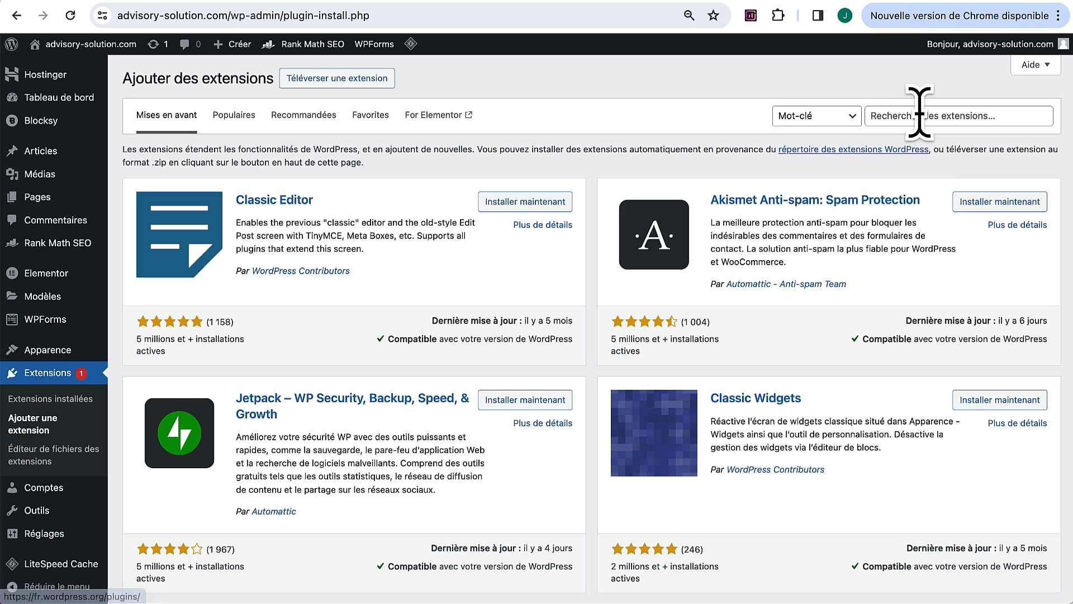
{"action": "left_click", "coordinate": [923, 115]}
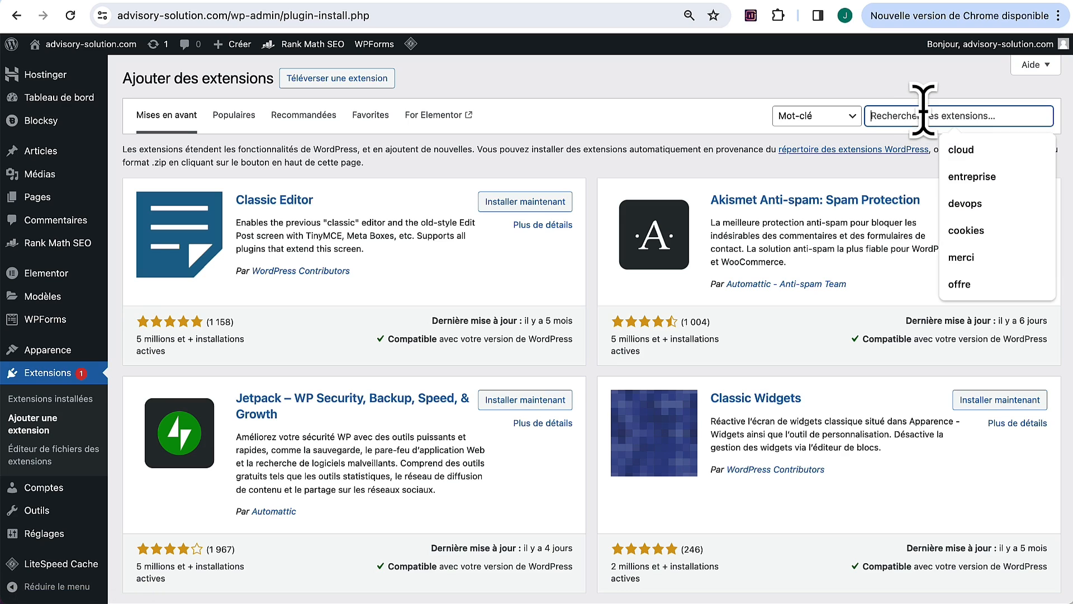
{"action": "type", "text": "lite"}
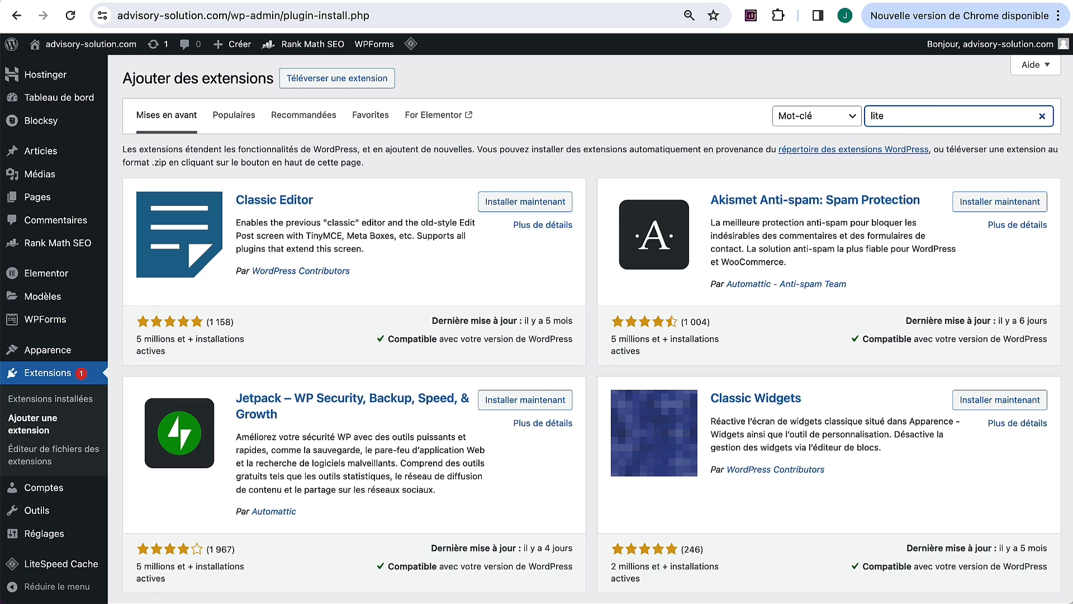
{"action": "type", "text": "speed cache"}
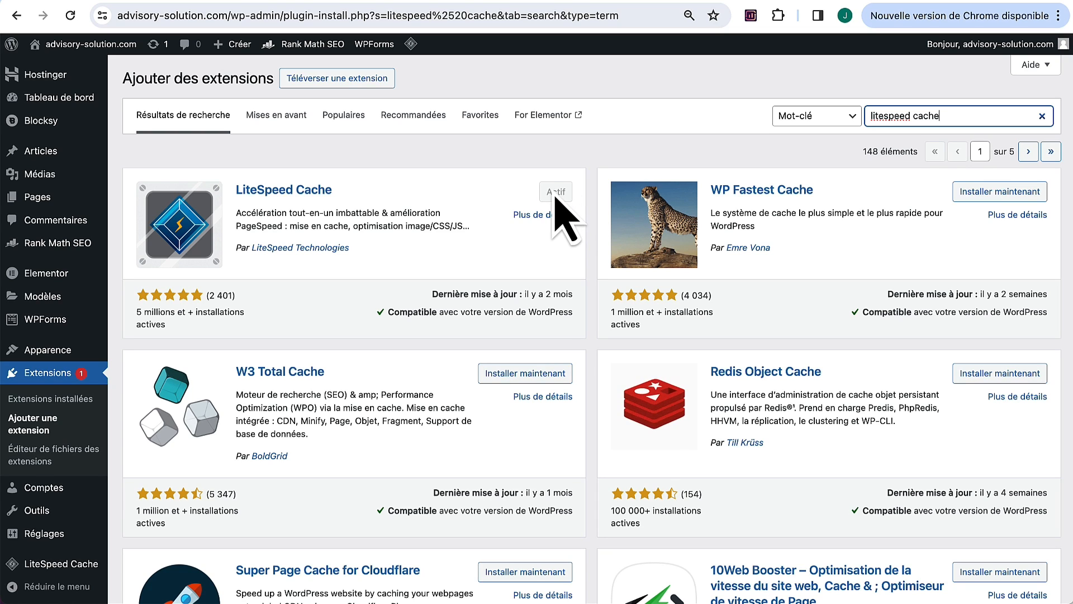
Step: Open the LiteSpeed Cache dashboard, then its Préréglages presets page
{"action": "mouse_move", "coordinate": [61, 562]}
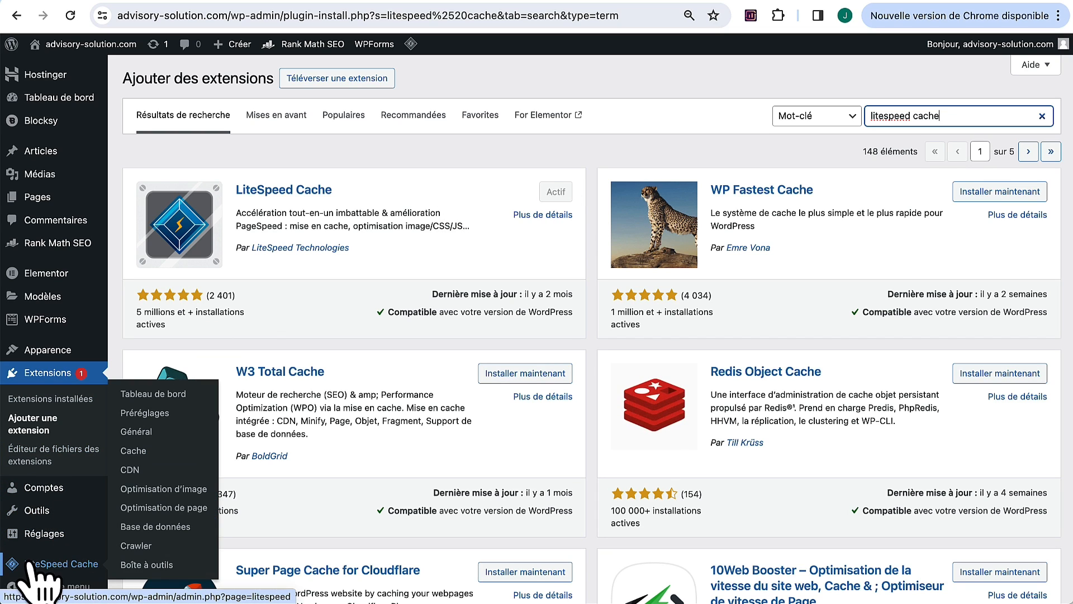
{"action": "left_click", "coordinate": [55, 566]}
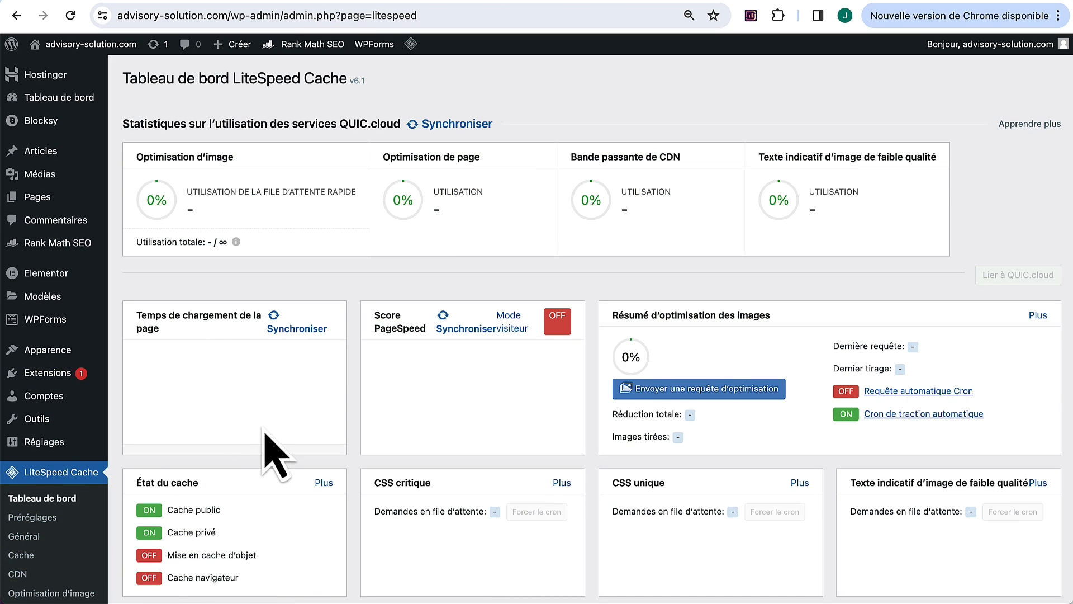
{"action": "scroll", "coordinate": [267, 441], "scroll_direction": "down", "scroll_amount": 4}
{"action": "scroll", "coordinate": [140, 531], "scroll_direction": "up", "scroll_amount": 1}
{"action": "left_click", "coordinate": [40, 506]}
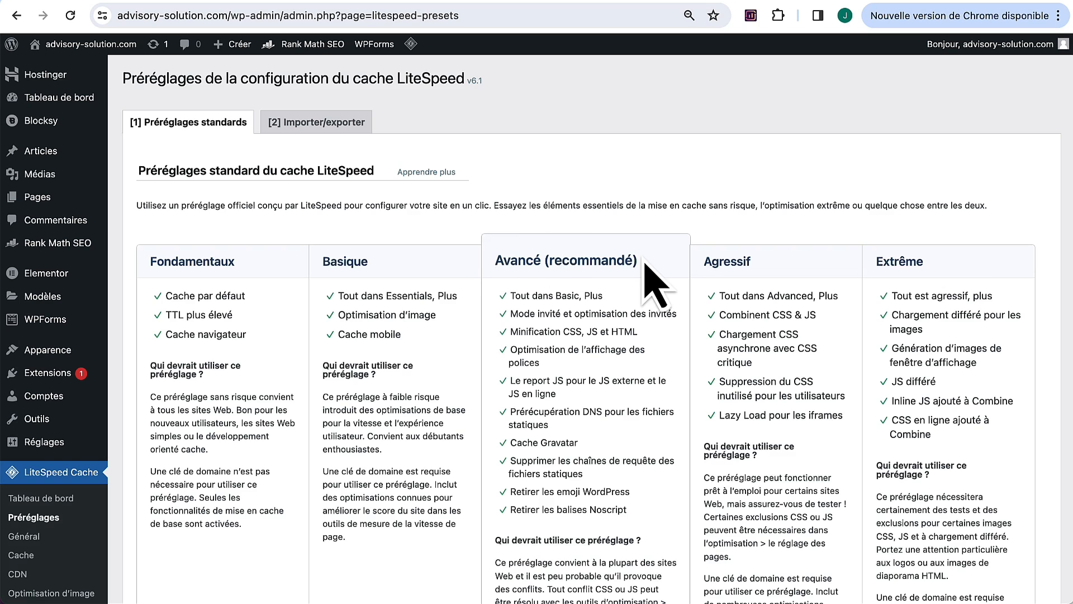
Step: Compare preset features, such as Optimisation d'image and Cache mobile in Basique, against Fondamentaux
{"action": "scroll", "coordinate": [644, 261], "scroll_direction": "down", "scroll_amount": 3}
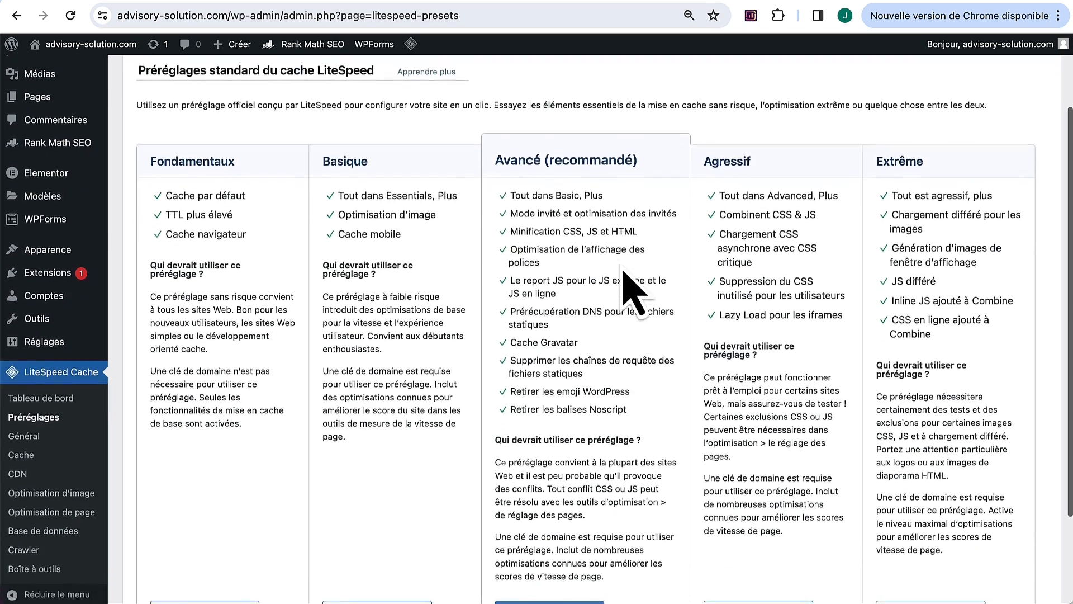
{"action": "left_click_drag", "start_coordinate": [510, 224], "coordinate": [637, 224]}
{"action": "left_click", "coordinate": [651, 258]}
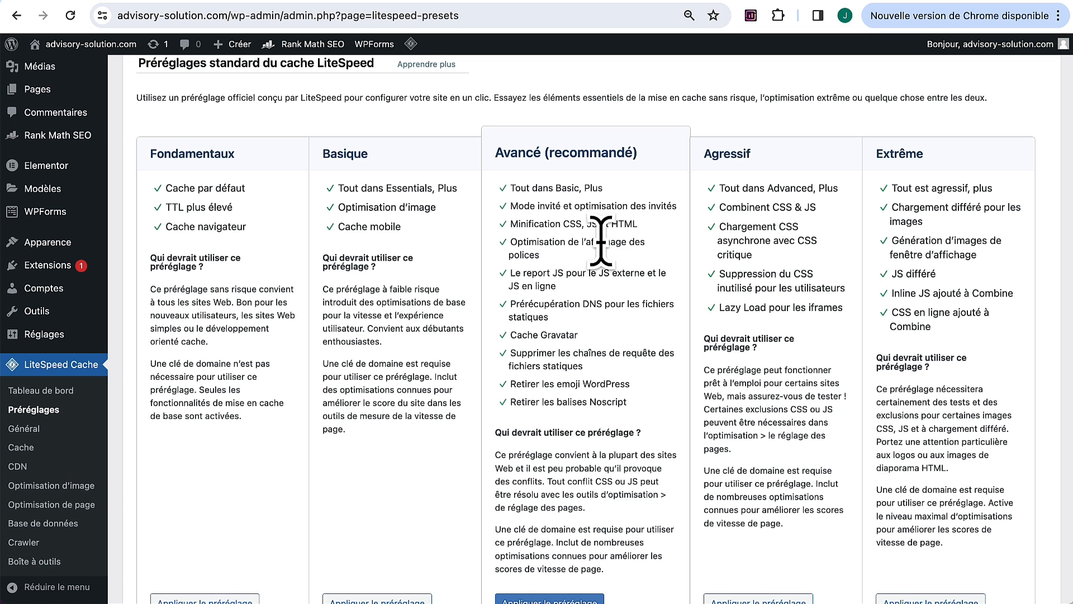
{"action": "scroll", "coordinate": [584, 263], "scroll_direction": "down", "scroll_amount": 2}
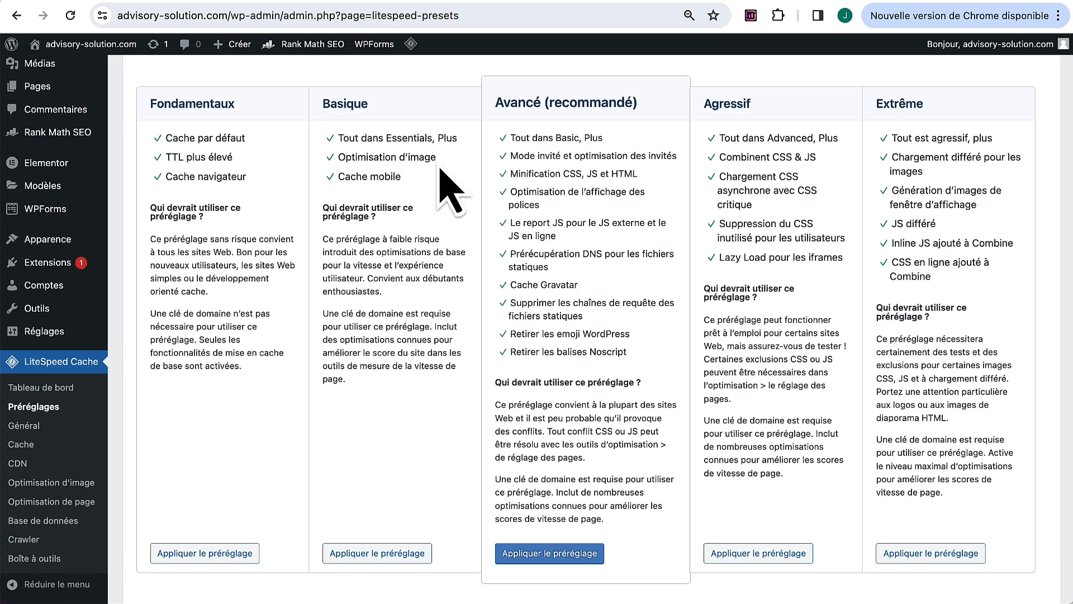
{"action": "left_click_drag", "start_coordinate": [436, 161], "coordinate": [339, 160]}
{"action": "left_click_drag", "start_coordinate": [416, 179], "coordinate": [338, 177]}
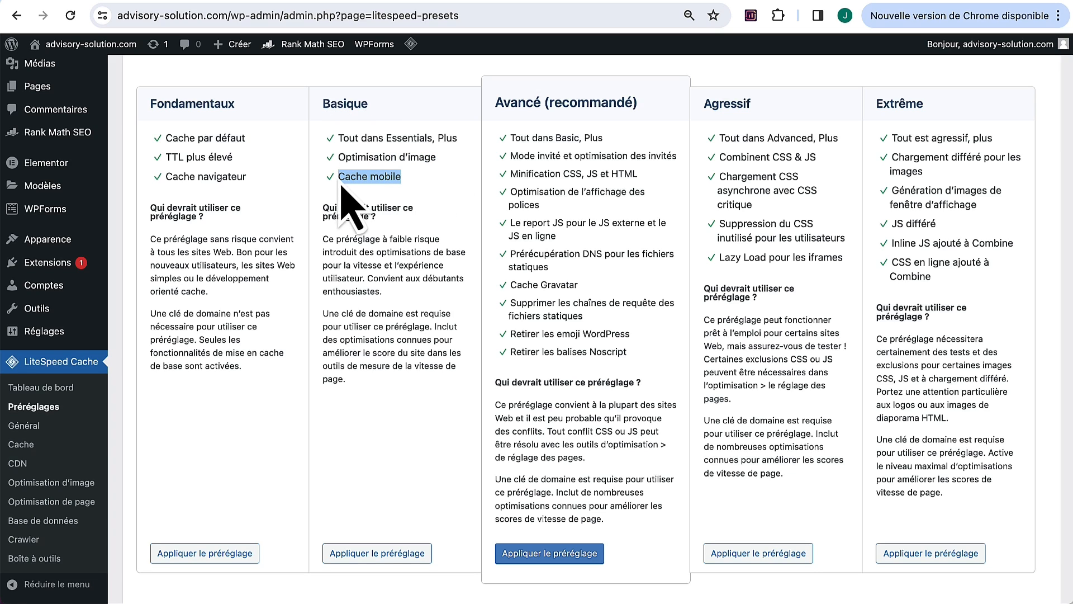
{"action": "left_click_drag", "start_coordinate": [247, 138], "coordinate": [161, 139]}
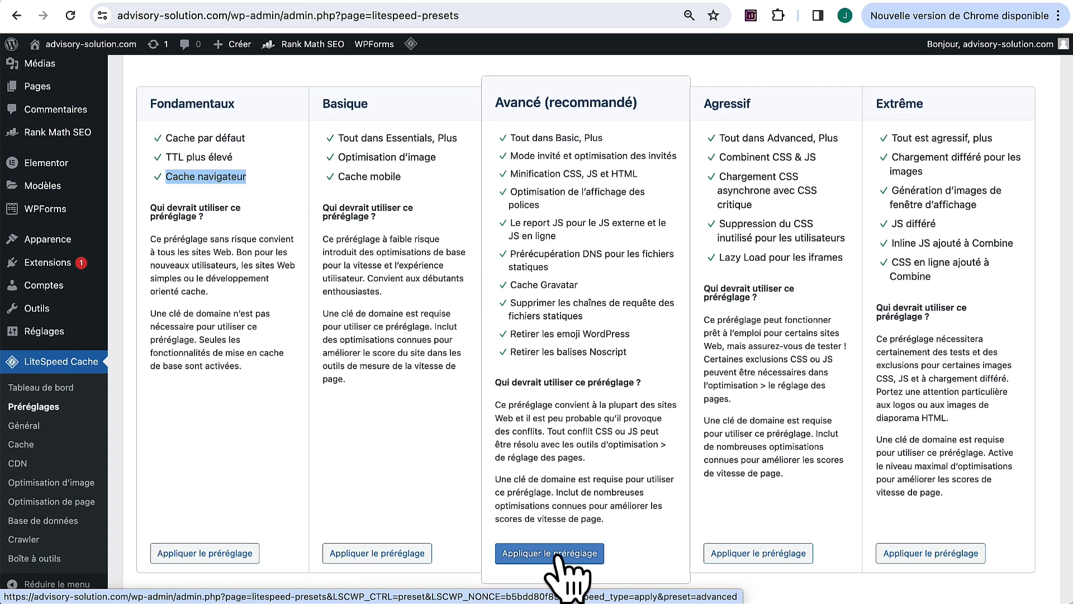
Step: Apply the Avancé (recommandé) preset, confirming it replaces the current cache settings
{"action": "left_click", "coordinate": [559, 555]}
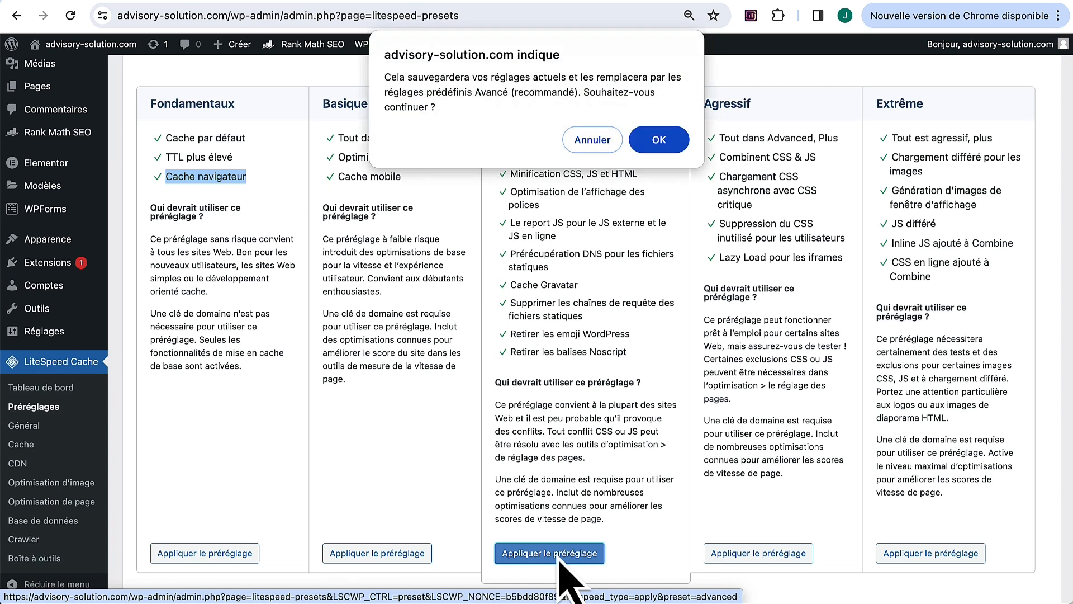
{"action": "left_click", "coordinate": [669, 141]}
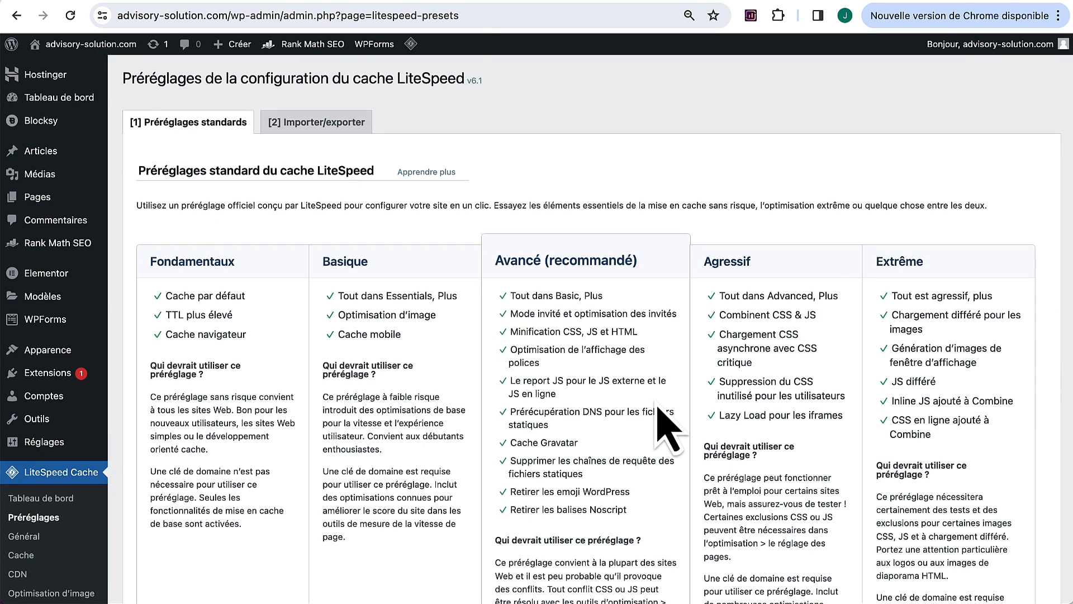
{"action": "right_click", "coordinate": [89, 42]}
Step: Open the live site in a new tab and scroll through the homepage
{"action": "left_click", "coordinate": [99, 49]}
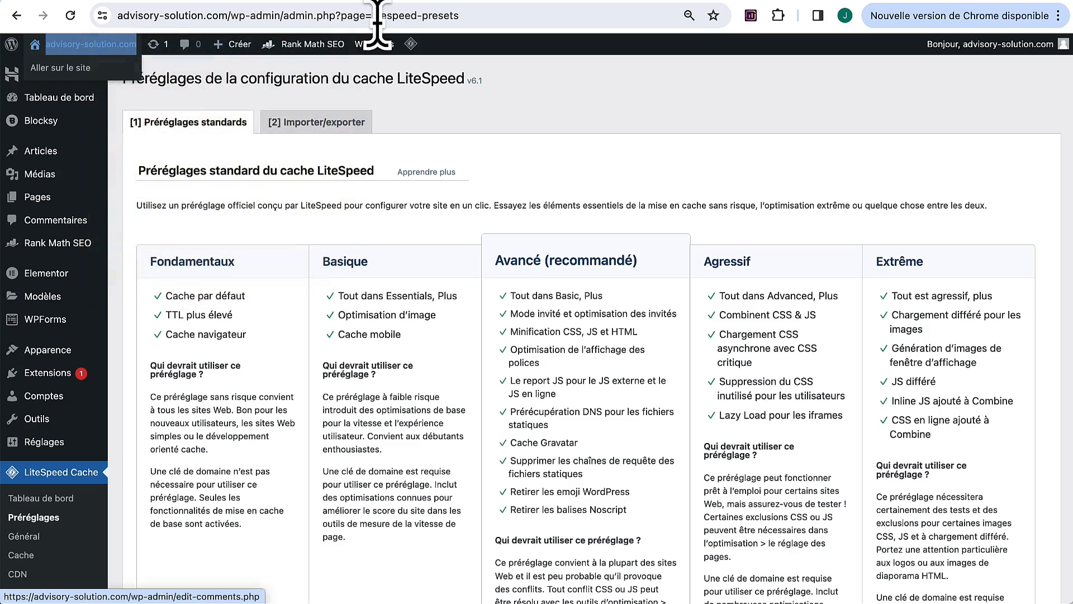
{"action": "key", "text": "ctrl+Tab"}
{"action": "scroll", "coordinate": [565, 318], "scroll_direction": "down", "scroll_amount": 10}
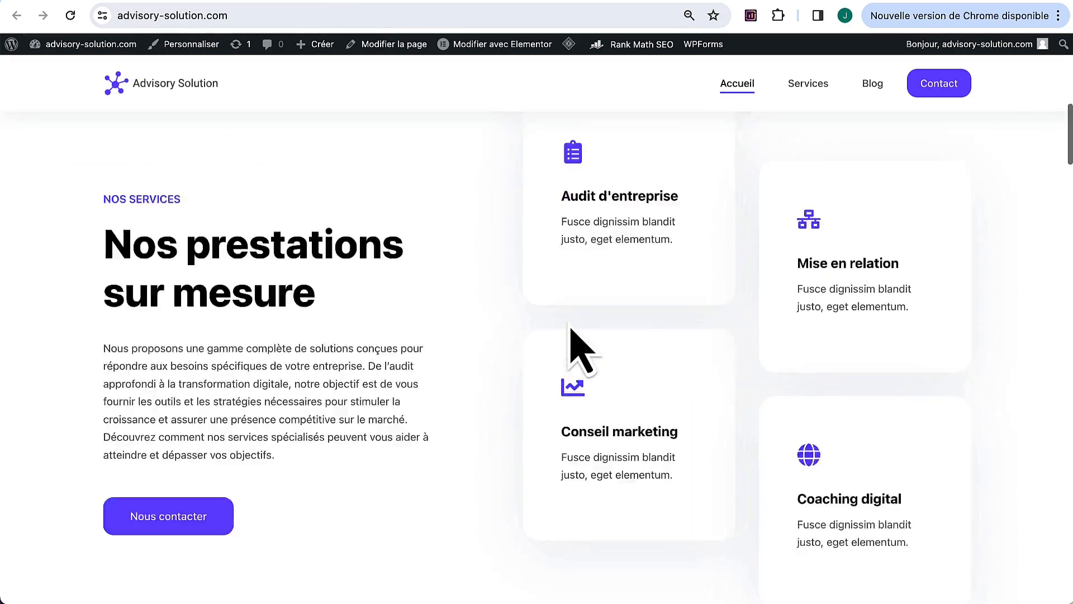
{"action": "scroll", "coordinate": [578, 350], "scroll_direction": "down", "scroll_amount": 20}
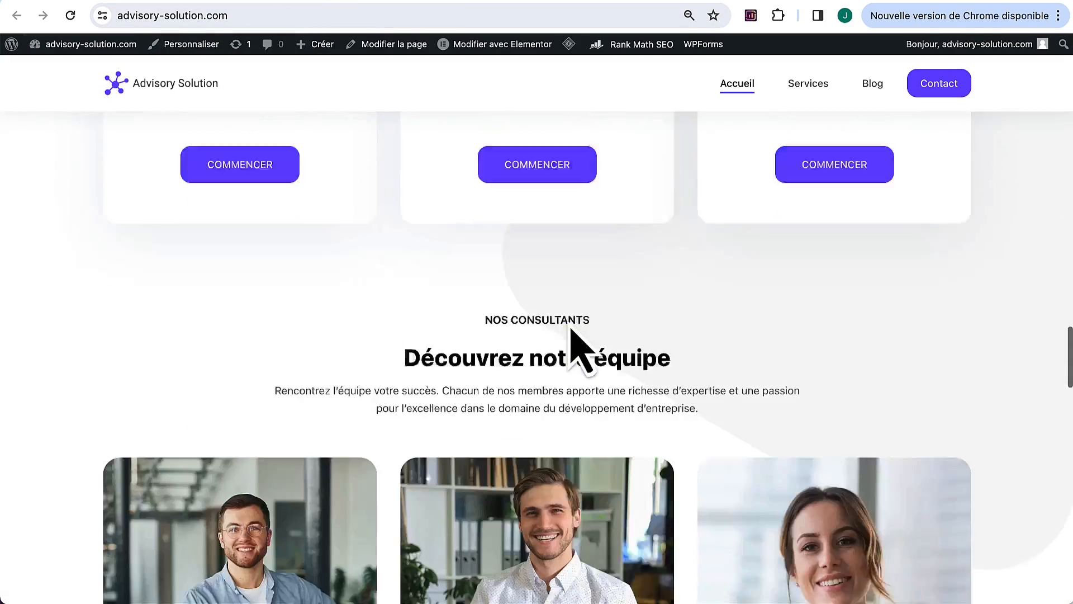
{"action": "scroll", "coordinate": [572, 335], "scroll_direction": "down", "scroll_amount": 6}
Step: Browse the live site's Services and Blog pages
{"action": "left_click", "coordinate": [810, 87]}
{"action": "scroll", "coordinate": [556, 352], "scroll_direction": "down", "scroll_amount": 10}
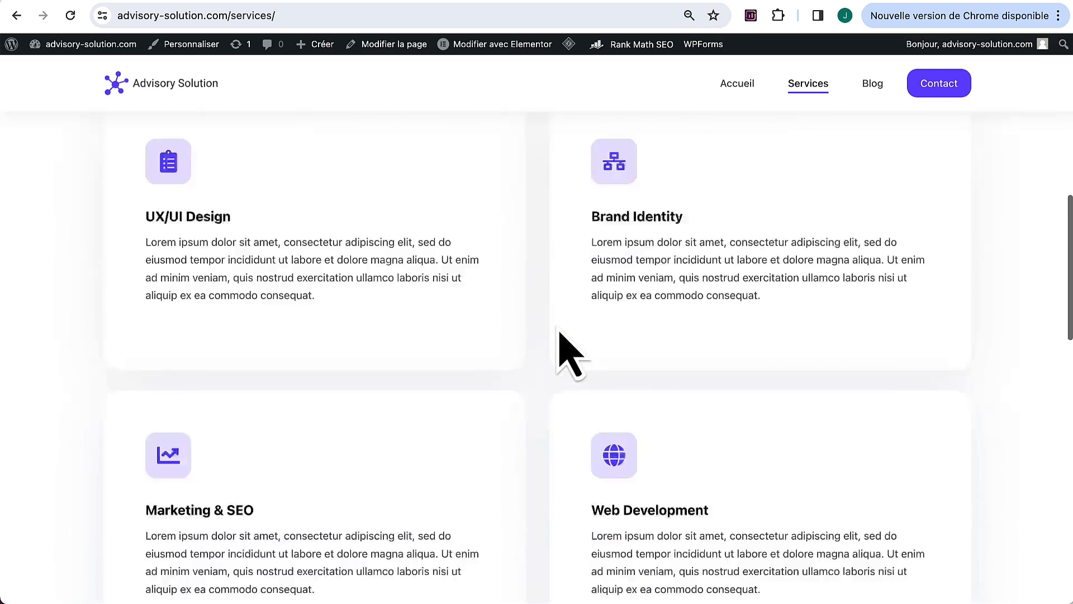
{"action": "scroll", "coordinate": [559, 335], "scroll_direction": "down", "scroll_amount": 15}
{"action": "left_click", "coordinate": [872, 86]}
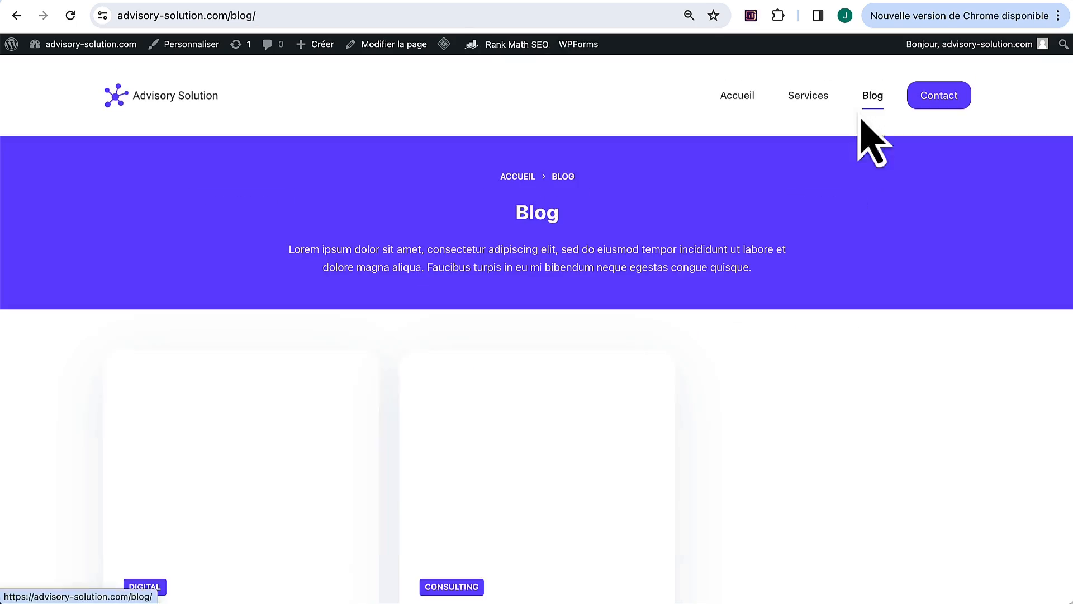
{"action": "scroll", "coordinate": [766, 287], "scroll_direction": "down", "scroll_amount": 8}
{"action": "scroll", "coordinate": [748, 360], "scroll_direction": "up", "scroll_amount": 8}
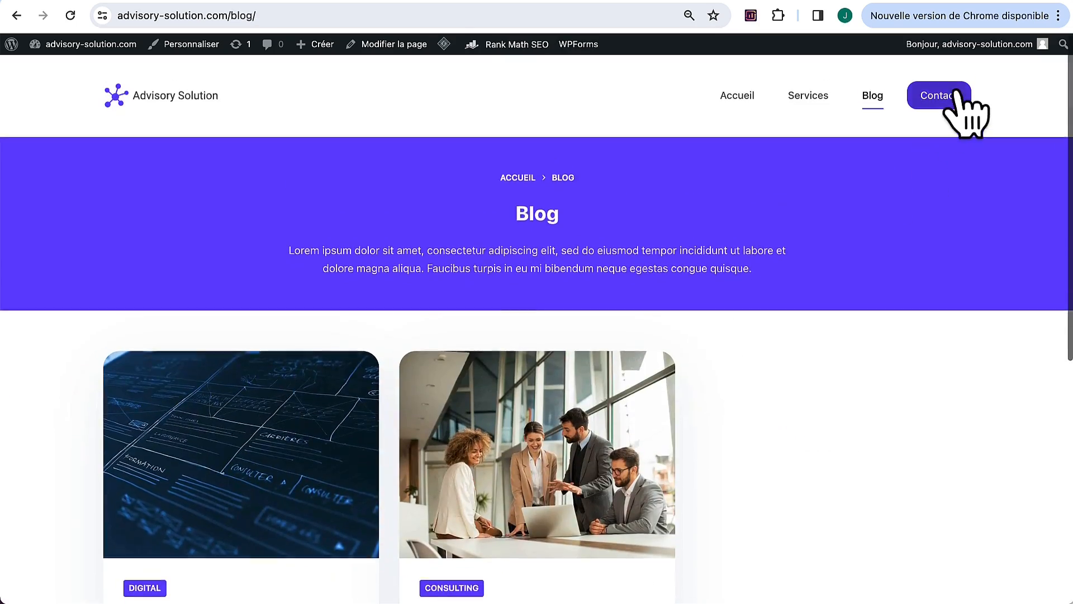
Step: Review the live site's Contact page, scrolling through its content
{"action": "left_click", "coordinate": [956, 95]}
{"action": "scroll", "coordinate": [743, 300], "scroll_direction": "down", "scroll_amount": 10}
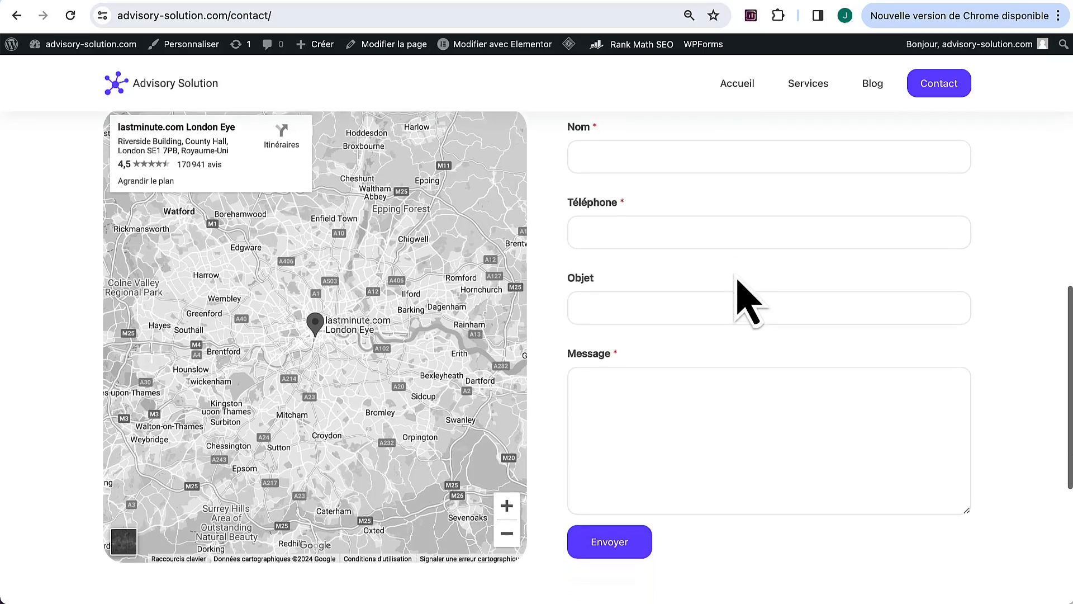
{"action": "scroll", "coordinate": [746, 302], "scroll_direction": "up", "scroll_amount": 10}
{"action": "scroll", "coordinate": [747, 302], "scroll_direction": "down", "scroll_amount": 6}
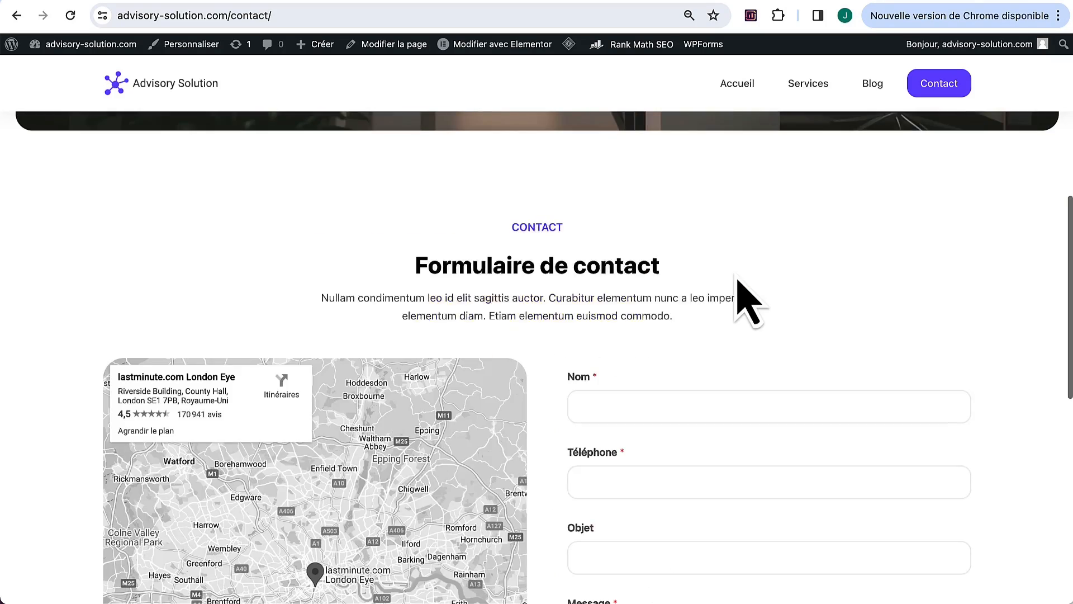
{"action": "scroll", "coordinate": [746, 302], "scroll_direction": "up", "scroll_amount": 6}
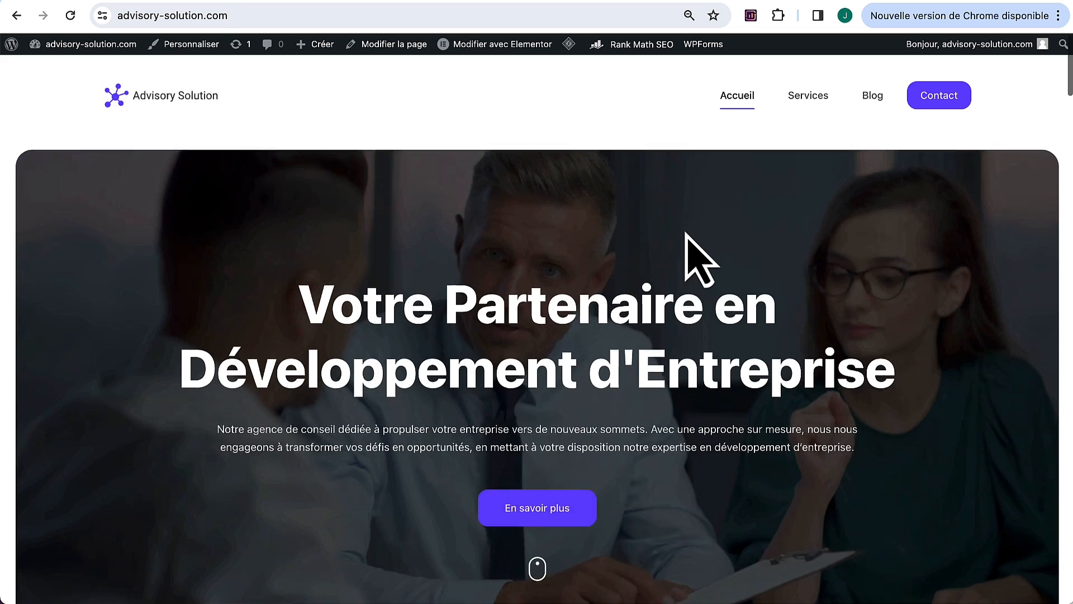
{"action": "scroll", "coordinate": [685, 232], "scroll_direction": "down", "scroll_amount": 20}
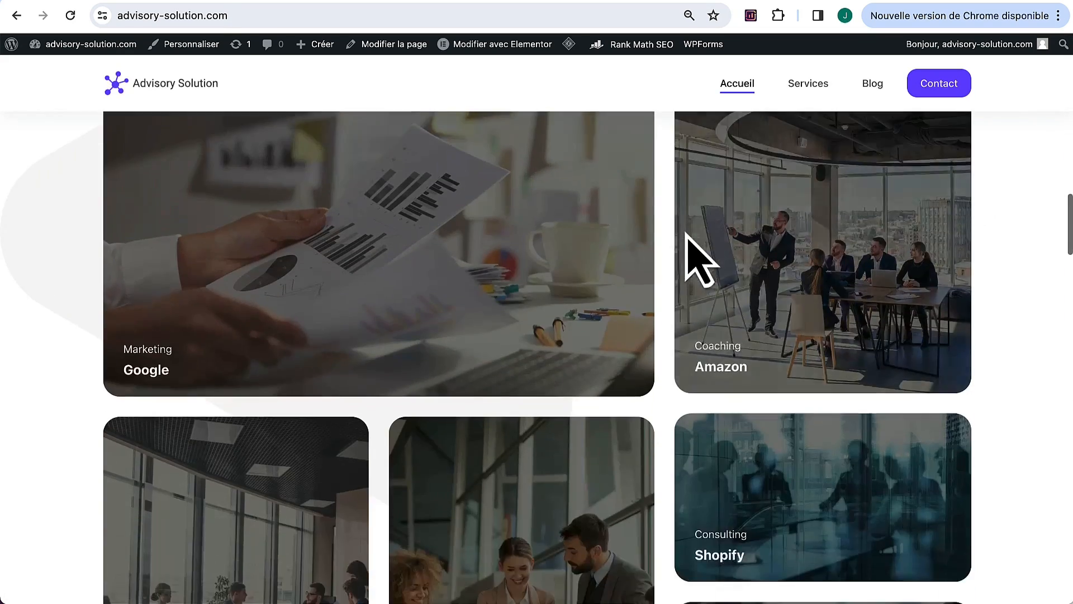
{"action": "scroll", "coordinate": [688, 235], "scroll_direction": "up", "scroll_amount": 2}
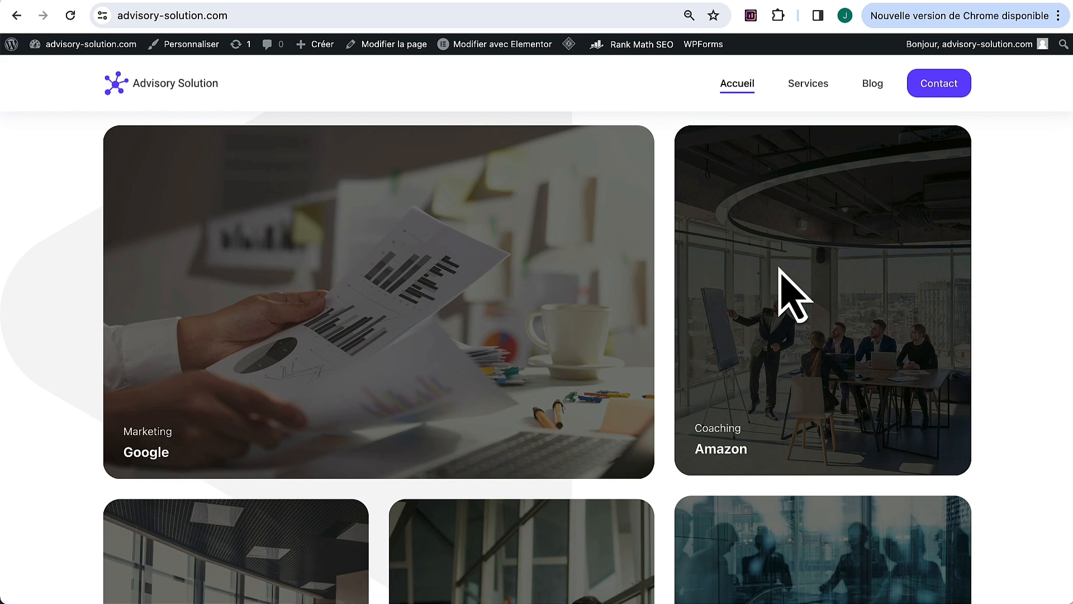
{"action": "scroll", "coordinate": [650, 265], "scroll_direction": "down", "scroll_amount": 3}
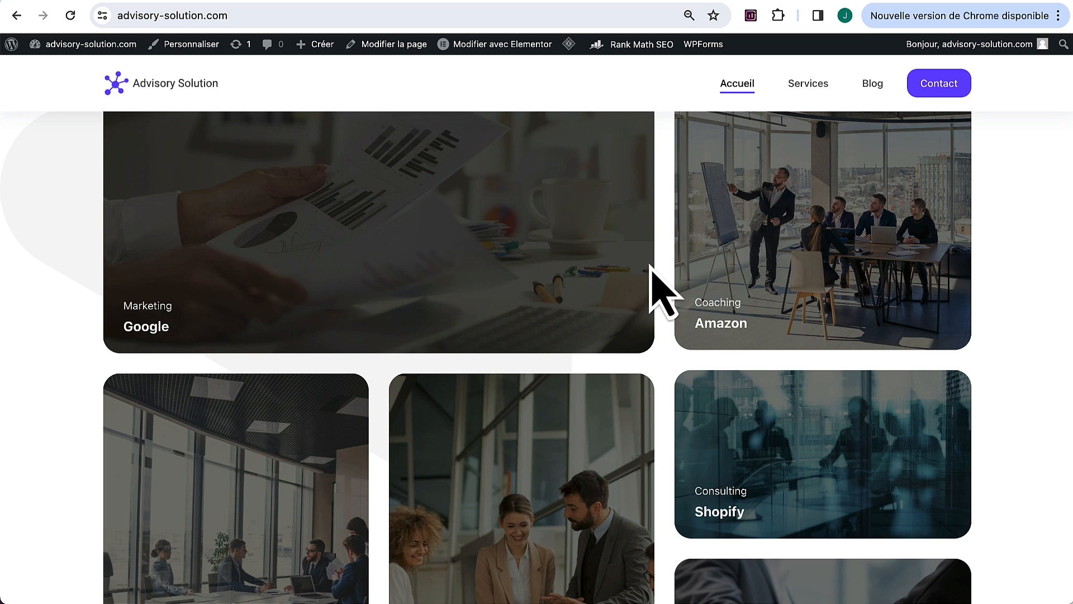
{"action": "scroll", "coordinate": [668, 369], "scroll_direction": "down", "scroll_amount": 1}
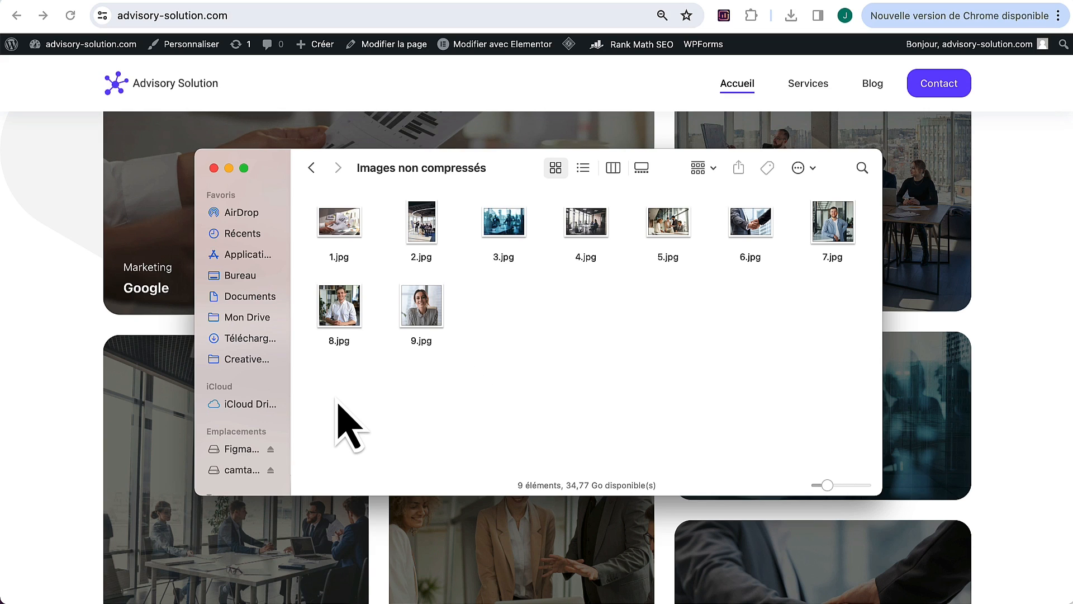
Step: Check the Images non compressés folder's 6.6 Mo size in Get Info, then open the folder
{"action": "left_click", "coordinate": [311, 168]}
{"action": "right_click", "coordinate": [327, 226]}
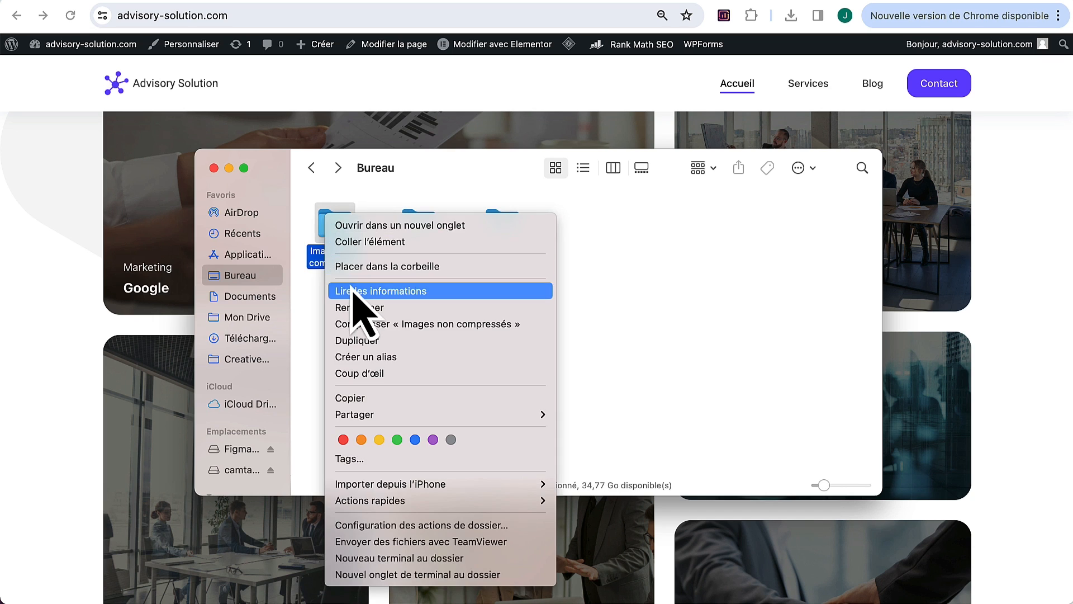
{"action": "left_click", "coordinate": [352, 291]}
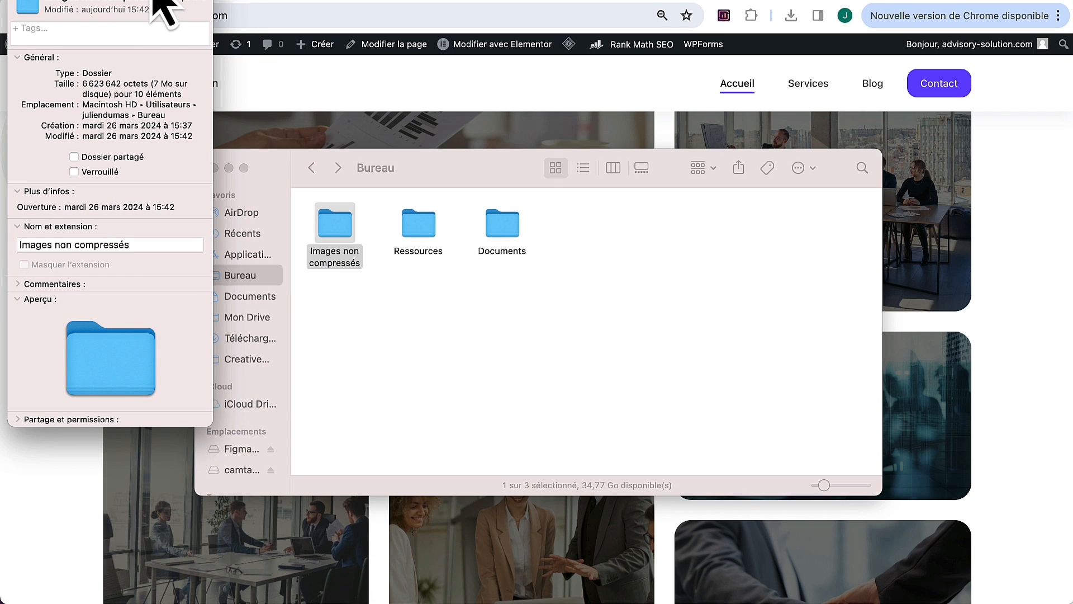
{"action": "left_click_drag", "start_coordinate": [159, 5], "coordinate": [277, 134]}
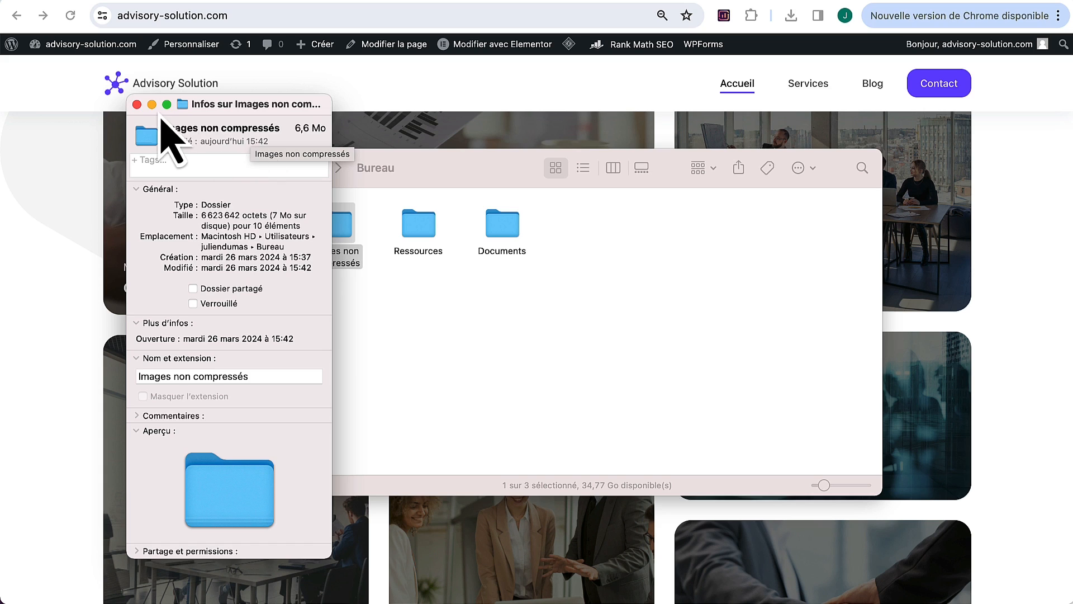
{"action": "left_click", "coordinate": [137, 104]}
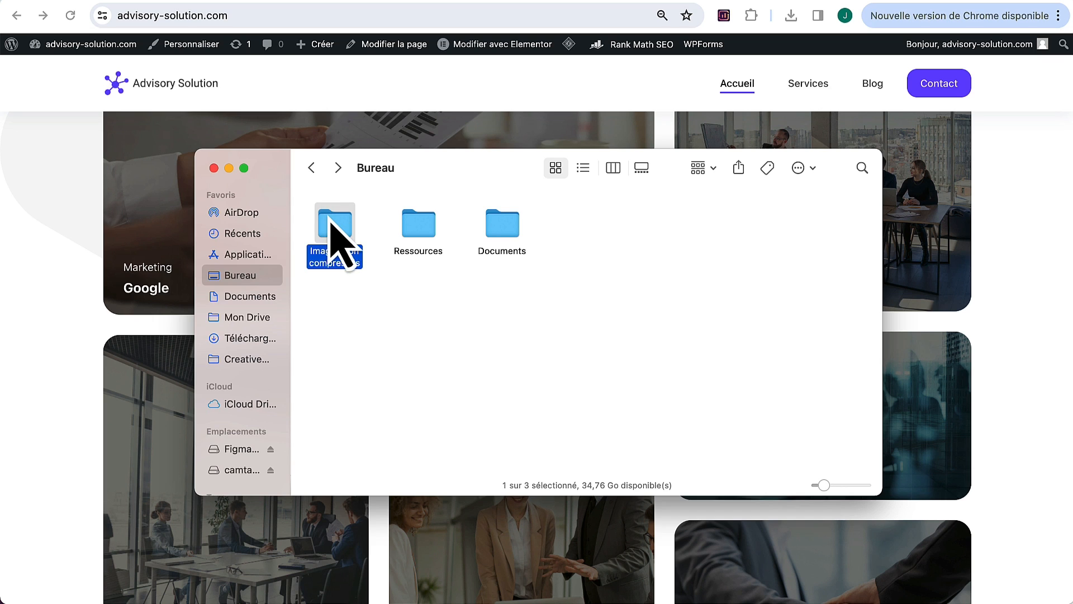
{"action": "double_click", "coordinate": [331, 224]}
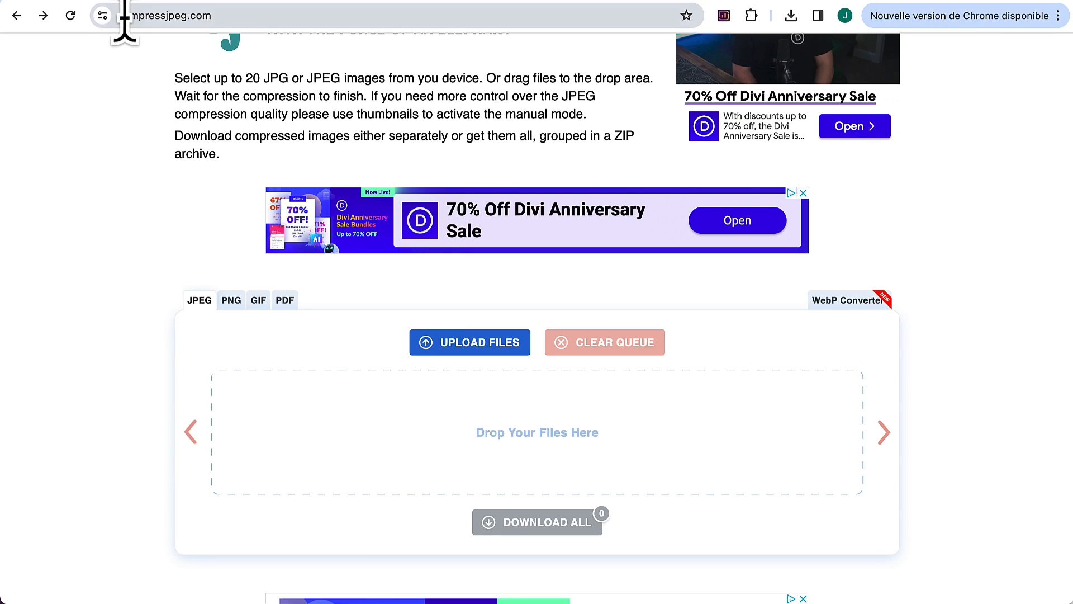
Step: Compress the nine JPGs 1.jpg to 9.jpg on compressjpeg.com and download all as a ZIP
{"action": "left_click_drag", "start_coordinate": [120, 16], "coordinate": [158, 20]}
{"action": "left_click", "coordinate": [166, 122]}
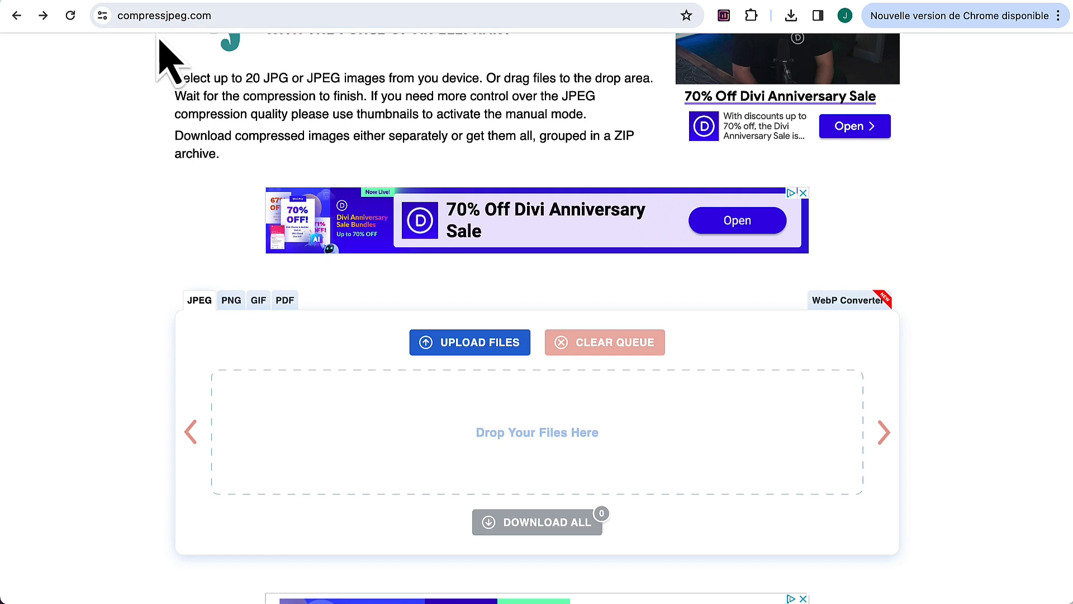
{"action": "left_click_drag", "start_coordinate": [117, 21], "coordinate": [145, 22]}
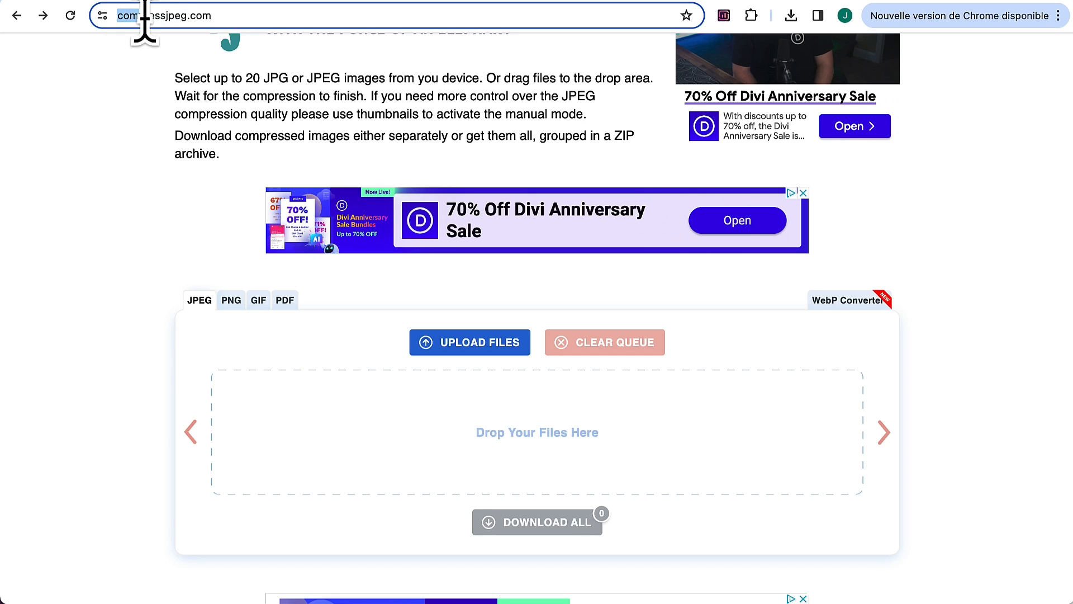
{"action": "left_click", "coordinate": [124, 121]}
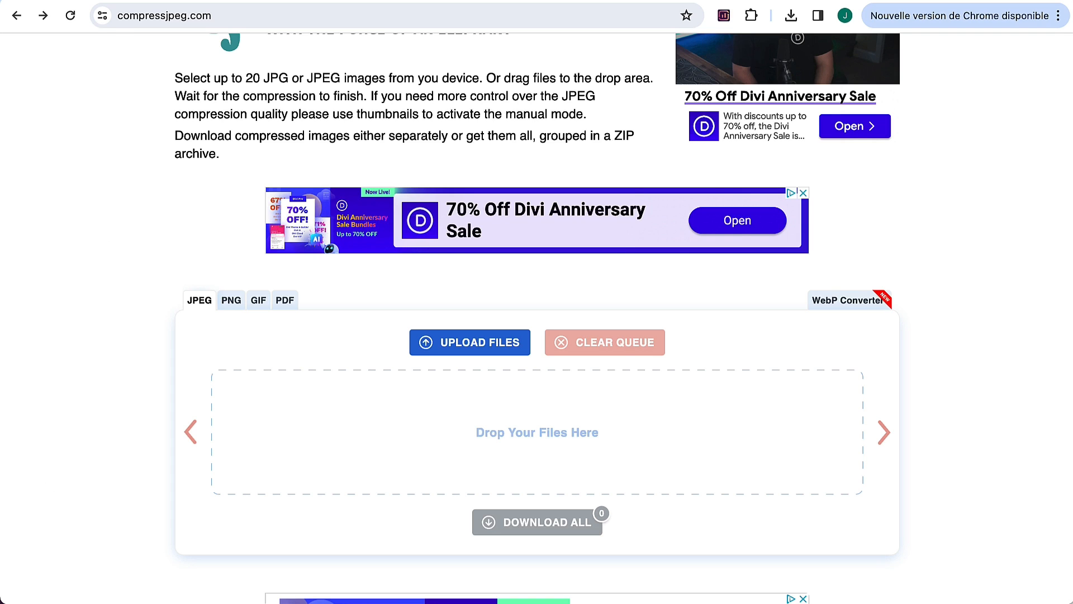
{"action": "left_click", "coordinate": [71, 594]}
{"action": "left_click_drag", "start_coordinate": [315, 387], "coordinate": [851, 210]}
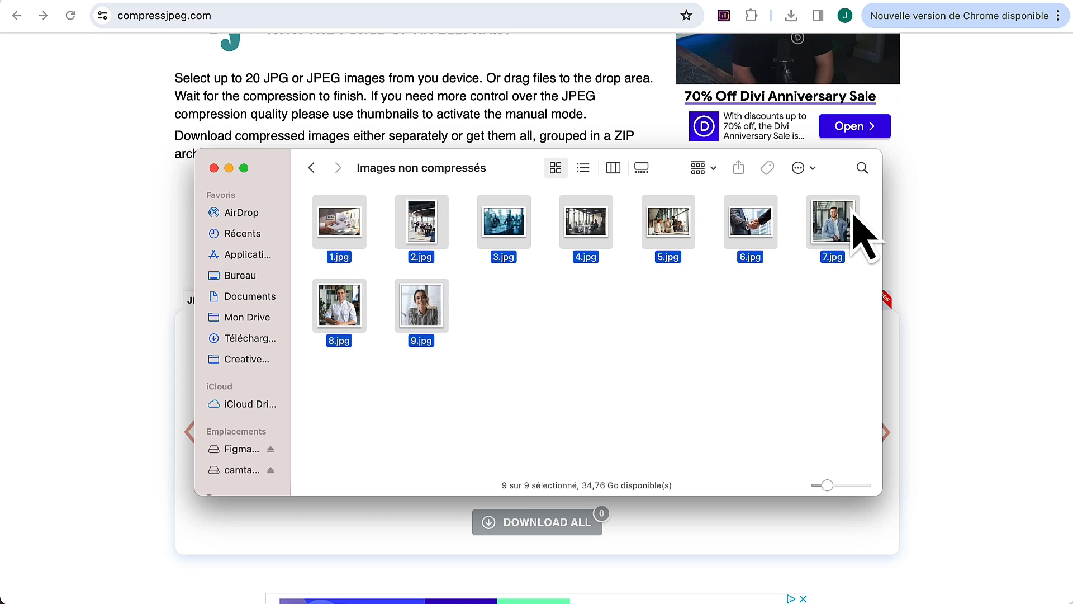
{"action": "left_click_drag", "start_coordinate": [367, 320], "coordinate": [335, 563]}
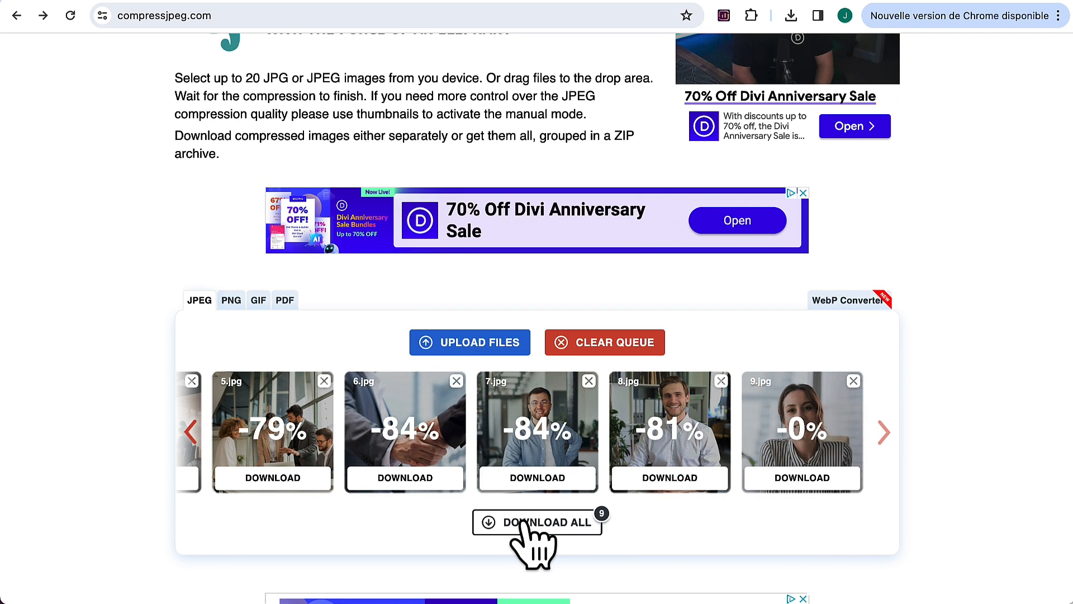
{"action": "left_click", "coordinate": [527, 521]}
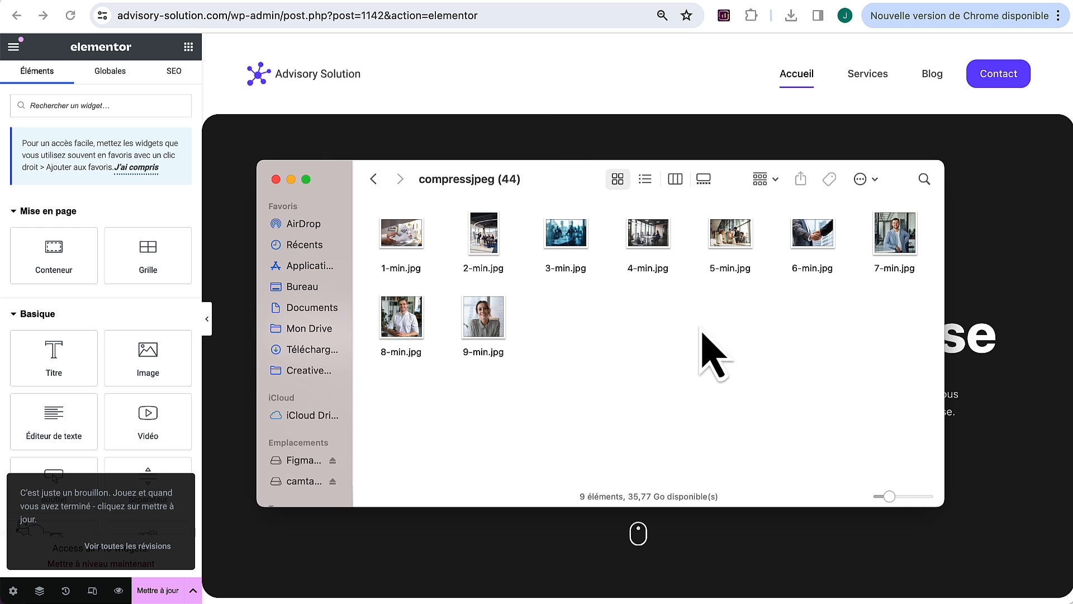
Step: Open the media library for the Google card container's background image
{"action": "scroll", "coordinate": [553, 134], "scroll_direction": "down", "scroll_amount": 10}
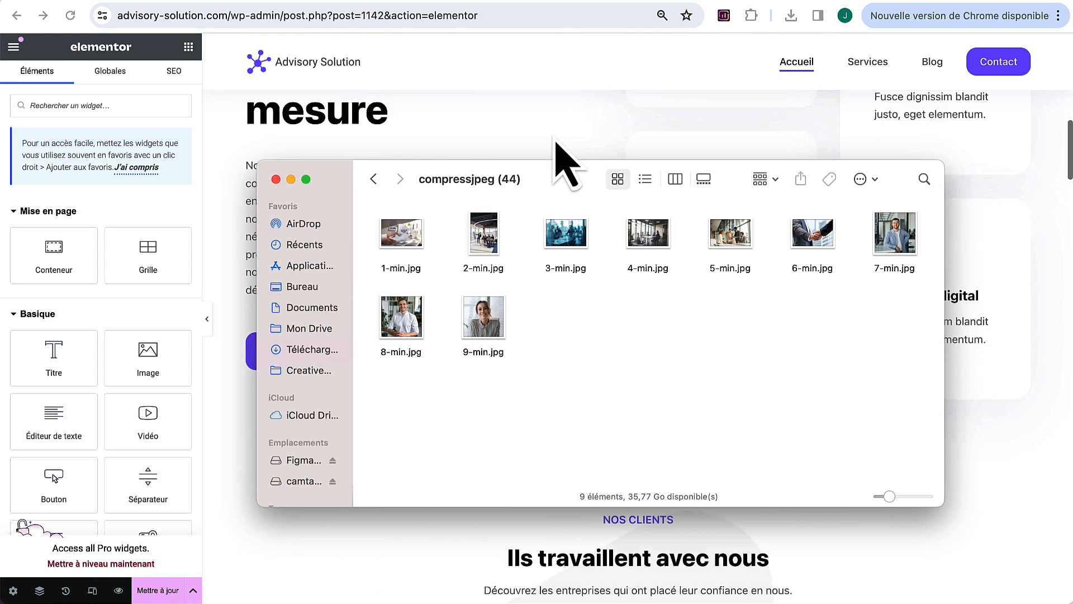
{"action": "left_click_drag", "start_coordinate": [495, 192], "coordinate": [499, 482]}
{"action": "scroll", "coordinate": [525, 425], "scroll_direction": "down", "scroll_amount": 5}
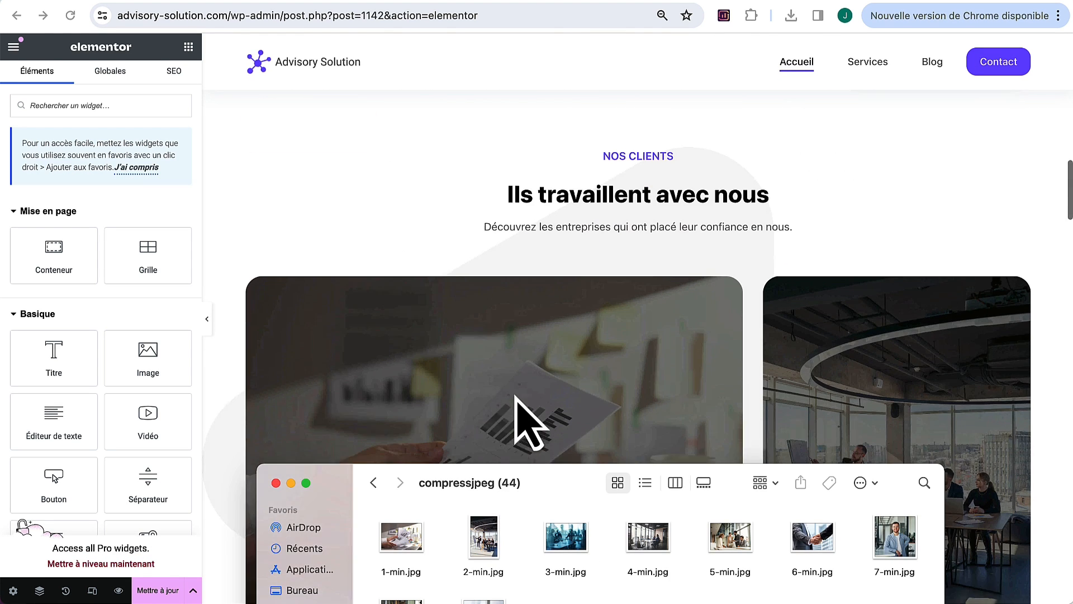
{"action": "left_click", "coordinate": [254, 252]}
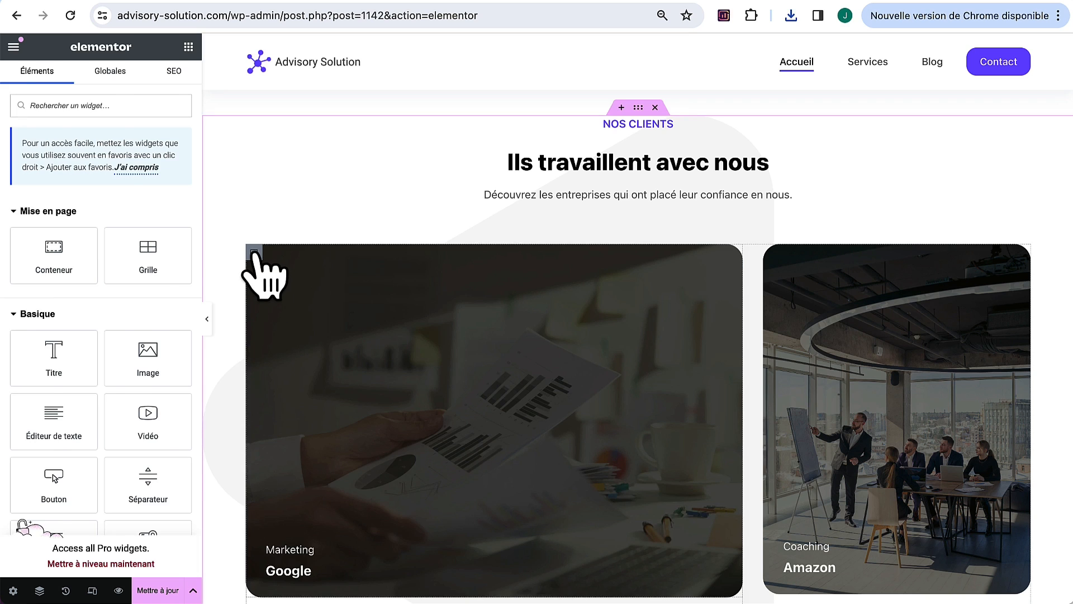
{"action": "left_click", "coordinate": [253, 252]}
{"action": "left_click", "coordinate": [109, 78]}
{"action": "left_click", "coordinate": [95, 297]}
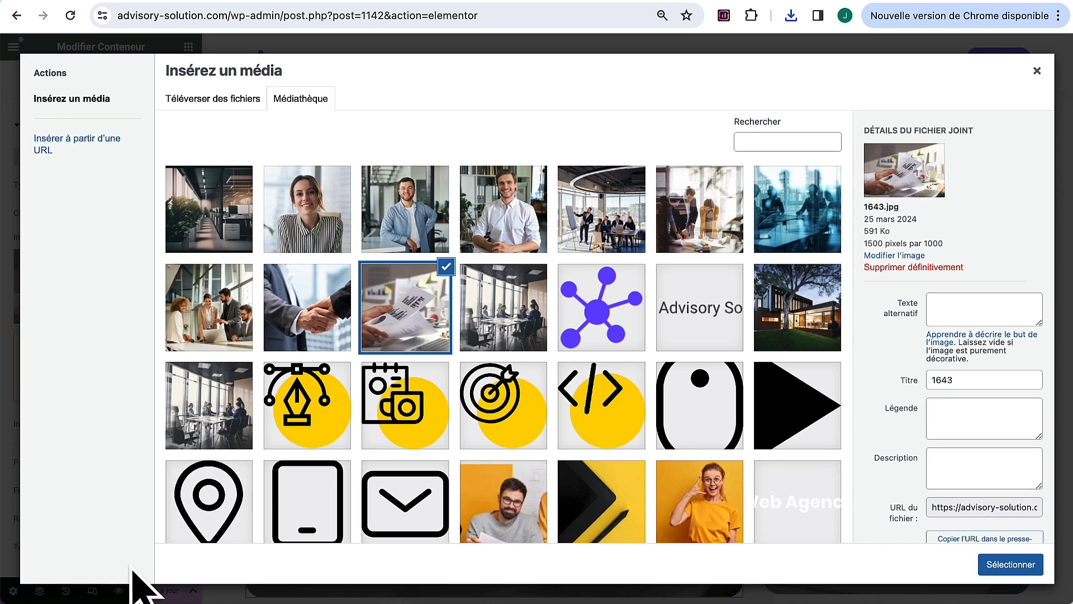
Step: Upload the nine compressed -min images to the library and pick 1-min.jpg
{"action": "left_click", "coordinate": [69, 587]}
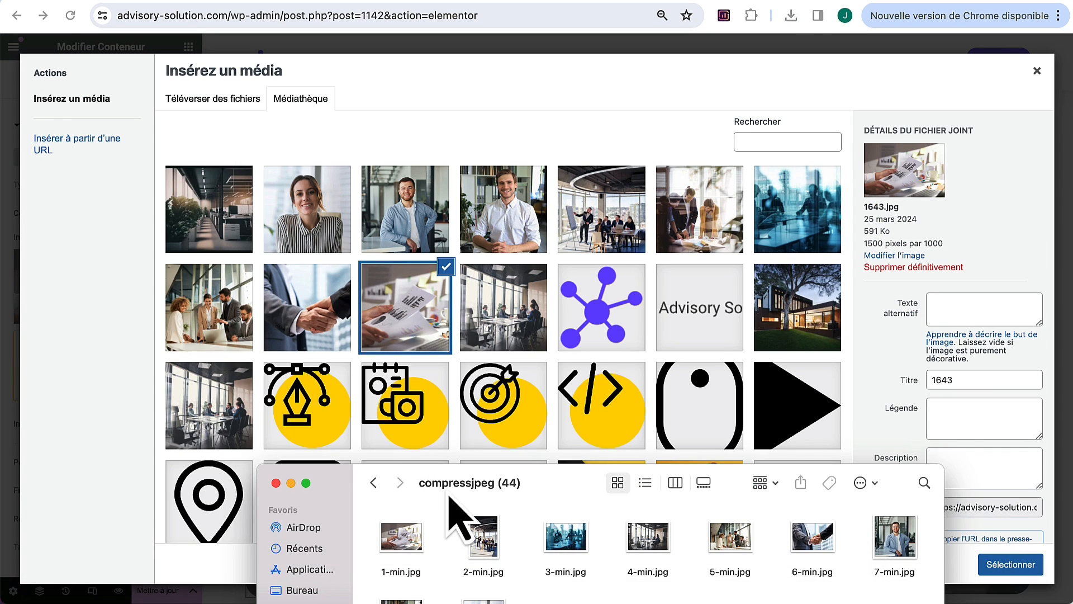
{"action": "left_click_drag", "start_coordinate": [449, 497], "coordinate": [447, 338]}
{"action": "left_click_drag", "start_coordinate": [391, 547], "coordinate": [917, 370]}
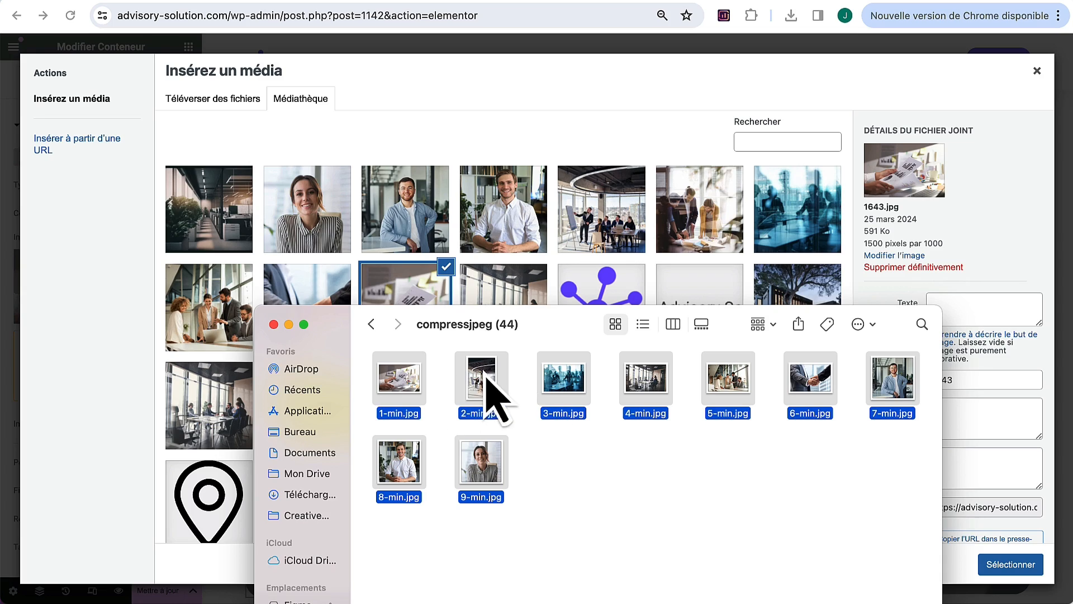
{"action": "left_click_drag", "start_coordinate": [495, 394], "coordinate": [466, 174]}
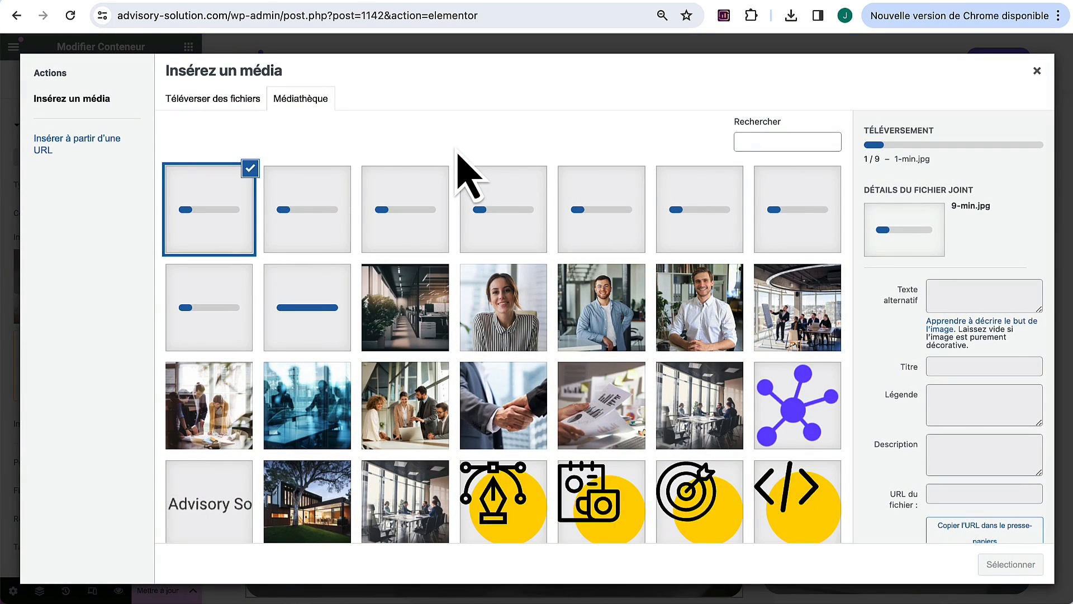
{"action": "left_click", "coordinate": [323, 321]}
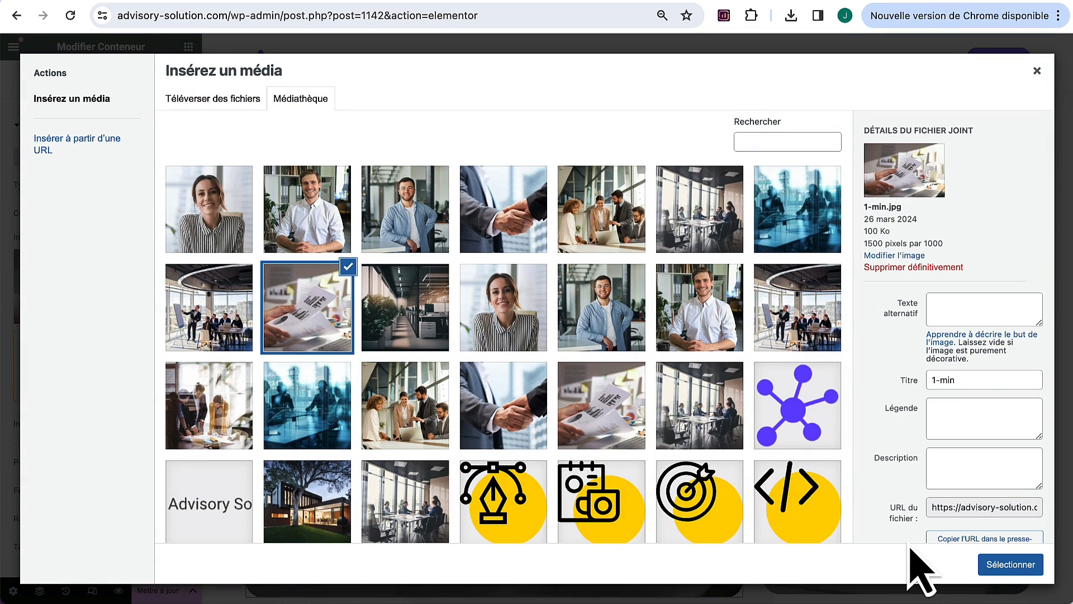
Step: Apply 1-min.jpg to the Google card and set the Amazon card background to 2-min.jpg
{"action": "left_click", "coordinate": [1000, 565]}
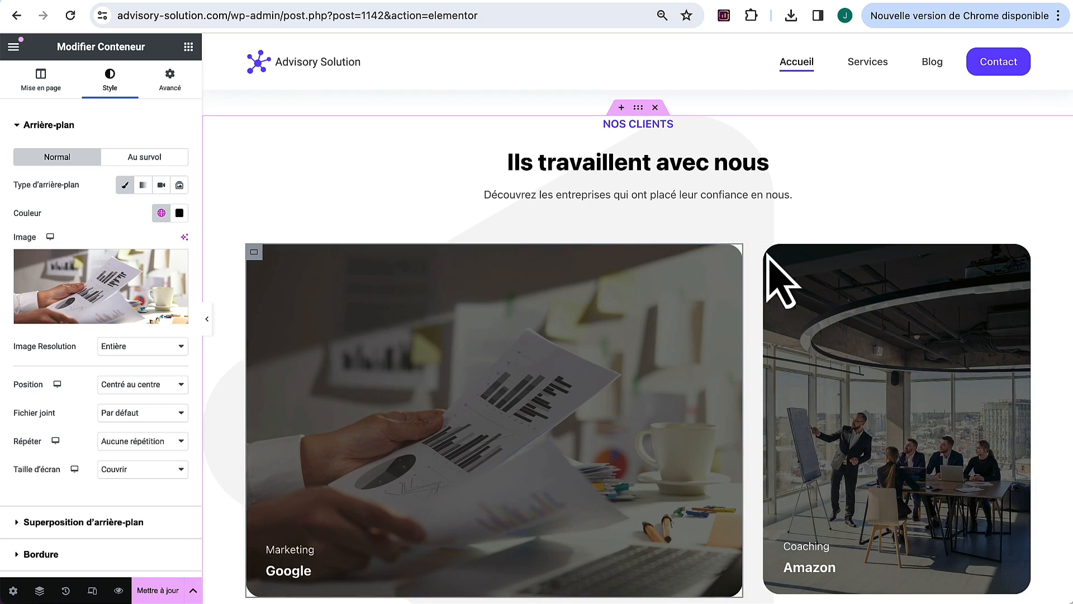
{"action": "left_click", "coordinate": [774, 254]}
{"action": "left_click", "coordinate": [109, 77]}
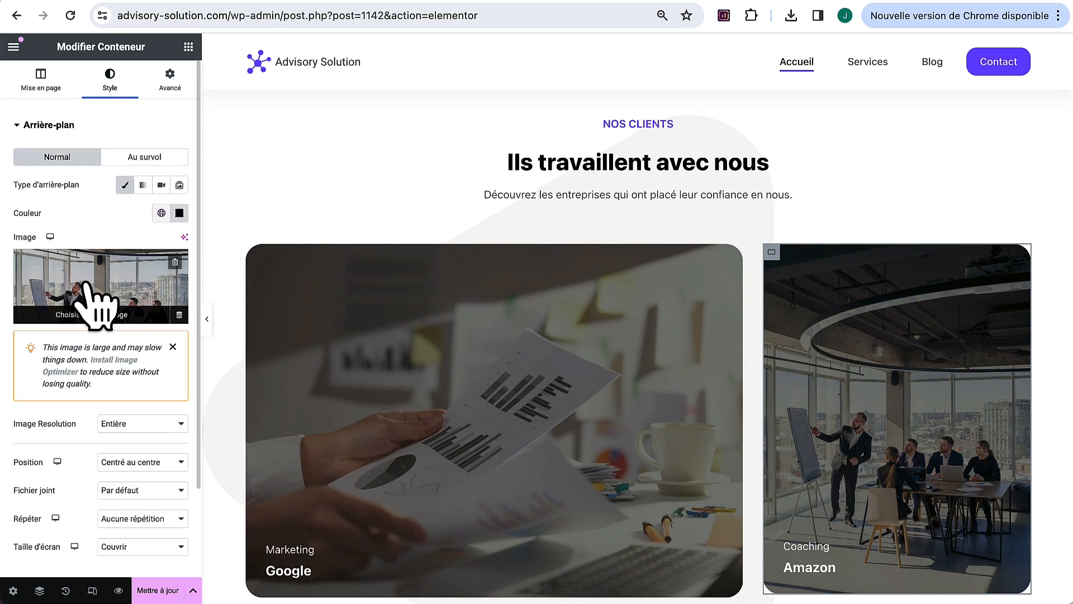
{"action": "left_click", "coordinate": [35, 294]}
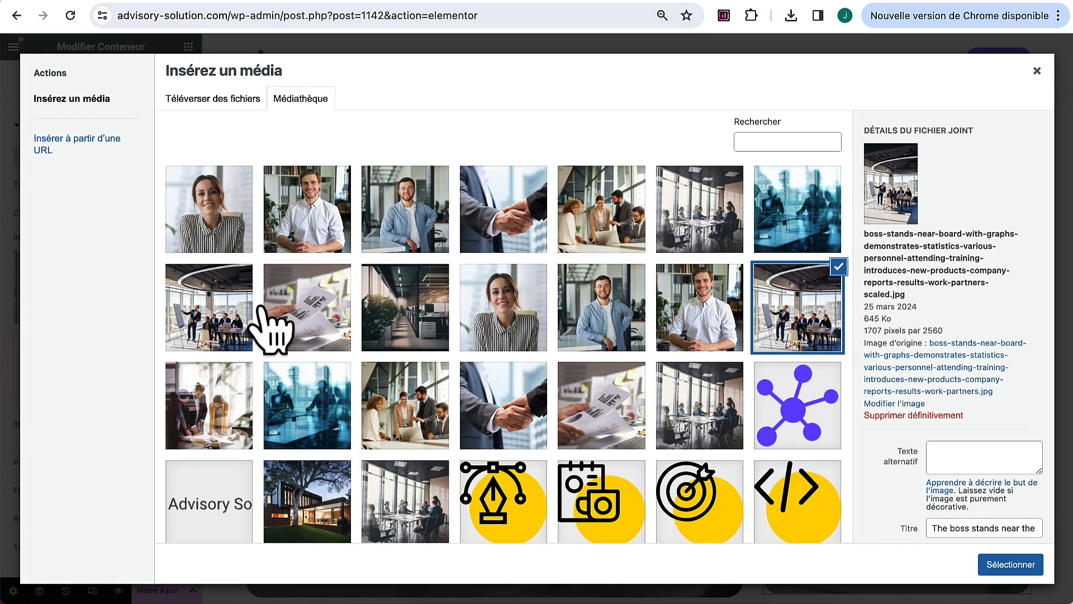
{"action": "left_click", "coordinate": [229, 315]}
{"action": "left_click", "coordinate": [1015, 566]}
Step: Set the Shopify card background to 3-min.jpg and the Facebook card to 4-min-scaled.jpg
{"action": "scroll", "coordinate": [738, 484], "scroll_direction": "down", "scroll_amount": 5}
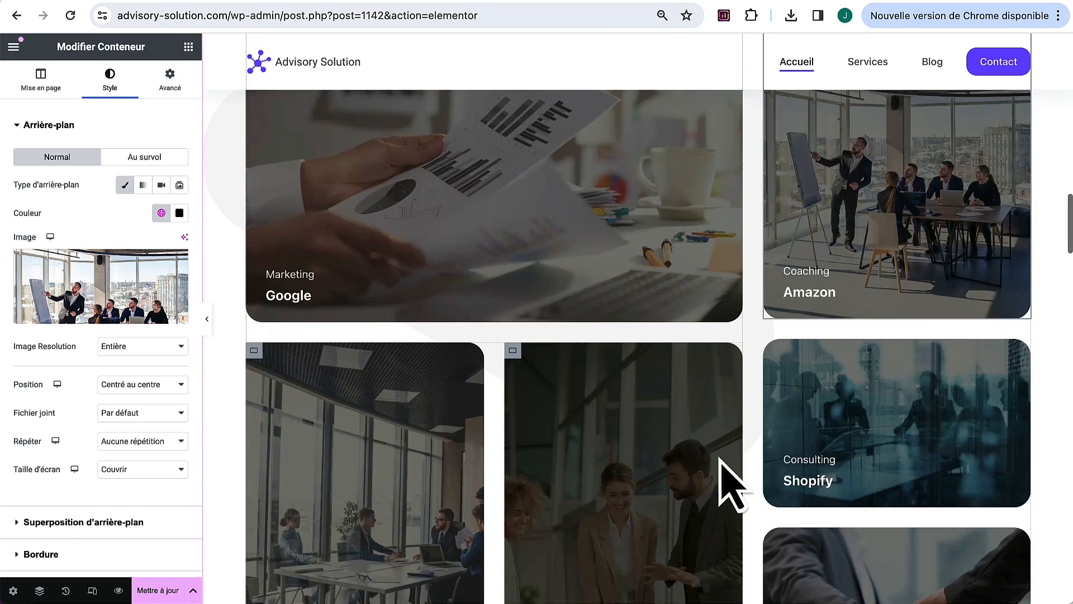
{"action": "left_click", "coordinate": [772, 350]}
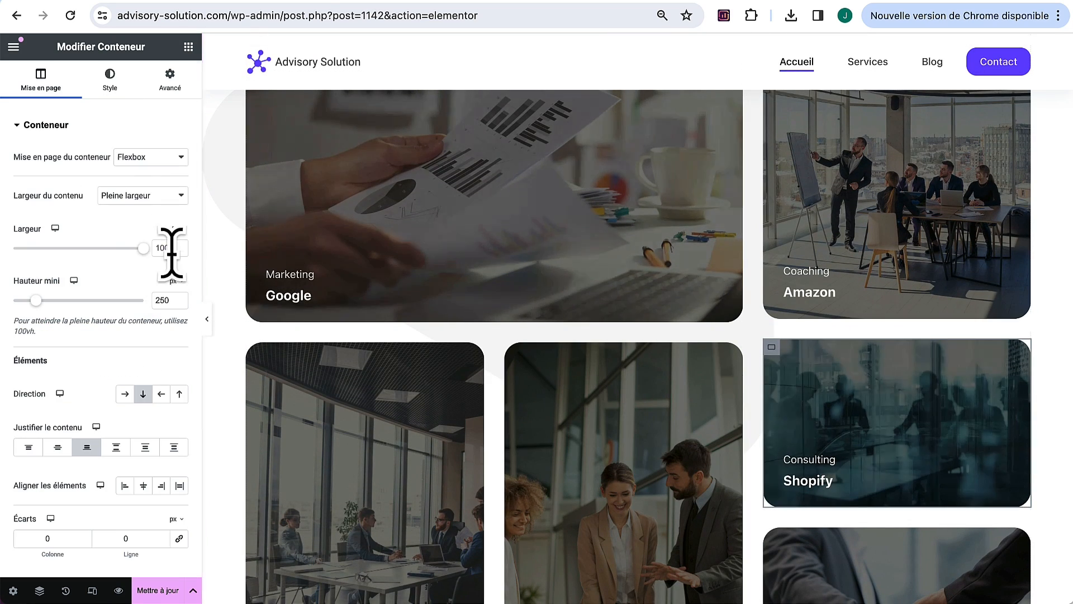
{"action": "left_click", "coordinate": [110, 77]}
{"action": "left_click", "coordinate": [101, 288]}
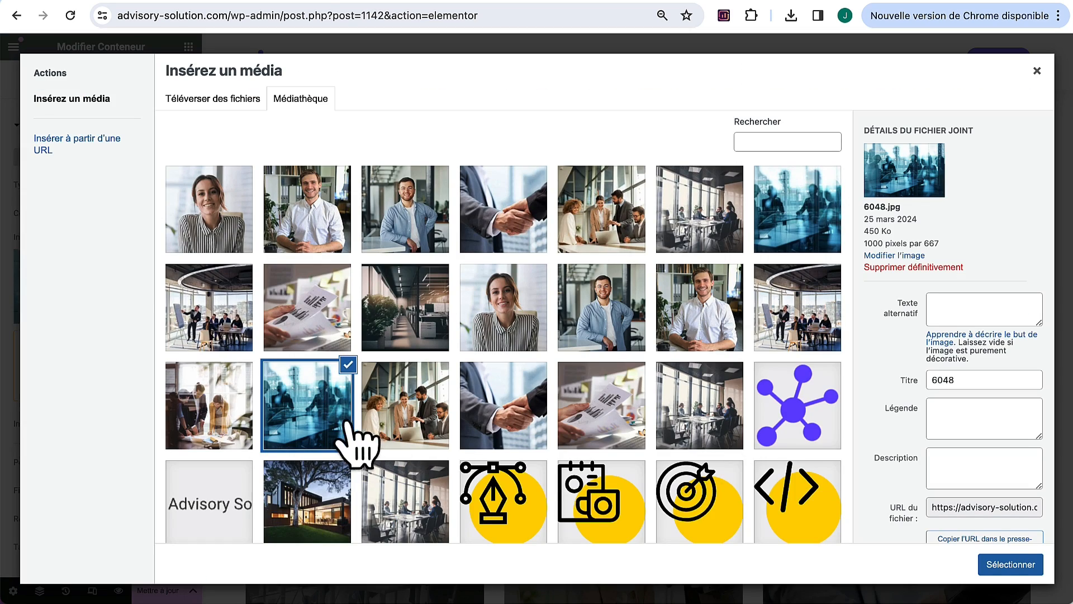
{"action": "left_click", "coordinate": [793, 210]}
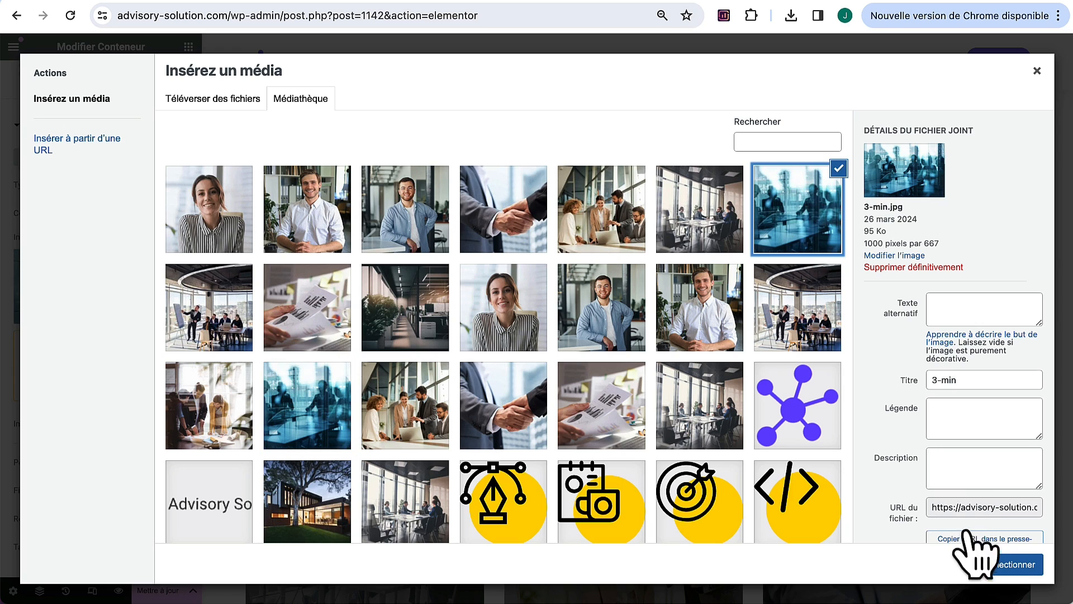
{"action": "left_click", "coordinate": [1001, 564]}
{"action": "scroll", "coordinate": [632, 481], "scroll_direction": "down", "scroll_amount": 2}
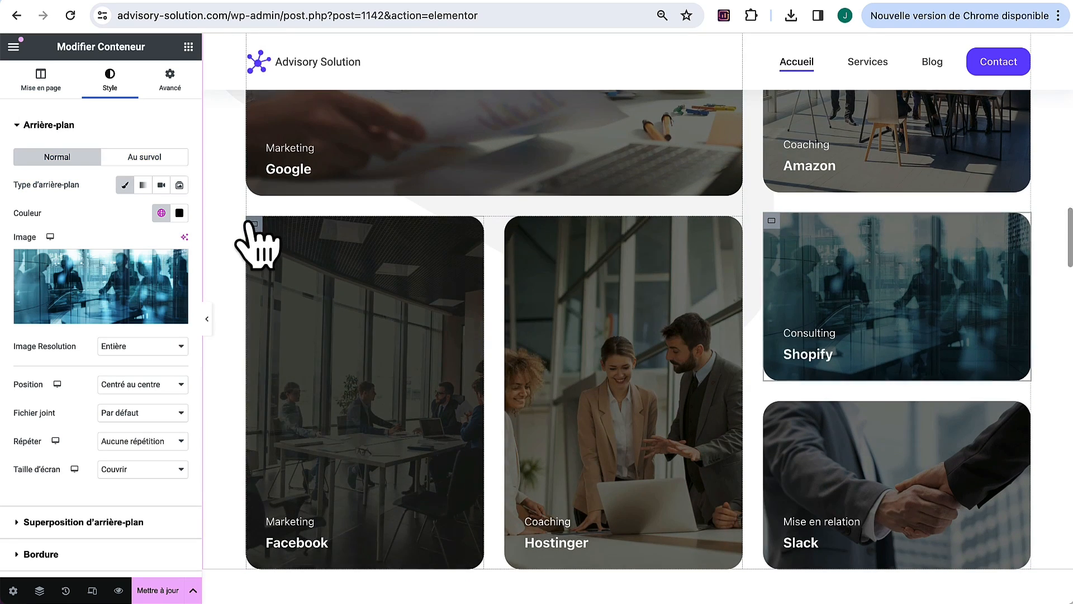
{"action": "left_click", "coordinate": [259, 246]}
{"action": "left_click", "coordinate": [110, 78]}
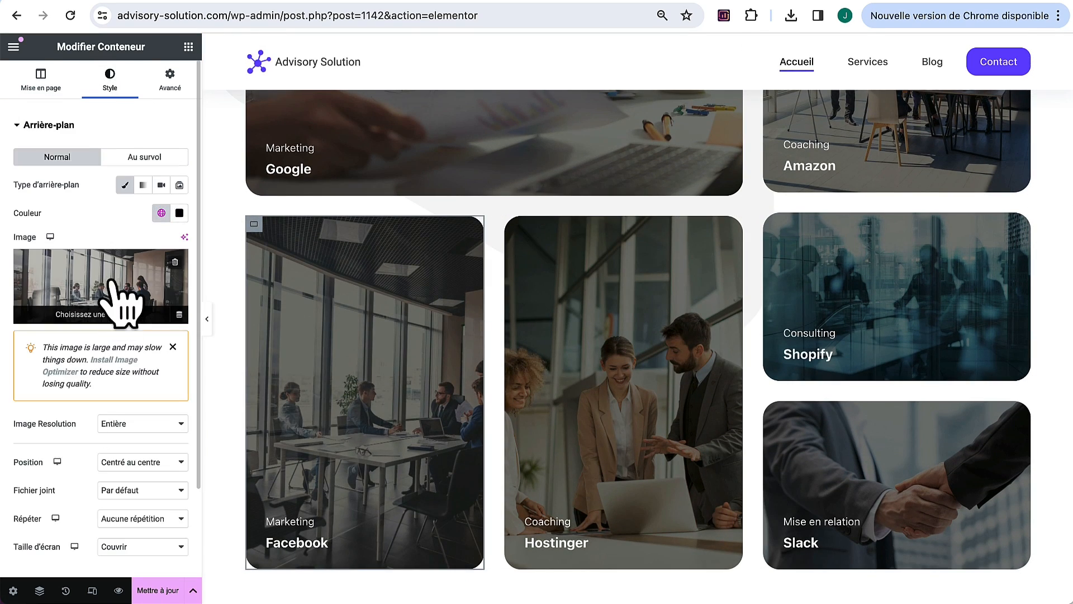
{"action": "left_click", "coordinate": [118, 288]}
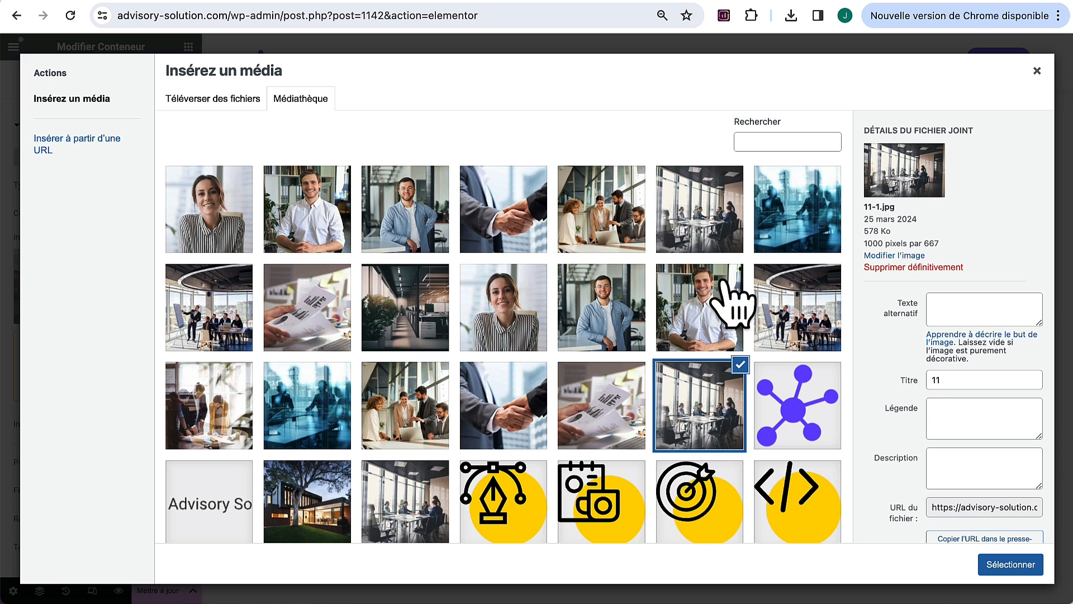
{"action": "left_click", "coordinate": [728, 229]}
{"action": "left_click", "coordinate": [1006, 566]}
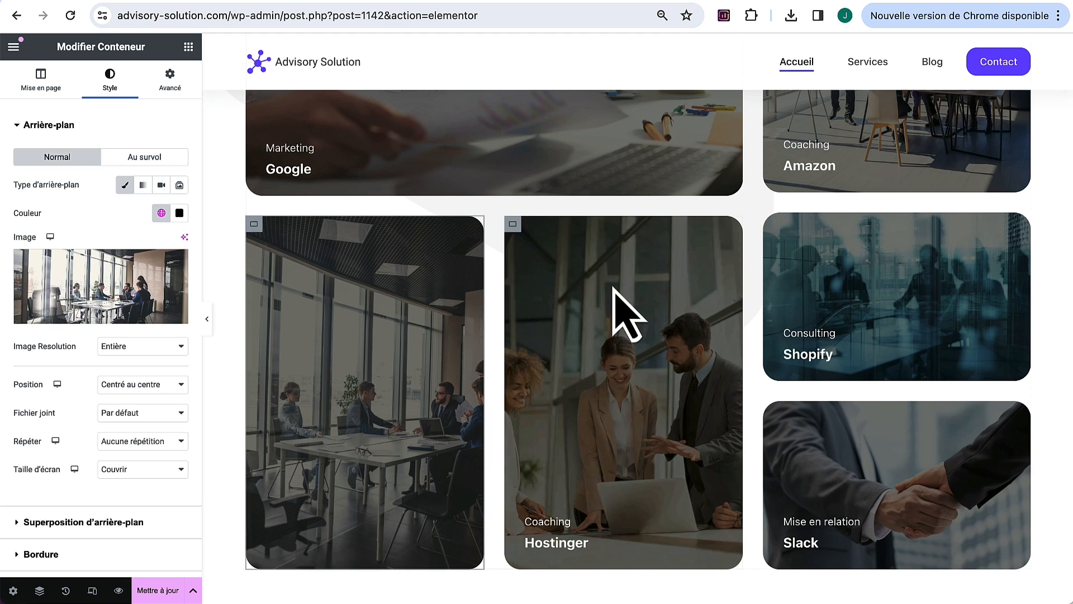
Step: Set the Hostinger card background to 5-min.jpg and the Slack card to 6-min.jpg
{"action": "left_click", "coordinate": [510, 225]}
{"action": "left_click", "coordinate": [109, 78]}
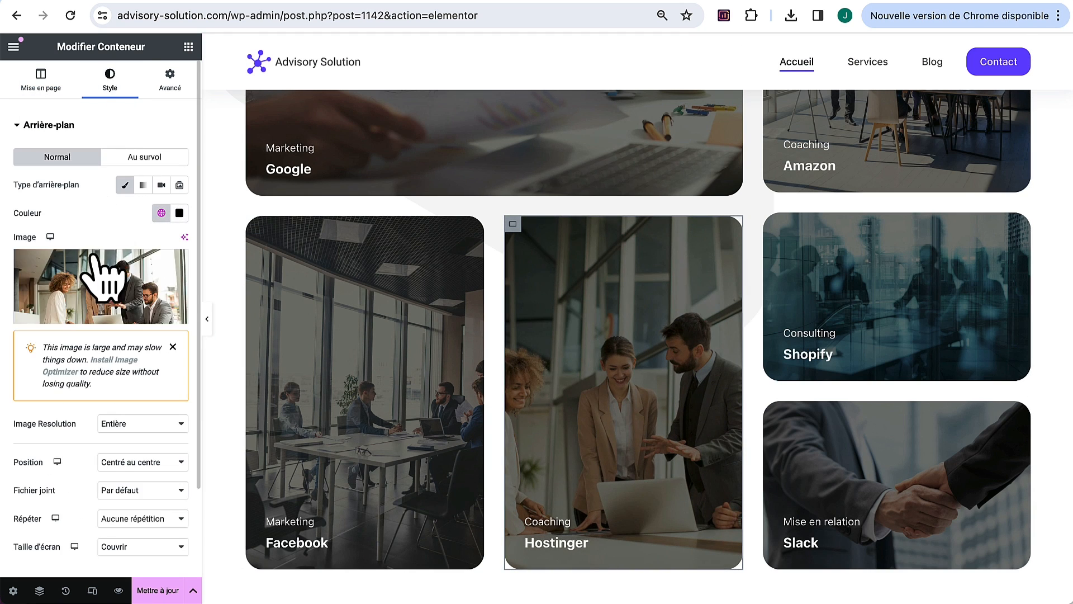
{"action": "left_click", "coordinate": [115, 283]}
{"action": "left_click", "coordinate": [587, 215]}
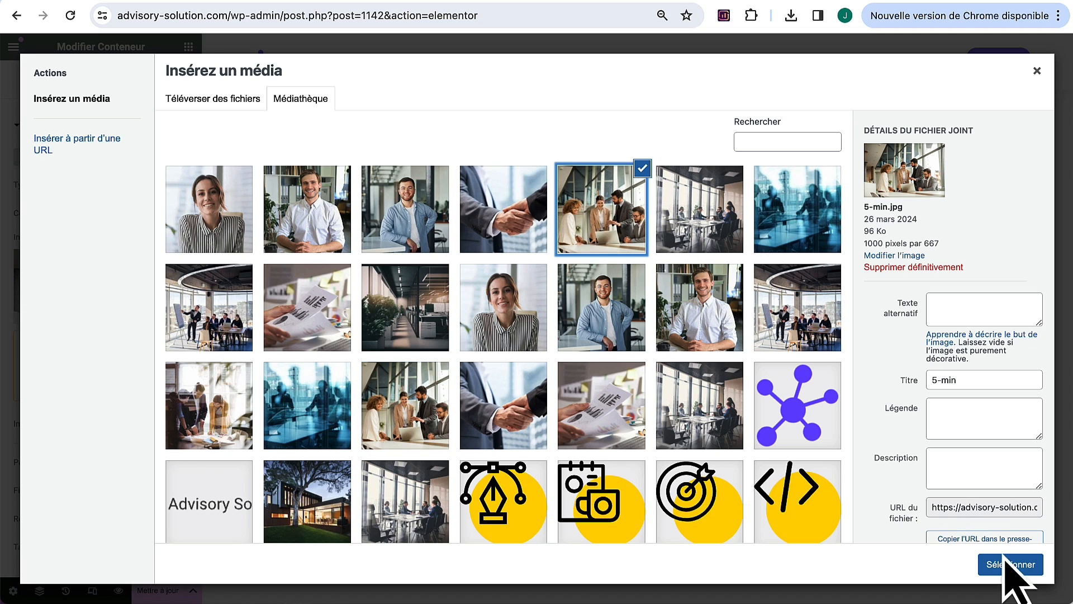
{"action": "left_click", "coordinate": [1009, 565]}
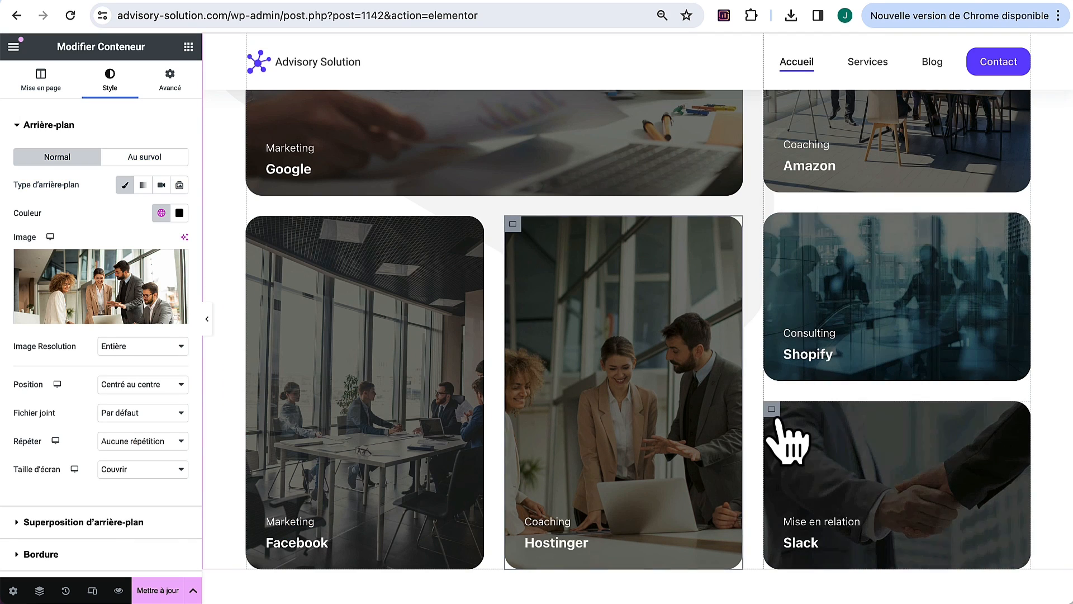
{"action": "left_click", "coordinate": [783, 439]}
{"action": "left_click", "coordinate": [112, 84]}
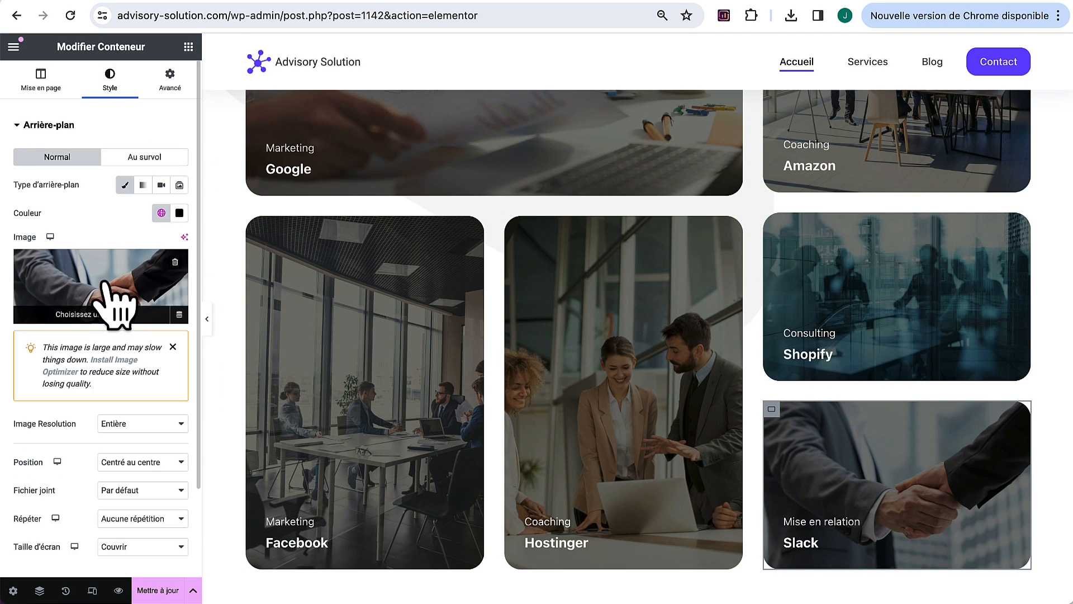
{"action": "left_click", "coordinate": [119, 282]}
{"action": "left_click", "coordinate": [483, 197]}
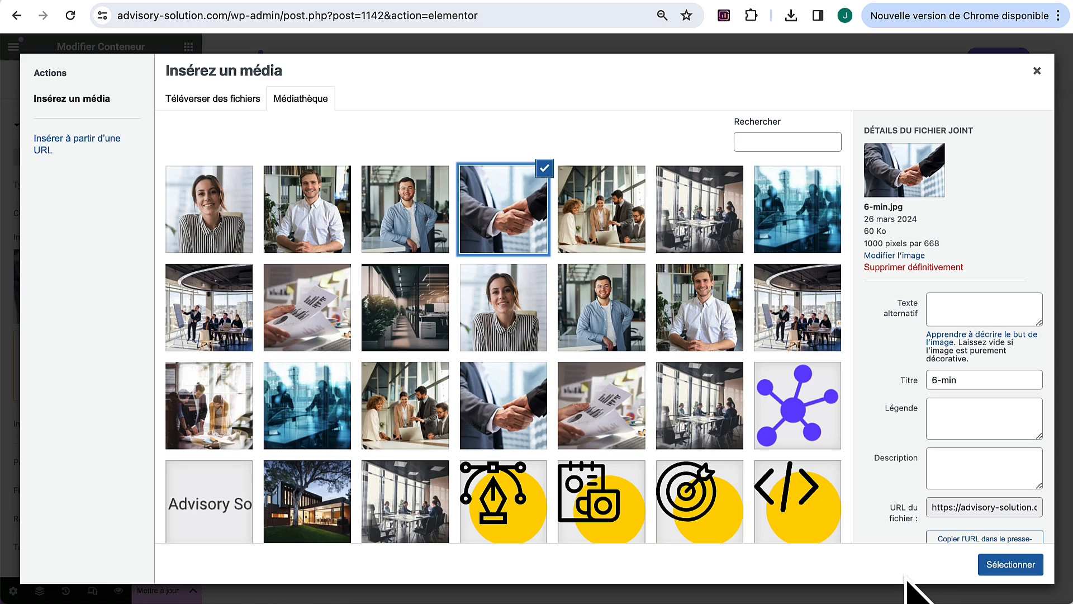
{"action": "left_click", "coordinate": [1013, 565]}
{"action": "scroll", "coordinate": [678, 430], "scroll_direction": "down", "scroll_amount": 5}
{"action": "scroll", "coordinate": [680, 436], "scroll_direction": "down", "scroll_amount": 15}
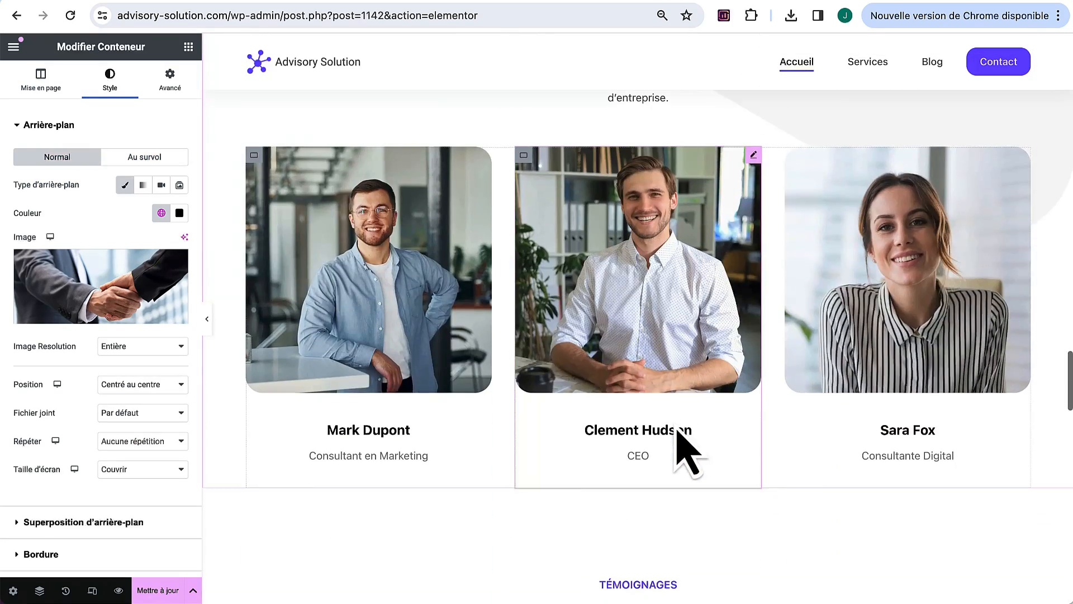
Step: Swap the marketing consultant's photo to 7-min and the CEO's photo to 8-min
{"action": "left_click", "coordinate": [485, 168]}
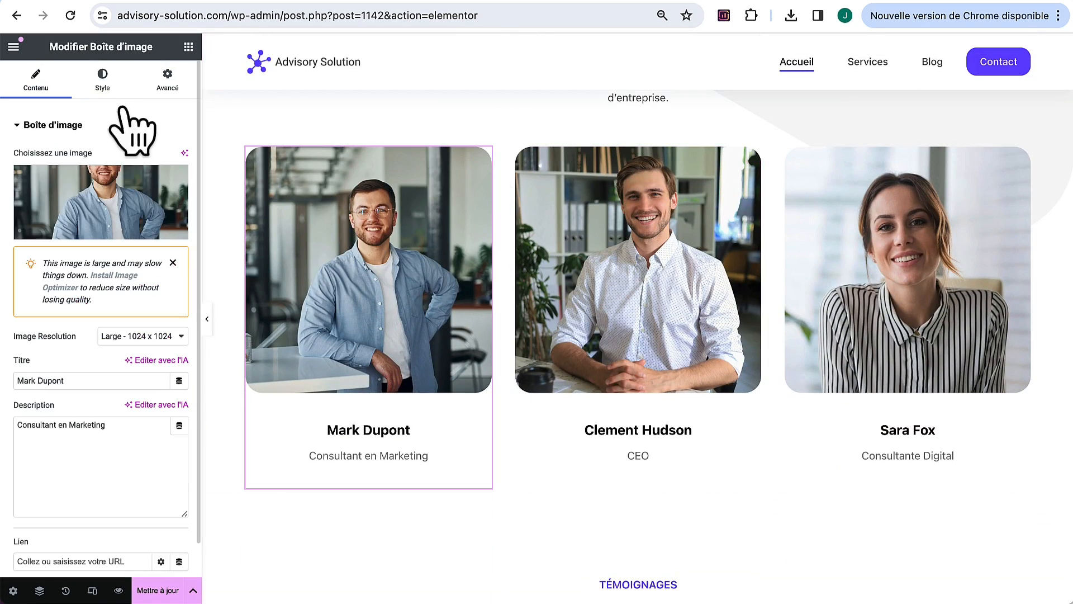
{"action": "left_click", "coordinate": [119, 206]}
{"action": "left_click", "coordinate": [419, 239]}
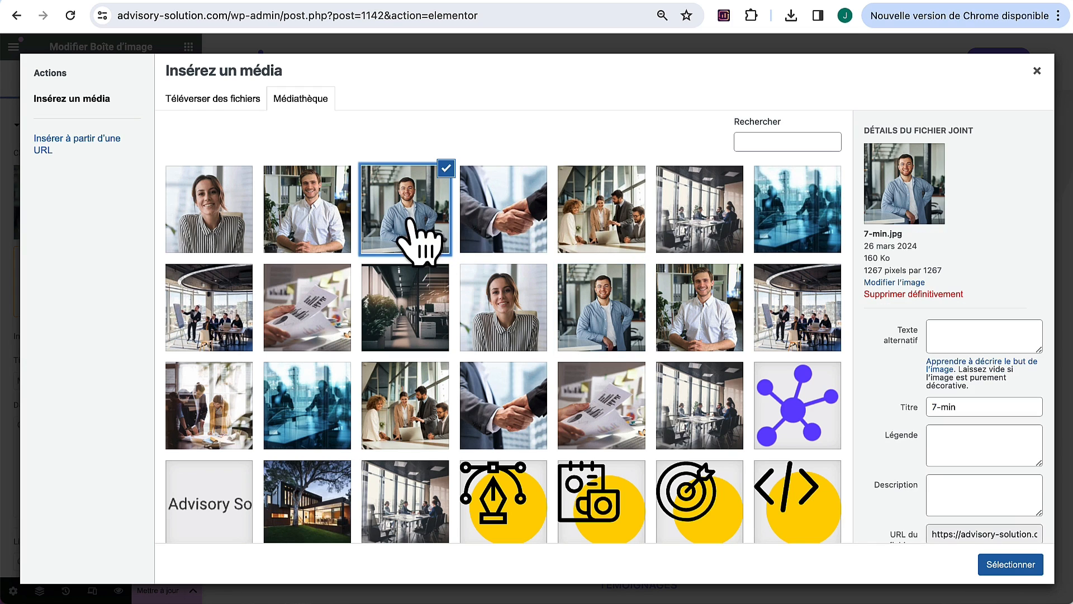
{"action": "left_click", "coordinate": [990, 569]}
{"action": "left_click", "coordinate": [755, 176]}
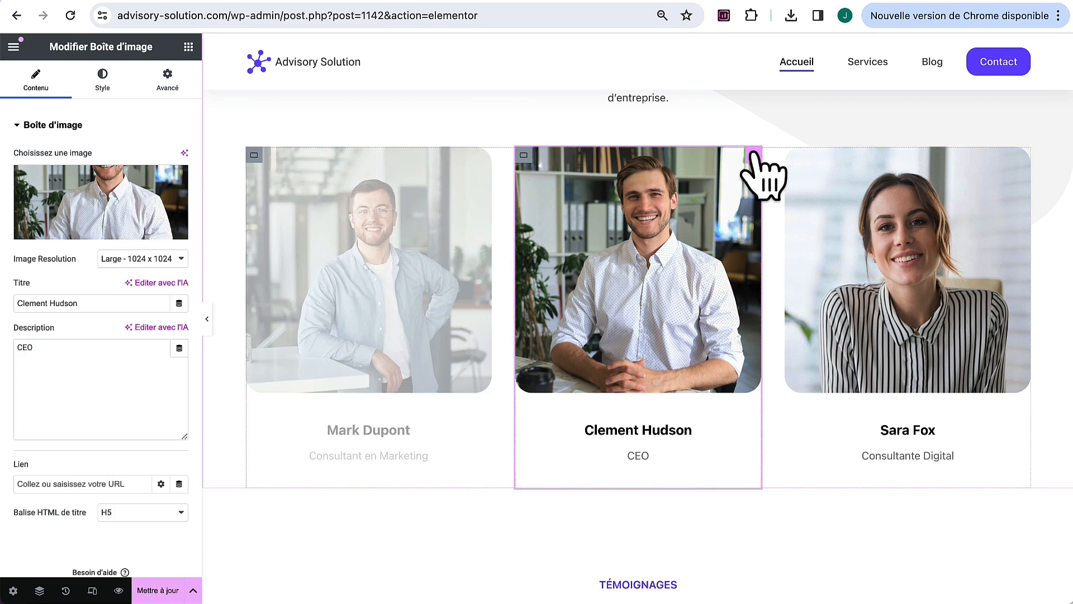
{"action": "left_click", "coordinate": [109, 223]}
{"action": "left_click", "coordinate": [330, 221]}
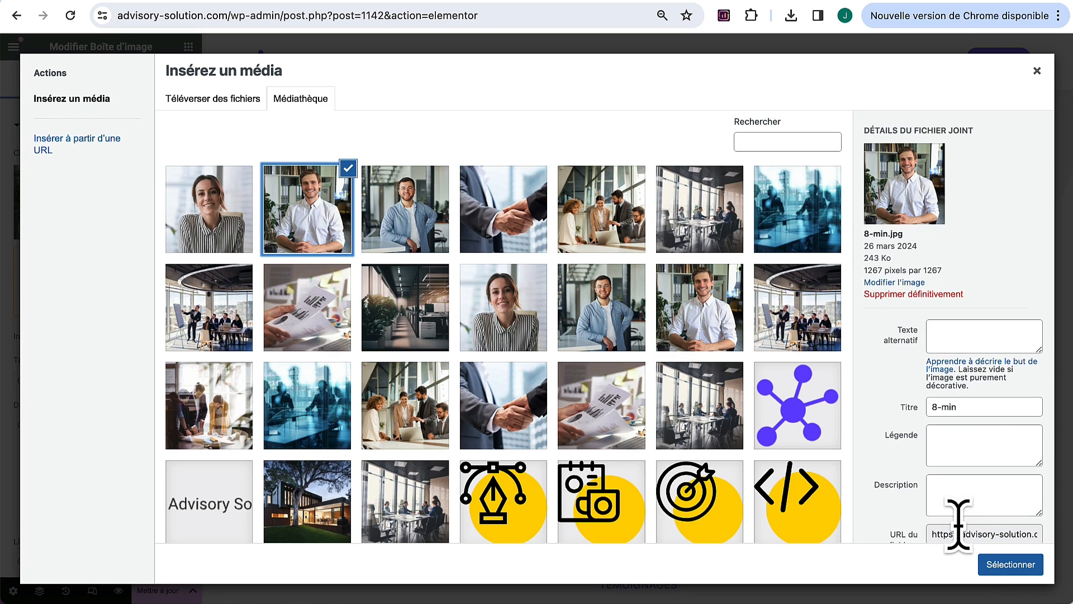
{"action": "left_click", "coordinate": [1006, 565]}
Step: Swap the digital consultant's photo to 9-min and save the page with Mettre à jour
{"action": "left_click", "coordinate": [1033, 178]}
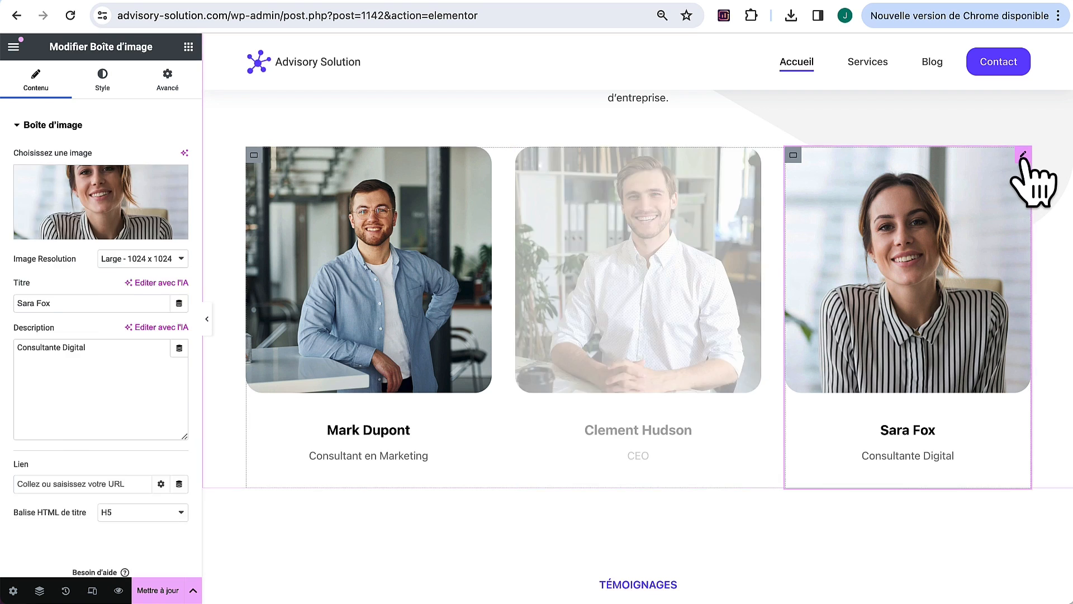
{"action": "left_click", "coordinate": [132, 219]}
{"action": "left_click", "coordinate": [234, 215]}
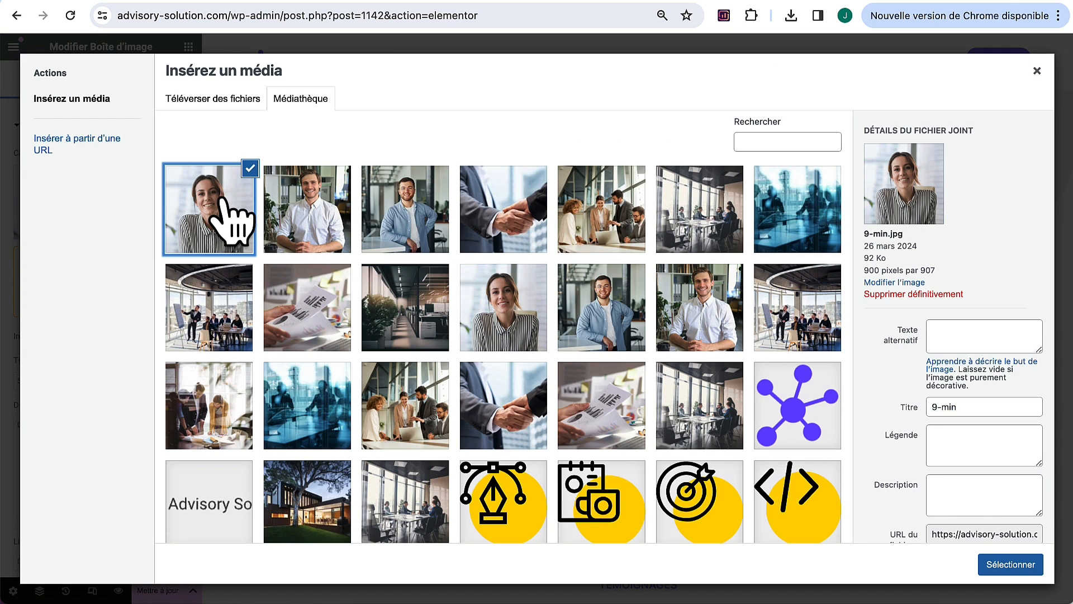
{"action": "left_click", "coordinate": [1011, 565]}
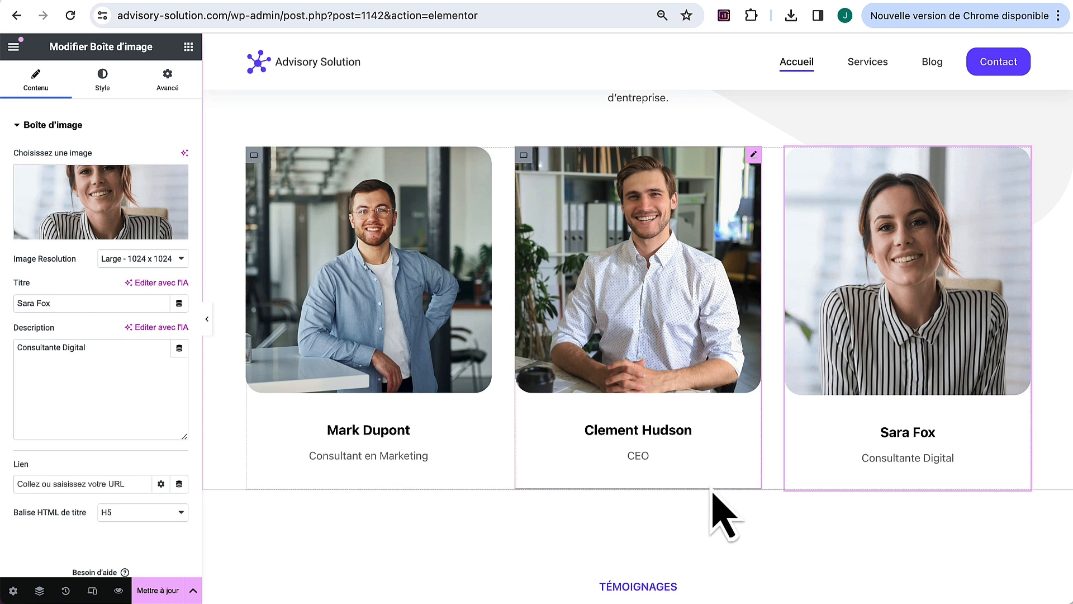
{"action": "left_click", "coordinate": [162, 591]}
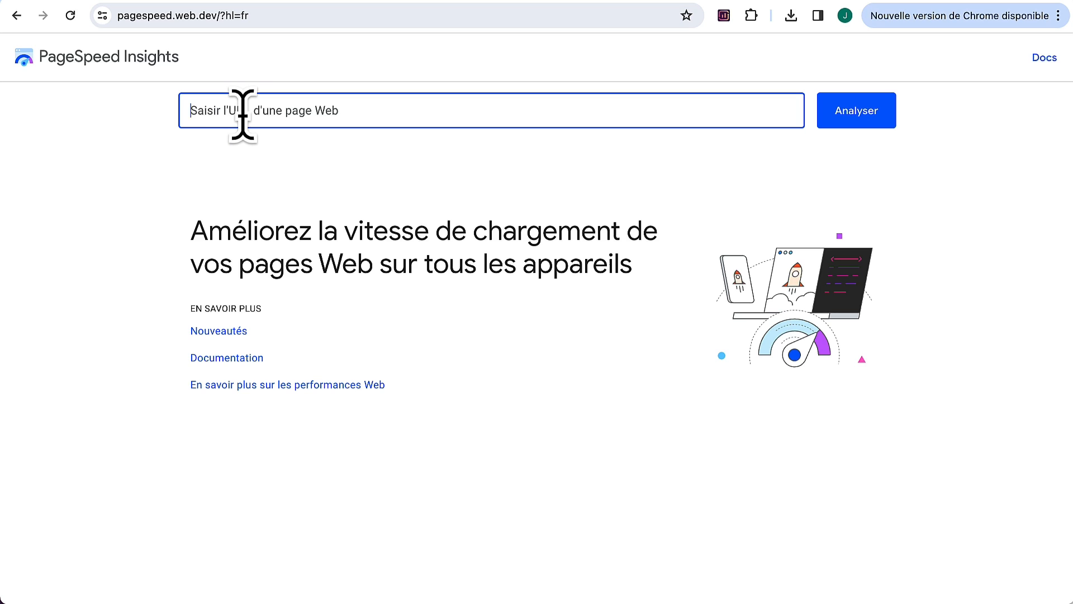
{"action": "left_click", "coordinate": [857, 109]}
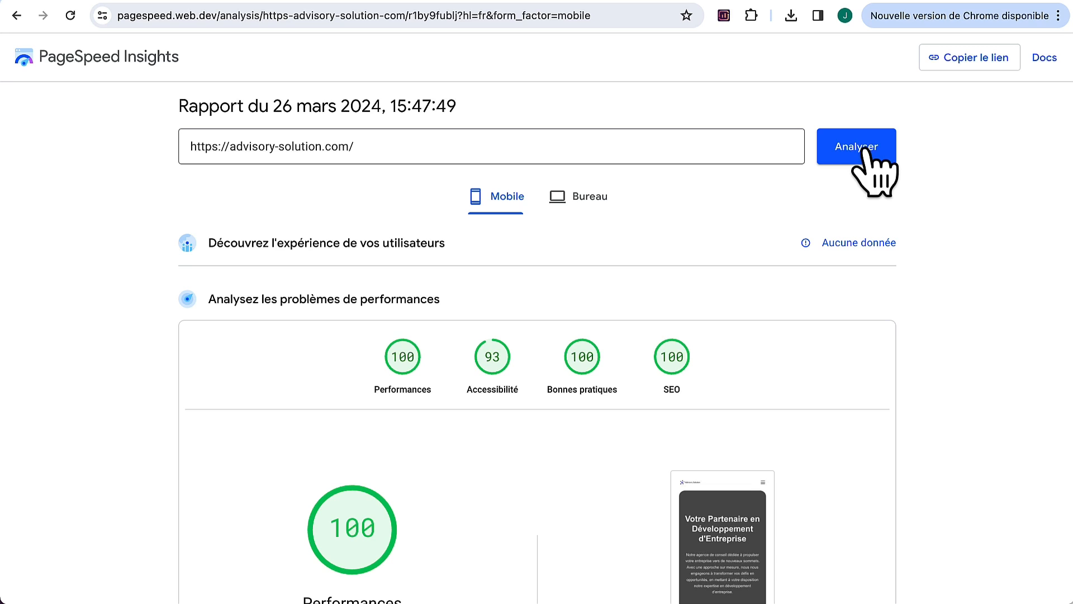
{"action": "left_click", "coordinate": [581, 198]}
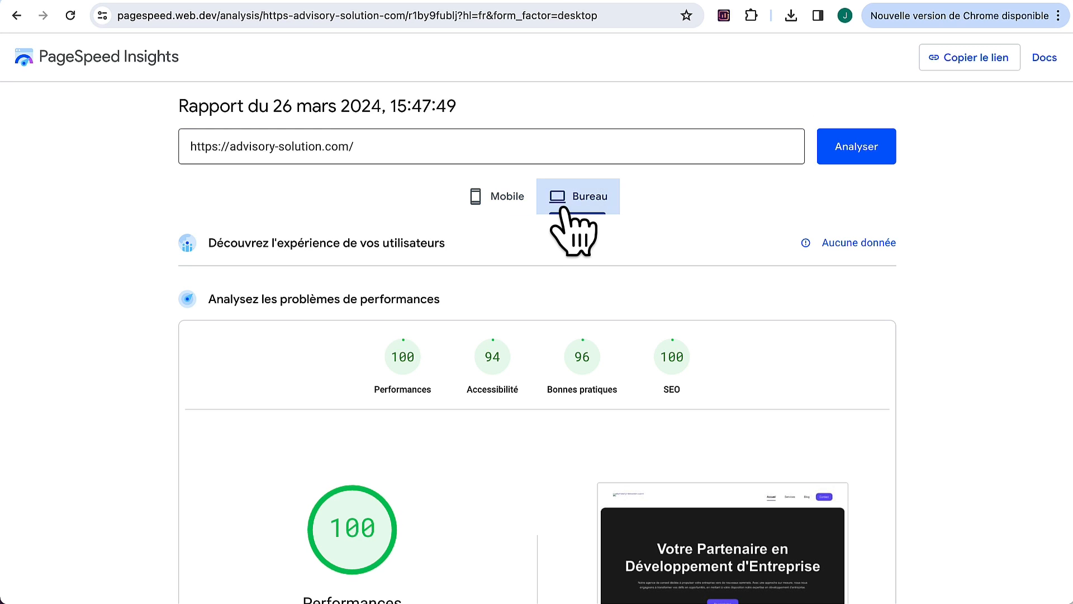
{"action": "left_click", "coordinate": [499, 189]}
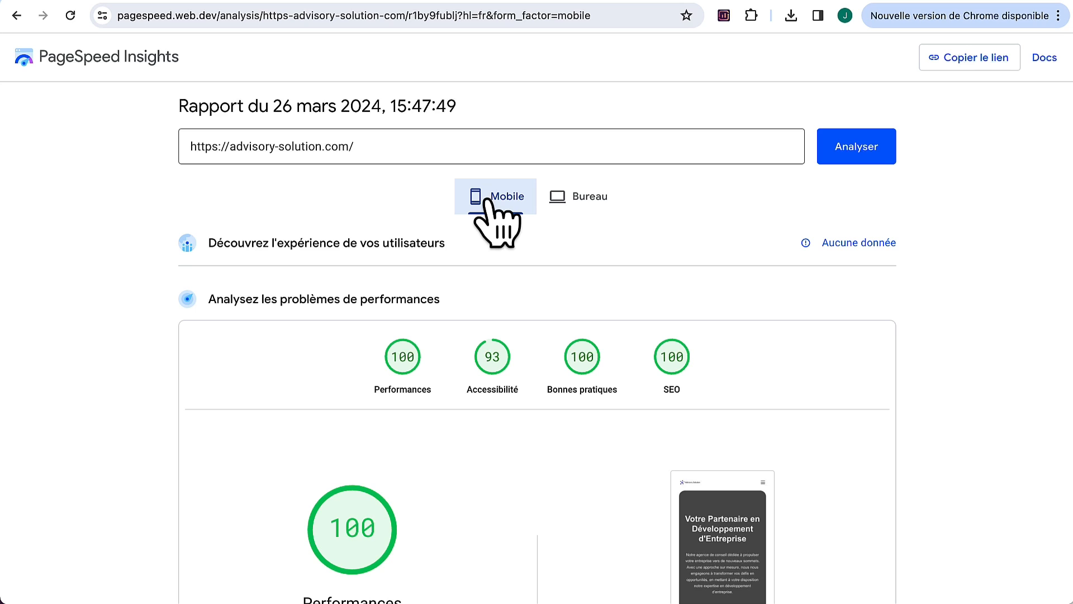
{"action": "left_click", "coordinate": [582, 203]}
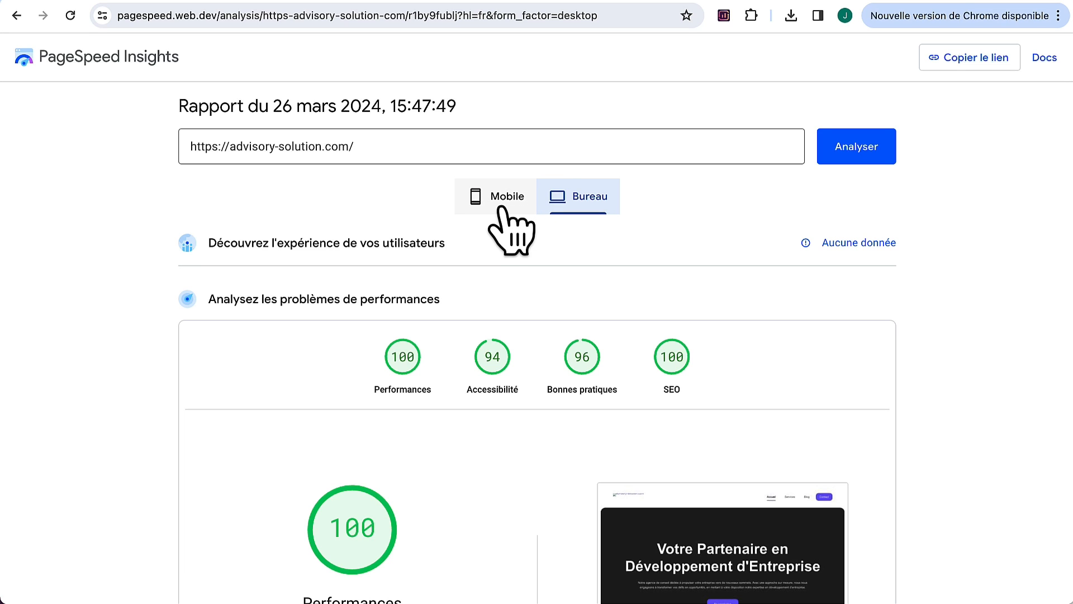
{"action": "left_click", "coordinate": [506, 213]}
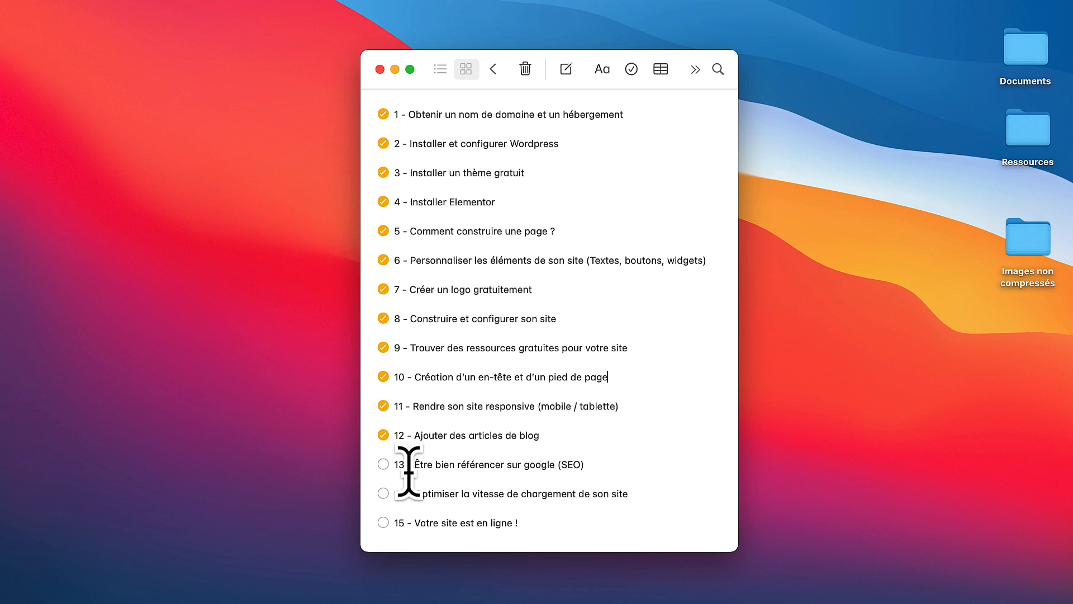
Step: Tick off checklist items 13 (SEO) and 14 (loading speed optimisation), then highlight item 15's text
{"action": "left_click", "coordinate": [384, 466]}
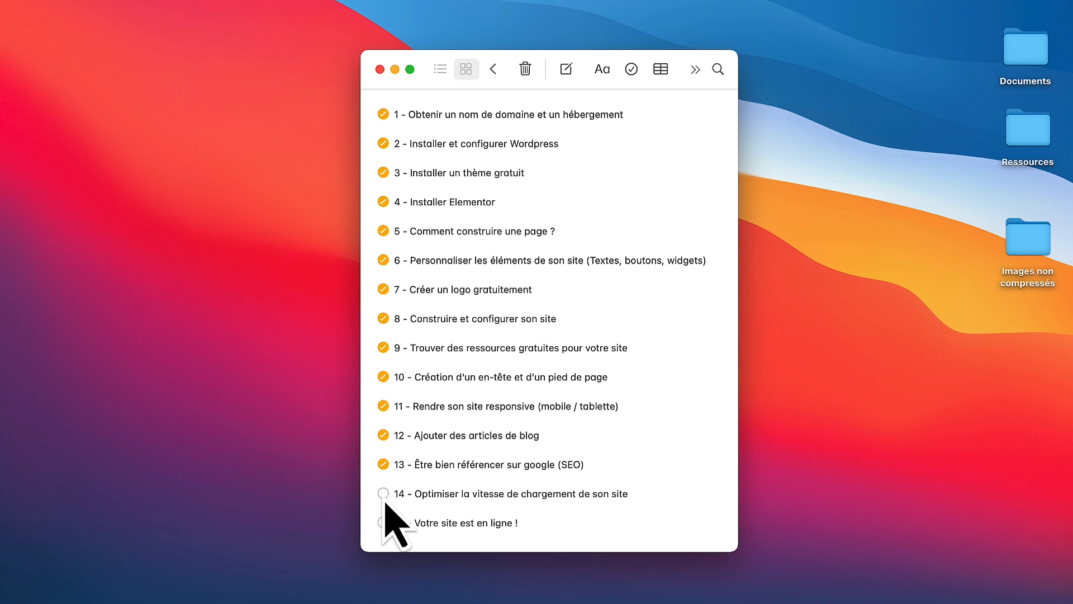
{"action": "left_click", "coordinate": [384, 493]}
{"action": "left_click_drag", "start_coordinate": [519, 523], "coordinate": [397, 523]}
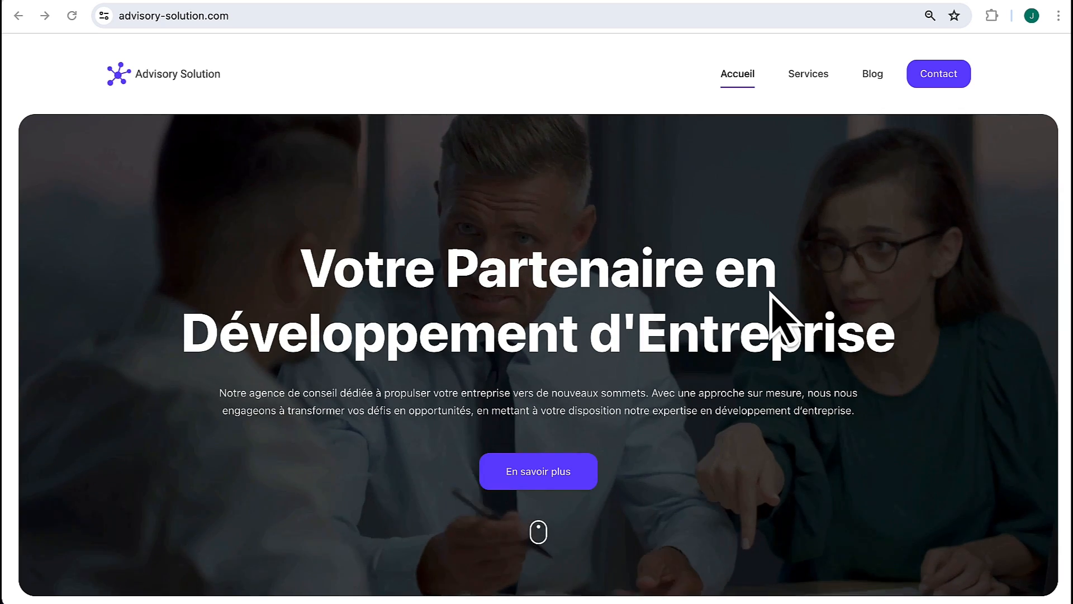
Step: Scroll down through the live home page to review its sections
{"action": "scroll", "coordinate": [771, 294], "scroll_direction": "down", "scroll_amount": 3}
{"action": "scroll", "coordinate": [772, 294], "scroll_direction": "up", "scroll_amount": 3}
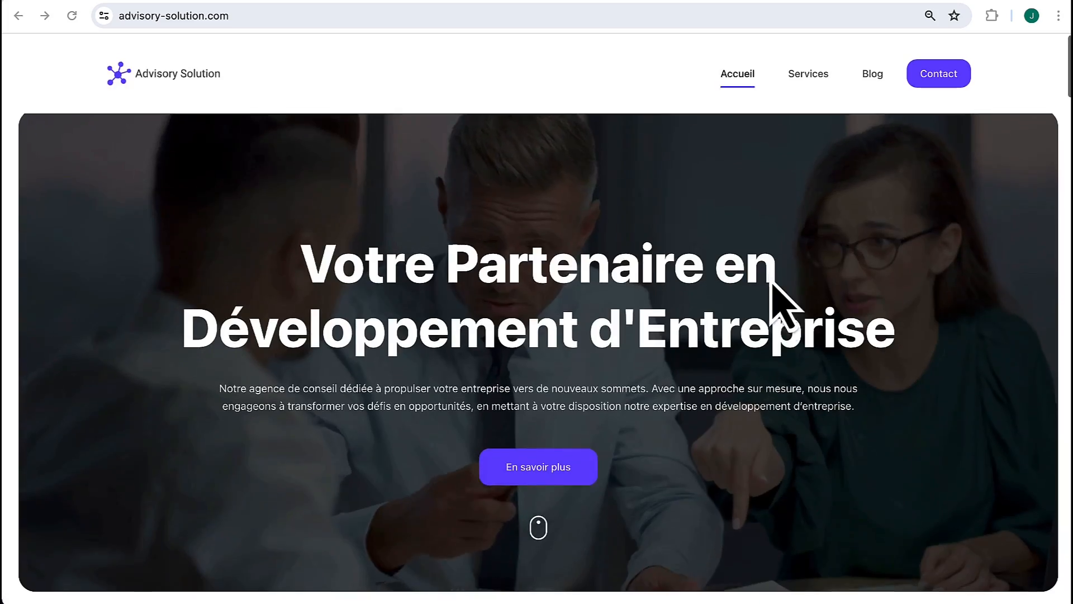
{"action": "scroll", "coordinate": [771, 294], "scroll_direction": "down", "scroll_amount": 6}
{"action": "scroll", "coordinate": [773, 284], "scroll_direction": "down", "scroll_amount": 10}
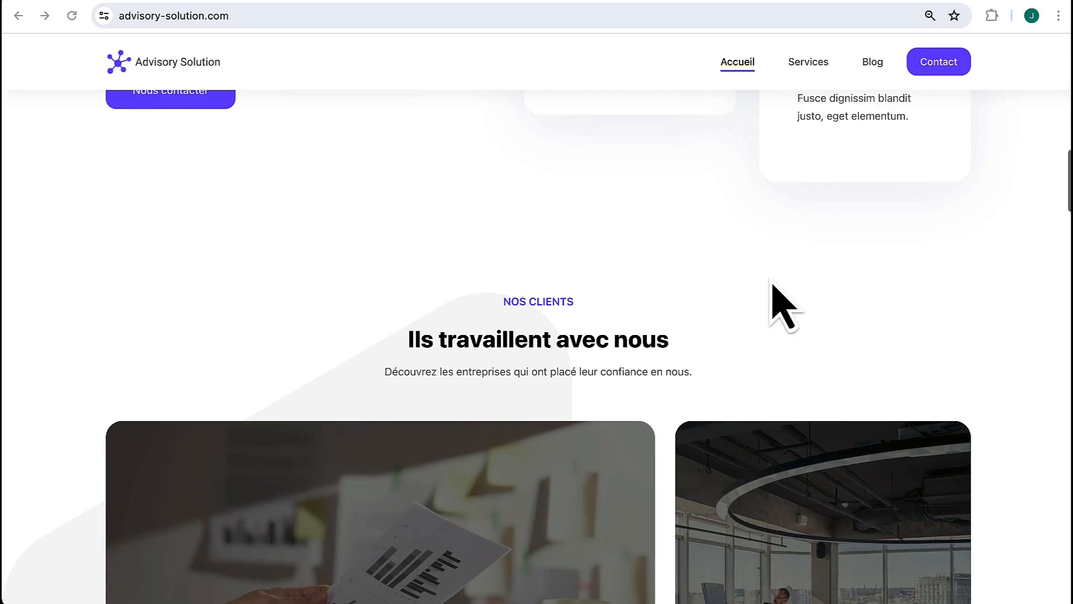
{"action": "scroll", "coordinate": [773, 284], "scroll_direction": "down", "scroll_amount": 2}
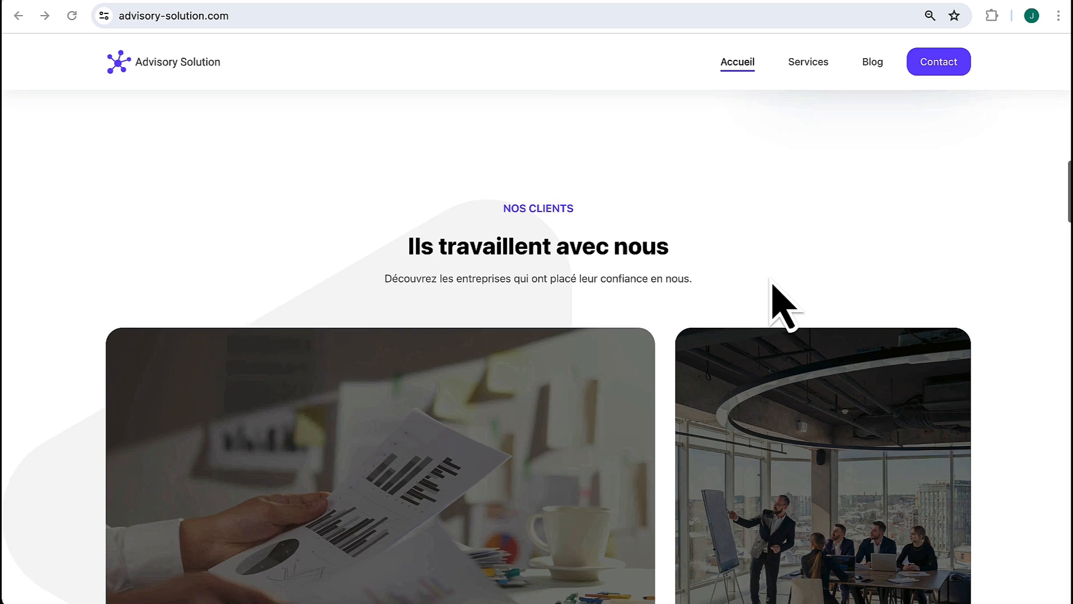
{"action": "scroll", "coordinate": [772, 280], "scroll_direction": "down", "scroll_amount": 5}
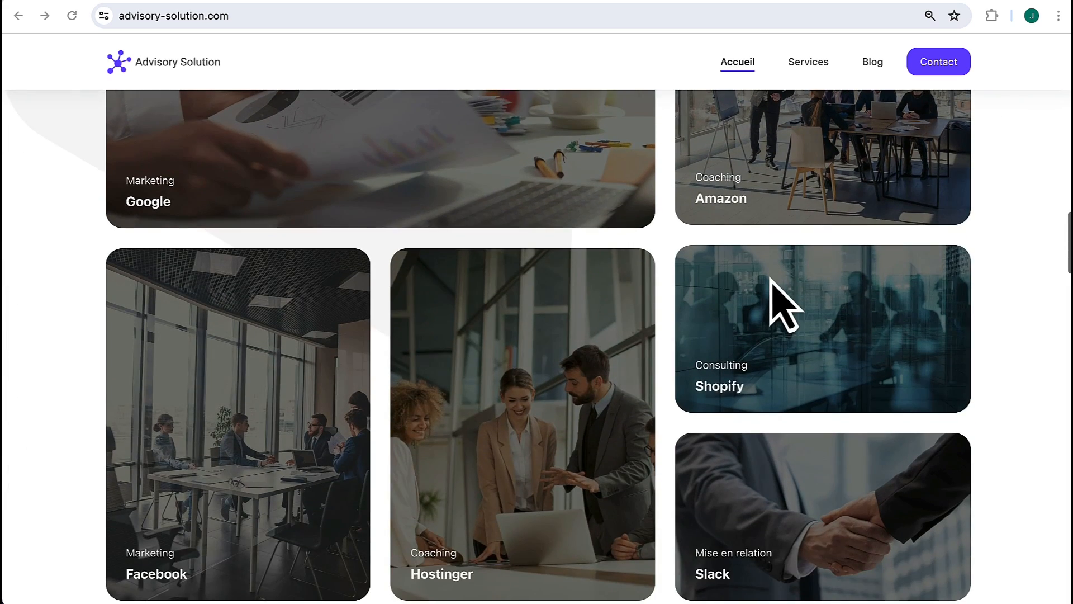
{"action": "scroll", "coordinate": [772, 280], "scroll_direction": "down", "scroll_amount": 1}
{"action": "scroll", "coordinate": [783, 305], "scroll_direction": "down", "scroll_amount": 3}
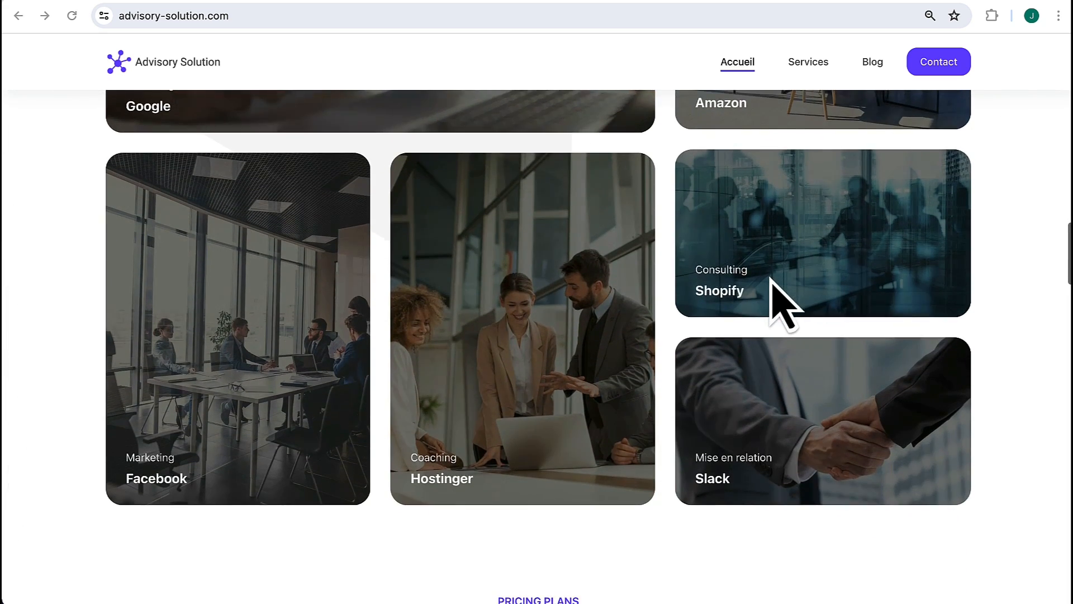
{"action": "scroll", "coordinate": [772, 283], "scroll_direction": "down", "scroll_amount": 4}
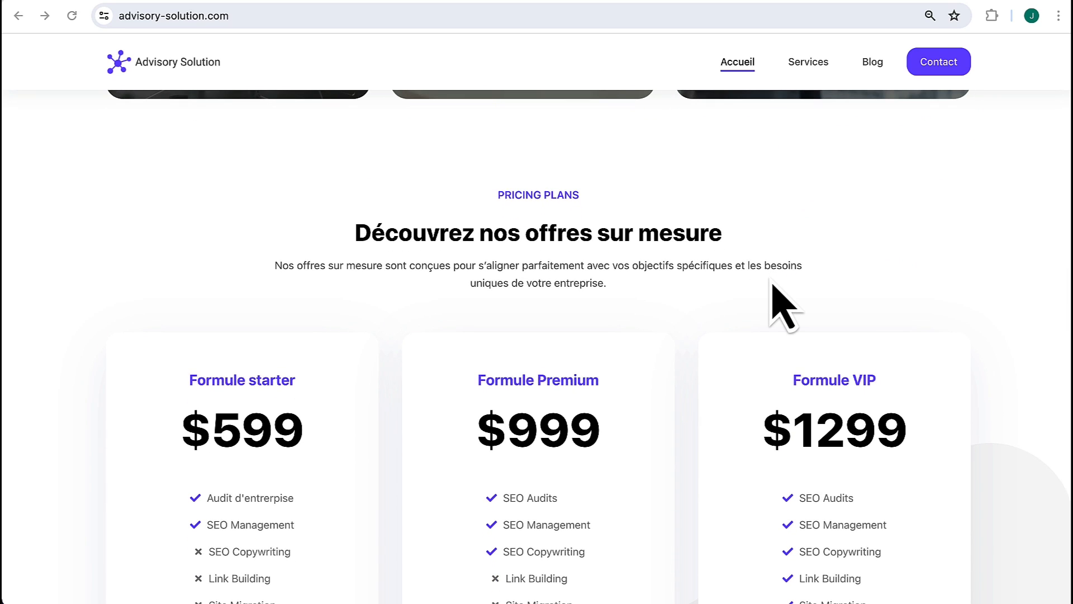
{"action": "scroll", "coordinate": [783, 305], "scroll_direction": "down", "scroll_amount": 10}
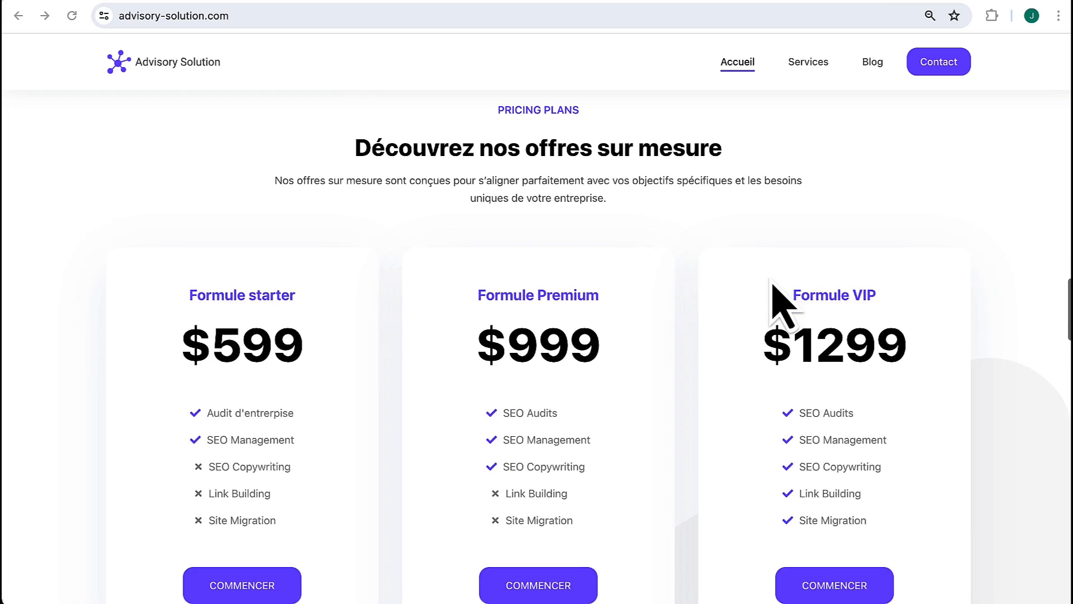
{"action": "scroll", "coordinate": [782, 305], "scroll_direction": "down", "scroll_amount": 7}
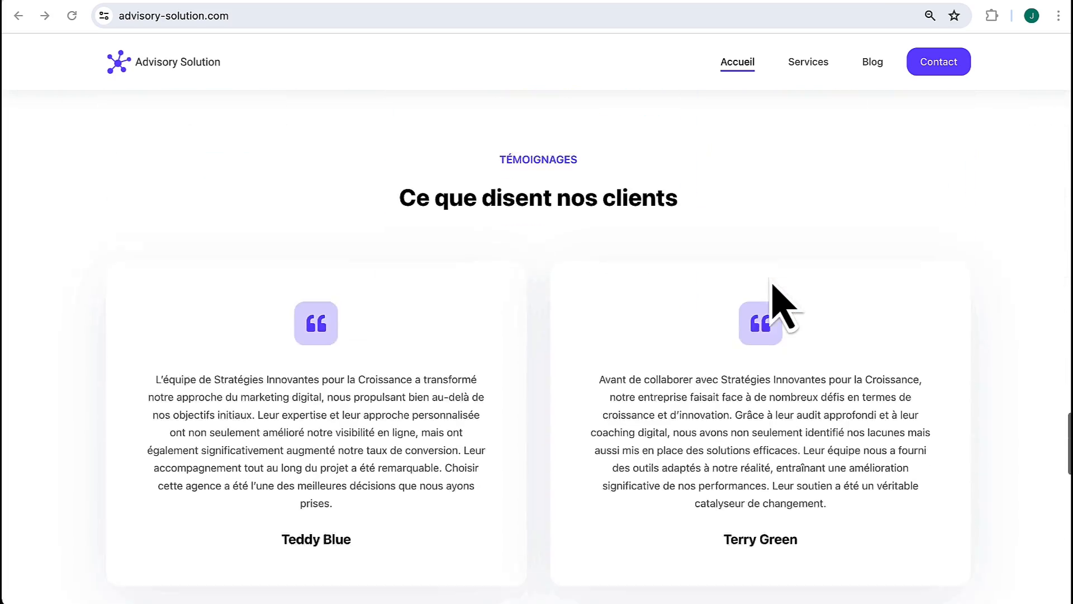
{"action": "scroll", "coordinate": [783, 304], "scroll_direction": "down", "scroll_amount": 10}
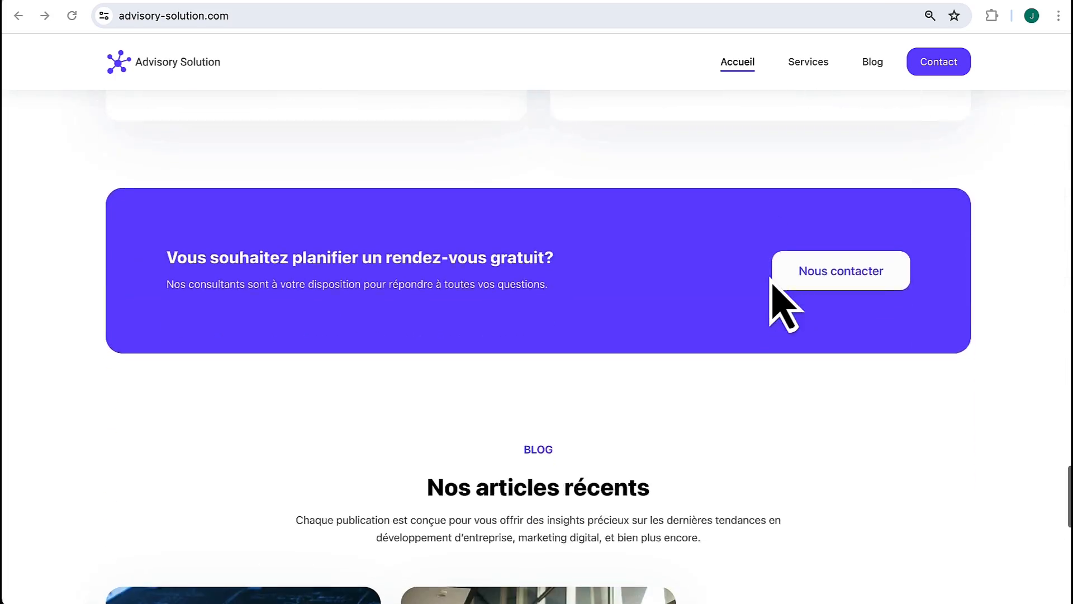
Step: Go to the Services page and scroll down to the 'Découvrez nos offres sur mesure' pricing section
{"action": "scroll", "coordinate": [782, 305], "scroll_direction": "up", "scroll_amount": 20}
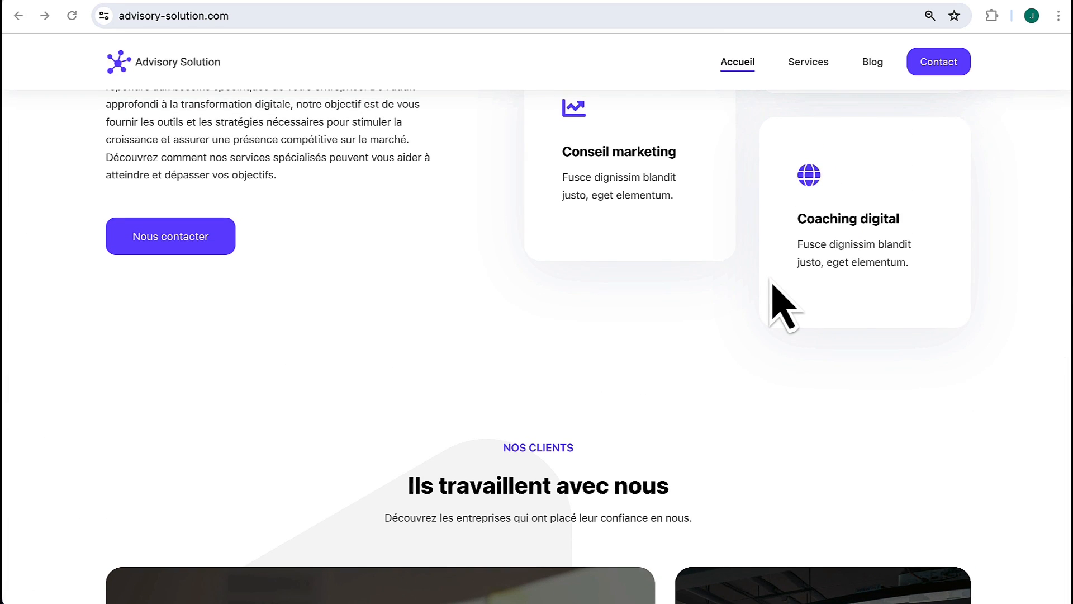
{"action": "scroll", "coordinate": [794, 252], "scroll_direction": "up", "scroll_amount": 12}
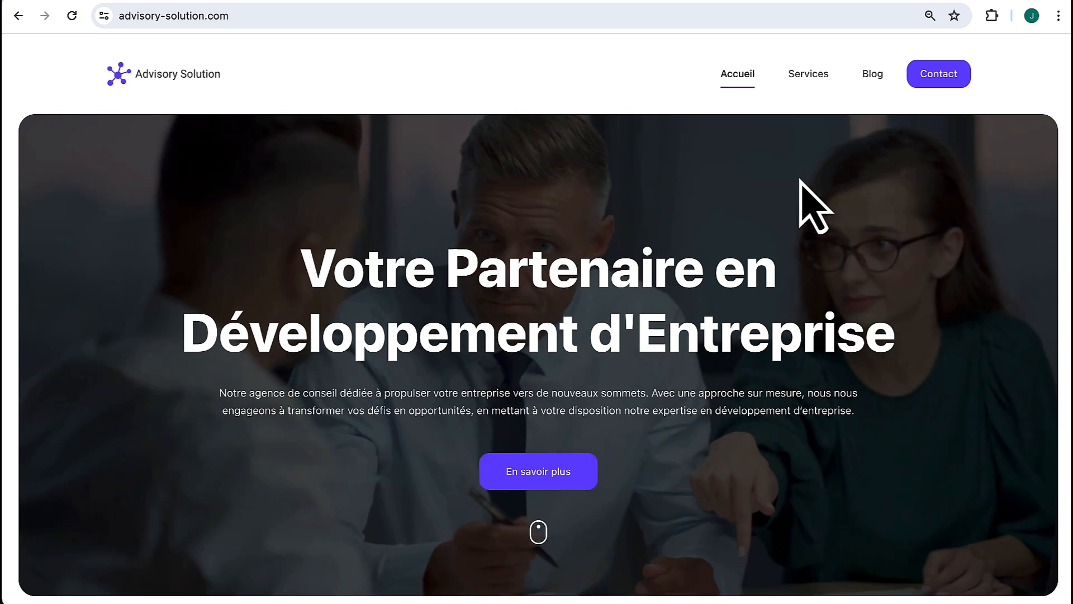
{"action": "left_click", "coordinate": [805, 84]}
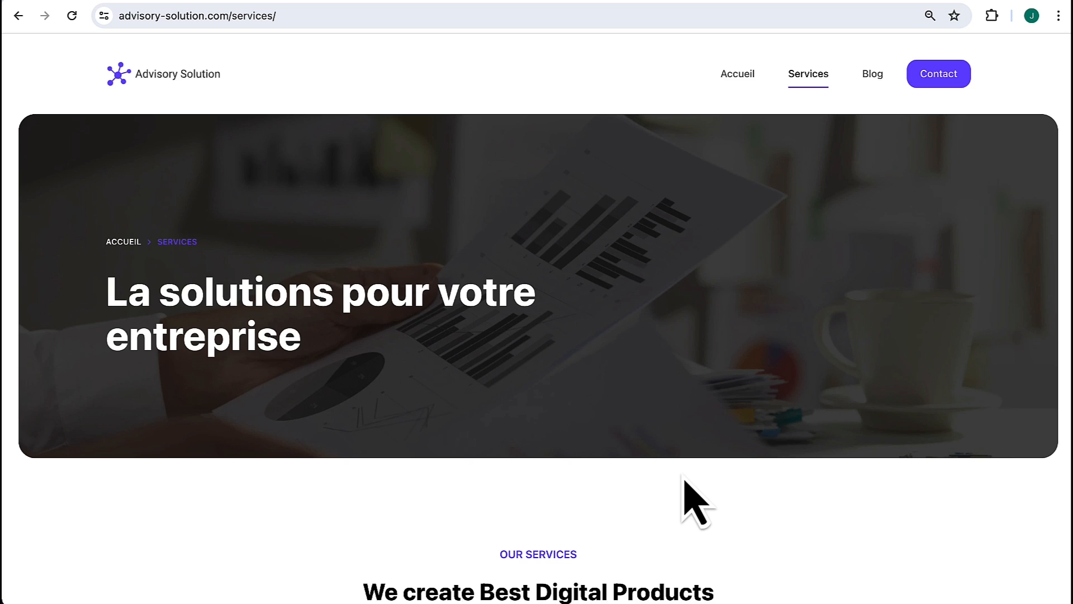
{"action": "scroll", "coordinate": [684, 479], "scroll_direction": "down", "scroll_amount": 15}
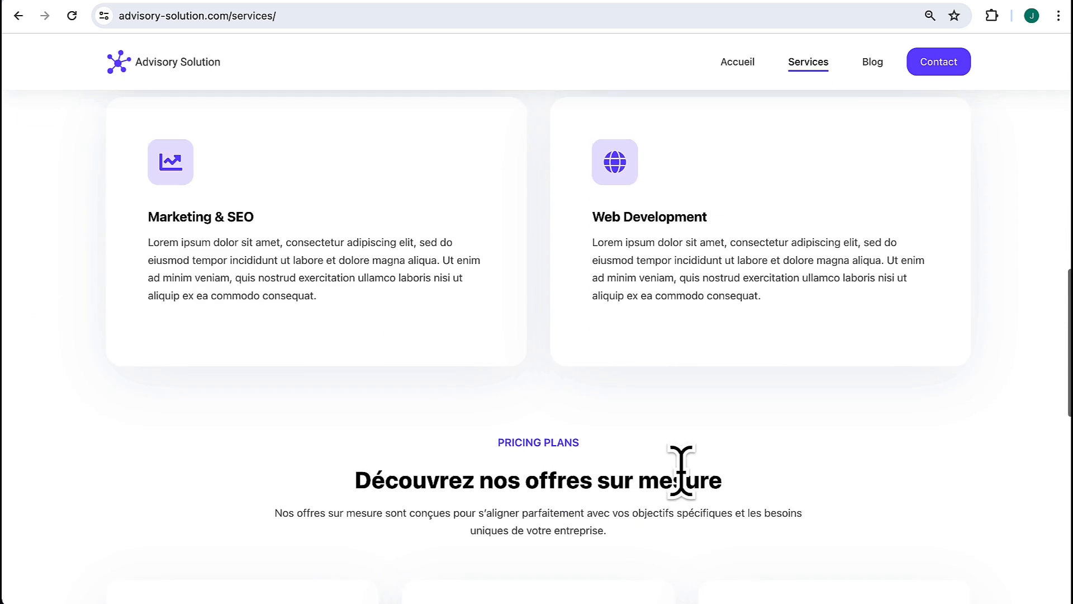